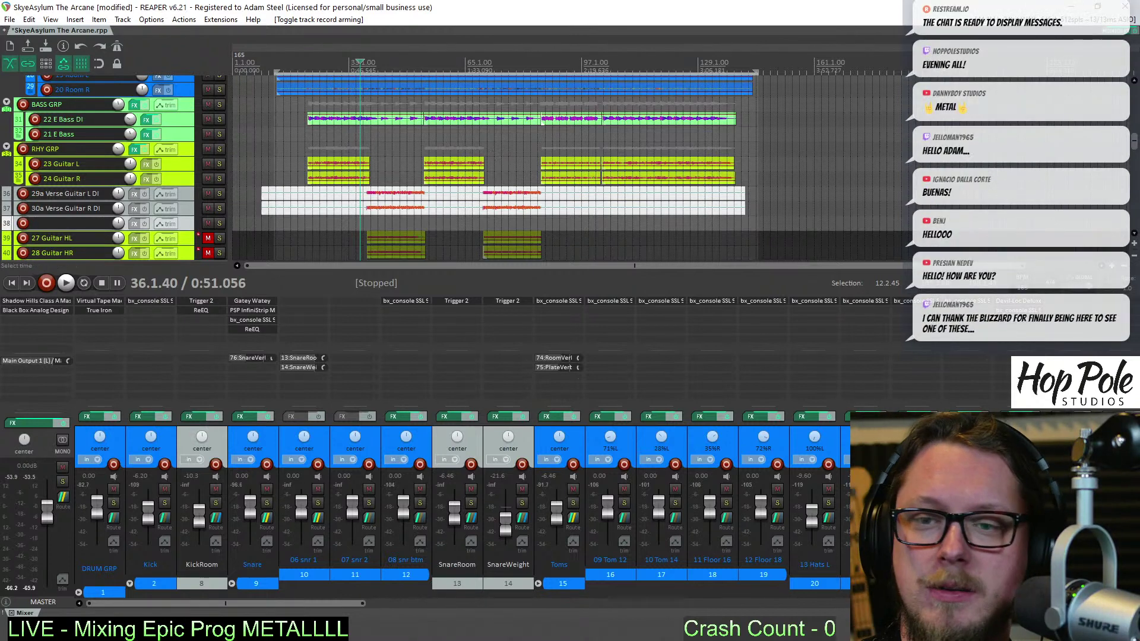
Solo the DRUM GRP track and audition the drums from bar 36
drag(1132, 138, 1138, 57)
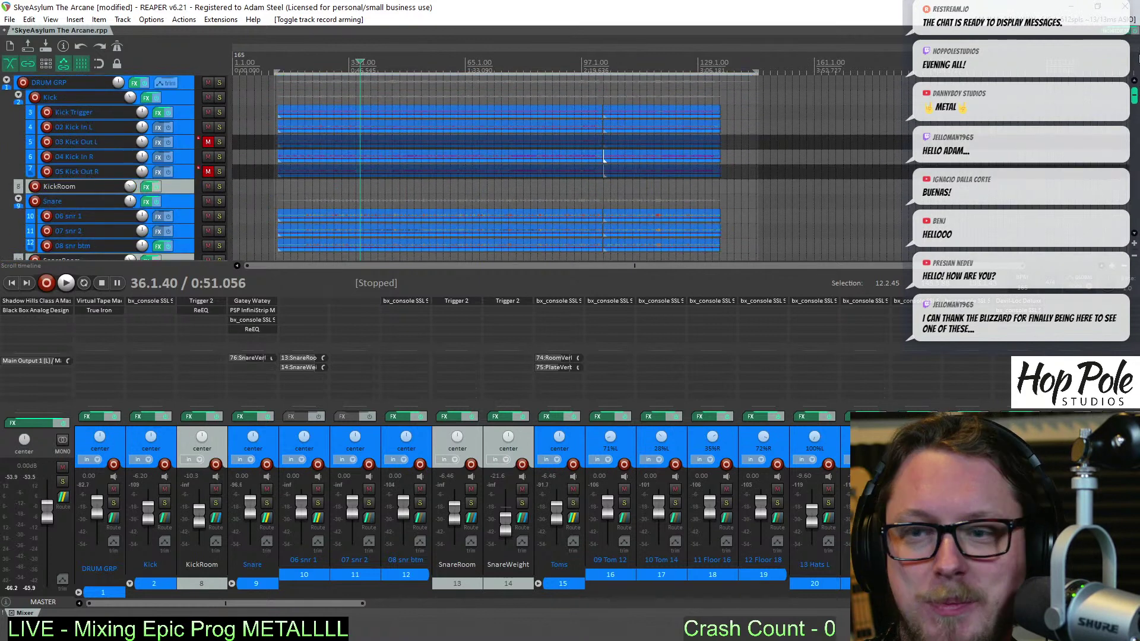
scroll(383, 173, down, 2)
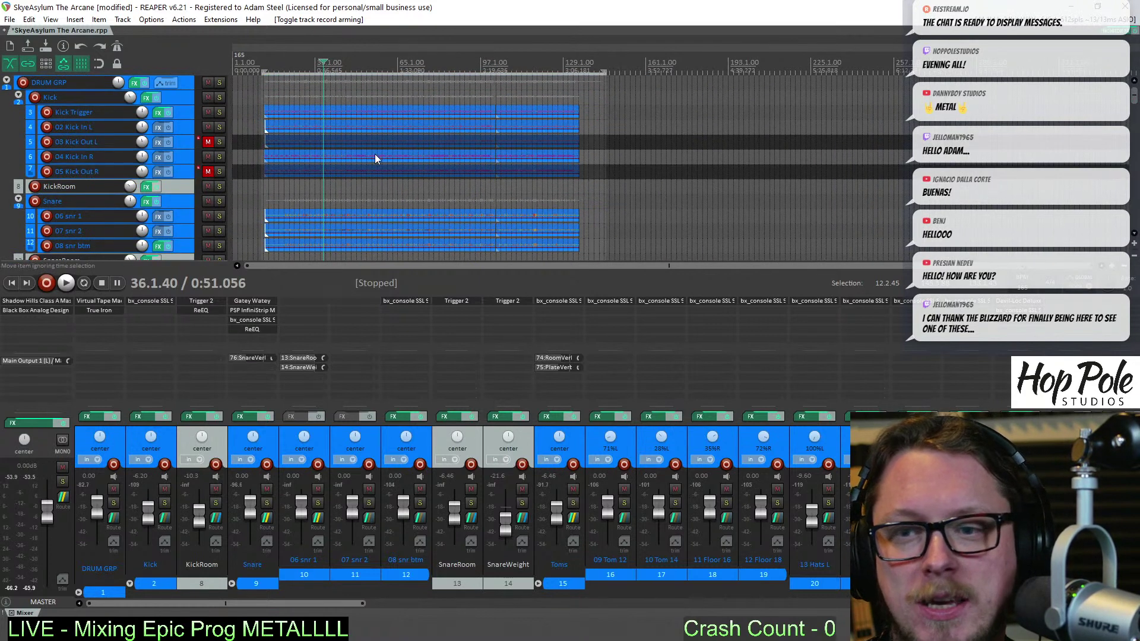
scroll(360, 132, down, 2)
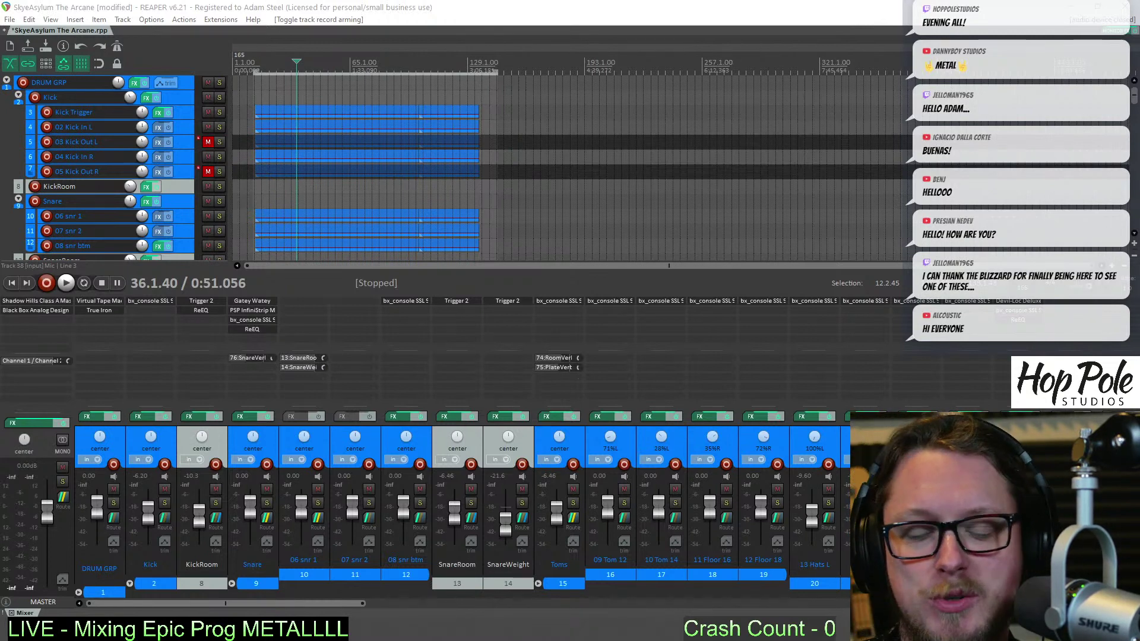
right_click(134, 584)
click(113, 503)
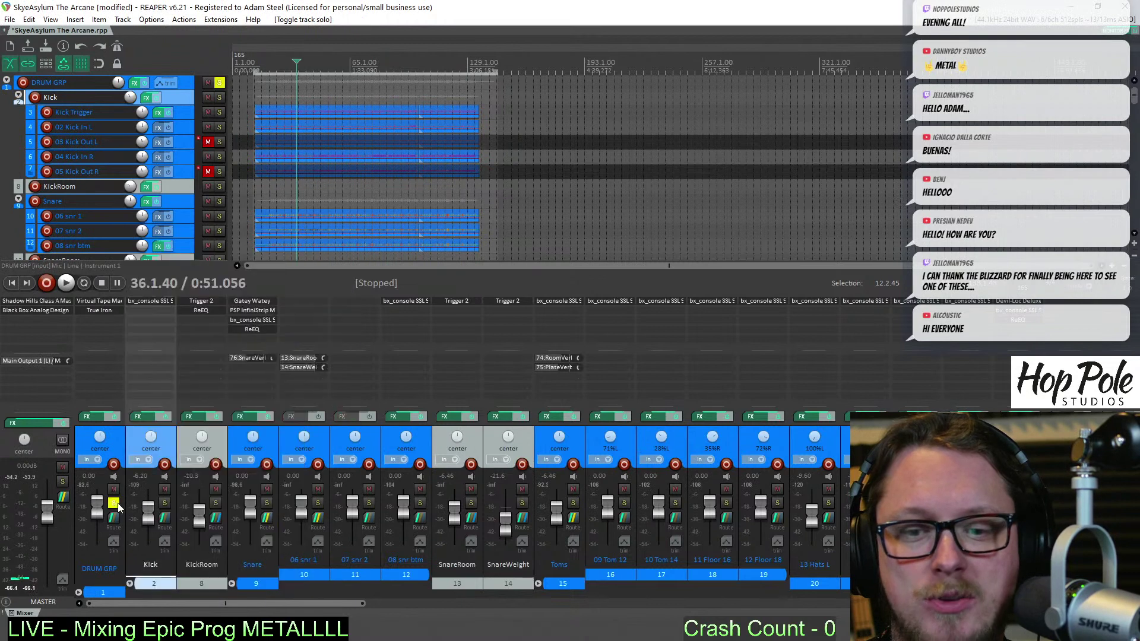
scroll(364, 156, up, 4)
key(space)
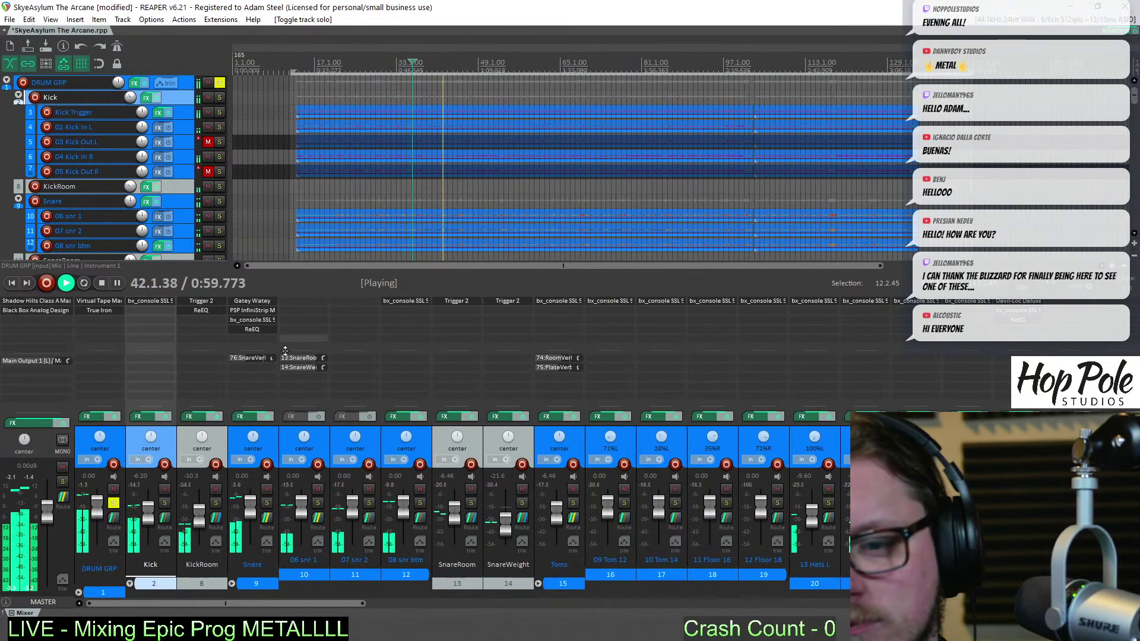
key(space)
Solo the Snare folder and listen to it while inspecting its bx_console SSL 9000 J channel strip
click(266, 503)
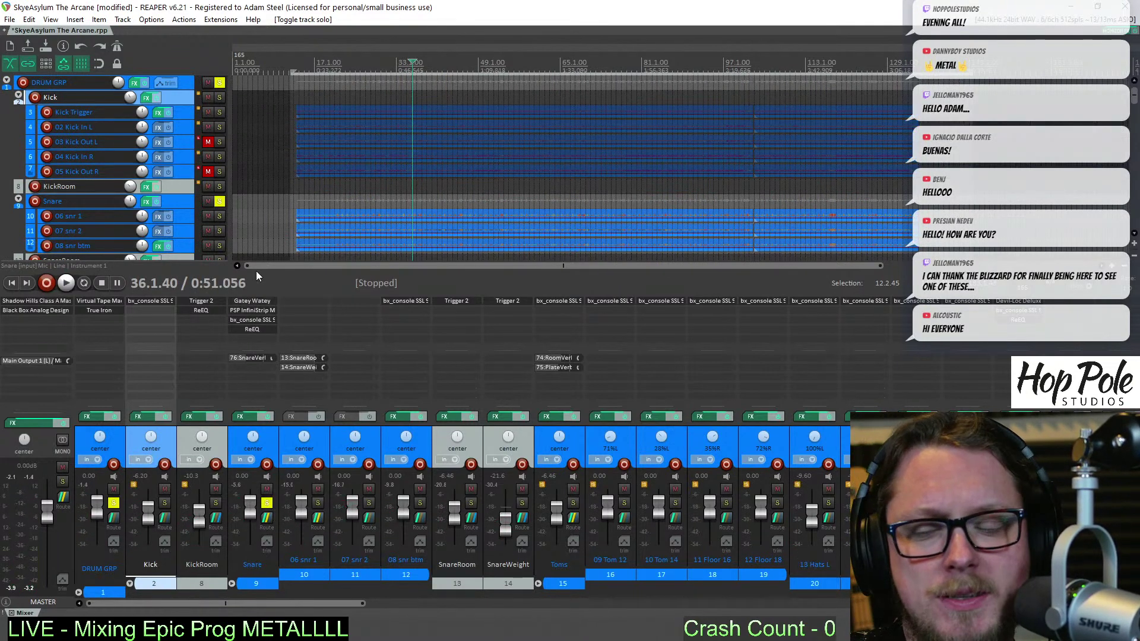
key(space)
click(255, 321)
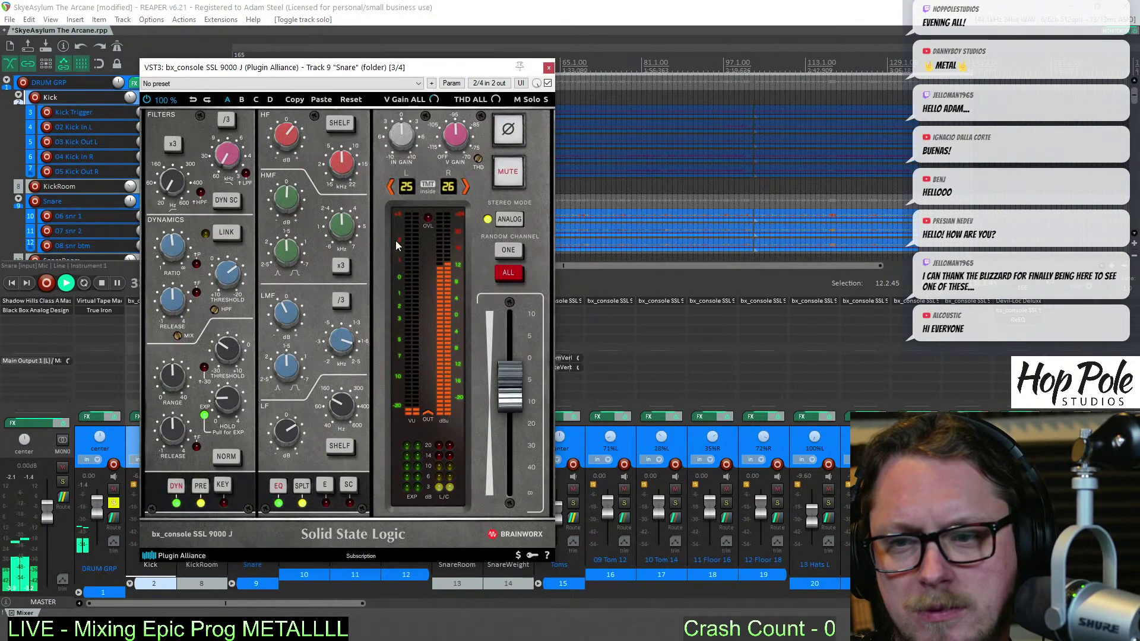
key(Escape)
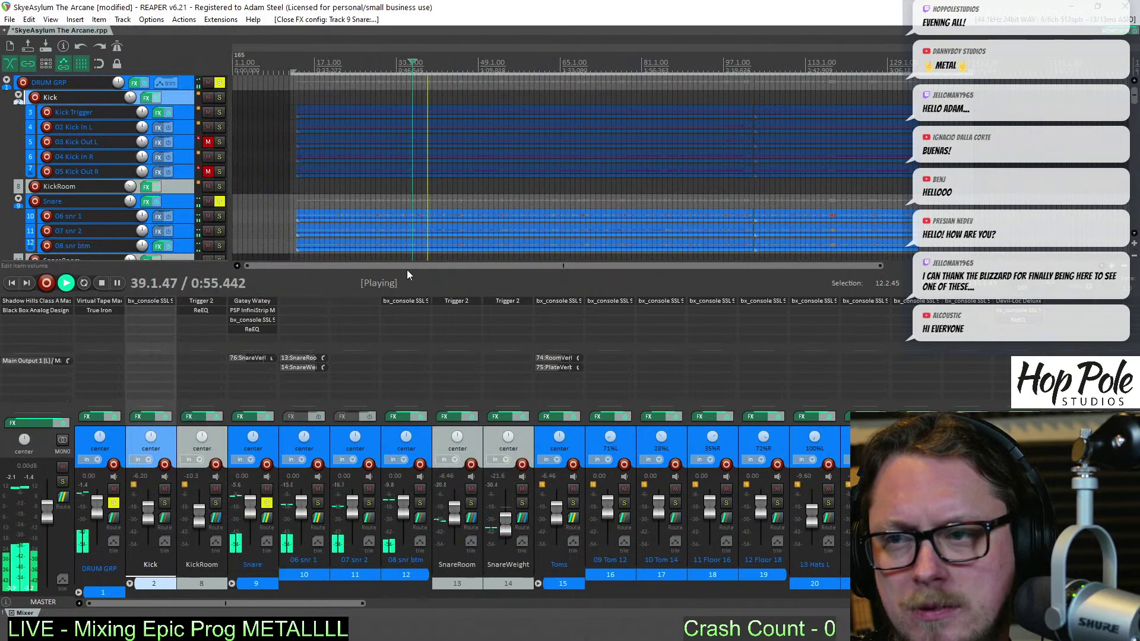
key(space)
Open the Snare folder's Gatey Watey gate and mute the SnareRoom and SnareWeight tracks
click(254, 301)
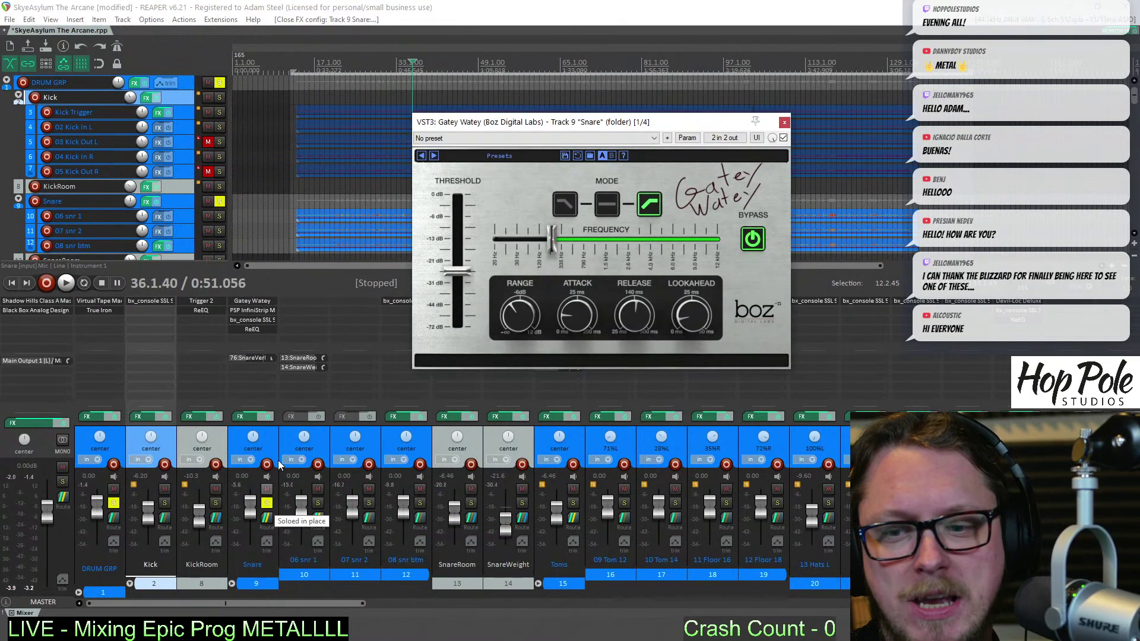
click(471, 489)
click(522, 489)
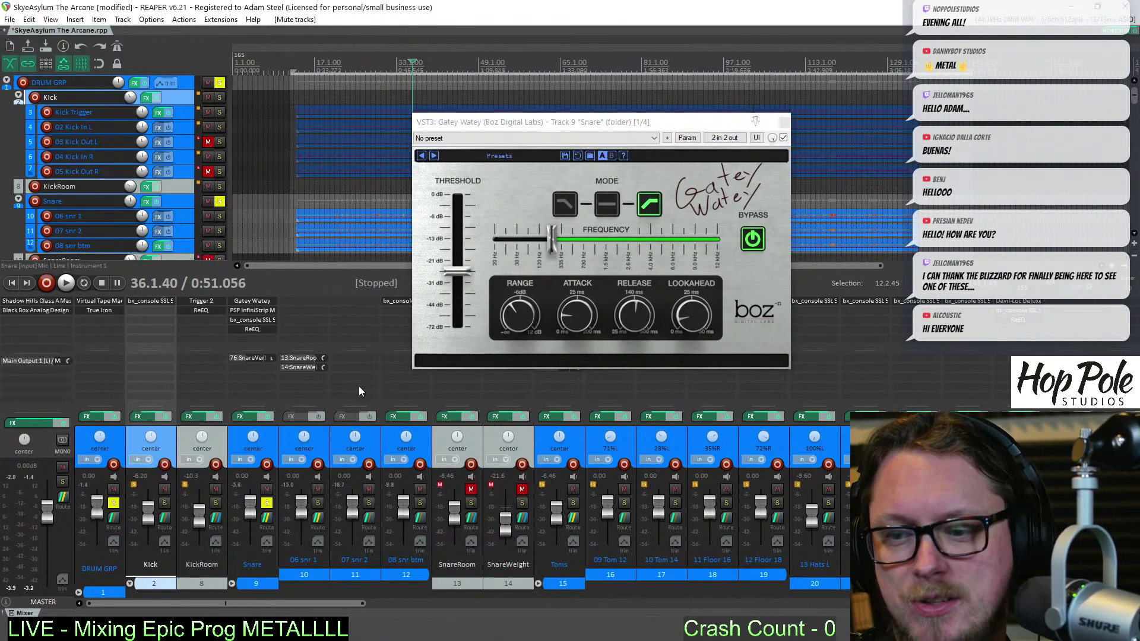
Compare the soloed snare with the Gatey Watey gate bypassed and enabled, leaving the gate active and its window closed
shift+click(245, 301)
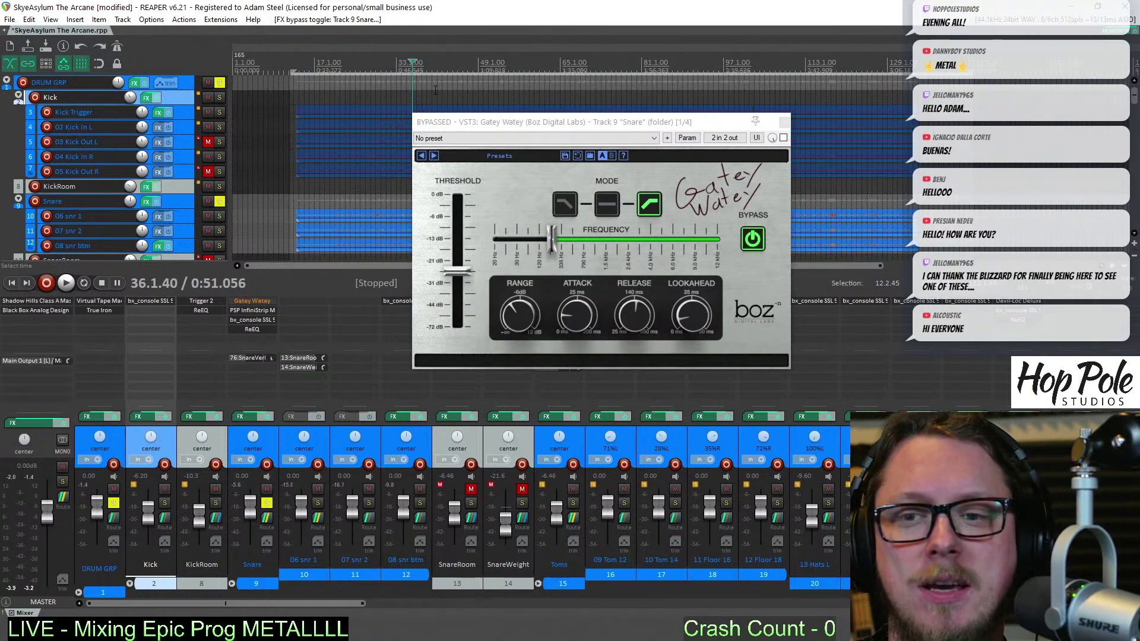
drag(475, 127, 550, 235)
key(space)
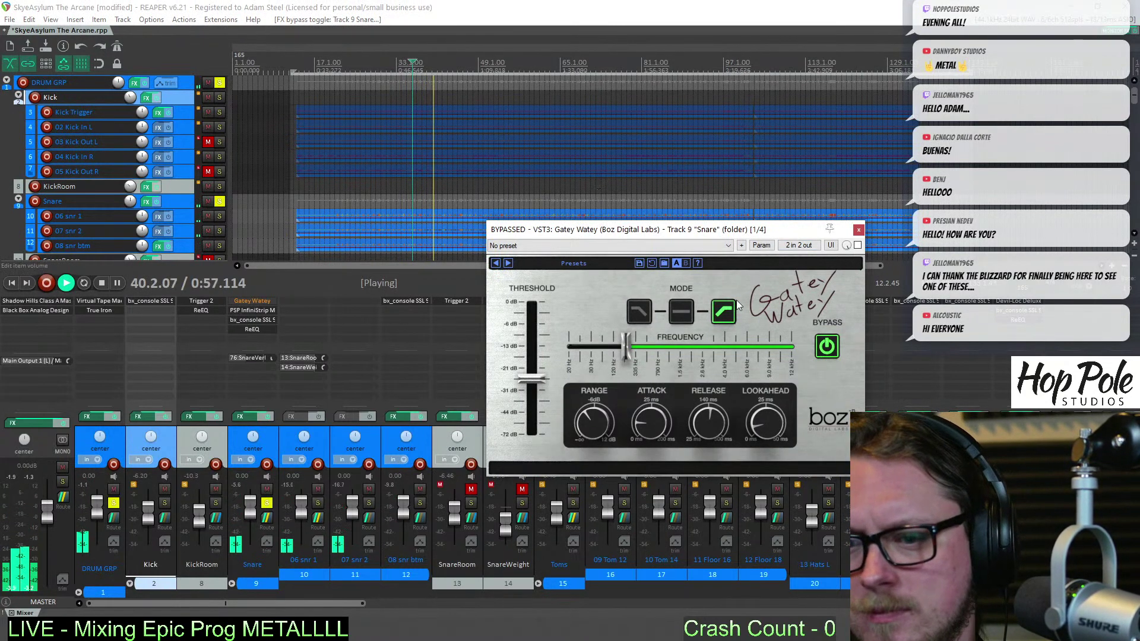
key(space)
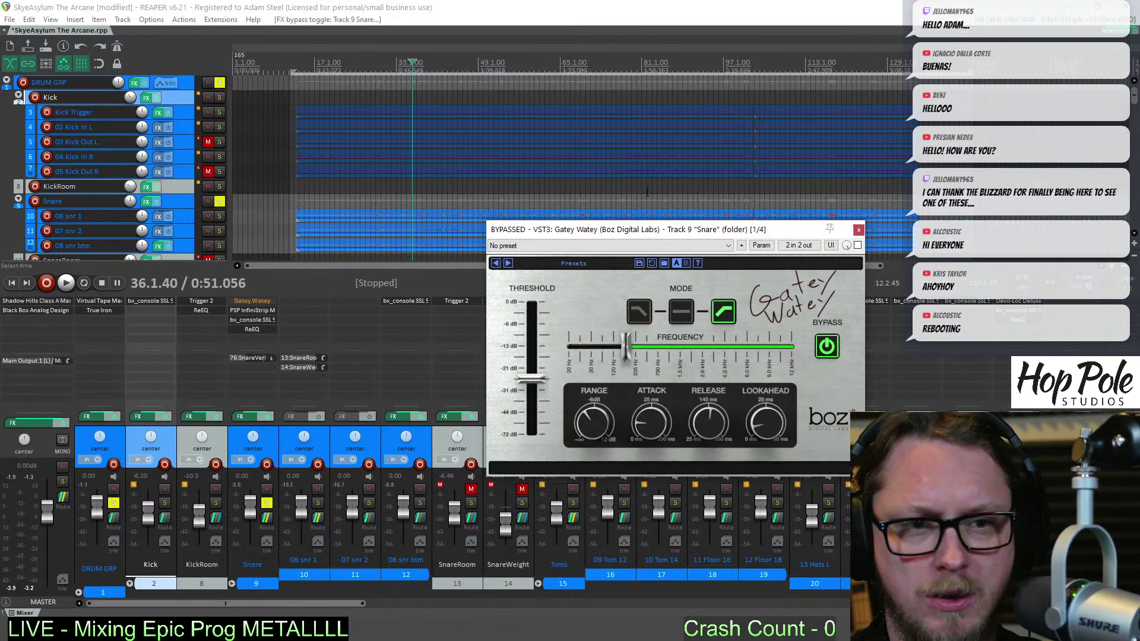
click(858, 246)
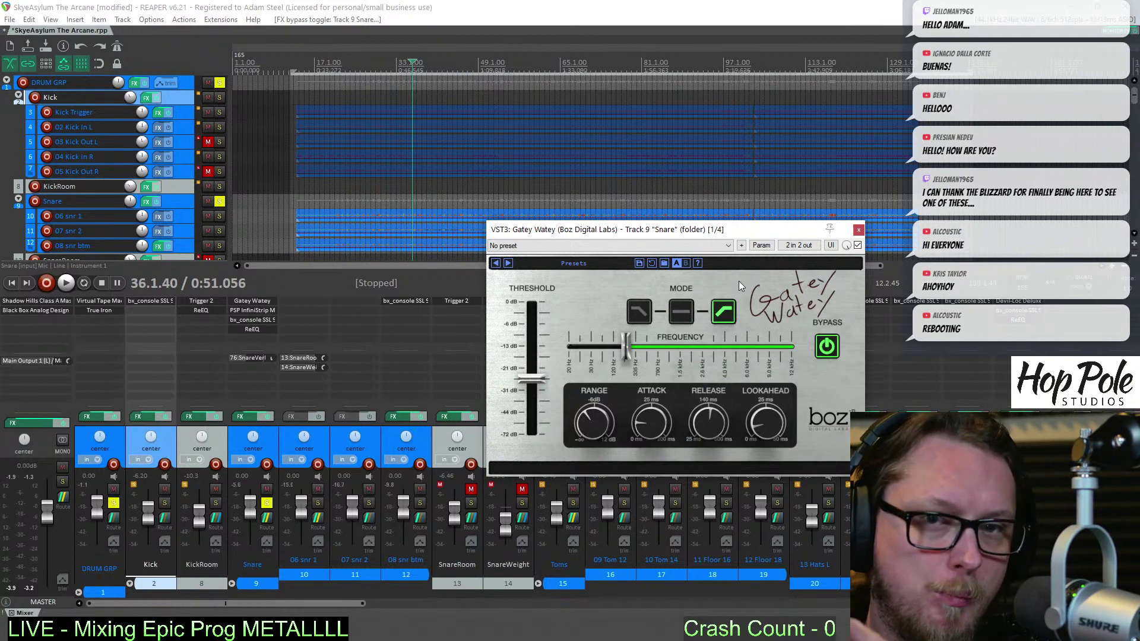
key(space)
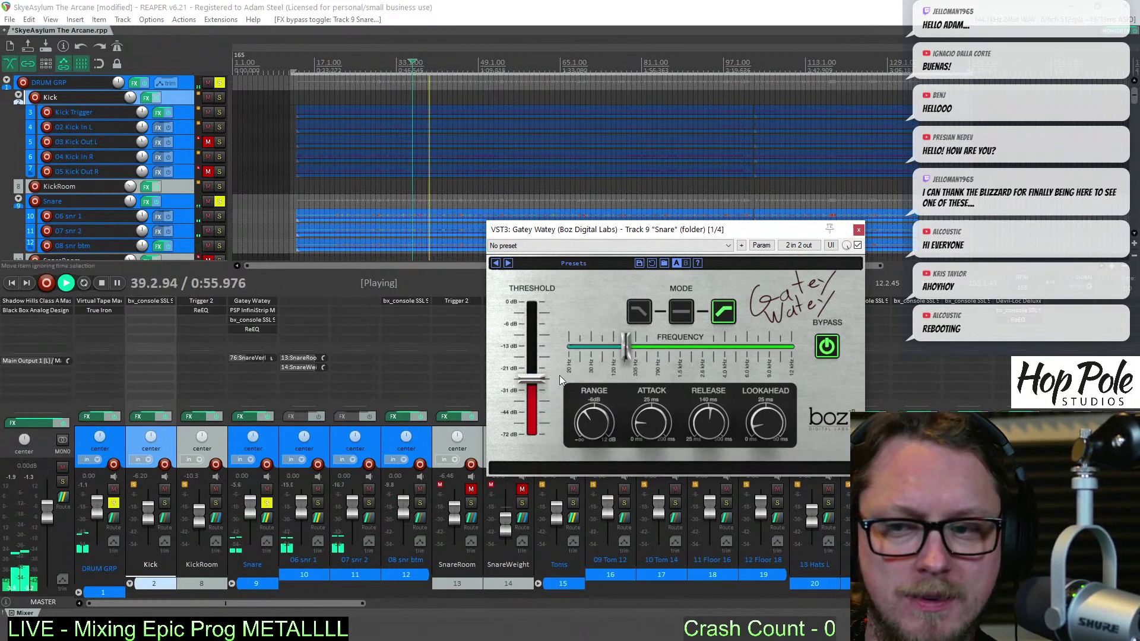
key(space)
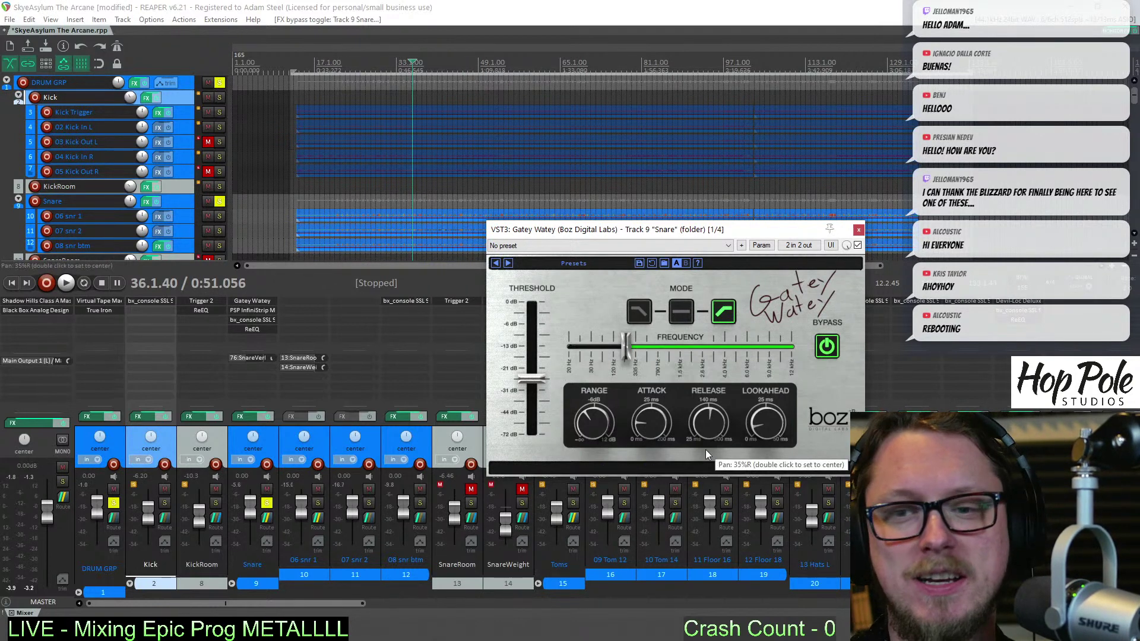
click(859, 229)
Add a peak band at about 81 Hz to the Snare folder's ReEQ and set its Q to about 1.96
click(252, 330)
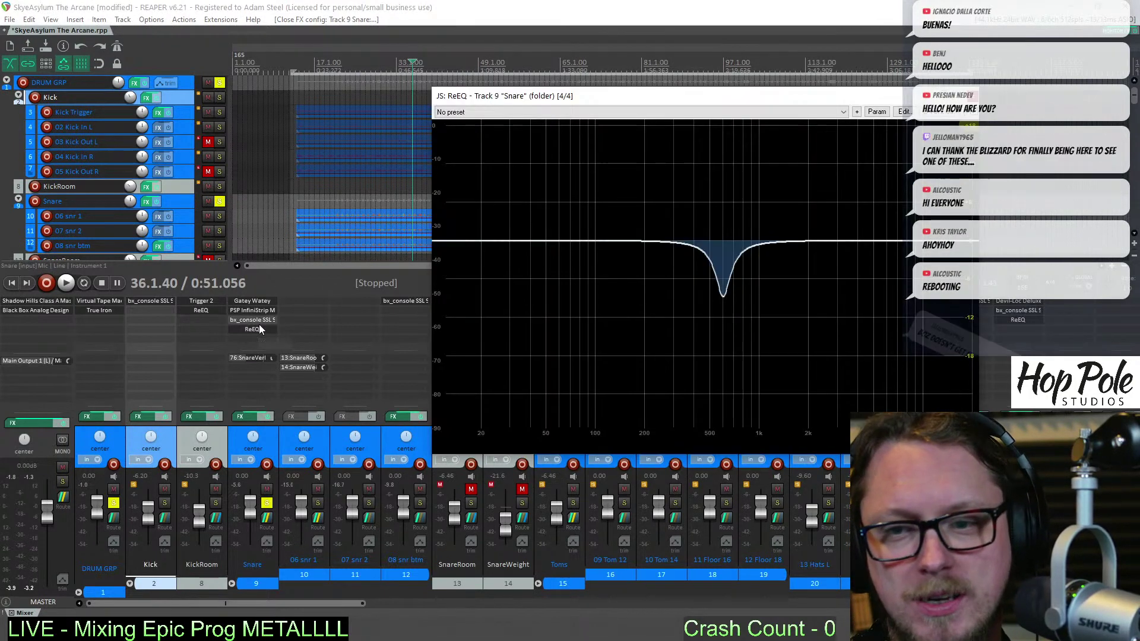
double_click(580, 236)
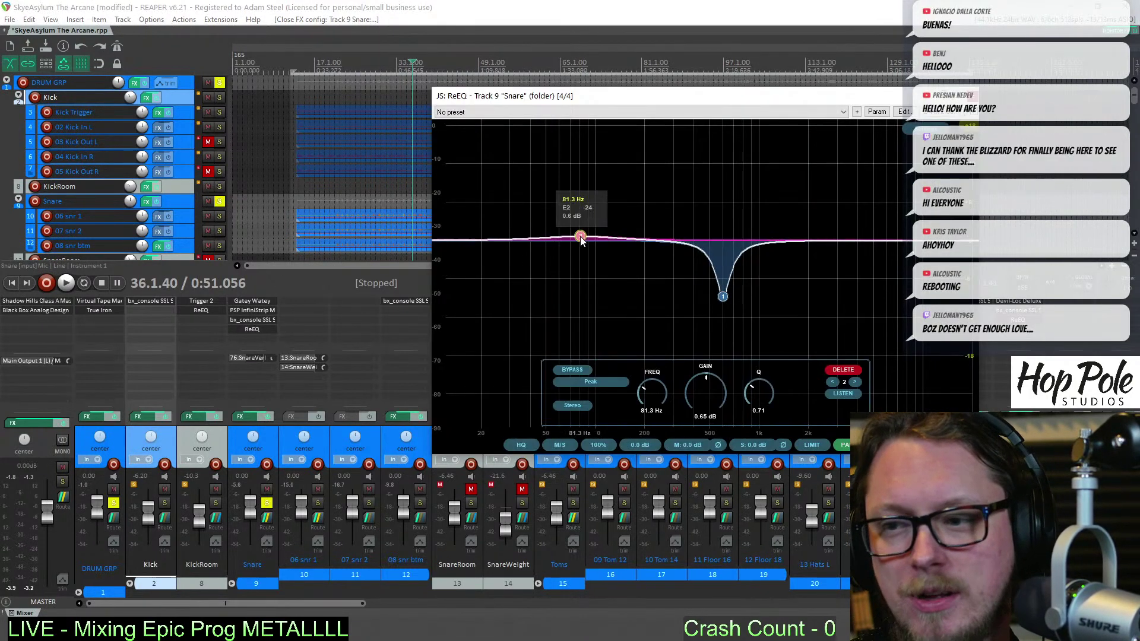
drag(766, 393, 767, 373)
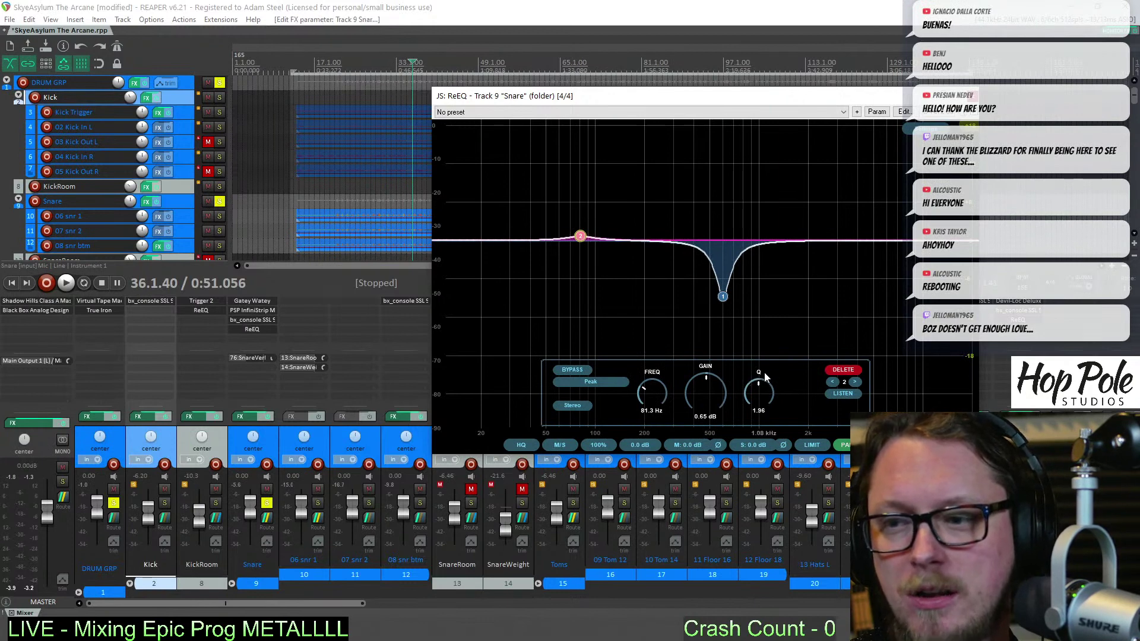
mouse_move(573, 254)
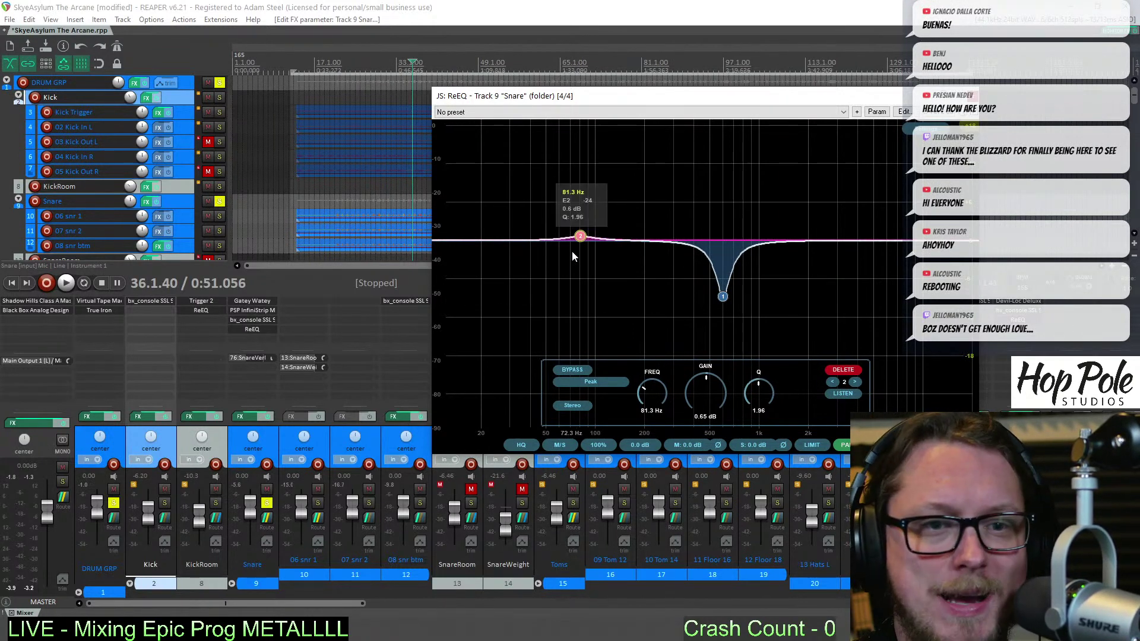
Move the new ReEQ band to about 197 Hz with a boost of about 7.9 dB during snare playback
key(space)
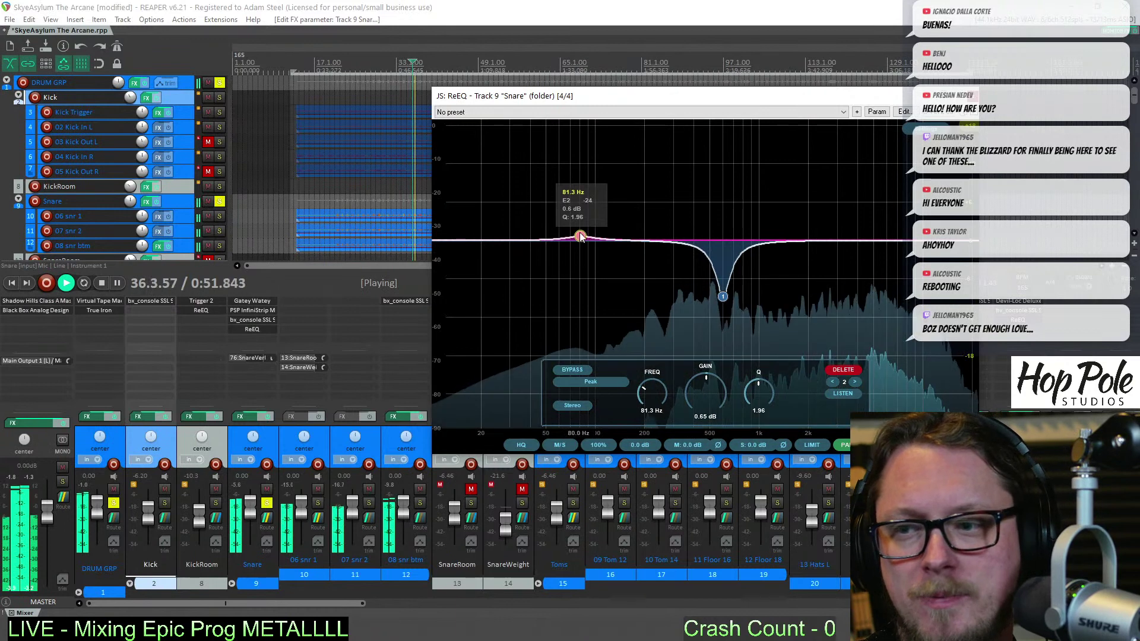
drag(580, 236, 643, 190)
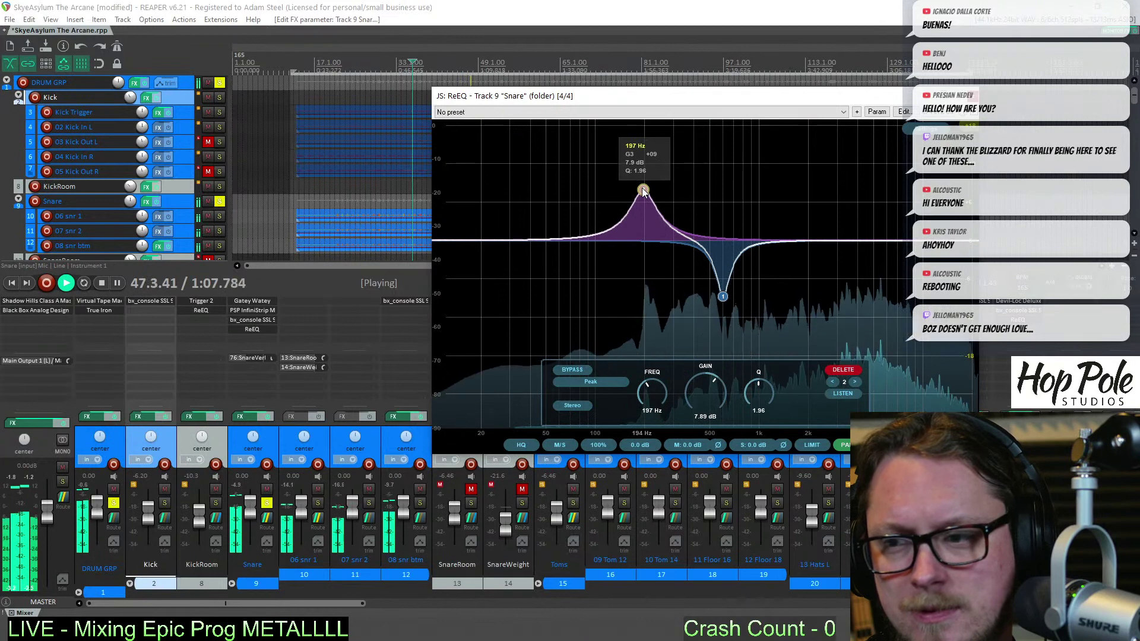
key(space)
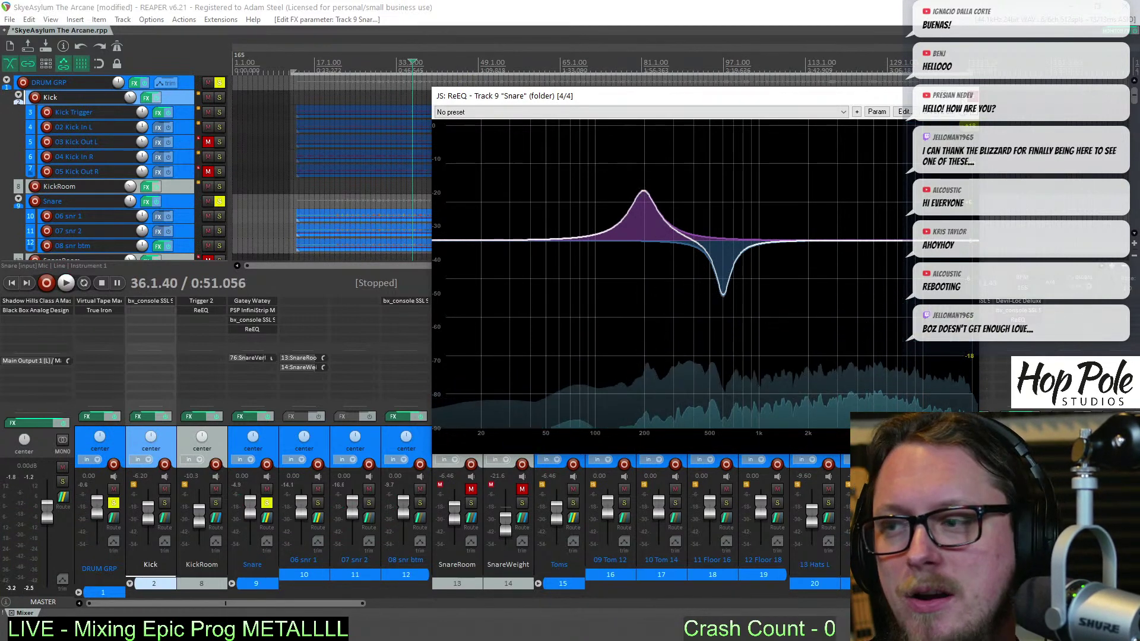
Close the snare EQ, unsolo the Snare folder and play the whole drum group
key(Escape)
click(268, 503)
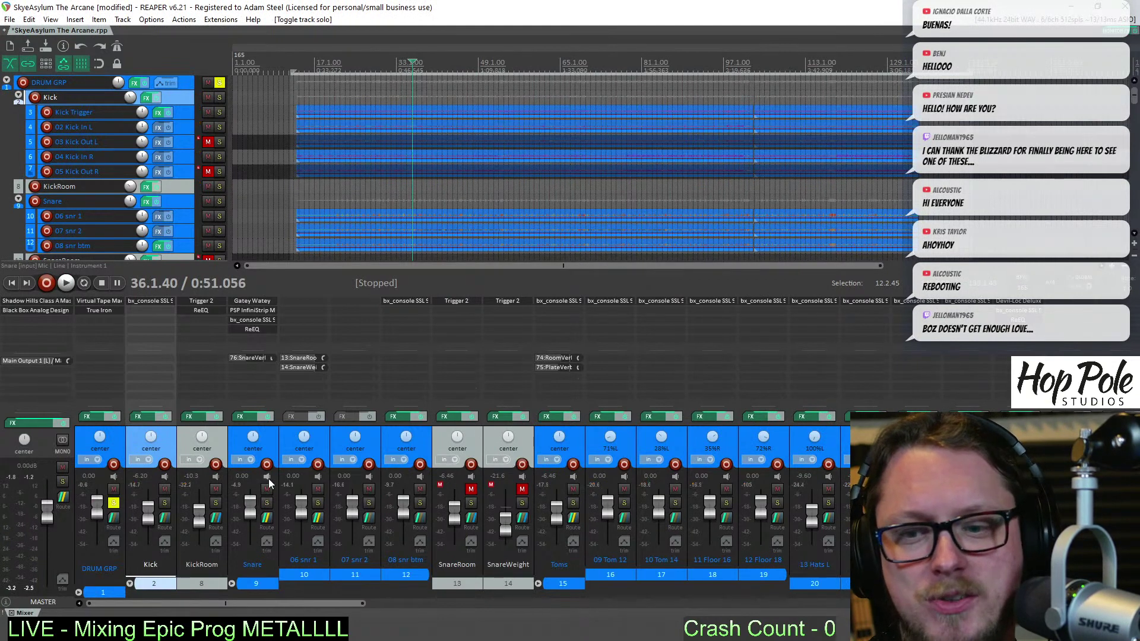
key(space)
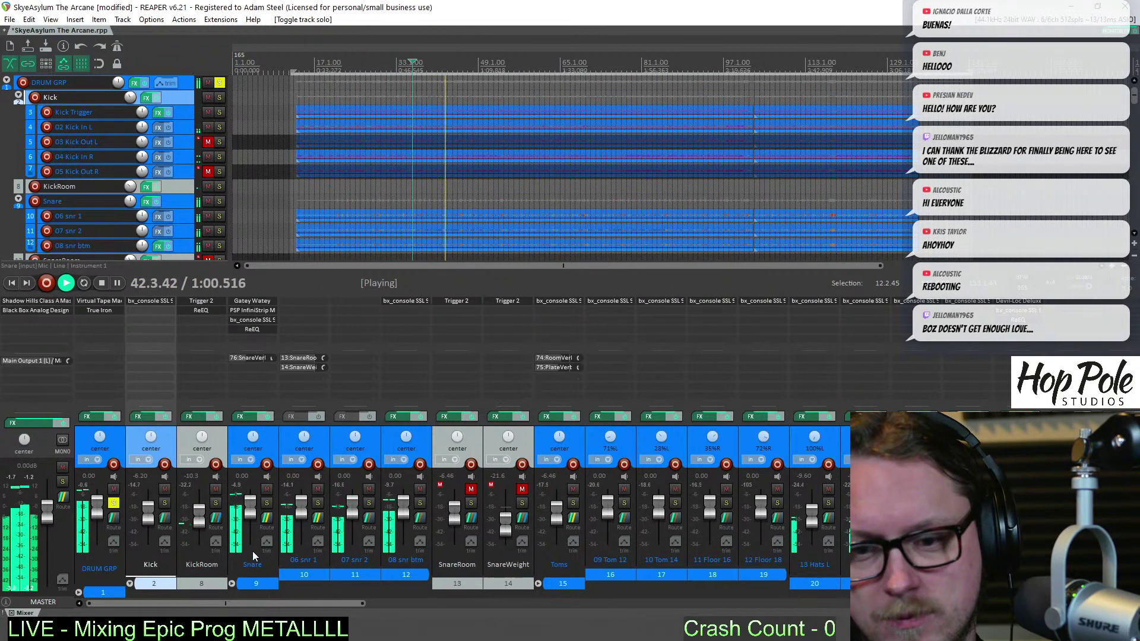
Reduce the snare ReEQ boost to about 5.8 dB at 195 Hz during drum playback, then close the EQ and stop
click(251, 330)
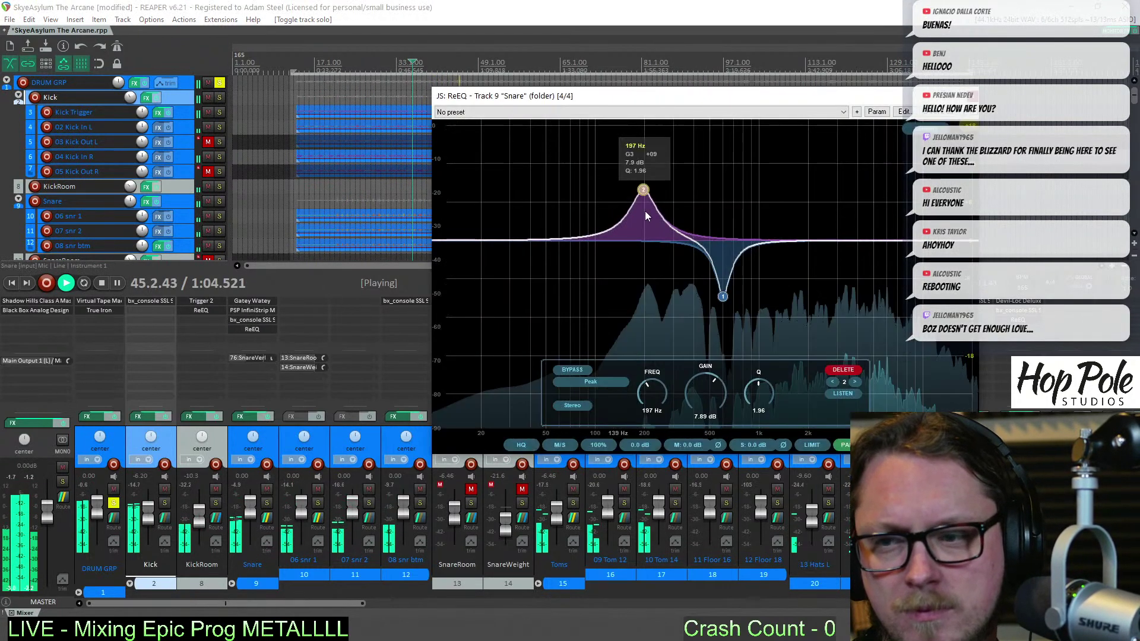
click(644, 200)
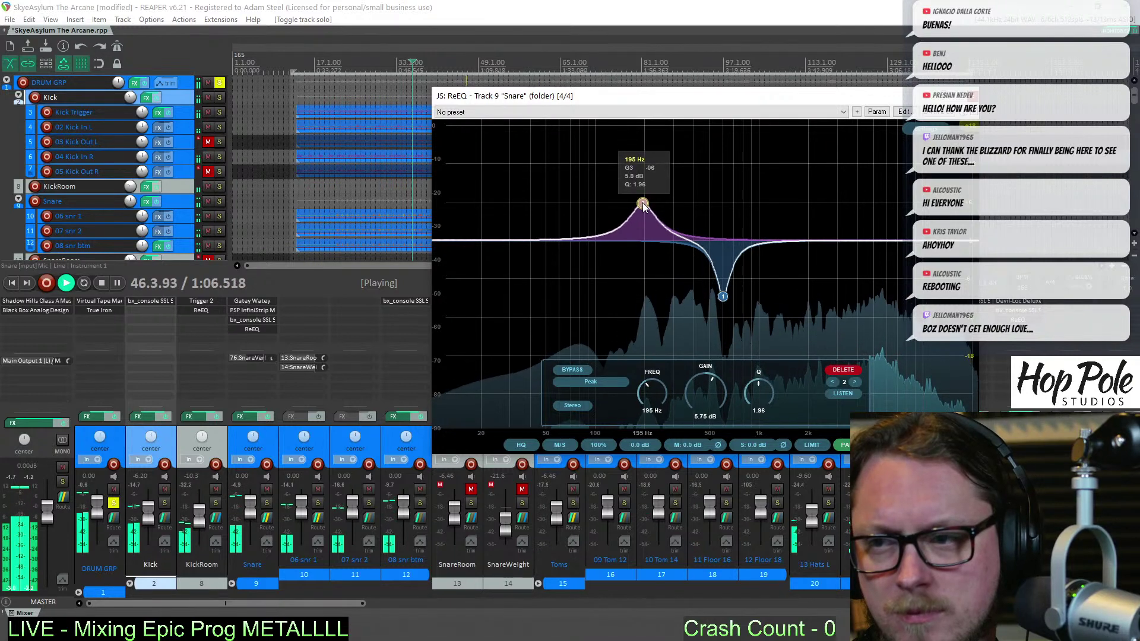
key(Escape)
key(space)
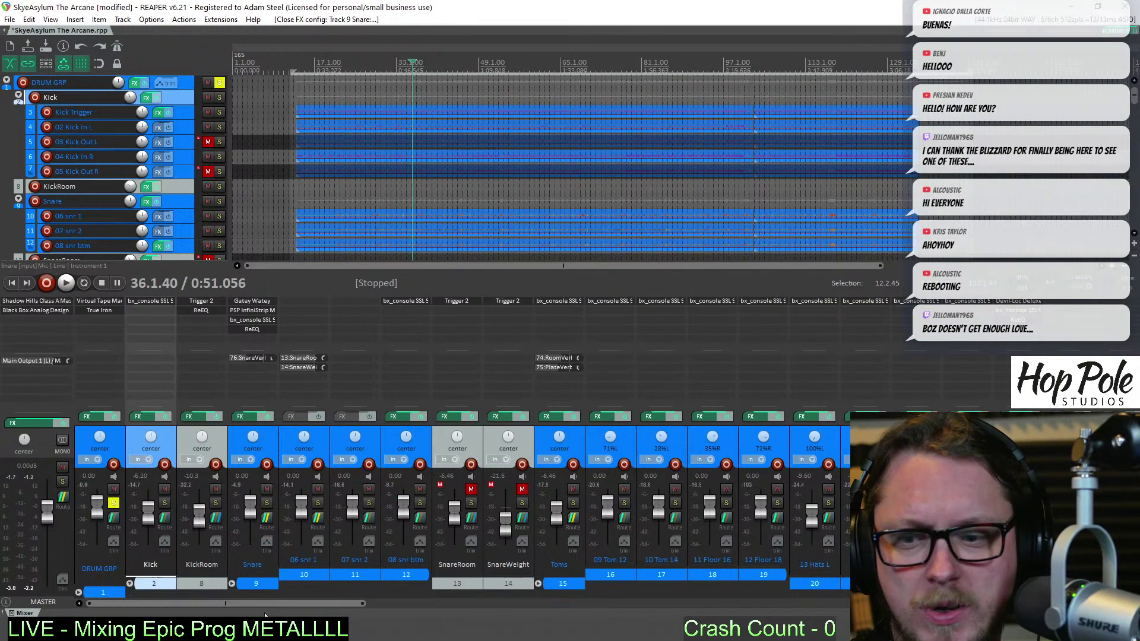
drag(286, 604, 348, 604)
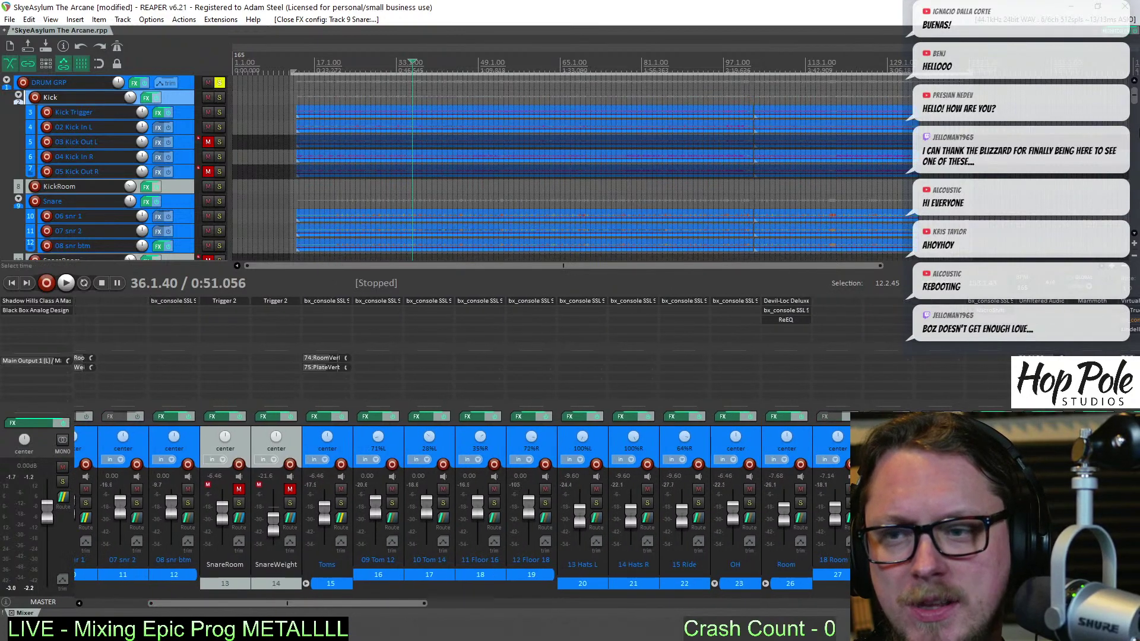
drag(1135, 95, 1136, 153)
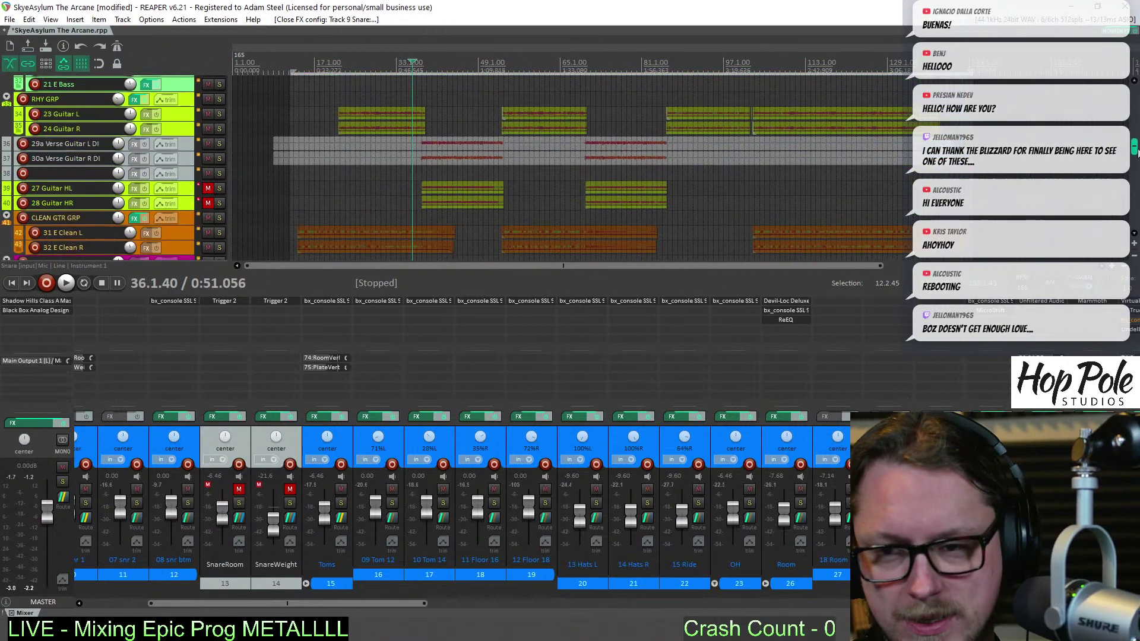
scroll(314, 156, up, 2)
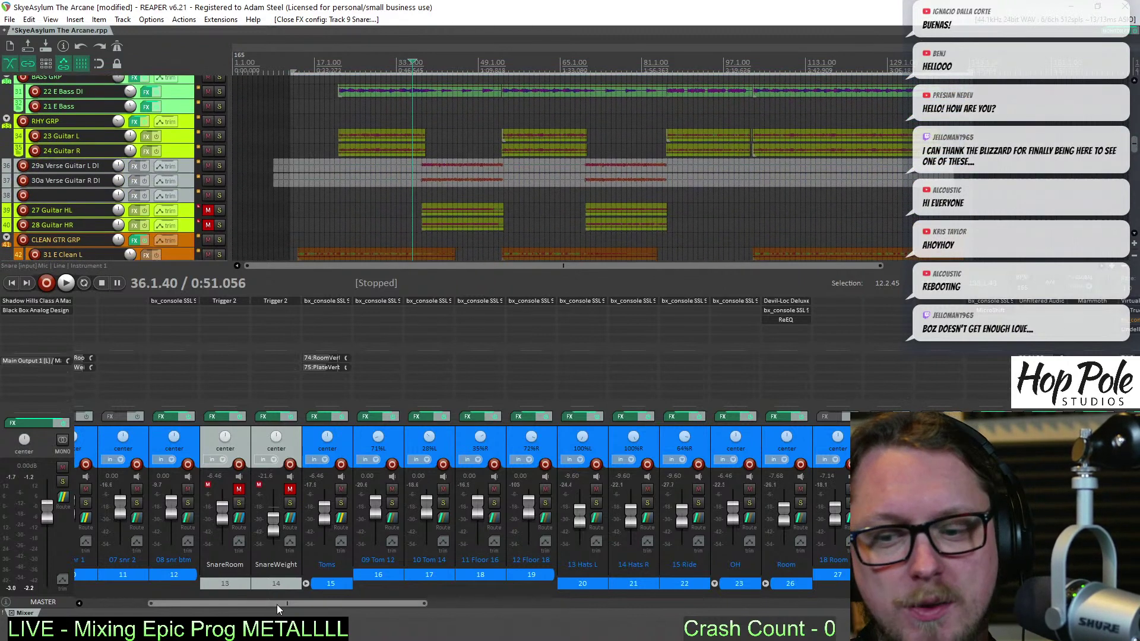
drag(277, 605, 164, 606)
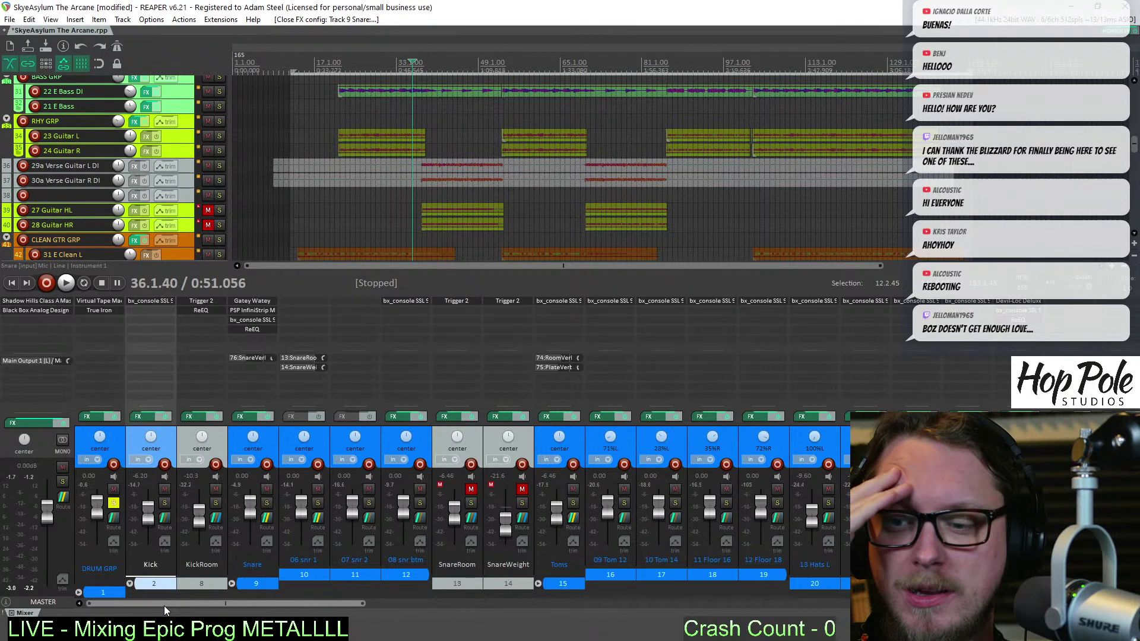
Unmute the SnareRoom track and audition the drum group with it
click(471, 489)
key(space)
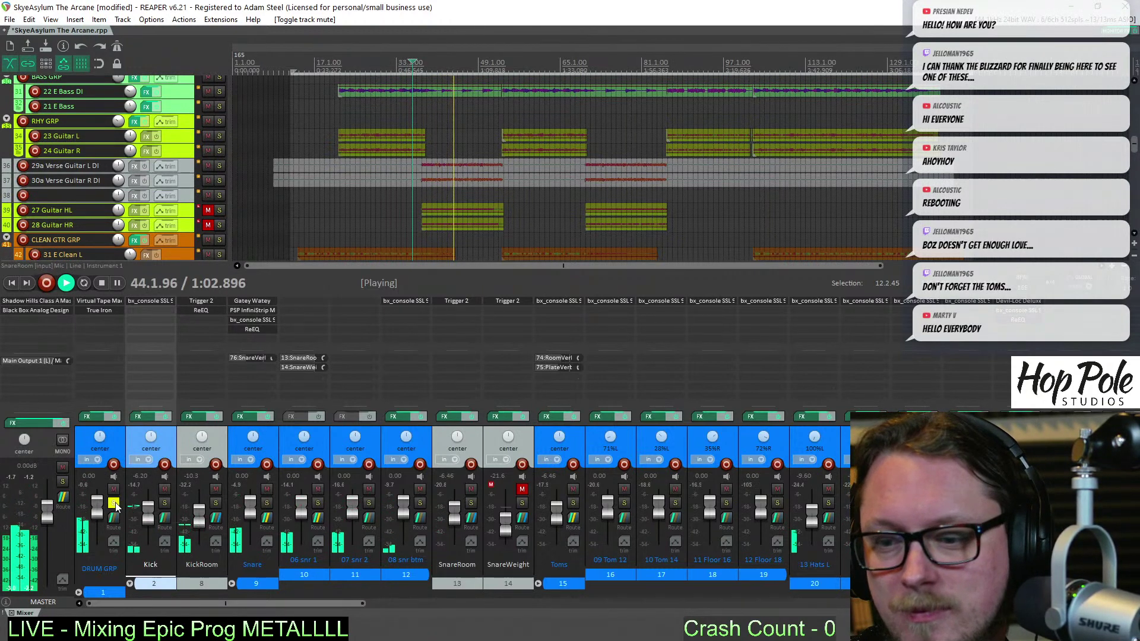
key(space)
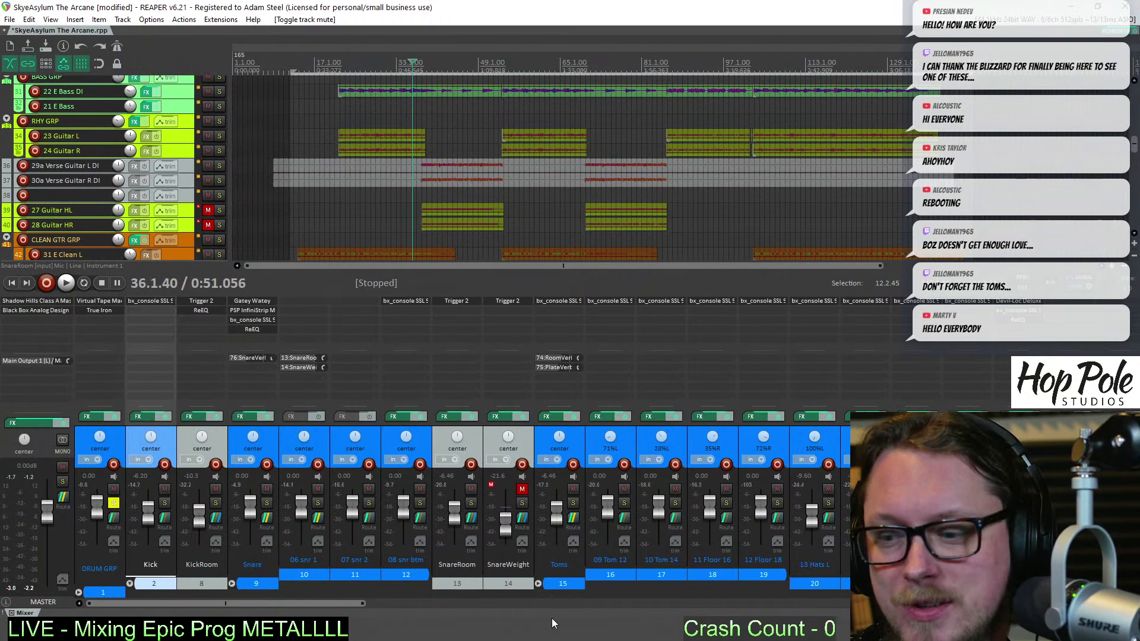
Solo the BASS GRP alongside the drums, play the song and lower the bass group's volume to about -3.8 dB
drag(259, 605, 467, 603)
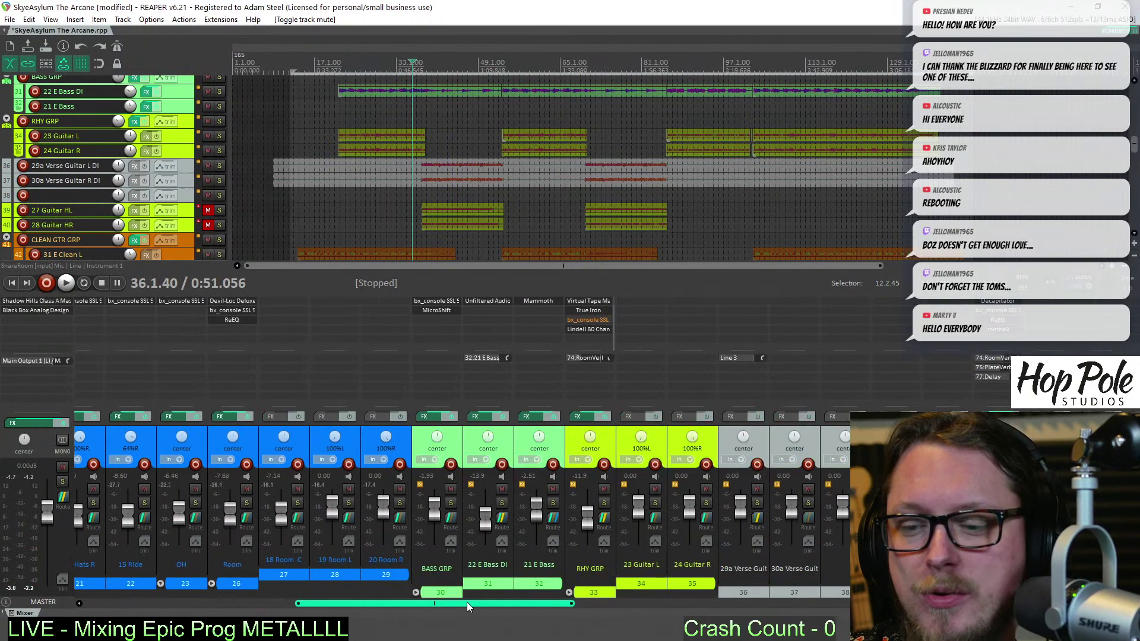
click(451, 503)
key(space)
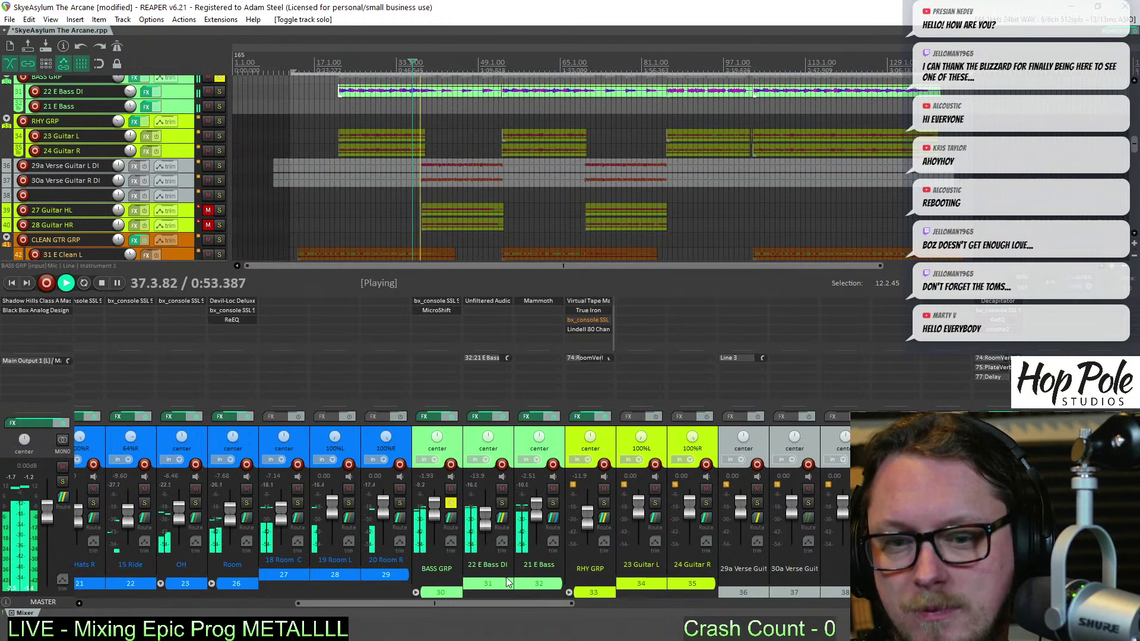
scroll(437, 509, down, 3)
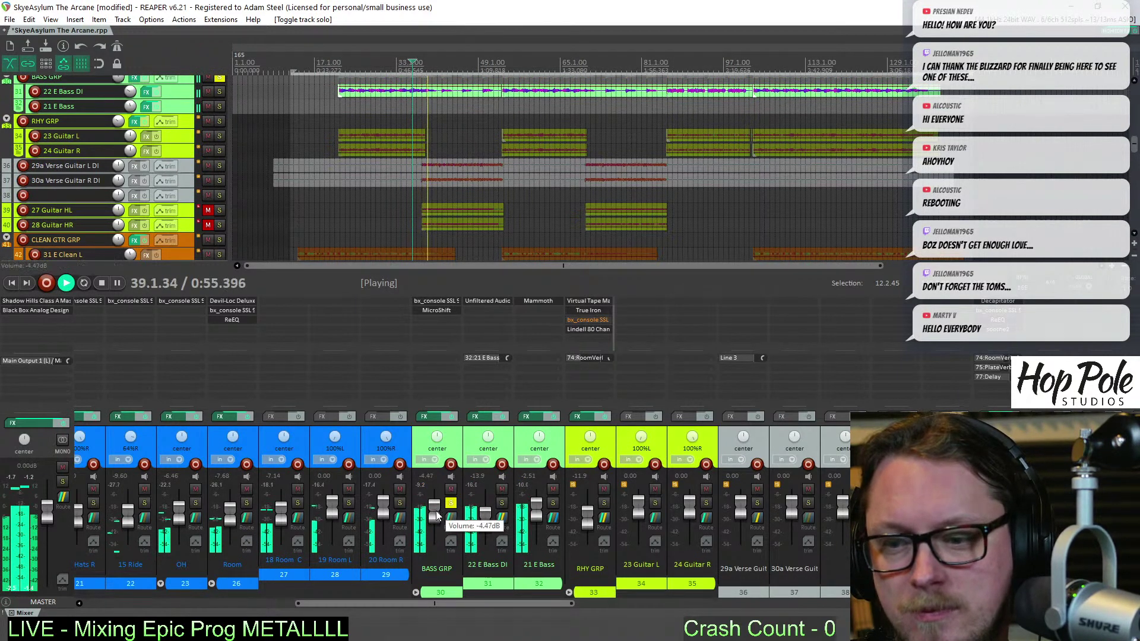
Raise the JW-SubThruster sample in the Kick Trigger's Trigger 2 to about -7.5 dB, then close the kick plugins and stop playback
drag(445, 604, 192, 602)
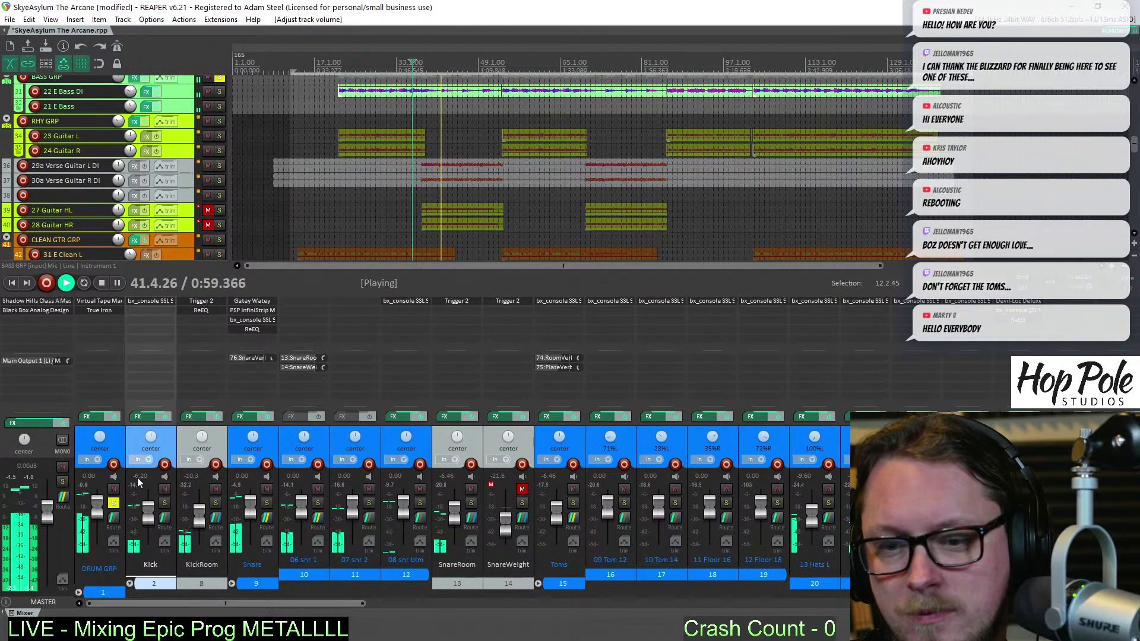
click(153, 302)
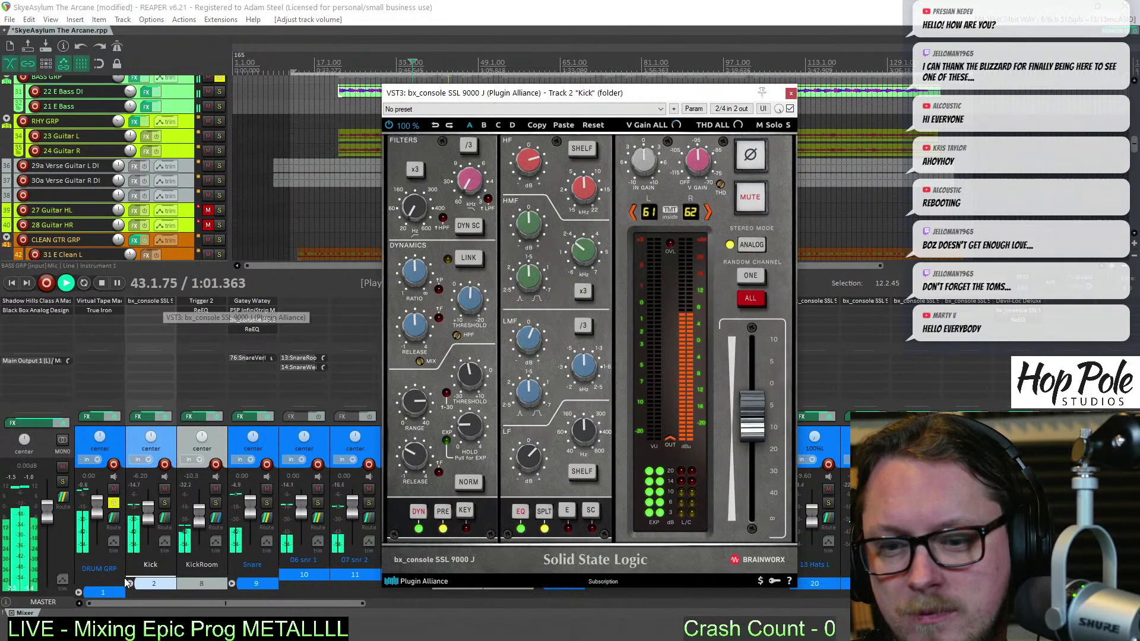
click(129, 584)
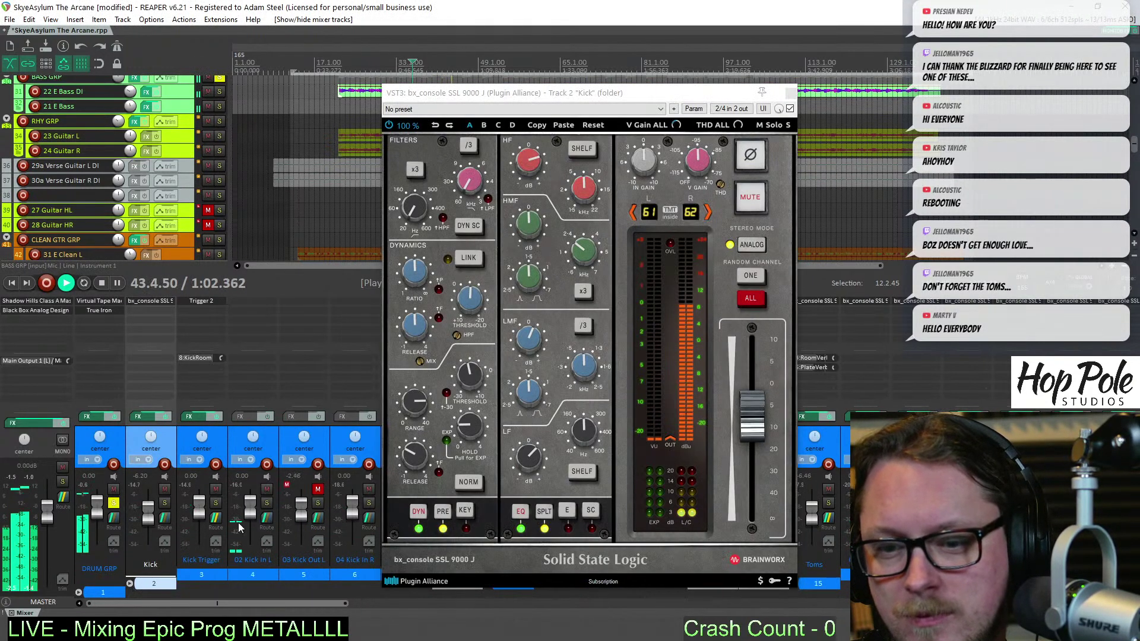
click(198, 302)
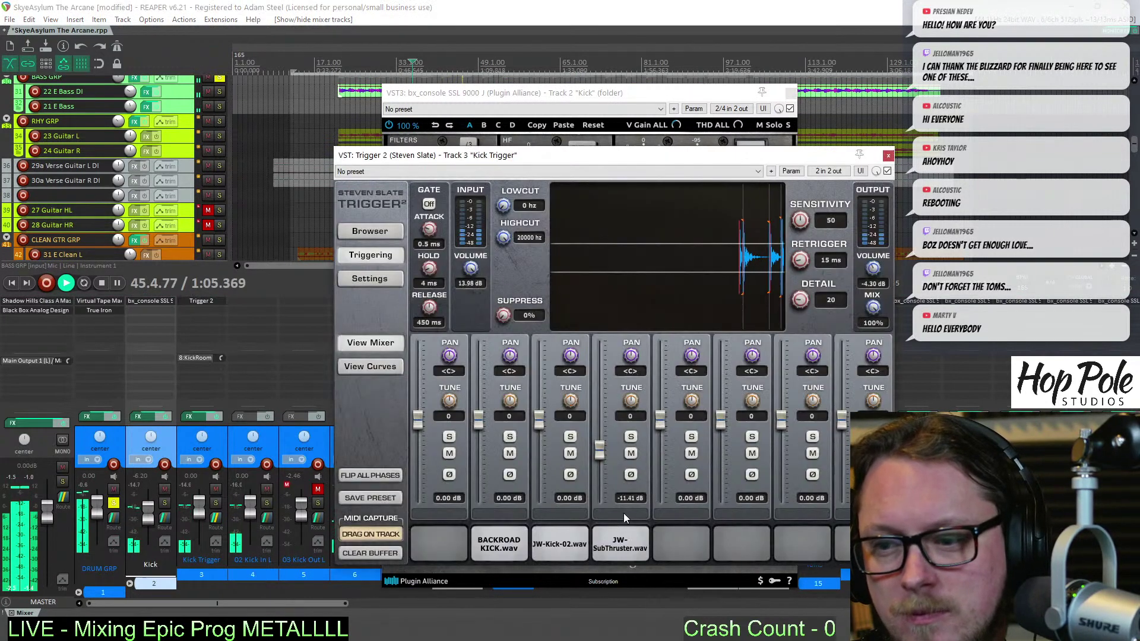
drag(604, 443, 605, 436)
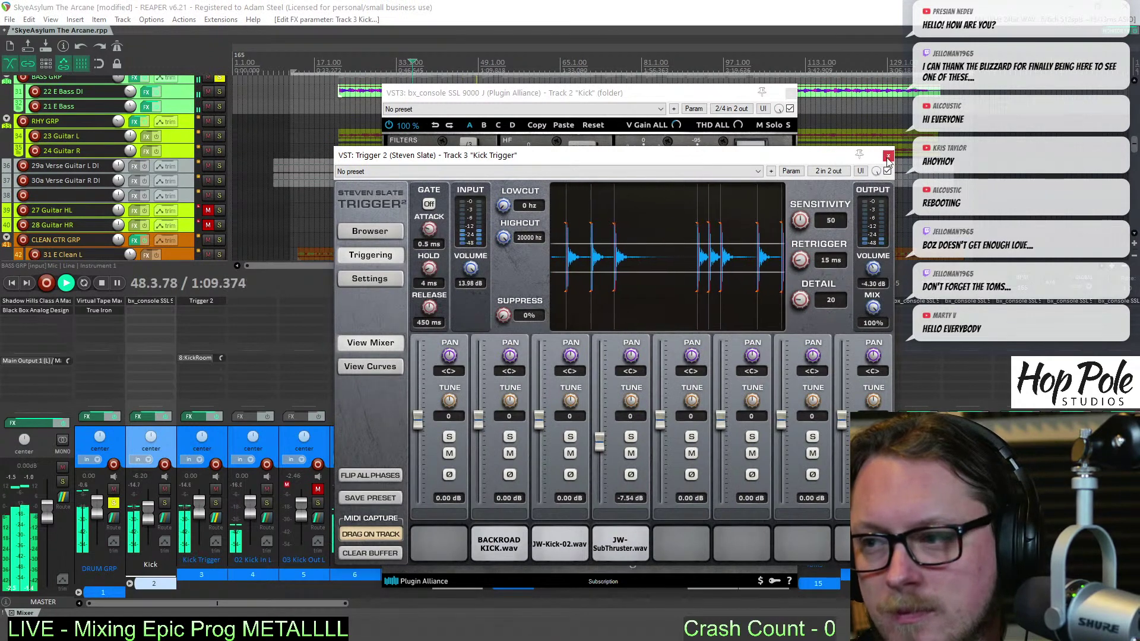
click(790, 93)
click(903, 155)
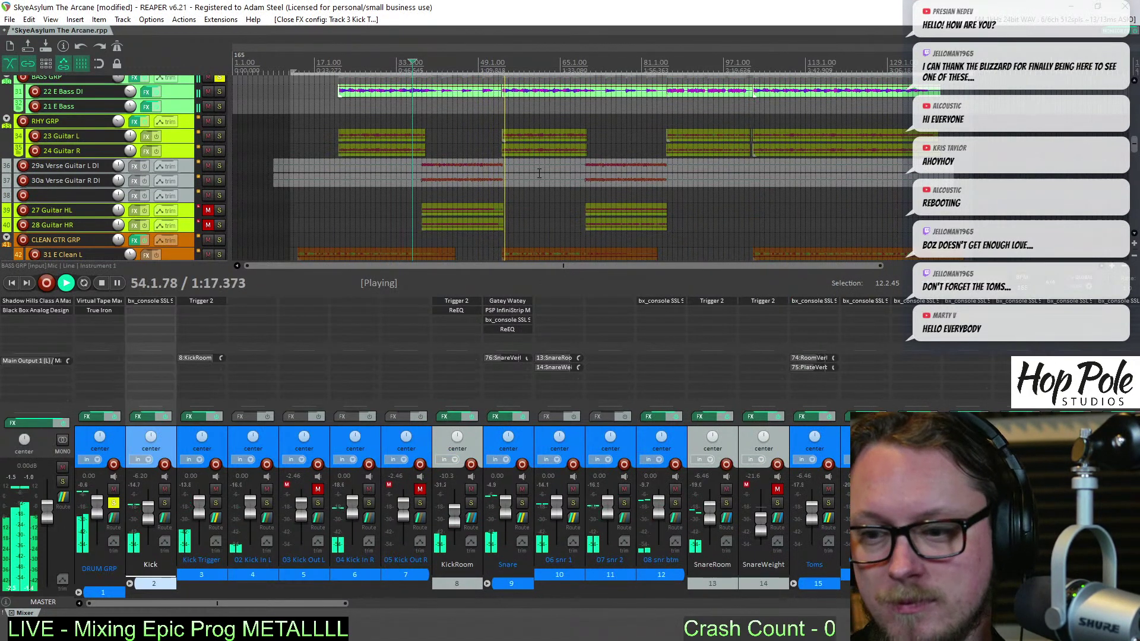
key(space)
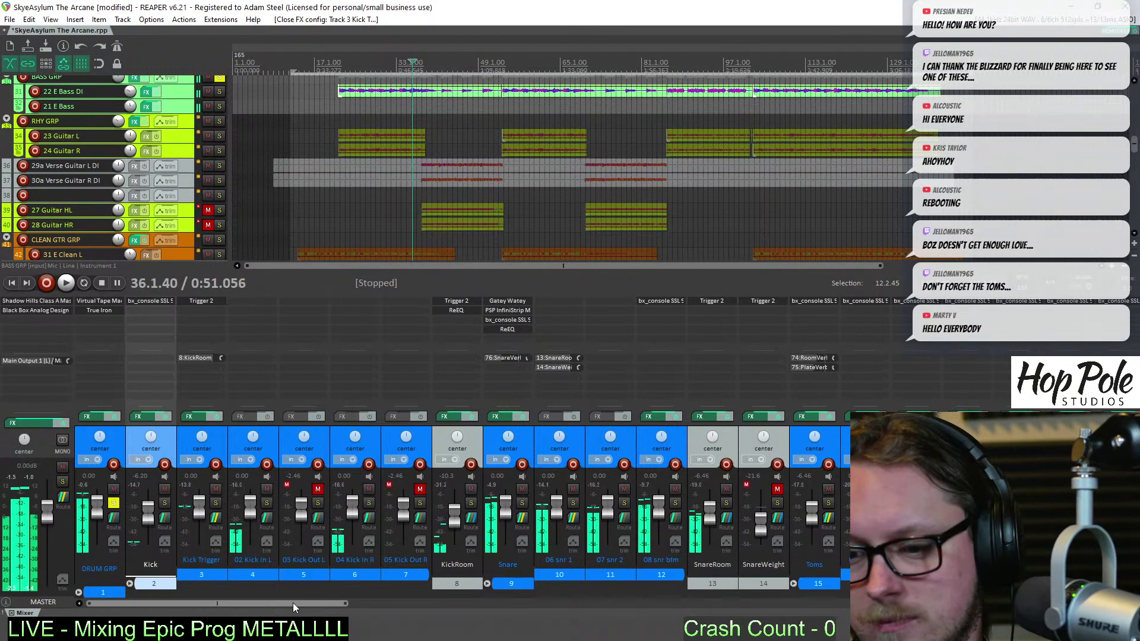
Solo the RHY GRP alongside the drums and bass and play from about bar 26
drag(293, 604, 609, 633)
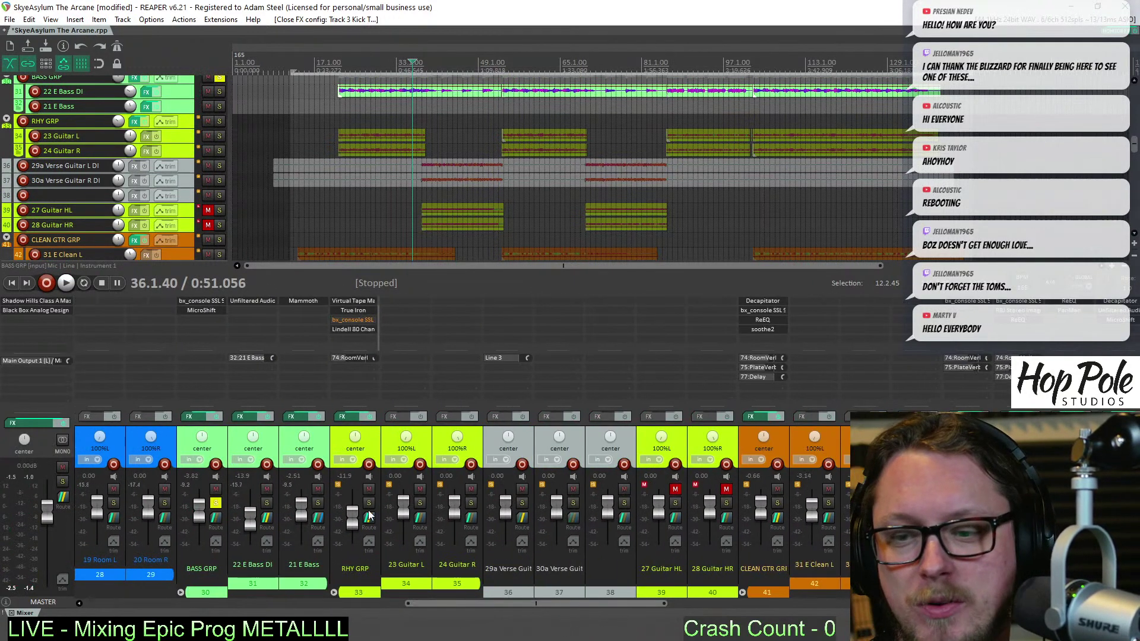
click(369, 503)
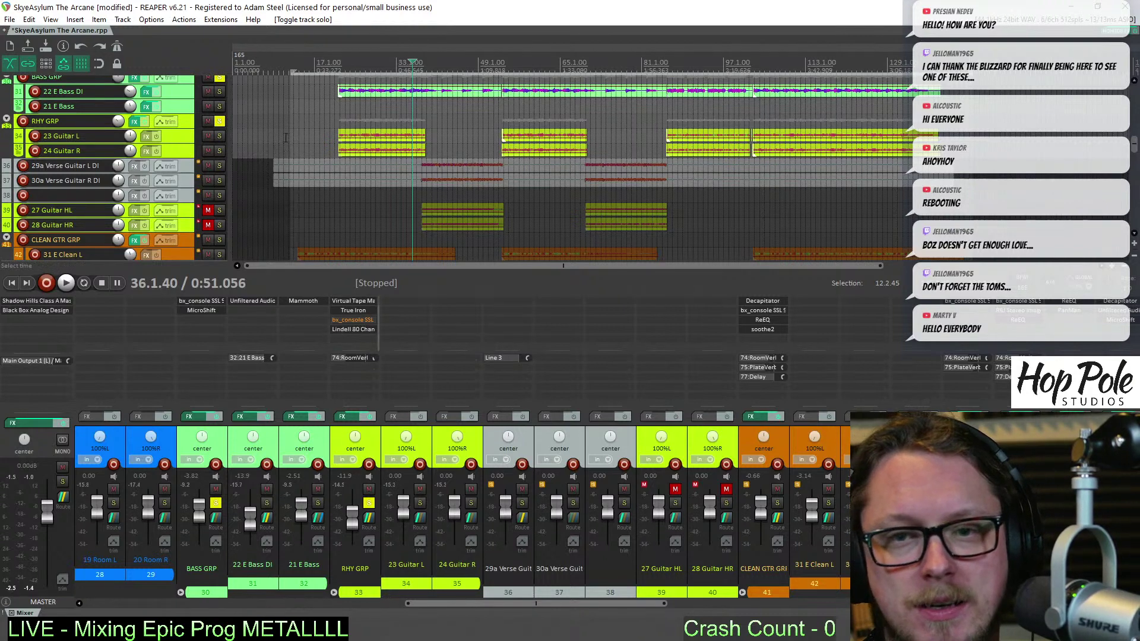
click(364, 68)
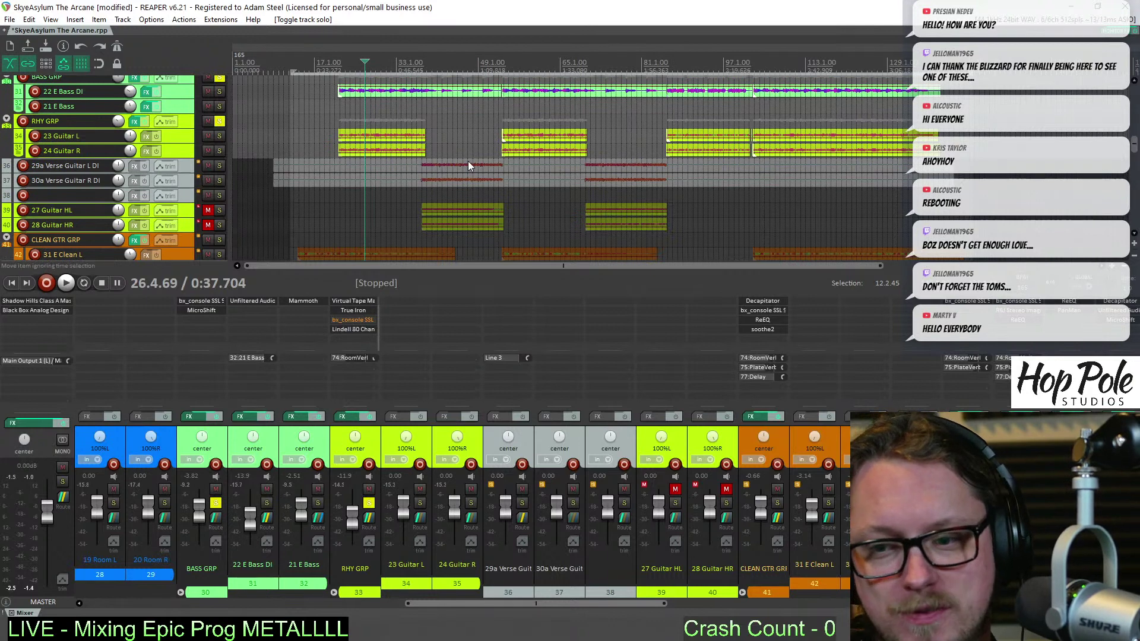
key(space)
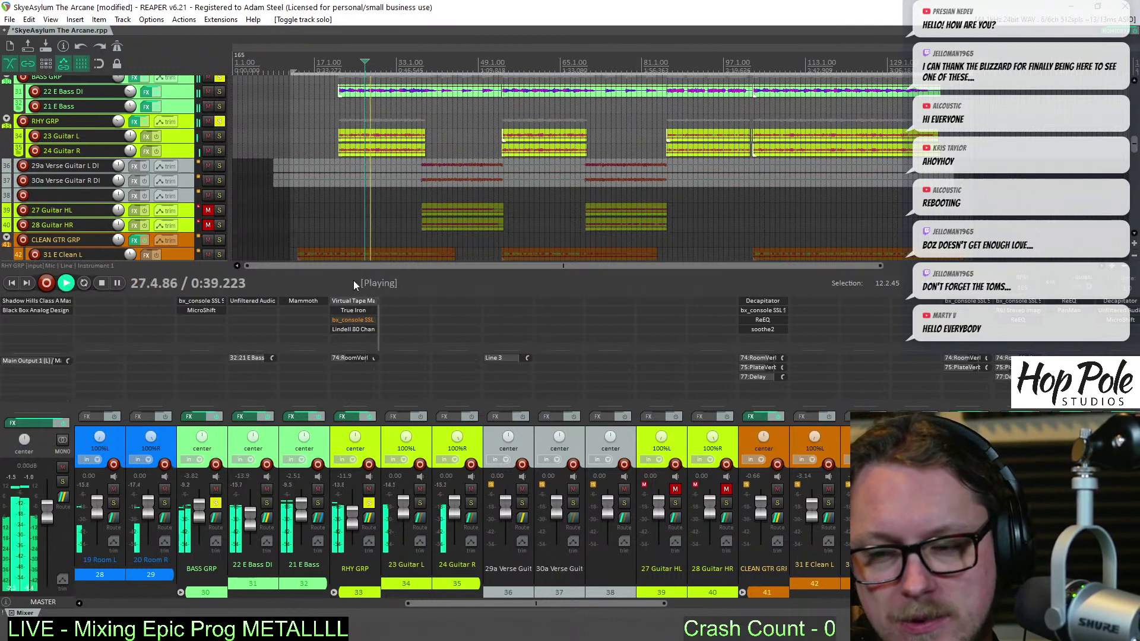
Lower the RHY GRP's Lindell 80 Channel output fader to about -10 dB and set the group's track volume to 0.00 dB
click(354, 329)
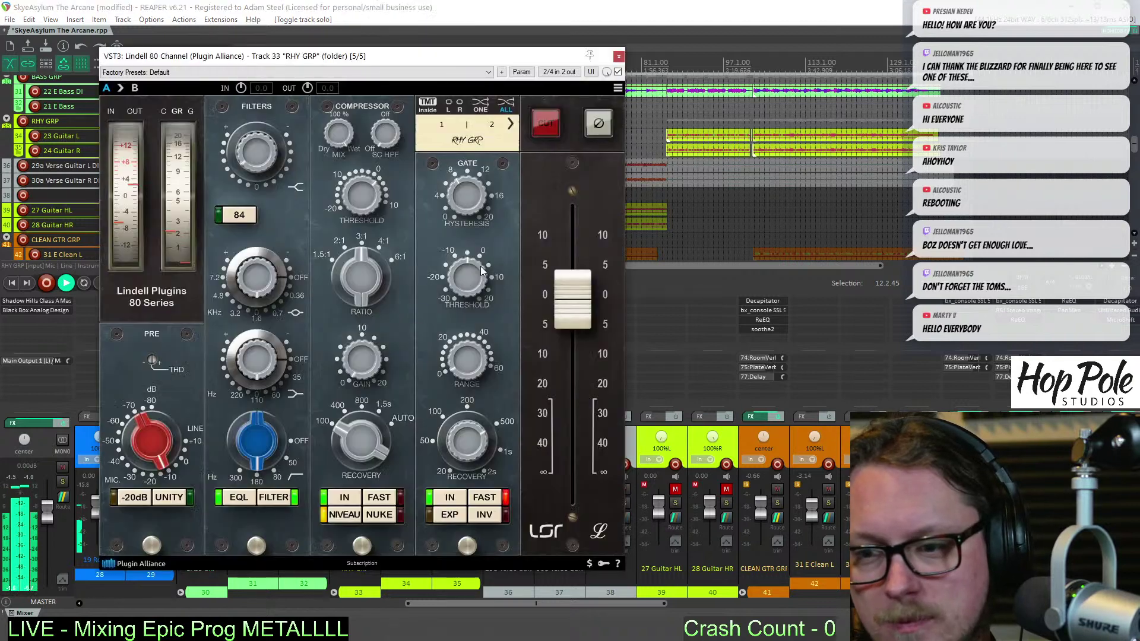
drag(571, 297, 576, 354)
click(619, 56)
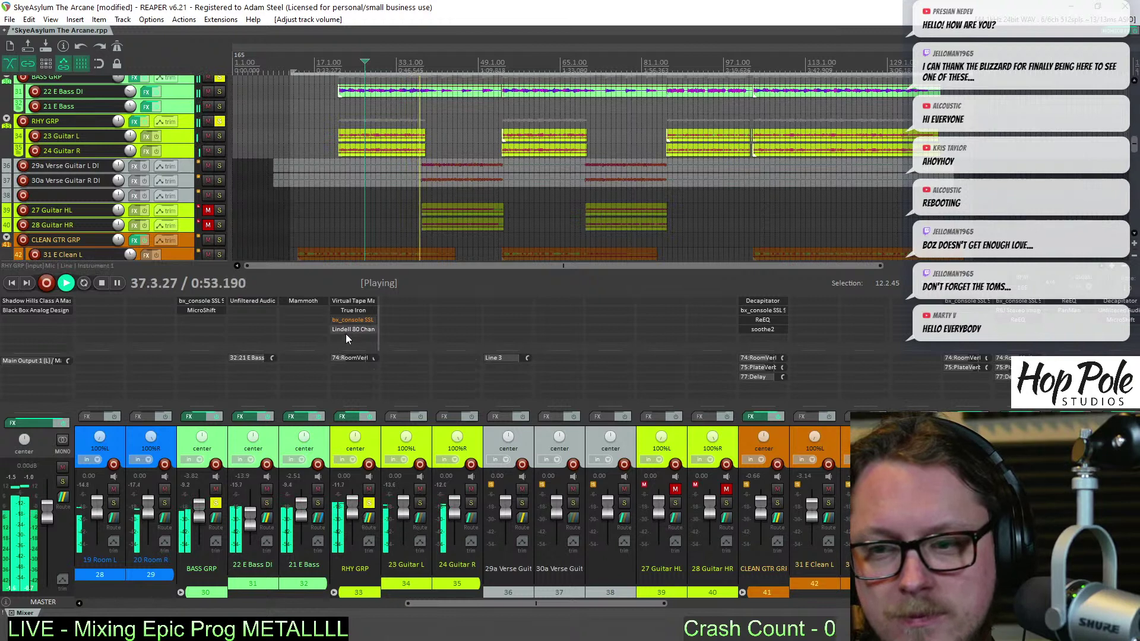
Review the ReEQ, bypassed bx_console SSL 9000 J and Lindell 80 Channel settings on the RHY GRP with playback stopped
scroll(350, 330, up, 1)
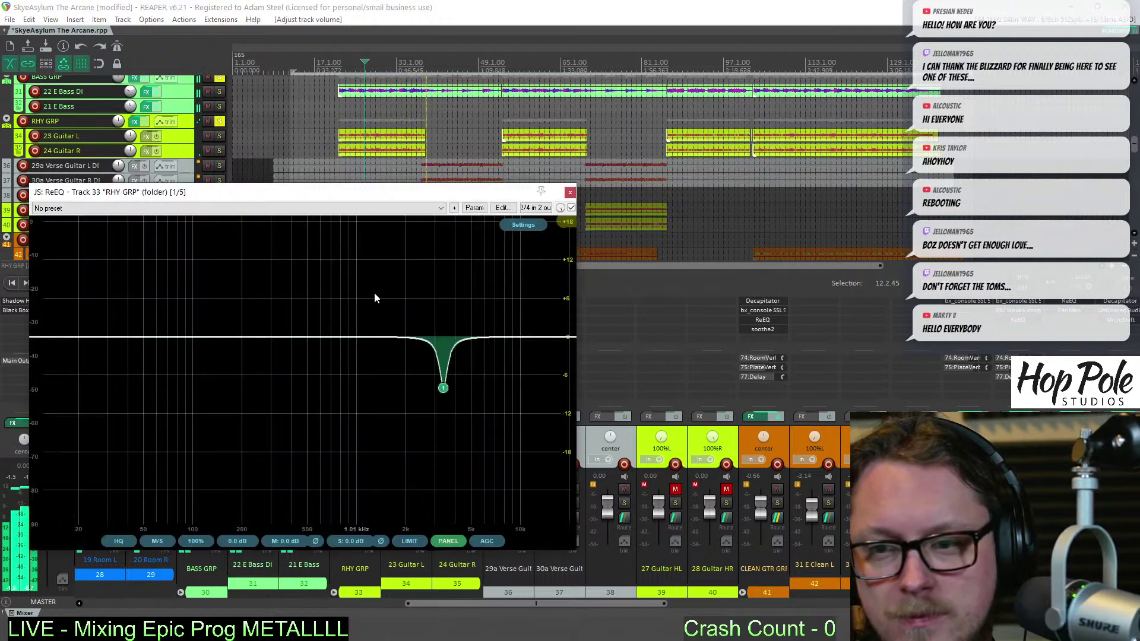
click(354, 300)
click(570, 192)
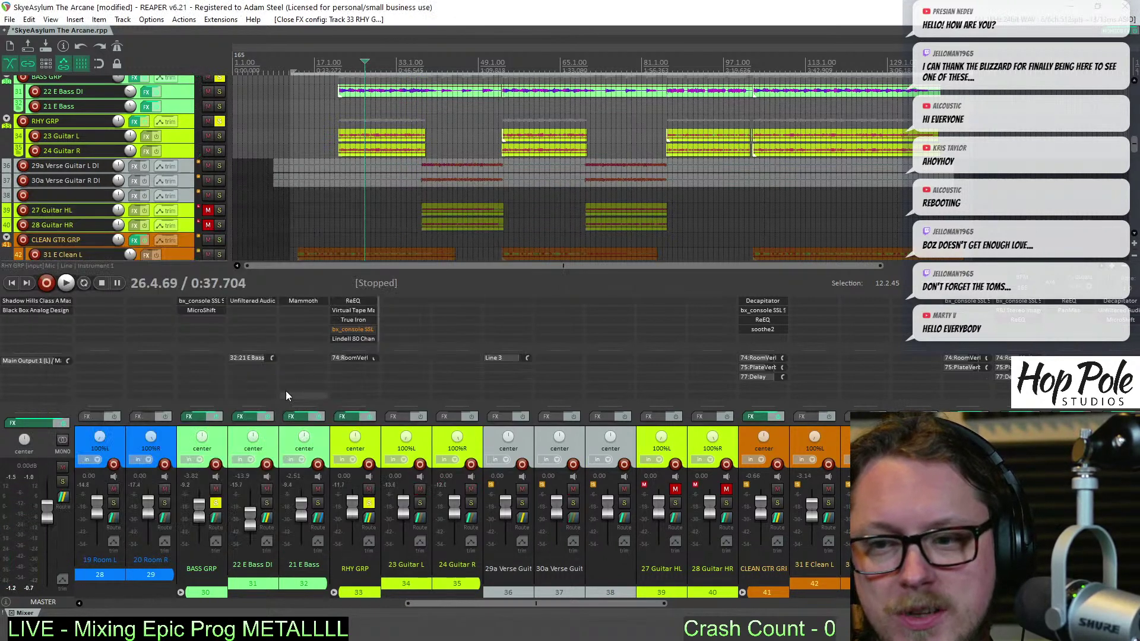
click(348, 332)
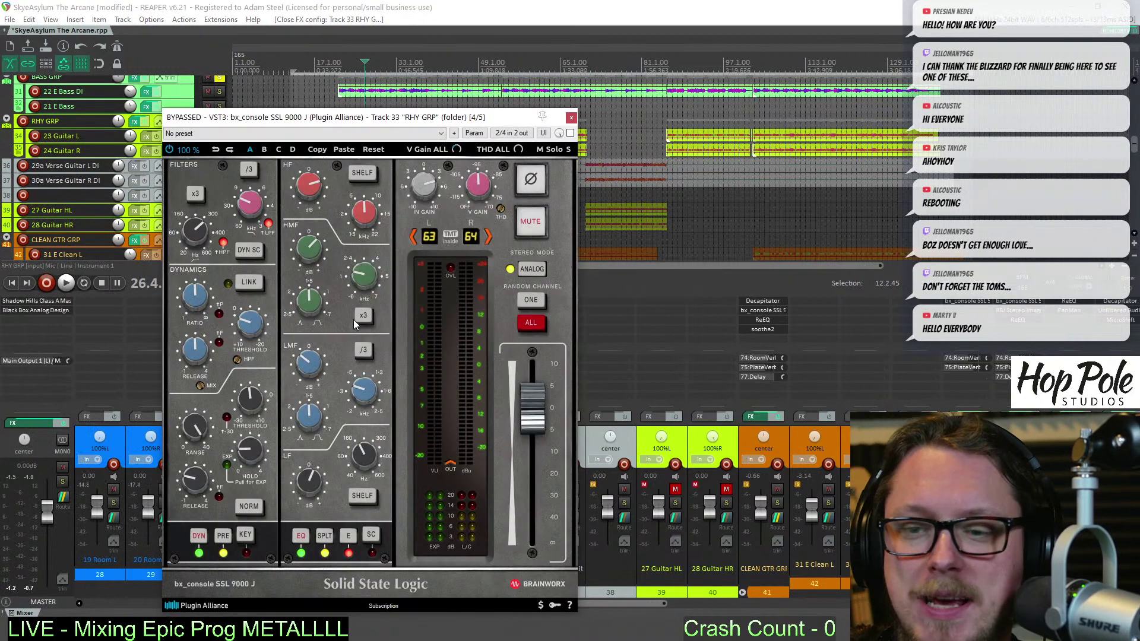
click(572, 118)
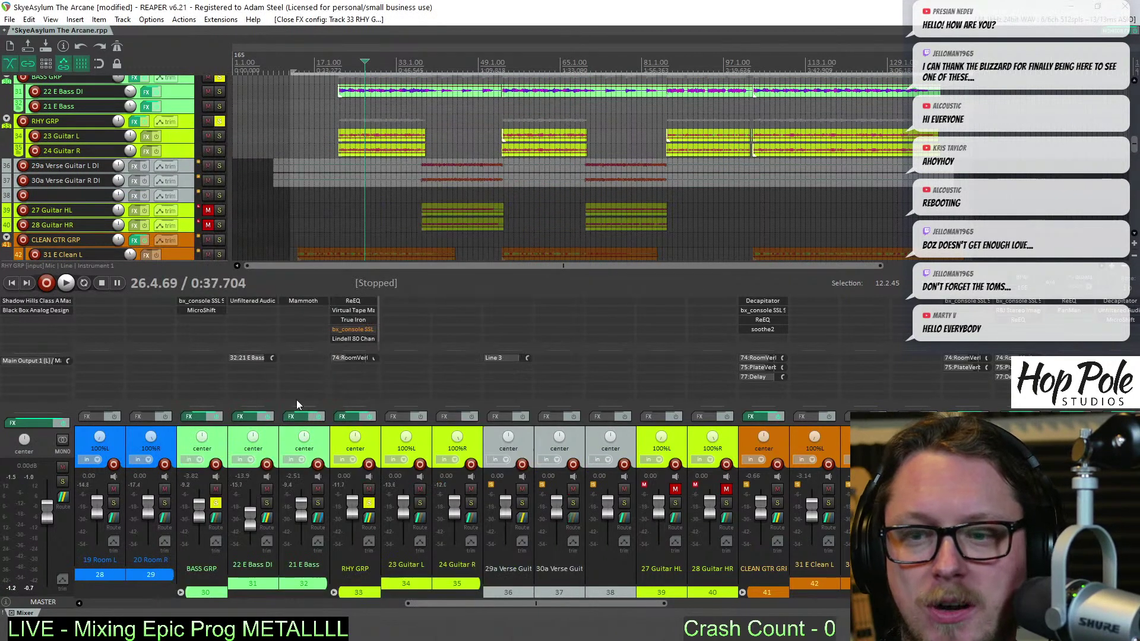
click(358, 338)
mouse_move(344, 57)
mouse_down()
mouse_move(310, 53)
mouse_move(323, 53)
mouse_up()
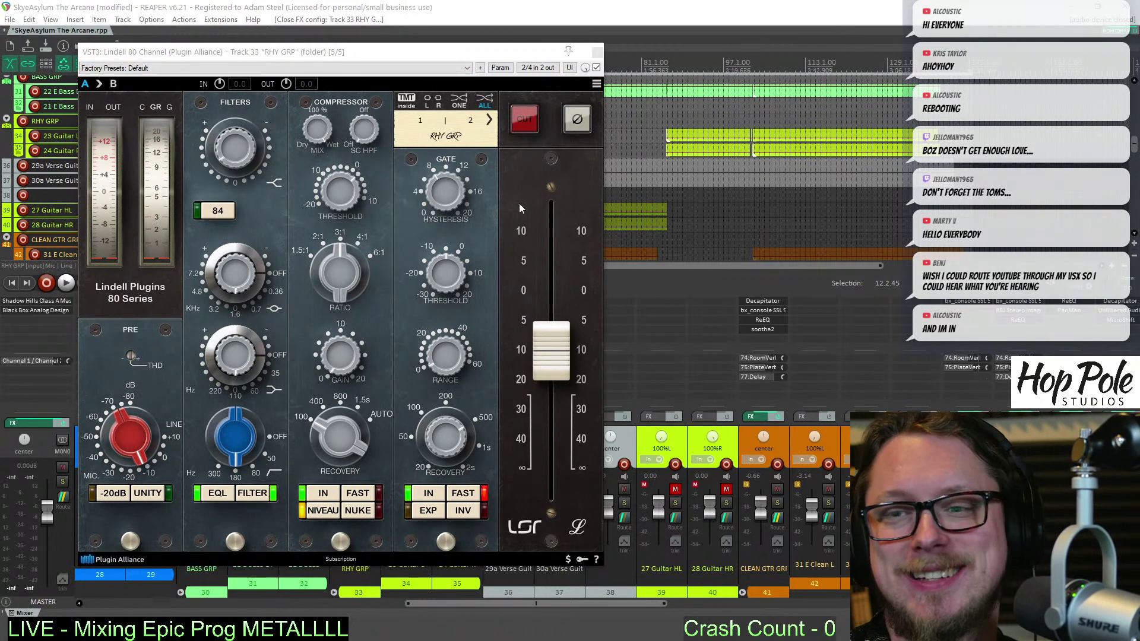
click(597, 52)
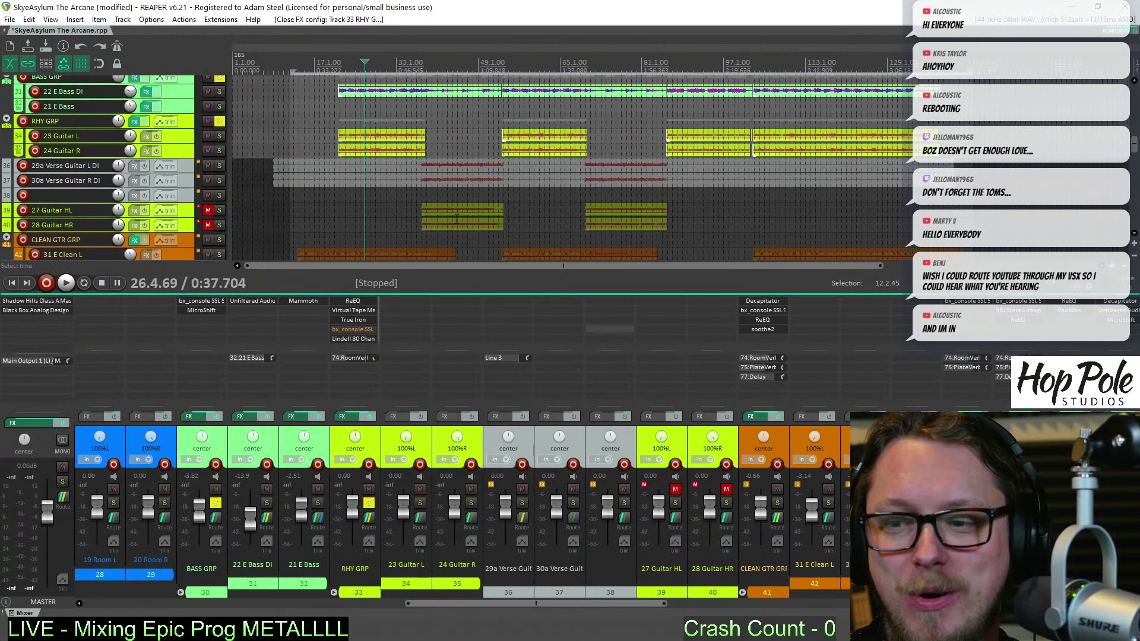
Solo the 27 Guitar HL and 28 Guitar HR tracks alongside the other soloed groups and audition them from about bar 38
scroll(845, 183, down, 2)
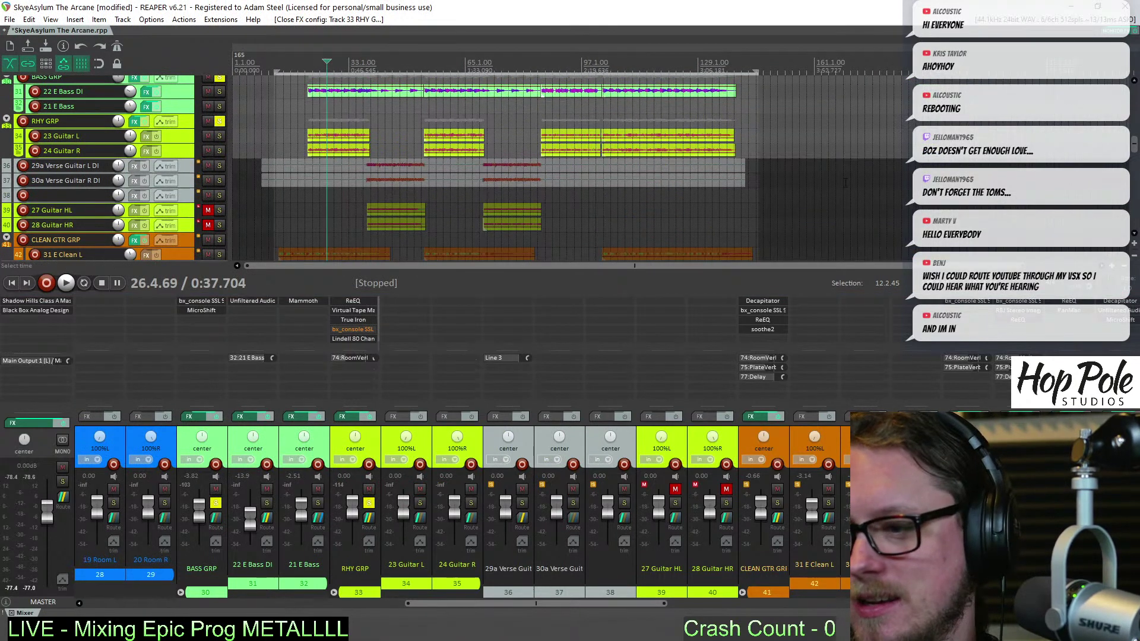
scroll(601, 194, down, 1)
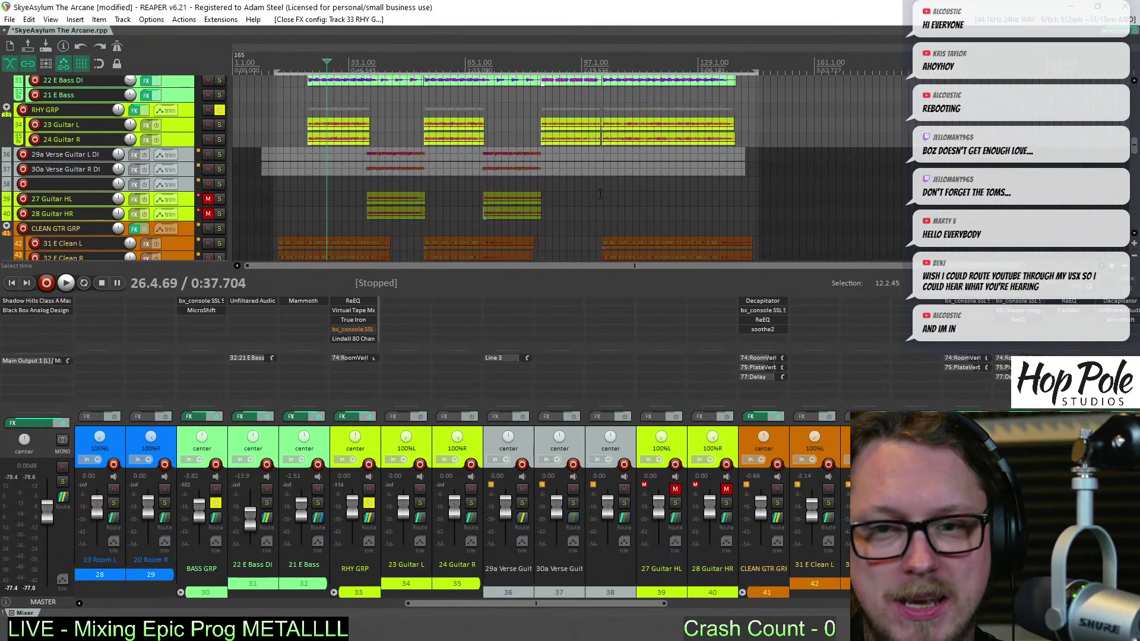
click(377, 62)
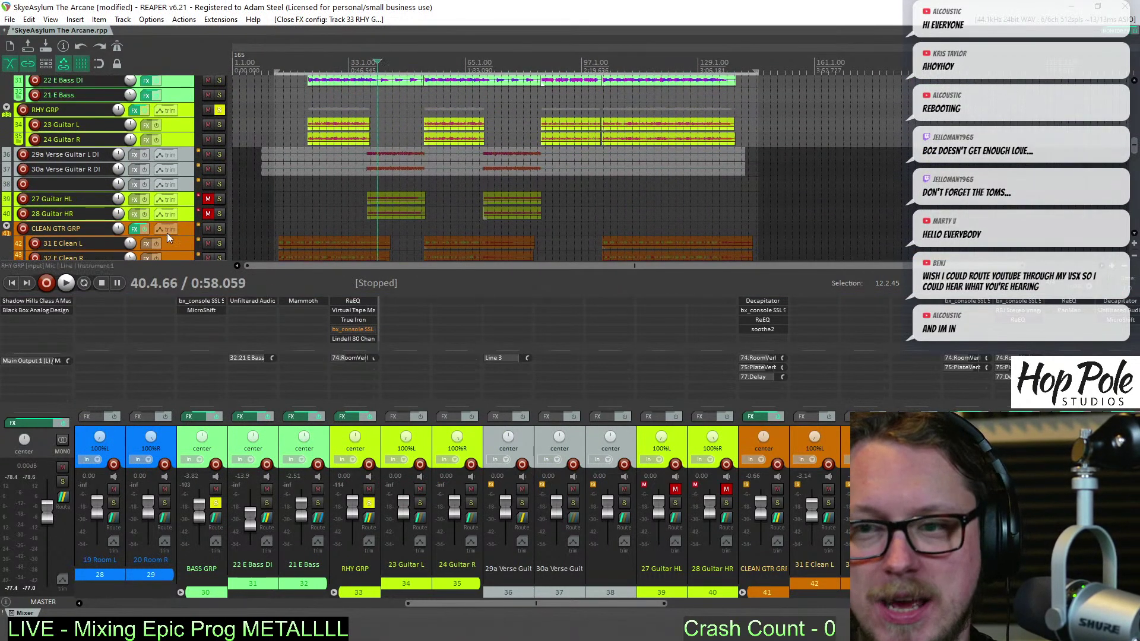
click(219, 199)
scroll(658, 165, up, 3)
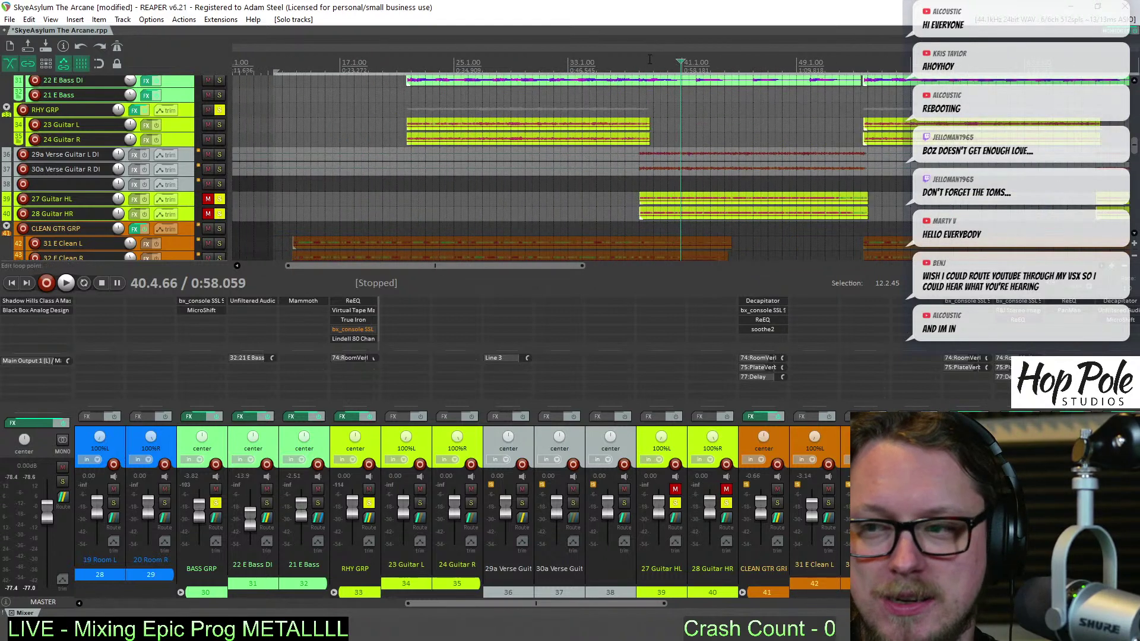
click(650, 62)
key(space)
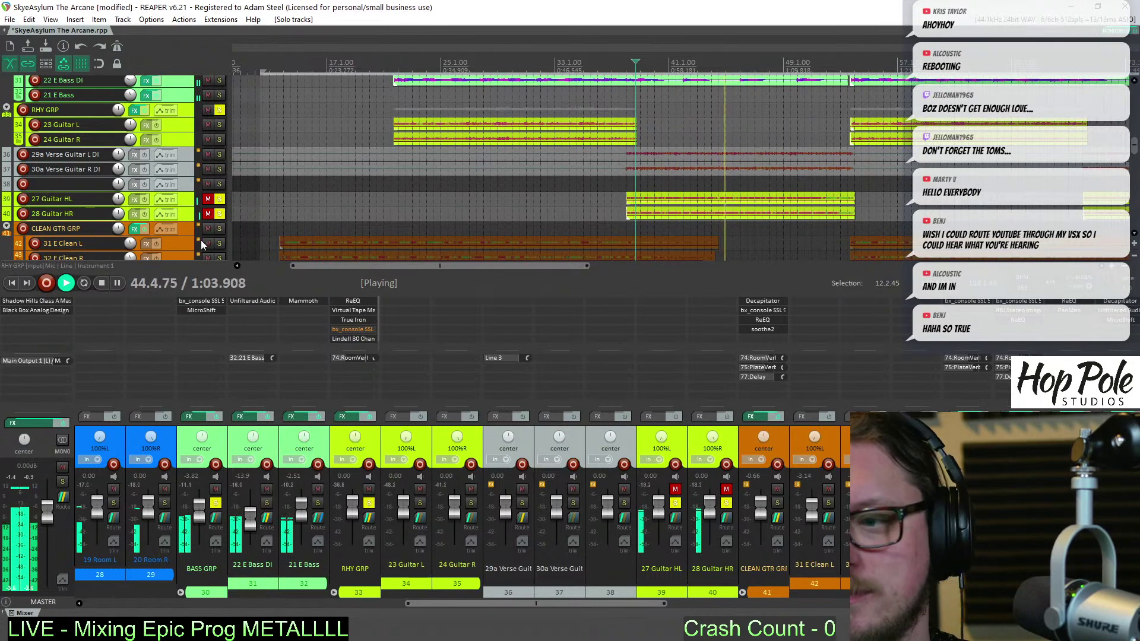
key(space)
Clear all solos, solo only 27 Guitar HL and 28 Guitar HR, and audition the pair from about bar 38
click(220, 199)
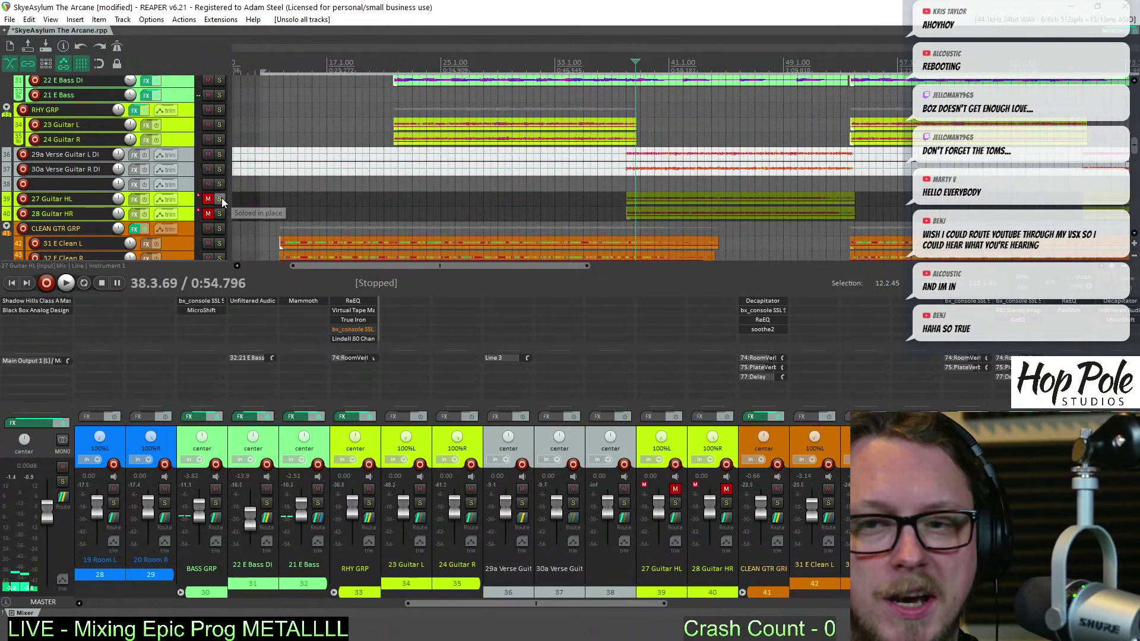
click(222, 197)
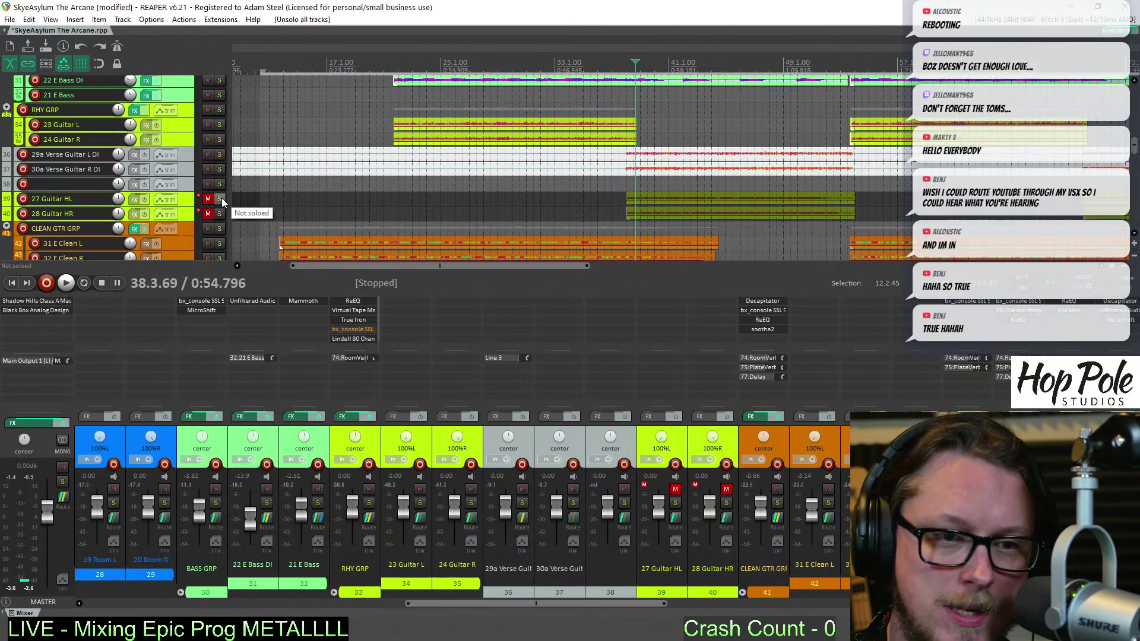
click(675, 504)
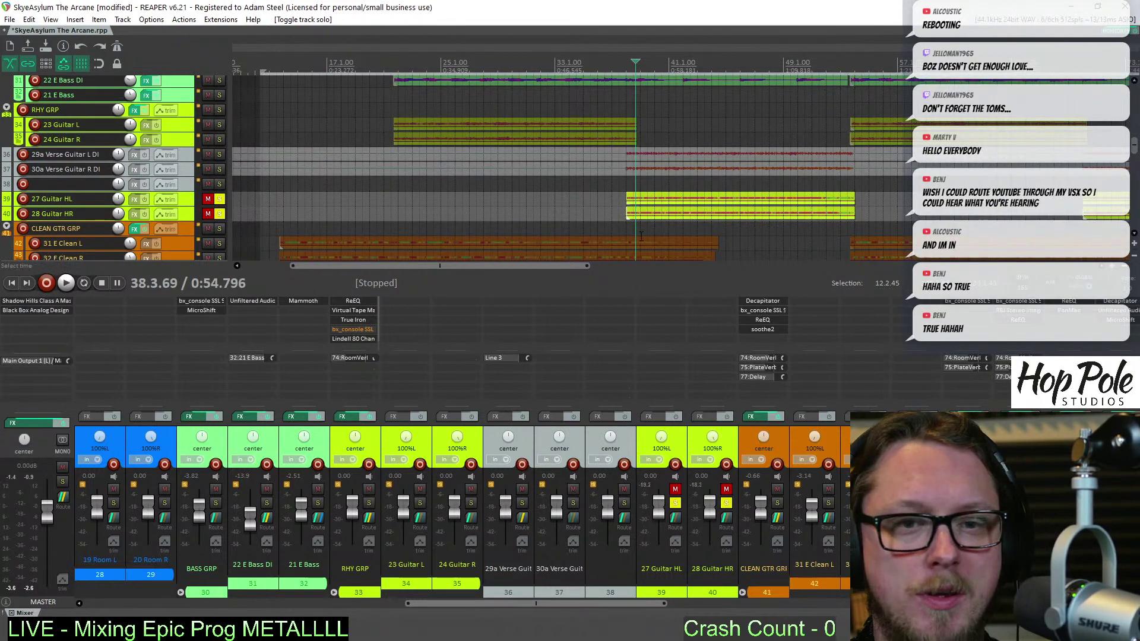
key(space)
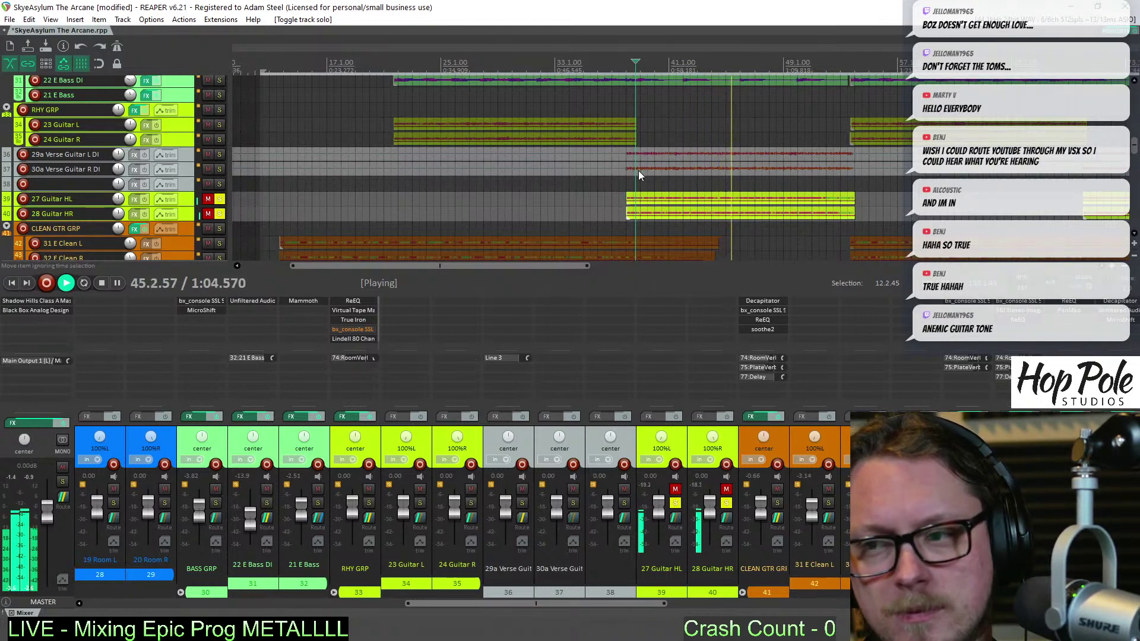
key(space)
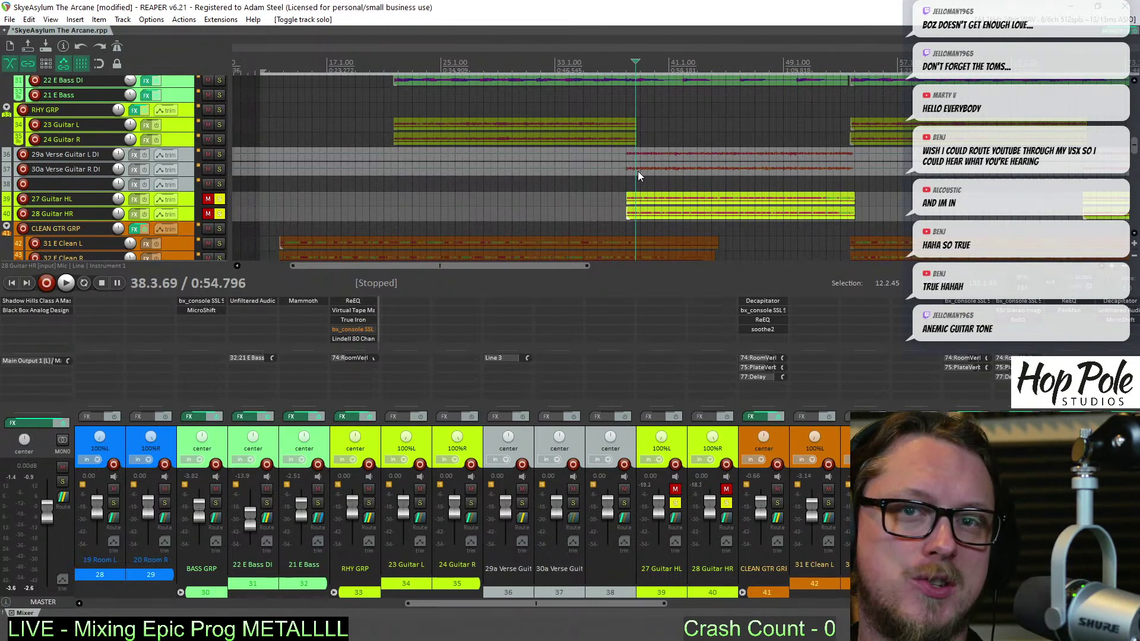
Solo only the 29a Verse Guitar L DI track and play it from about bar 38
click(220, 155)
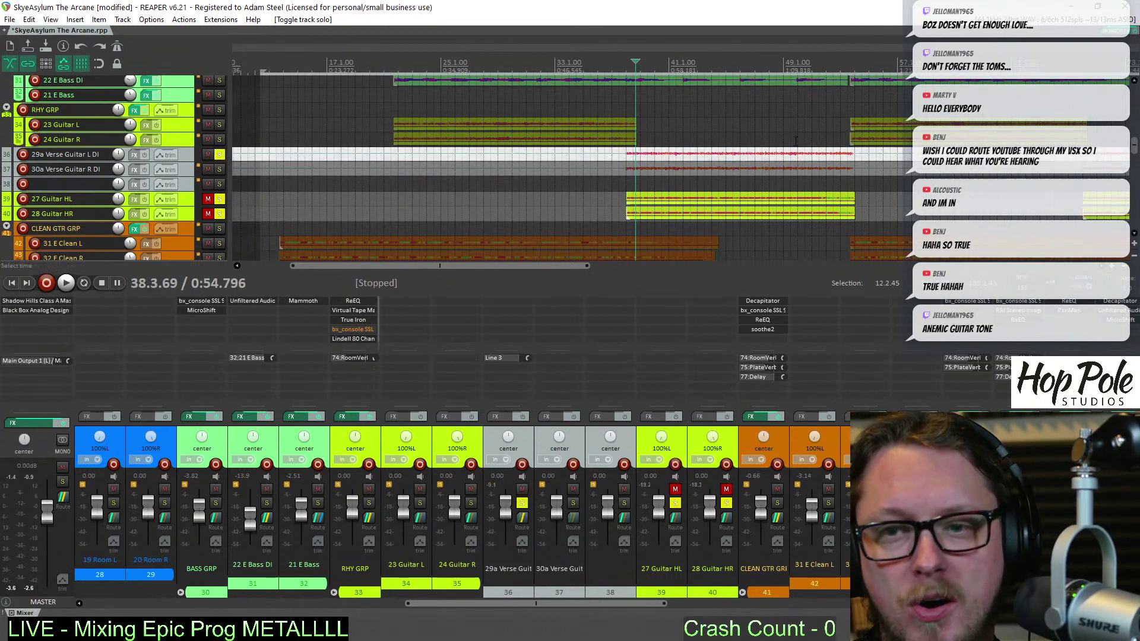
alt+click(523, 519)
click(675, 504)
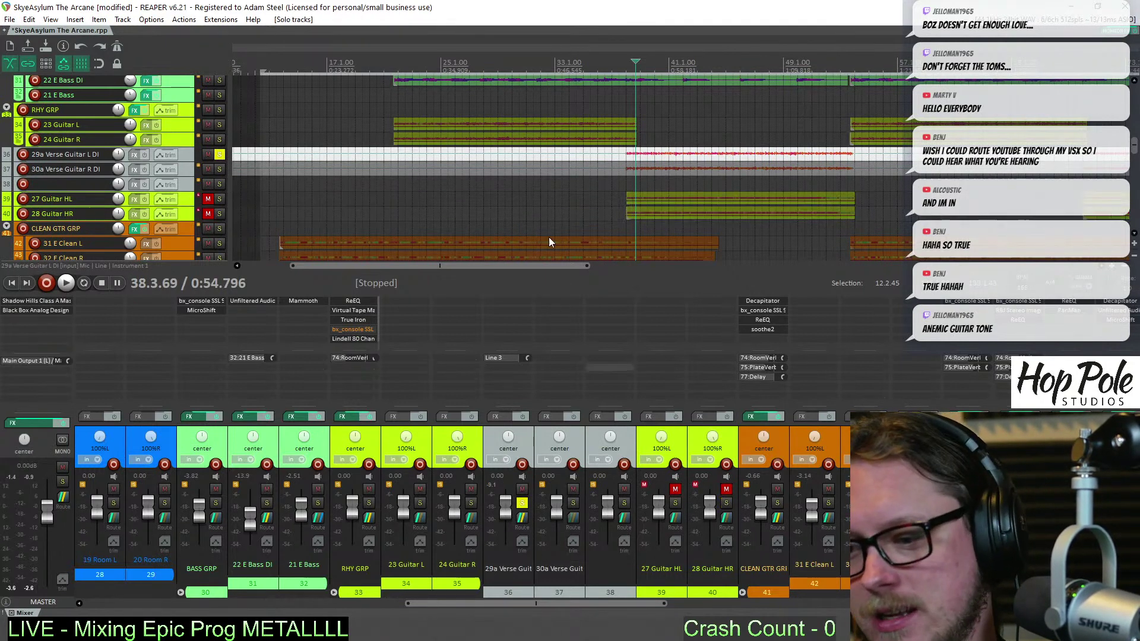
key(space)
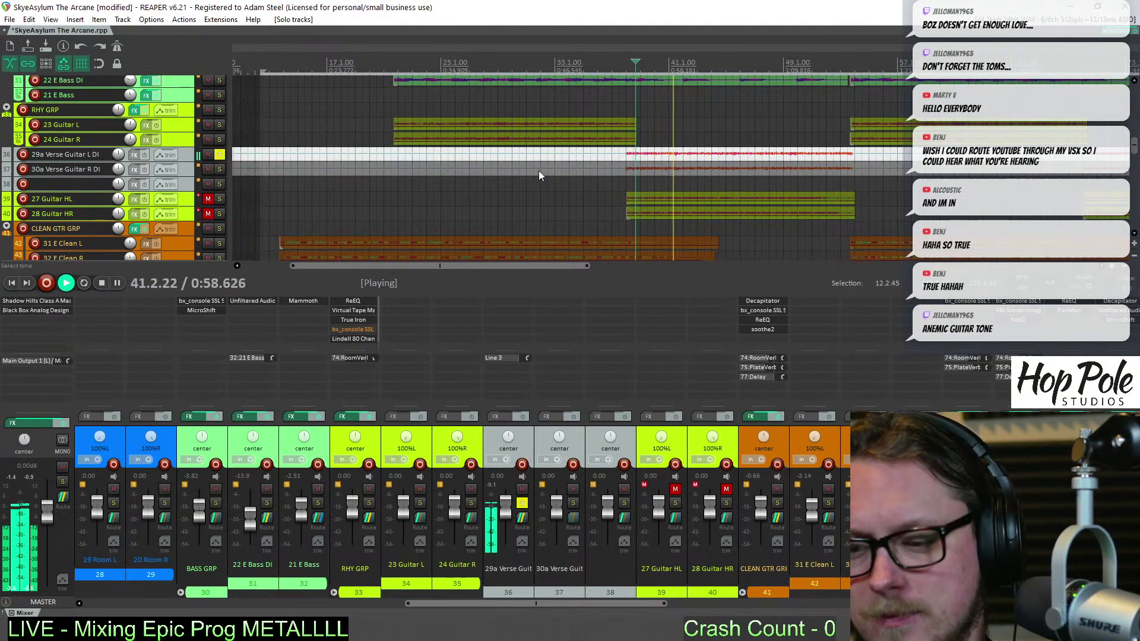
Stop playback, arm the unnamed track 38 for recording and name it NewGuitar L, with the track soloed
key(space)
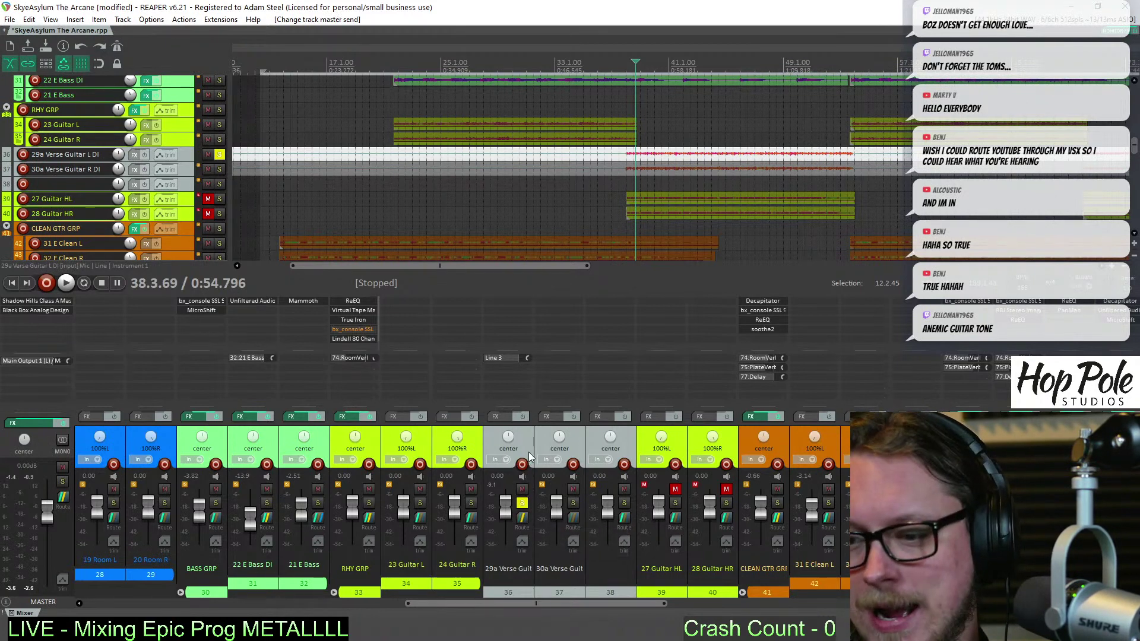
click(509, 386)
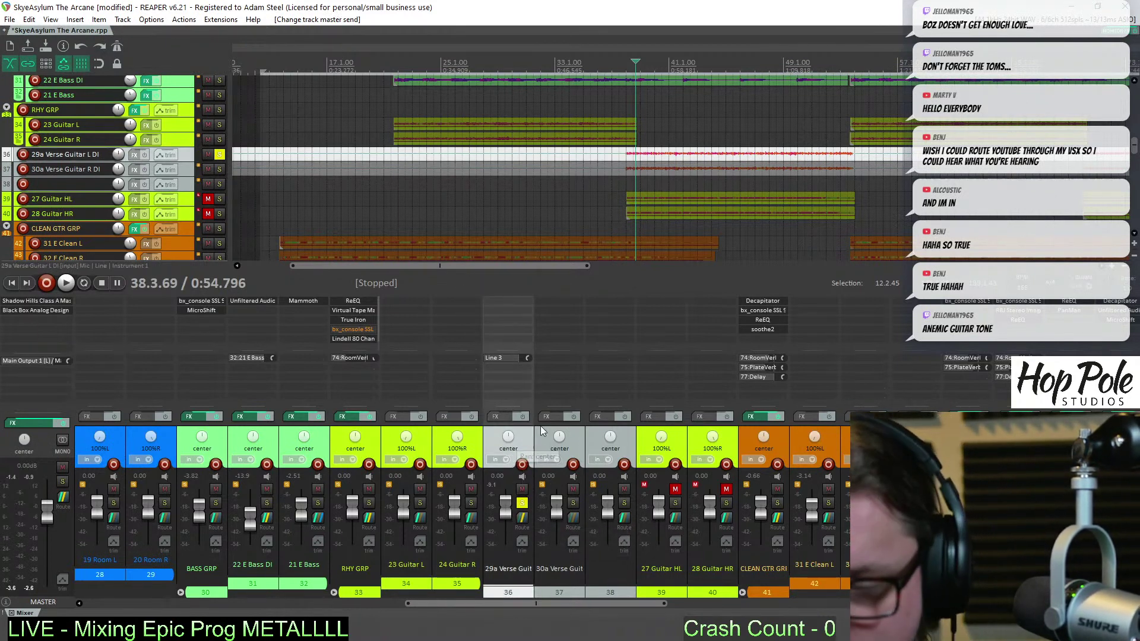
click(626, 466)
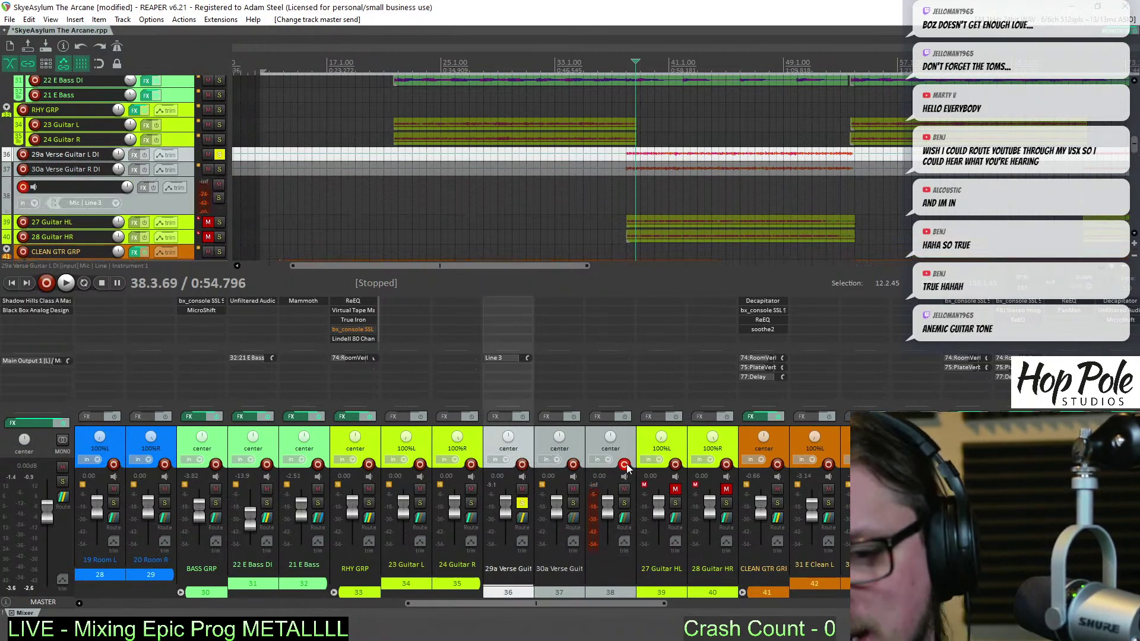
double_click(594, 576)
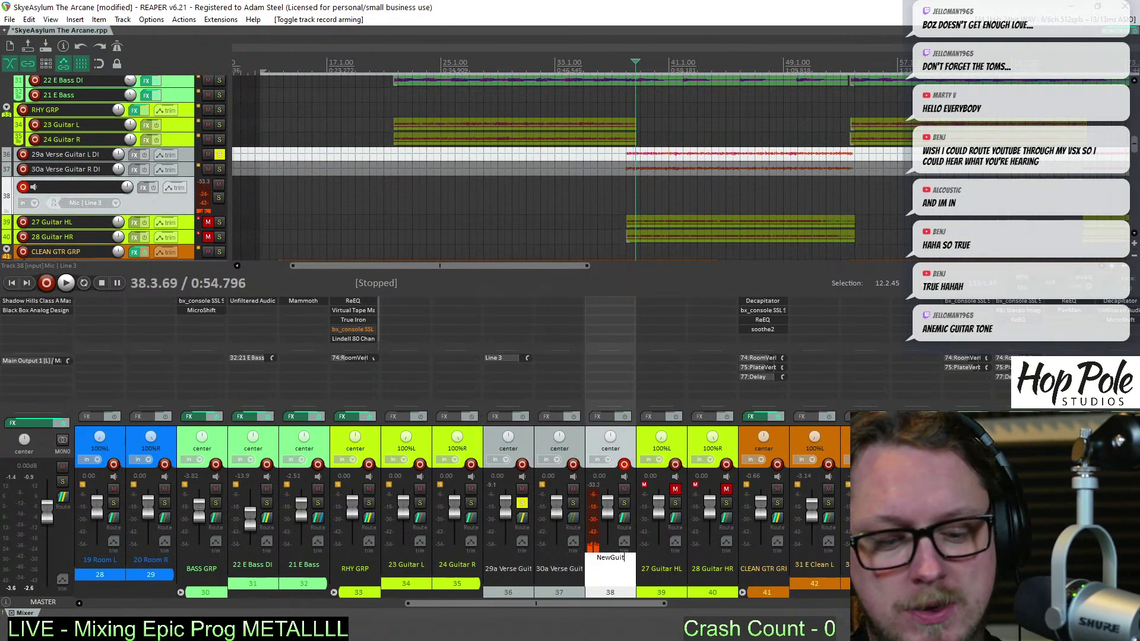
text(NewGuitar L)
key(Return)
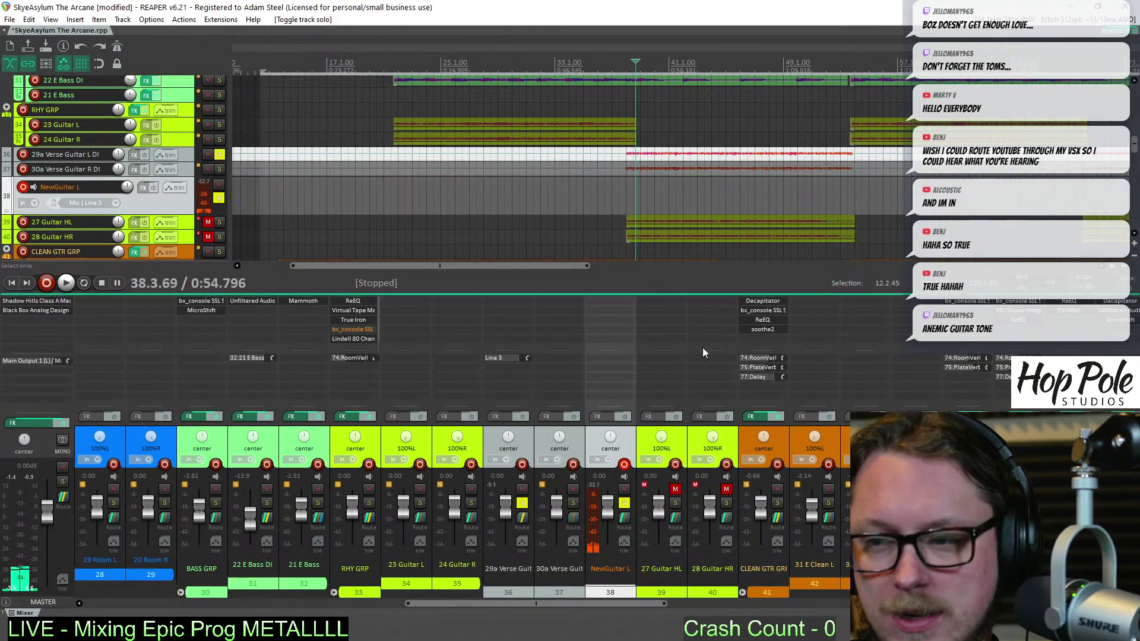
Add the Torpedo Wall Of Sound plugin to the NewGuitar L track
double_click(621, 307)
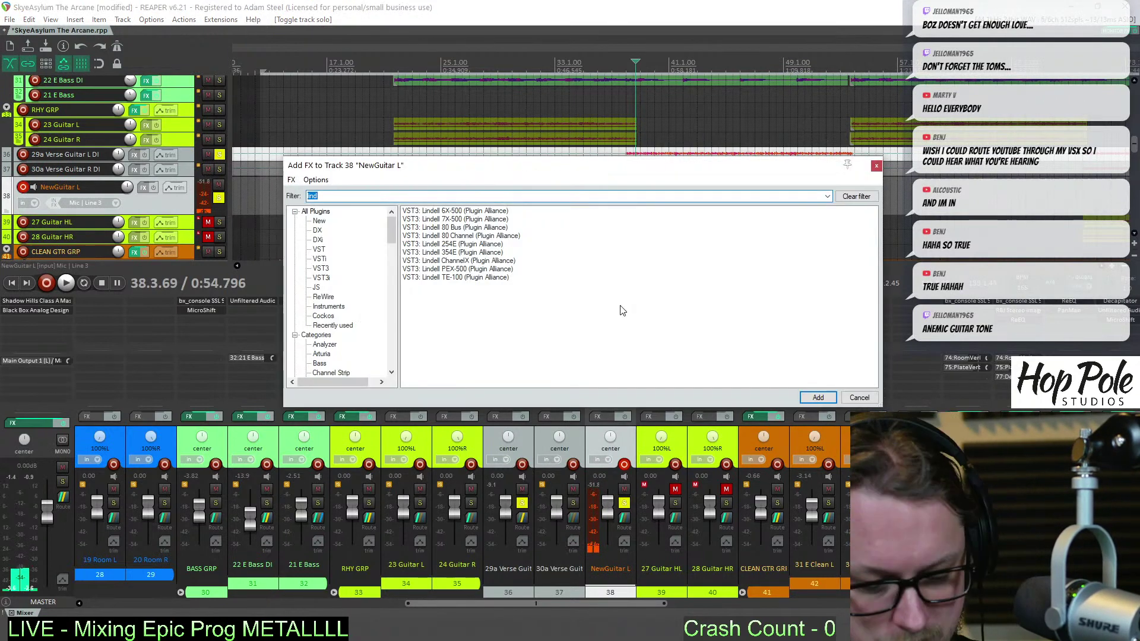
text(wall)
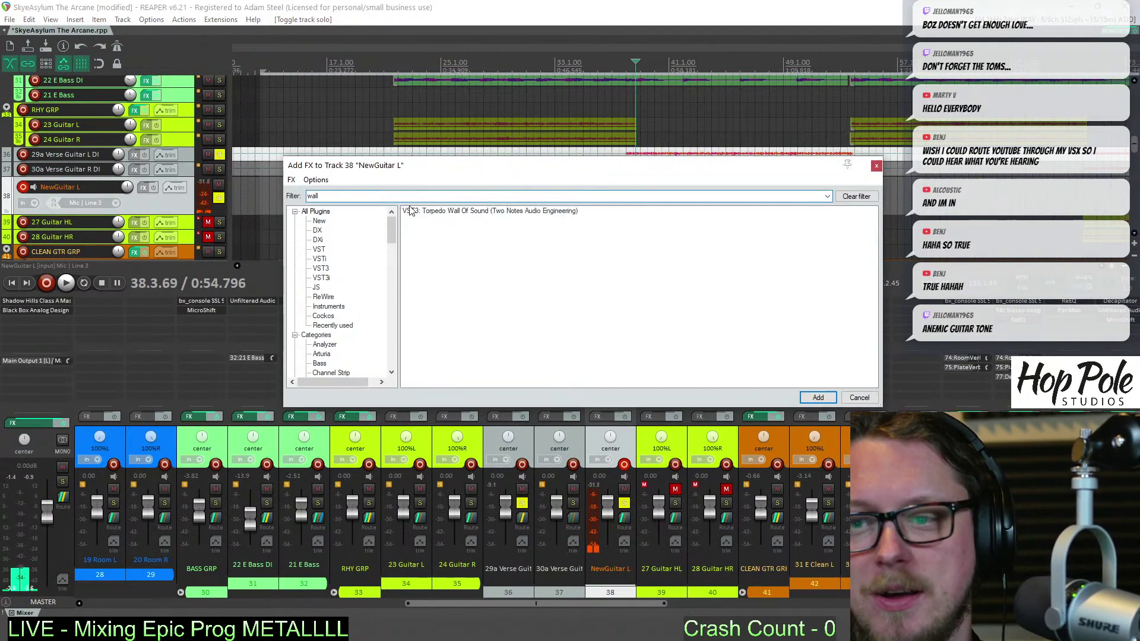
click(436, 212)
double_click(436, 213)
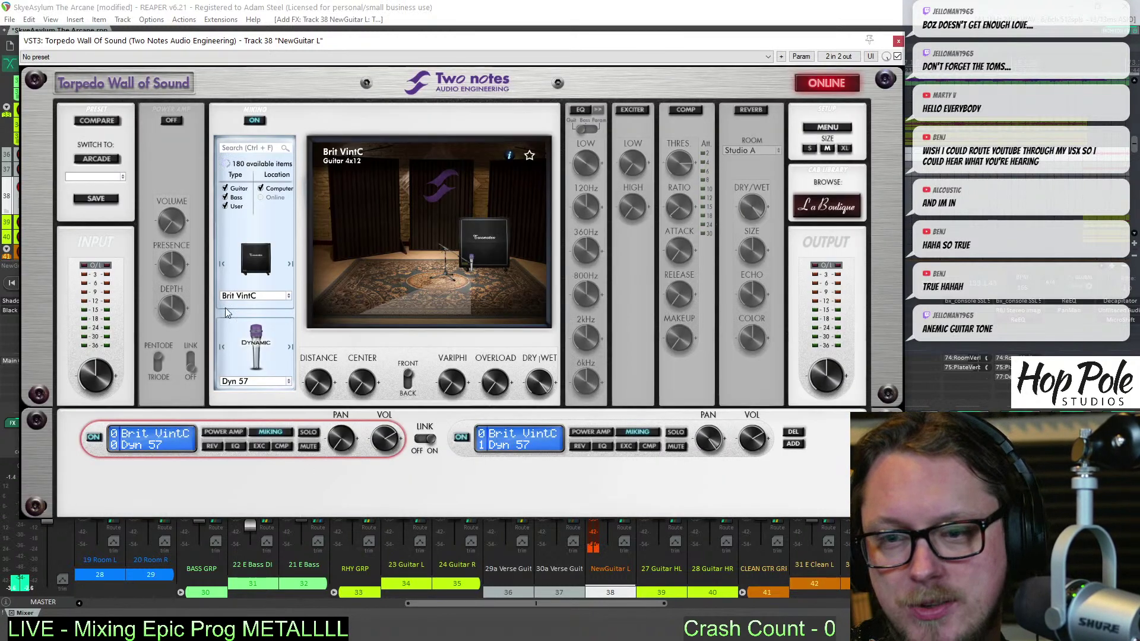
Load the BigBeast 4x12 guitar cabinet in Torpedo Wall of Sound and download the updated license
click(238, 297)
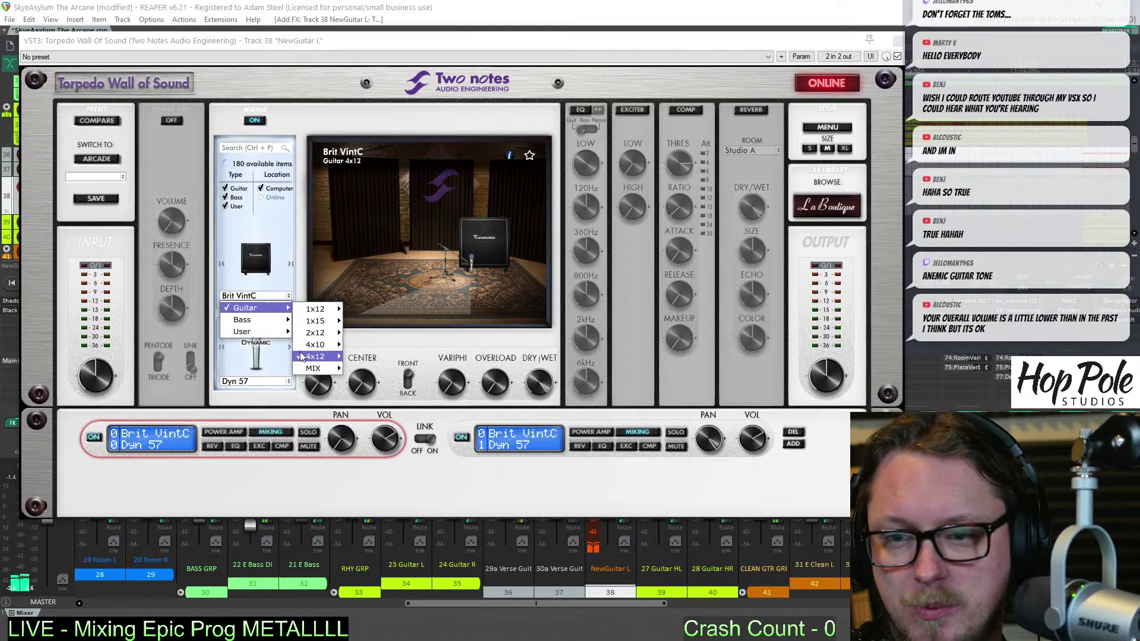
mouse_move(315, 356)
click(389, 321)
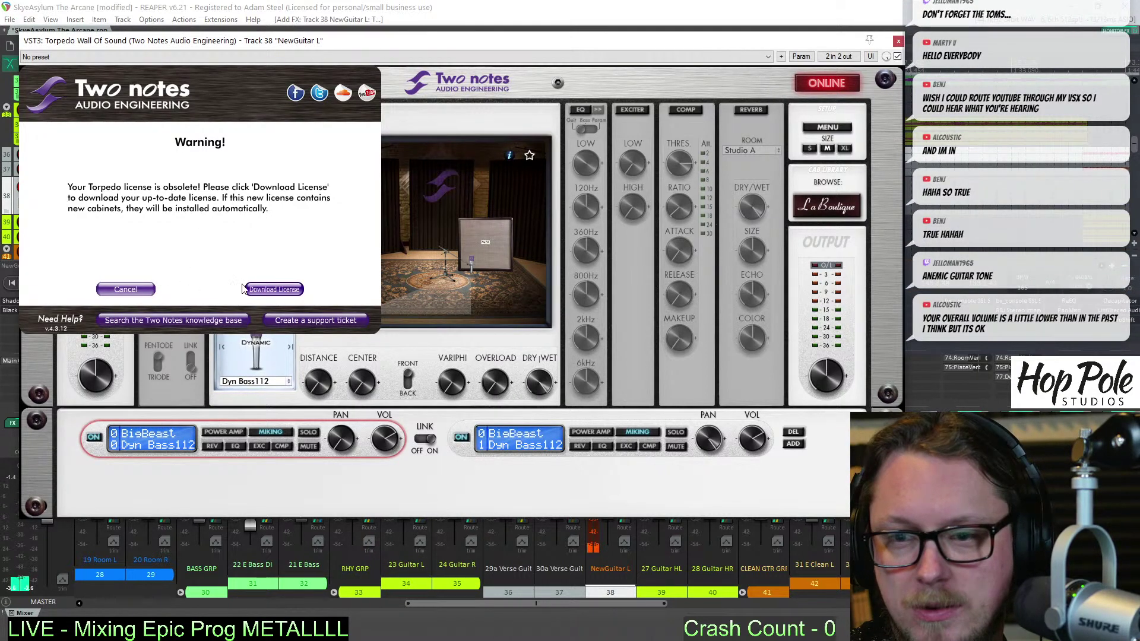
click(267, 295)
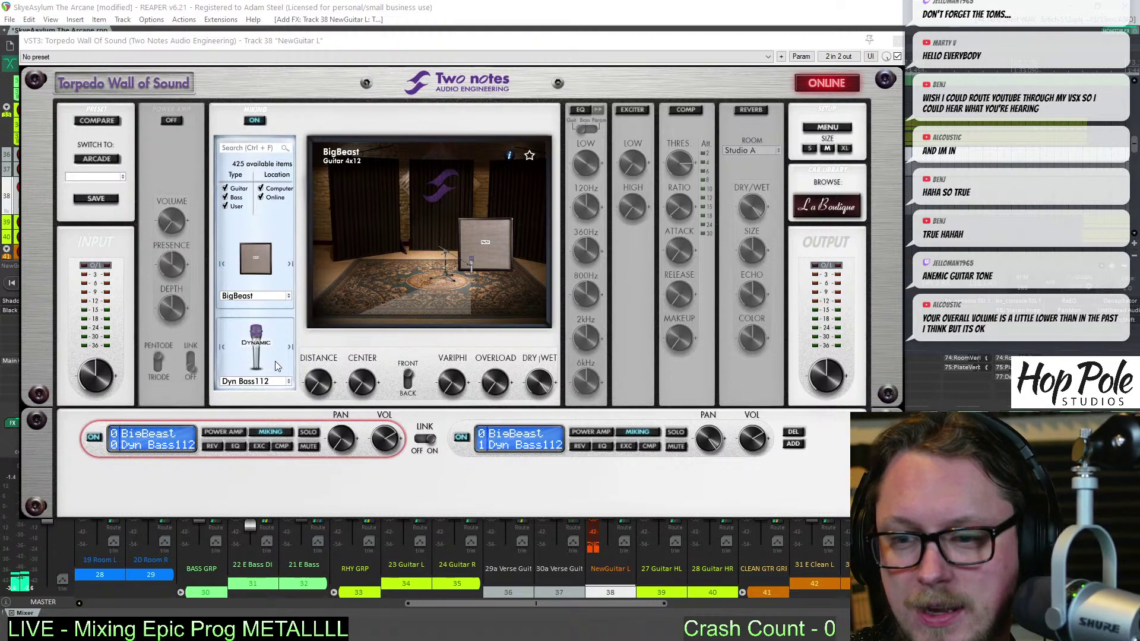
Choose the Dyn 57 microphone for the BigBeast cabinet and set its Center position to 30%
click(266, 382)
click(294, 435)
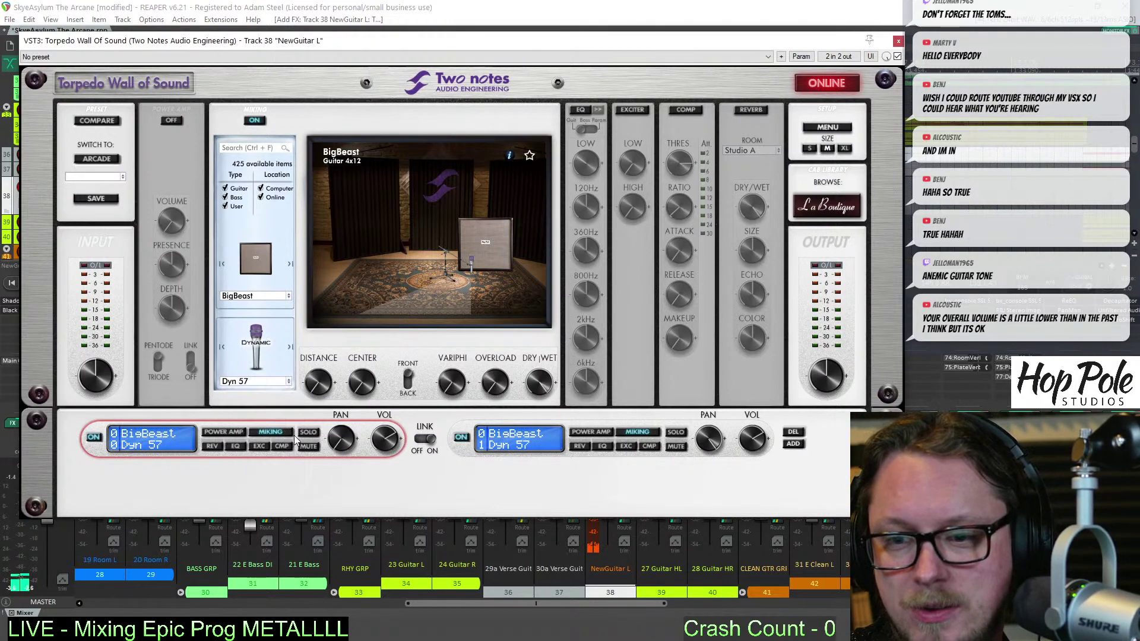
drag(355, 373, 369, 340)
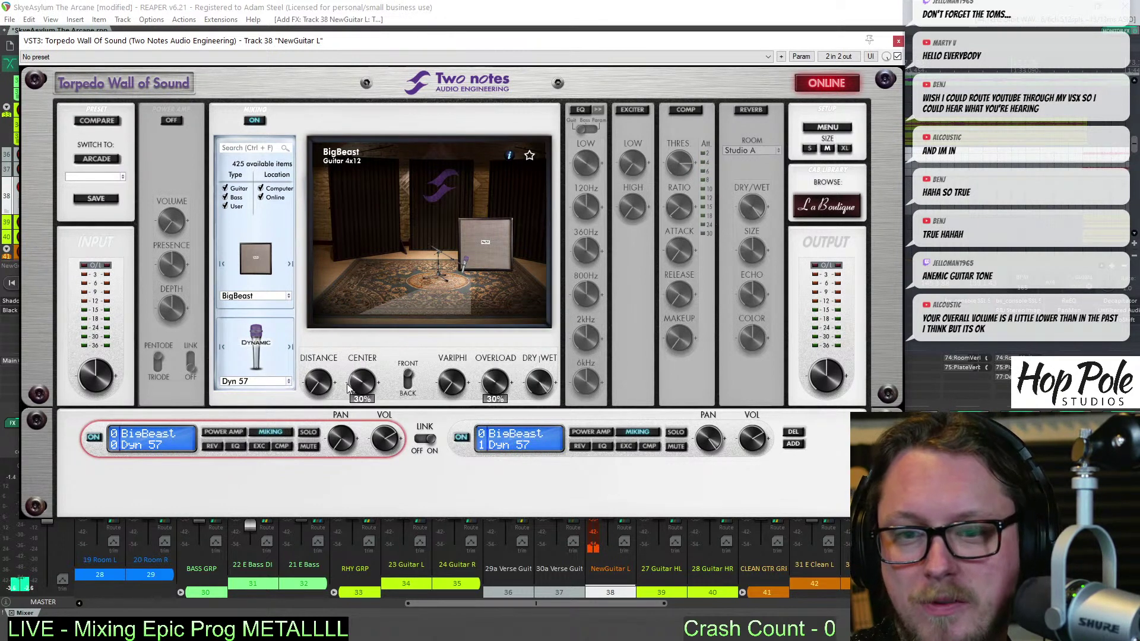
Add a second pair of miking channels with the BigBeast 4x12 cabinet and Dyn 421 microphone, and close the plugin window
click(793, 445)
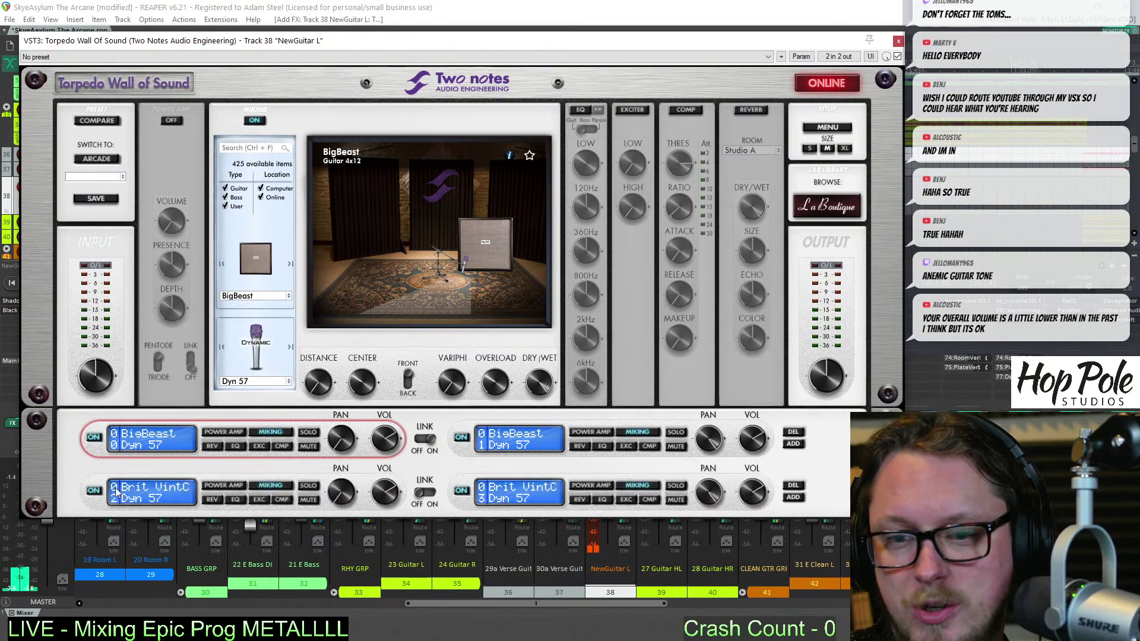
click(512, 489)
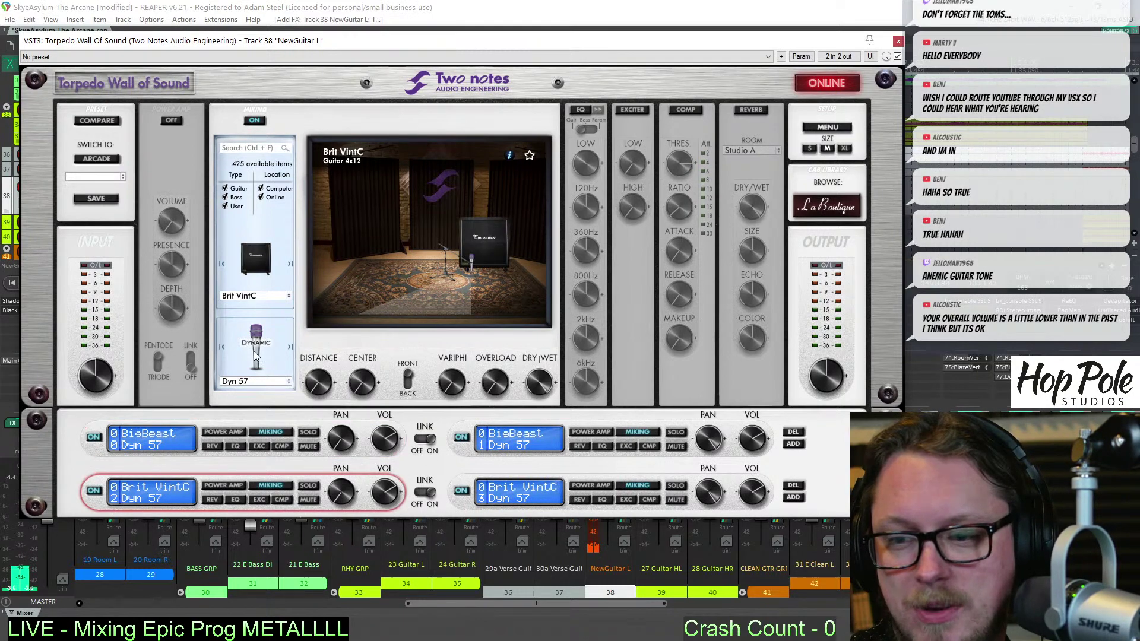
click(256, 300)
mouse_move(261, 307)
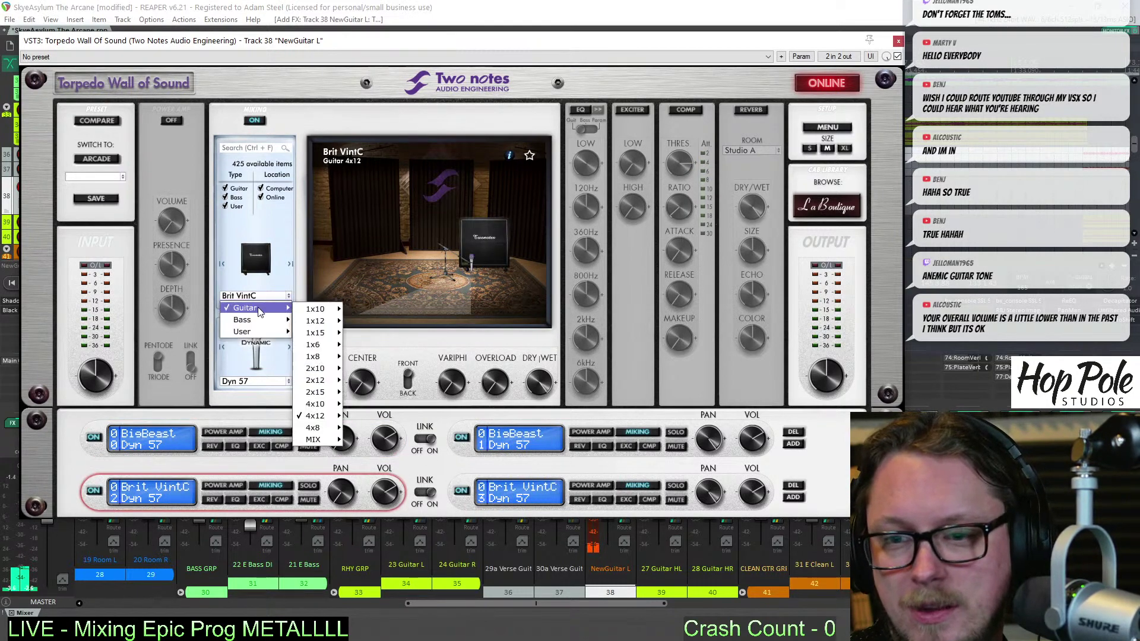
mouse_move(329, 419)
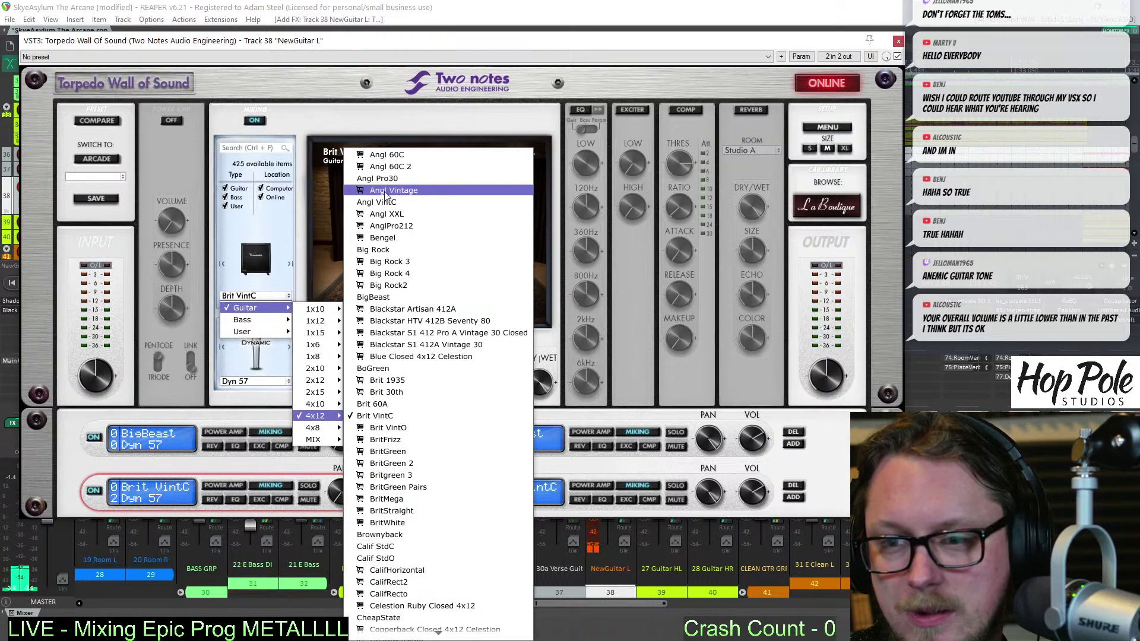
click(374, 297)
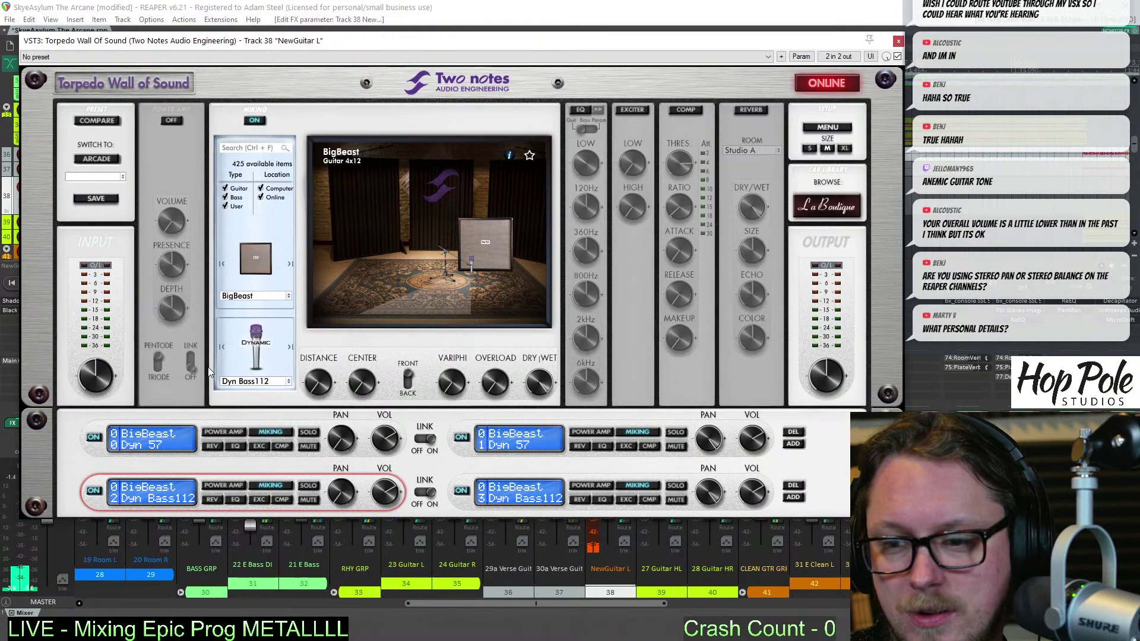
click(256, 381)
click(254, 422)
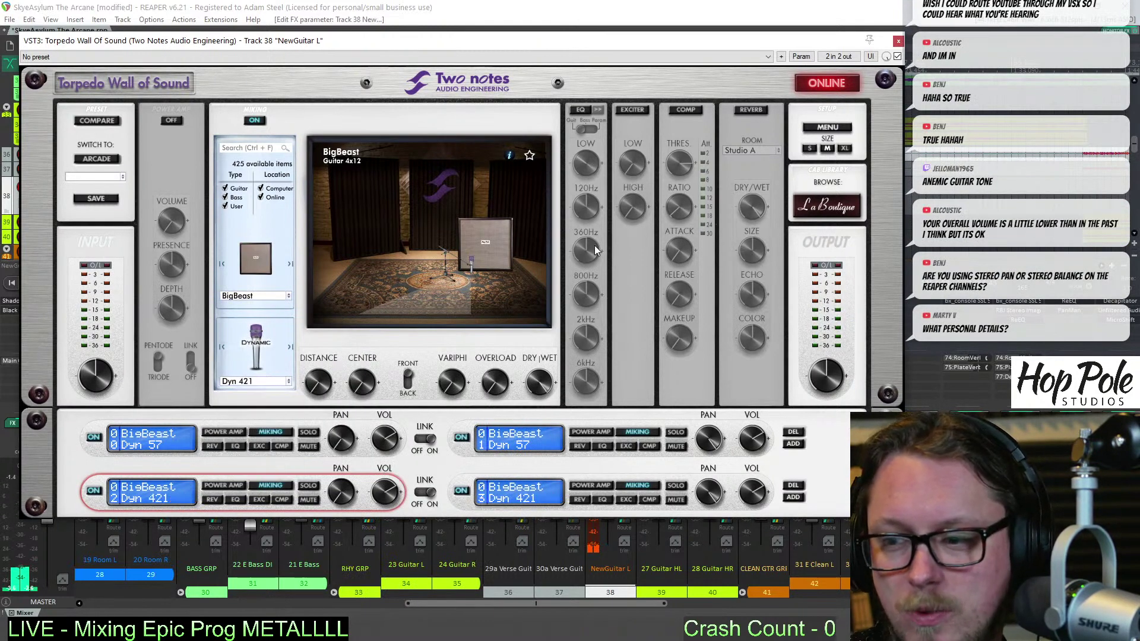
mouse_move(828, 373)
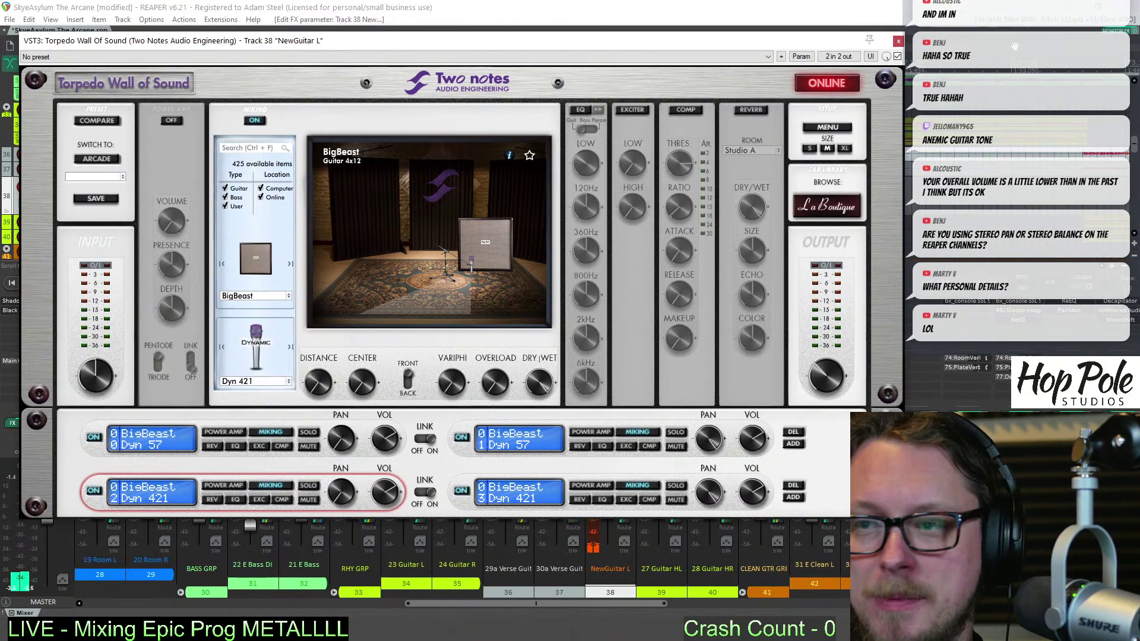
click(899, 41)
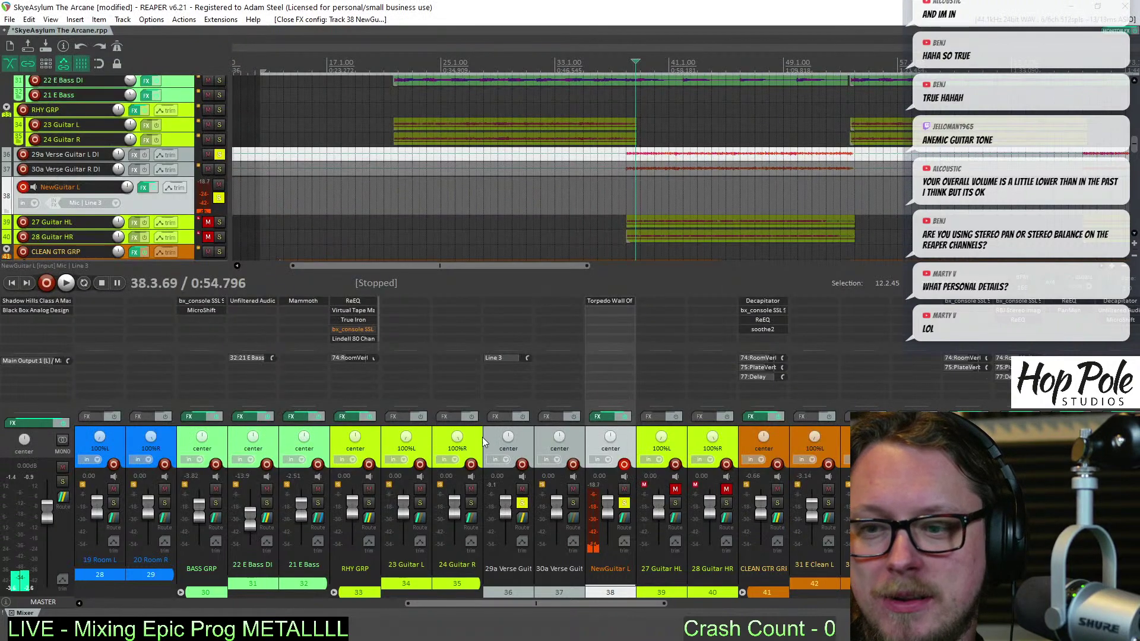
Try Stereo pan as the pan mode of the 29a Verse Guitar L DI track and return it to the project default
right_click(505, 440)
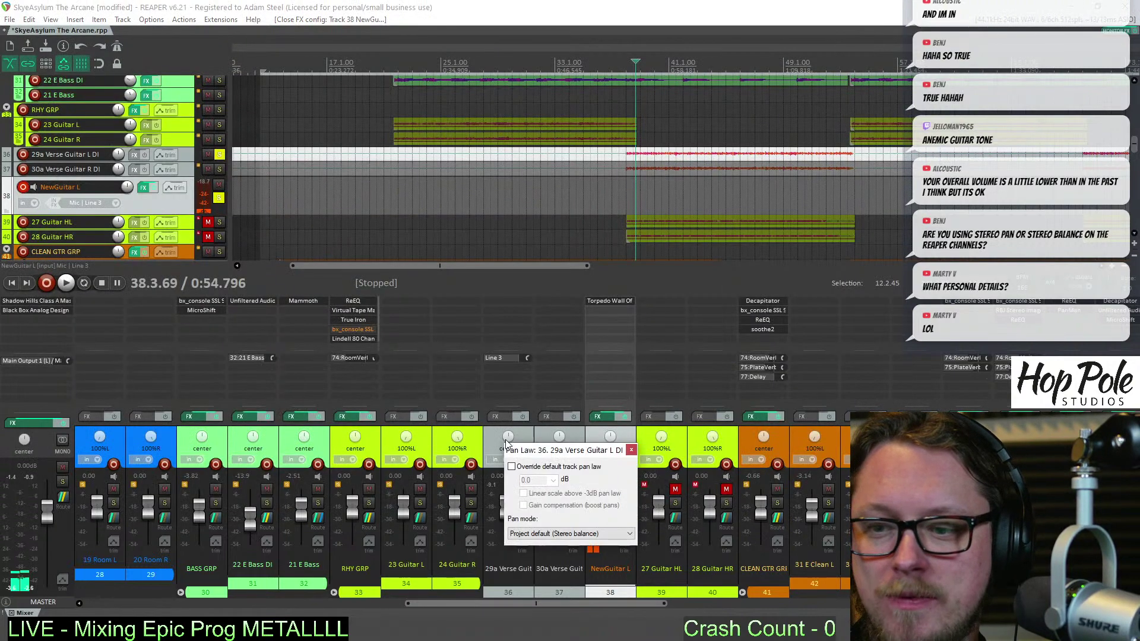
click(545, 533)
click(525, 557)
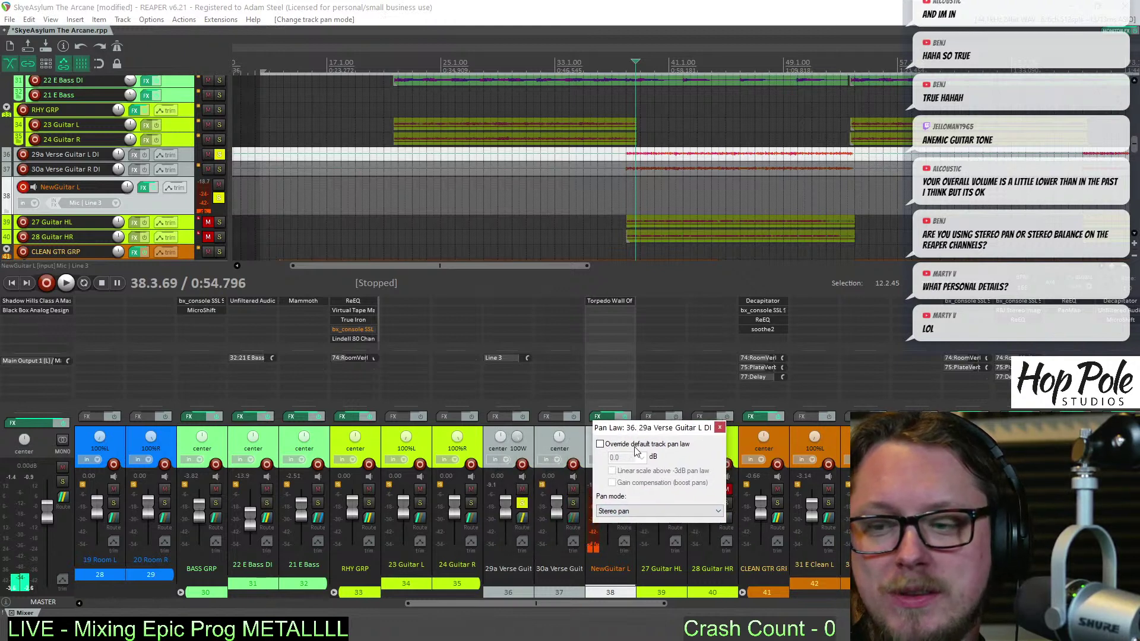
click(639, 512)
click(642, 522)
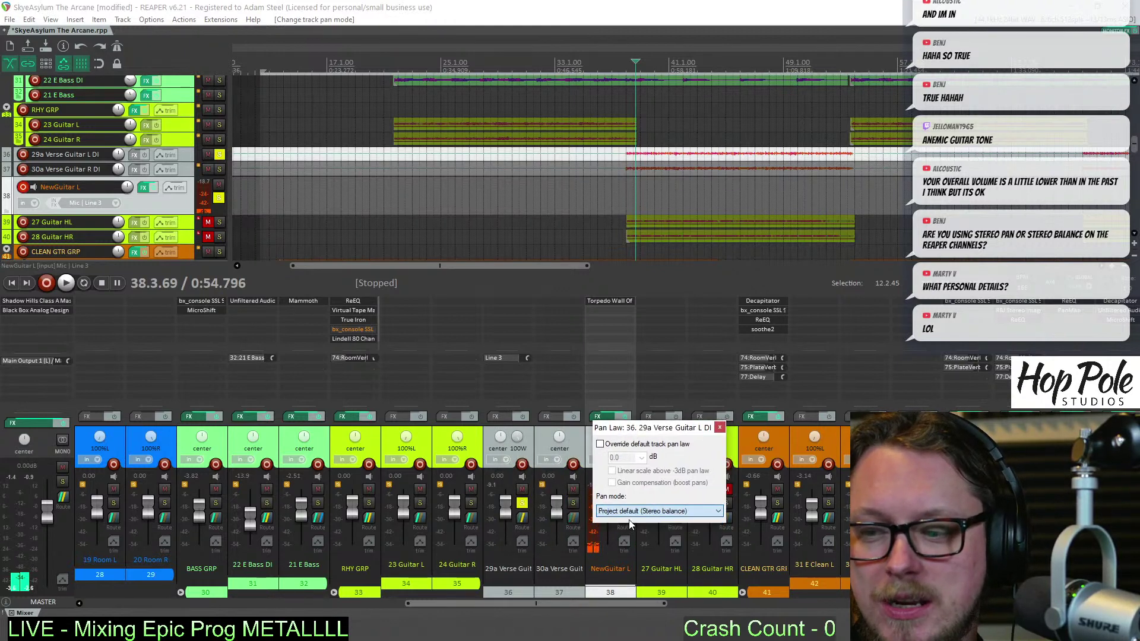
click(720, 428)
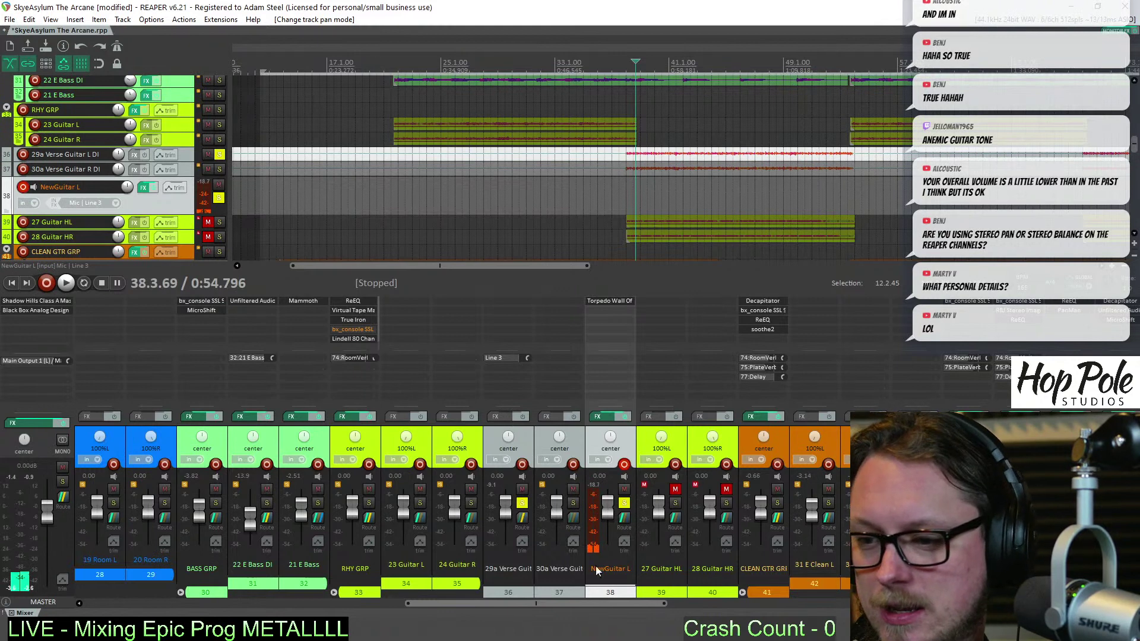
Audition the soloed NewGuitar L reamp from about bar 37, toggling the Torpedo Wall of Sound bypass and reviewing its settings
click(624, 65)
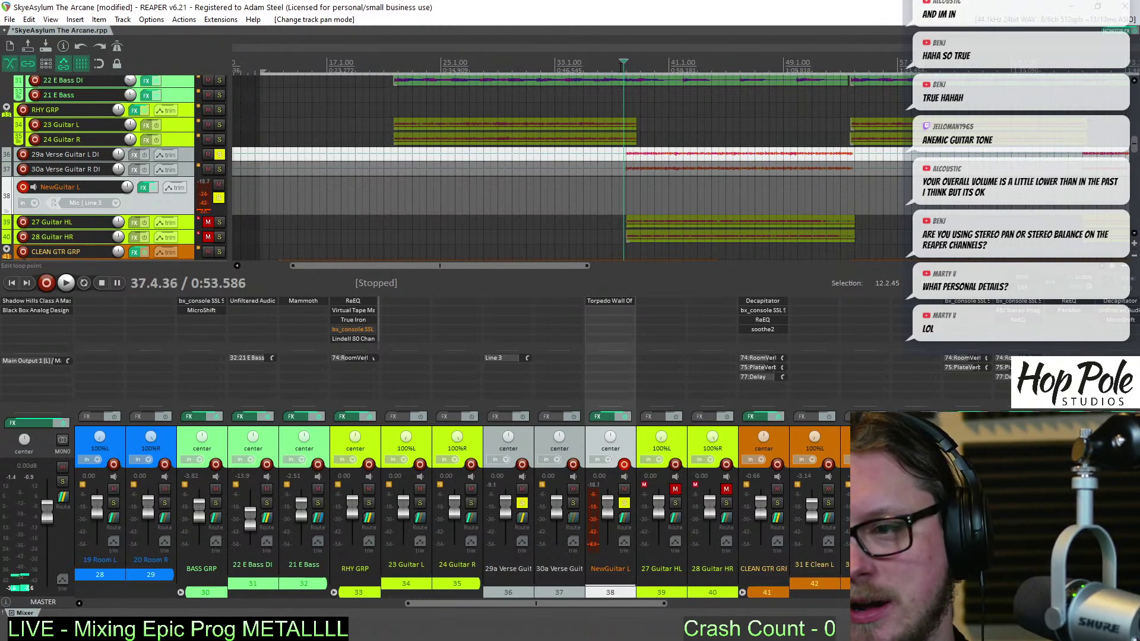
key(space)
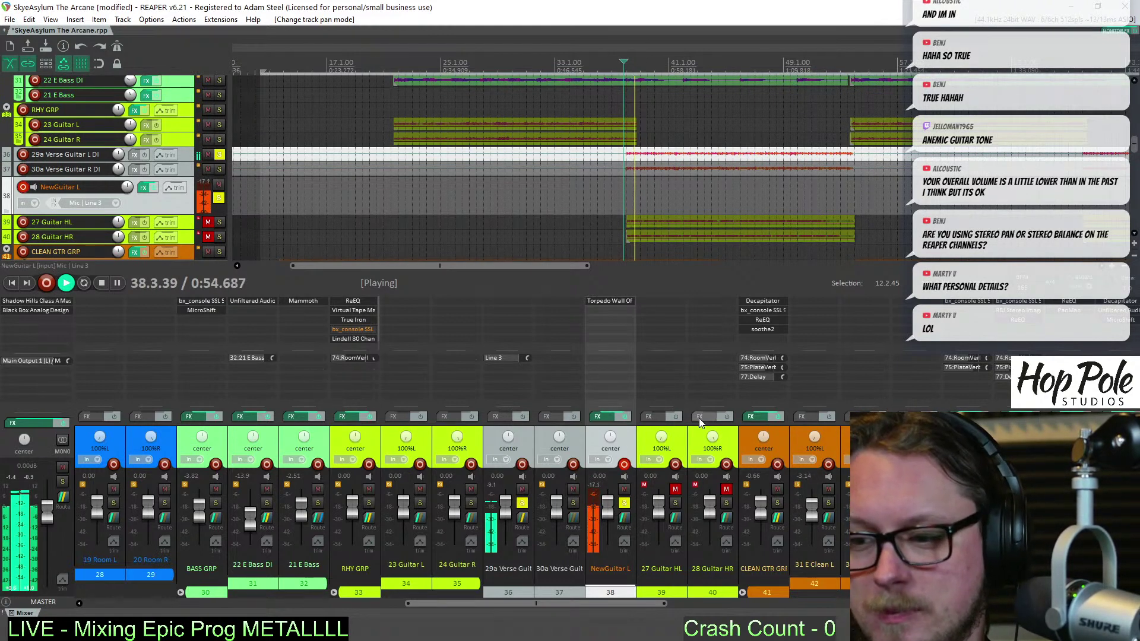
shift+click(612, 301)
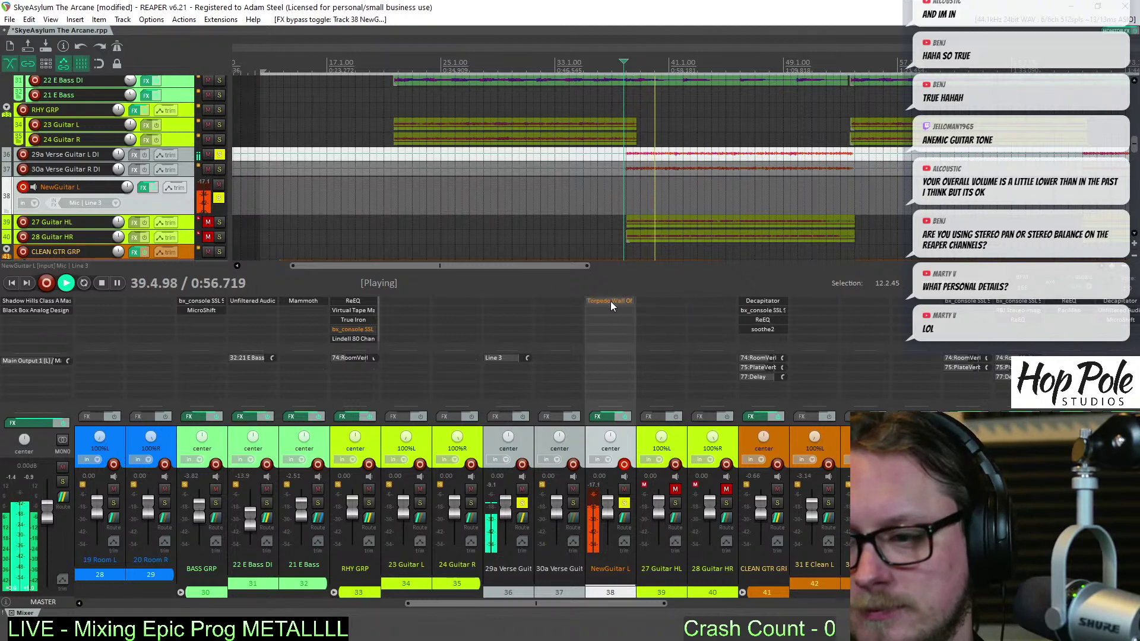
click(611, 300)
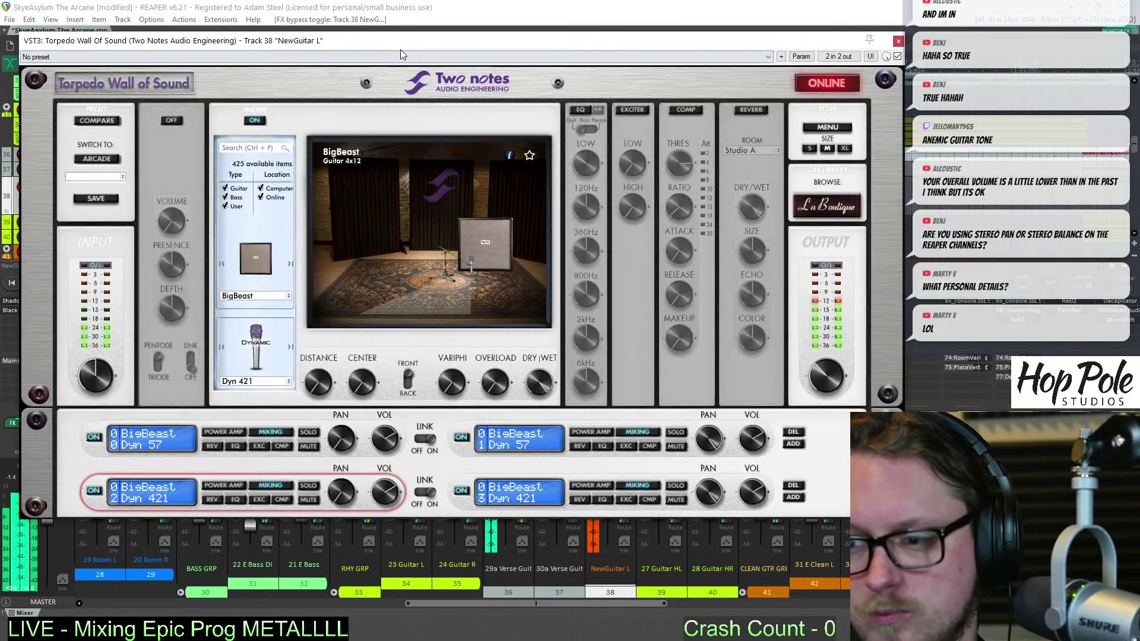
drag(400, 49, 424, 64)
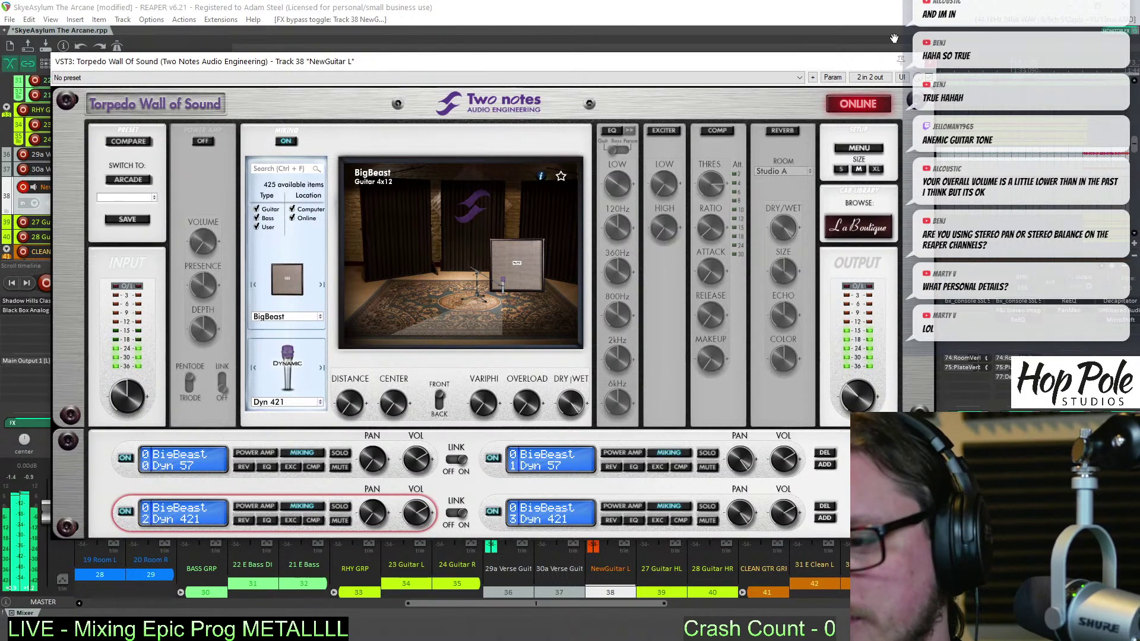
key(Escape)
key(space)
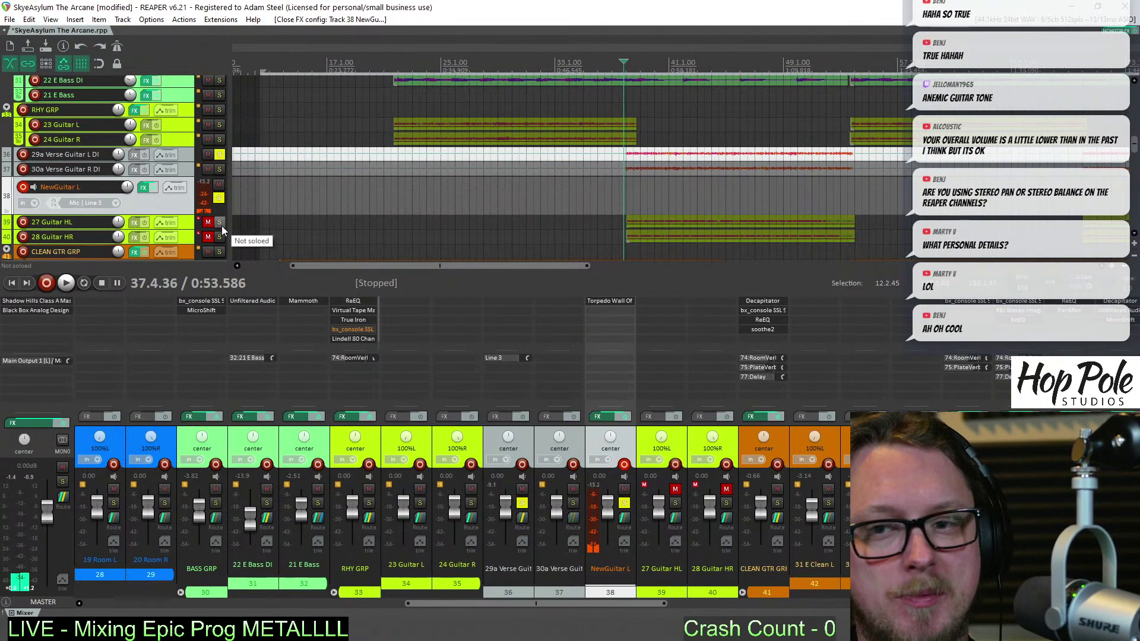
Clear all track solos and mute the 30a Verse Guitar R DI track
click(219, 198)
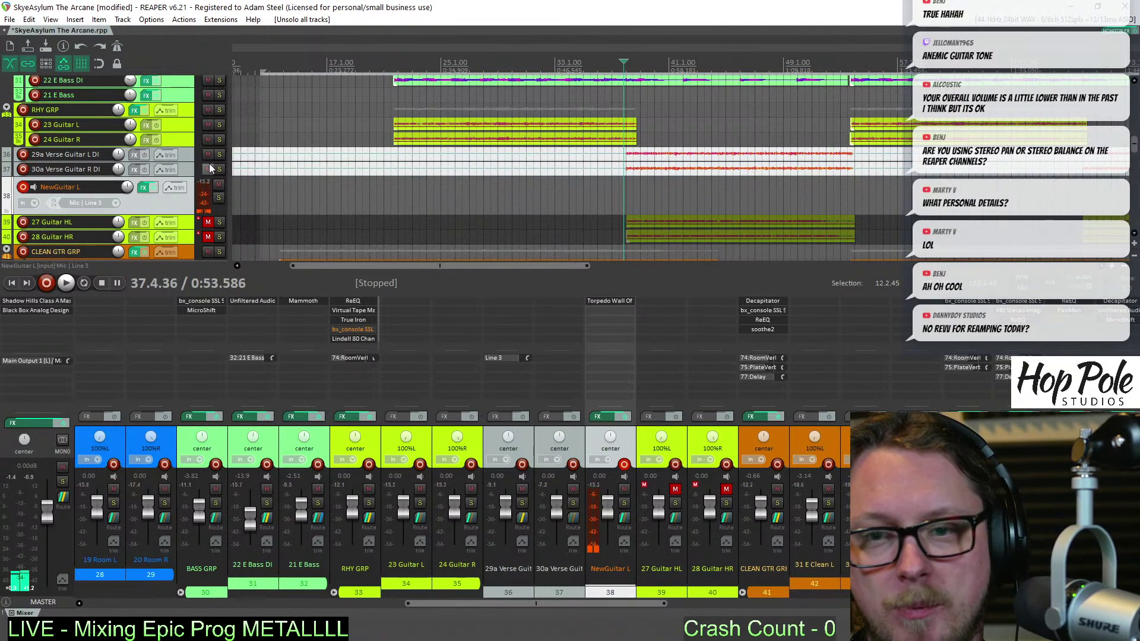
click(208, 169)
Record the left verse reamp onto NewGuitar L from bar 37.1.53 to about bar 54, and set its track volume to -6.04 dB
scroll(544, 234, left, 3)
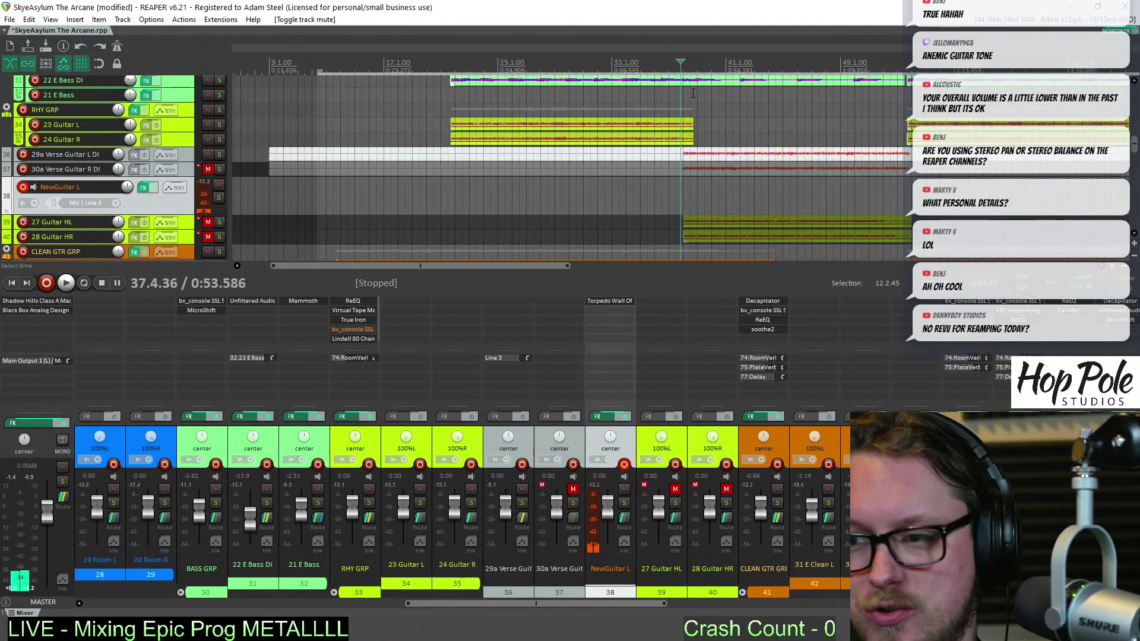
click(670, 62)
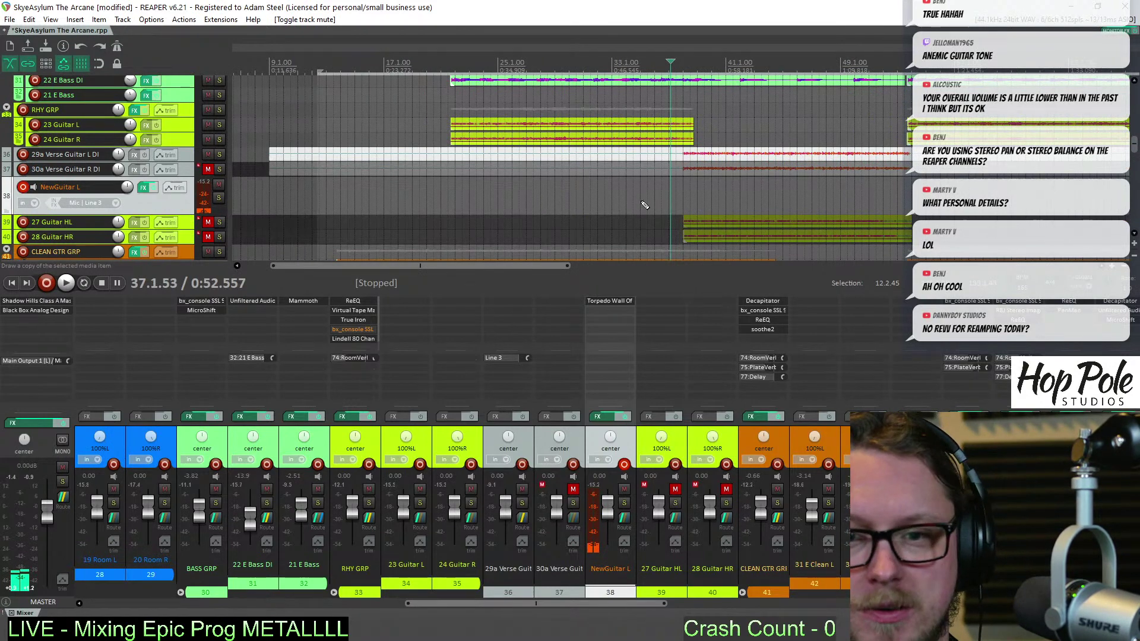
key(ctrl+r)
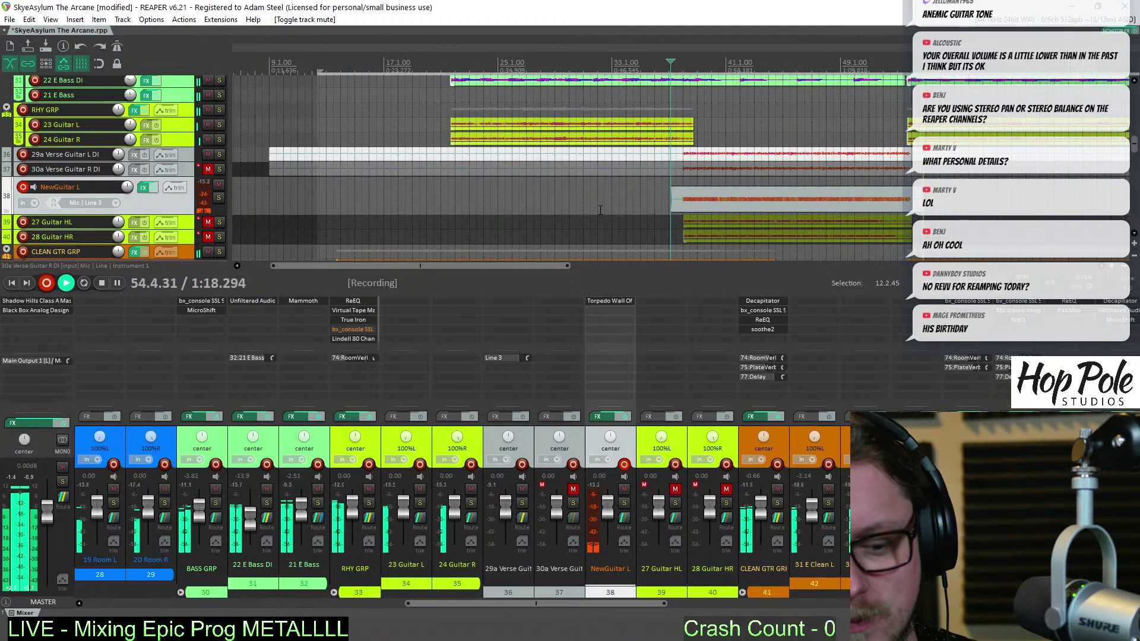
key(space)
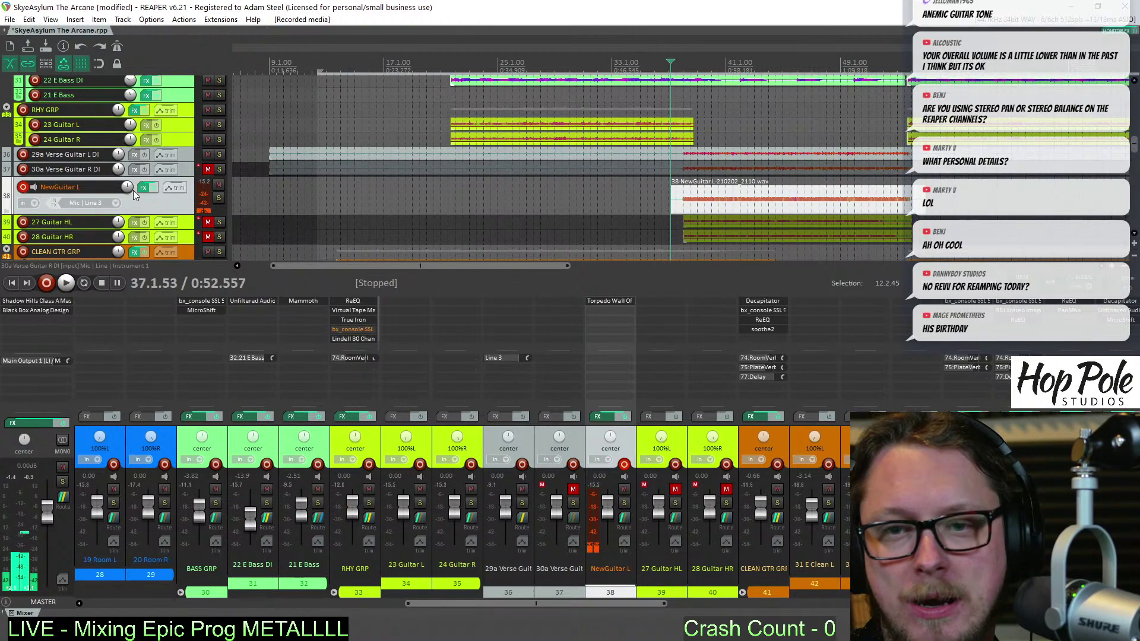
drag(133, 190, 146, 190)
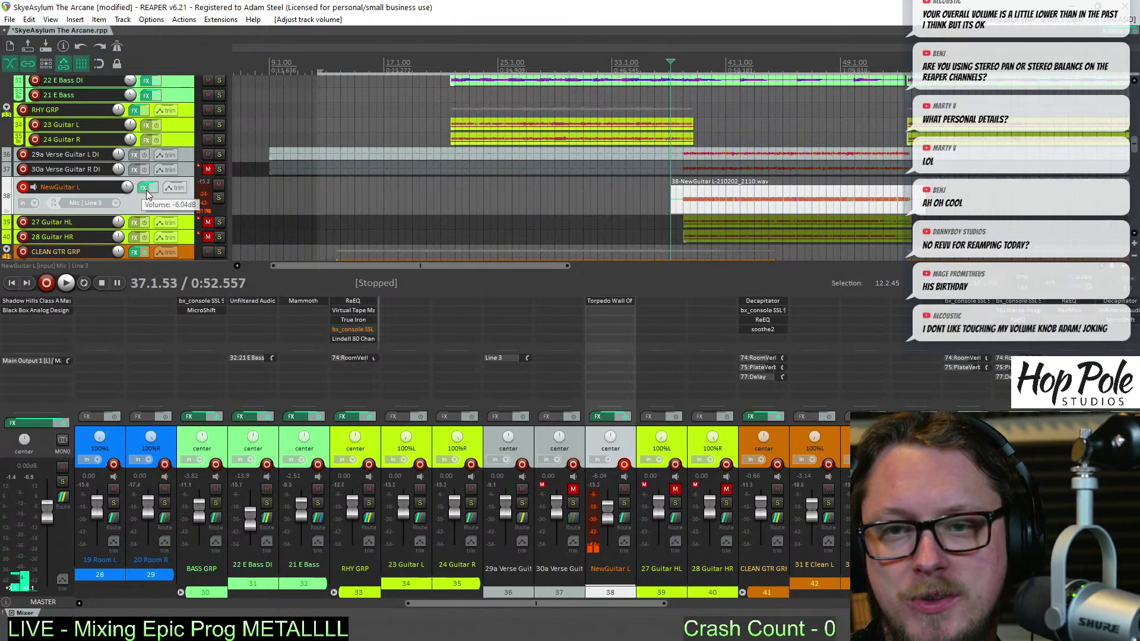
Duplicate the NewGuitar L track and rename the copy NewGuitar R
right_click(167, 203)
click(207, 295)
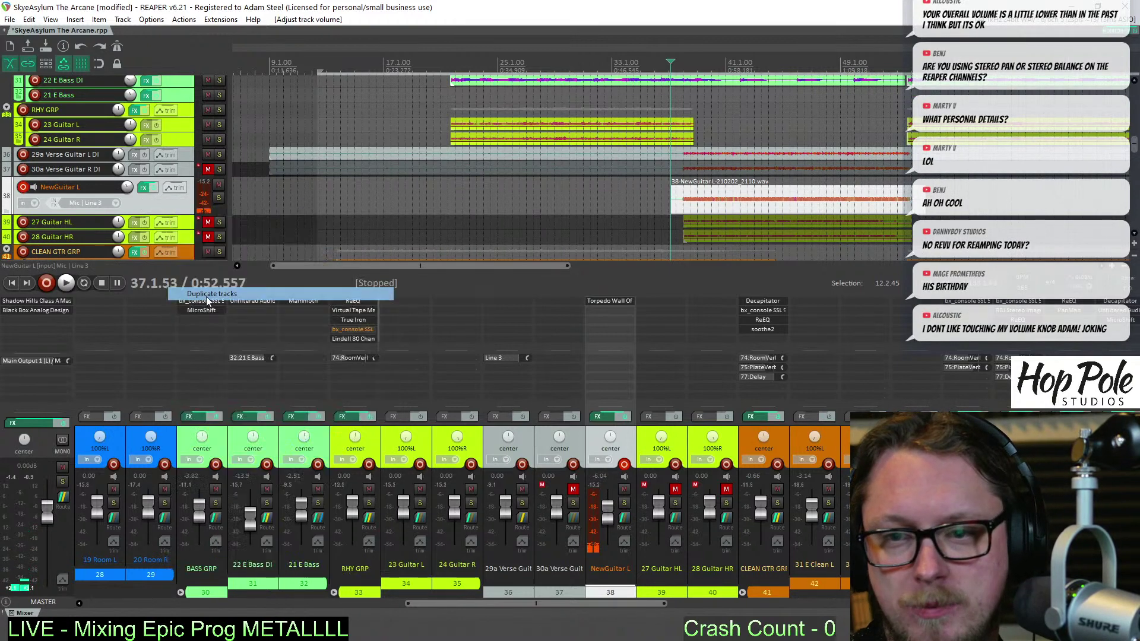
double_click(92, 205)
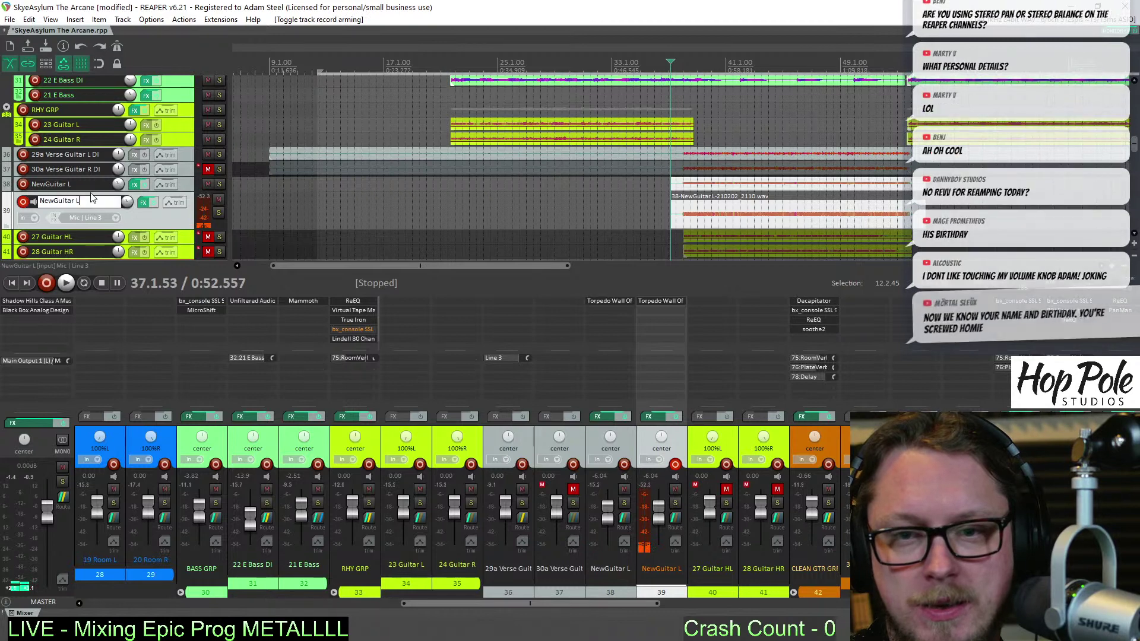
key(End)
key(BackSpace)
text(R)
key(Return)
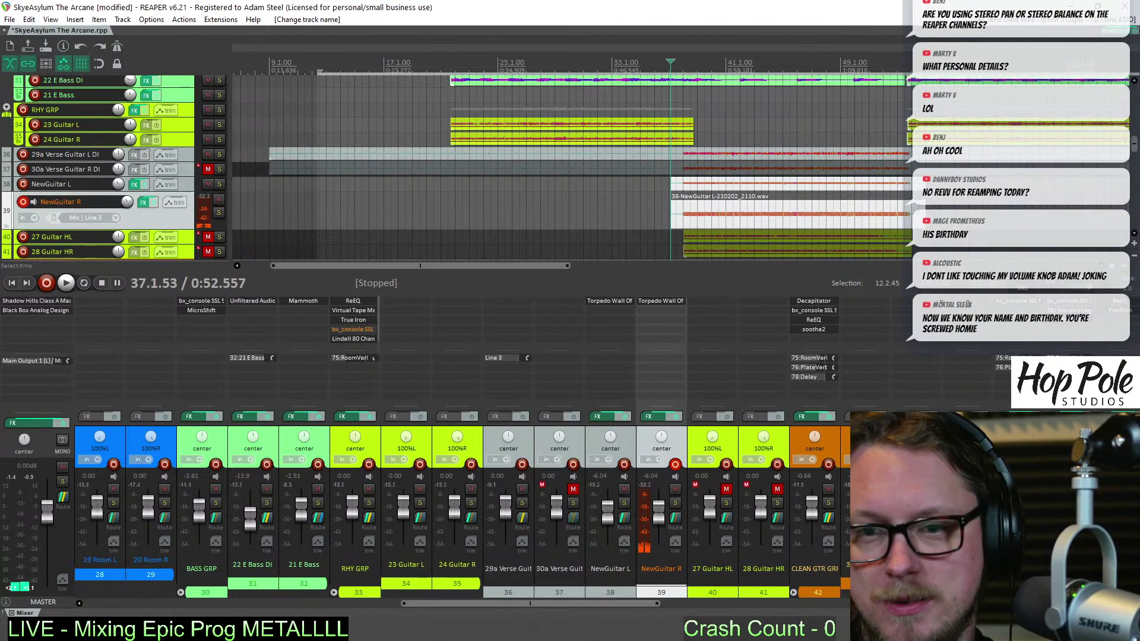
Pan NewGuitar L 100% left and NewGuitar R 100% right, and delete the copied recording from NewGuitar R
drag(610, 439, 612, 469)
drag(662, 437, 651, 404)
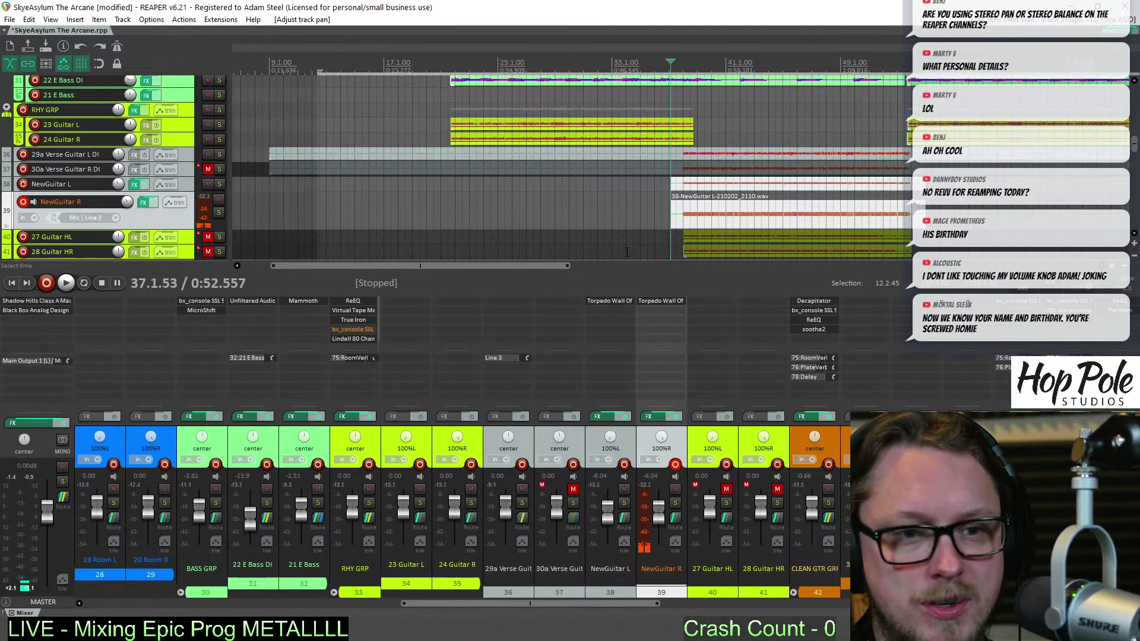
click(649, 235)
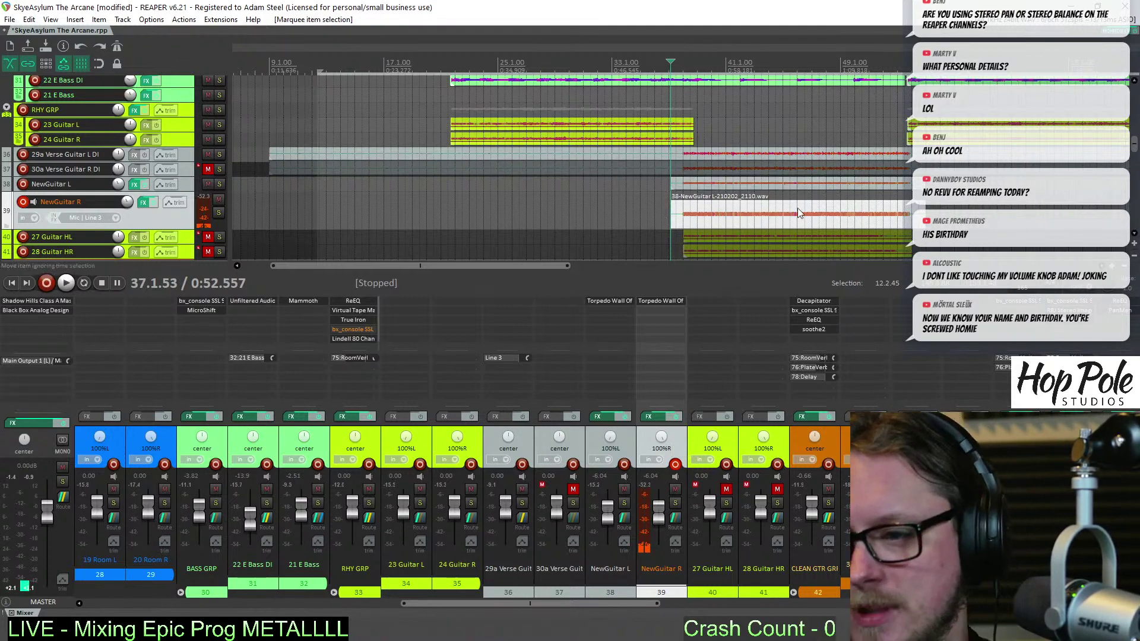
key(Delete)
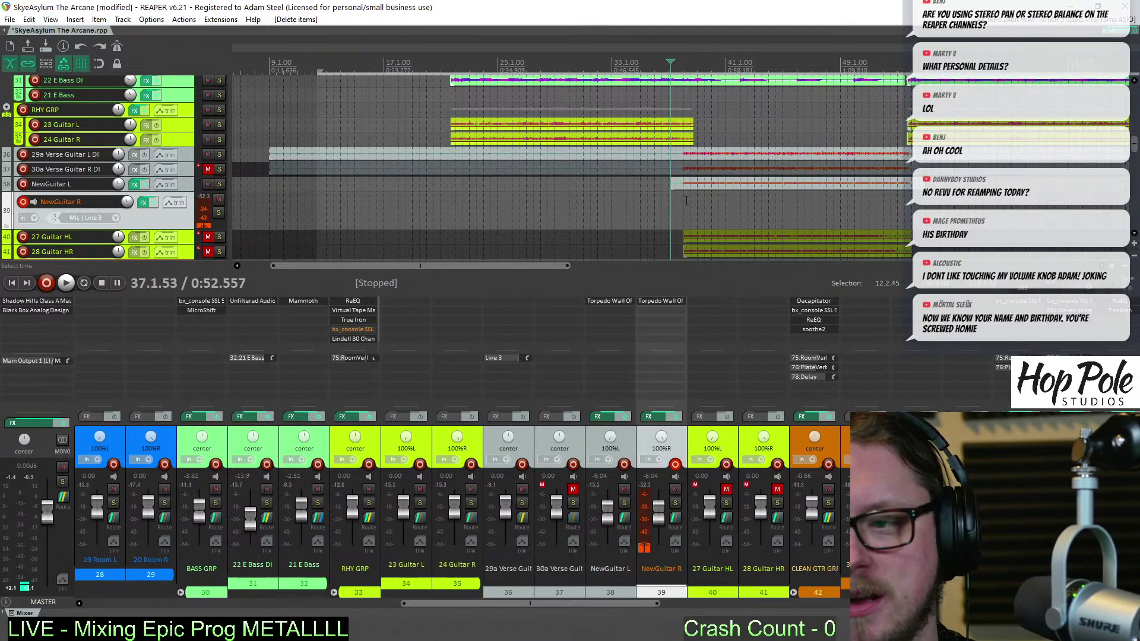
Switch the reamp source by unmuting 30a Verse Guitar R DI, muting 29a Verse Guitar L DI and copying the Line 3 hardware output to 30a
click(208, 169)
click(208, 154)
click(208, 154)
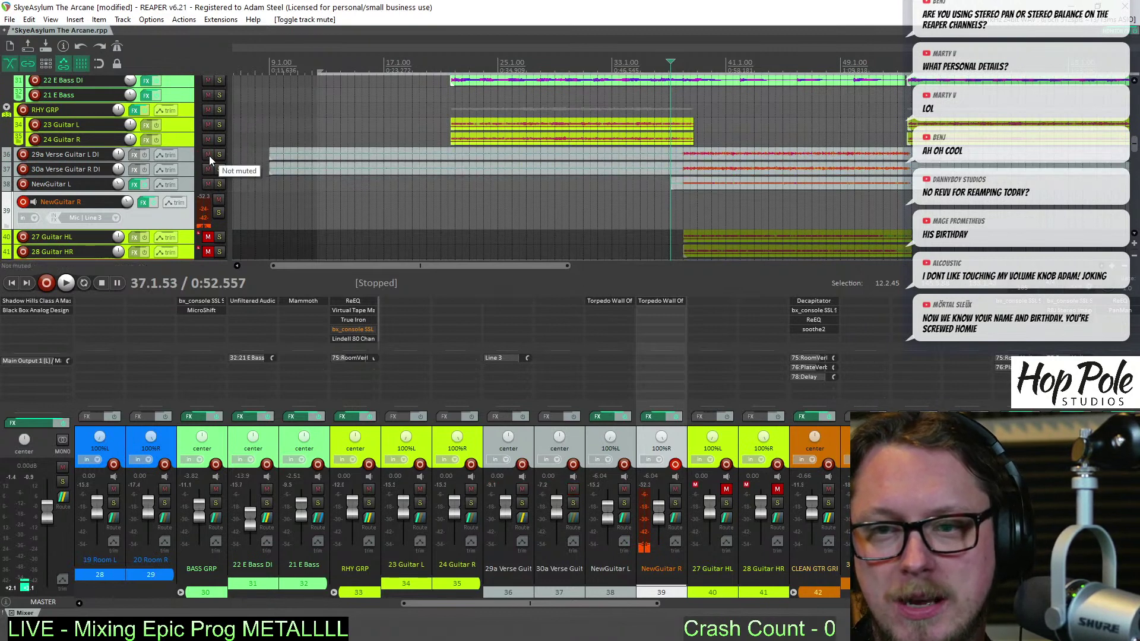
click(208, 154)
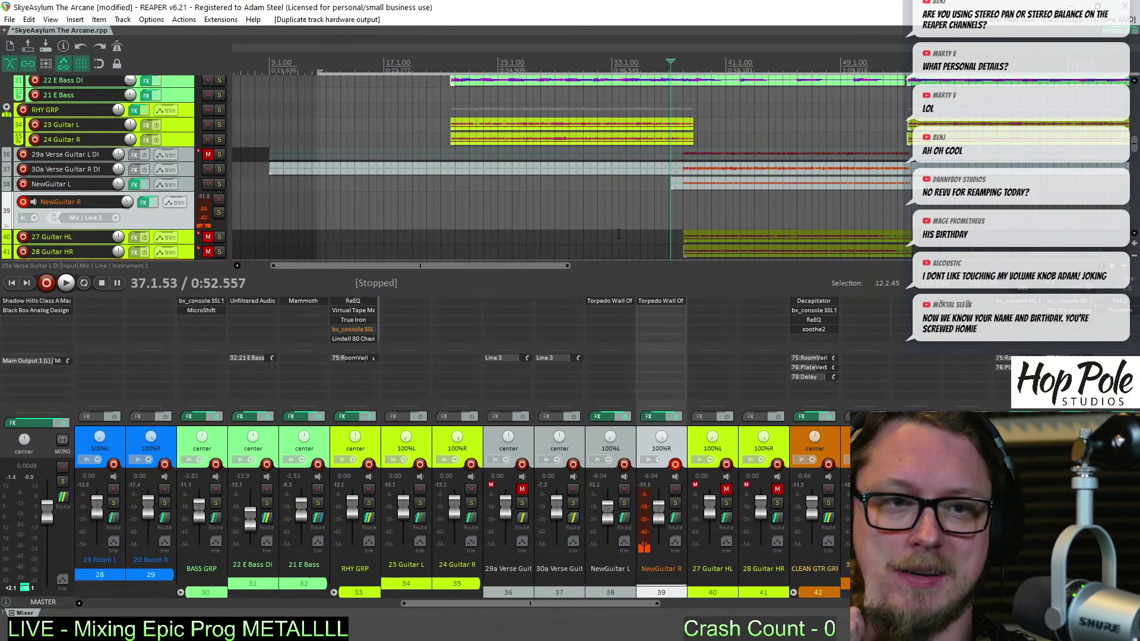
Record the right reamp onto NewGuitar R from bar 37.1.53 to past bar 54, setting both NewGuitar track volumes to -2.85 dB
key(ctrl+r)
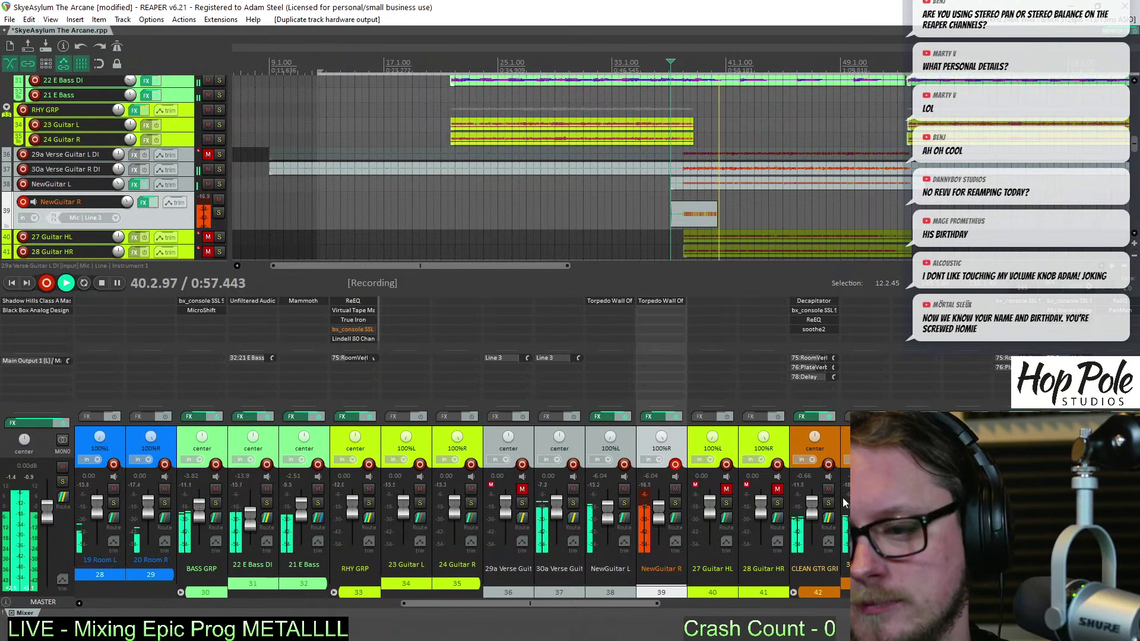
click(610, 515)
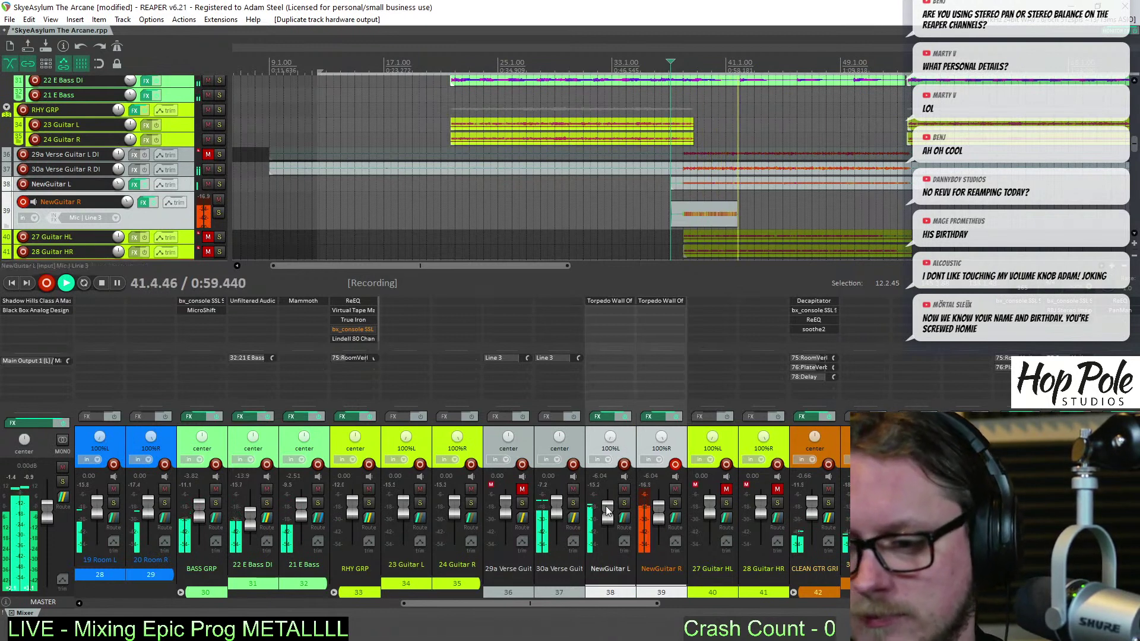
scroll(612, 516, up, 5)
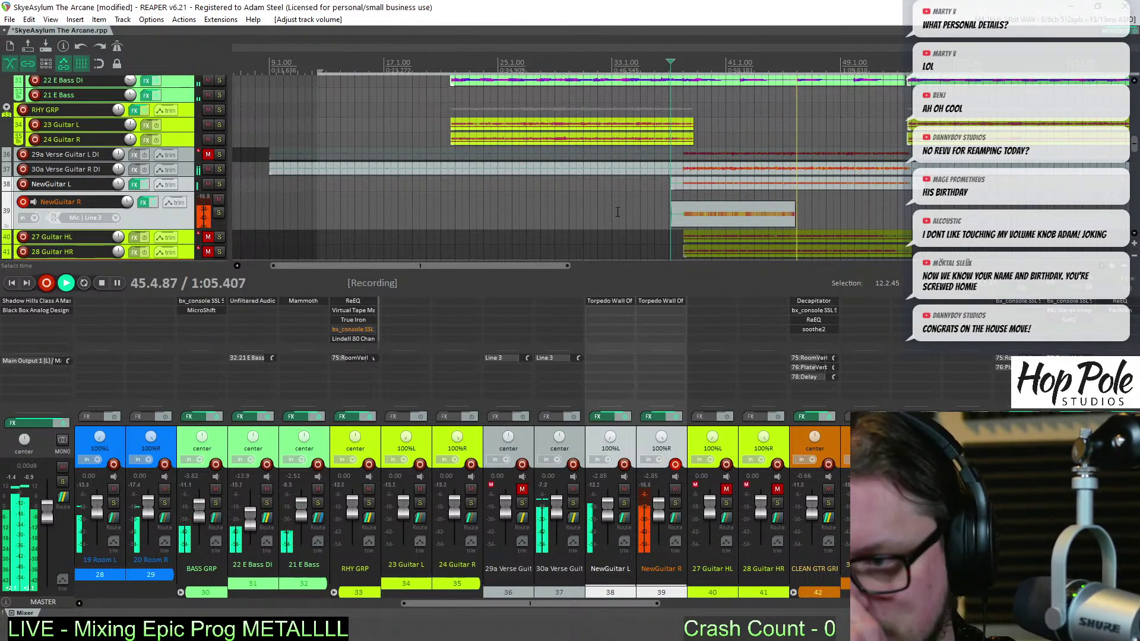
mouse_move(193, 176)
mouse_down()
mouse_move(193, 215)
mouse_move(193, 196)
mouse_up()
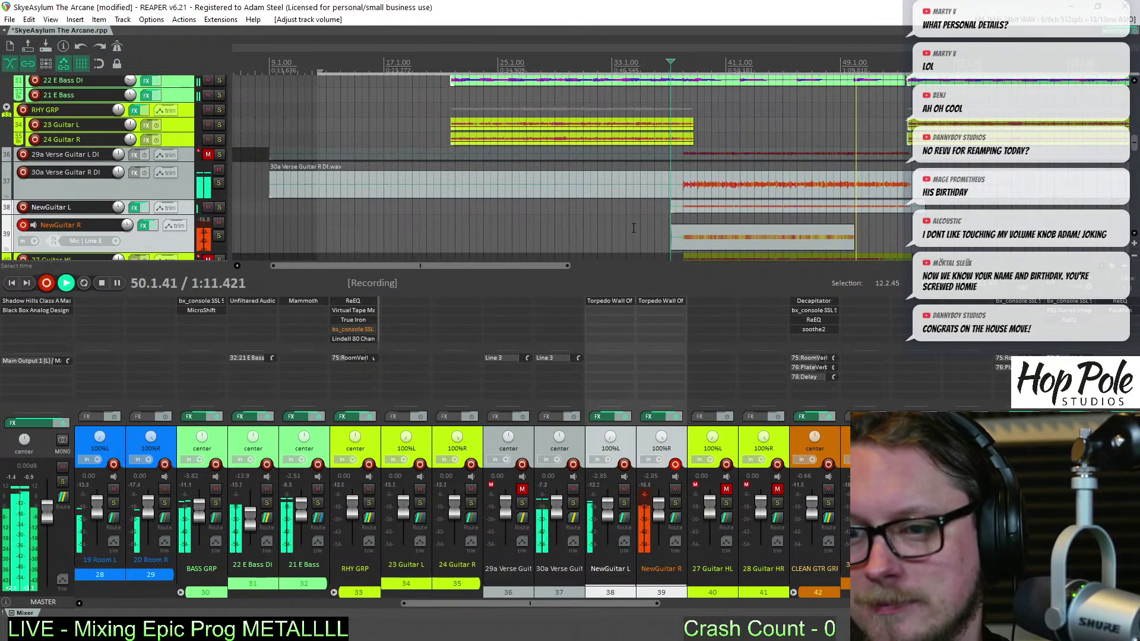
scroll(646, 209, right, 5)
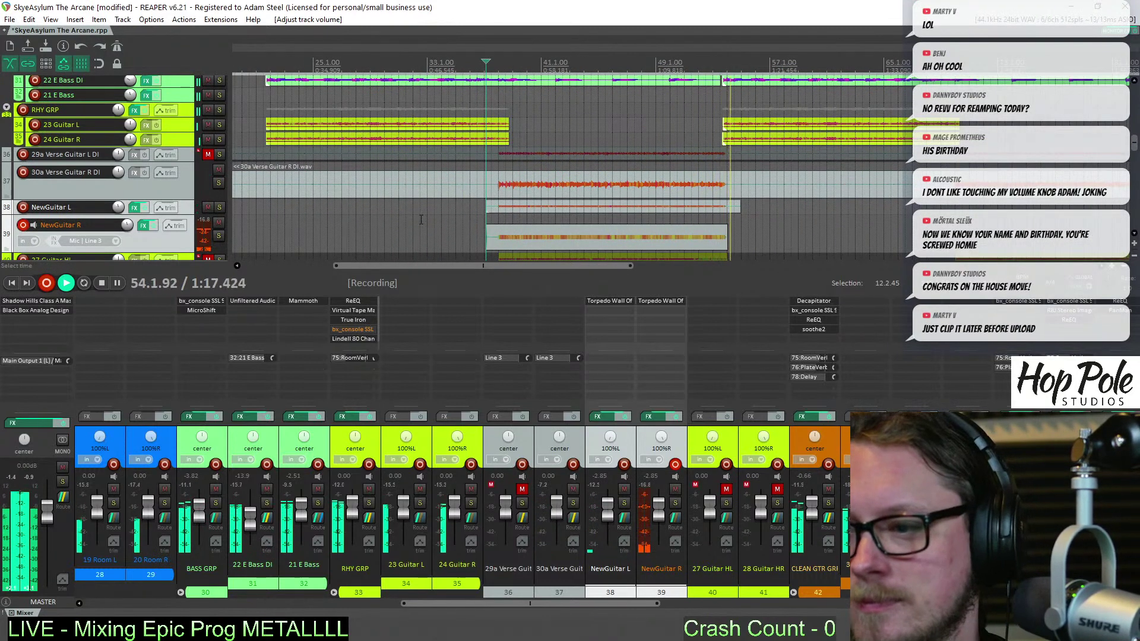
key(space)
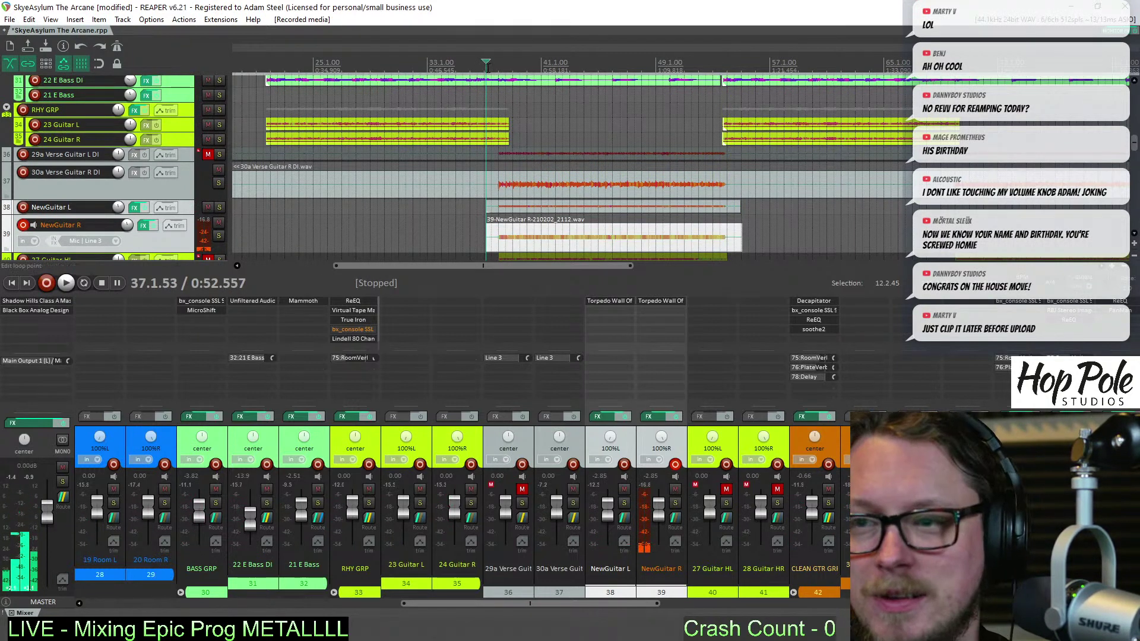
Trim the starts of both NewGuitar recordings to just before the verse guitars enter near bar 37.4, and disarm NewGuitar R
scroll(451, 210, up, 4)
drag(644, 202, 697, 234)
scroll(697, 234, down, 4)
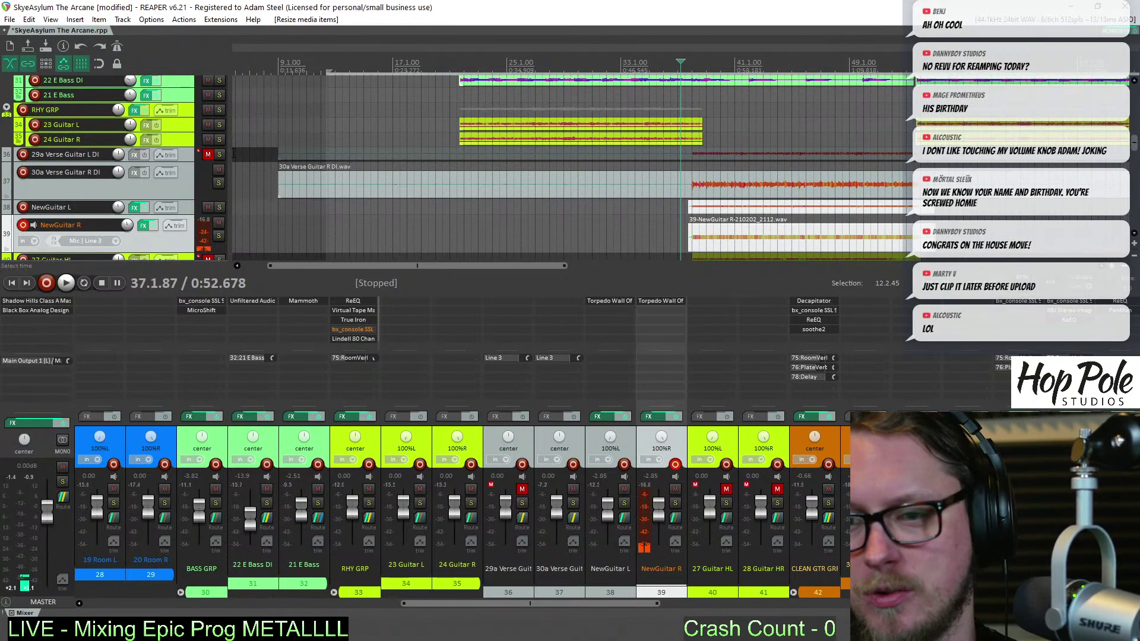
click(23, 225)
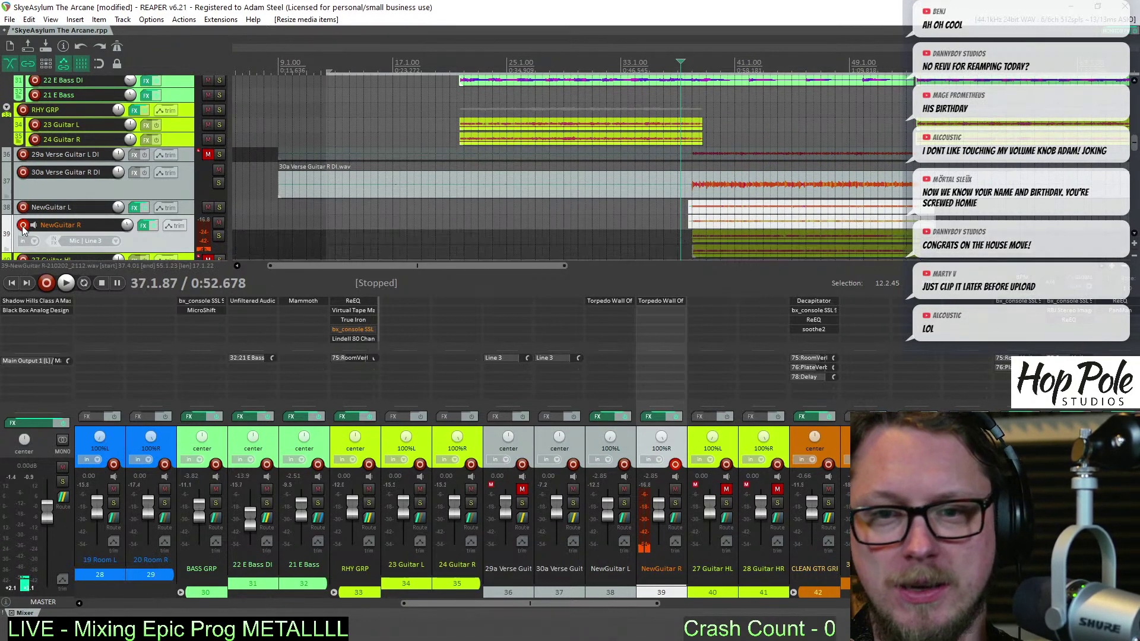
Audition both NewGuitar tracks soloed from bar 37.3.70, mute 30a Verse Guitar R DI, and clear the solos to hear them in the mix
click(689, 69)
drag(219, 207, 220, 222)
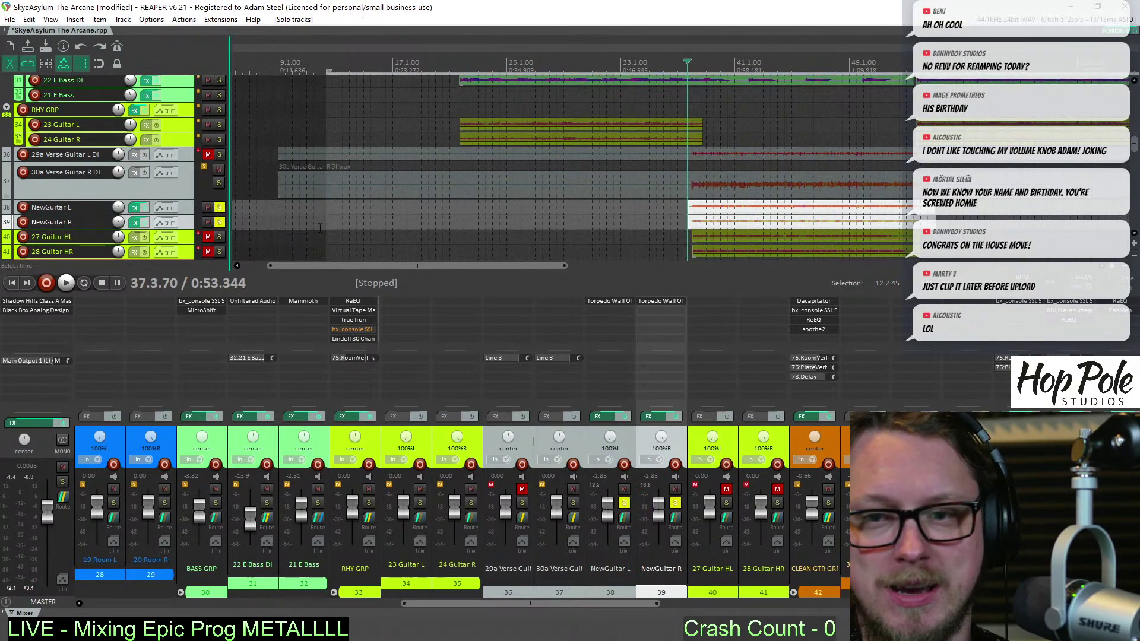
scroll(599, 215, up, 5)
key(space)
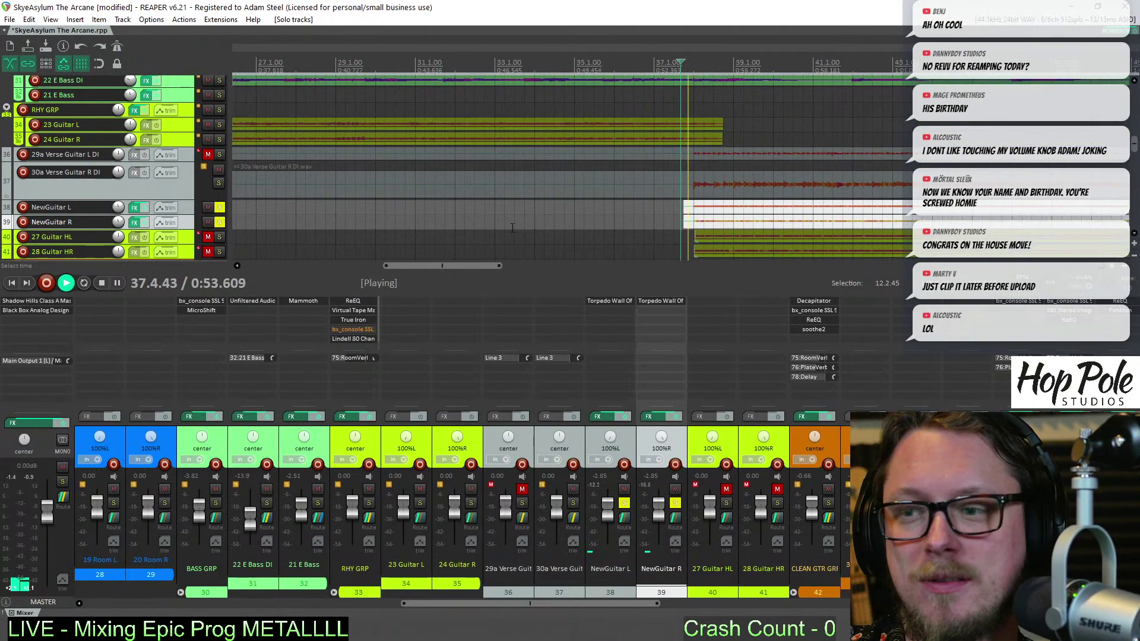
click(218, 169)
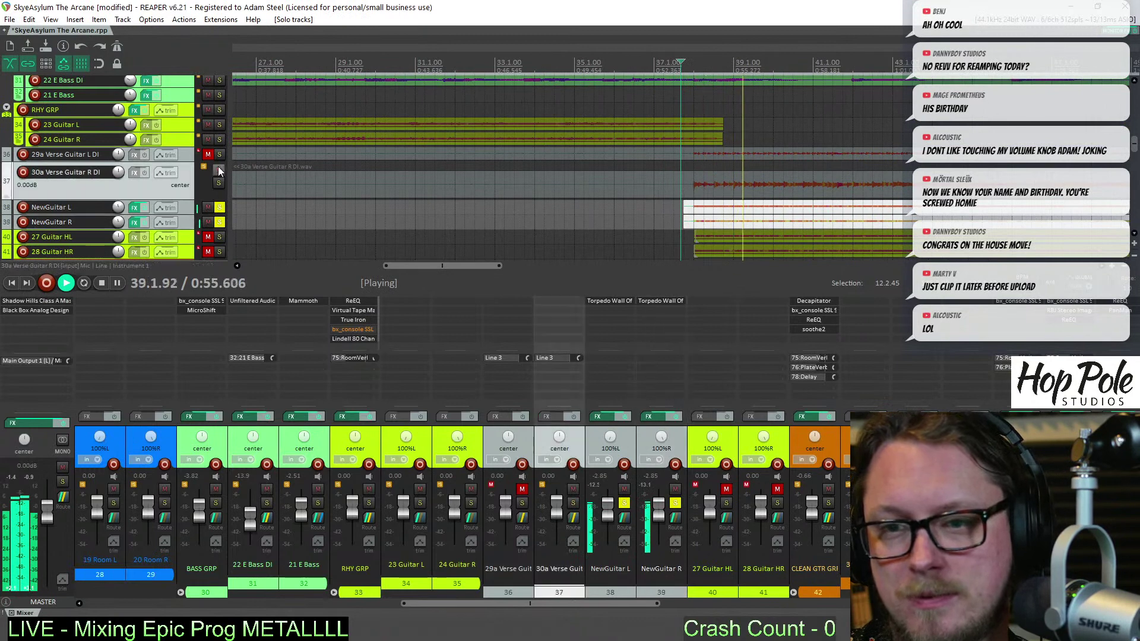
drag(220, 221, 220, 208)
Trim the ends of both NewGuitar recordings to about bar 54.1 during playback, and stop playback after the verse
scroll(568, 200, down, 4)
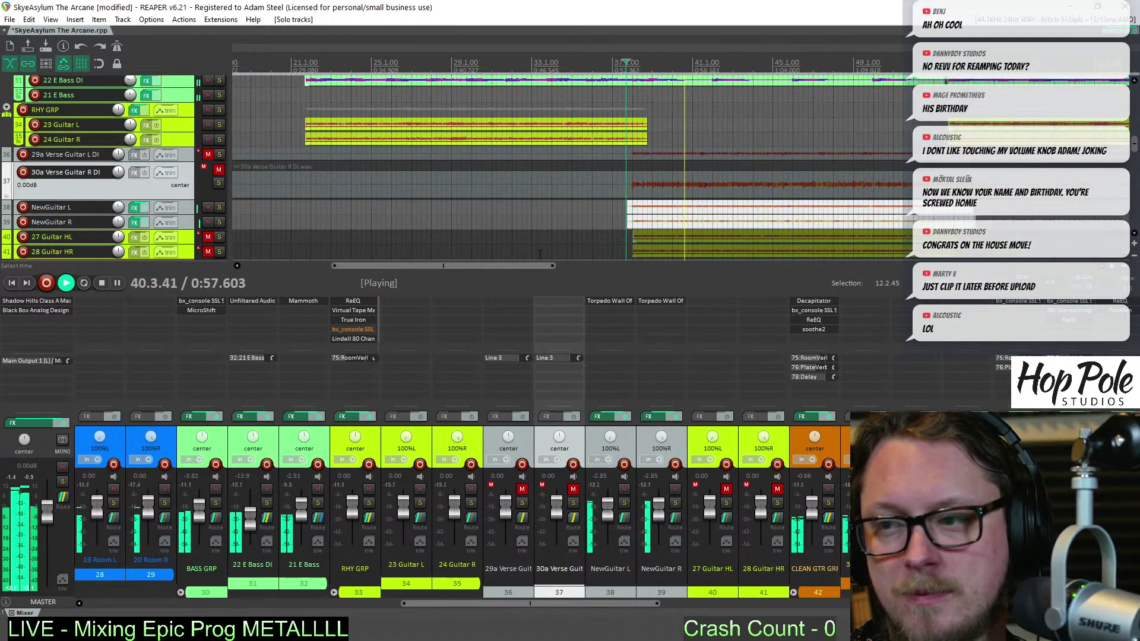
scroll(801, 207, up, 2)
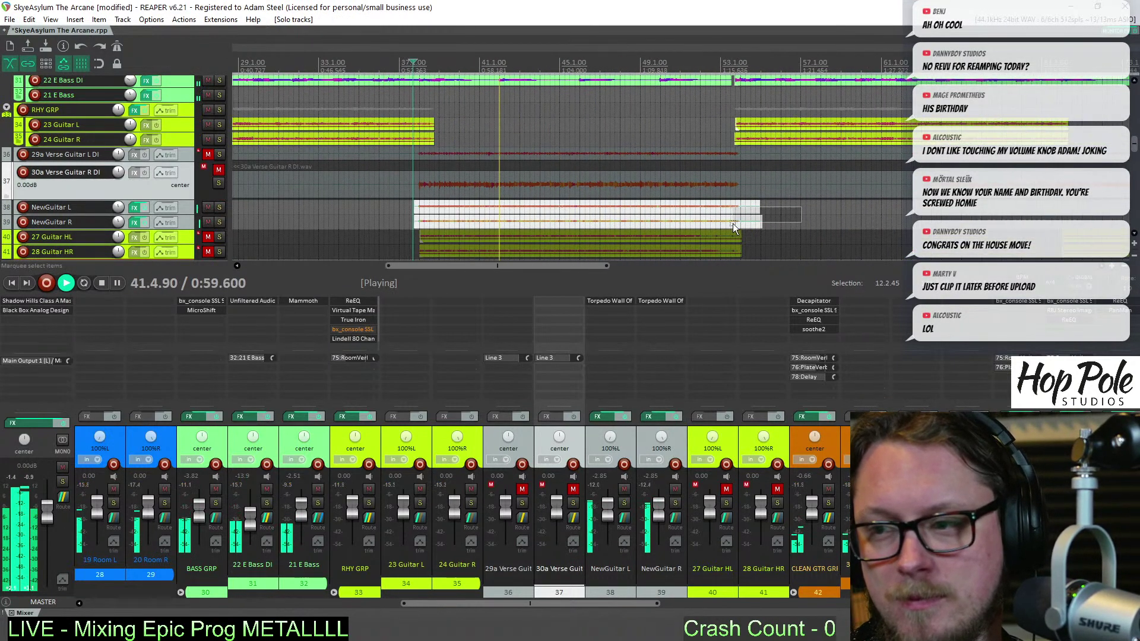
drag(758, 211, 683, 213)
scroll(747, 222, up, 2)
scroll(747, 223, up, 2)
click(712, 225)
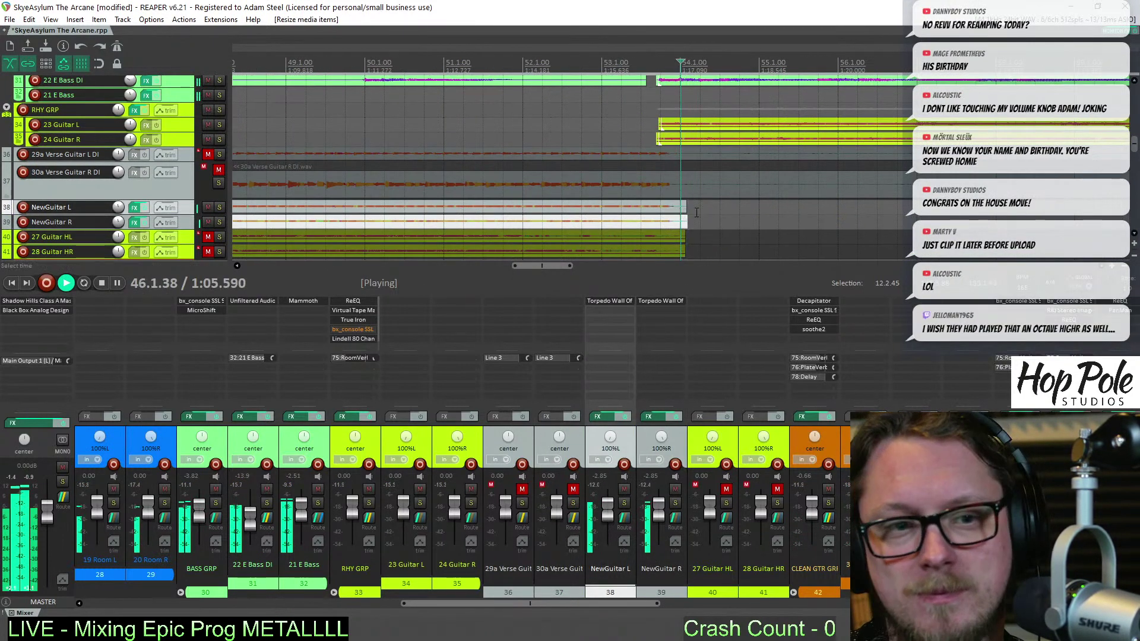
scroll(692, 190, down, 4)
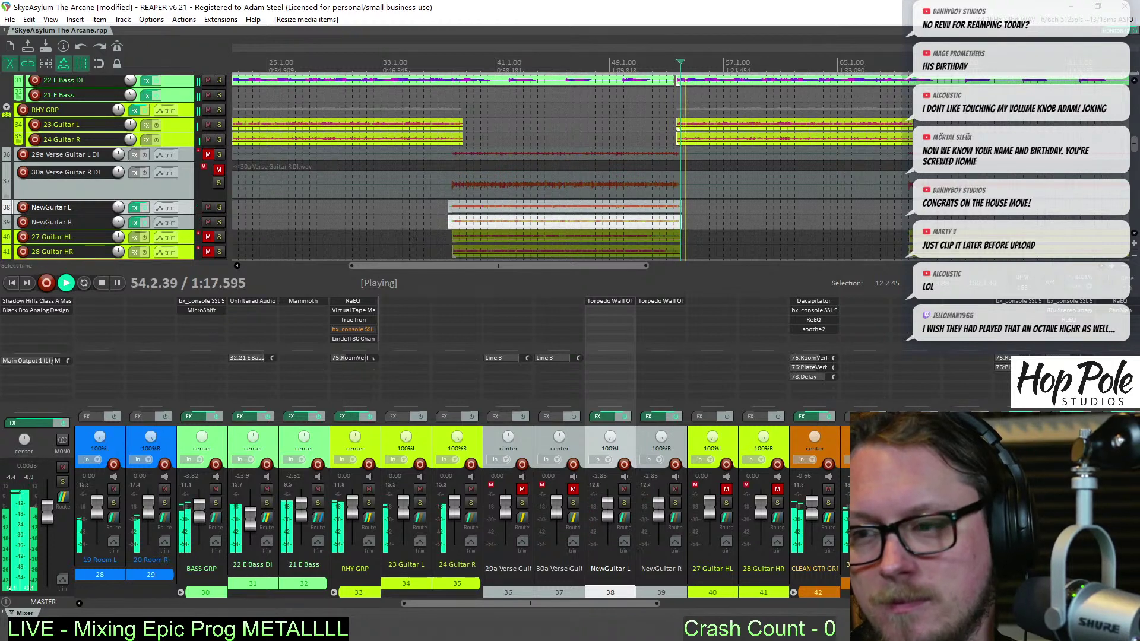
key(space)
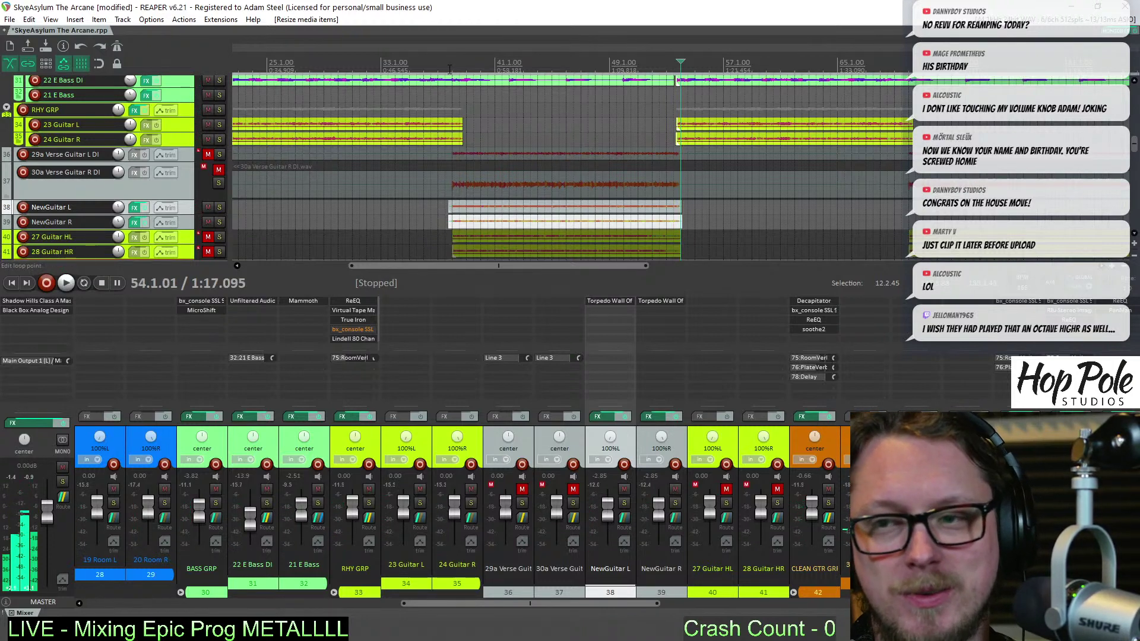
Add two empty tracks directly below NewGuitar R
click(449, 69)
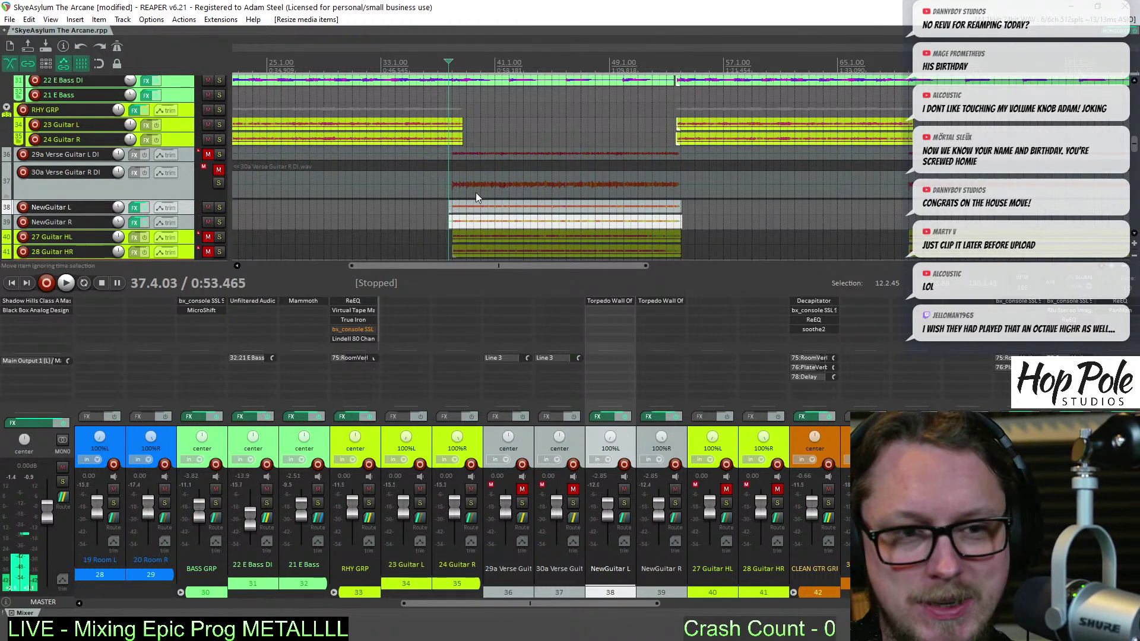
click(194, 219)
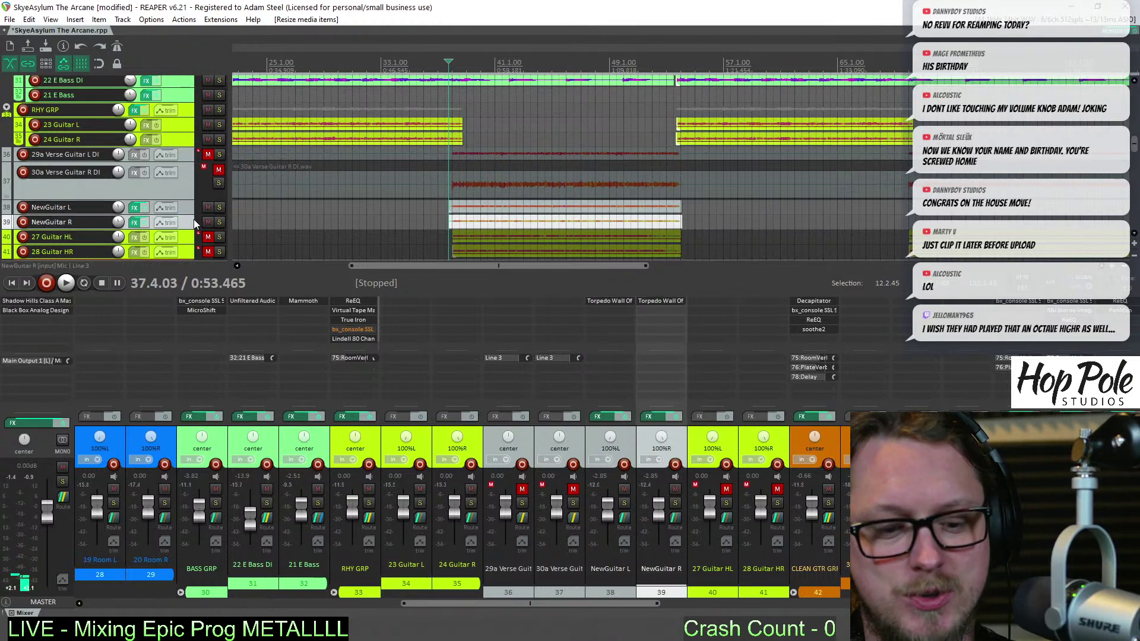
key(ctrl+t)
key(ctrl+t)
Place the edit cursor at 69.4.14 just before the second verse, unmute 29a Verse Guitar L DI, and arm NewGuitar L for recording
scroll(482, 201, down, 3)
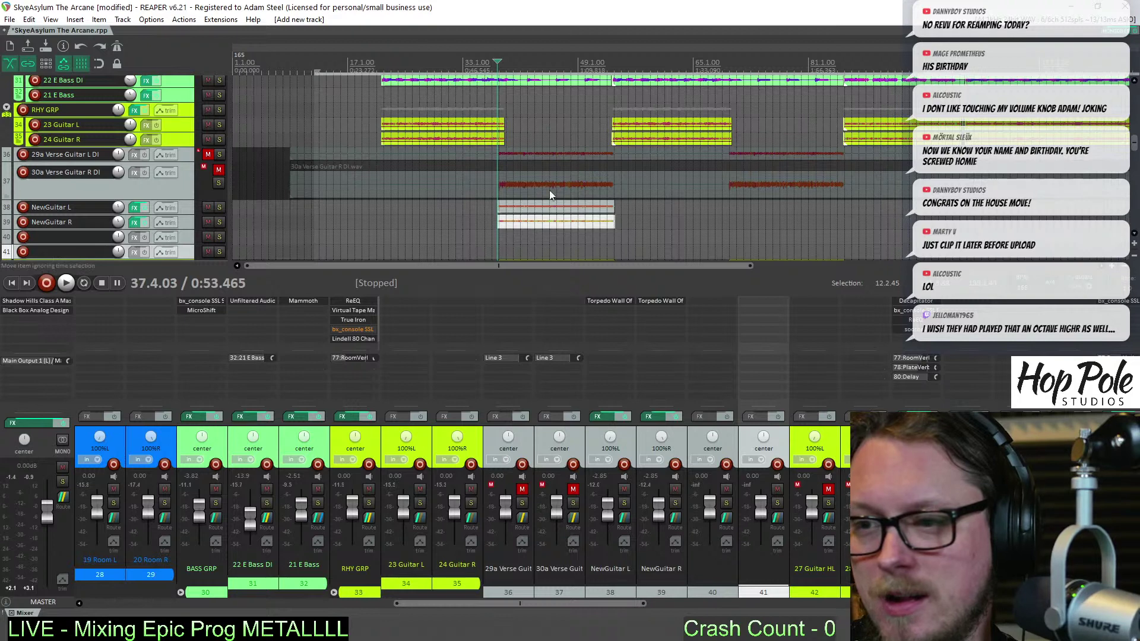
click(727, 146)
scroll(744, 146, up, 2)
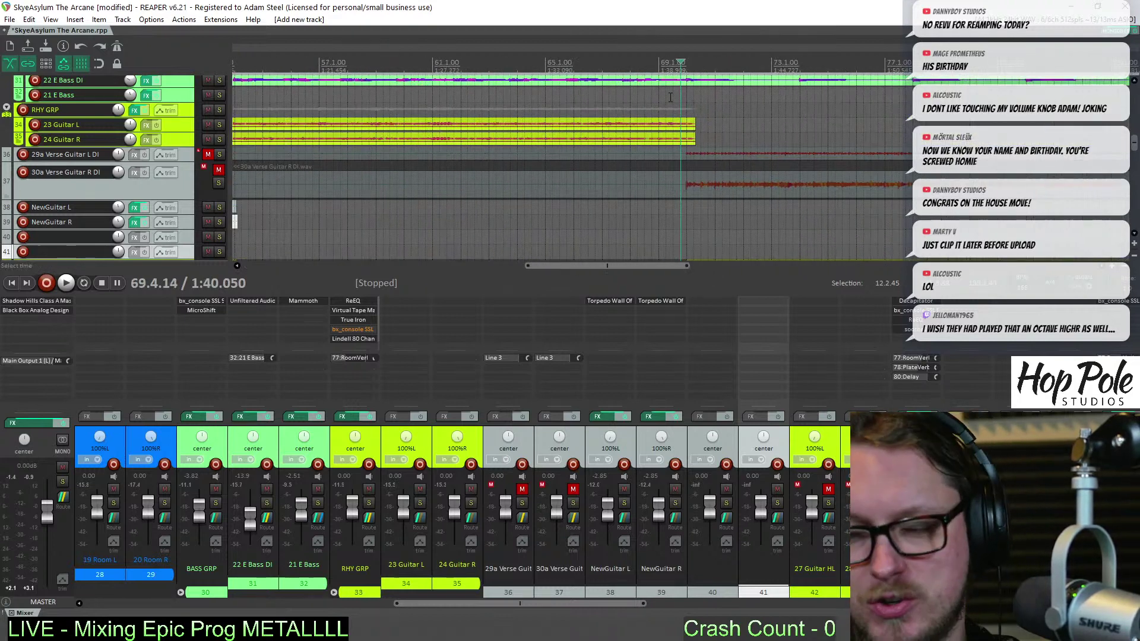
scroll(670, 97, down, 2)
click(208, 155)
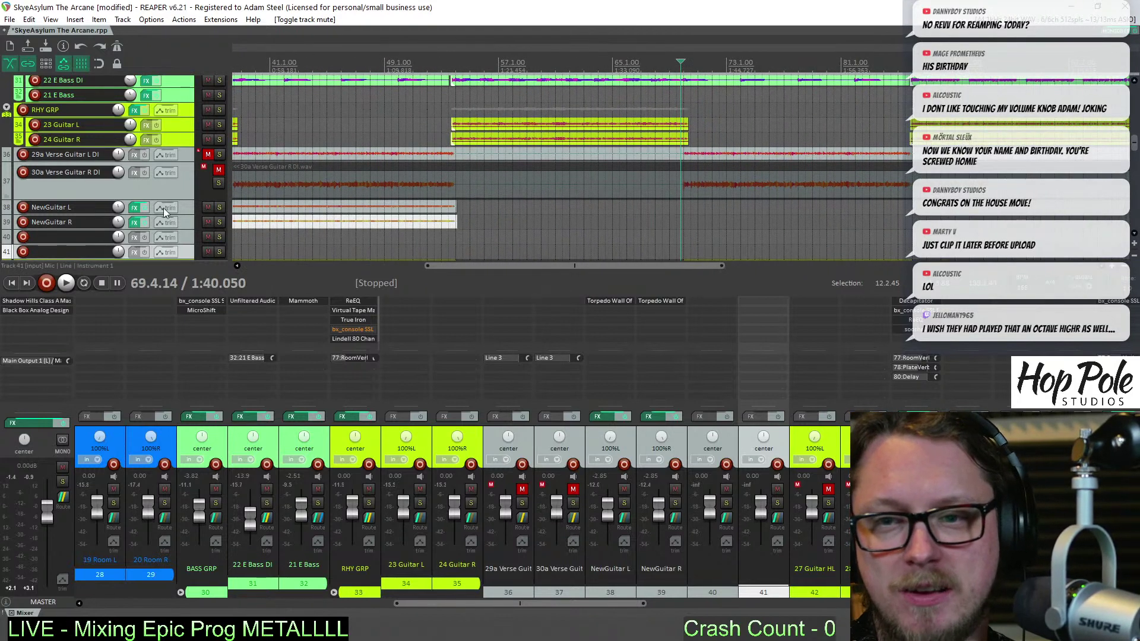
click(24, 207)
scroll(728, 187, up, 5)
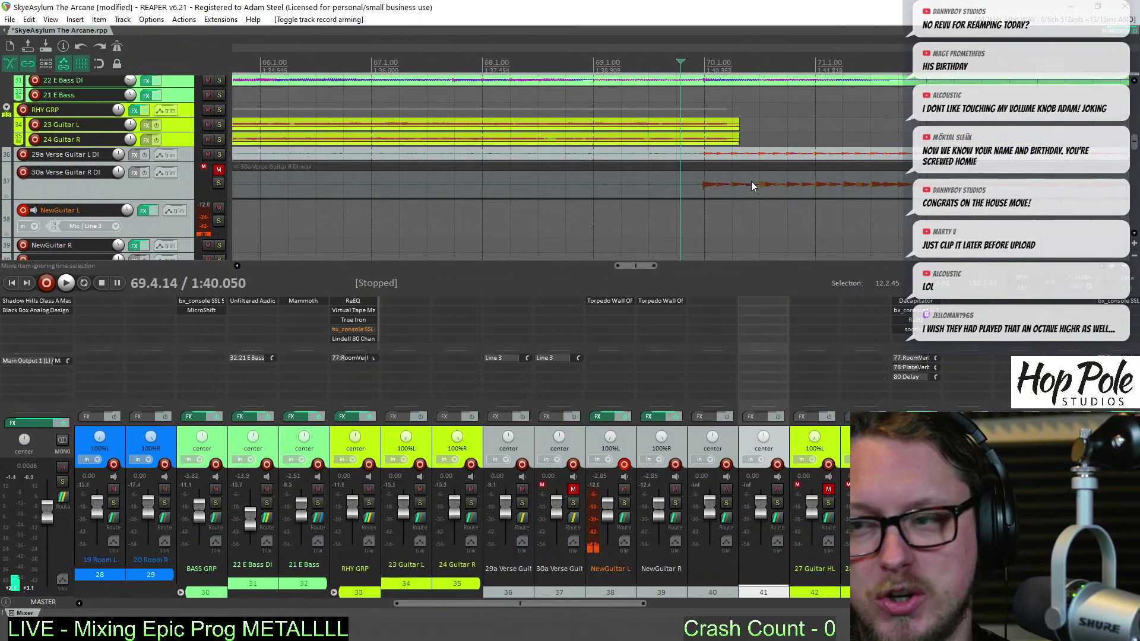
Record the second-verse left guitar reamp onto NewGuitar L from 69.4.14, and stop once the verse guitars end after bar 85
key(ctrl+r)
scroll(764, 192, down, 6)
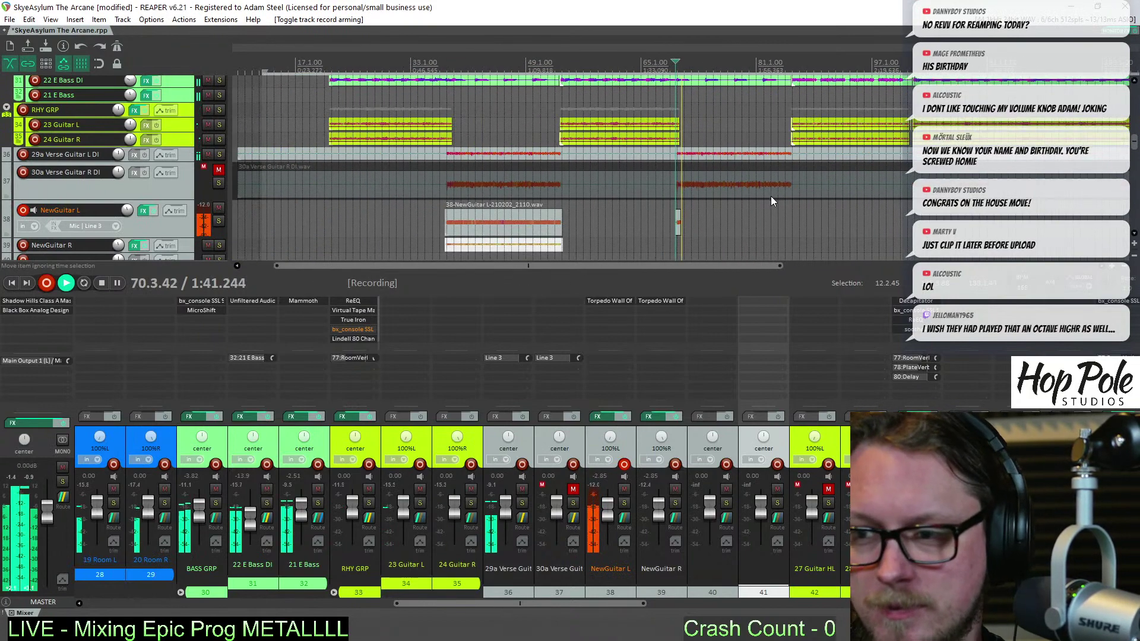
scroll(775, 202, up, 3)
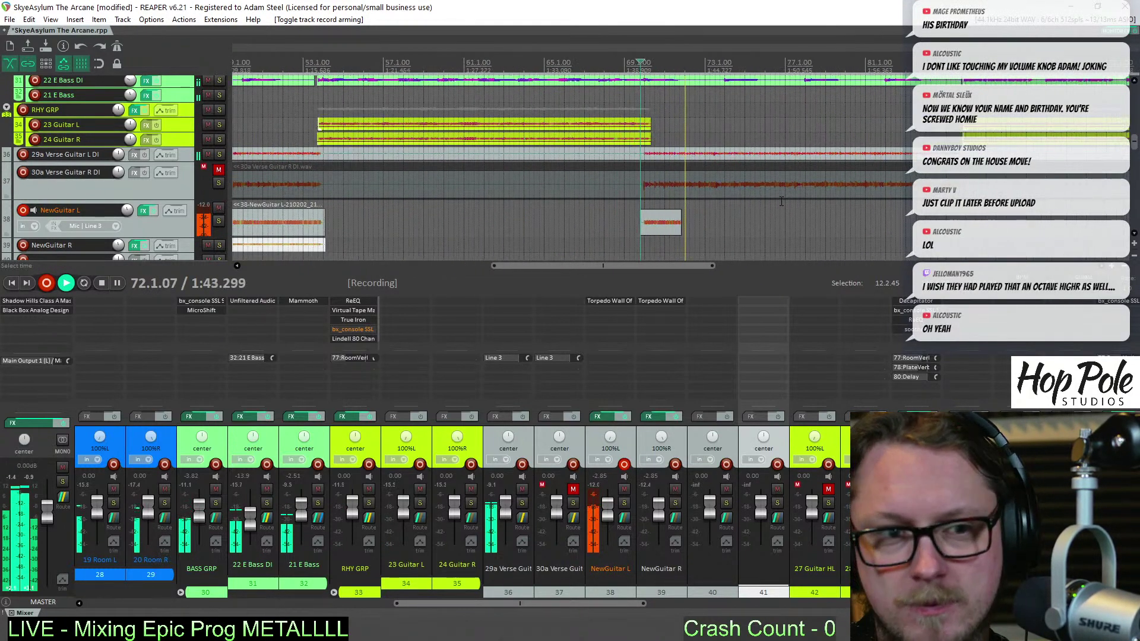
scroll(778, 203, down, 3)
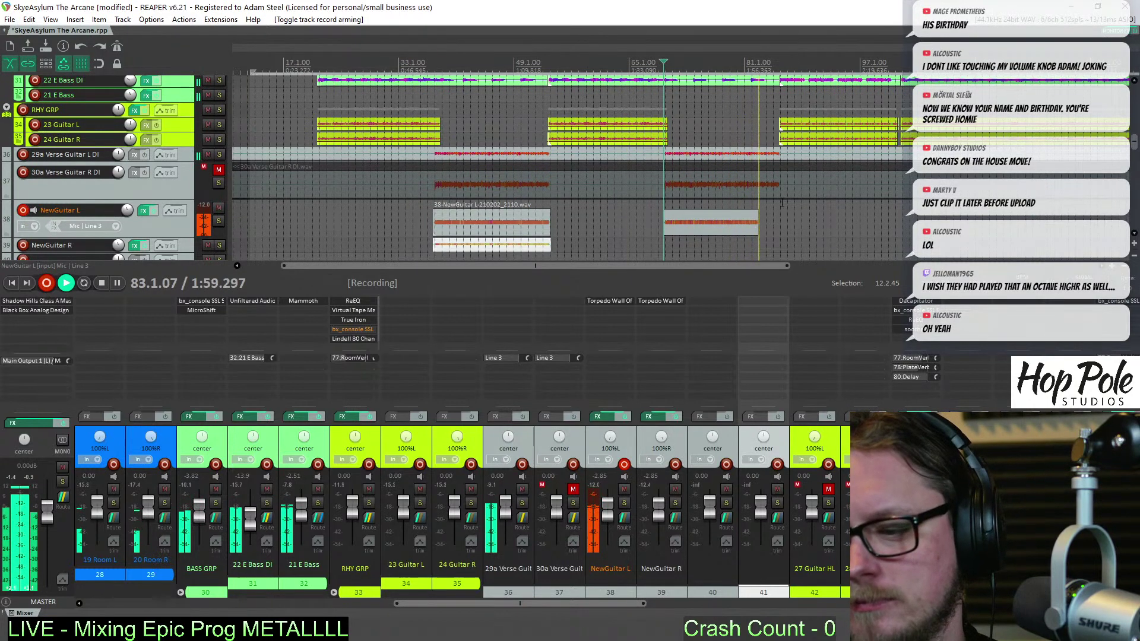
scroll(825, 175, up, 2)
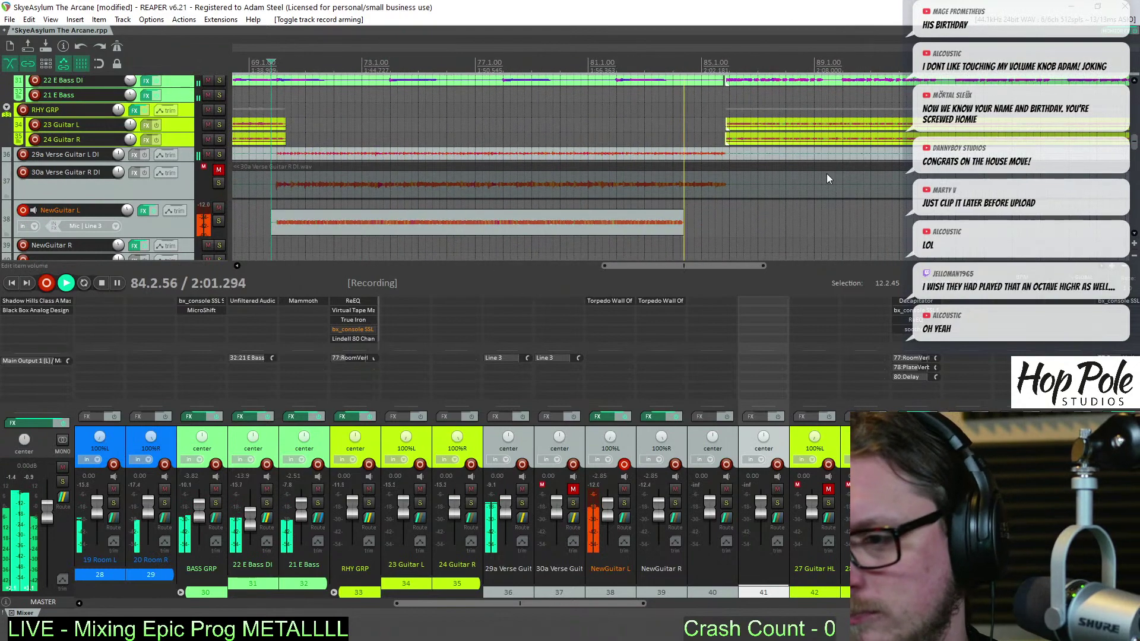
scroll(822, 174, up, 6)
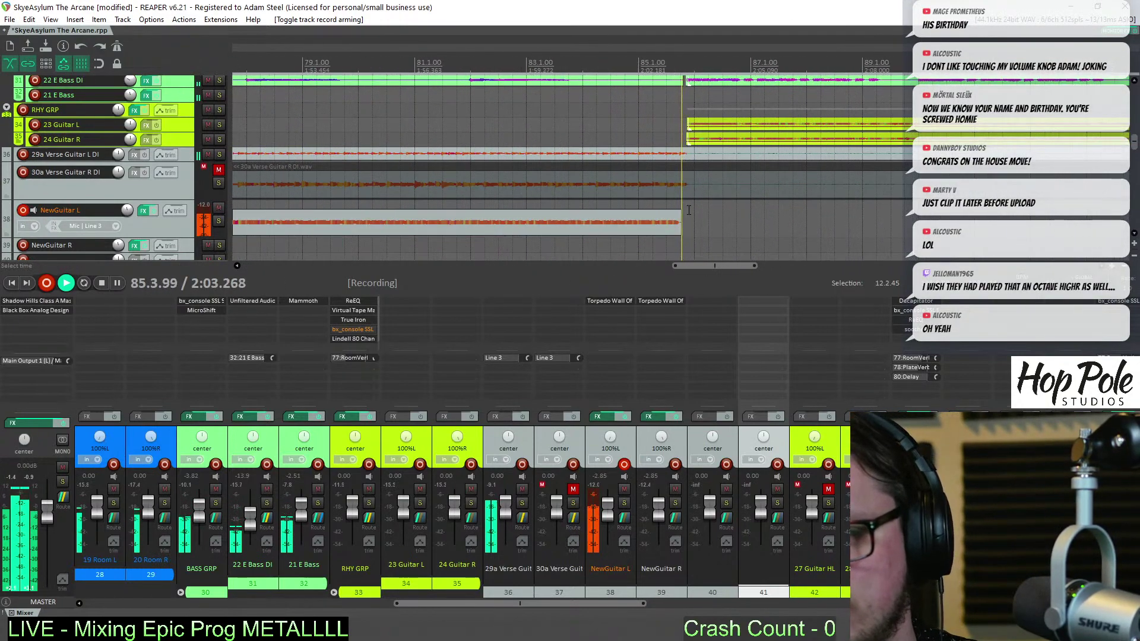
key(space)
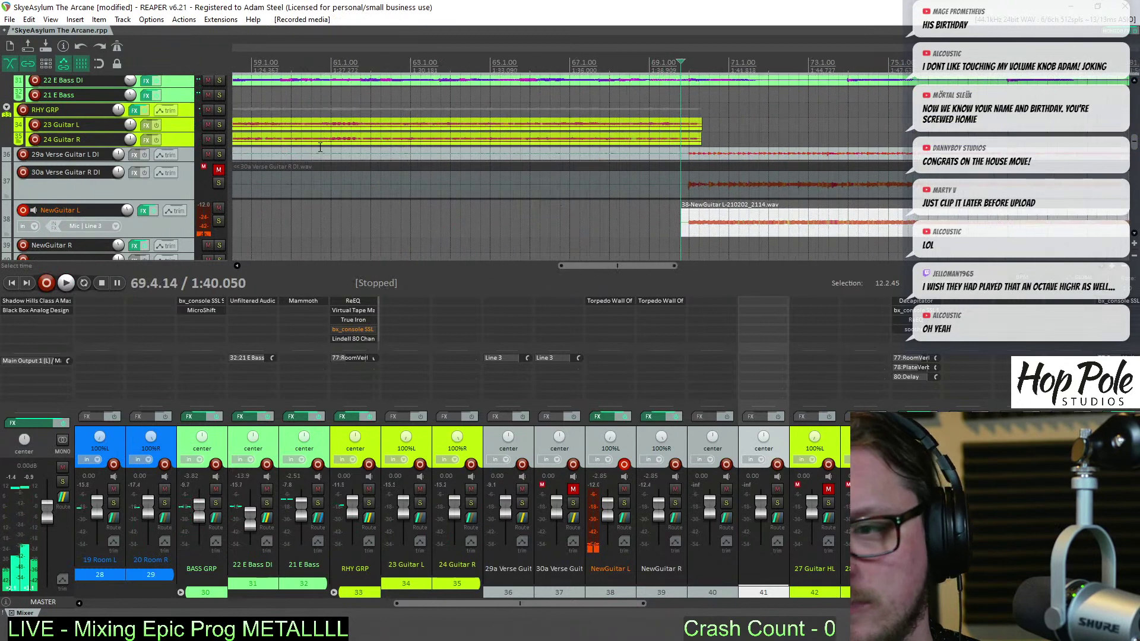
Switch the reamp source by muting 29a and unmuting 30a Verse Guitar R DI, and arm NewGuitar R instead of NewGuitar L
click(219, 171)
scroll(825, 240, down, 2)
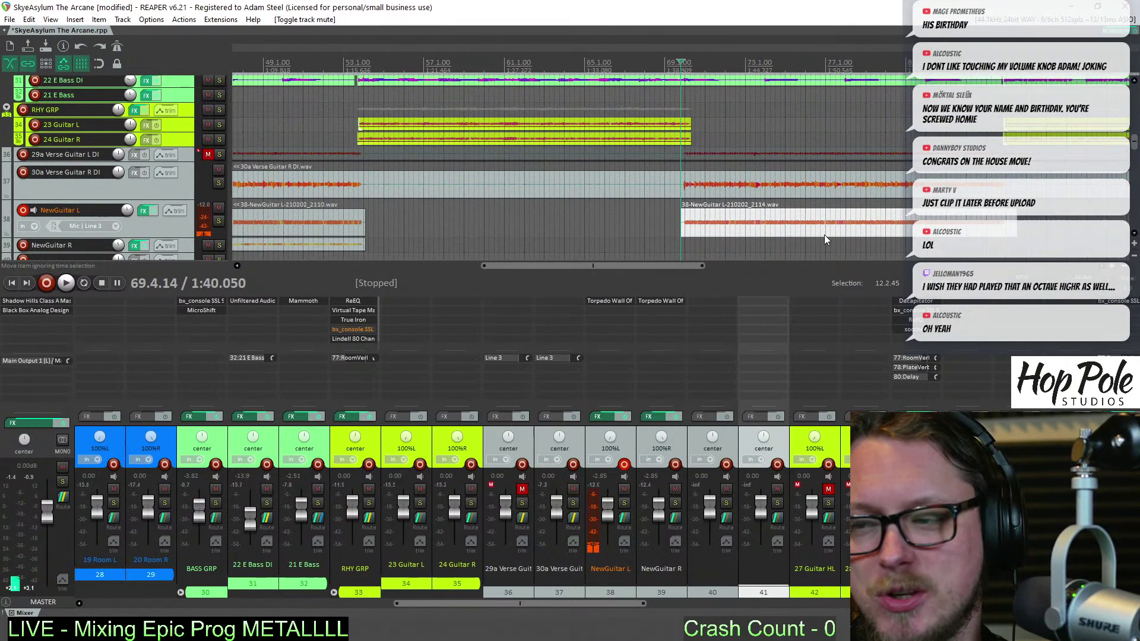
scroll(1134, 146, down, 3)
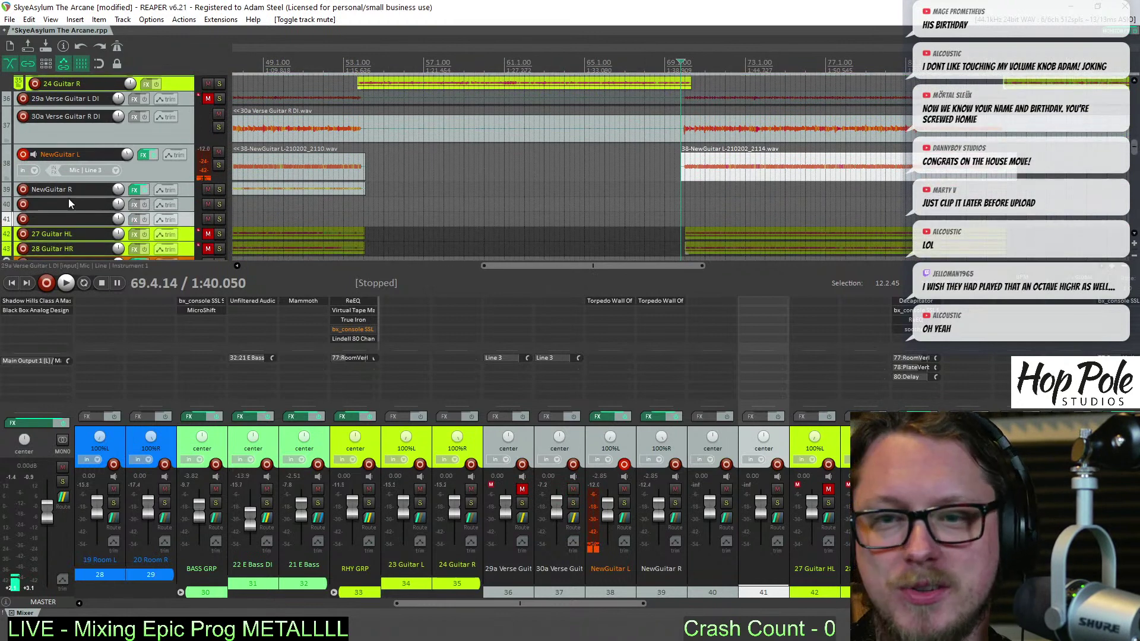
click(25, 191)
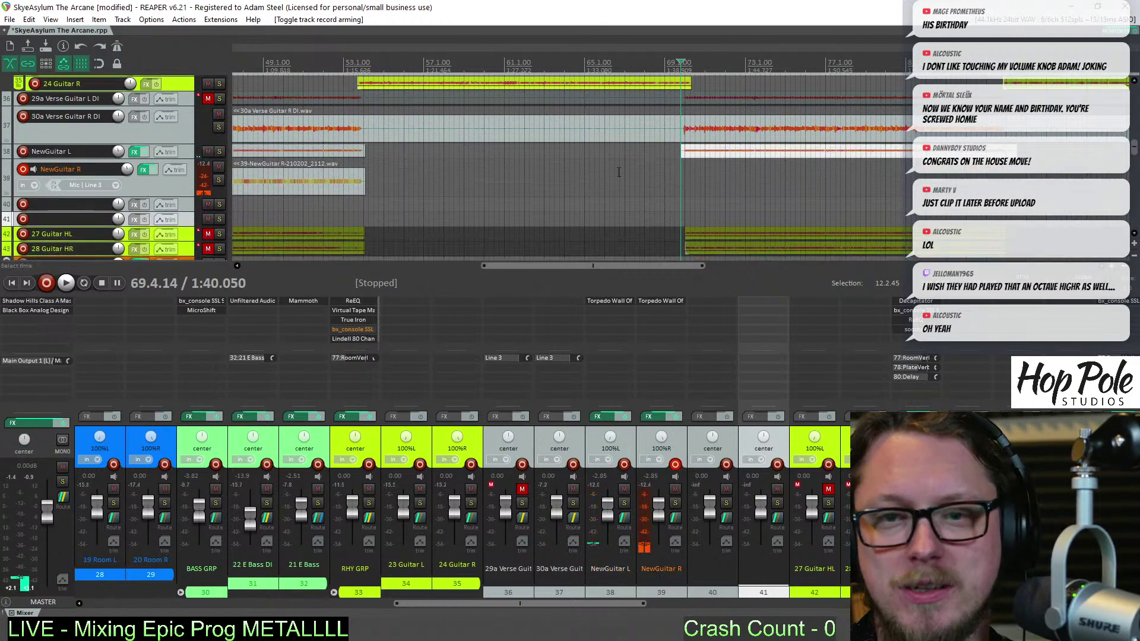
Record the second-verse right guitar reamp onto NewGuitar R from 69.4.14, and stop after bar 86
key(ctrl+r)
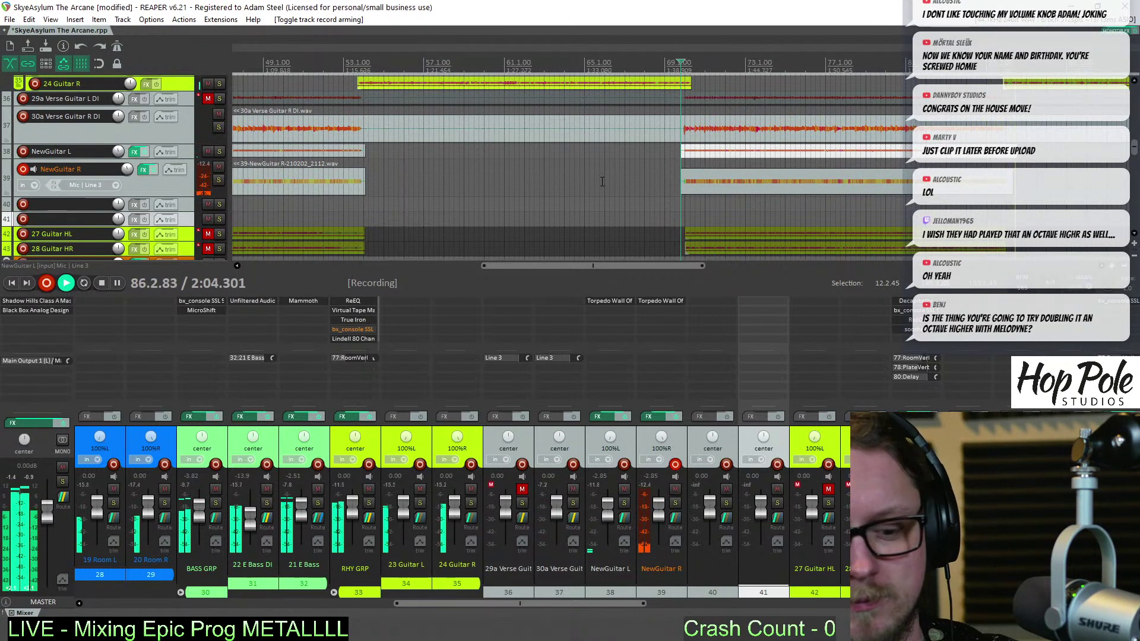
key(space)
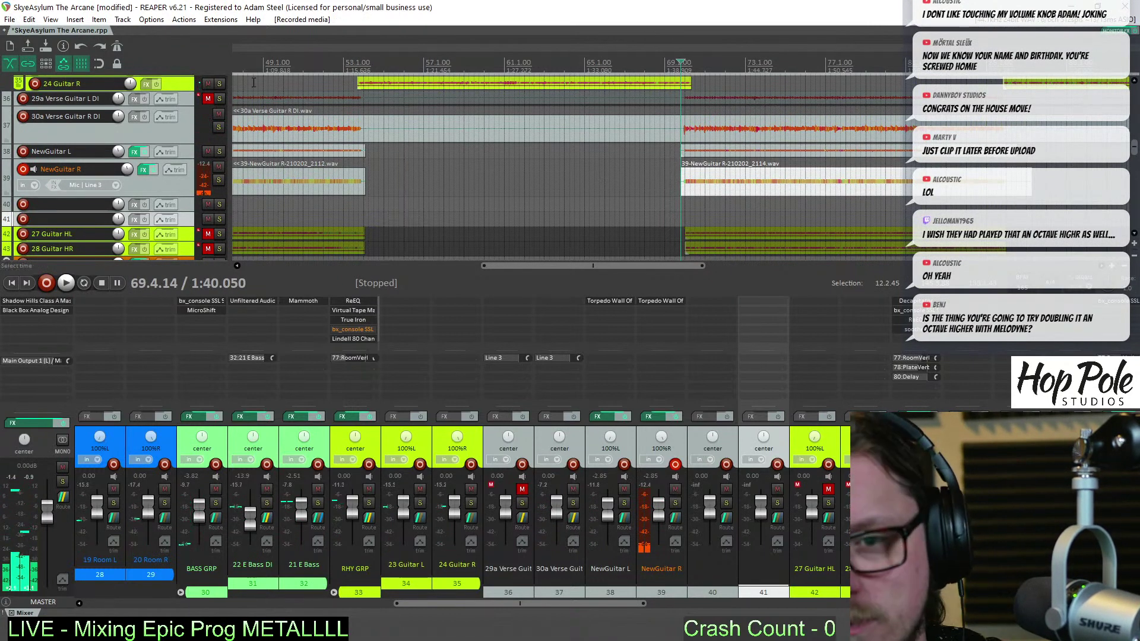
scroll(557, 188, down, 5)
scroll(557, 189, up, 4)
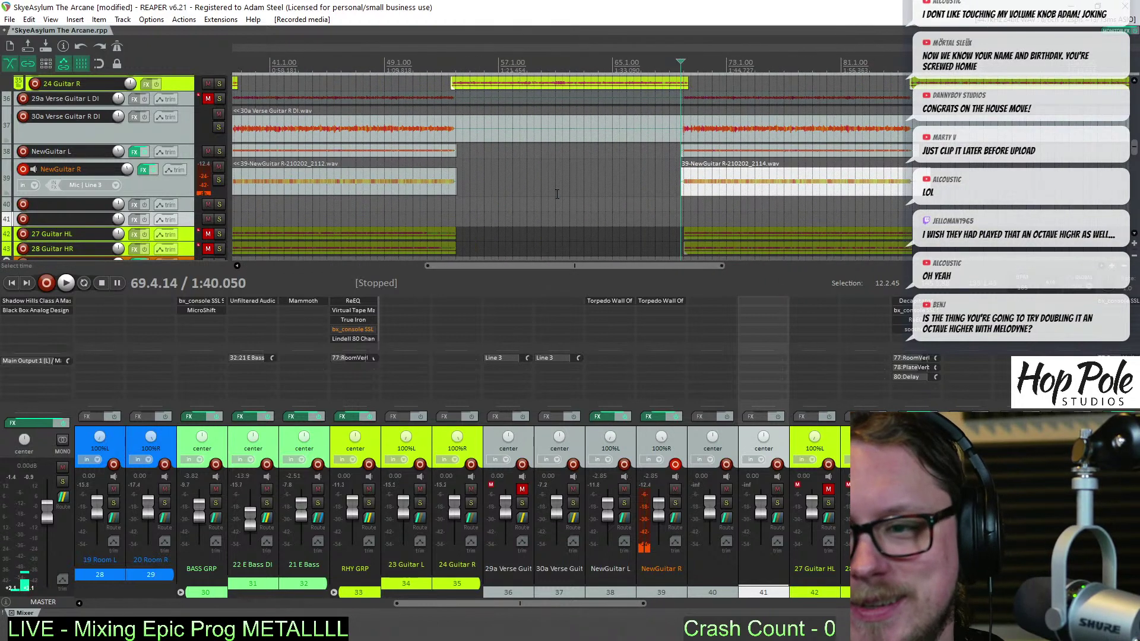
Arm the empty track 40 in place of NewGuitar R and set its input to mono Mic | Line 3
click(24, 204)
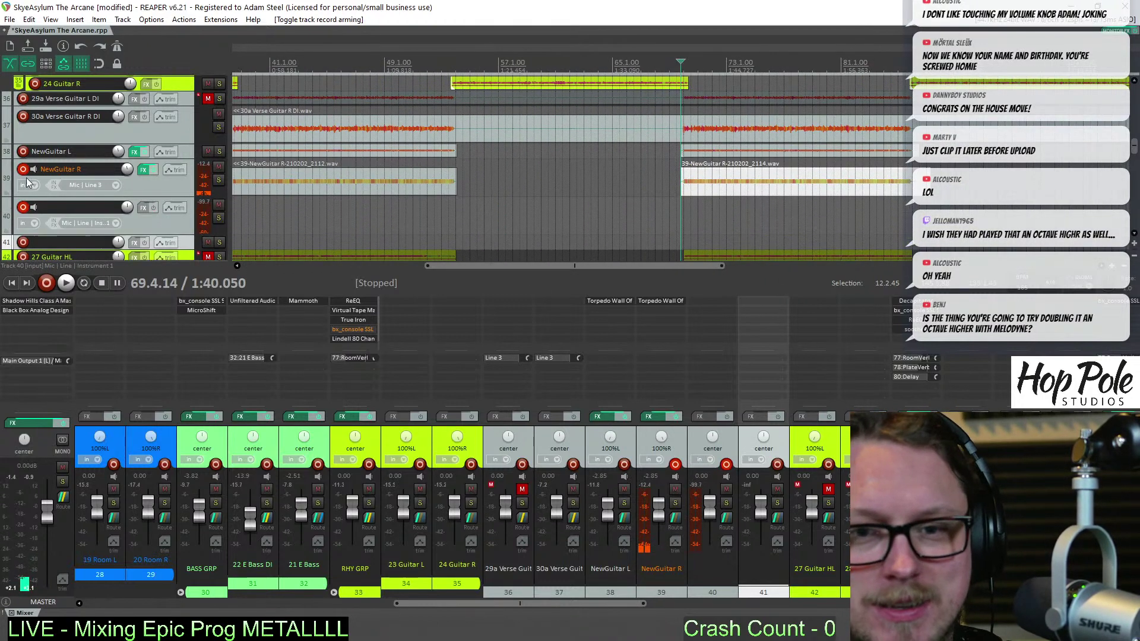
click(22, 169)
click(102, 201)
mouse_move(141, 212)
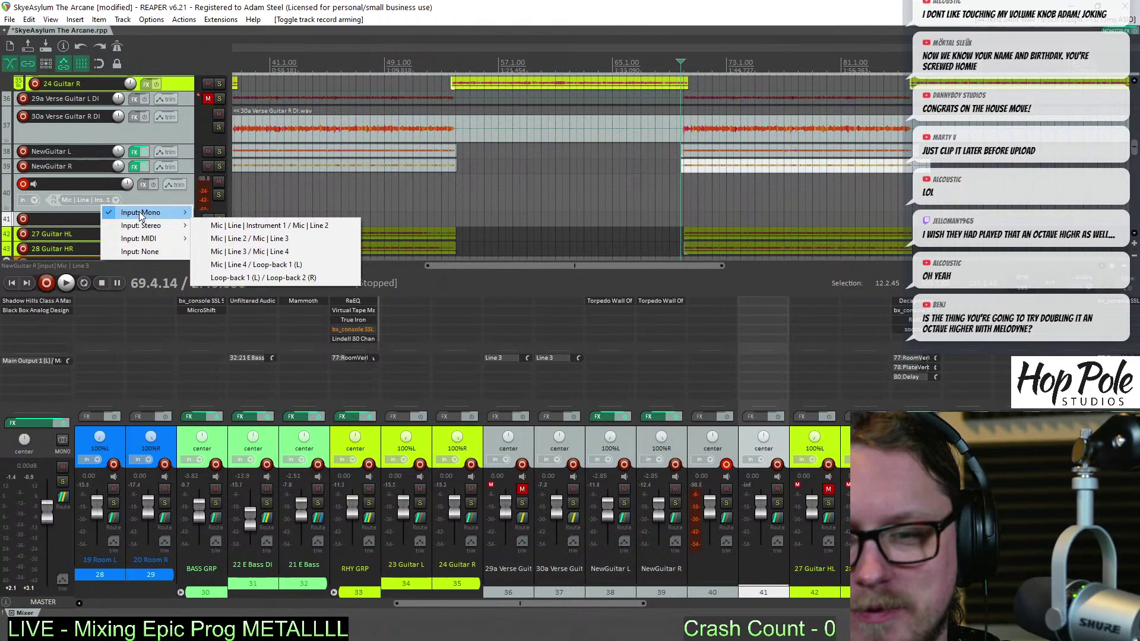
click(244, 238)
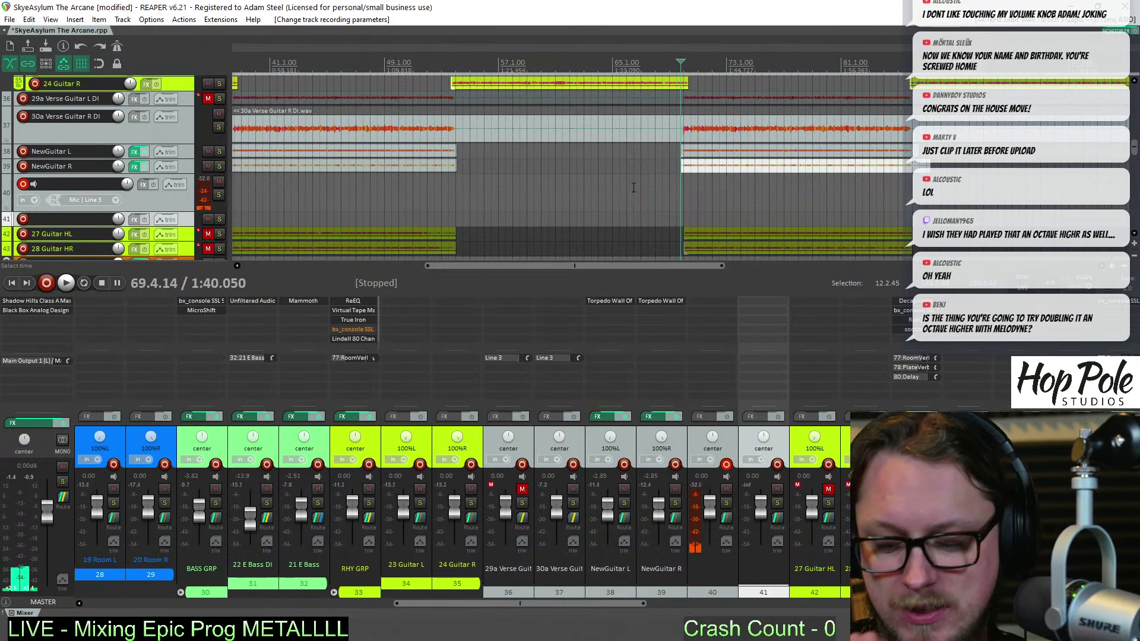
Trim the end of the second-verse recording on NewGuitar R to just after the verse guitars finish
scroll(910, 193, up, 1)
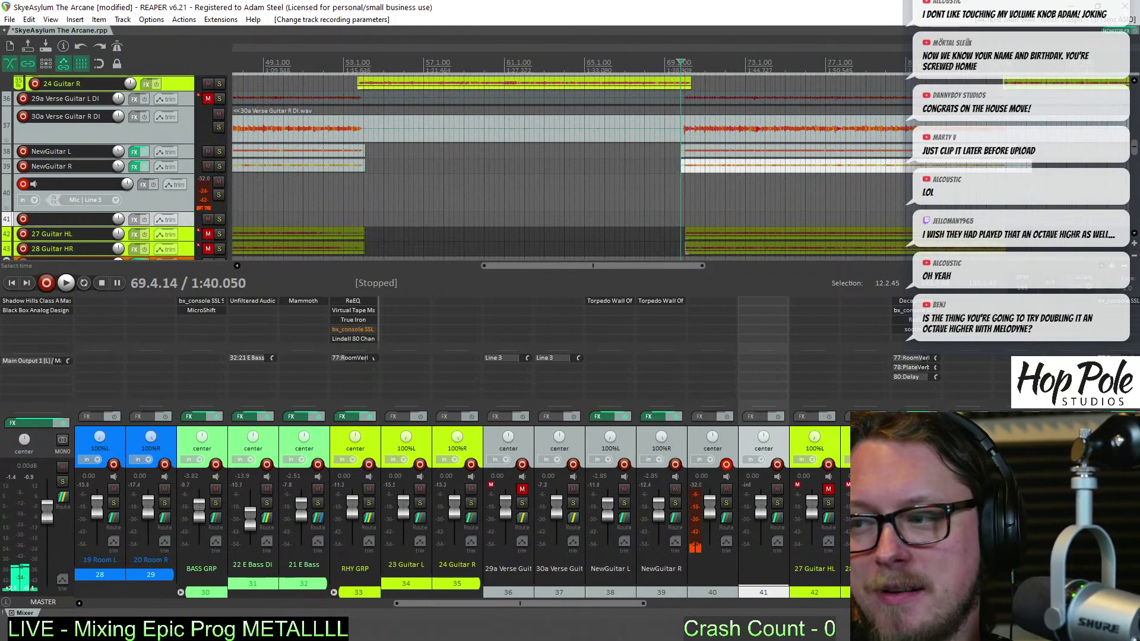
drag(1032, 167, 1013, 167)
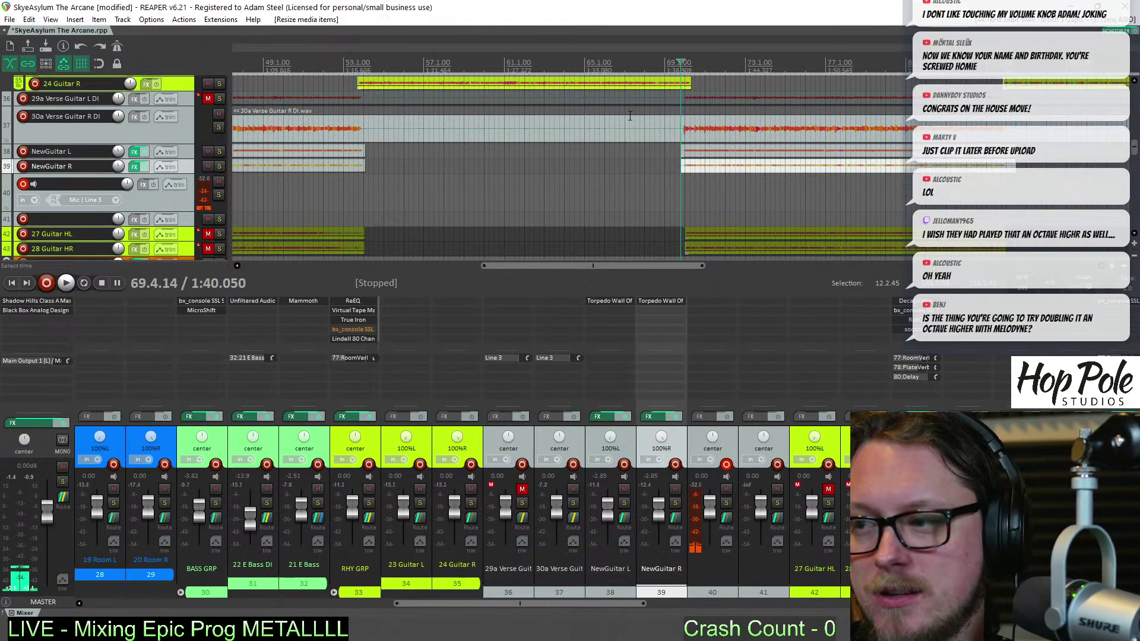
Unmute 29a Verse Guitar L DI, mute 30a Verse Guitar R DI, and solo track 40 together with 29a
click(207, 98)
click(219, 113)
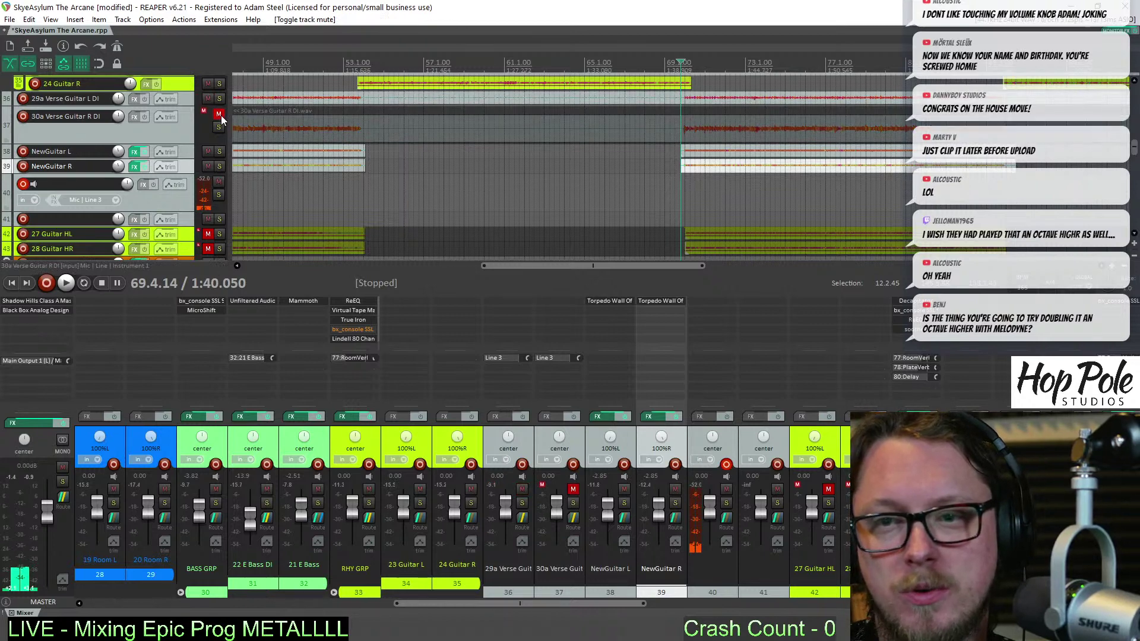
click(219, 195)
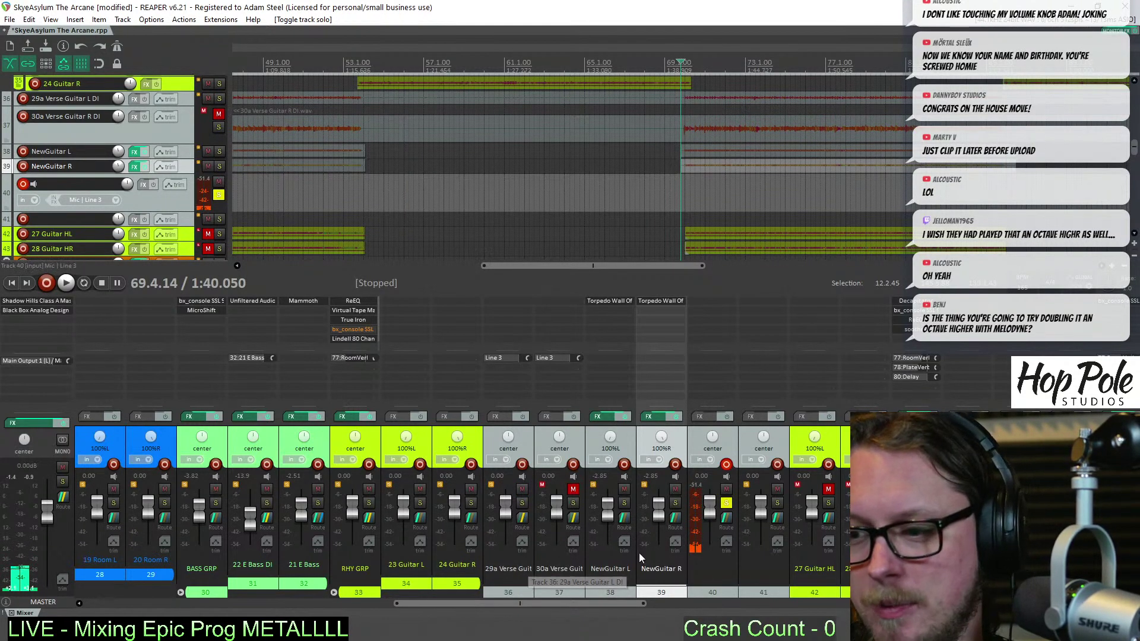
click(529, 501)
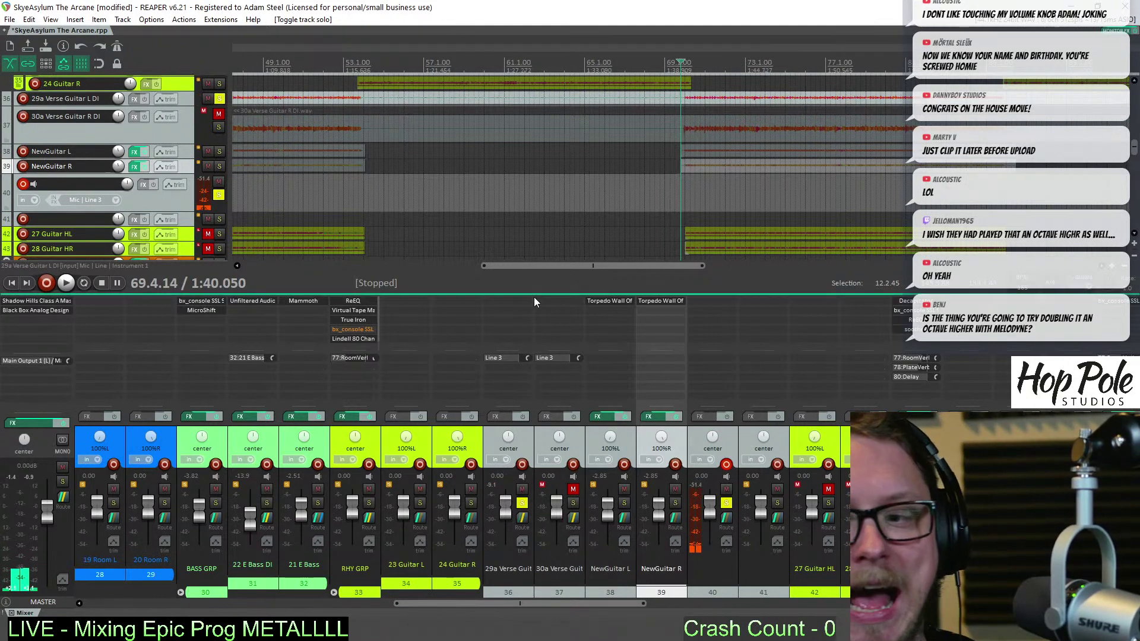
Add the AmpliTube 5 VST to 29a Verse Guitar L DI and bypass its Brit 8000 amp and 4x12 Brit 8000 cabinet
double_click(503, 309)
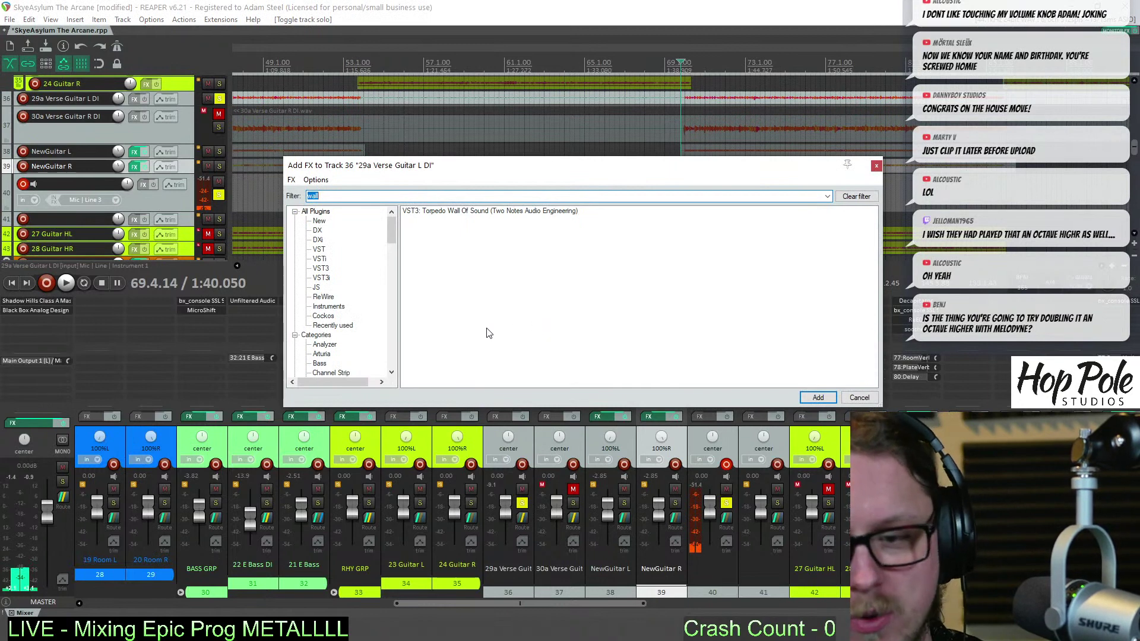
text(amp)
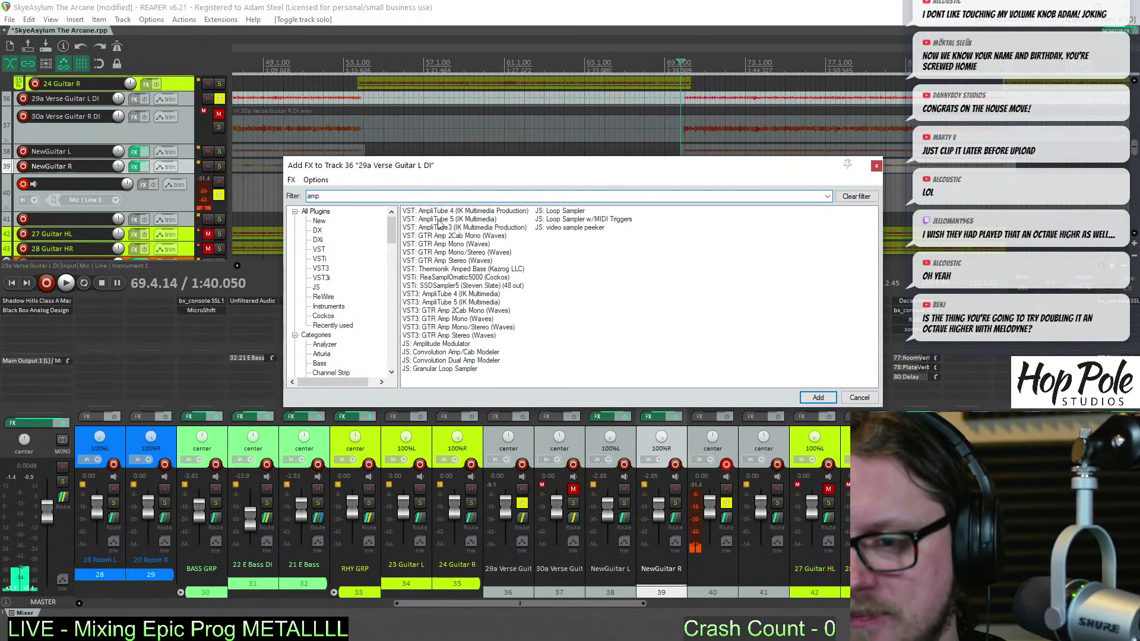
click(443, 220)
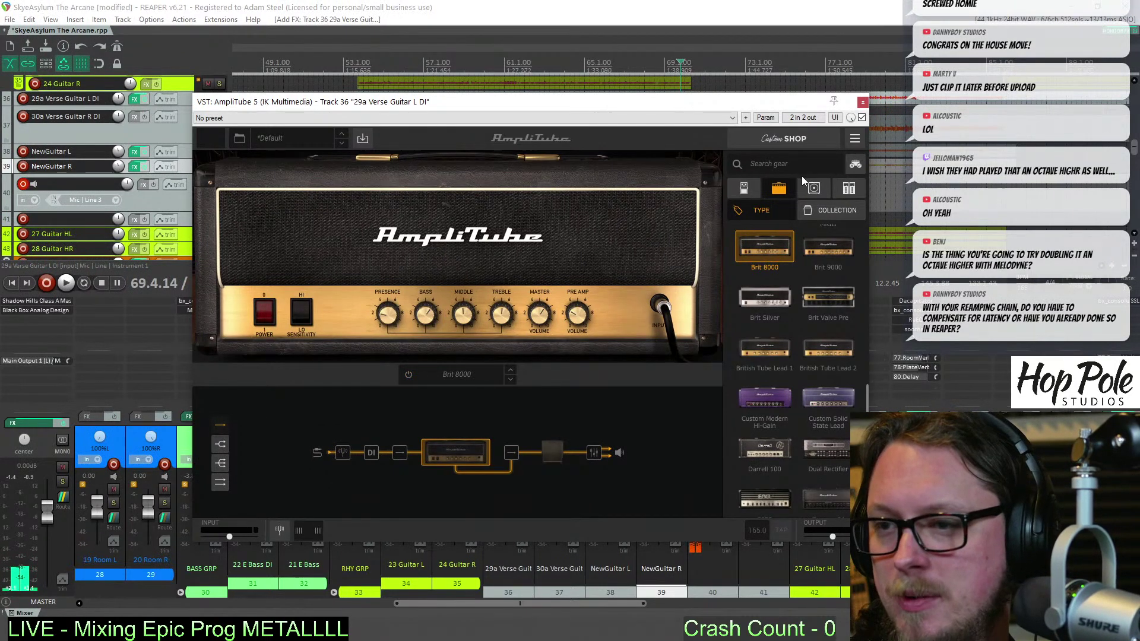
right_click(460, 448)
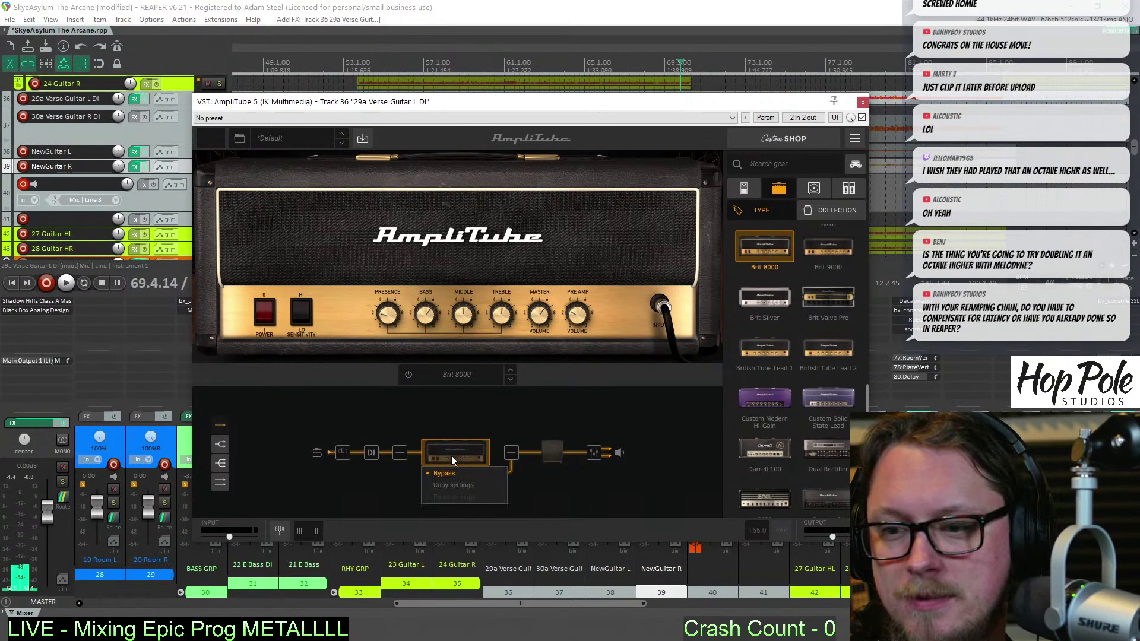
click(553, 450)
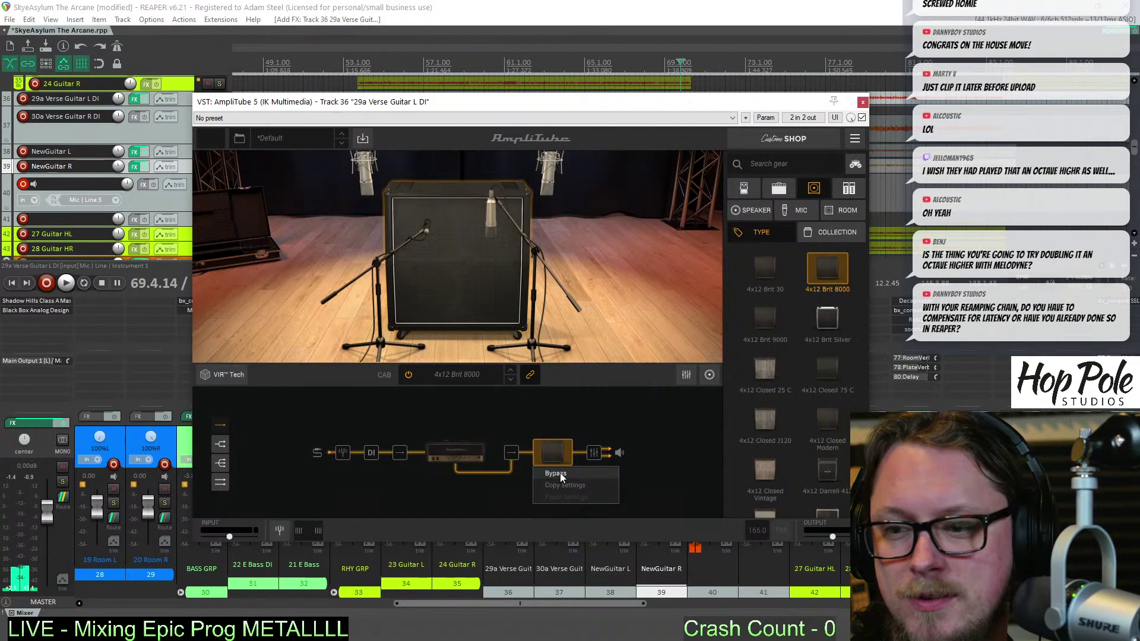
In AmpliTube's cabinet mixer, lower the room fader fully, enable the DI path with its fader raised, and view the tuner module
click(595, 452)
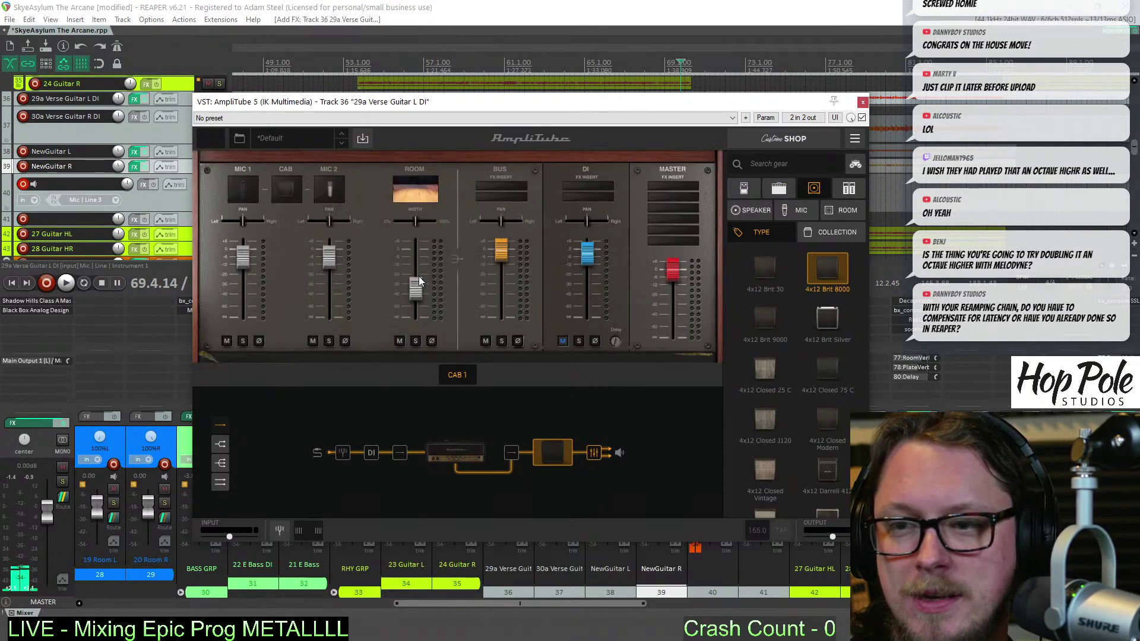
mouse_move(416, 311)
mouse_move(325, 255)
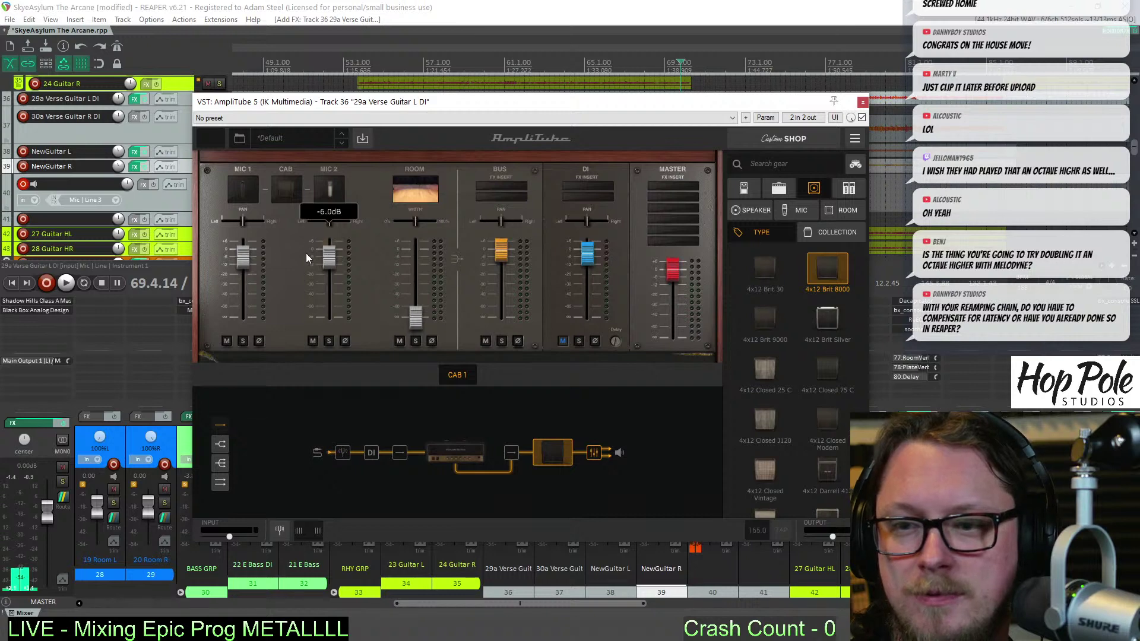
mouse_move(249, 259)
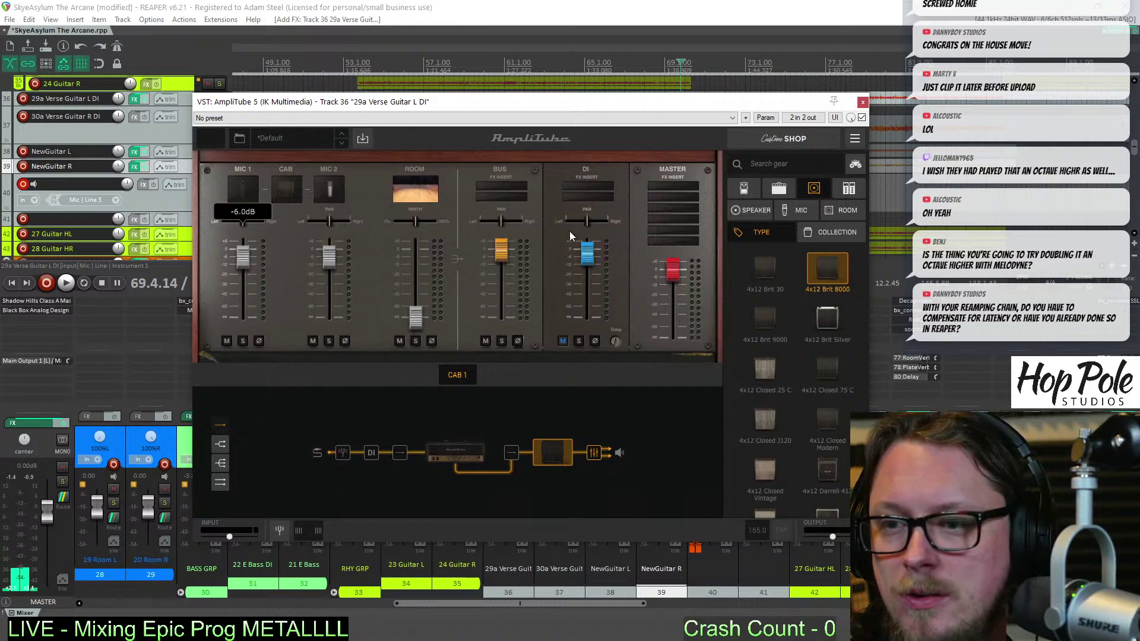
mouse_move(586, 260)
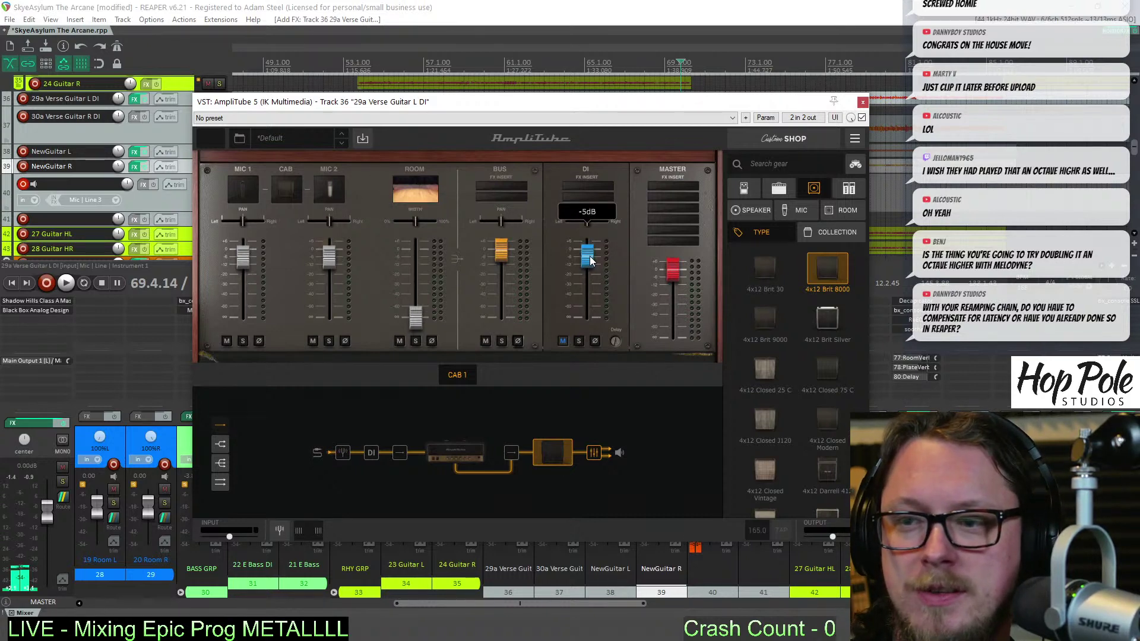
drag(588, 258, 588, 321)
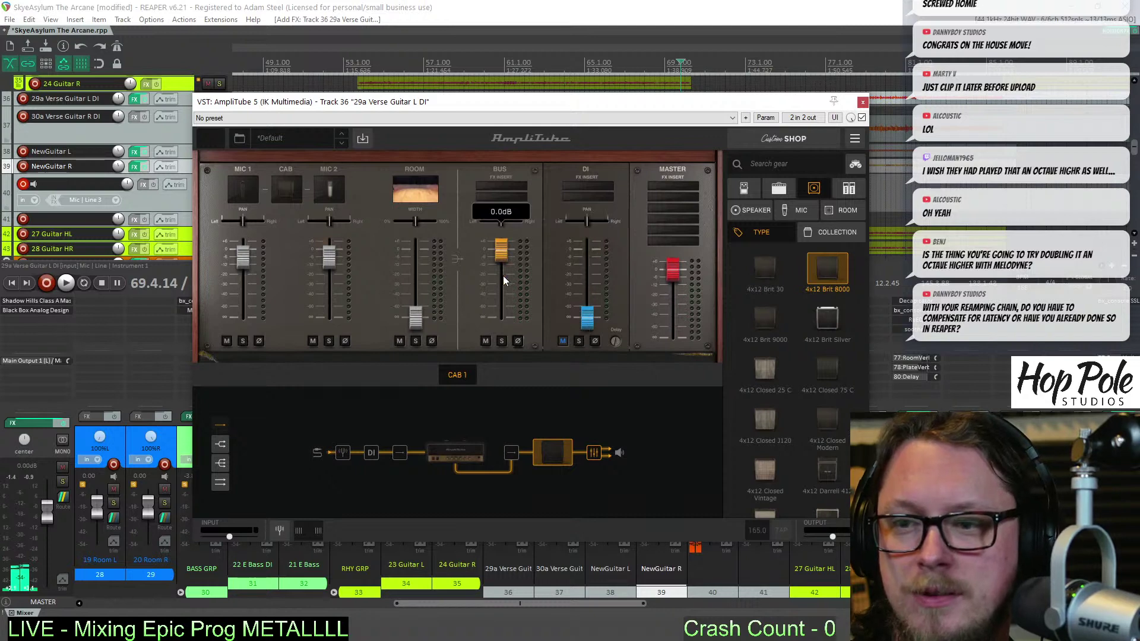
mouse_move(508, 254)
mouse_down()
mouse_move(486, 330)
mouse_move(501, 320)
mouse_move(508, 249)
mouse_up()
drag(582, 318, 587, 251)
click(347, 454)
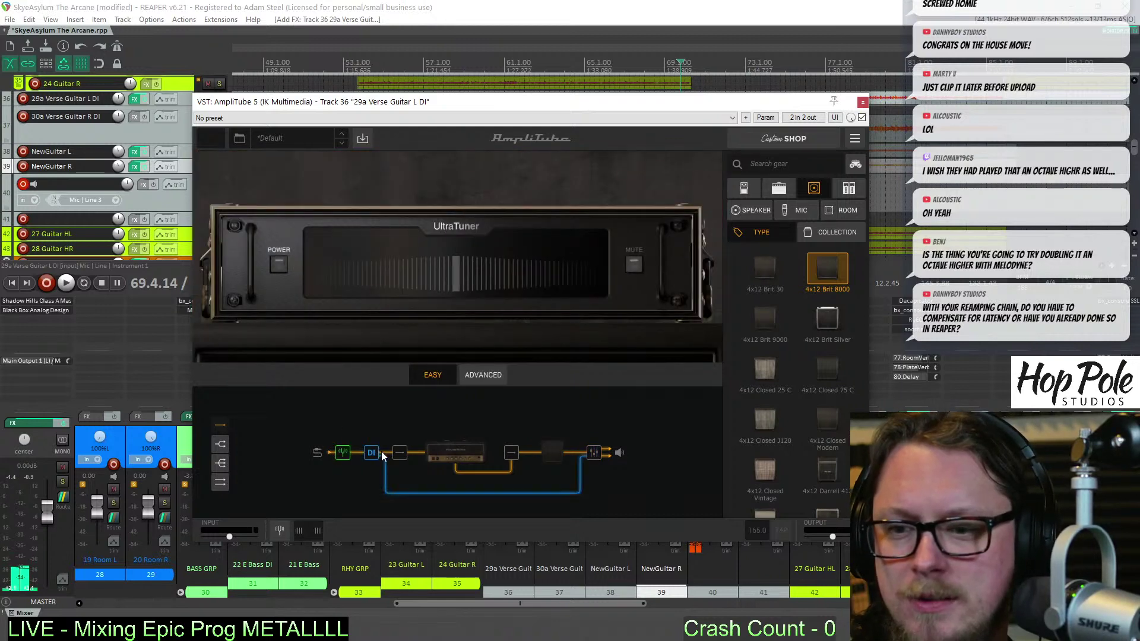
Try AmpliTube's split-path routings and return to the single-chain routing without the parallel DI path
click(396, 456)
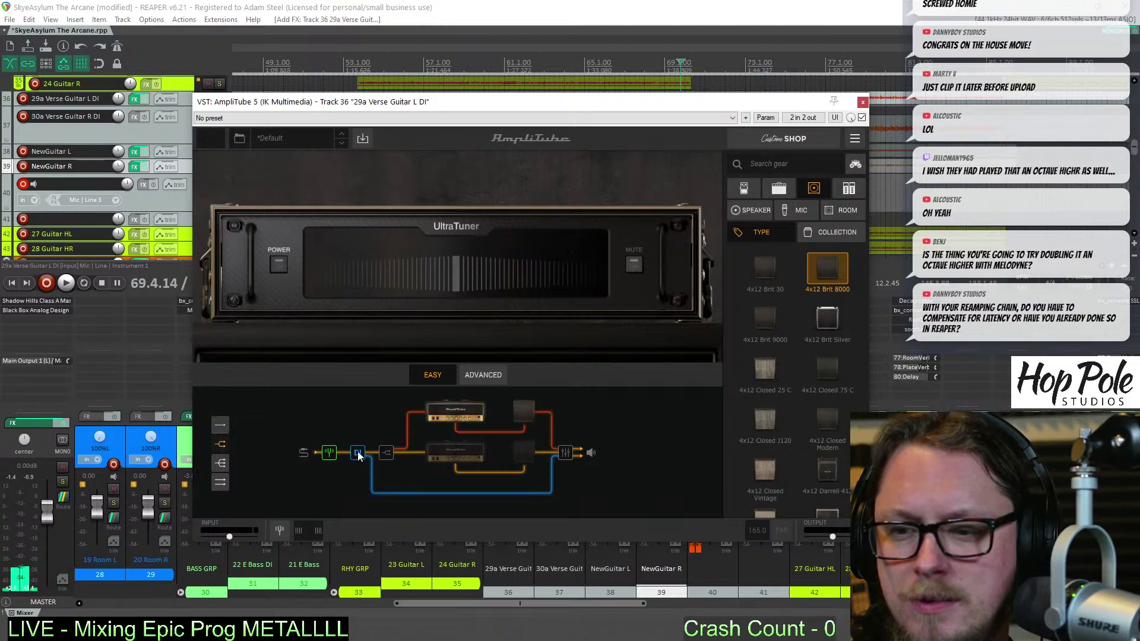
click(386, 453)
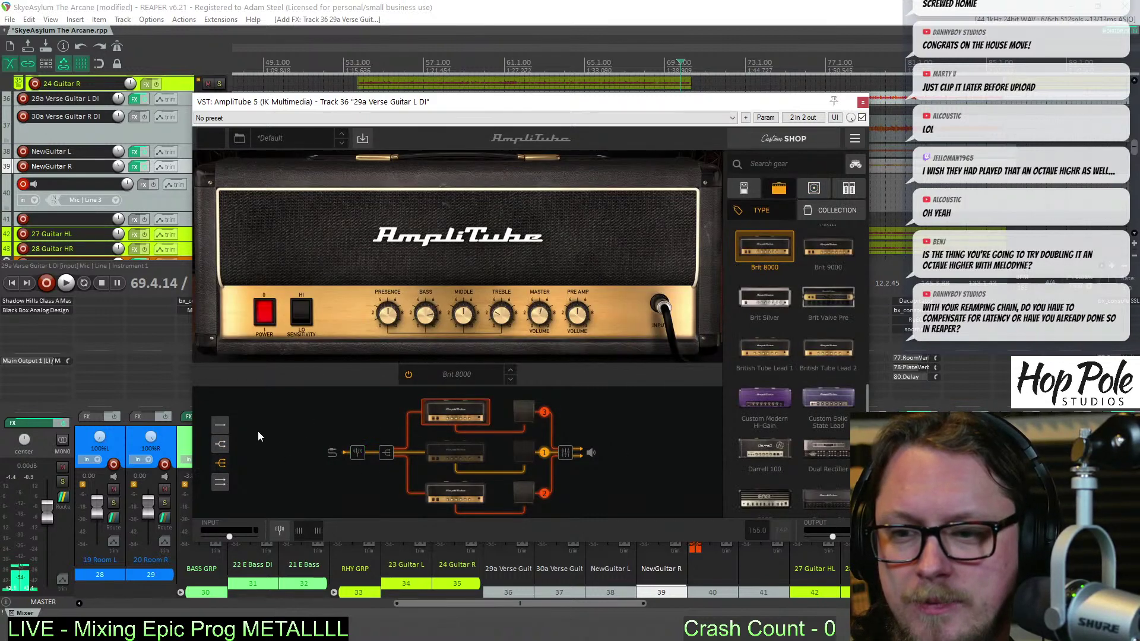
click(221, 428)
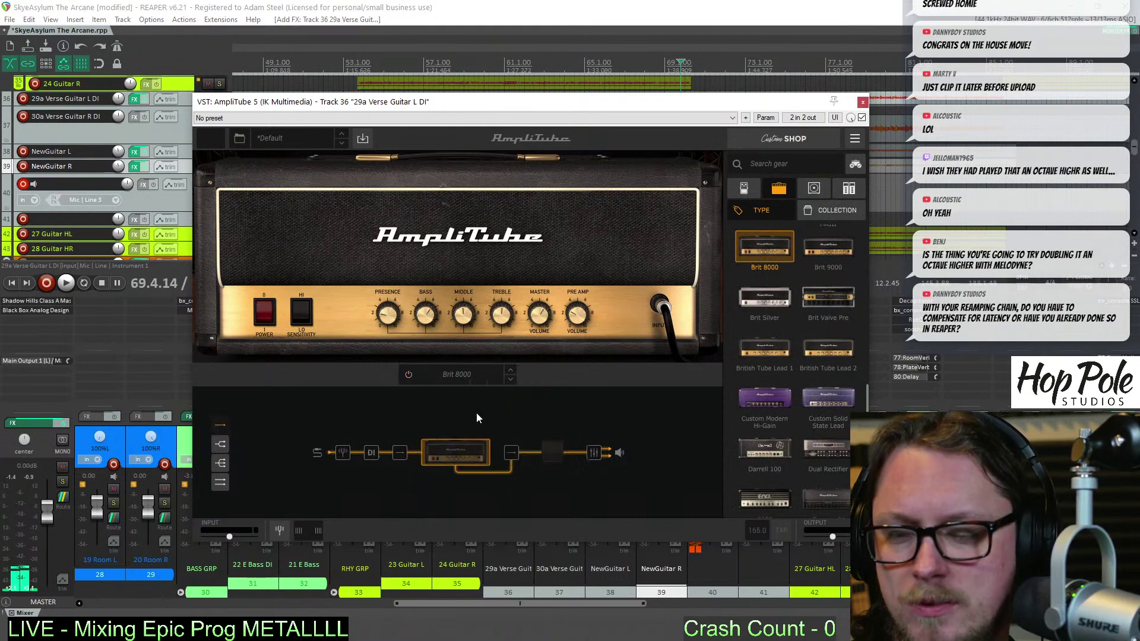
Insert the Wharmonator pitch pedal into AmpliTube's signal chain between the DI block and the bypassed Brit 8000 amp
scroll(785, 341, down, 10)
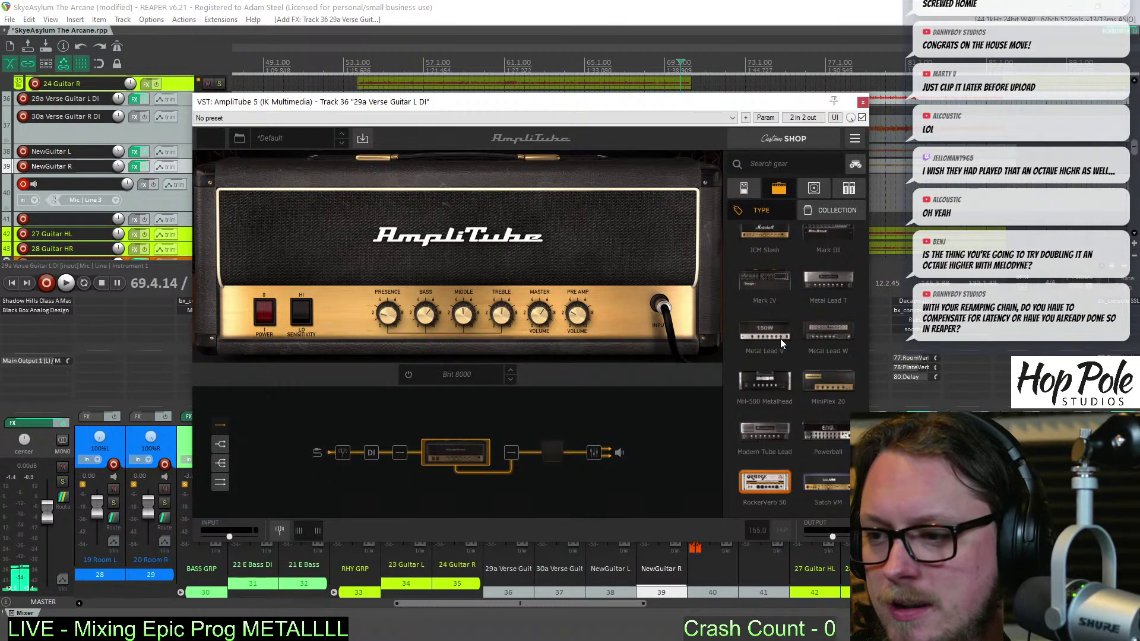
scroll(798, 282, down, 10)
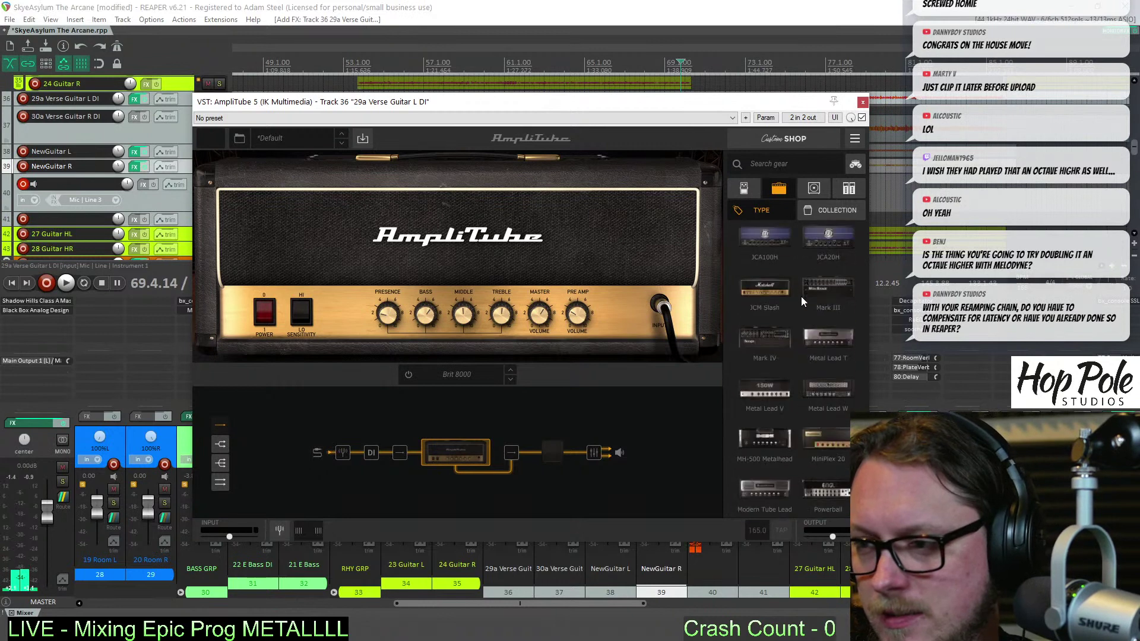
click(744, 188)
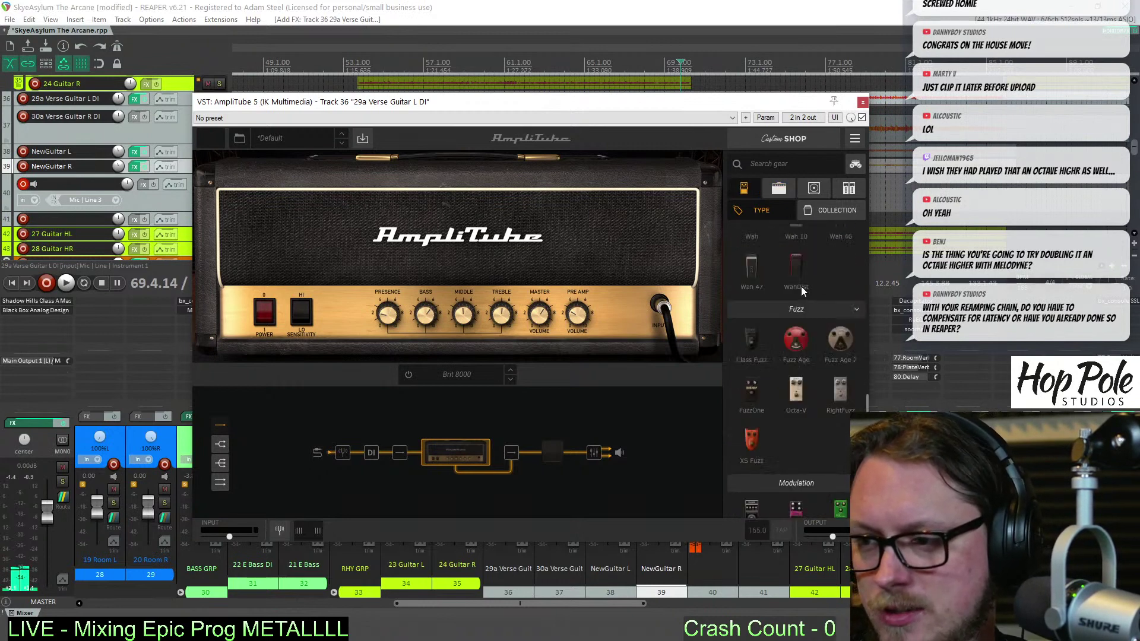
scroll(801, 286, down, 5)
scroll(803, 298, up, 6)
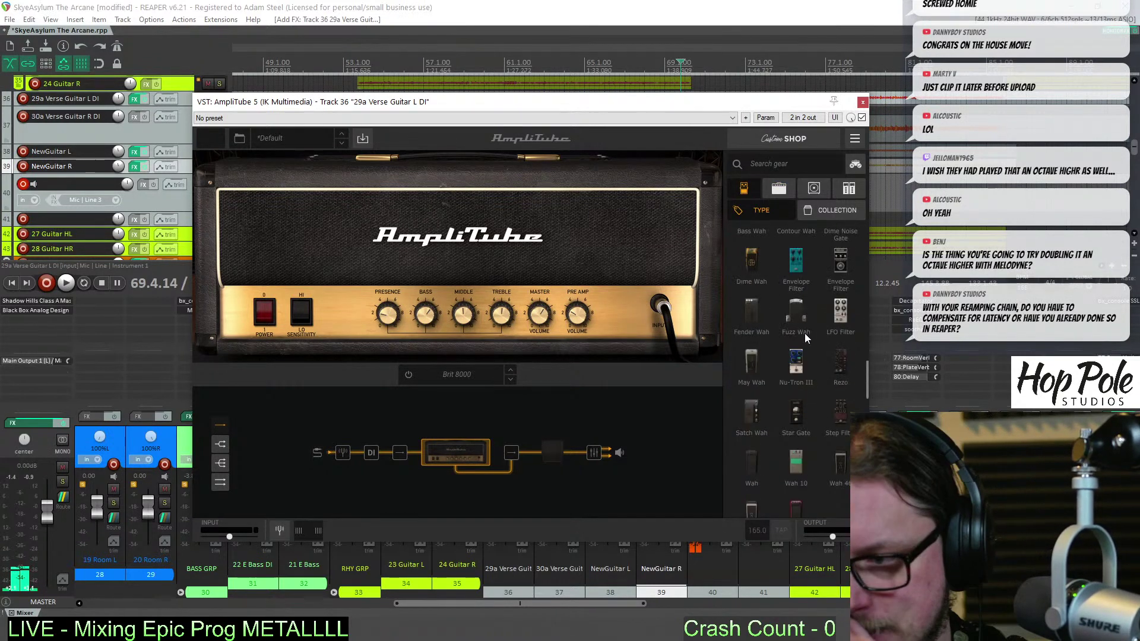
scroll(804, 333, down, 3)
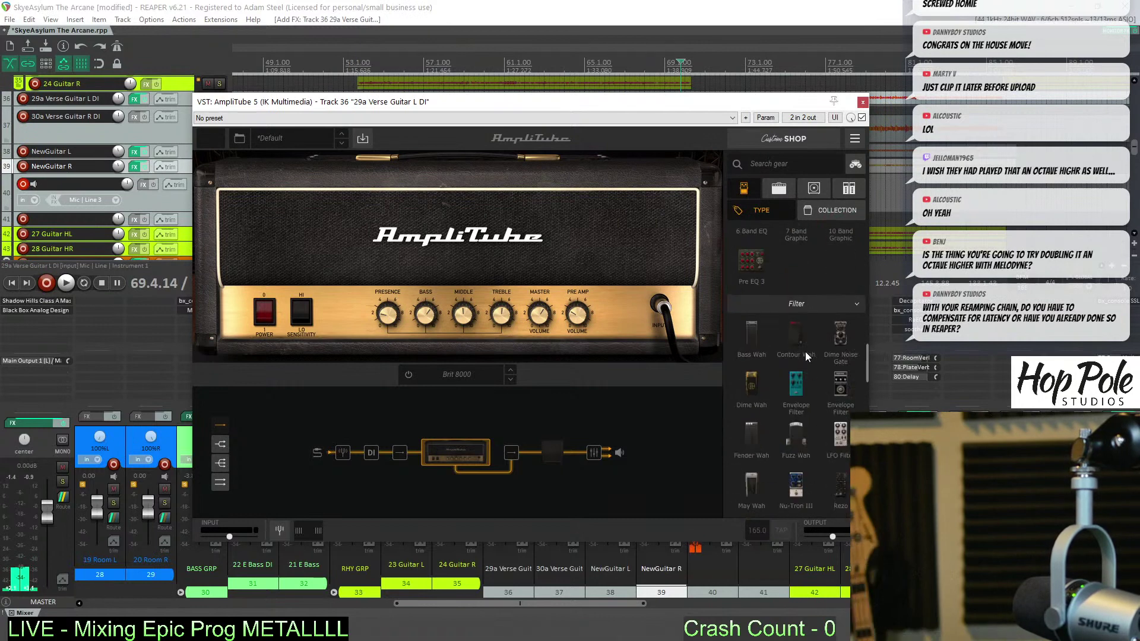
scroll(804, 358, down, 6)
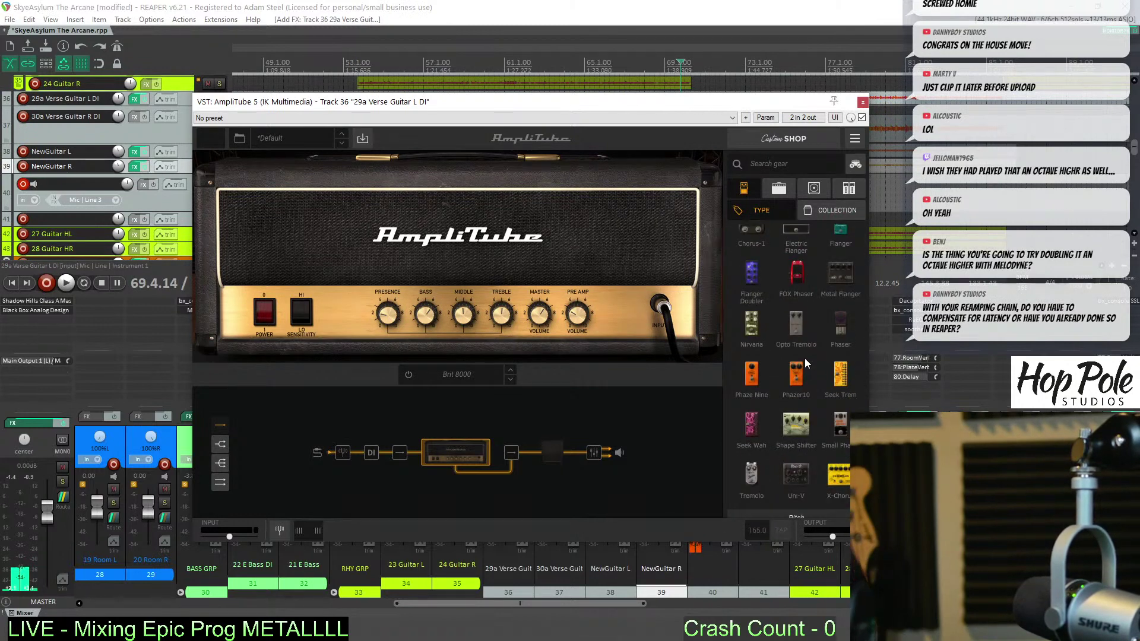
drag(754, 372, 412, 456)
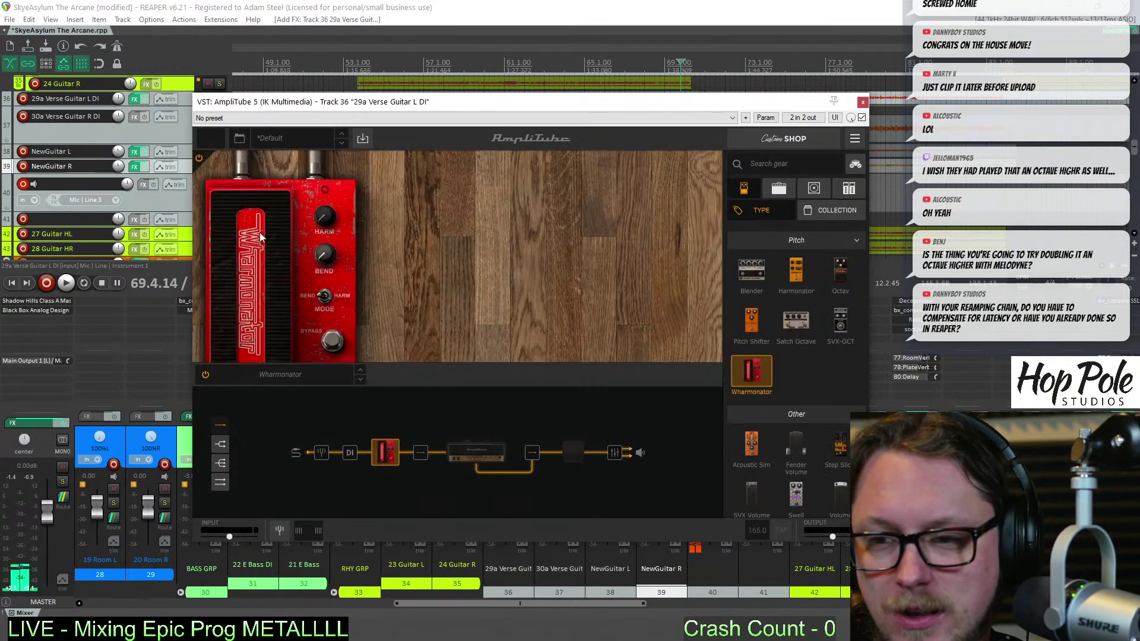
Set the Wharmonator's bend to +Oct and its pedal to 100% while auditioning the second verse, and close AmpliTube
key(space)
drag(238, 282, 257, 194)
drag(258, 102, 235, 56)
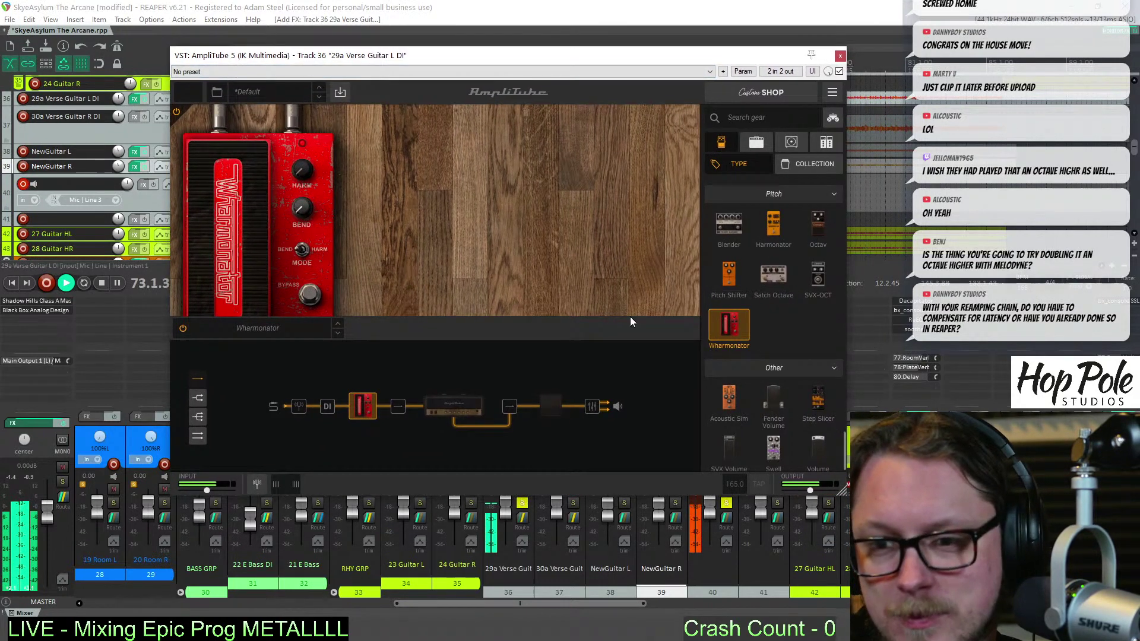
drag(237, 240, 258, 22)
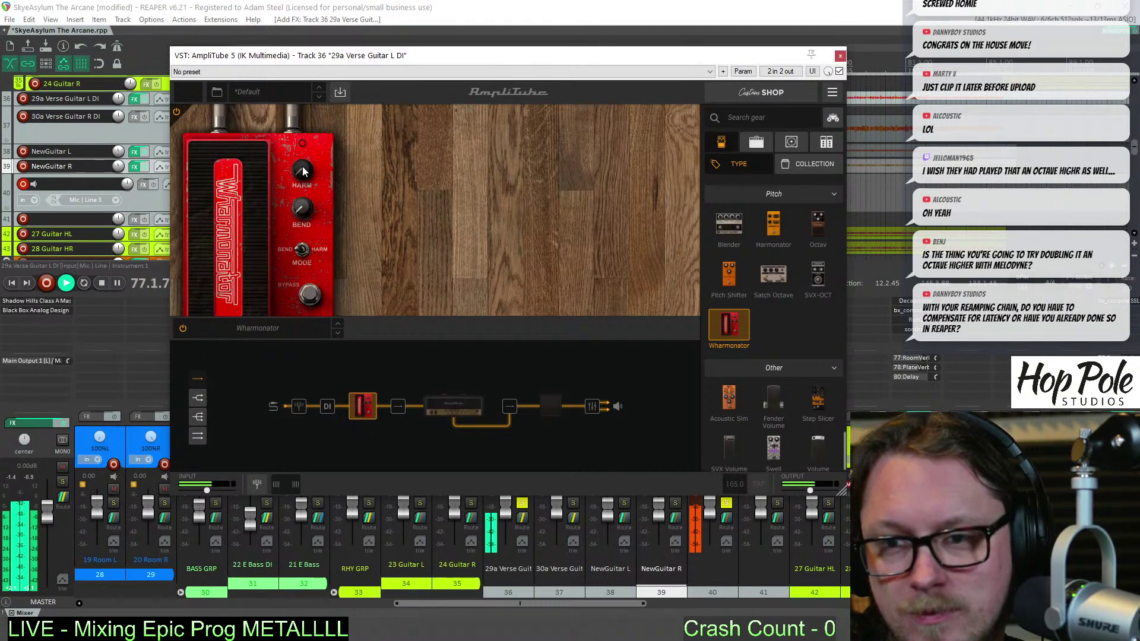
key(space)
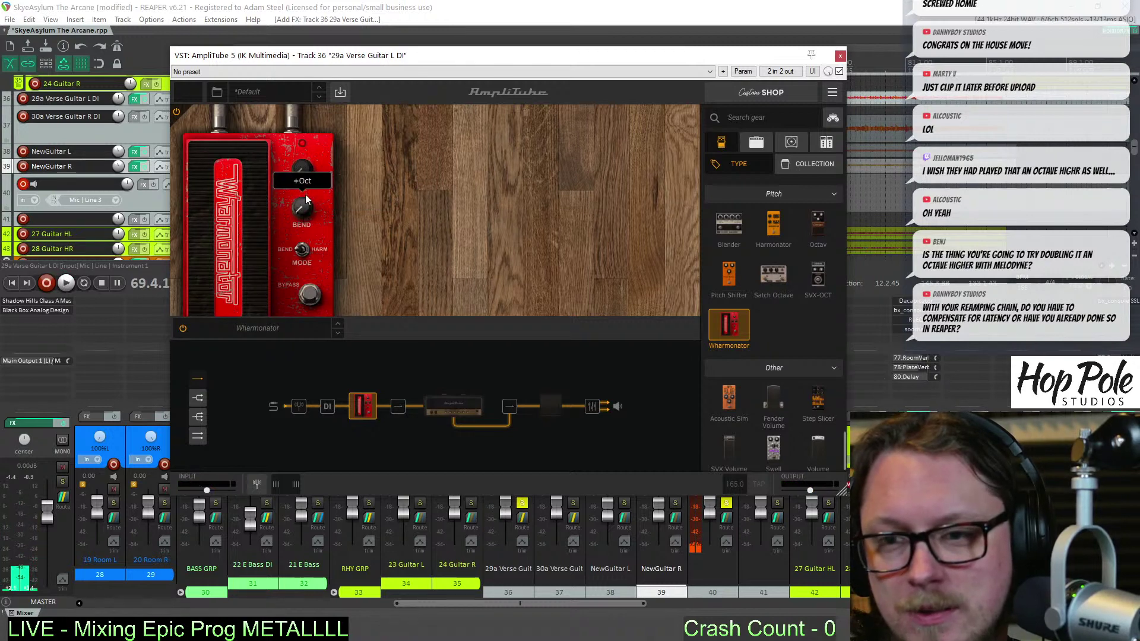
key(space)
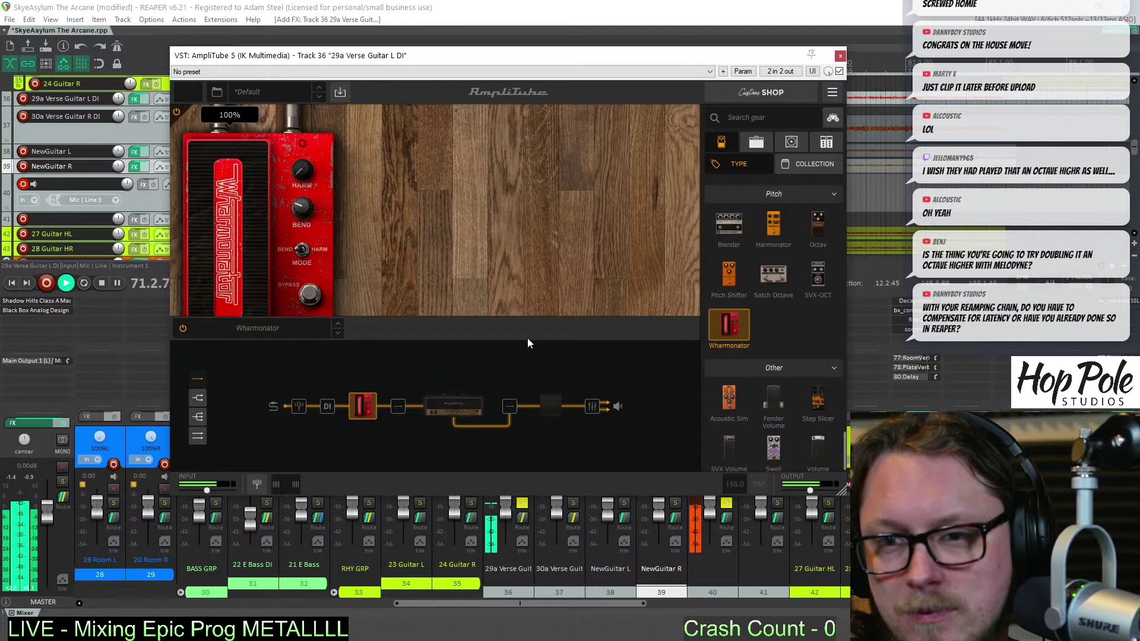
key(space)
key(Escape)
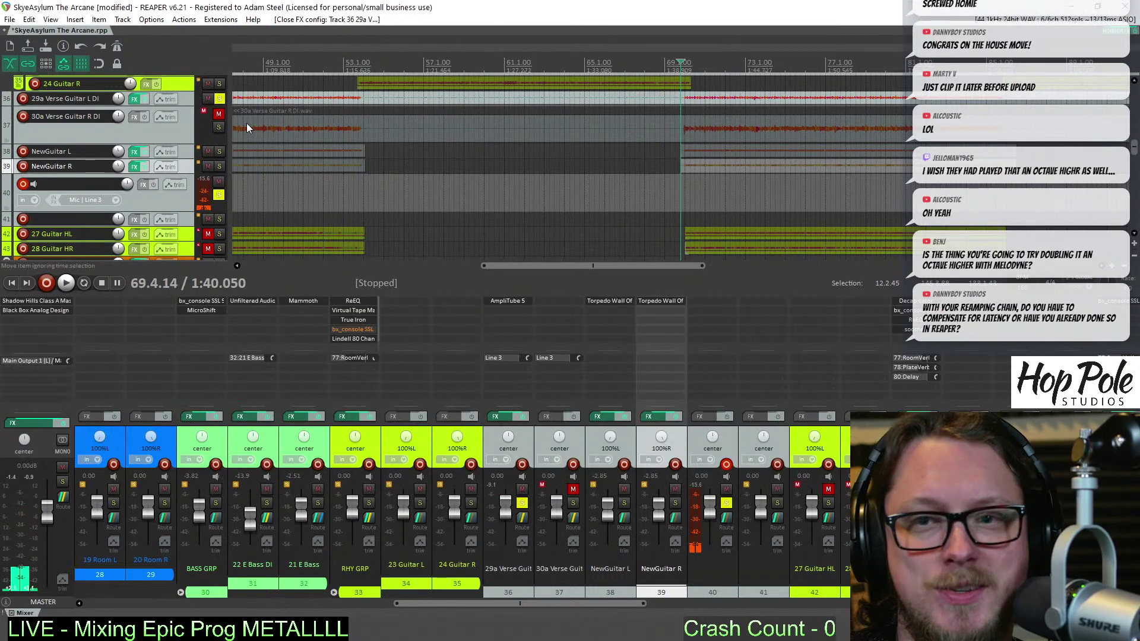
Solo NewGuitar L to audition it with the octave layer, and inspect the effects chain on 29a Verse Guitar L DI
click(220, 152)
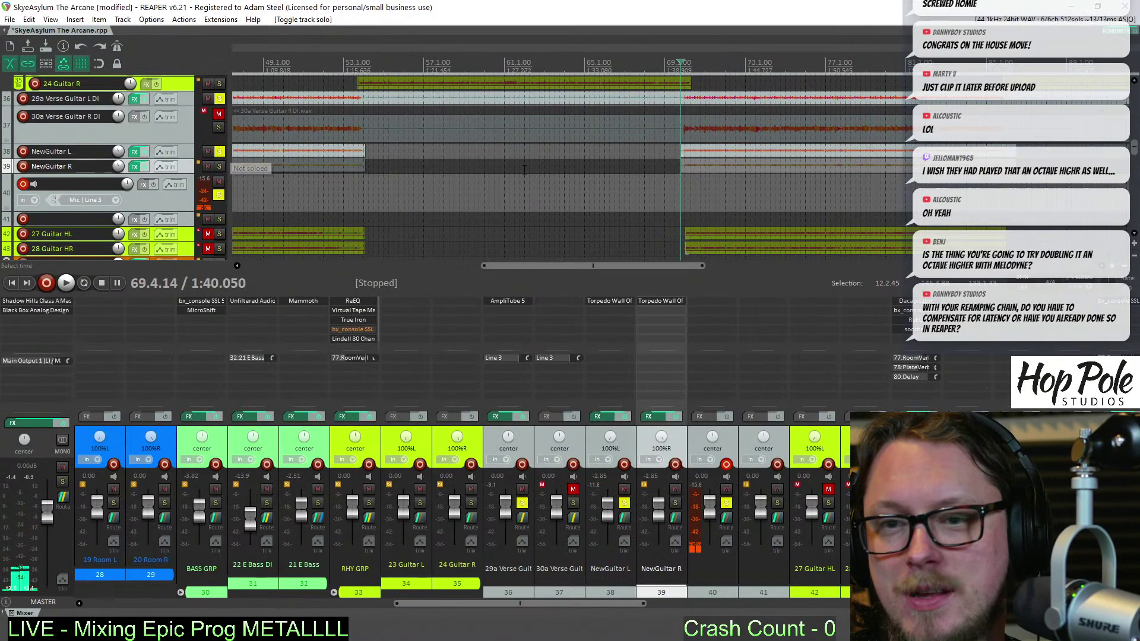
key(space)
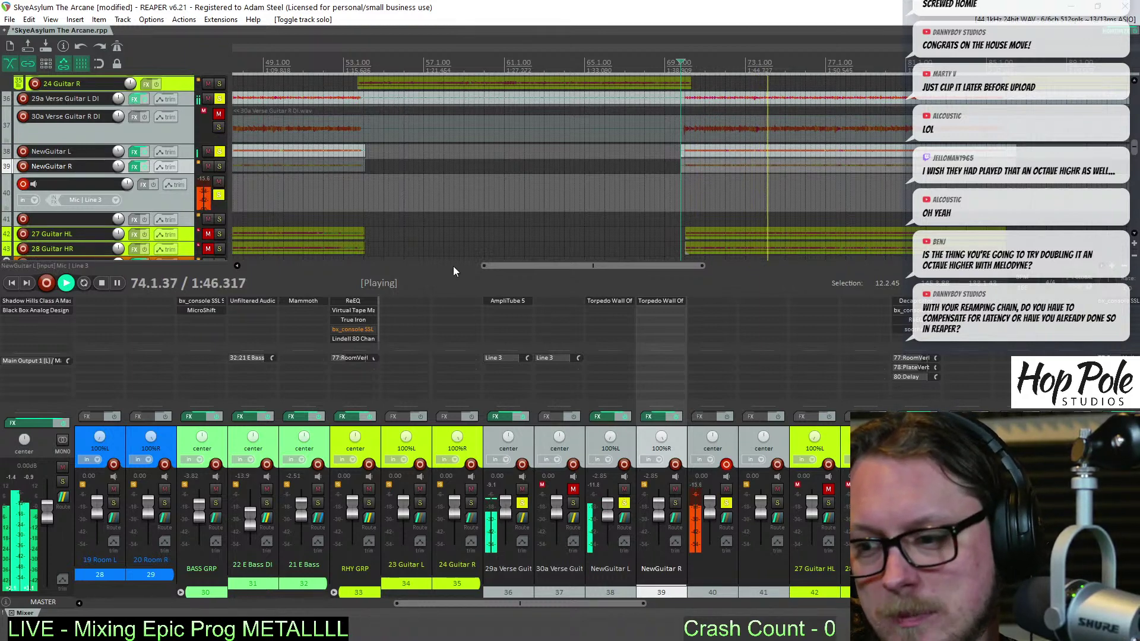
key(f)
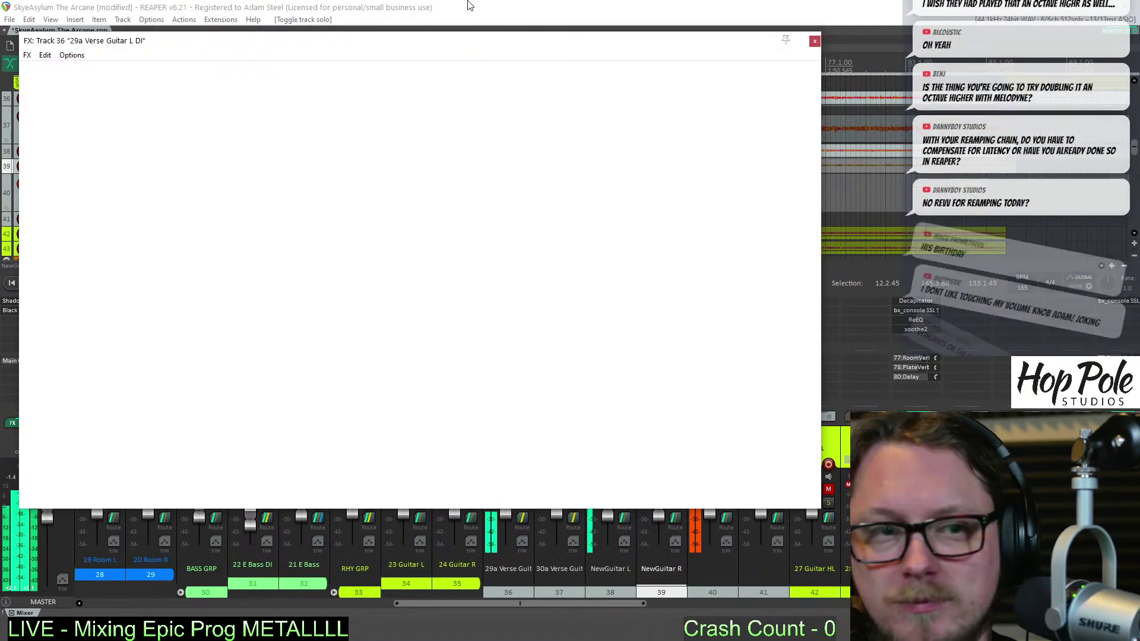
click(275, 222)
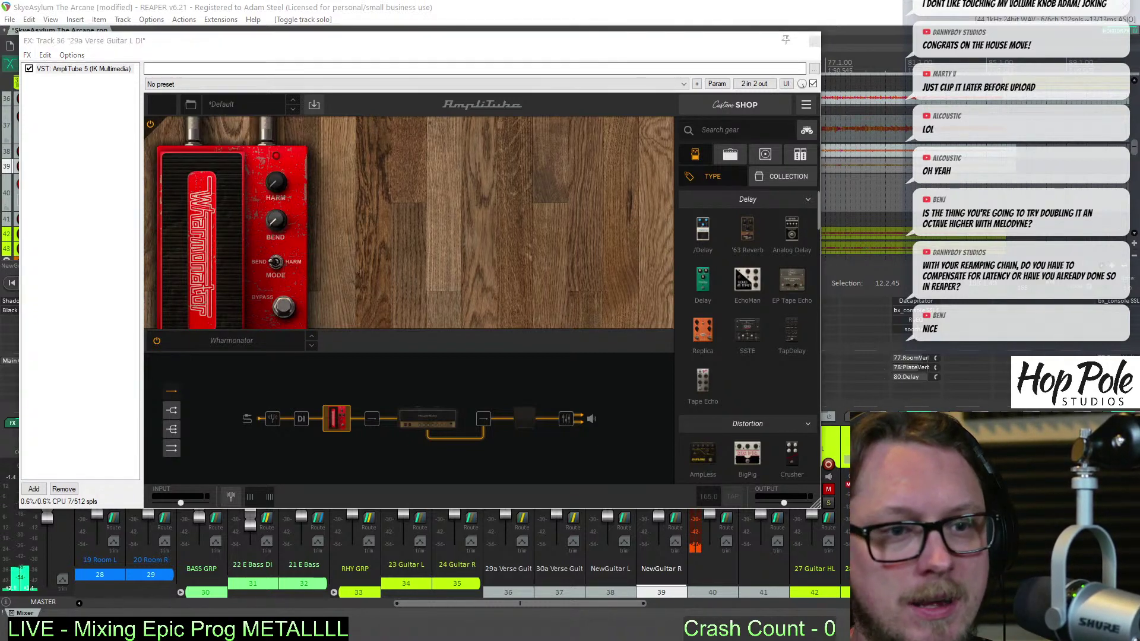
click(713, 182)
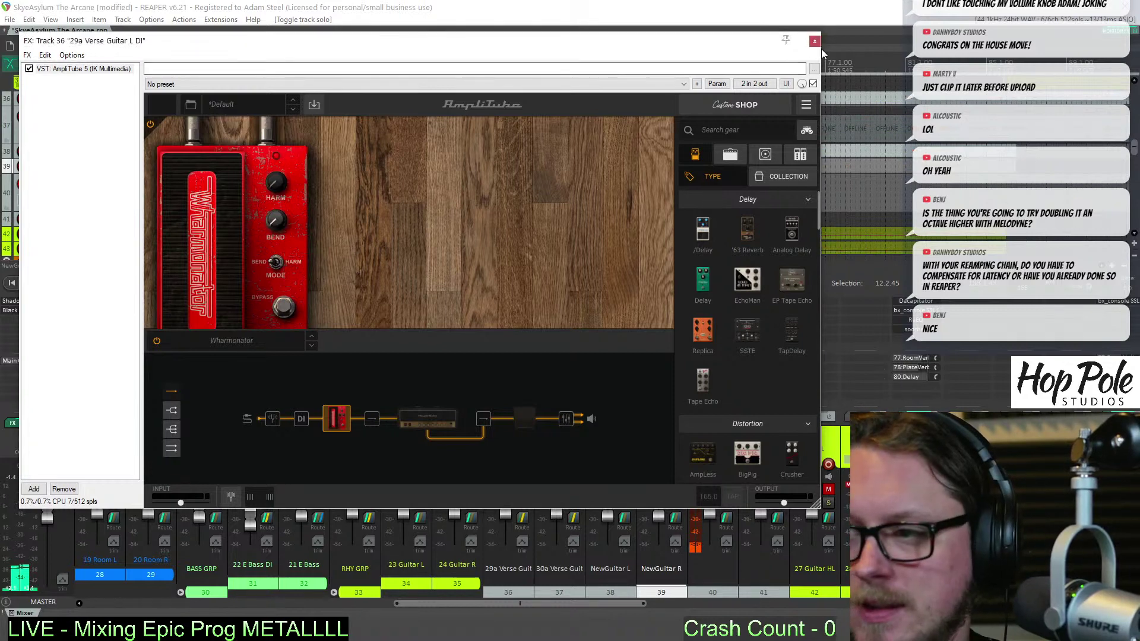
click(815, 42)
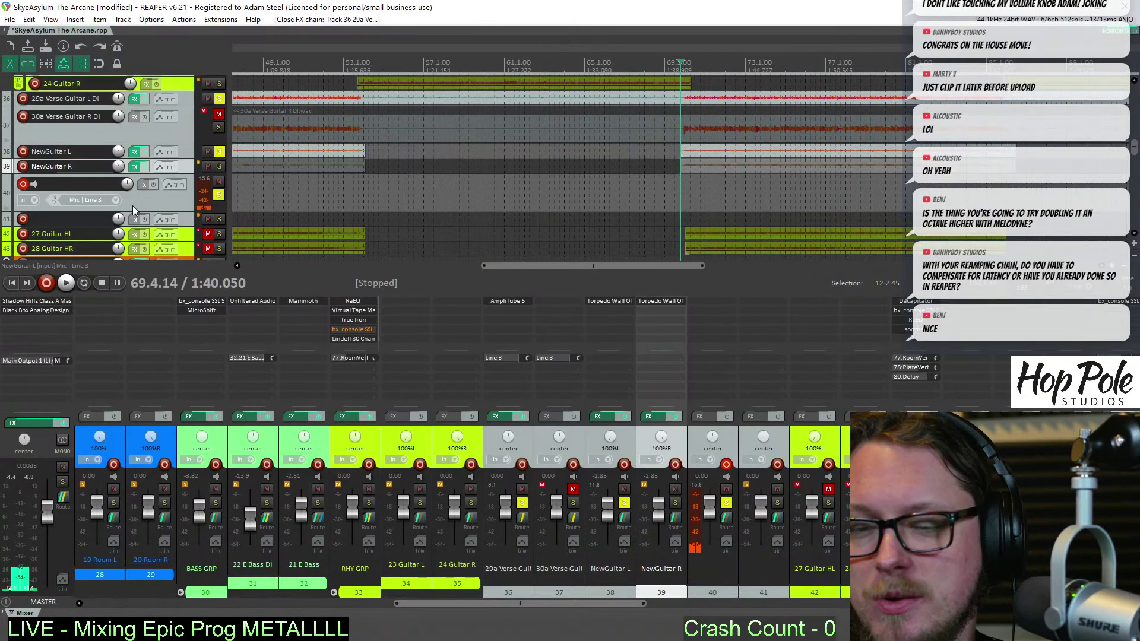
Lower track 40's volume to -9.03 dB and audition its balance against NewGuitar L
drag(129, 184, 129, 202)
key(space)
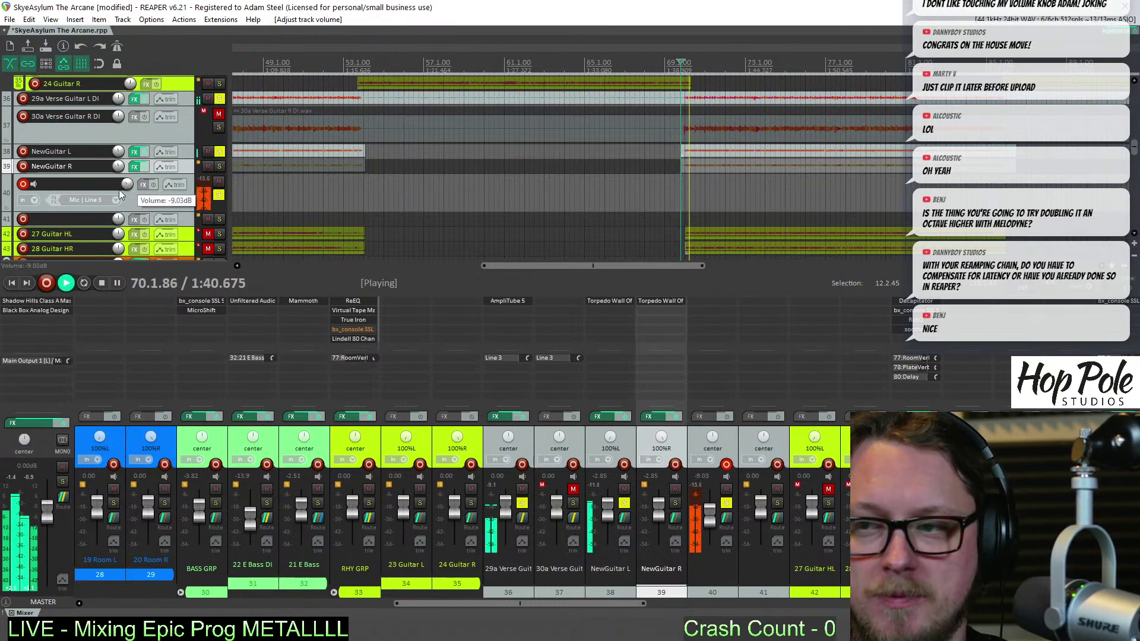
key(space)
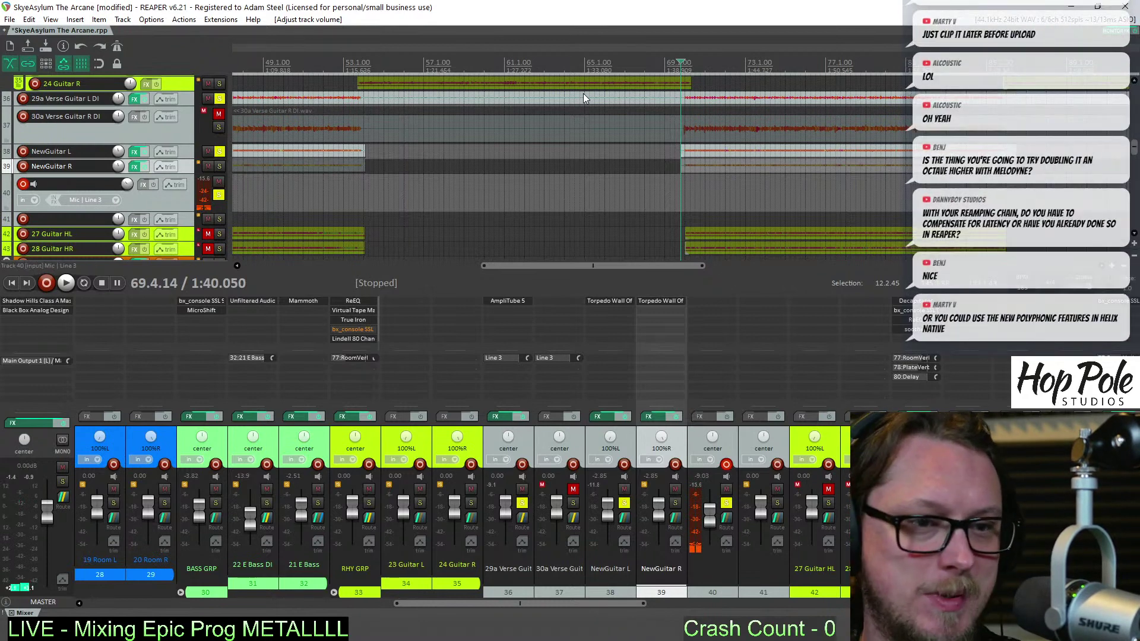
Clear all solos and start recording the octave layer onto track 40 from the start of the second verse
click(726, 503)
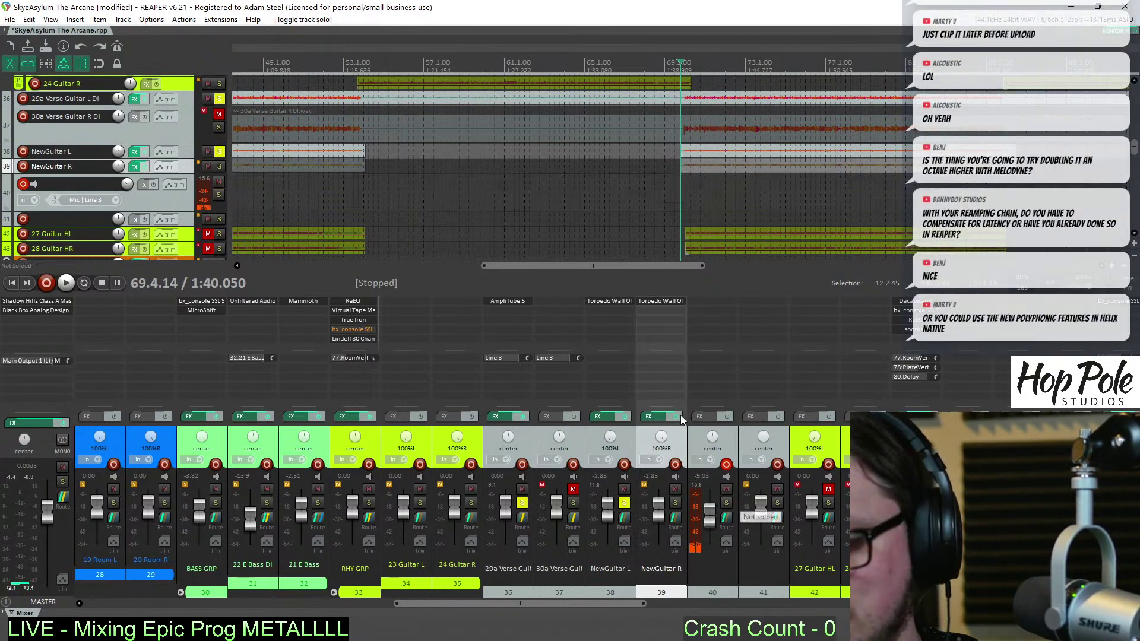
alt+click(620, 506)
key(ctrl+r)
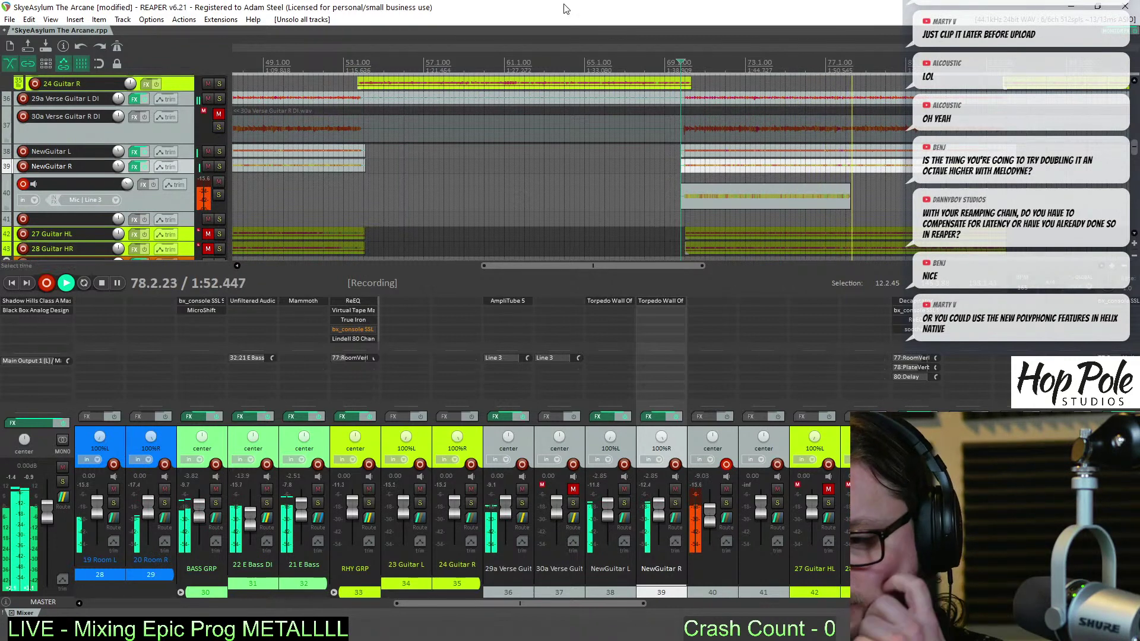
Pan track 40 to 65% left and set its volume to -7.67 dB, stopping the recording after the verse ends
drag(712, 438, 712, 472)
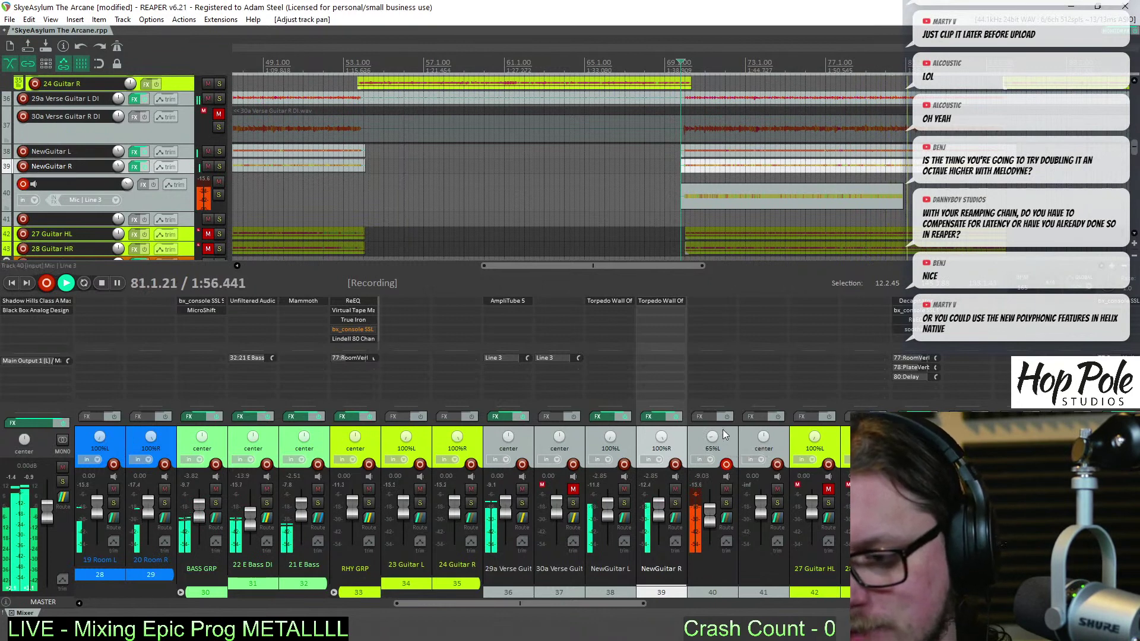
scroll(709, 522, up, 3)
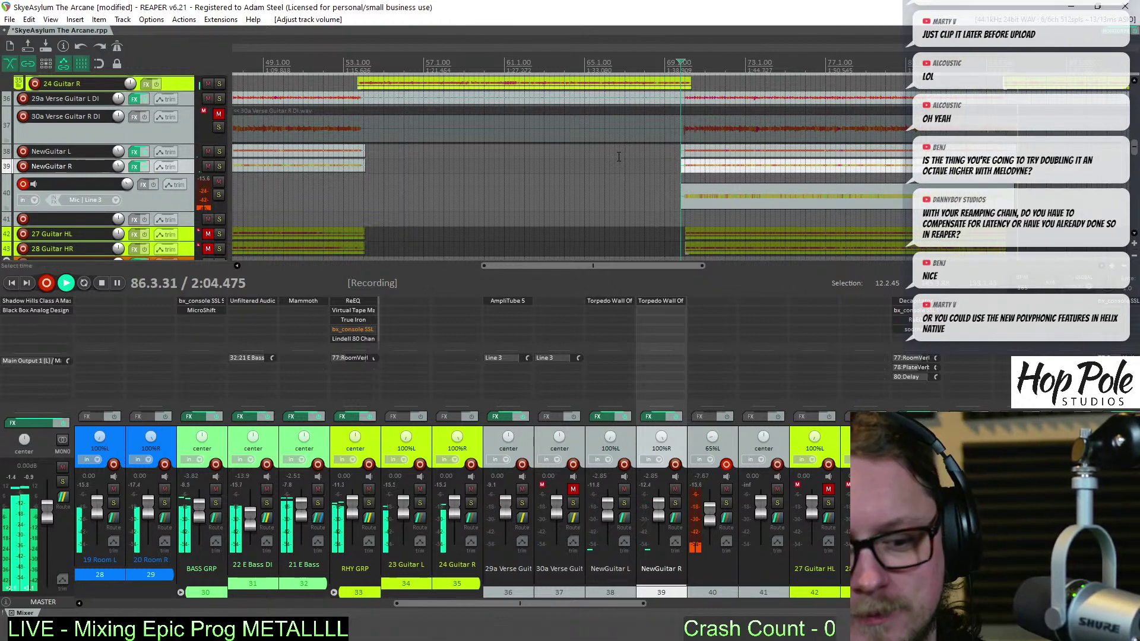
key(space)
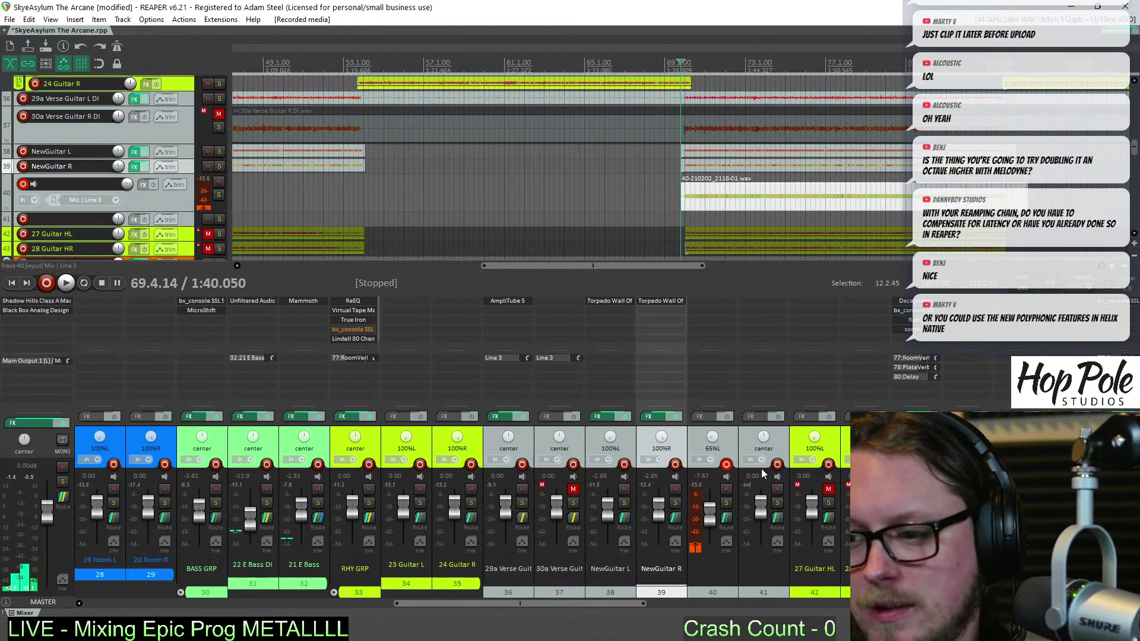
Disarm track 40 and arm track 41 with input Mic | Line 3, its volume at about -7.6 dB and pan 64% right
click(23, 184)
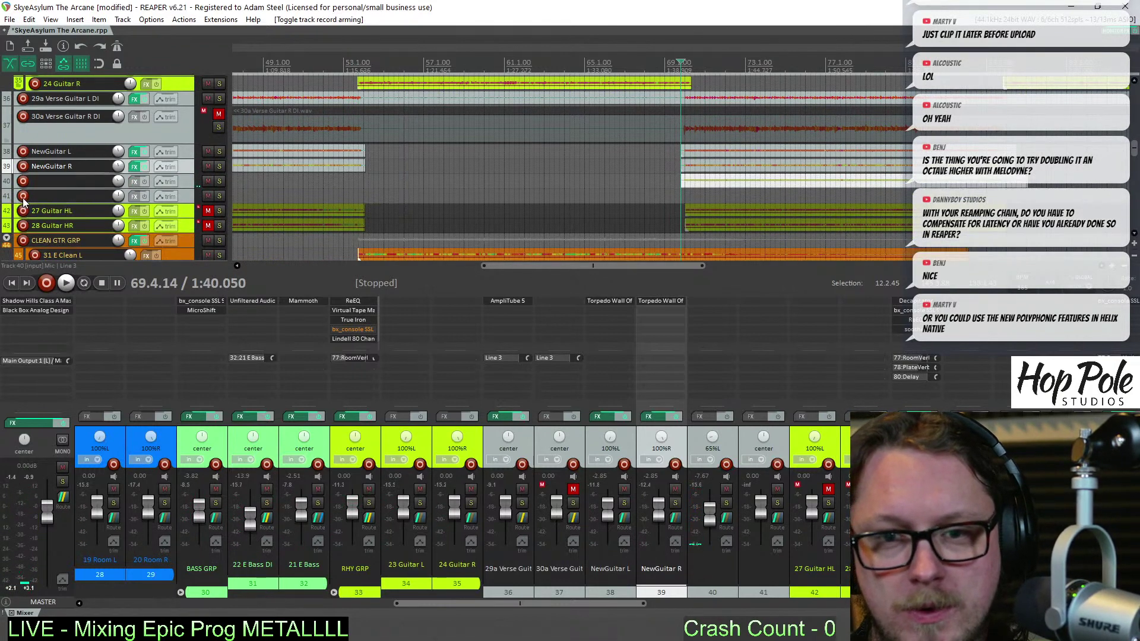
click(23, 196)
click(98, 215)
click(270, 253)
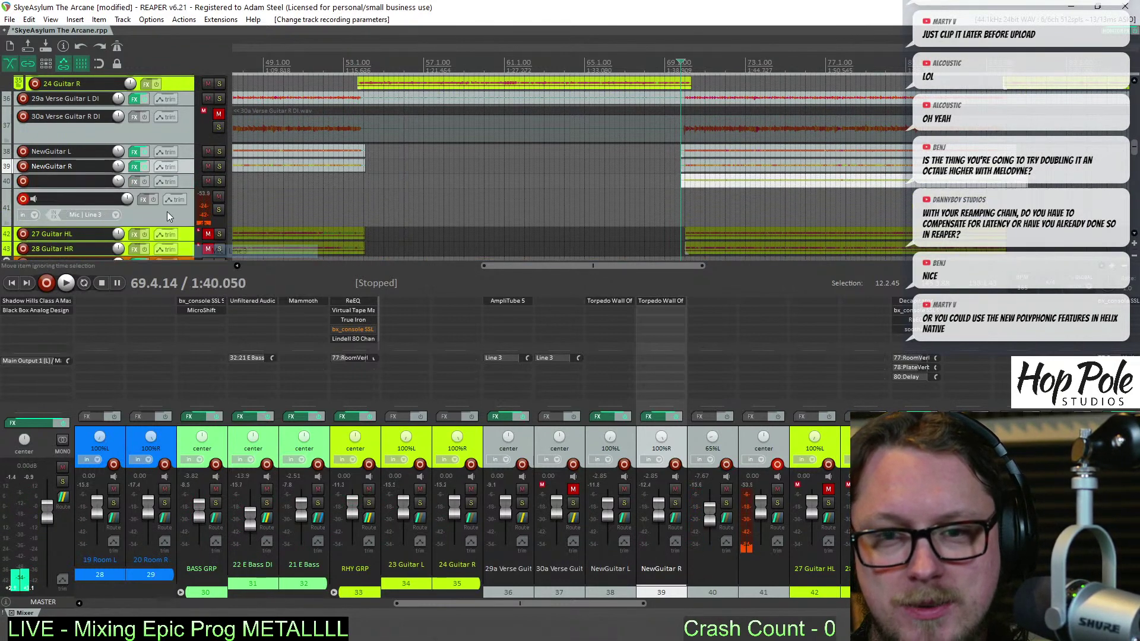
drag(760, 501, 765, 521)
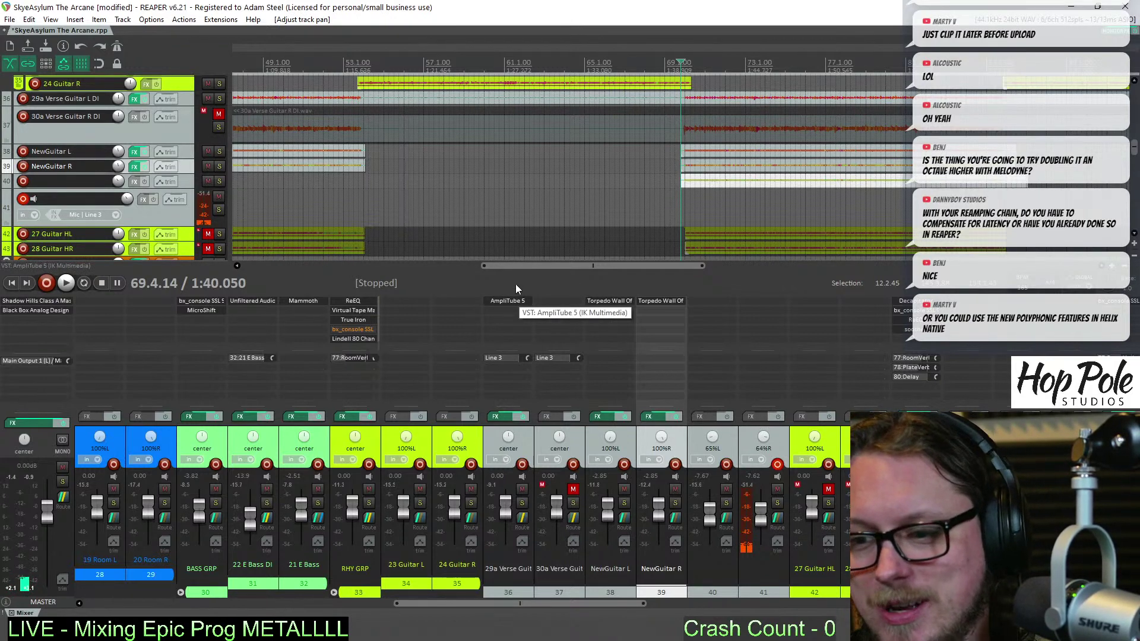
Copy AmpliTube 5 from 29a Verse Guitar L DI to 30a Verse Guitar R DI and remove it from 29a
click(508, 301)
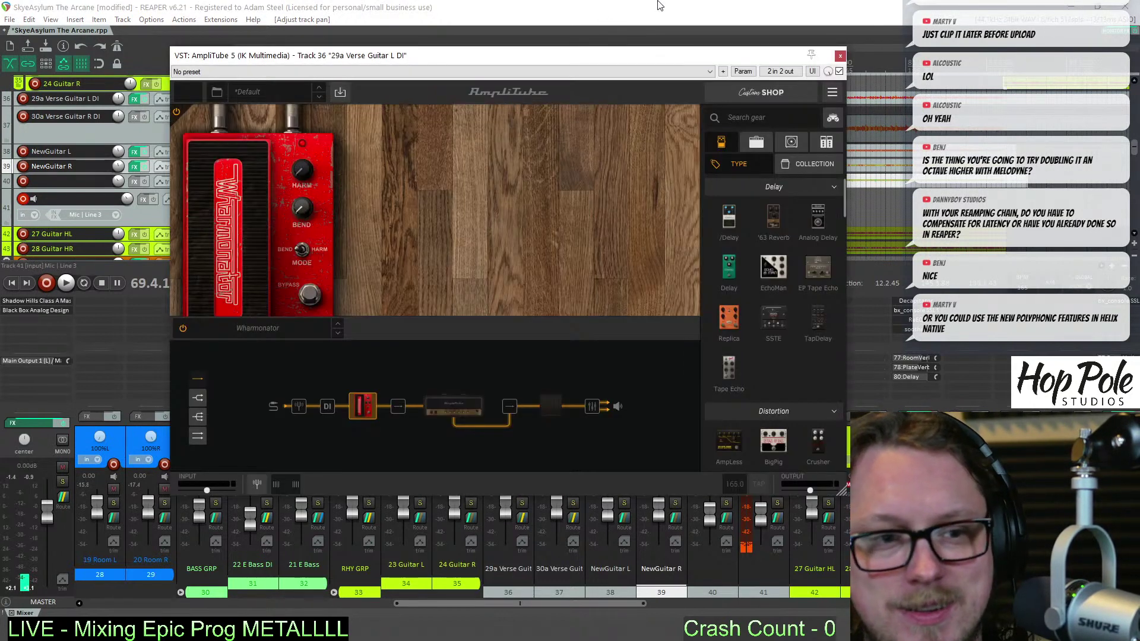
click(840, 56)
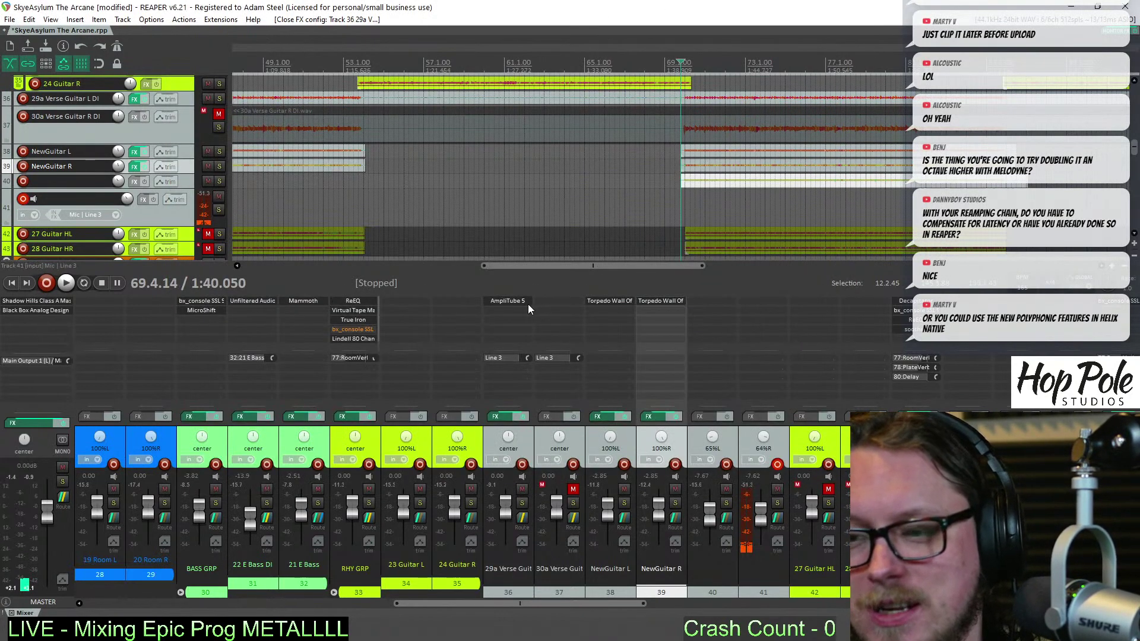
drag(512, 302, 558, 302)
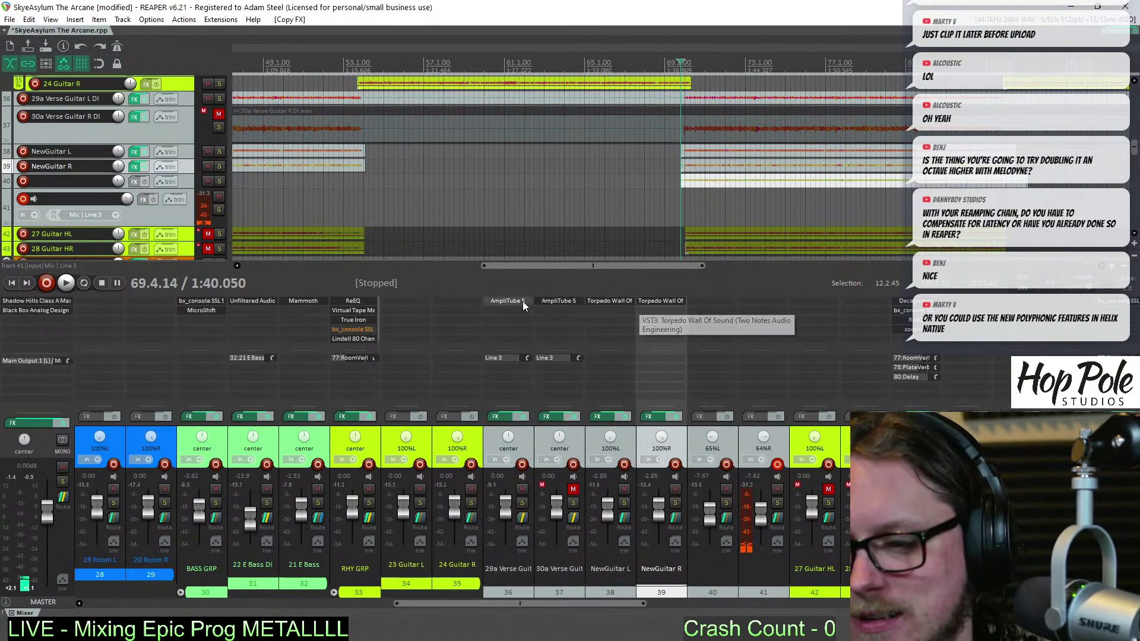
drag(523, 301, 543, 498)
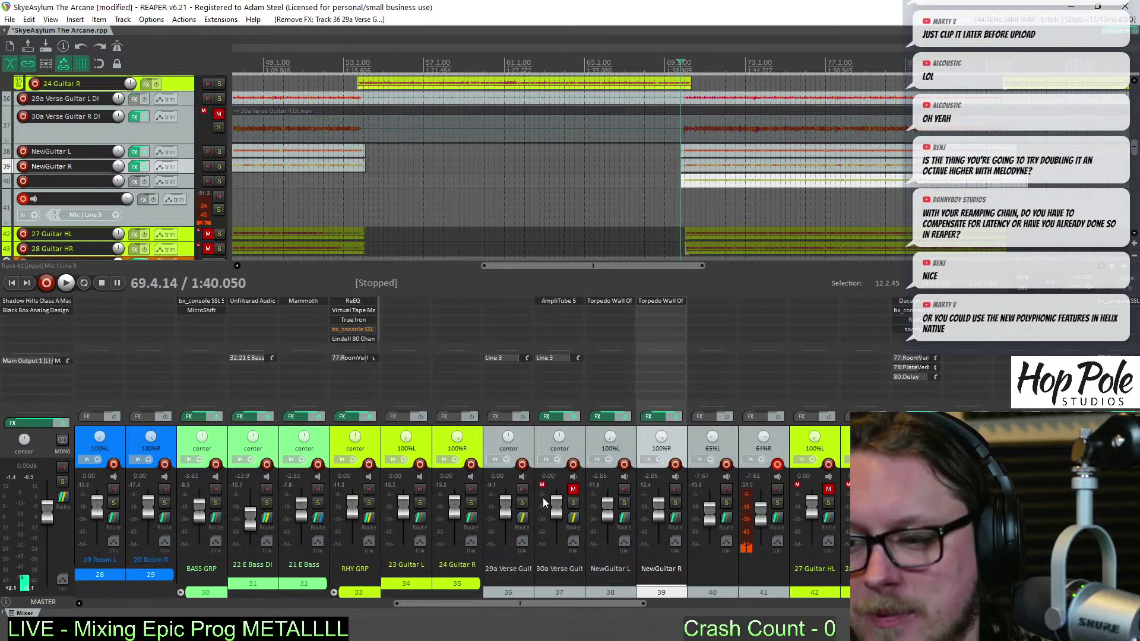
Unmute 30a Verse Guitar R DI with 29a muted, record onto track 41 through the second verse, and put Torpedo Wall Of on tracks 40 and 41
click(572, 489)
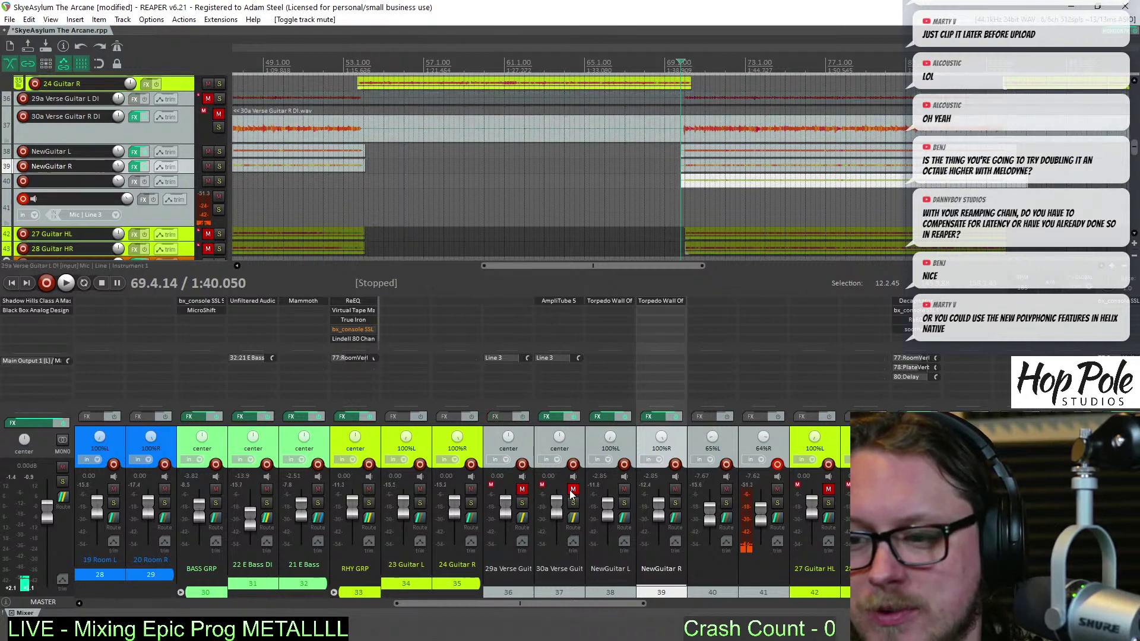
key(ctrl+r)
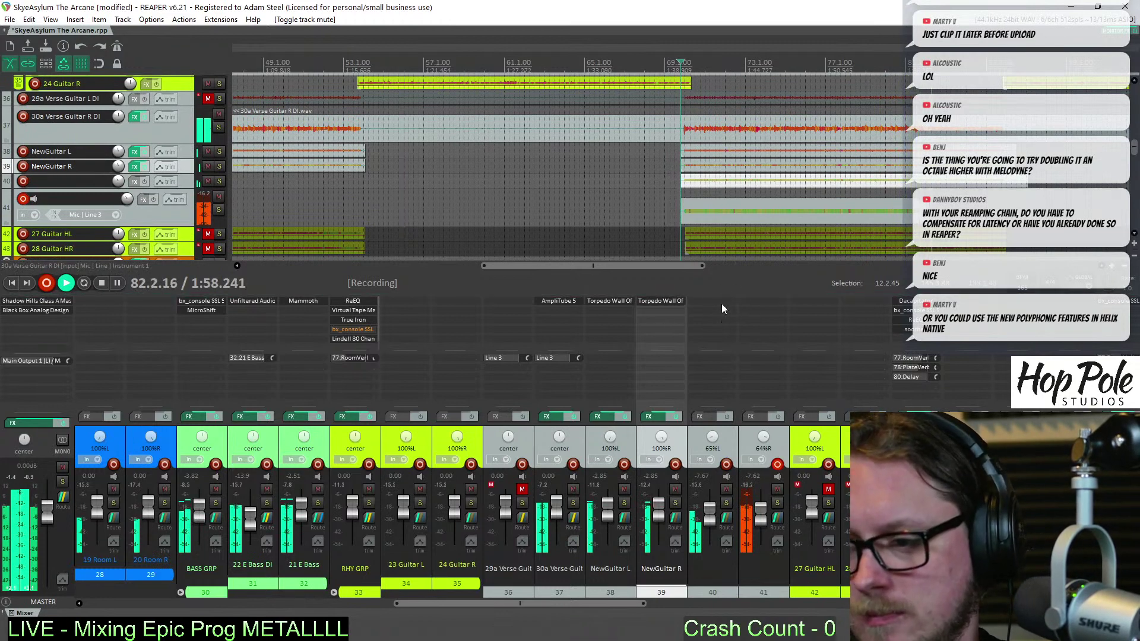
drag(721, 304, 764, 304)
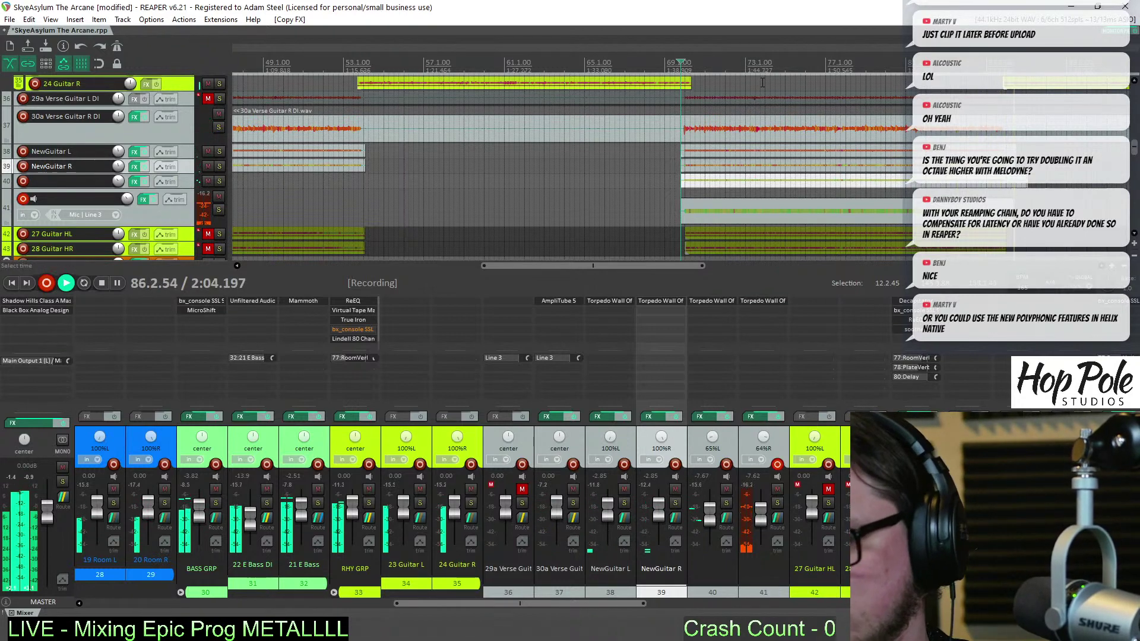
key(space)
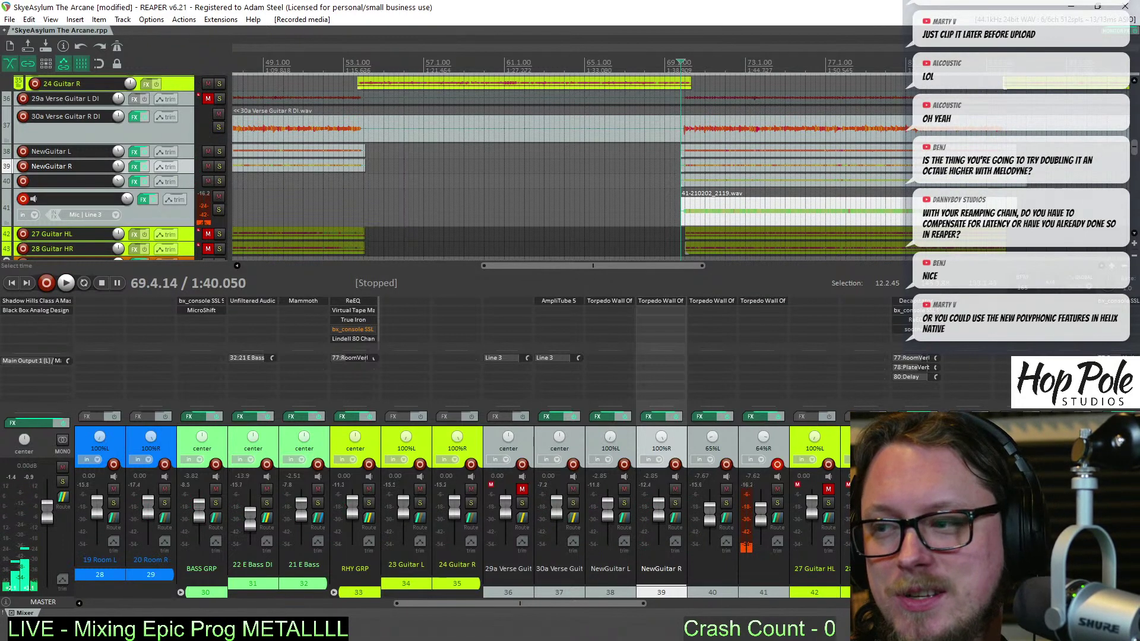
Trim the new guitar and octave recordings to end at about bar 86, mute 30a Verse Guitar R DI and disarm track 41
click(653, 218)
scroll(653, 218, up, 5)
drag(662, 219, 601, 202)
drag(717, 184, 604, 161)
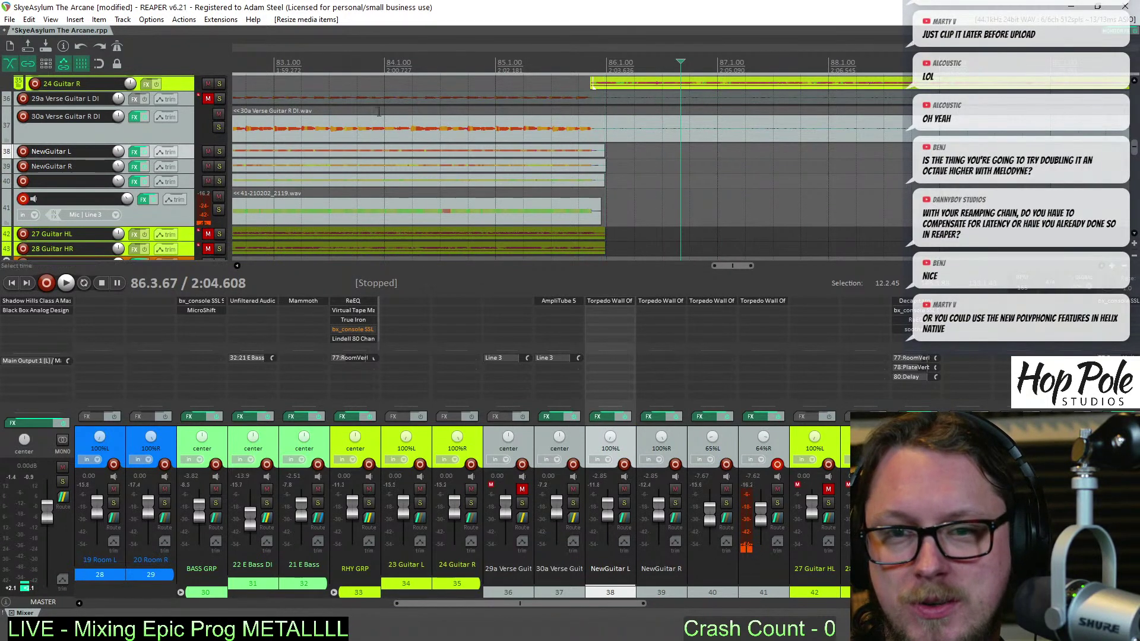
click(221, 113)
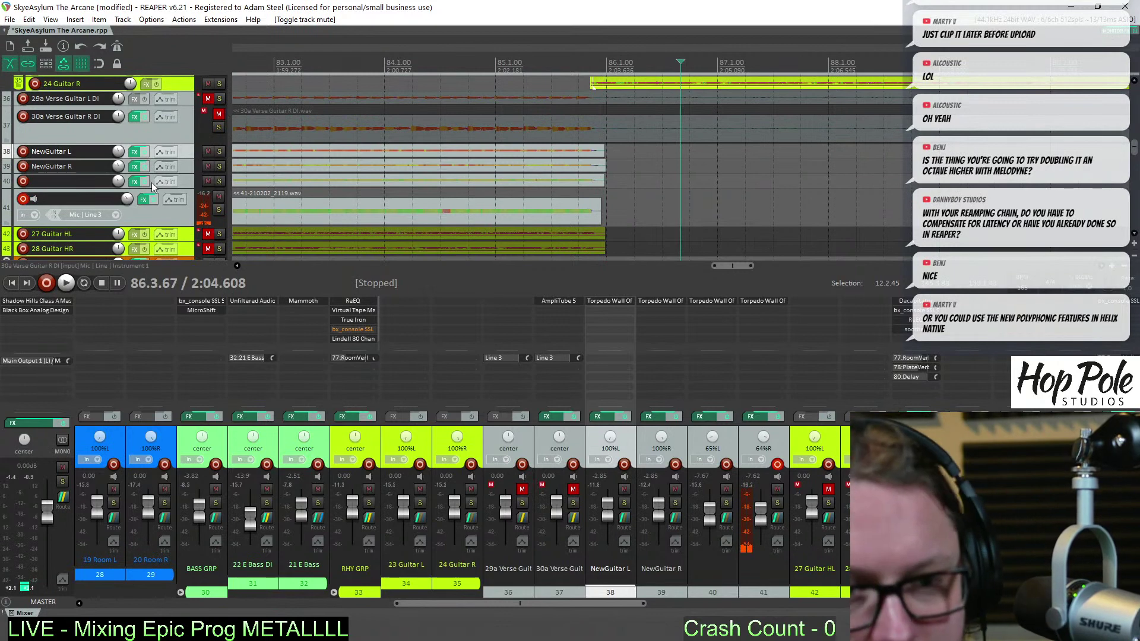
click(23, 199)
Name track 40 GuitOct and track 41 GuitOctR
click(43, 184)
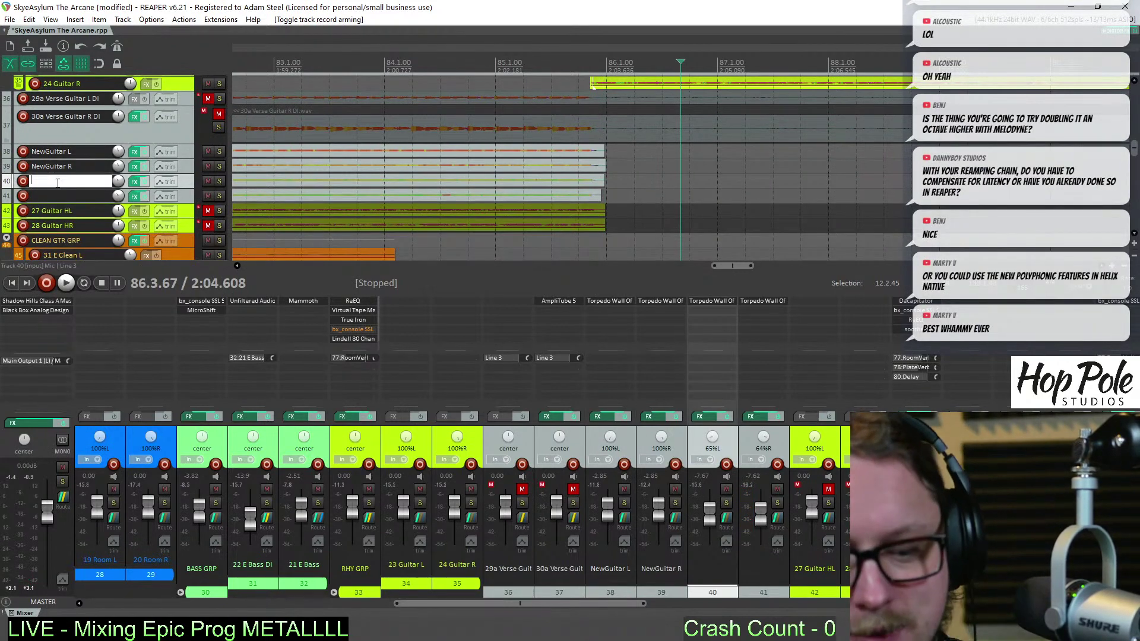
right_click(58, 183)
key(Escape)
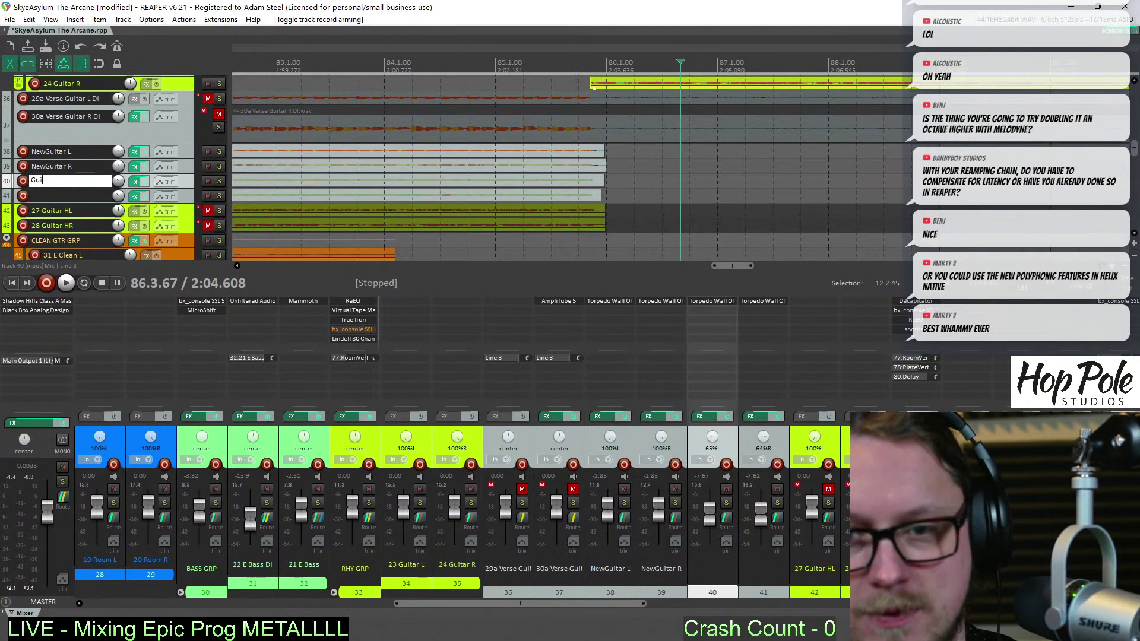
text(GuitOct)
key(Tab)
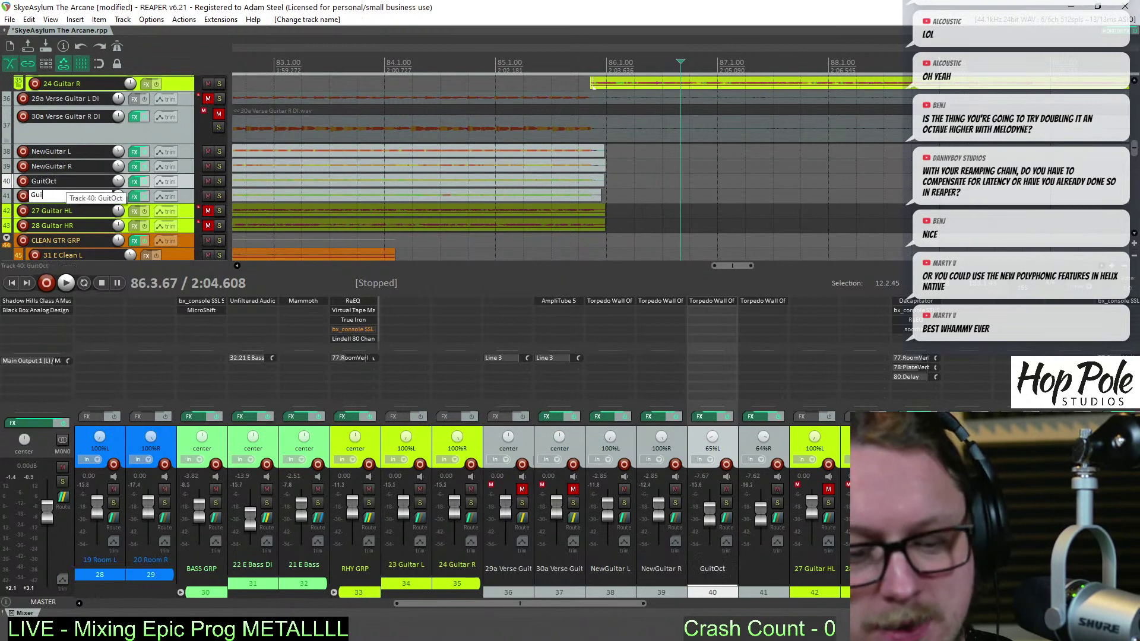
text(GuitOc)
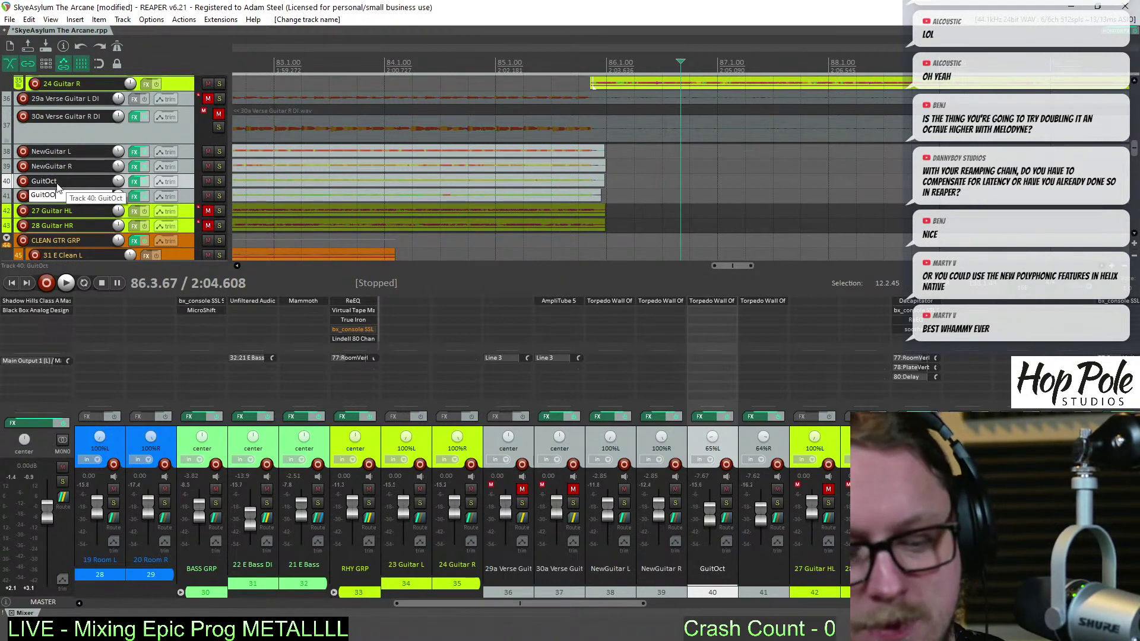
text(t)
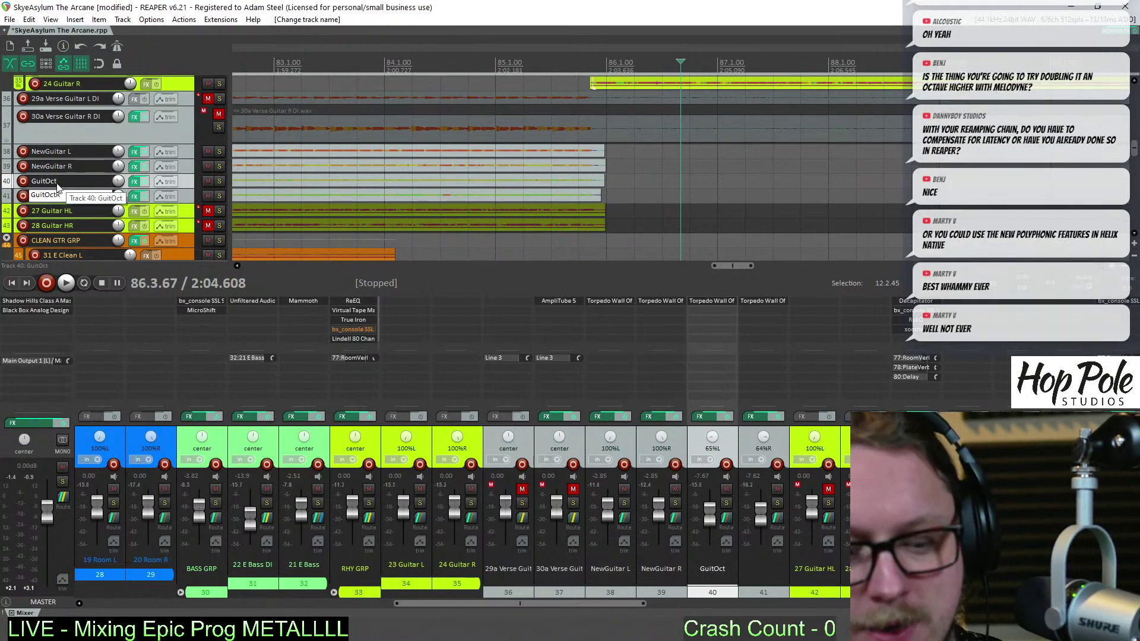
text(R)
key(Return)
Insert a track named VerseGuitar below 24 Guitar R and make it the folder for tracks 29a Verse Guitar L DI through 28 Guitar HR
click(188, 87)
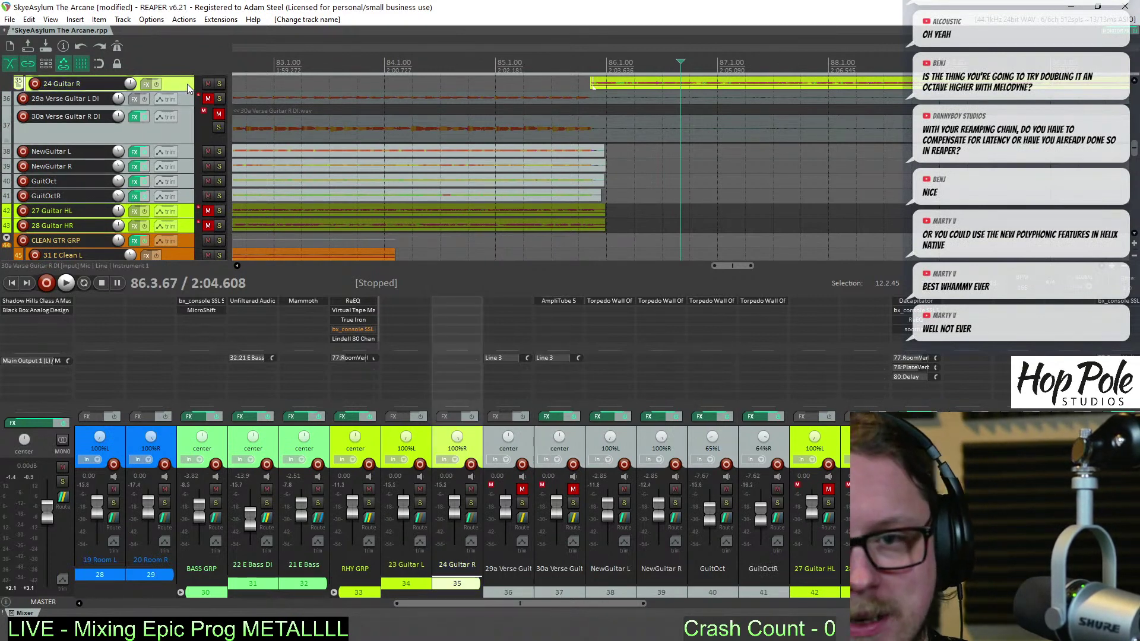
key(ctrl+t)
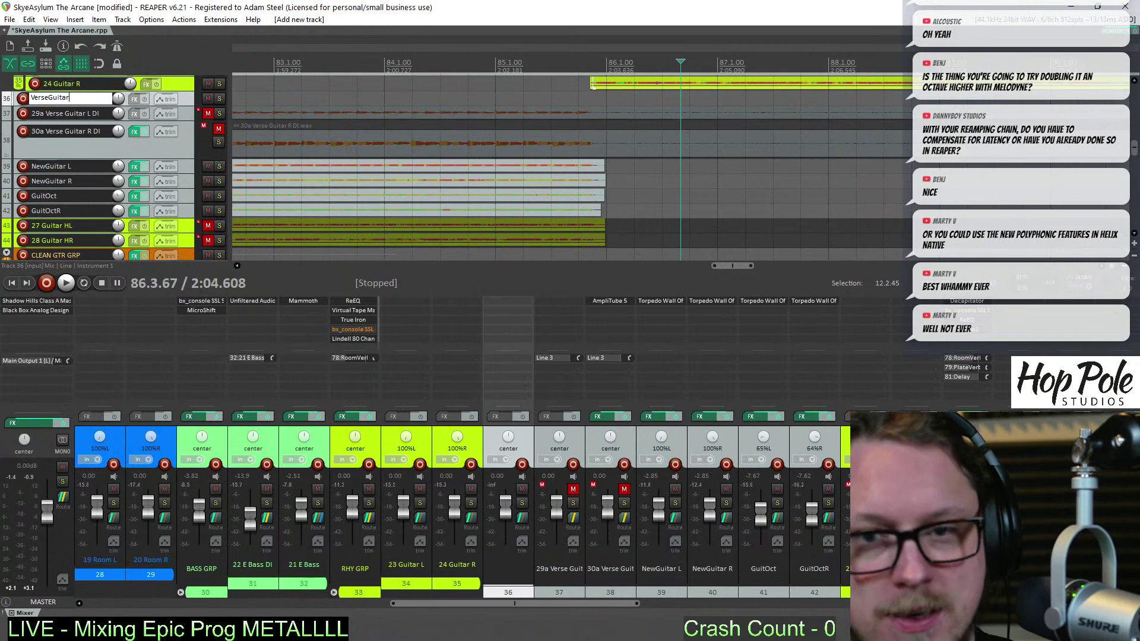
click(180, 112)
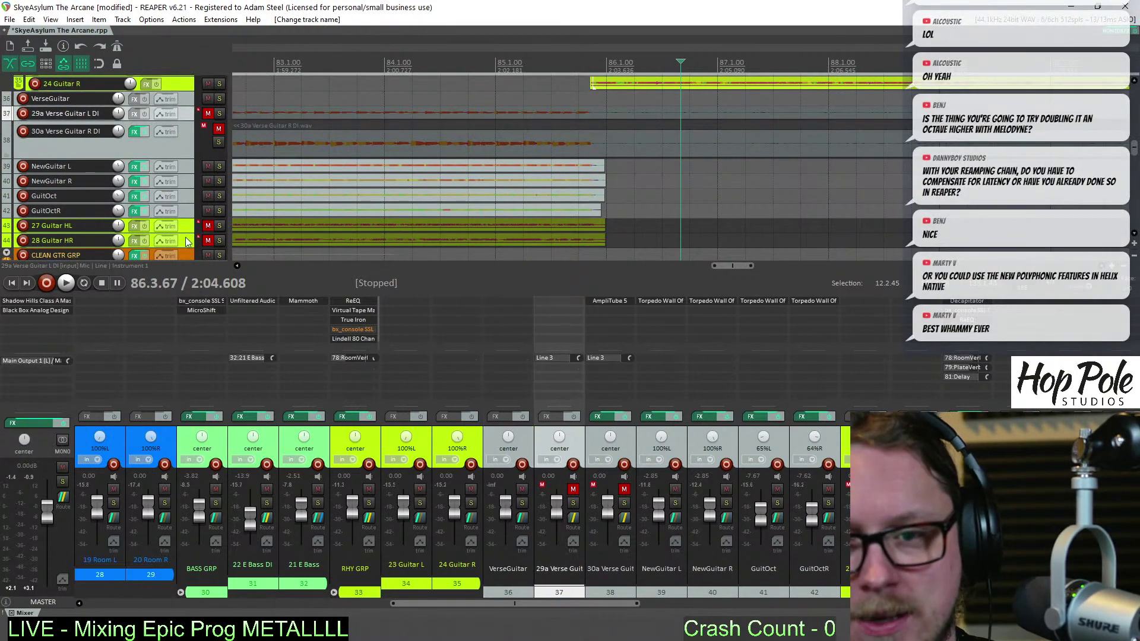
click(177, 84)
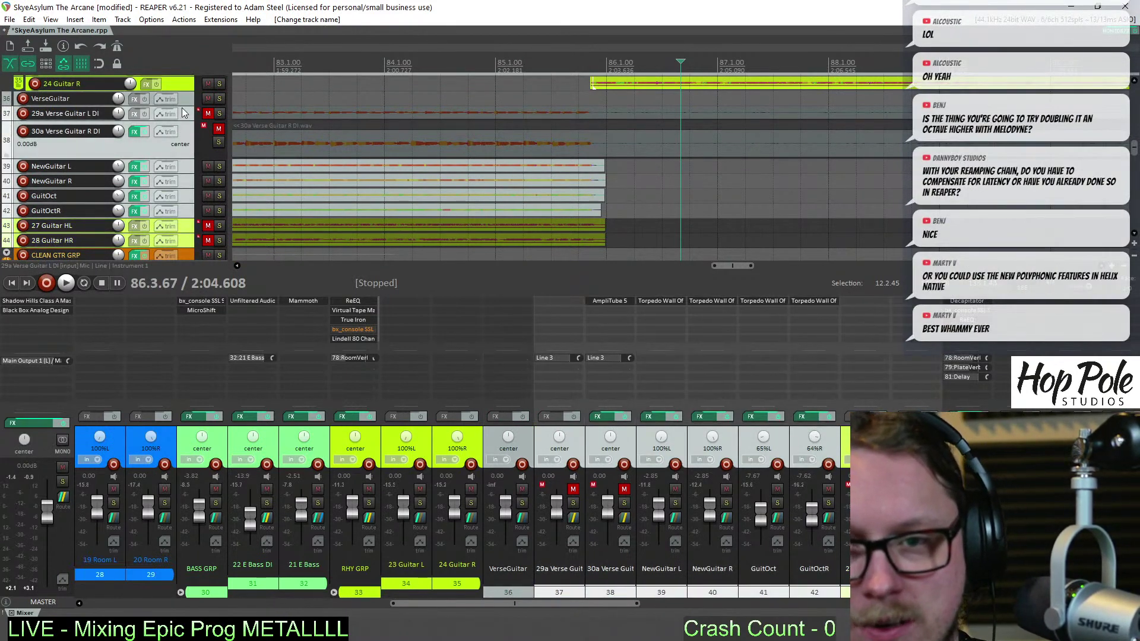
drag(184, 113, 190, 100)
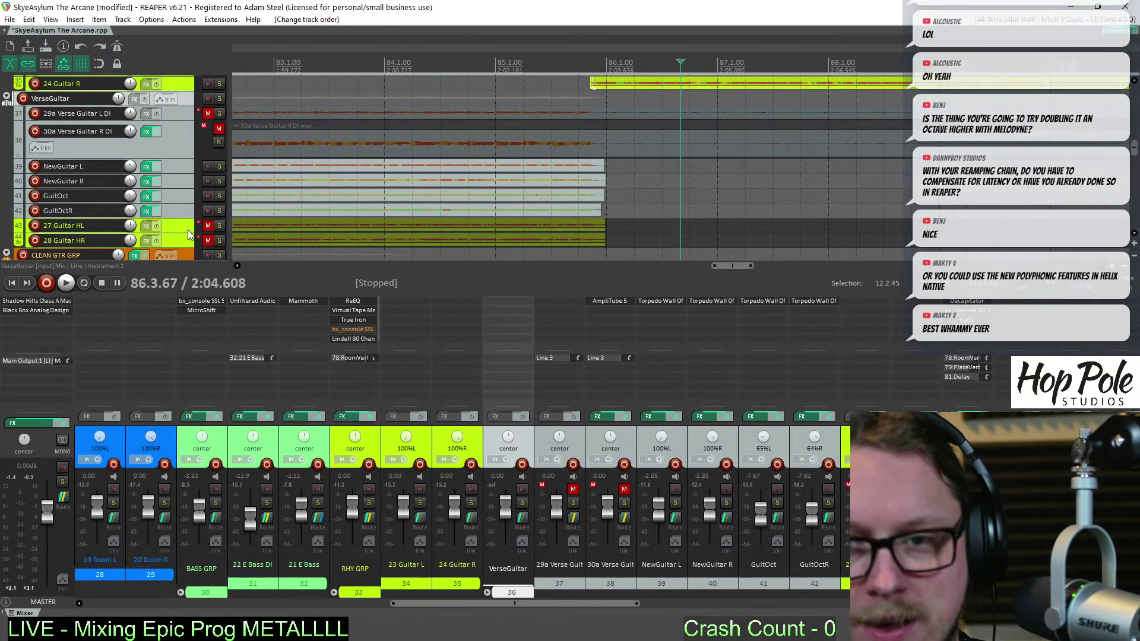
Give the VerseGuitar folder and its child tracks one shared light peach track color
right_click(183, 242)
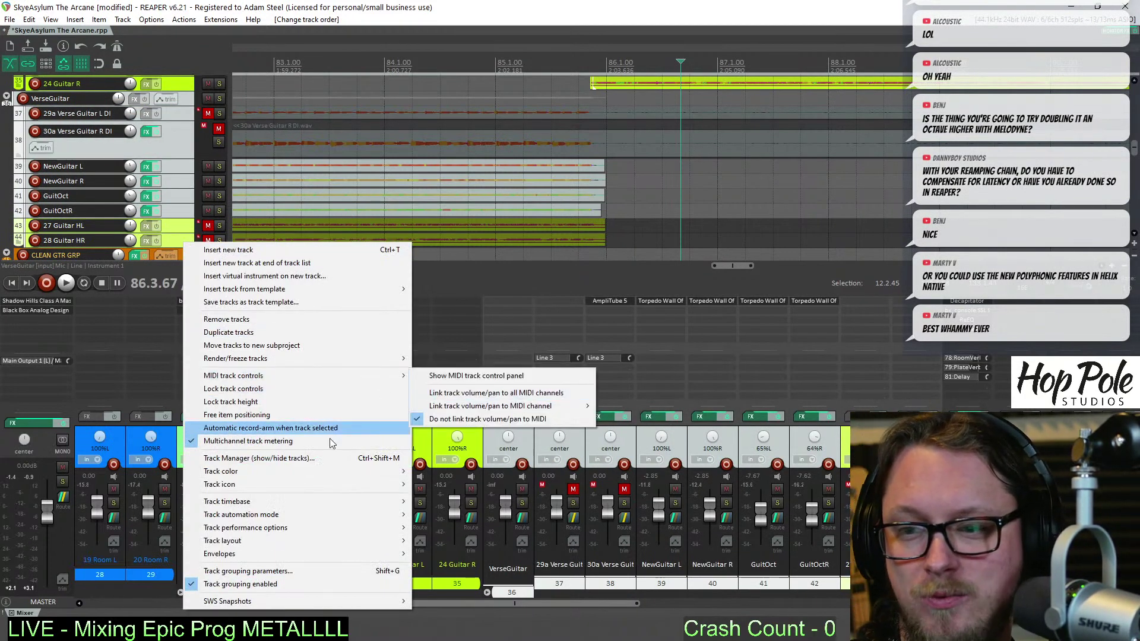
mouse_move(329, 469)
click(461, 499)
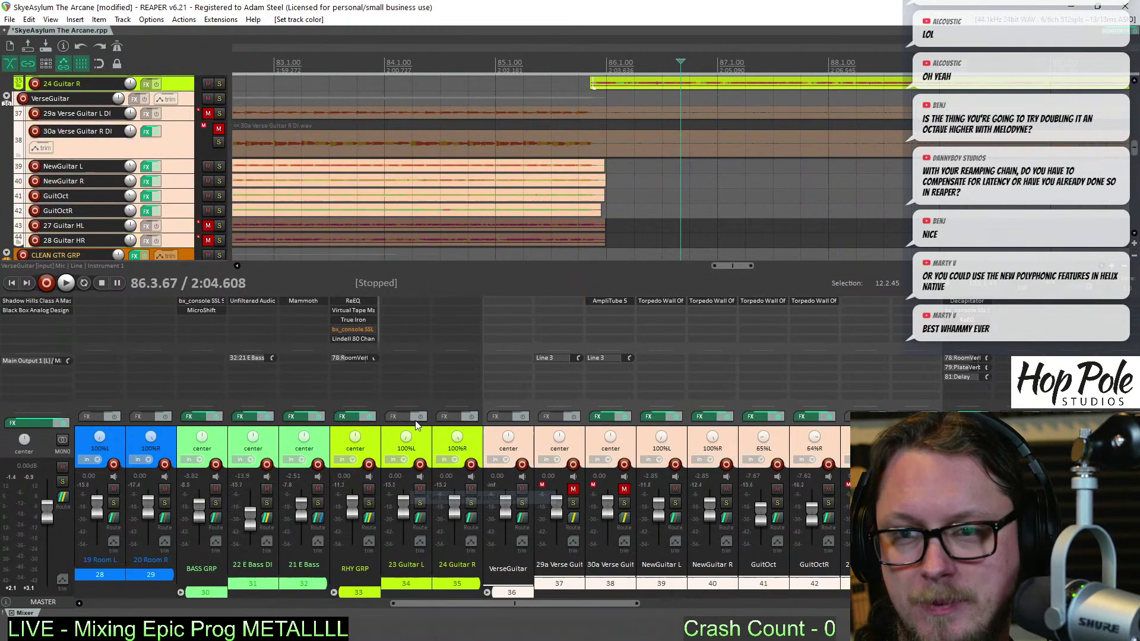
Play the mix from within the second verse and set AmpliTube 5 on 30a Verse Guitar R DI offline
scroll(322, 169, down, 10)
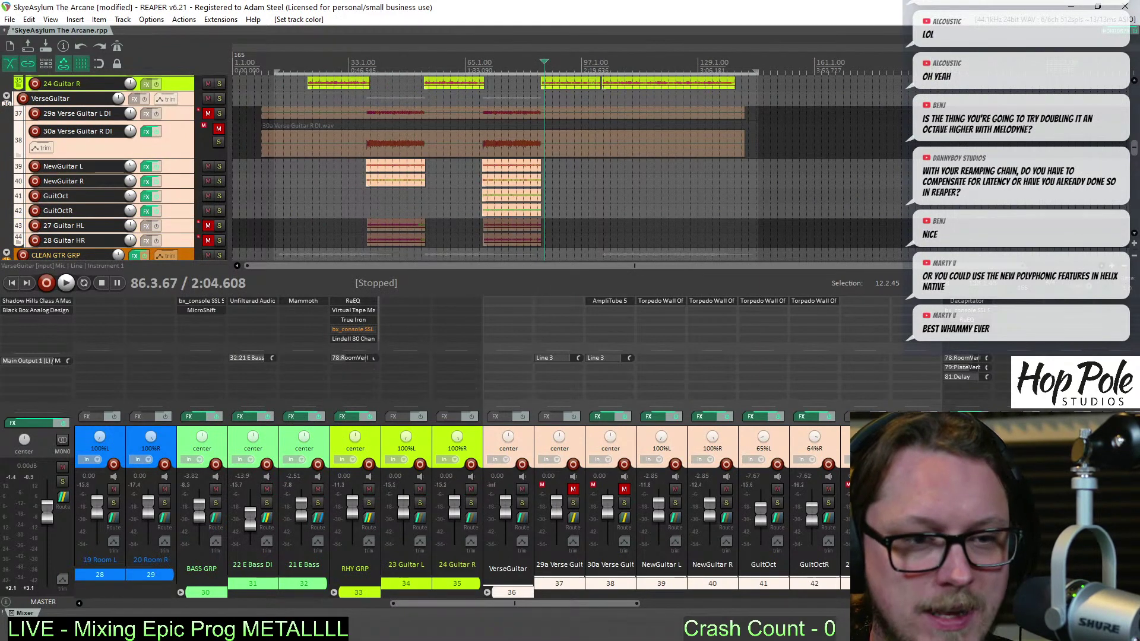
click(494, 143)
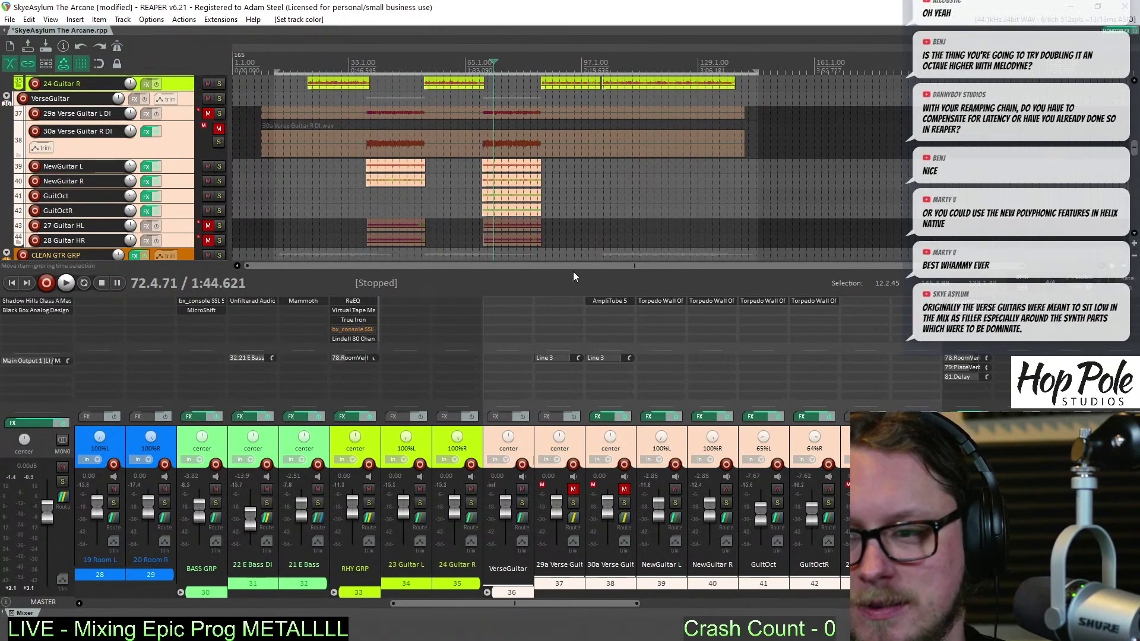
key(space)
right_click(601, 300)
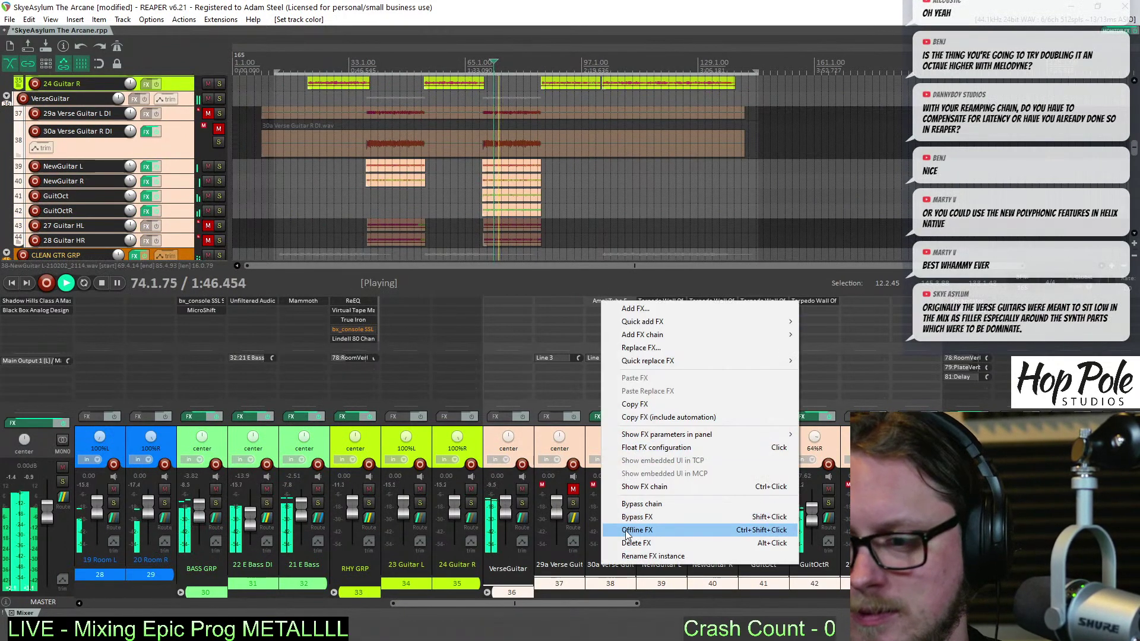
click(626, 530)
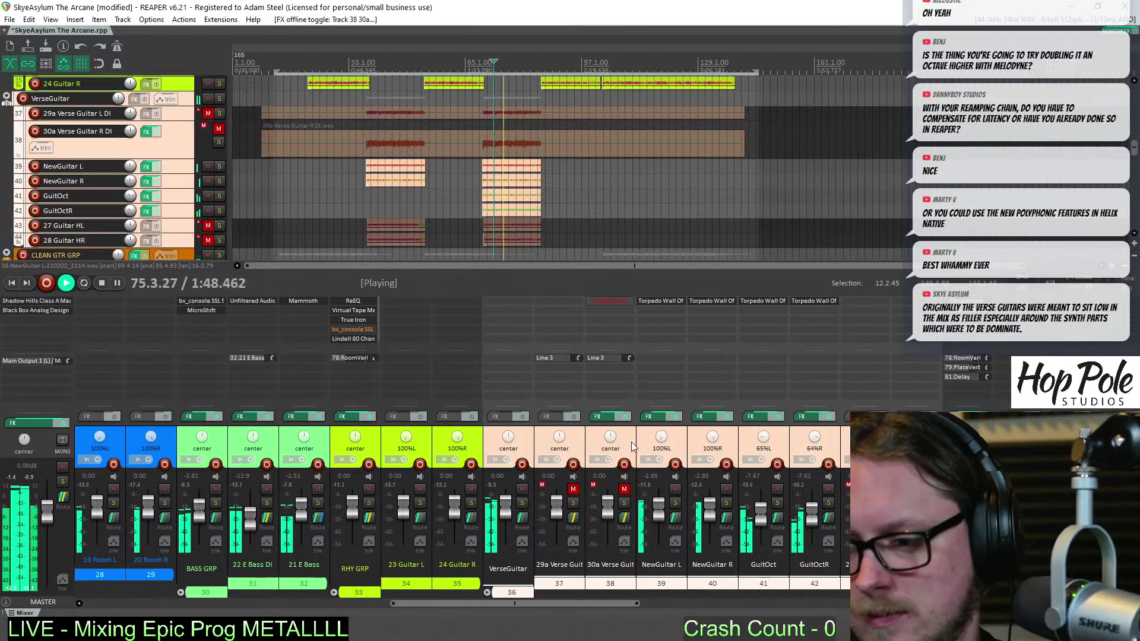
Set GuitOct and GuitOctR to -11.2 dB, listen to the VerseGuitar folder soloed, and save the project
mouse_move(761, 521)
mouse_down()
mouse_move(764, 494)
mouse_move(761, 521)
mouse_up()
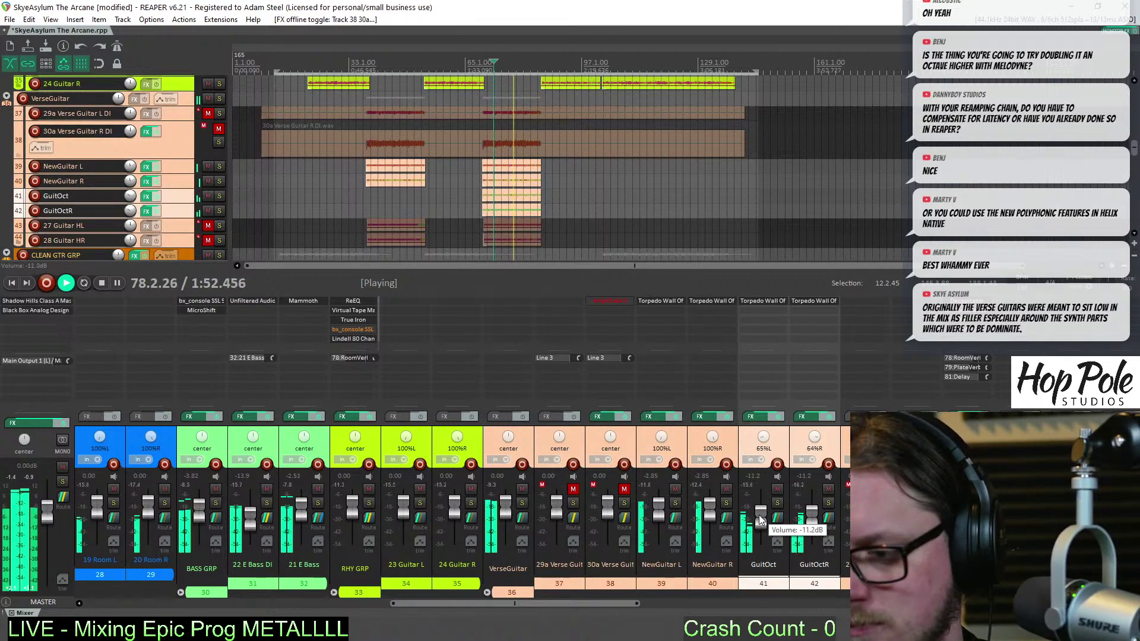
click(522, 503)
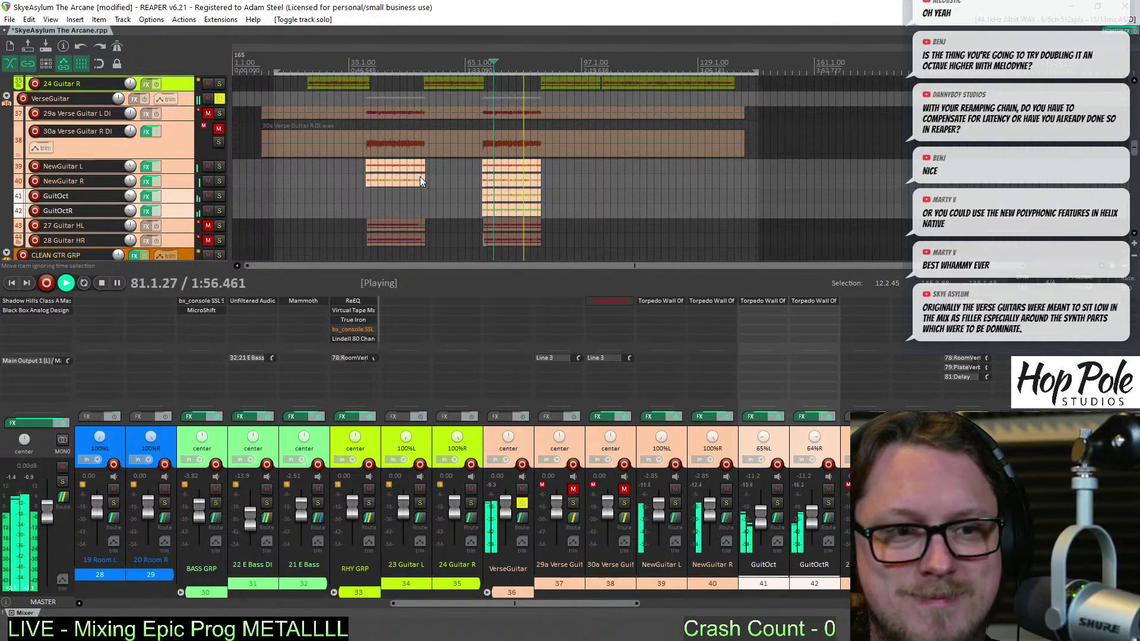
key(space)
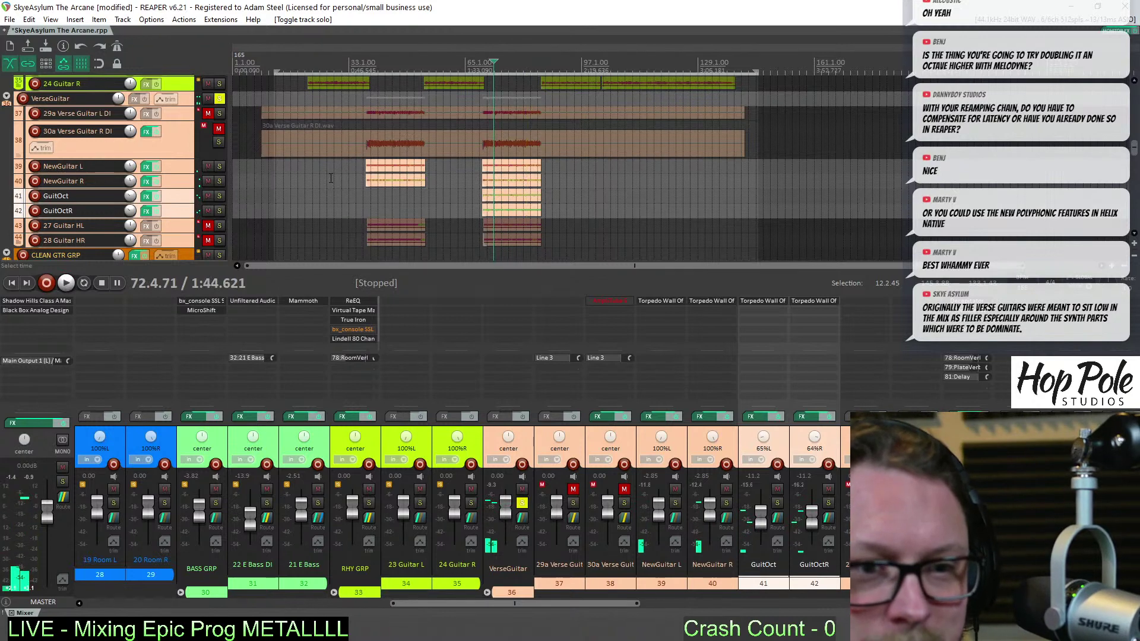
key(ctrl+s)
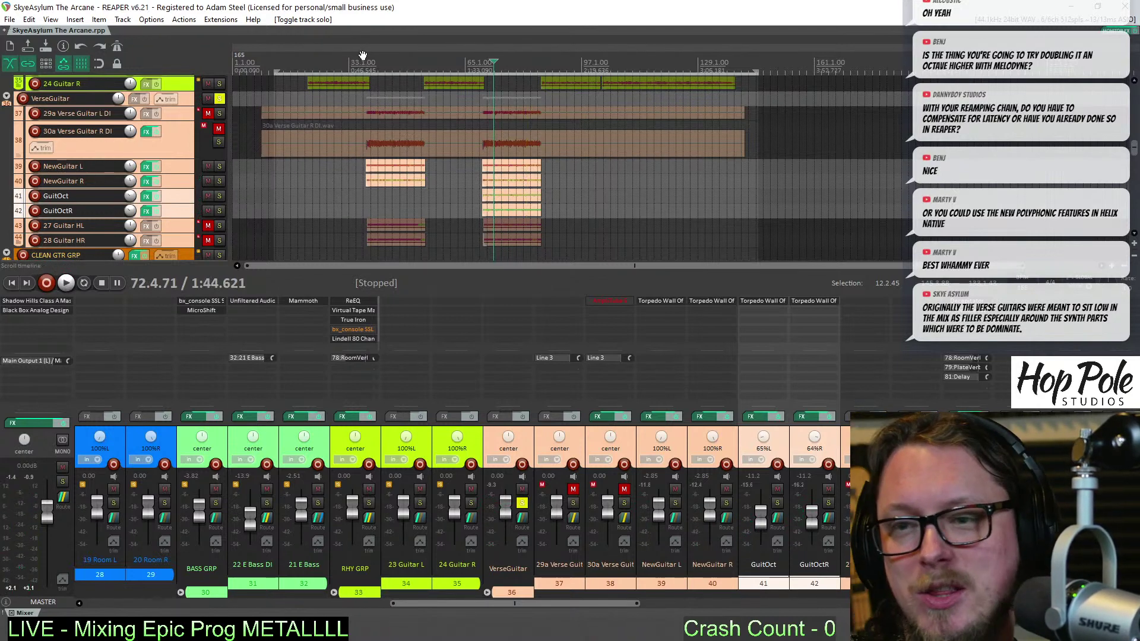
Clear the VerseGuitar solo, play from the start of the first verse, and mute the VerseGuitar folder to compare the mix without it
drag(369, 64, 547, 190)
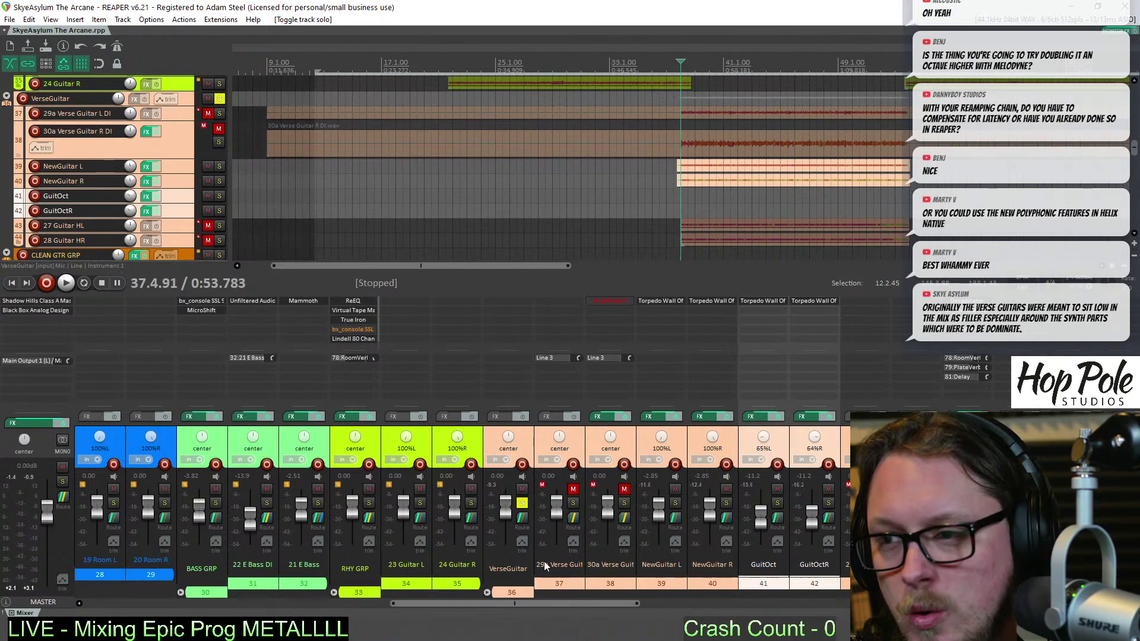
click(521, 504)
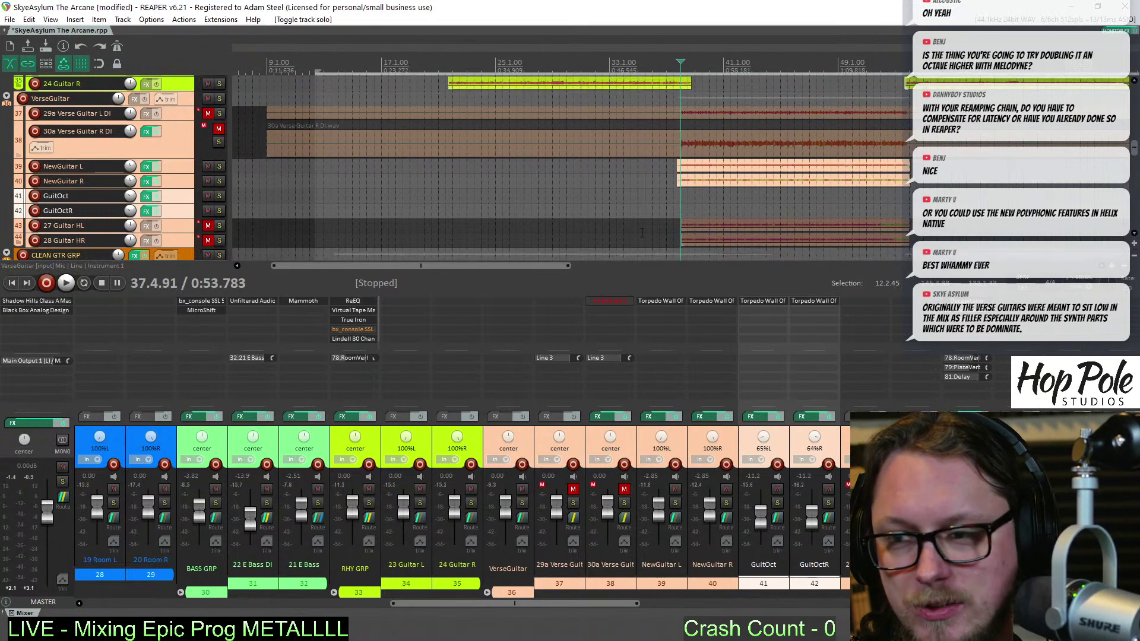
key(space)
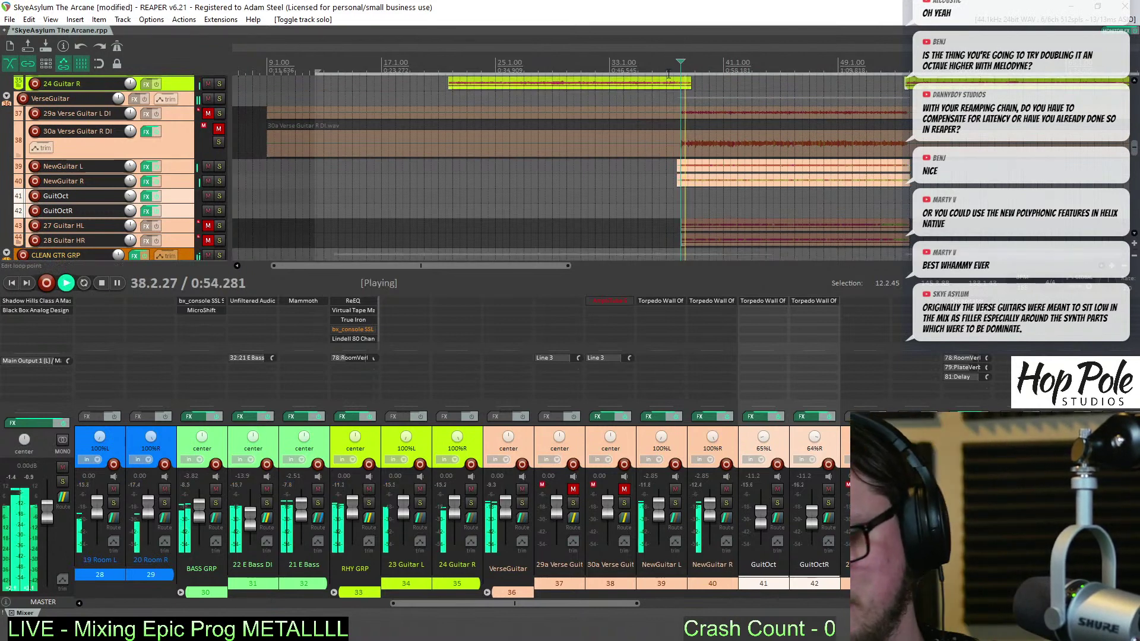
click(522, 488)
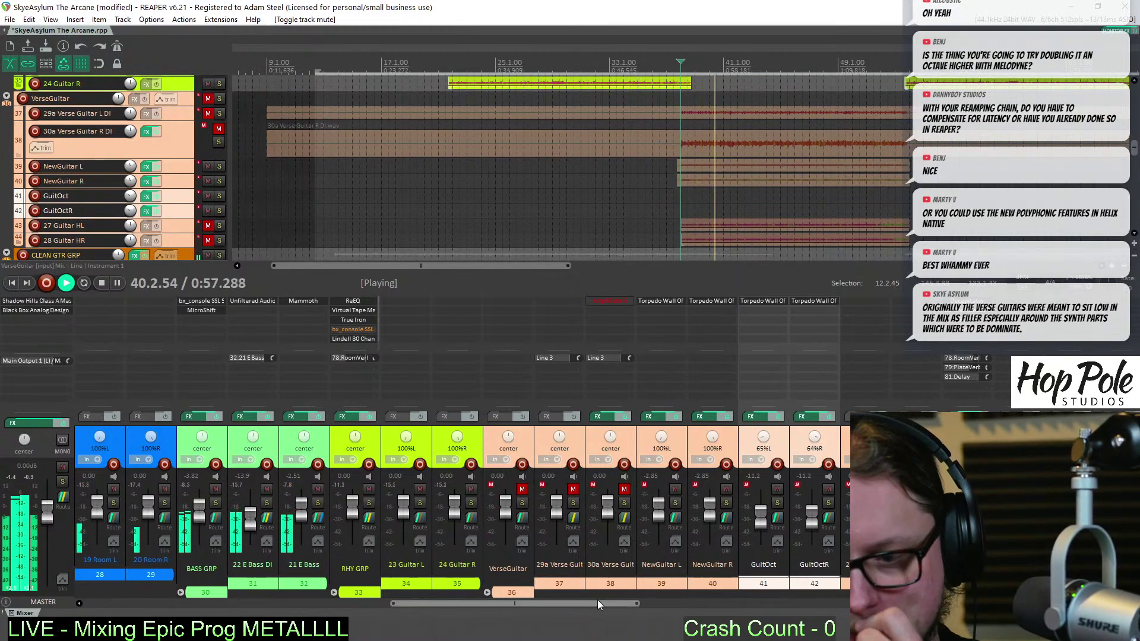
mouse_move(597, 604)
mouse_down()
mouse_move(721, 605)
mouse_move(591, 605)
mouse_up()
key(space)
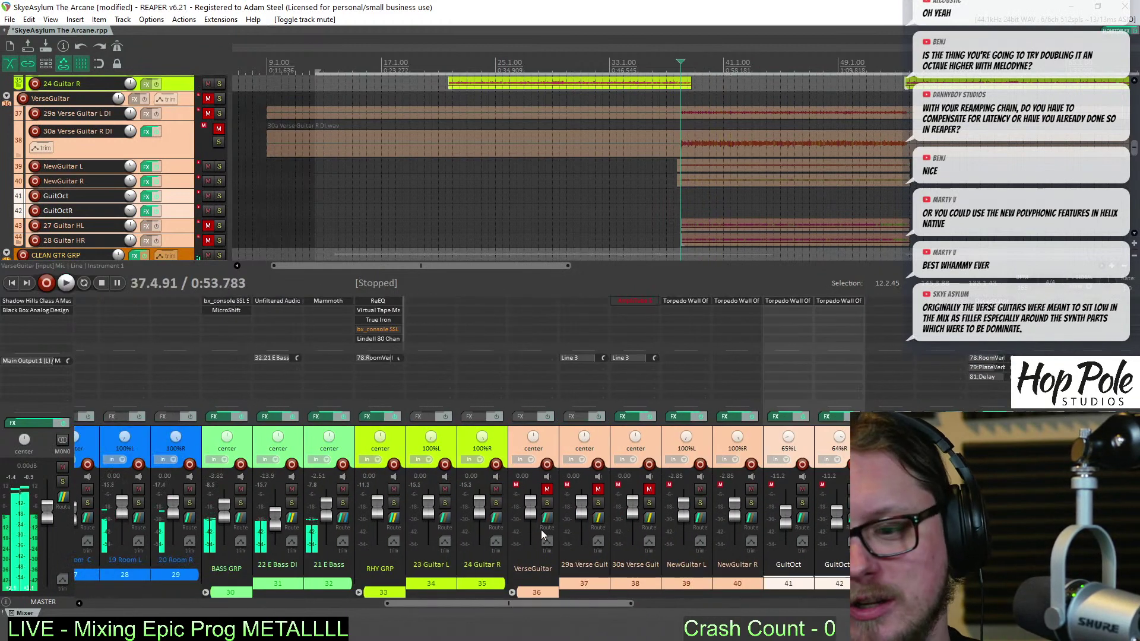
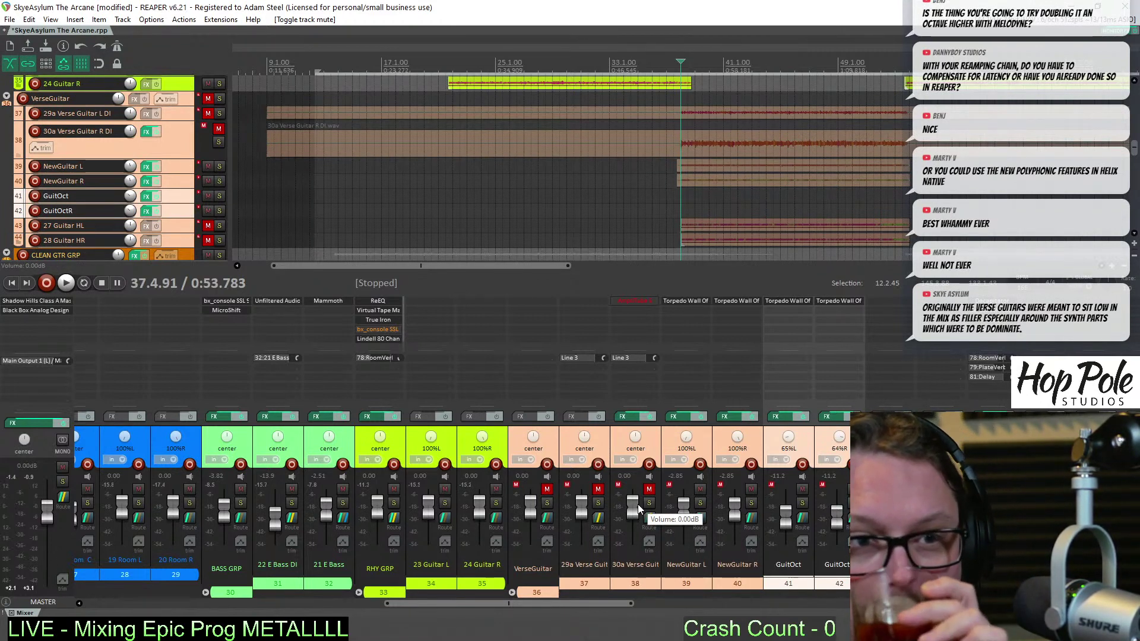
Play the first verse and listen to 36 Synth 1 and 37 Low Synth soloed
key(space)
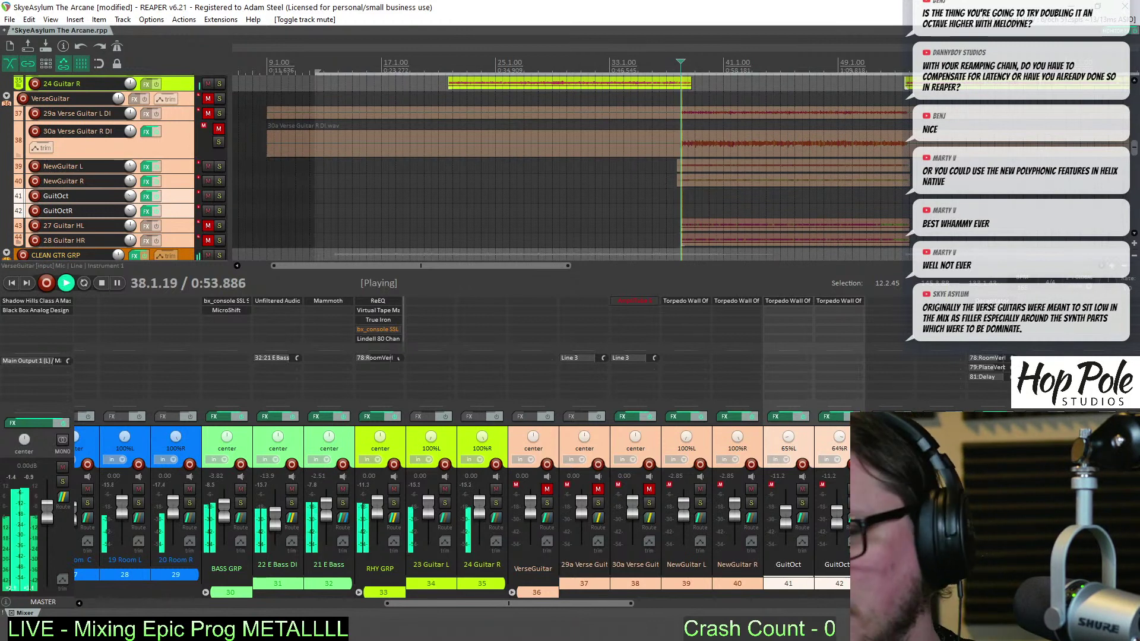
drag(1134, 147, 1134, 158)
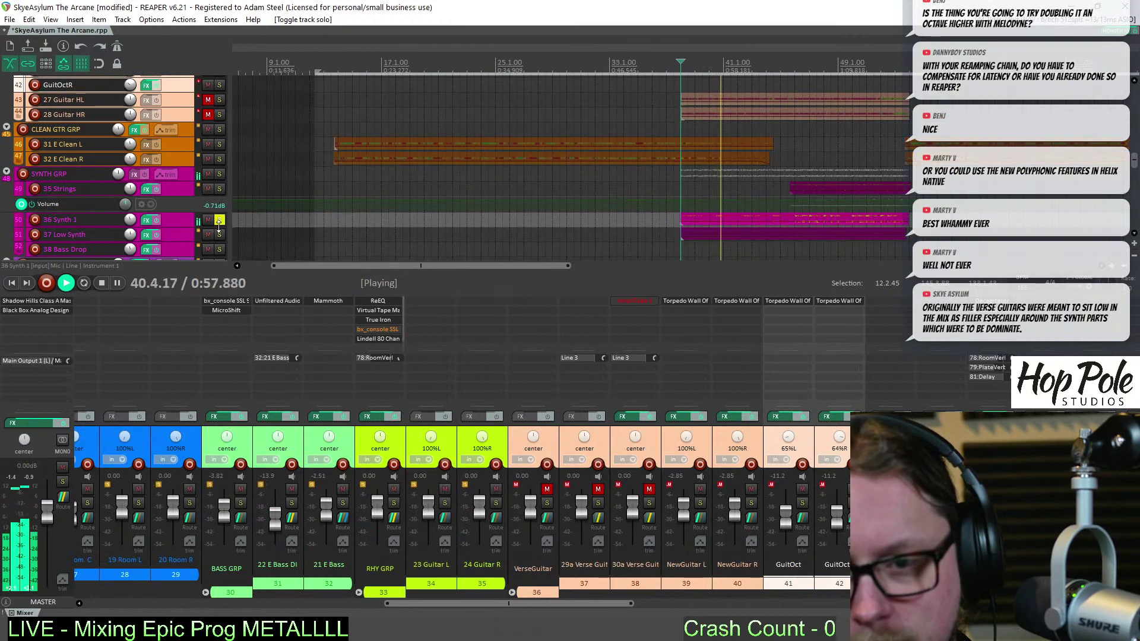
drag(219, 221, 221, 234)
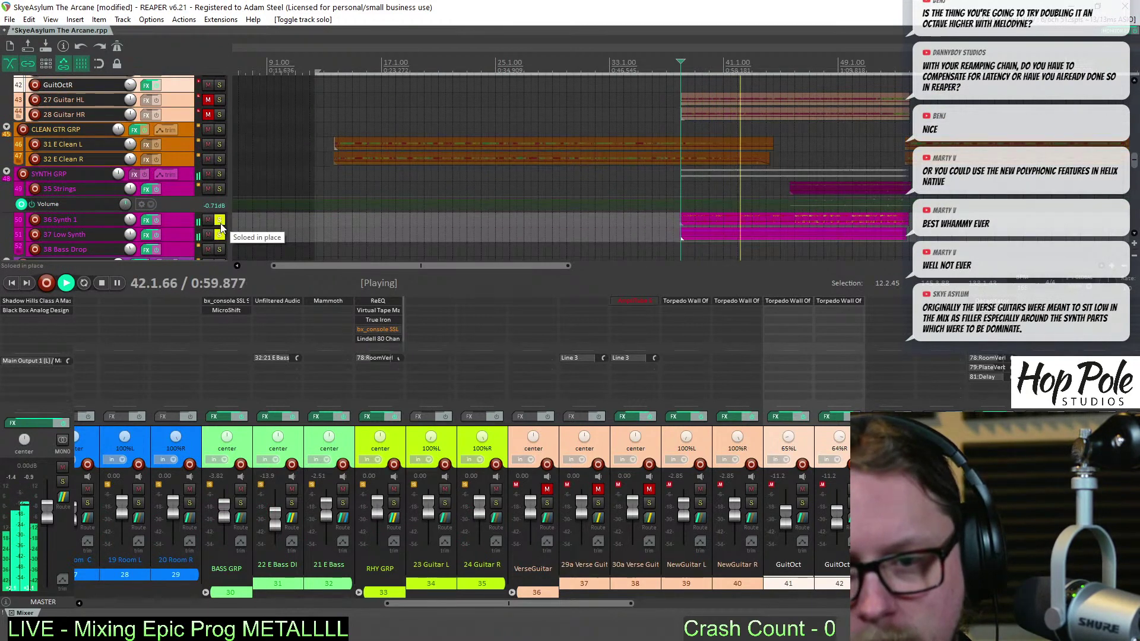
Clear the synth solos and set 37 Low Synth to -0.33 dB in the playing mix, briefly soloing it to check
click(219, 221)
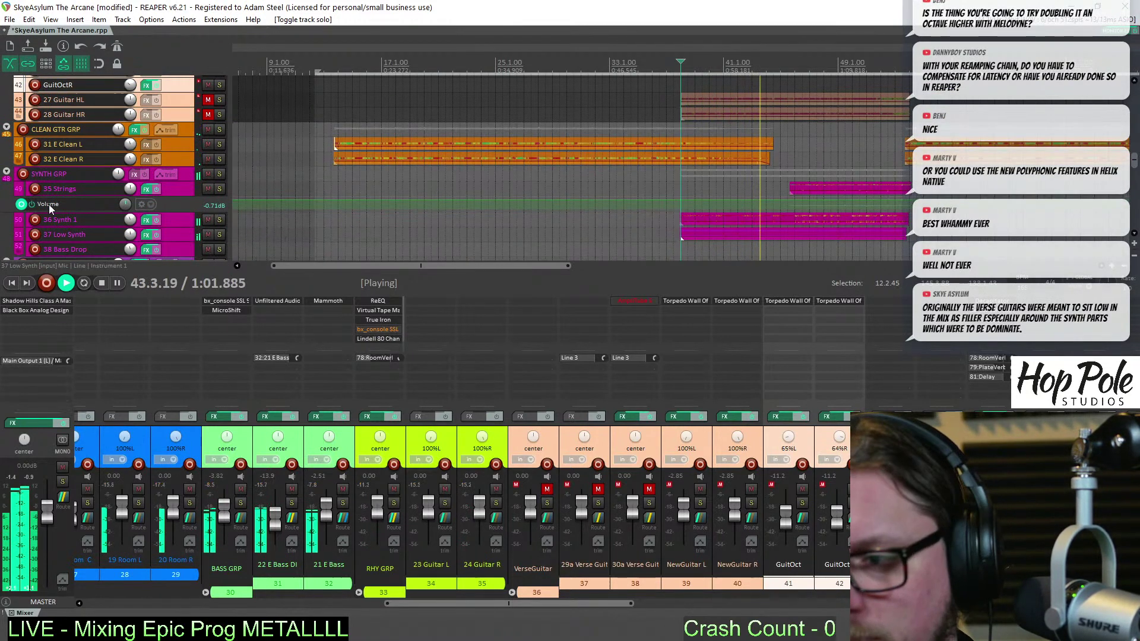
drag(195, 213, 128, 237)
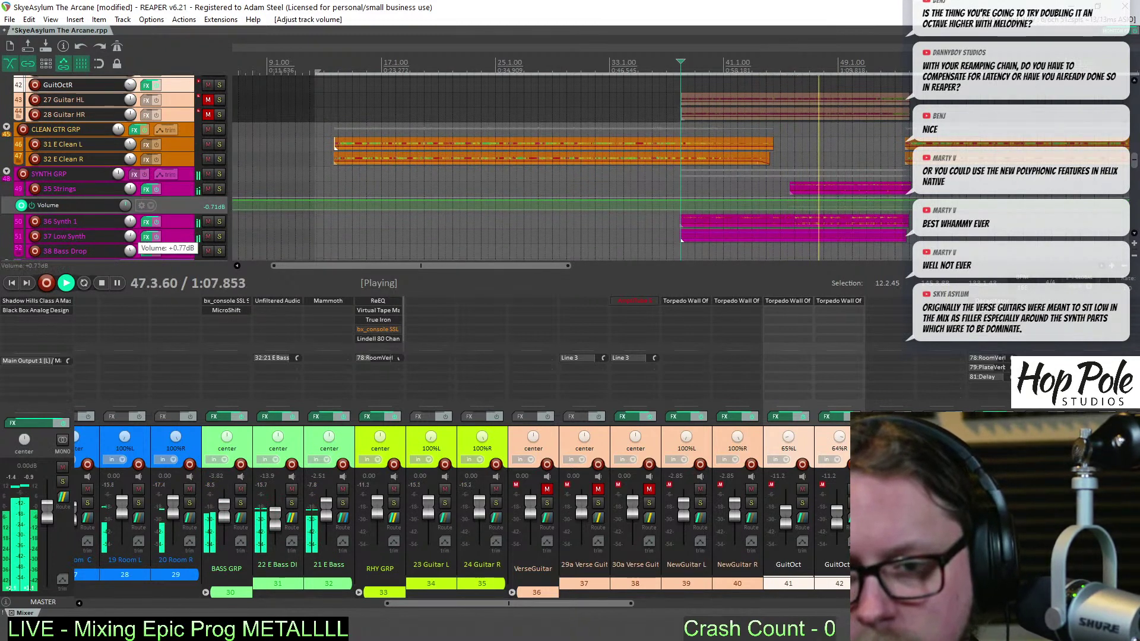
click(220, 238)
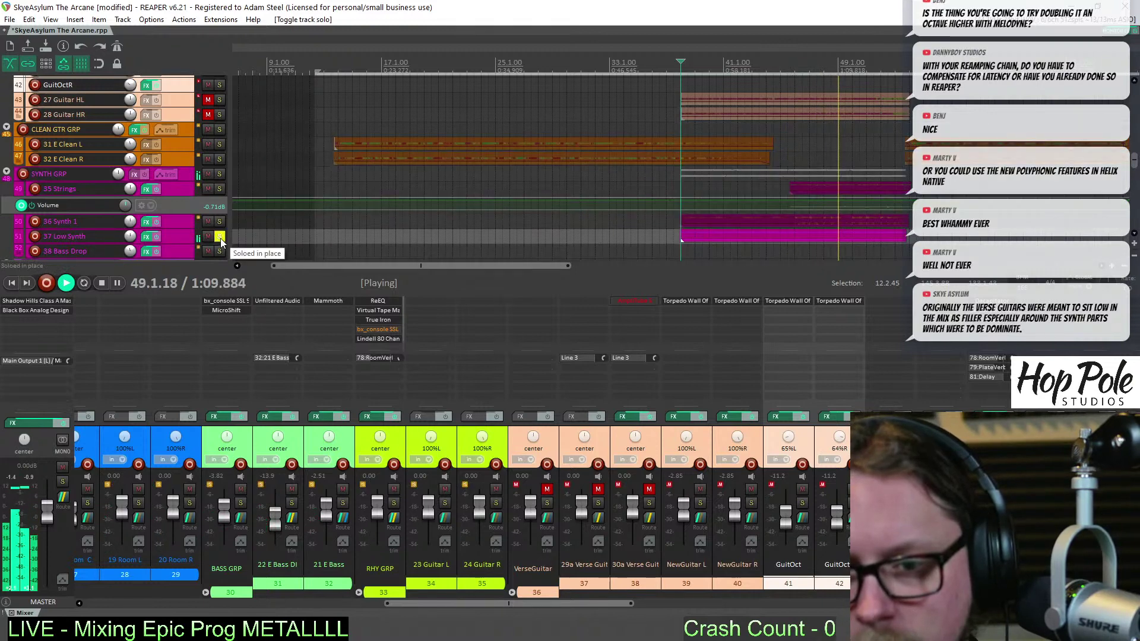
click(217, 238)
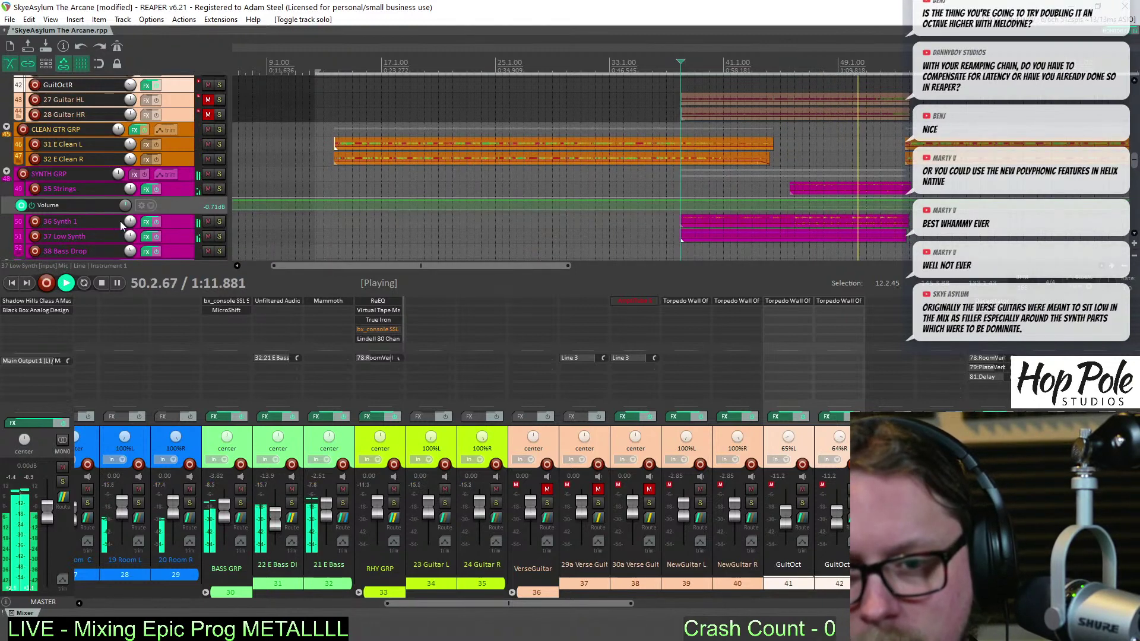
drag(130, 236, 130, 238)
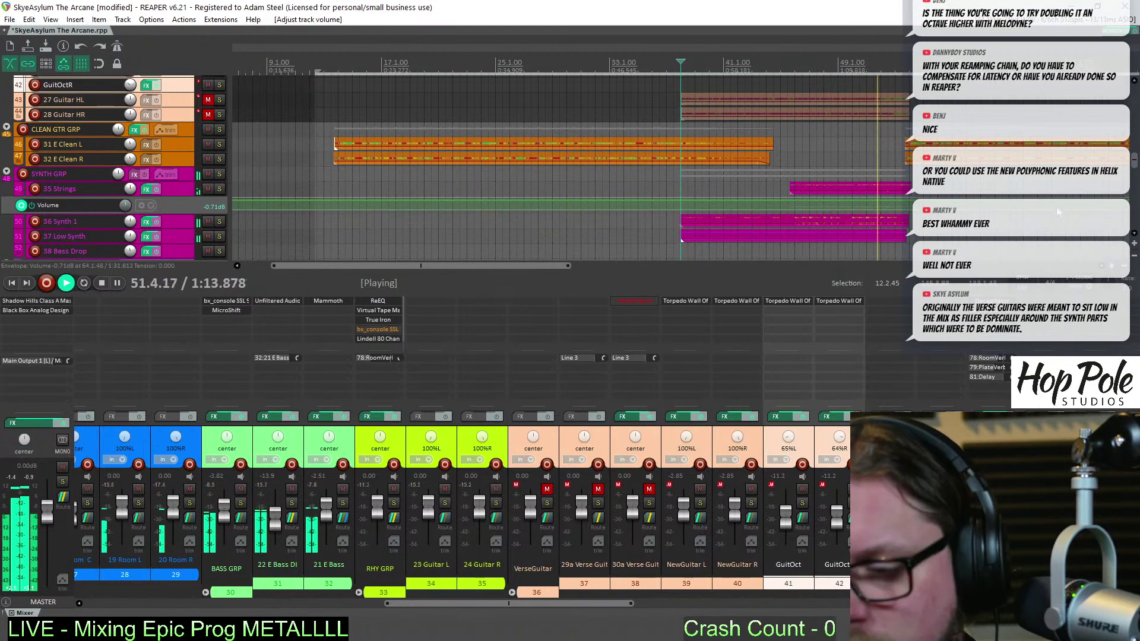
Unmute the VerseGuitar folder and solo it
mouse_move(1134, 159)
mouse_down()
mouse_move(1135, 172)
mouse_move(1134, 142)
mouse_up()
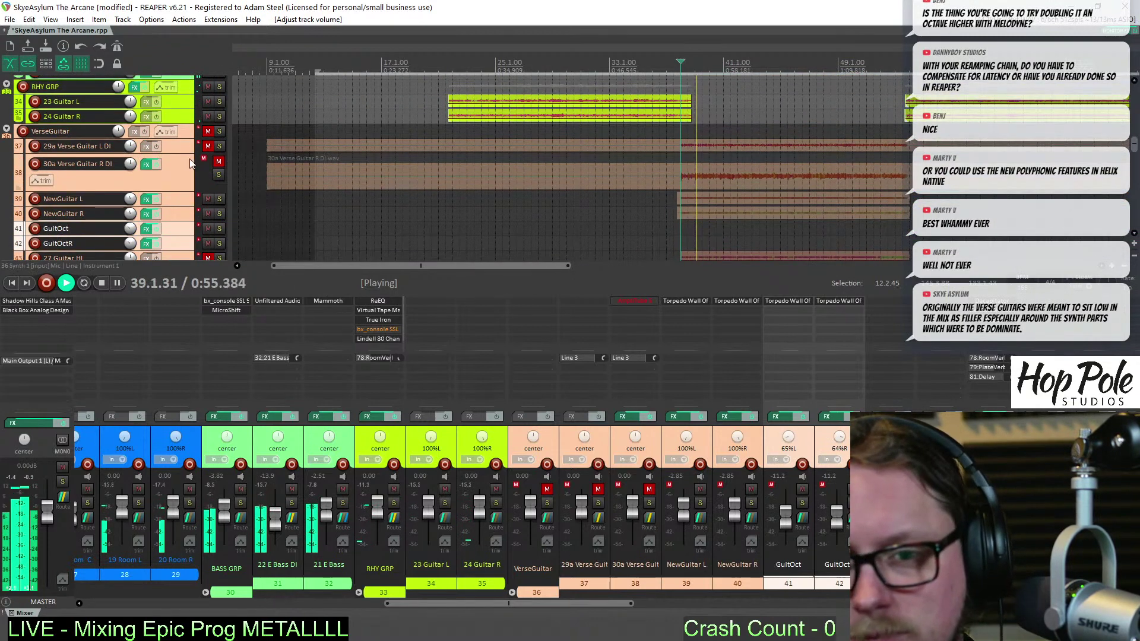
click(208, 131)
click(219, 130)
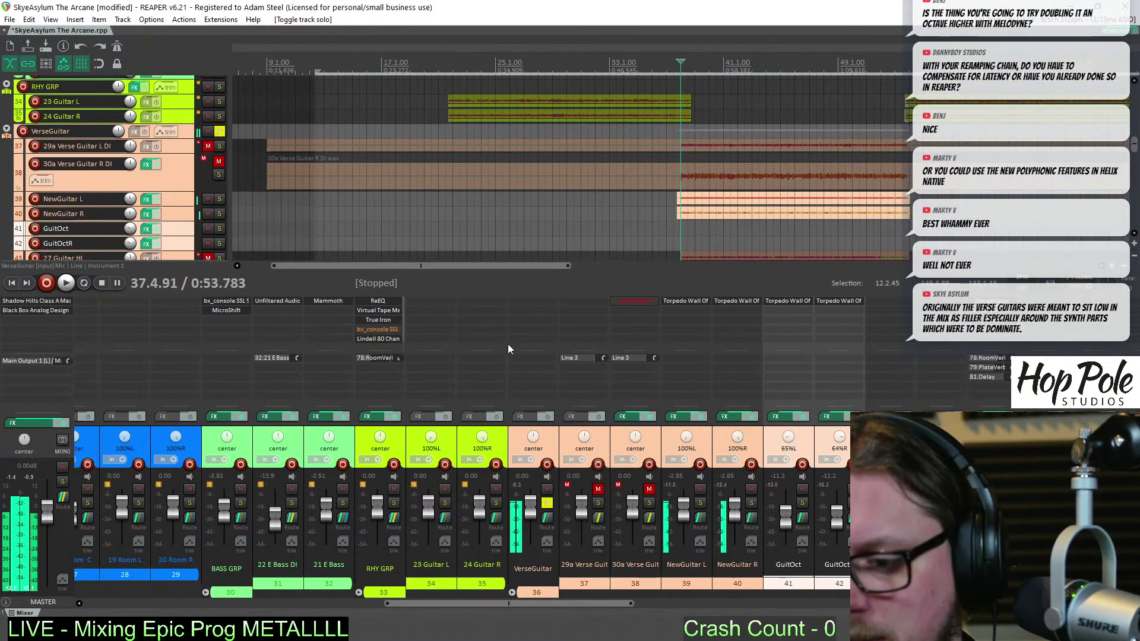
Add the VST3 Lindell 80 Channel plugin to the VerseGuitar folder and move its window aside
click(524, 322)
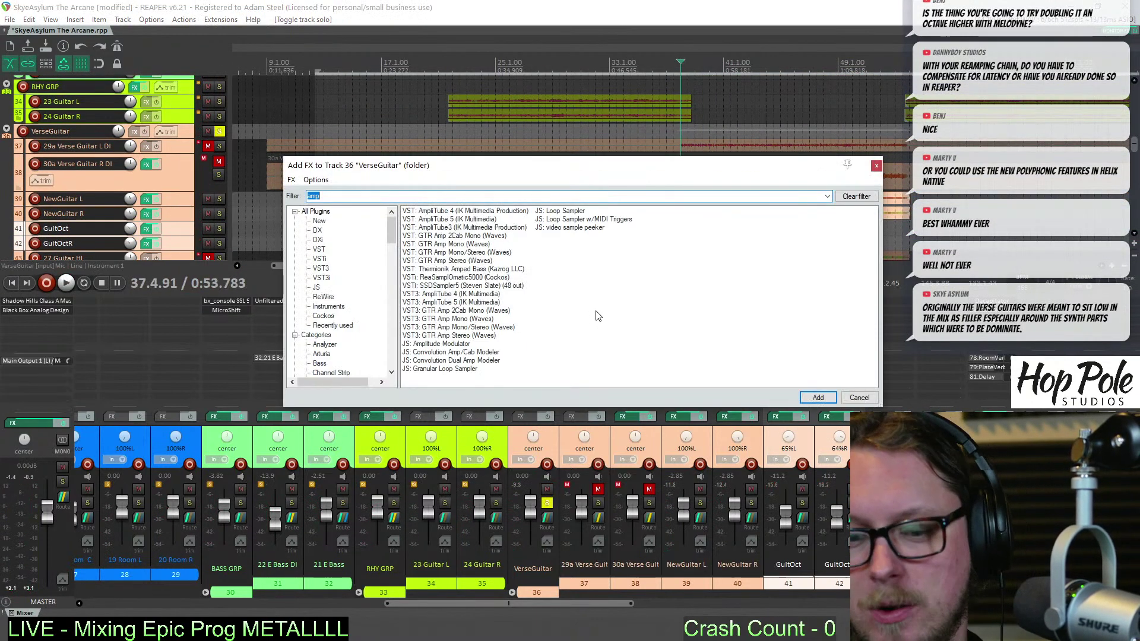
text(li)
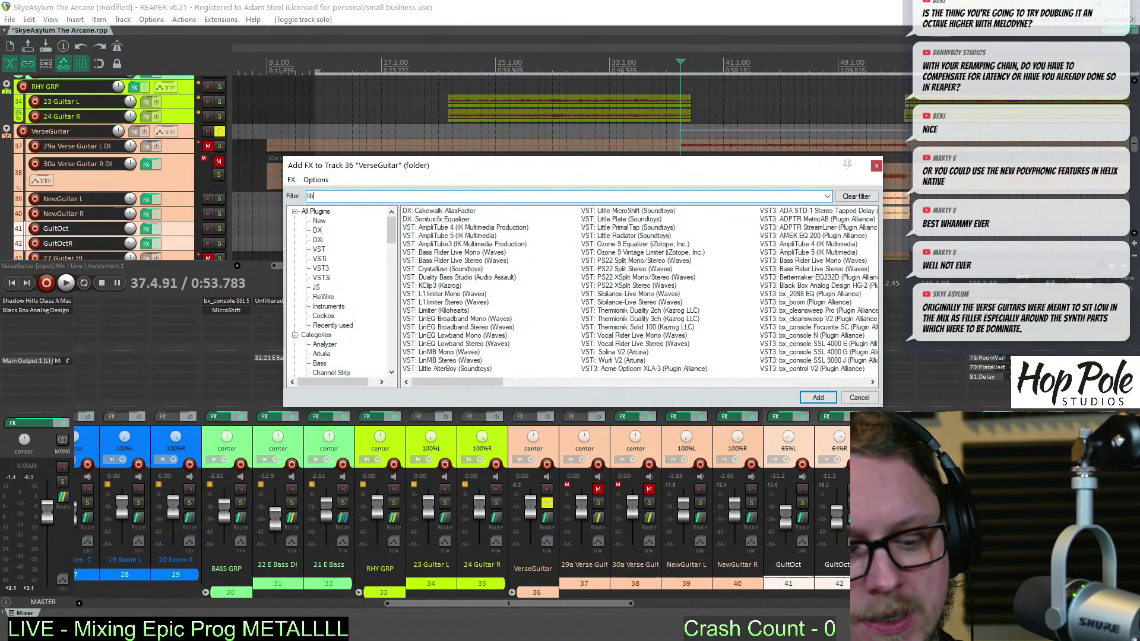
text(b)
text(d)
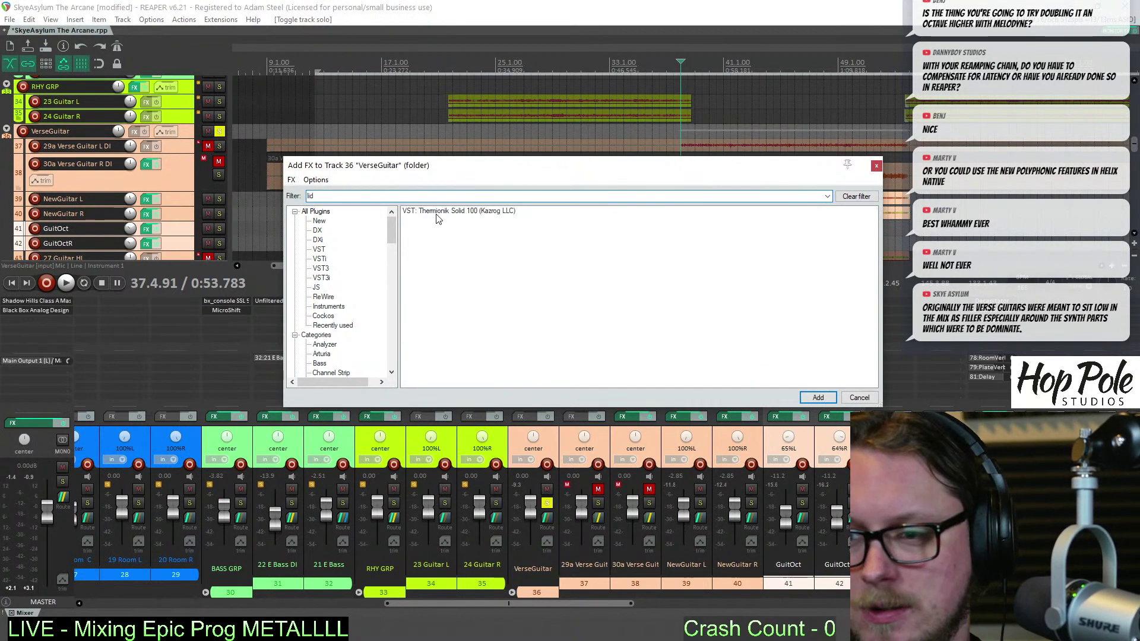
text(nd)
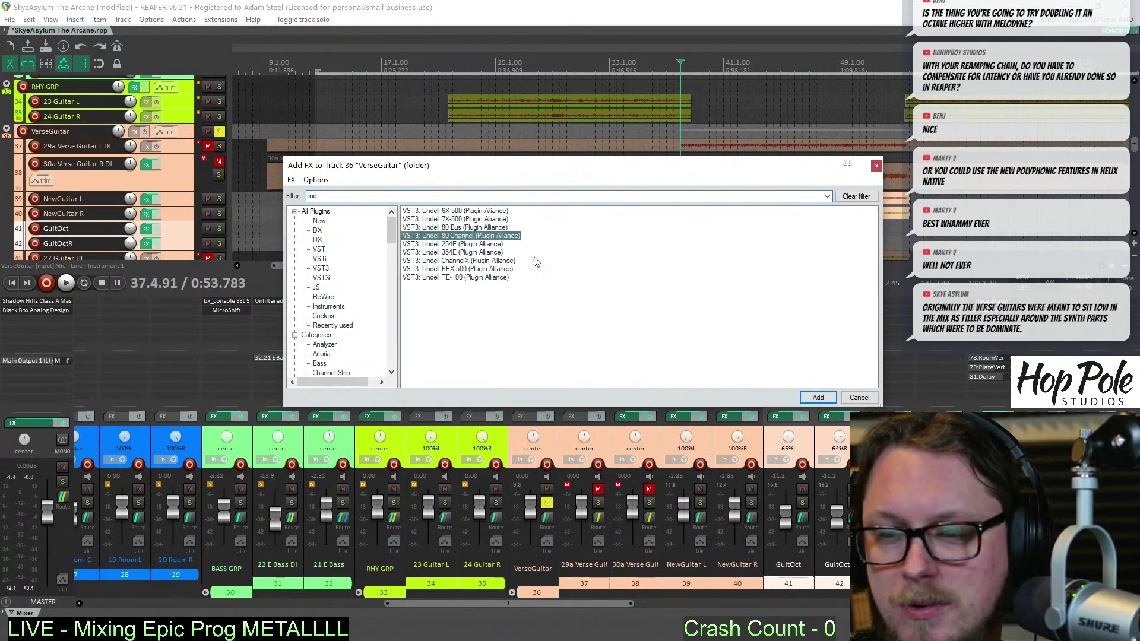
key(Return)
drag(229, 44, 338, 50)
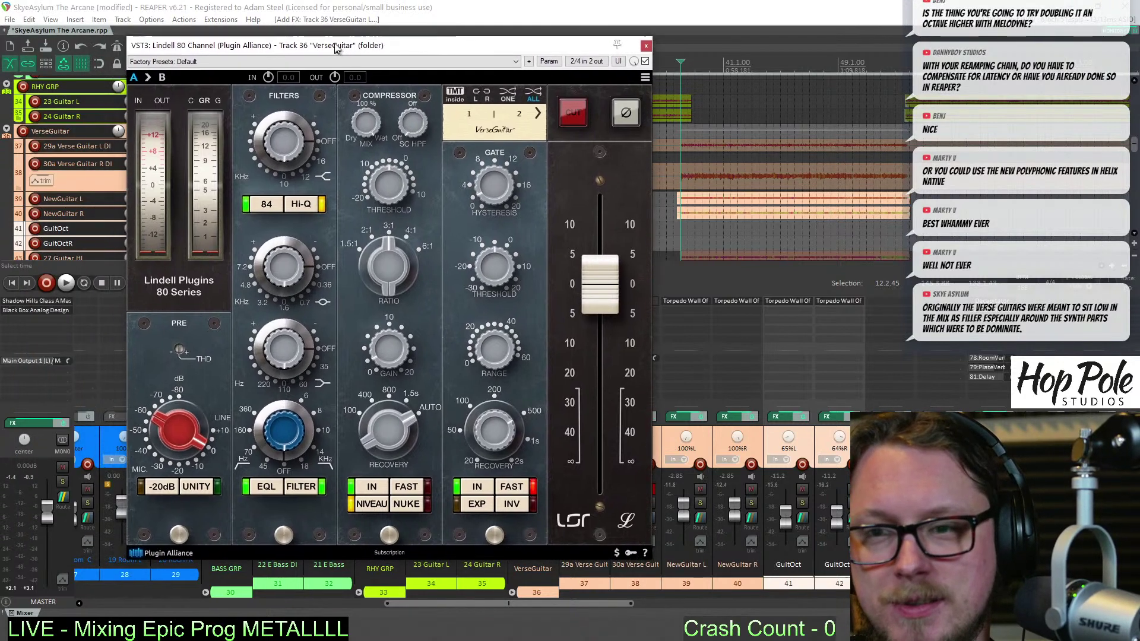
Switch off the Lindell's 84 EQ mode, drive its preamp harder during playback, and lower its output fader to about -9 dB
click(269, 206)
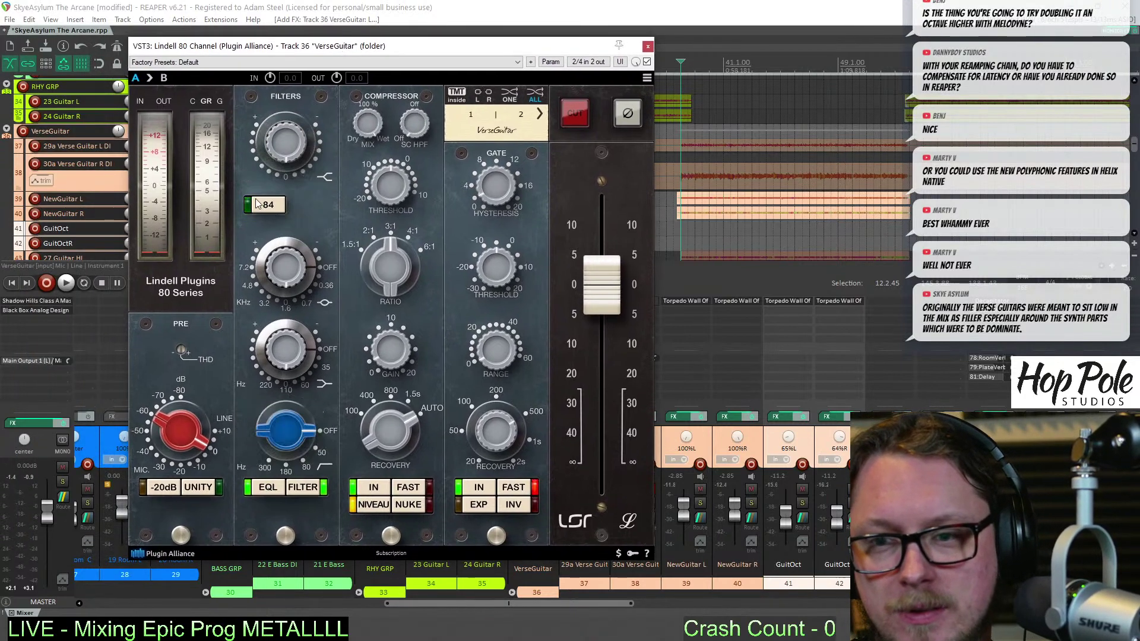
key(space)
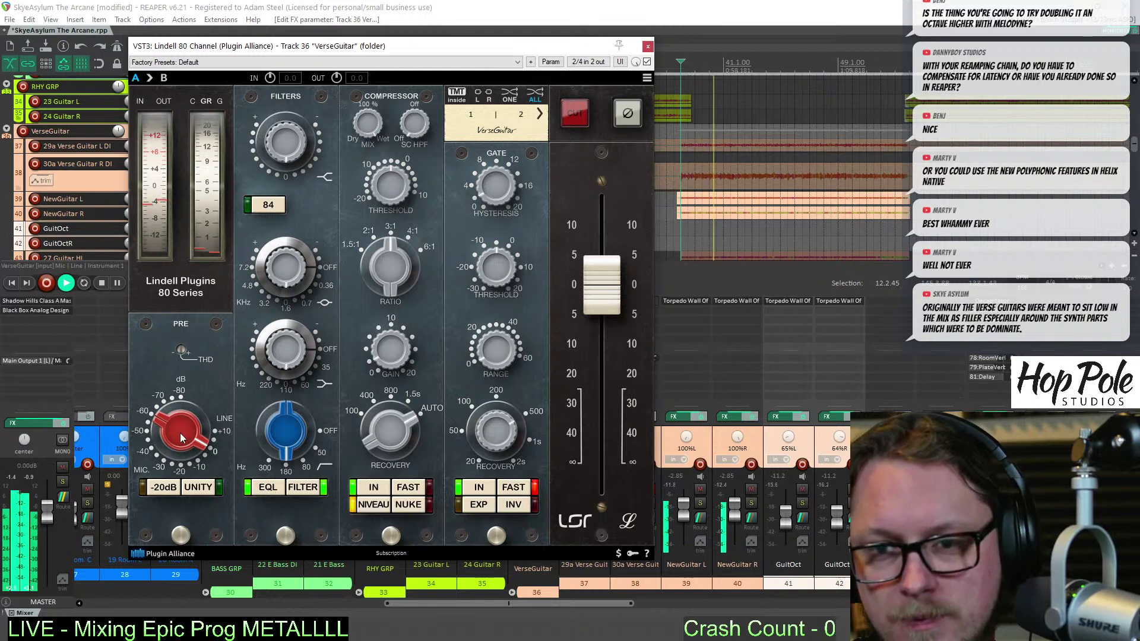
drag(602, 285, 601, 336)
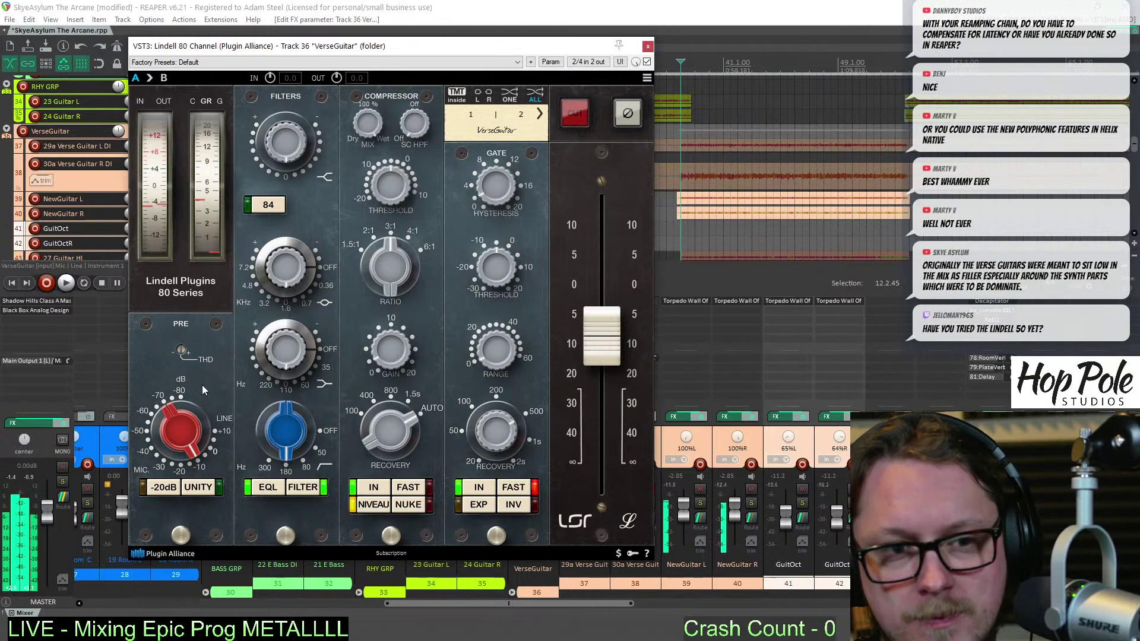
key(space)
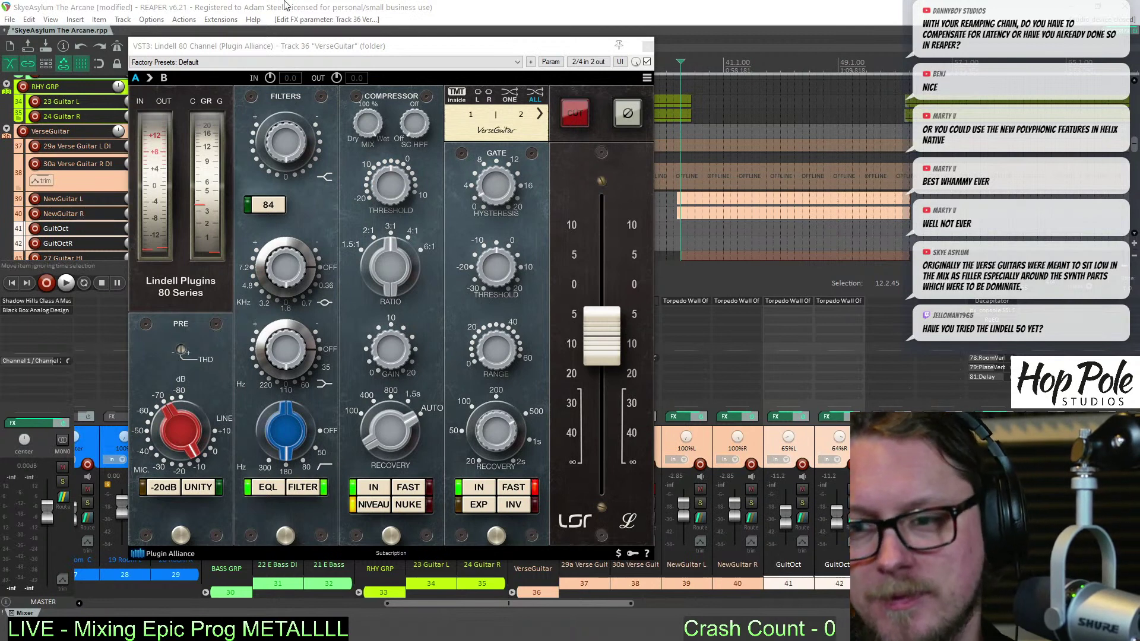
Cut the Lindell's midrange EQ band by about 1.5 dB while playing the soloed VerseGuitar folder, and close the plugin
right_click(527, 28)
key(Escape)
key(space)
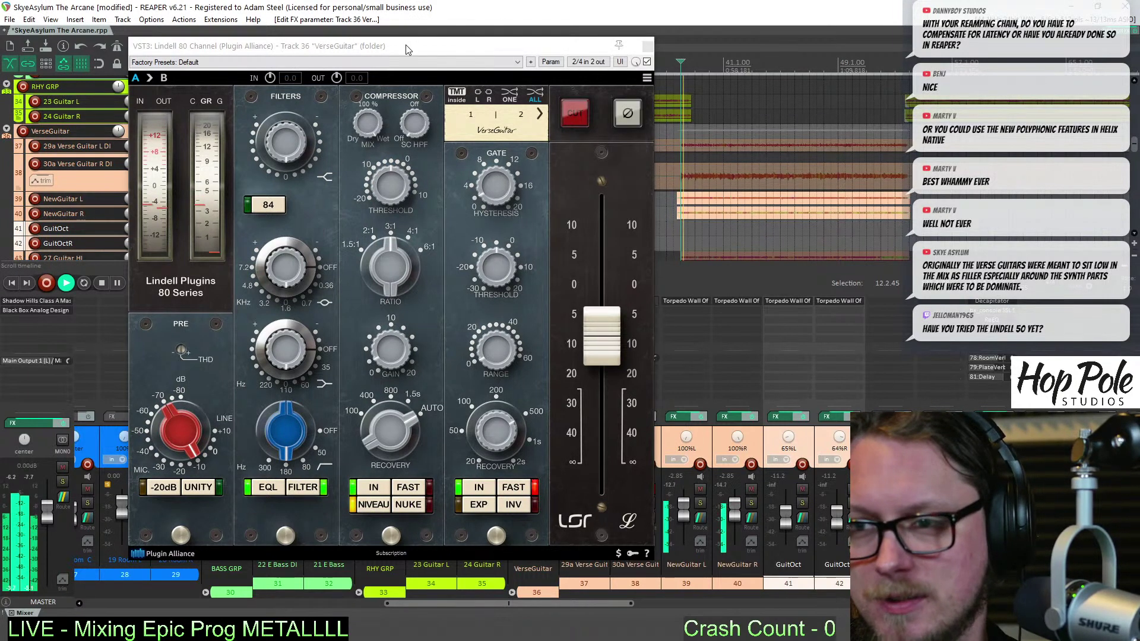
drag(409, 48, 450, 60)
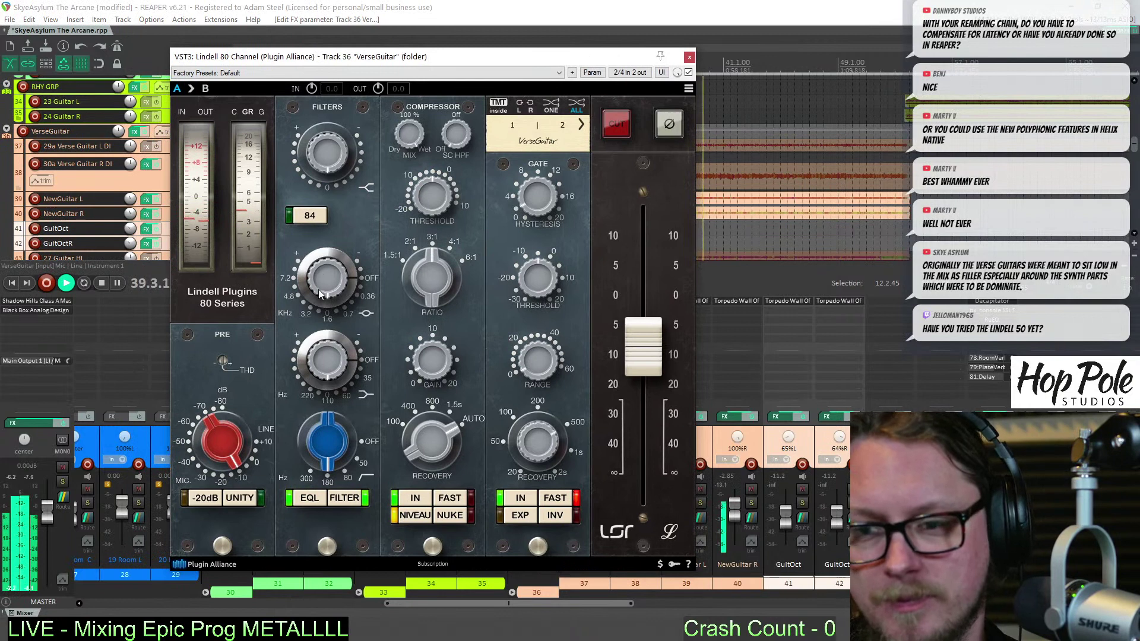
mouse_move(323, 273)
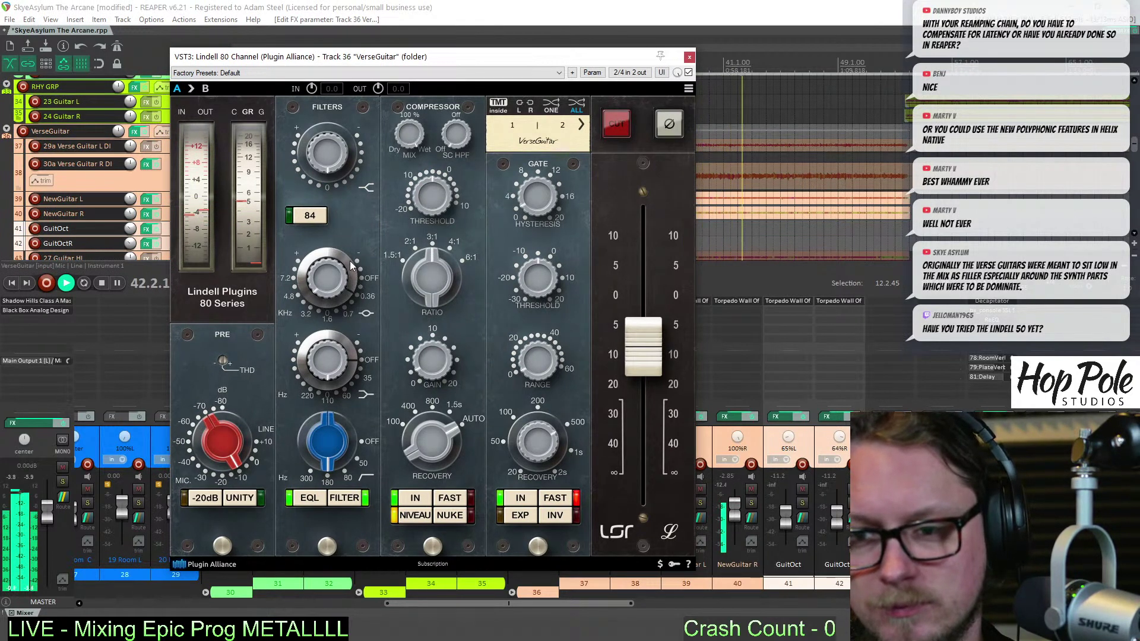
mouse_move(329, 303)
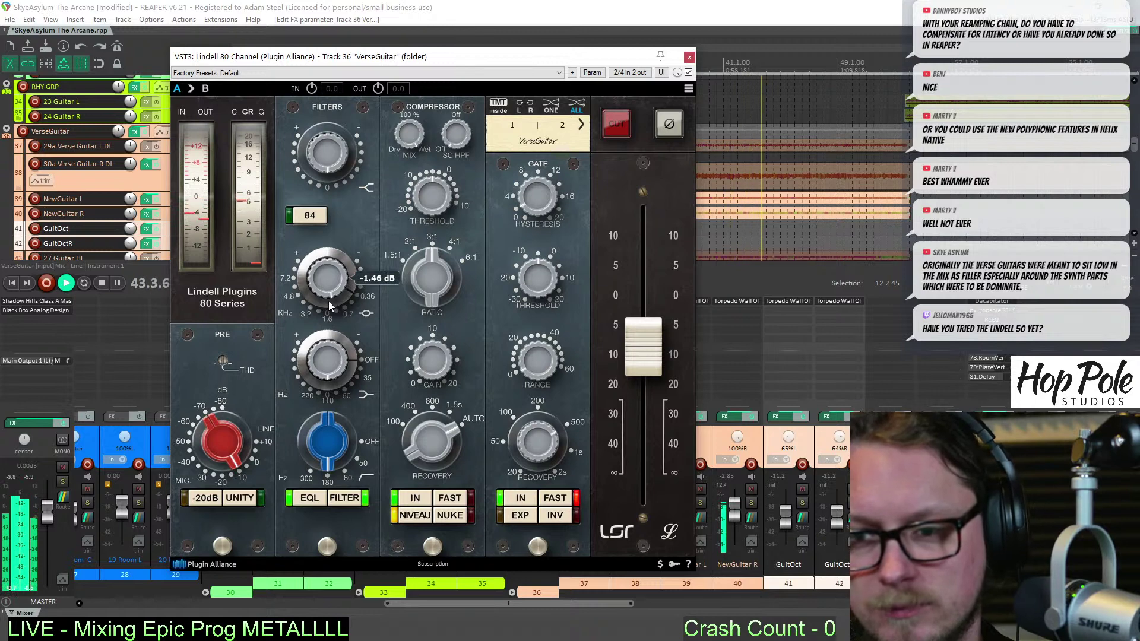
key(space)
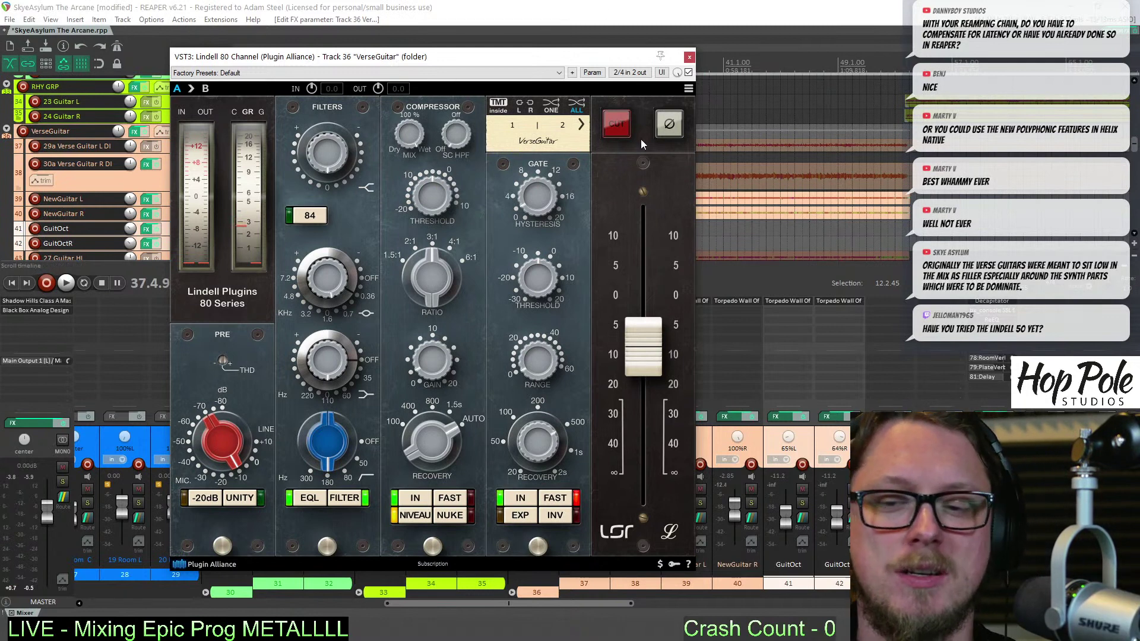
click(689, 58)
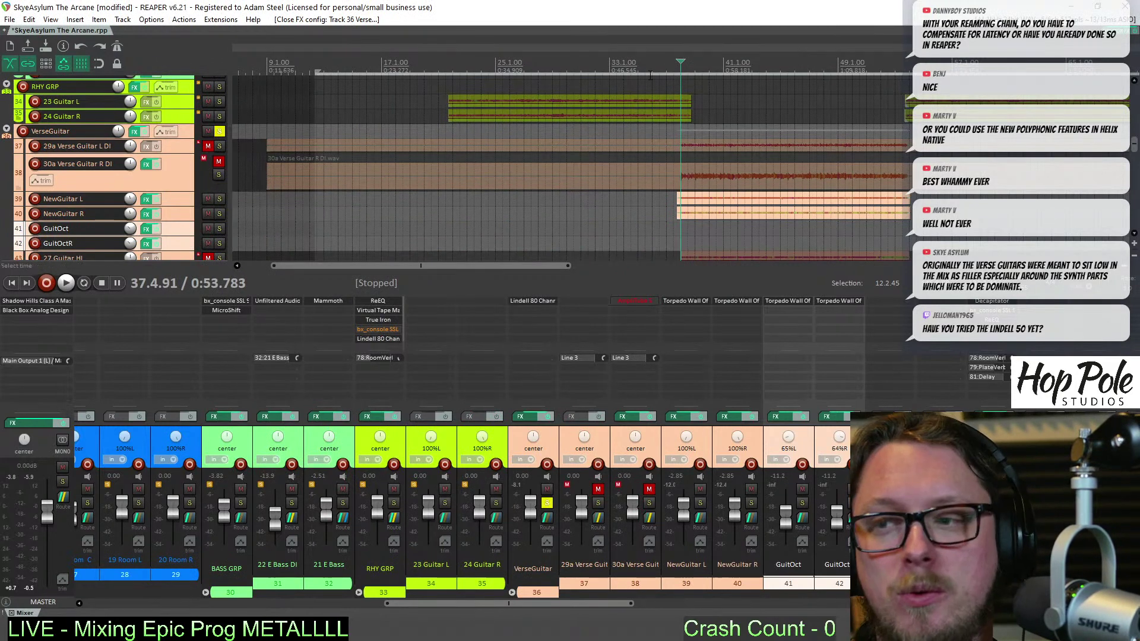
Clear the VerseGuitar solo, play the mix from just before the verse, and set the folder's fader to -3.14 dB
click(667, 62)
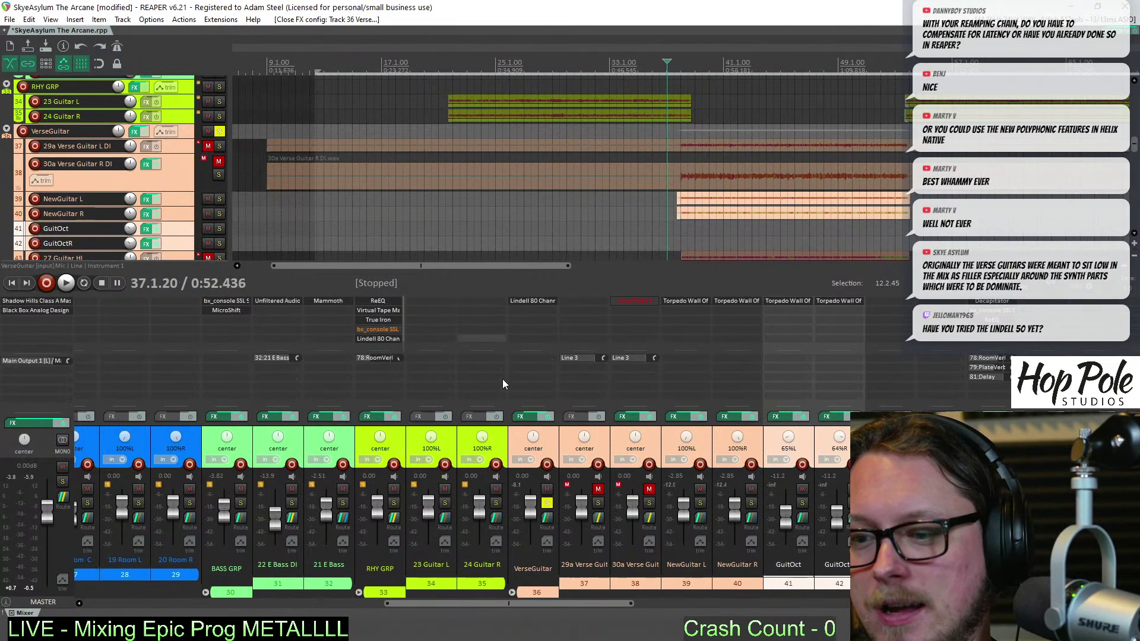
click(547, 503)
key(space)
drag(530, 503, 533, 515)
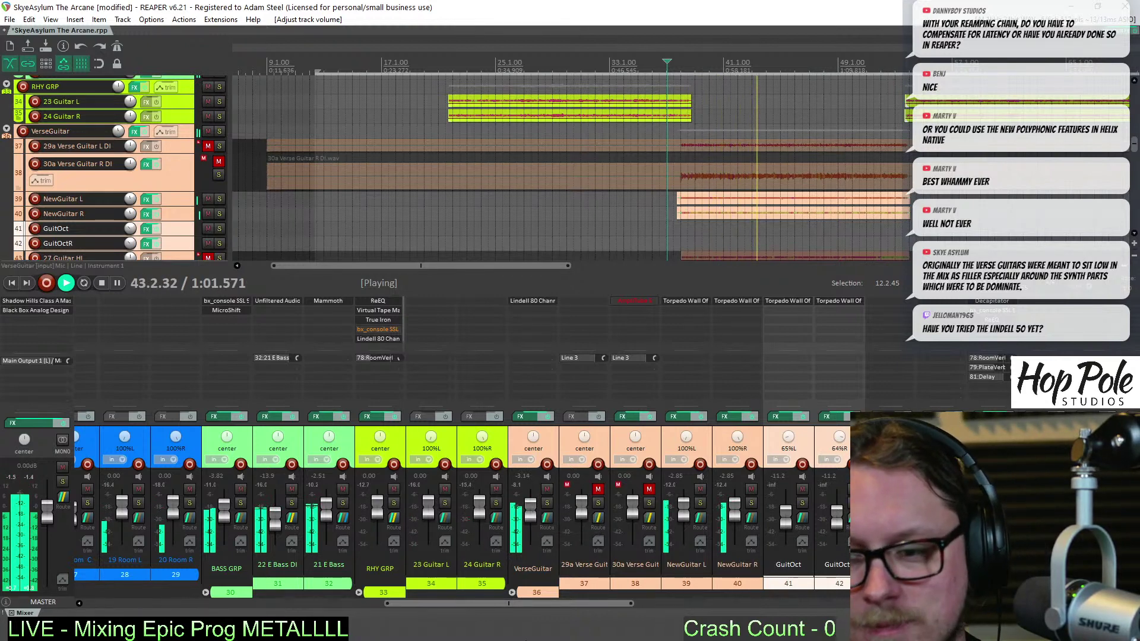
Solo 35 Strings and play it from the start of its first item
drag(517, 605, 723, 608)
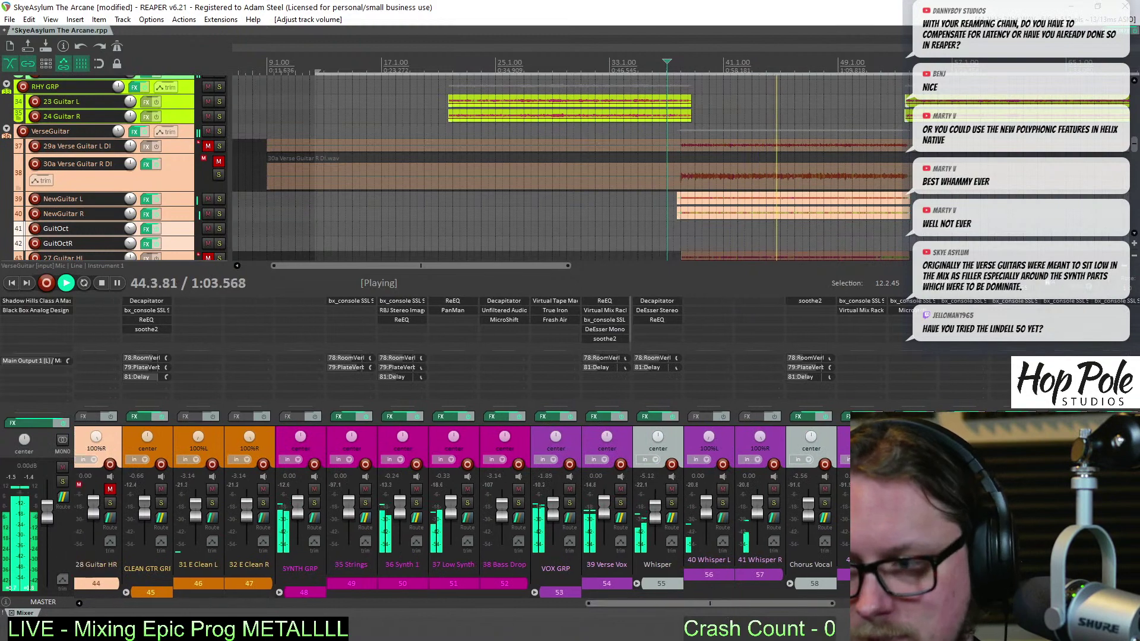
mouse_move(1135, 146)
mouse_down()
mouse_move(1135, 119)
mouse_move(1135, 148)
mouse_up()
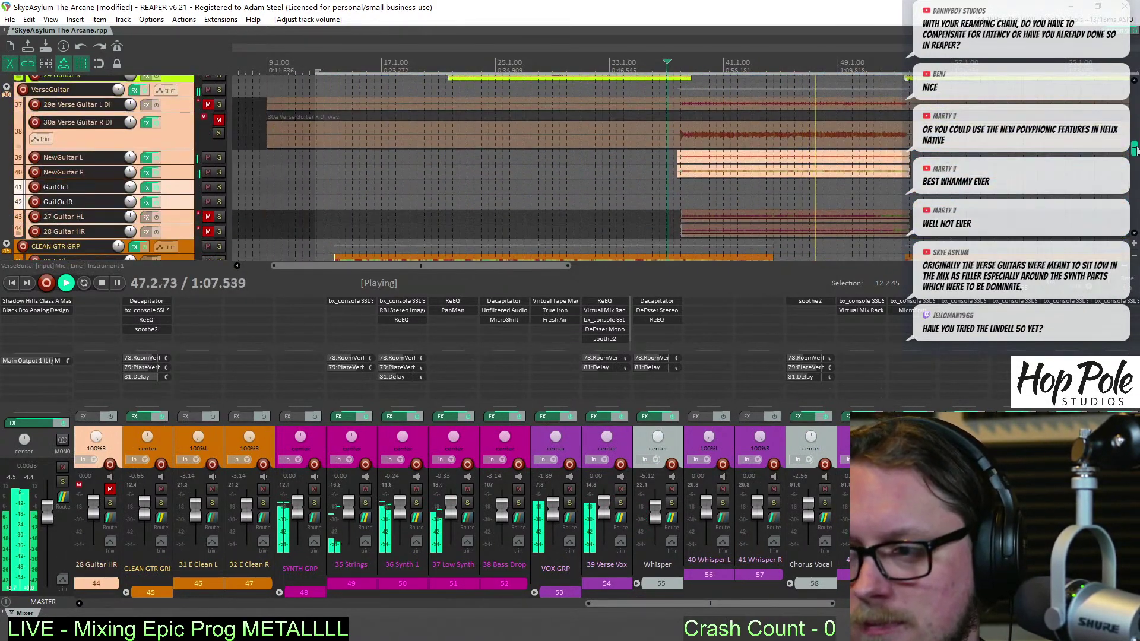
drag(609, 603, 576, 606)
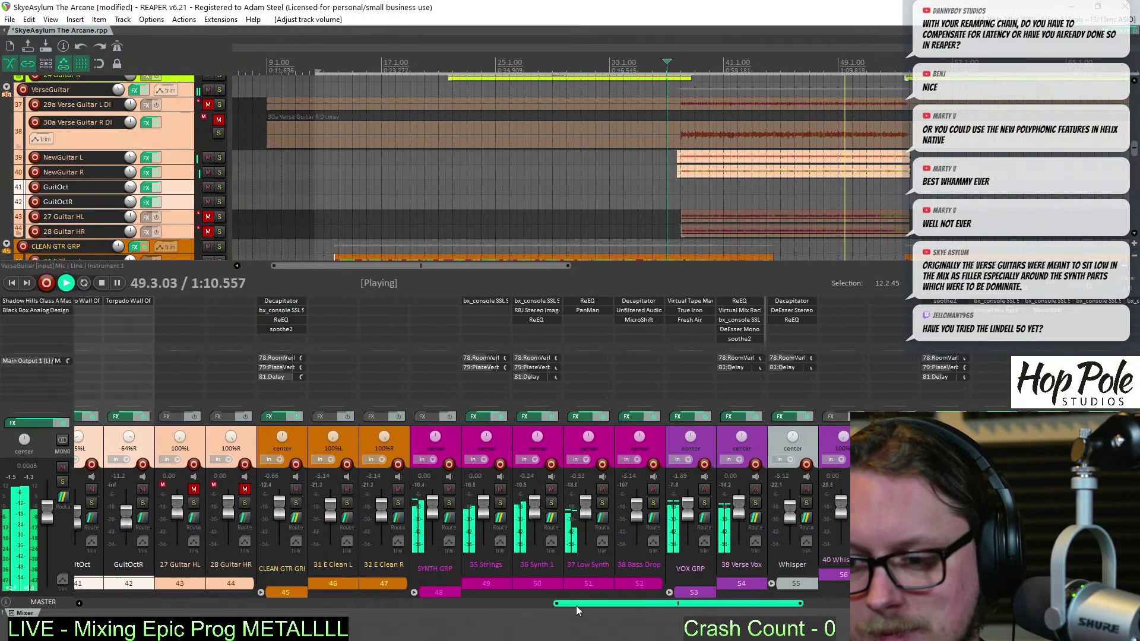
click(500, 503)
key(space)
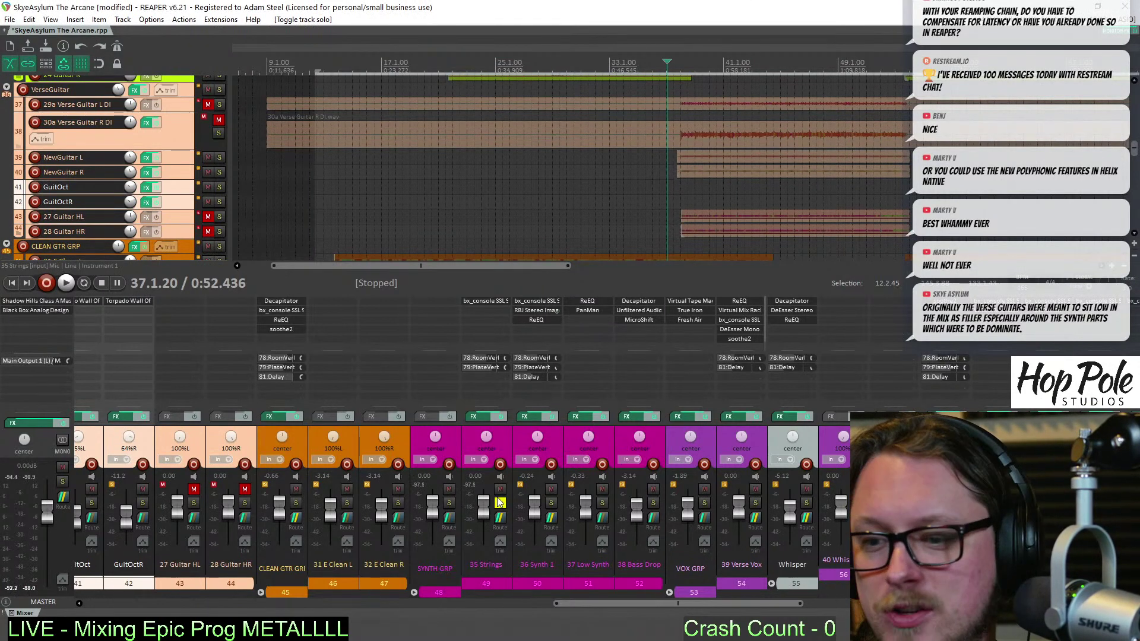
scroll(570, 178, down, 5)
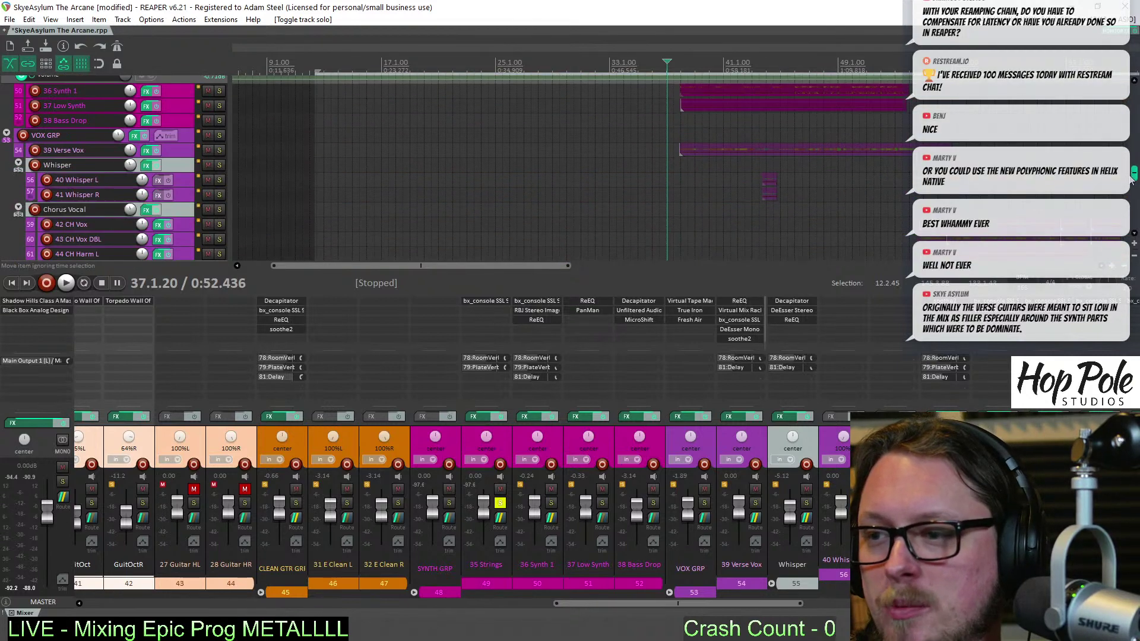
key(space)
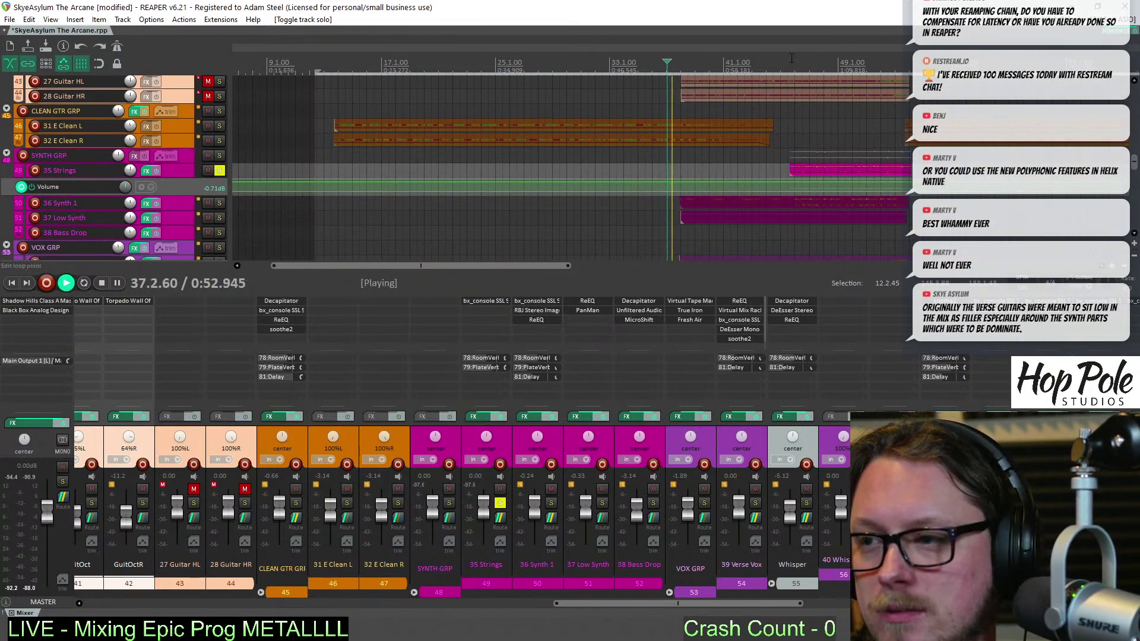
click(790, 67)
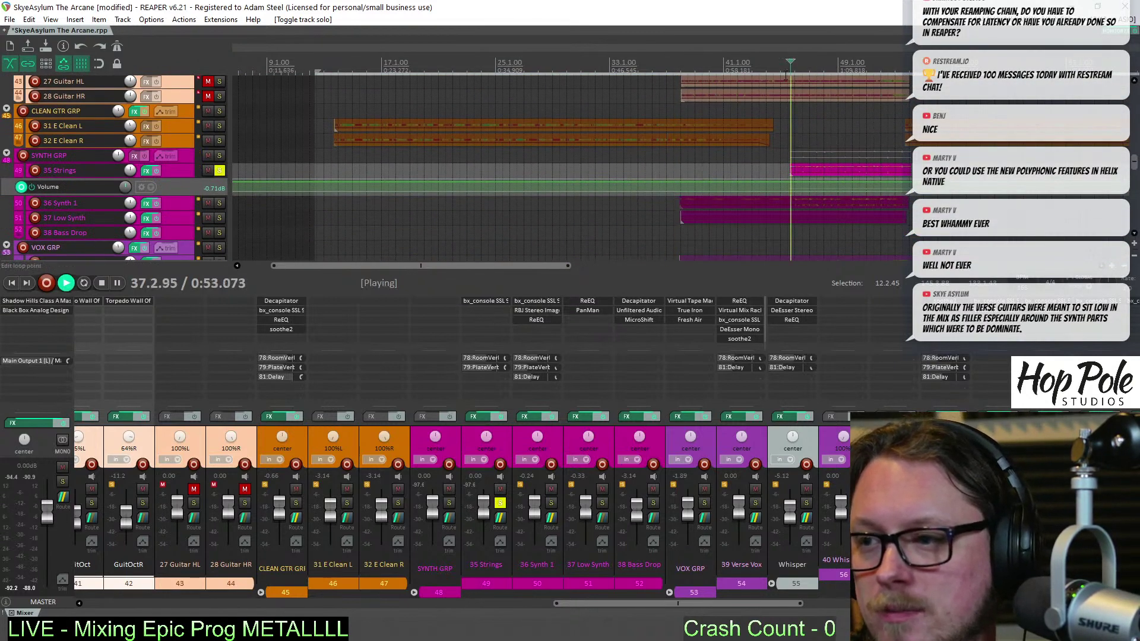
Check the bx_console SSL 9000 J on 35 Strings, stop playback, and add ReEQ after it
click(480, 301)
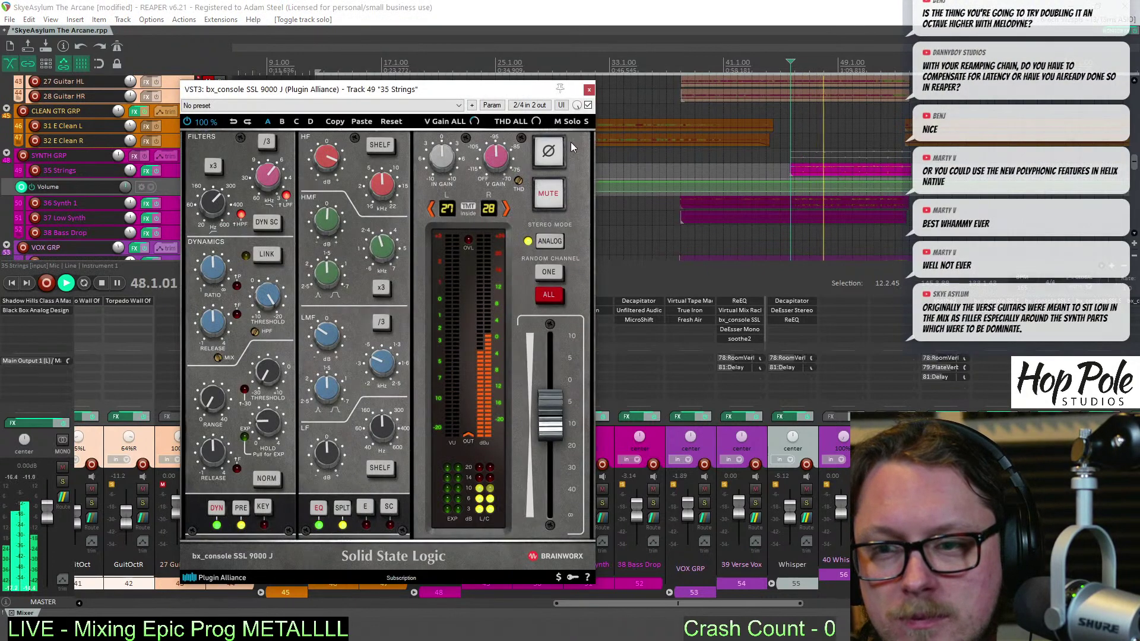
click(589, 89)
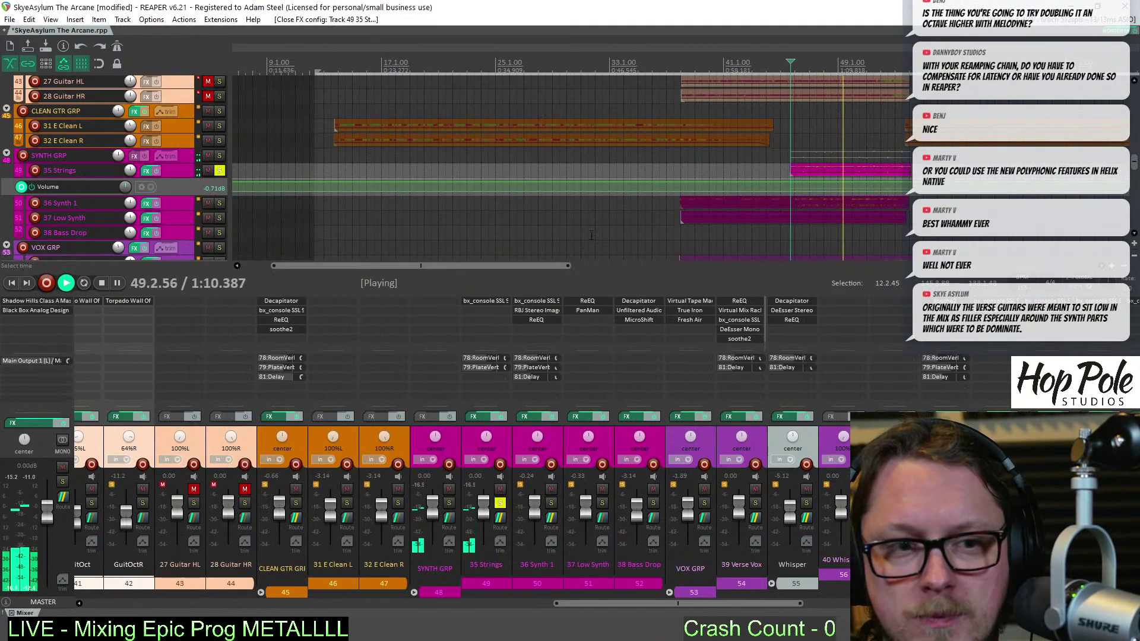
key(space)
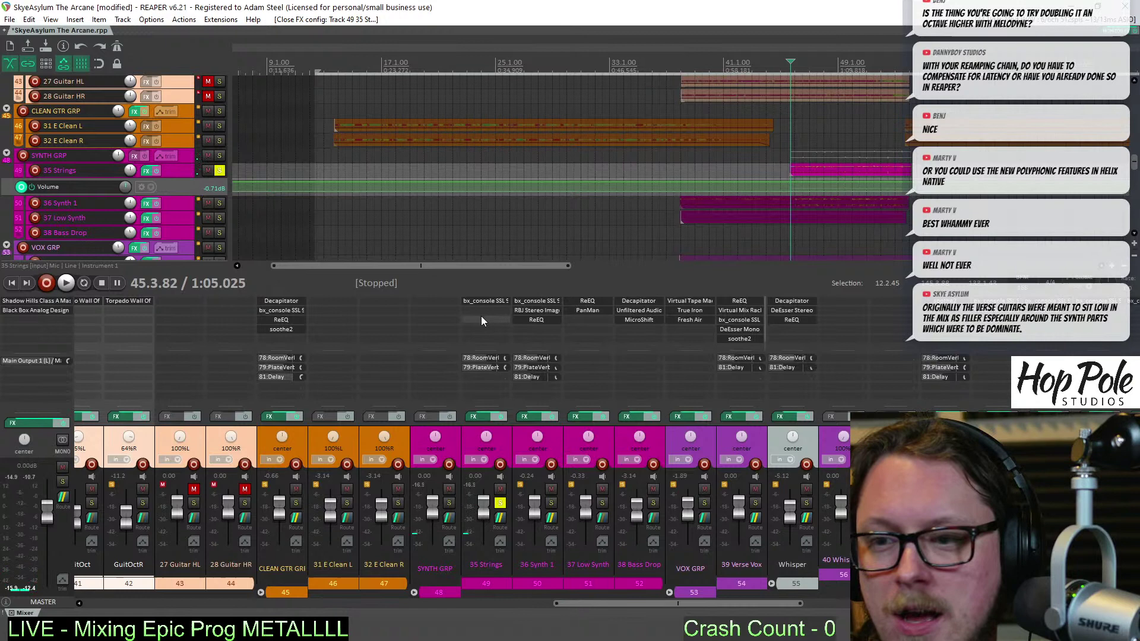
double_click(481, 319)
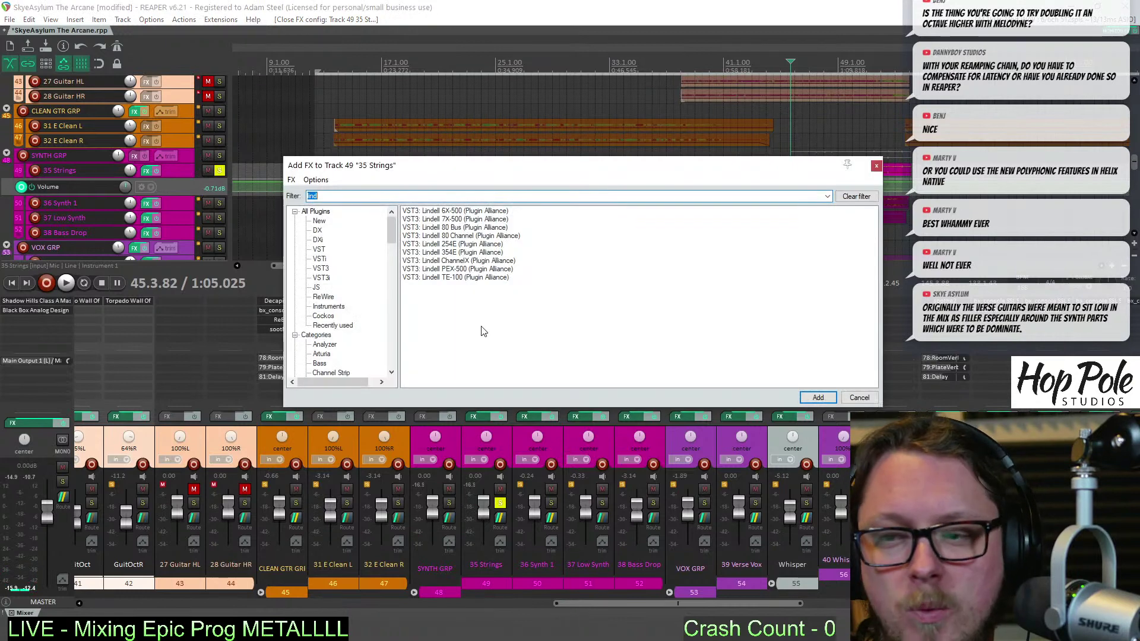
text(ree)
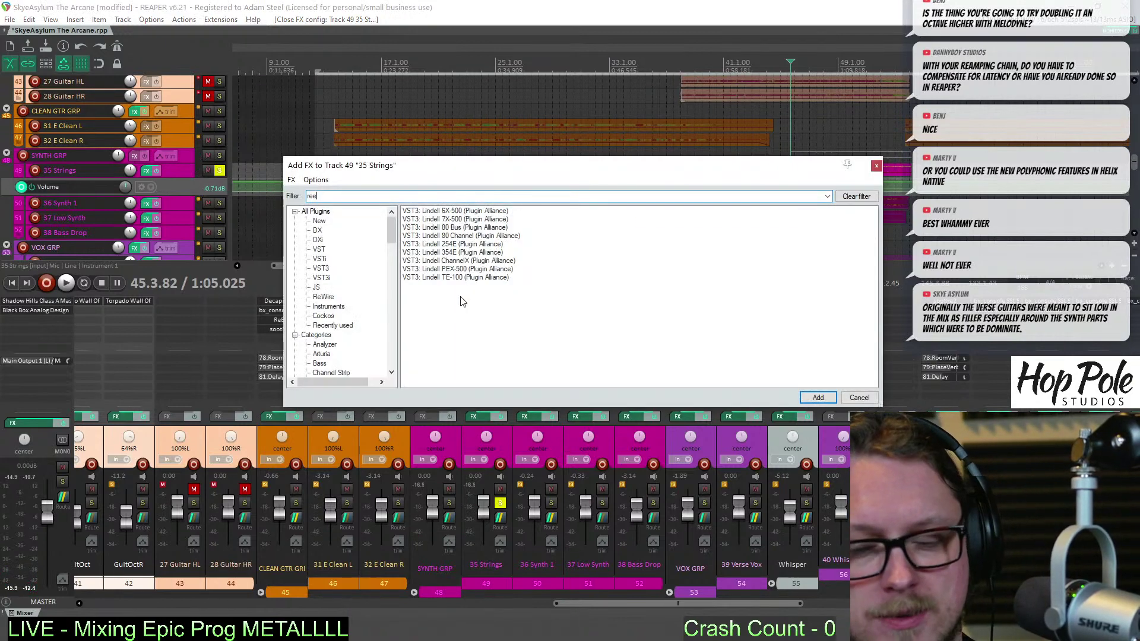
text(q)
double_click(427, 213)
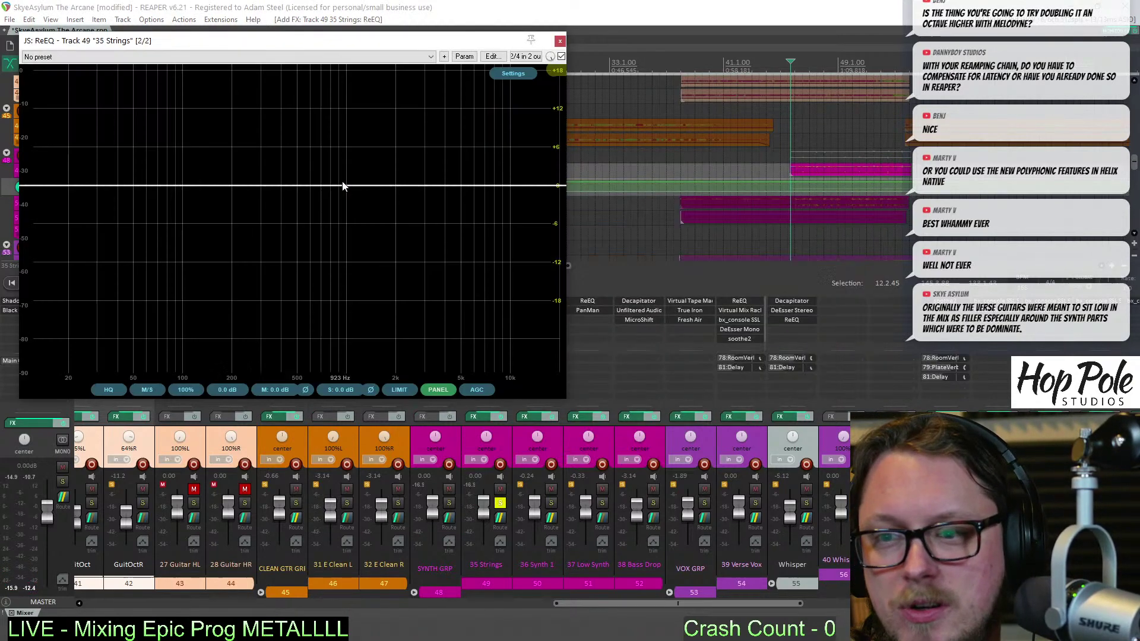
Add a ReEQ peak band on 35 Strings, cut it to about -7 dB at 3.63 kHz with Q 2.27 during playback, and close the plugin
double_click(359, 187)
drag(358, 188, 369, 160)
mouse_move(346, 340)
mouse_down()
mouse_move(341, 361)
mouse_move(349, 319)
mouse_up()
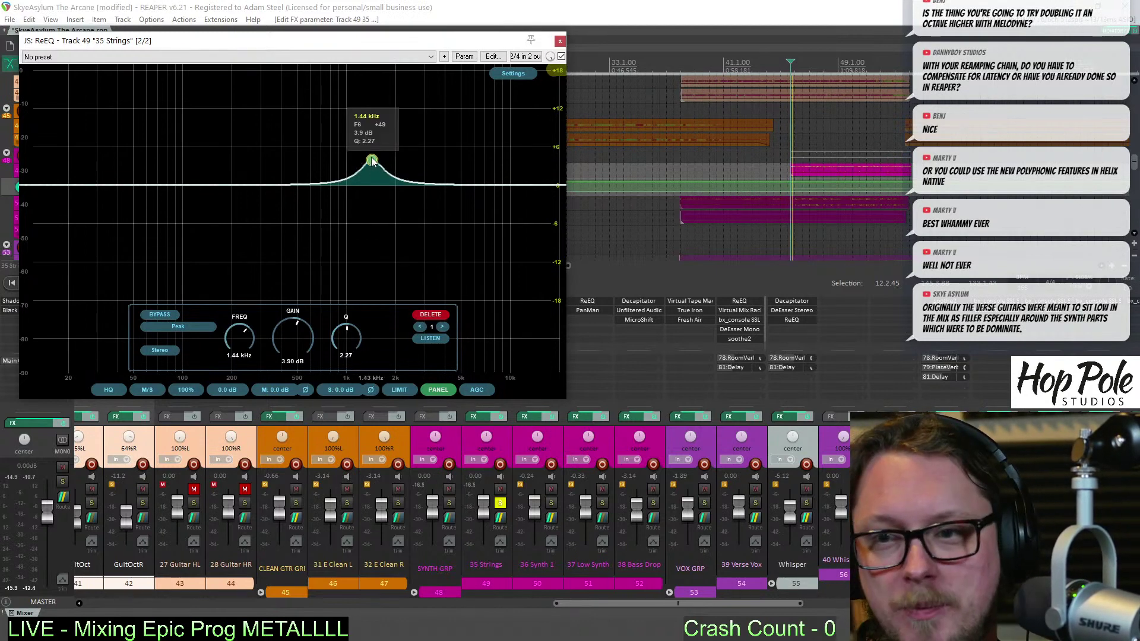
key(space)
drag(383, 165, 444, 232)
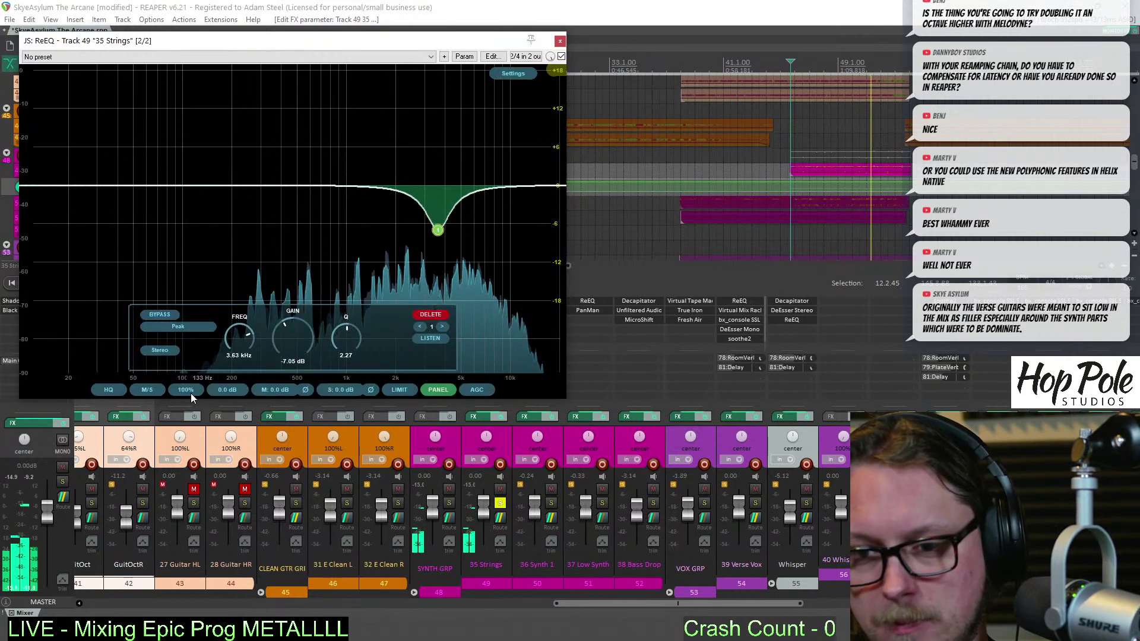
key(Escape)
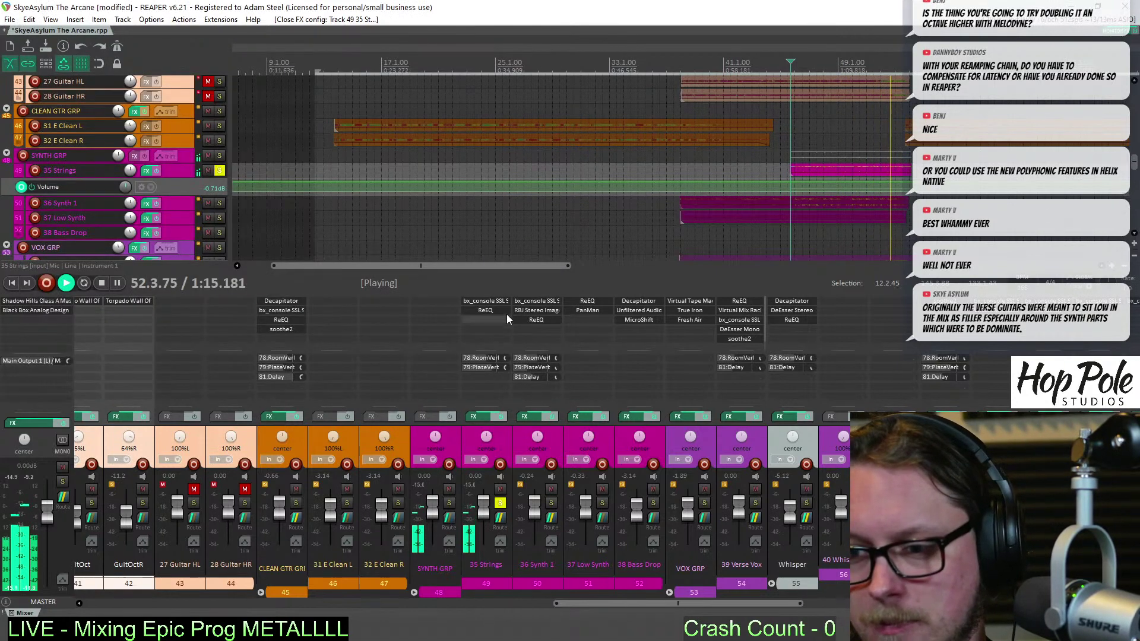
Raise the output fader slightly and adjust the low-pass filter in the 35 Strings bx_console SSL 9000 J, and close it
click(486, 300)
drag(557, 423, 558, 414)
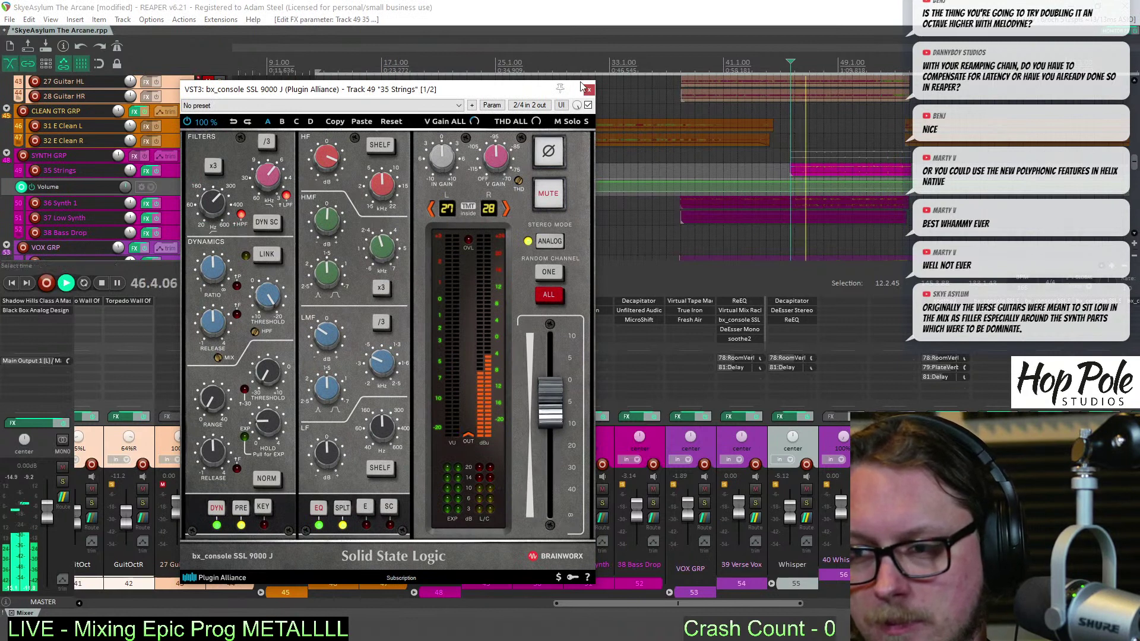
mouse_move(272, 179)
scroll(271, 179, down, 3)
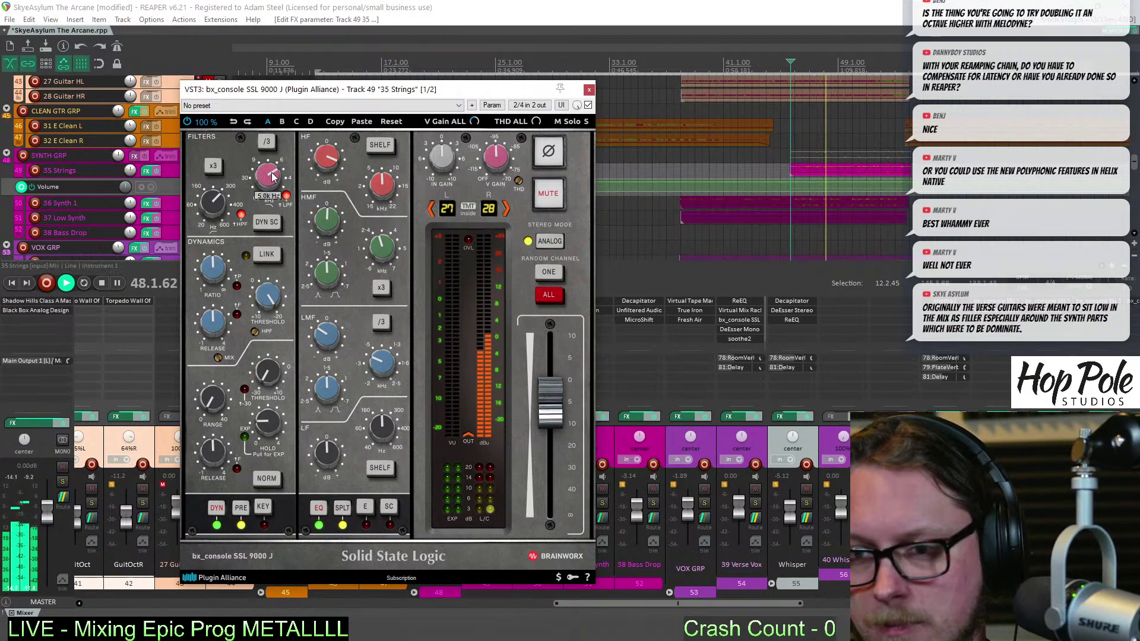
click(589, 89)
Clear the 35 Strings solo, raise its bx_console output fader further against the full mix, and close the plugin
click(500, 504)
click(500, 504)
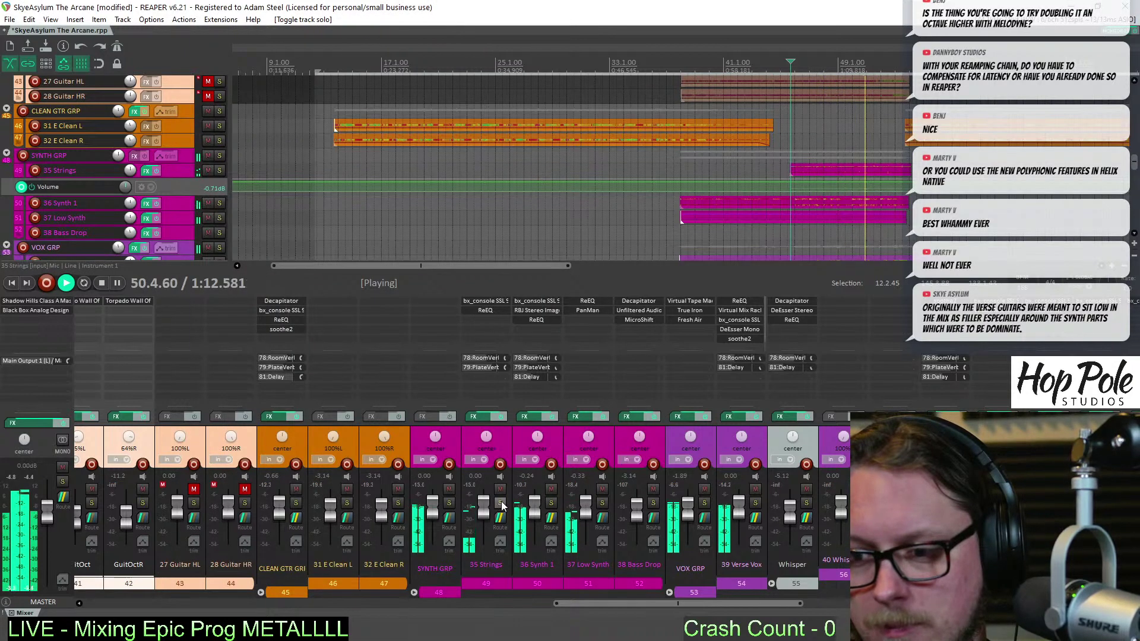
click(491, 302)
scroll(552, 412, up, 2)
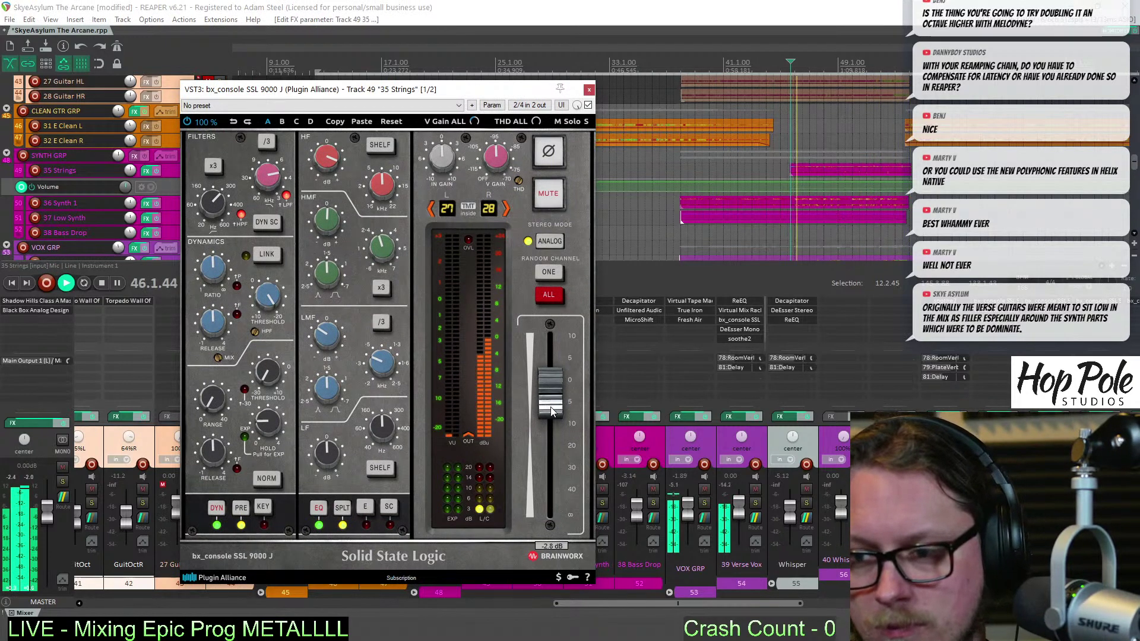
drag(552, 412, 554, 403)
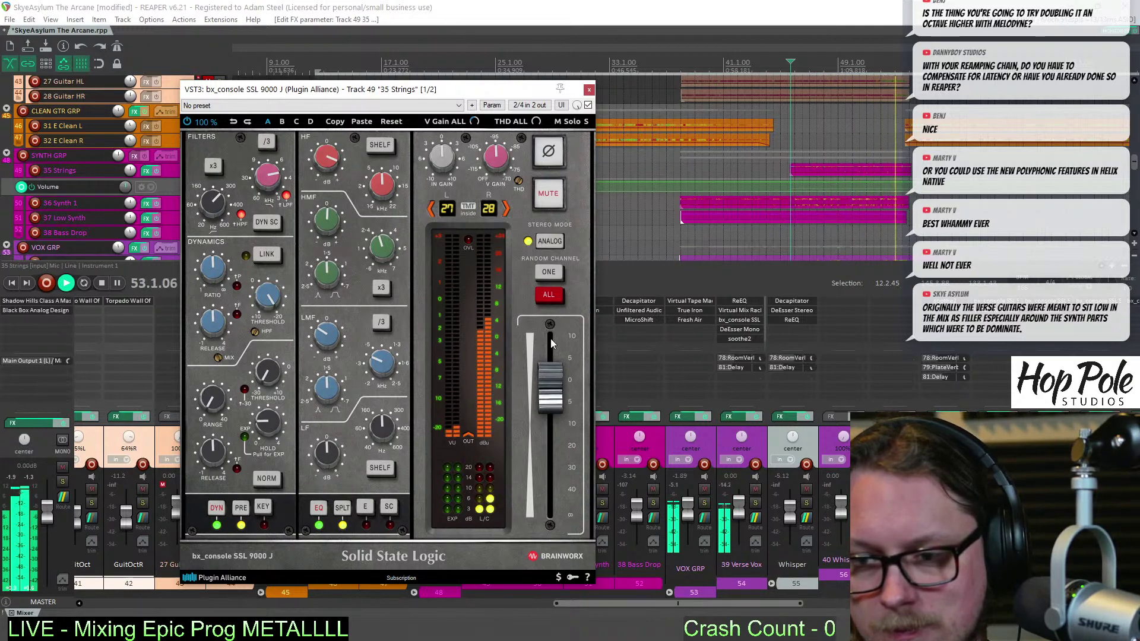
click(589, 89)
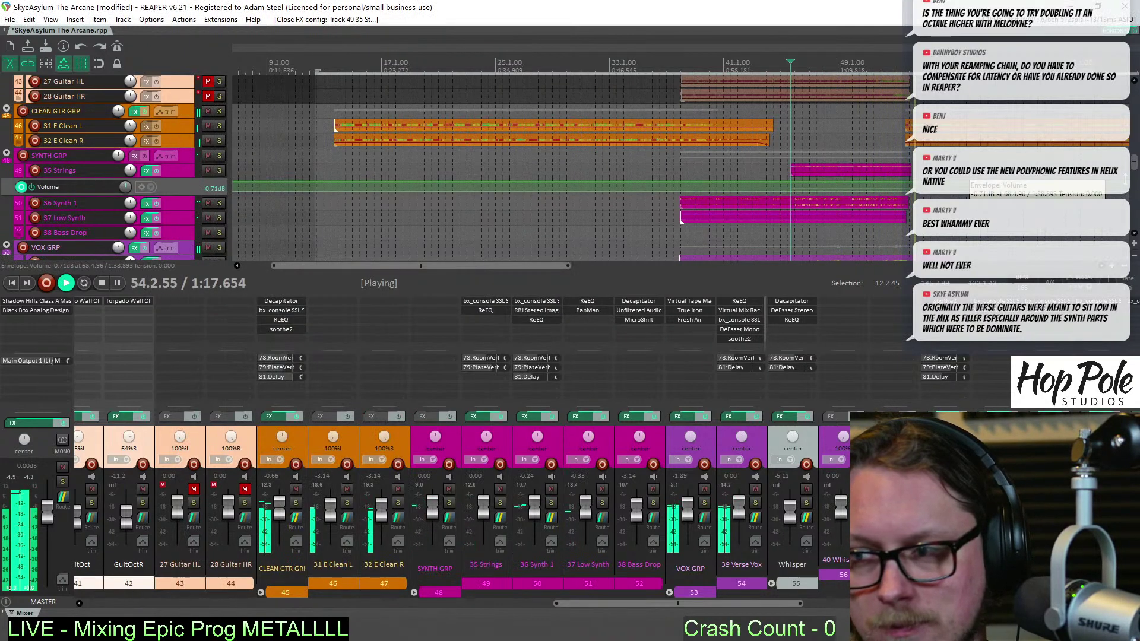
Solo the VOX GRP folder and stop playback
mouse_move(1134, 164)
mouse_down()
mouse_move(1134, 150)
mouse_move(1131, 168)
mouse_up()
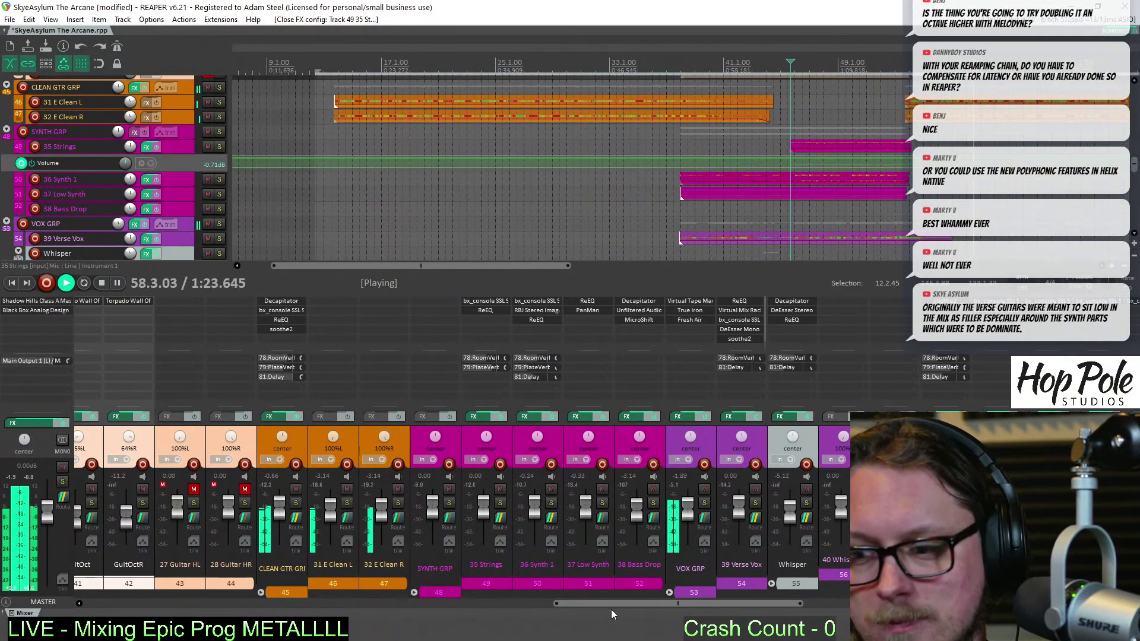
drag(626, 605, 656, 604)
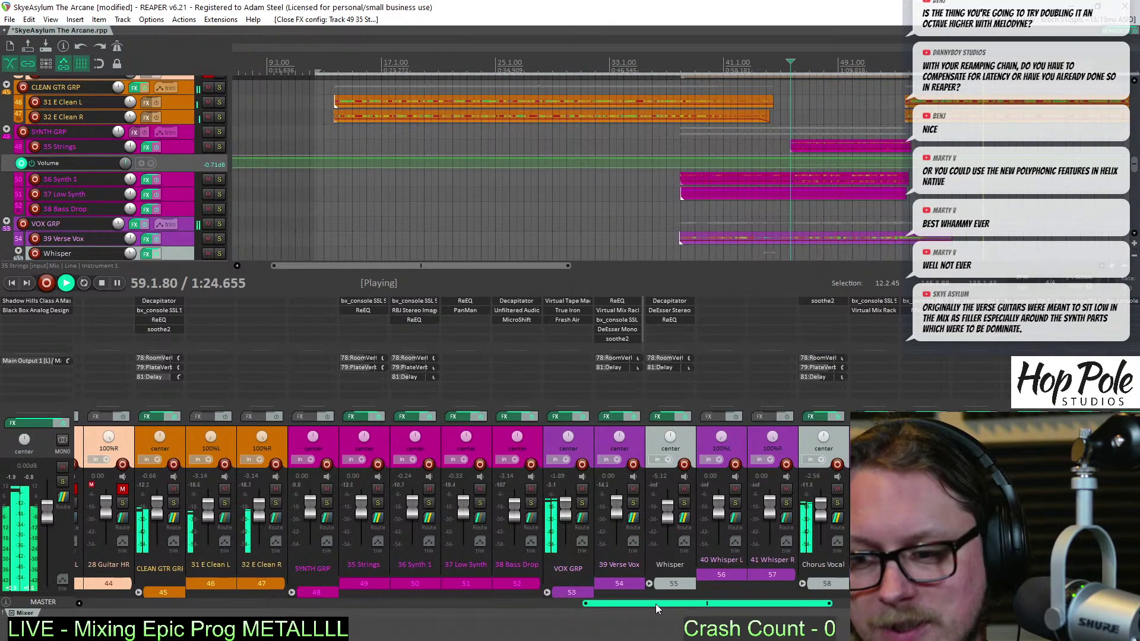
click(582, 503)
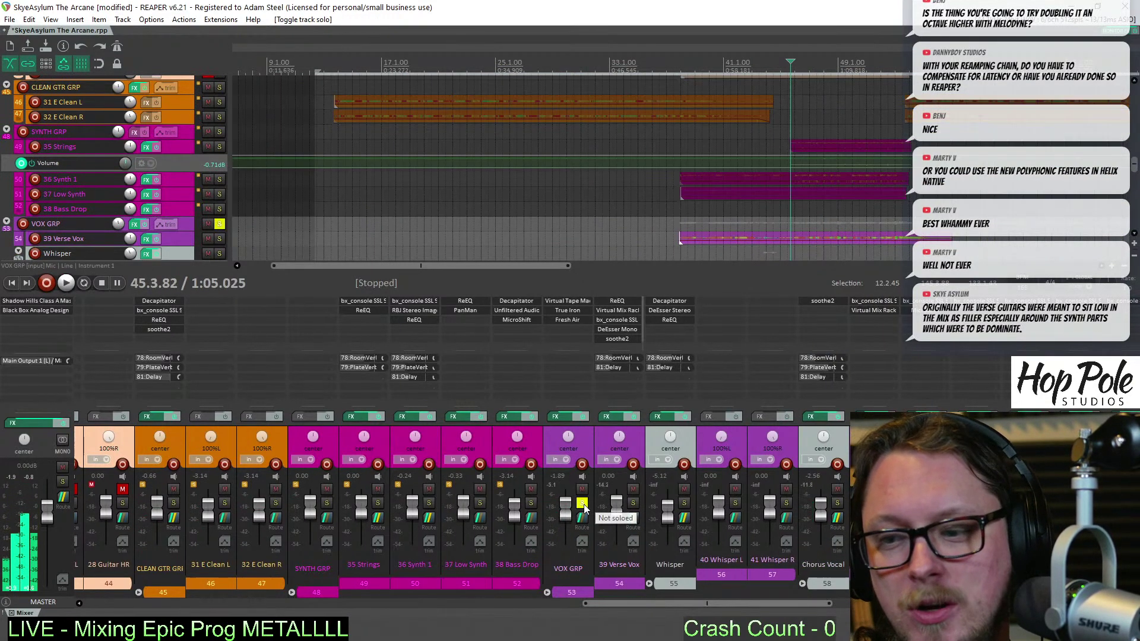
Remove the bx_console SSL from RHY GRP and collapse the RHY GRP, VerseGuitar, CLEAN GTR GRP and SYNTH GRP folders in the mixer
drag(655, 603, 608, 586)
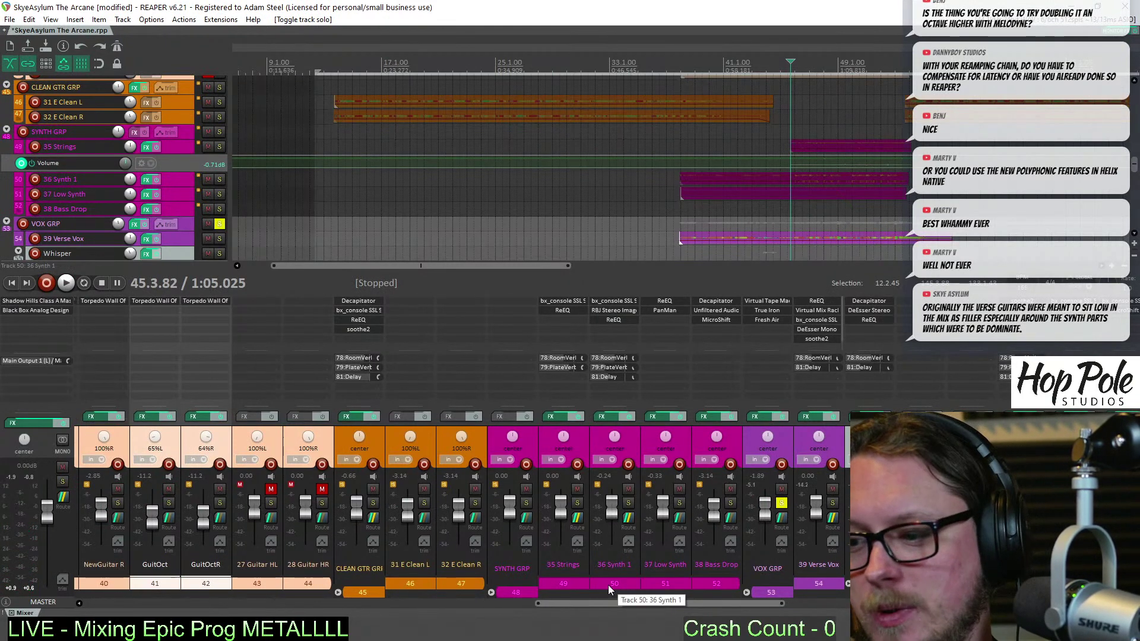
drag(633, 609, 464, 611)
scroll(227, 565, right, 4)
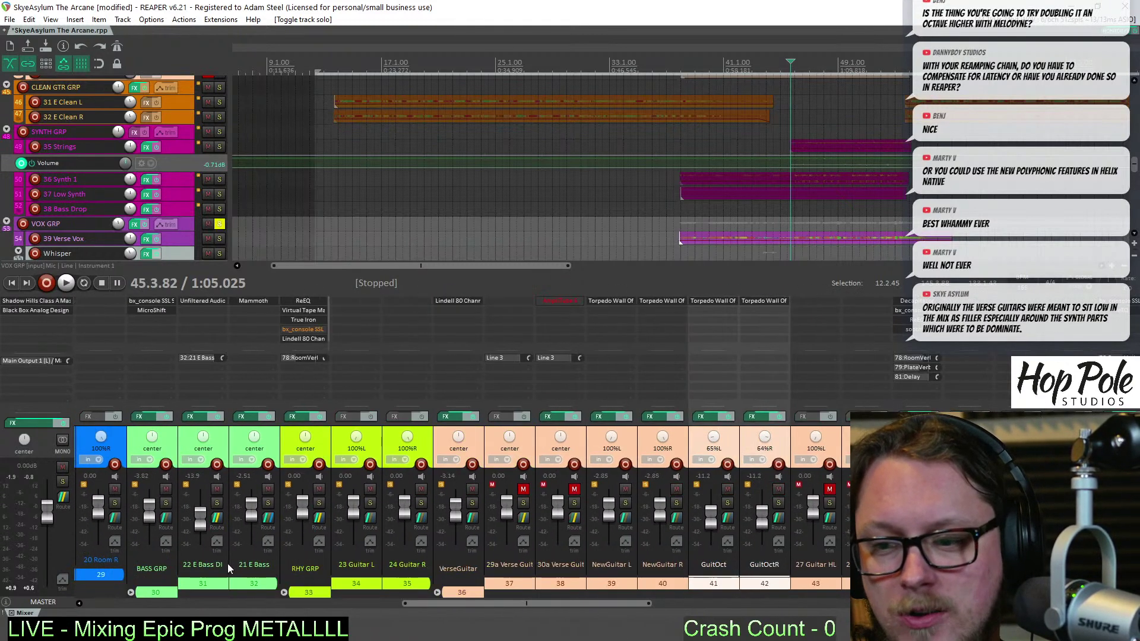
click(284, 593)
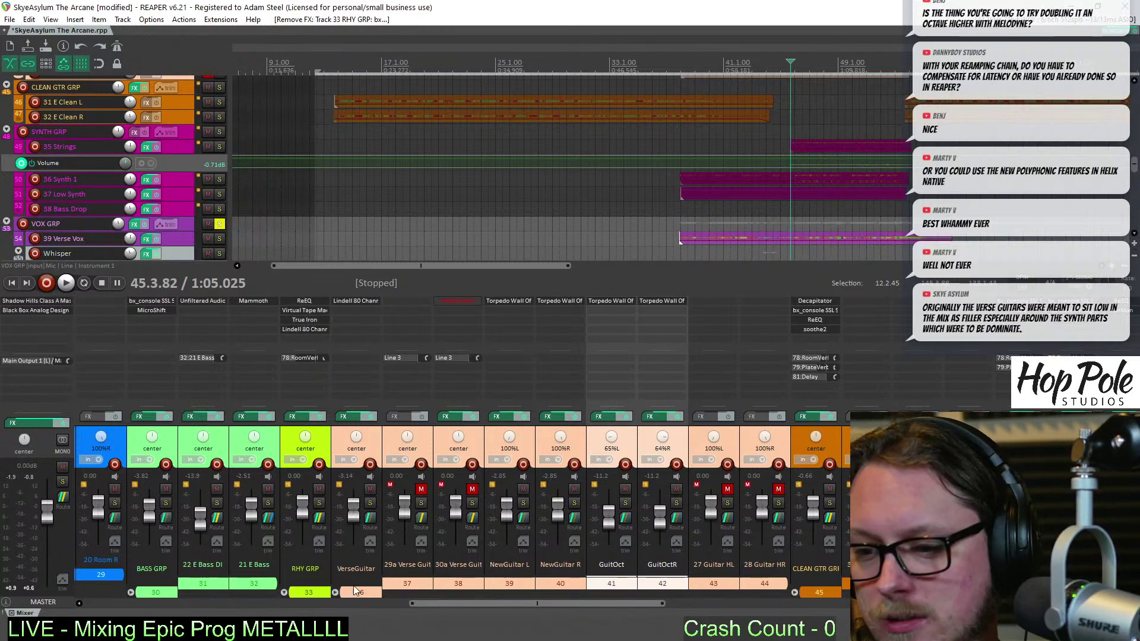
click(335, 593)
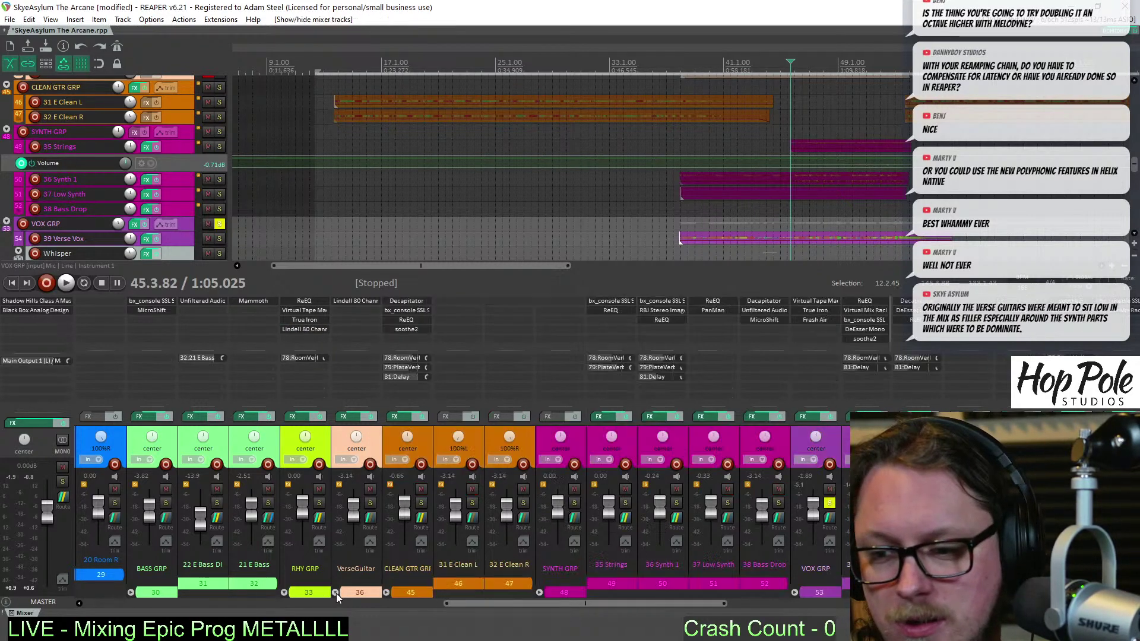
click(386, 593)
click(438, 593)
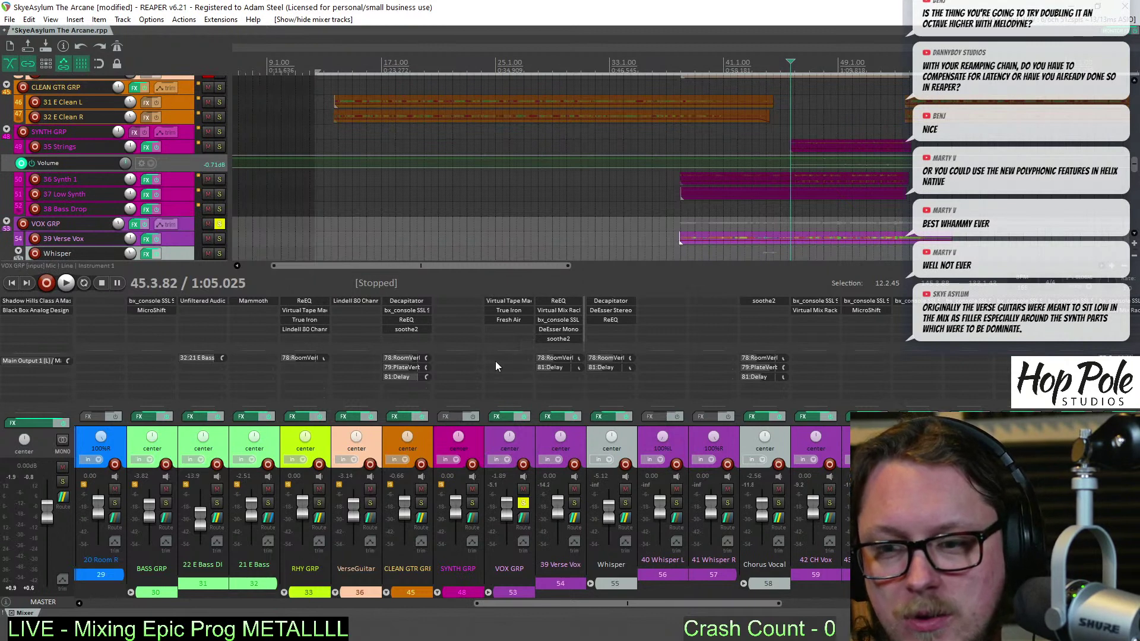
Create a send from VOX GRP to RHY GRP, routed to new channels 3/4 on the receiving track
drag(295, 375, 295, 376)
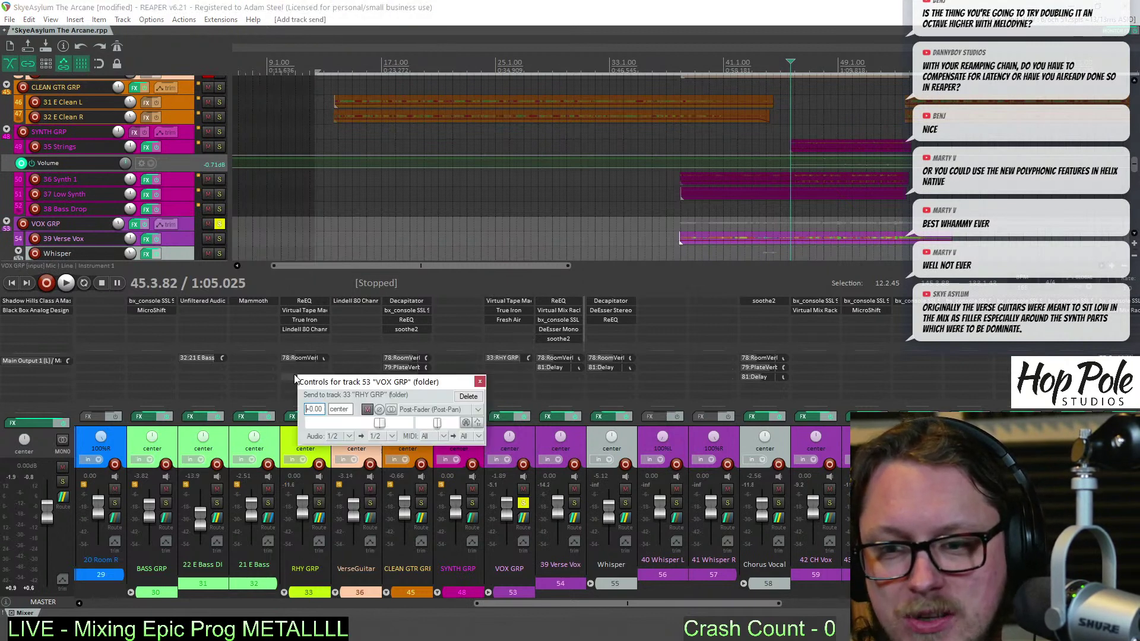
click(392, 436)
mouse_move(451, 490)
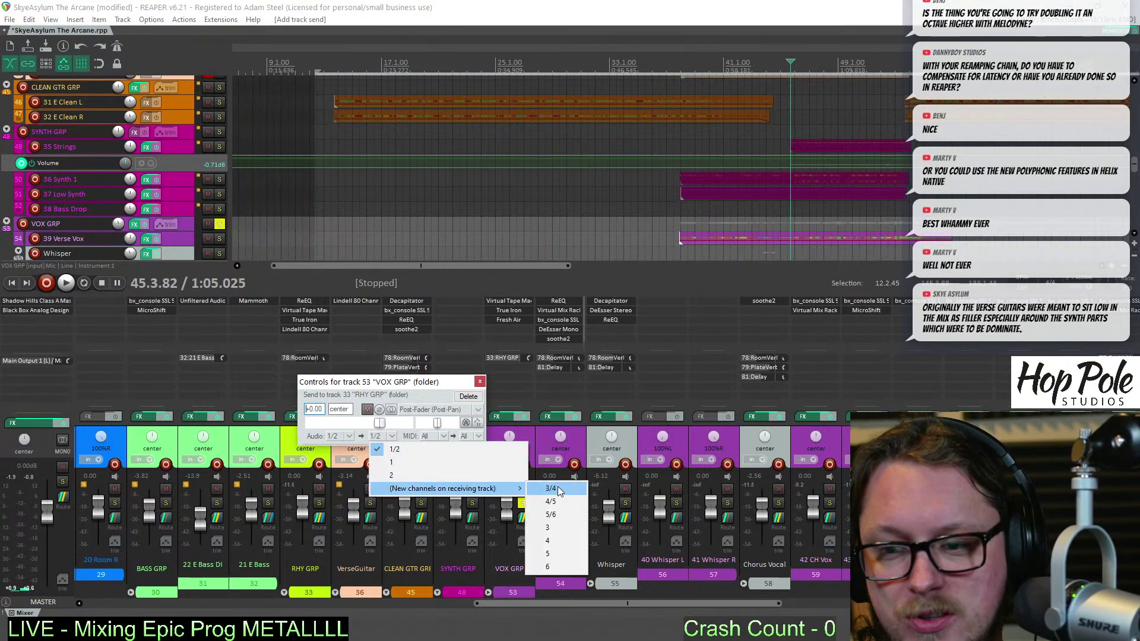
click(553, 490)
click(480, 382)
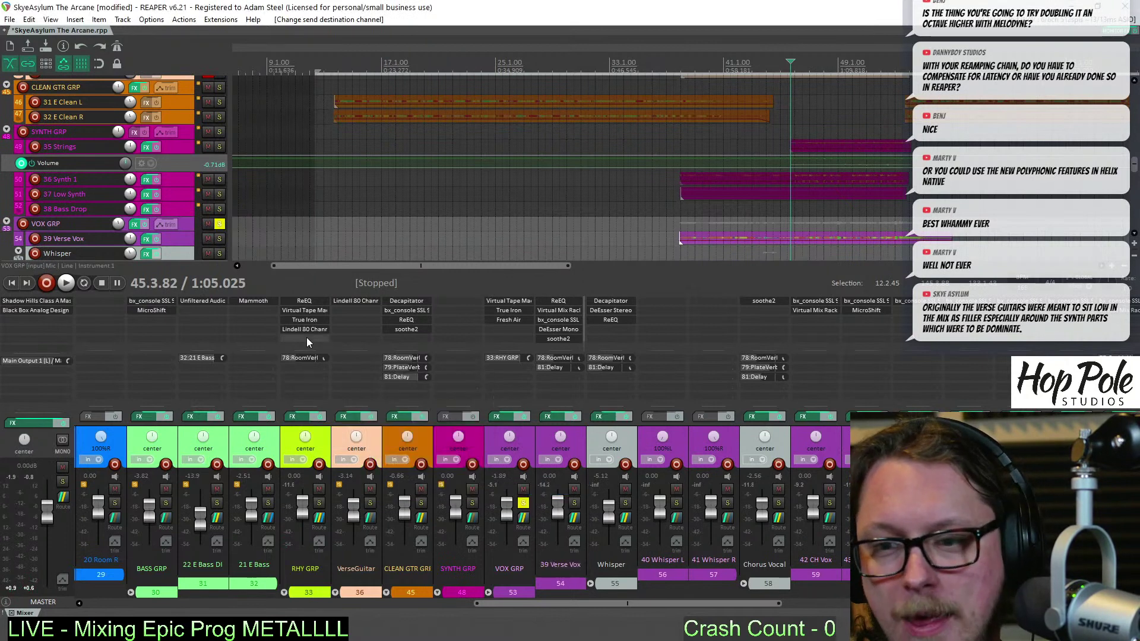
Add the VST3 version of Trackspacer 2.5 at the end of the RHY GRP effects chain
double_click(306, 337)
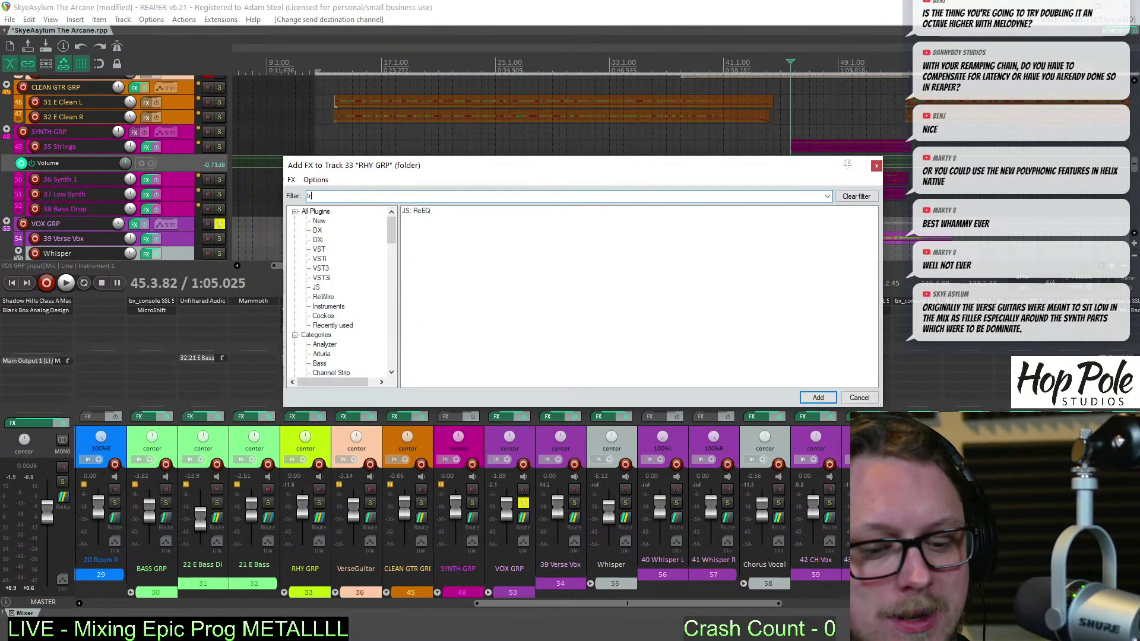
text(track)
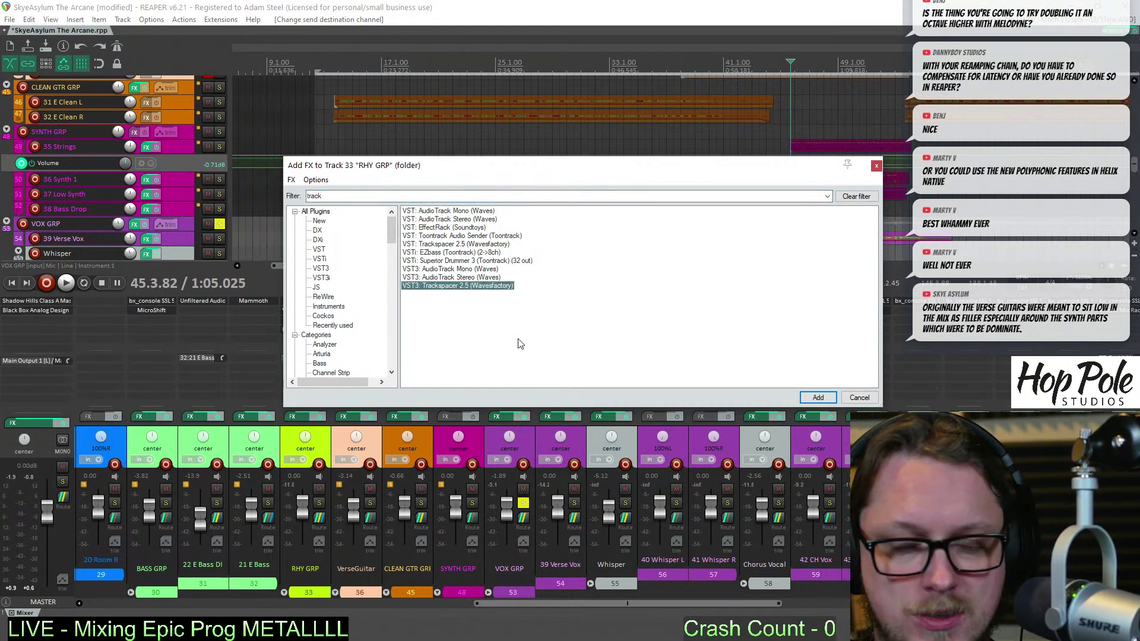
key(Return)
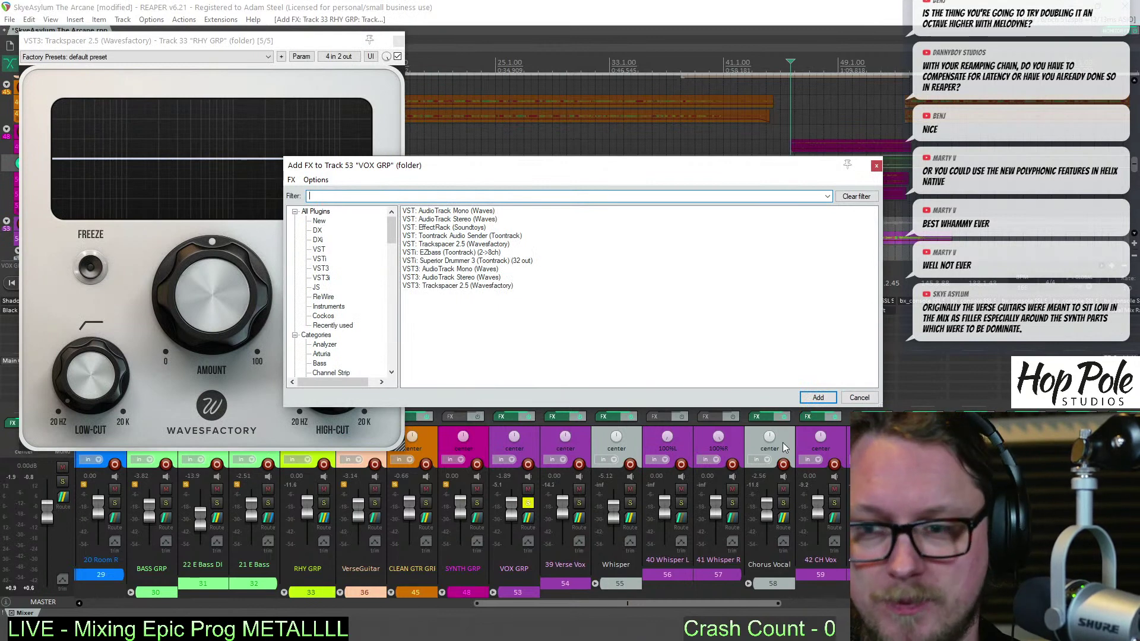
click(857, 399)
Solo RHY GRP together with VOX GRP and play the verse to audition Trackspacer's ducking of the rhythm guitars
key(space)
drag(214, 43, 727, 115)
click(324, 503)
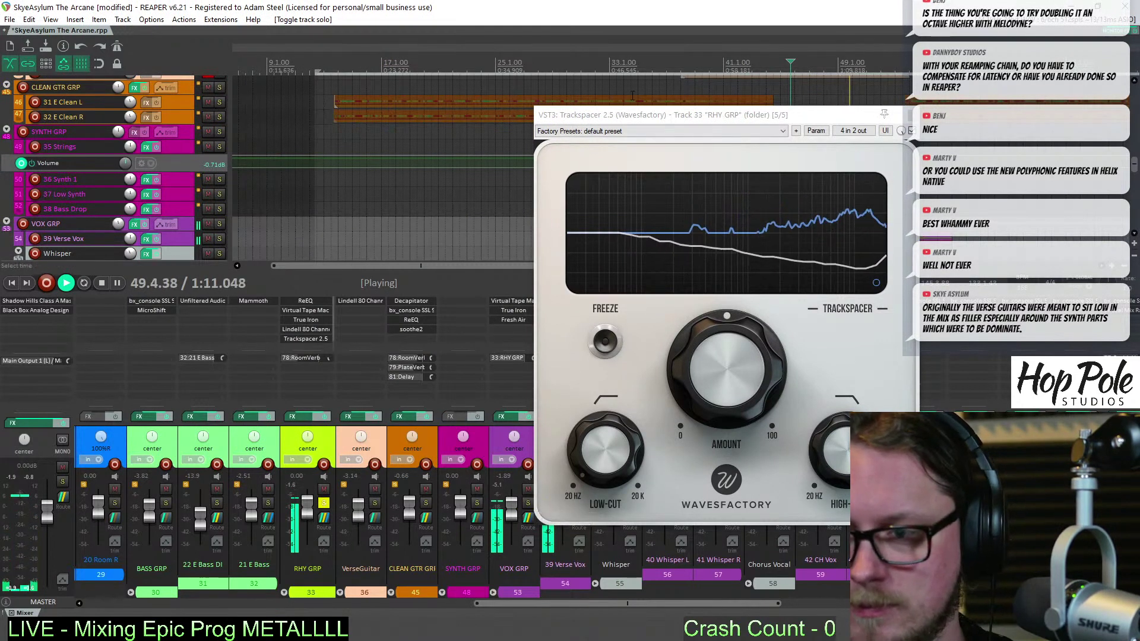
drag(594, 115, 246, 124)
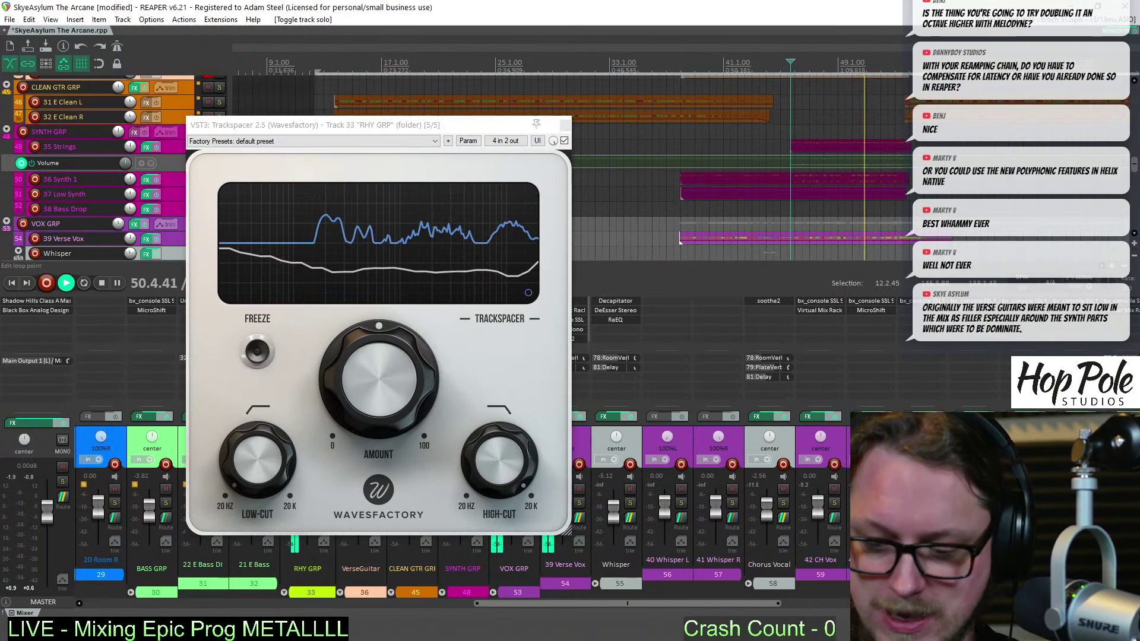
scroll(790, 167, down, 4)
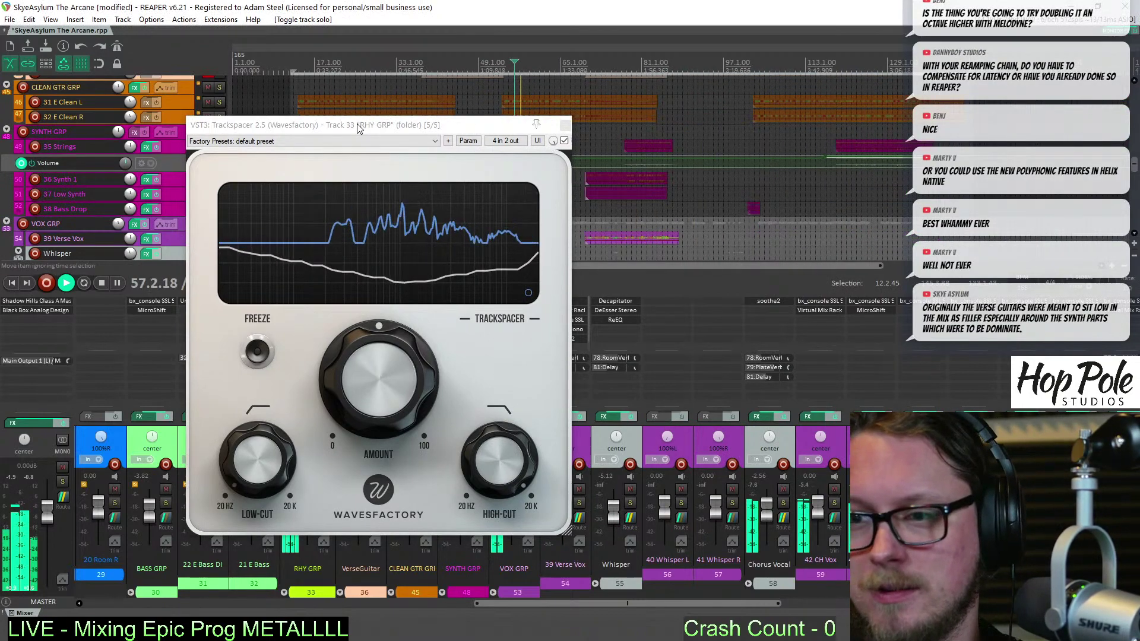
drag(359, 128, 765, 83)
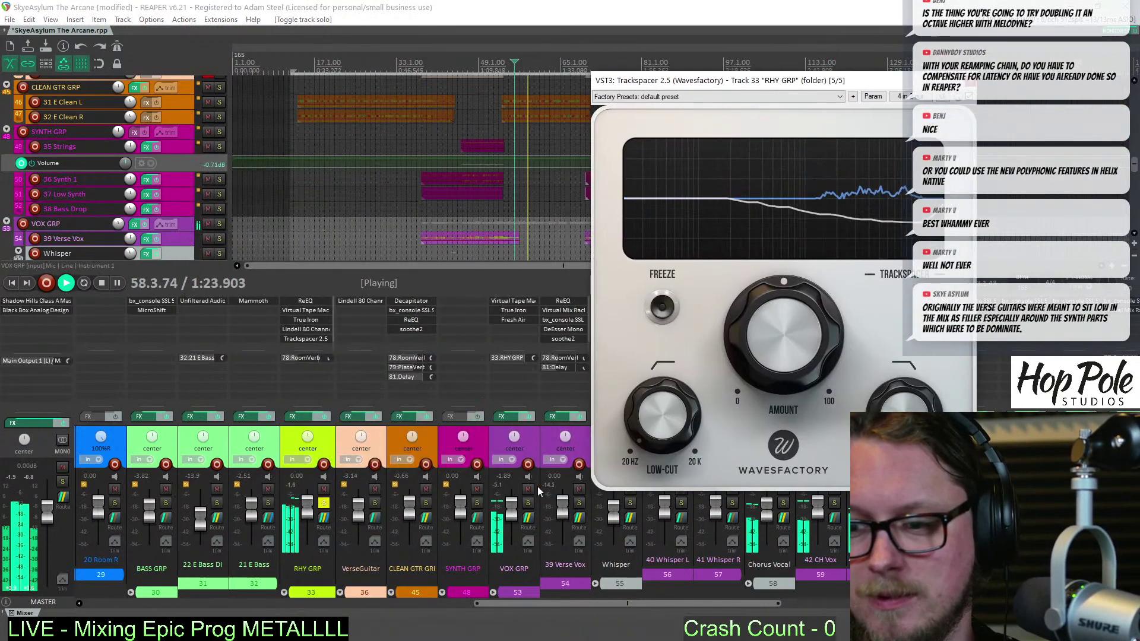
drag(694, 86, 393, 106)
mouse_move(487, 305)
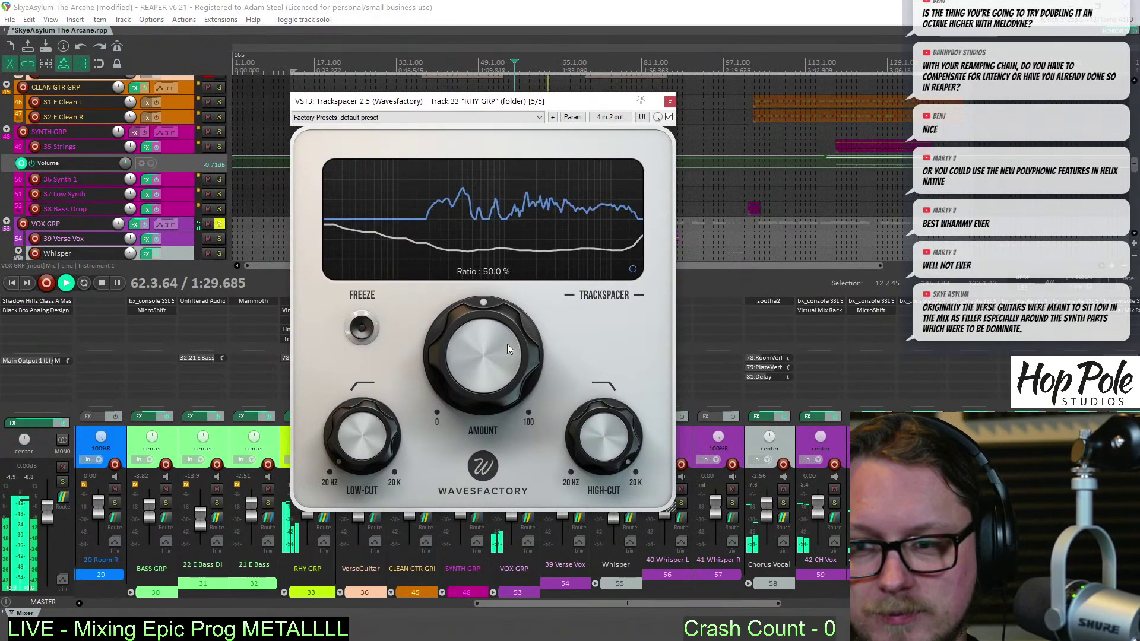
key(space)
Reduce Trackspacer's amount to about 37% and narrow its range by raising the low-cut and lowering the high-cut
drag(490, 356, 487, 392)
drag(362, 451, 370, 359)
mouse_move(618, 426)
mouse_down()
mouse_move(601, 521)
mouse_move(605, 505)
mouse_up()
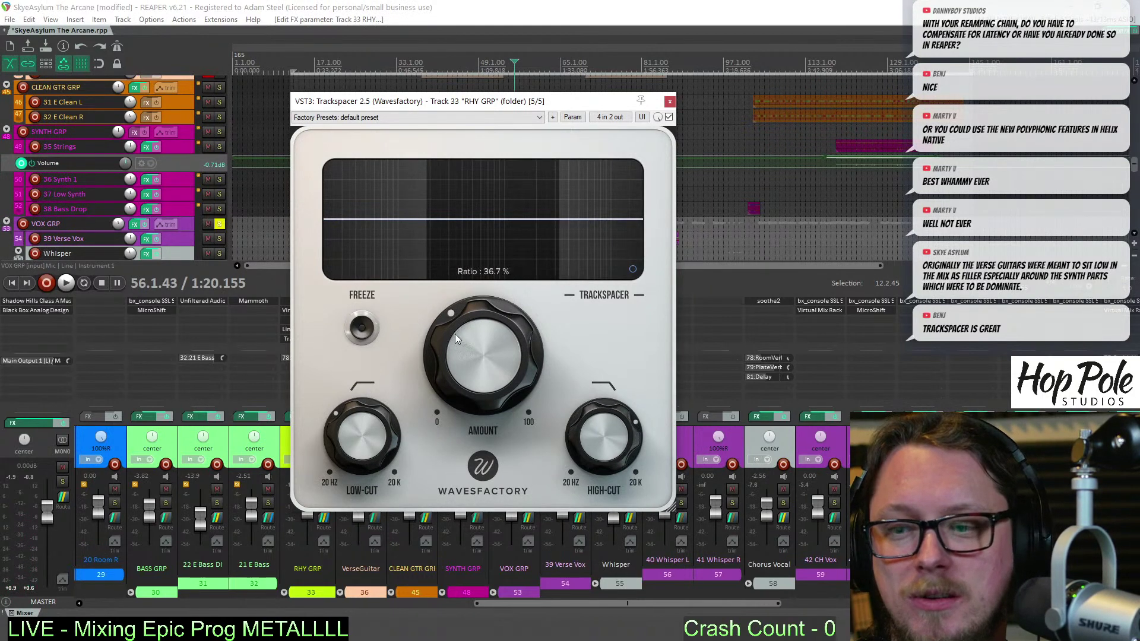
Drop Trackspacer's amount to 0%, raise it to about 2.8% during playback, and raise its low-cut further
drag(456, 336, 466, 498)
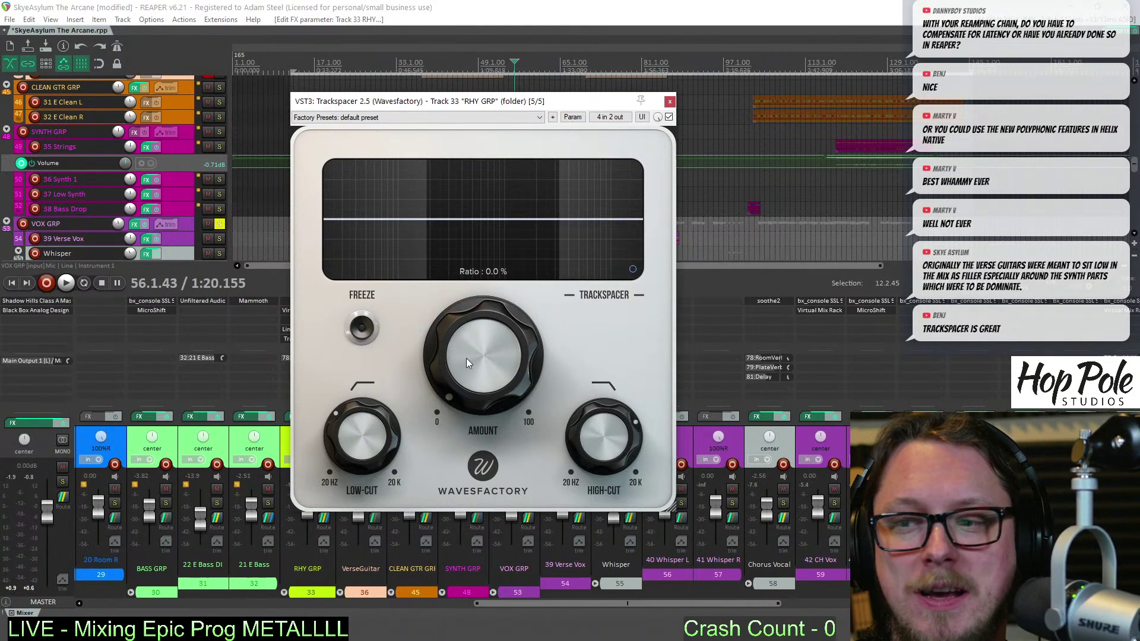
key(space)
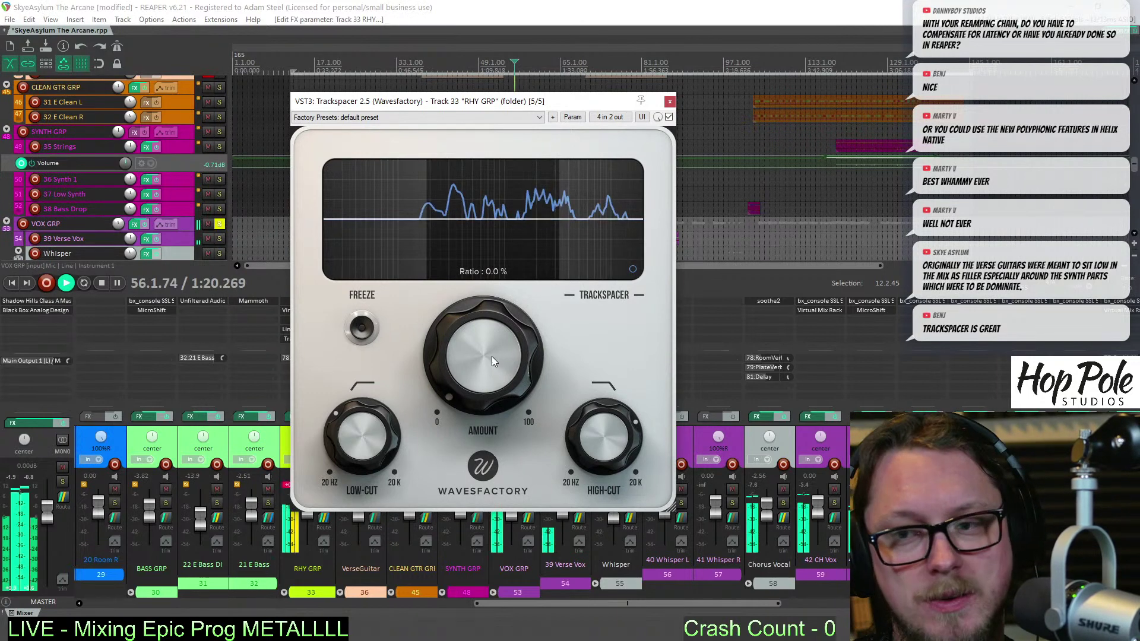
drag(490, 358, 490, 352)
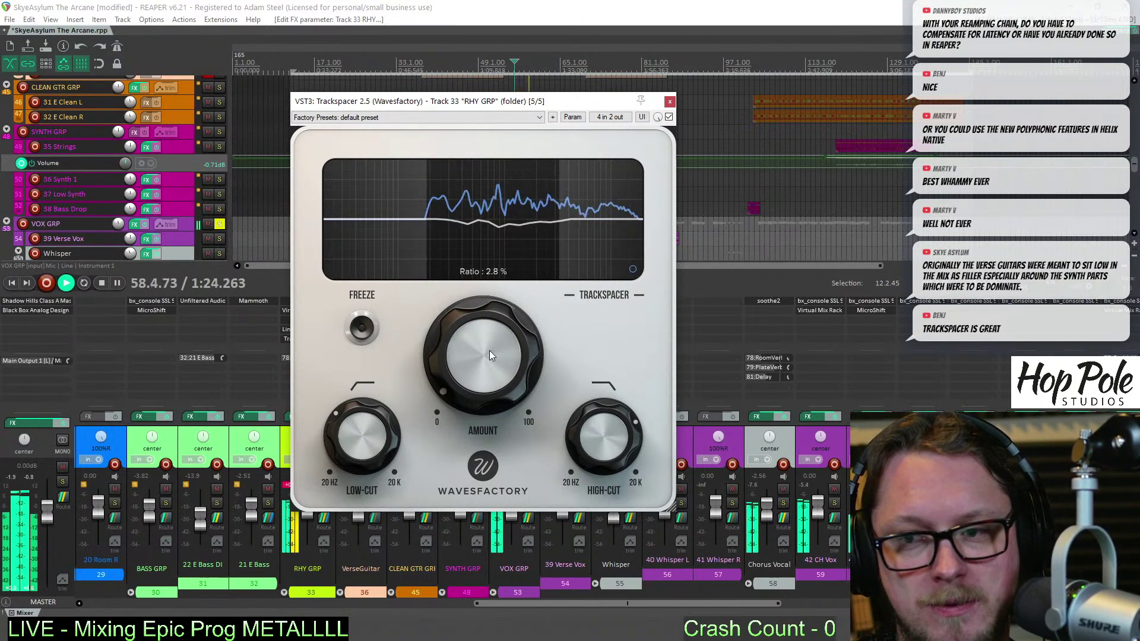
drag(462, 99, 389, 119)
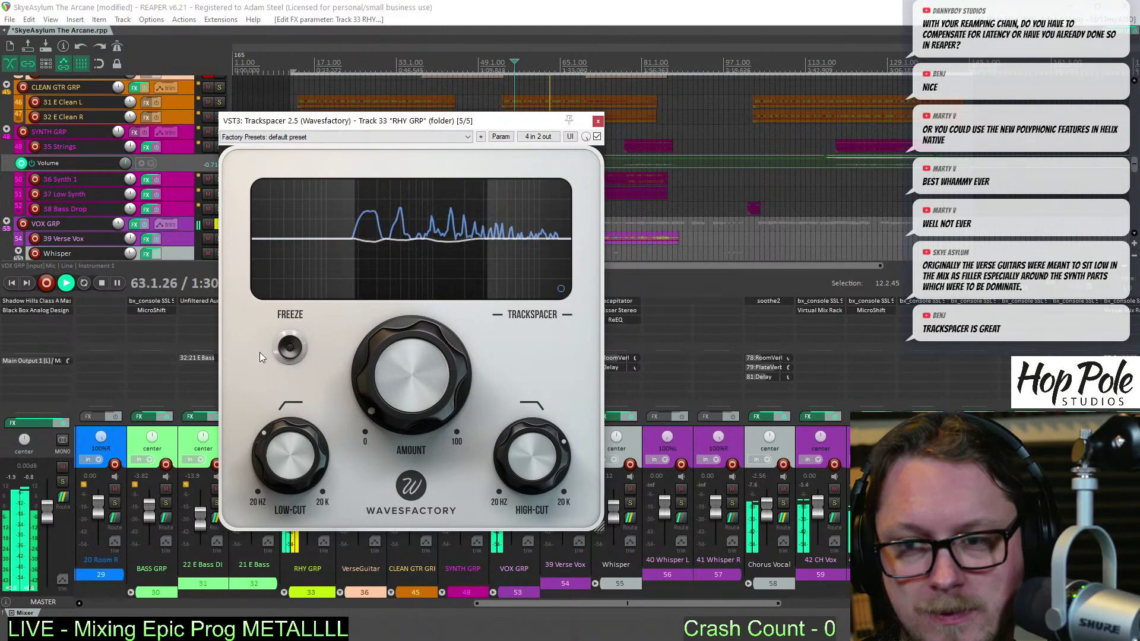
drag(290, 455, 297, 429)
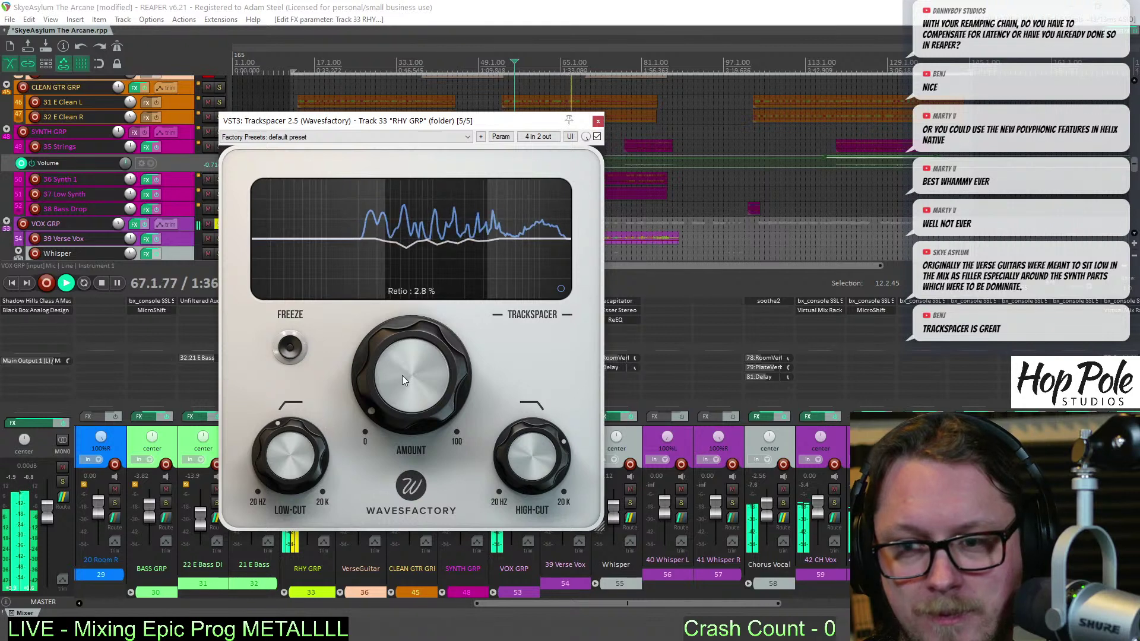
Shorten the release in Trackspacer's advanced settings and audition its sidechain signal during playback
click(561, 289)
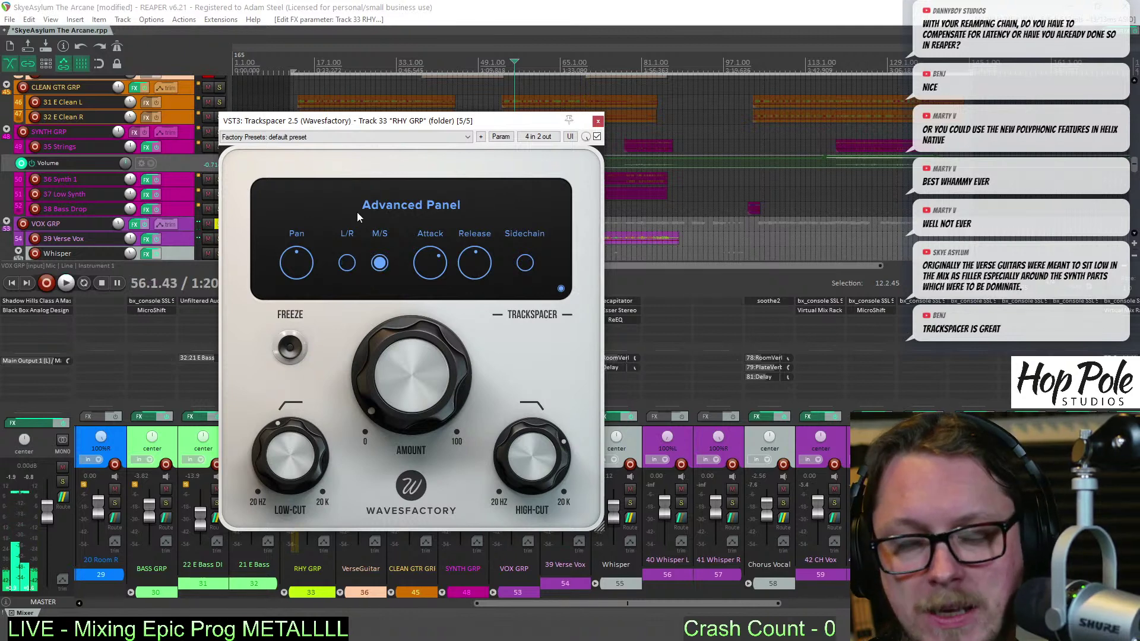
mouse_move(430, 262)
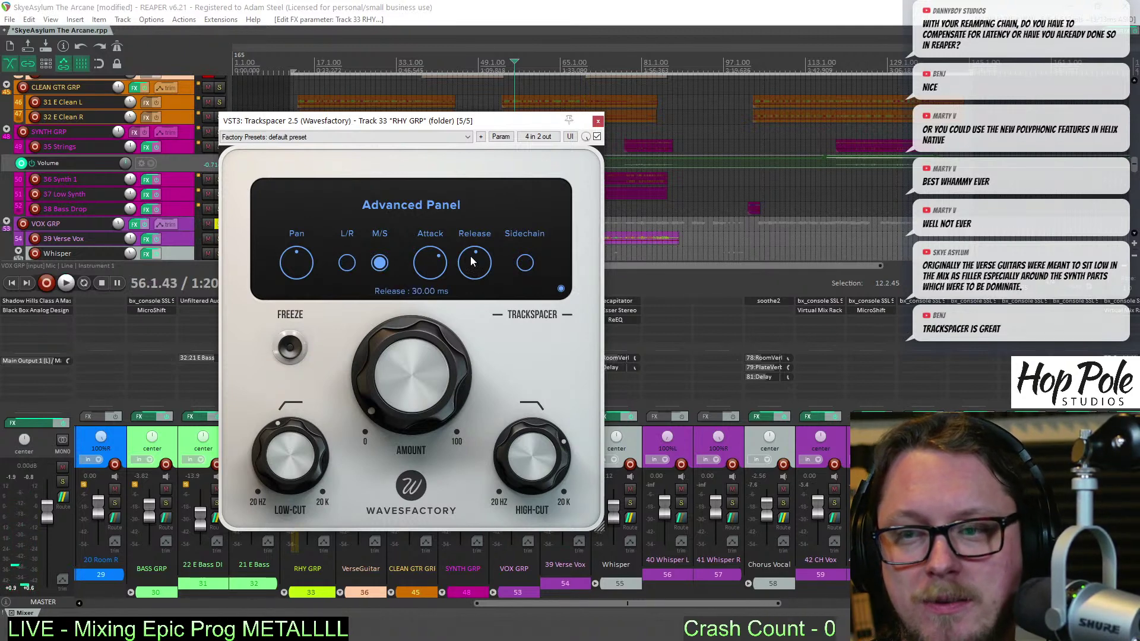
drag(470, 256, 469, 286)
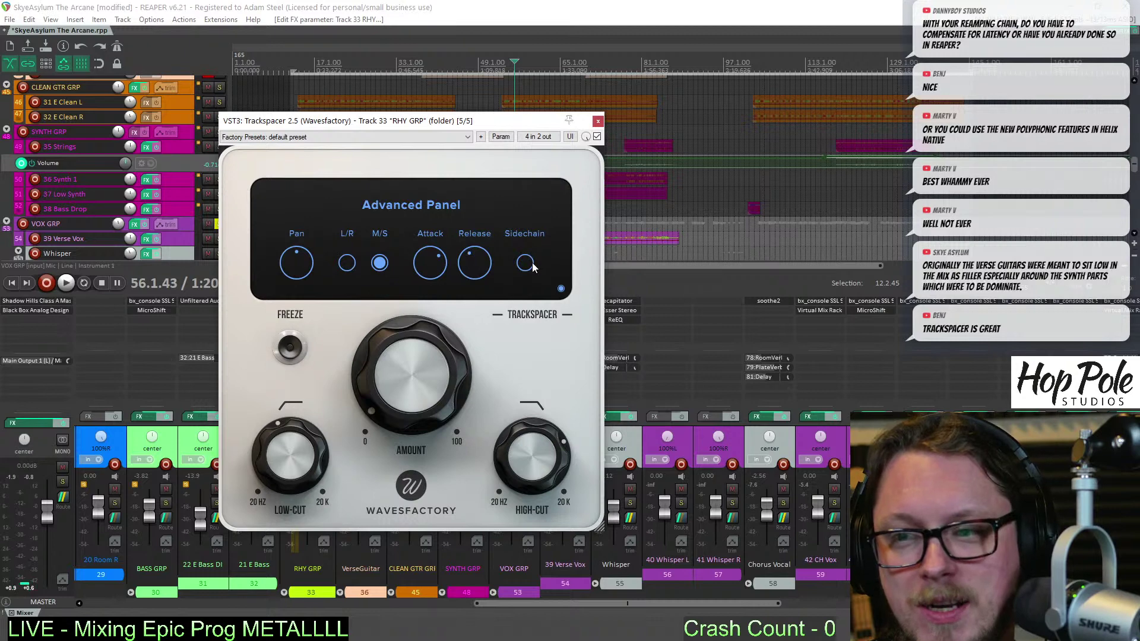
click(562, 289)
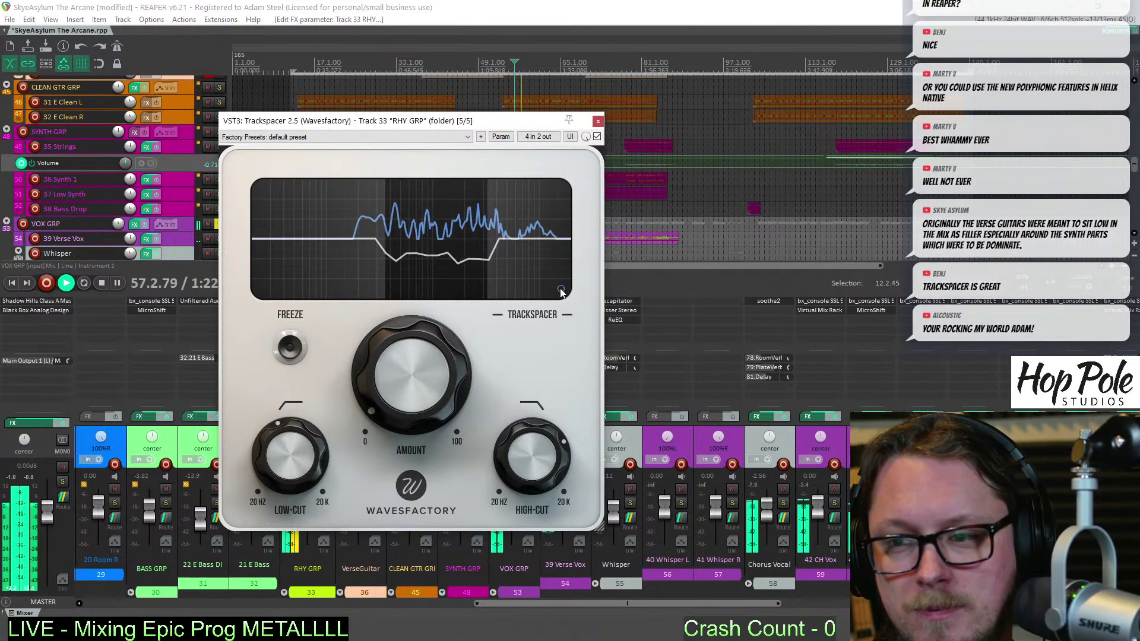
click(561, 289)
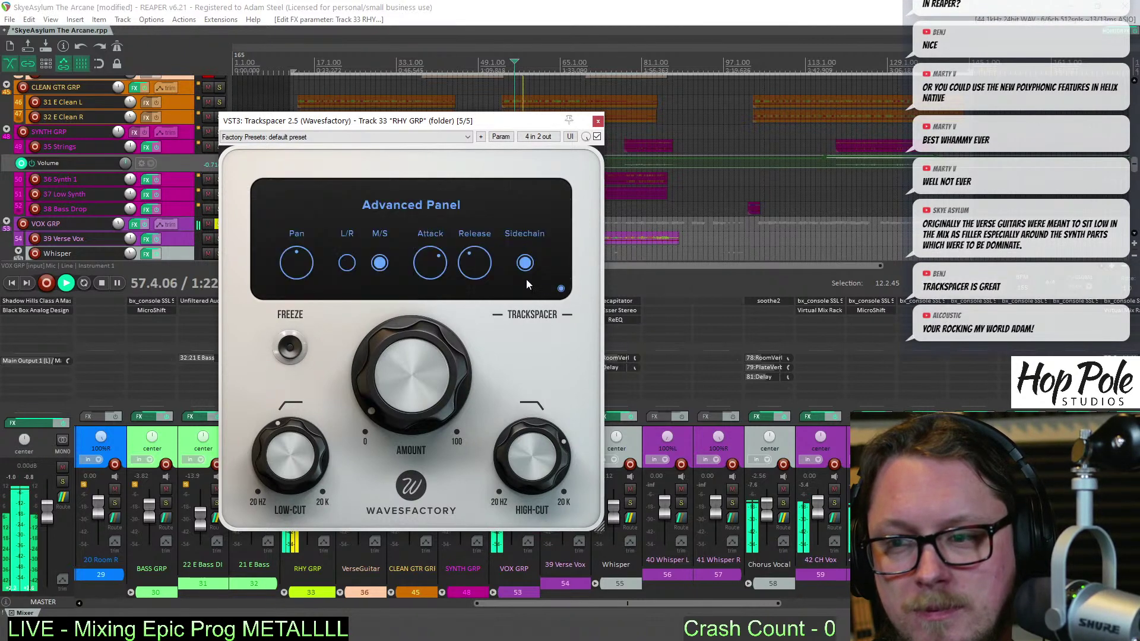
click(562, 290)
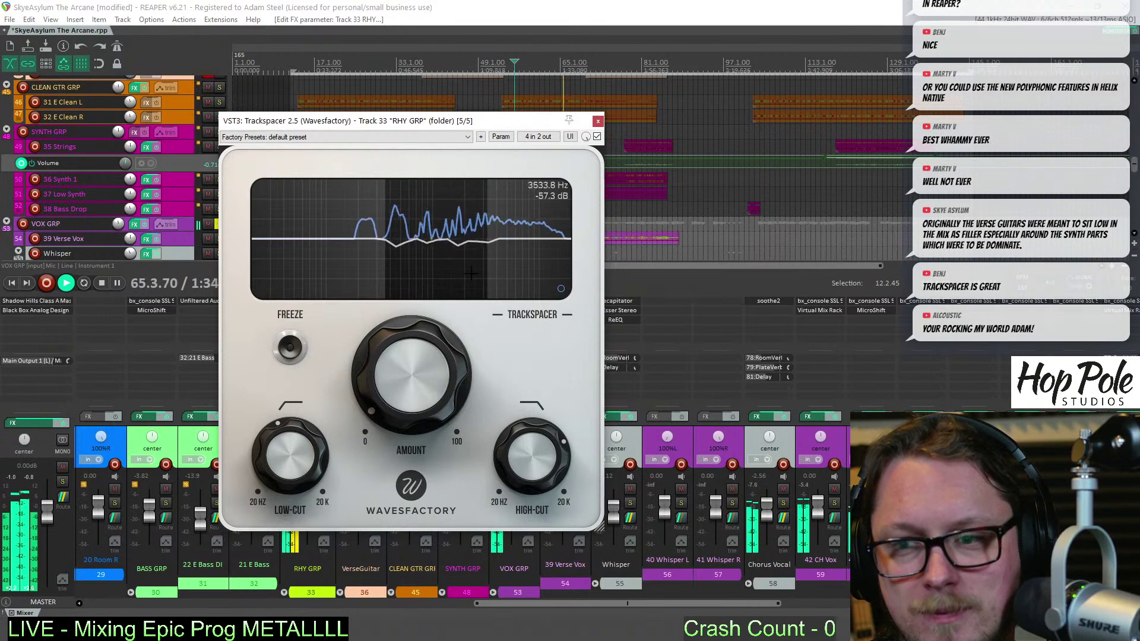
Raise Trackspacer's amount to about 4.2%, close the plugin and stop playback
mouse_move(419, 379)
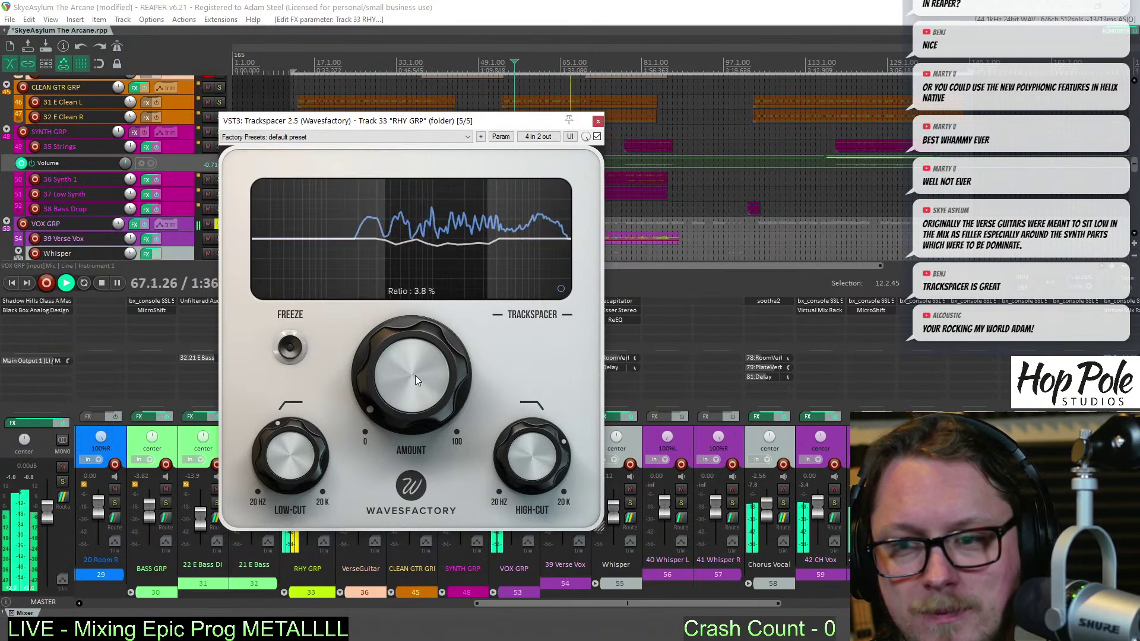
drag(416, 374, 425, 371)
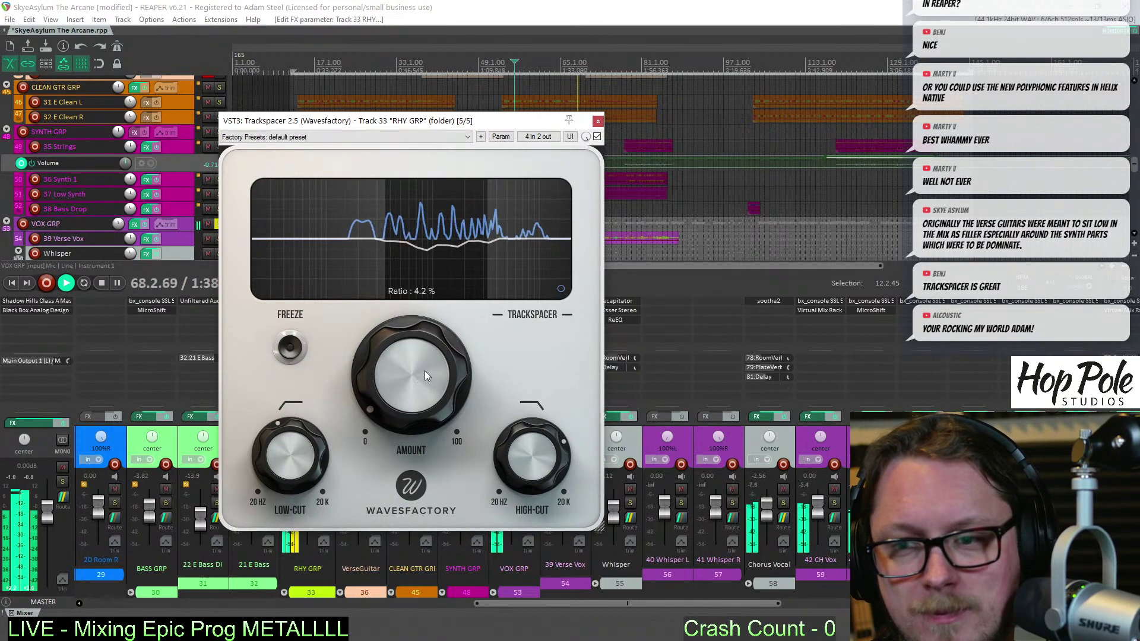
key(Escape)
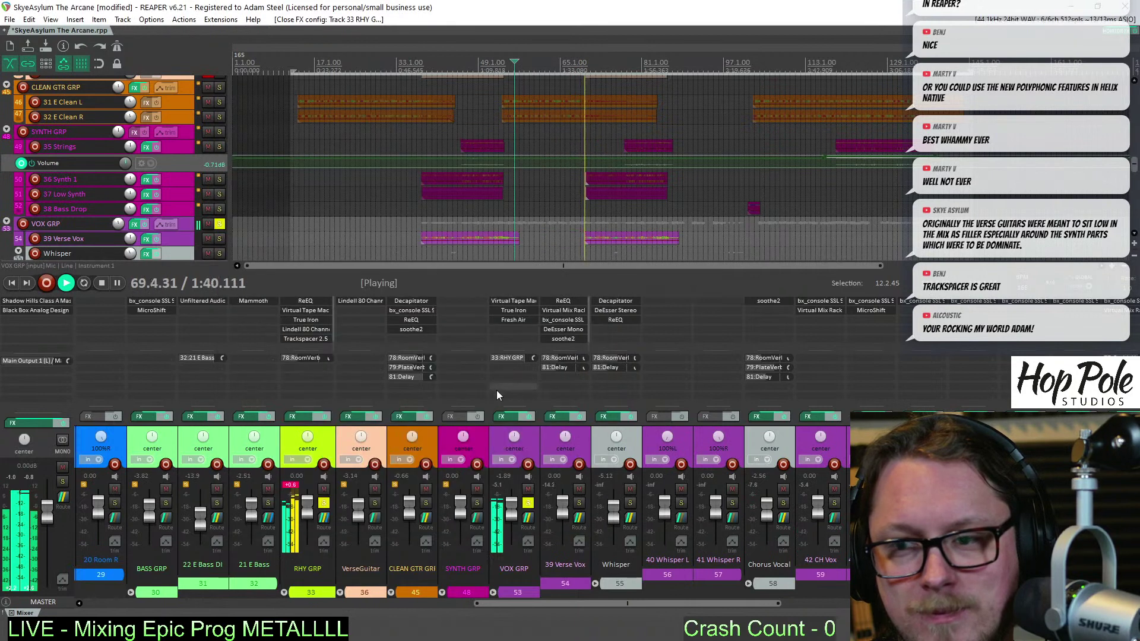
key(space)
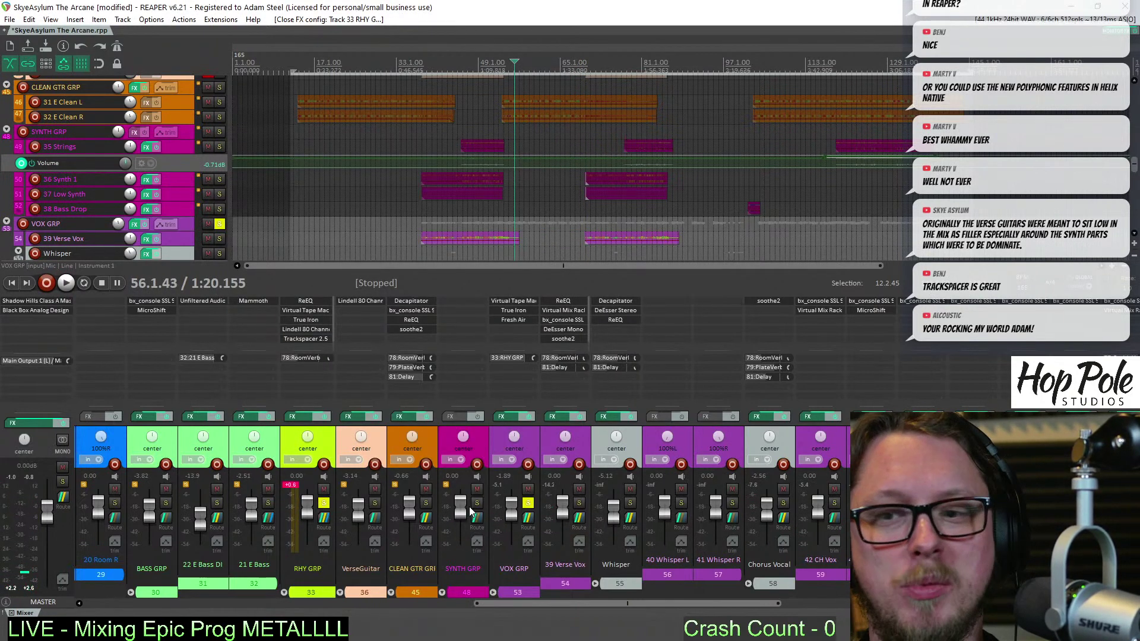
Reset the RHY GRP peak indicator and trim the output fader of its Lindell 80 Channel plugin
click(290, 486)
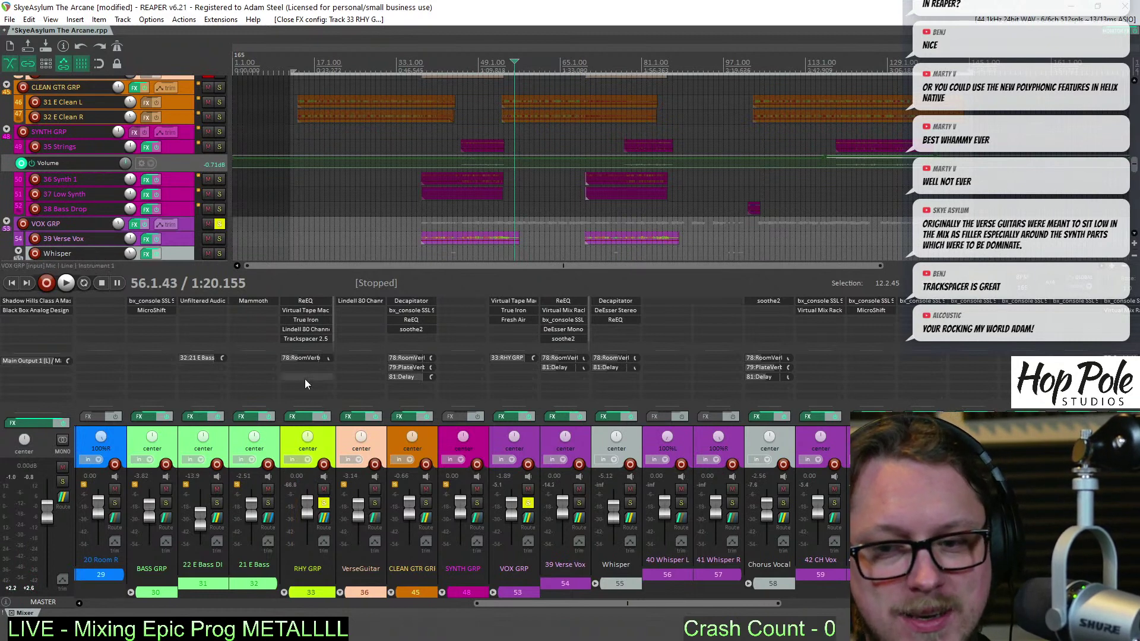
scroll(306, 320, down, 1)
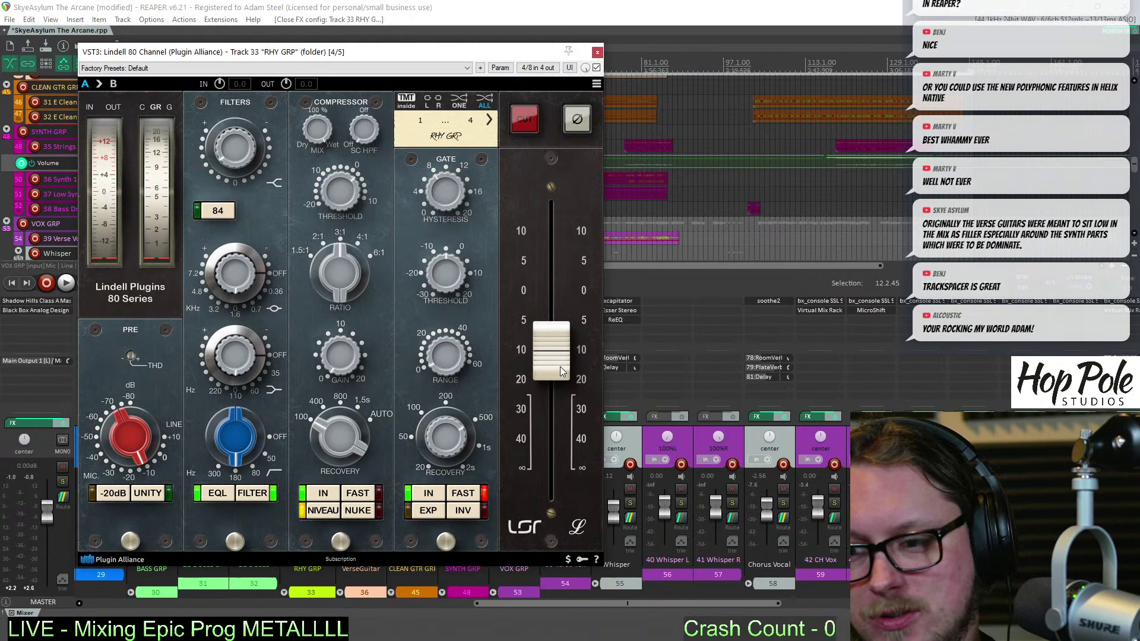
drag(561, 366, 557, 362)
click(598, 53)
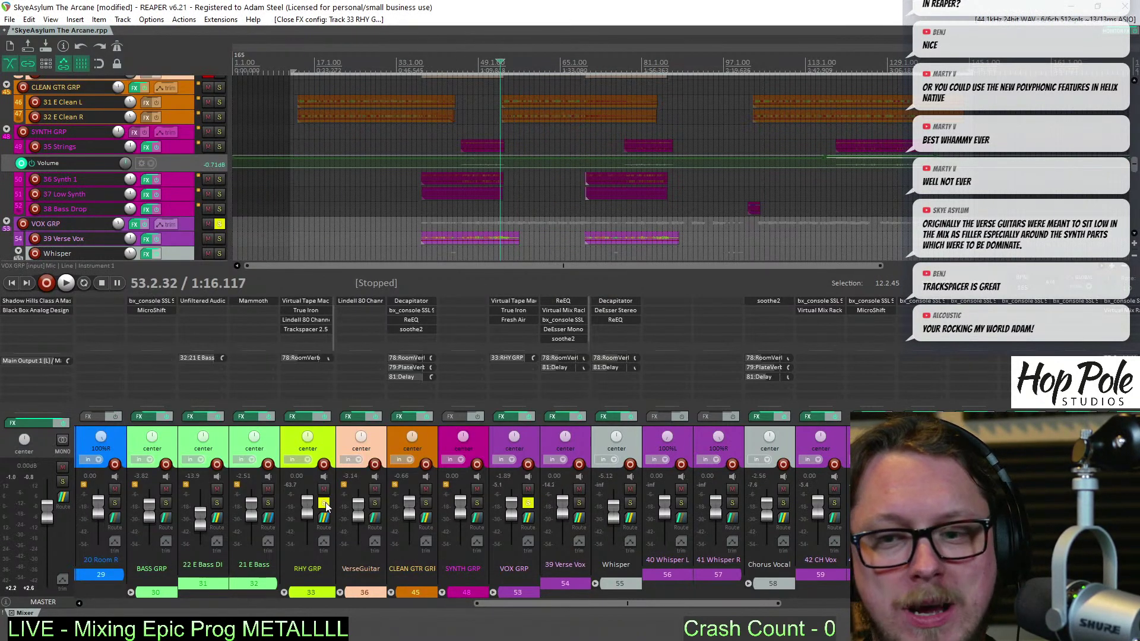
Unsolo all tracks, play the full mix from bar 53 onward, and save the project
key(ctrl+alt+F10)
key(space)
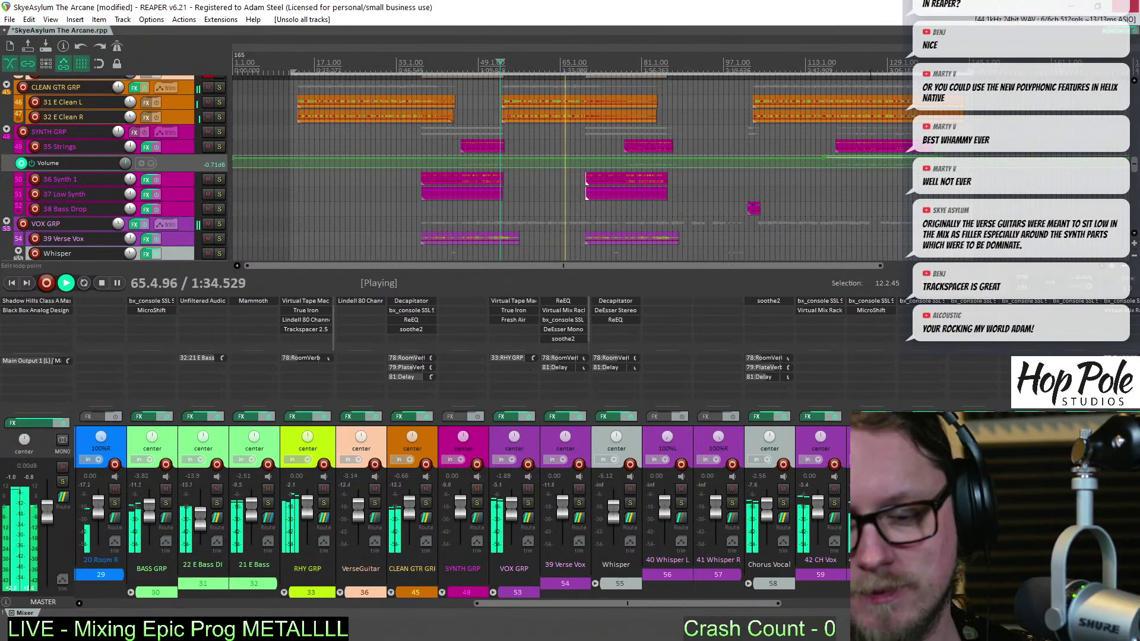
drag(688, 603, 282, 607)
key(space)
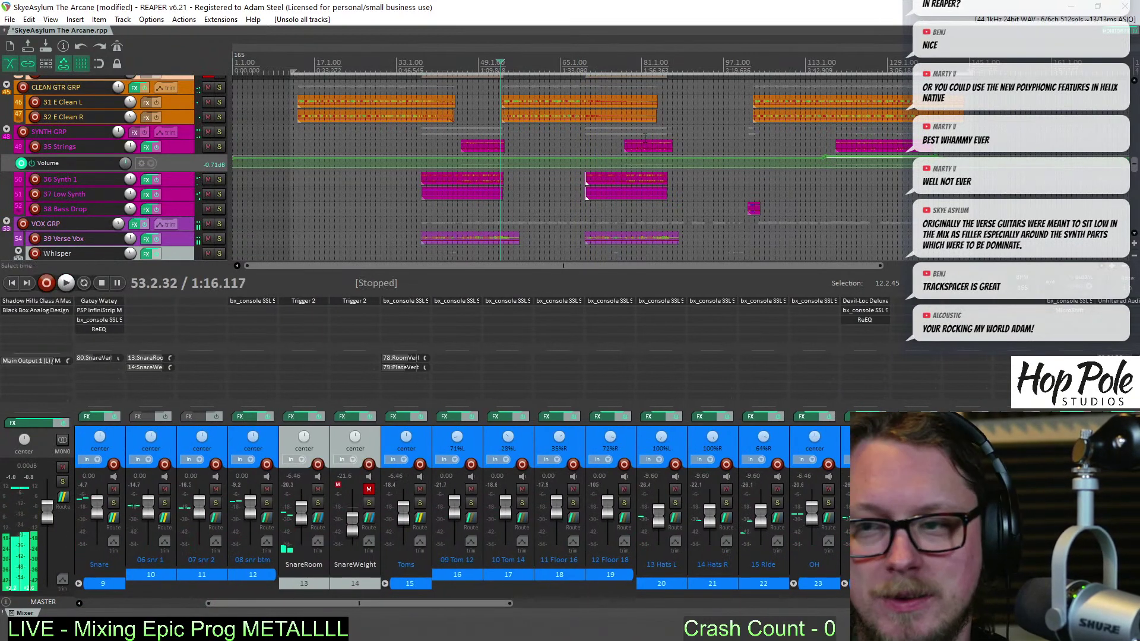
key(ctrl+s)
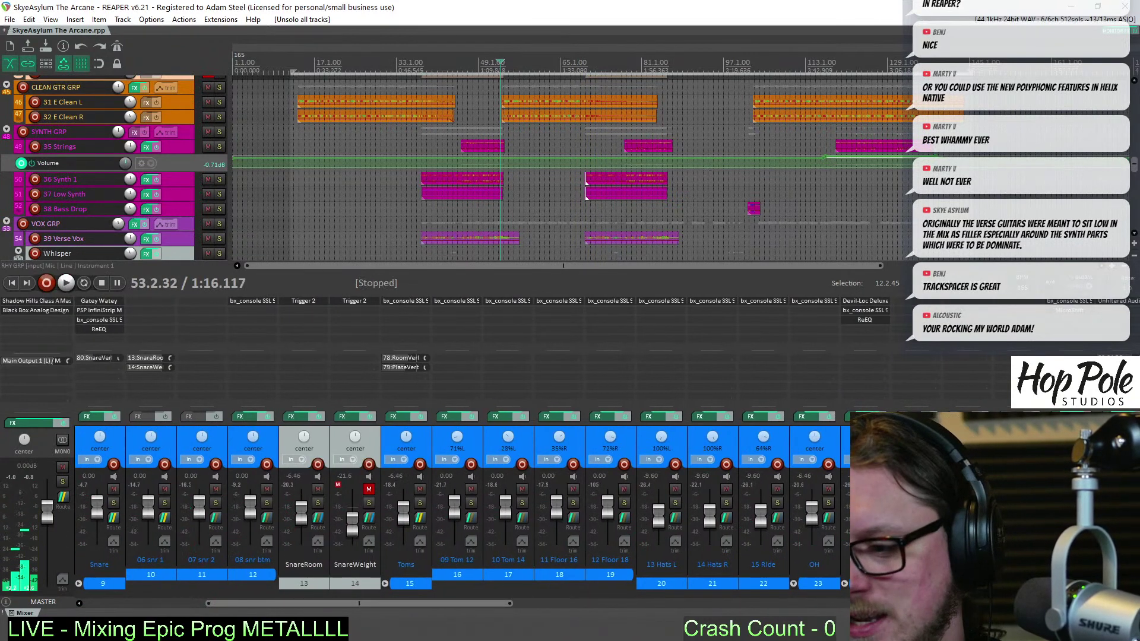
Create a send from the Kick track to BASS GRP
drag(251, 601, 119, 603)
scroll(175, 372, right, 8)
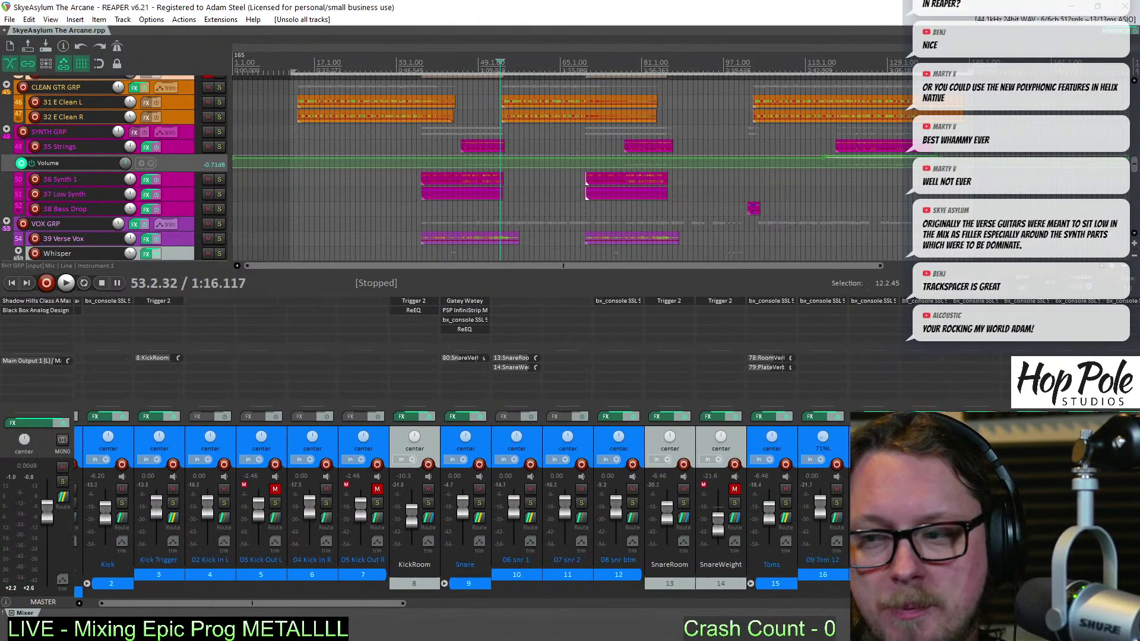
scroll(175, 372, right, 2)
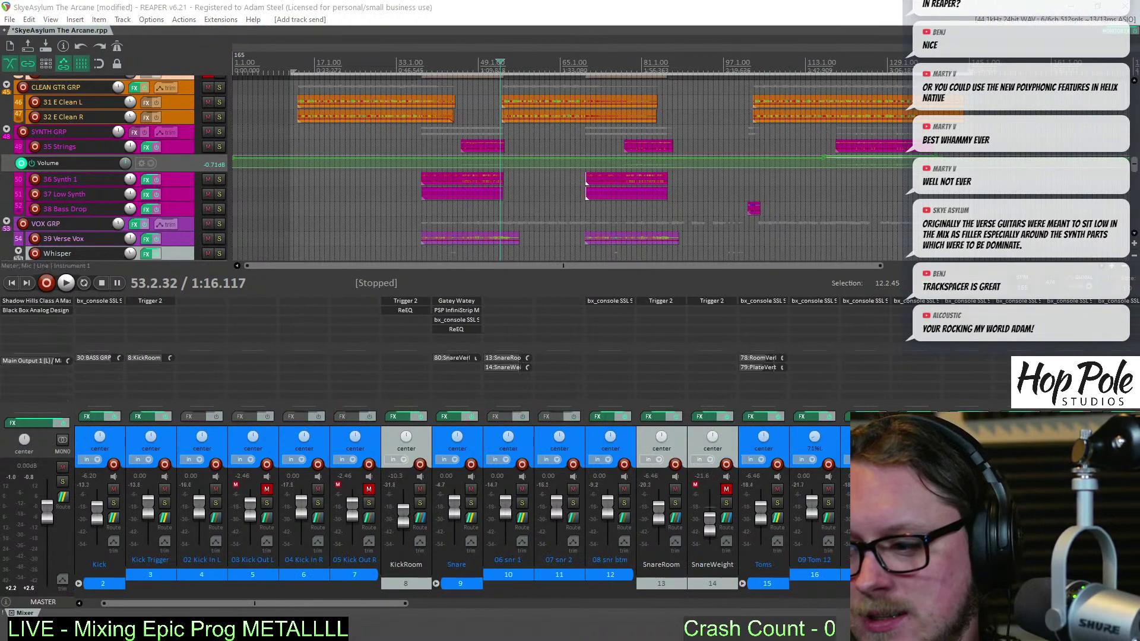
Route the Kick track's send to BASS GRP into destination channels 3/4
click(93, 358)
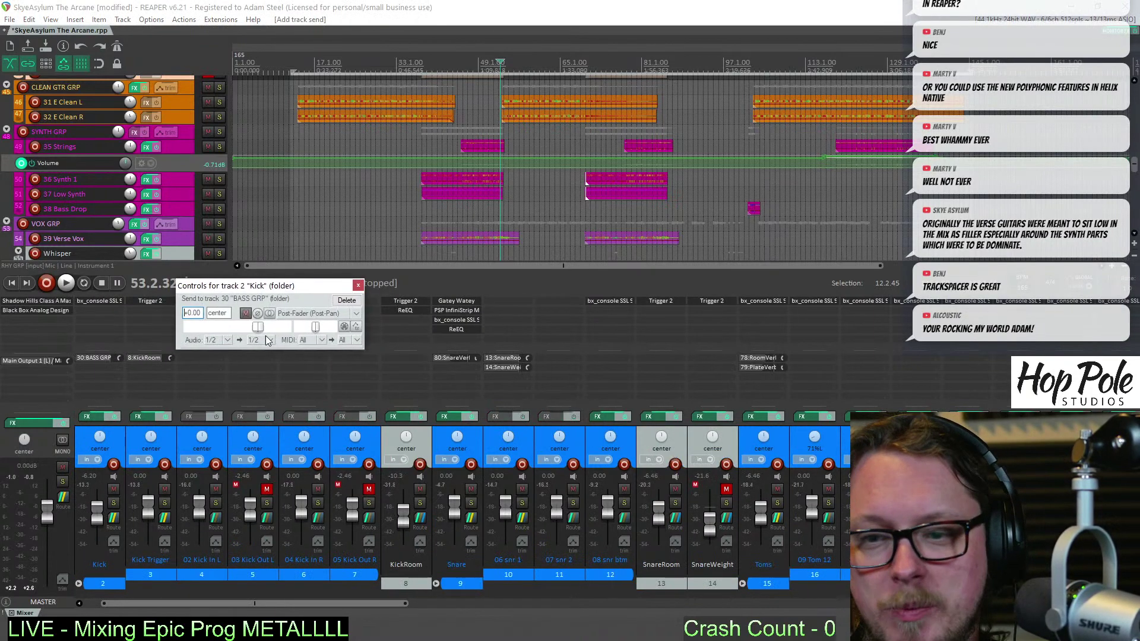
click(261, 340)
mouse_move(332, 392)
click(455, 393)
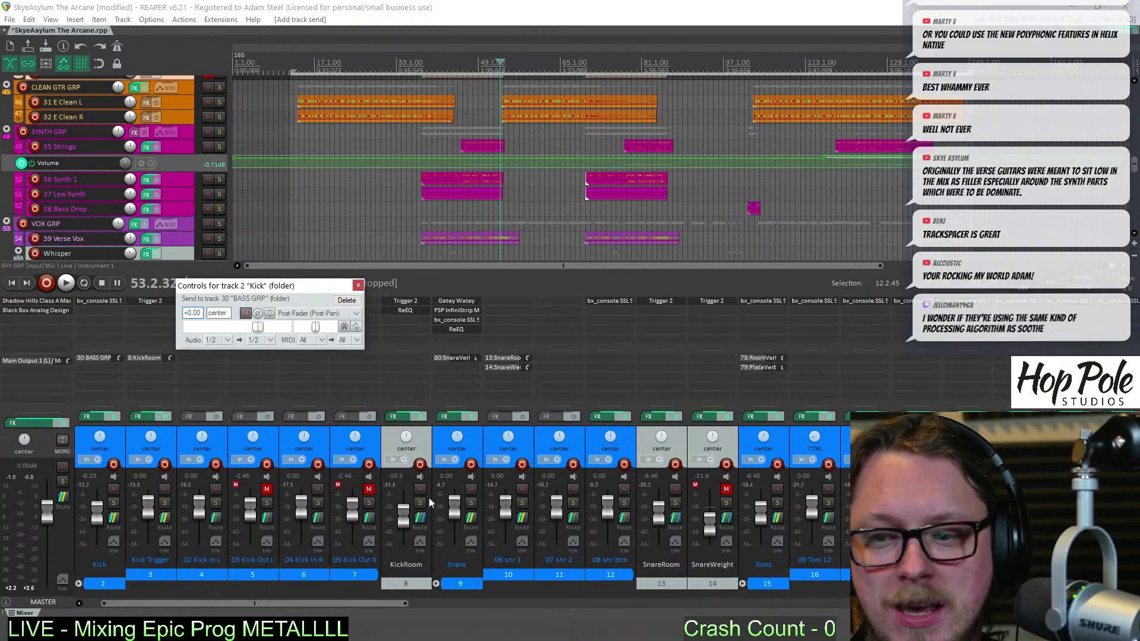
Audition the KickRoom track in solo, and unsolo it
click(419, 503)
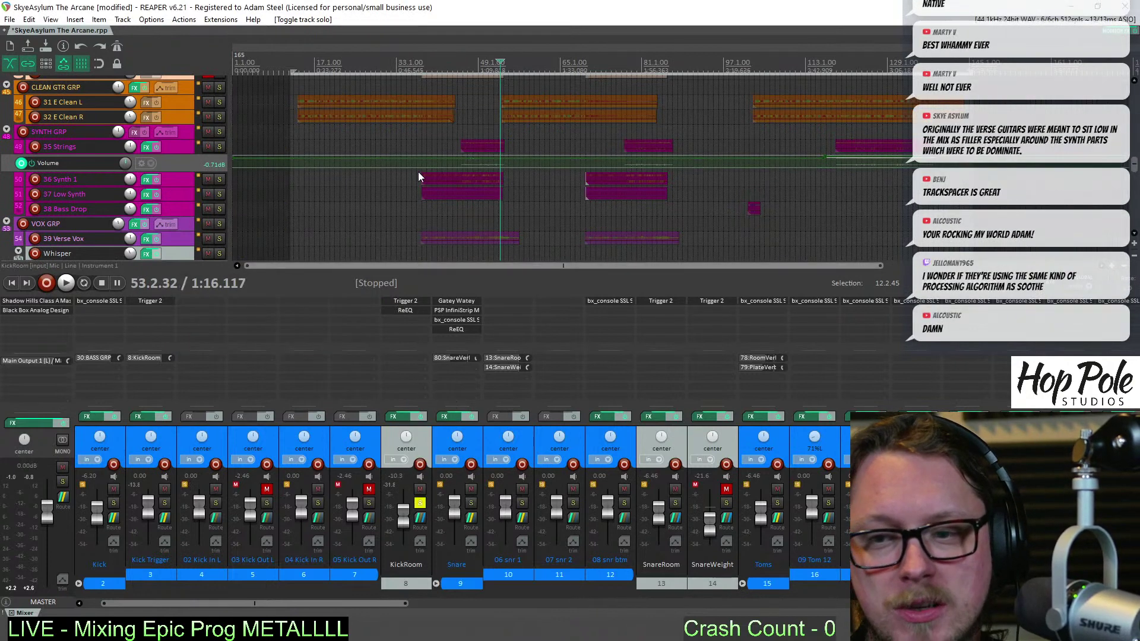
key(space)
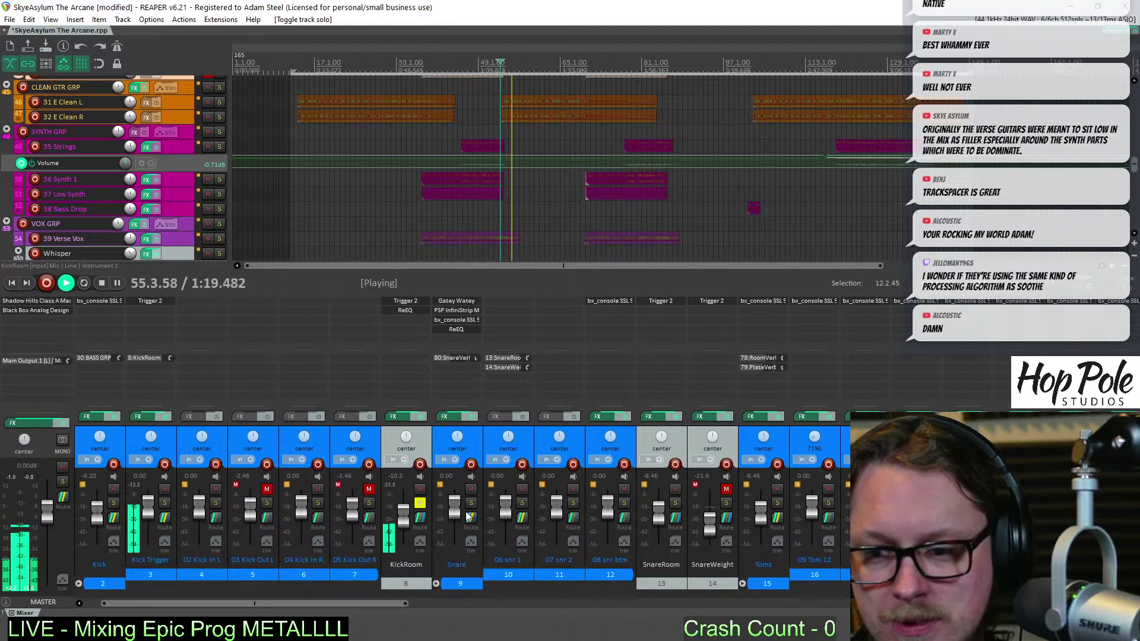
key(space)
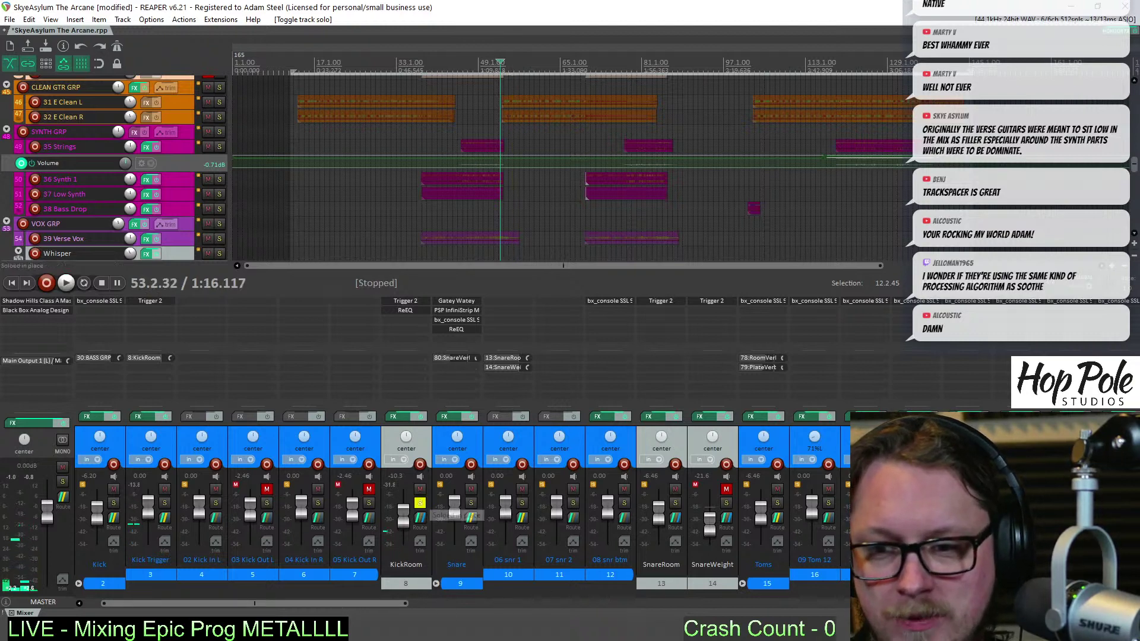
click(420, 504)
Solo BASS GRP, audition it and insert the VST3 version of Trackspacer 2.5 at the end of its effects chain
drag(336, 605, 657, 614)
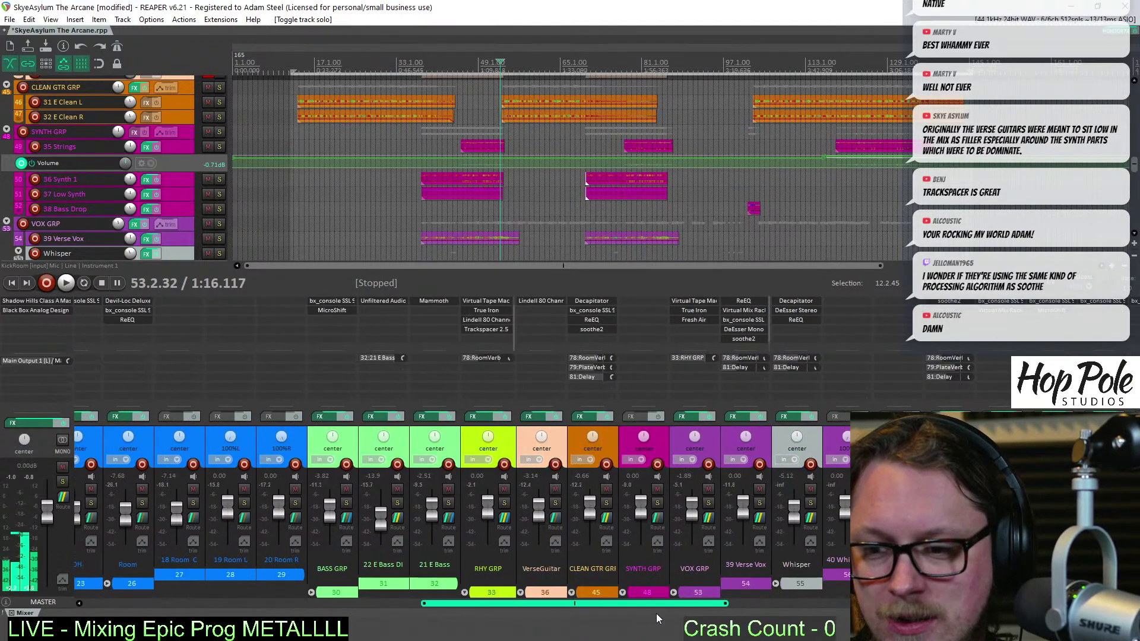
click(347, 504)
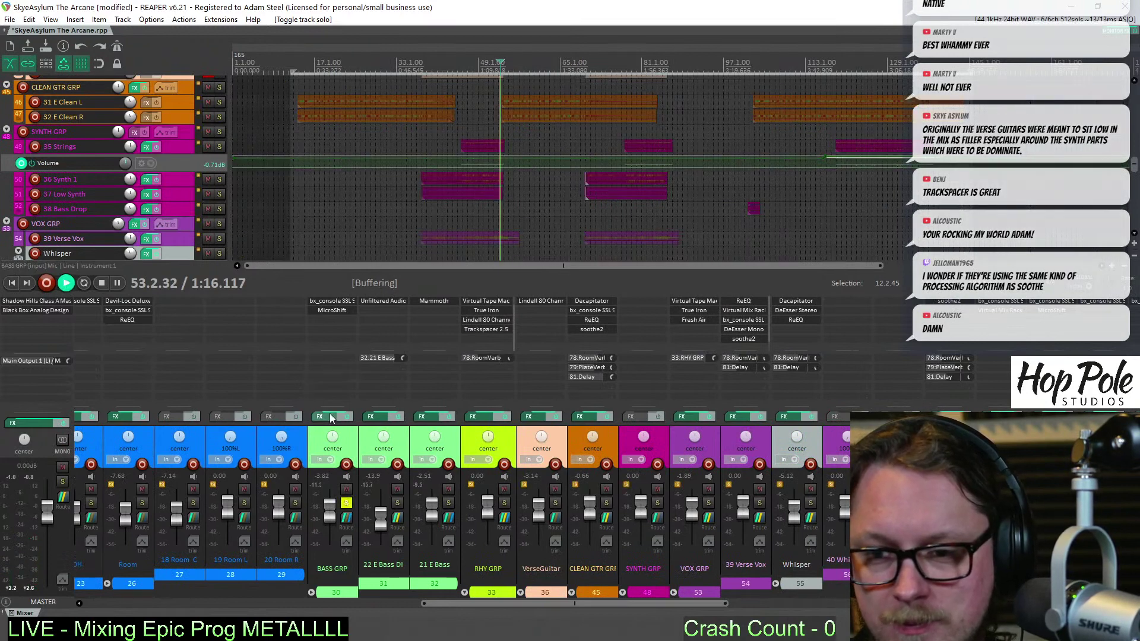
key(space)
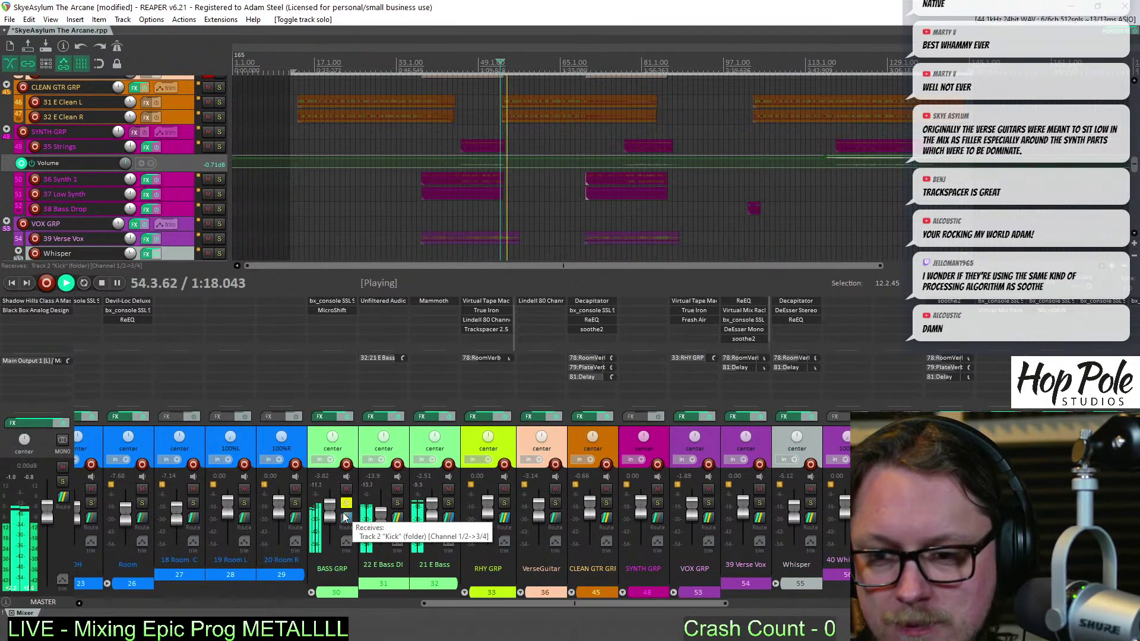
key(space)
double_click(327, 324)
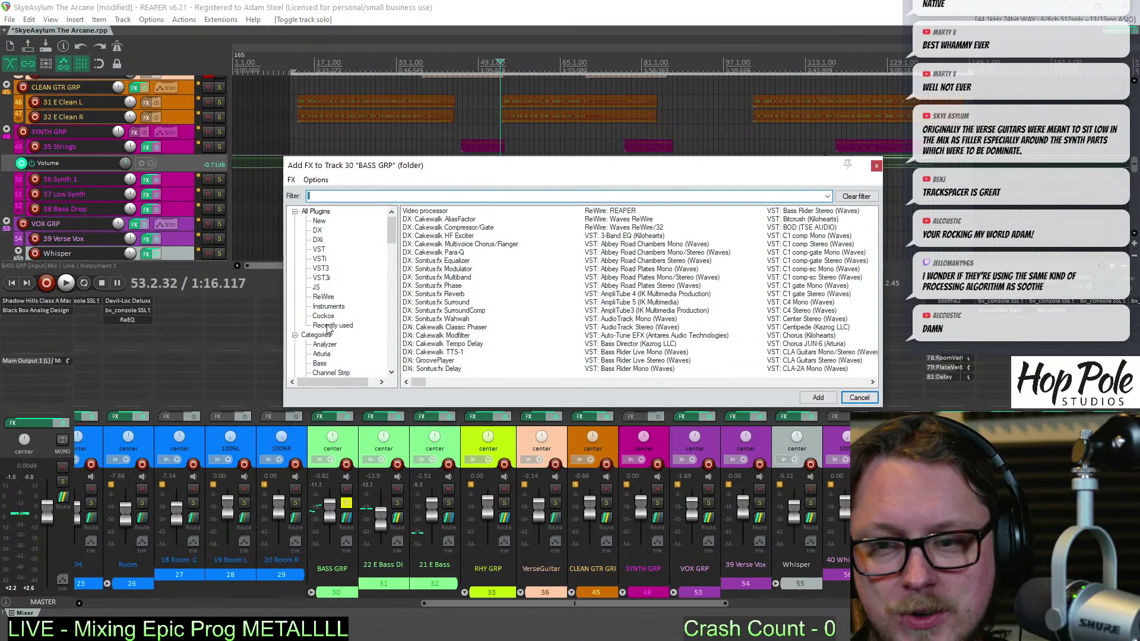
text(track)
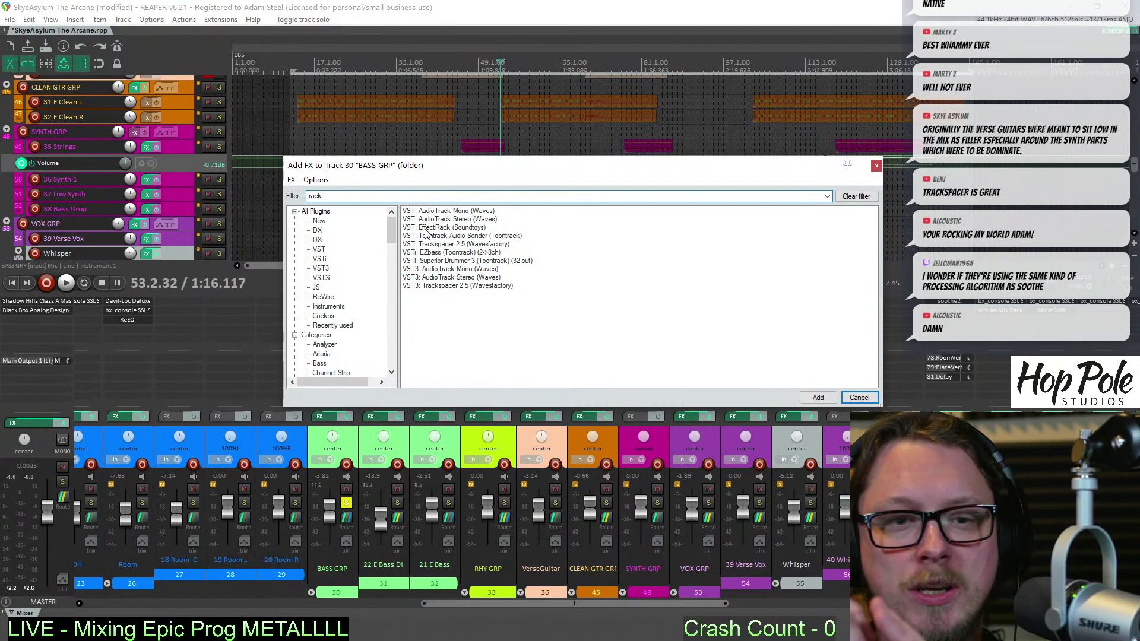
double_click(425, 286)
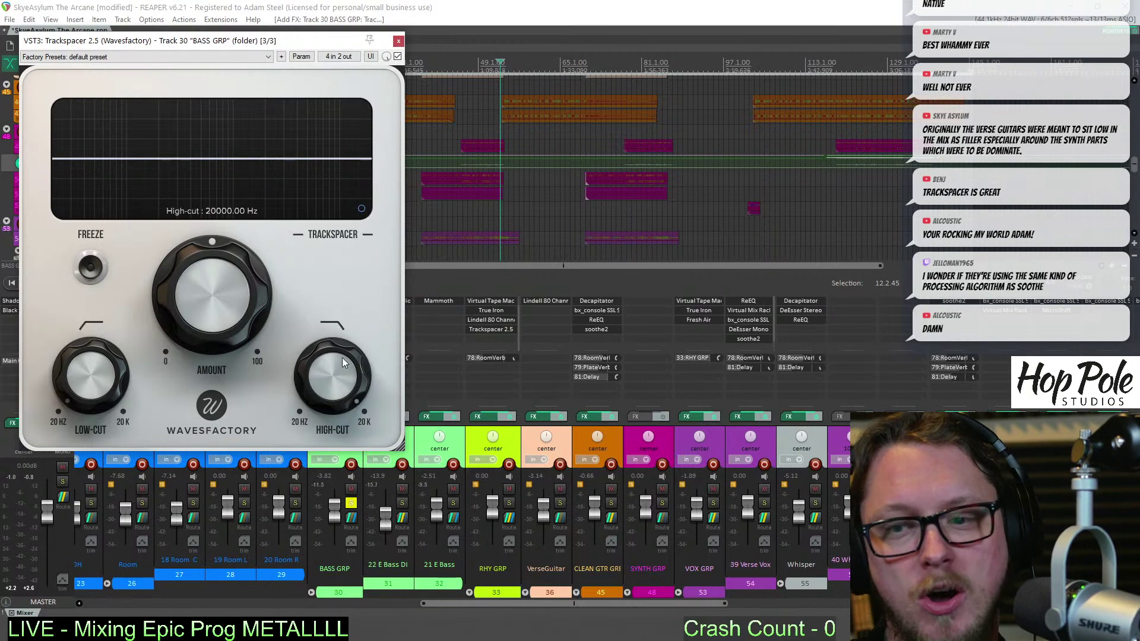
Lower the high-cut of BASS GRP's Trackspacer to about mid-range and set its amount to about 23.7% during playback
drag(338, 356, 318, 487)
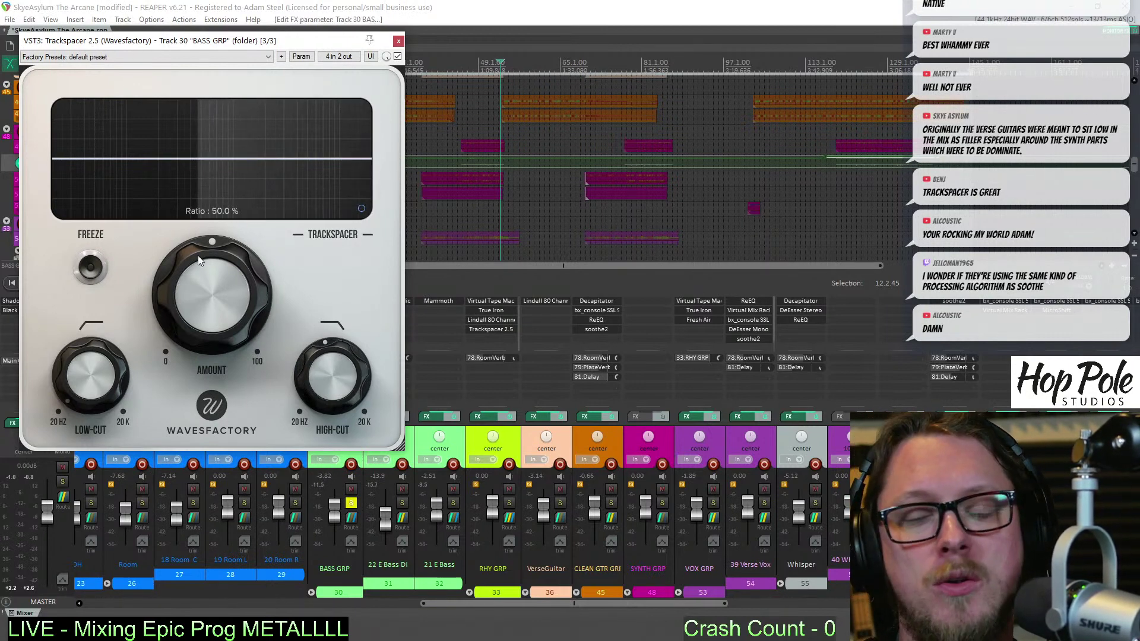
drag(208, 297, 190, 359)
key(space)
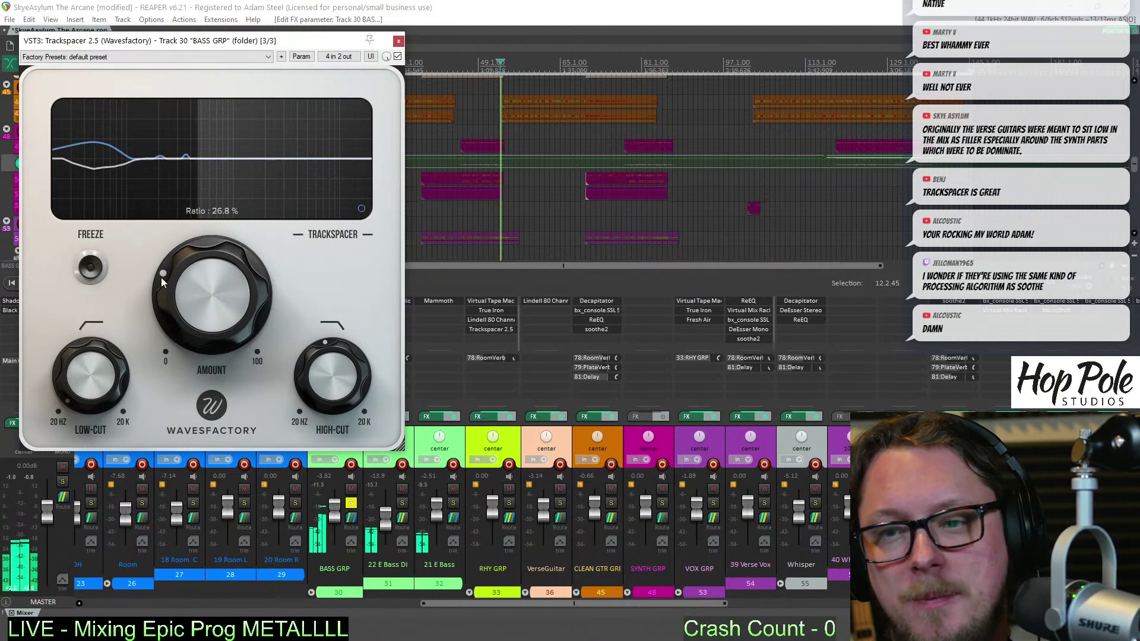
drag(190, 308, 193, 324)
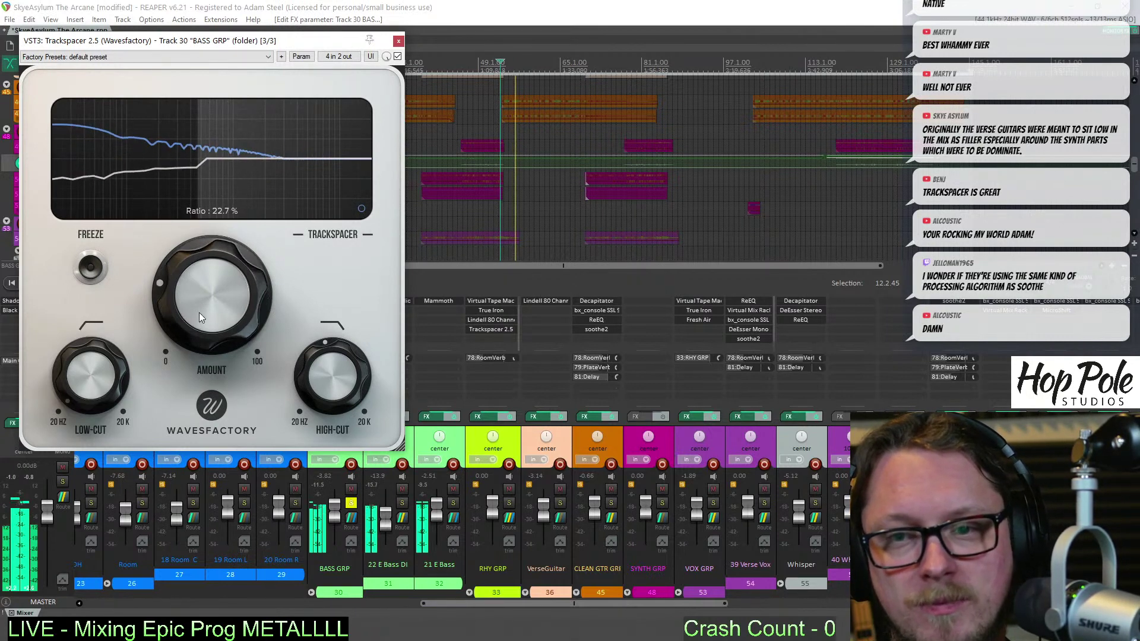
drag(198, 313, 198, 309)
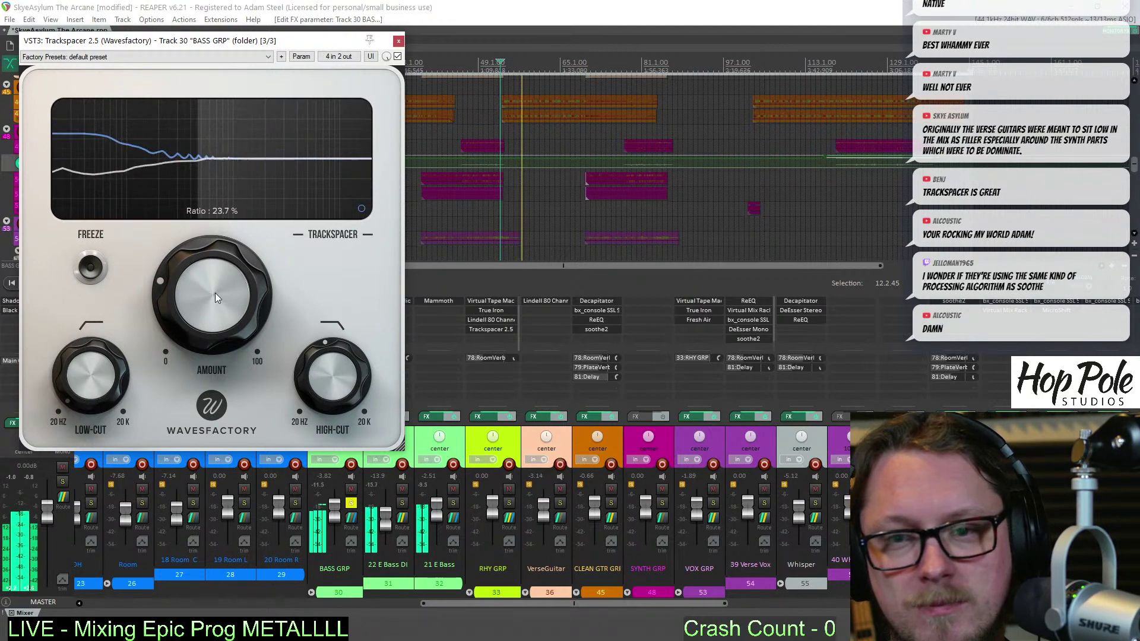
click(399, 41)
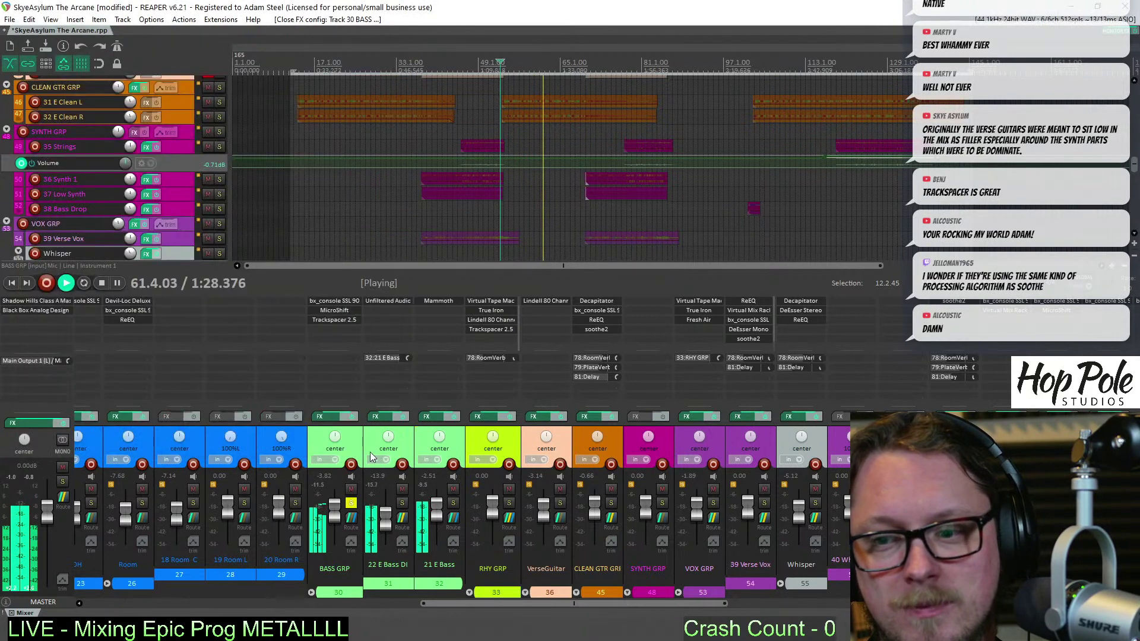
Raise the BASS GRP volume to -1.36 dB and unsolo the track
drag(339, 513, 338, 506)
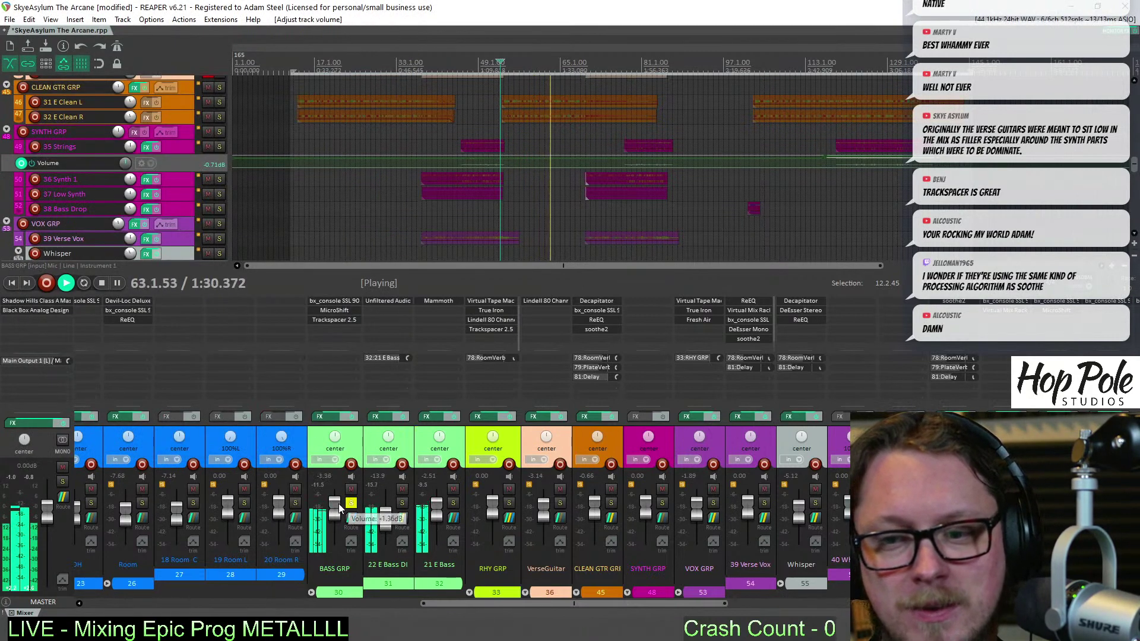
key(space)
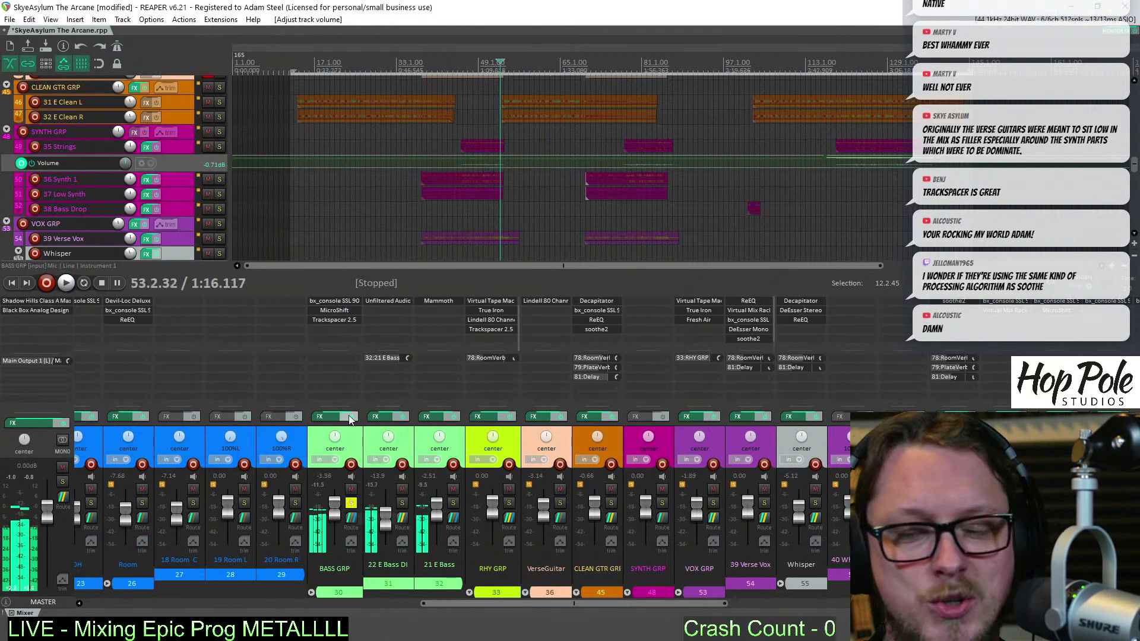
click(354, 505)
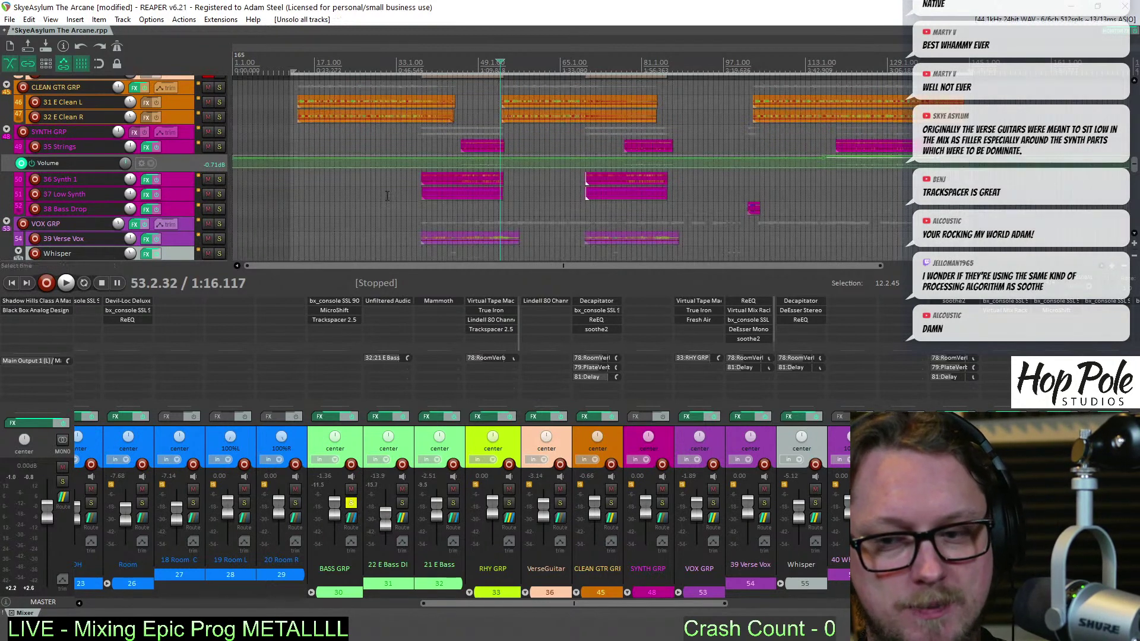
Play the full mix, check the Trackspacer on RHY GRP and adjust the level of VOX GRP's send to RHY GRP
key(space)
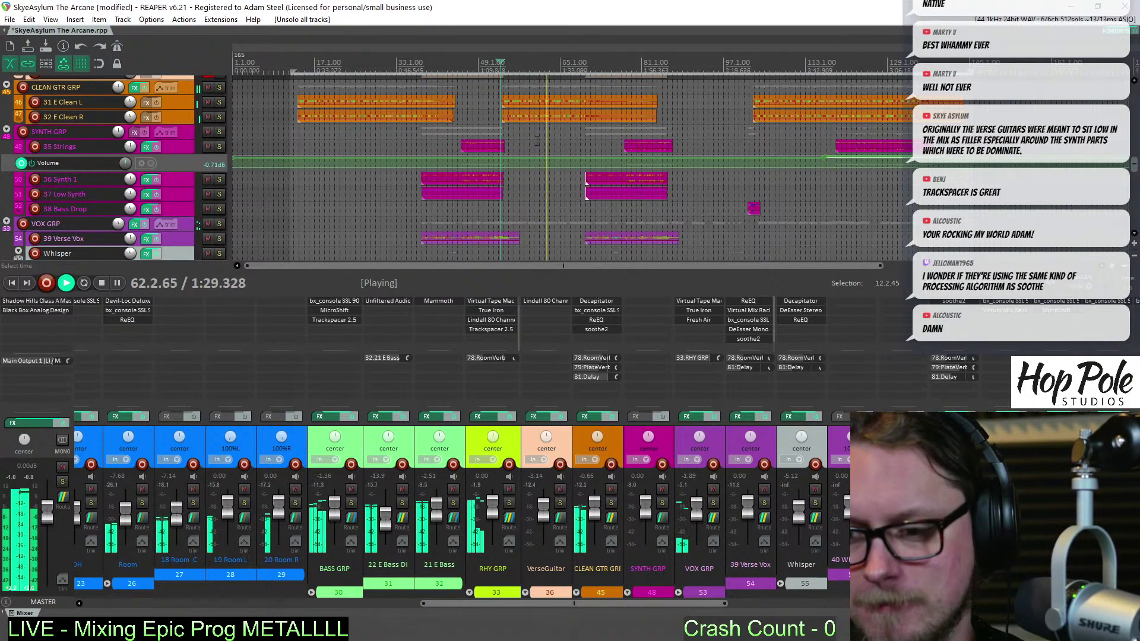
click(487, 329)
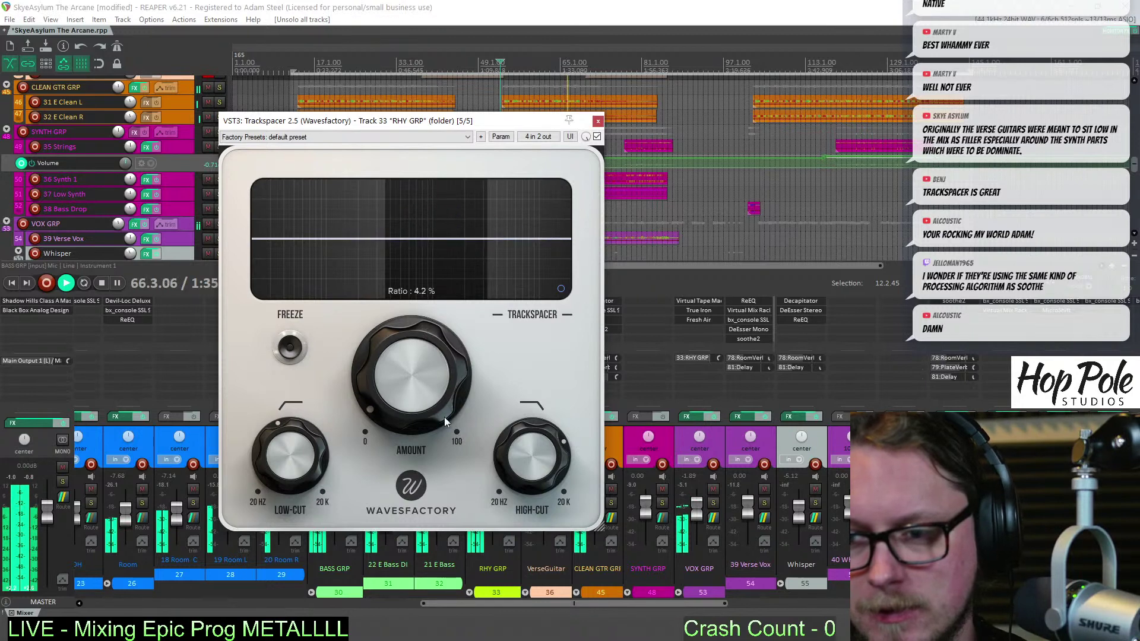
key(Escape)
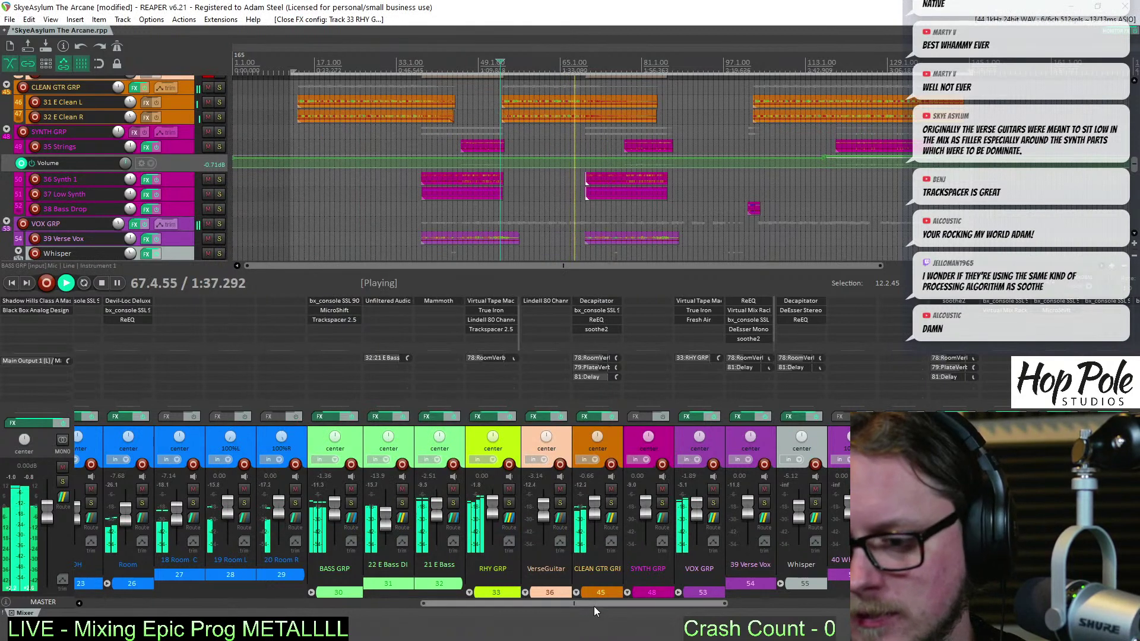
drag(594, 605, 632, 597)
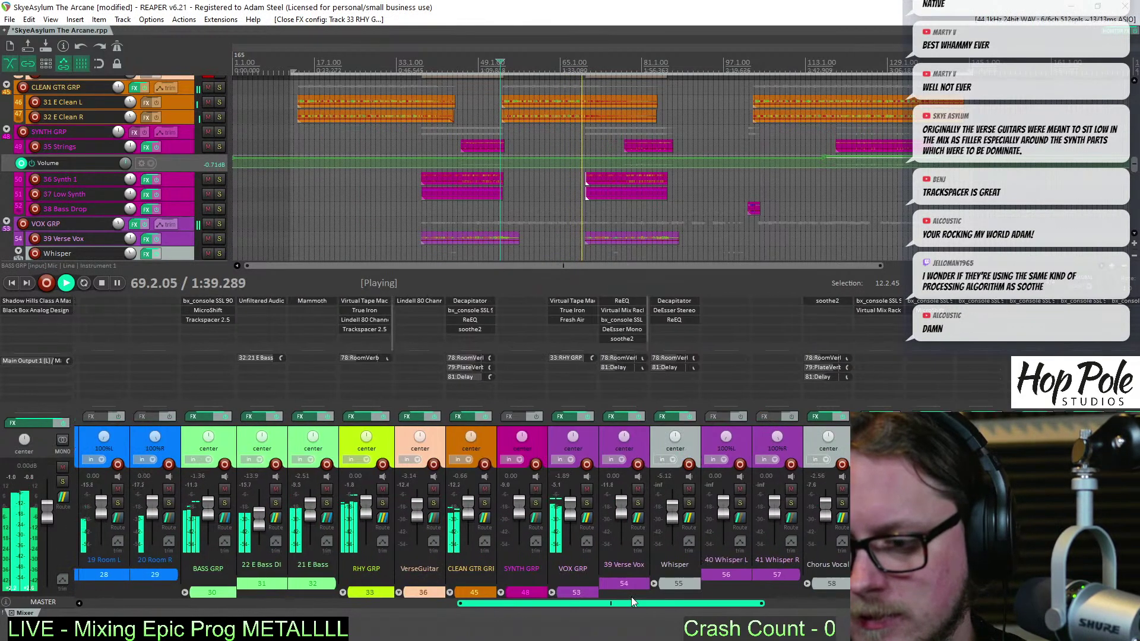
scroll(594, 358, down, 2)
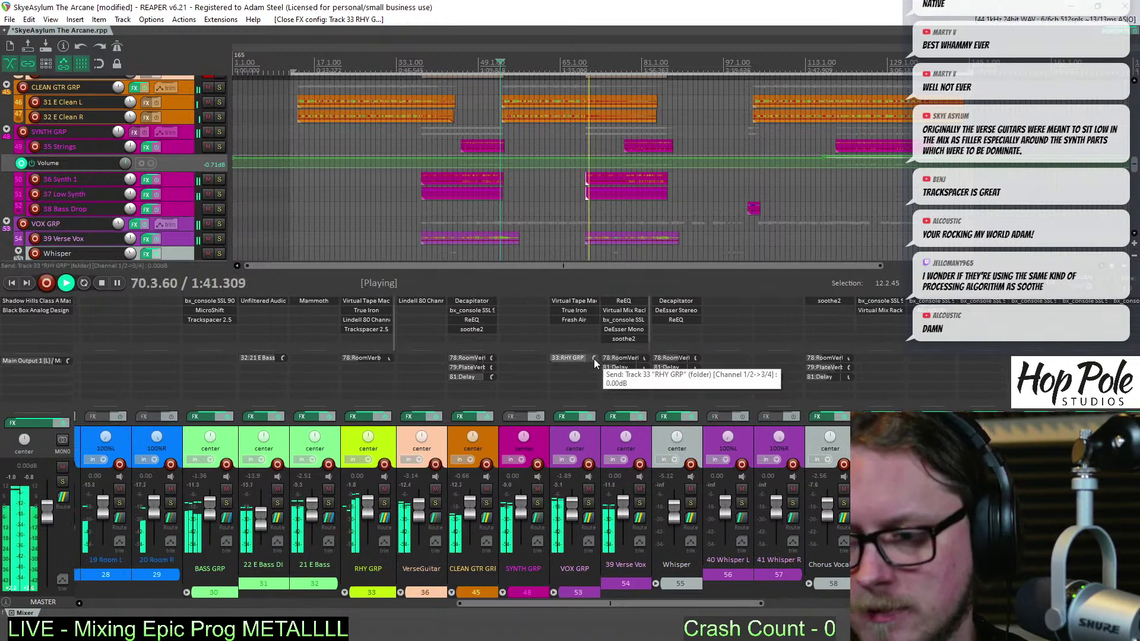
key(space)
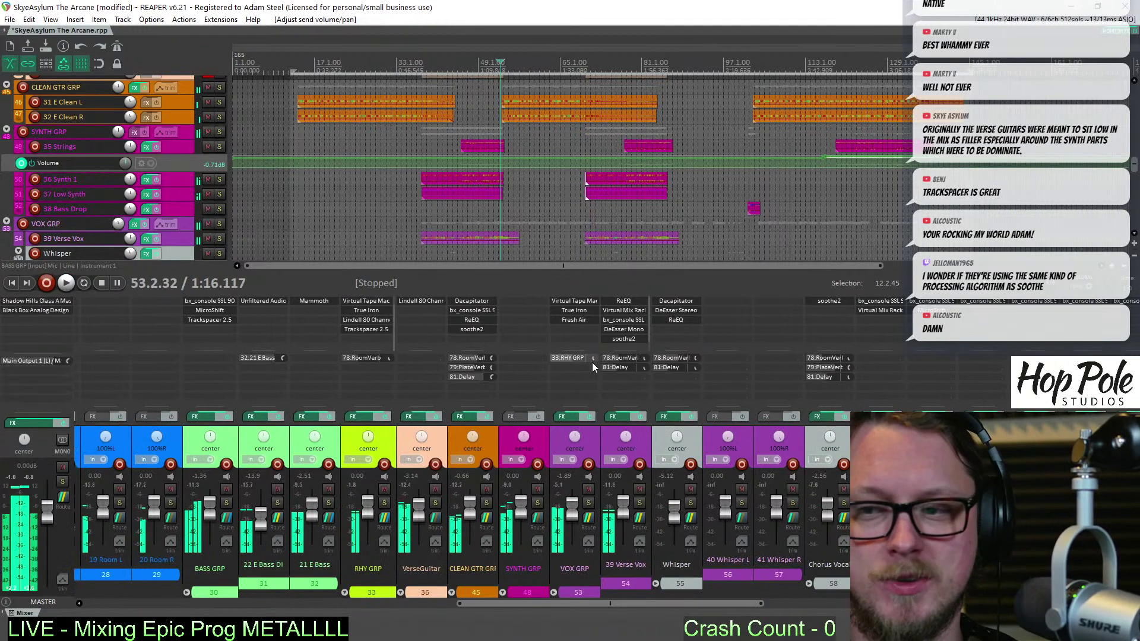
Play the mix from around bar 55 and slightly raise the Trackspacer amount on RHY GRP
scroll(560, 253, down, 2)
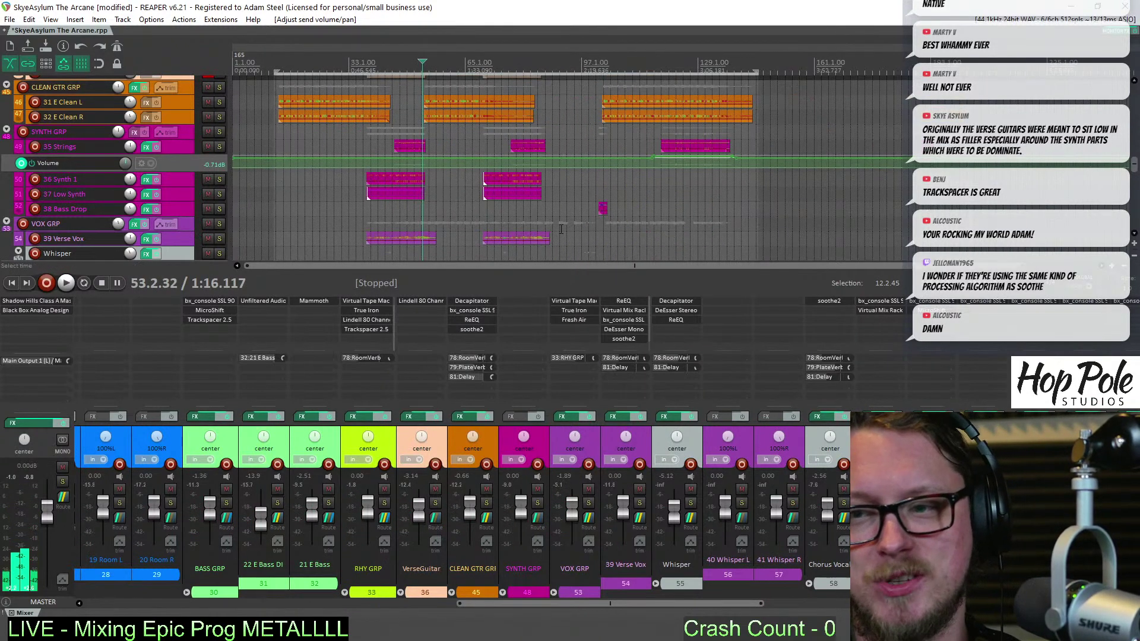
click(392, 59)
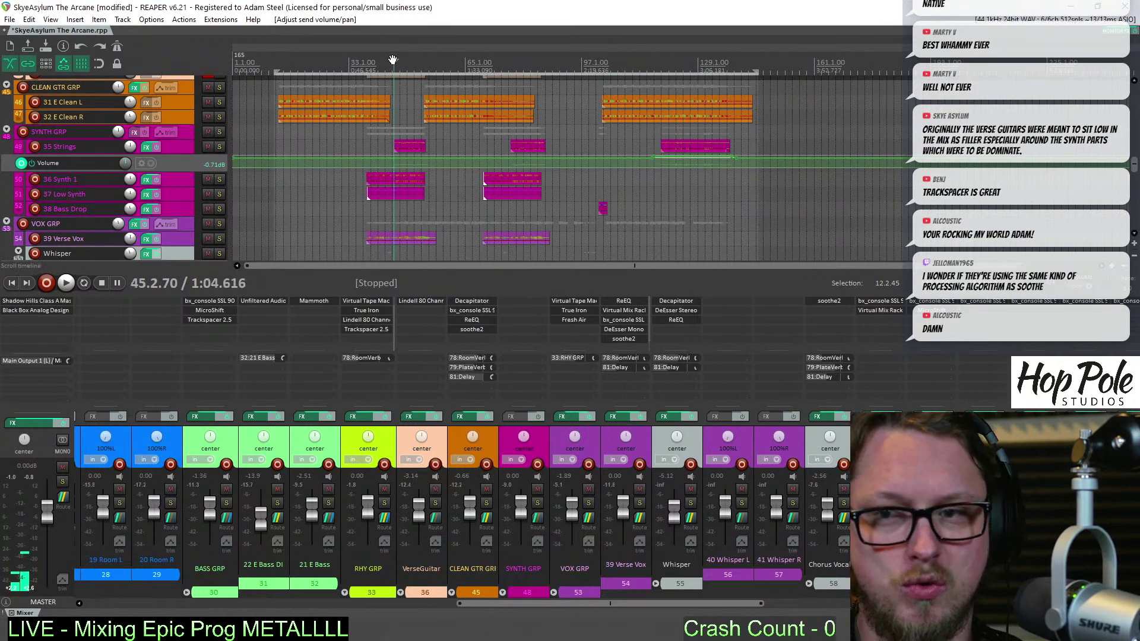
click(431, 59)
key(space)
drag(490, 604, 466, 604)
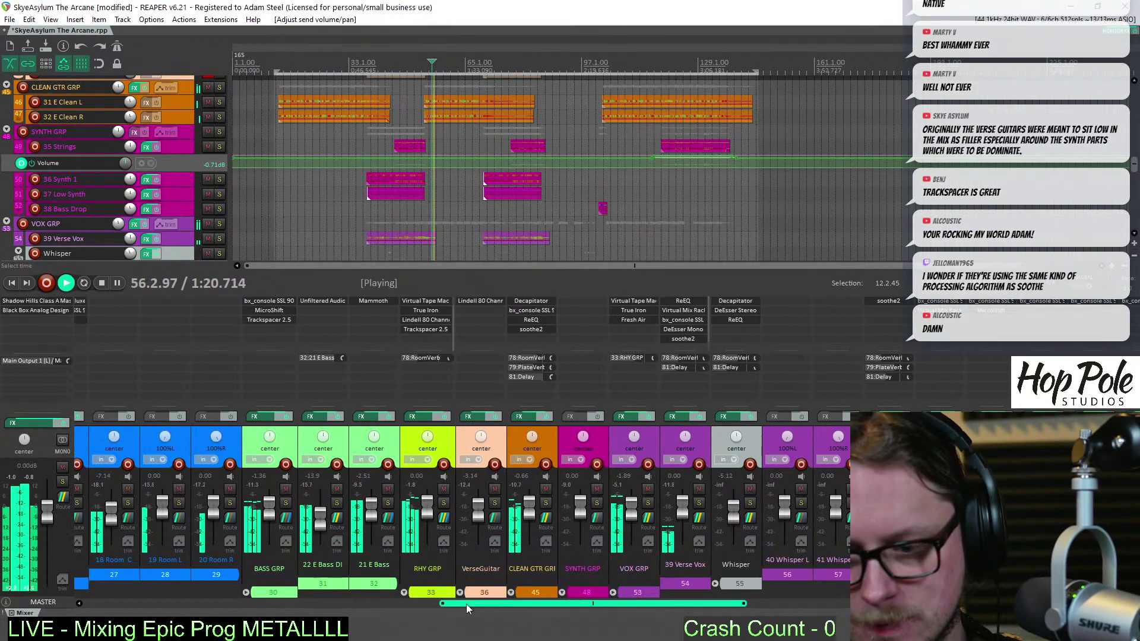
click(416, 328)
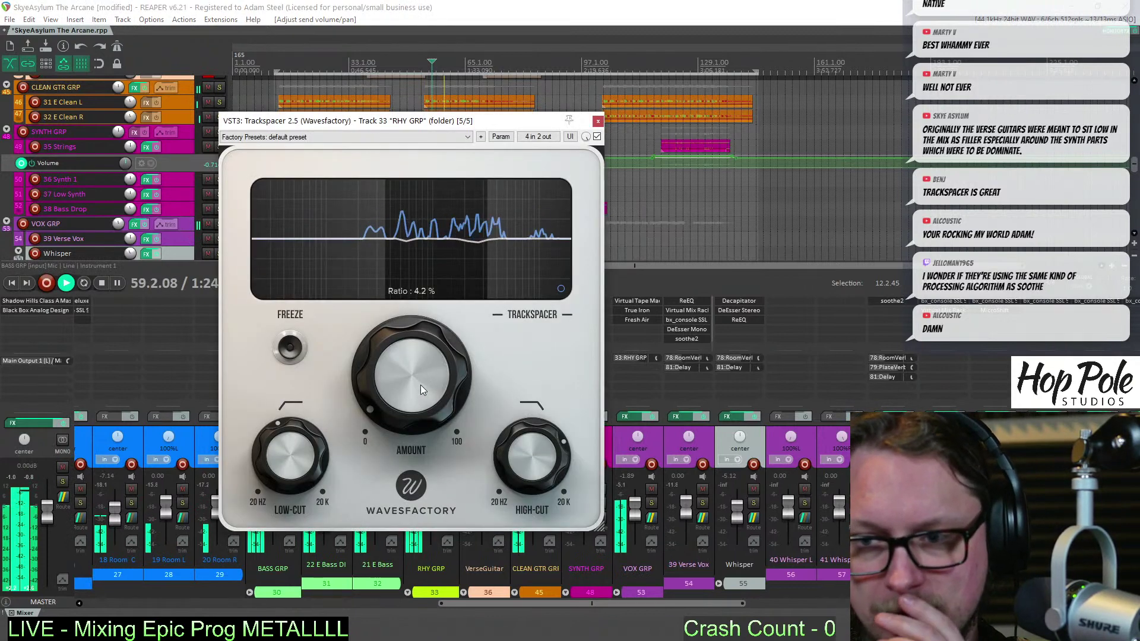
drag(420, 379, 420, 375)
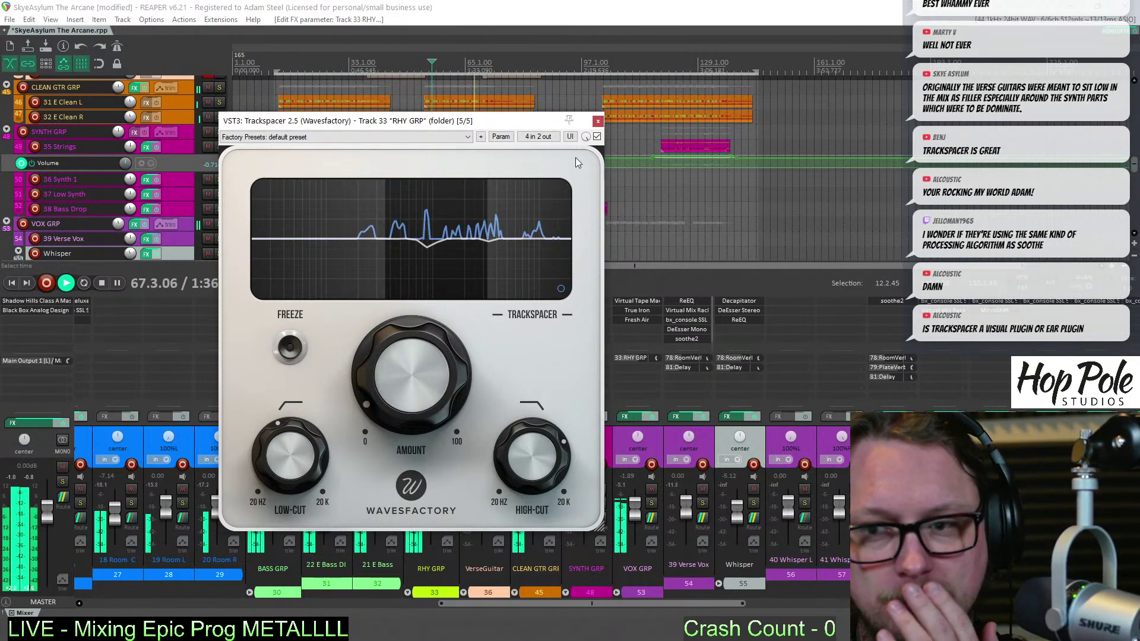
click(597, 123)
key(space)
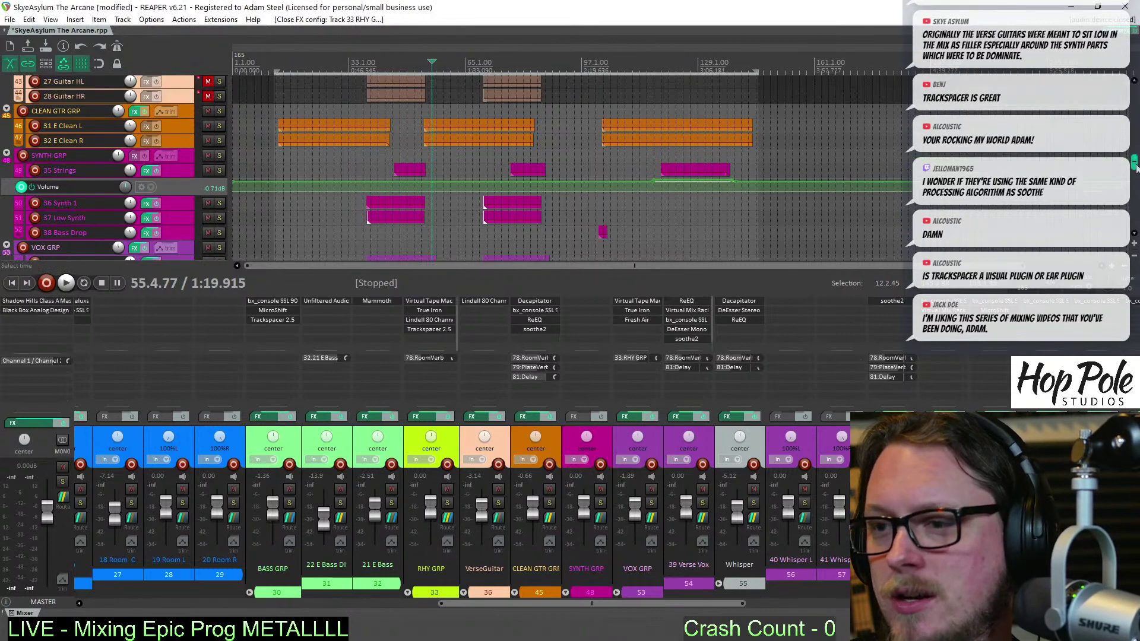
Play the mix from position 13.4.86, near the start of the drum recordings, with the drum tracks in view
drag(1134, 178, 604, 157)
scroll(475, 143, down, 3)
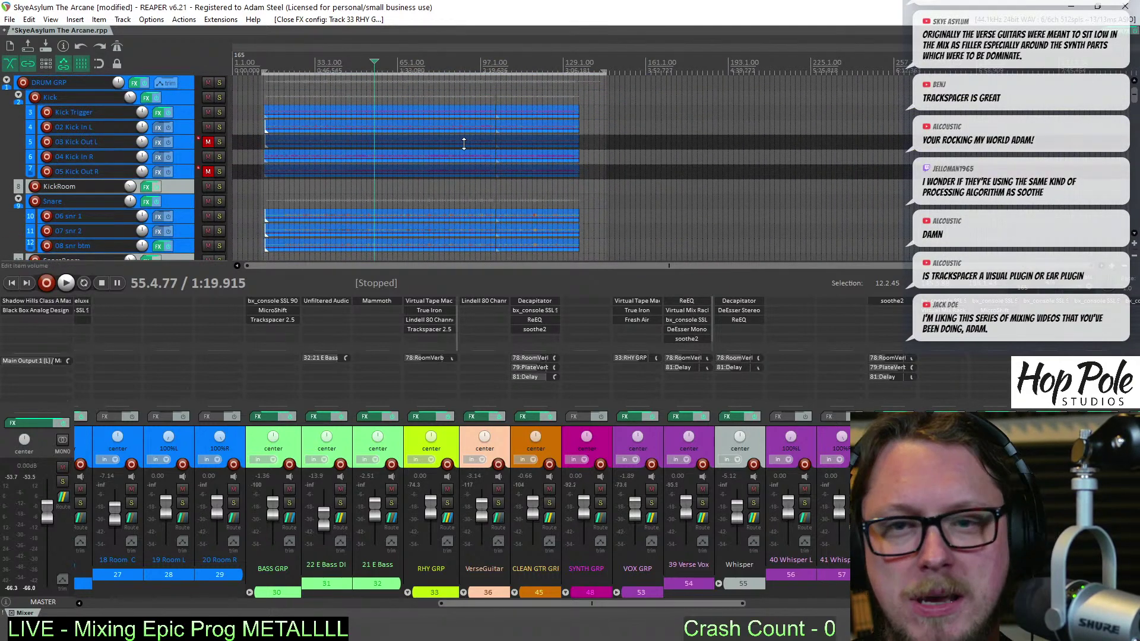
click(267, 63)
scroll(474, 110, up, 6)
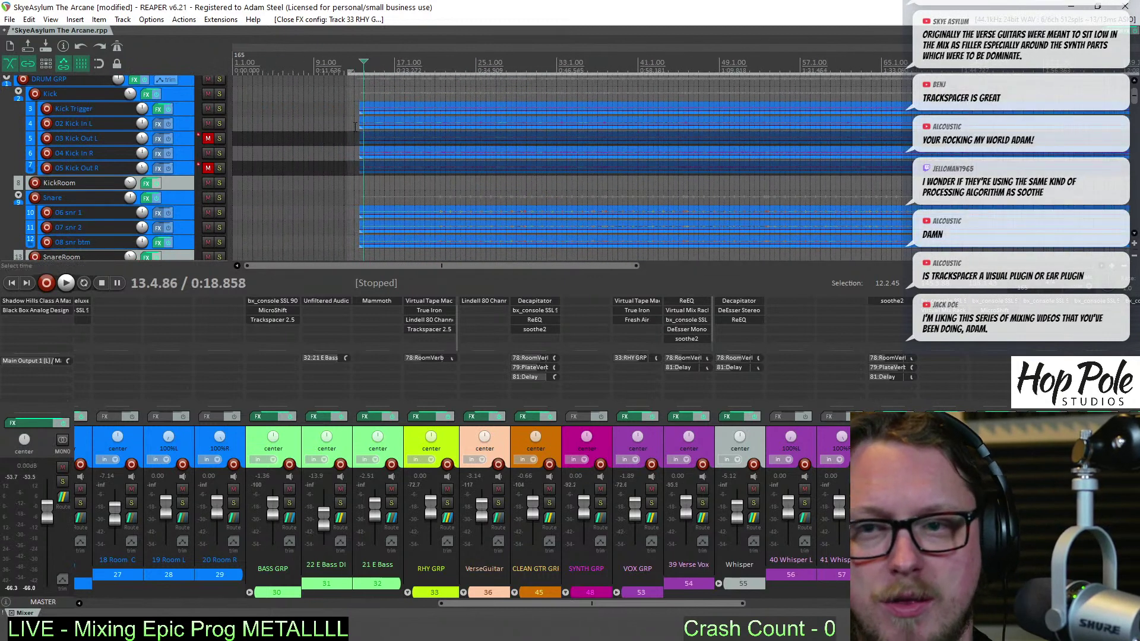
scroll(105, 604, left, 10)
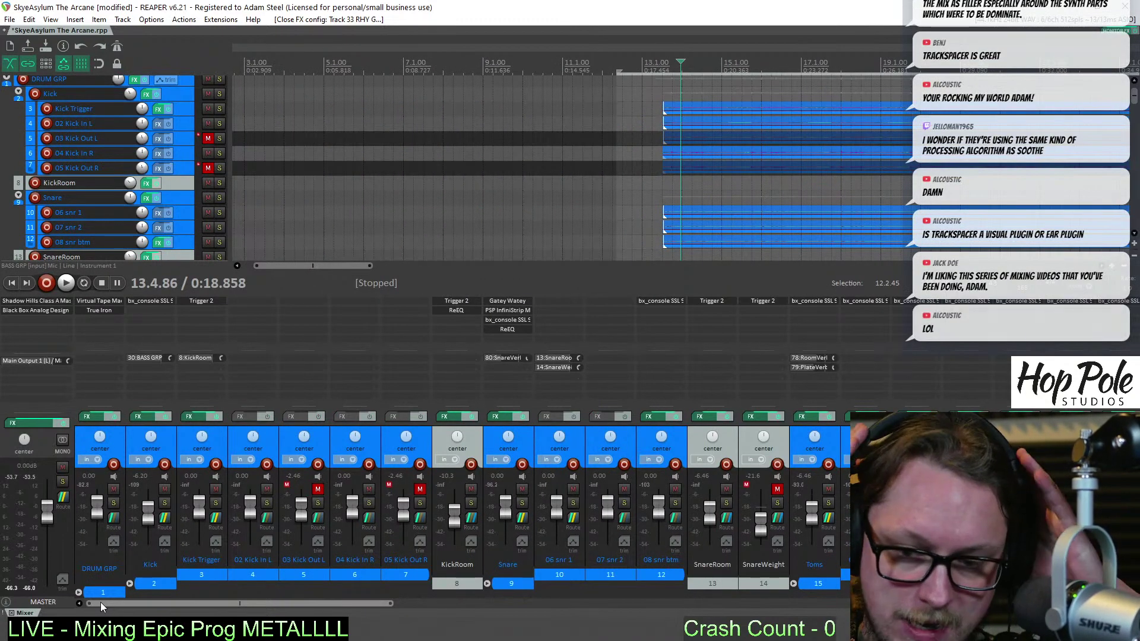
key(space)
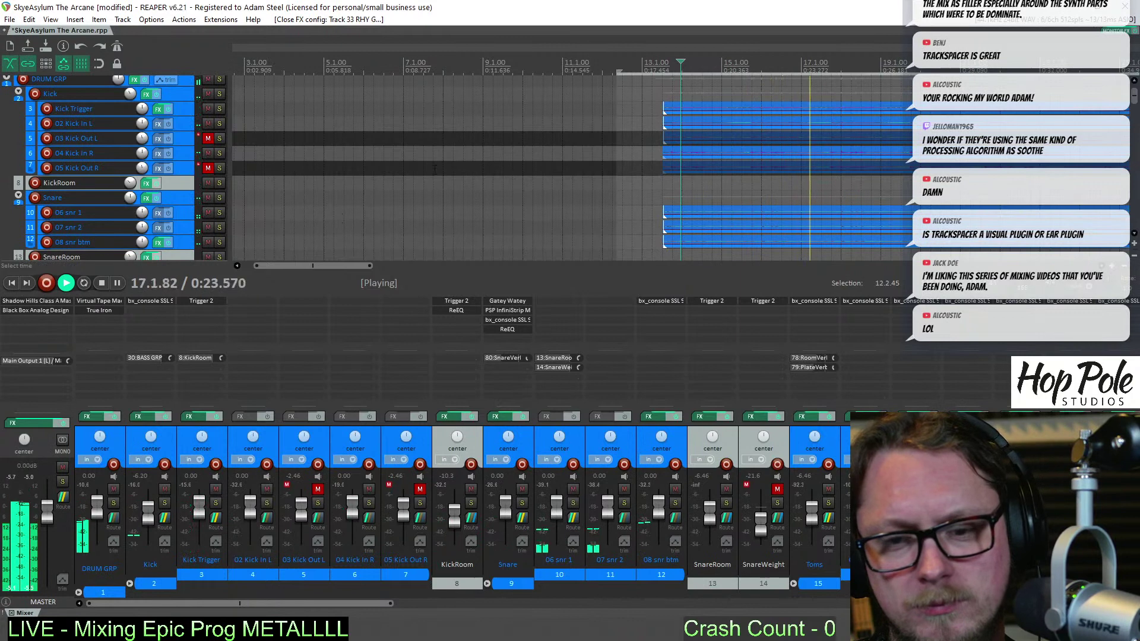
Bring the rhythm guitar tracks into view during playback and slightly raise the RHY GRP volume to -1.22 dB
scroll(753, 158, down, 4)
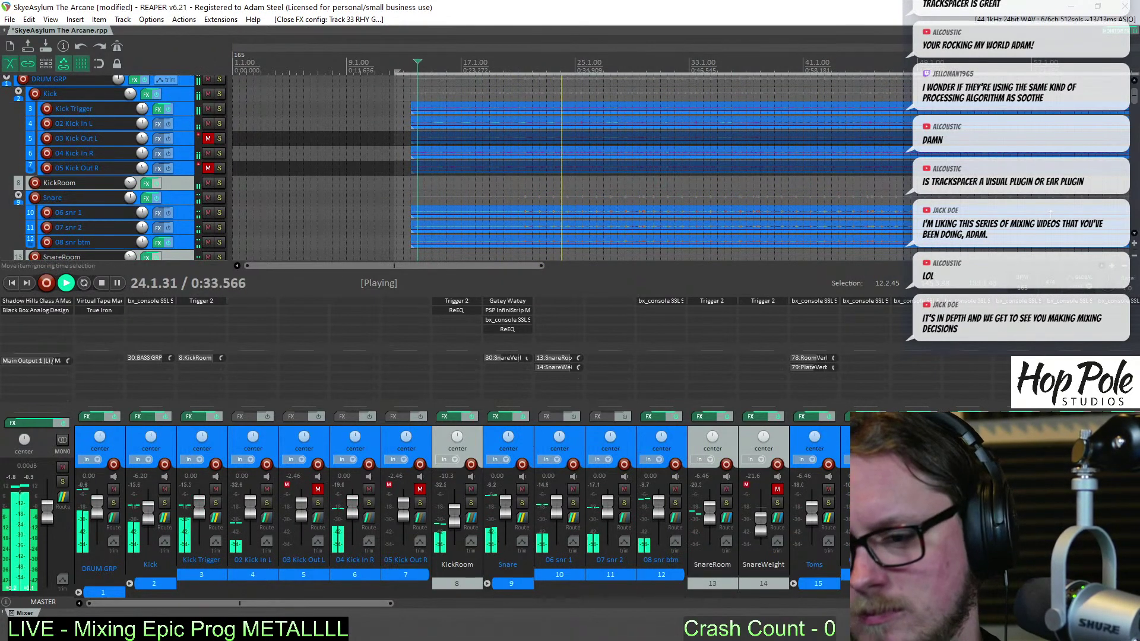
drag(1136, 95, 1136, 140)
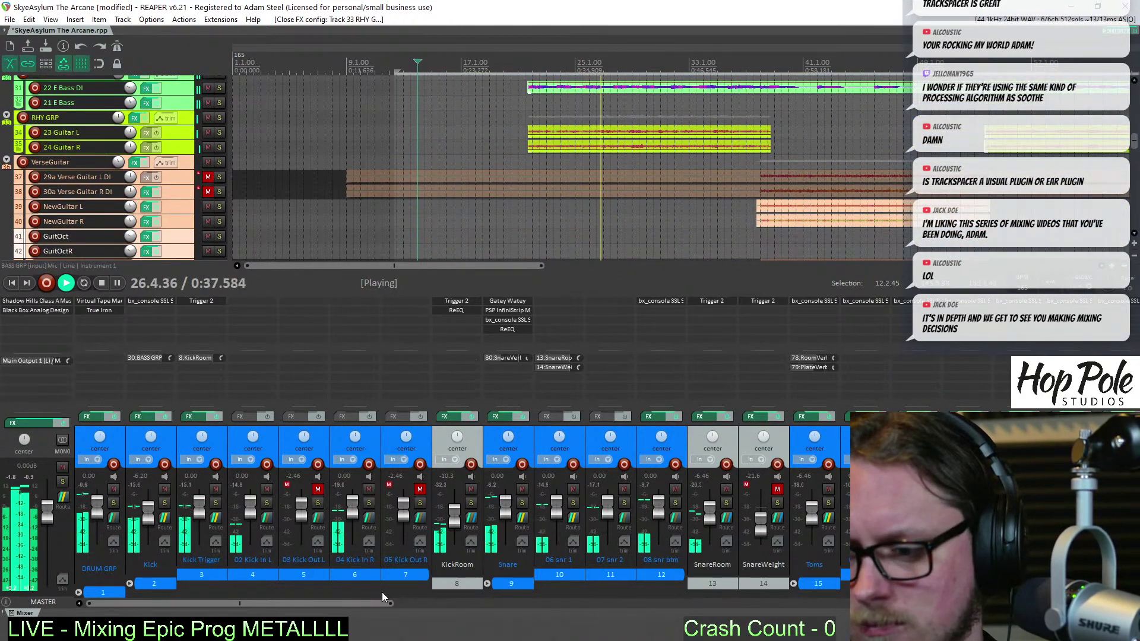
drag(382, 603, 736, 604)
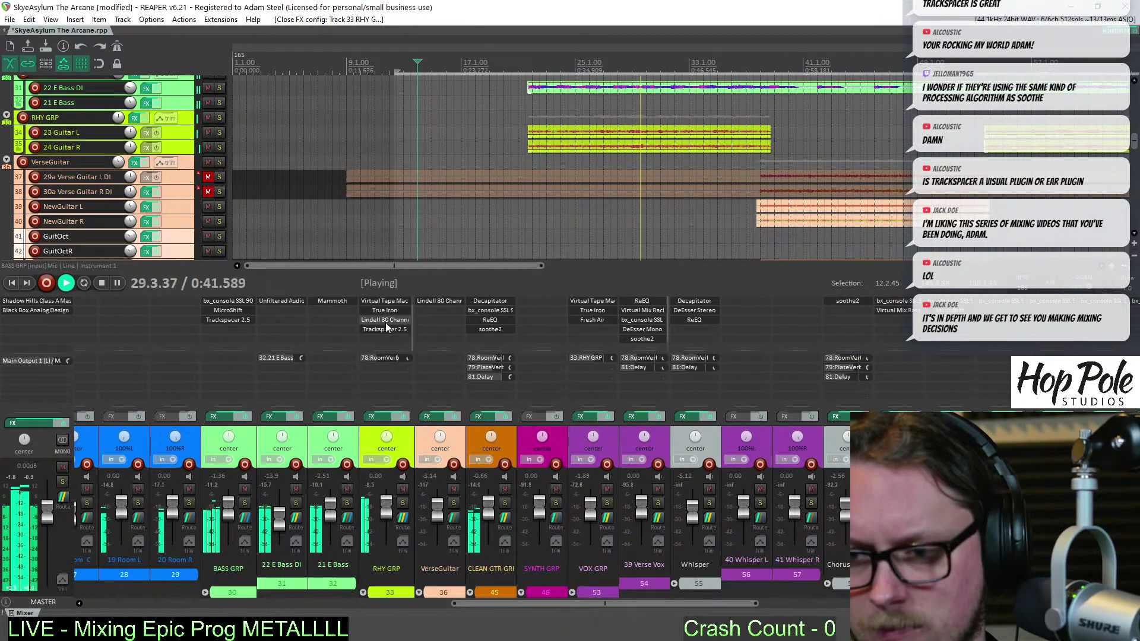
drag(381, 520, 386, 517)
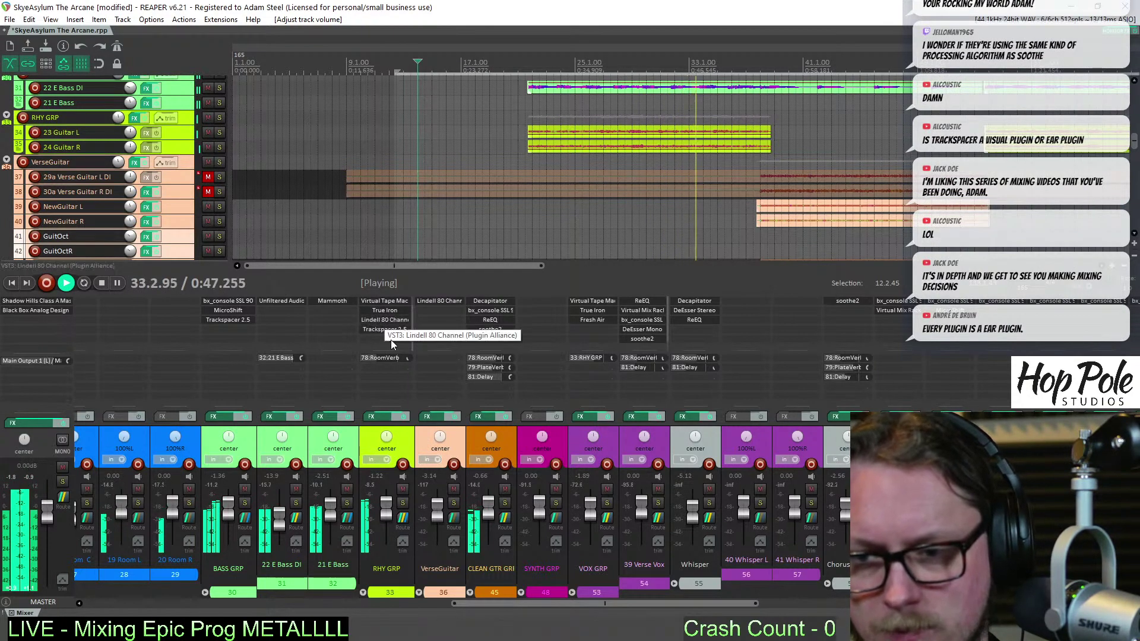
Open RHY GRP's Lindell 80 Channel, solo the track and set the play position to bar 22, where the rhythm guitars begin
click(377, 321)
drag(327, 51, 761, 36)
click(403, 503)
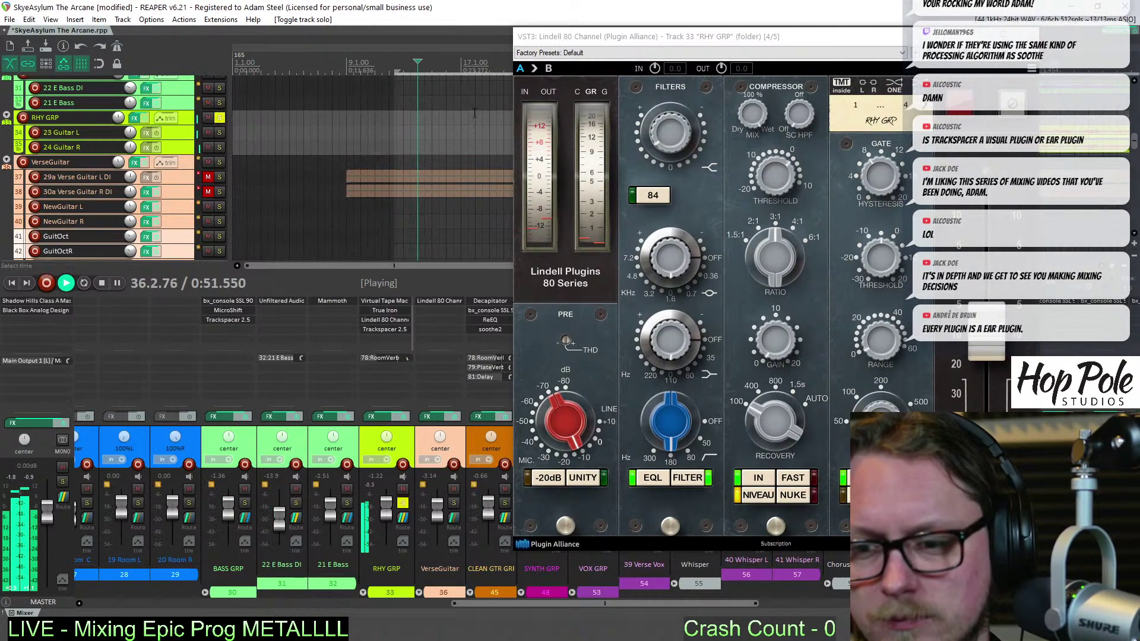
drag(638, 38, 290, 232)
key(space)
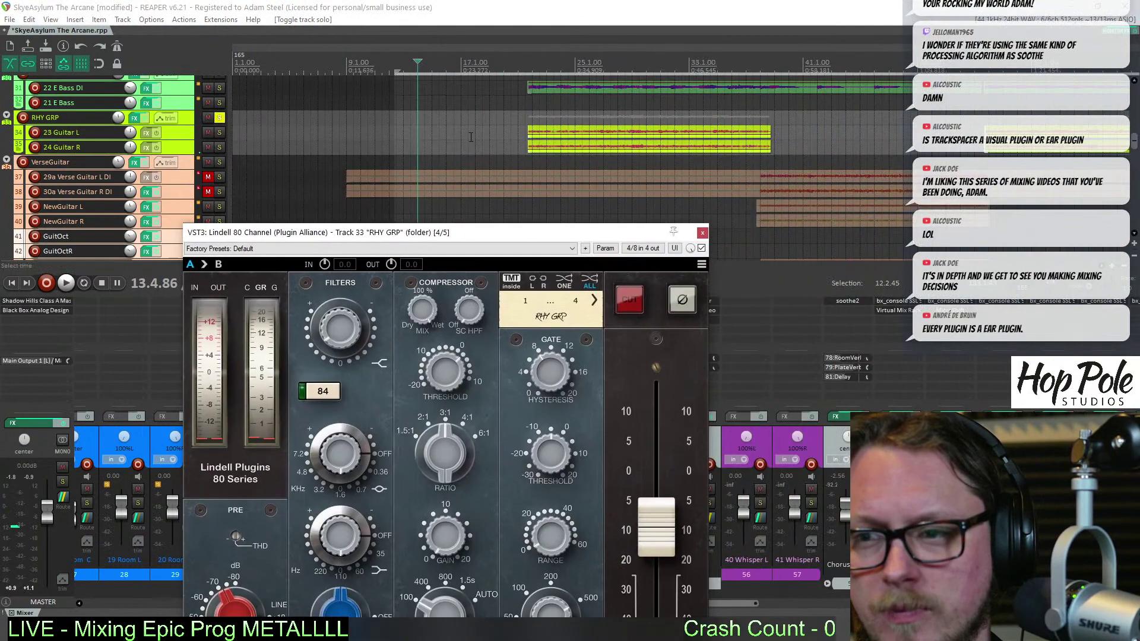
click(538, 62)
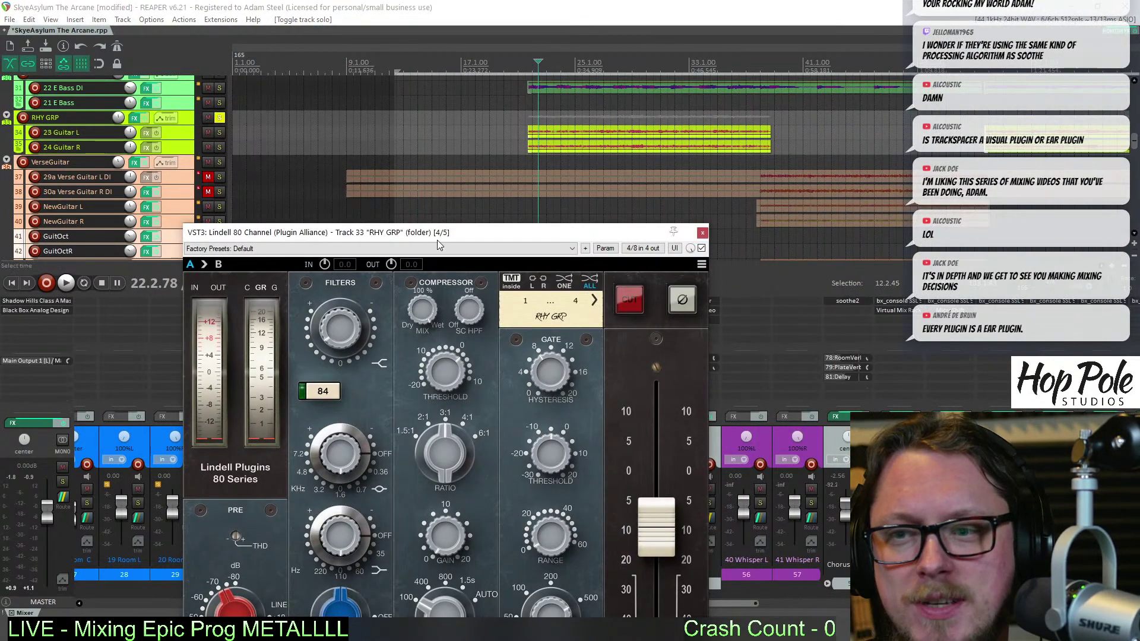
drag(439, 239, 451, 104)
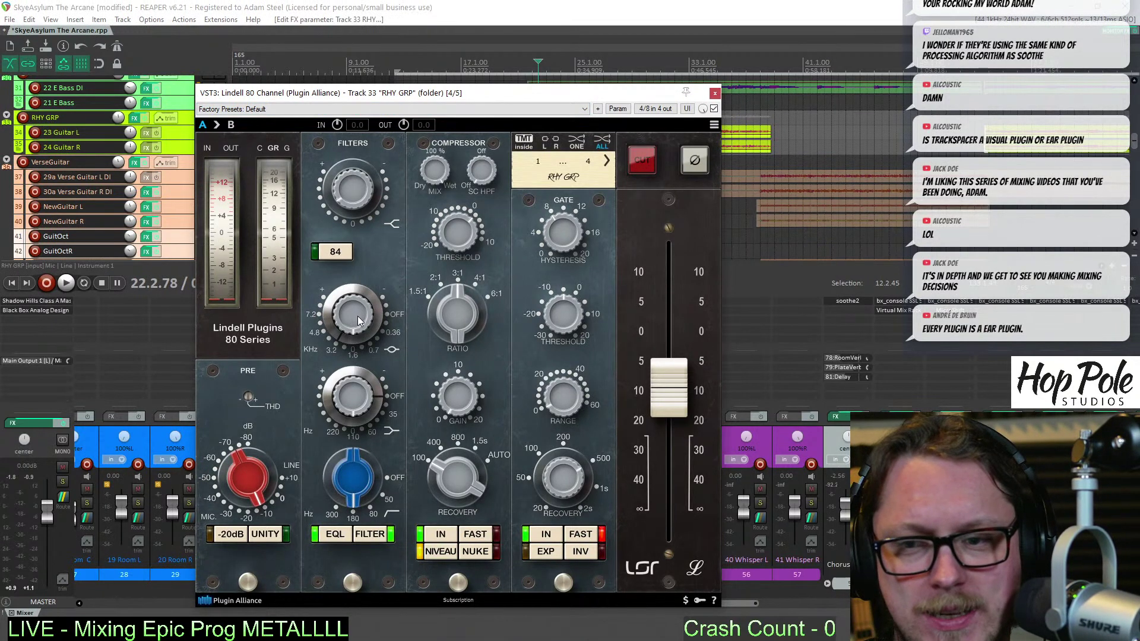
Play the soloed rhythm guitars and adjust the midrange and low-band EQ gains in the Lindell 80 Channel
key(space)
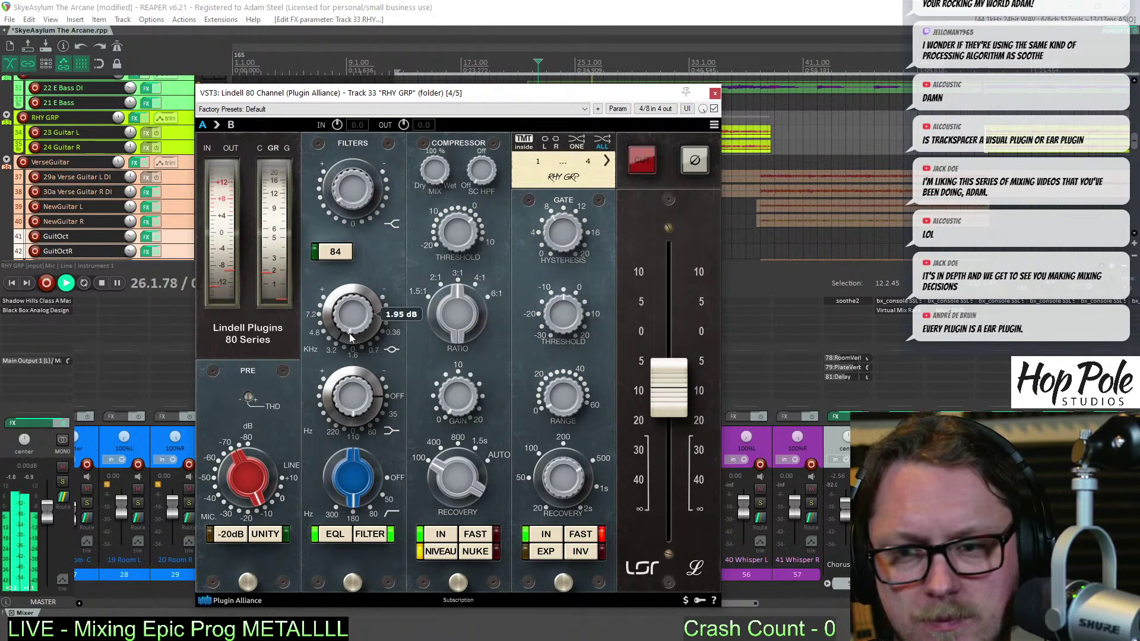
mouse_move(349, 333)
mouse_down()
mouse_move(350, 349)
mouse_move(353, 314)
mouse_up()
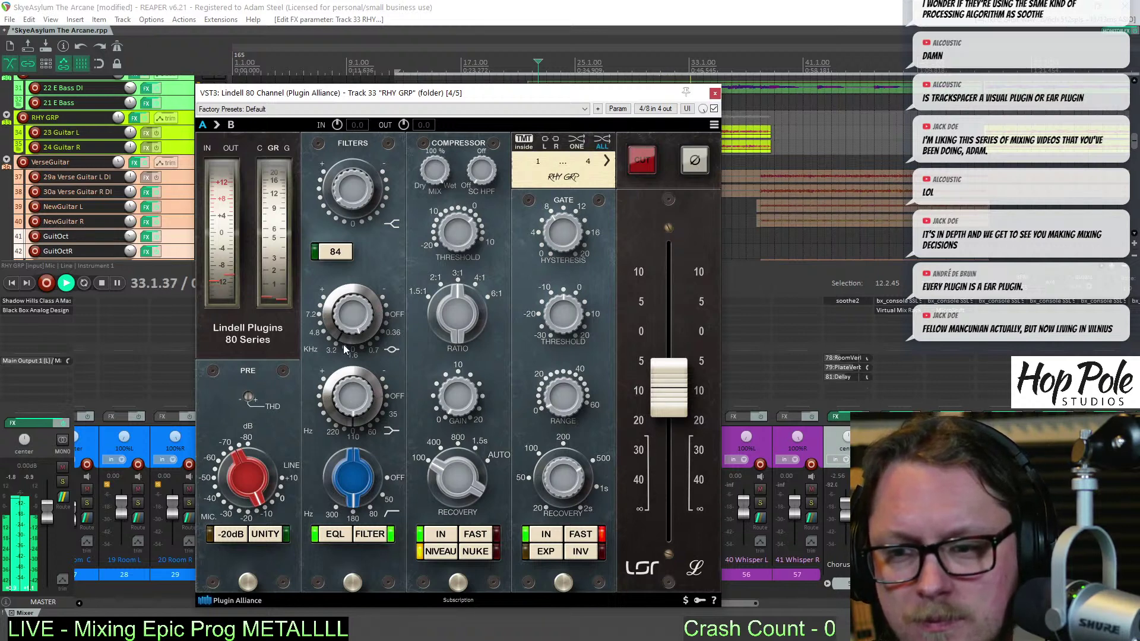
mouse_move(354, 387)
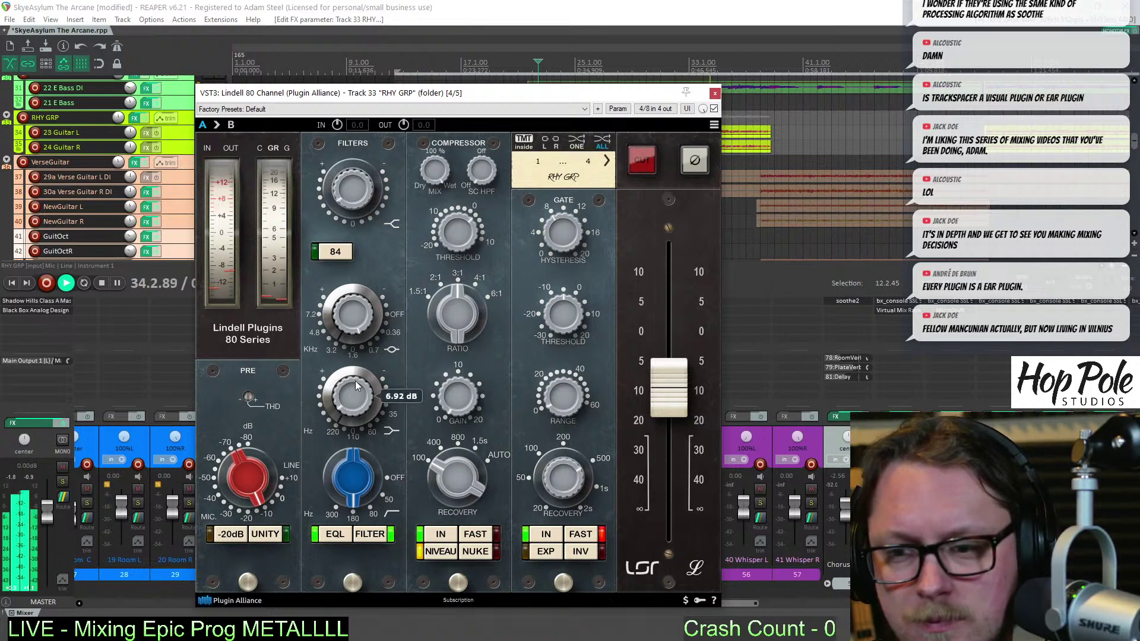
drag(356, 381, 349, 403)
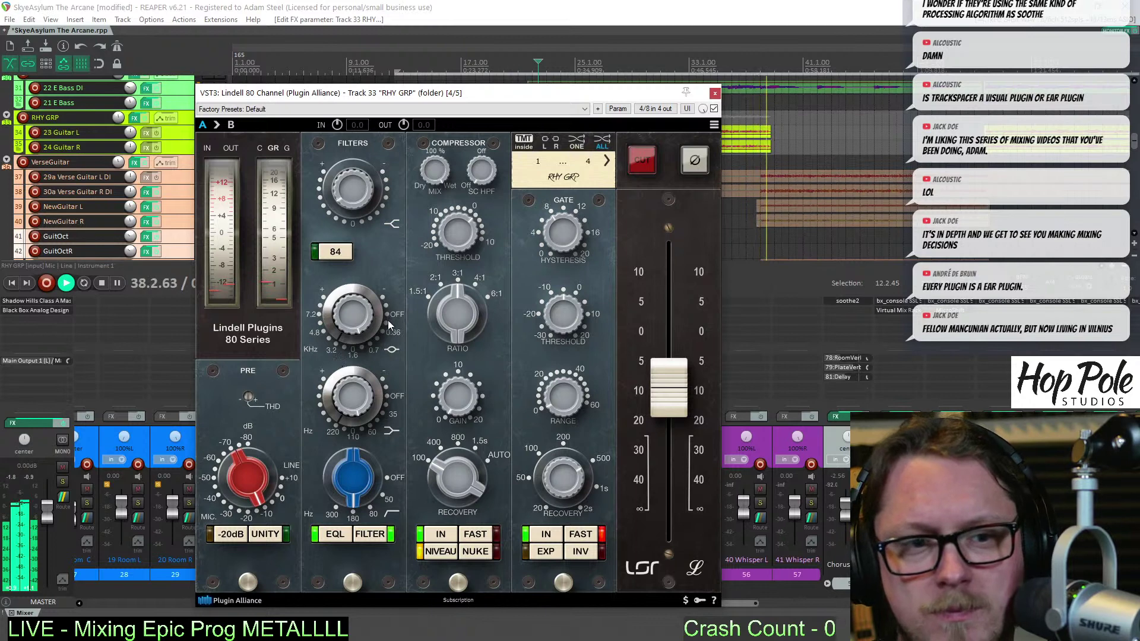
Replay the soloed guitars, try the Lindell 80 Channel's 84 EQ mode, switch it back off and close the plugin
key(space)
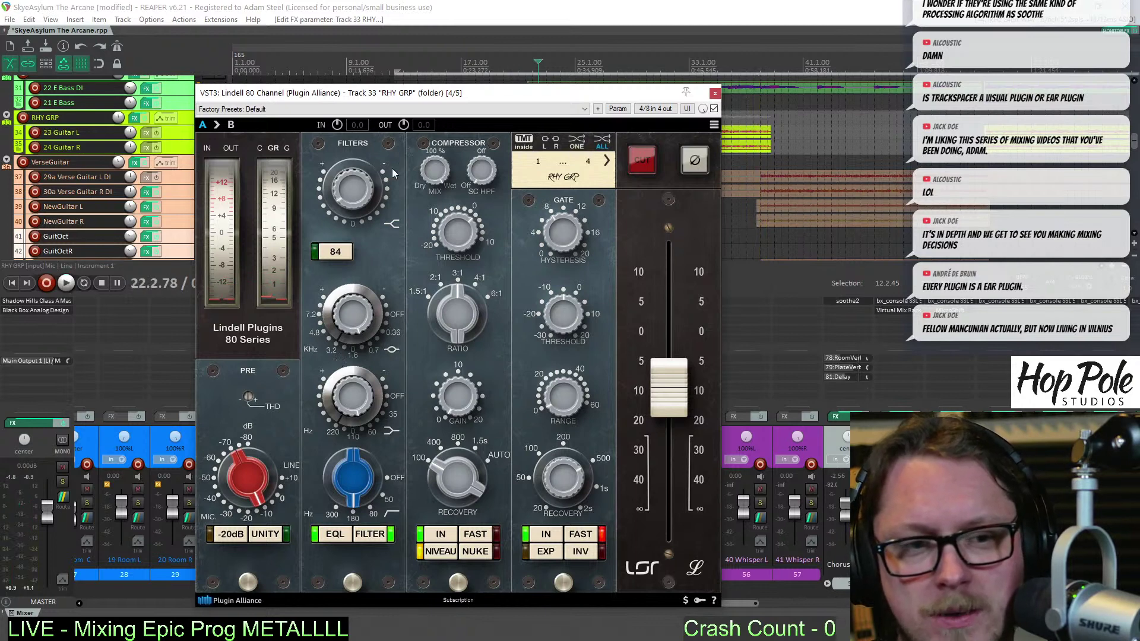
key(space)
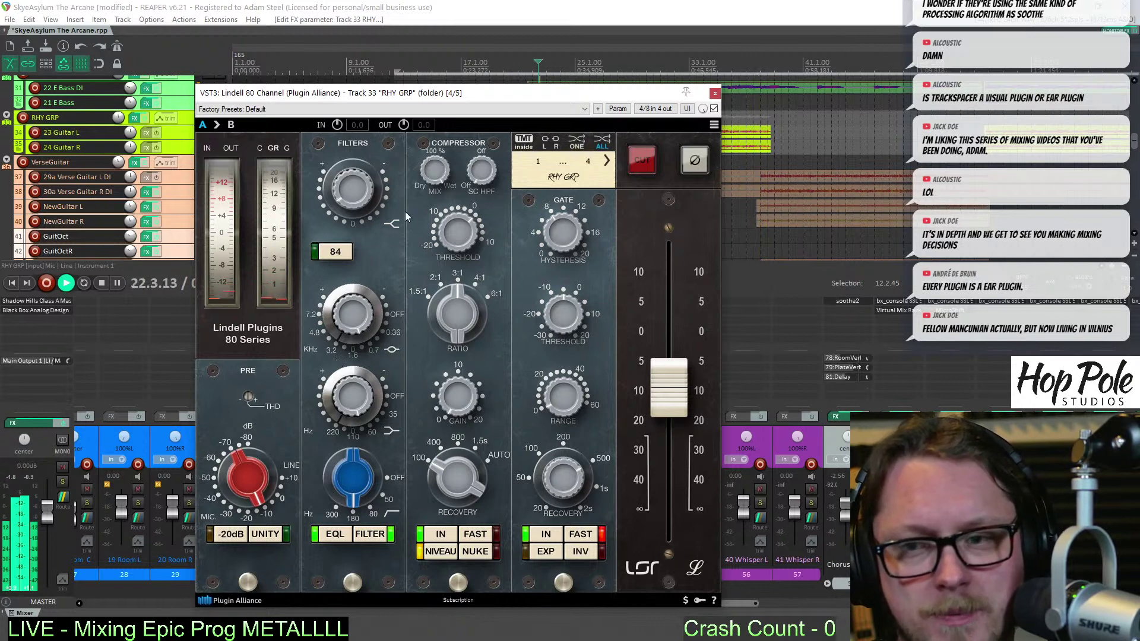
click(332, 253)
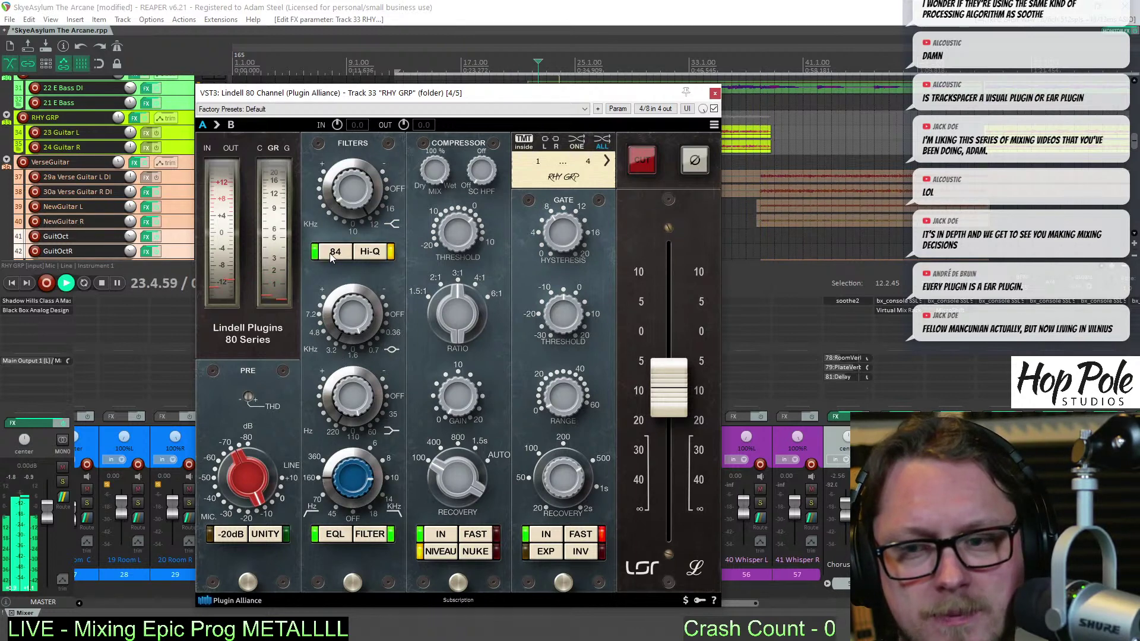
click(332, 254)
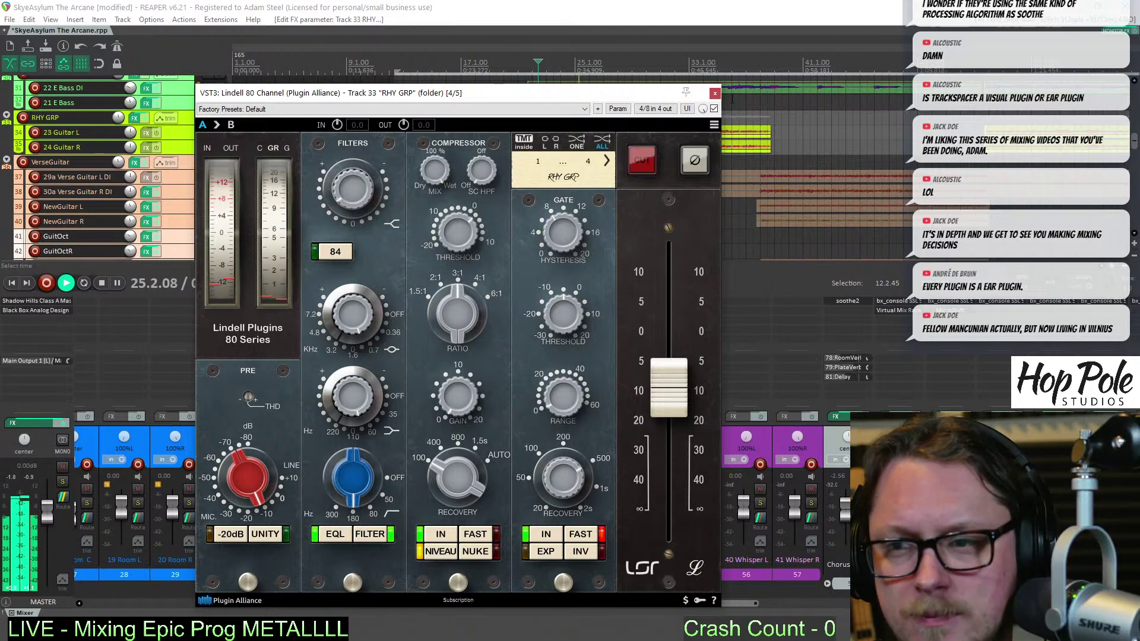
click(715, 94)
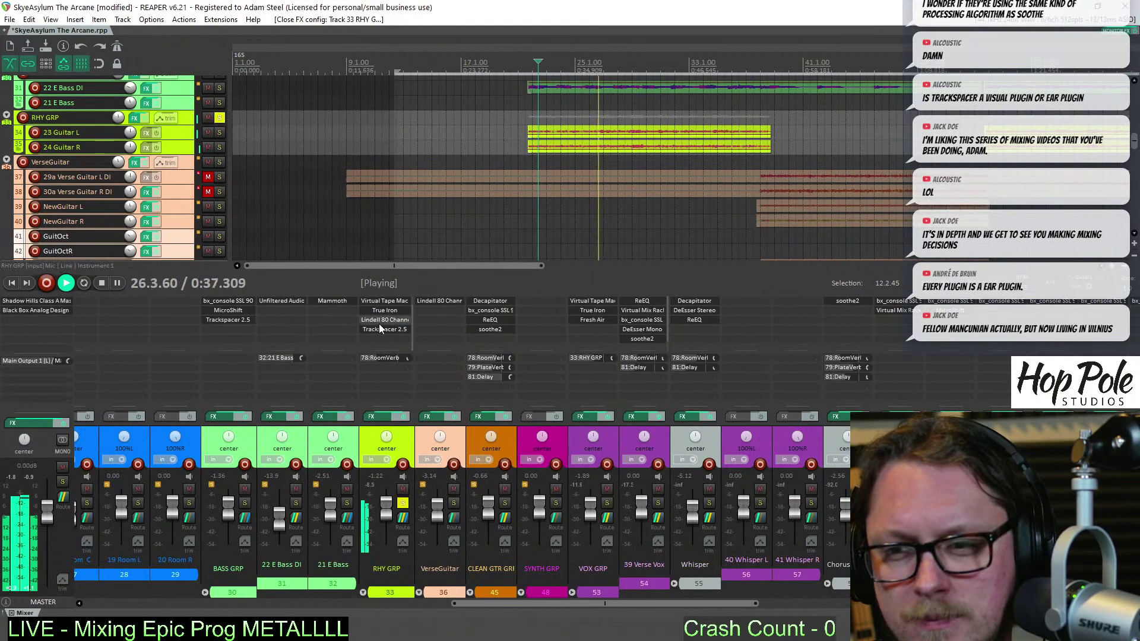
Add a narrow band to RHY GRP's ReEQ, sweep it to the harsh area and cut at 4.36 kHz with Q 15.47
click(387, 300)
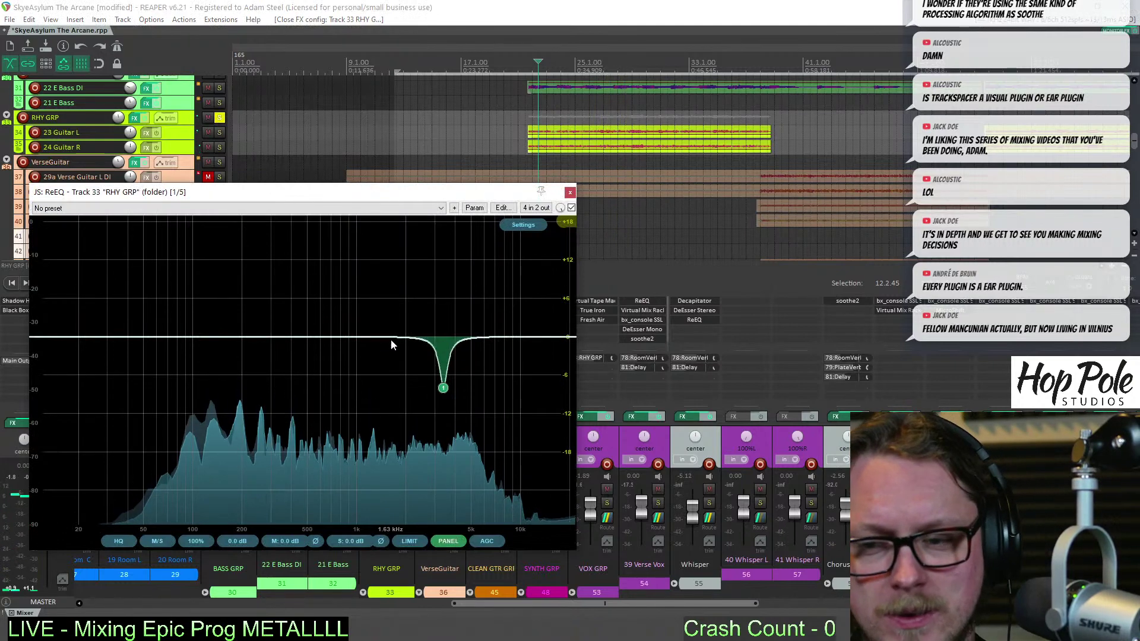
drag(390, 339, 389, 332)
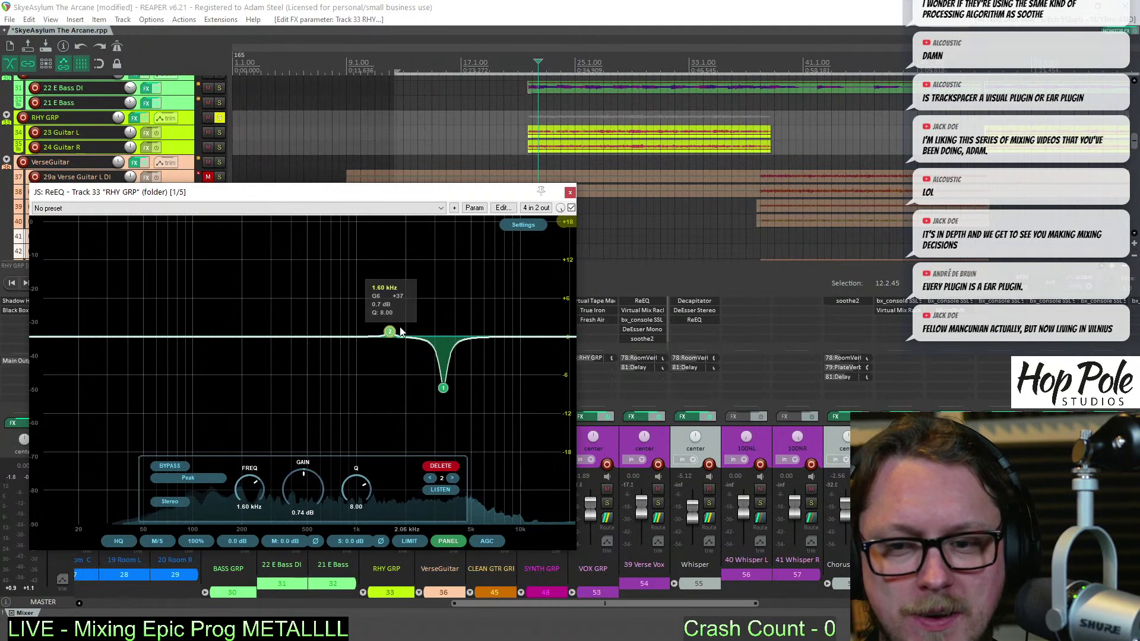
scroll(397, 339, up, 4)
drag(390, 331, 462, 262)
scroll(462, 262, up, 5)
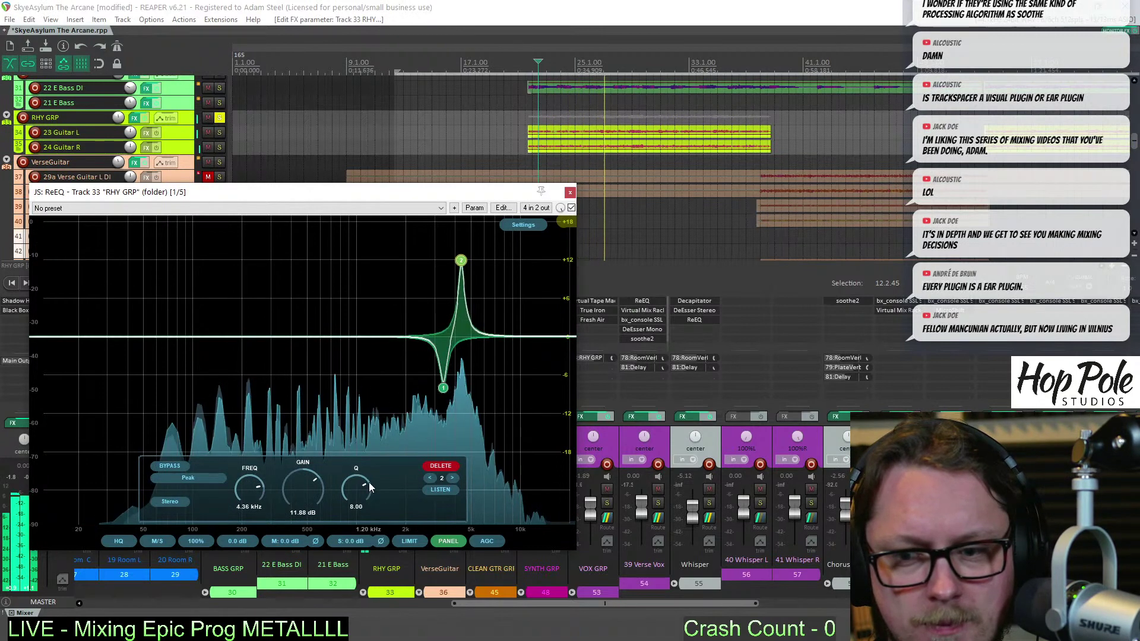
mouse_move(461, 260)
mouse_down()
mouse_move(412, 260)
mouse_move(477, 254)
mouse_move(461, 253)
mouse_up()
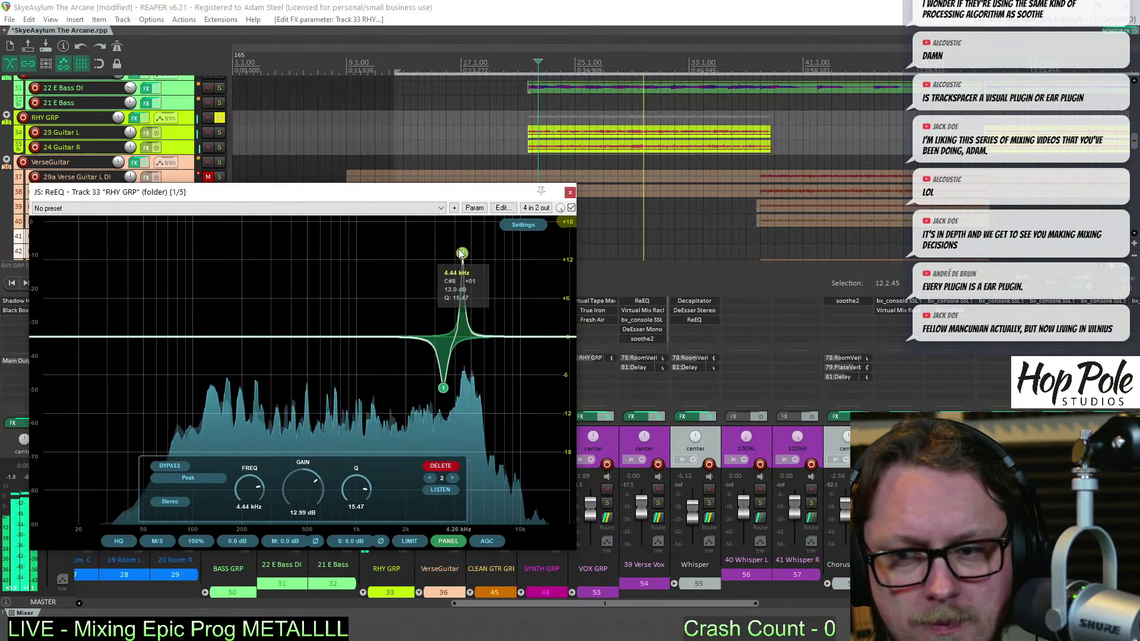
drag(309, 497, 299, 524)
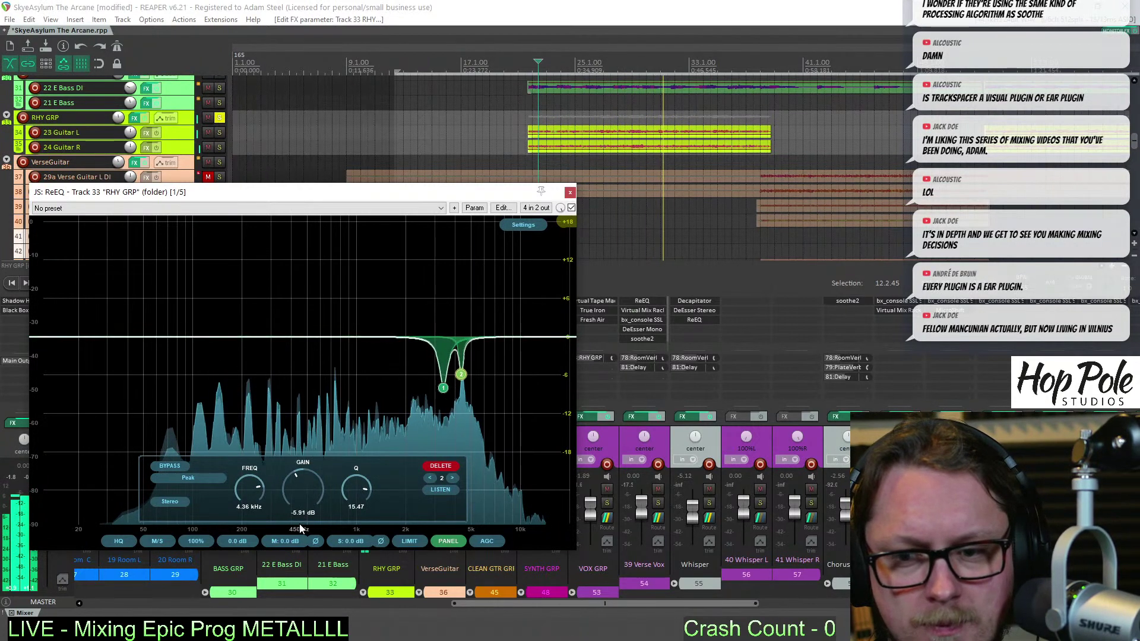
Add a High Cut band at 9.16 kHz with a 30 dB slope to RHY GRP's ReEQ and close the equalizer
double_click(505, 338)
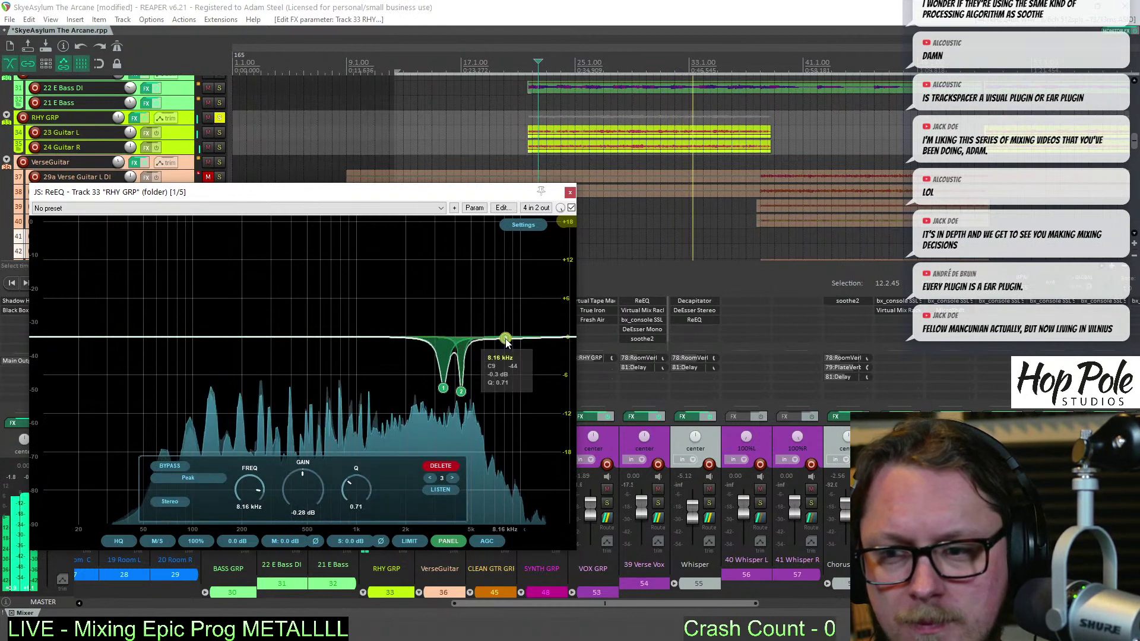
click(186, 478)
click(219, 397)
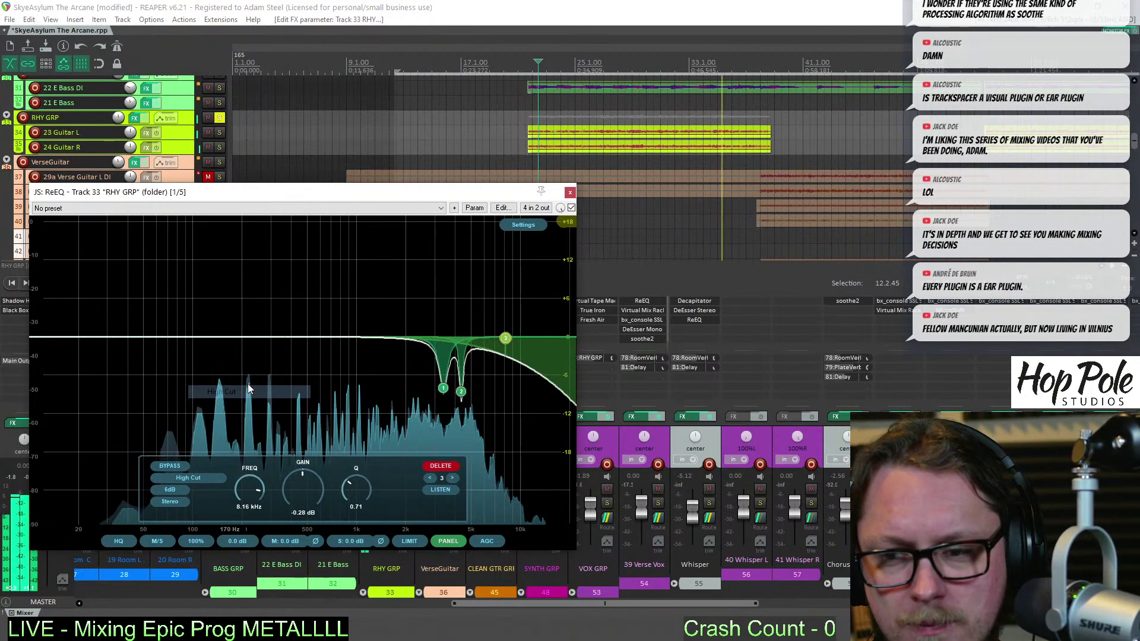
click(173, 491)
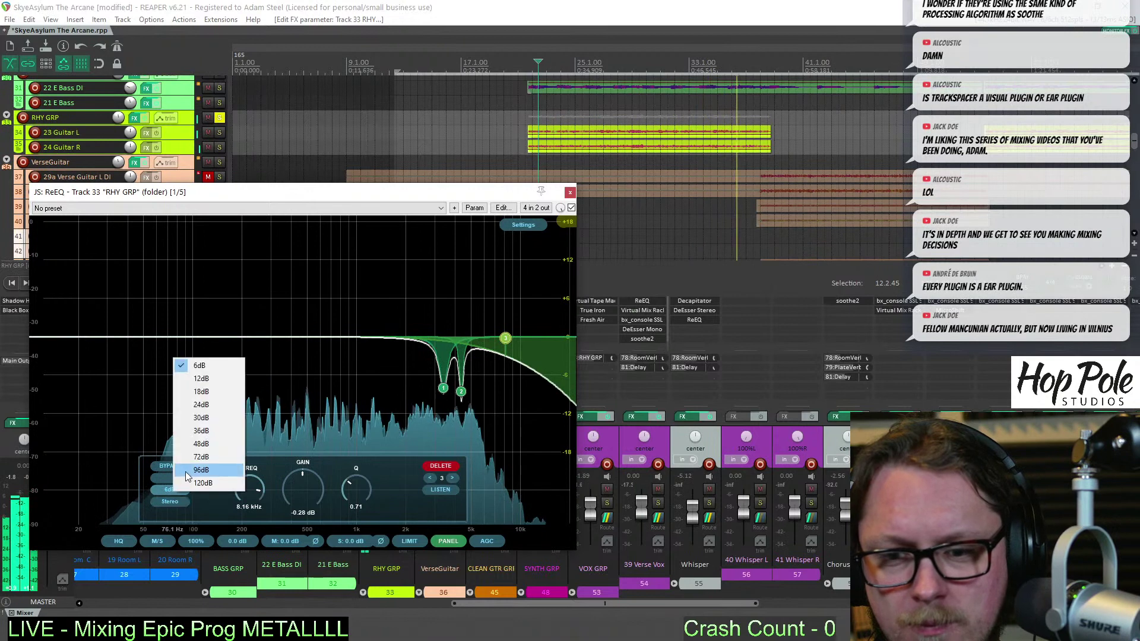
click(201, 417)
scroll(309, 482, up, 1)
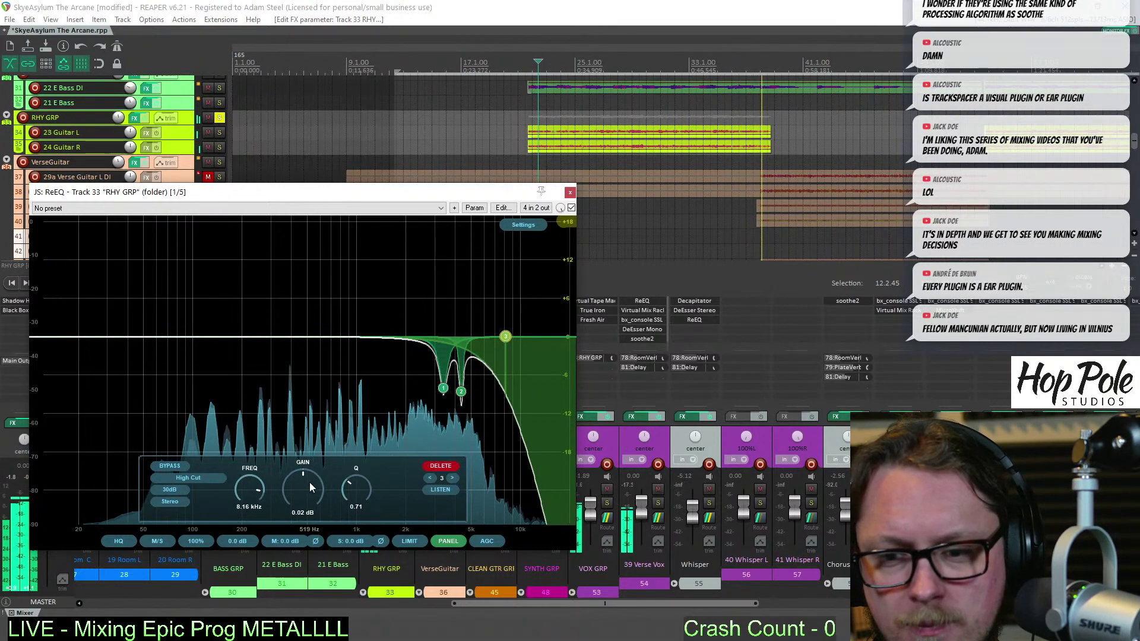
scroll(250, 488, up, 2)
key(space)
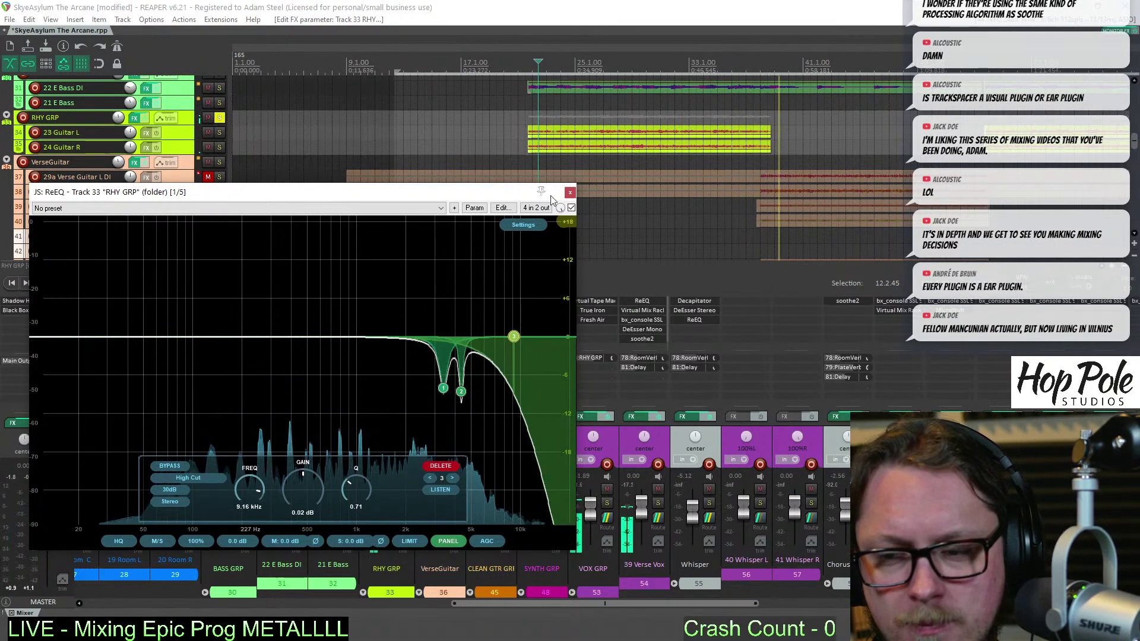
click(570, 193)
Play the passage again, unsolo RHY GRP and fine-tune its volume against the full mix
key(space)
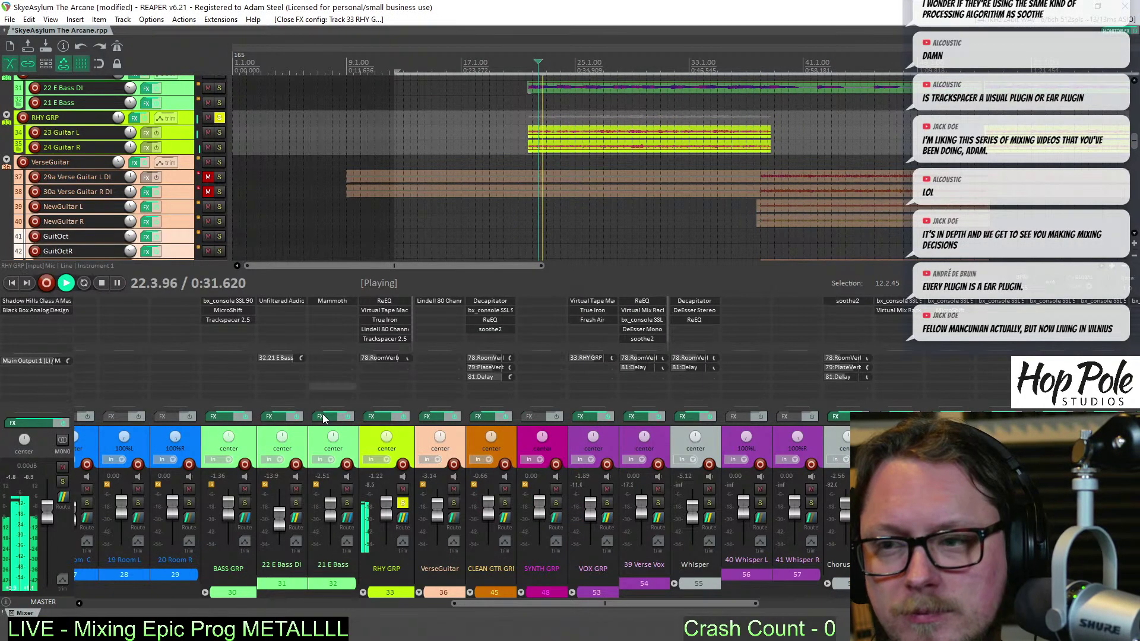
key(ctrl+alt+s)
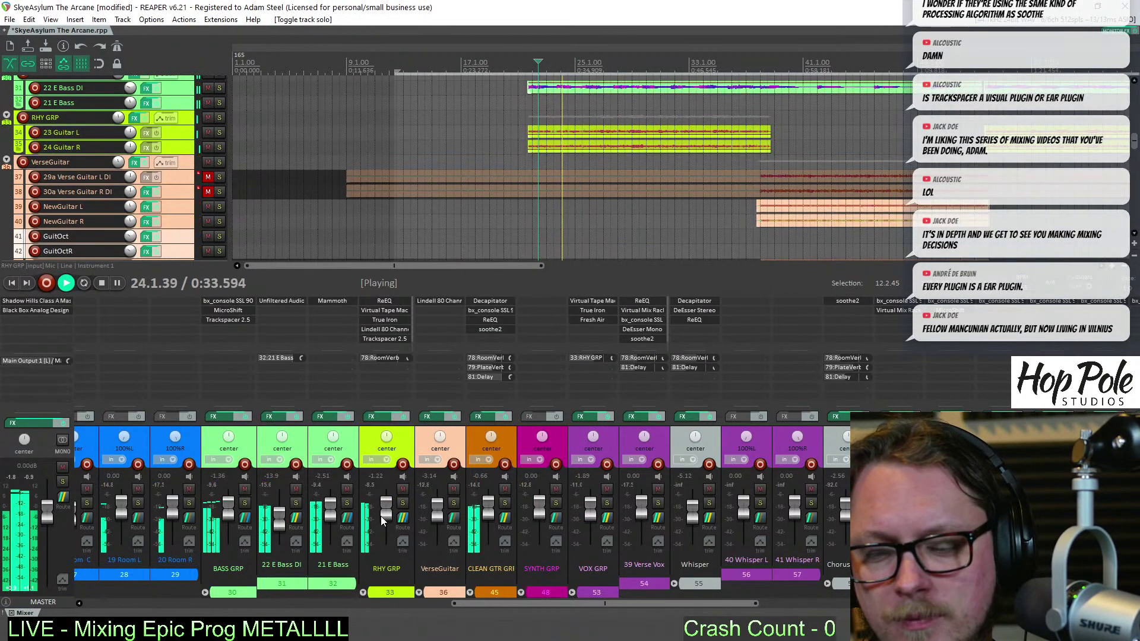
double_click(383, 513)
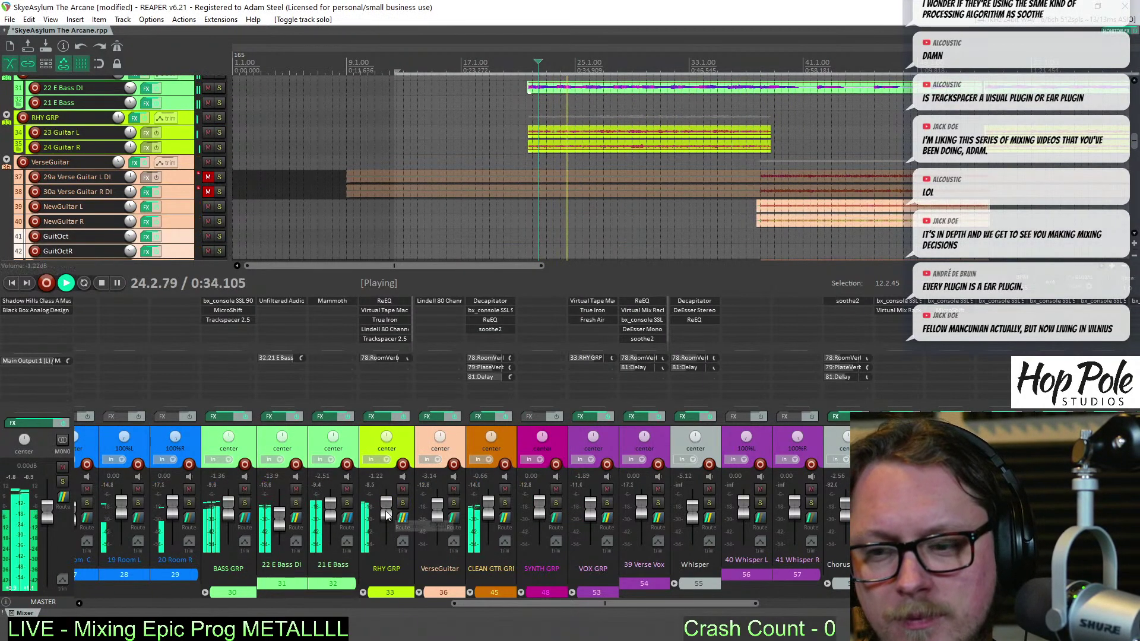
Adjust the midrange gain and high-pass filter in RHY GRP's Lindell 80 Channel while the full mix plays
click(385, 329)
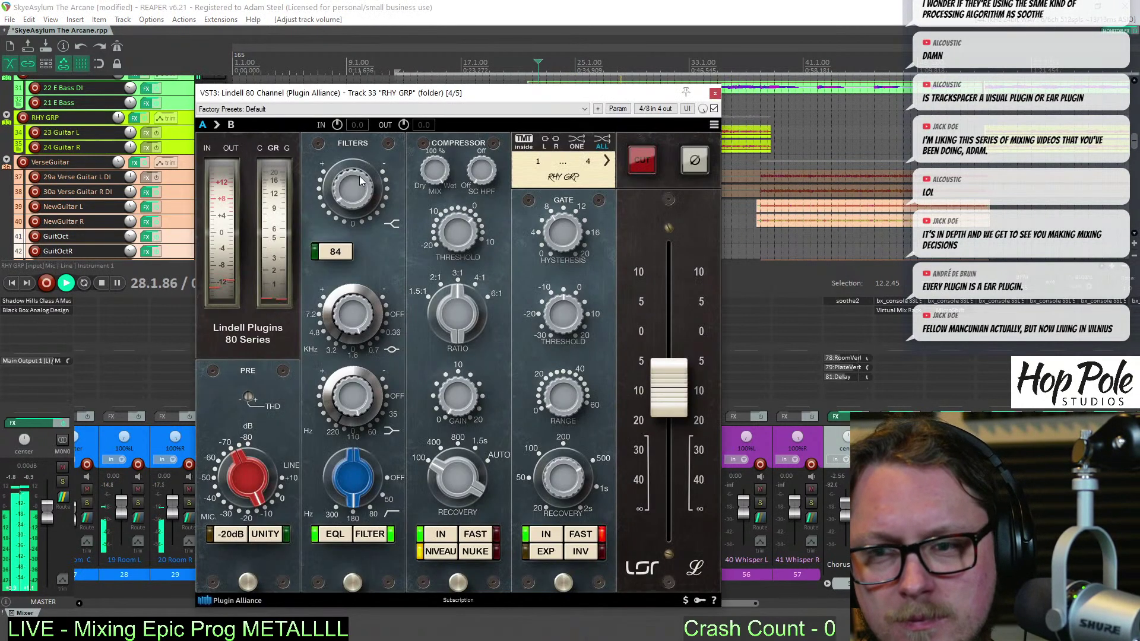
drag(352, 330, 352, 313)
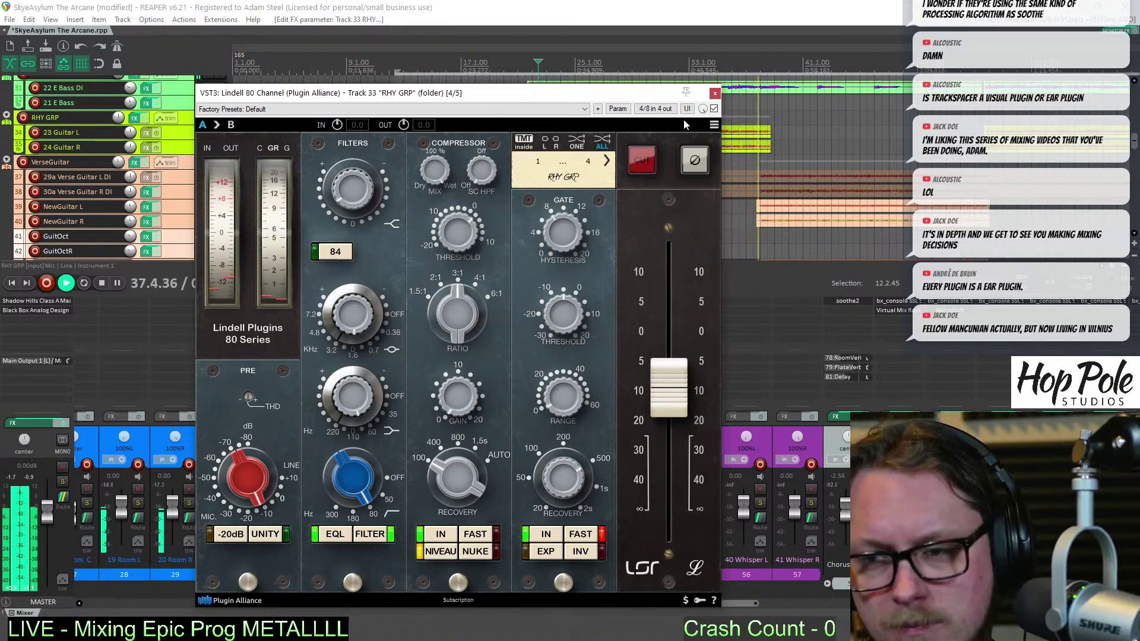
click(715, 94)
Play the full mix from bar 21 and slightly lower the RHY GRP volume
key(space)
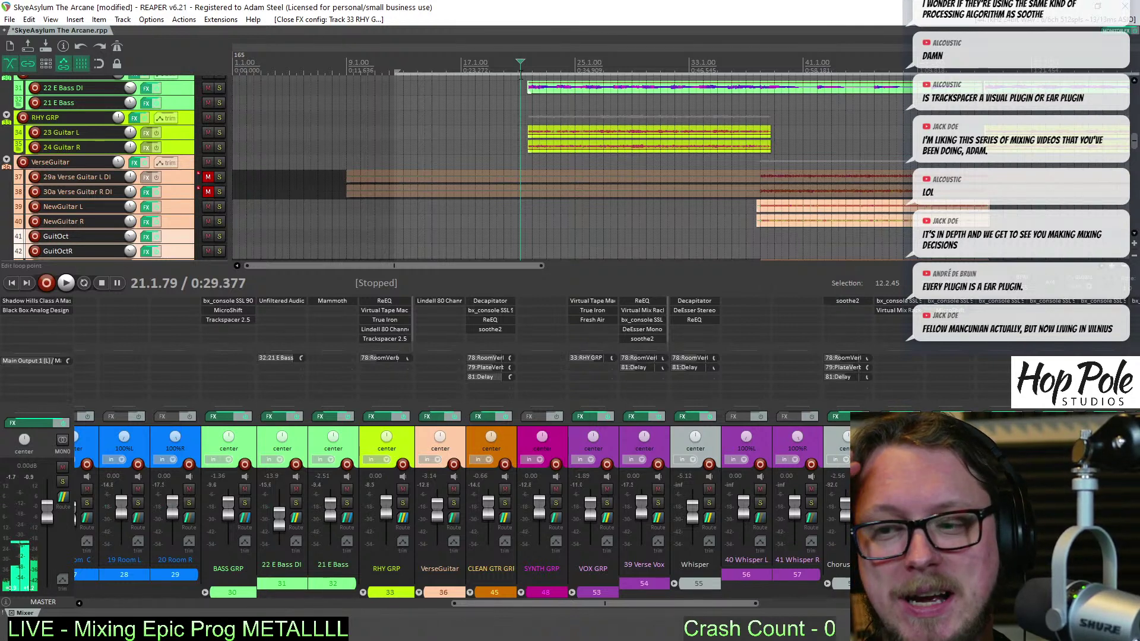
key(space)
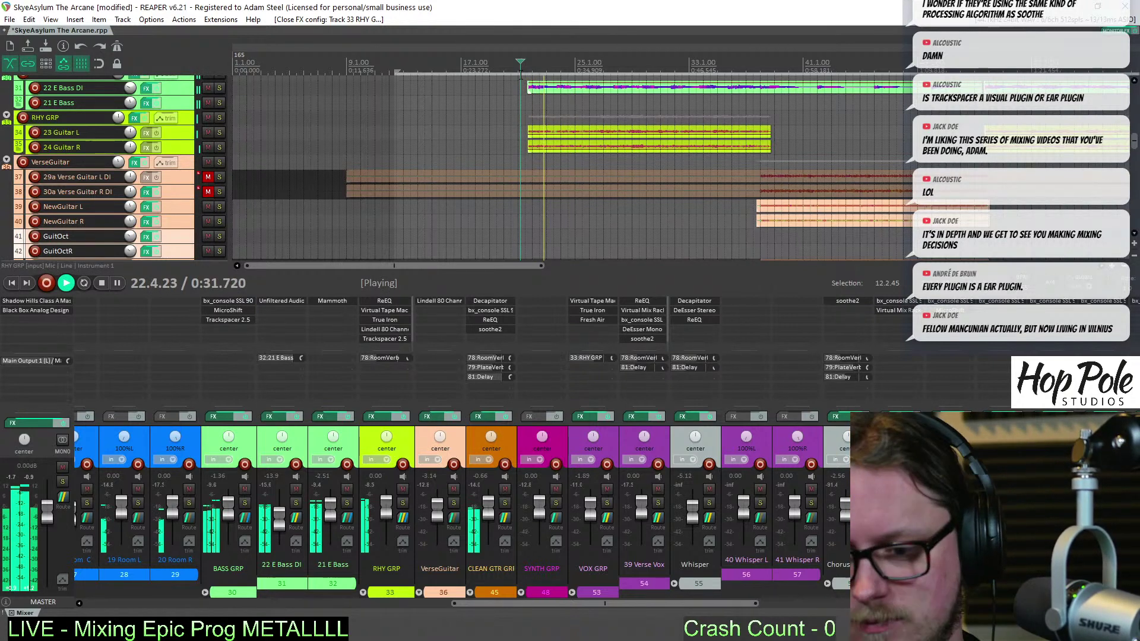
drag(387, 508, 387, 511)
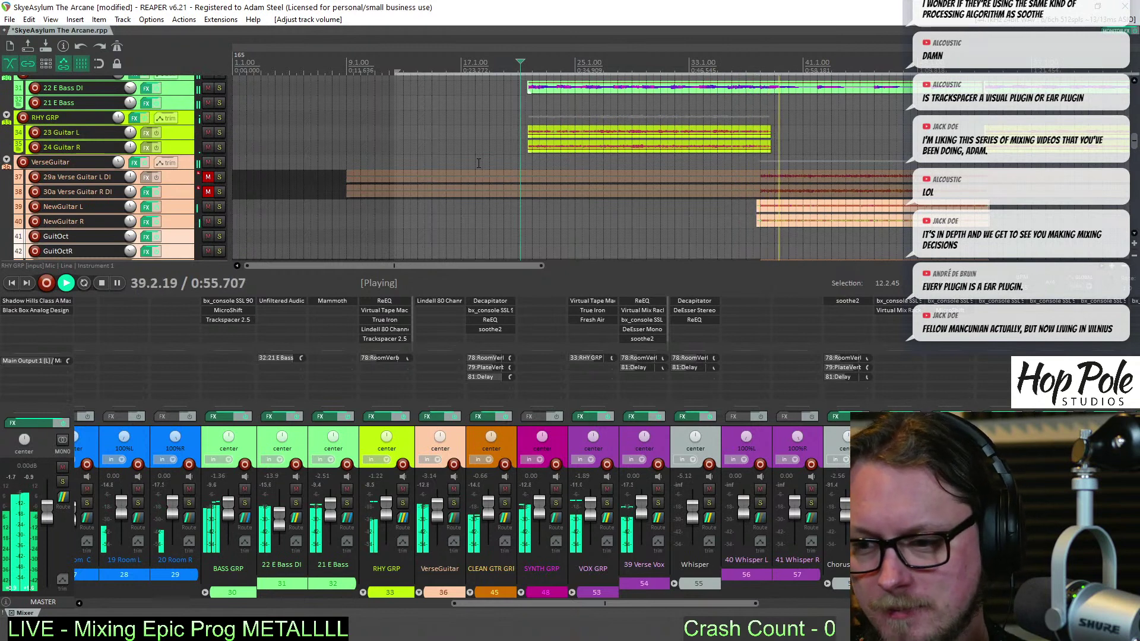
Stop playback, enlarge the Whisper and 39 Verse Vox tracks, and select the verse vocal item around bar 44
scroll(1134, 149, down, 3)
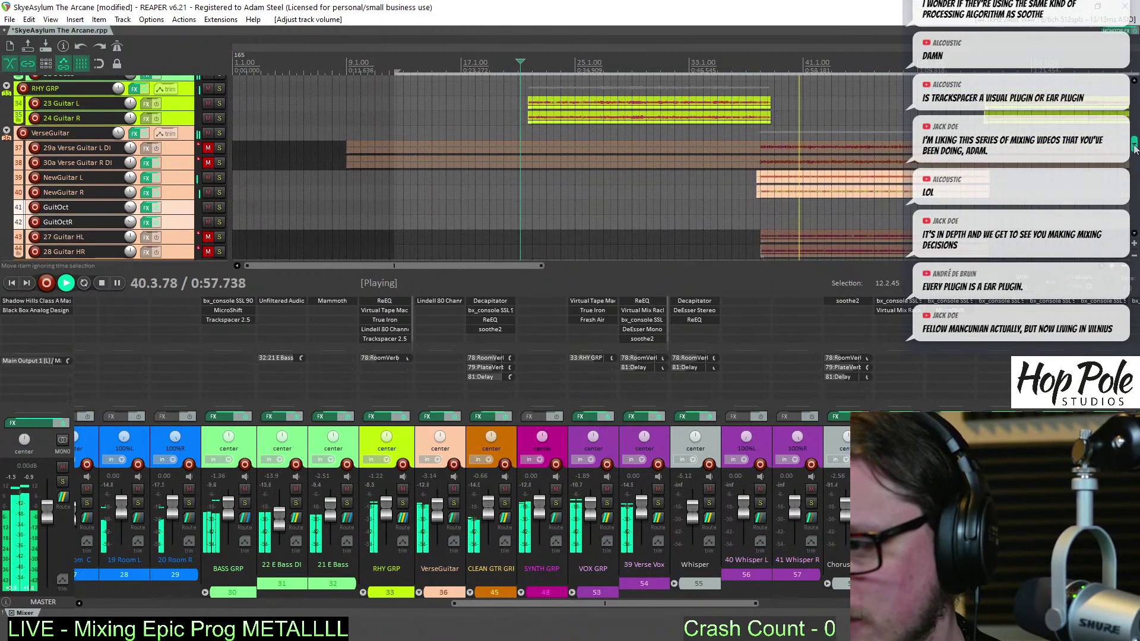
drag(1134, 149, 1134, 174)
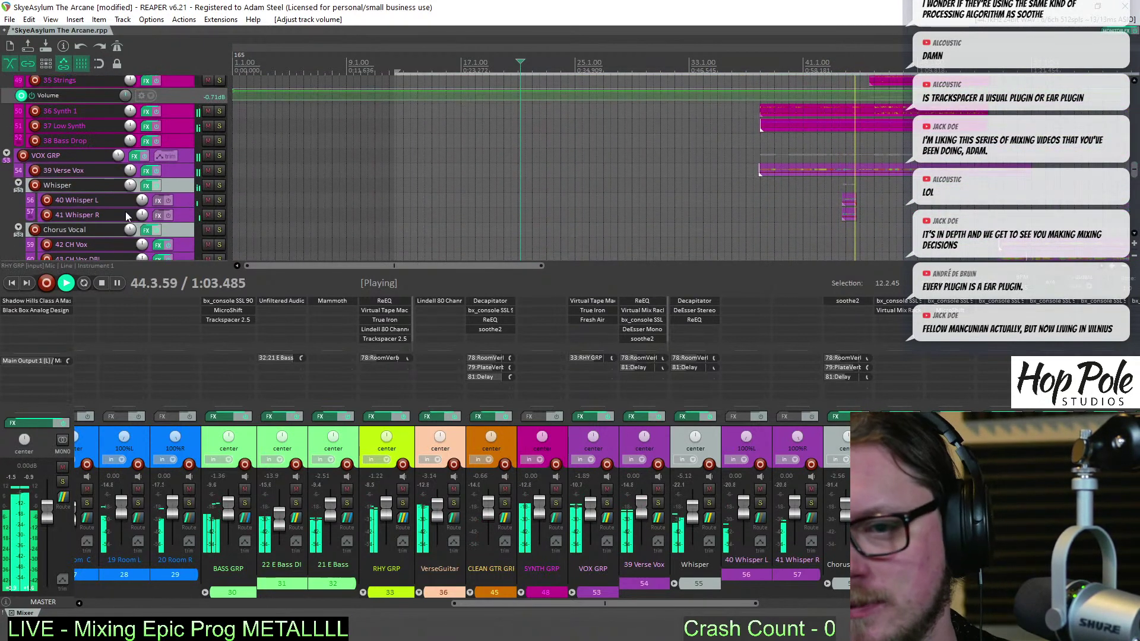
key(space)
drag(182, 194, 209, 219)
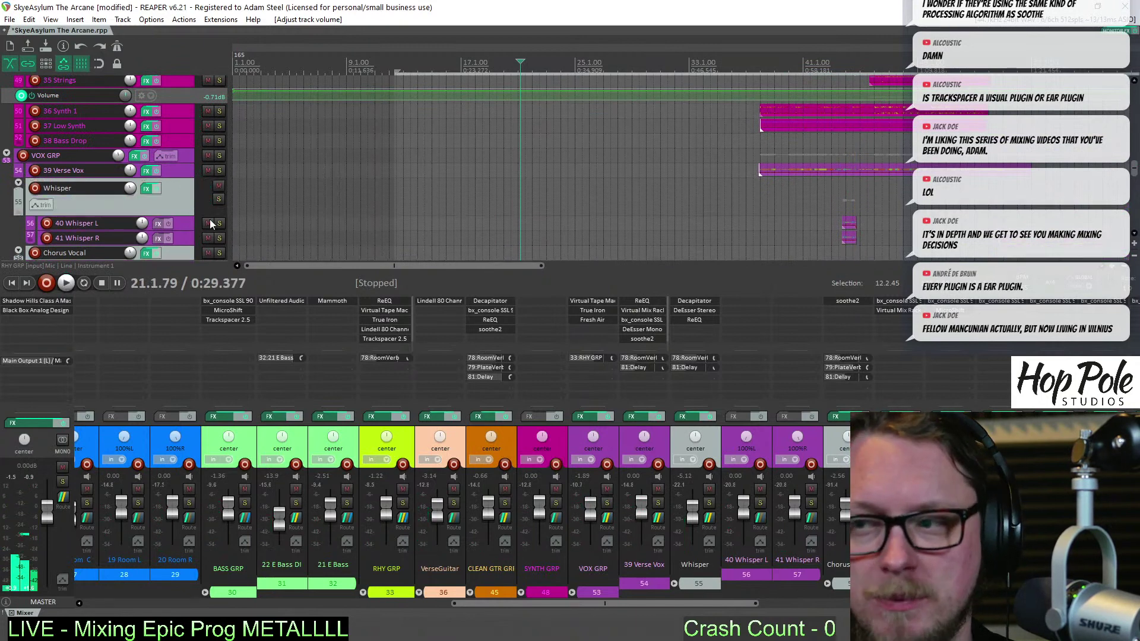
drag(195, 177, 196, 262)
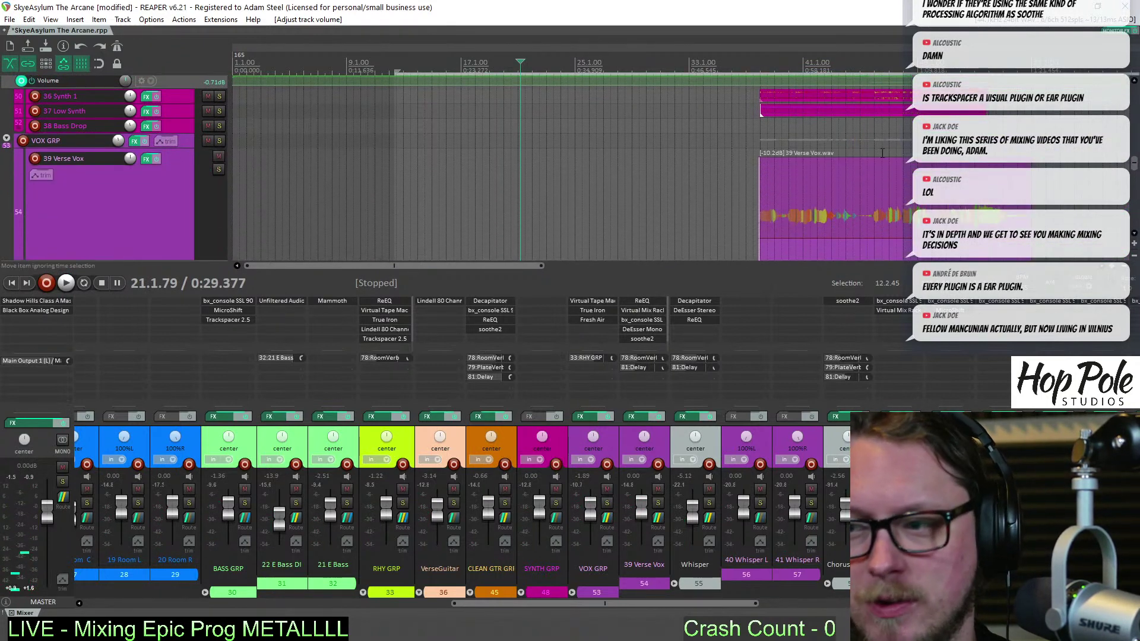
click(847, 255)
scroll(847, 255, up, 5)
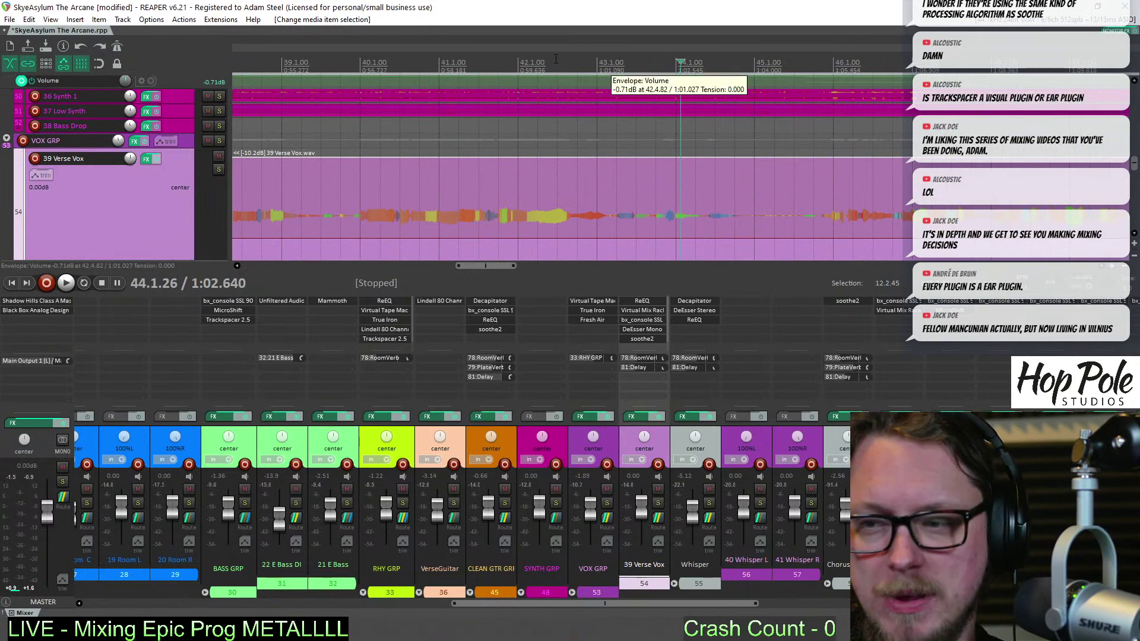
Play from bar 42 and solo 39 Verse Vox to hear the vocal around the whispered part
click(542, 172)
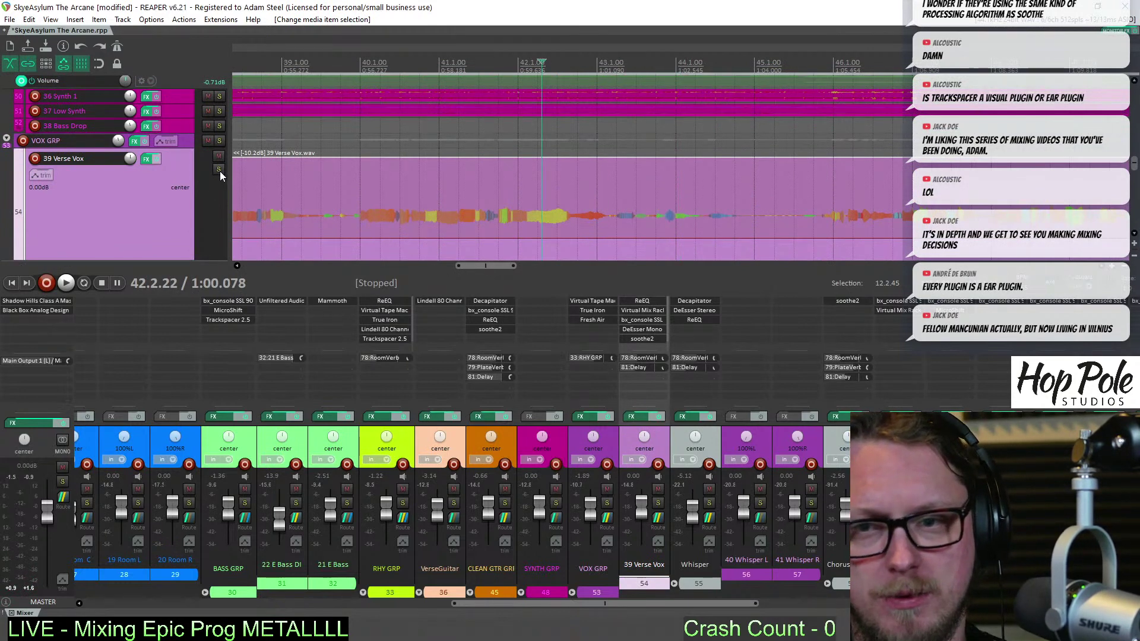
click(218, 170)
click(218, 170)
key(space)
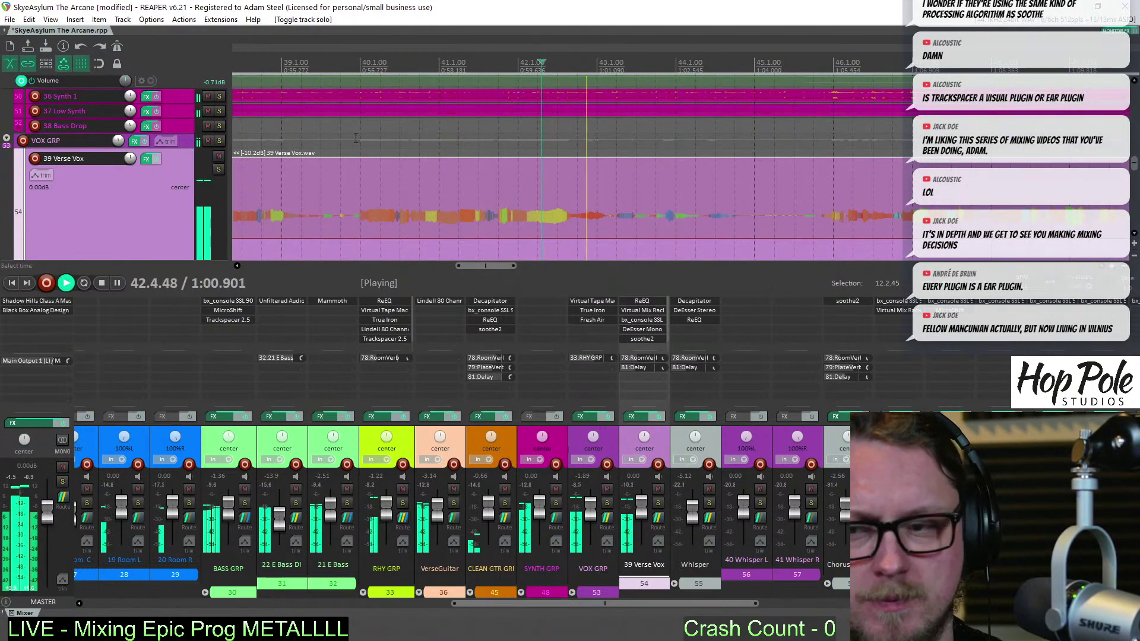
click(219, 169)
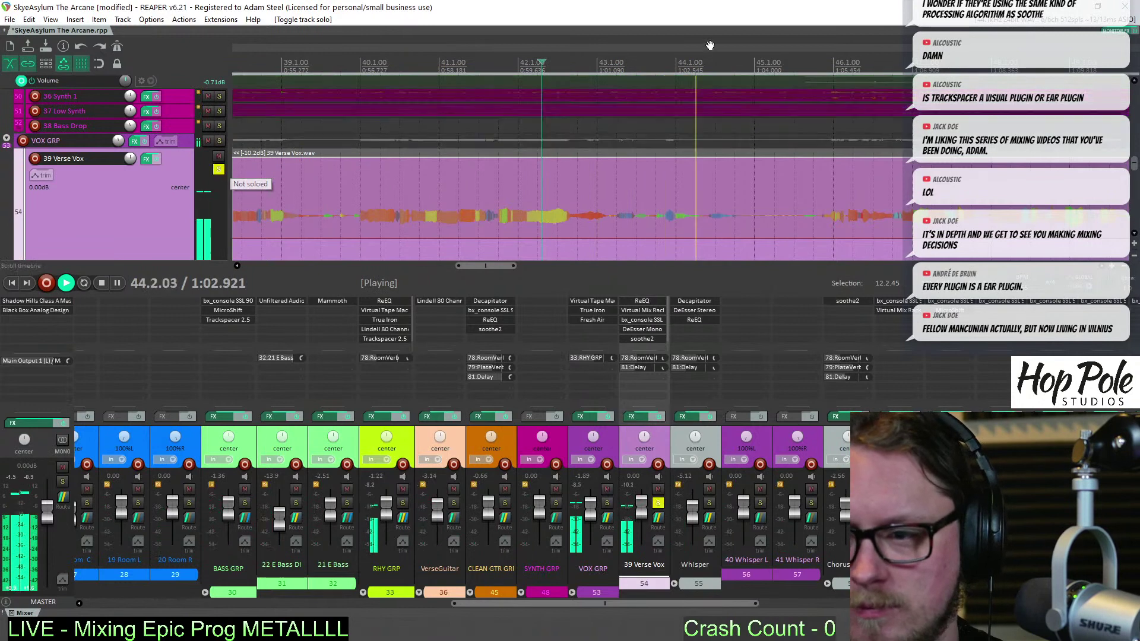
click(578, 65)
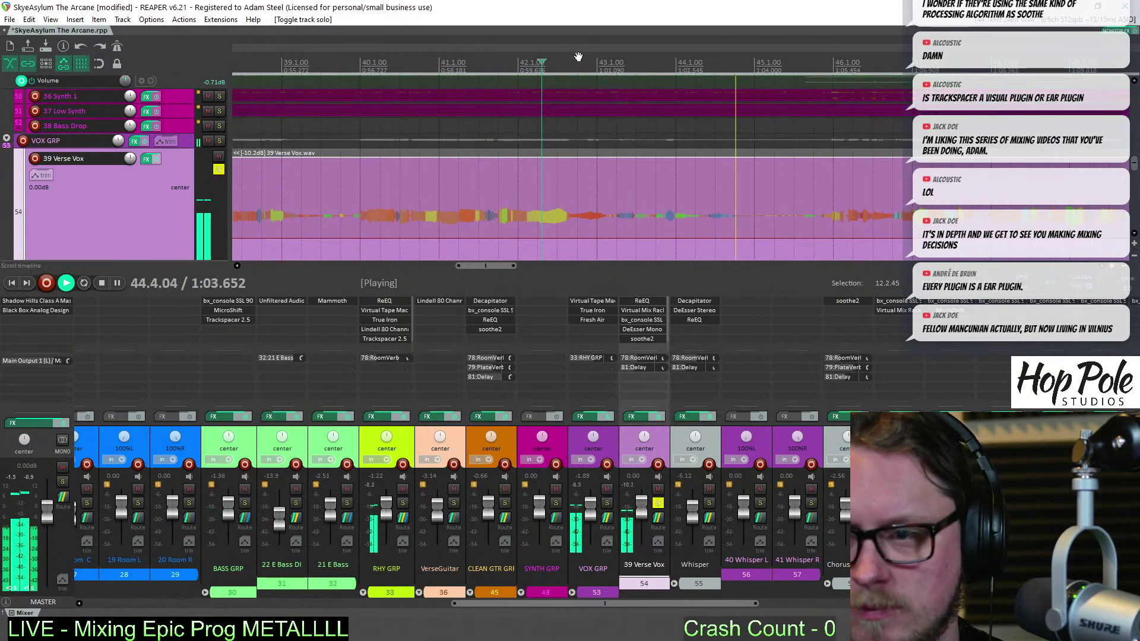
Split the 39 Verse Vox item at about bar 43.3 and trim the second part's start to about bar 45.4
click(637, 252)
key(s)
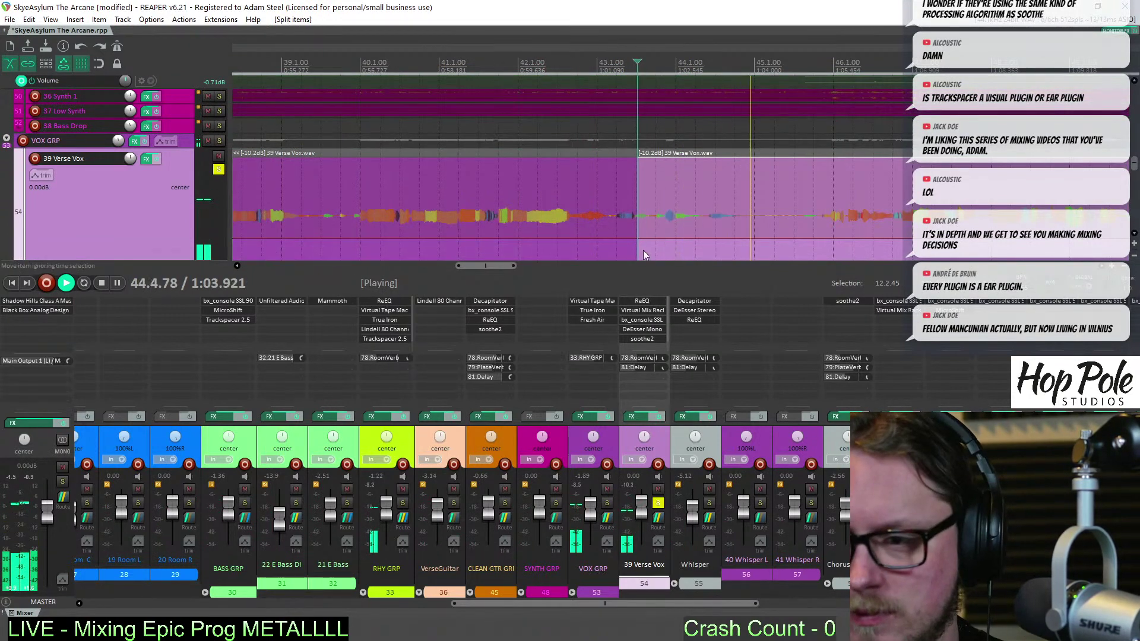
drag(641, 251, 818, 271)
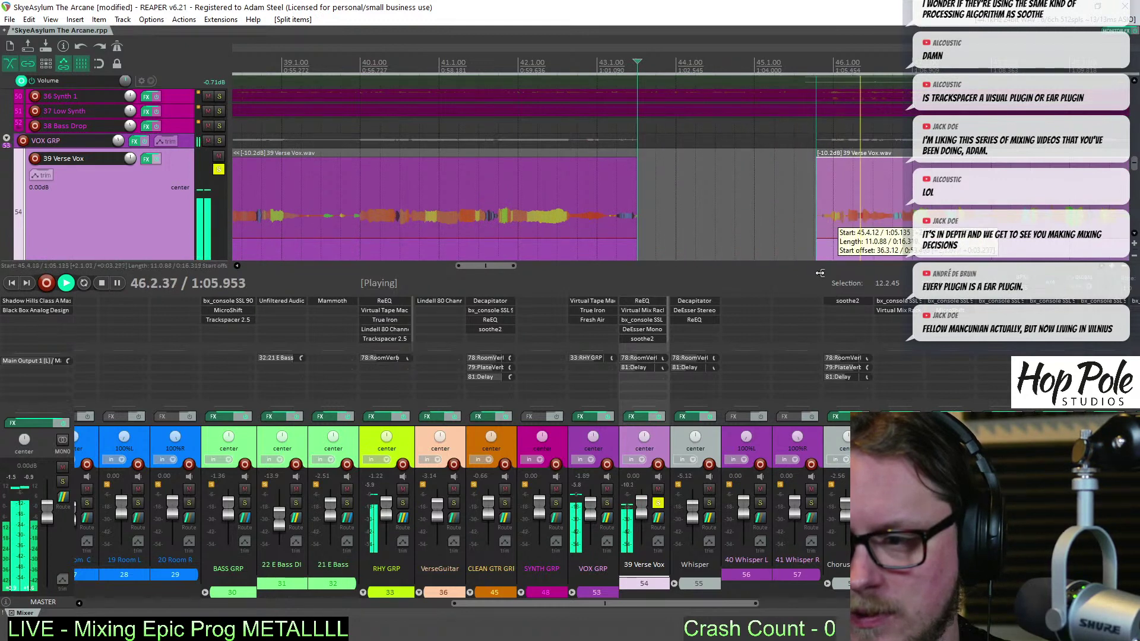
key(space)
Place the edit cursor at bar 41.3 and switch the solo from 39 Verse Vox to the Whisper track
scroll(1135, 172, down, 1)
drag(1136, 172, 1137, 181)
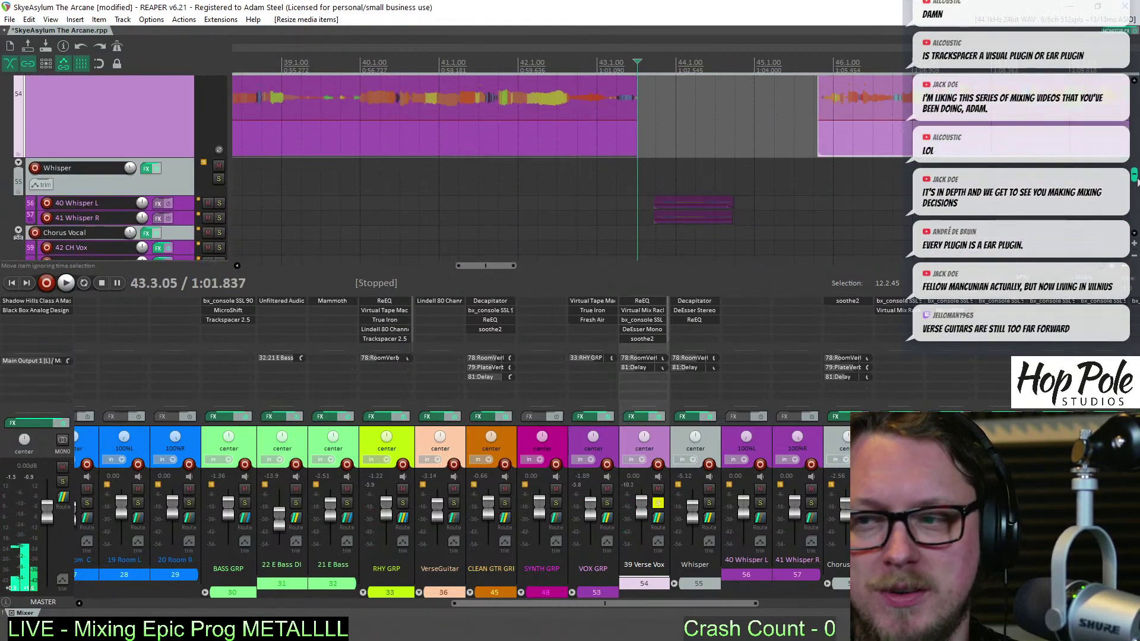
click(494, 62)
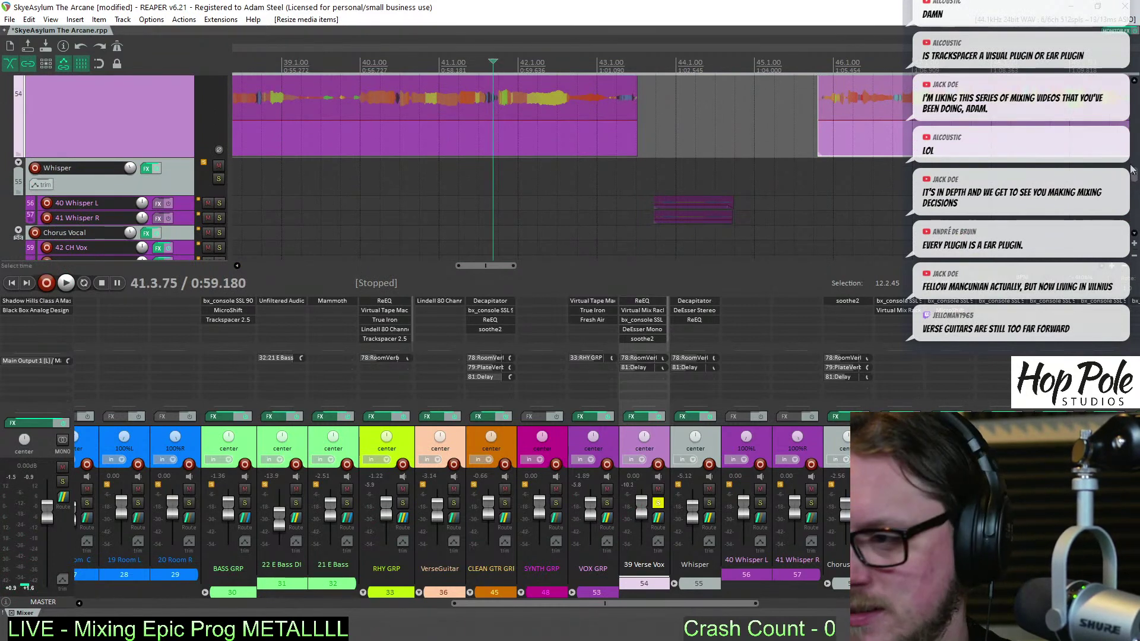
scroll(1135, 172, up, 1)
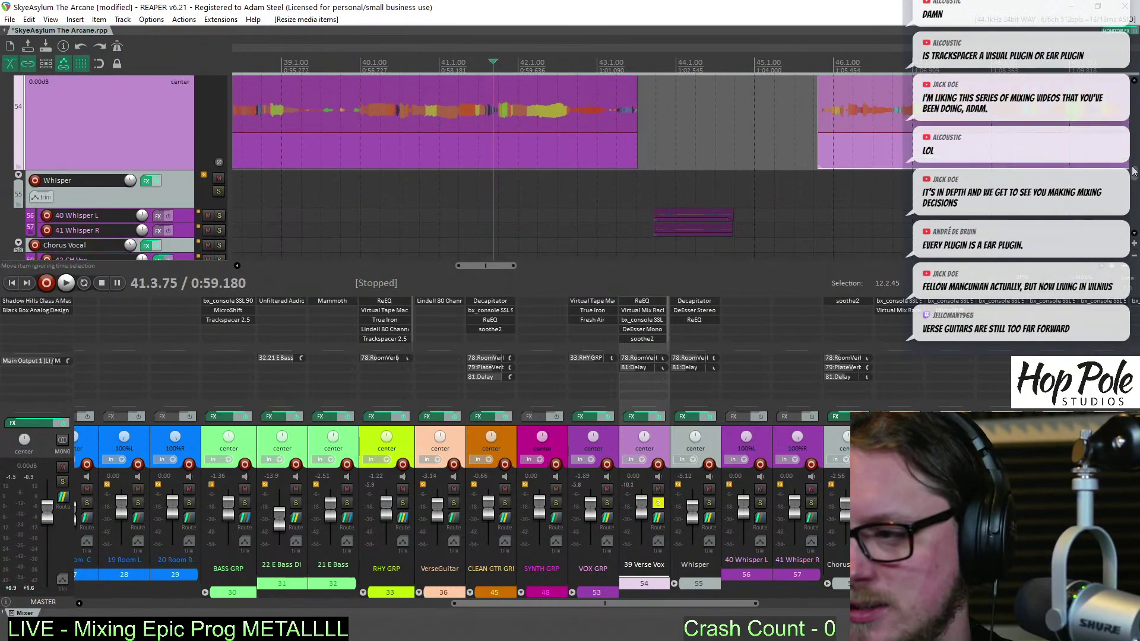
scroll(1134, 171, up, 2)
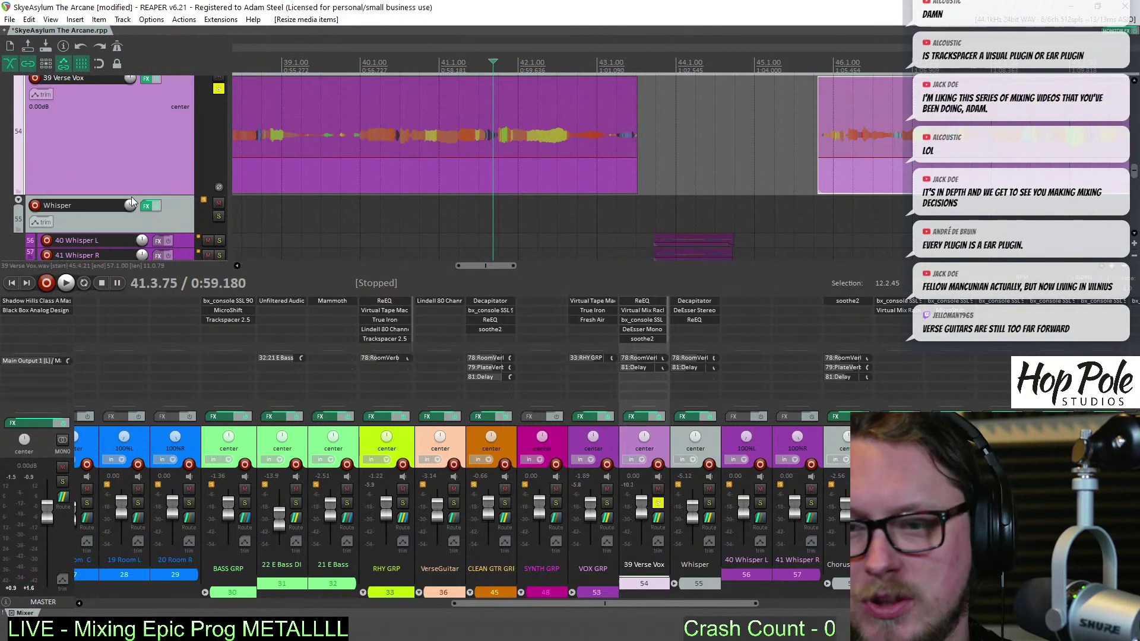
click(218, 88)
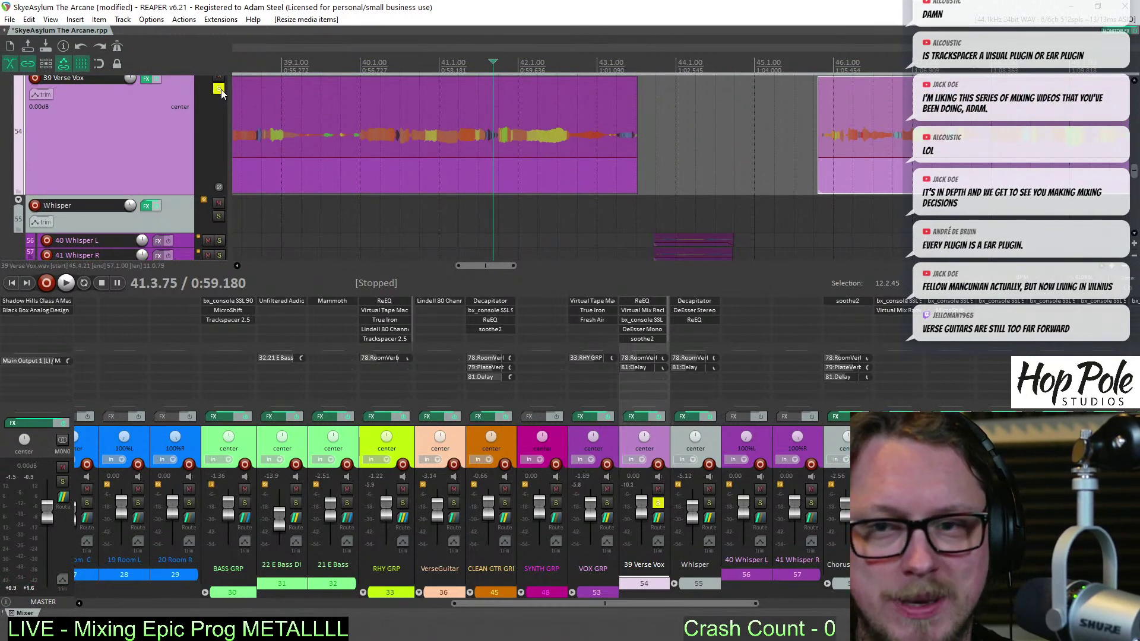
click(220, 216)
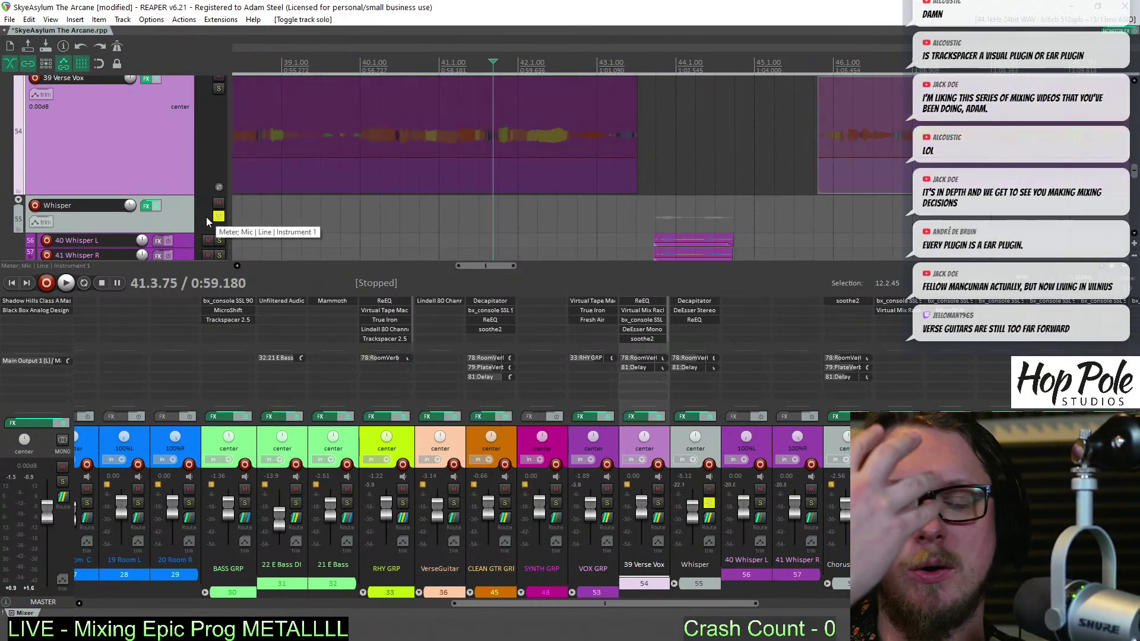
Play the whisper part and raise the Whisper track's volume to -1.41 dB
key(space)
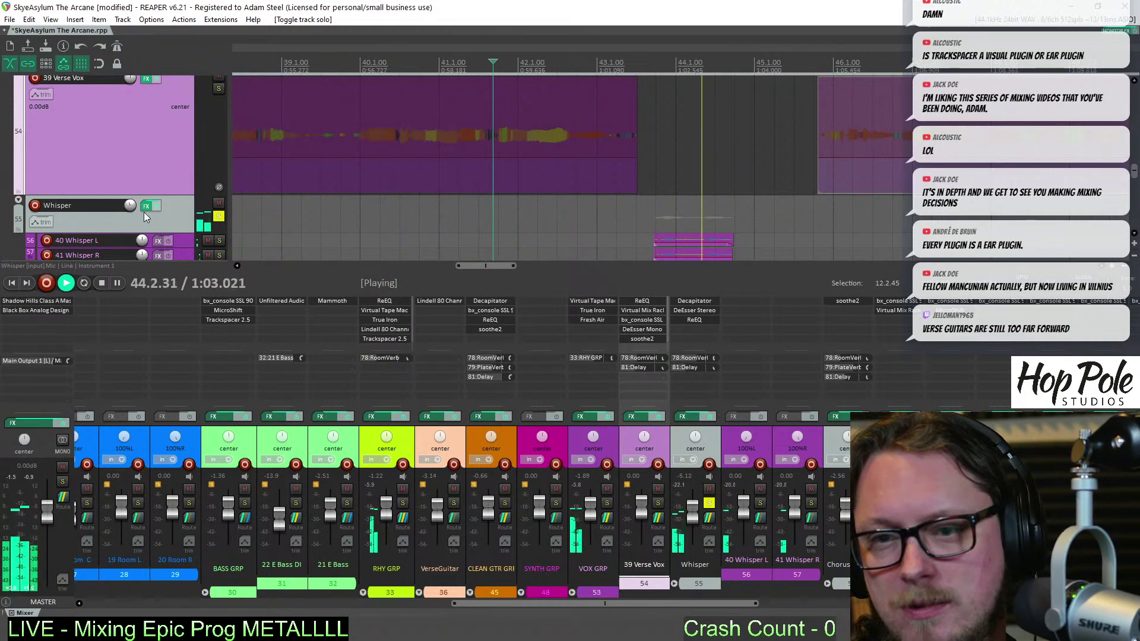
drag(128, 206, 129, 196)
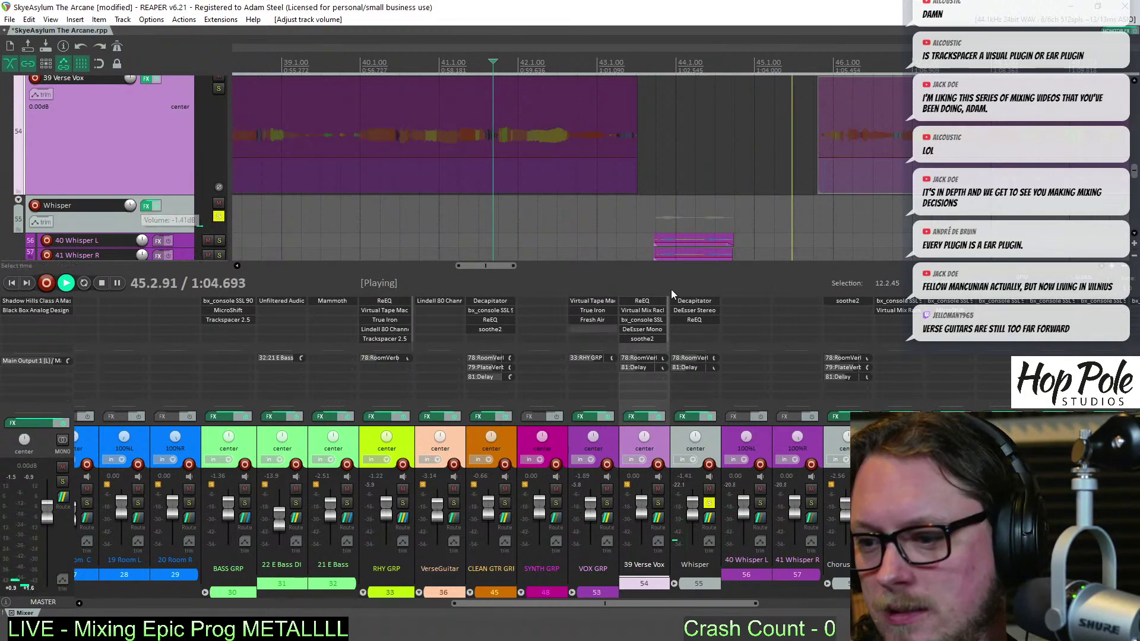
key(space)
Add a Low Cut band at 141 Hz in the Whisper track's ReEQ
click(675, 320)
double_click(112, 185)
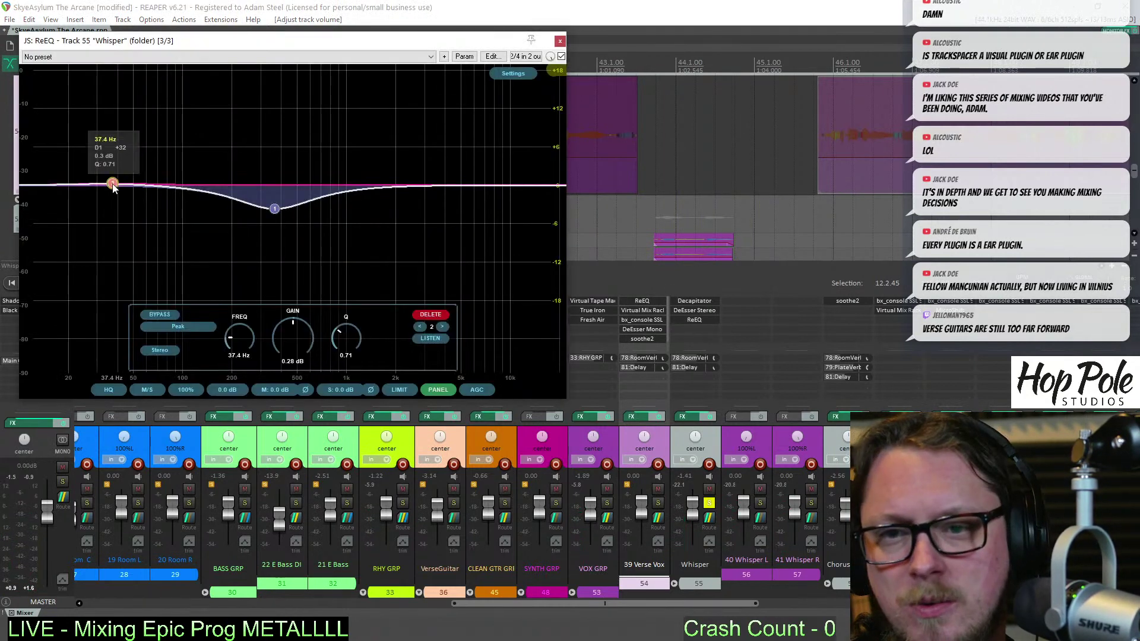
drag(113, 185, 118, 258)
click(172, 327)
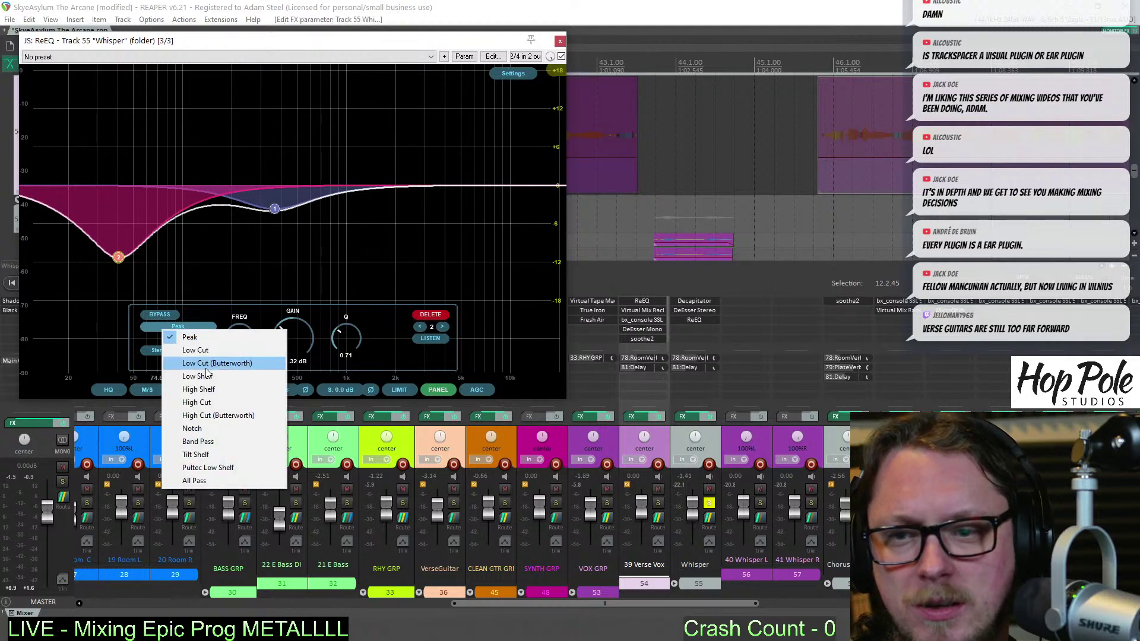
click(181, 348)
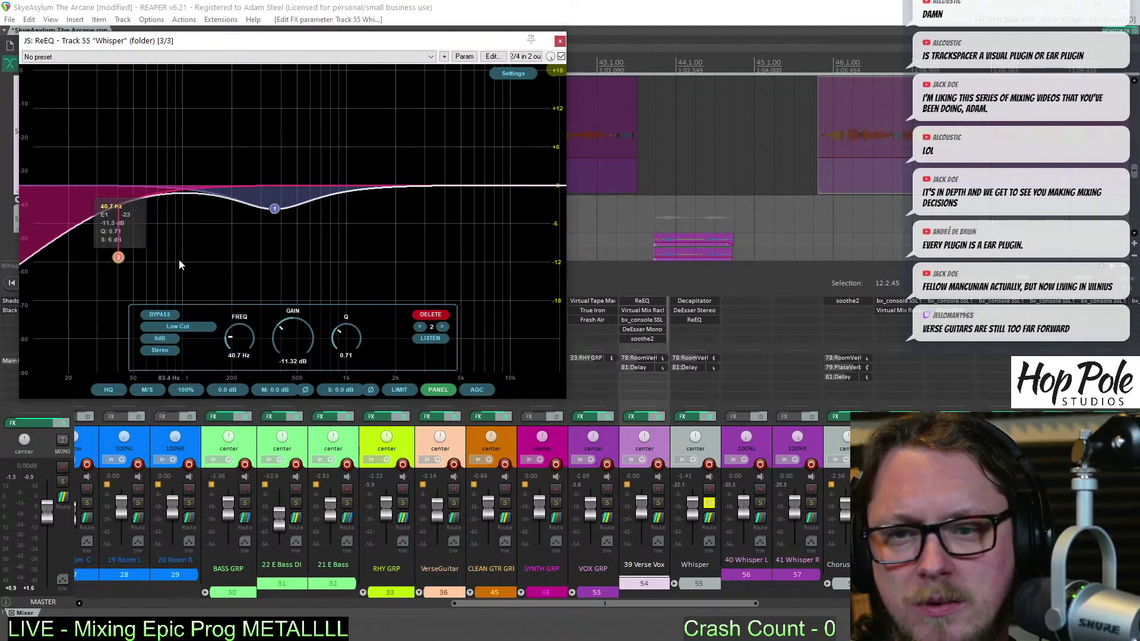
drag(181, 266, 227, 265)
Play the whisper from bar 43.3, set the Low Cut slope to 24 dB and close the equalizer
click(637, 66)
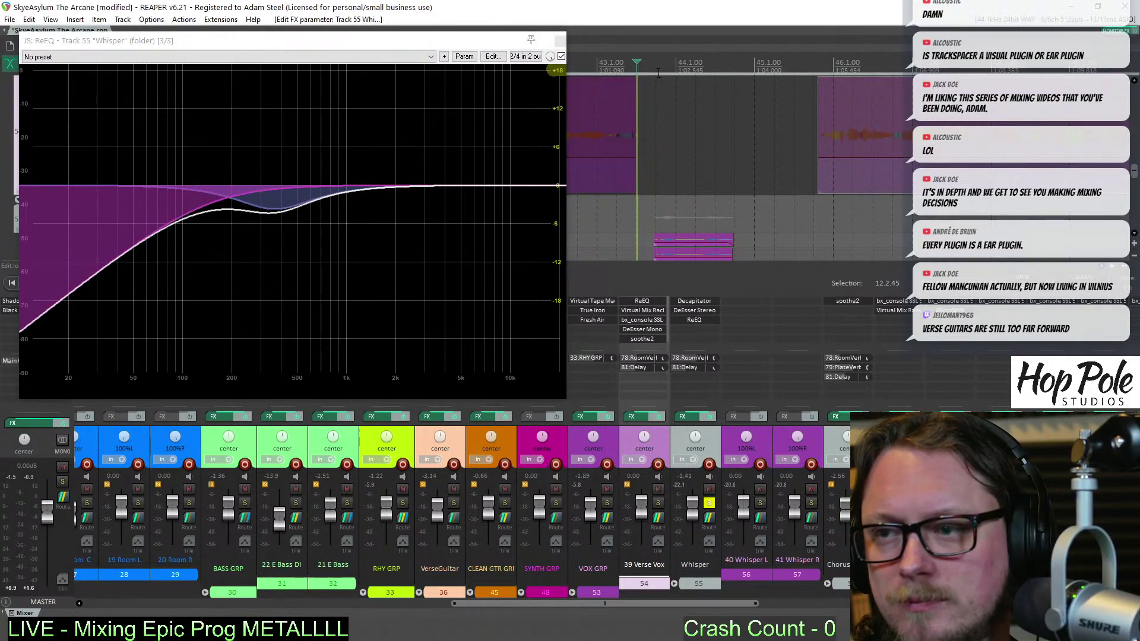
key(space)
click(206, 259)
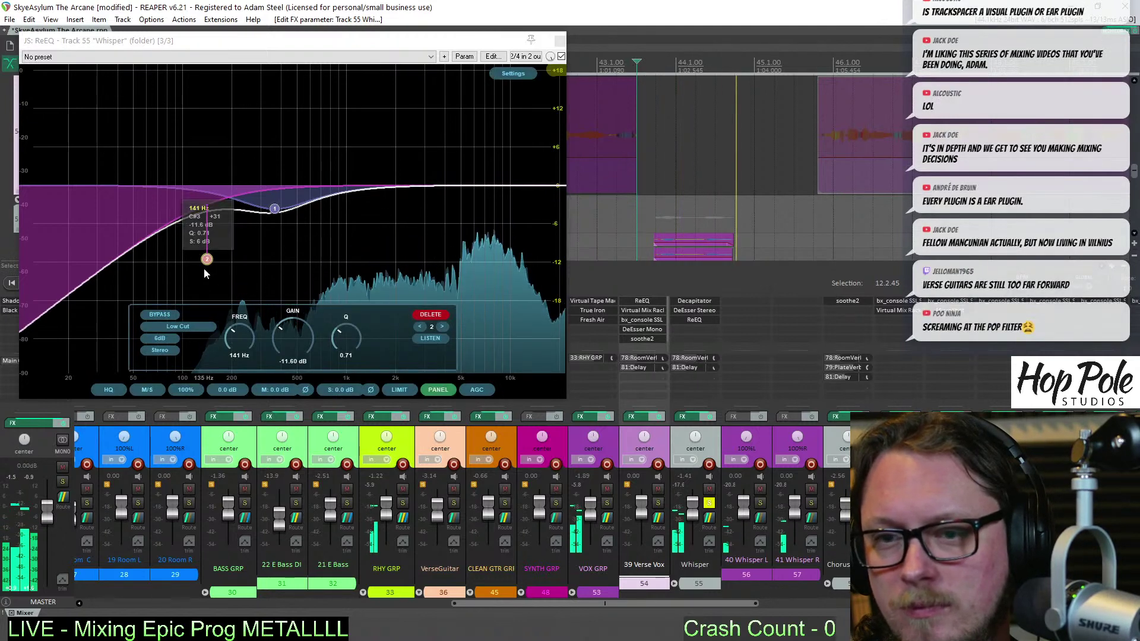
click(160, 338)
click(173, 392)
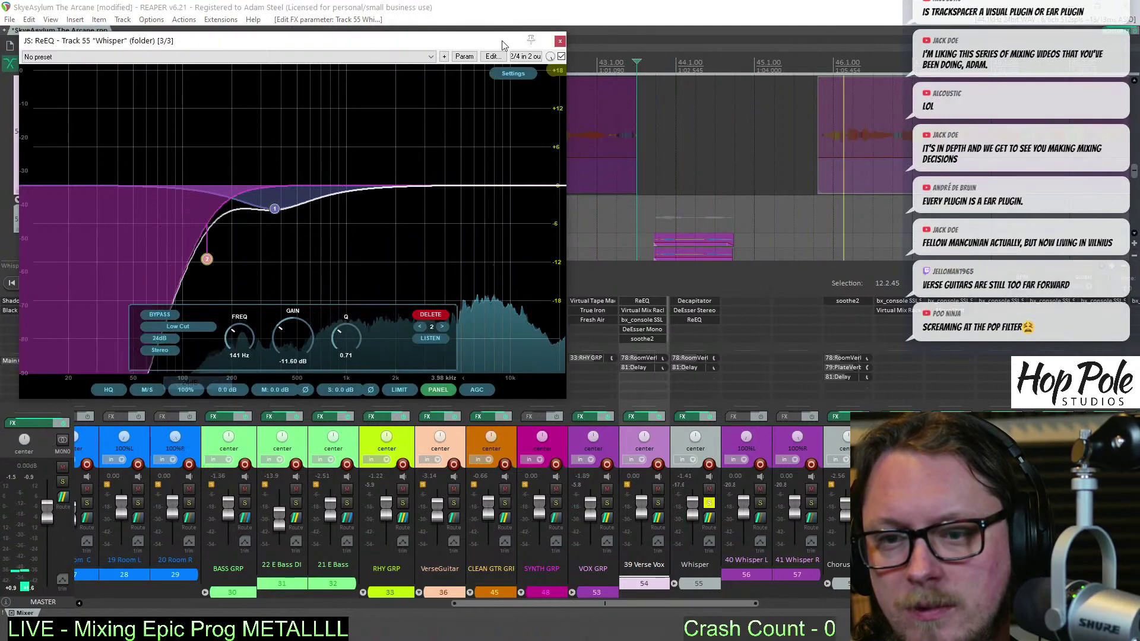
key(Escape)
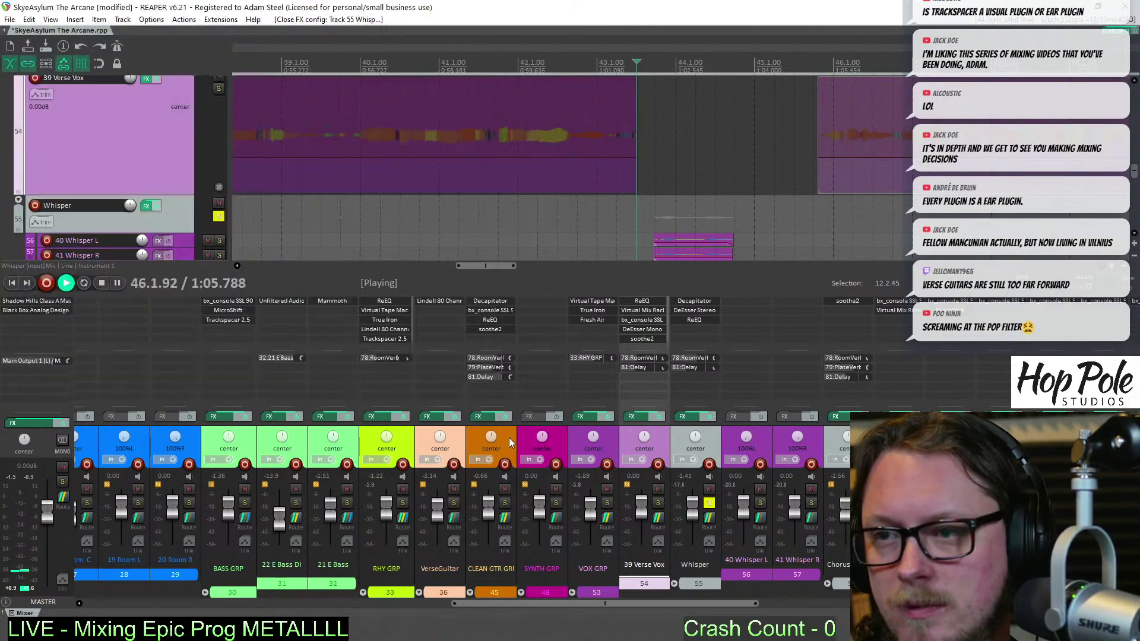
Unsolo the Whisper track and play the full mix from bar 37, just before the verse vocal
click(709, 503)
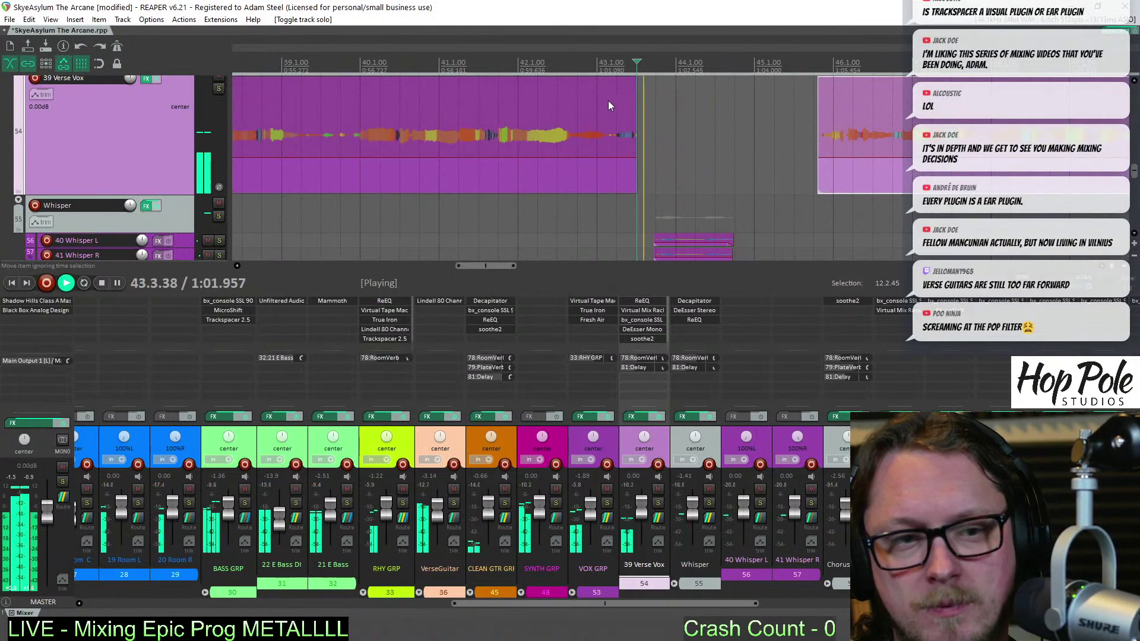
scroll(699, 103, down, 2)
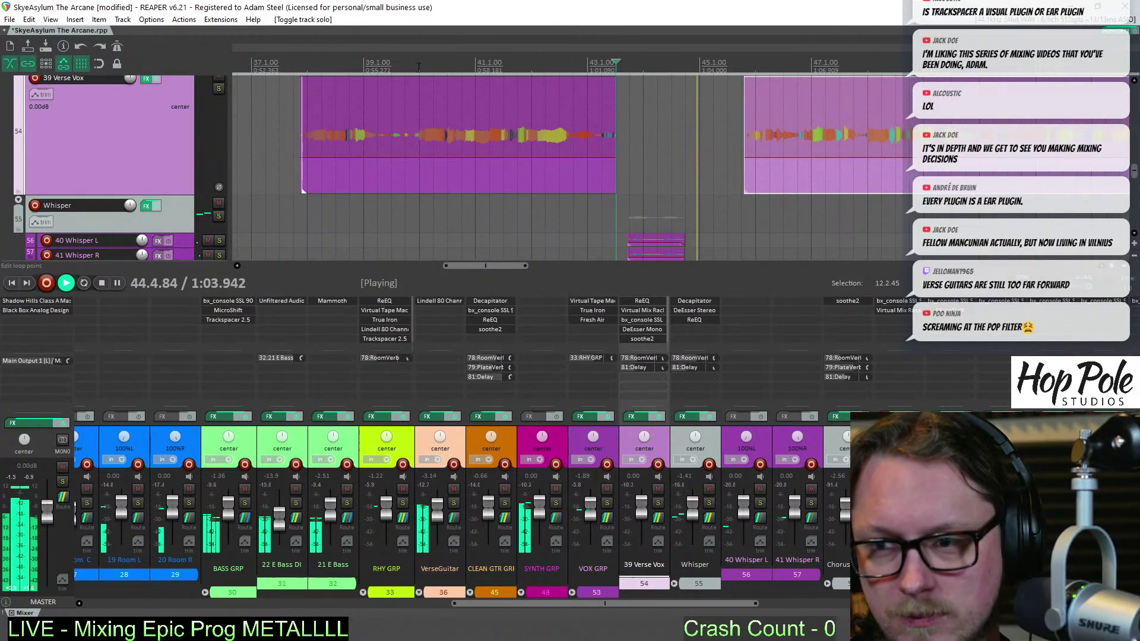
click(280, 70)
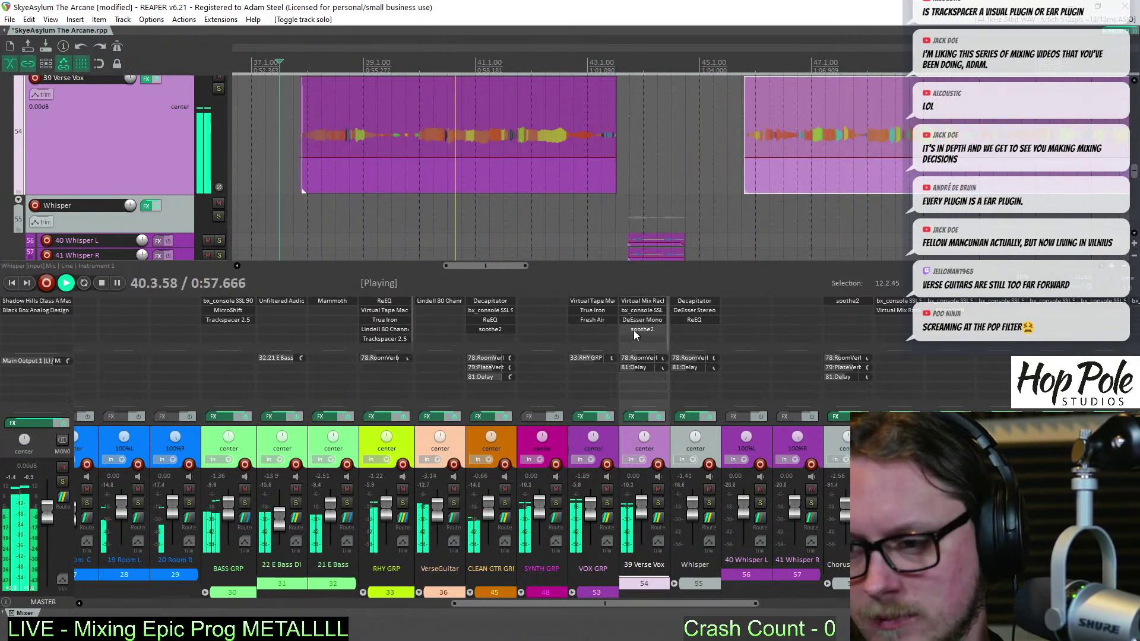
Set the soothe2 depth on 39 Verse Vox to 2.6 and close the plugin
double_click(653, 337)
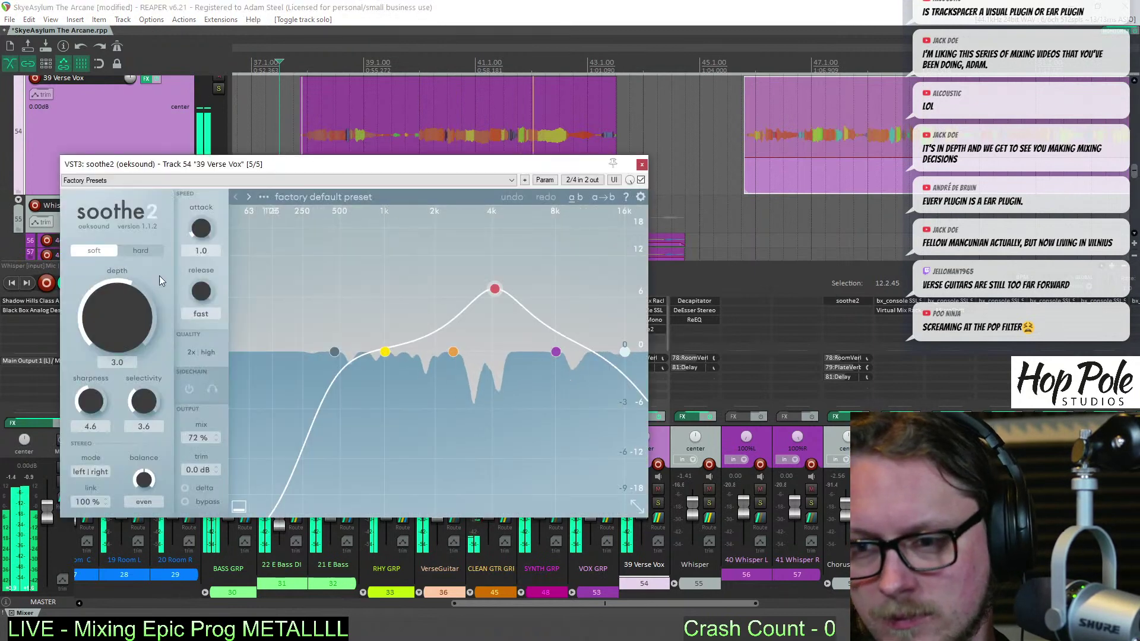
mouse_move(123, 308)
mouse_down()
mouse_move(123, 324)
mouse_move(107, 308)
mouse_up()
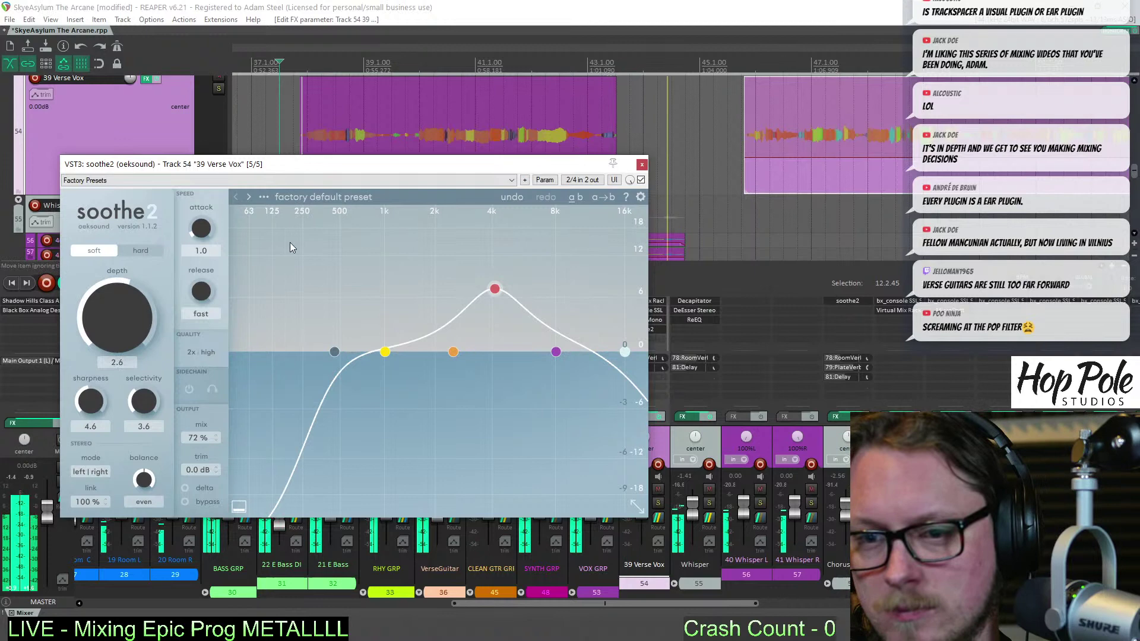
click(642, 165)
Slightly lower the HF gain in the bx_console SSL 9000 J on 39 Verse Vox and close the plugin
click(638, 311)
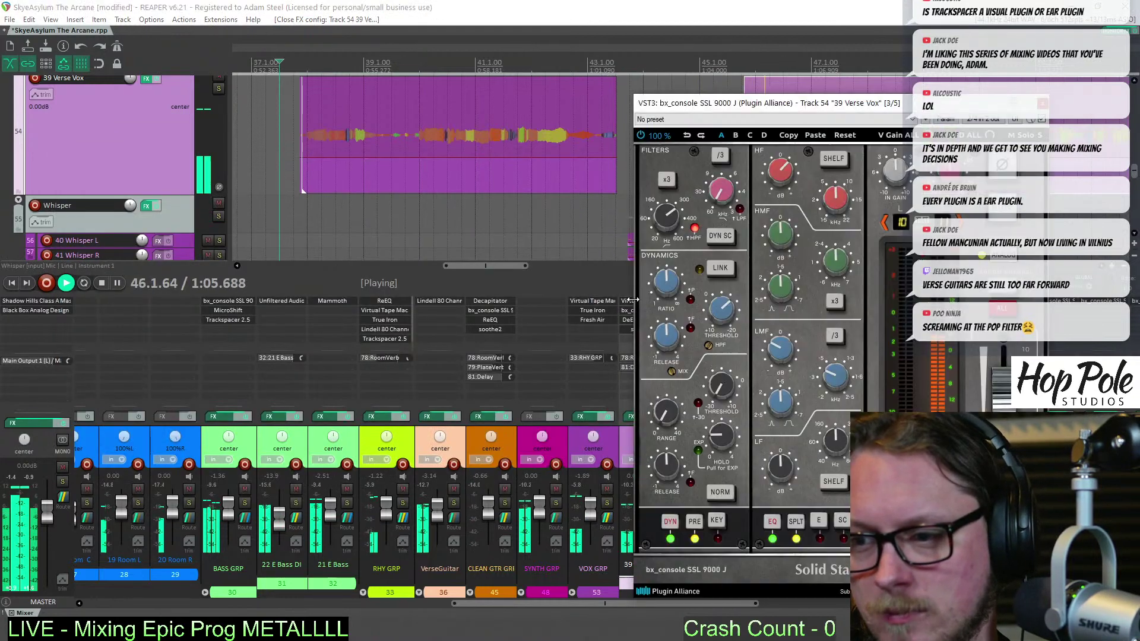
drag(772, 189, 778, 192)
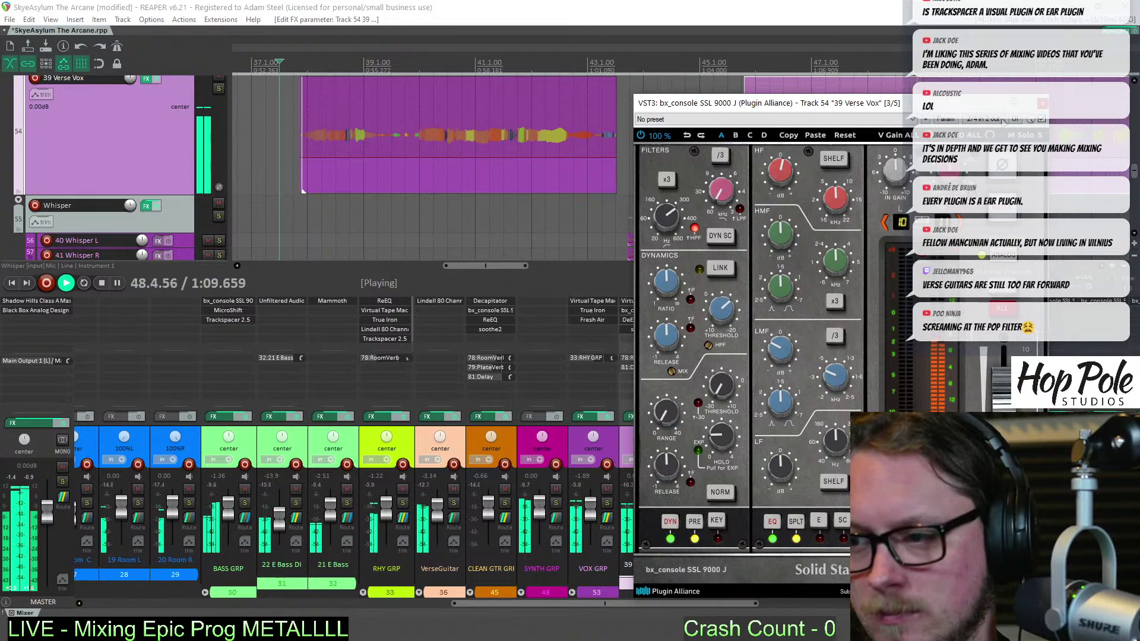
key(Escape)
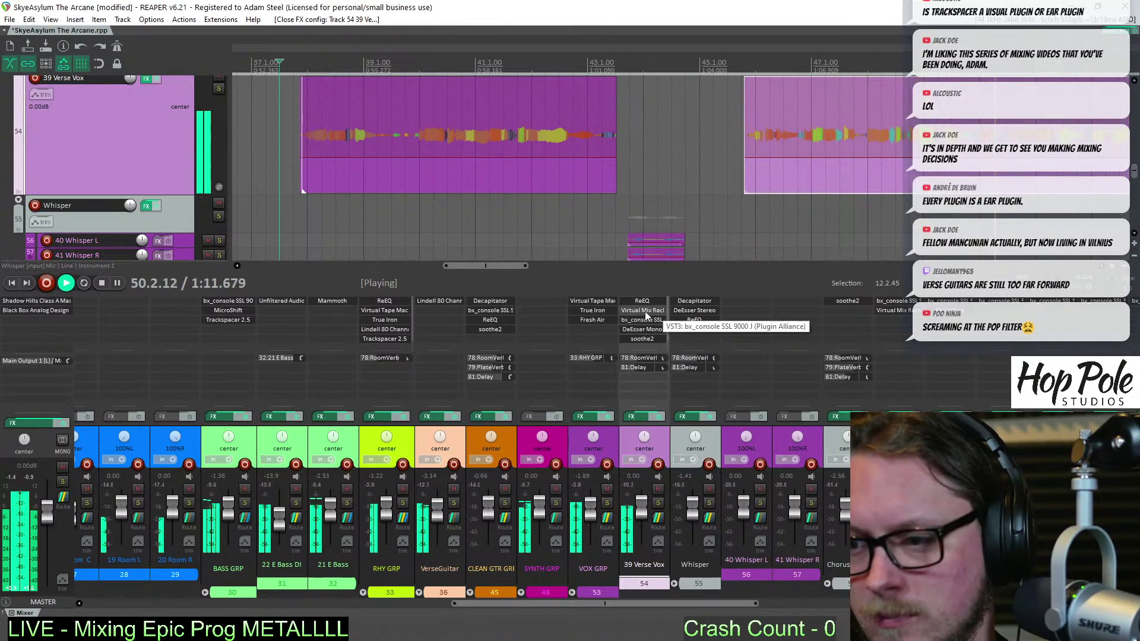
Insert the FG-2A compressor after the FG-116 in the Virtual Mix Rack on 39 Verse Vox
scroll(636, 307, up, 1)
click(637, 309)
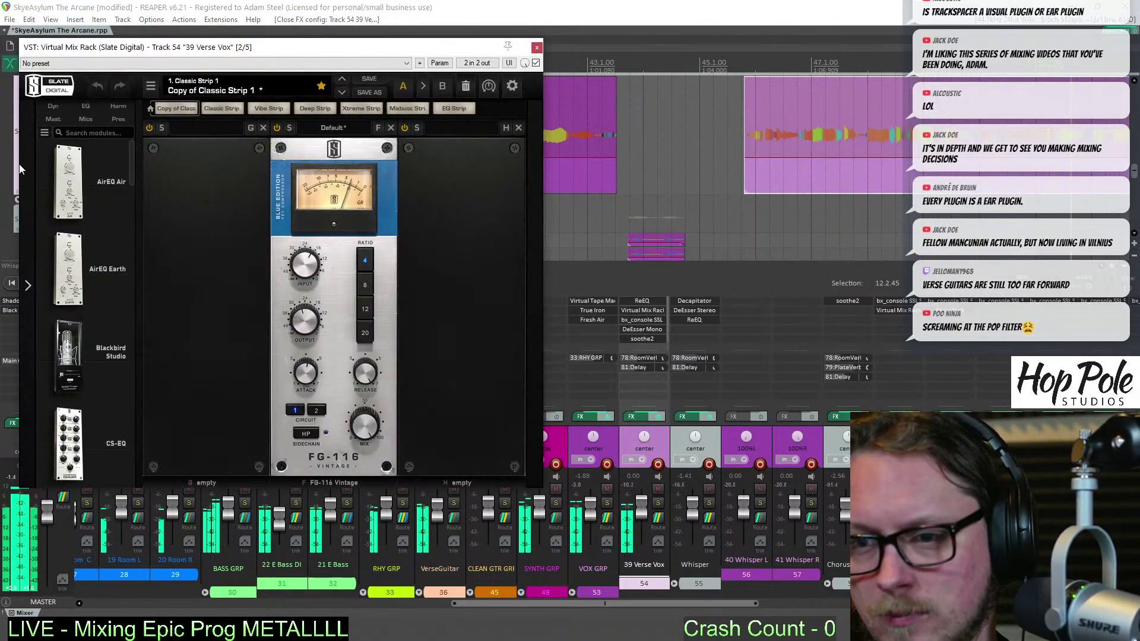
scroll(119, 212, down, 8)
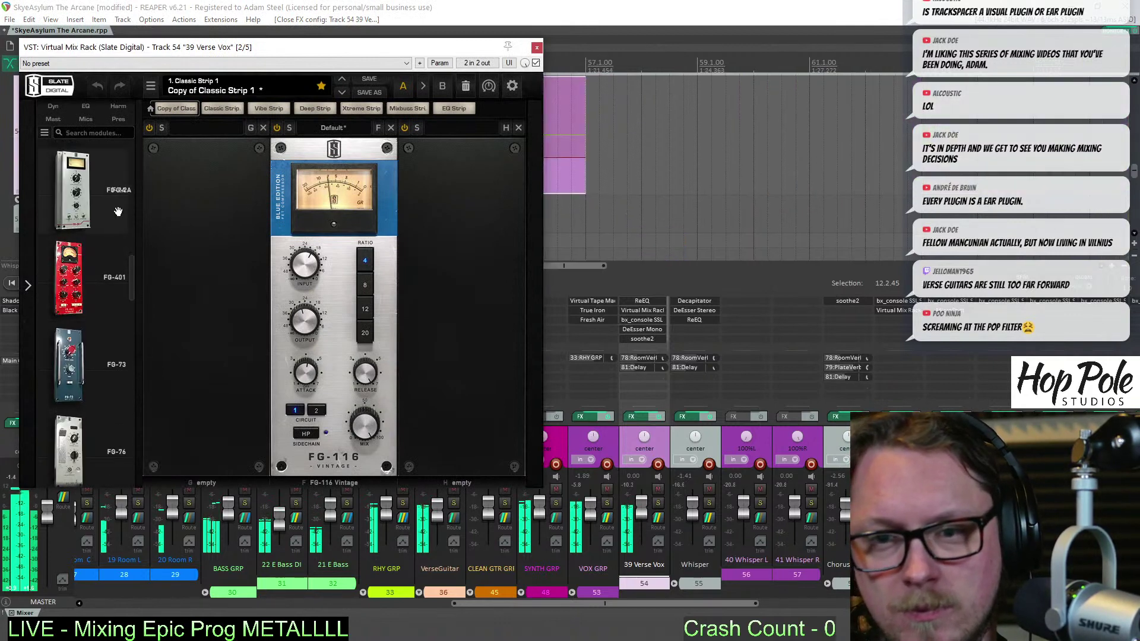
drag(118, 212, 336, 257)
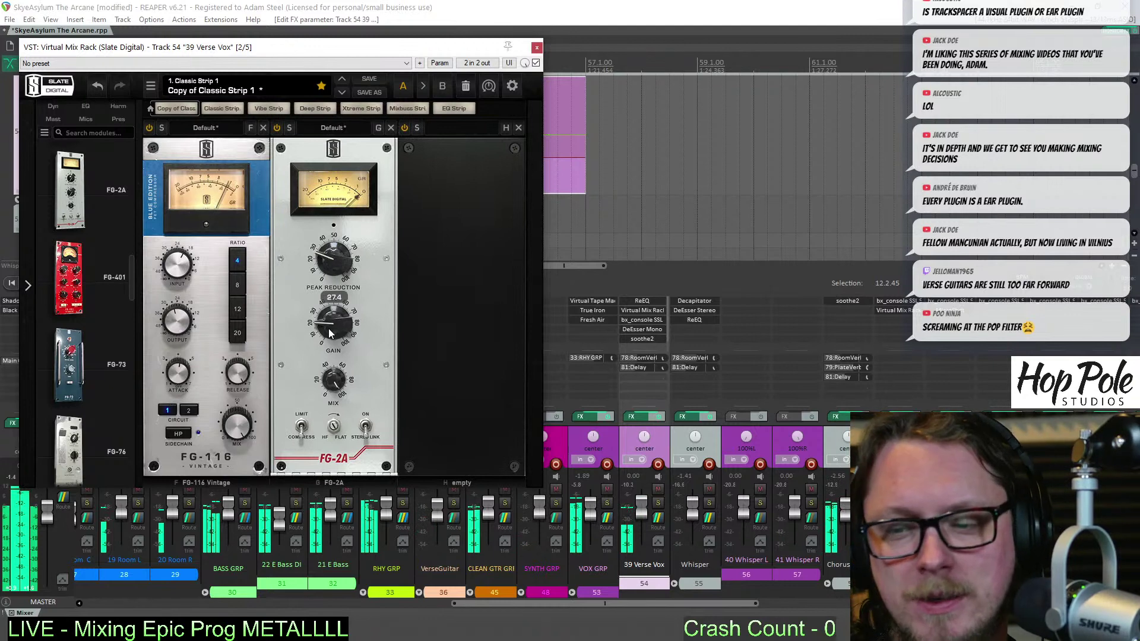
Set the FG-2A to about 28.8 peak reduction and 29.3 gain, then close the plugin
drag(330, 333, 333, 323)
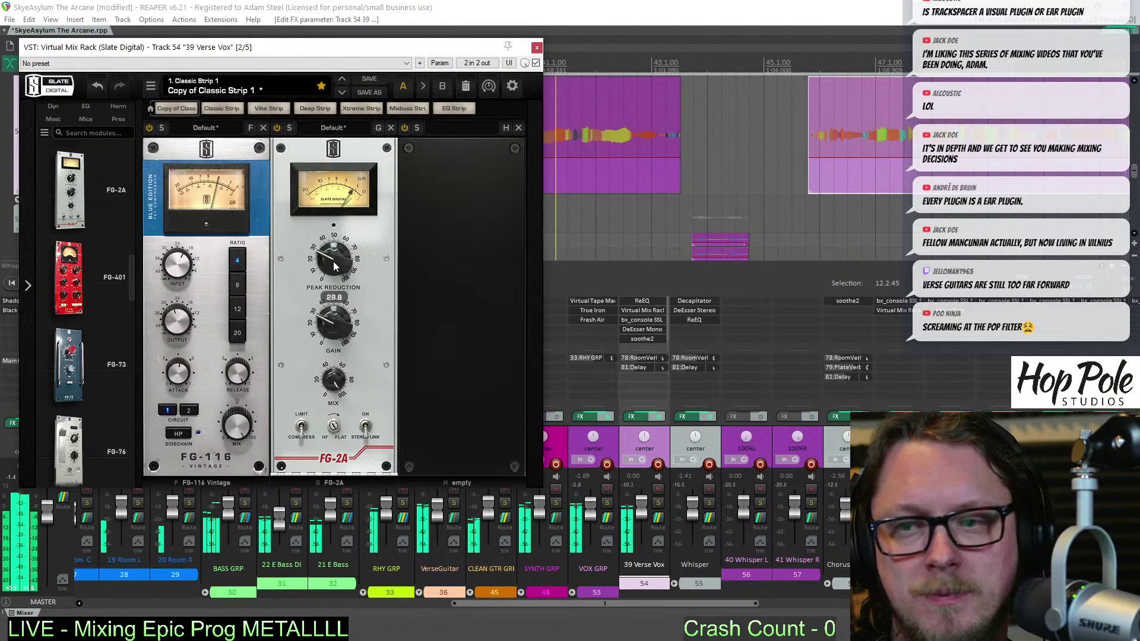
mouse_move(337, 334)
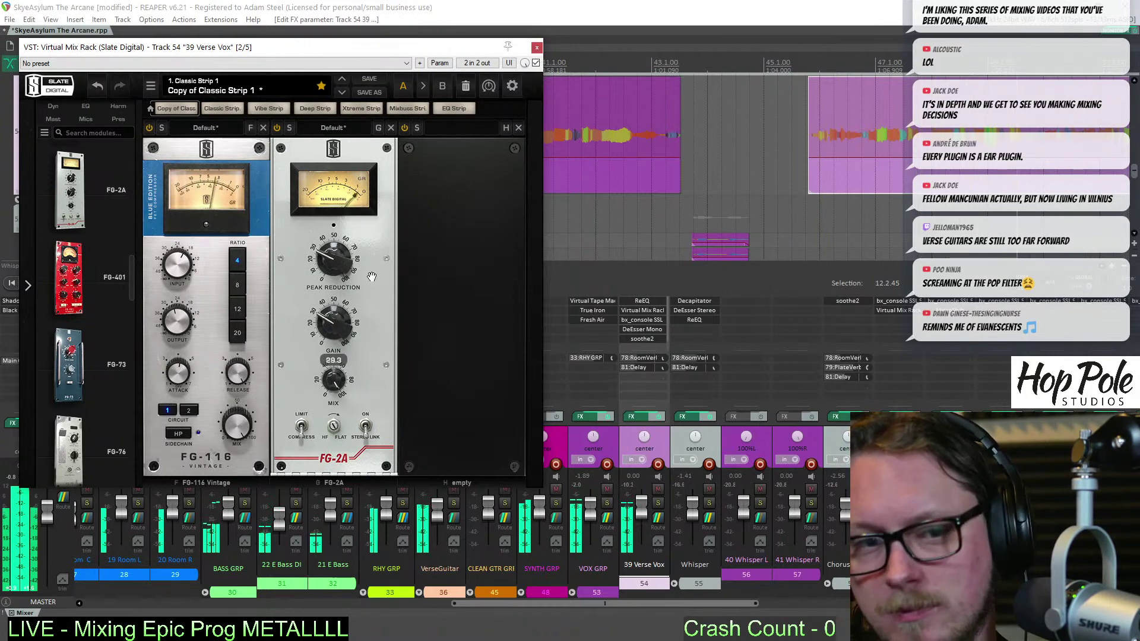
click(536, 48)
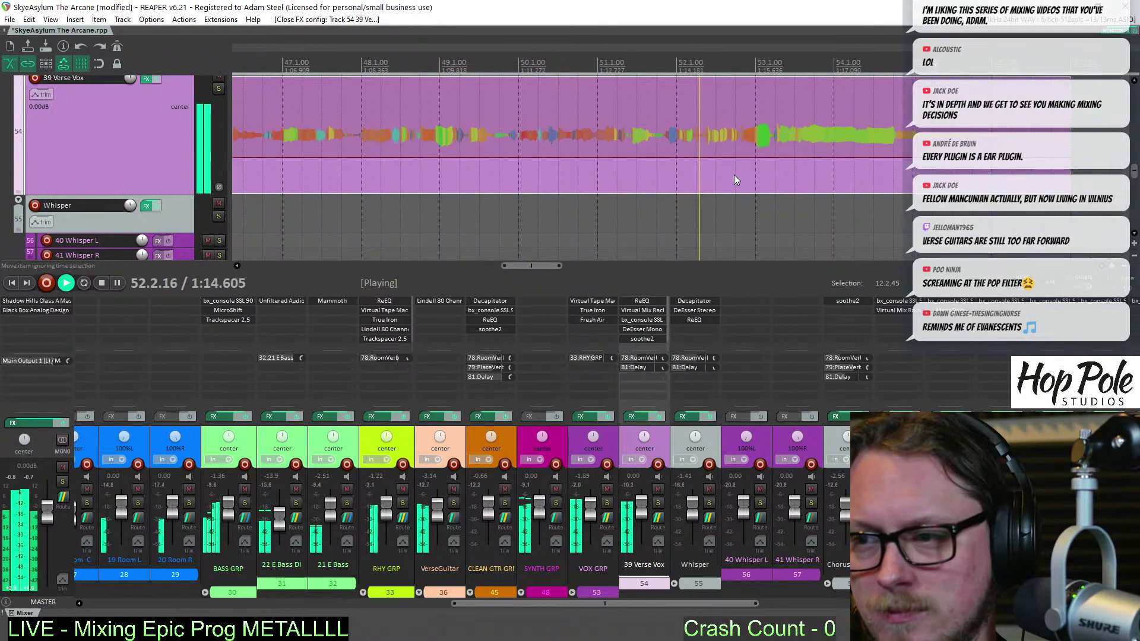
Trim the end of the second 39 Verse Vox item to about bar 55 with a short fade-out and stop playback
drag(1070, 169, 927, 166)
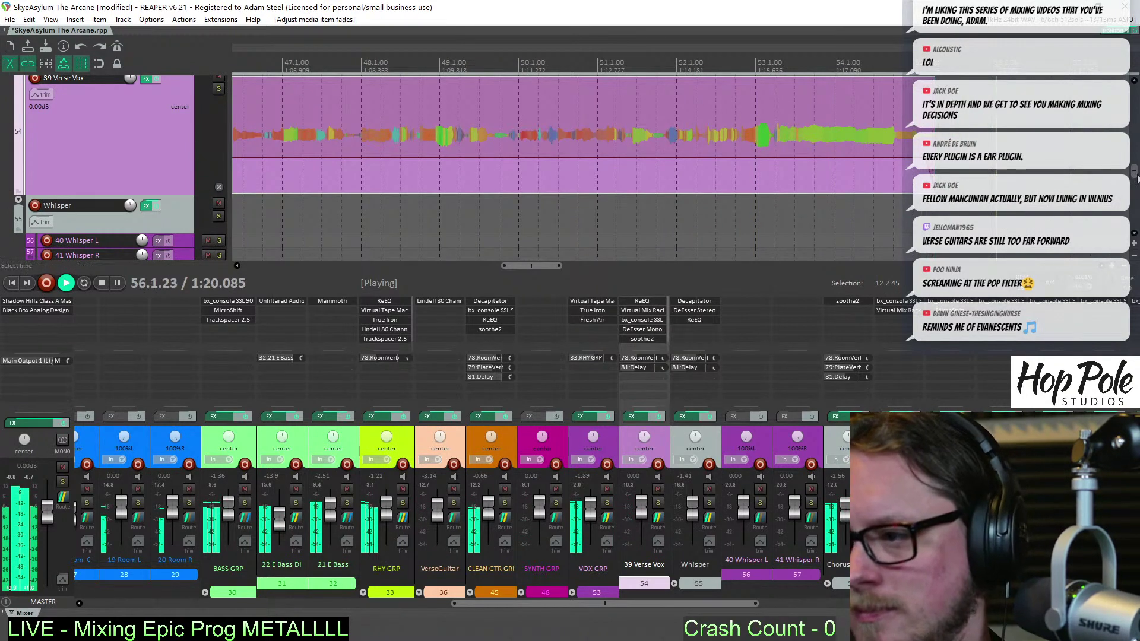
key(space)
Show the volume envelope of 39 Verse Vox and raise it to +2.20 dB from about bar 52.4 to the phrase's end
mouse_move(1137, 179)
mouse_down()
mouse_move(1134, 148)
mouse_move(1132, 173)
mouse_up()
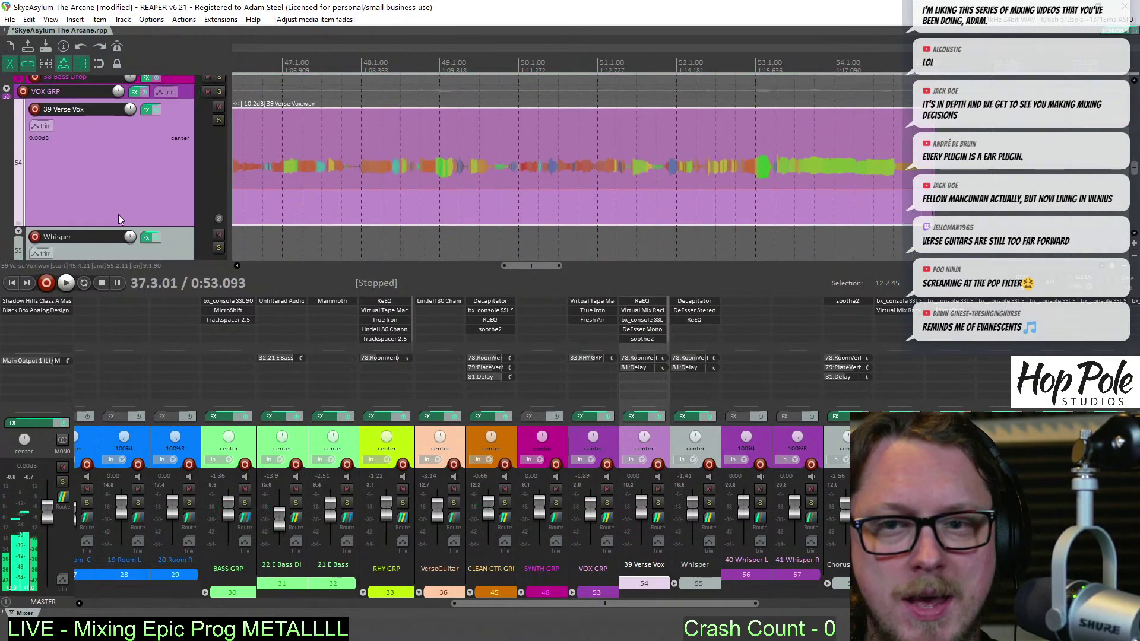
key(v)
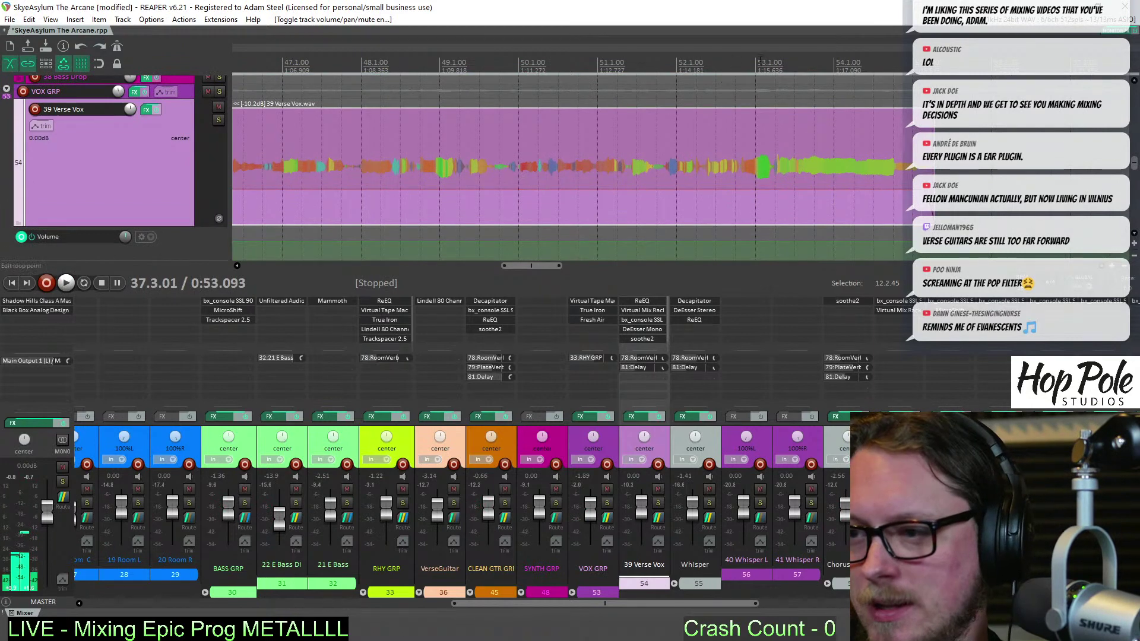
click(729, 68)
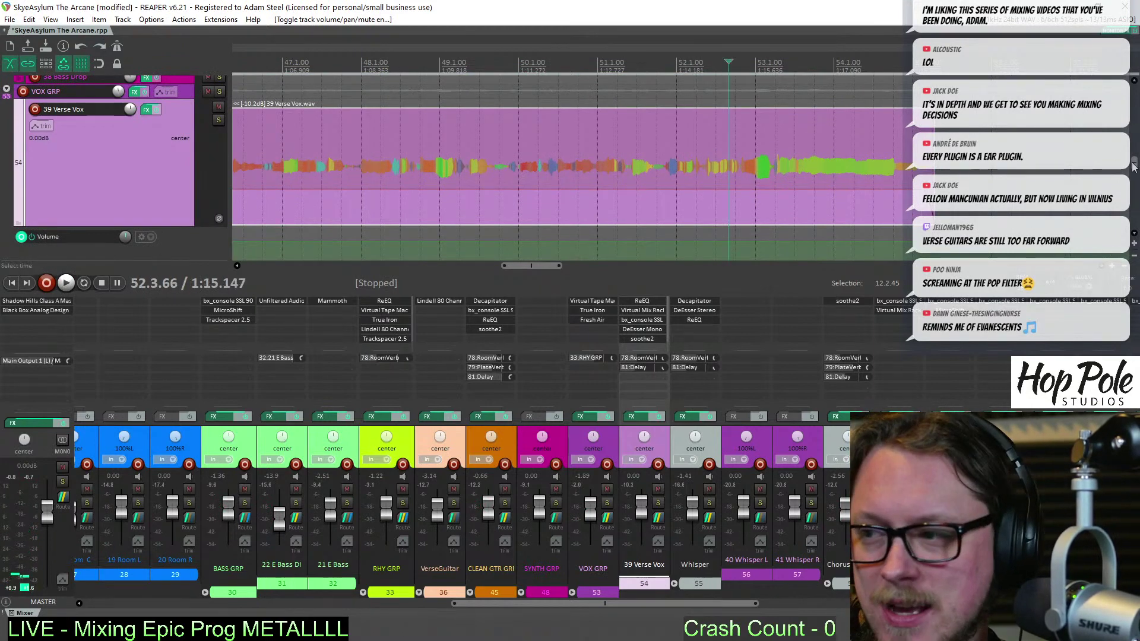
drag(1133, 167, 1134, 172)
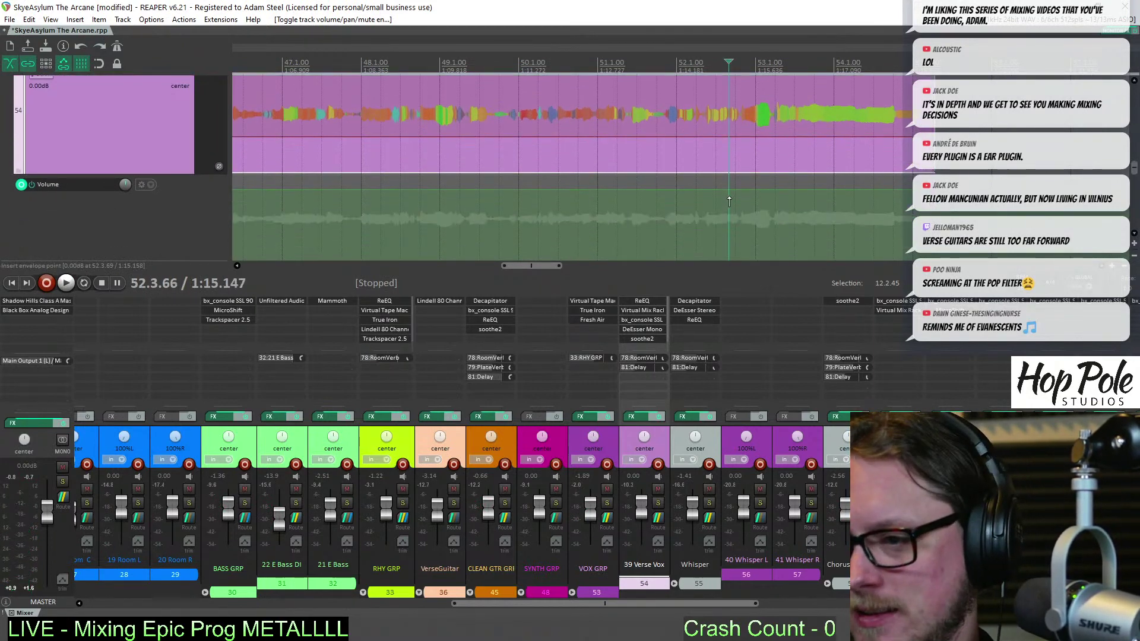
click(739, 193)
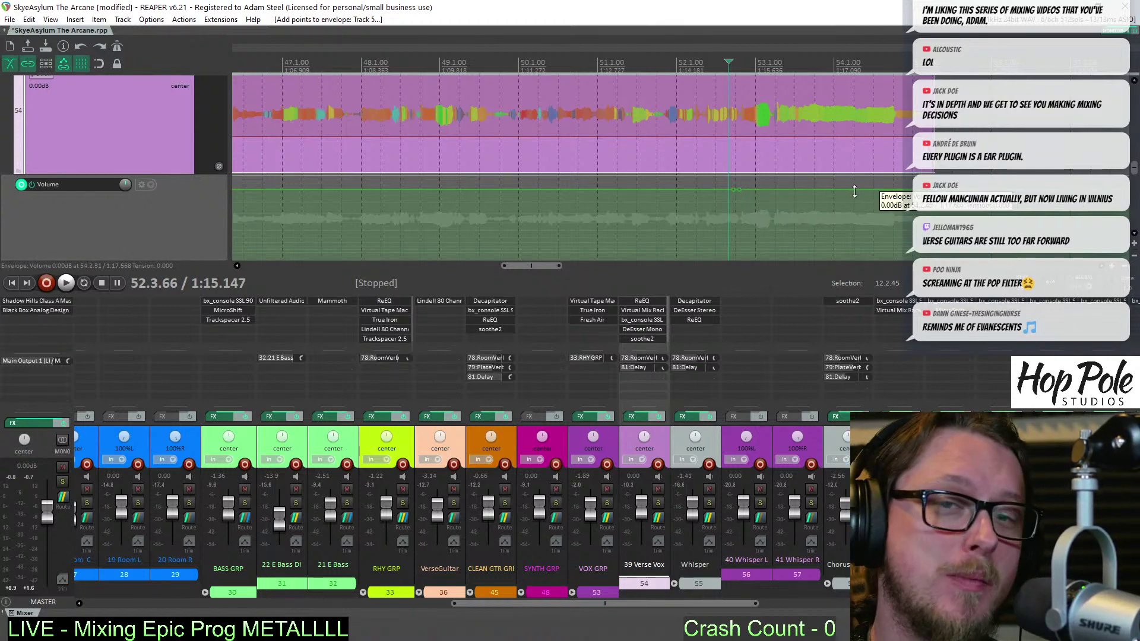
drag(853, 190, 838, 187)
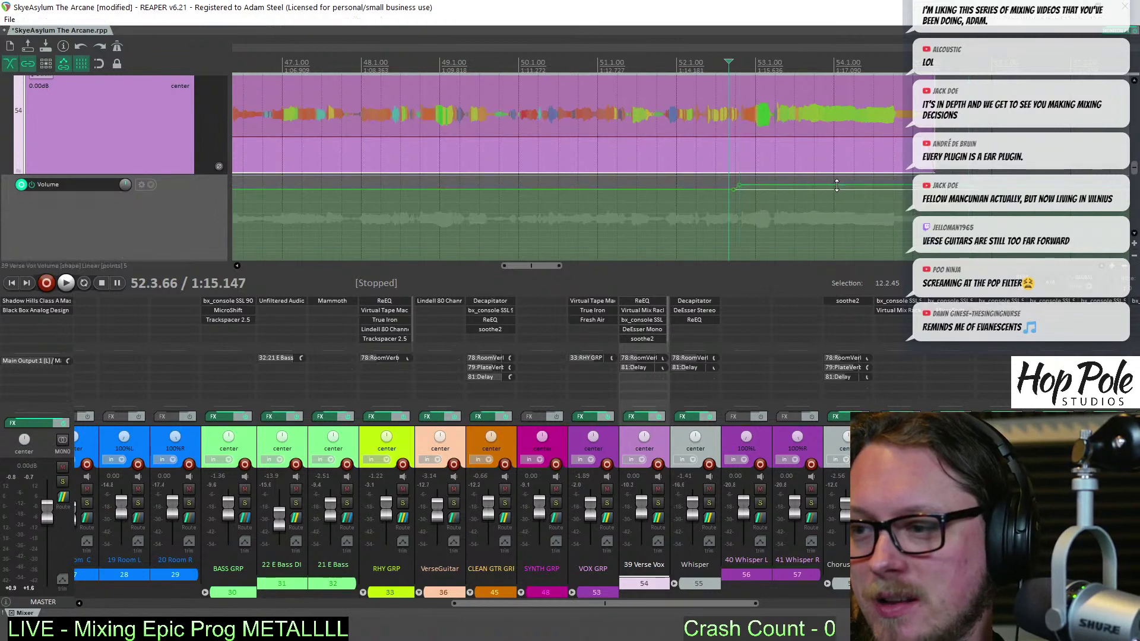
Play the boosted end of the second verse vocal from bar 51.3 and again from bar 52.1
click(654, 61)
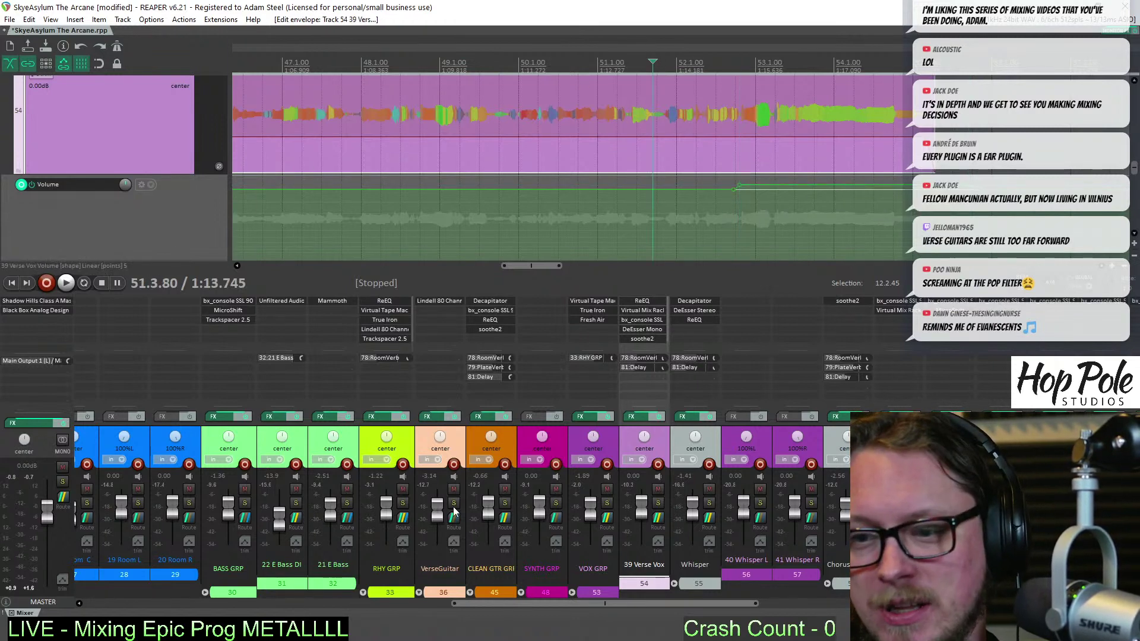
key(space)
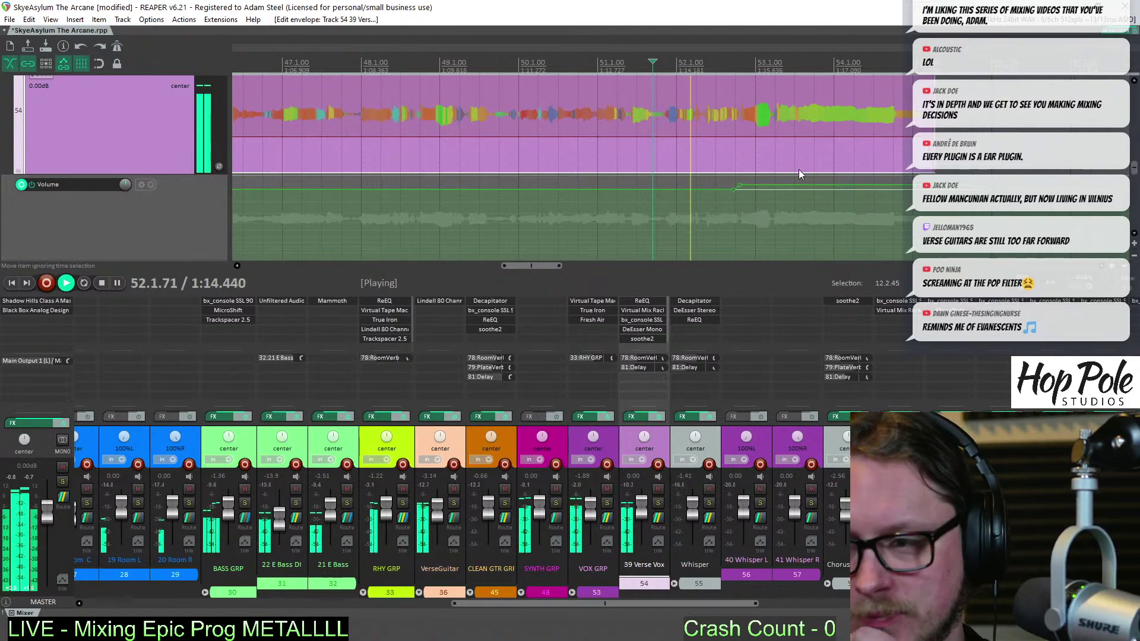
scroll(703, 176, up, 3)
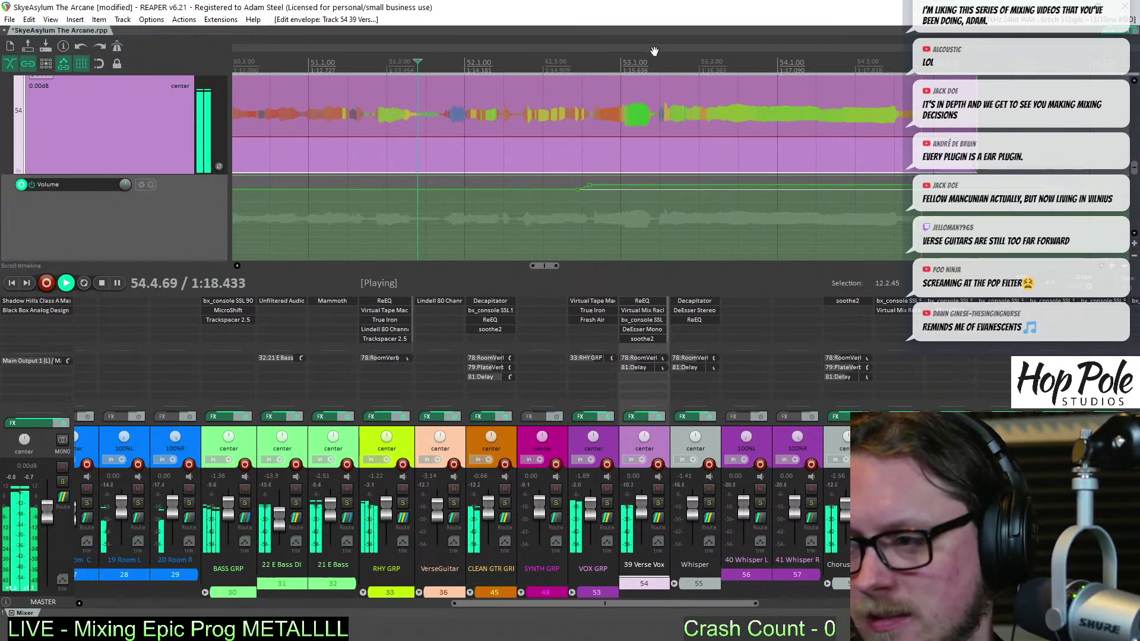
click(474, 64)
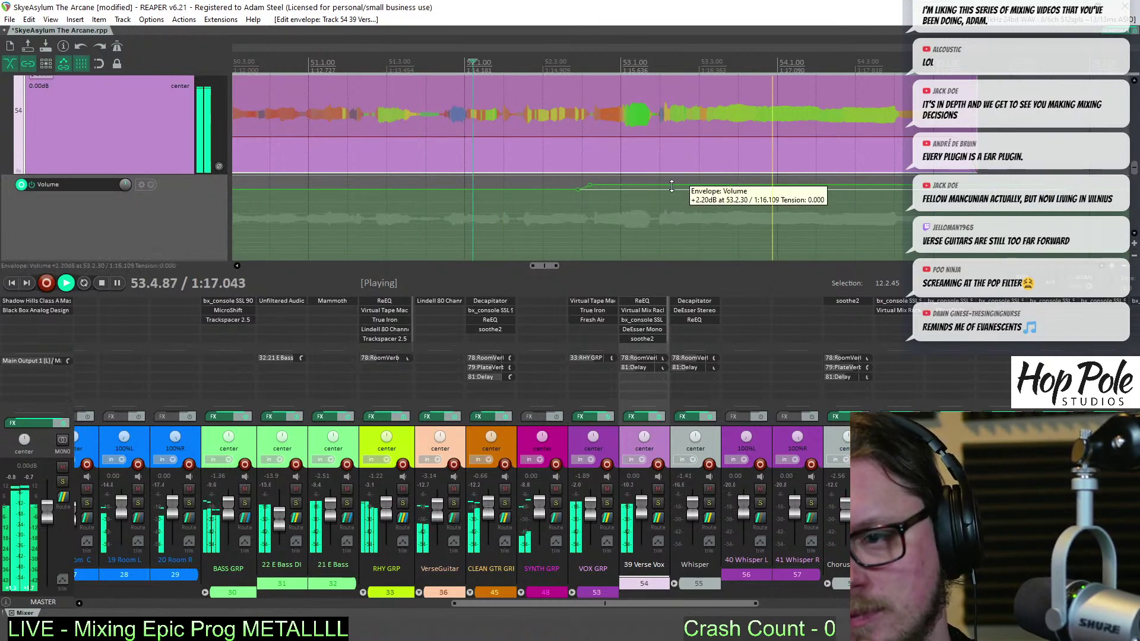
key(space)
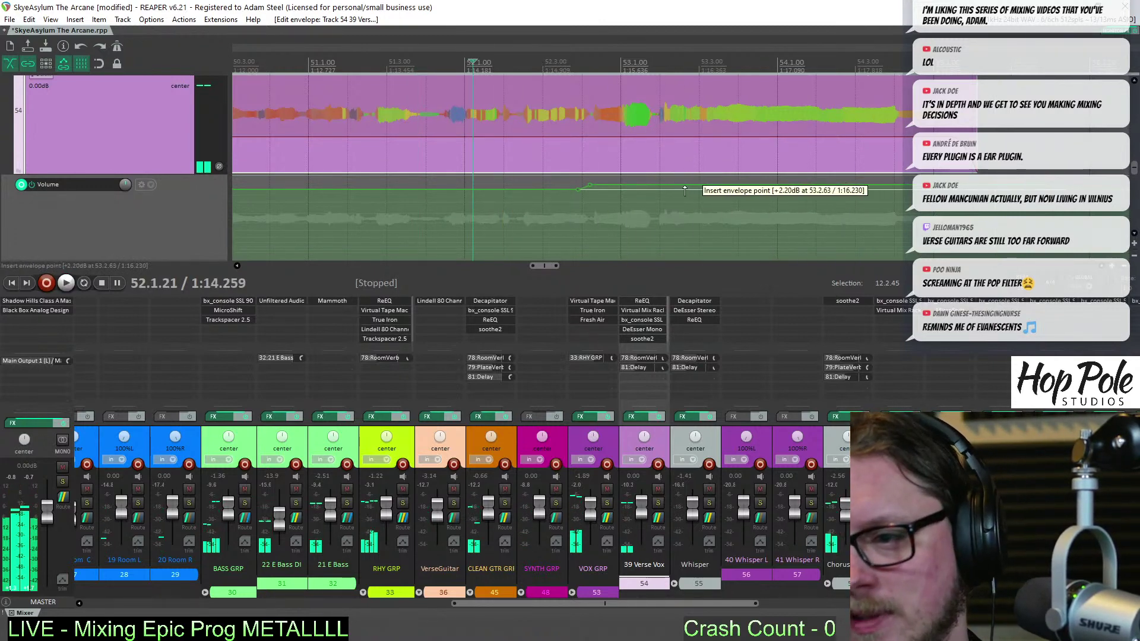
Add envelope points just after bar 53.2 on 39 Verse Vox, raise the final held note slightly further and play it back
click(672, 186)
drag(687, 186, 700, 182)
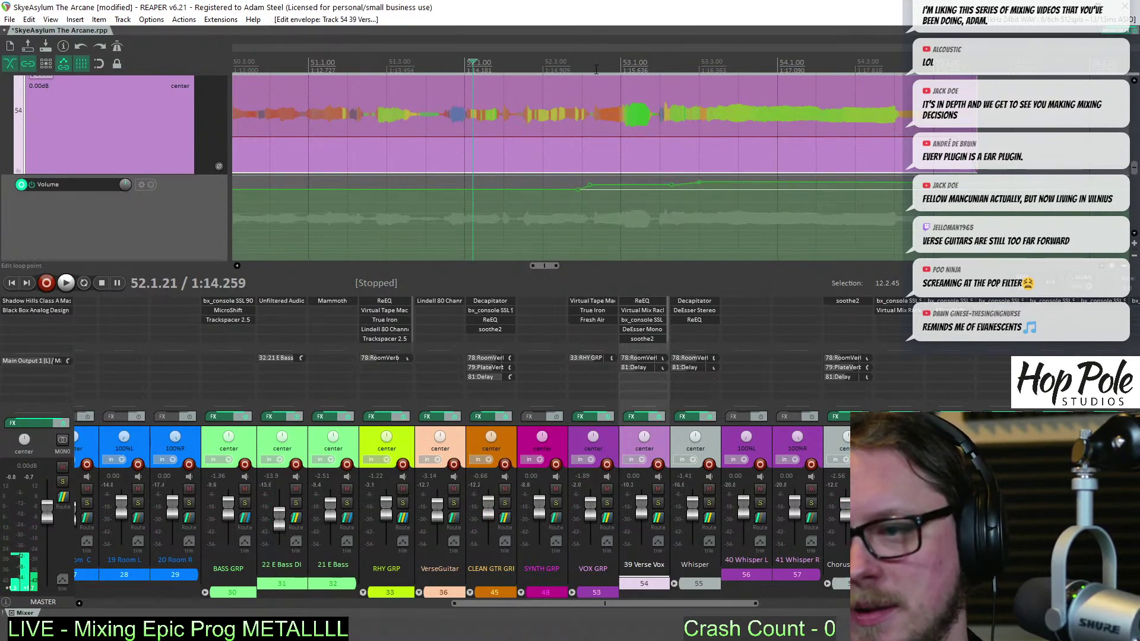
key(space)
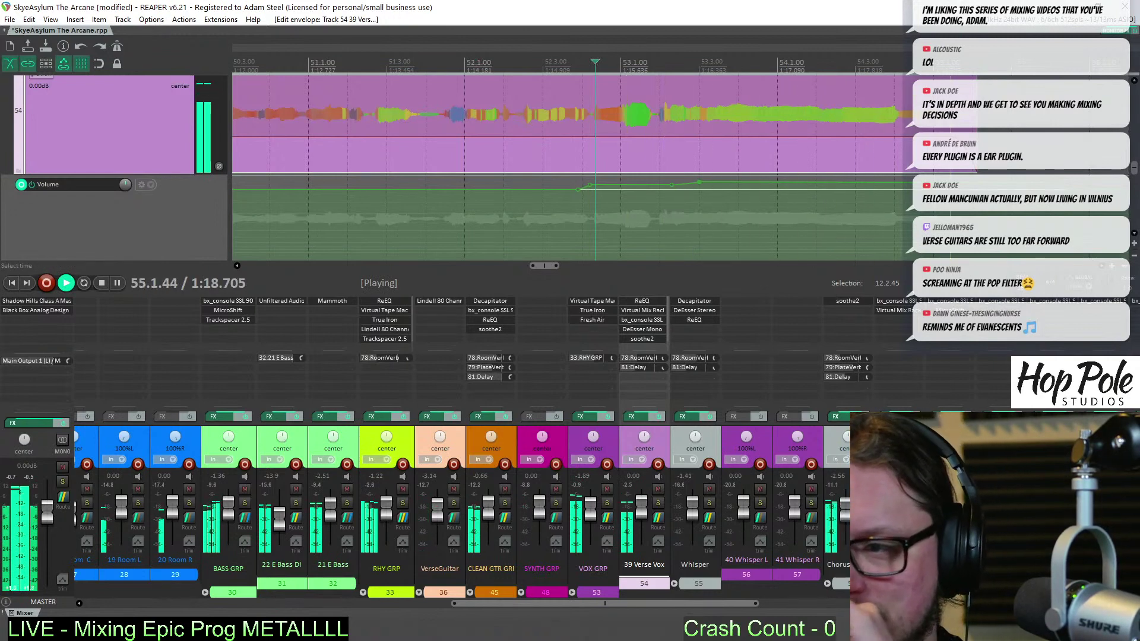
scroll(898, 229, down, 3)
scroll(898, 229, down, 2)
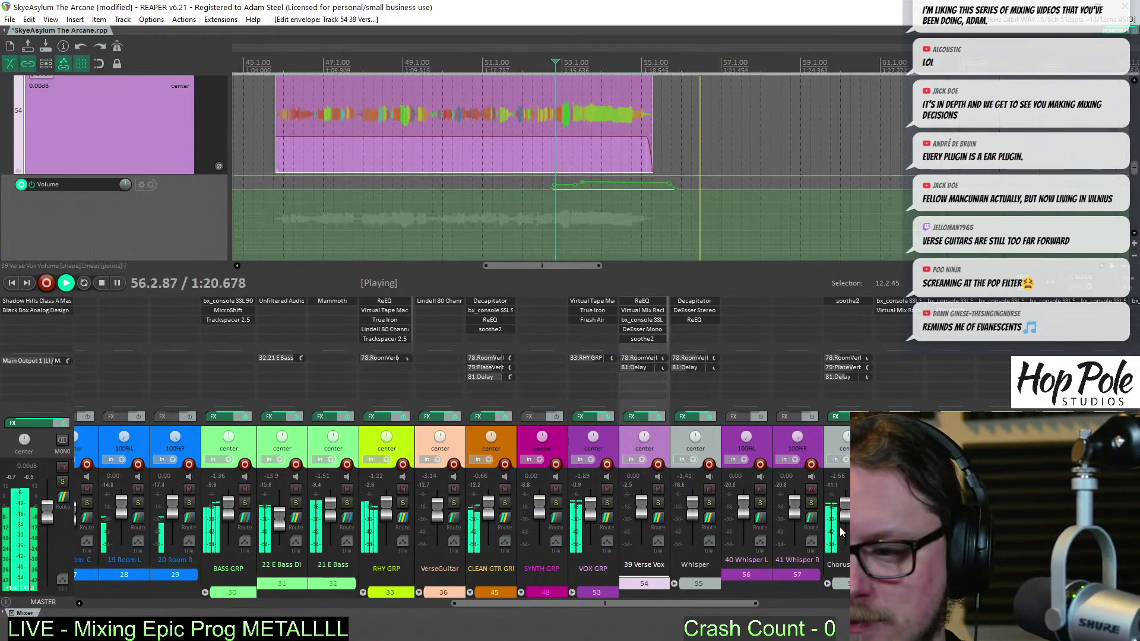
Bring the chorus vocal channels into the mixer view, stop playback and save the project
drag(702, 603, 824, 603)
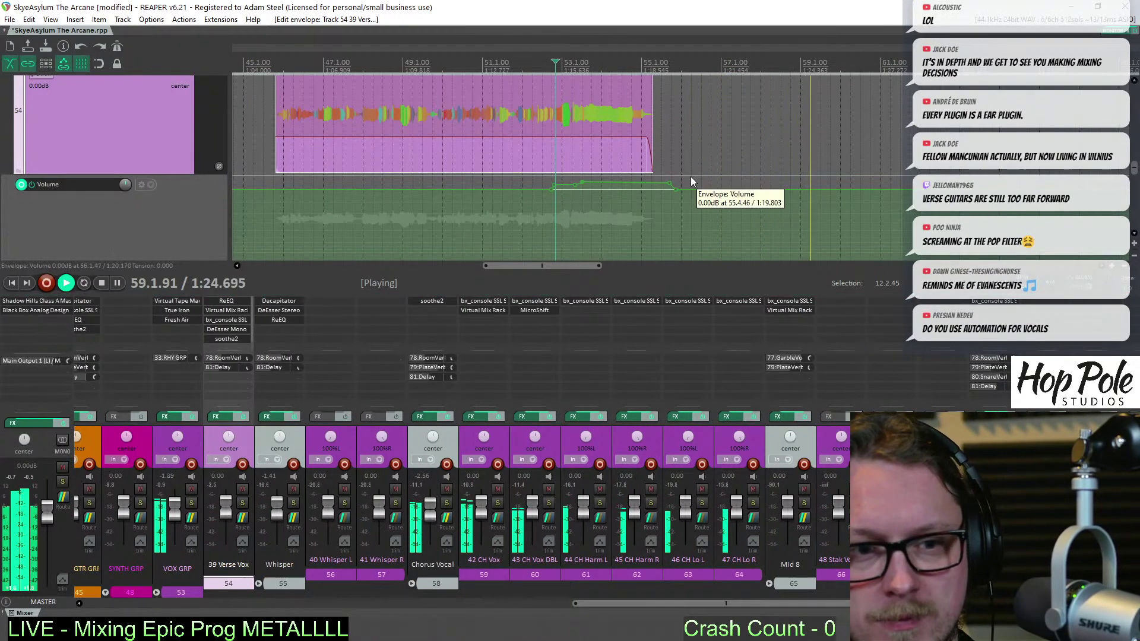
key(space)
key(ctrl+s)
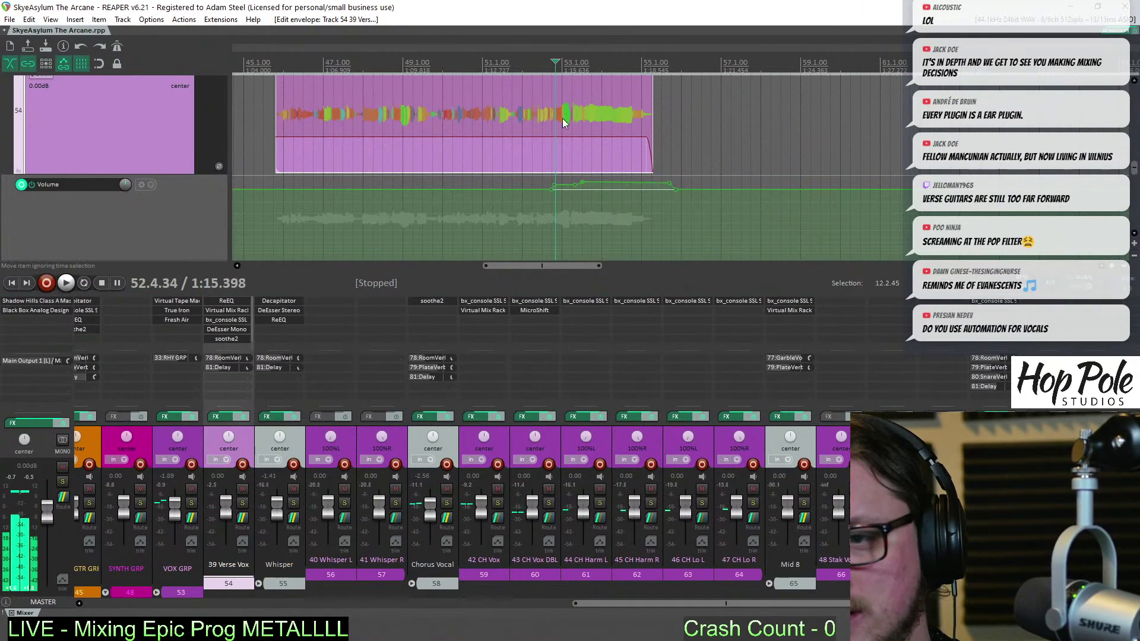
Play the end of the second verse vocal from bar 52.4 and stop playback
scroll(629, 116, down, 5)
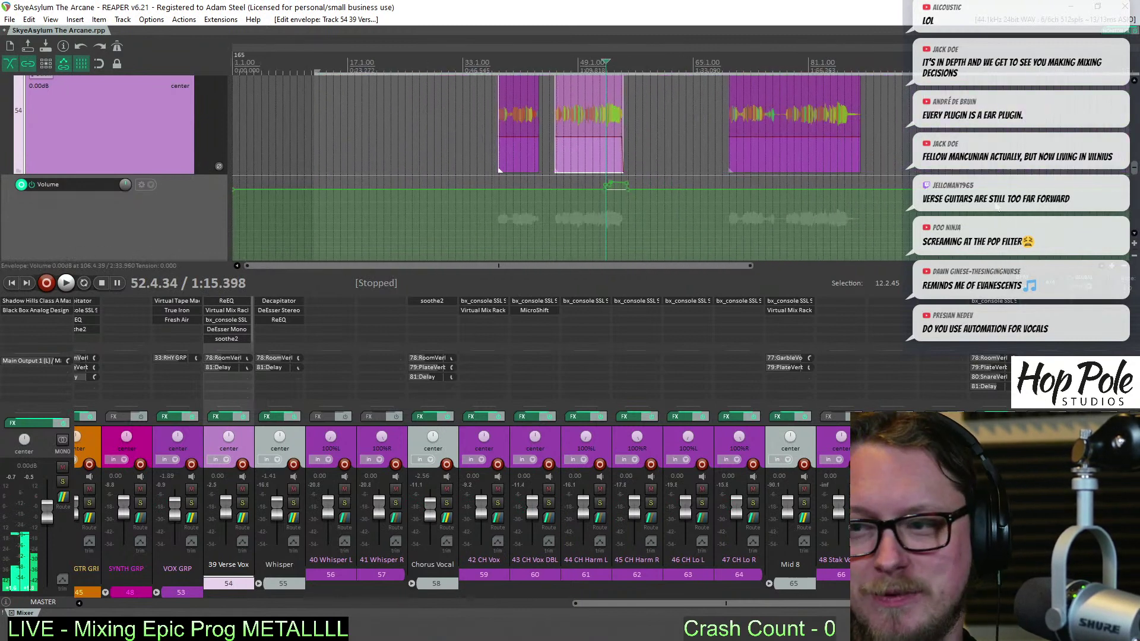
scroll(803, 162, up, 2)
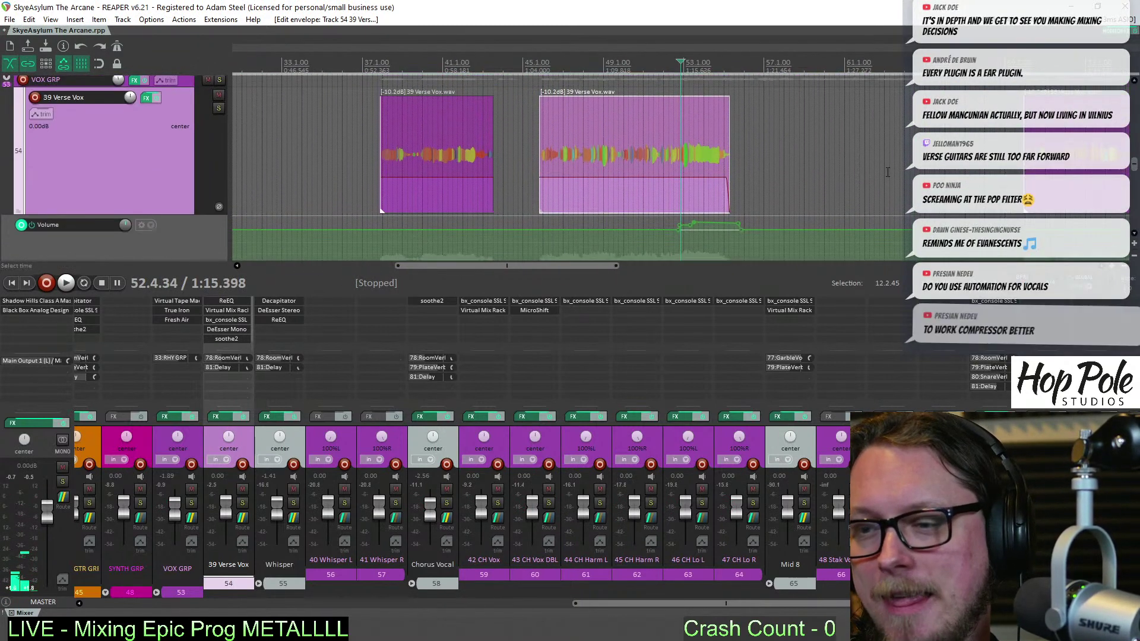
scroll(803, 161, down, 3)
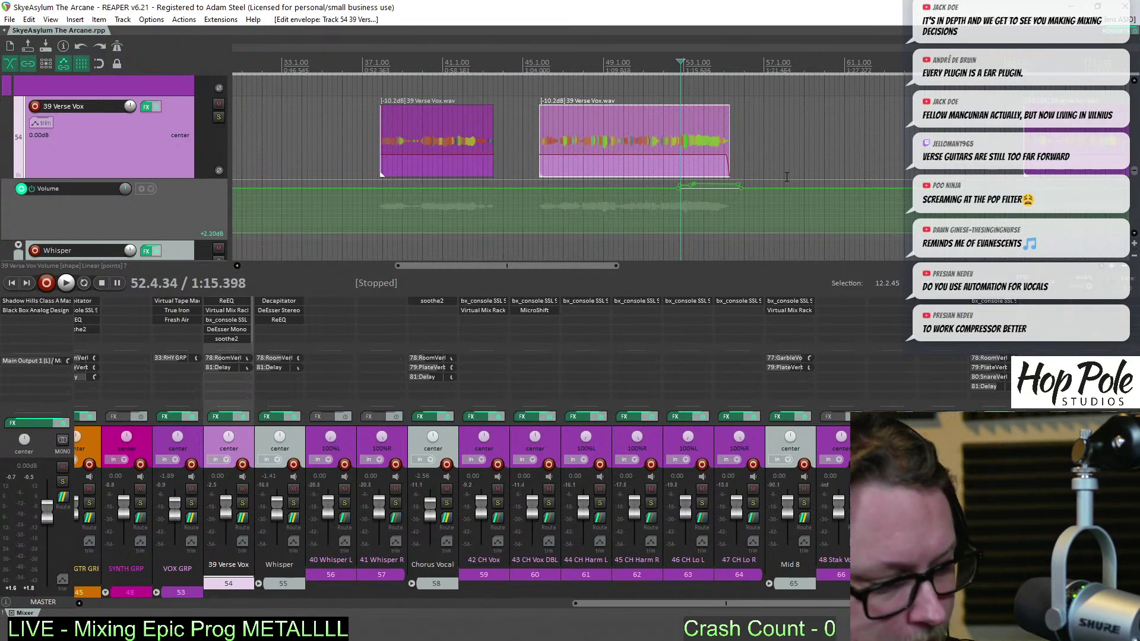
key(space)
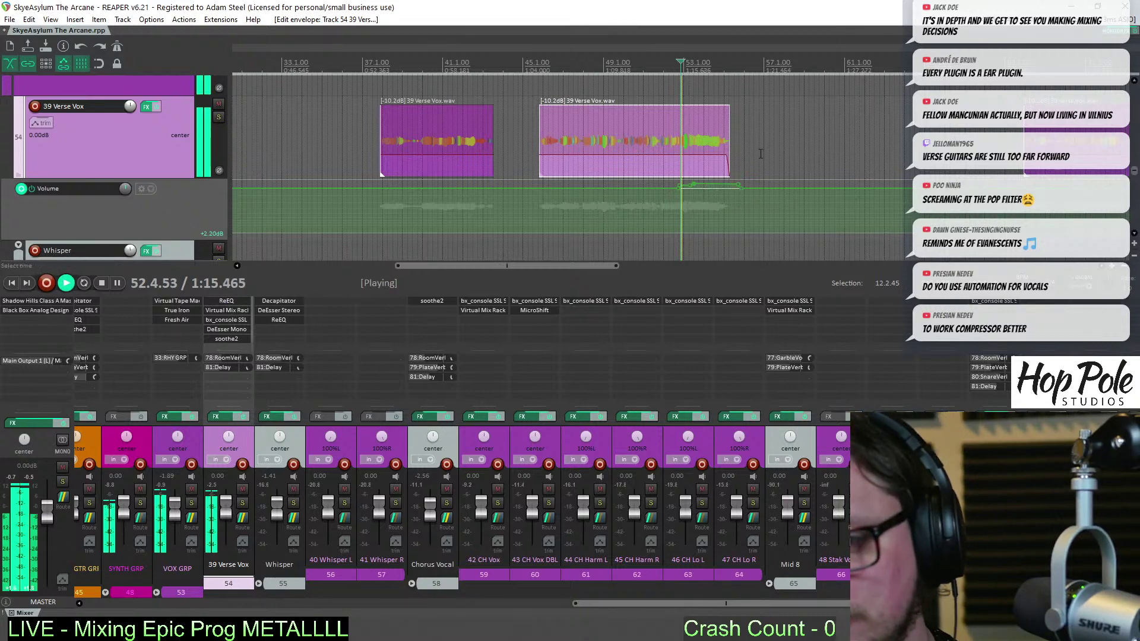
scroll(736, 160, up, 2)
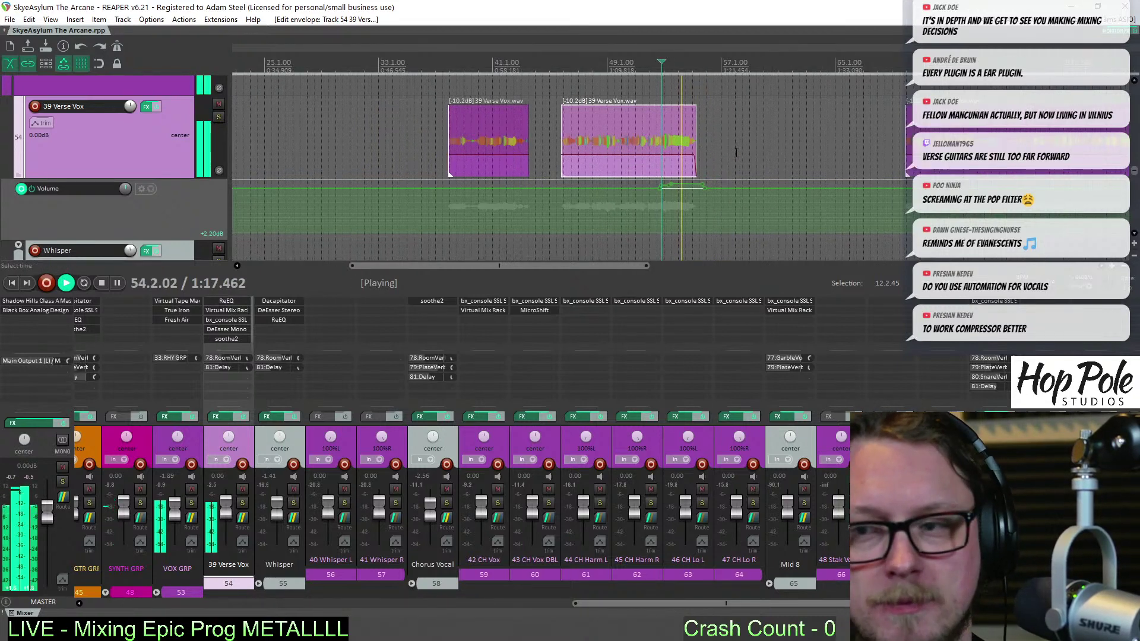
scroll(729, 156, up, 1)
key(space)
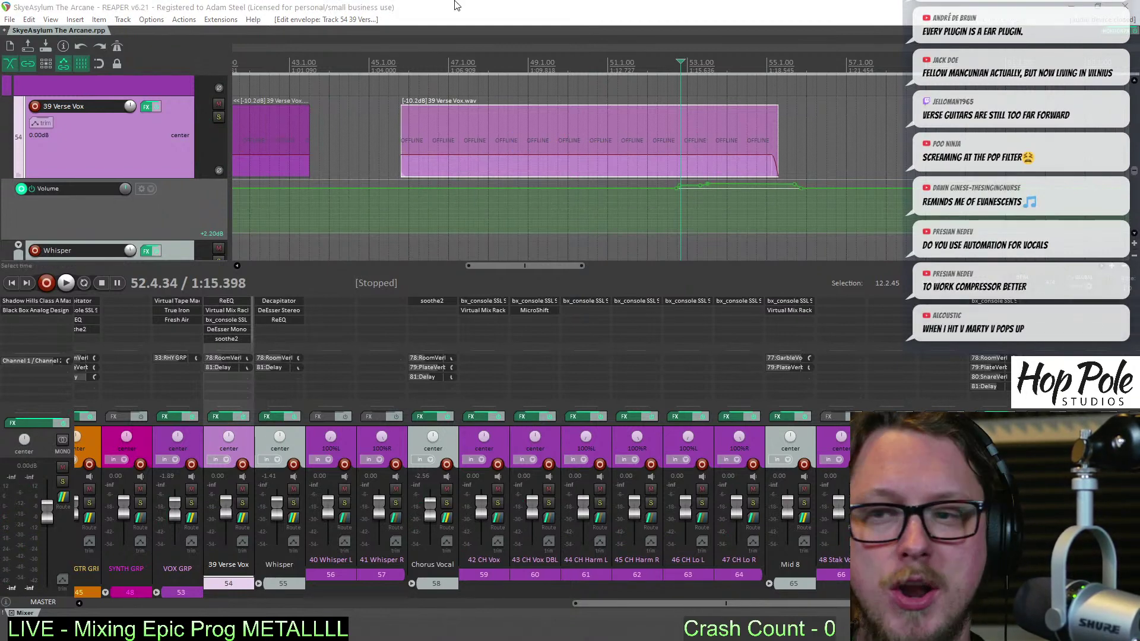
Replay the transition from the verse vocal into the chorus from bar 52.4
scroll(546, 67, down, 3)
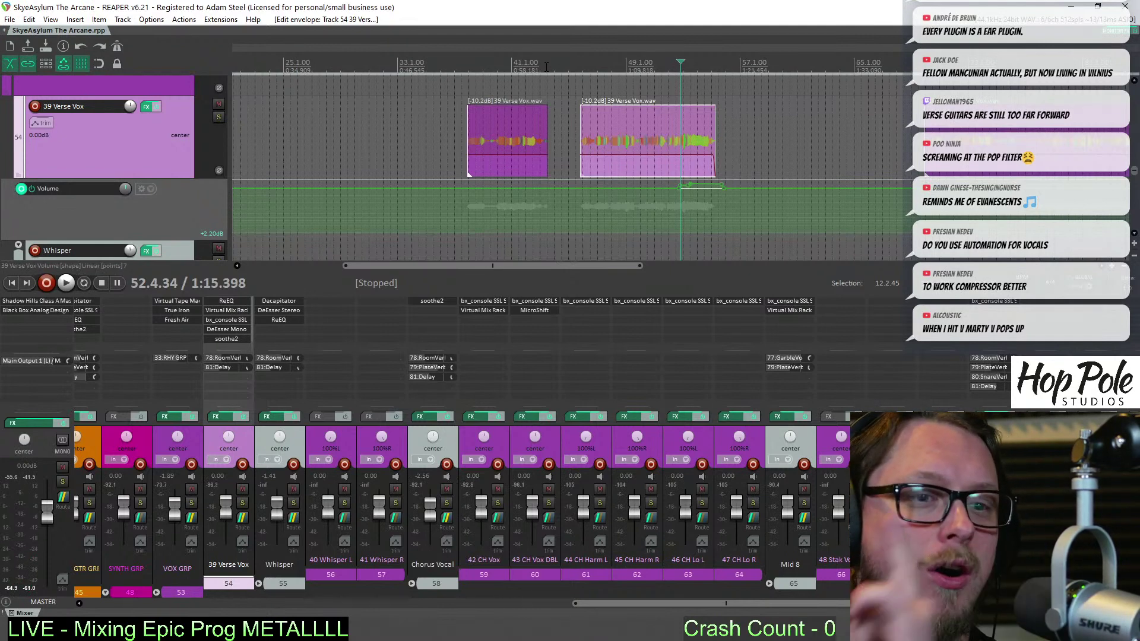
scroll(546, 67, down, 3)
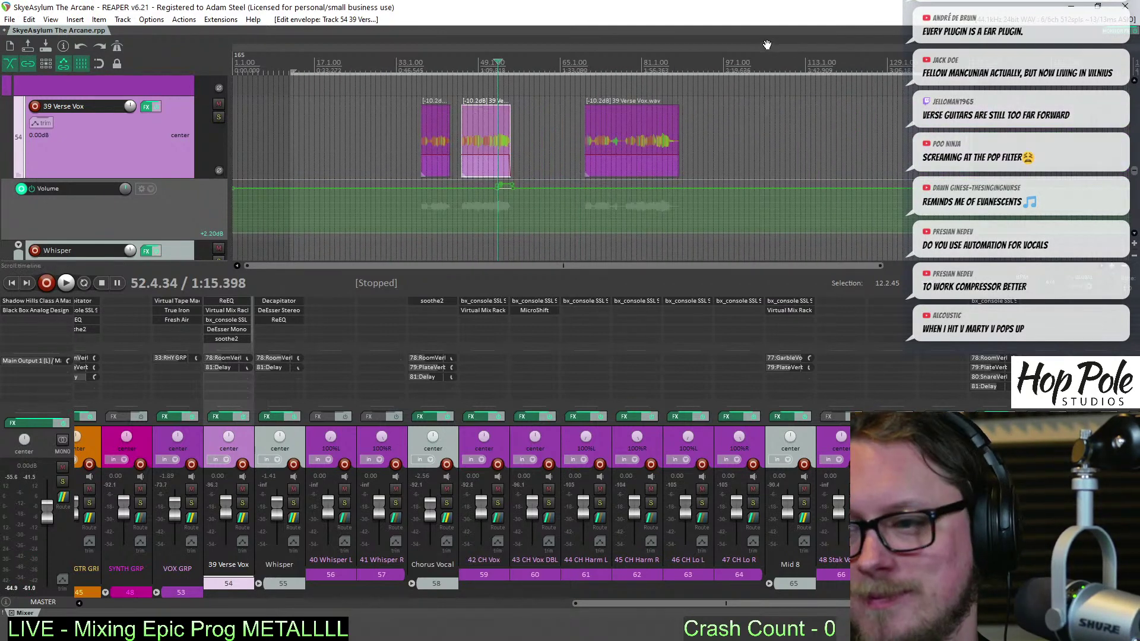
key(space)
scroll(640, 129, up, 3)
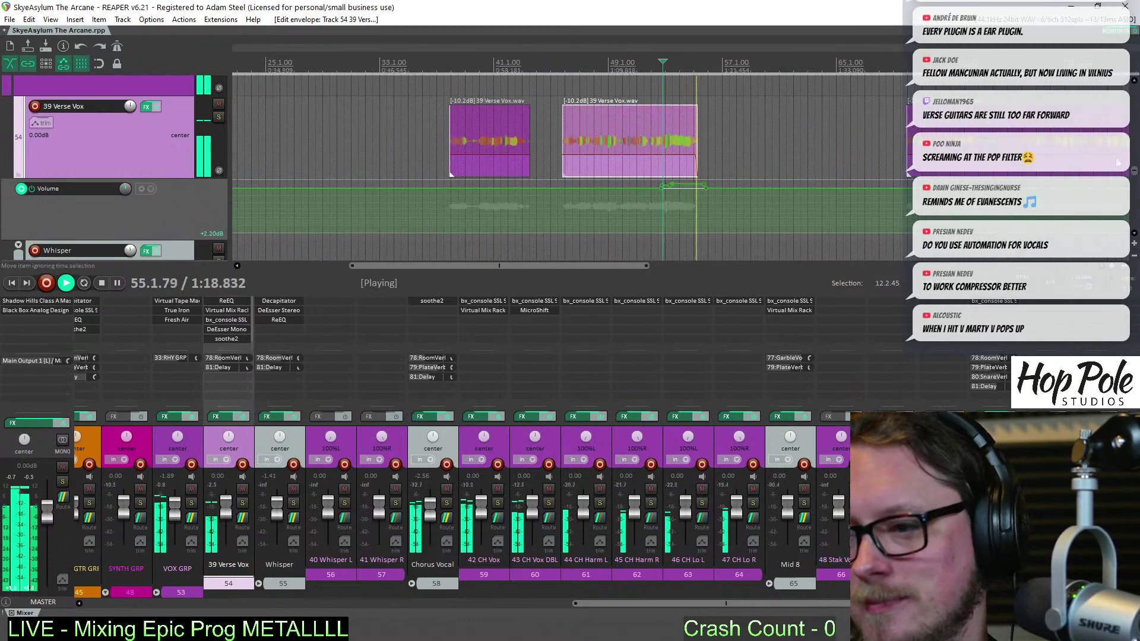
Hide the mixer and shrink all track heights to bring the chorus vocal tracks into view during playback
mouse_move(1134, 174)
mouse_down()
mouse_move(1135, 186)
mouse_move(1135, 168)
mouse_up()
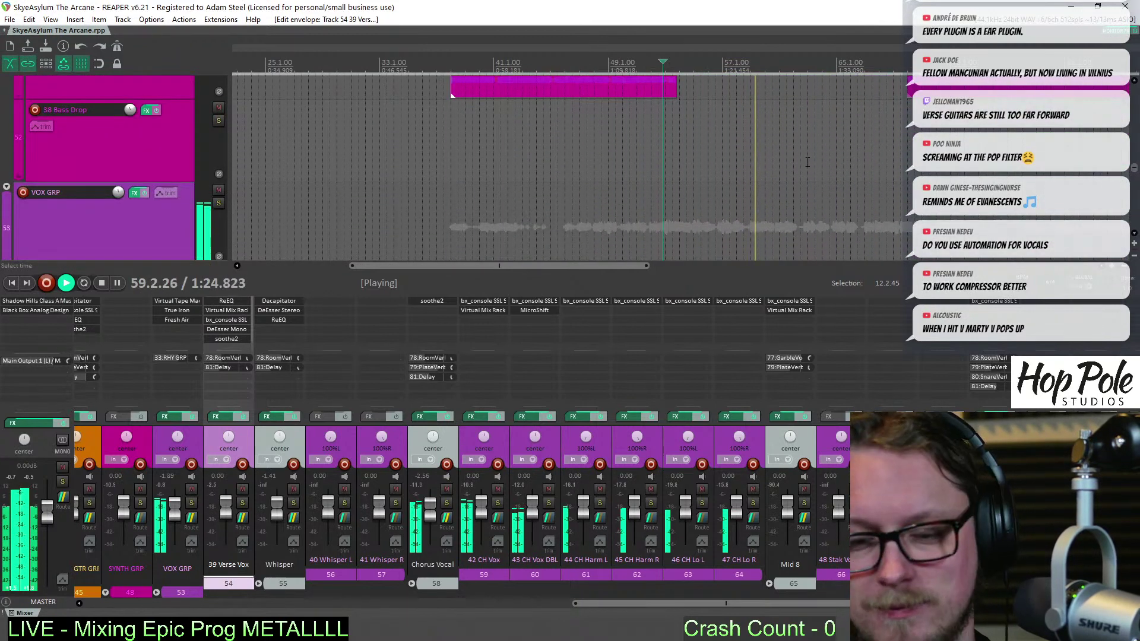
key(ctrl+m)
key(grave)
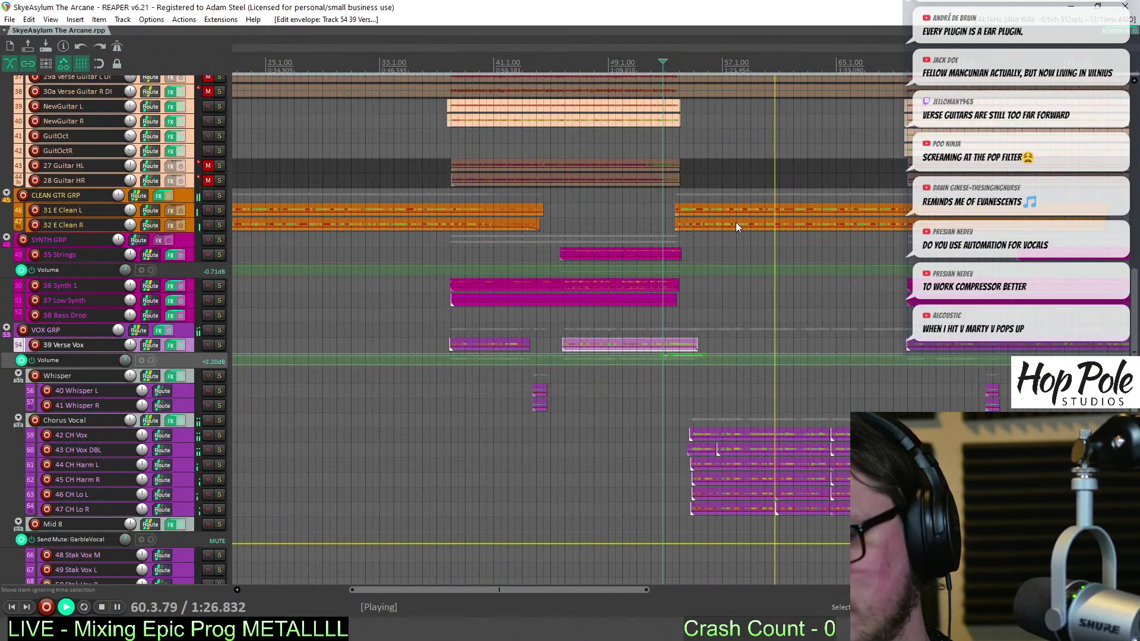
scroll(736, 266, up, 4)
scroll(219, 332, down, 5)
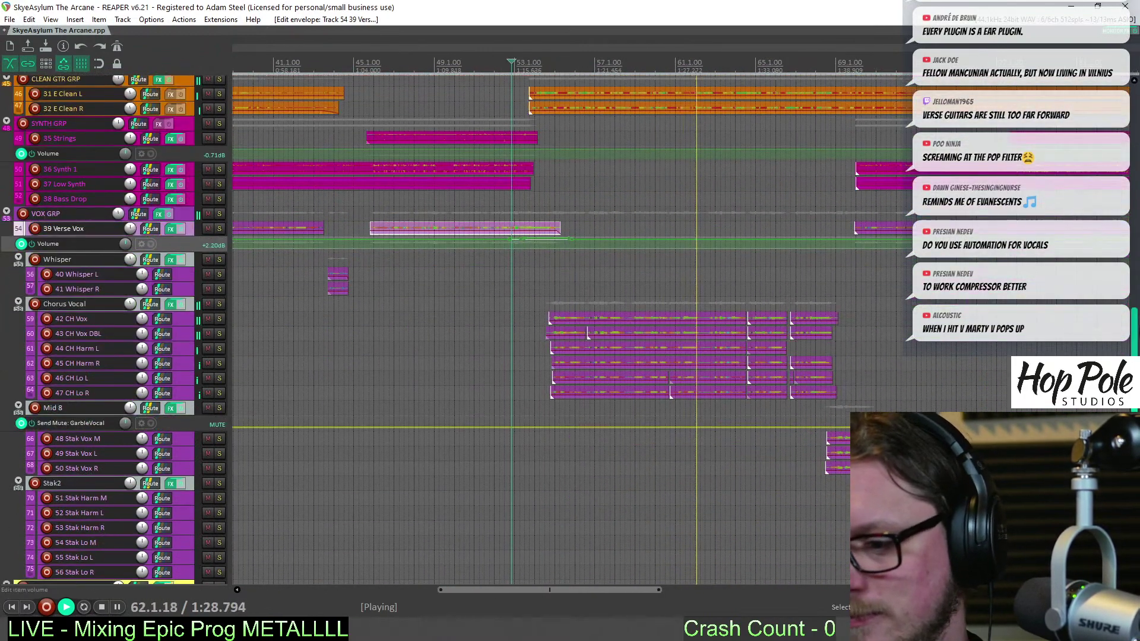
Solo the Chorus Vocal folder during playback and check the soothe2 settings in its effects chain
click(219, 300)
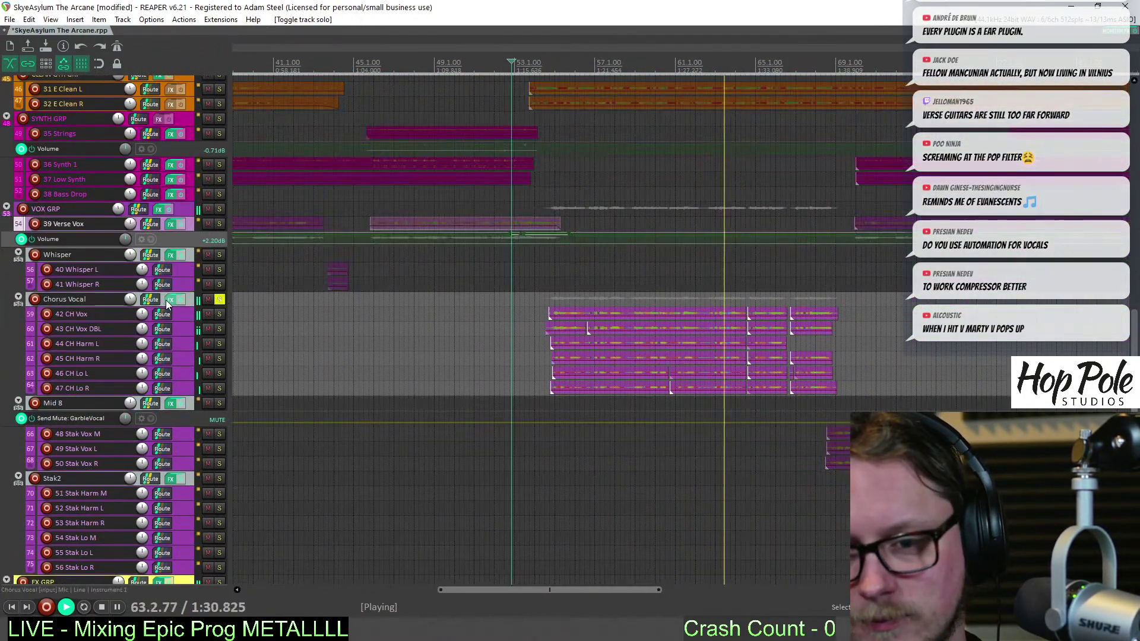
click(170, 300)
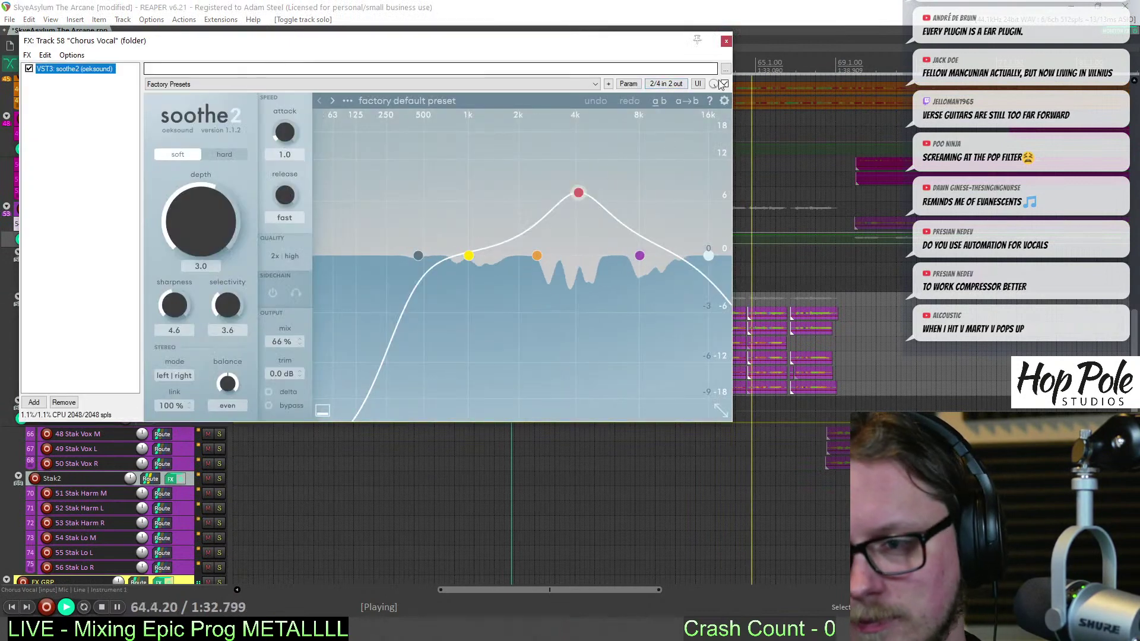
click(726, 41)
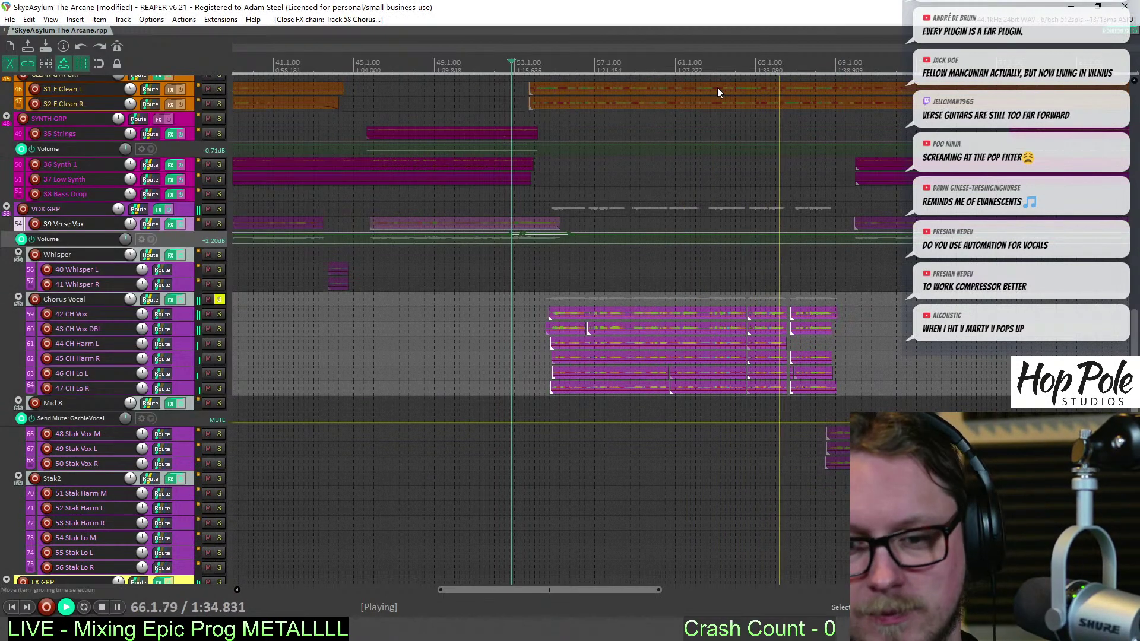
Stop playback and add the VBC FG-Grey compressor to the Chorus Vocal folder, keeping the chorus vocal tracks and mixer in view
key(ctrl+m)
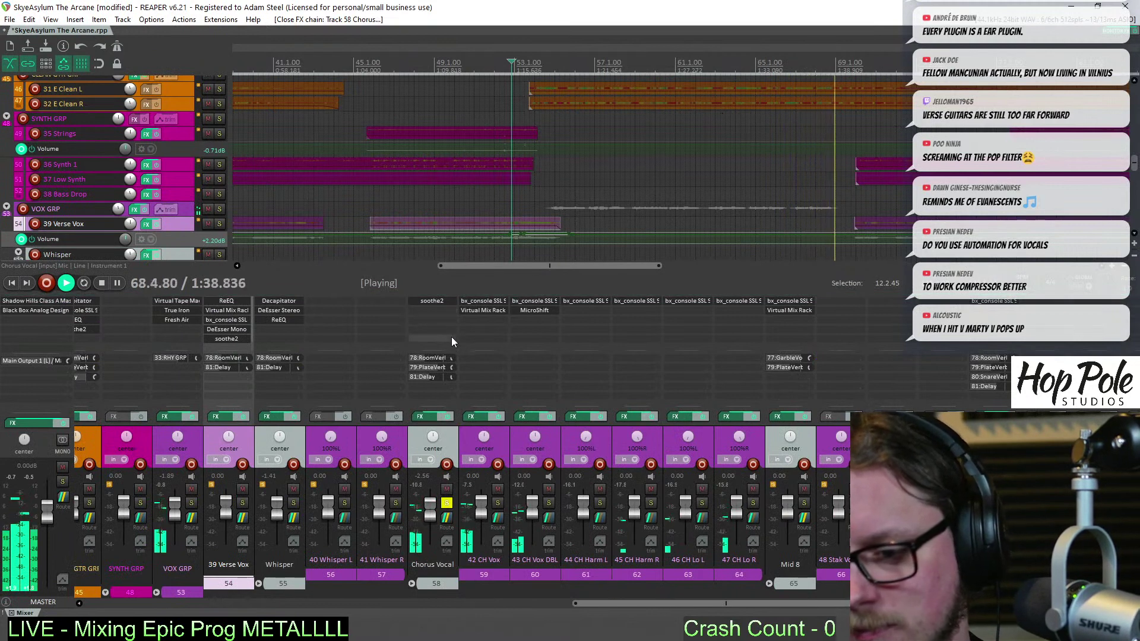
scroll(512, 245, down, 4)
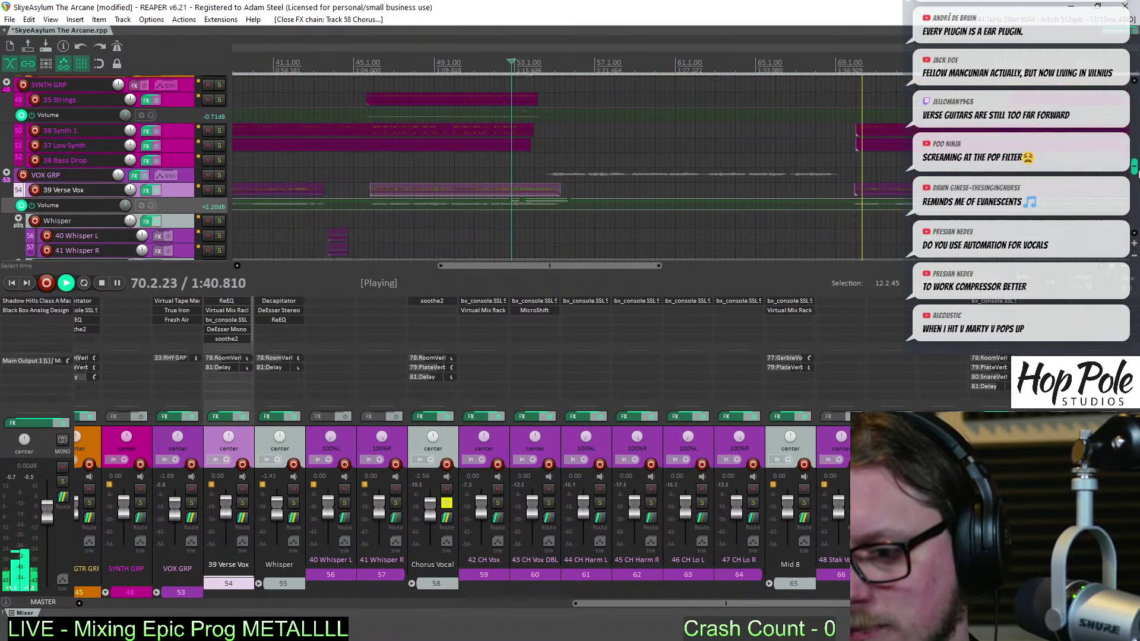
scroll(633, 256, down, 2)
key(space)
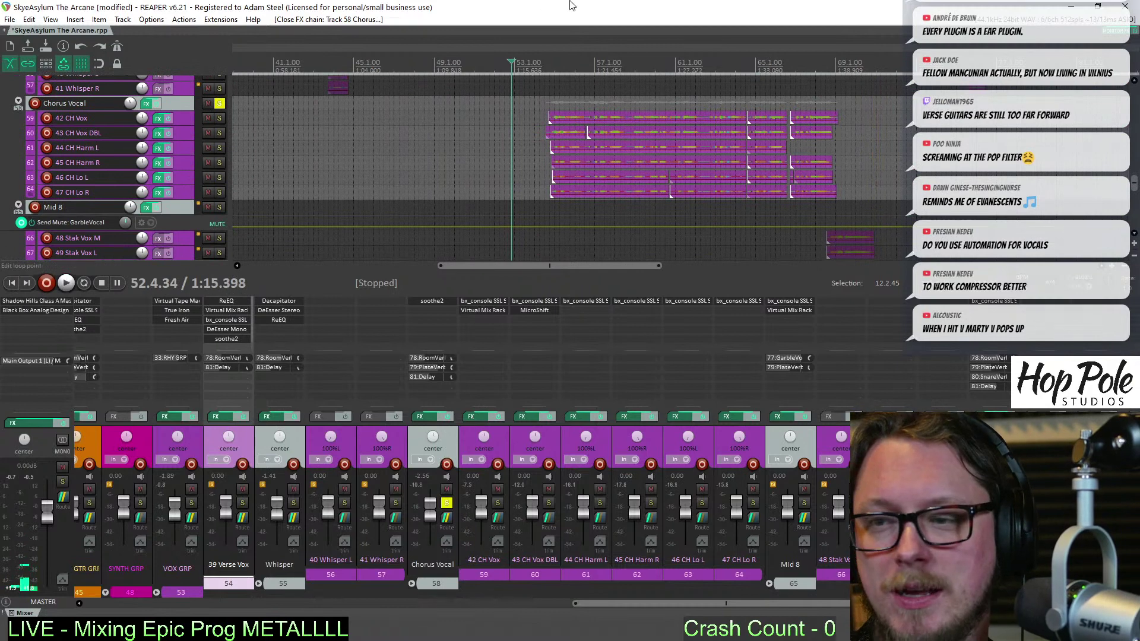
double_click(435, 324)
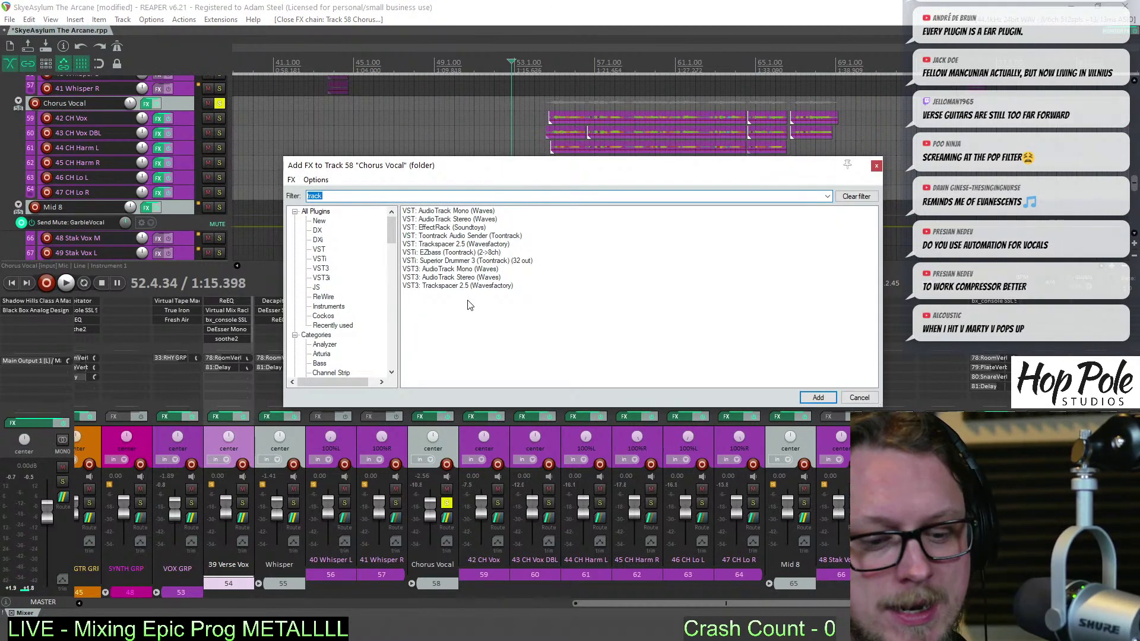
text(grey)
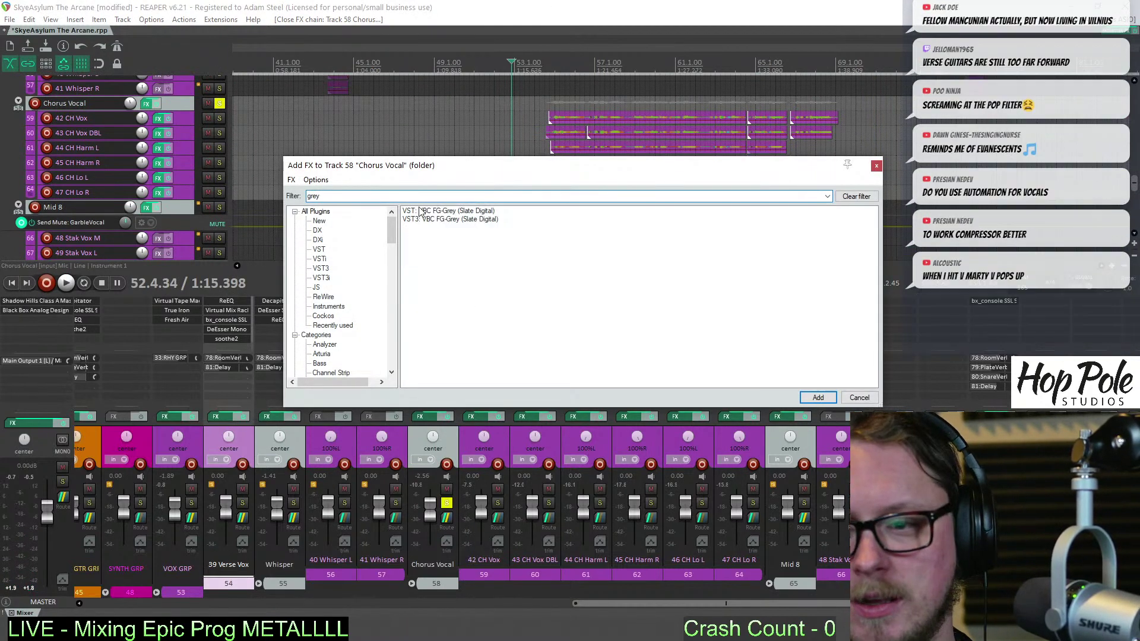
click(428, 213)
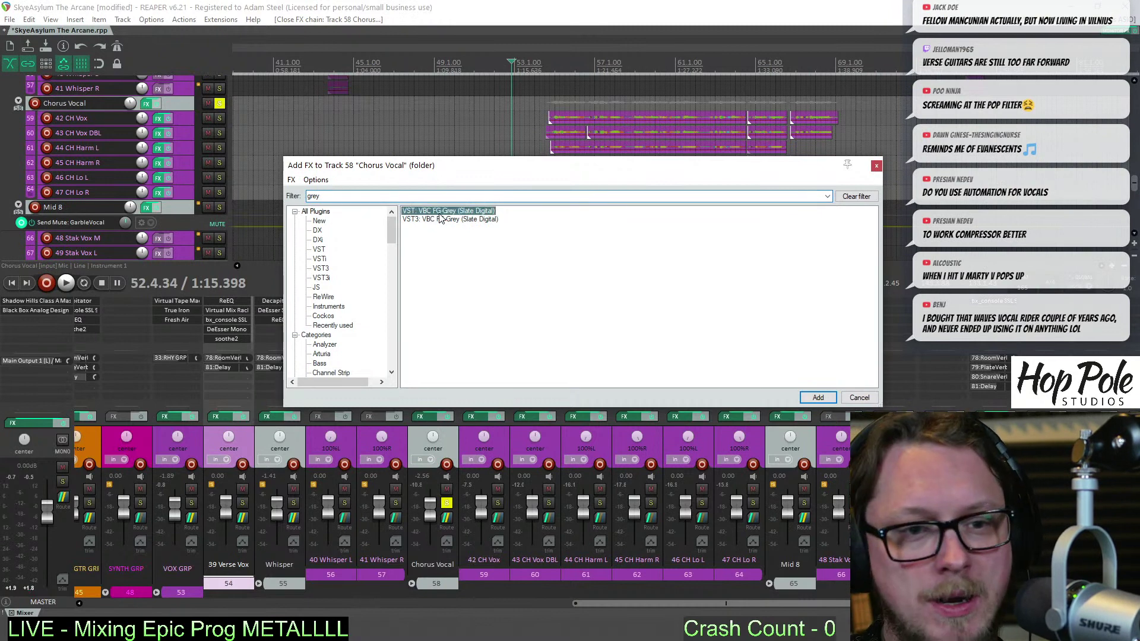
double_click(440, 215)
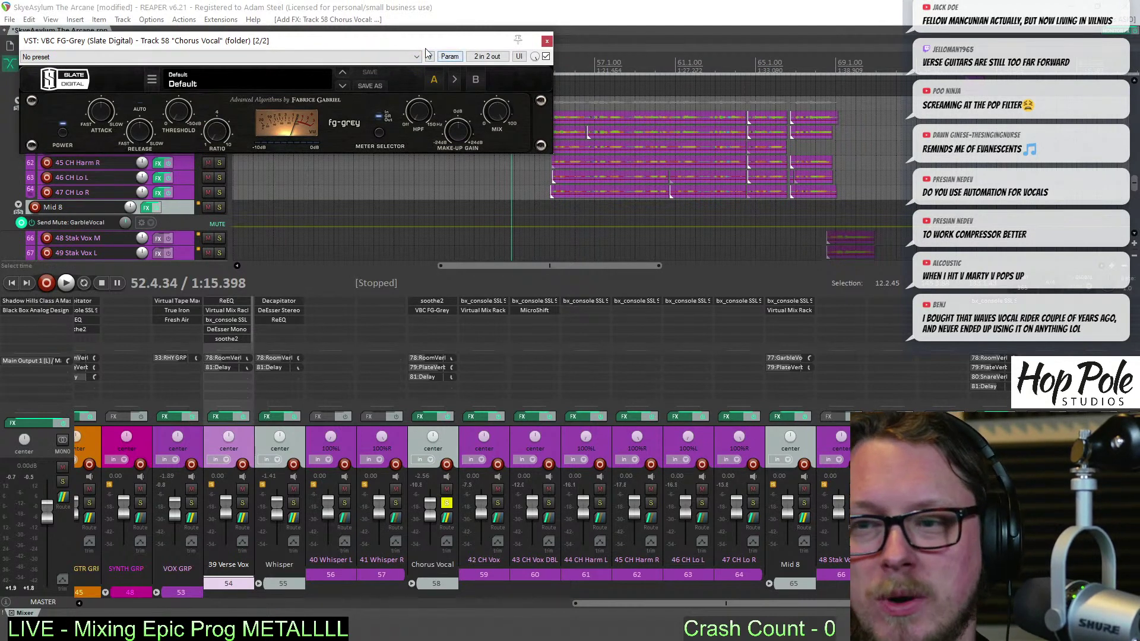
drag(425, 47, 493, 246)
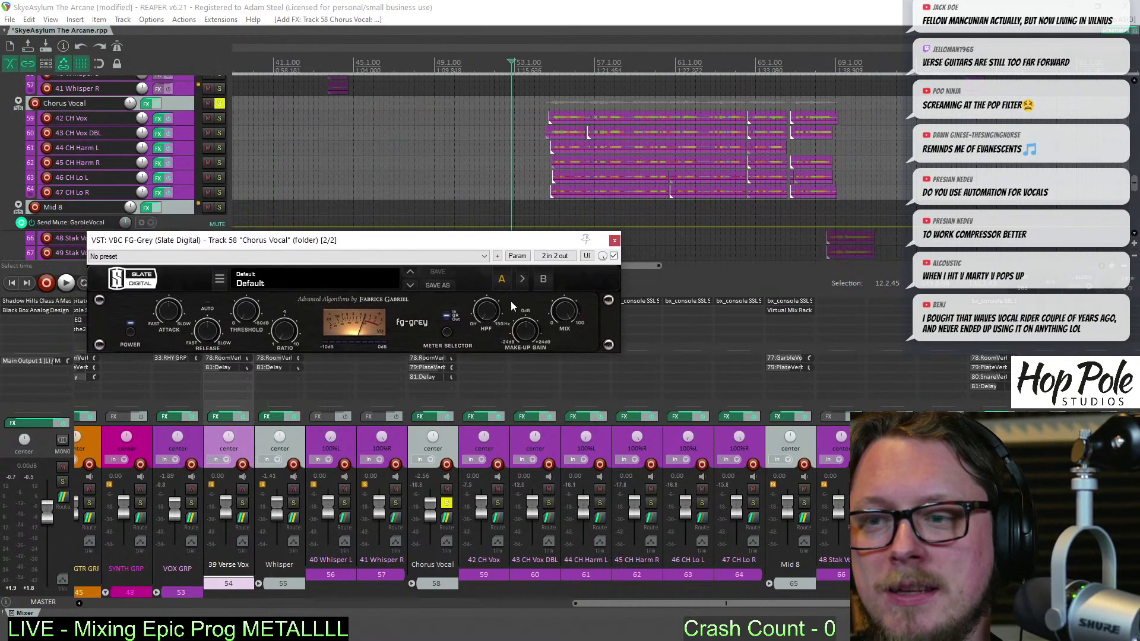
Try the FG-Grey threshold while playing the chorus from bar 54.1 and move the compressor ahead of soothe2 in the chain
click(536, 70)
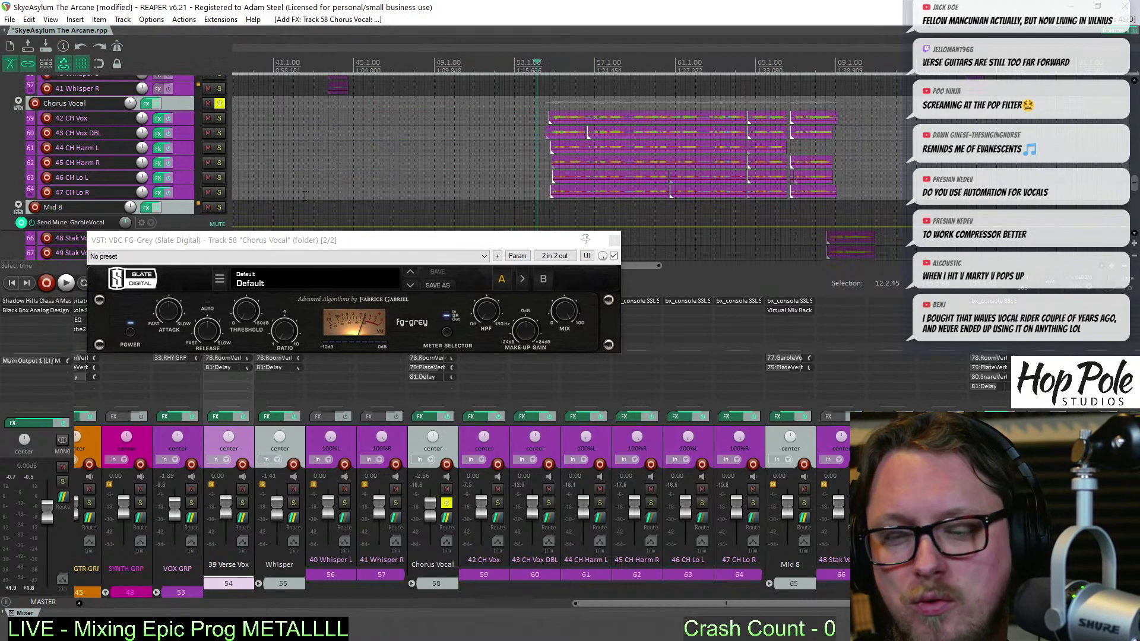
drag(249, 312, 248, 280)
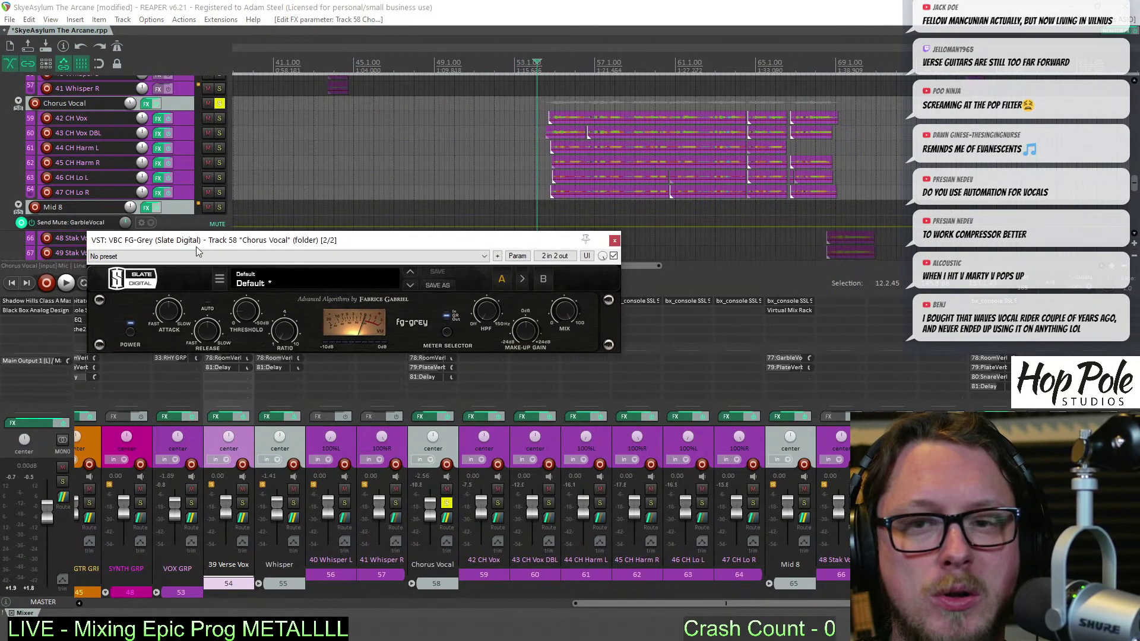
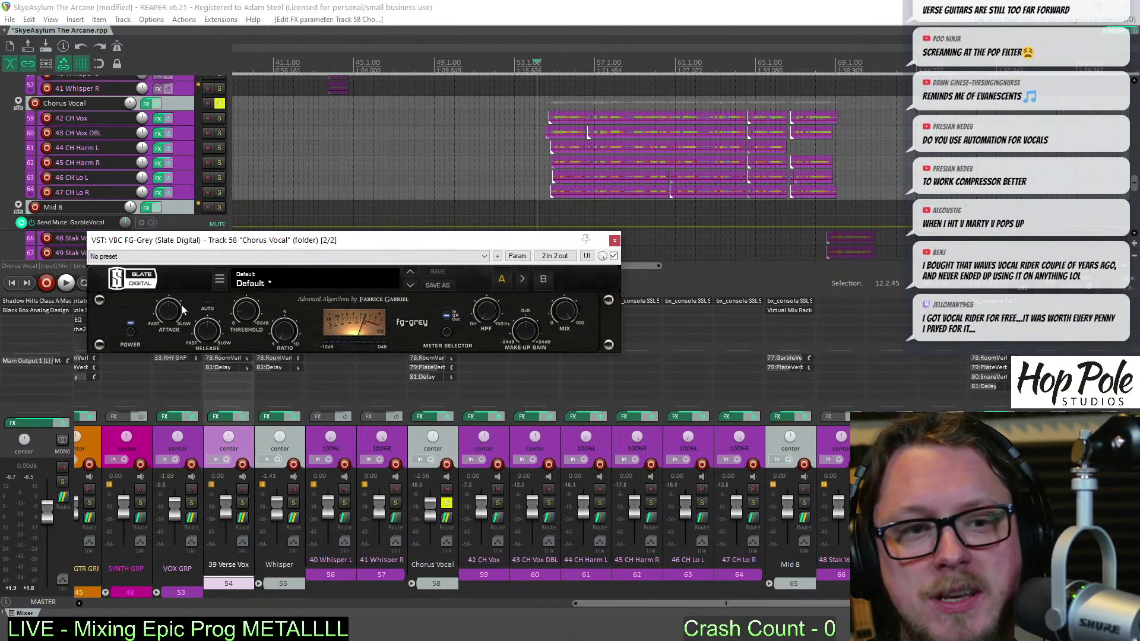
key(space)
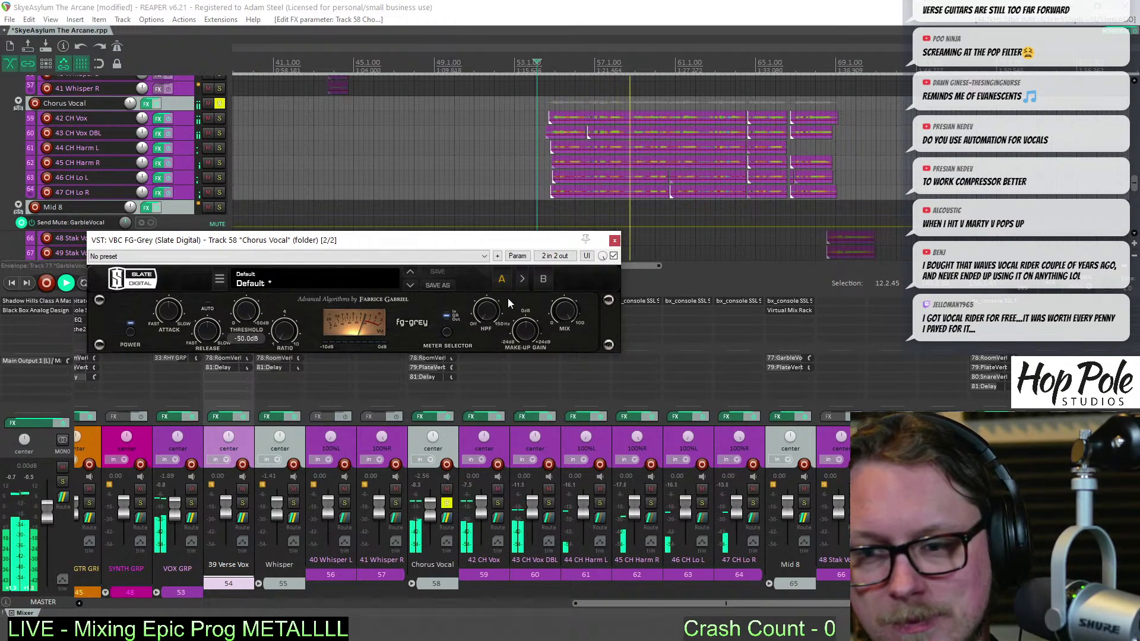
drag(342, 245, 645, 154)
mouse_move(431, 310)
mouse_down()
mouse_move(457, 313)
mouse_move(432, 301)
mouse_up()
drag(353, 214, 330, 233)
key(space)
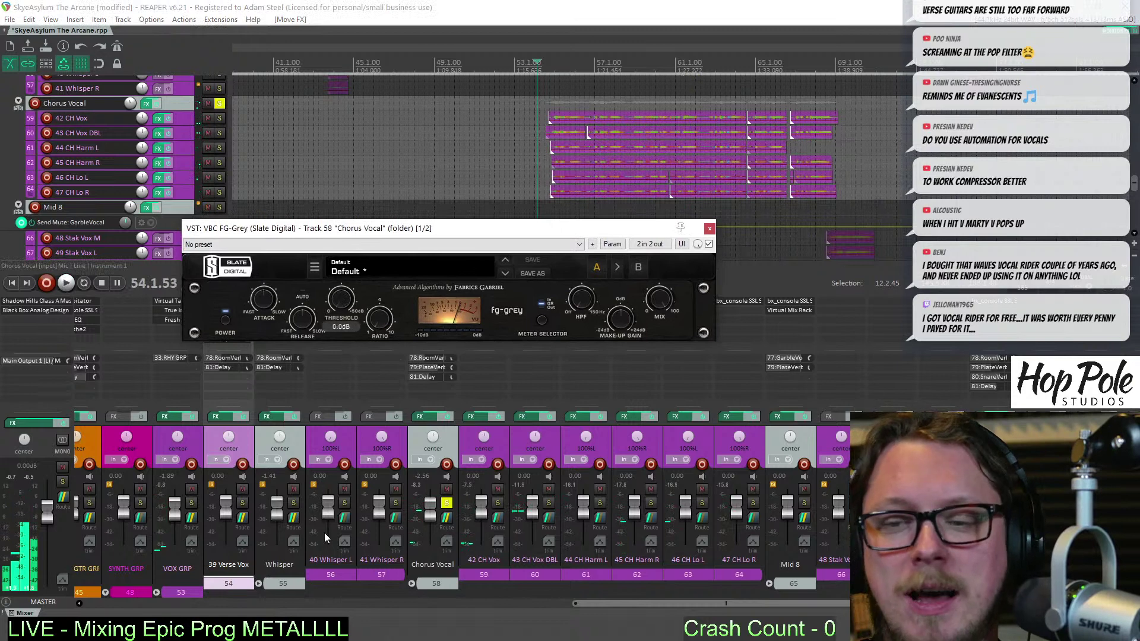
Set the FG-Grey ratio to 4.0 and lower its threshold while playing the soloed chorus vocals
scroll(392, 343, up, 2)
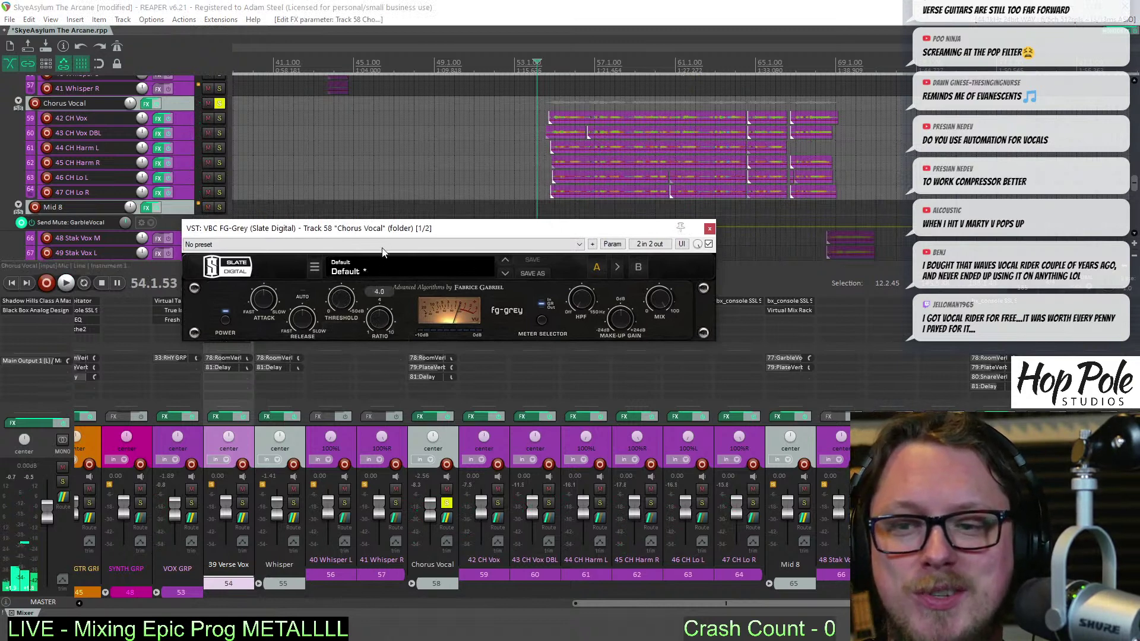
scroll(345, 303, down, 3)
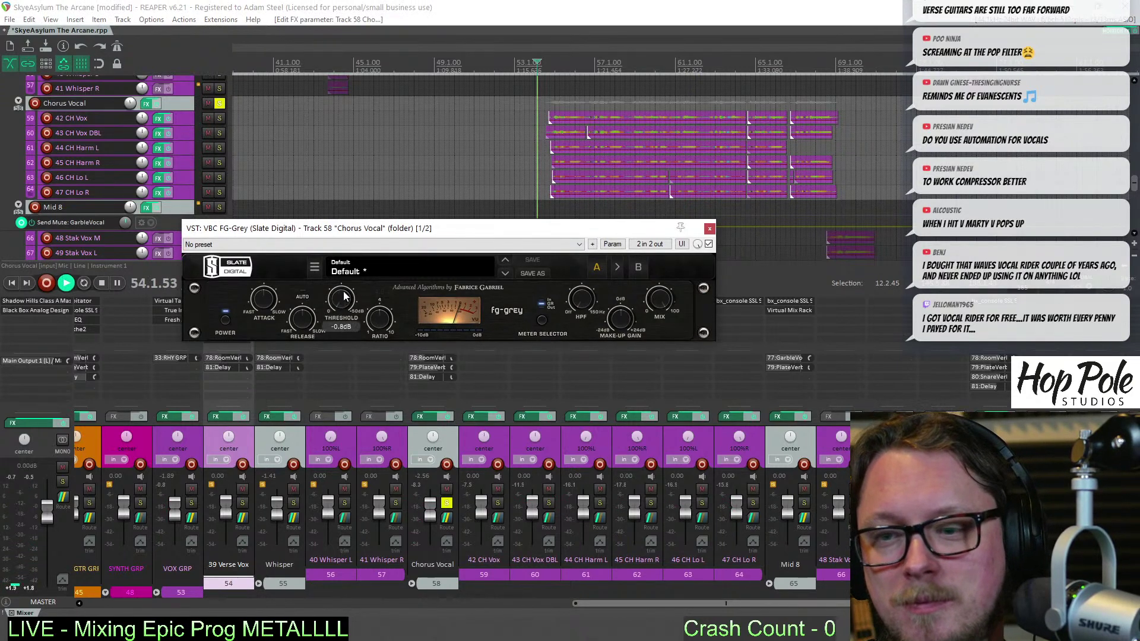
key(space)
scroll(347, 284, down, 4)
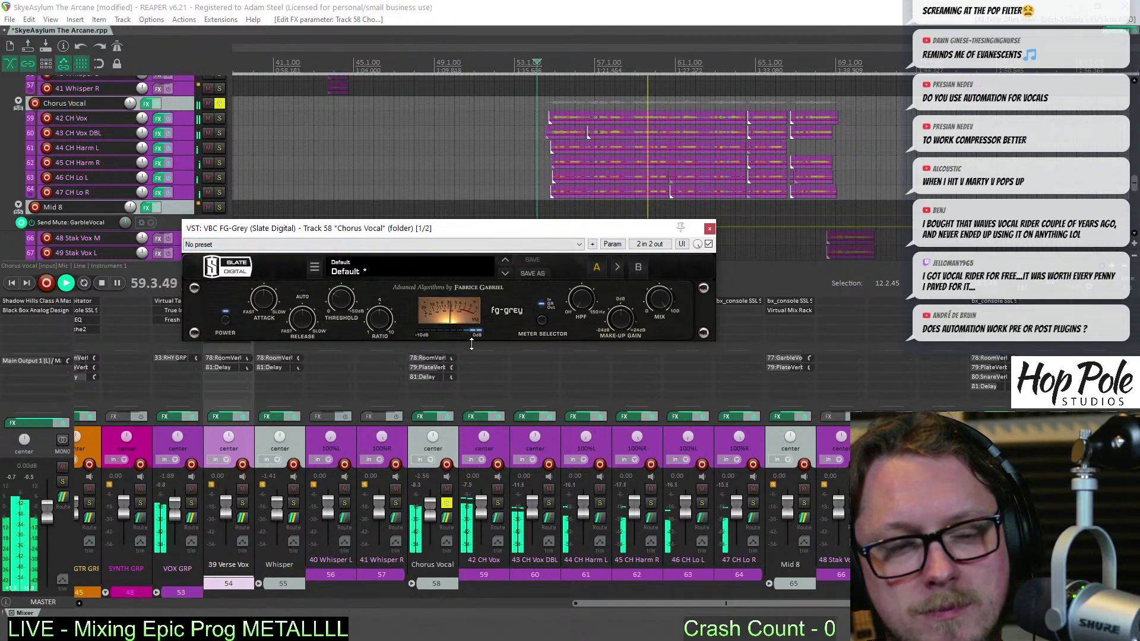
key(space)
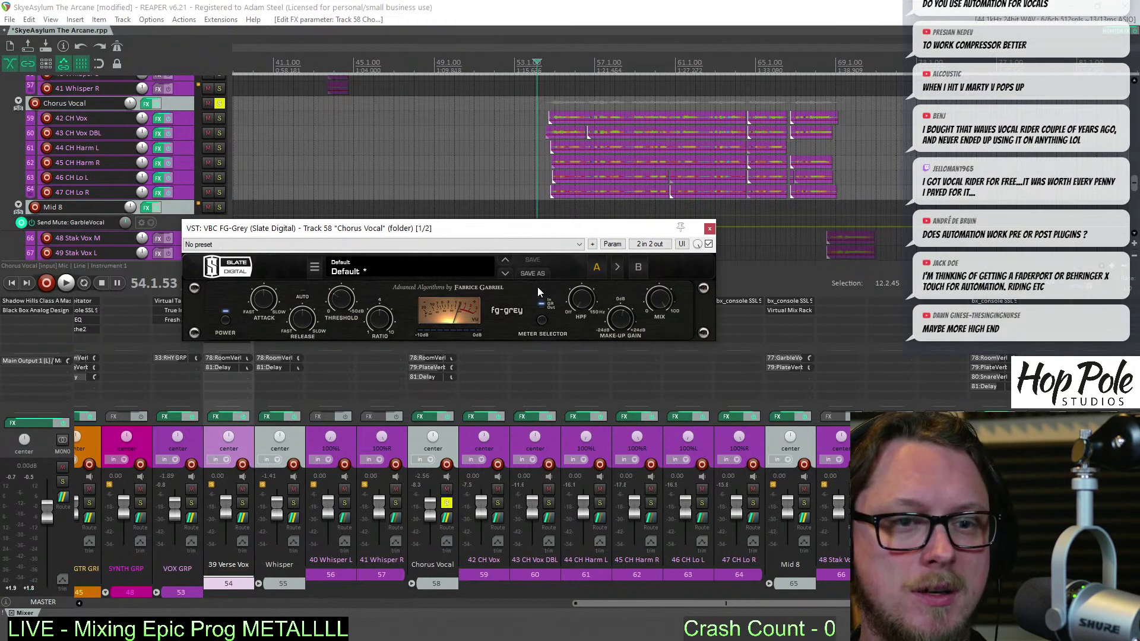
Close the compressor, unsolo the Chorus Vocal folder and raise its level to -1.98 dB while the chorus plays
key(space)
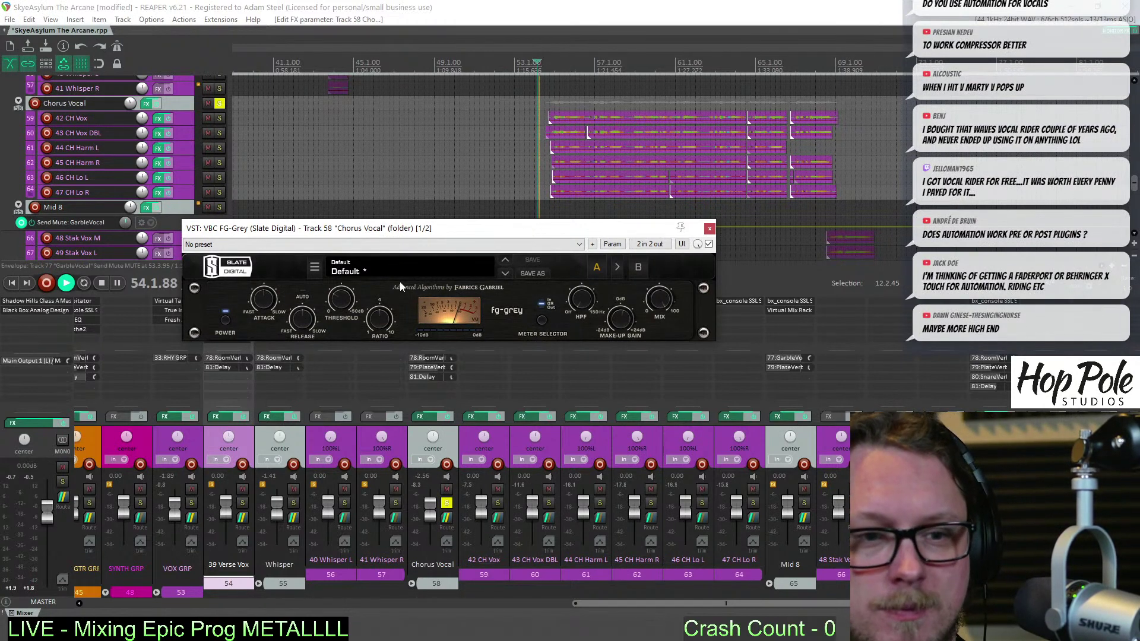
click(710, 229)
click(446, 503)
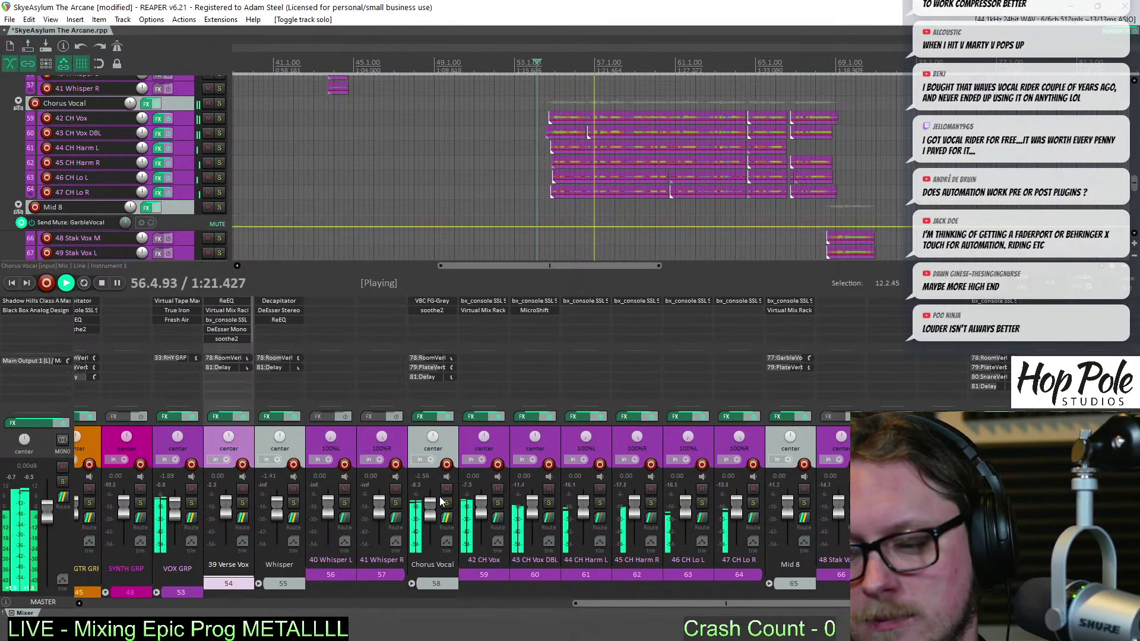
drag(433, 511, 433, 511)
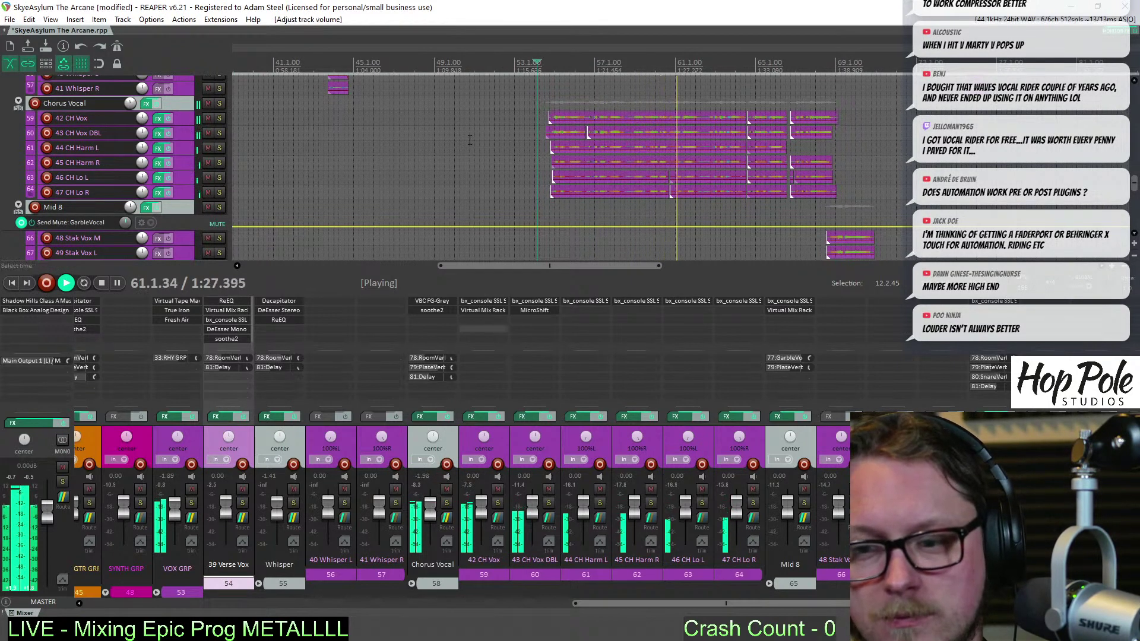
Let playback run into the verse after the chorus, replay its start and enlarge the 39 Verse Vox track
scroll(524, 143, down, 2)
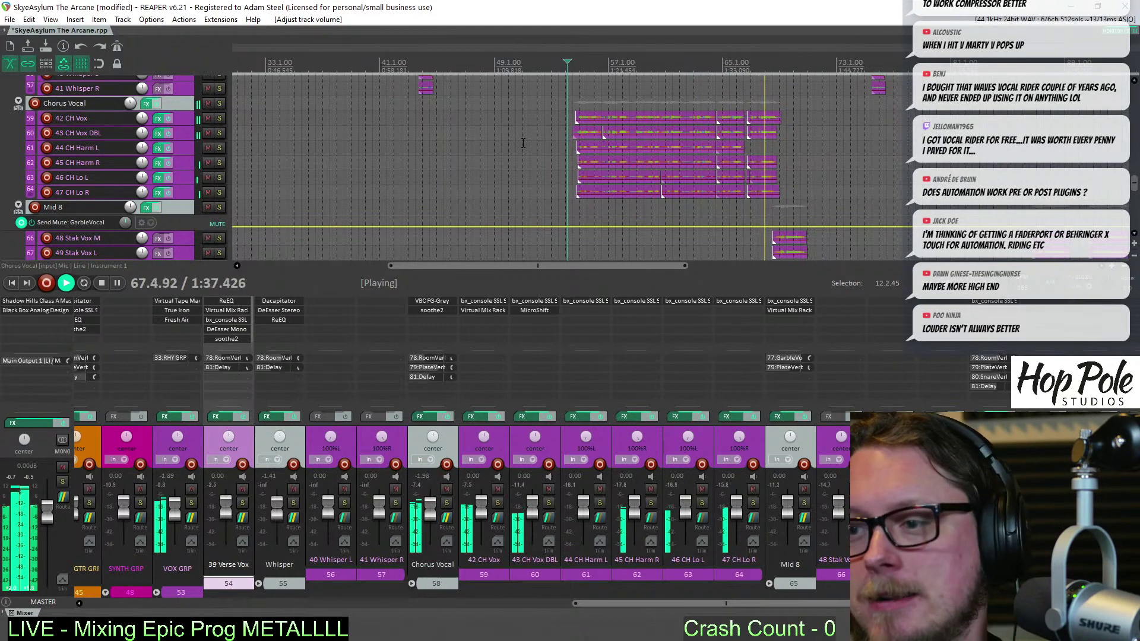
scroll(761, 163, up, 2)
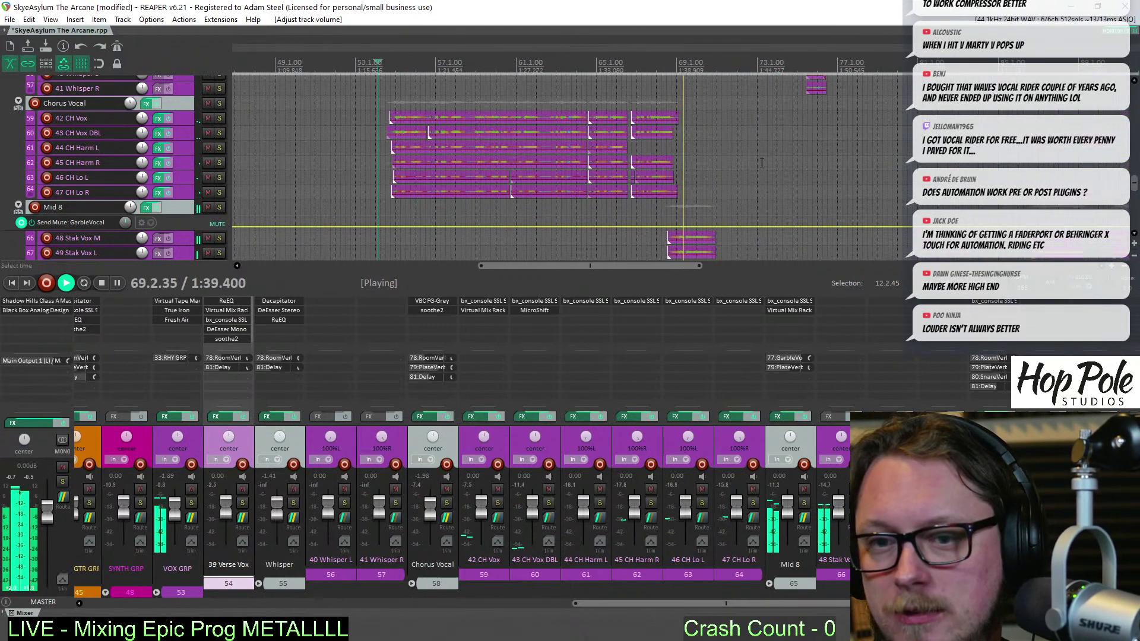
scroll(784, 146, down, 3)
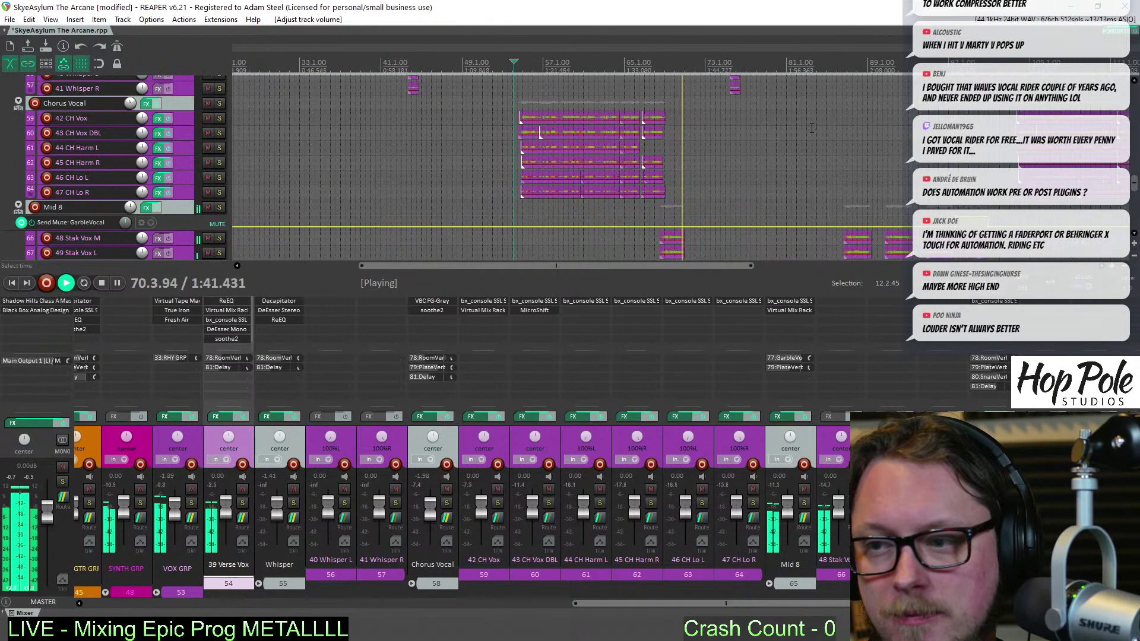
drag(1134, 185, 1134, 175)
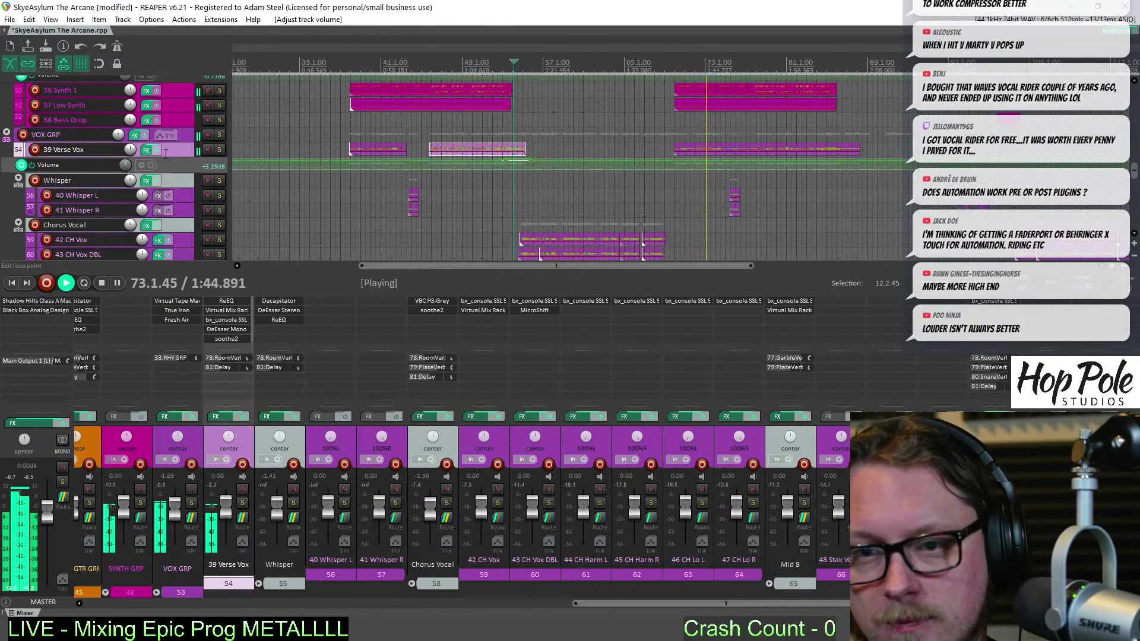
key(ctrl+Left)
double_click(181, 158)
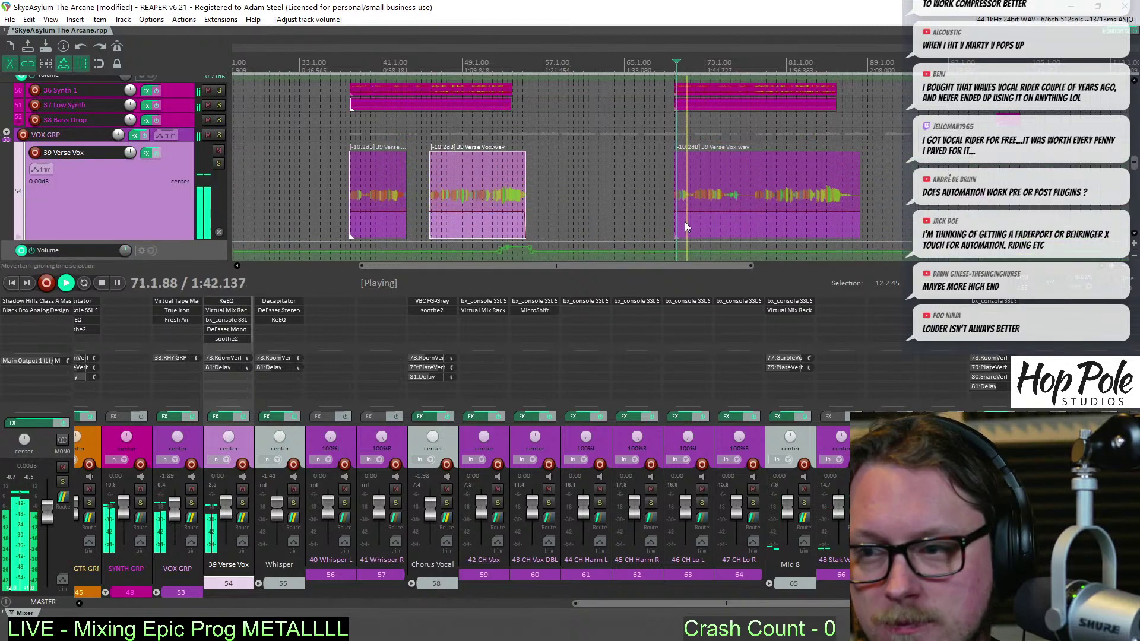
Split the 39 Verse Vox item at 71.2.95, trim the following part's start to about bar 71.4 and fade both edges
scroll(686, 222, up, 10)
click(686, 198)
key(space)
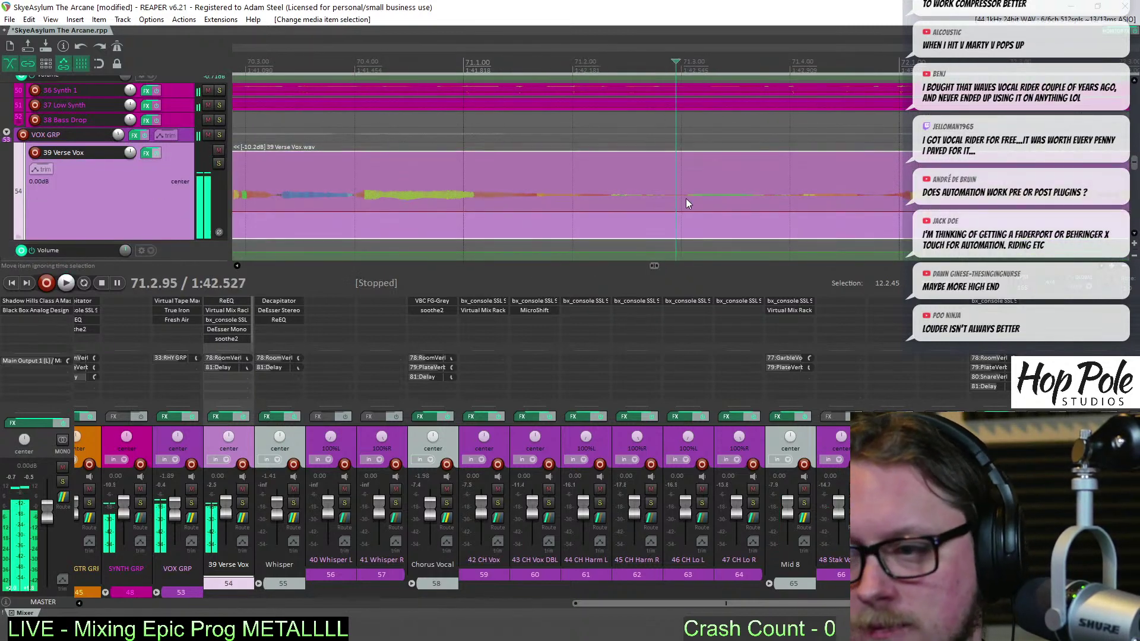
key(s)
drag(679, 197, 809, 158)
key(space)
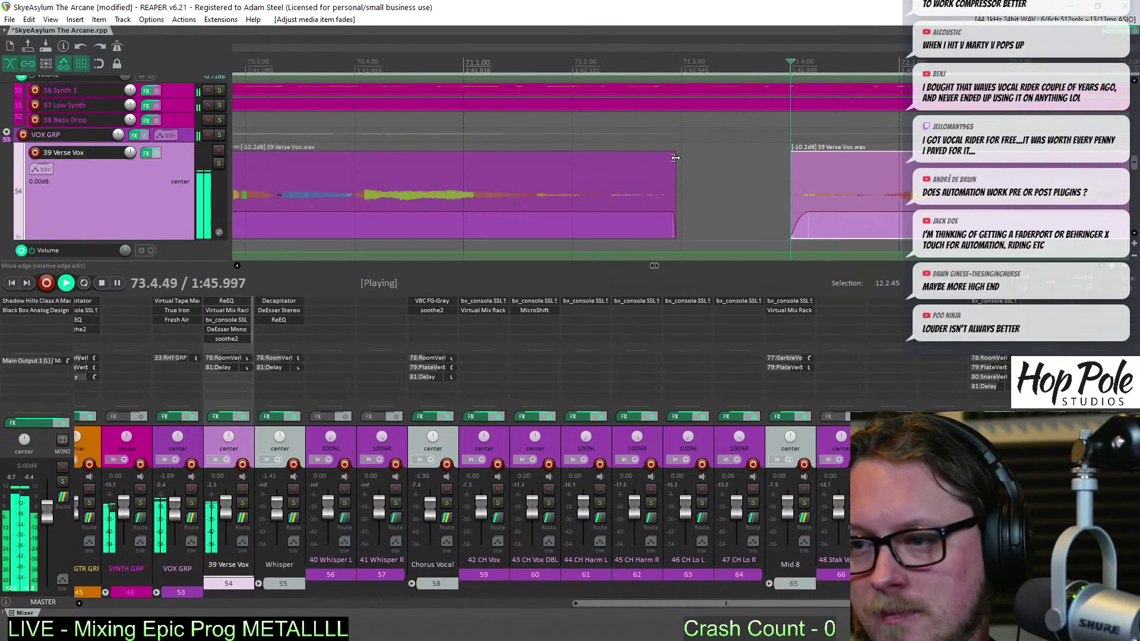
drag(675, 157, 594, 158)
Split the 39 Verse Vox item at 75.1.10, trim away the start of the following part and play from the cut
scroll(727, 178, down, 5)
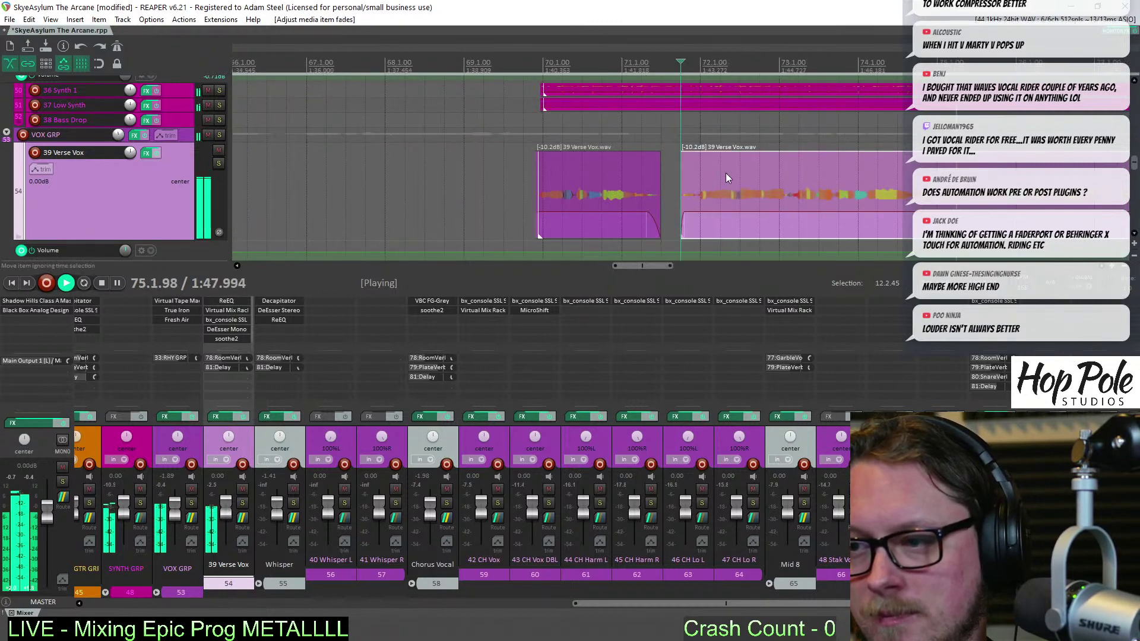
drag(929, 65, 951, 65)
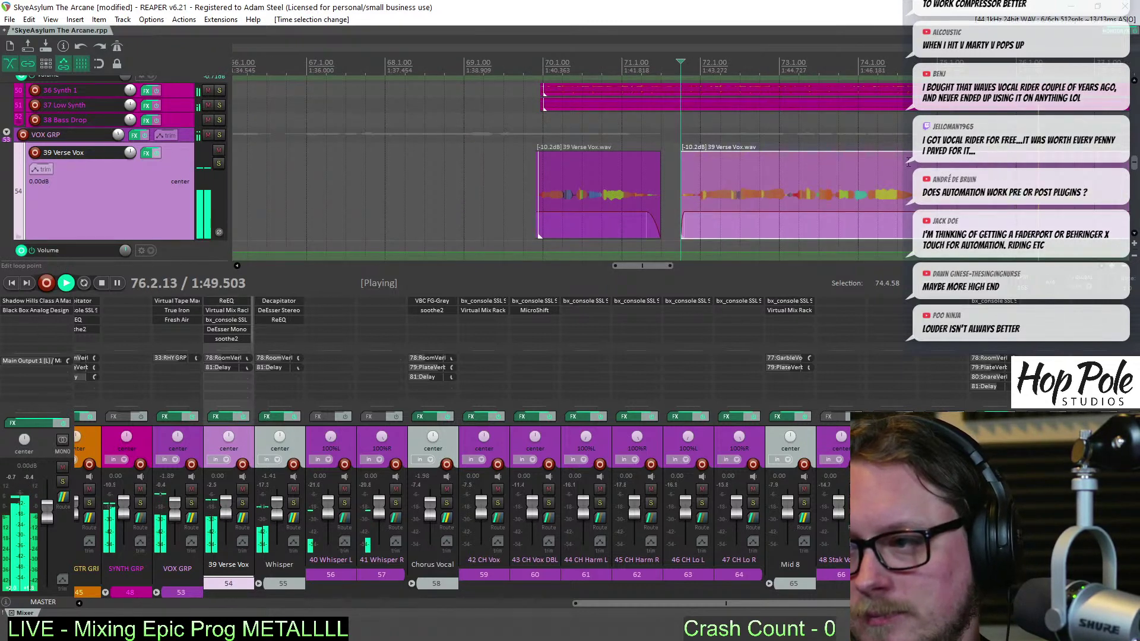
scroll(784, 232, up, 4)
click(778, 223)
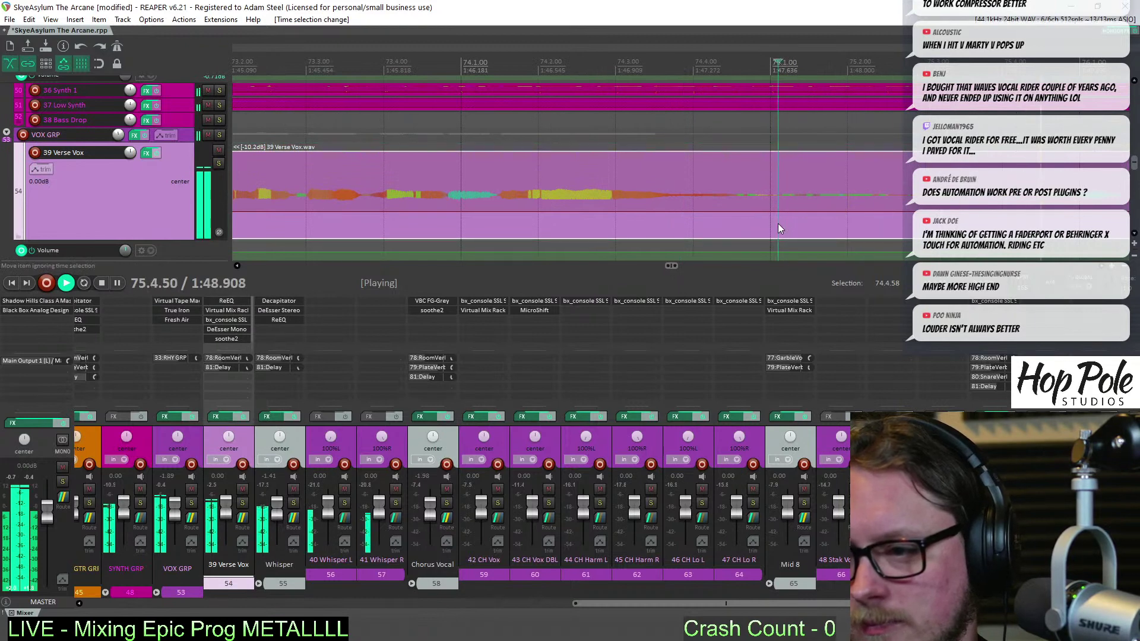
key(space)
key(s)
scroll(783, 204, down, 3)
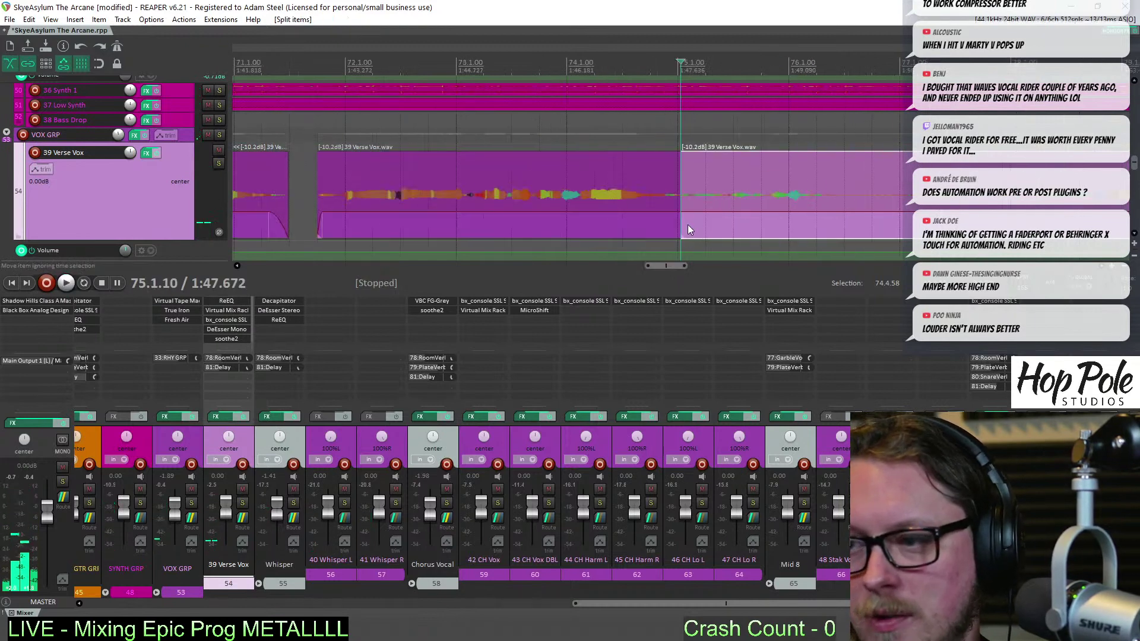
drag(686, 223, 1000, 196)
key(space)
drag(1136, 142, 1134, 172)
scroll(764, 179, up, 5)
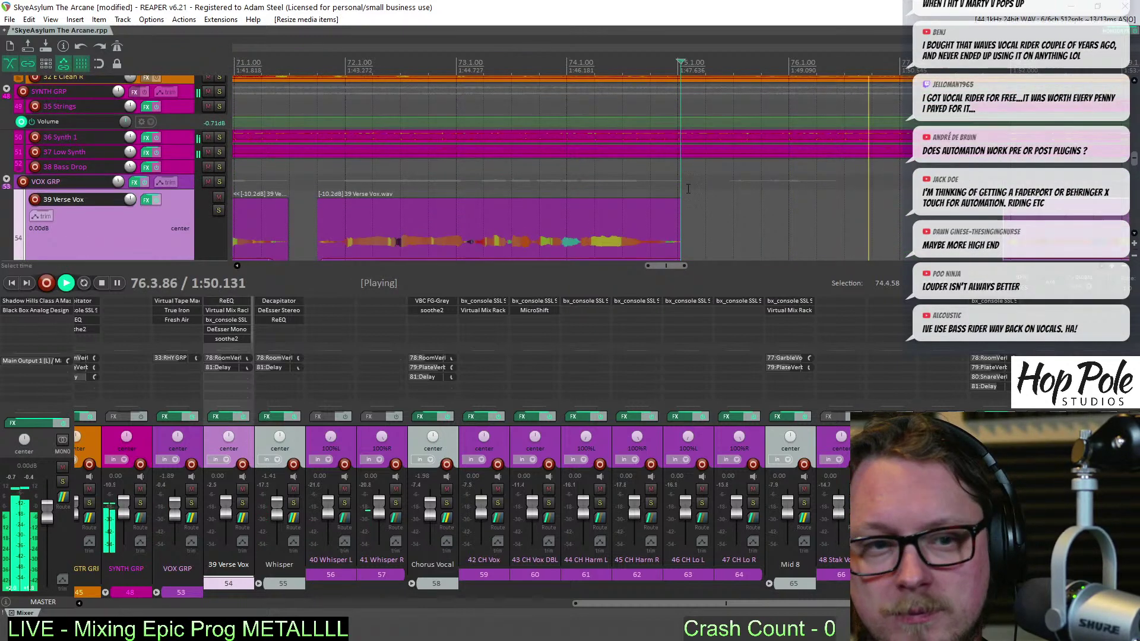
Split the 39 Verse Vox item late in bar 81 and trim the following part's start to about bar 81.4
scroll(764, 178, down, 3)
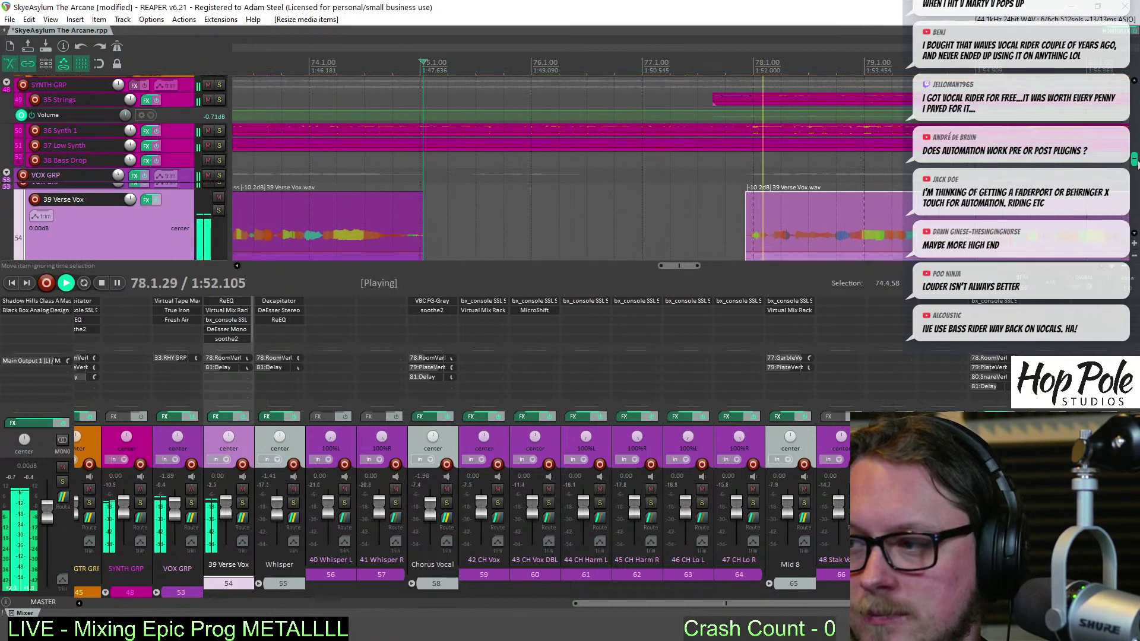
scroll(865, 146, down, 3)
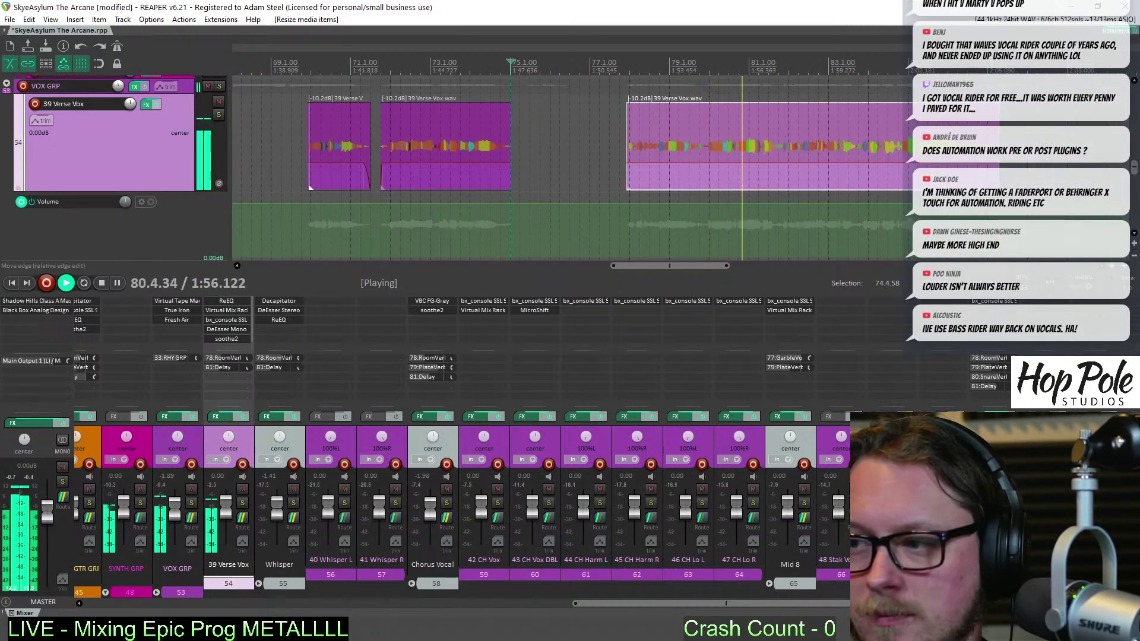
scroll(919, 56, left, 3)
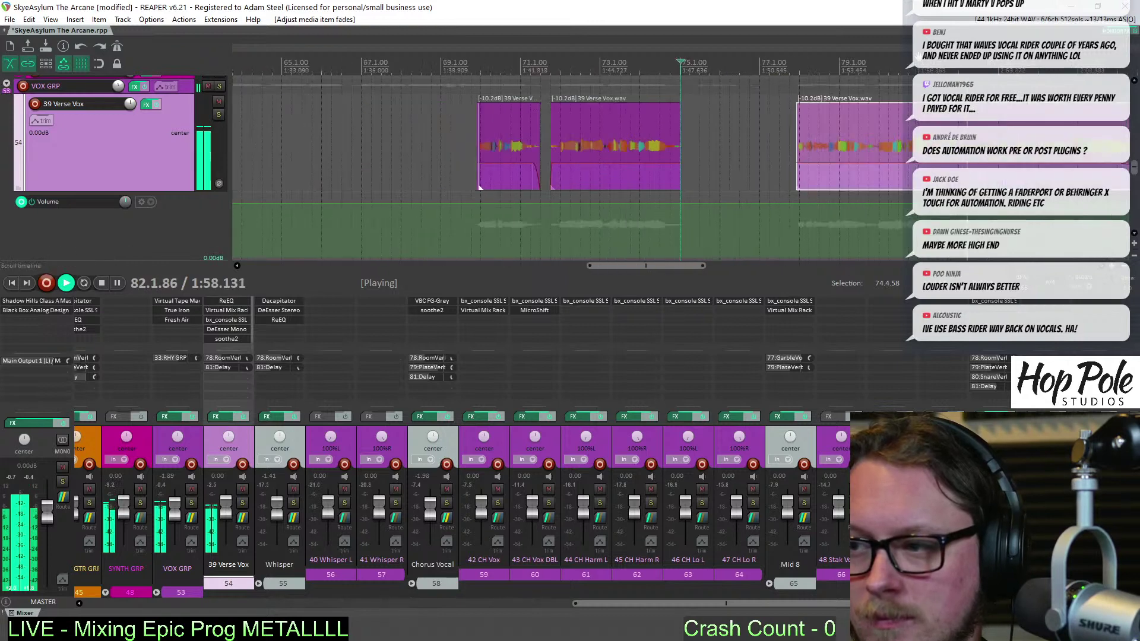
scroll(854, 187, up, 5)
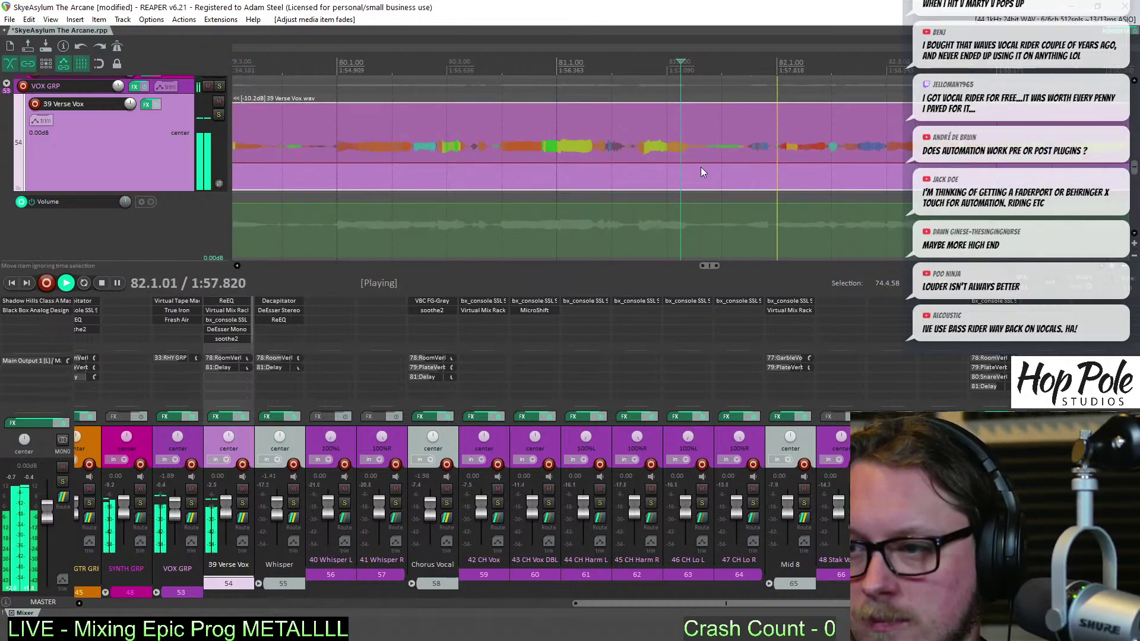
key(s)
drag(703, 173, 749, 180)
scroll(784, 148, down, 3)
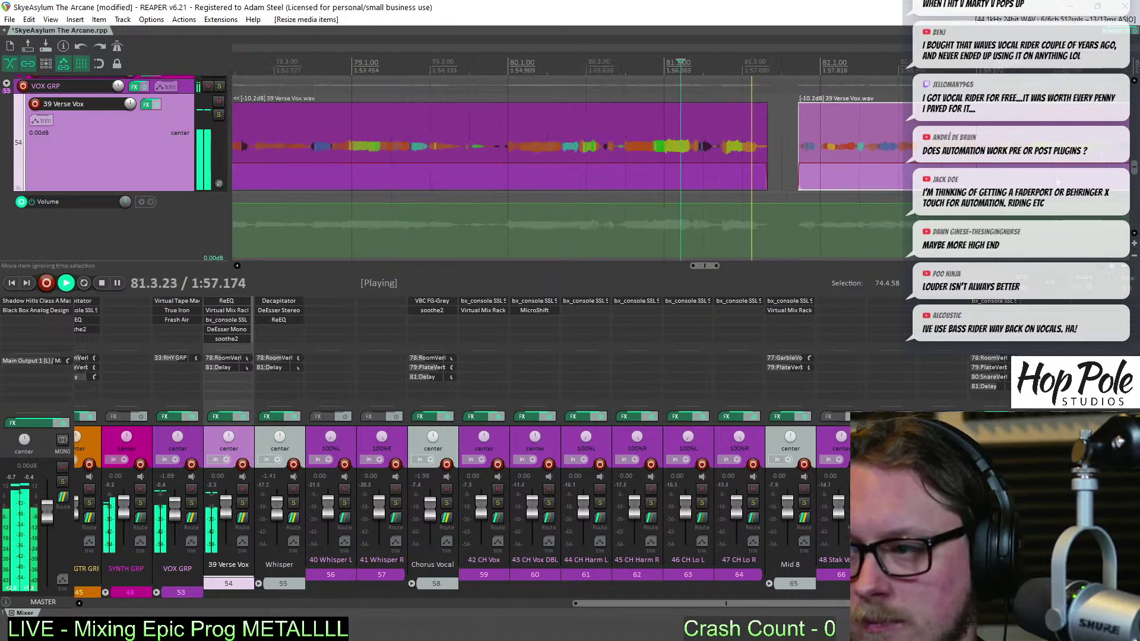
mouse_move(743, 172)
mouse_down()
mouse_move(758, 177)
mouse_move(748, 177)
mouse_up()
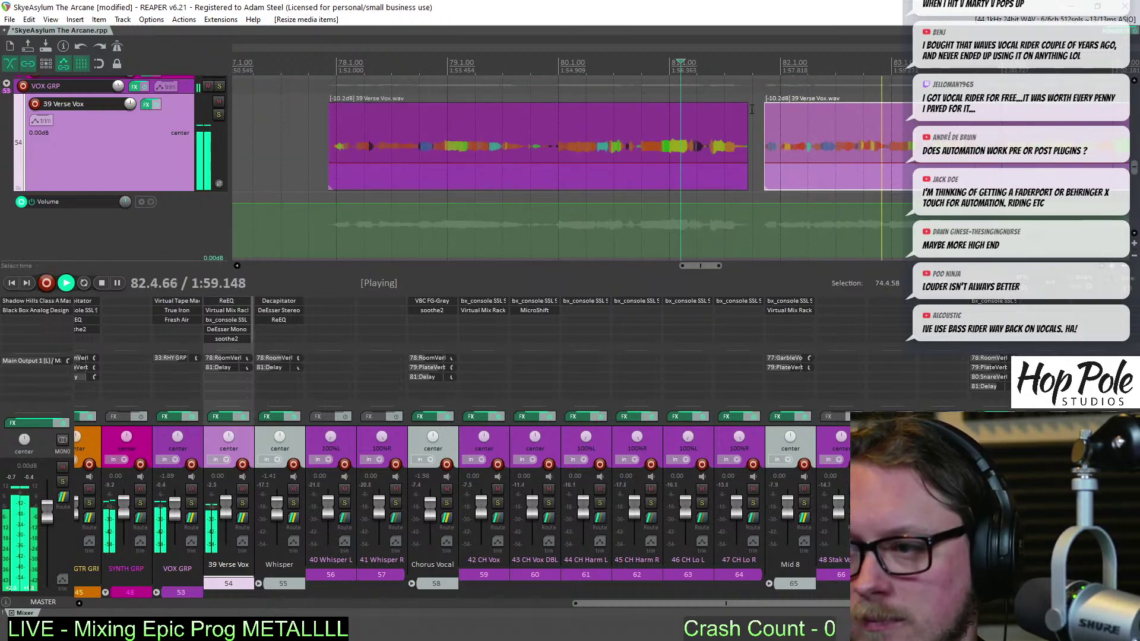
Fade out the end of the 39 Verse Vox part before the bar 81 gap and replay the transition
drag(747, 105, 731, 113)
key(space)
key(space)
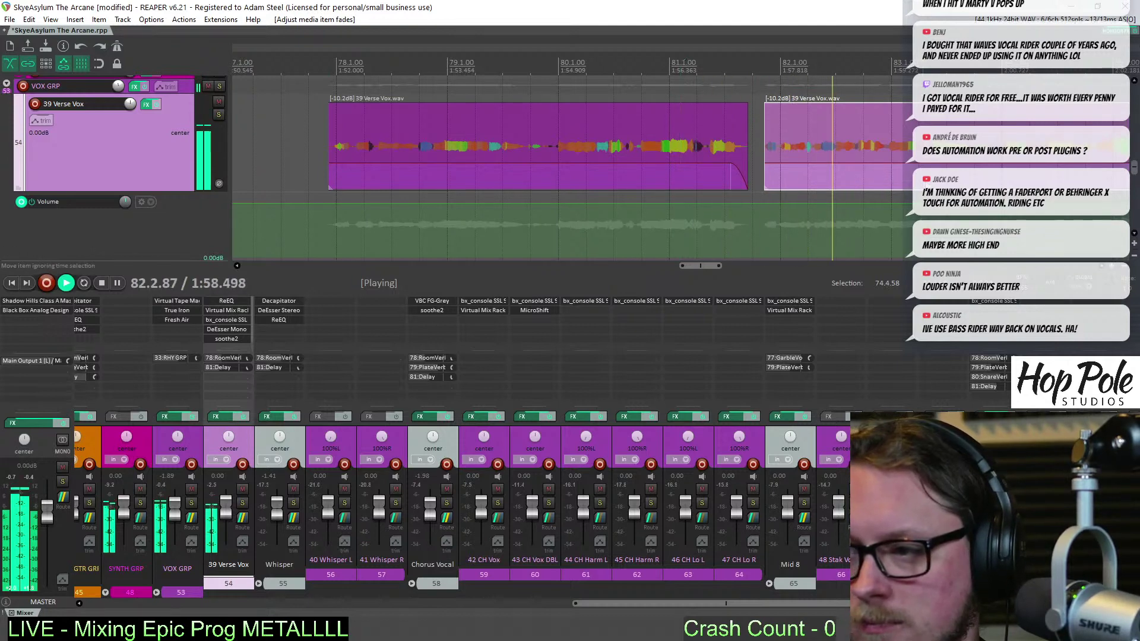
Split the 39 Verse Vox item late in bar 83 and trim the following part's start to about bar 83.4
scroll(835, 183, up, 3)
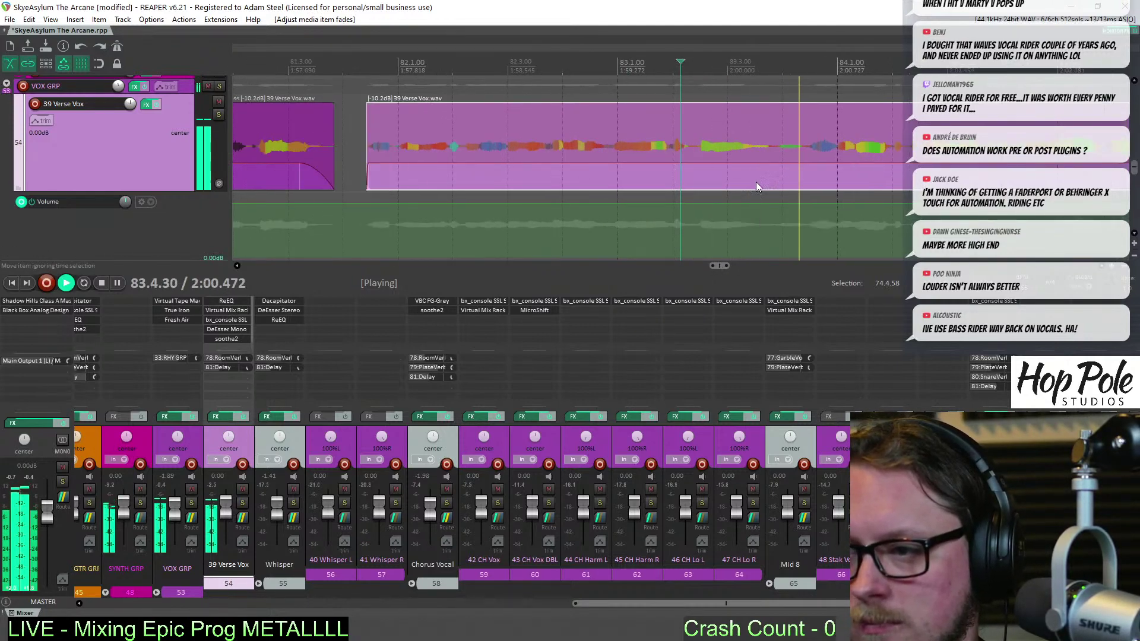
key(s)
drag(778, 188, 806, 187)
scroll(772, 148, down, 4)
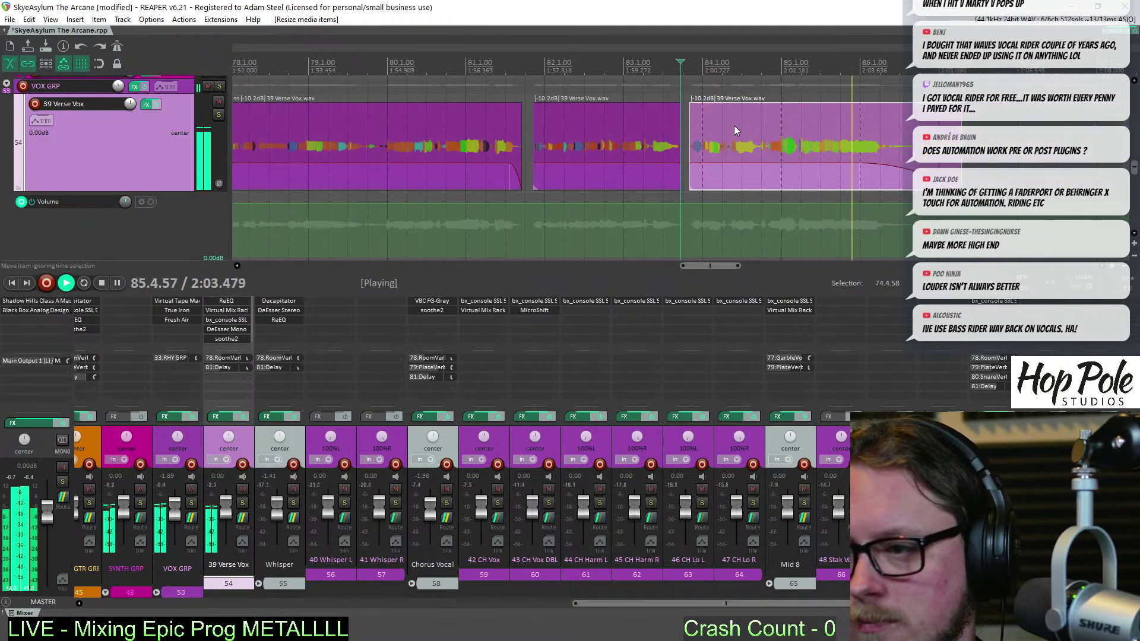
Raise the 39 Verse Vox volume envelope to +1.98 dB from about 84.4.45 to the phrase's end and play it
click(772, 56)
scroll(677, 190, up, 3)
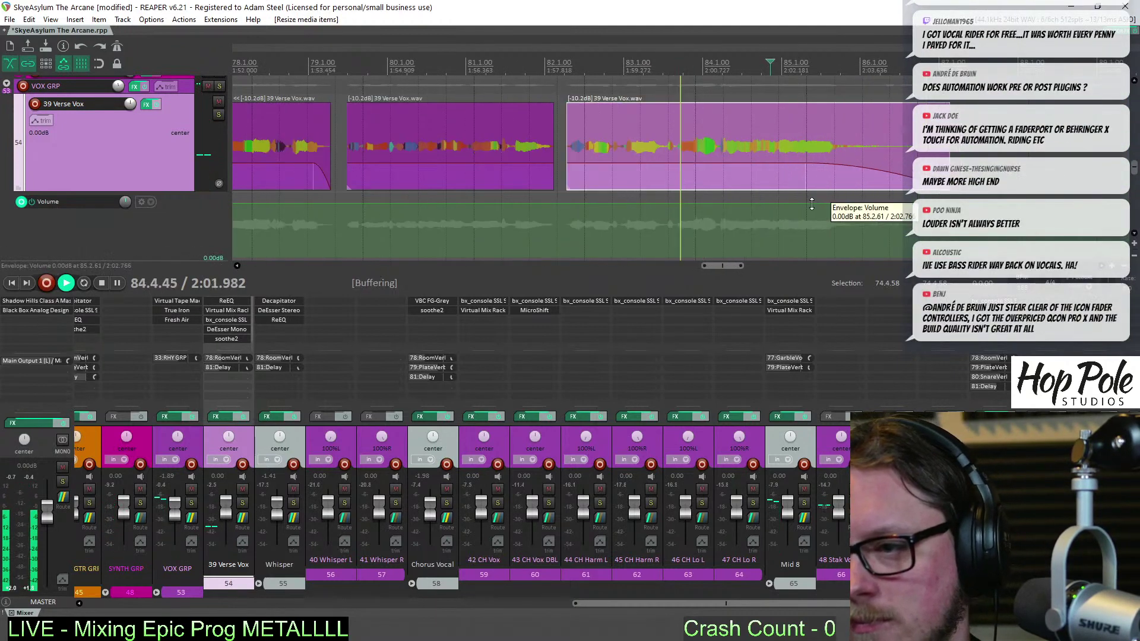
key(space)
click(677, 204)
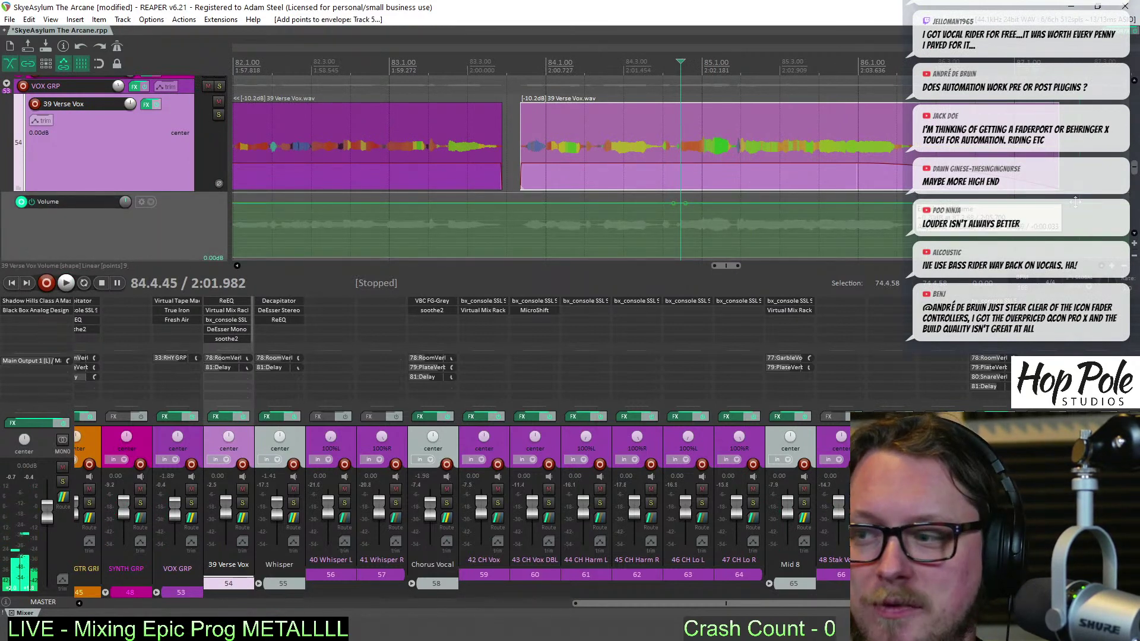
drag(1076, 202, 1077, 198)
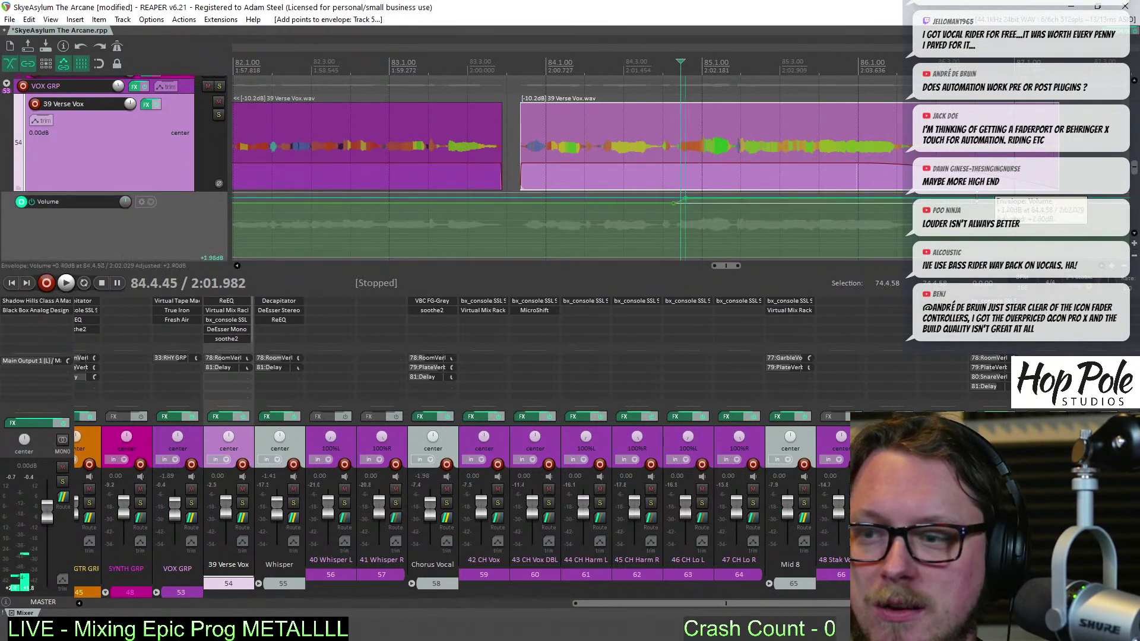
key(space)
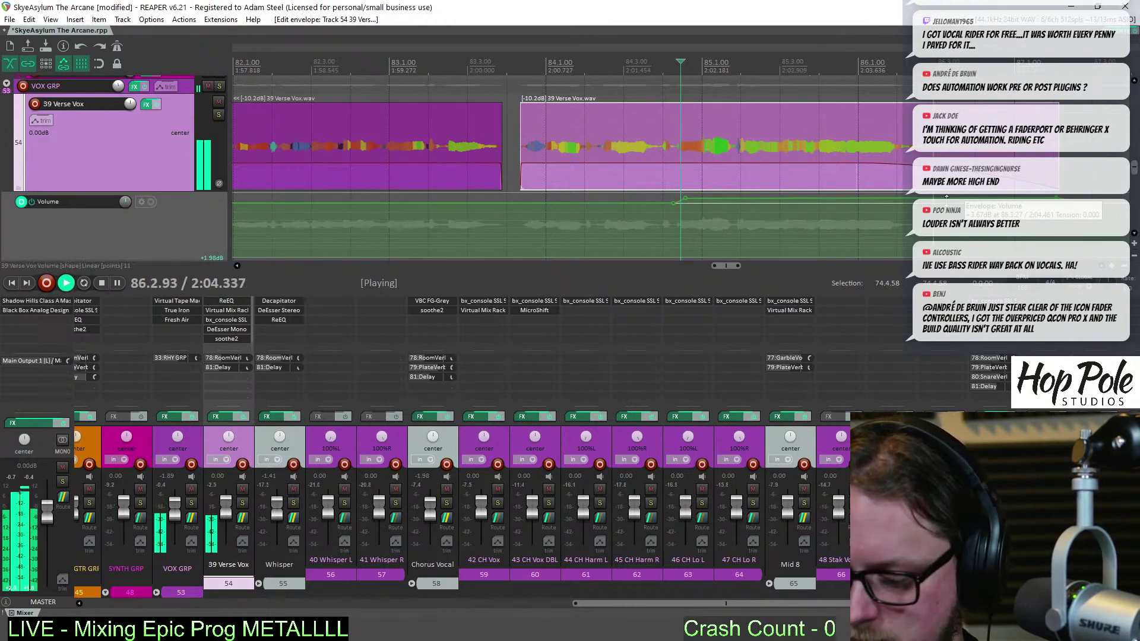
Let playback run past the end of the verse vocal and save the project
scroll(947, 197, down, 3)
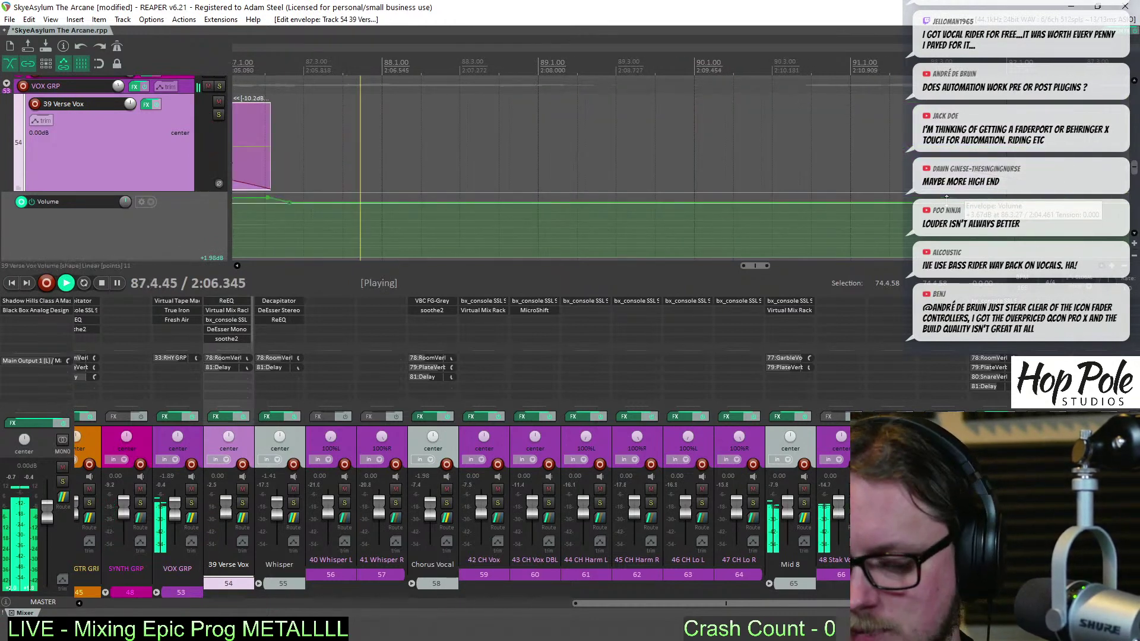
scroll(750, 196, down, 5)
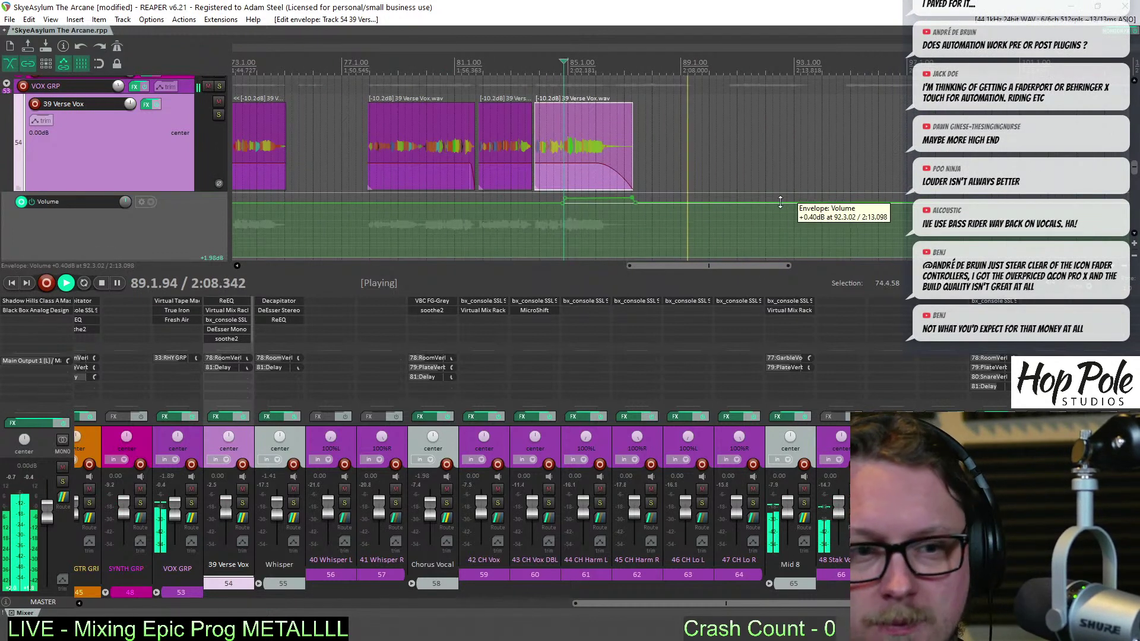
scroll(742, 180, down, 5)
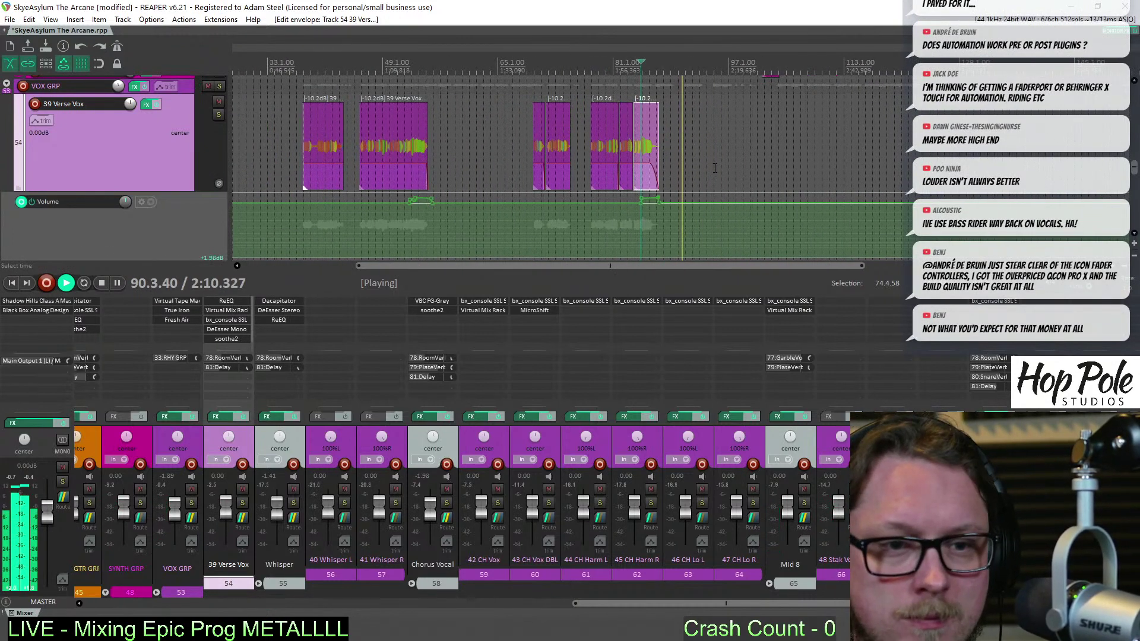
scroll(689, 99, down, 2)
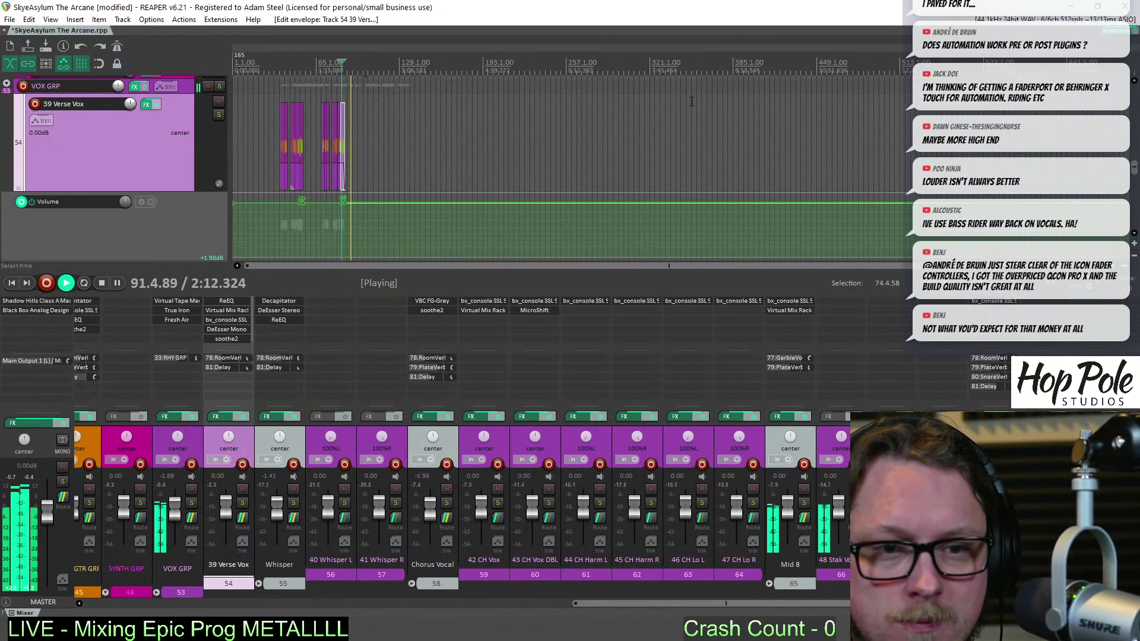
scroll(594, 123, up, 6)
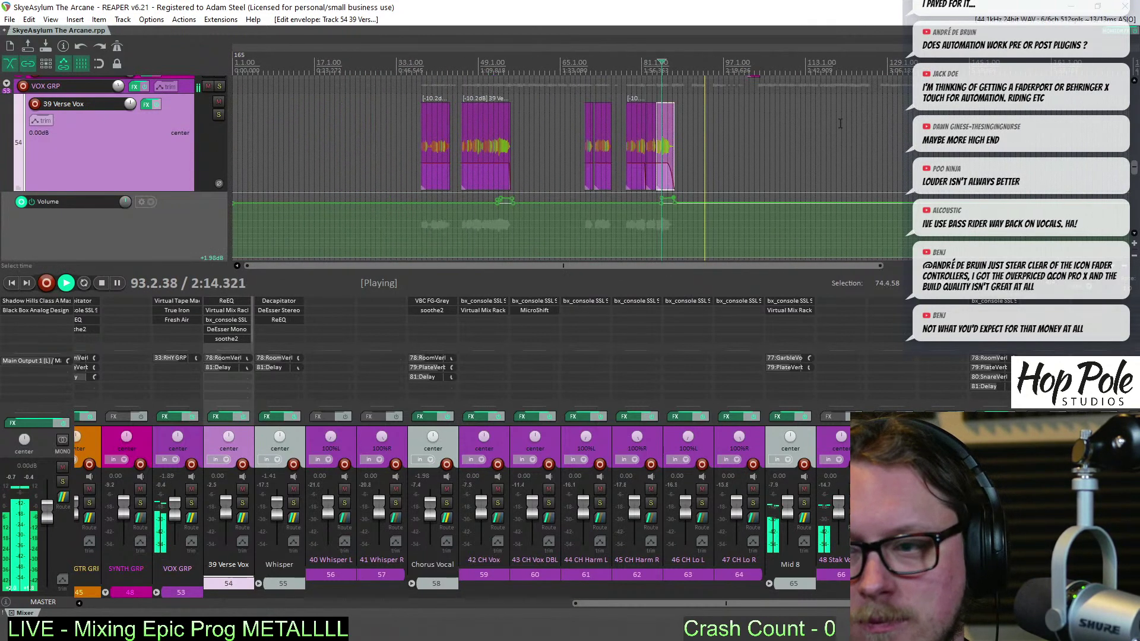
Show the Mid 8 track's volume envelope and look over the stacked vocal parts while playback reaches the chorus
scroll(1136, 171, down, 8)
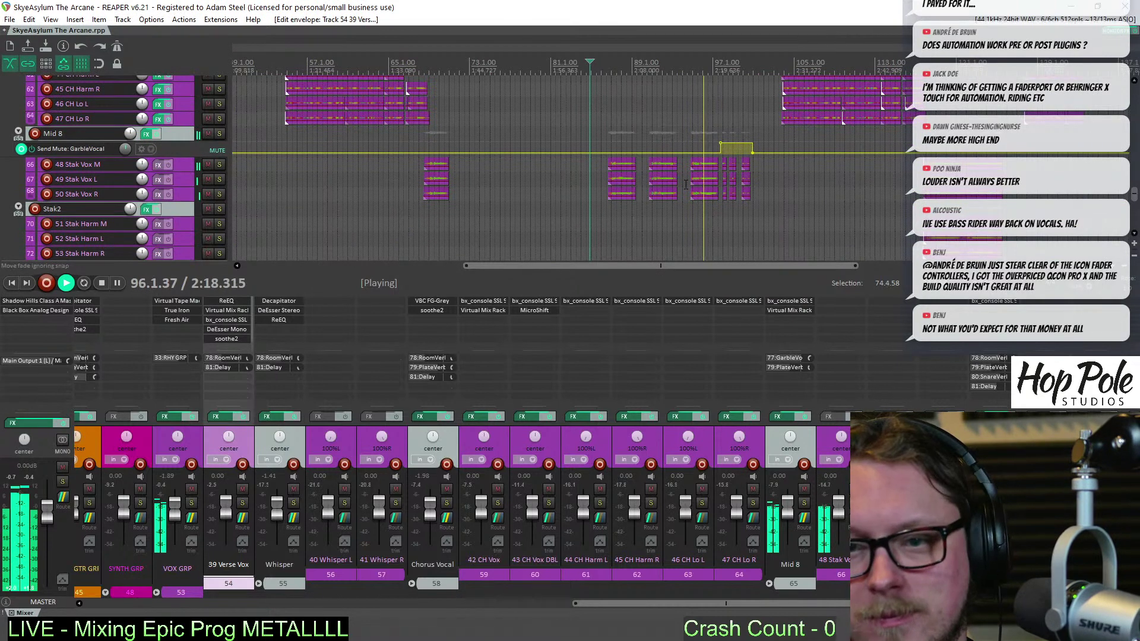
scroll(685, 184, right, 2)
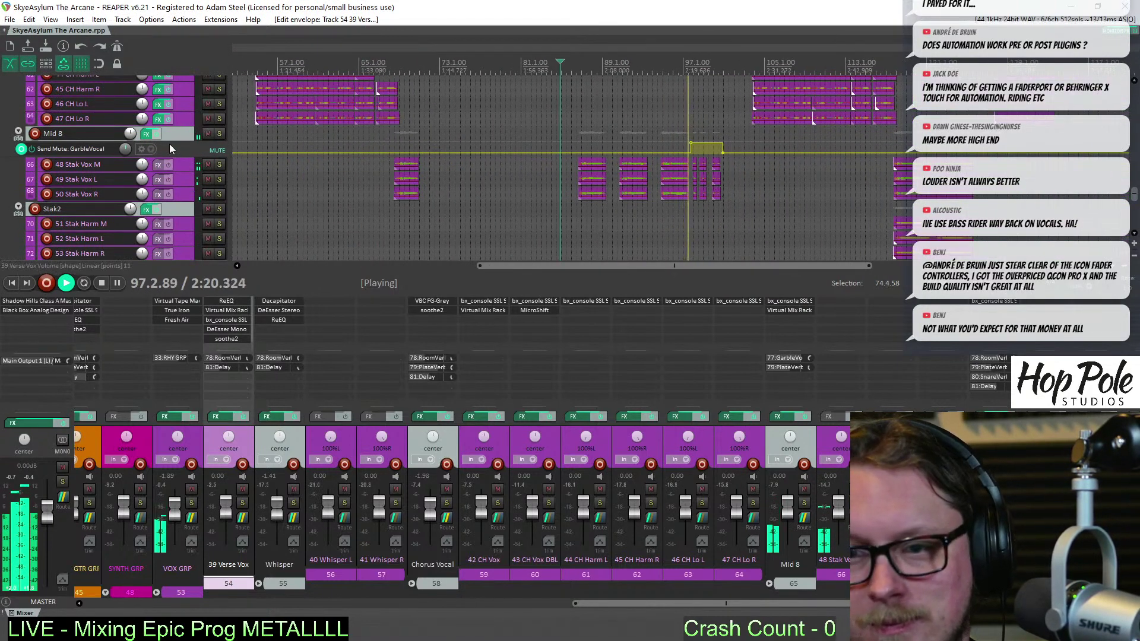
click(180, 135)
key(v)
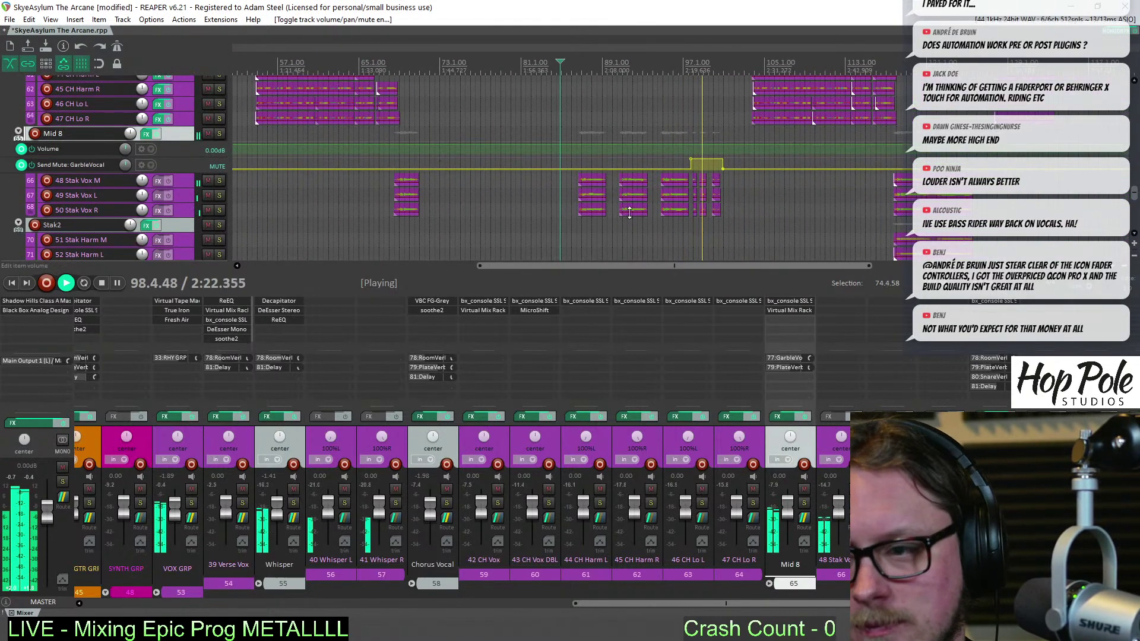
scroll(615, 202, up, 5)
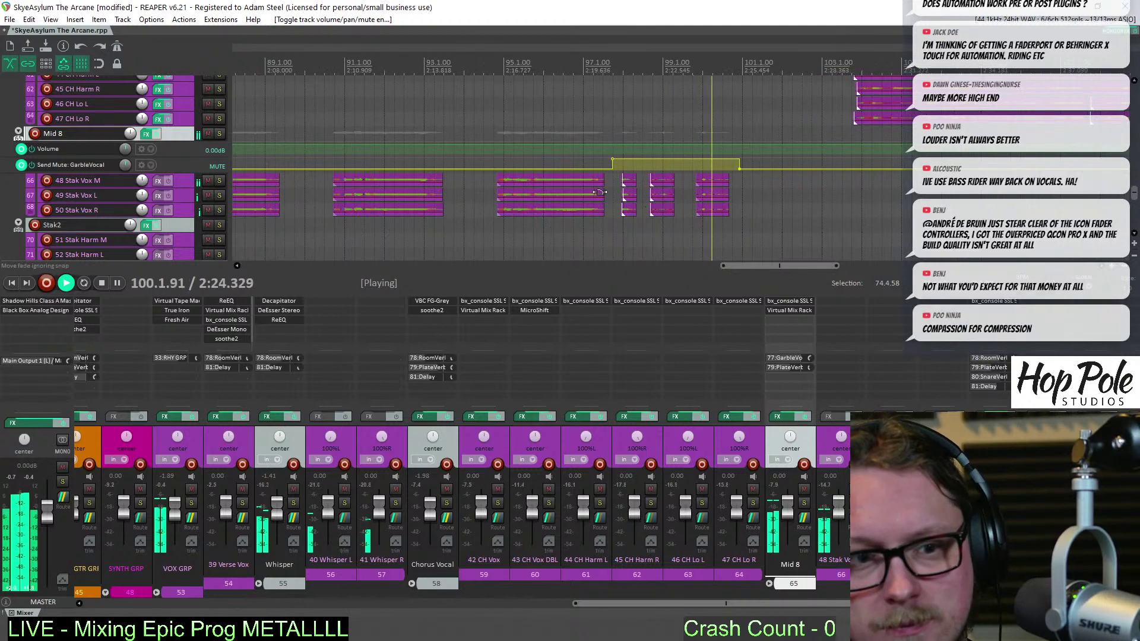
scroll(603, 187, down, 3)
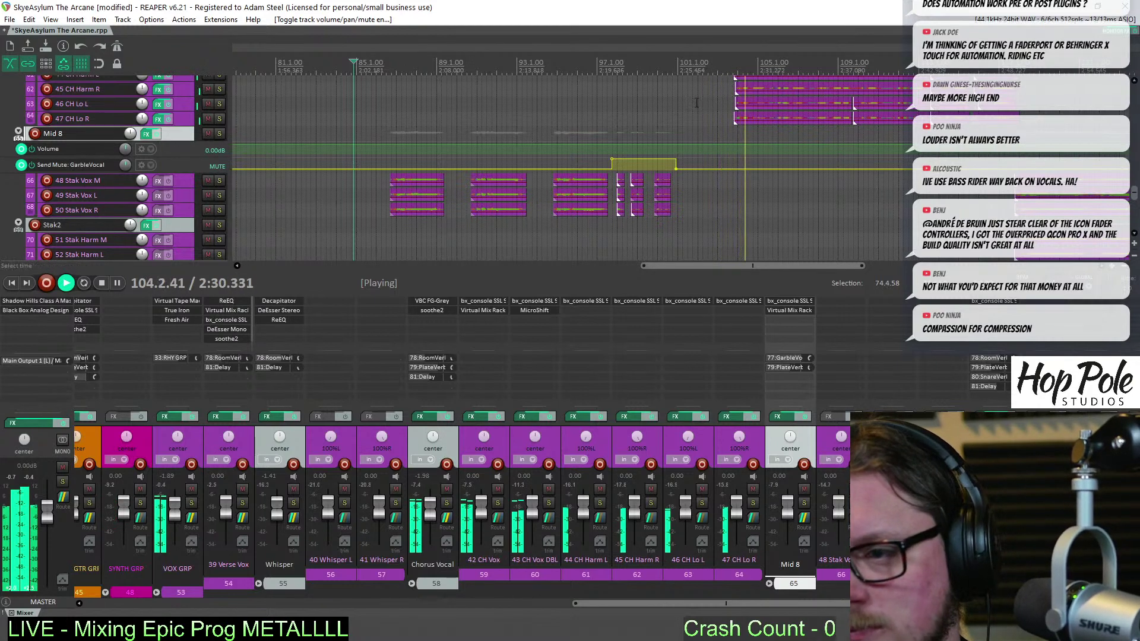
Replay the chorus lead-in from about bar 101.3 and enlarge the 38 Bass Drop track
drag(1134, 193, 1134, 152)
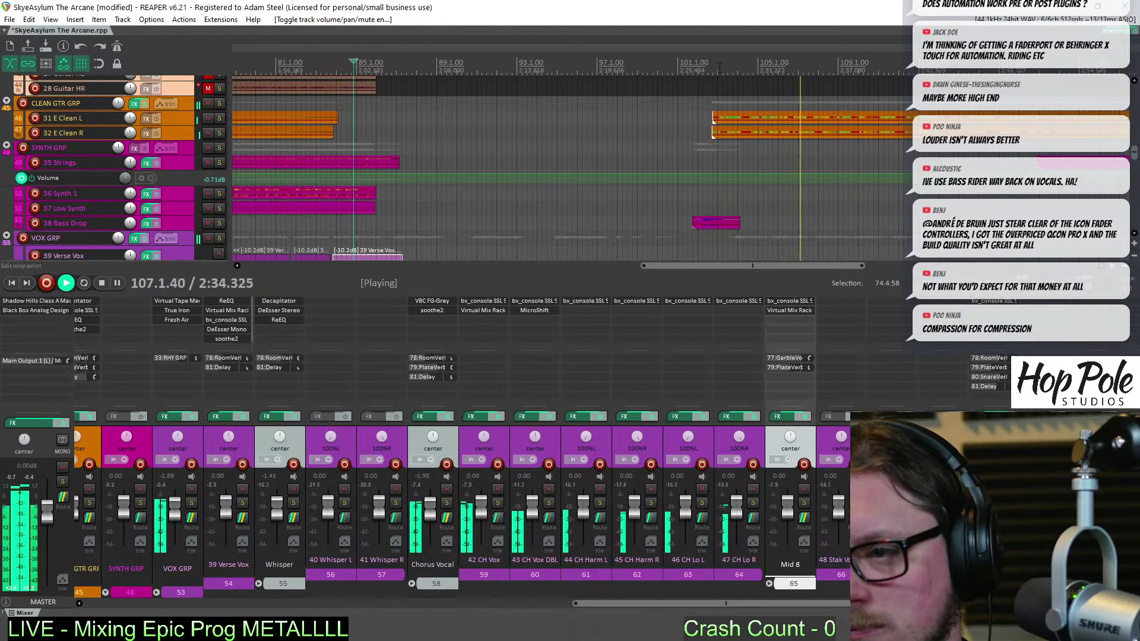
click(729, 62)
scroll(610, 61, up, 3)
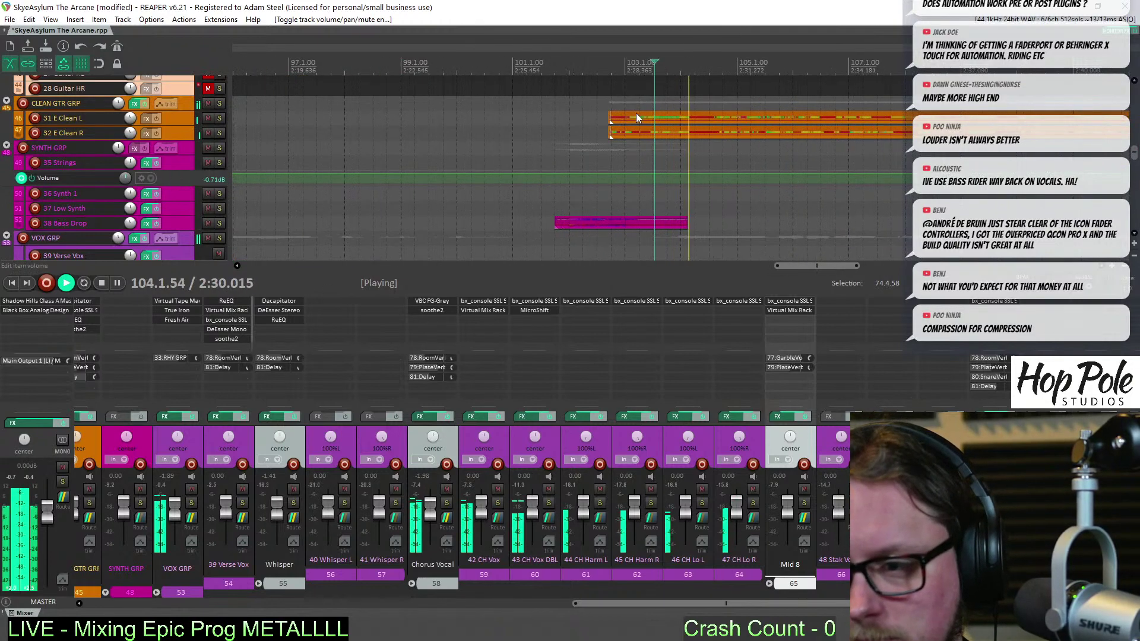
click(610, 61)
scroll(561, 61, up, 3)
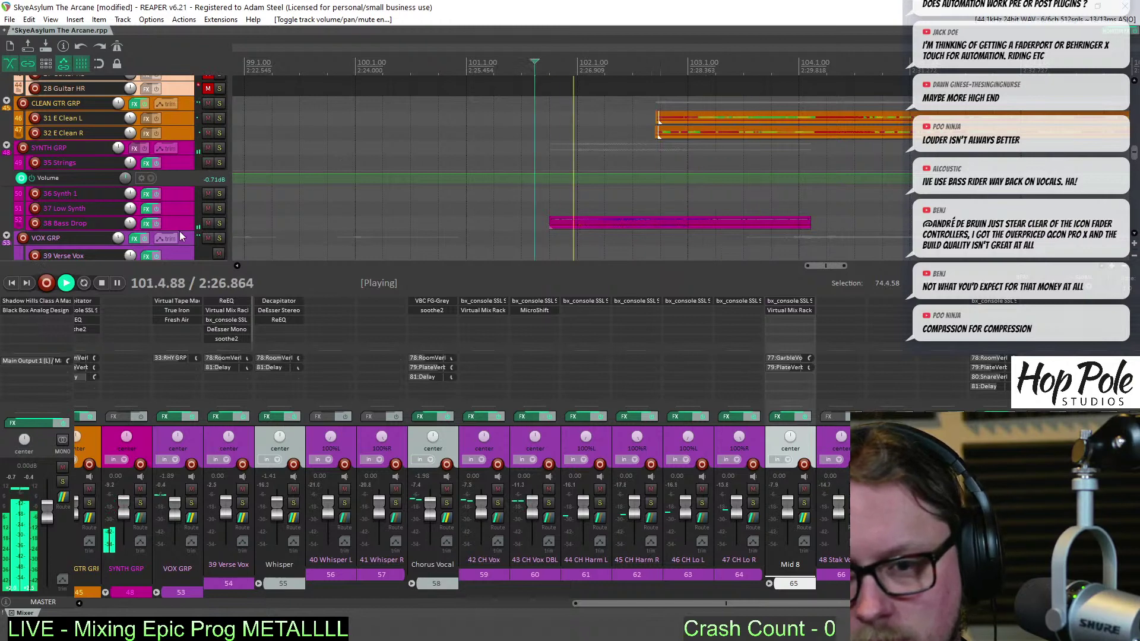
drag(180, 230, 180, 270)
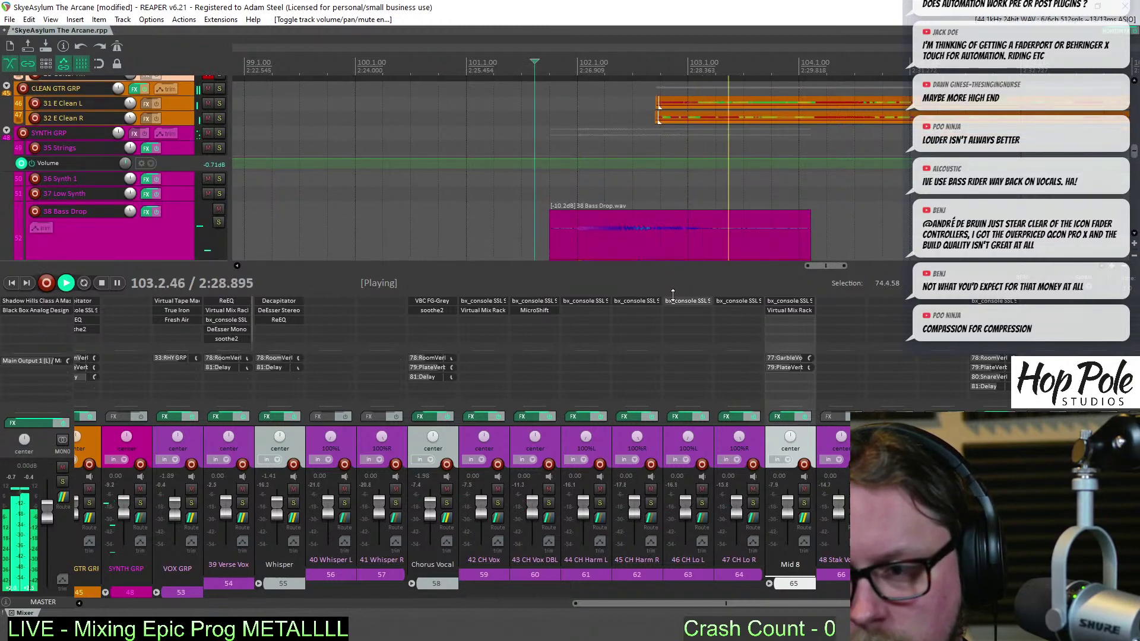
Stop playback and trim the end of the 38 Bass Drop item back to where the E Clean guitars enter
key(space)
click(658, 157)
scroll(658, 156, up, 4)
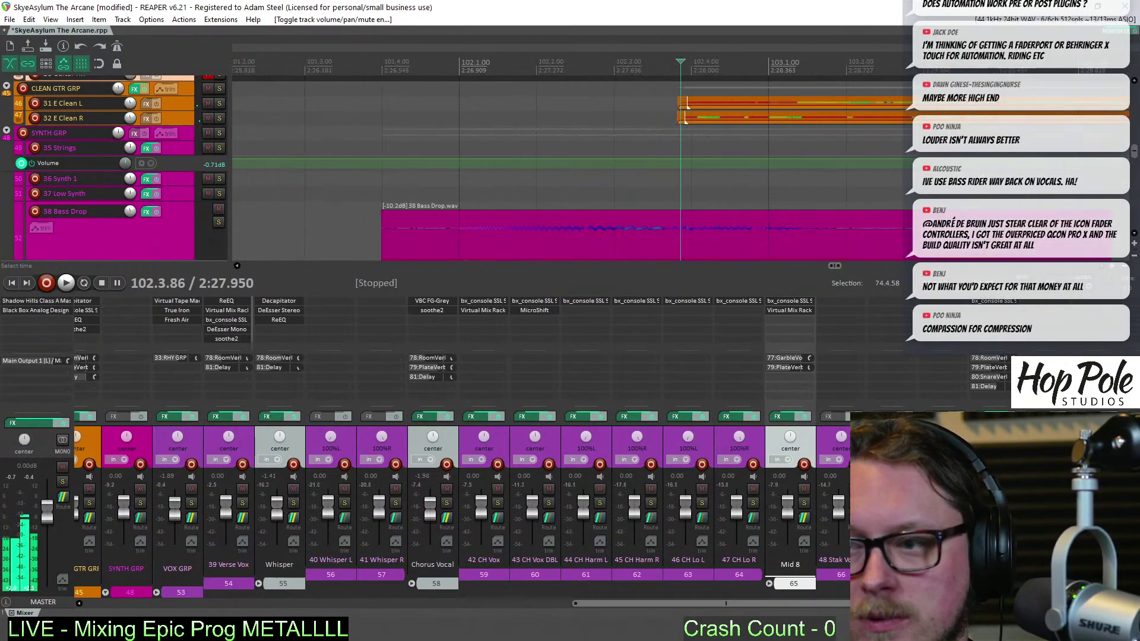
drag(1135, 154, 703, 152)
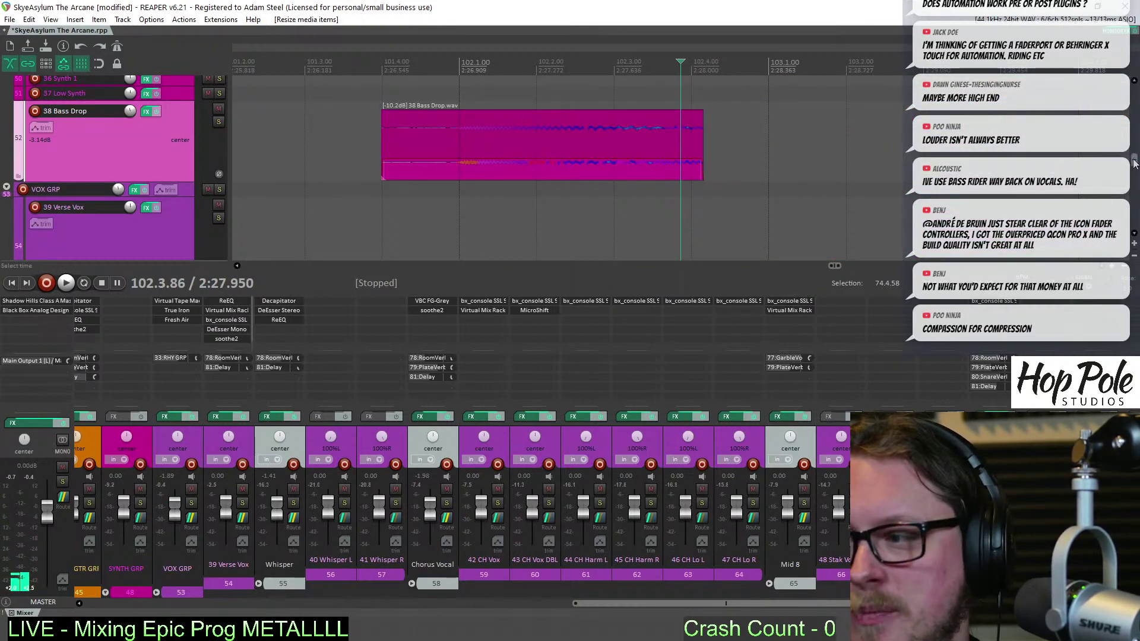
drag(1135, 164, 1134, 154)
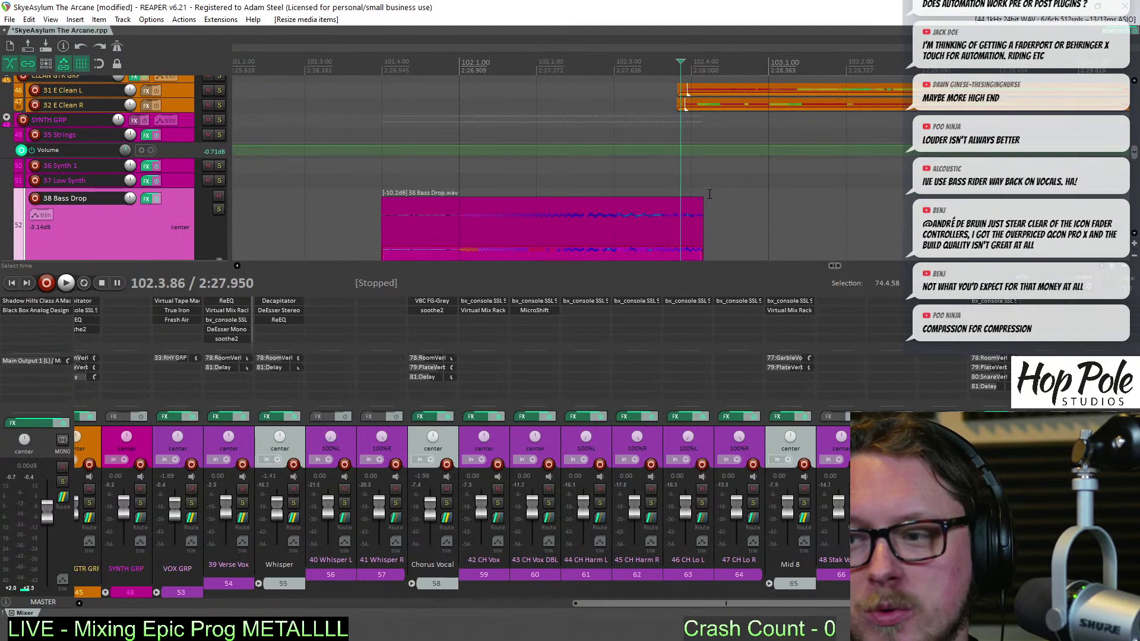
drag(701, 201, 686, 218)
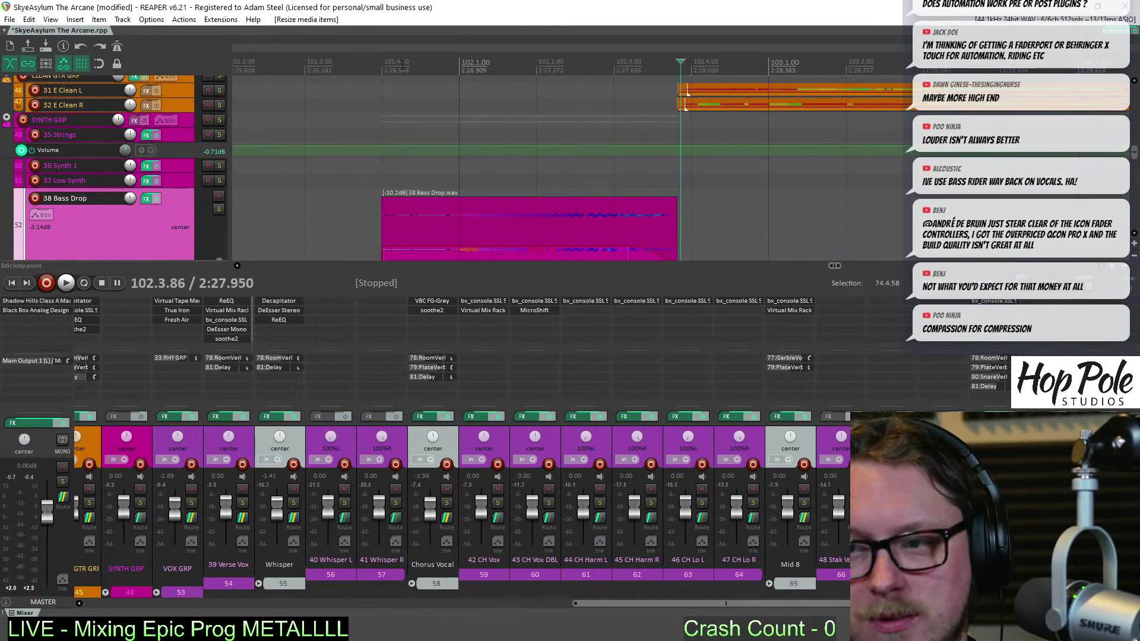
Shorten the 38 Bass Drop item further to end at about bar 102.3, auditioning the transition into the chorus
key(space)
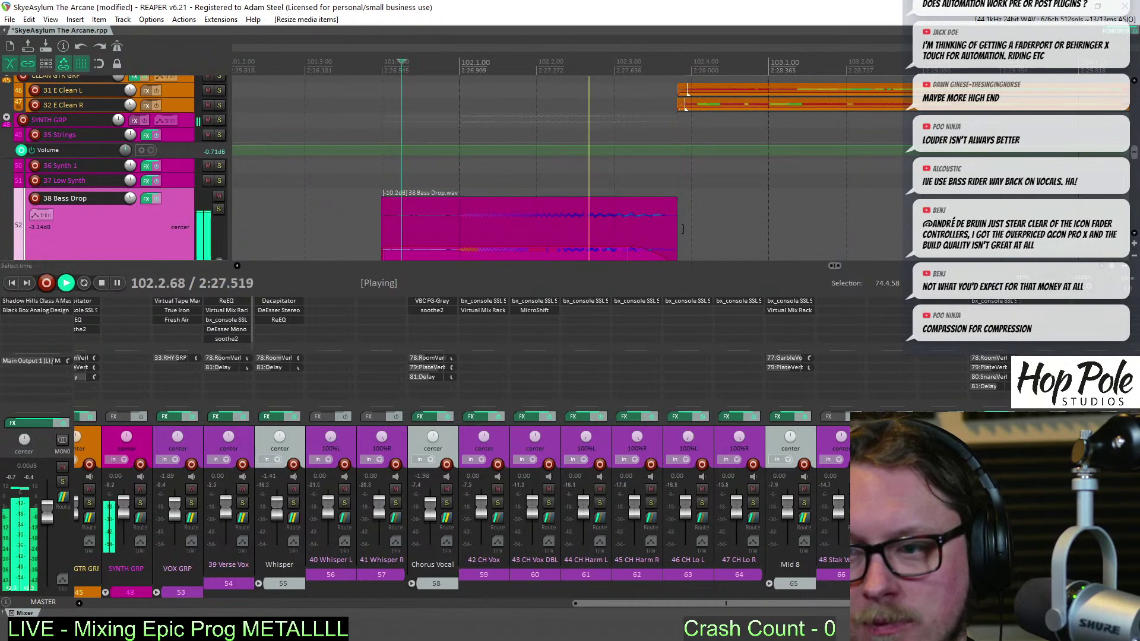
key(space)
drag(682, 228, 633, 231)
key(space)
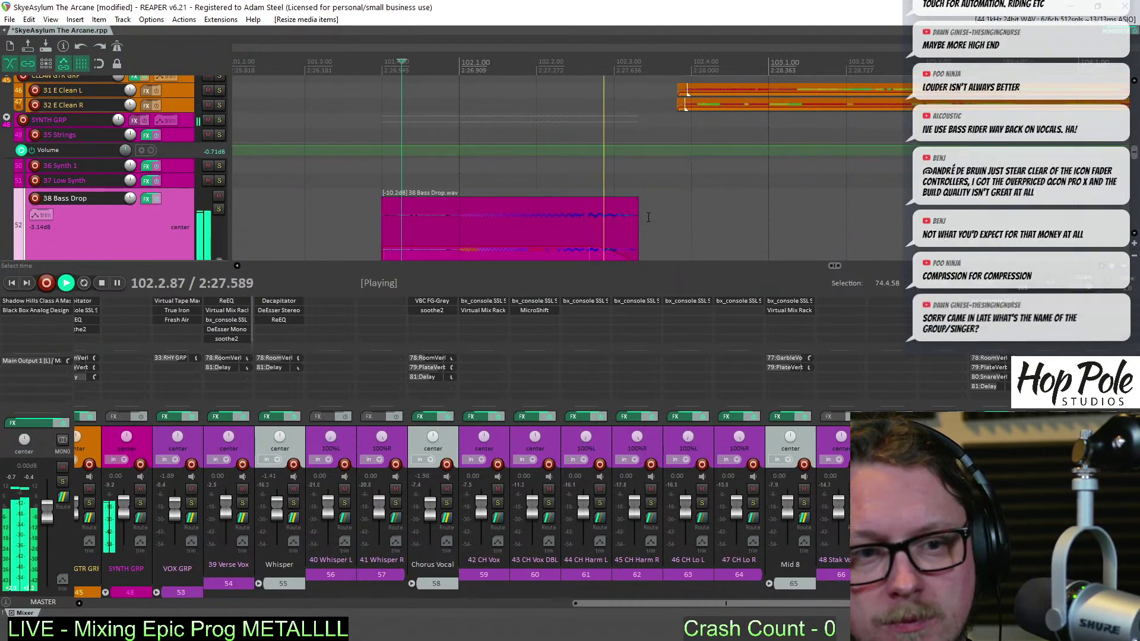
drag(630, 231, 651, 229)
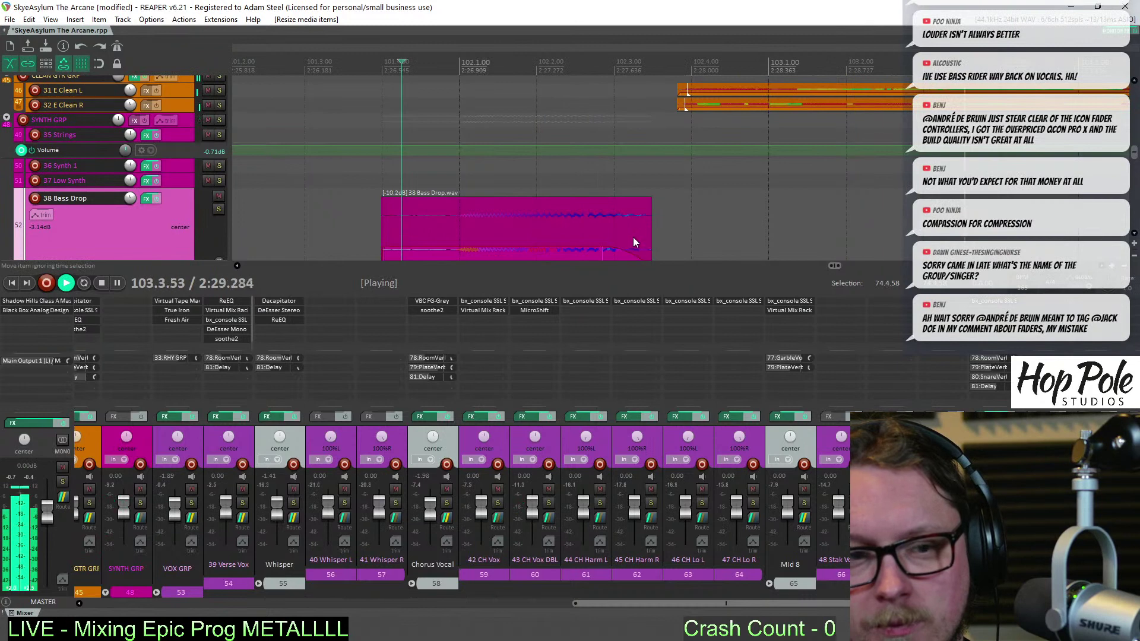
key(space)
key(space)
Trim the start of the 31 E Clean L and 32 E Clean R items at the chorus entry slightly later, then stop playback
scroll(653, 179, up, 5)
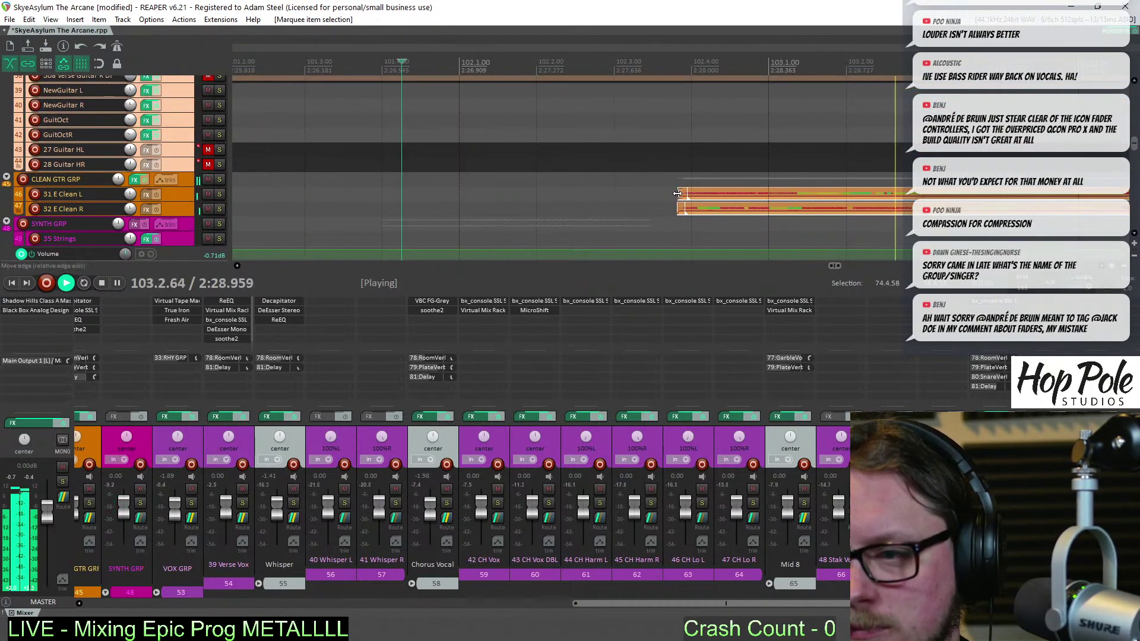
drag(678, 193, 682, 193)
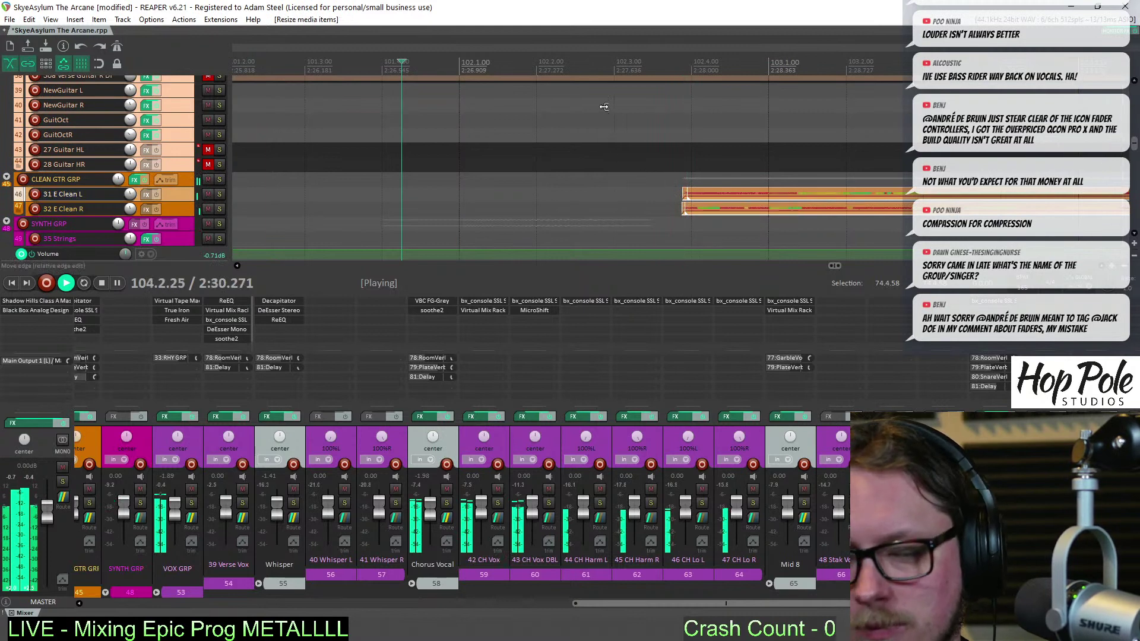
key(space)
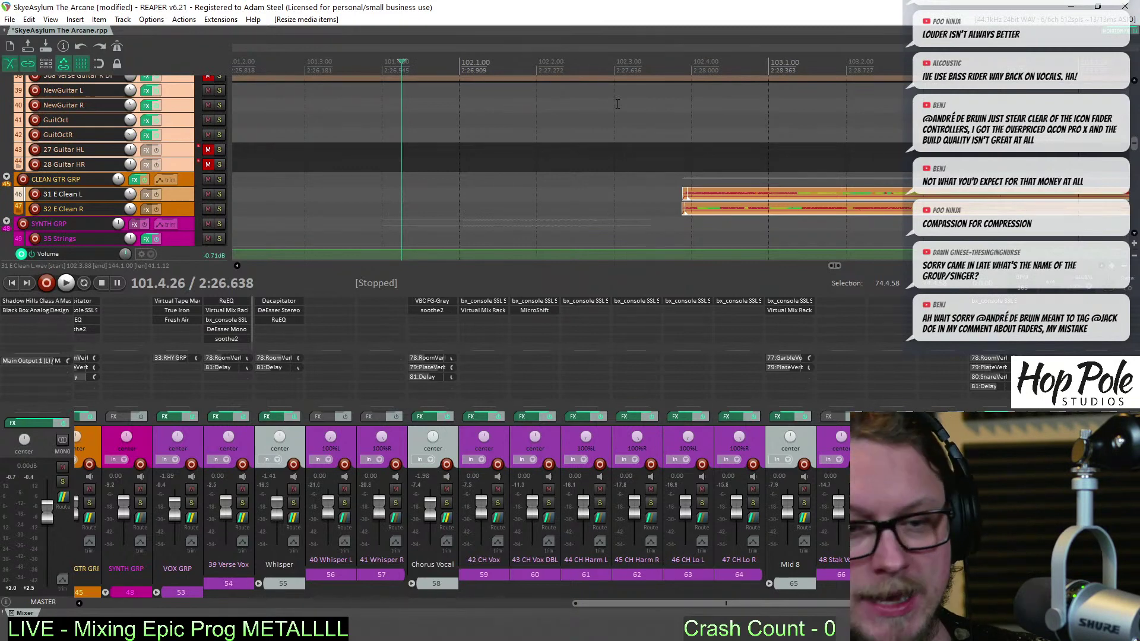
Enlarge the 31 E Clean L track, solo CLEAN GTR GRP and play from about bar 76
scroll(619, 101, down, 8)
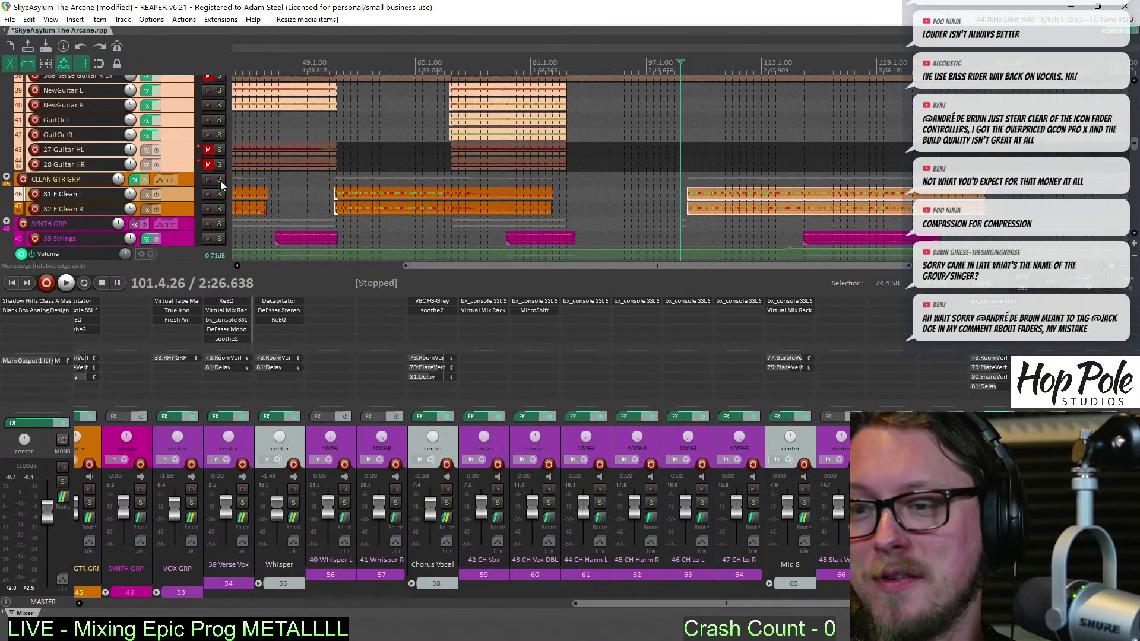
double_click(194, 197)
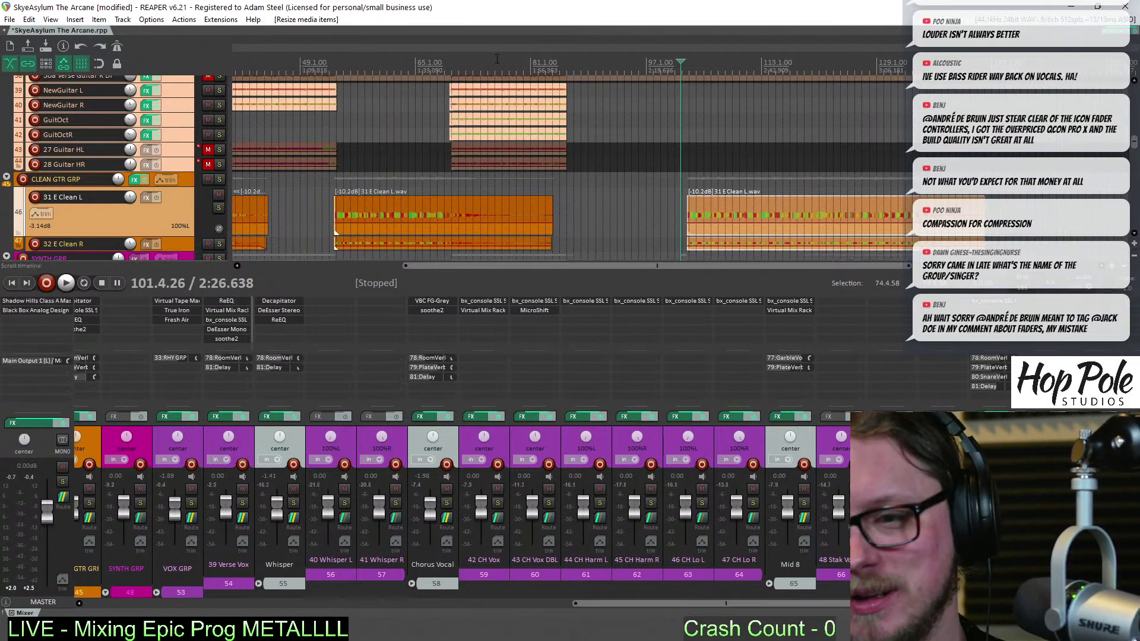
click(497, 60)
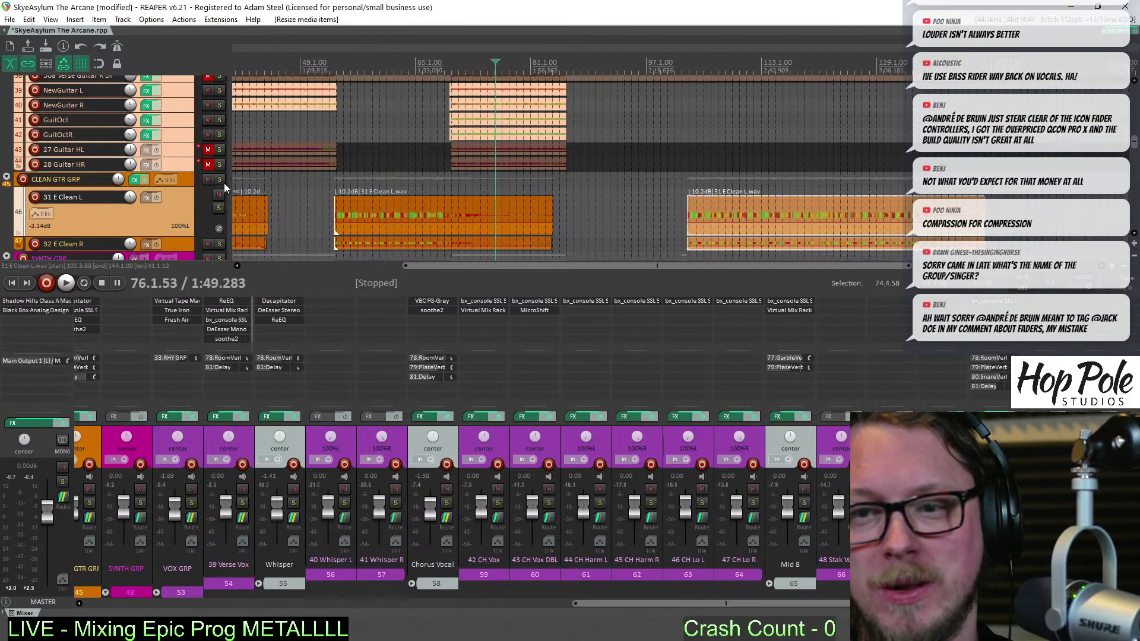
click(219, 179)
key(space)
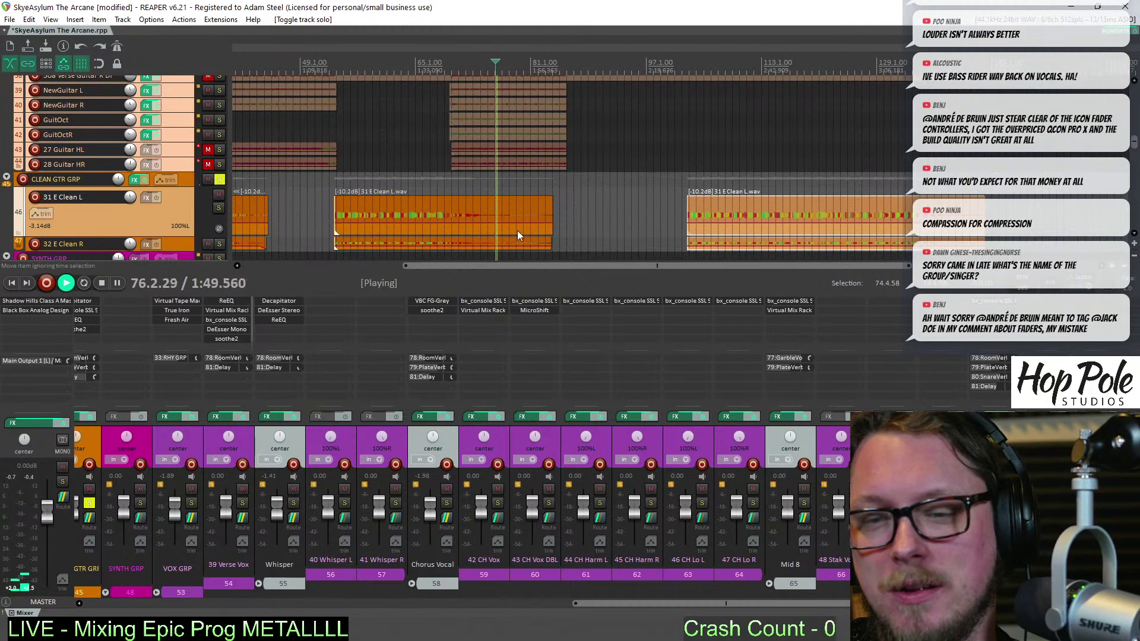
Add a fade-out to the end of the second pair of E Clean guitar items near bar 76
scroll(518, 230, down, 3)
scroll(511, 178, up, 3)
drag(511, 162, 460, 108)
scroll(461, 119, down, 5)
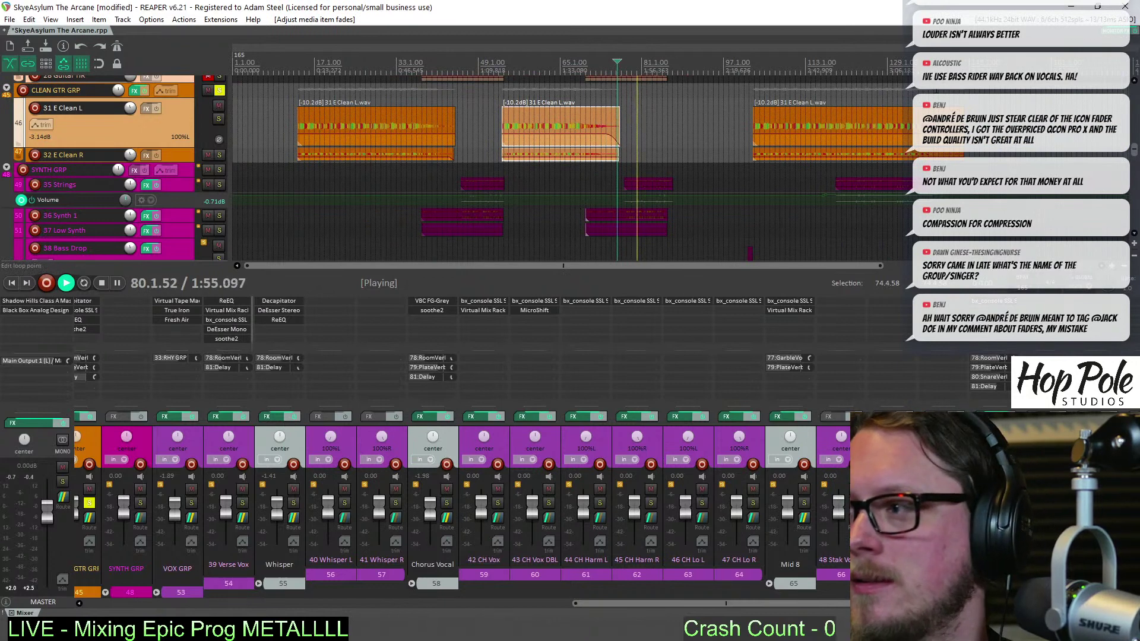
Audition the last E Clean guitar items from about bar 137 and add a long fade-out to their ends
key(2)
key(space)
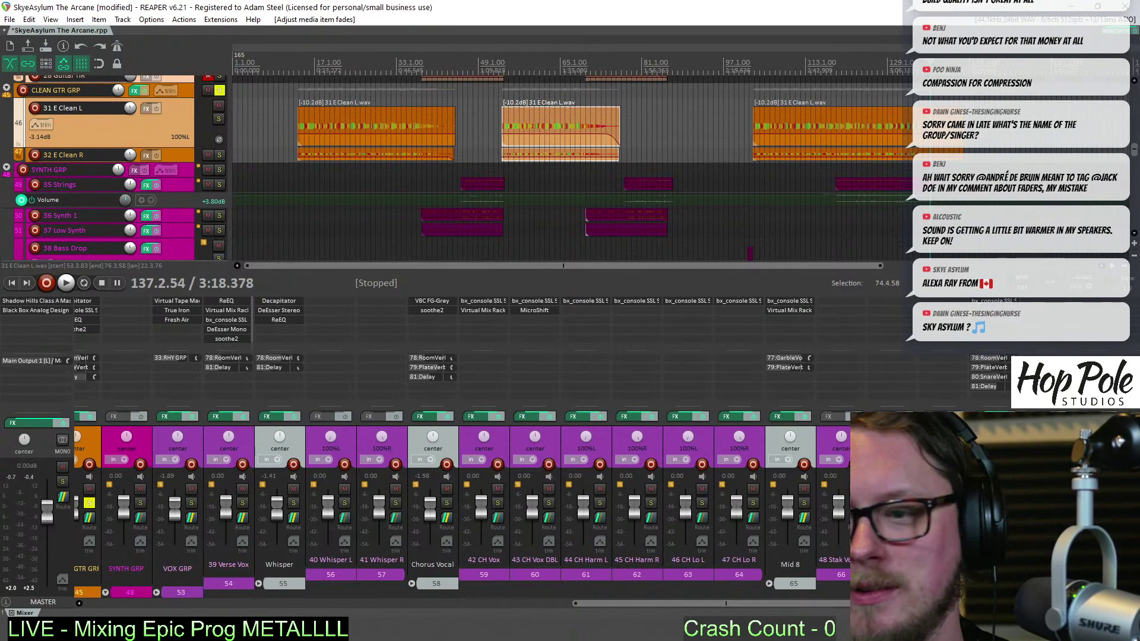
key(space)
scroll(795, 132, up, 5)
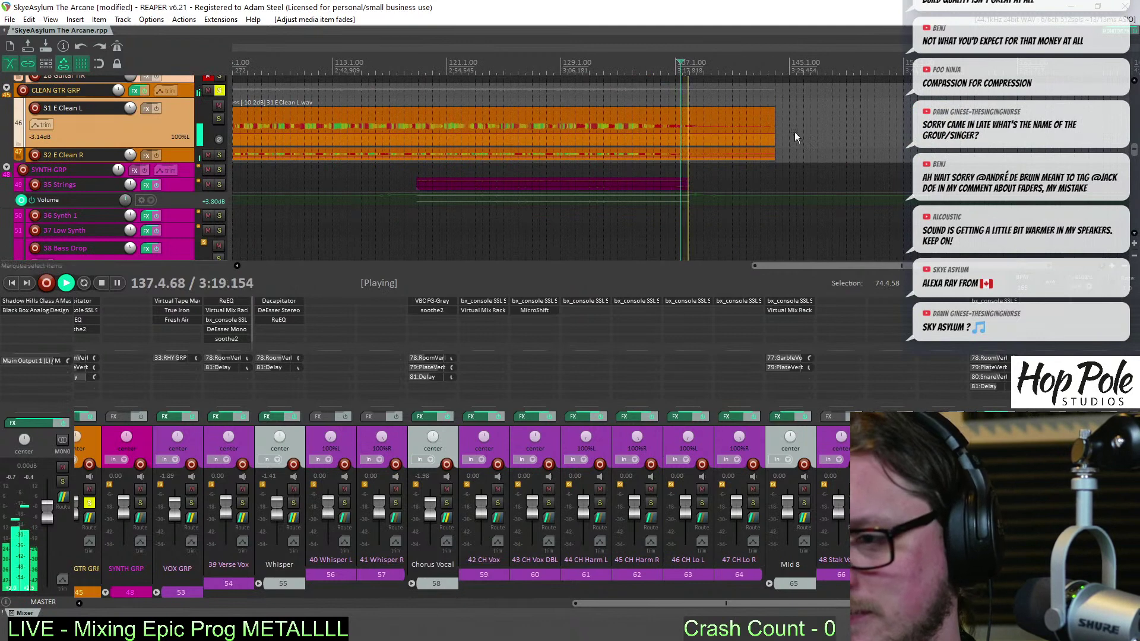
drag(796, 132, 583, 118)
scroll(585, 89, down, 8)
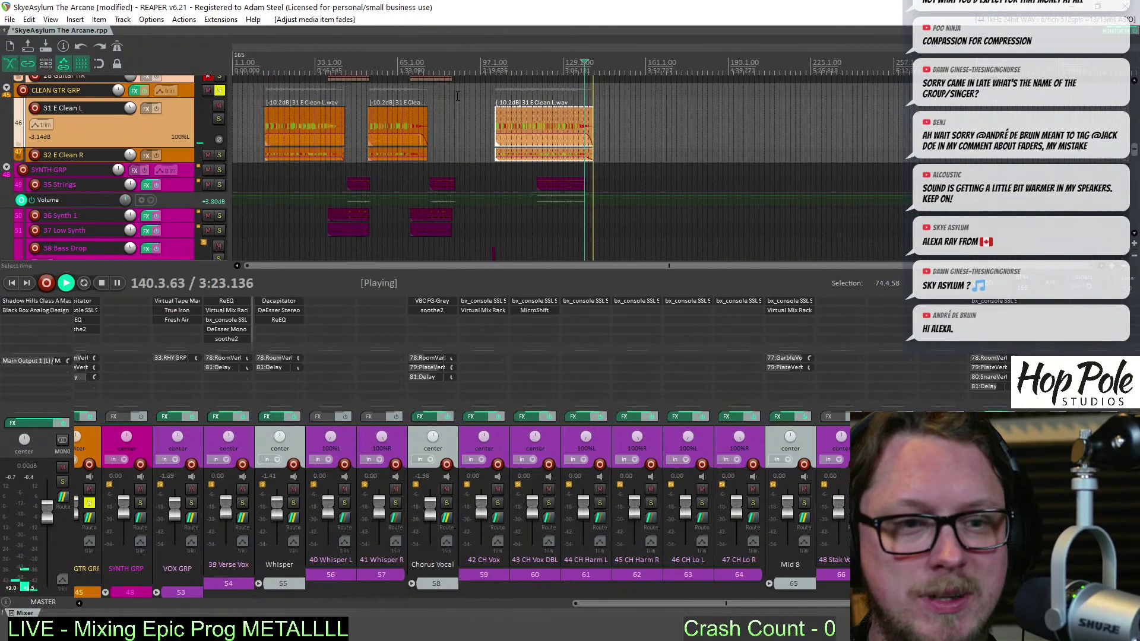
Trim the end of the first E Clean guitar items to about bar 42 and give them a fade-out
click(337, 83)
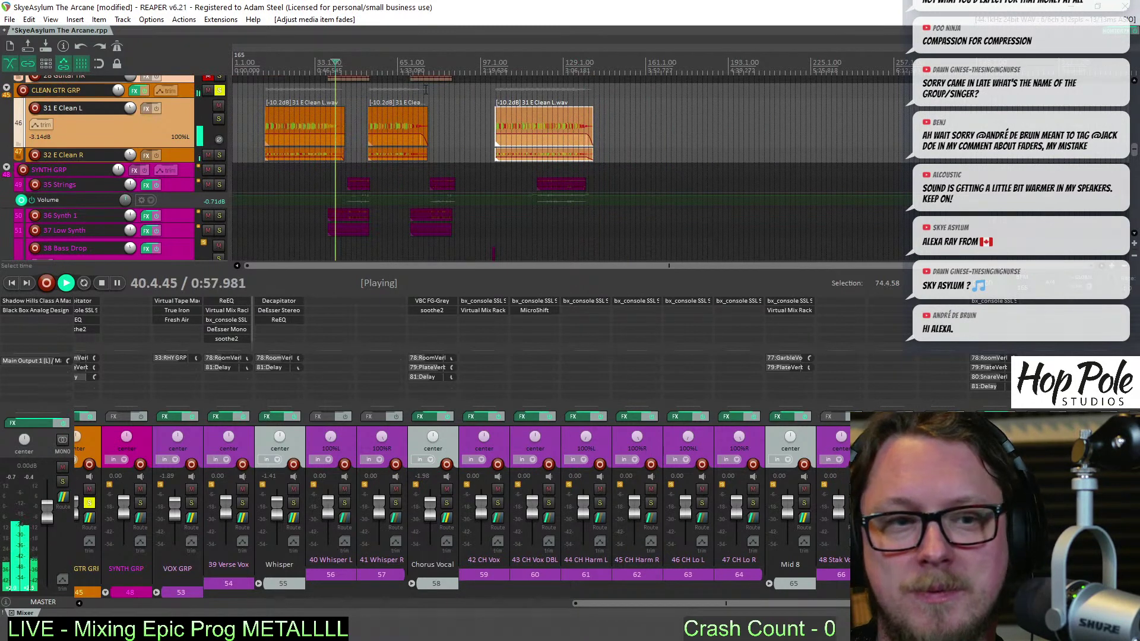
scroll(485, 84, up, 5)
scroll(623, 88, up, 3)
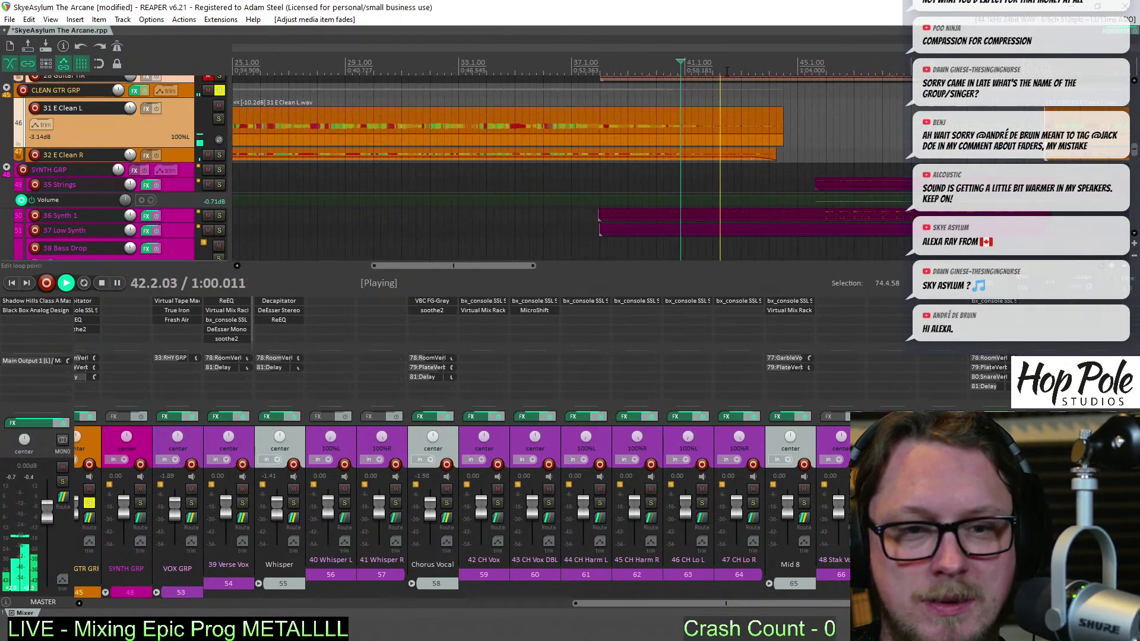
drag(801, 110, 727, 132)
scroll(640, 70, down, 4)
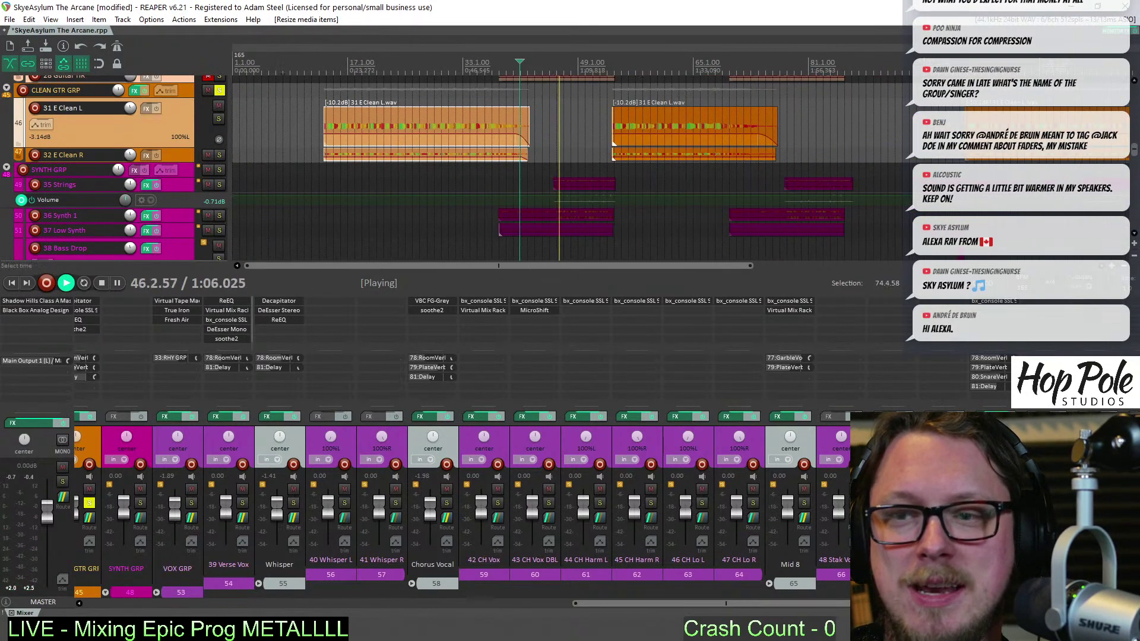
scroll(535, 83, up, 3)
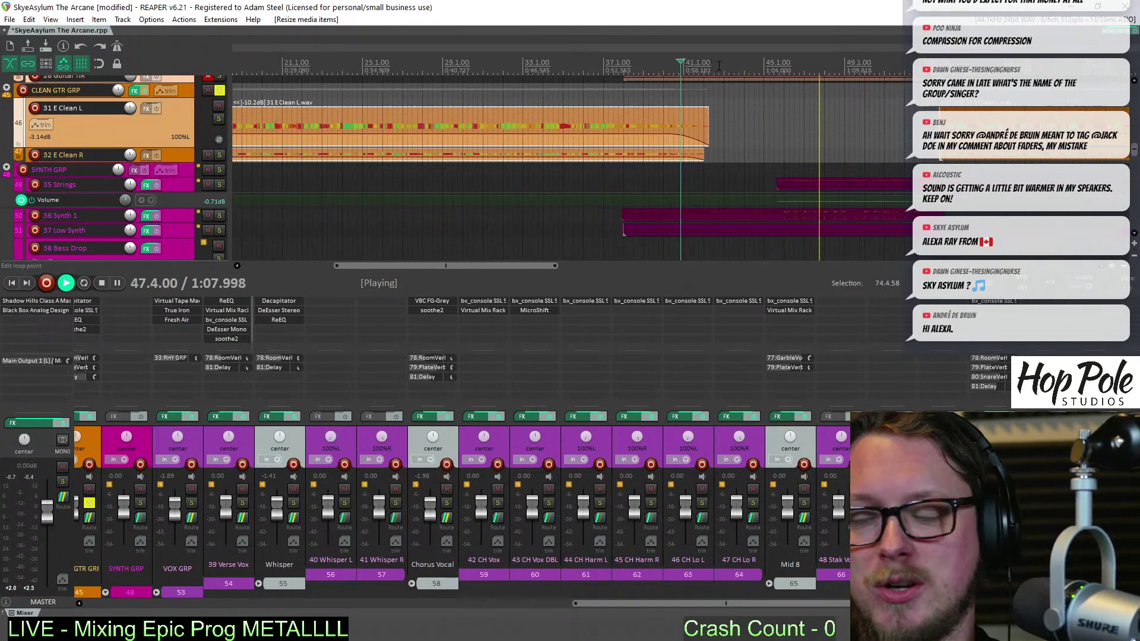
scroll(535, 95, down, 3)
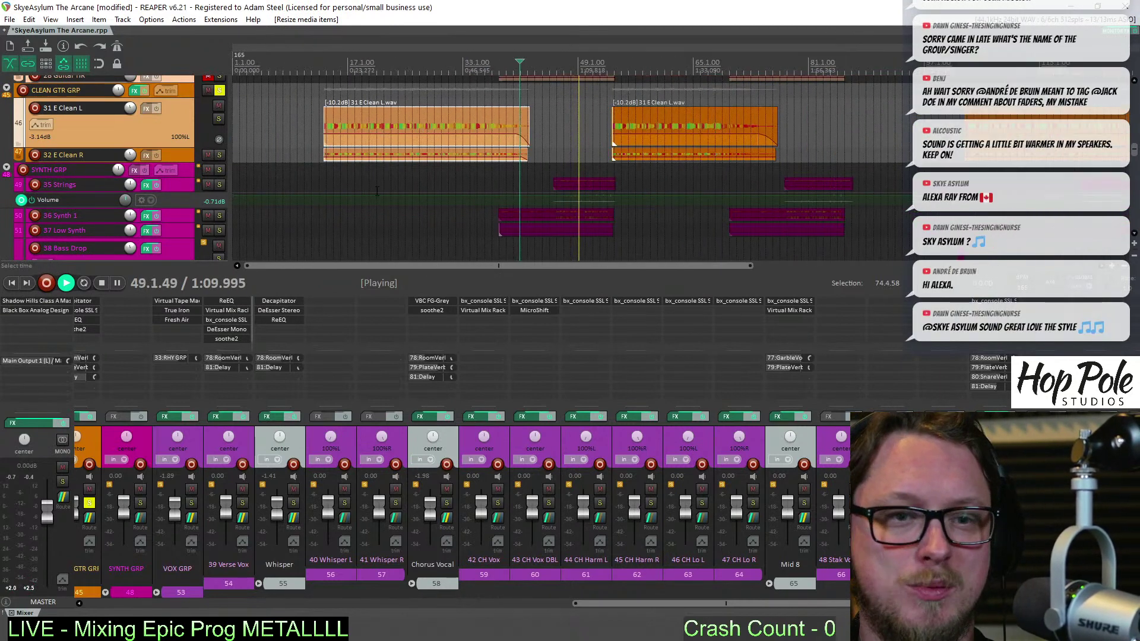
Clear the solo on CLEAN GTR GRP and stop playback
scroll(387, 191, down, 2)
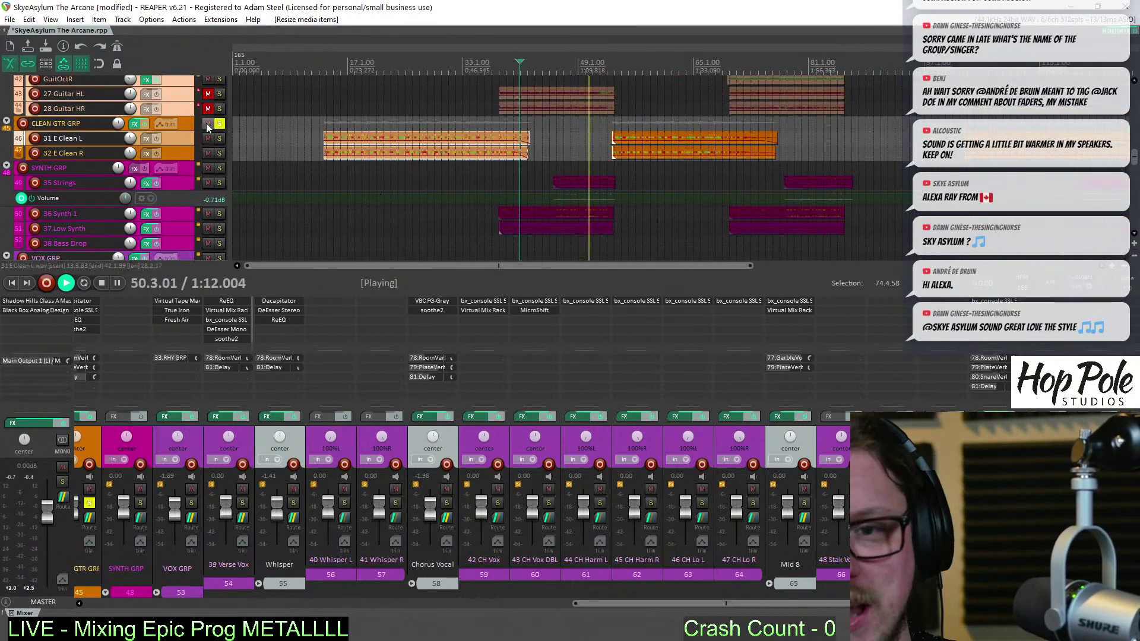
key(F6)
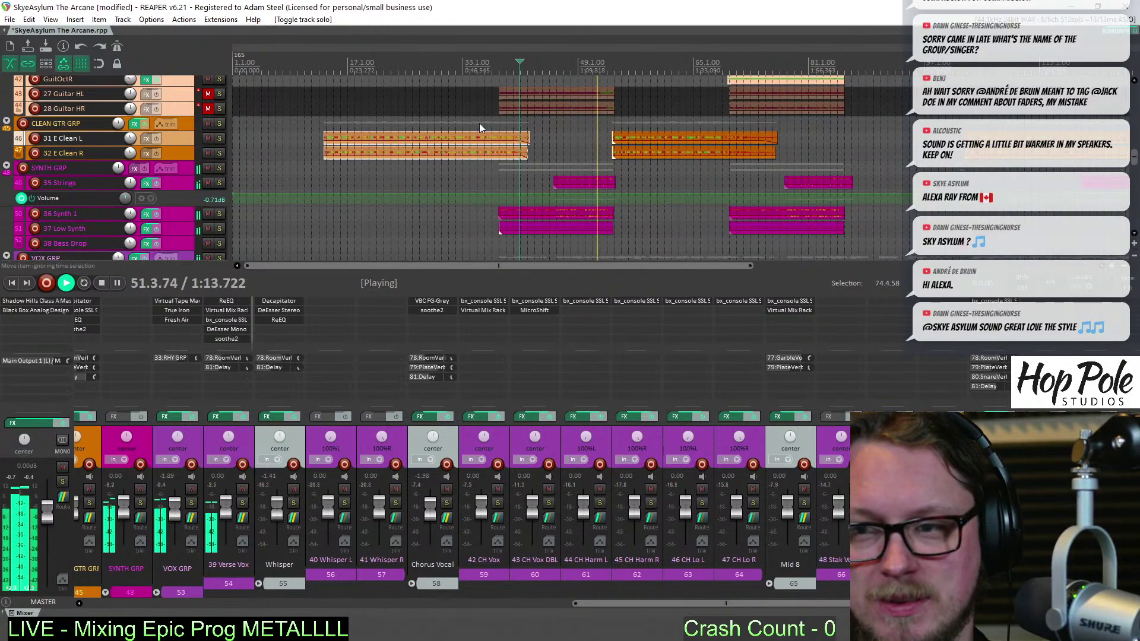
key(space)
Place the edit cursor at the verse start, about bar 38.3, and solo the 39 Verse Vox track
scroll(473, 209, down, 3)
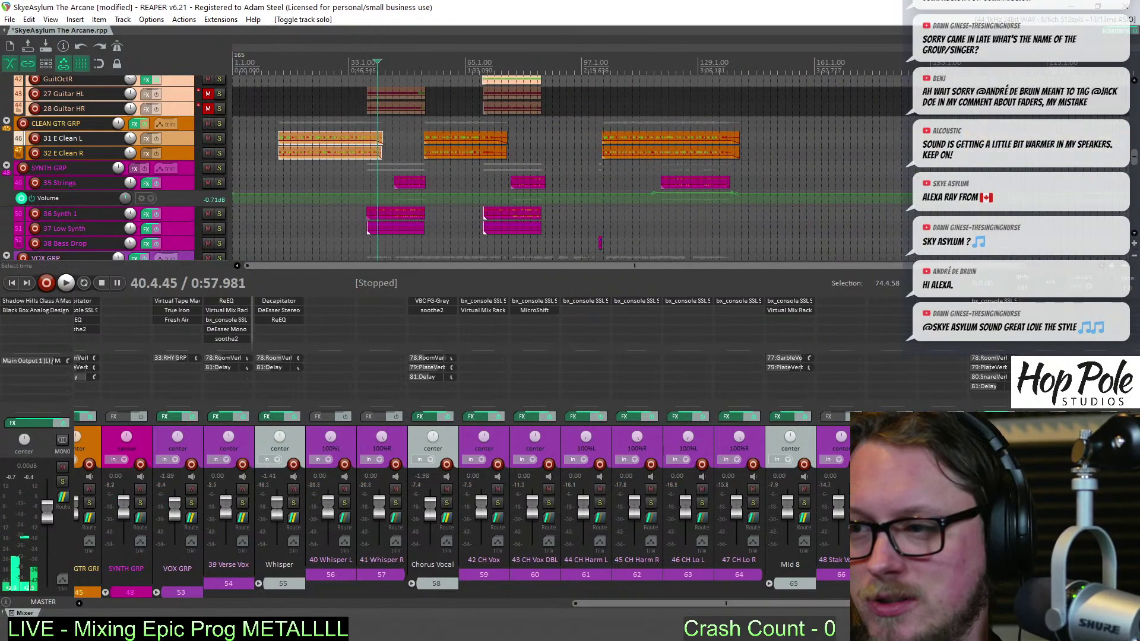
scroll(775, 131, down, 3)
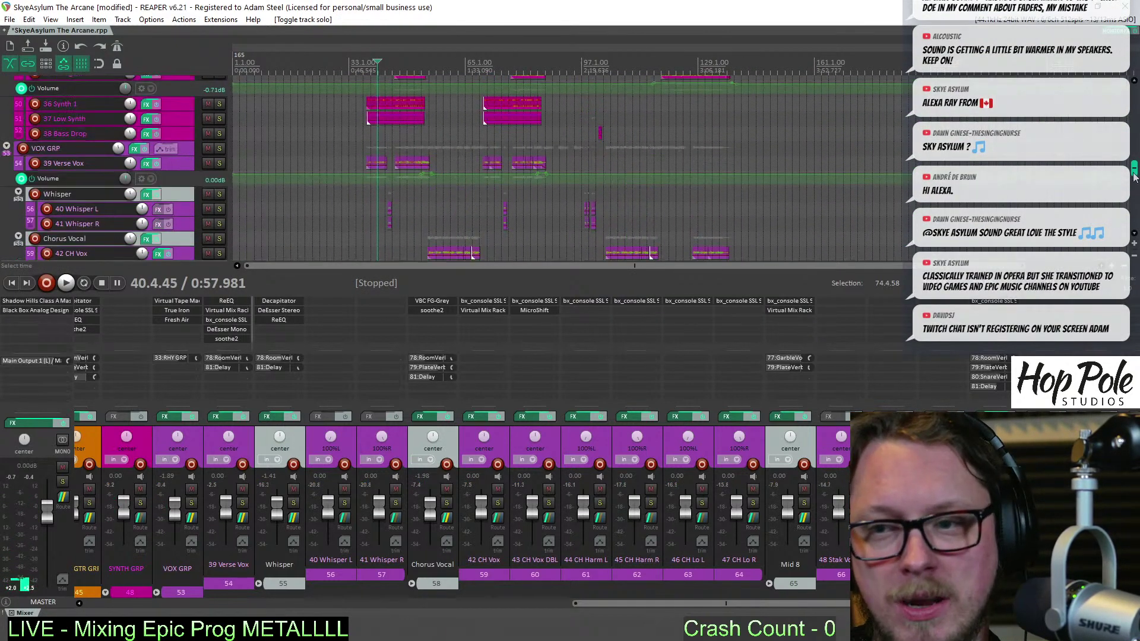
scroll(688, 175, up, 3)
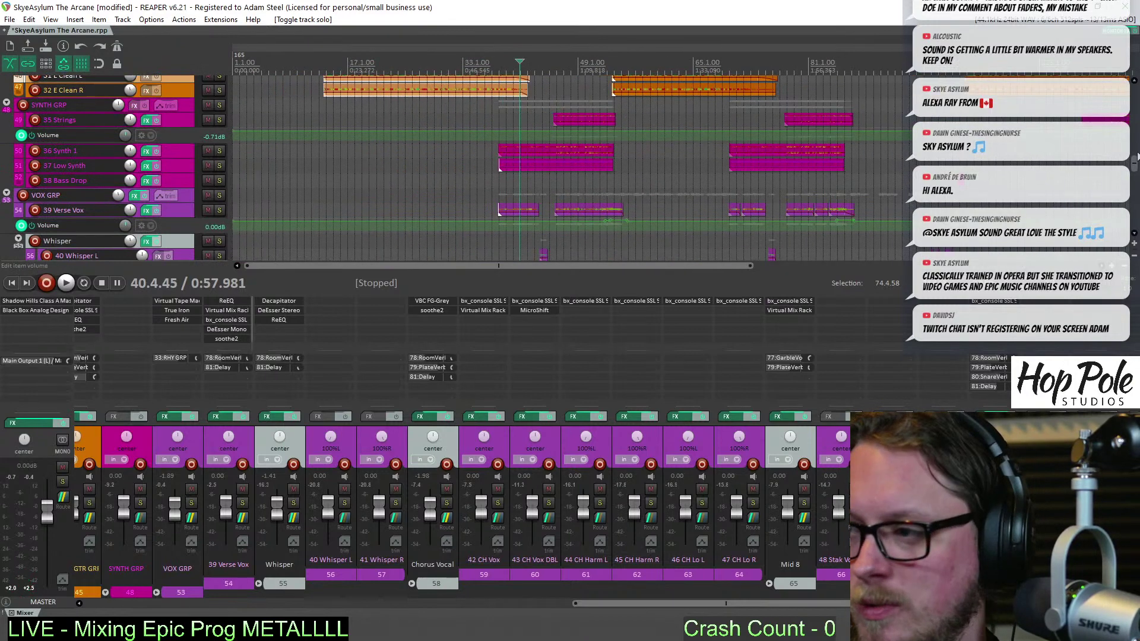
drag(1135, 164, 1135, 171)
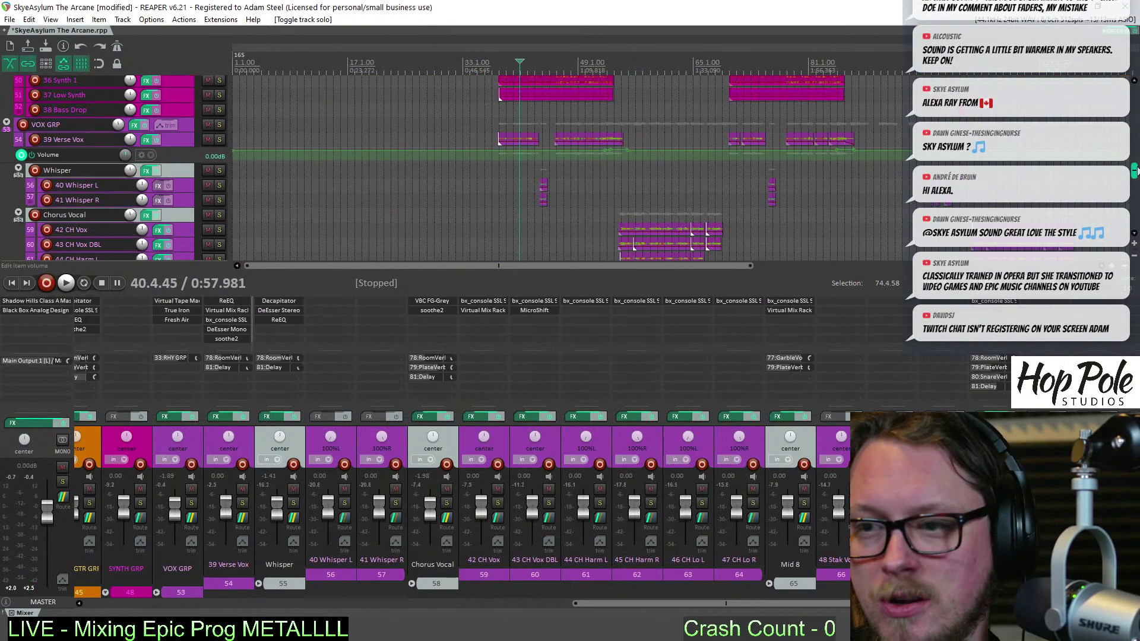
click(502, 65)
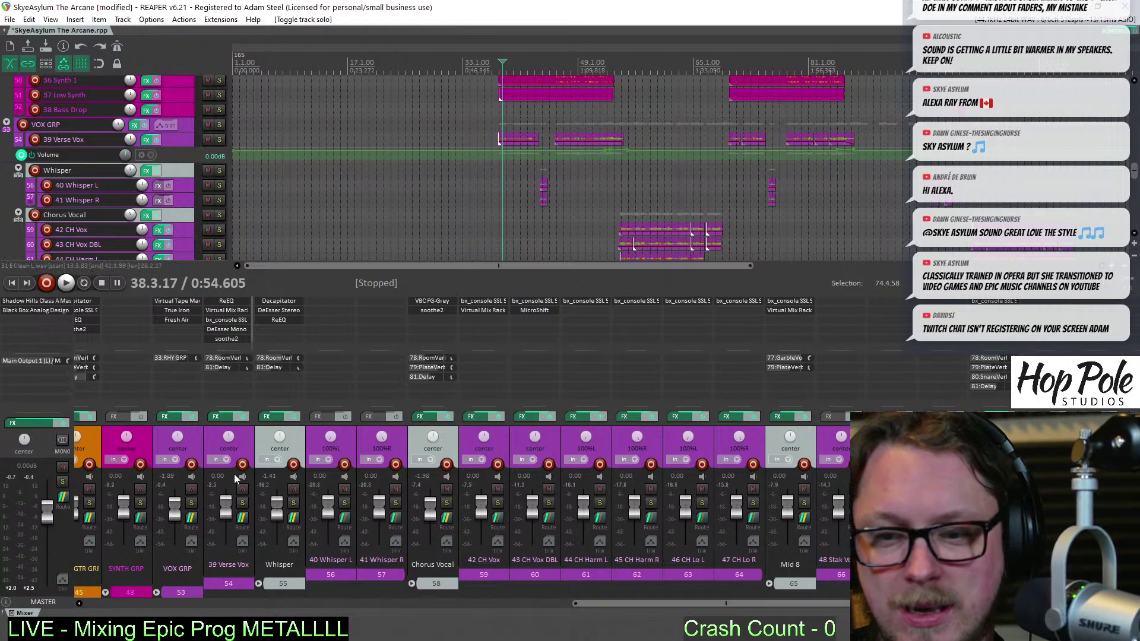
click(243, 503)
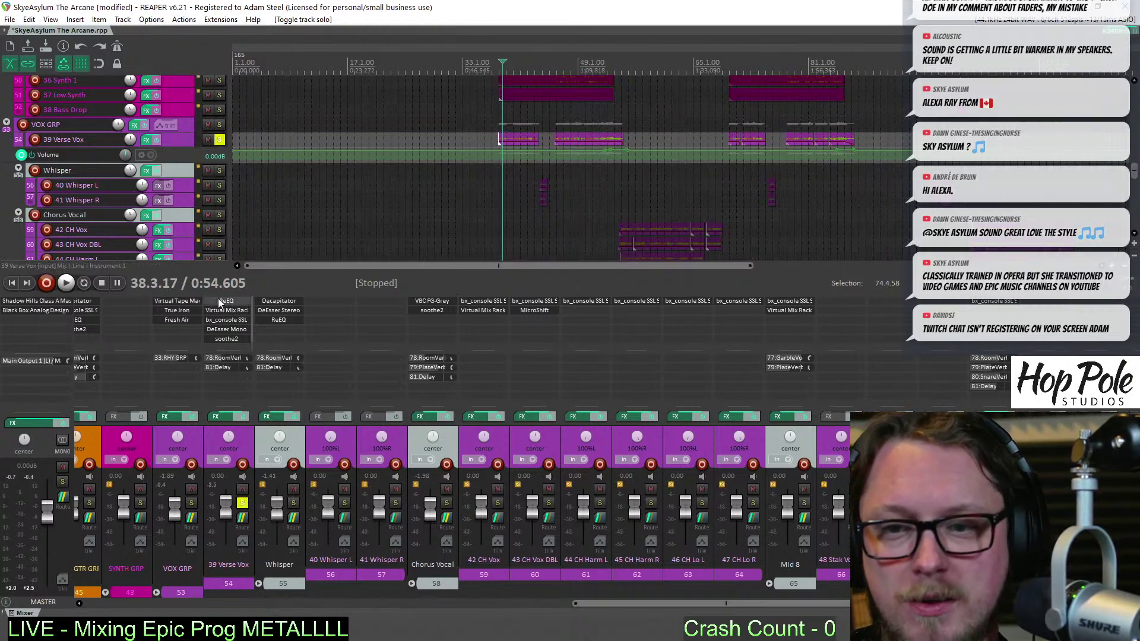
Open the ReEQ on 39 Verse Vox and play the soloed verse vocal
click(221, 301)
key(space)
drag(340, 279, 284, 202)
mouse_move(446, 498)
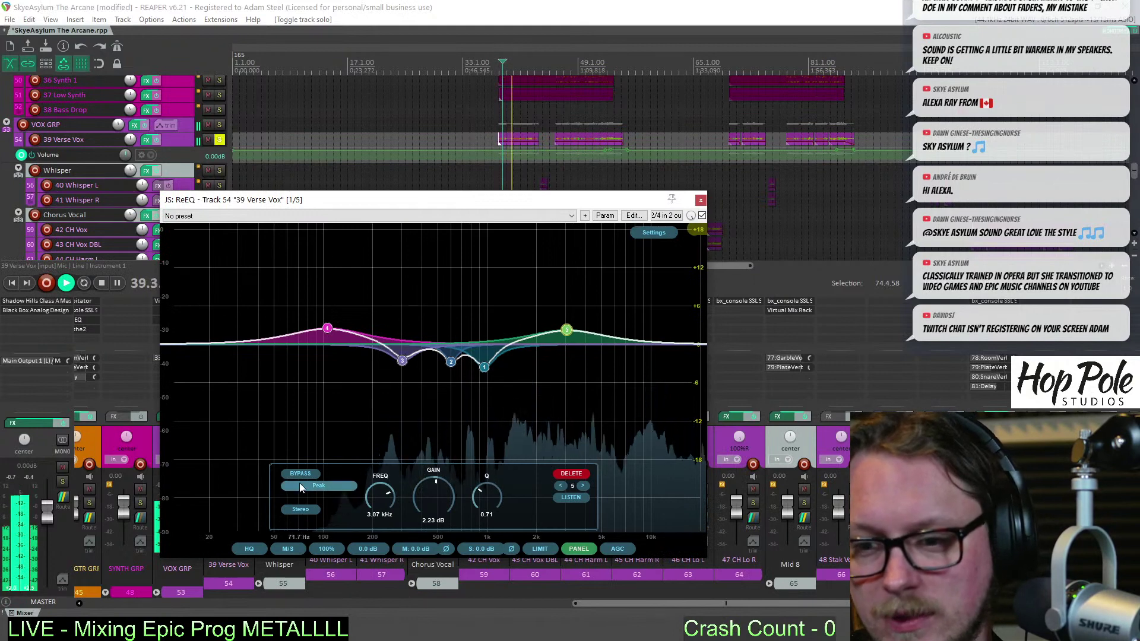
Add a peak band with Q 9.87 to the ReEQ, boost and sweep it to 1.62 kHz, then turn it into a cut
double_click(334, 407)
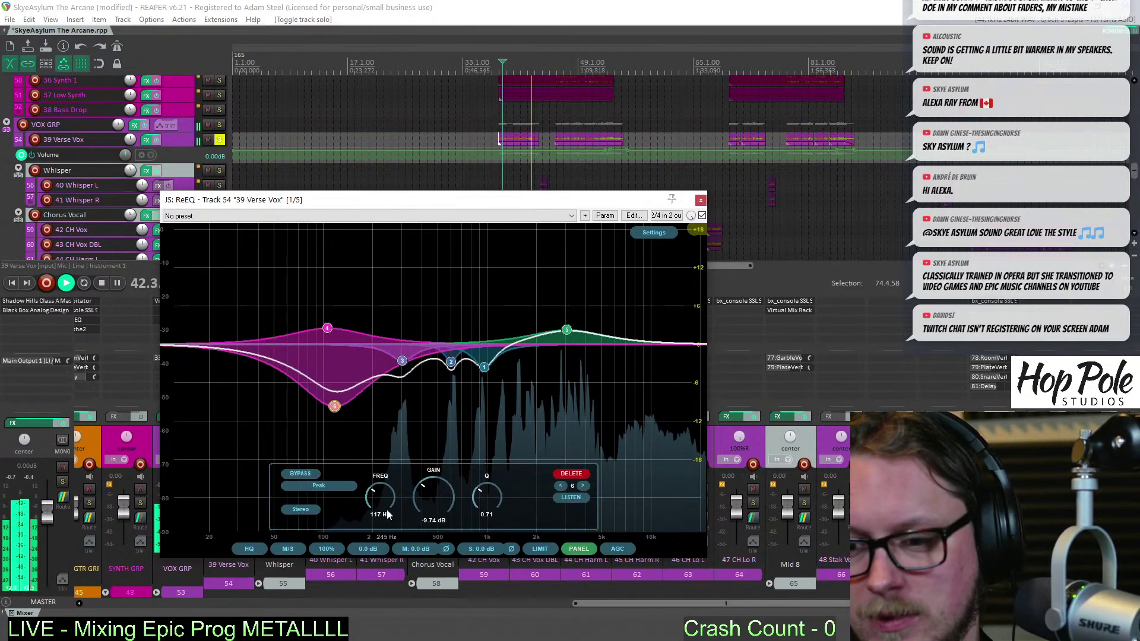
drag(424, 494, 447, 450)
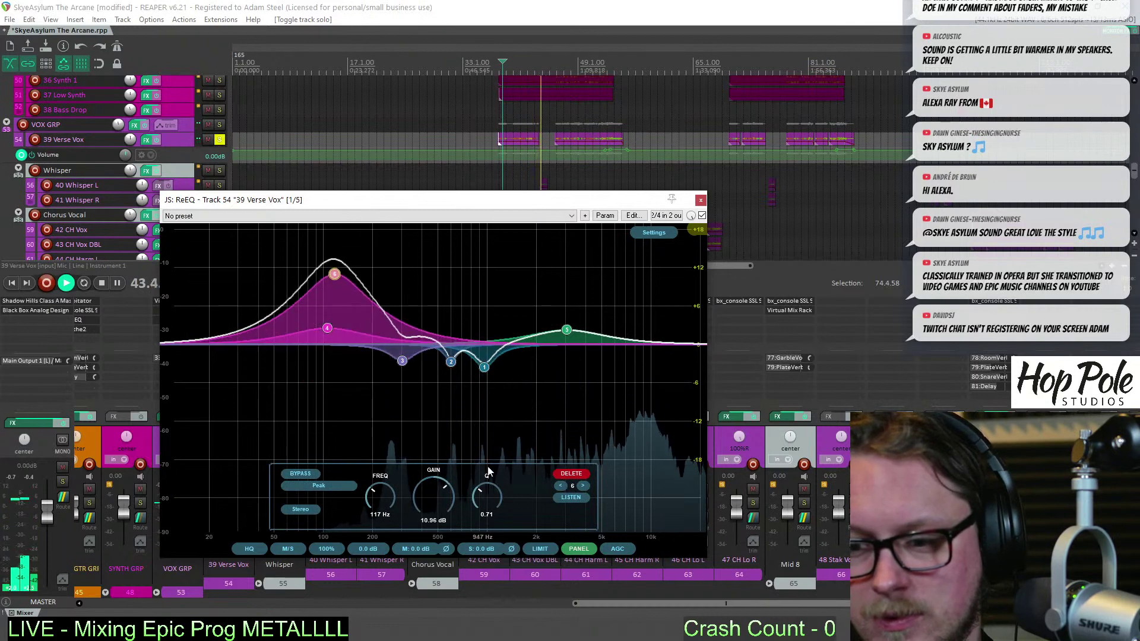
drag(486, 496, 499, 446)
scroll(335, 272, up, 2)
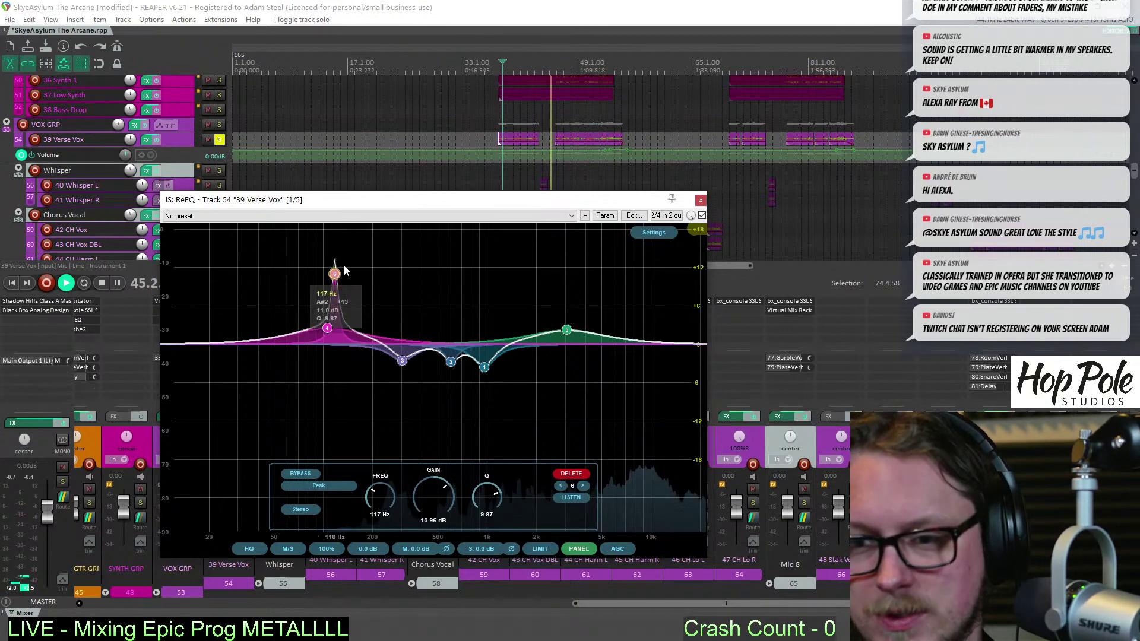
drag(346, 271, 522, 248)
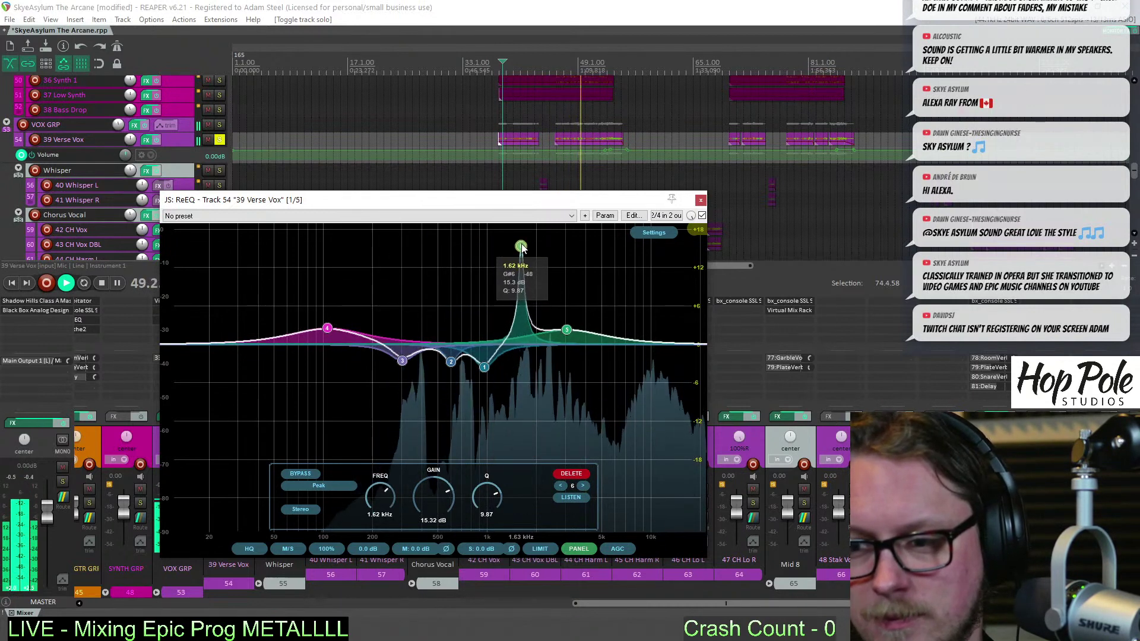
drag(432, 497, 417, 543)
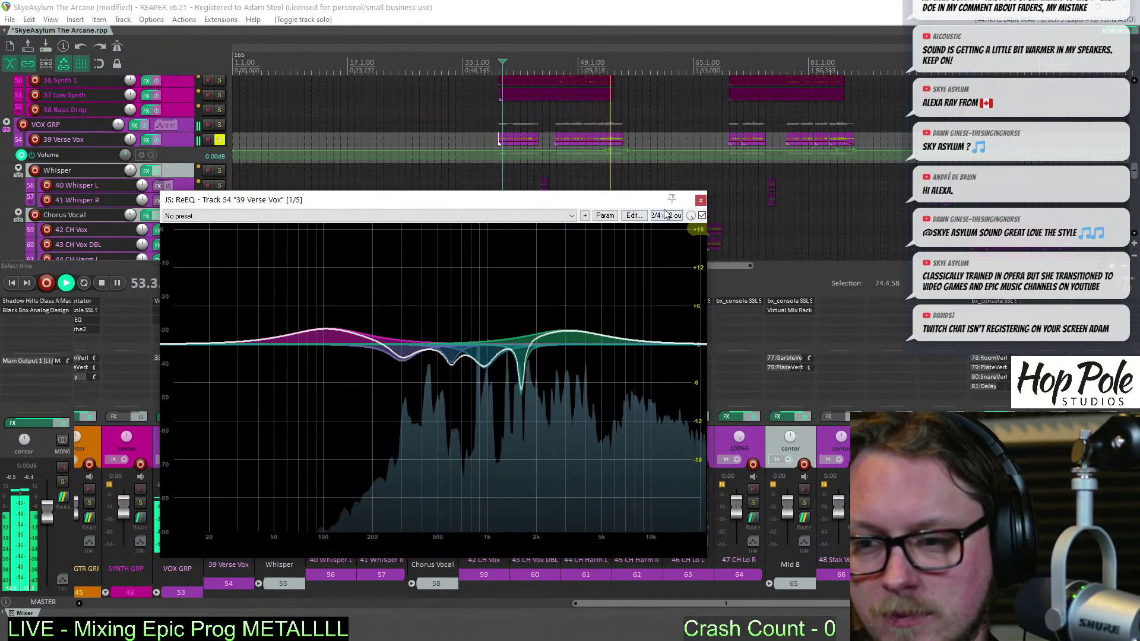
Close the ReEQ, stop playback and clear the solo on 39 Verse Vox
click(700, 200)
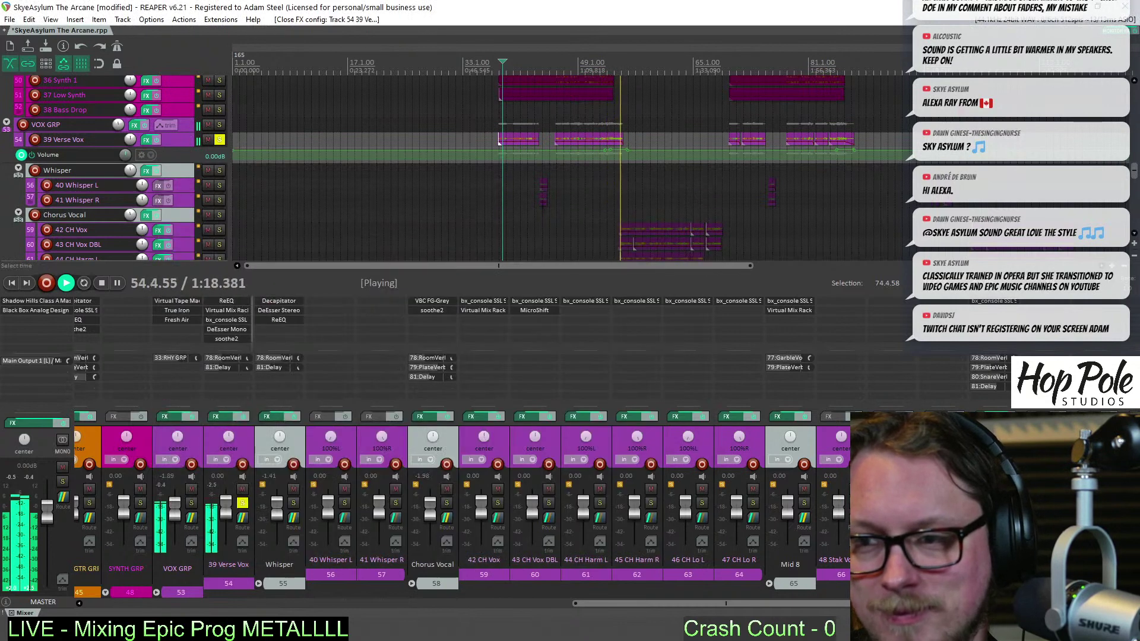
key(space)
click(219, 141)
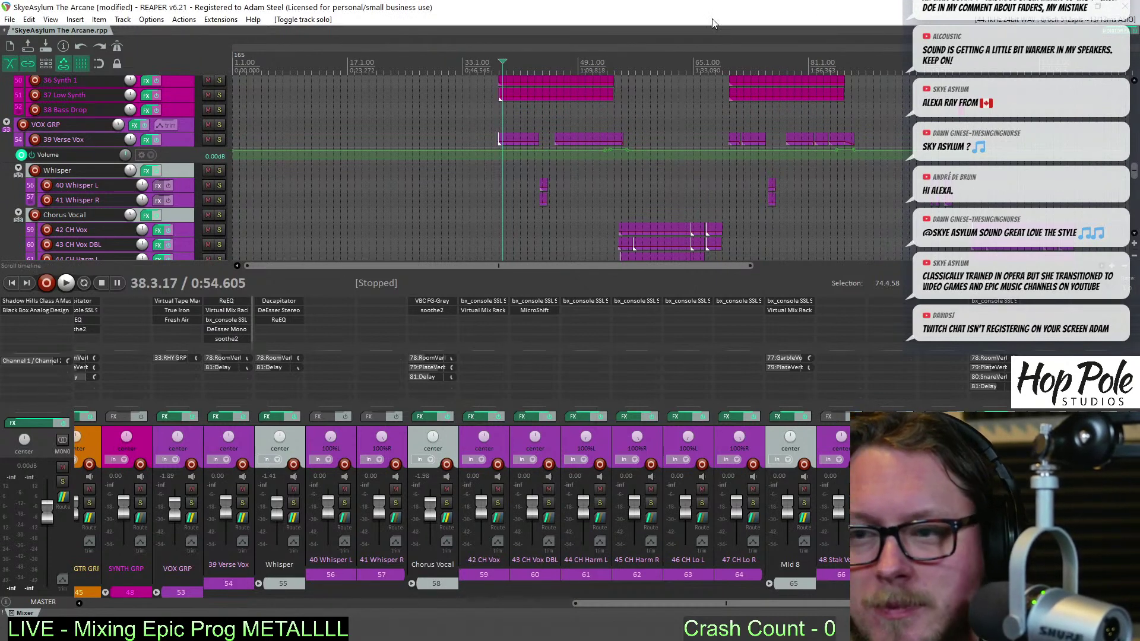
Play the full mix from the verse start and show the drum tracks in the mixer
key(space)
scroll(707, 217, up, 3)
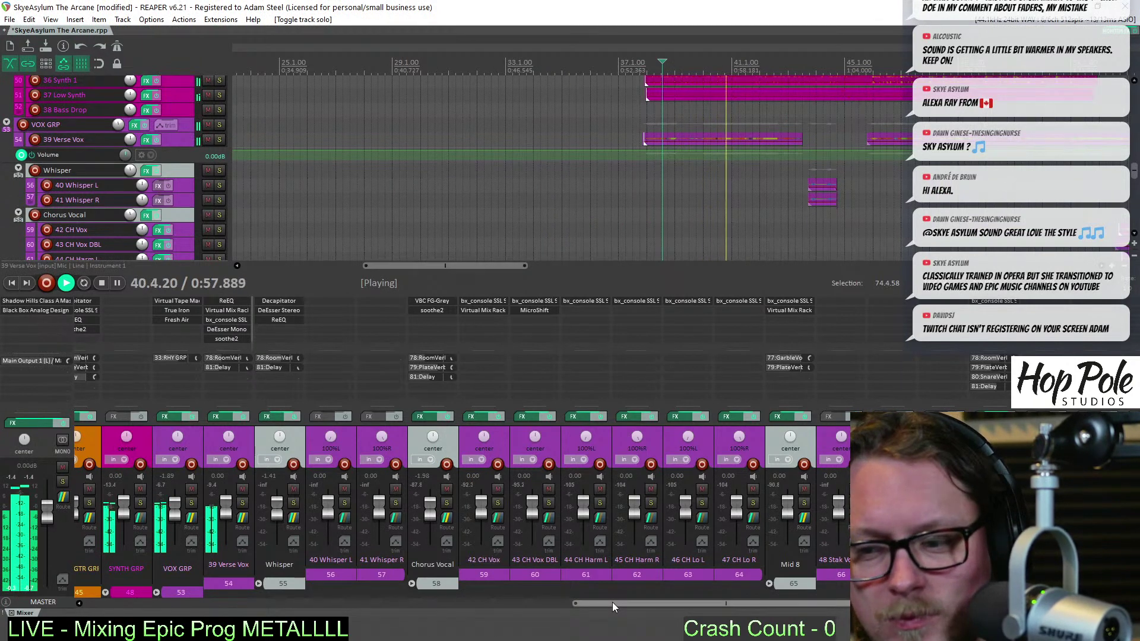
drag(612, 602, 101, 603)
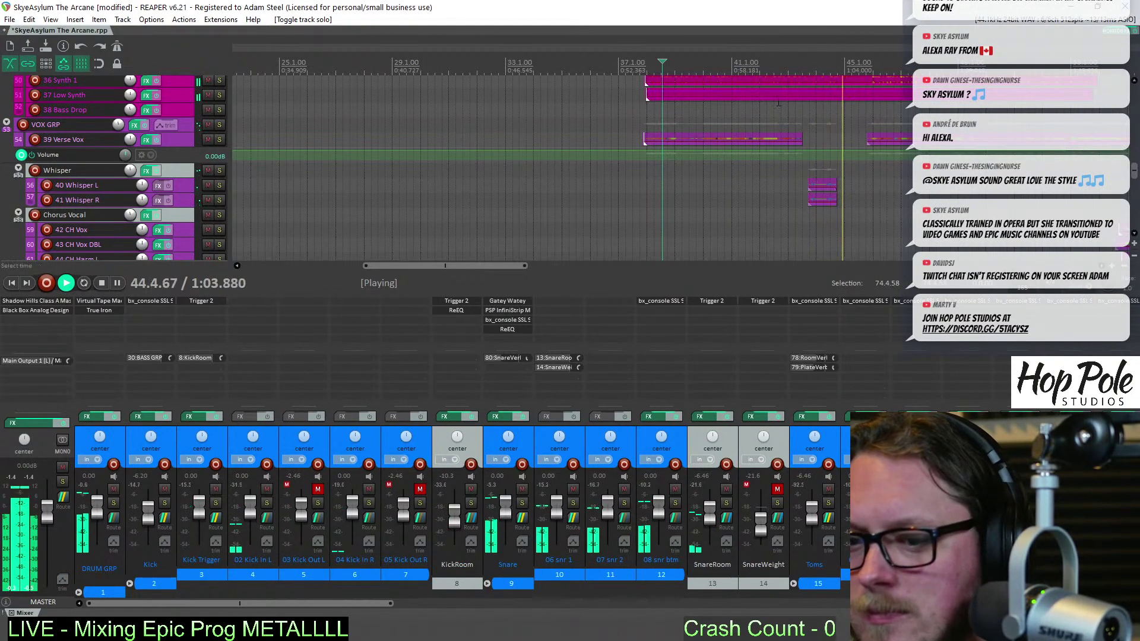
scroll(769, 143, up, 3)
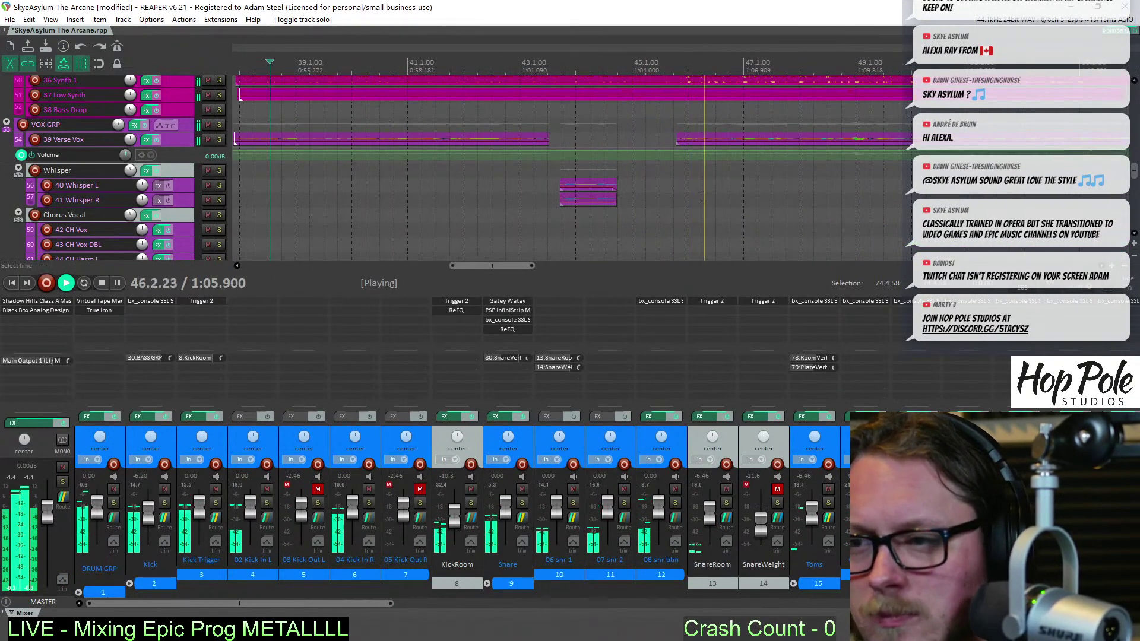
Check the drum channels during playback, then hide the mixer and bring the drum tracks into view in the arrangement
scroll(661, 265, down, 4)
drag(386, 610, 440, 586)
scroll(490, 98, down, 2)
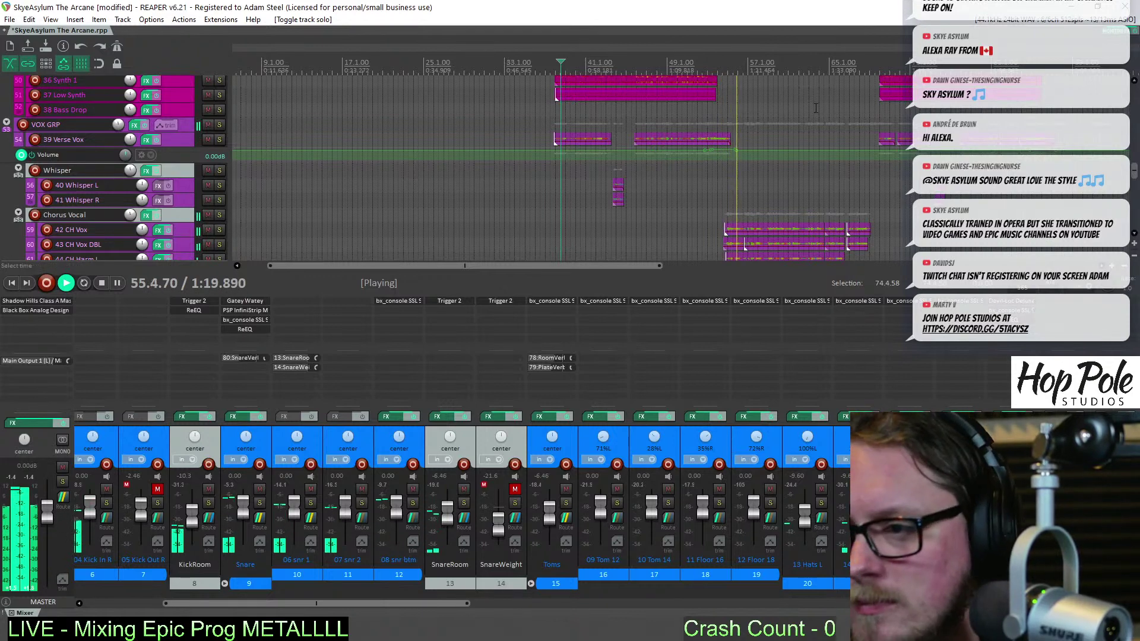
scroll(790, 164, down, 2)
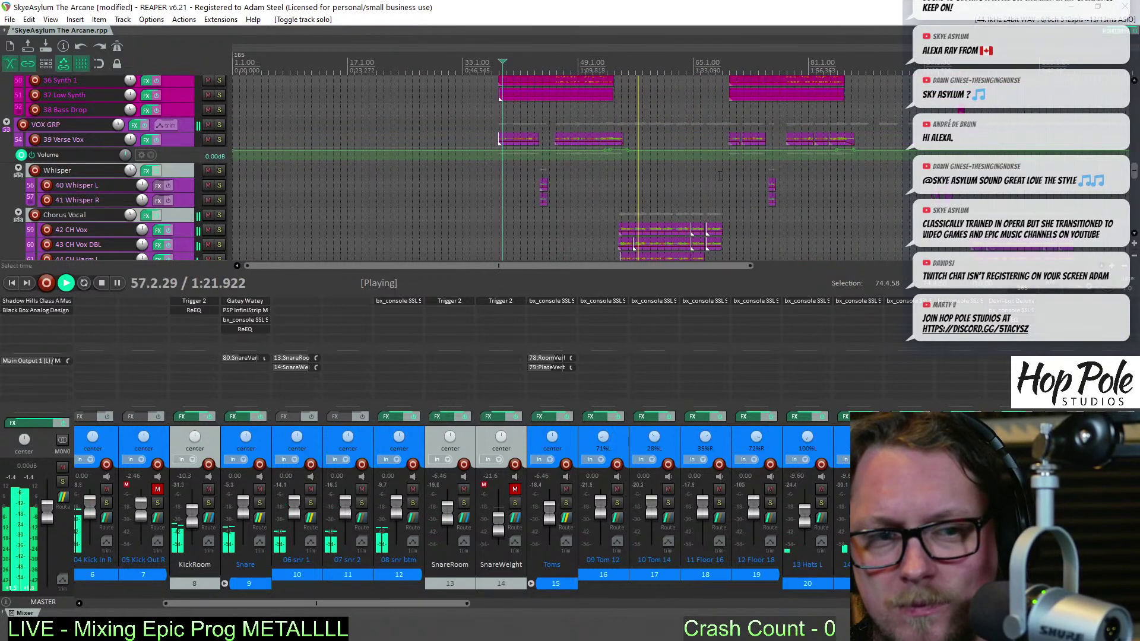
scroll(720, 176, down, 1)
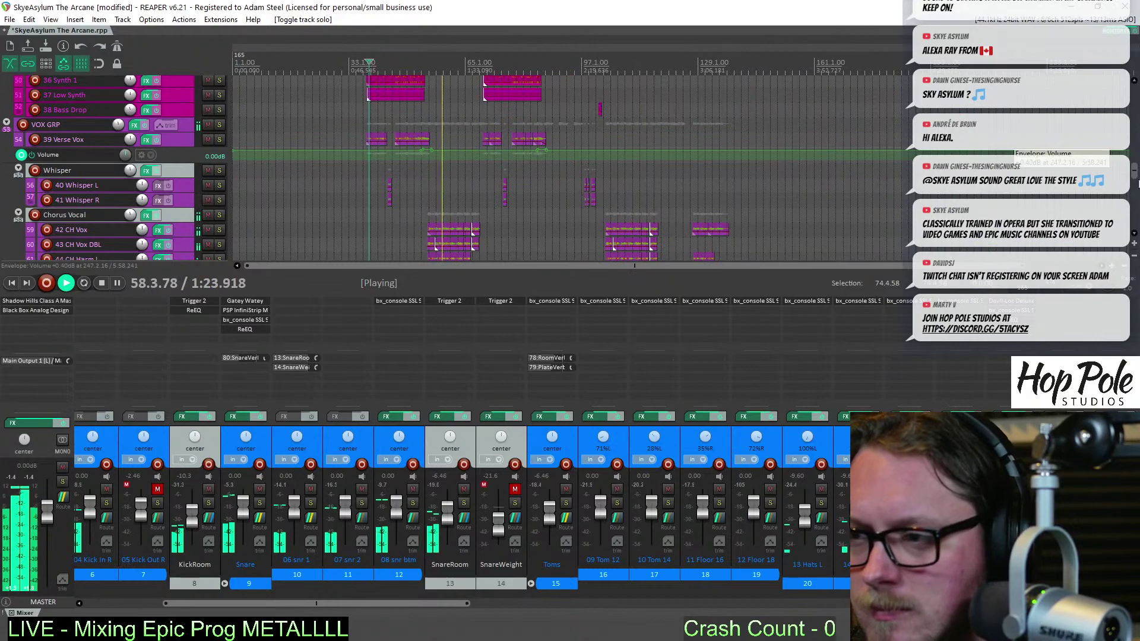
key(ctrl+m)
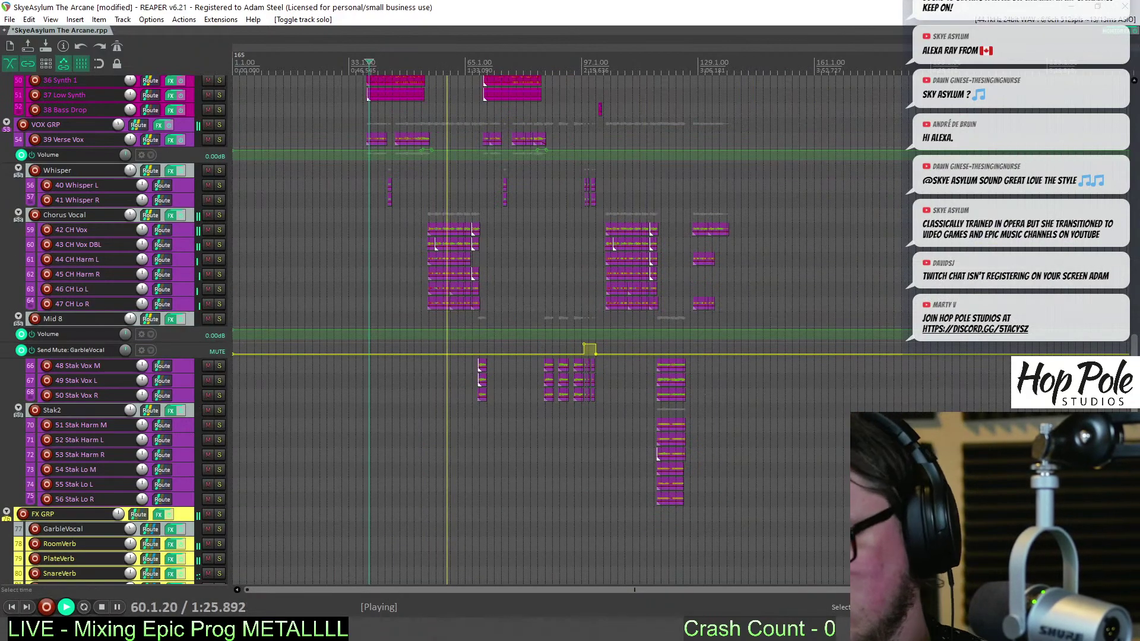
scroll(535, 327, up, 10)
scroll(1116, 261, up, 8)
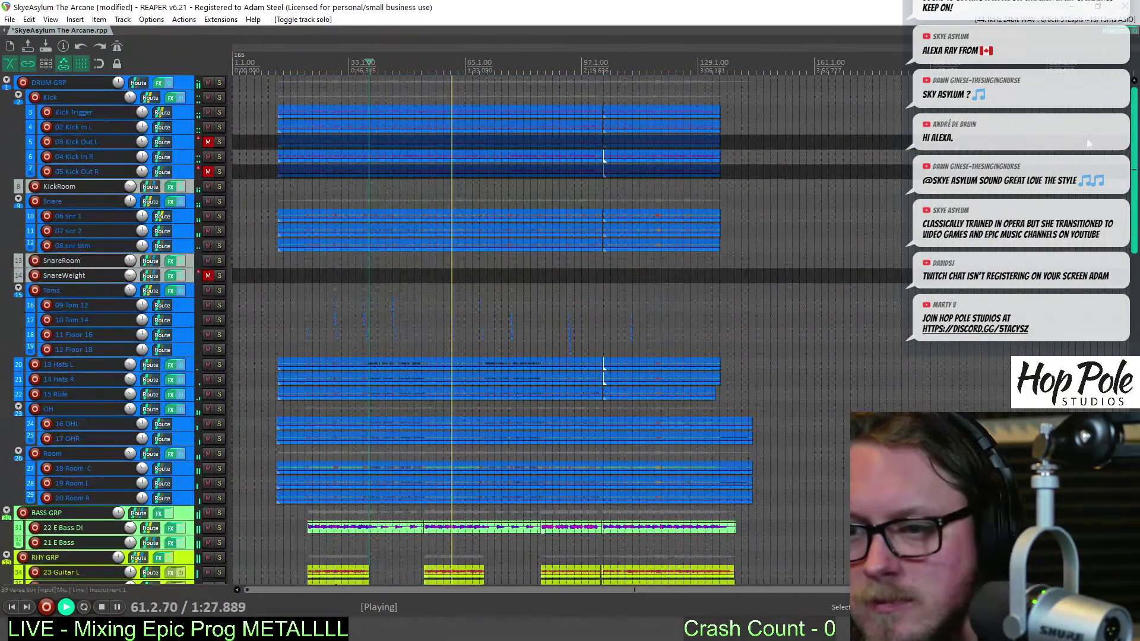
scroll(1093, 199, down, 3)
scroll(450, 133, up, 4)
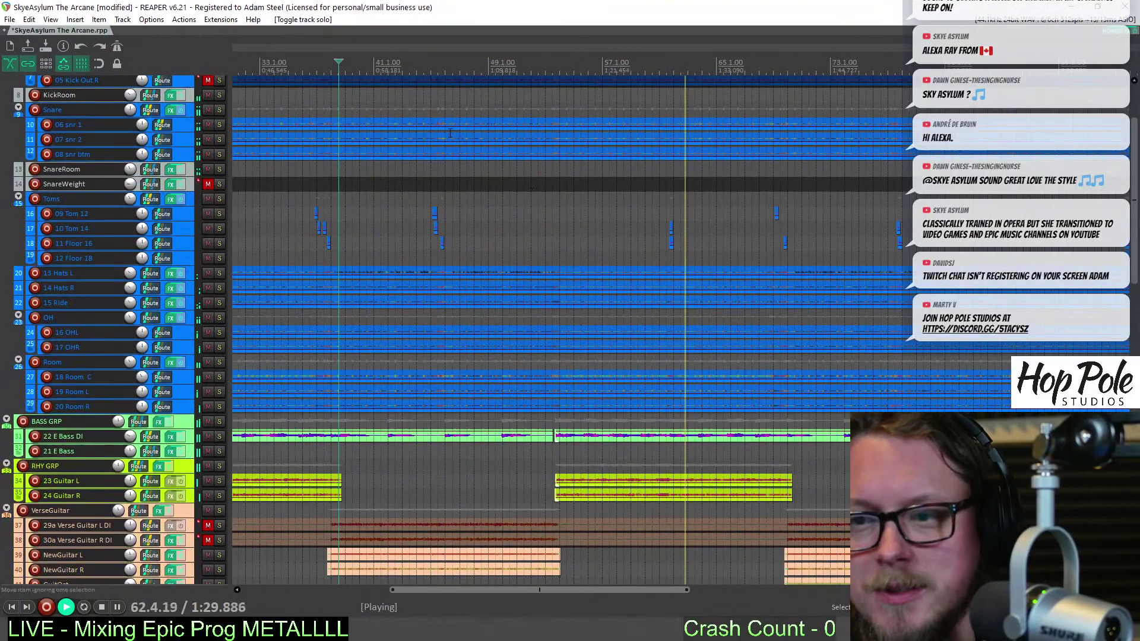
Stop playback, place the edit cursor at 36.4.04 just before the tom fill and save the project
key(space)
click(313, 89)
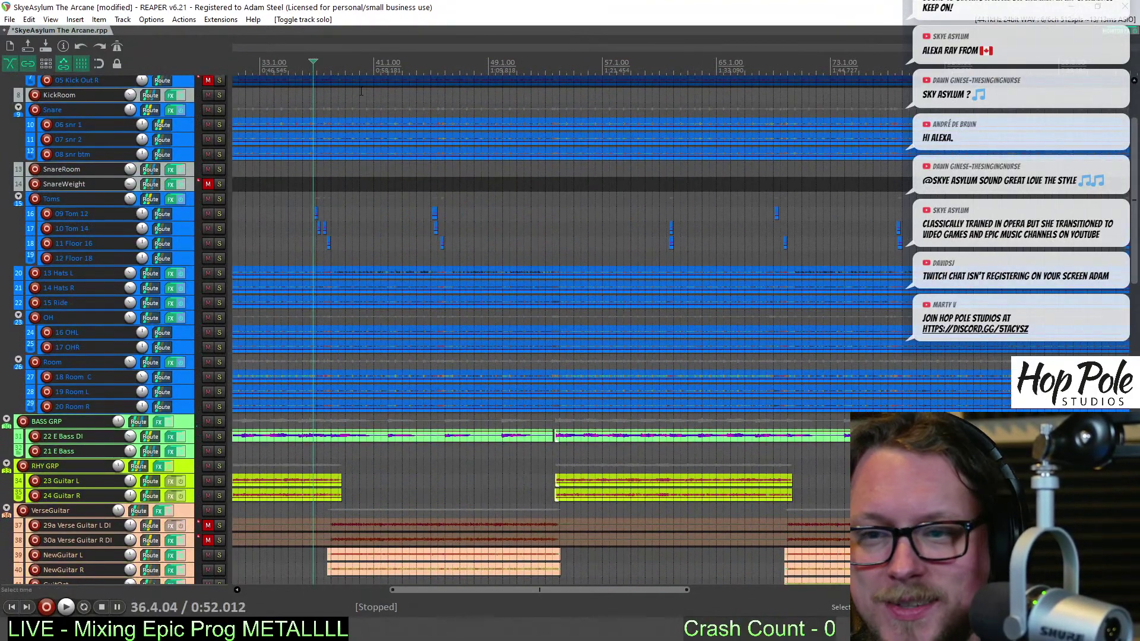
scroll(548, 163, up, 8)
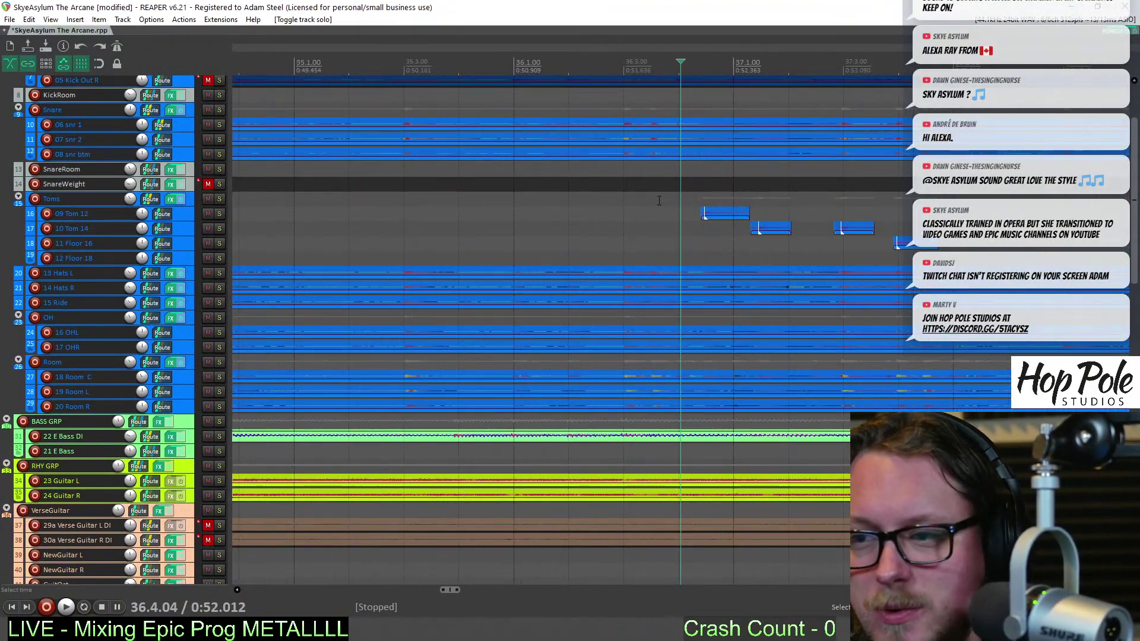
key(ctrl+s)
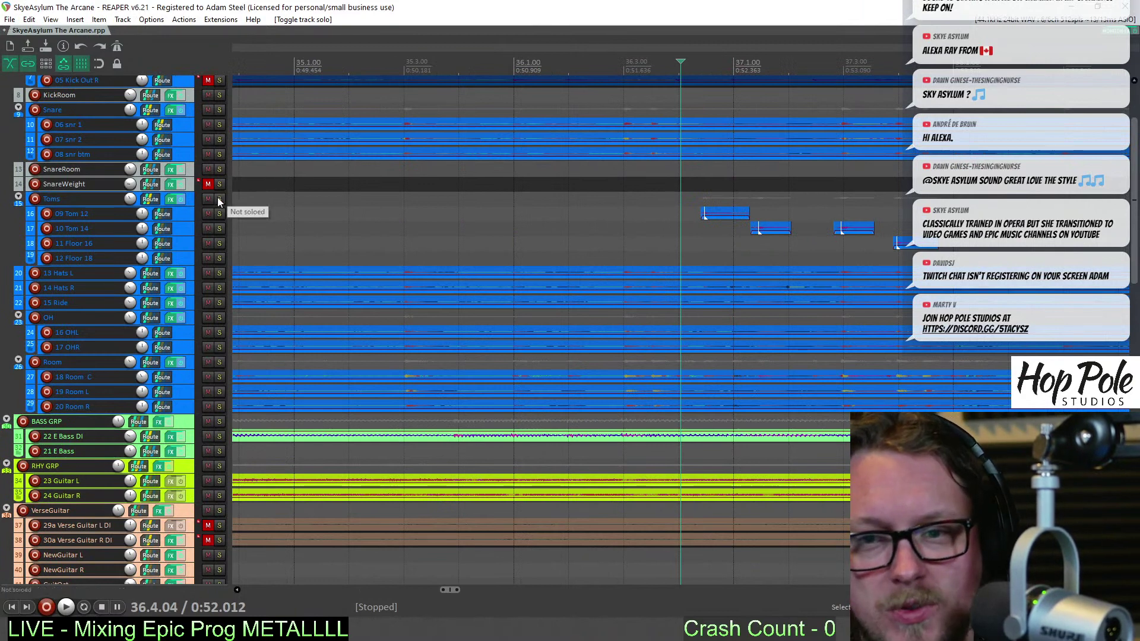
Solo the Toms folder and play the tom fill
click(283, 196)
key(space)
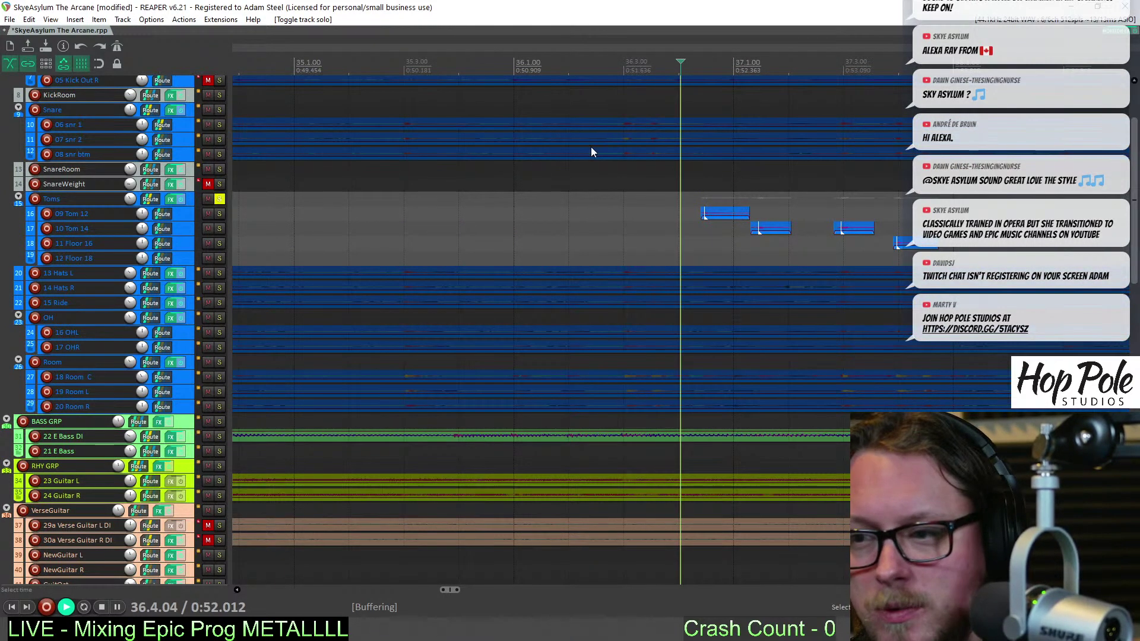
scroll(615, 212, down, 2)
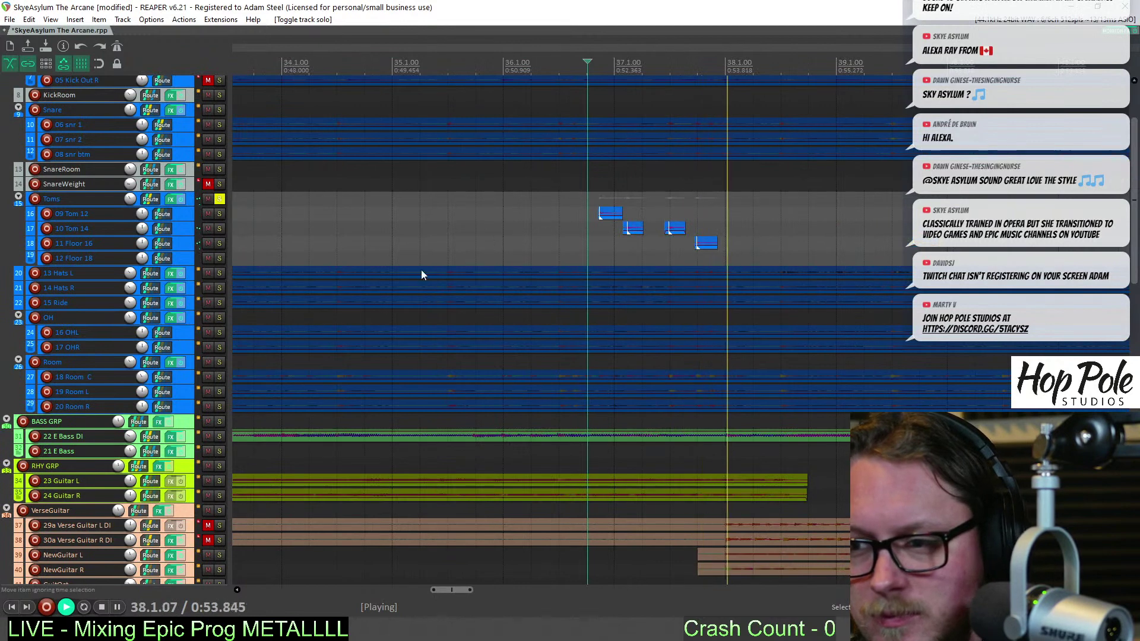
key(space)
Add Transgressor (Boz Digital Labs) after the console strip on the Toms folder and load its Tom Bright Attack preset
click(170, 198)
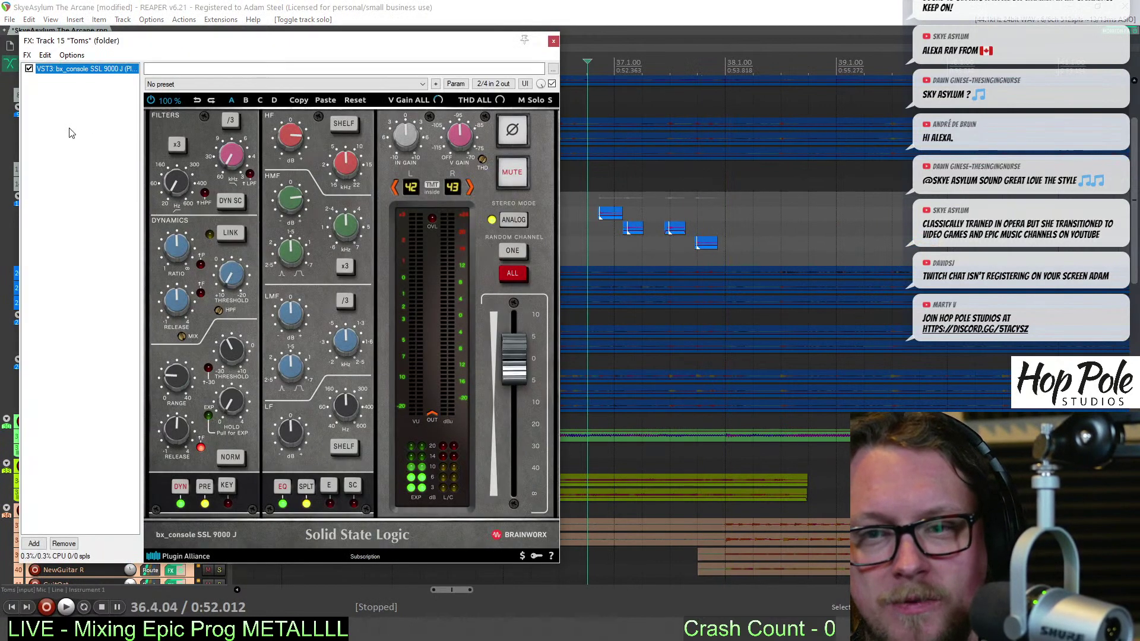
double_click(69, 133)
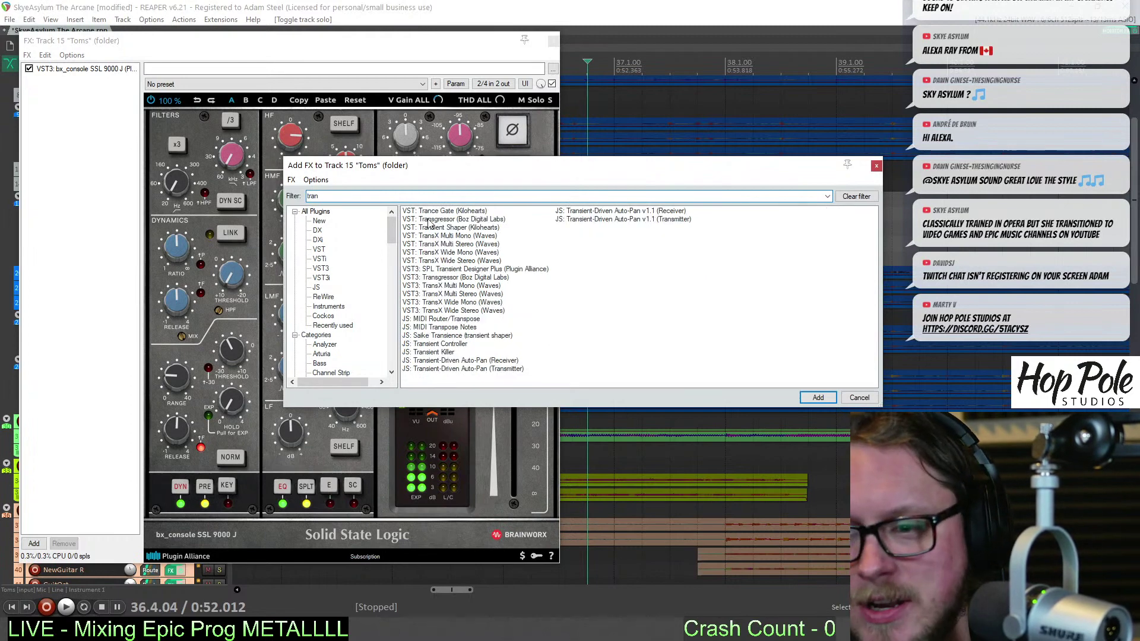
double_click(429, 219)
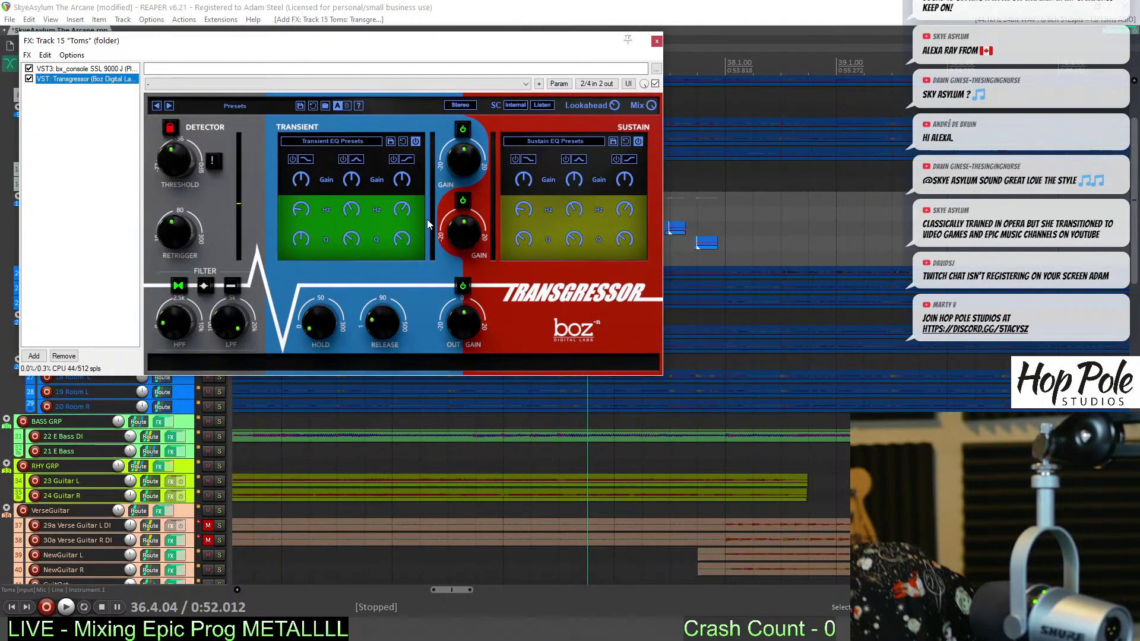
drag(242, 38, 509, 179)
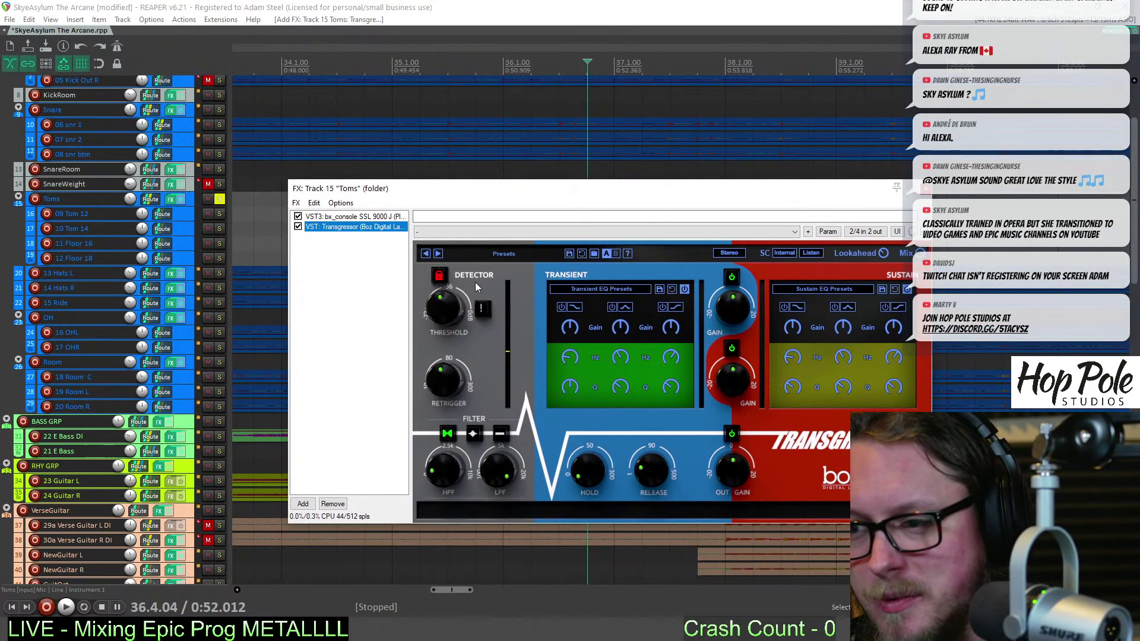
click(510, 256)
mouse_move(457, 293)
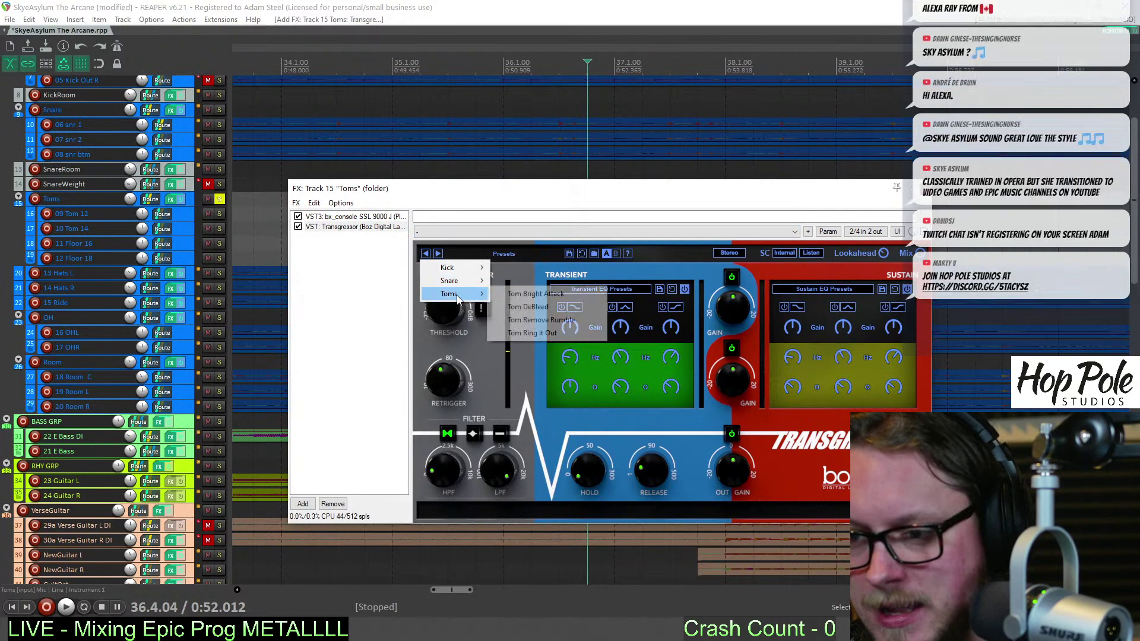
click(521, 294)
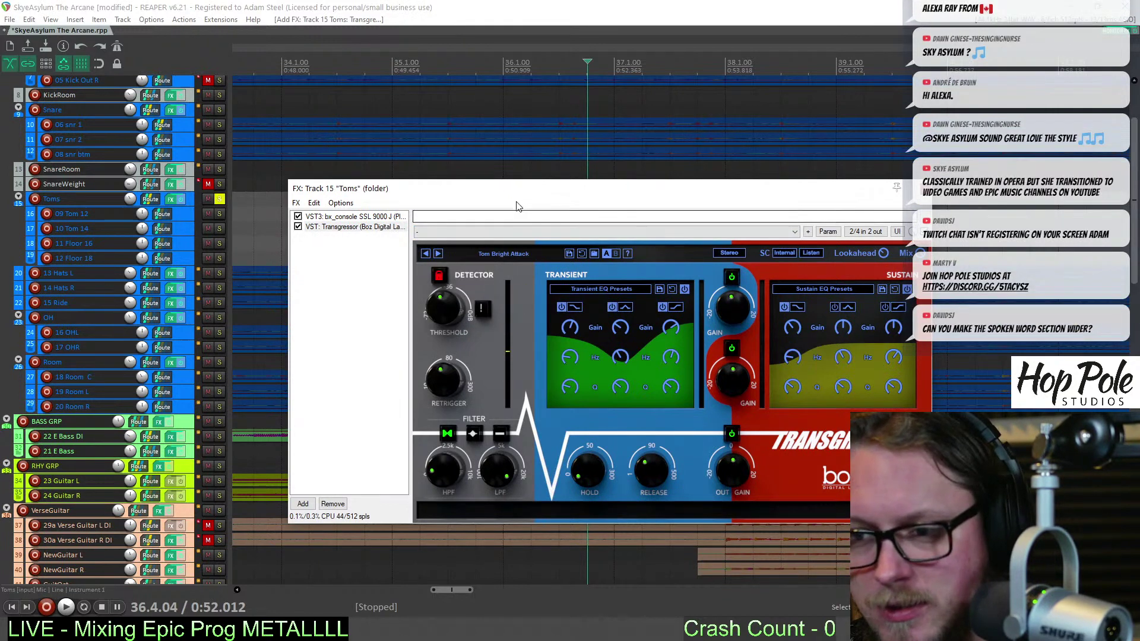
drag(523, 197, 507, 205)
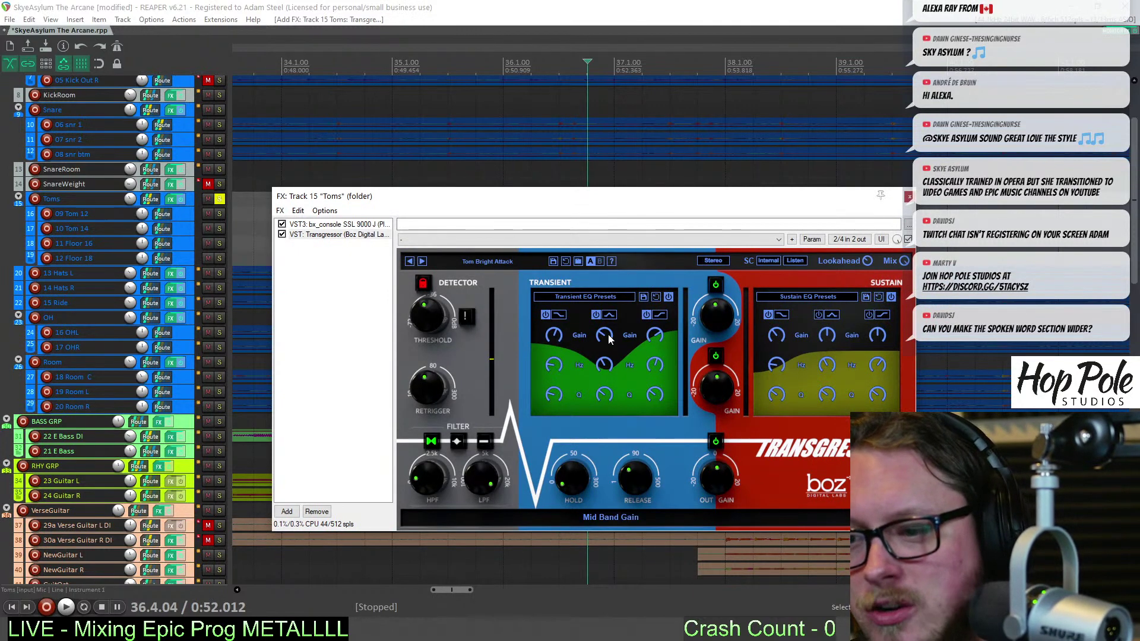
With the toms playing, raise Transgressor's transient EQ mid band gain to 8.9 dB and high band gain to 12.5 dB
key(space)
drag(601, 214, 414, 222)
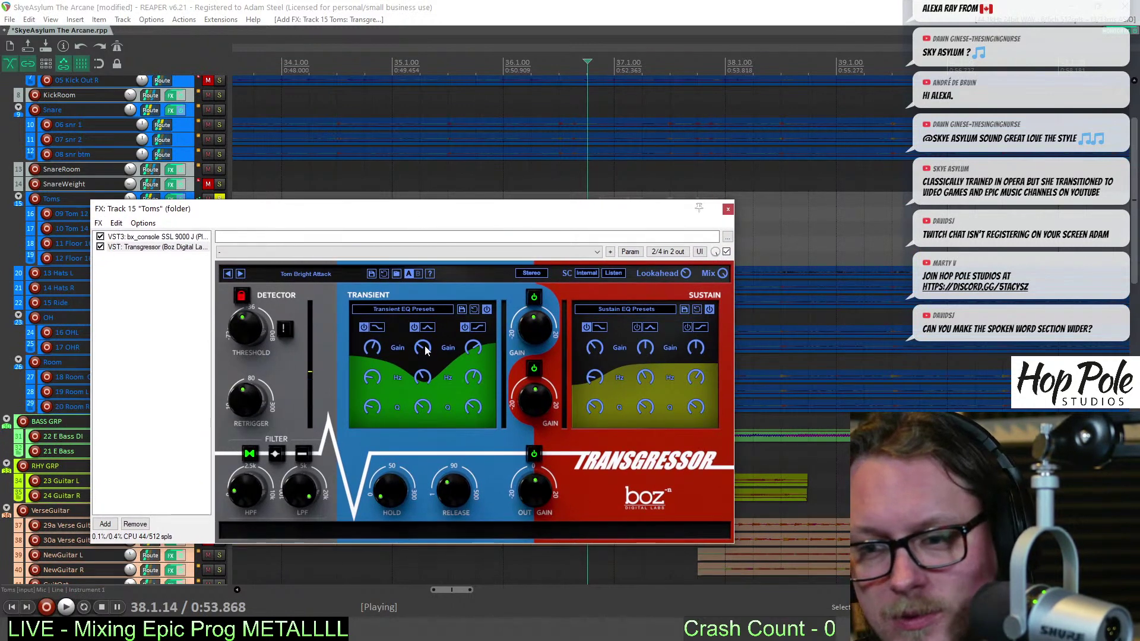
drag(425, 351, 441, 258)
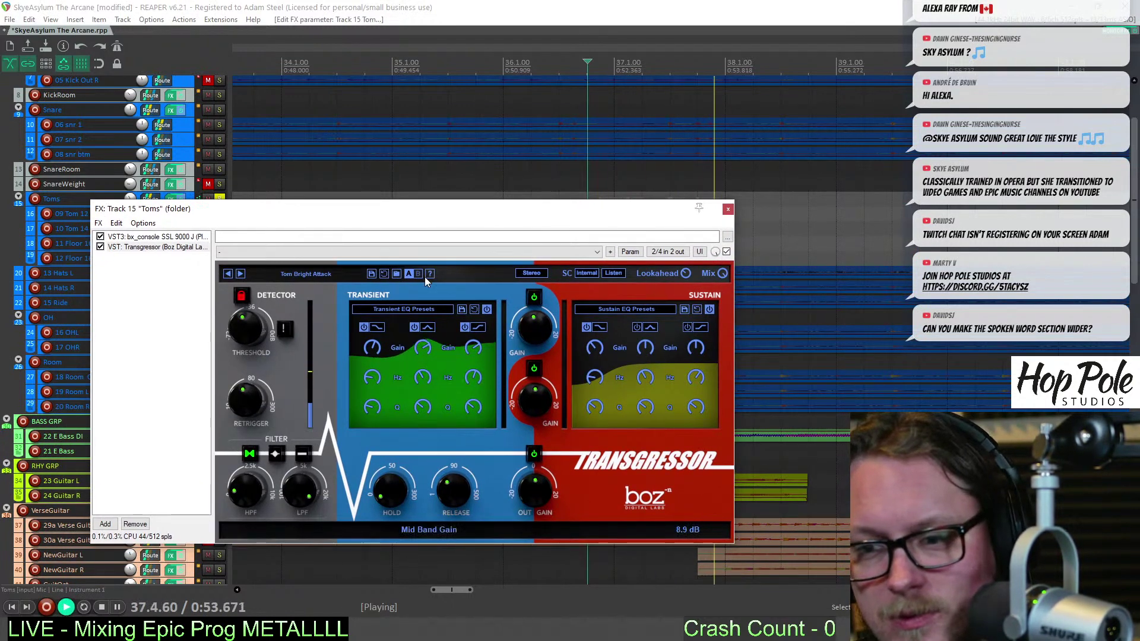
drag(473, 350, 475, 332)
key(space)
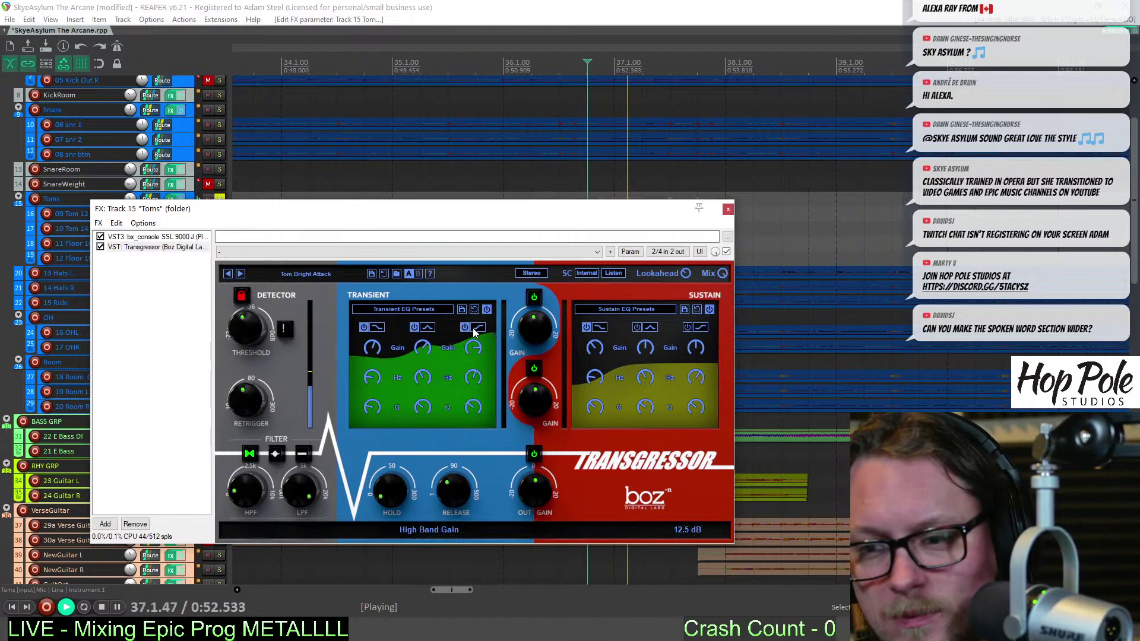
key(space)
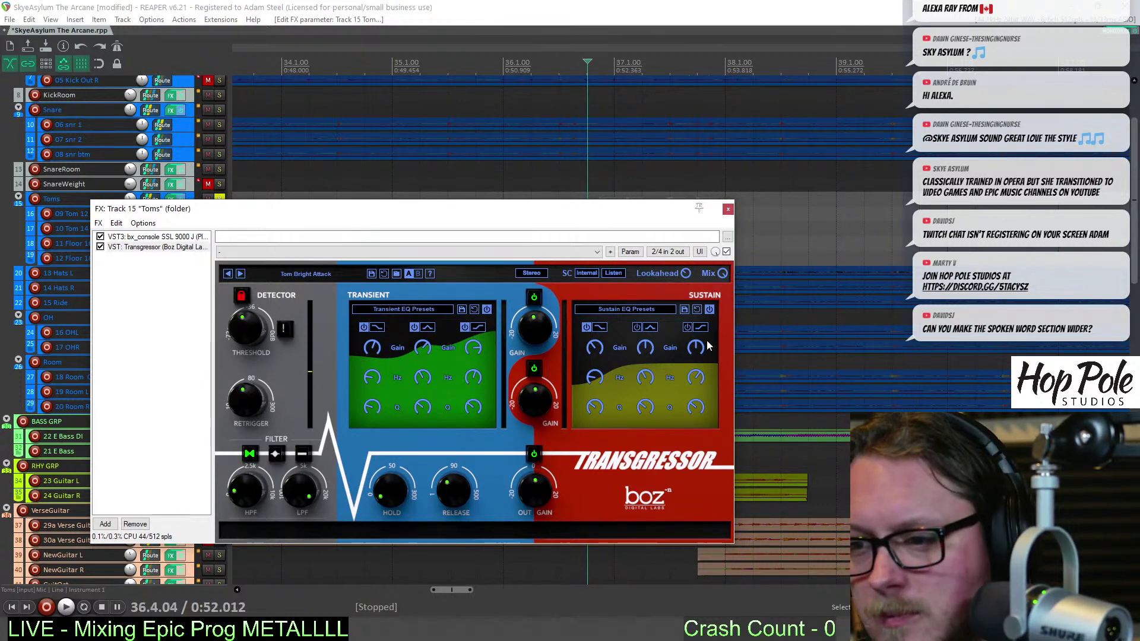
Raise Transgressor's sustain EQ high band gain to 10.4 dB and low band gain to 7.8 dB while replaying the fill
drag(698, 350, 707, 314)
key(space)
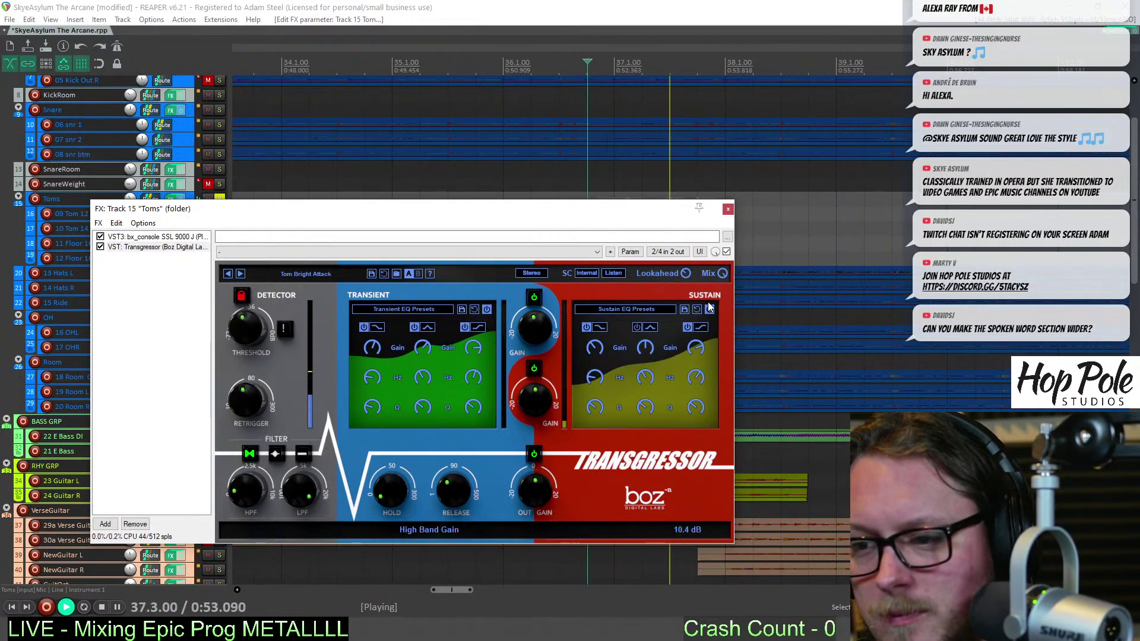
key(space)
key(space)
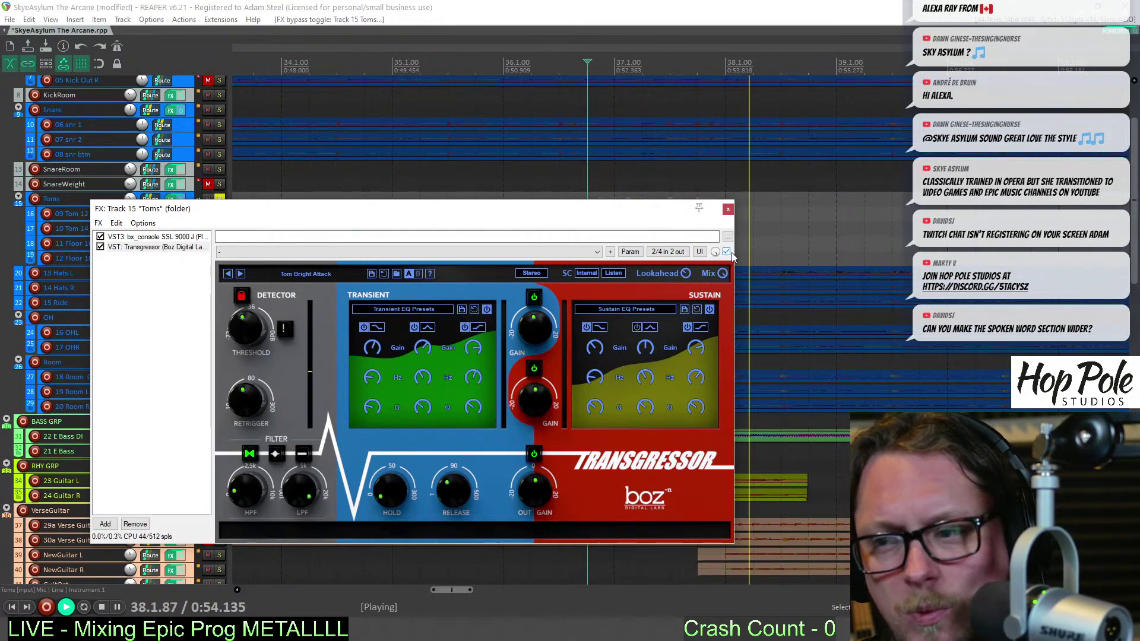
mouse_move(602, 351)
mouse_down()
mouse_move(623, 307)
mouse_move(605, 359)
mouse_move(651, 341)
mouse_move(647, 376)
mouse_move(599, 349)
mouse_up()
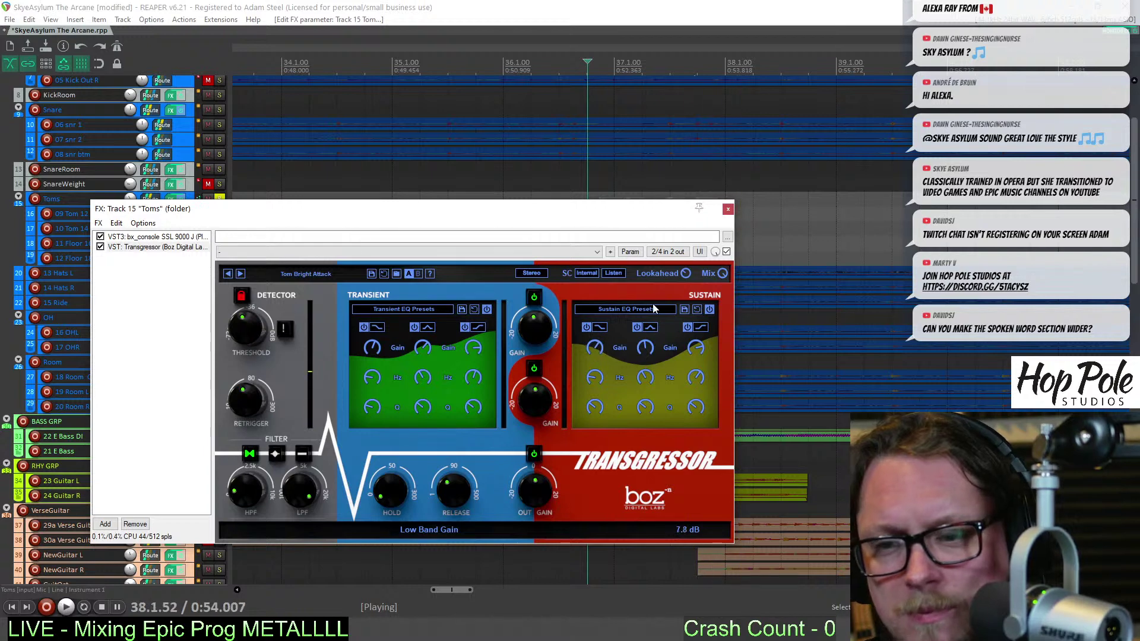
key(space)
key(space)
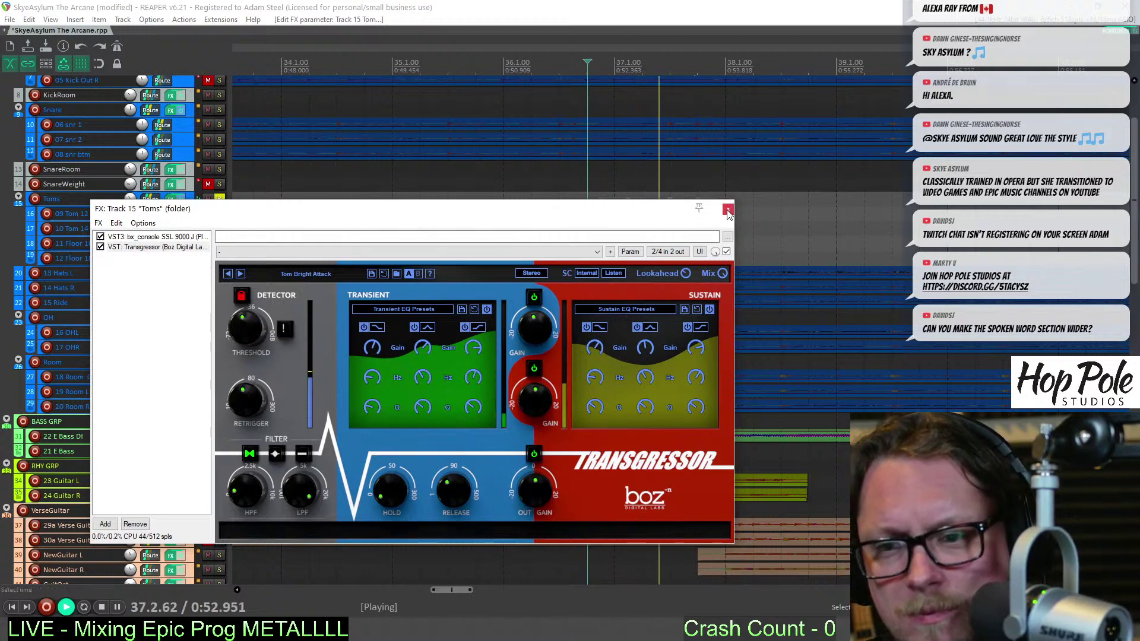
Close the Toms FX chain and clear the Toms solo to replay the fill in the full mix
key(space)
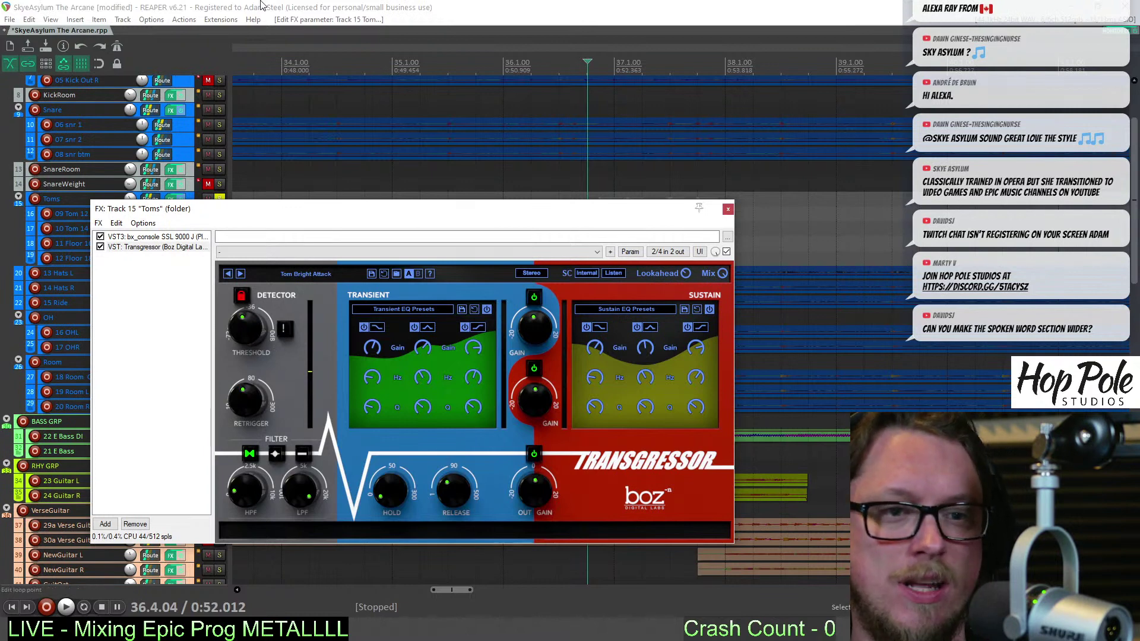
click(727, 209)
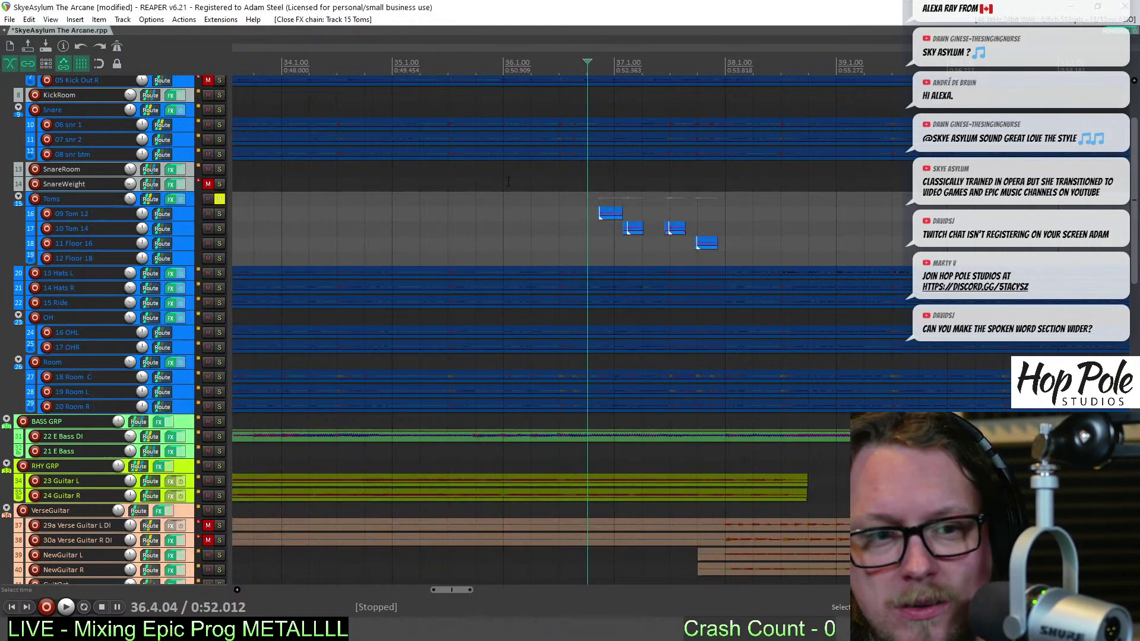
key(space)
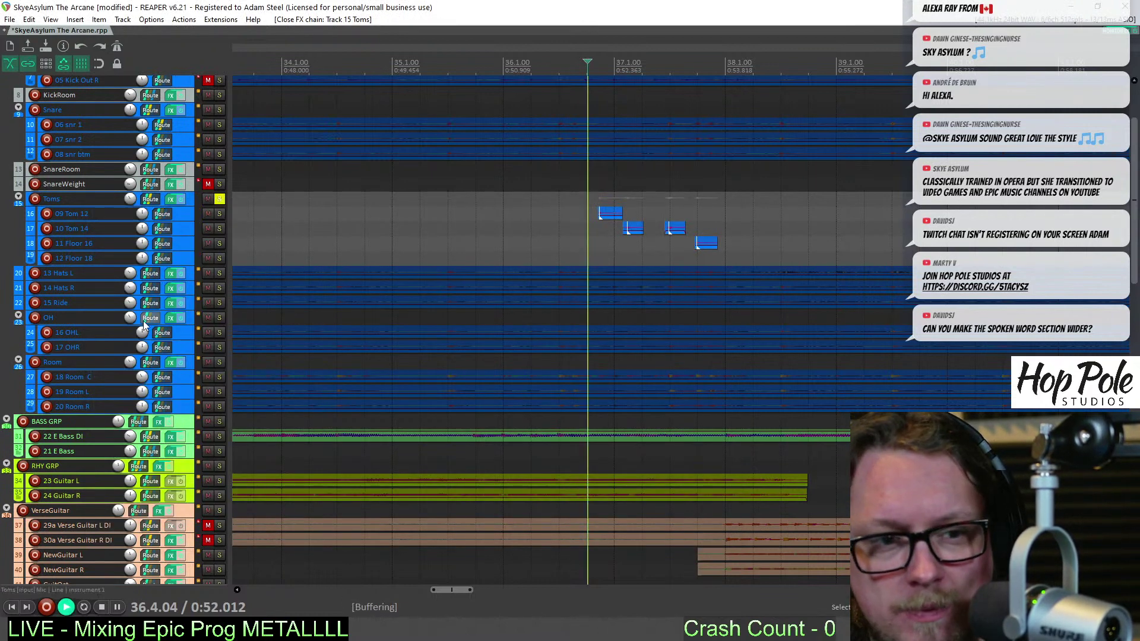
click(220, 200)
key(space)
key(space)
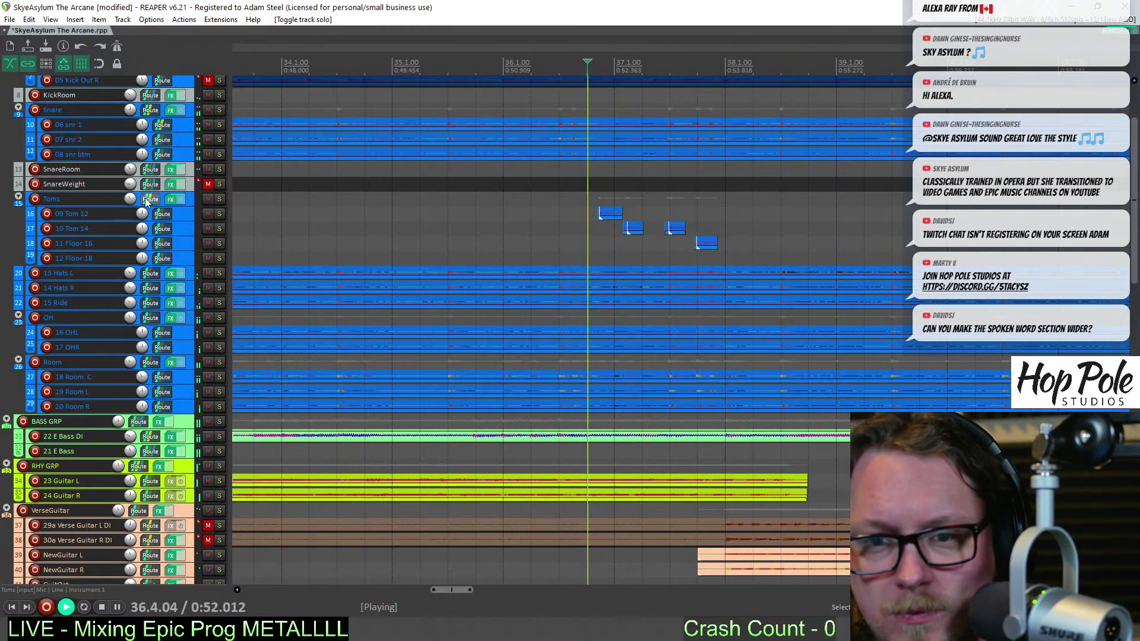
Raise the Toms folder volume to about -0.38 dB while replaying the fill, and show the mixer again
mouse_move(134, 202)
scroll(130, 199, up, 4)
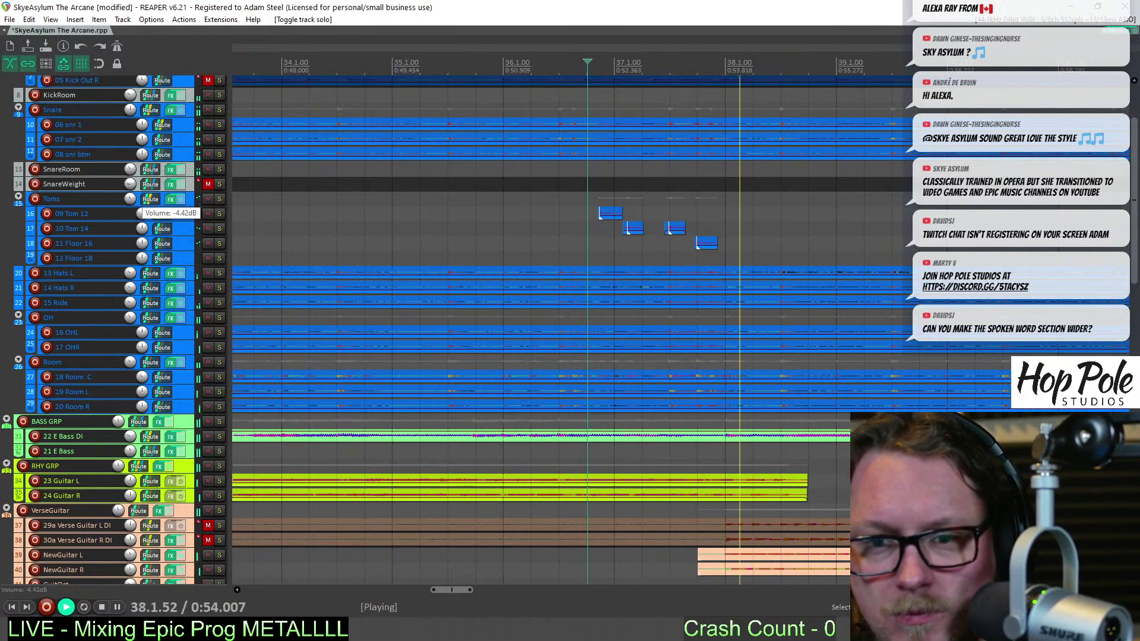
key(space)
key(space)
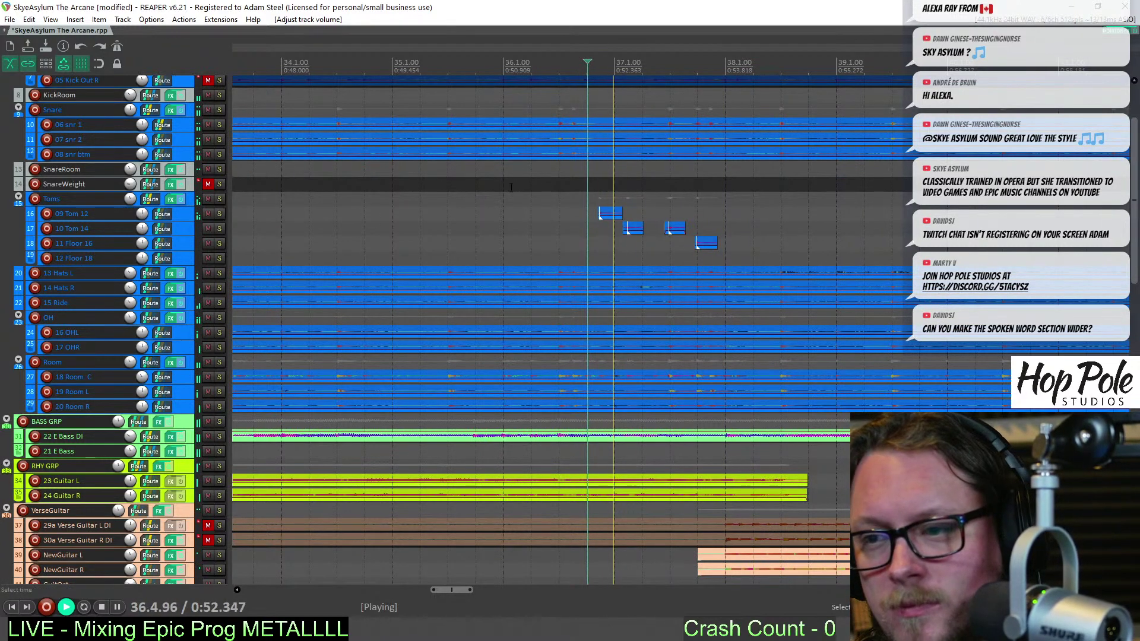
scroll(437, 145, down, 3)
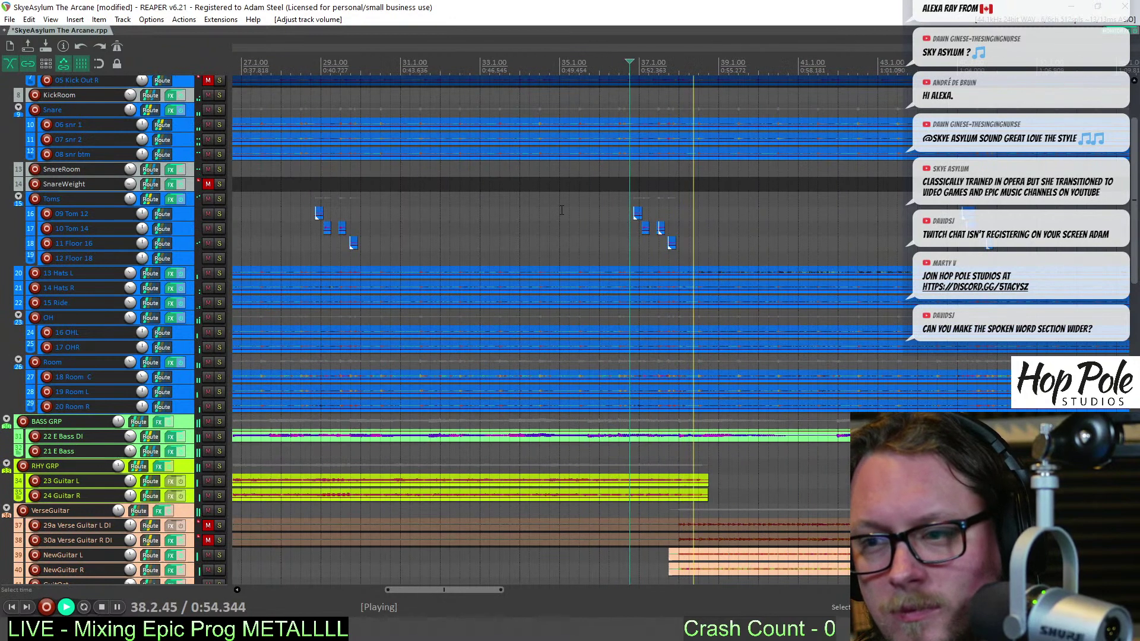
key(space)
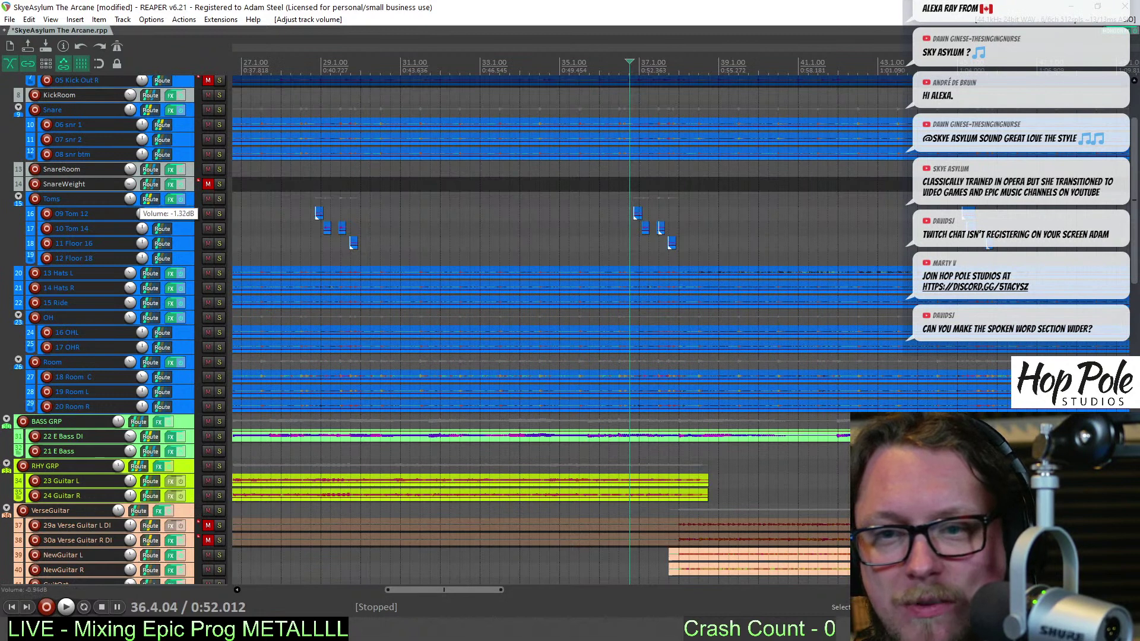
key(ctrl+m)
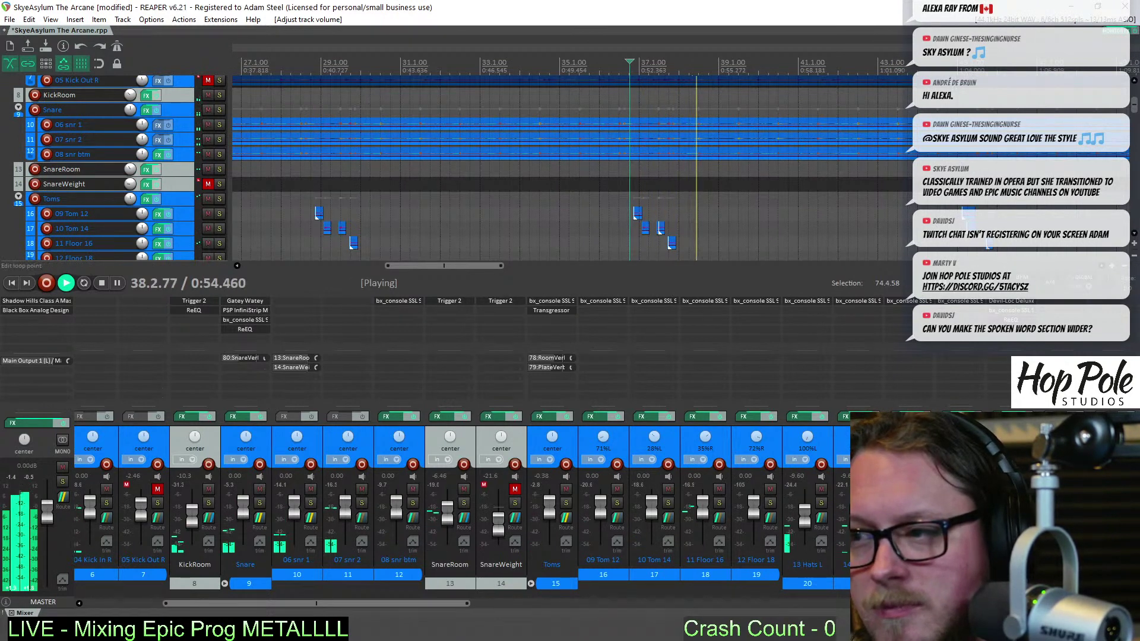
Find the tom fill near bar 93 and replay it in the full mix
drag(1136, 110, 1136, 113)
scroll(750, 199, down, 4)
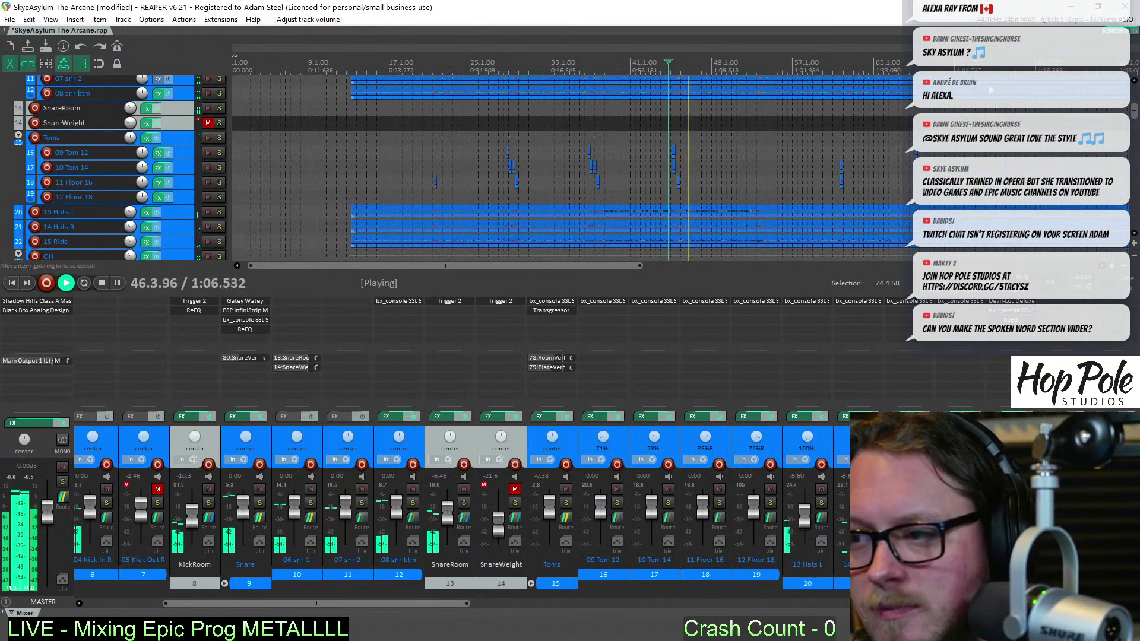
scroll(758, 82, down, 2)
scroll(749, 149, up, 6)
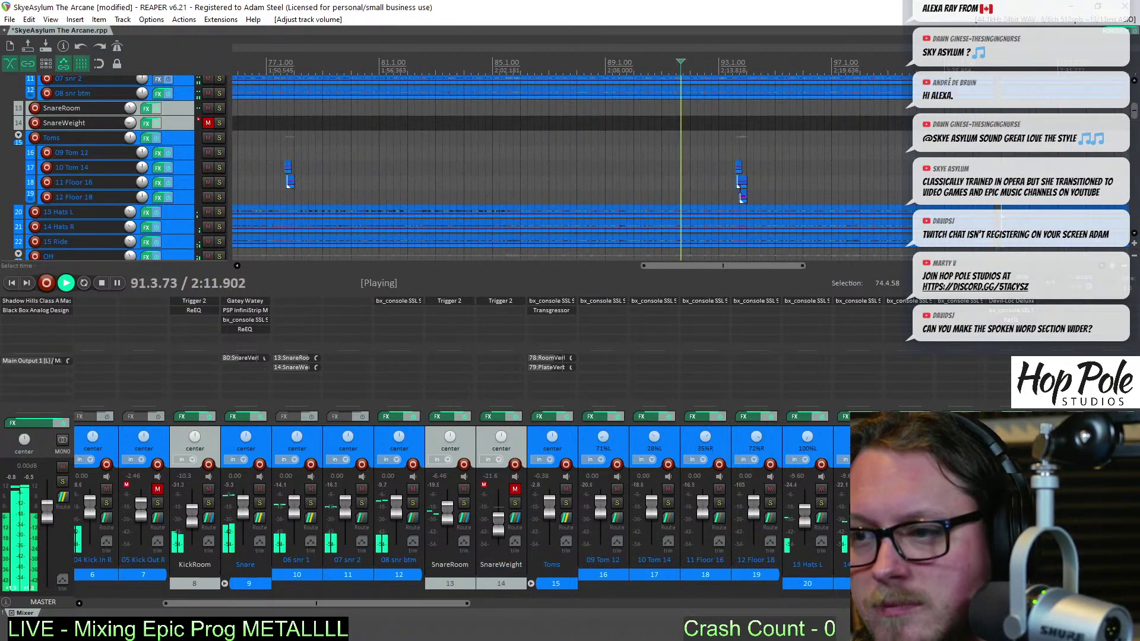
scroll(719, 160, up, 2)
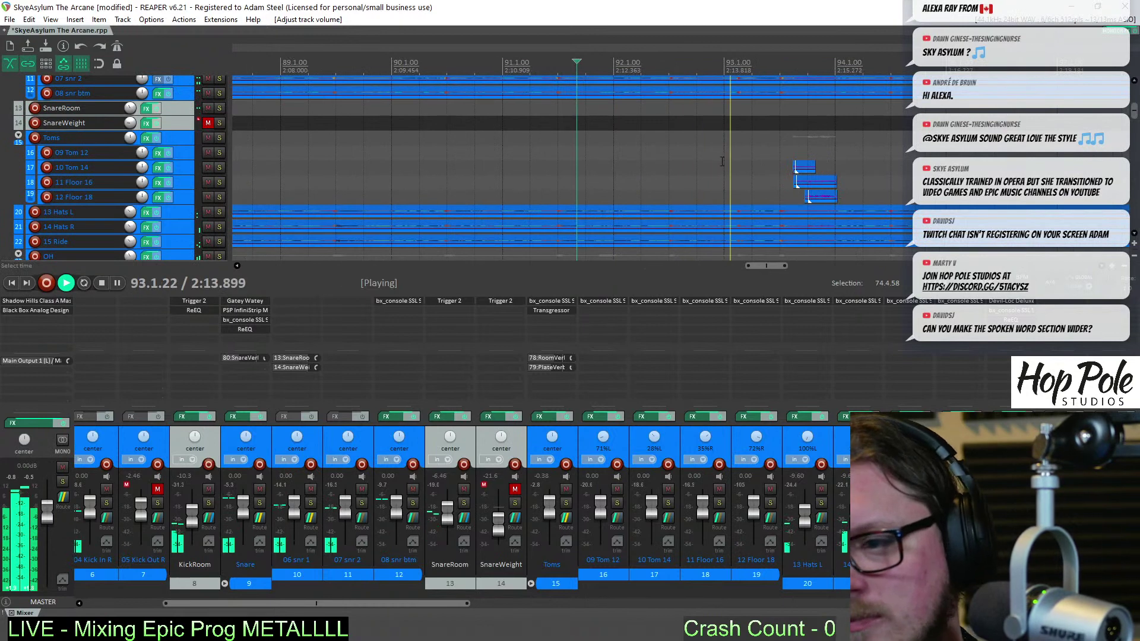
click(738, 67)
scroll(138, 199, down, 3)
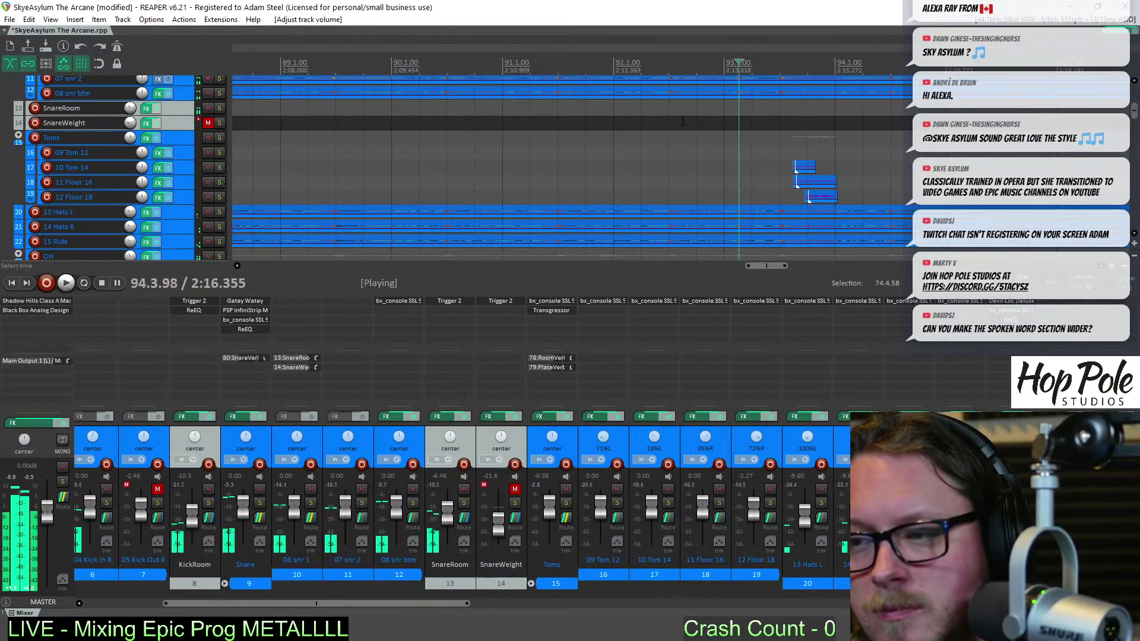
key(space)
key(space)
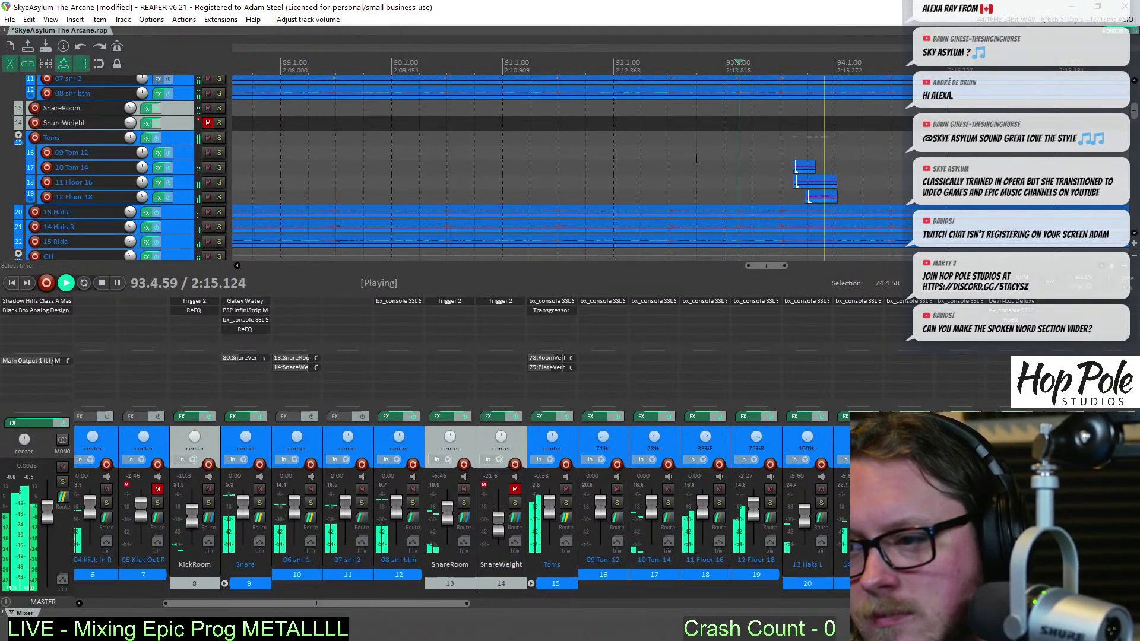
scroll(703, 145, down, 3)
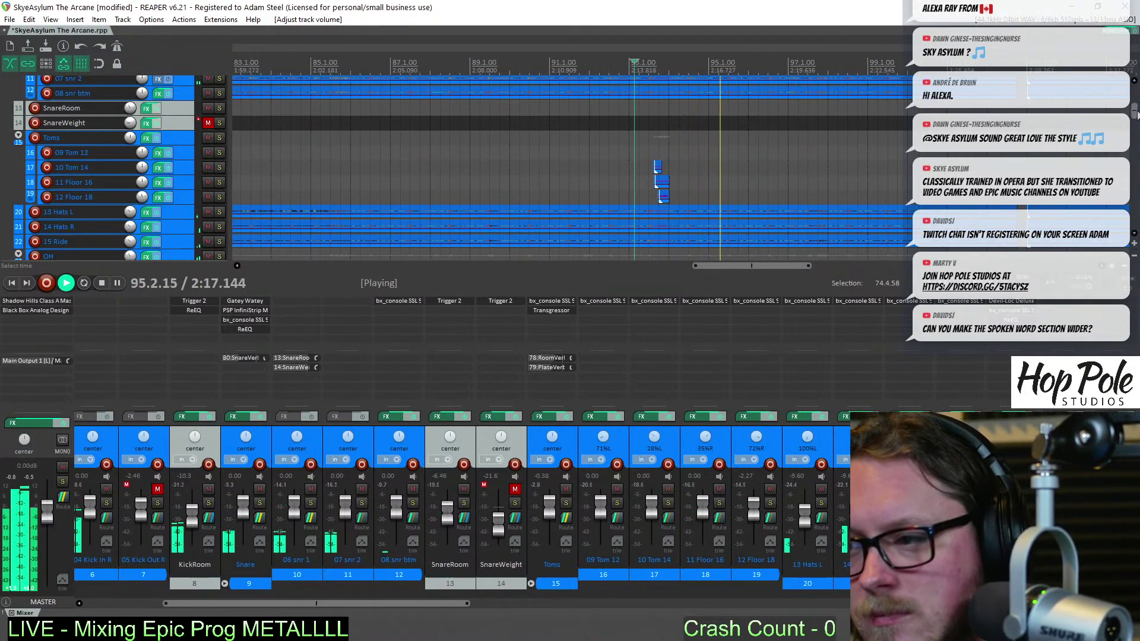
Show the kick and snare channels in the mixer, stop playback and save the project
scroll(571, 168, up, 5)
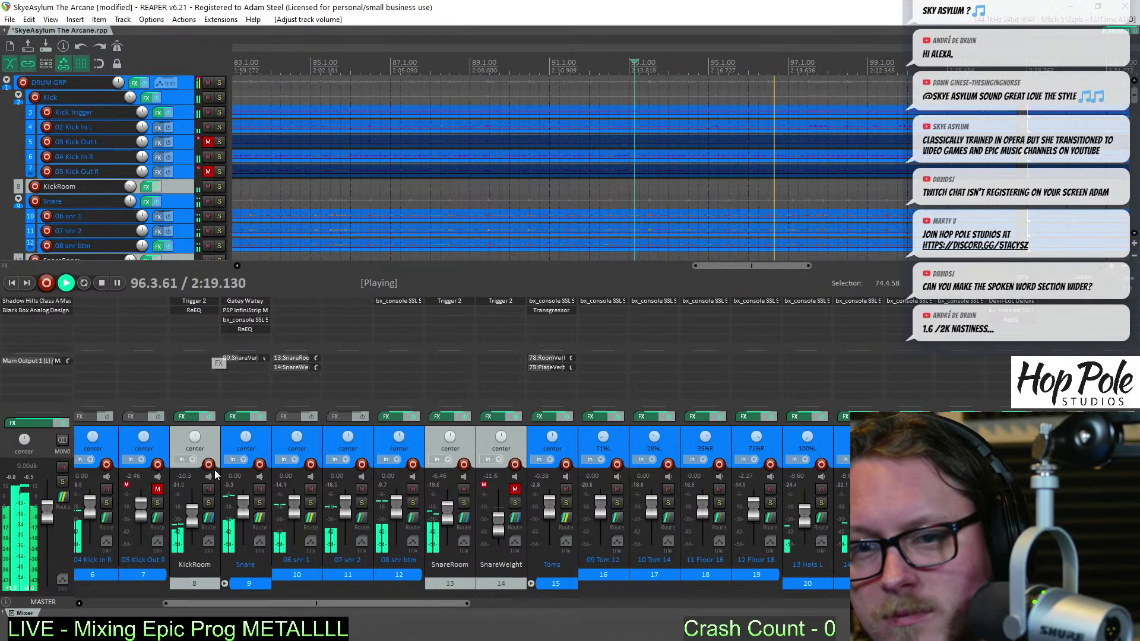
drag(212, 603, 134, 603)
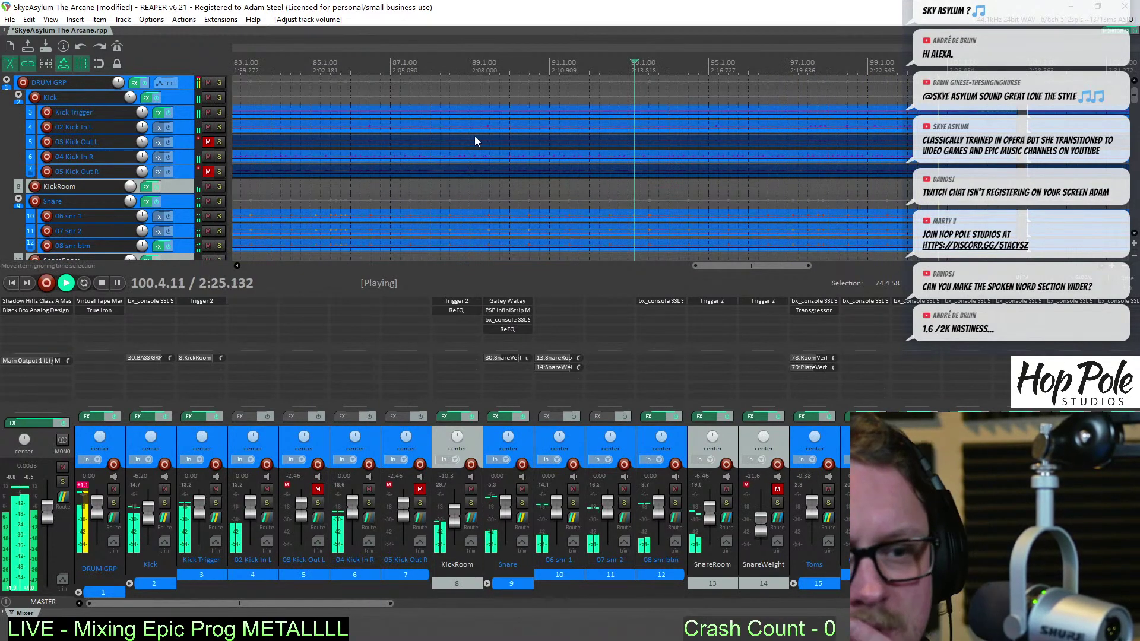
scroll(595, 248, right, 5)
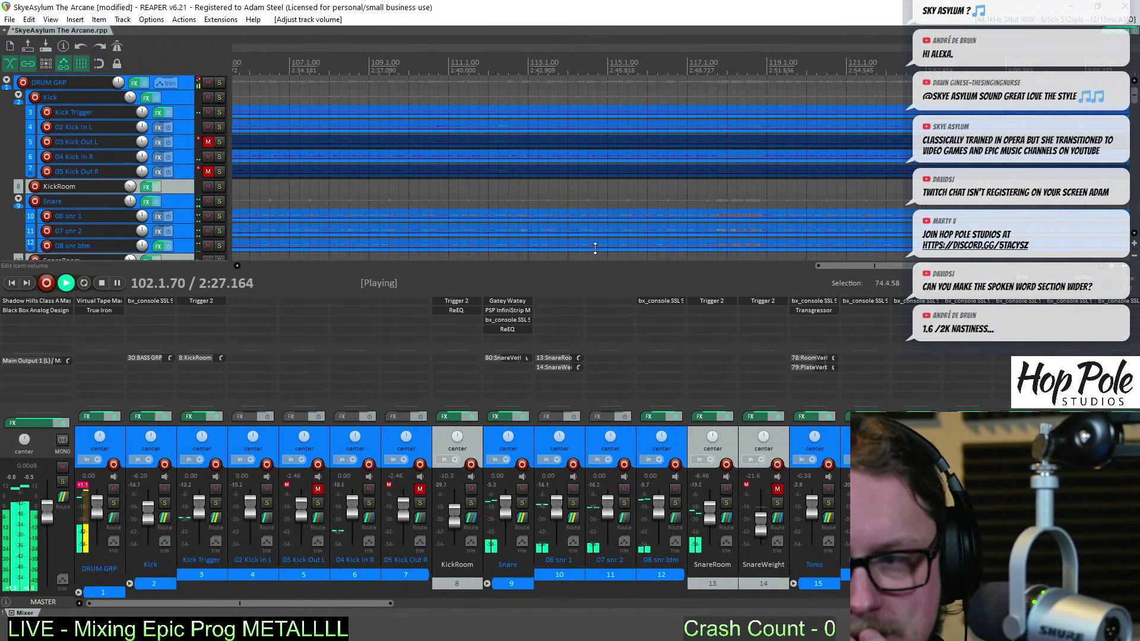
scroll(716, 150, down, 5)
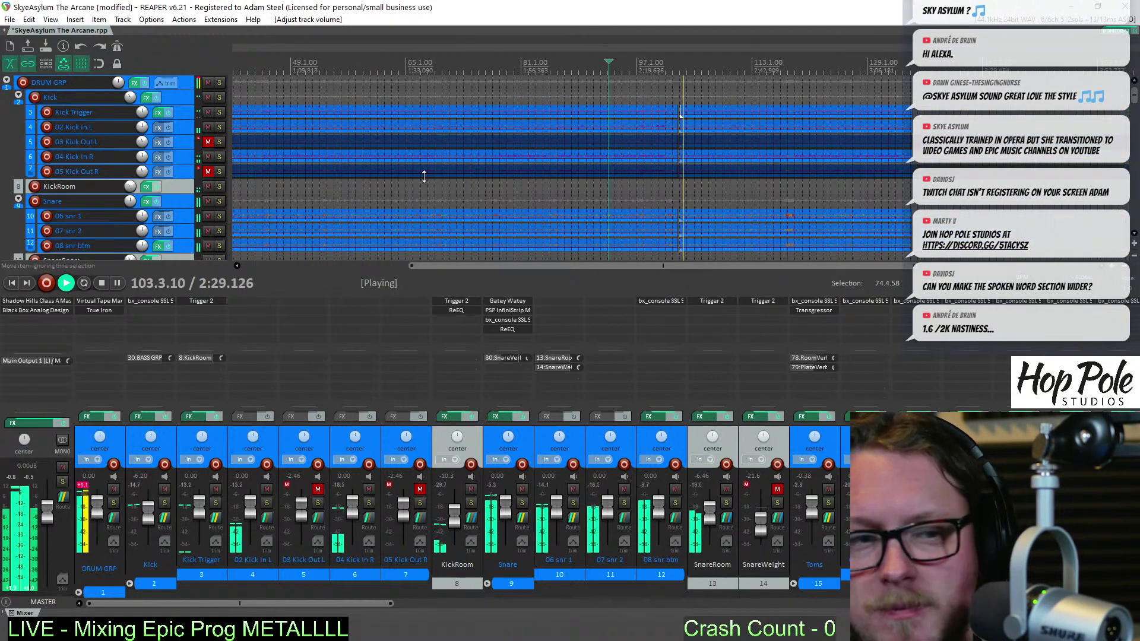
key(space)
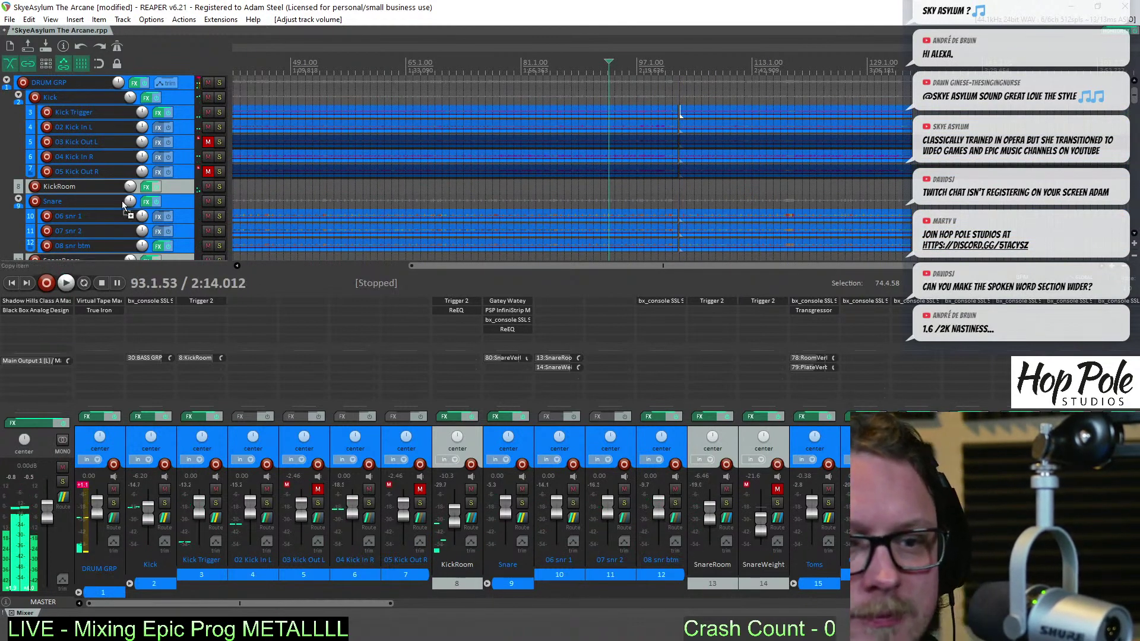
key(ctrl+s)
Play the Mid 8 stacked vocals from about bar 93 to bar 100, briefly soloing the Mid 8 folder
drag(1136, 93, 1135, 189)
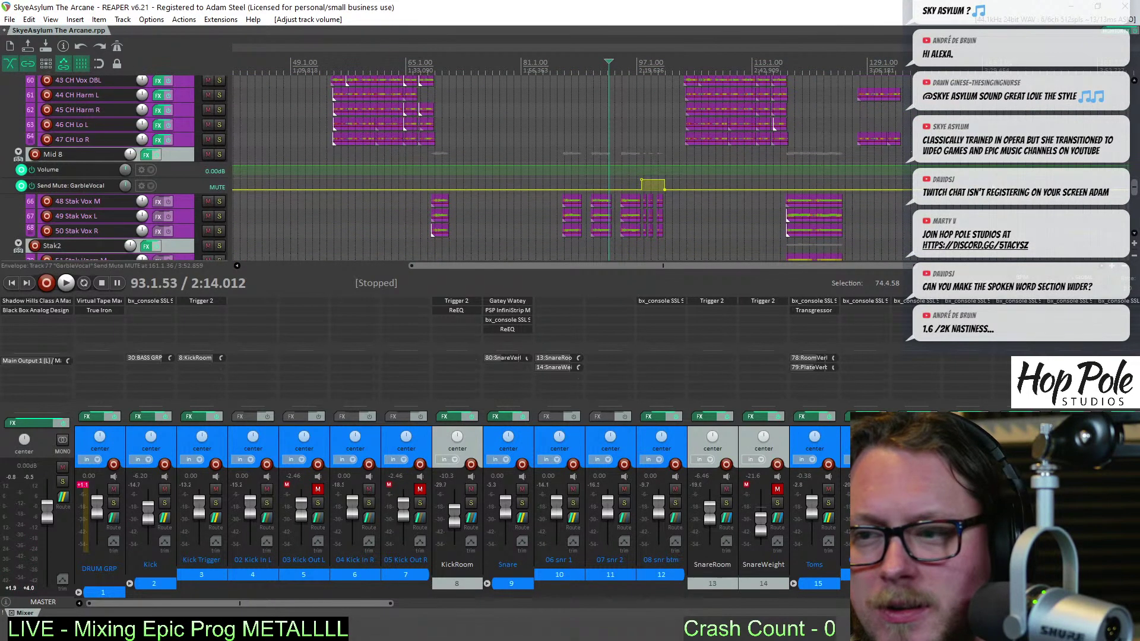
key(space)
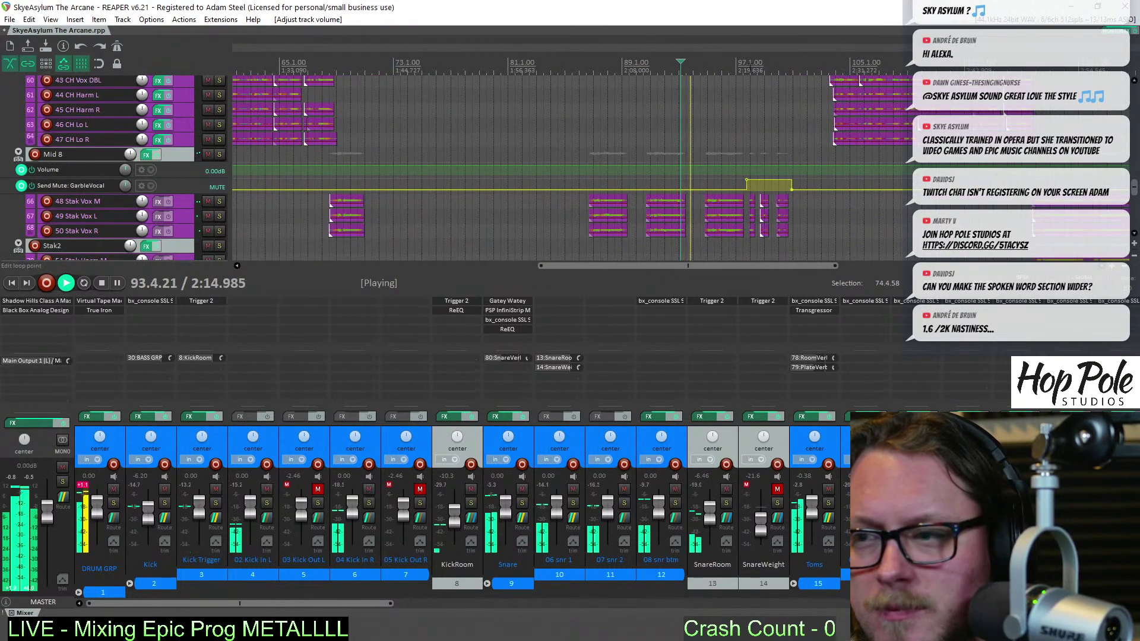
scroll(263, 243, up, 4)
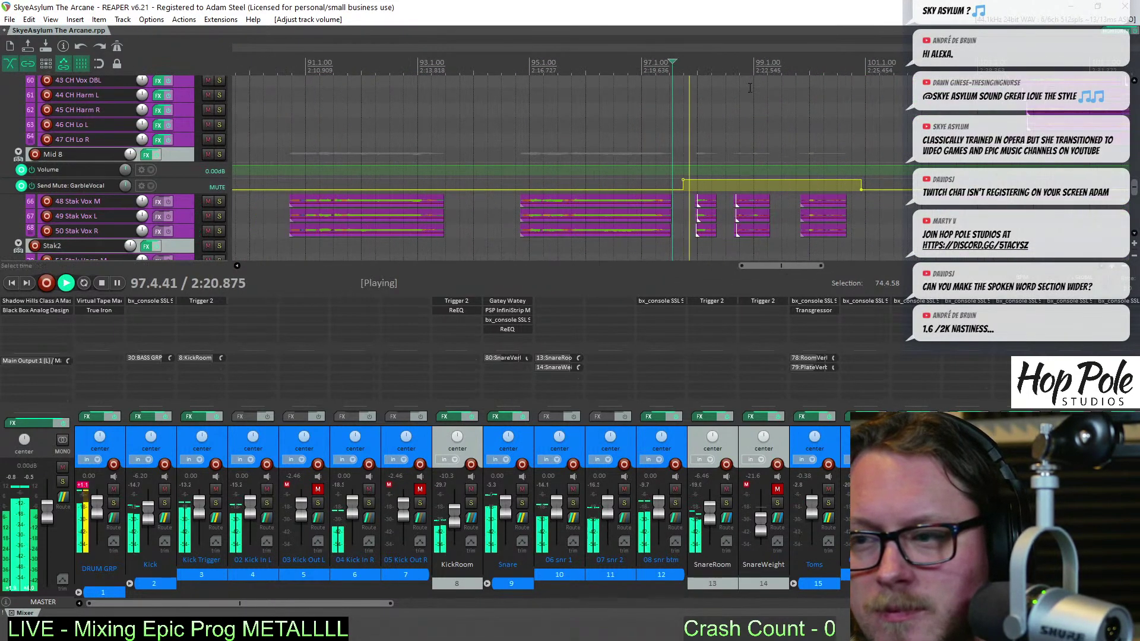
click(220, 154)
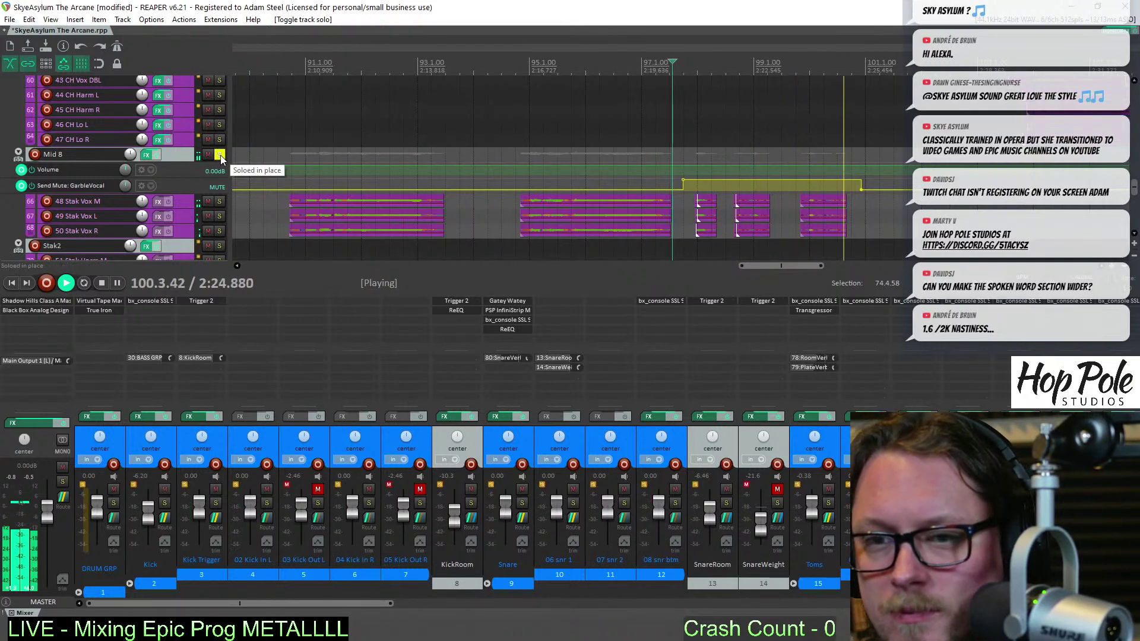
click(219, 155)
key(space)
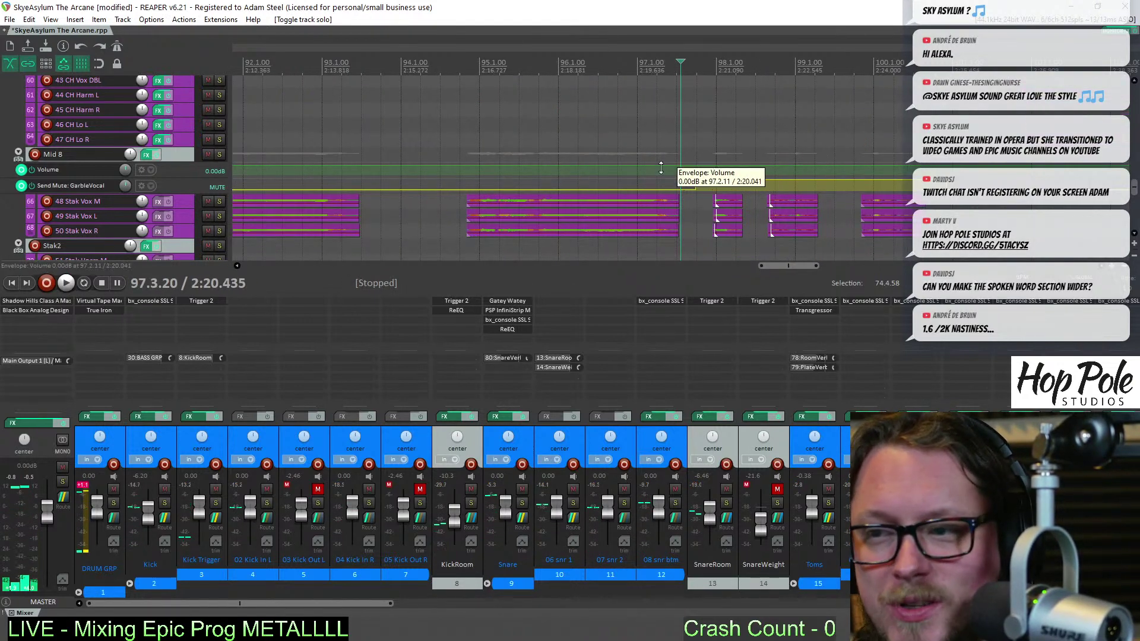
Add points to the Mid 8 volume envelope and raise the level across the GarbleVocal section from about bar 97
click(688, 170)
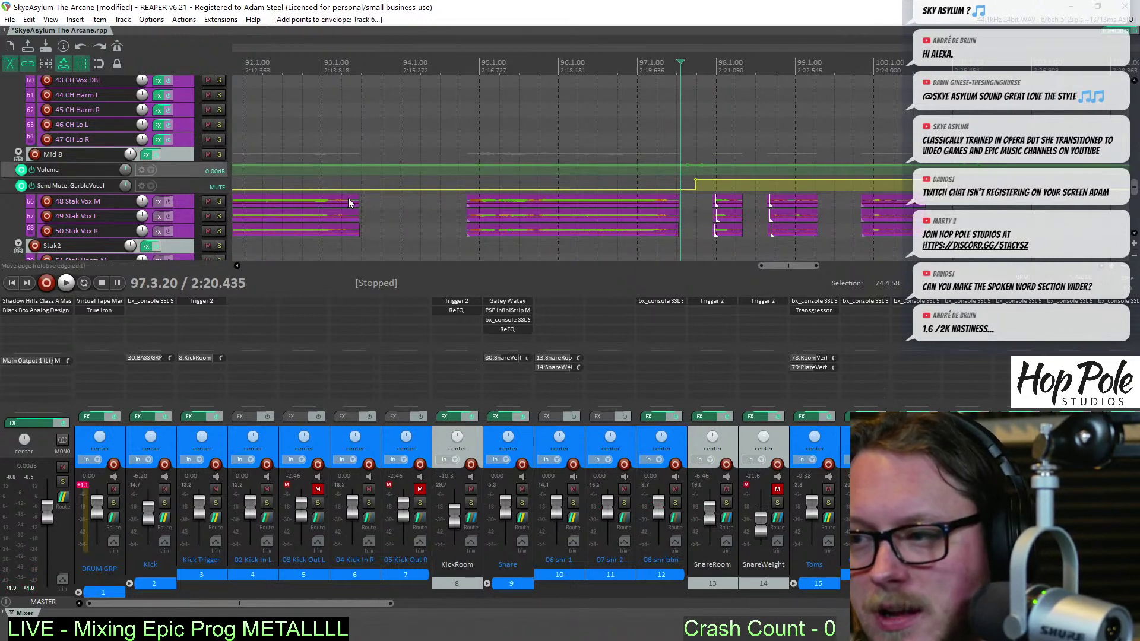
drag(189, 178, 683, 225)
drag(784, 182, 785, 165)
Return to the drum tracks and play the full mix from about bar 39
scroll(786, 158, down, 4)
scroll(786, 157, down, 6)
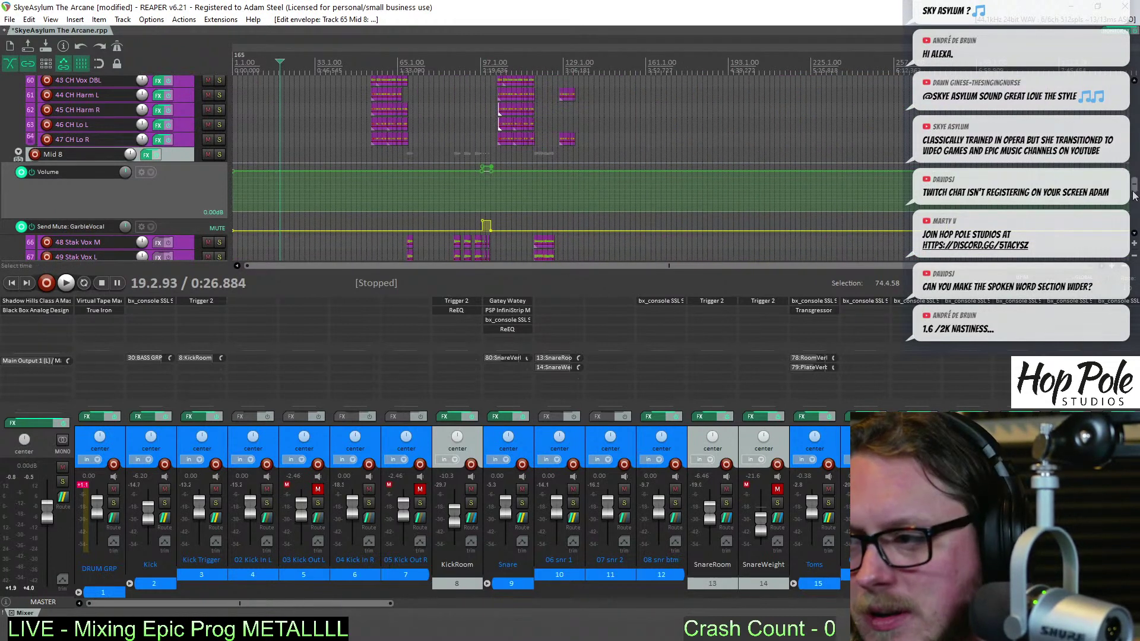
drag(1134, 196, 1135, 83)
key(space)
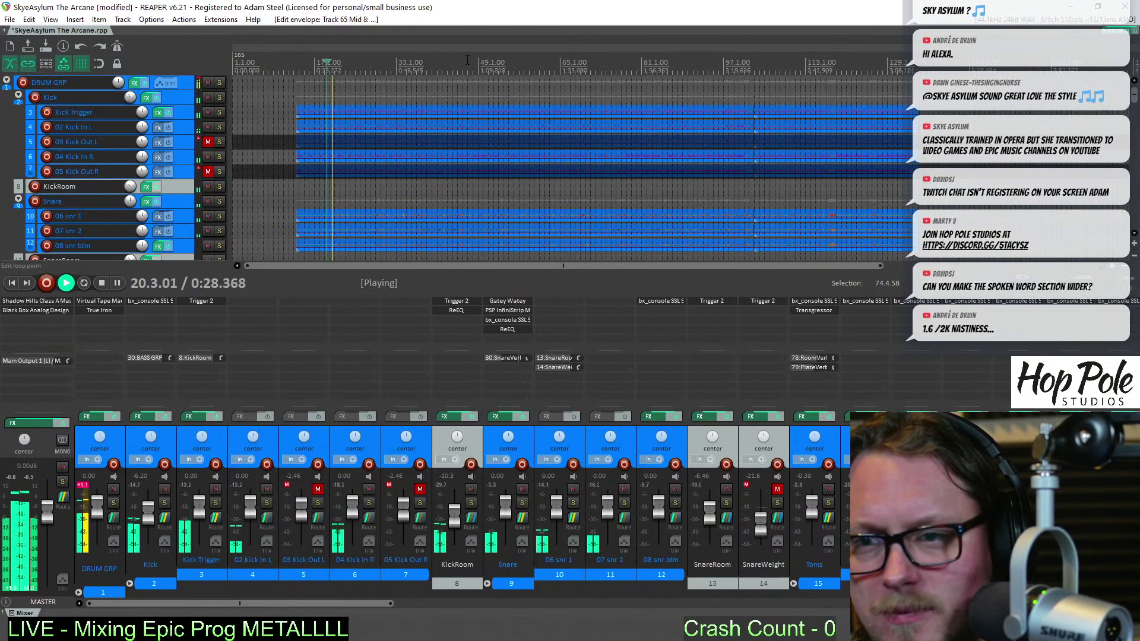
click(431, 83)
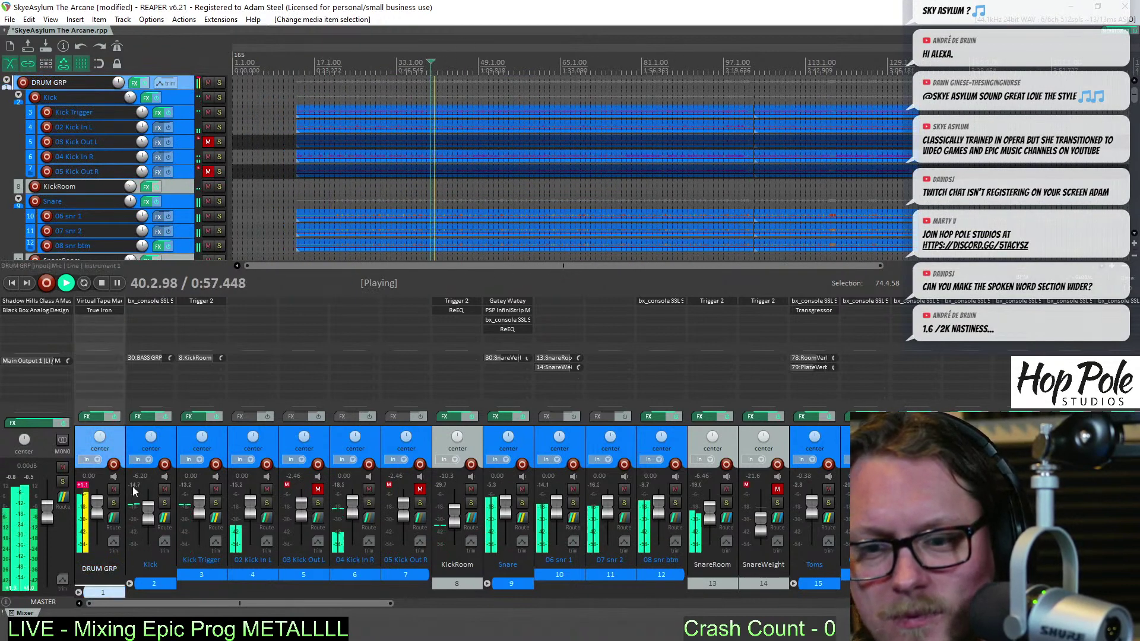
Open the Kick folder's bx_console SSL 9000 J, solo Kick Trigger and open its Trigger 2 plugin
click(144, 301)
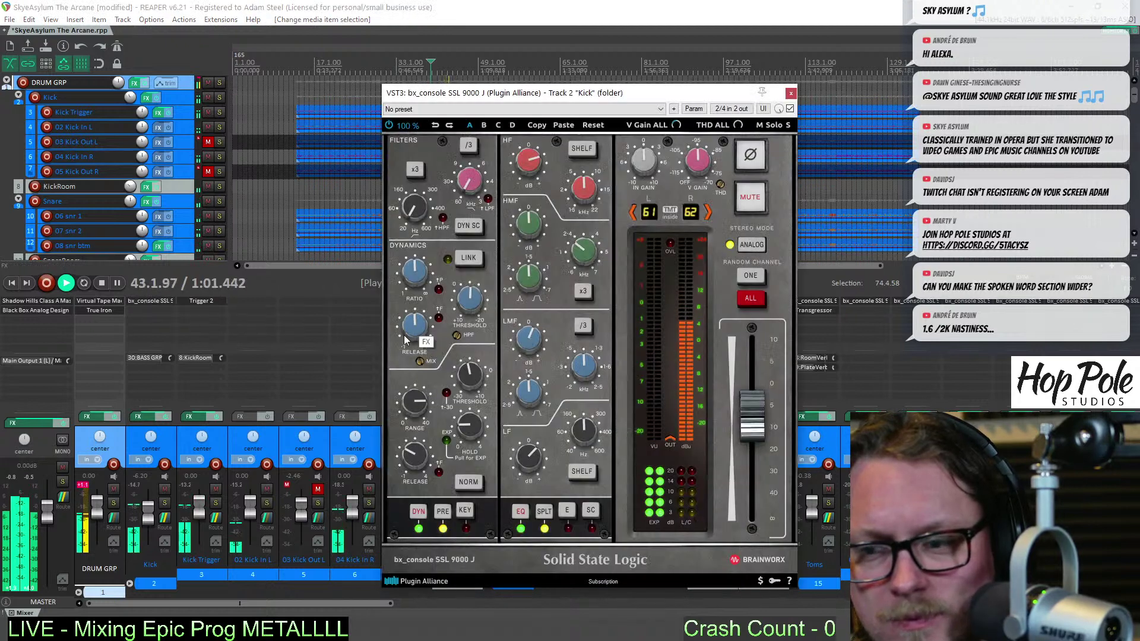
click(217, 510)
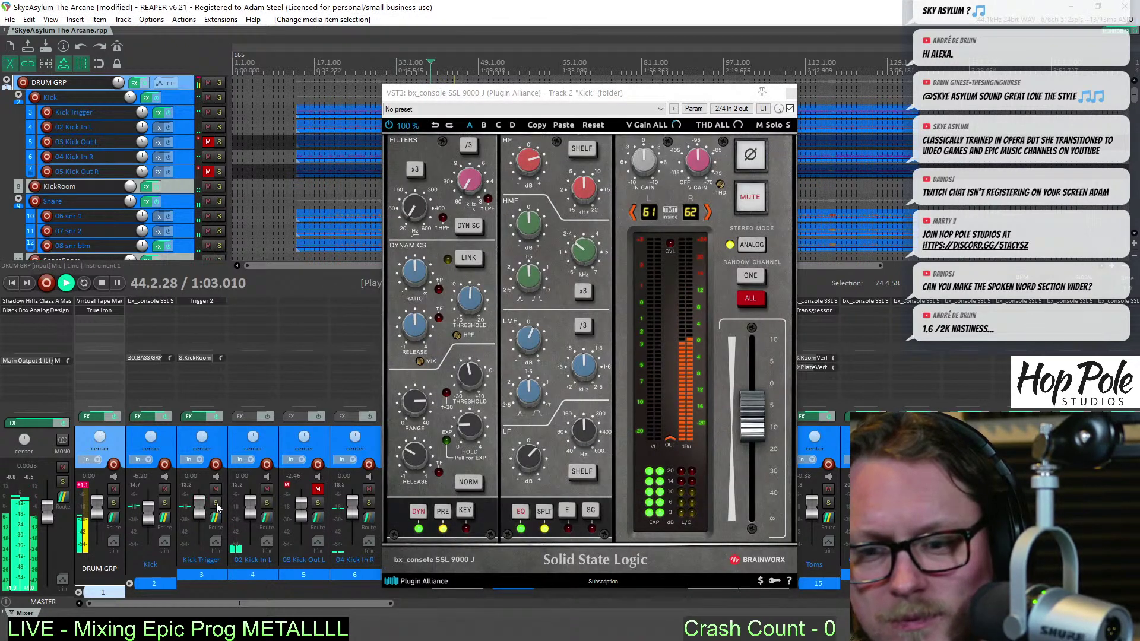
click(216, 504)
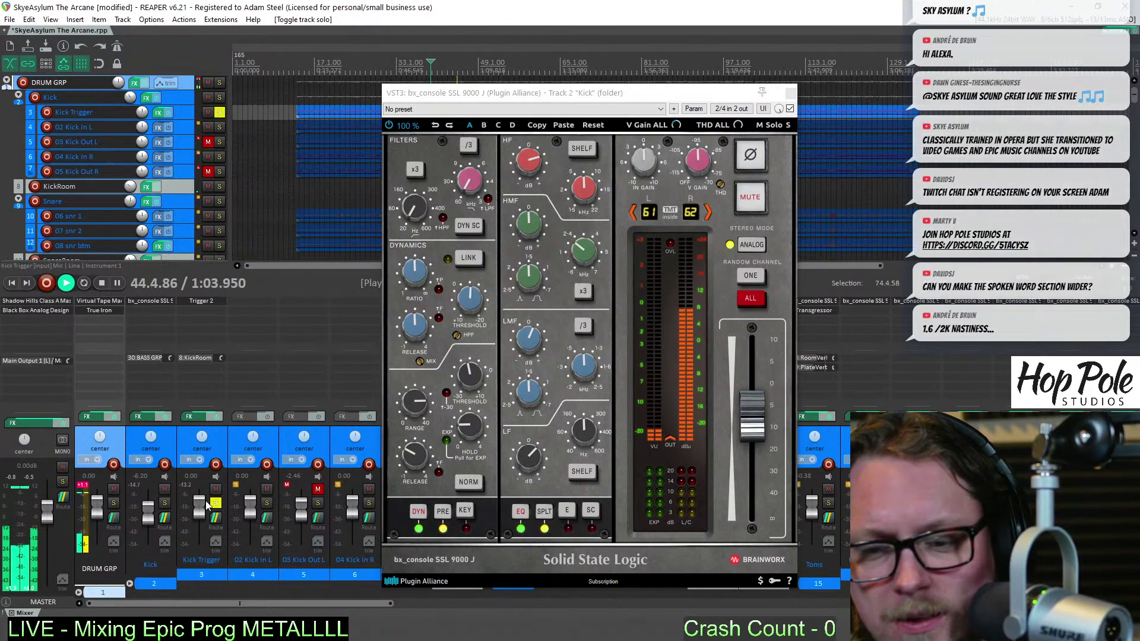
click(190, 300)
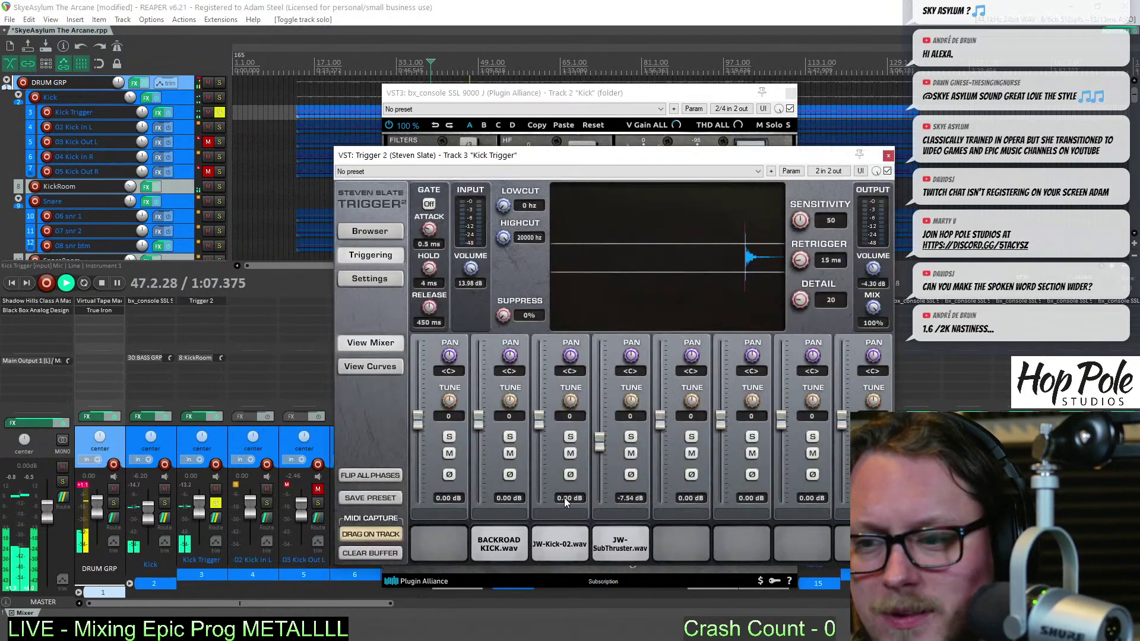
Audition the JW-SubThruster sample in Trigger 2 and raise its level to 1.70 dB while playing the soloed kick
key(space)
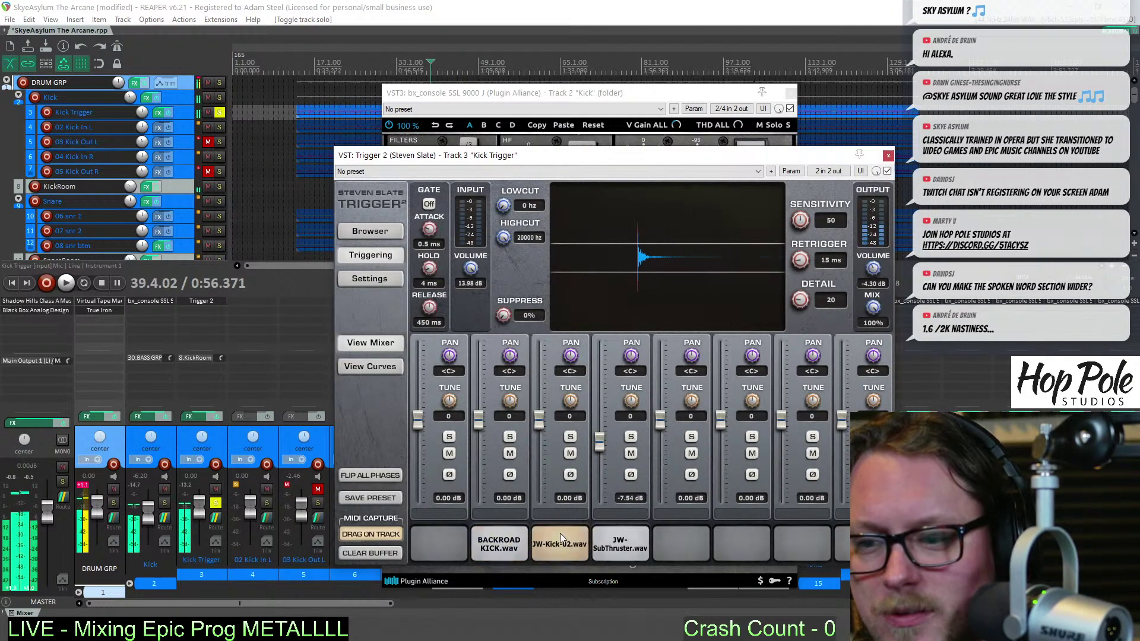
click(612, 540)
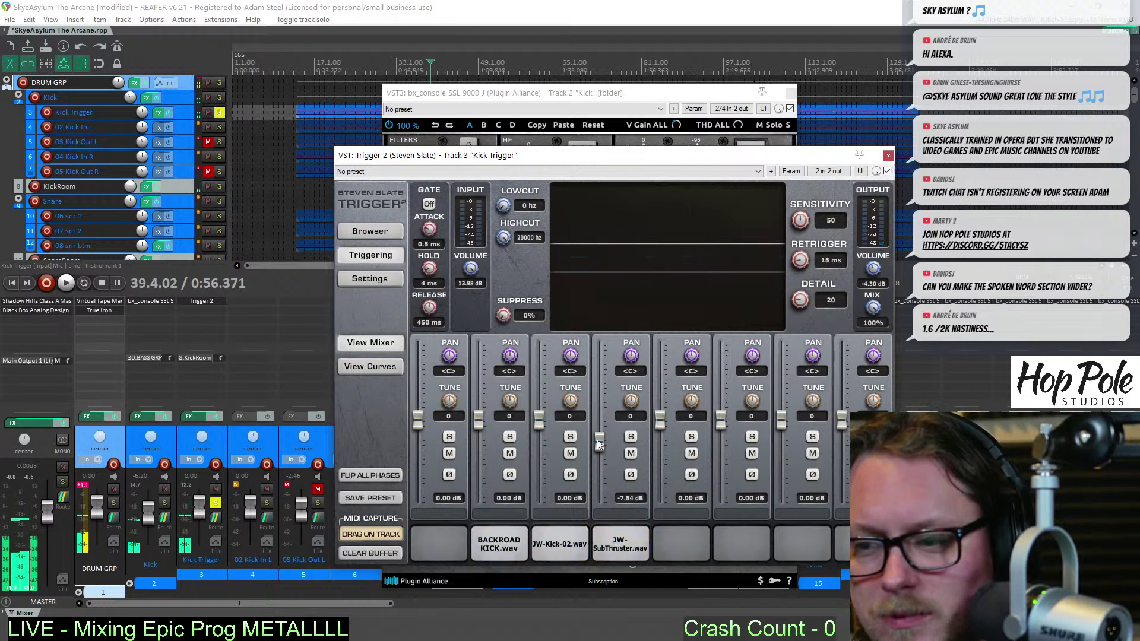
click(614, 541)
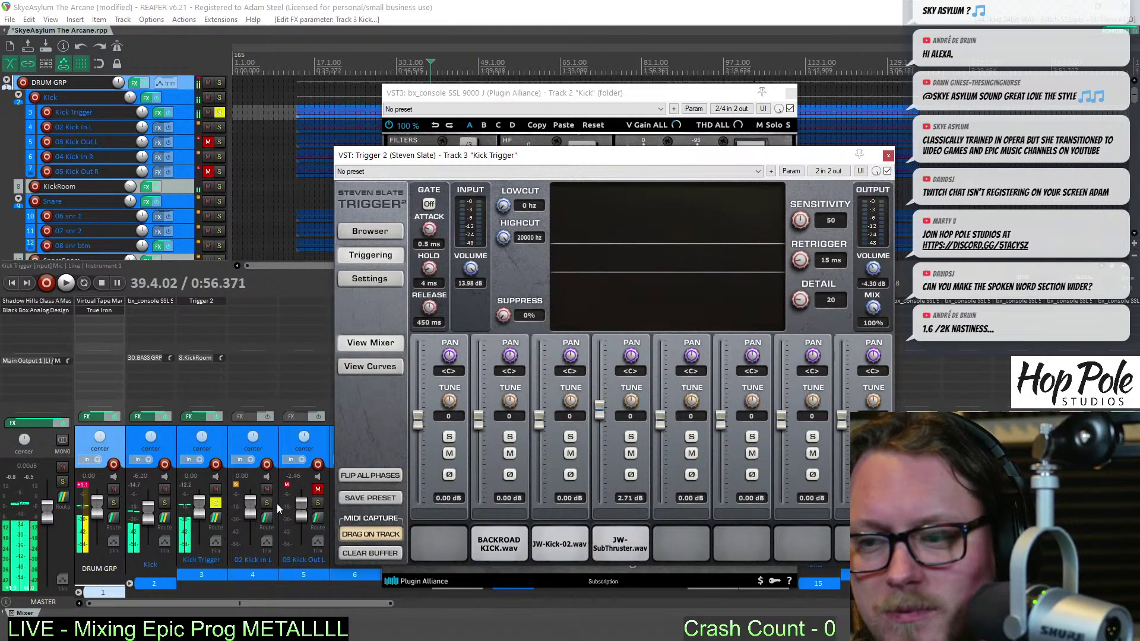
key(space)
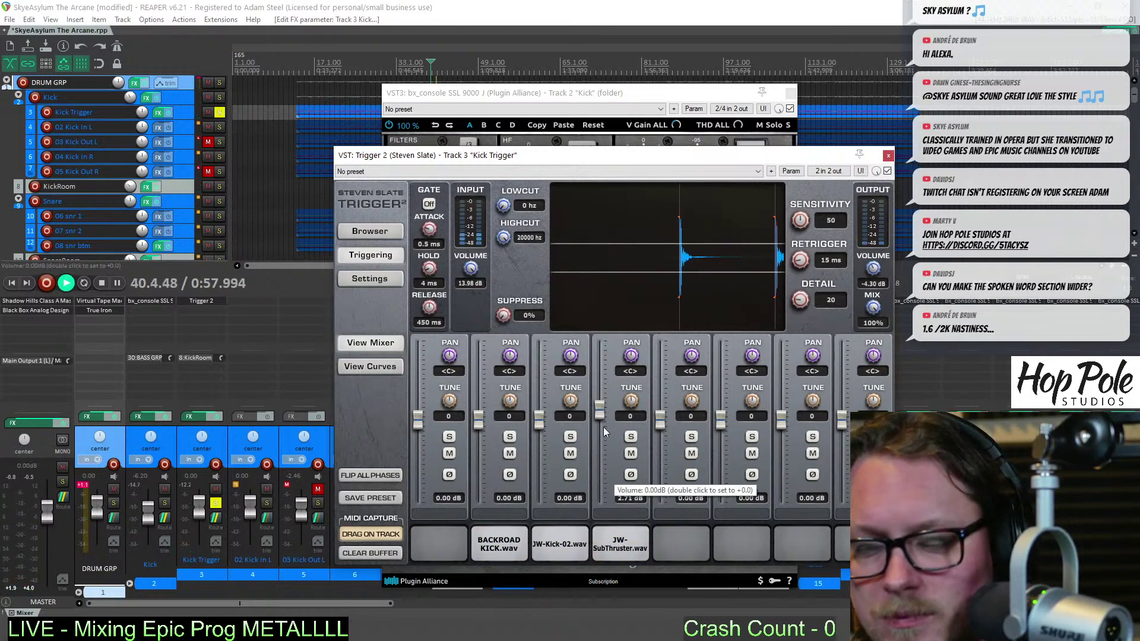
drag(606, 432, 606, 437)
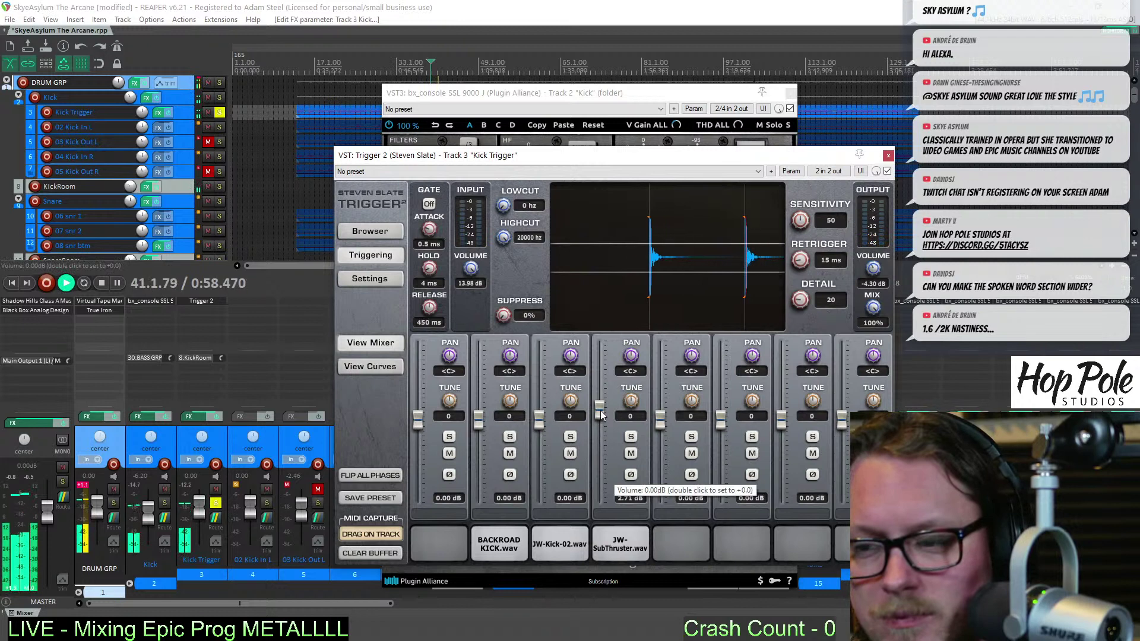
Clear the Kick Trigger solo and close both kick plugin windows to hear the full mix
click(216, 503)
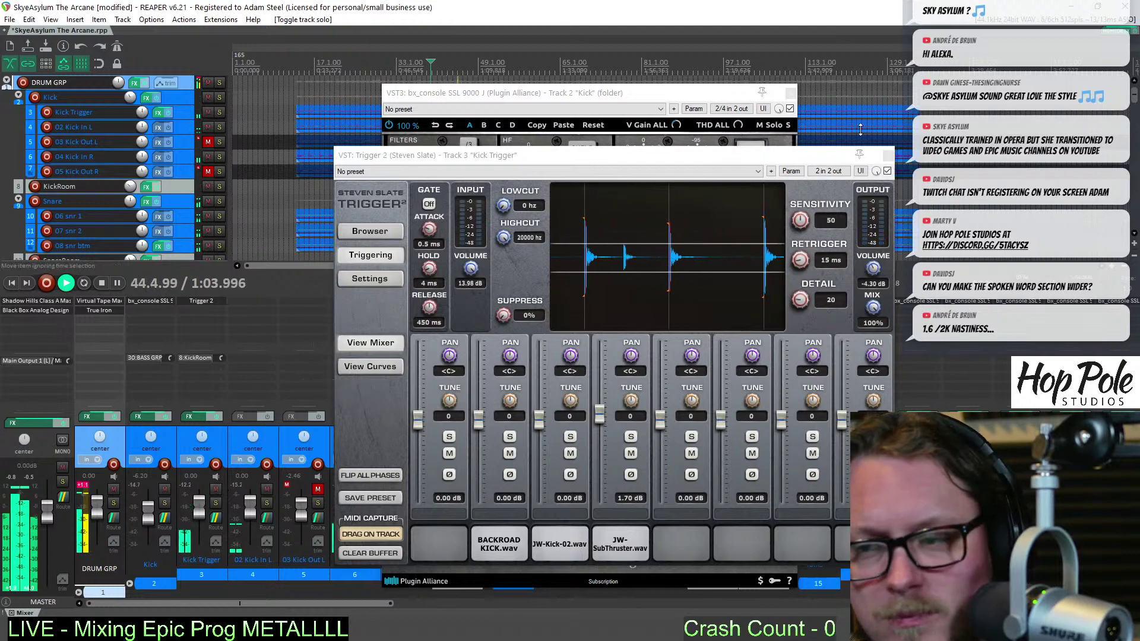
click(888, 155)
click(790, 93)
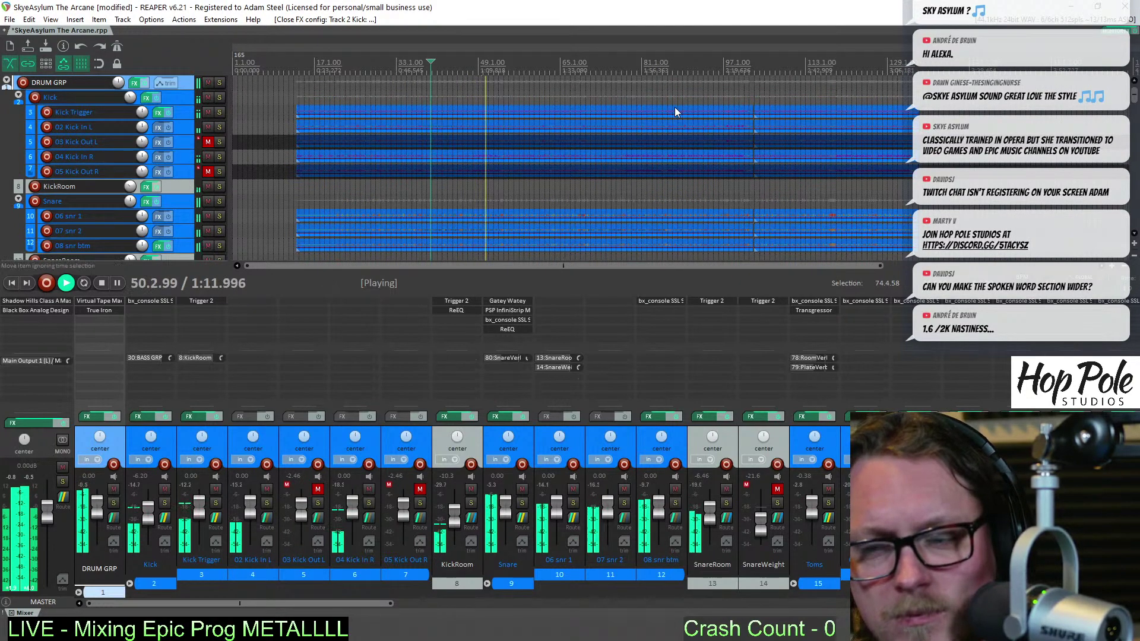
Bring the vocal tracks into view, stop playback and solo the 39 Verse Vox track
drag(1135, 95, 1136, 153)
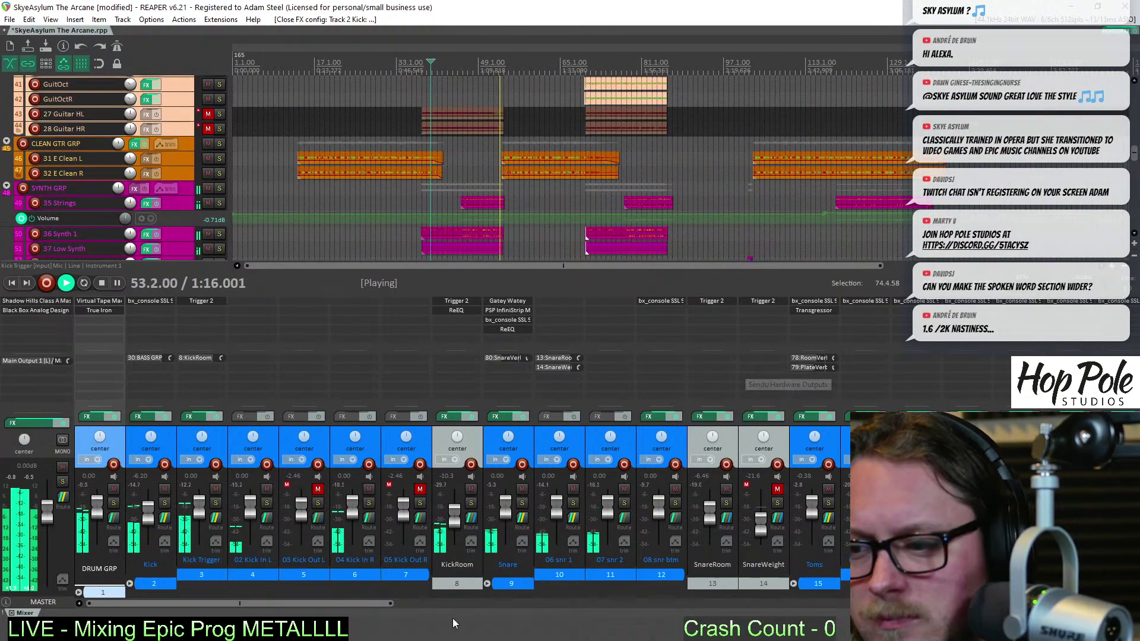
drag(326, 606, 814, 593)
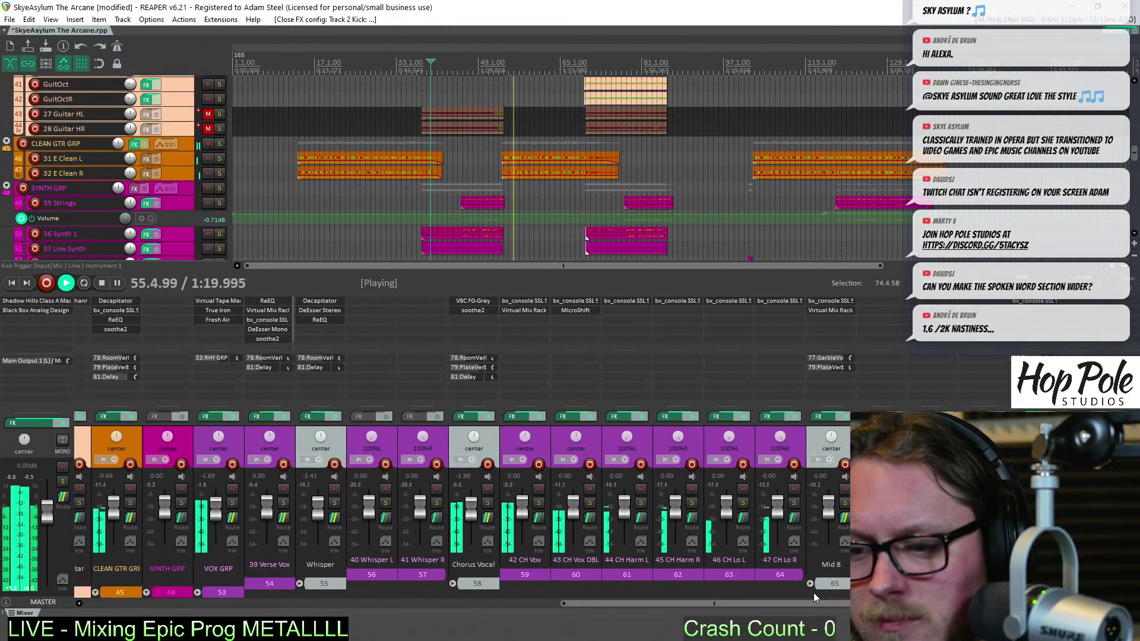
key(space)
drag(1136, 152, 1136, 163)
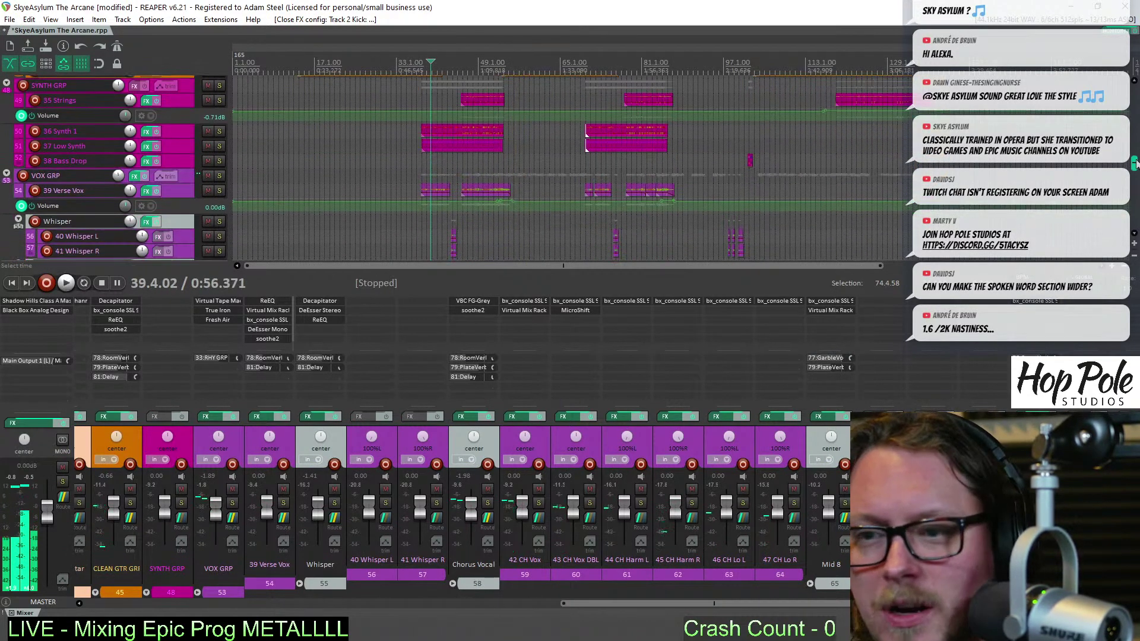
scroll(172, 179, down, 2)
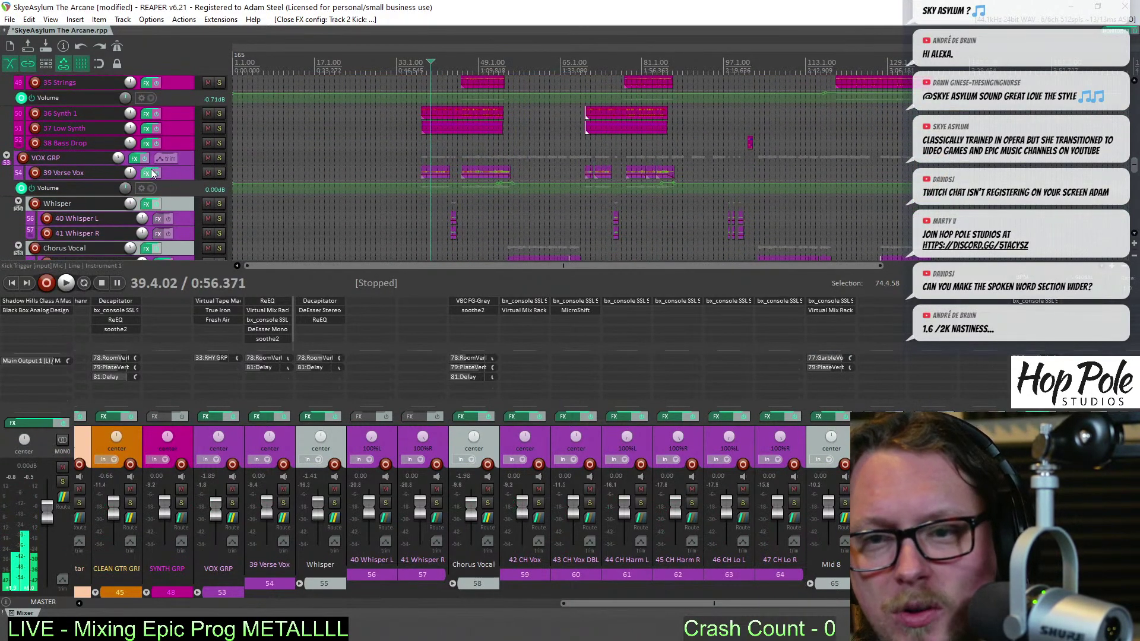
click(219, 172)
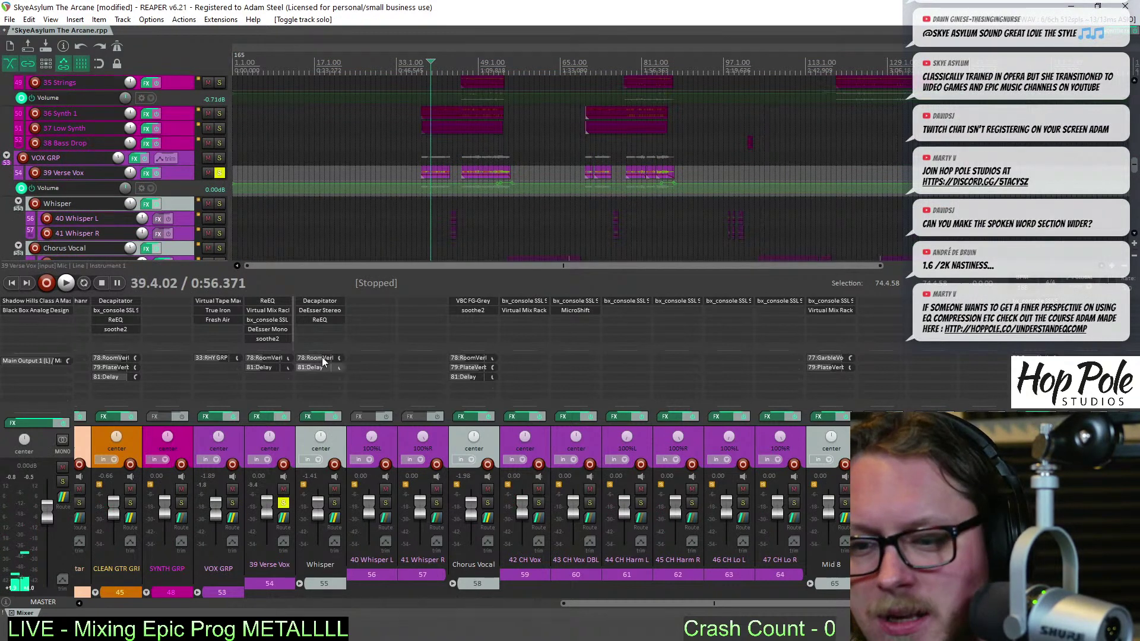
Add the JS ReEQ plugin at the end of the 39 Verse Vox effects chain
scroll(264, 340, down, 1)
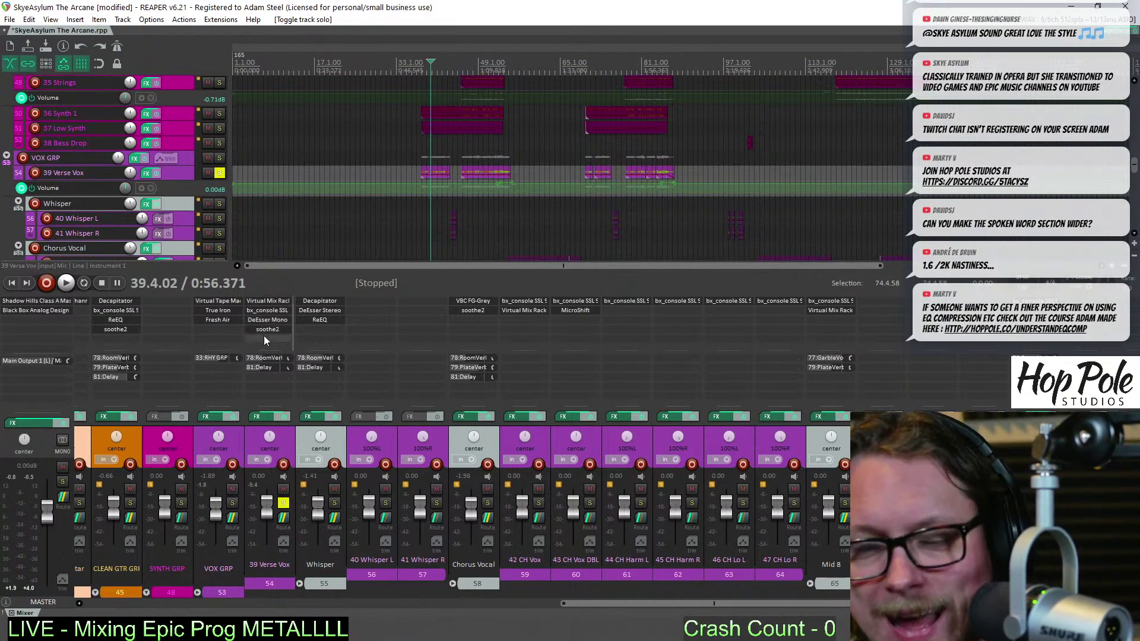
double_click(264, 340)
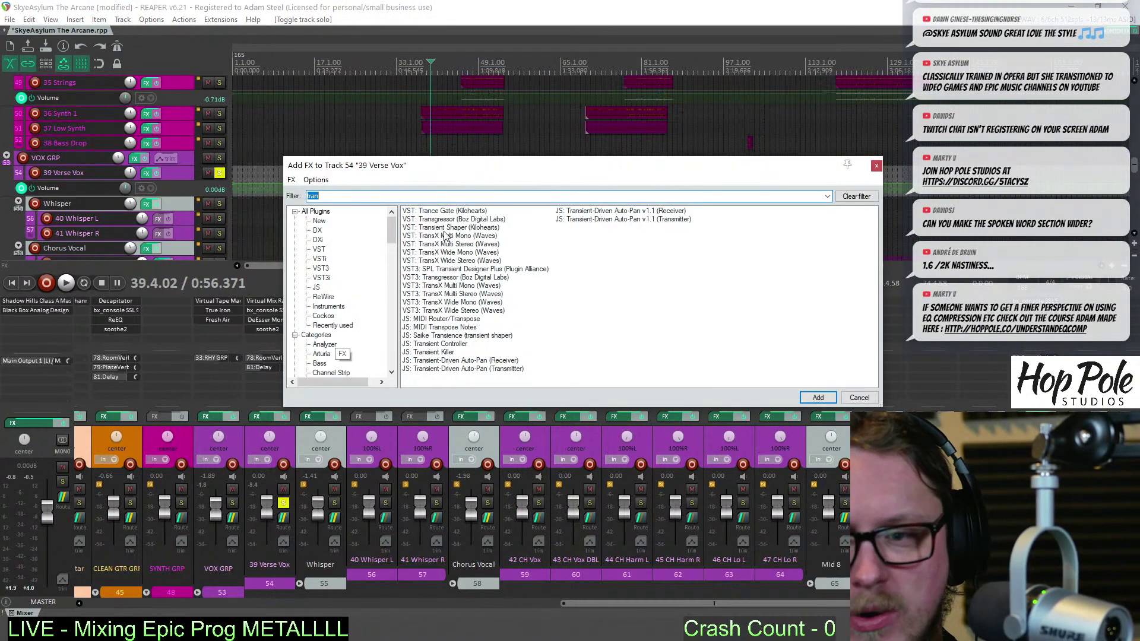
text(reeq)
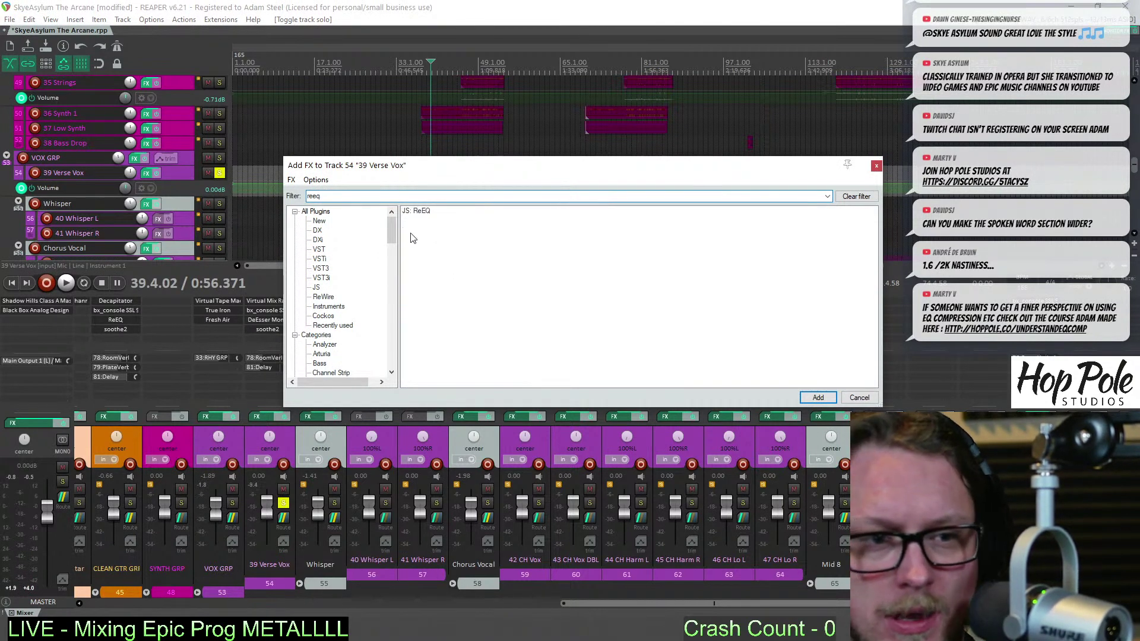
double_click(423, 212)
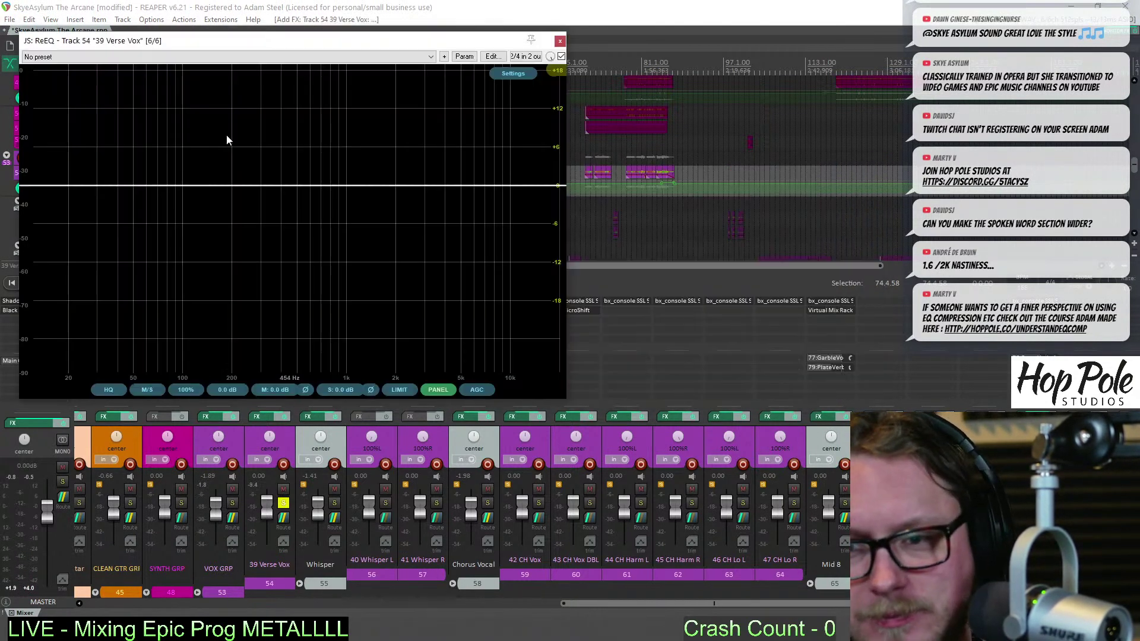
While playing the soloed verse vocal, sweep a ReEQ peak band and set it to a 2.23 dB cut at 2.58 kHz with Q 2.89
key(space)
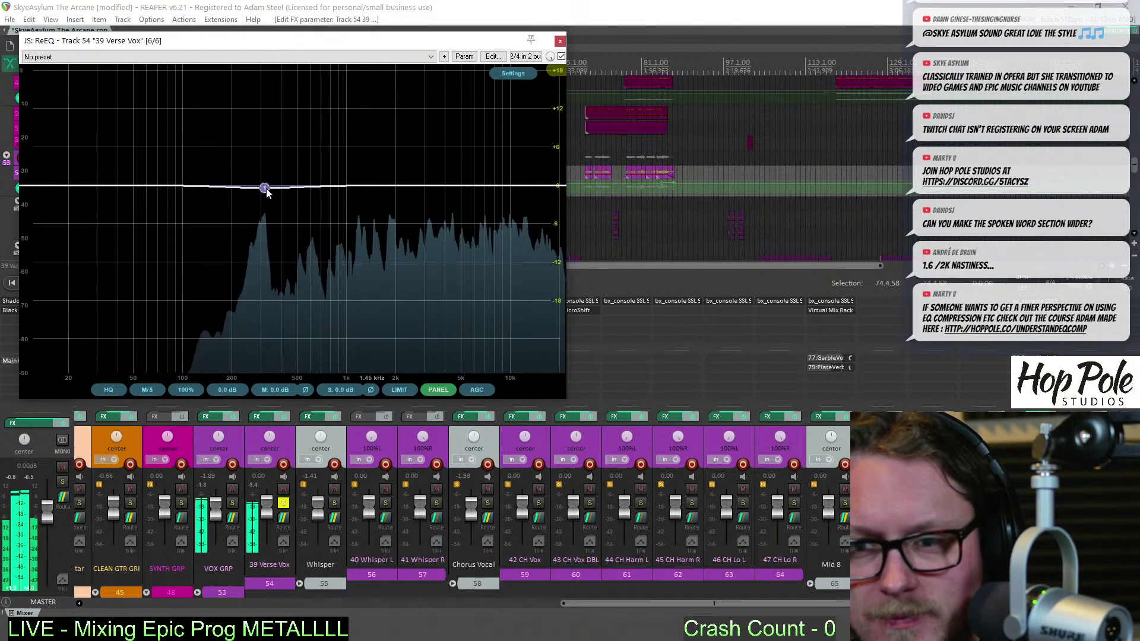
drag(264, 189, 436, 161)
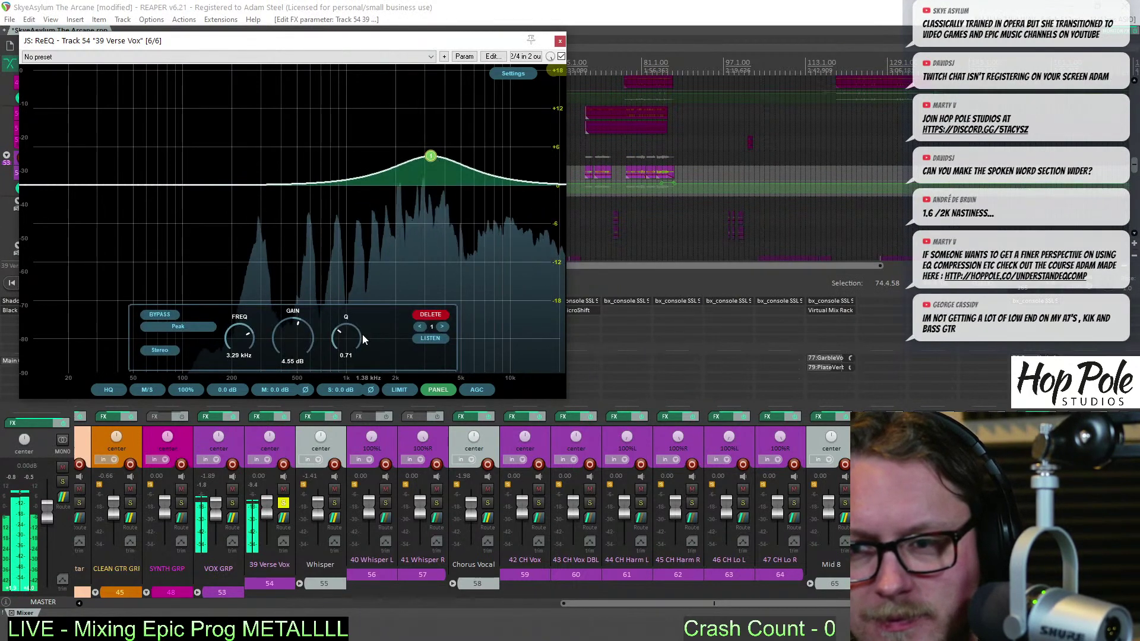
scroll(239, 349, down, 5)
scroll(239, 349, up, 2)
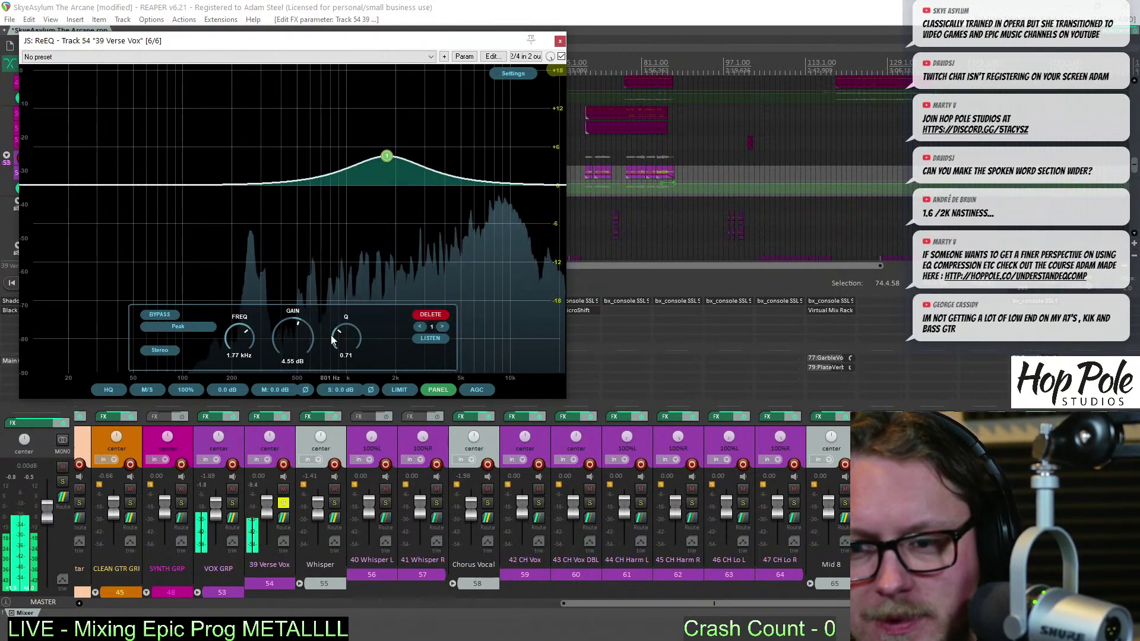
scroll(355, 318, up, 6)
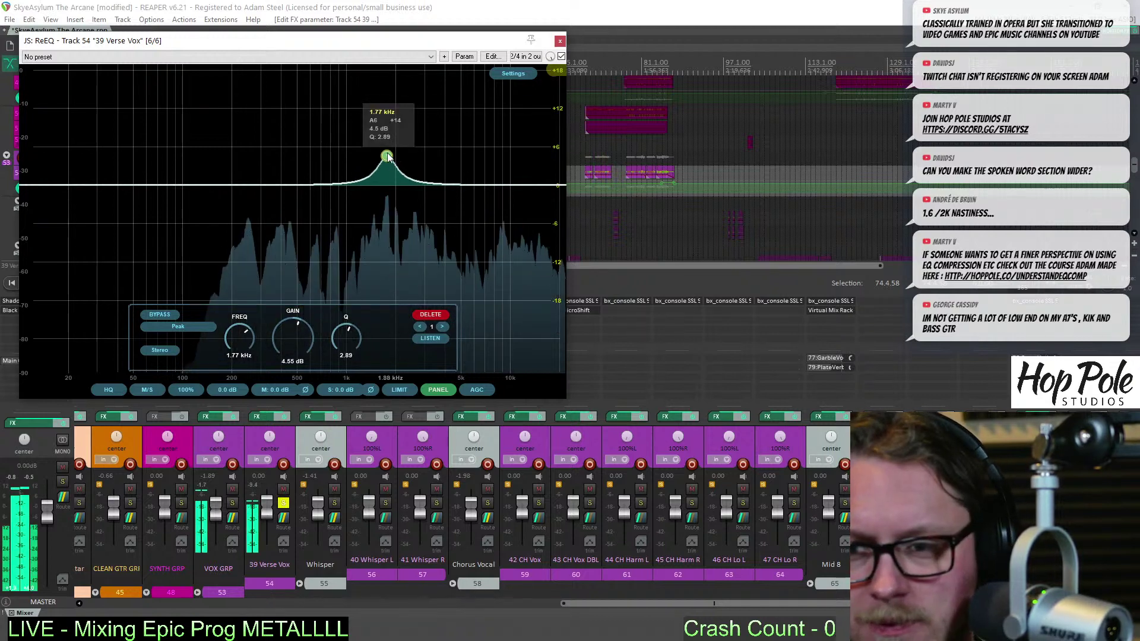
drag(395, 156, 414, 201)
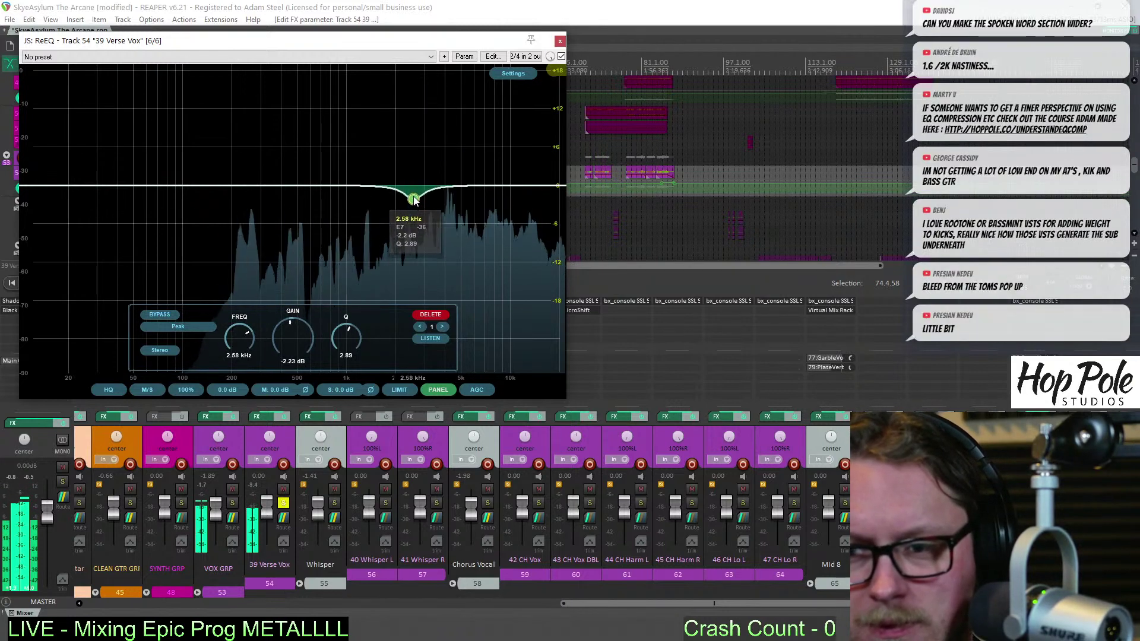
Close the ReEQ window and clear the 39 Verse Vox solo to play the full mix from about bar 39
click(560, 41)
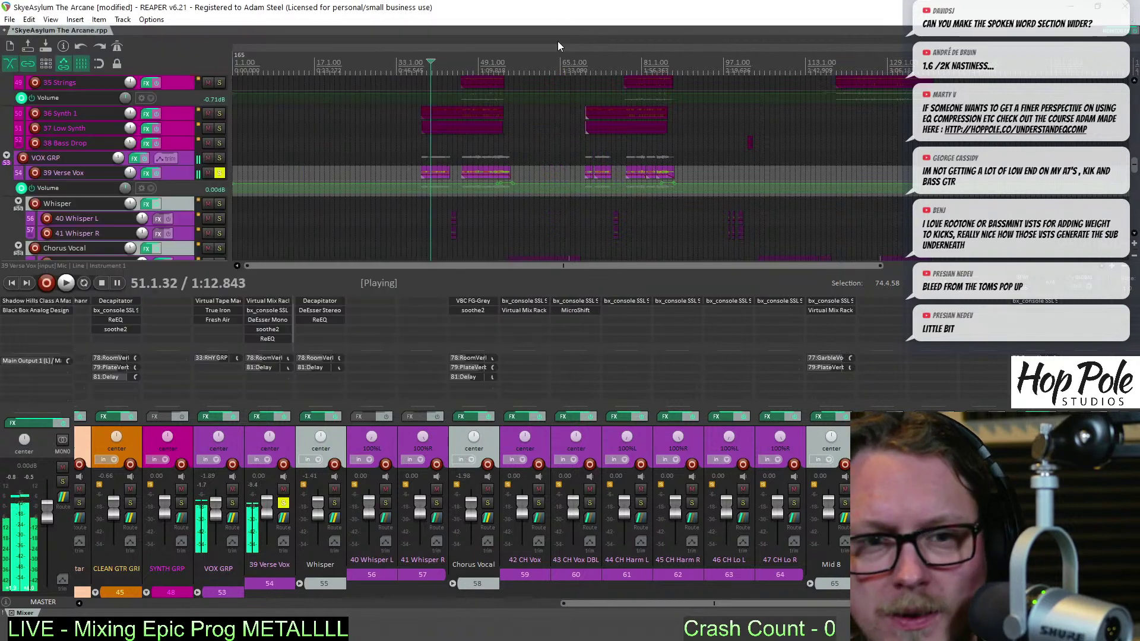
click(283, 504)
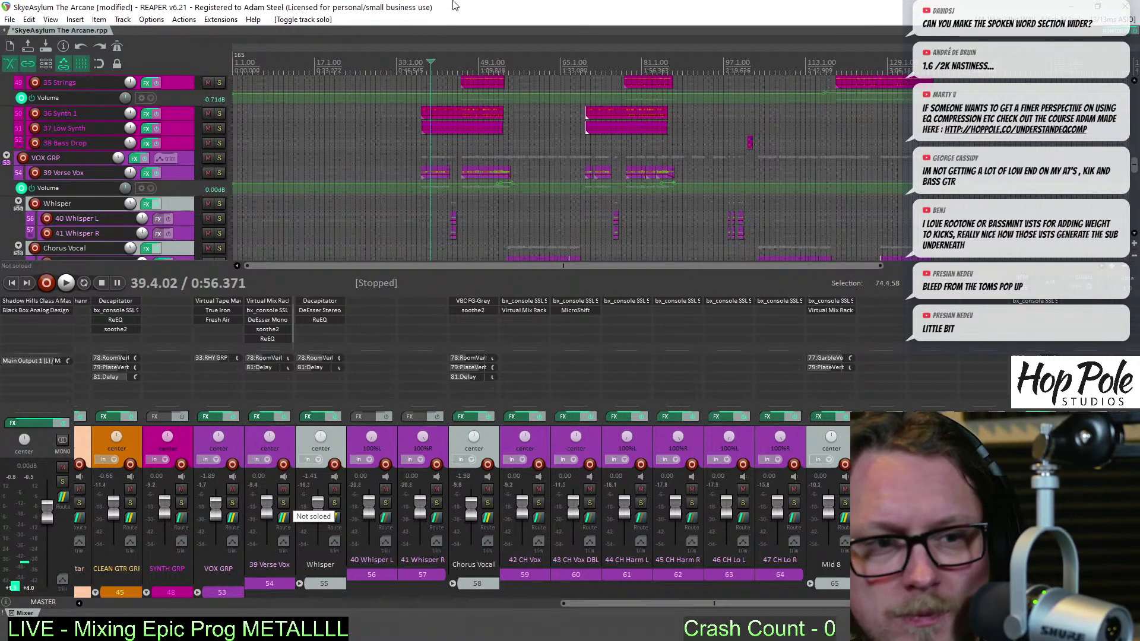
key(space)
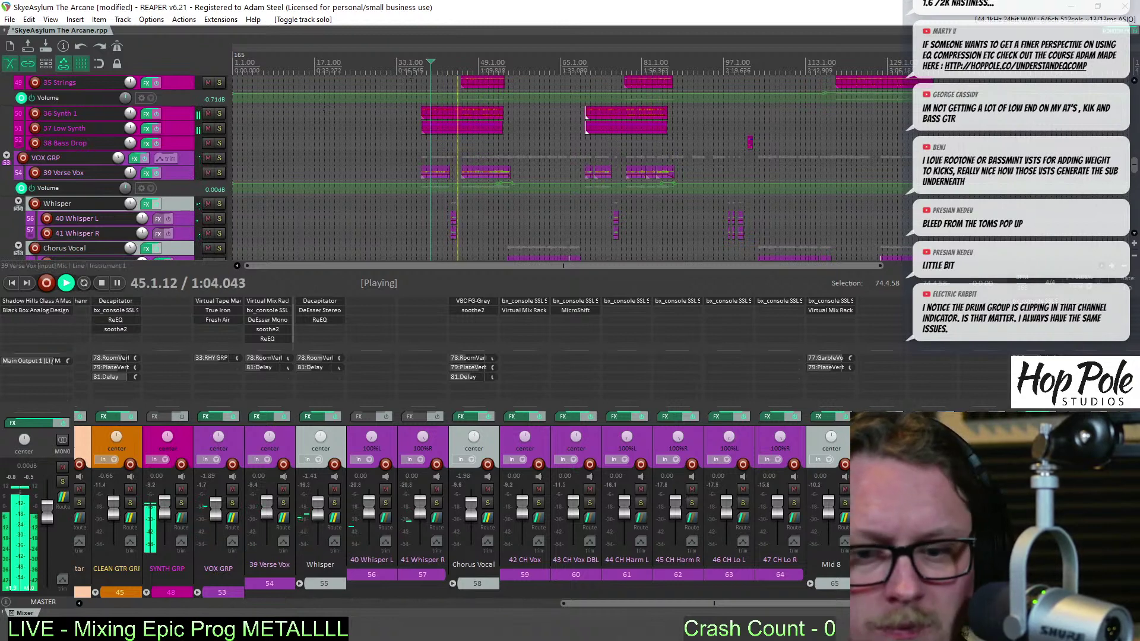
Bring the drum tracks into view in the mixer, solo the Kick folder track and listen to it from bar 39
click(99, 604)
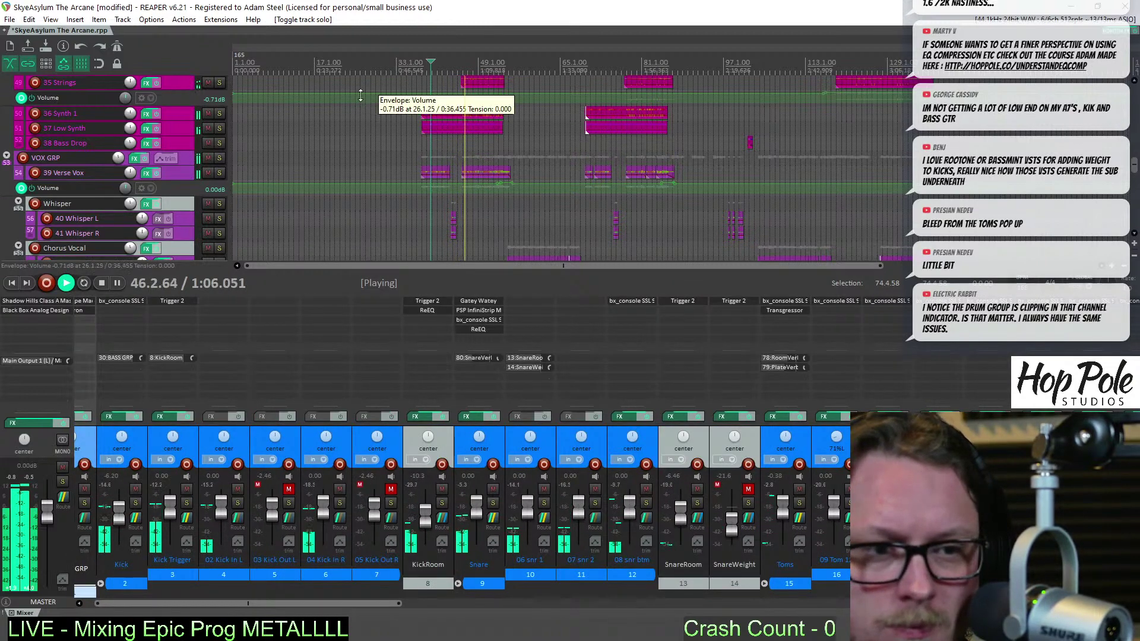
drag(115, 602, 98, 604)
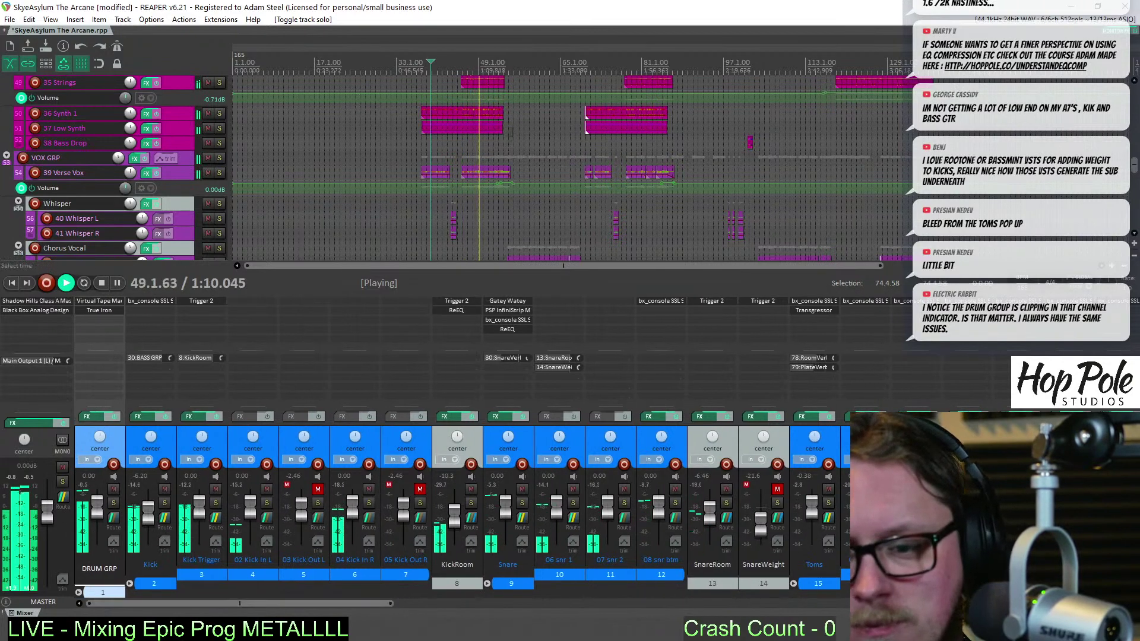
scroll(457, 183, down, 2)
key(space)
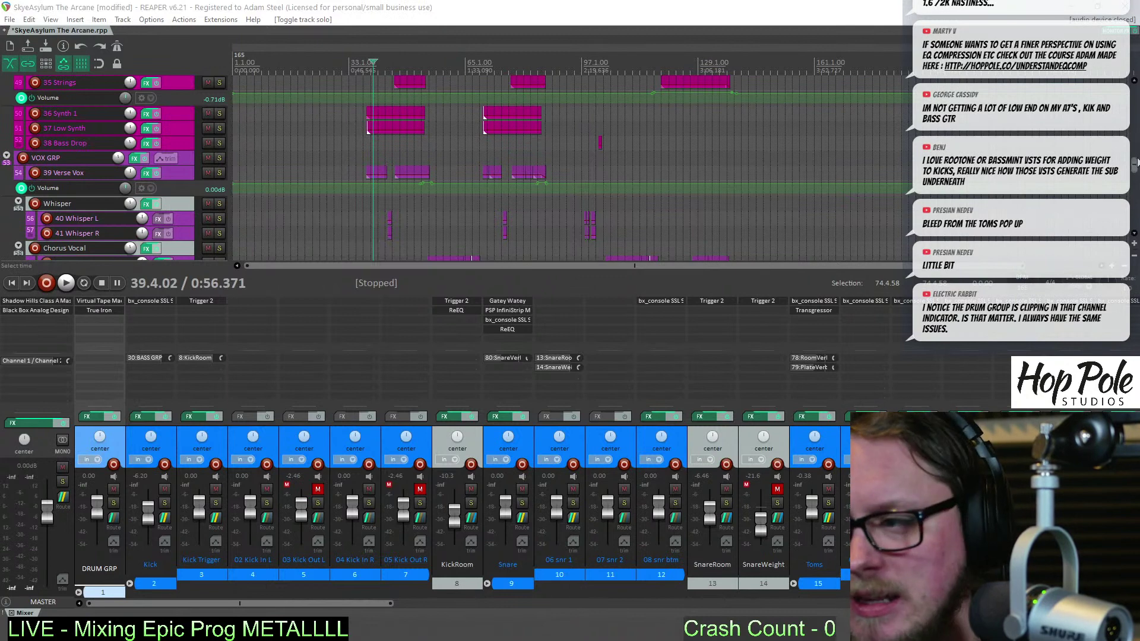
scroll(511, 169, up, 5)
key(space)
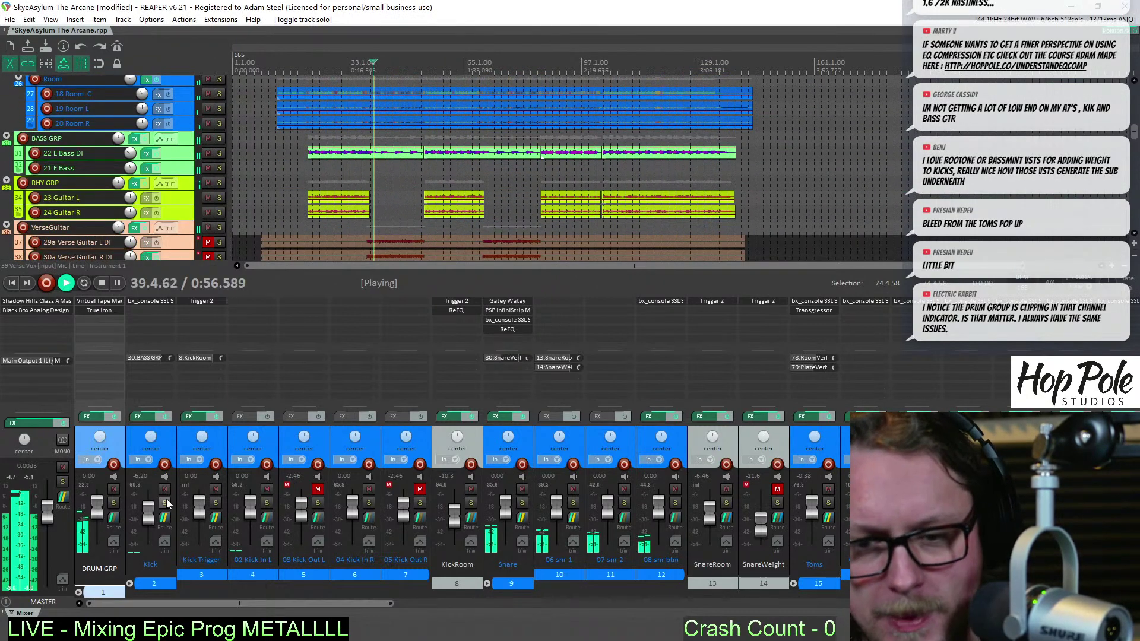
click(164, 503)
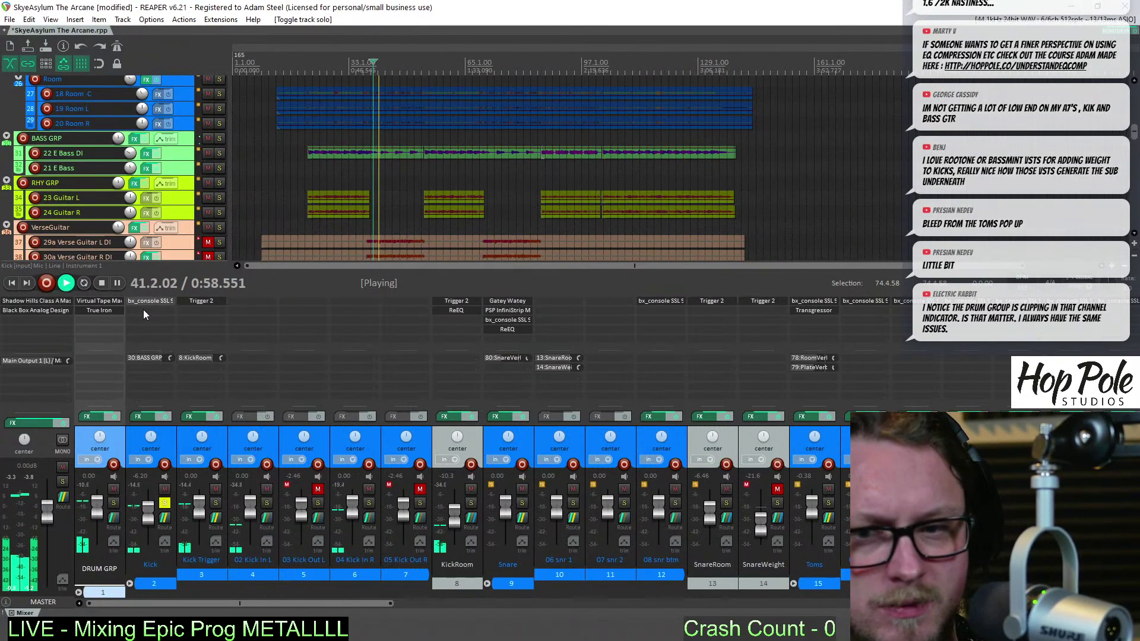
key(space)
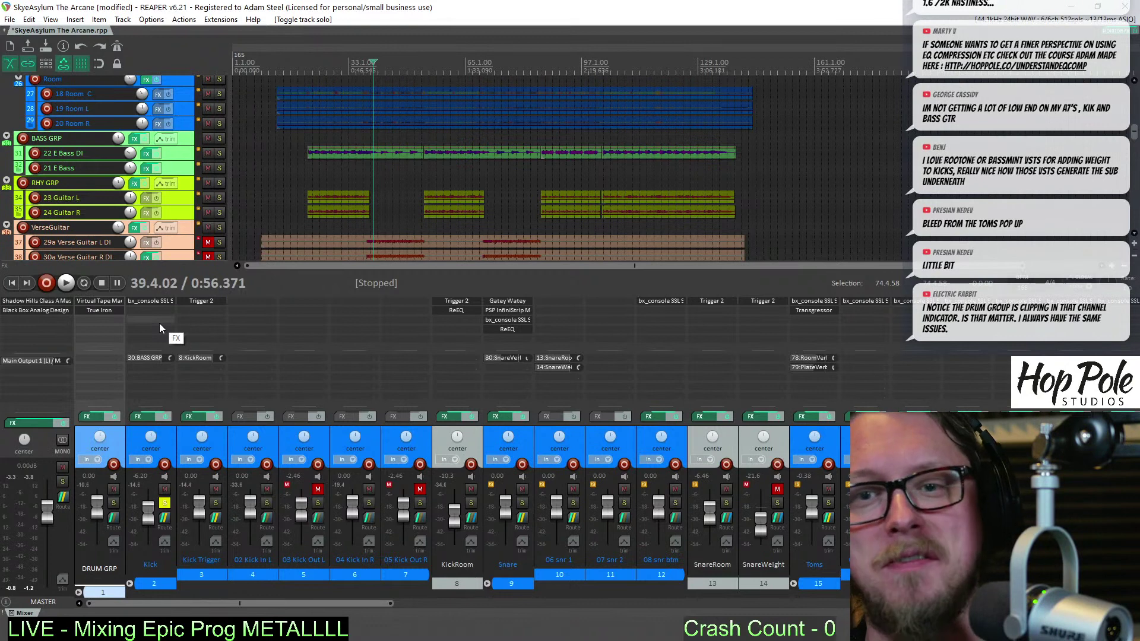
Filter the plugins for "bass" and add VST3 Unfiltered Audio Bass Mint to the Kick folder track
double_click(159, 324)
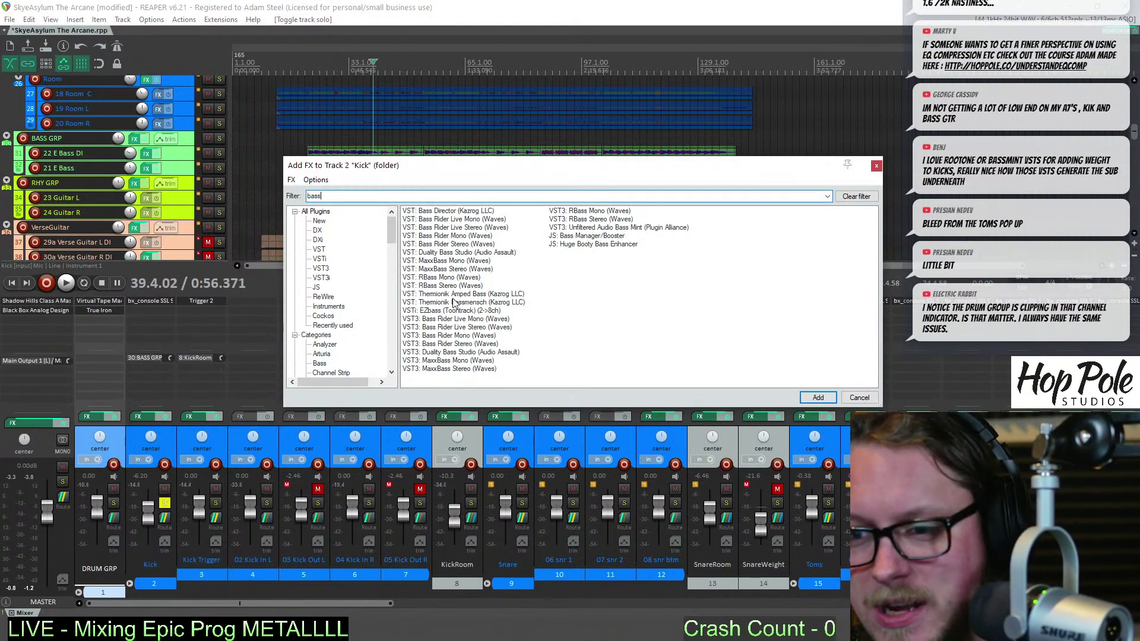
double_click(594, 227)
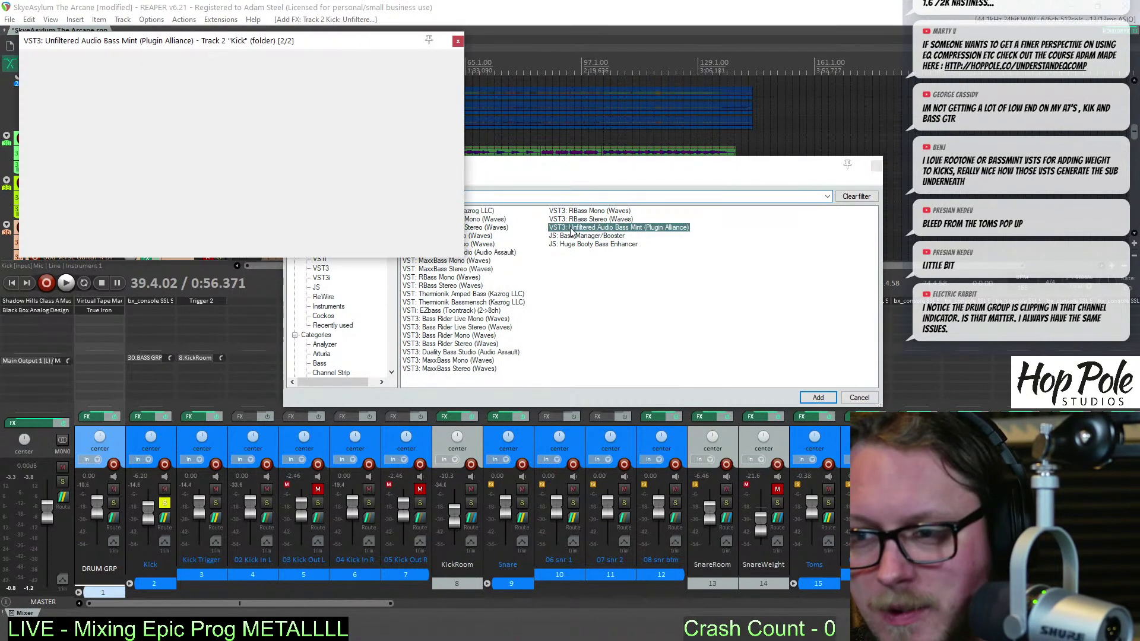
drag(246, 39, 471, 190)
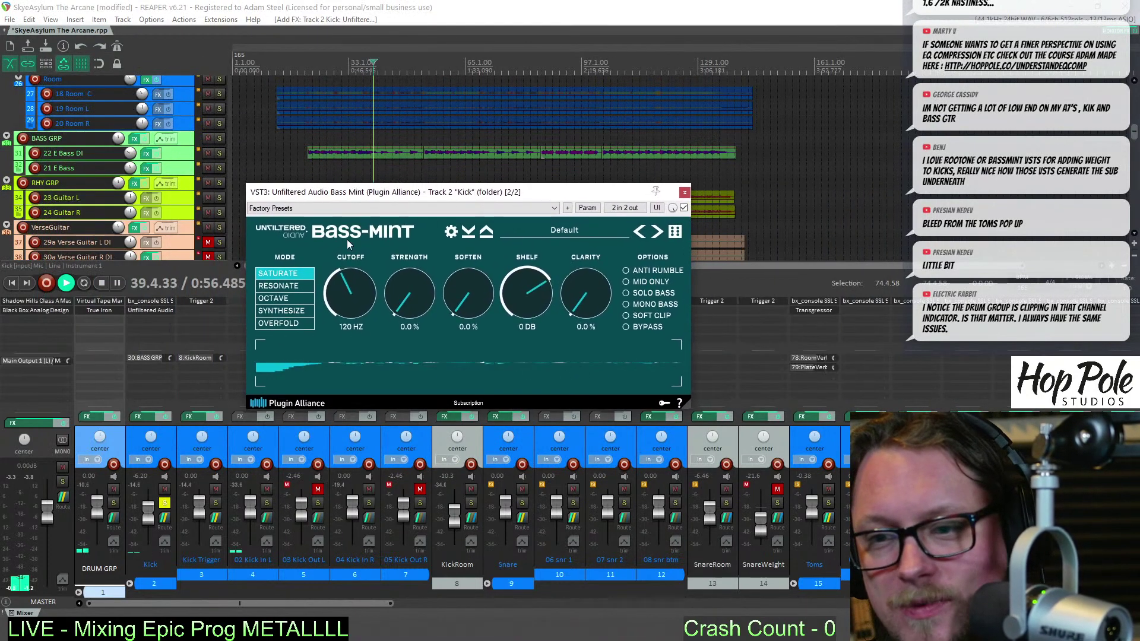
During playback, set Bass-Mint's cutoff to 112 Hz and strength to 34.8 % on the Kick track
scroll(354, 268, up, 2)
scroll(354, 268, down, 5)
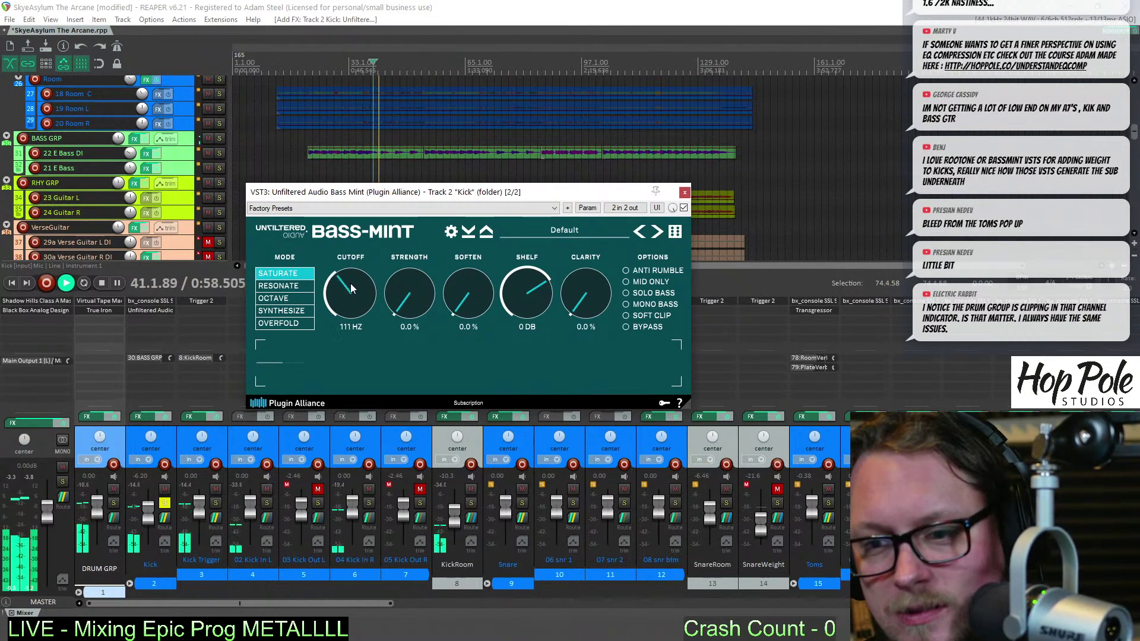
scroll(423, 279, up, 4)
drag(425, 278, 427, 249)
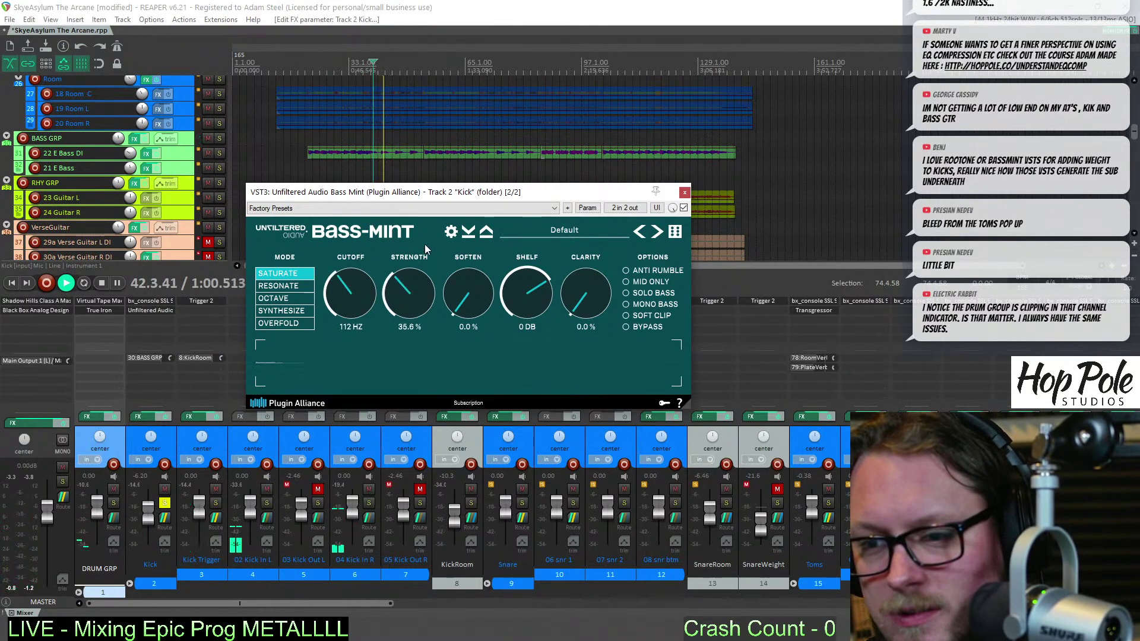
scroll(418, 288, up, 1)
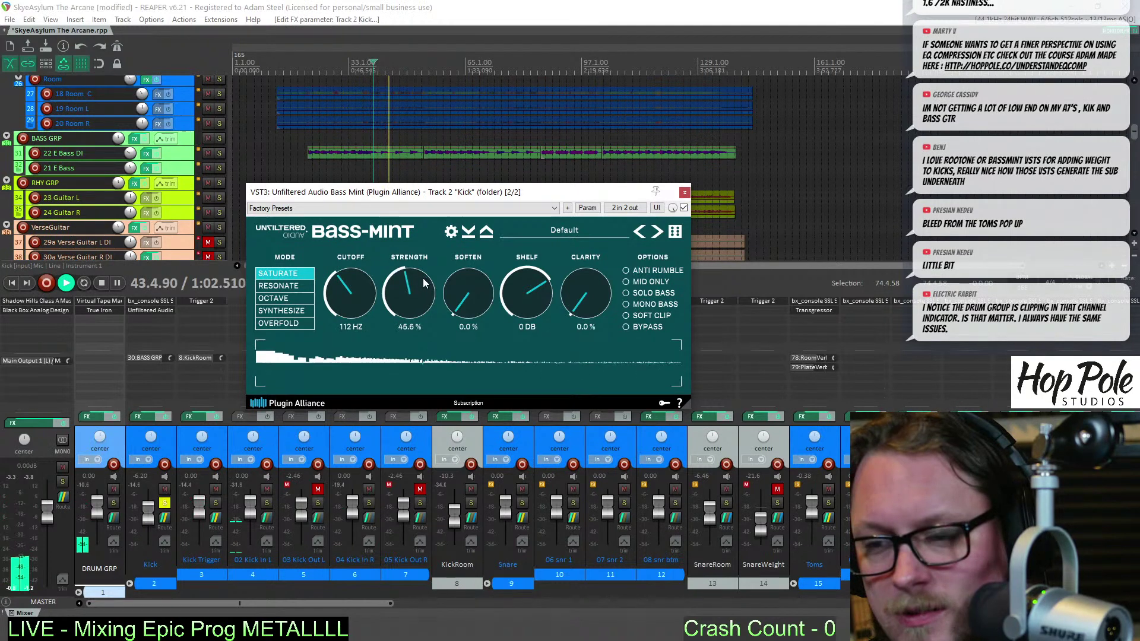
scroll(416, 285, down, 1)
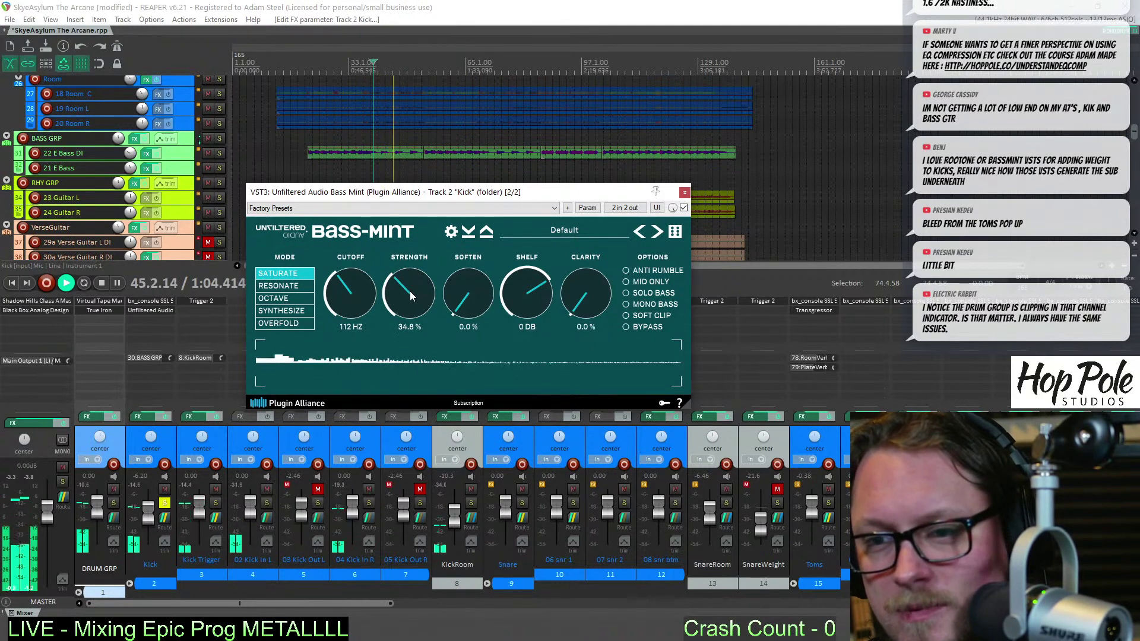
key(space)
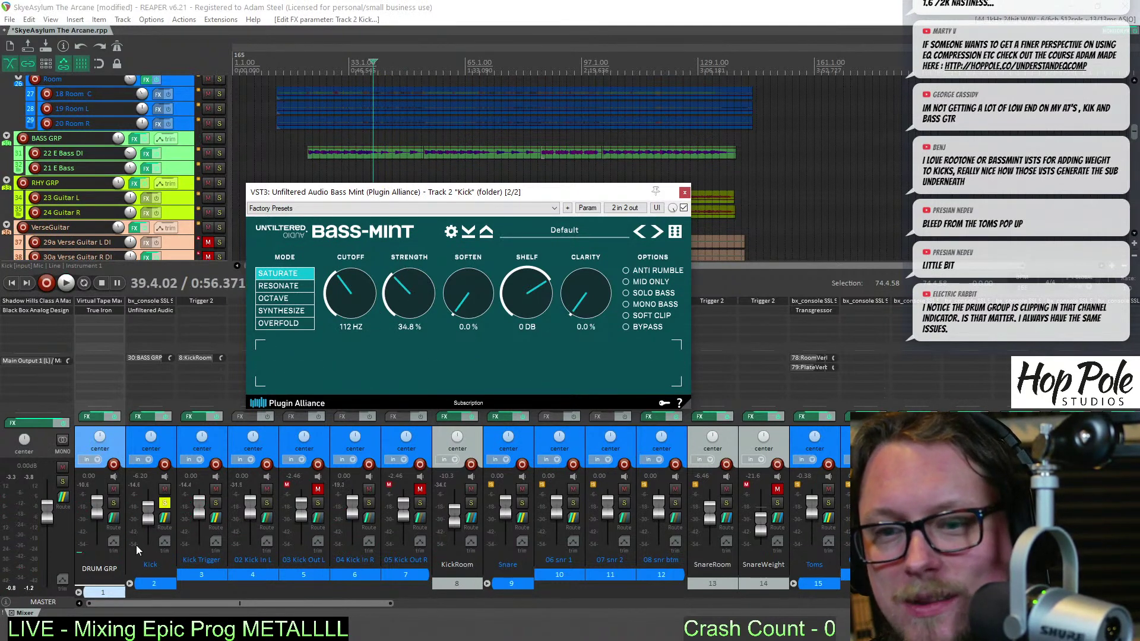
Unsolo the Kick track, play the full mix to judge the enhanced kick and close Bass-Mint
click(165, 505)
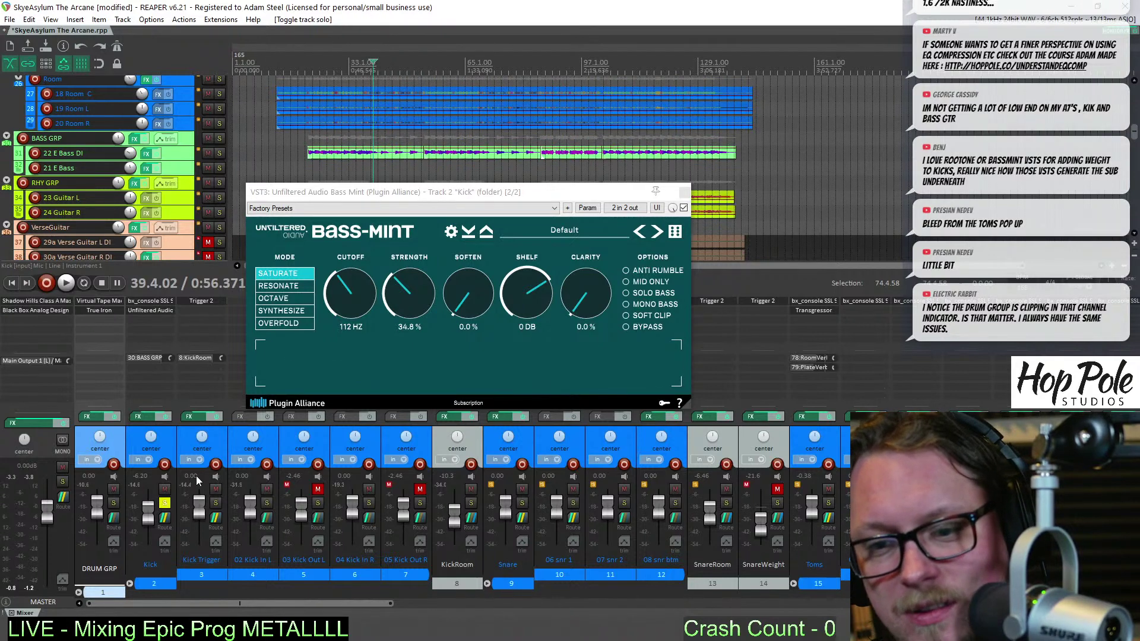
key(space)
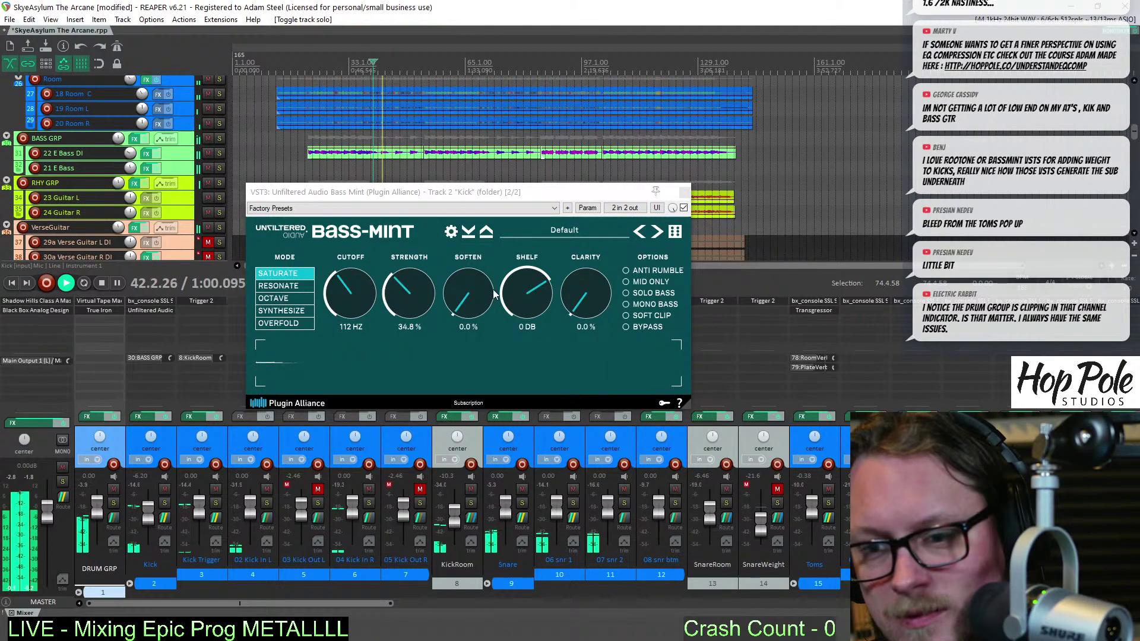
click(684, 192)
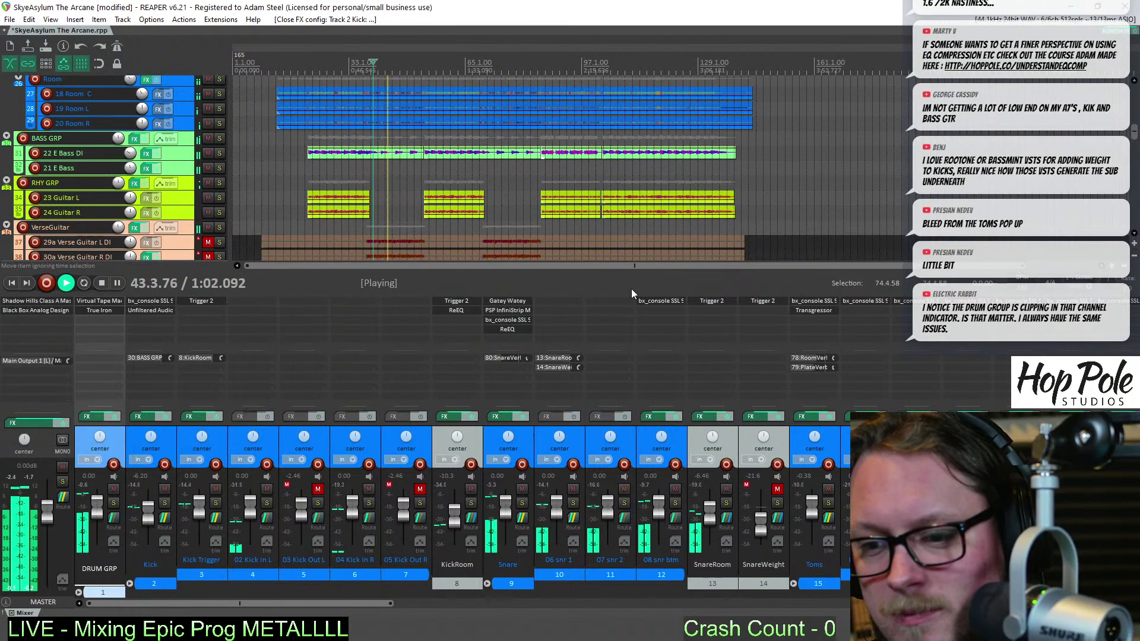
Check the Snare folder soloed, then add a peak band to its ReEQ at 421 Hz, -2.5 dB, Q 2.49
click(522, 503)
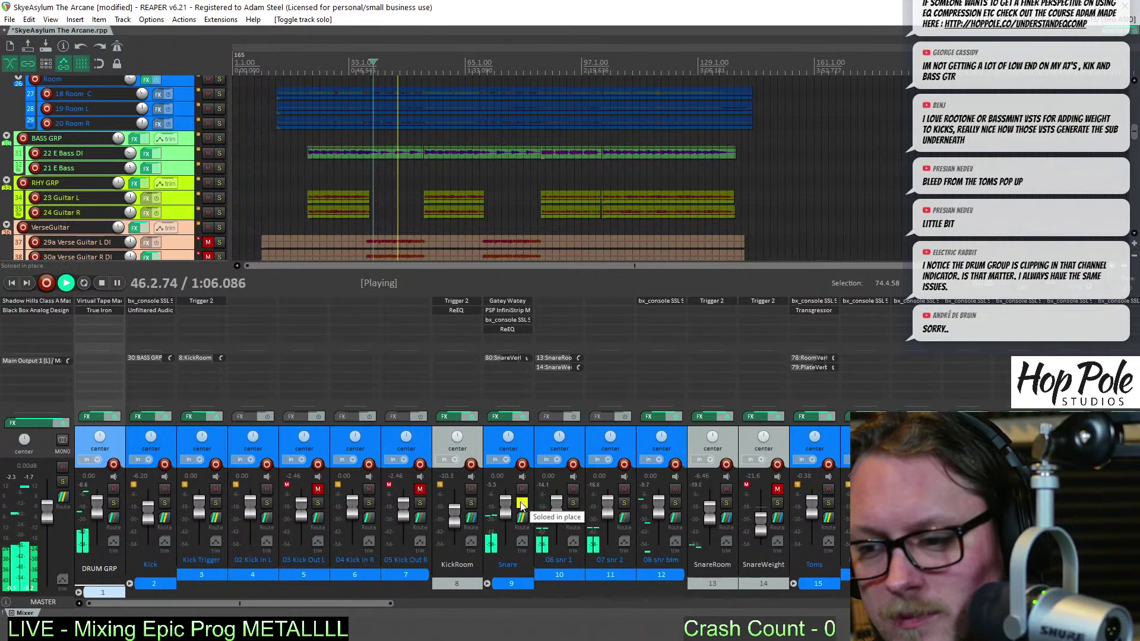
click(522, 503)
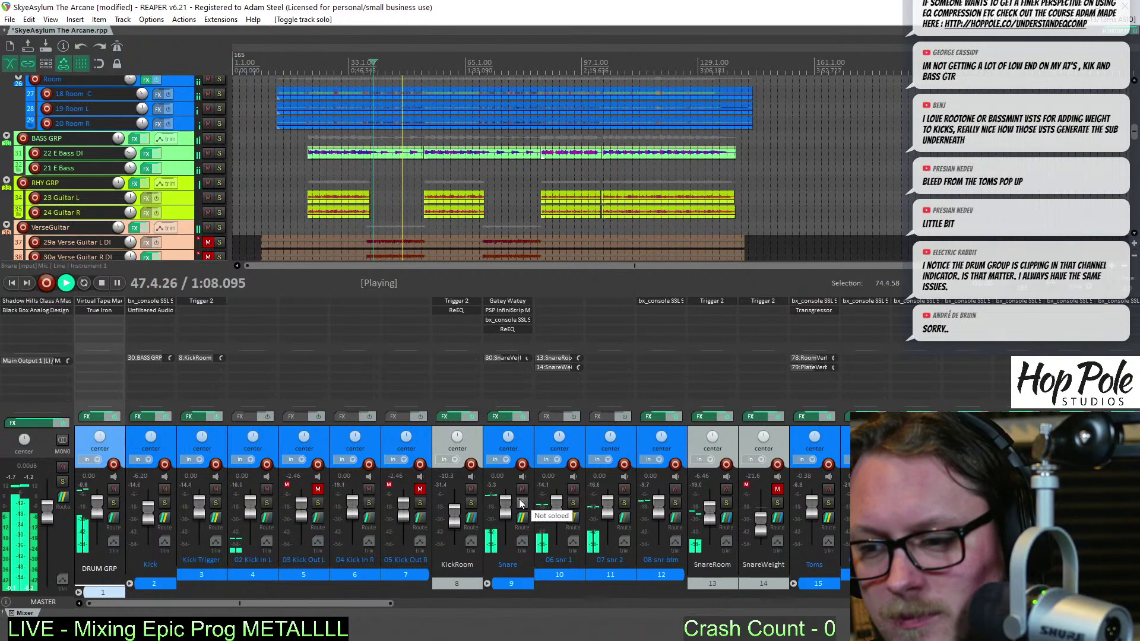
click(506, 330)
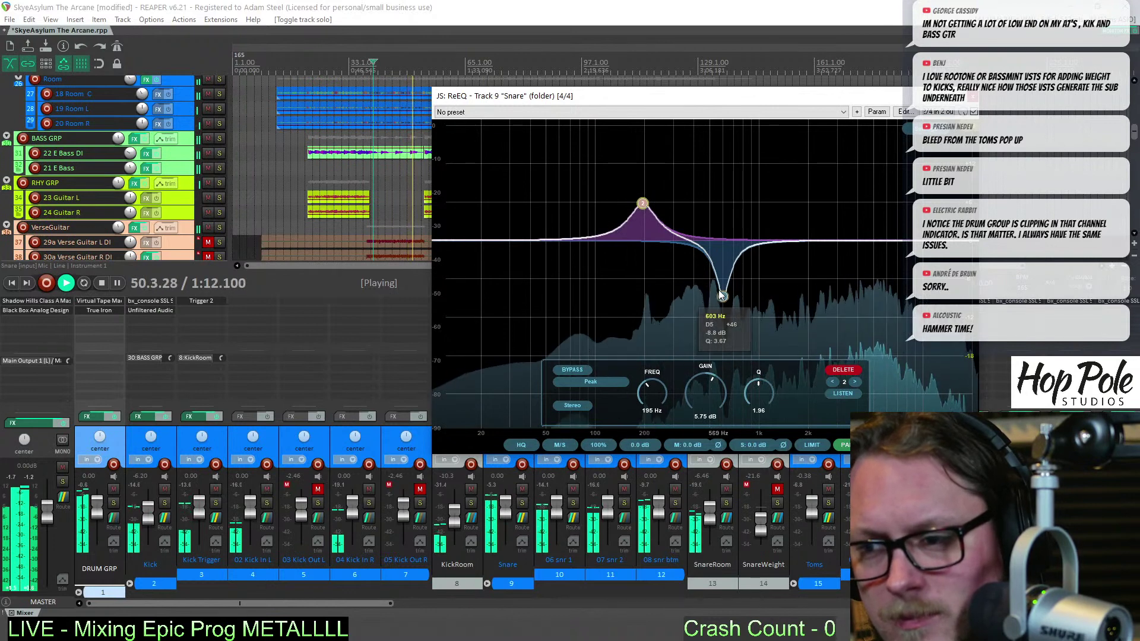
double_click(801, 235)
scroll(761, 387, up, 6)
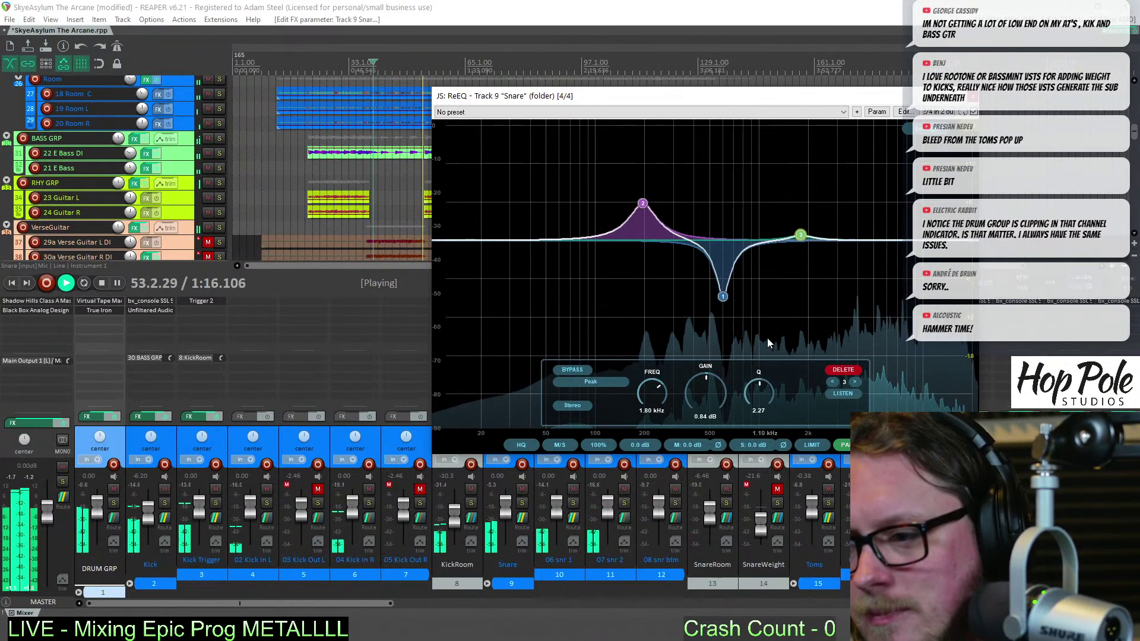
scroll(761, 392, down, 3)
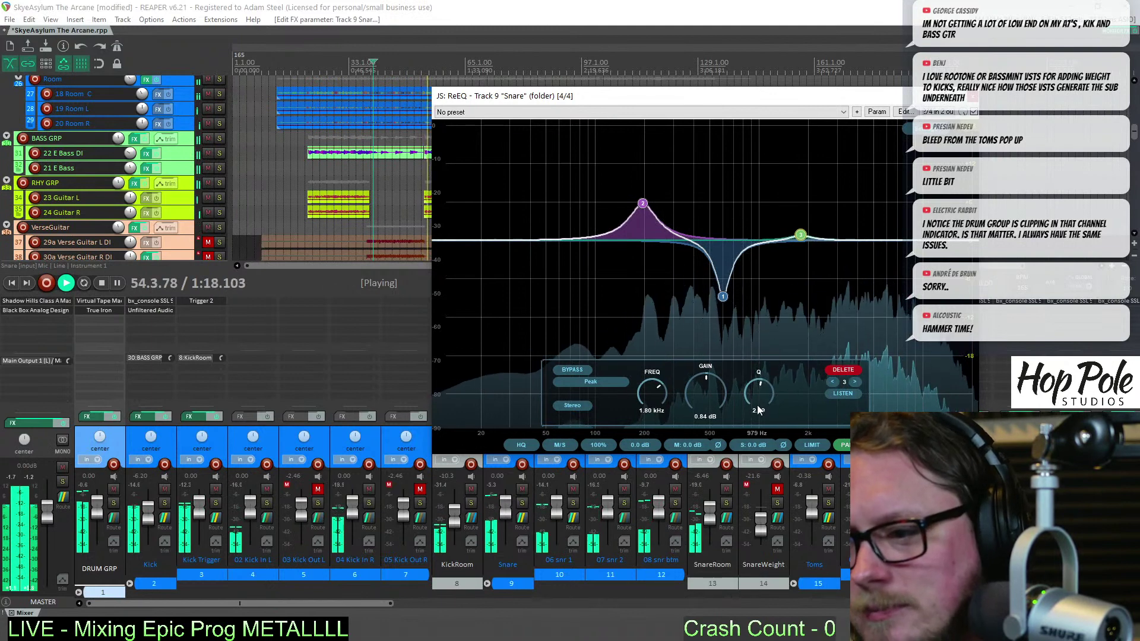
drag(801, 236, 697, 262)
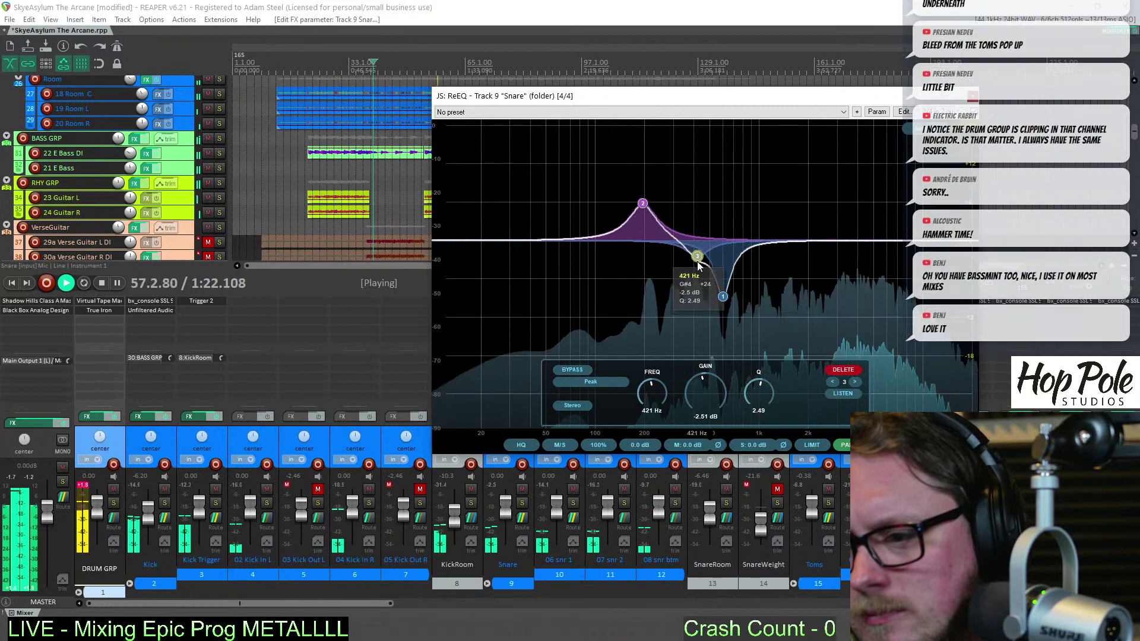
Add a wide peak band at 5.89 kHz with about 2.4 dB gain to the Snare's ReEQ and close the EQ
double_click(818, 241)
drag(818, 240, 884, 228)
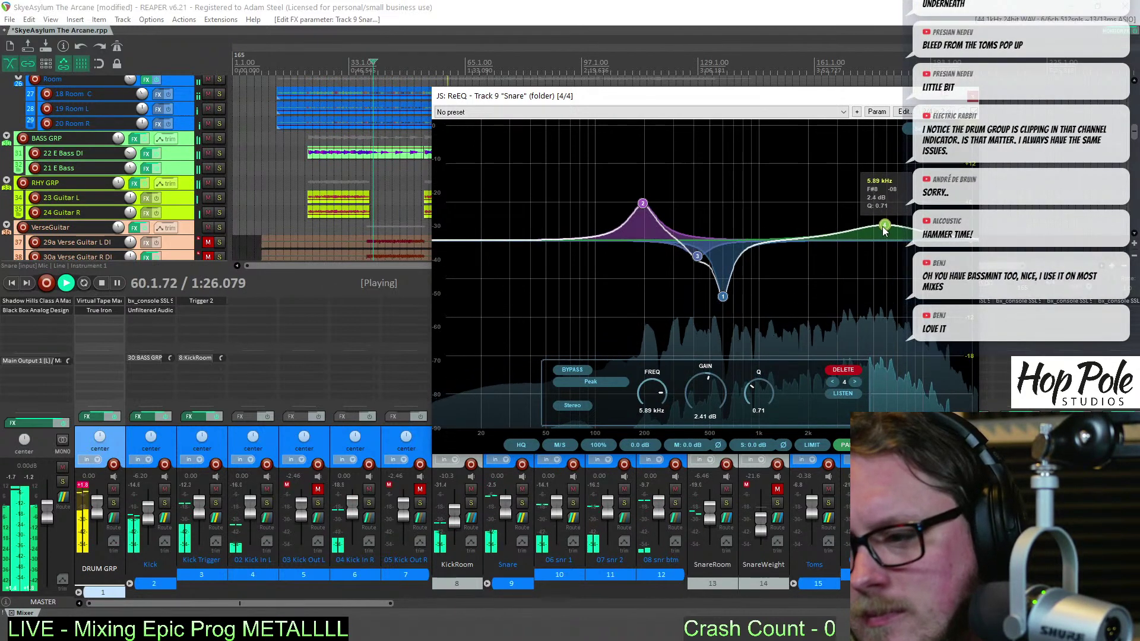
click(972, 95)
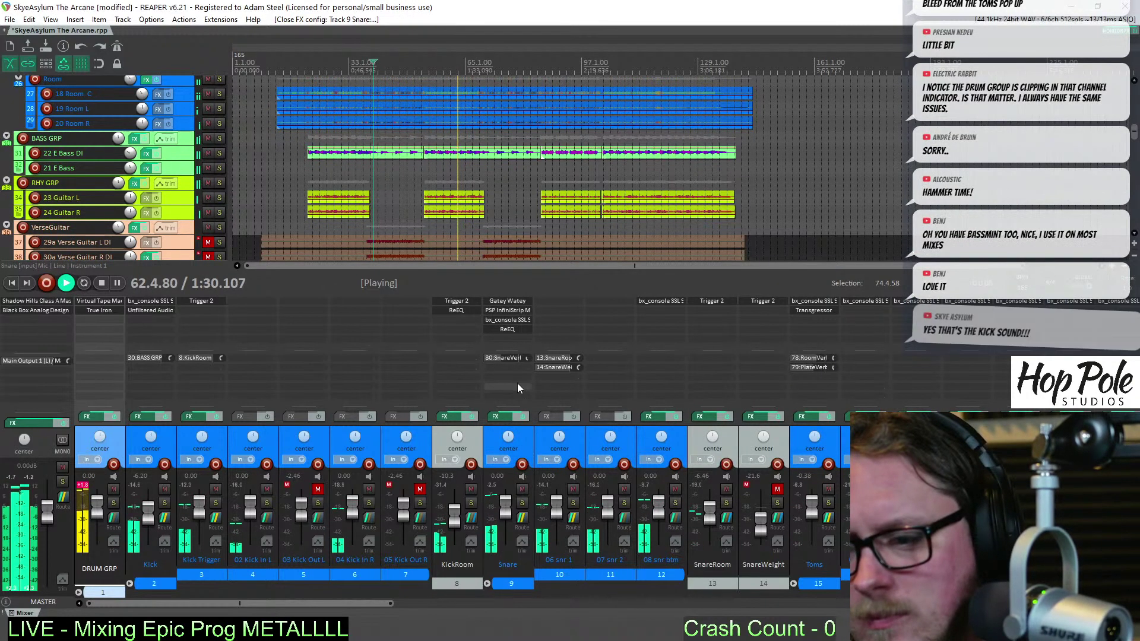
Raise the Snare's reverb send, set the SnareRoom volume to -0.80 dB and audition SnareRoom soloed
drag(527, 359, 526, 352)
drag(711, 517, 711, 512)
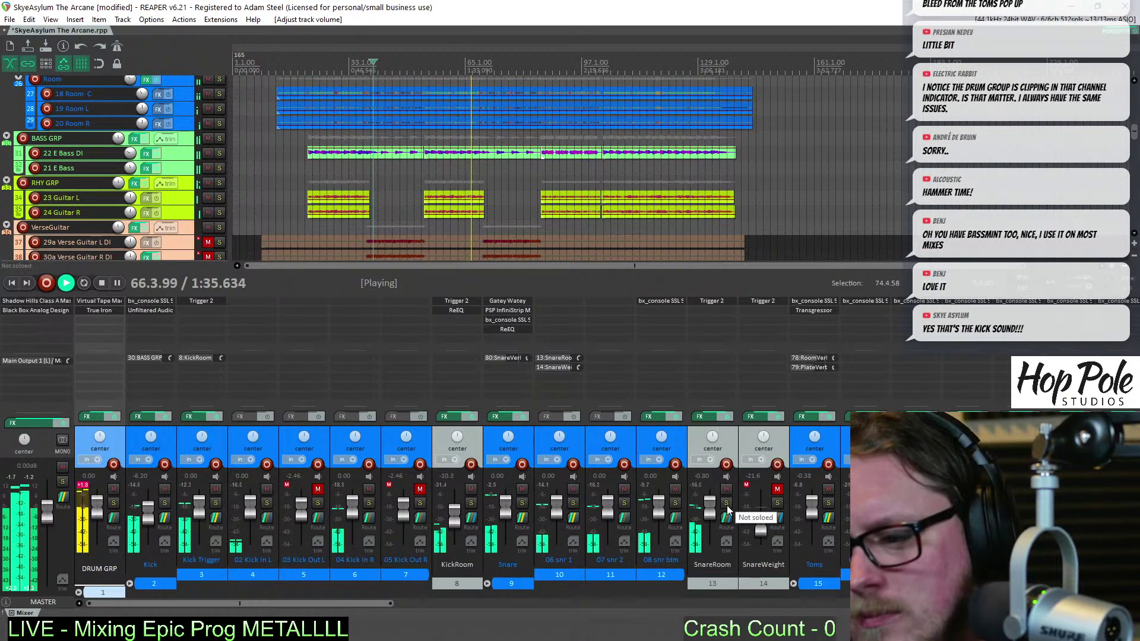
click(727, 505)
key(F6)
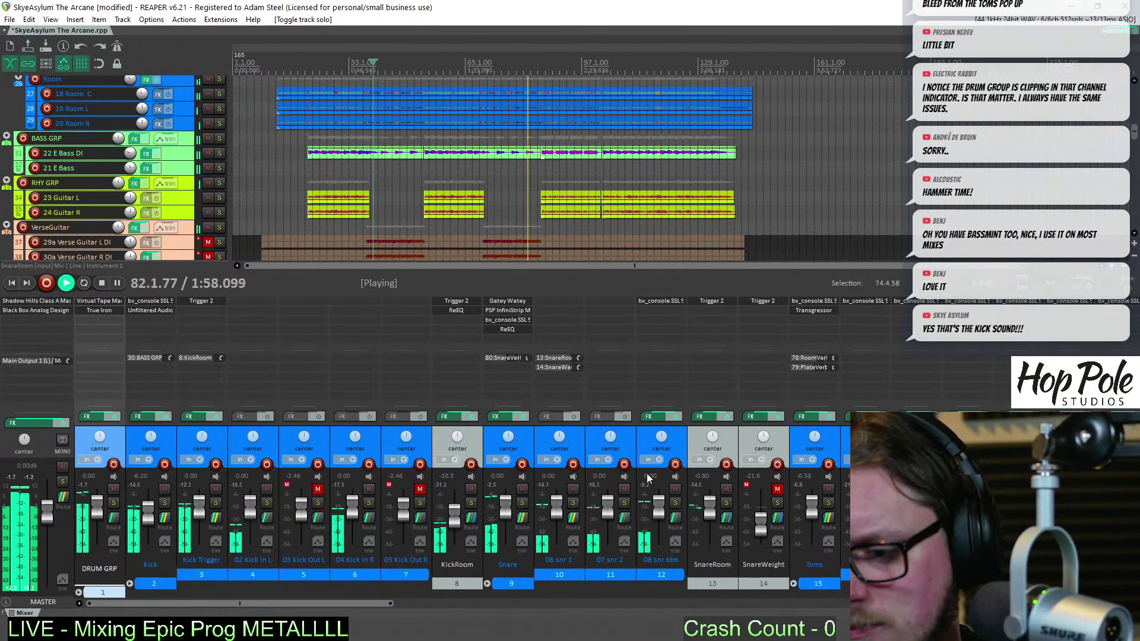
Unmute the SnareWeight track and set its volume to -19.7 dB
click(771, 494)
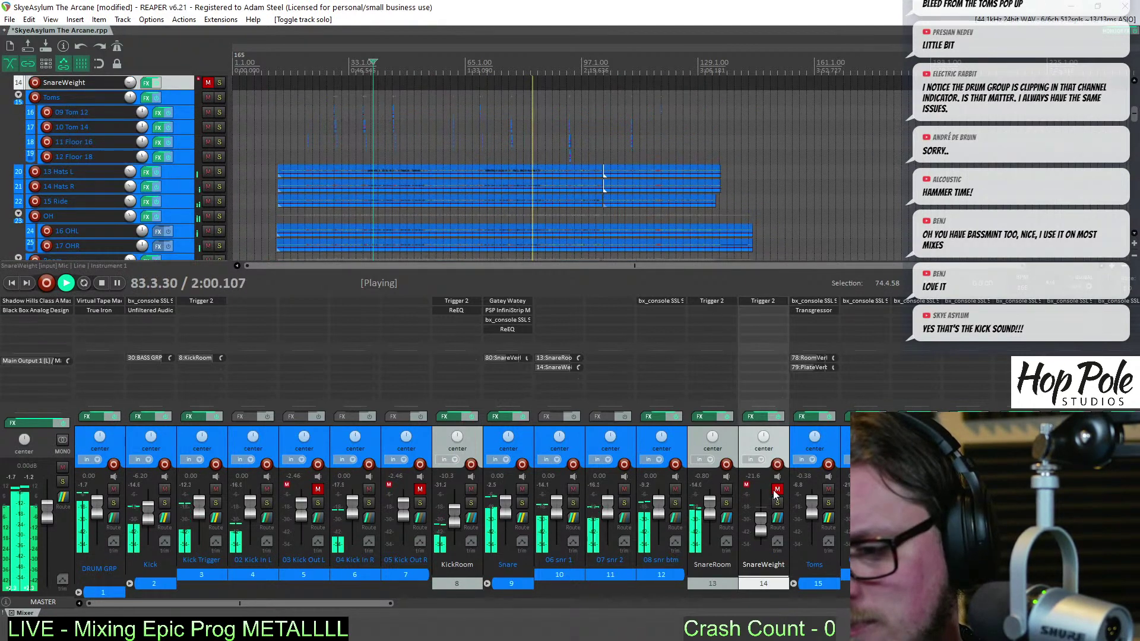
scroll(765, 531, up, 4)
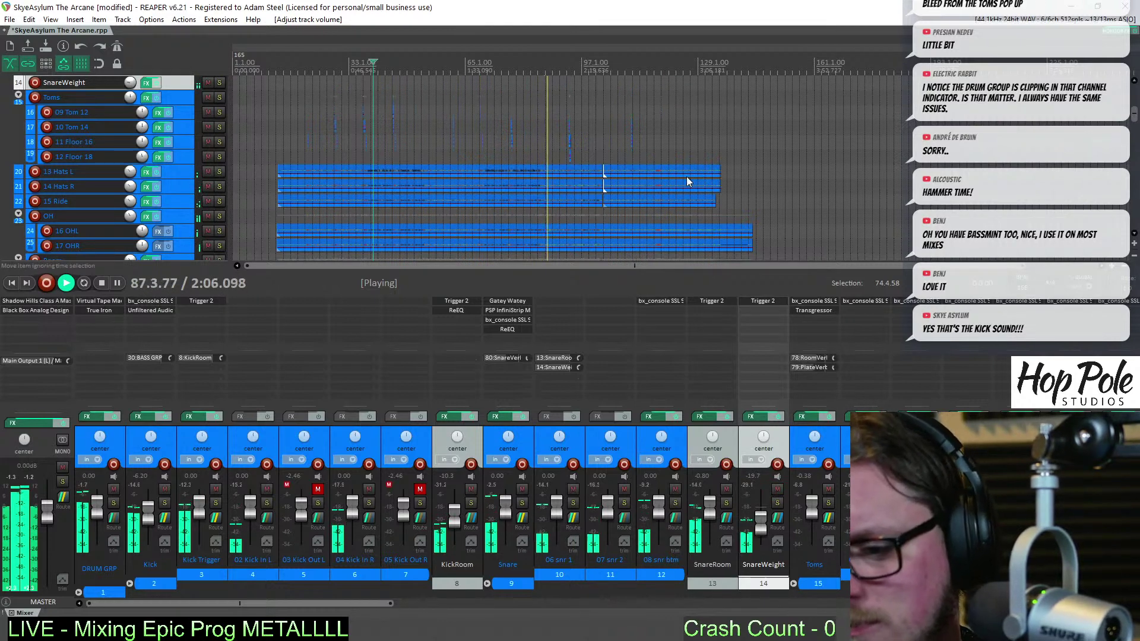
Compare the snare mics by soloing 08 snr btm, 07 snr 2 and 06 snr 1 individually and in combination
click(675, 504)
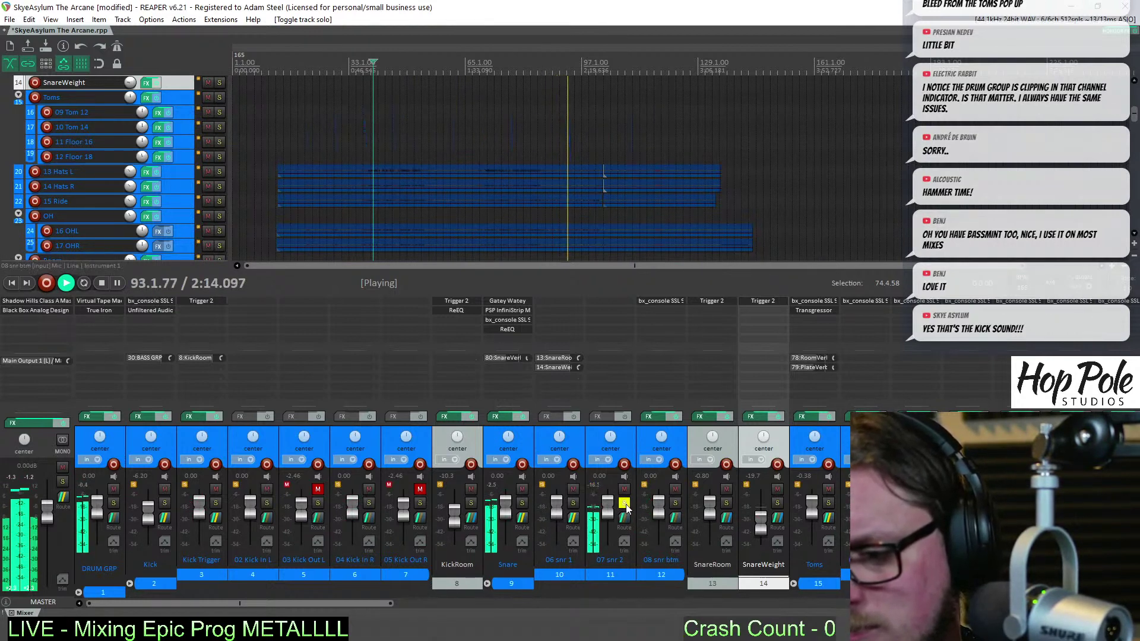
click(573, 504)
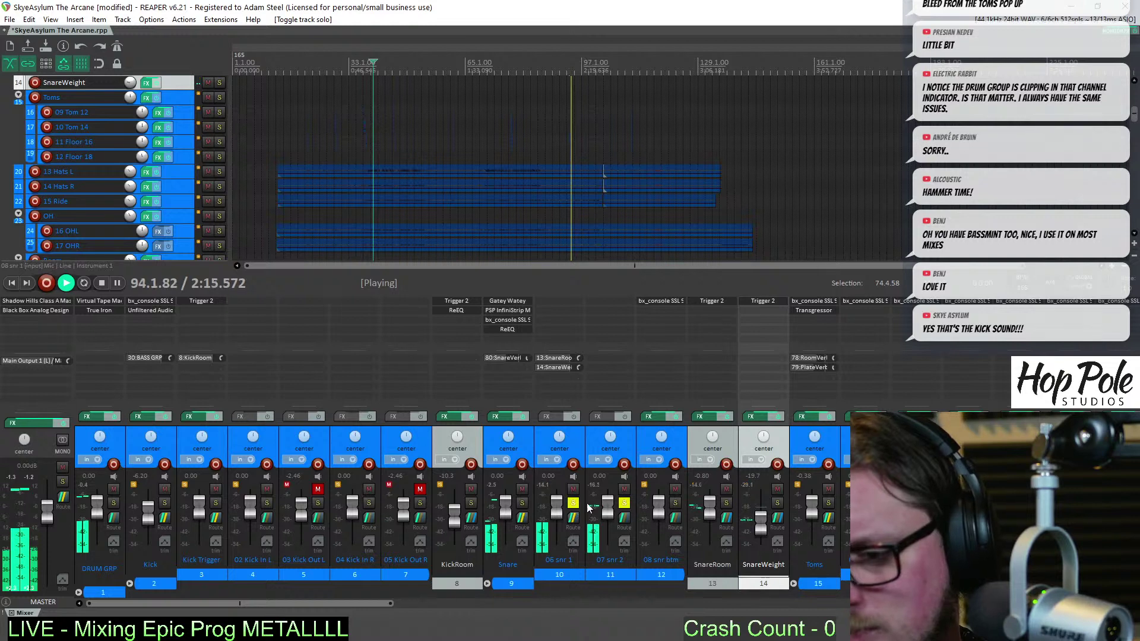
click(625, 504)
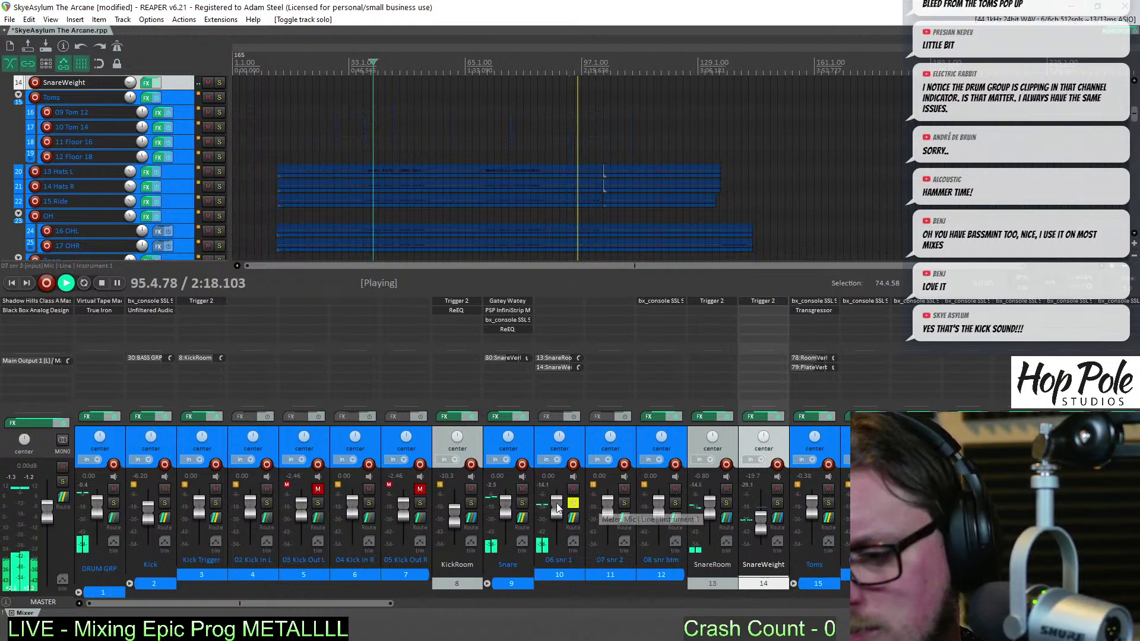
click(624, 503)
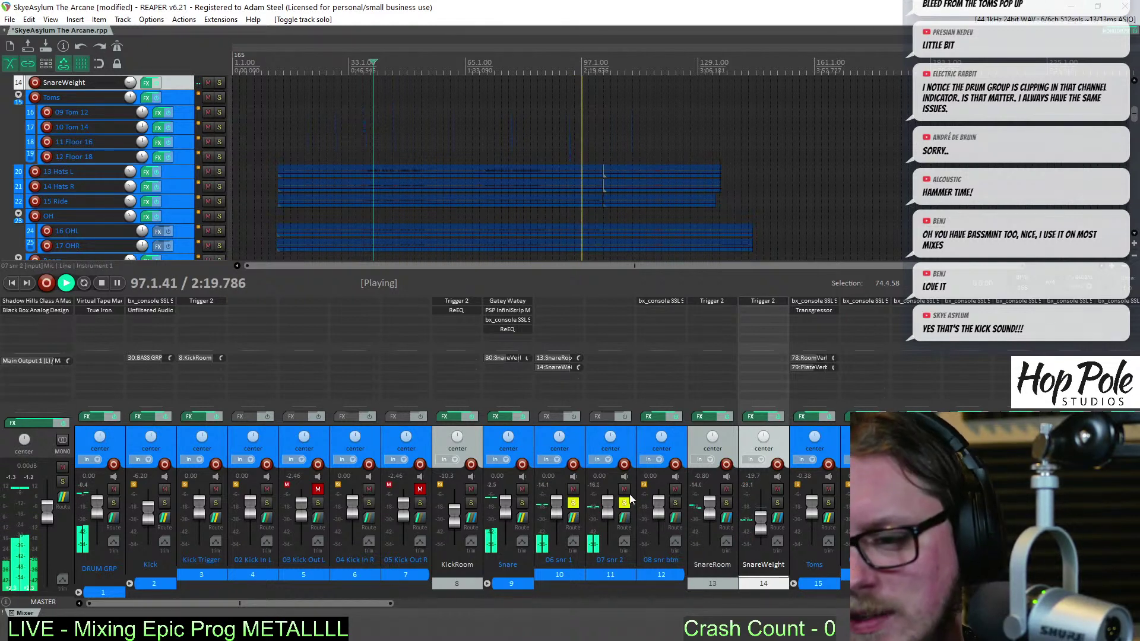
Clear the snare mic solos, mute 07 snr 2 and play the full mix from bar 39
click(625, 502)
key(space)
click(624, 489)
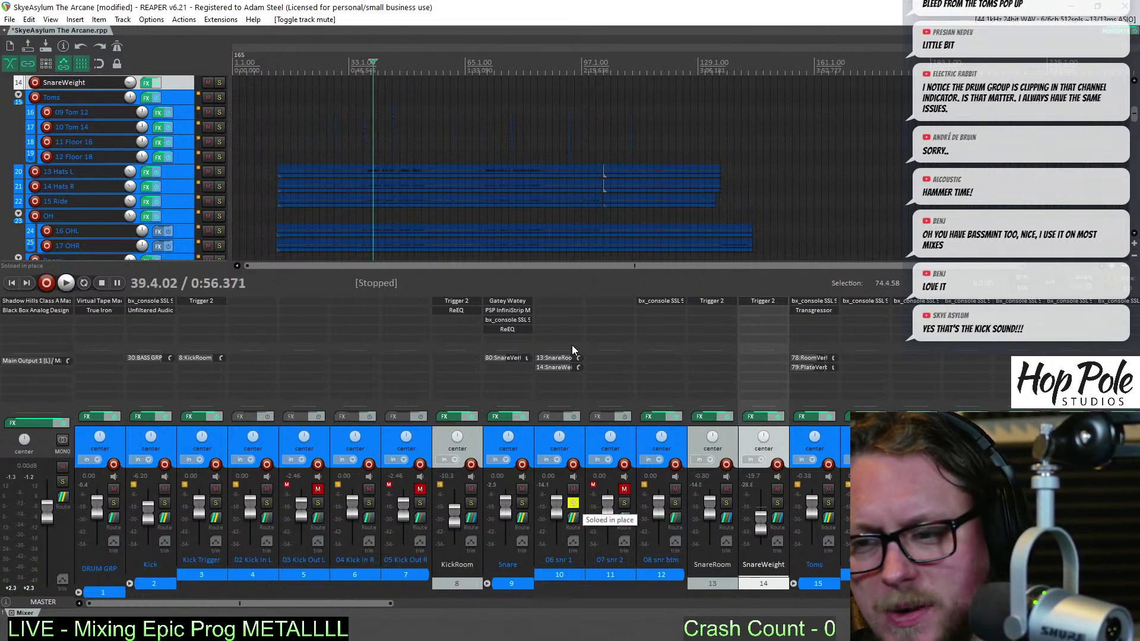
key(space)
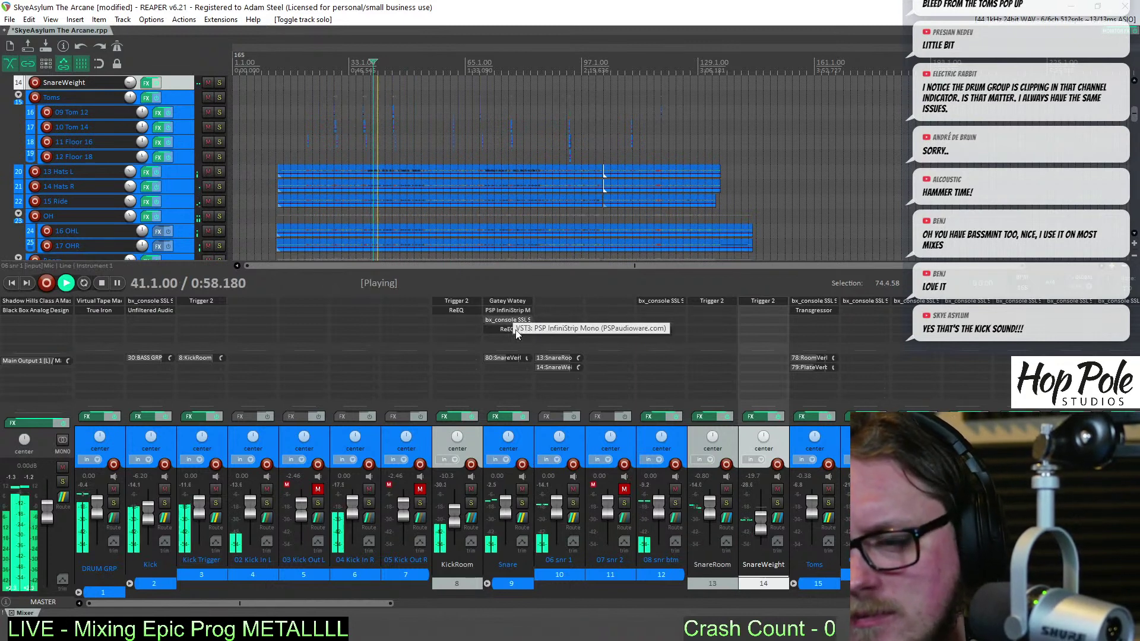
Mute SnareWeight and nudge up the high-frequency gain in the Snare track's bx_console SSL 9000 J
click(777, 489)
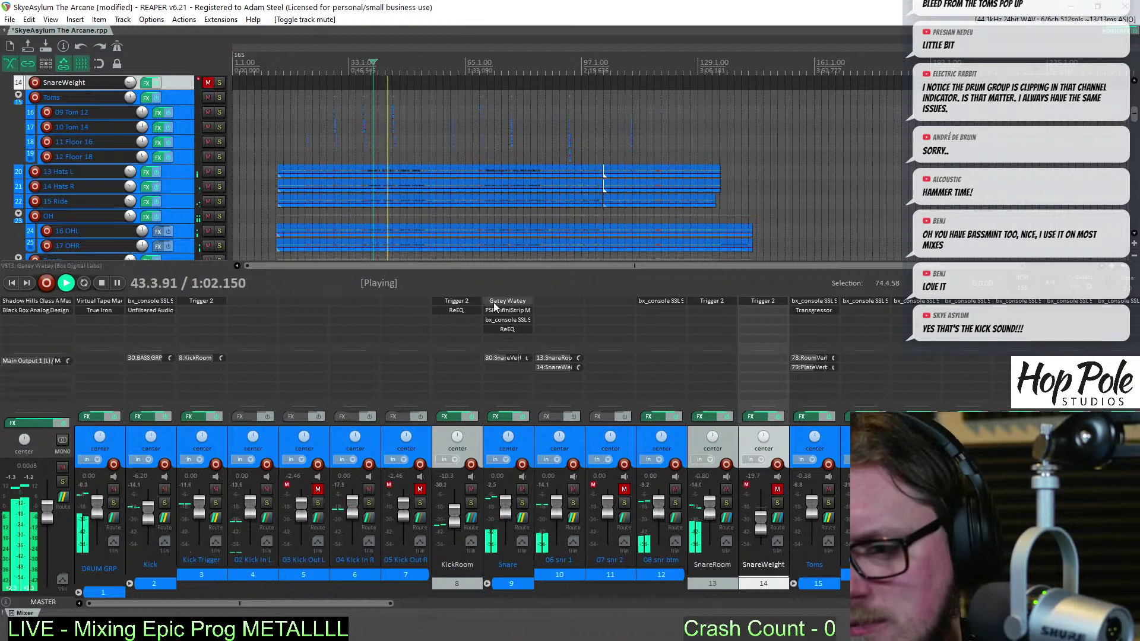
click(497, 319)
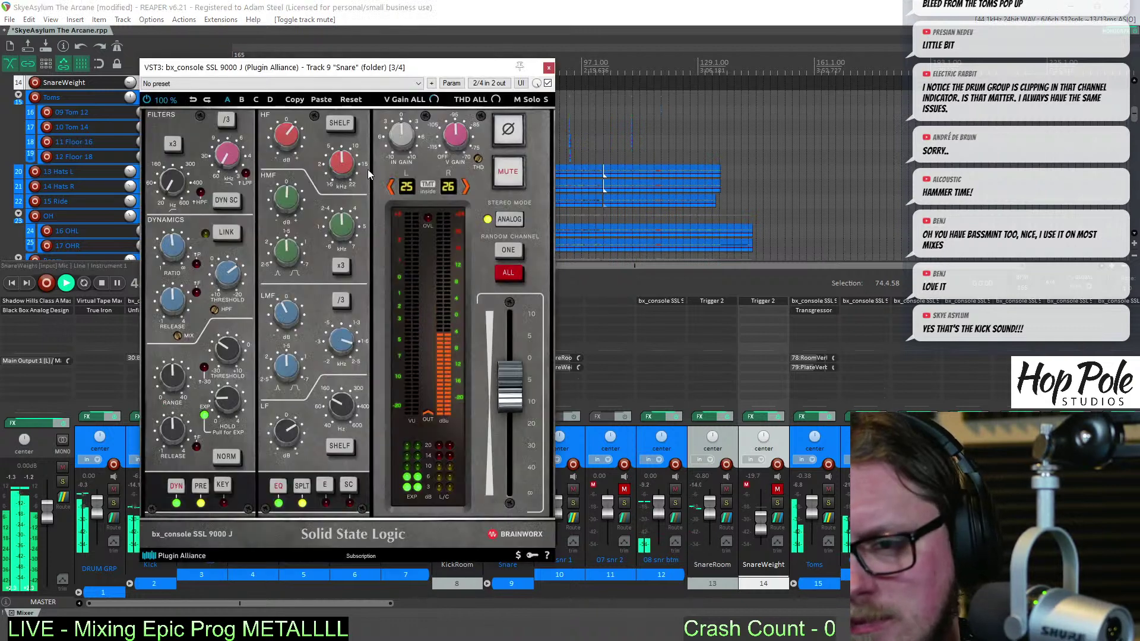
mouse_move(275, 135)
scroll(282, 148, up, 1)
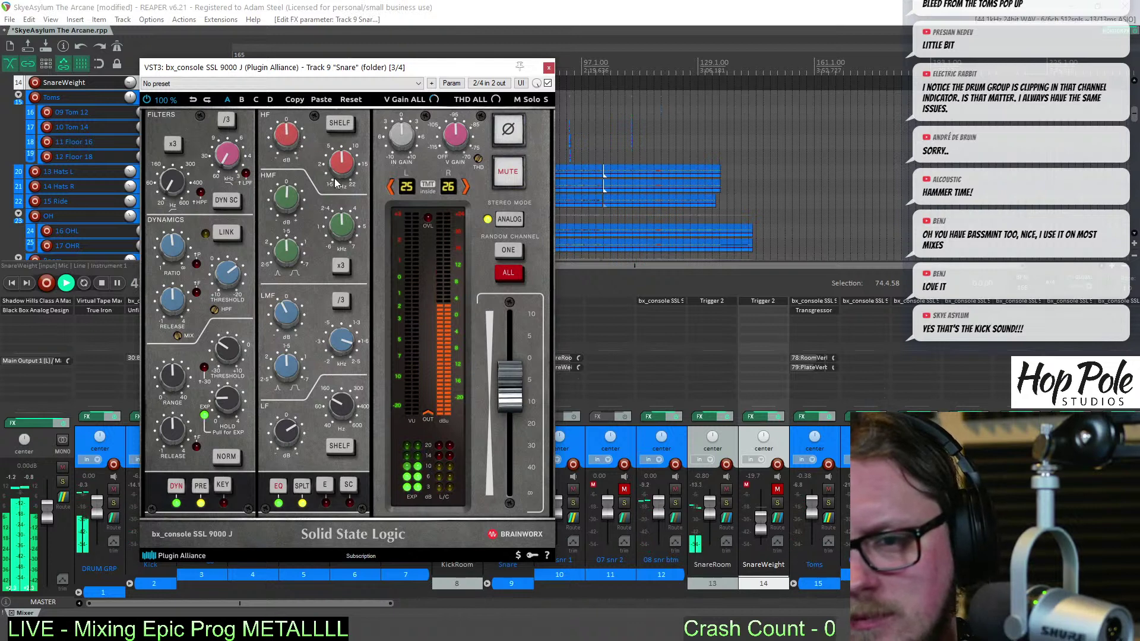
Set the 08 snr btm volume to -3.09 dB and the Snare's SSL console output fader to -5.6 dB
drag(658, 525, 662, 521)
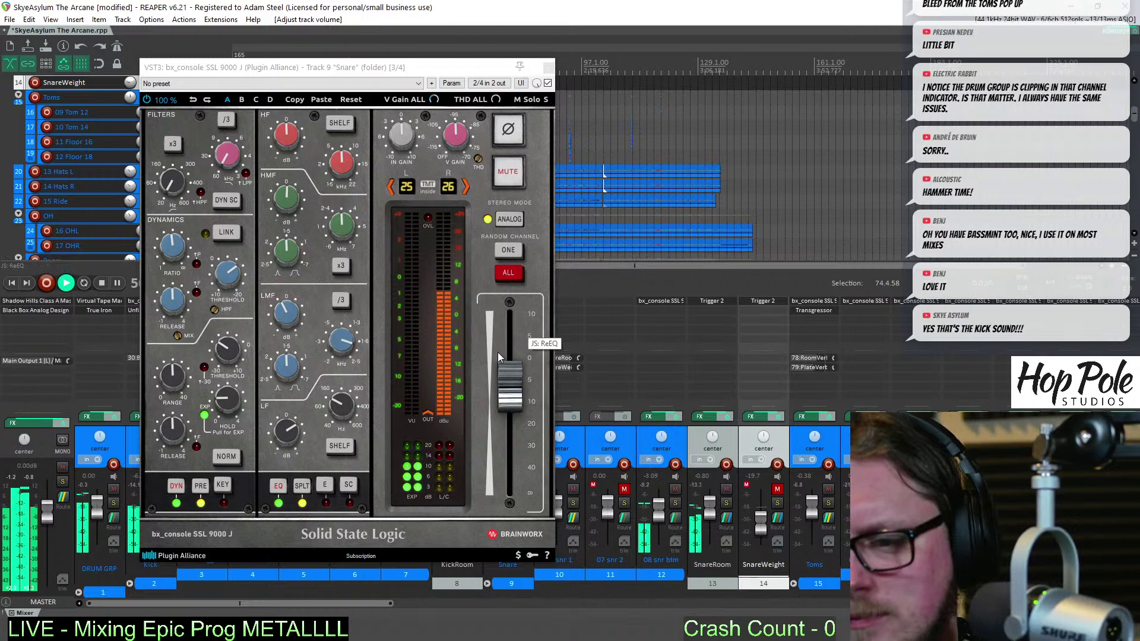
mouse_move(511, 392)
mouse_down()
mouse_move(514, 378)
mouse_move(514, 389)
mouse_up()
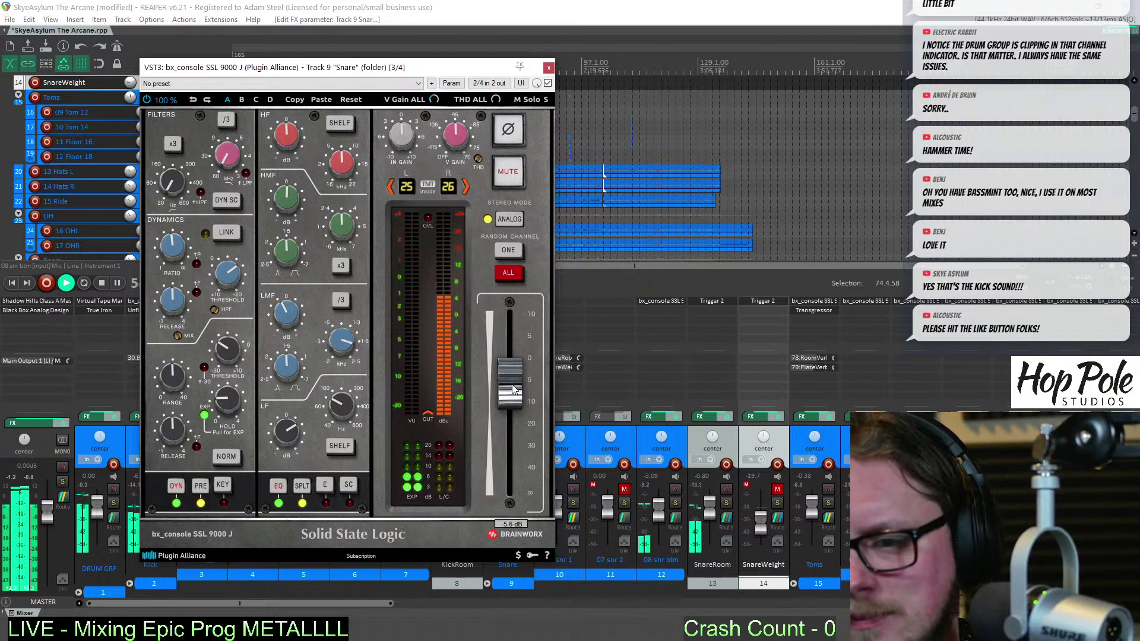
click(549, 67)
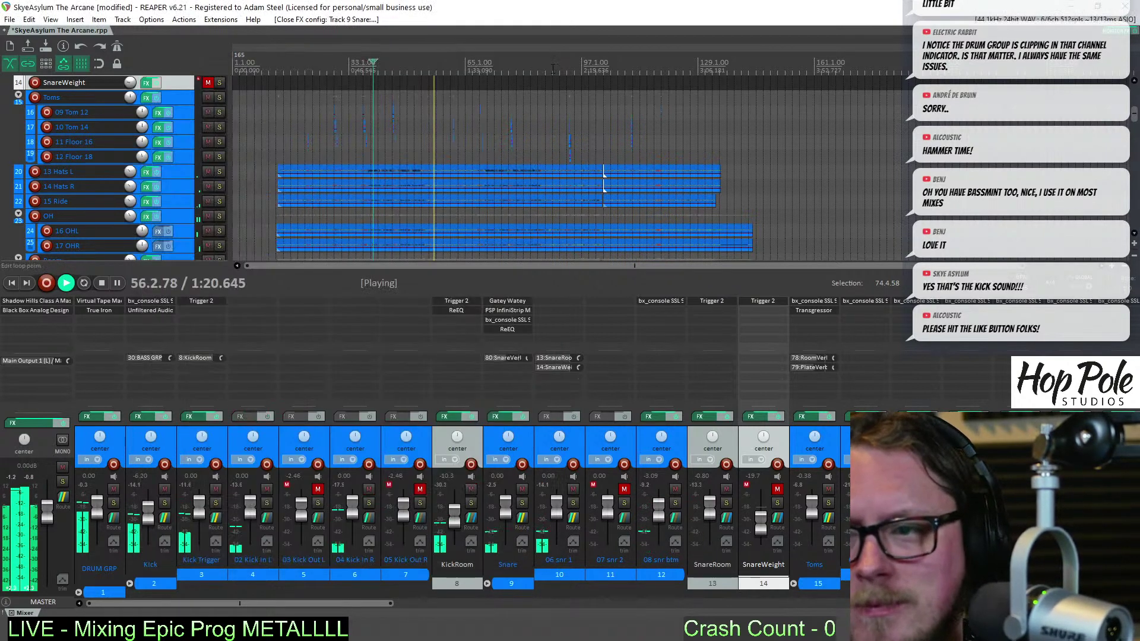
Solo the Snare track, audition it with ReEQ bypassed, and remove ReEQ from its effects chain
click(522, 503)
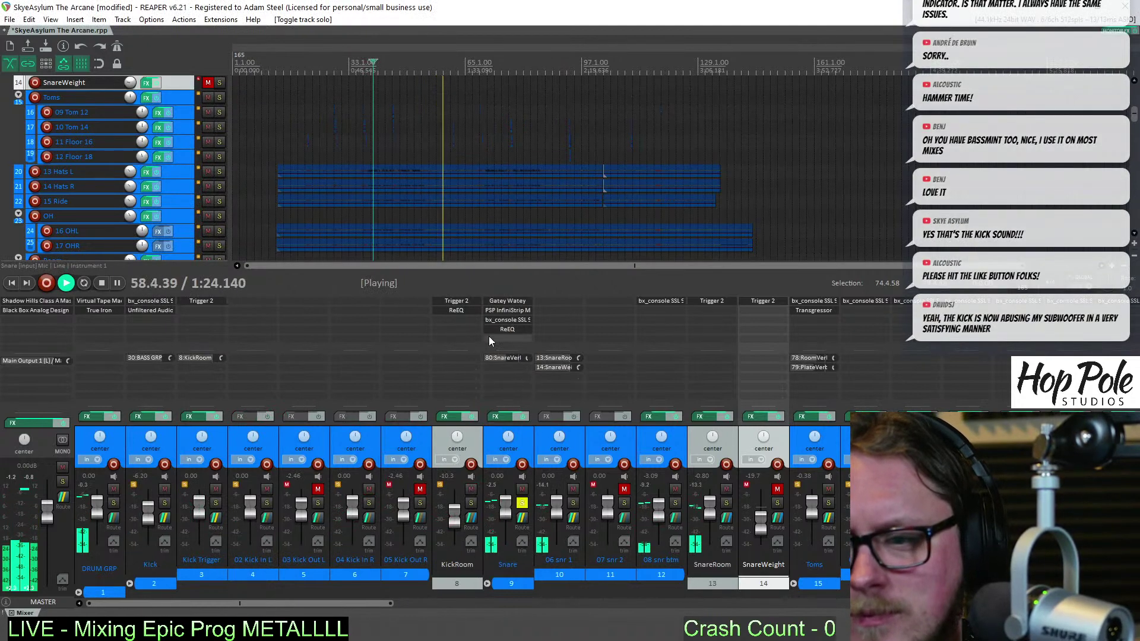
shift+click(509, 330)
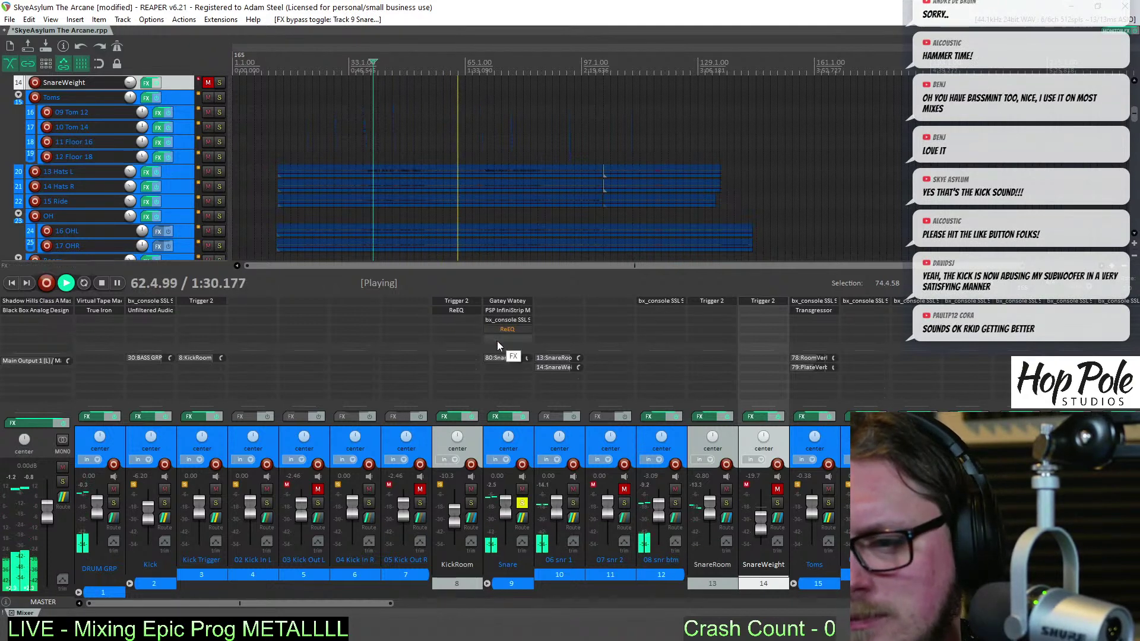
alt+click(505, 331)
key(space)
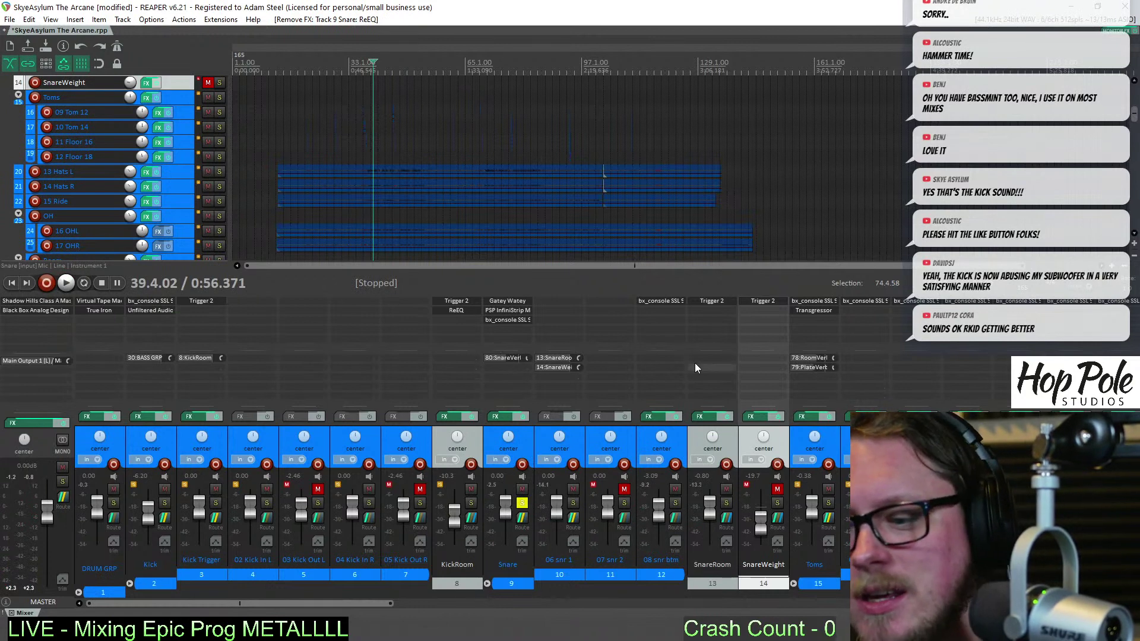
Add Unfiltered Audio Bass Mint to the Snare track in Octave mode and raise its strength to 100%
double_click(507, 326)
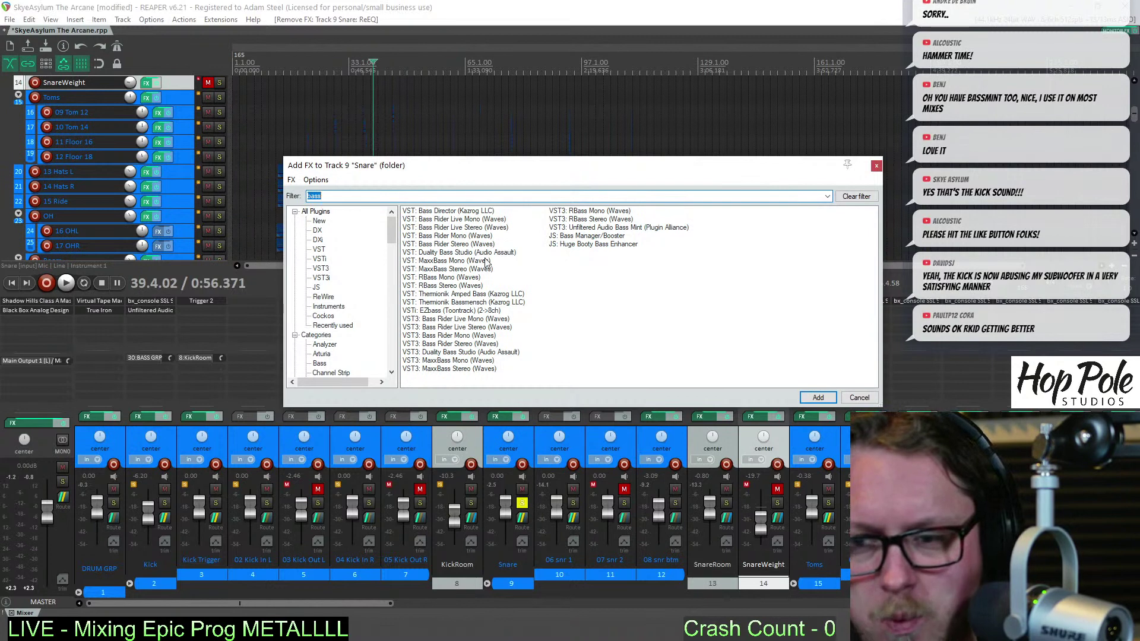
double_click(600, 228)
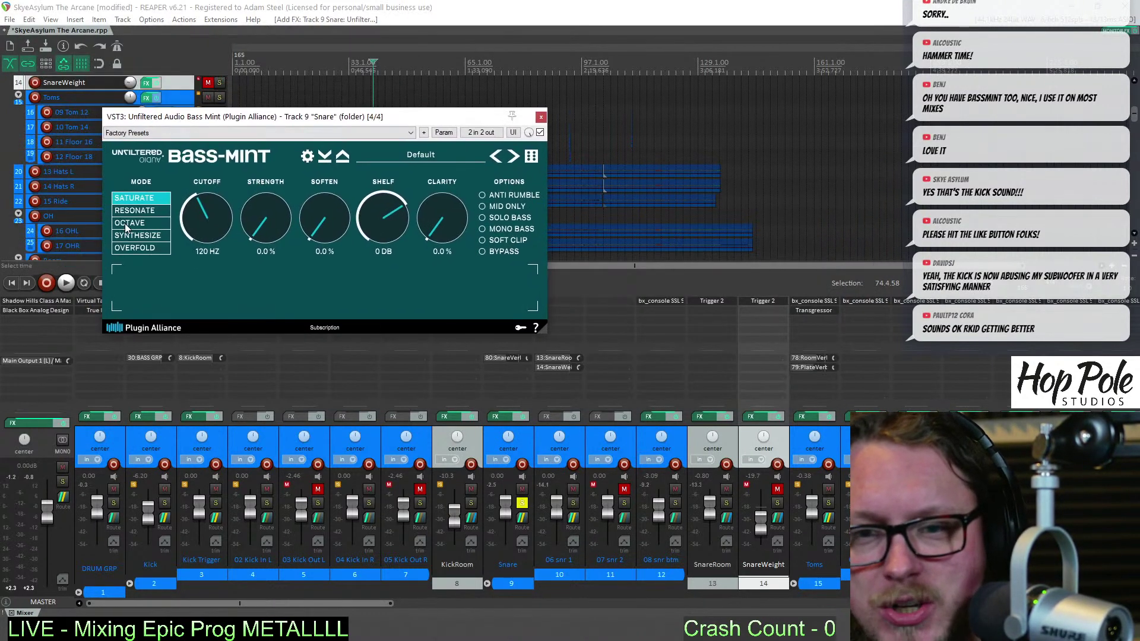
click(137, 224)
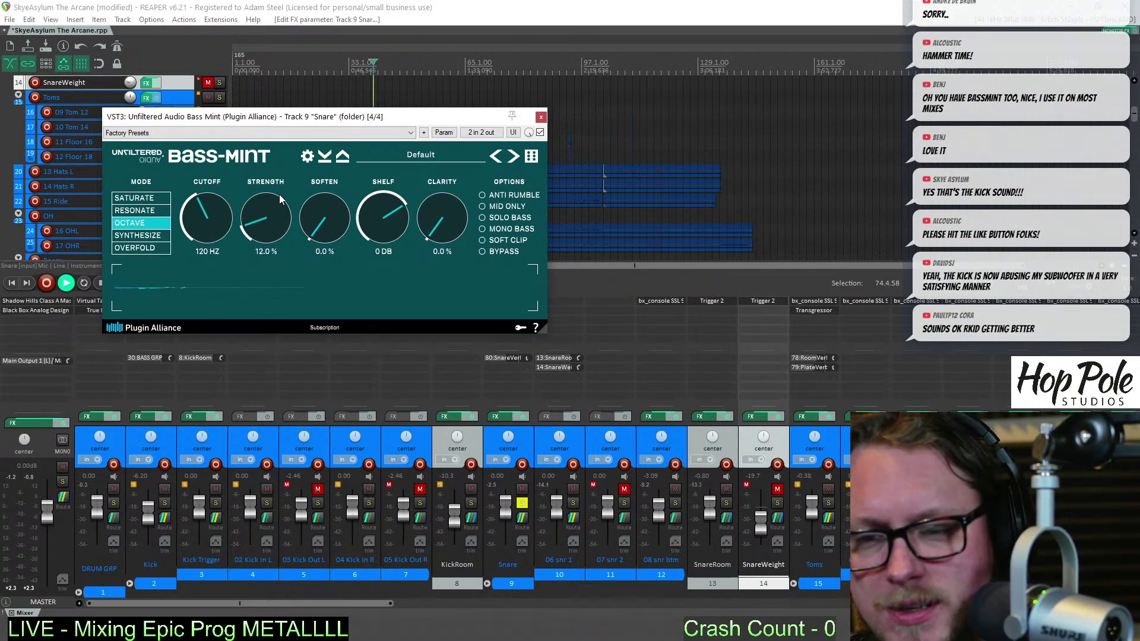
drag(279, 194, 286, 75)
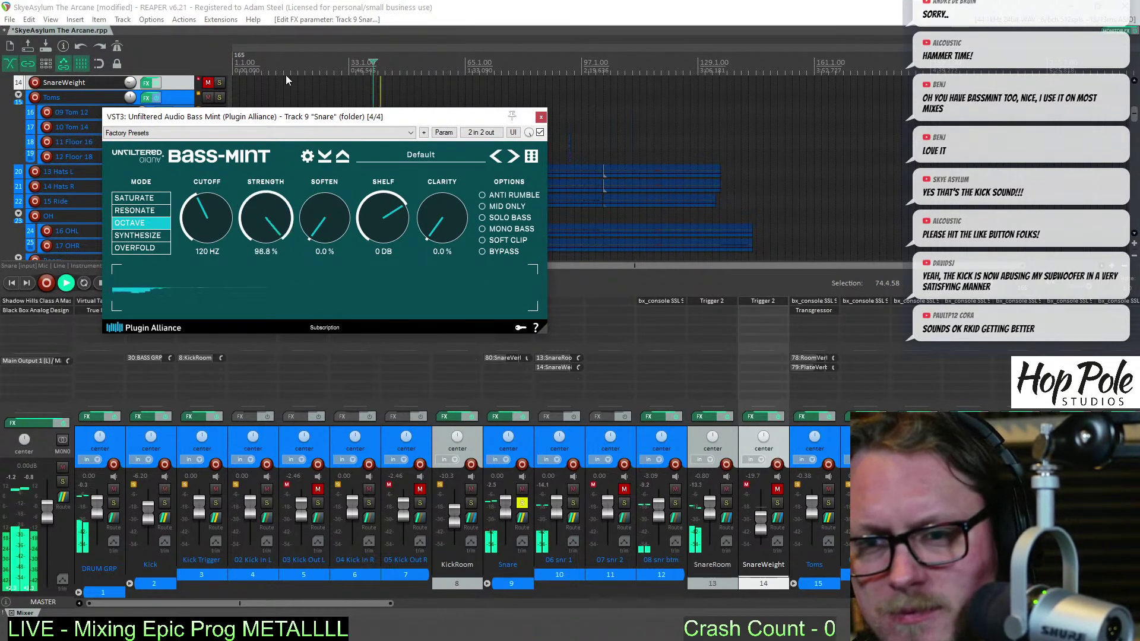
Compare Bass Mint's Overfold, Synthesize, Saturate and Resonate modes on the soloed snare, ending on Saturate
click(135, 250)
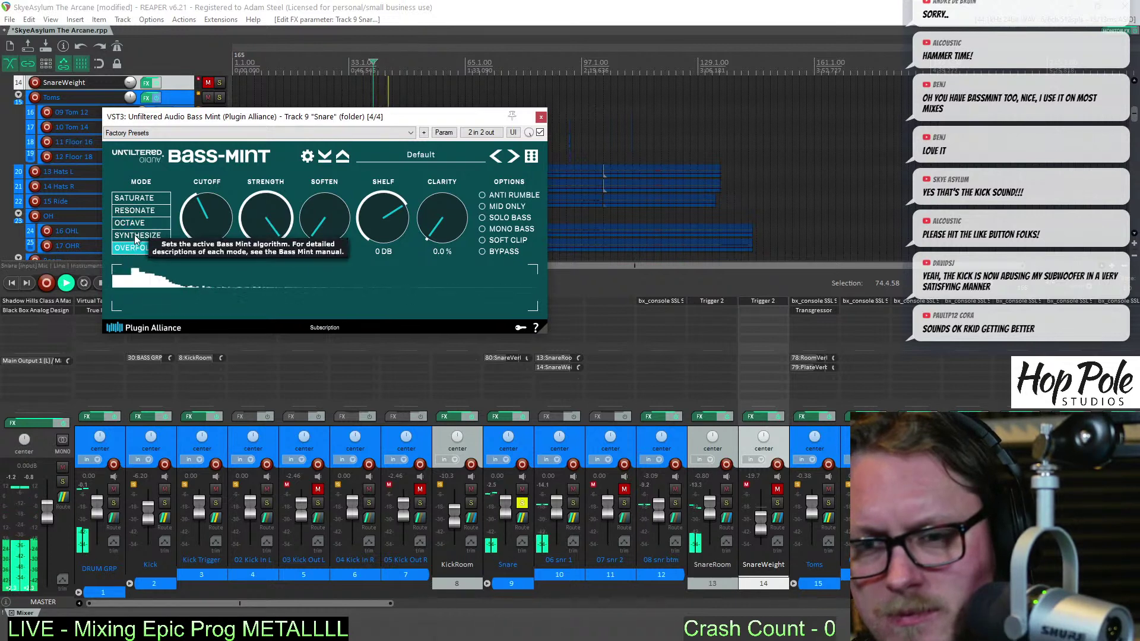
click(133, 237)
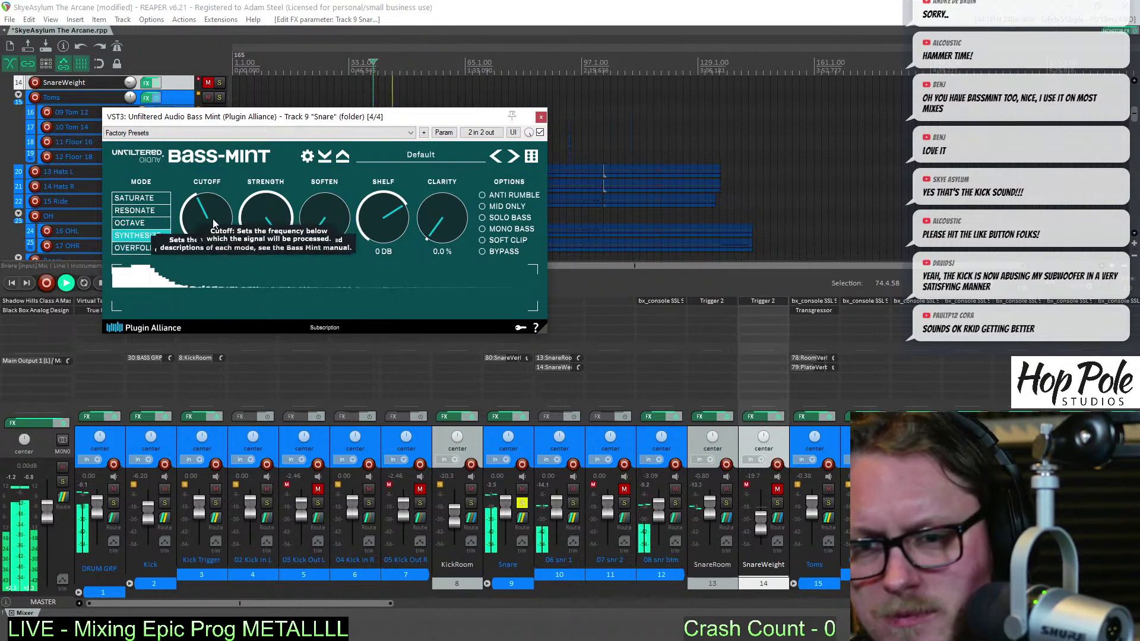
click(134, 199)
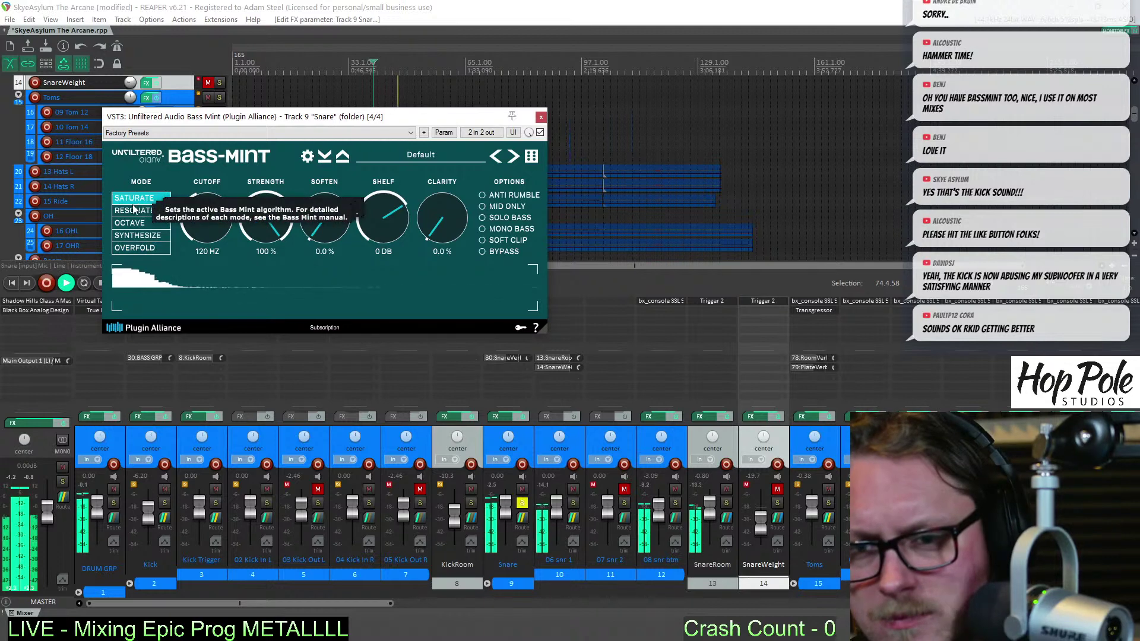
click(130, 211)
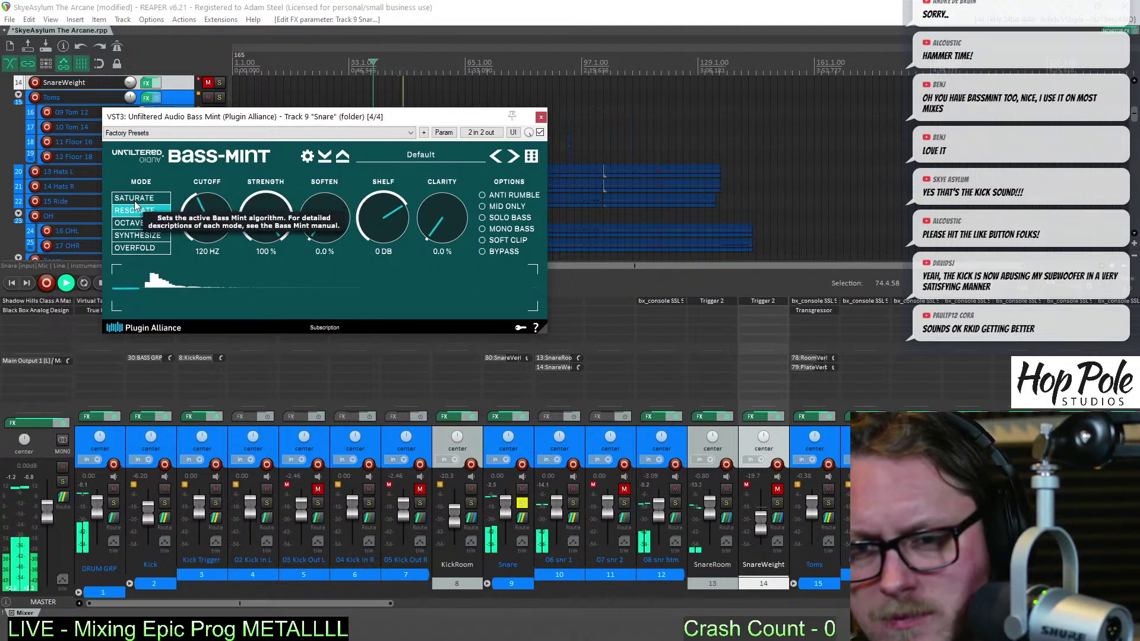
click(131, 199)
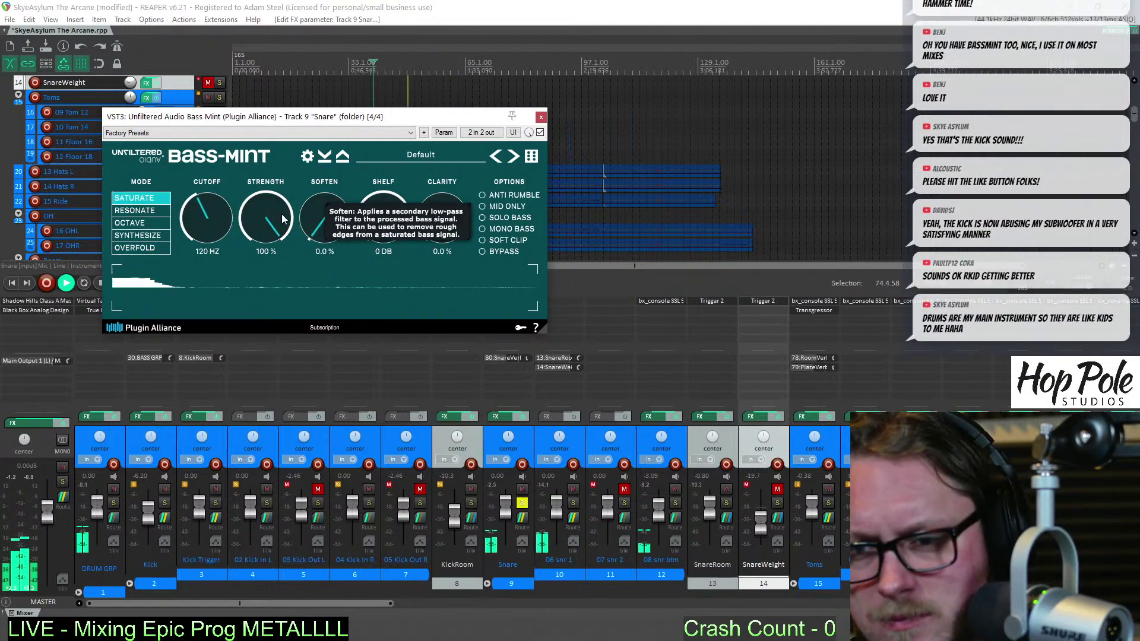
Set Bass Mint's soften to 36.8% and strength to 67.2%, and enable Anti Rumble
drag(337, 220, 329, 156)
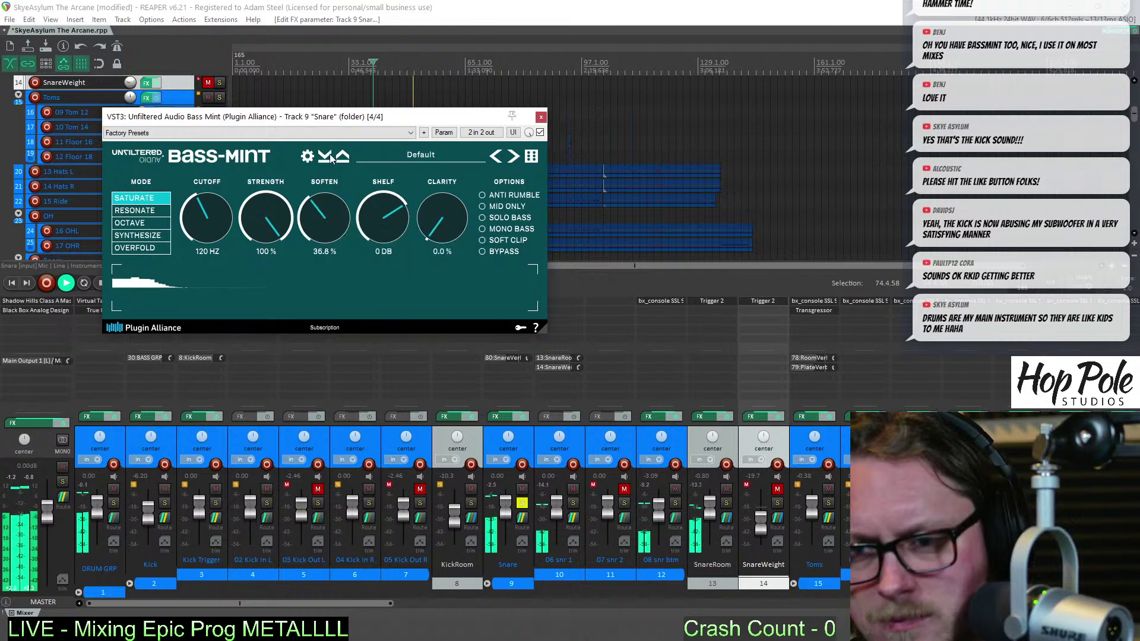
click(482, 195)
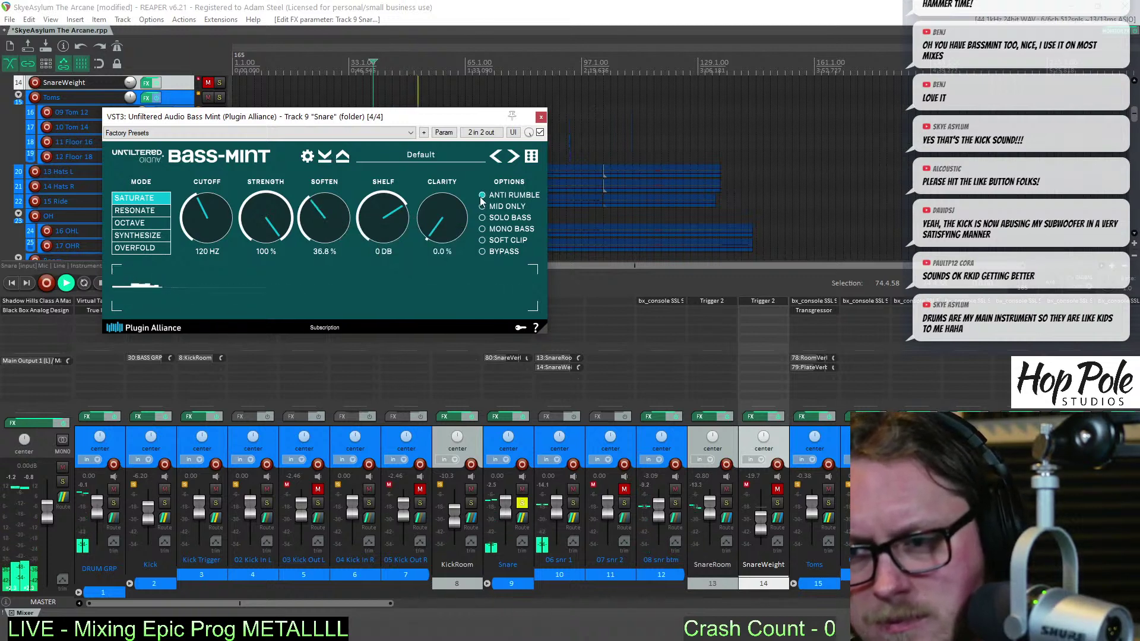
drag(278, 236, 269, 259)
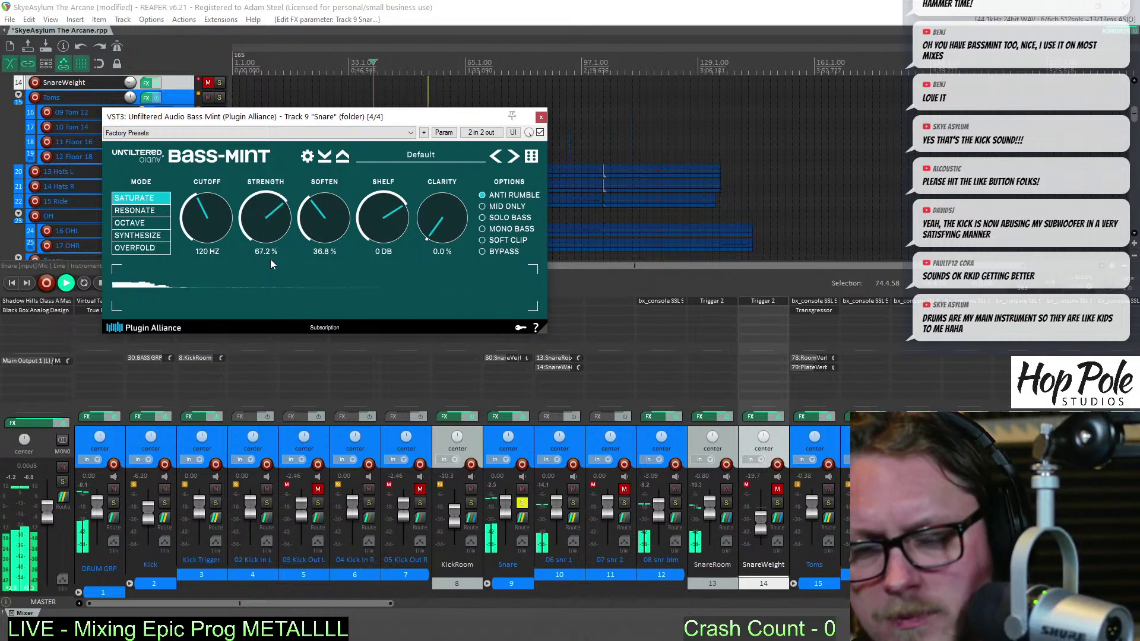
Switch Bass Mint to Resonate after trying Octave, and set its cutoff to 149 Hz and clarity to 20.8%
click(133, 211)
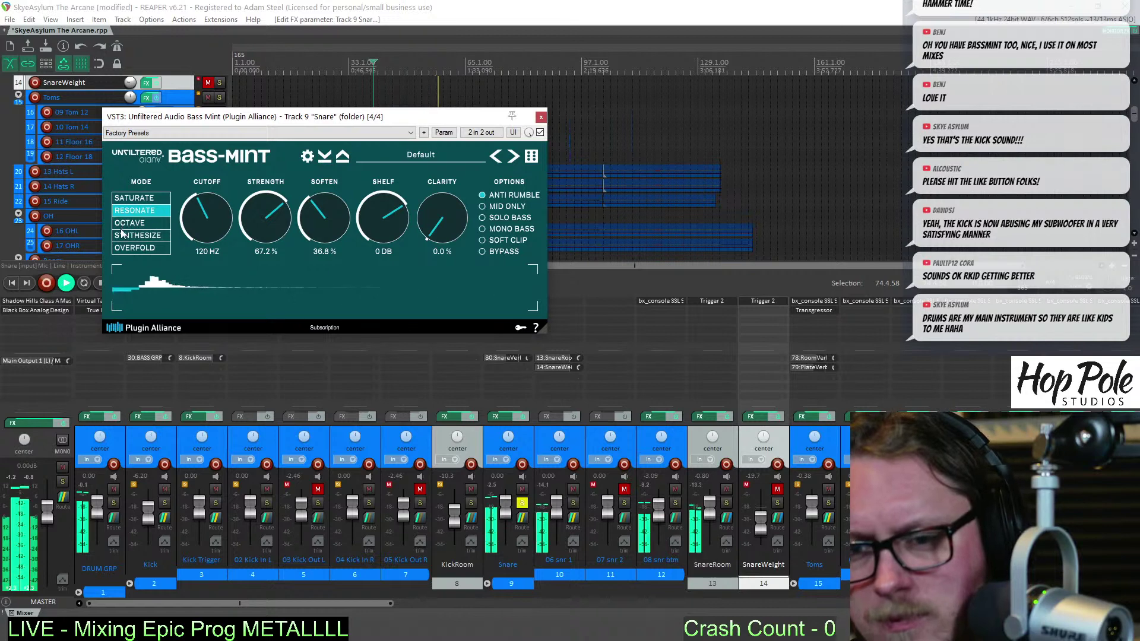
click(130, 228)
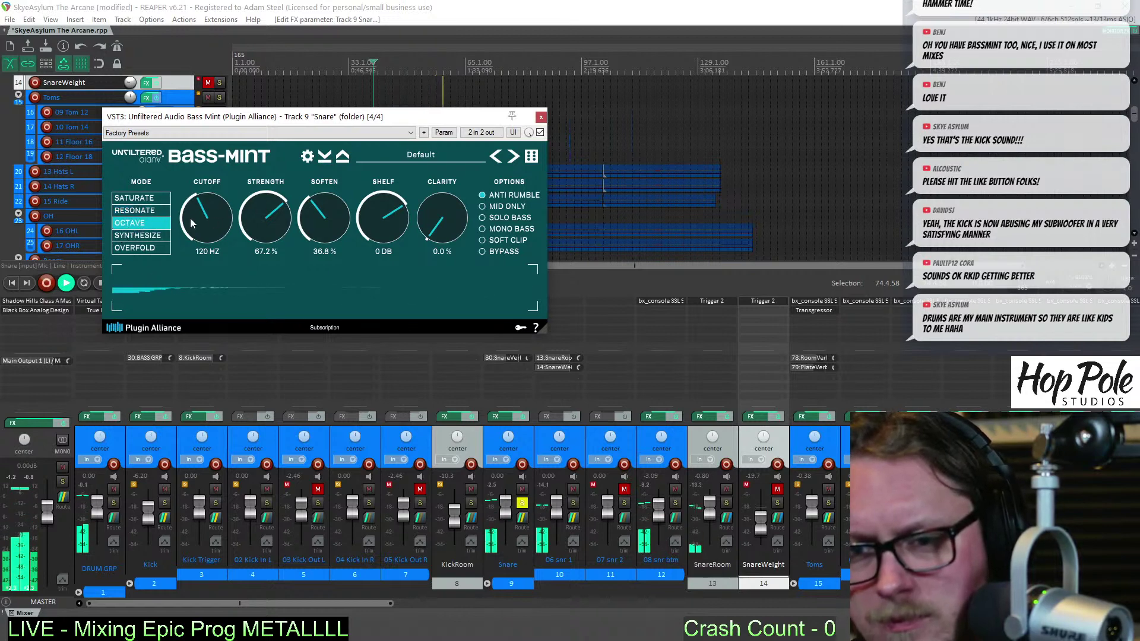
drag(216, 207, 219, 196)
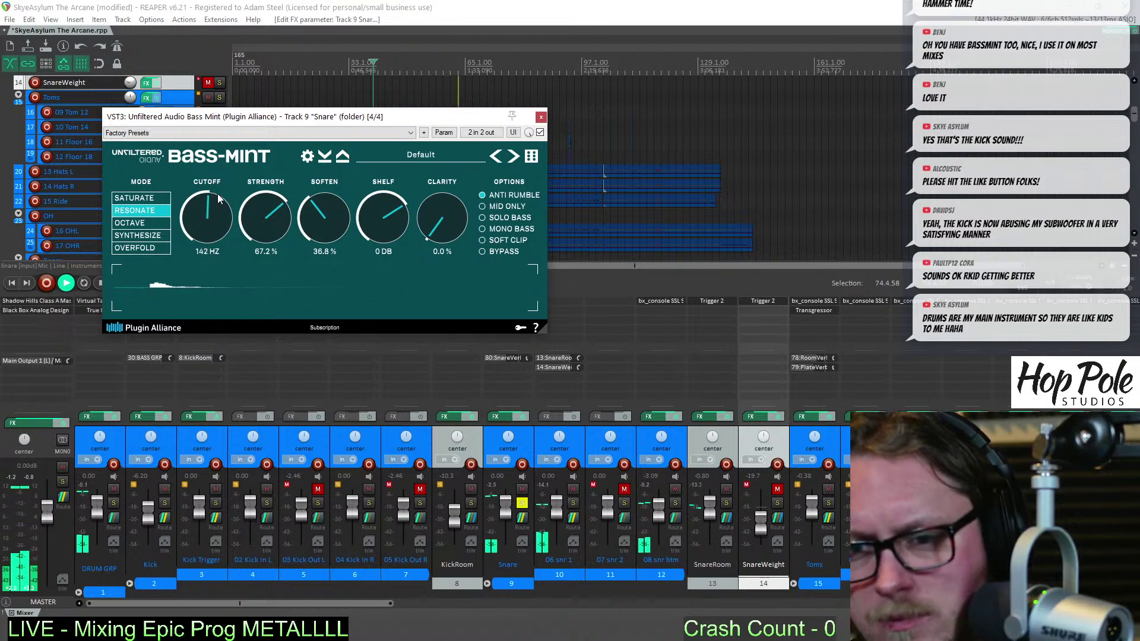
drag(218, 192, 218, 190)
drag(444, 219, 429, 173)
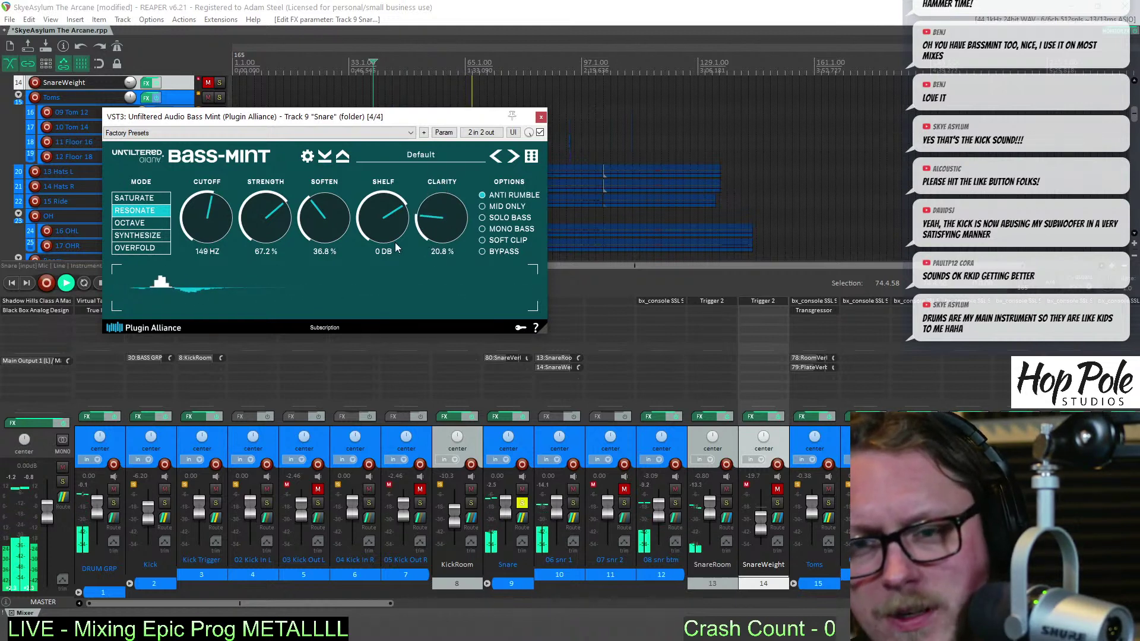
key(space)
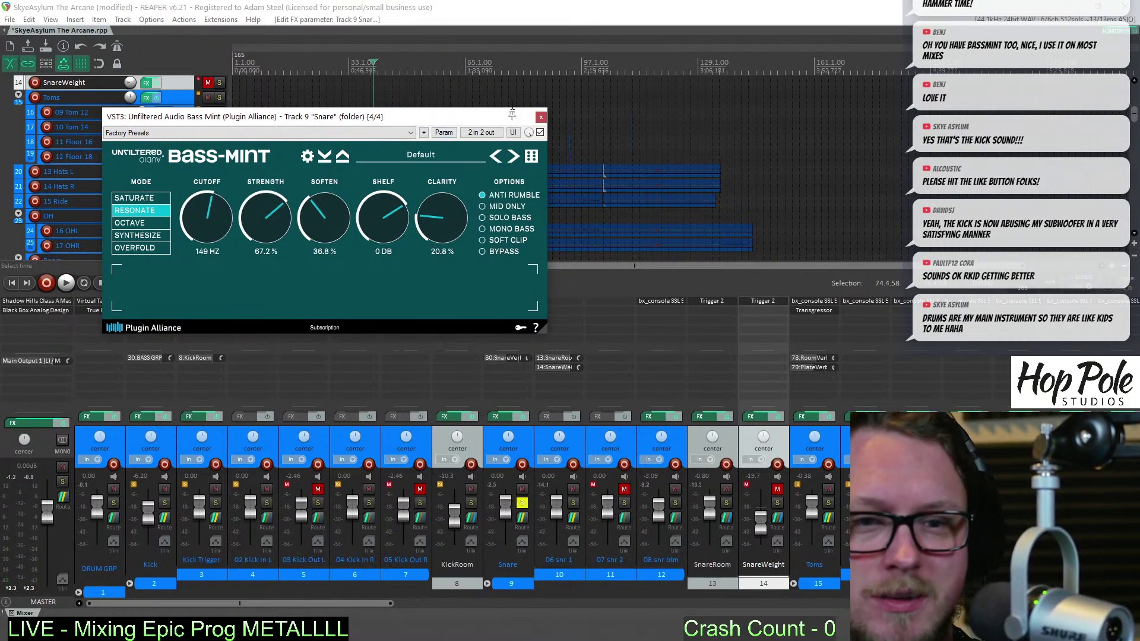
click(541, 118)
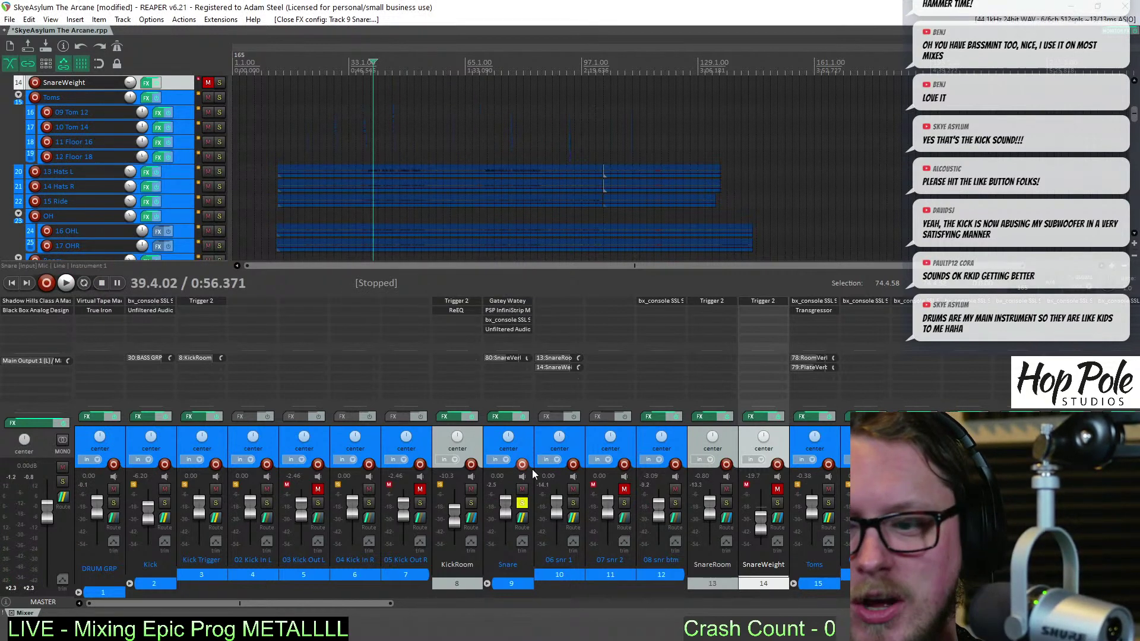
Clear the Snare solo and play the mix, switching to SnareRoom soloed with its Trigger 2 plugin open
click(521, 504)
key(space)
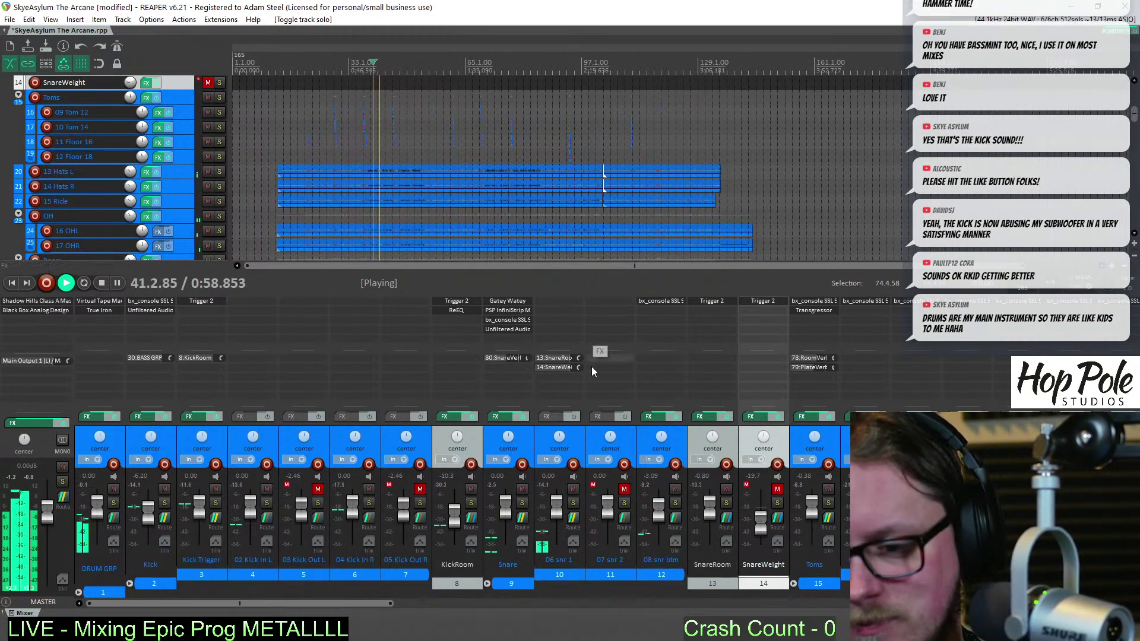
click(726, 503)
click(715, 301)
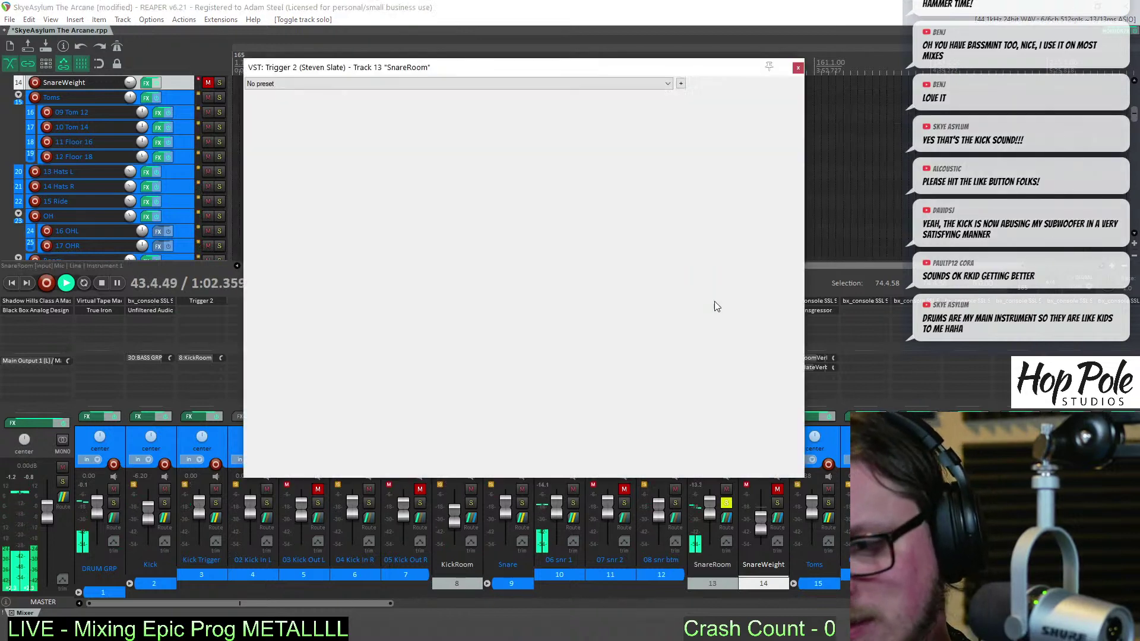
key(space)
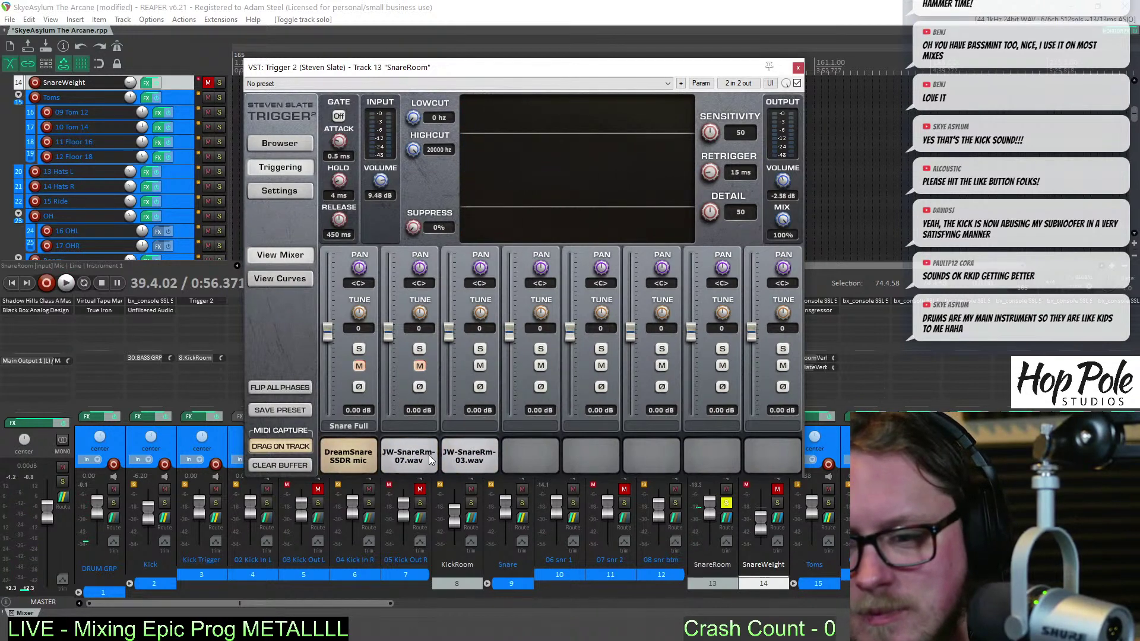
Audition the JW-SnareRm-03.wav and DreamSnare SSDR mic sample slots in SnareRoom's Trigger 2
click(467, 459)
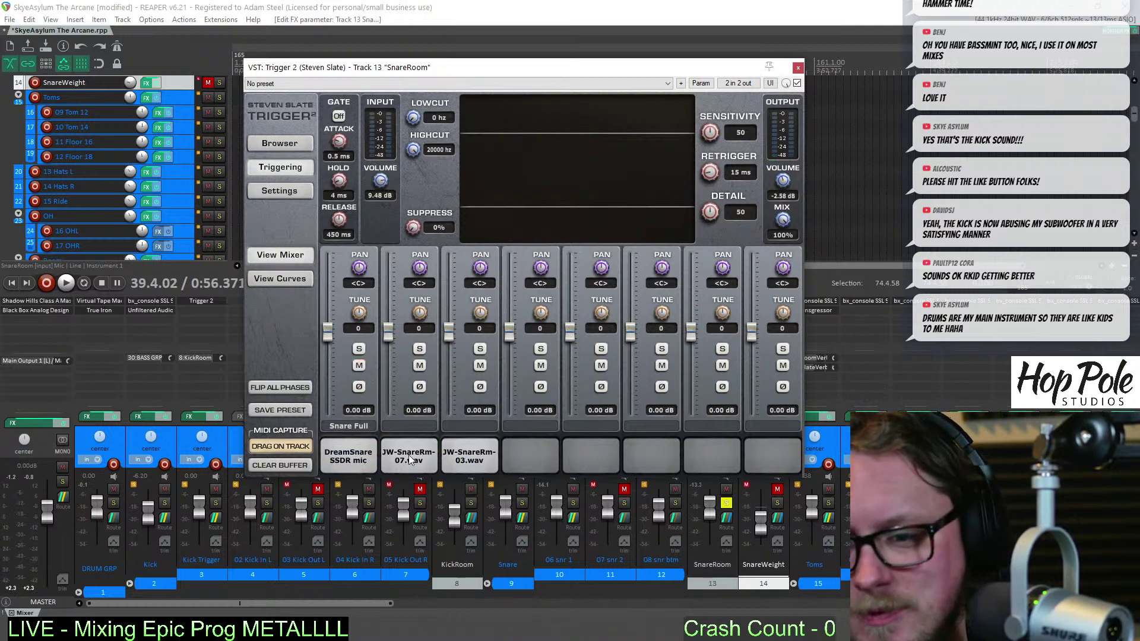
click(362, 454)
click(358, 454)
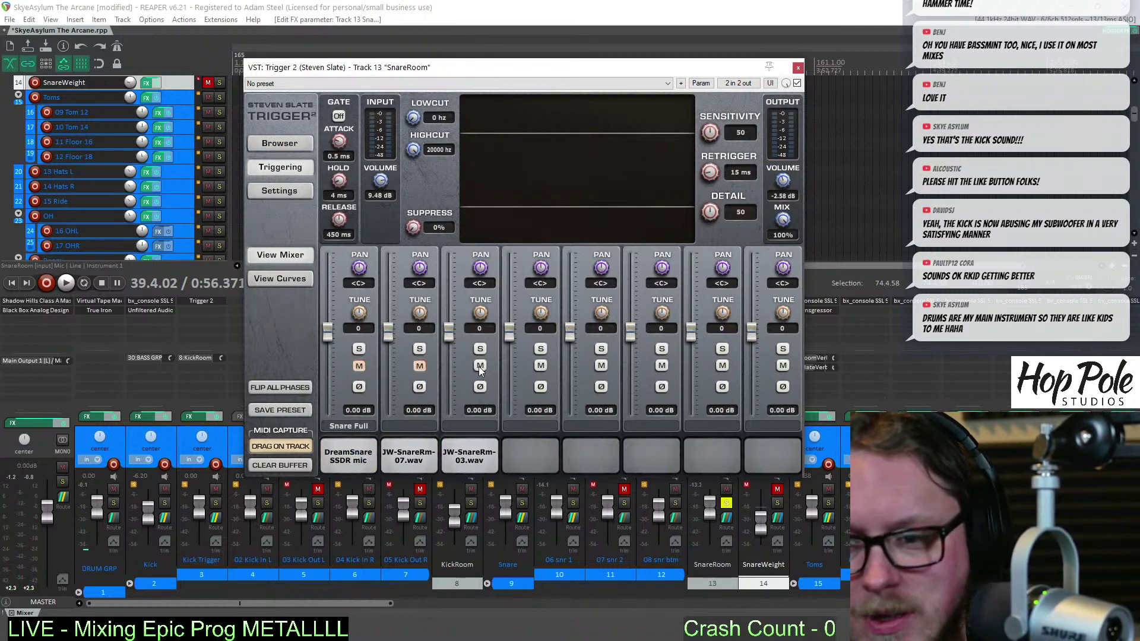
Browse Trigger 2's sample library to the Bendeth Snares folder inside SSD5's Trigger folder
click(282, 140)
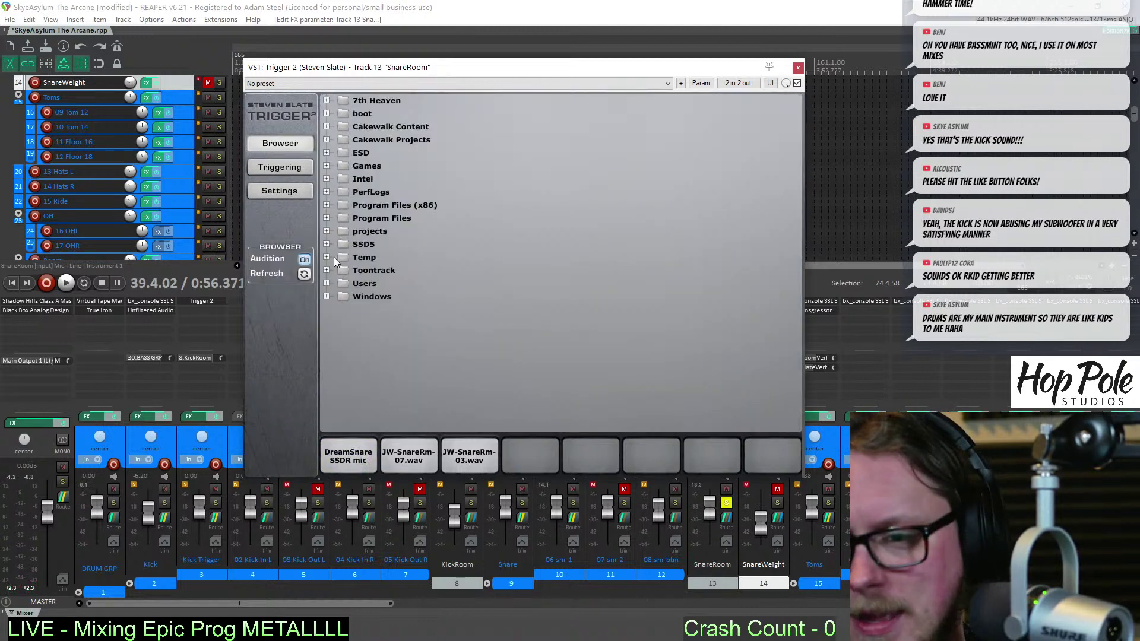
click(327, 244)
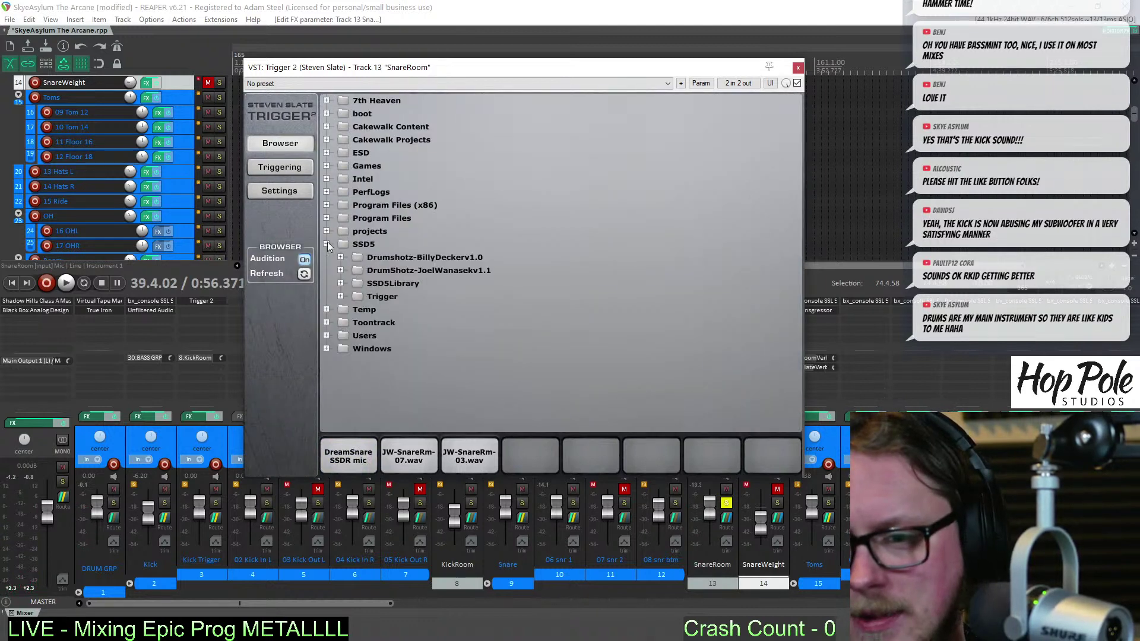
click(340, 297)
click(354, 322)
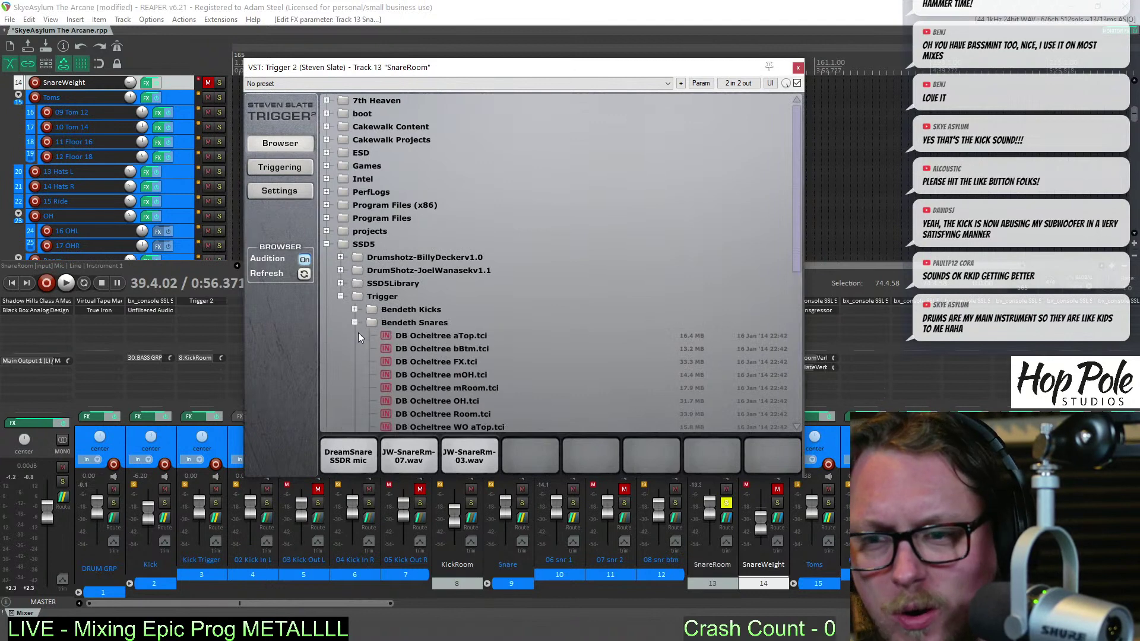
scroll(368, 355, down, 5)
Audition the DB Vinnie Paul and DB Ocheltree overhead and room samples from Bendeth Snares
click(379, 399)
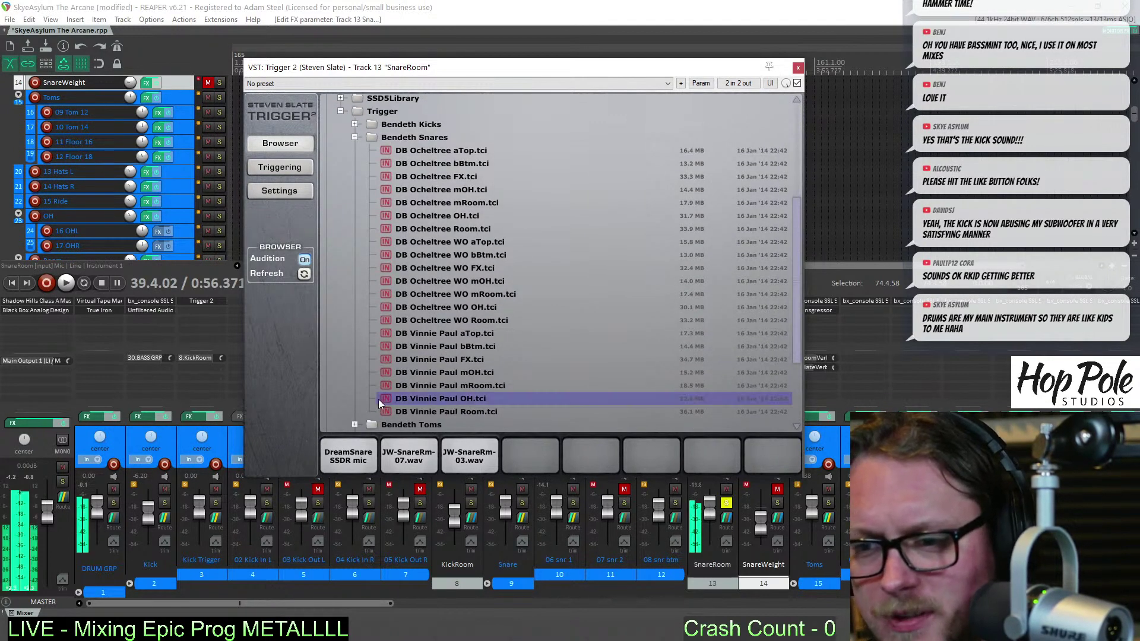
key(Up)
key(Down)
key(Down)
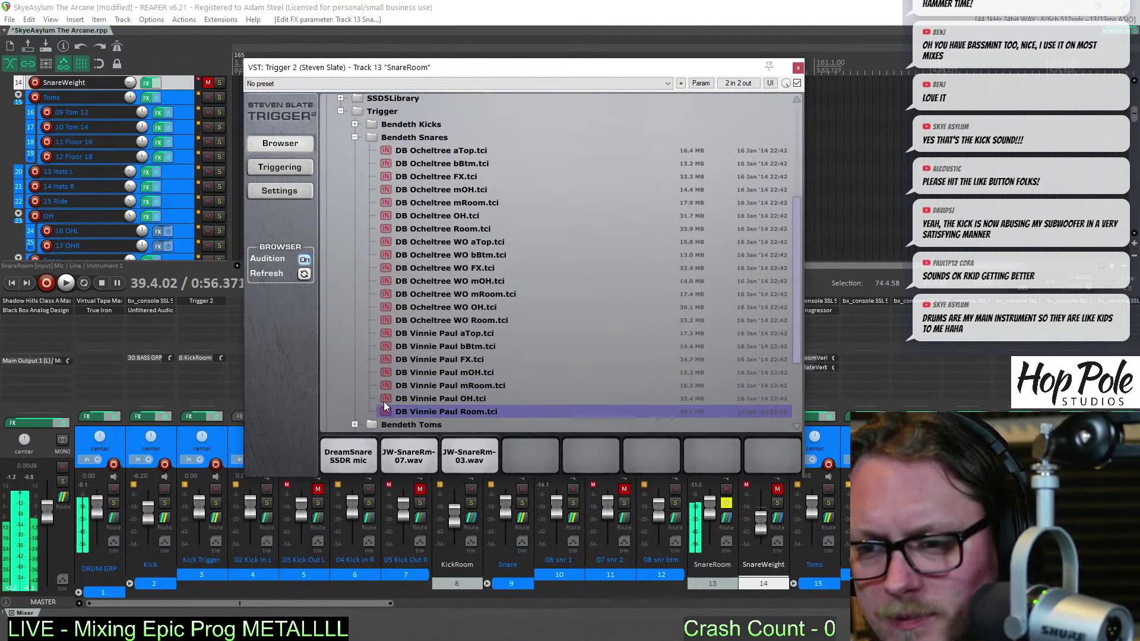
click(390, 318)
click(386, 257)
click(383, 219)
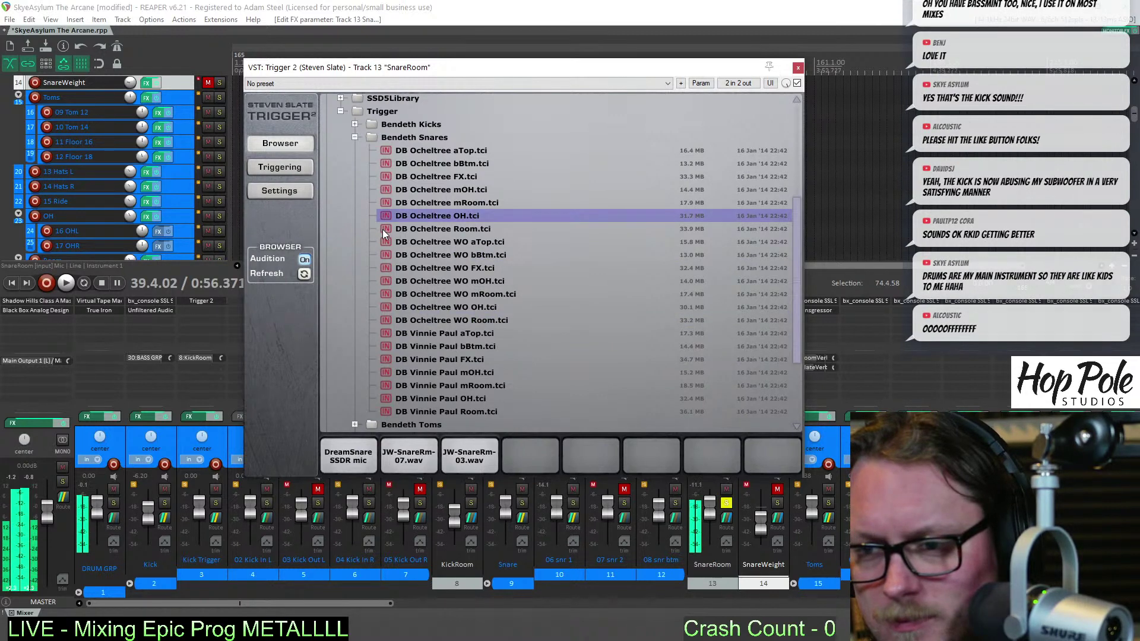
click(386, 229)
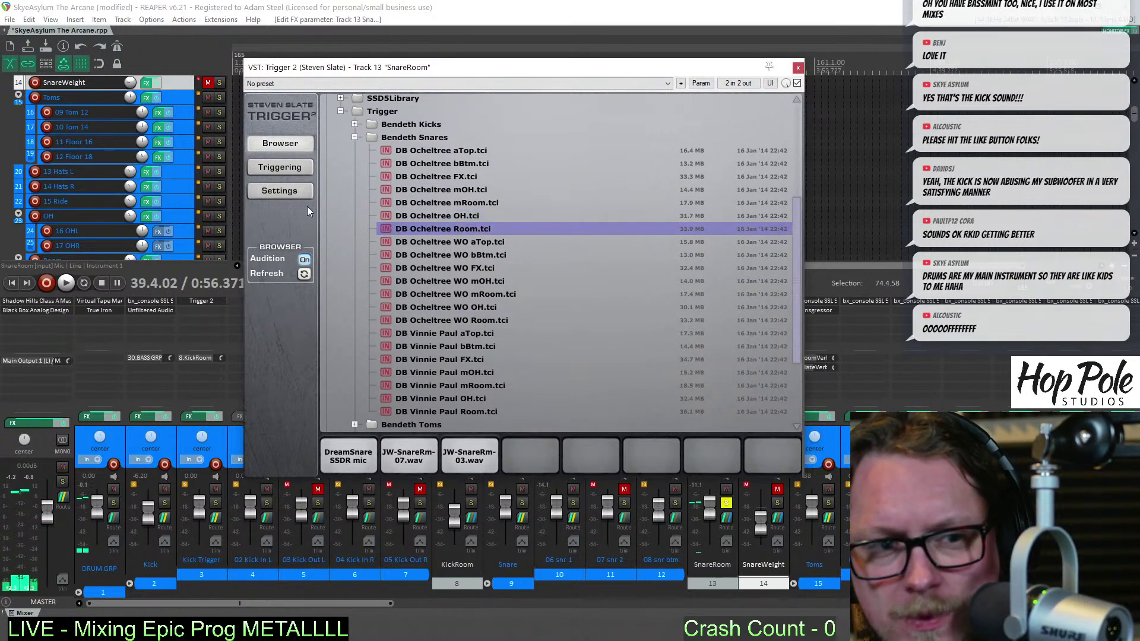
scroll(379, 213, up, 2)
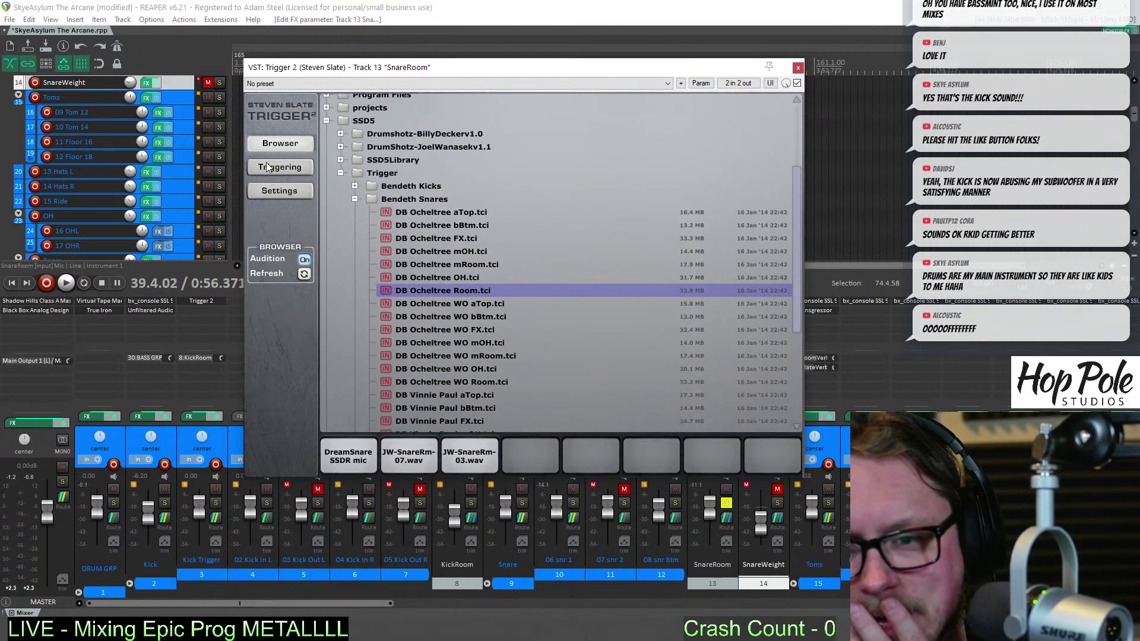
Browse to the Billy Decker Drumshotz BACKROAD SAMPLES and audition BACKROAD SNARE ROOM.wav
click(340, 173)
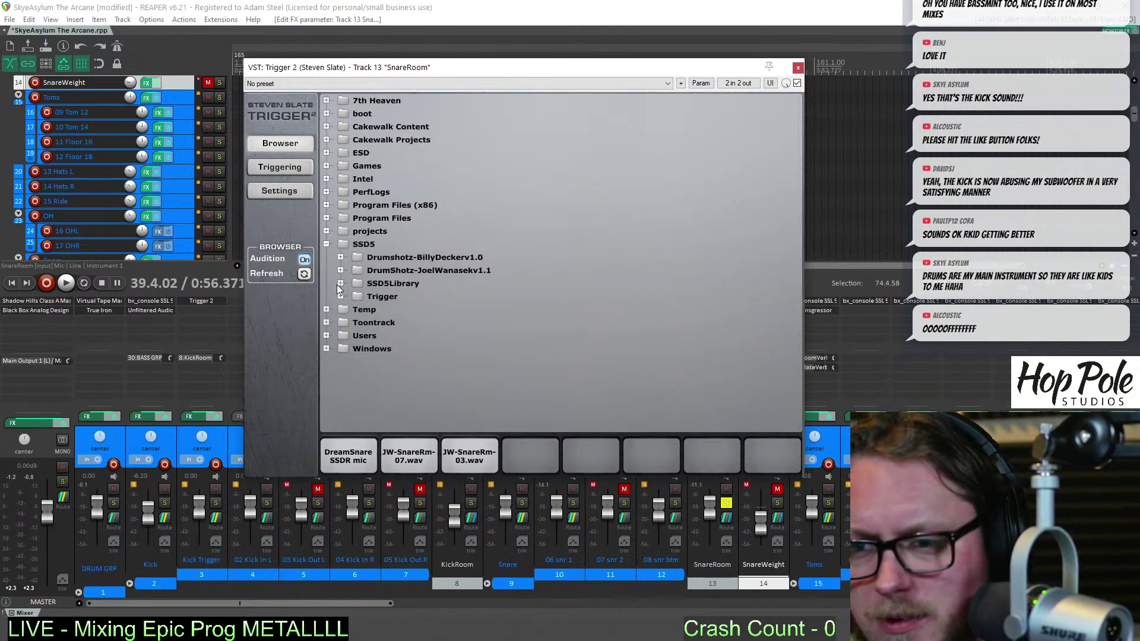
click(341, 258)
click(354, 271)
click(369, 284)
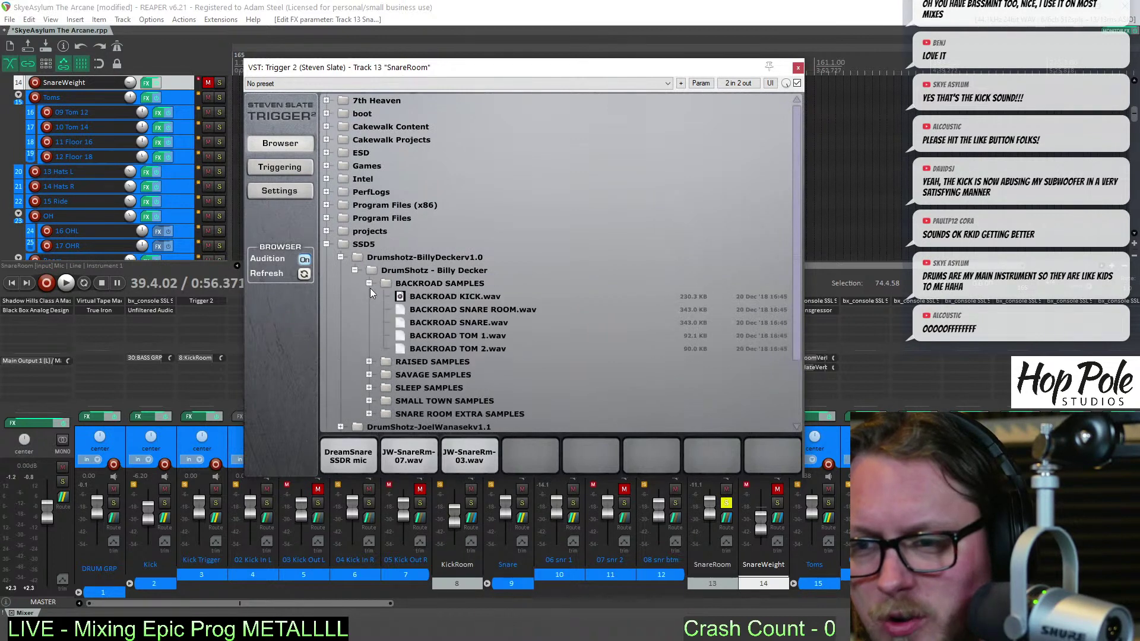
click(400, 310)
Audition the snare rooms in RAISED SAMPLES, load RAISED HEAVY SNARE ROOM.wav into the fourth slot, and mute the JW-SnareRm-03.wav slot
click(369, 361)
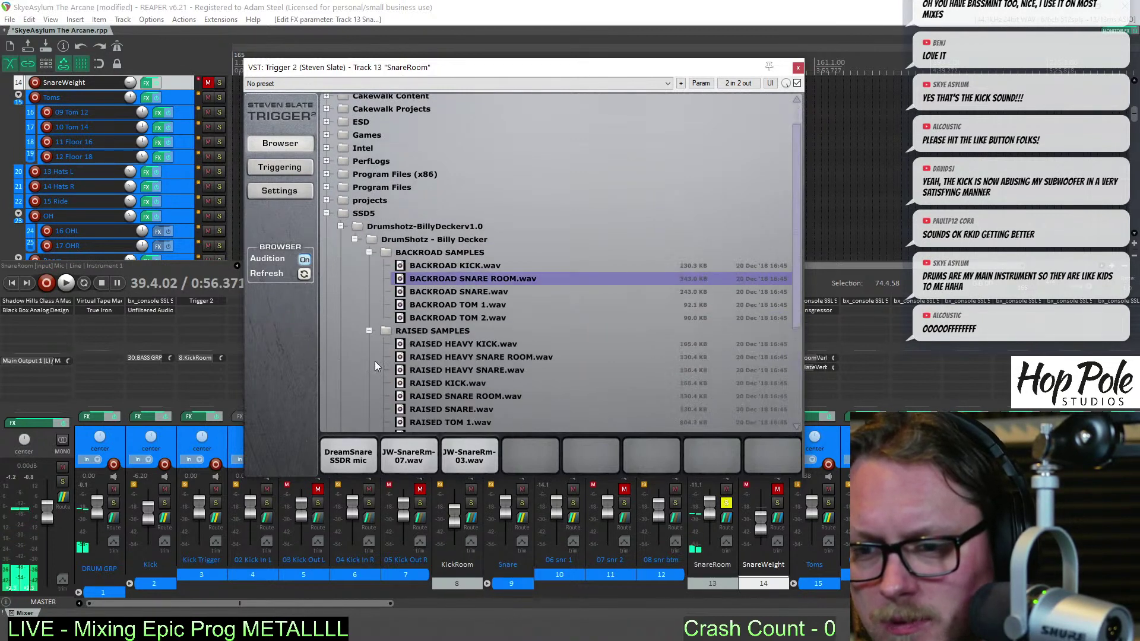
click(399, 357)
scroll(403, 356, down, 2)
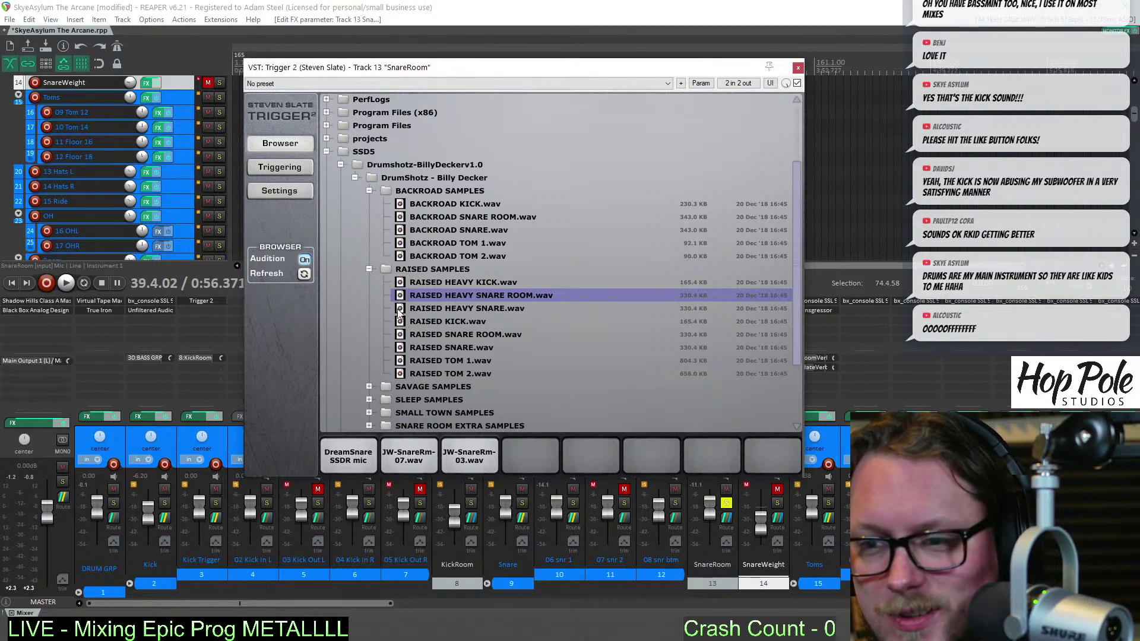
click(406, 297)
click(408, 294)
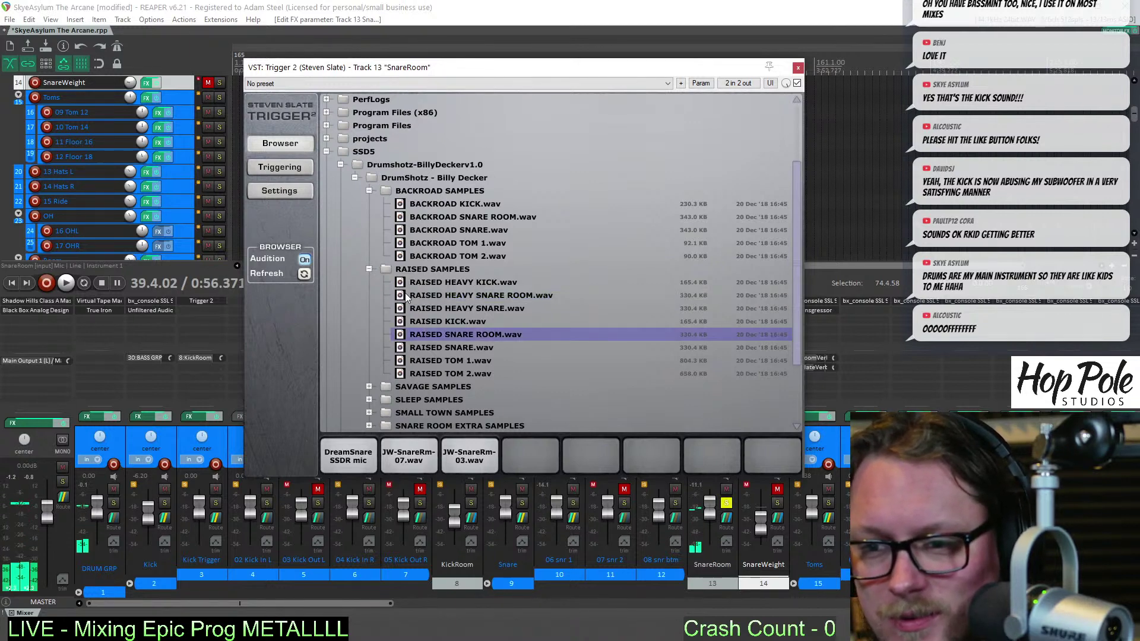
scroll(475, 362, down, 1)
click(284, 169)
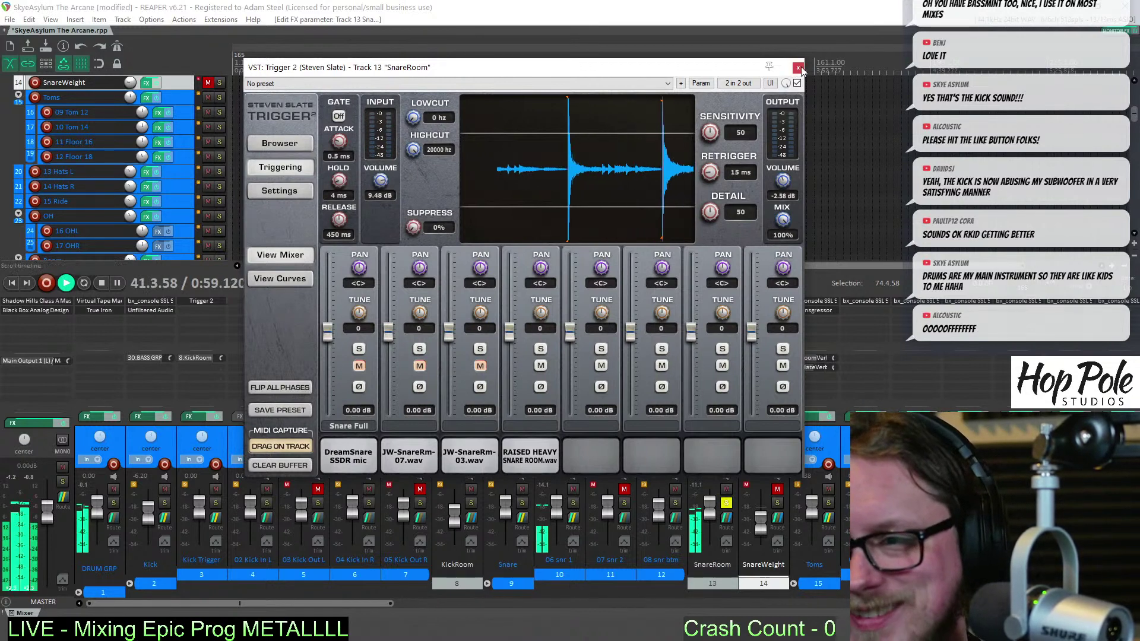
Close Trigger 2, solo Snare alongside SnareRoom, and lower the SnareRoom fader to -5.89 dB during playback
click(798, 67)
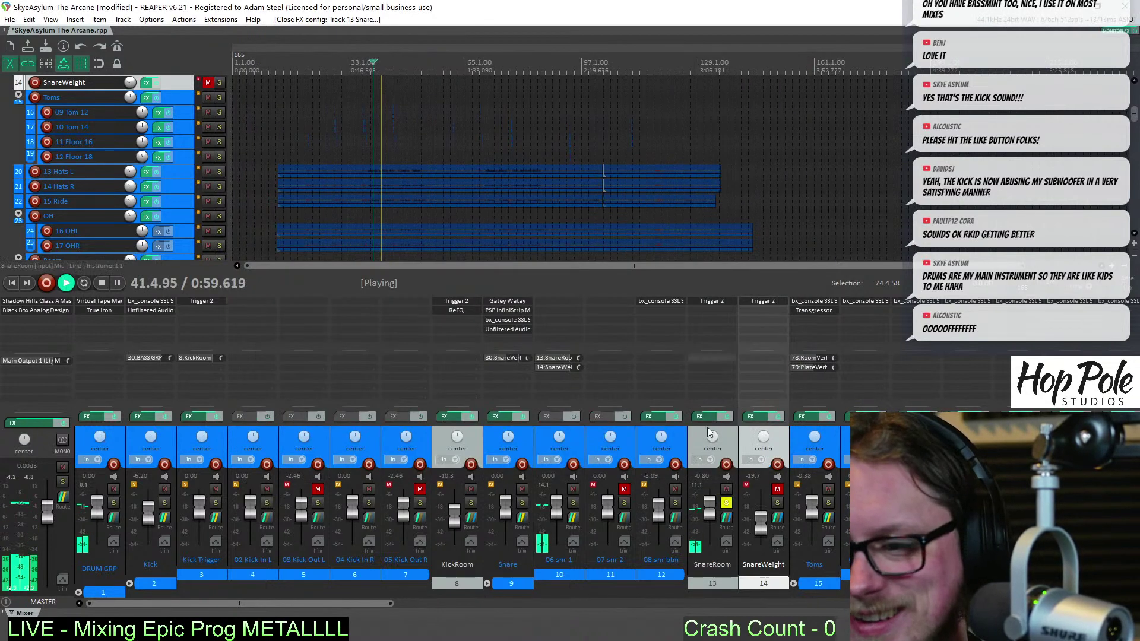
click(522, 504)
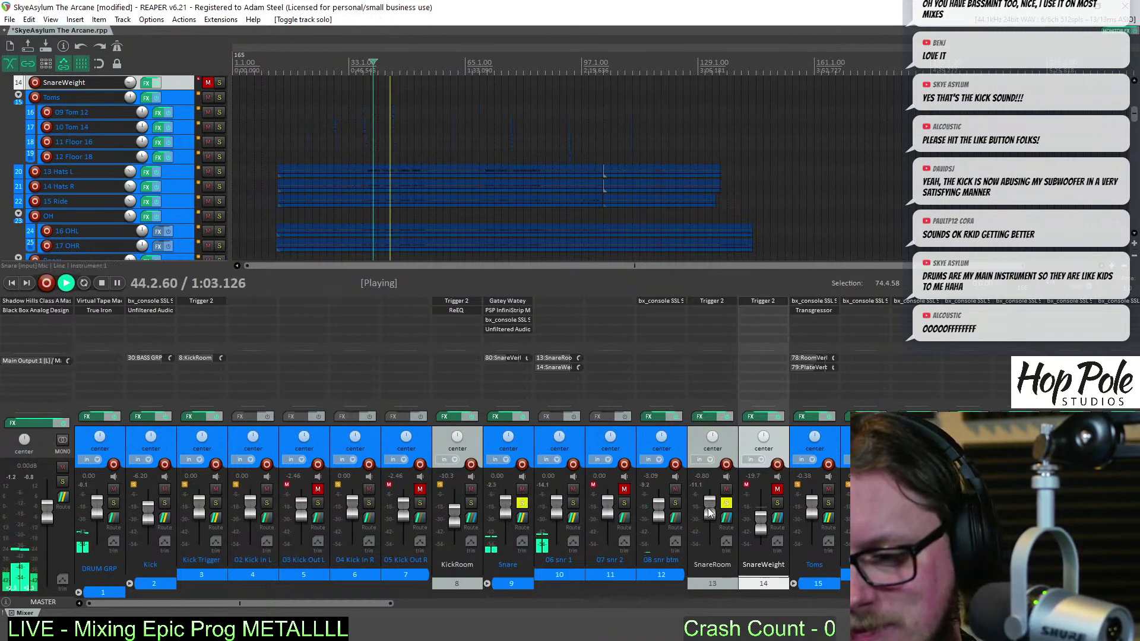
mouse_move(709, 510)
mouse_down()
mouse_move(710, 563)
mouse_move(710, 507)
mouse_up()
key(space)
Add the ReEQ plugin to the SnareRoom track
double_click(713, 313)
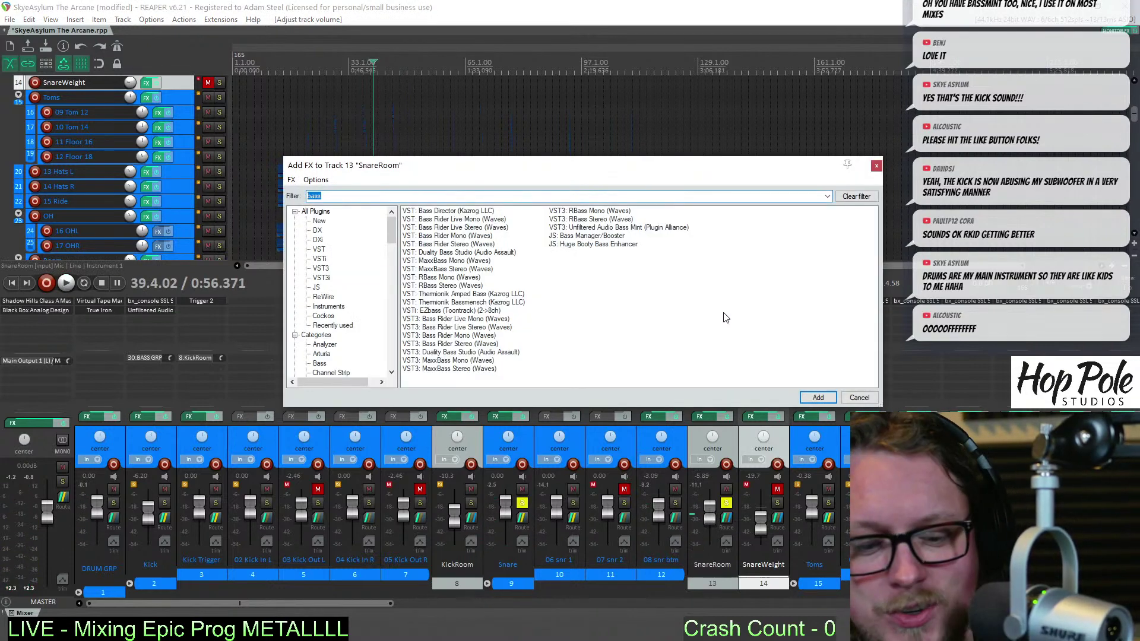
text(reeq)
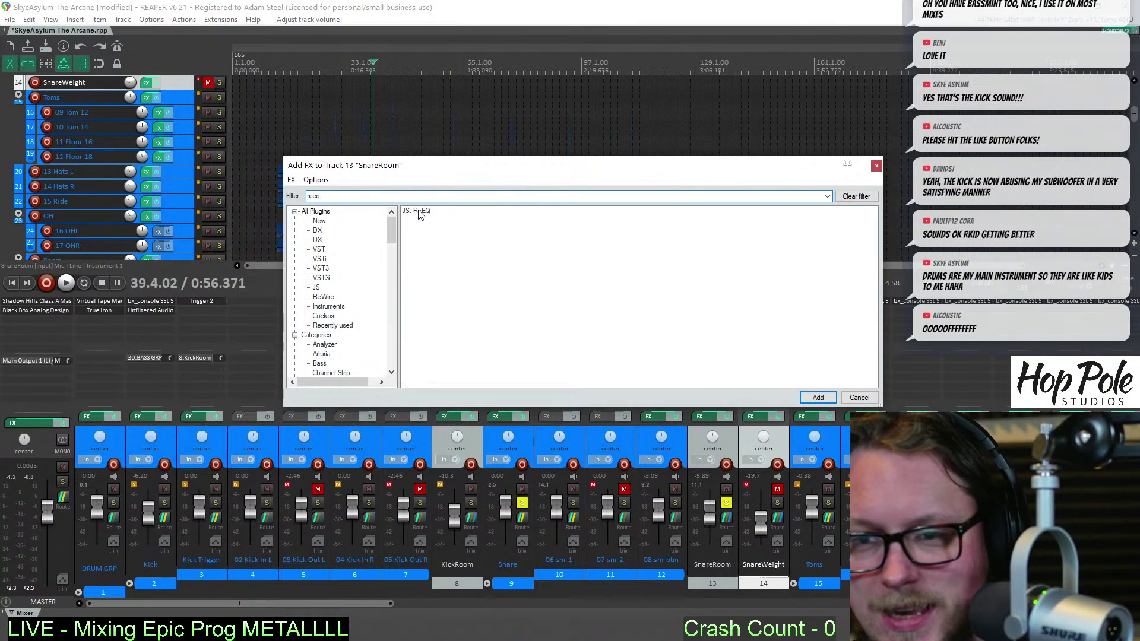
double_click(419, 215)
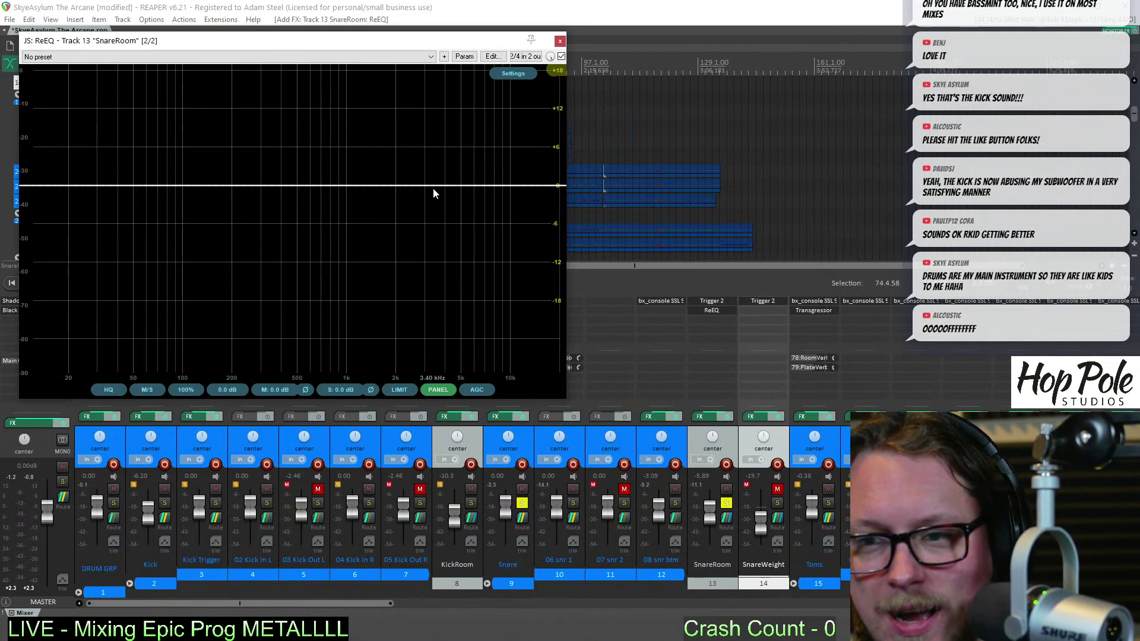
Create a High Cut band in SnareRoom's ReEQ and set it to 3.13 kHz while the snare plays
double_click(433, 187)
click(205, 327)
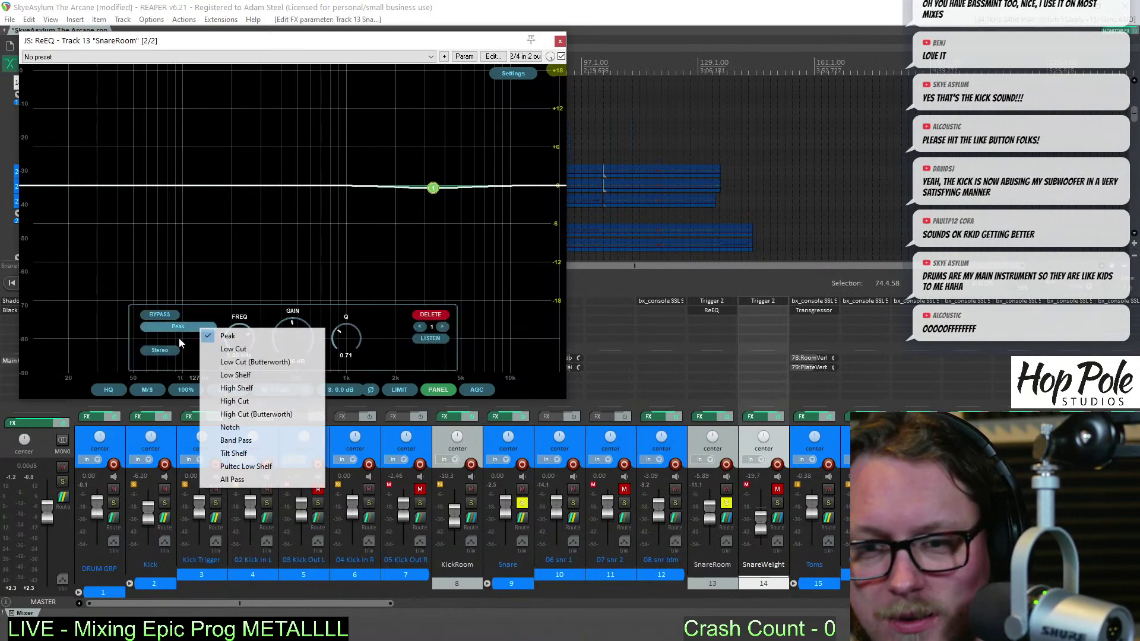
click(235, 400)
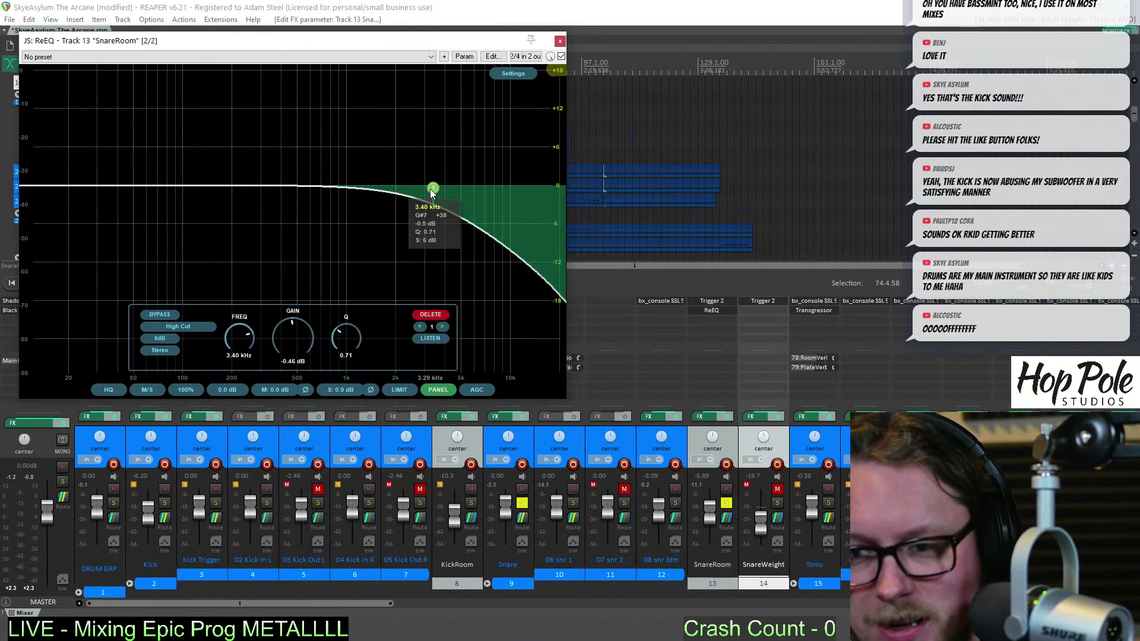
key(space)
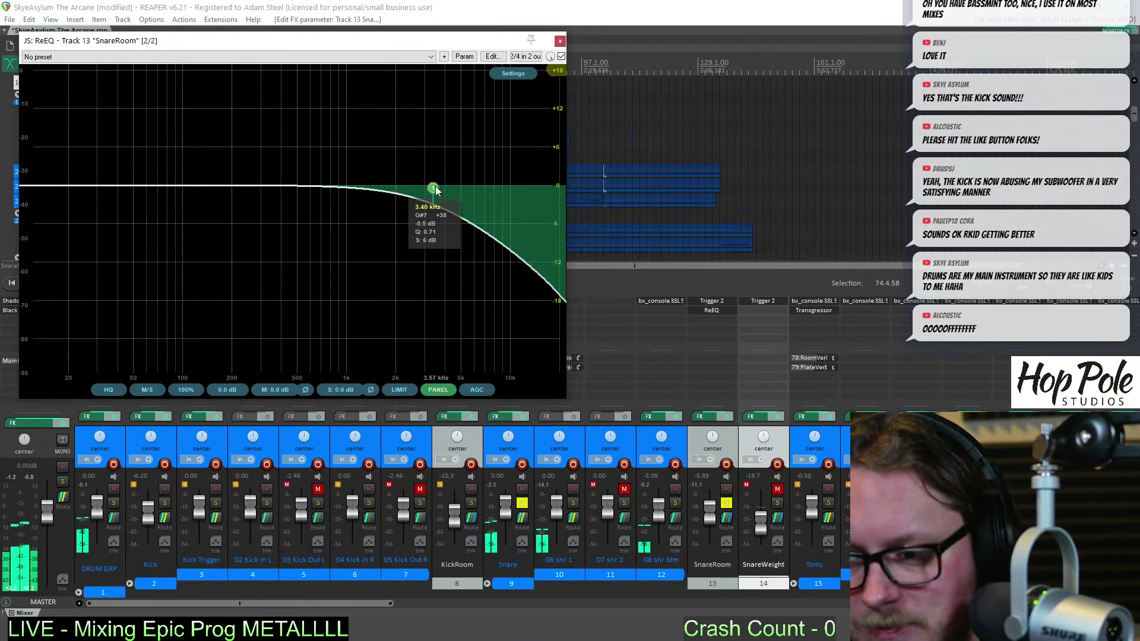
drag(433, 188, 428, 189)
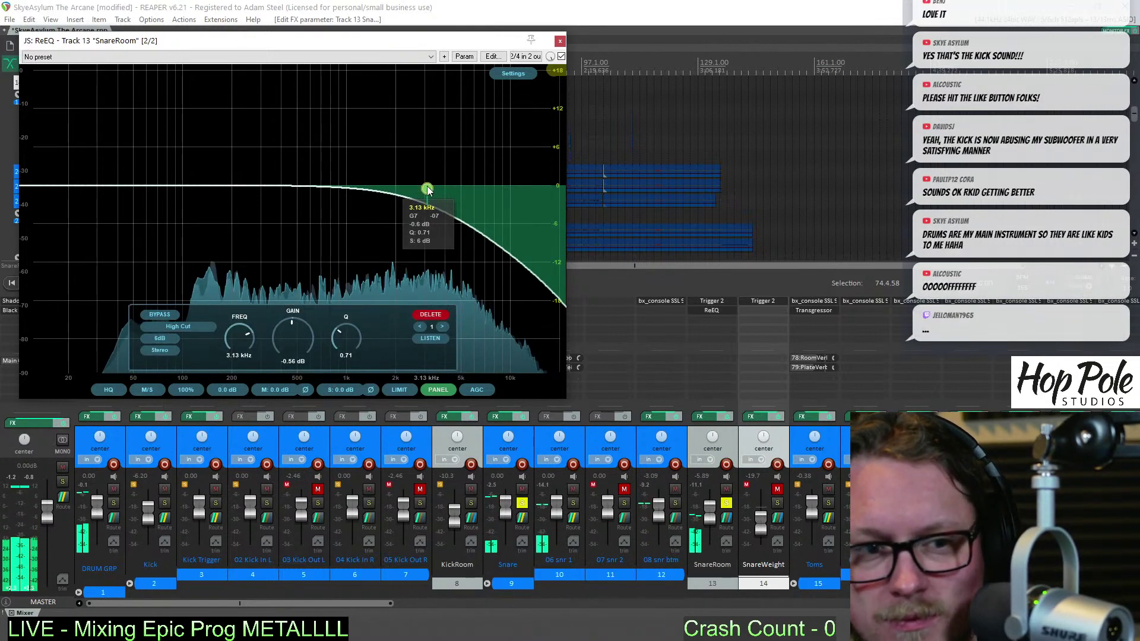
click(560, 40)
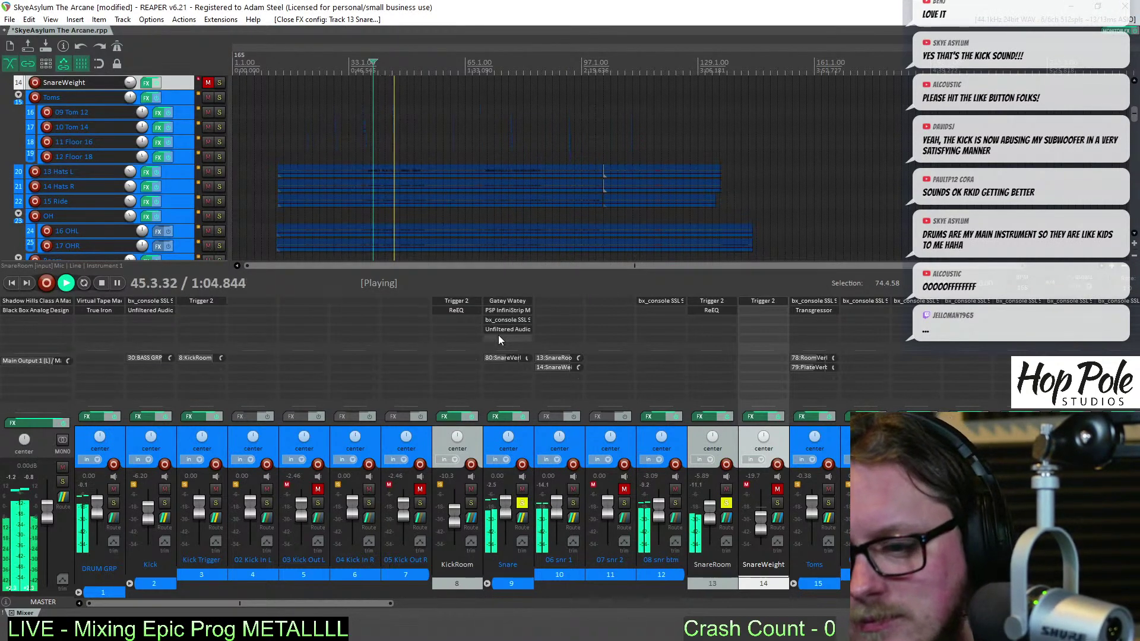
Clear all solos, play the full mix, and solo DRUM GRP to hear the drums alone
key(space)
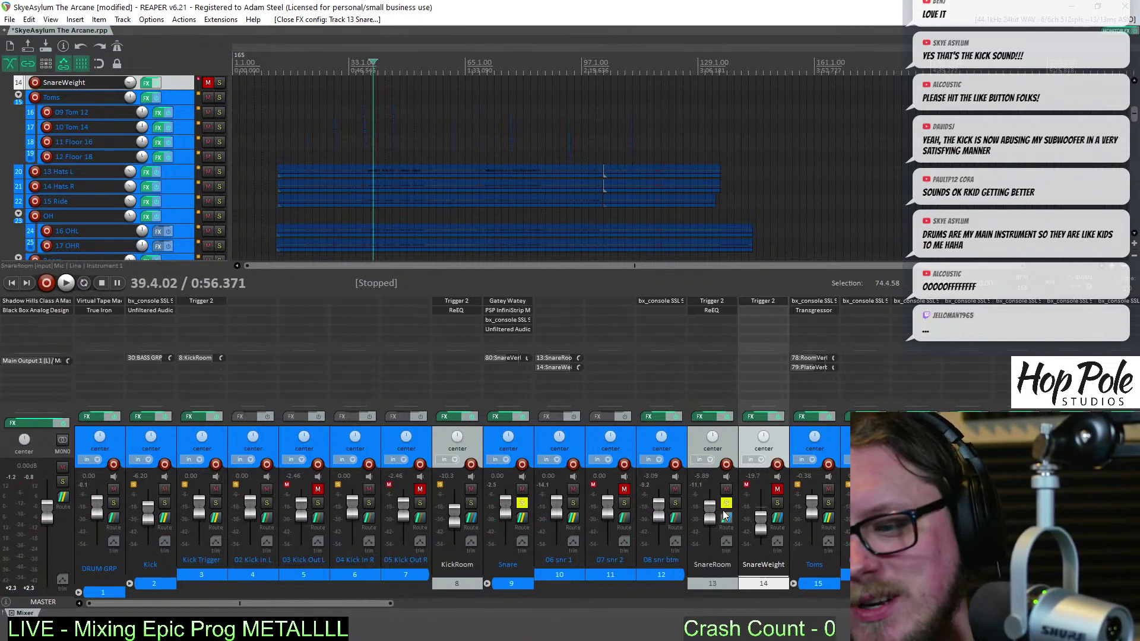
click(514, 505)
key(ctrl+alt+F10)
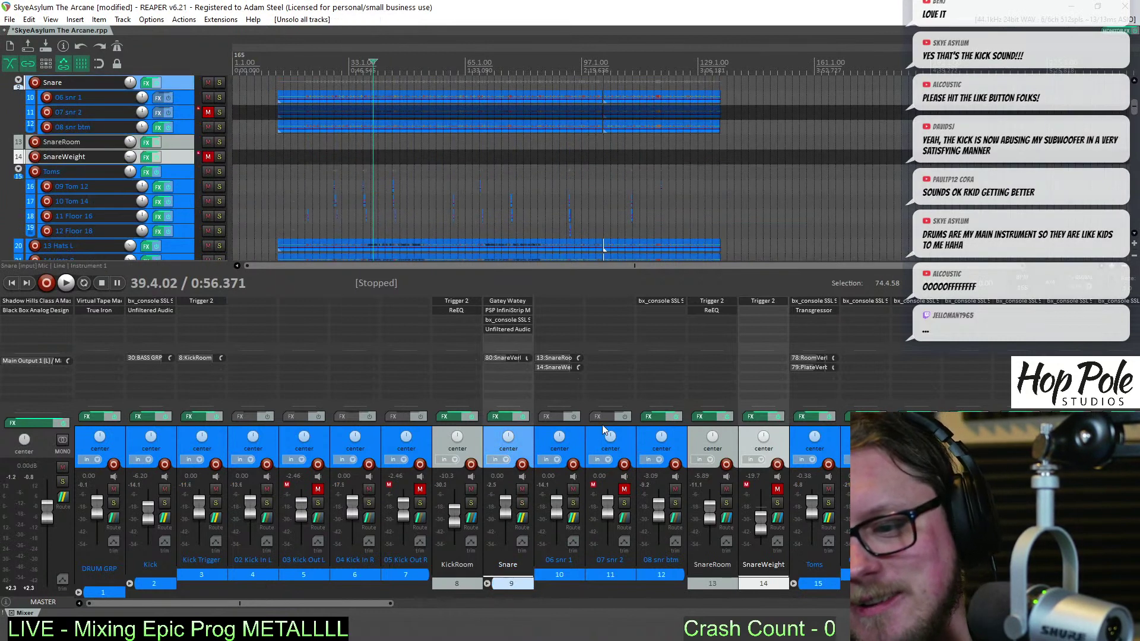
key(space)
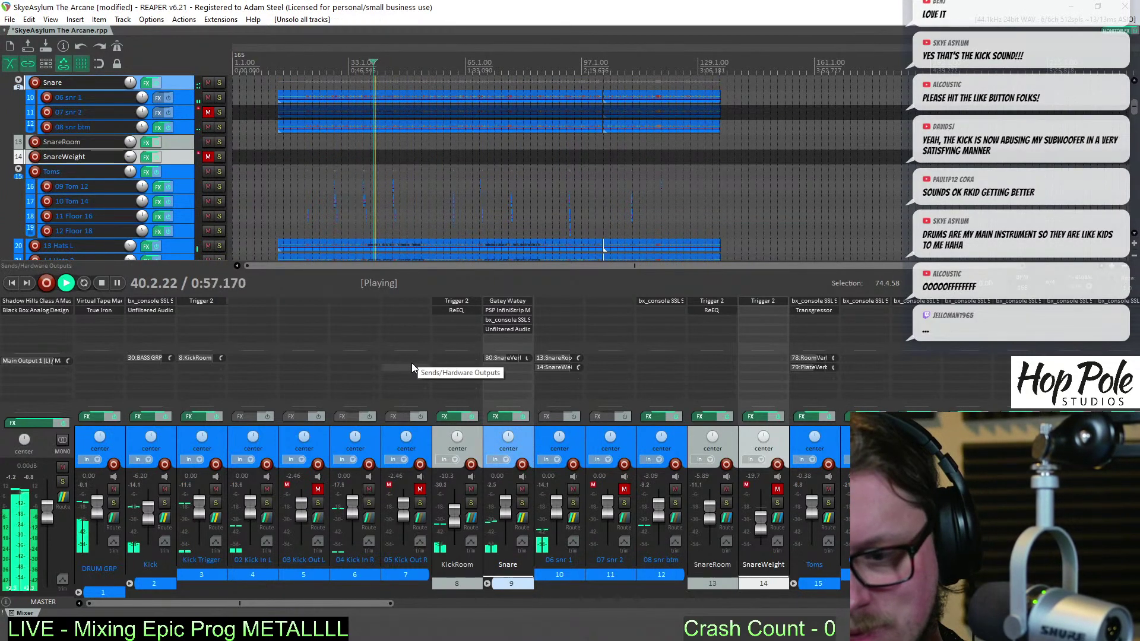
click(114, 505)
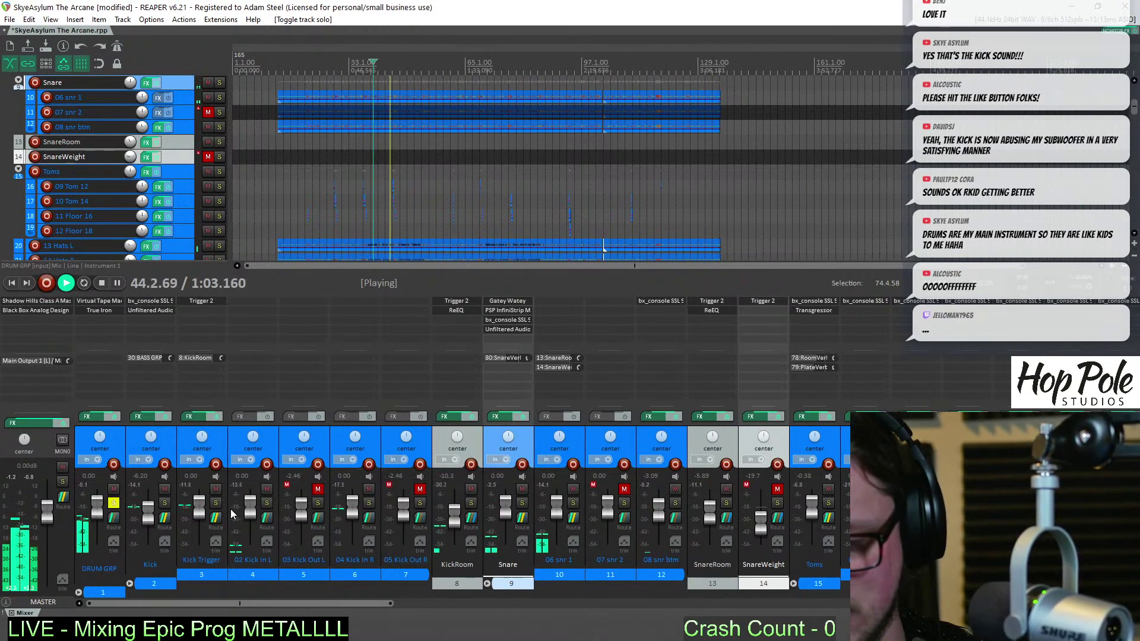
Try Kick fader levels between -10.3 dB and -4.92 dB against the soloed drum group
key(space)
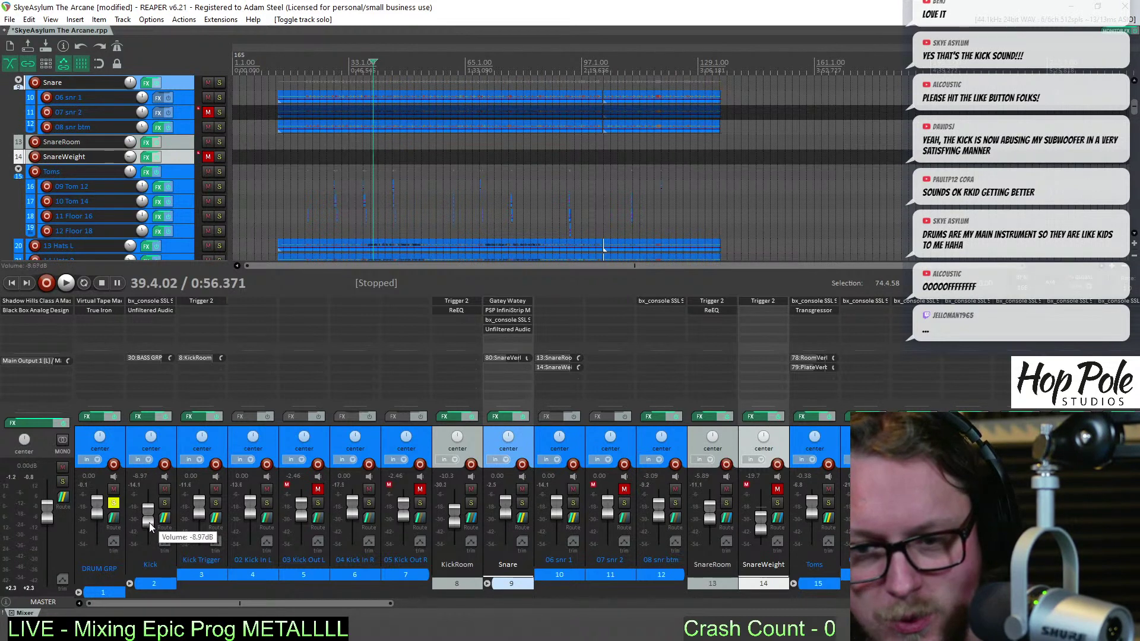
scroll(149, 523, down, 2)
key(space)
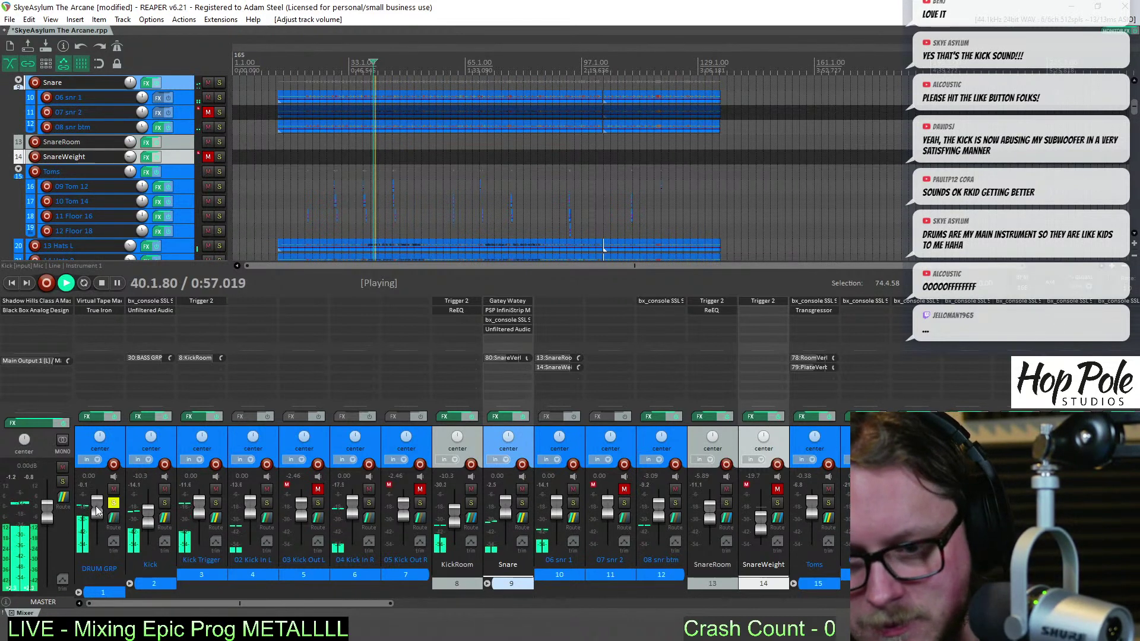
scroll(149, 515, up, 4)
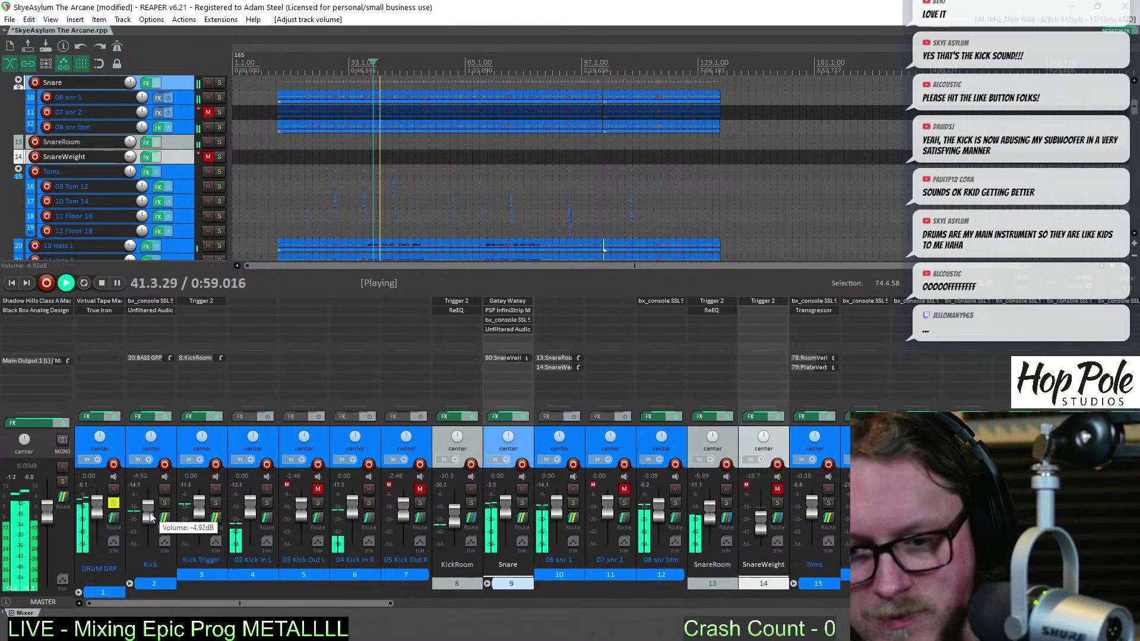
scroll(149, 513, down, 3)
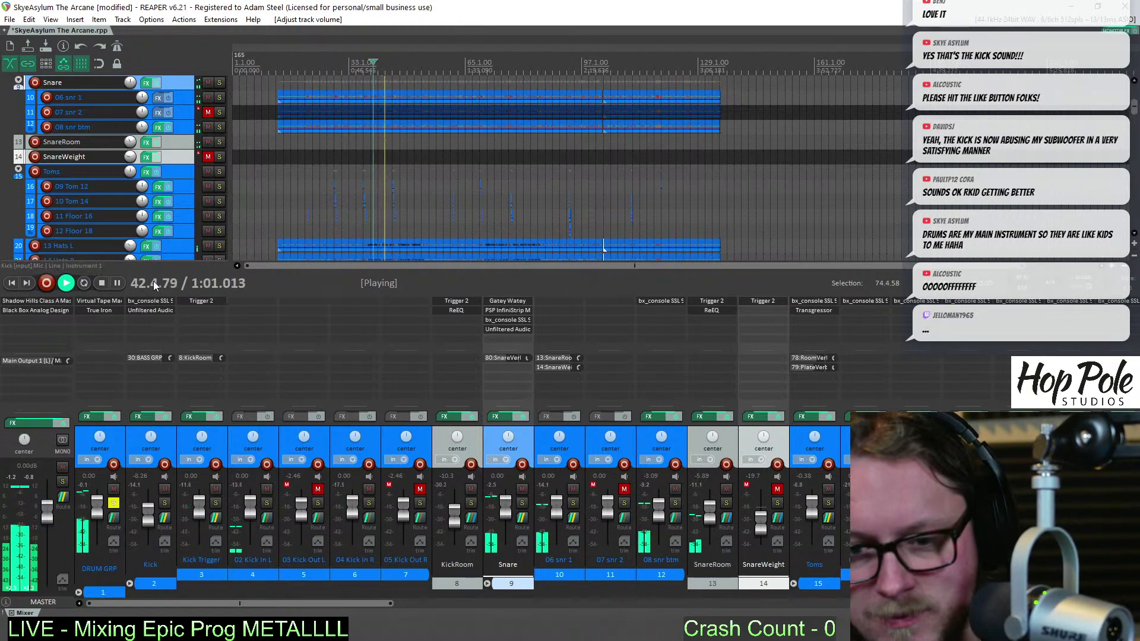
Set the Kick's Bass Mint strength to 20.0% and raise the Kick fader to -3.04 dB
click(154, 310)
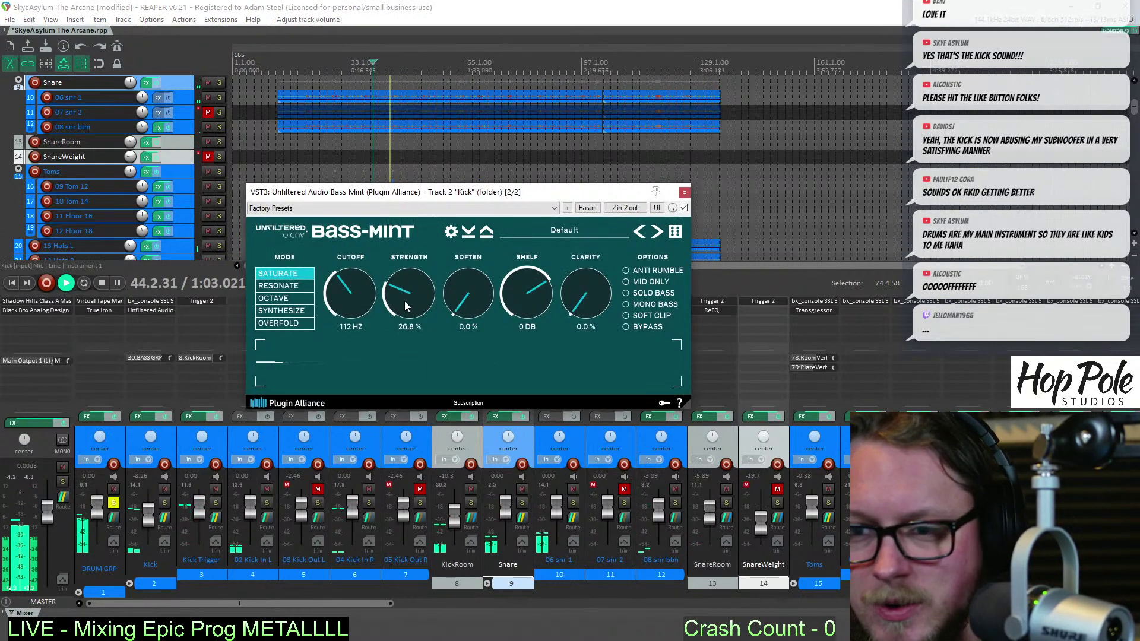
drag(404, 302, 402, 309)
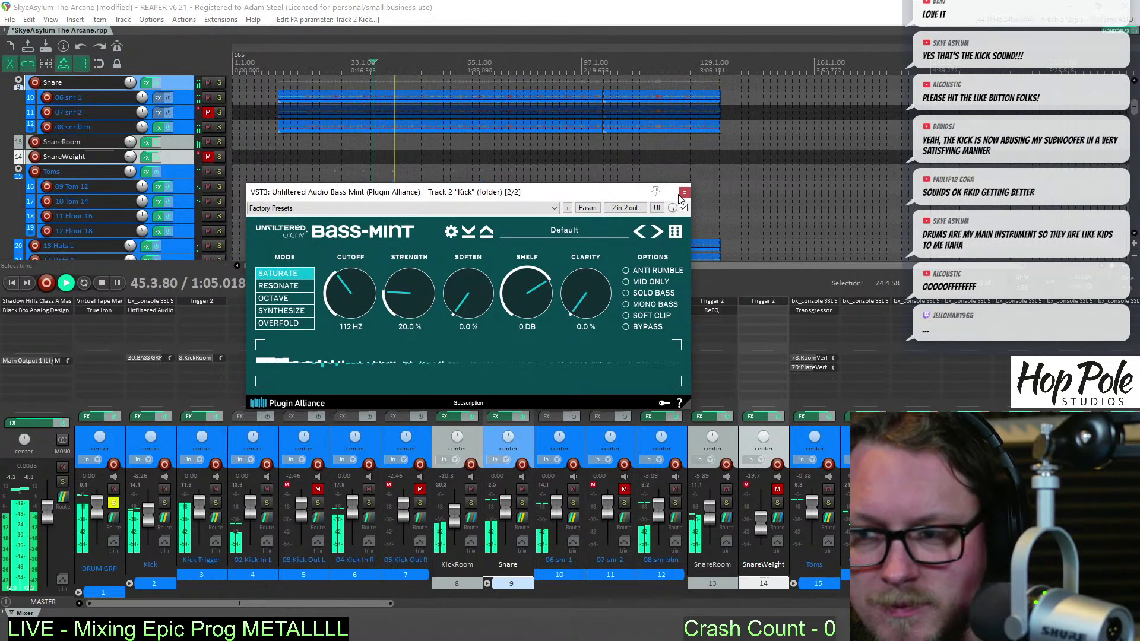
click(685, 192)
scroll(151, 521, up, 3)
scroll(151, 521, up, 3)
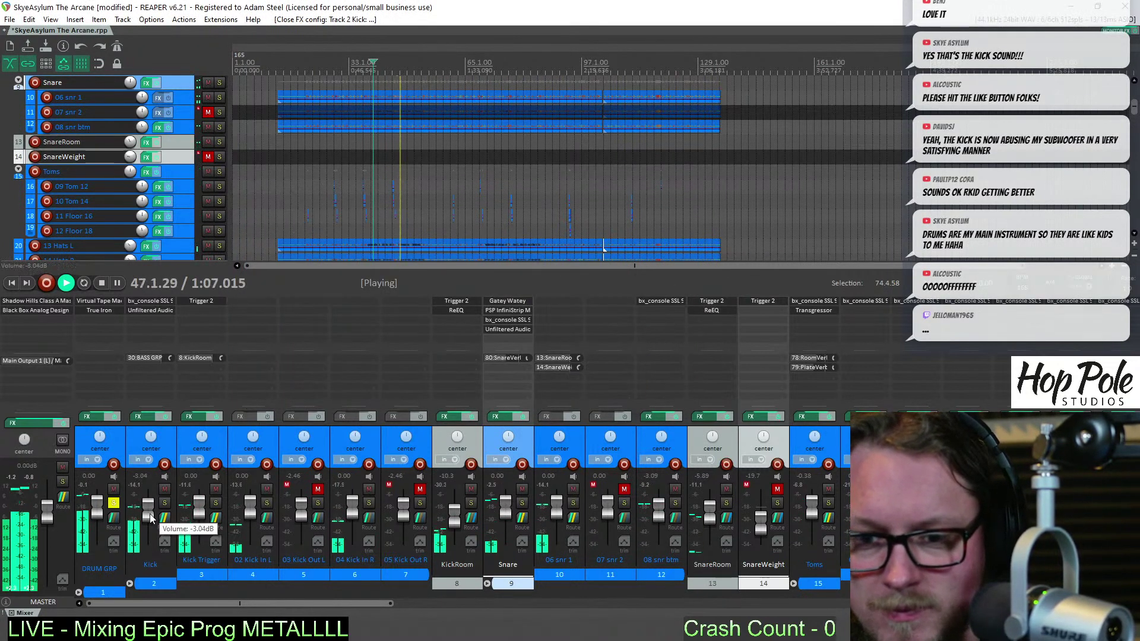
Lower the Kick fader to -6.30 dB while the soloed drum group plays, and replay the passage
scroll(151, 520, down, 2)
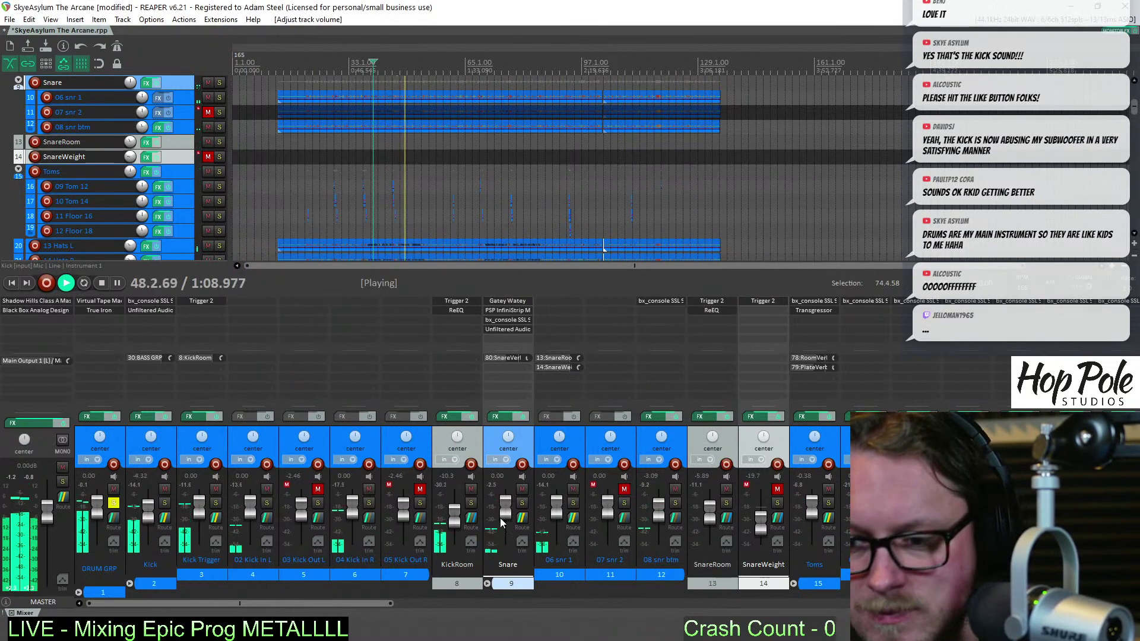
scroll(148, 521, down, 3)
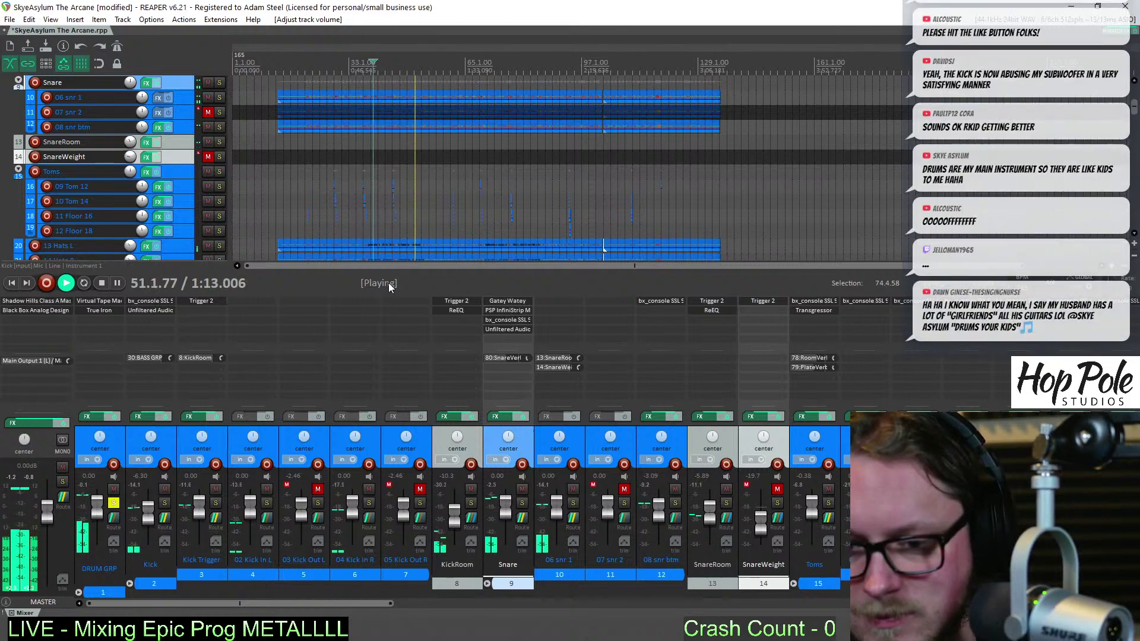
key(space)
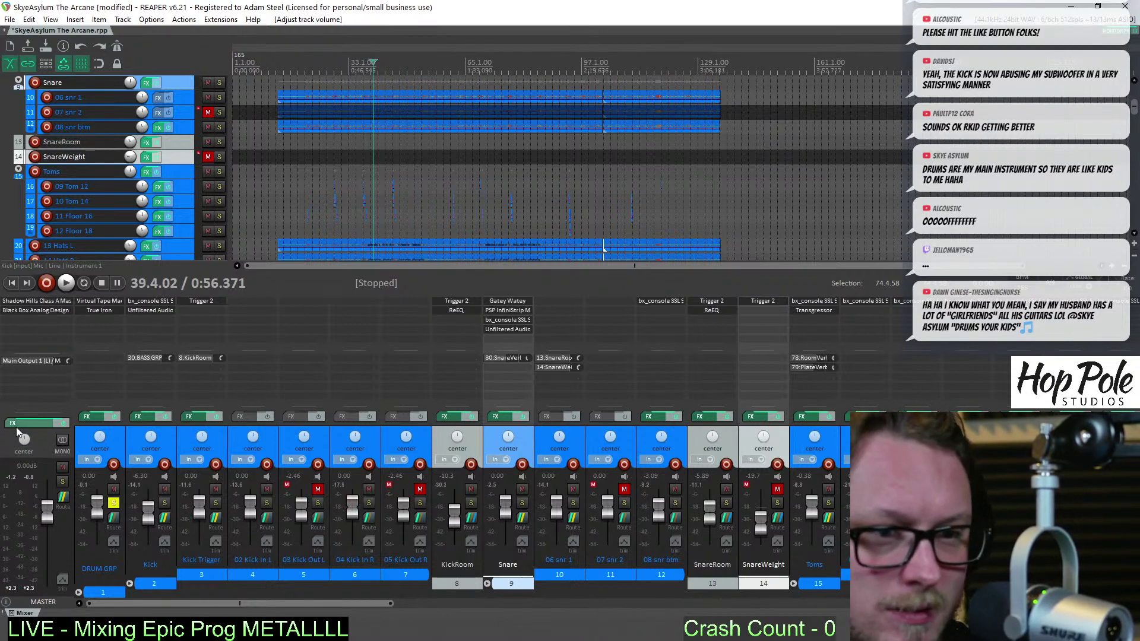
key(space)
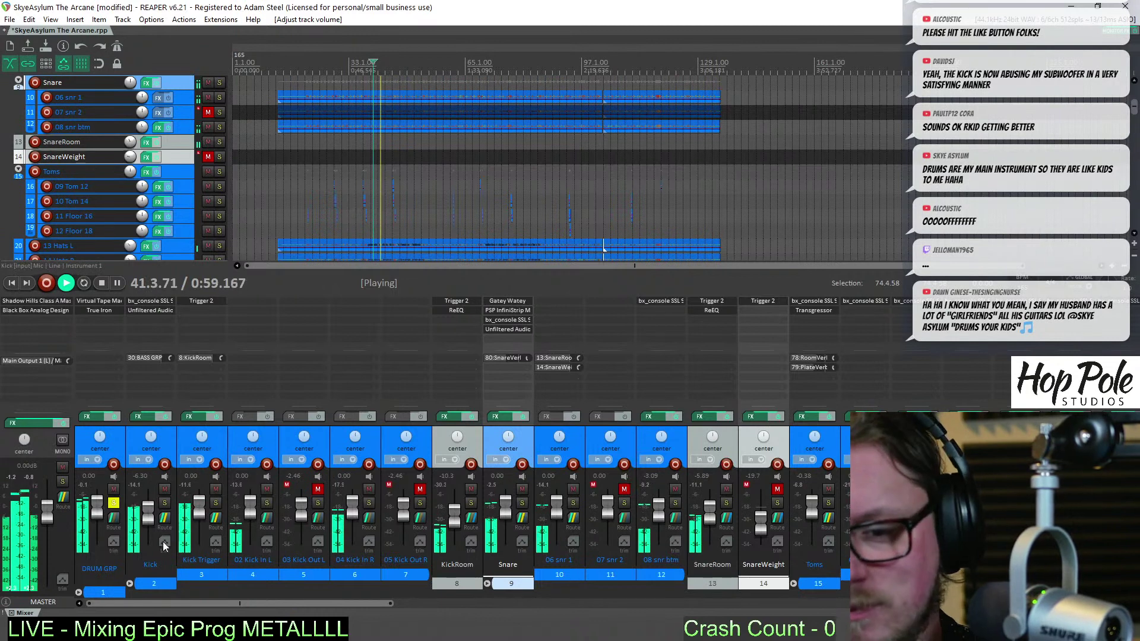
Solo BASS GRP, RHY GRP, VerseGuitar and CLEAN GTR GRP alongside the drums and collapse BASS GRP's tracks in the mixer
drag(330, 604, 646, 619)
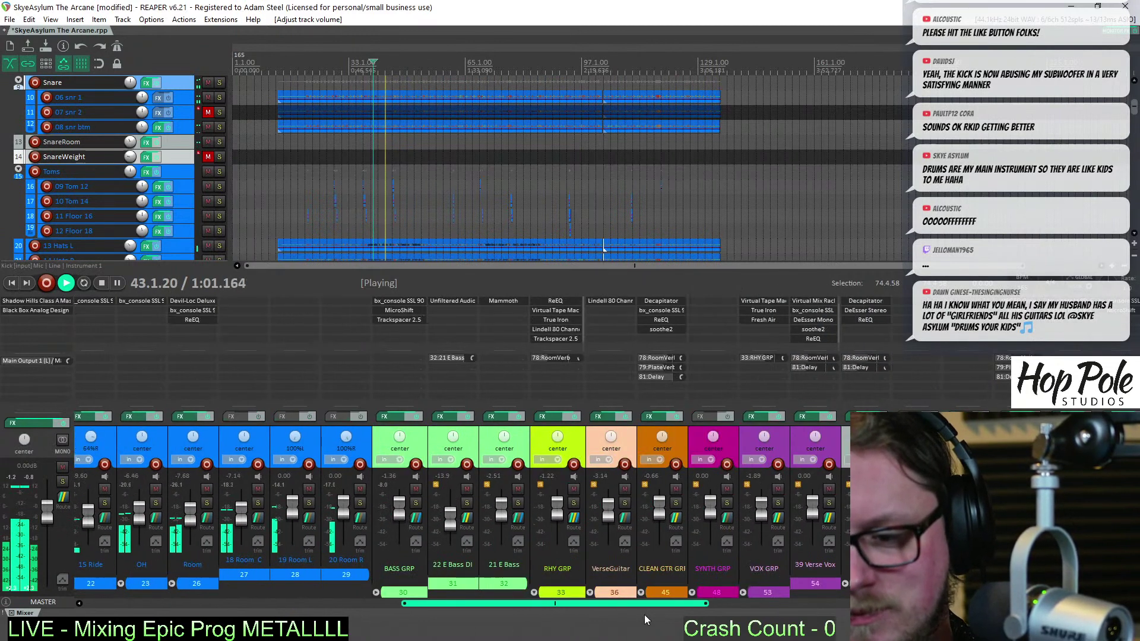
key(space)
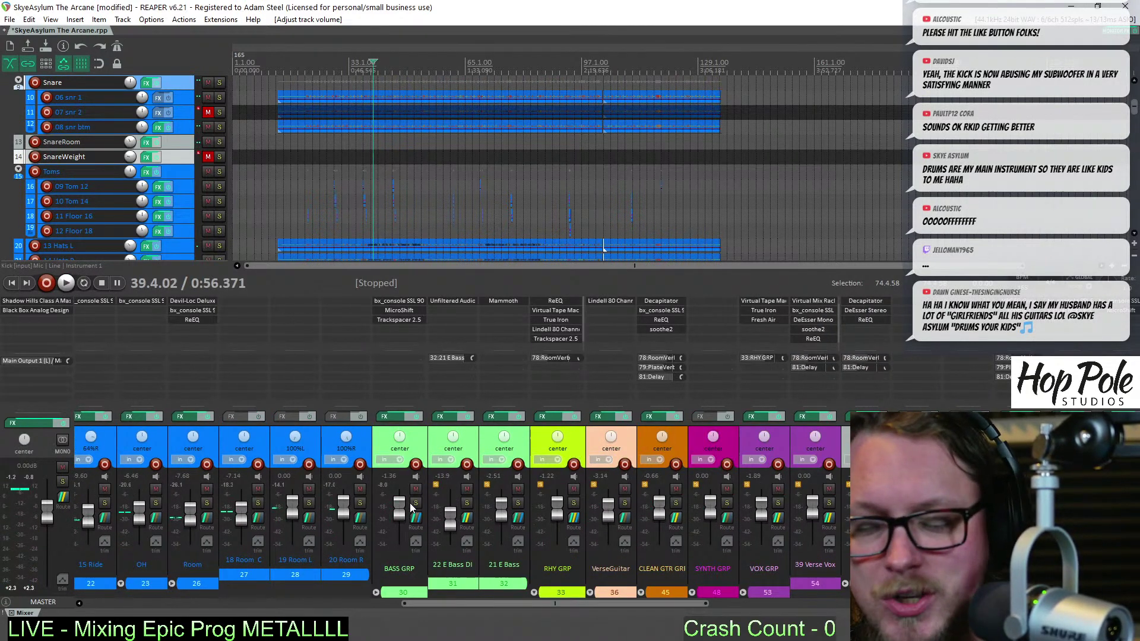
click(557, 539)
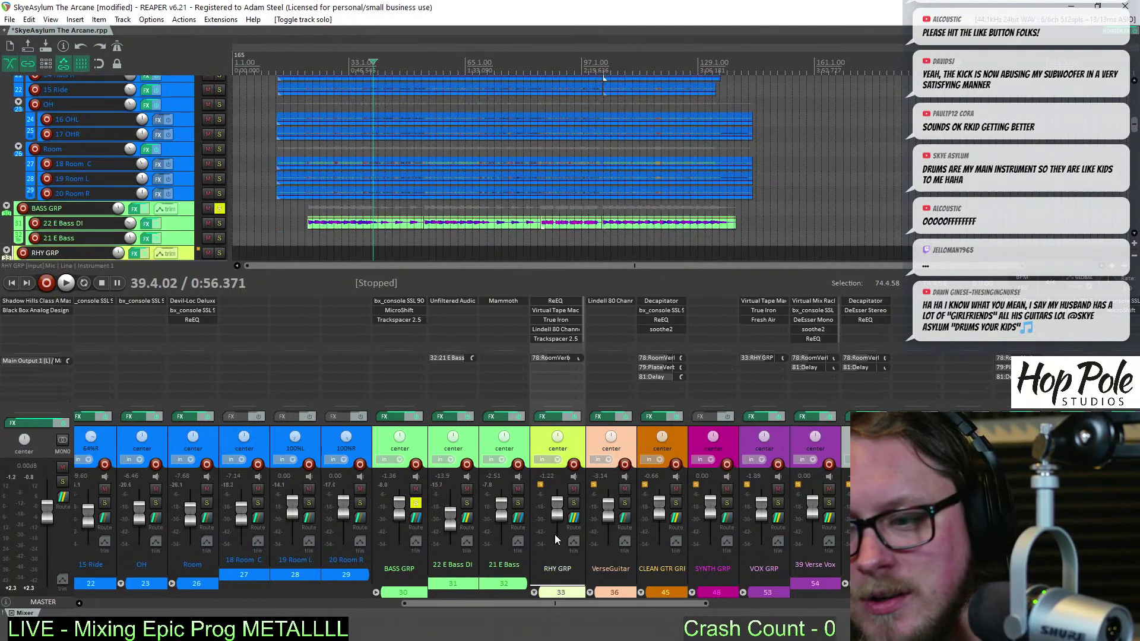
click(654, 499)
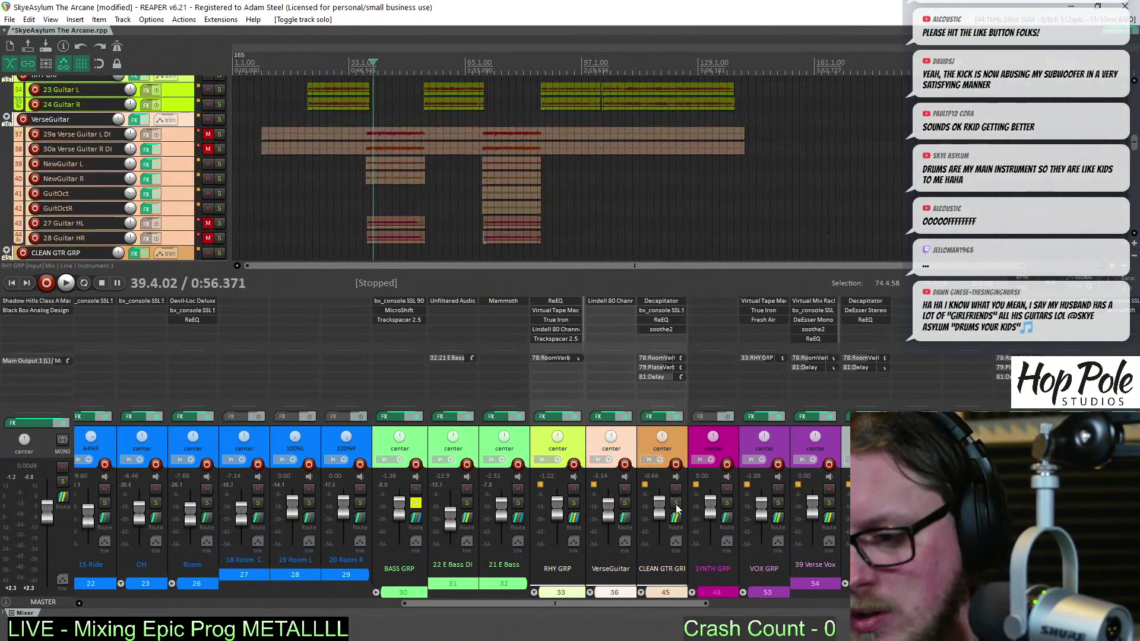
click(376, 593)
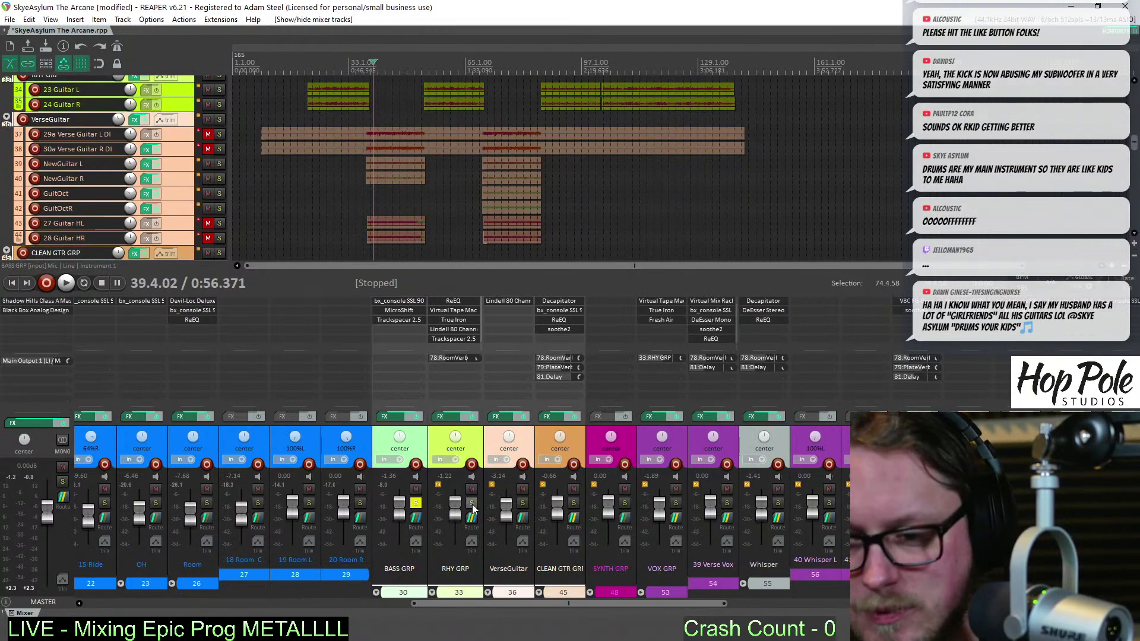
click(472, 504)
Play the song and lower the four selected bass and guitar groups together, bringing BASS GRP to -5.84 dB
drag(394, 511, 401, 521)
key(space)
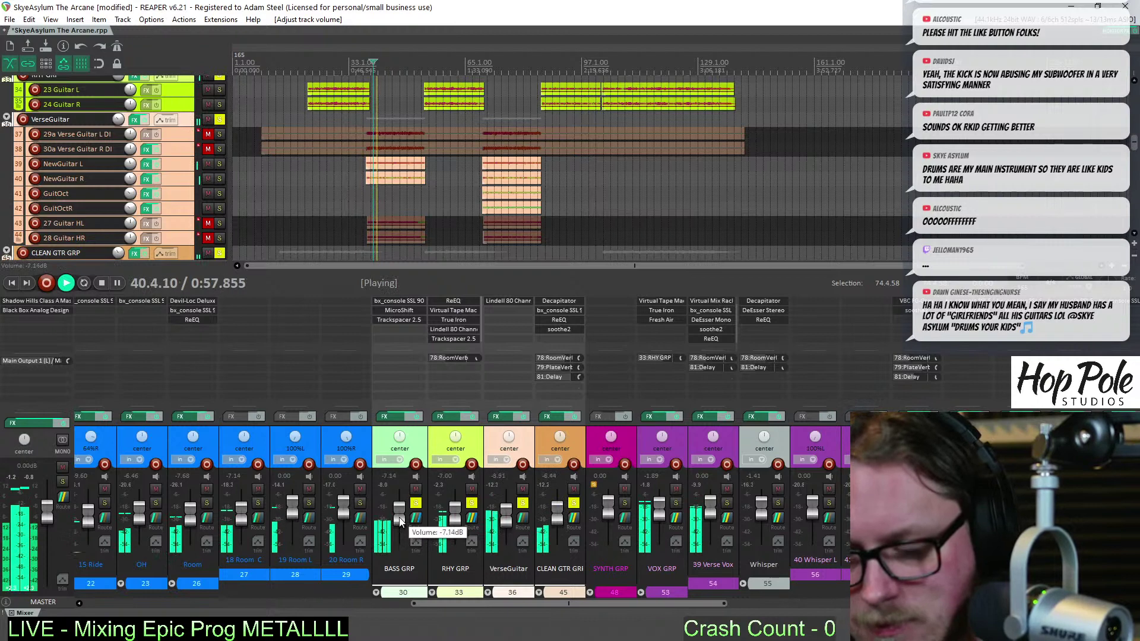
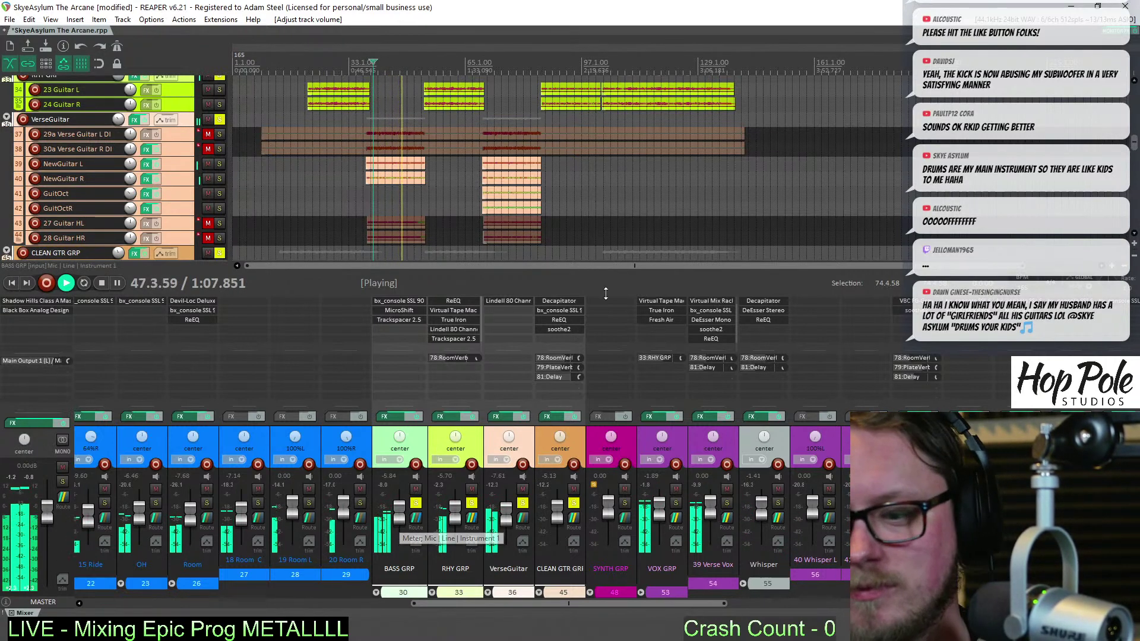
Solo SYNTH GRP with the other groups and lower its fader to -4.32 dB
scroll(665, 616, right, 3)
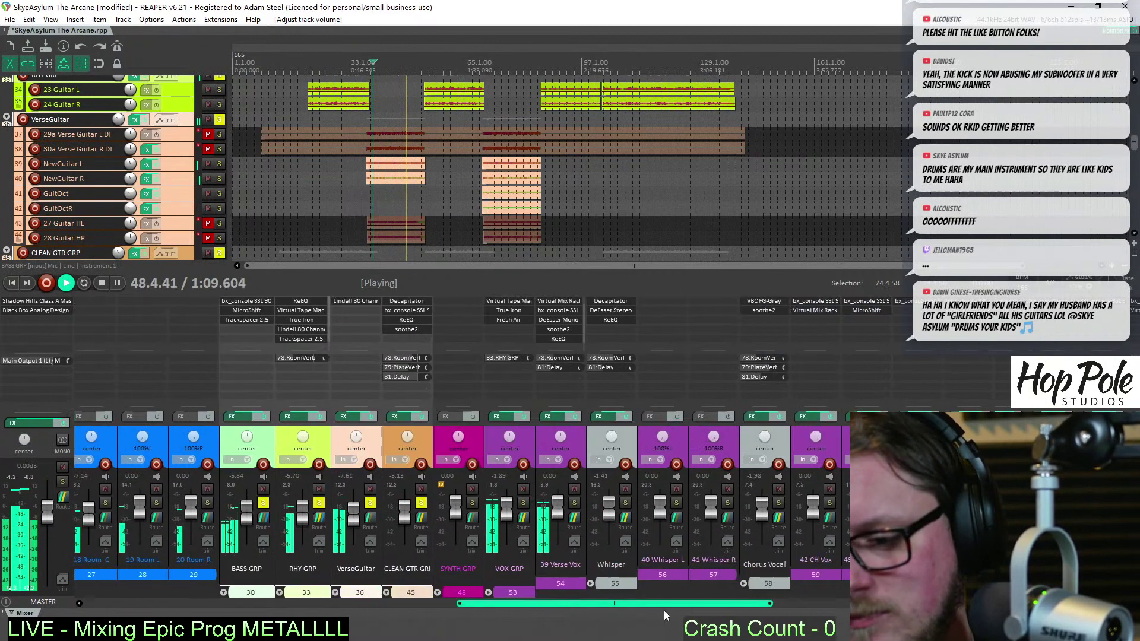
scroll(665, 616, right, 1)
click(469, 502)
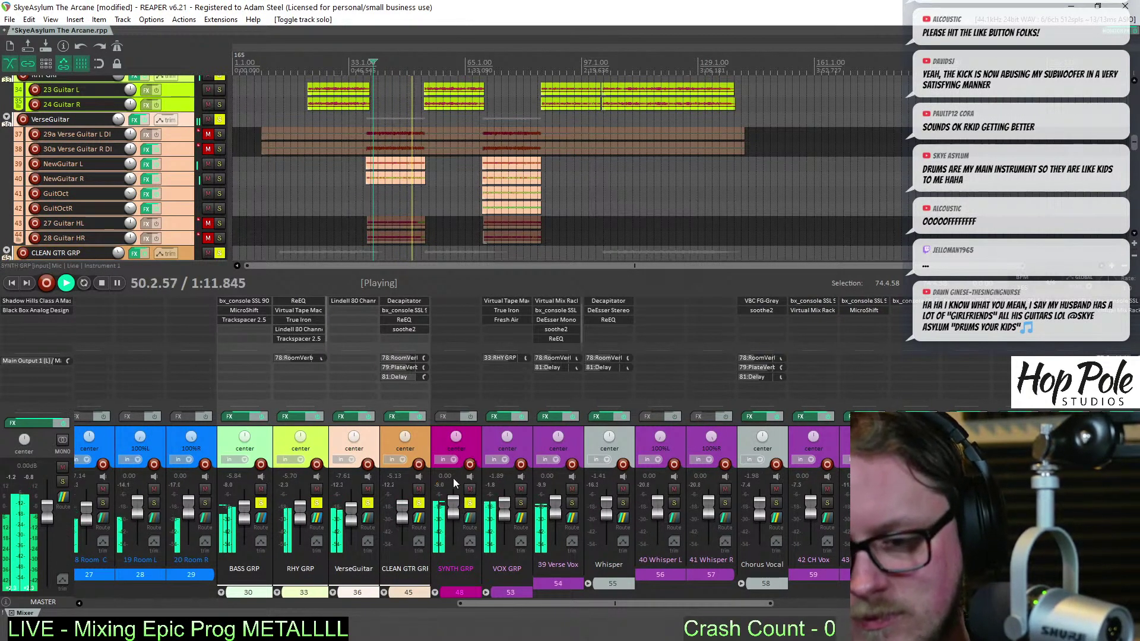
click(474, 469)
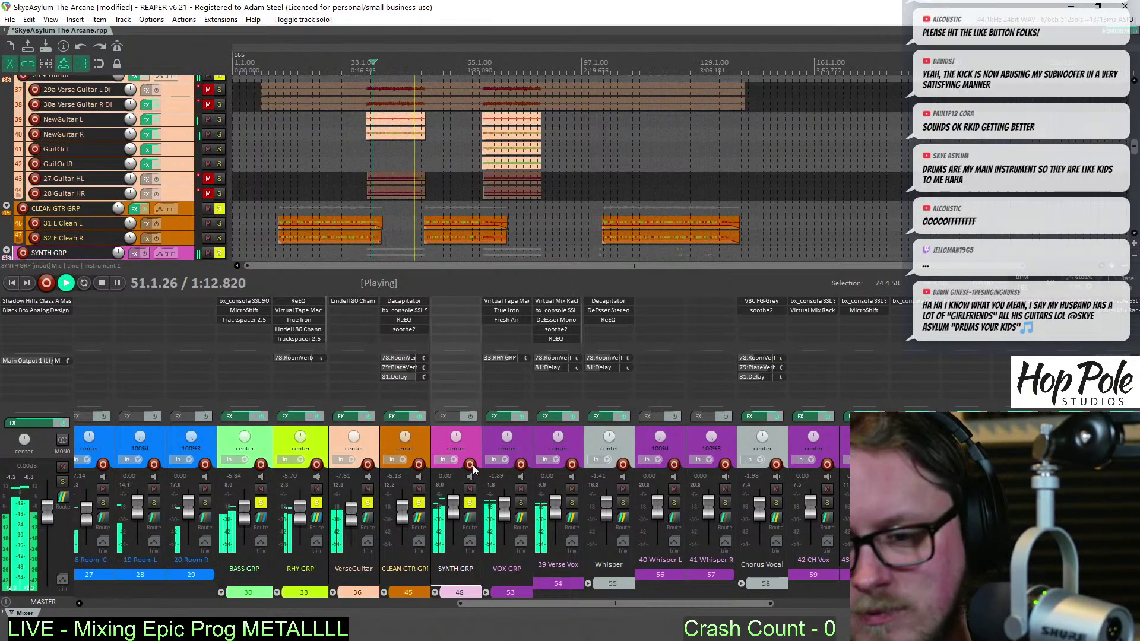
click(455, 518)
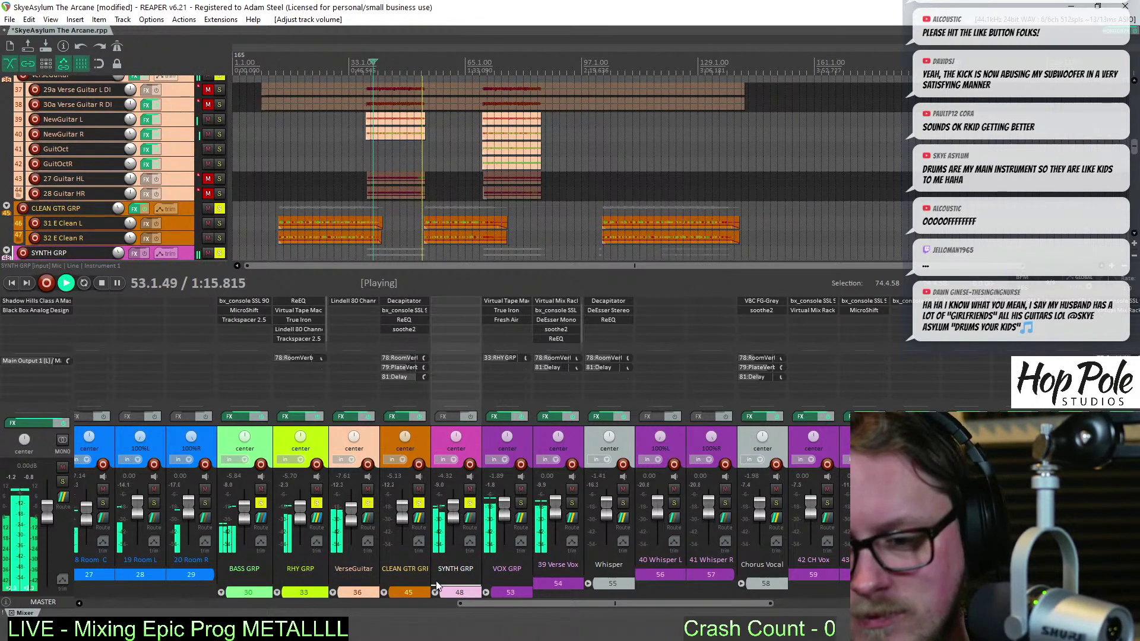
Expand SYNTH GRP's tracks in the mixer, then lower VOX GRP to -5.68 dB and add it to the solos
click(435, 592)
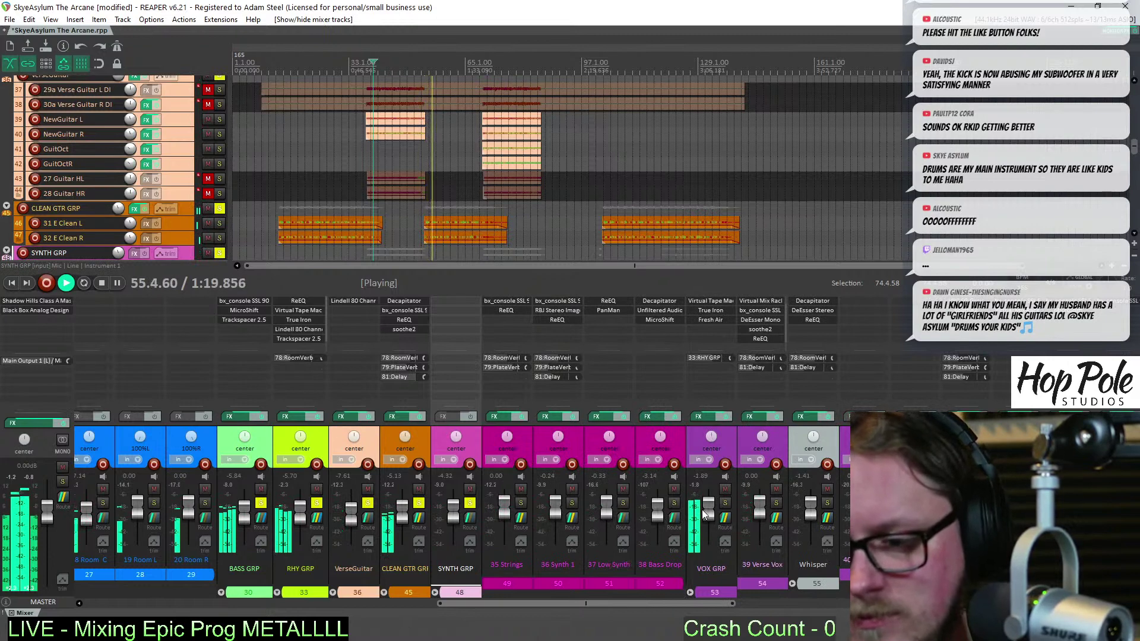
scroll(705, 514, down, 4)
key(F6)
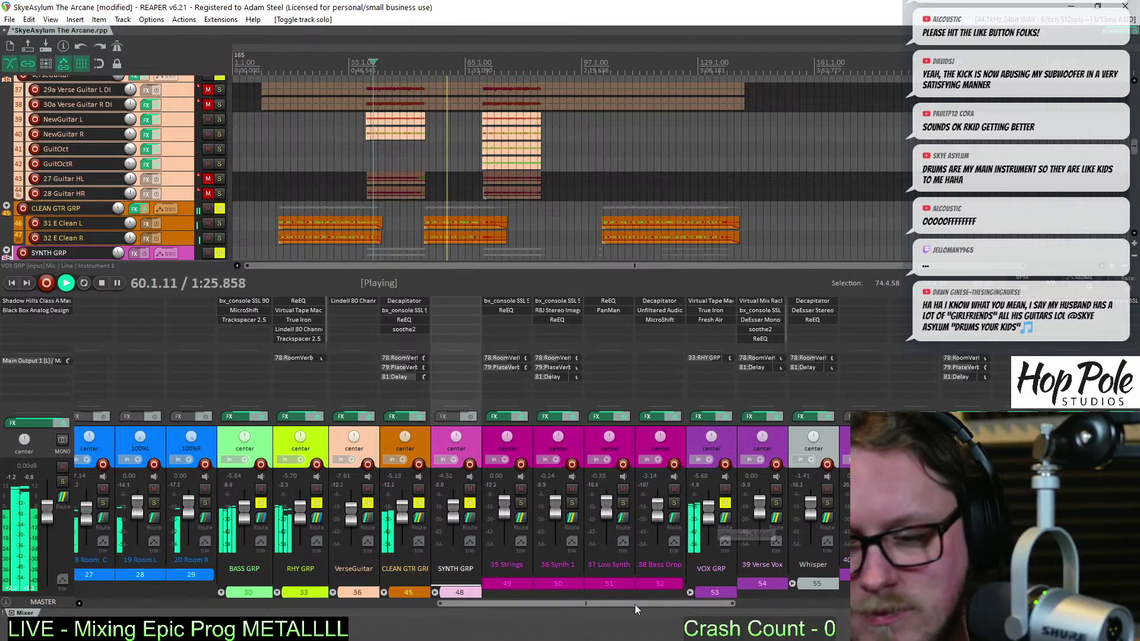
scroll(729, 606, right, 3)
Set the Kick's Bass Mint strength to 12.8% with Anti Rumble and Mono Bass enabled, and raise the KickRoom fader to -6.82 dB
drag(573, 604, 185, 603)
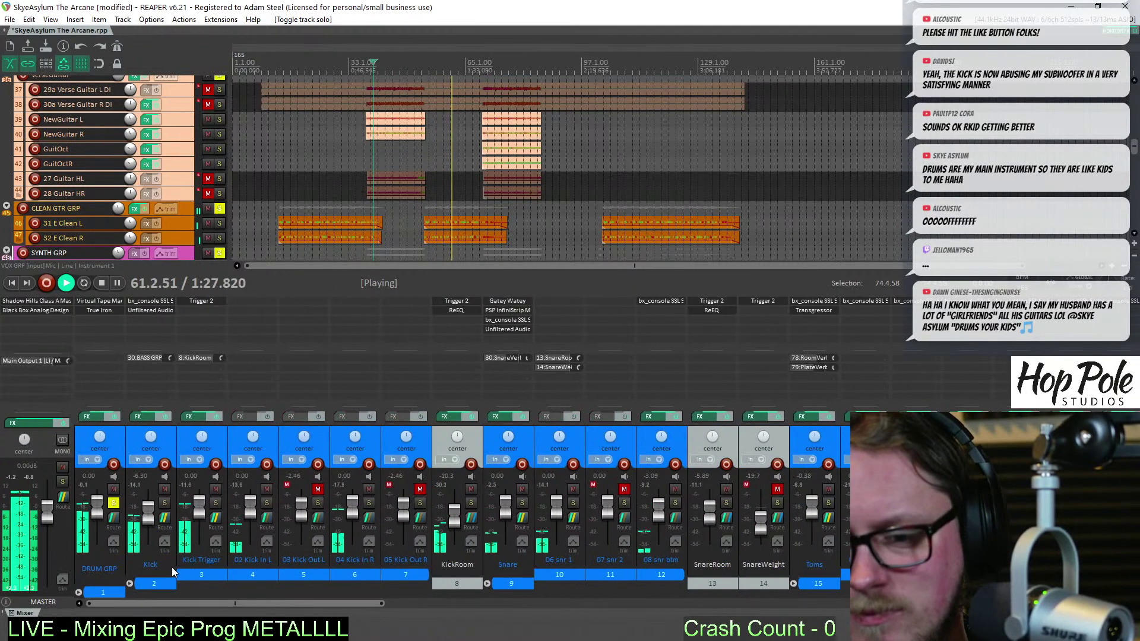
click(173, 433)
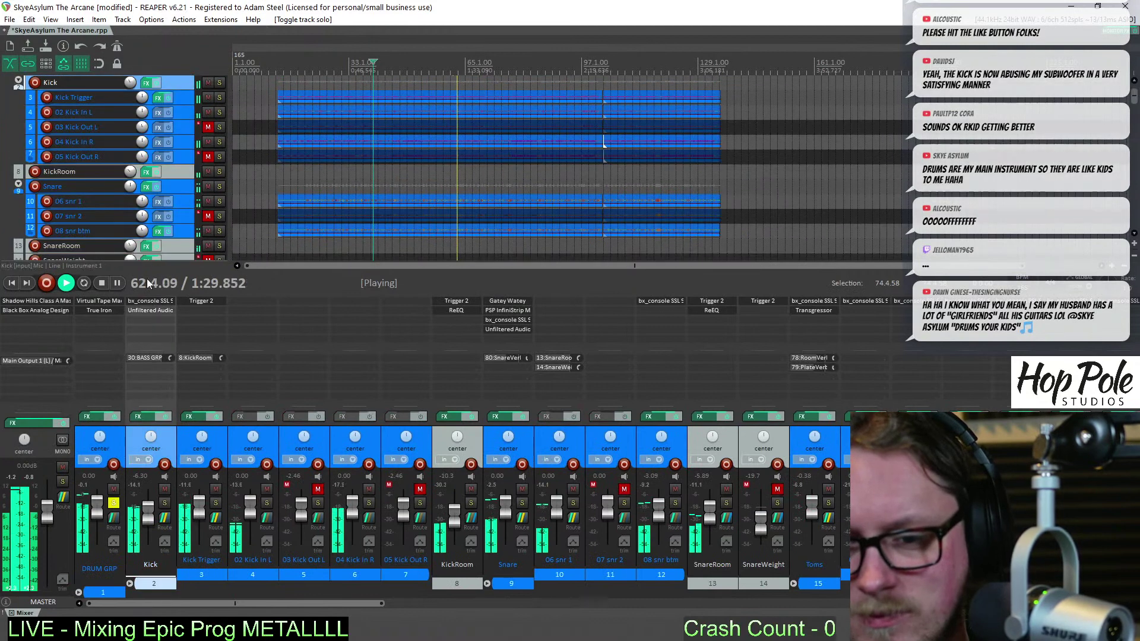
click(155, 312)
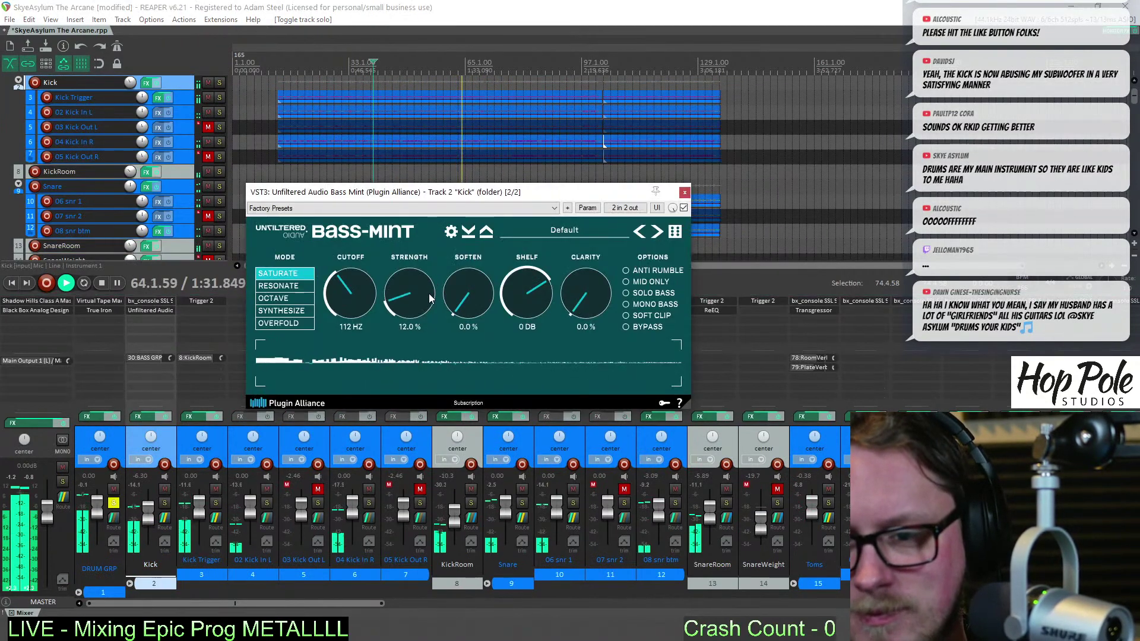
mouse_move(429, 293)
mouse_down()
mouse_move(409, 373)
mouse_move(418, 279)
mouse_up()
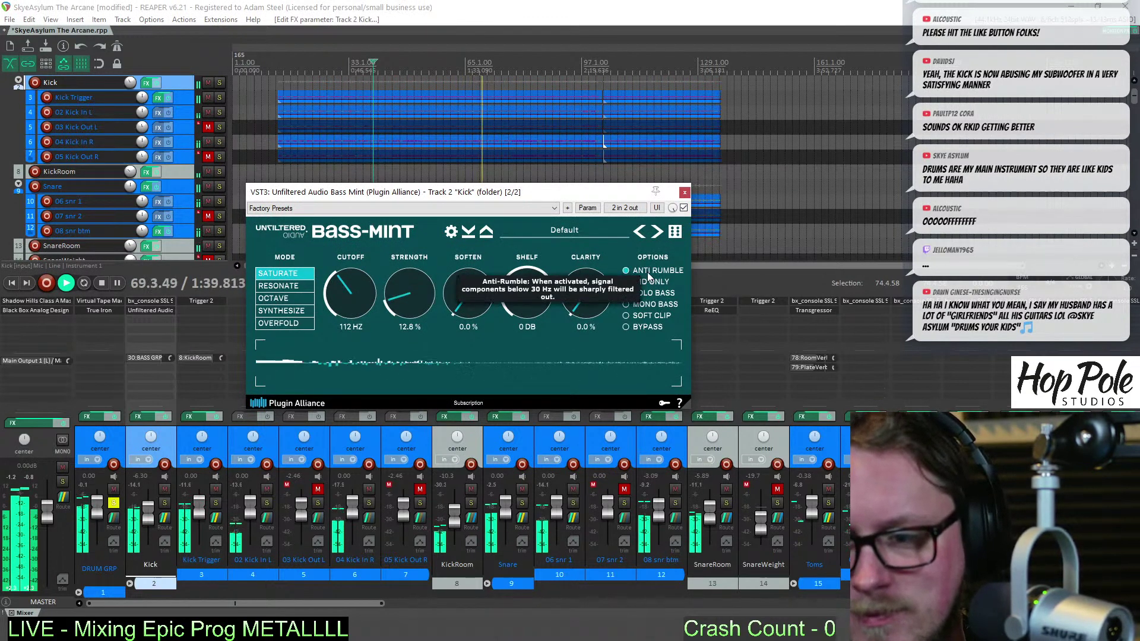
click(628, 305)
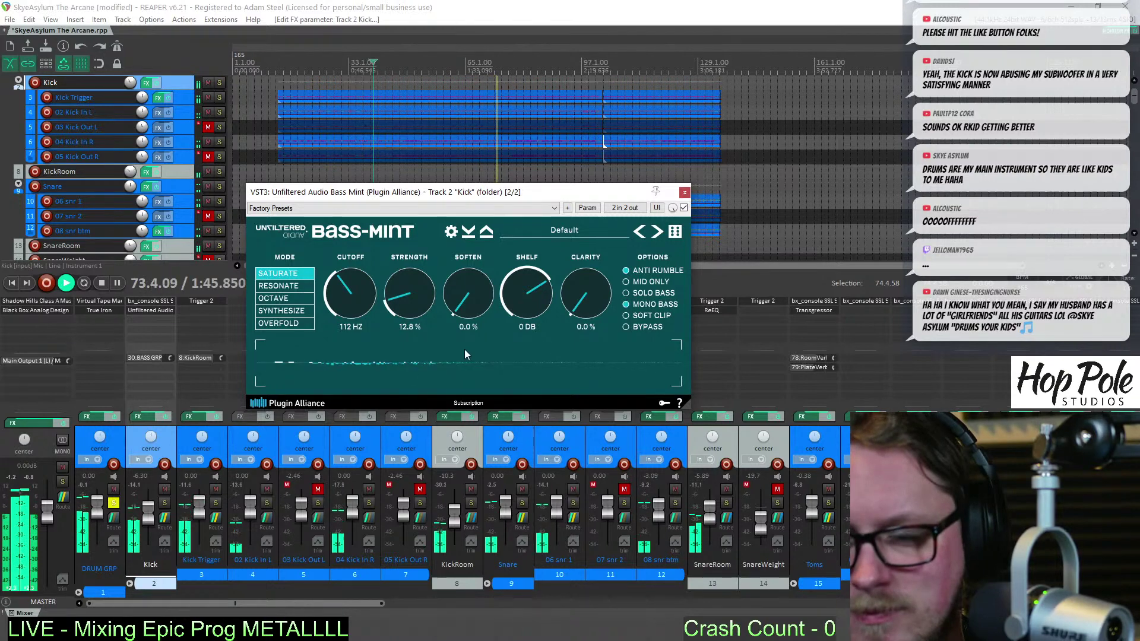
click(684, 193)
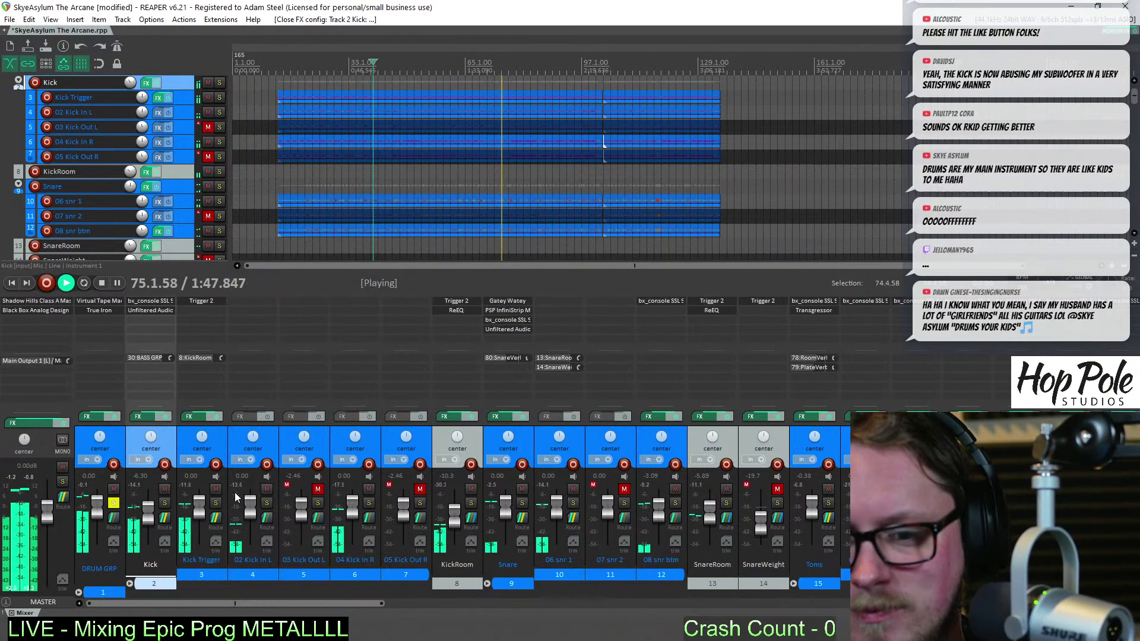
drag(454, 514, 454, 509)
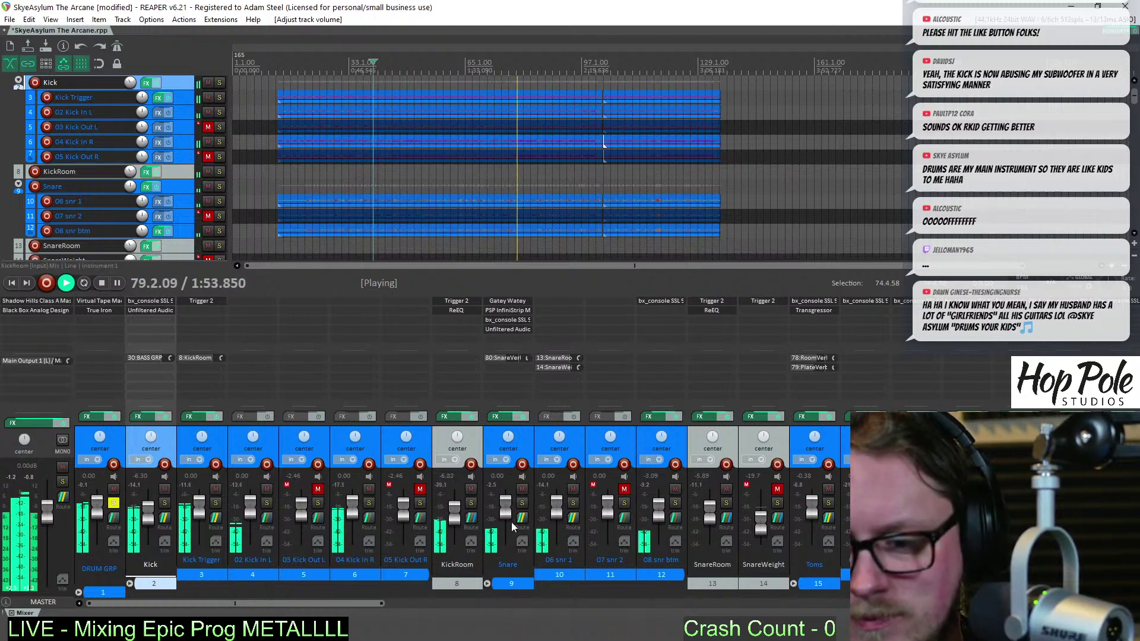
Remove the Virtual Mix Rack effect from the 39 Verse Vox track
drag(274, 604, 704, 605)
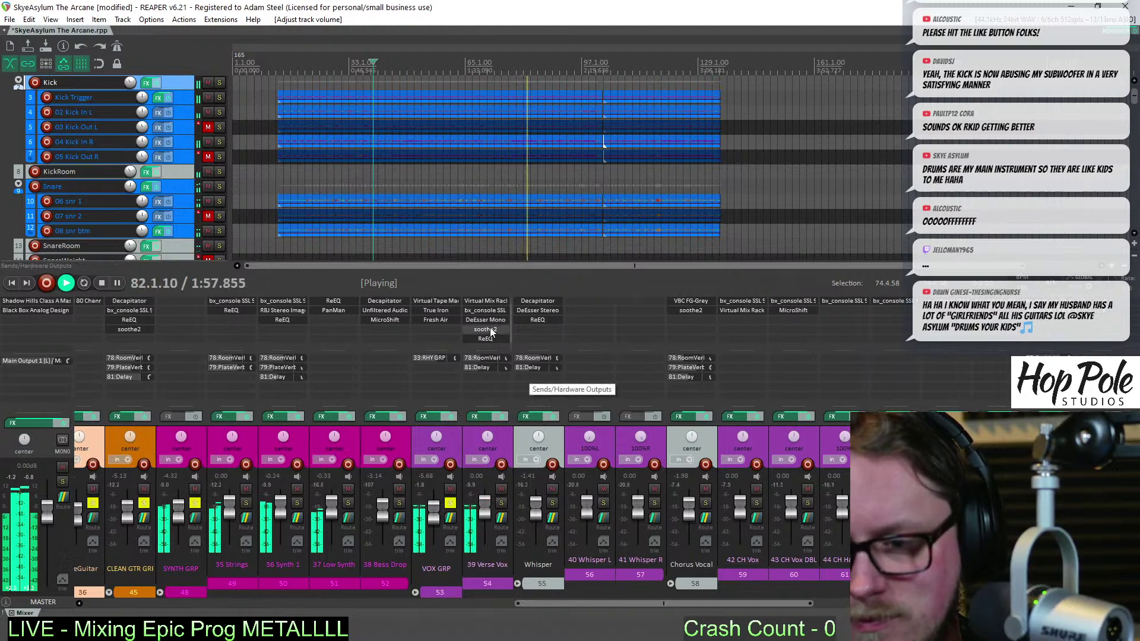
alt+click(486, 300)
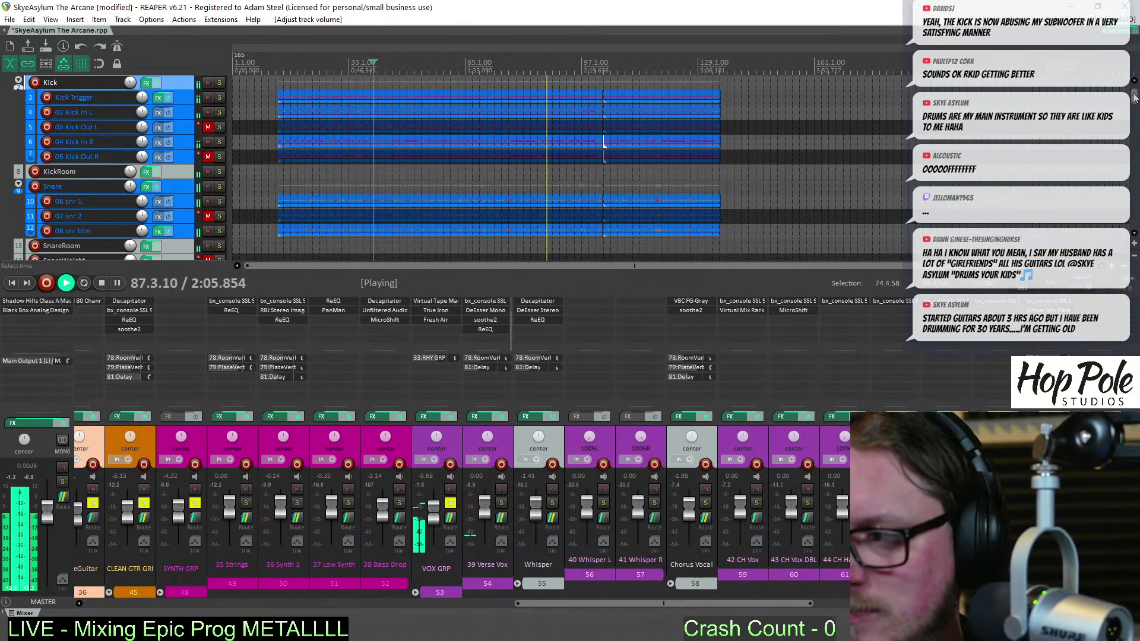
Add points to the Mid 8 track's volume envelope near bar 87 and raise the following section to +1.40 dB
drag(1134, 98, 1116, 188)
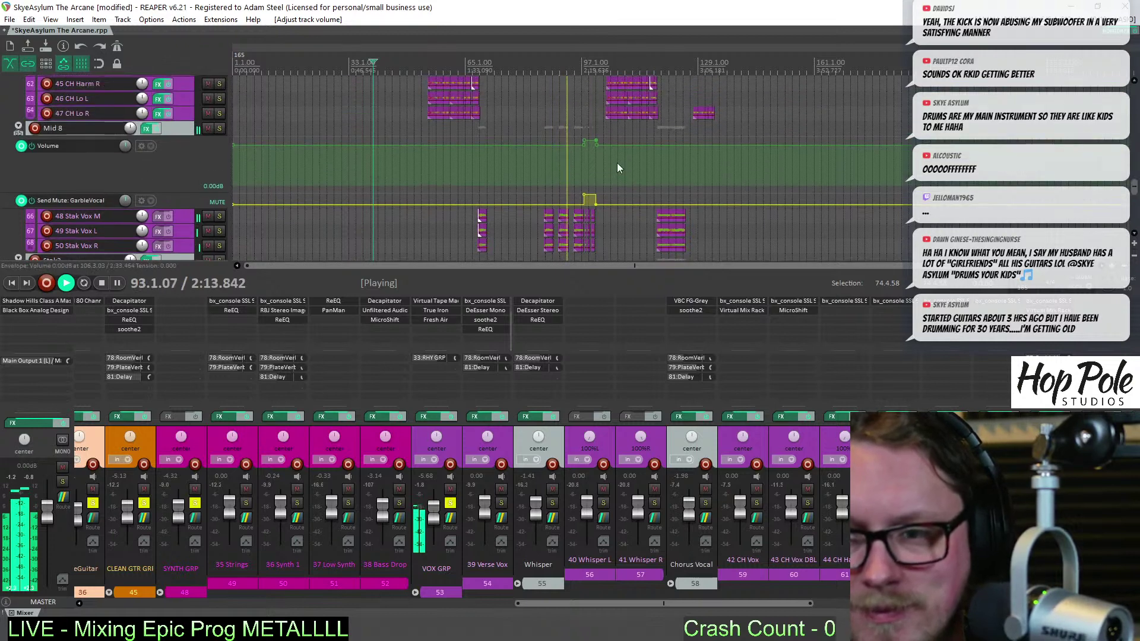
scroll(618, 160, up, 4)
shift+click(577, 145)
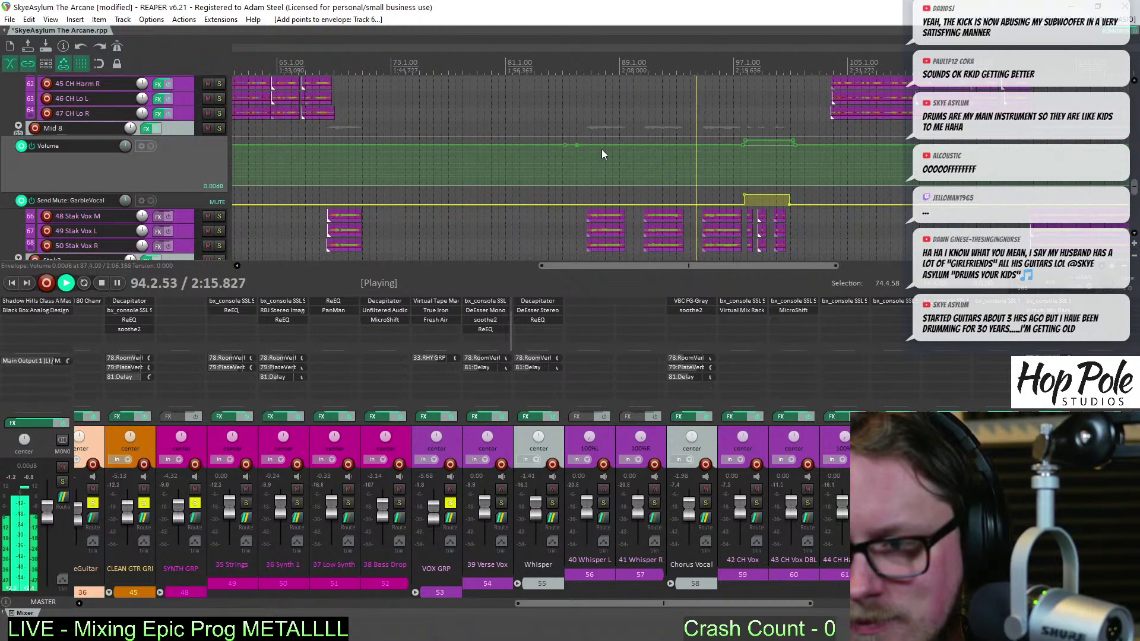
drag(600, 145, 602, 140)
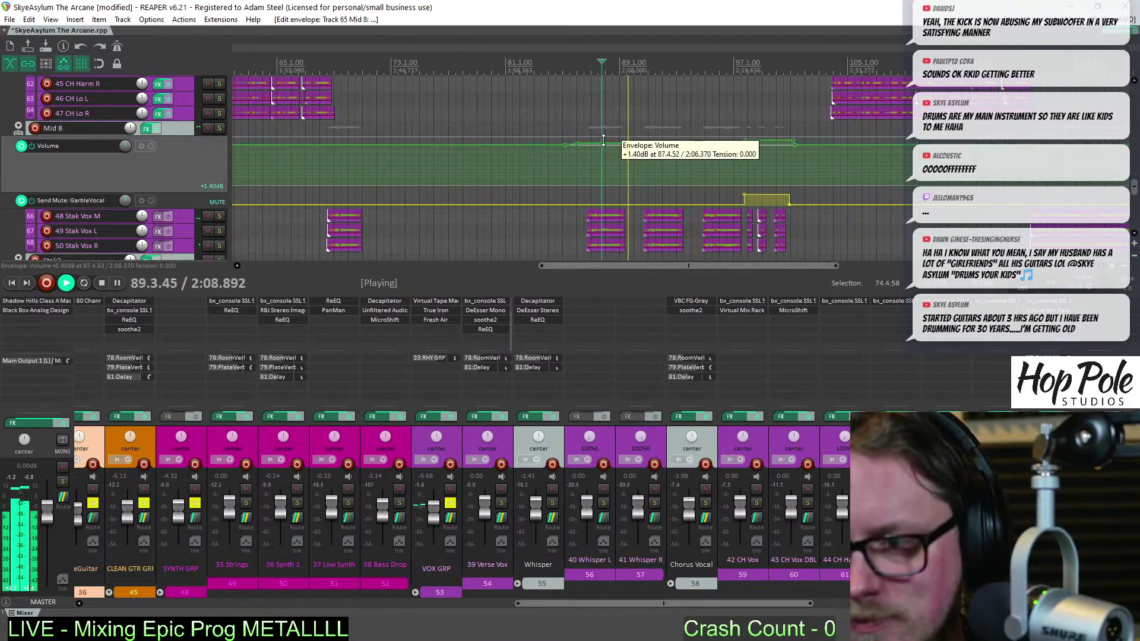
Add Unfiltered Audio Bass Mint to BASS GRP and move it ahead of Trackspacer 2.5 in the effect chain
scroll(553, 600, left, 1)
scroll(490, 606, left, 4)
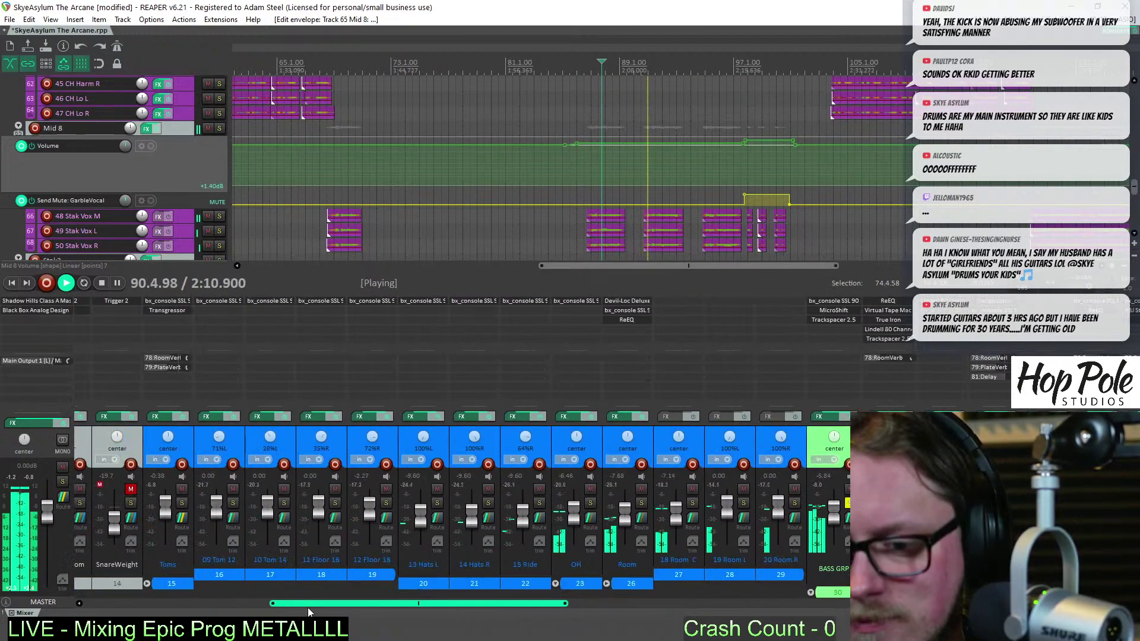
scroll(484, 593, left, 1)
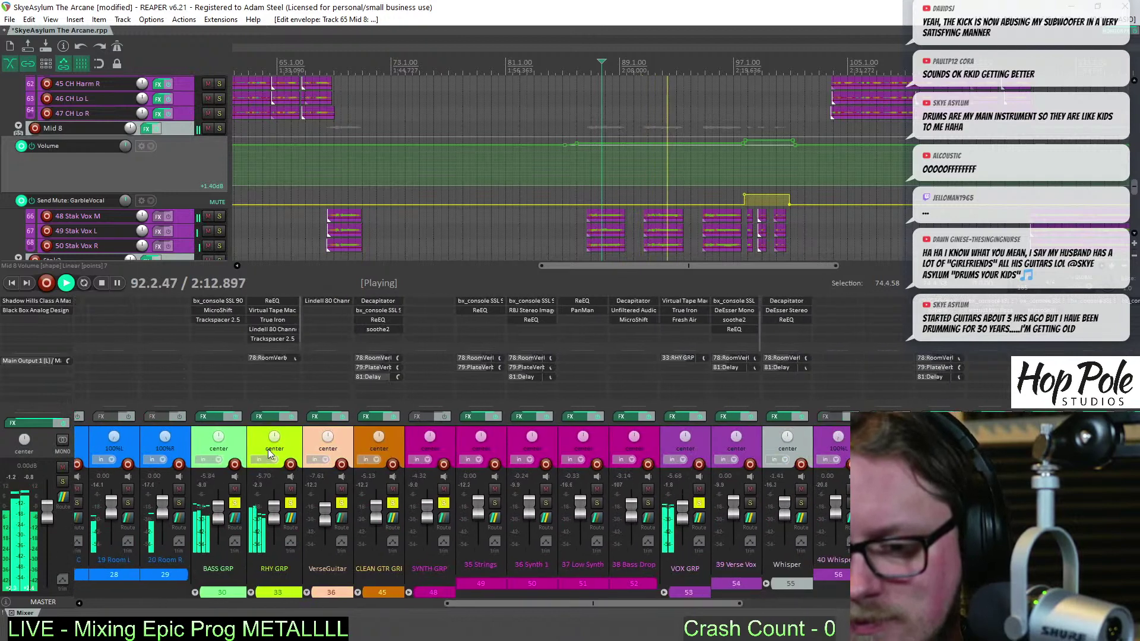
double_click(216, 327)
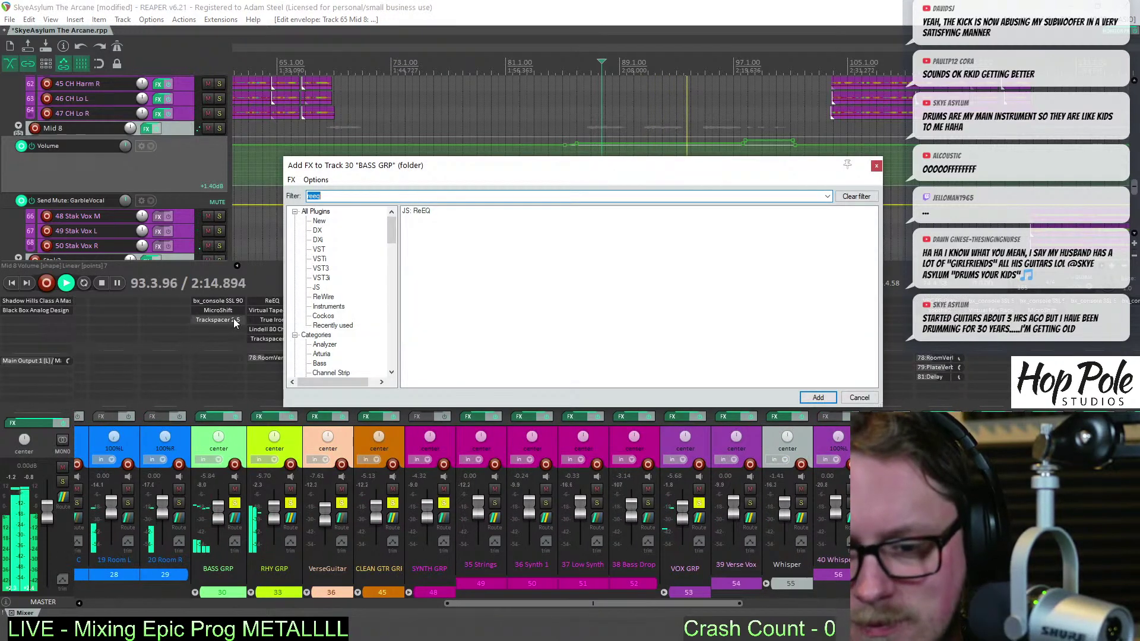
text(bass)
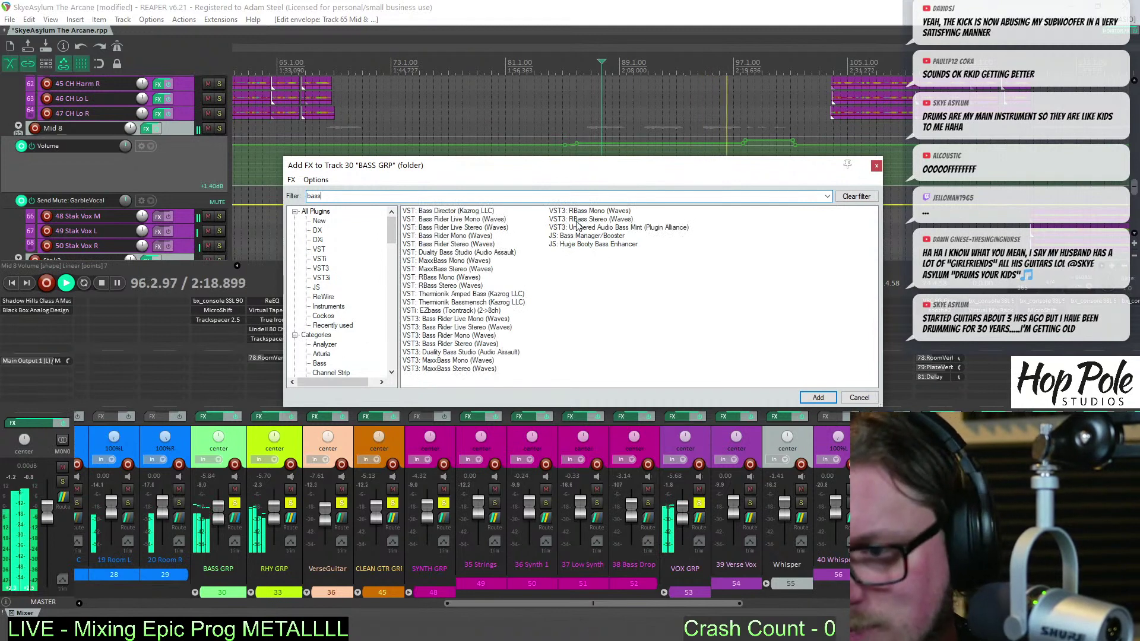
double_click(618, 228)
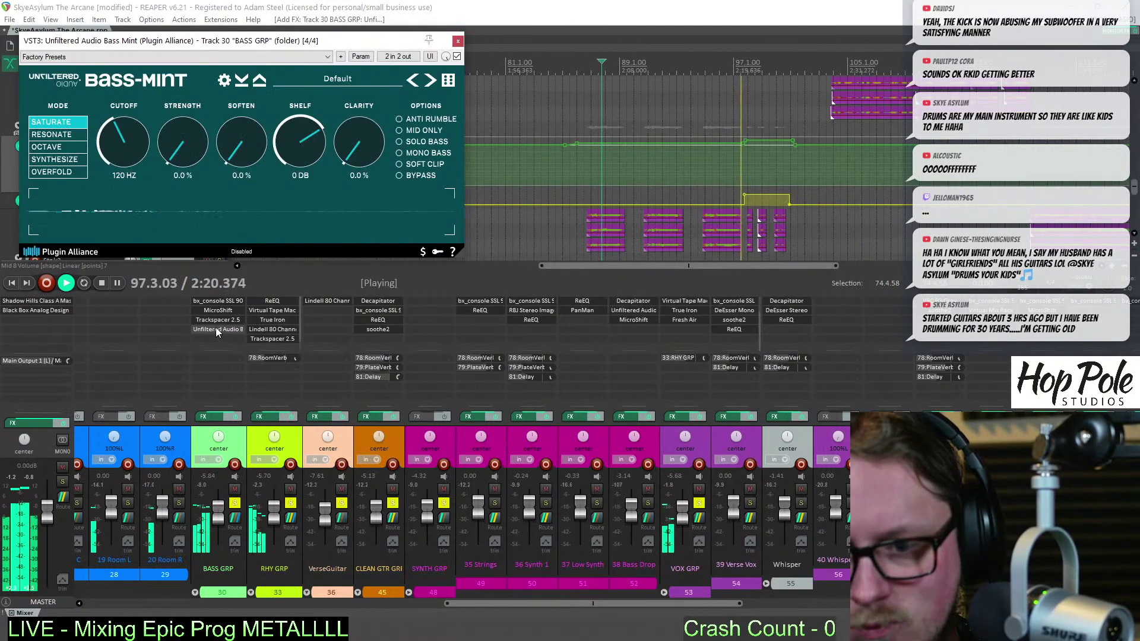
drag(216, 327, 220, 319)
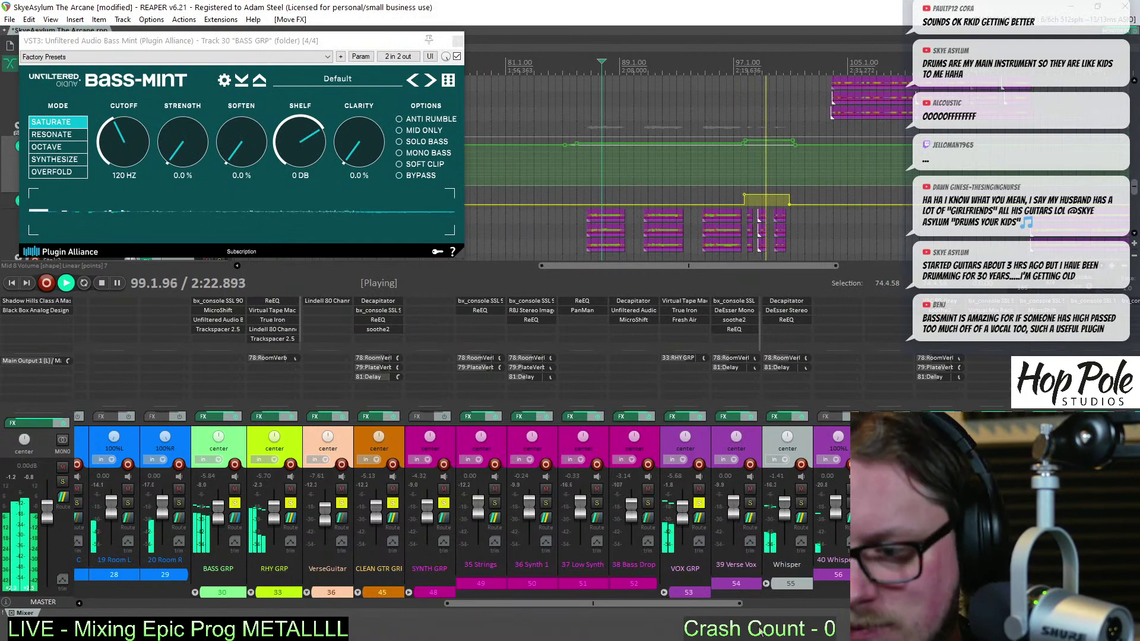
Lower the raised section of the Mid 8 volume envelope around bars 97 to 100
drag(692, 604, 911, 605)
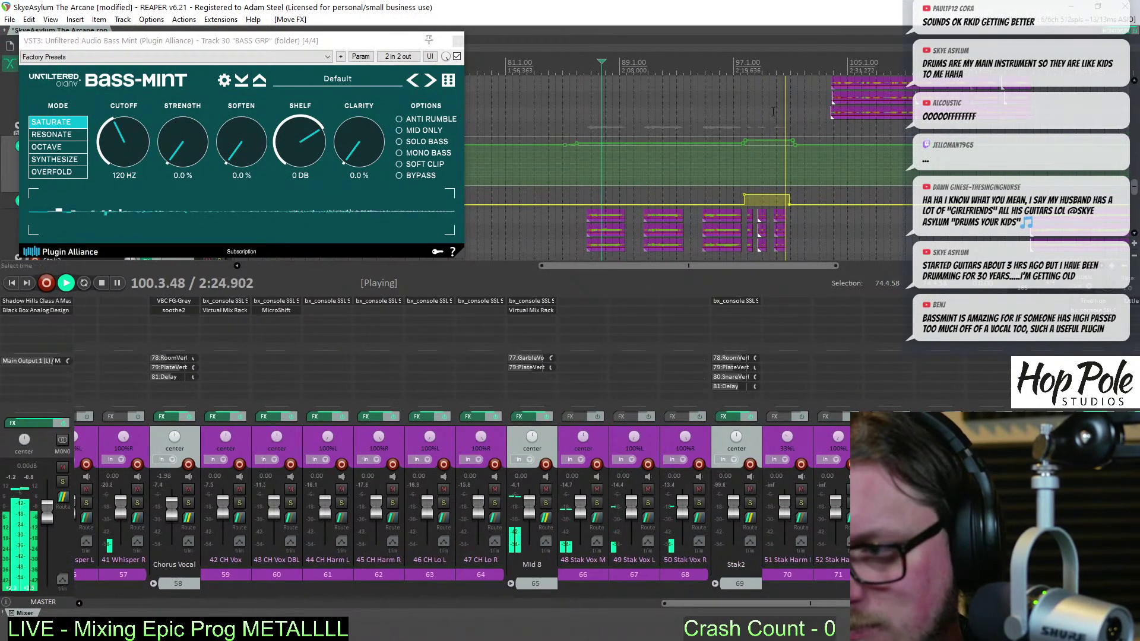
drag(771, 148, 771, 144)
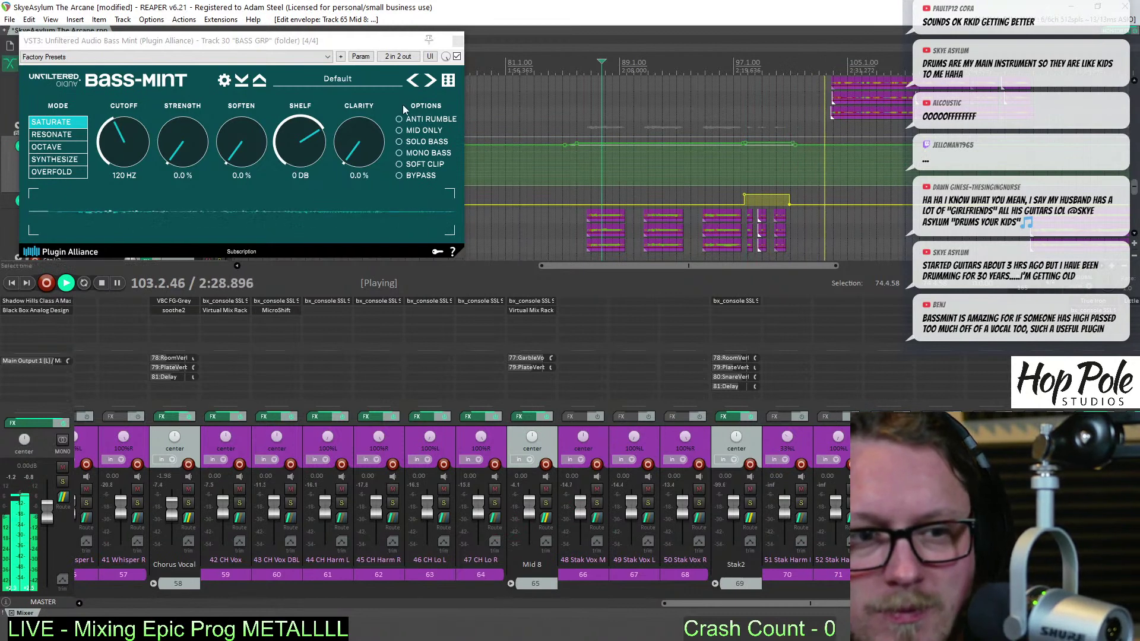
Set the Bass Mint strength on BASS GRP to 26.4% while replaying the section from bar 87
key(space)
key(space)
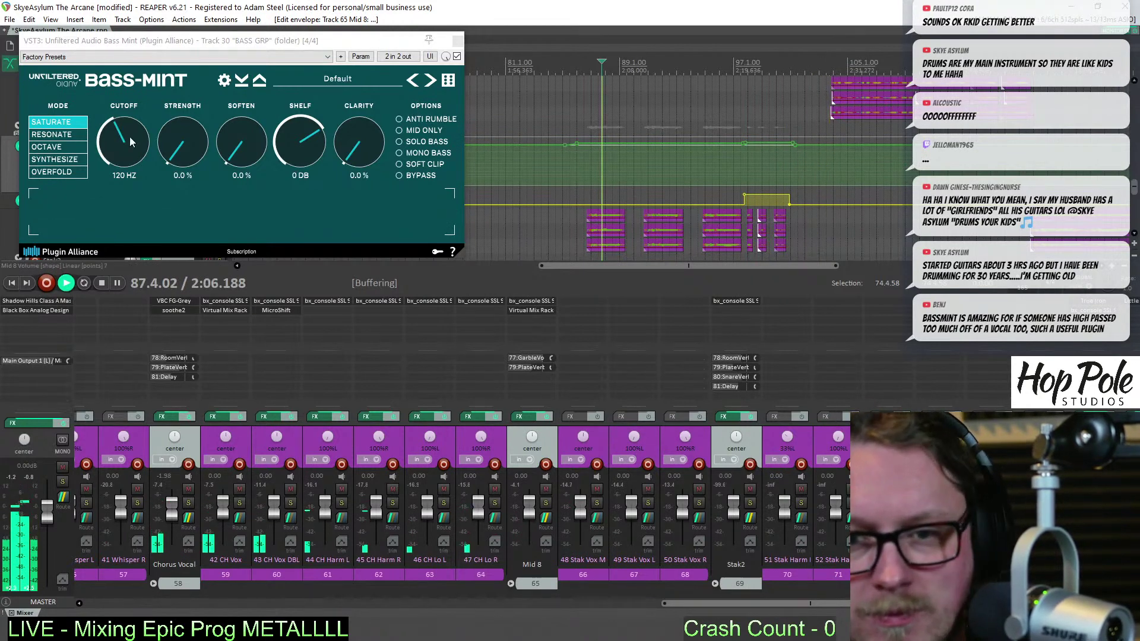
drag(102, 41, 274, 107)
drag(356, 208, 361, 196)
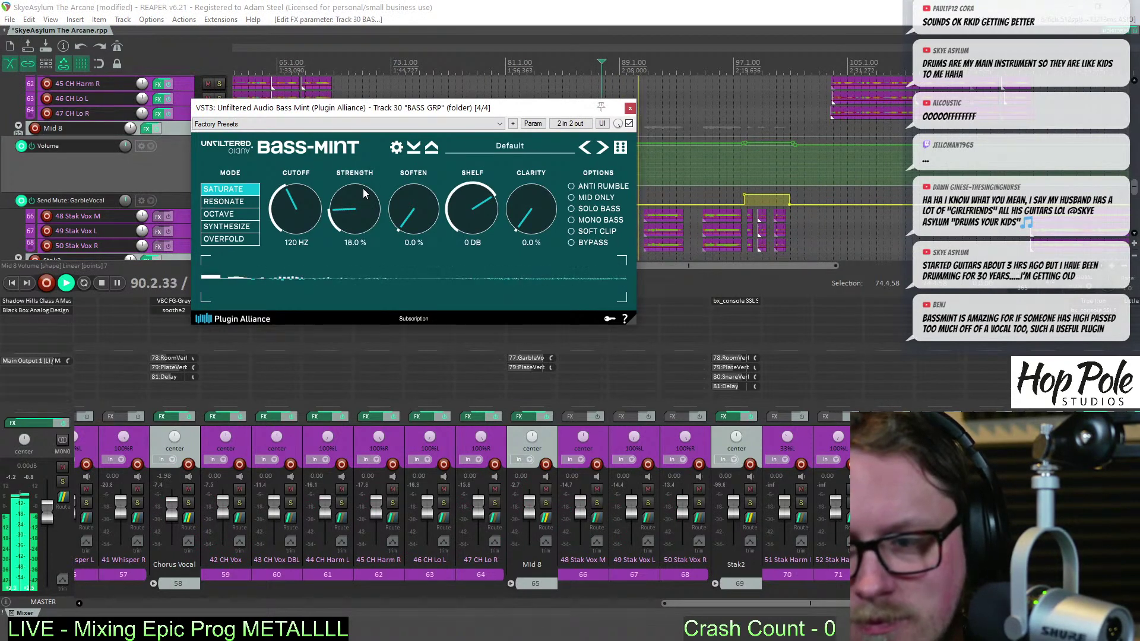
mouse_move(362, 183)
mouse_down()
mouse_move(365, 149)
mouse_move(352, 169)
mouse_up()
double_click(342, 201)
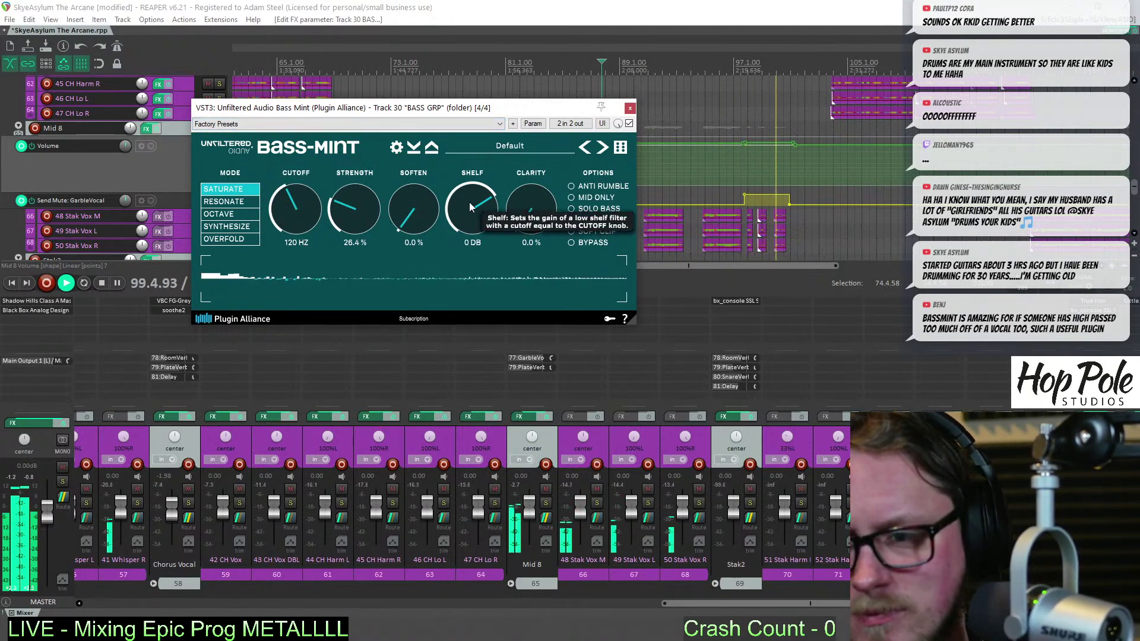
click(630, 108)
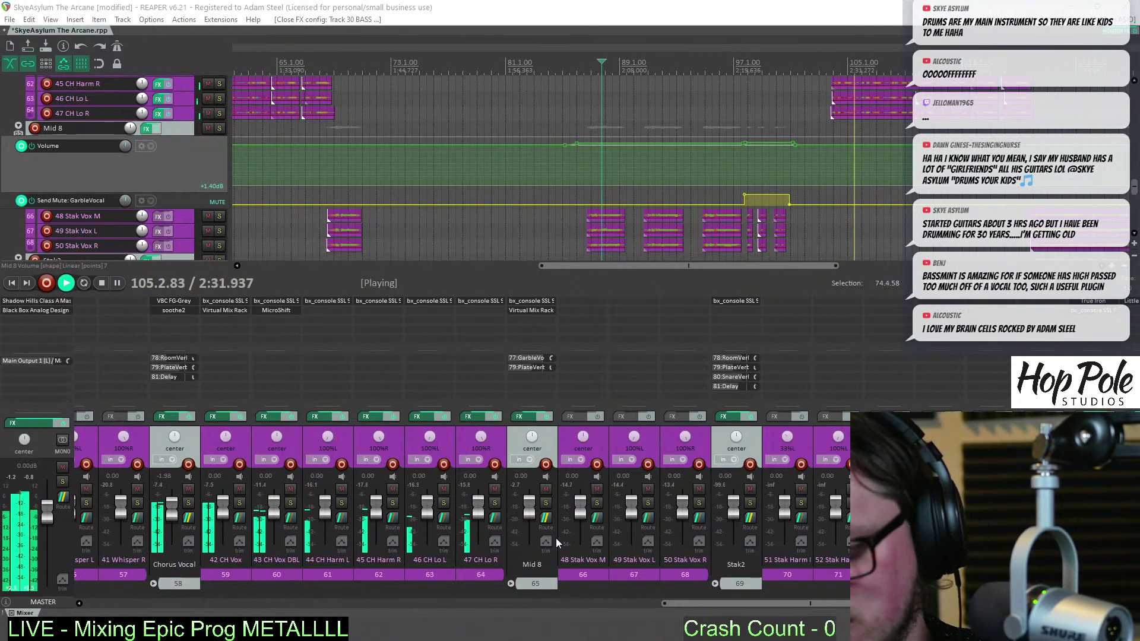
Save the project with the BASS GRP and Mid 8 changes
drag(707, 604, 131, 603)
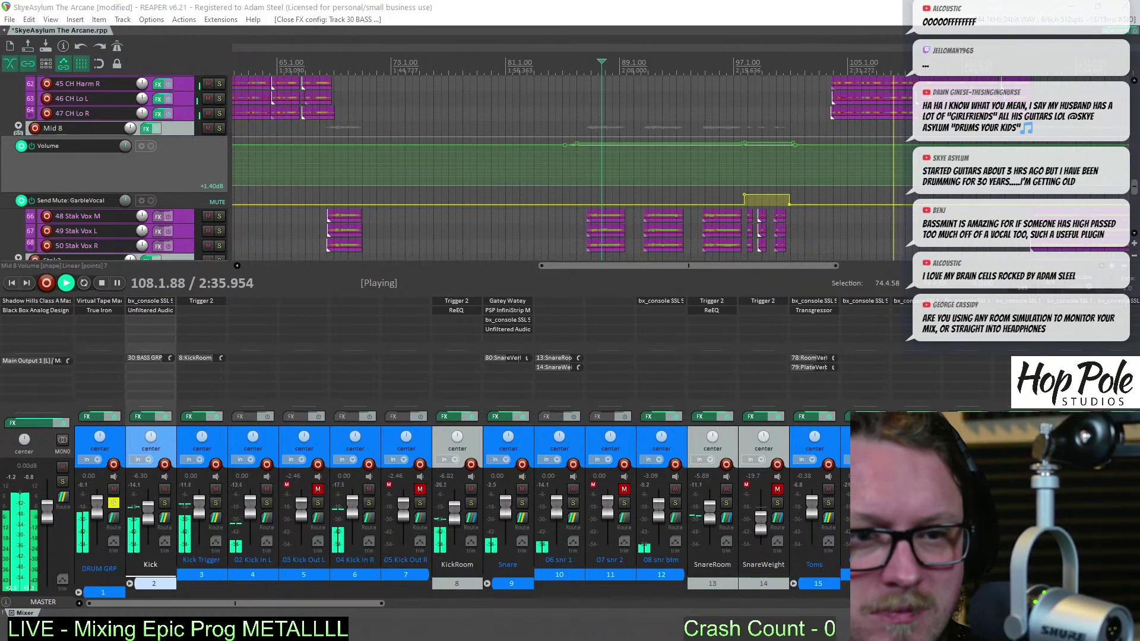
scroll(770, 176, down, 5)
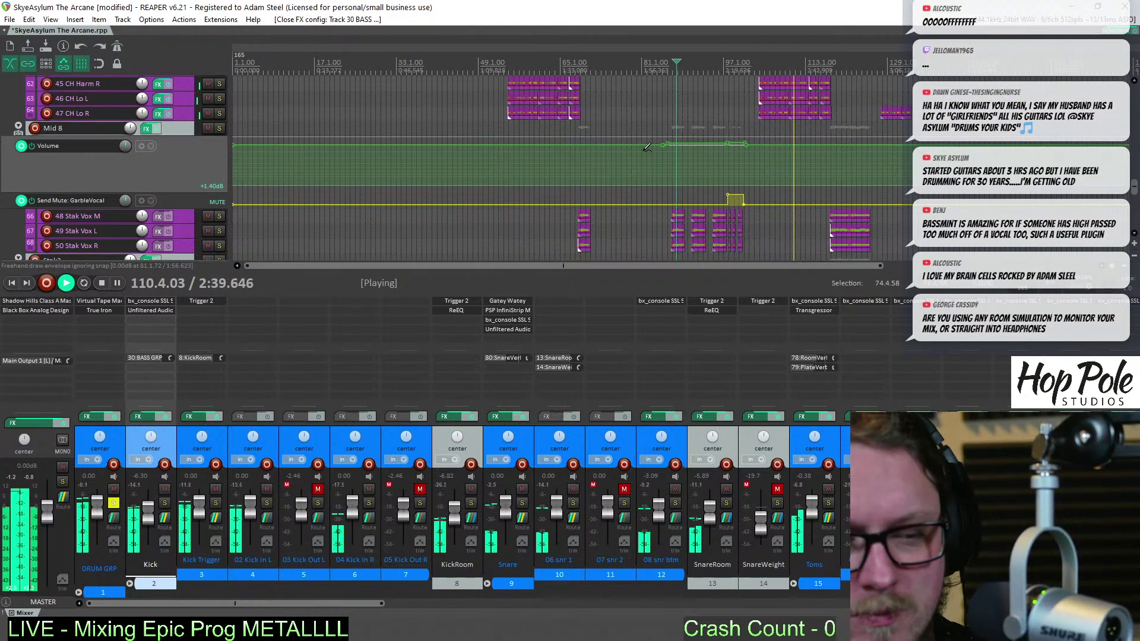
key(ctrl+s)
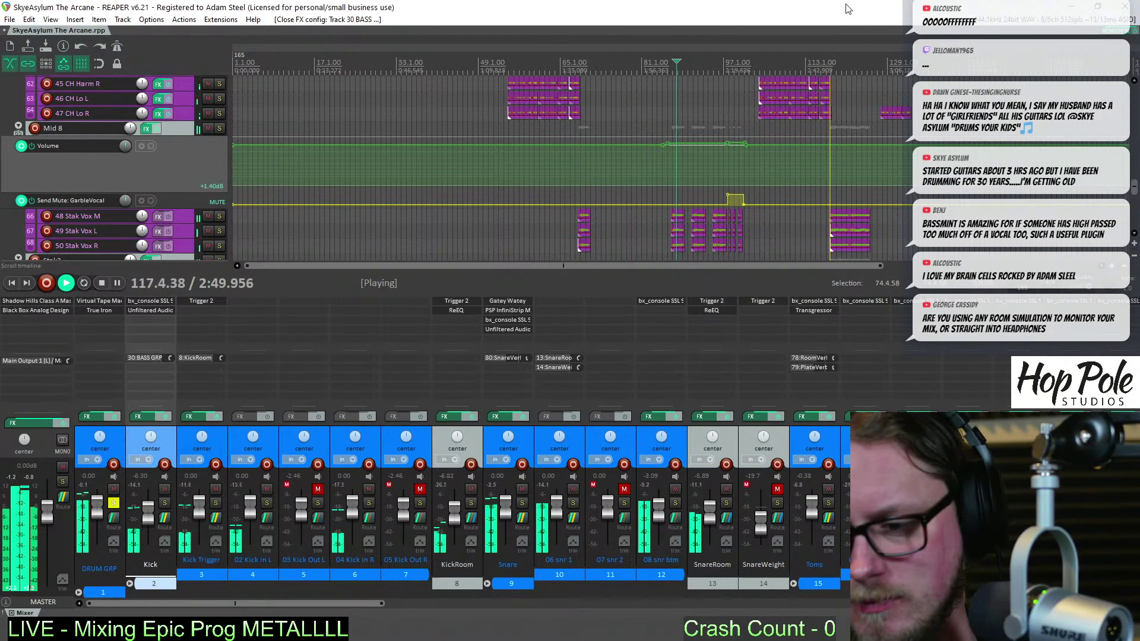
Look over the track arrangement during playback and check the Shadow Hills Class A Mastering Comp on the master track
scroll(893, 138, up, 3)
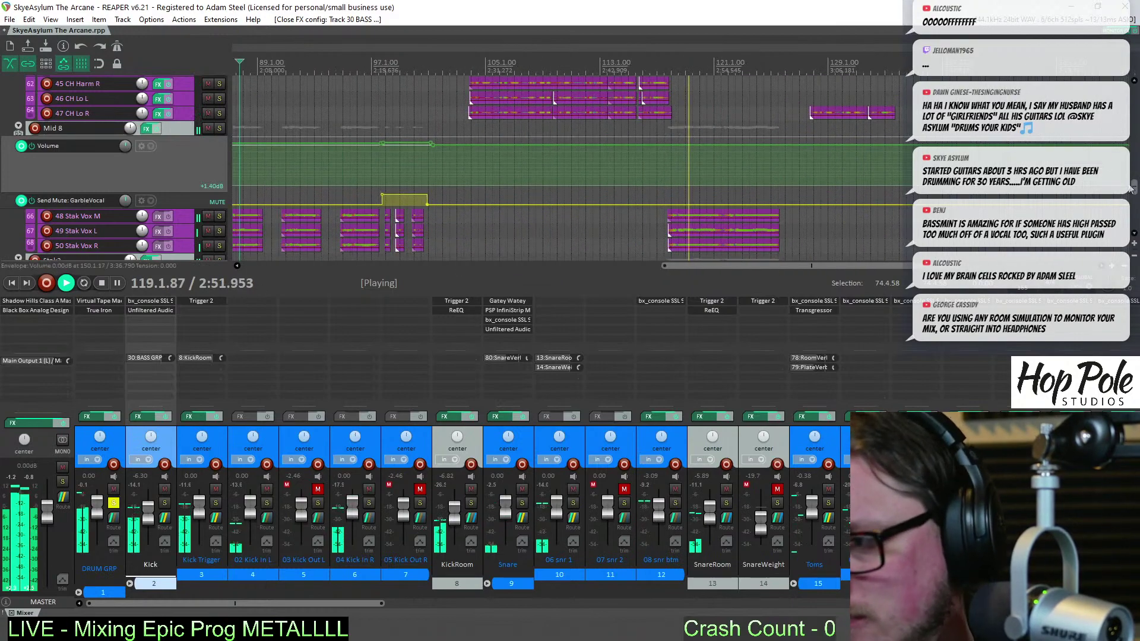
scroll(1135, 180, up, 3)
scroll(1135, 179, up, 10)
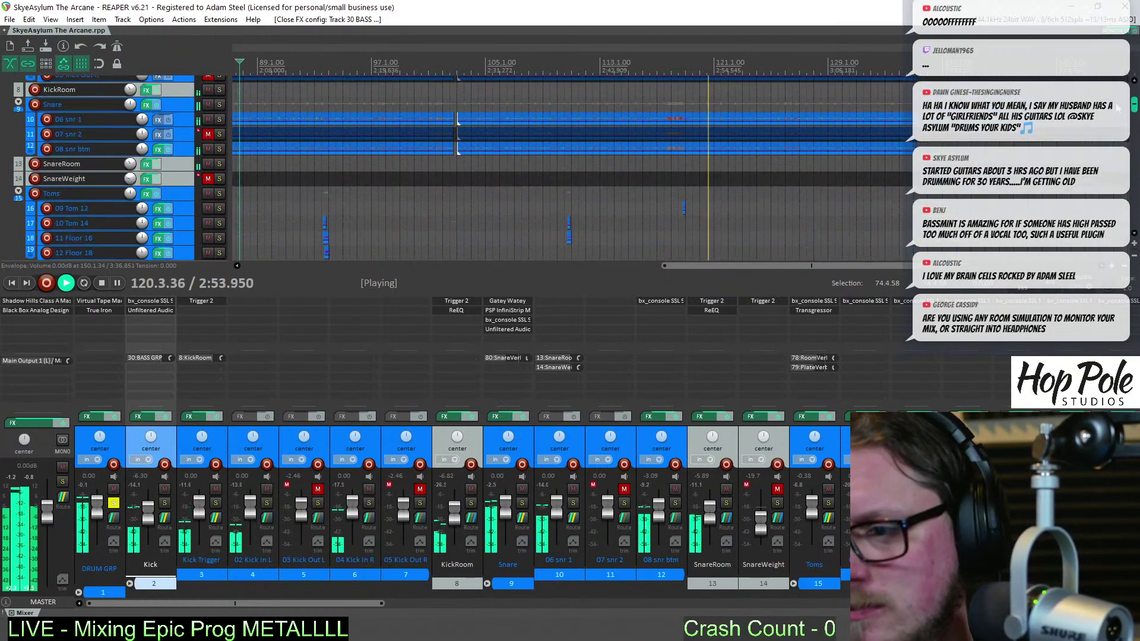
scroll(1097, 156, up, 5)
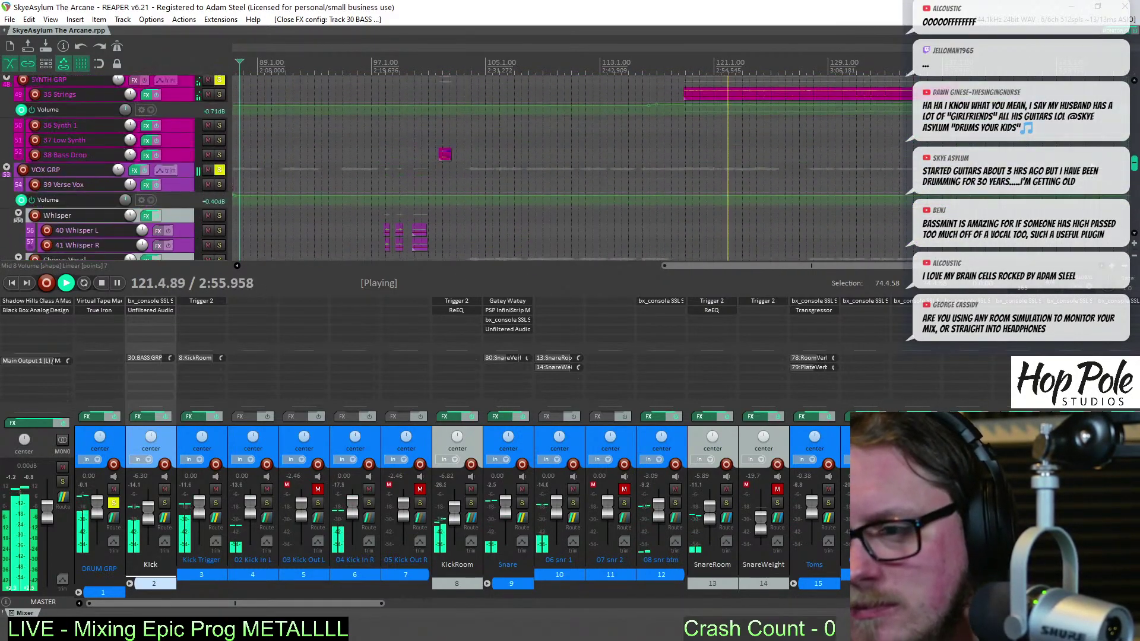
scroll(1098, 156, down, 5)
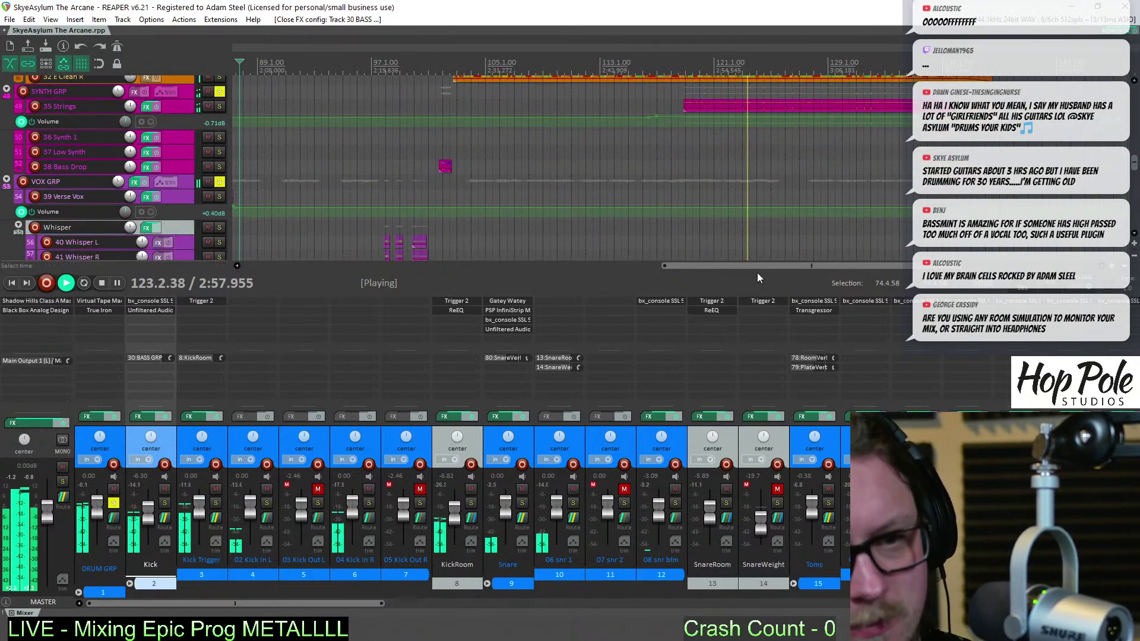
click(50, 301)
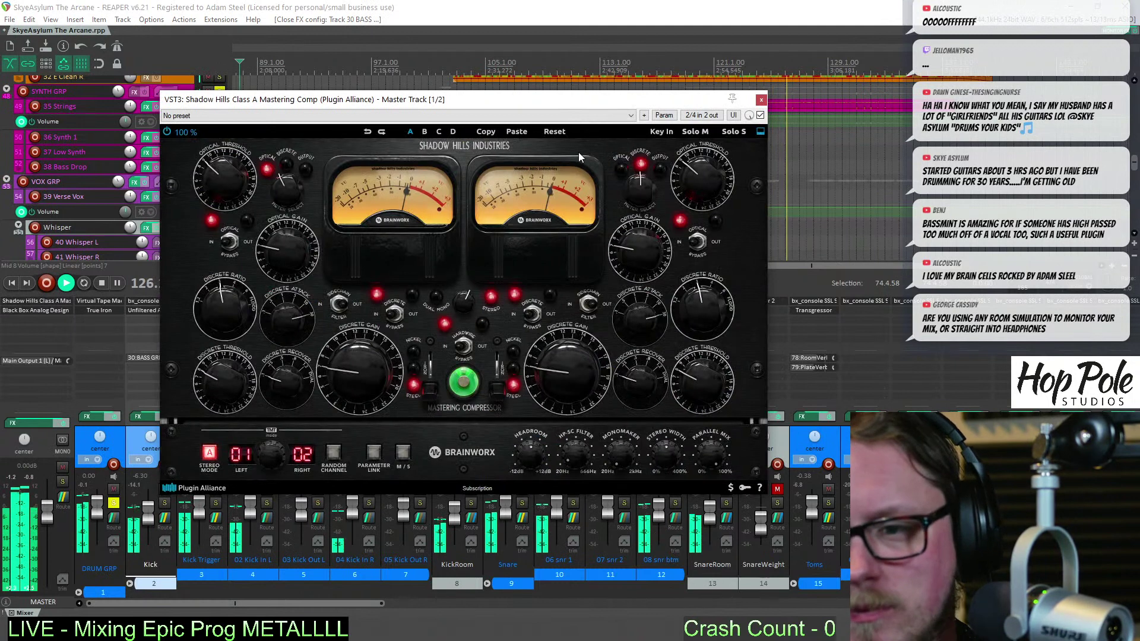
click(762, 100)
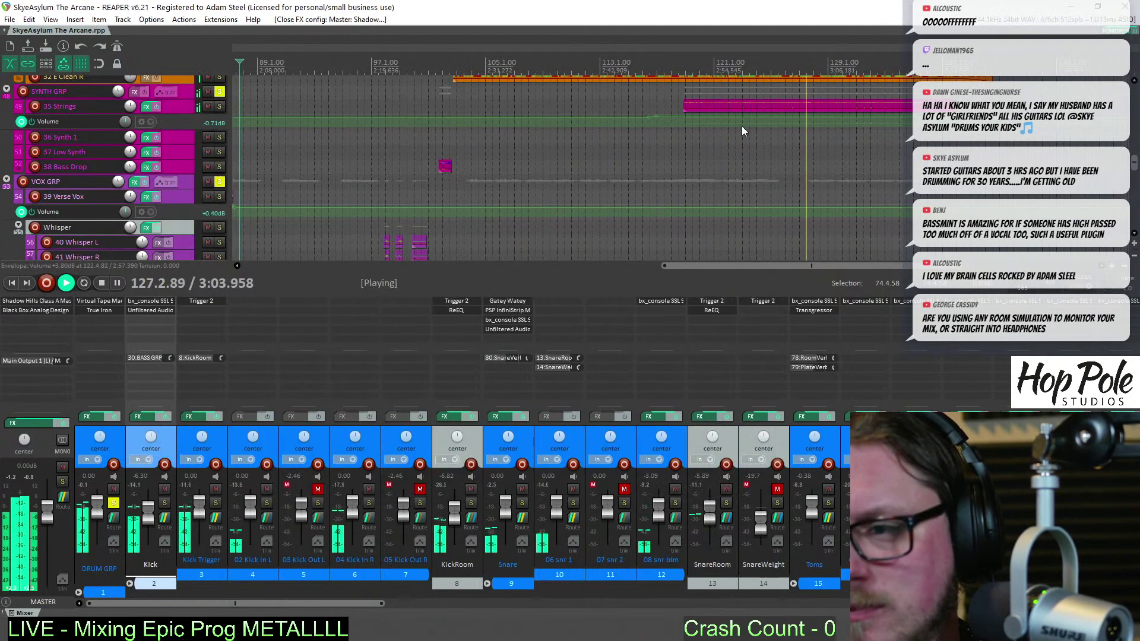
Slightly adjust the Pentode amount in the master track's Black Box Analog Design HG-2
click(53, 311)
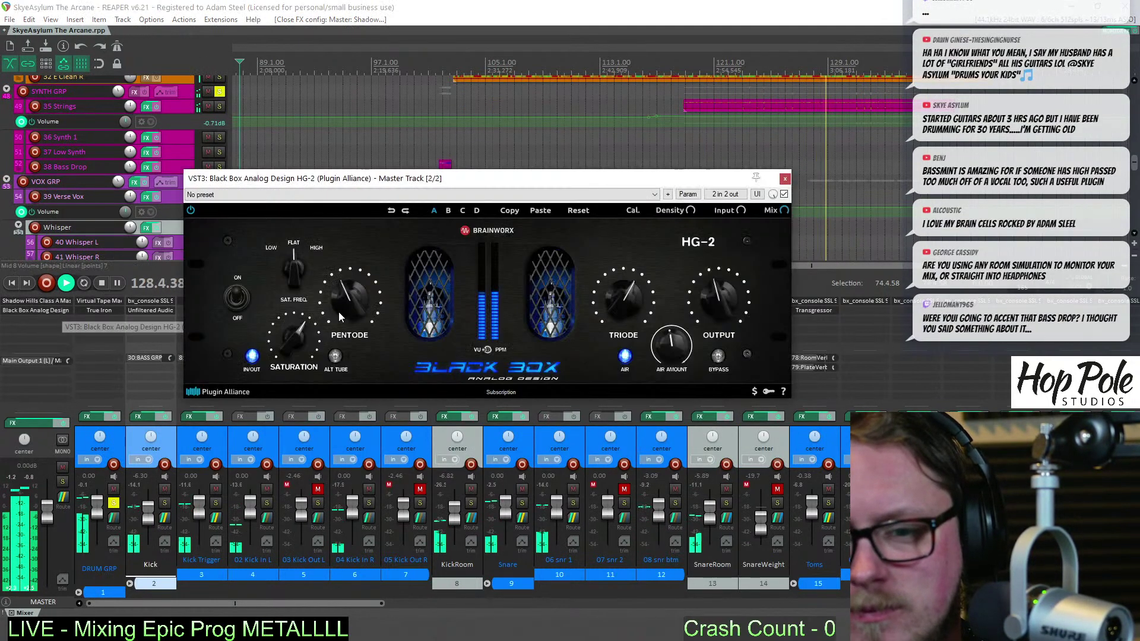
scroll(338, 299, up, 3)
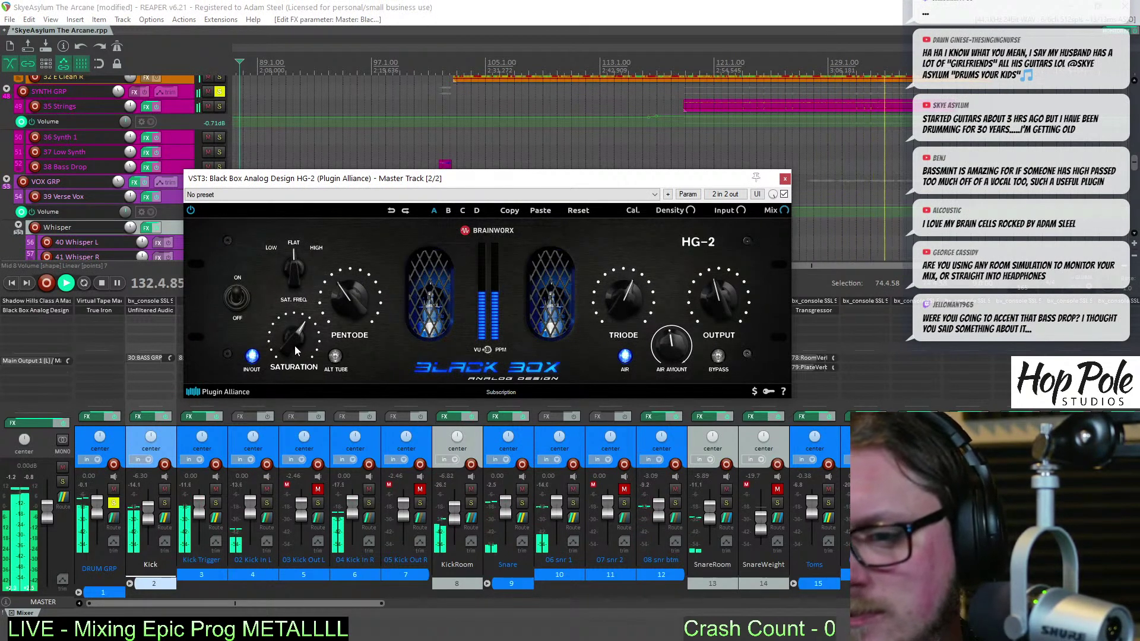
click(785, 179)
Look over the guitar and vocal tracks, stop playback and save the project
scroll(113, 166, up, 3)
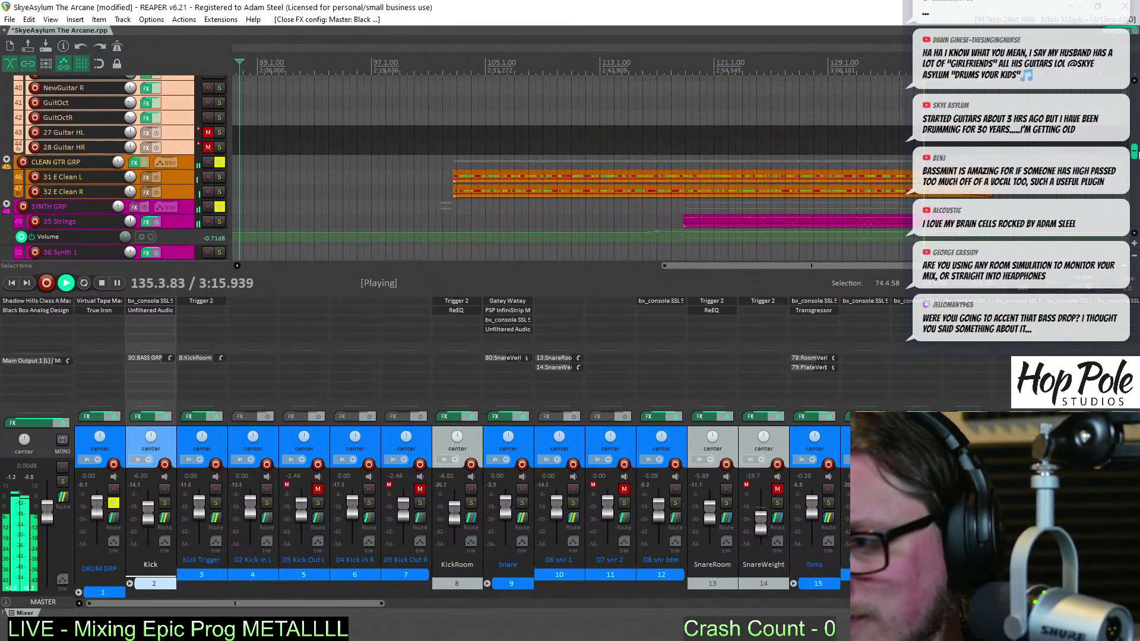
scroll(113, 167, down, 5)
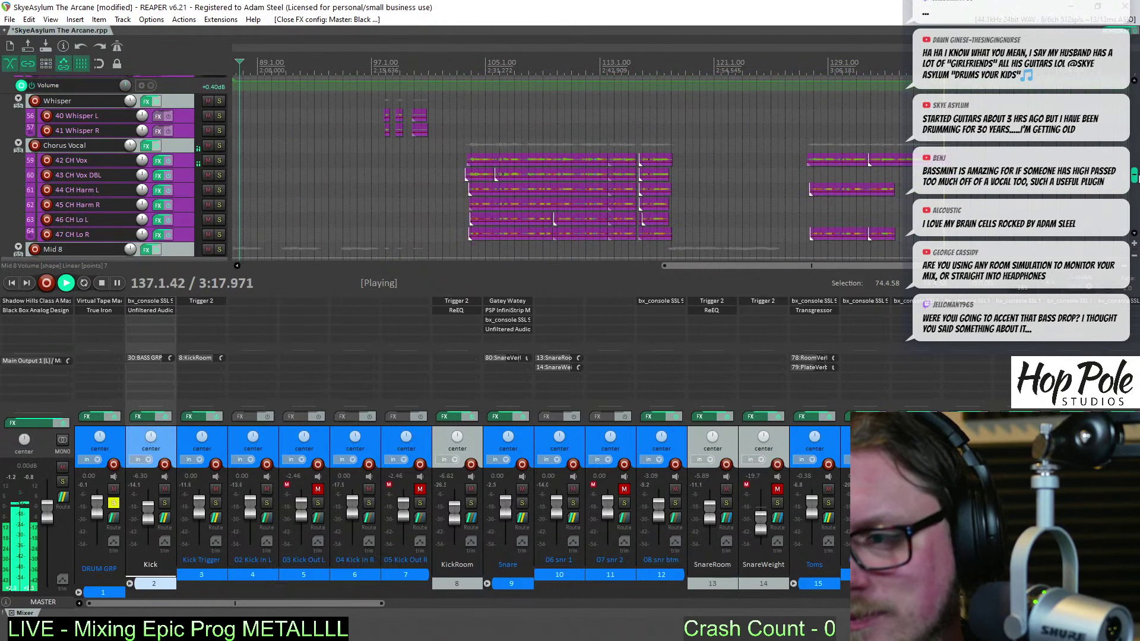
scroll(113, 166, down, 2)
scroll(419, 115, down, 3)
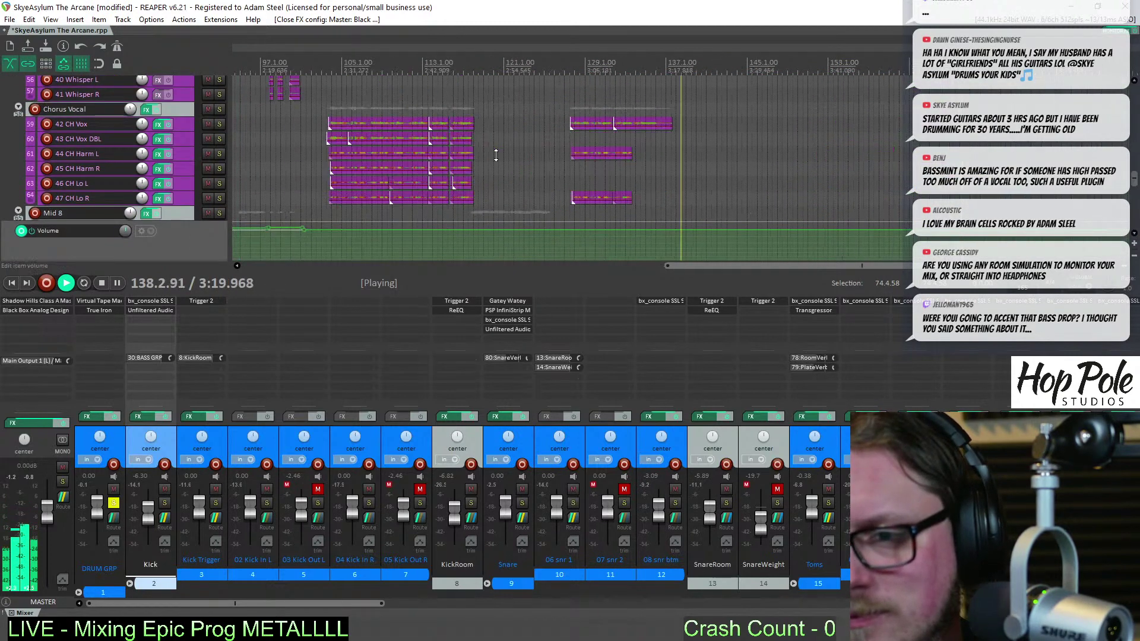
key(space)
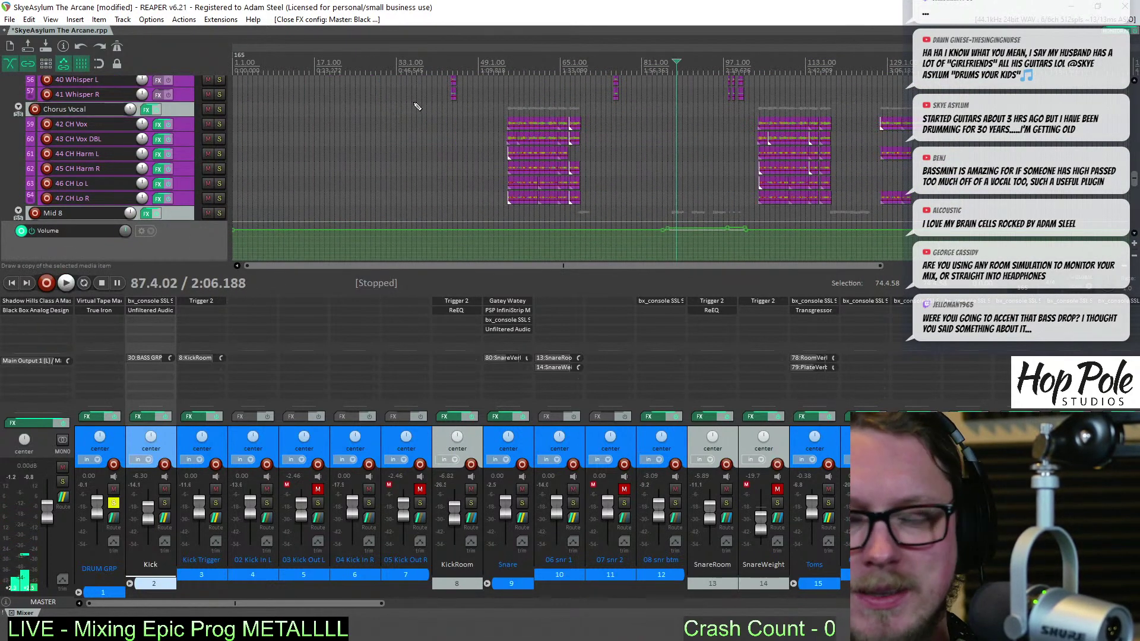
key(ctrl+s)
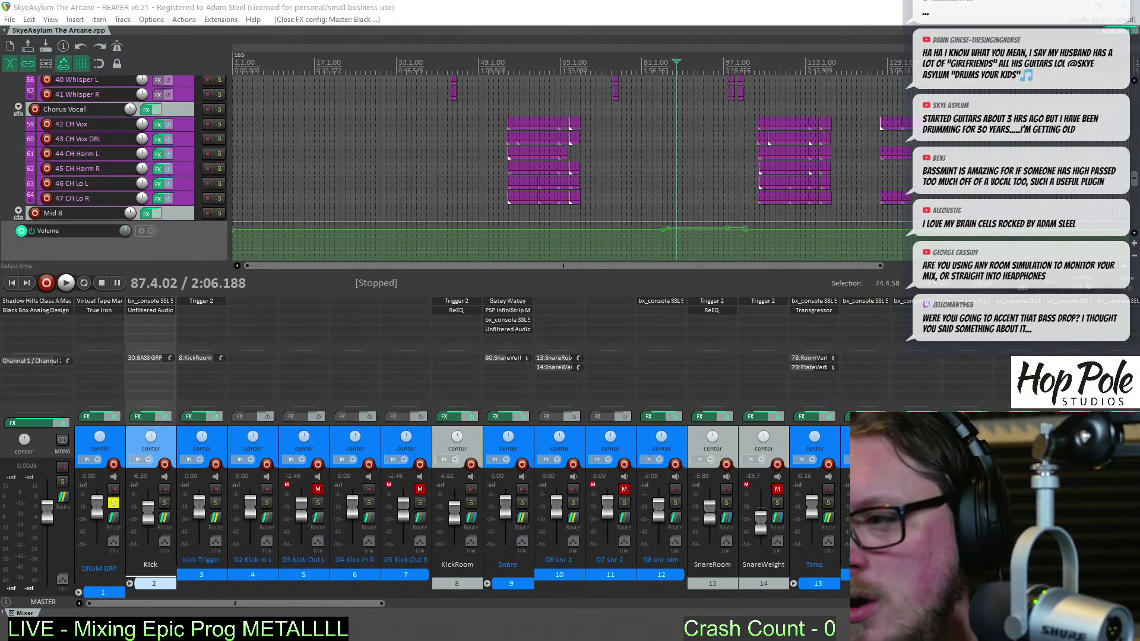
Play the song from bar 101, just before the clip on the 38 Bass Drop track
mouse_move(1132, 183)
mouse_down()
mouse_move(1134, 153)
mouse_move(1134, 169)
mouse_up()
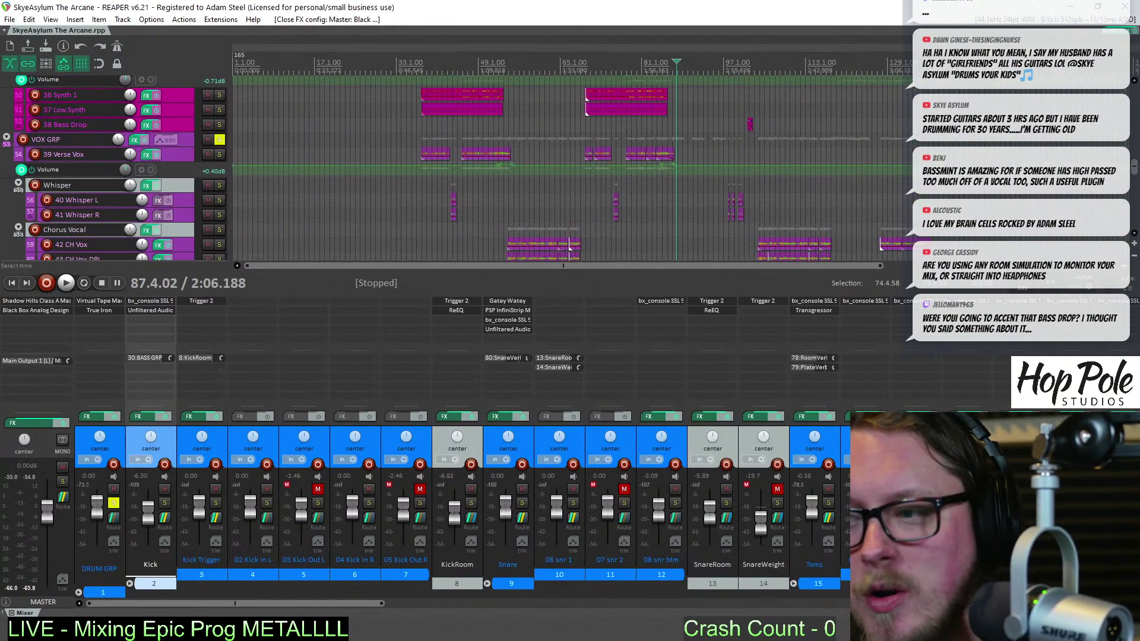
scroll(752, 77, up, 10)
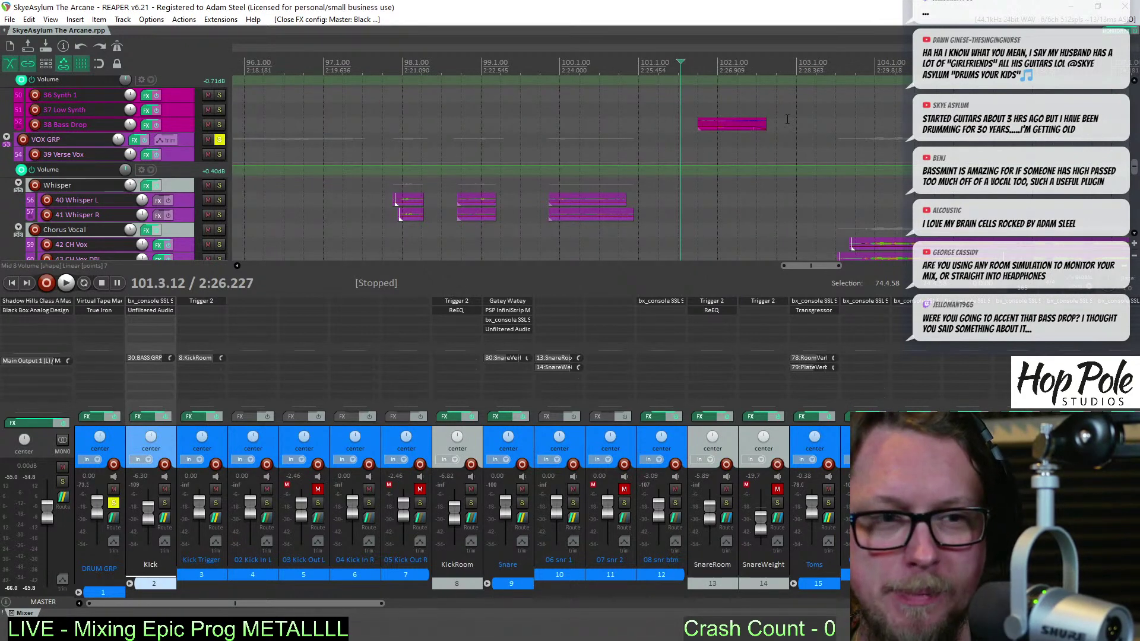
key(space)
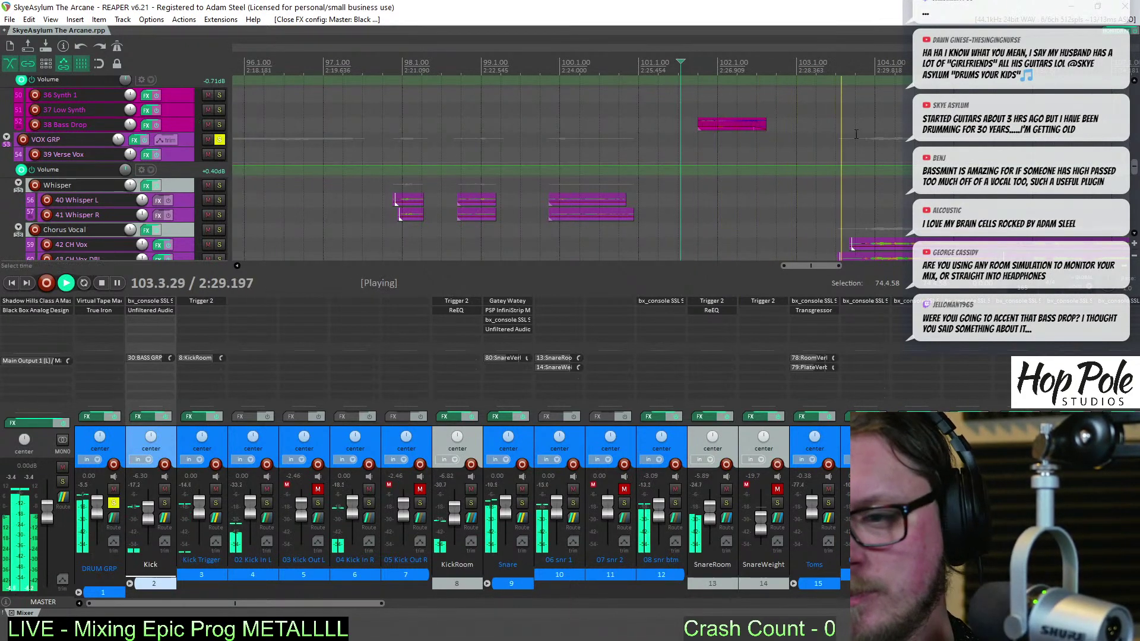
Briefly solo the SnareRoom track to audition it and release the solo
scroll(805, 115, down, 5)
drag(1135, 165, 1134, 112)
scroll(1134, 111, down, 3)
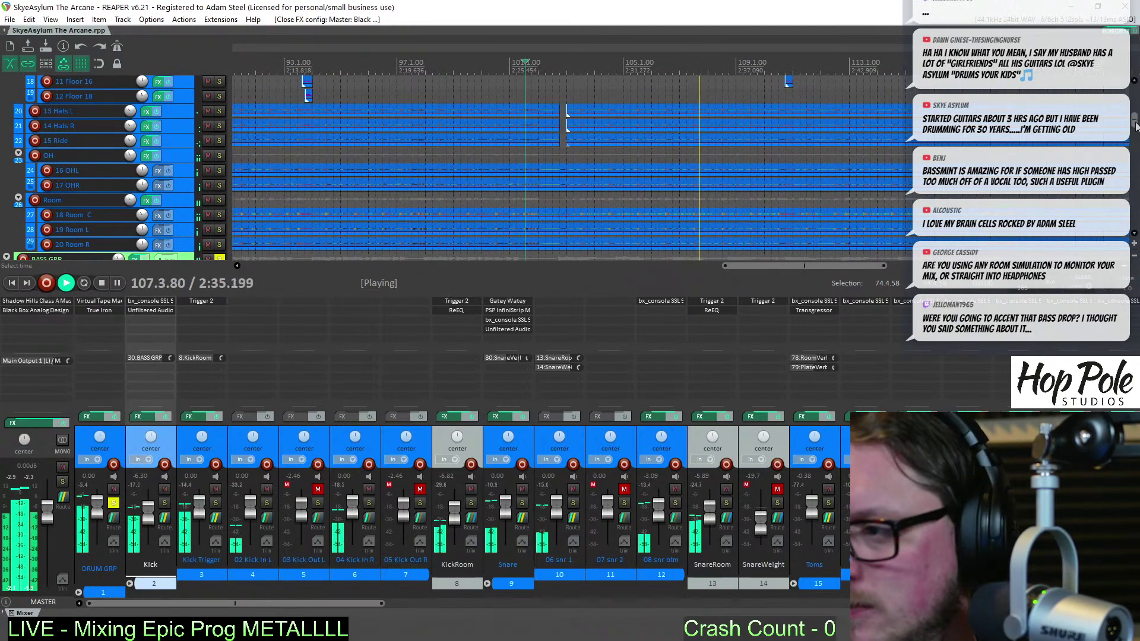
scroll(922, 118, up, 2)
scroll(1135, 112, up, 3)
scroll(1135, 111, up, 1)
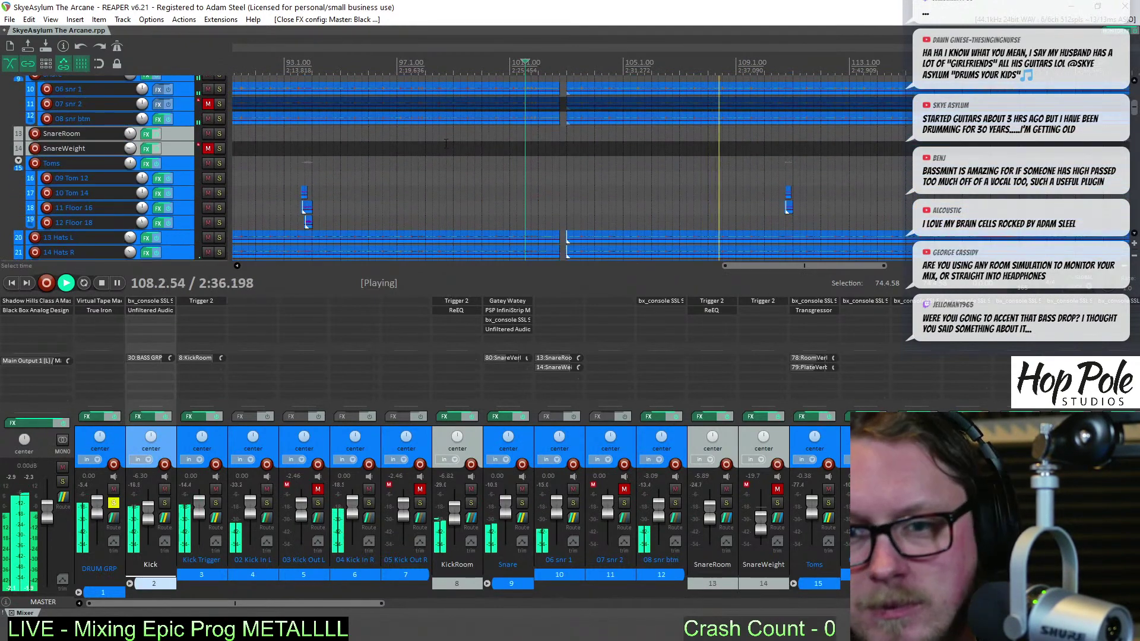
click(219, 136)
click(219, 135)
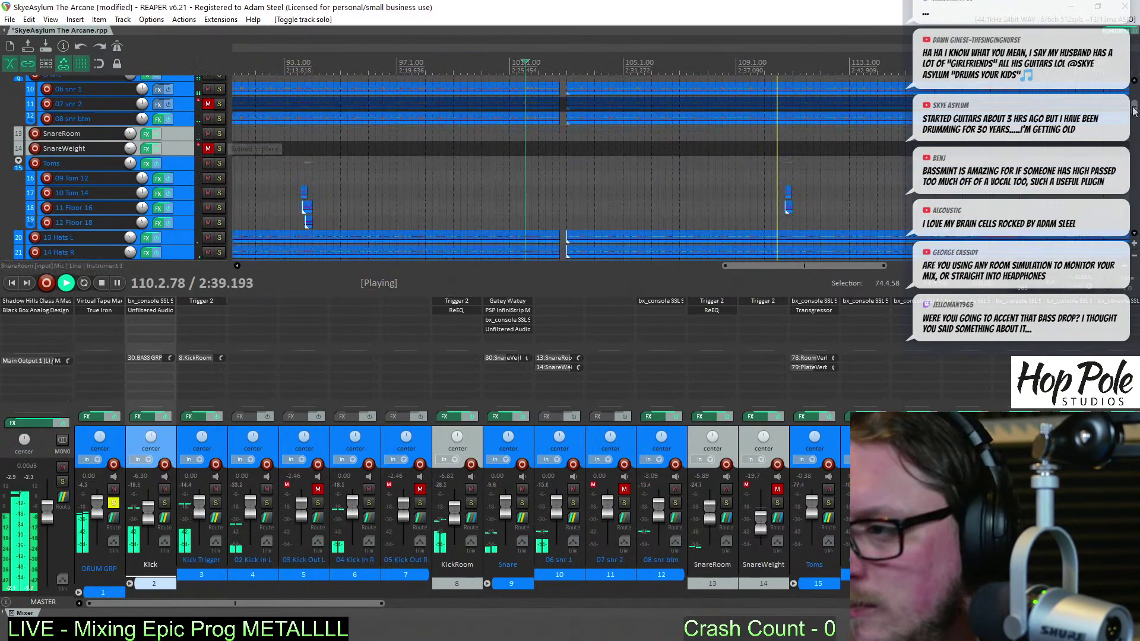
Solo the Snare folder track and select it
scroll(1135, 103, up, 2)
scroll(1136, 103, up, 1)
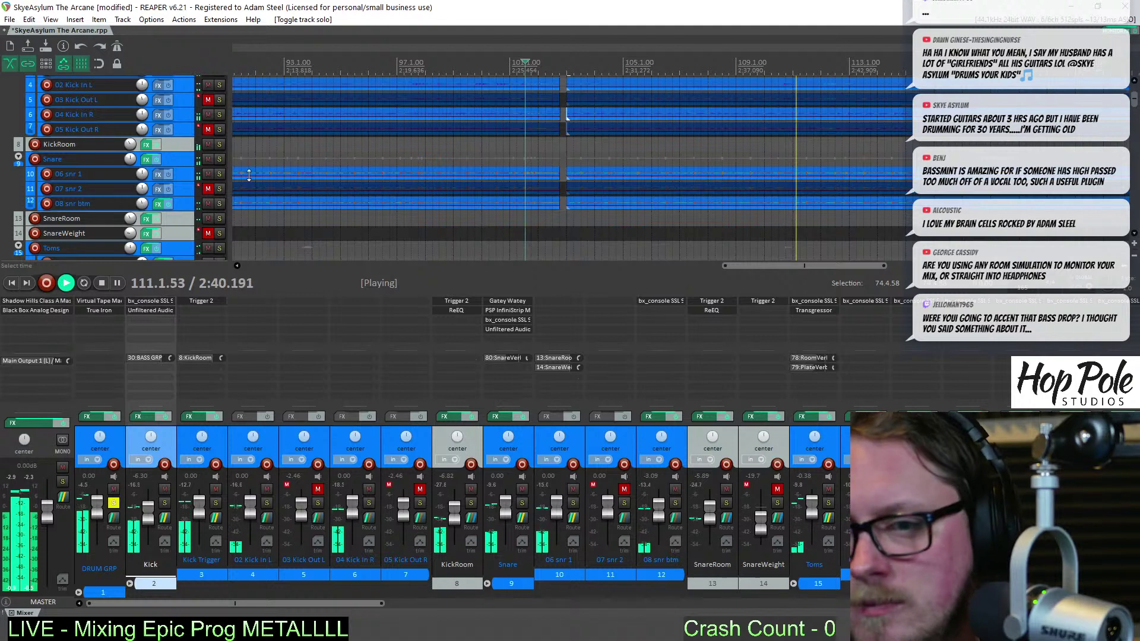
click(220, 159)
click(178, 161)
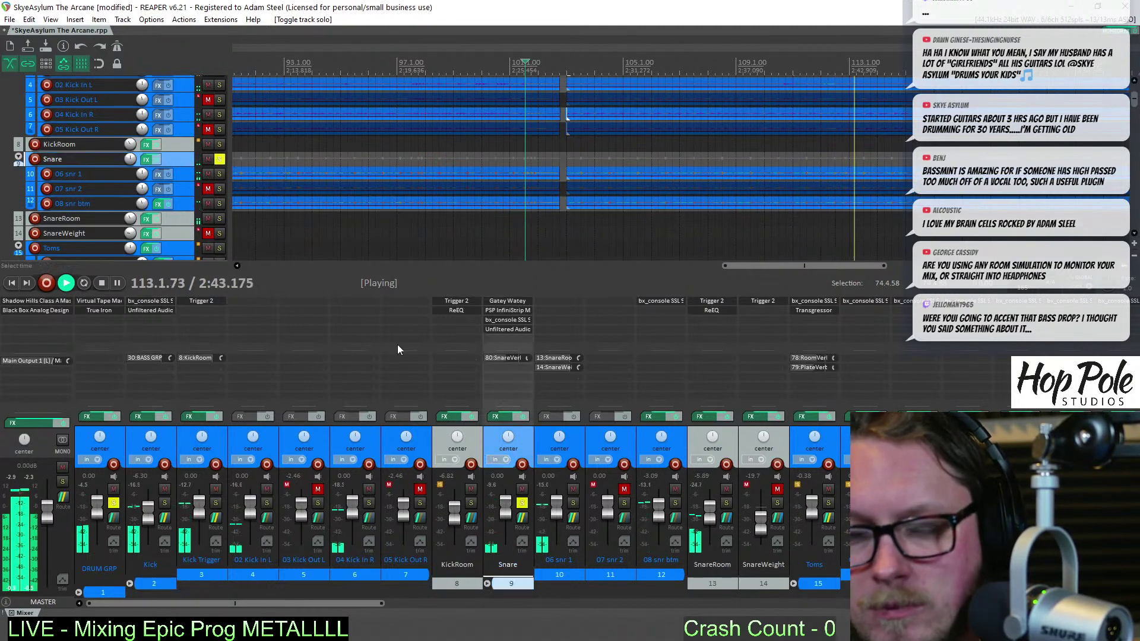
Adjust the LF and HF gain of the bx_console SSL 9000 J EQ on the Snare folder track
click(505, 319)
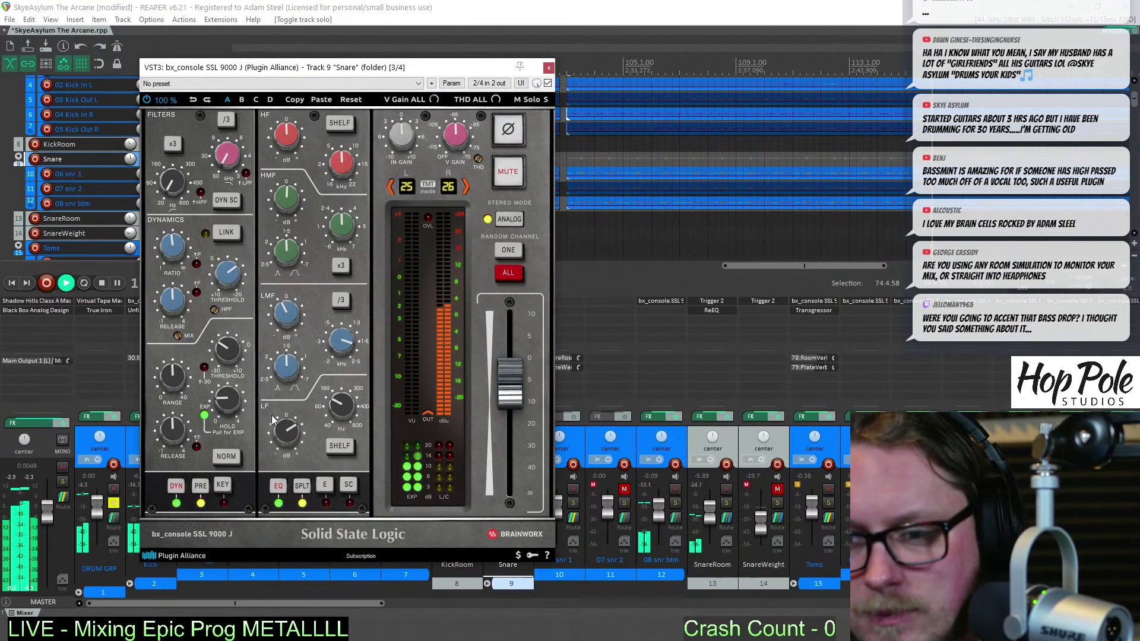
drag(284, 442, 285, 446)
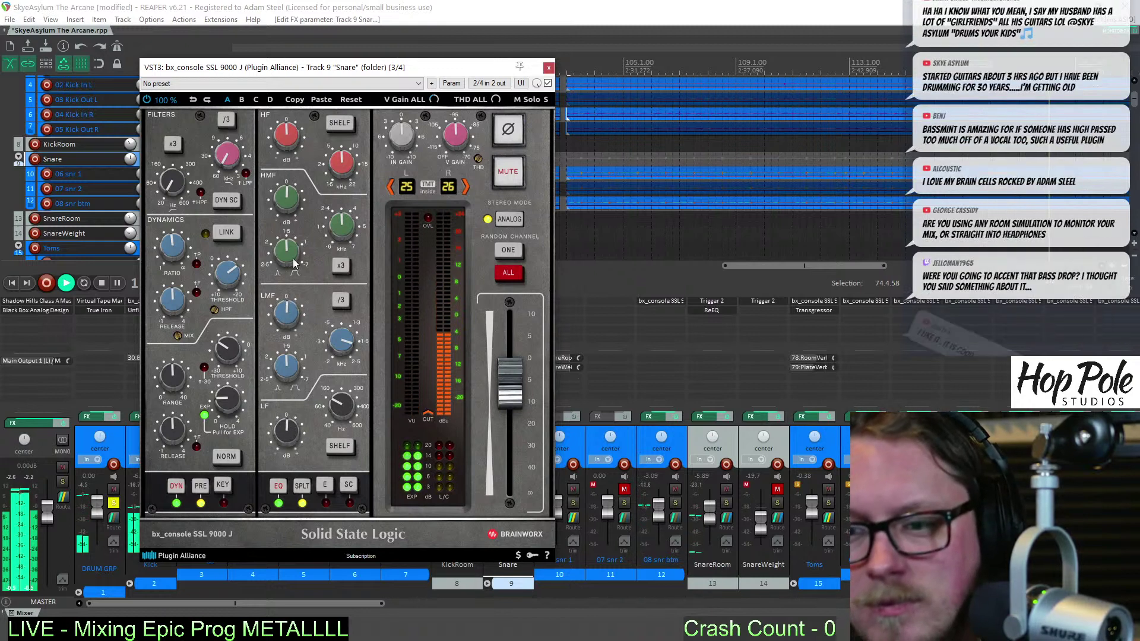
mouse_move(291, 121)
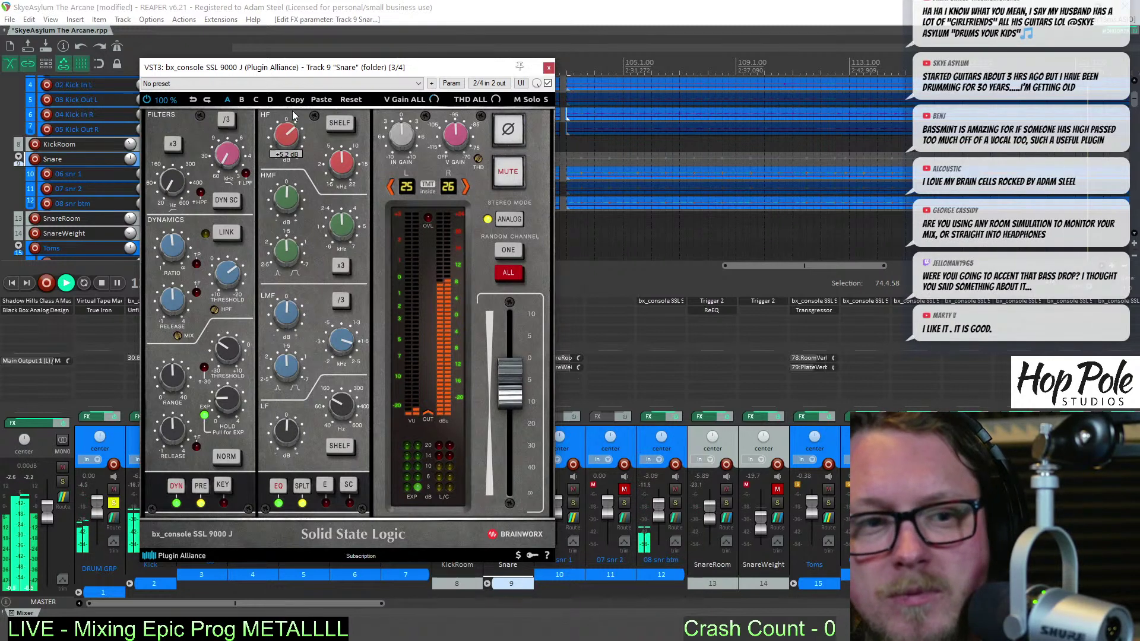
drag(293, 110, 291, 112)
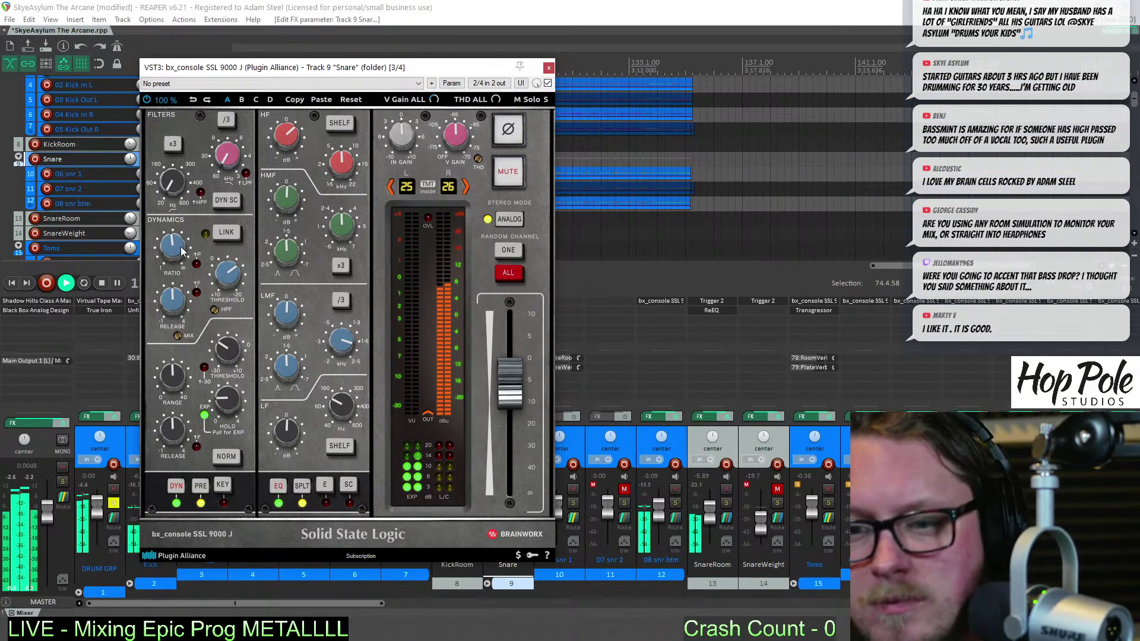
mouse_move(233, 276)
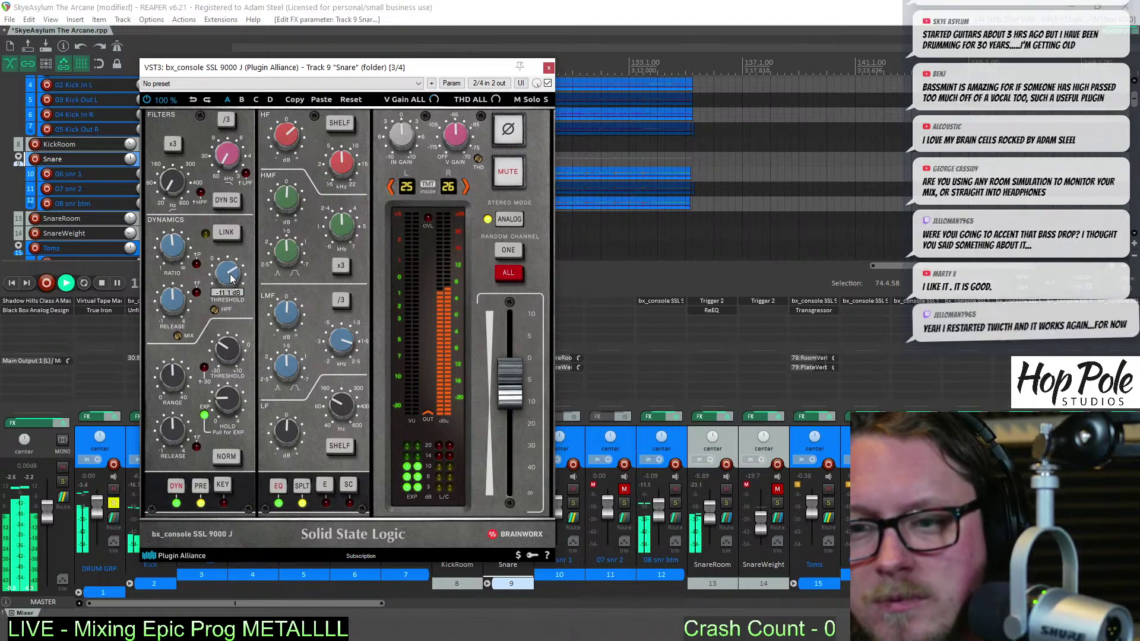
click(549, 67)
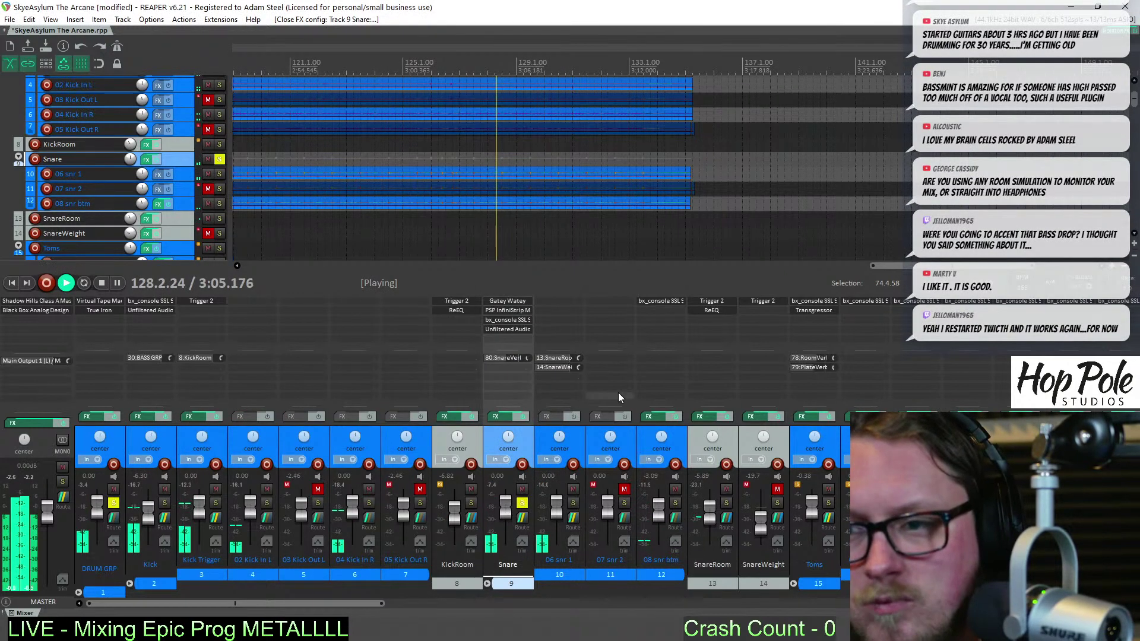
Lower the 08 snr btm track's volume slightly and play the song from shortly before bar 81
scroll(663, 517, down, 2)
drag(663, 516, 662, 522)
scroll(416, 43, down, 4)
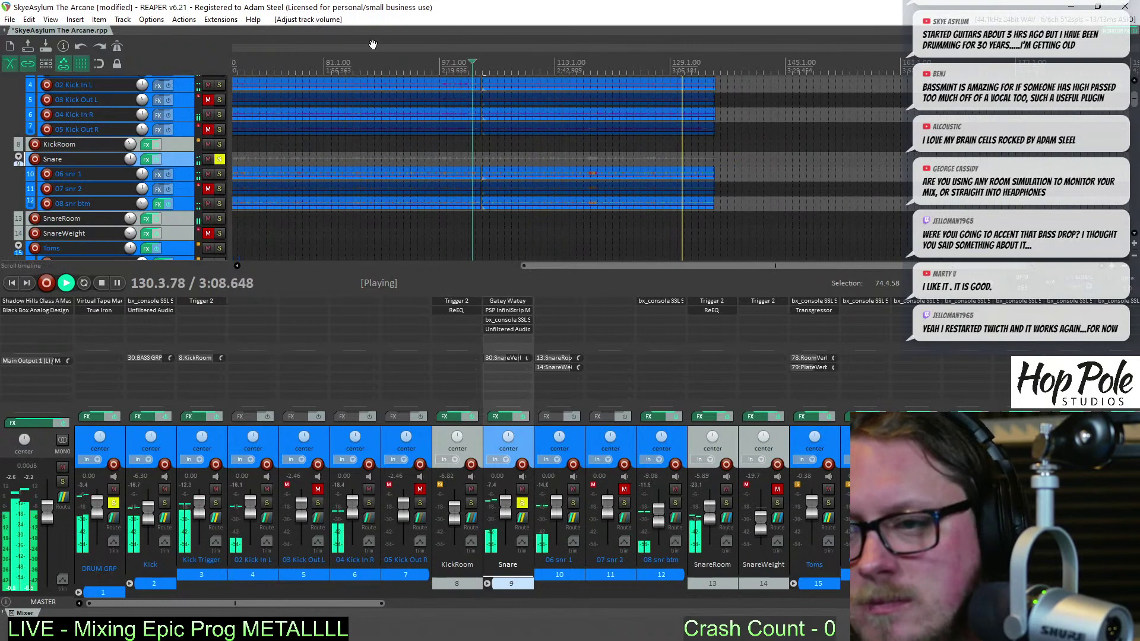
click(315, 62)
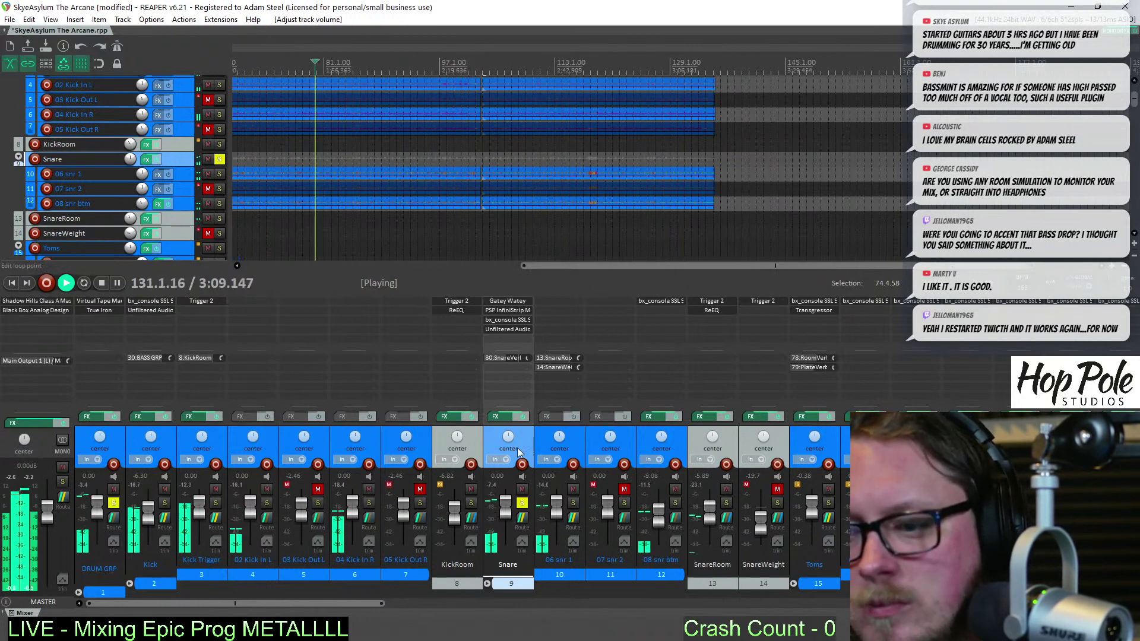
Set the VCA Pressor threshold in the Snare folder's PSP InfiniStrip to about -24.8 and raise its makeup gain
click(496, 310)
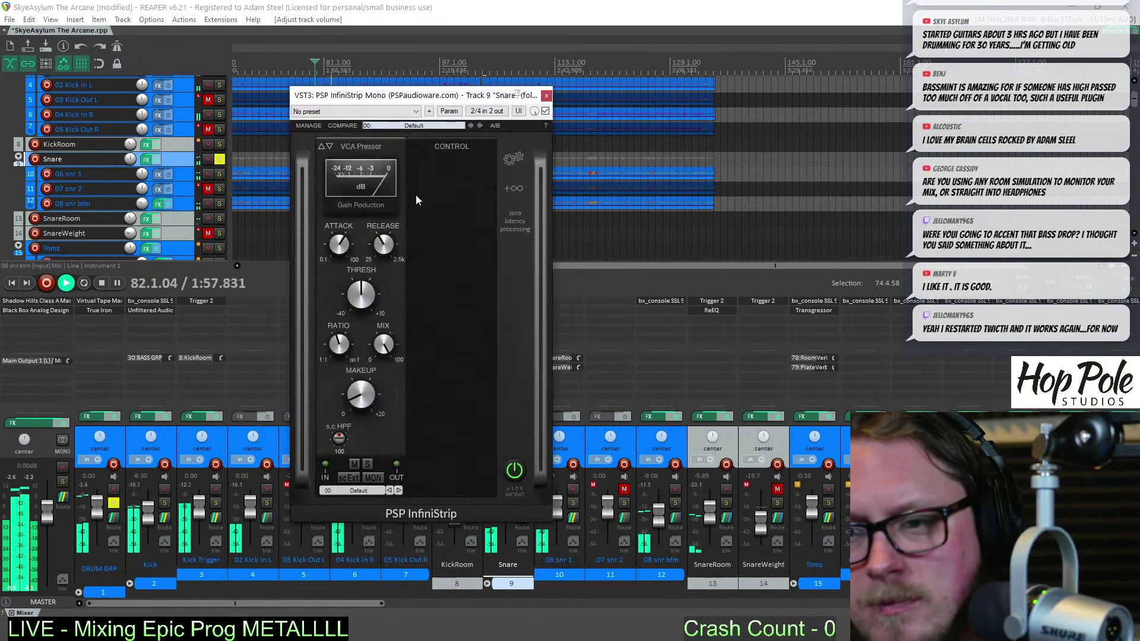
drag(368, 303, 365, 311)
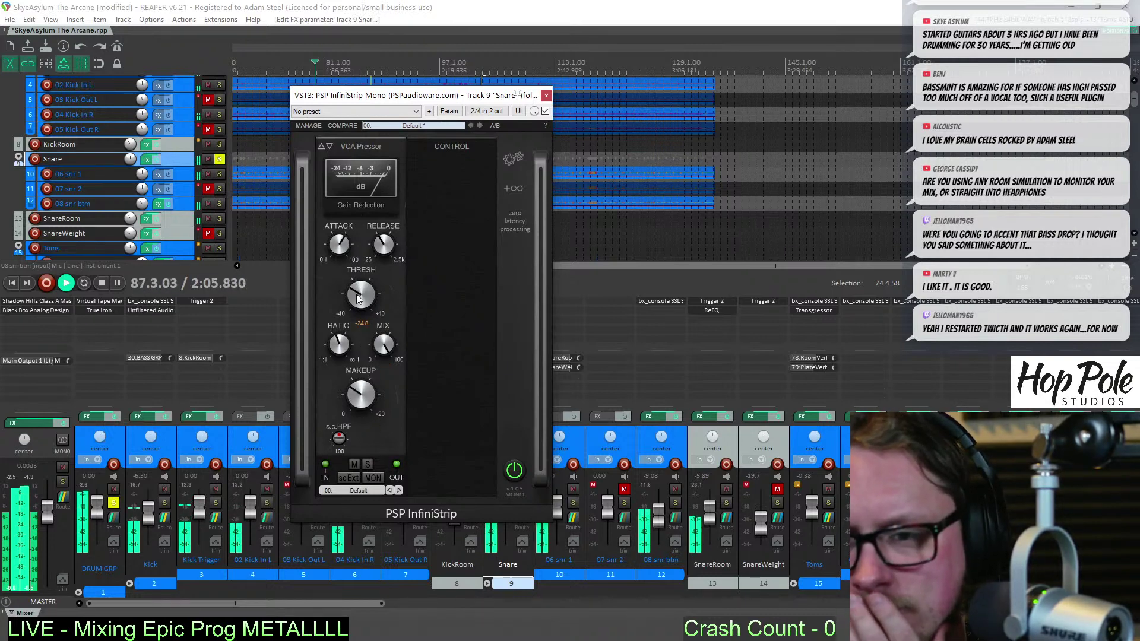
click(546, 95)
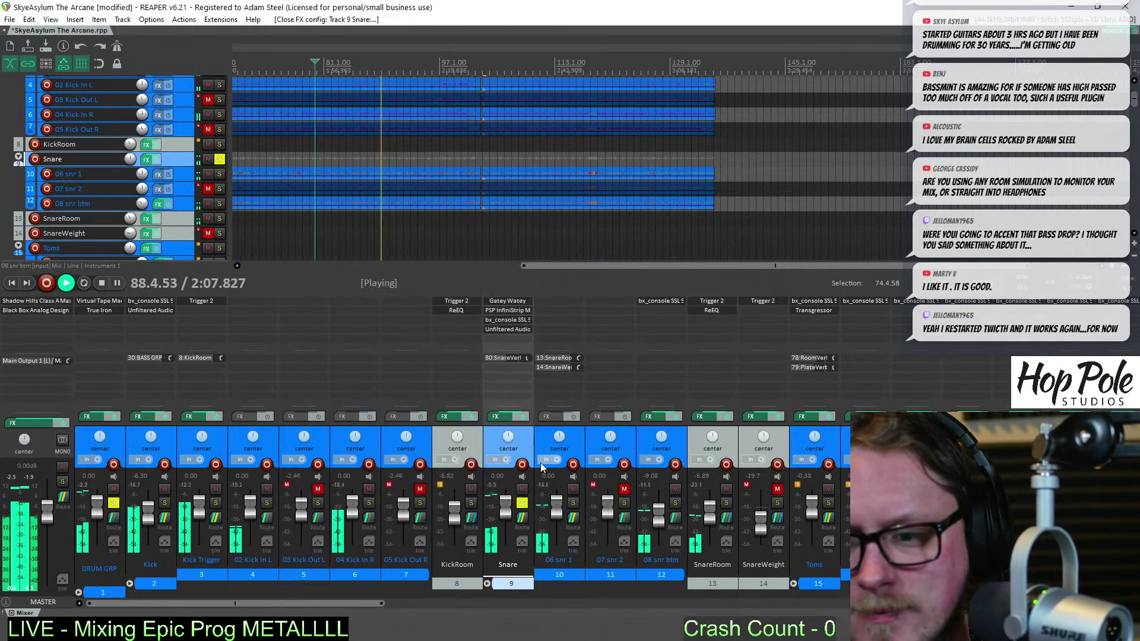
Fine-tune the HF gain of the Snare folder's SSL 9000 J EQ
click(508, 323)
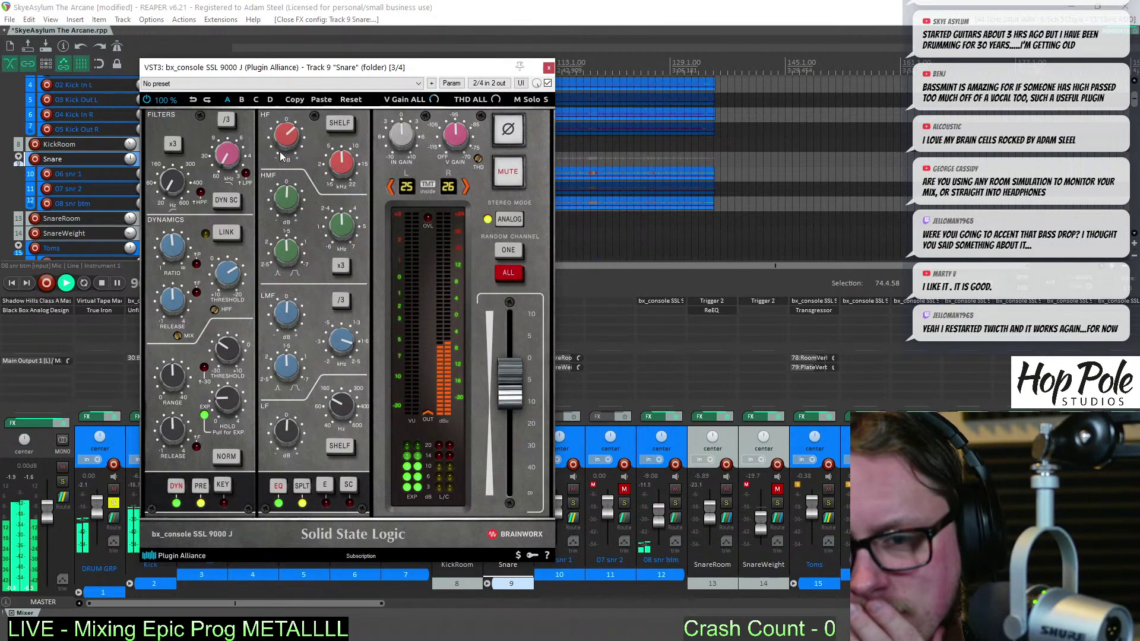
drag(291, 138, 284, 136)
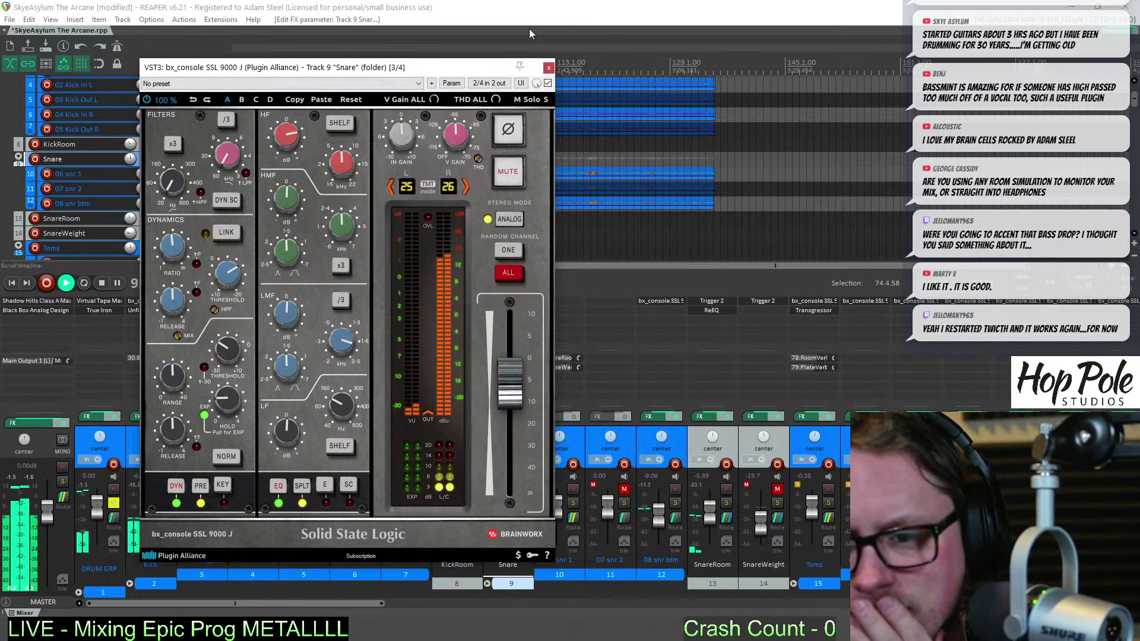
click(549, 67)
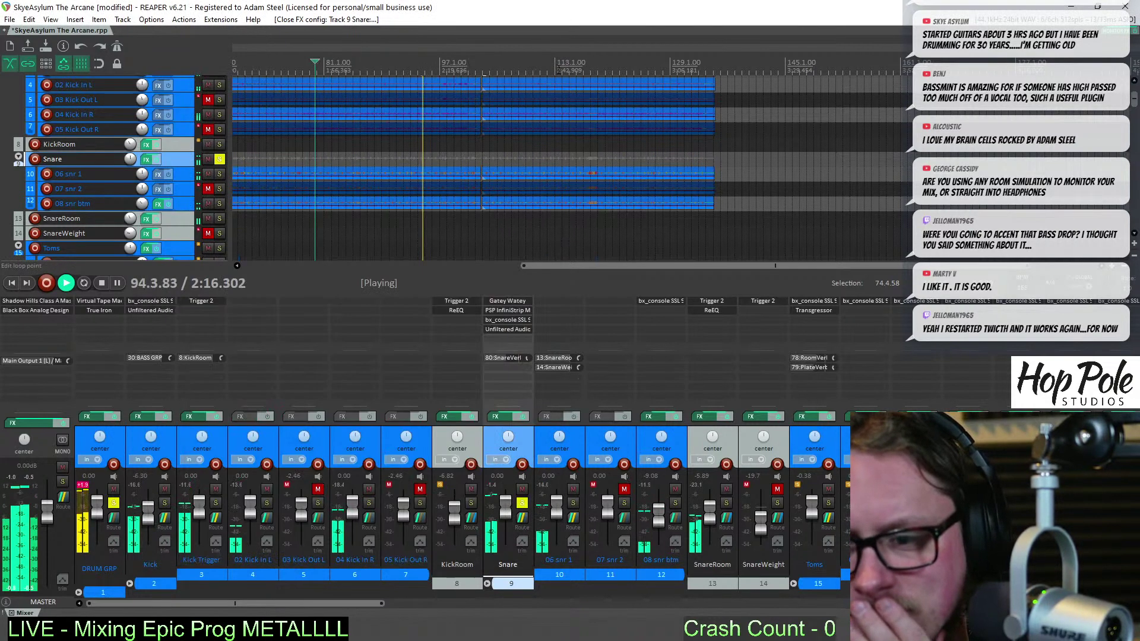
Release the Snare folder track's solo and lower its volume to -4.37 dB, leaving the Kick folder track selected
click(522, 503)
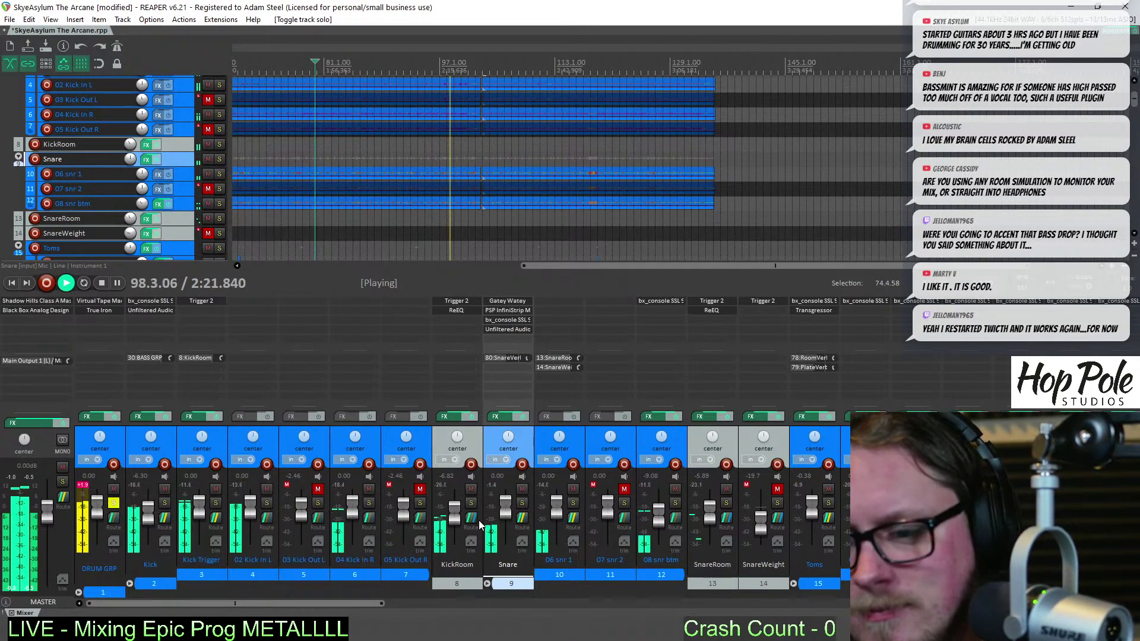
drag(505, 518, 506, 512)
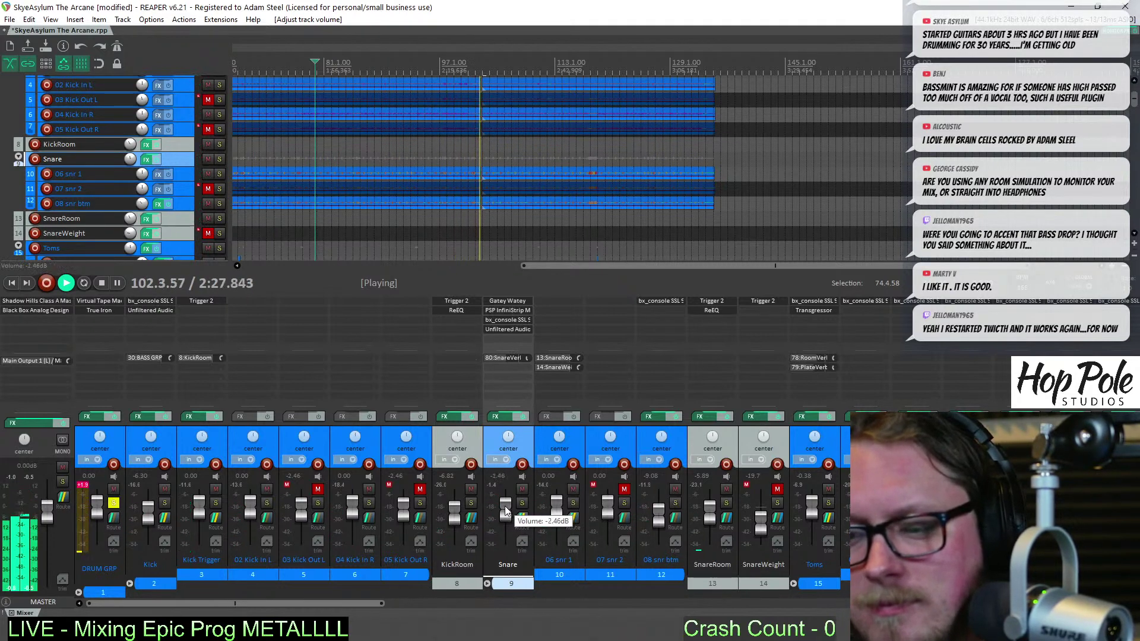
drag(506, 512, 506, 514)
drag(148, 522, 148, 521)
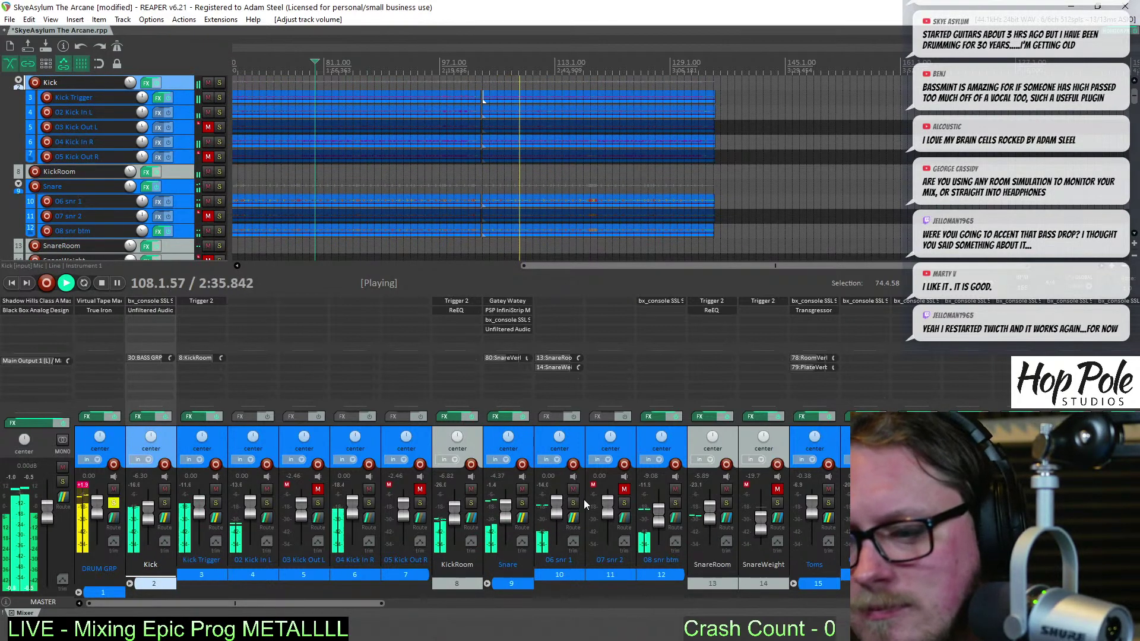
Toggle the DRUM GRP solo, audition the song from bar 21 and stop playback
click(114, 504)
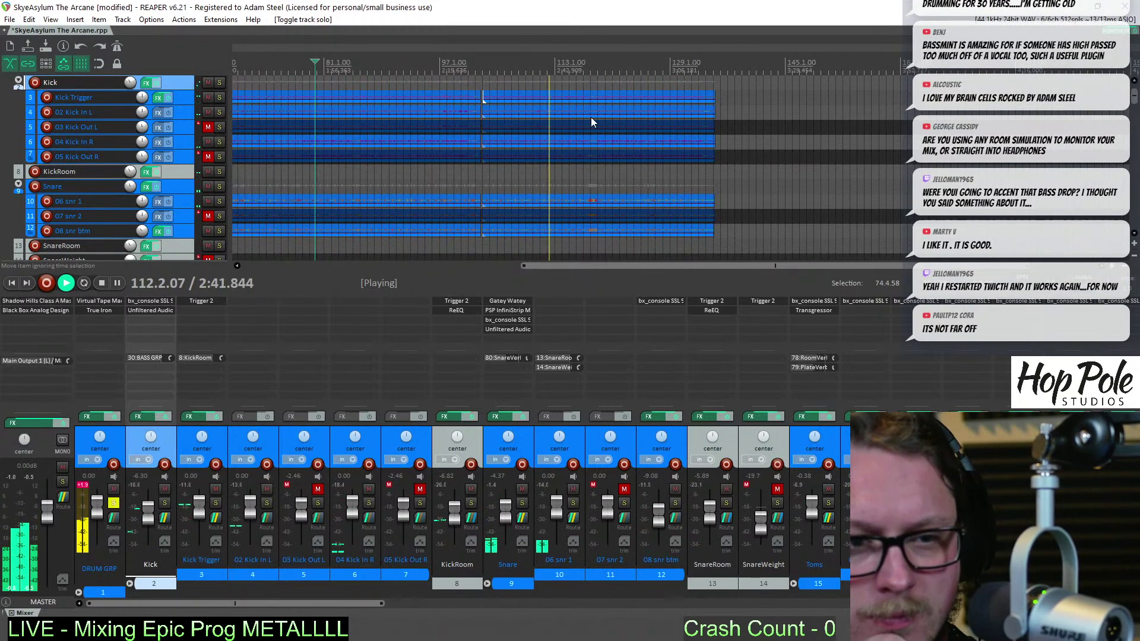
scroll(593, 112, down, 3)
scroll(593, 112, down, 2)
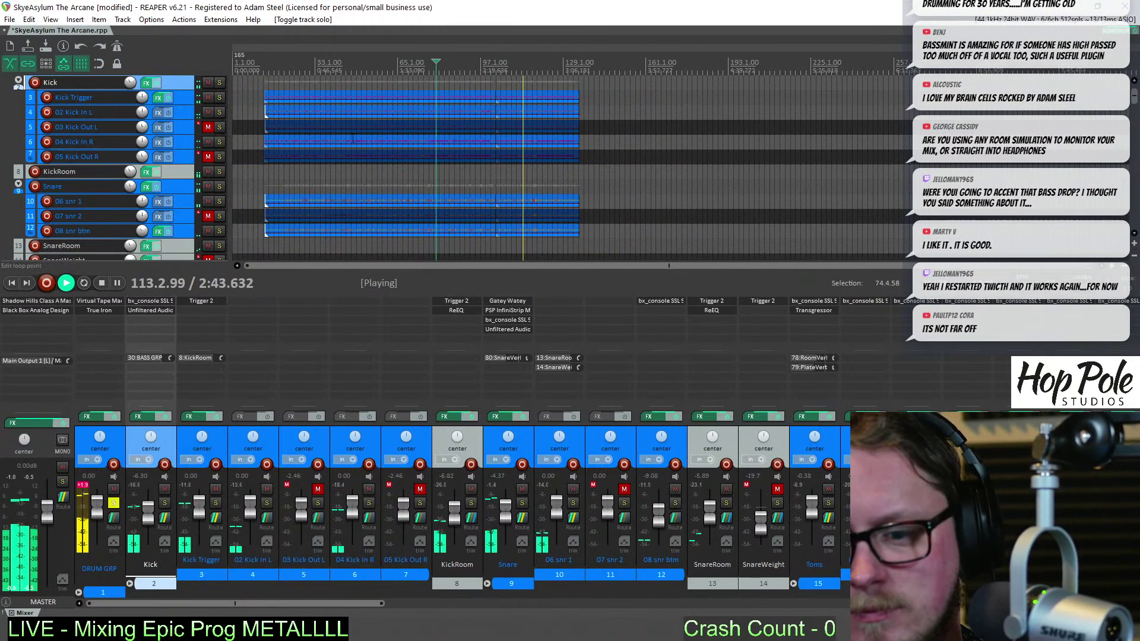
click(286, 67)
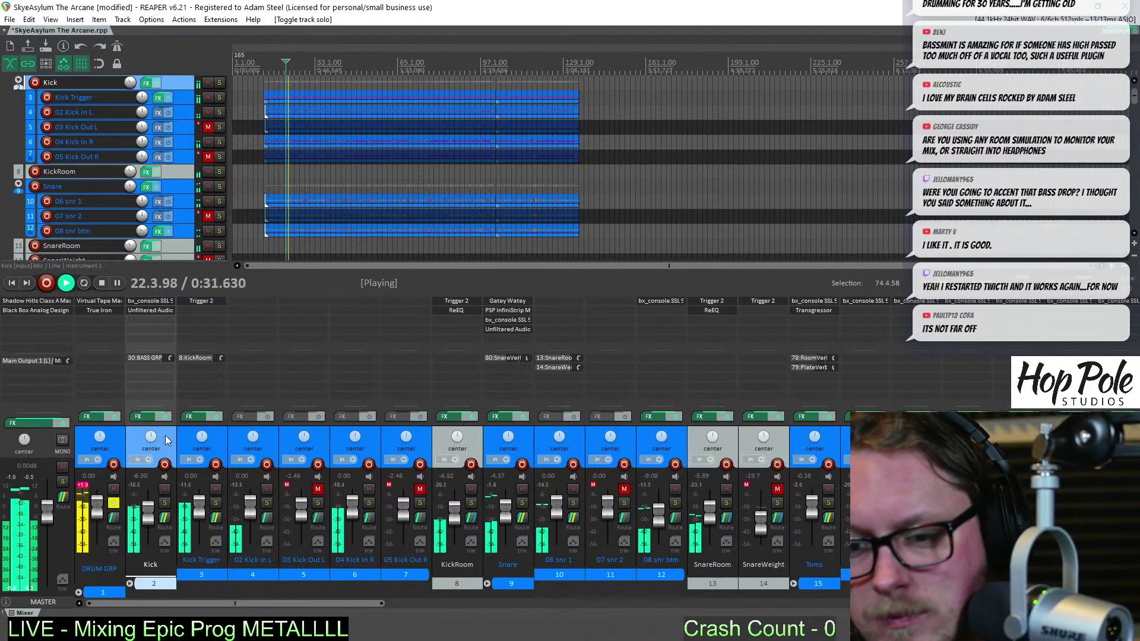
key(space)
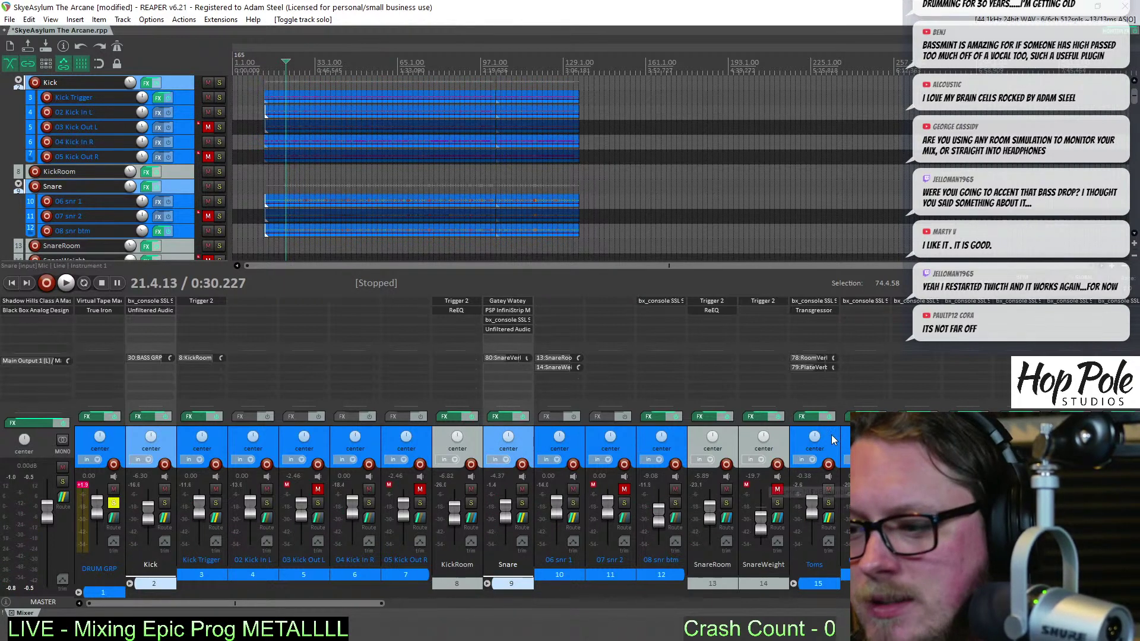
Lower the Kick, Snare and Toms folders together to -9.99, -8.06 and -4.07 dB, audition the balance and save the project
click(800, 487)
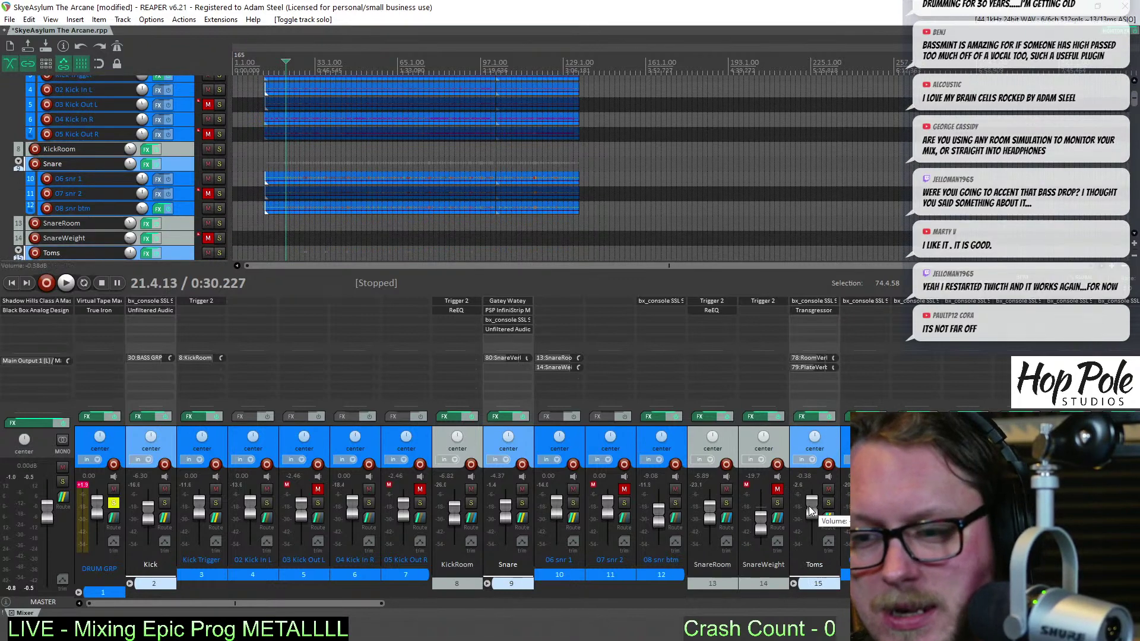
scroll(814, 511, down, 3)
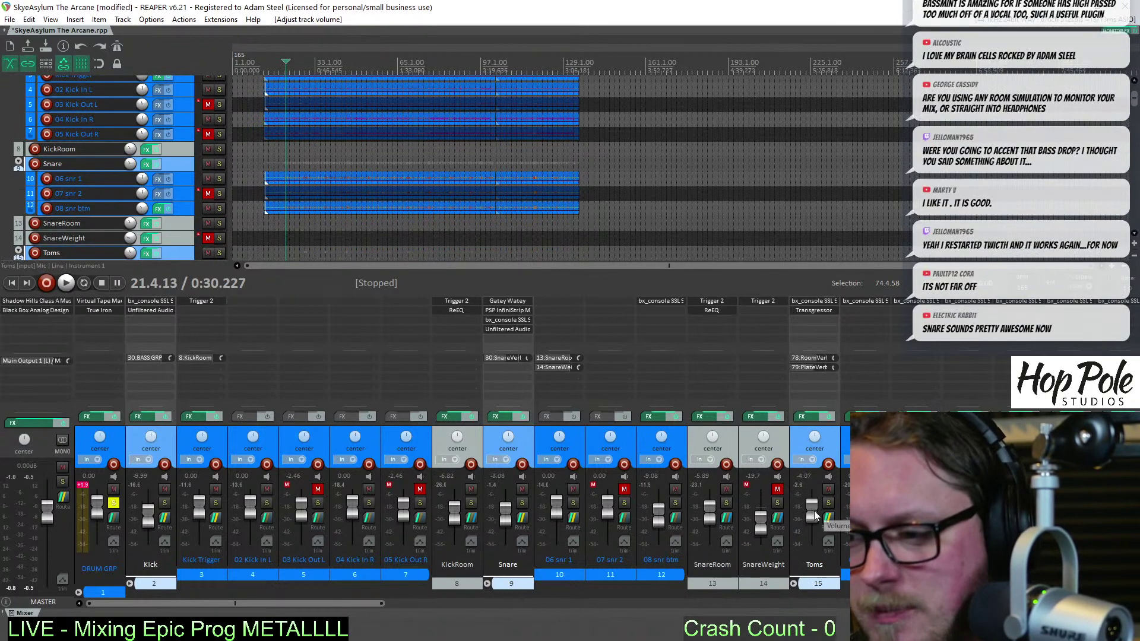
key(space)
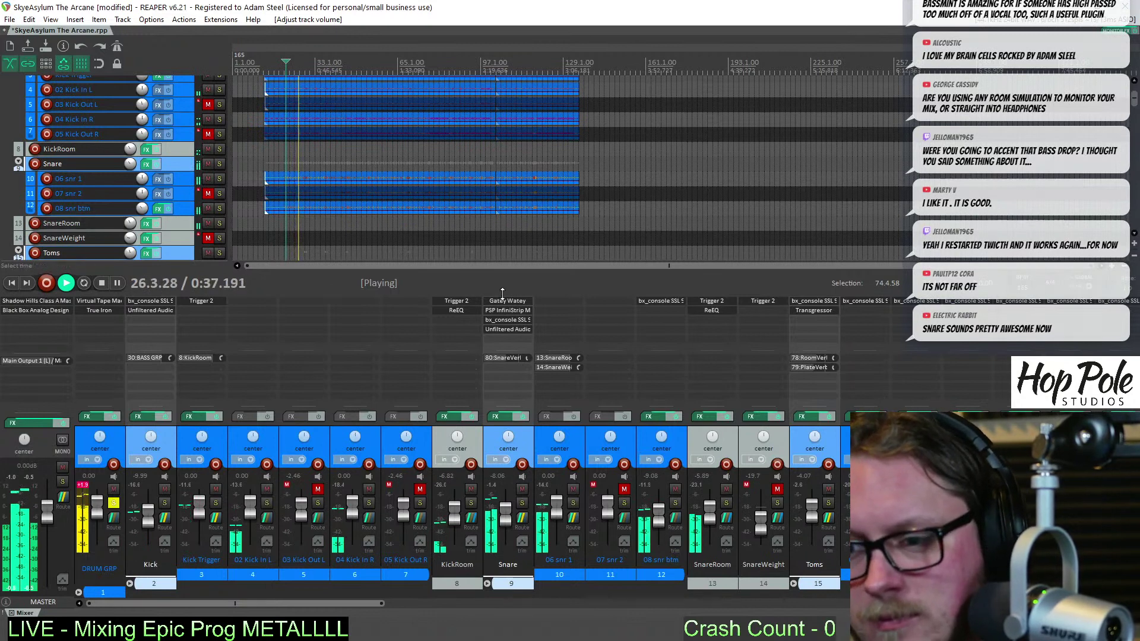
key(space)
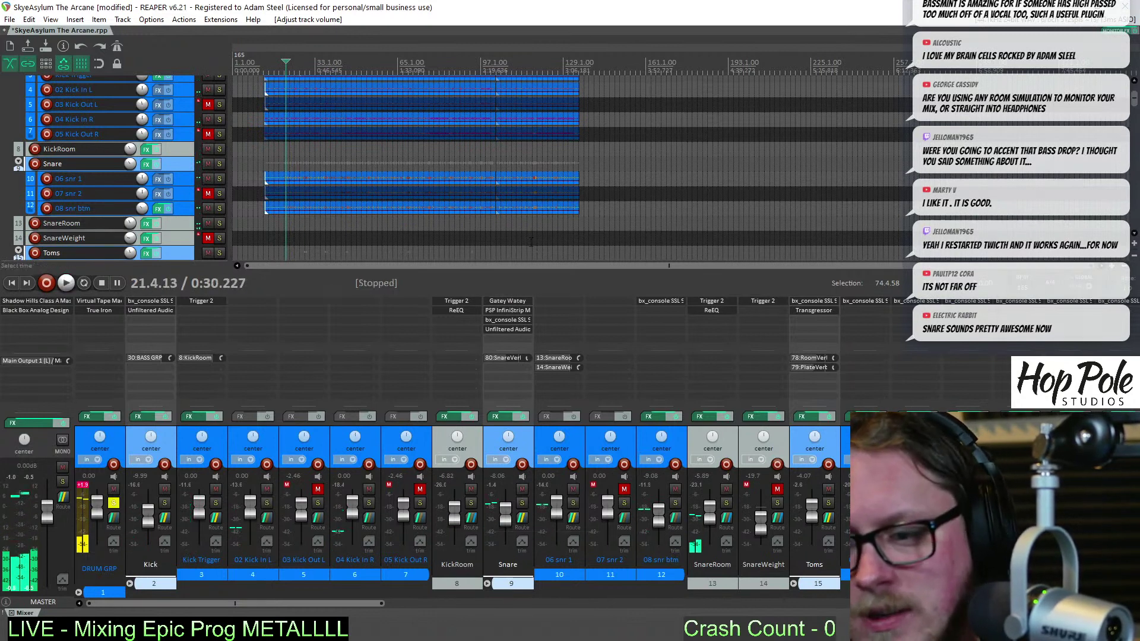
key(ctrl+s)
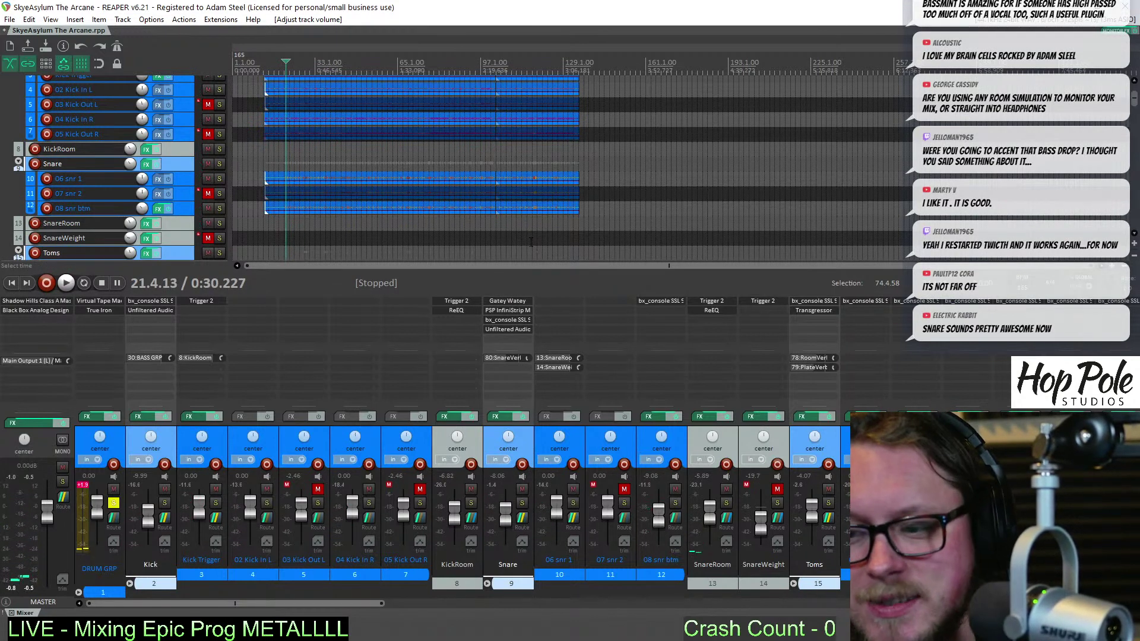
Review the SnareRoom's ReEQ and the Snare folder's SSL 9000 J and PSP InfiniStrip settings
click(712, 310)
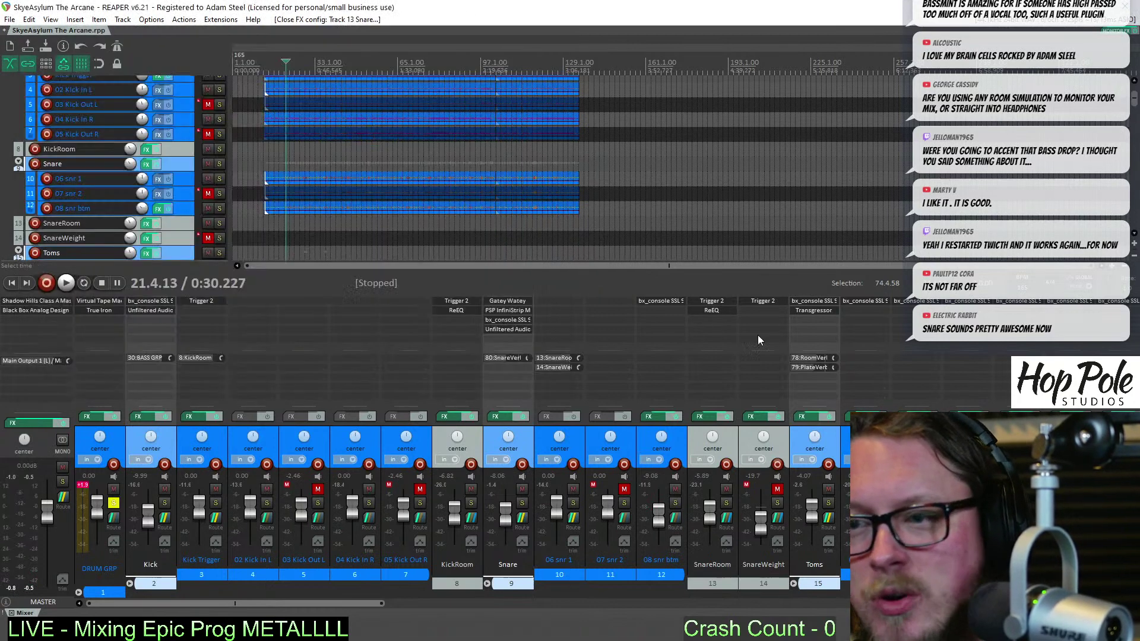
key(Escape)
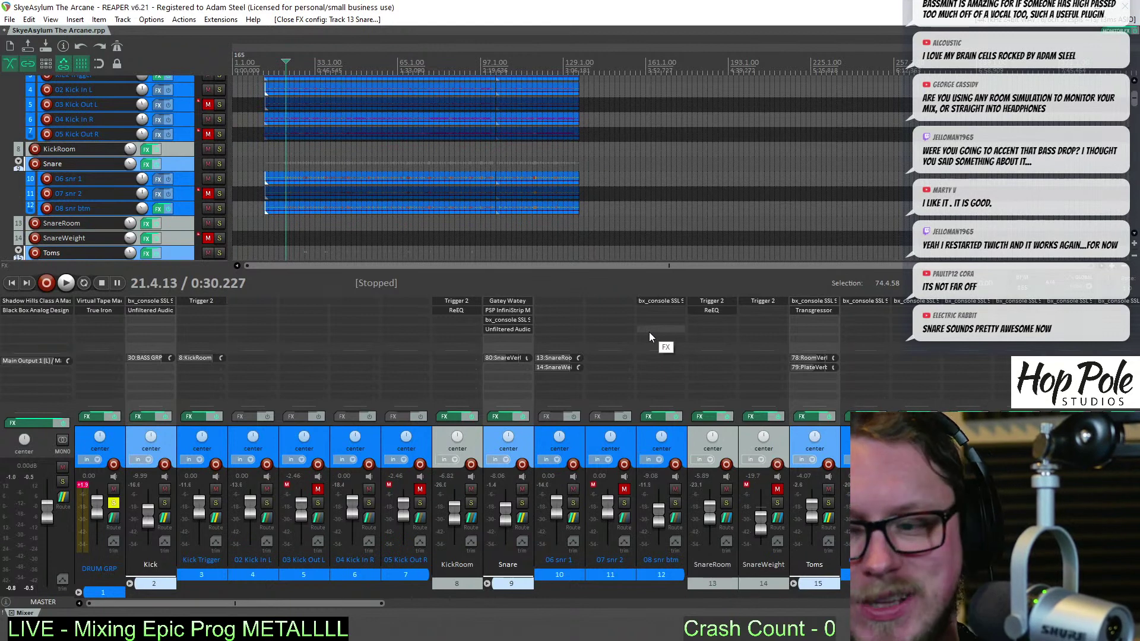
click(518, 321)
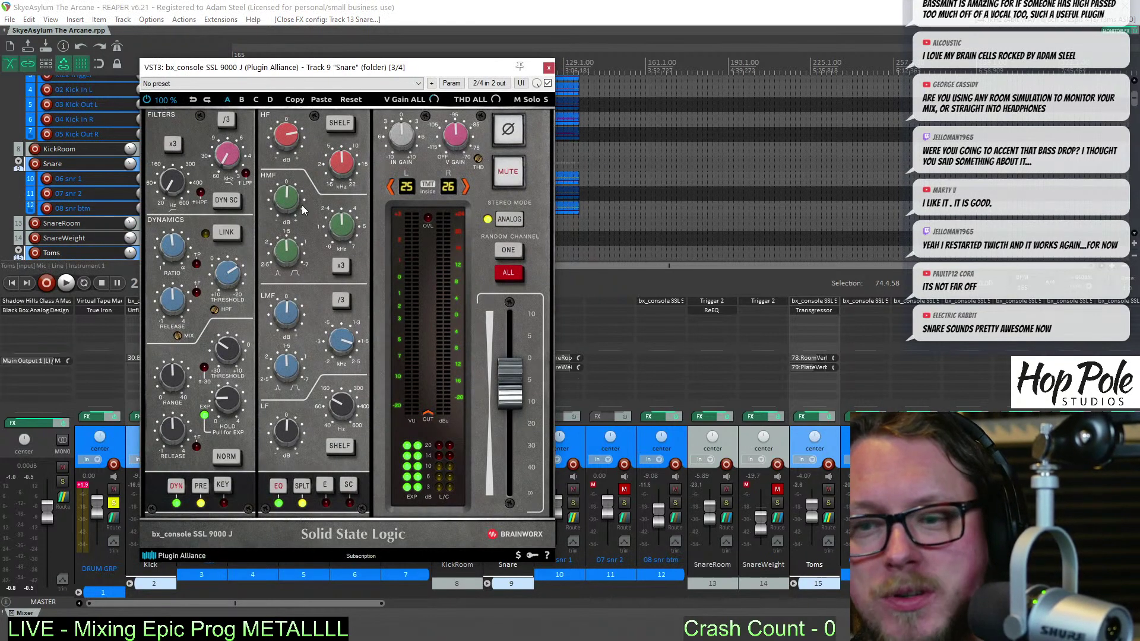
click(550, 68)
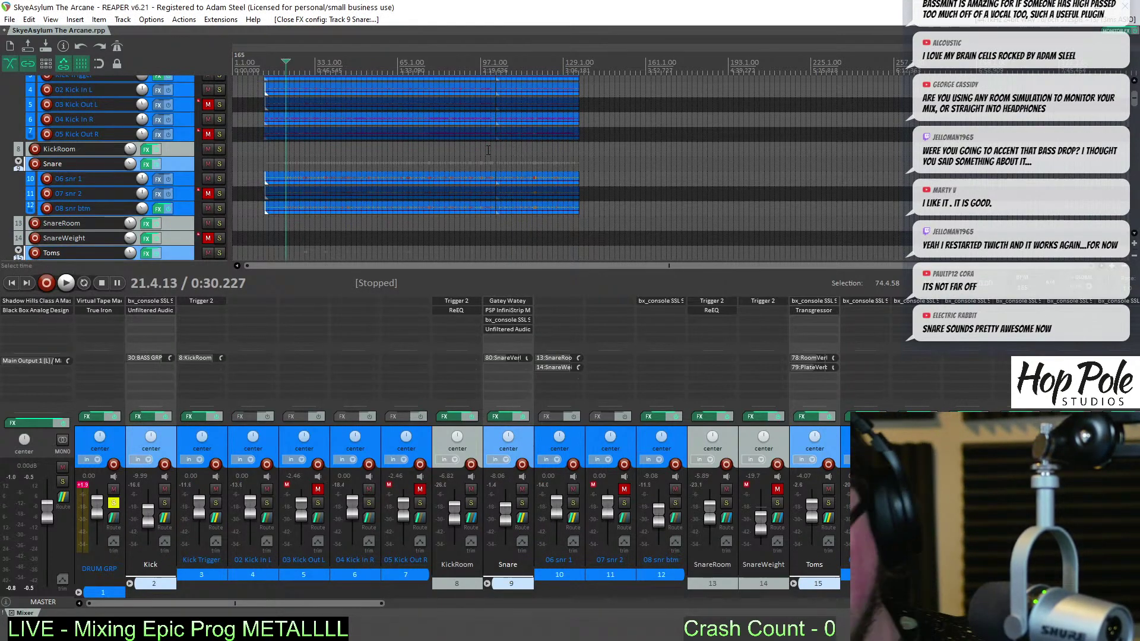
click(506, 310)
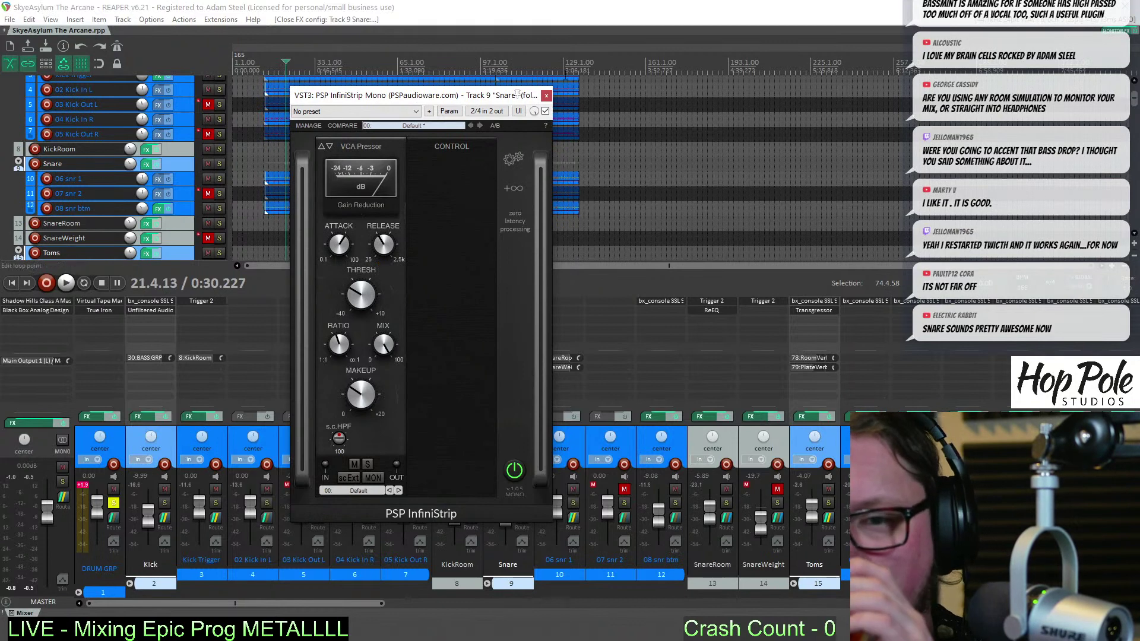
click(546, 96)
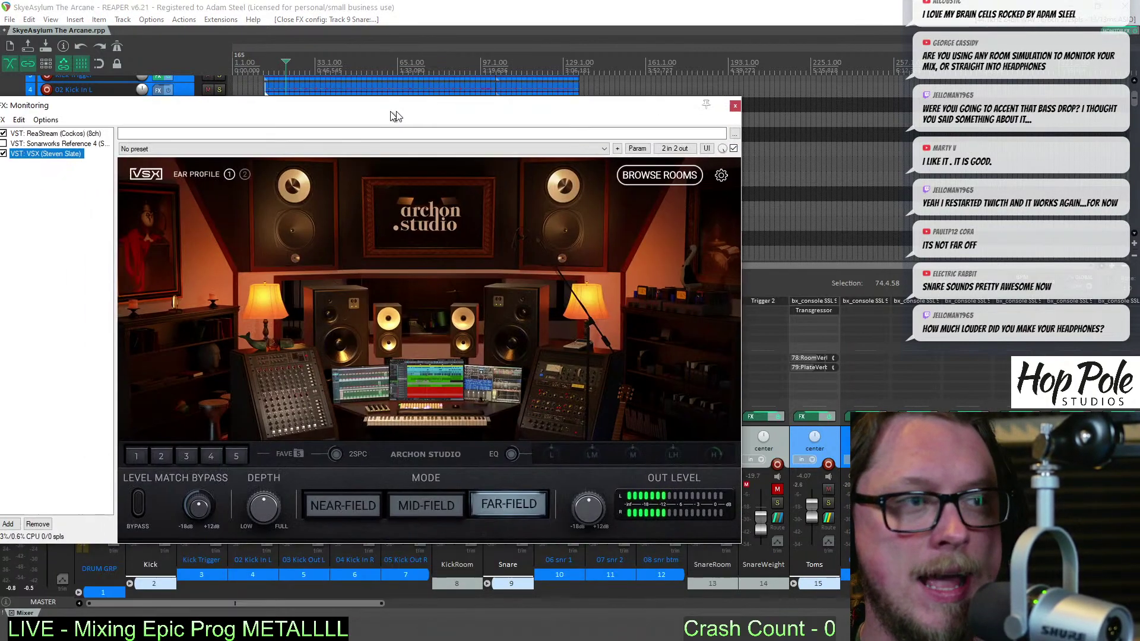
Switch the VSX monitoring plugin's Archon Studio room from far-field to mid-field mode and close the monitoring effects
drag(506, 119, 547, 99)
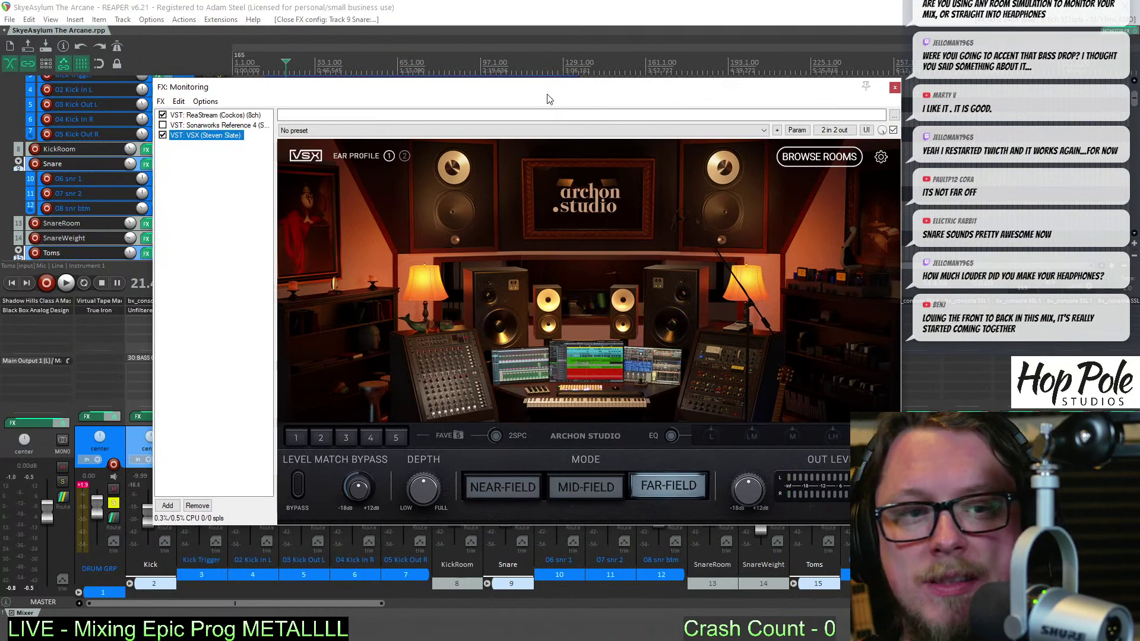
click(603, 482)
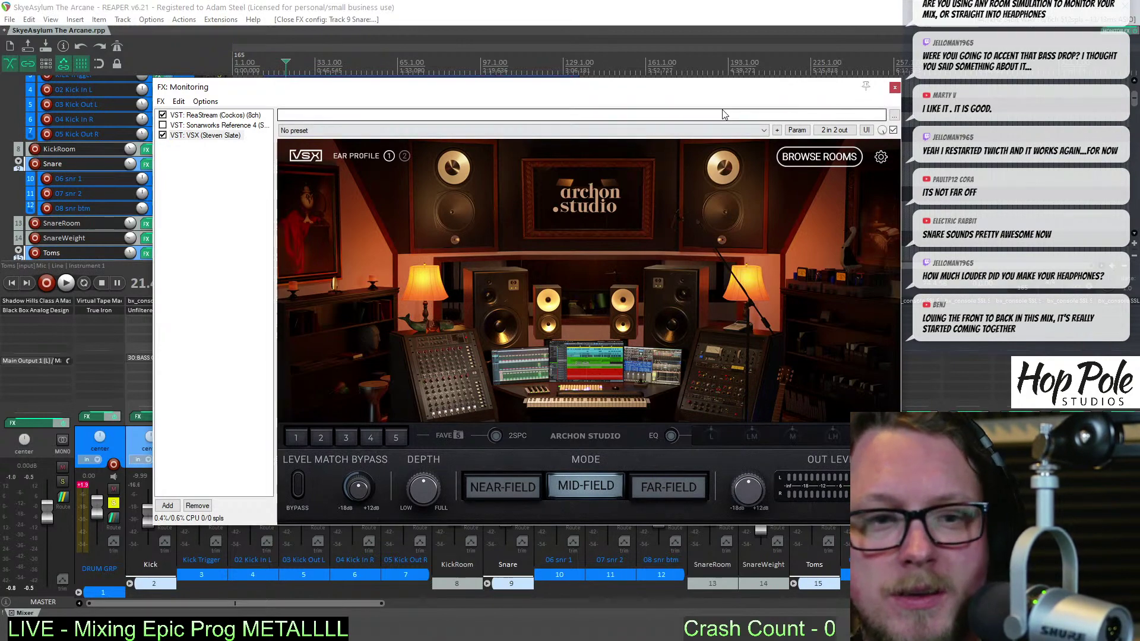
click(894, 88)
scroll(587, 150, down, 2)
scroll(808, 141, up, 4)
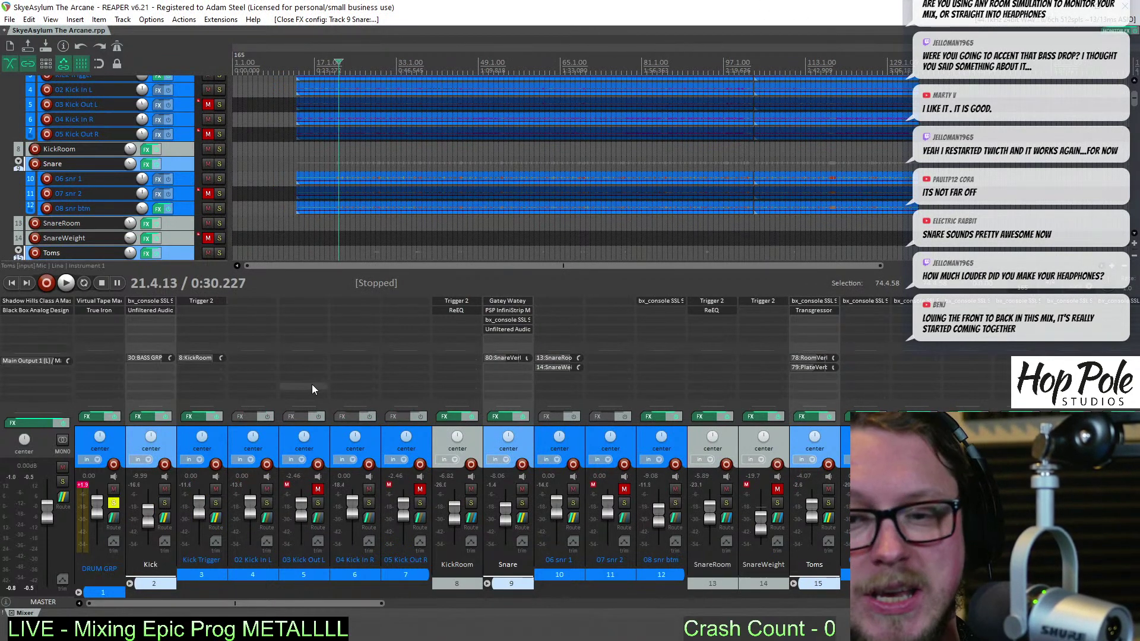
Hide the DRUM GRP child tracks in the mixer, solo BASS GRP alongside the drums and audition them from bar 21
click(77, 593)
key(space)
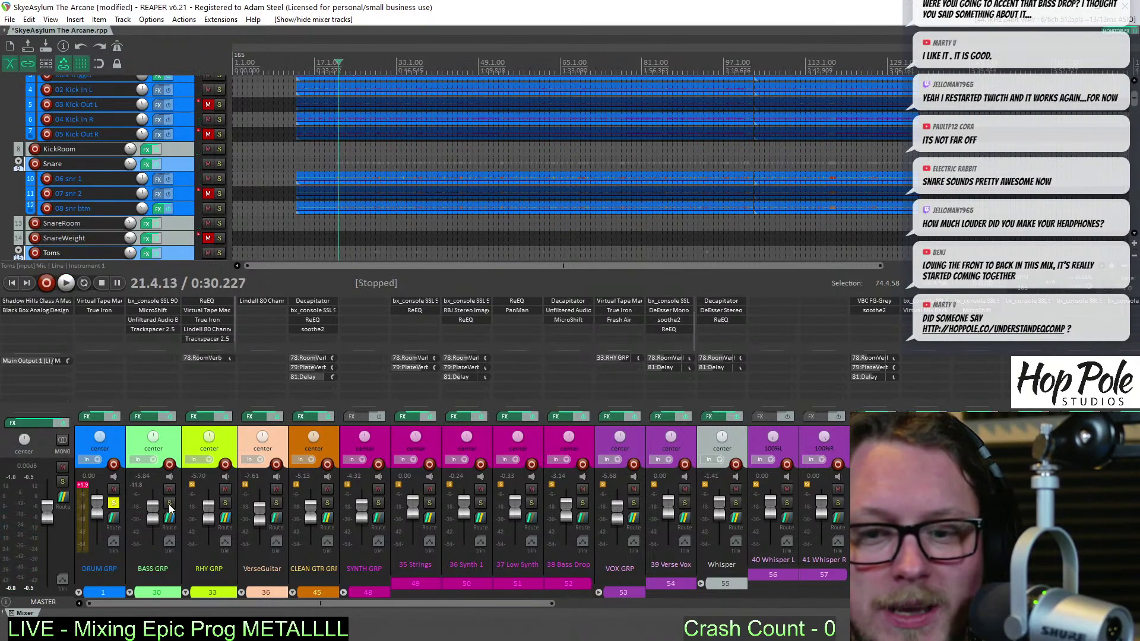
key(alt+s)
key(space)
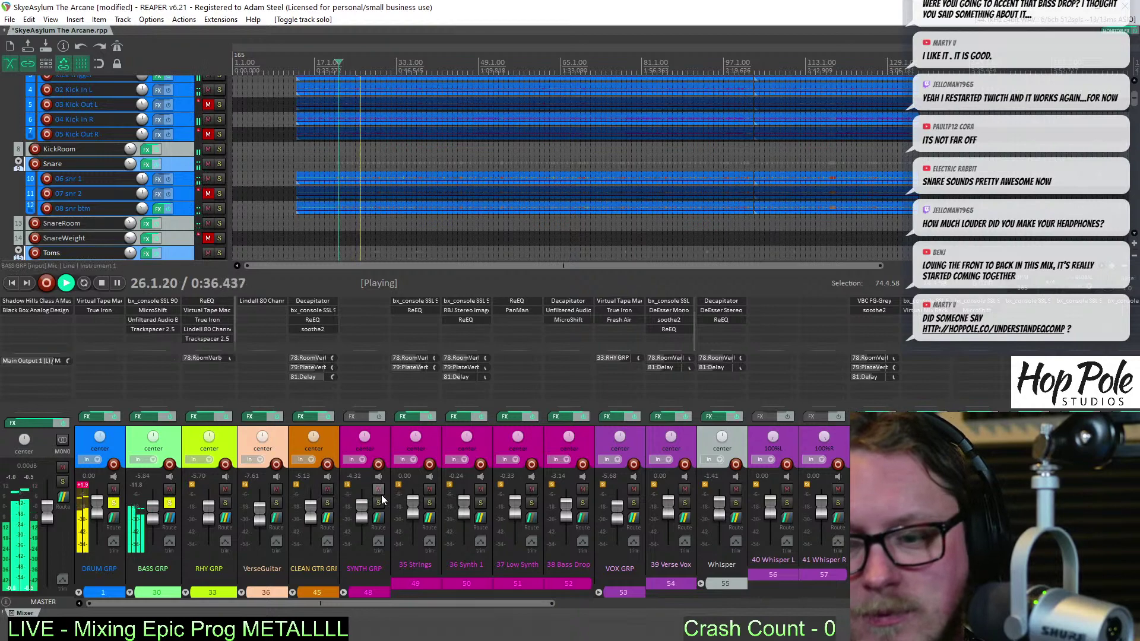
drag(1134, 98, 1134, 141)
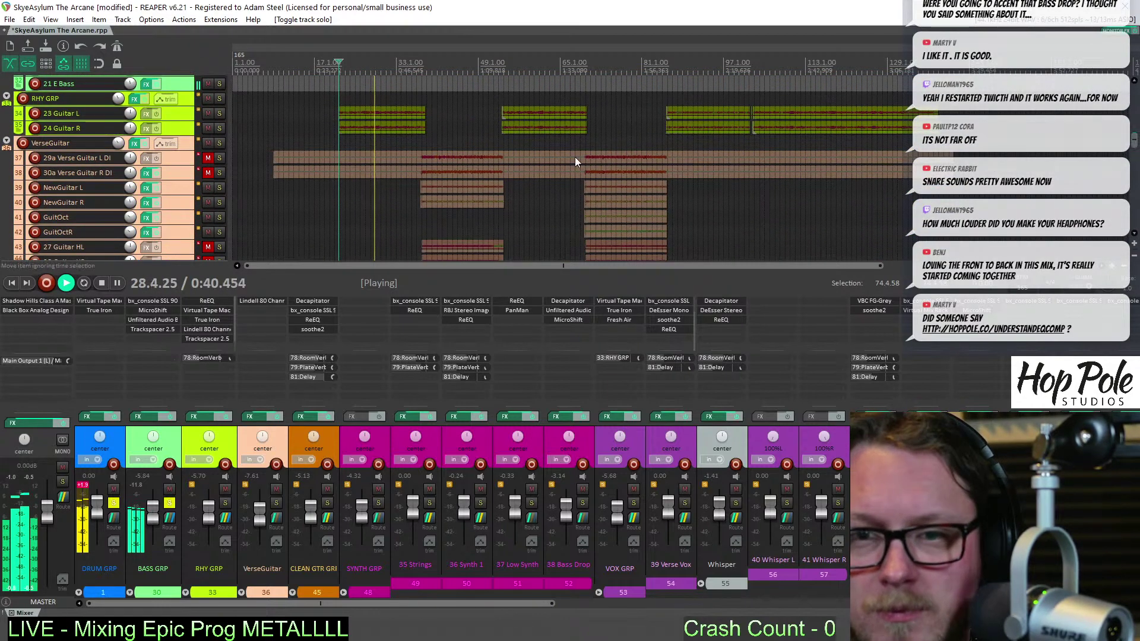
key(space)
Place the play position at bar 39, add SYNTH GRP to the soloed groups and audition the section
click(429, 65)
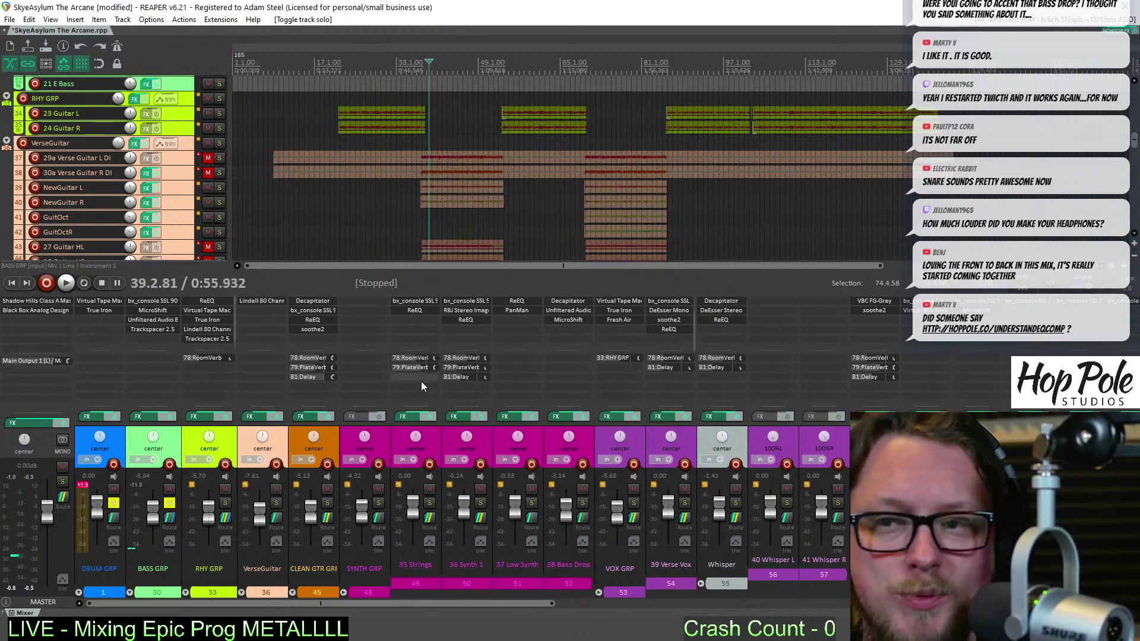
click(378, 505)
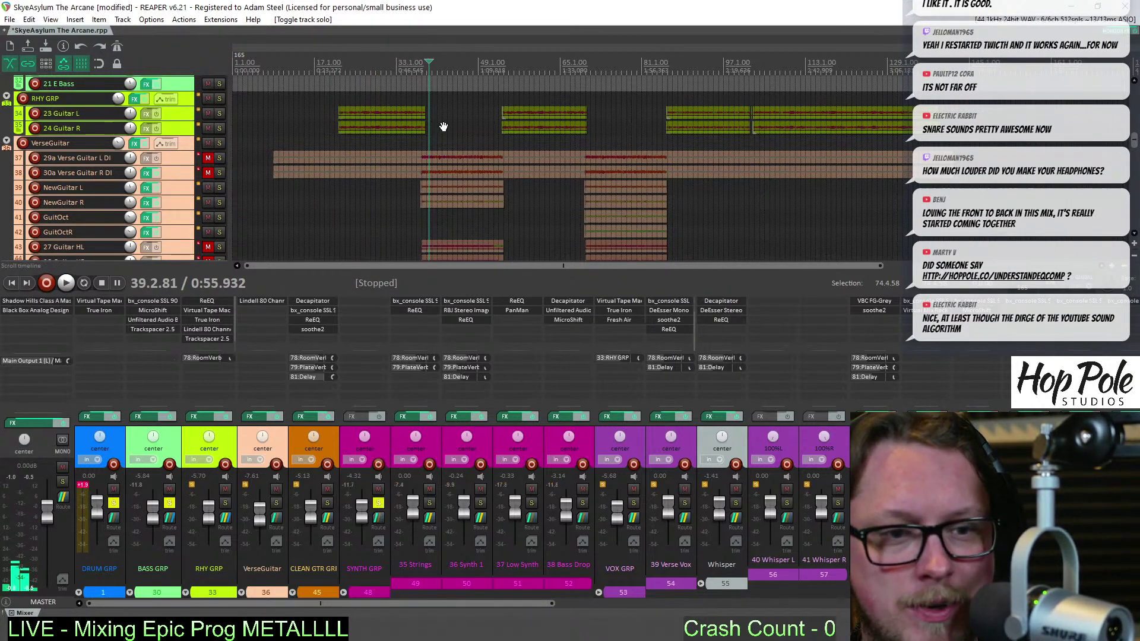
key(space)
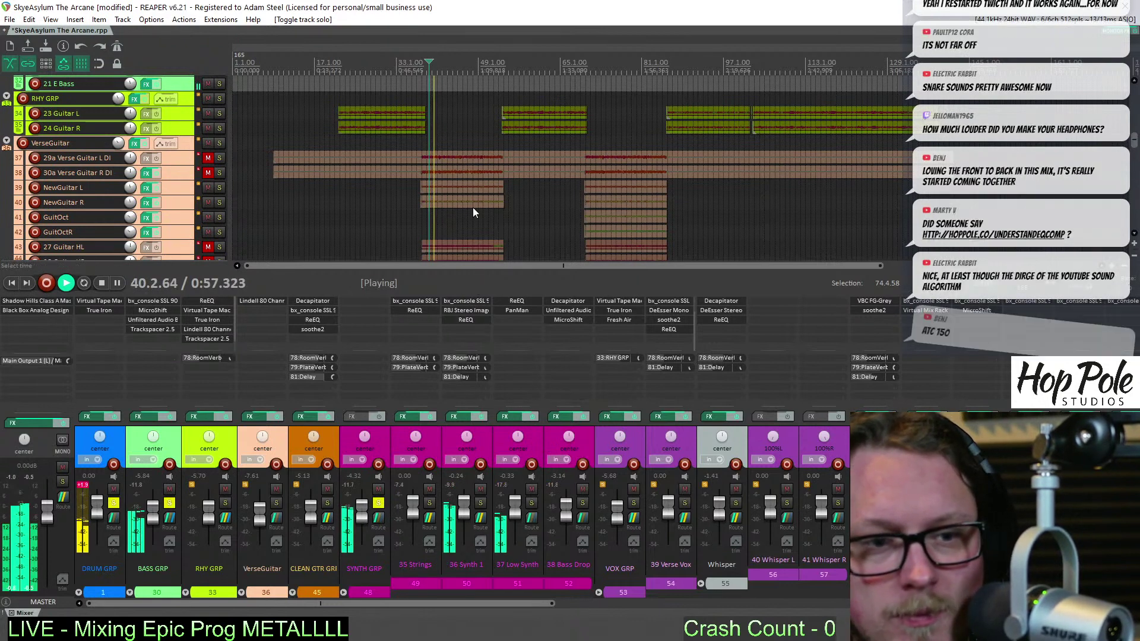
mouse_move(362, 520)
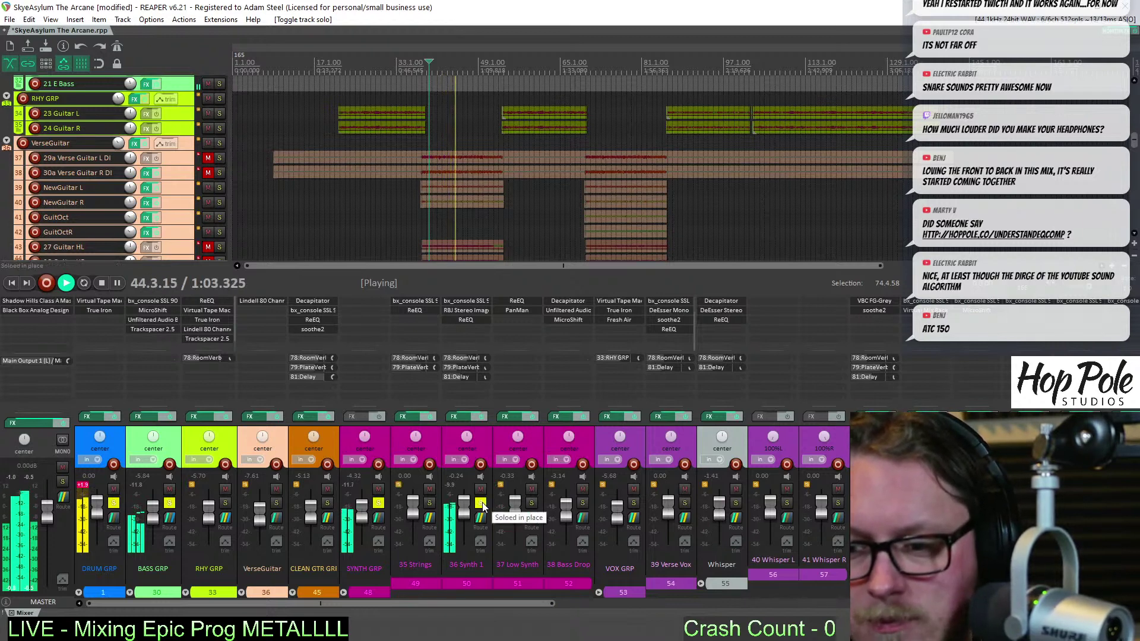
Add a second peak band to the 36 Synth 1 ReEQ with Q 4.14 and sweep it as a 10.7 dB boost up to 1.27 kHz
click(462, 322)
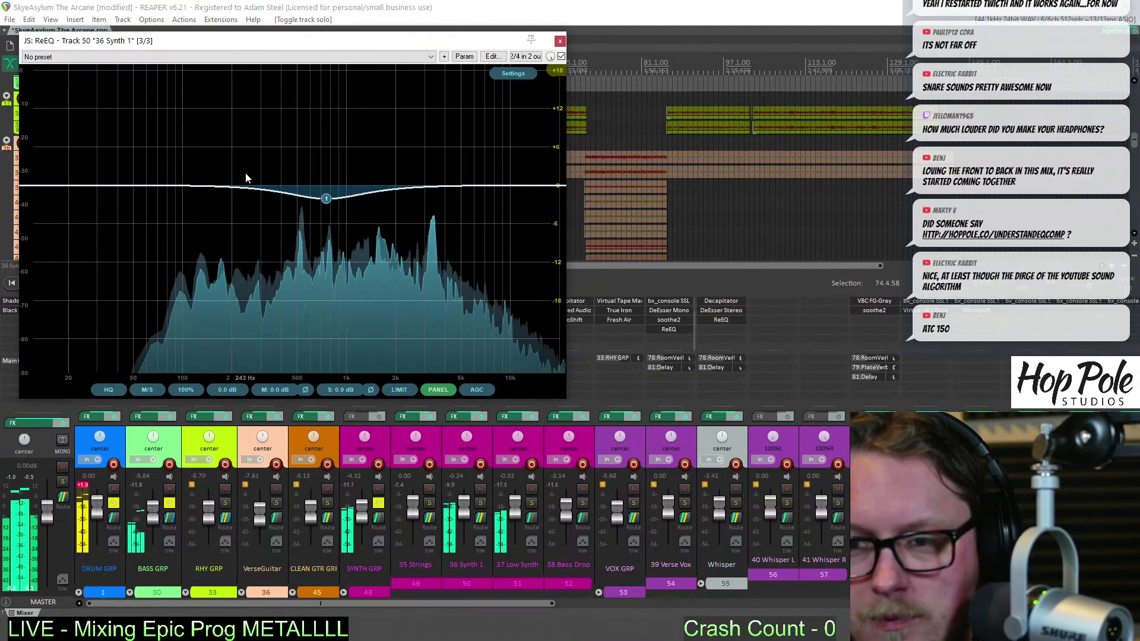
double_click(245, 191)
drag(291, 335, 294, 300)
drag(239, 338, 245, 317)
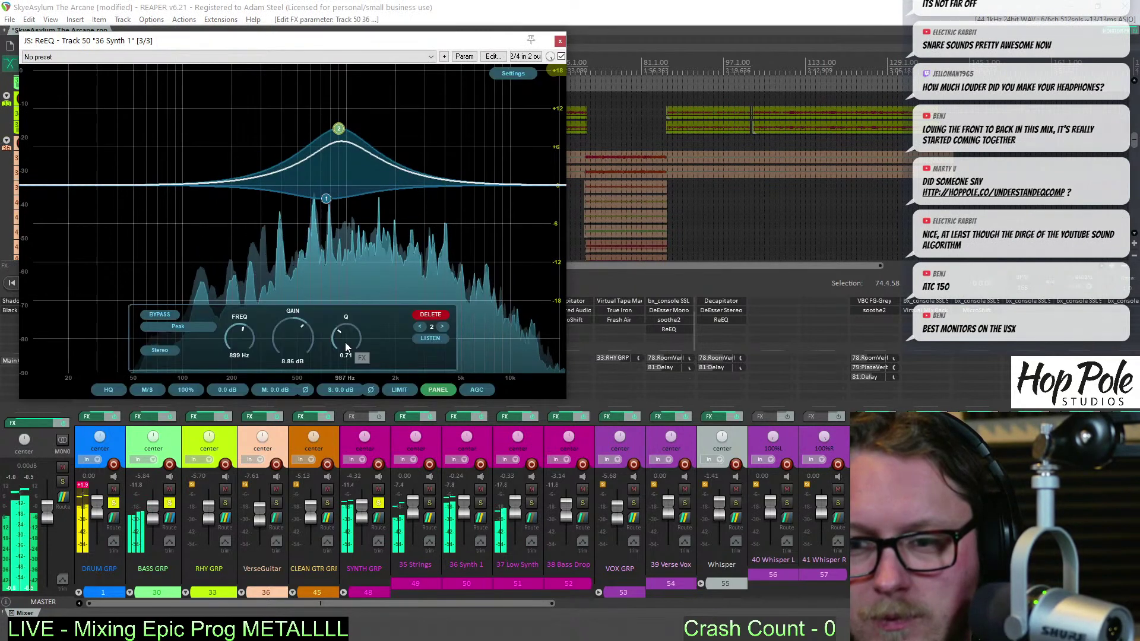
drag(344, 342, 346, 297)
drag(304, 137, 364, 113)
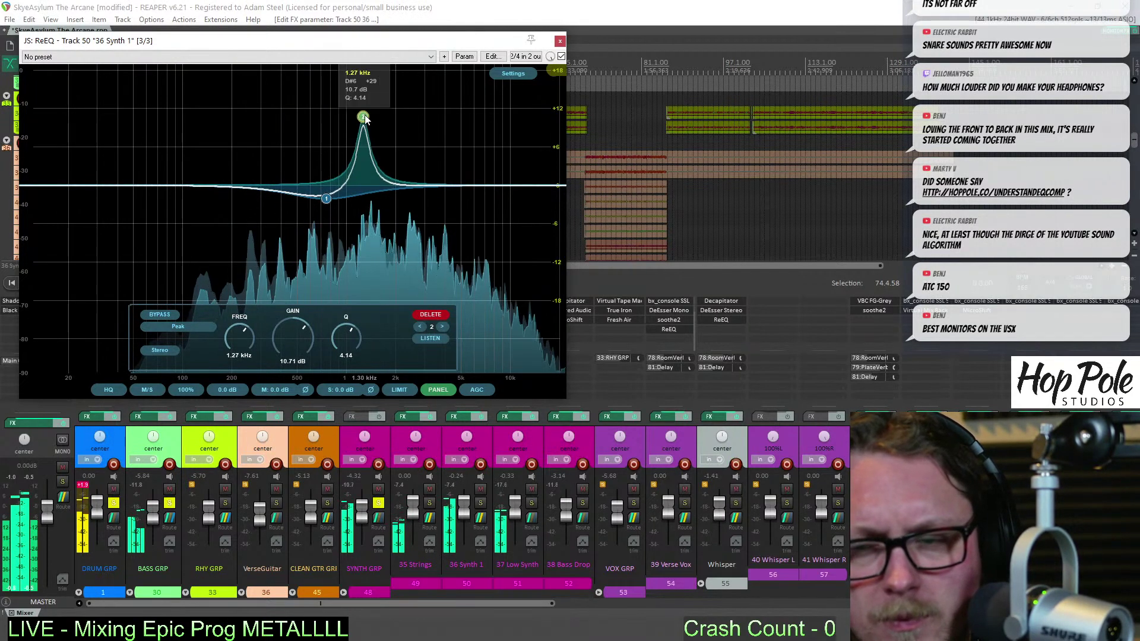
Turn the 36 Synth 1 ReEQ's second band into a cut of about -6.5 dB at 1.42 kHz and close the EQ
drag(456, 40, 461, 85)
mouse_move(336, 89)
mouse_down()
mouse_move(364, 220)
mouse_move(342, 98)
mouse_up()
drag(375, 172, 383, 280)
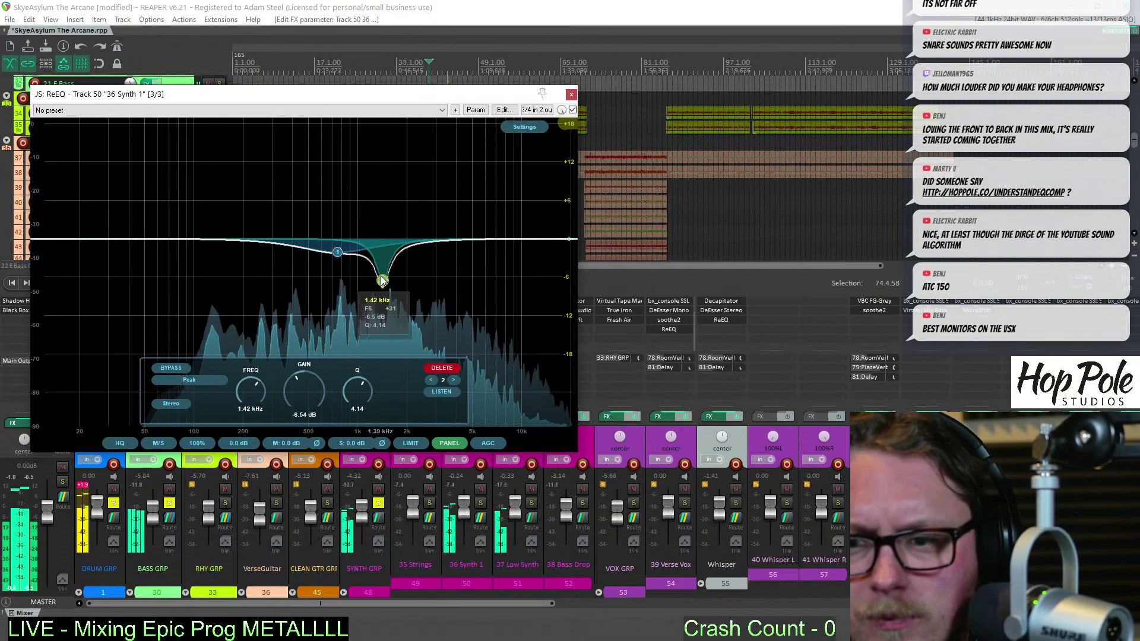
click(571, 94)
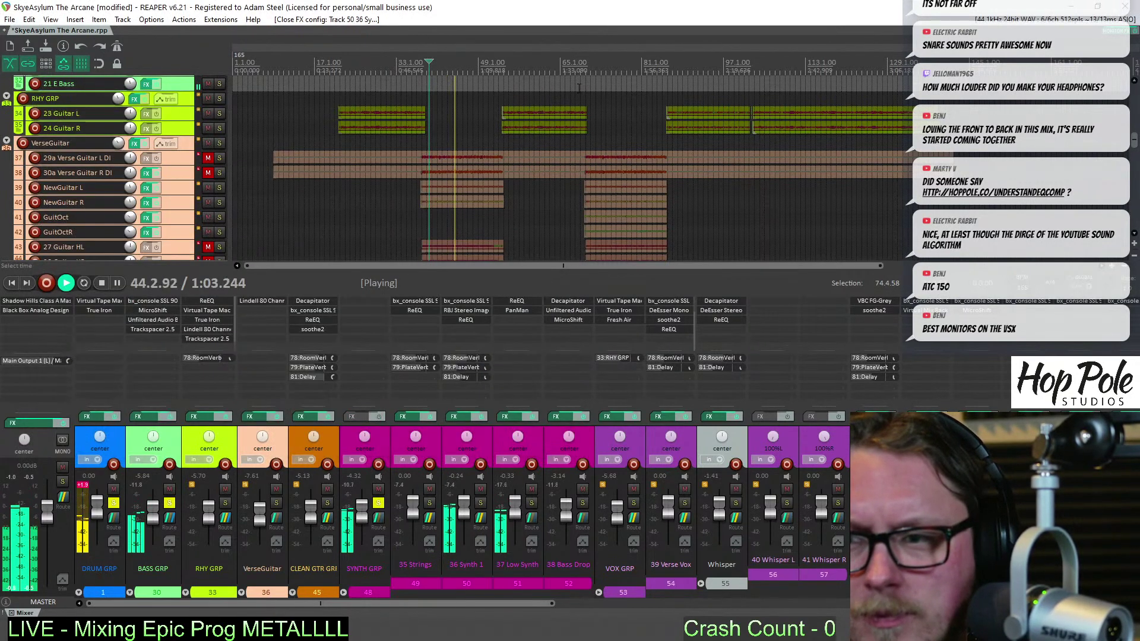
Raise 36 Synth 1 to +0.91 dB, adjust the 37 Low Synth level and audition the synth balance
drag(460, 512, 462, 509)
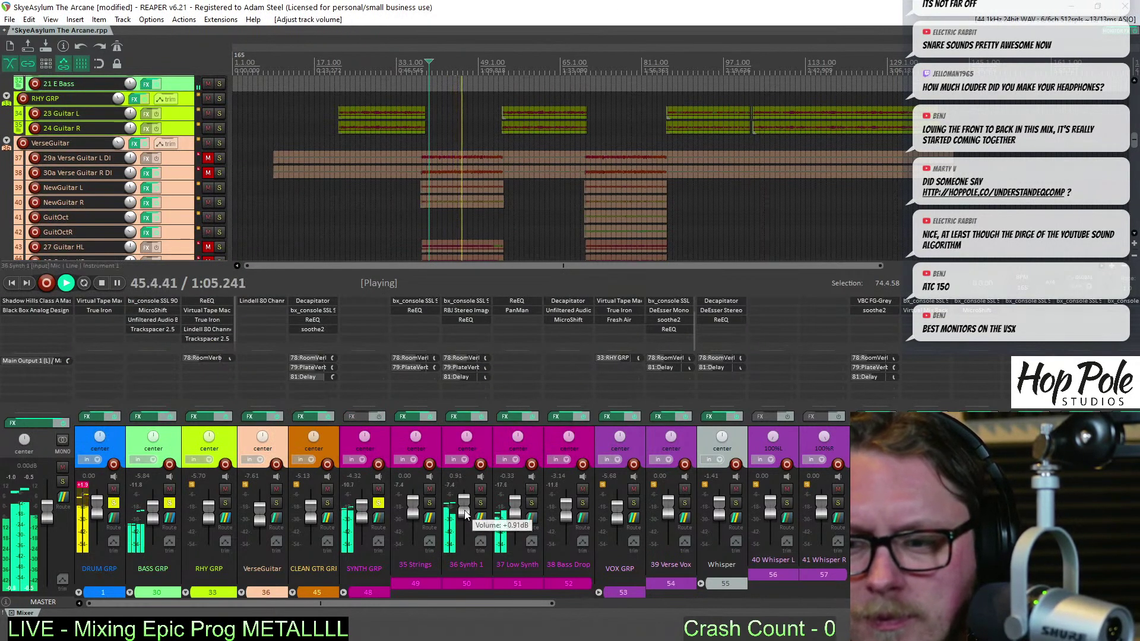
double_click(520, 514)
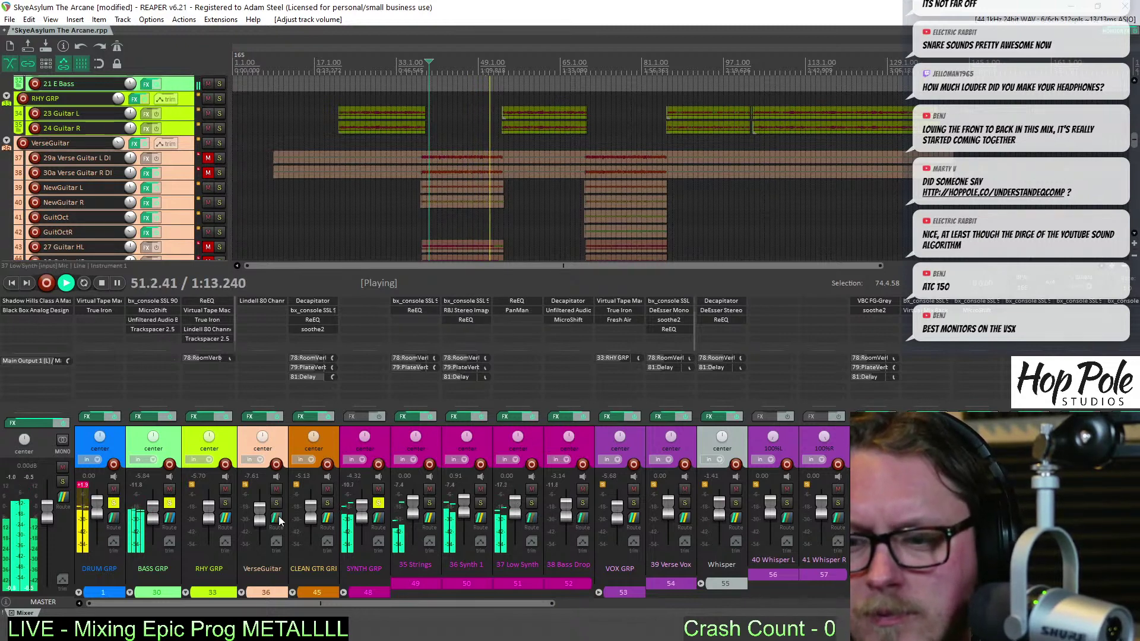
key(space)
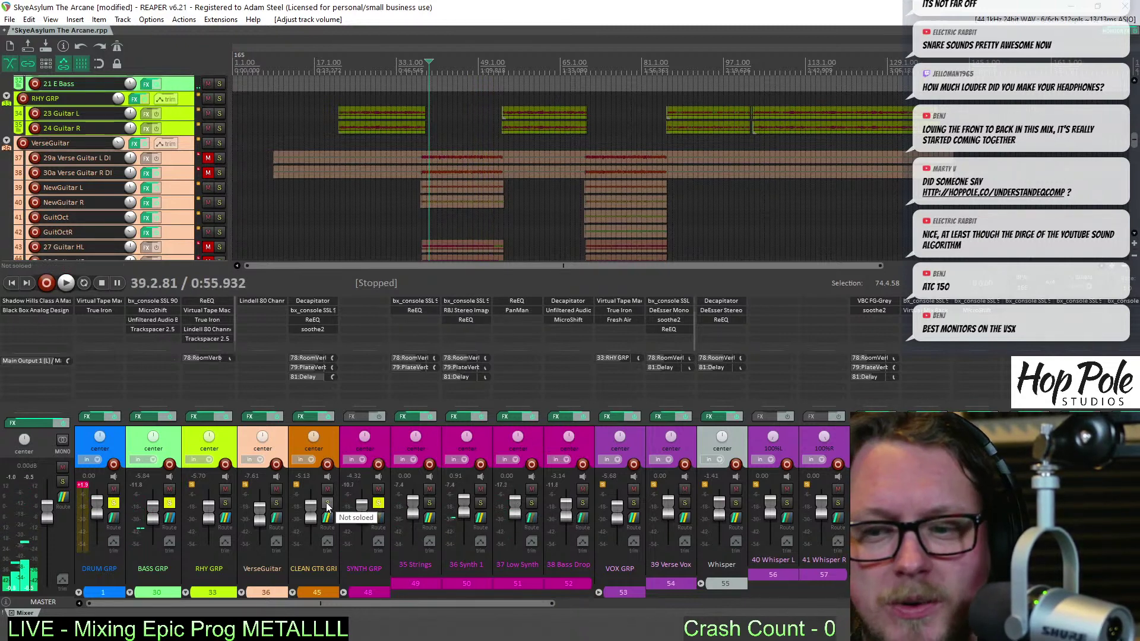
click(327, 503)
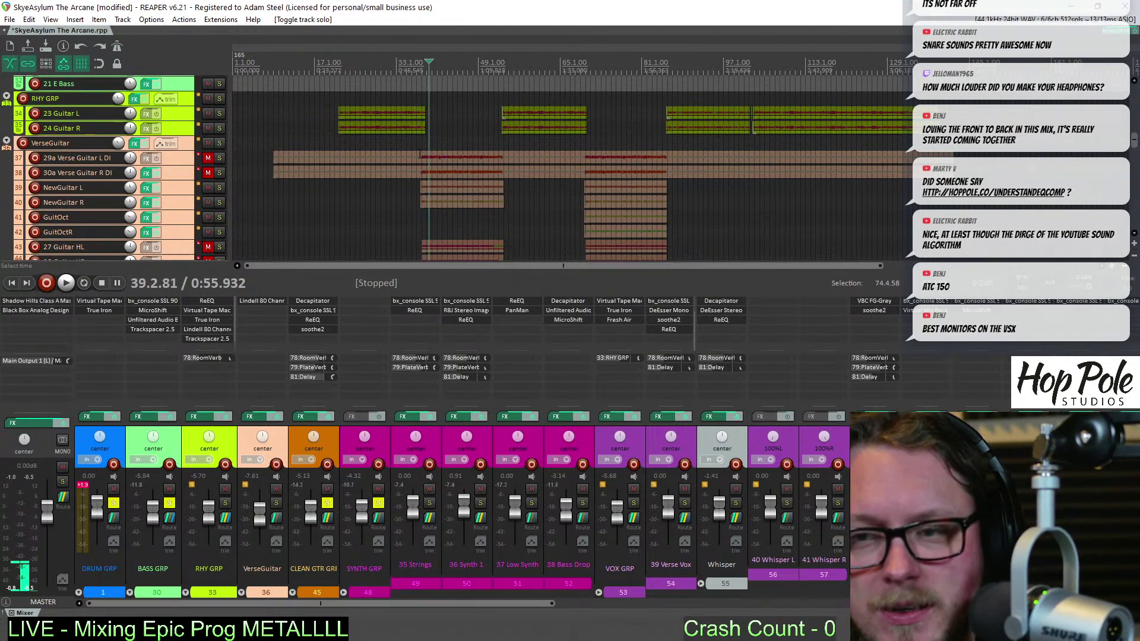
key(space)
key(space)
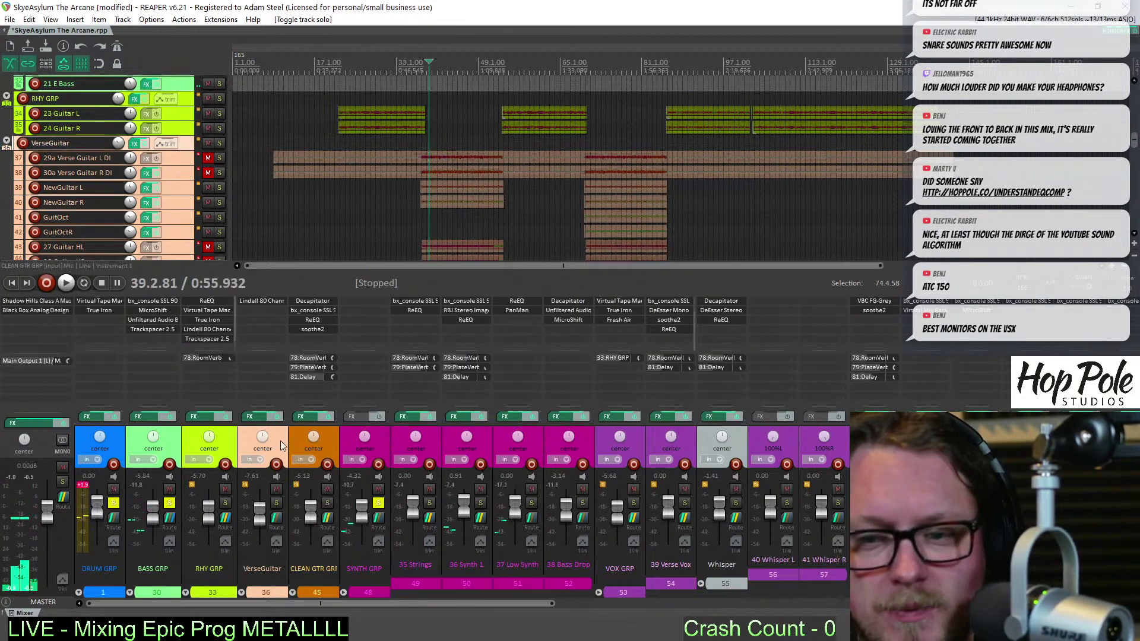
Reorder the VerseGuitar folder after CLEAN GTR GRP, add it to the soloed groups and audition from bar 39
mouse_move(281, 440)
mouse_down()
mouse_move(329, 453)
mouse_move(291, 447)
mouse_up()
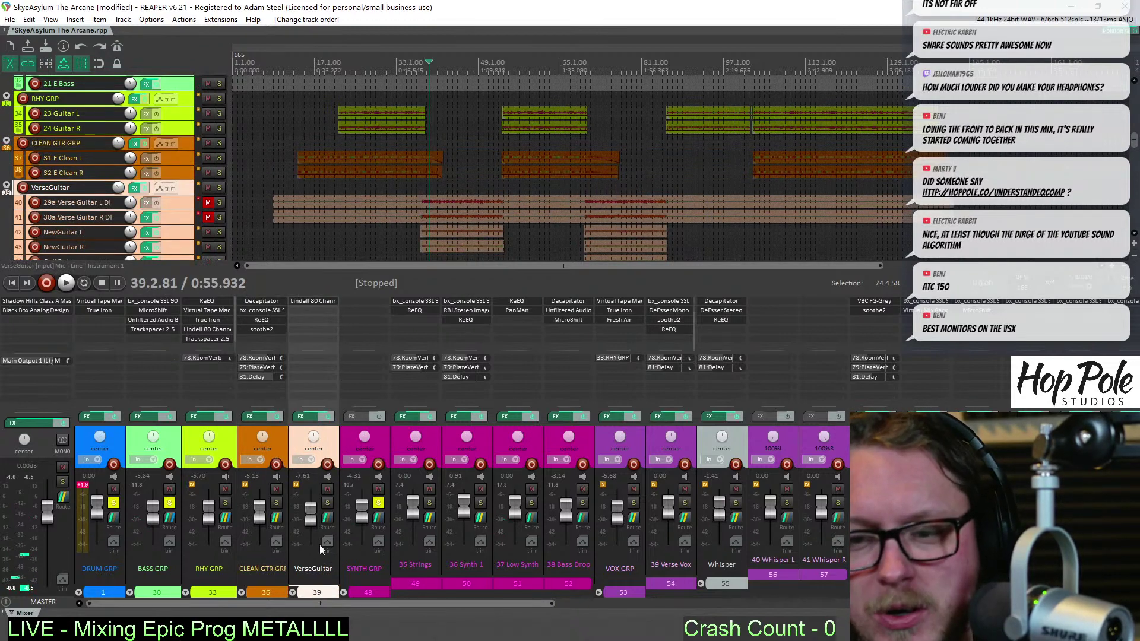
click(327, 503)
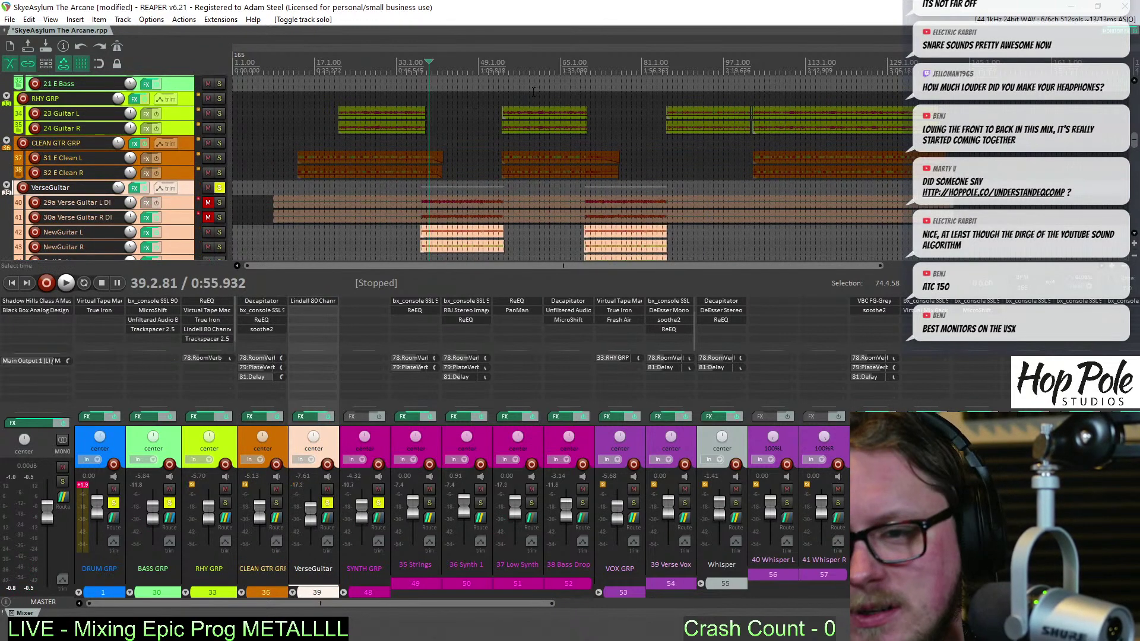
key(space)
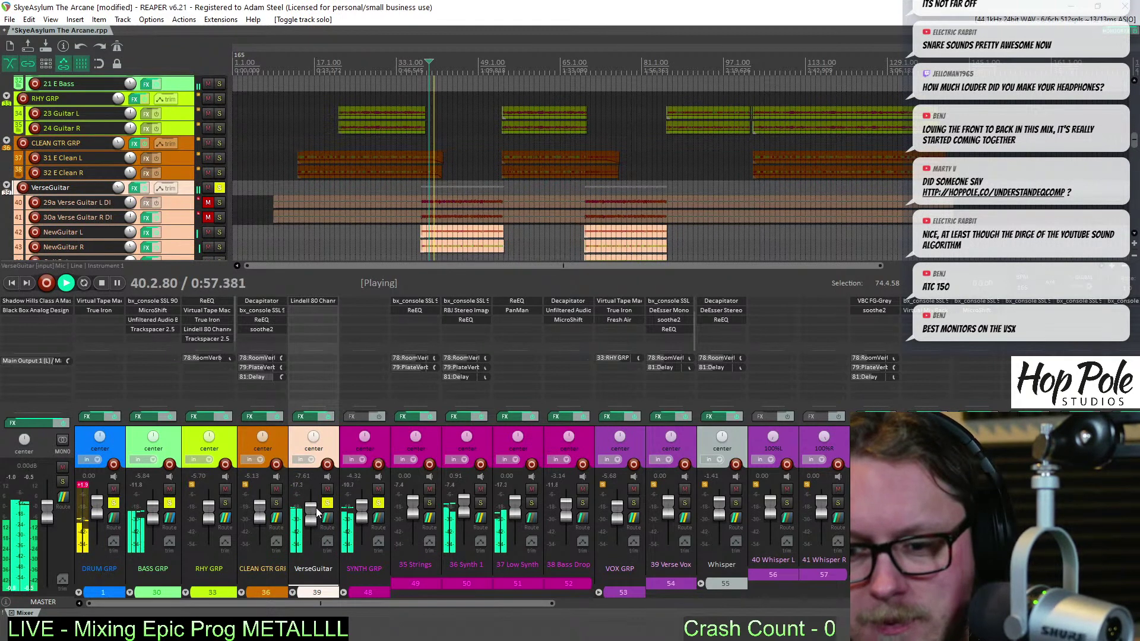
Set the VerseGuitar folder's volume to -7.67 dB and go through its Lindell 80 Channel settings during playback
scroll(314, 518, down, 3)
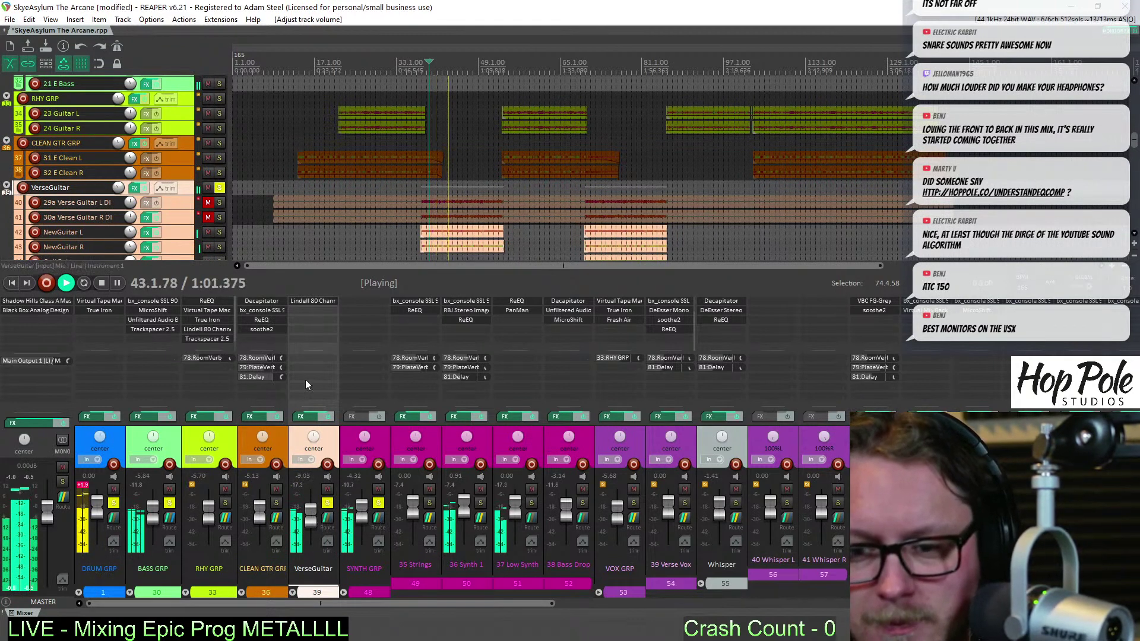
scroll(313, 517, up, 3)
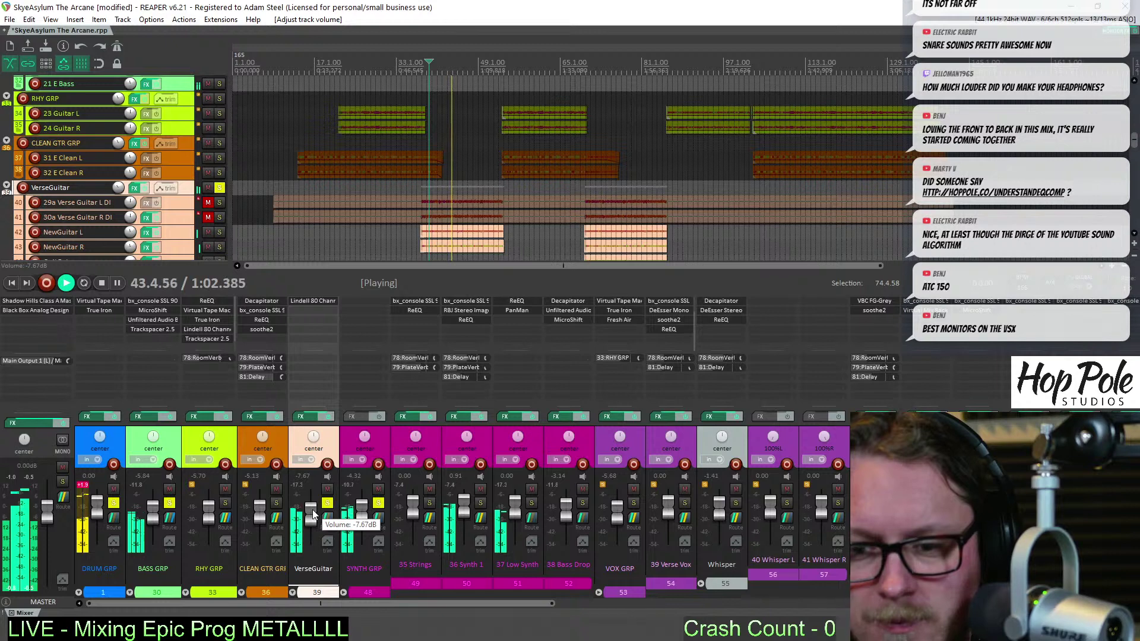
click(303, 300)
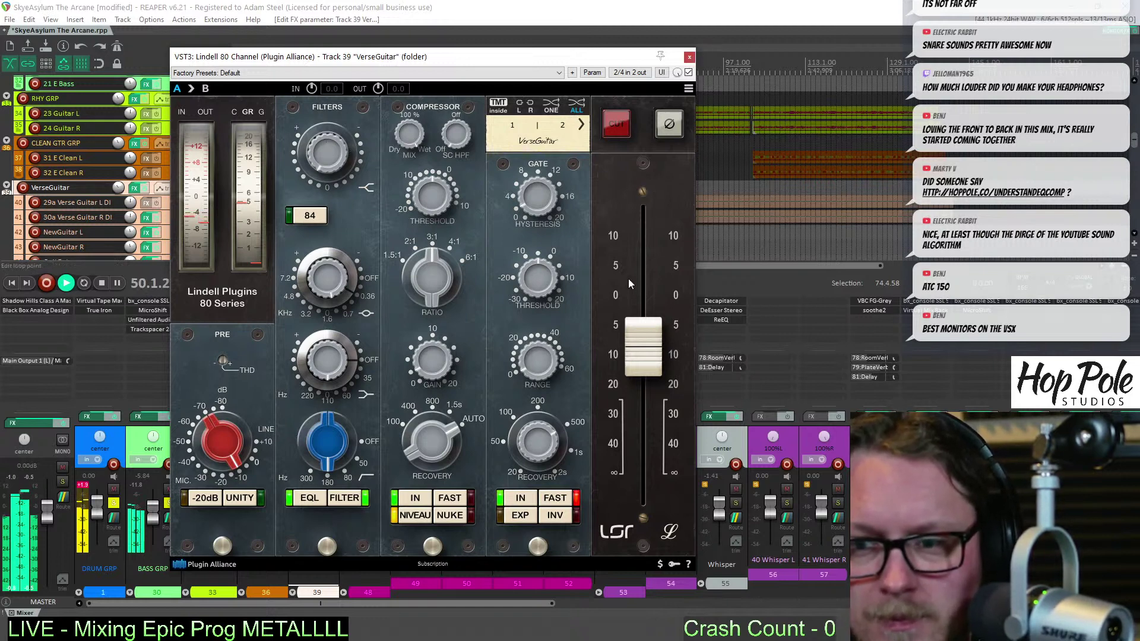
click(690, 57)
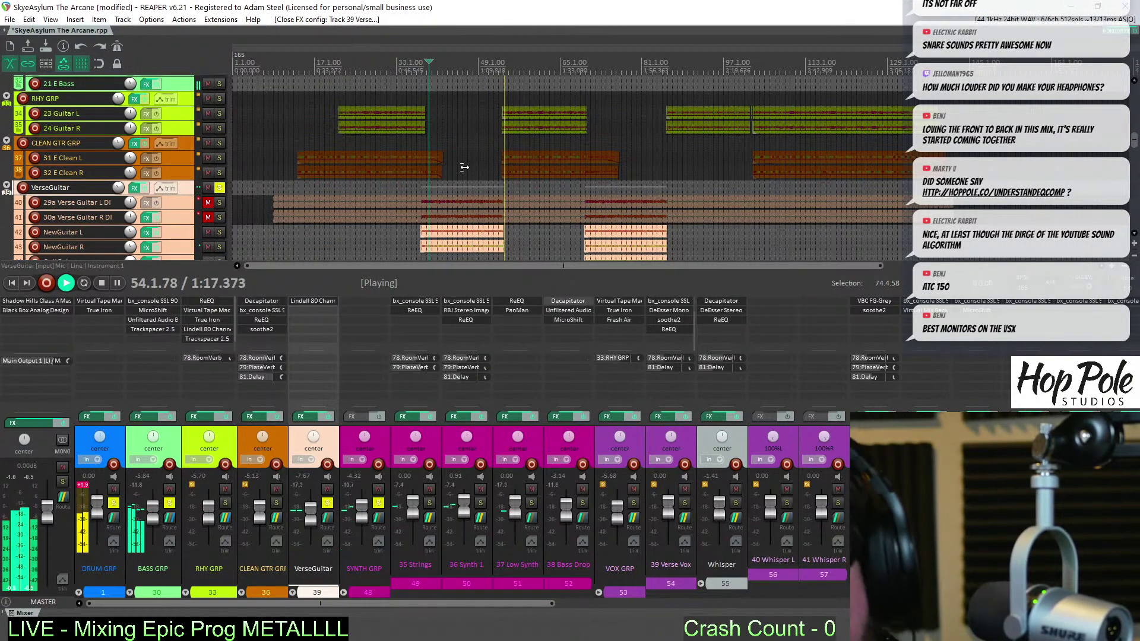
key(space)
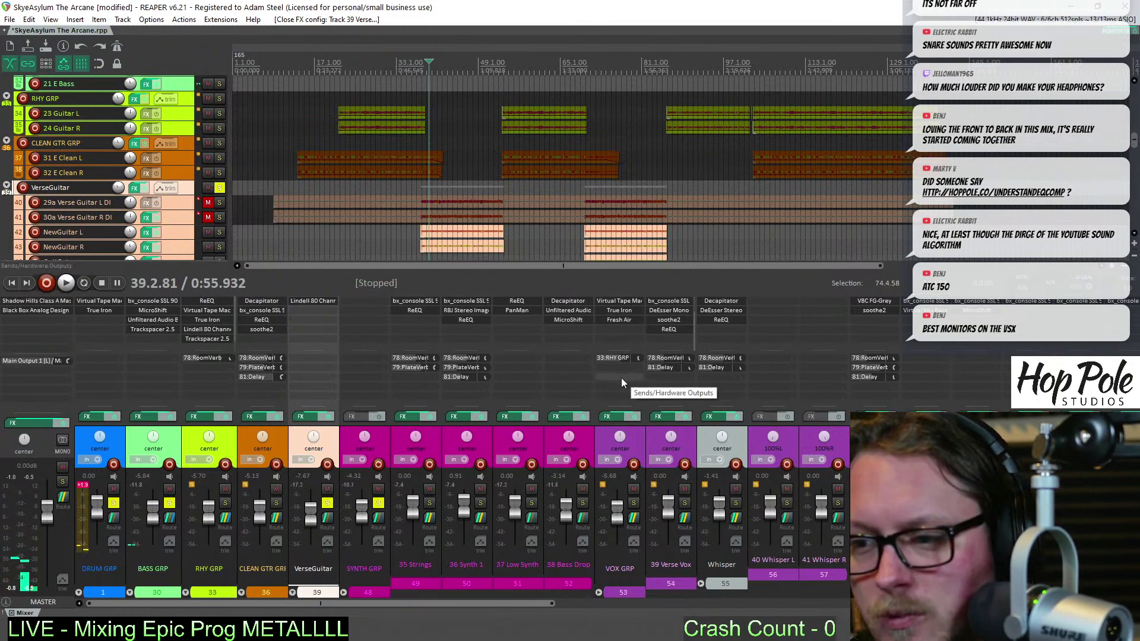
Create a send from VOX GRP to SYNTH GRP, routed to new receiving channels 3/4
click(372, 362)
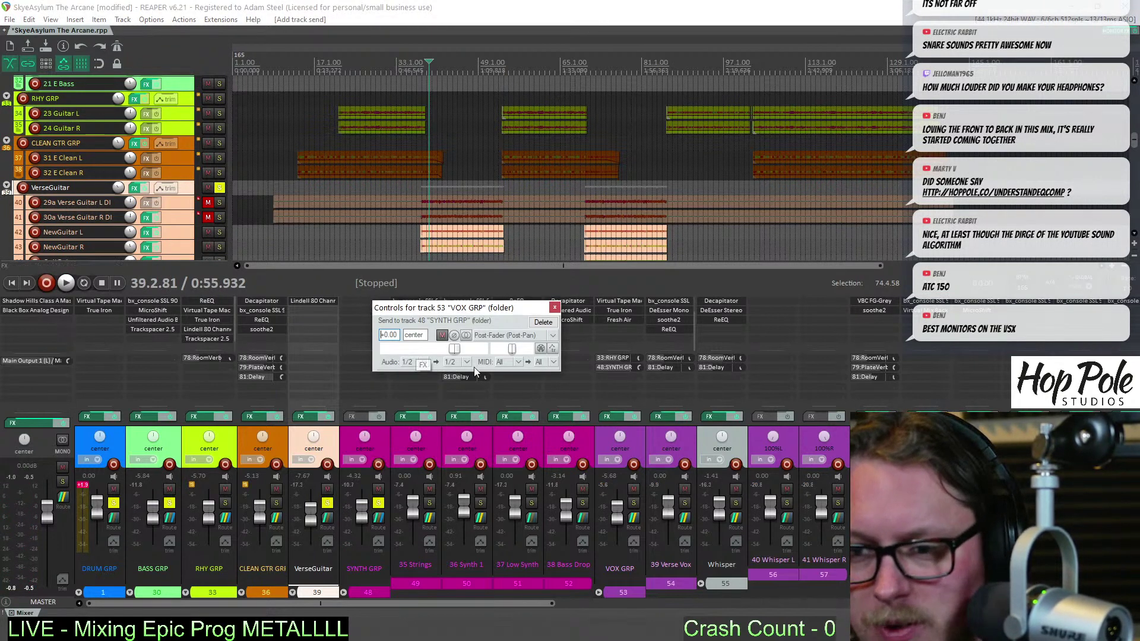
click(468, 363)
mouse_move(576, 411)
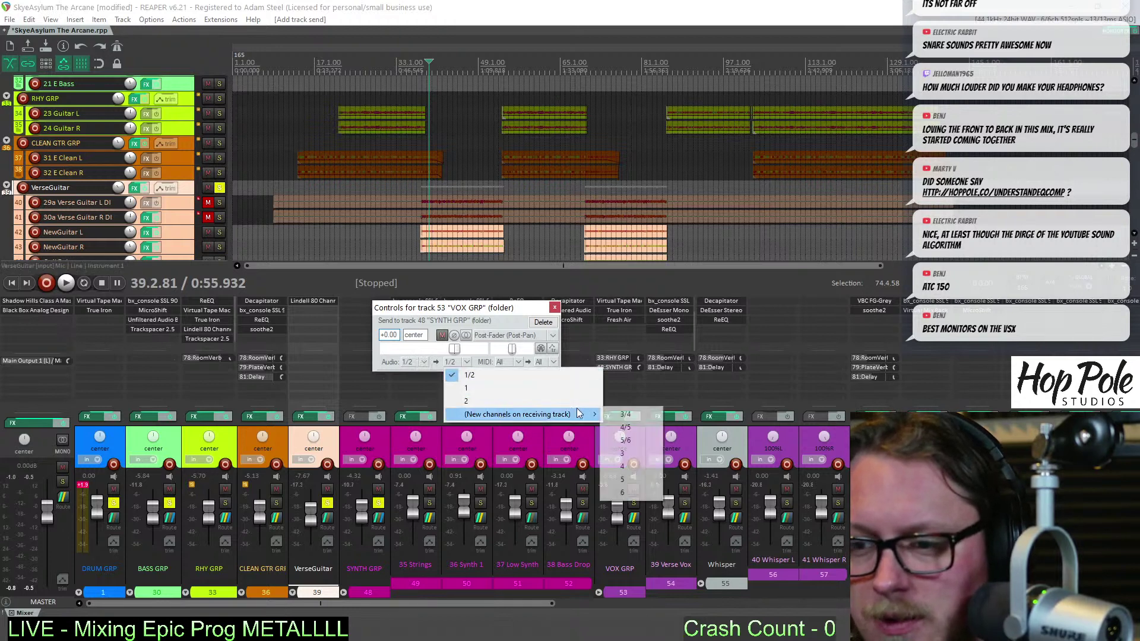
click(624, 415)
Add the VST3 version of Trackspacer 2.5 to SYNTH GRP
double_click(374, 307)
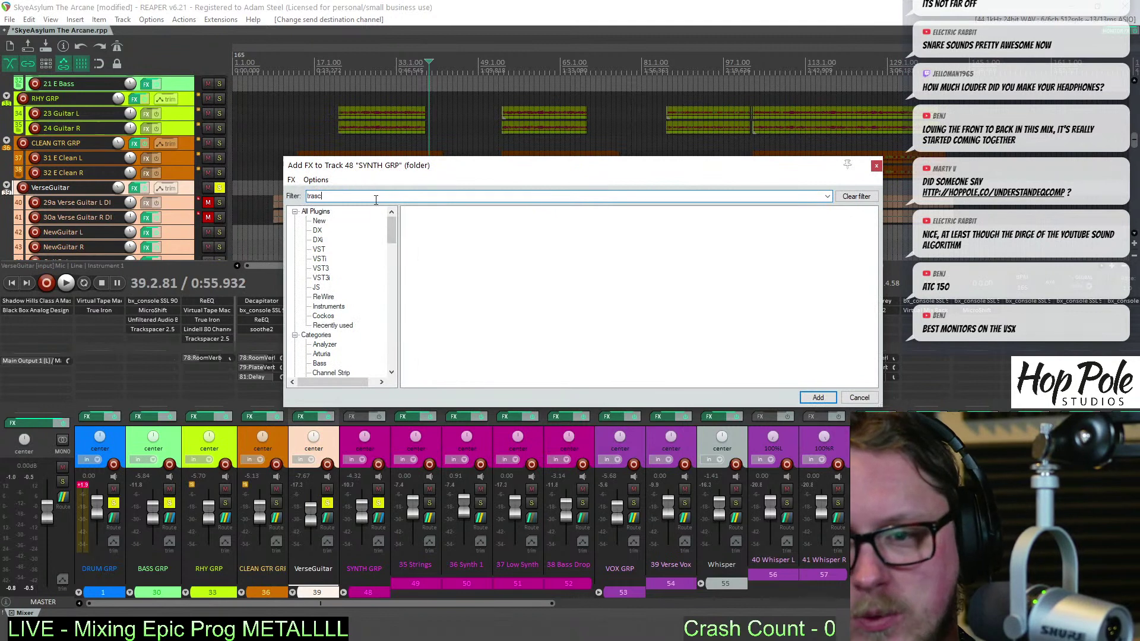
key(BackSpace)
text(ck)
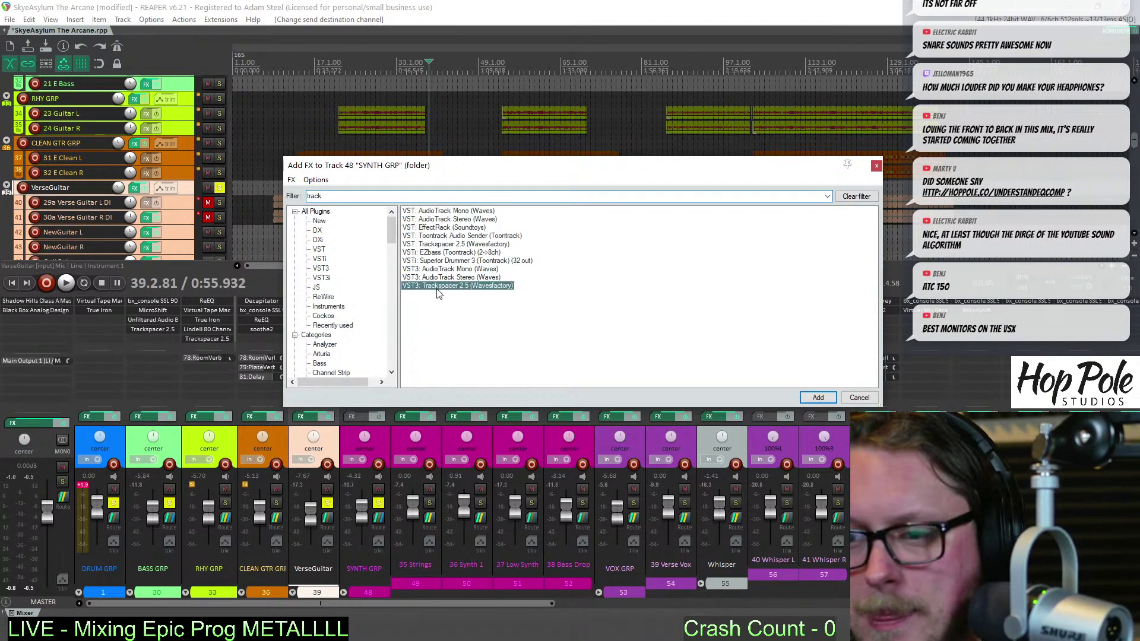
double_click(514, 287)
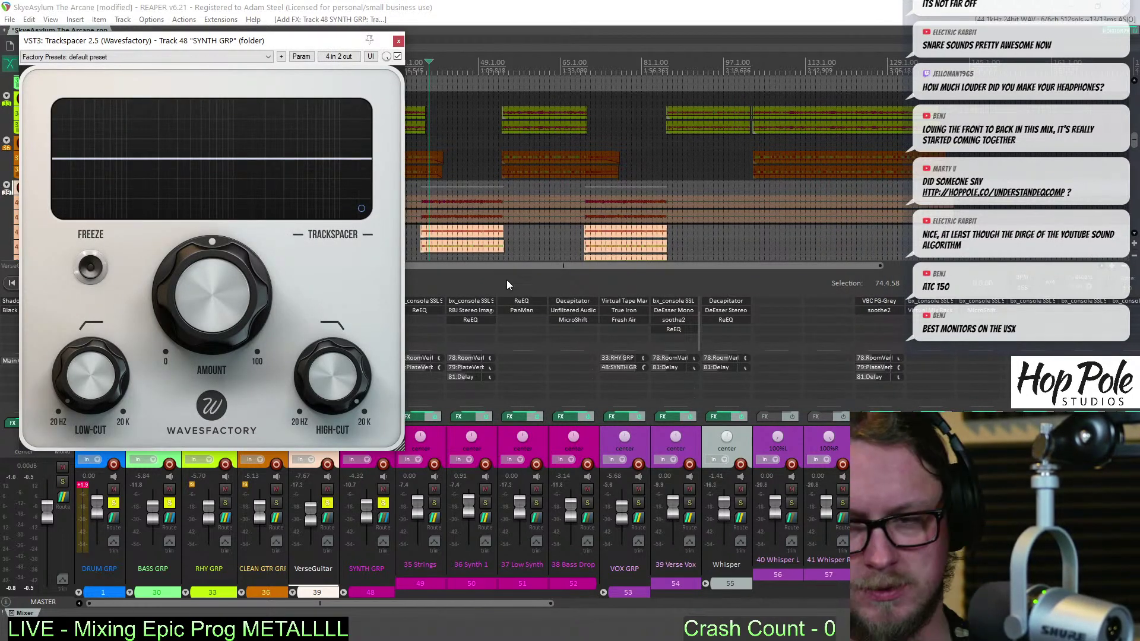
drag(200, 40, 409, 93)
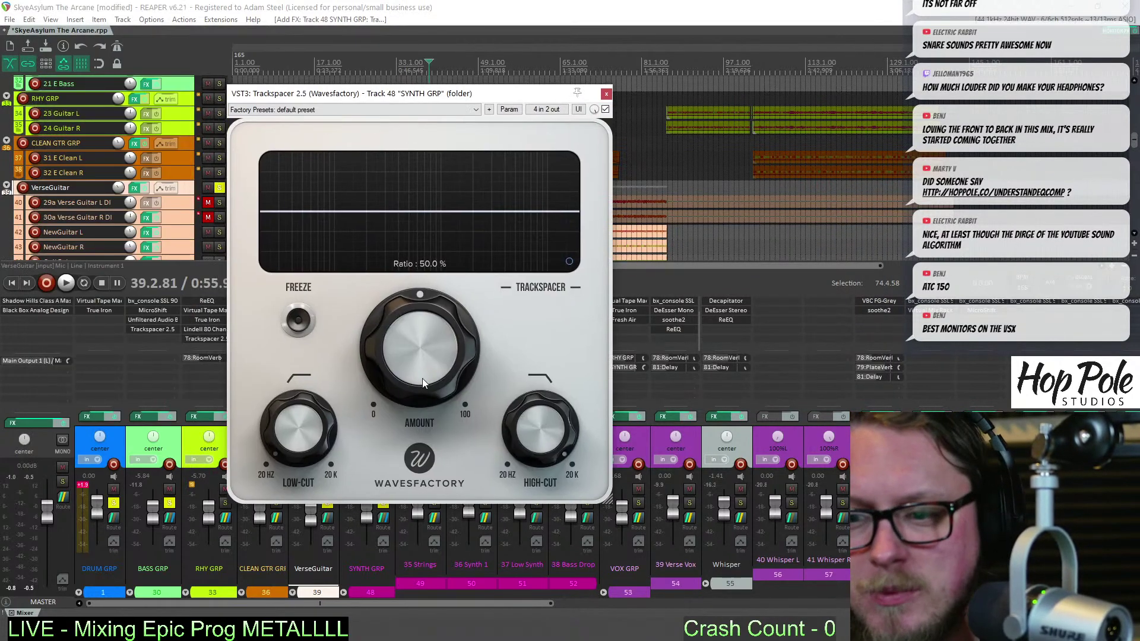
Set the SYNTH GRP Trackspacer amount to 8.5% during playback and raise the group's volume to about -2.5 dB
key(space)
mouse_move(420, 340)
mouse_down()
mouse_move(411, 403)
mouse_move(425, 348)
mouse_up()
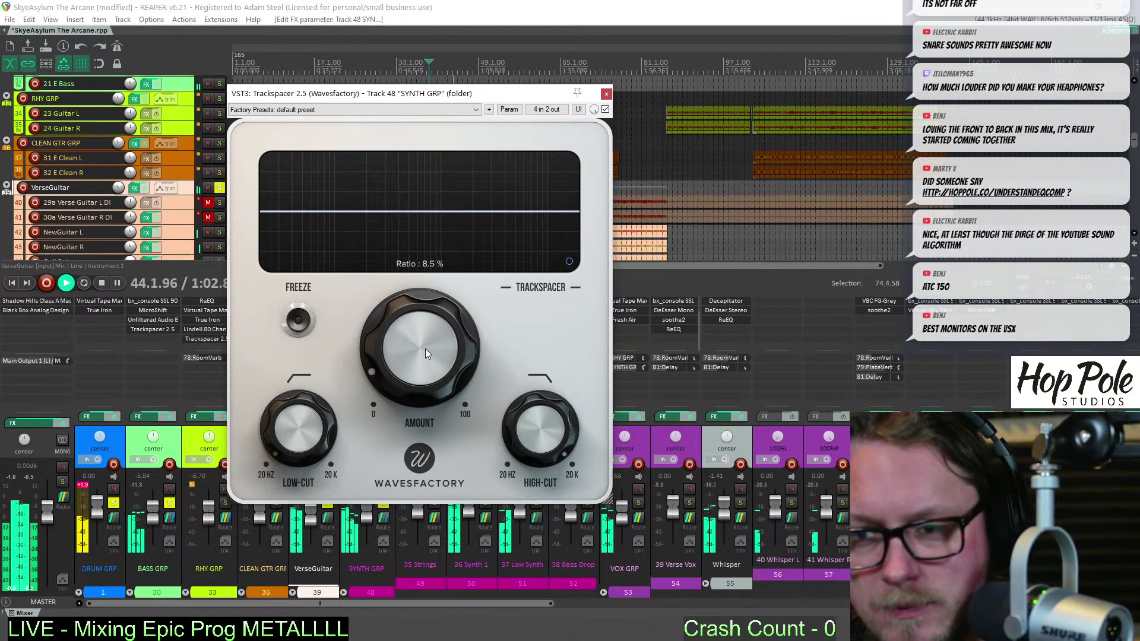
key(Escape)
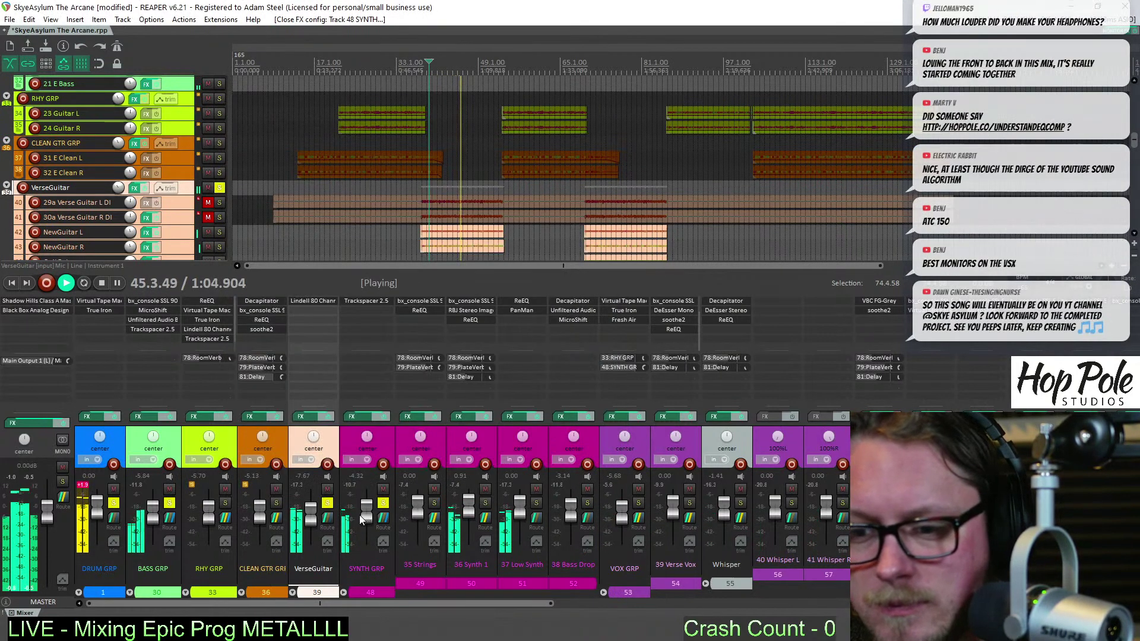
scroll(362, 520, up, 1)
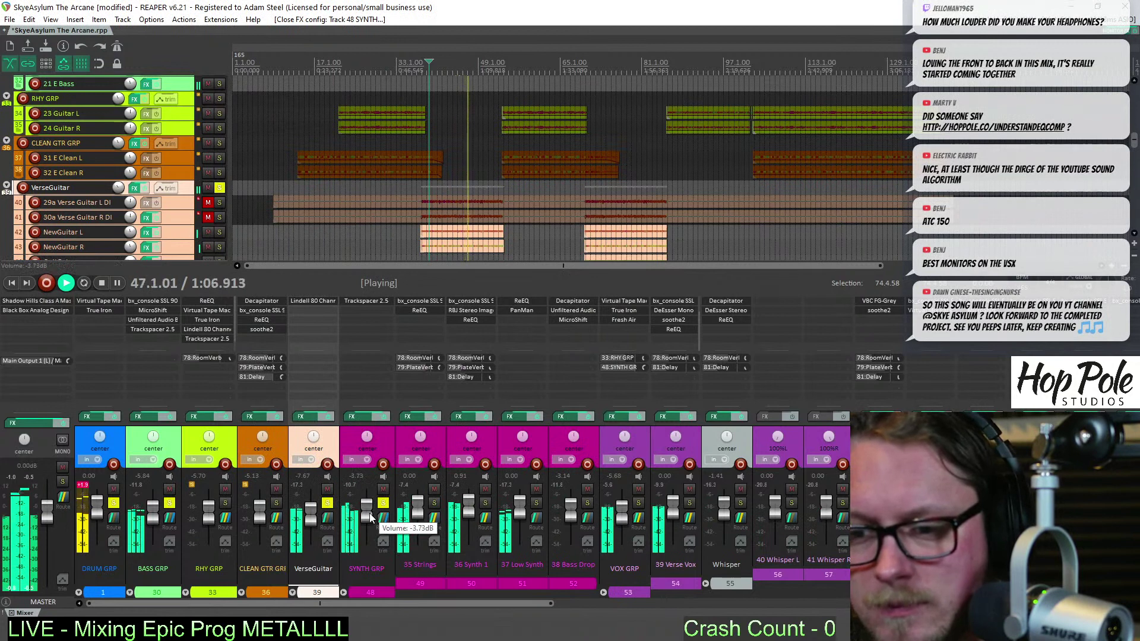
scroll(370, 517, up, 2)
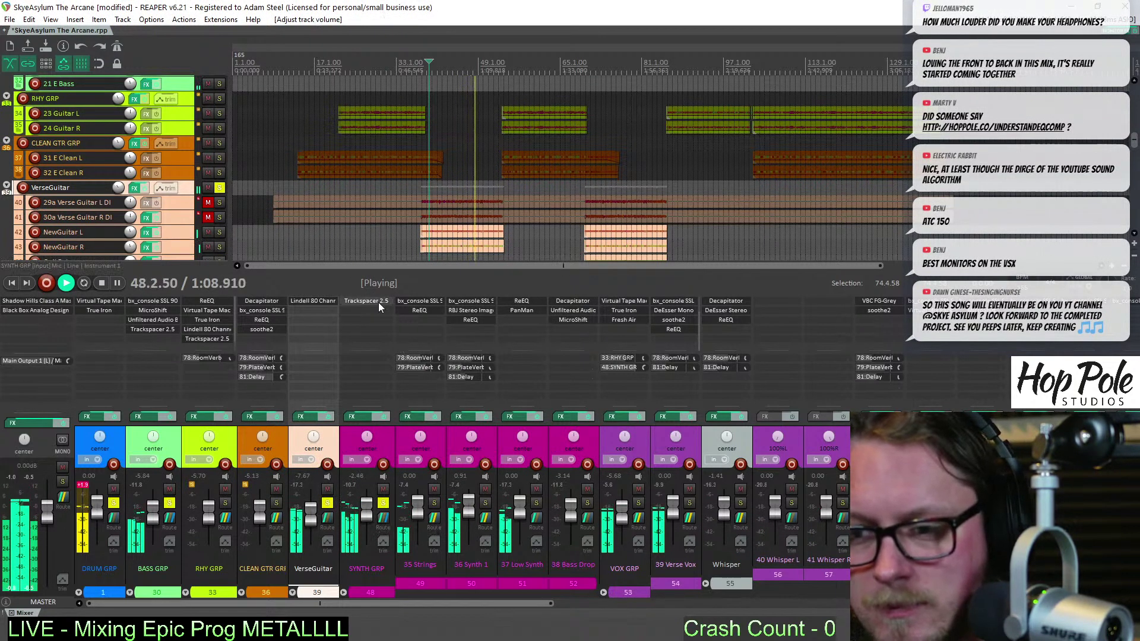
Solo VOX GRP alongside the other soloed groups and settle its volume at -5.68 dB during playback
click(638, 503)
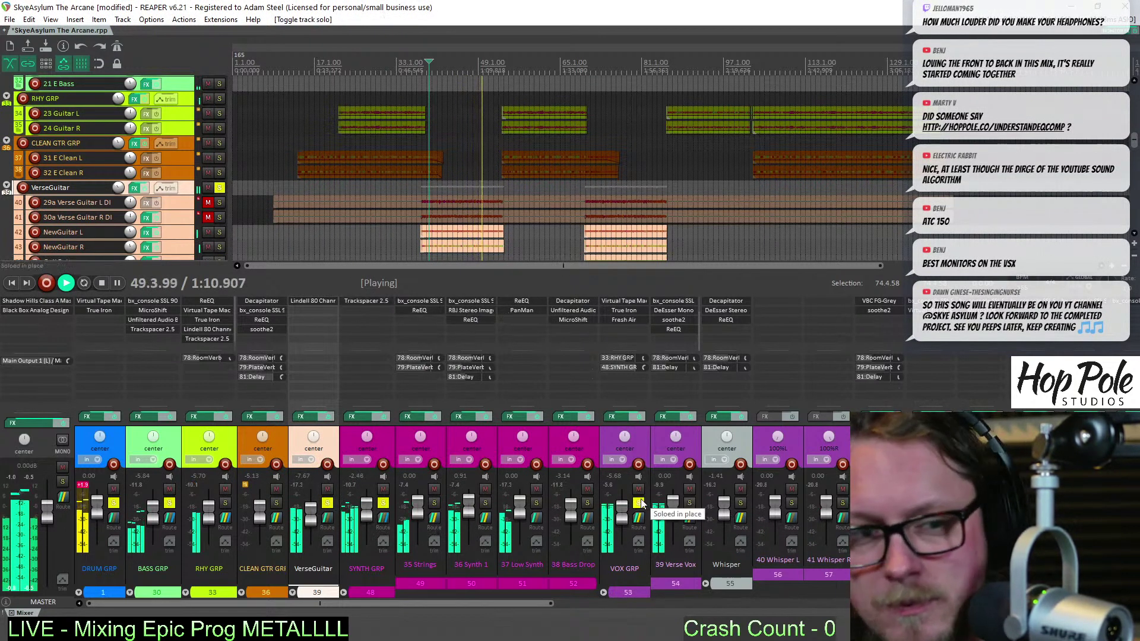
scroll(622, 519, down, 3)
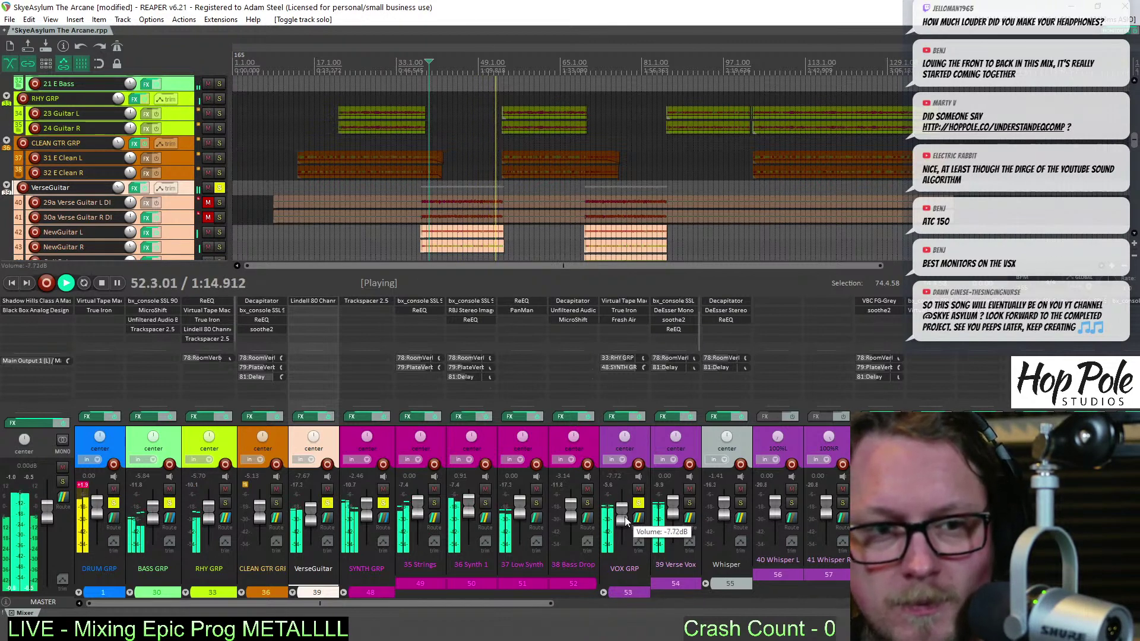
scroll(625, 517, up, 1)
scroll(625, 516, up, 2)
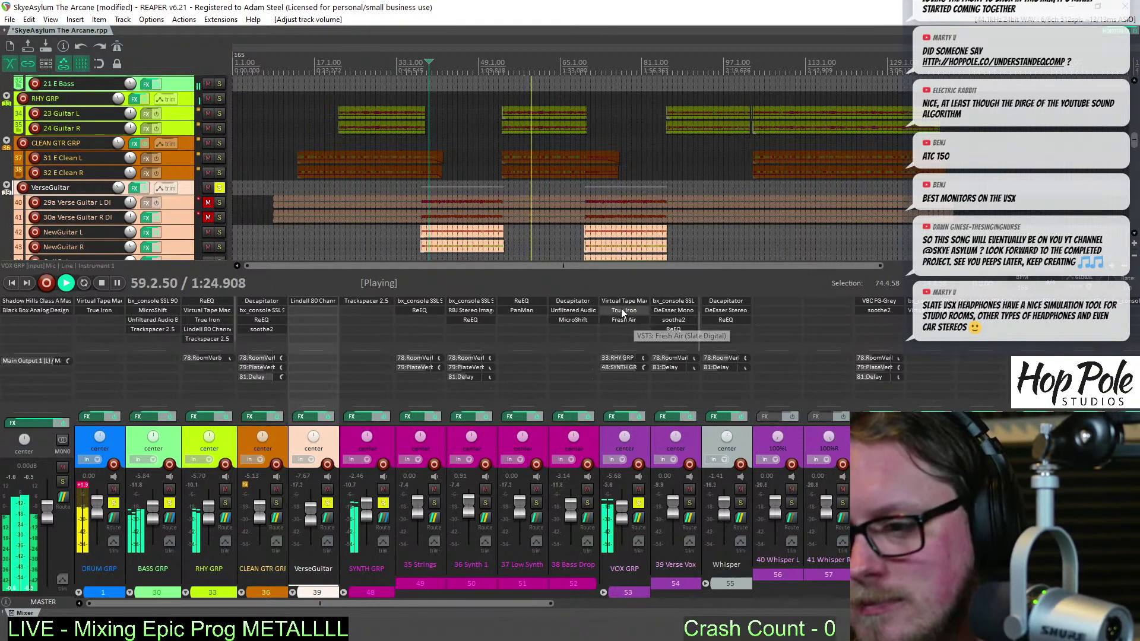
Try the Waves DeEsser Stereo before Fresh Air on VOX GRP and remove it from the chain
double_click(616, 331)
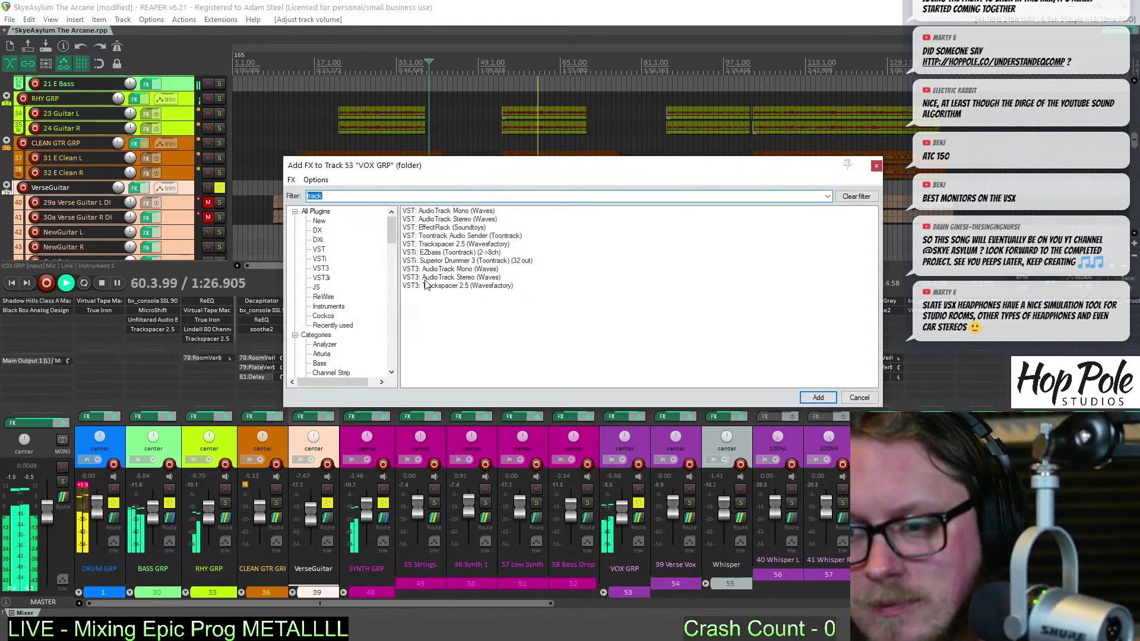
text(ess)
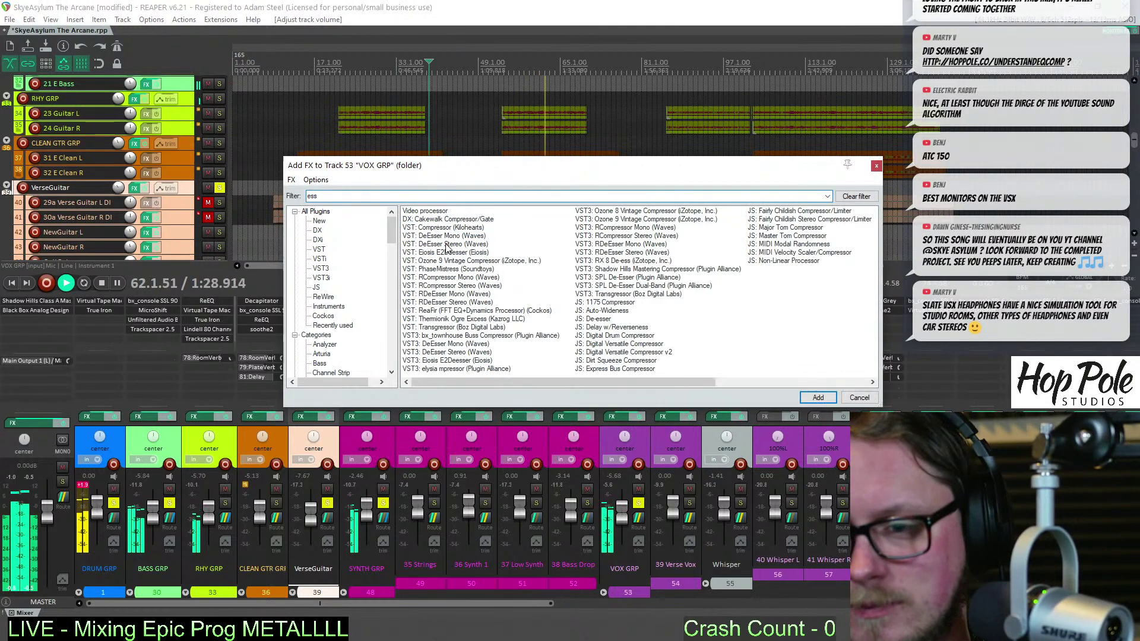
double_click(466, 245)
drag(620, 334, 615, 321)
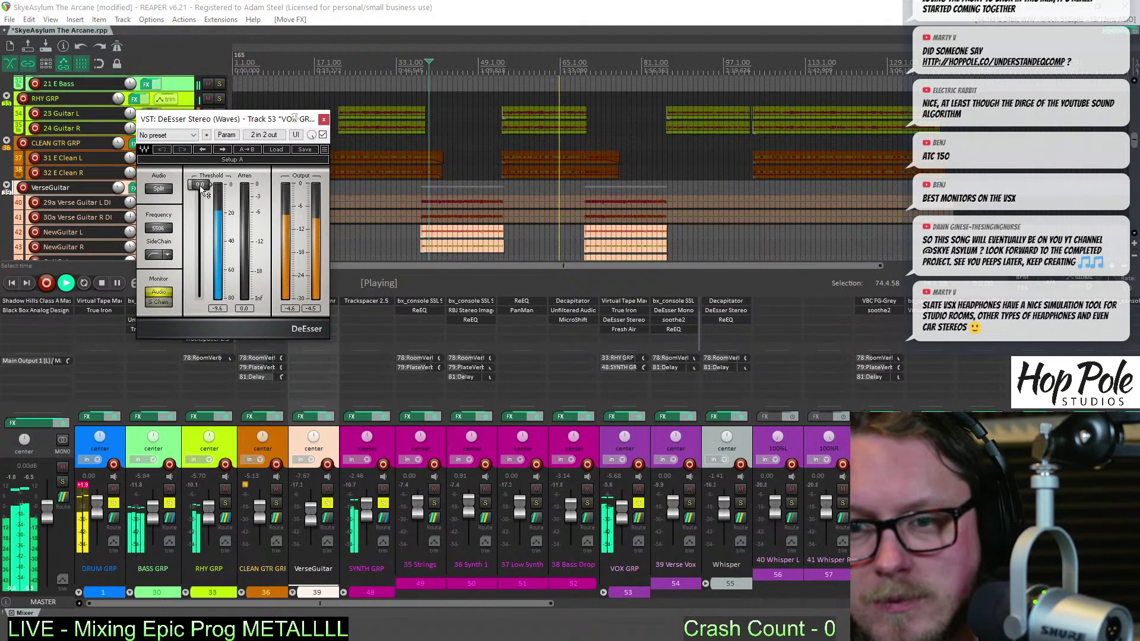
alt+click(623, 320)
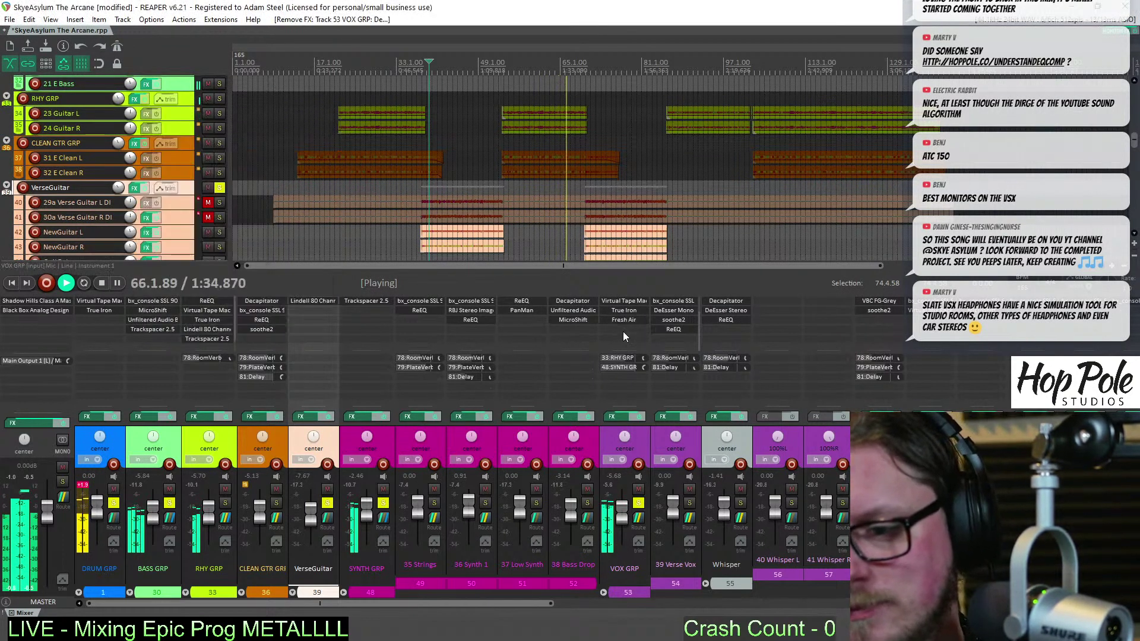
Add the VST version of Eiosis E2Deesser as the last effect on VOX GRP, after Fresh Air
double_click(625, 332)
text(ess)
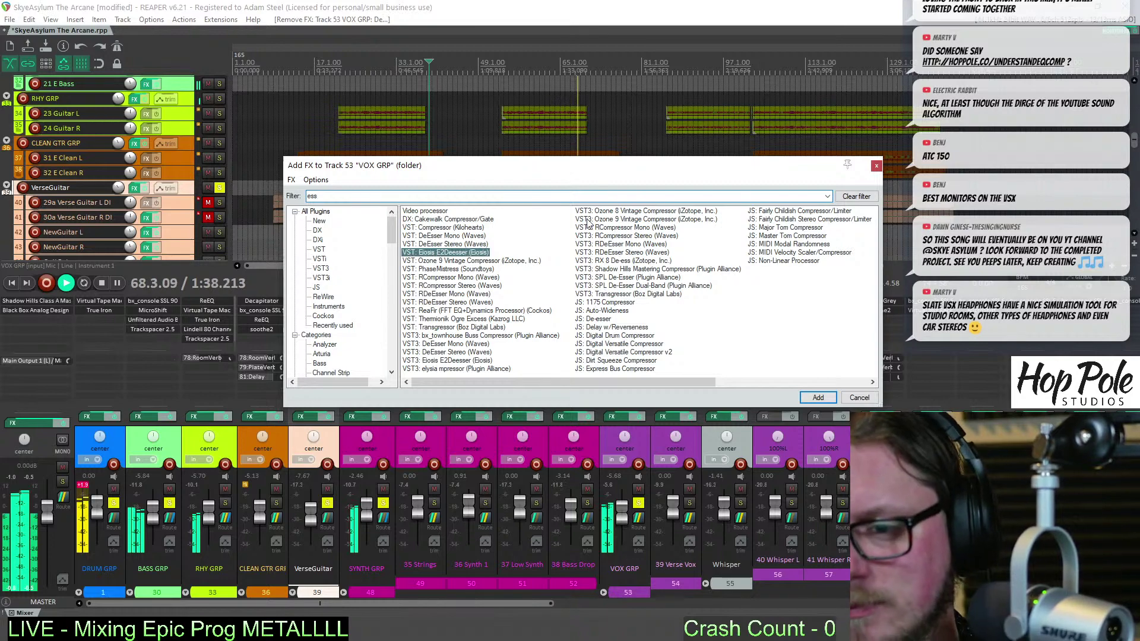
key(Return)
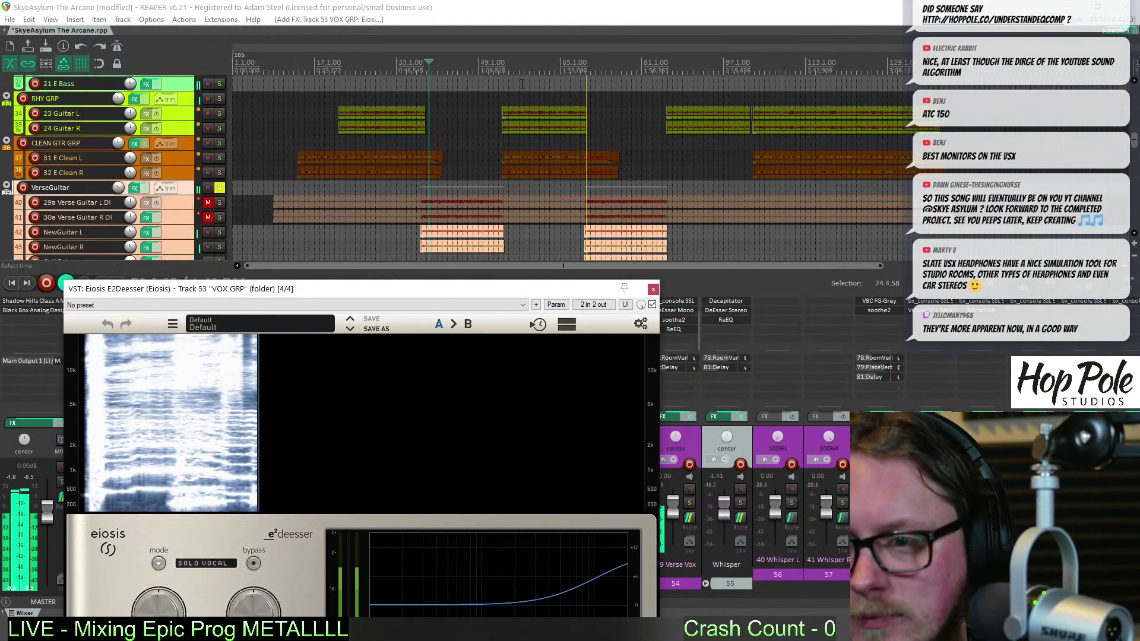
drag(448, 293, 379, 15)
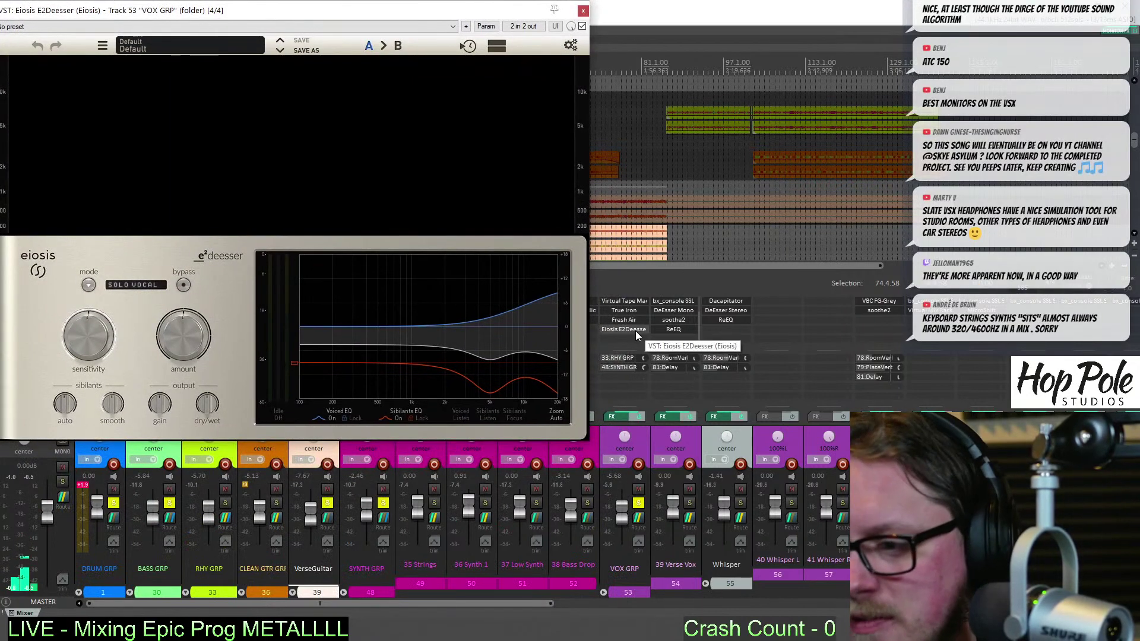
drag(636, 330, 629, 346)
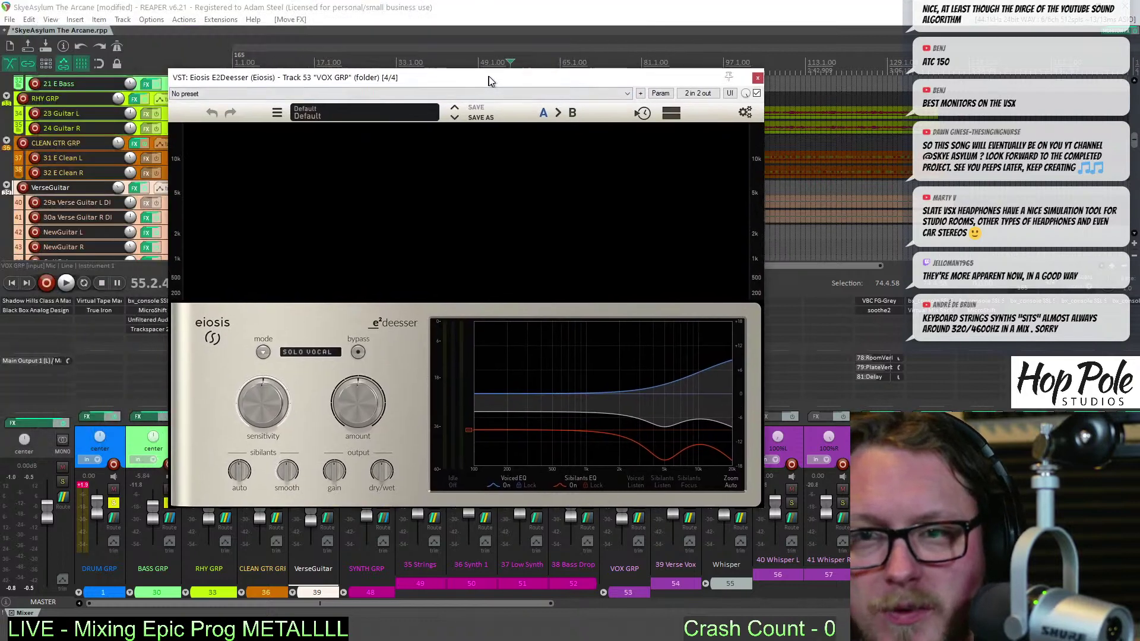
Load the Wet Vocal Buss De-essing factory preset in VOX GRP's E2Deesser, switch its voiced EQ off and audition the result
click(251, 361)
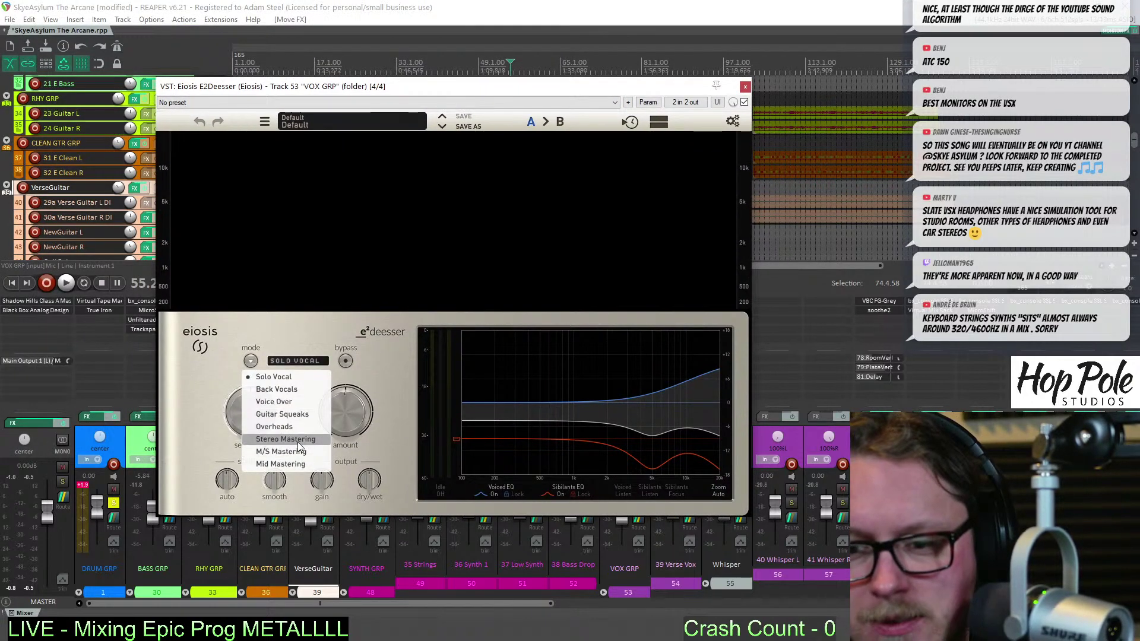
click(303, 122)
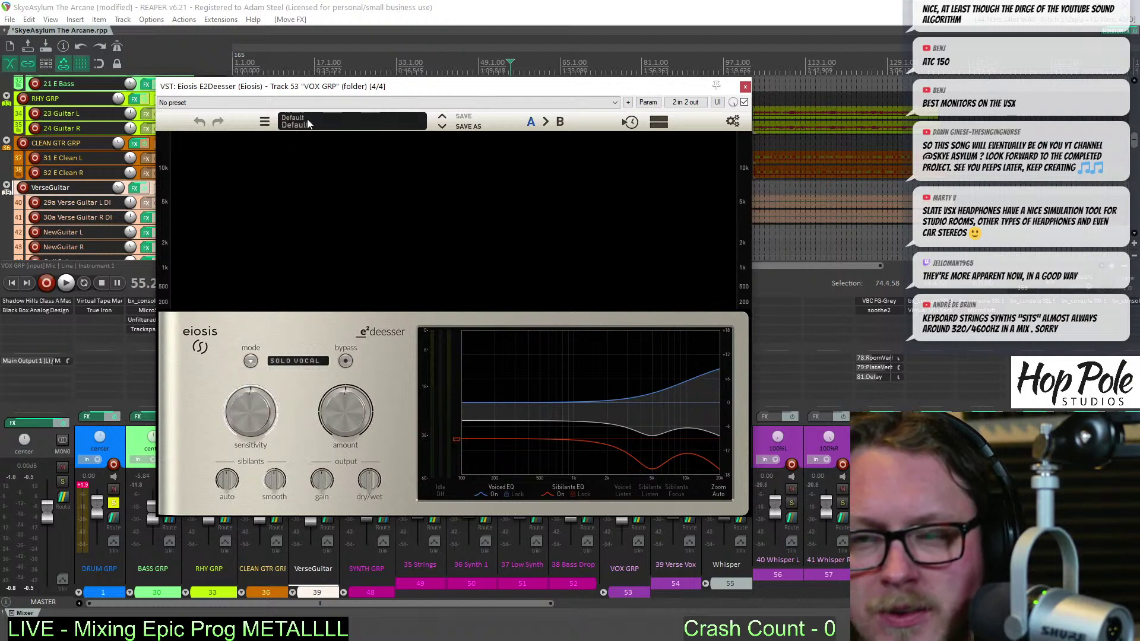
click(317, 122)
click(319, 123)
click(319, 123)
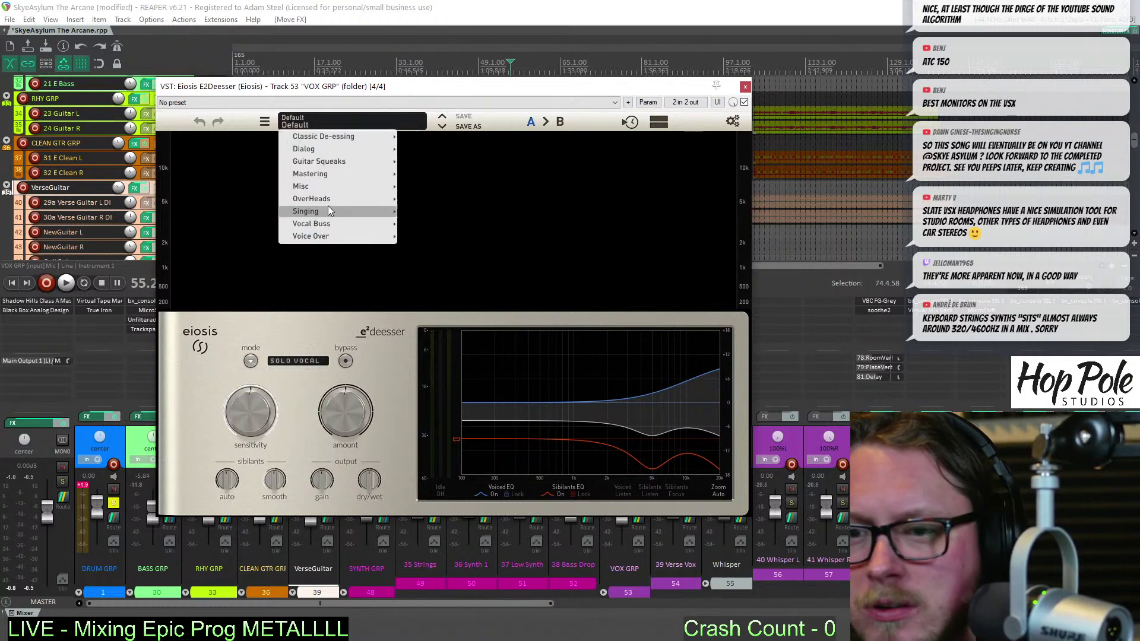
mouse_move(376, 225)
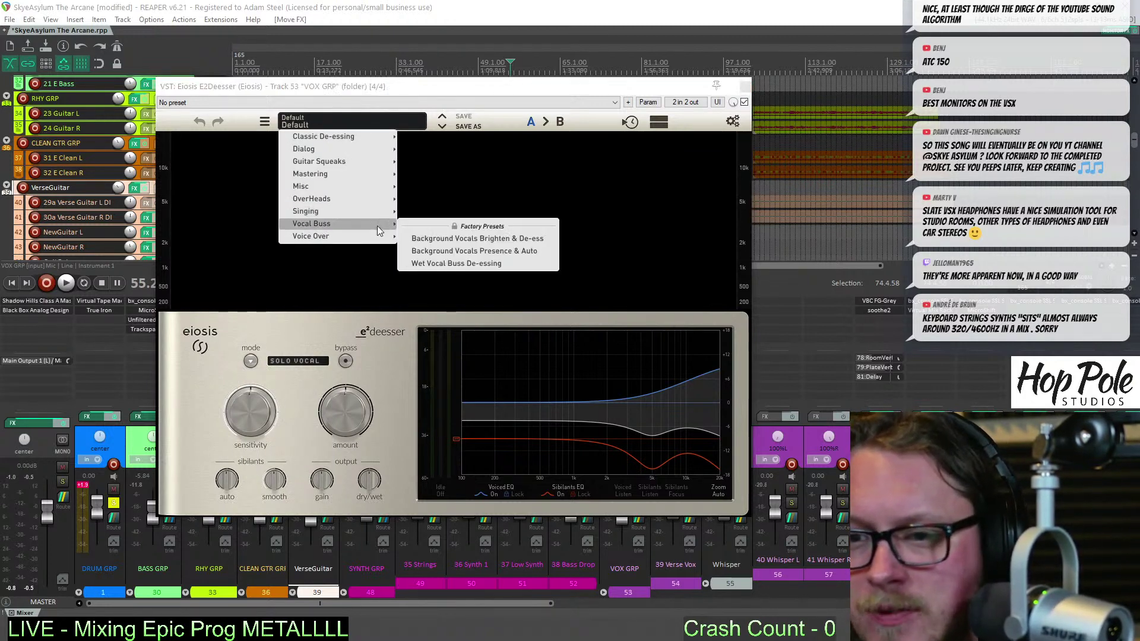
click(423, 263)
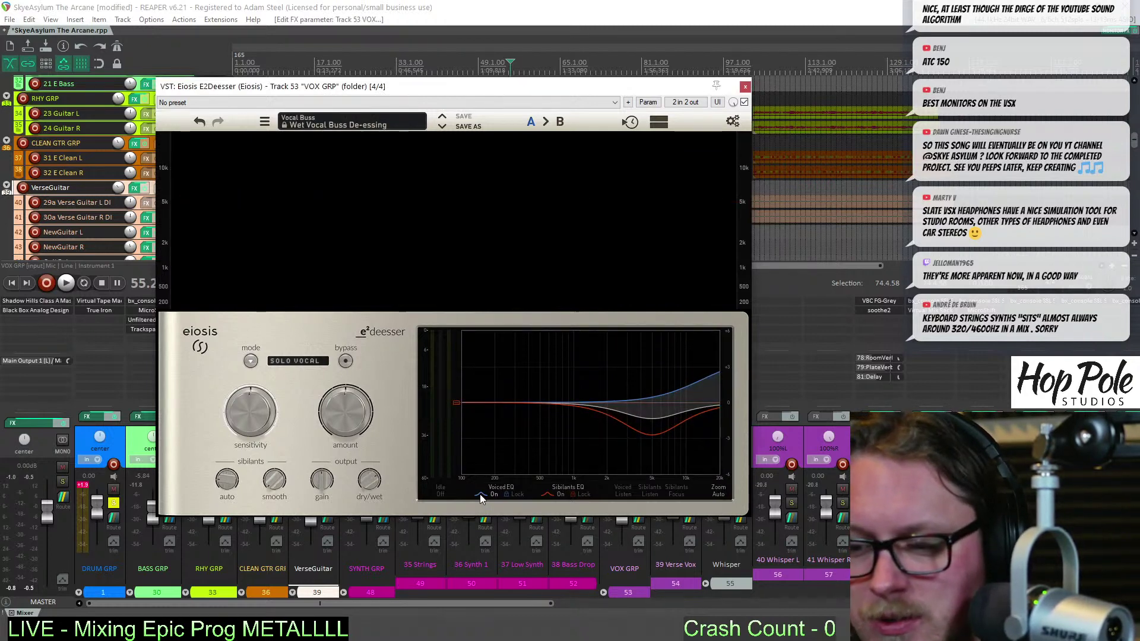
key(space)
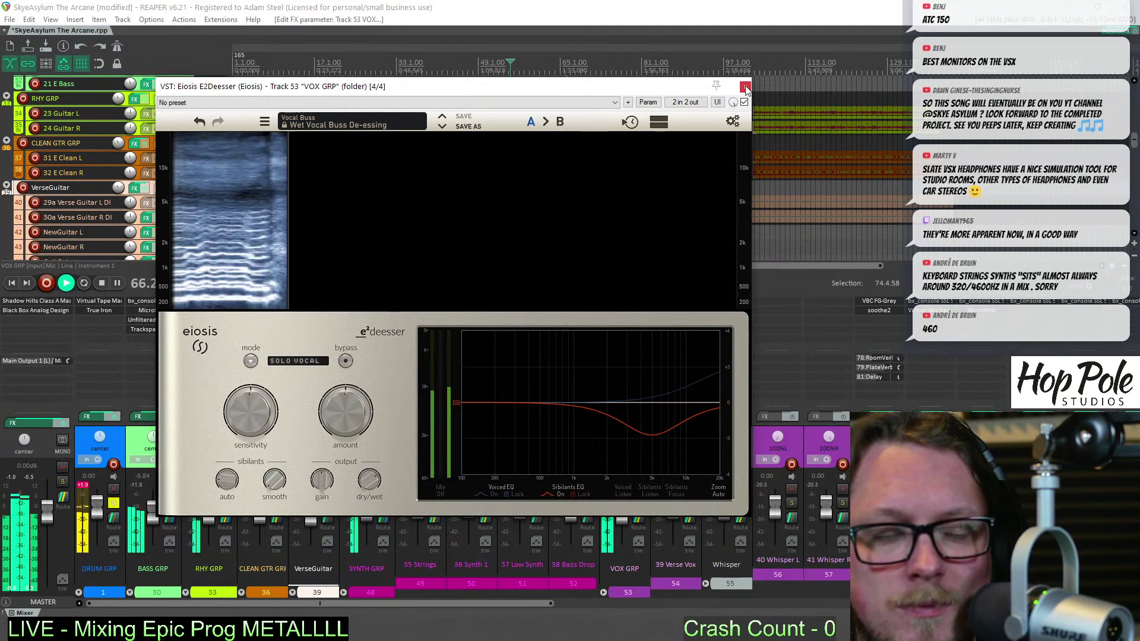
click(745, 88)
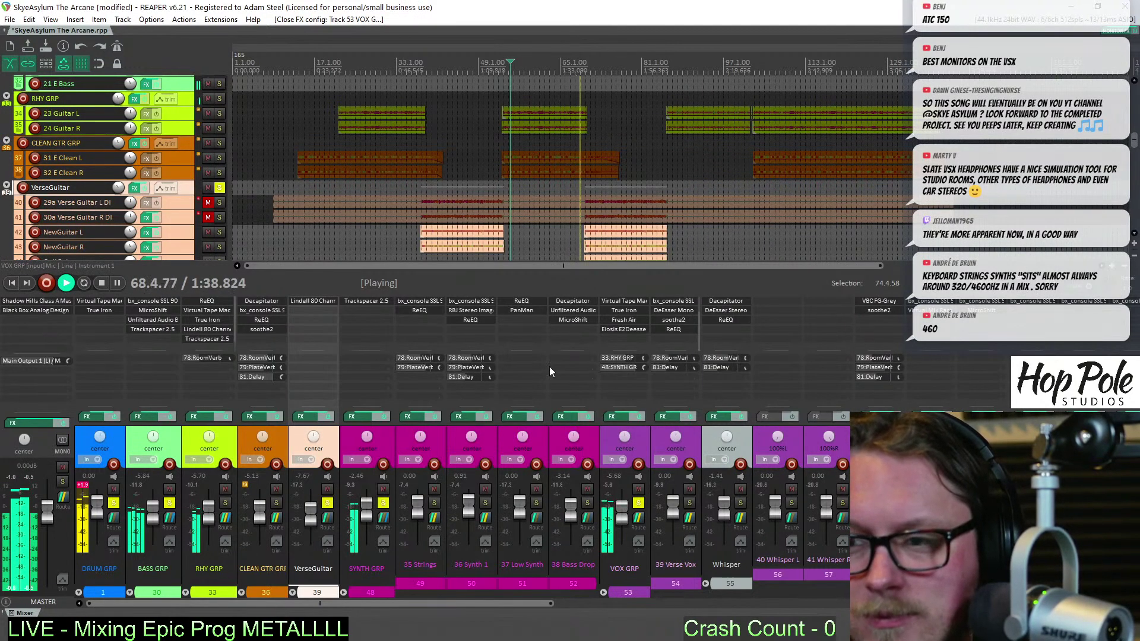
Audition the mix with RHY GRP soloed as well, and expand DRUM GRP in the mixer and solo it exclusively
key(F6)
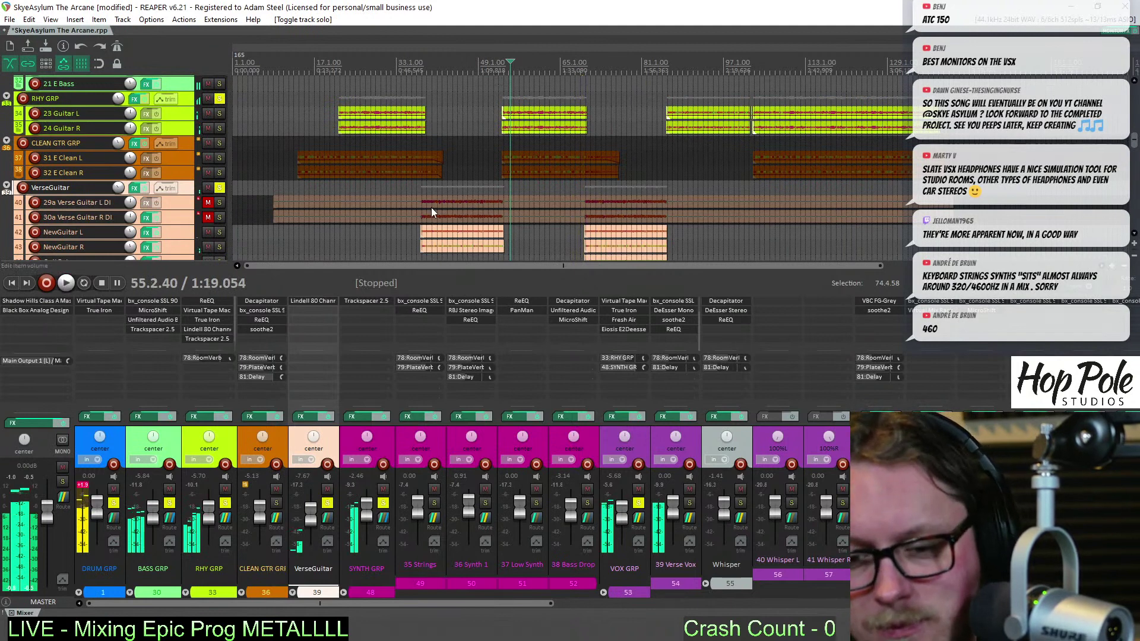
key(space)
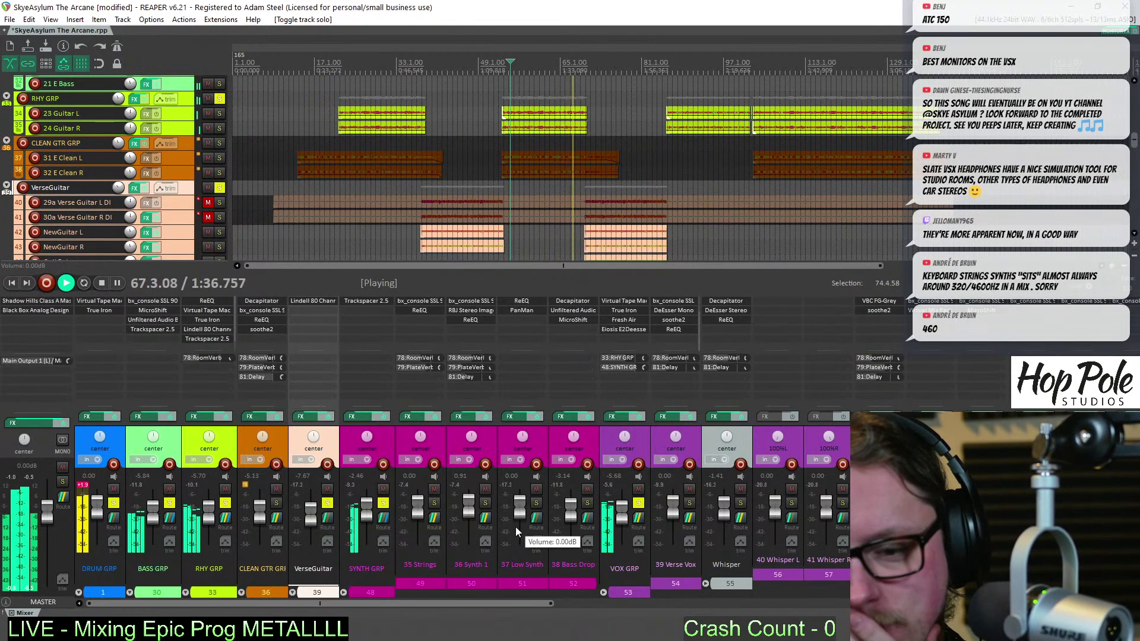
click(78, 593)
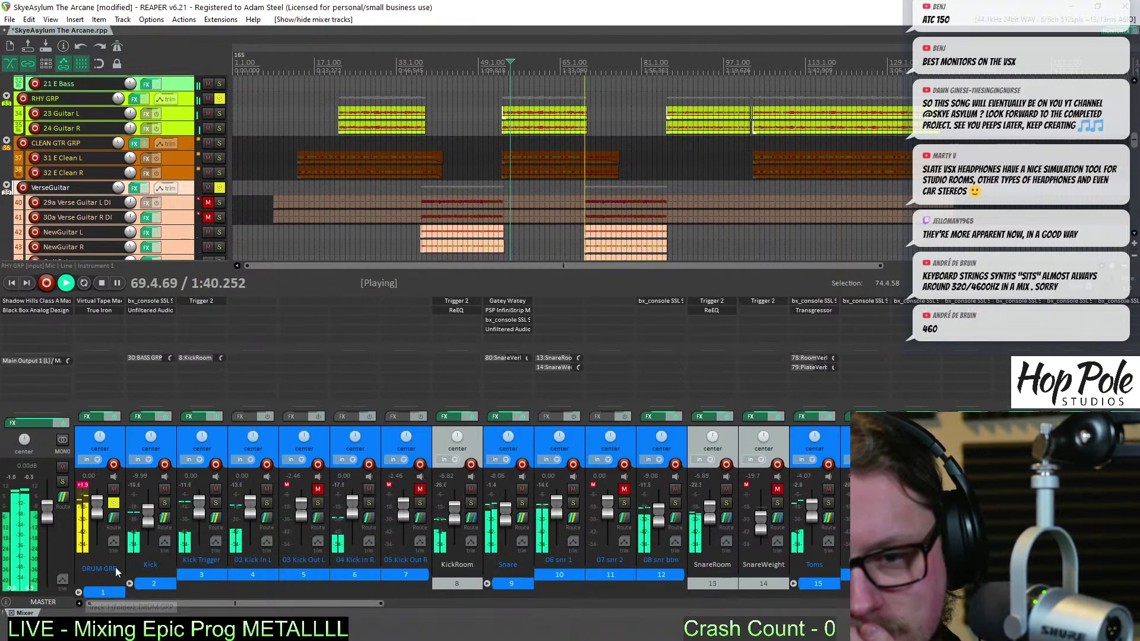
alt+click(112, 504)
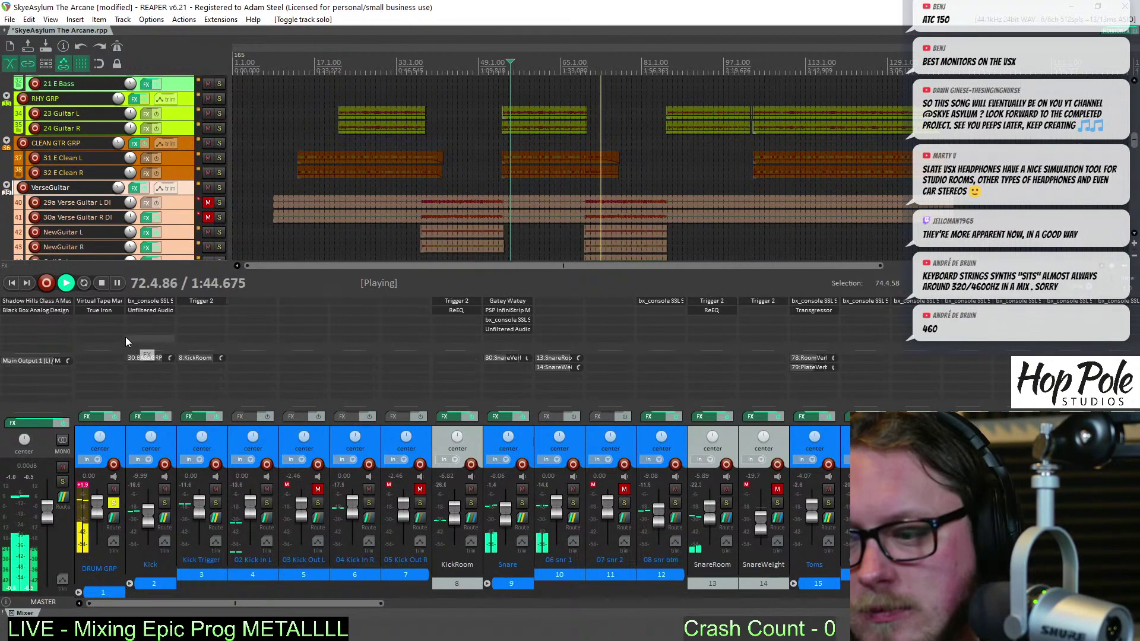
key(space)
Add the VST3 version of Slate Digital Fresh Air to DRUM GRP after True Iron
click(91, 322)
text(fresh)
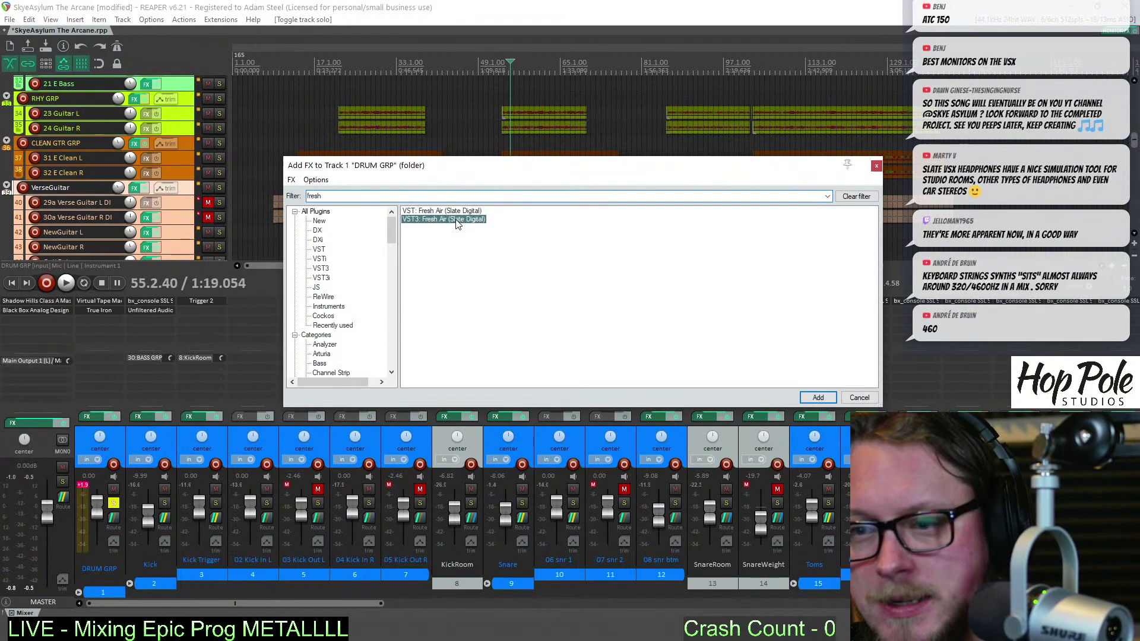
double_click(457, 220)
drag(186, 49, 333, 151)
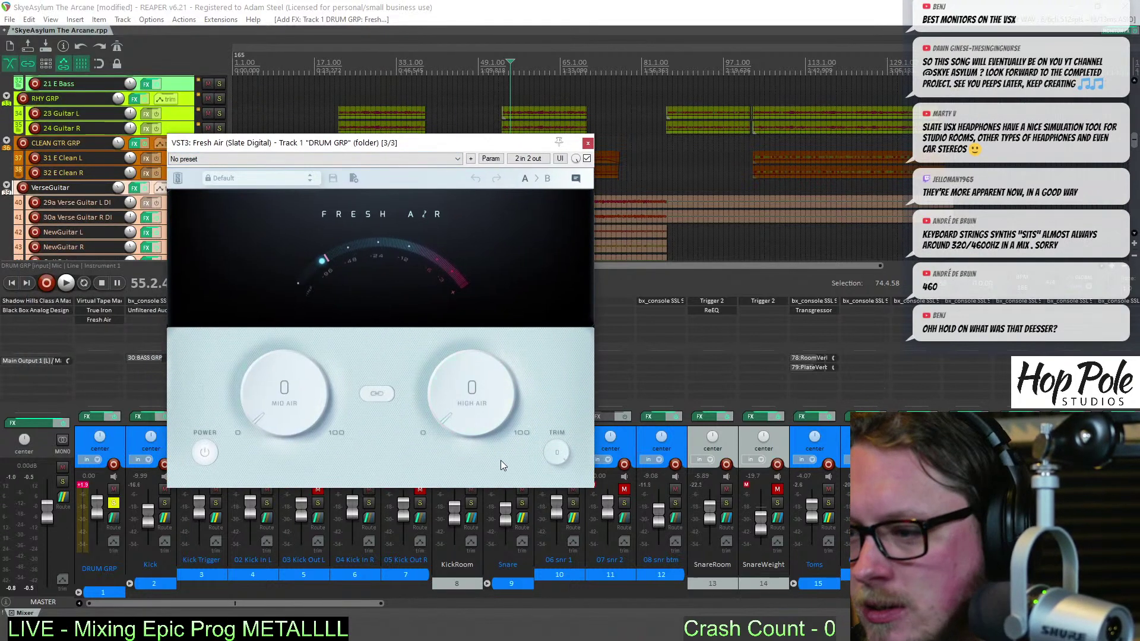
Set DRUM GRP's Fresh Air to Mid Air 6 and High Air 21 during playback, comparing it with the bypassed signal
drag(333, 604, 434, 609)
drag(473, 404, 453, 341)
mouse_move(279, 380)
mouse_down()
mouse_move(286, 292)
mouse_move(266, 379)
mouse_up()
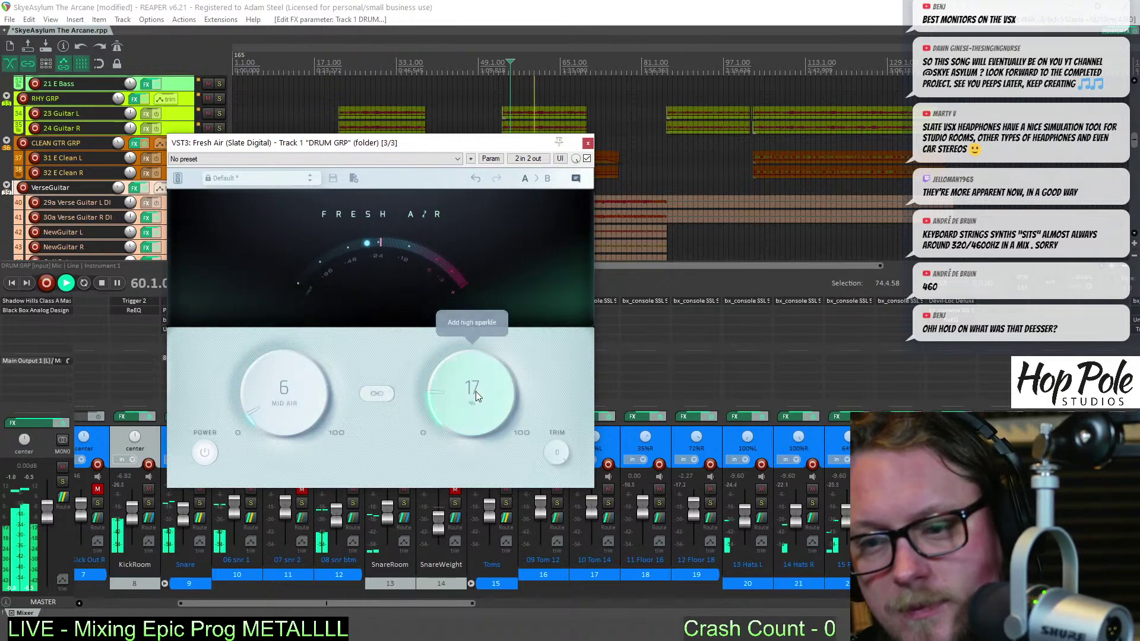
drag(476, 391, 474, 377)
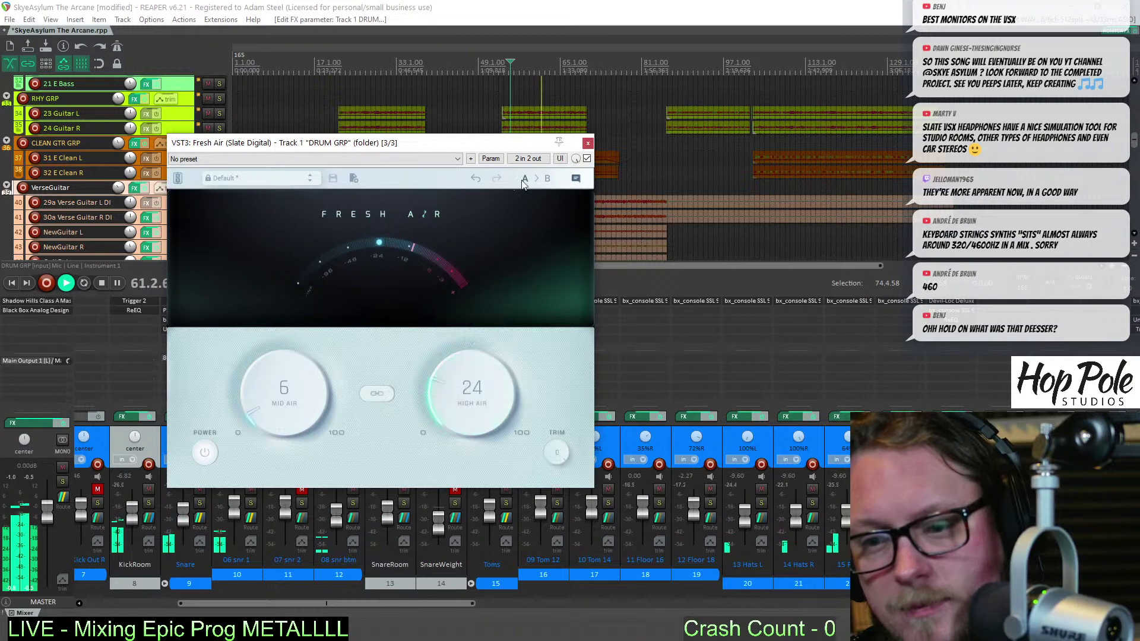
click(205, 454)
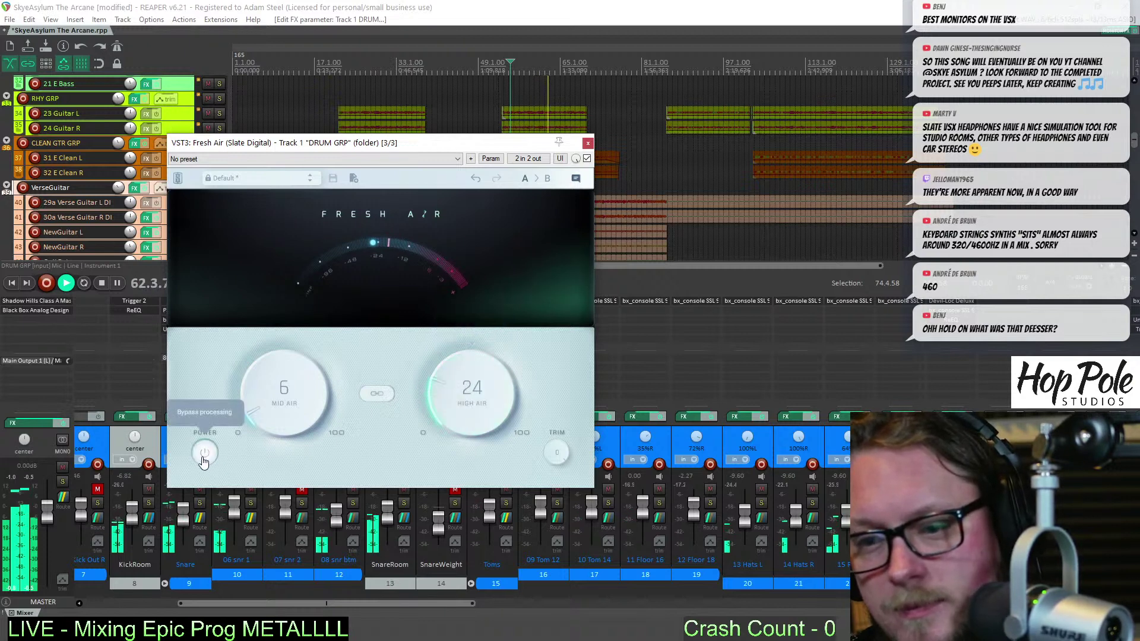
click(205, 454)
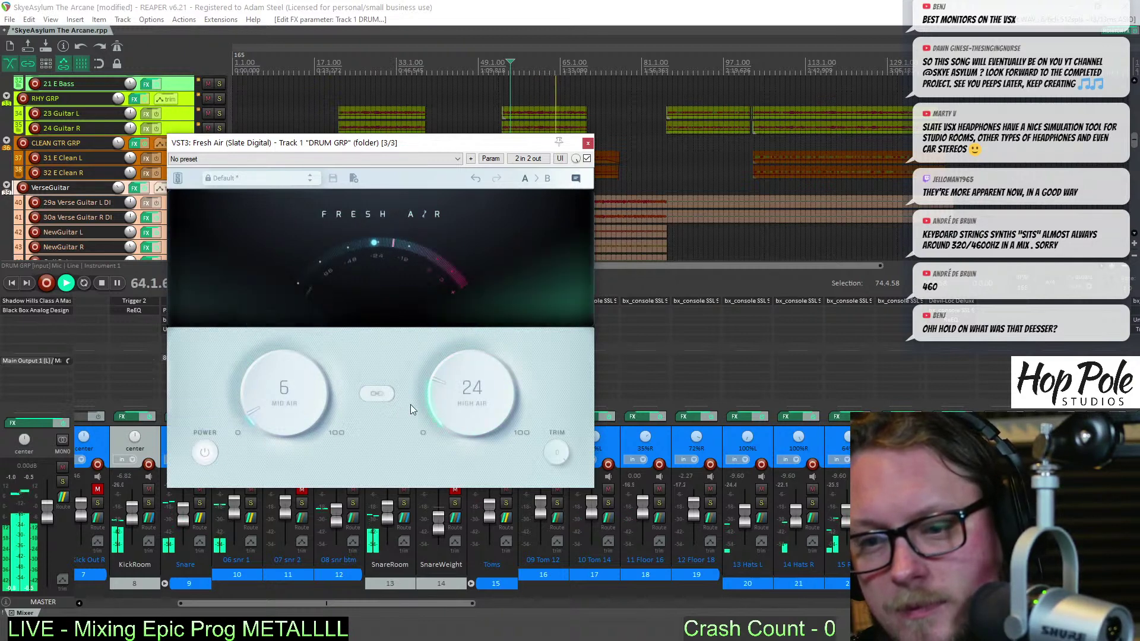
scroll(457, 401, down, 1)
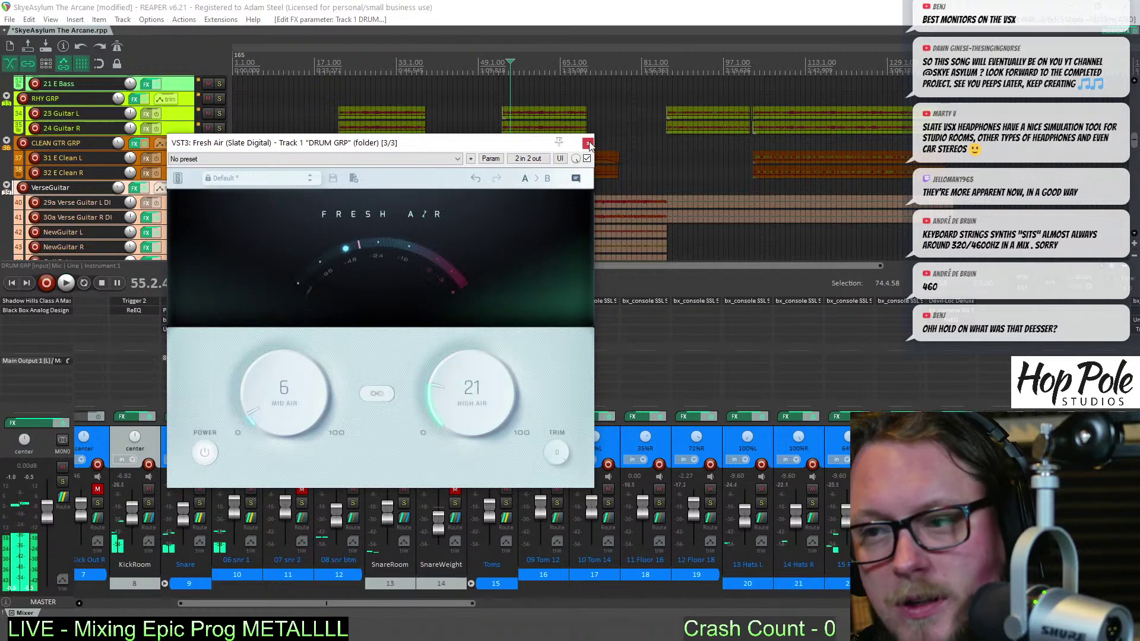
key(Escape)
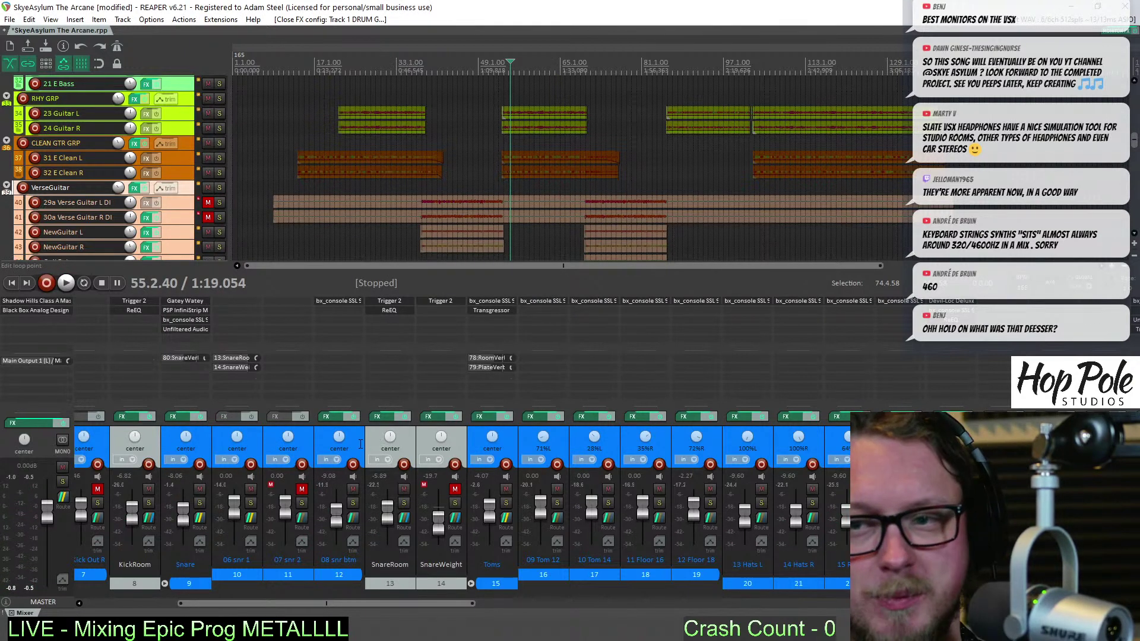
Unsolo DRUM GRP, play the full mix from bar 19 and set the High Air of its Fresh Air to 17
click(94, 601)
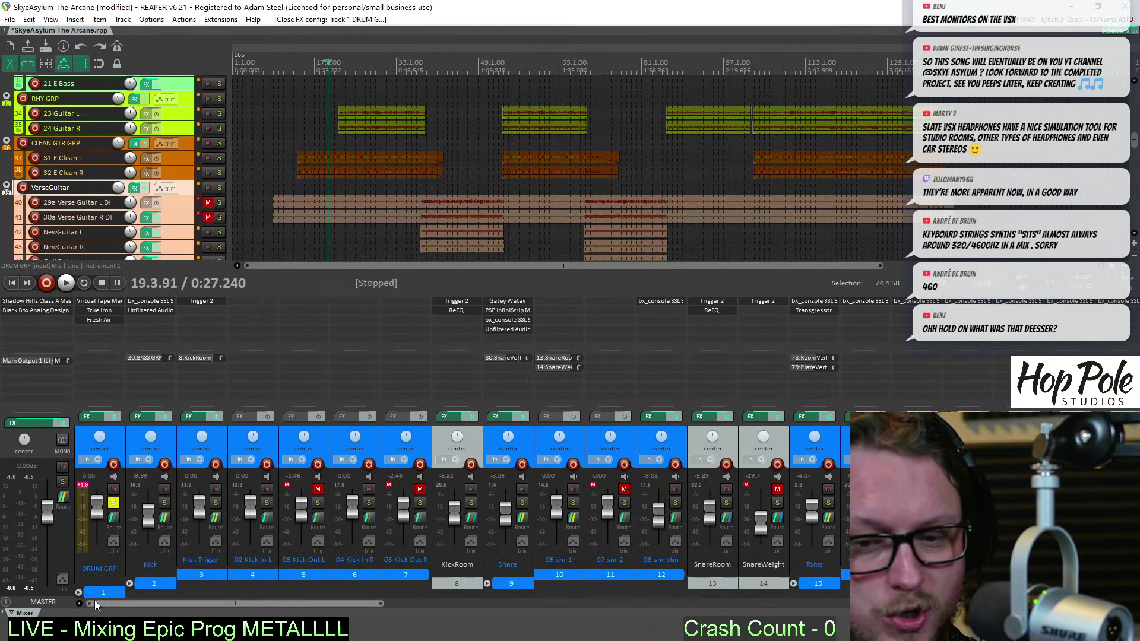
click(113, 503)
key(space)
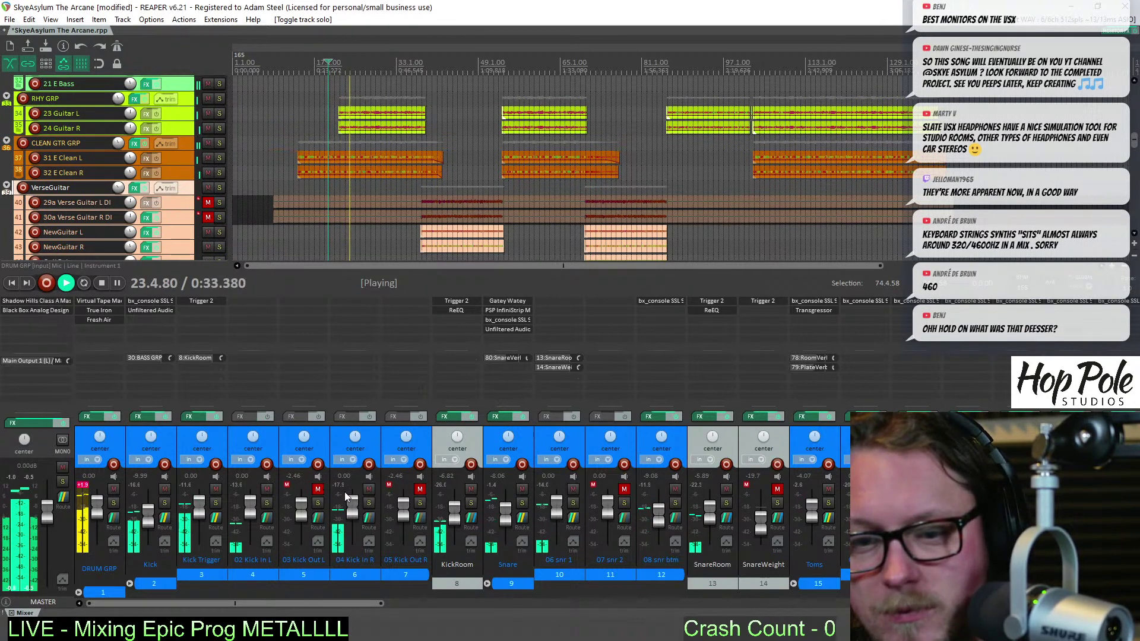
click(94, 322)
scroll(503, 405, down, 4)
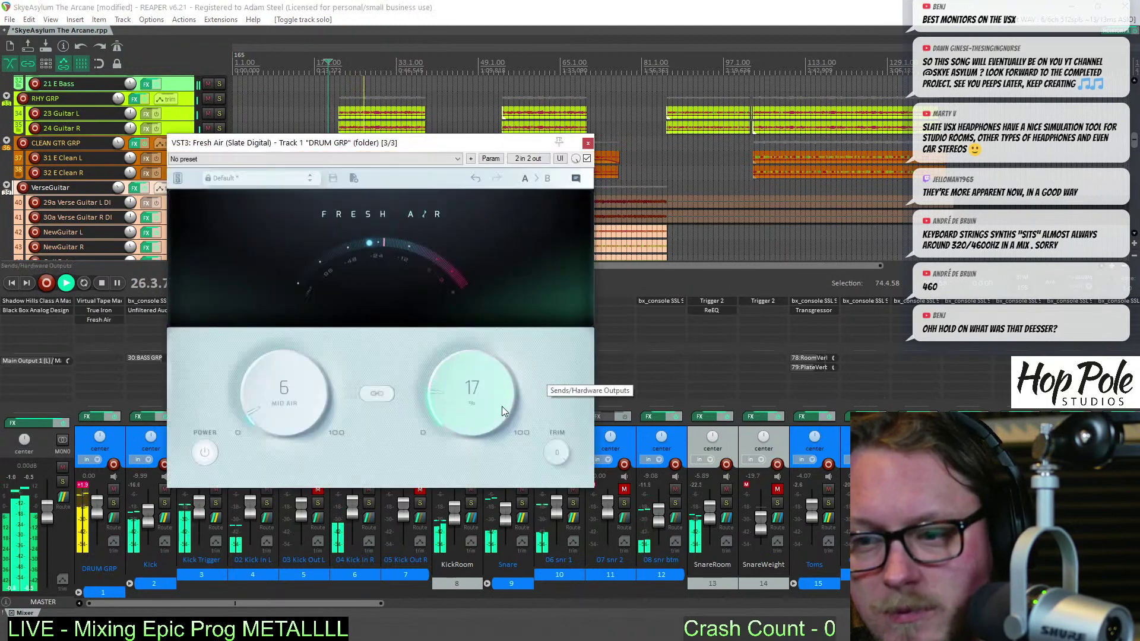
click(587, 144)
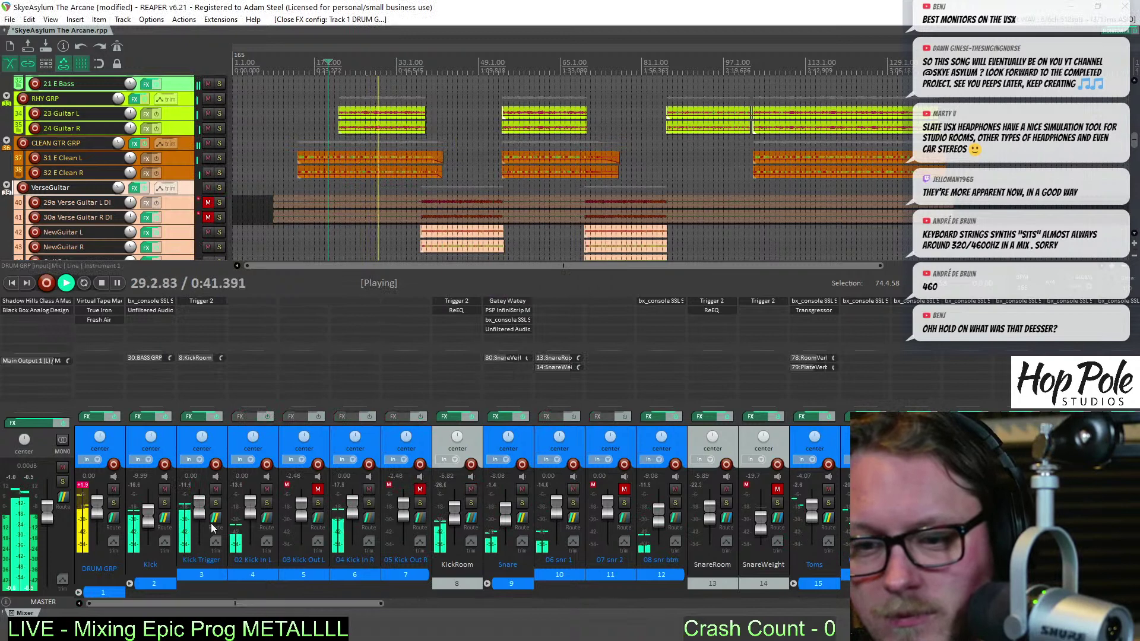
Raise the Kick folder's volume to -6.56 dB during playback
drag(146, 518, 146, 519)
scroll(146, 519, up, 4)
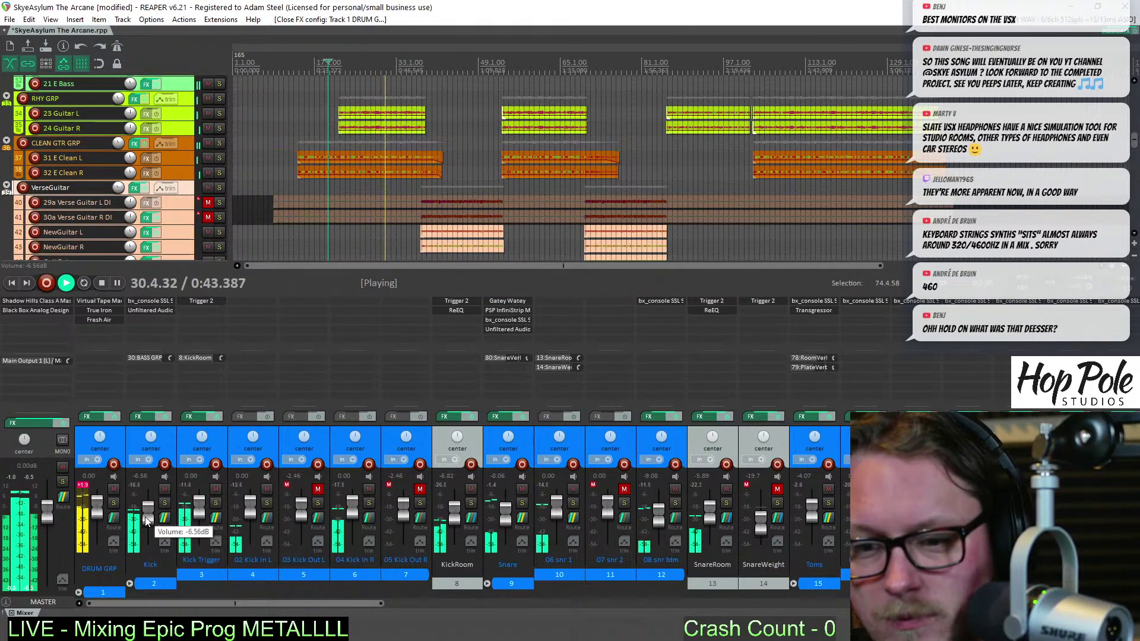
Set the Kick folder's volume to -6.84 dB, then stop playback with the edit cursor near bar 39 and save the project
scroll(145, 518, down, 1)
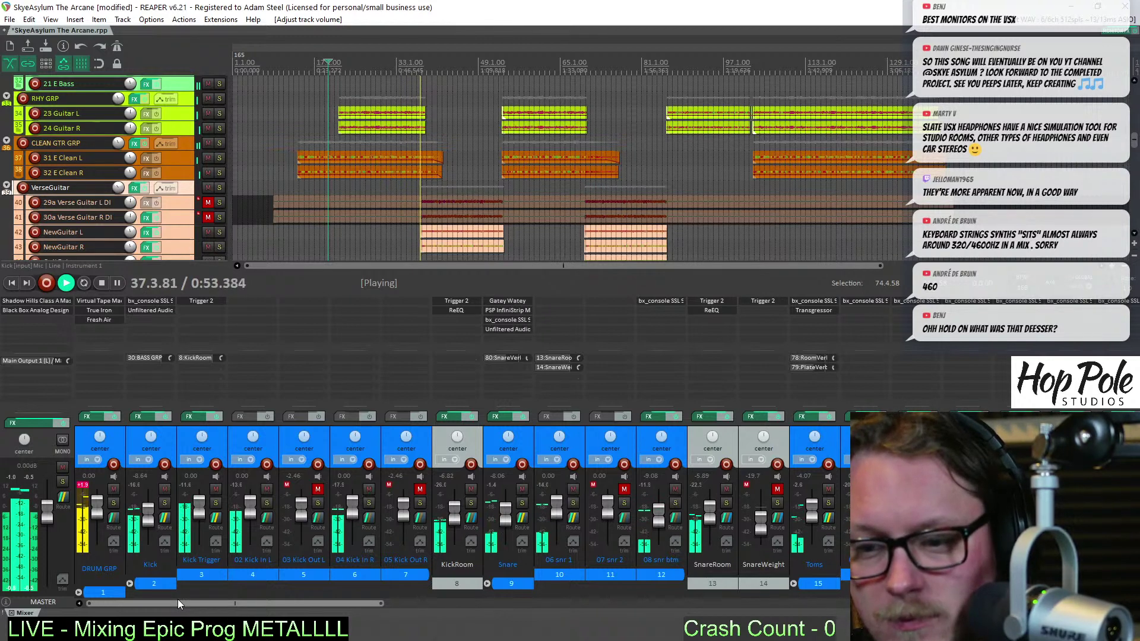
drag(177, 602, 572, 604)
click(429, 84)
key(space)
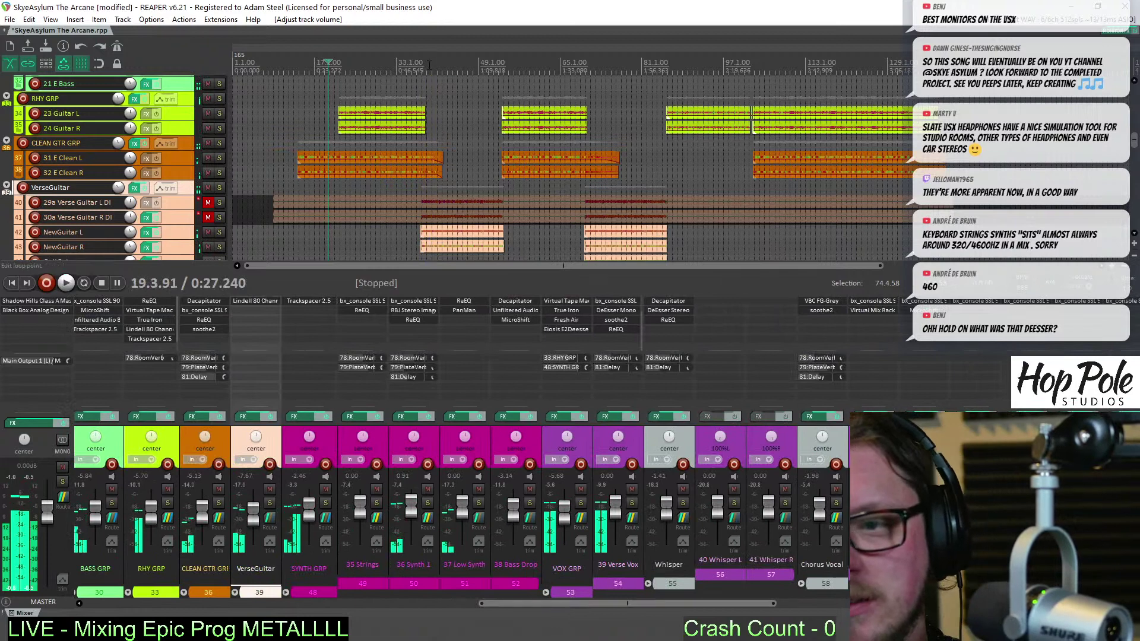
key(ctrl+s)
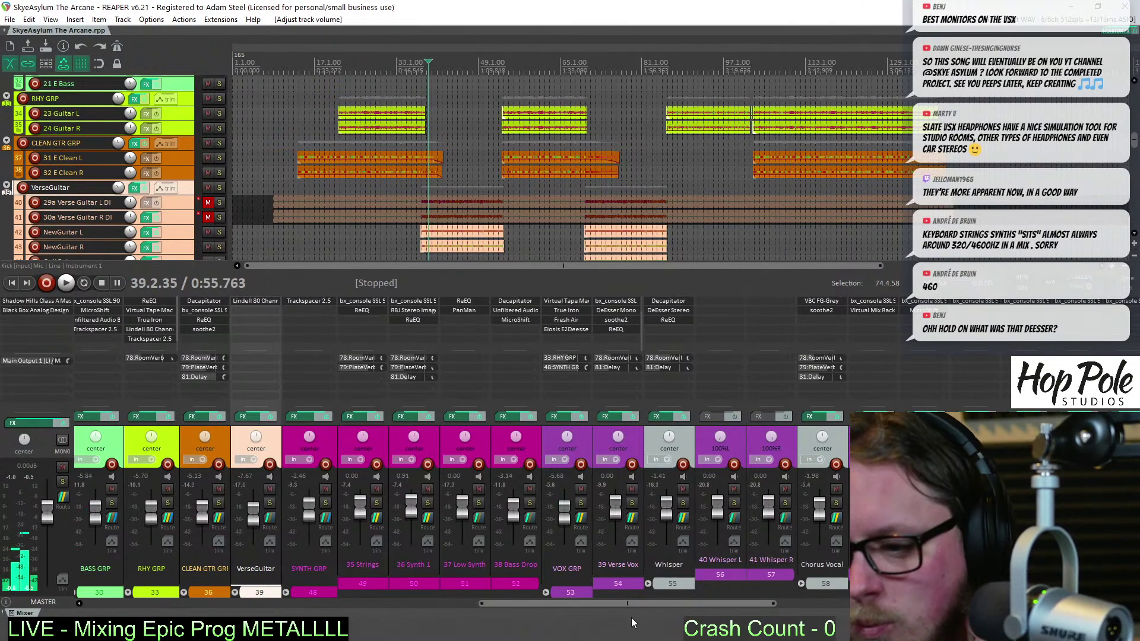
Open the Eiosis E2Deesser on VOX GRP to review its settings and close it again
drag(679, 604, 771, 573)
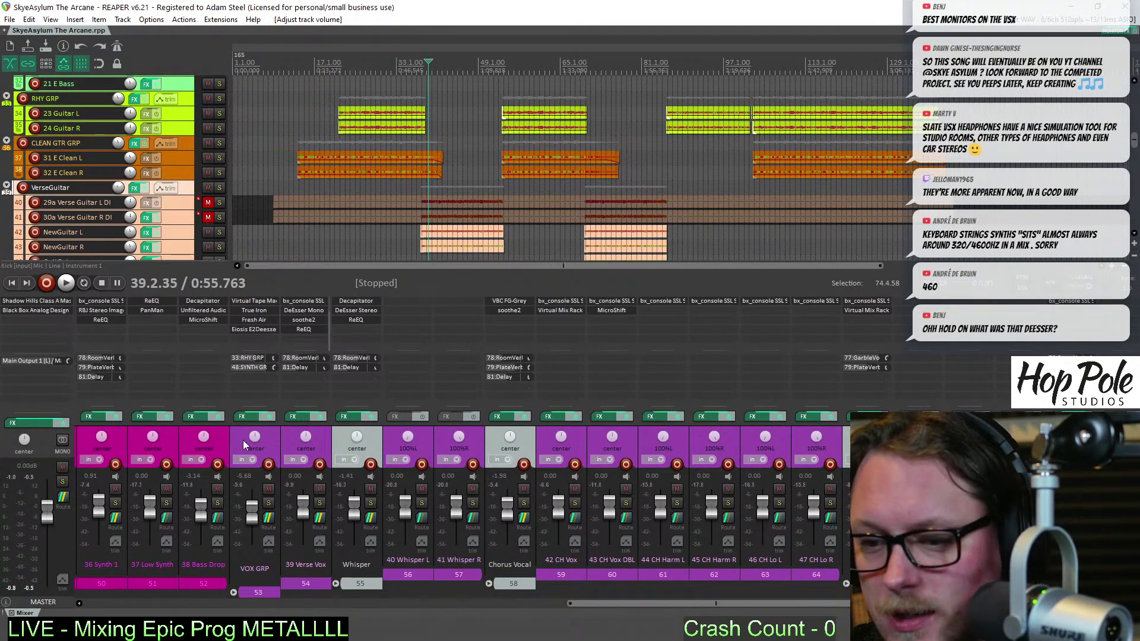
click(256, 330)
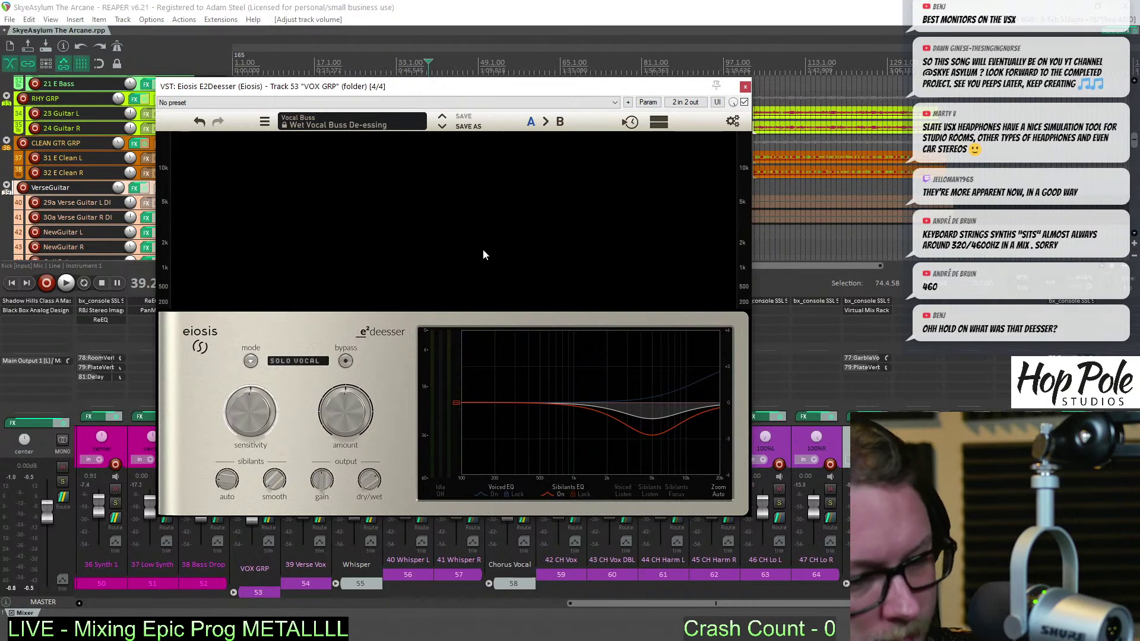
click(744, 87)
Play the mix from bar 39 while checking the synth and vocal channels, and bring the vocal tracks into view
key(space)
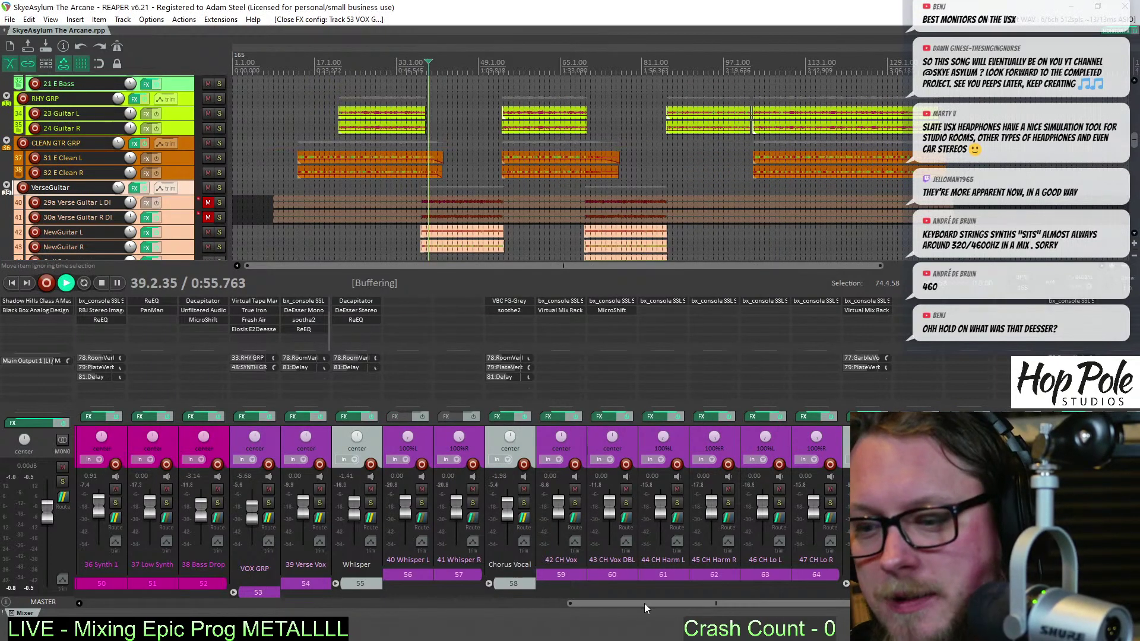
drag(644, 603, 588, 604)
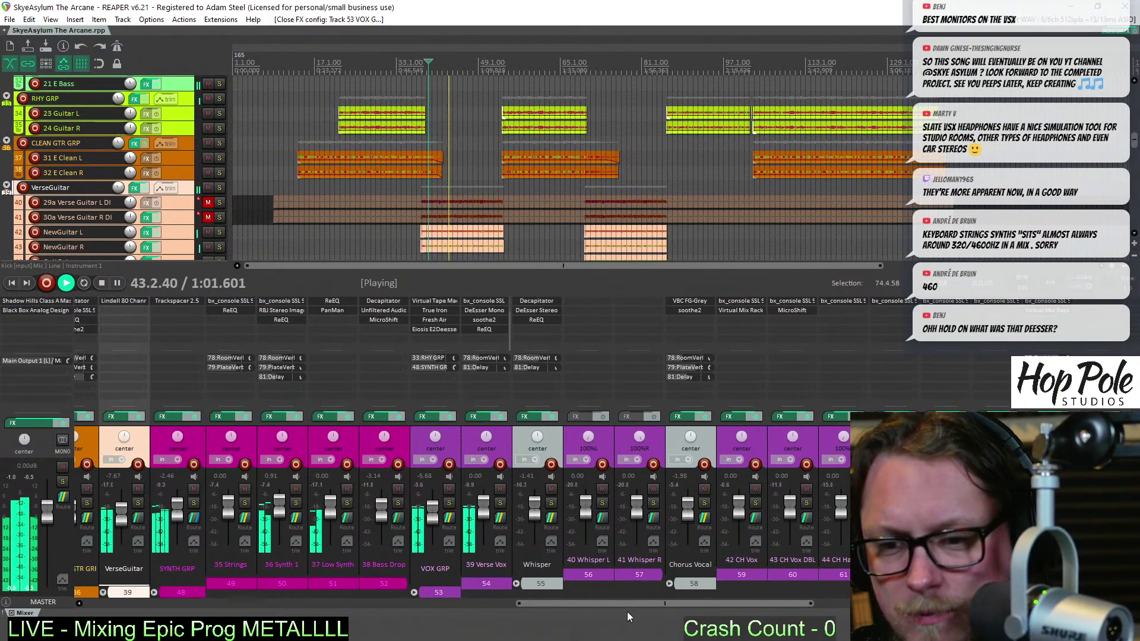
drag(633, 605, 665, 601)
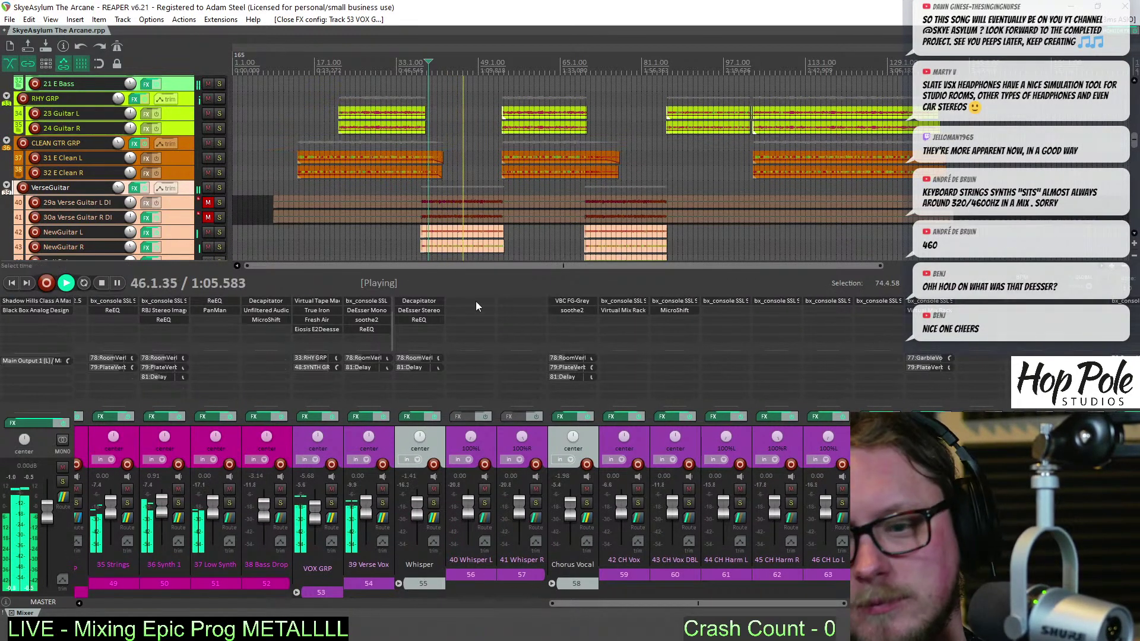
drag(608, 604, 578, 618)
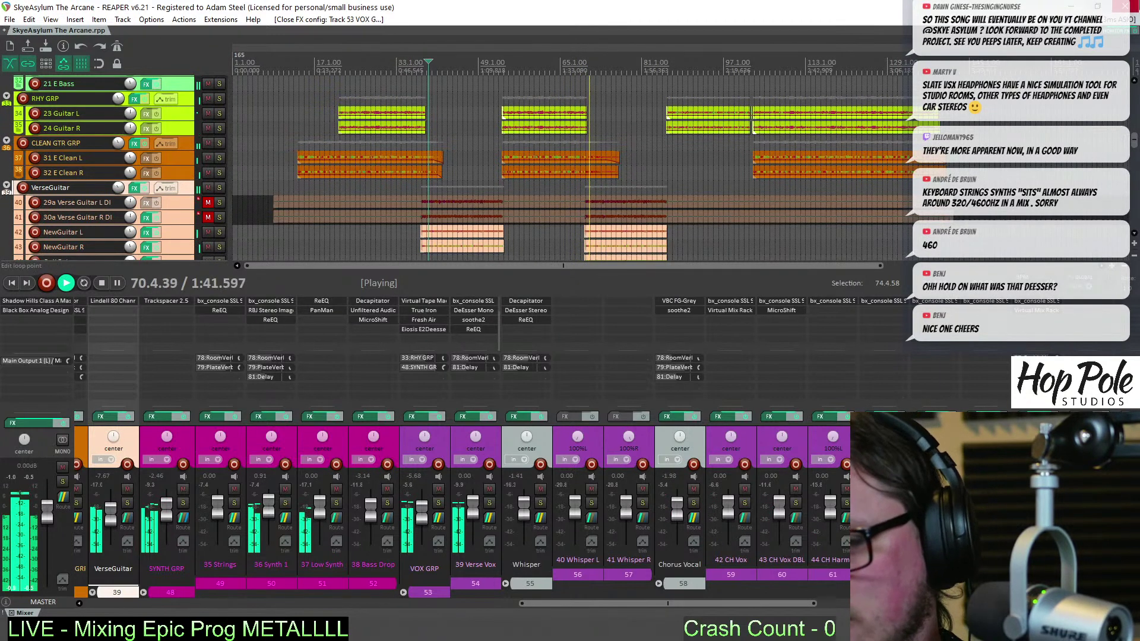
drag(1135, 141, 1135, 172)
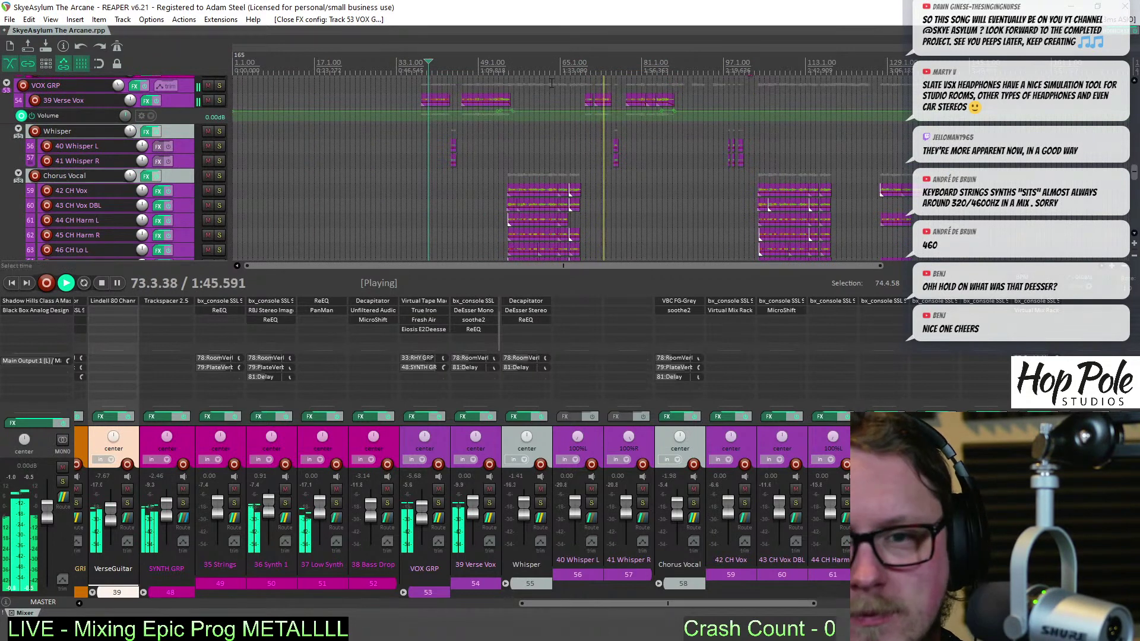
key(space)
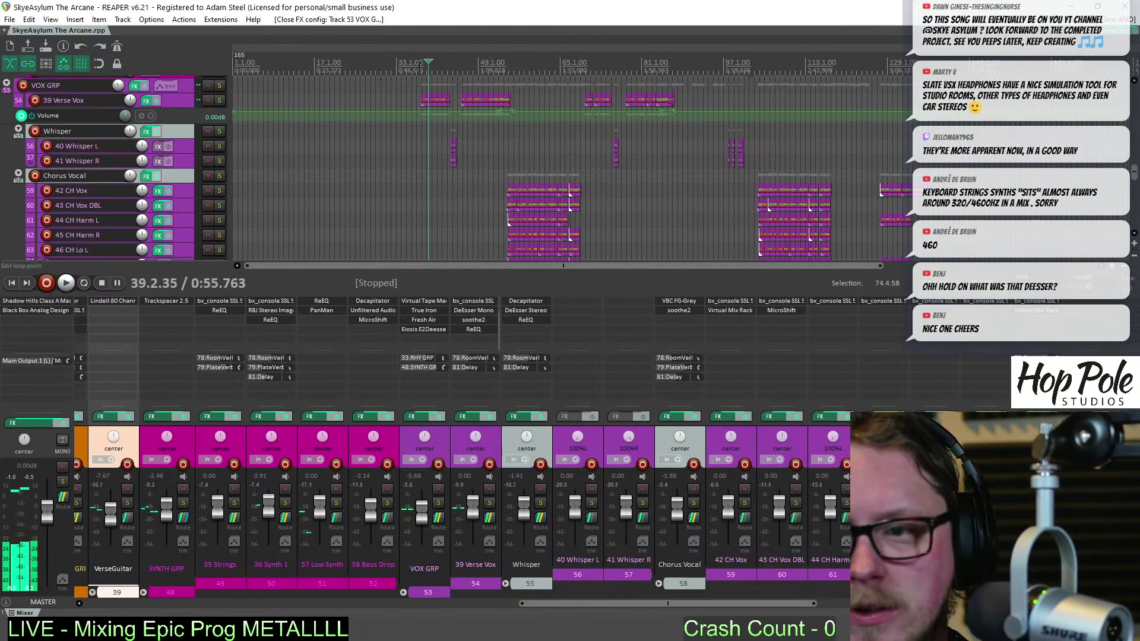
Enlarge 39 Verse Vox's volume envelope lane and add points around bars 37 to 39 to boost the start of the first phrase
click(419, 59)
drag(196, 122, 197, 166)
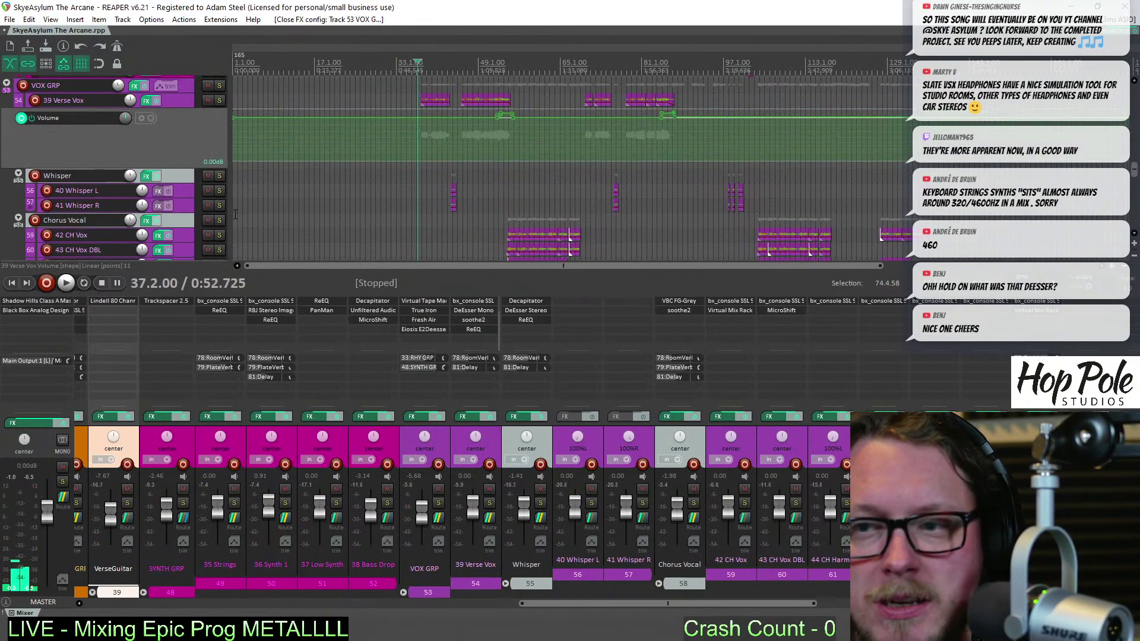
scroll(653, 143, up, 6)
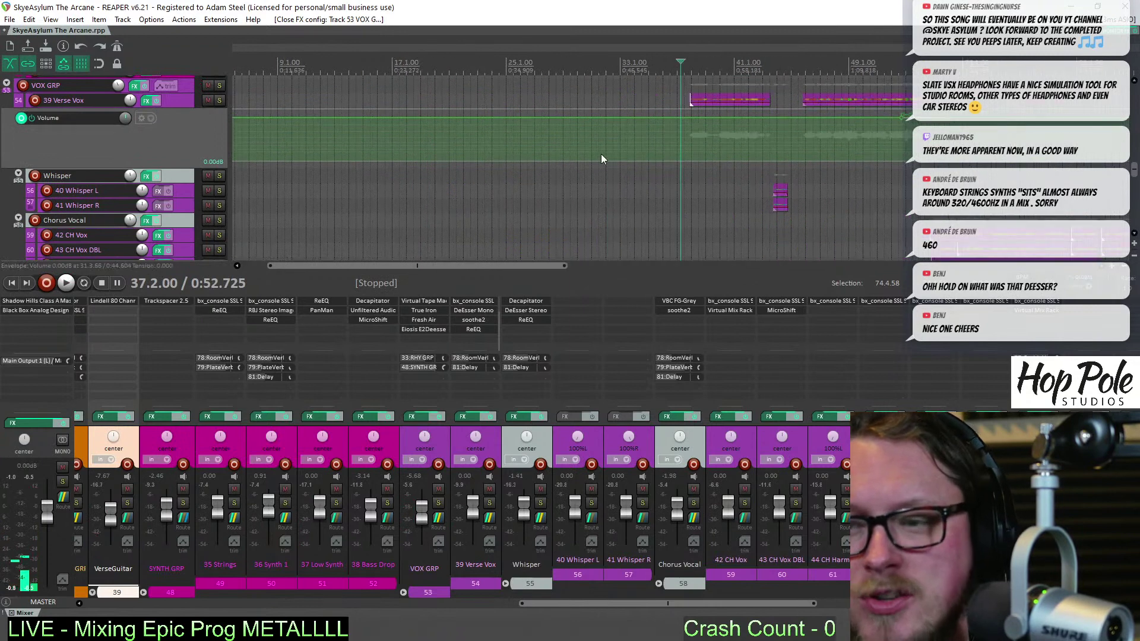
click(716, 119)
scroll(819, 137, down, 3)
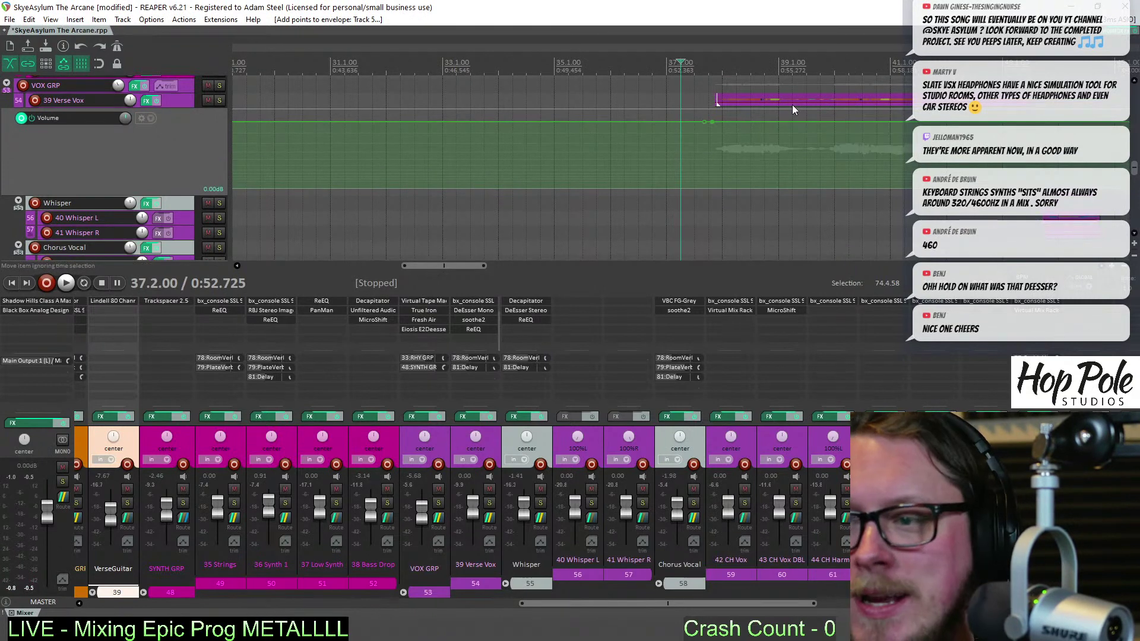
drag(712, 123, 773, 121)
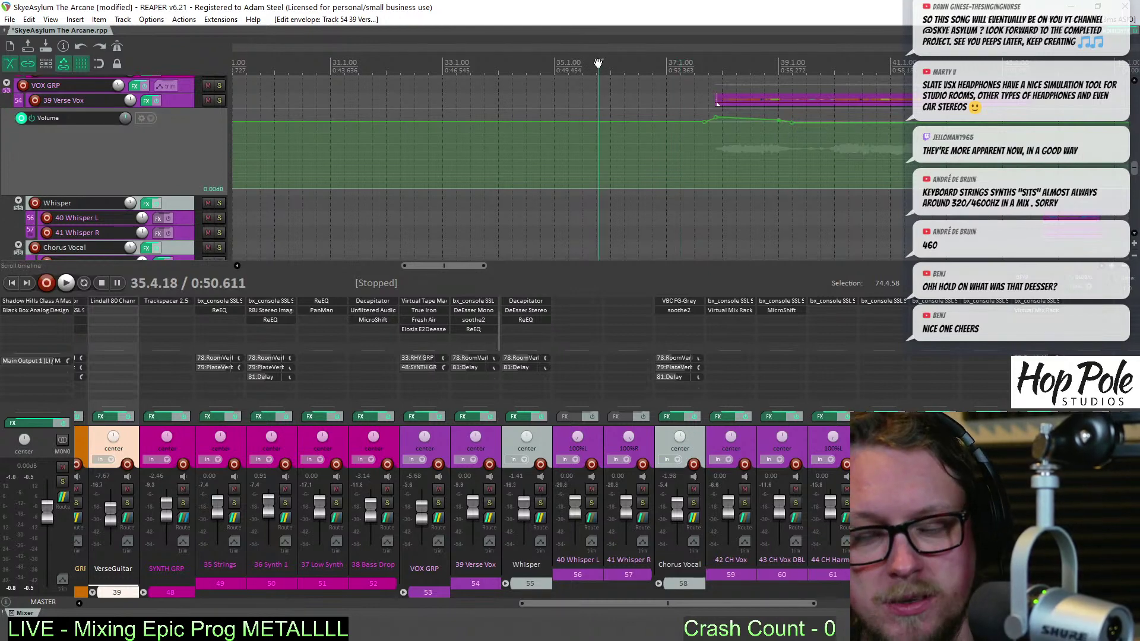
Play from late in bar 35 and raise the verse vocal's volume envelope points in bar 39 to about +1.4 dB and +1 dB
key(space)
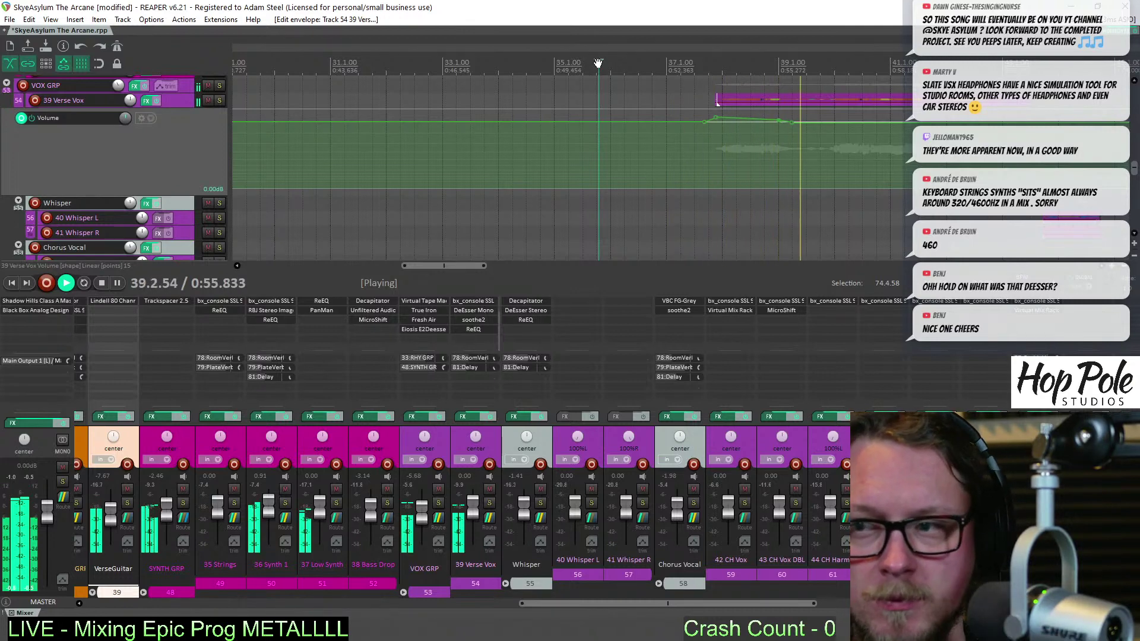
mouse_move(780, 119)
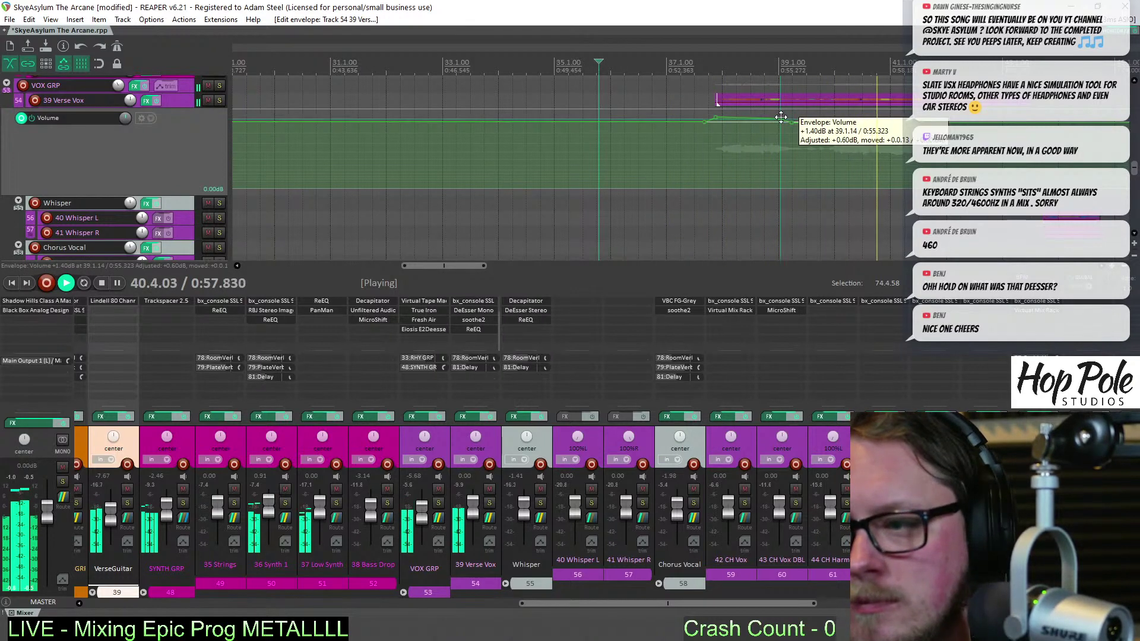
drag(780, 119, 797, 118)
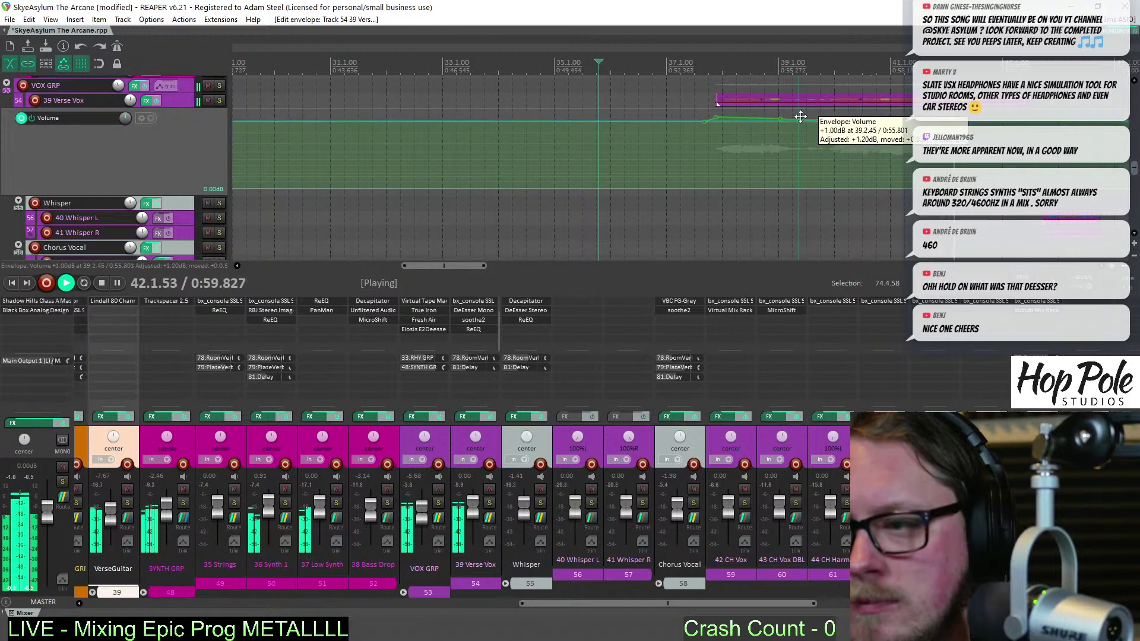
Play the verse from just before bar 37 and raise the Whisper folder's volume to -0.10 dB
scroll(727, 58, down, 3)
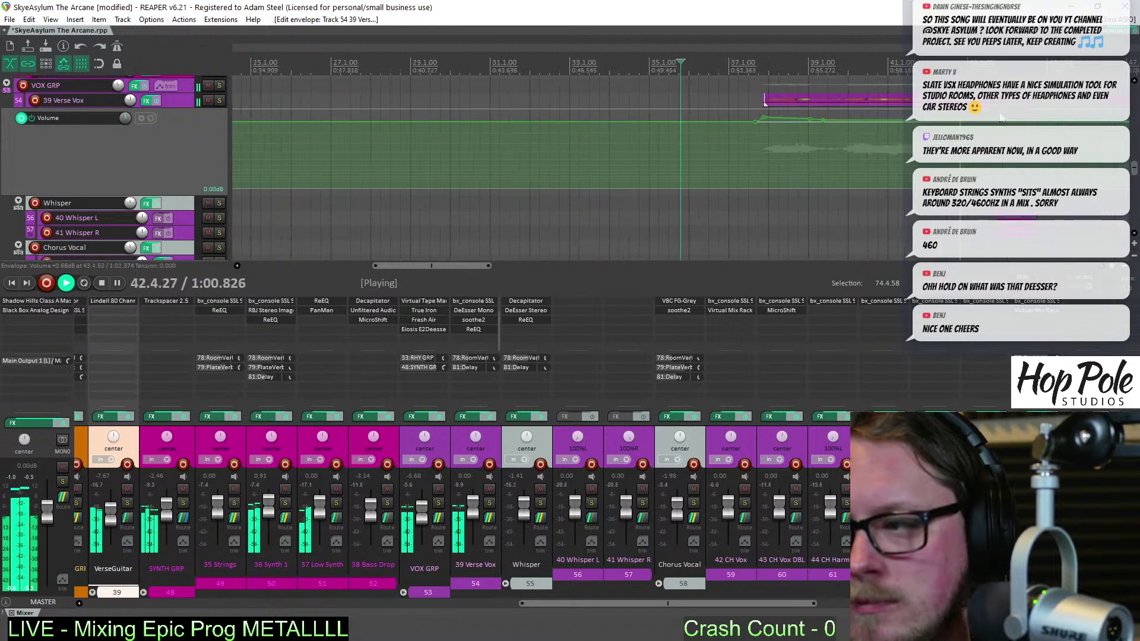
click(699, 61)
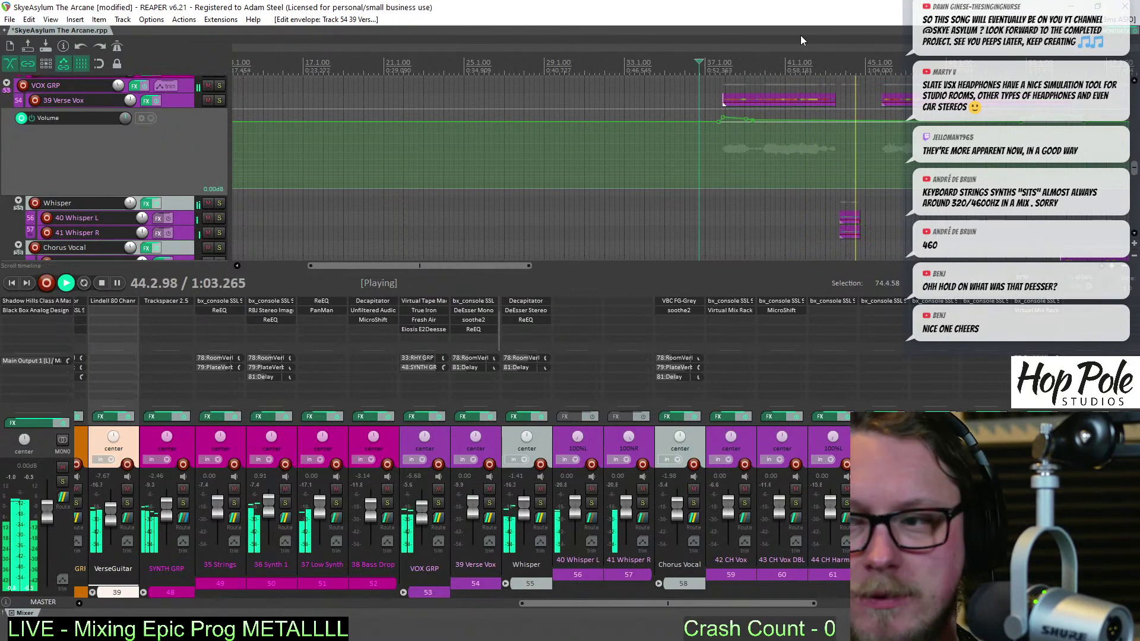
scroll(132, 204, up, 2)
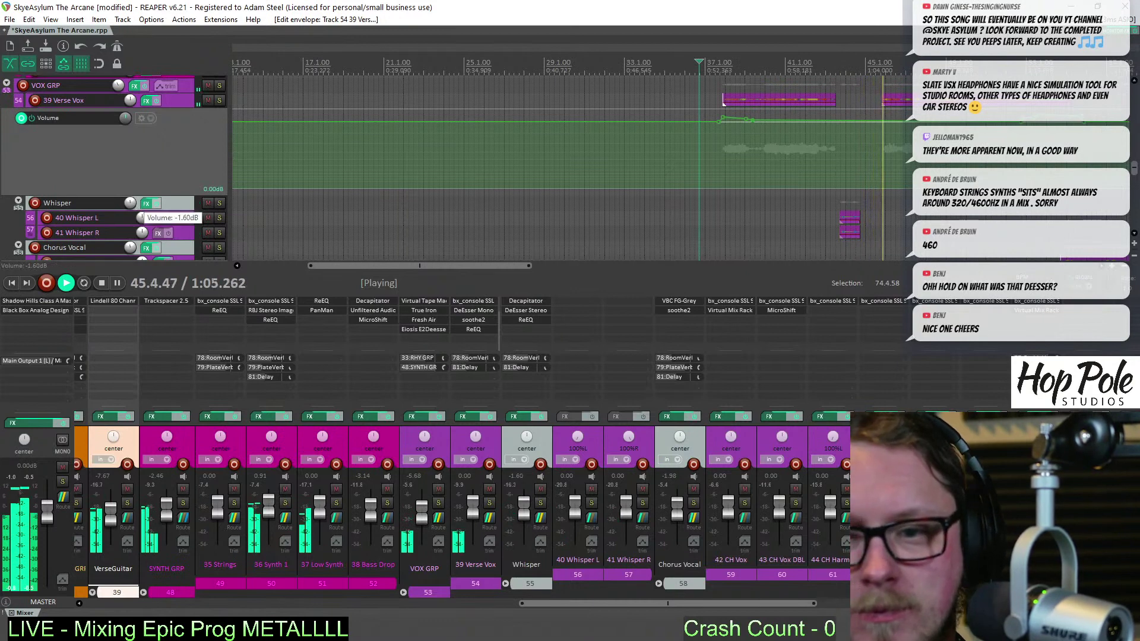
scroll(132, 204, up, 2)
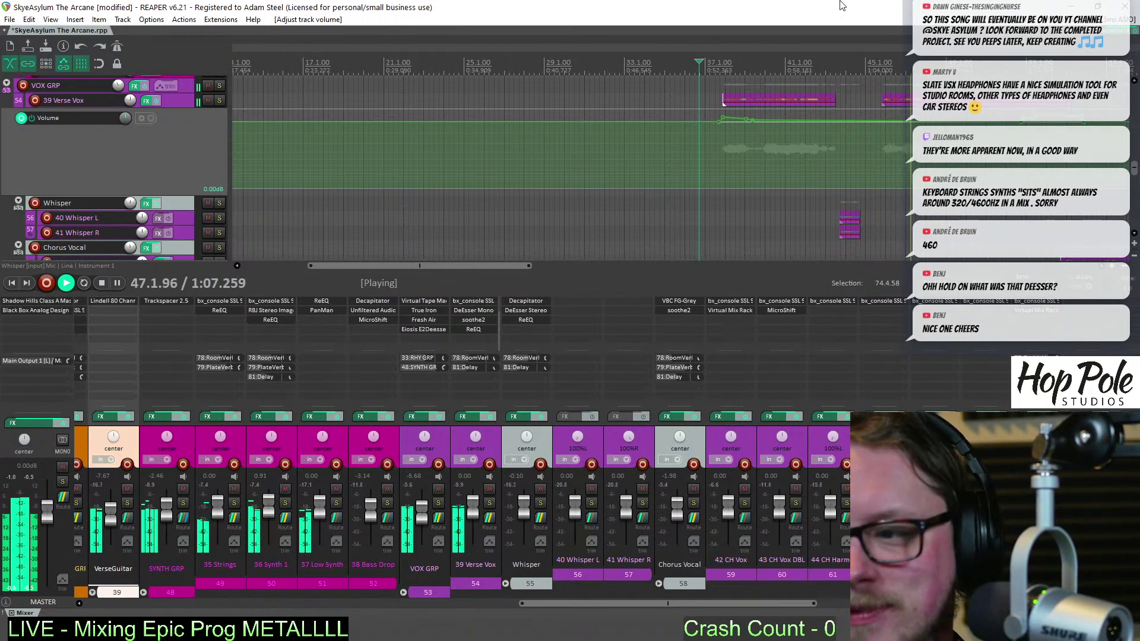
scroll(864, 215, down, 3)
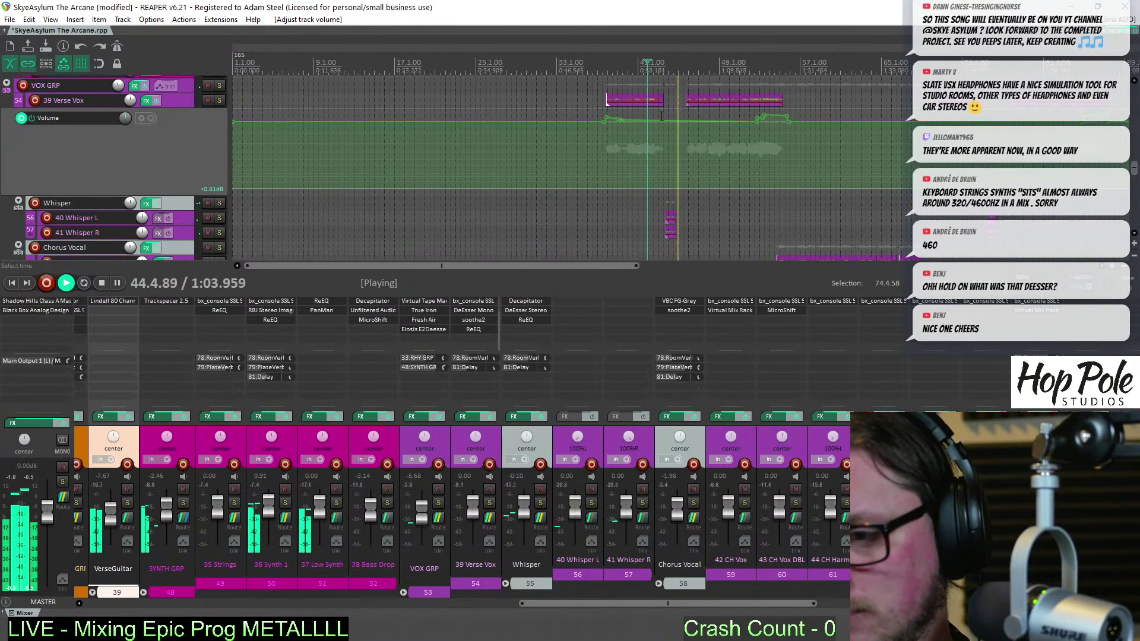
Open the Decapitator on the Whisper folder, audition the whispers repeatedly from the end of bar 42, and close the plug-in
key(space)
scroll(670, 125, up, 3)
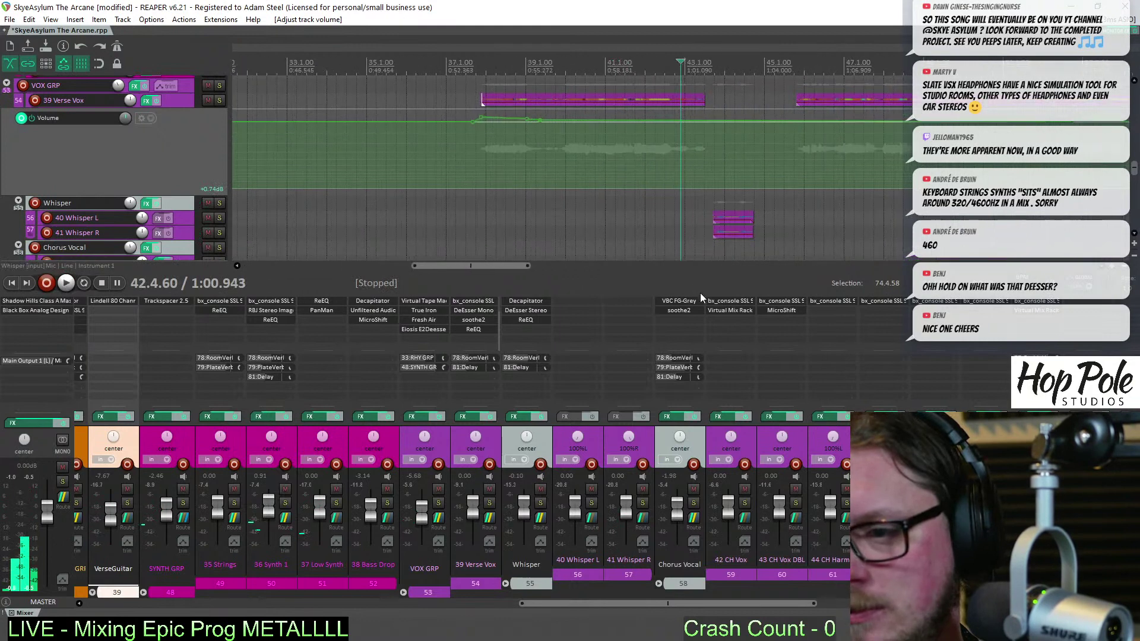
double_click(517, 301)
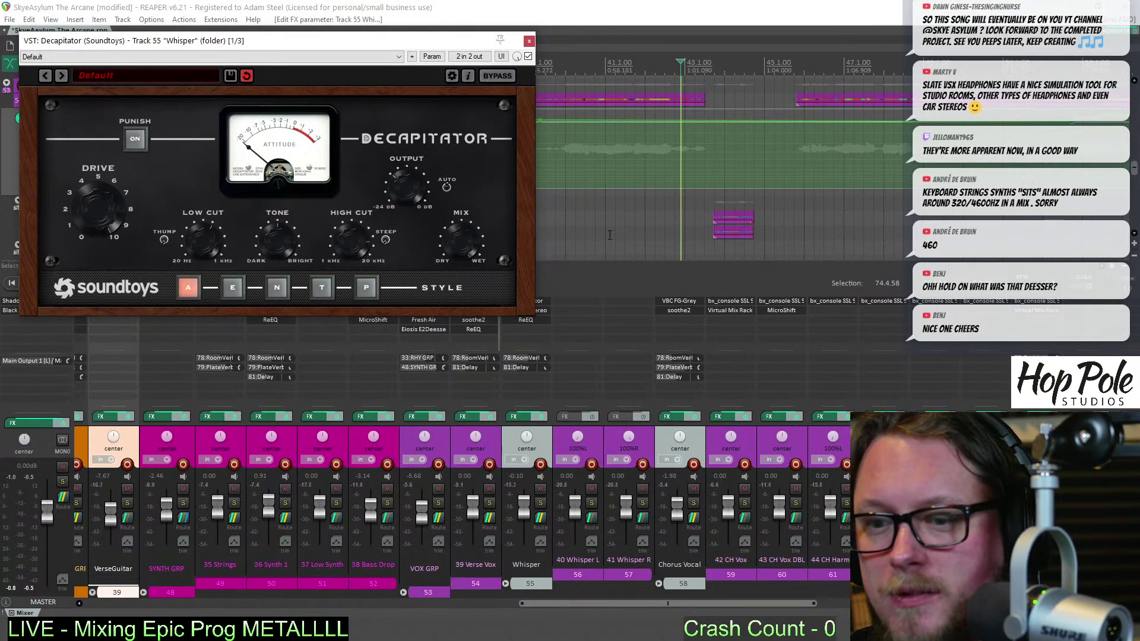
key(space)
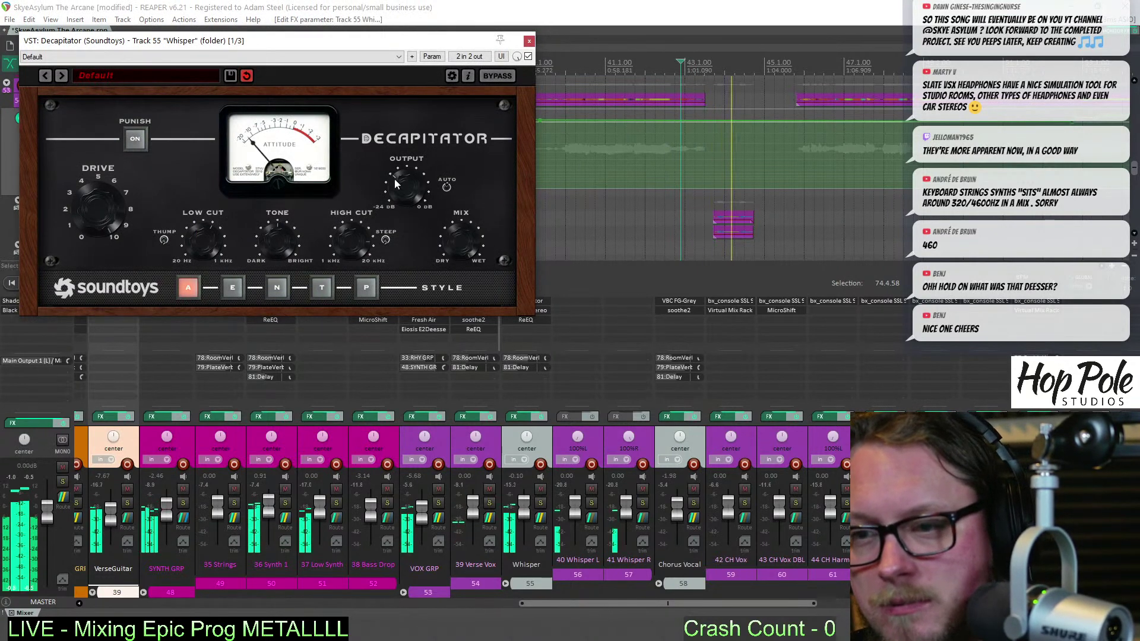
key(space)
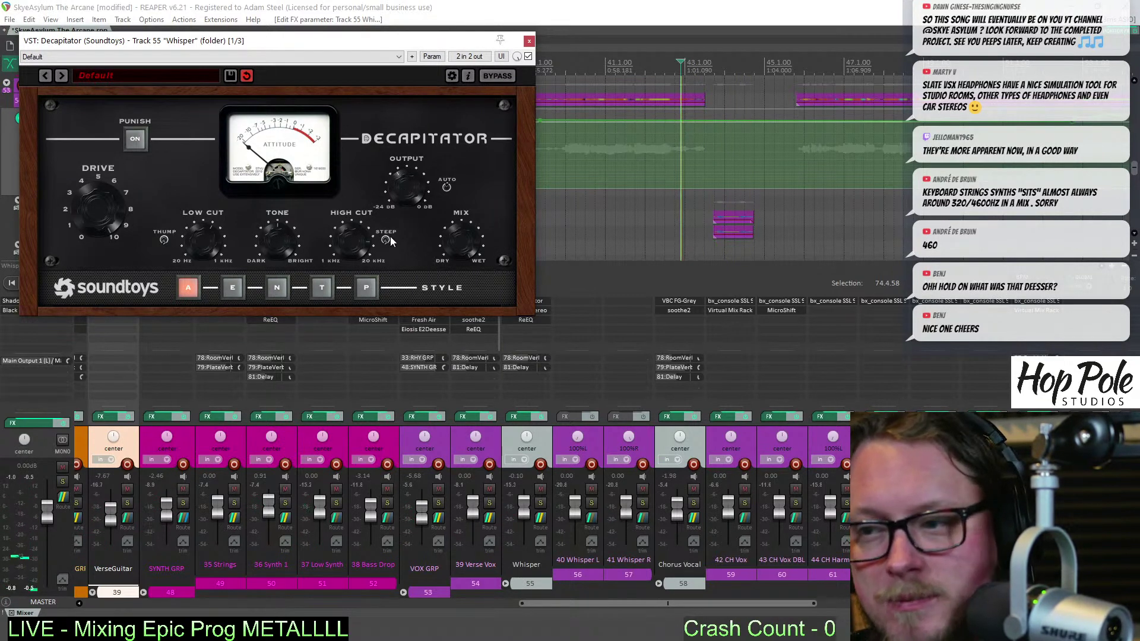
key(space)
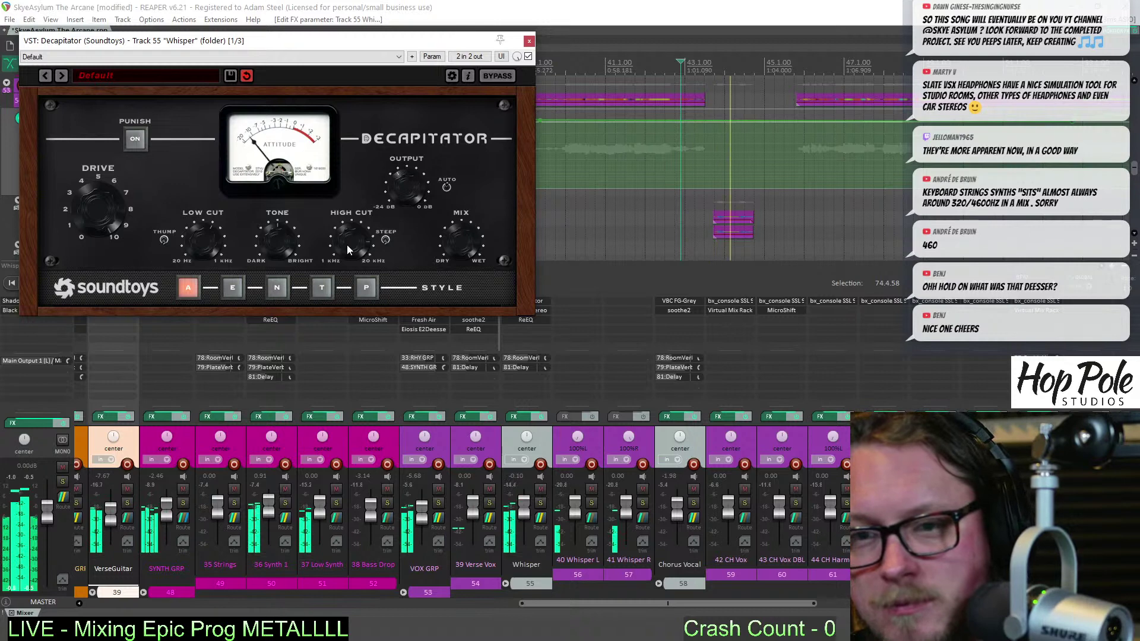
click(529, 41)
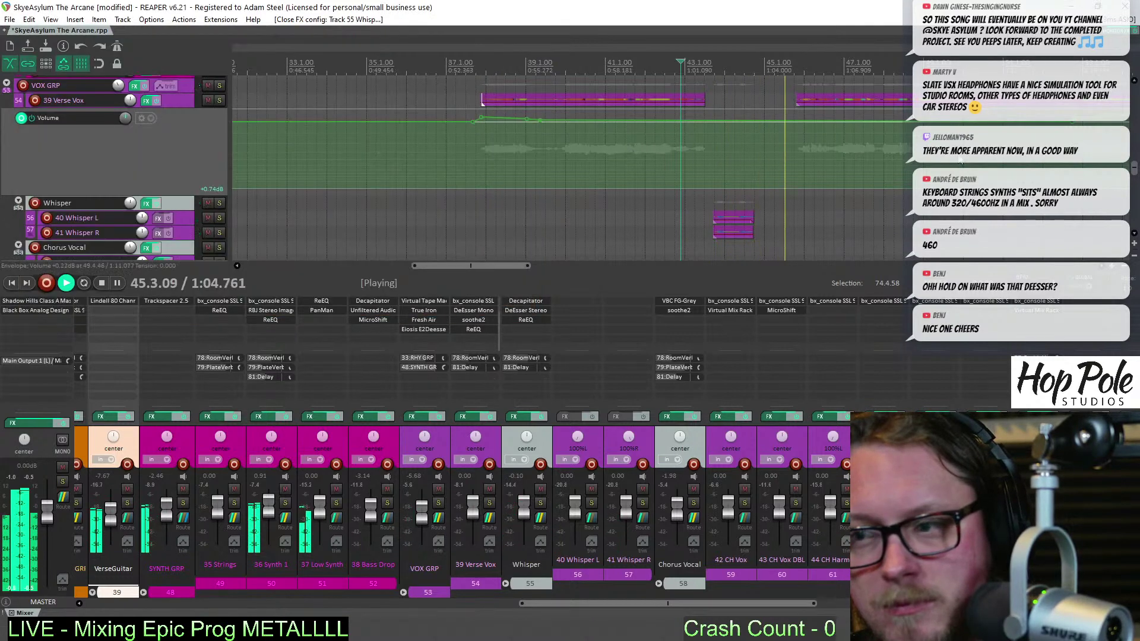
Add points to 39 Verse Vox's volume envelope around bars 45 to 47 and adjust the level at the second phrase's start
scroll(758, 211, down, 2)
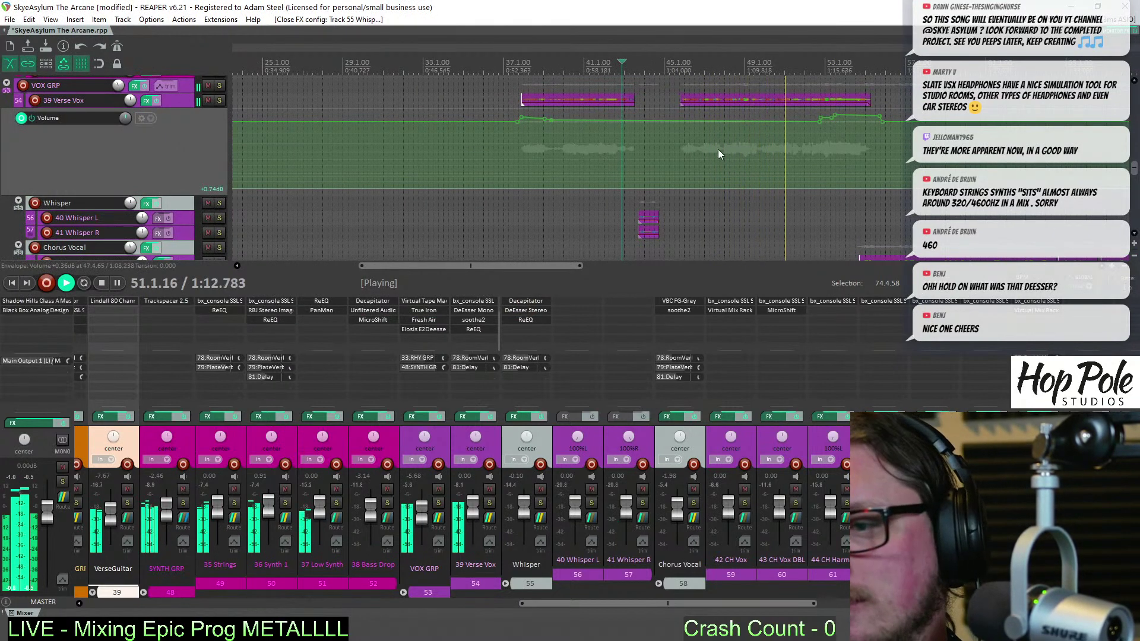
click(670, 121)
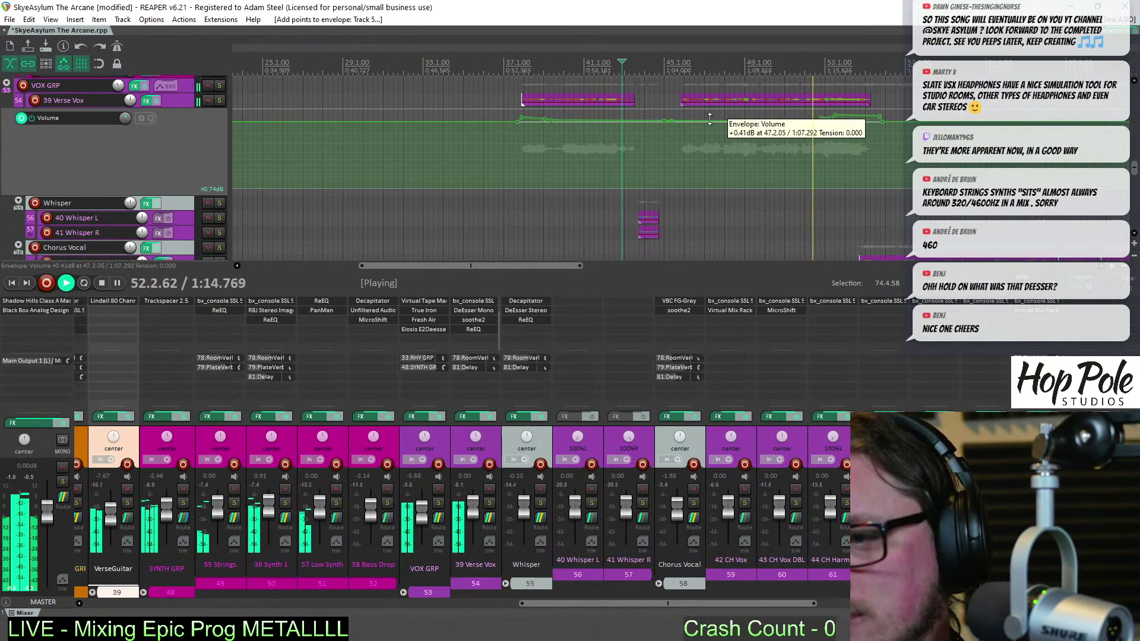
drag(711, 118, 710, 118)
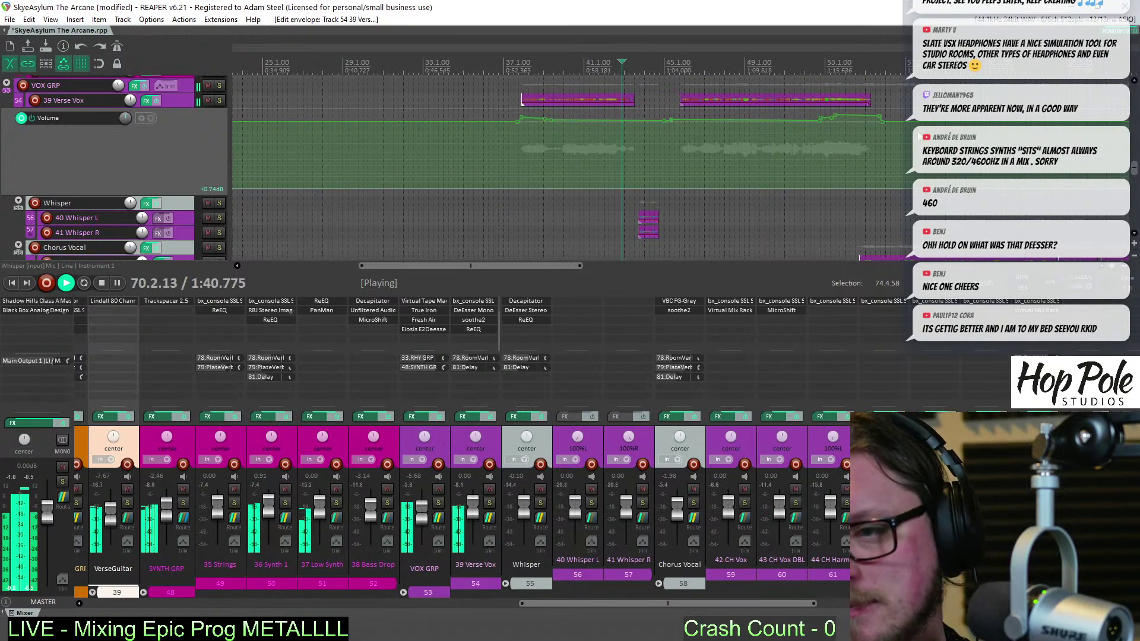
Place the edit cursor just before the second verse's vocal at bar 70 and stop playback
scroll(861, 138, down, 3)
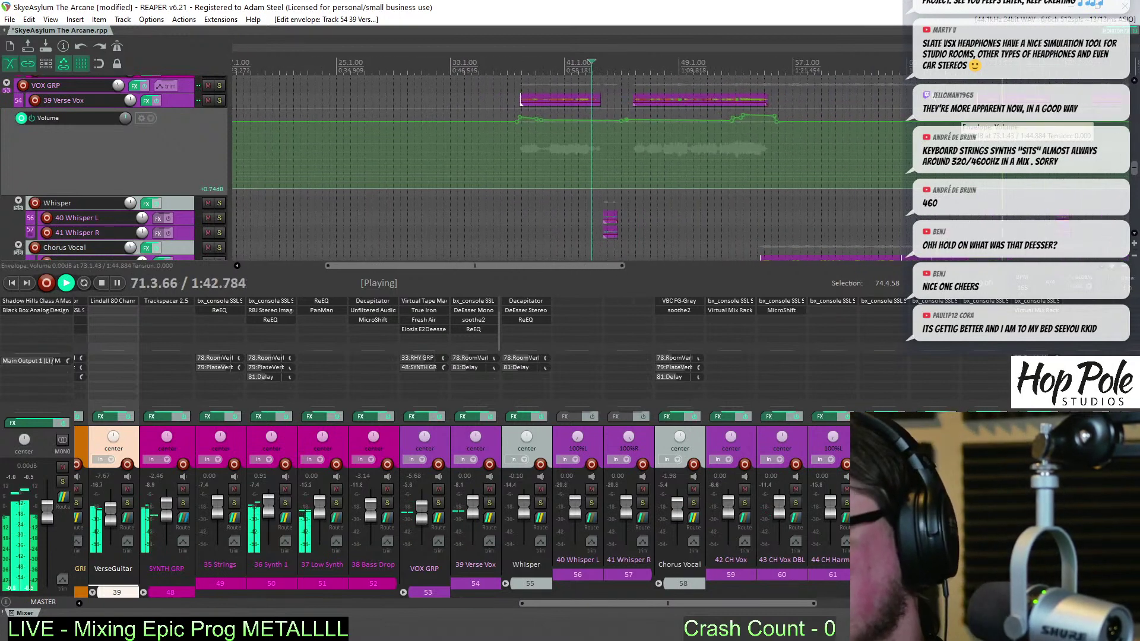
scroll(713, 144, up, 6)
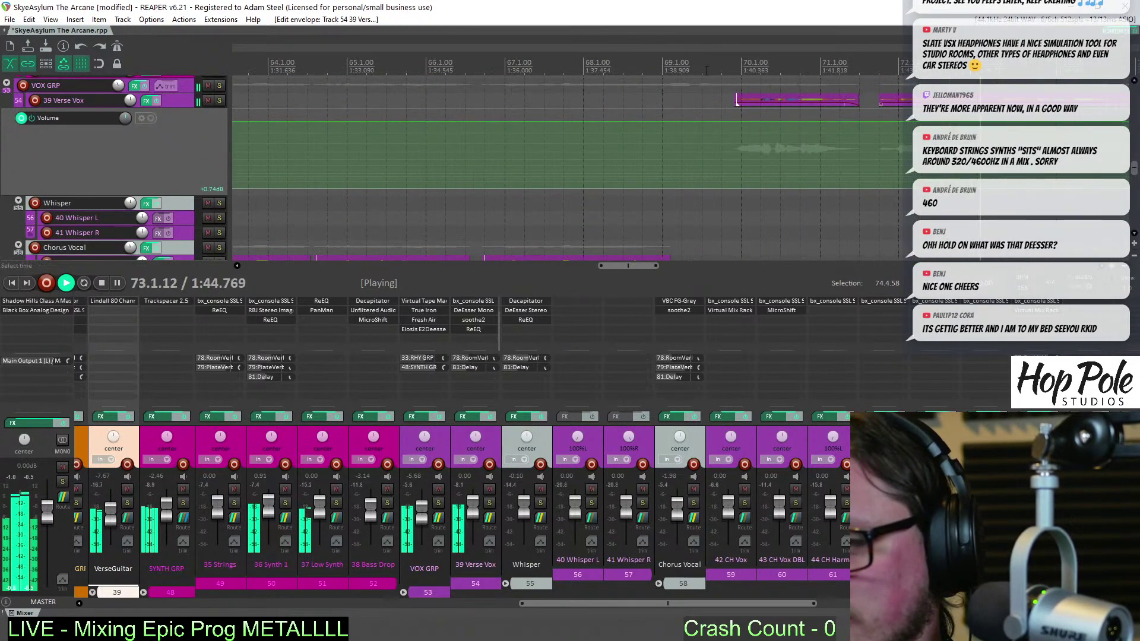
key(space)
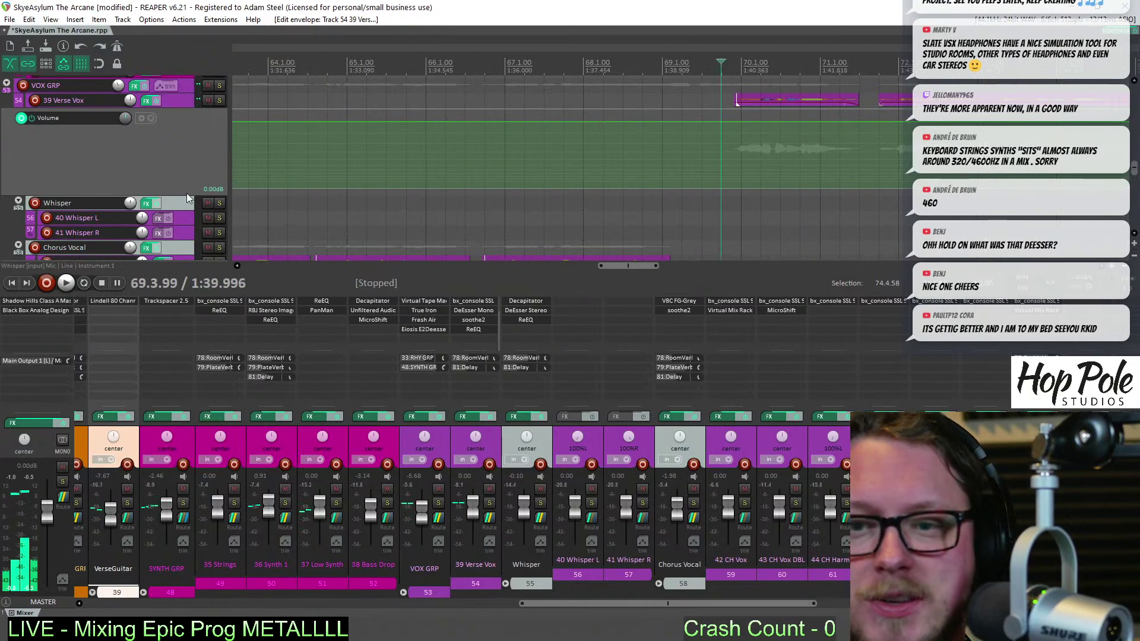
Add points to 39 Verse Vox's volume envelope around bar 70, boost the second verse's opening phrase at its start, and play it back
drag(188, 196, 187, 212)
scroll(704, 169, up, 1)
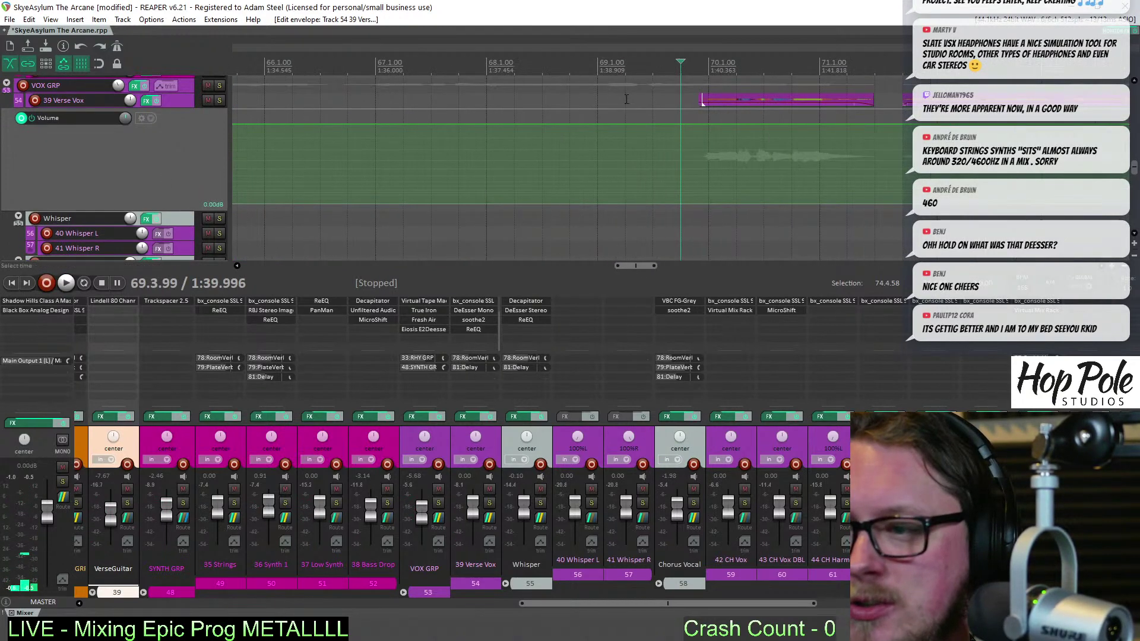
click(646, 125)
click(659, 125)
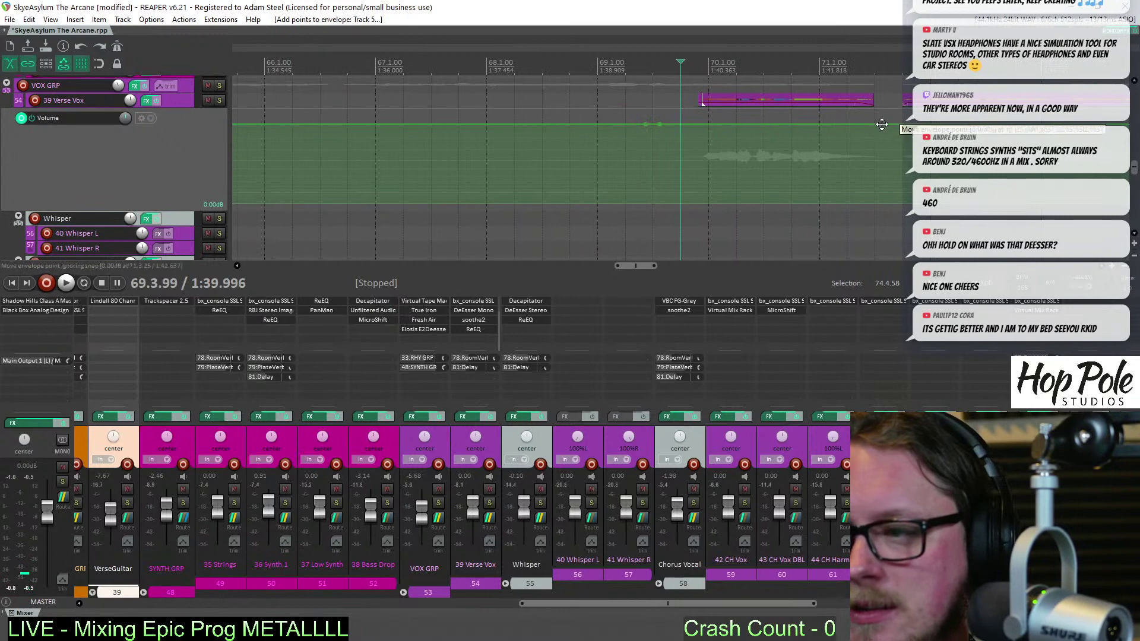
drag(747, 124, 698, 118)
key(space)
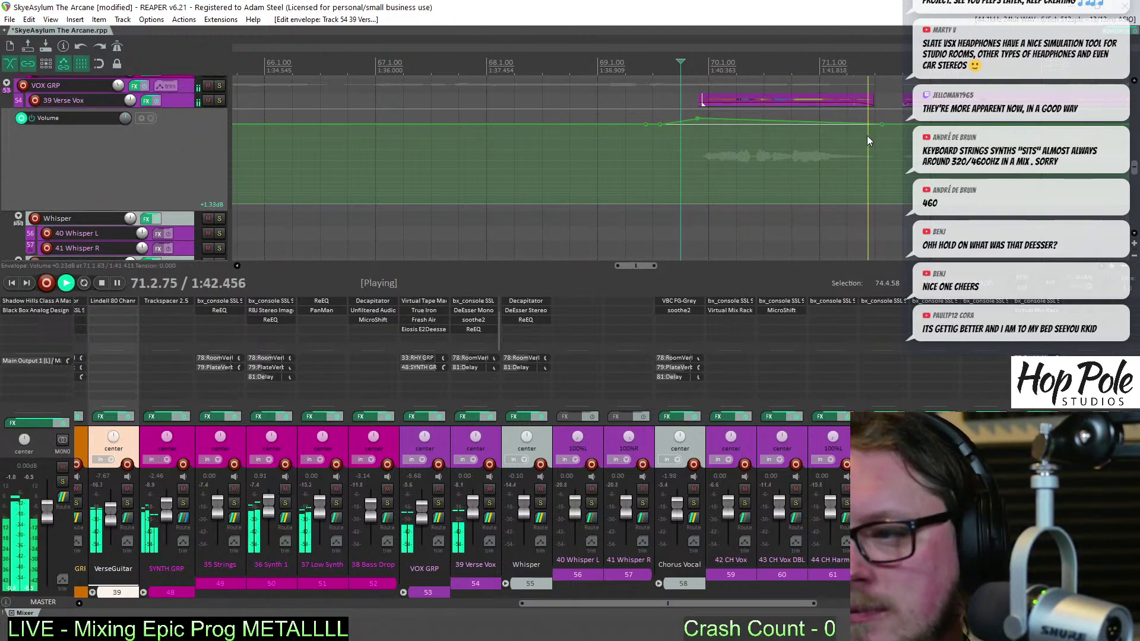
Add envelope points just before the phrase after bar 77 and slightly raise 39 Verse Vox's volume up to the existing boost
scroll(828, 161, down, 5)
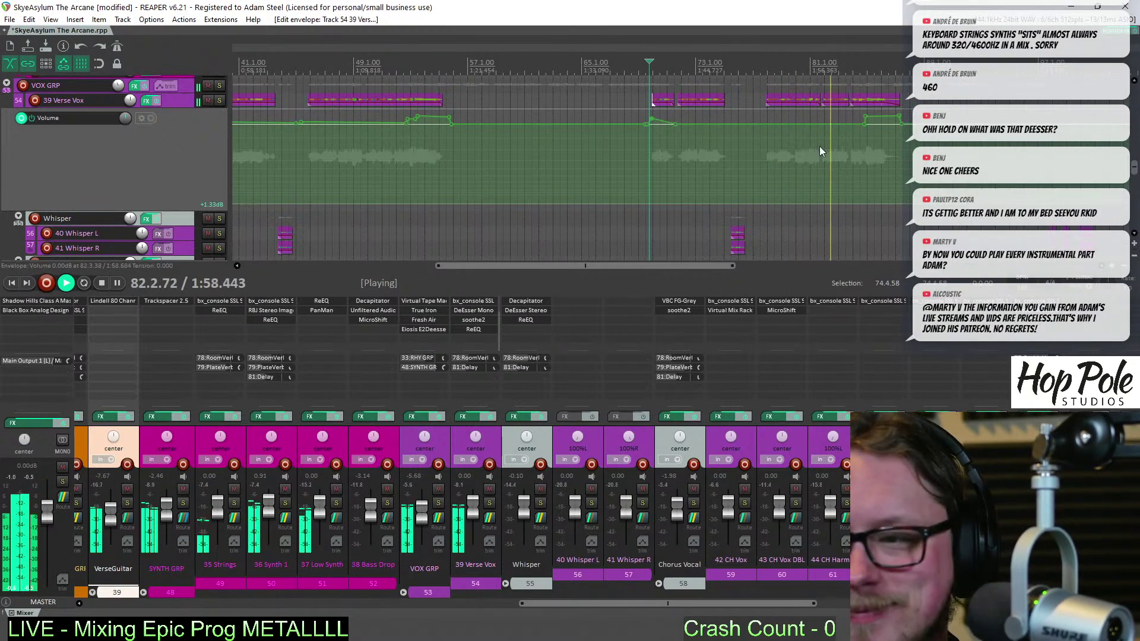
click(763, 123)
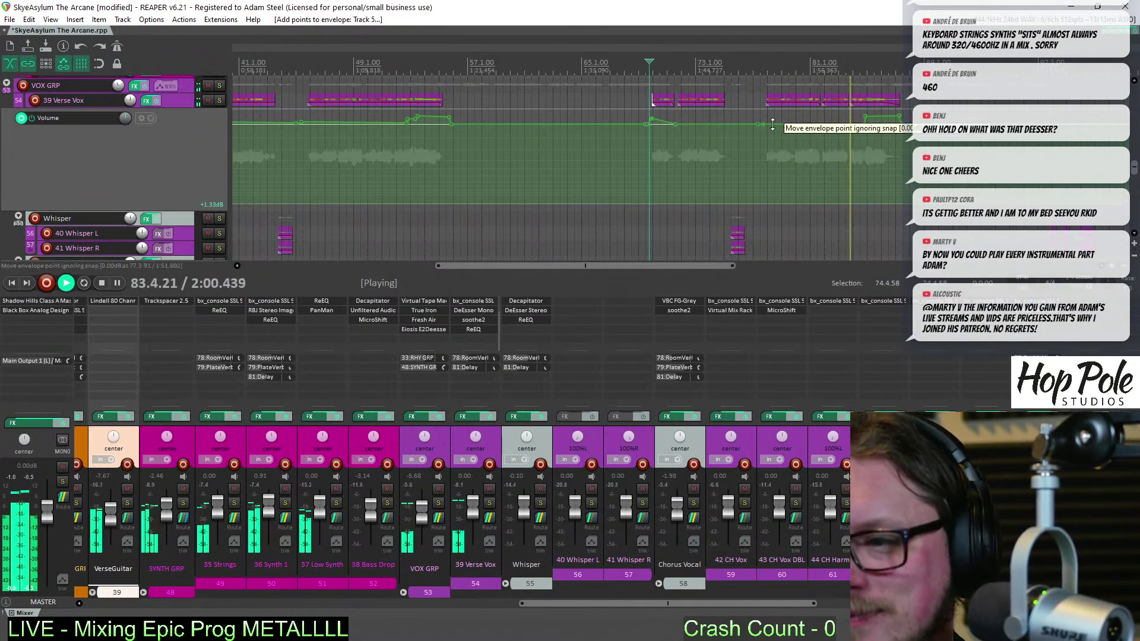
drag(789, 121, 789, 122)
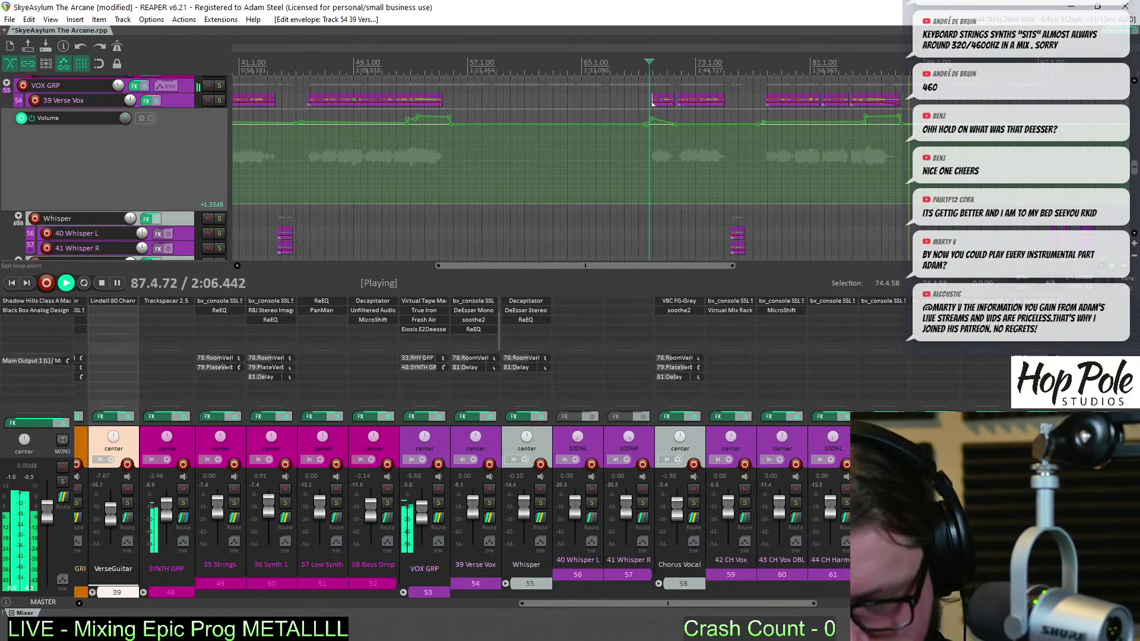
Listen on into the middle eight, find the Mid 8 tracks, and stop with the edit cursor at the GarbleVocal send's unmute point in bar 97
scroll(868, 138, down, 2)
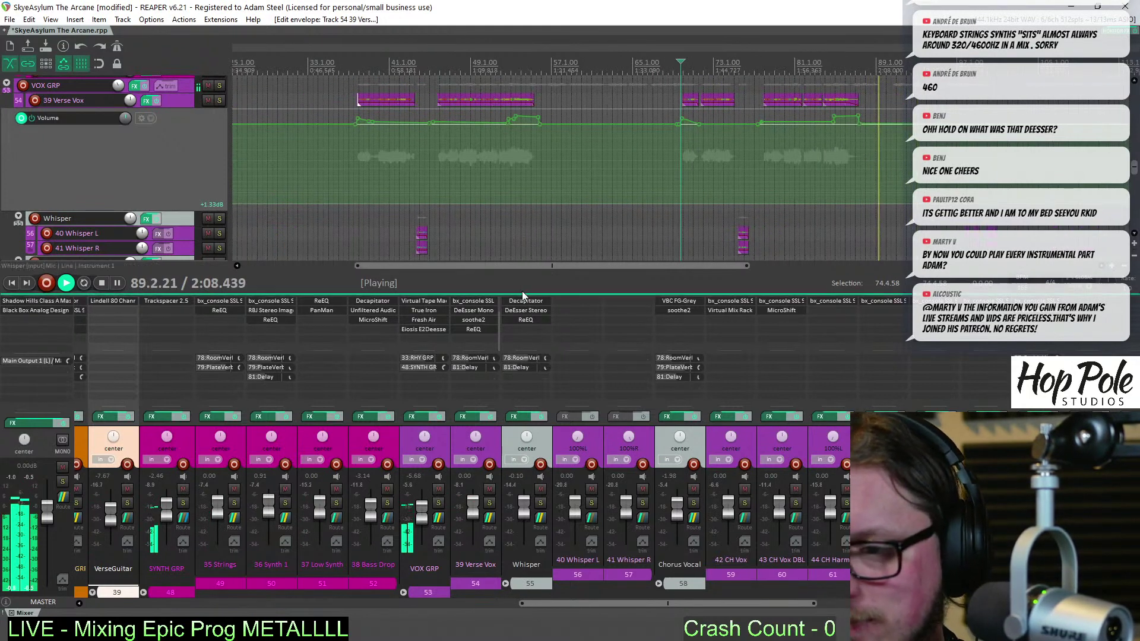
drag(562, 265, 701, 269)
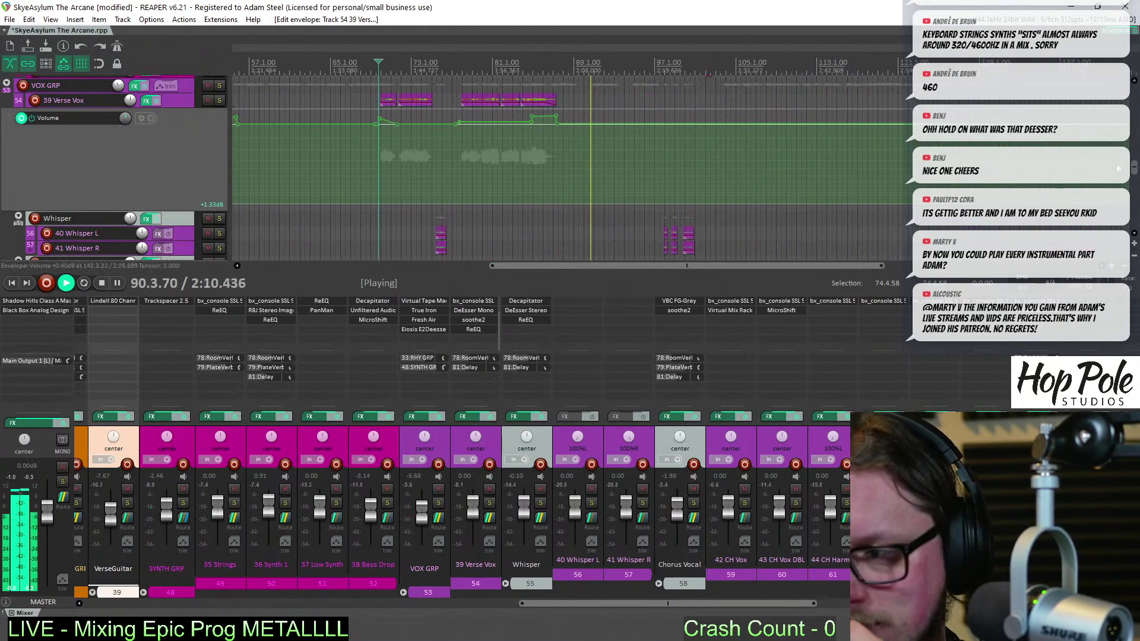
drag(1135, 172, 1136, 192)
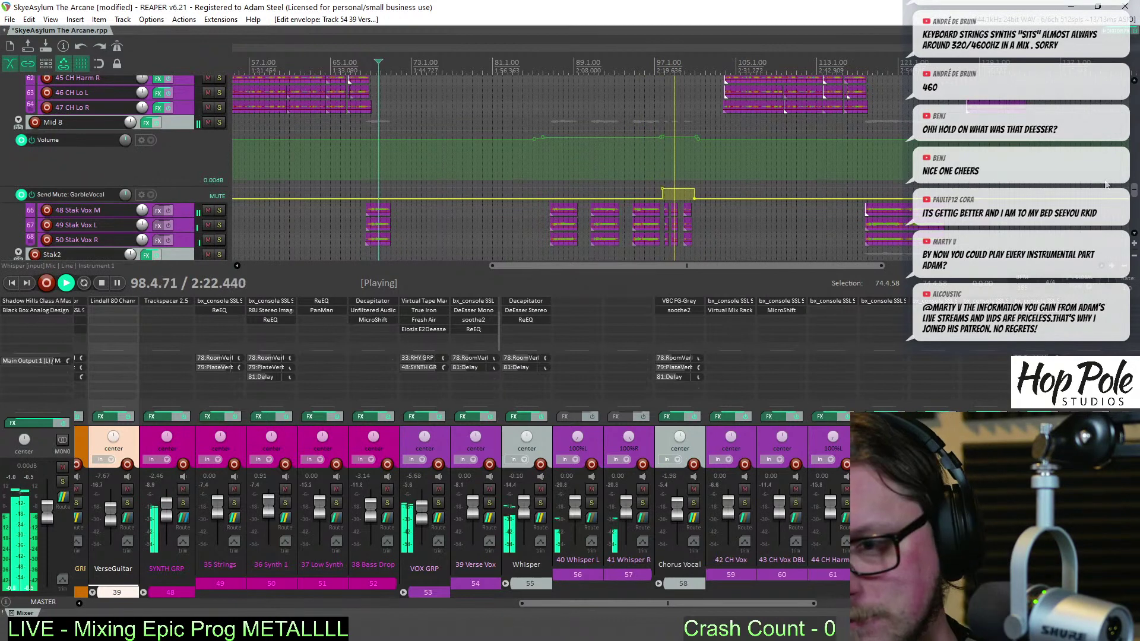
scroll(790, 158, left, 5)
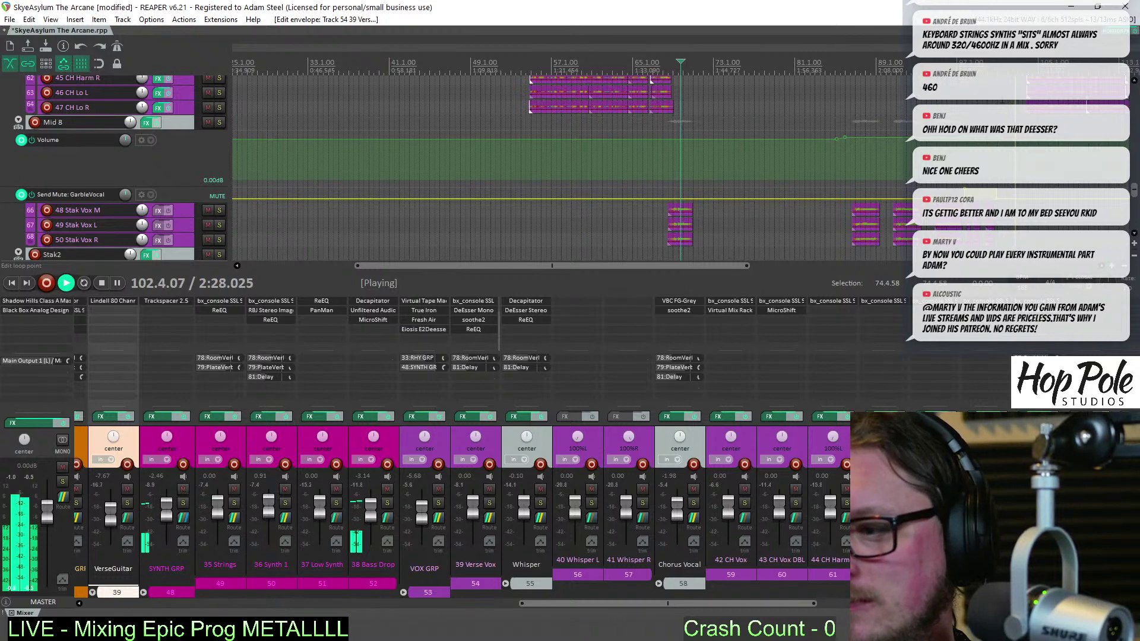
key(space)
key(equal)
key(equal)
key(equal)
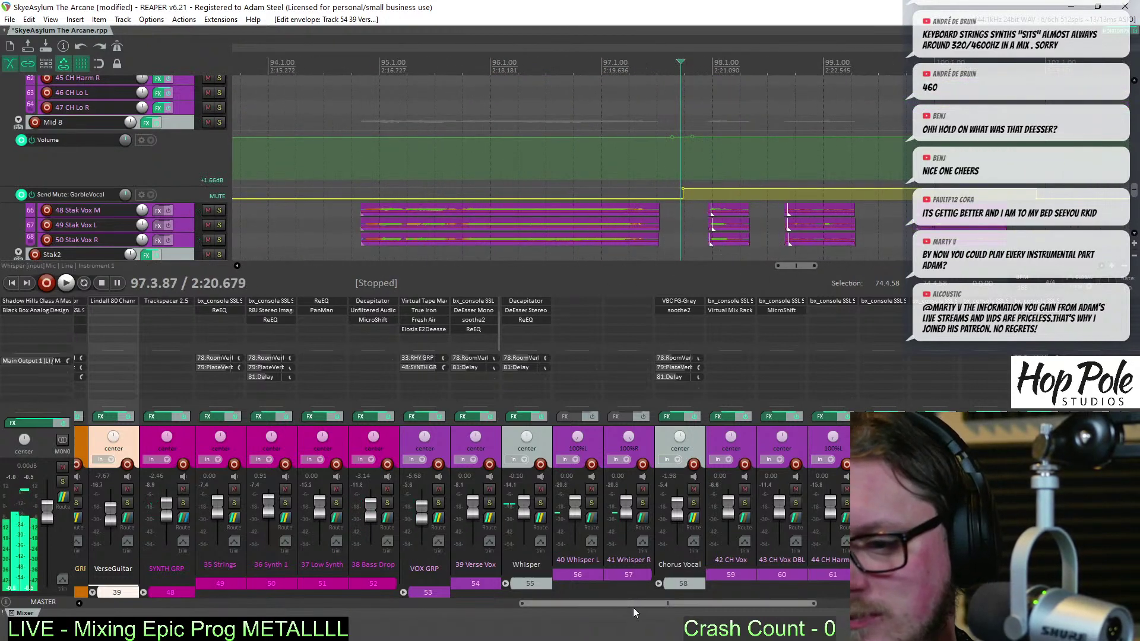
Lower the GarbleVocal track's volume to -12.9 dB while playing the garbled vocal section from the end of bar 97
drag(619, 603, 754, 599)
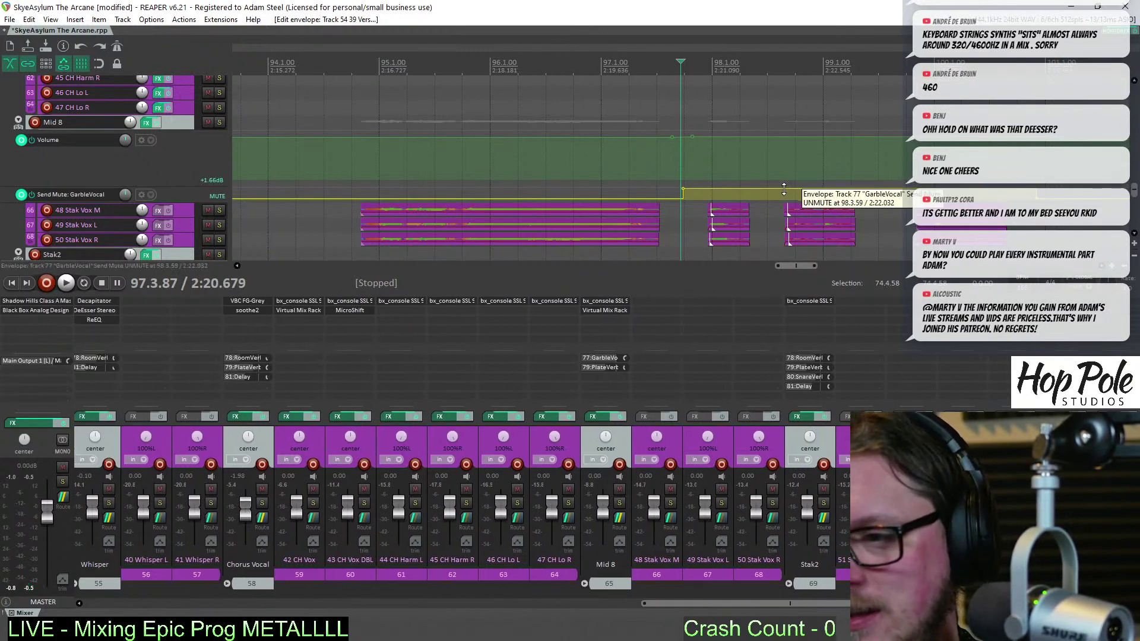
drag(664, 605, 851, 605)
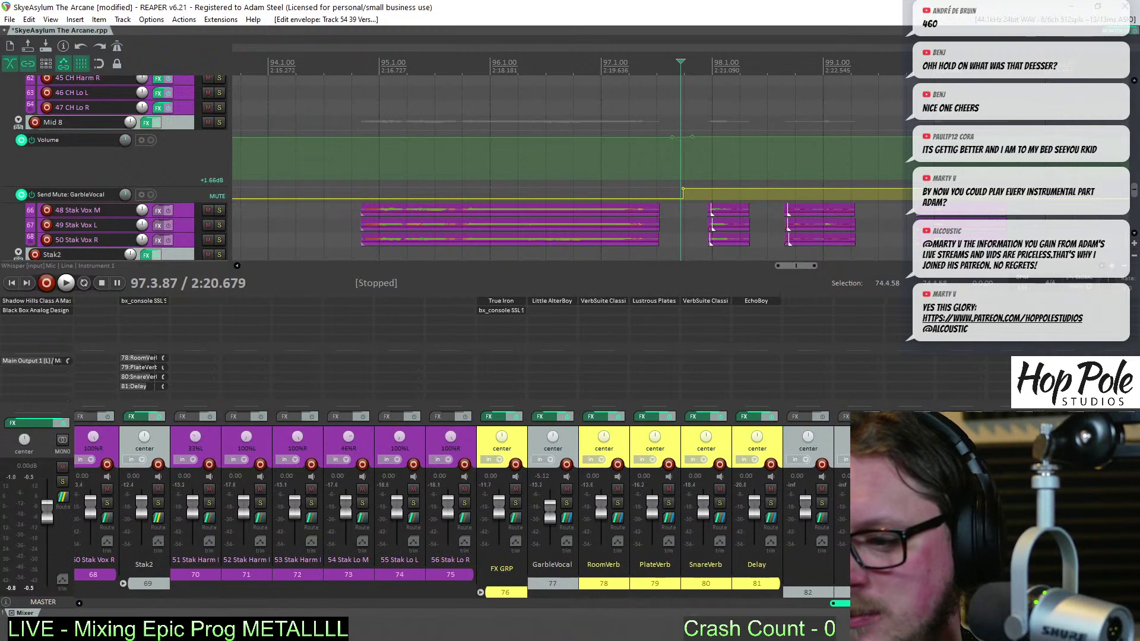
drag(554, 506, 552, 522)
key(space)
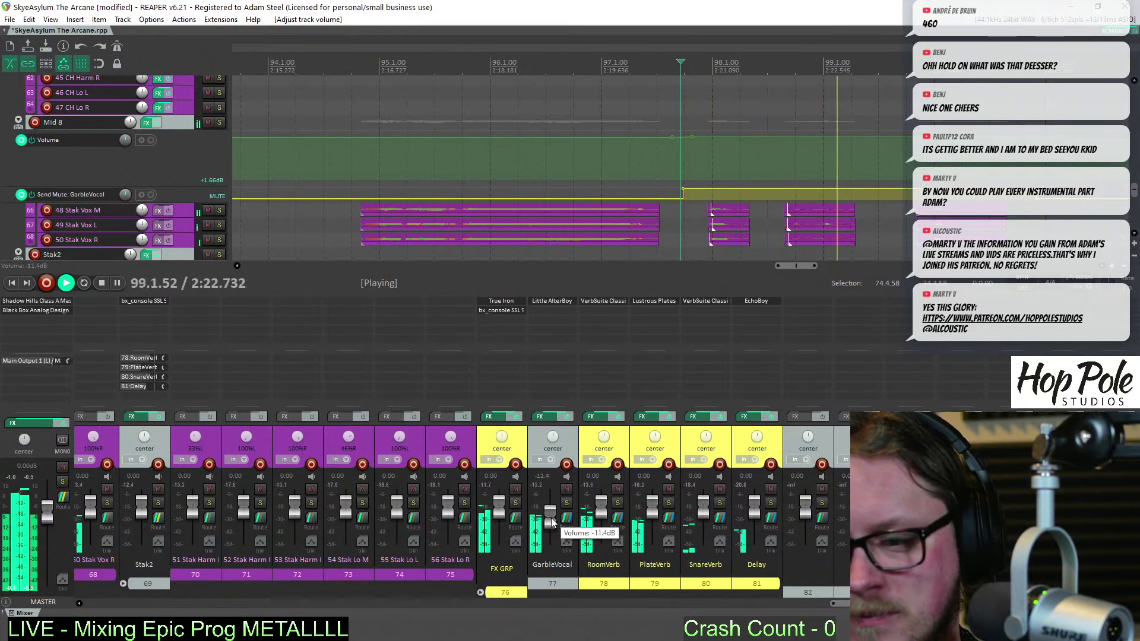
scroll(553, 522, up, 3)
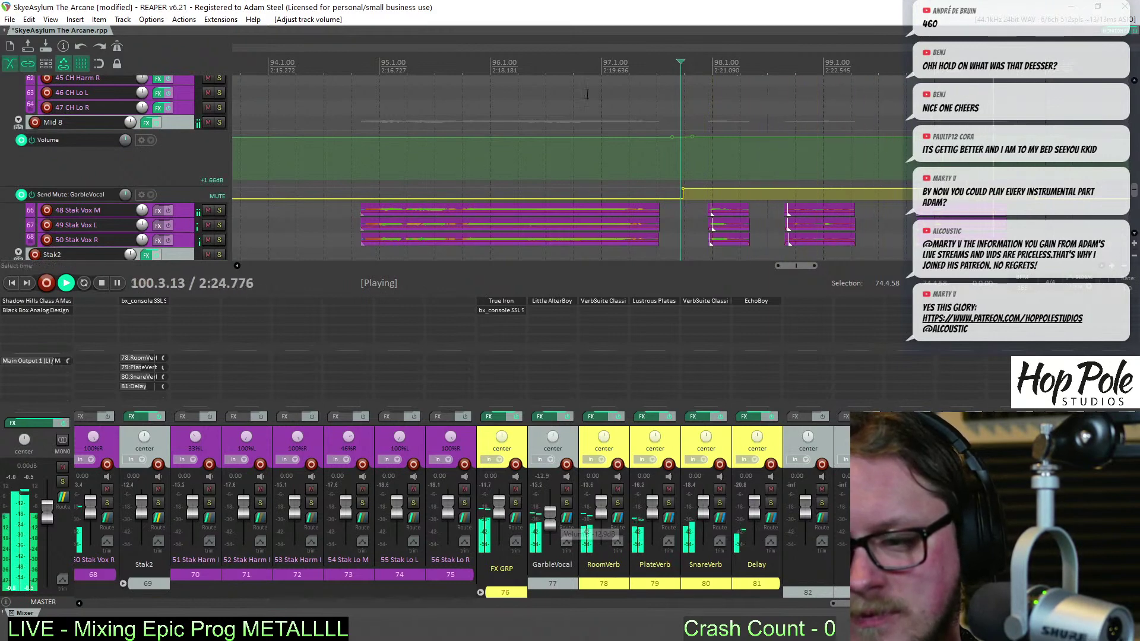
Replay the Mid 8 vocals from just before bar 95, stop, and place the edit cursor ahead of the 38 Bass Drop clip in bar 101
key(space)
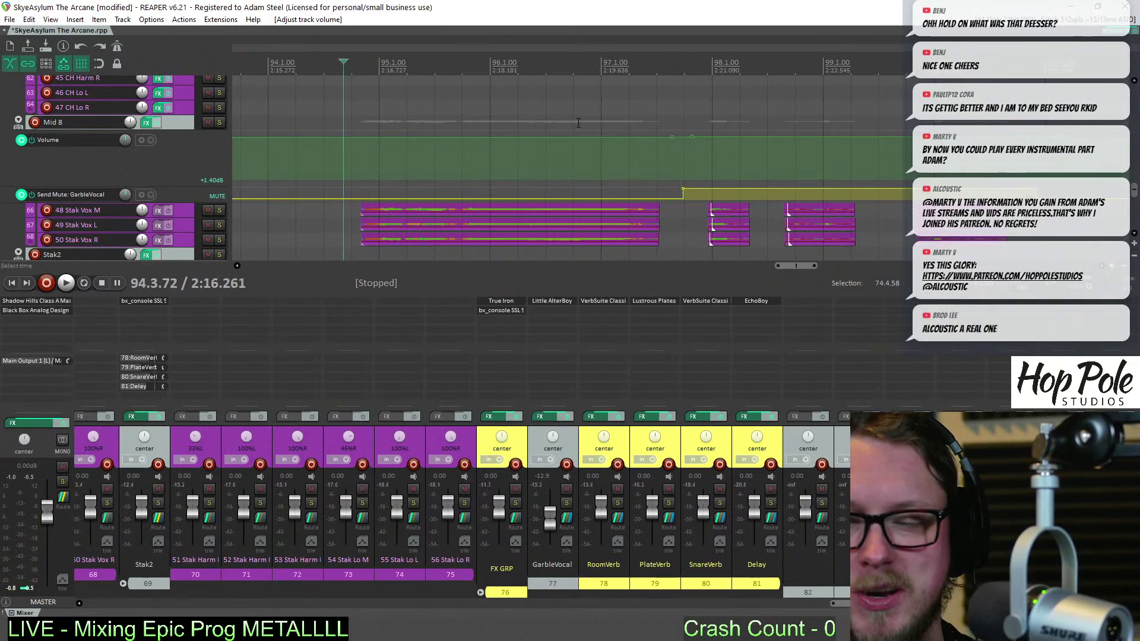
key(space)
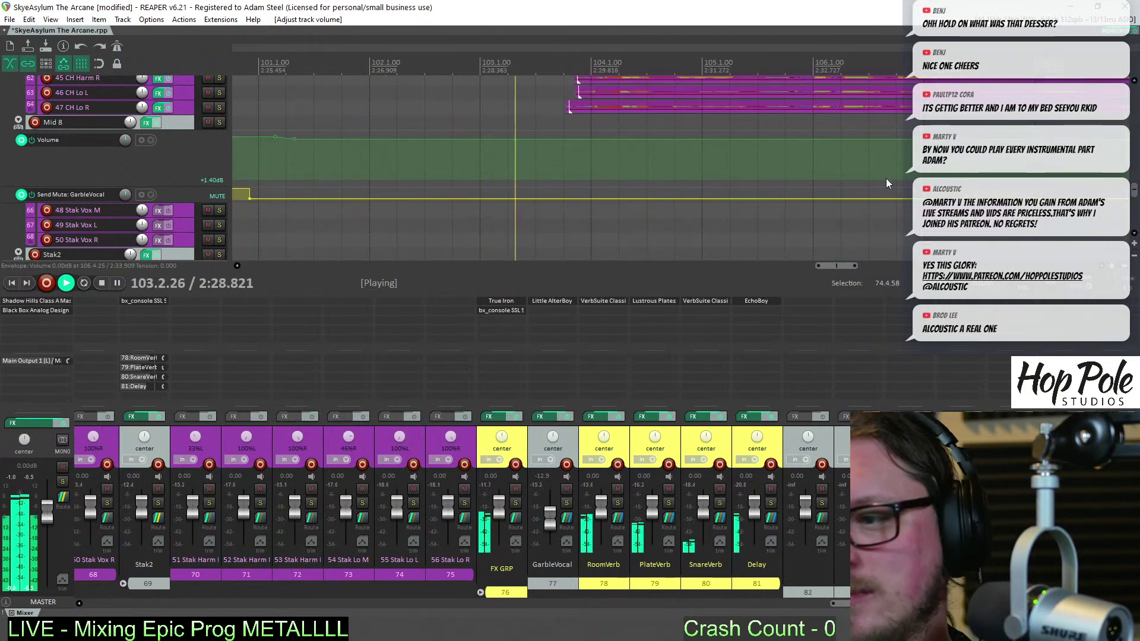
scroll(578, 123, up, 5)
scroll(710, 107, up, 1)
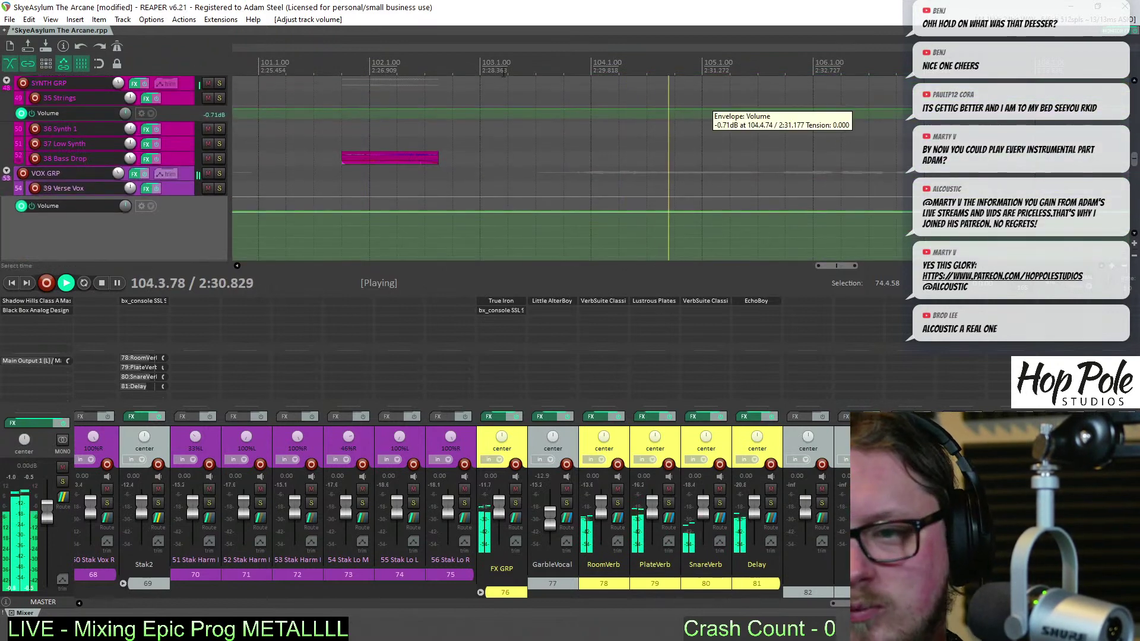
key(space)
click(310, 87)
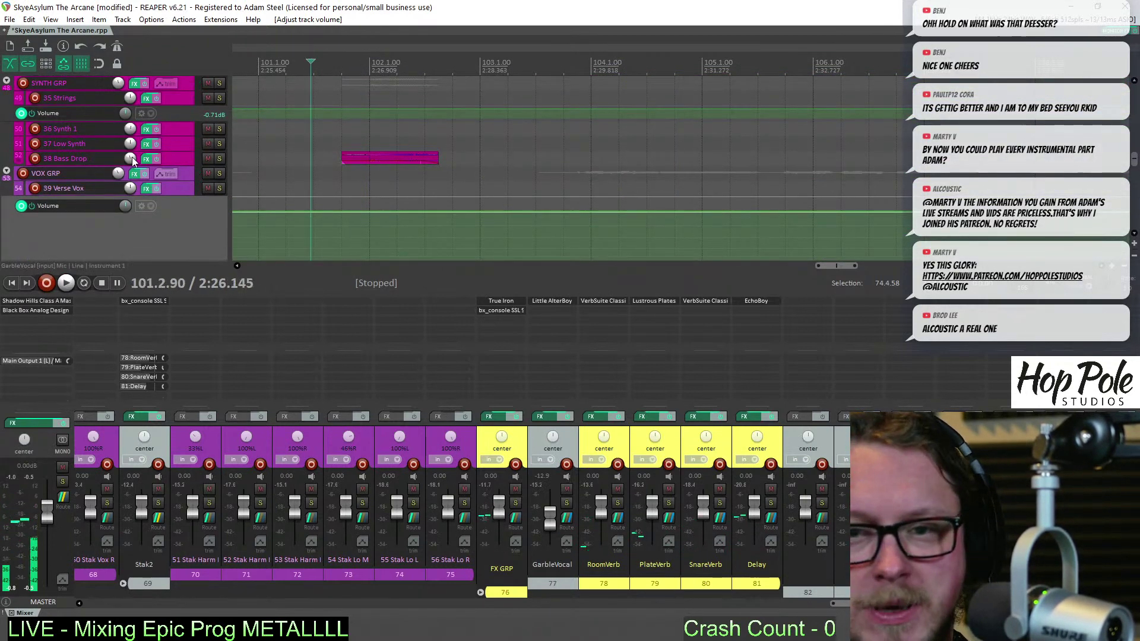
mouse_move(122, 172)
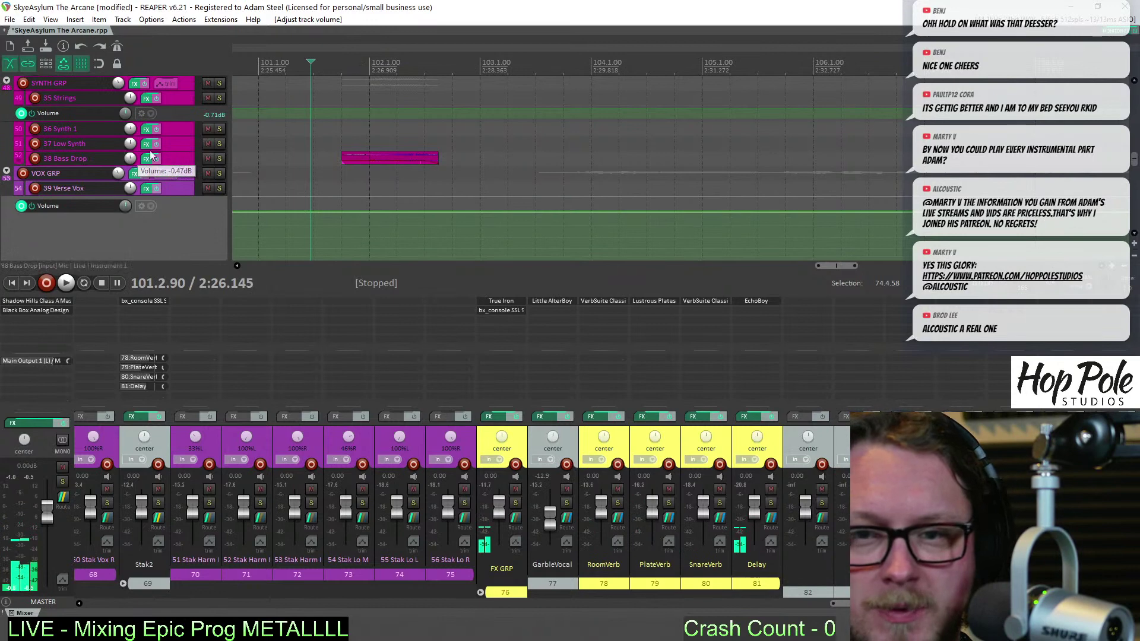
Play back the bass drop passage from about bar 101, bring the synth channels into view in the mixer, and save the project
key(space)
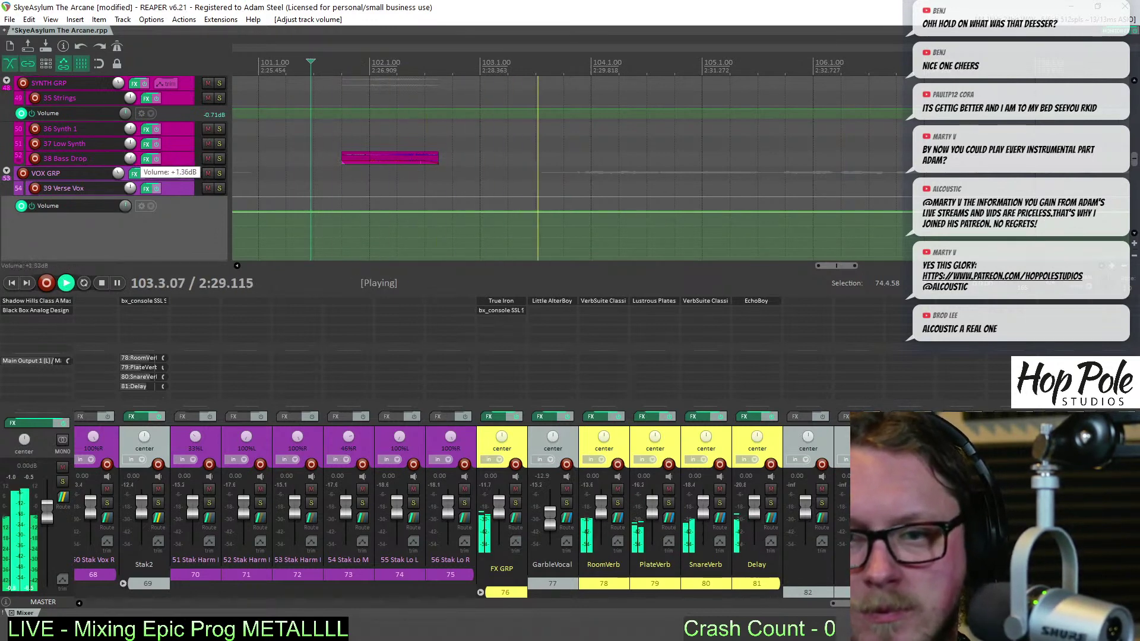
key(space)
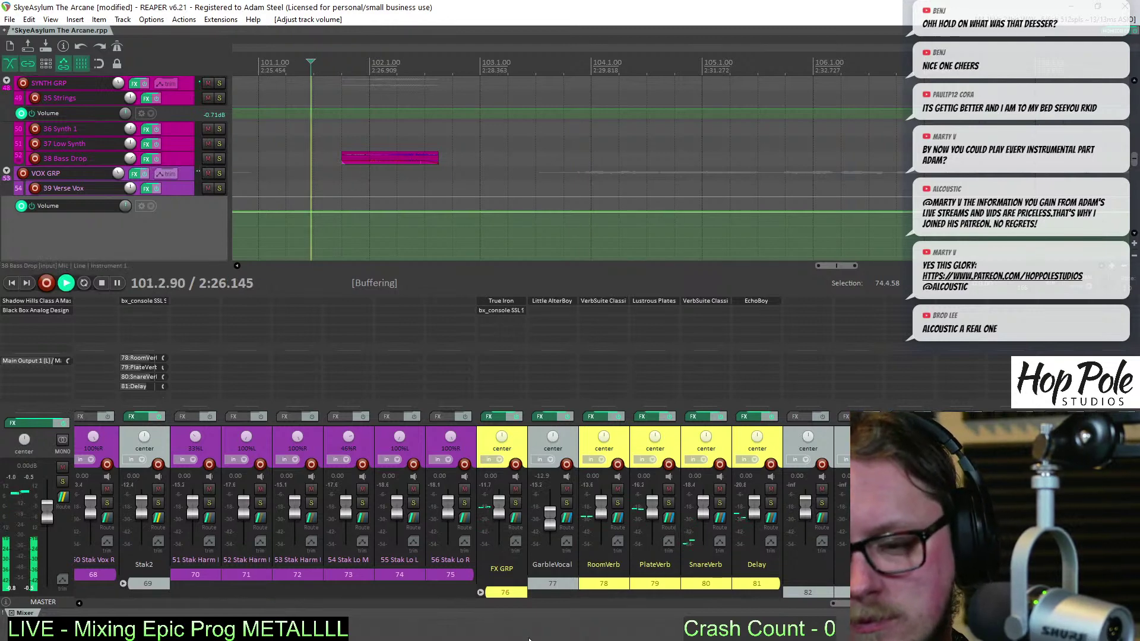
key(space)
scroll(840, 604, up, 1)
drag(840, 604, 535, 386)
key(space)
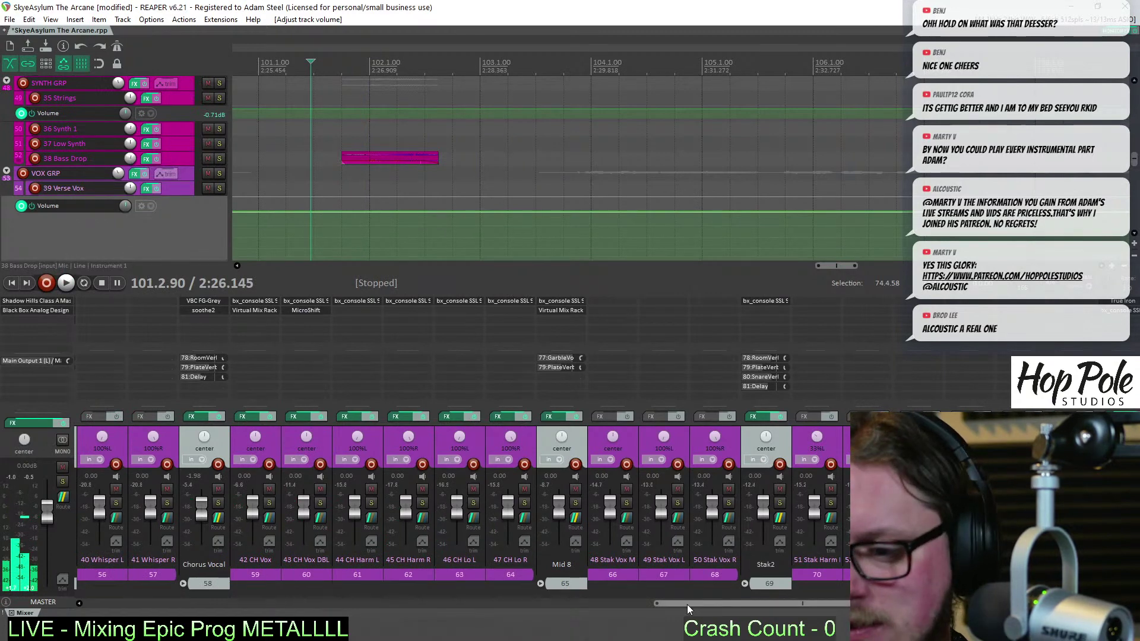
drag(687, 605, 503, 602)
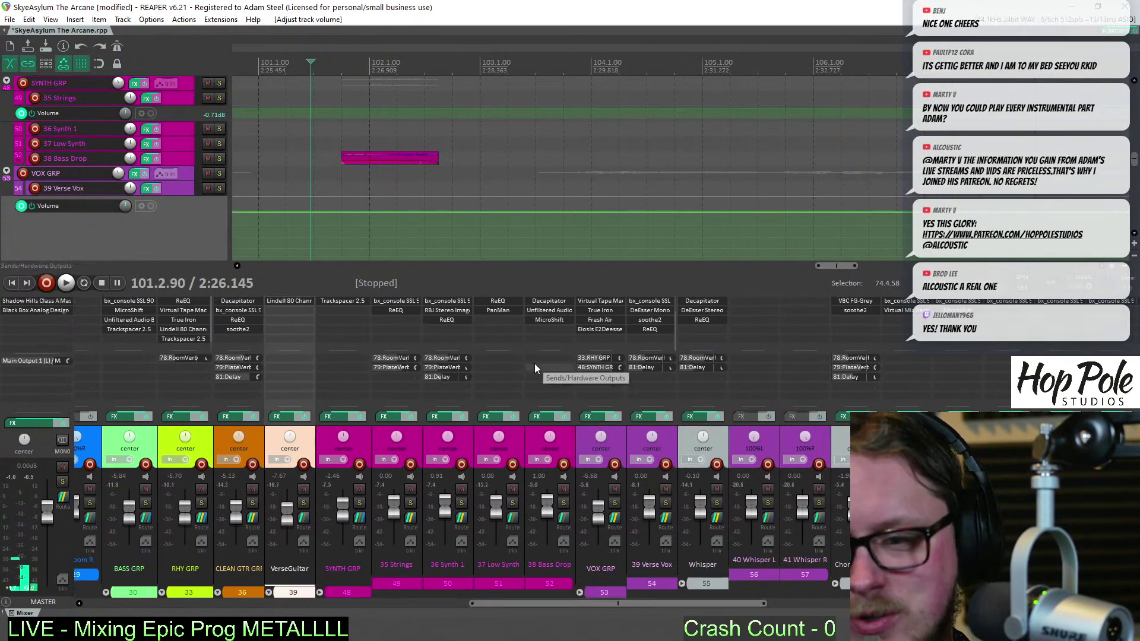
key(ctrl+s)
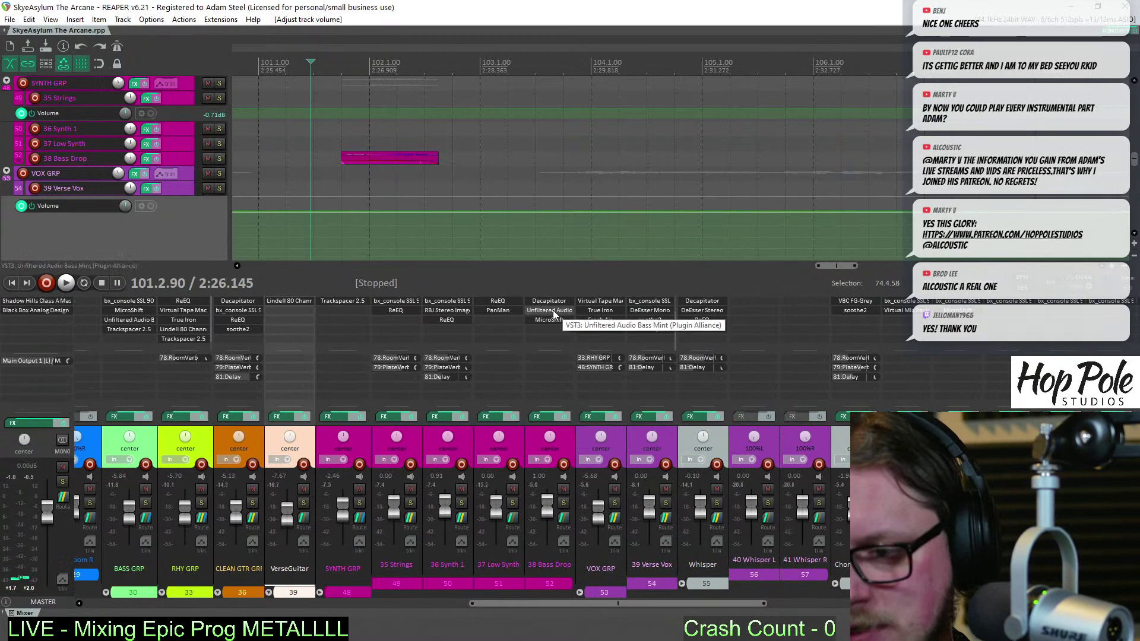
Adjust Bass-Mint on the 38 Bass Drop track to Cutoff 113 Hz, Soften 18.6% and Clarity 37.2% while auditioning the drop
click(553, 310)
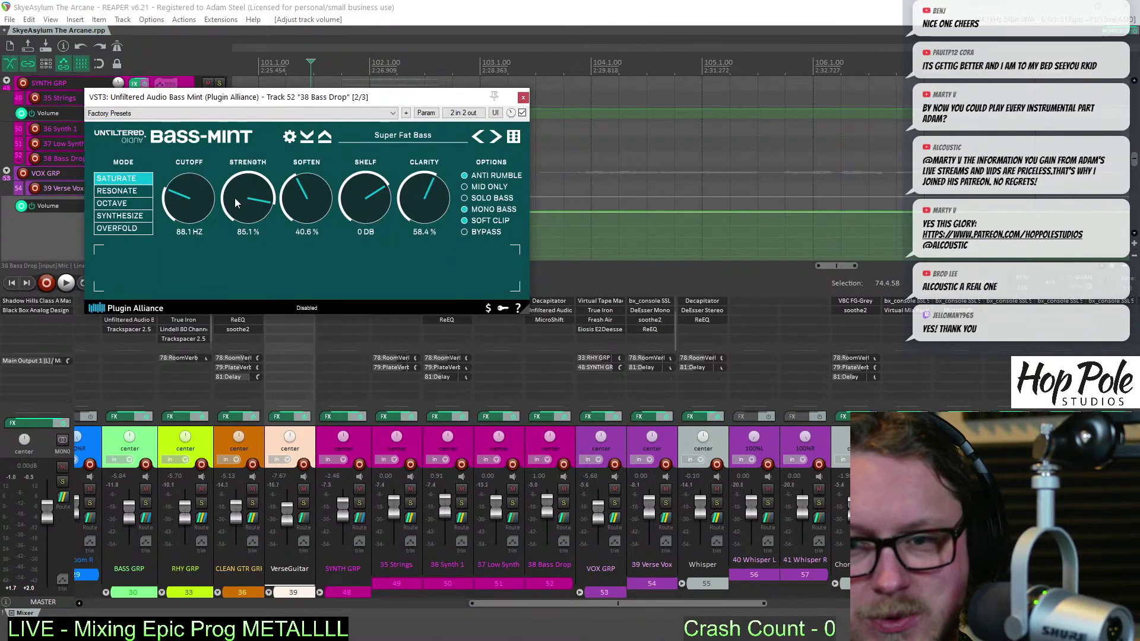
drag(183, 196, 180, 185)
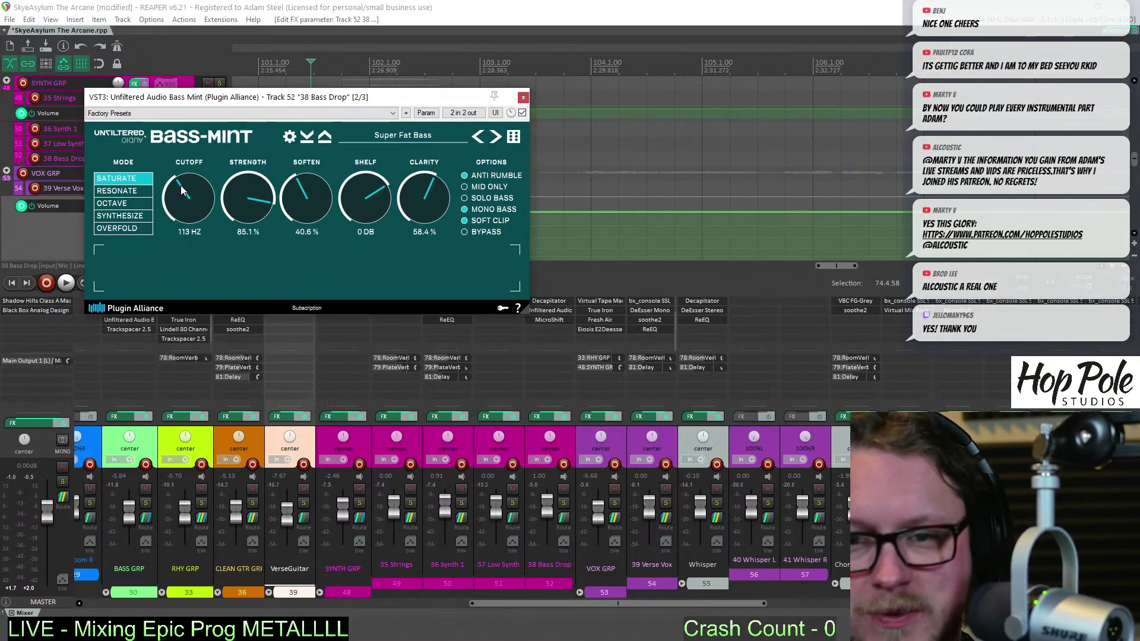
key(space)
drag(315, 214, 305, 234)
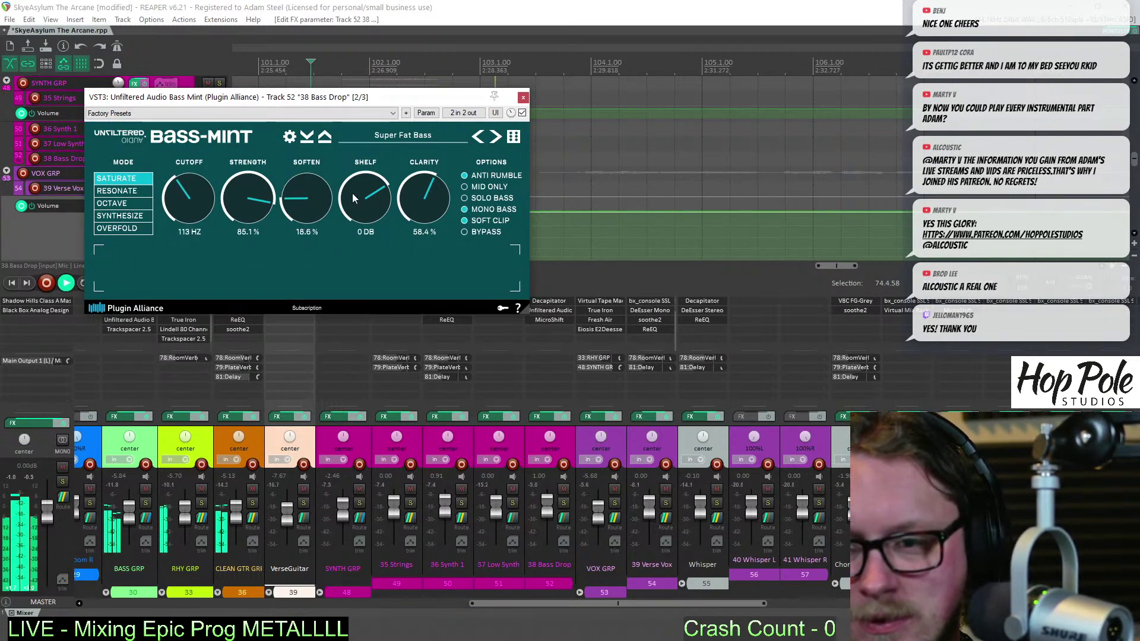
drag(419, 192, 417, 233)
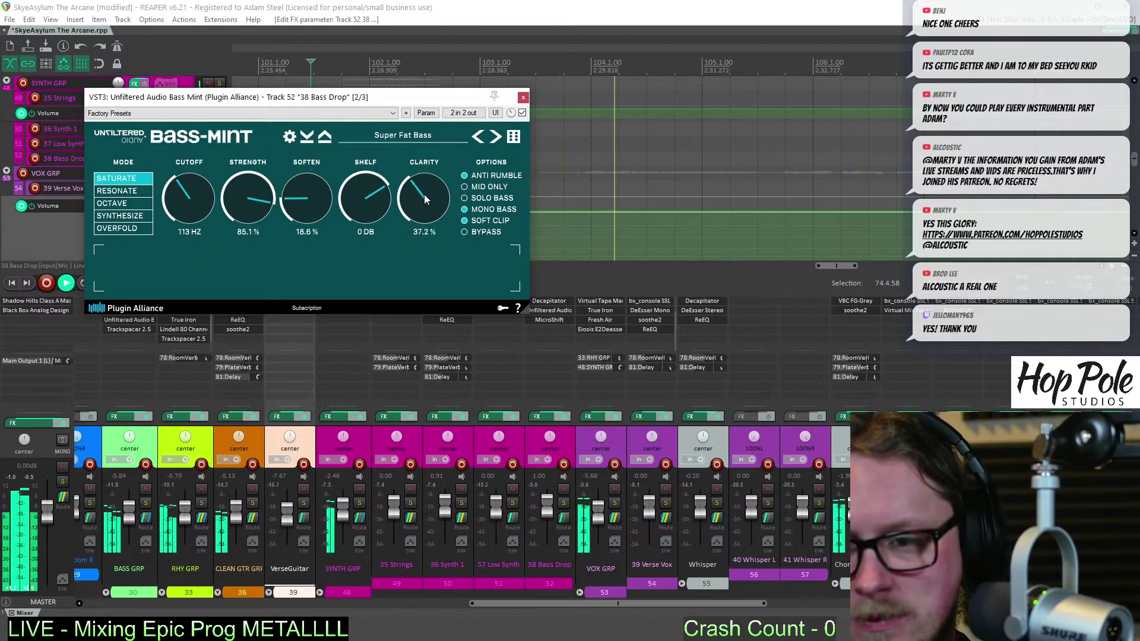
key(space)
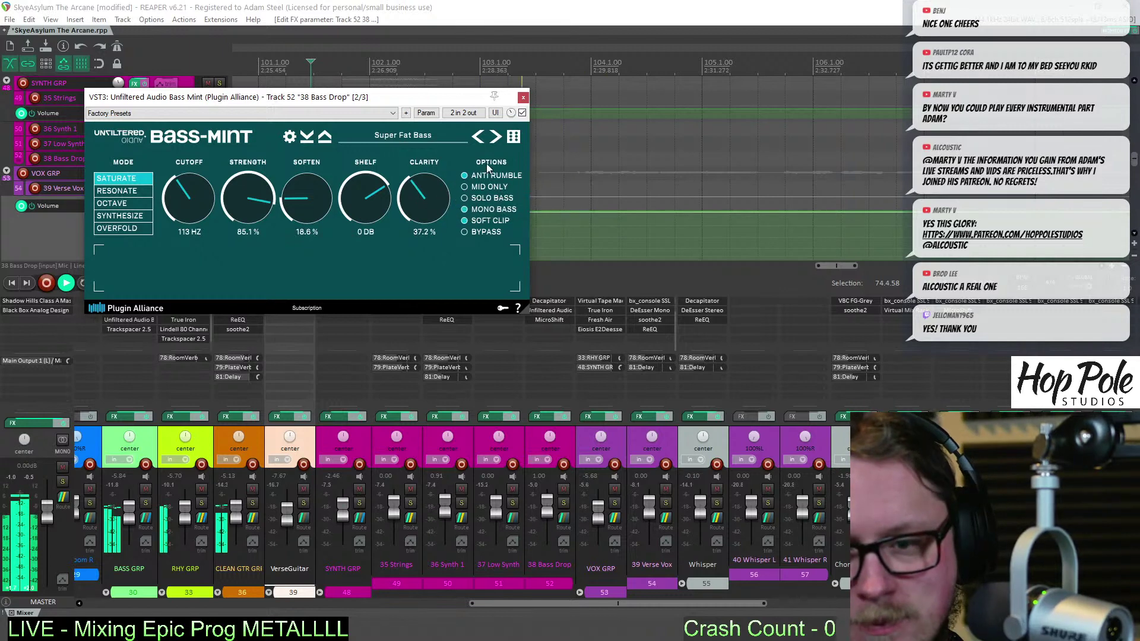
click(523, 97)
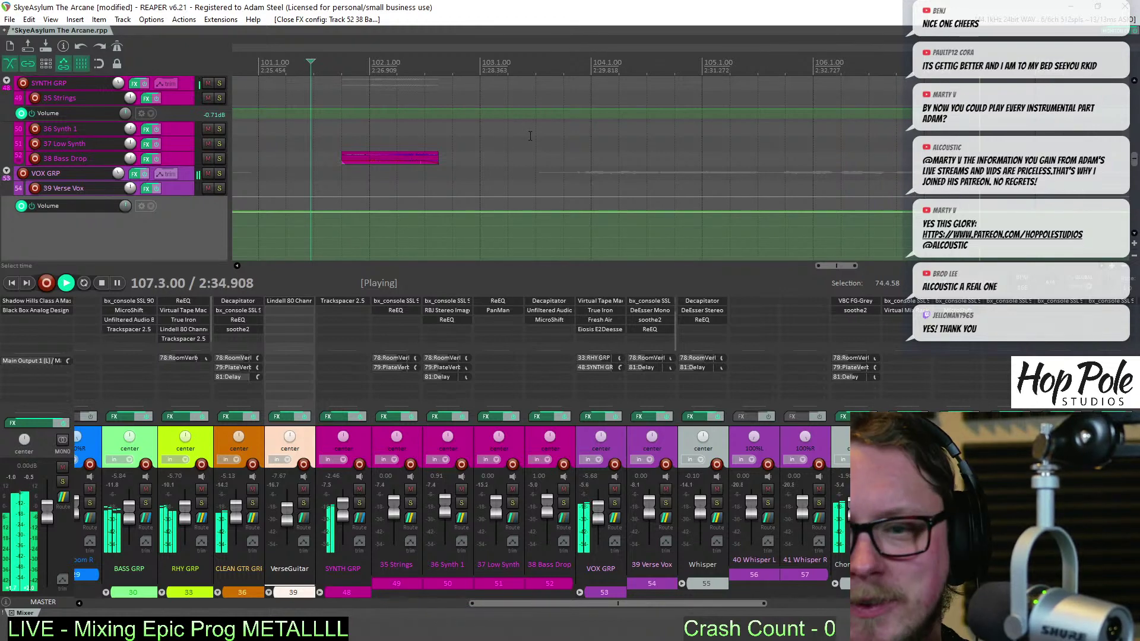
Follow playback past the bass drop through bar 134, examining the synth tracks and the Chorus Vocal group in the arrangement
scroll(587, 151, down, 6)
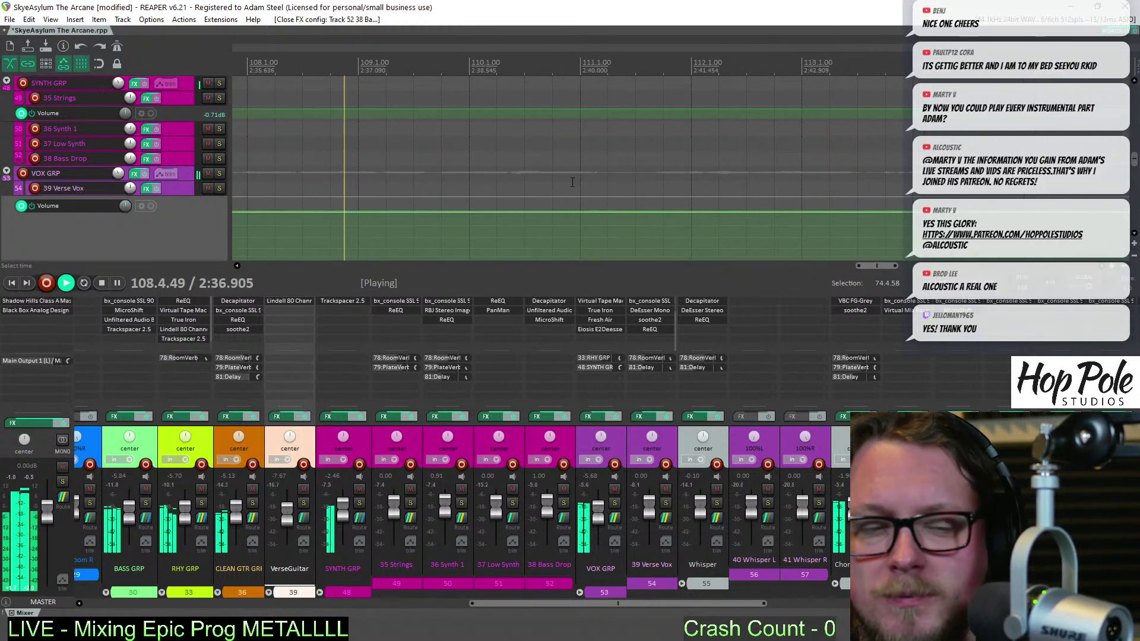
scroll(759, 178, up, 2)
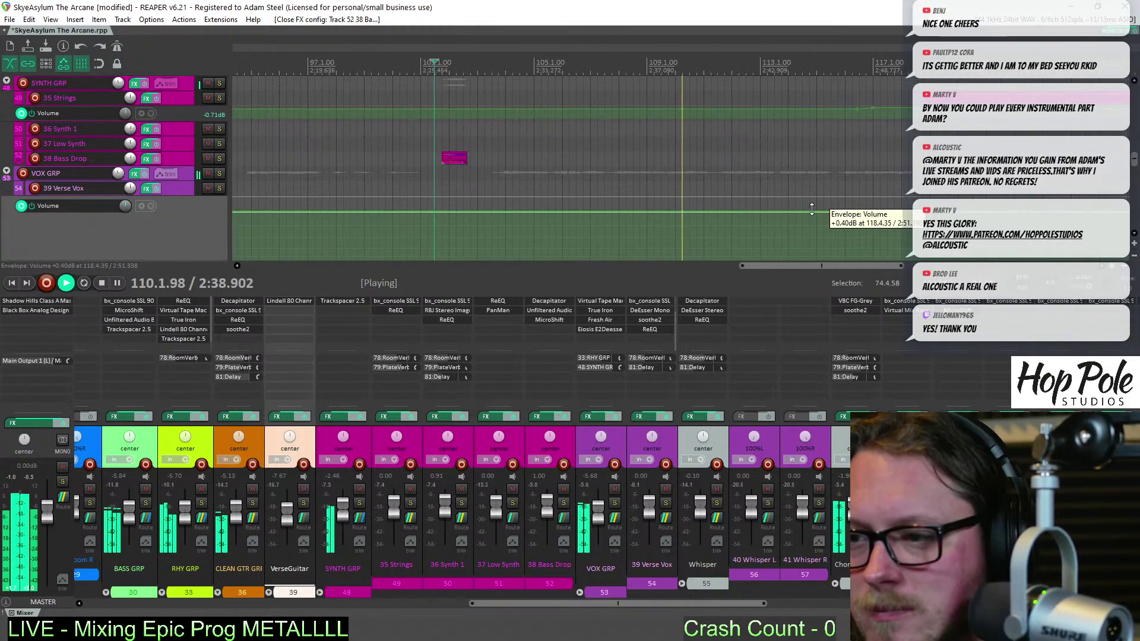
drag(806, 265, 832, 267)
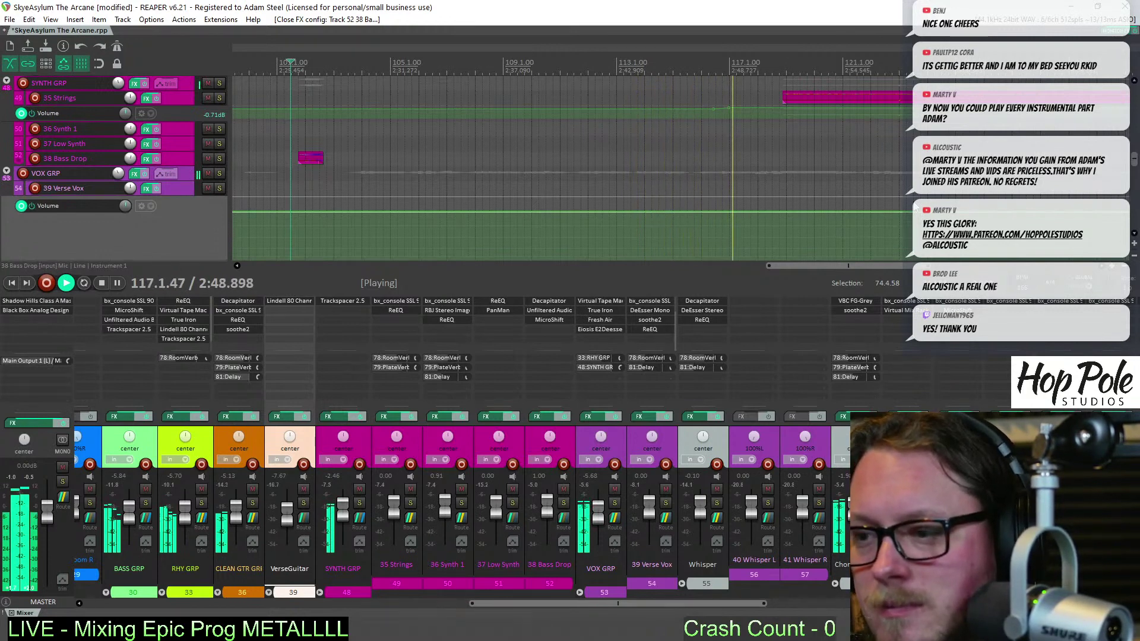
key(minus)
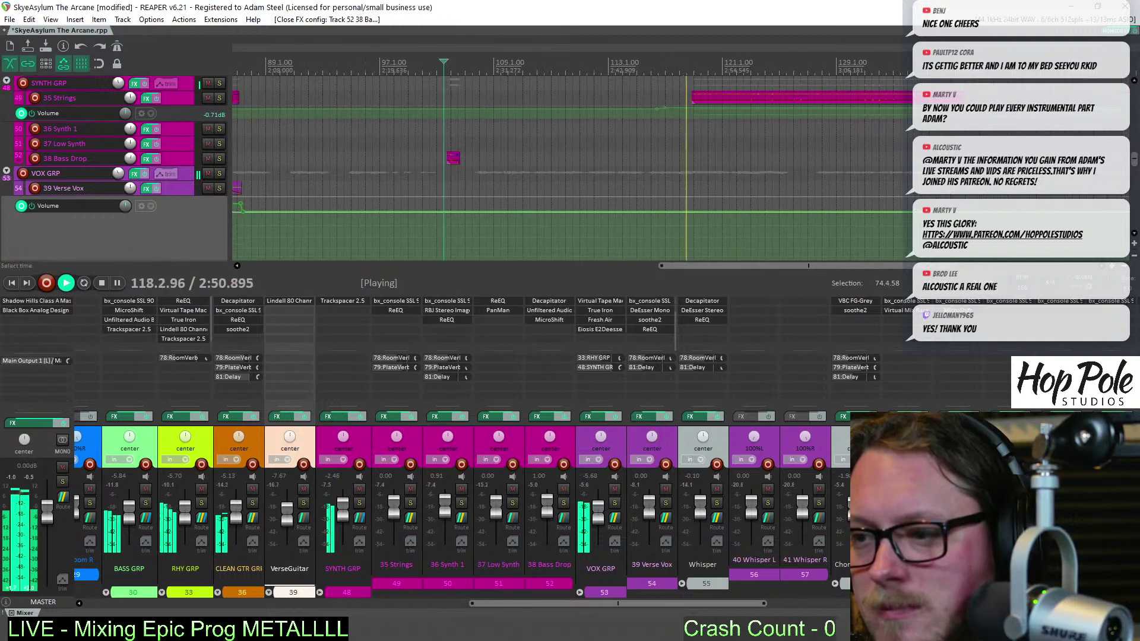
scroll(1137, 155, up, 3)
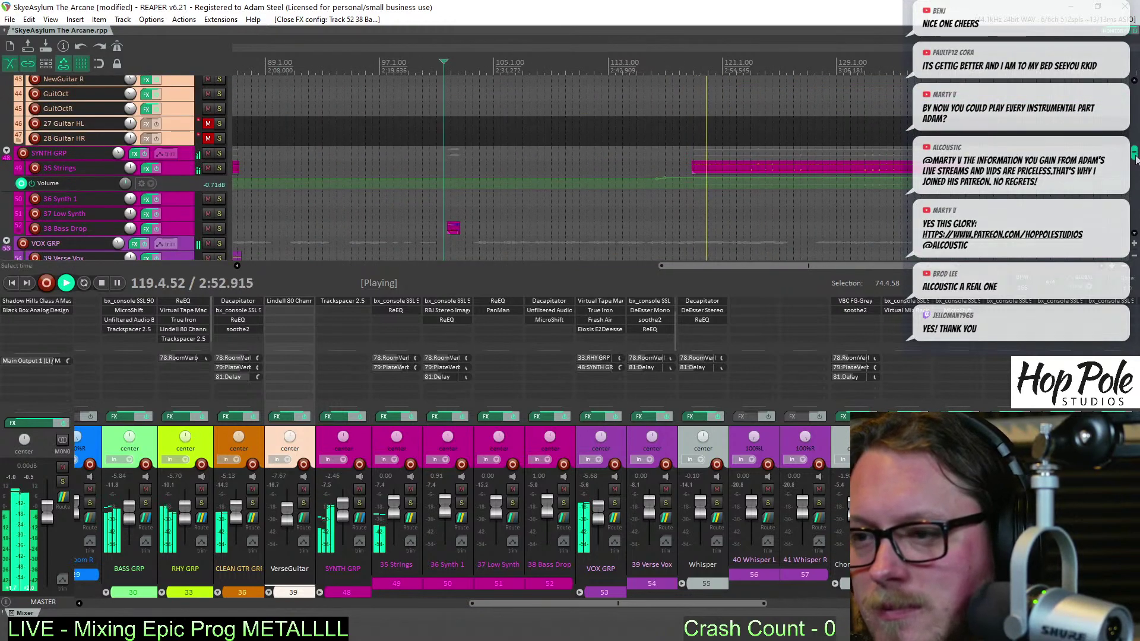
drag(1136, 156, 1133, 184)
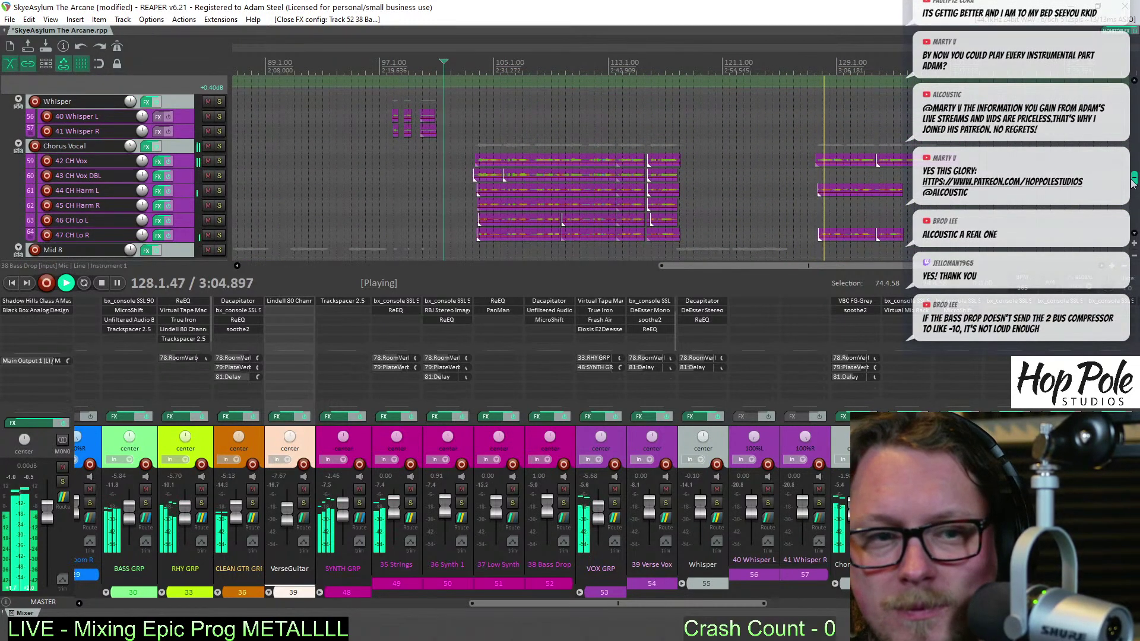
scroll(1132, 184, up, 1)
scroll(1132, 184, down, 3)
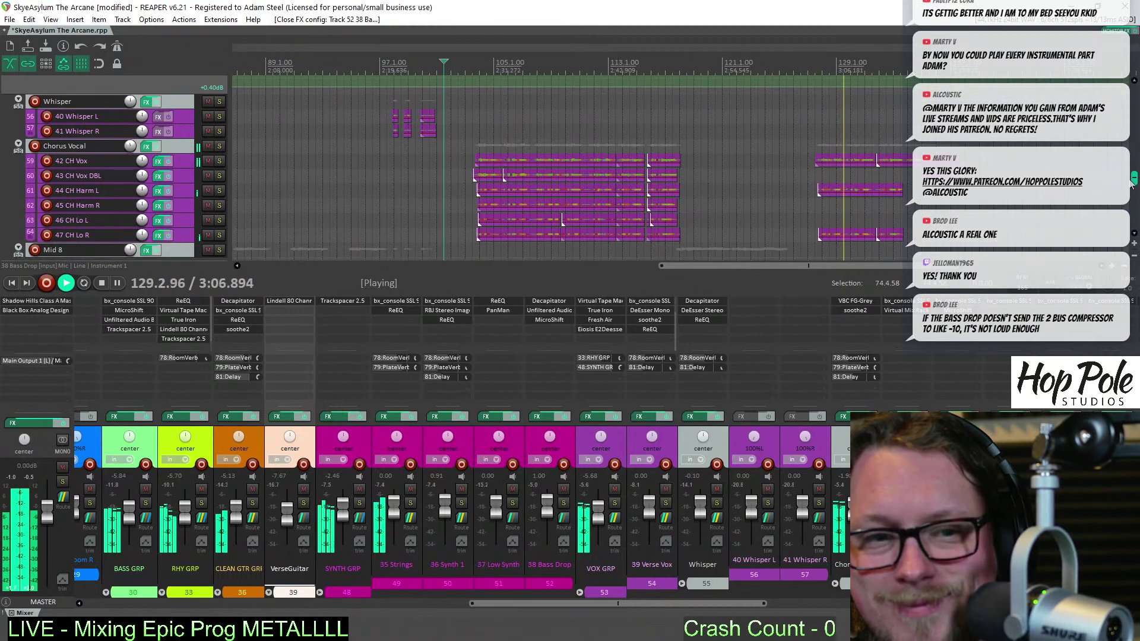
scroll(1132, 185, up, 1)
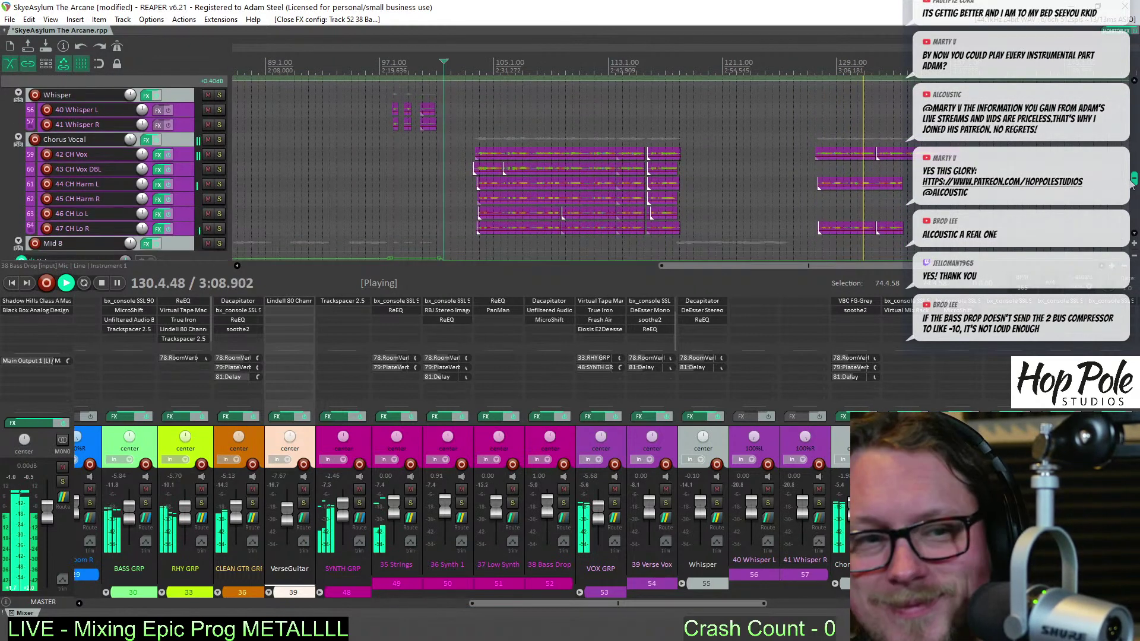
scroll(1132, 185, up, 1)
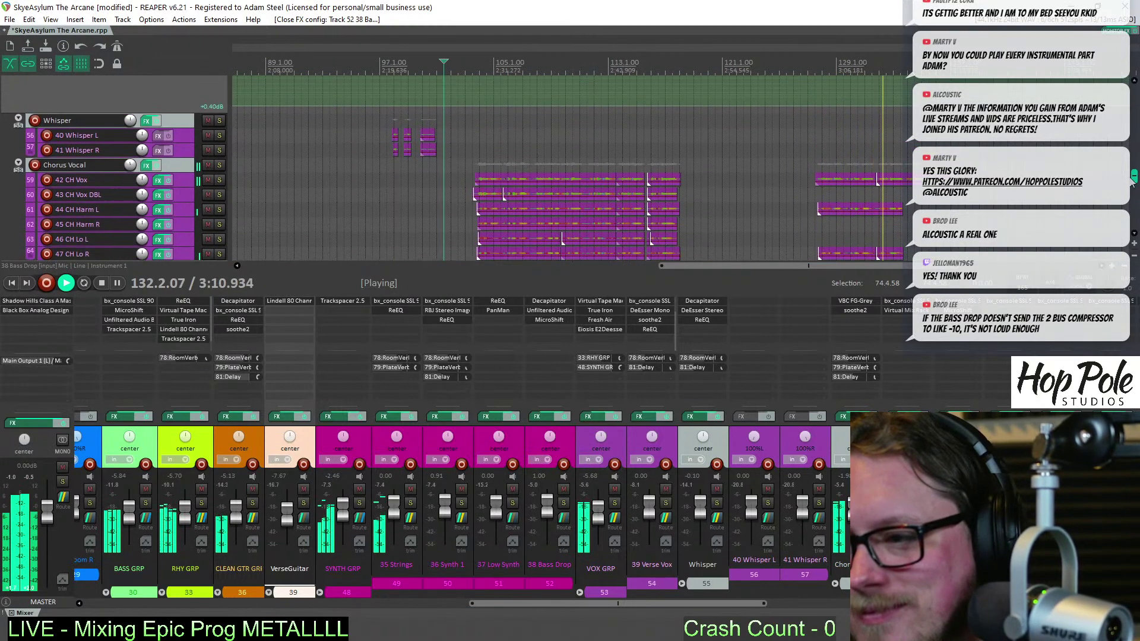
scroll(1133, 185, down, 1)
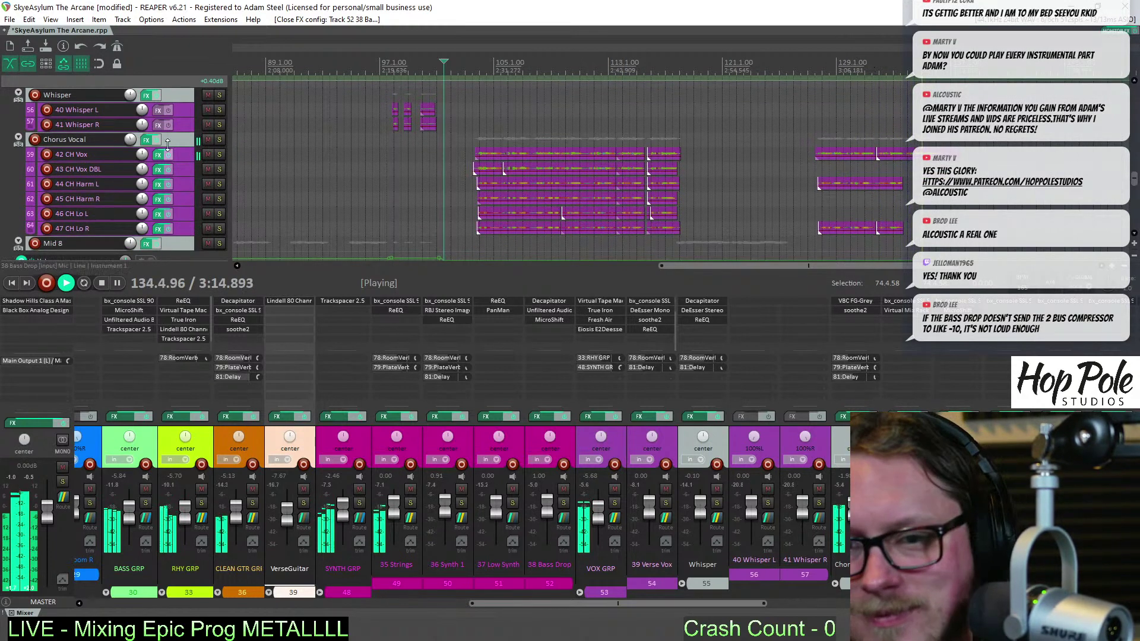
Show the Chorus Vocal volume envelope, add points near bar 127, and raise the level from there on to about +0.20 dB
key(v)
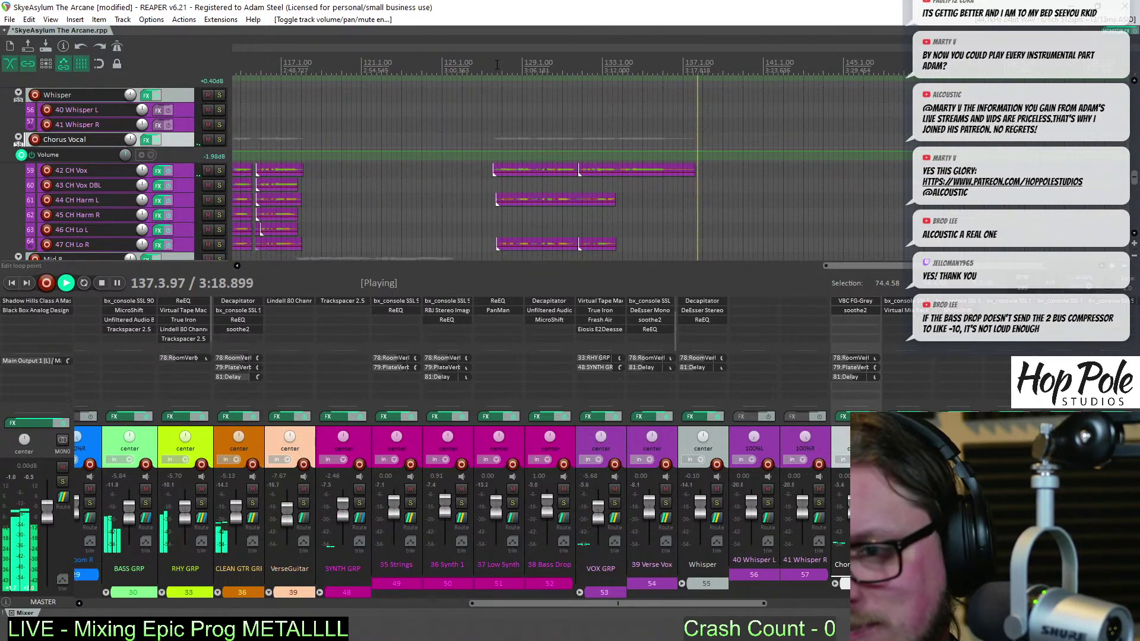
click(484, 173)
scroll(594, 160, up, 5)
click(667, 148)
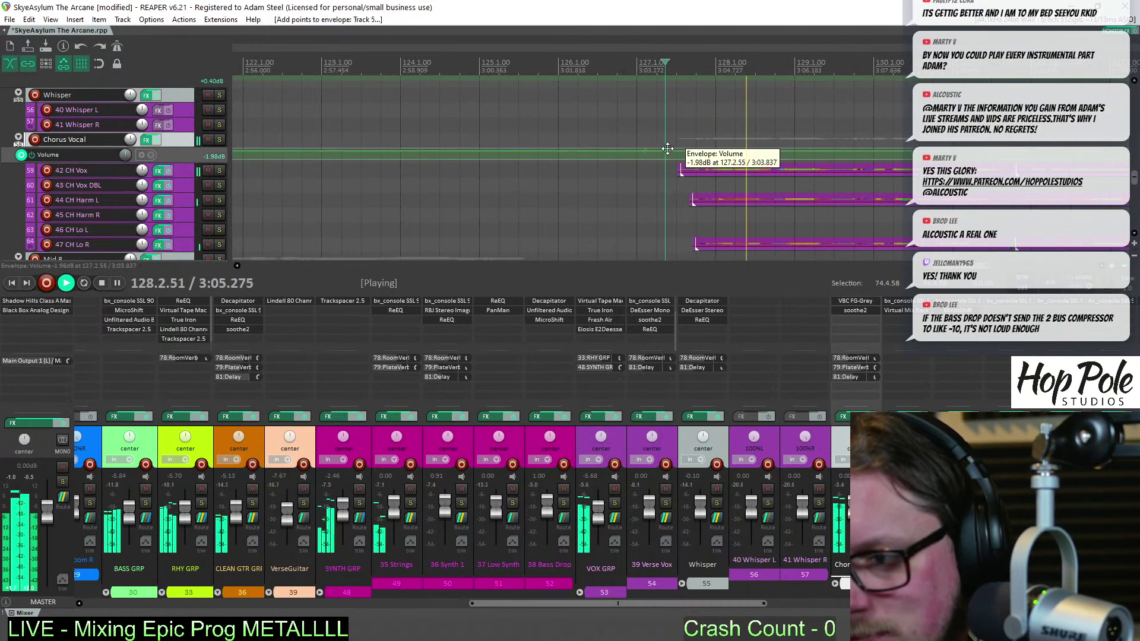
scroll(692, 155, up, 3)
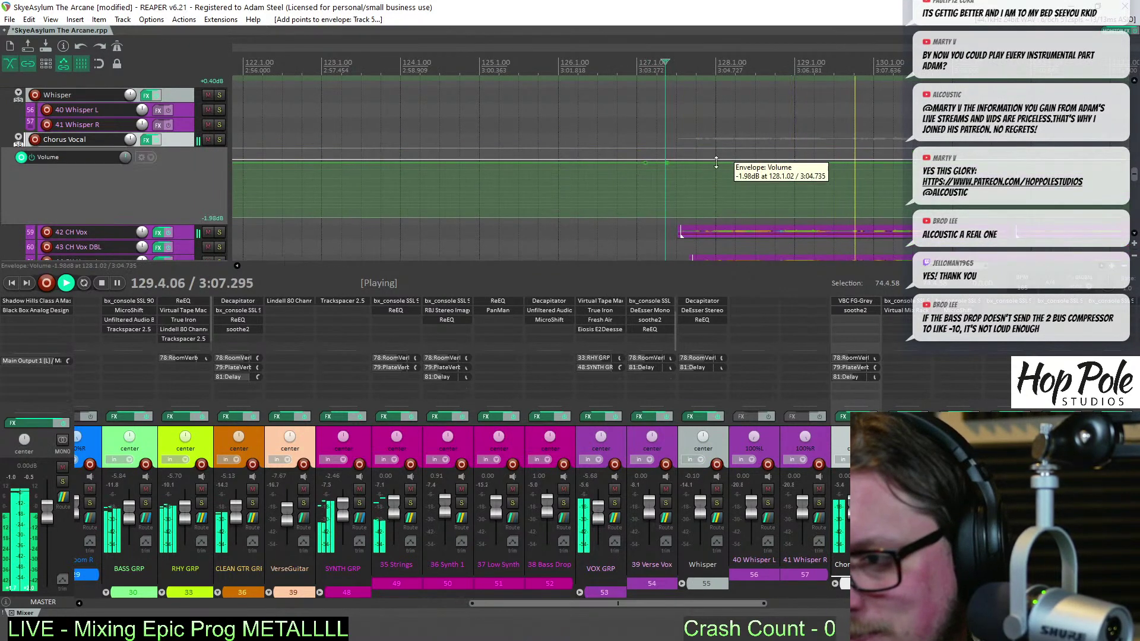
drag(716, 162, 724, 156)
Fade out the end of the last 42 CH Vox item over about 0.35 s, and fade out the end of the last 47 CH Lo R item
scroll(724, 156, down, 5)
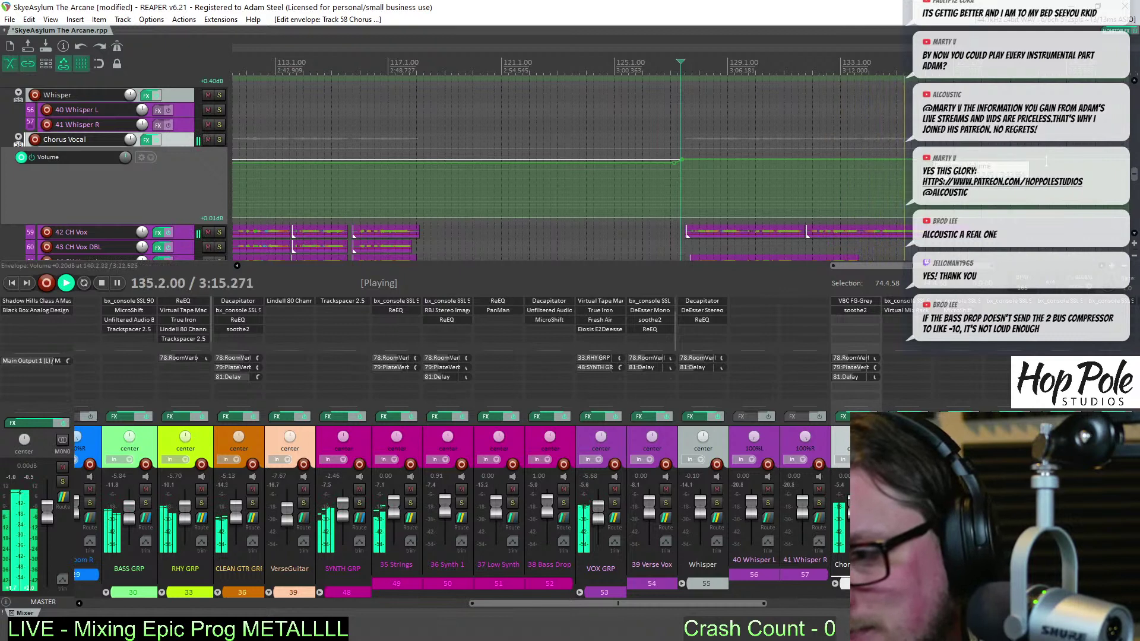
scroll(821, 185, down, 3)
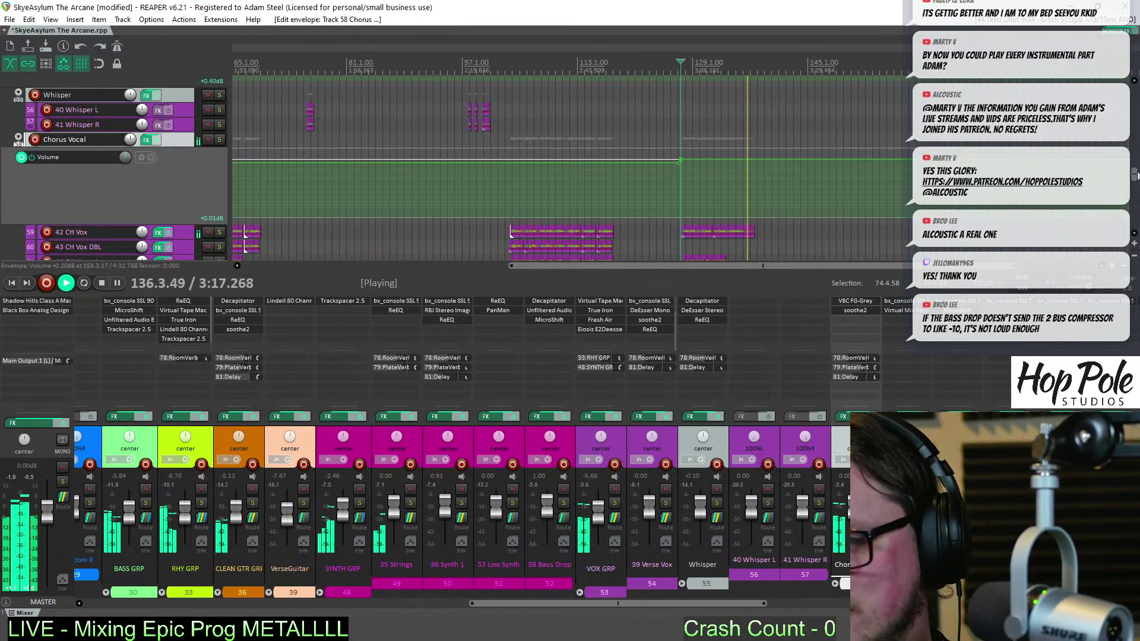
scroll(821, 183, down, 3)
scroll(821, 183, down, 1)
scroll(882, 145, down, 1)
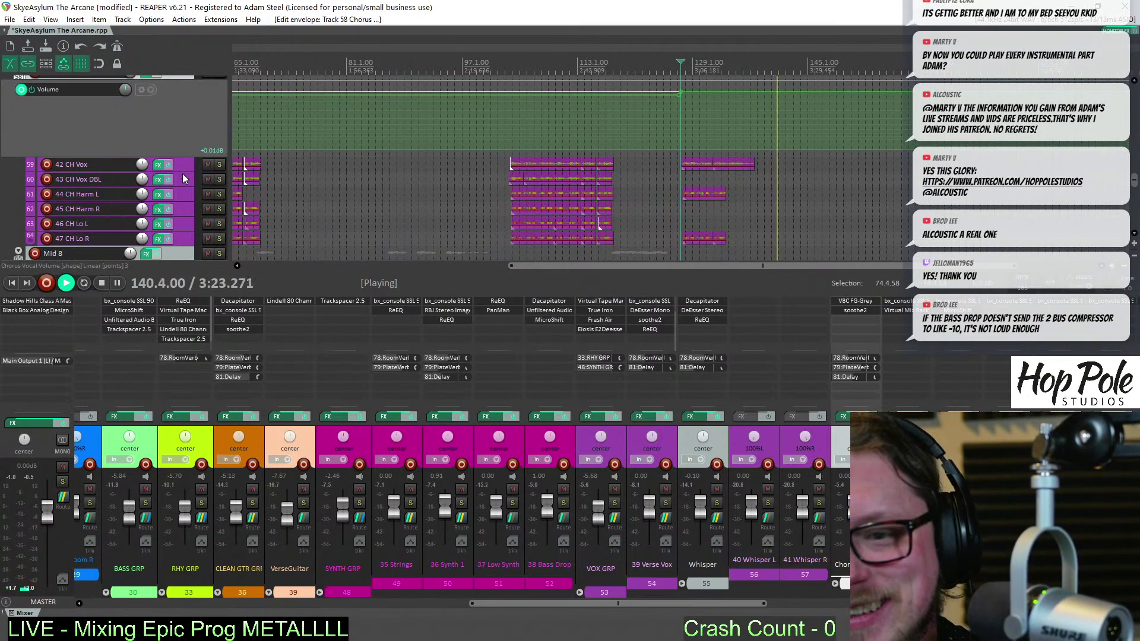
drag(186, 171, 186, 226)
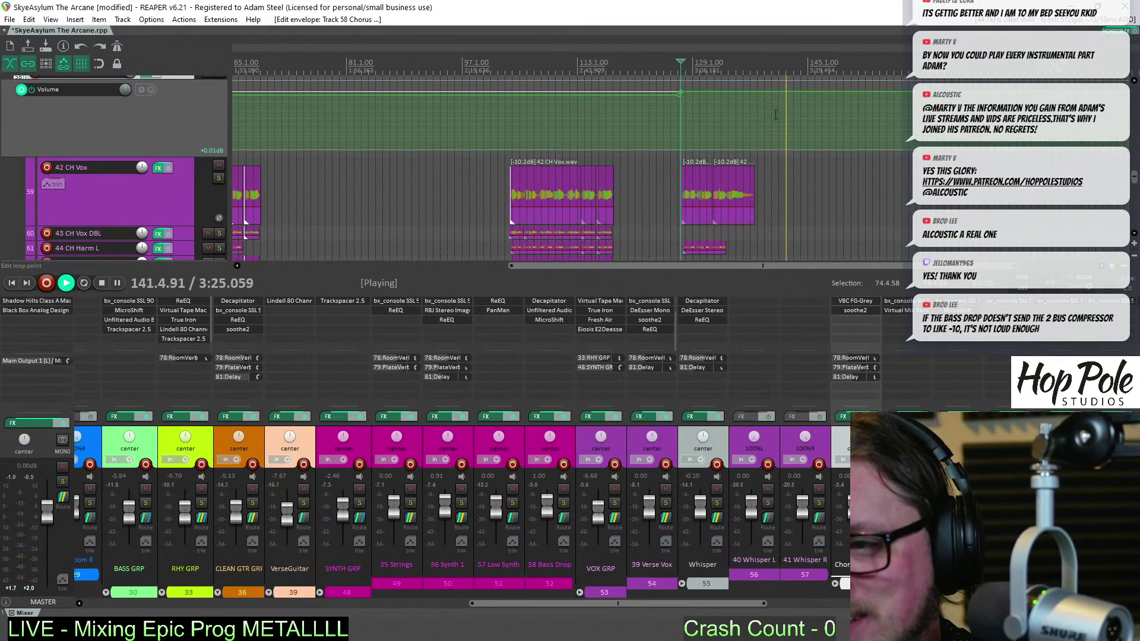
scroll(775, 115, up, 8)
click(753, 178)
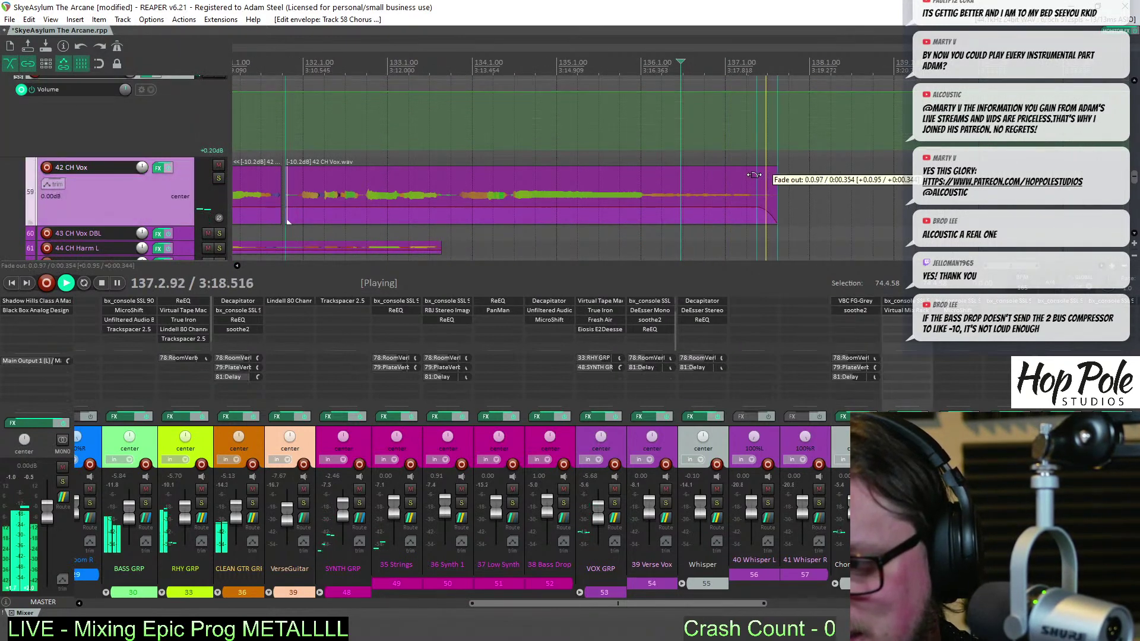
drag(1132, 178, 1133, 190)
click(433, 164)
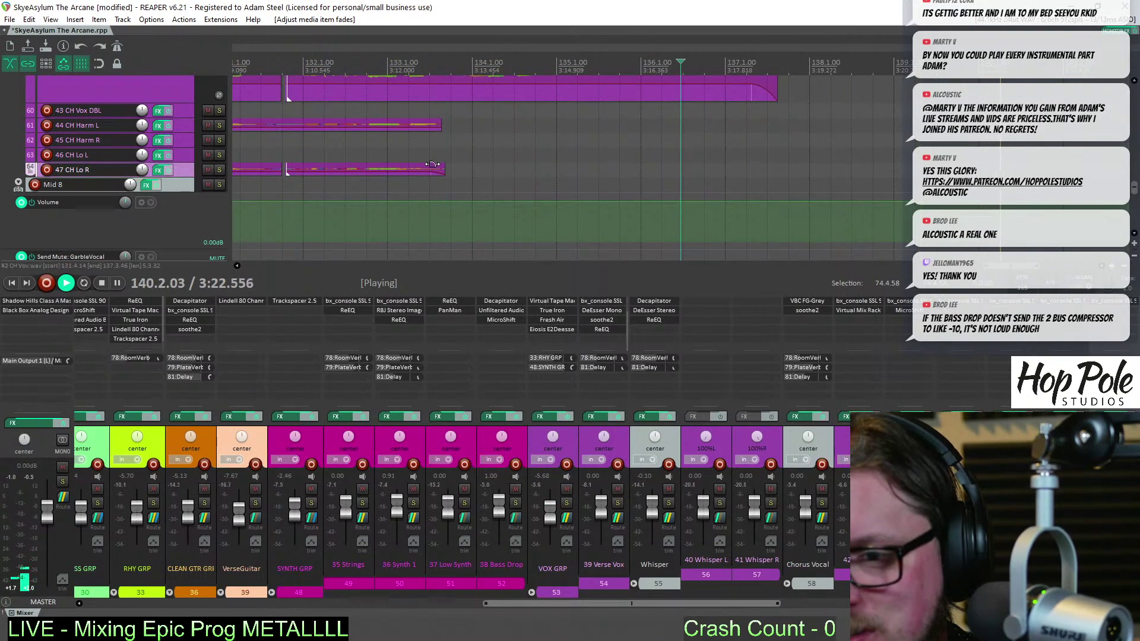
Solo SYNTH GRP, CLEAN GTR GRP and RHY GRP one after another to audition the section ending from about bar 136
drag(1134, 188, 1134, 150)
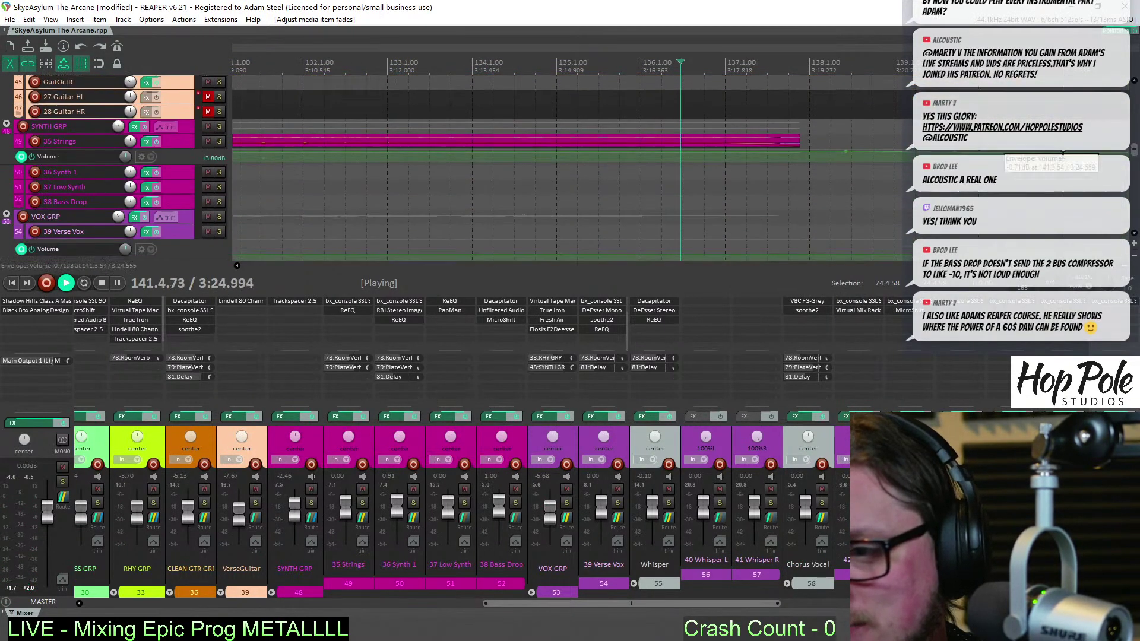
click(219, 126)
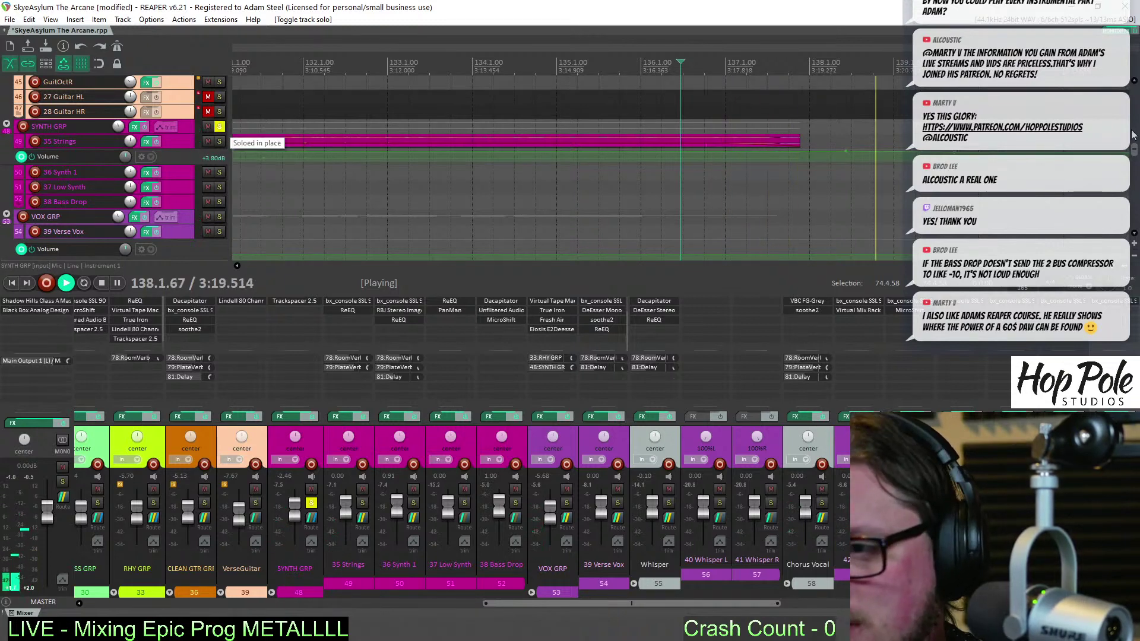
key(space)
drag(1134, 155, 1135, 131)
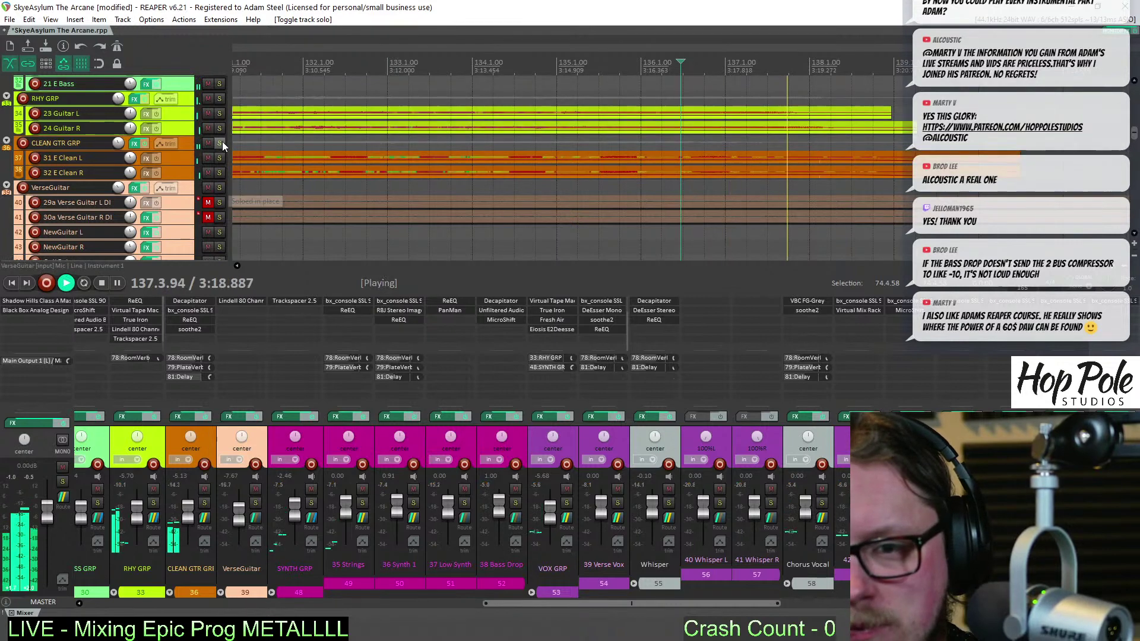
click(220, 143)
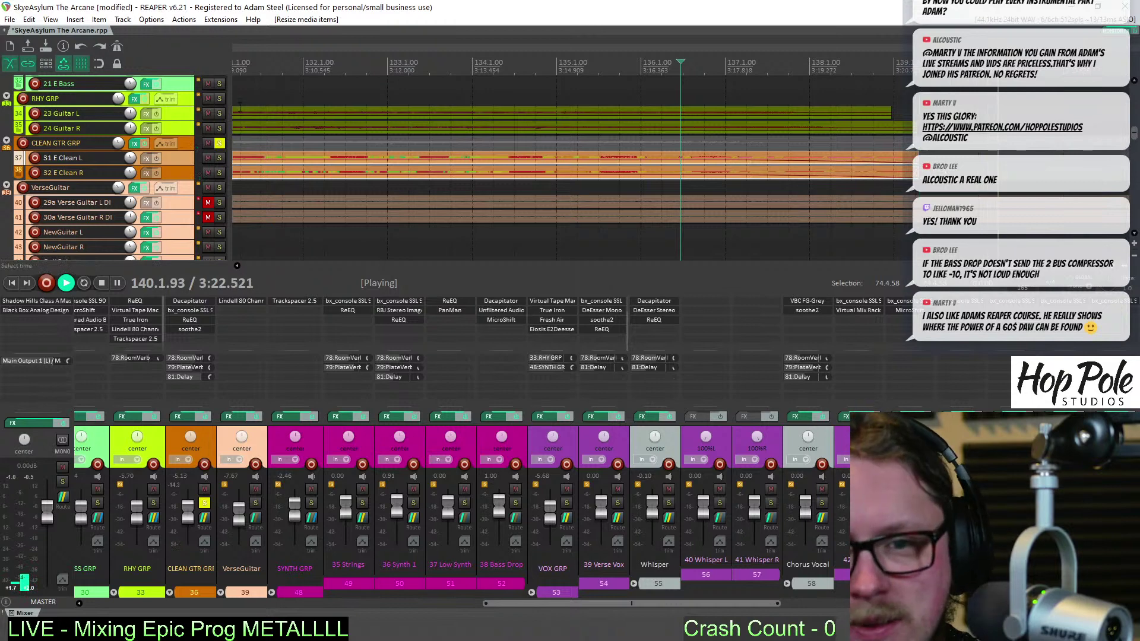
click(219, 99)
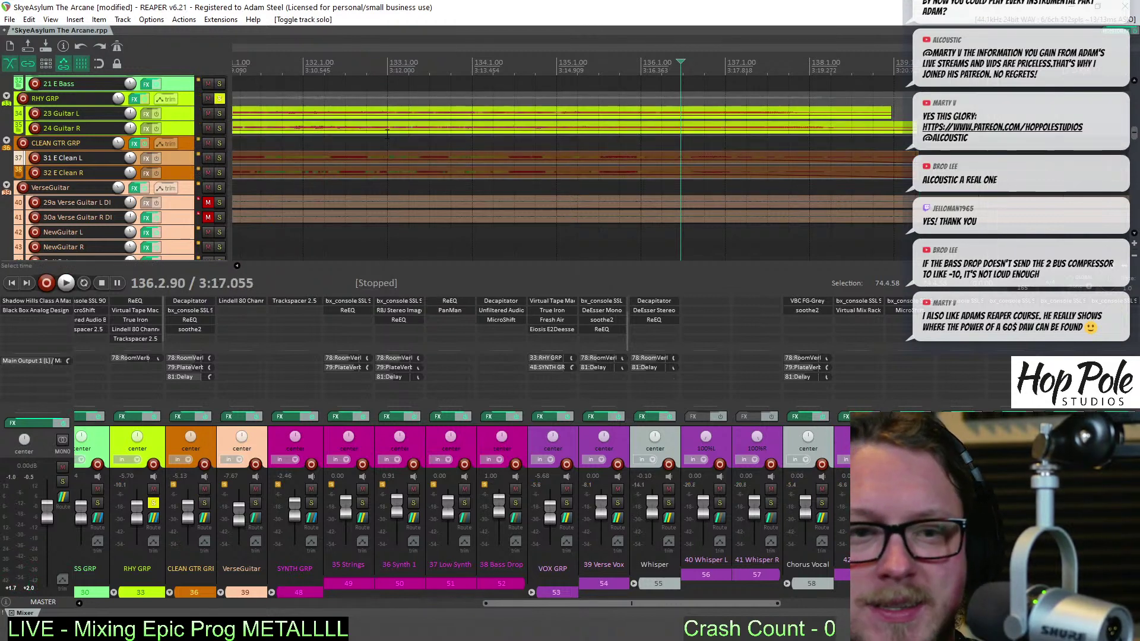
Audition RHY GRP alone and fade out the ends of the last 23 Guitar L and 24 Guitar R items
click(219, 143)
key(space)
click(871, 119)
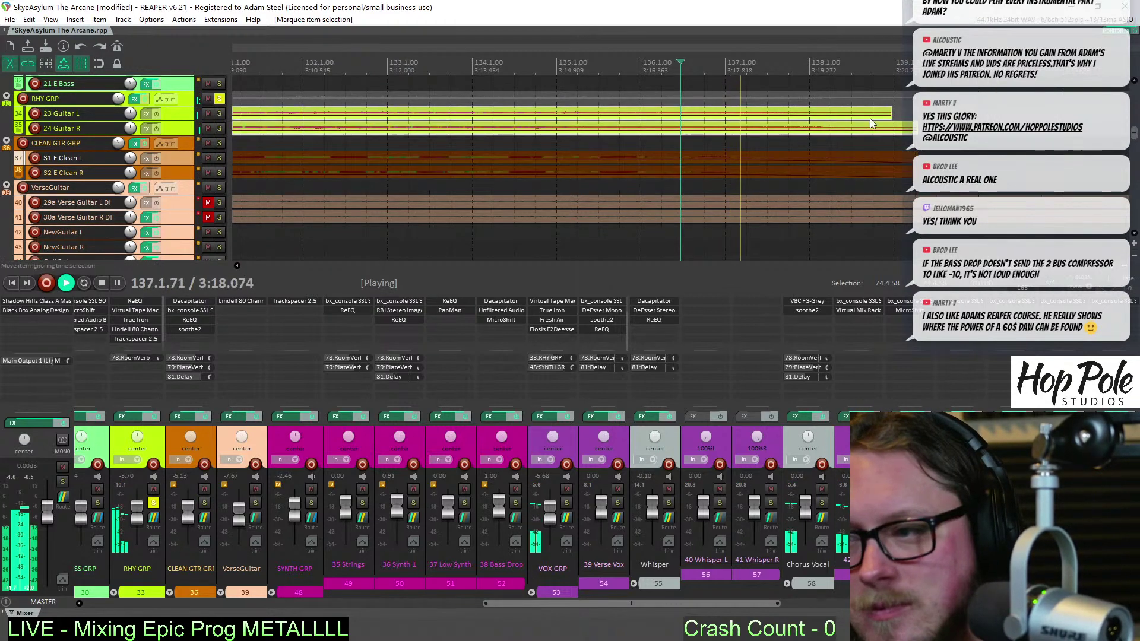
drag(894, 110, 858, 112)
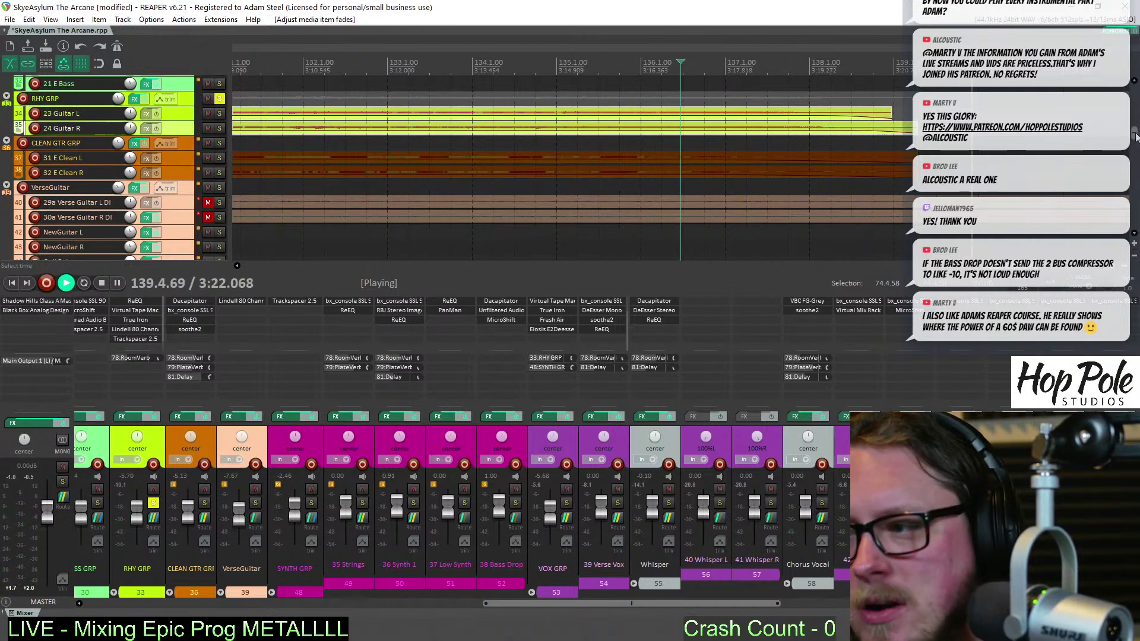
Solo BASS GRP instead of RHY GRP, then shorten the last 22 E Bass DI item to end at about bar 138 with a fade-out
scroll(1136, 137, up, 5)
scroll(969, 149, down, 2)
key(space)
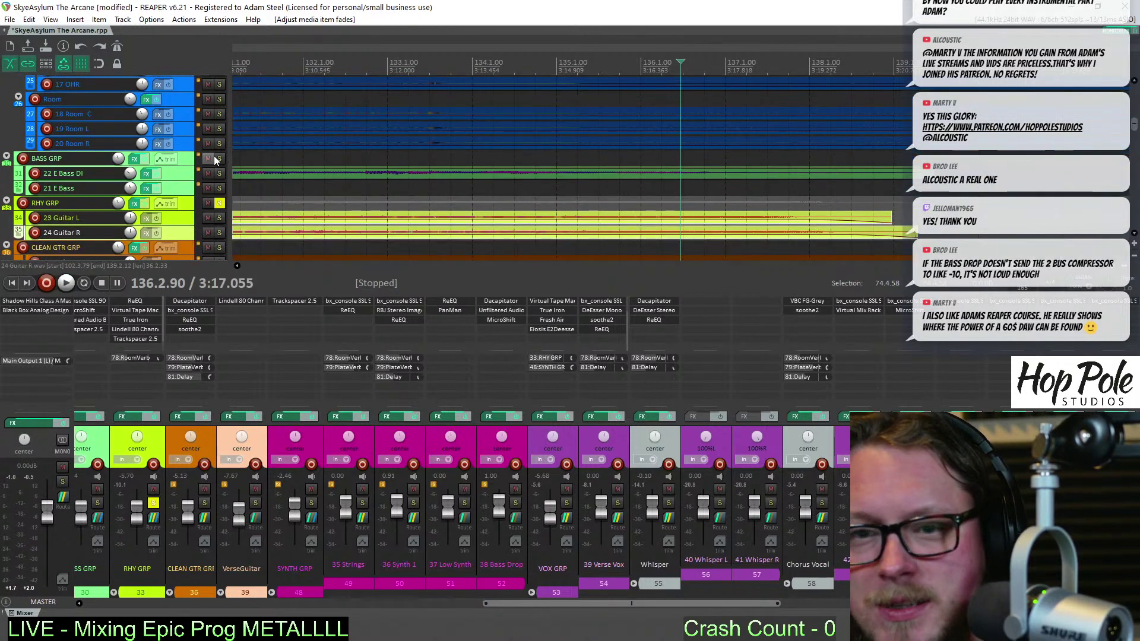
click(220, 205)
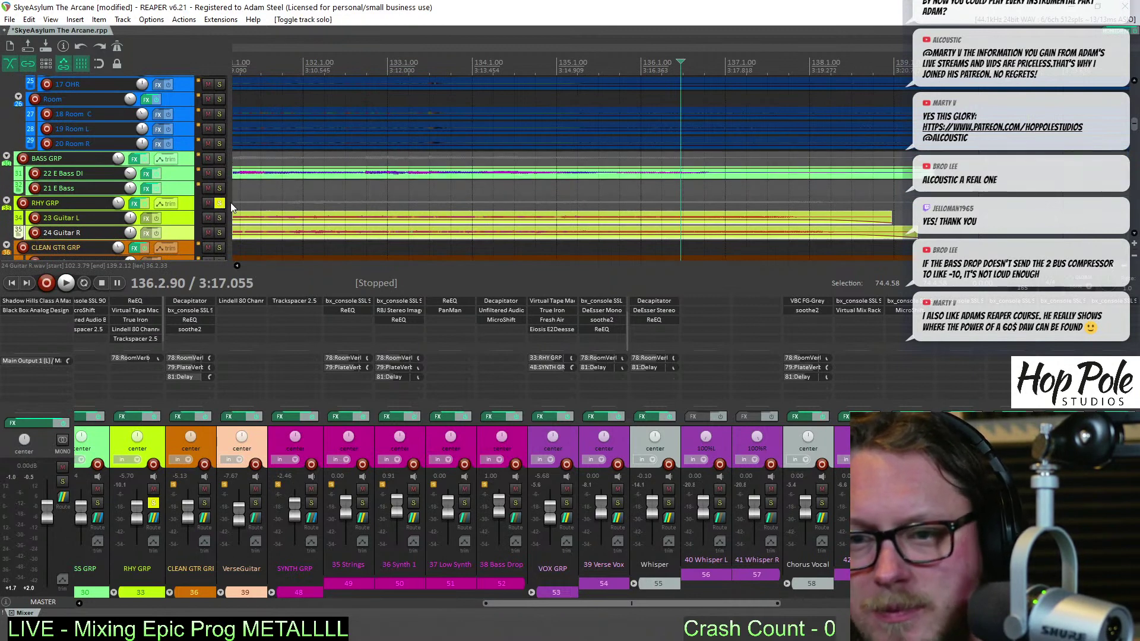
click(219, 204)
key(space)
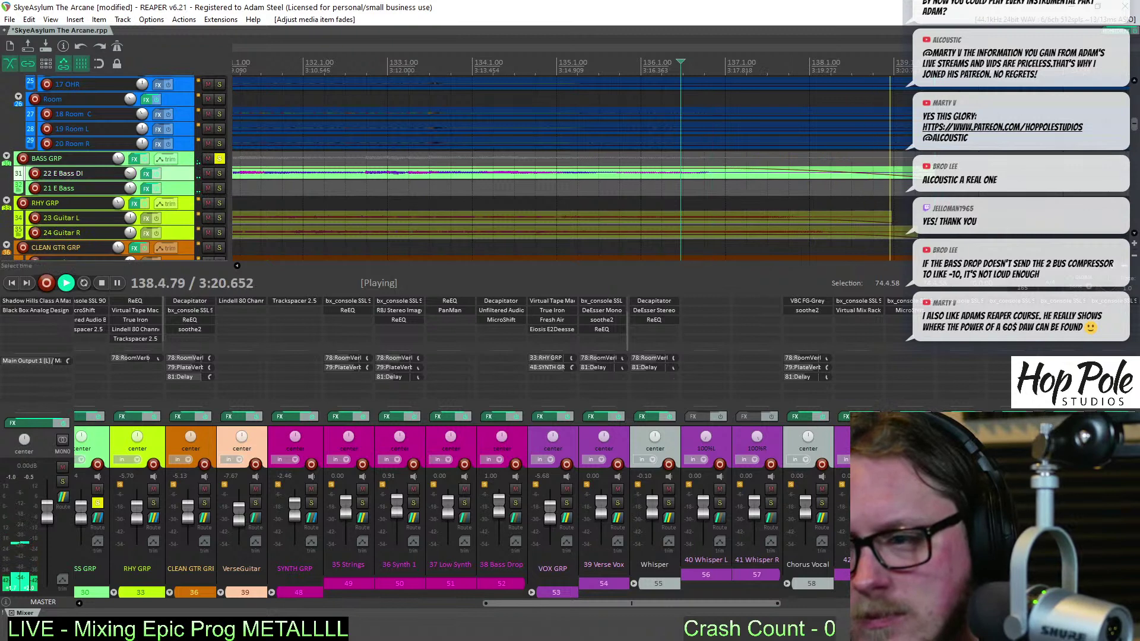
drag(911, 173, 815, 173)
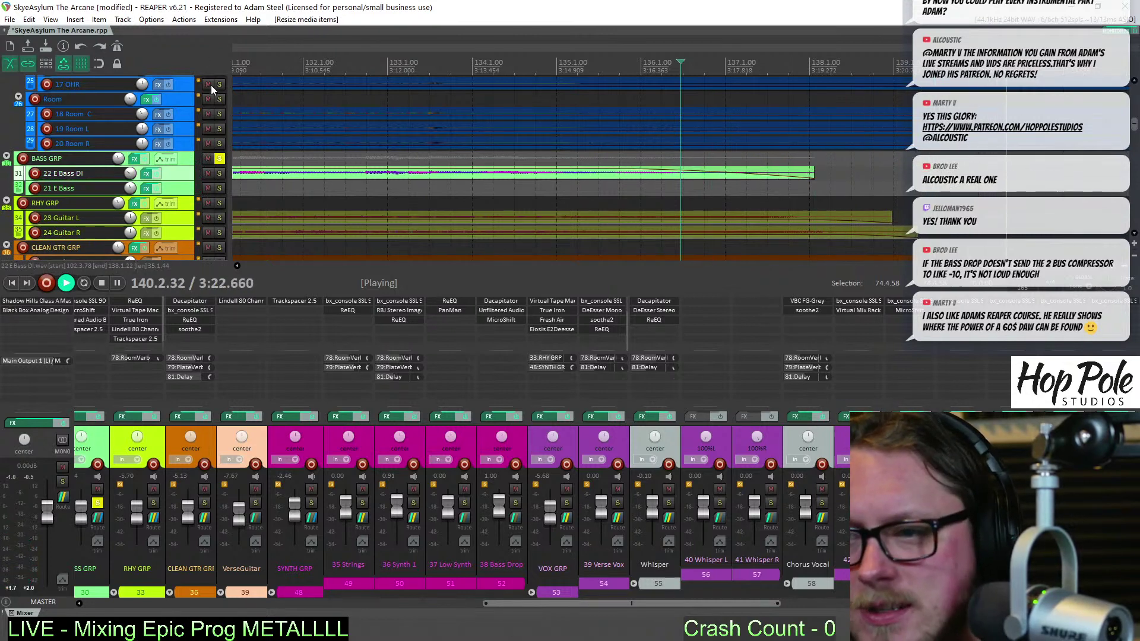
Clear the solo, trim the ends of the overhead and room mic items to about bar 137, and fade them out
key(F6)
scroll(658, 63, down, 4)
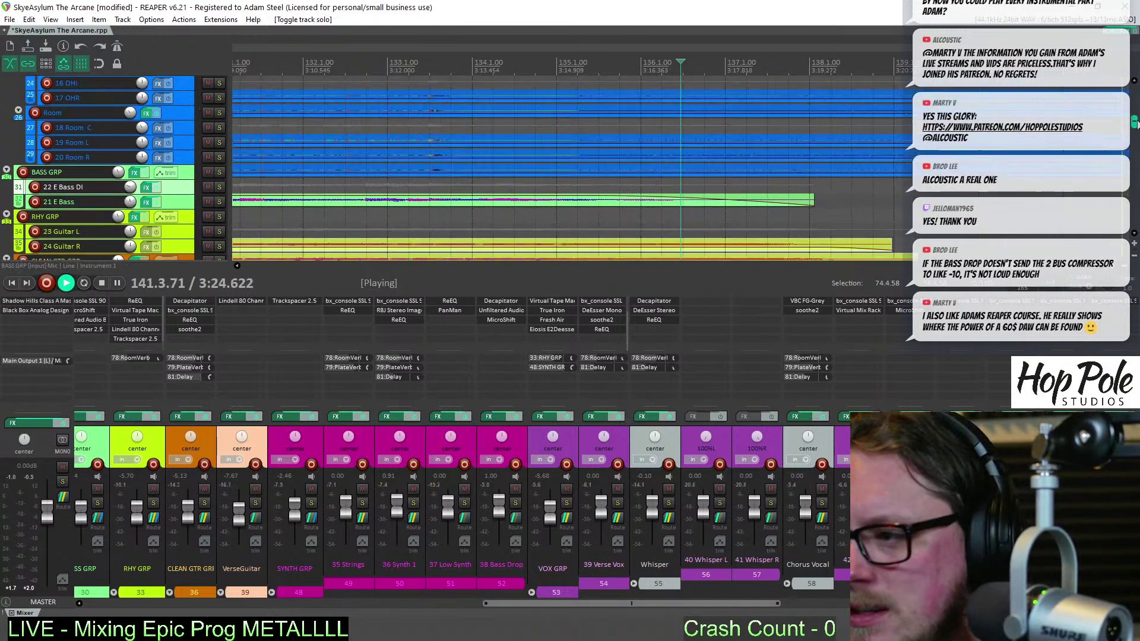
scroll(659, 119, up, 2)
drag(867, 113, 692, 189)
key(space)
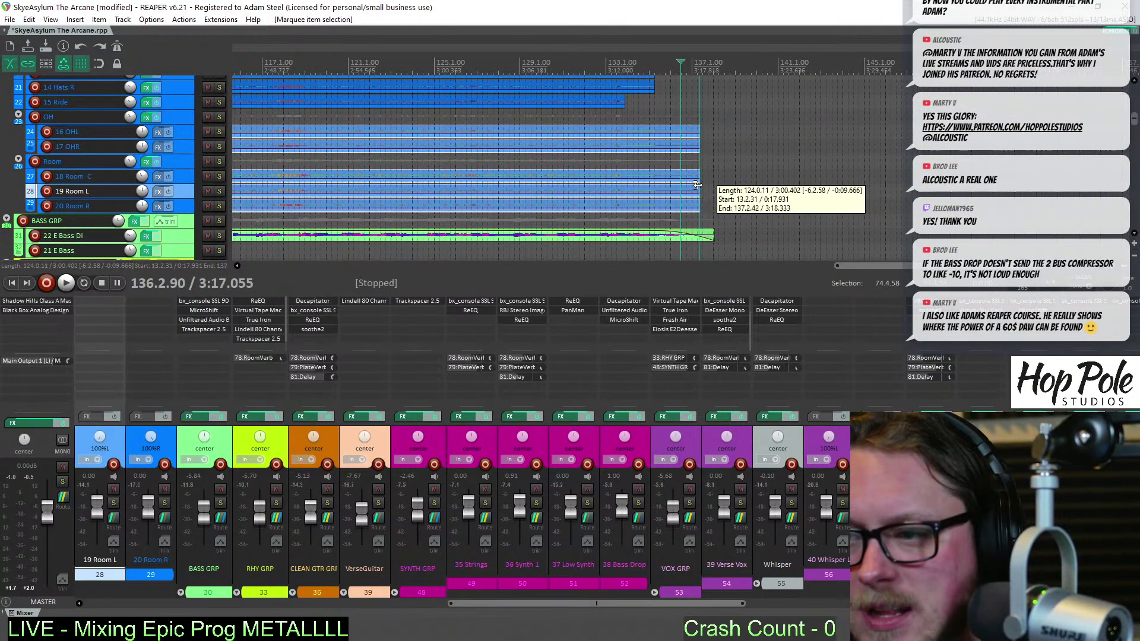
drag(690, 126, 631, 130)
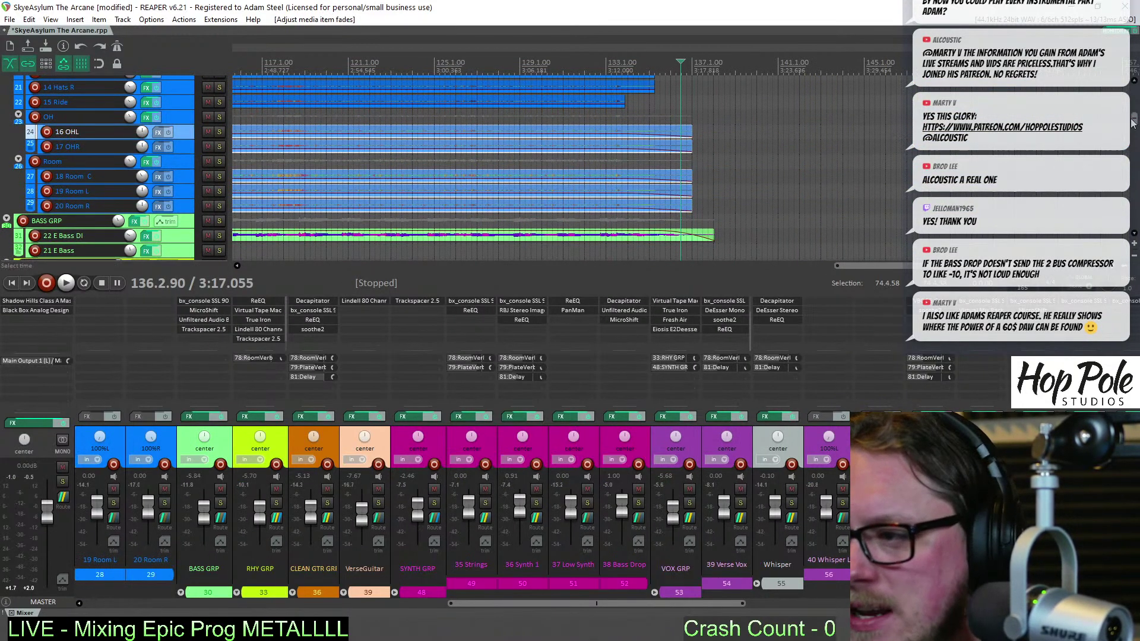
Shorten the last 31 E Clean L and 32 E Clean R items so they end just before bar 136
drag(1133, 123, 1134, 155)
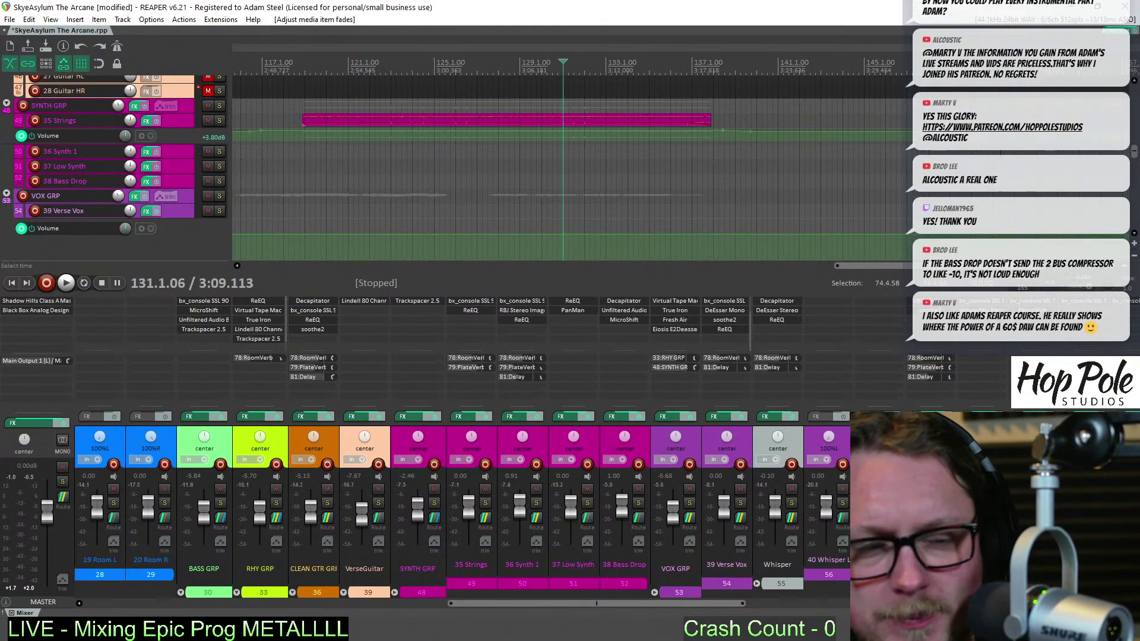
mouse_move(1133, 154)
mouse_down()
mouse_move(1136, 232)
mouse_move(1134, 116)
mouse_move(1136, 137)
mouse_up()
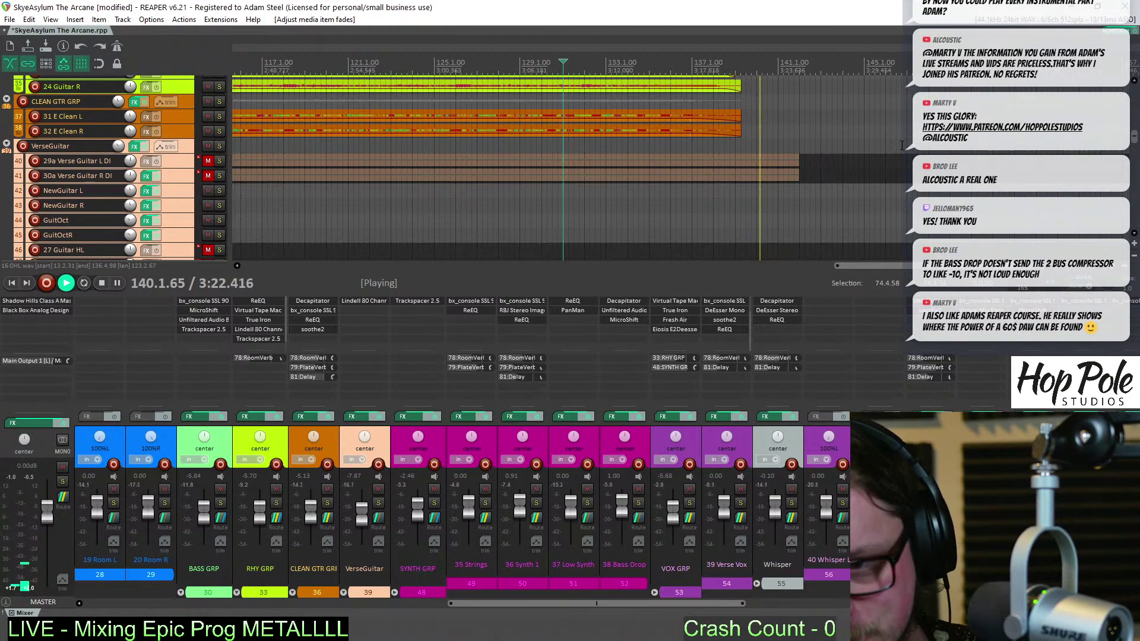
click(741, 116)
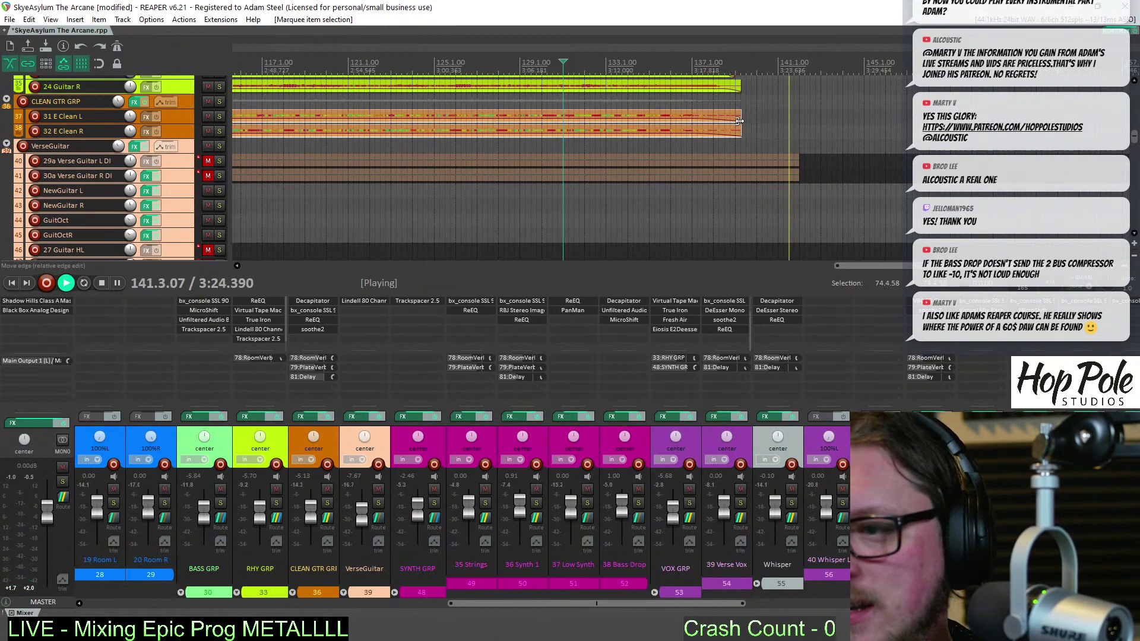
drag(715, 121, 665, 111)
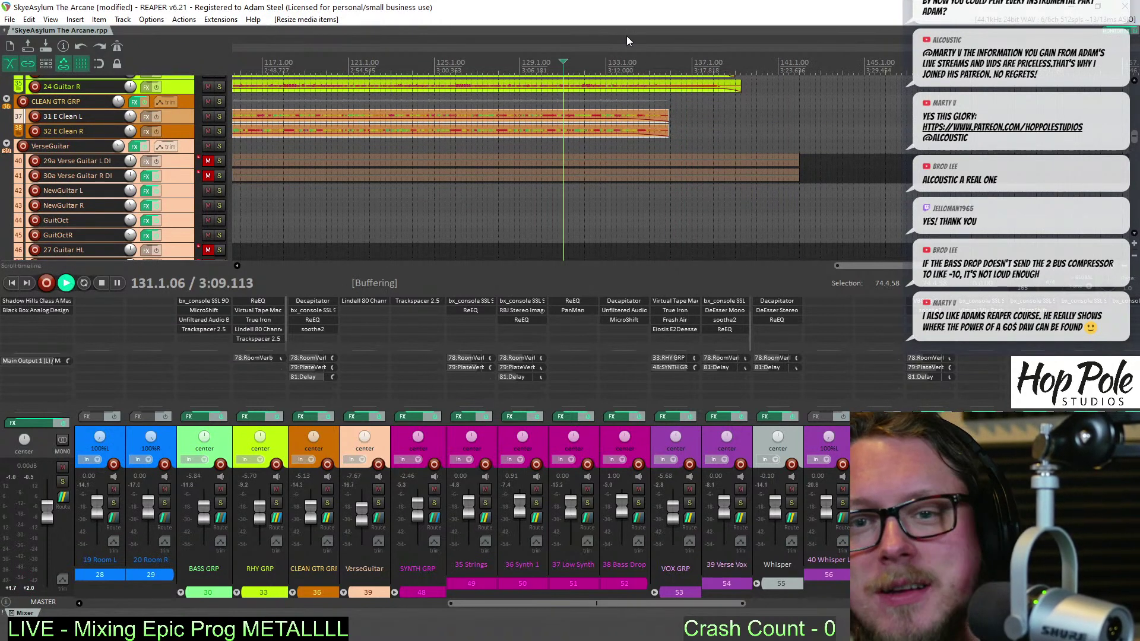
Play back the edited section ending from bar 131 and save the project
scroll(713, 143, down, 4)
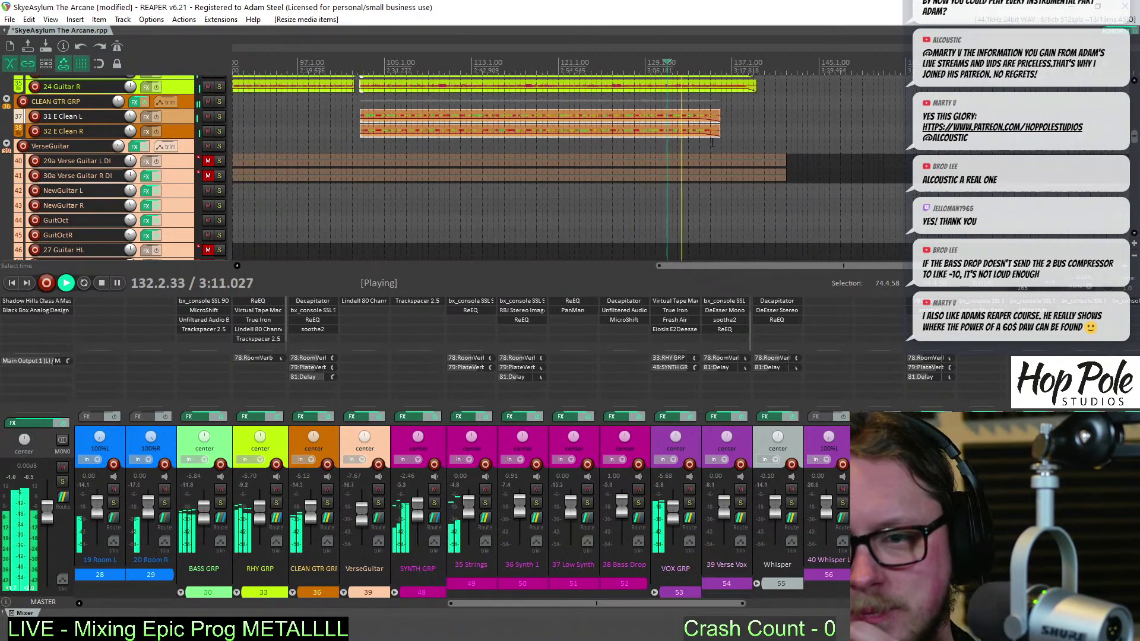
scroll(713, 143, up, 4)
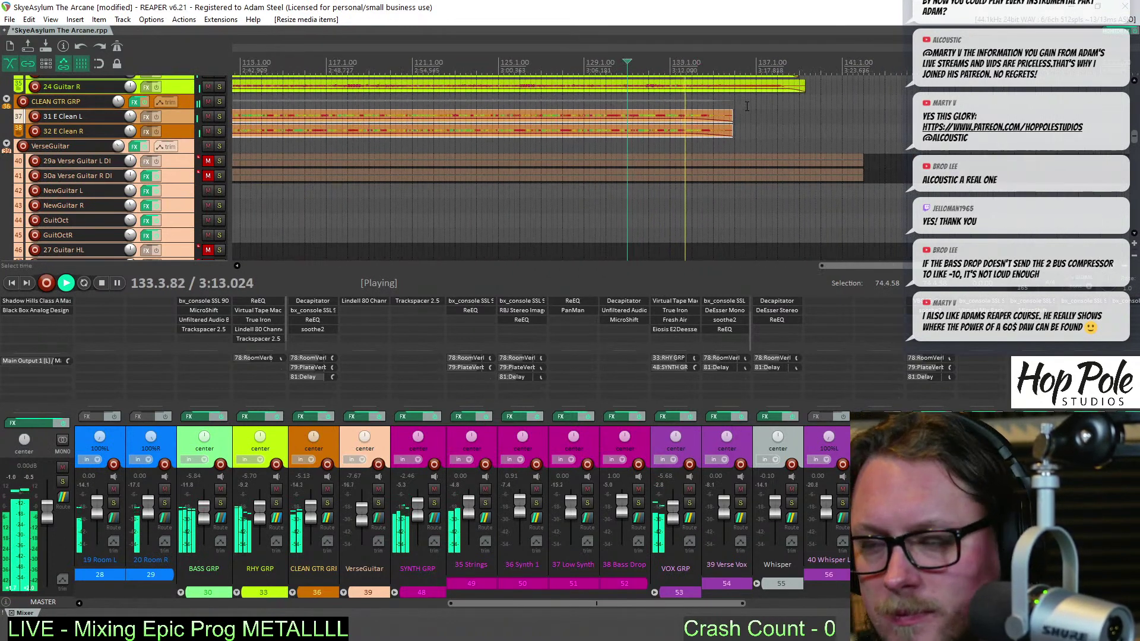
scroll(747, 106, down, 8)
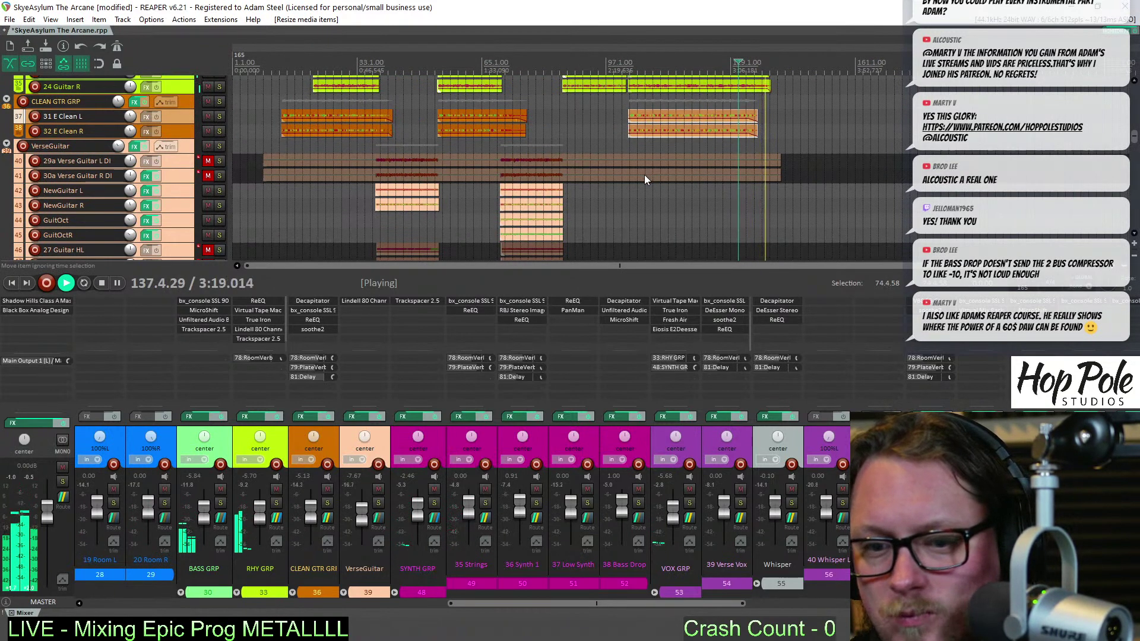
scroll(597, 171, down, 2)
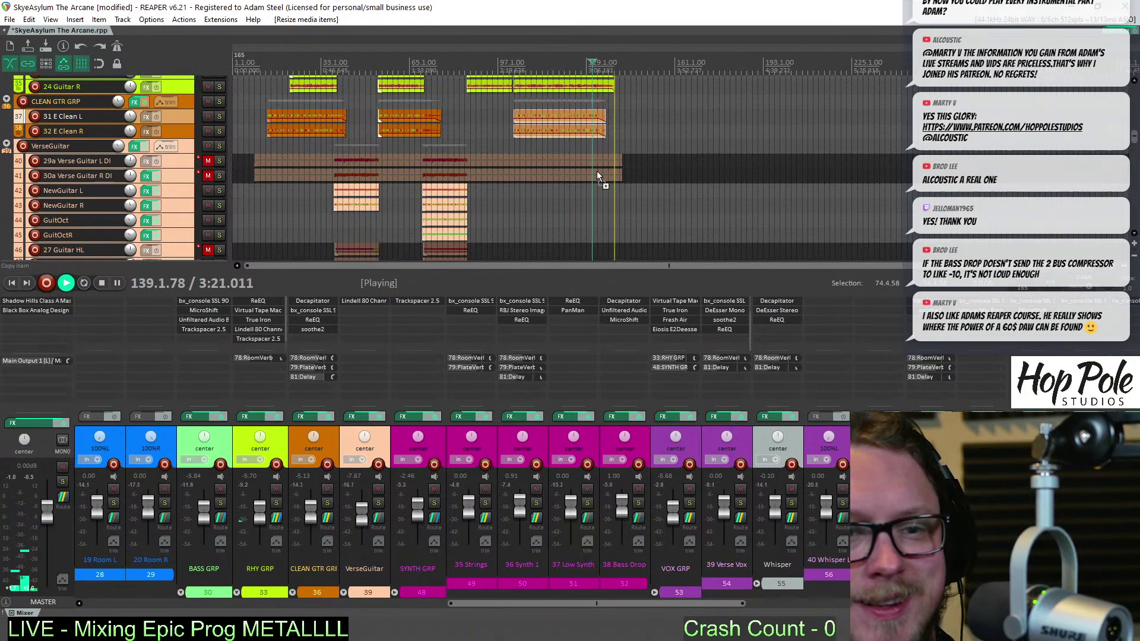
key(ctrl+s)
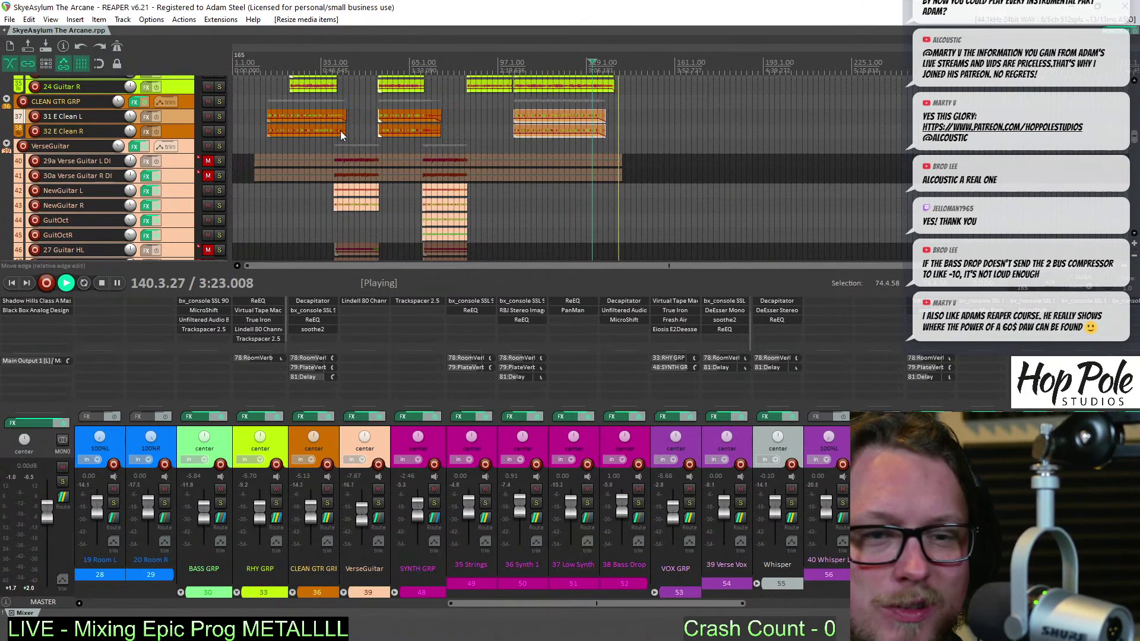
scroll(357, 117, down, 3)
scroll(351, 133, up, 1)
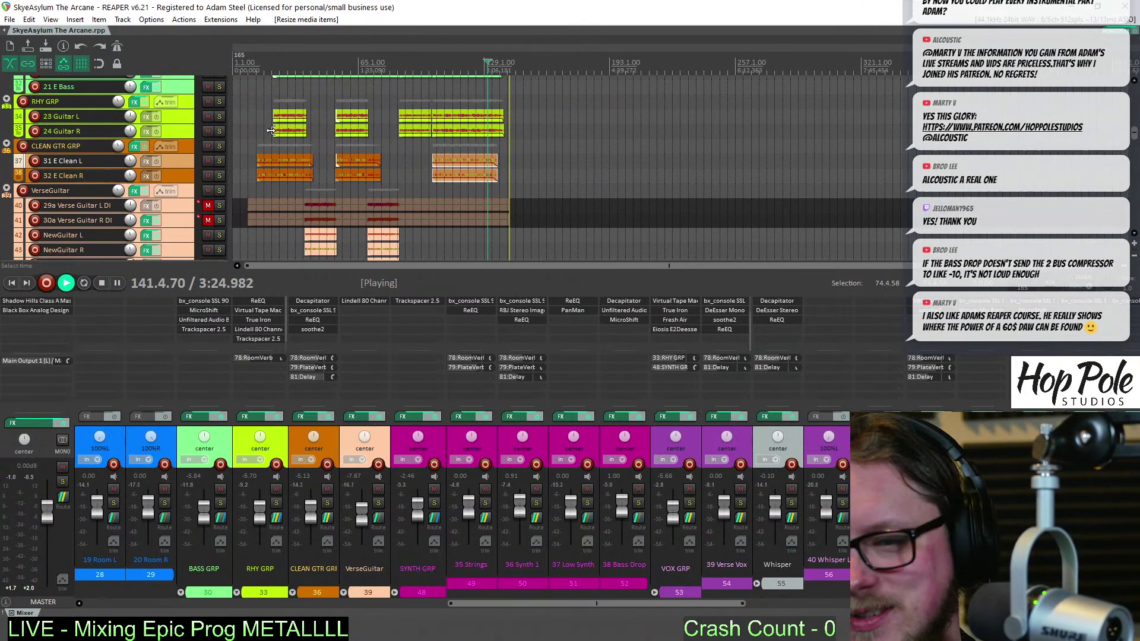
key(space)
Play the song's intro from about bar 9 with the drum tracks in view to check the drum entry
scroll(347, 137, up, 3)
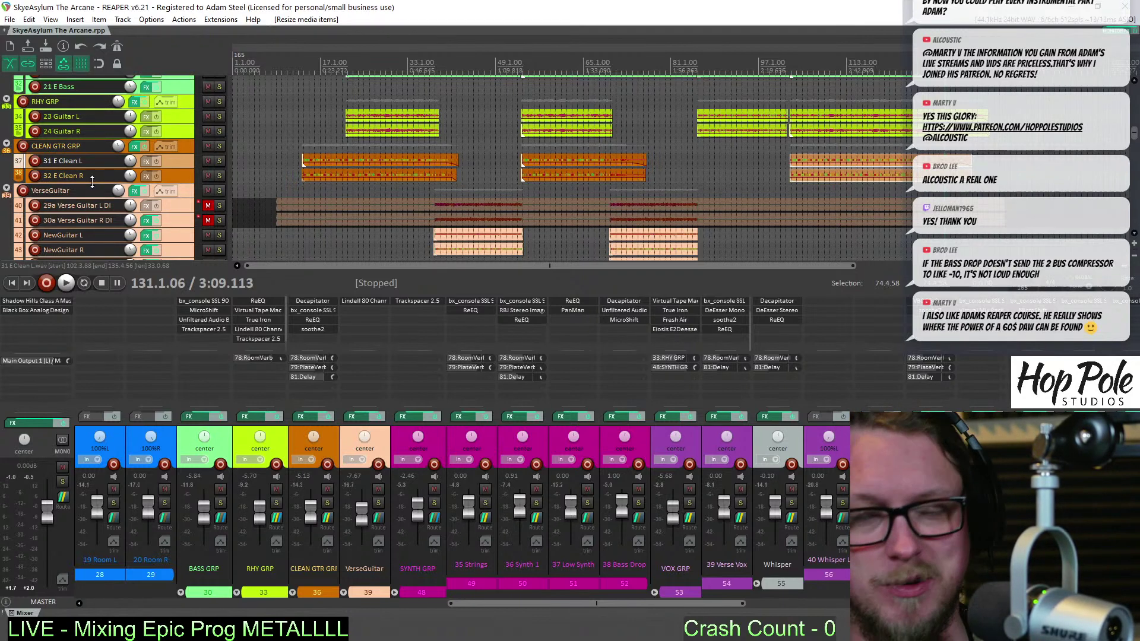
scroll(92, 181, down, 3)
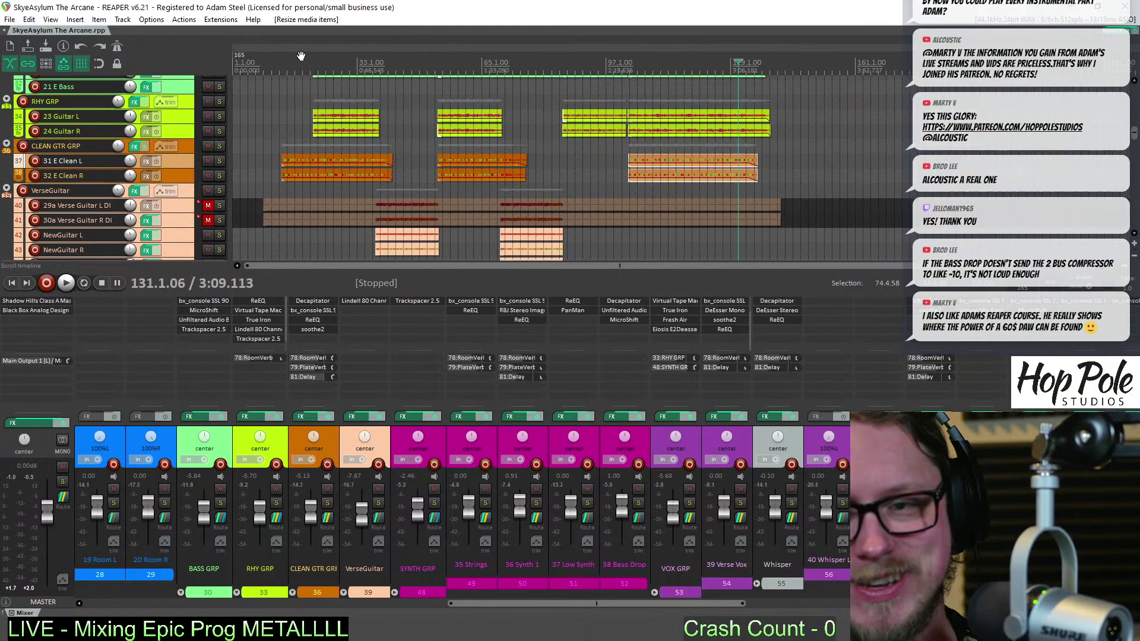
click(265, 61)
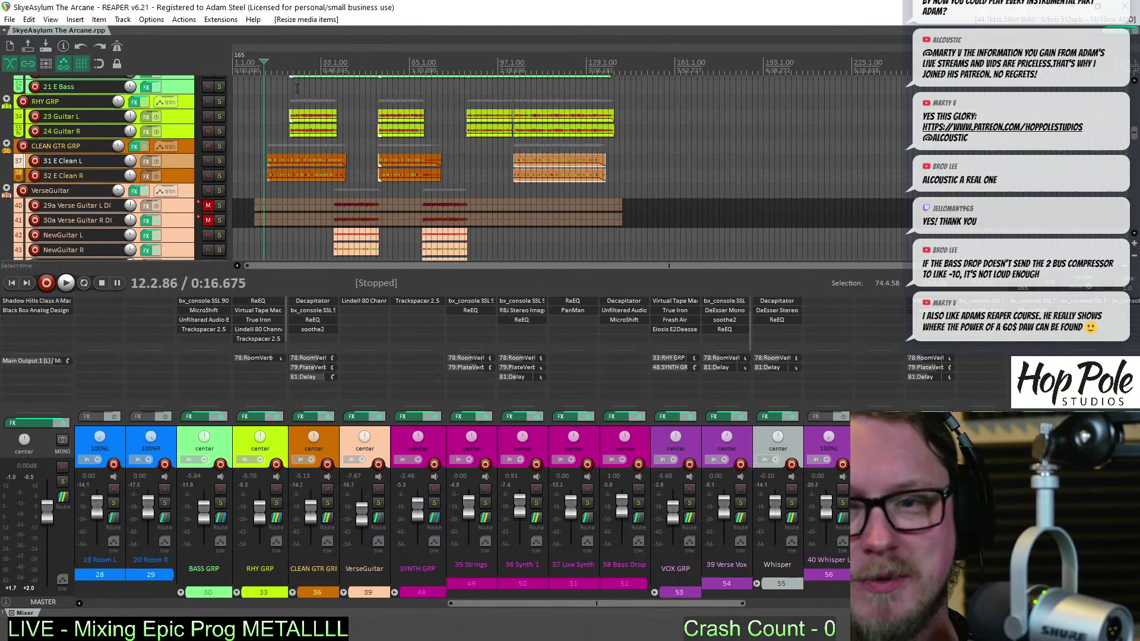
scroll(265, 61, up, 4)
click(358, 61)
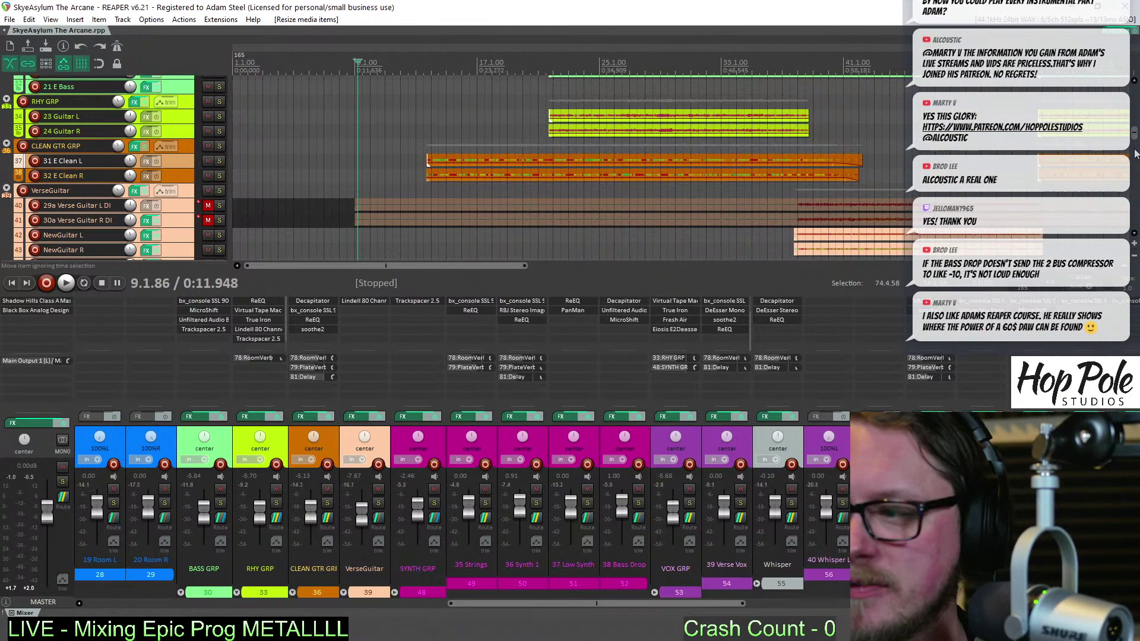
drag(1136, 153, 1135, 92)
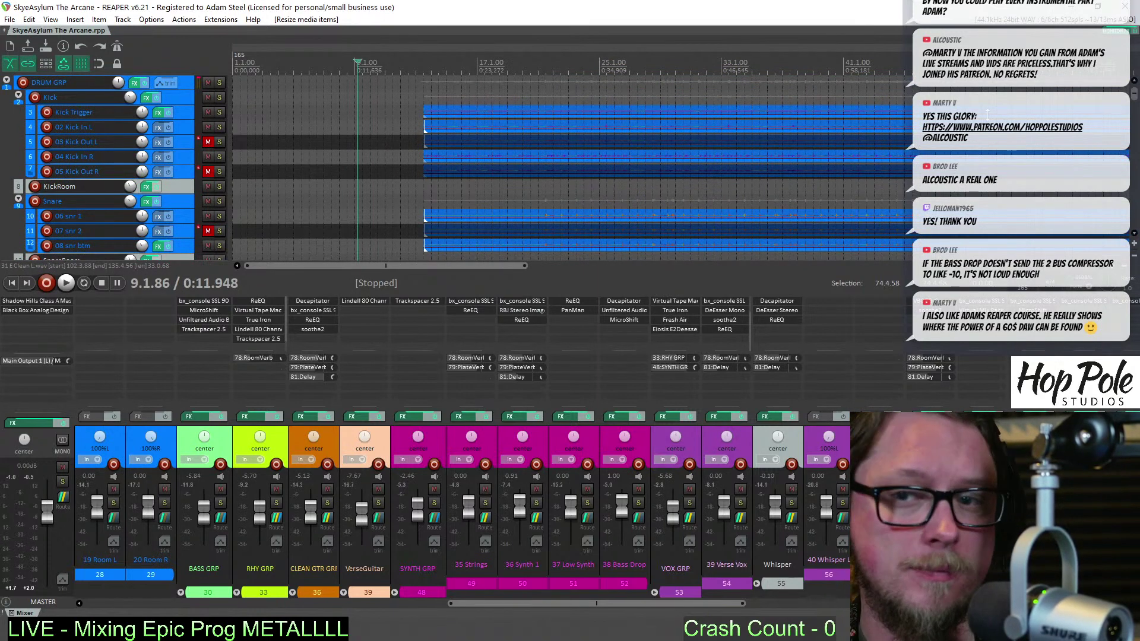
key(space)
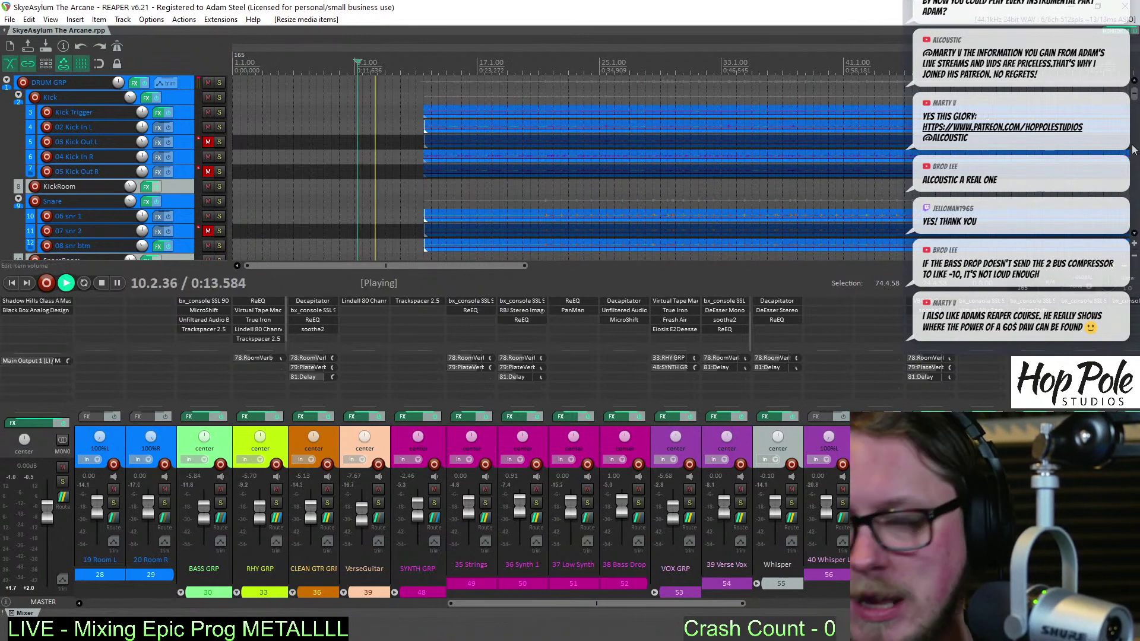
Trim the starts of the overhead and room mic items to just before beat 3 of bar 13, fade them in, and audition the entry
drag(1135, 95, 1135, 115)
scroll(496, 215, up, 2)
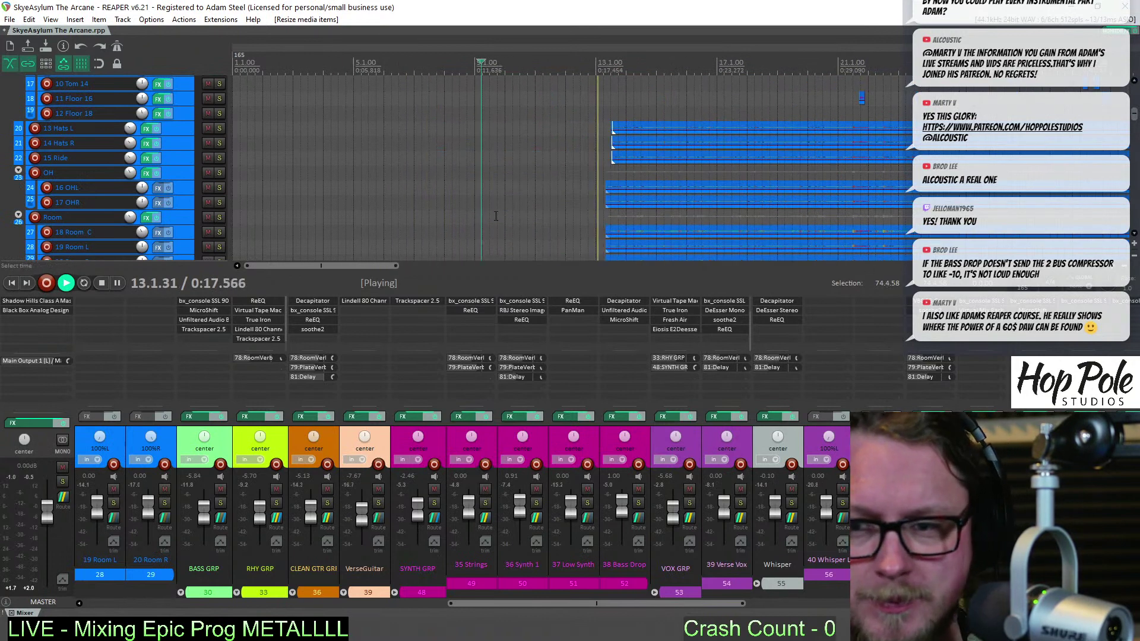
scroll(554, 172, up, 1)
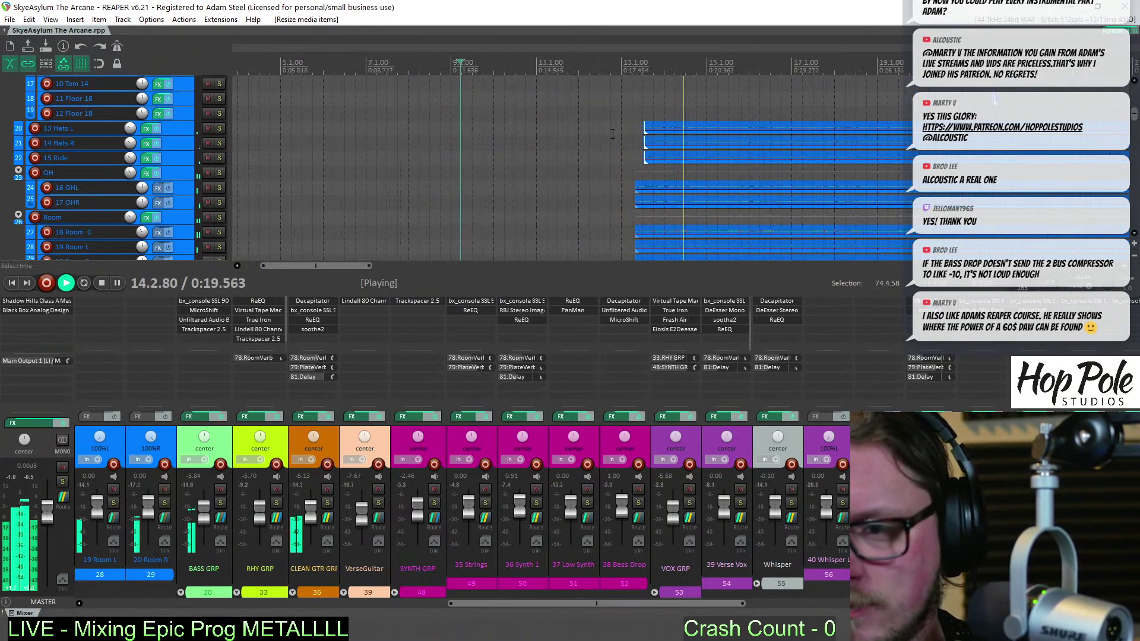
scroll(612, 134, up, 2)
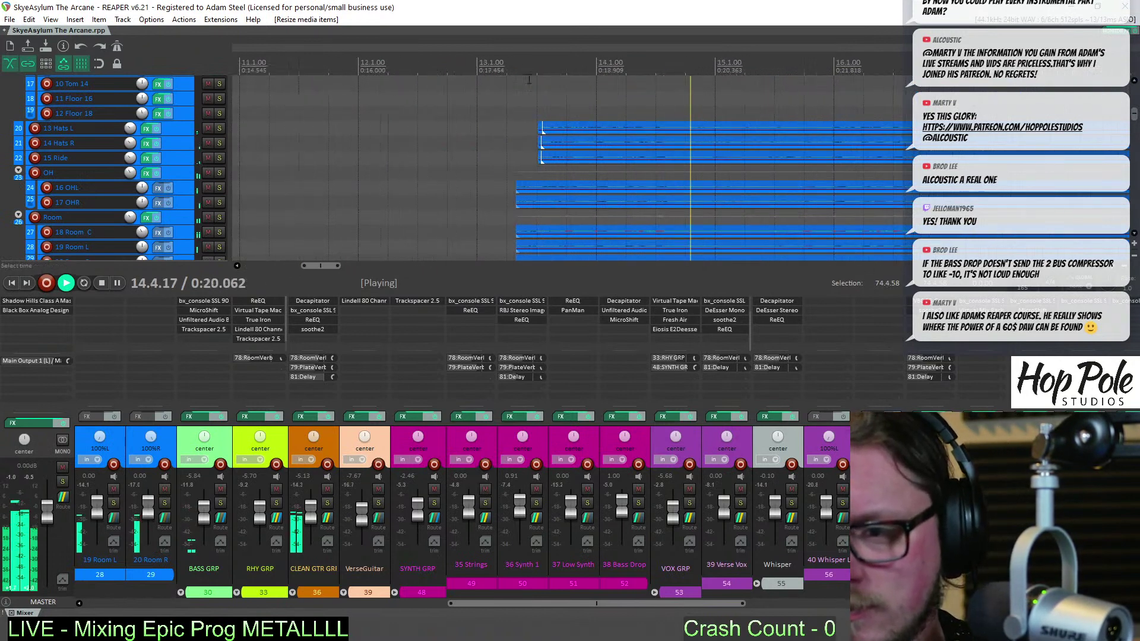
click(451, 66)
mouse_move(1135, 119)
mouse_down()
mouse_move(1136, 130)
mouse_move(1135, 119)
mouse_up()
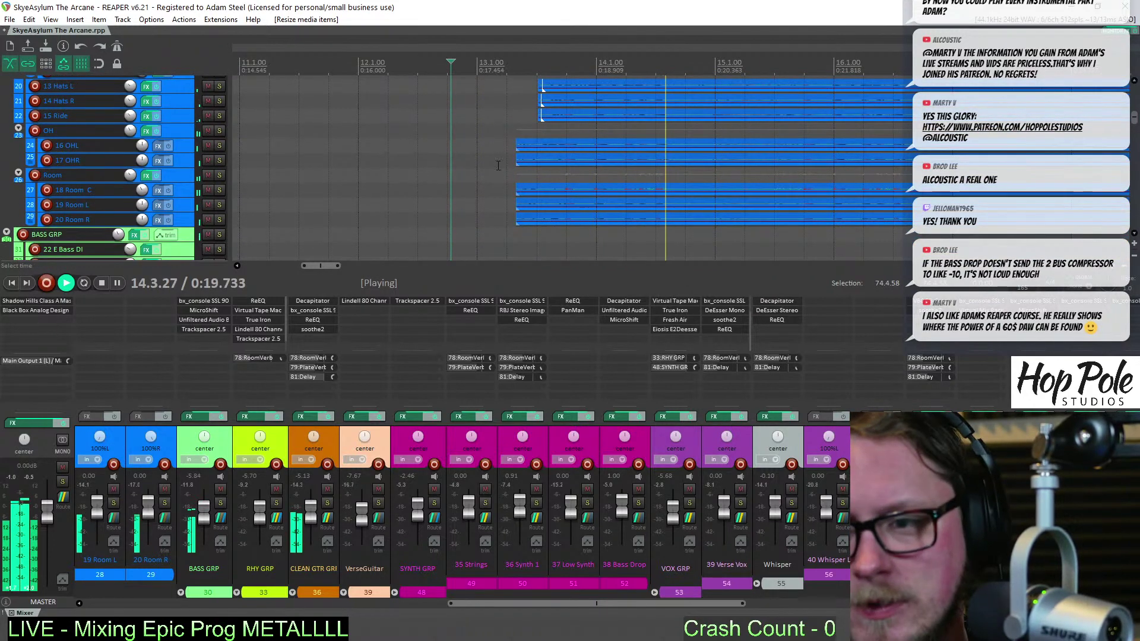
scroll(505, 161, up, 1)
drag(505, 139, 560, 262)
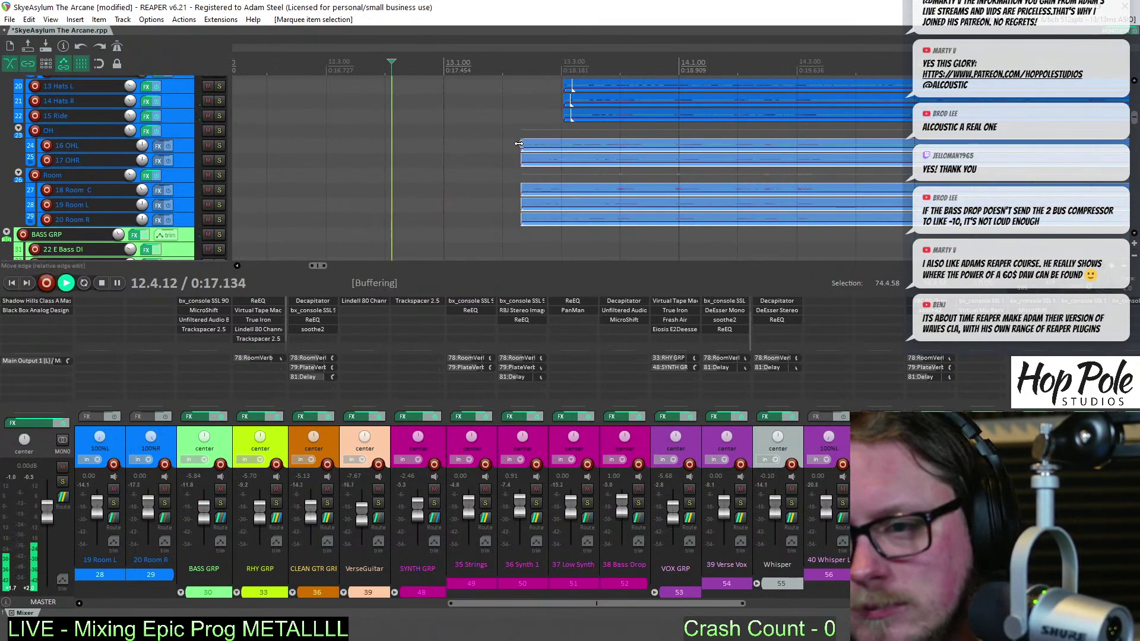
drag(519, 144, 568, 144)
scroll(543, 160, down, 6)
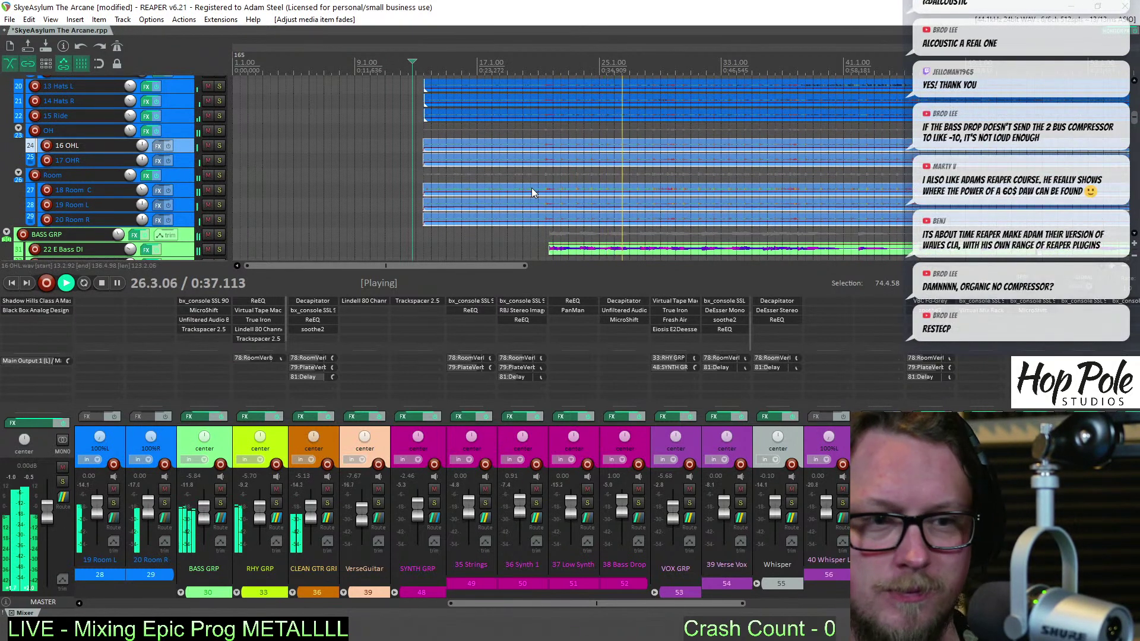
key(space)
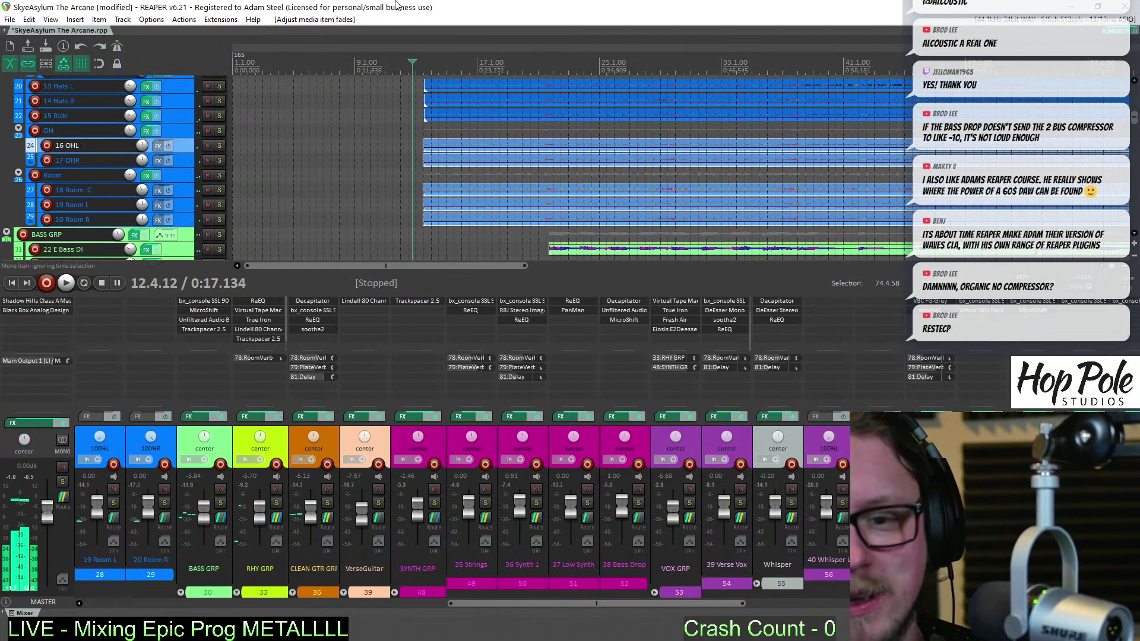
Open the Shadow Hills Class A Mastering Comp on the master track and play from mid-song to examine its meters
click(36, 301)
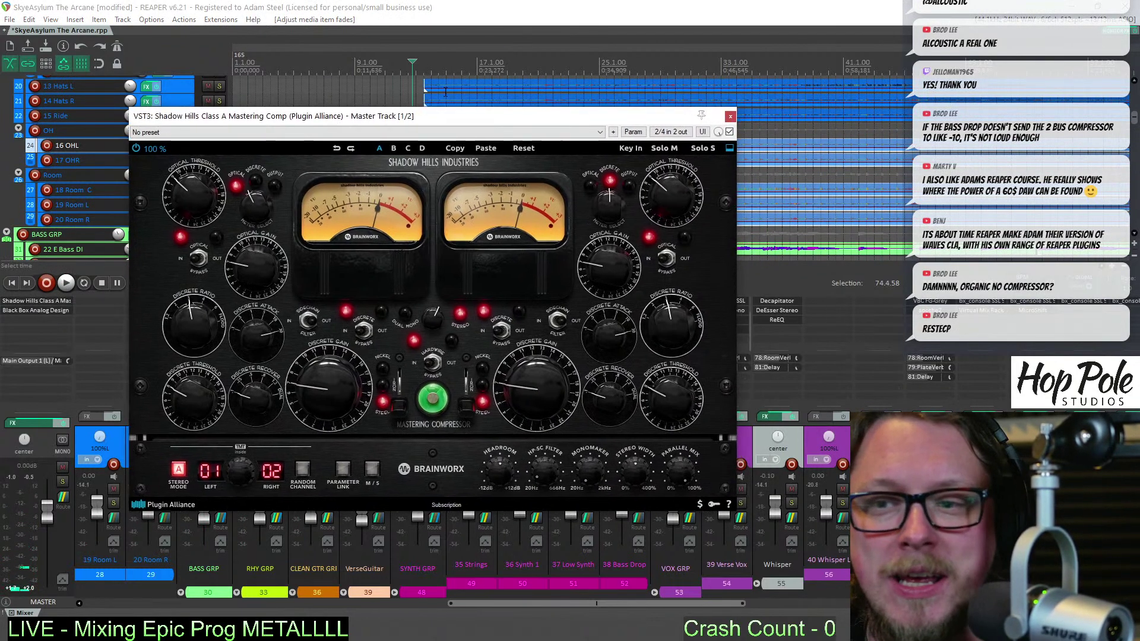
scroll(445, 90, up, 3)
scroll(526, 86, down, 8)
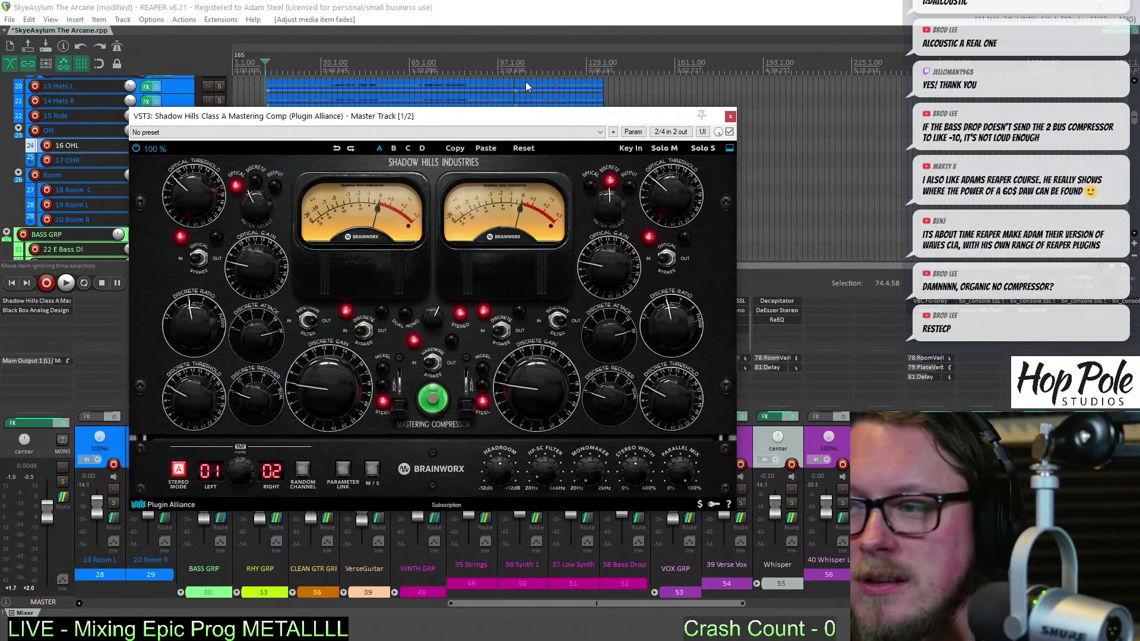
drag(512, 56, 461, 65)
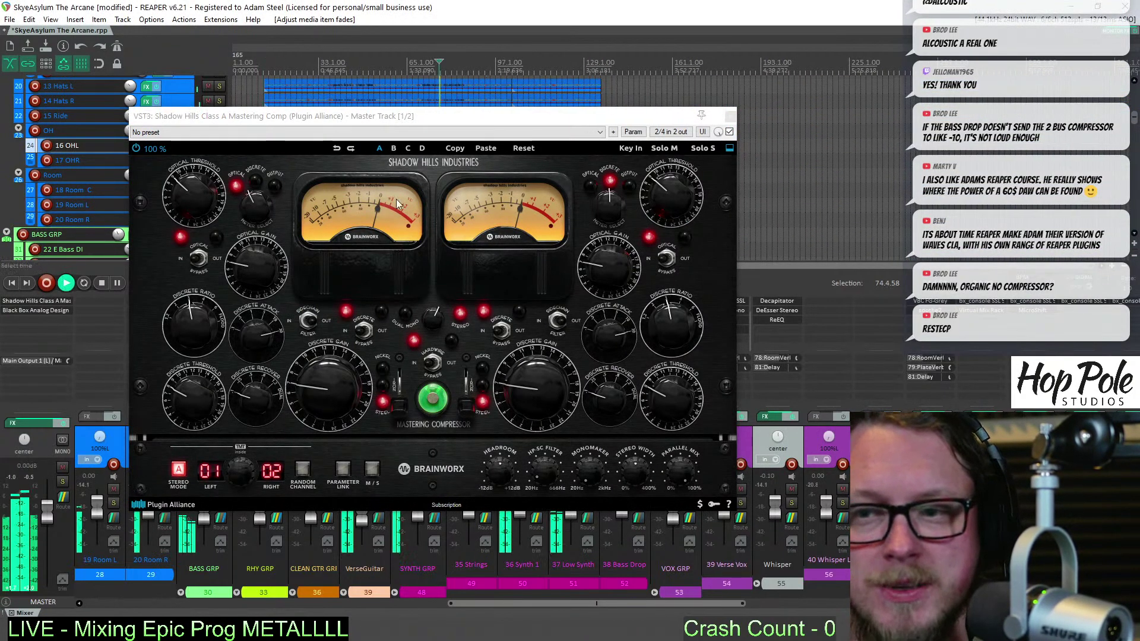
Play from about bar 89 to check the master compressor's meters, close the compressor window, and stop playback
scroll(449, 102, up, 3)
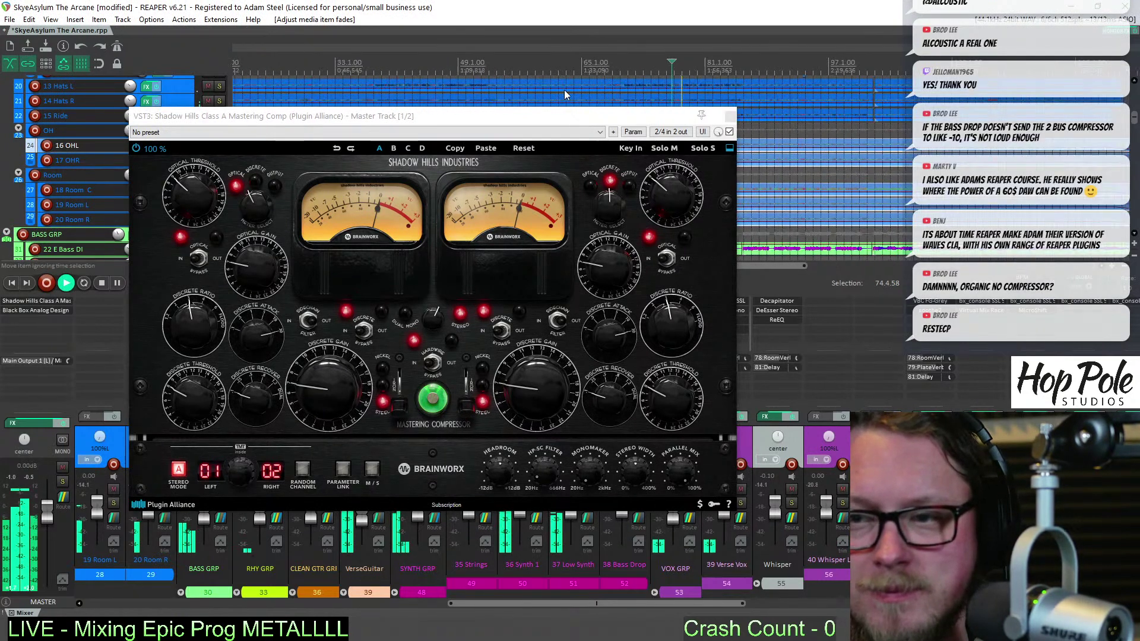
click(781, 64)
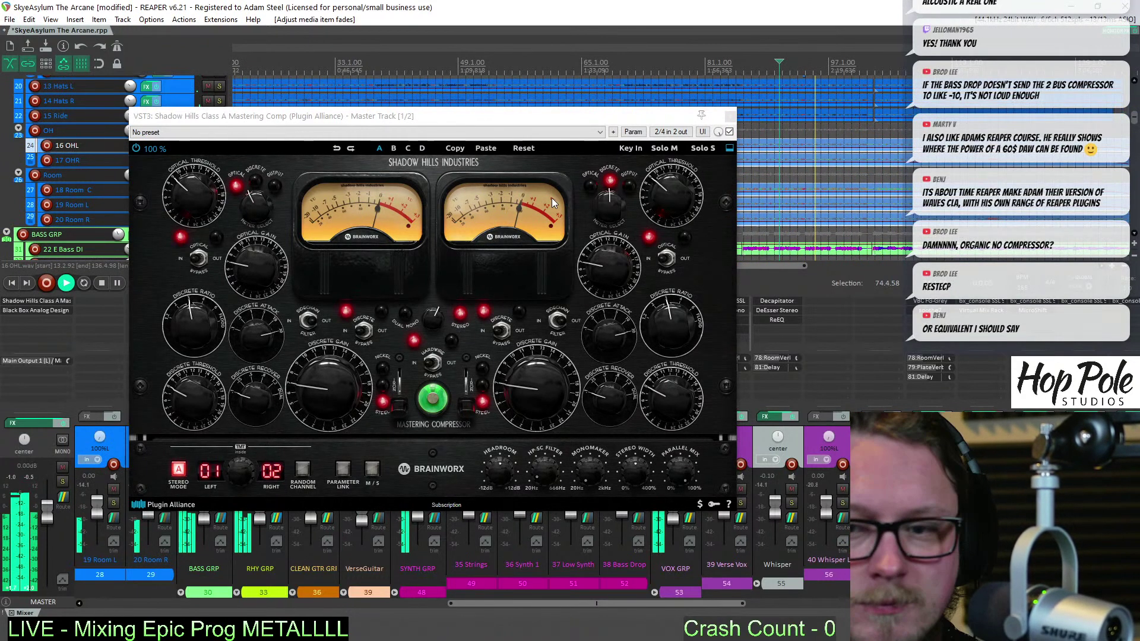
click(730, 117)
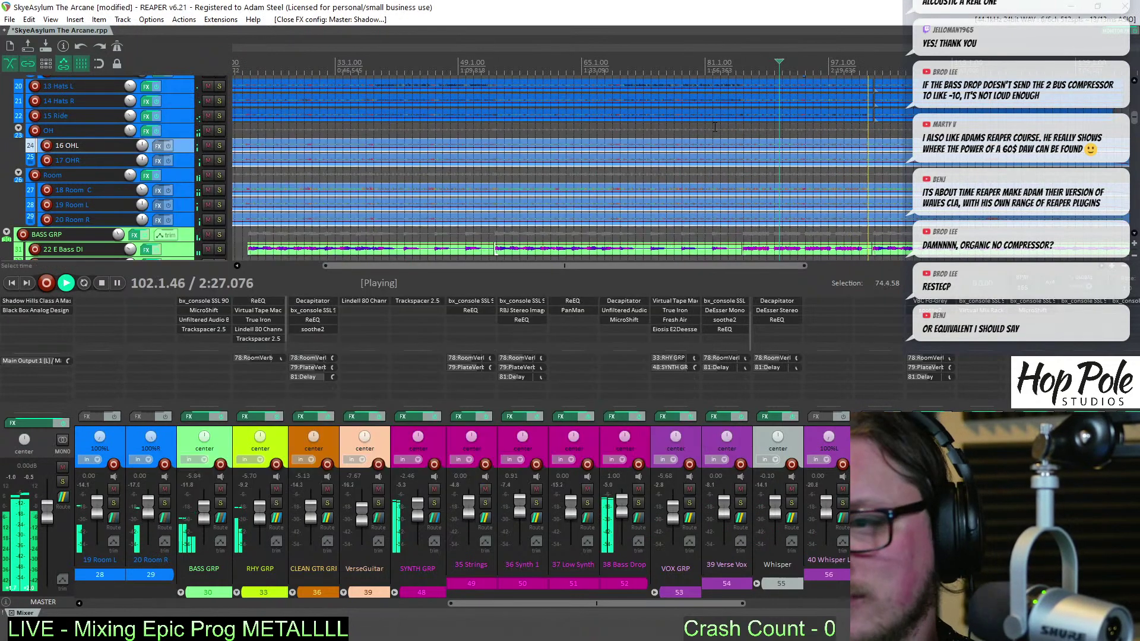
scroll(452, 88, down, 5)
key(space)
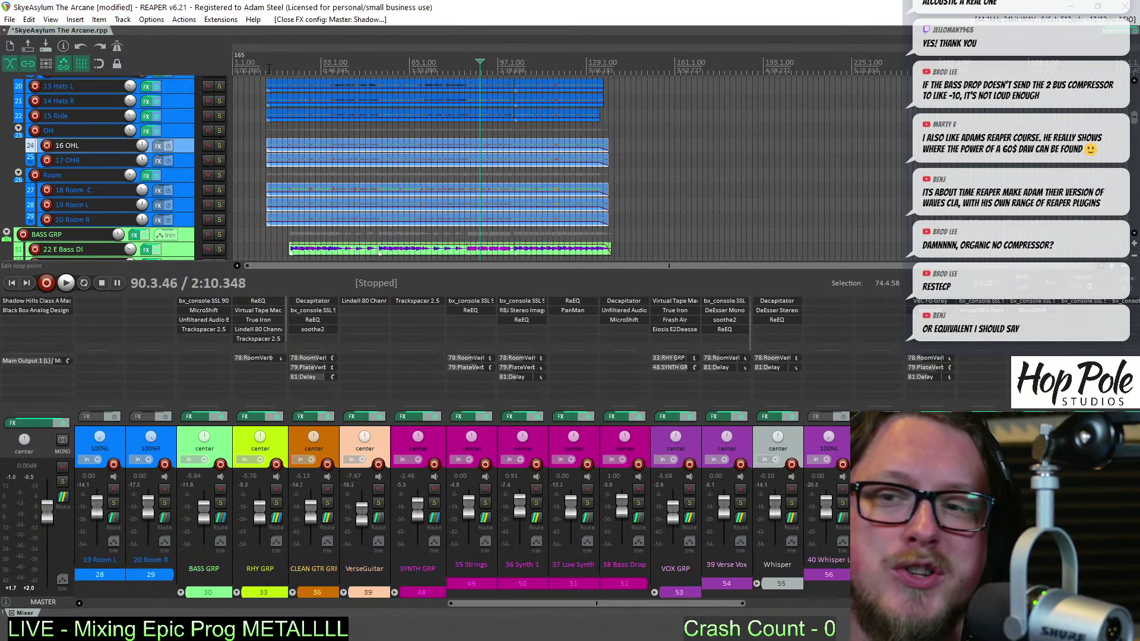
Save the project and play the drum entry from bar 13
scroll(422, 82, up, 6)
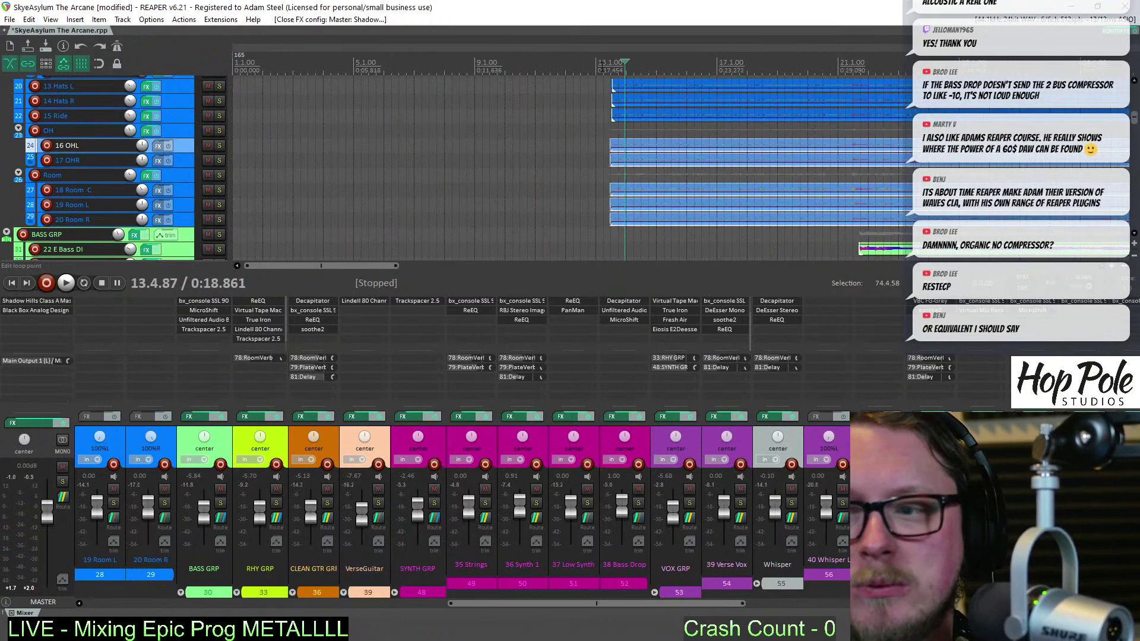
click(601, 63)
key(ctrl+s)
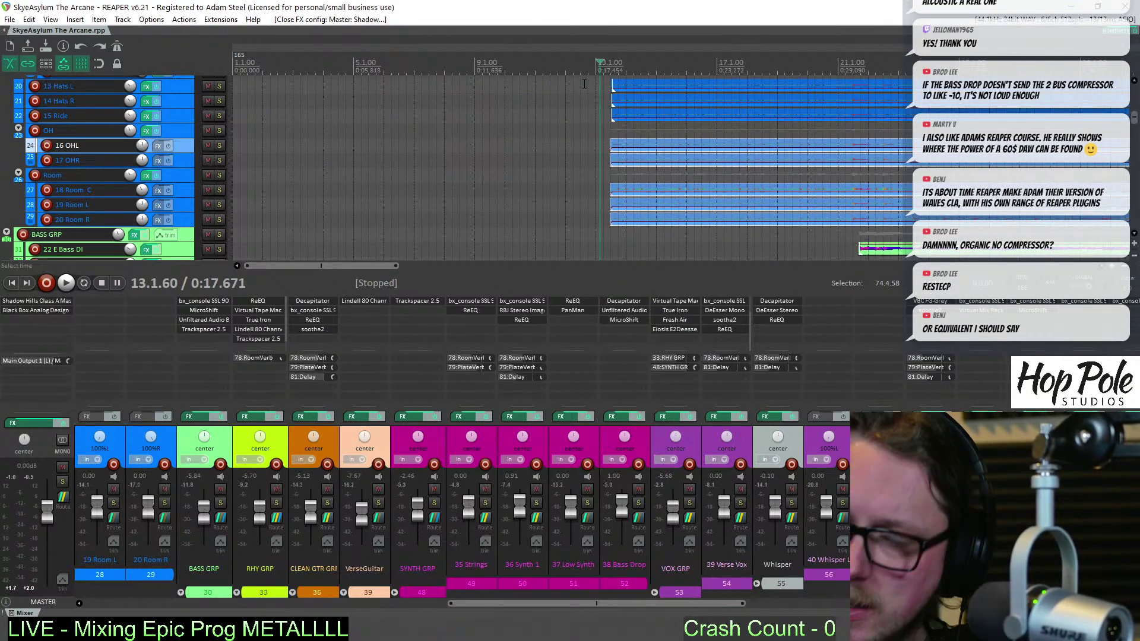
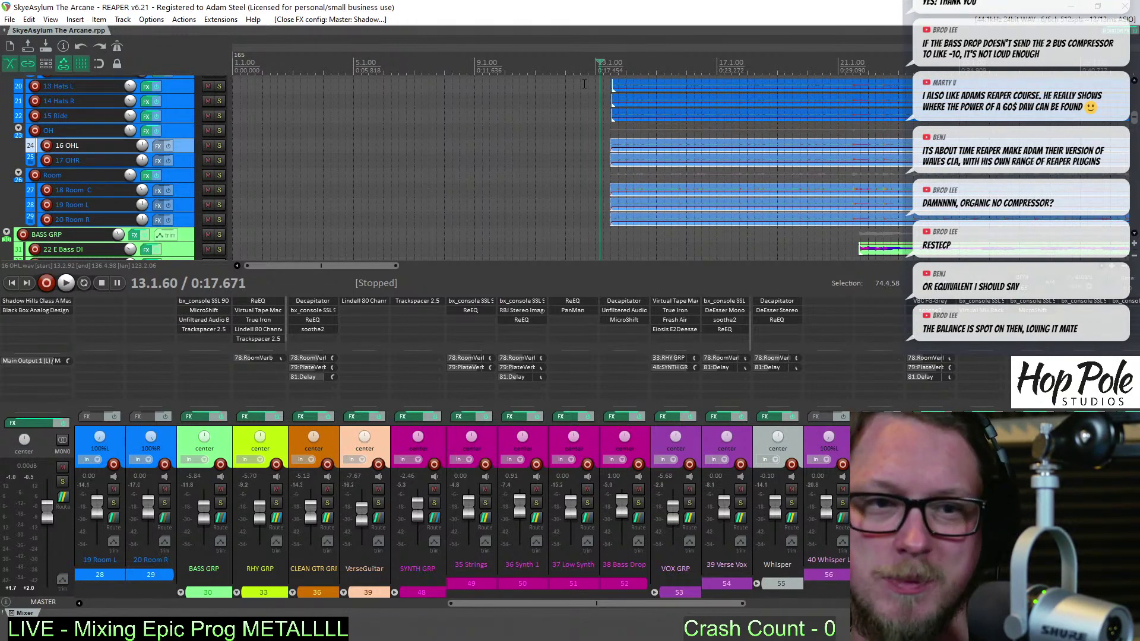
key(space)
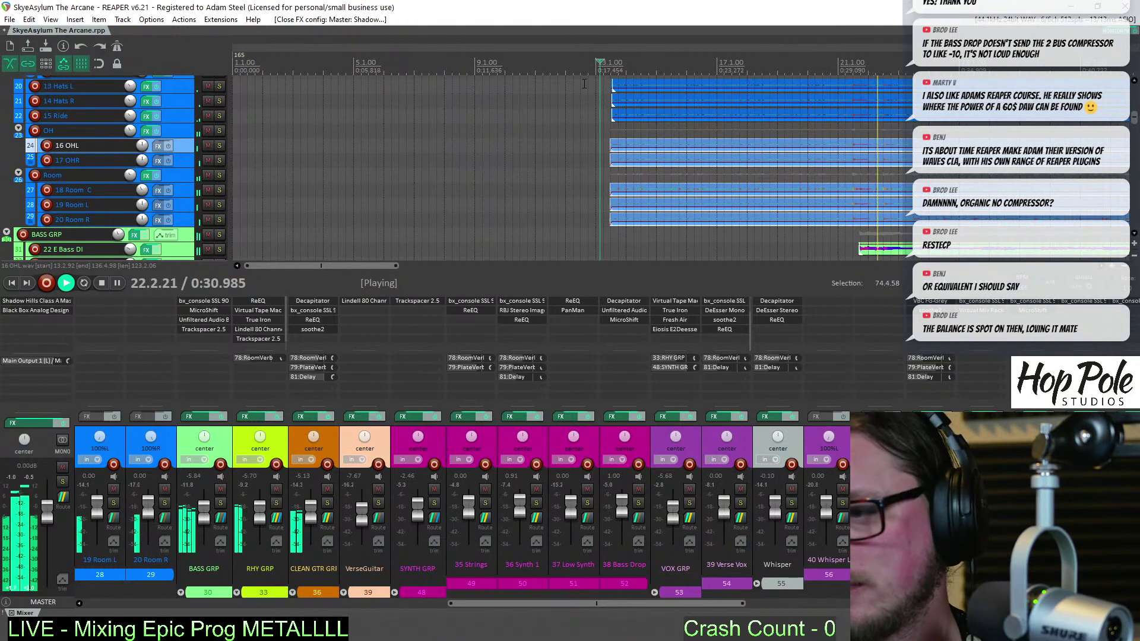
Replay from bar 13 while muting and unmuting the Kick Trigger track and Kick folder to compare, and save the project
scroll(584, 84, up, 10)
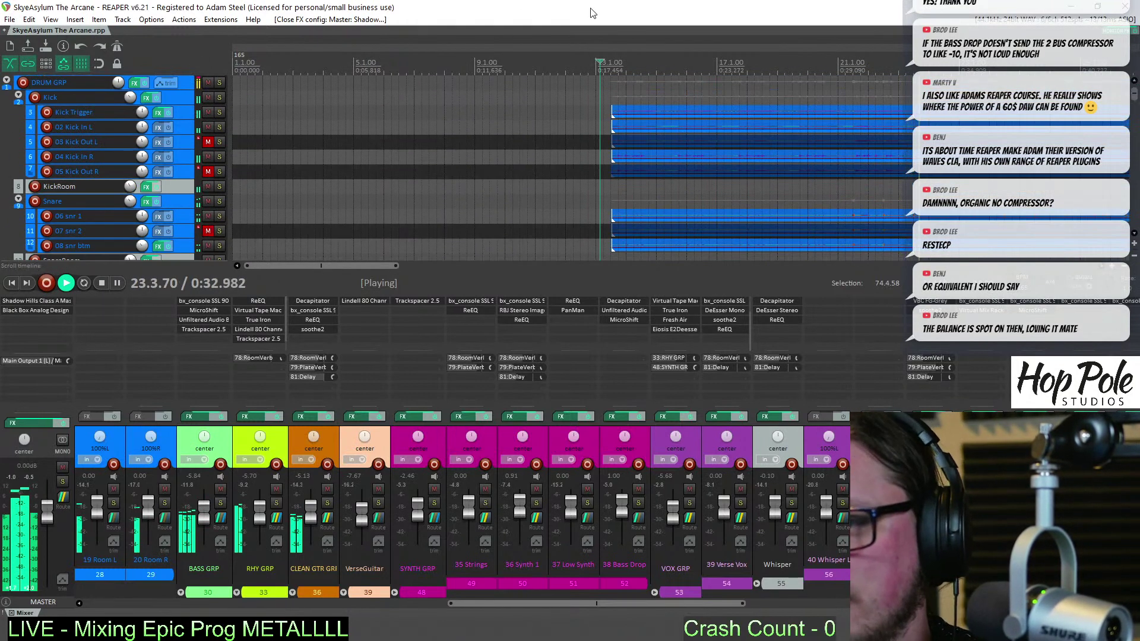
key(space)
key(space)
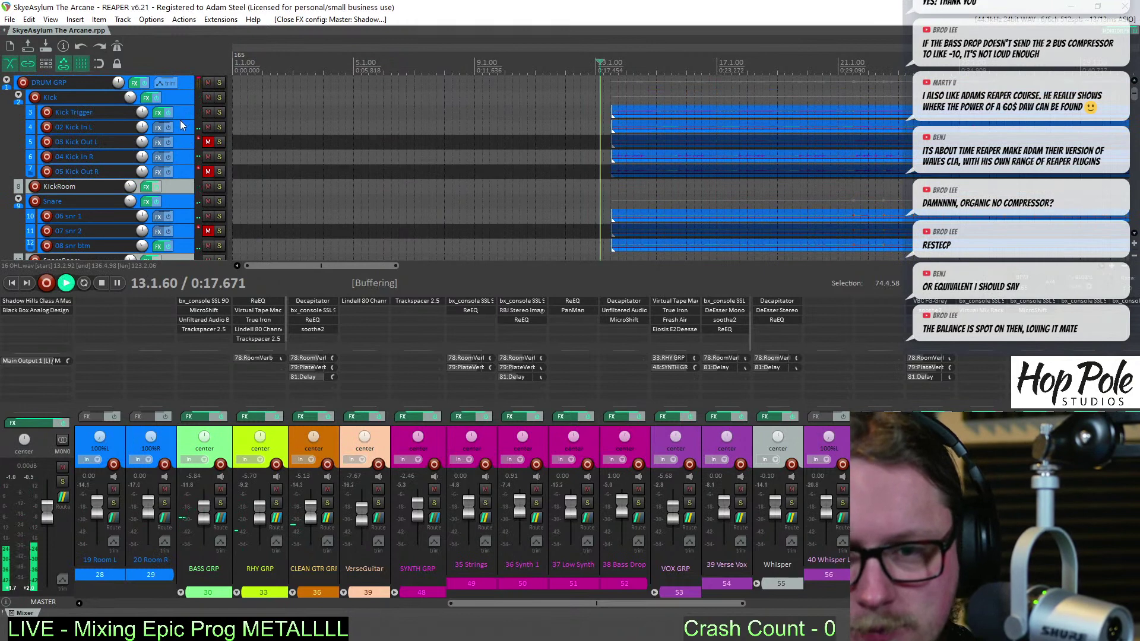
click(208, 113)
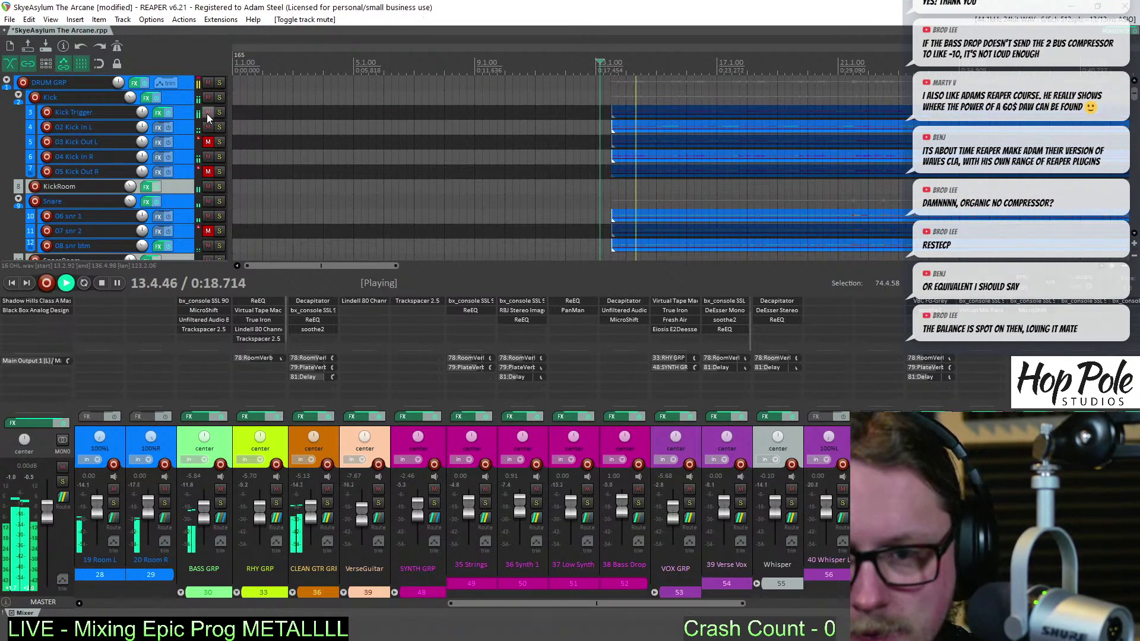
click(206, 113)
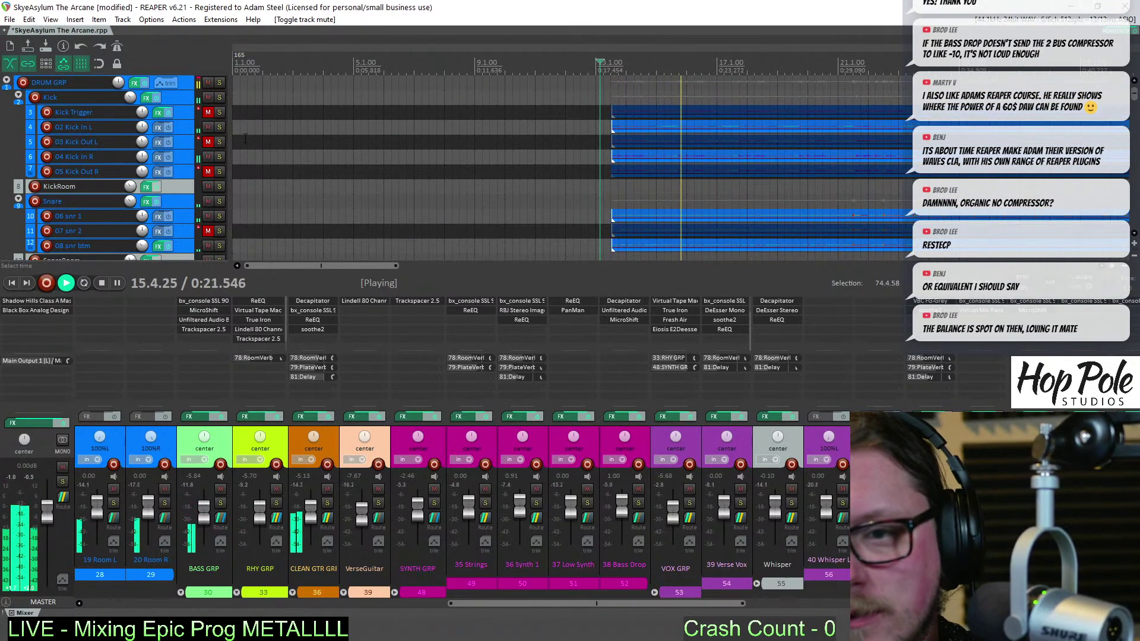
click(208, 98)
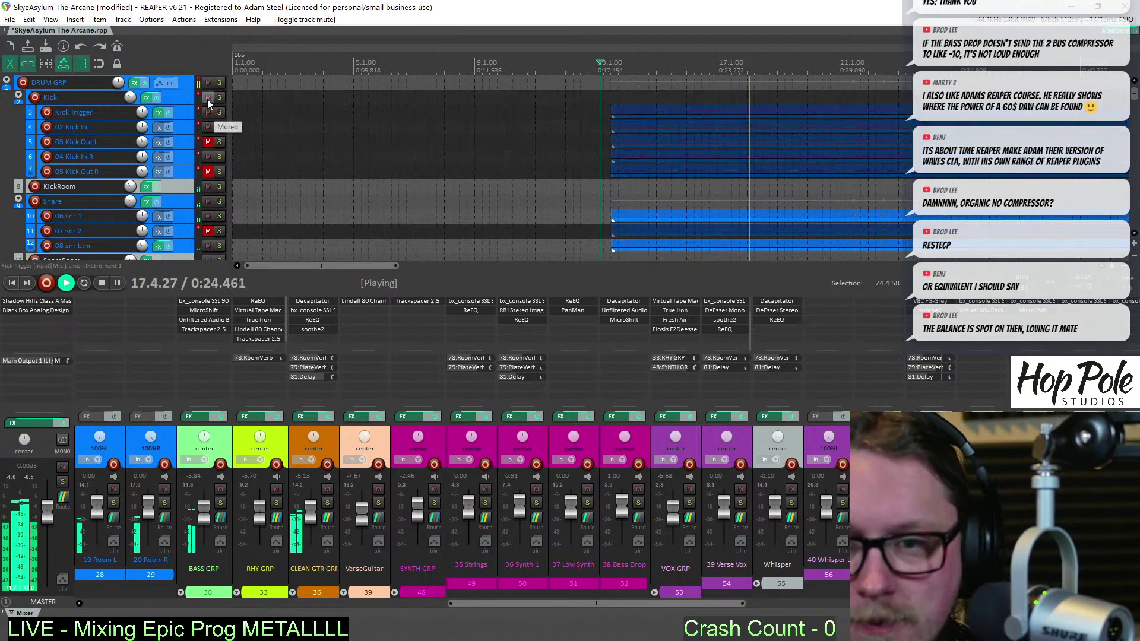
scroll(1136, 101, down, 2)
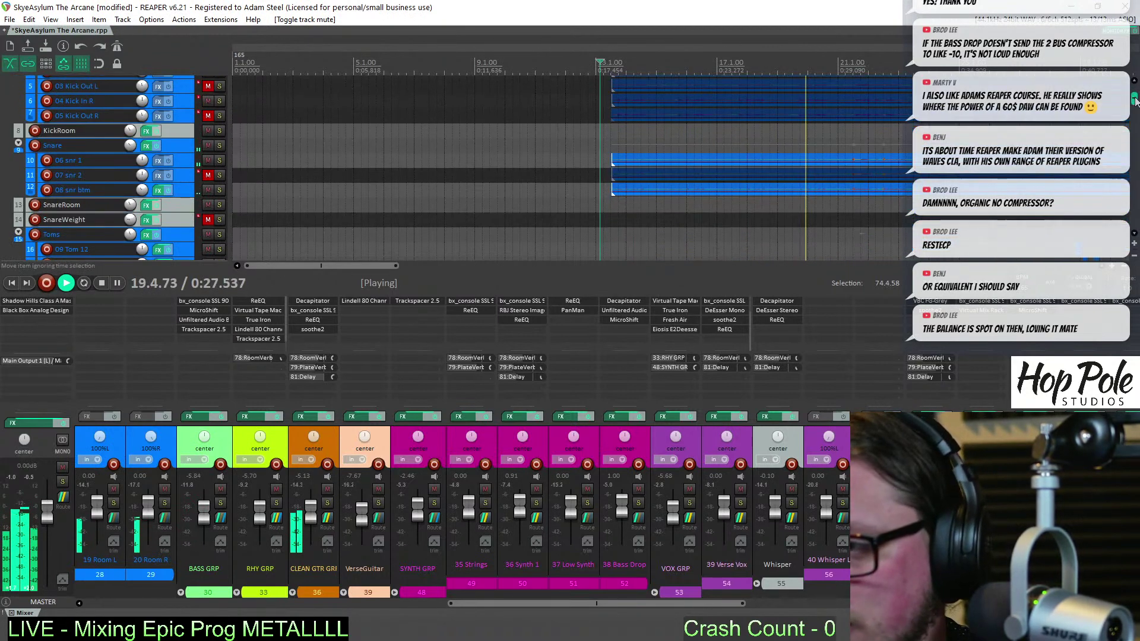
scroll(1136, 100, up, 2)
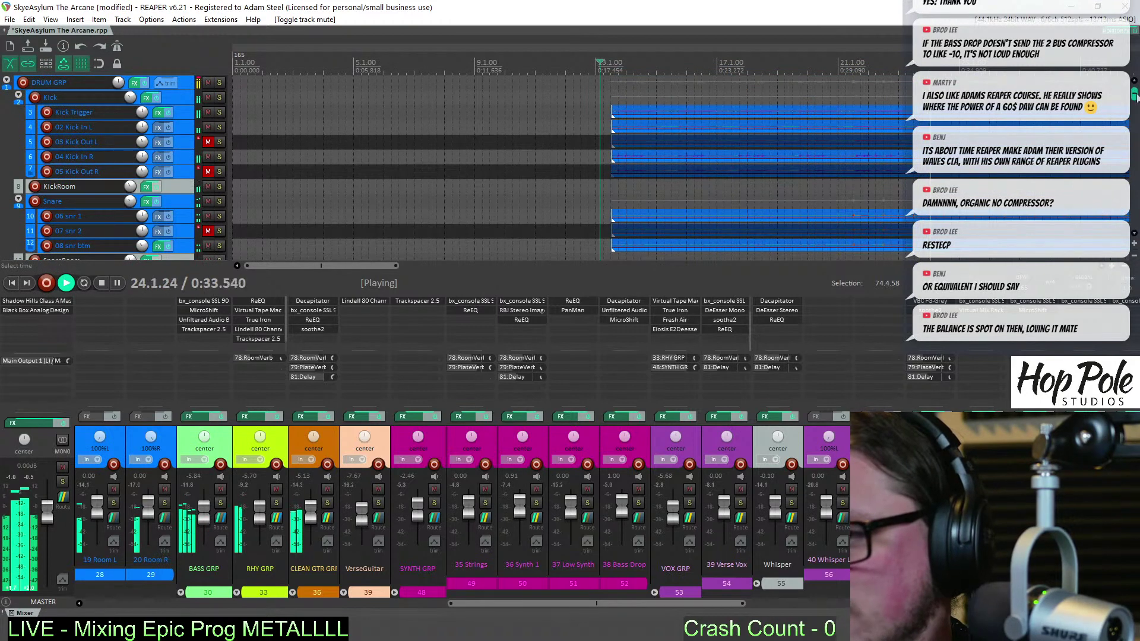
key(space)
key(ctrl+s)
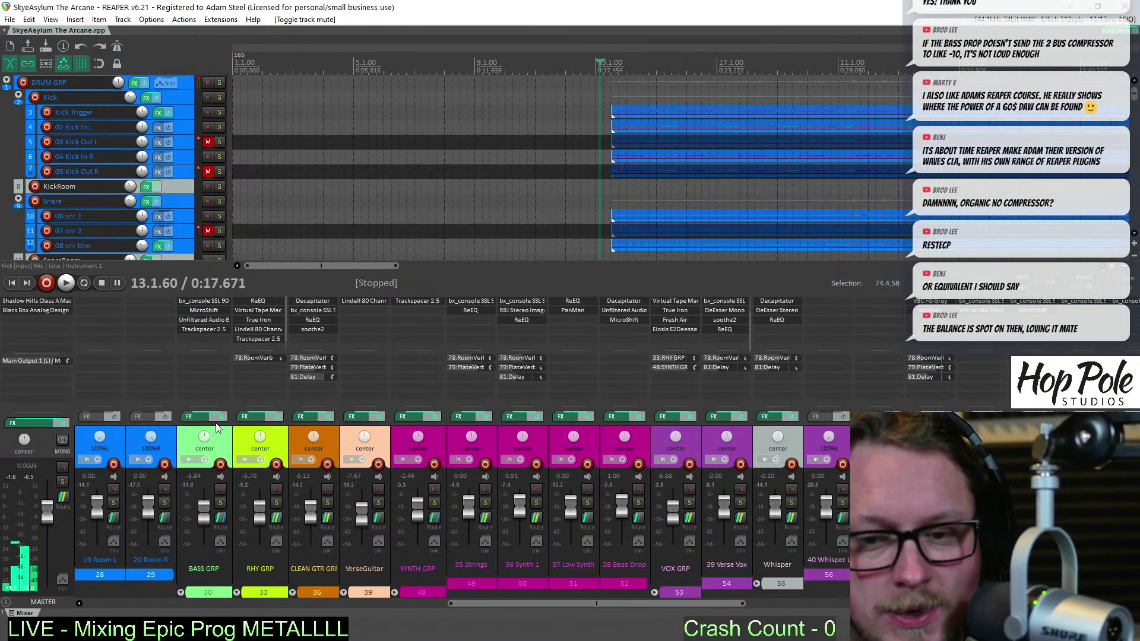
Add the Soundtoys Decapitator to the DRUM GRP track's effects and choose its T style
drag(542, 604, 180, 605)
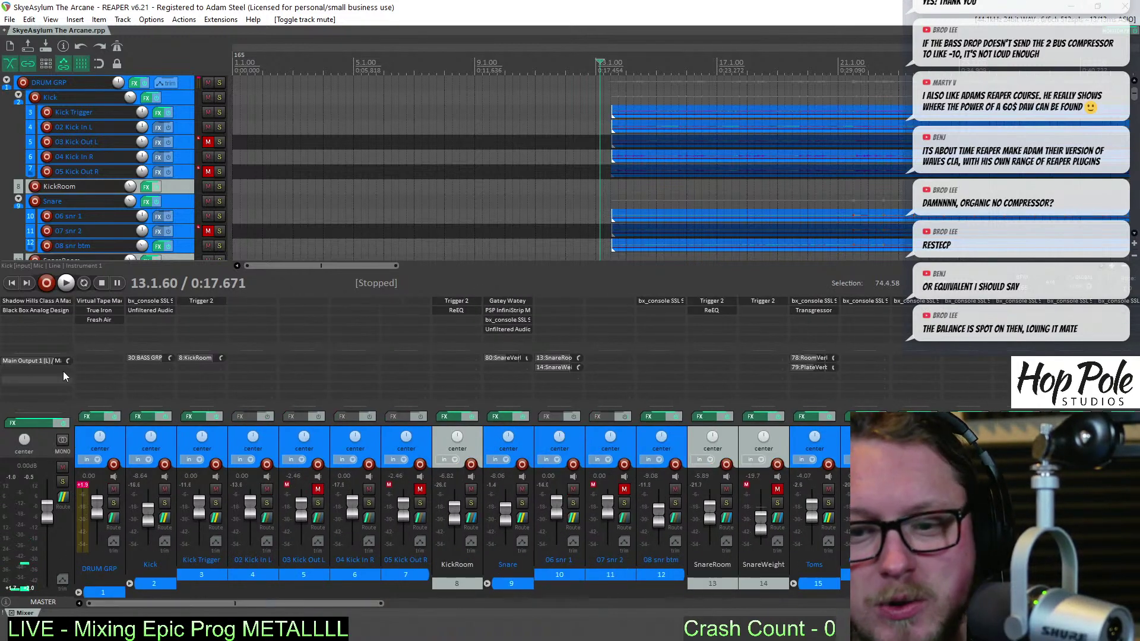
double_click(91, 329)
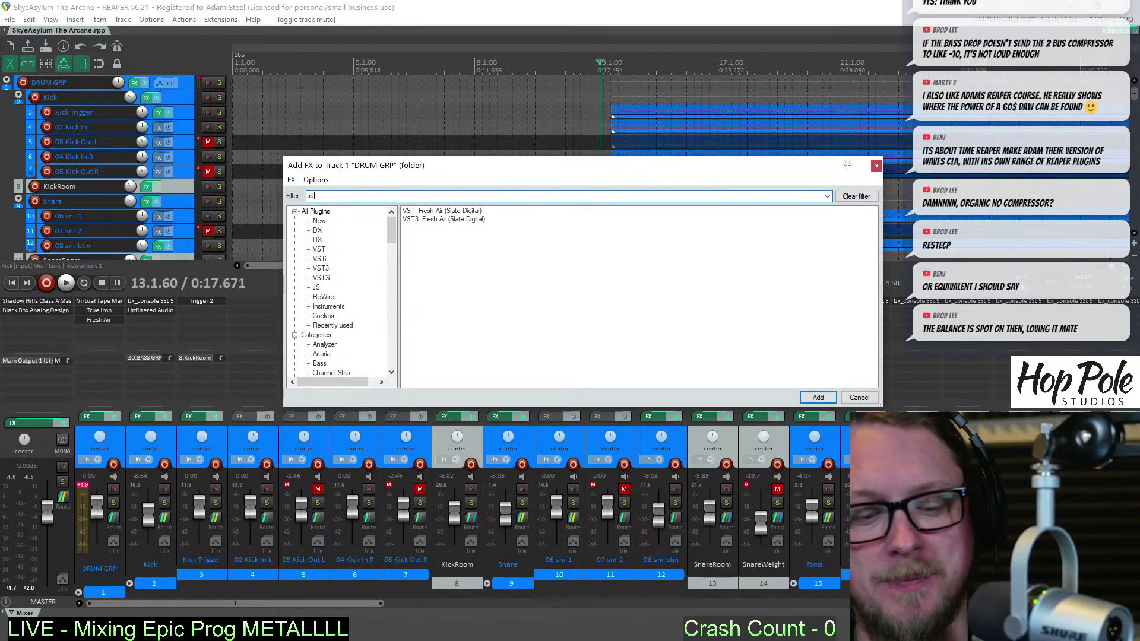
text(sd)
key(BackSpace)
text(deca)
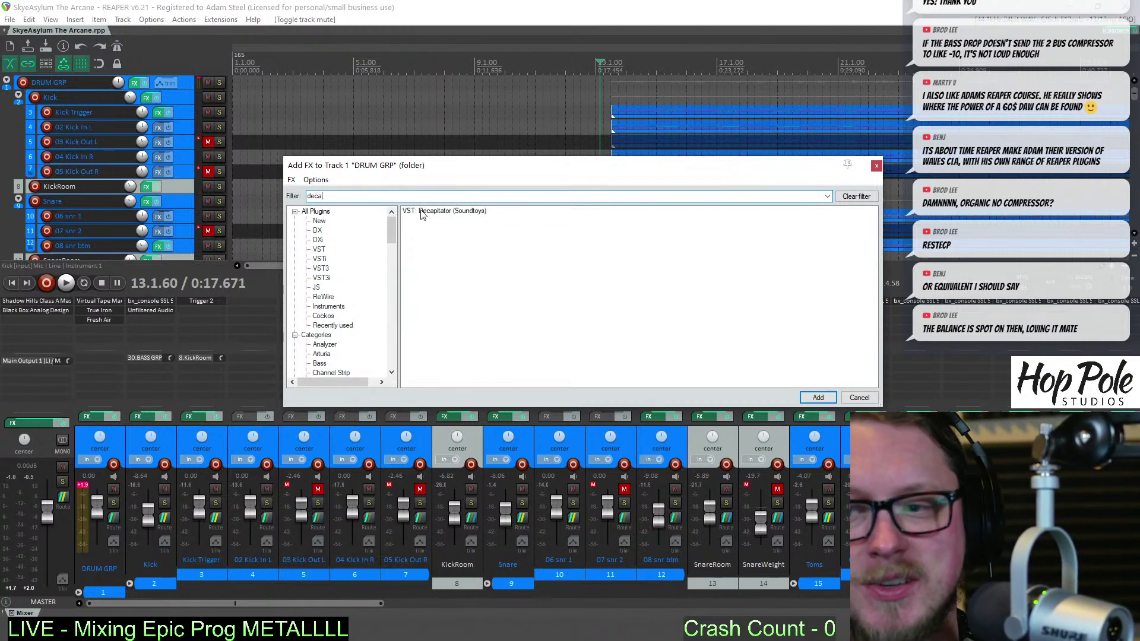
key(Return)
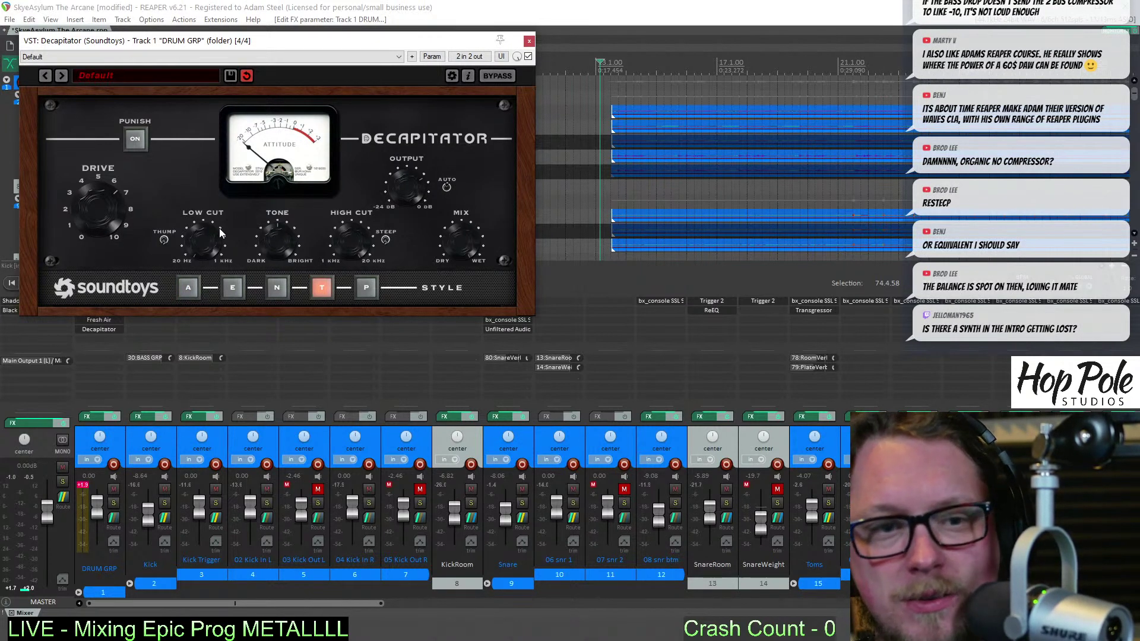
Play the drum section through Decapitator to audition the saturation, and move its window clear of the timeline
key(space)
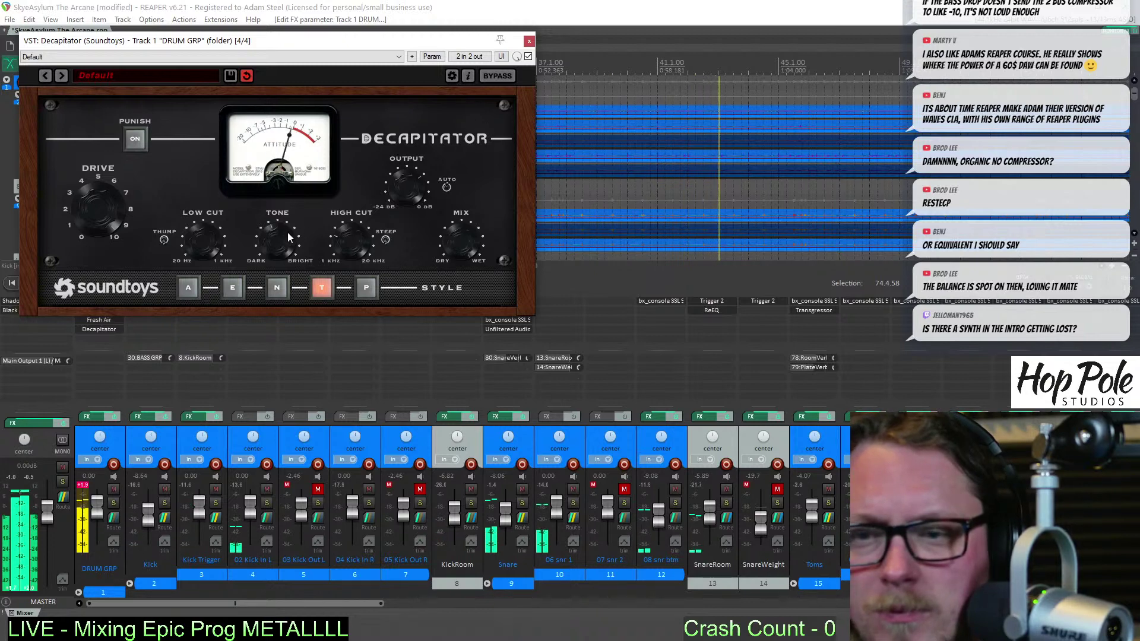
key(space)
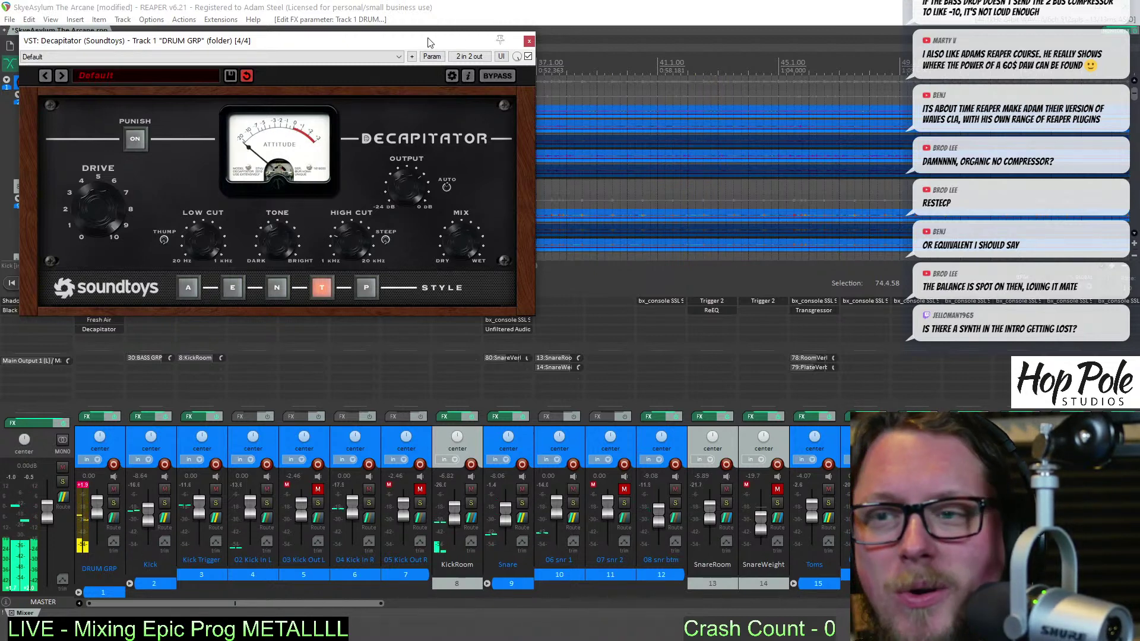
drag(422, 46, 482, 212)
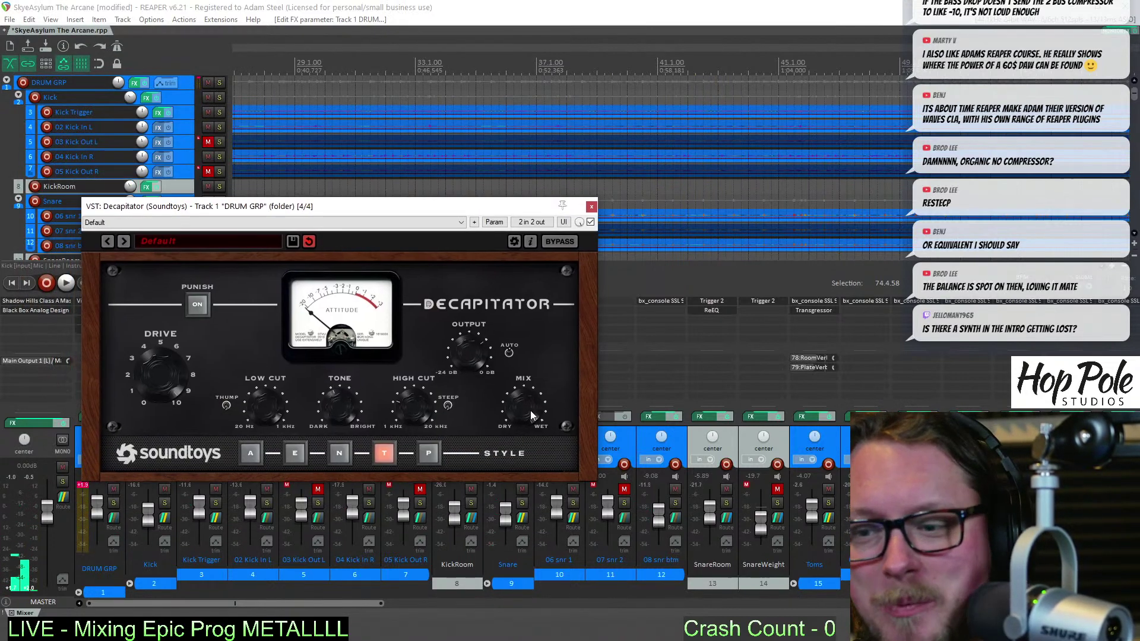
Play from just before bar 37, compare the drum group with Decapitator bypassed and active, and close the plug-in window
click(530, 90)
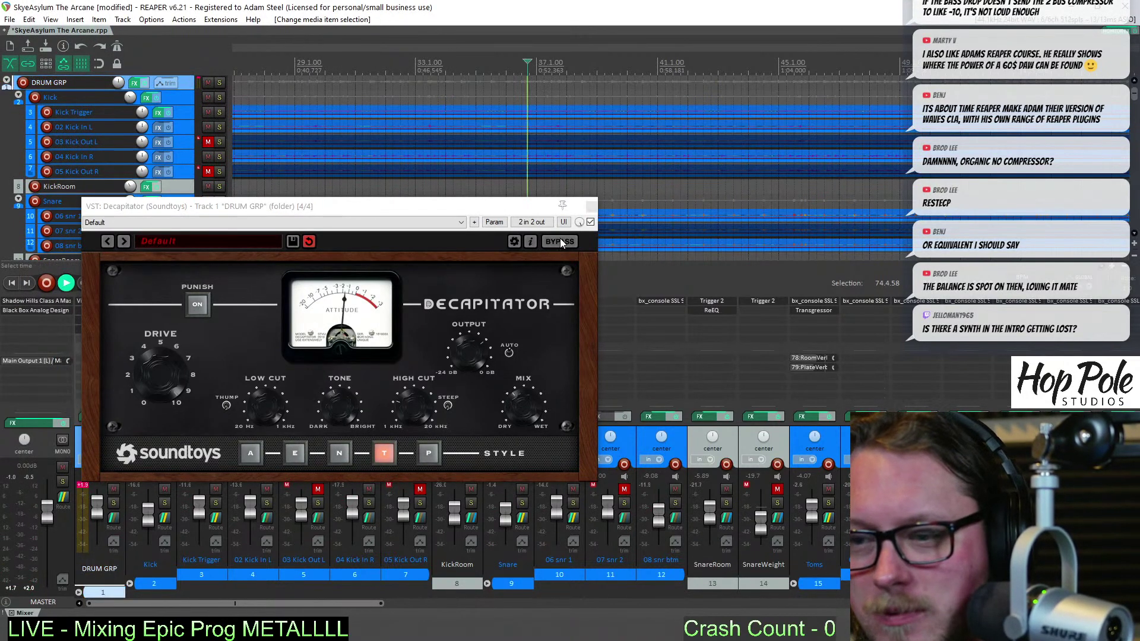
key(space)
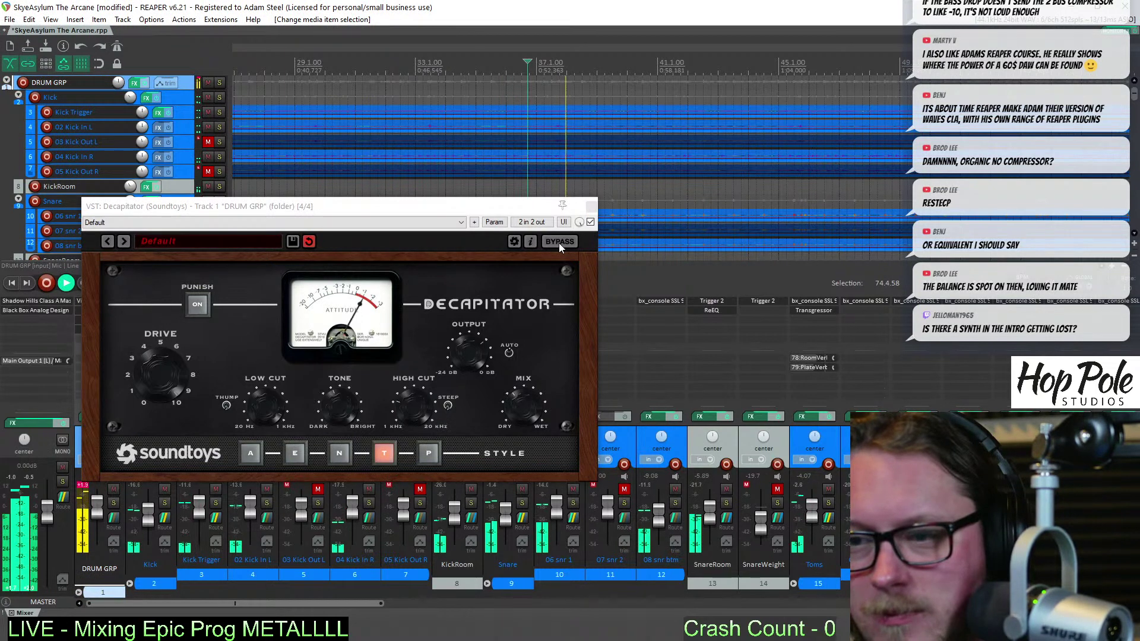
click(560, 242)
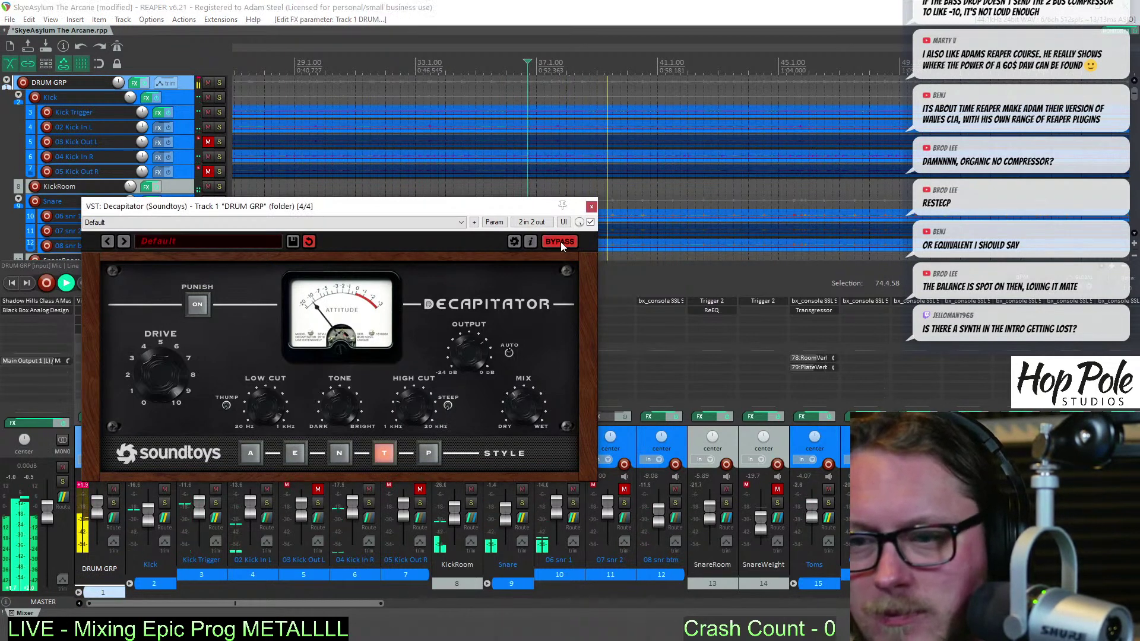
click(560, 242)
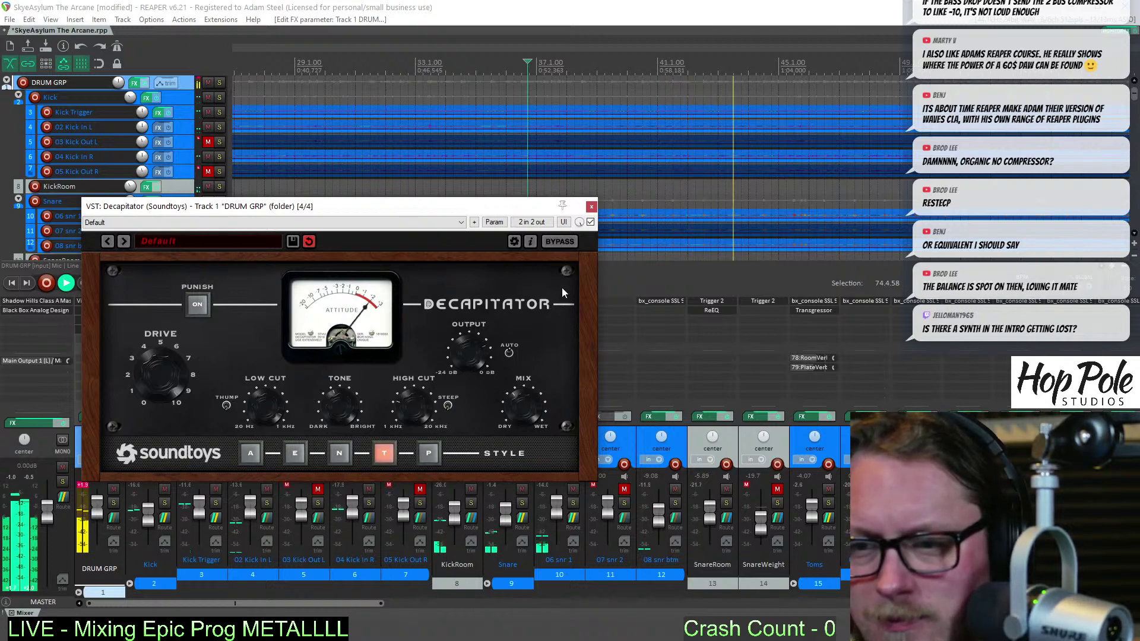
click(568, 246)
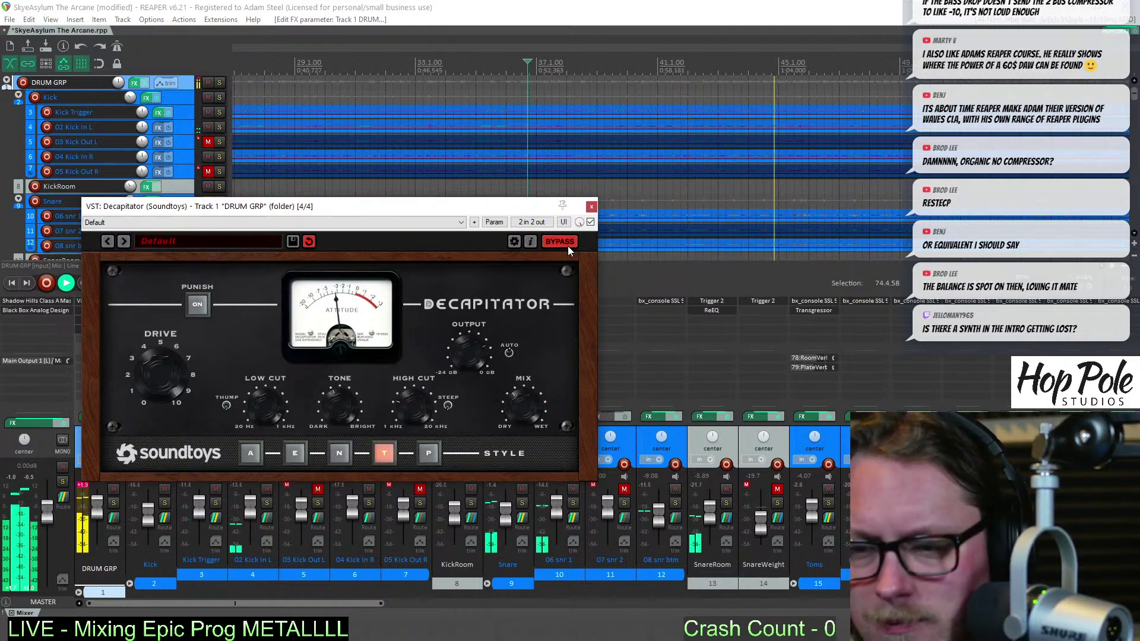
click(568, 245)
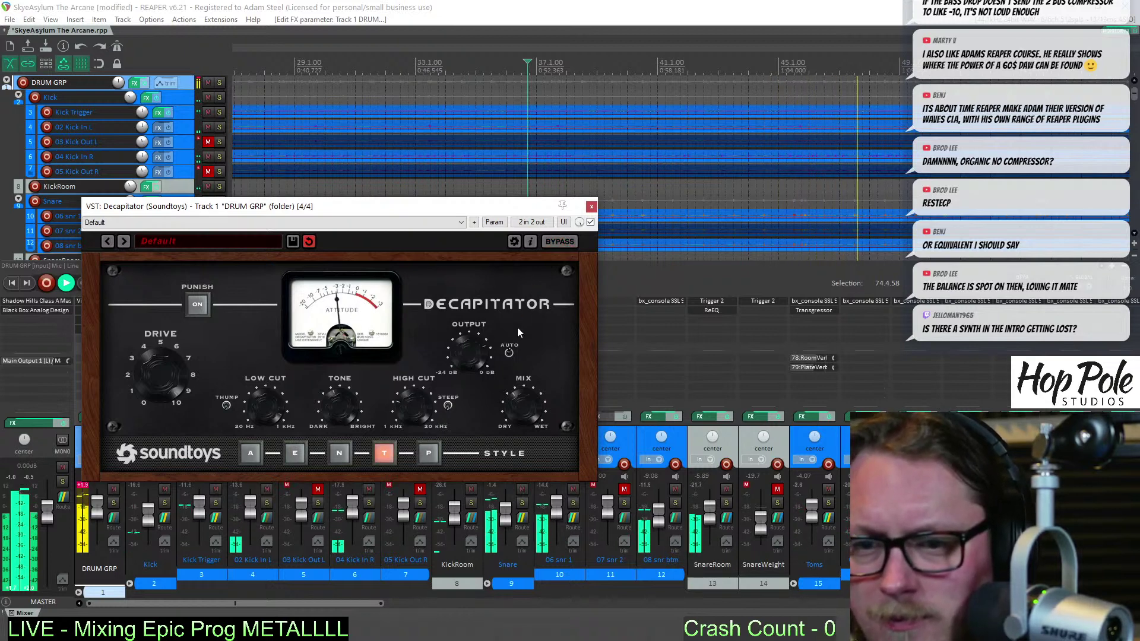
click(591, 207)
Play the drum entry from about beat 3 of bar 13 with Decapitator active
scroll(330, 64, down, 3)
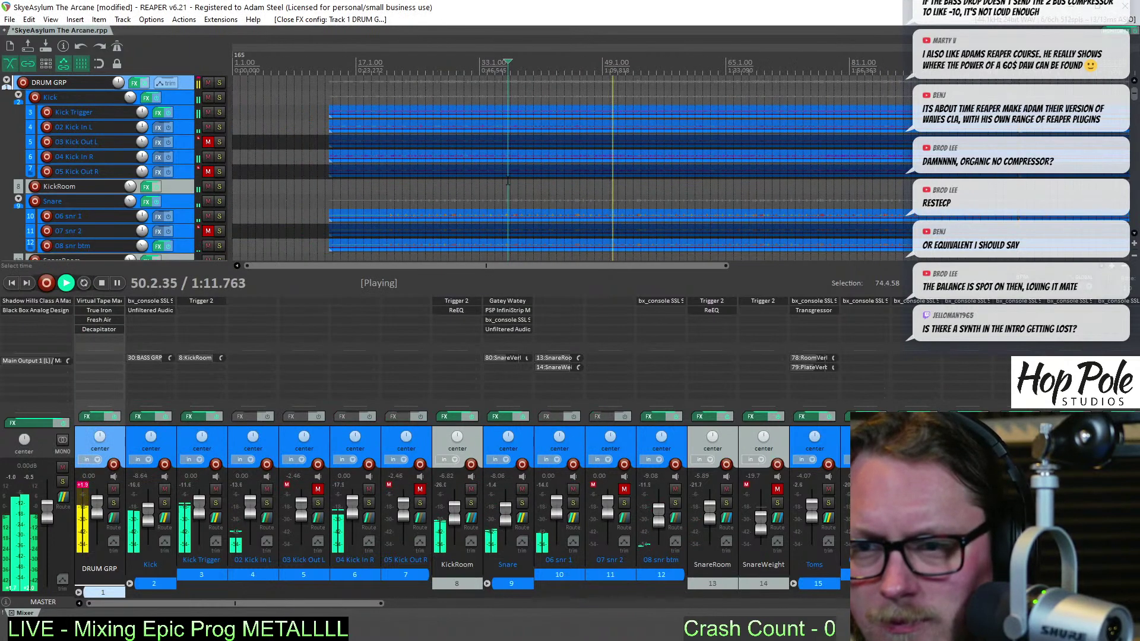
click(329, 66)
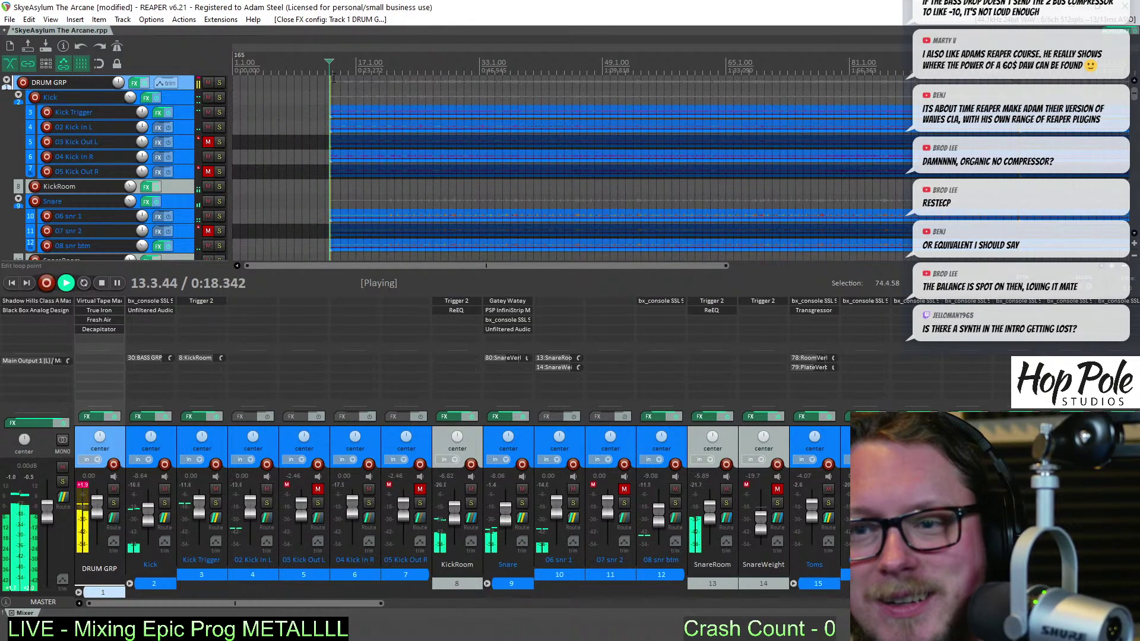
scroll(328, 66, up, 3)
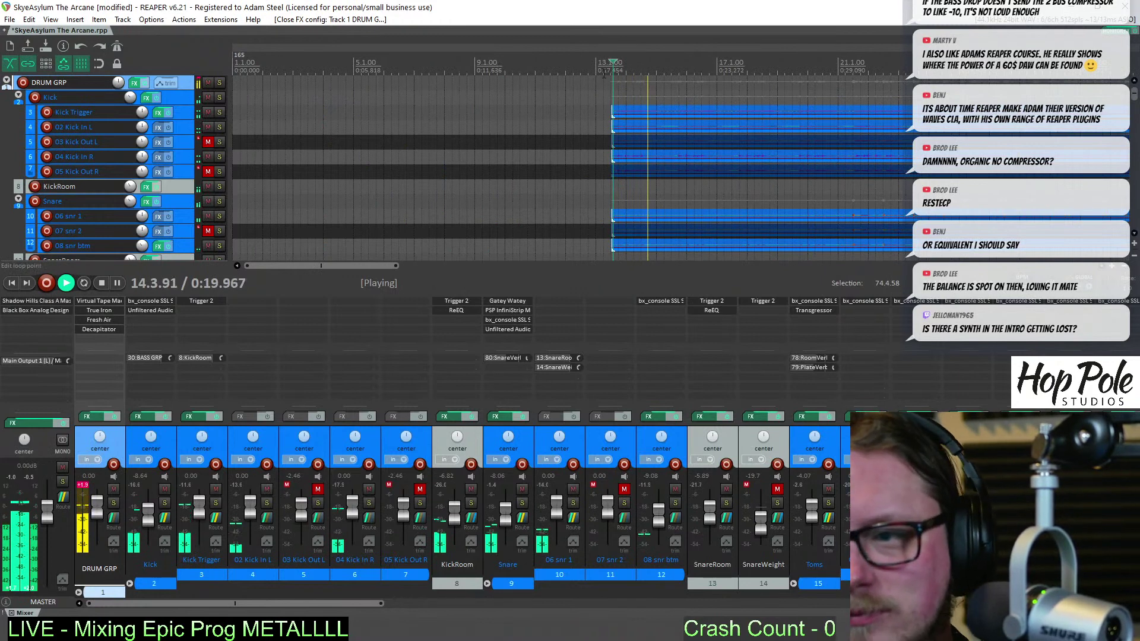
Stop playback and show the Decapitator Mix automation envelope on the DRUM GRP track
key(space)
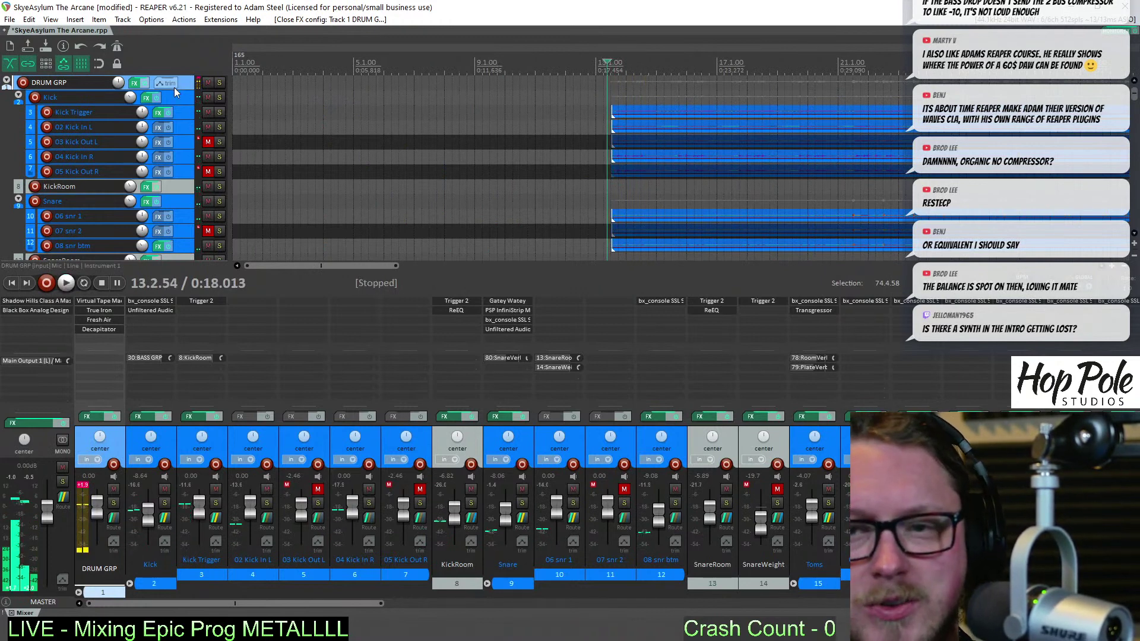
click(167, 85)
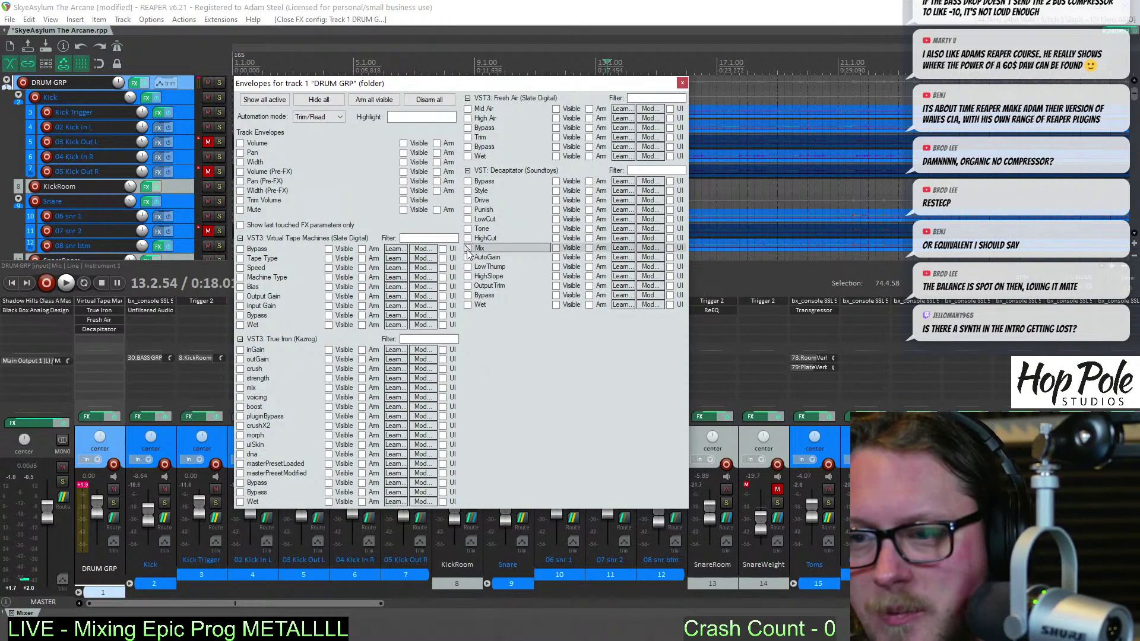
click(682, 83)
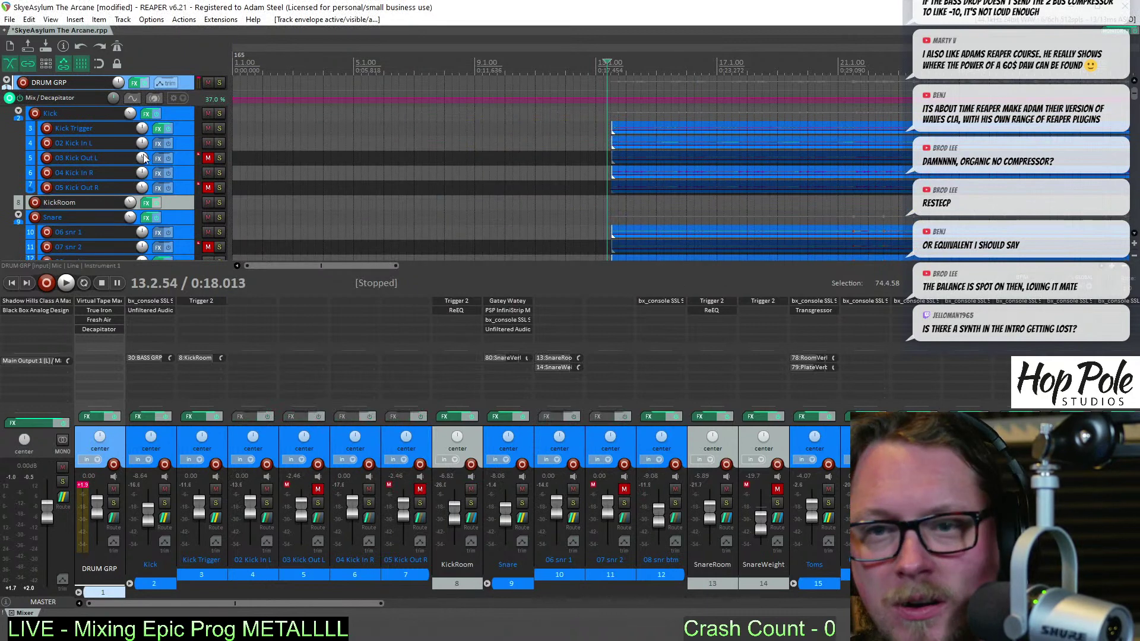
Enlarge the Decapitator Mix envelope lane and add a pair of points at 21.2.91, where the heavy guitars enter
drag(217, 107, 220, 202)
scroll(707, 161, down, 3)
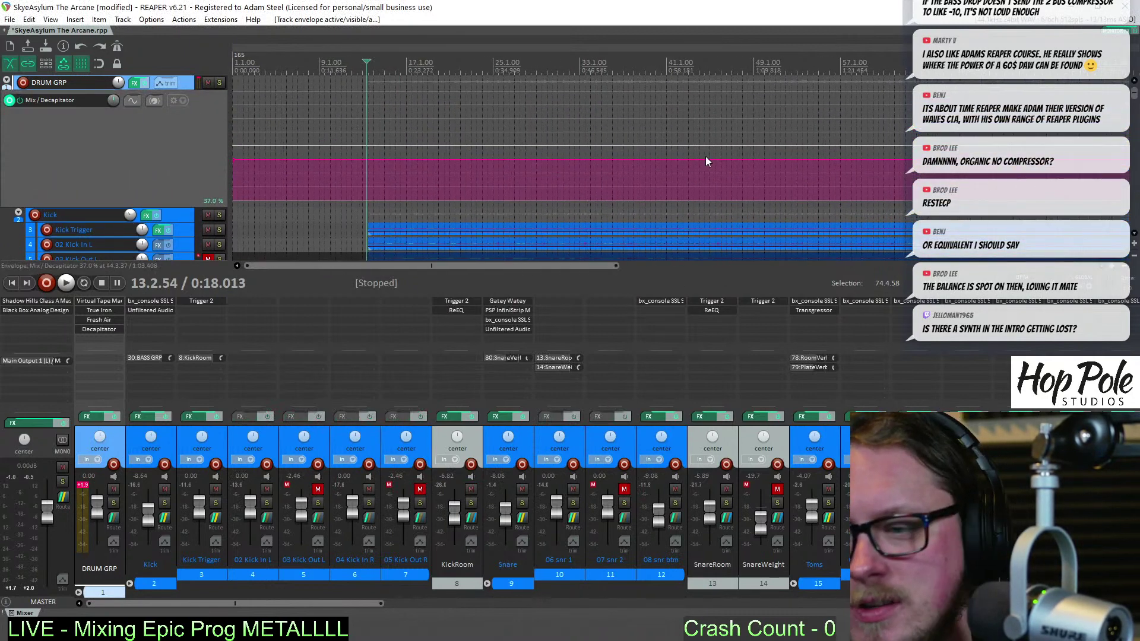
drag(1136, 97, 1135, 107)
scroll(672, 191, up, 3)
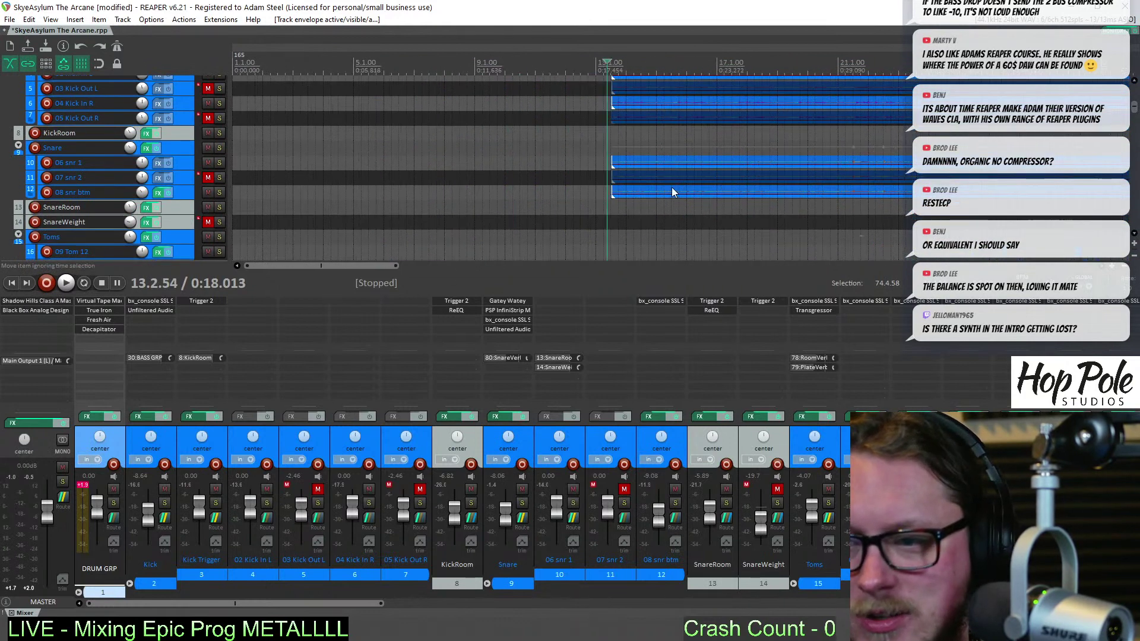
click(849, 71)
scroll(860, 84, up, 6)
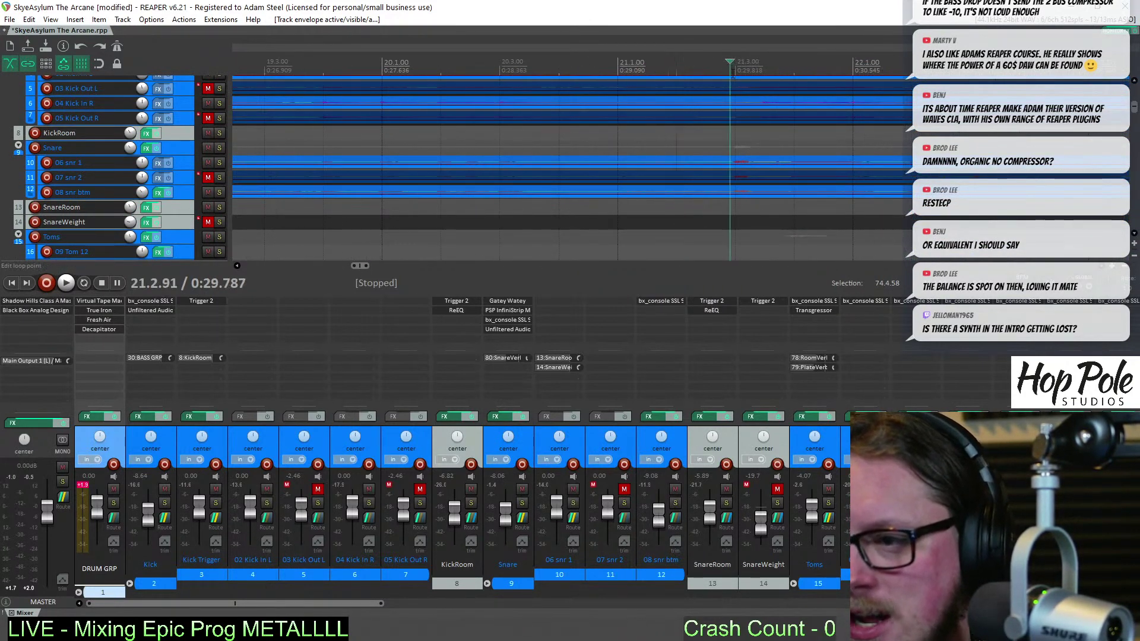
scroll(570, 166, up, 5)
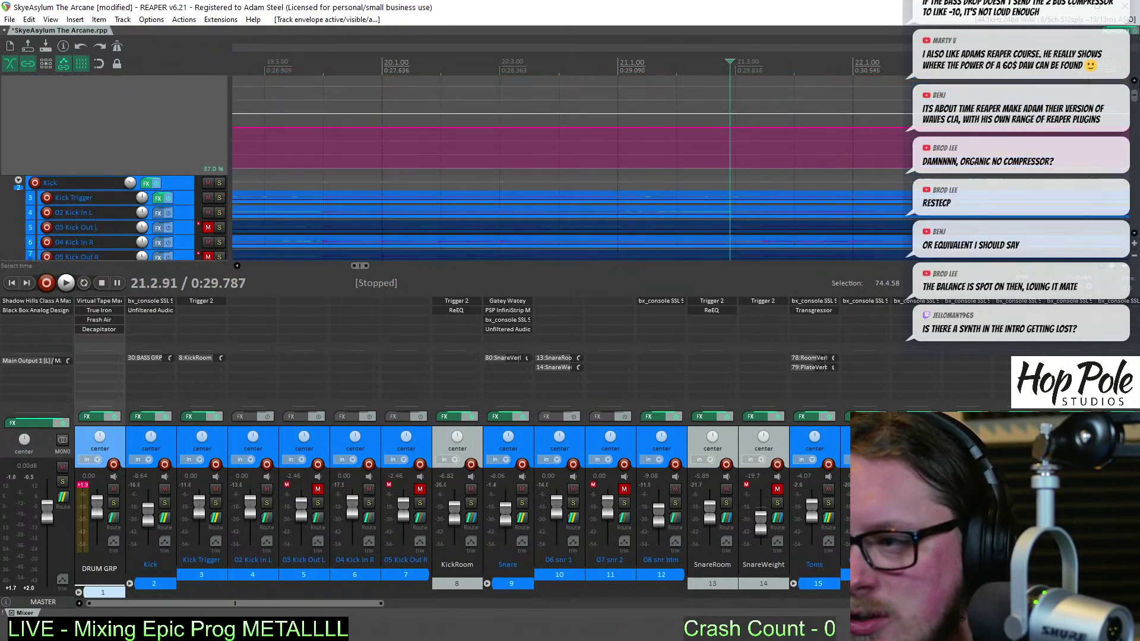
click(729, 127)
scroll(535, 146, down, 4)
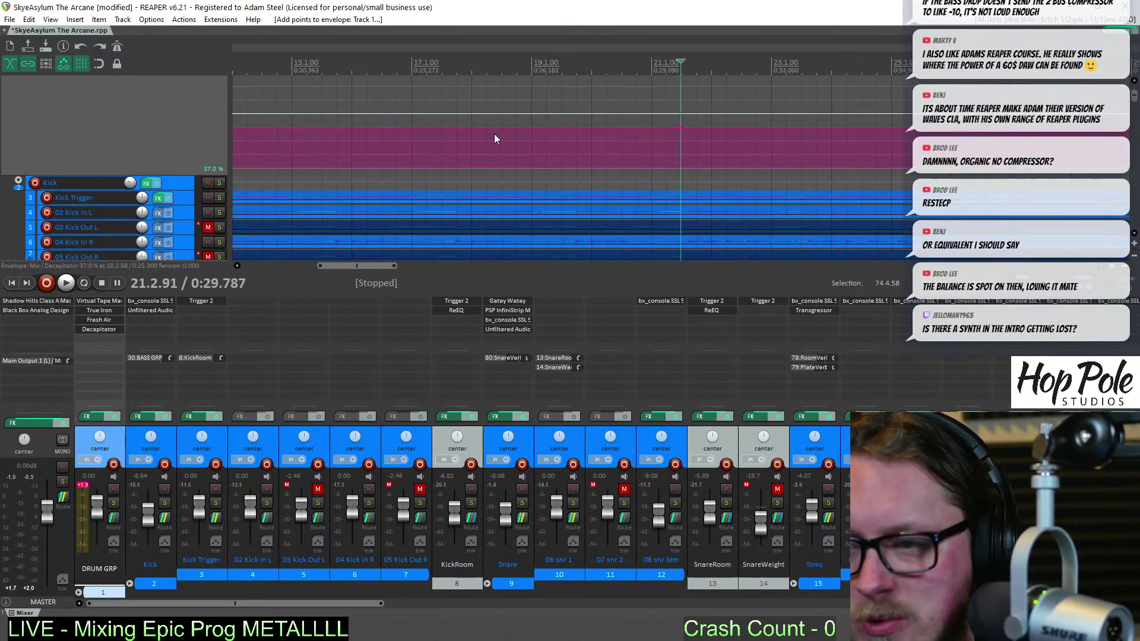
Raise the Decapitator Mix envelope before 21.2.91 to about 96.5%, leaving an abrupt step down at the guitar entry
scroll(499, 135, down, 3)
drag(505, 127, 512, 129)
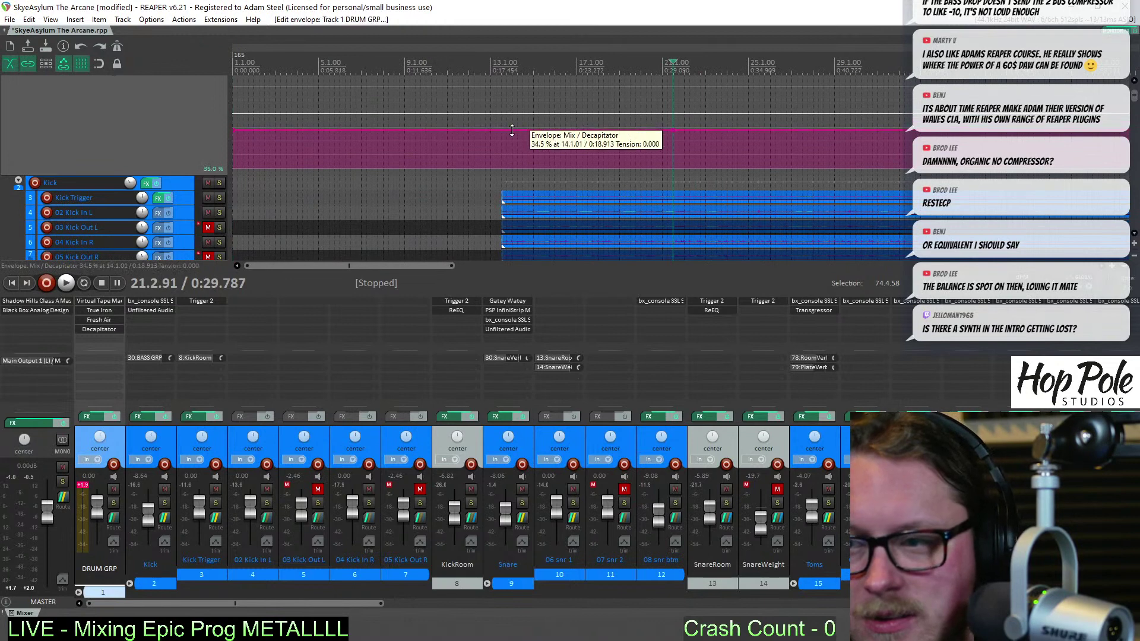
click(735, 128)
scroll(736, 138, up, 5)
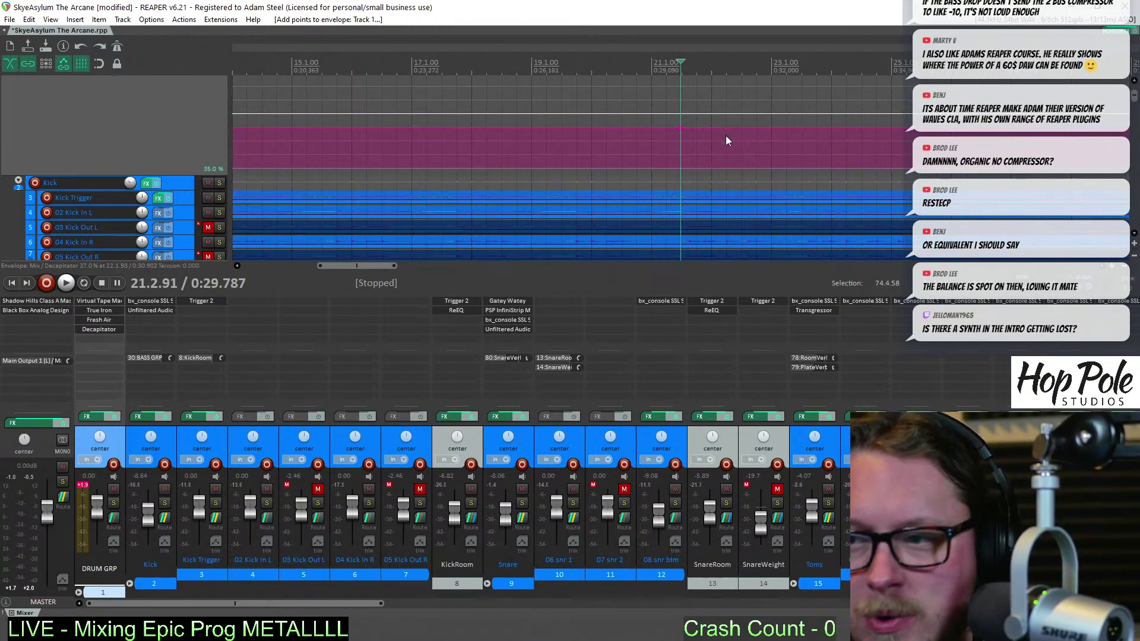
scroll(579, 134, down, 3)
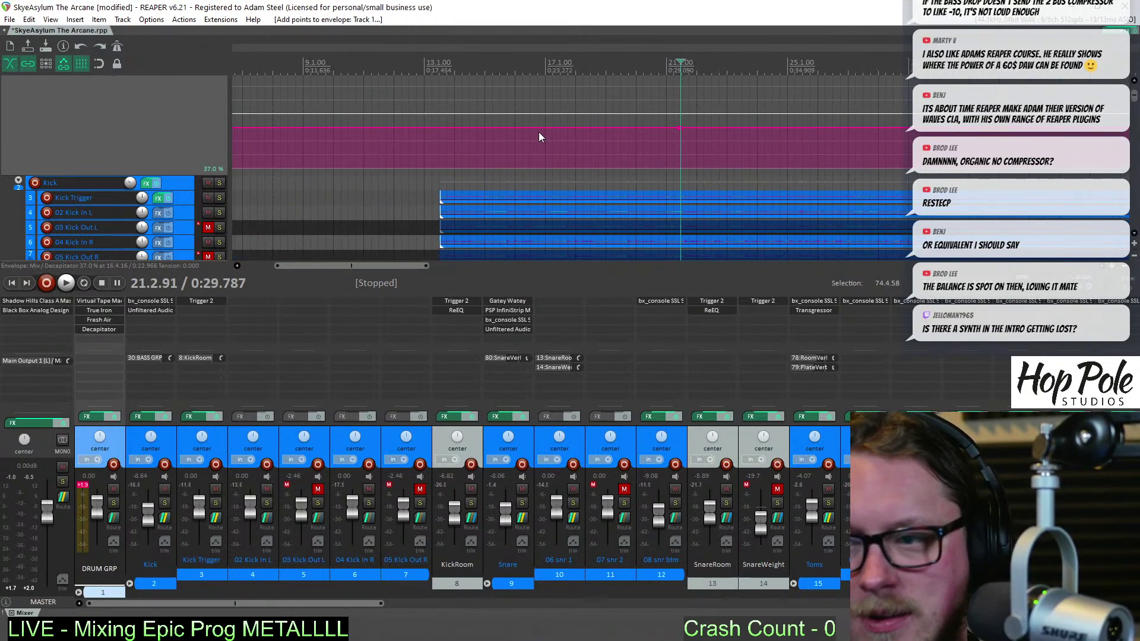
drag(539, 132, 554, 23)
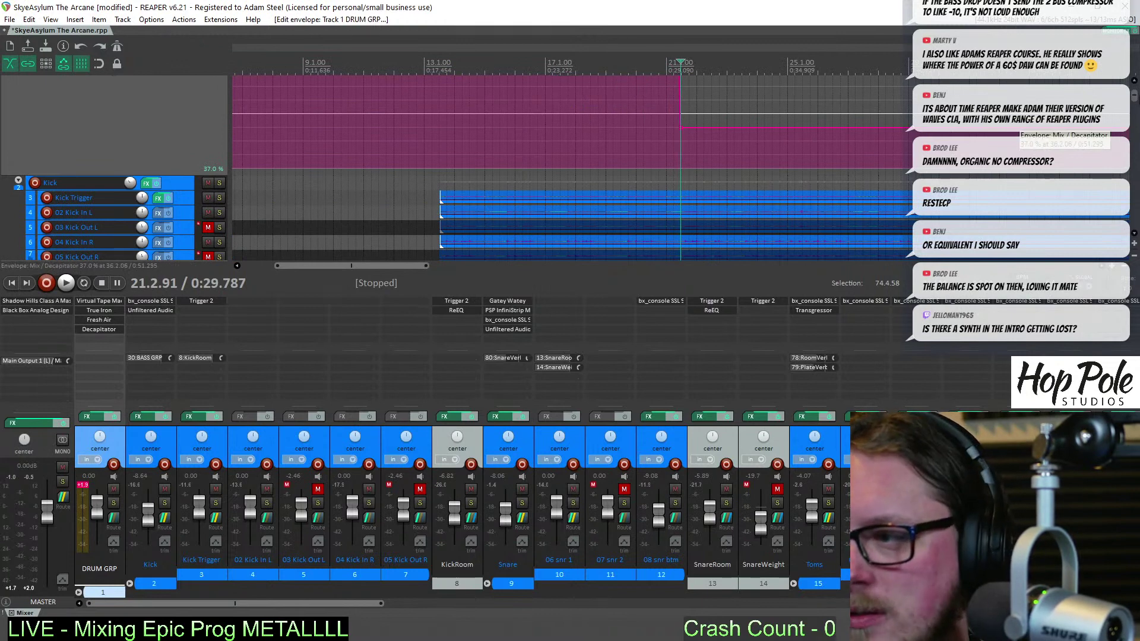
scroll(1135, 92, up, 2)
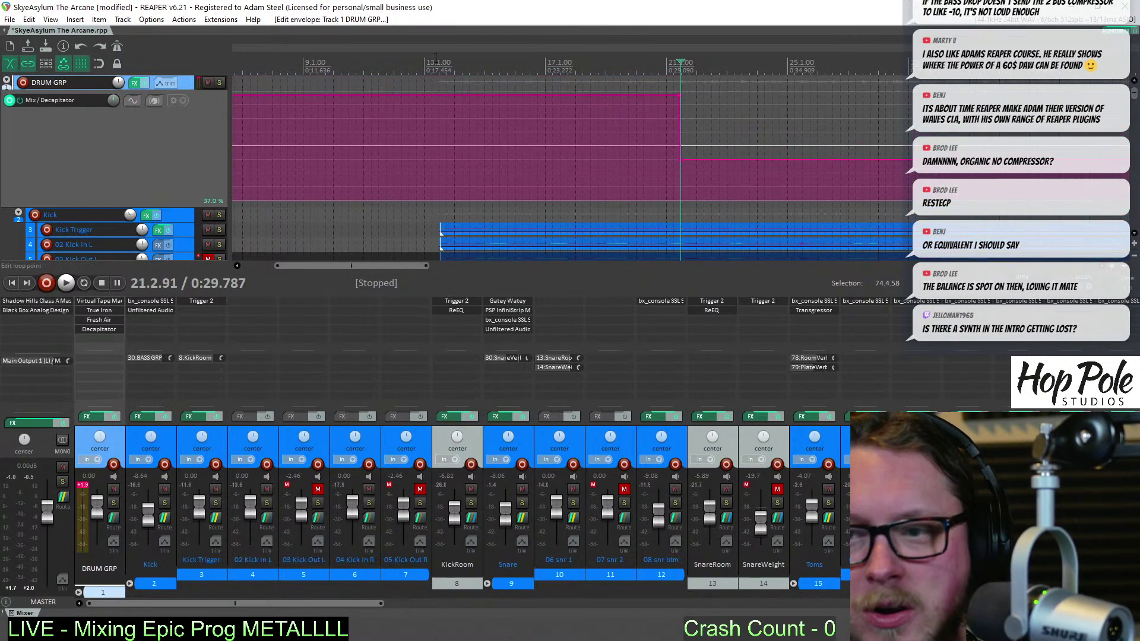
Play from 12.4.65 through the Decapitator Mix change at bar 21, and save the project
click(422, 75)
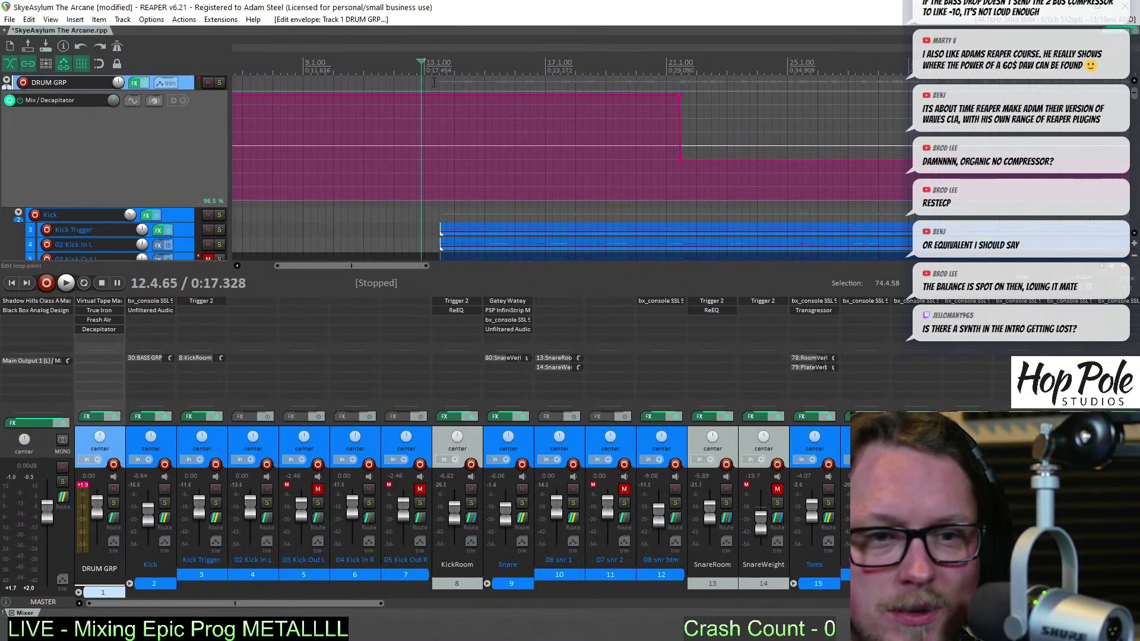
drag(1135, 97, 1136, 141)
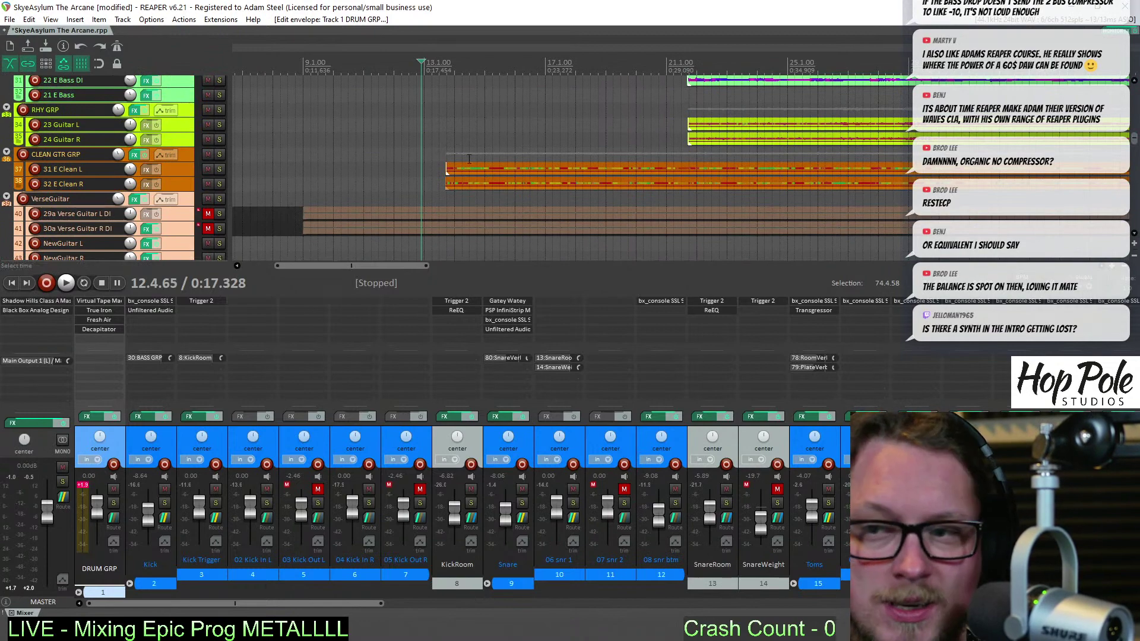
scroll(754, 173, down, 4)
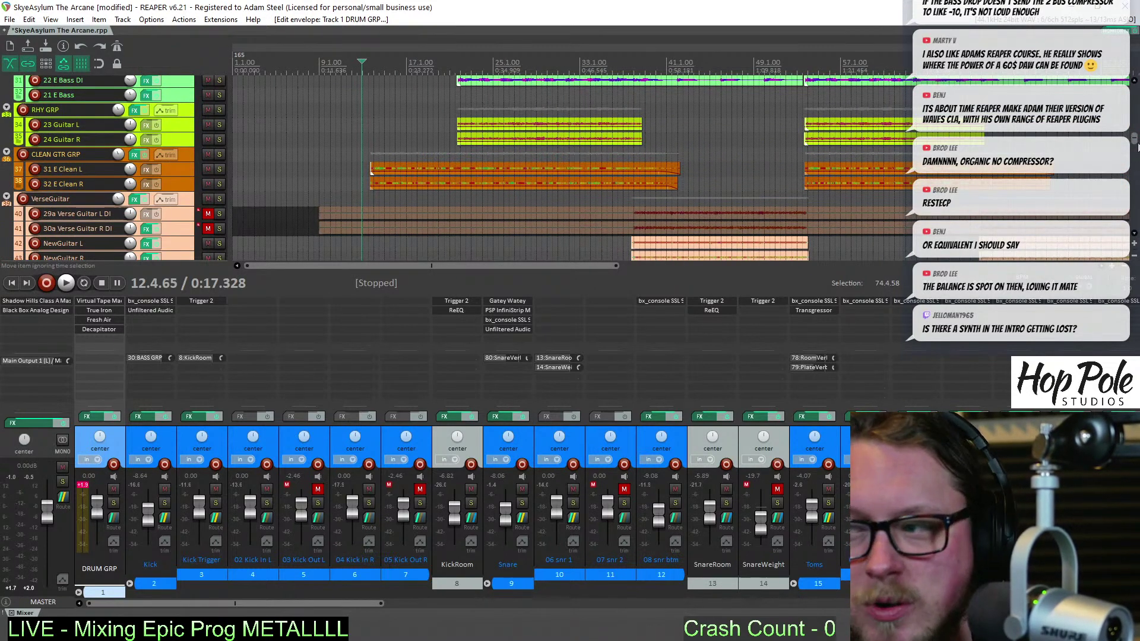
drag(1138, 146, 1125, 95)
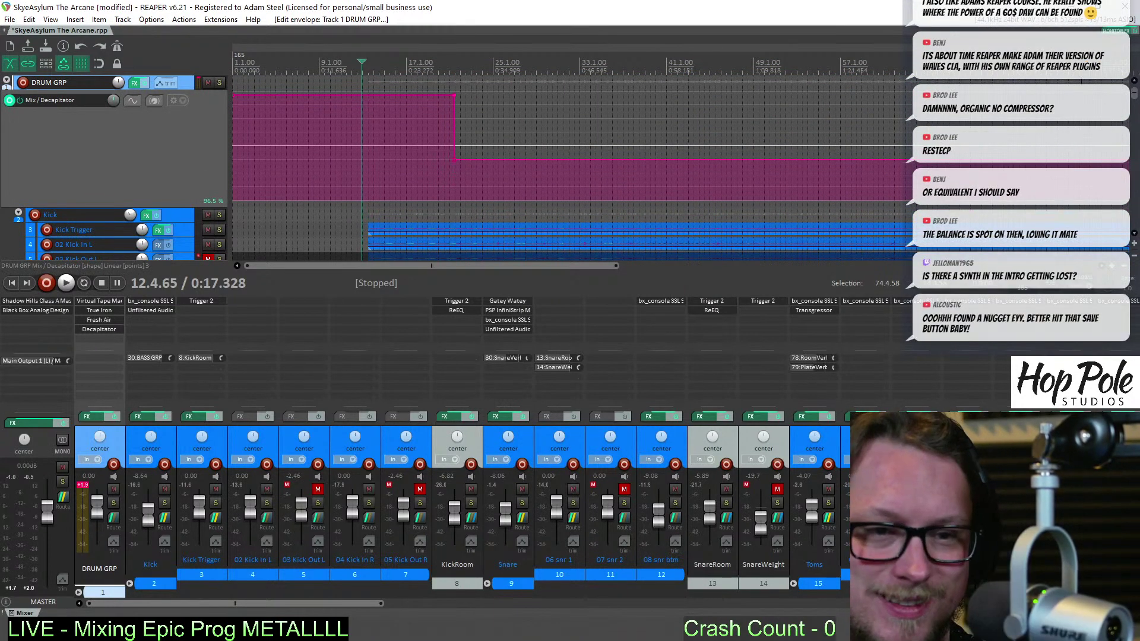
key(space)
key(ctrl+s)
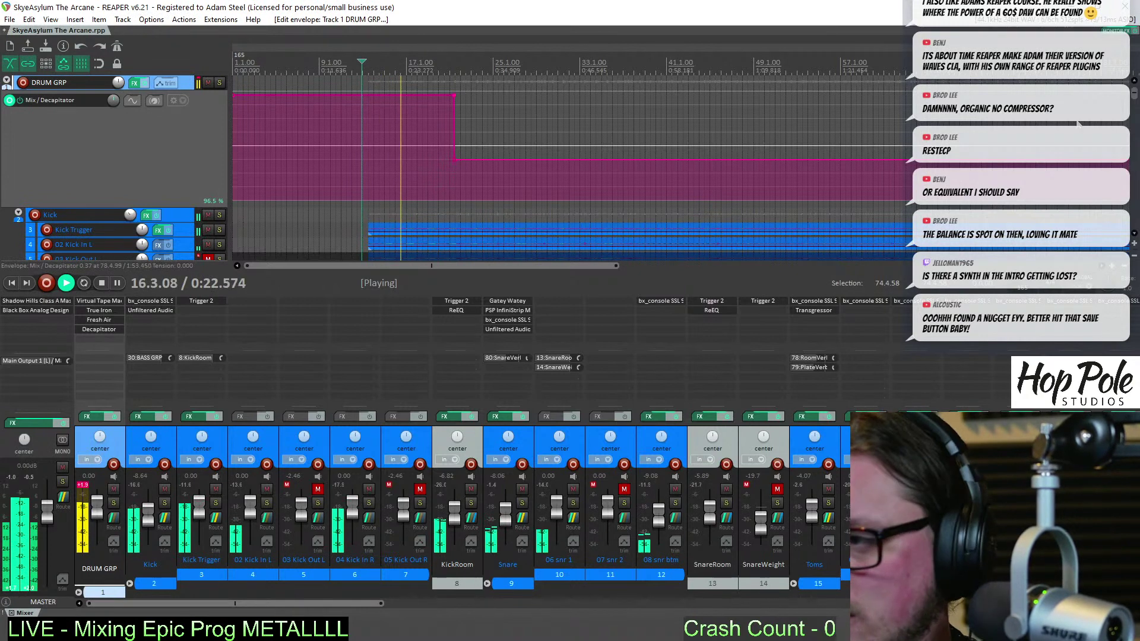
key(equal)
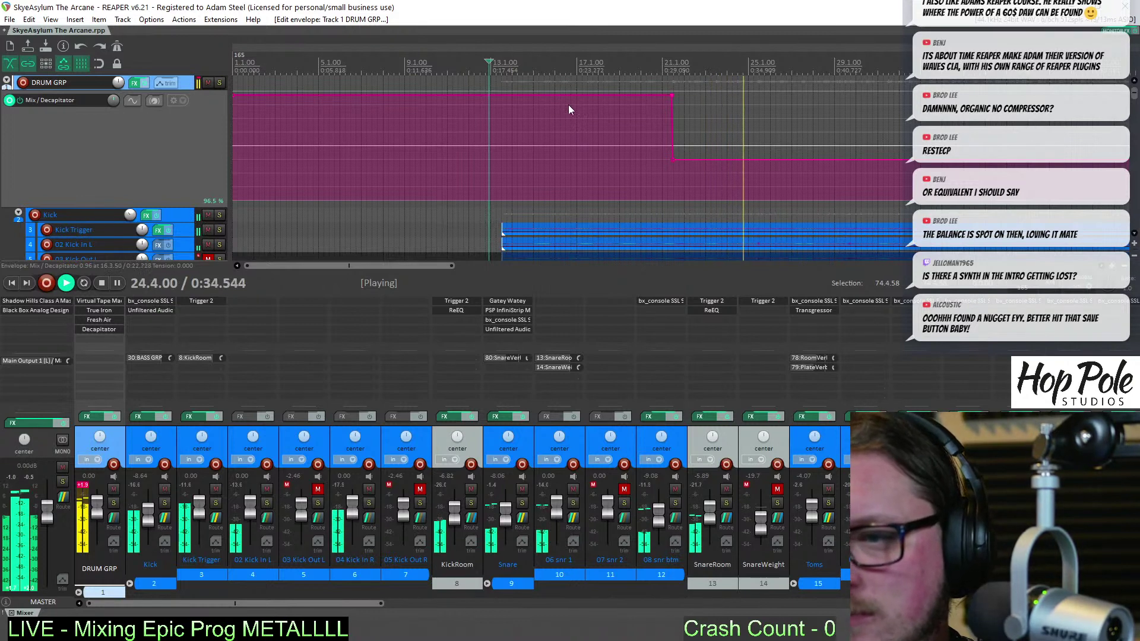
key(space)
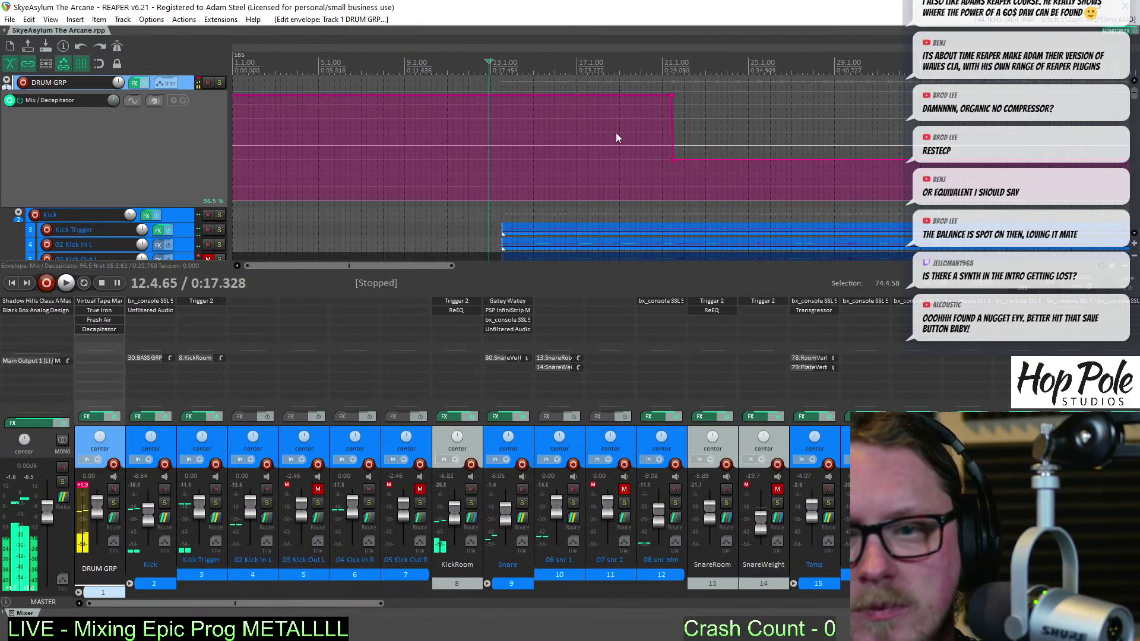
Show Decapitator's OutputTrim envelope on the DRUM GRP track and enlarge its lane
click(161, 83)
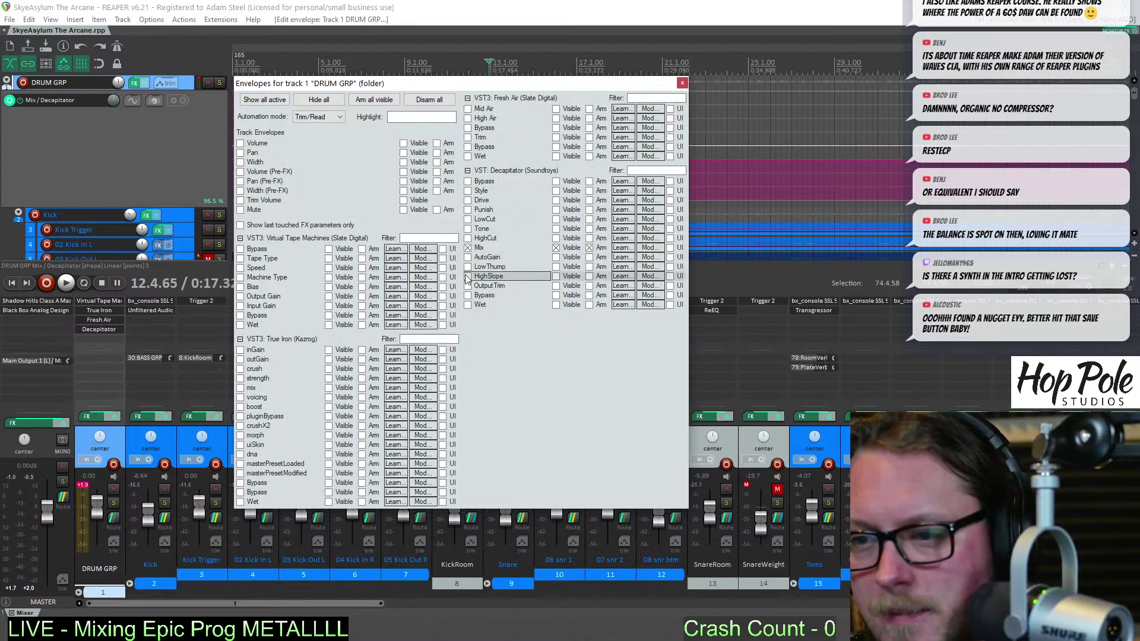
click(683, 83)
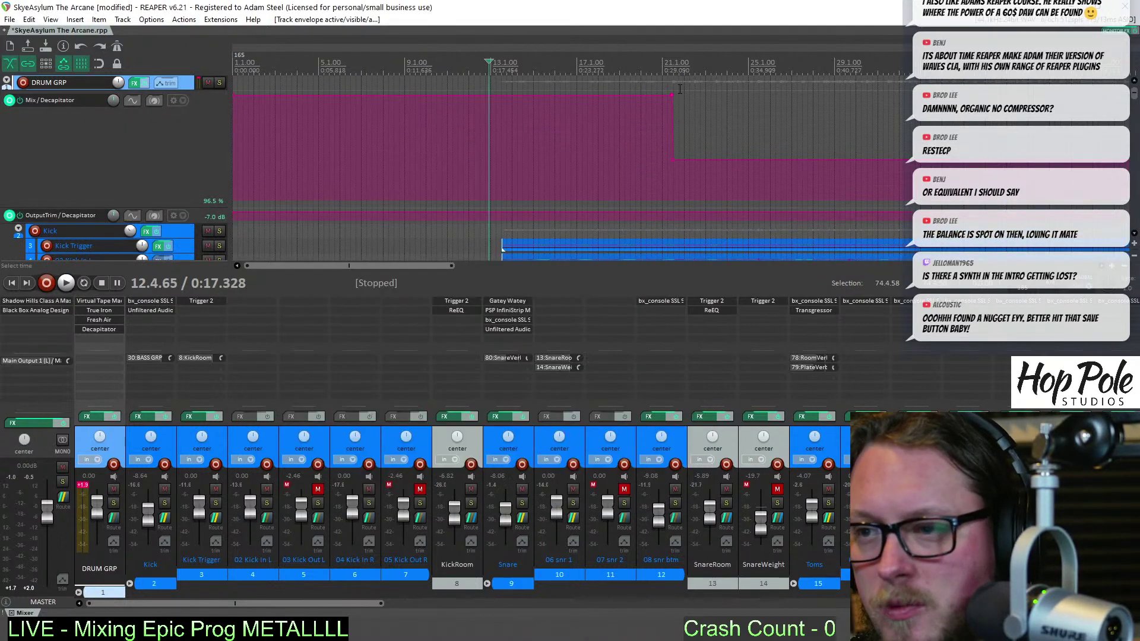
drag(217, 220, 216, 291)
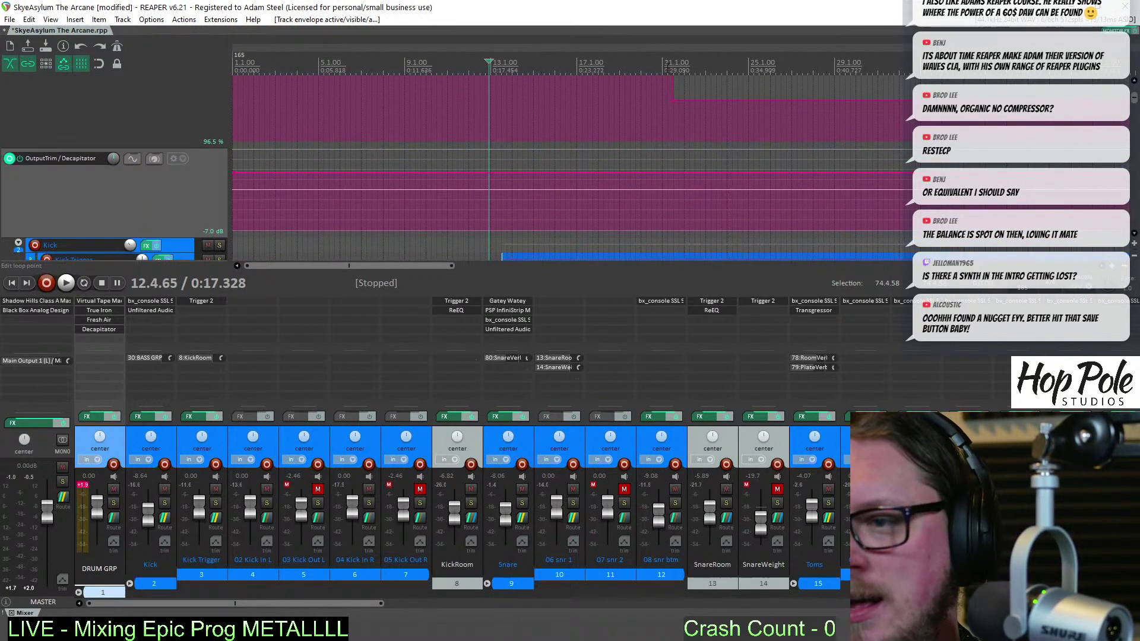
Add OutputTrim points around the bar 21 transition and lower the section before it to about -13.7 dB
click(668, 119)
scroll(726, 101, up, 5)
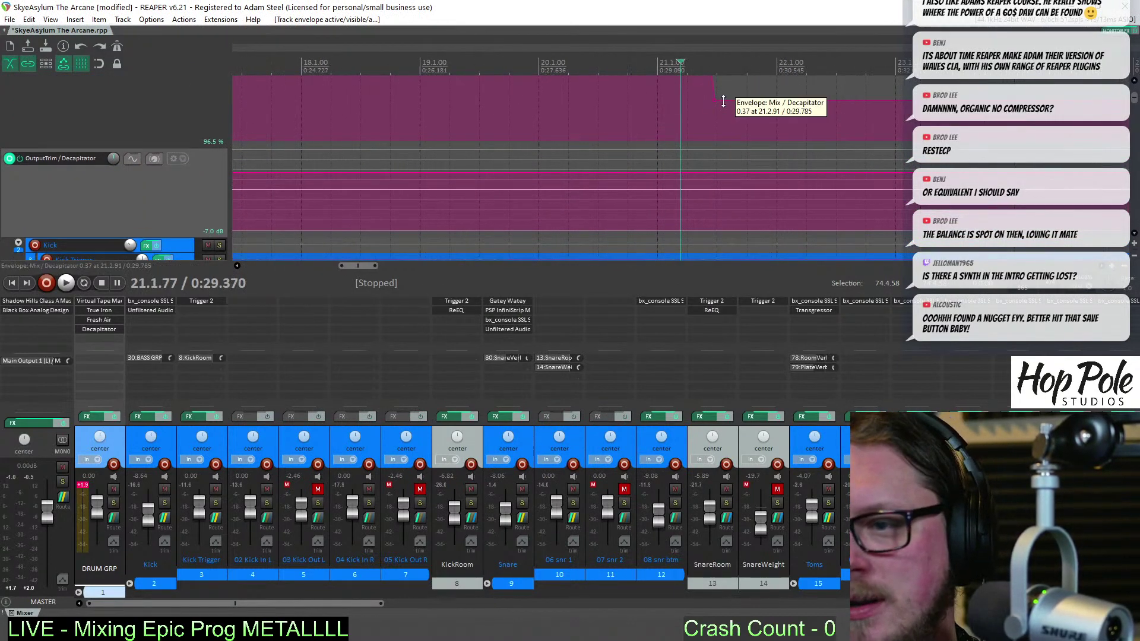
click(748, 178)
scroll(624, 181, down, 5)
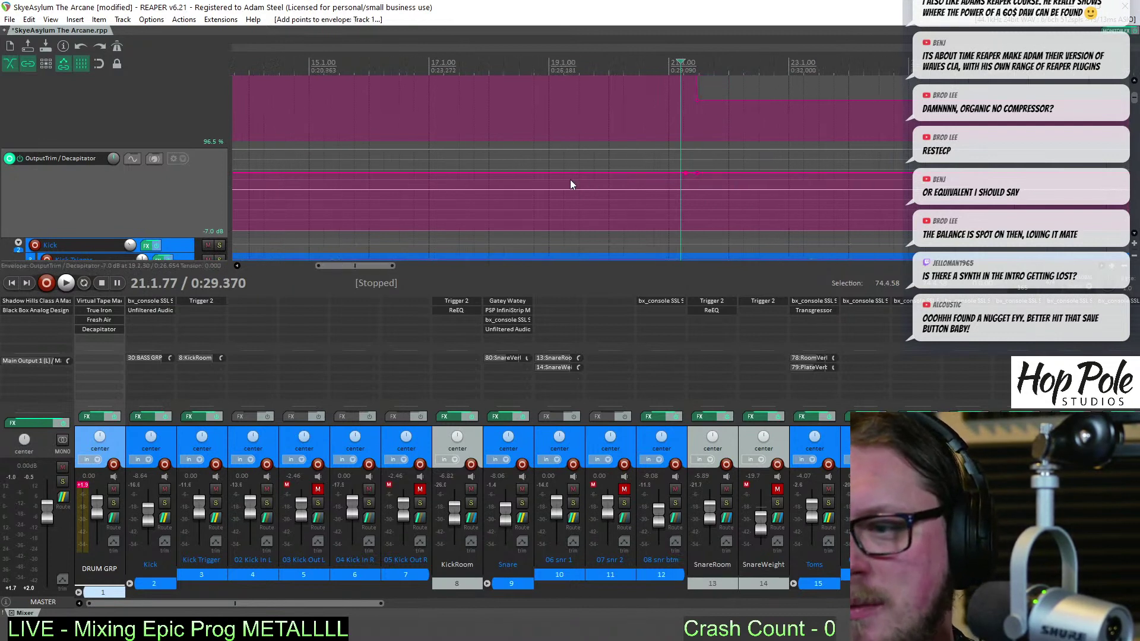
drag(685, 173, 663, 190)
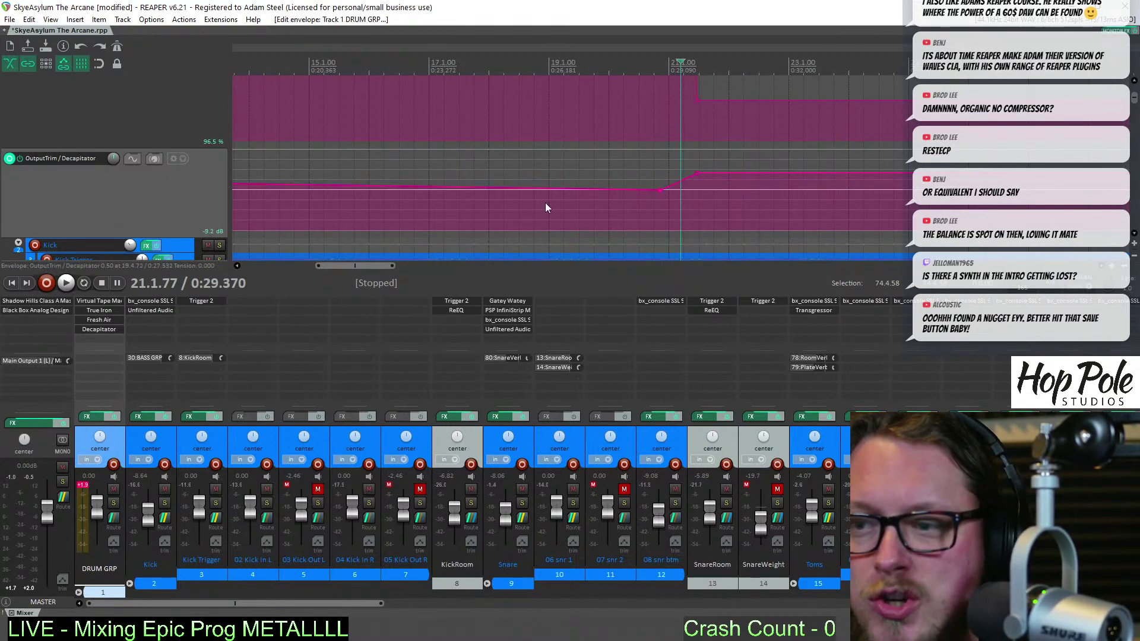
scroll(251, 176, down, 5)
drag(237, 174, 337, 199)
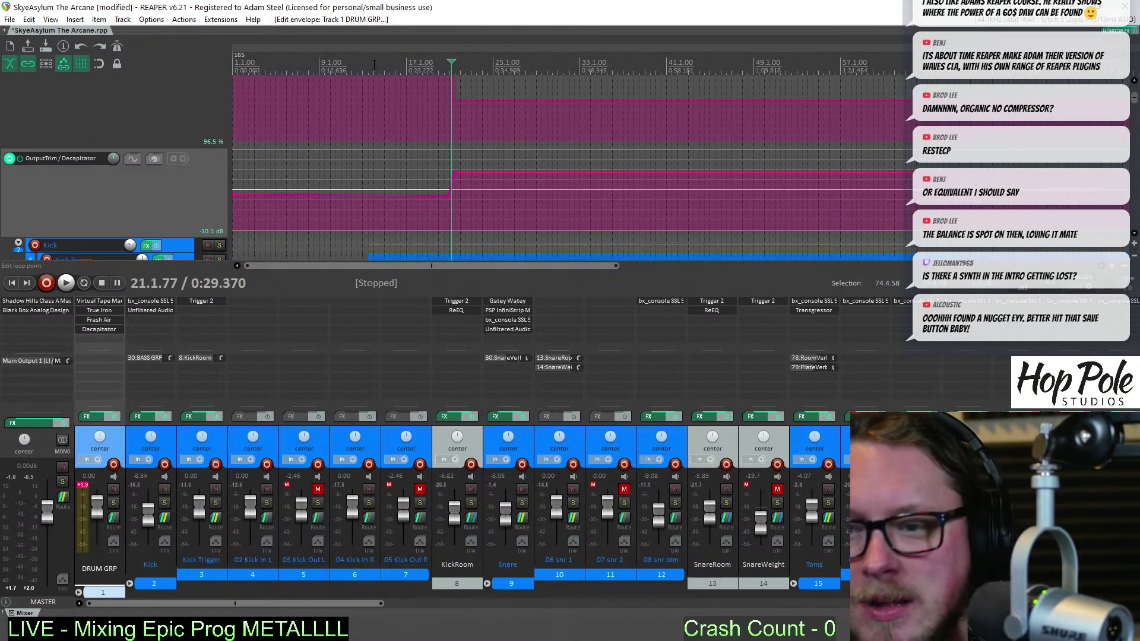
Play from around bar 14 and fine-tune the OutputTrim envelope before bar 21 to about -14.0 dB
click(373, 68)
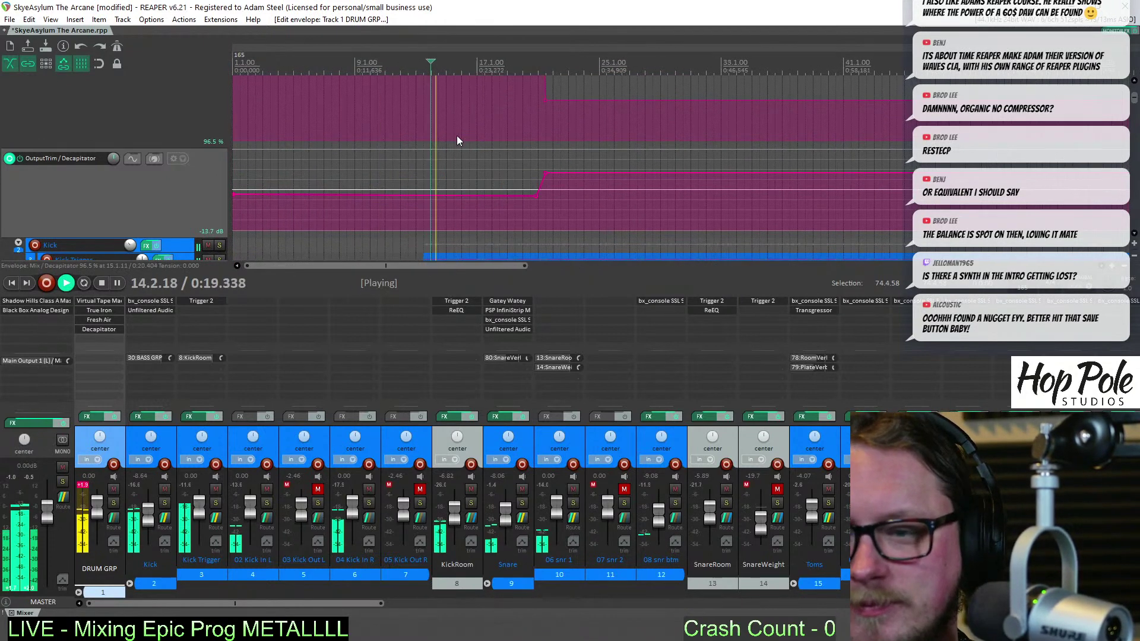
scroll(457, 135, up, 3)
drag(548, 191, 548, 196)
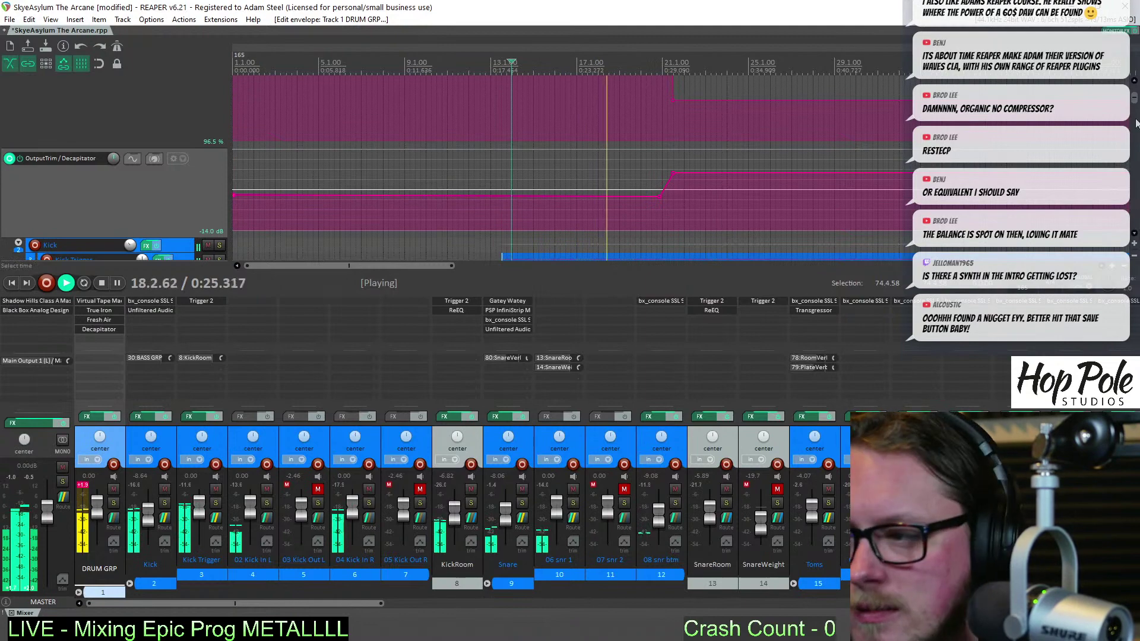
Lower the Decapitator Mix envelope after the bar 21 transition to about 34.5% during playback
mouse_move(1135, 98)
mouse_down()
mouse_move(1134, 145)
mouse_move(1132, 99)
mouse_up()
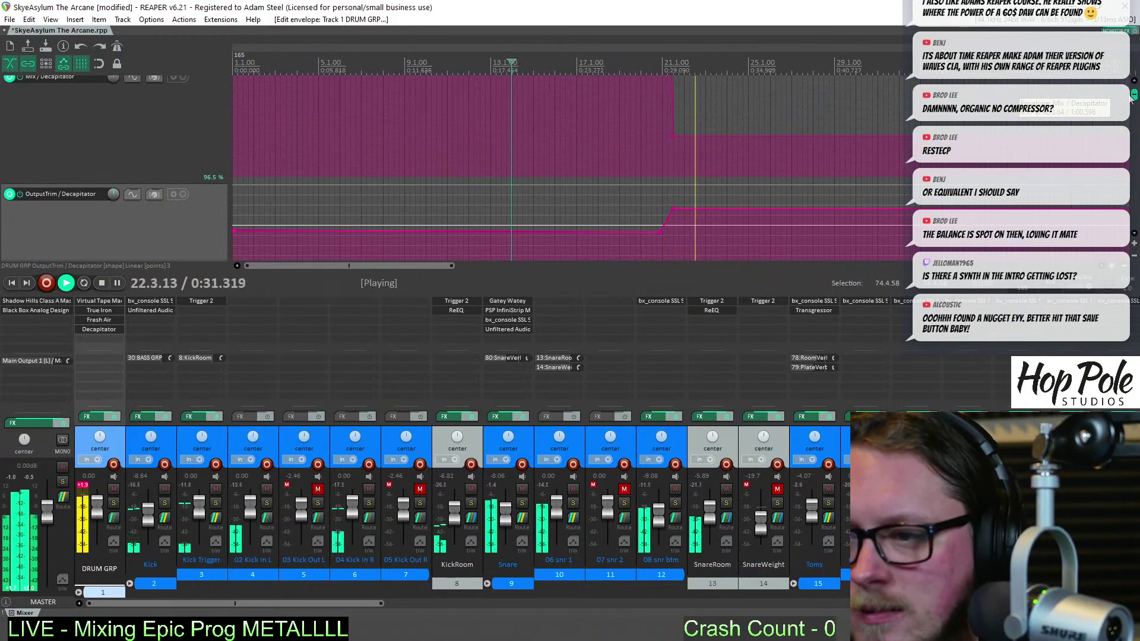
drag(1132, 99, 1133, 92)
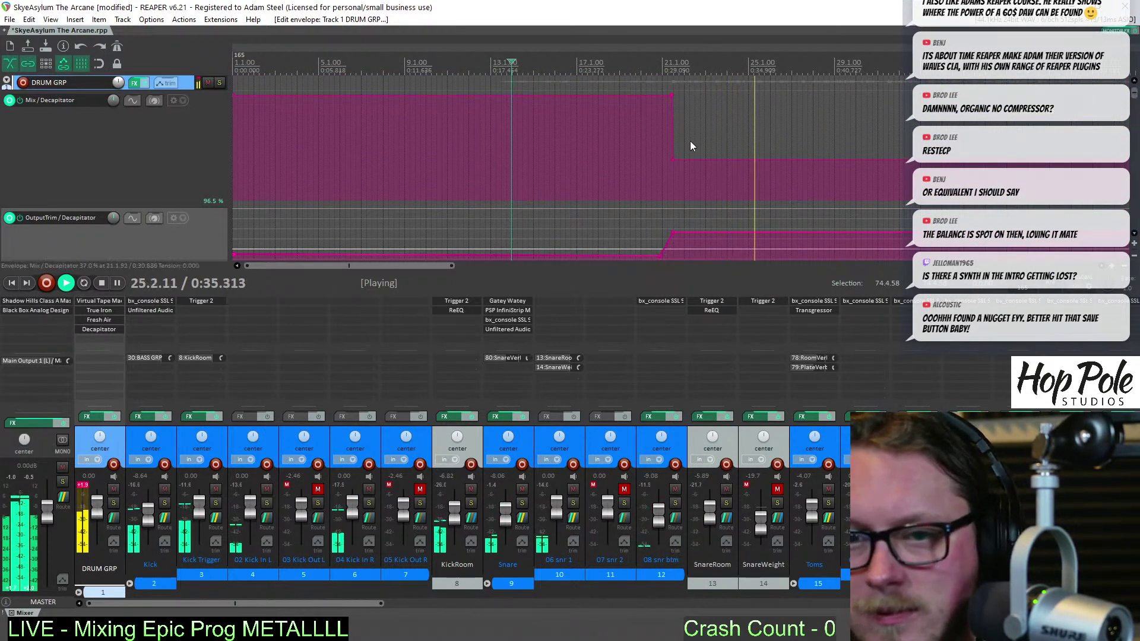
mouse_move(739, 159)
mouse_down()
mouse_move(746, 120)
mouse_move(746, 160)
mouse_up()
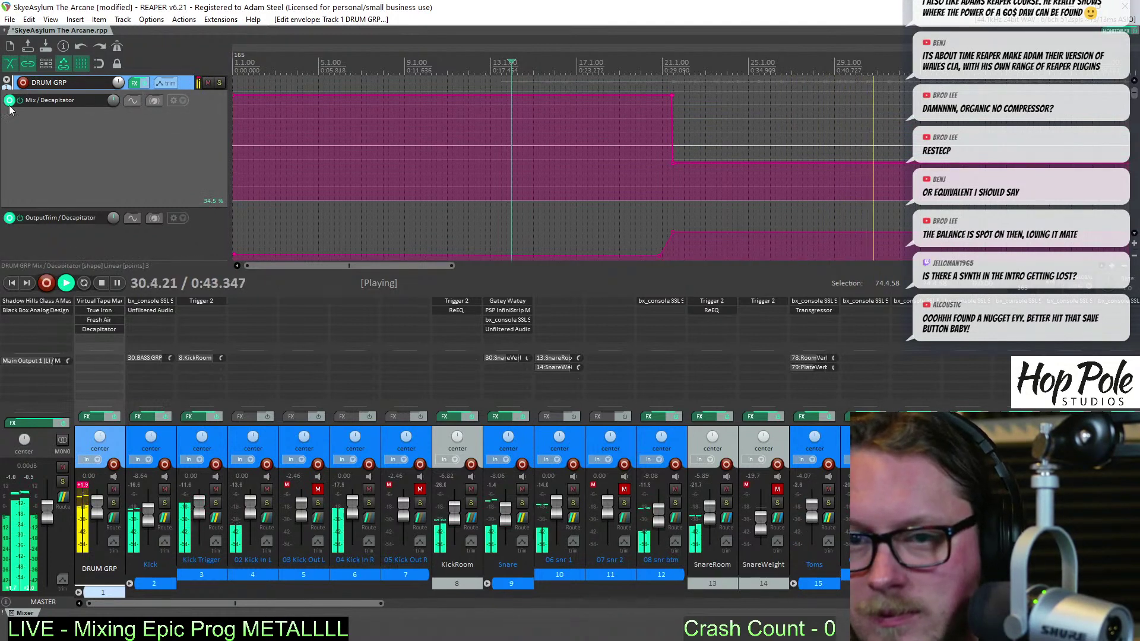
Open the drum group's FX chain and compare the playing drums with Decapitator bypassed and active
click(136, 83)
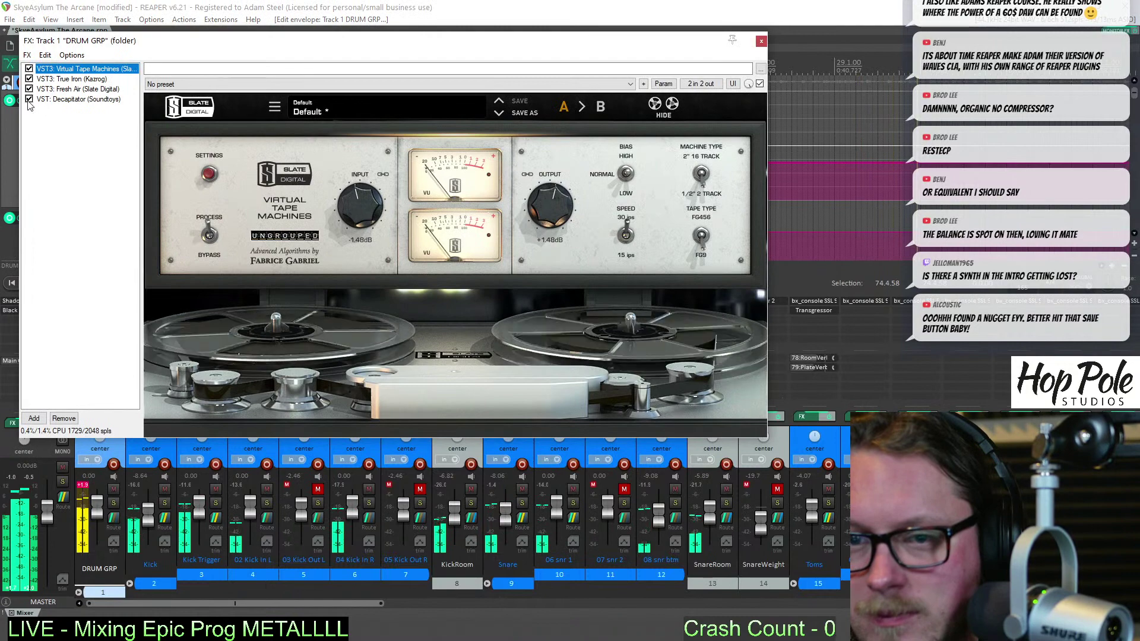
click(28, 100)
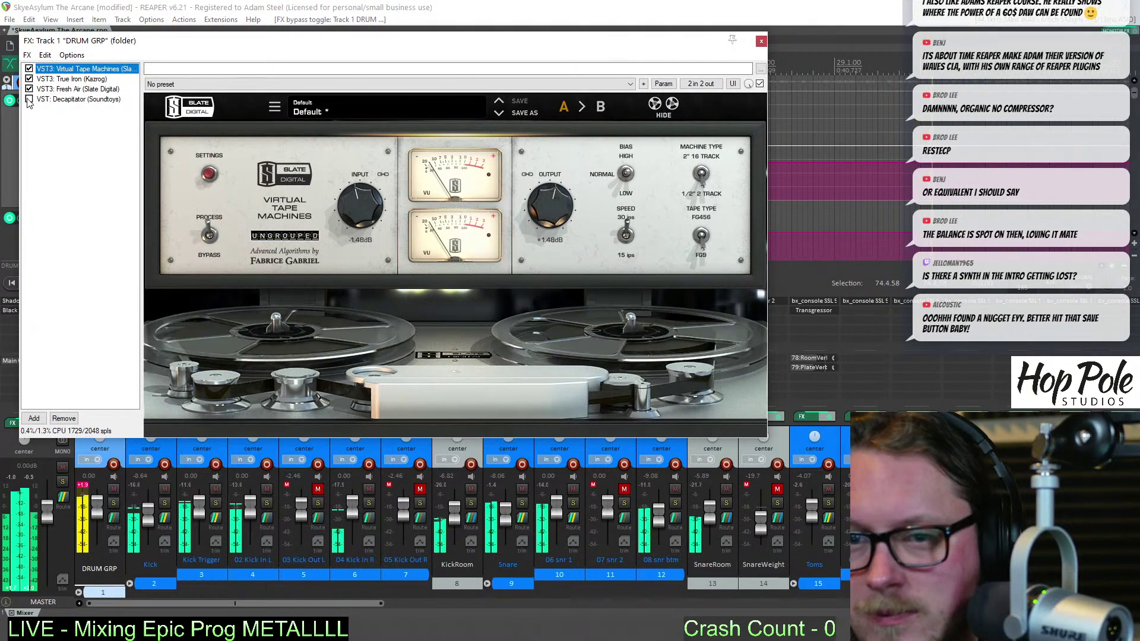
click(28, 99)
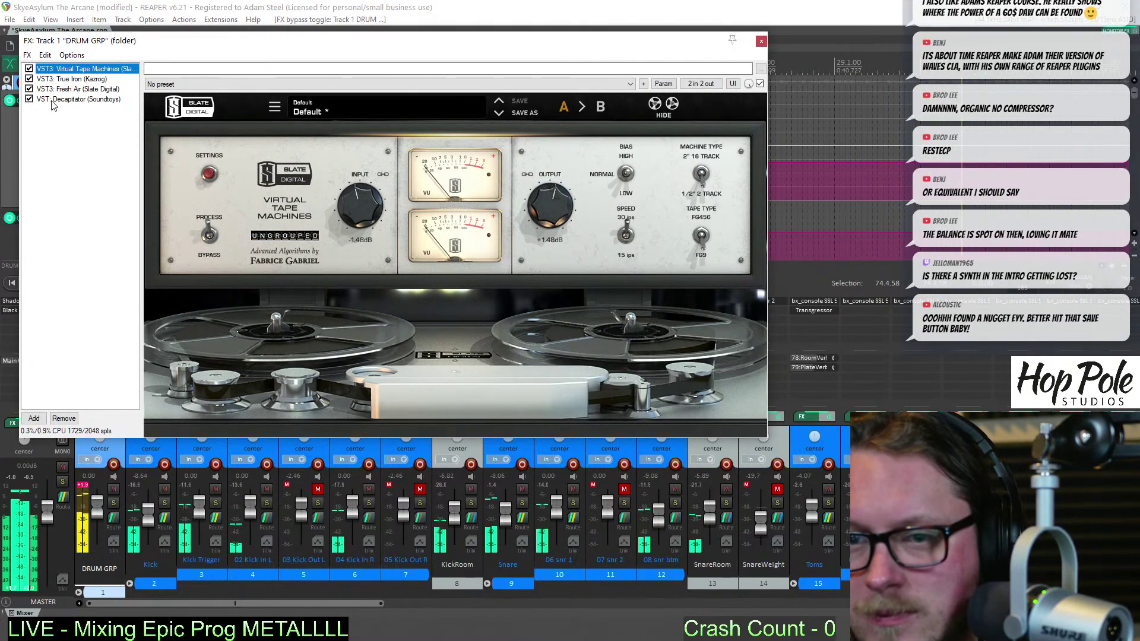
Show Decapitator in the drum group's FX chain, compare the drums using its internal bypass, and close the chain
click(110, 100)
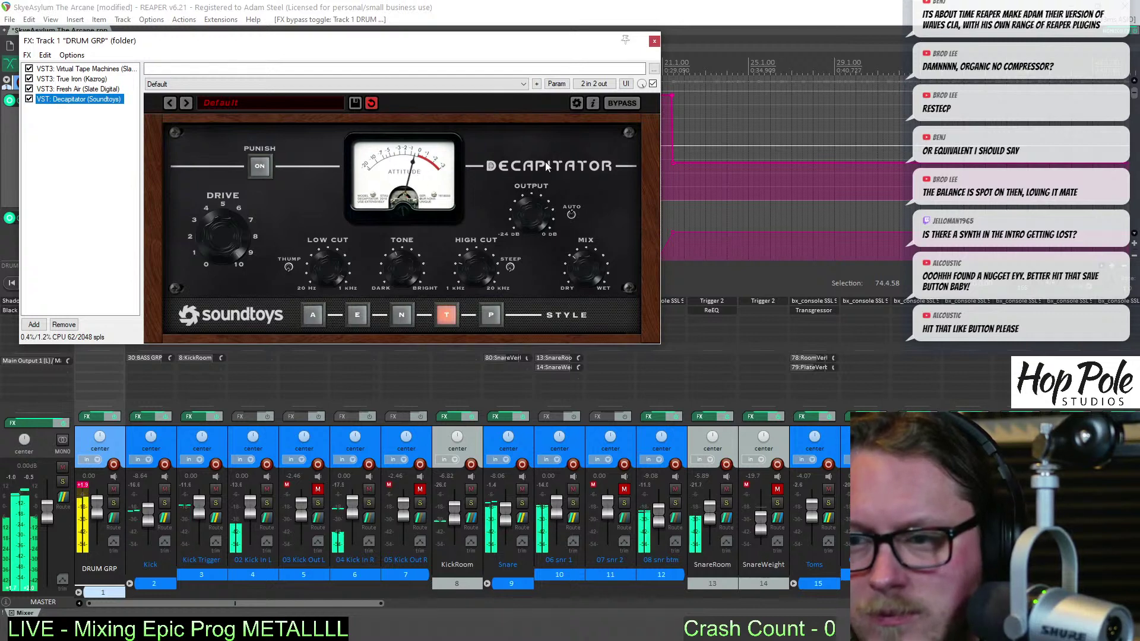
click(226, 238)
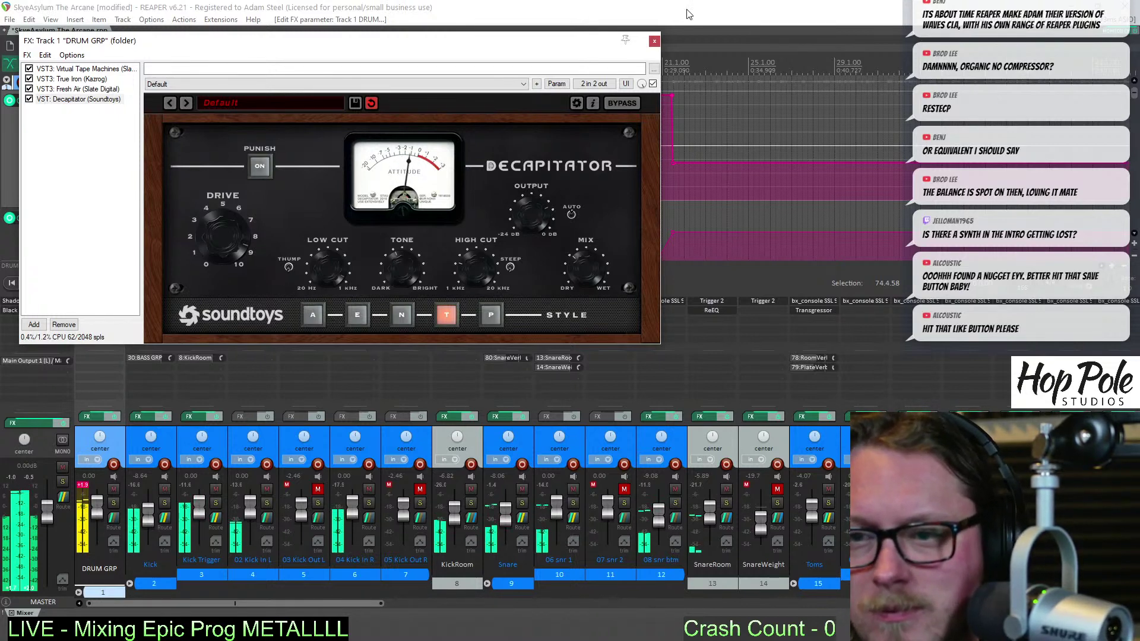
click(624, 104)
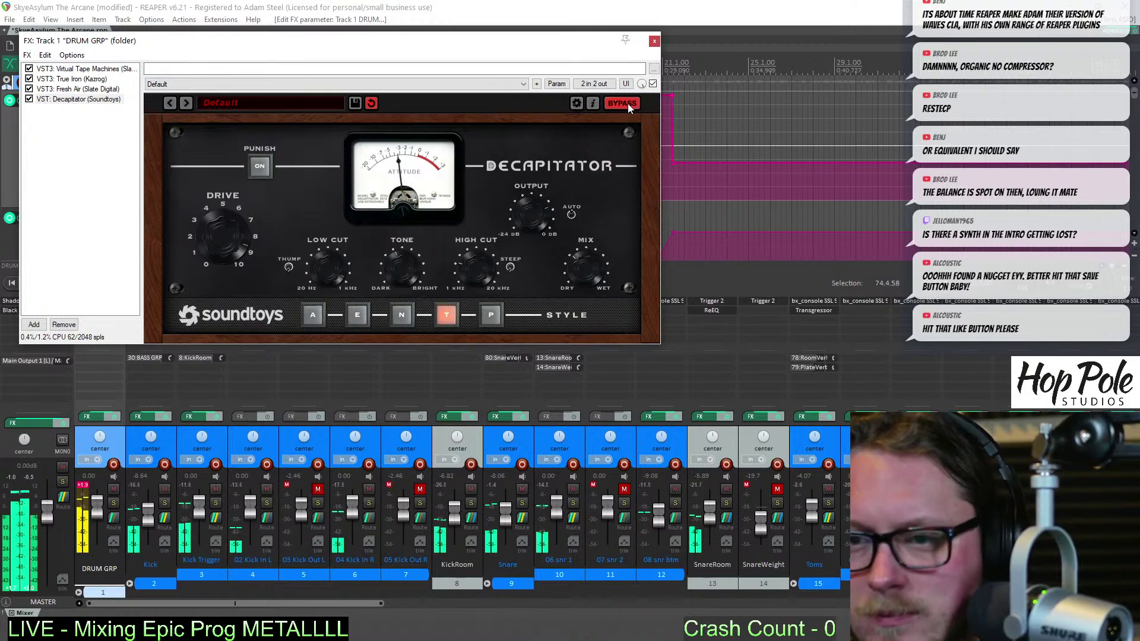
click(629, 103)
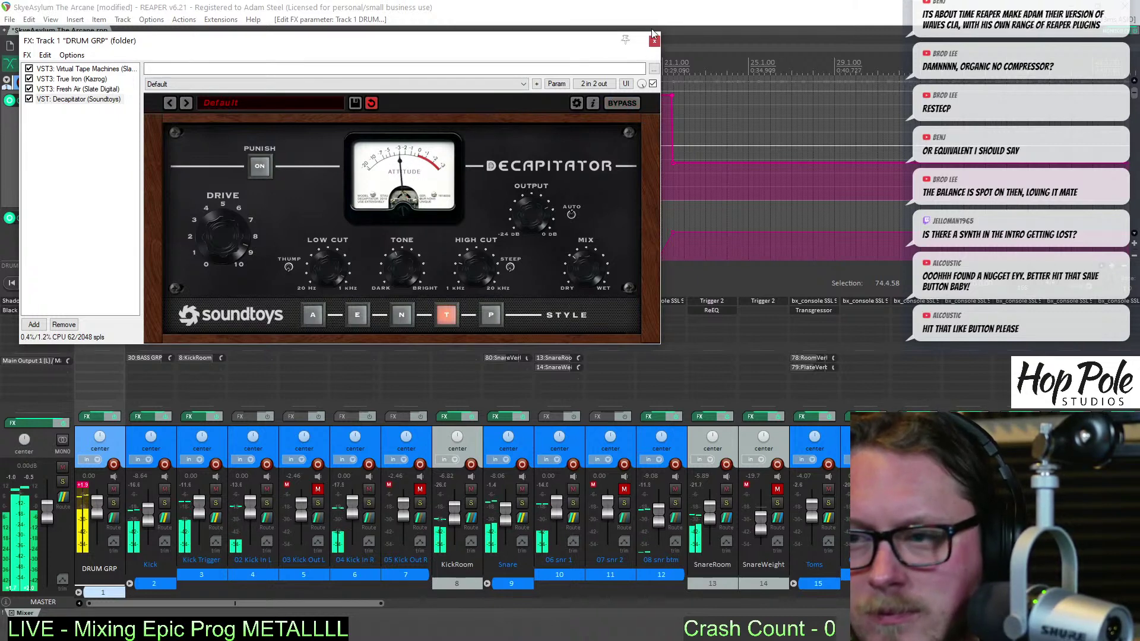
click(654, 43)
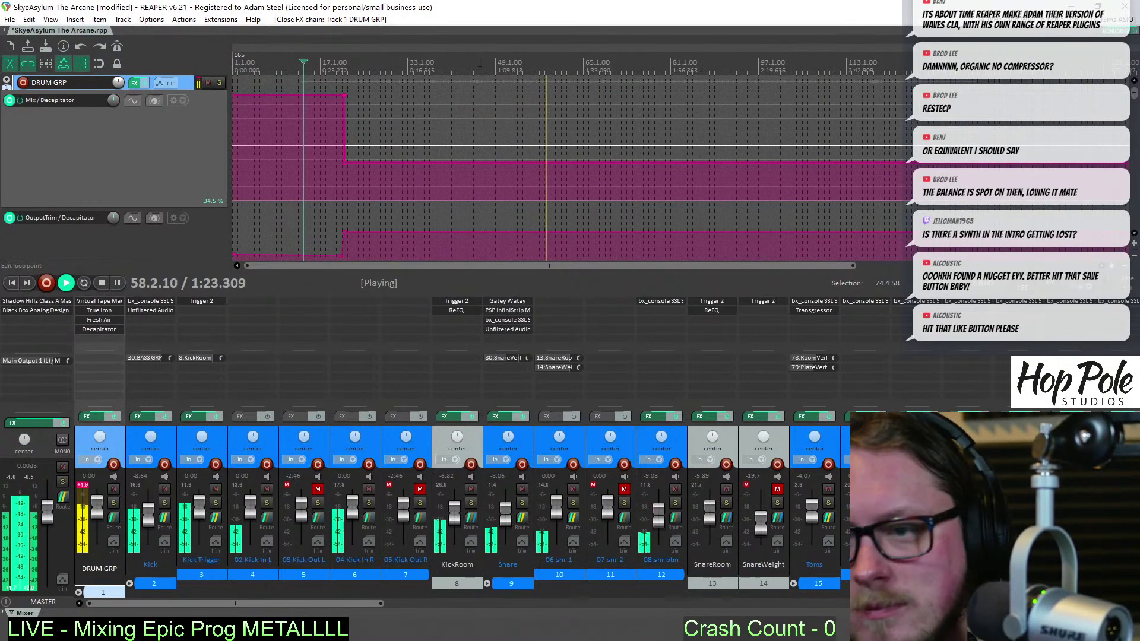
Play from about bar 35, stop near bar 38, and add Decapitator Mix points there, lowering the envelope after them to 0%
click(421, 74)
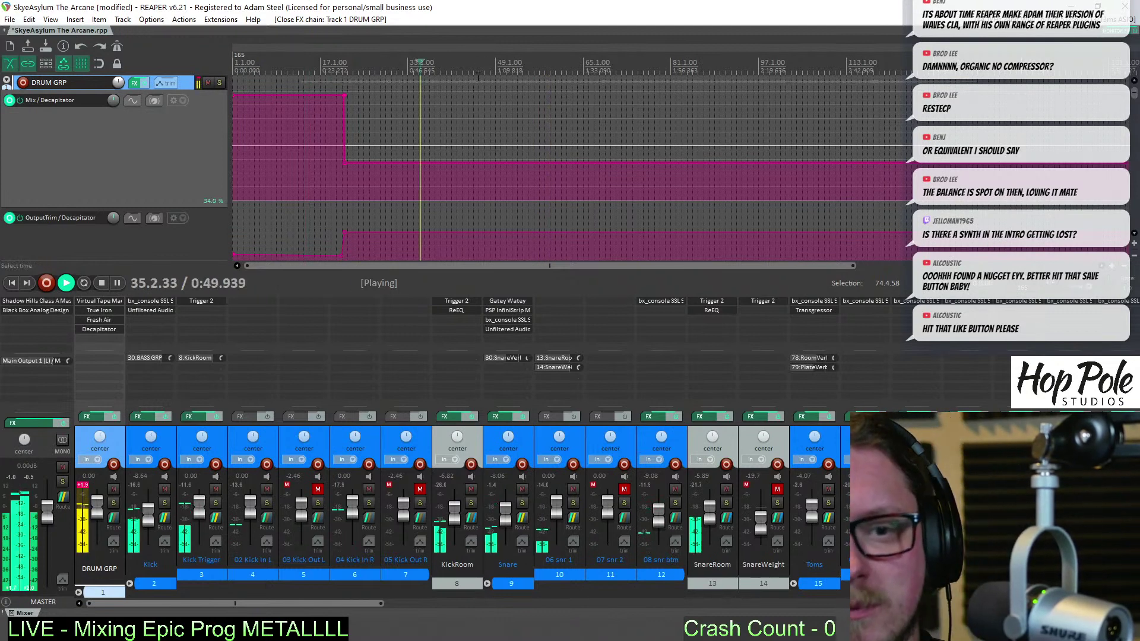
scroll(731, 113, up, 6)
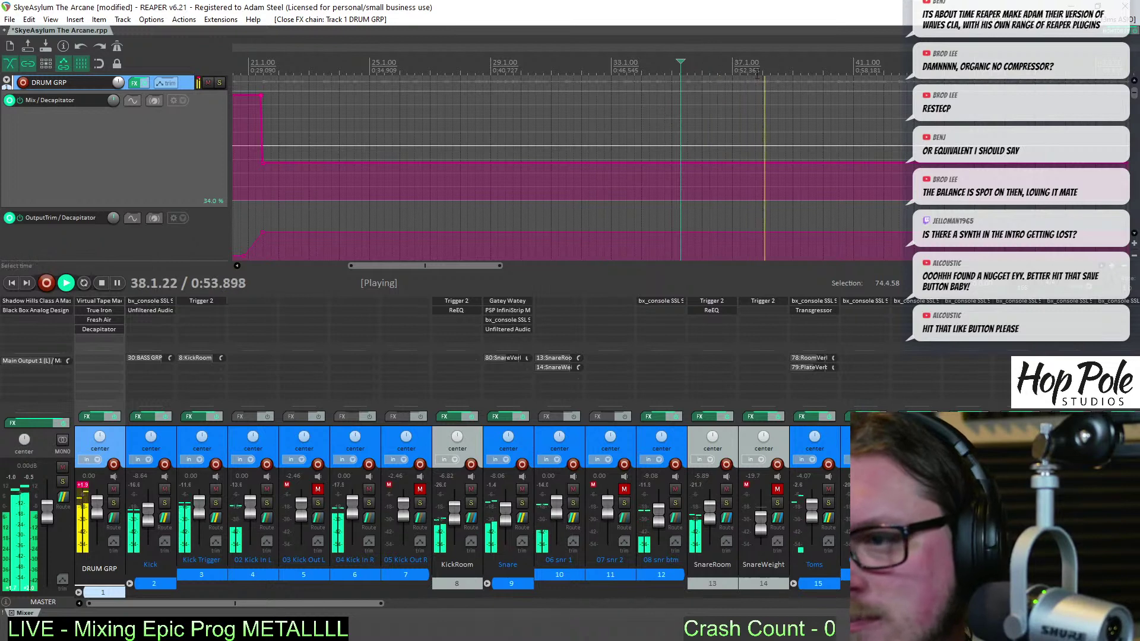
scroll(713, 164, up, 3)
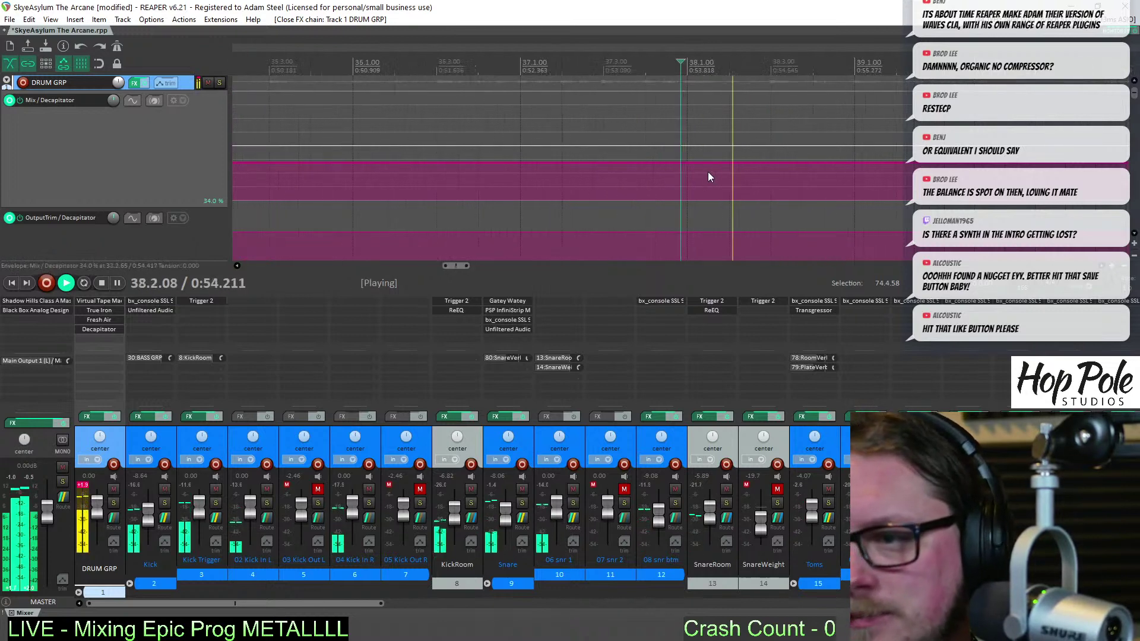
key(space)
click(719, 172)
drag(765, 164, 778, 188)
Resume playback from bar 38 and raise the Decapitator Mix envelope after that transition to about 15.5%
scroll(772, 189, down, 6)
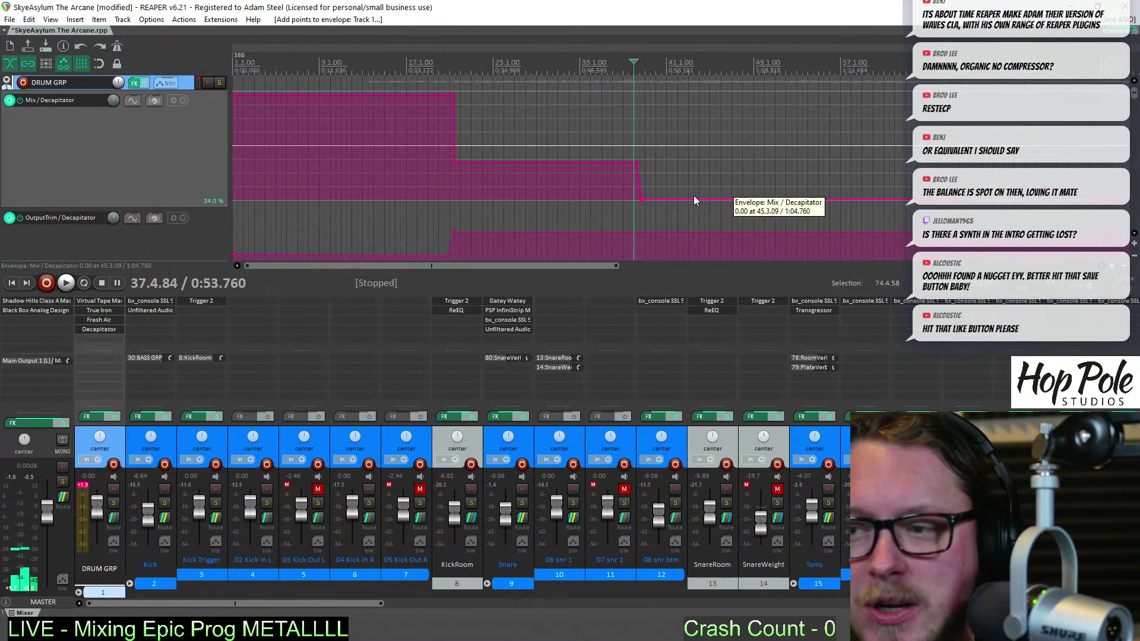
key(space)
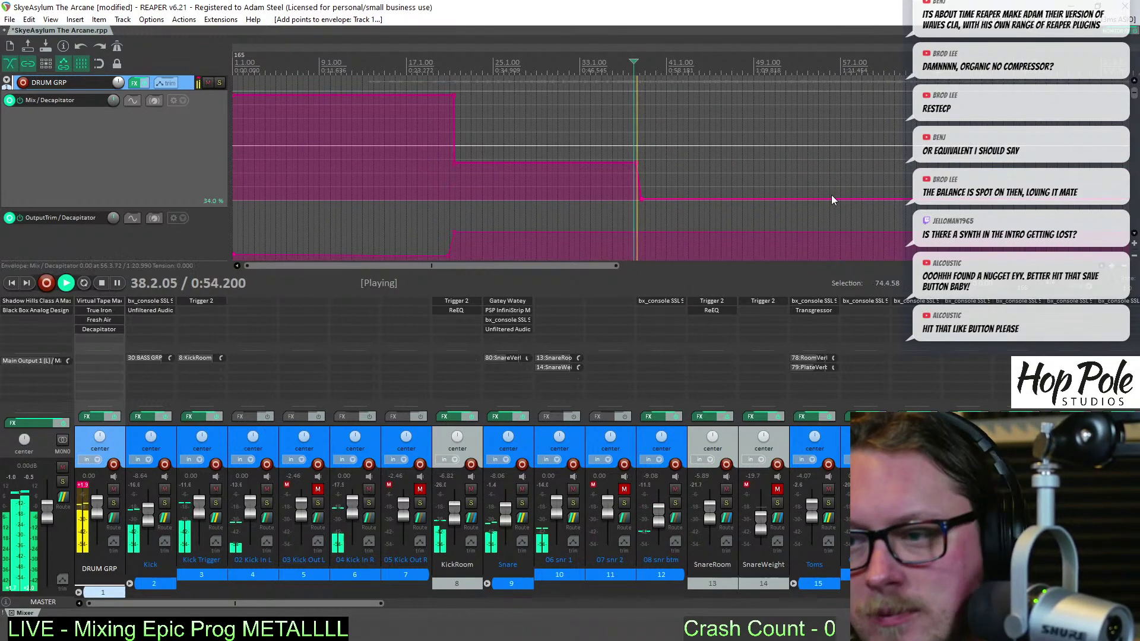
scroll(758, 189, down, 2)
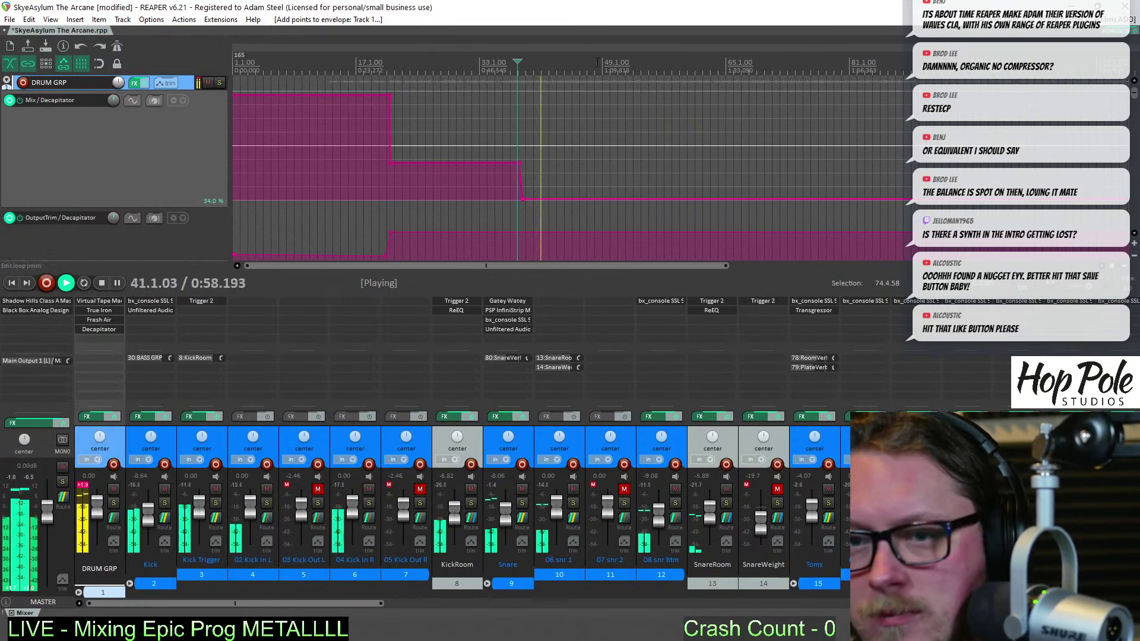
drag(559, 198, 574, 178)
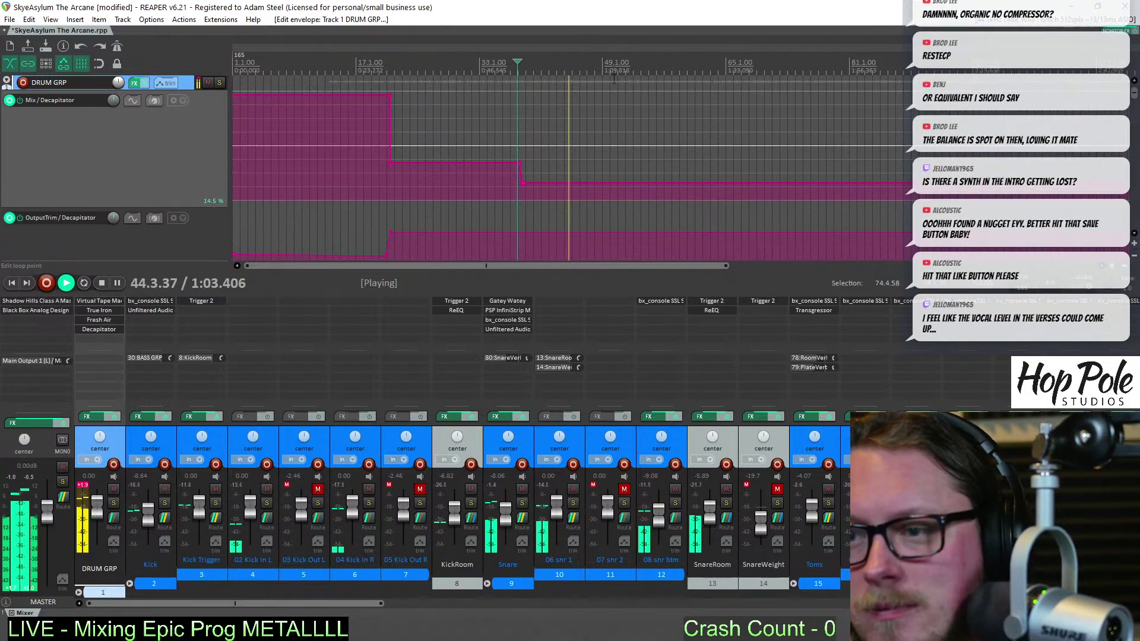
Stop near bar 53, add Decapitator Mix points there, and raise the envelope after them to about 54.5%
scroll(641, 116, up, 5)
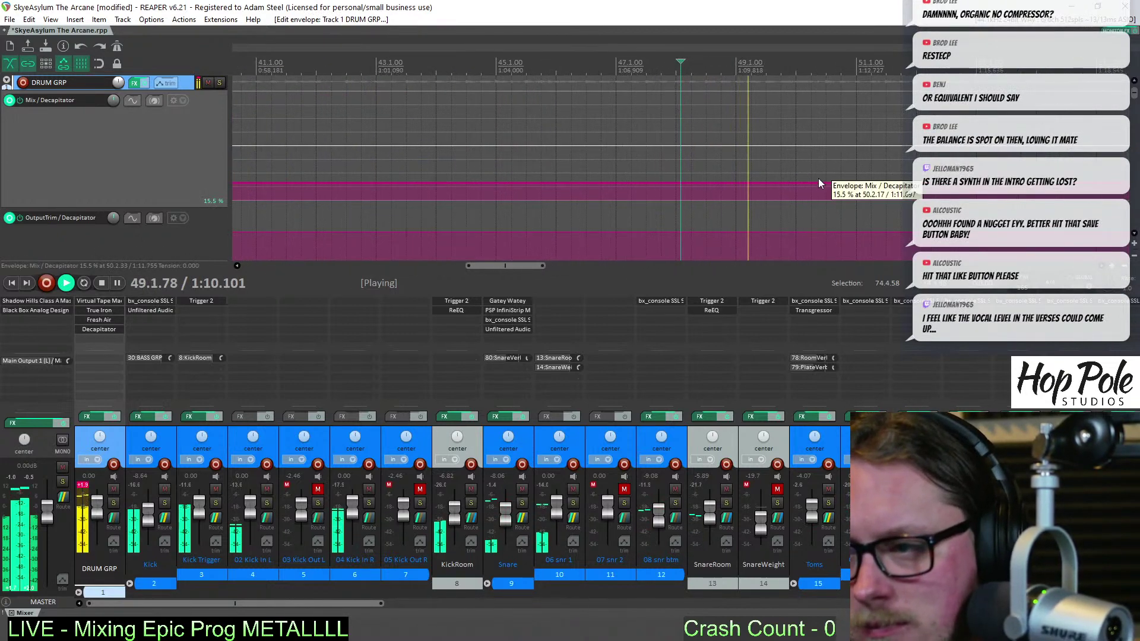
scroll(820, 178, down, 3)
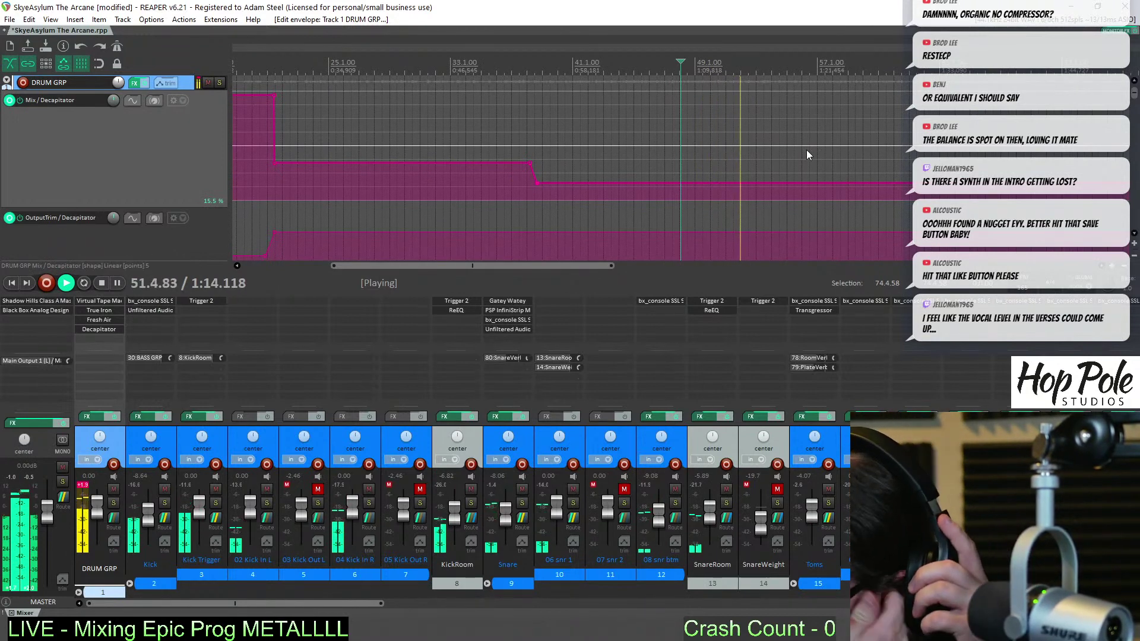
scroll(693, 168, up, 4)
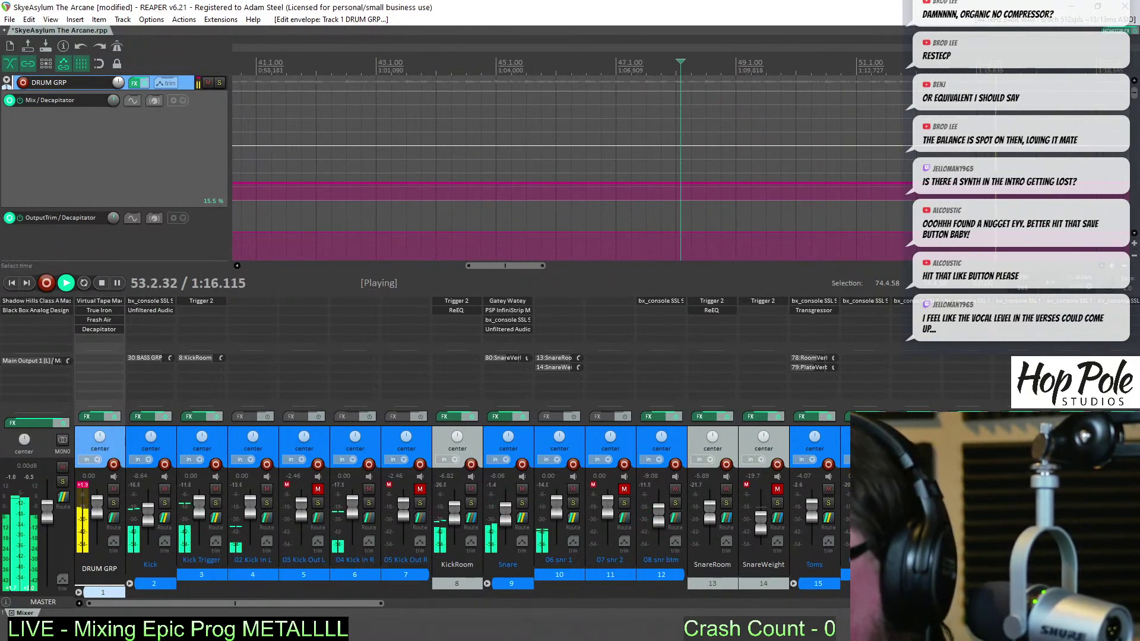
scroll(701, 178, up, 3)
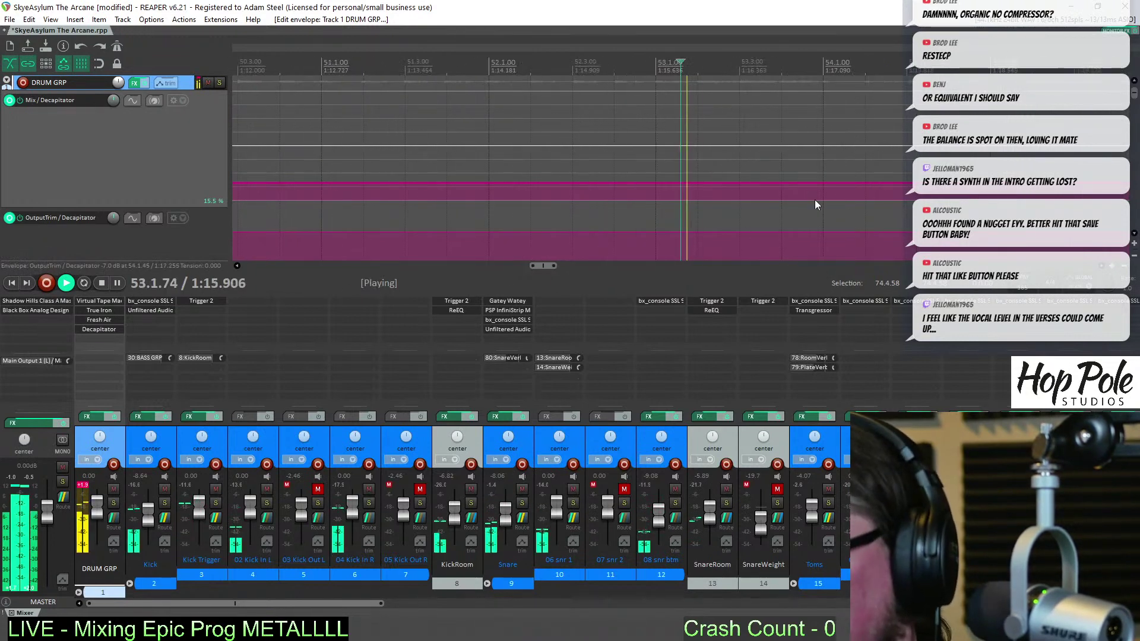
key(space)
click(701, 183)
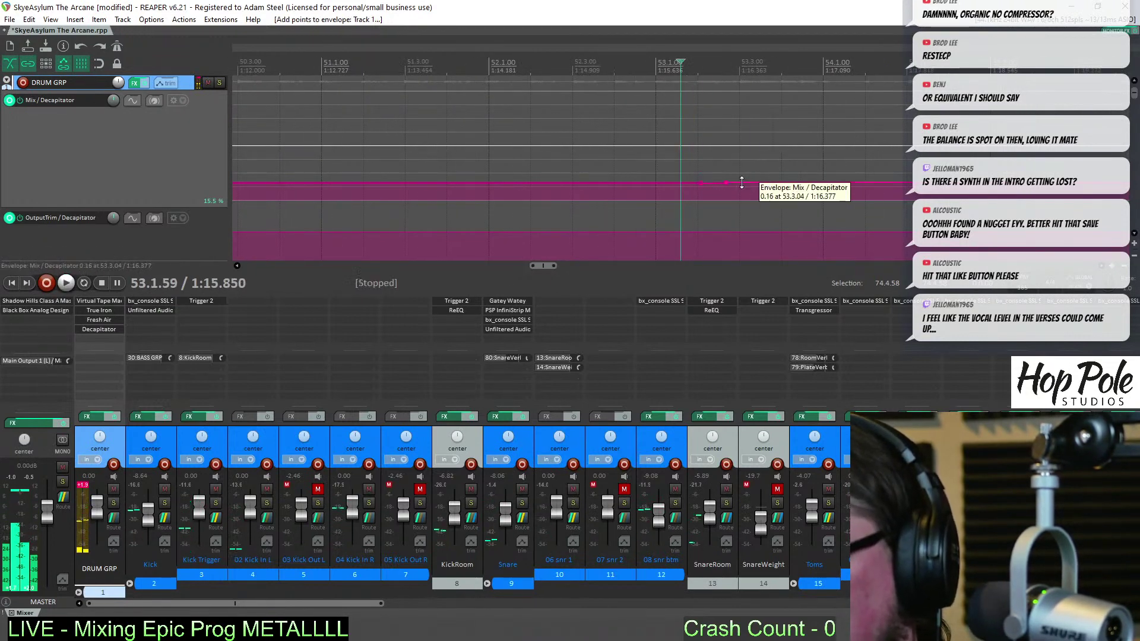
drag(726, 182, 757, 142)
Check the bar 53 rise, then add Mix points around bar 54 and lower the envelope after them to about 39.5%
key(space)
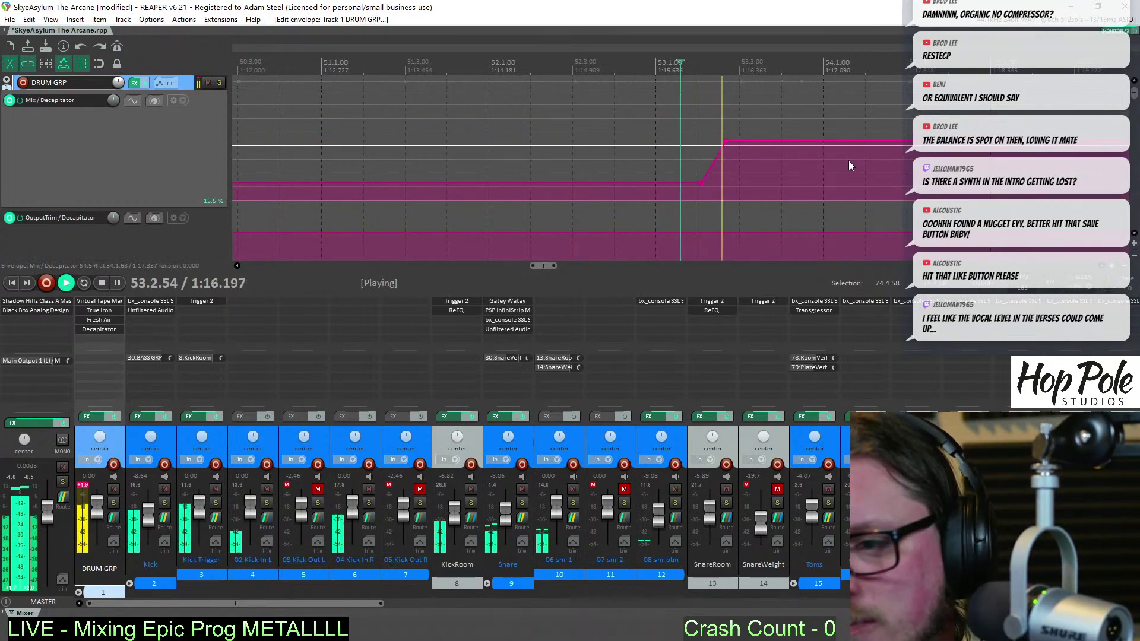
key(space)
click(811, 141)
click(827, 141)
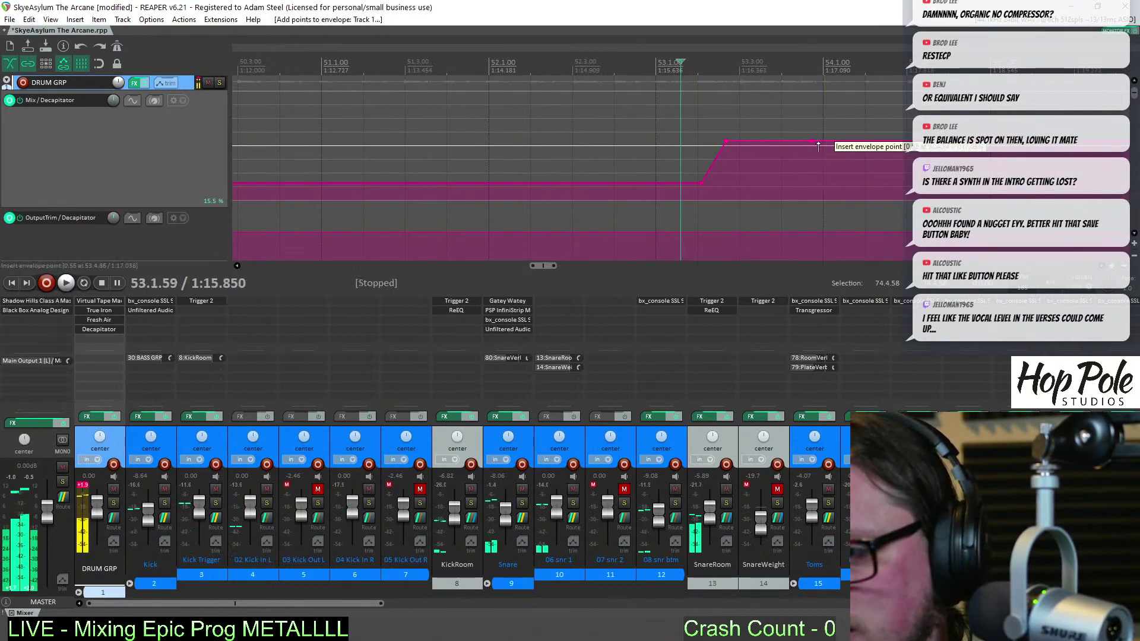
drag(827, 141, 831, 154)
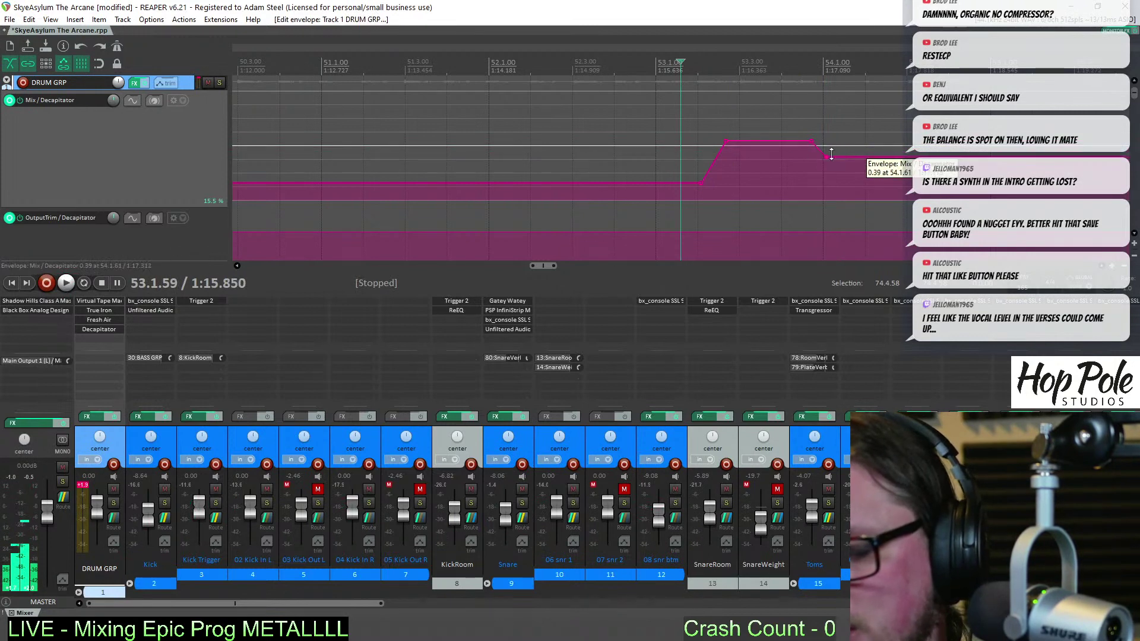
During playback, lower the short Mix peak in bar 53 to about 47% and the section after bar 54 to about 34.5%
key(space)
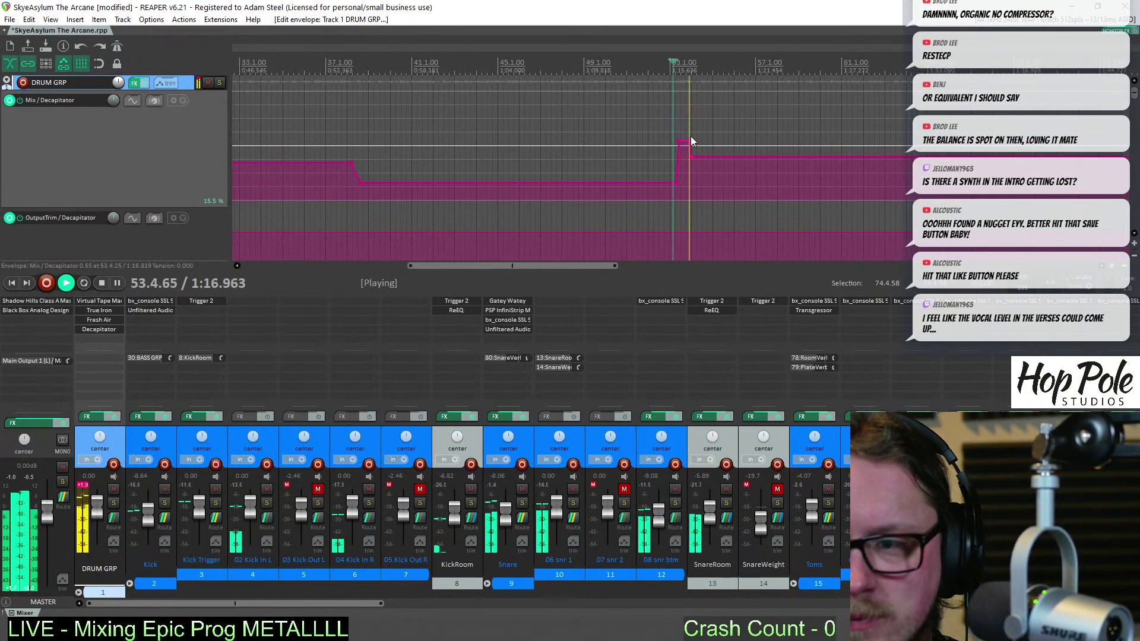
drag(628, 142, 628, 149)
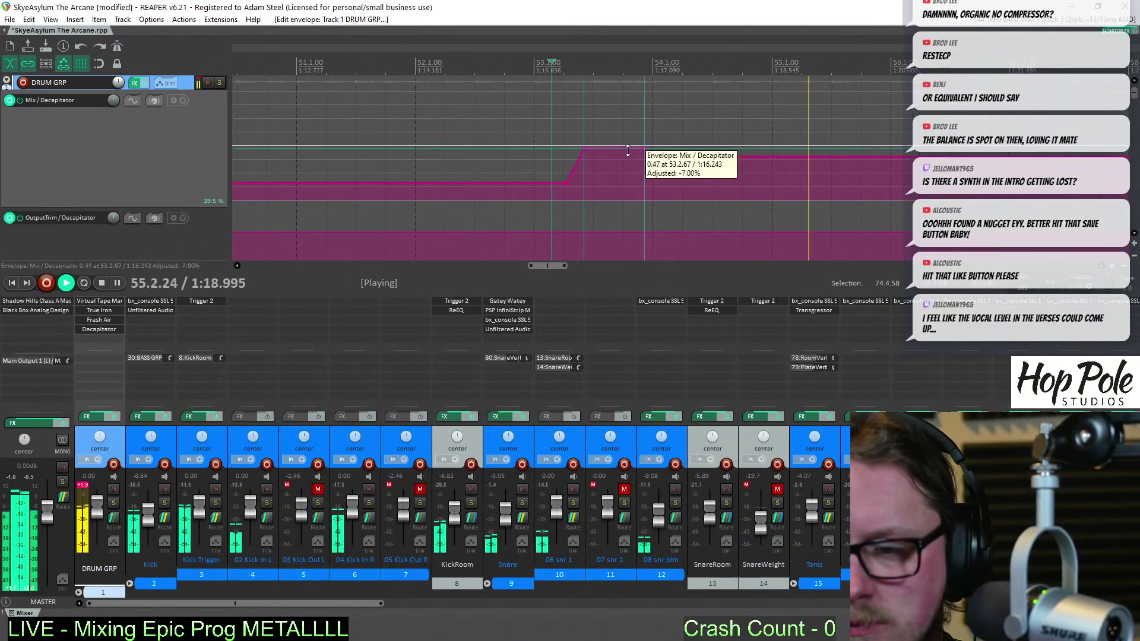
scroll(787, 162, down, 5)
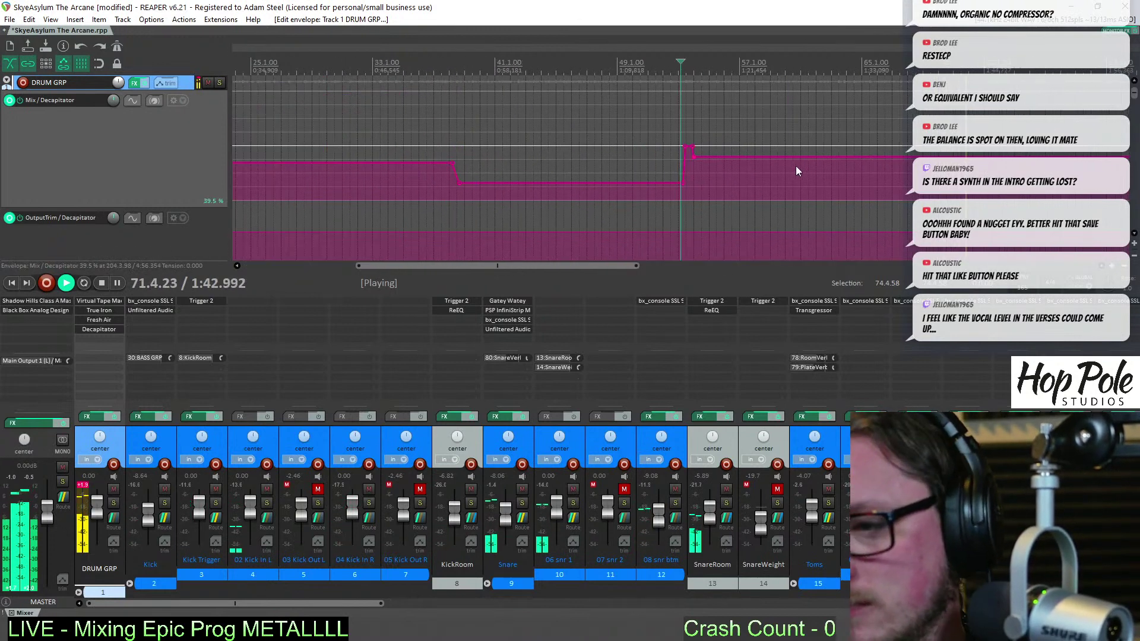
scroll(815, 167, down, 3)
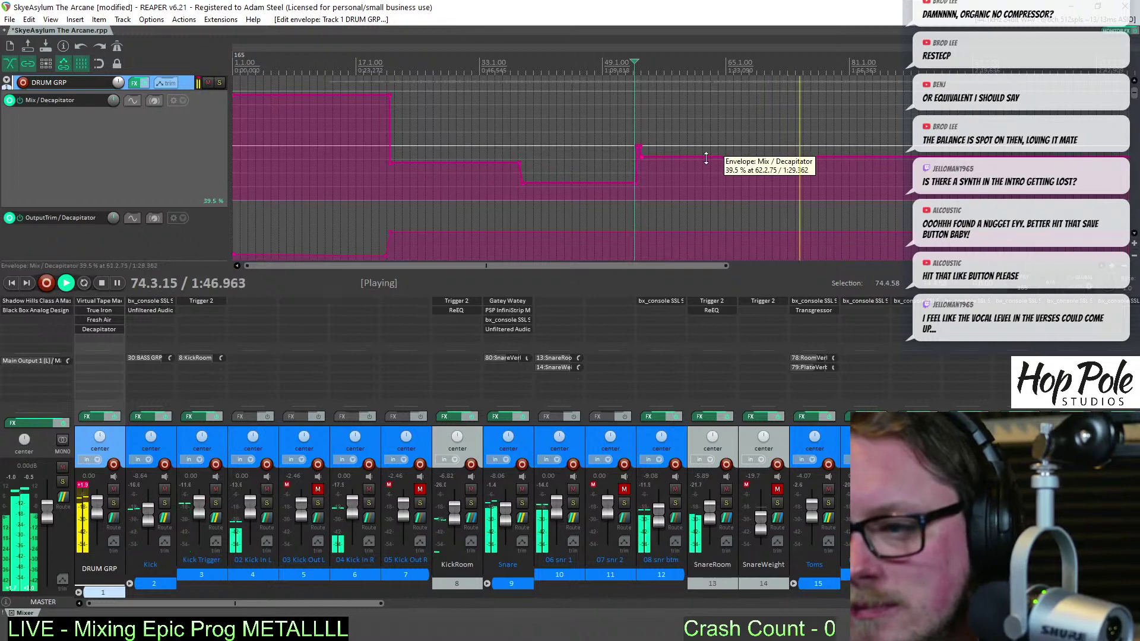
drag(707, 158, 707, 163)
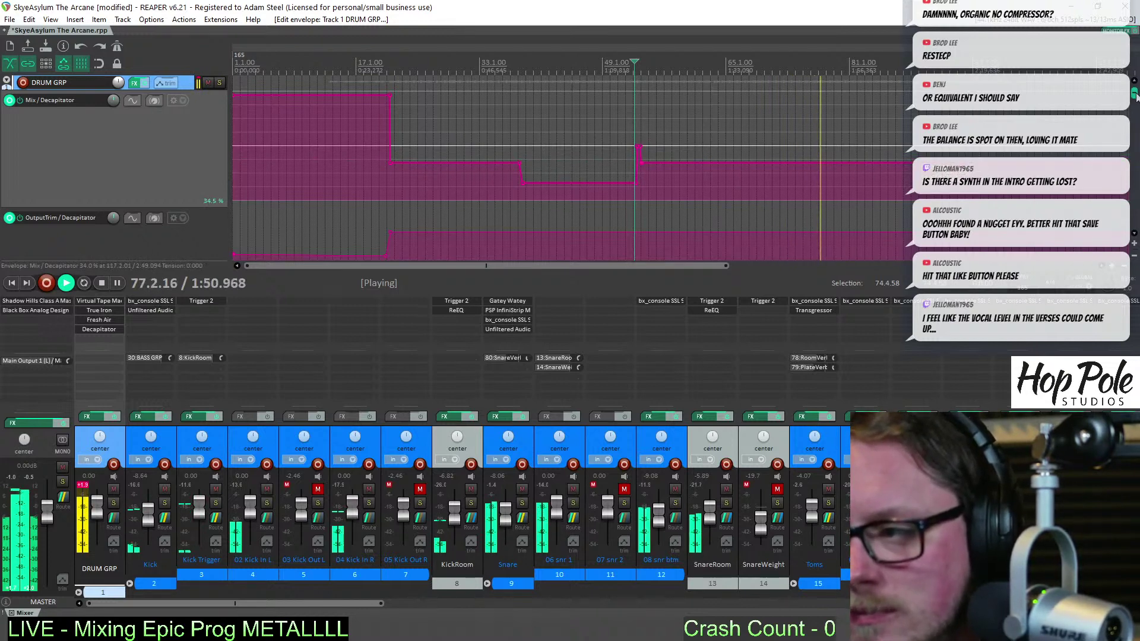
Go to the vocal tracks and channels during playback and inspect the bx_console SSL 9000 J on the Mid 8 folder
drag(1136, 96, 1135, 128)
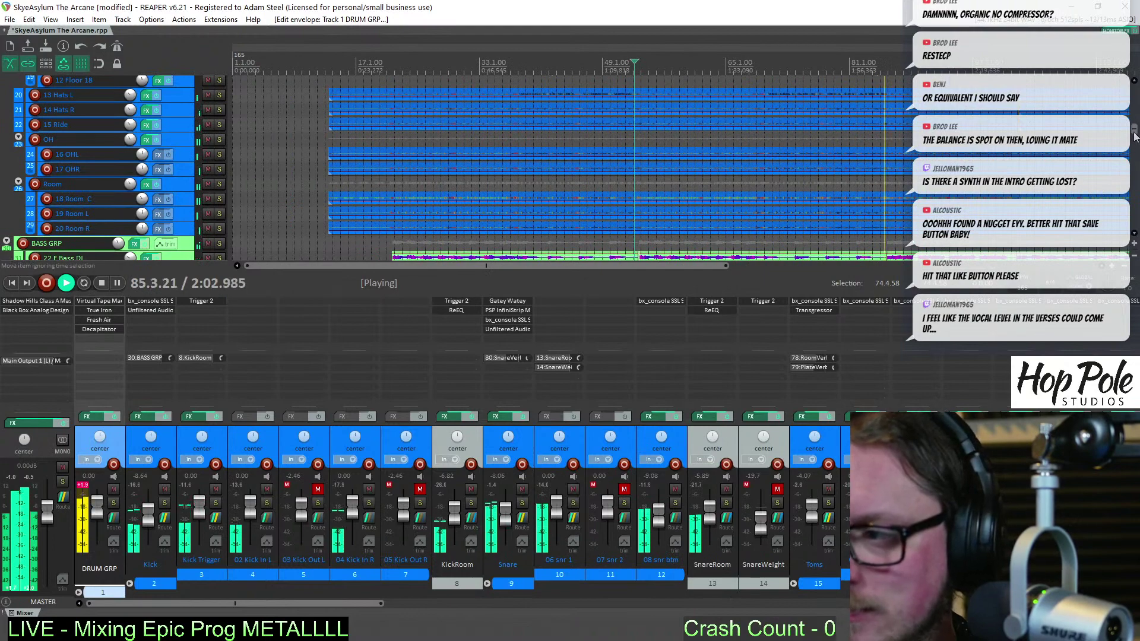
drag(1135, 128, 1131, 170)
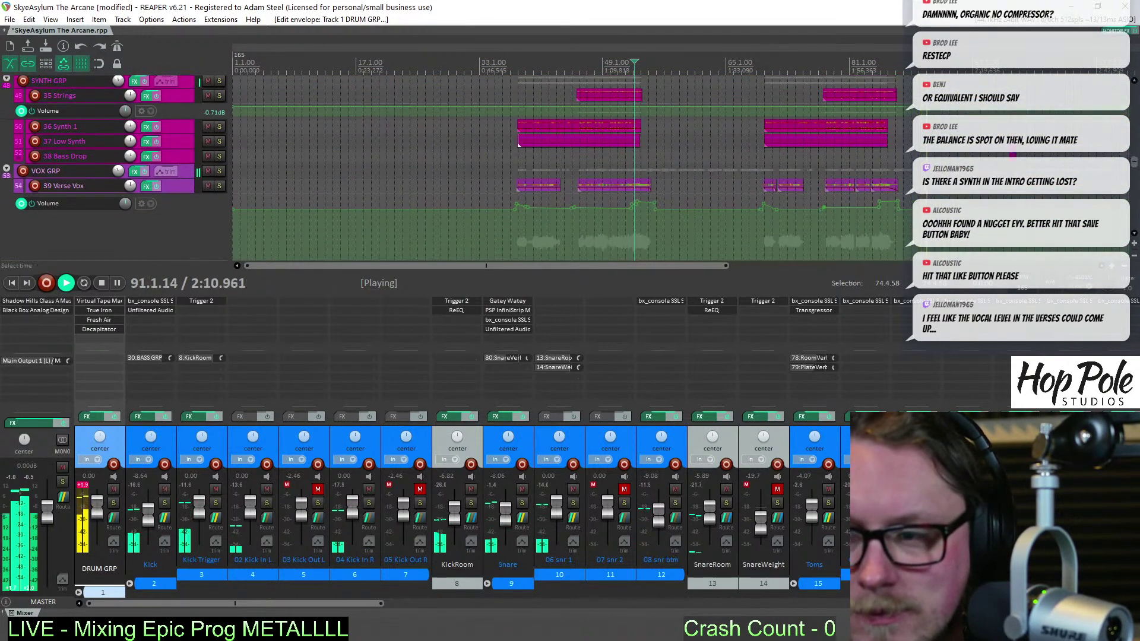
scroll(814, 205, down, 2)
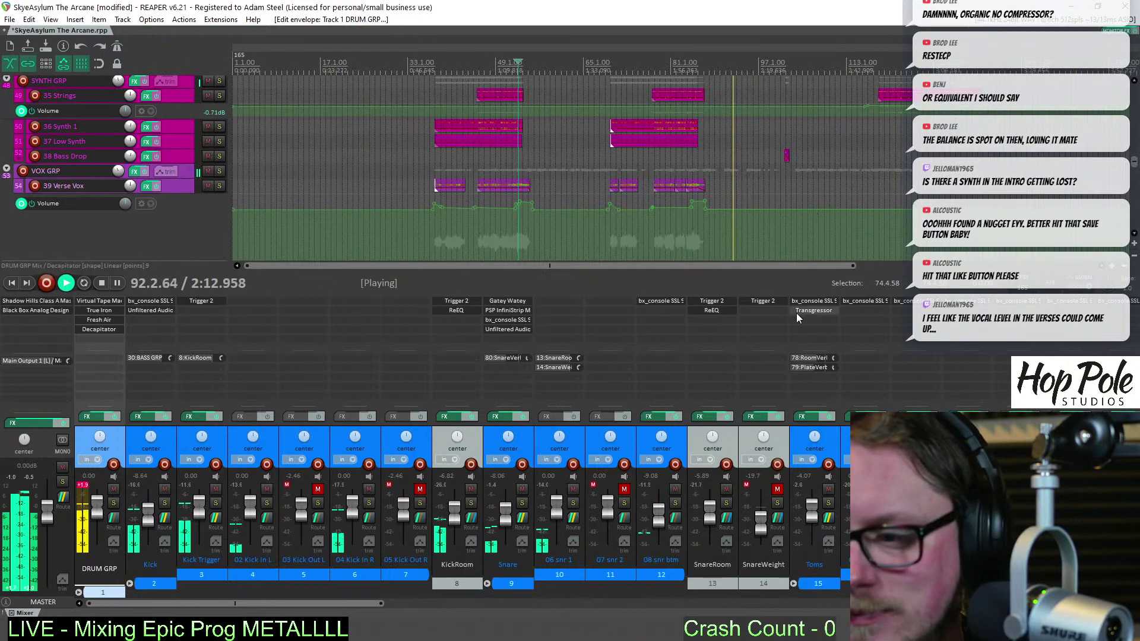
drag(349, 604, 843, 609)
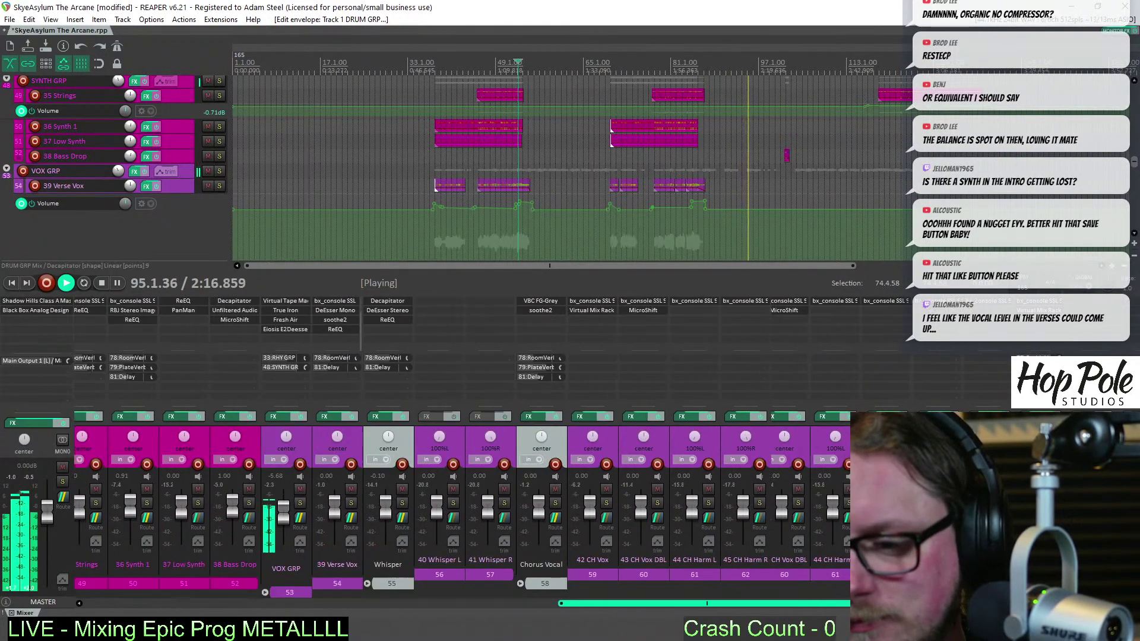
click(713, 302)
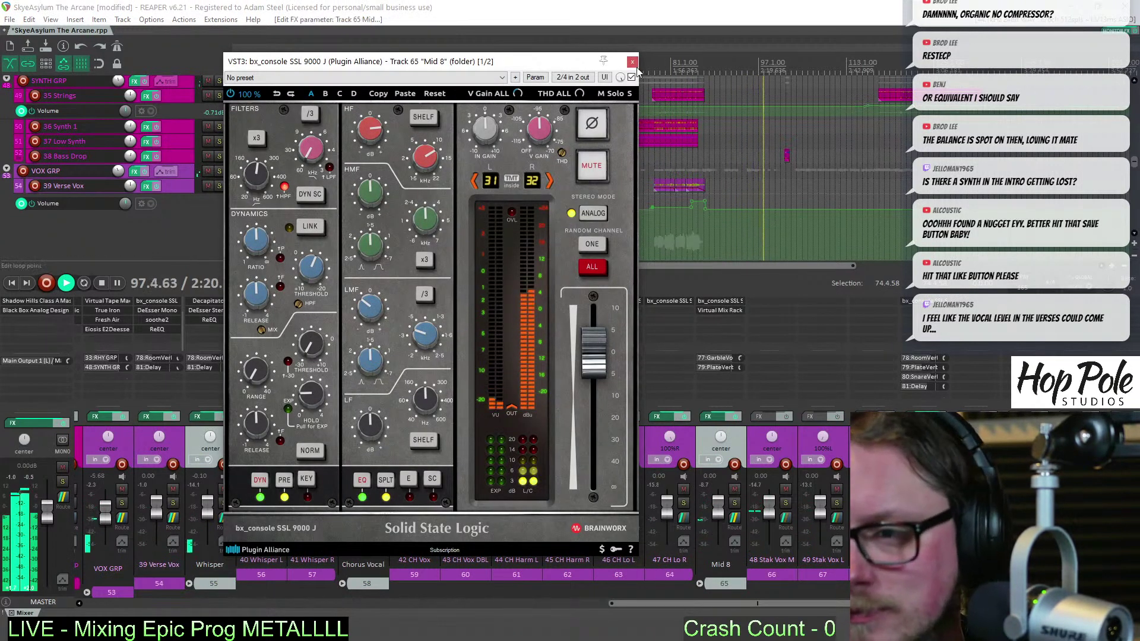
key(Escape)
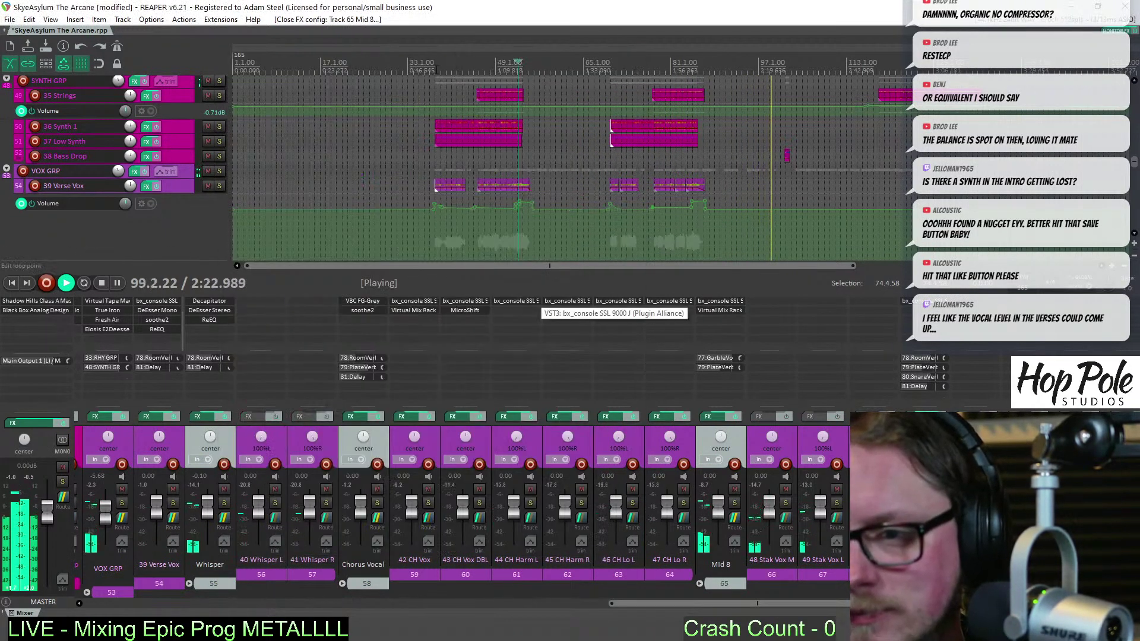
Play the verse from near bar 38 with 39 Verse Vox soloed and its bx_console SSL 9000 J open
drag(1135, 165, 1135, 164)
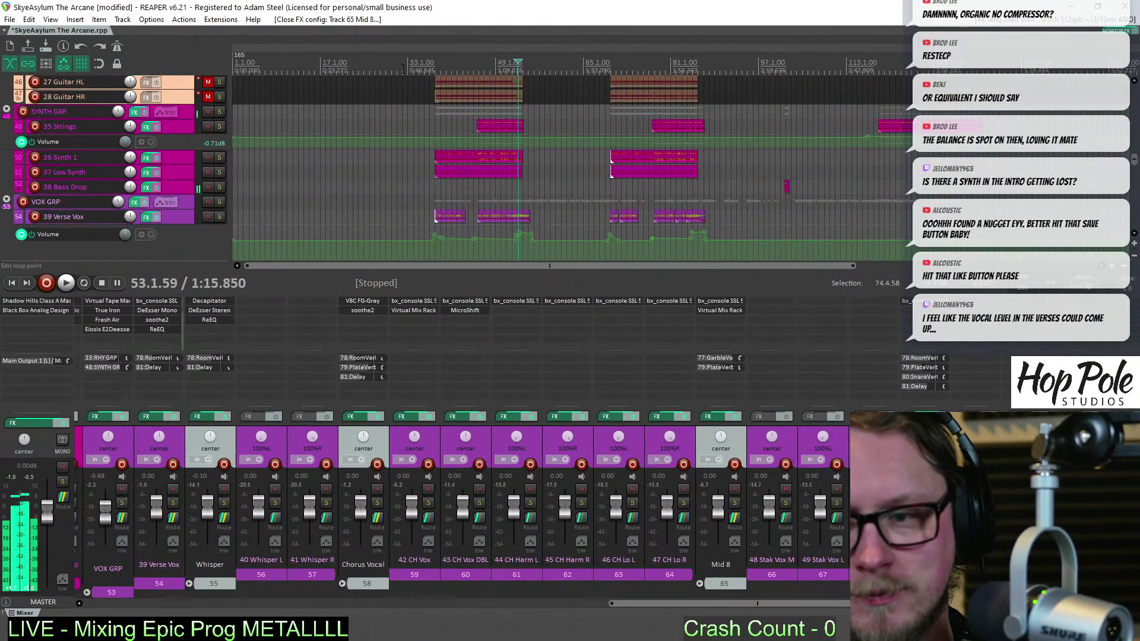
click(440, 65)
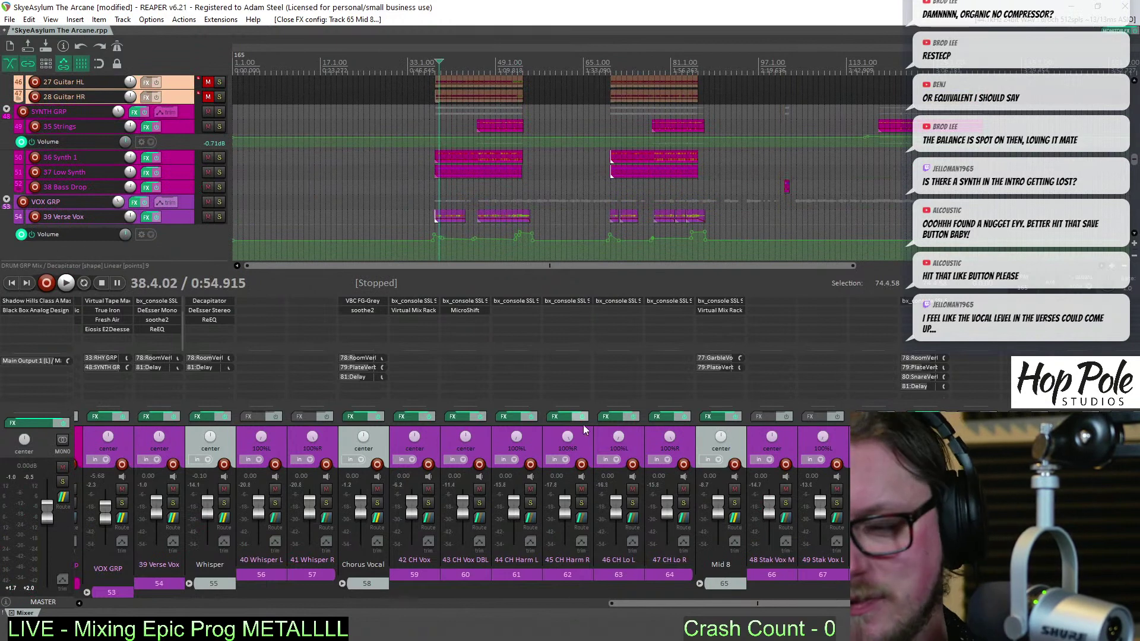
drag(716, 604, 605, 619)
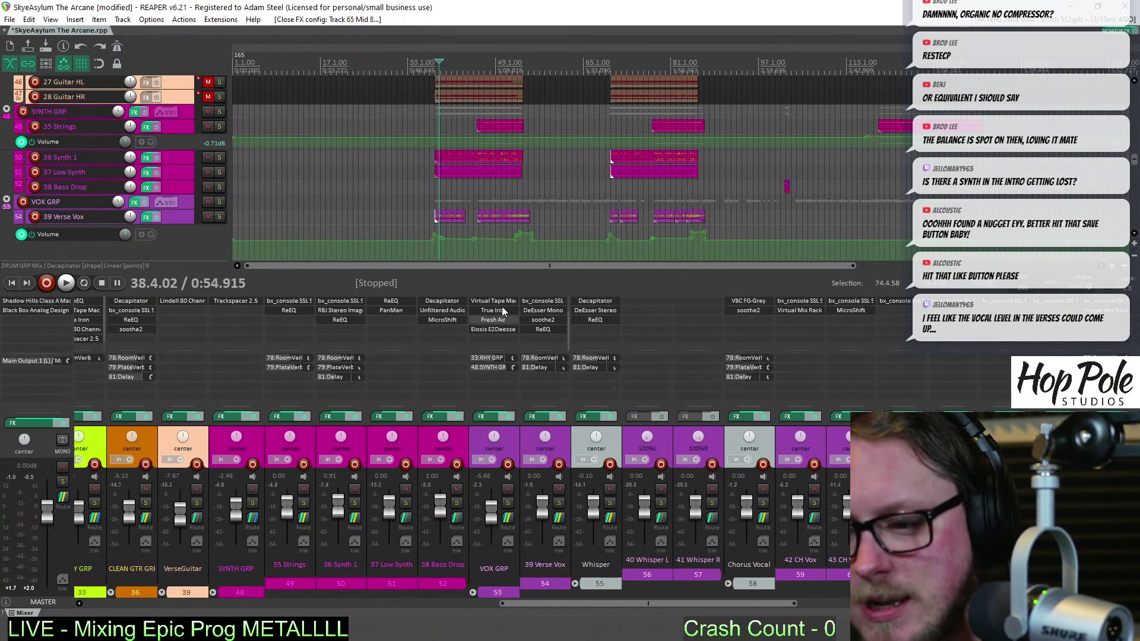
click(547, 301)
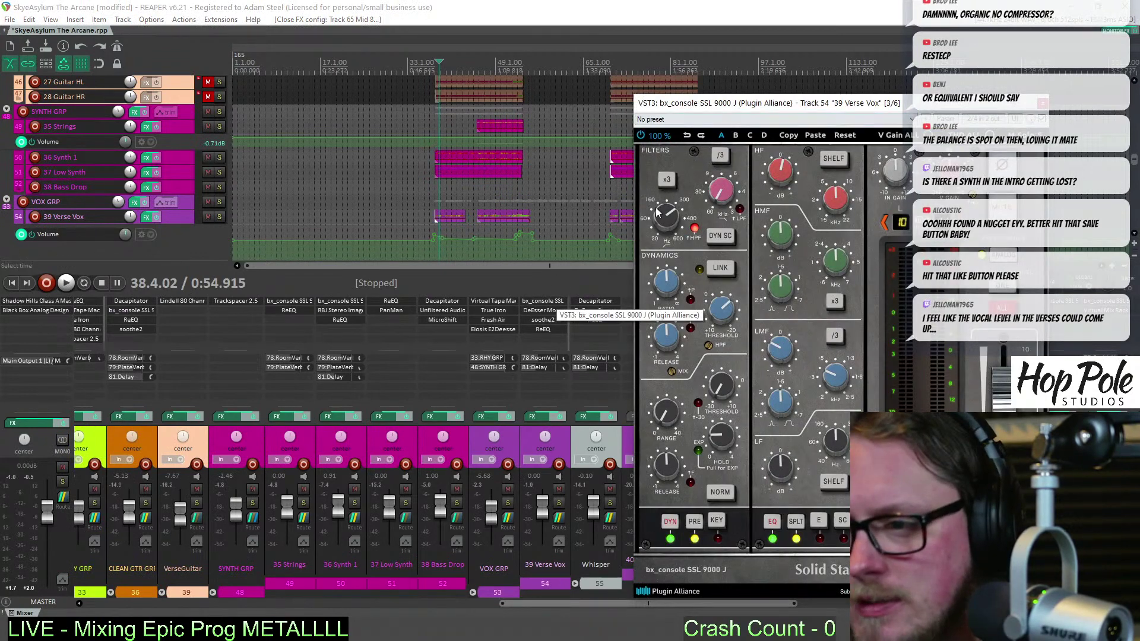
mouse_move(659, 215)
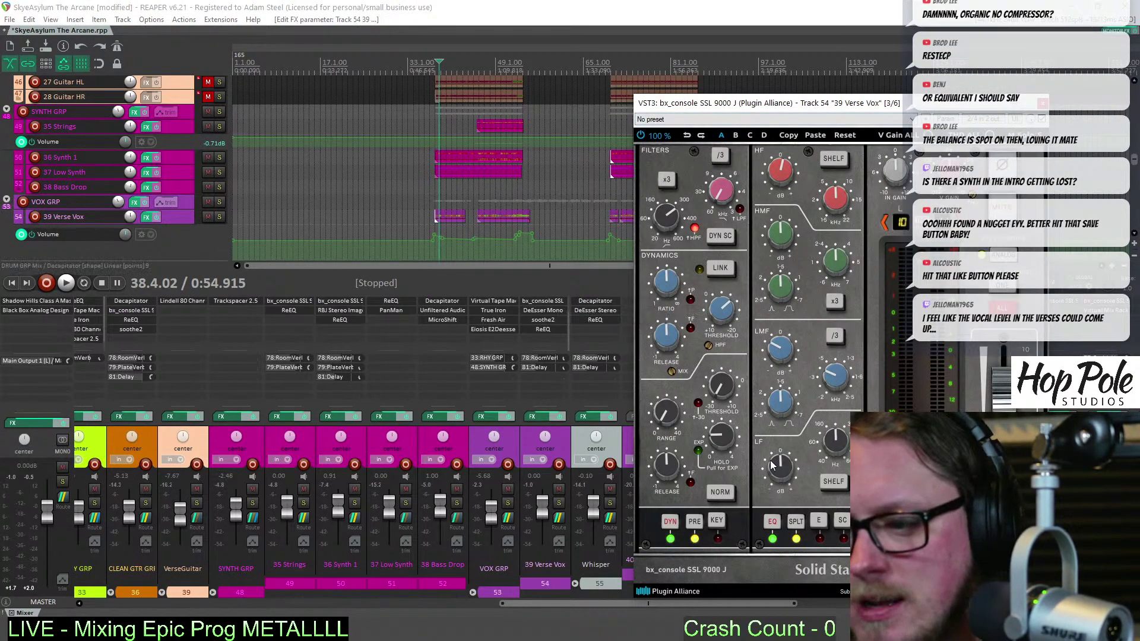
key(space)
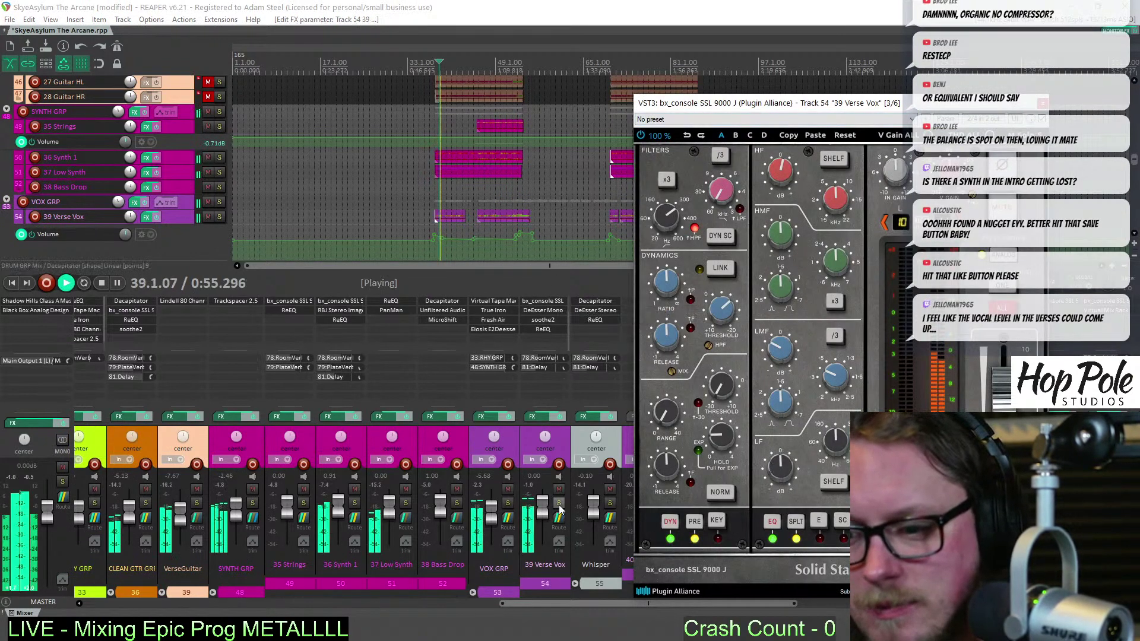
click(558, 503)
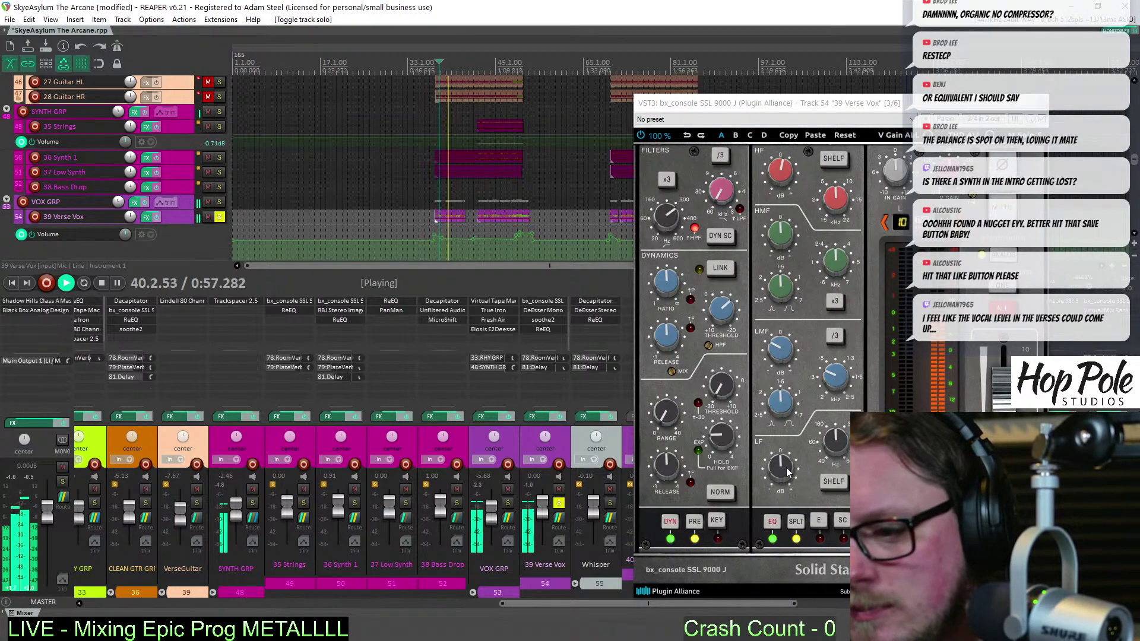
Adjust the LF gain, E switch, high-pass filter and HF gain in the Verse Vox's SSL console during playback
drag(788, 472, 788, 489)
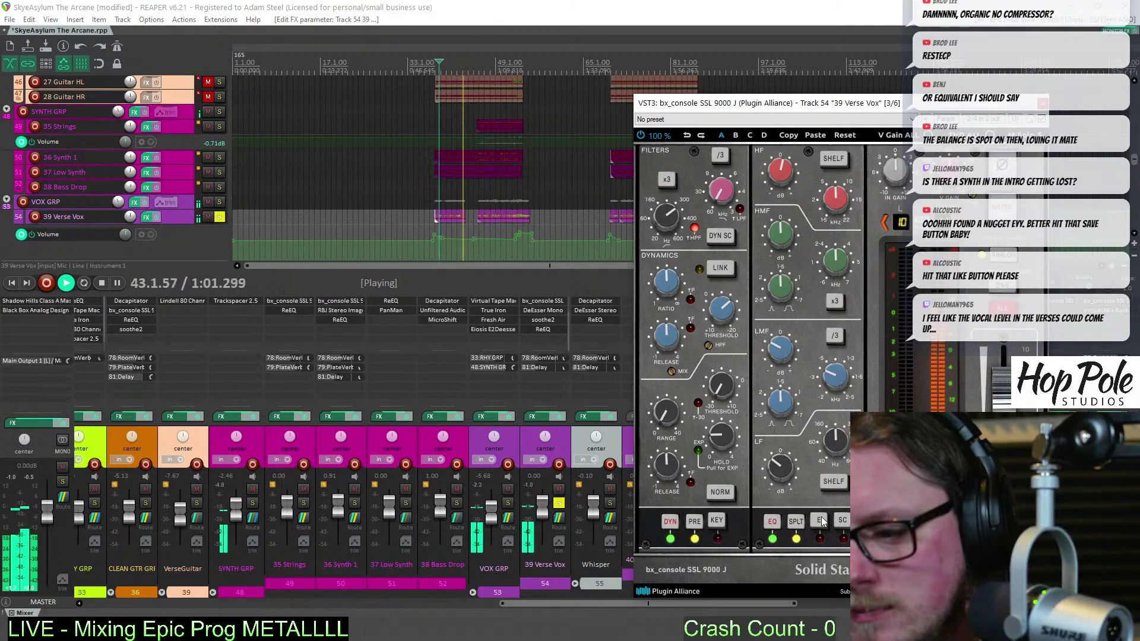
click(823, 521)
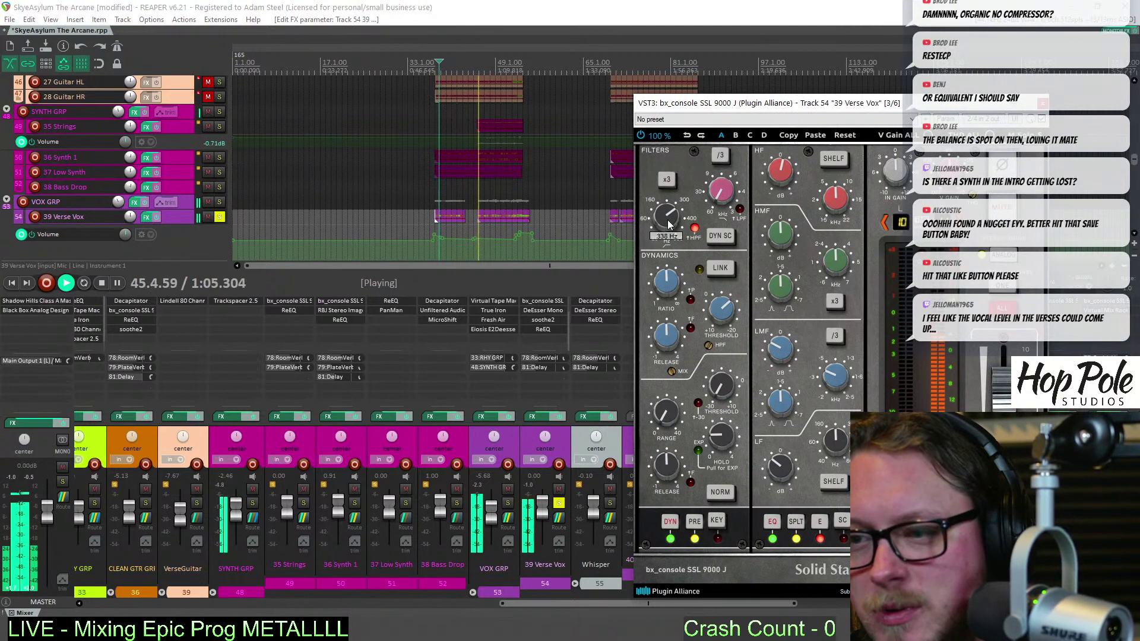
mouse_move(669, 221)
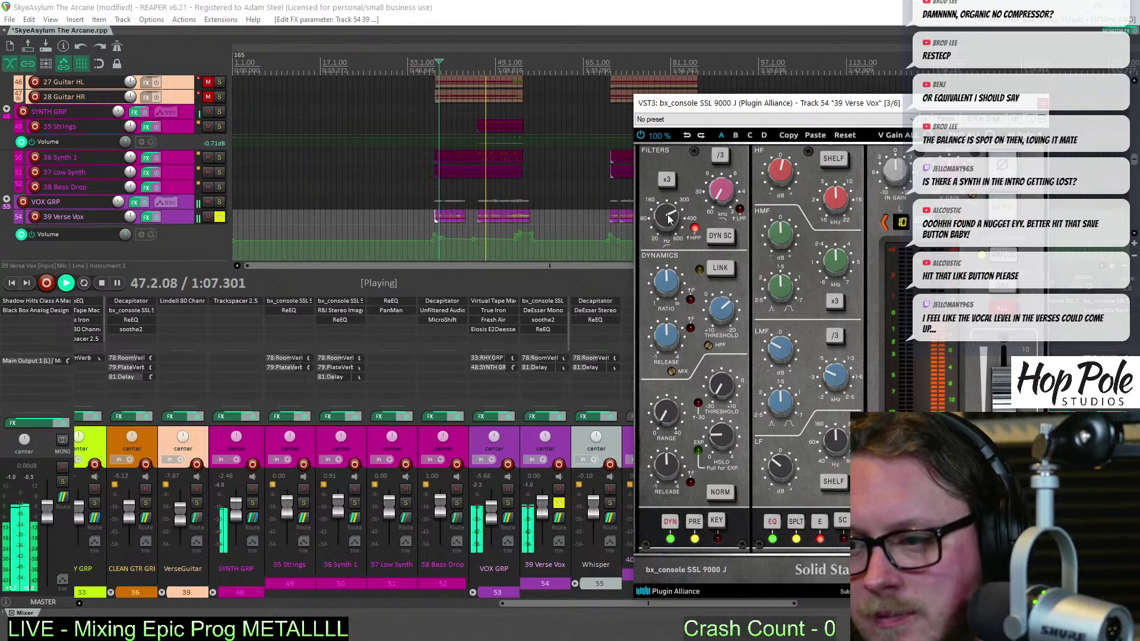
mouse_move(774, 179)
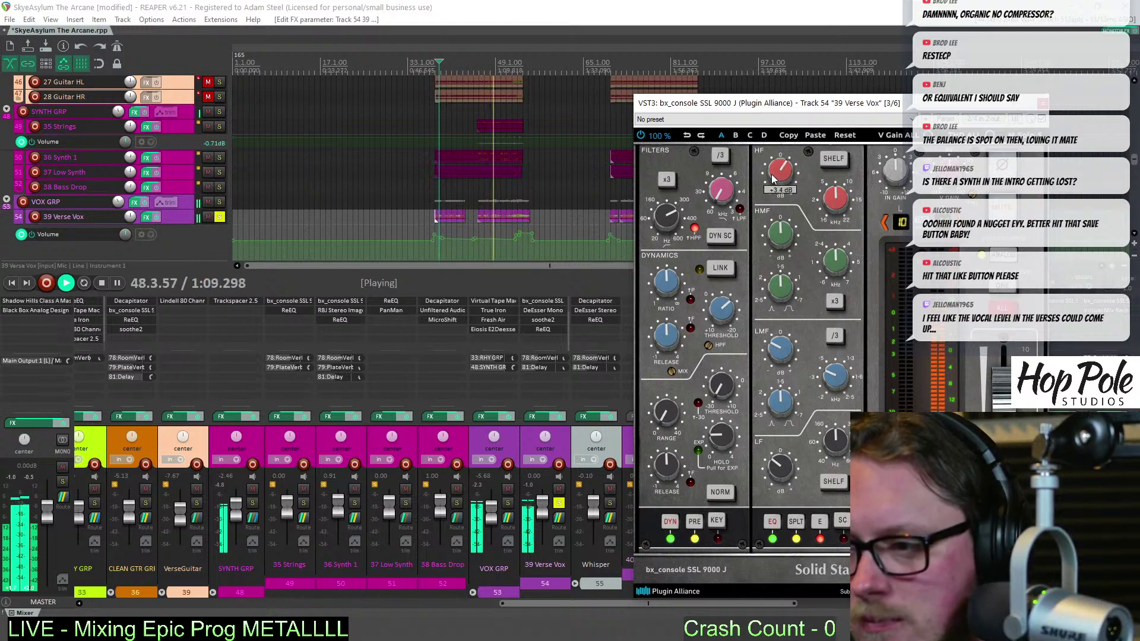
Inspect the ReEQ curve at the start of the Verse Vox effects chain, then close it
scroll(543, 319, up, 2)
click(543, 301)
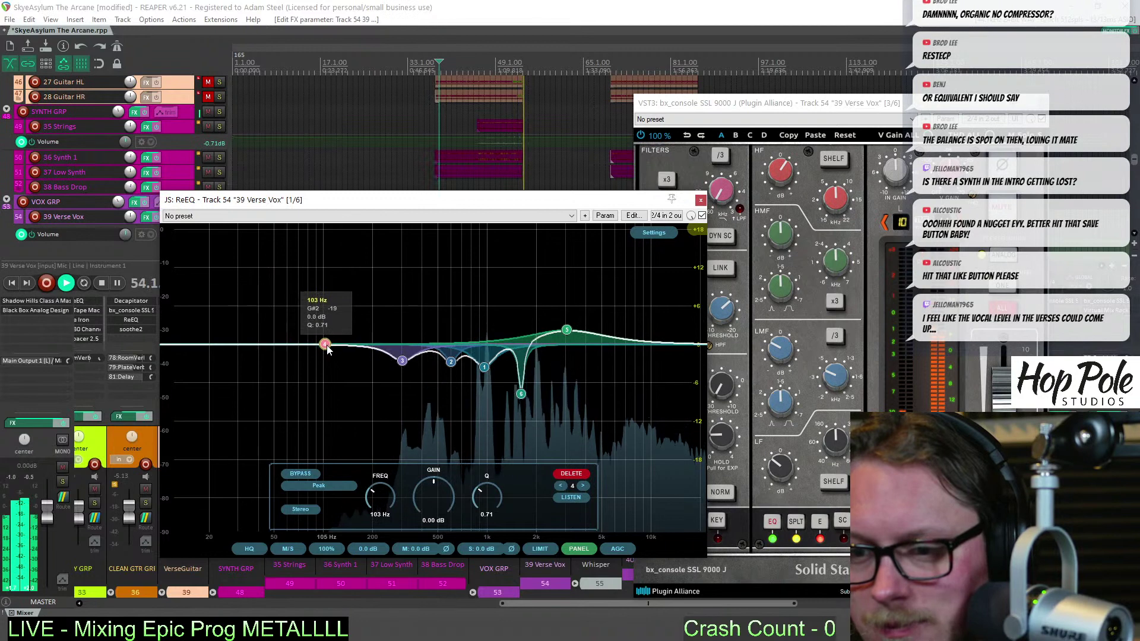
click(701, 200)
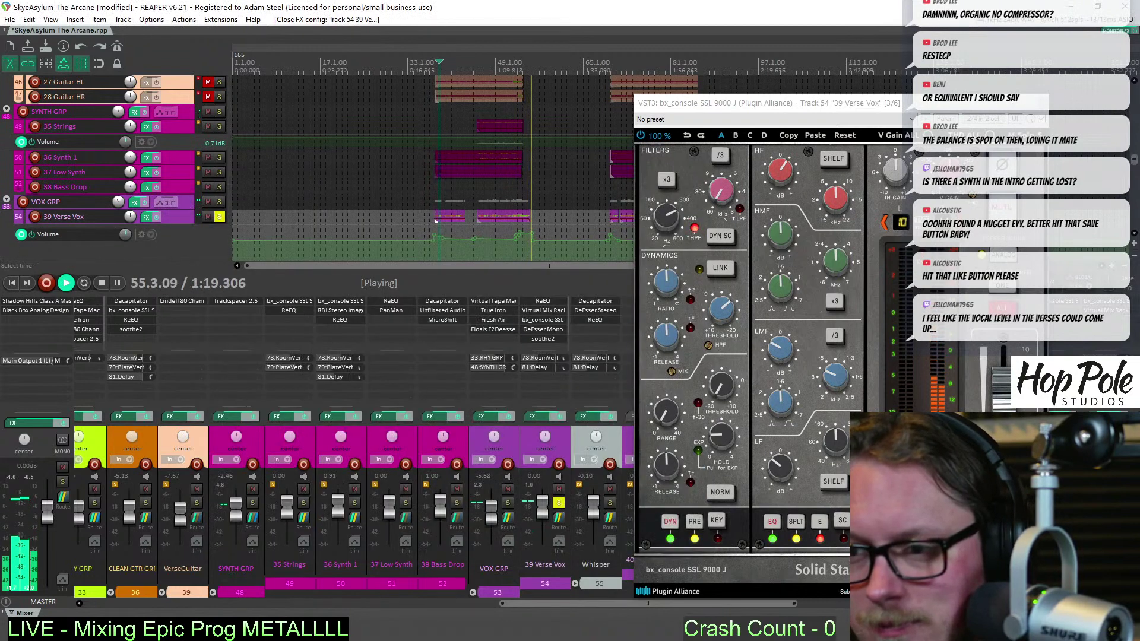
Replay the soloed verse and move the Verse Vox's Virtual Mix Rack below the bx_console in the effects chain
key(space)
key(space)
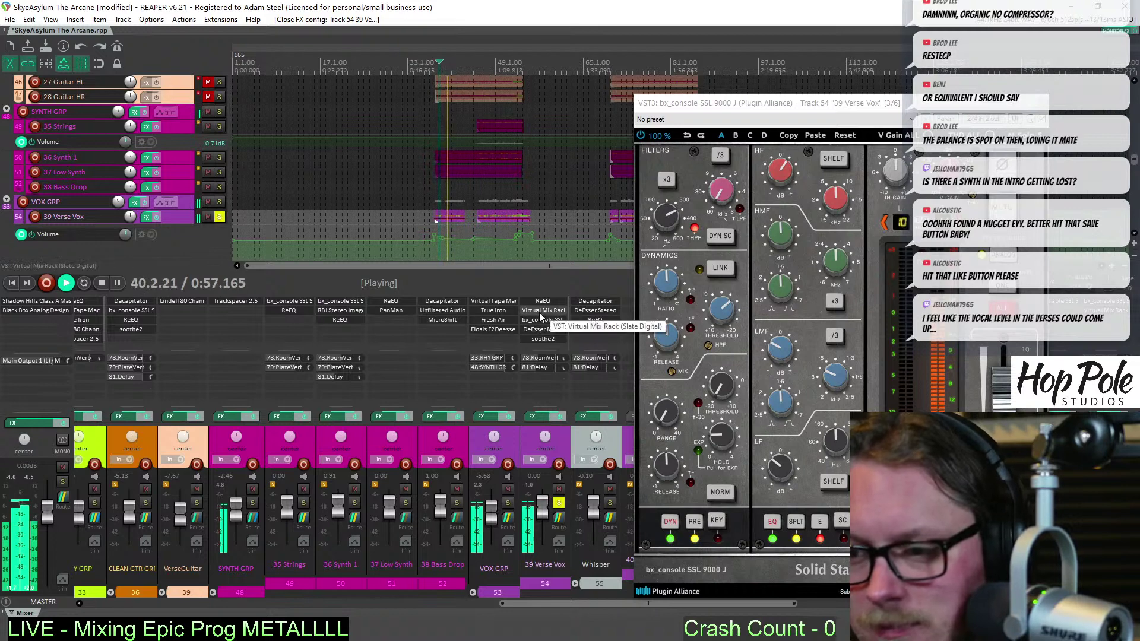
click(541, 311)
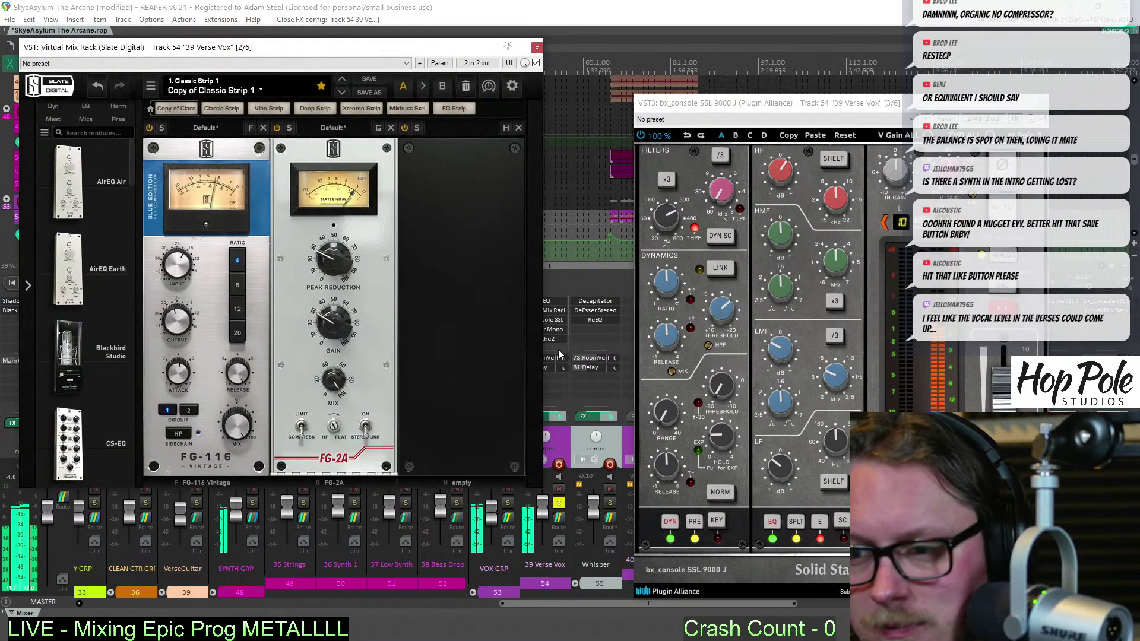
drag(555, 311, 560, 324)
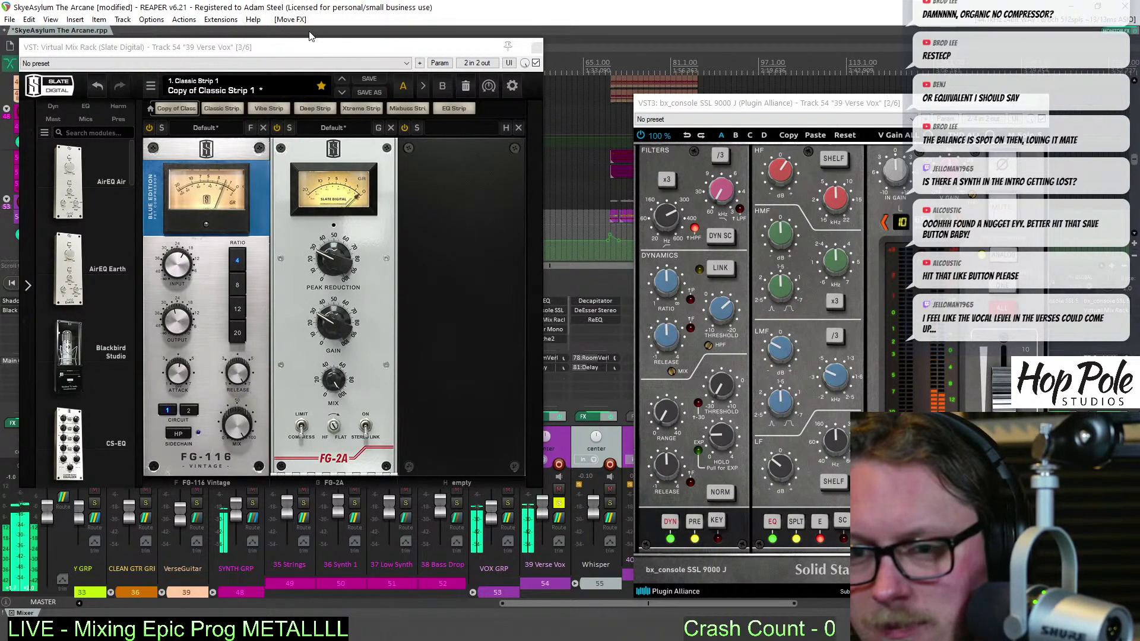
drag(291, 62, 344, 93)
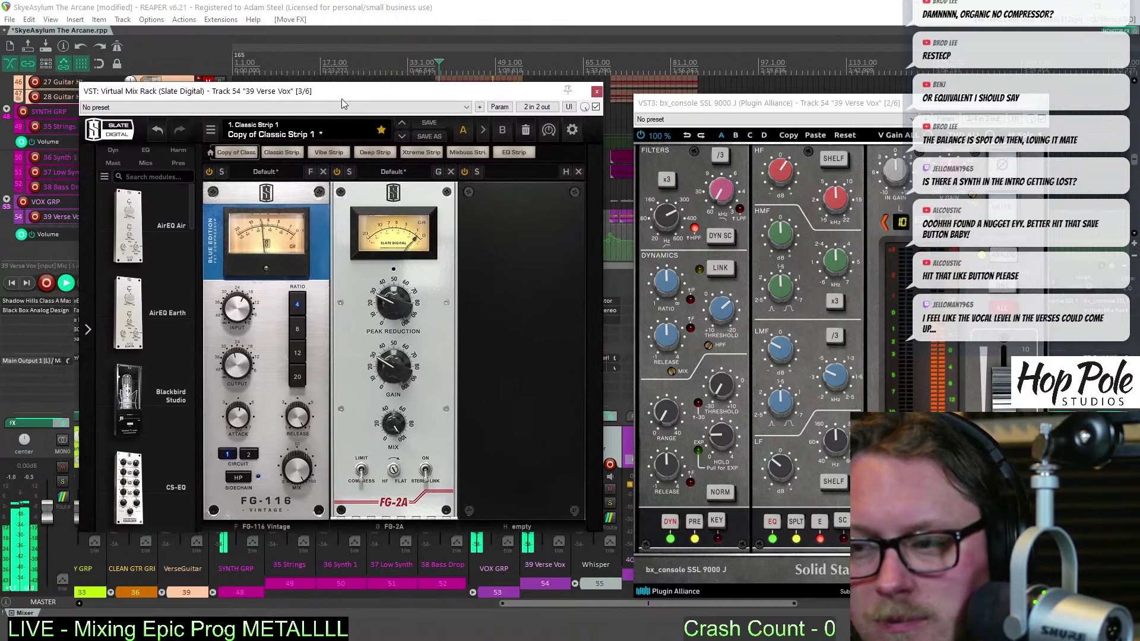
Raise the SSL console's LMF gain and the FG-2A compressor's Peak Reduction and Gain on the Verse Vox
drag(782, 361, 783, 342)
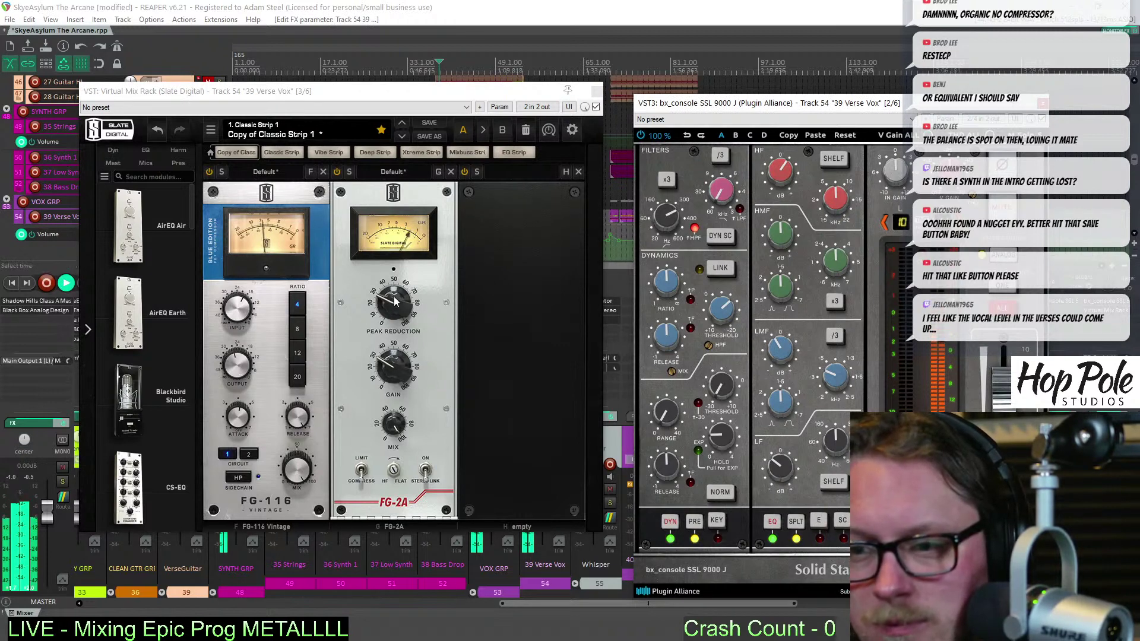
drag(395, 307, 400, 300)
drag(392, 392, 396, 379)
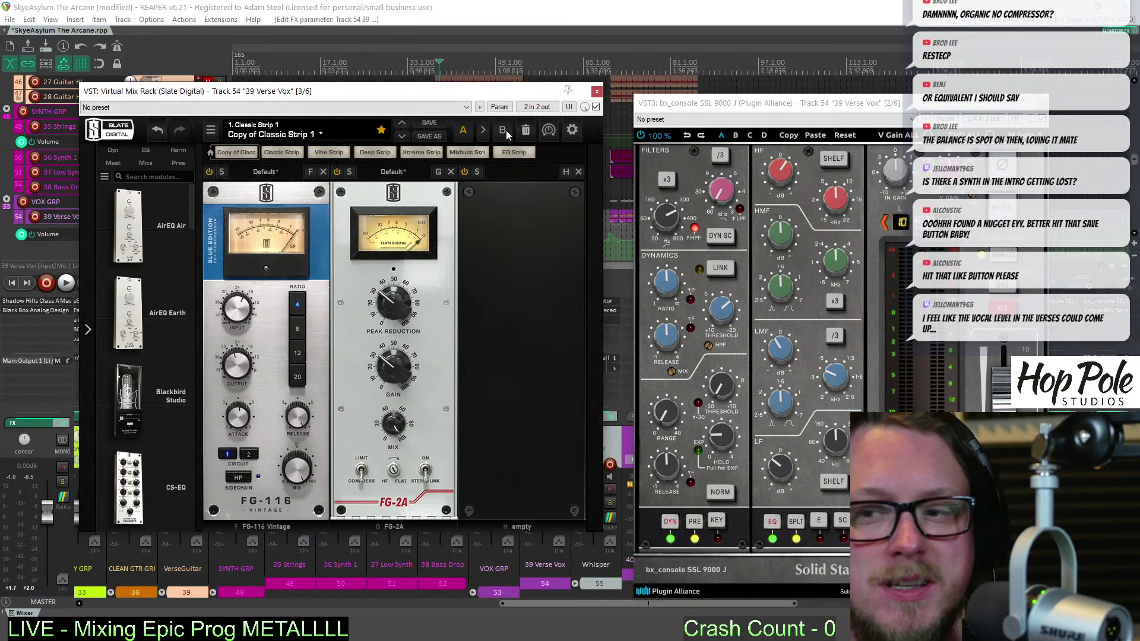
click(598, 92)
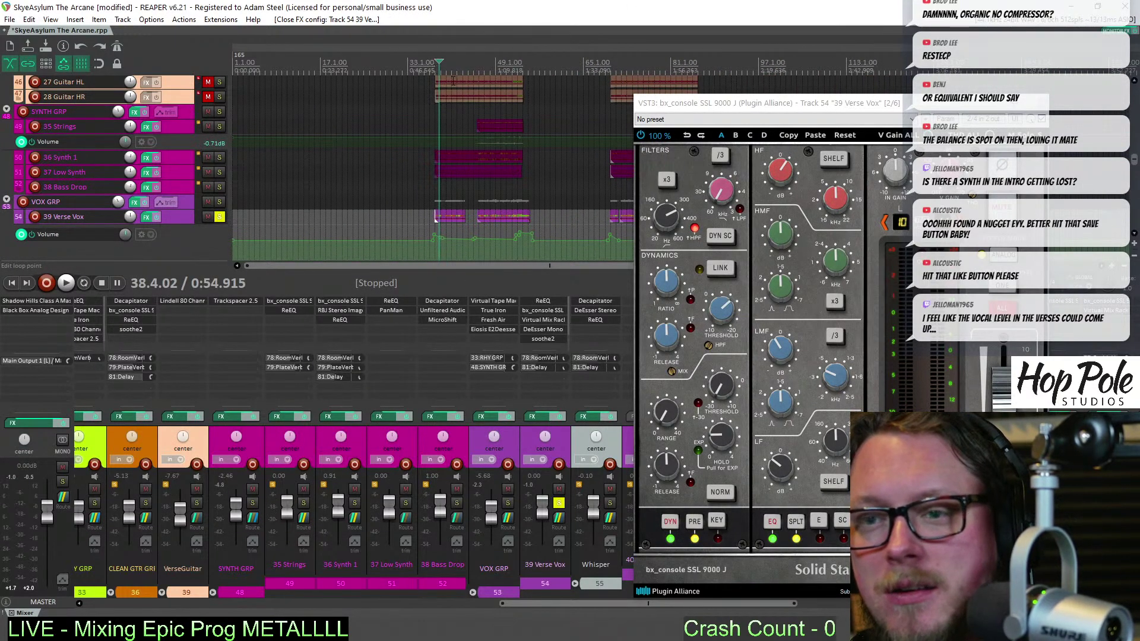
Unsolo the Verse Vox, play the verse in the full mix, and raise the vocal's DeEsser threshold to about -23.4
scroll(441, 255, up, 2)
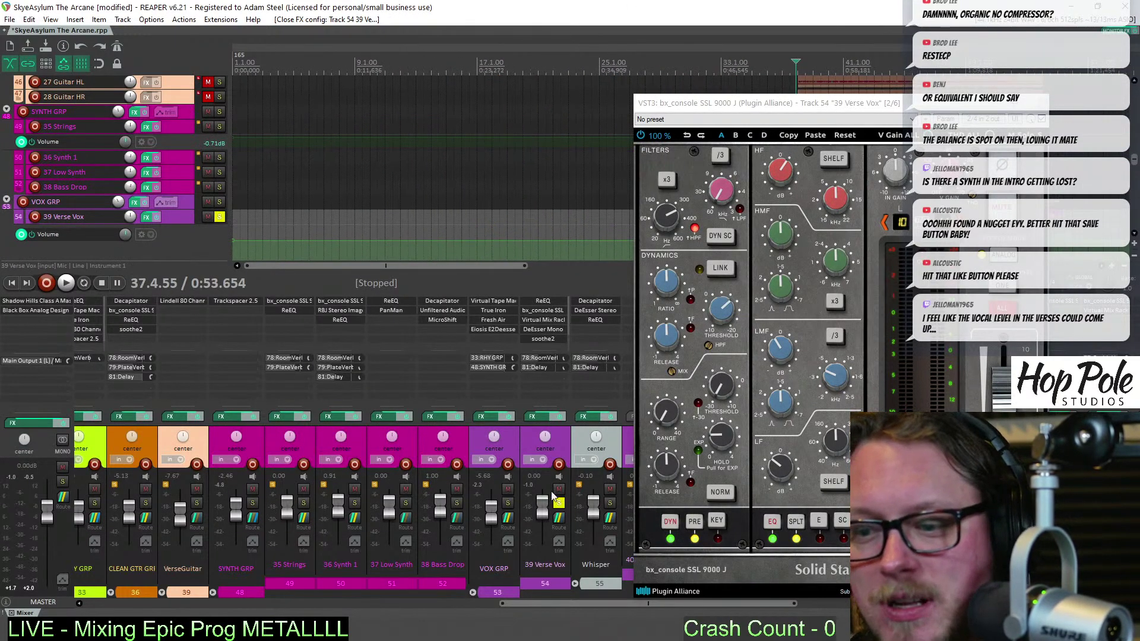
key(alt+s)
key(space)
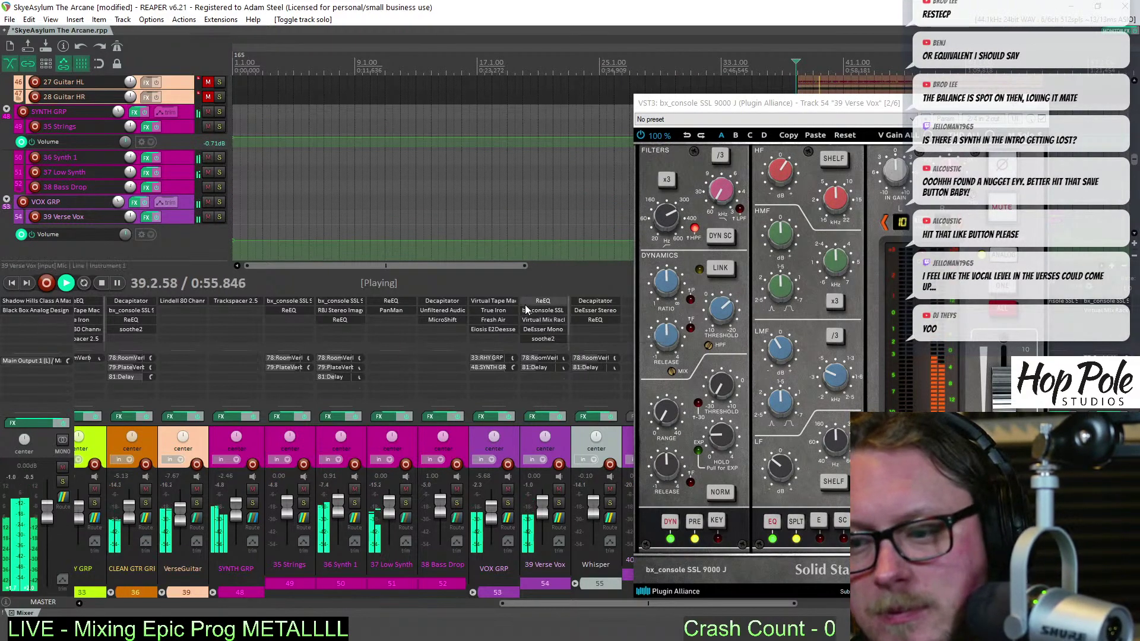
drag(731, 103, 200, 75)
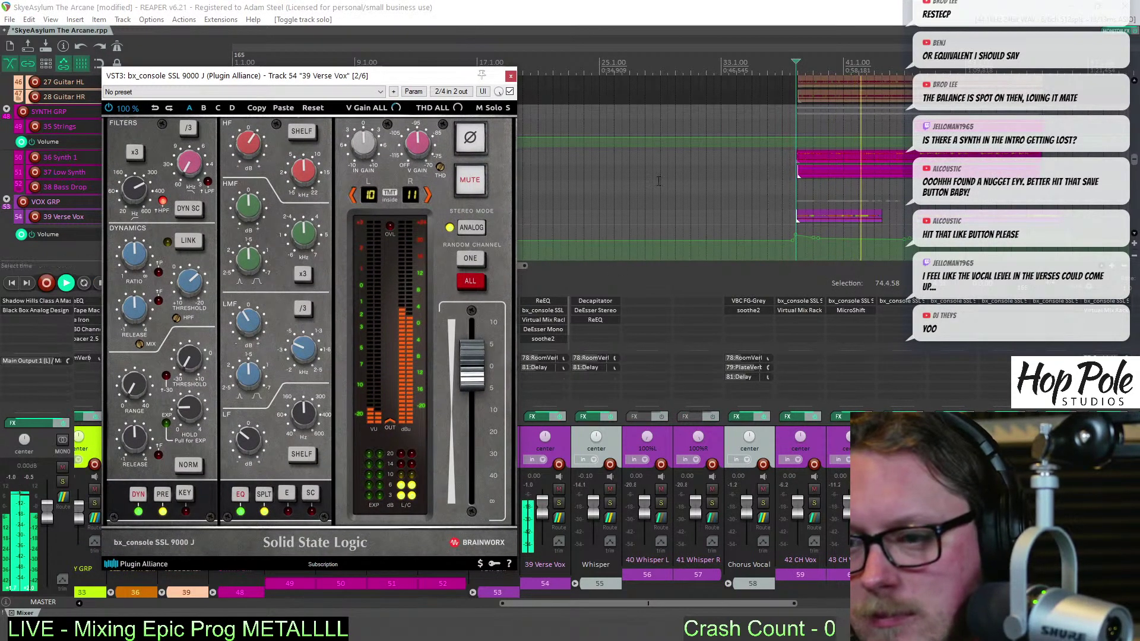
click(543, 329)
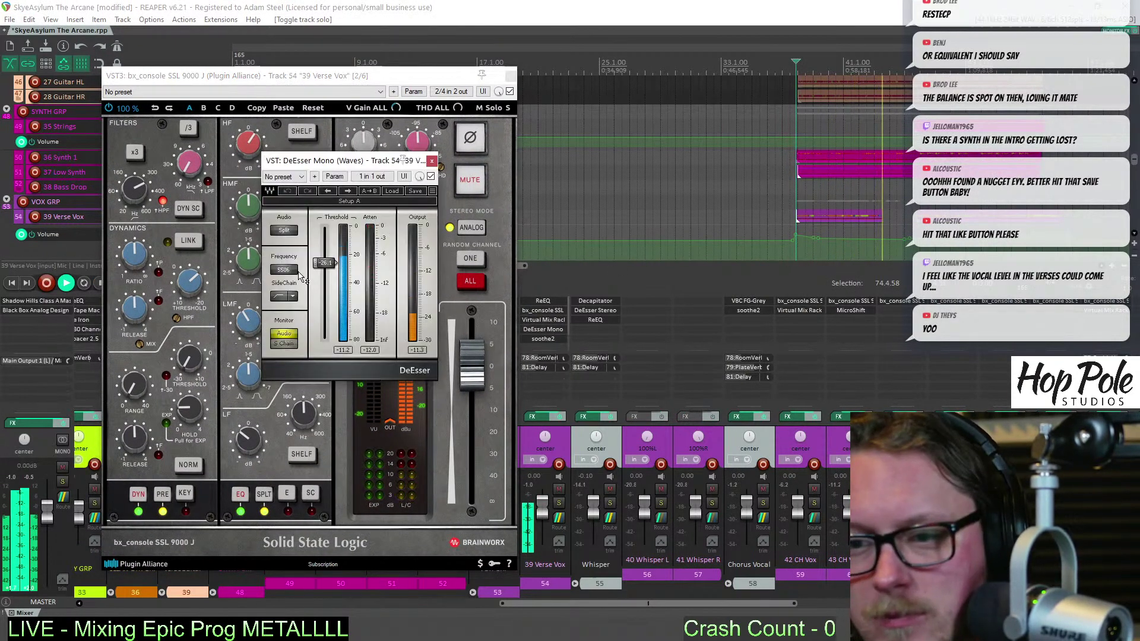
drag(325, 262, 331, 259)
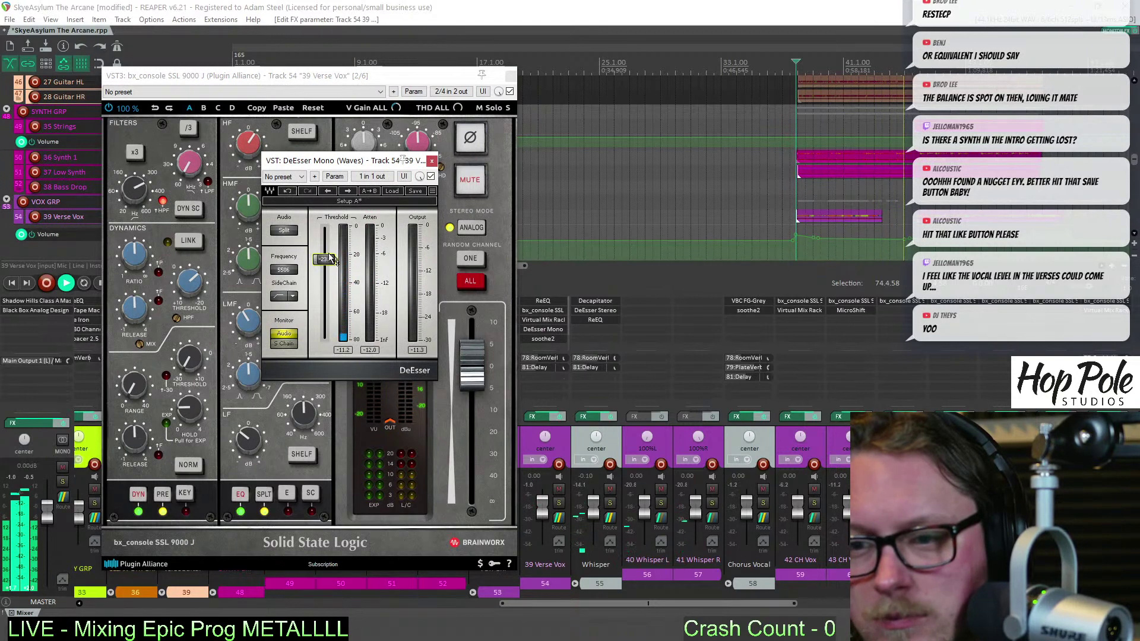
Trim the start of the second Verse Vox item to near bar 46 and replay from just before it
drag(337, 166, 634, 152)
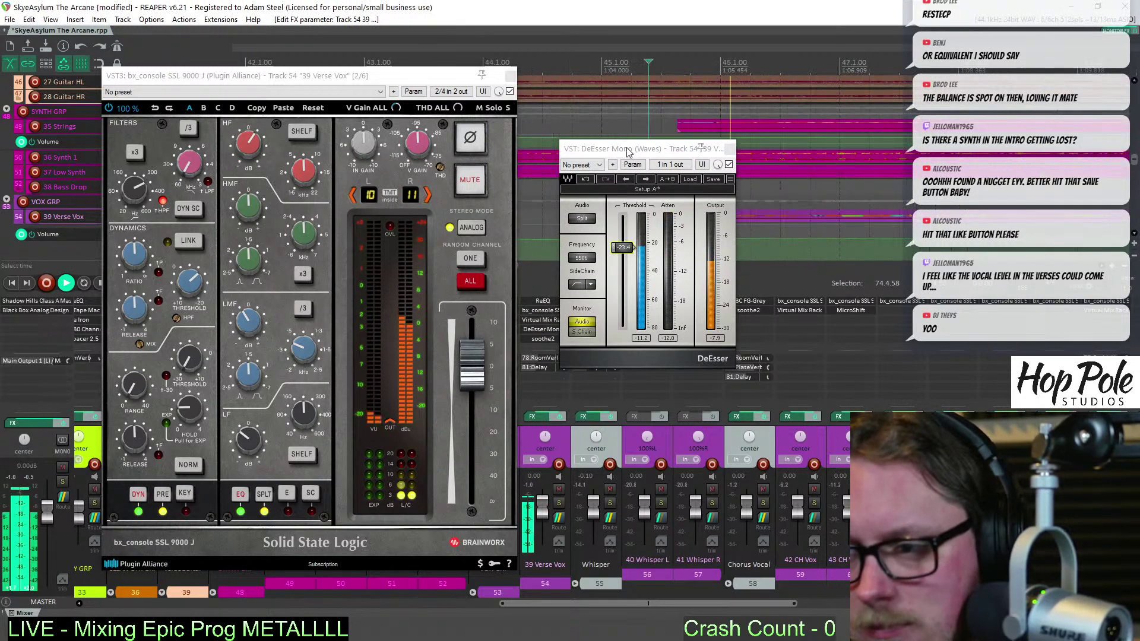
drag(700, 149, 578, 160)
drag(698, 215, 716, 210)
key(space)
key(space)
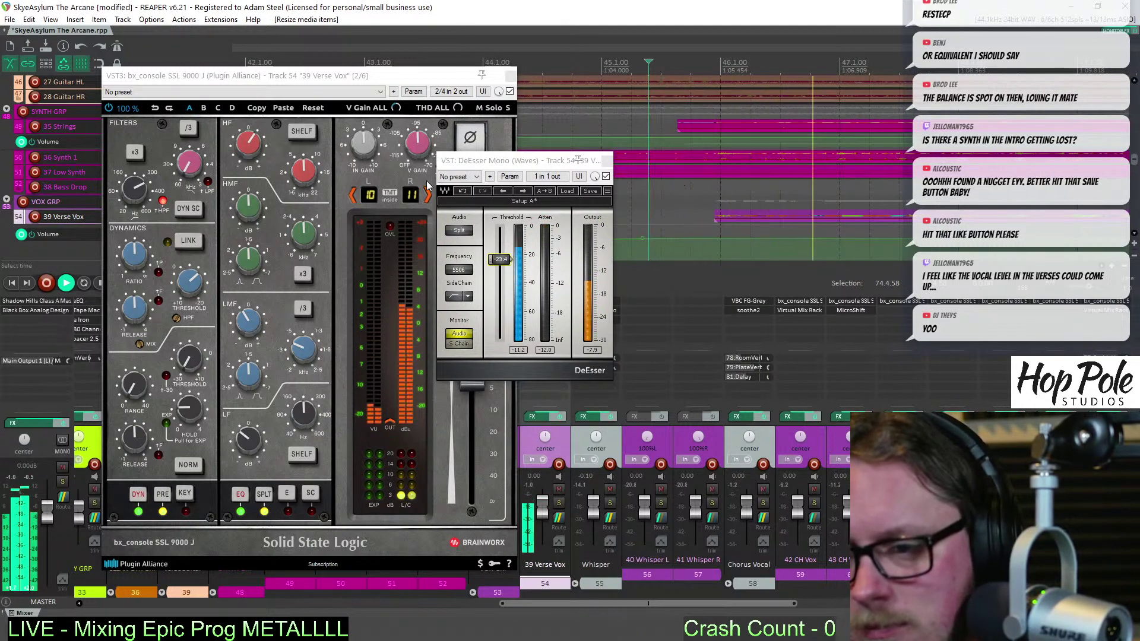
Close the console and DeEsser, and set the FG-2A Gain in the Verse Vox's Virtual Mix Rack to 32.0
drag(465, 165, 532, 159)
click(510, 75)
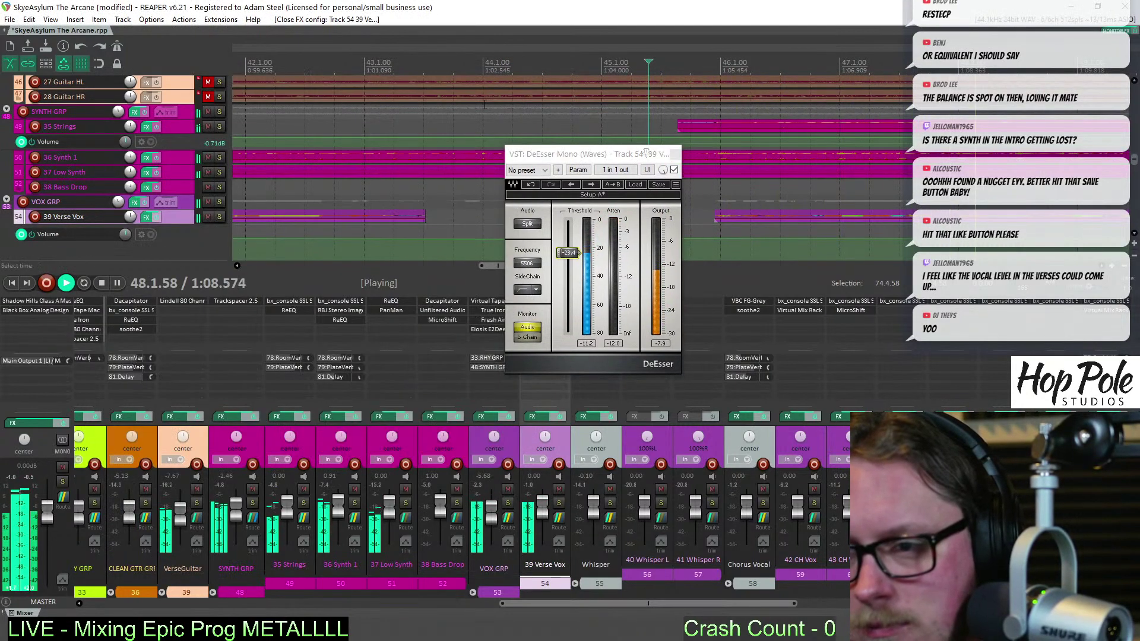
key(Escape)
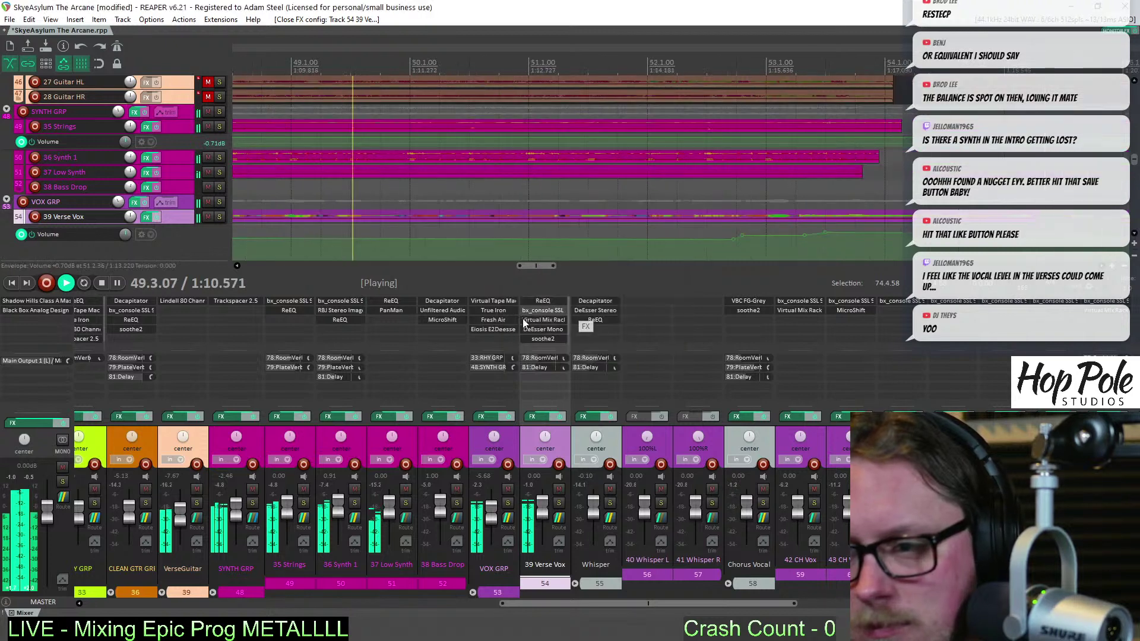
click(539, 318)
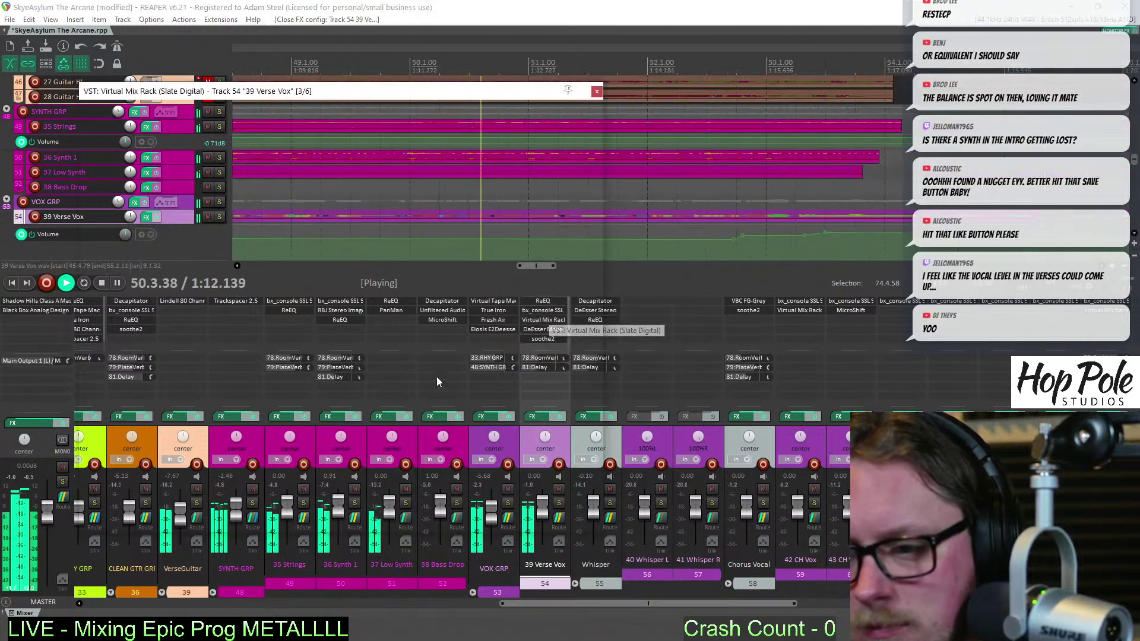
mouse_move(397, 380)
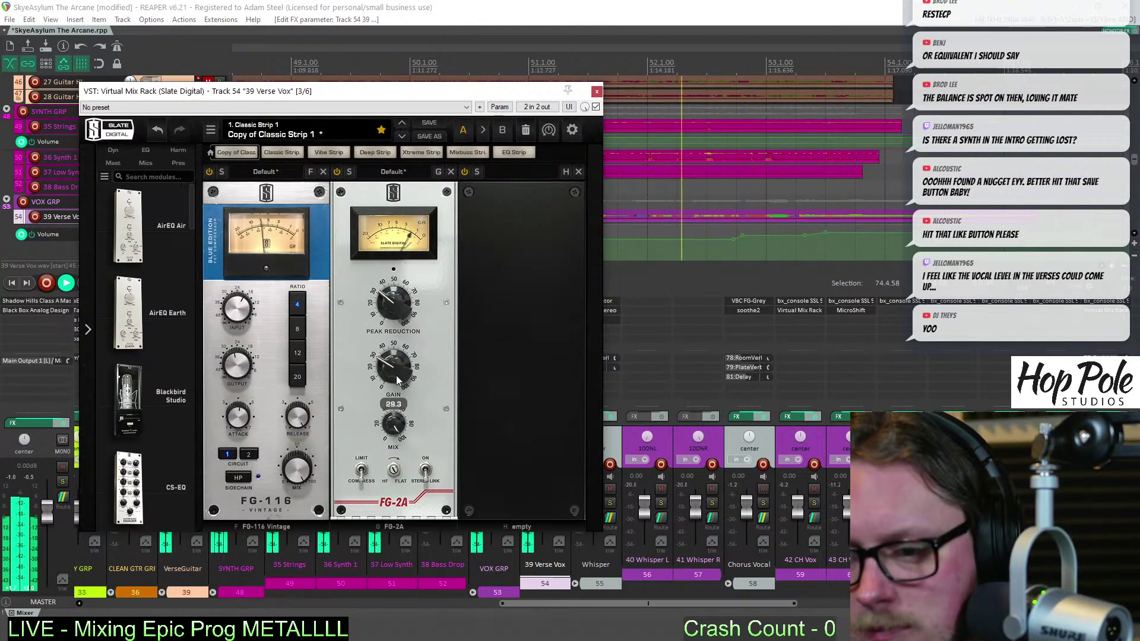
scroll(398, 380, up, 2)
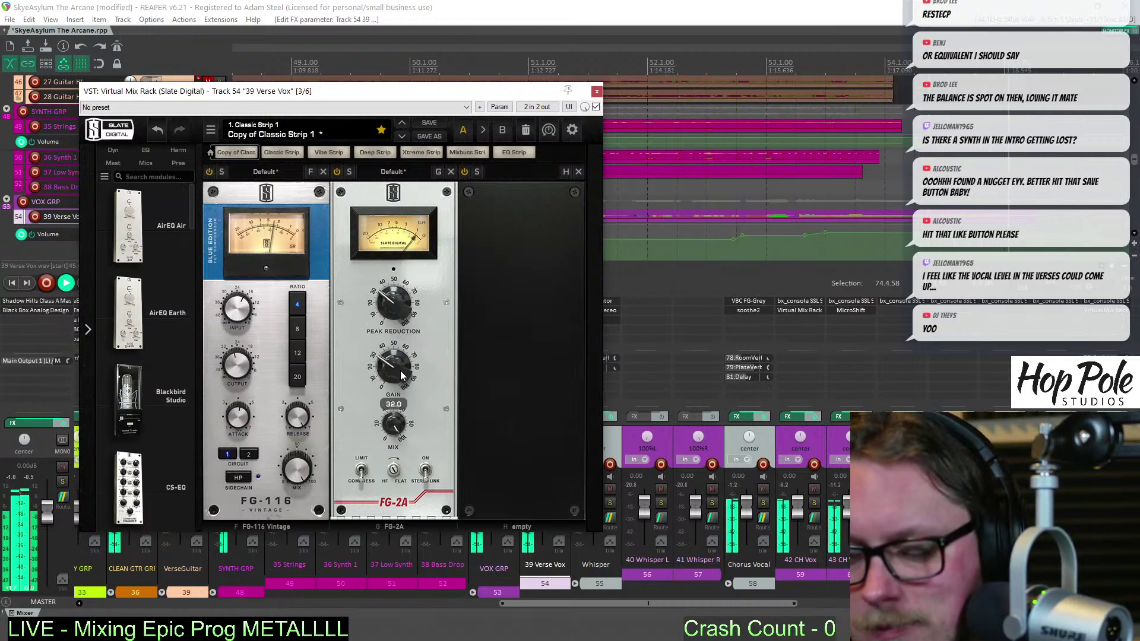
click(597, 92)
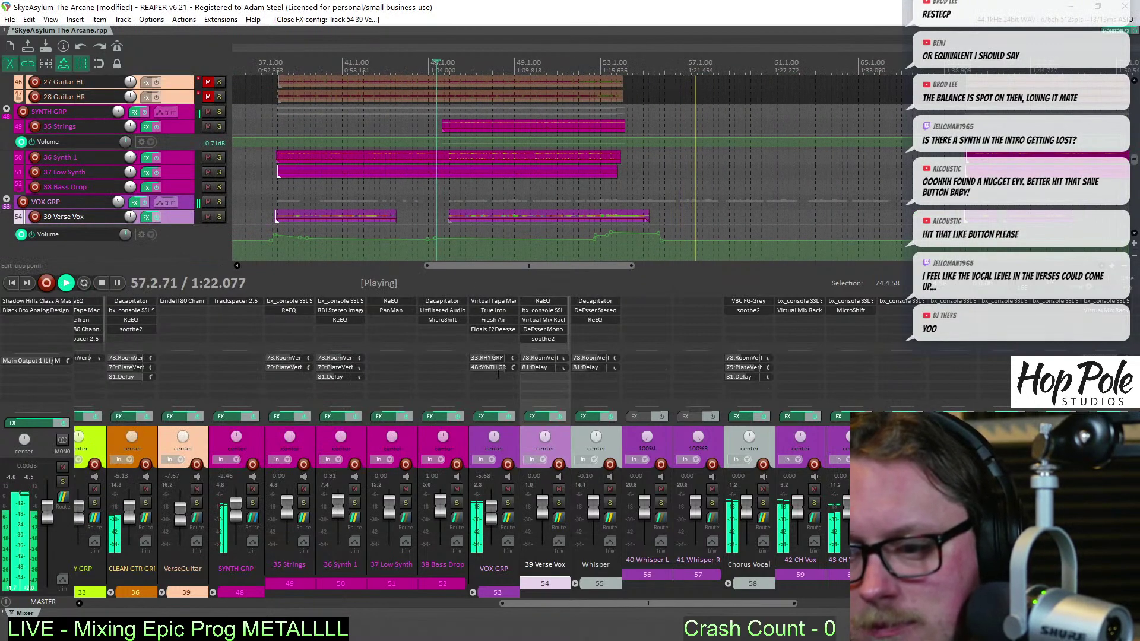
Replay the verse and fine-tune the LF gain in the Verse Vox's bx_console SSL 9000 J
click(537, 310)
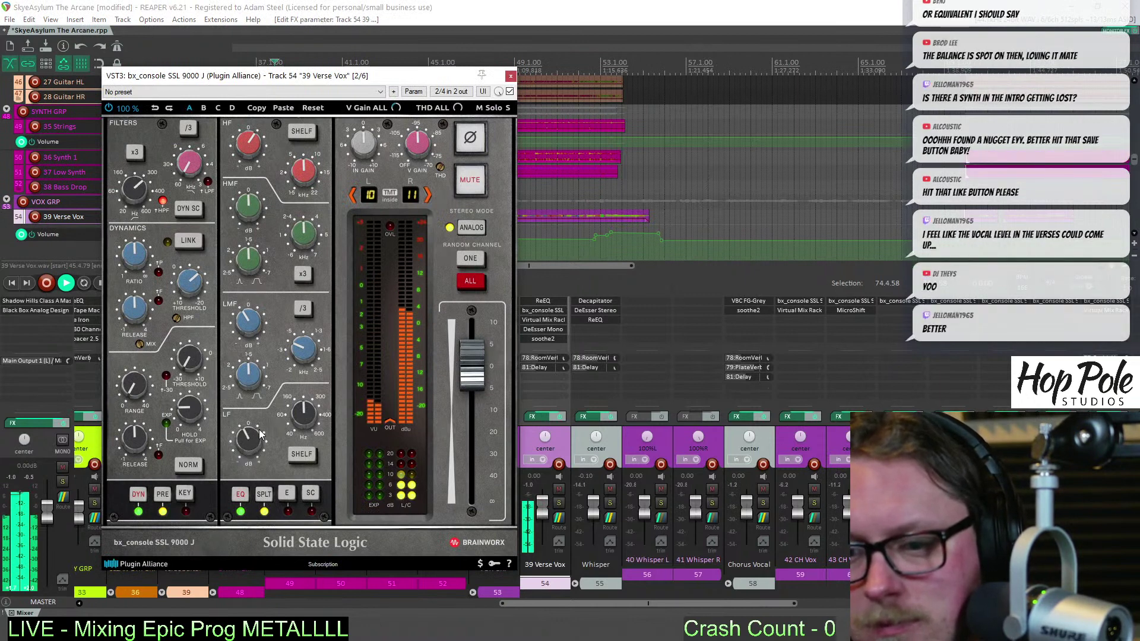
click(510, 76)
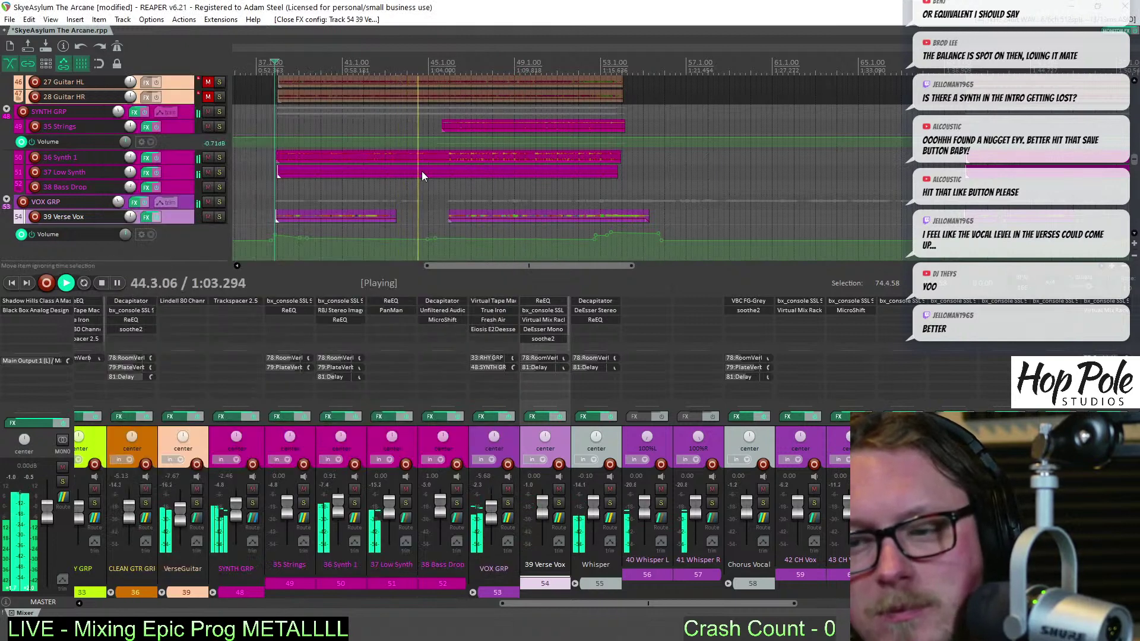
Bring the Verse Vox track into view during playback and raise its fader to -0.61 dB
scroll(991, 177, up, 3)
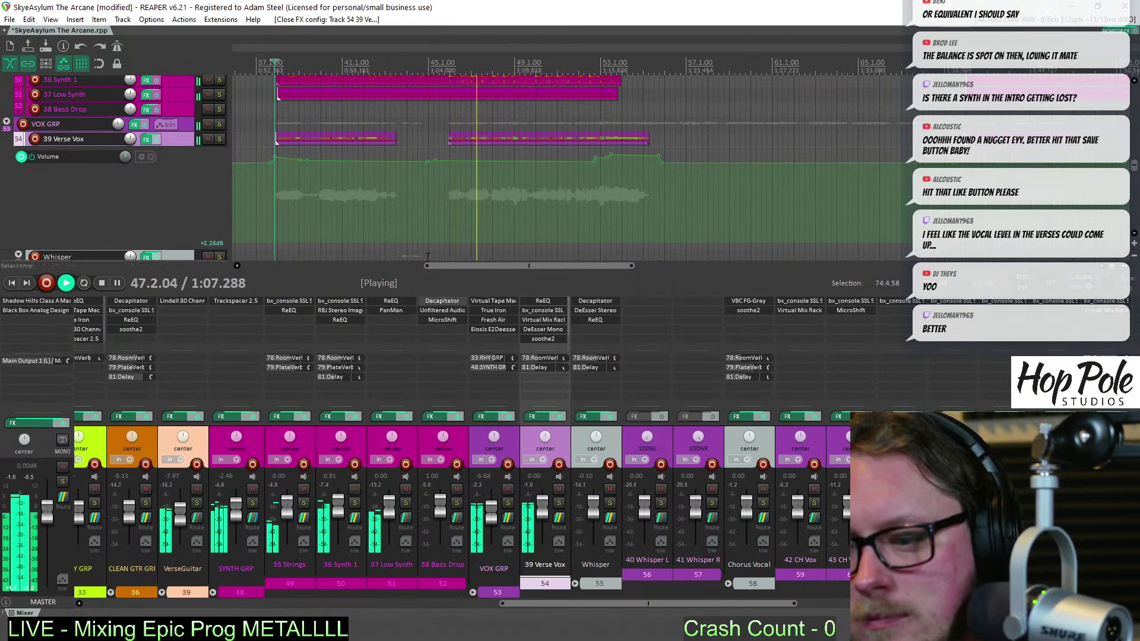
scroll(547, 515, down, 2)
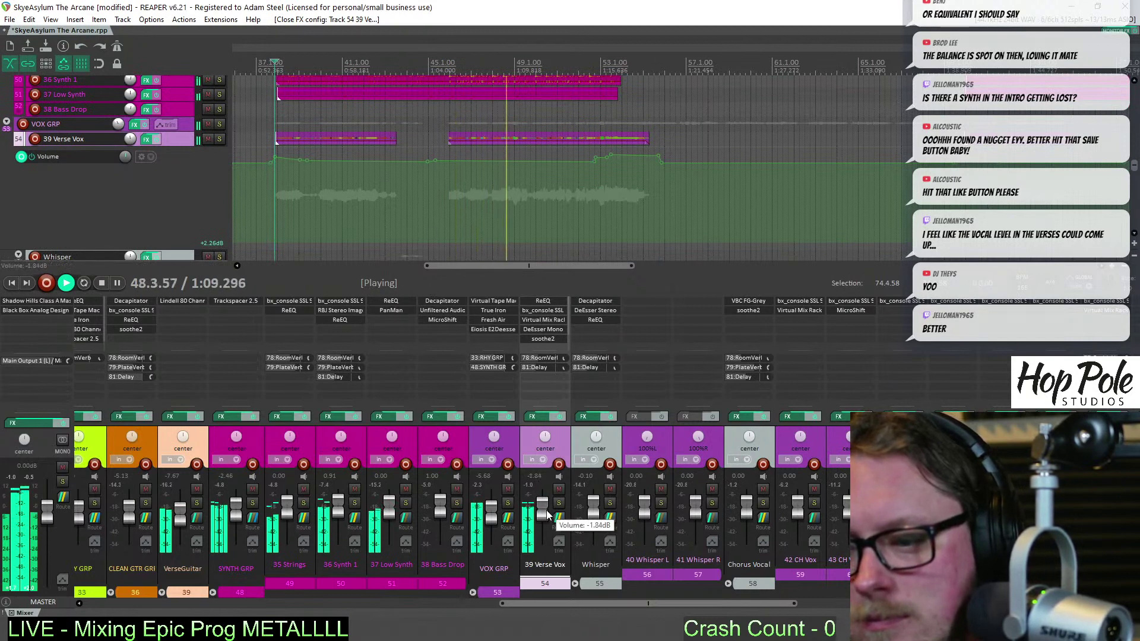
scroll(546, 515, up, 1)
scroll(545, 514, up, 1)
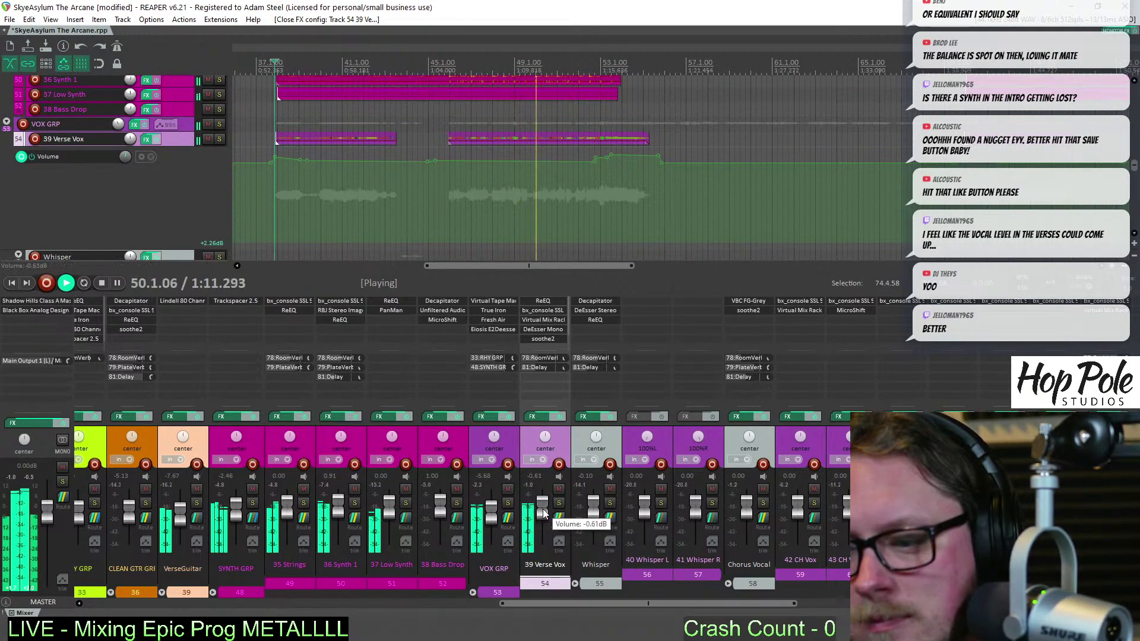
Inspect the Whisper folder's ReEQ and Decapitator, replay from near bar 43, and close both plugins
click(584, 320)
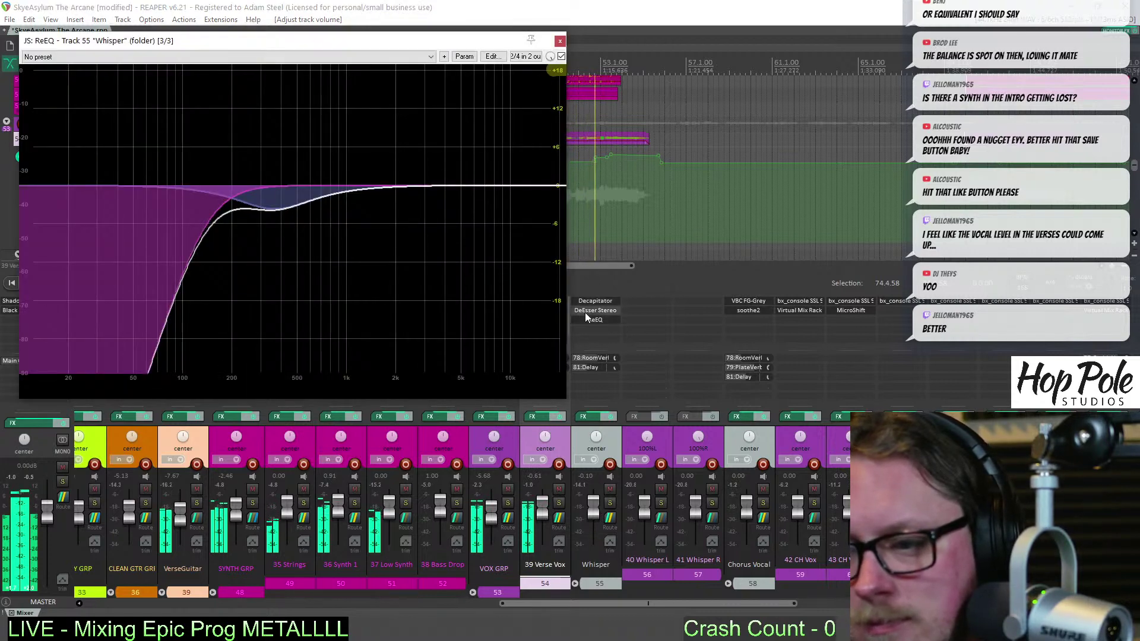
click(595, 301)
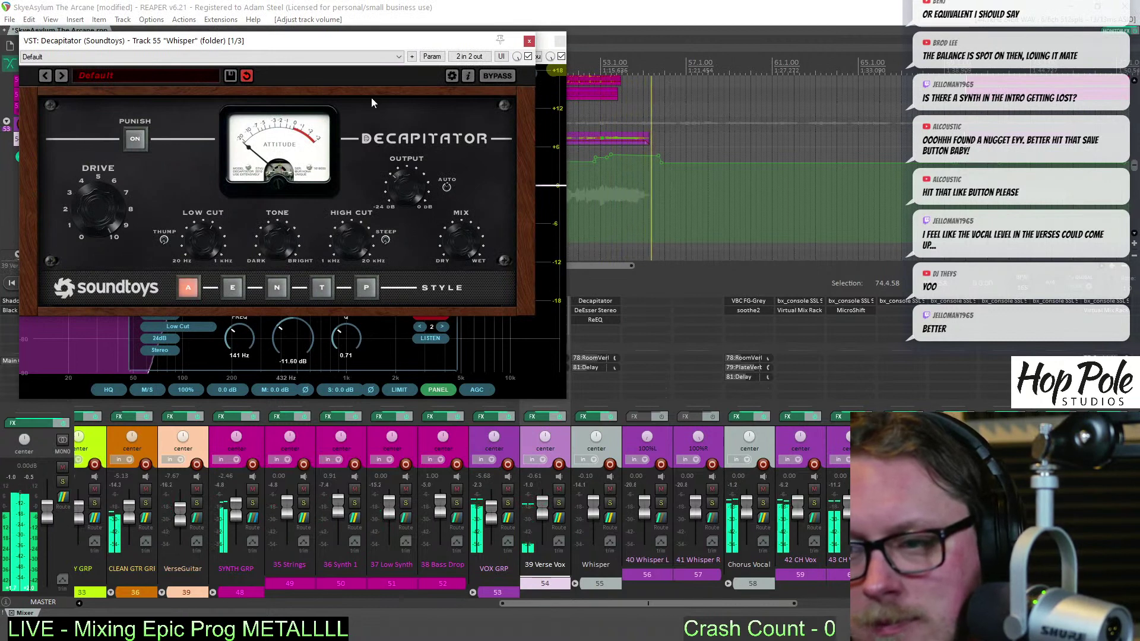
click(553, 36)
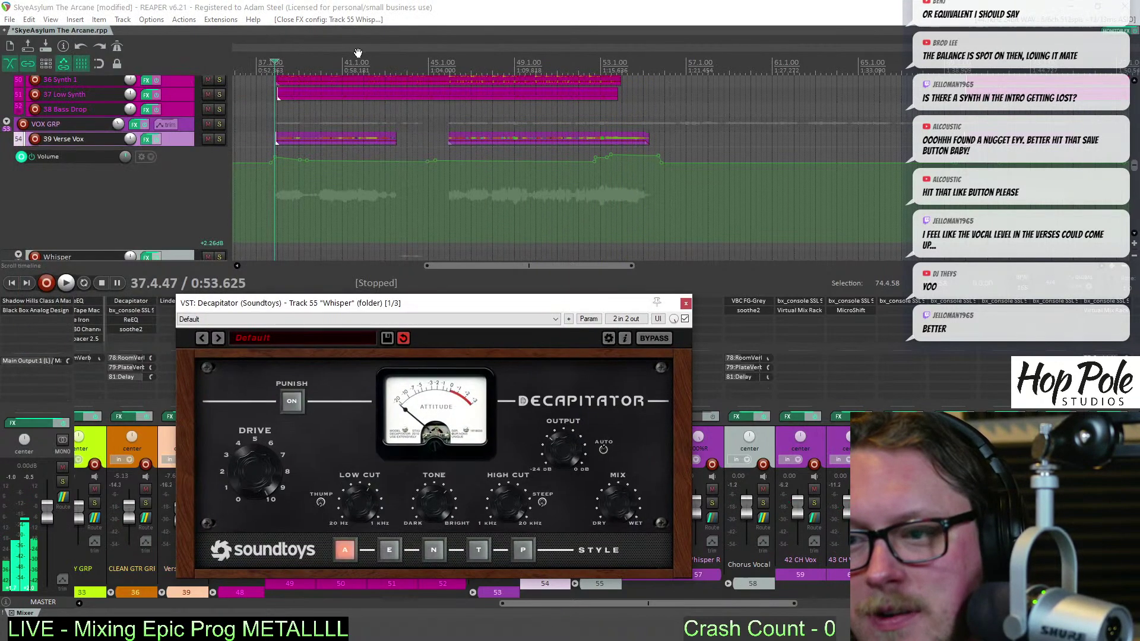
click(385, 62)
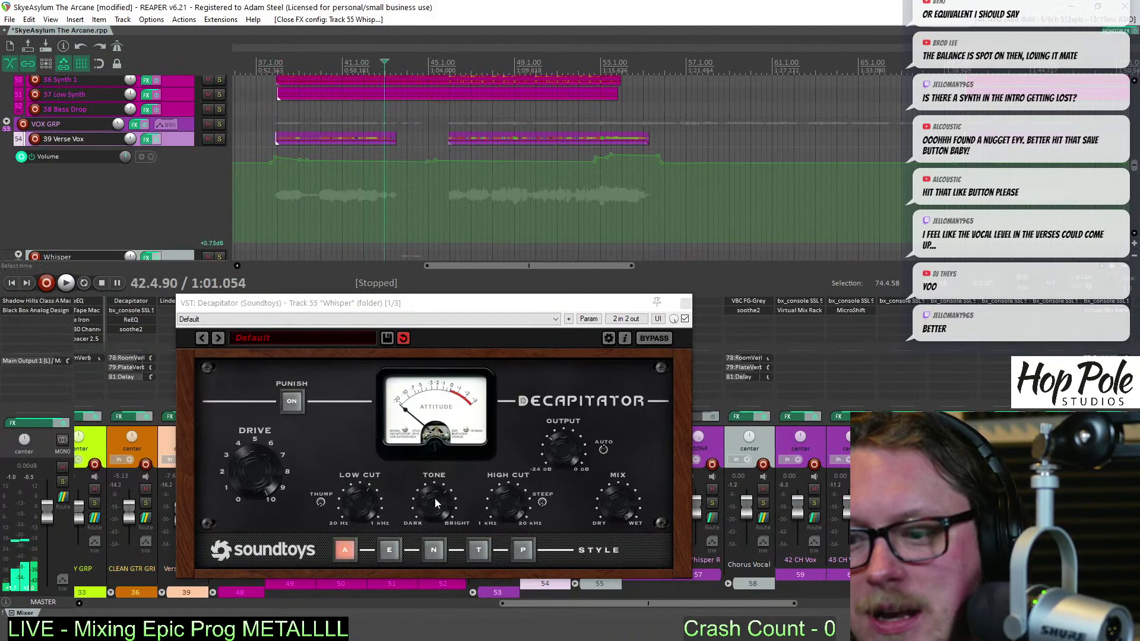
key(space)
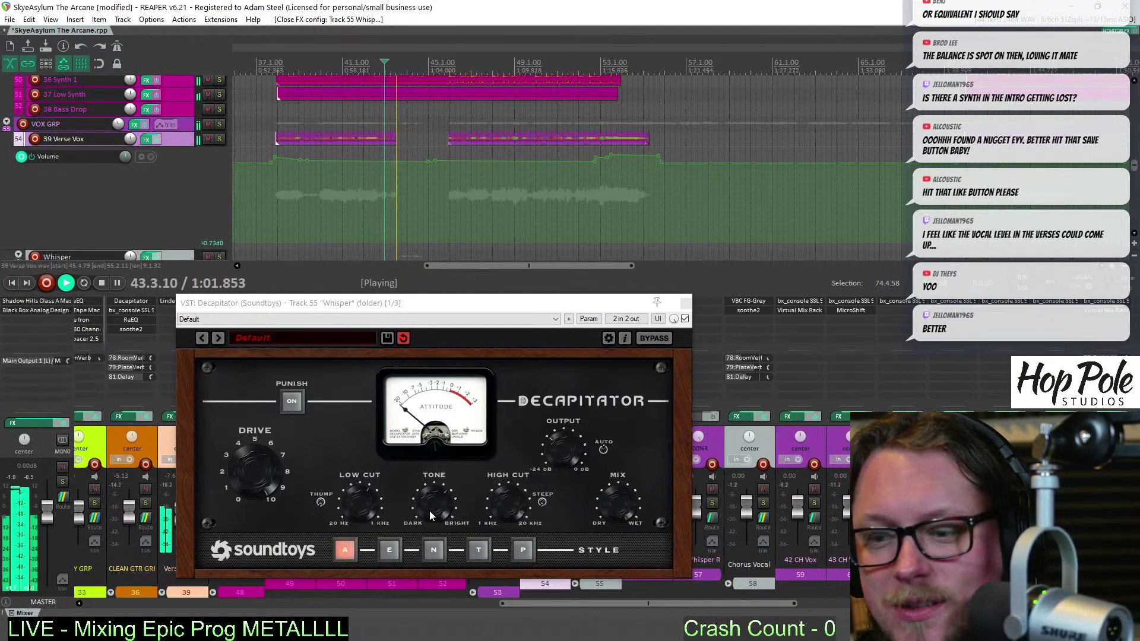
click(684, 305)
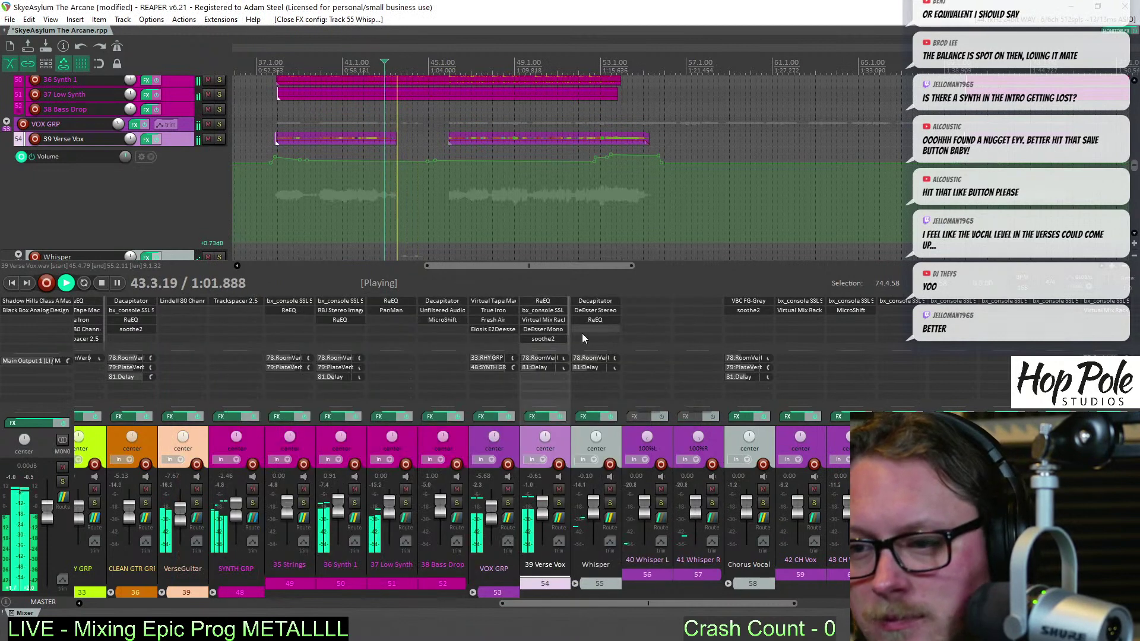
Raise the threshold of the Whisper folder's DeEsser Stereo to about -25 and close the plugin
click(595, 310)
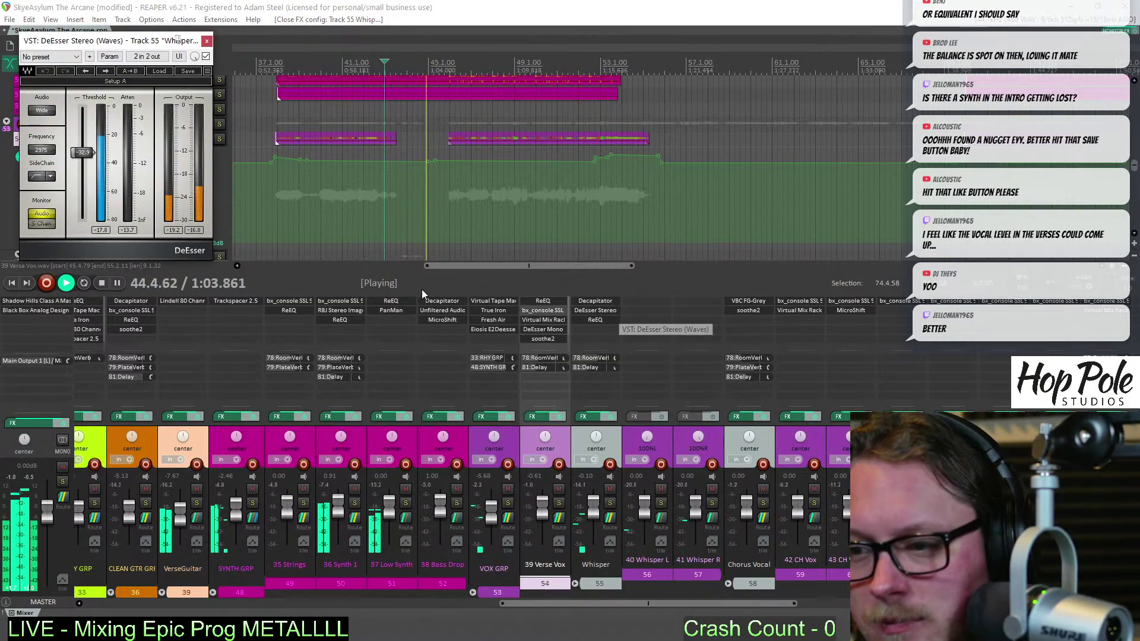
scroll(85, 149, up, 5)
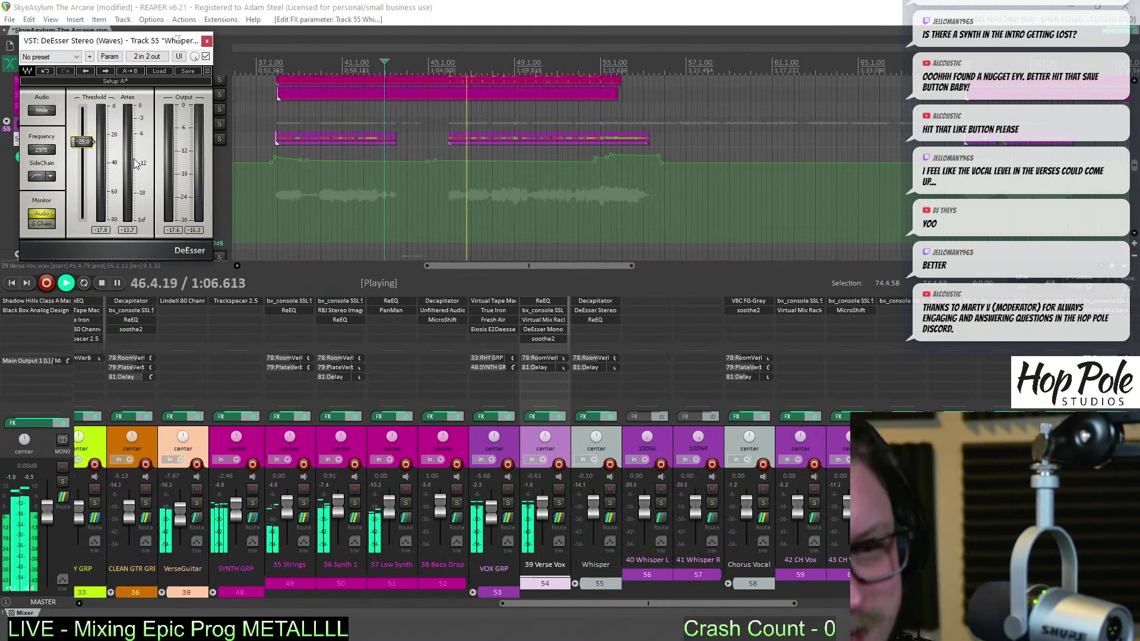
click(206, 42)
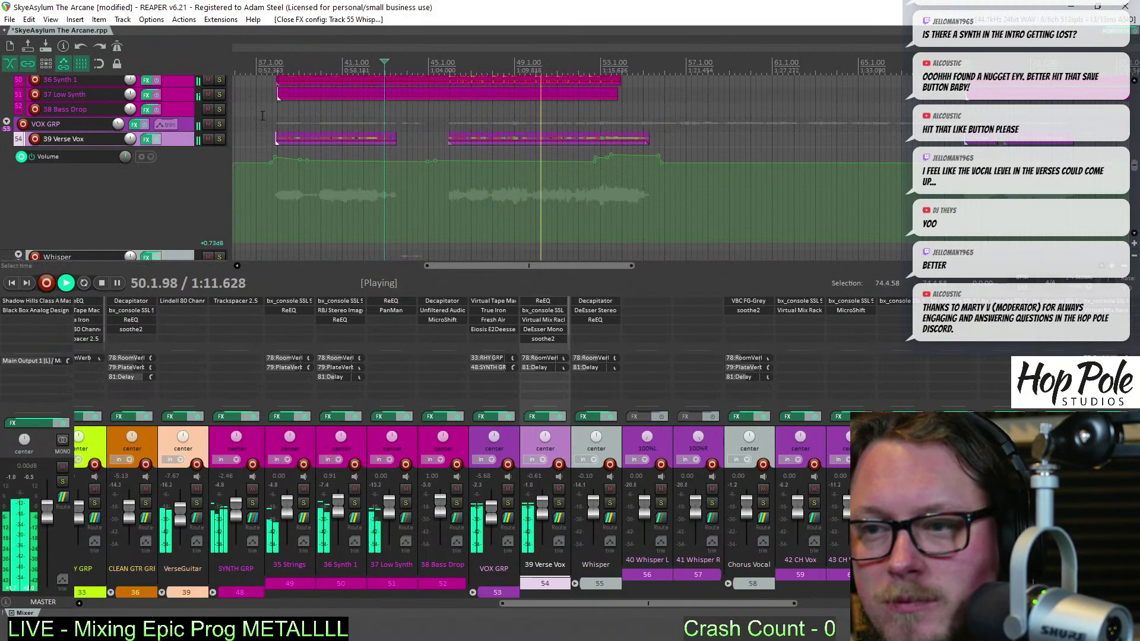
Raise the threshold of the Verse Vox's DeEsser Mono to -19.4 and close the plugin
click(541, 329)
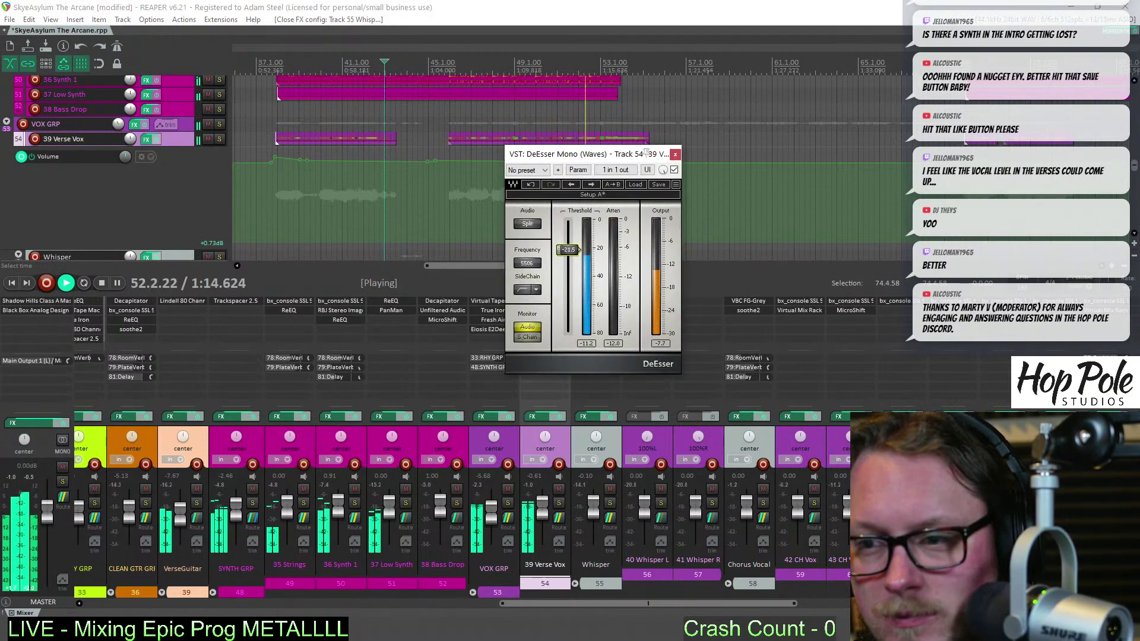
drag(569, 249, 568, 247)
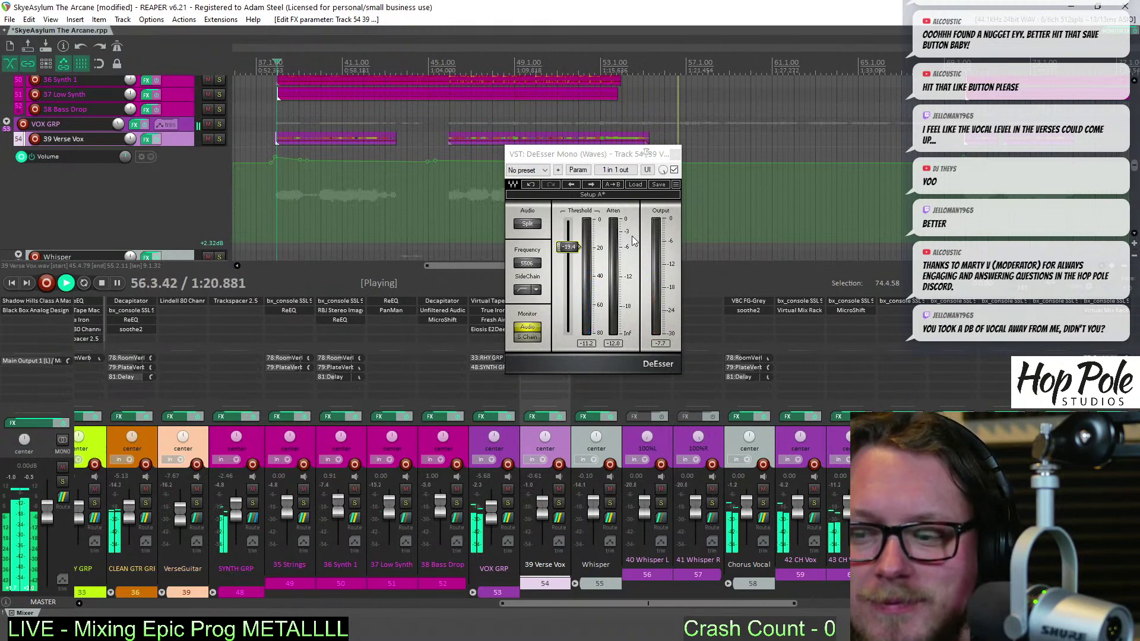
click(675, 154)
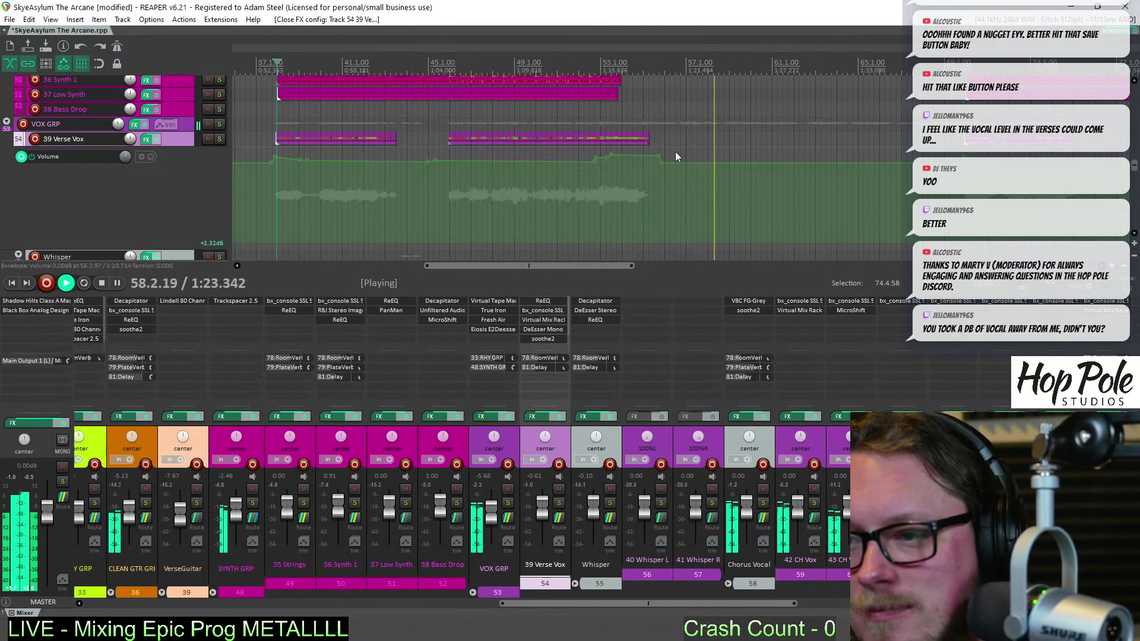
Set the make-up gain of the Chorus Vocal's FG-Grey to 2.9 dB and lower its PlateVerb send to about -8.5 dB
click(750, 301)
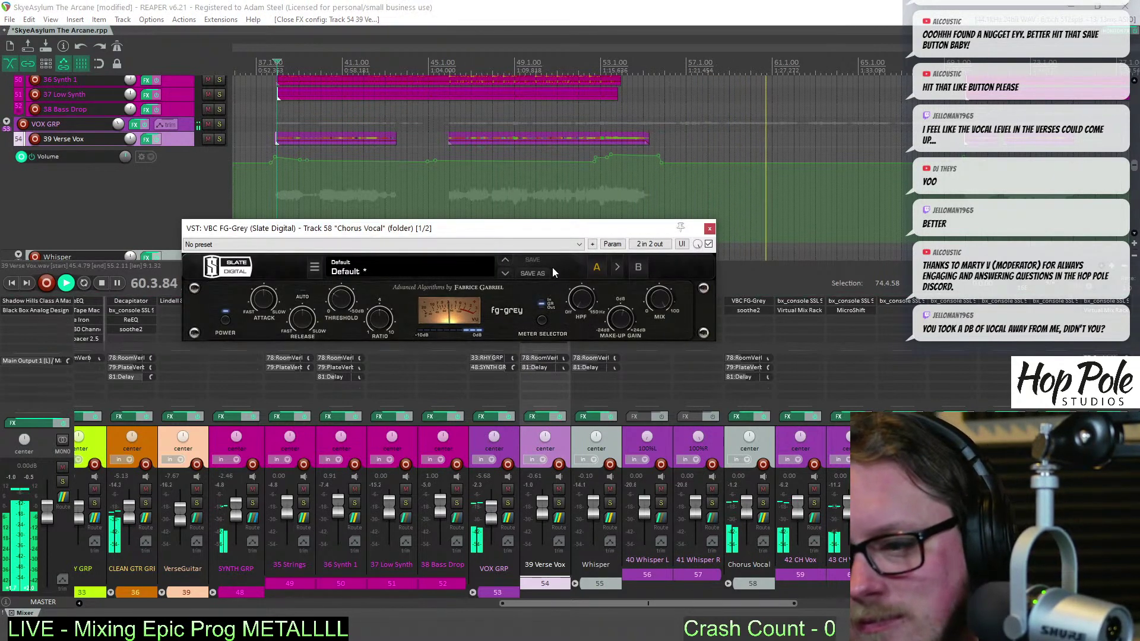
mouse_move(626, 317)
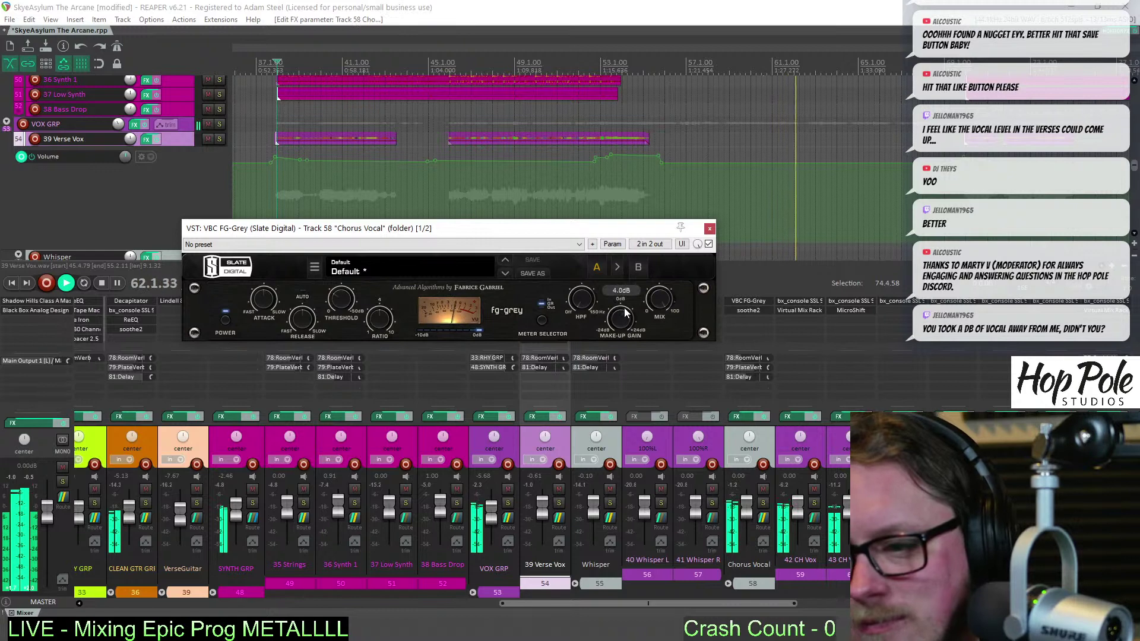
scroll(626, 315, down, 5)
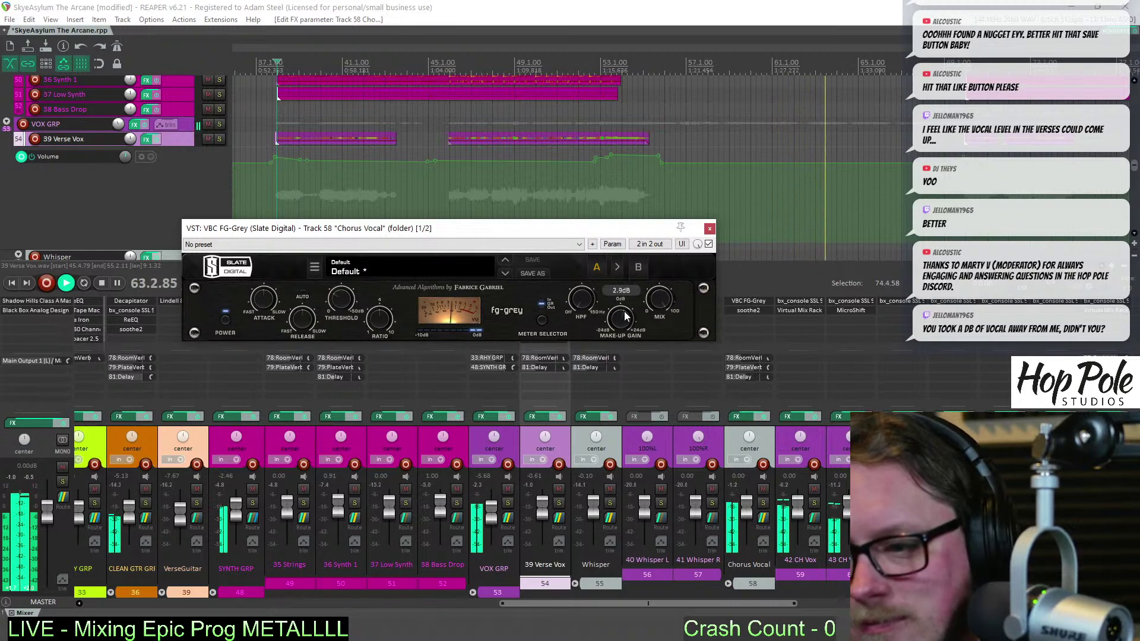
scroll(771, 366, down, 2)
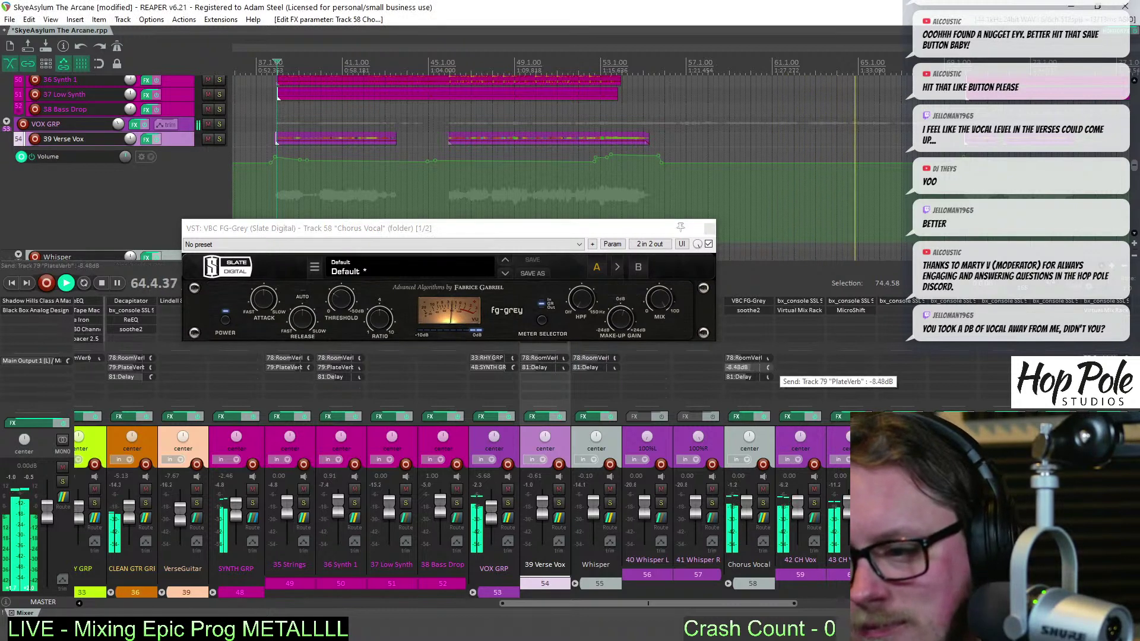
scroll(770, 362, down, 1)
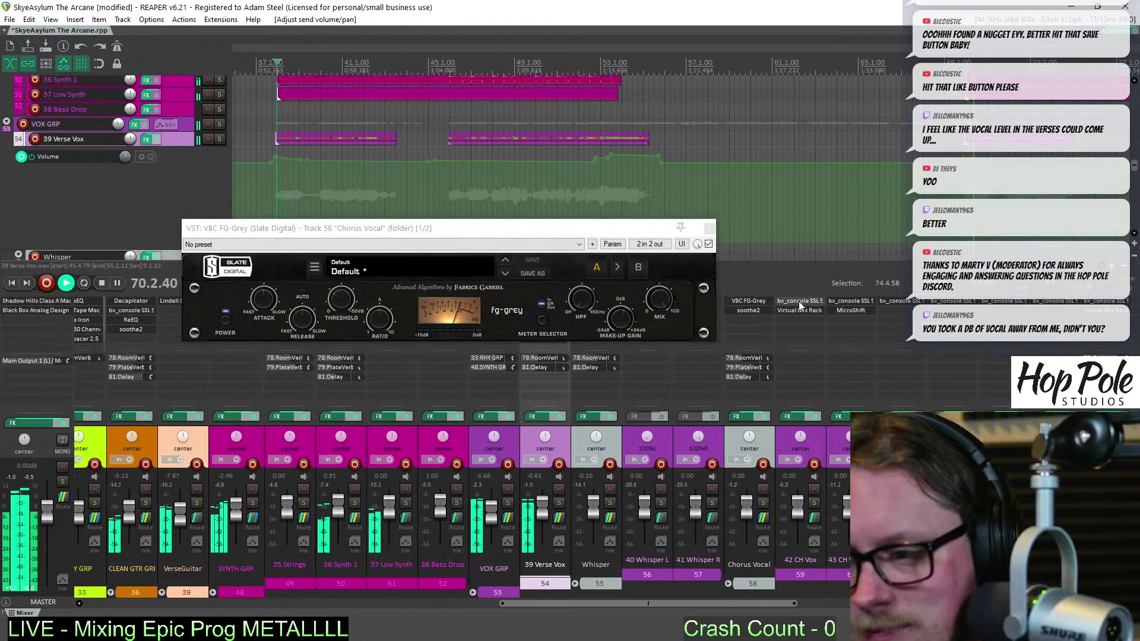
Lower the Verse Vox fader to -1.22 dB and the Whisper fader to about -1.3 dB during the second verse
drag(664, 604, 592, 604)
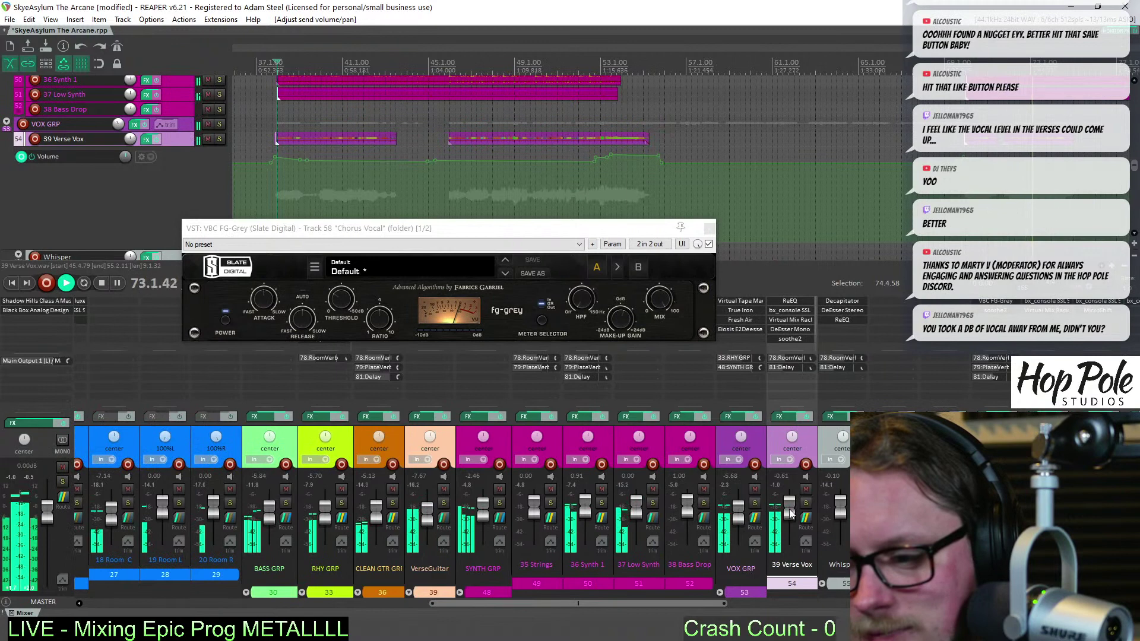
scroll(790, 513, down, 3)
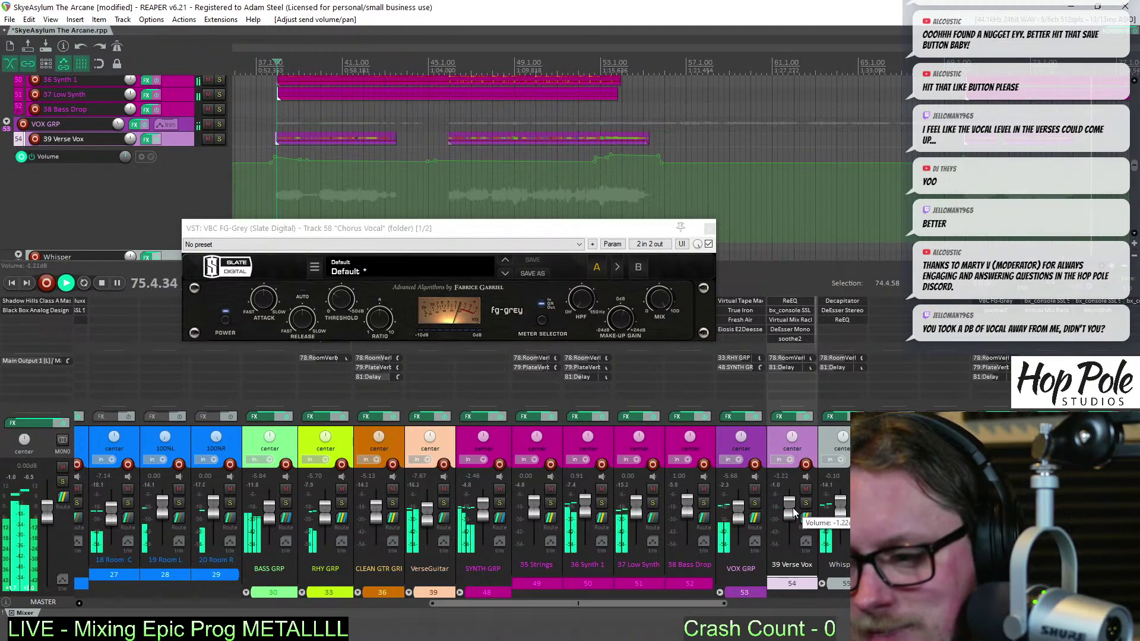
scroll(792, 511, down, 2)
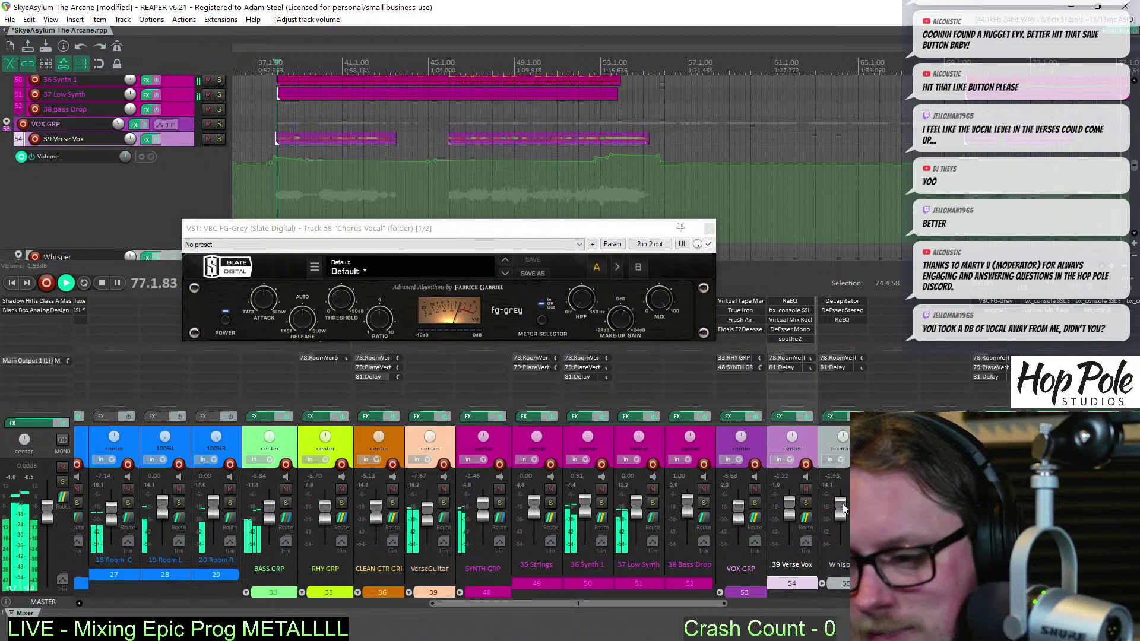
scroll(843, 501, down, 2)
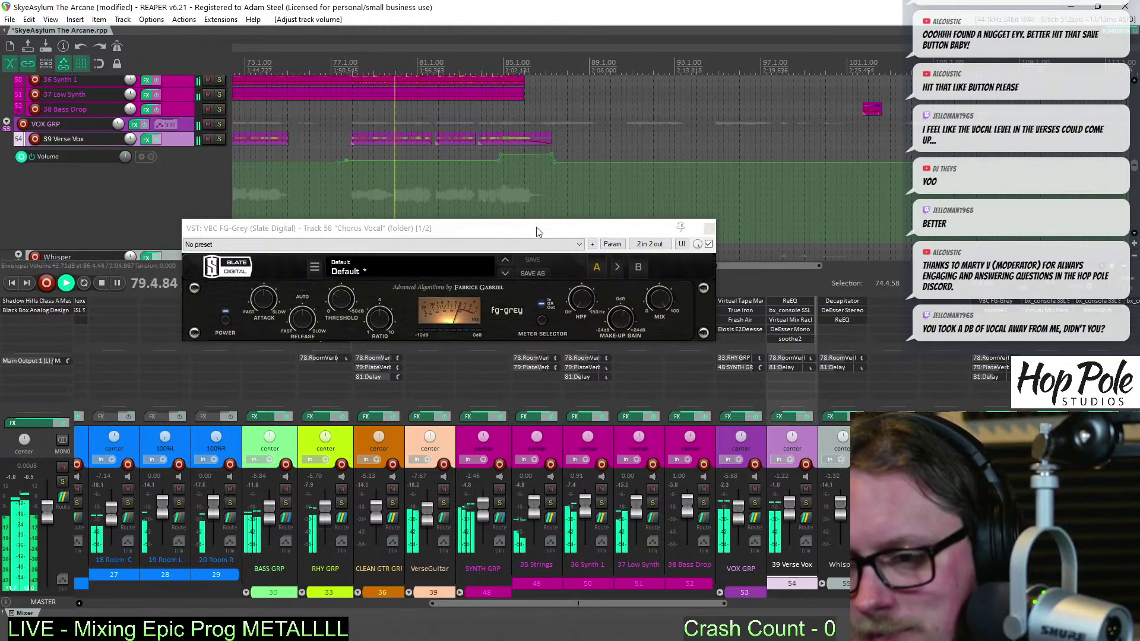
Move the FG-Grey window clear of the arrangement, show the Kick track's volume envelope, and enlarge its lane
drag(536, 229, 608, 332)
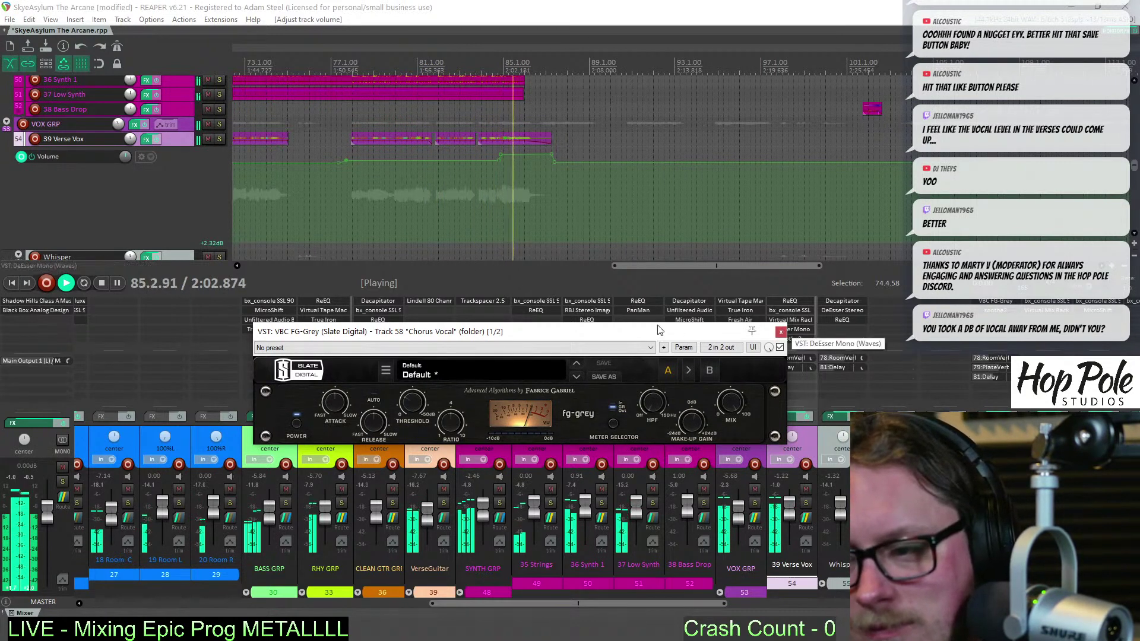
drag(646, 336, 568, 398)
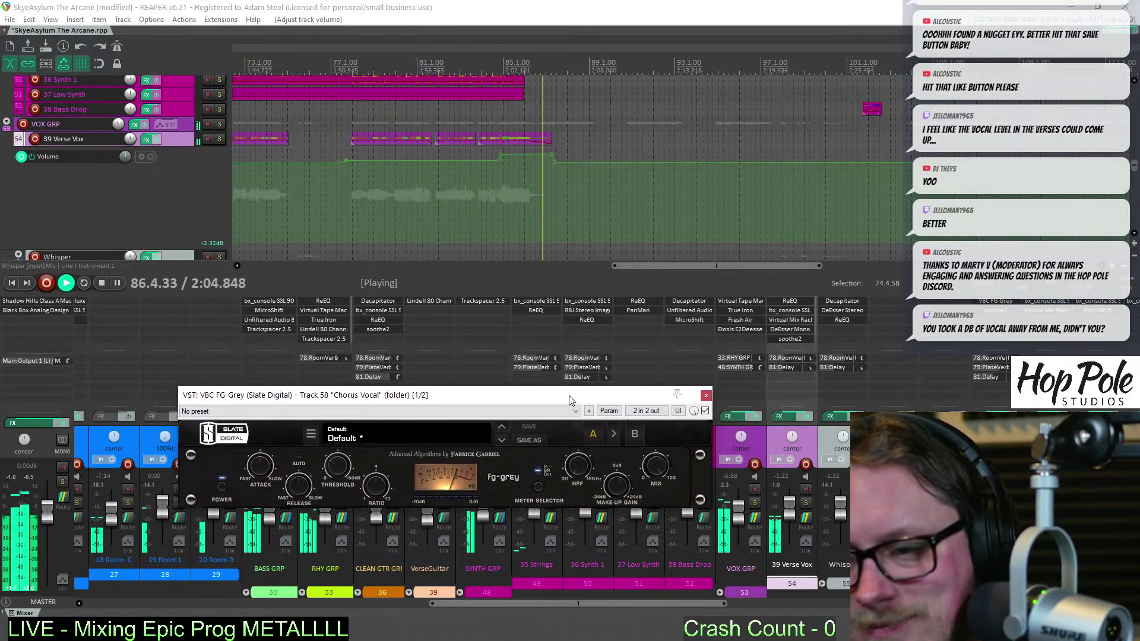
drag(1133, 165, 1124, 122)
scroll(386, 182, up, 5)
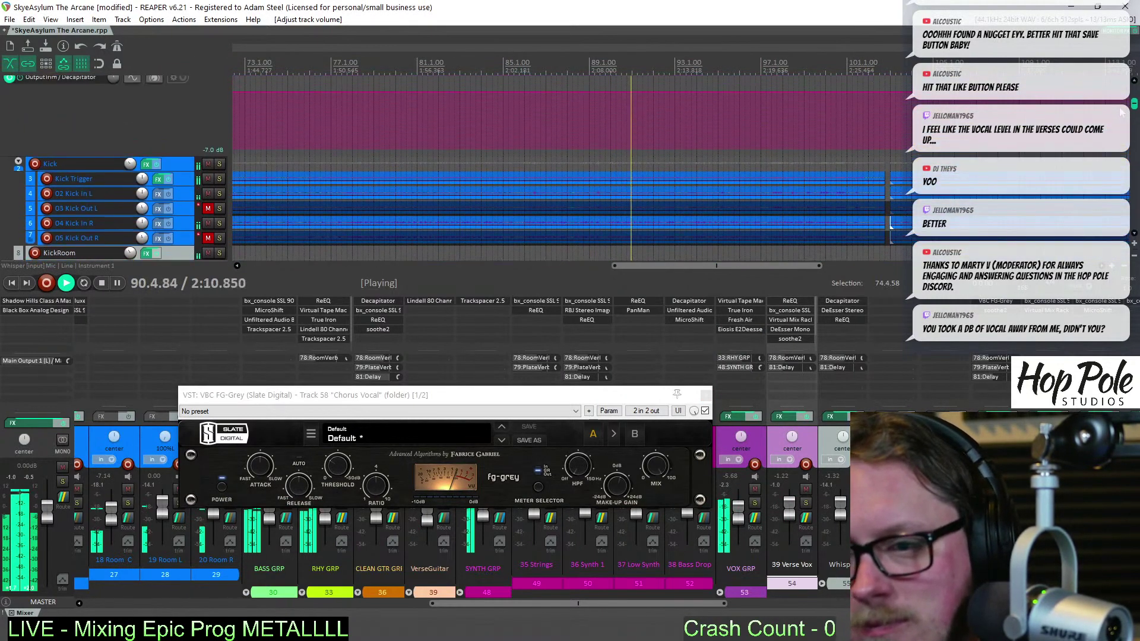
click(189, 153)
key(v)
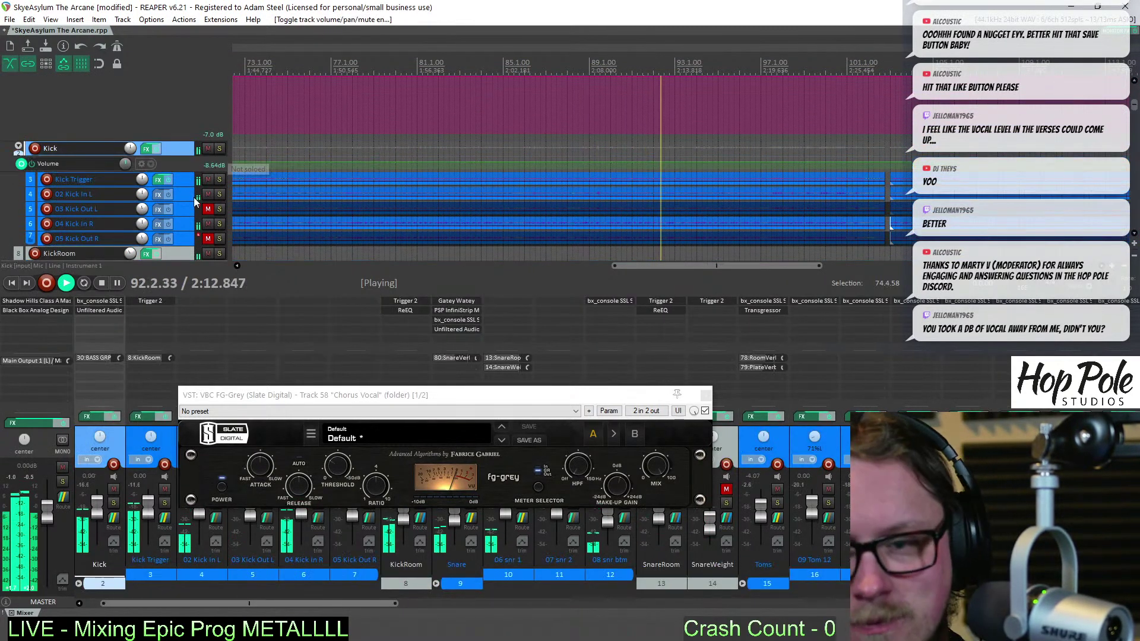
drag(205, 171, 205, 216)
drag(1134, 110, 1135, 114)
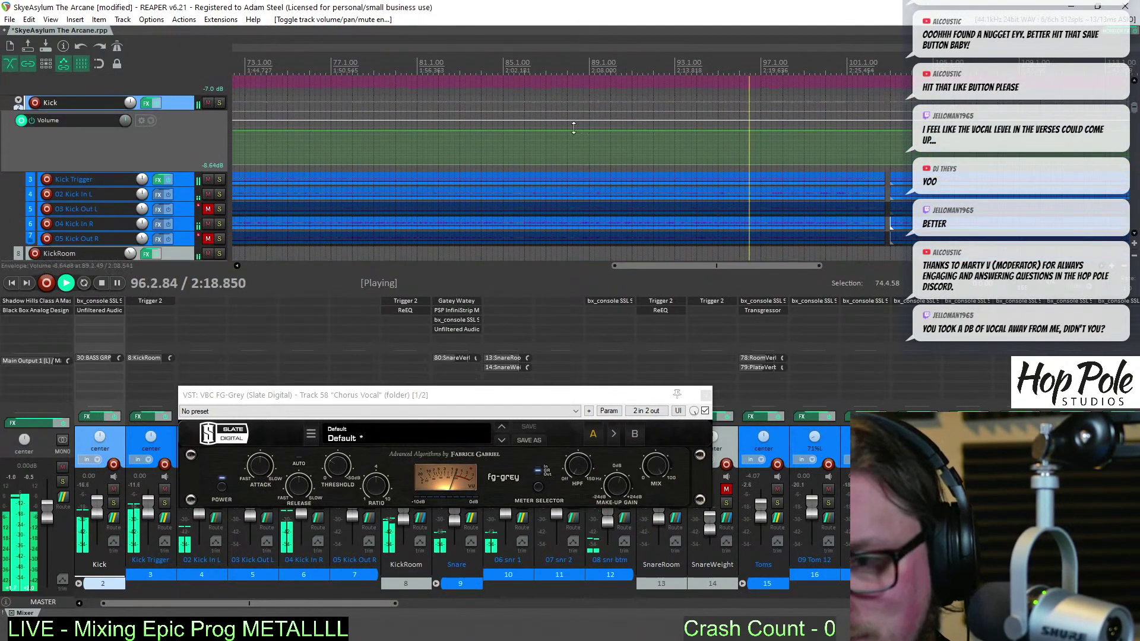
Replay from around bar 85 to find the section change, stop, and add a point at bar 86 on the Kick's volume envelope
click(595, 63)
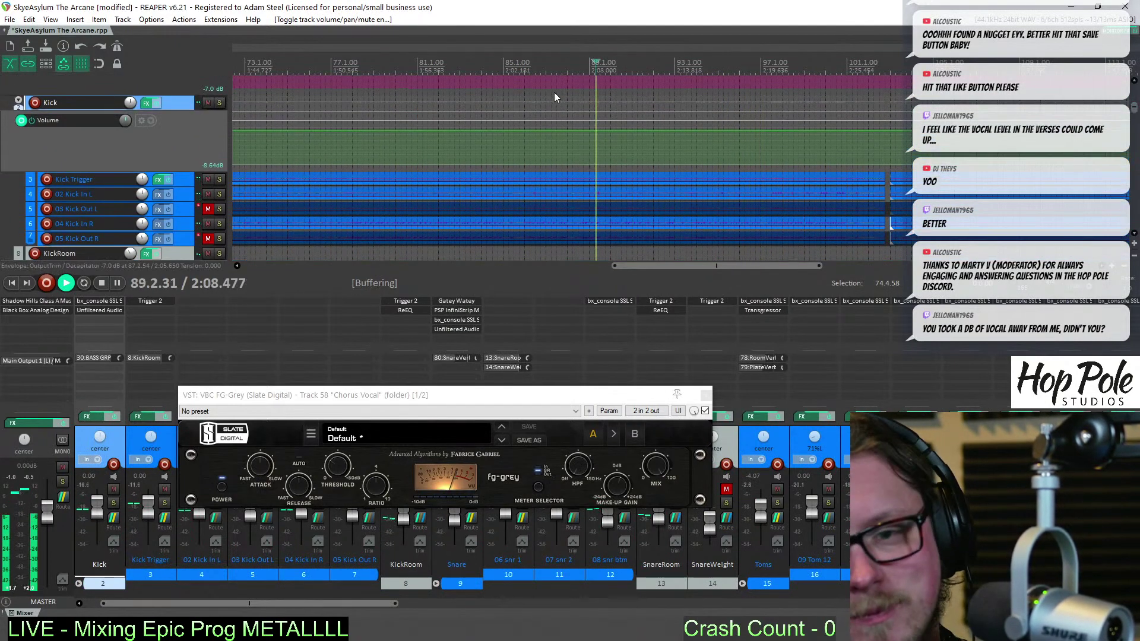
click(515, 63)
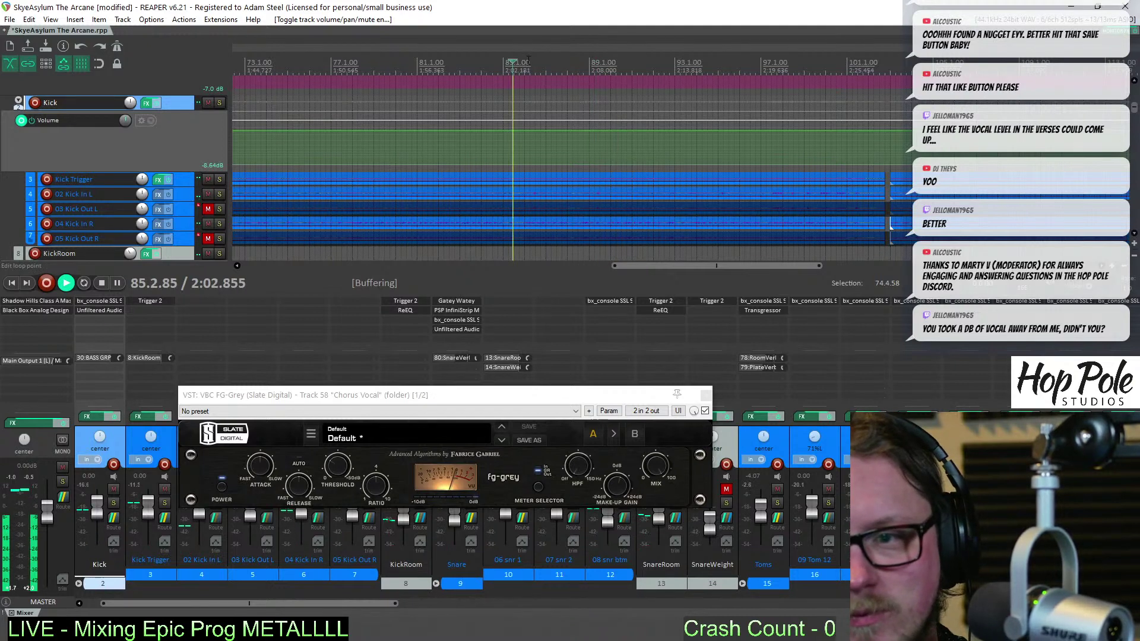
scroll(667, 81, up, 4)
click(668, 81)
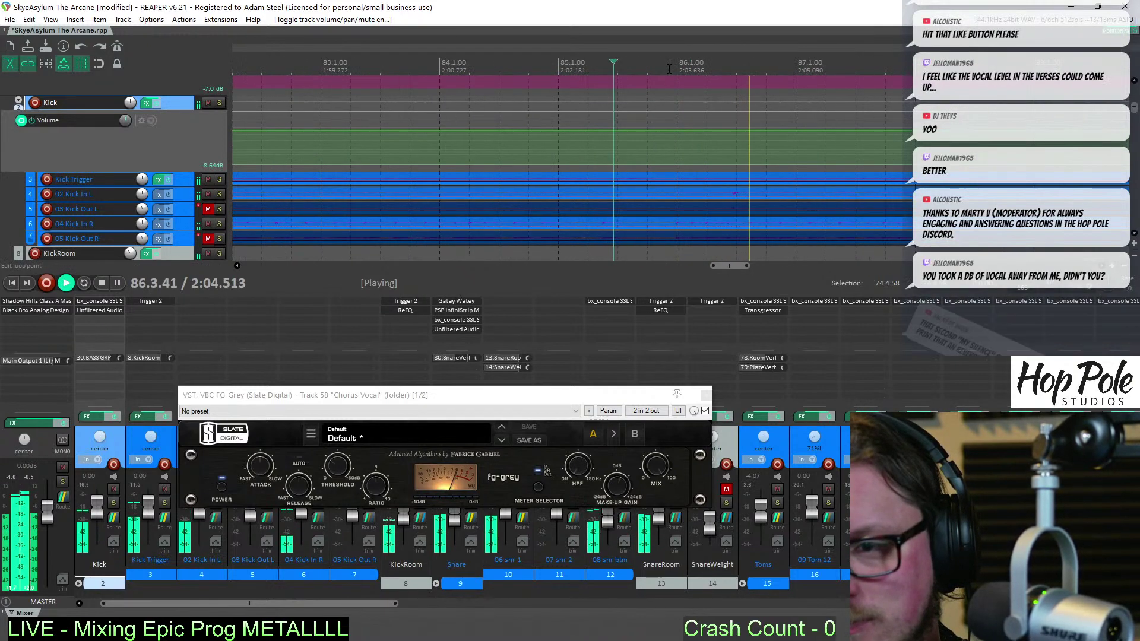
key(space)
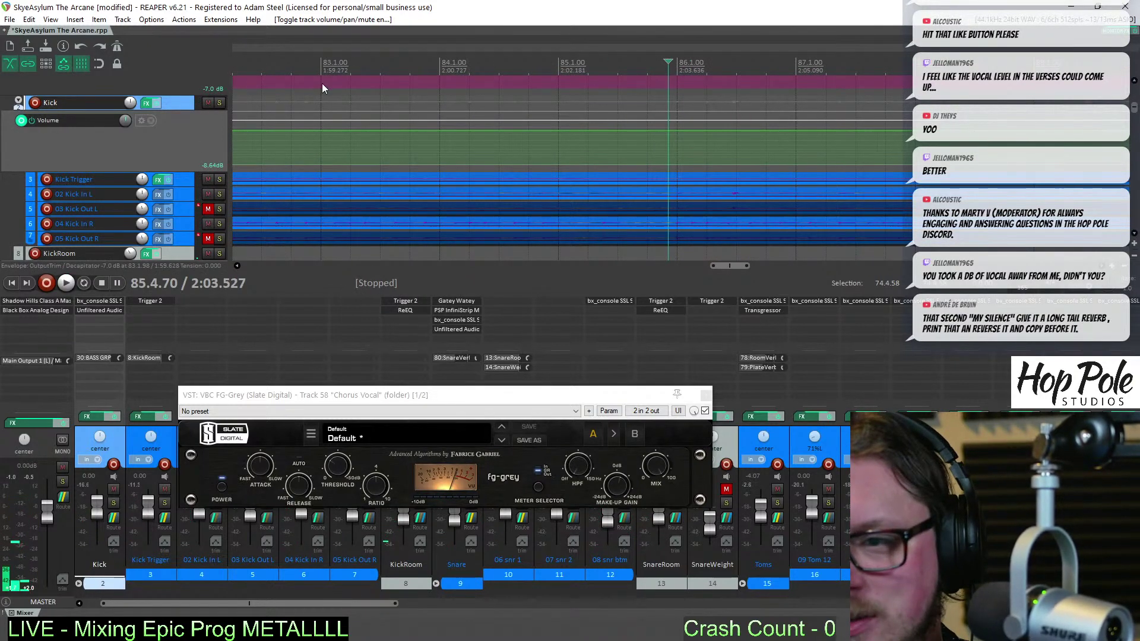
scroll(751, 144, up, 2)
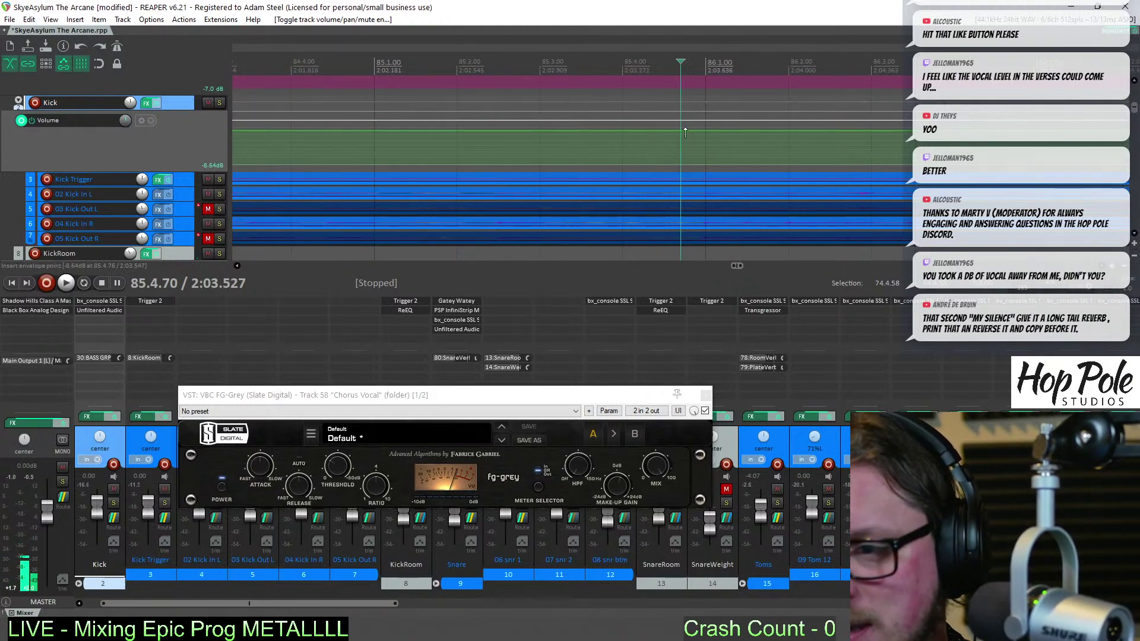
click(705, 130)
scroll(709, 130, down, 6)
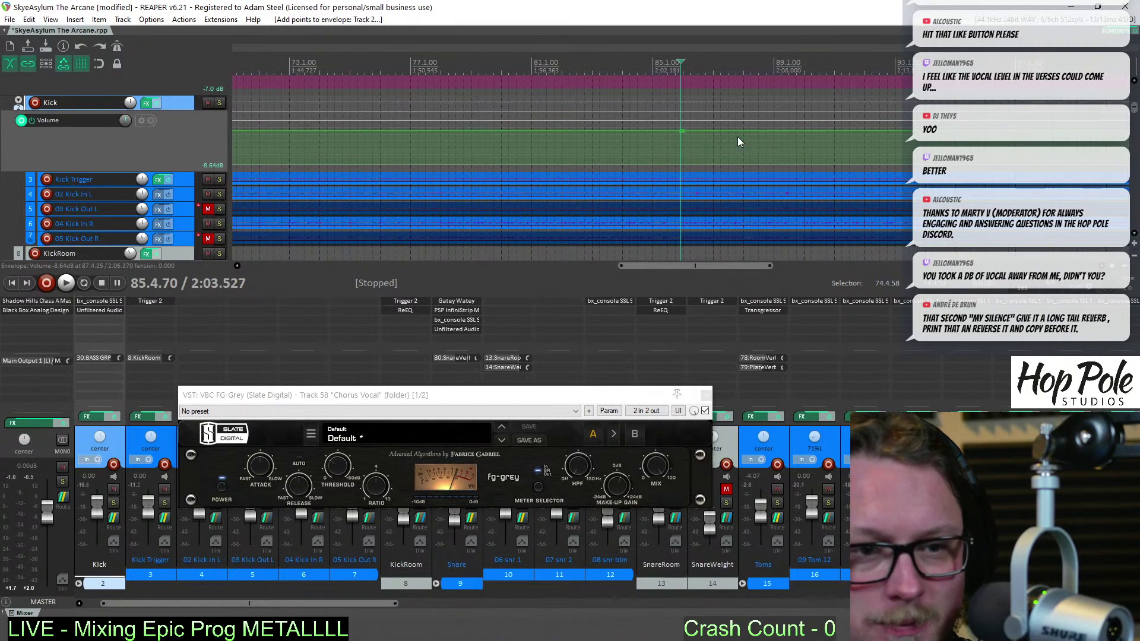
Raise the Kick's volume envelope from bar 86 onward to -6.04 dB during playback
scroll(738, 141, up, 3)
key(space)
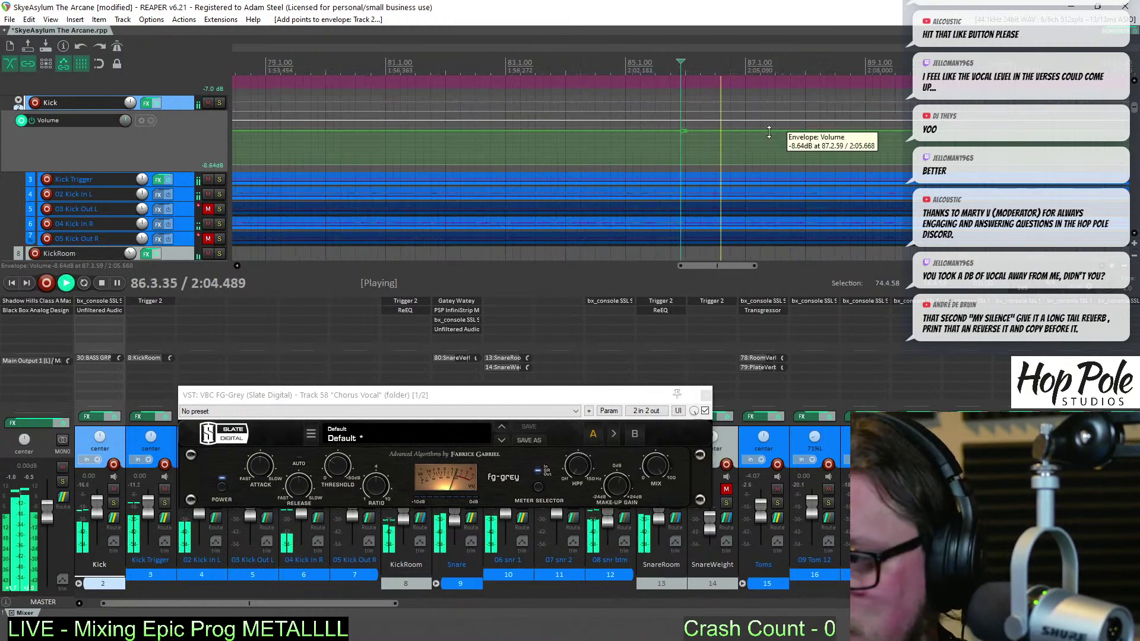
drag(773, 130, 774, 128)
scroll(855, 126, down, 5)
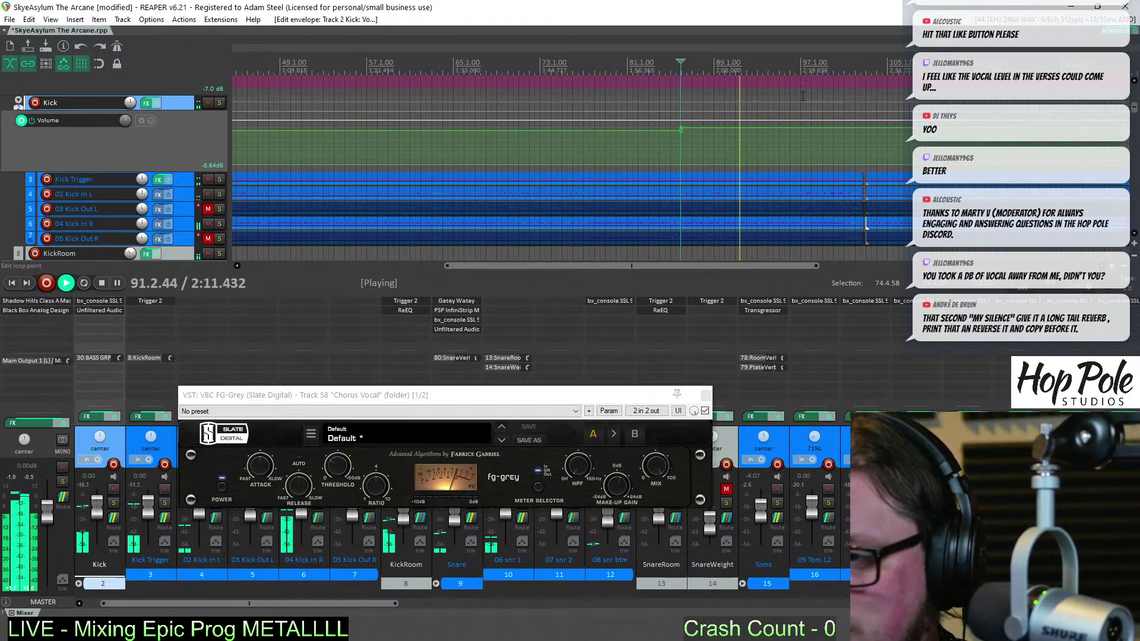
Lower the Kick's volume envelope to -7.44 dB from about bar 102 onward
scroll(799, 119, up, 5)
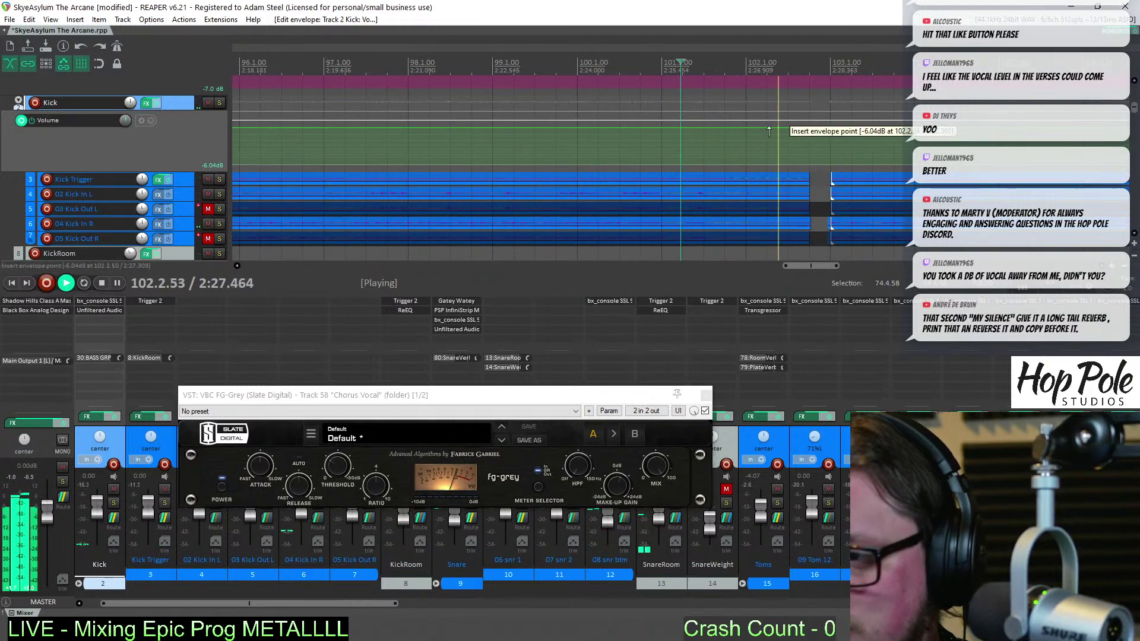
drag(772, 129, 818, 134)
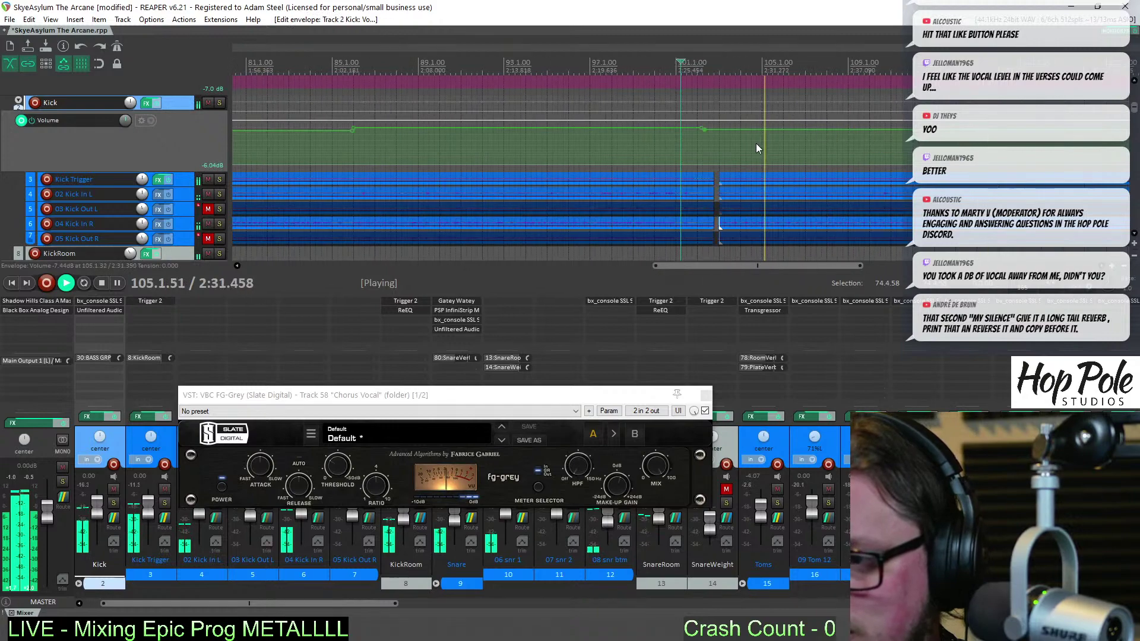
scroll(500, 47, down, 4)
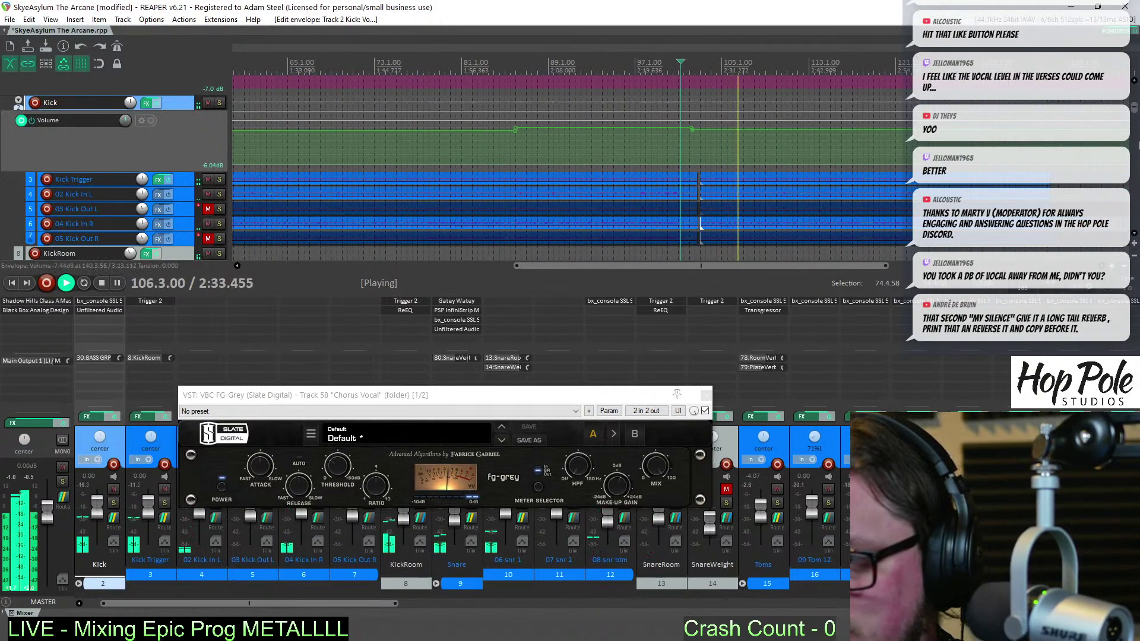
Enlarge the 22 E Bass DI track and pull its item's ending back to bar 102 with a short fade-out, then replay from bar 101
drag(1135, 115, 1132, 154)
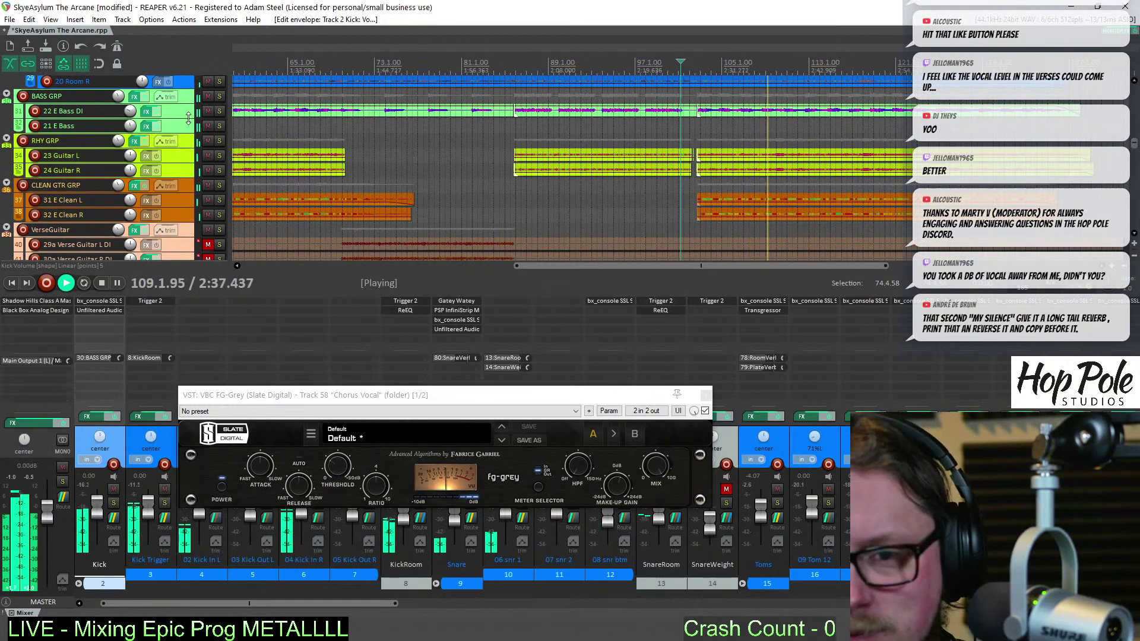
drag(205, 118, 205, 192)
scroll(692, 52, up, 4)
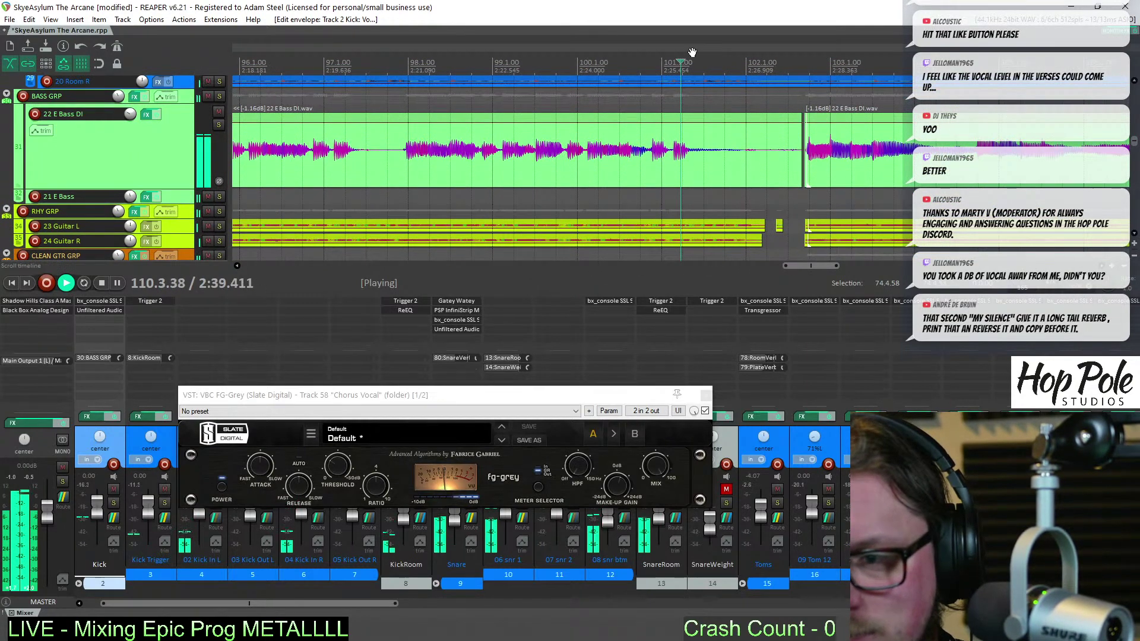
key(space)
key(space)
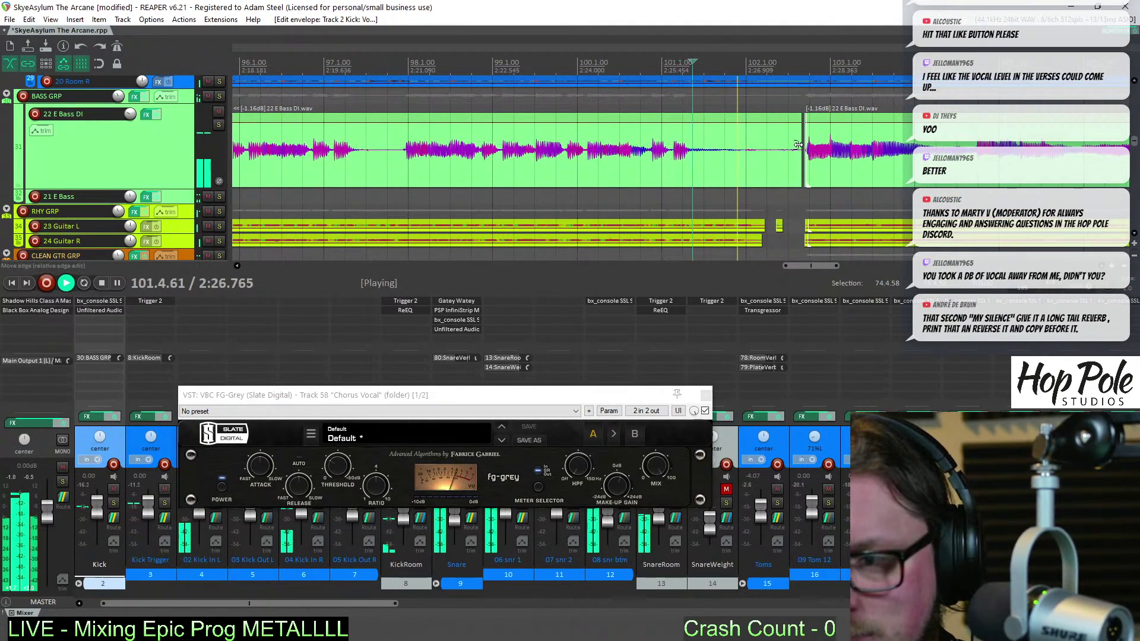
drag(798, 144, 735, 123)
click(680, 70)
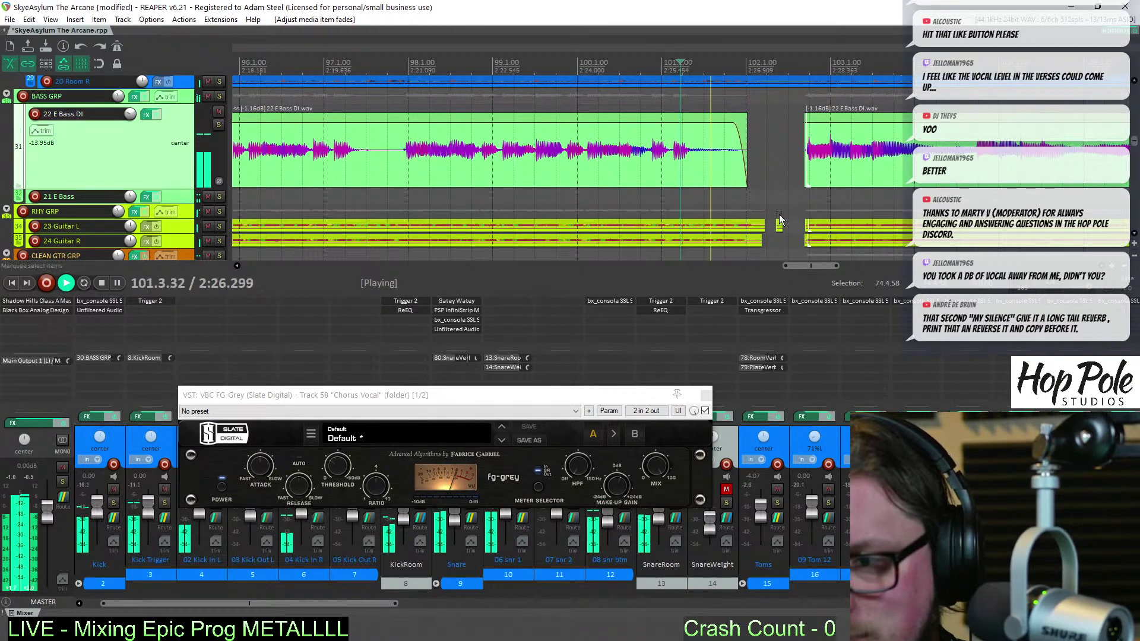
Delete the stray 23 Guitar L fragment before bar 103 and adjust the fade at the end of the preceding guitar item
key(Delete)
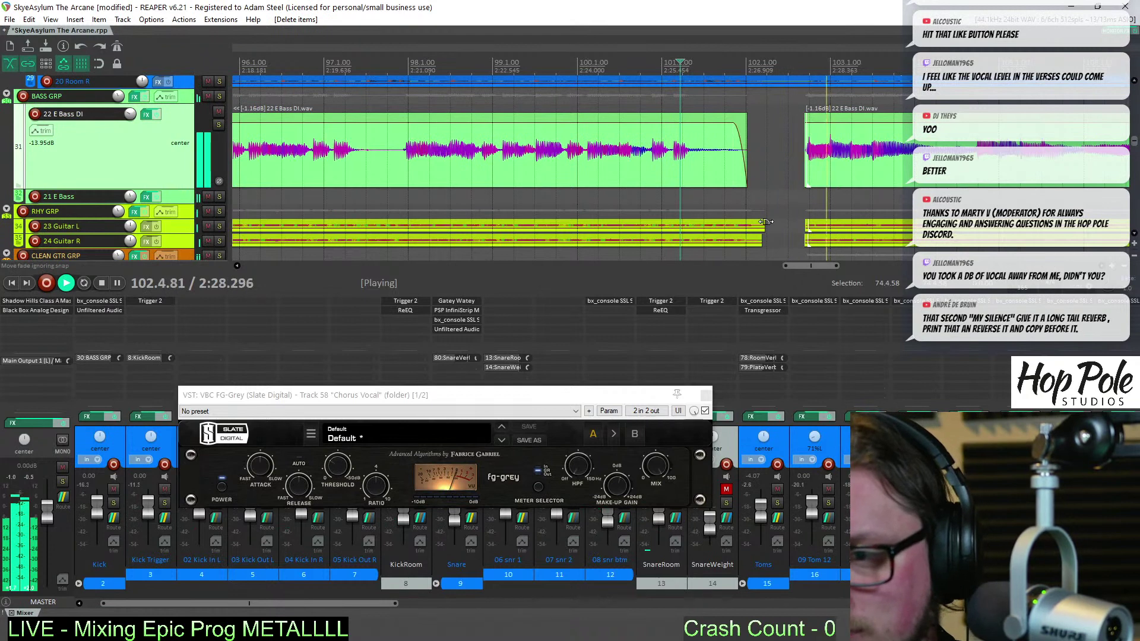
drag(765, 222, 765, 221)
scroll(852, 178, down, 3)
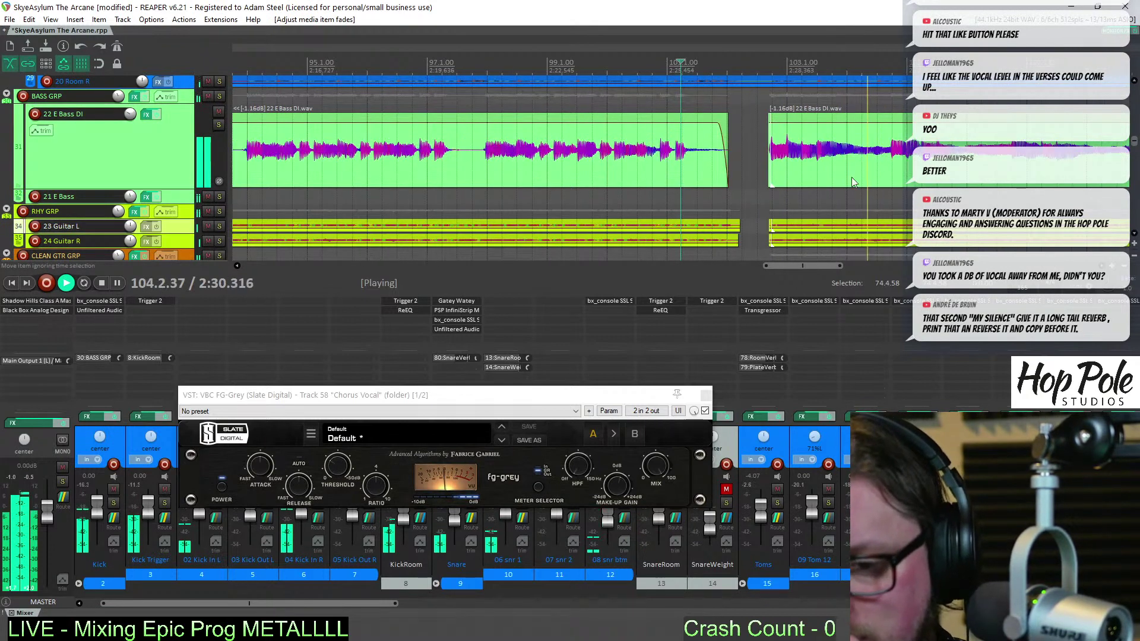
Turn on auto release and set the threshold to -16.1 dB on the Chorus Vocal's FG-Grey
click(338, 468)
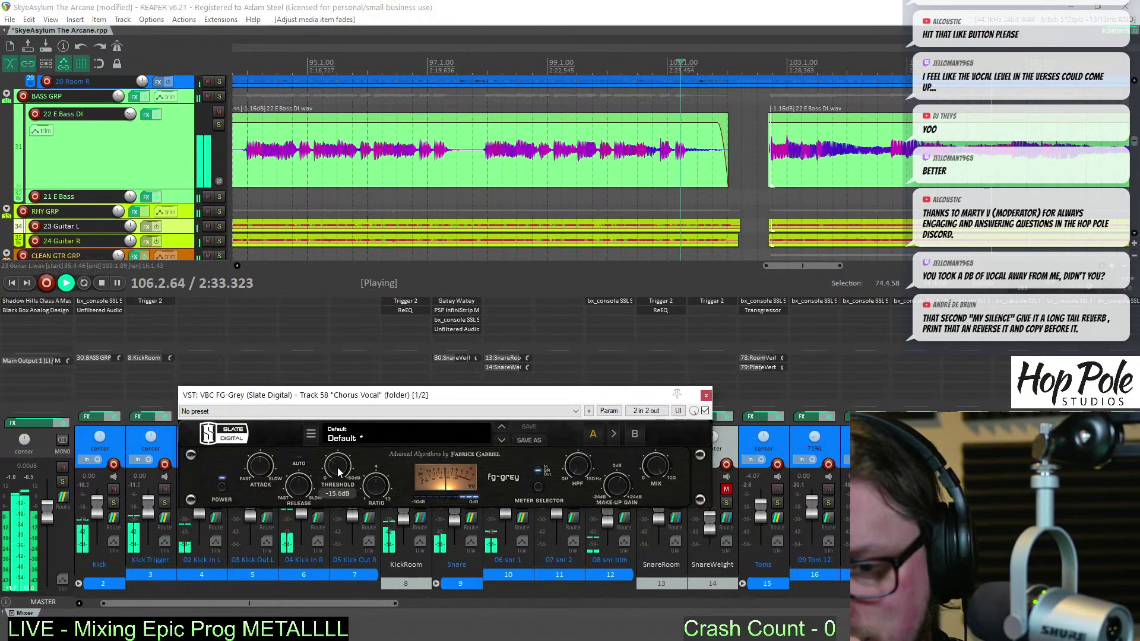
click(300, 464)
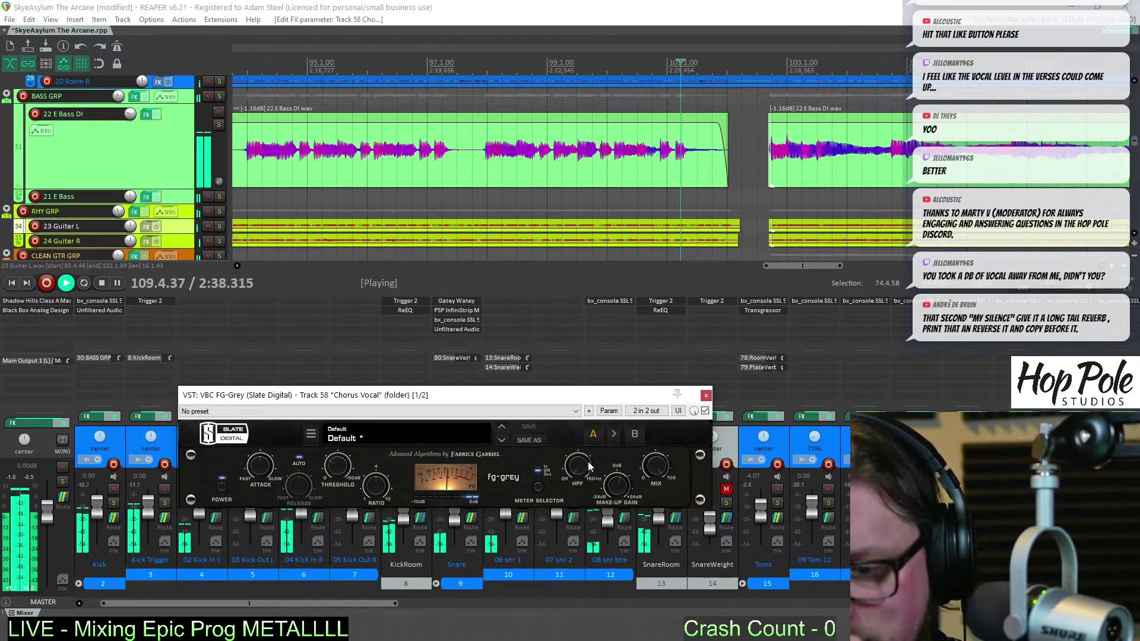
drag(591, 432, 593, 419)
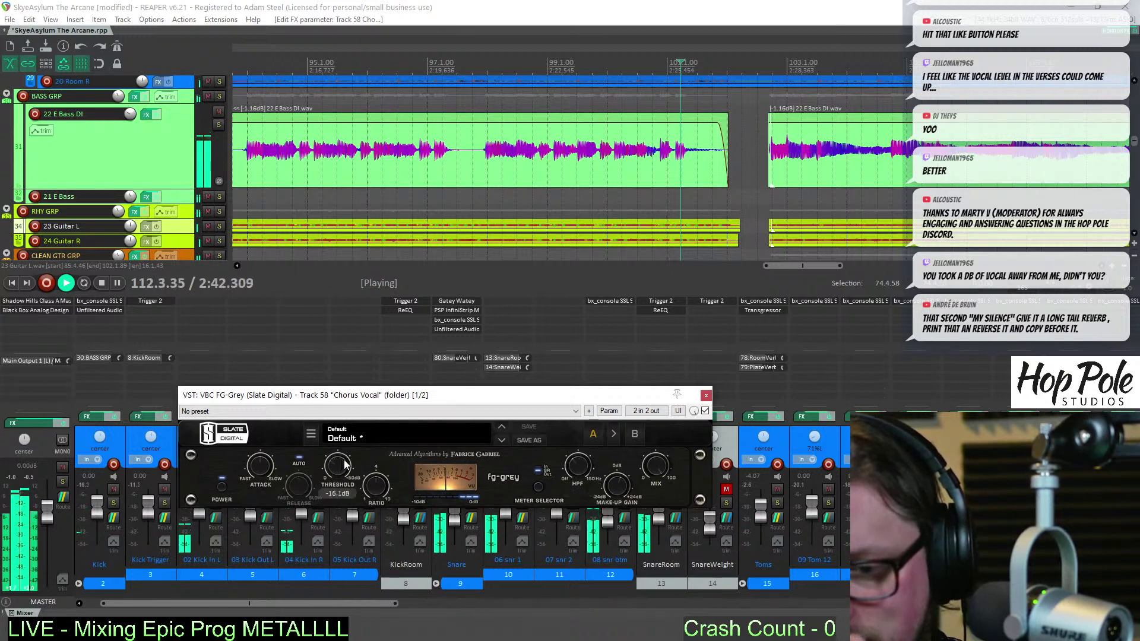
Raise the make-up gain of the Chorus Vocal's FG-Grey to about 4.5 dB and close the compressor
mouse_move(618, 480)
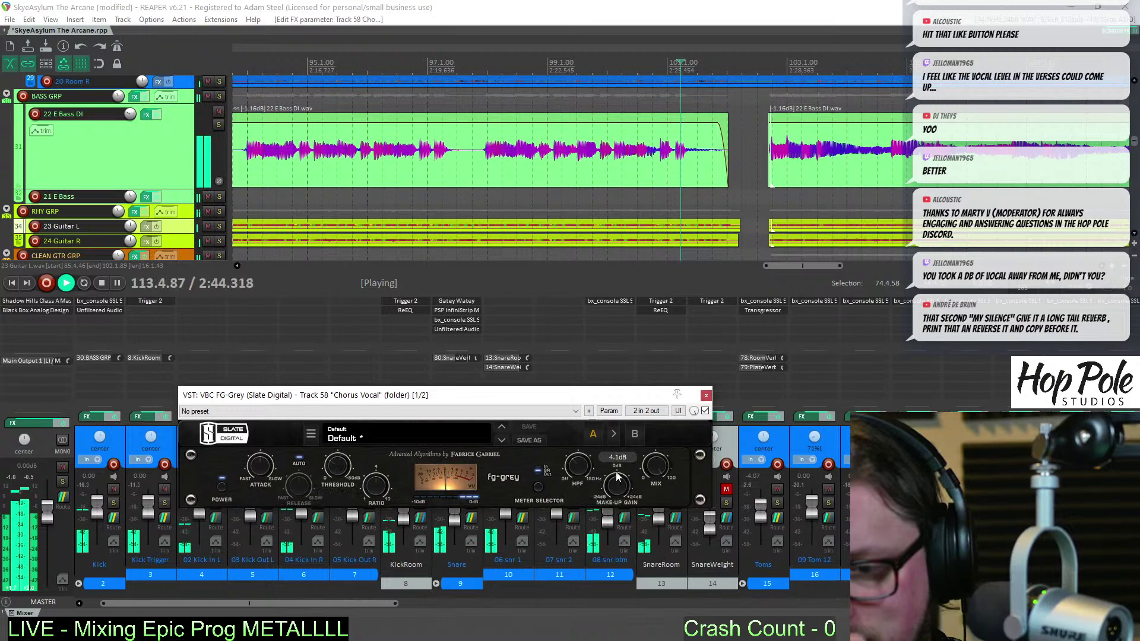
drag(615, 469, 617, 477)
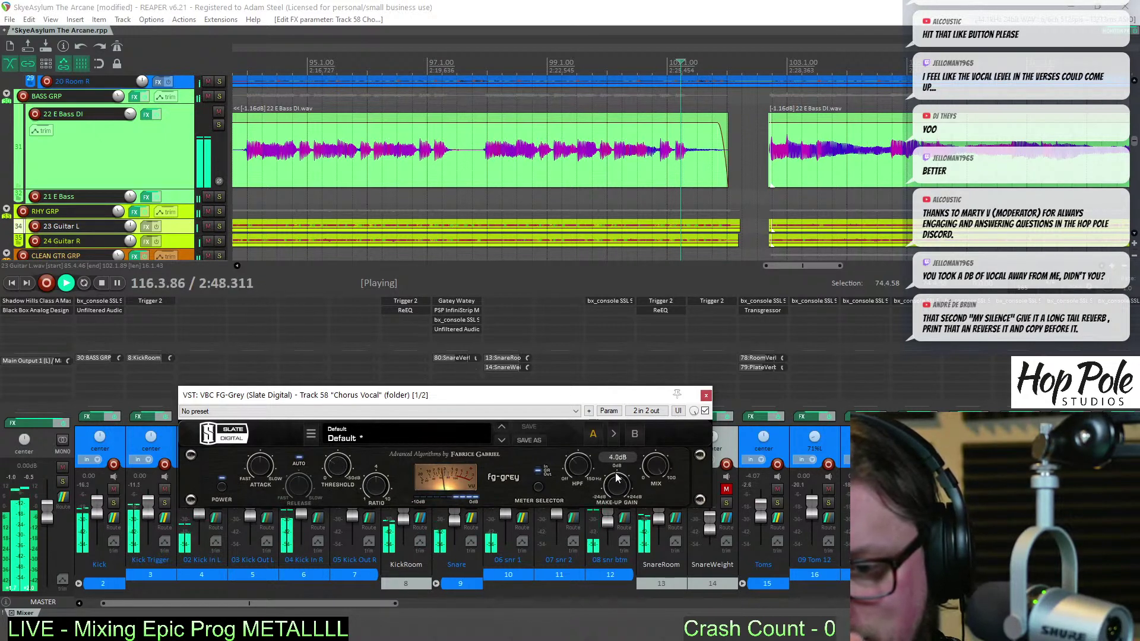
click(706, 395)
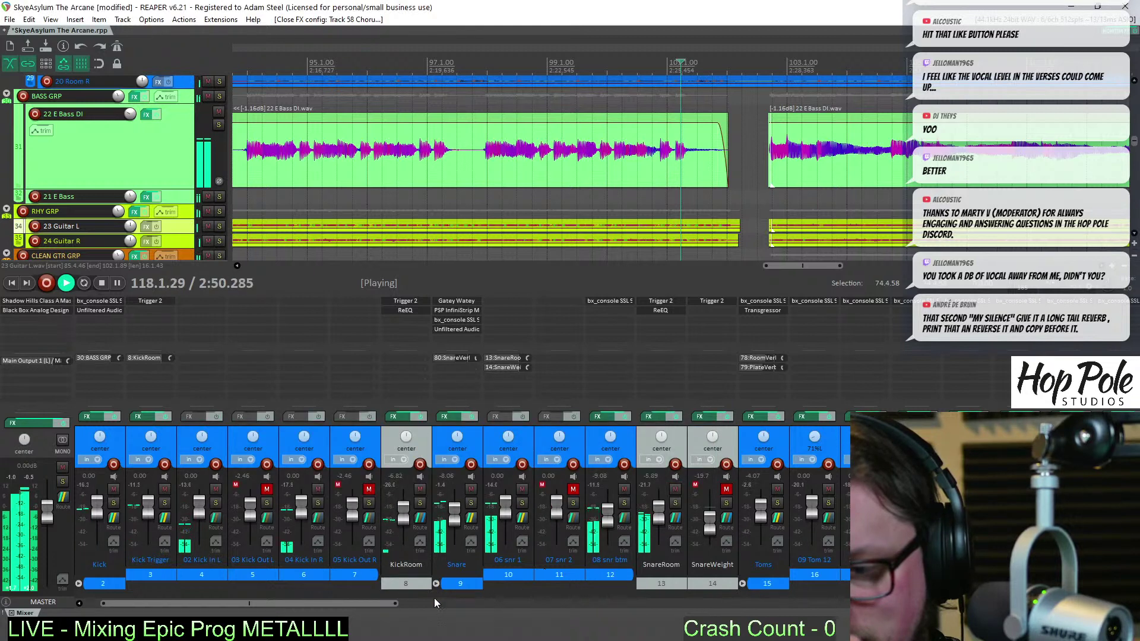
Stop playback and add the ReEQ equalizer to the Chorus Vocal folder track
drag(362, 605, 785, 603)
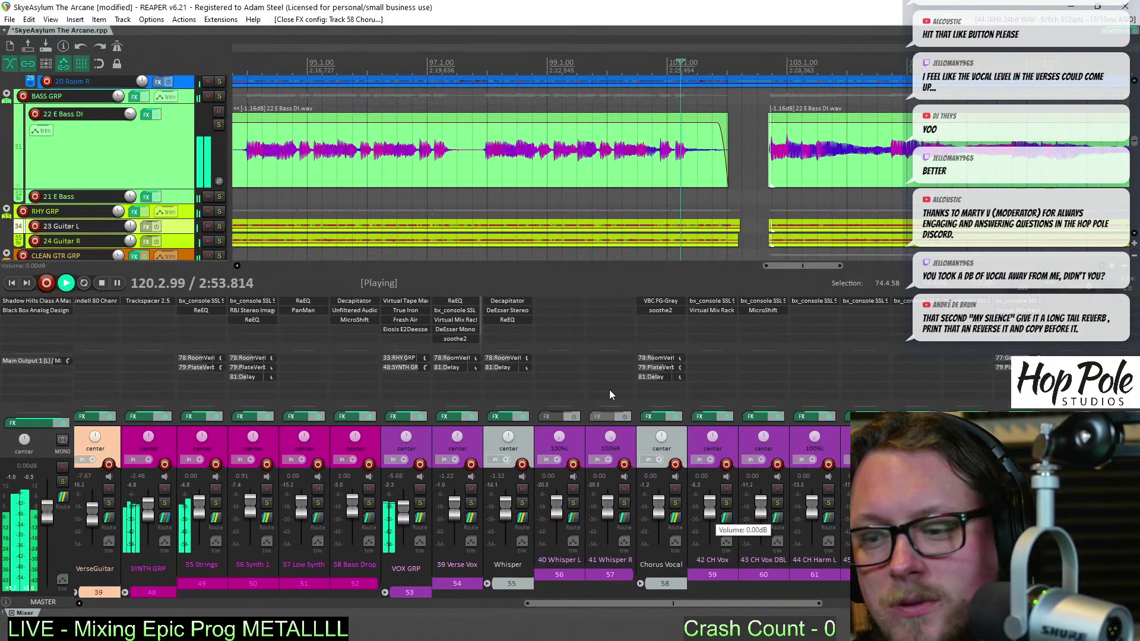
key(space)
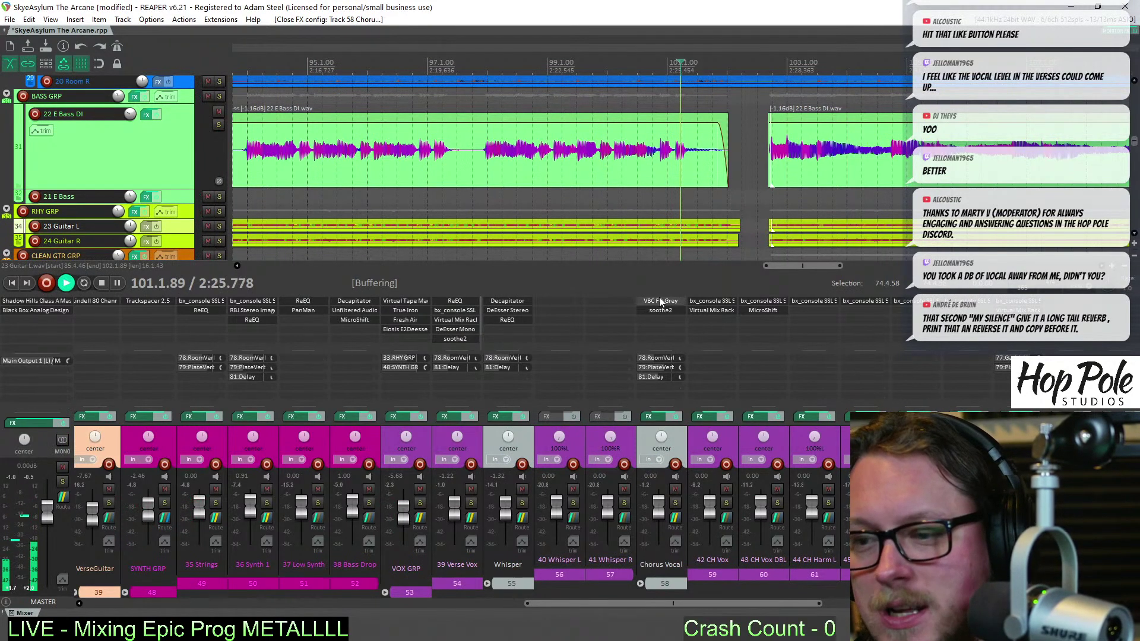
key(space)
key(space)
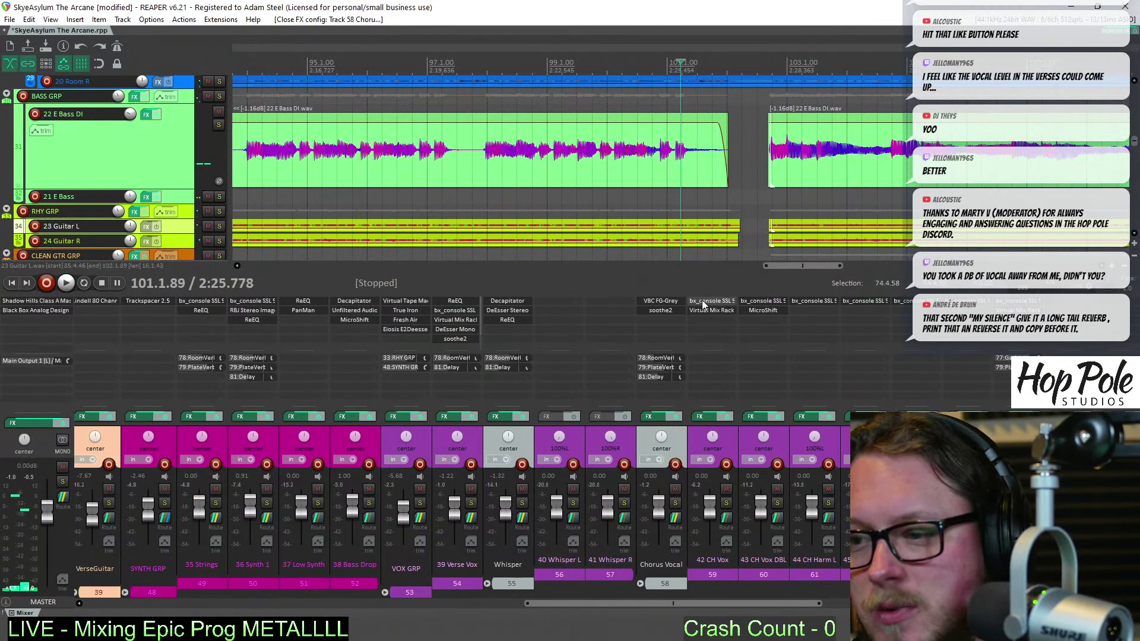
double_click(651, 319)
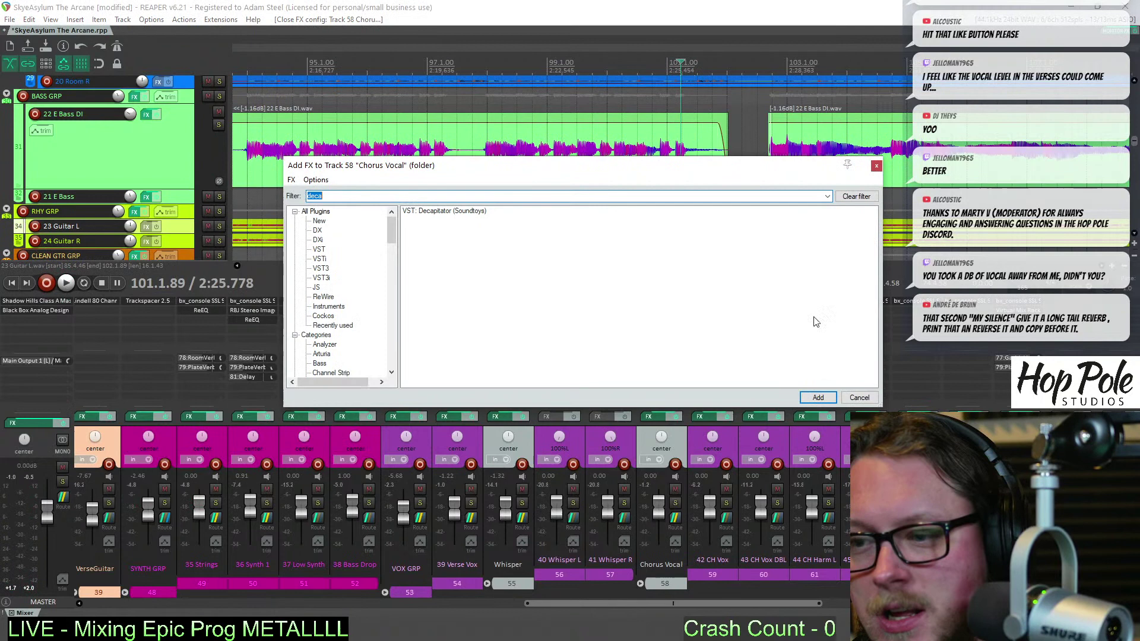
click(864, 397)
double_click(666, 323)
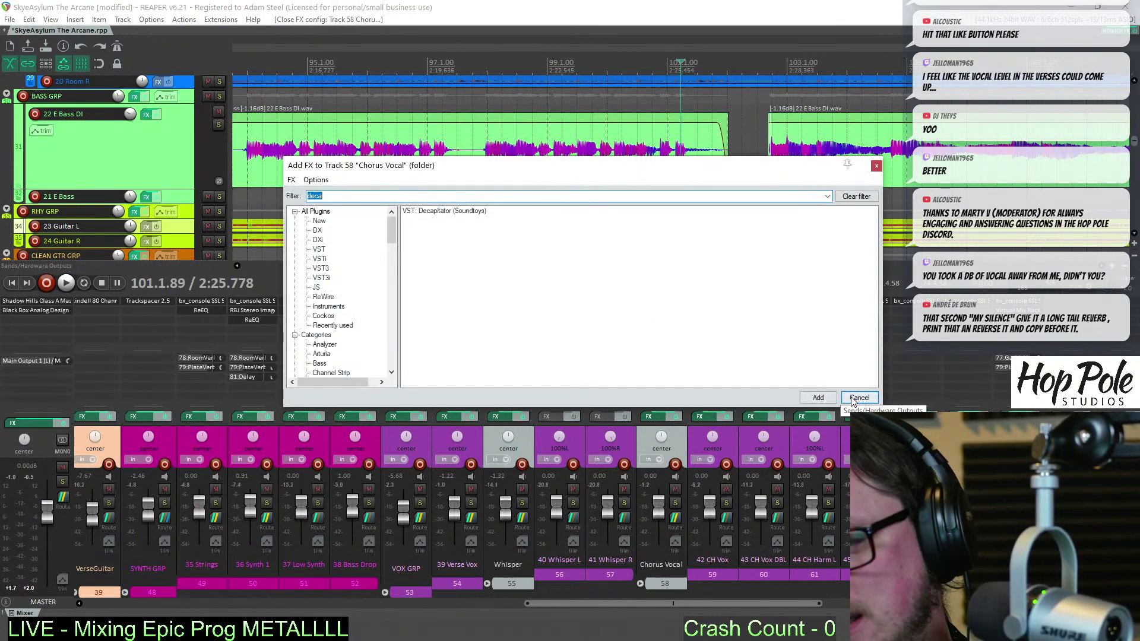
text(reeq)
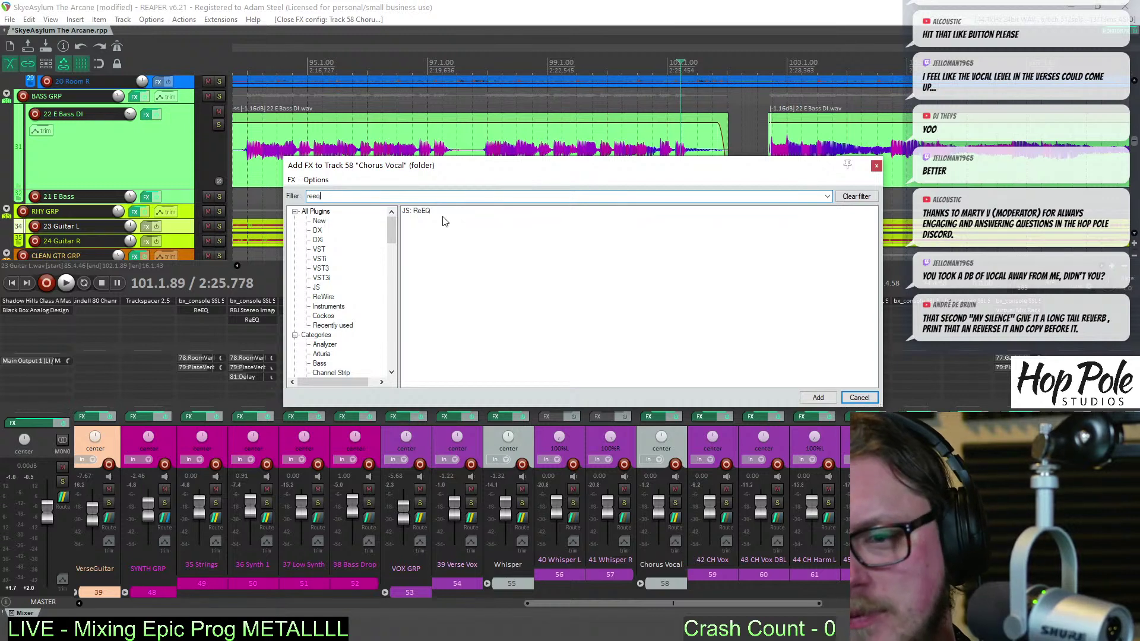
click(419, 210)
key(Return)
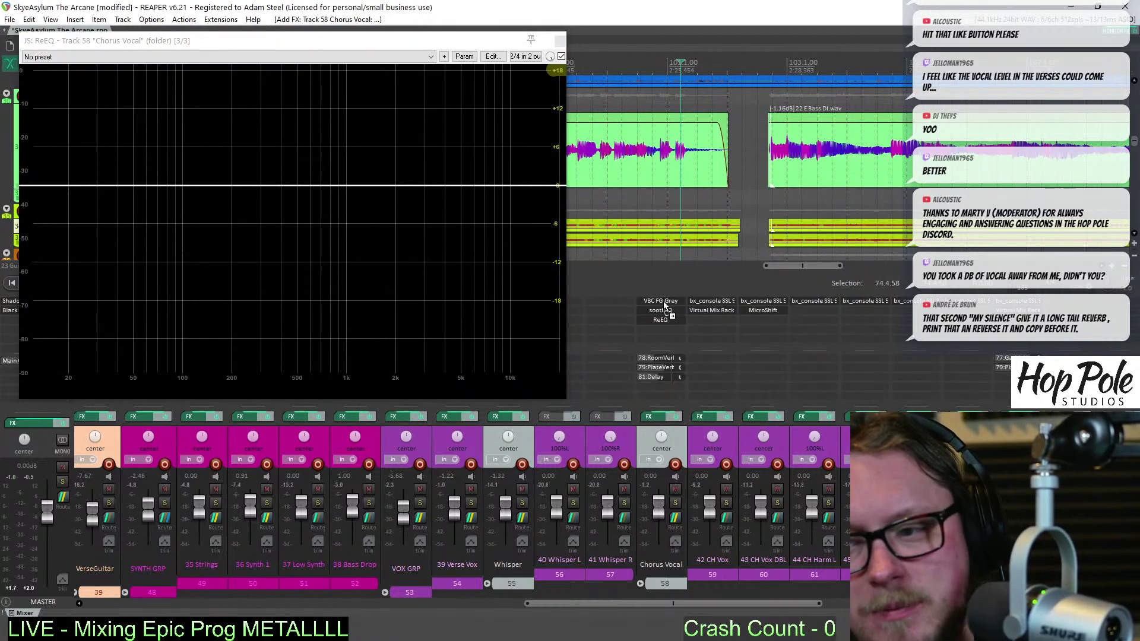
Put ReEQ ahead of FG-Grey in the Chorus Vocal's effect chain and move its window clear of the timeline during playback
key(space)
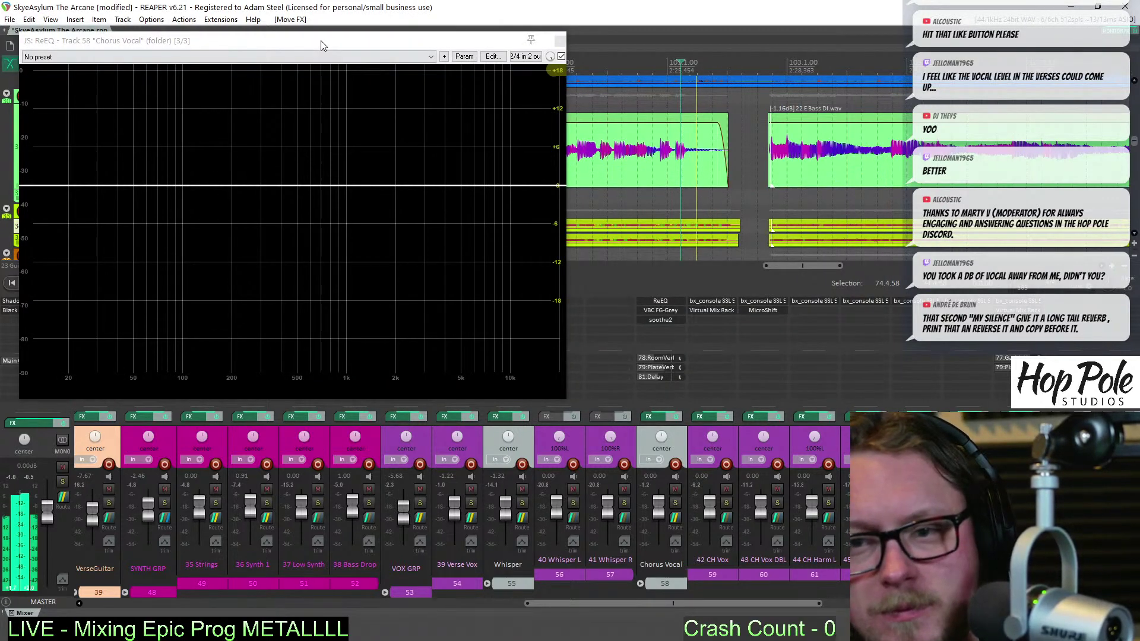
drag(323, 43, 430, 228)
scroll(755, 90, down, 3)
scroll(755, 90, down, 1)
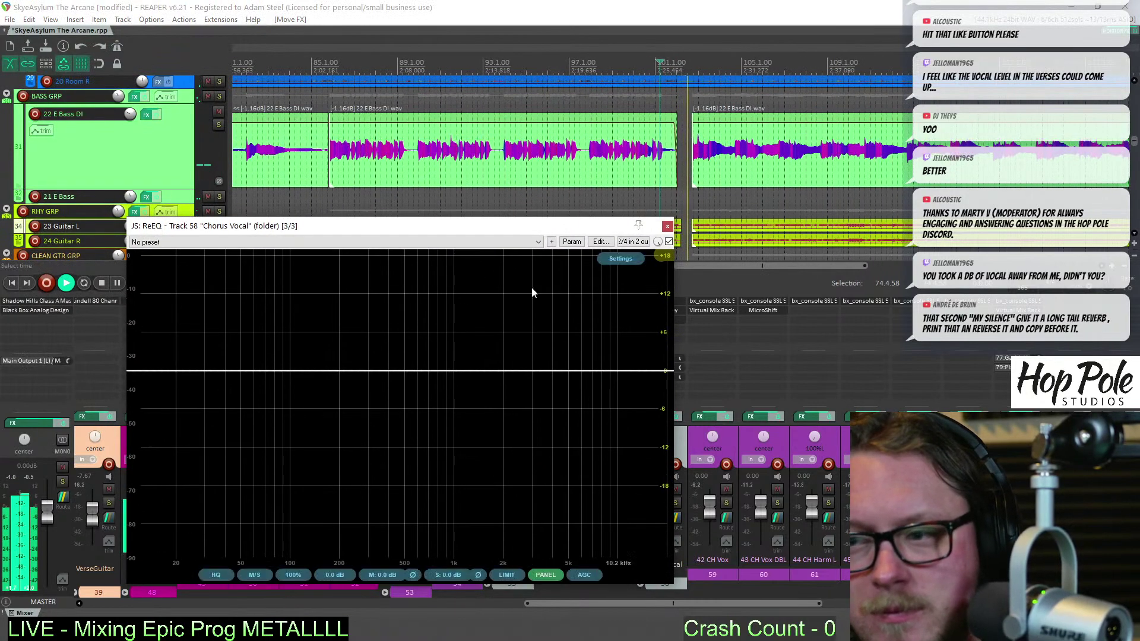
Cut the Chorus Vocal by about 1.2 dB at 436 Hz with a peak band in ReEQ, and close the equalizer
double_click(313, 374)
drag(313, 374, 401, 380)
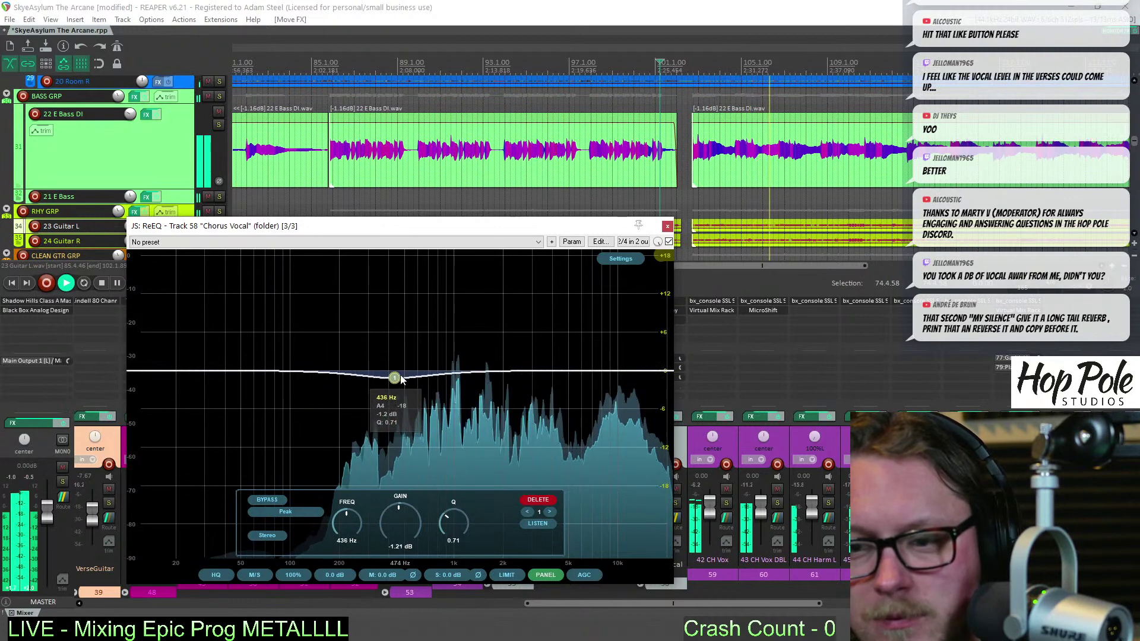
click(668, 226)
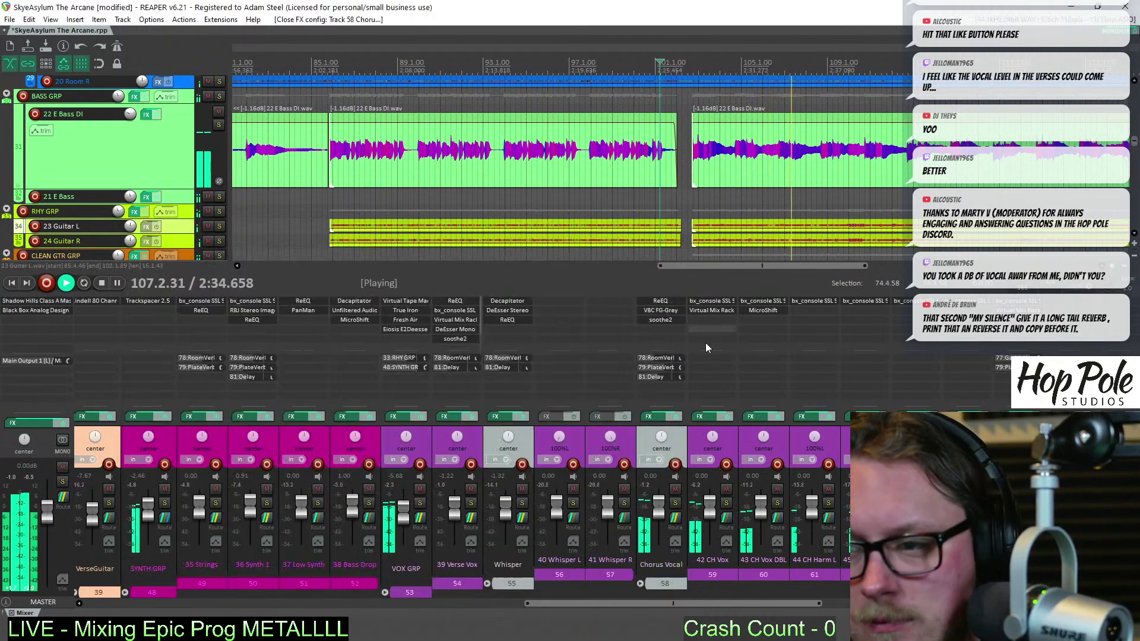
Reopen the Chorus Vocal's FG-Grey and set its make-up gain to 4.7 dB
click(653, 311)
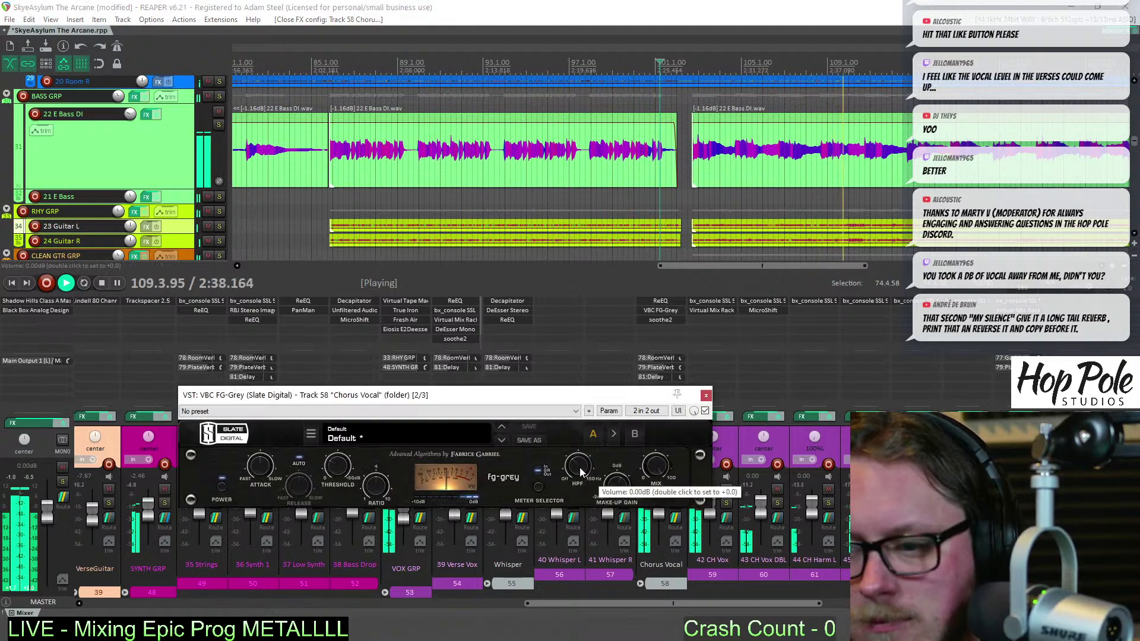
click(615, 484)
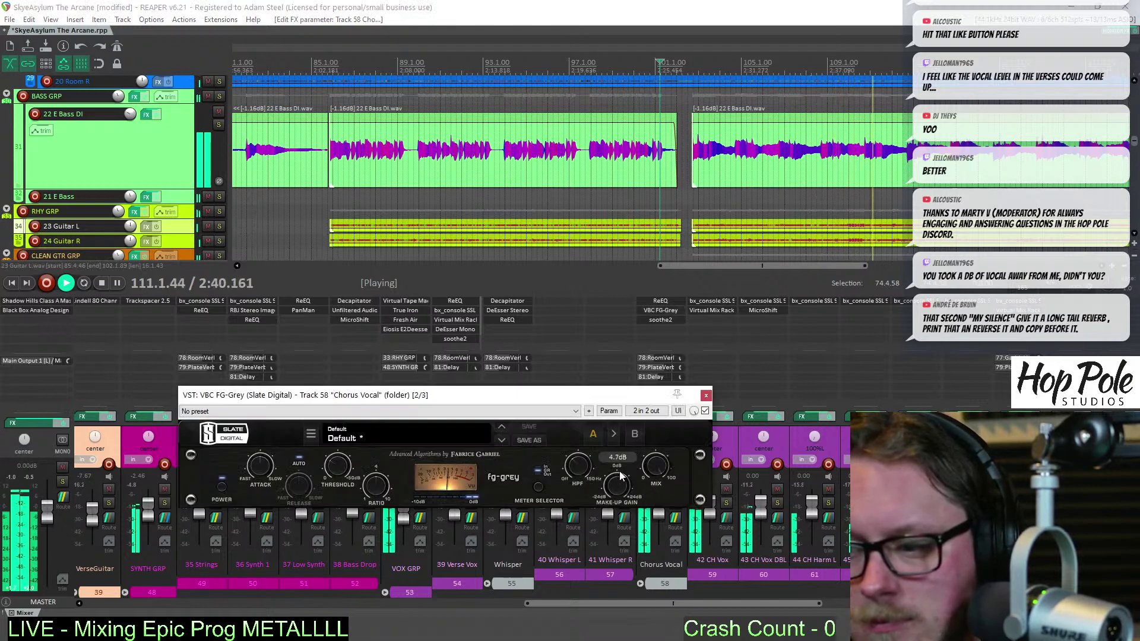
Raise the faders of 43 CH Vox DBL through 47 CH Lo R together to 1.13 dB and close the FG-Grey
click(779, 432)
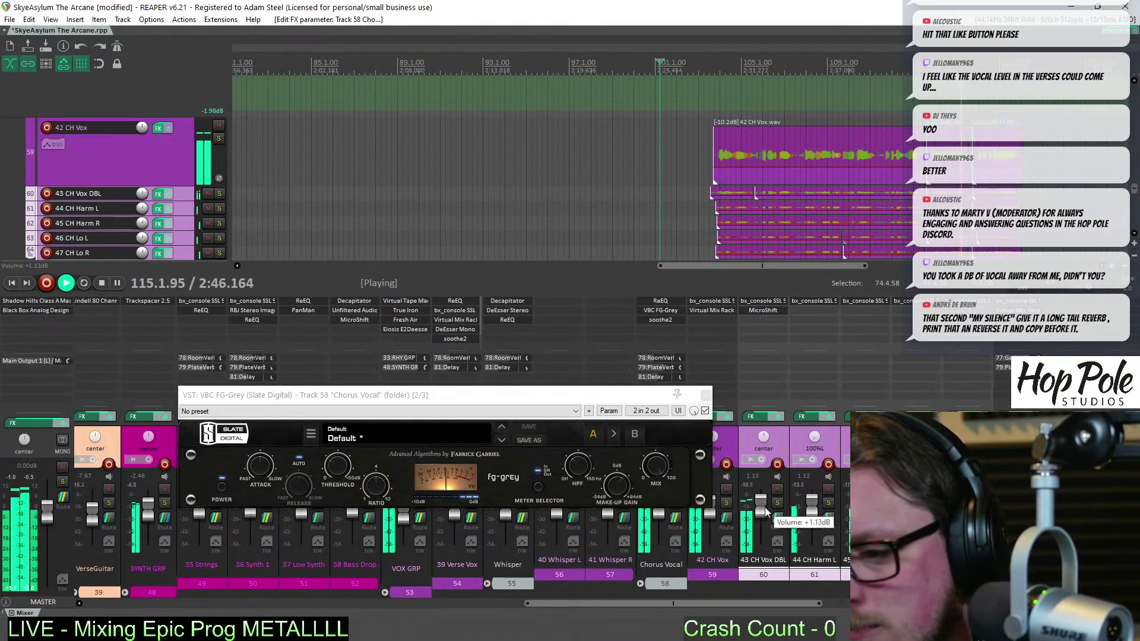
scroll(767, 512, down, 2)
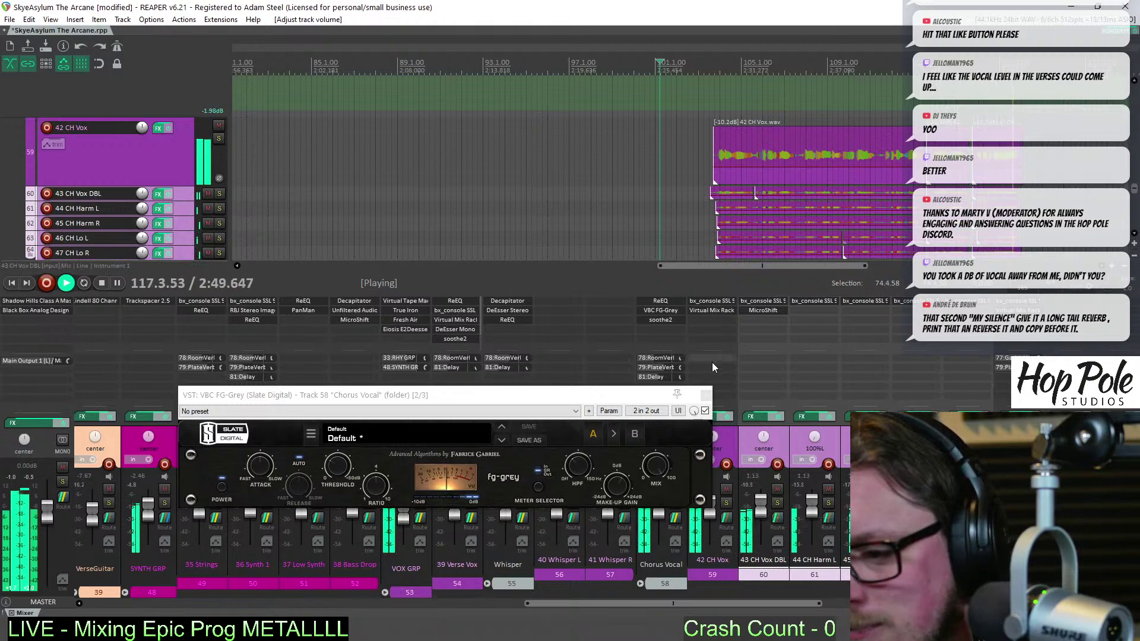
click(707, 395)
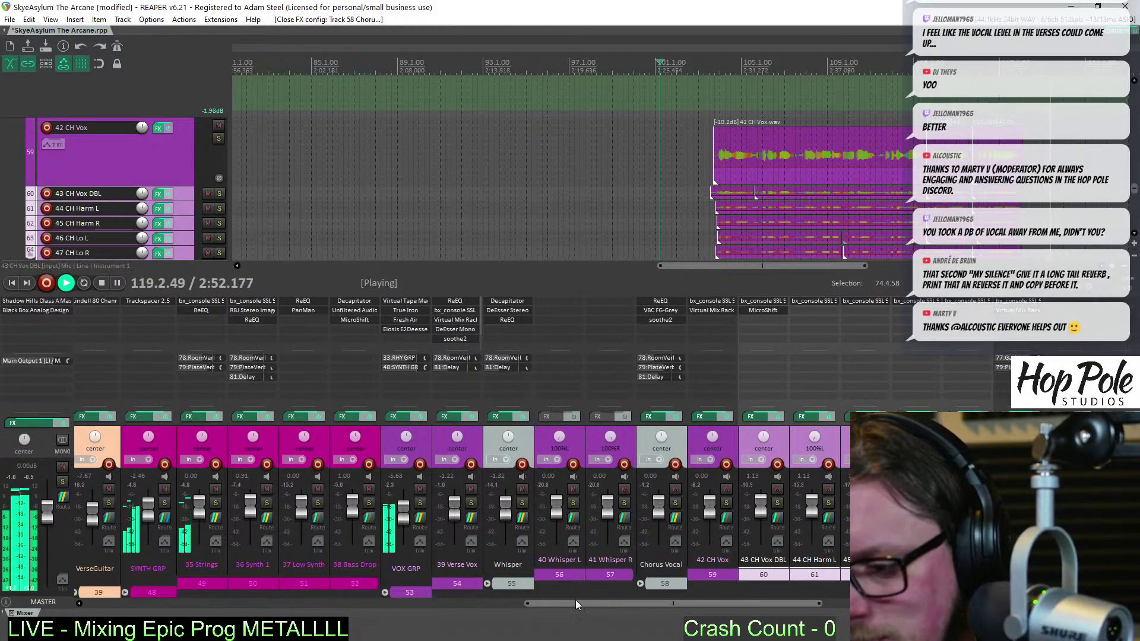
Review the Mid 8 and Stak vocal channels while listening on past bar 122
drag(575, 600, 743, 606)
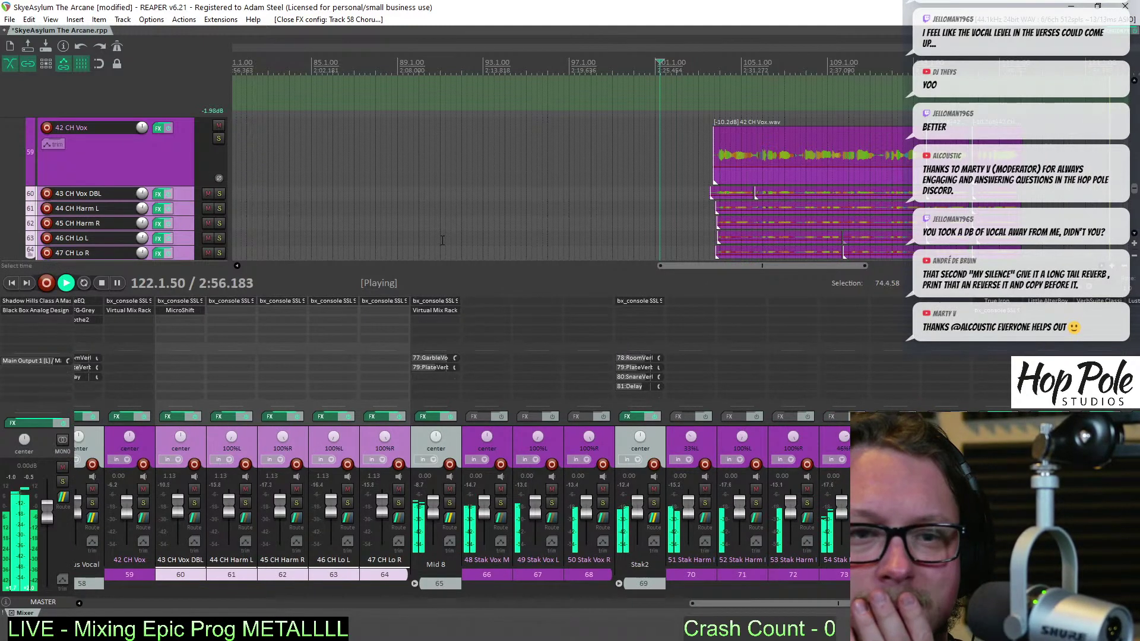
scroll(455, 225, down, 1)
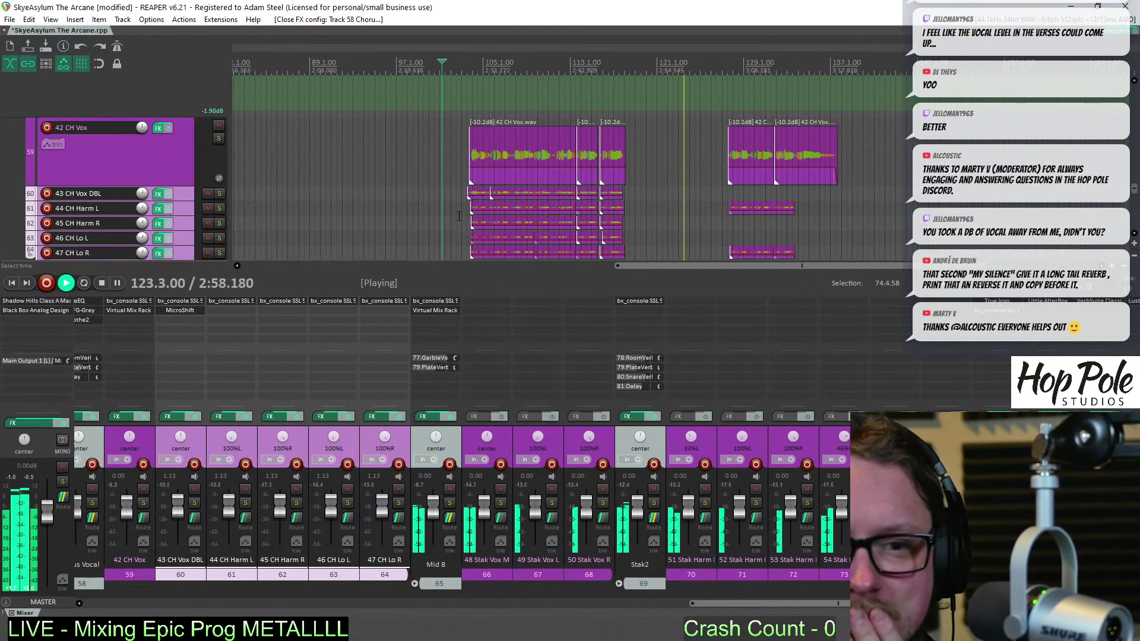
Raise the Chorus Vocal volume envelope slightly to about -1.8 dB from around bar 127 onward, and save the project
scroll(1136, 196, down, 1)
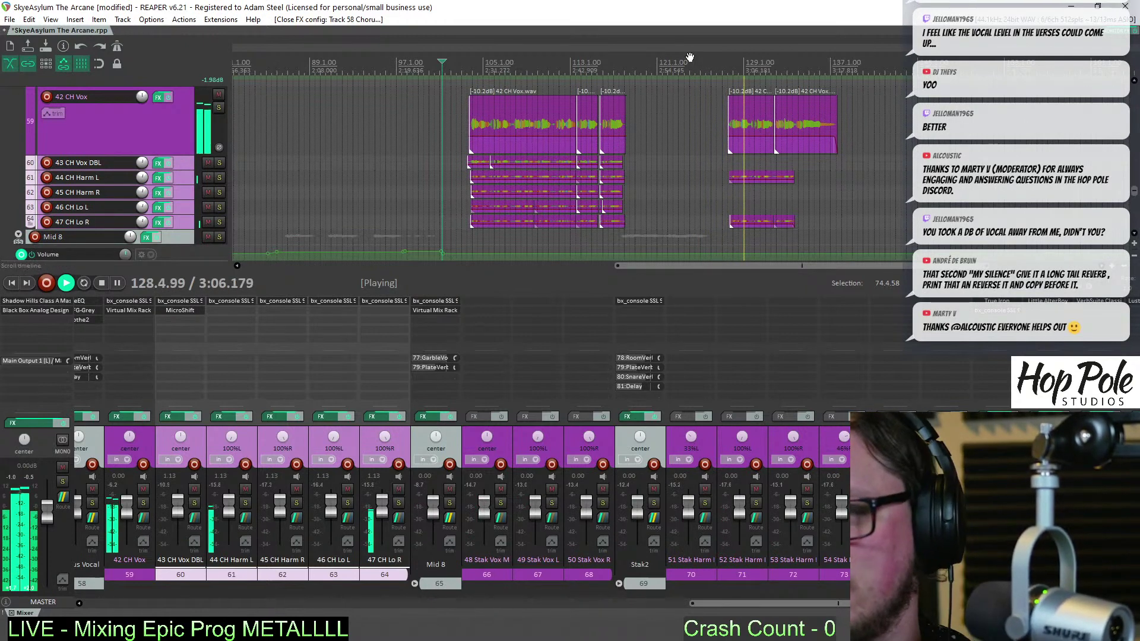
click(718, 61)
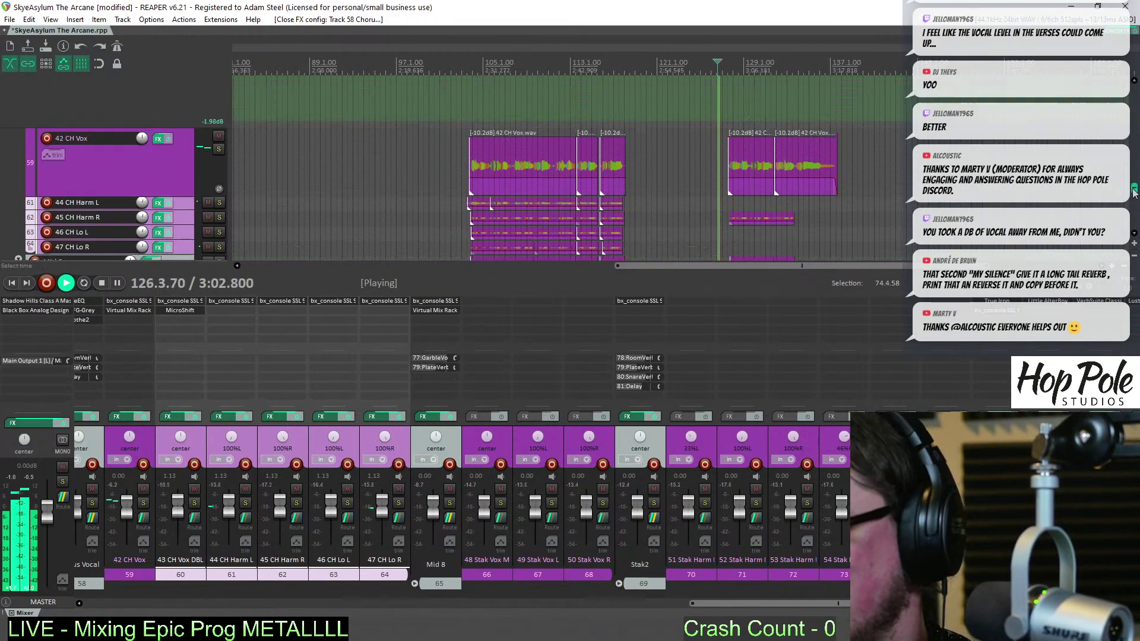
scroll(743, 149, up, 3)
drag(744, 126, 749, 123)
key(space)
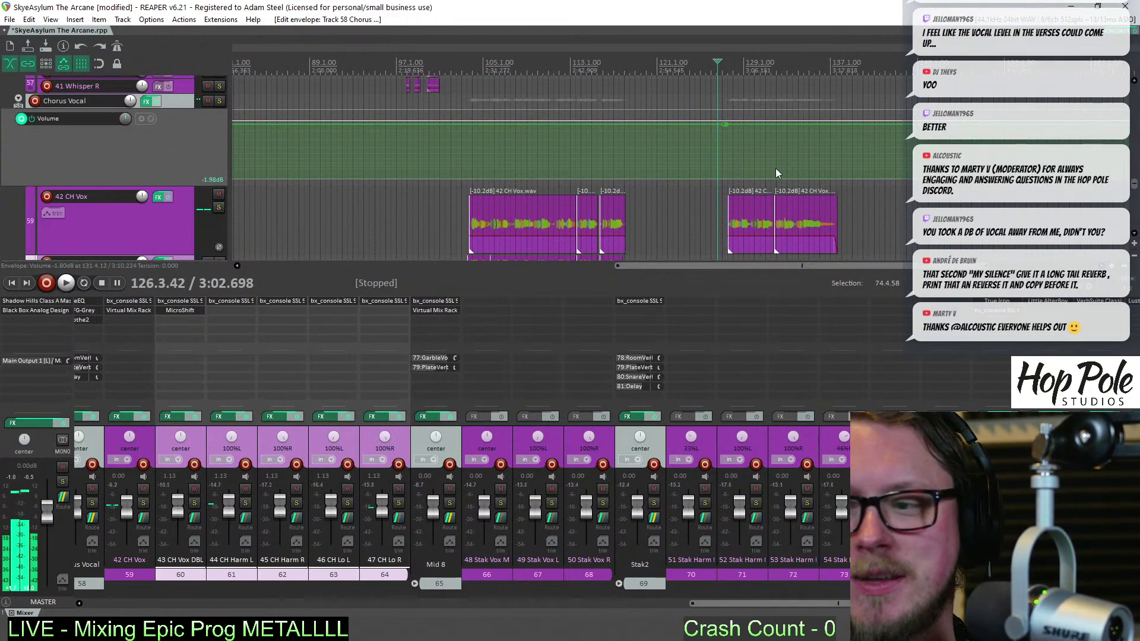
key(ctrl+s)
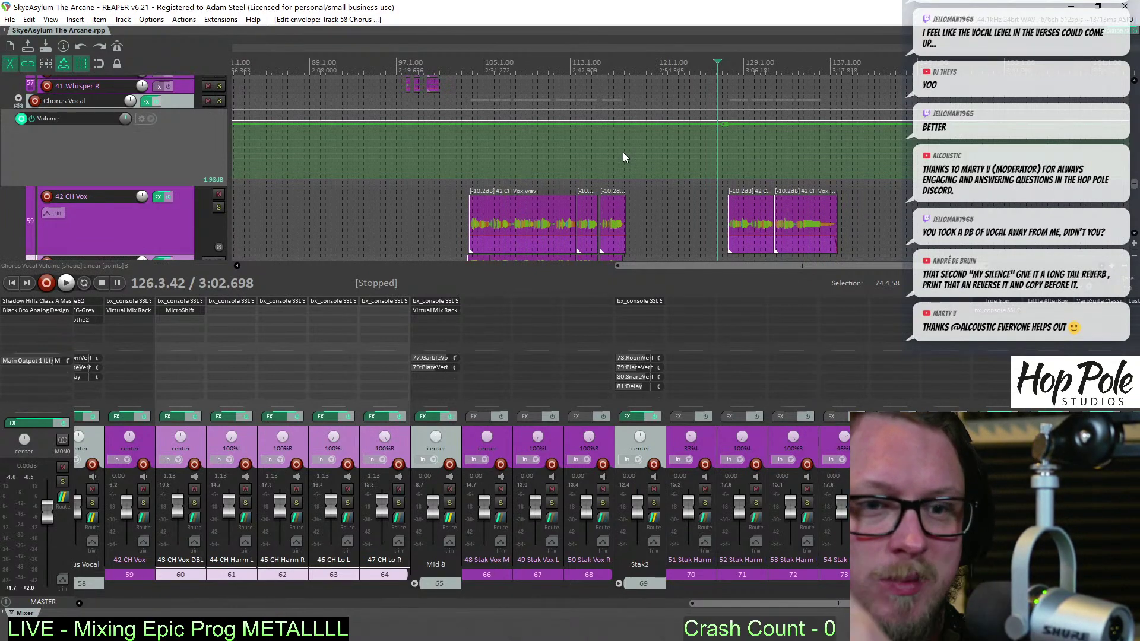
Hide the mixer, show RHY GRP's volume envelope and add envelope points just before bar 126
key(ctrl+m)
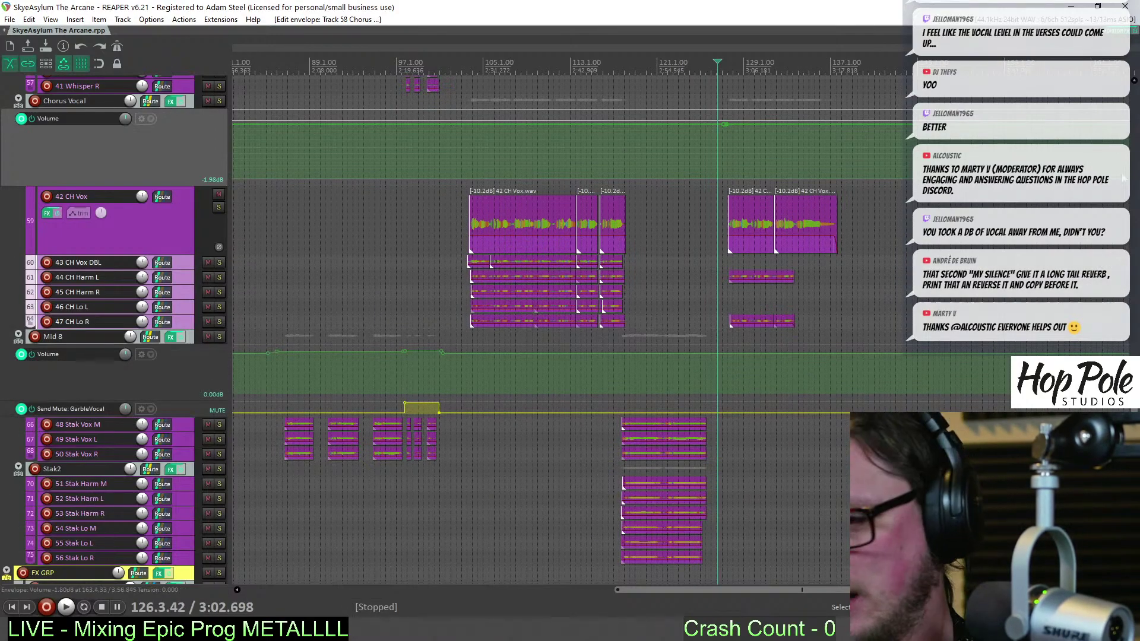
scroll(535, 327, up, 10)
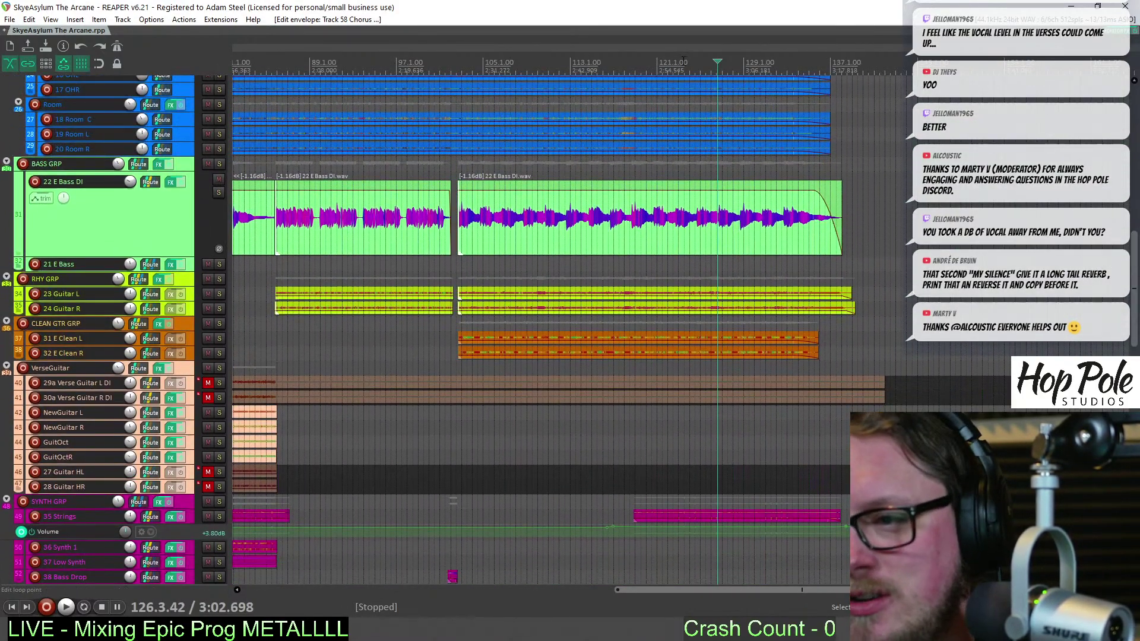
key(v)
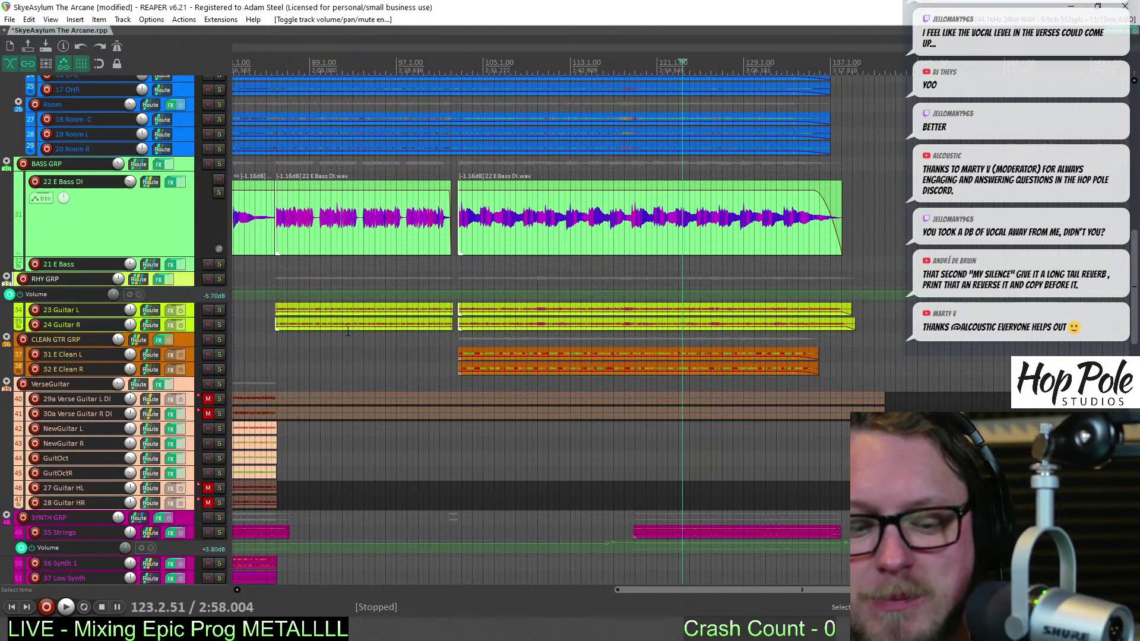
key(space)
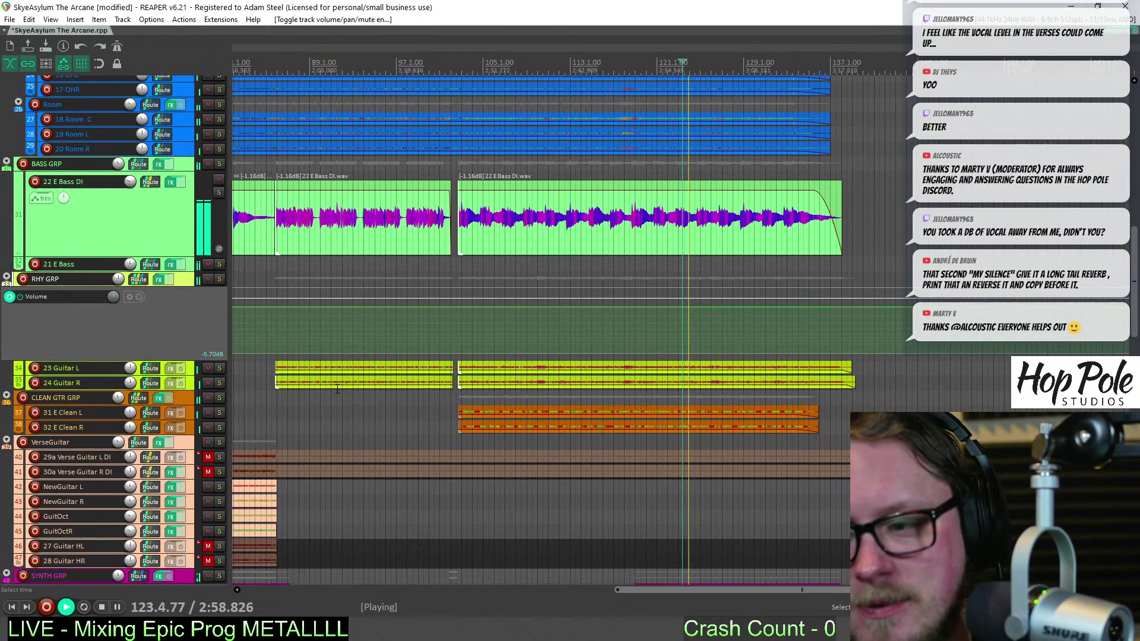
scroll(555, 376, up, 3)
scroll(677, 351, up, 5)
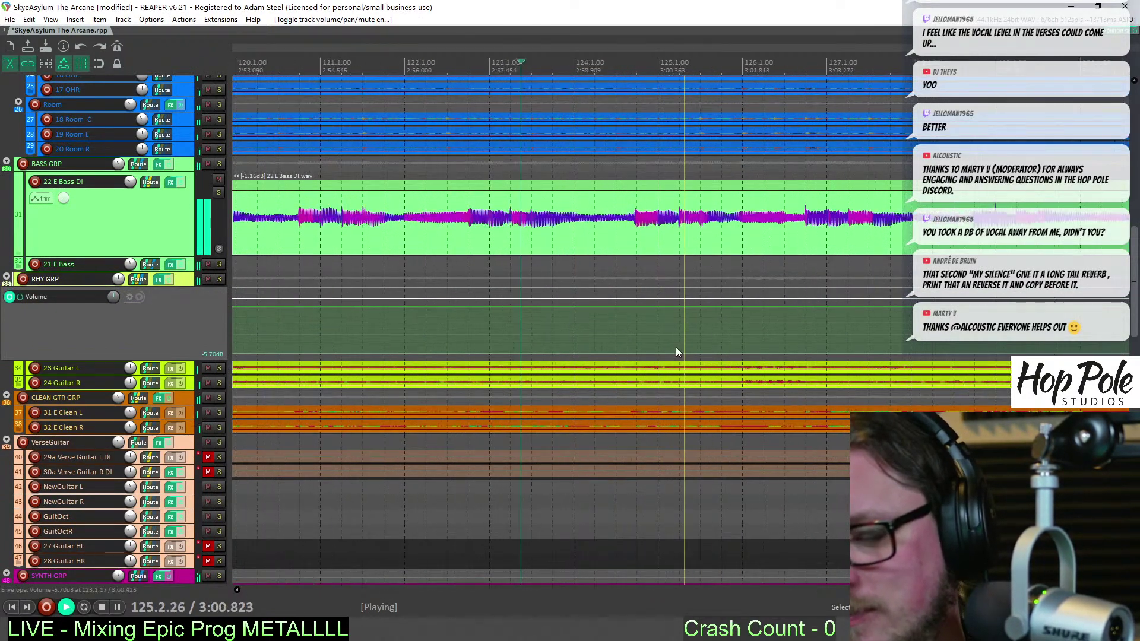
shift+click(743, 307)
key(space)
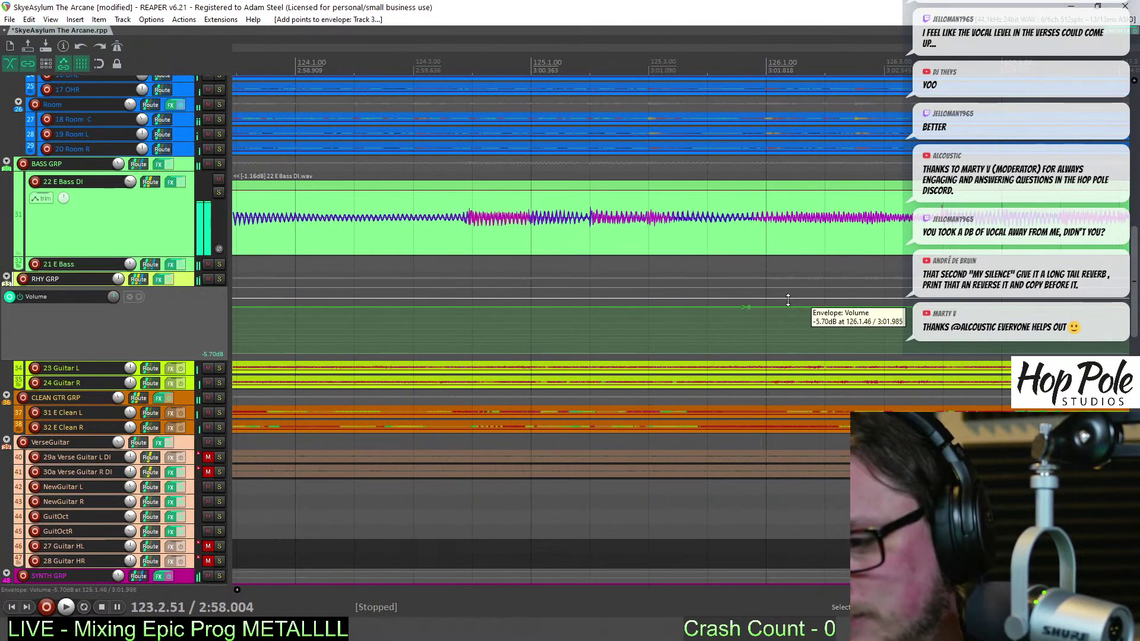
Add closing points near 126.4 on the RHY GRP volume envelope, raise the level slightly between the two pairs, and audition the boost
scroll(704, 108, down, 2)
key(space)
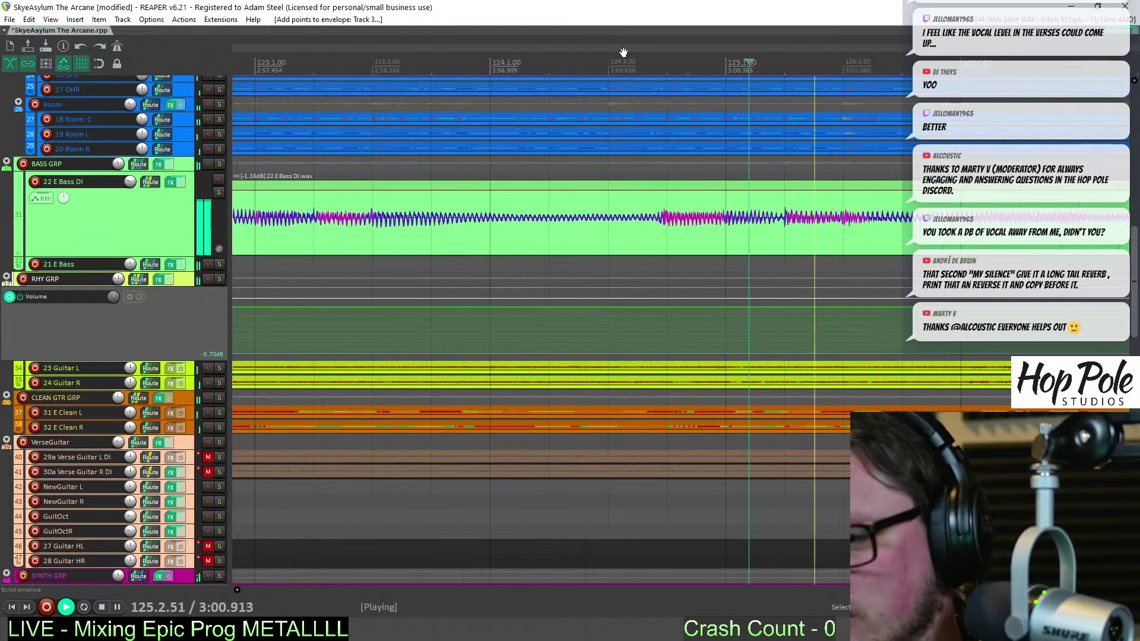
scroll(832, 256, up, 2)
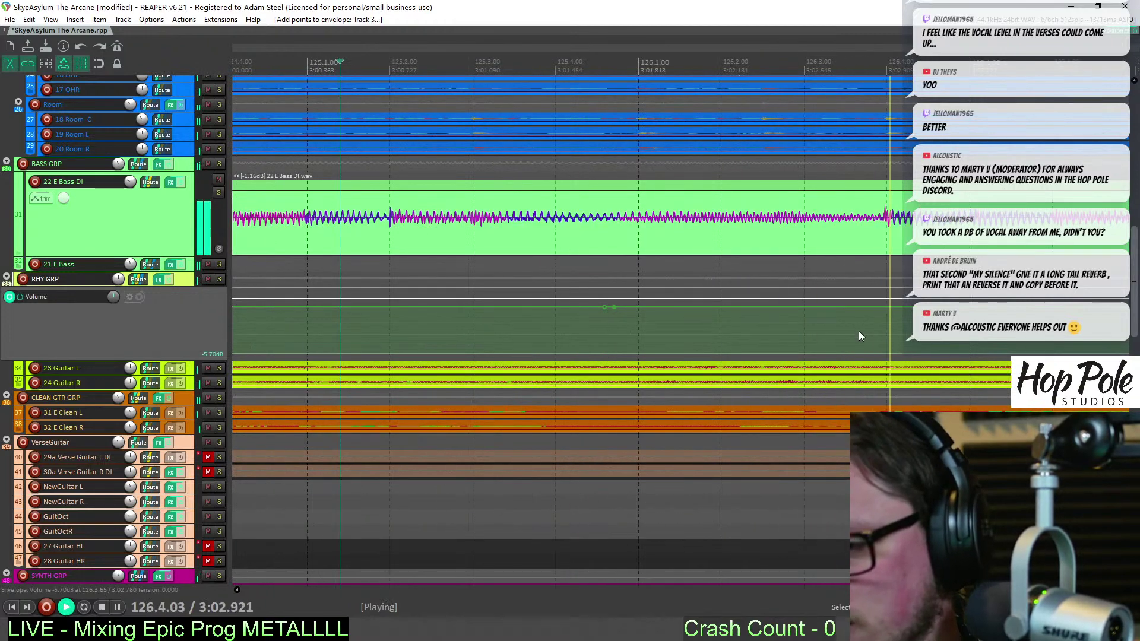
key(space)
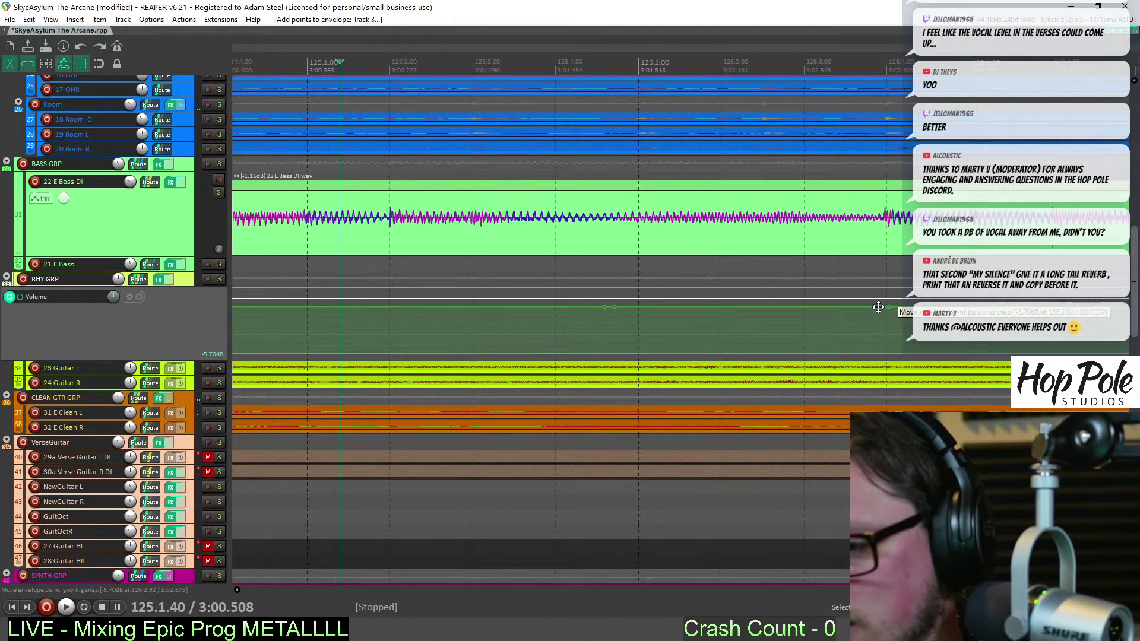
click(880, 306)
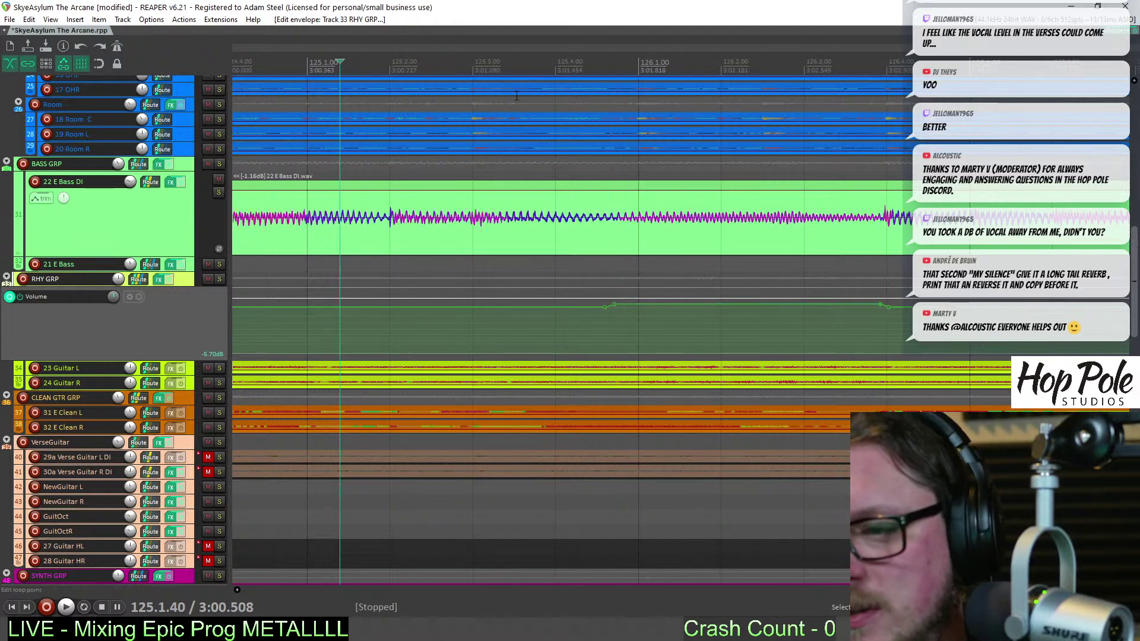
scroll(554, 141, down, 4)
key(space)
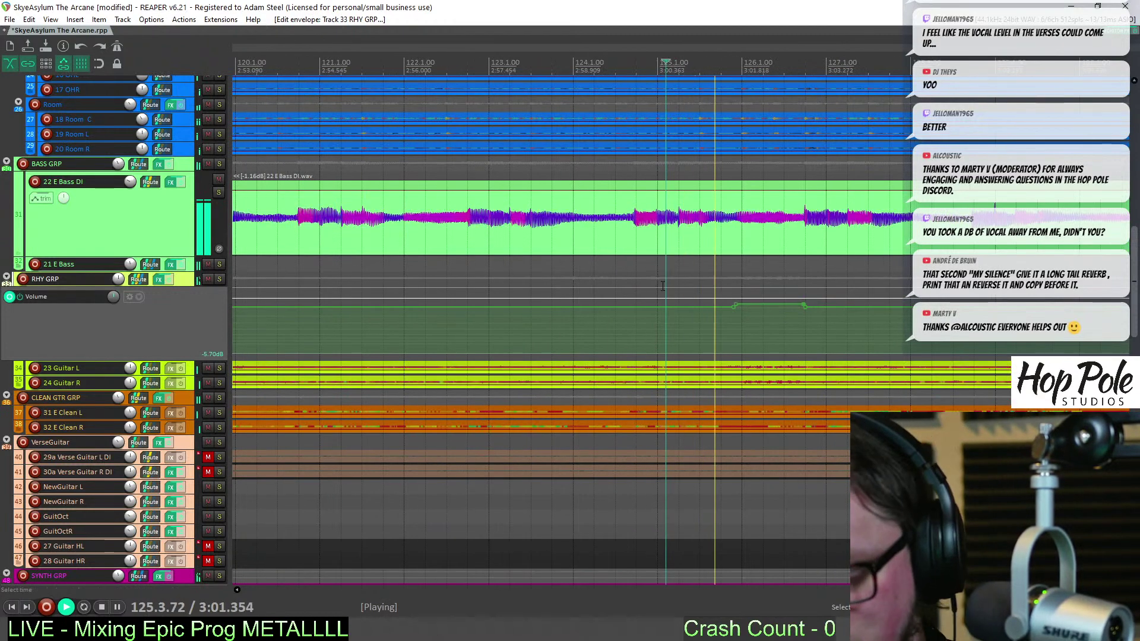
scroll(677, 285, down, 8)
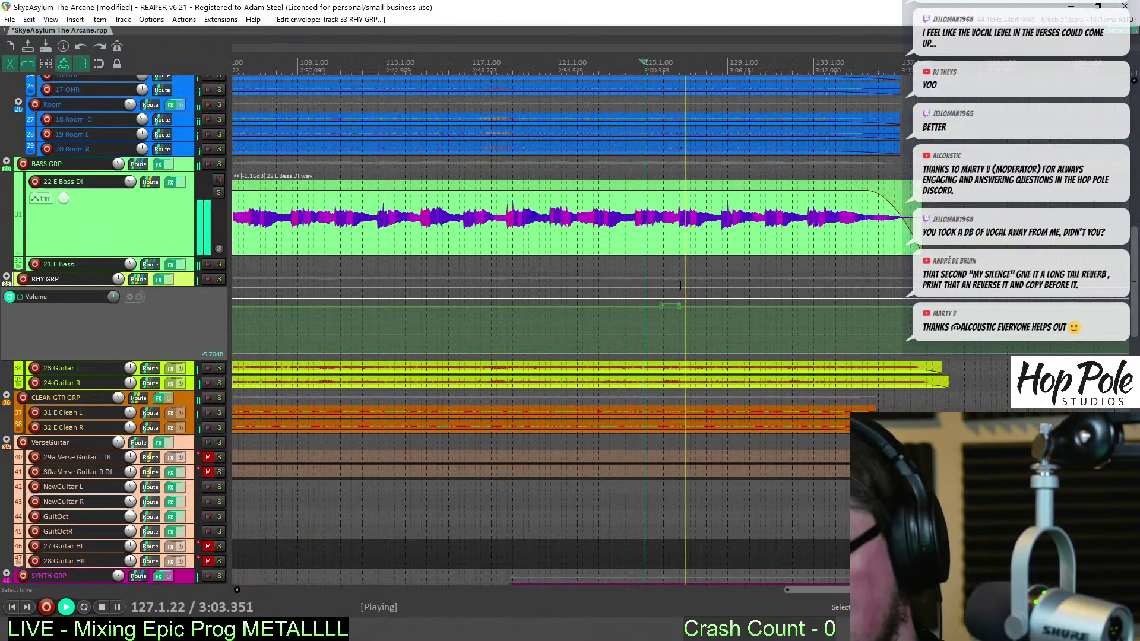
scroll(528, 202, down, 3)
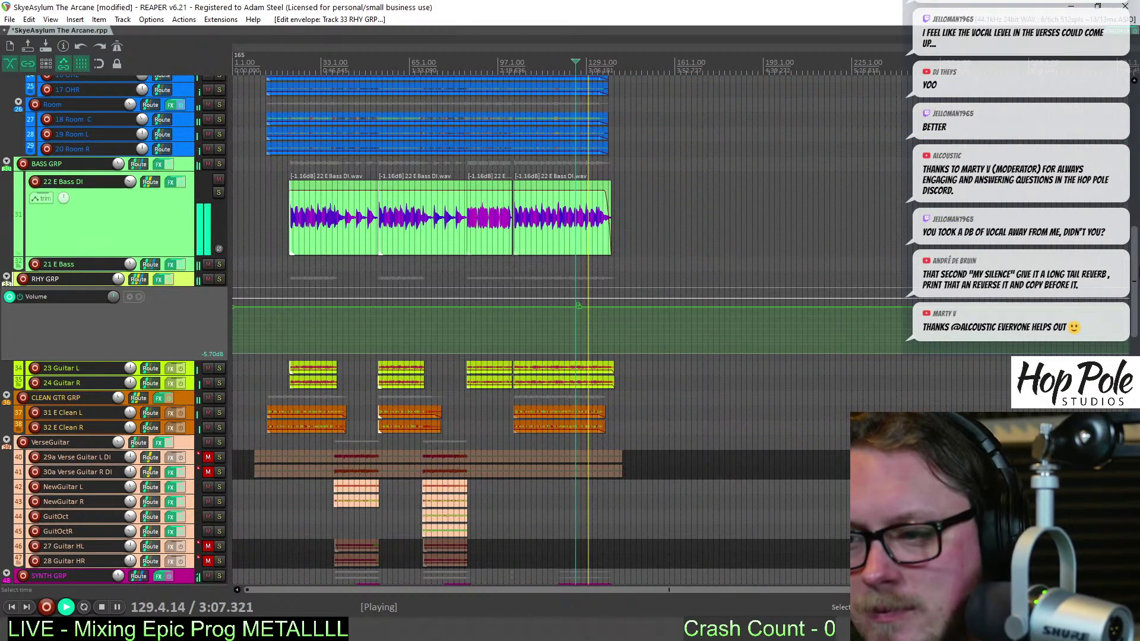
Enlarge the 35 Strings volume envelope and lower its final raised section to about 1.4 dB while listening
drag(1131, 271, 1130, 325)
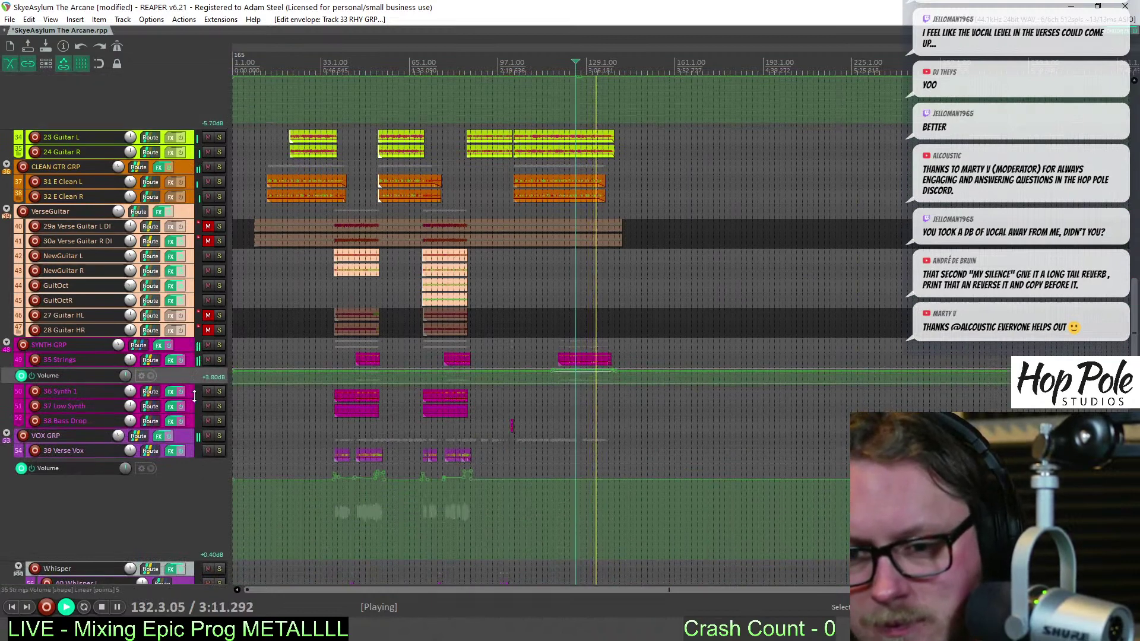
drag(191, 383, 192, 466)
drag(574, 379, 574, 382)
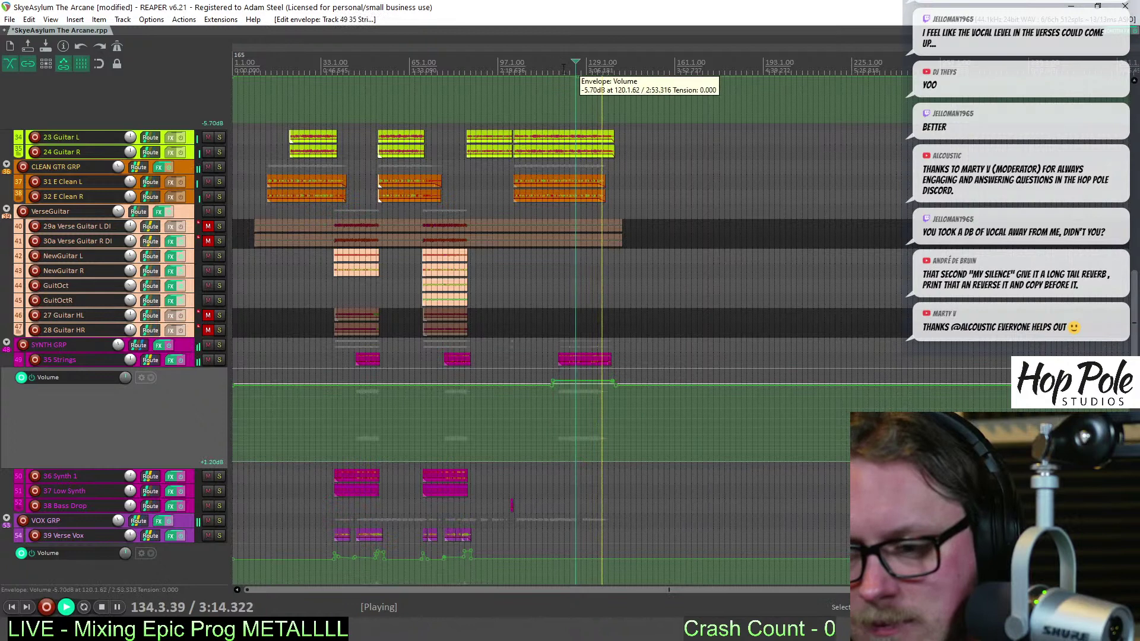
click(569, 345)
drag(576, 380, 577, 380)
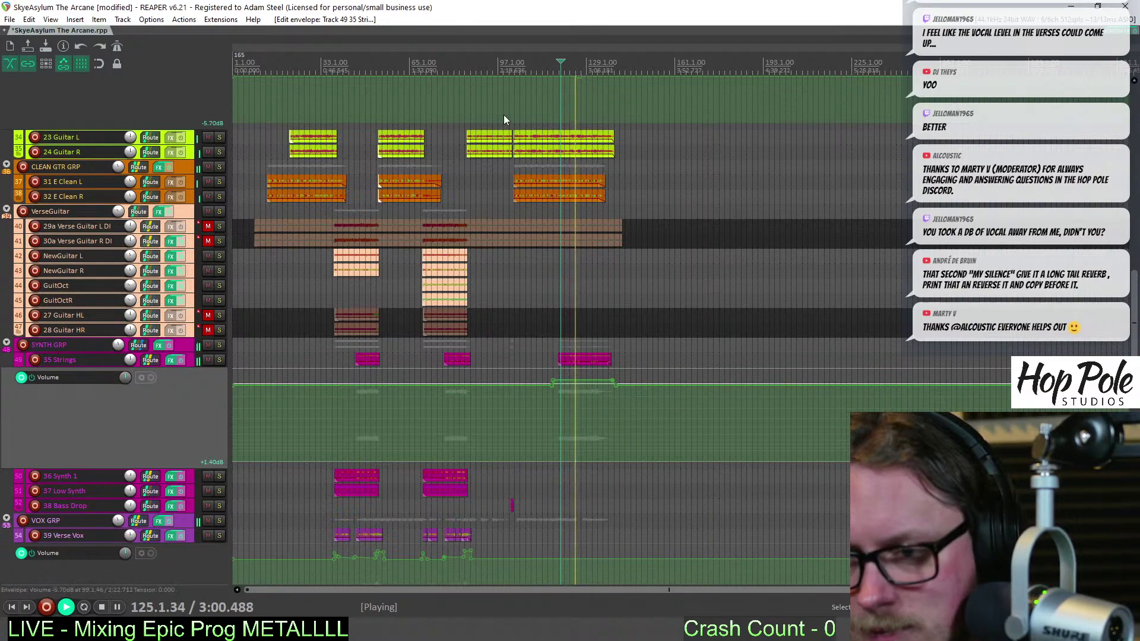
Fine-tune the Kick volume envelope over the closing section after about bar 99, return to bar 13 and save the project
drag(1134, 315, 1133, 119)
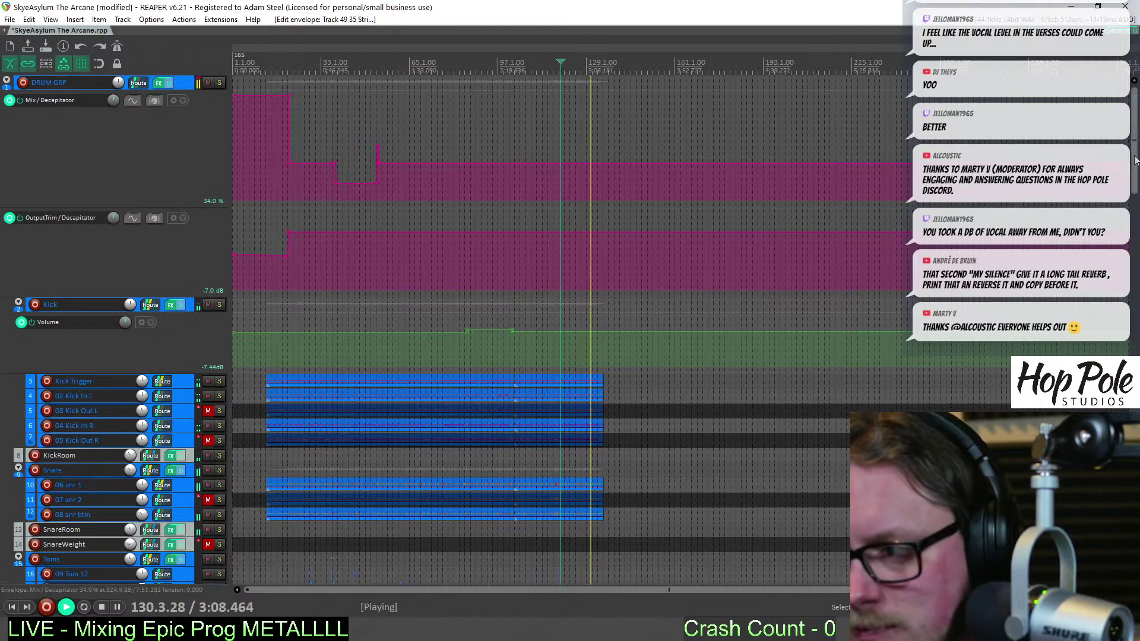
mouse_move(1132, 175)
mouse_down()
mouse_move(1133, 210)
mouse_move(1132, 184)
mouse_up()
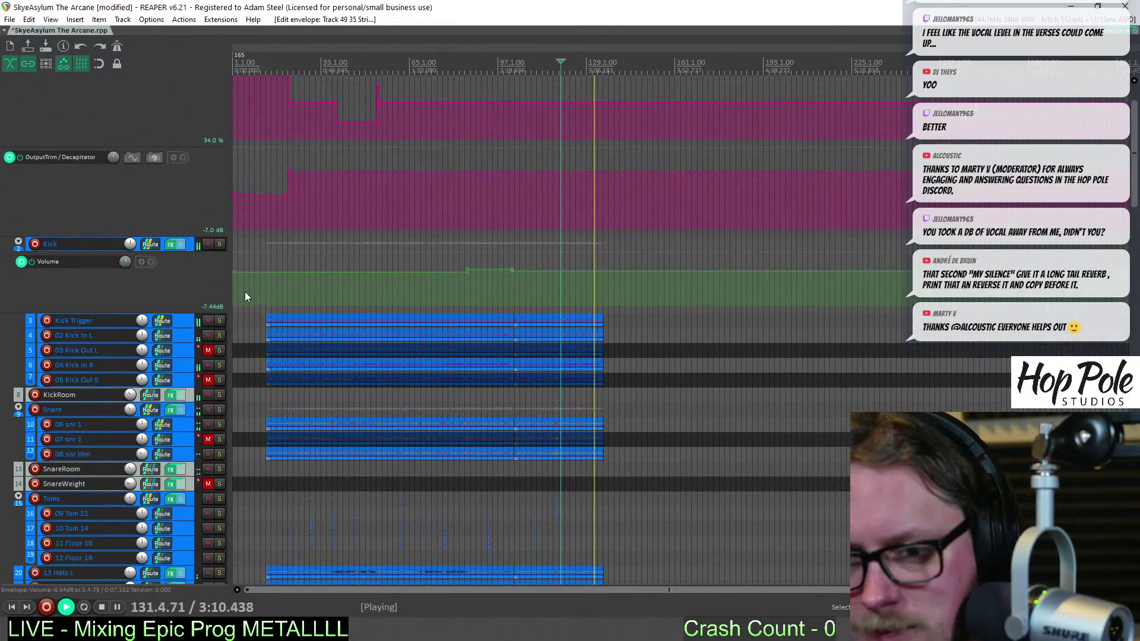
drag(357, 272, 580, 271)
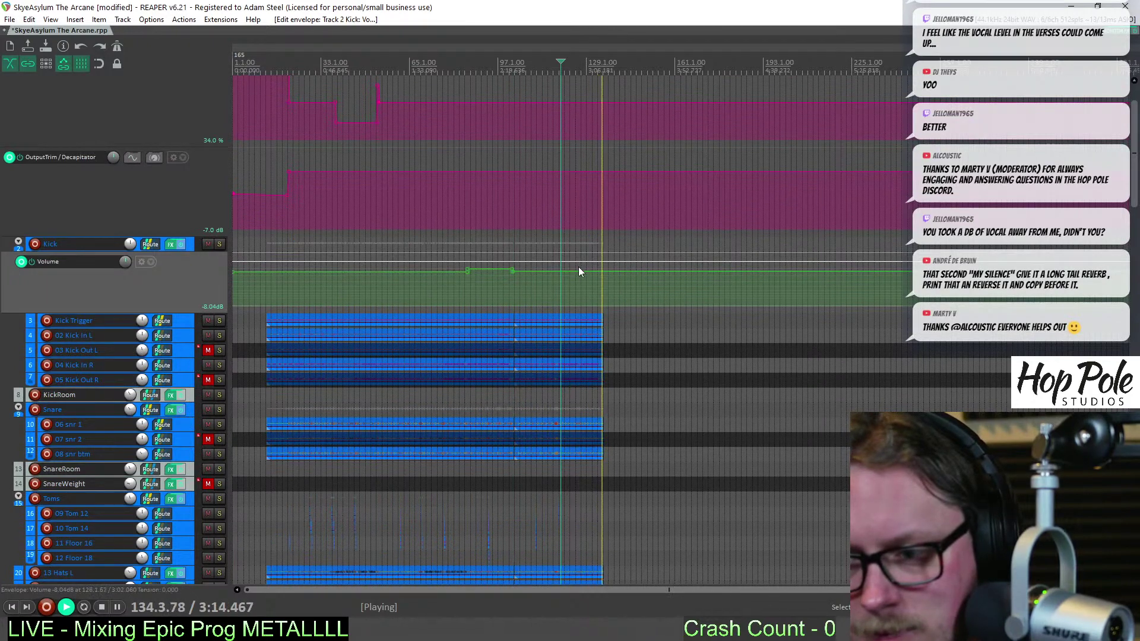
key(space)
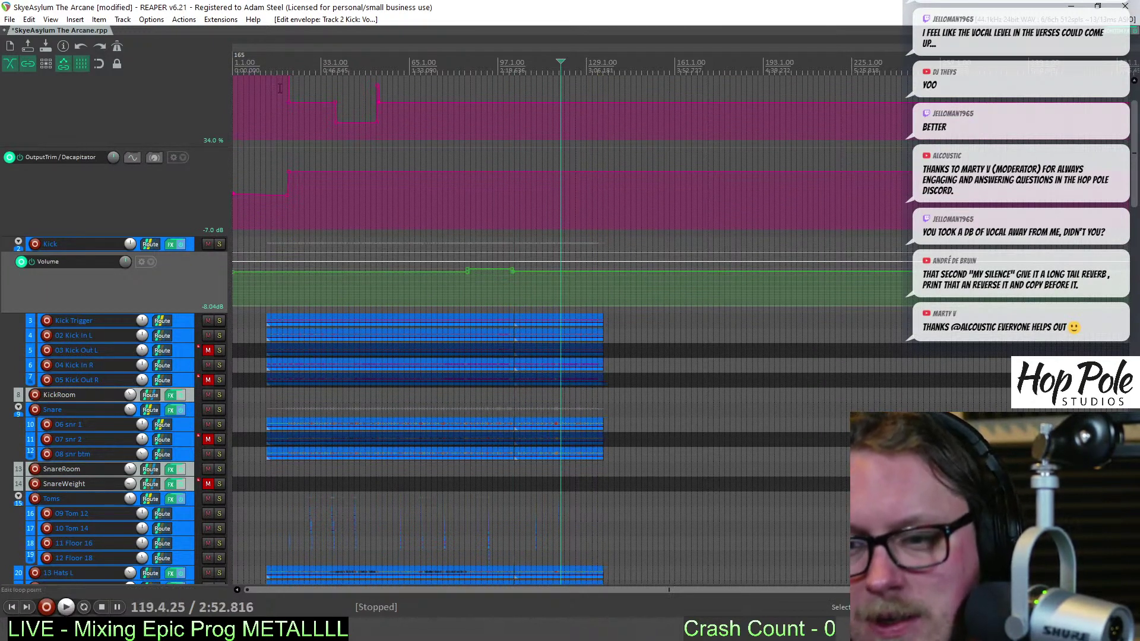
click(280, 88)
key(ctrl+s)
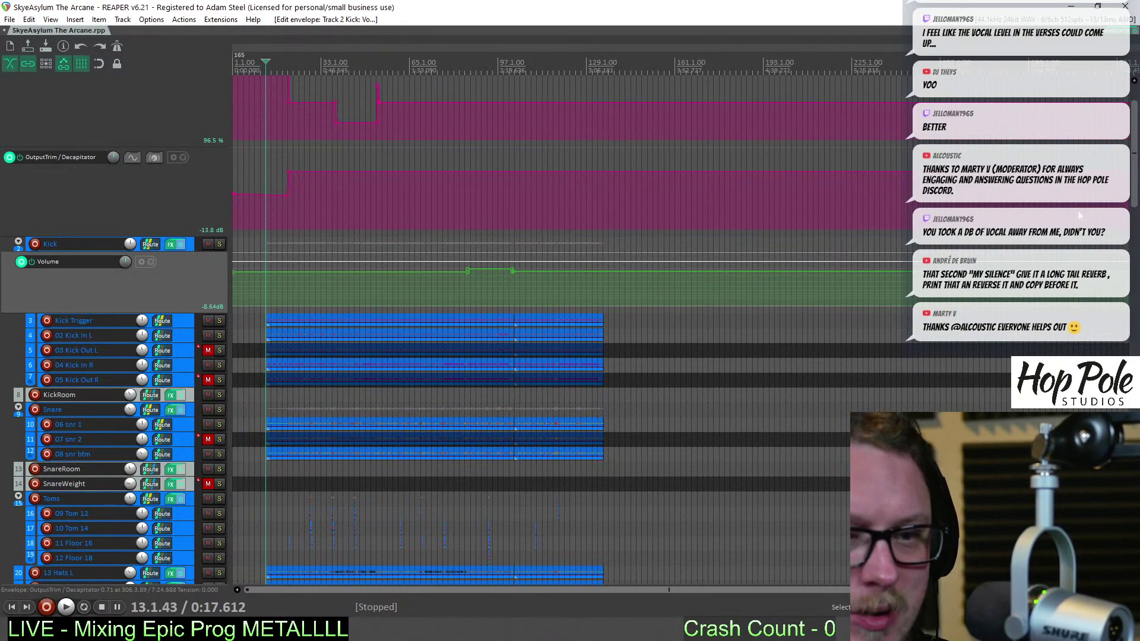
Play from bar 13, show the mixer, and raise the Snare fader to -6.77 dB and the SnareRoom fader to -6.28 dB
scroll(929, 139, up, 3)
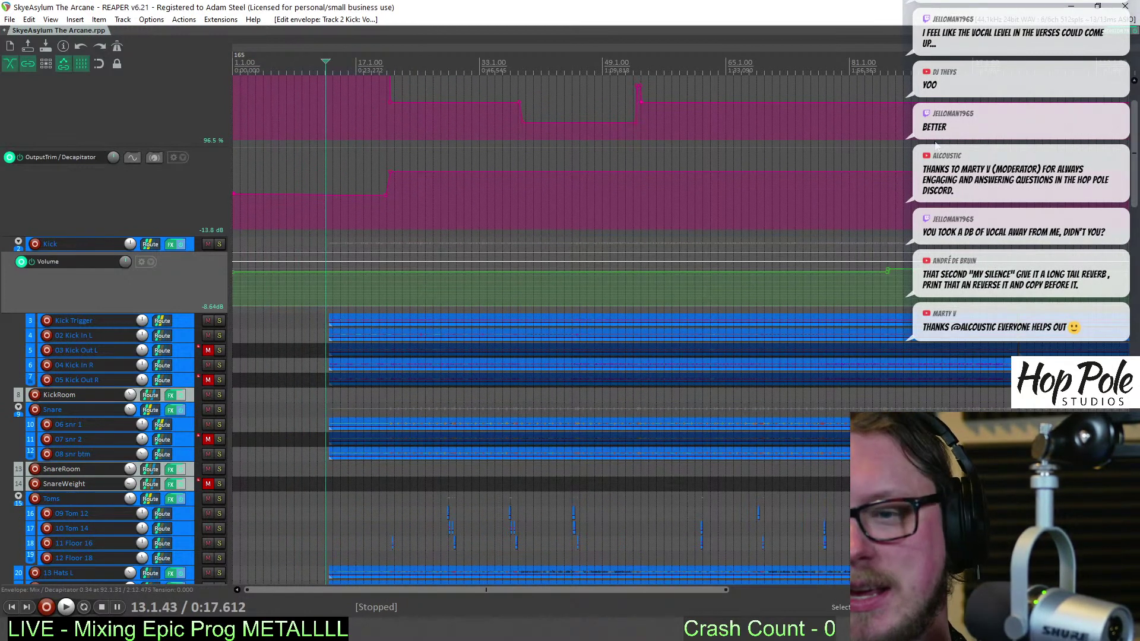
scroll(940, 143, down, 3)
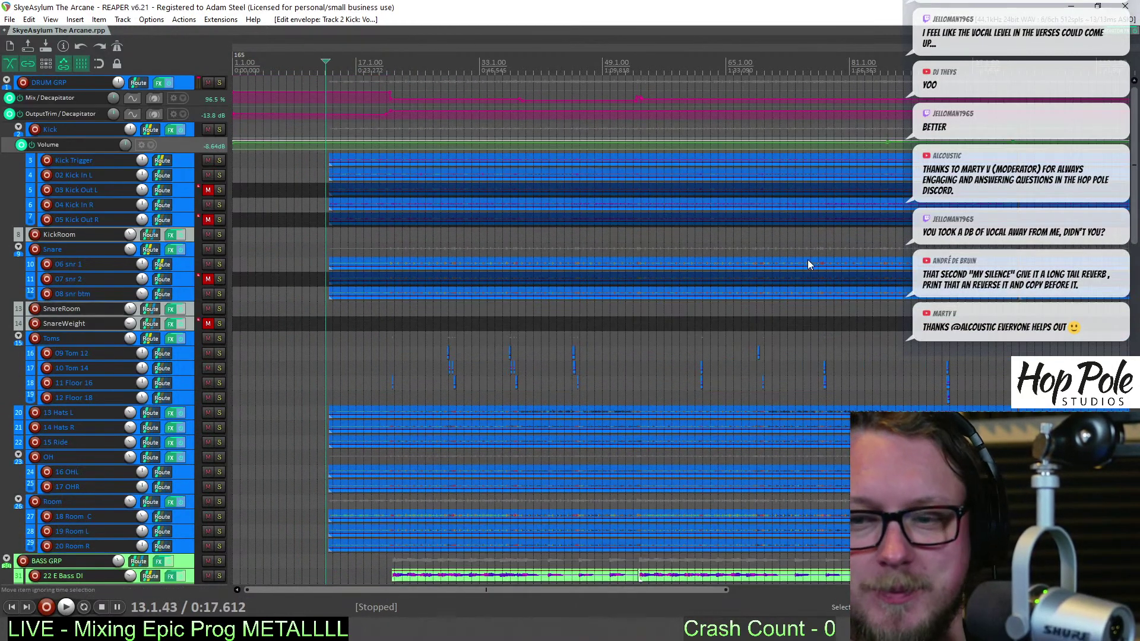
key(space)
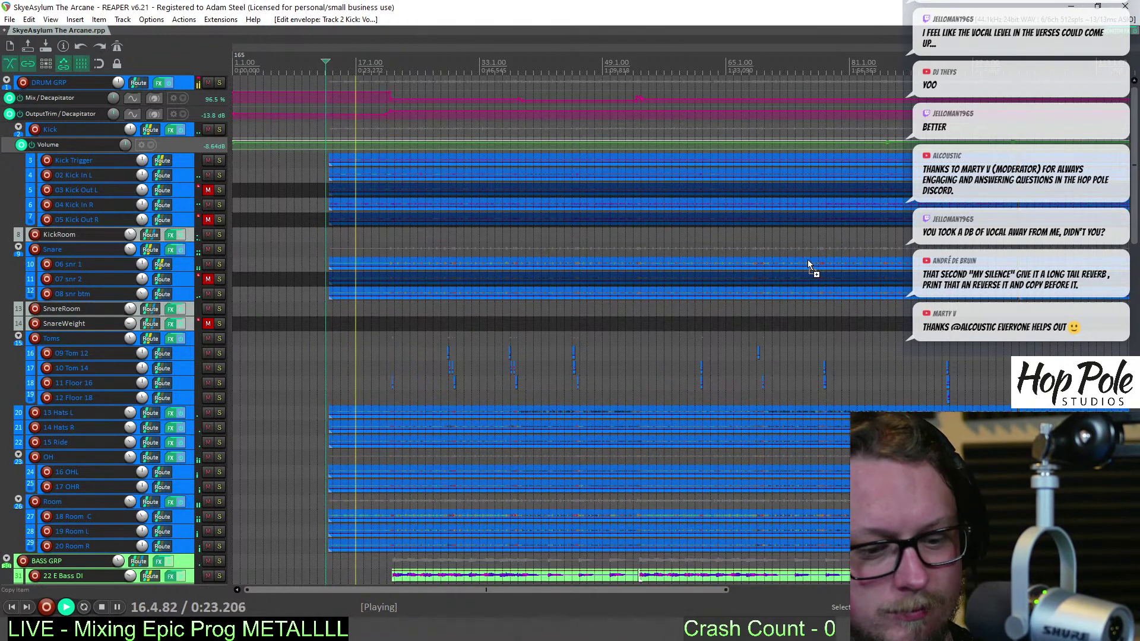
key(ctrl+m)
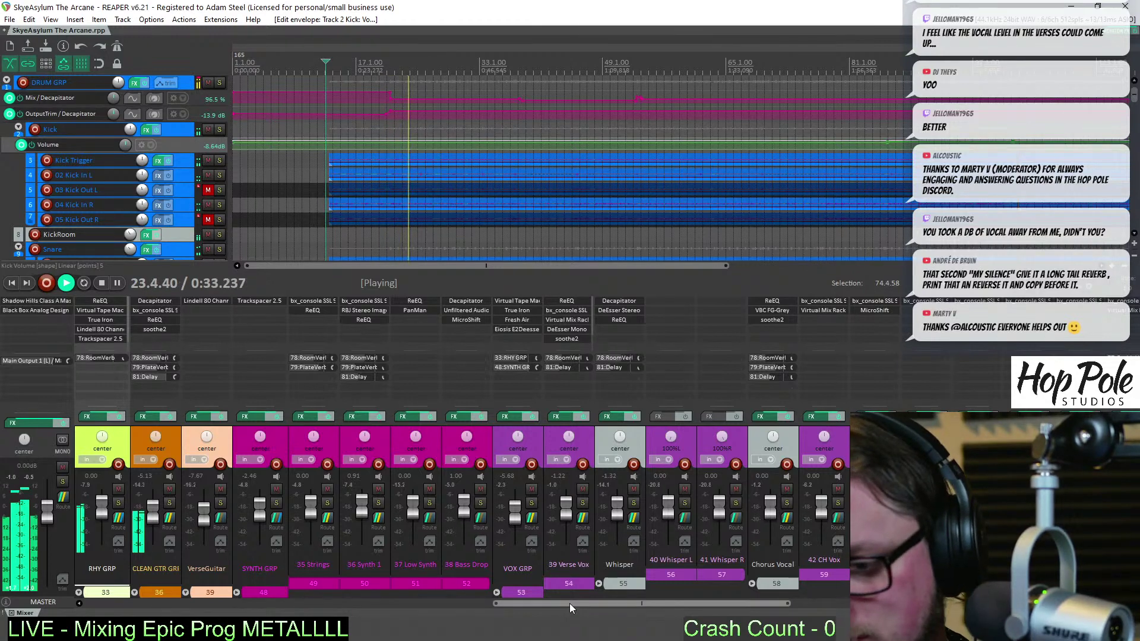
drag(569, 604, 134, 600)
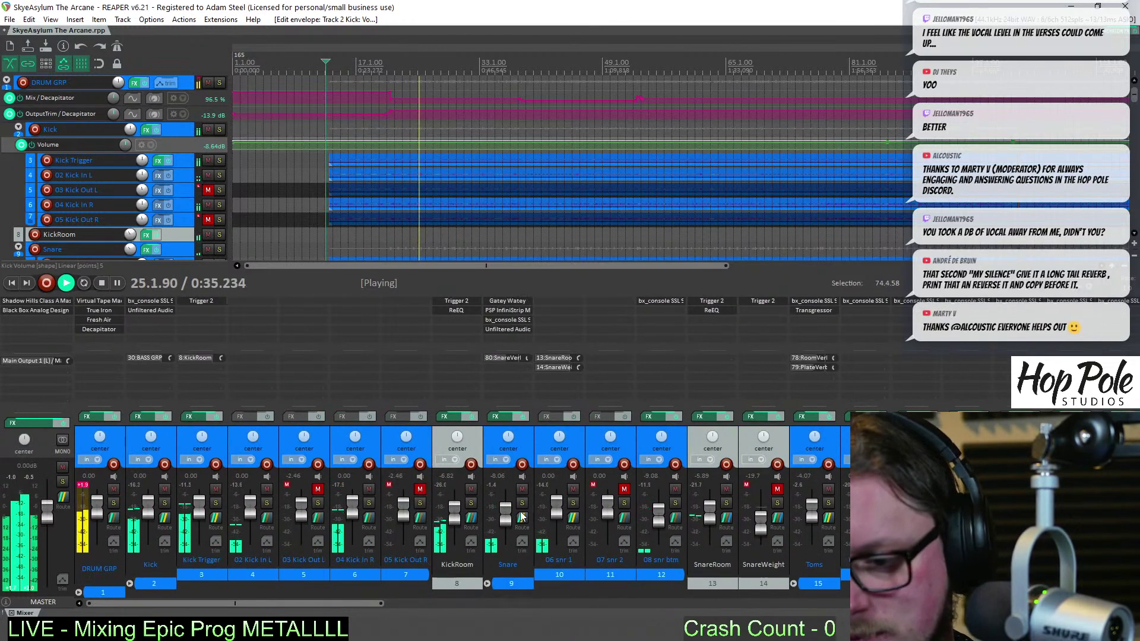
drag(506, 517, 508, 514)
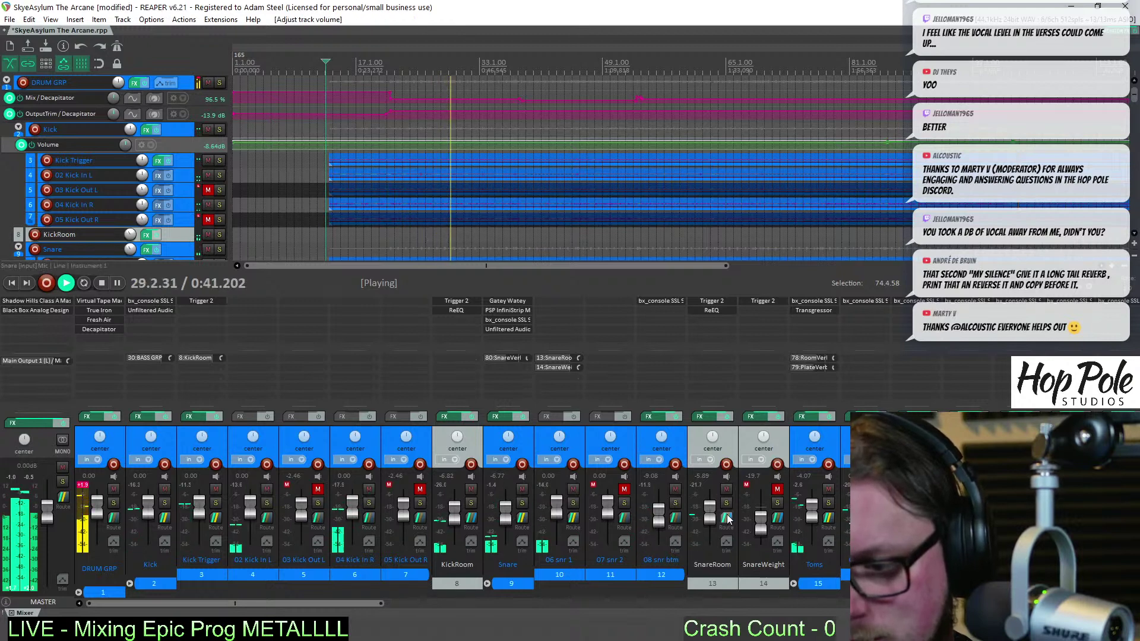
drag(711, 518, 710, 518)
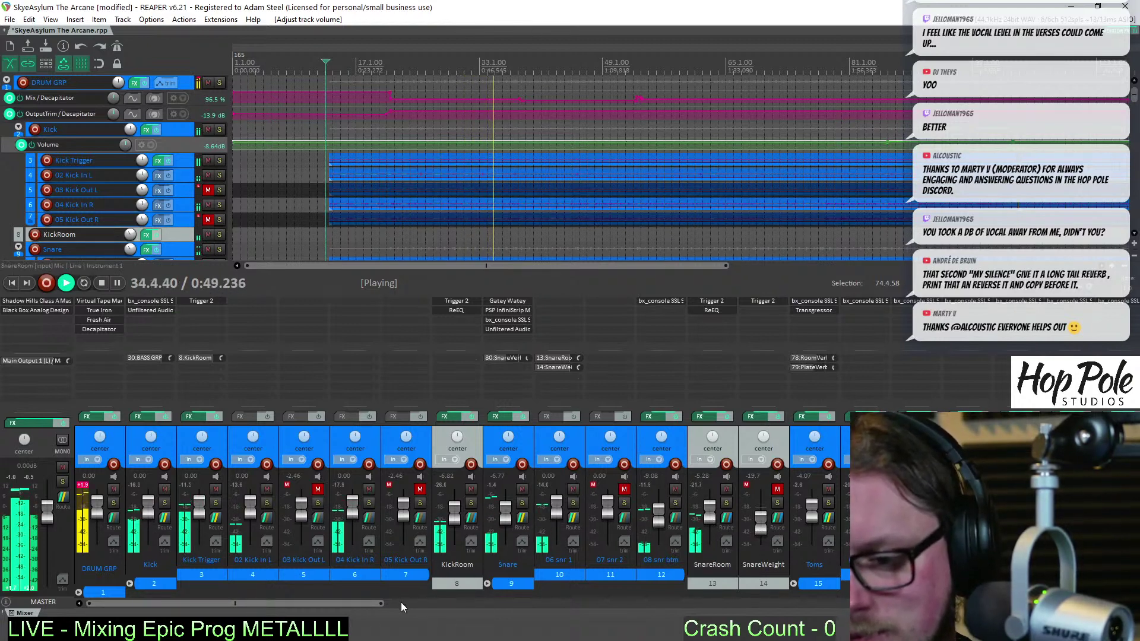
Open the Lindell 80 Channel on RHY GRP and adjust its kHz midrange EQ band while the song plays
drag(367, 603, 664, 605)
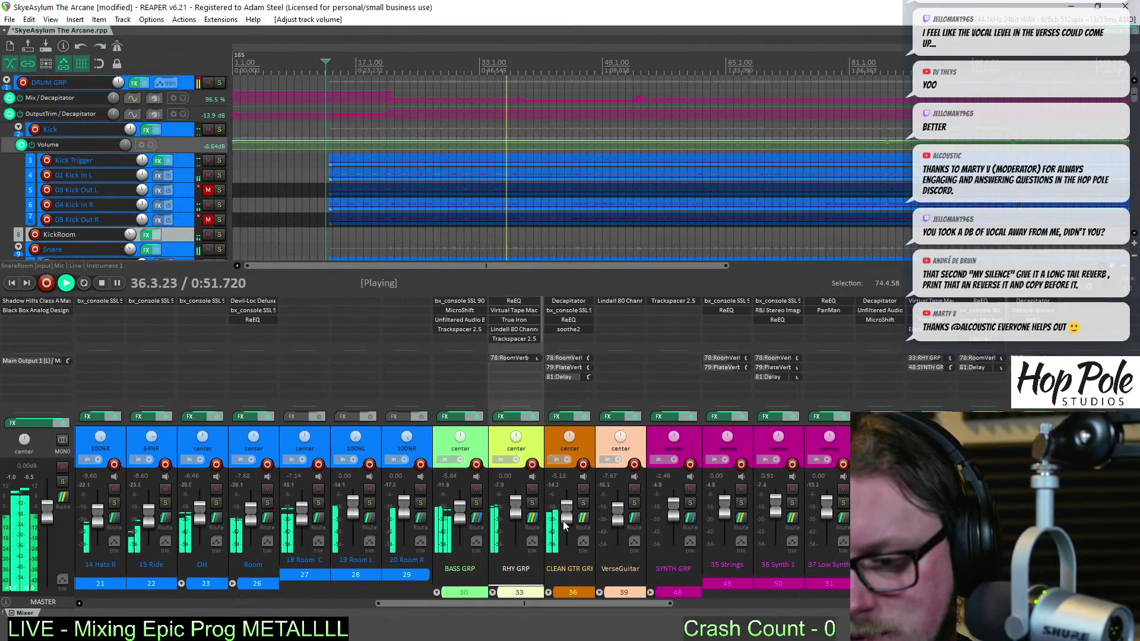
click(509, 330)
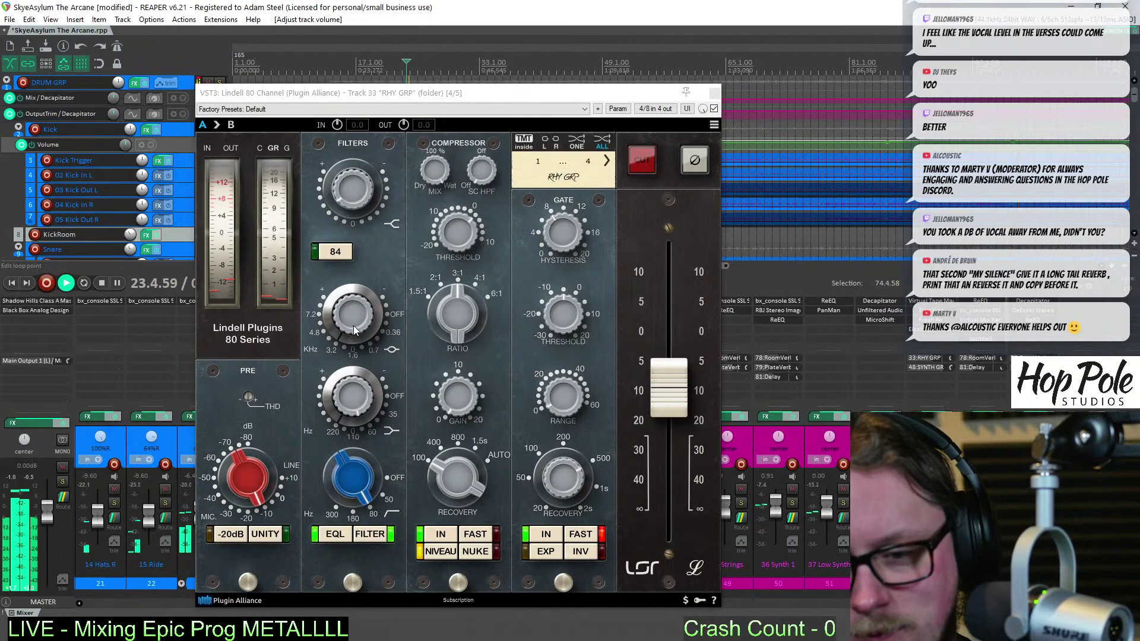
drag(326, 323, 341, 353)
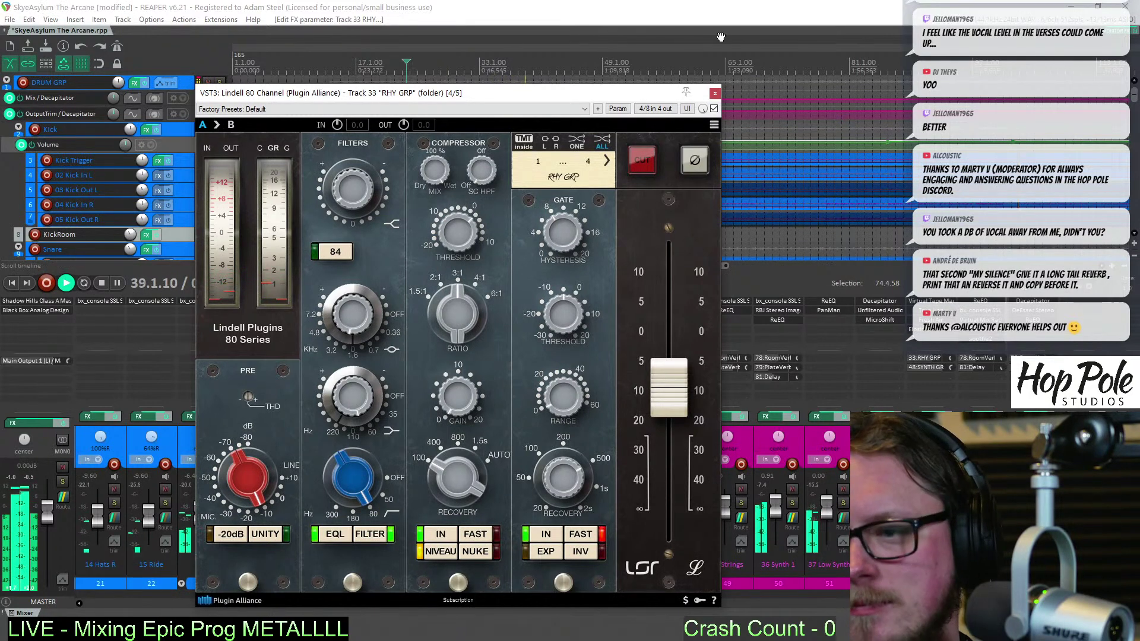
Close the RHY GRP channel strip plug-in and enlarge the OutputTrim / Decapitator envelope lane of DRUM GRP
click(715, 94)
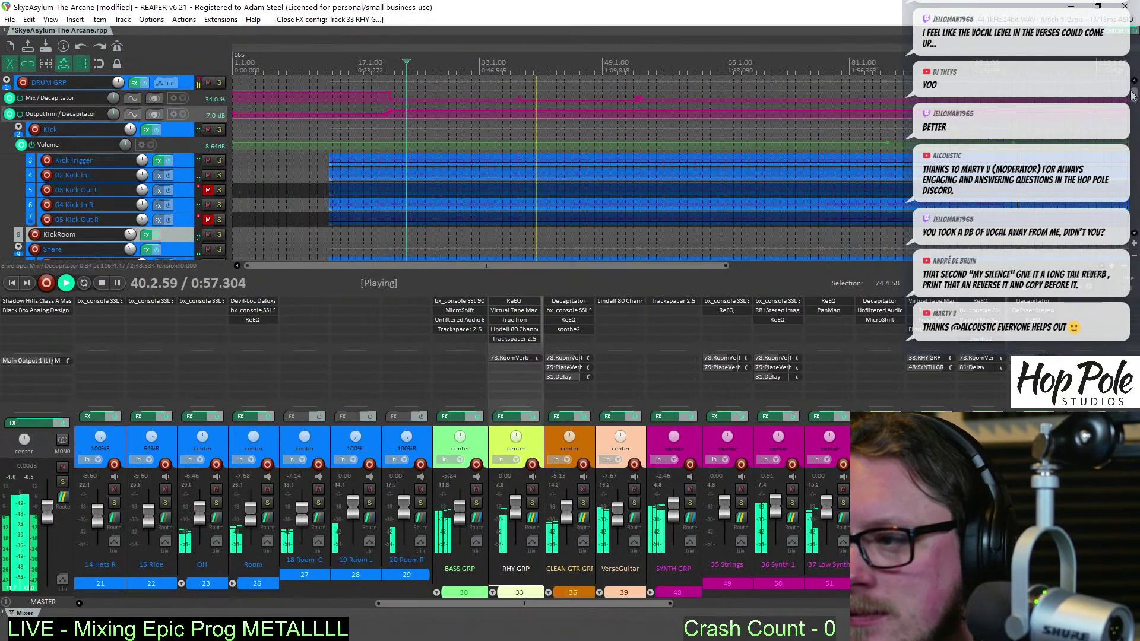
drag(1133, 95, 1134, 95)
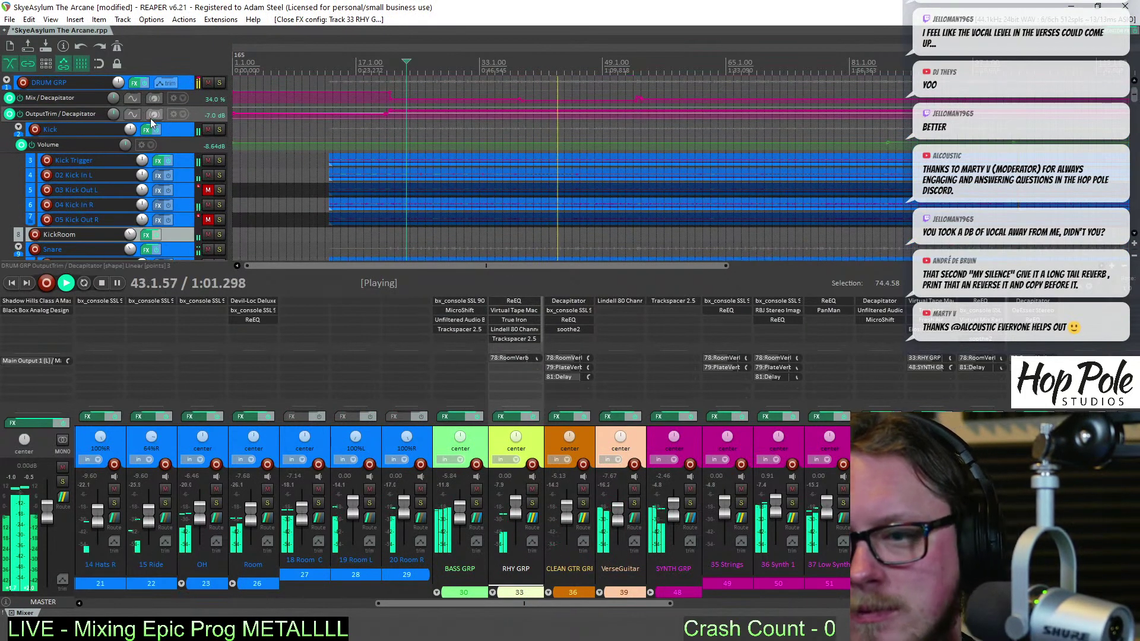
drag(152, 123, 151, 148)
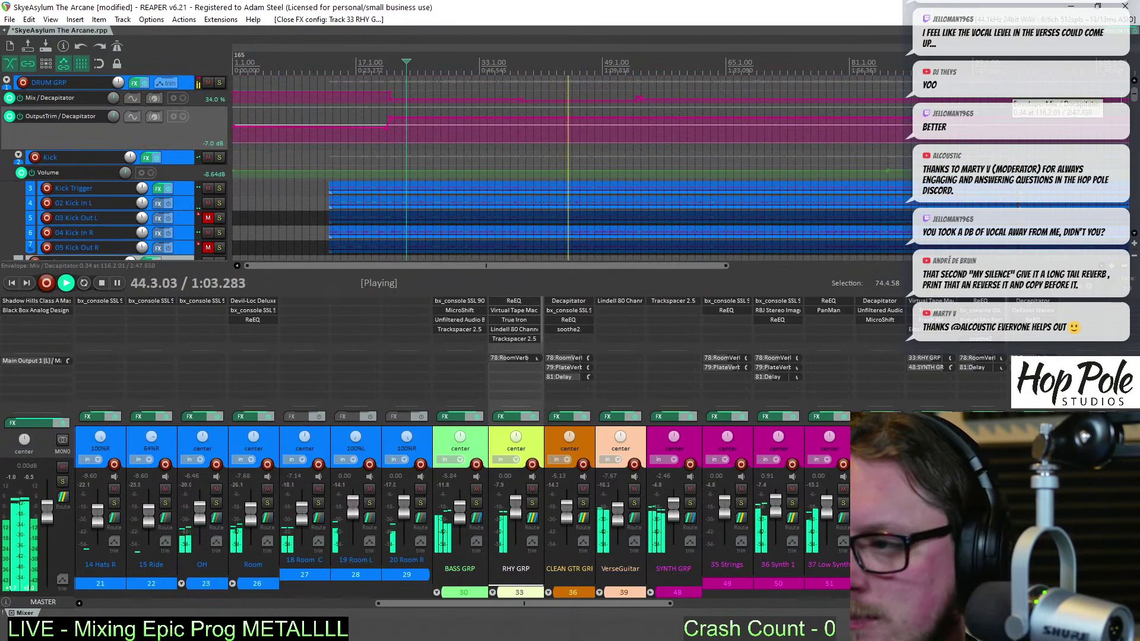
Stop playback, place the cursor near bar 36, and lower the 39 Verse Vox fader to -1.84 dB with the Whisper track also selected
drag(1134, 93, 1135, 176)
key(space)
click(505, 63)
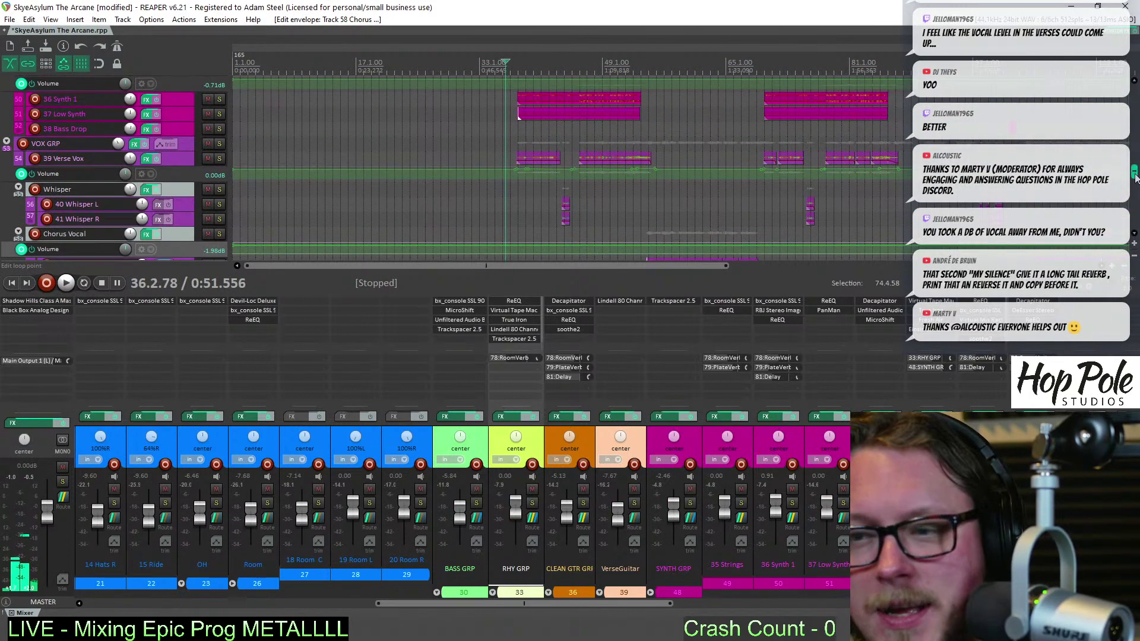
click(183, 163)
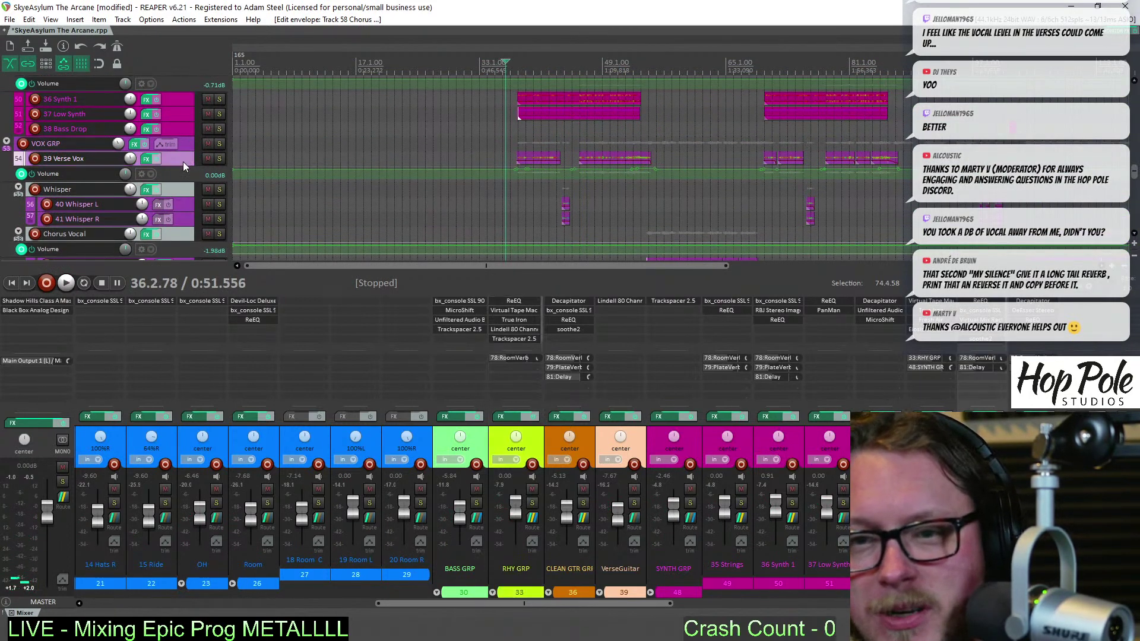
ctrl+click(188, 191)
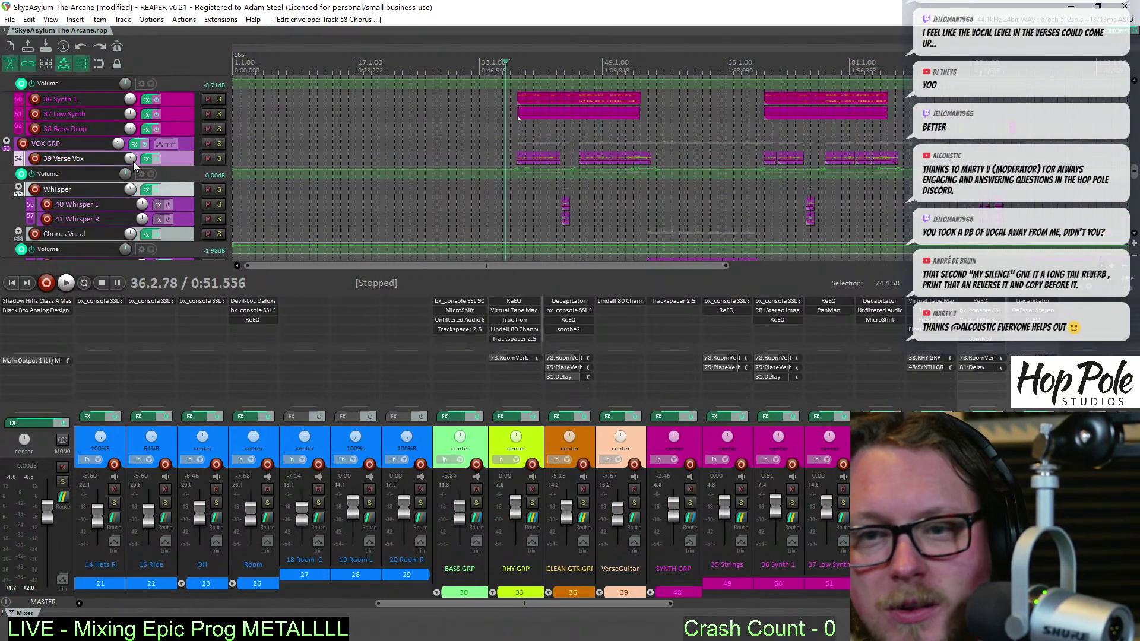
drag(595, 604, 756, 609)
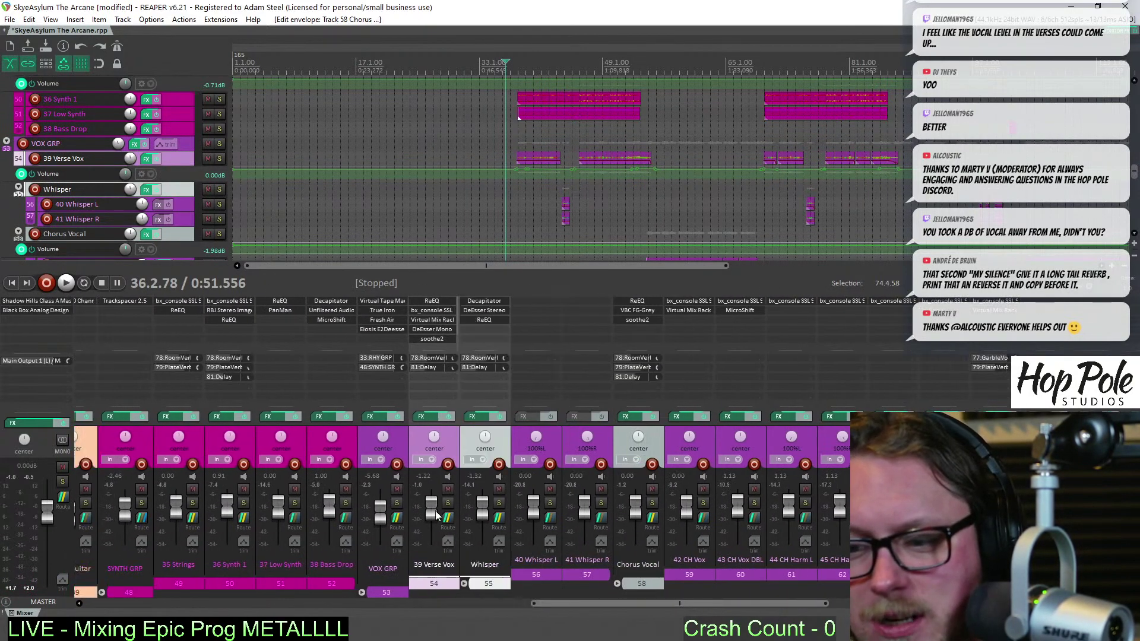
drag(432, 514, 433, 514)
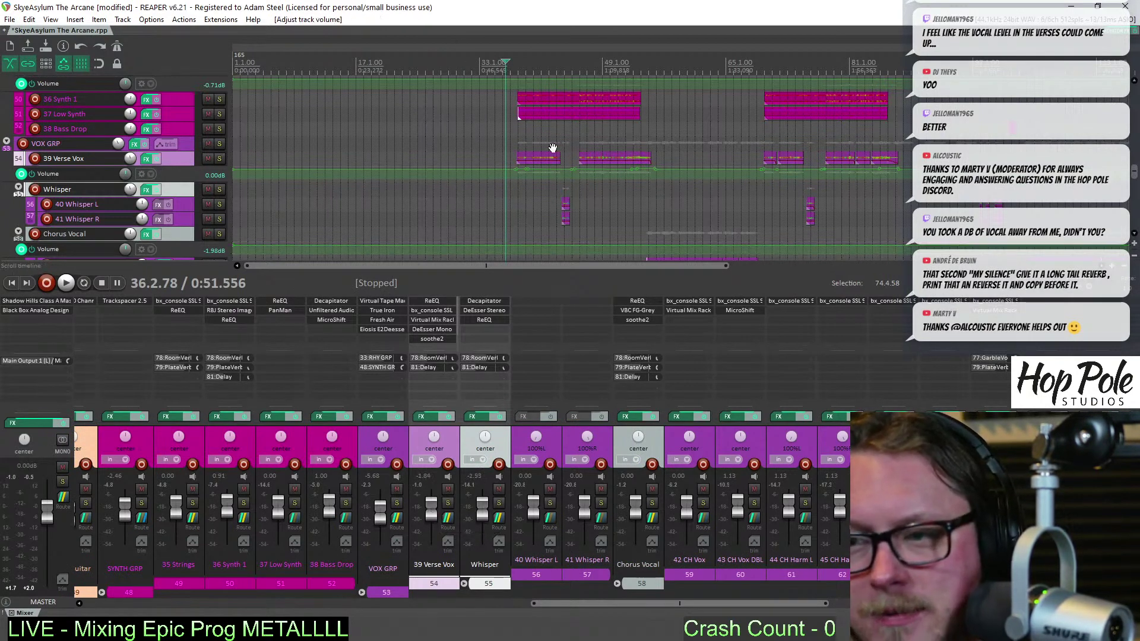
Play the verse and set the 39 Verse Vox volume to exactly -2.2 dB in its routing settings, keeping Whisper selected with it
key(space)
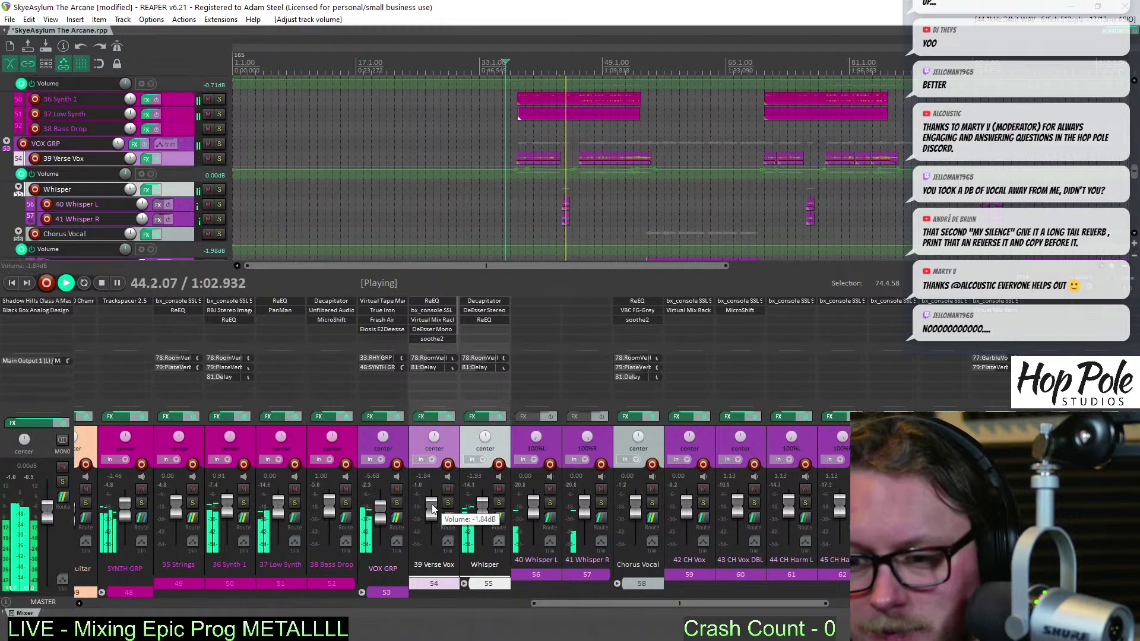
click(448, 527)
text(-2)
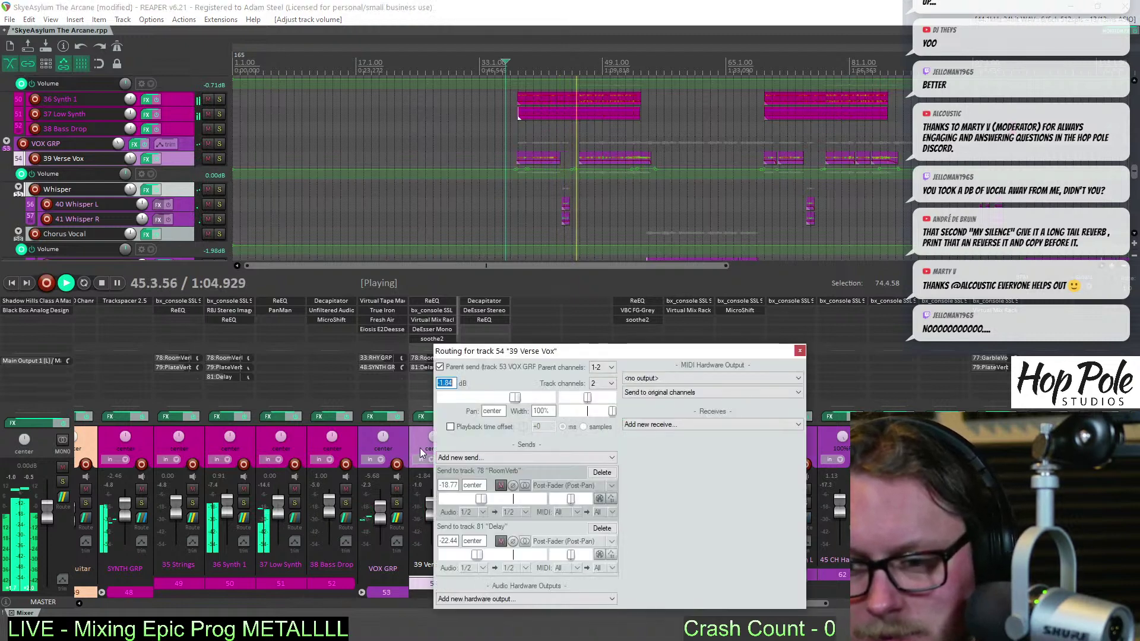
text(.2)
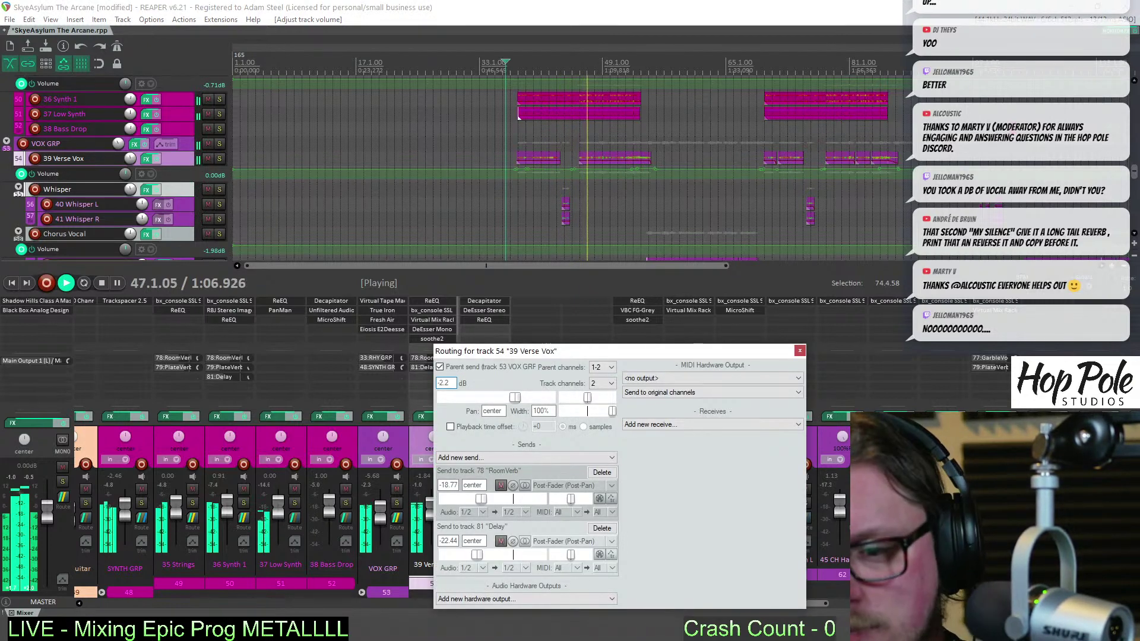
click(800, 351)
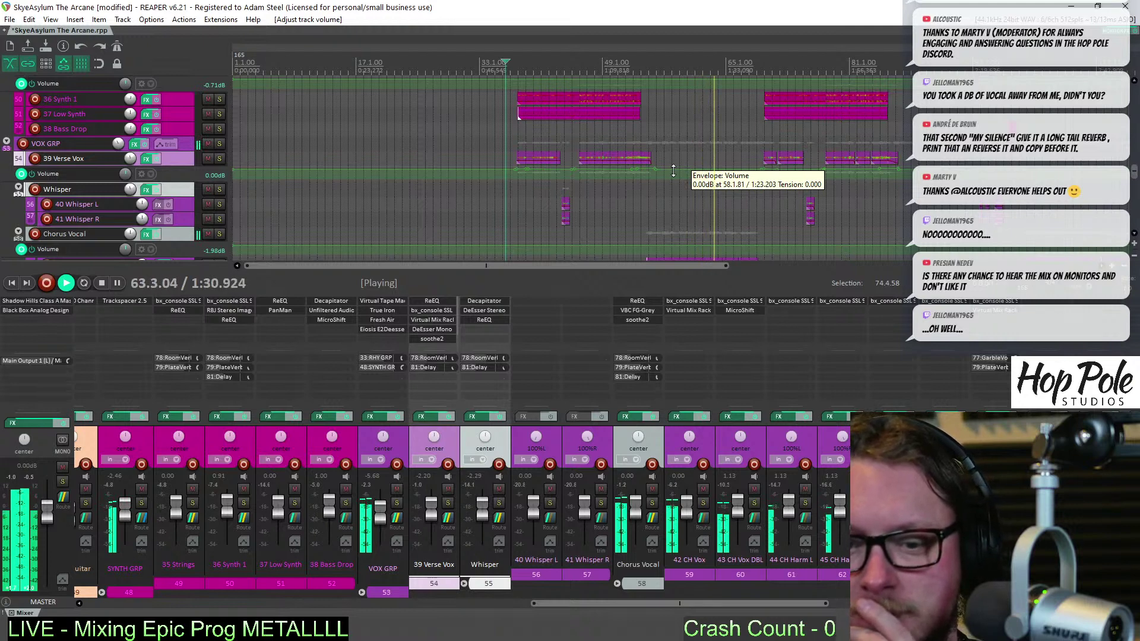
Replay the chorus from about bar 59, stop just before bar 61, enlarge the RHY GRP volume envelope and add a point near bar 61
click(685, 70)
scroll(570, 166, up, 5)
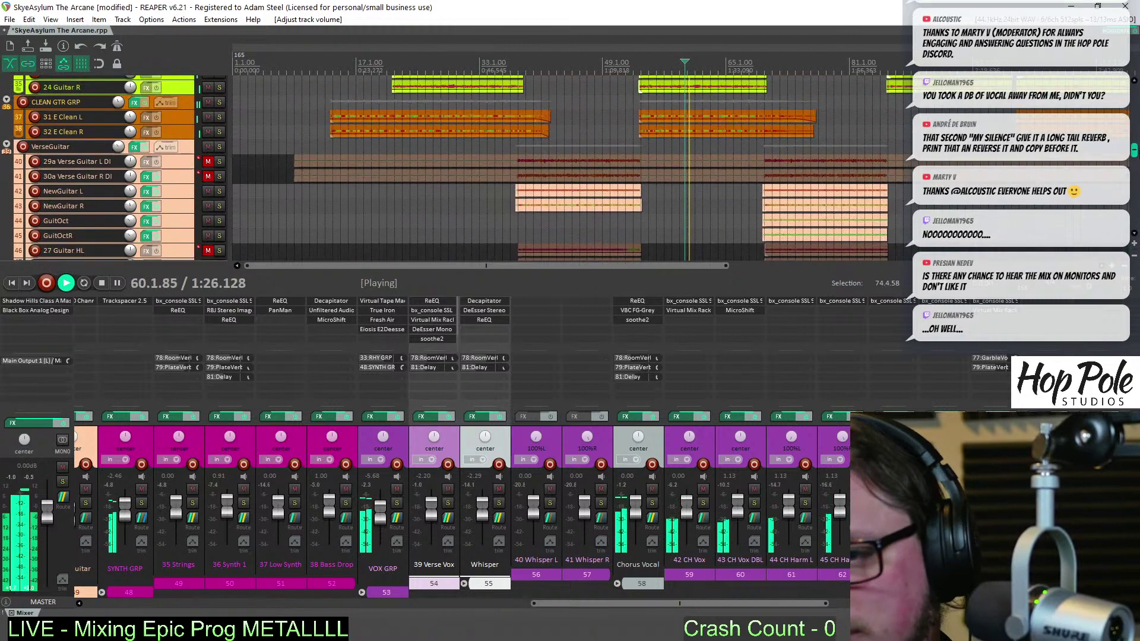
scroll(1133, 150, up, 3)
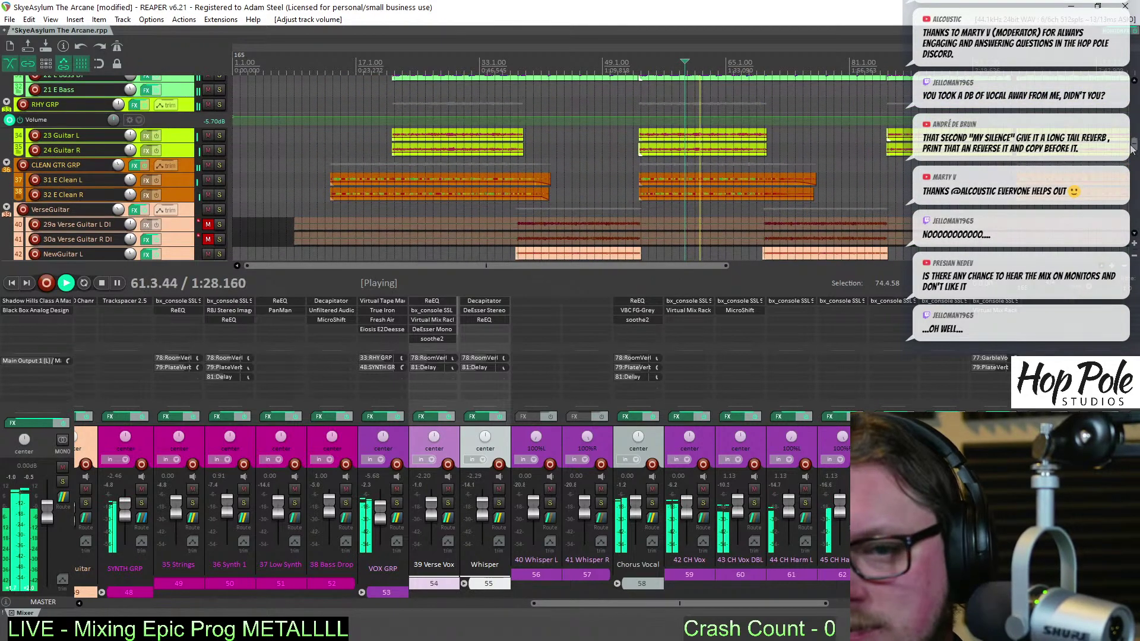
scroll(575, 65, up, 10)
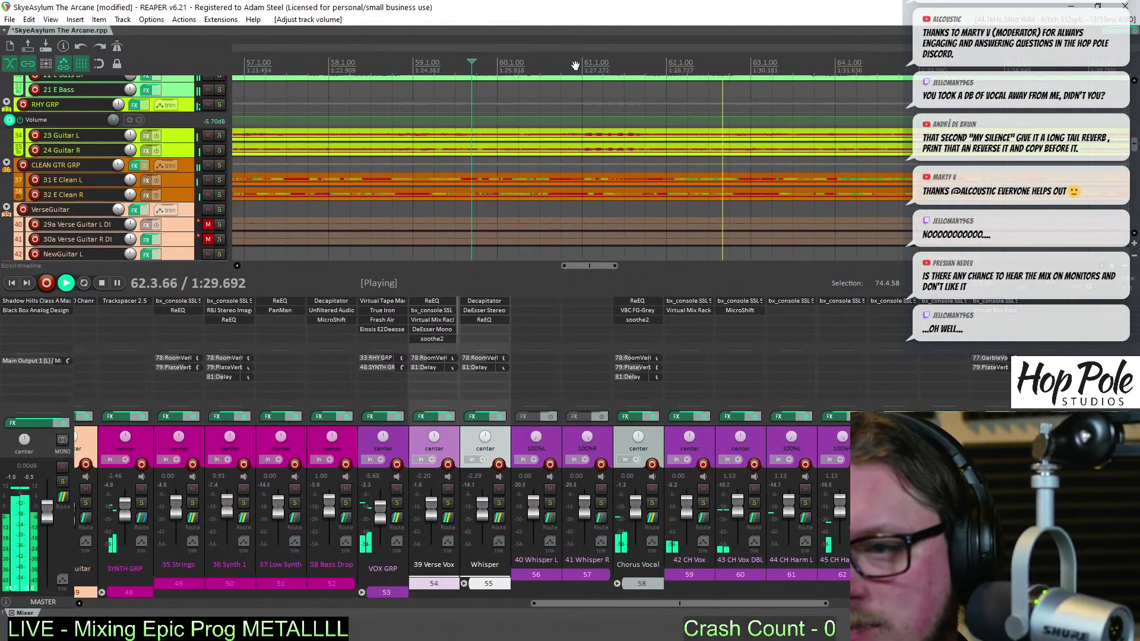
click(579, 129)
key(space)
scroll(588, 132, up, 3)
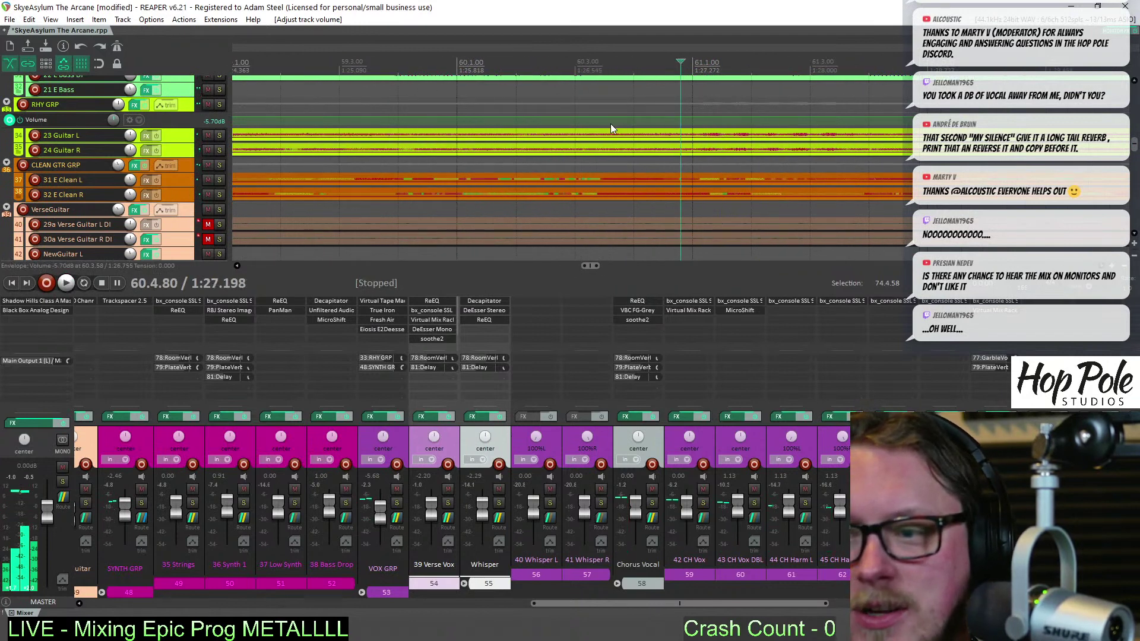
drag(181, 129, 490, 173)
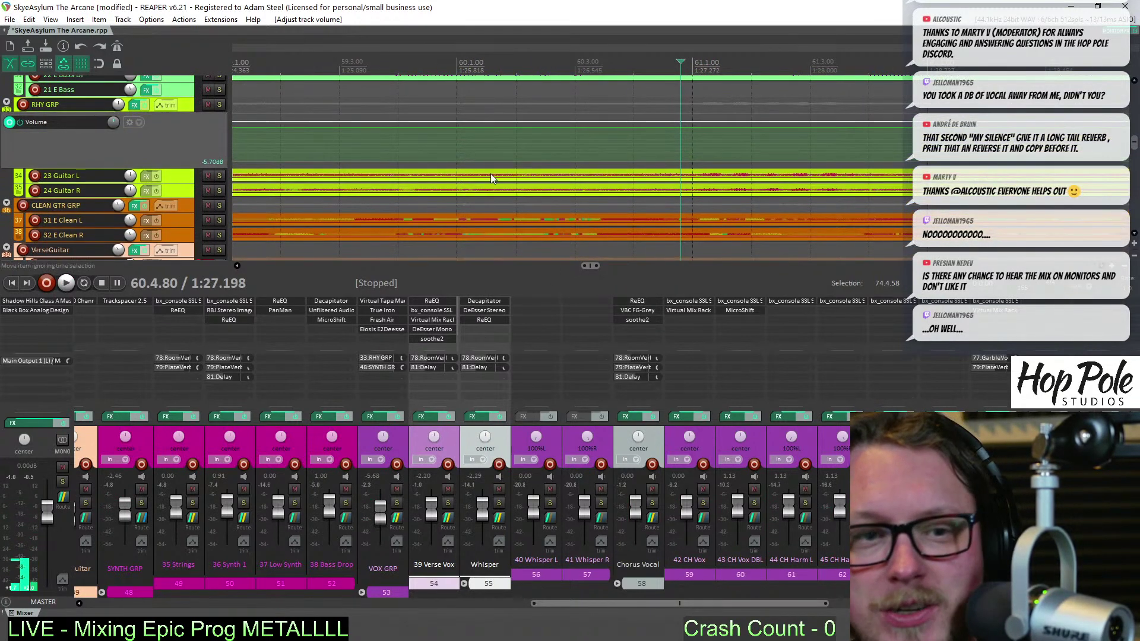
click(690, 127)
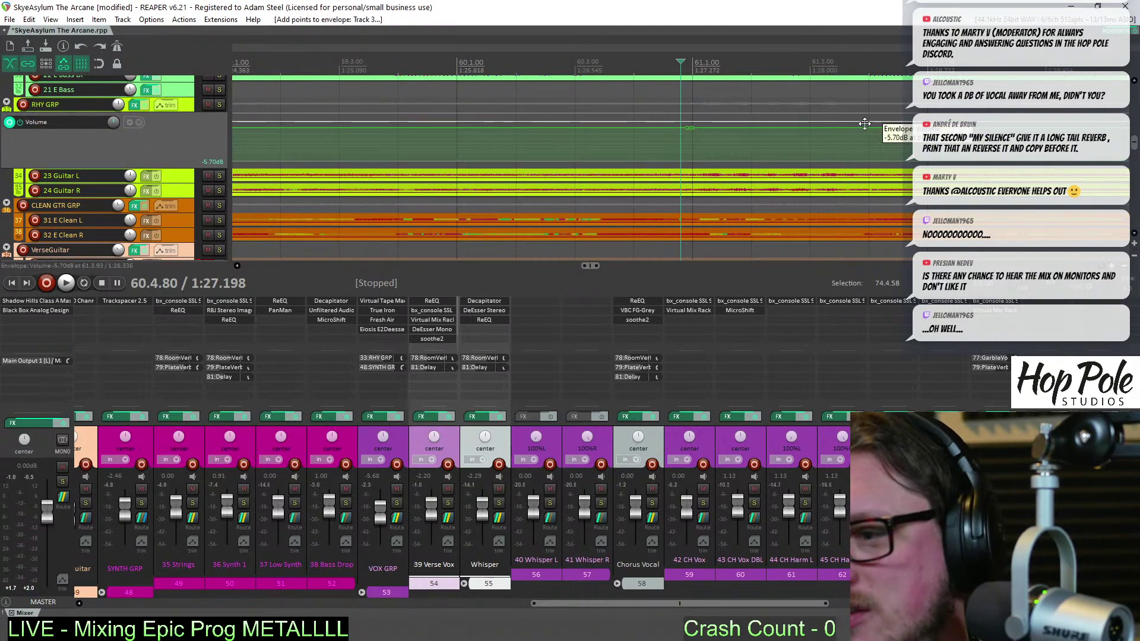
Add volume automation points on the RHY GRP track just after bar 61 and raise that section to about -3.5 dB
drag(835, 127, 833, 123)
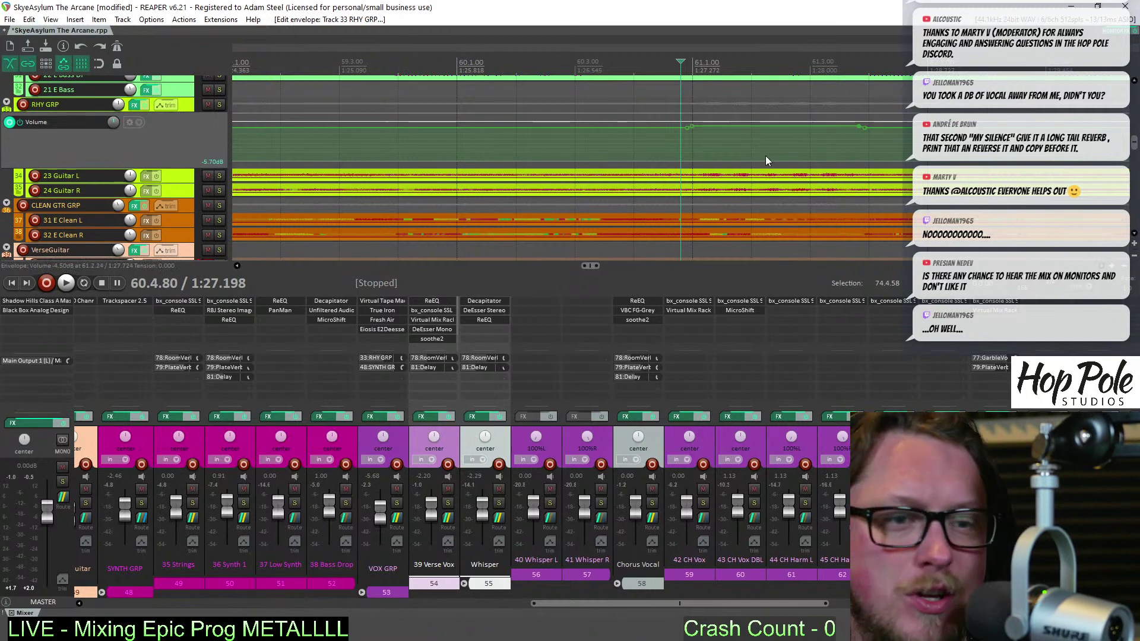
drag(759, 127, 765, 125)
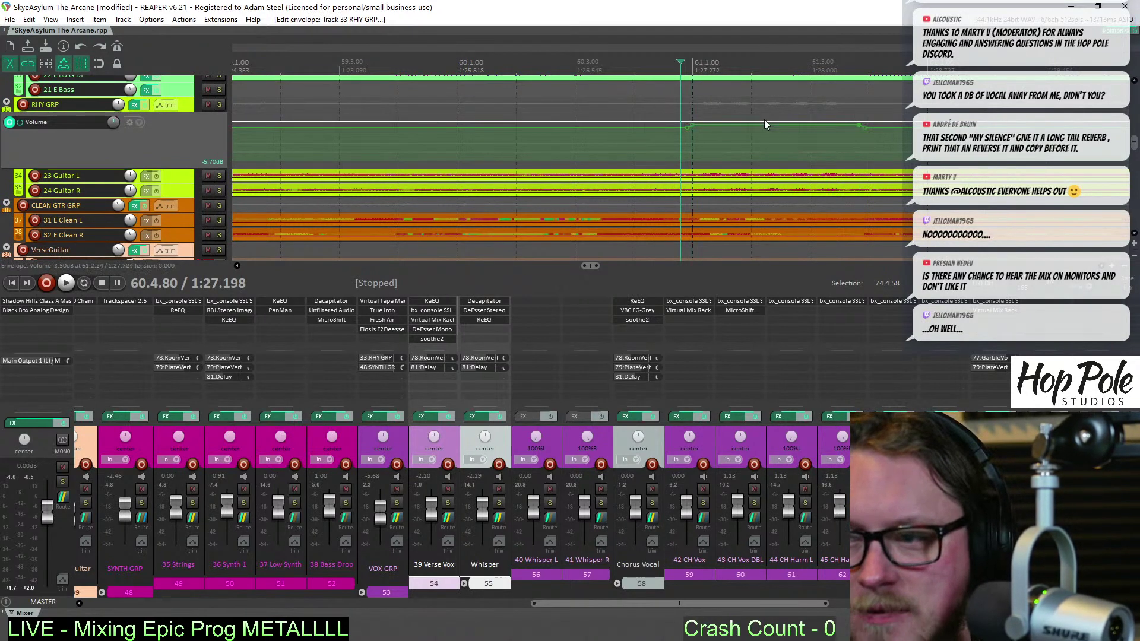
Play the song from bar 60 and lower the Chorus Vocal fader to -0.61 dB
click(600, 63)
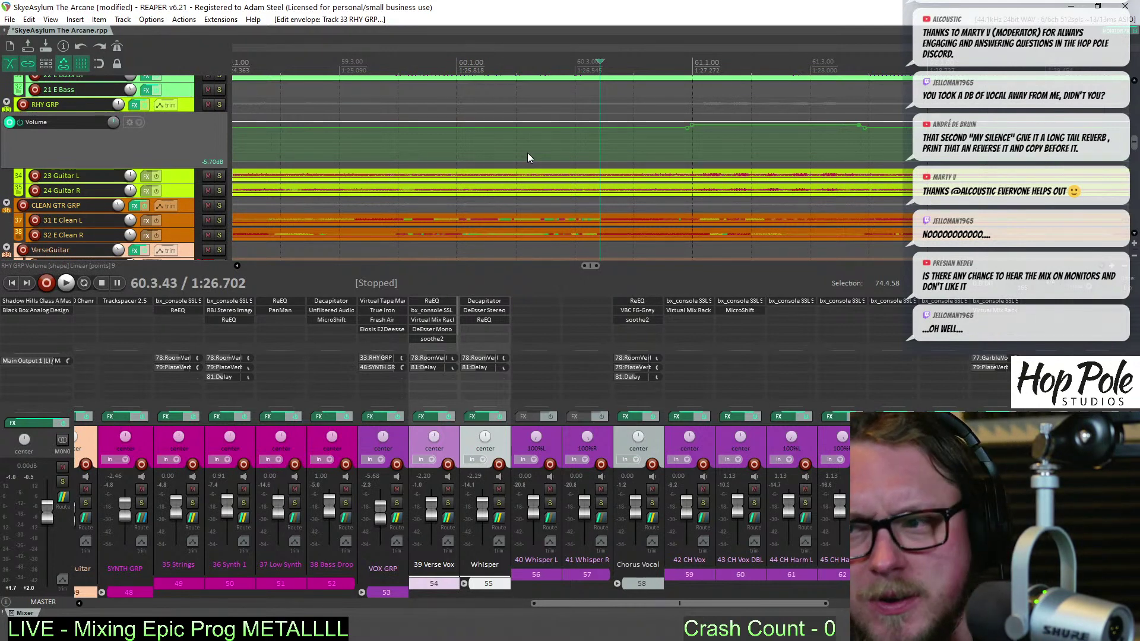
key(space)
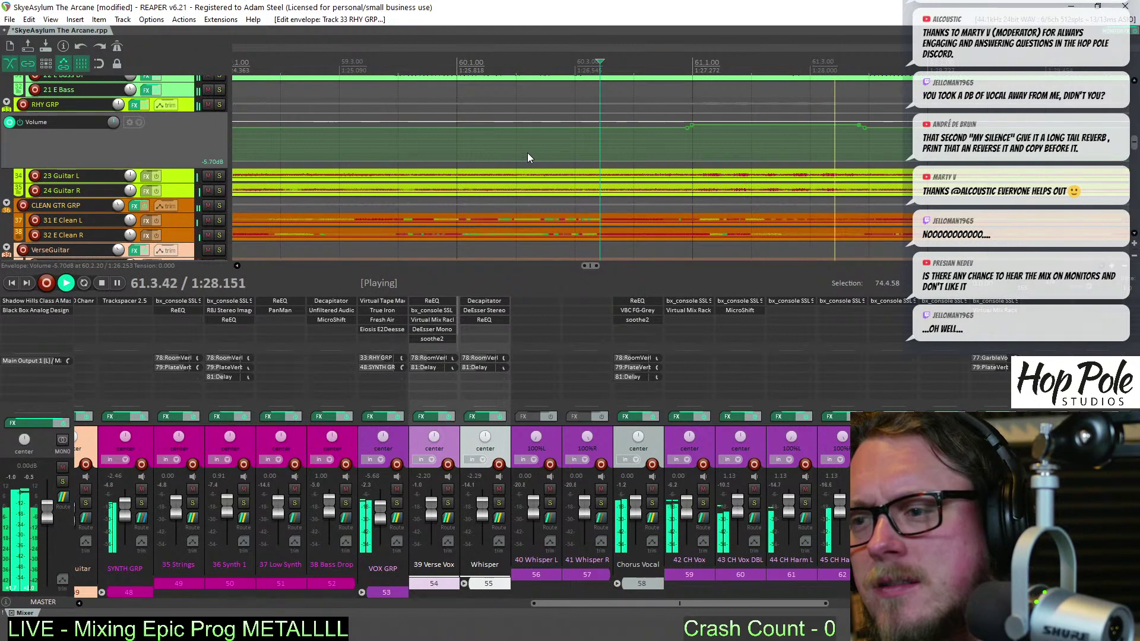
scroll(552, 153, down, 5)
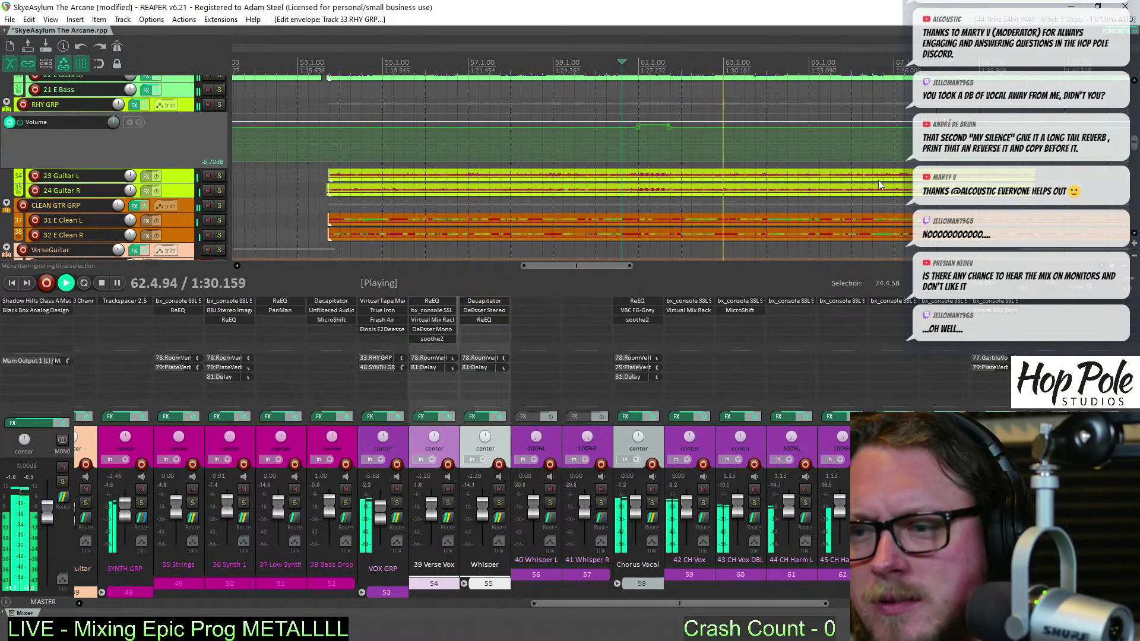
scroll(691, 200, down, 2)
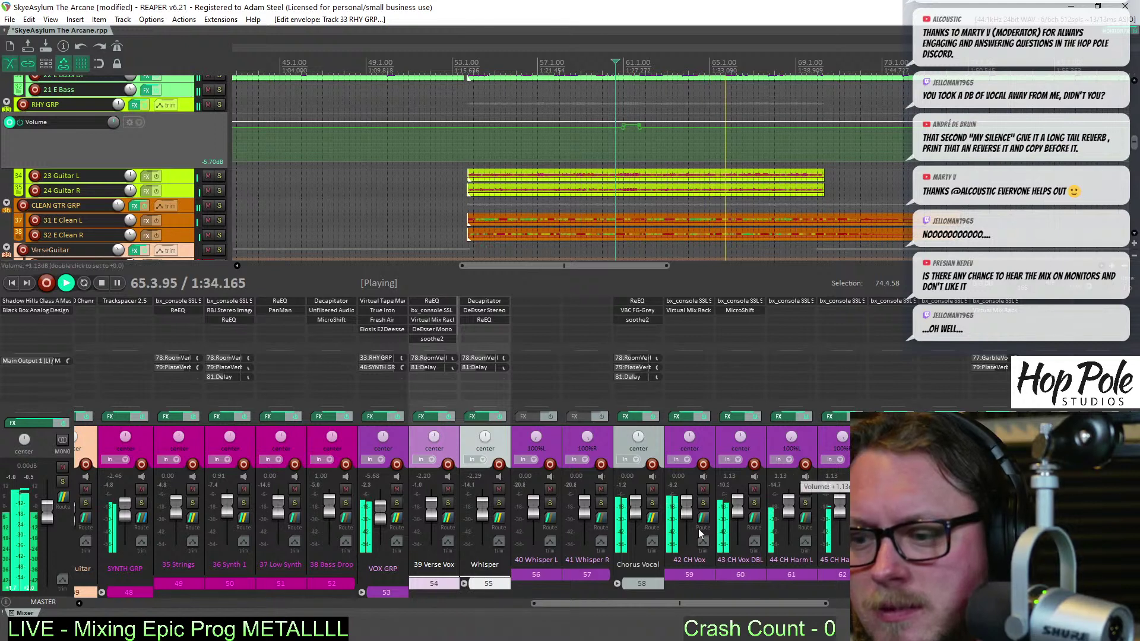
scroll(636, 511, down, 2)
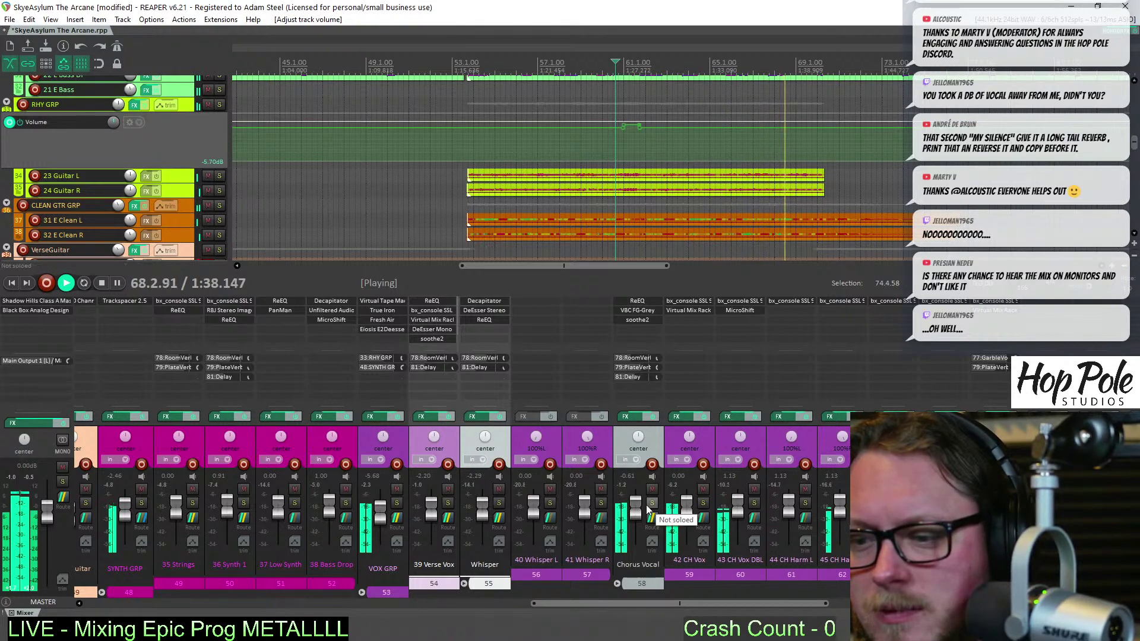
Inspect the Lindell 80 Channel settings on the VerseGuitar group during playback, leaving the plugin window closed
drag(557, 266, 639, 272)
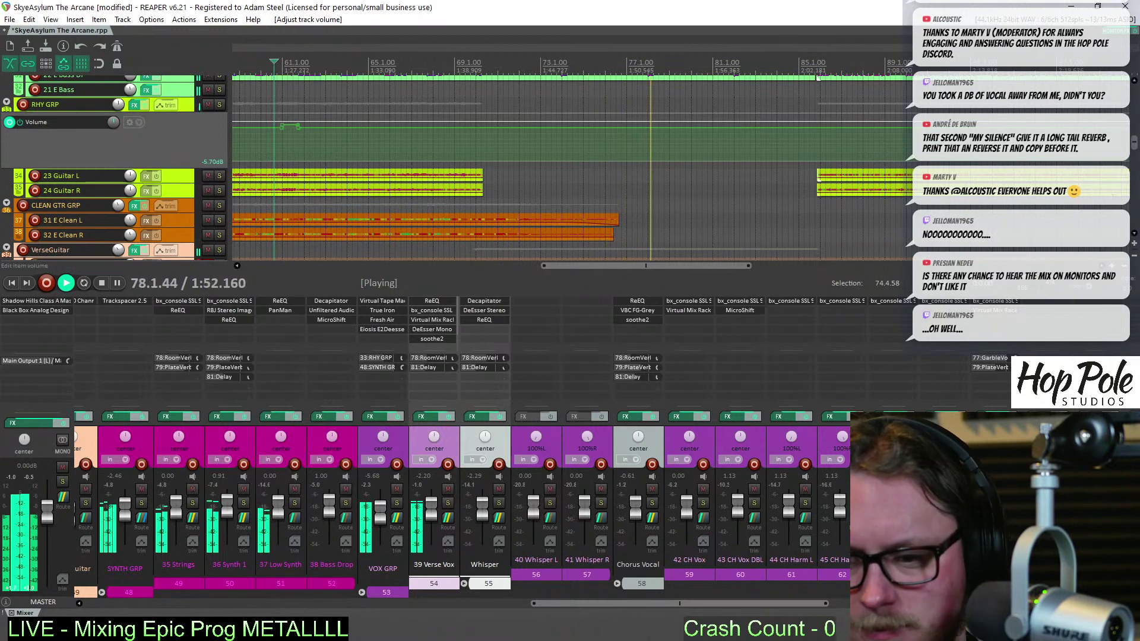
drag(636, 605, 551, 616)
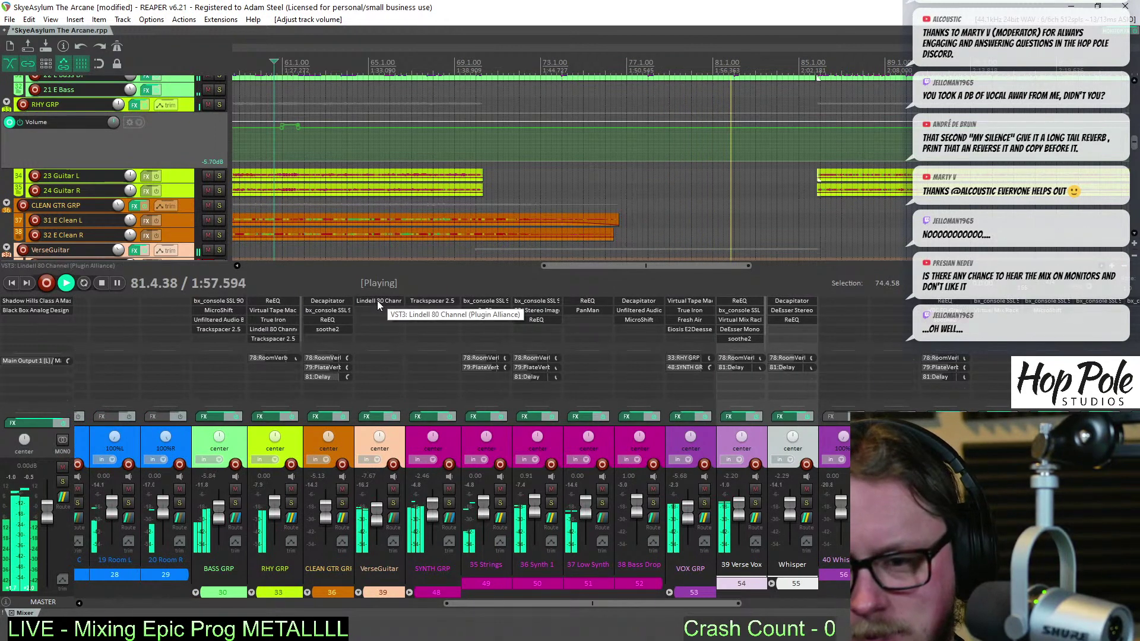
click(378, 302)
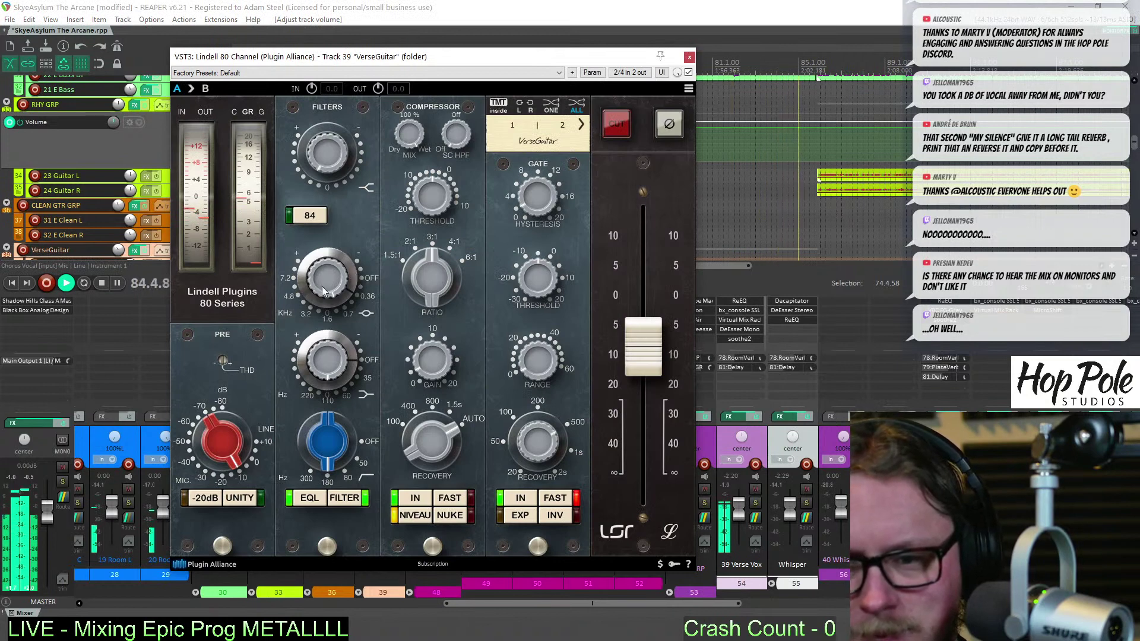
click(690, 56)
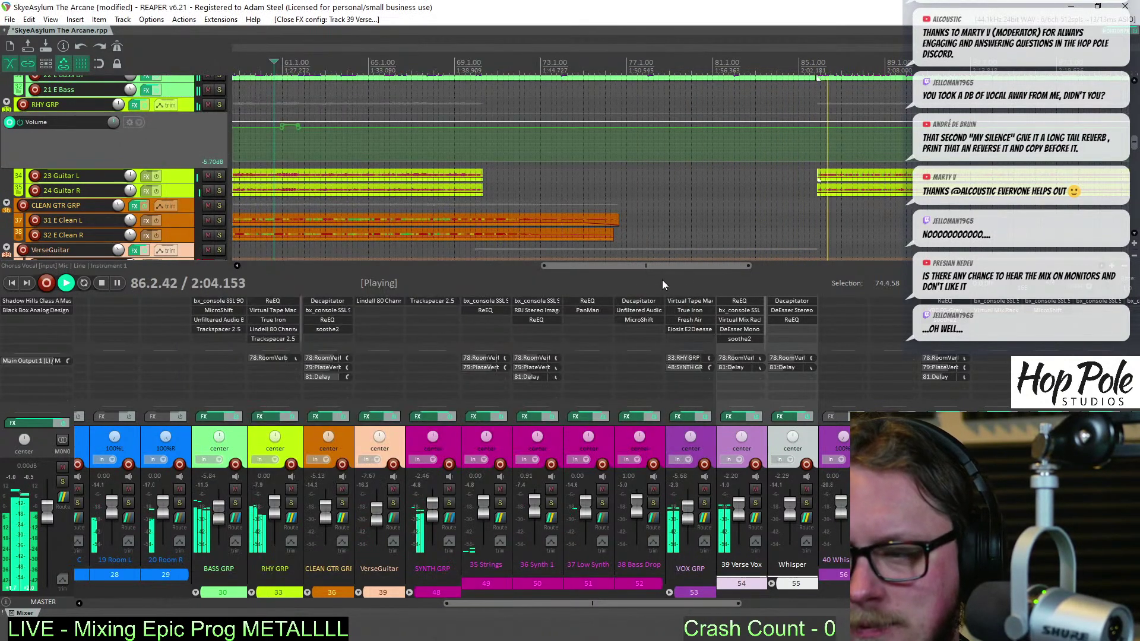
Add RHY GRP volume automation points around the guitar section starting at bar 85 and raise it to about -3.9 dB
scroll(686, 264, right, 3)
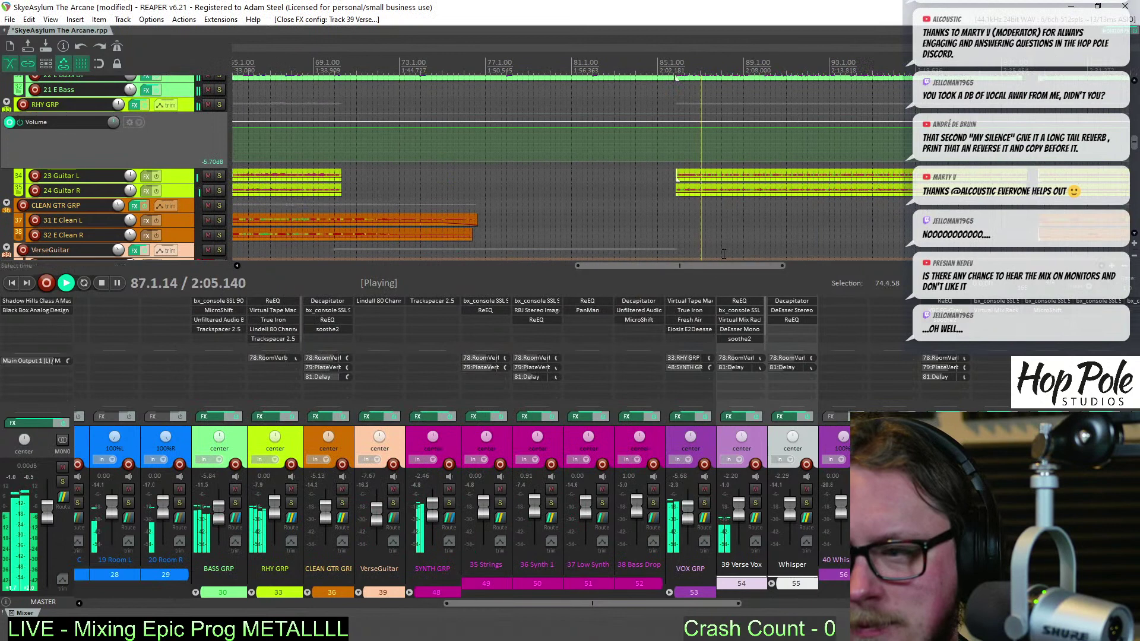
click(674, 127)
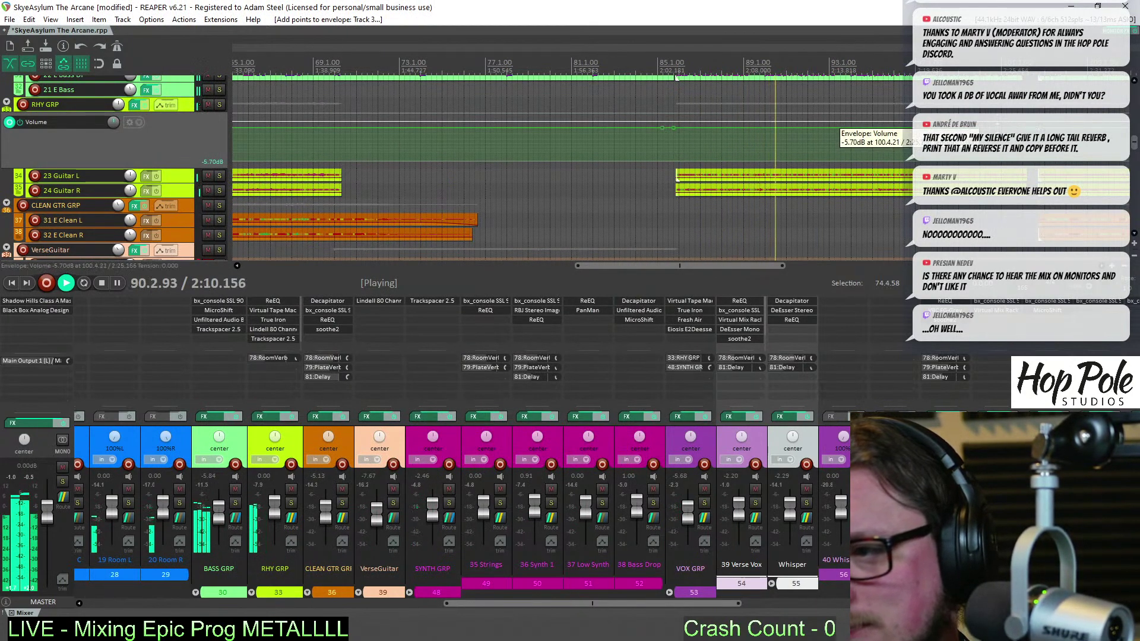
drag(996, 136, 997, 122)
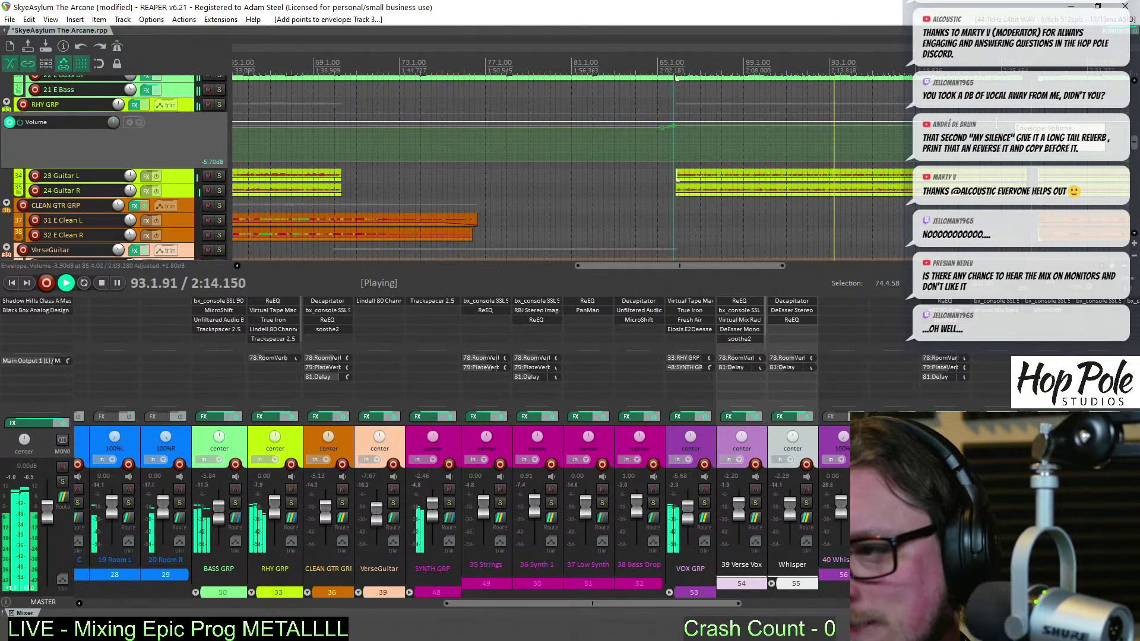
drag(721, 266, 779, 263)
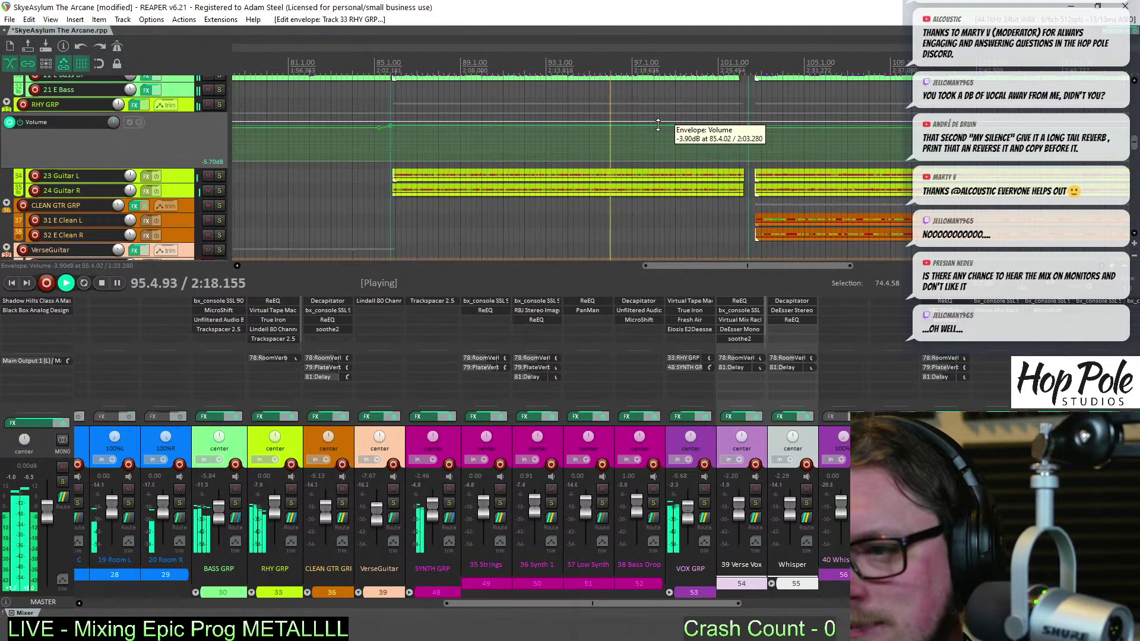
Raise the Mid 8 volume envelope between about bars 85 and 101 to +2.20 dB
scroll(1138, 161, down, 3)
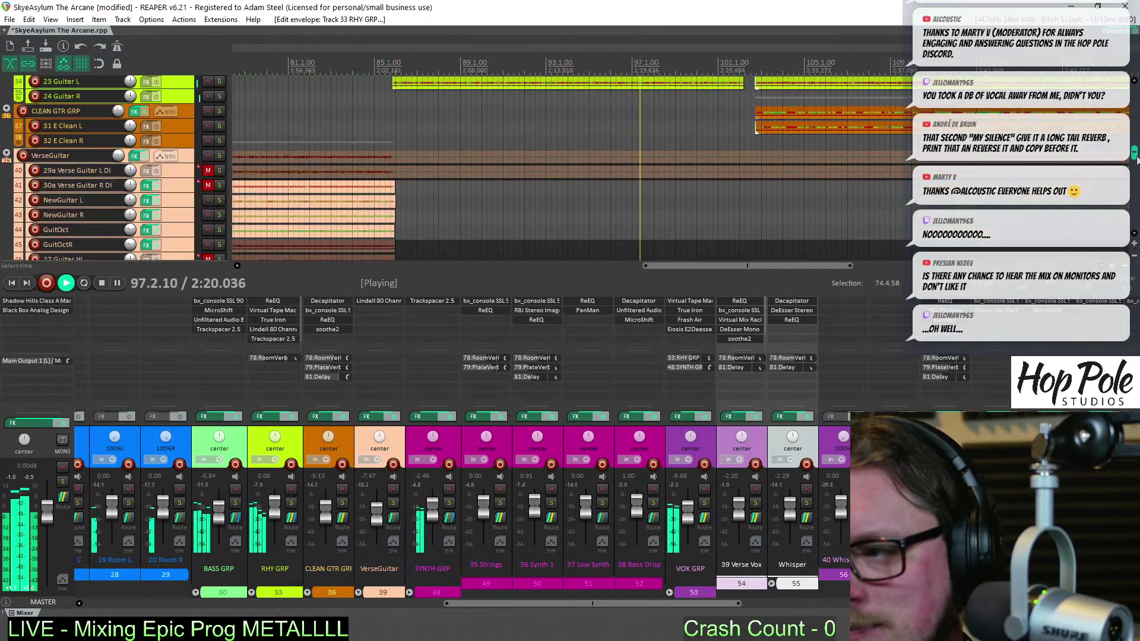
drag(1137, 160, 1127, 201)
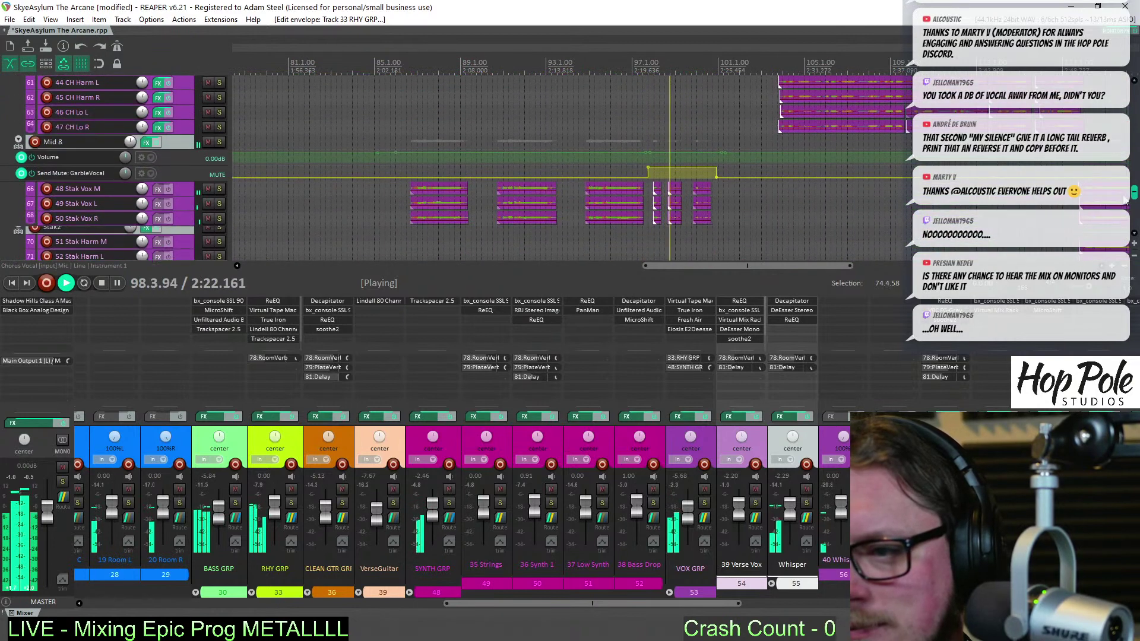
click(462, 154)
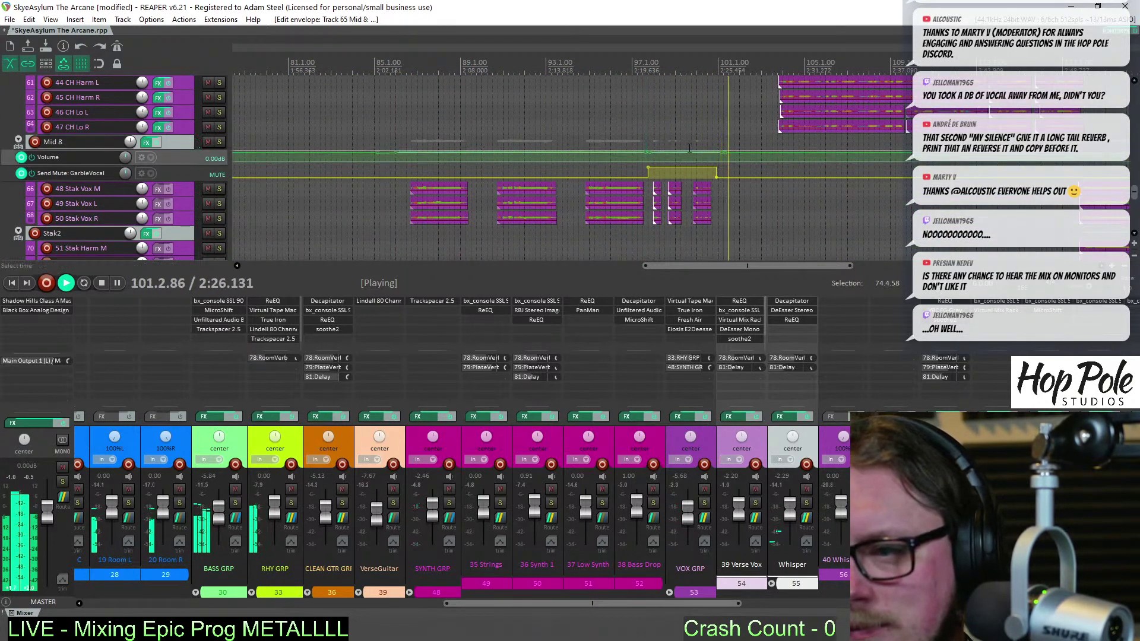
drag(683, 152, 682, 153)
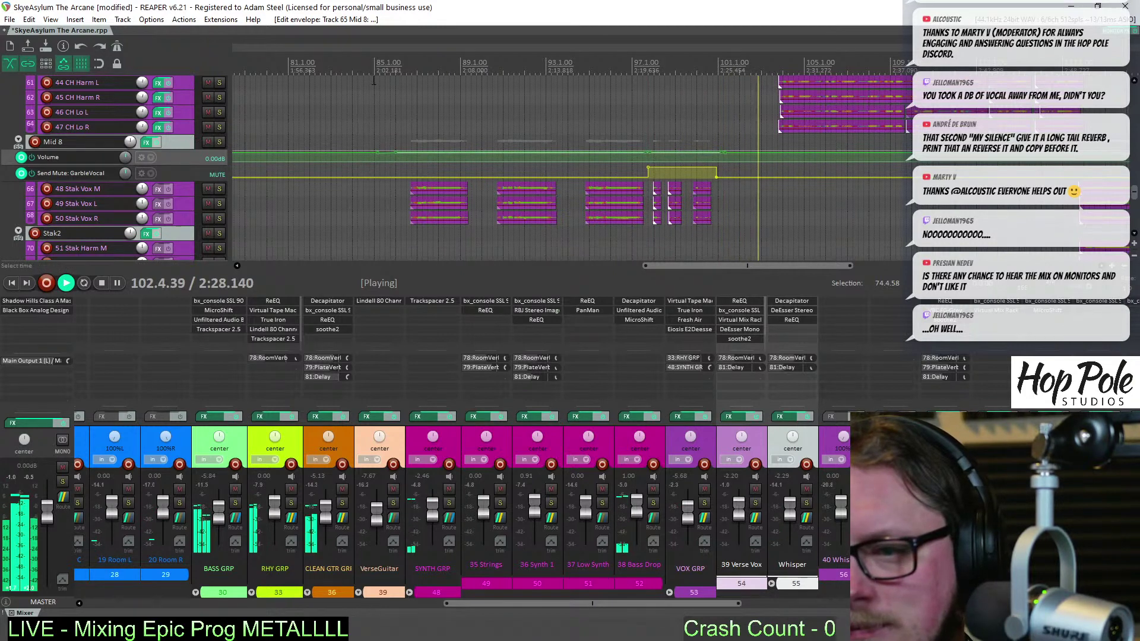
Play the section from bar 86 and lower the 38 Bass Drop track volume to 0.27 dB
click(404, 66)
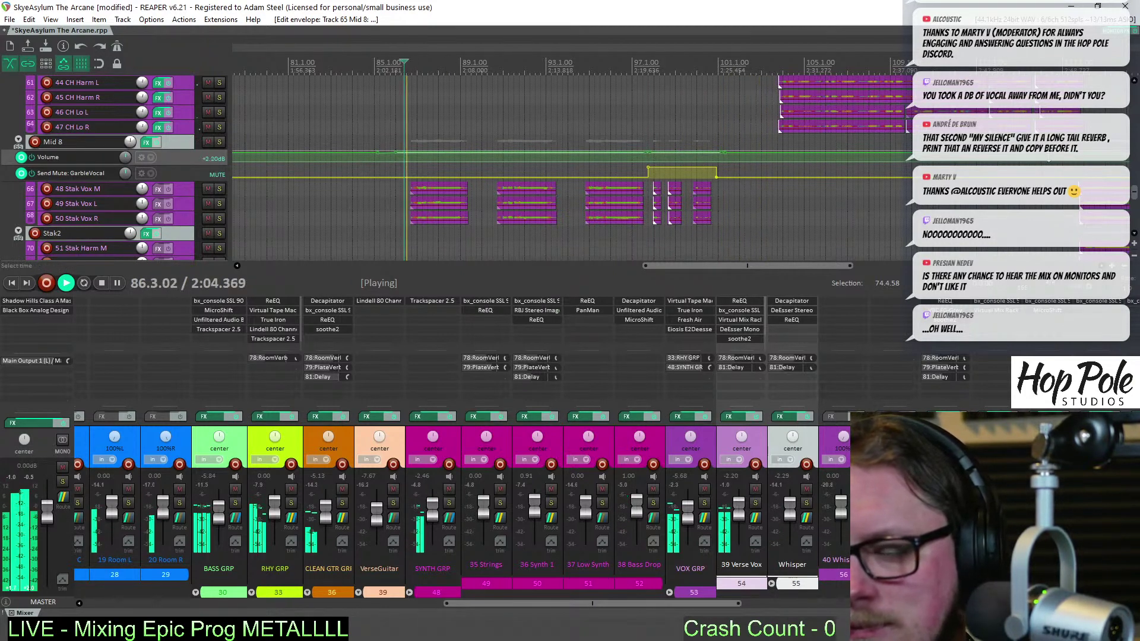
scroll(1135, 186, up, 5)
scroll(1136, 185, up, 3)
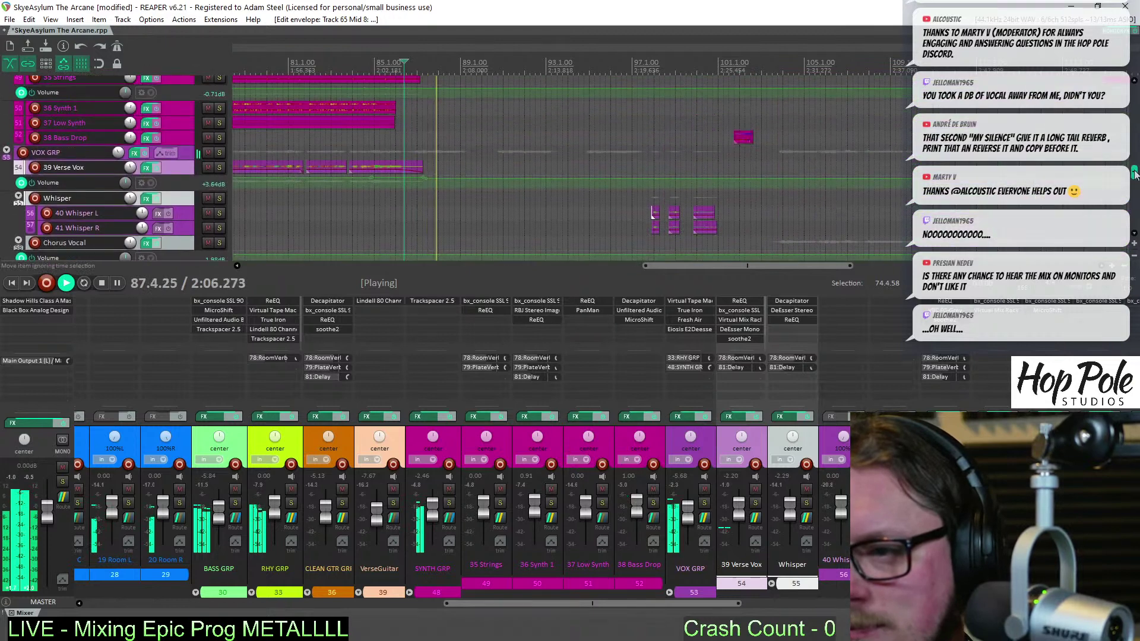
scroll(106, 208, up, 3)
scroll(131, 189, down, 3)
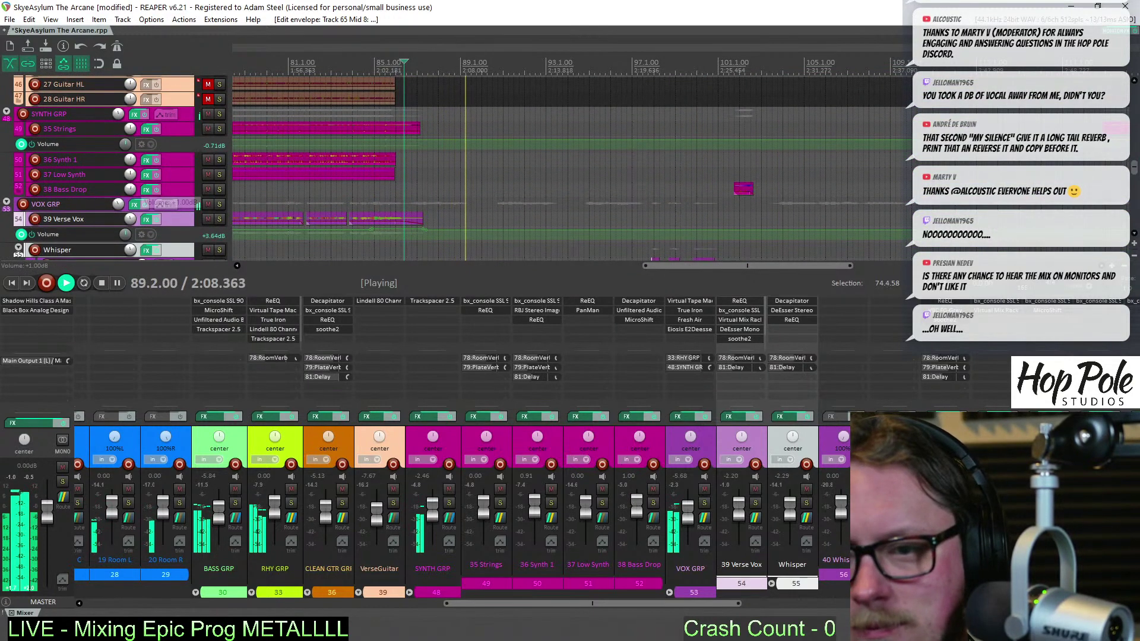
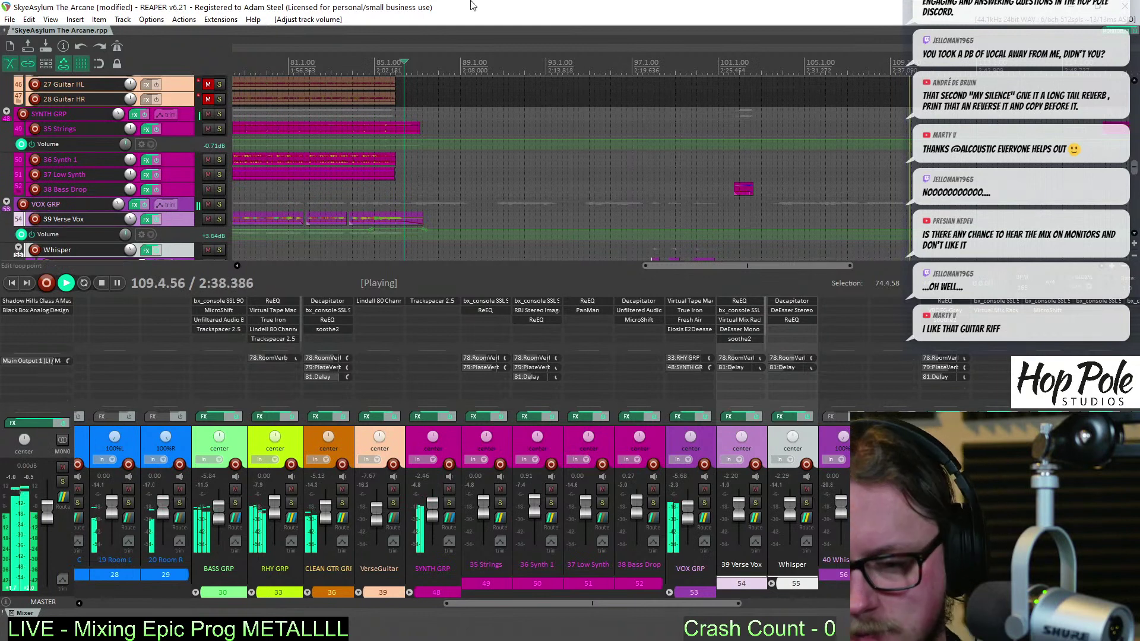
Examine the drum channels in the mixer and the vocal and synth tracks across the whole song during playback
click(105, 604)
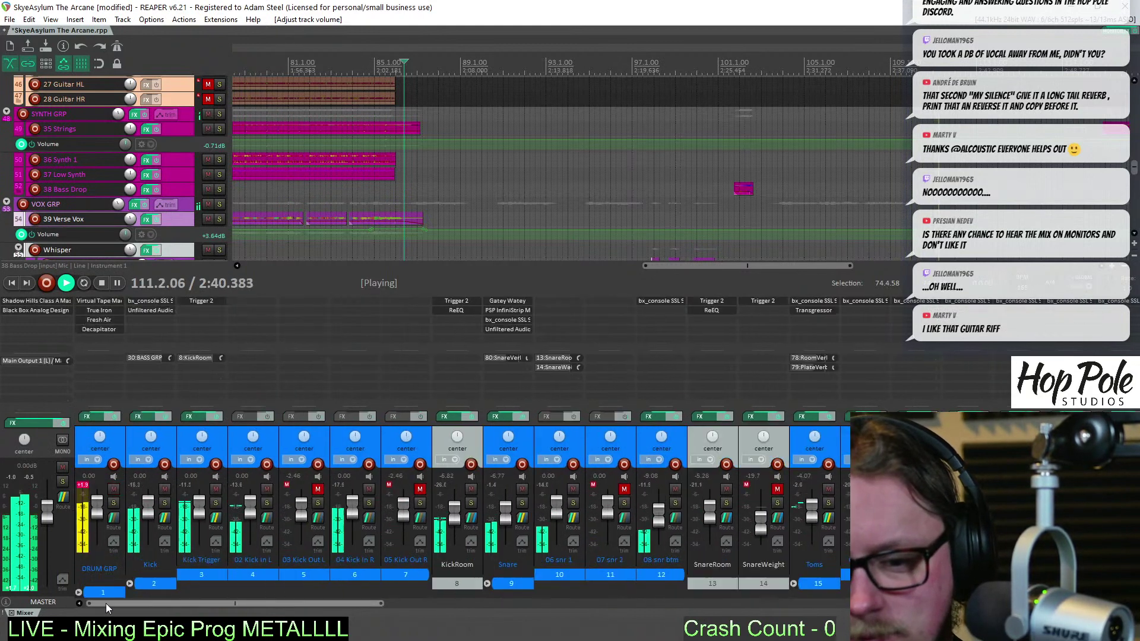
drag(106, 603, 316, 600)
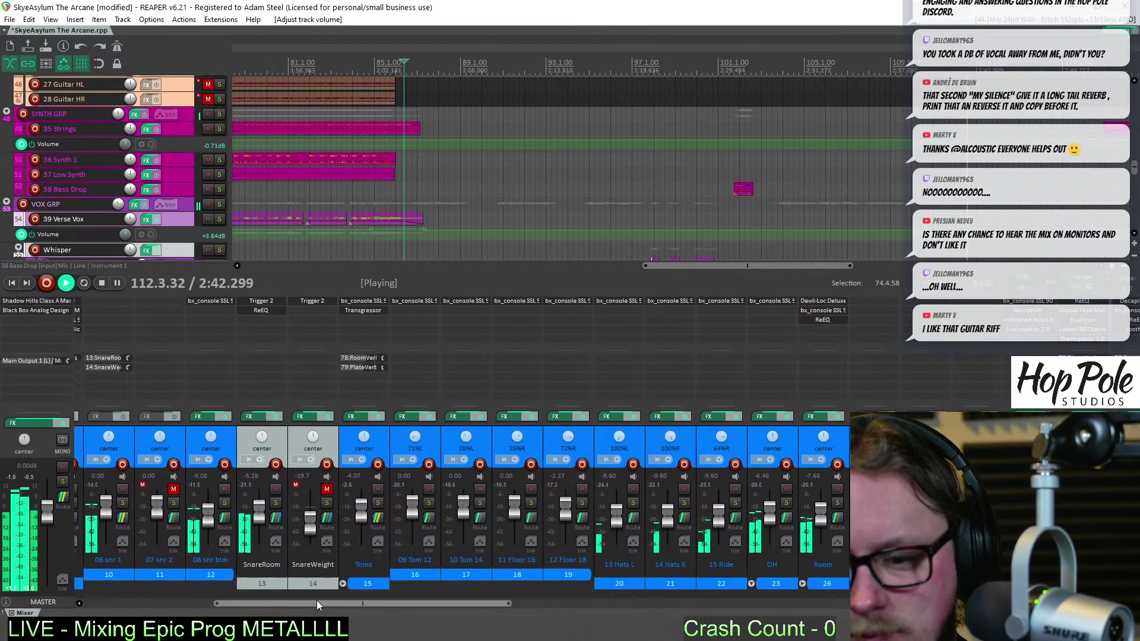
scroll(713, 179, down, 6)
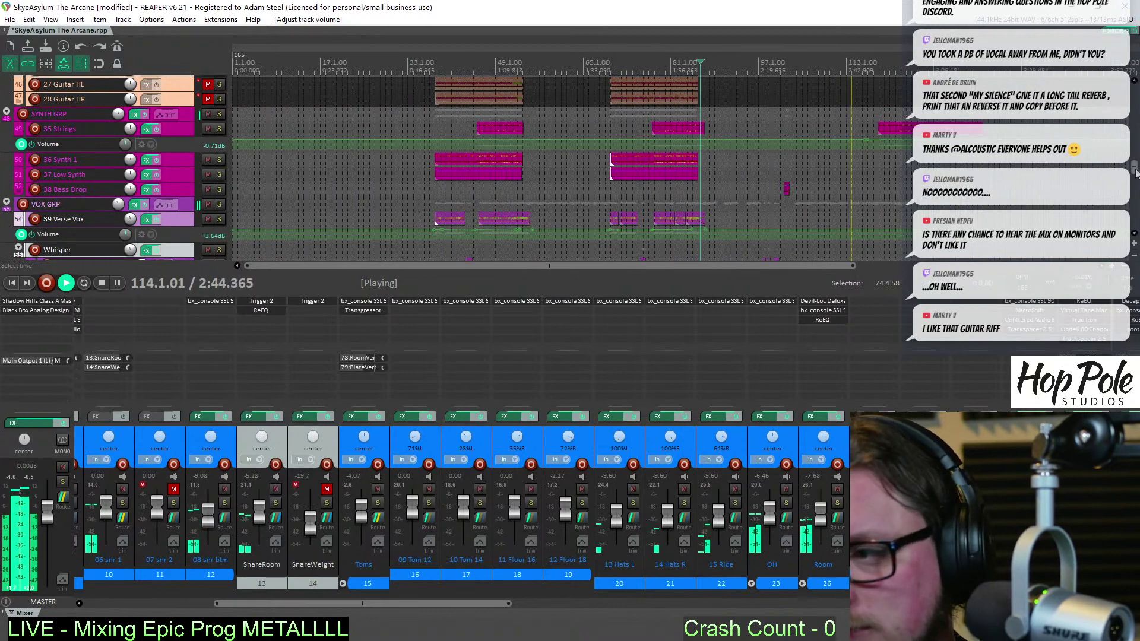
drag(1135, 172, 1135, 189)
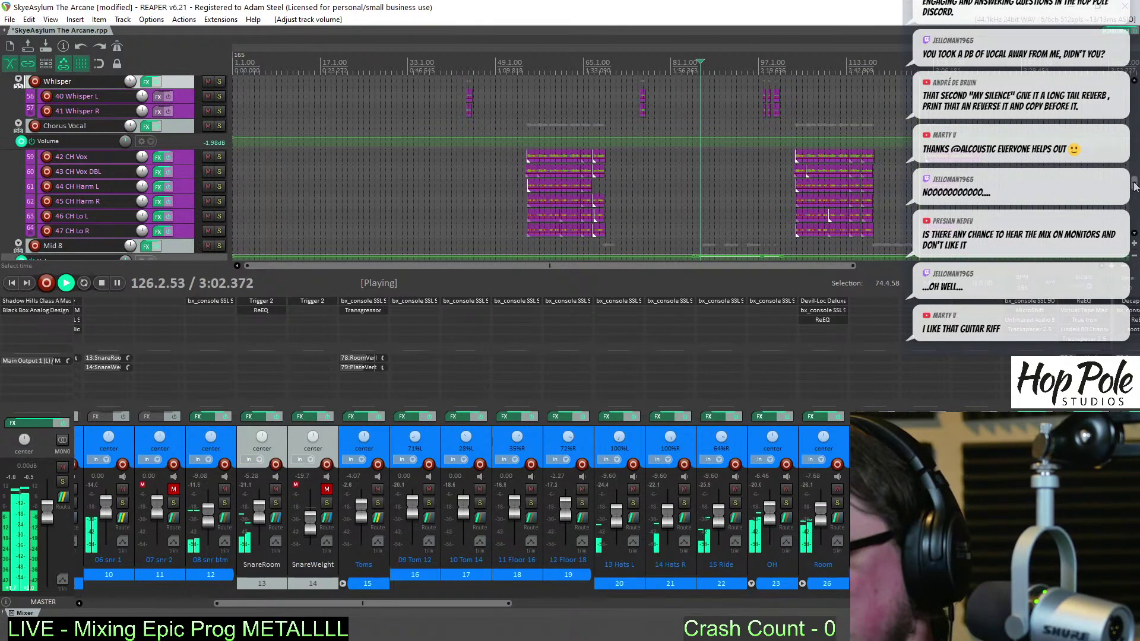
scroll(1135, 186, up, 10)
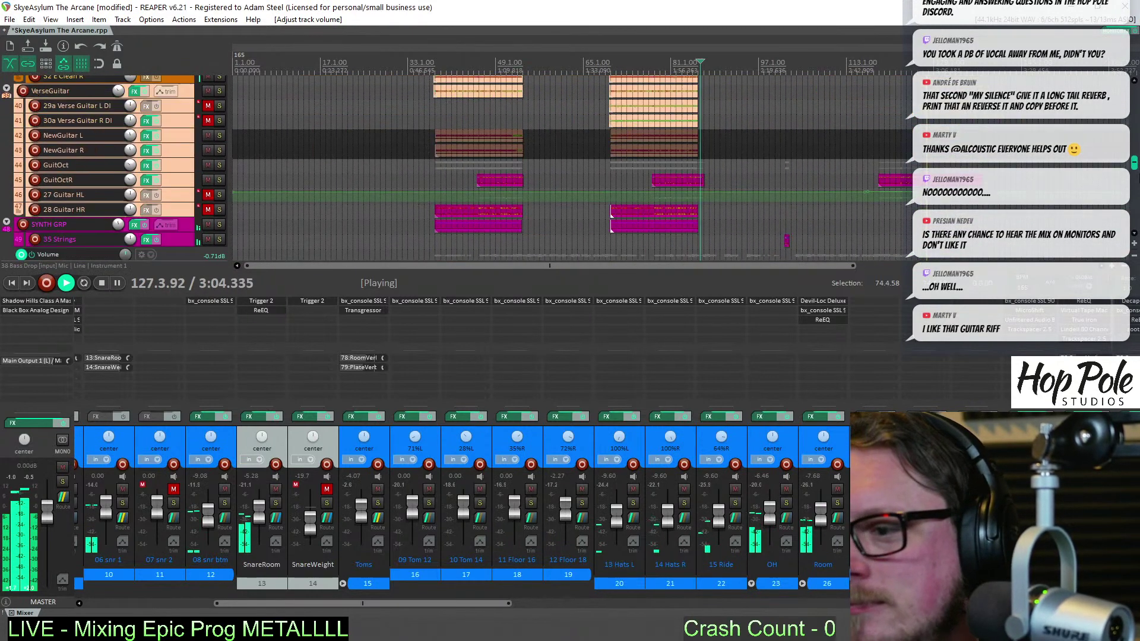
Solo the Stak2 vocal group near bar 117 and bring its mixer channel into view
scroll(1135, 203, down, 15)
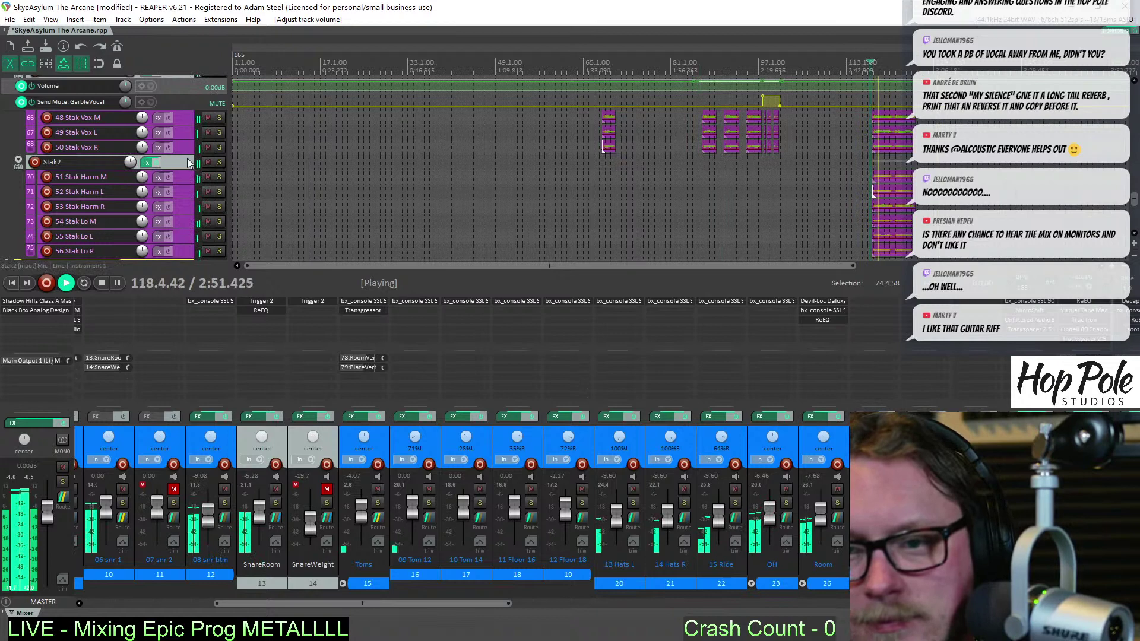
key(F6)
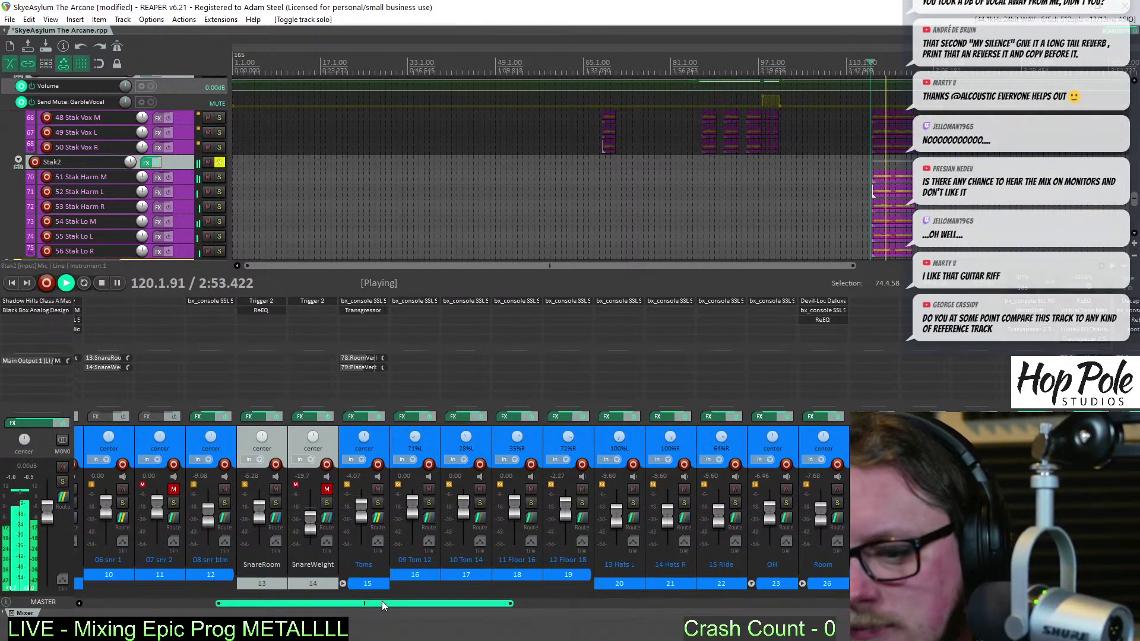
drag(383, 601, 885, 603)
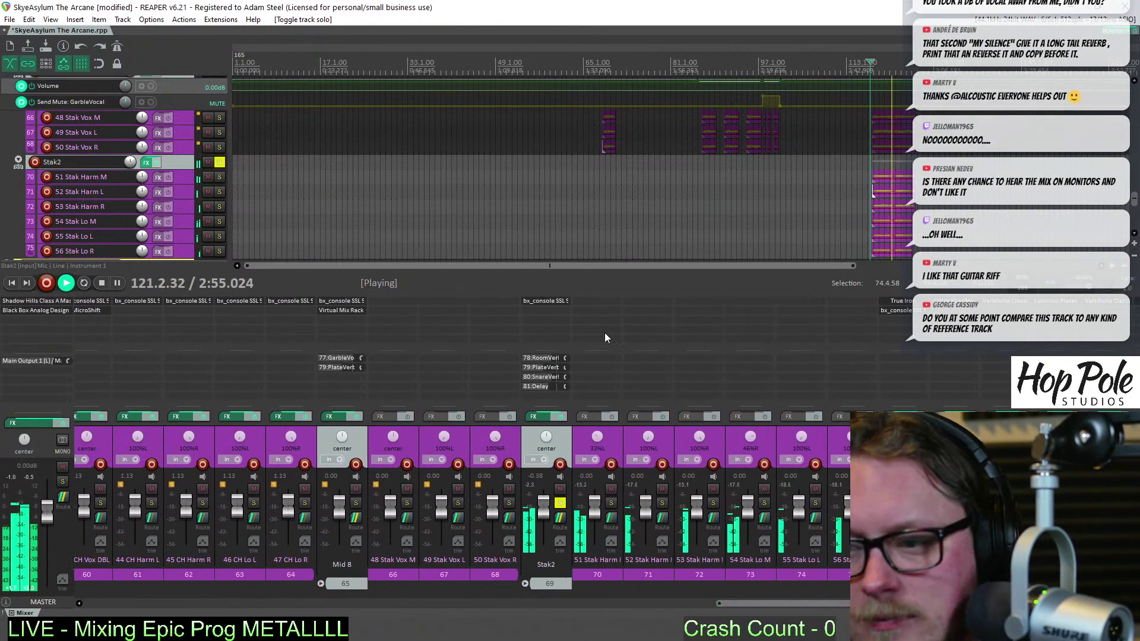
Adjust the bx_console SSL 9000 J EQ on the Stak2 group while auditioning it, then close the plugin
key(space)
click(536, 299)
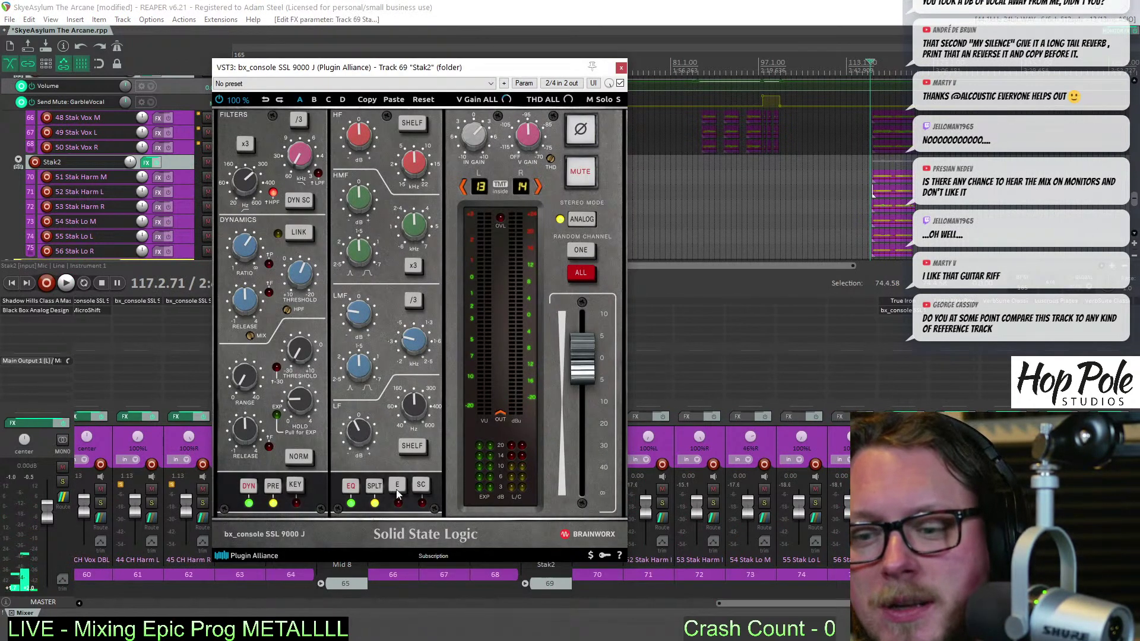
key(space)
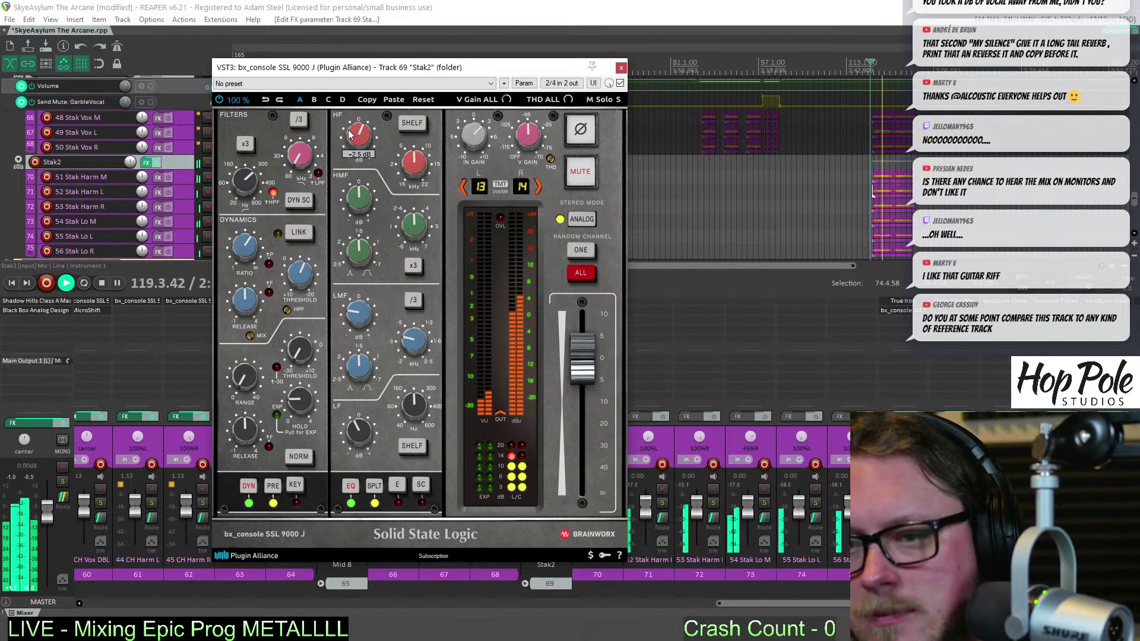
click(621, 67)
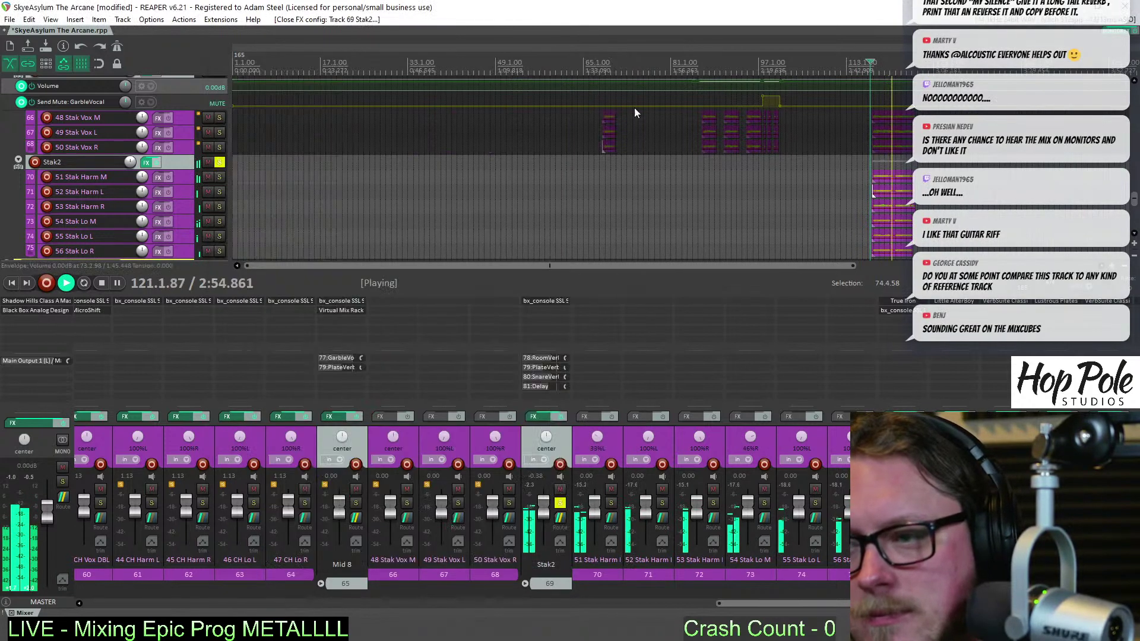
Unsolo the Stak2 group and play its section from bar 117 in the full mix
click(560, 504)
key(space)
key(space)
scroll(713, 136, up, 2)
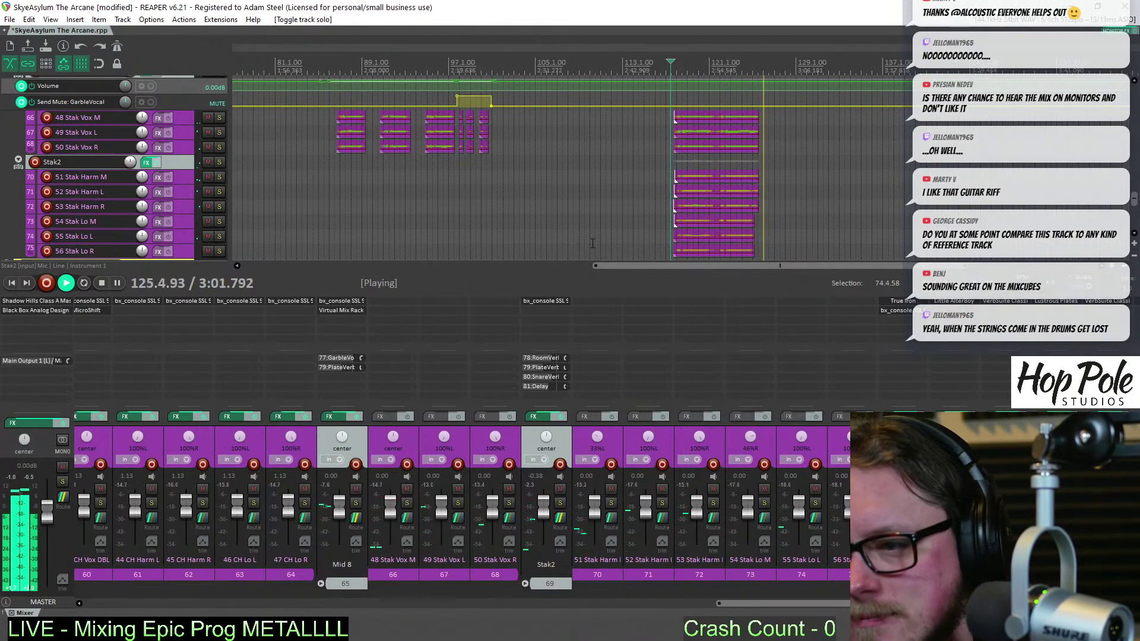
Bring the drum and bass tracks into view across most of the song, stop playback and save the project
drag(1136, 206, 1137, 128)
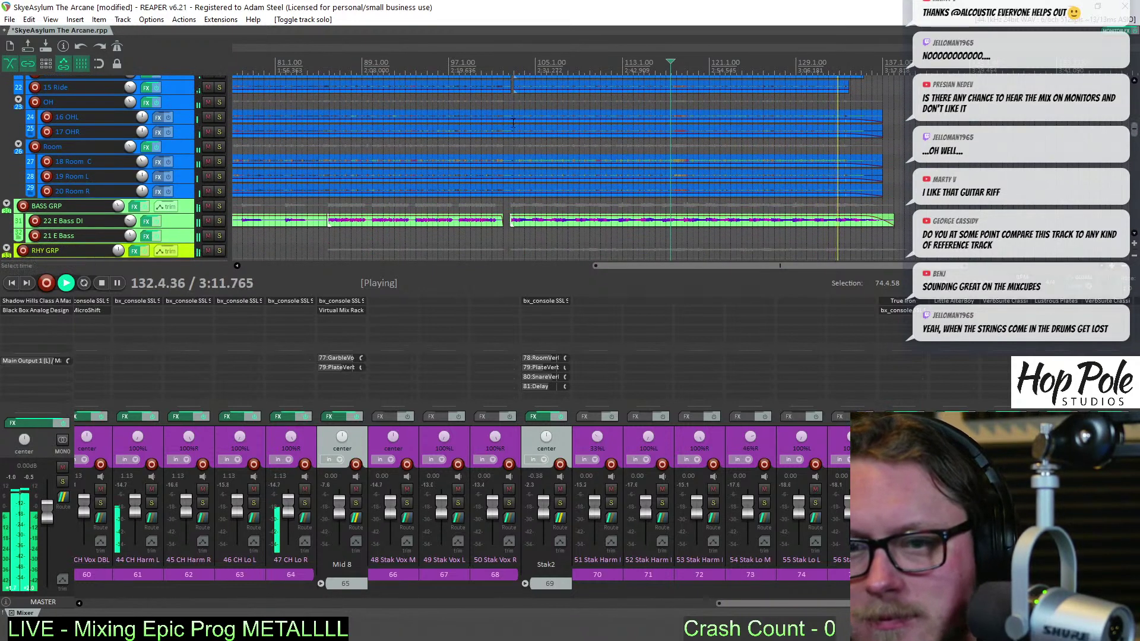
scroll(537, 114, down, 2)
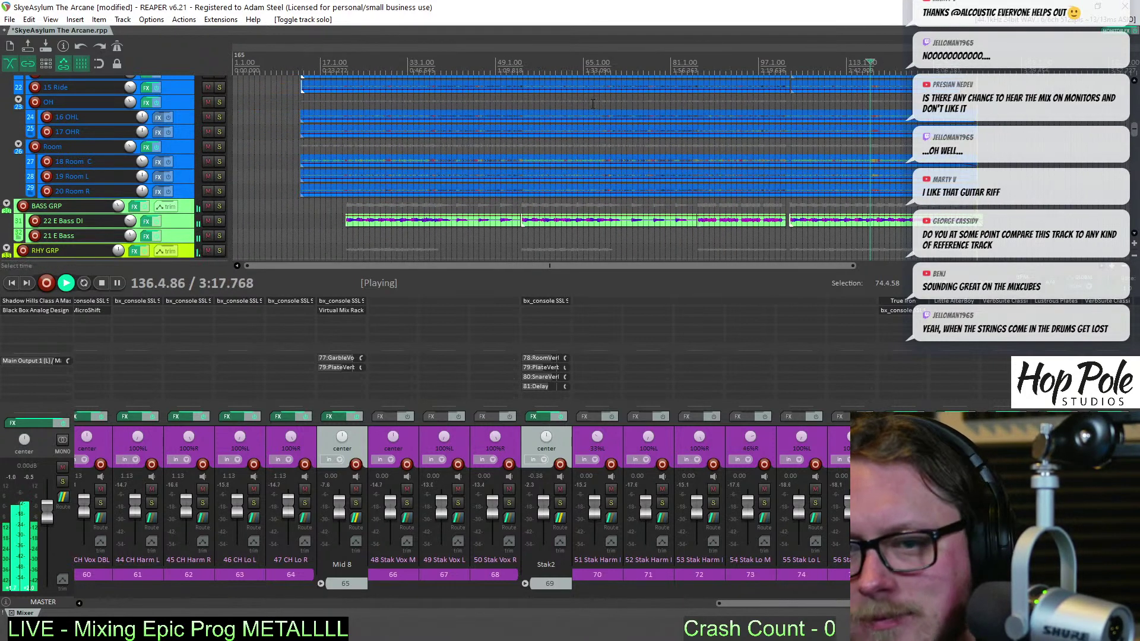
key(space)
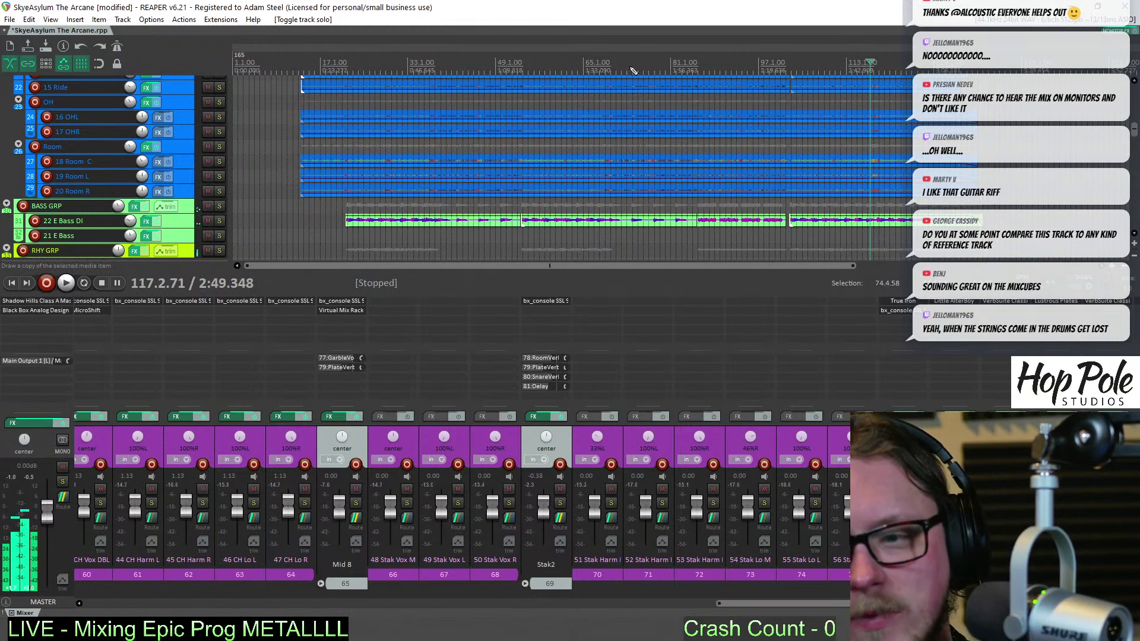
key(ctrl+s)
Solo the Room drum group and play it from bar 29
click(387, 62)
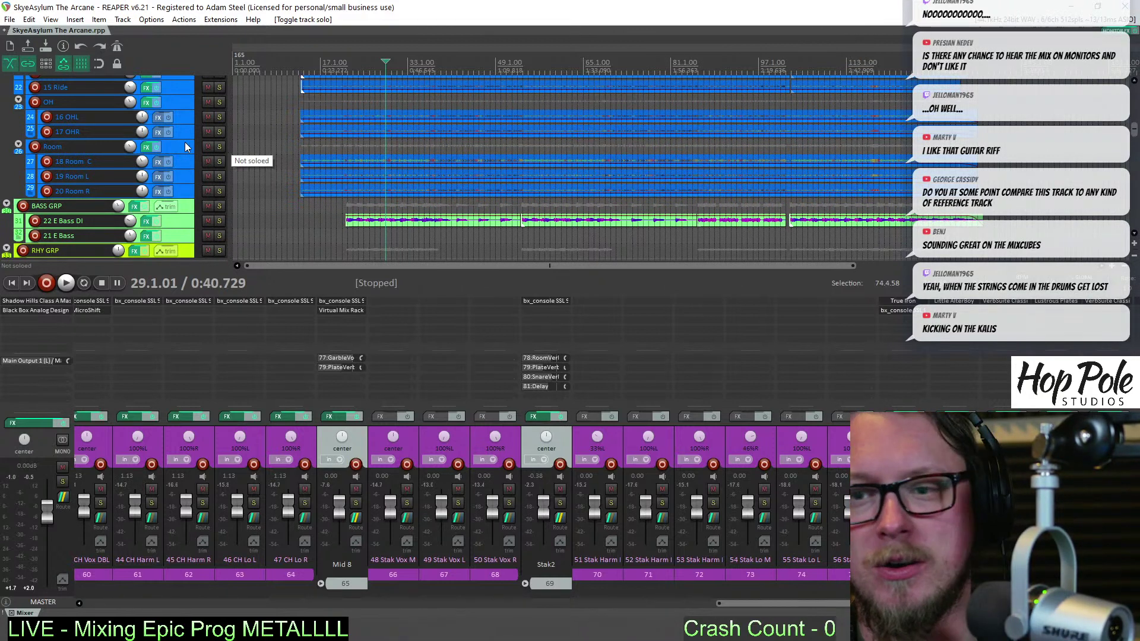
click(217, 148)
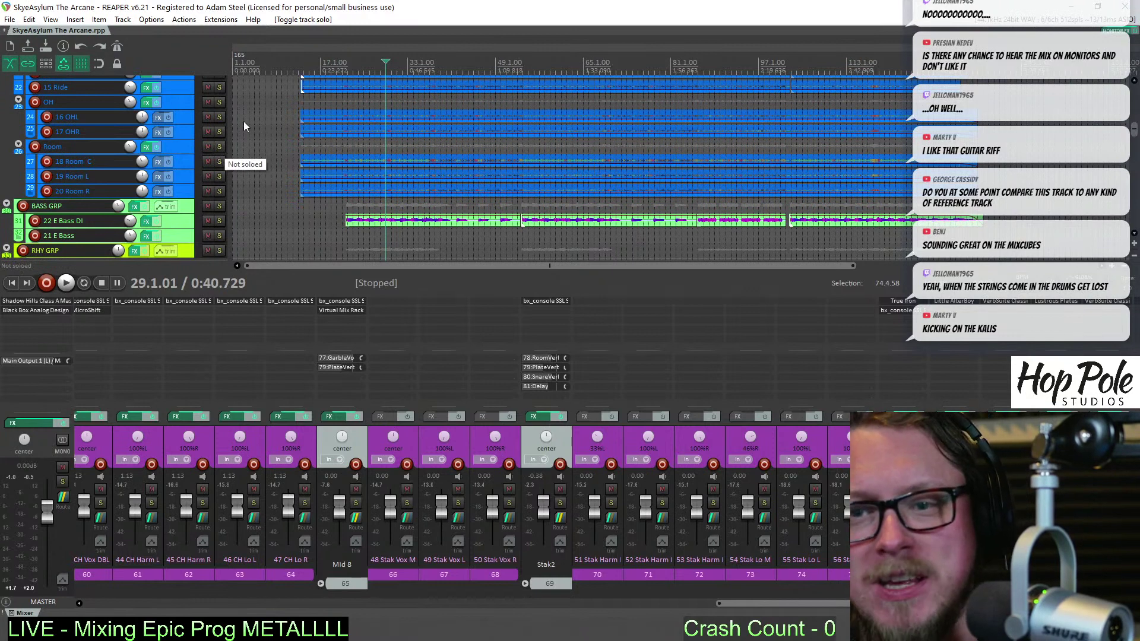
key(space)
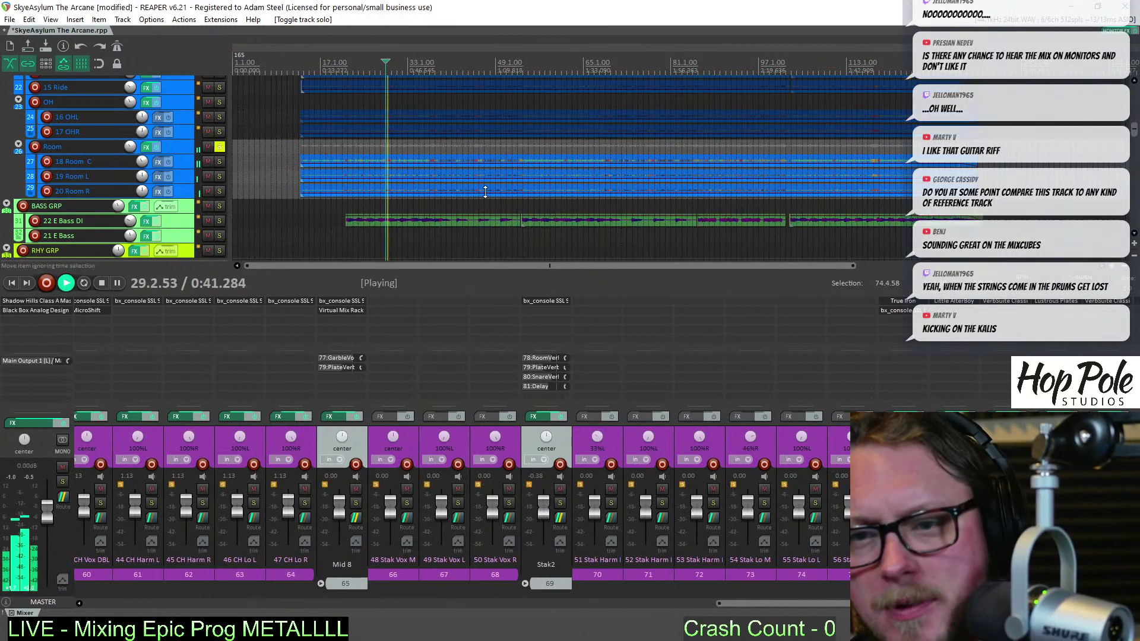
Adjust the bx_console SSL 9000 J on the soloed Room group, then close the plugin and stop playback
drag(765, 602, 365, 573)
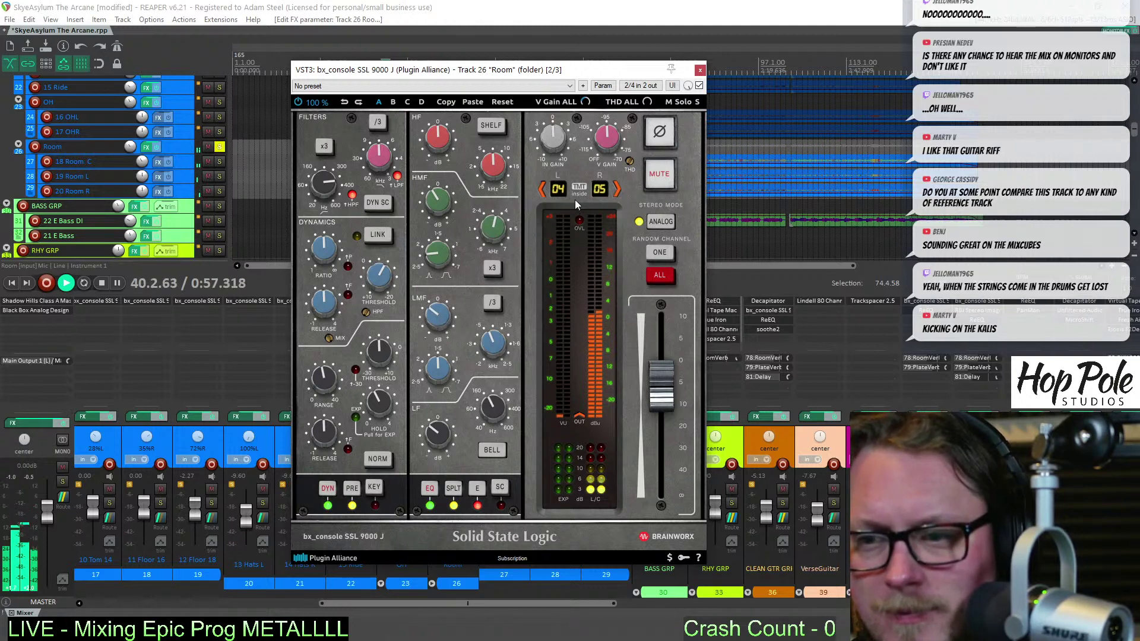
click(700, 70)
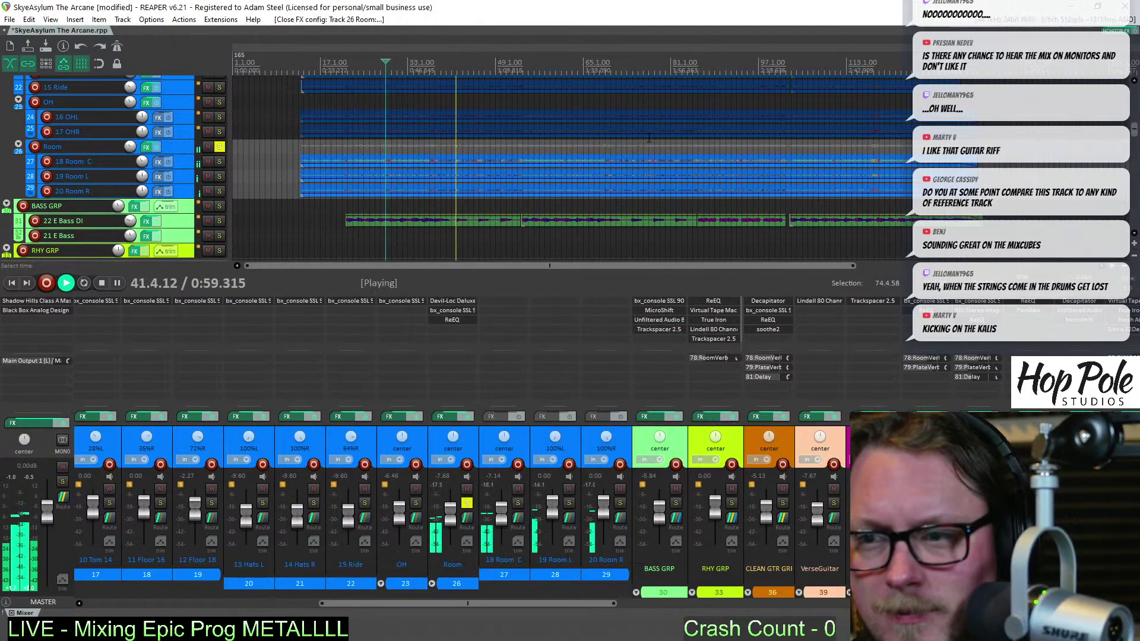
scroll(646, 146, up, 3)
scroll(646, 146, up, 2)
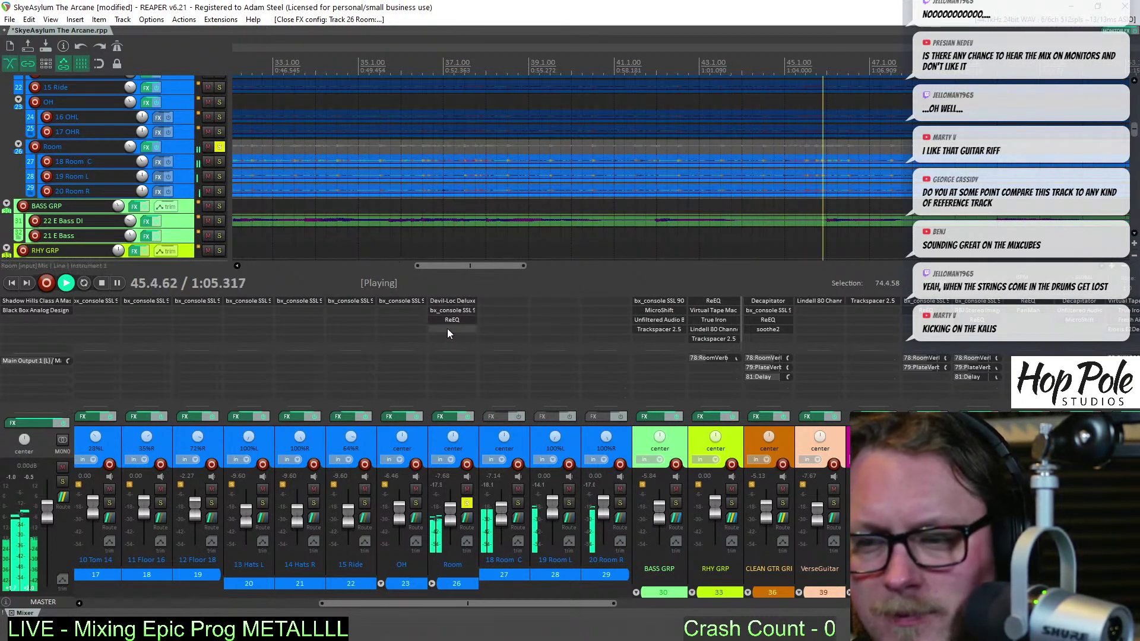
scroll(539, 153, down, 4)
key(space)
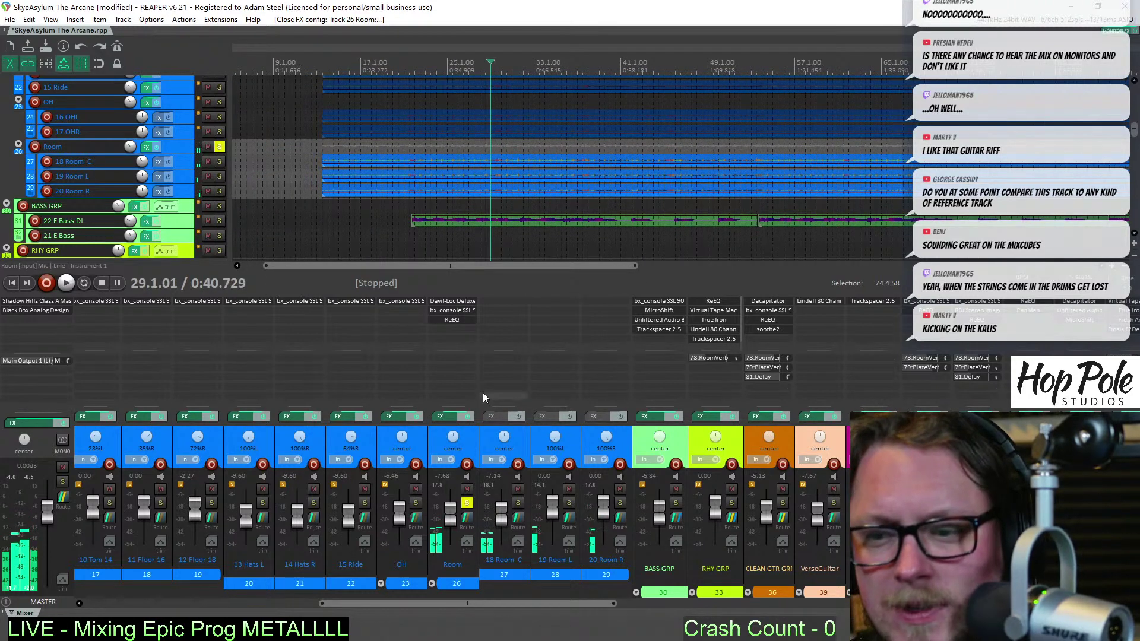
Add the Soundtoys Decapitator to the end of the Room group's effects chain and start playback
double_click(447, 332)
text(dec)
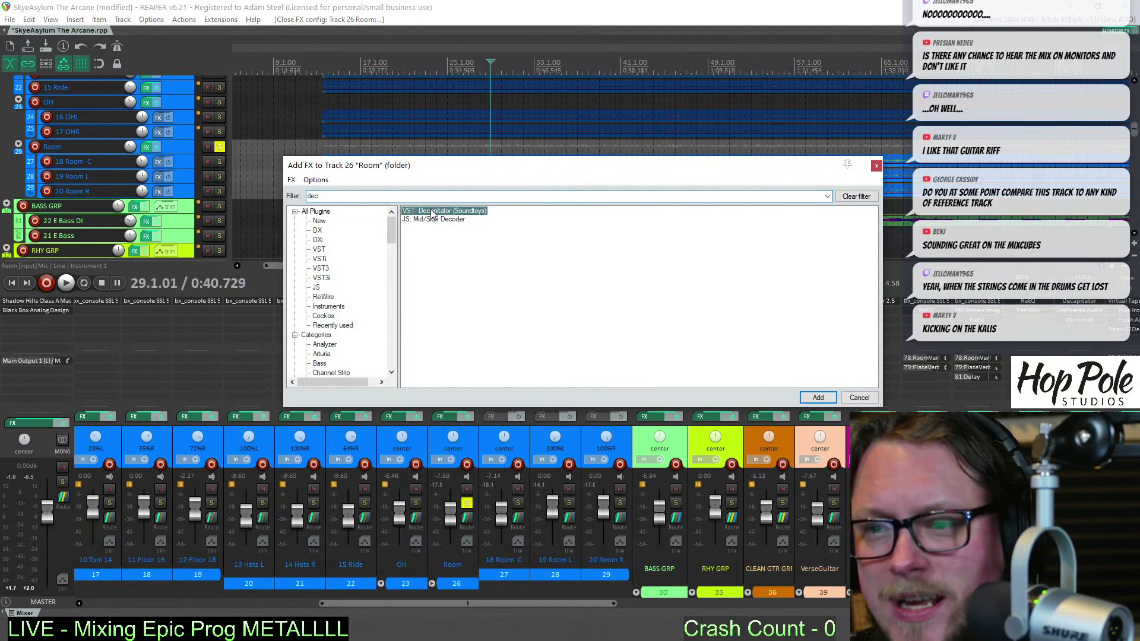
double_click(433, 212)
drag(179, 40, 291, 122)
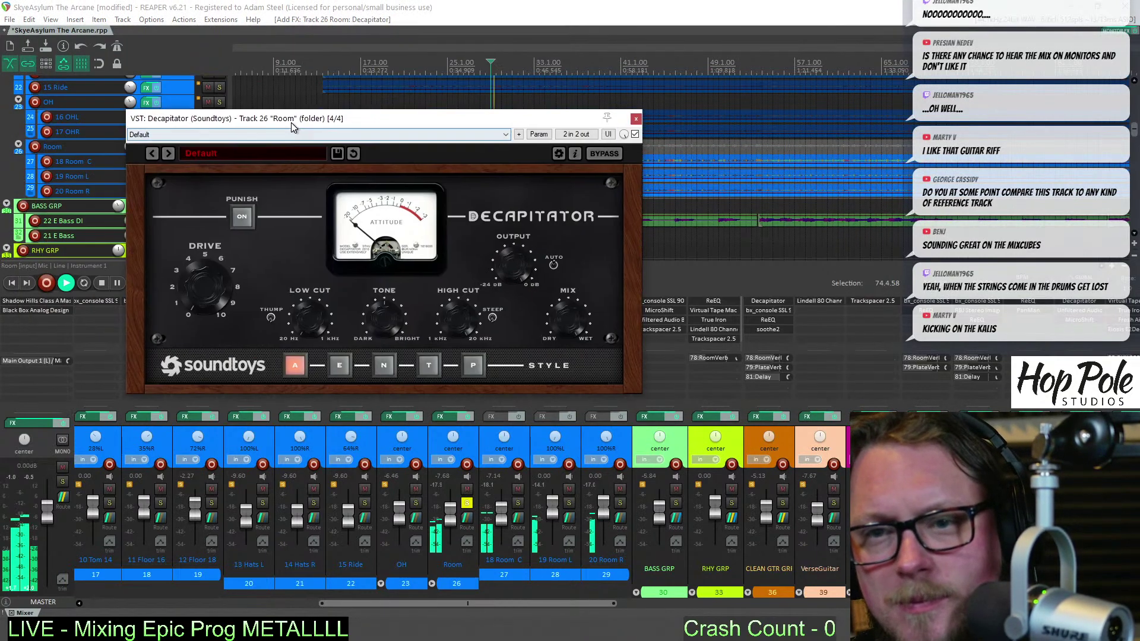
Adjust the Decapitator's drive on the Room group, audition styles E and T, and settle on style P
click(344, 367)
drag(200, 291, 208, 234)
click(434, 369)
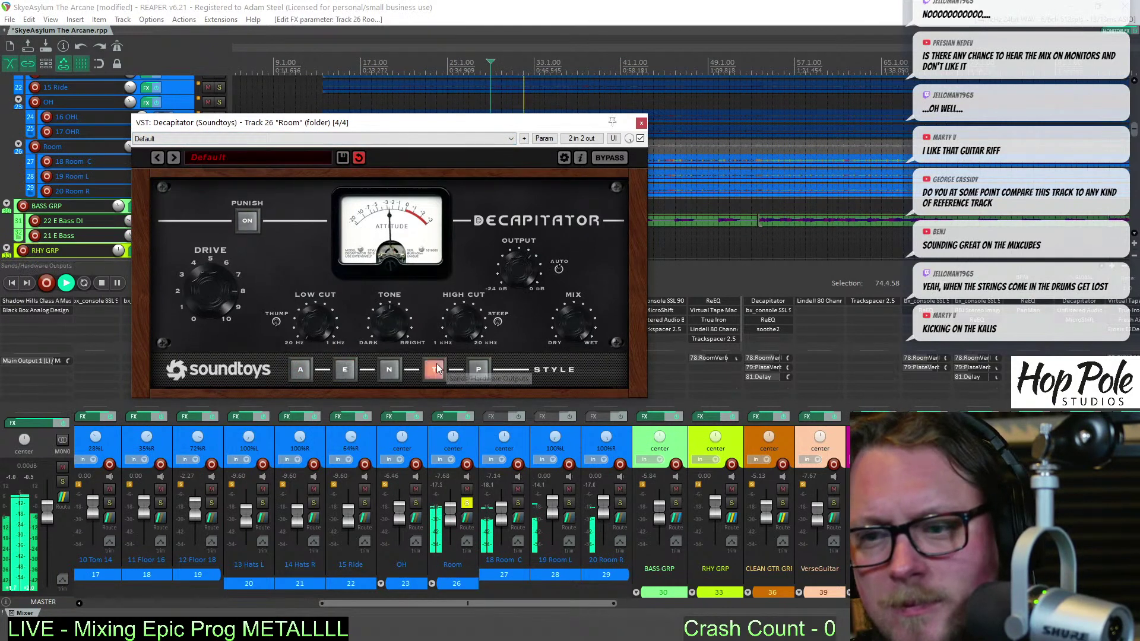
click(479, 369)
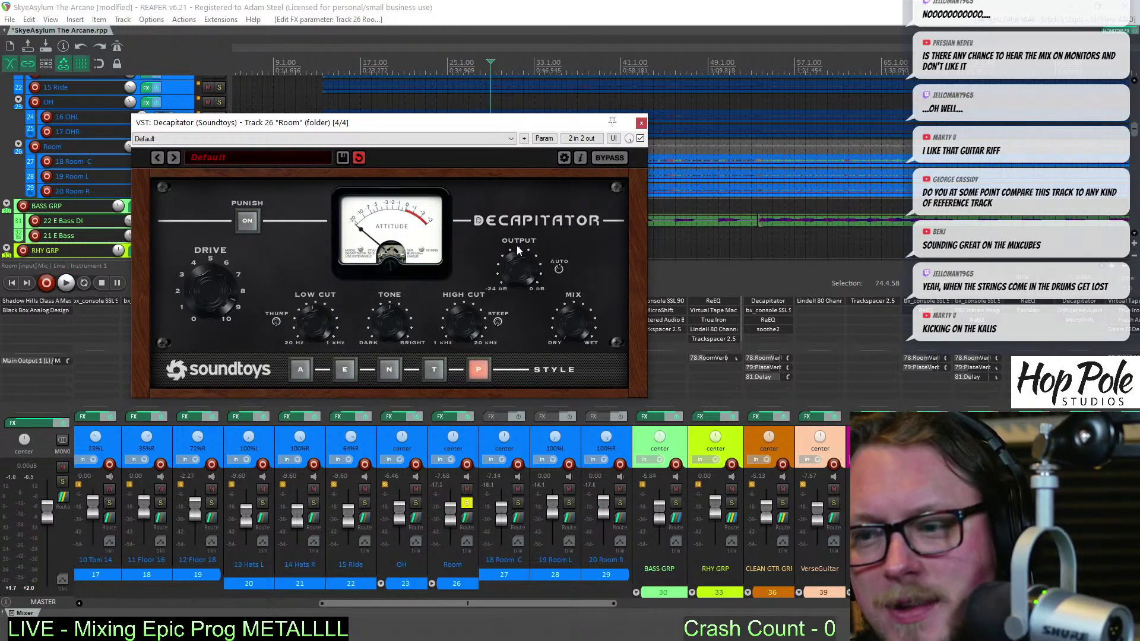
Compare the soloed Room group with the Decapitator bypassed and active, then close the plugin
key(space)
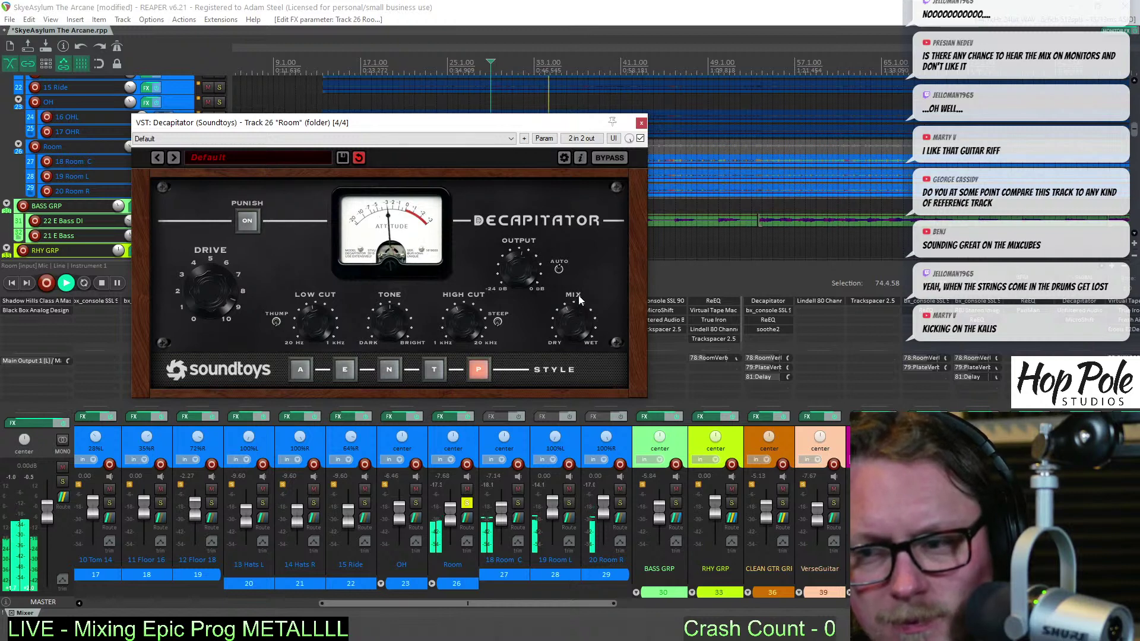
click(609, 158)
click(608, 158)
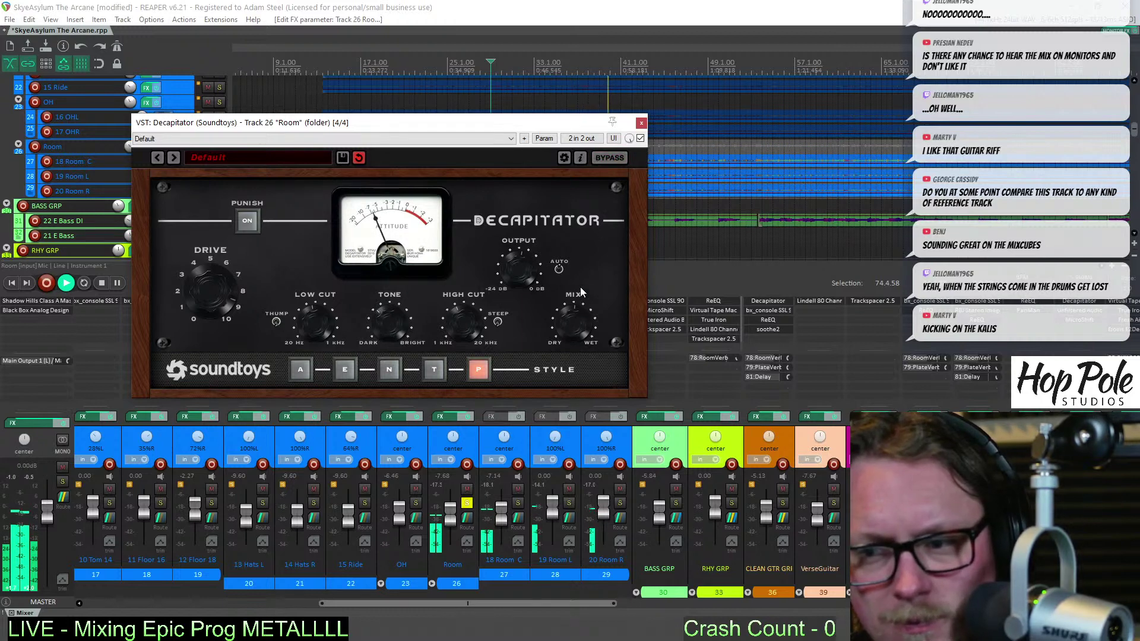
click(600, 158)
click(600, 158)
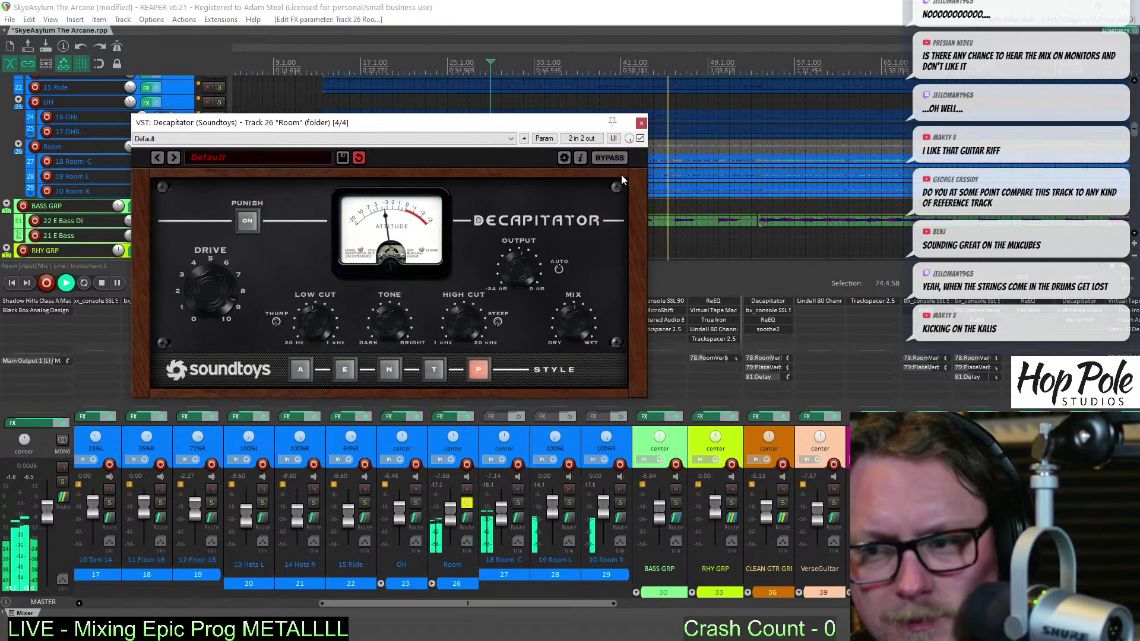
click(641, 123)
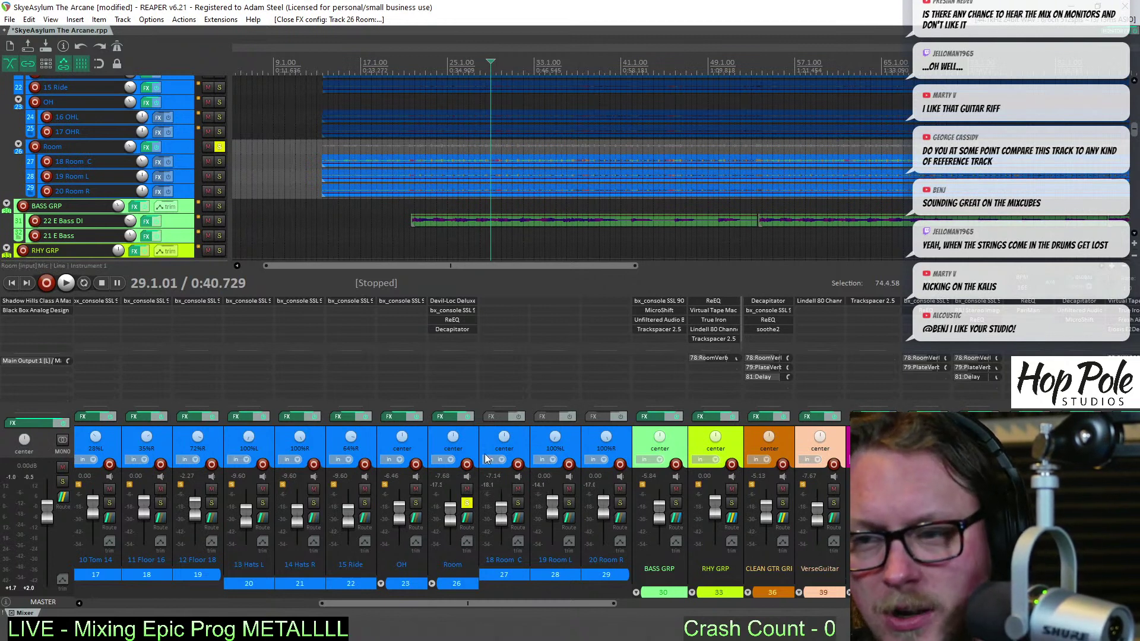
Unsolo the Room group and compare its Decapitator bypassed and active in the full mix from bar 29
key(F6)
key(space)
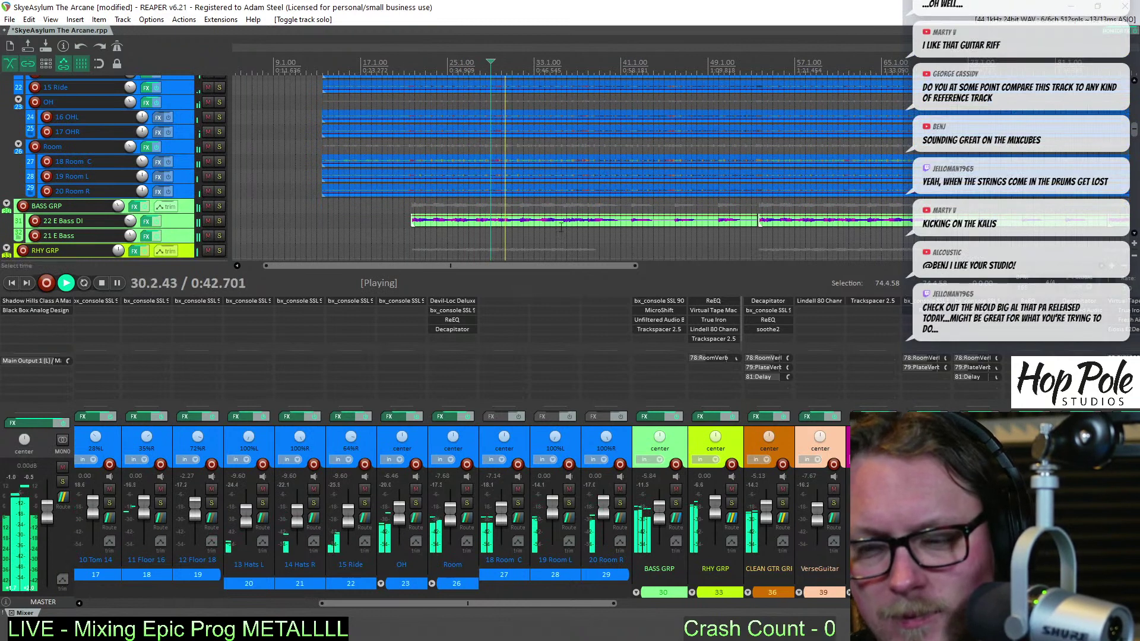
click(444, 330)
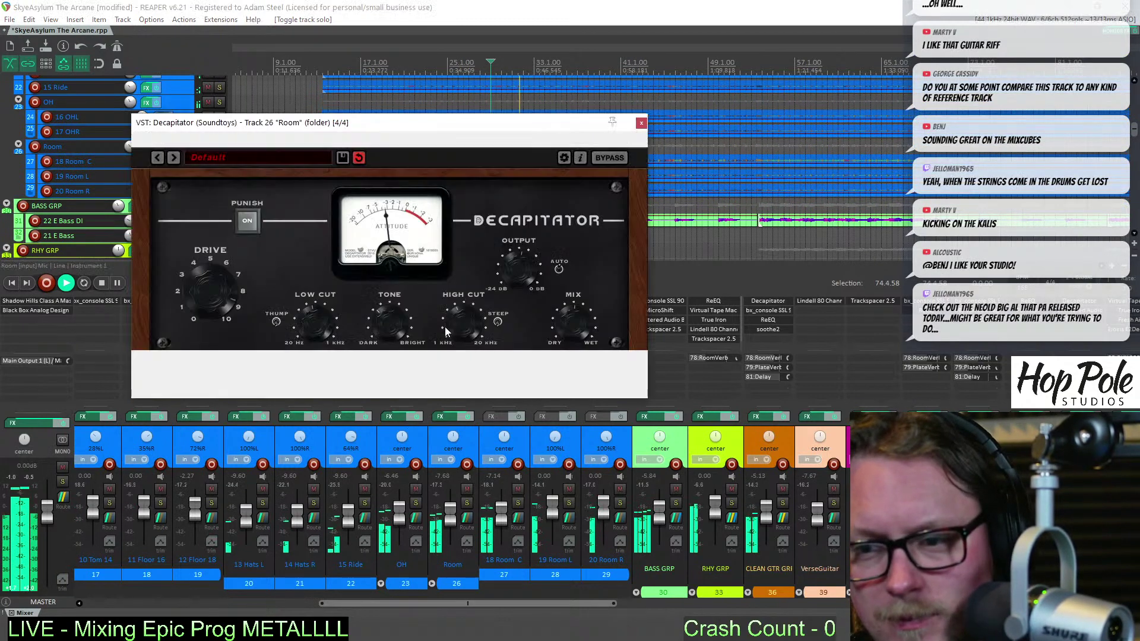
click(604, 158)
click(603, 158)
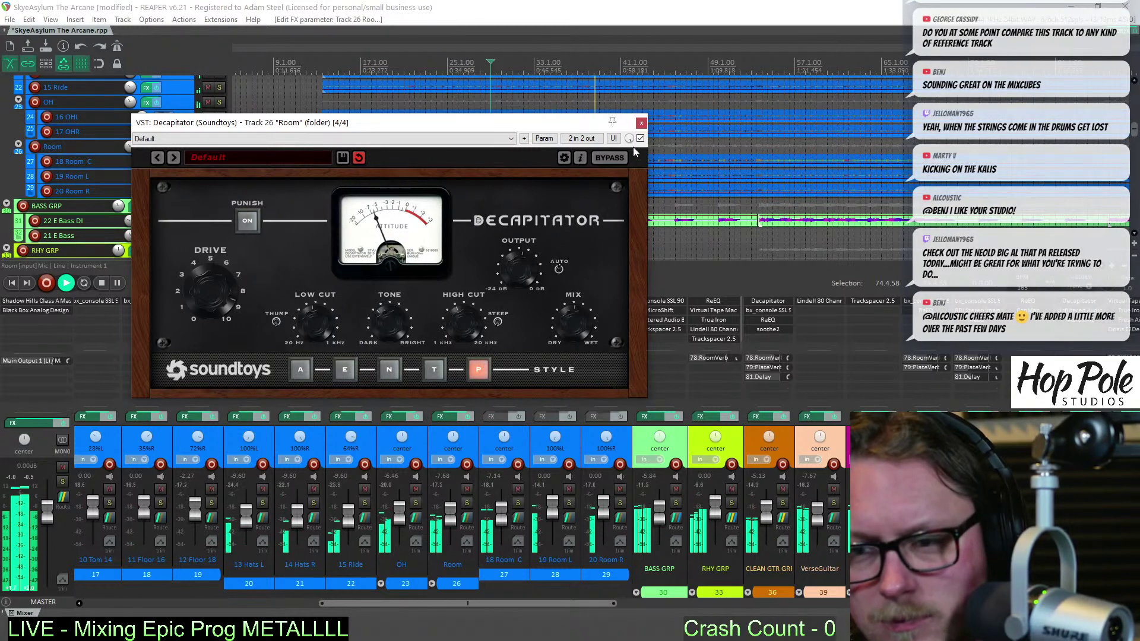
click(610, 158)
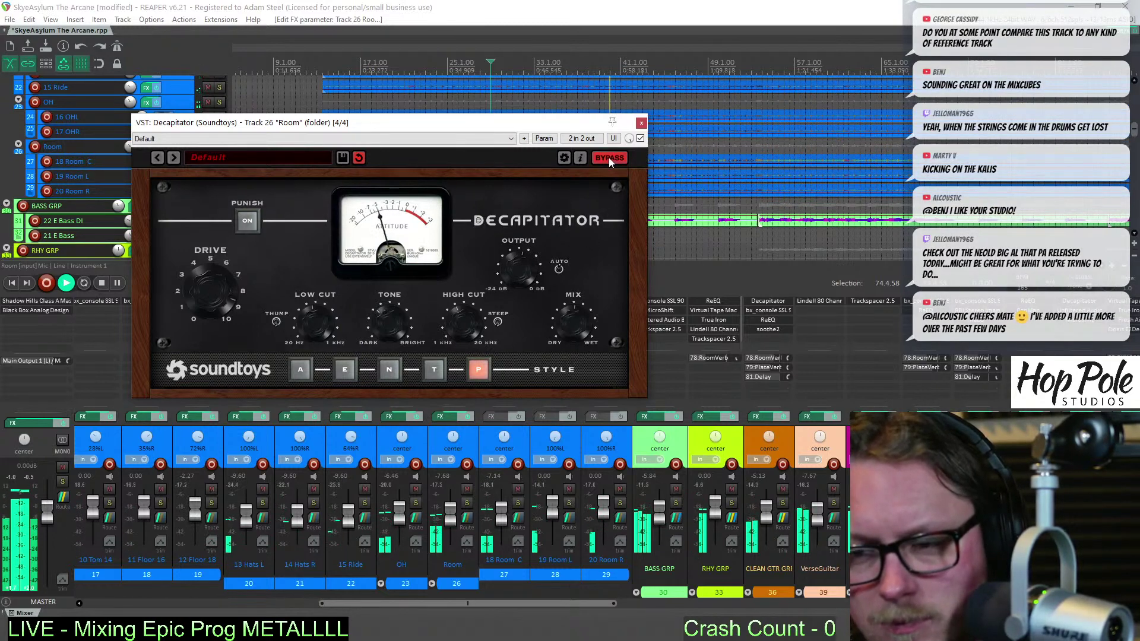
click(641, 123)
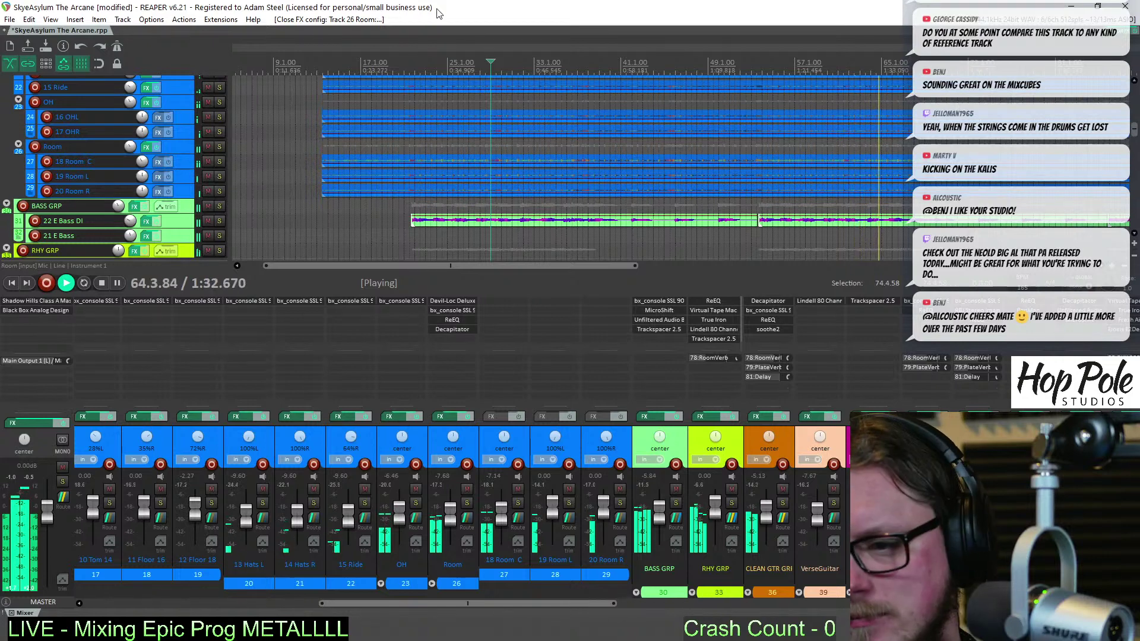
Set the Bass-Mint strength on BASS GRP to 21.6 % and close the plugin
click(660, 321)
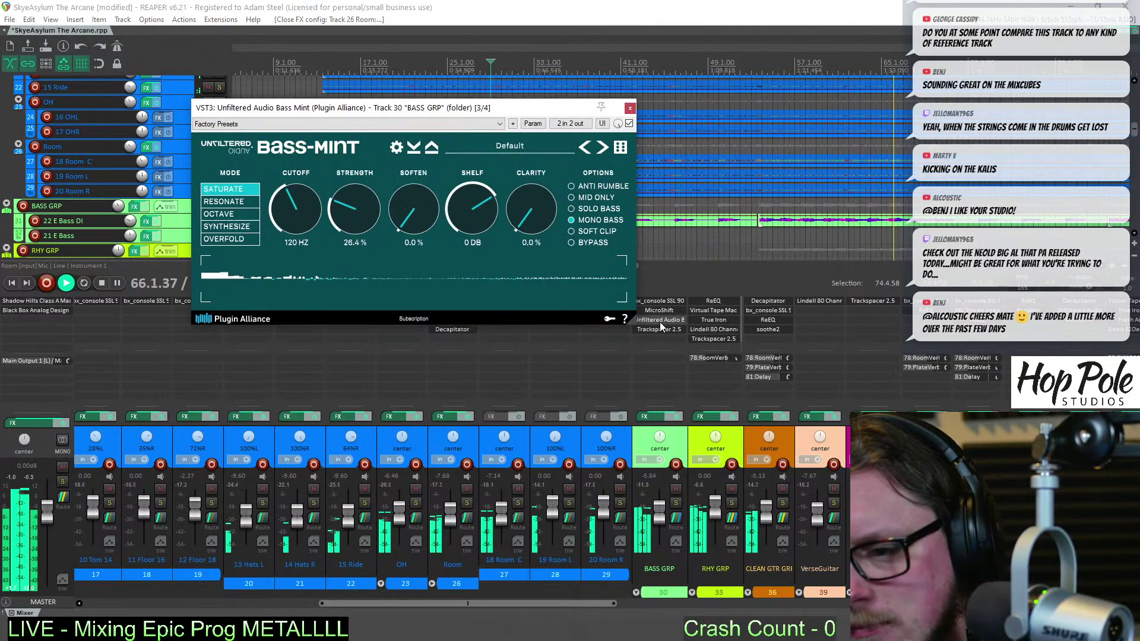
drag(344, 201, 358, 215)
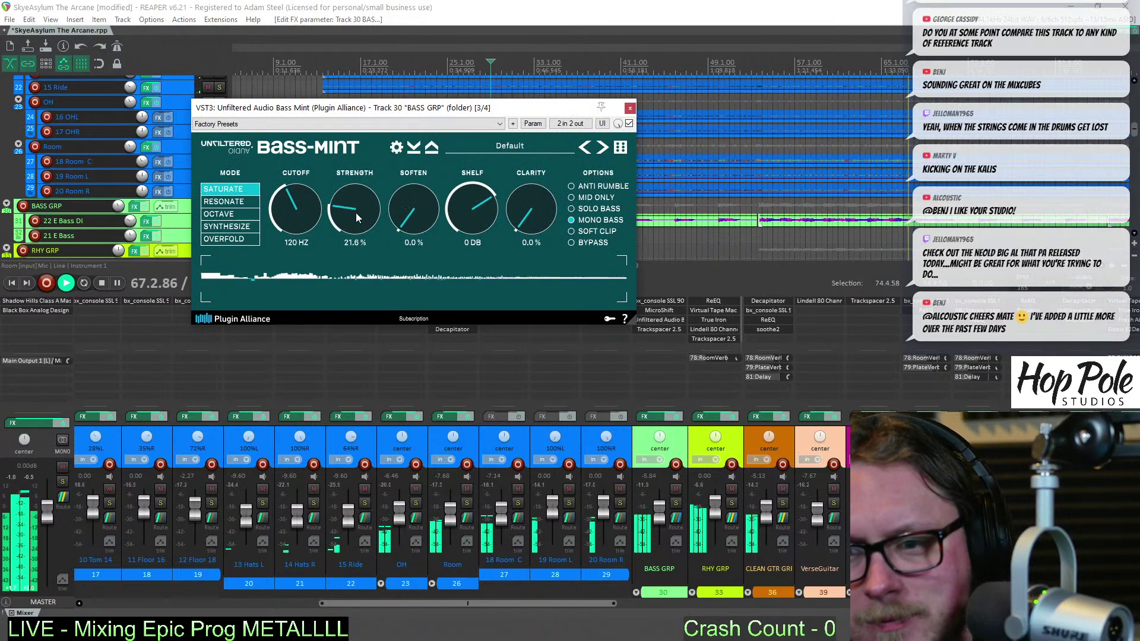
click(630, 107)
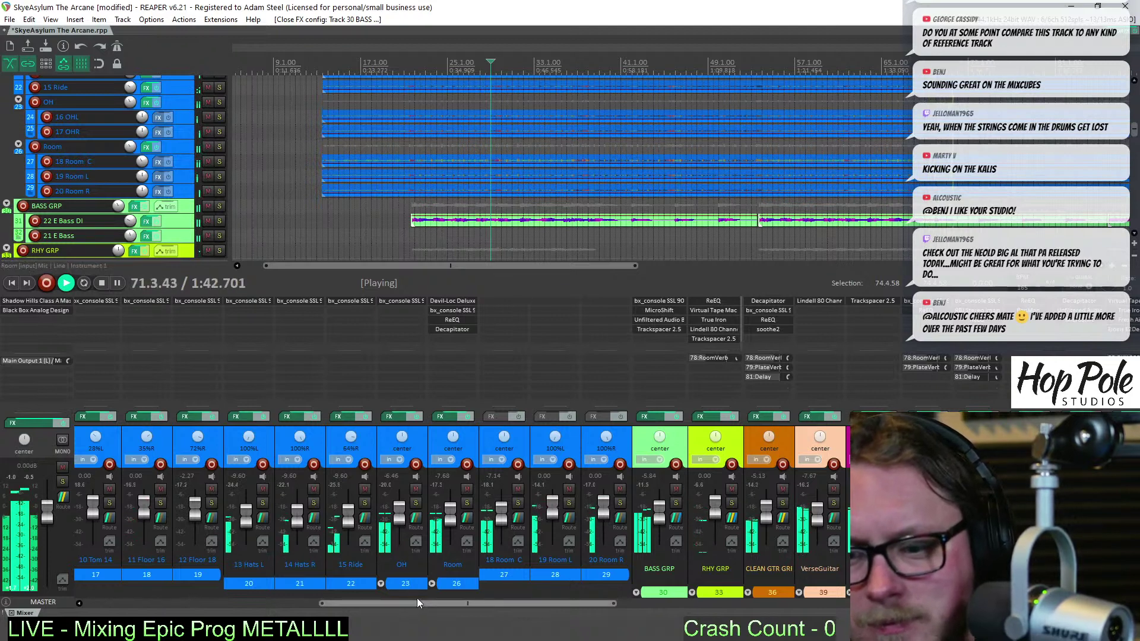
Solo the VerseGuitar group and play its verse section from around bar 39
drag(416, 604, 475, 601)
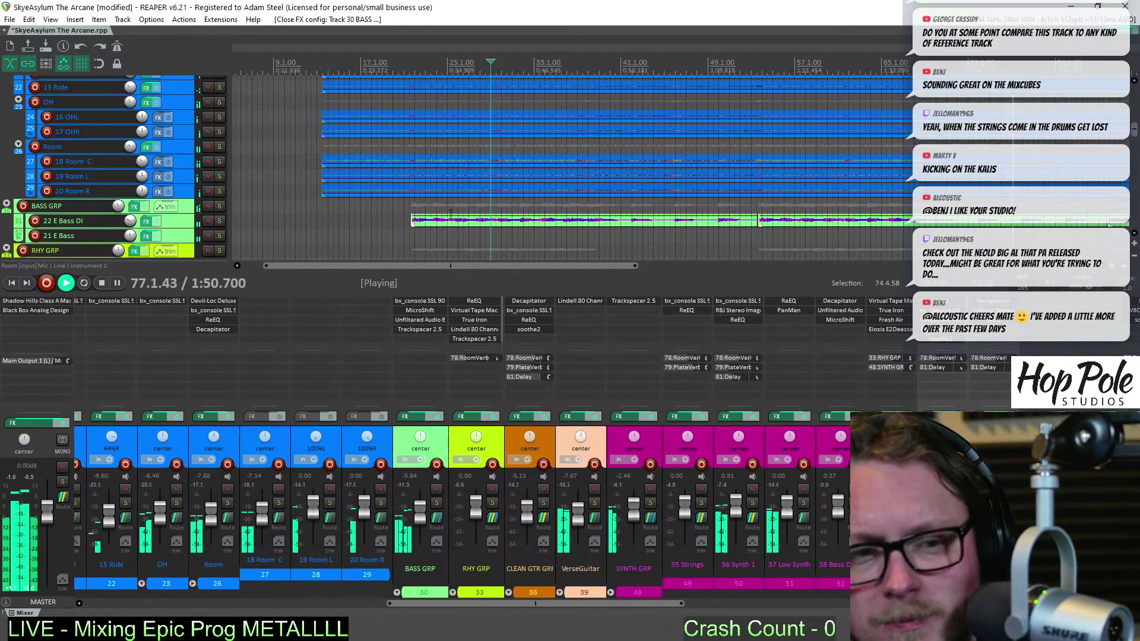
drag(624, 605, 989, 603)
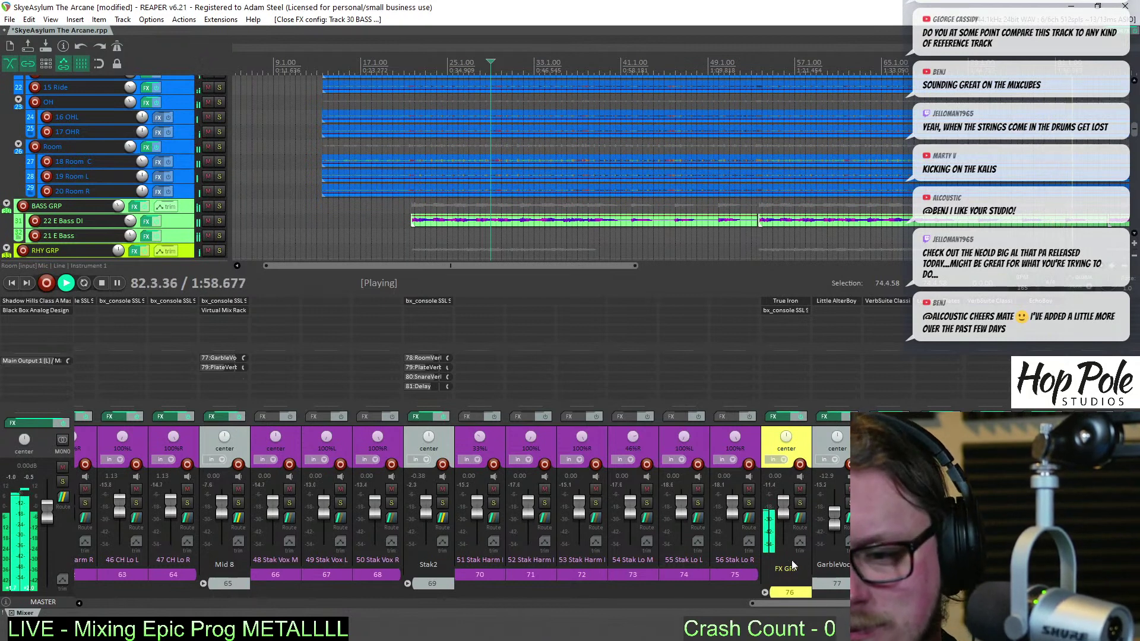
drag(795, 604, 461, 610)
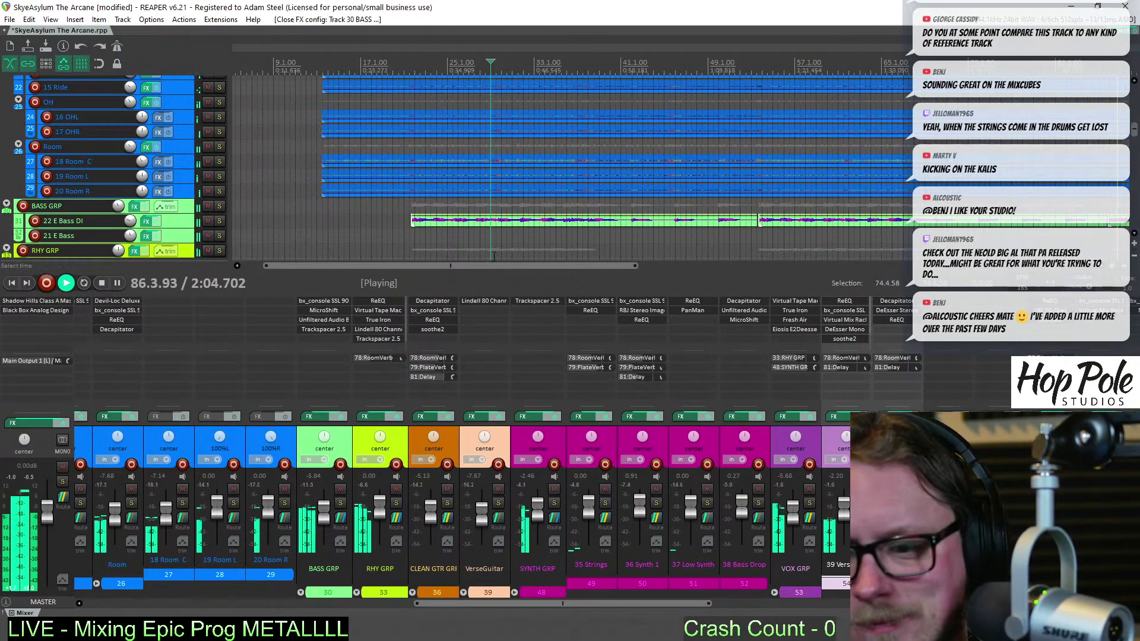
key(space)
click(498, 503)
scroll(1135, 137, down, 2)
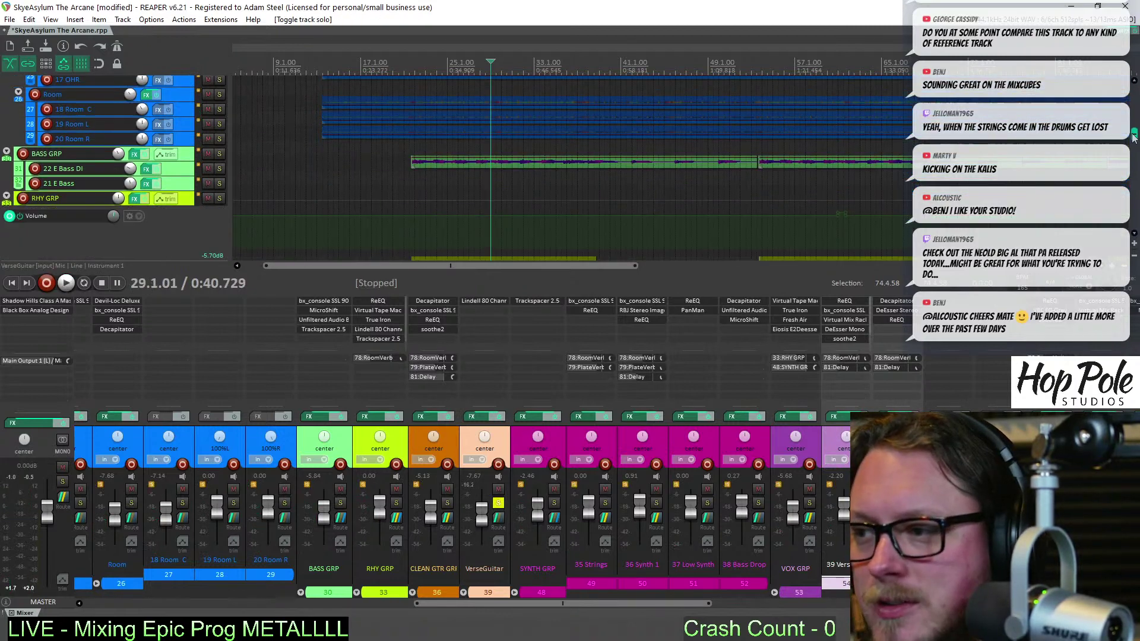
scroll(1134, 137, down, 3)
click(606, 71)
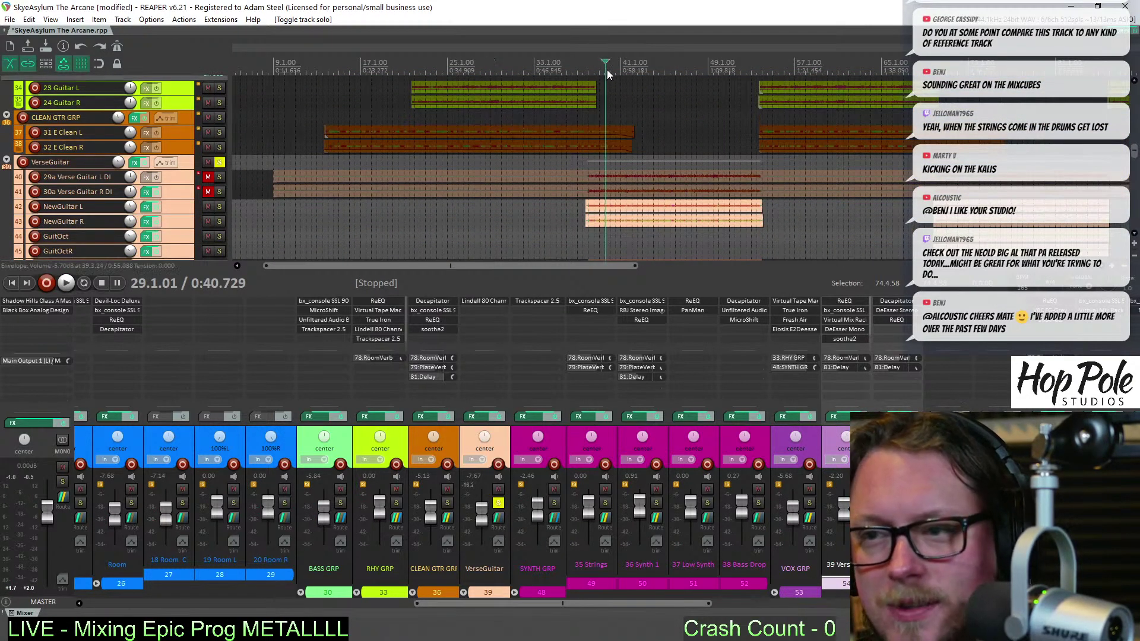
click(378, 344)
key(space)
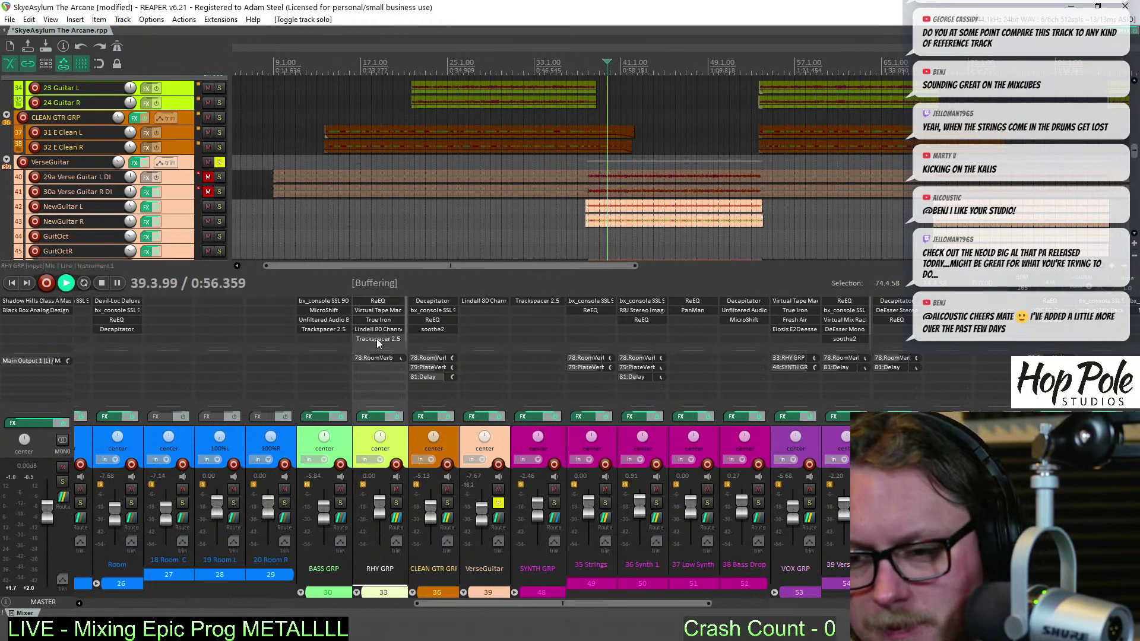
Copy Trackspacer from RHY GRP to the VerseGuitar group and feed it a send from VOX GRP on channels 3/4
drag(377, 343, 484, 319)
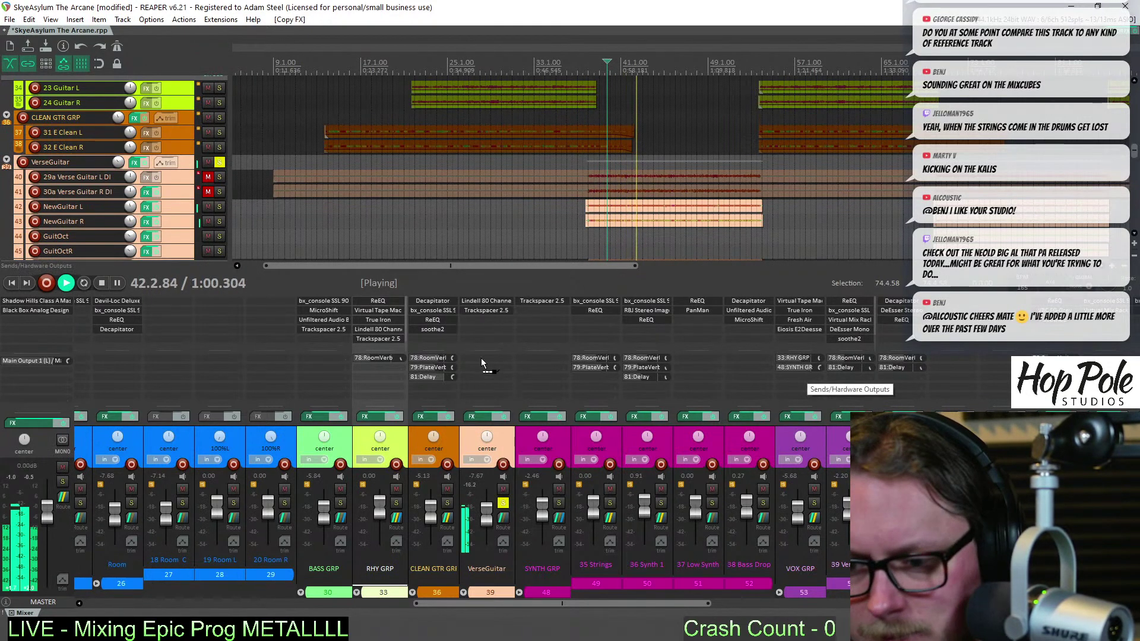
drag(481, 358, 799, 371)
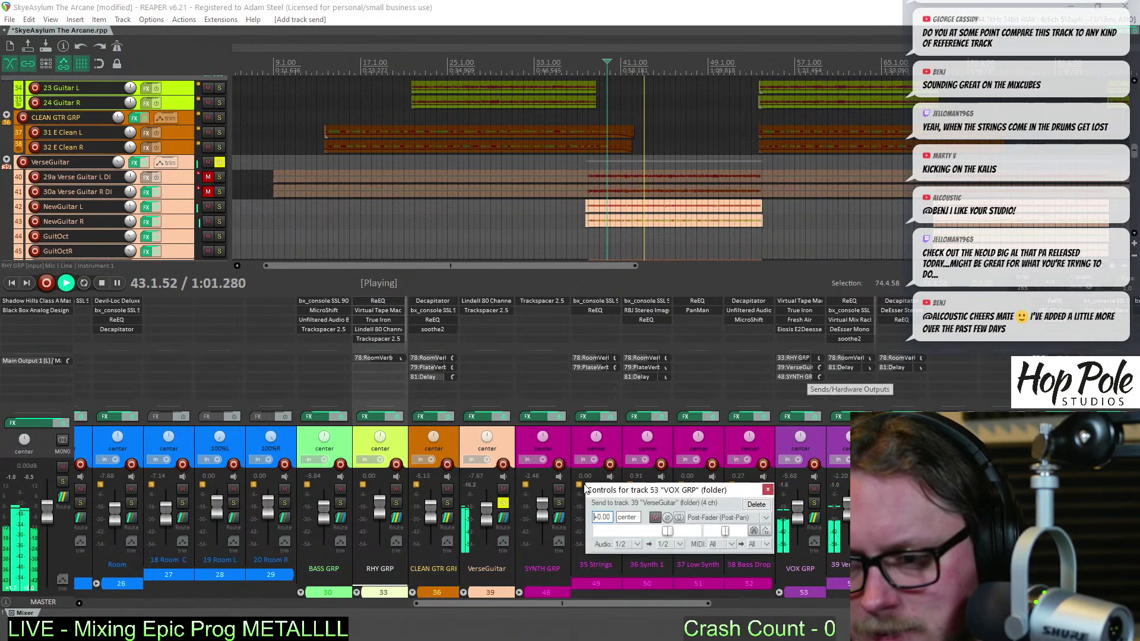
click(680, 545)
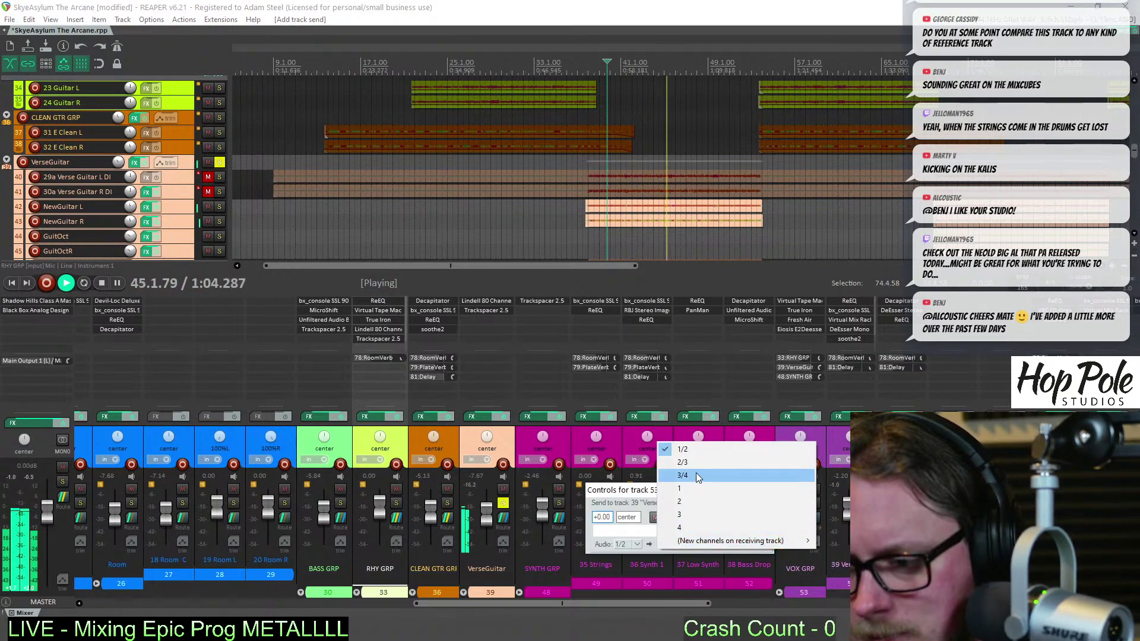
click(698, 477)
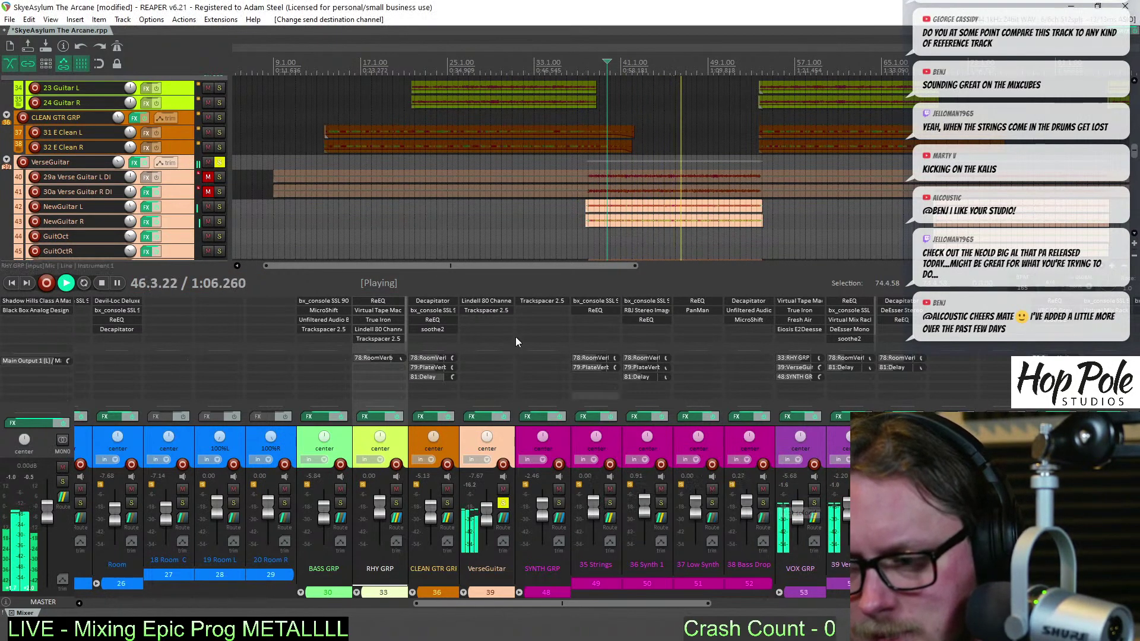
Unsolo the VerseGuitar group, check its Trackspacer ducking in the full mix, then stop playback and save the project
click(503, 504)
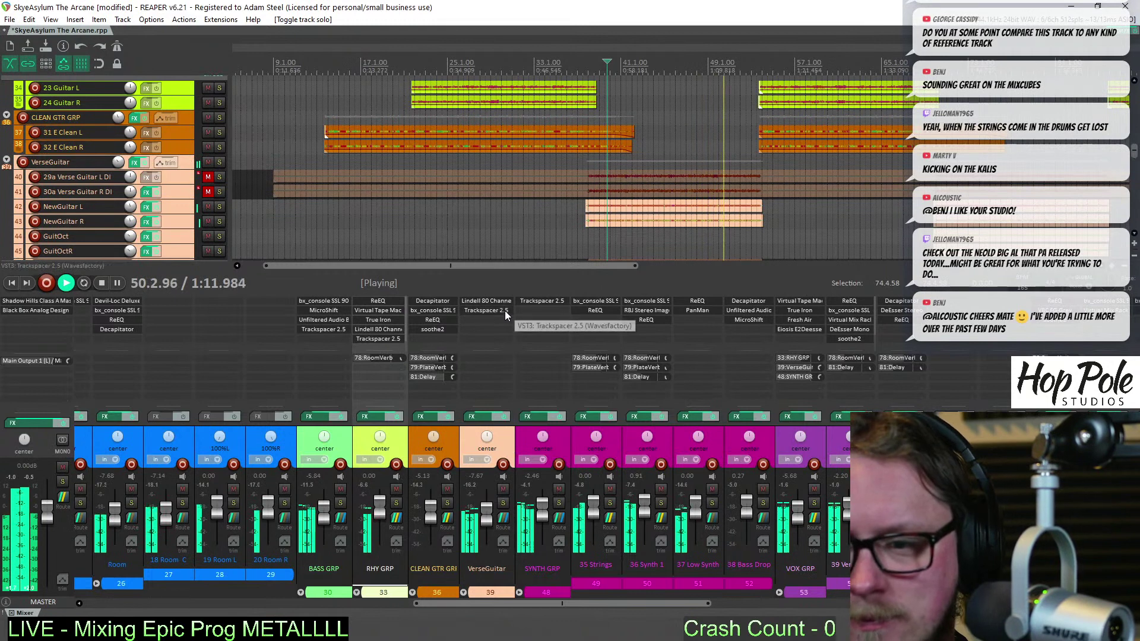
click(485, 310)
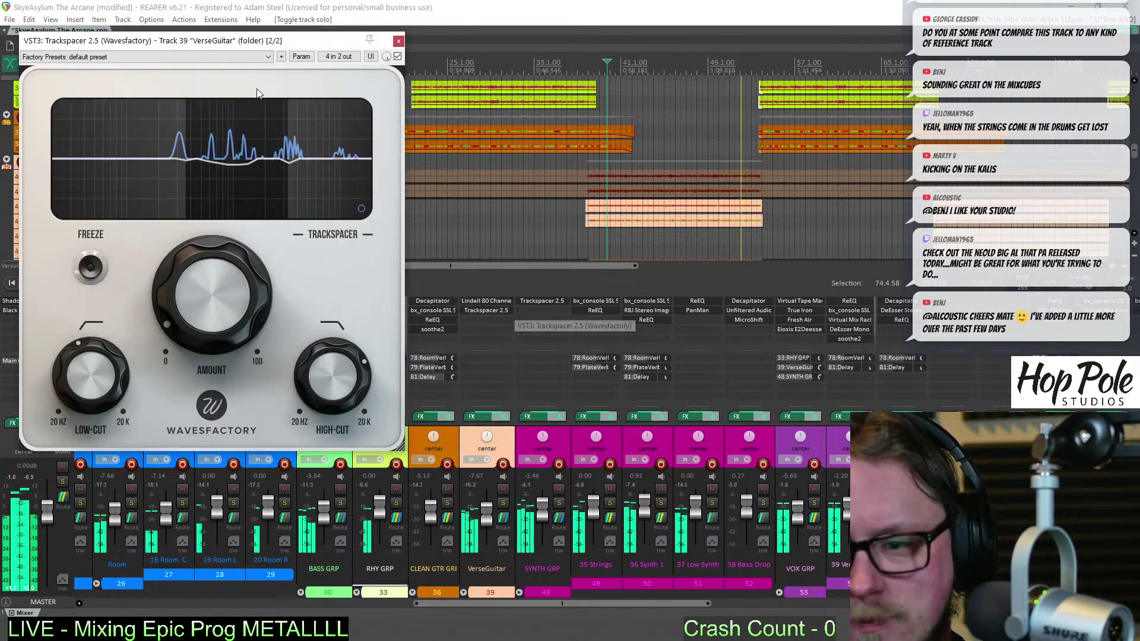
drag(224, 33, 354, 147)
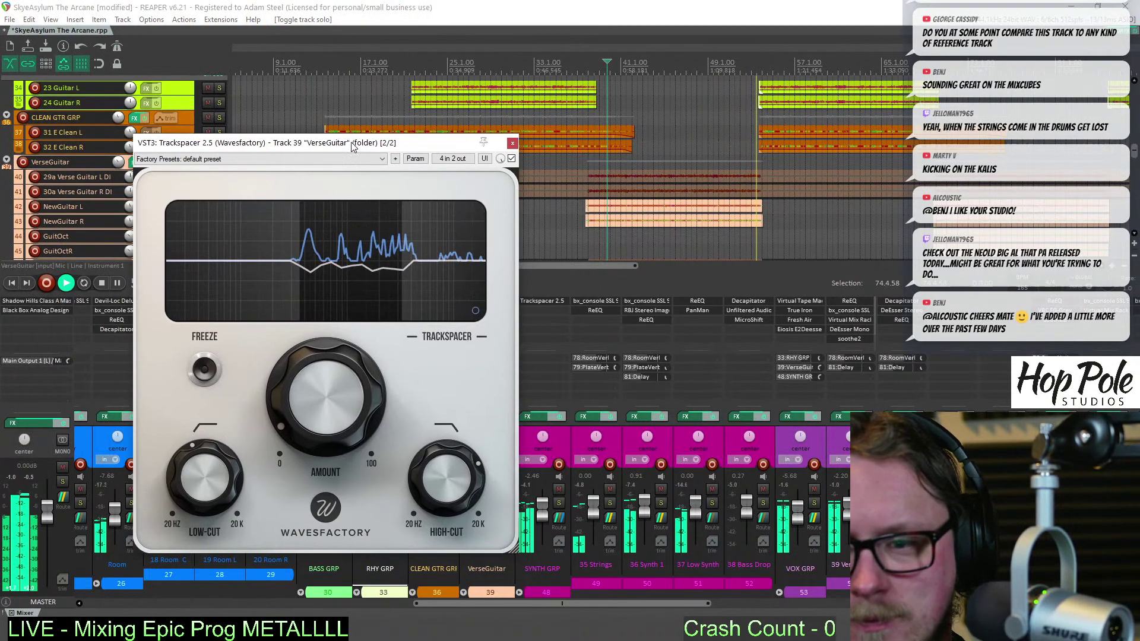
click(513, 144)
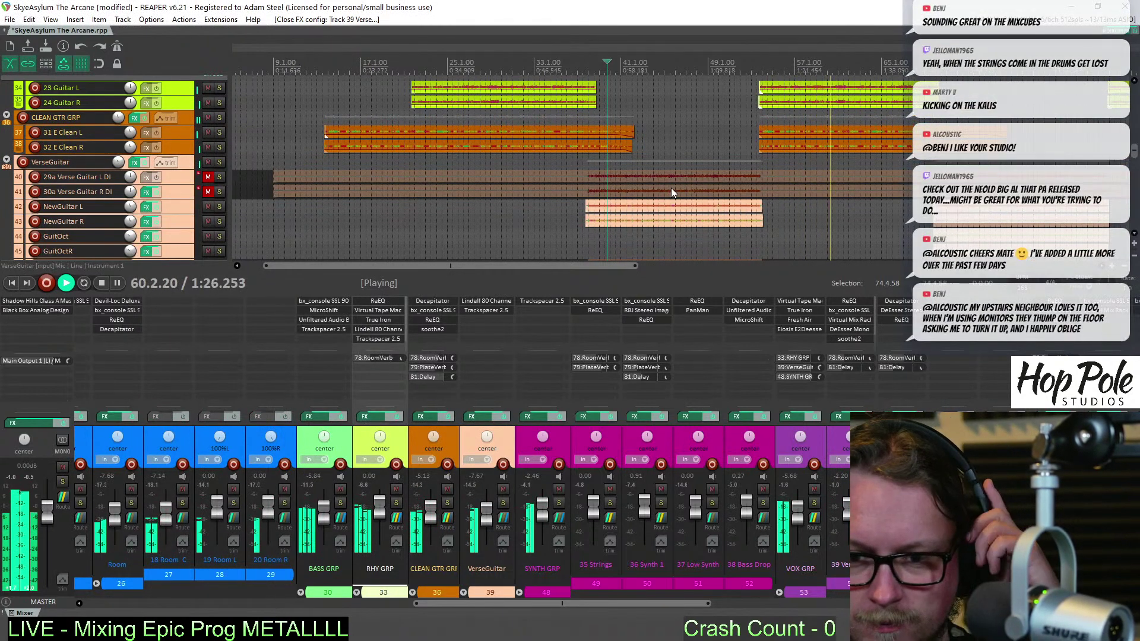
scroll(671, 188, down, 2)
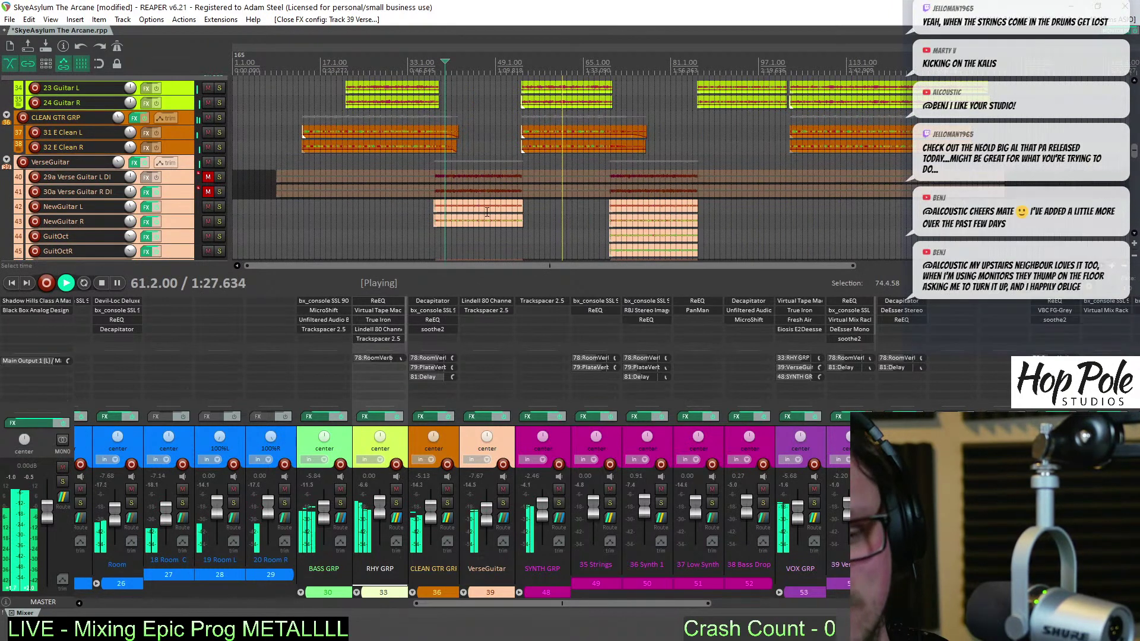
key(space)
key(ctrl+s)
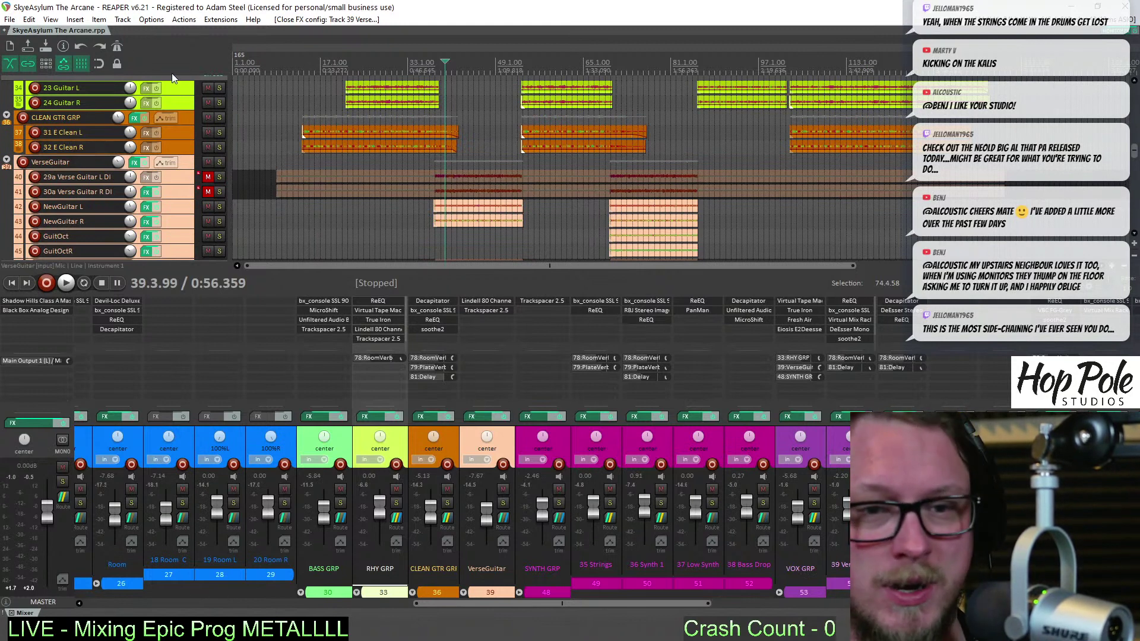
Trim the 29a and 30a Verse Guitar DI items to span about bar 37 to bar 87 and save the project
click(273, 85)
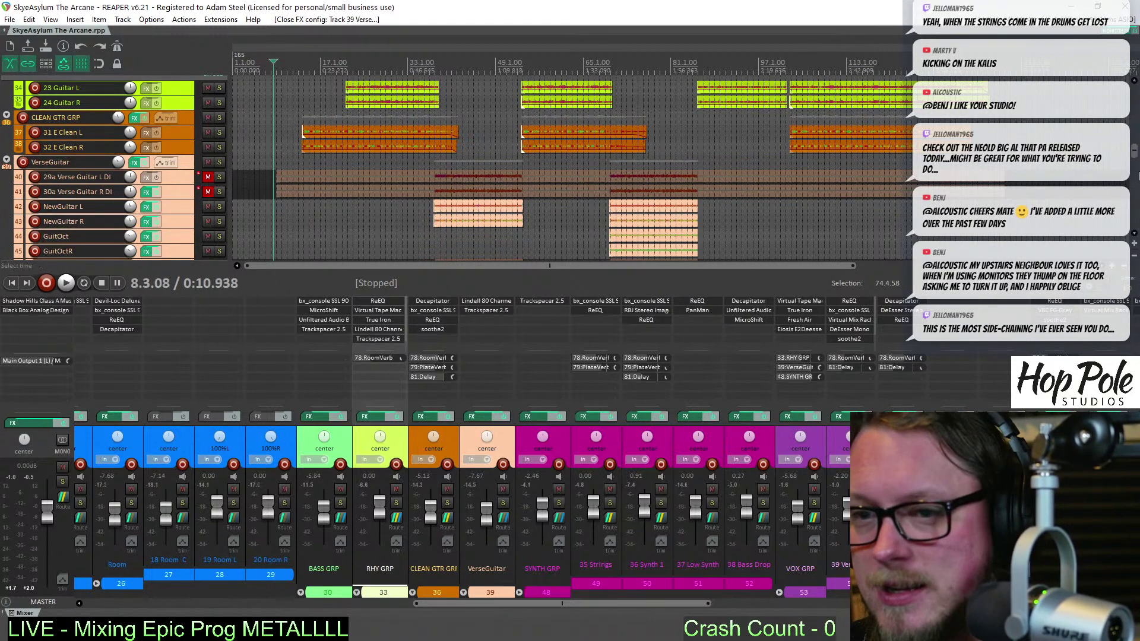
drag(255, 173, 283, 196)
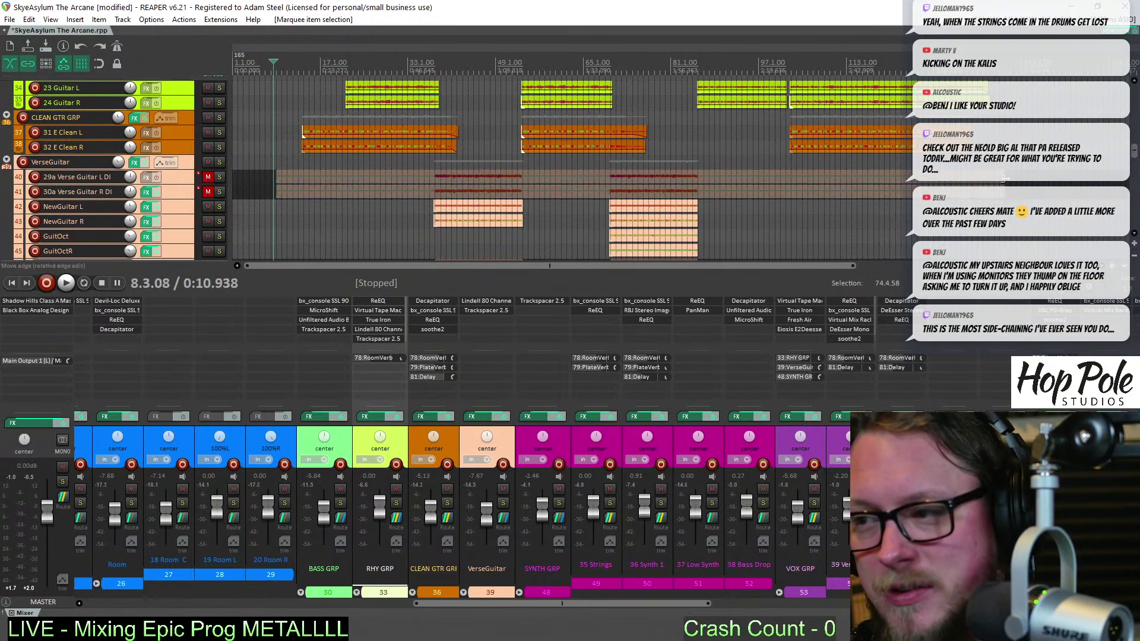
drag(1004, 178, 711, 189)
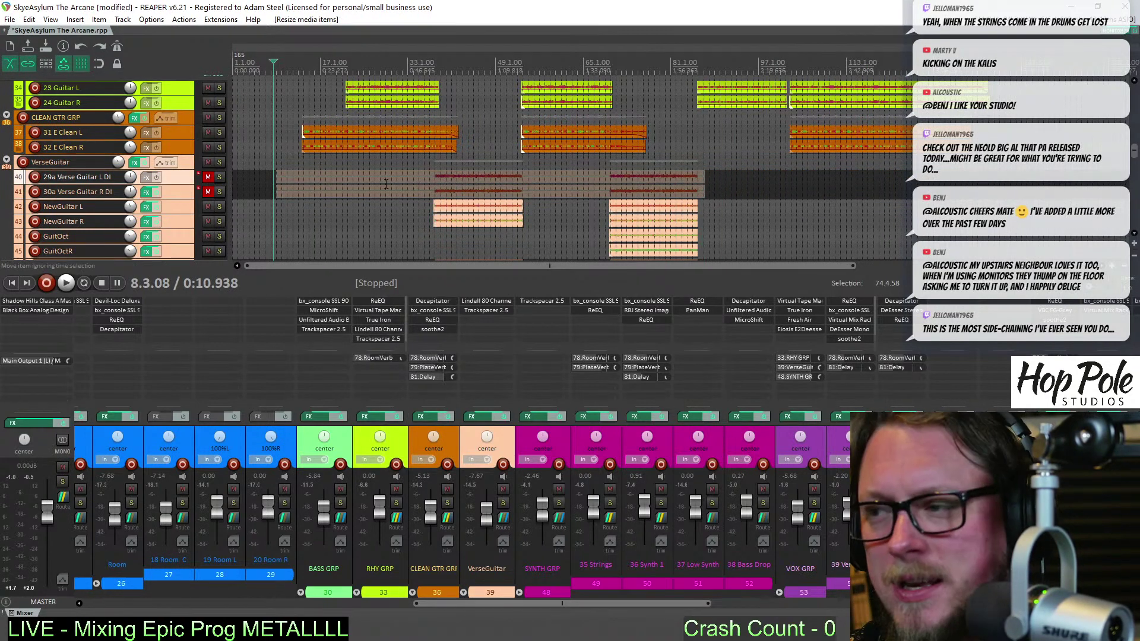
drag(275, 177, 433, 216)
scroll(355, 172, up, 5)
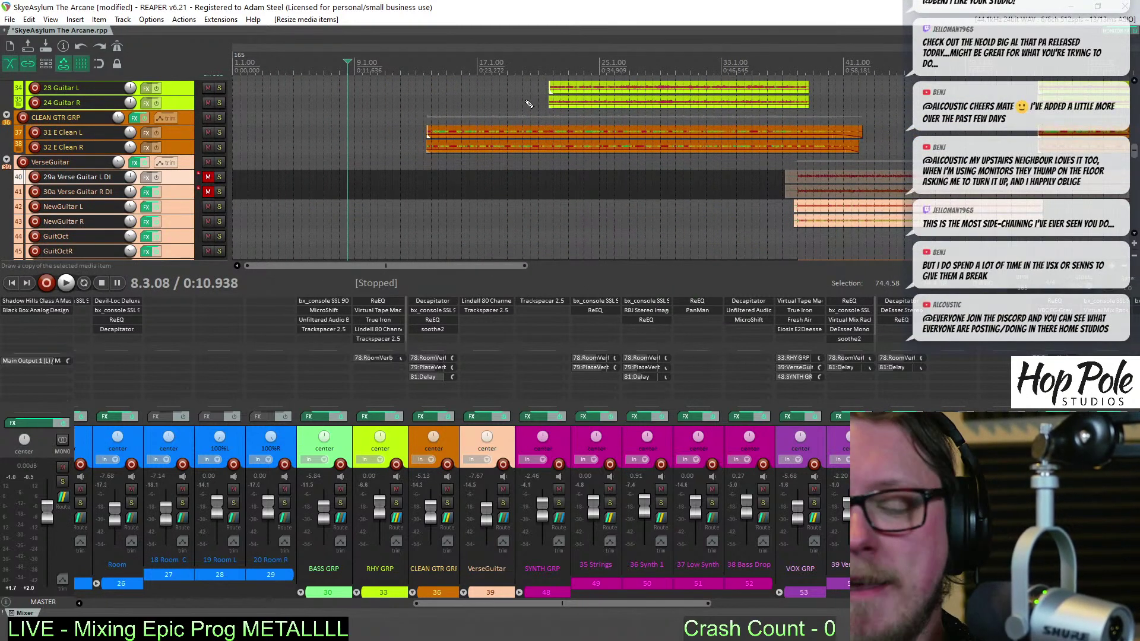
key(ctrl+s)
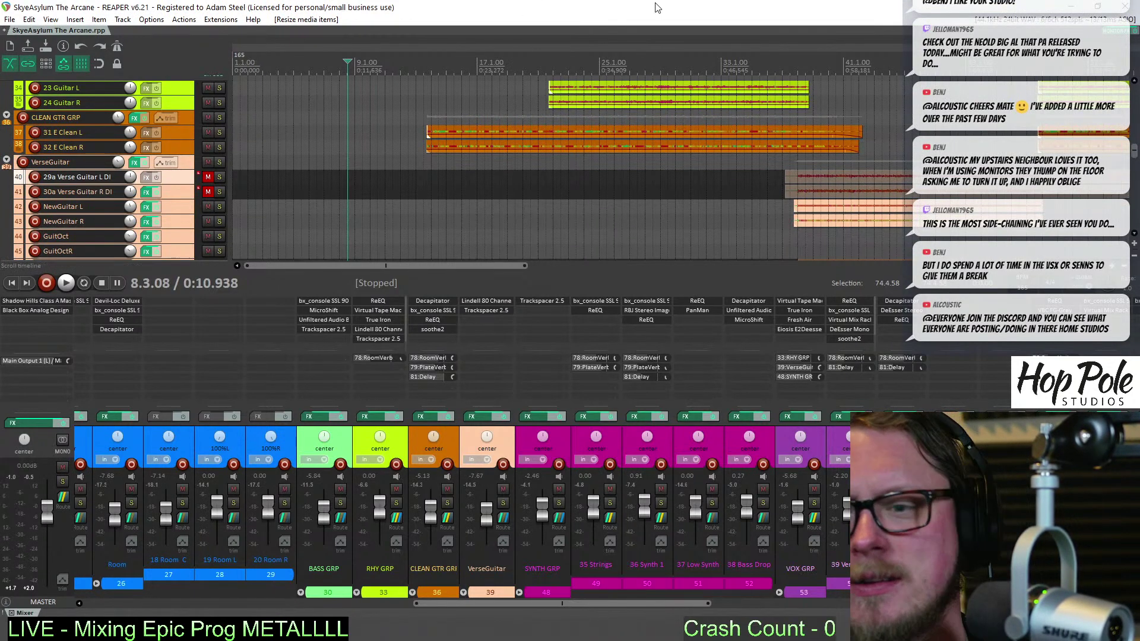
Place the play cursor at bar 12 and set the Bass-Mint strength on BASS GRP to 29.6 %
drag(1137, 144, 1130, 75)
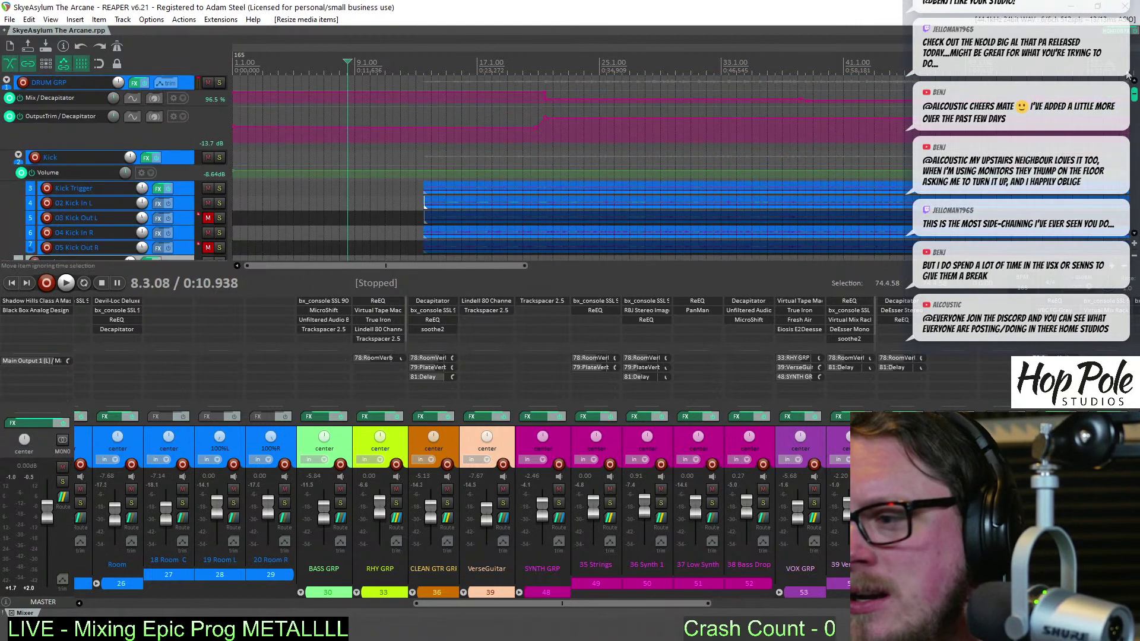
click(408, 70)
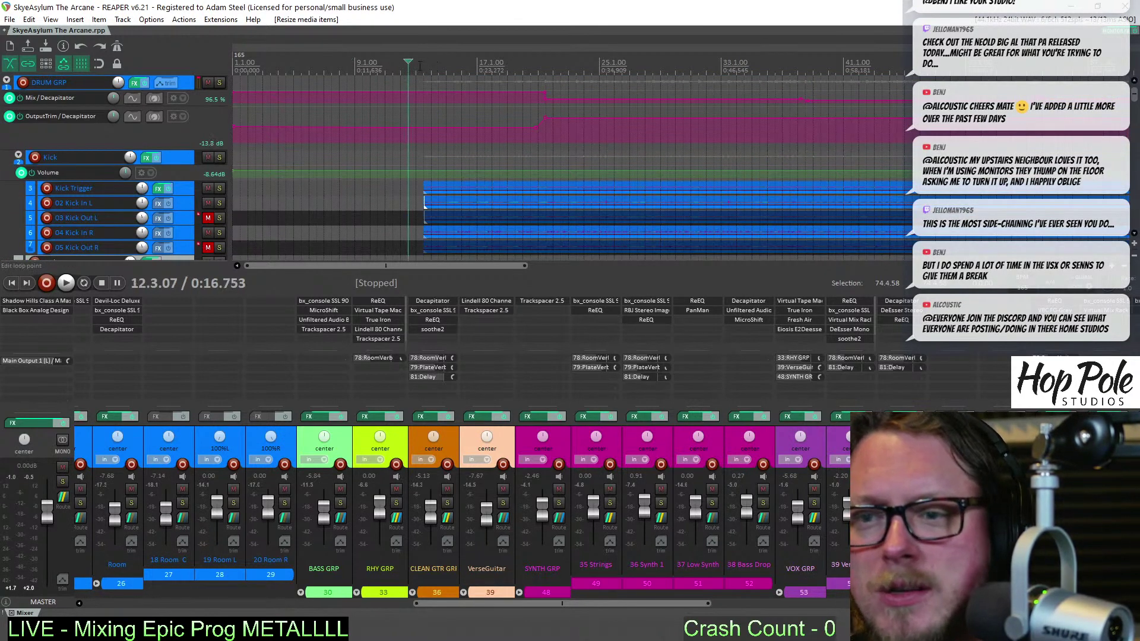
click(323, 321)
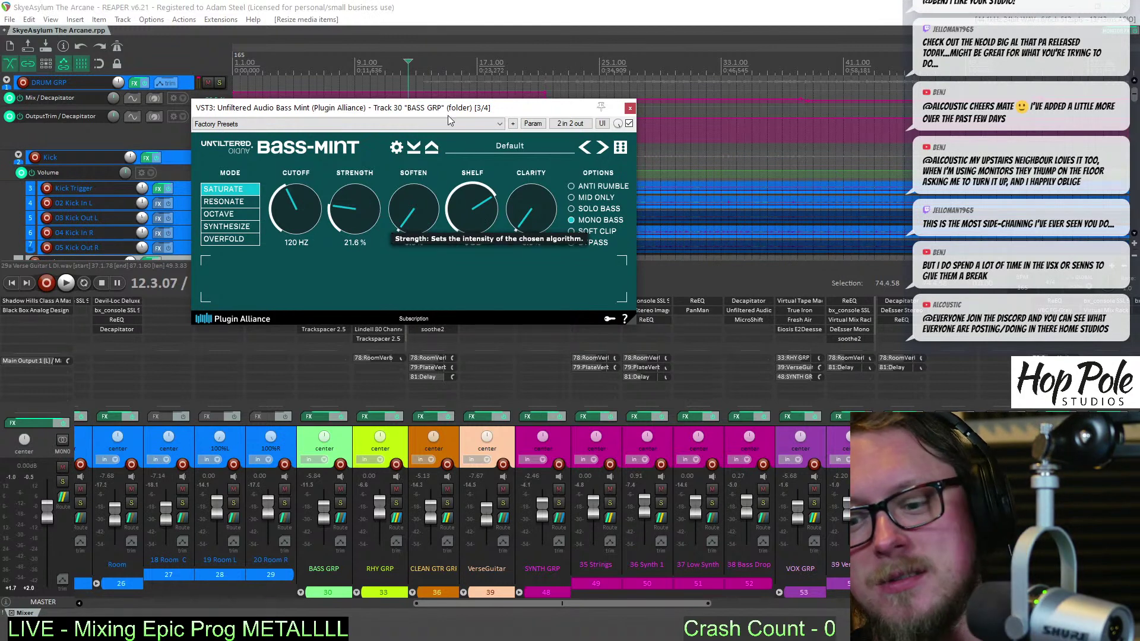
click(630, 108)
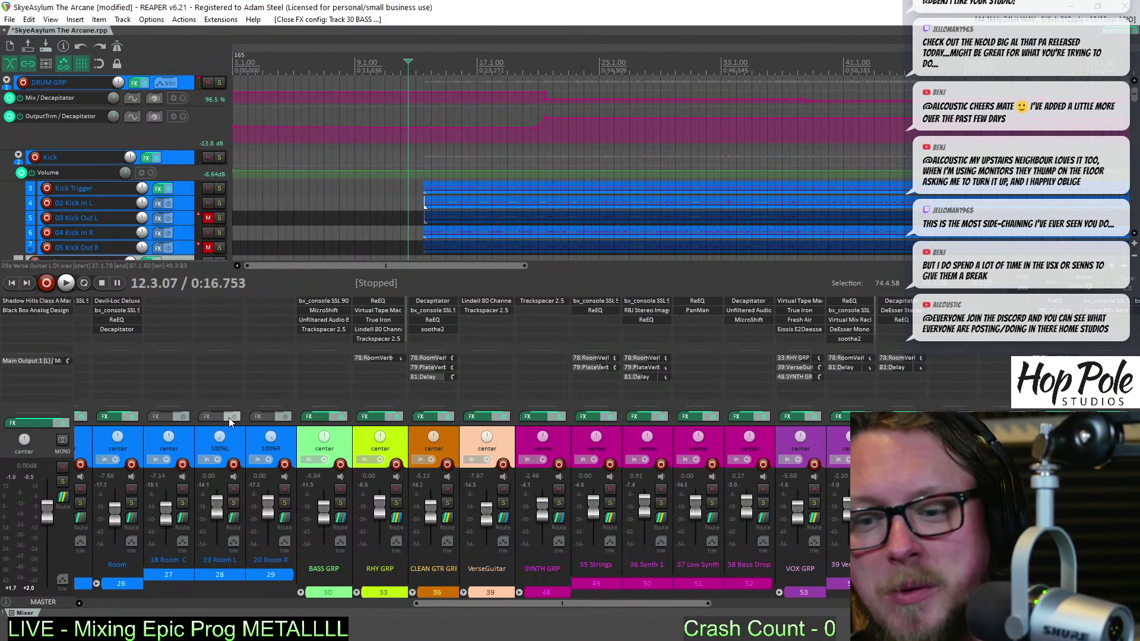
click(318, 335)
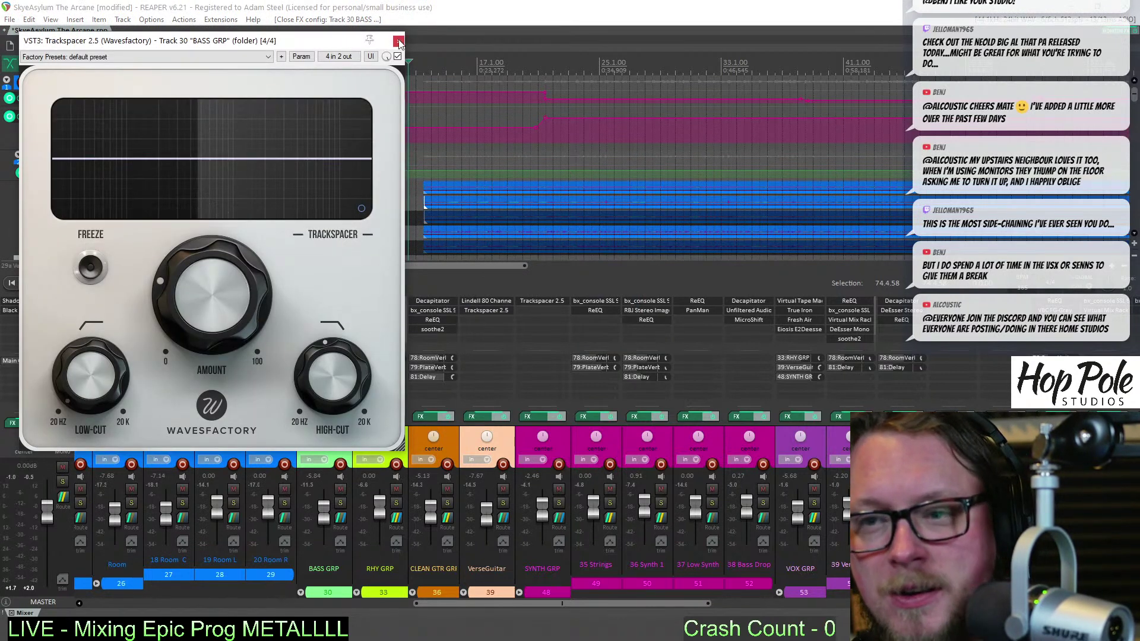
click(399, 42)
click(323, 319)
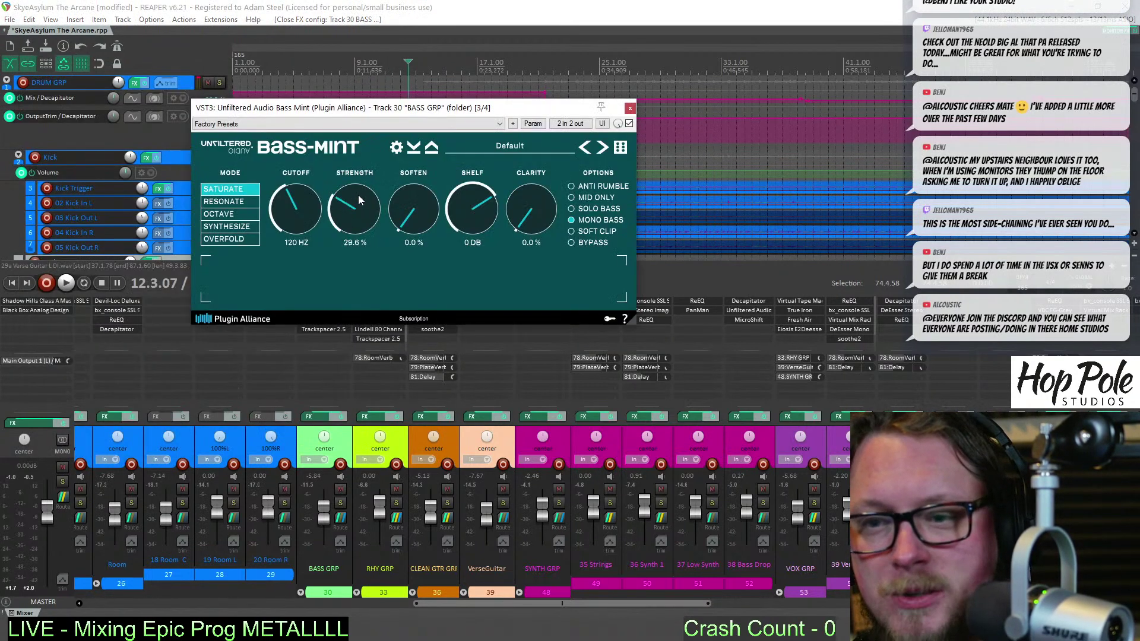
click(328, 19)
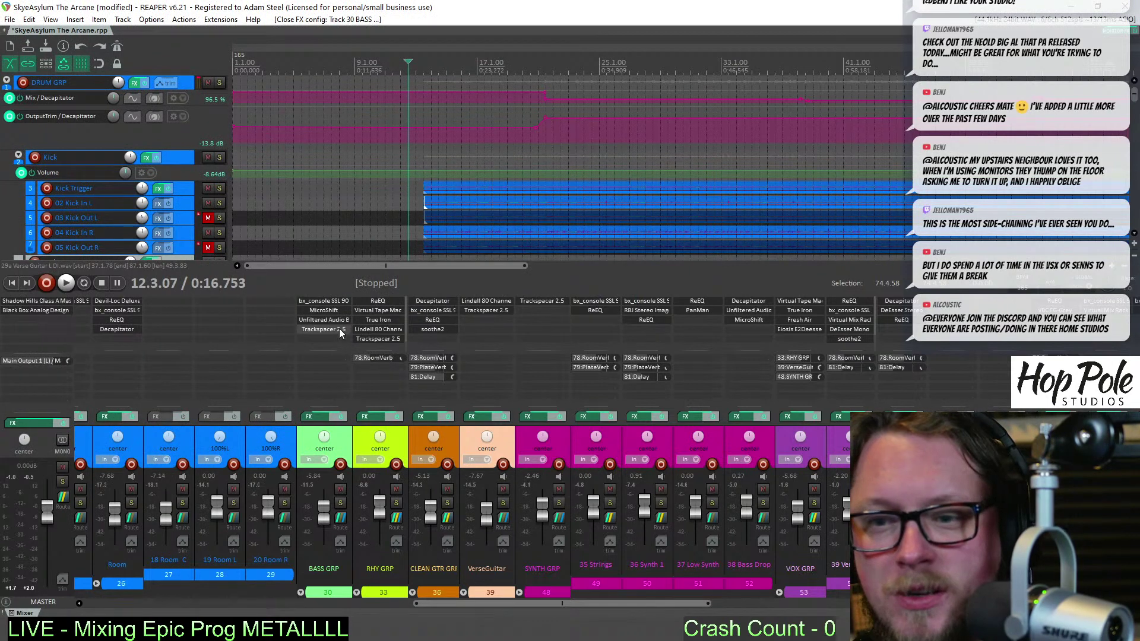
Raise the Trackspacer amount on BASS GRP slightly, close the plugin and play the song from bar 12
click(316, 335)
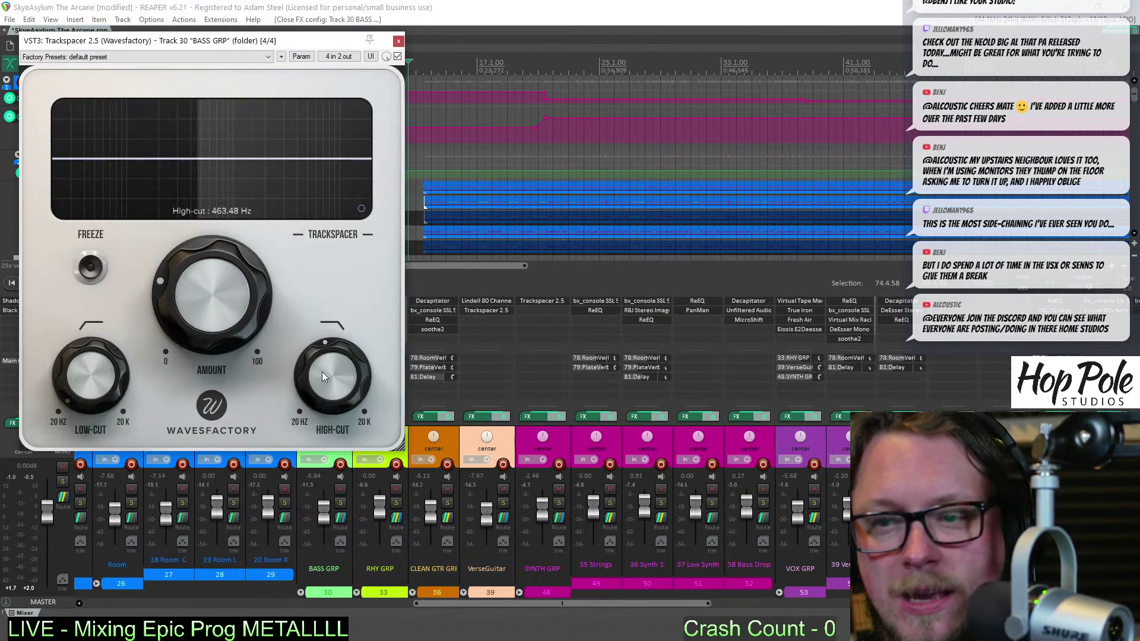
drag(196, 287, 204, 264)
key(space)
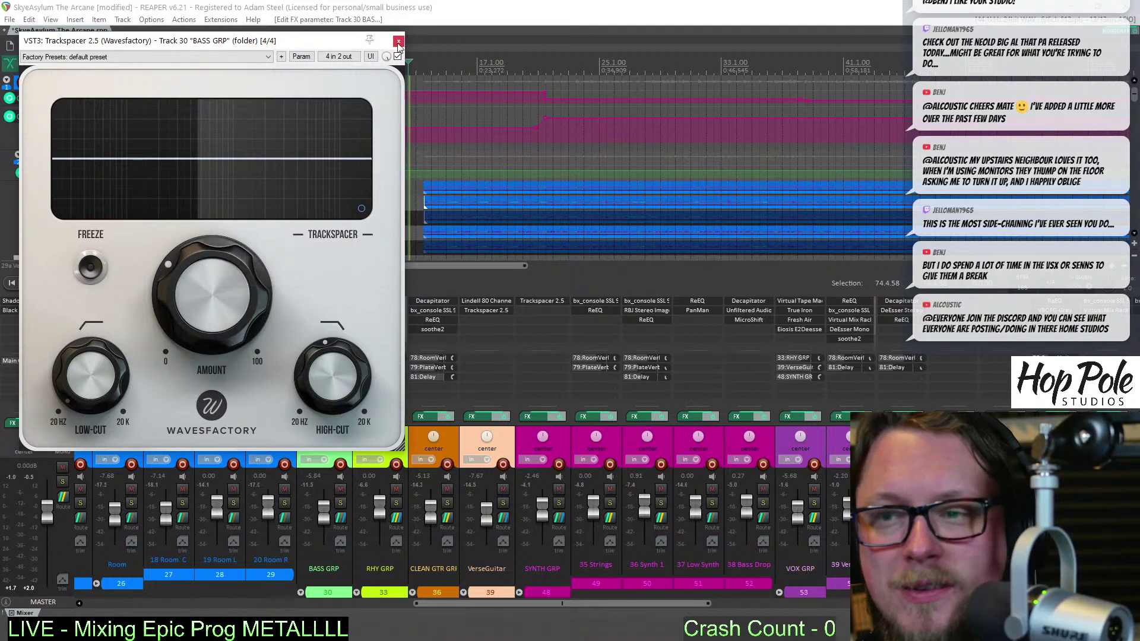
click(398, 41)
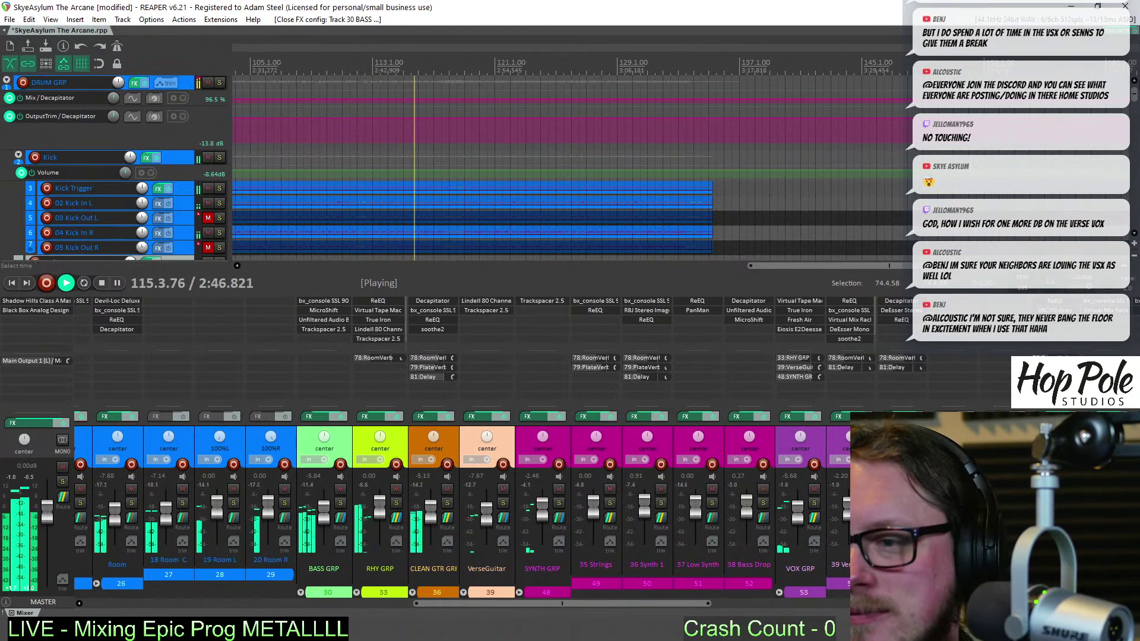
Show the volume envelope of the OH drum group and enlarge its lane
drag(1136, 101, 1137, 135)
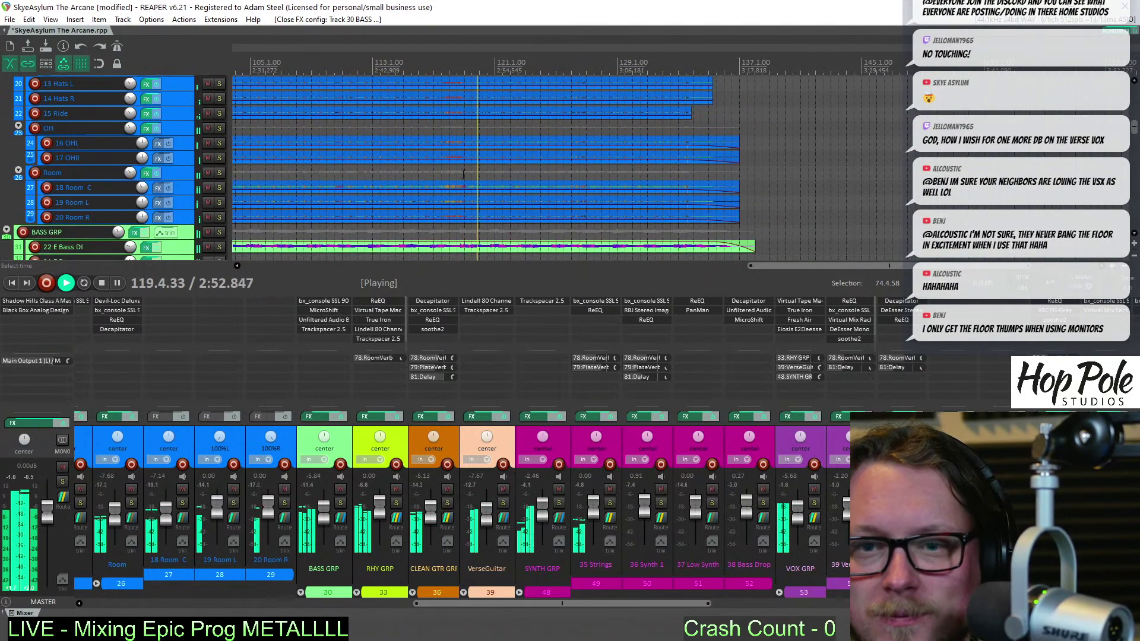
click(172, 129)
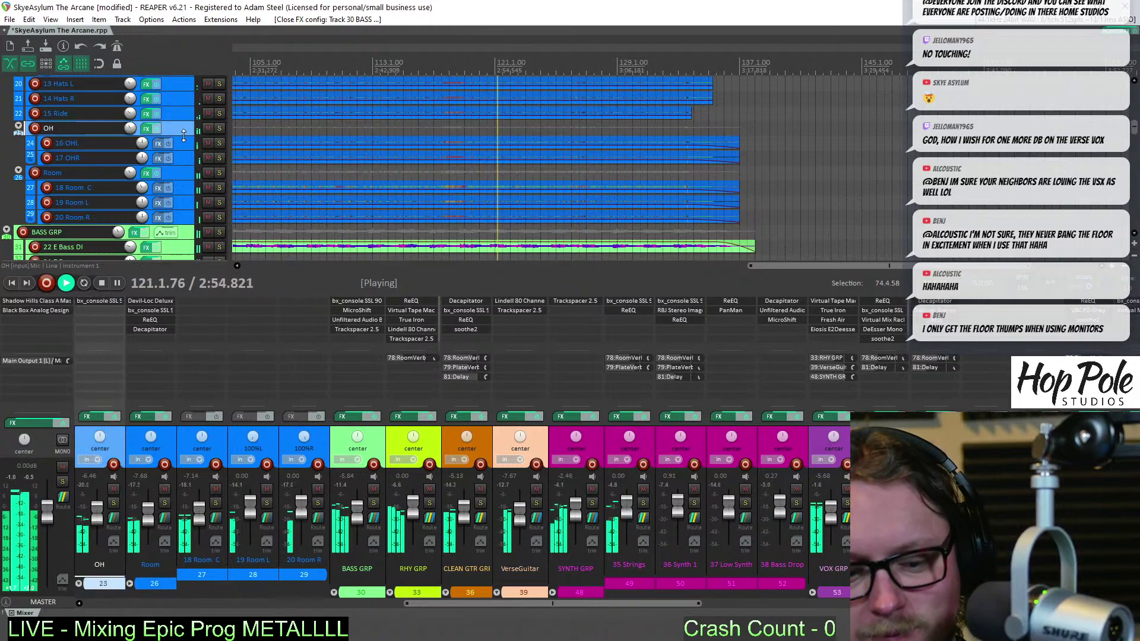
key(v)
drag(188, 151, 188, 184)
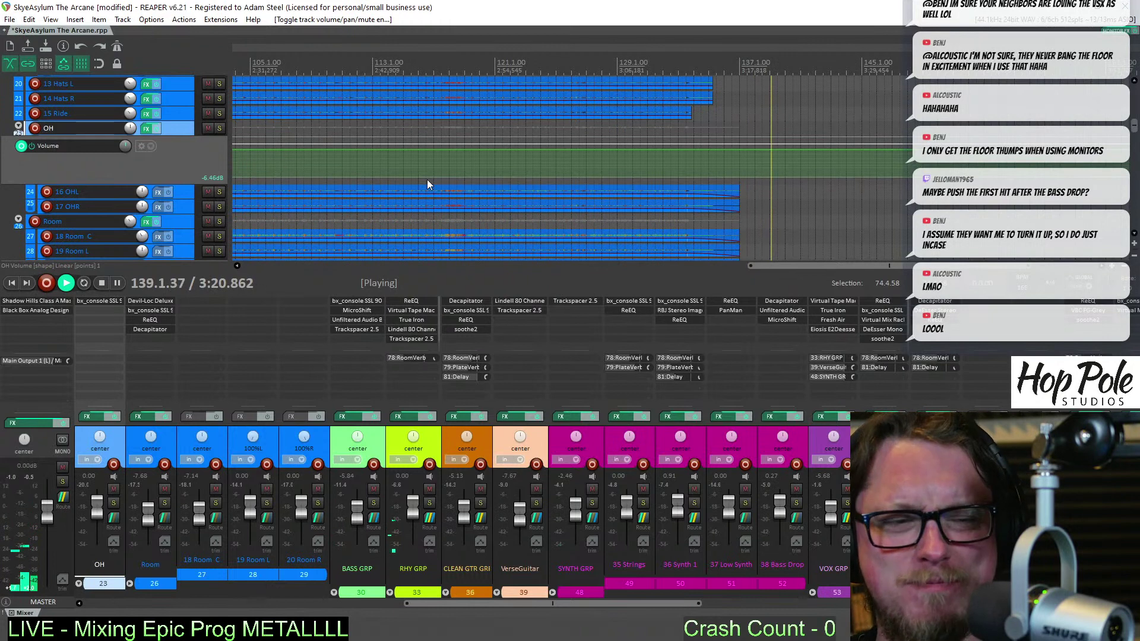
Stop playback and raise the OH volume envelope to -4.06 dB from just after bar 117.3
key(space)
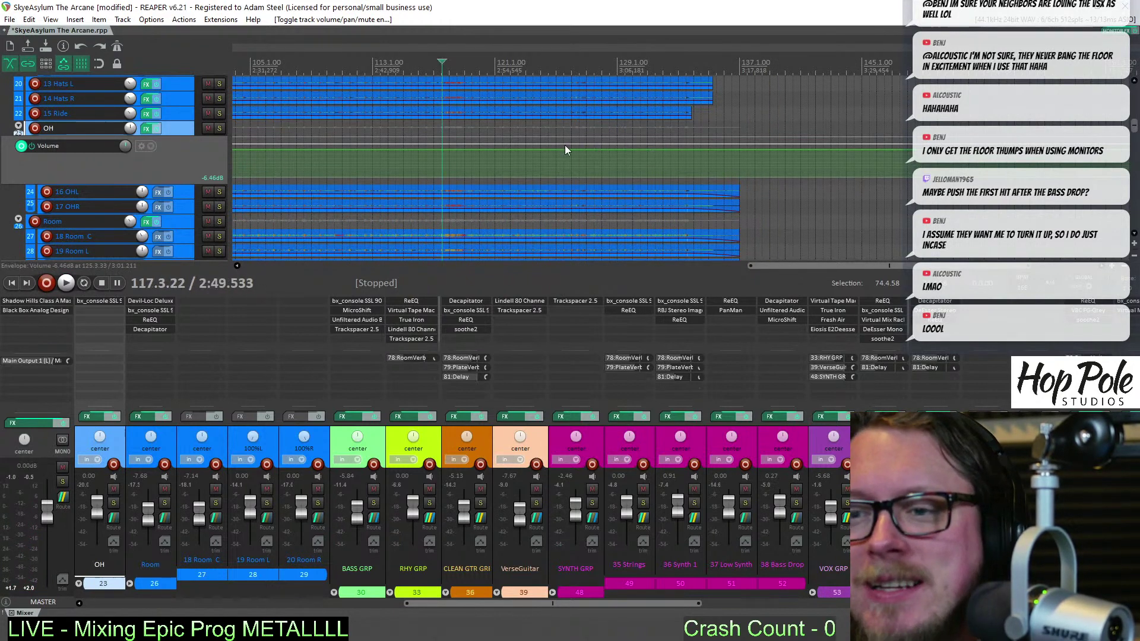
scroll(594, 166, up, 5)
drag(715, 152, 749, 140)
scroll(1134, 127, up, 3)
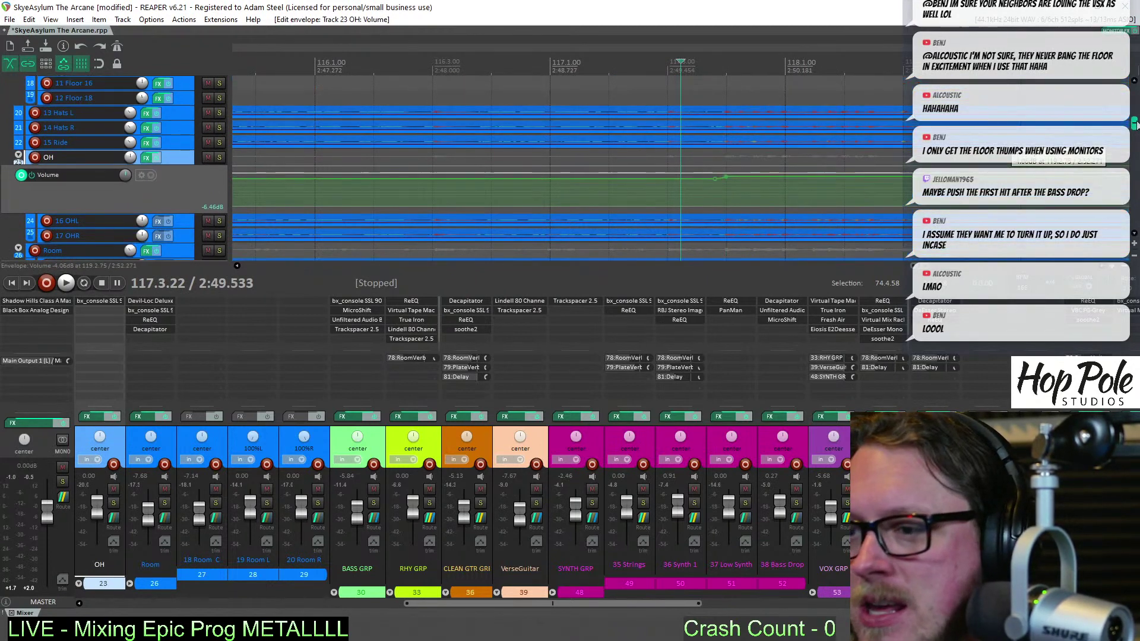
scroll(1135, 125, down, 3)
scroll(765, 163, down, 4)
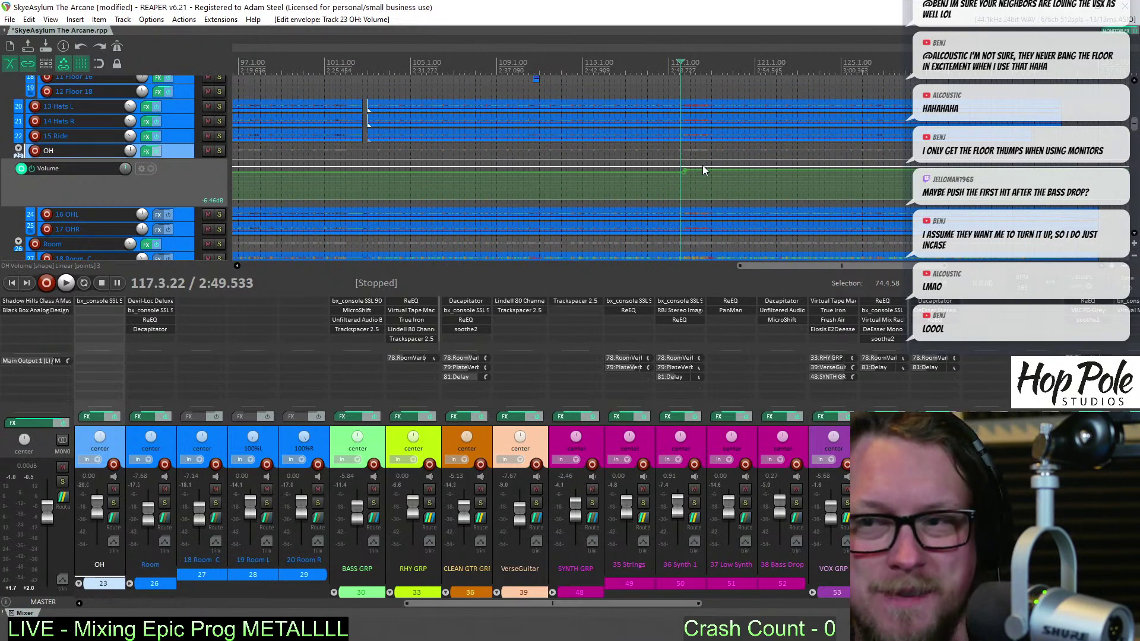
Play from bar 117.3 and raise the stepped-up part of the OH volume envelope slightly further
key(space)
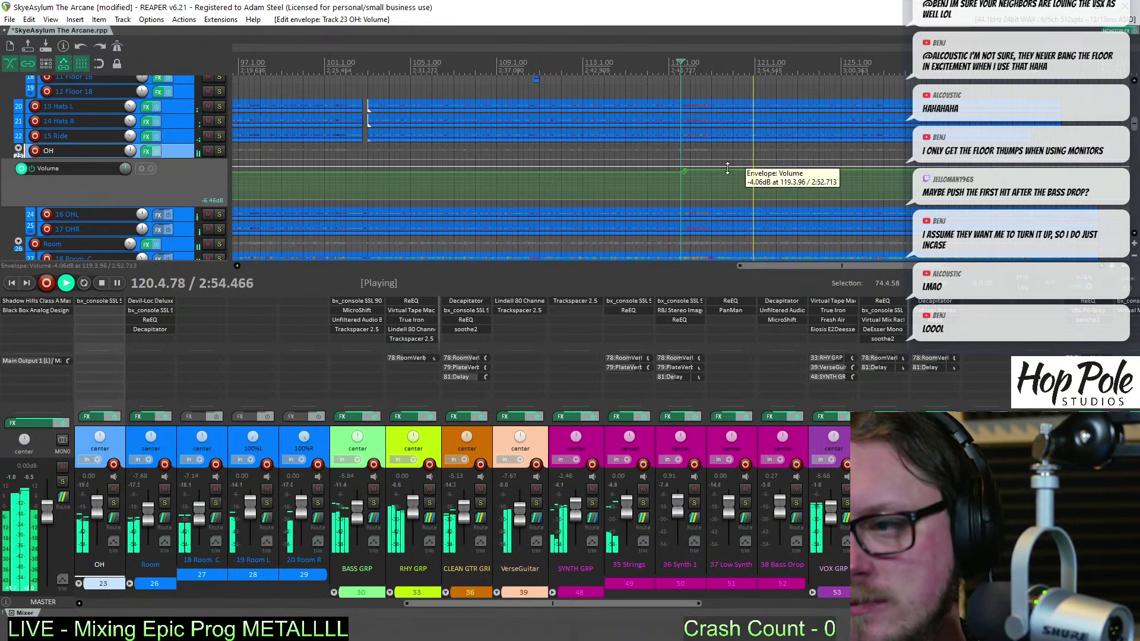
drag(731, 165, 732, 161)
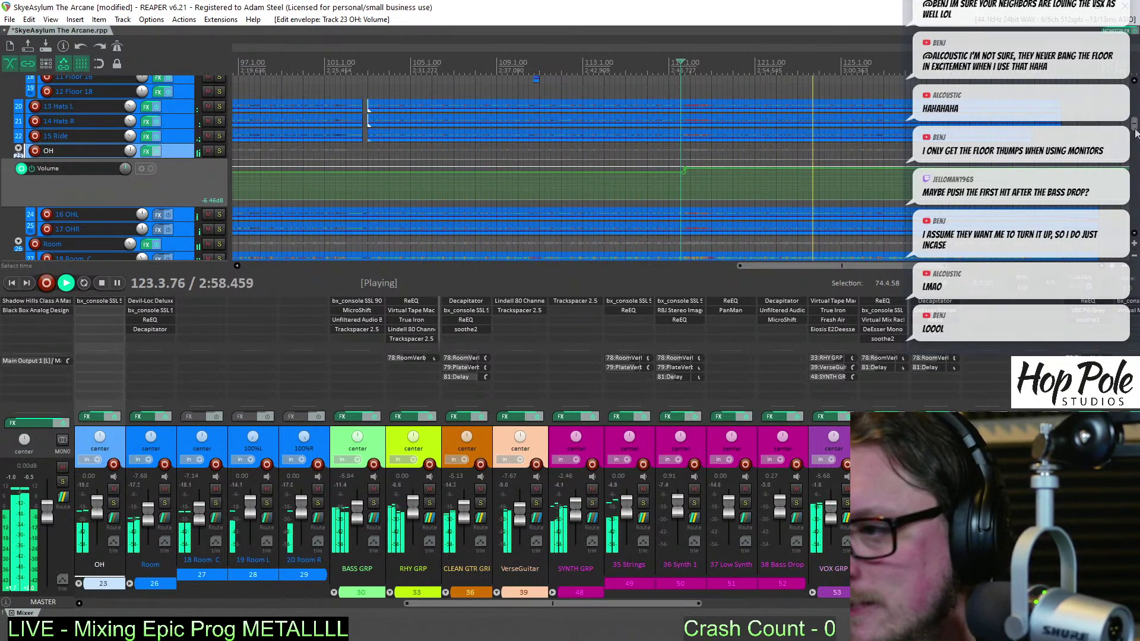
scroll(1135, 124, up, 4)
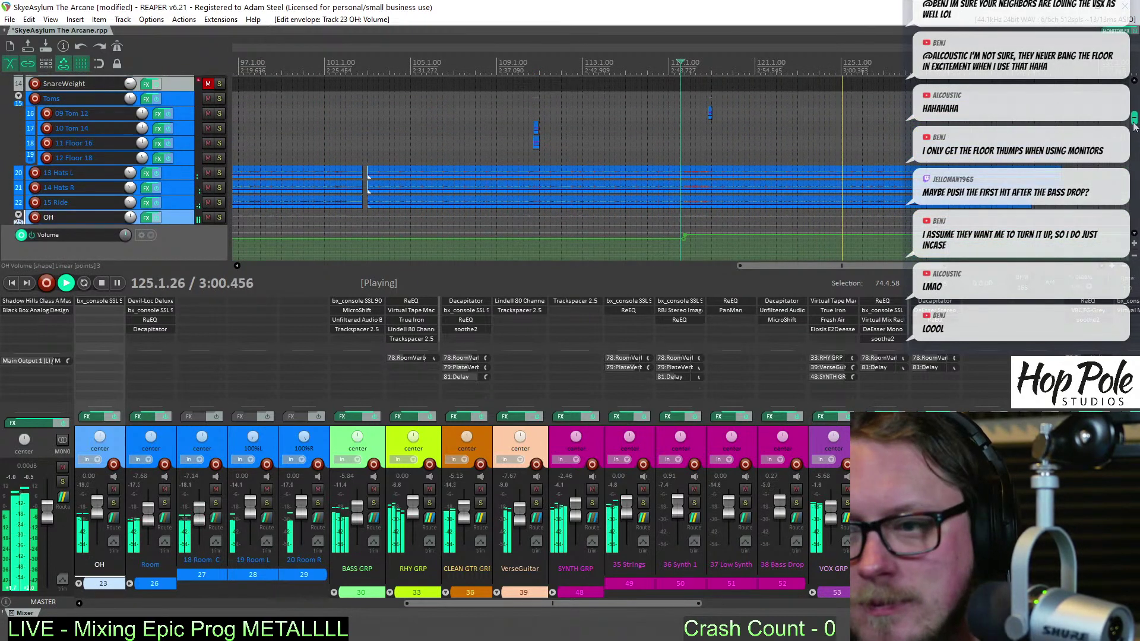
scroll(1134, 128, down, 3)
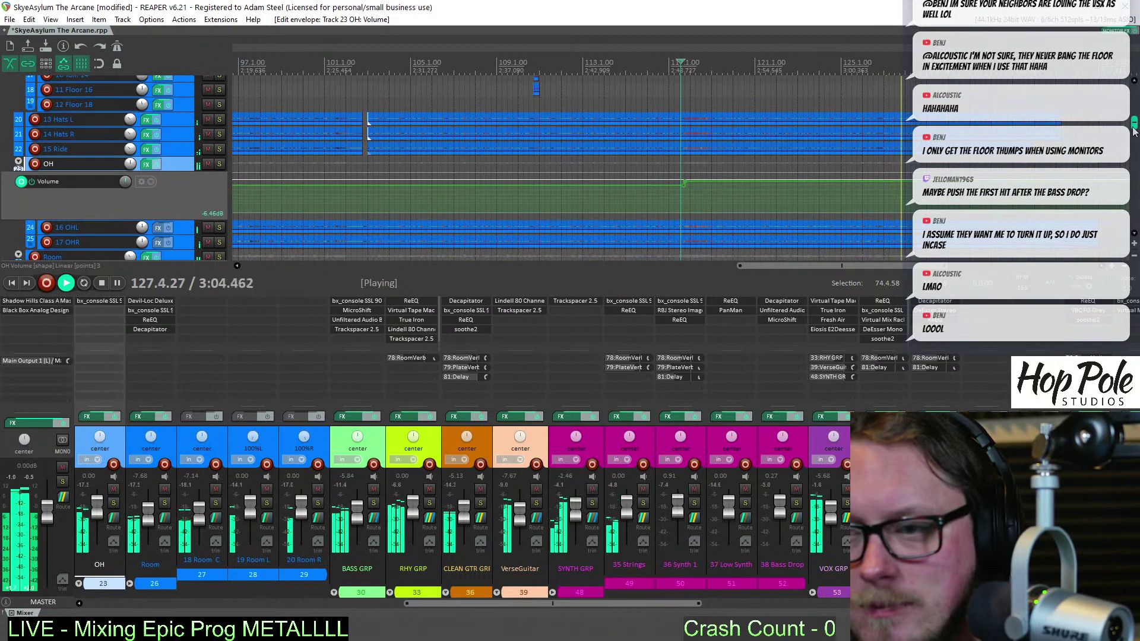
Stop playback and play the bass drop into bar 103 from bar 102.3
scroll(1134, 130, down, 1)
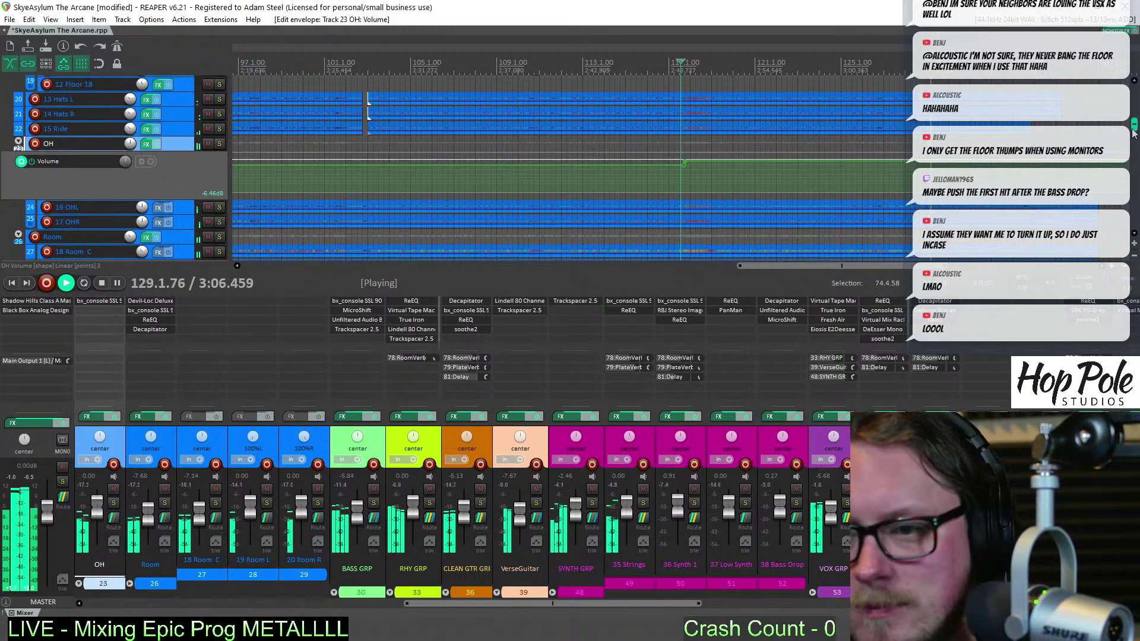
scroll(1134, 131, down, 3)
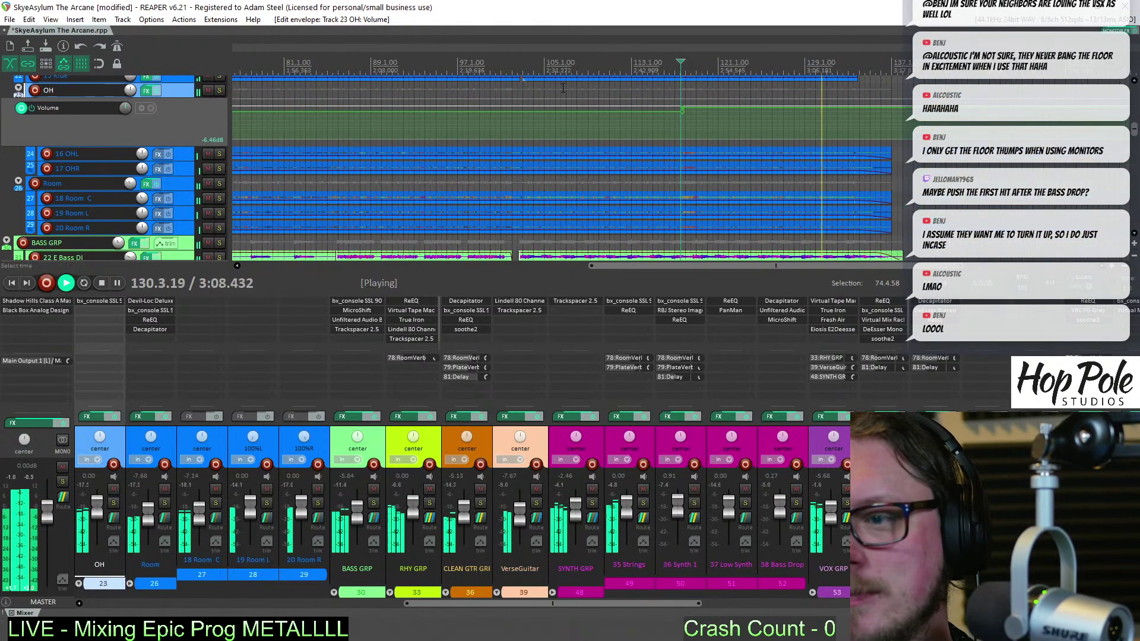
key(space)
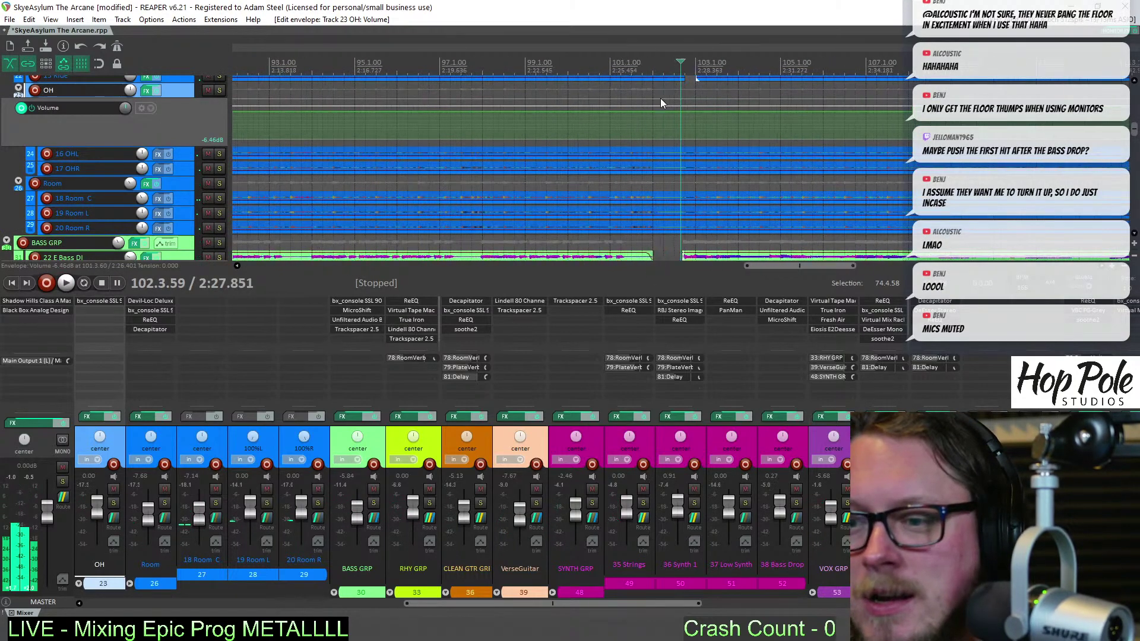
scroll(661, 98, up, 10)
drag(1135, 127, 1132, 83)
key(space)
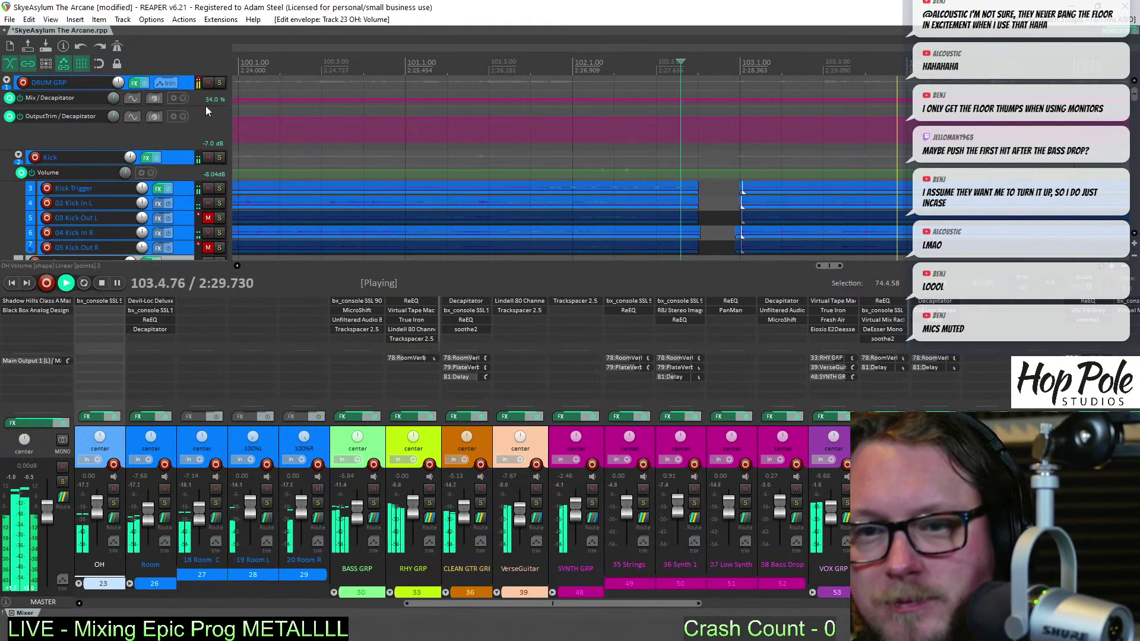
Show the volume envelope of DRUM GRP and add points just before bar 103 that raise the first hit slightly
click(191, 84)
key(space)
key(v)
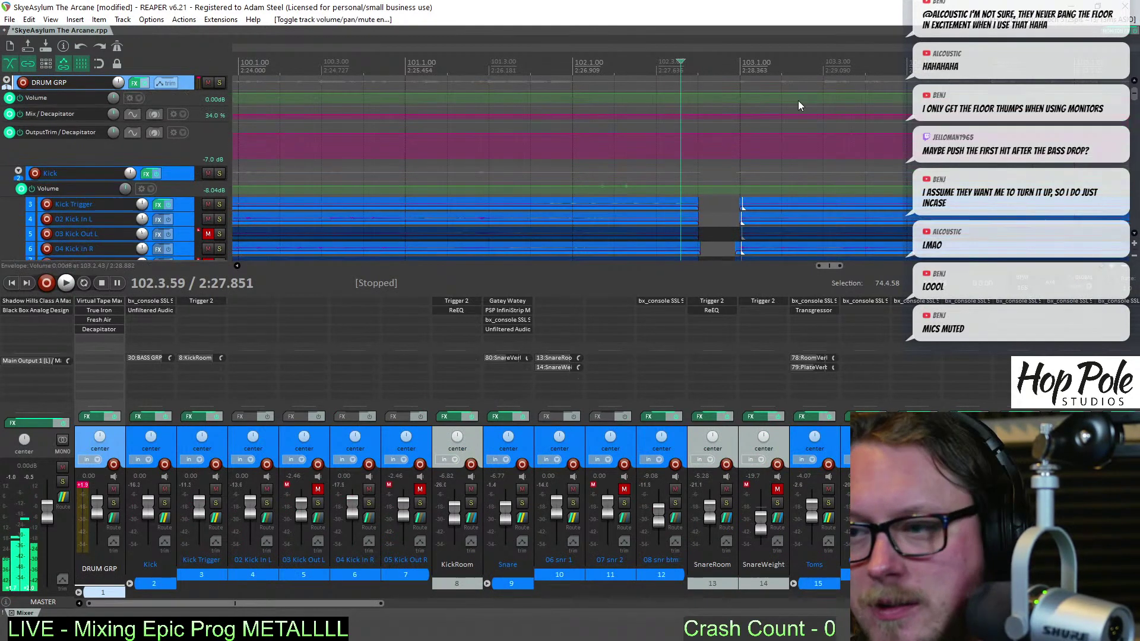
scroll(761, 111, up, 2)
click(820, 93)
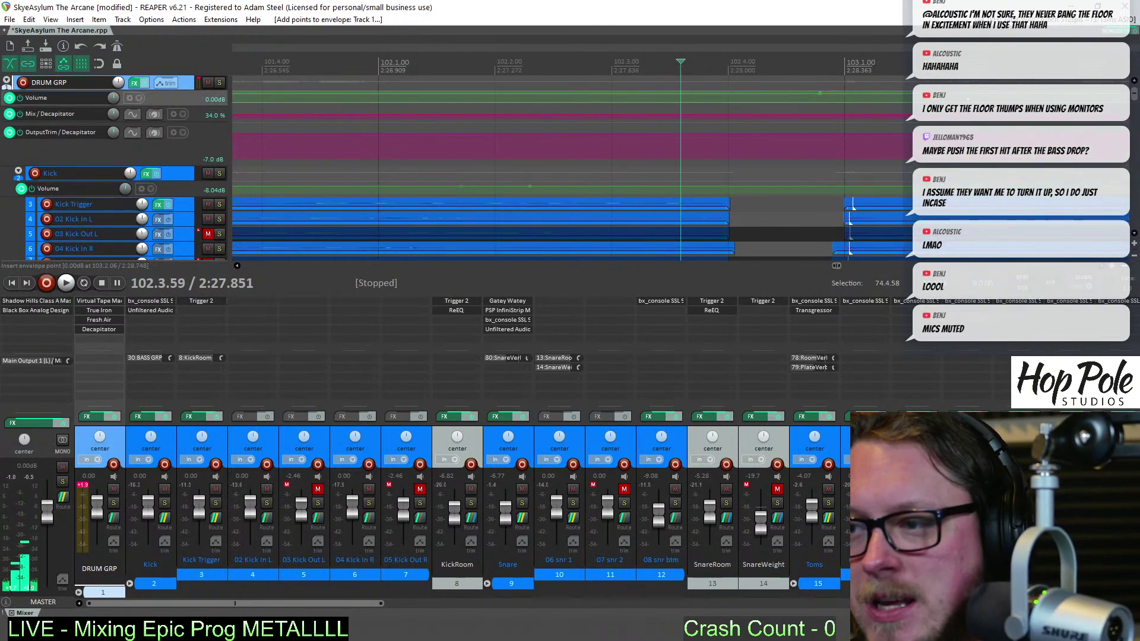
drag(842, 93, 843, 89)
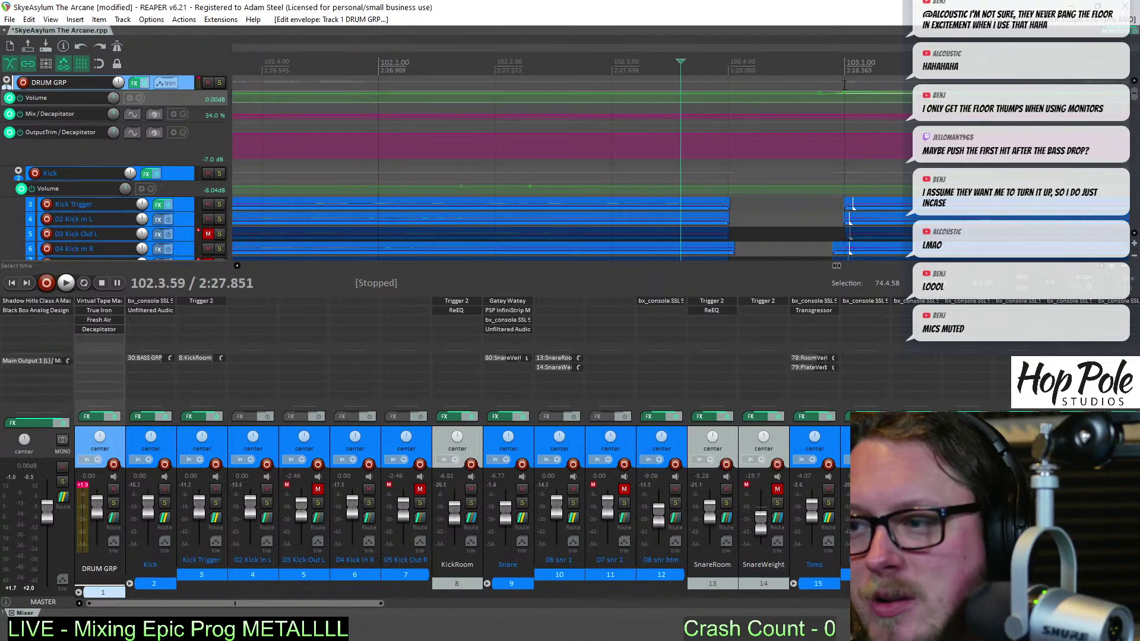
Play the raised drum hit from bar 102.3 through bar 105 and stop
key(space)
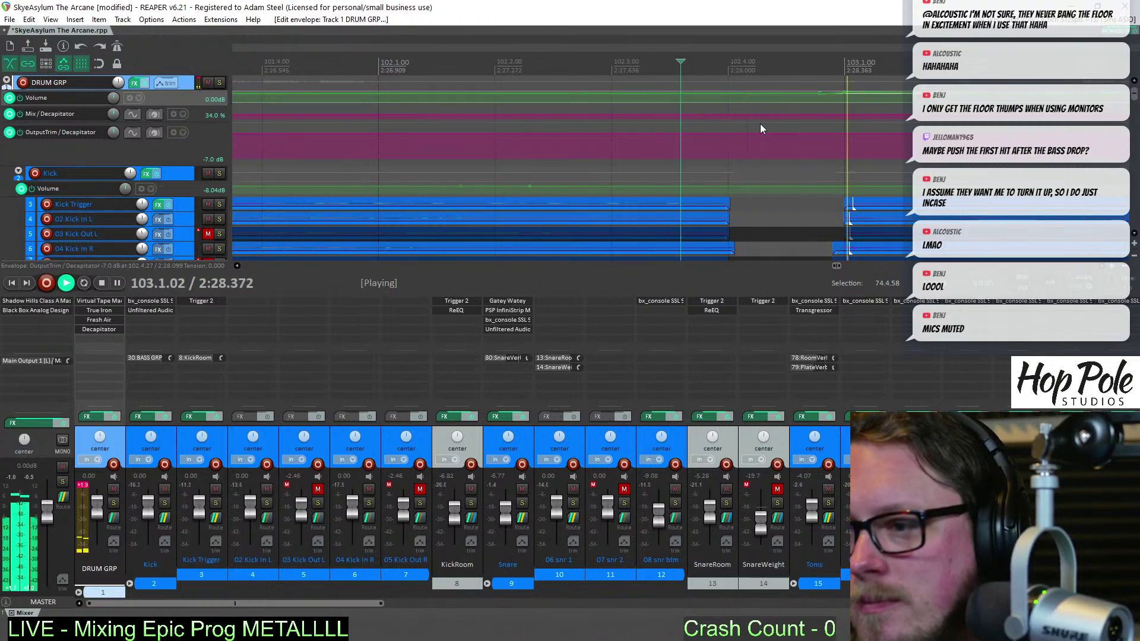
scroll(745, 128, down, 2)
scroll(742, 135, down, 3)
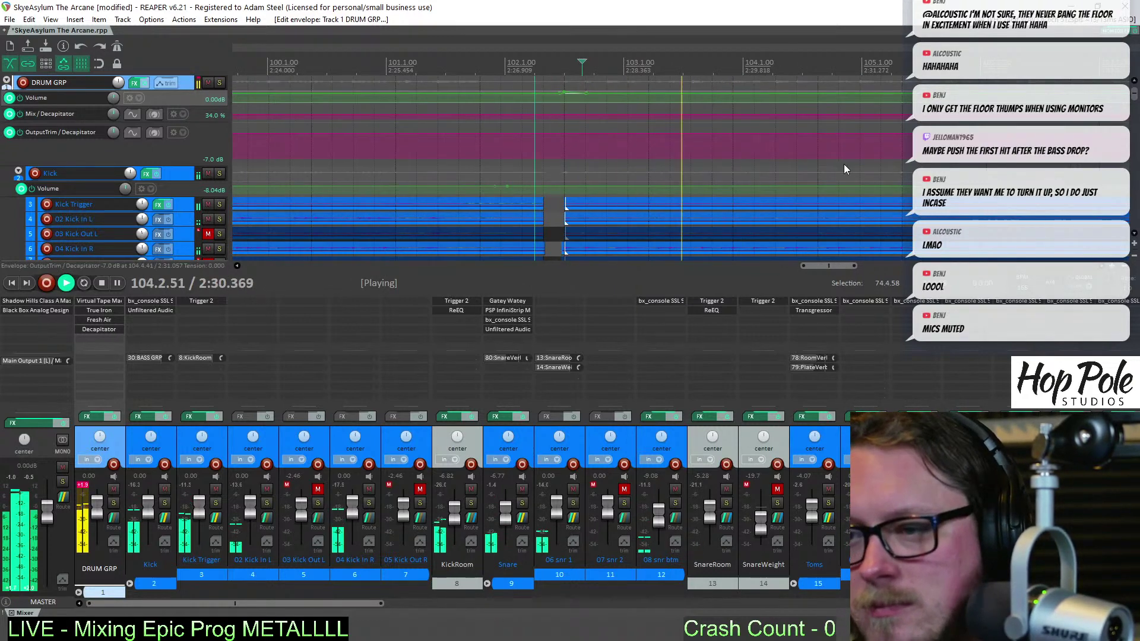
scroll(570, 168, down, 10)
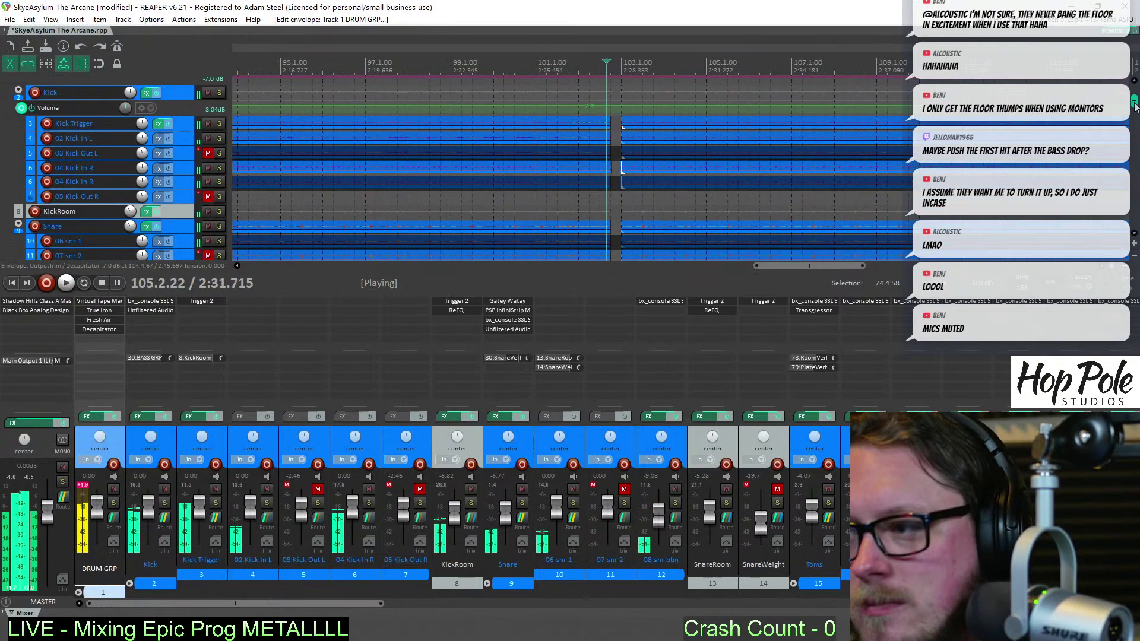
key(space)
Place the edit cursor at bar 39.1, near the start of the first verse vocal, and play a passage from there
scroll(1123, 152, down, 6)
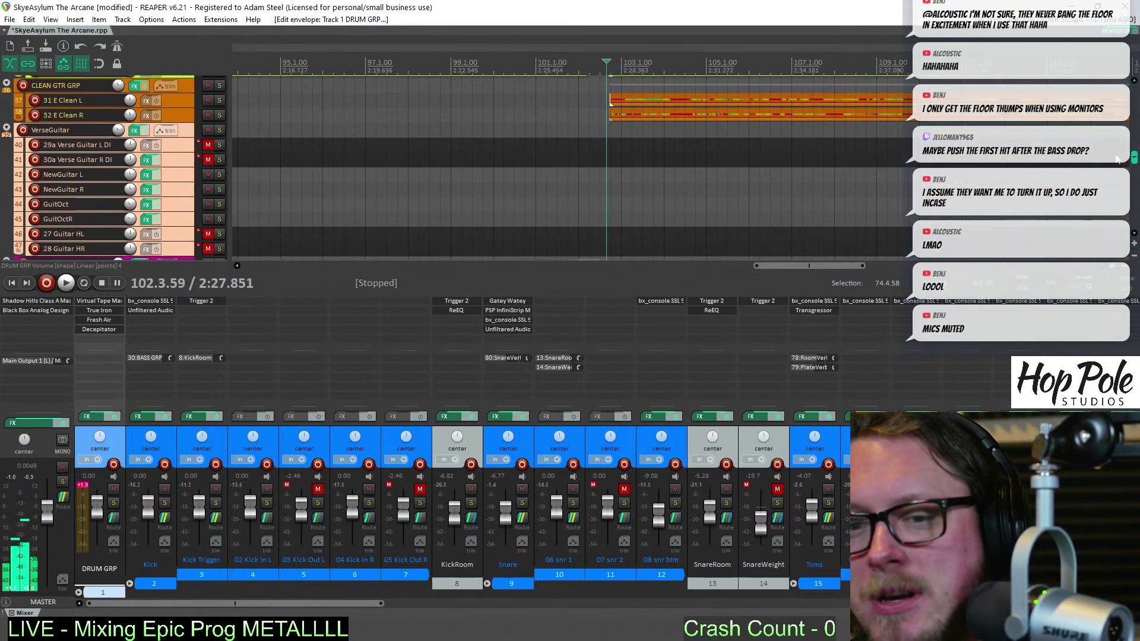
scroll(671, 164, down, 8)
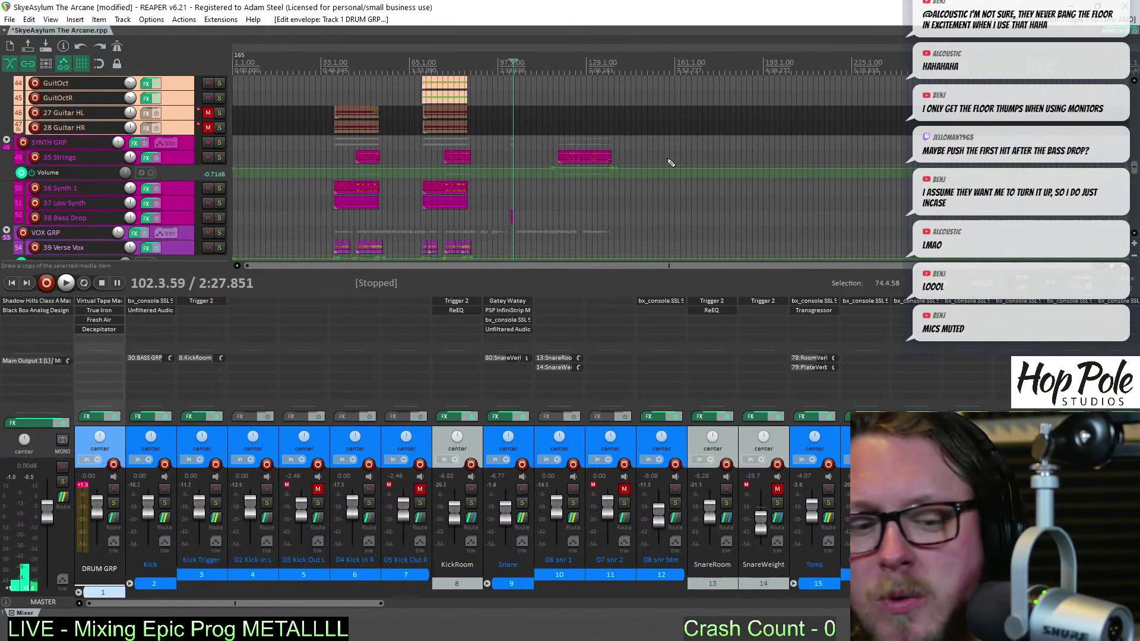
scroll(1131, 148, up, 8)
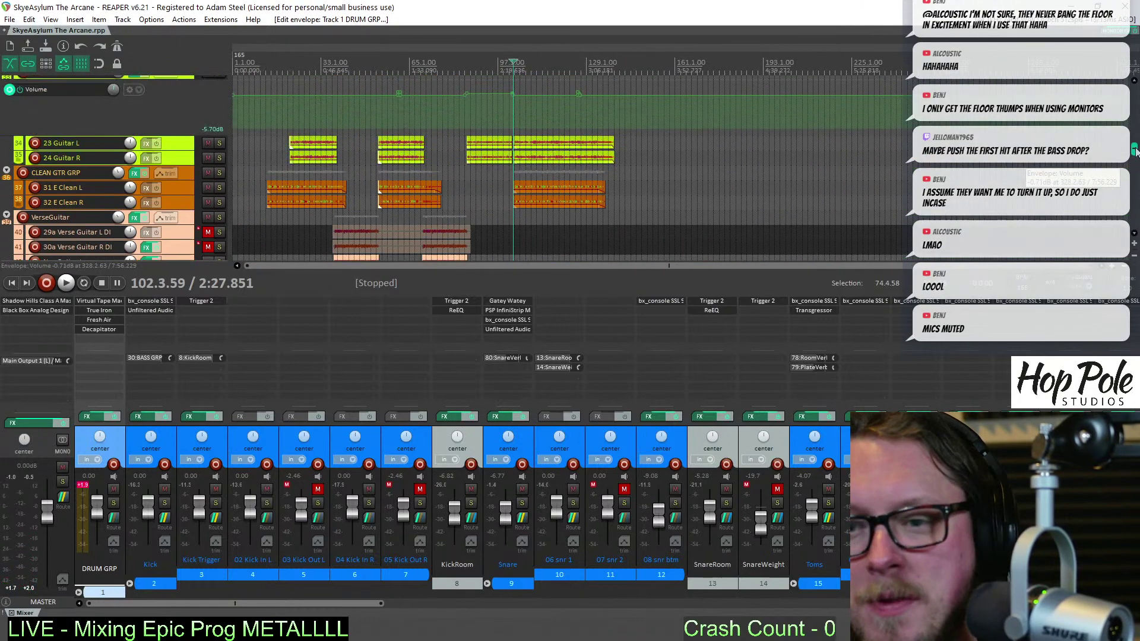
drag(1134, 131, 1134, 181)
scroll(408, 142, up, 5)
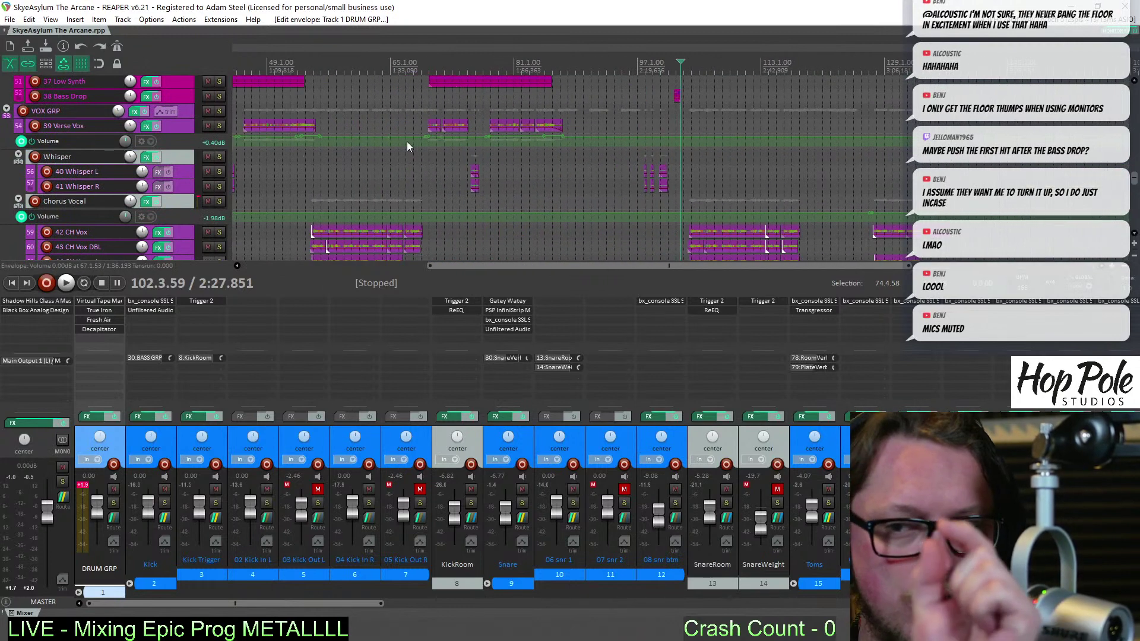
scroll(403, 146, down, 4)
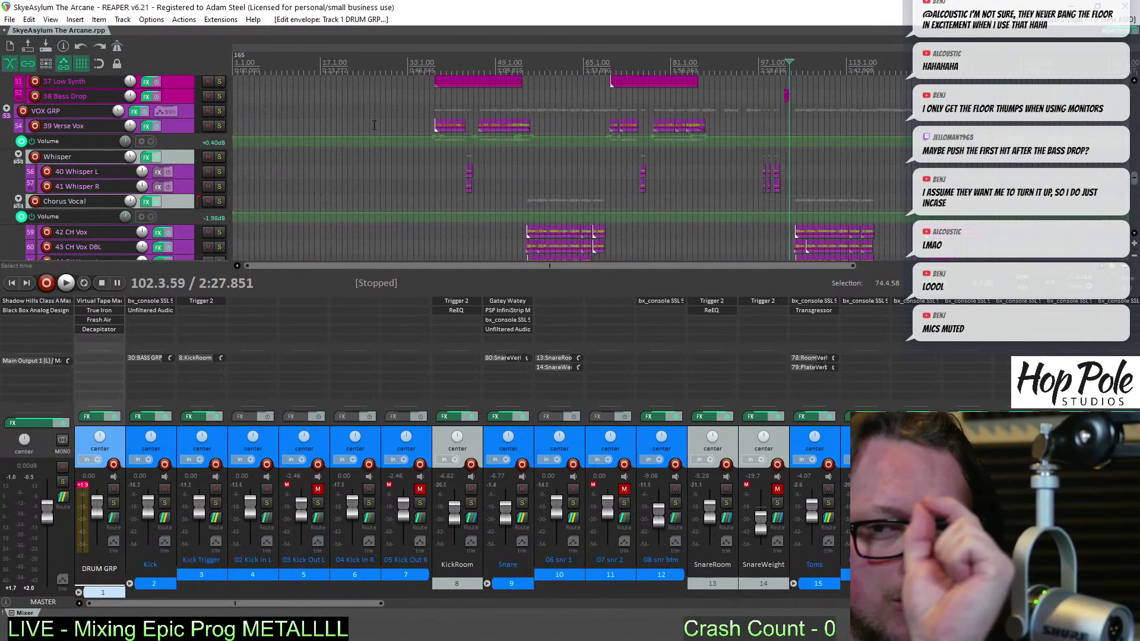
click(441, 63)
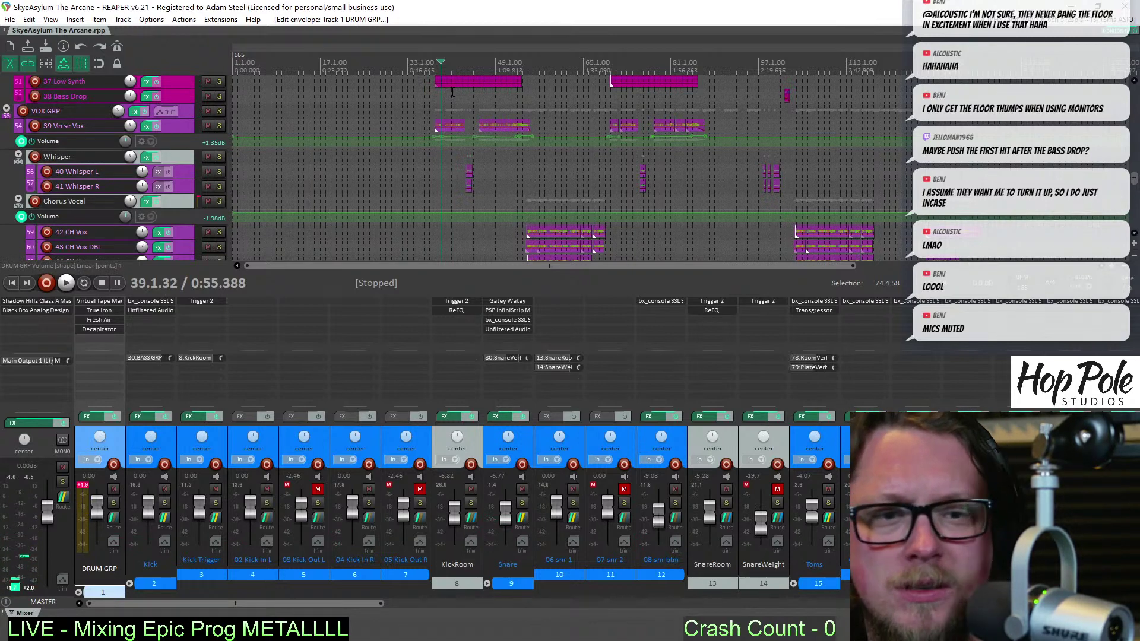
right_click(874, 29)
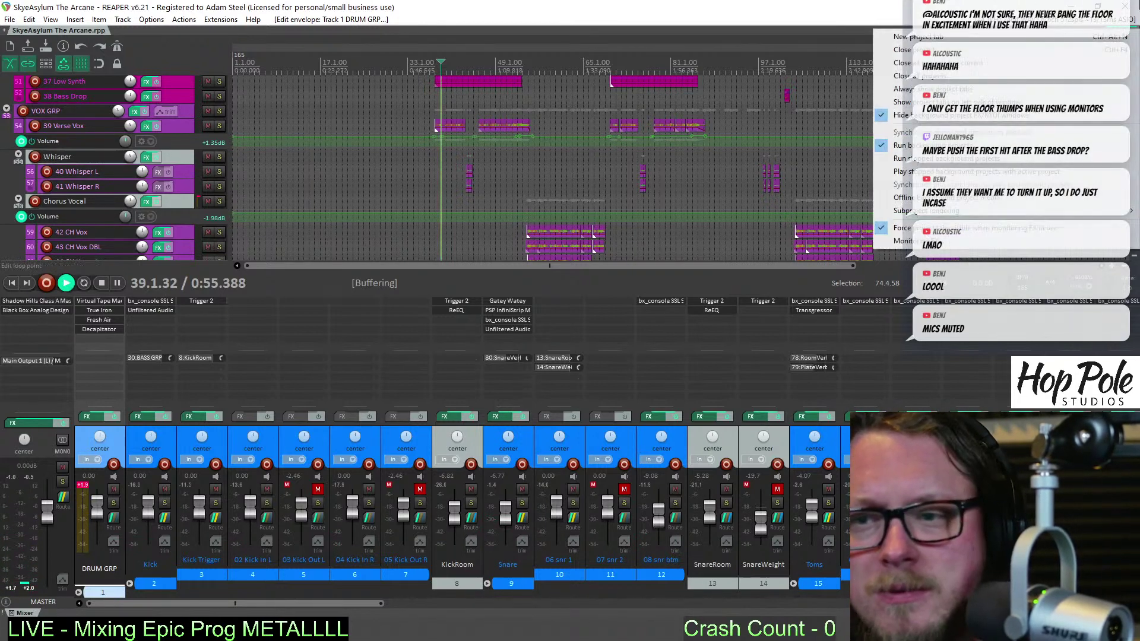
key(space)
click(489, 52)
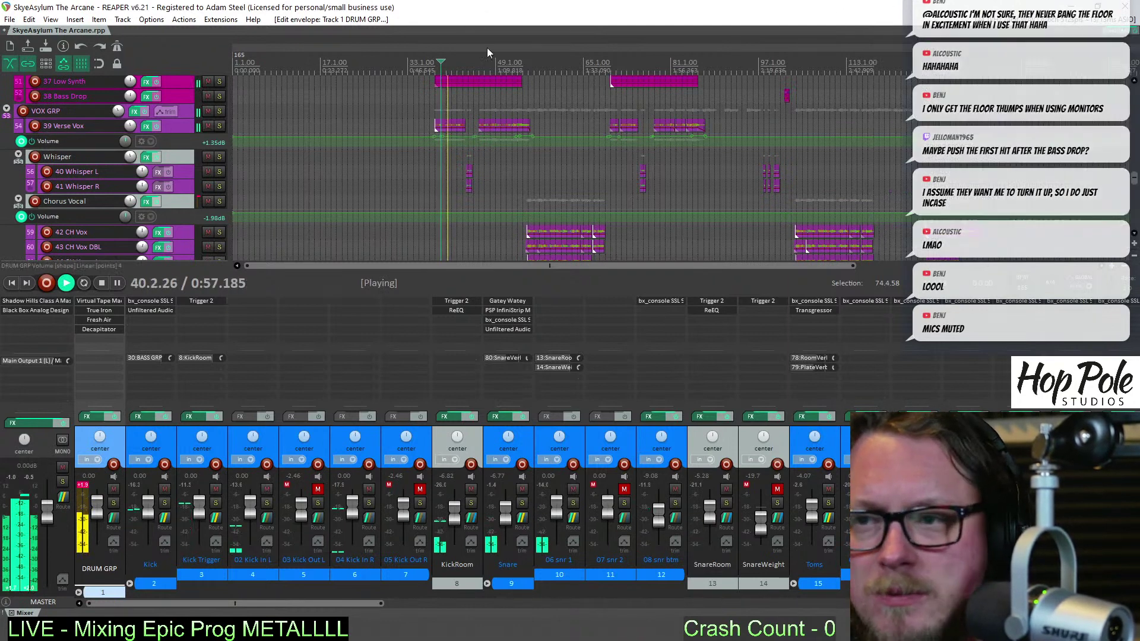
key(space)
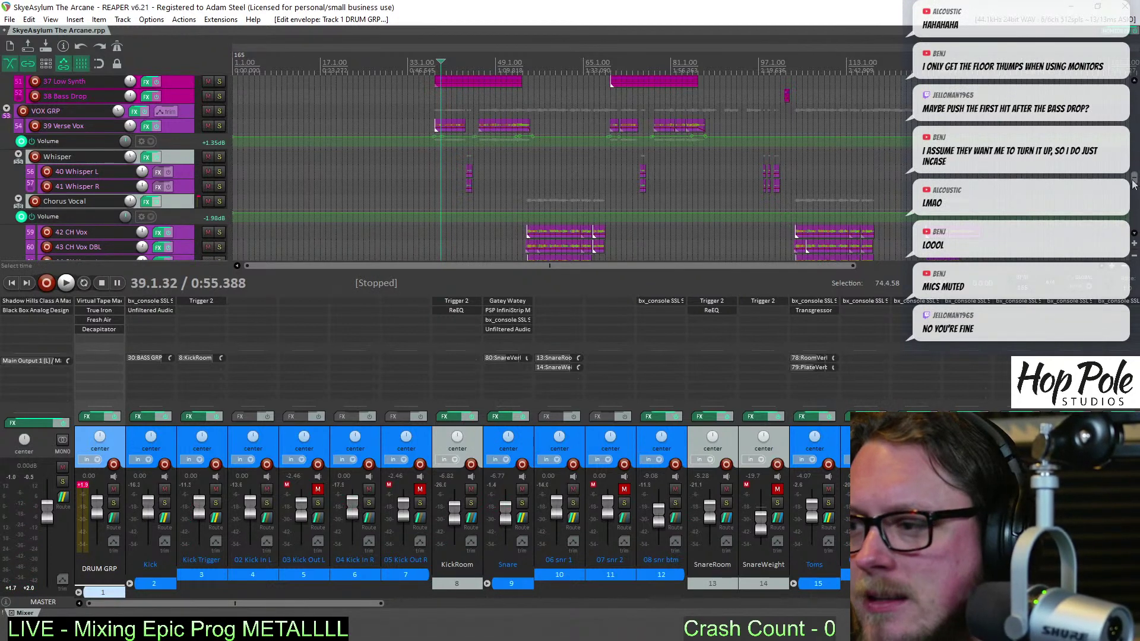
scroll(1133, 184, up, 2)
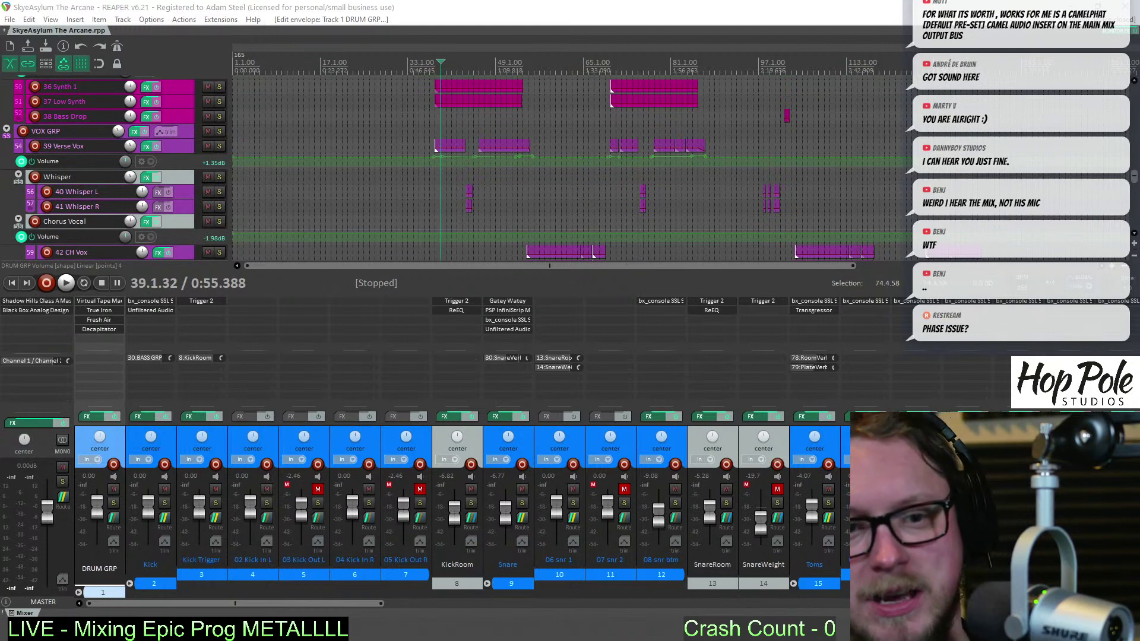
scroll(353, 130, down, 2)
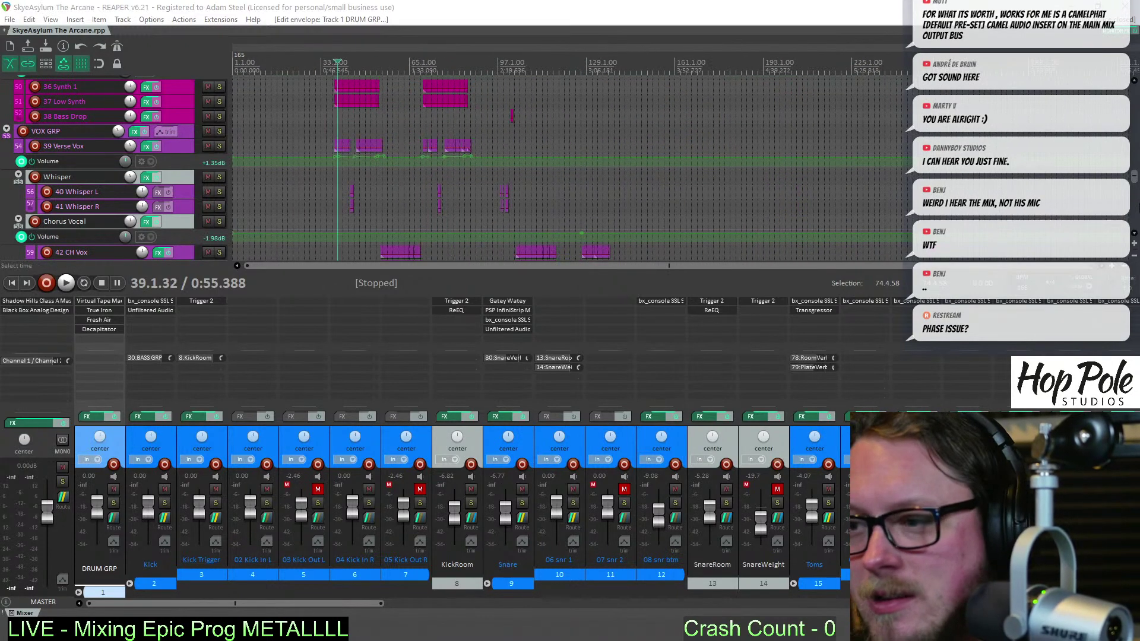
drag(1135, 176, 1124, 70)
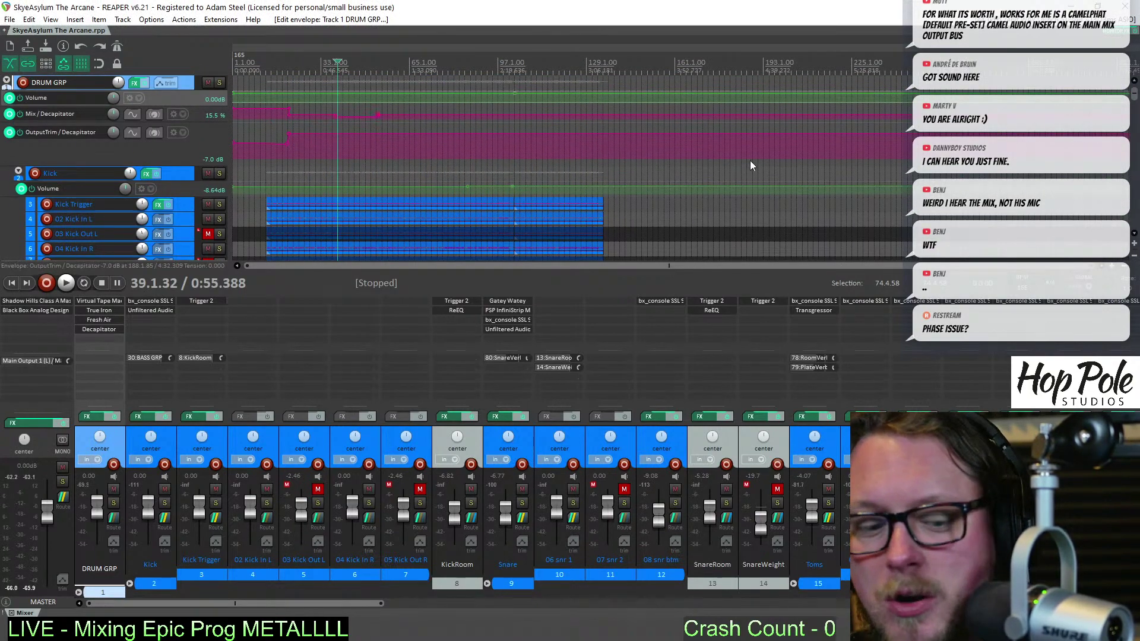
key(ctrl+m)
key(ctrl+m)
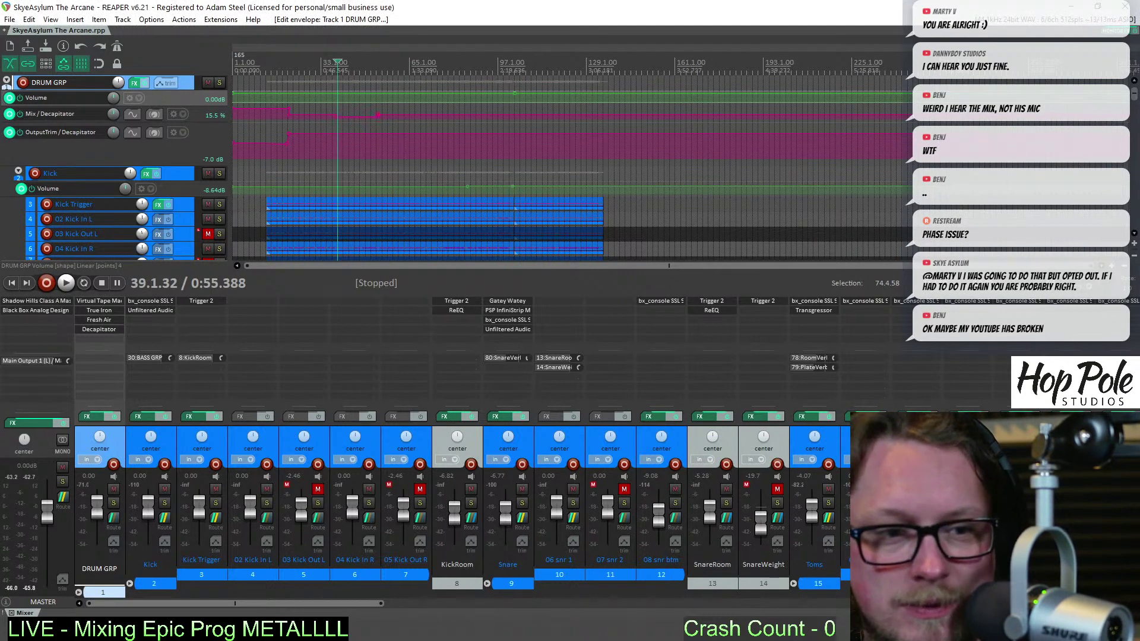
scroll(846, 188, down, 2)
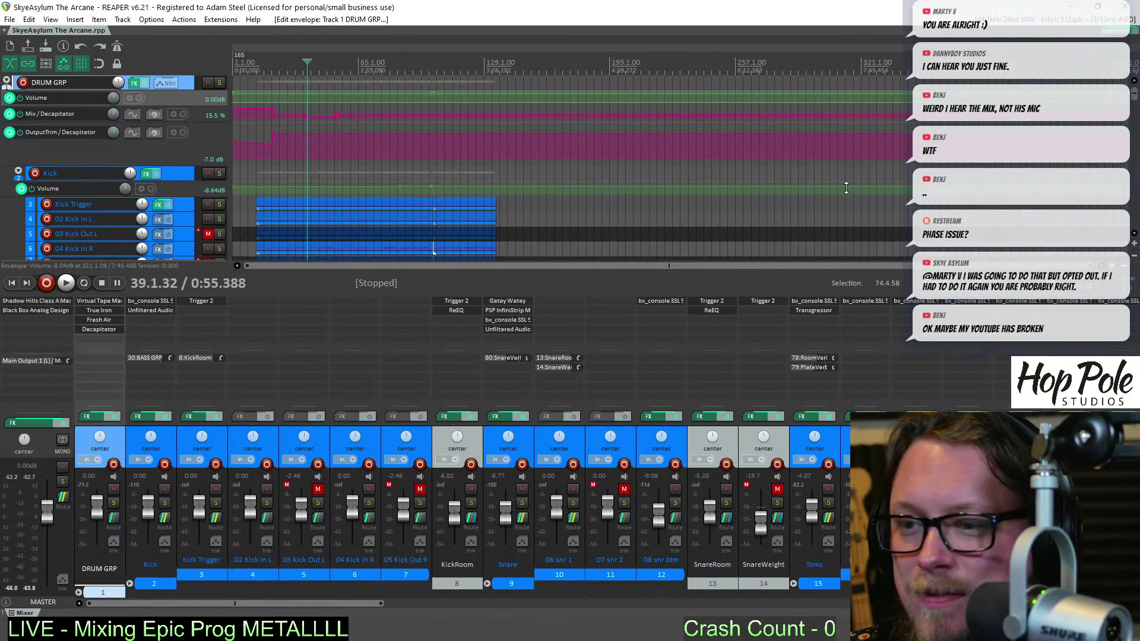
drag(1134, 95, 1135, 160)
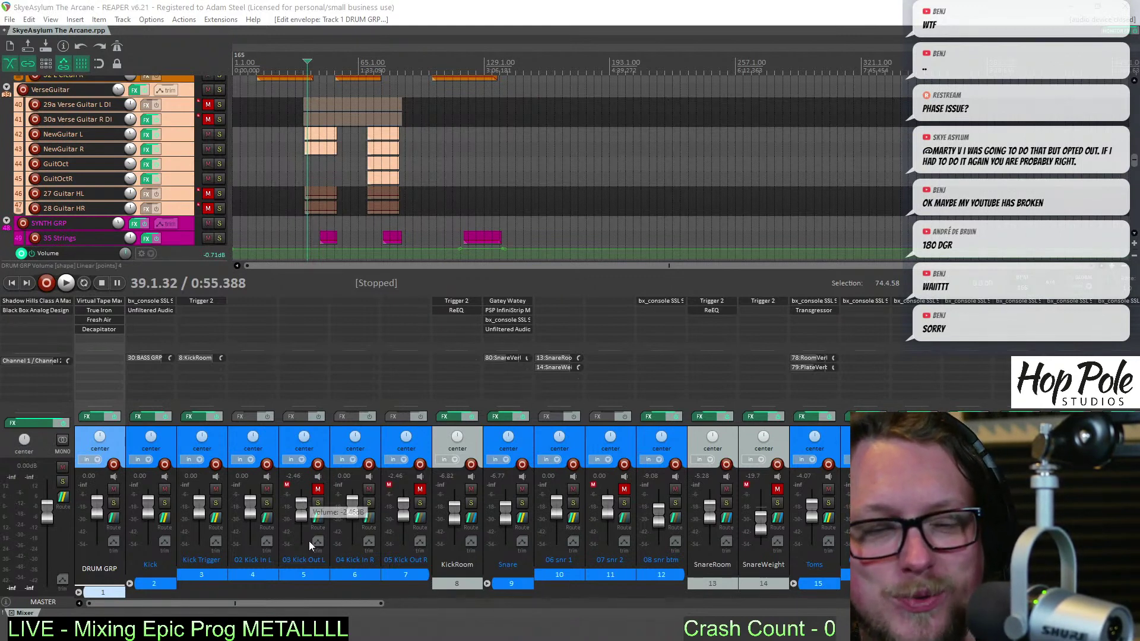
Add the Slate Digital VBC Rack to the master track and switch off its FG-MU compressor
double_click(50, 327)
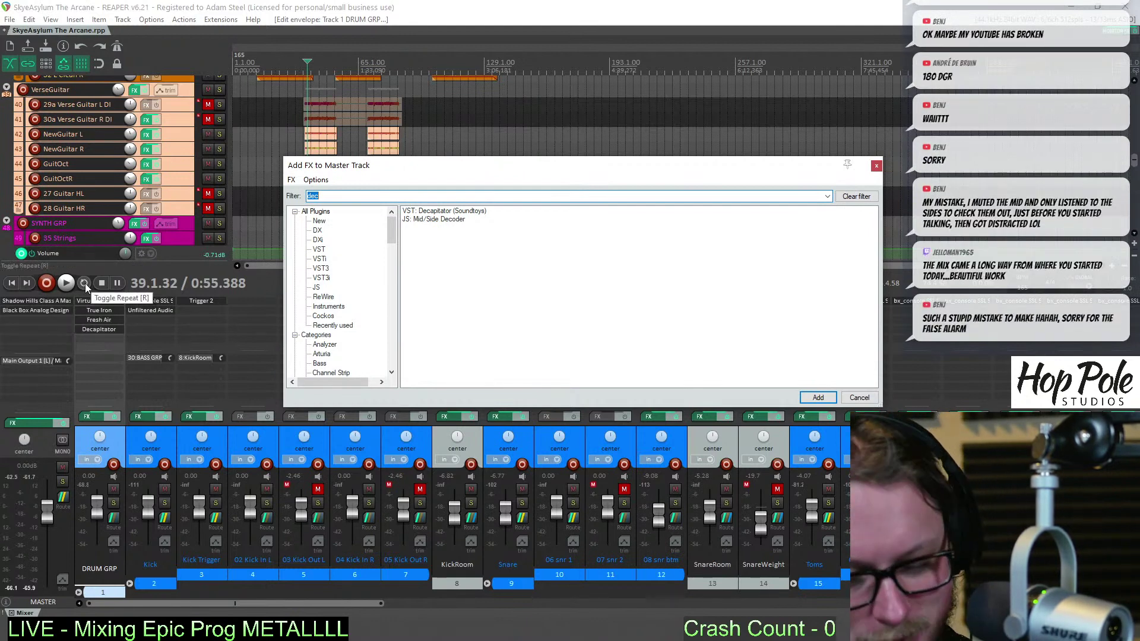
text(vbc)
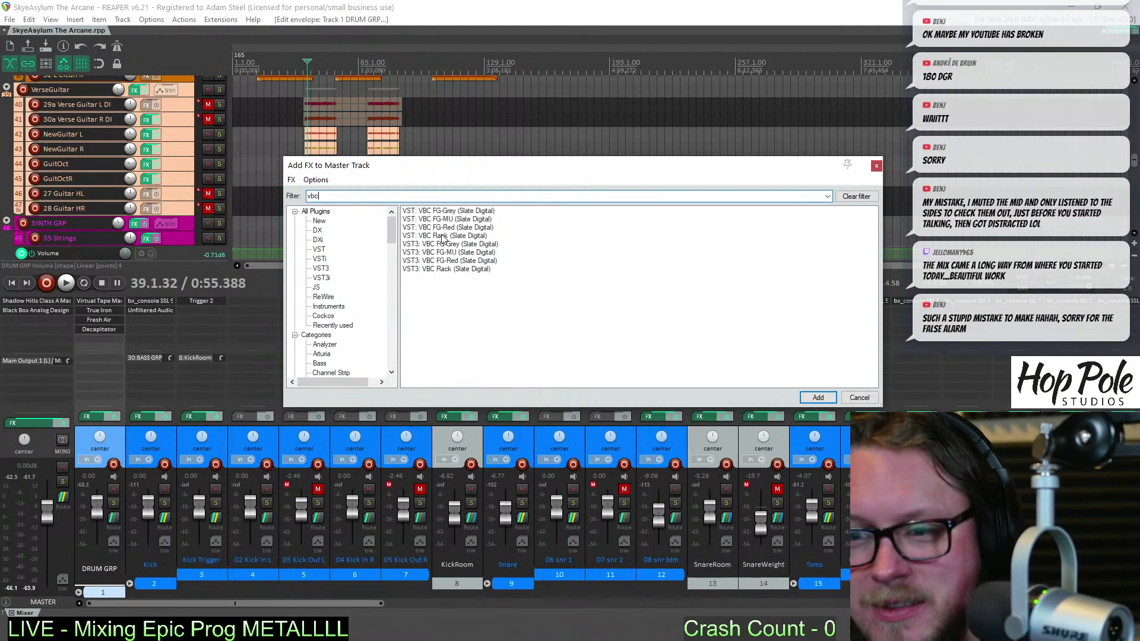
click(439, 237)
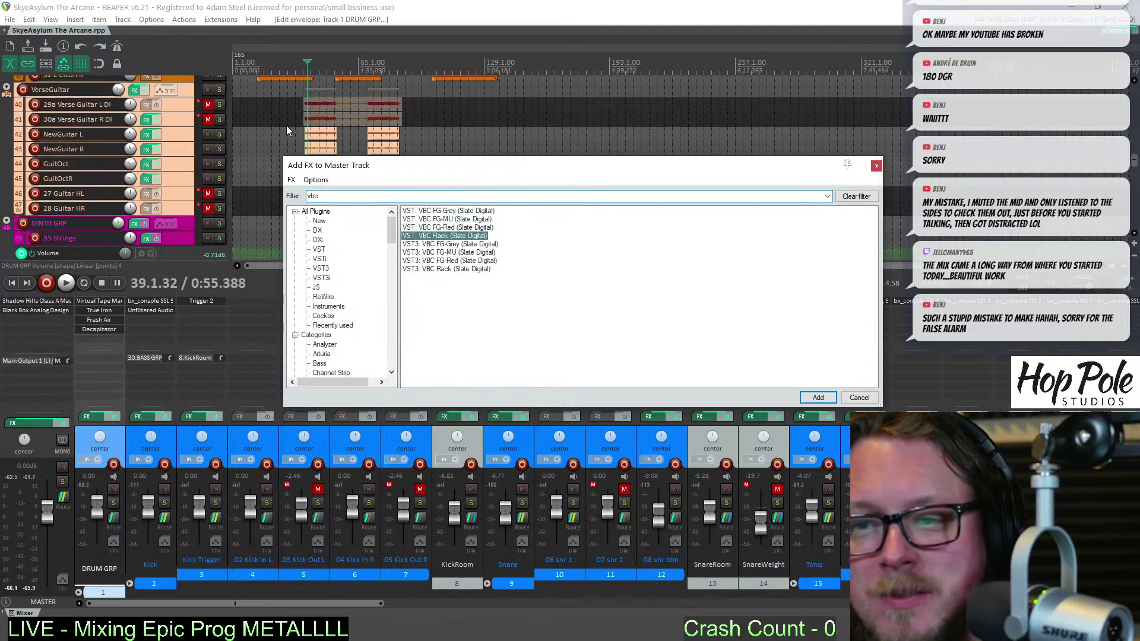
key(Return)
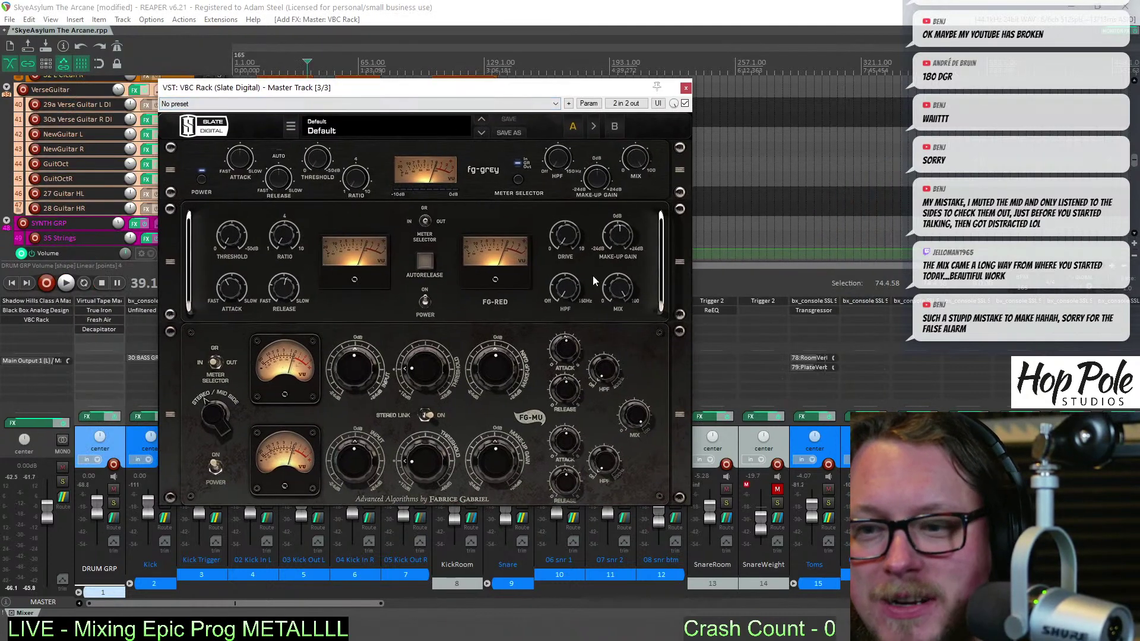
click(214, 467)
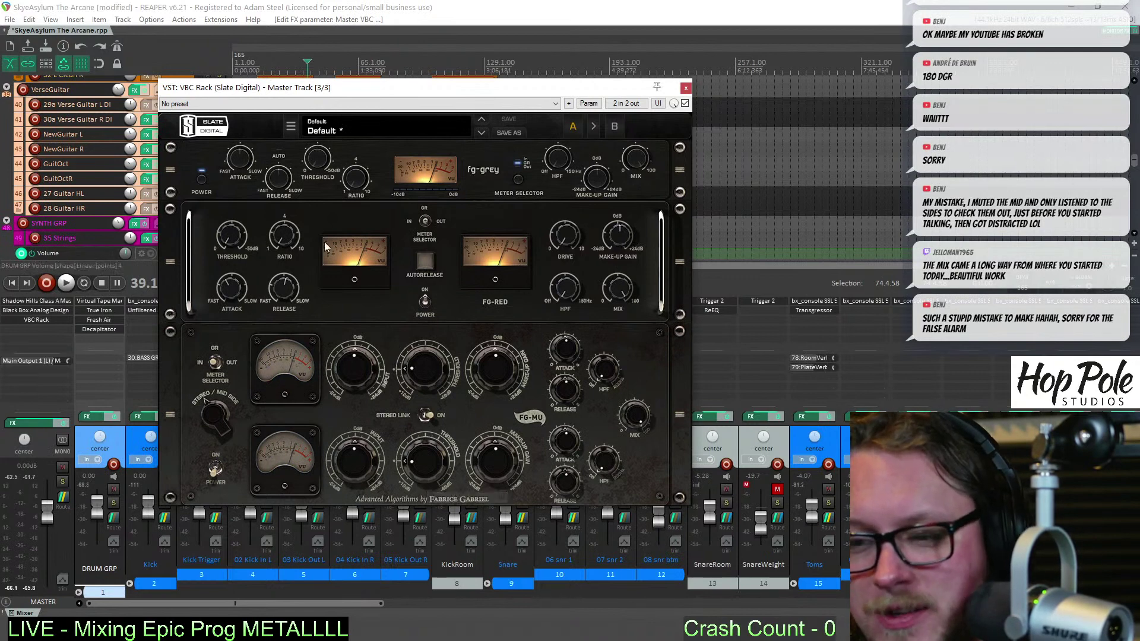
Check the FG-Grey ratio, attack and release settings in the VBC Rack and play the song from bar 39.1
drag(348, 90, 380, 97)
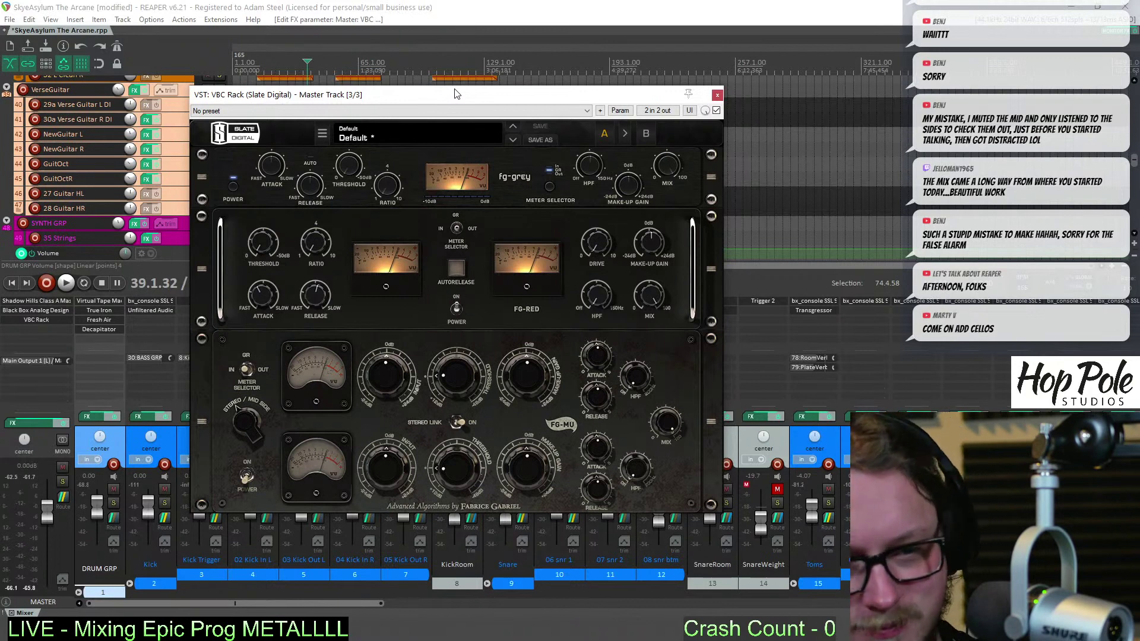
mouse_move(572, 261)
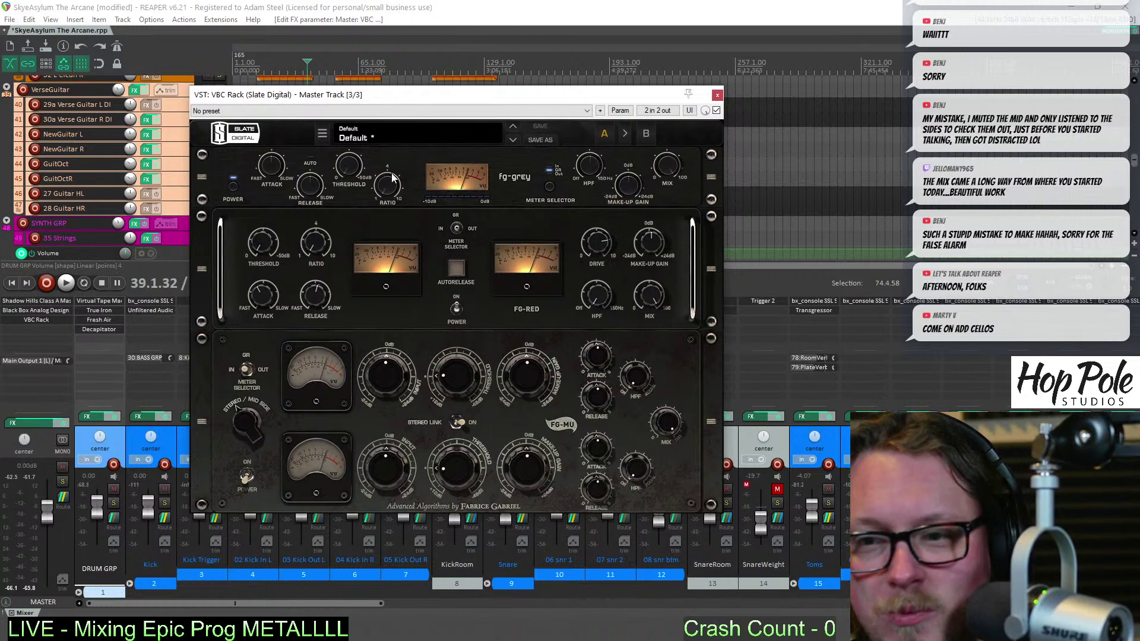
mouse_move(398, 148)
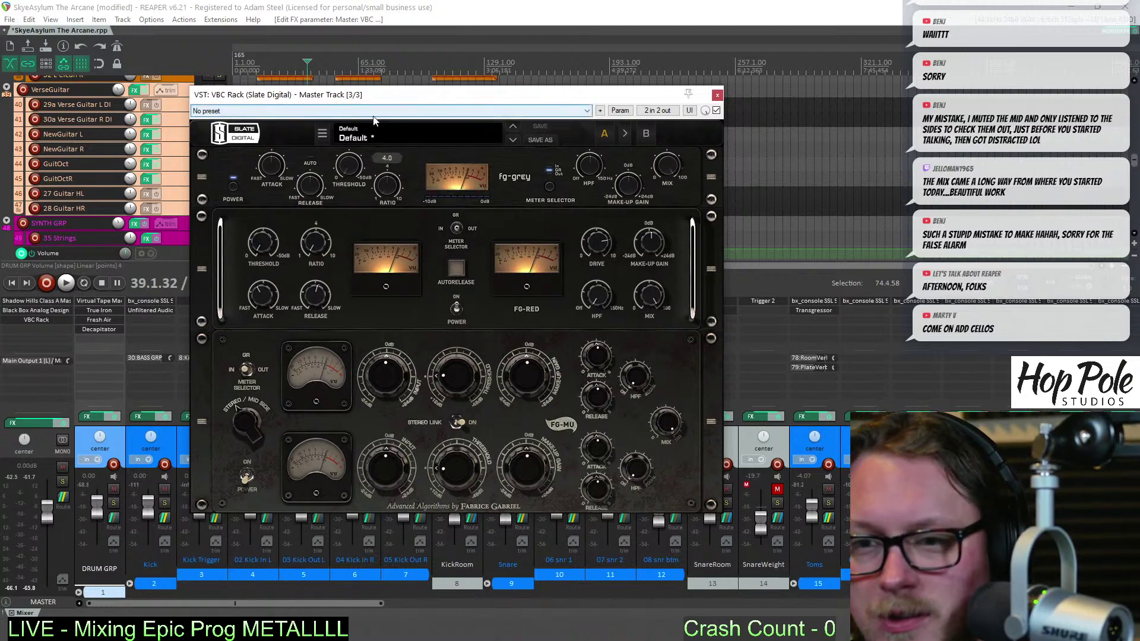
mouse_move(285, 145)
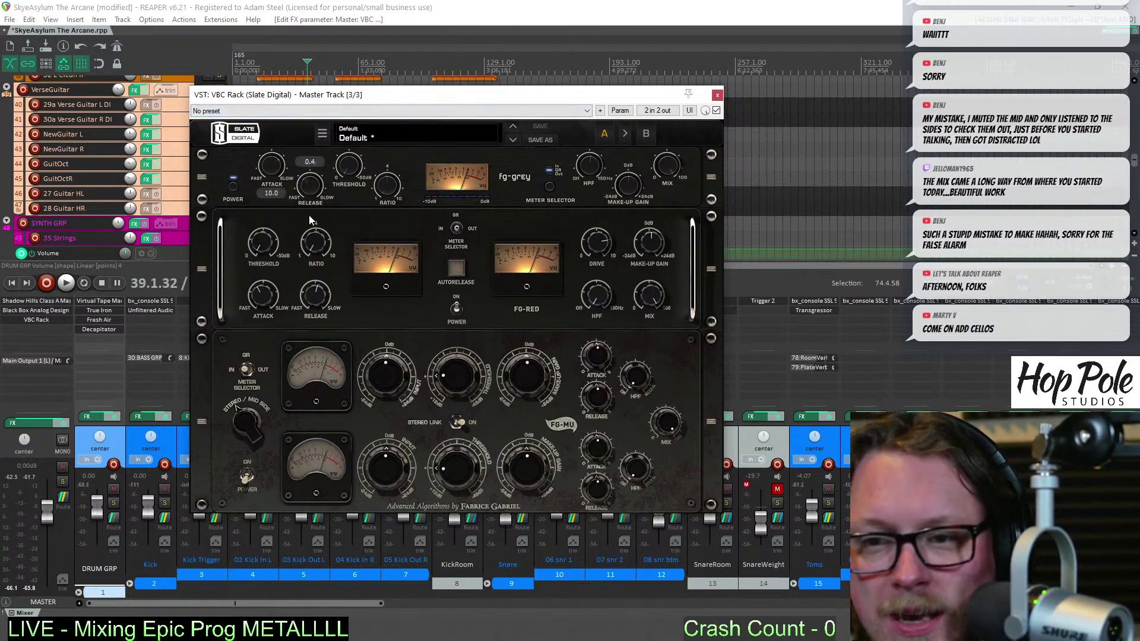
key(space)
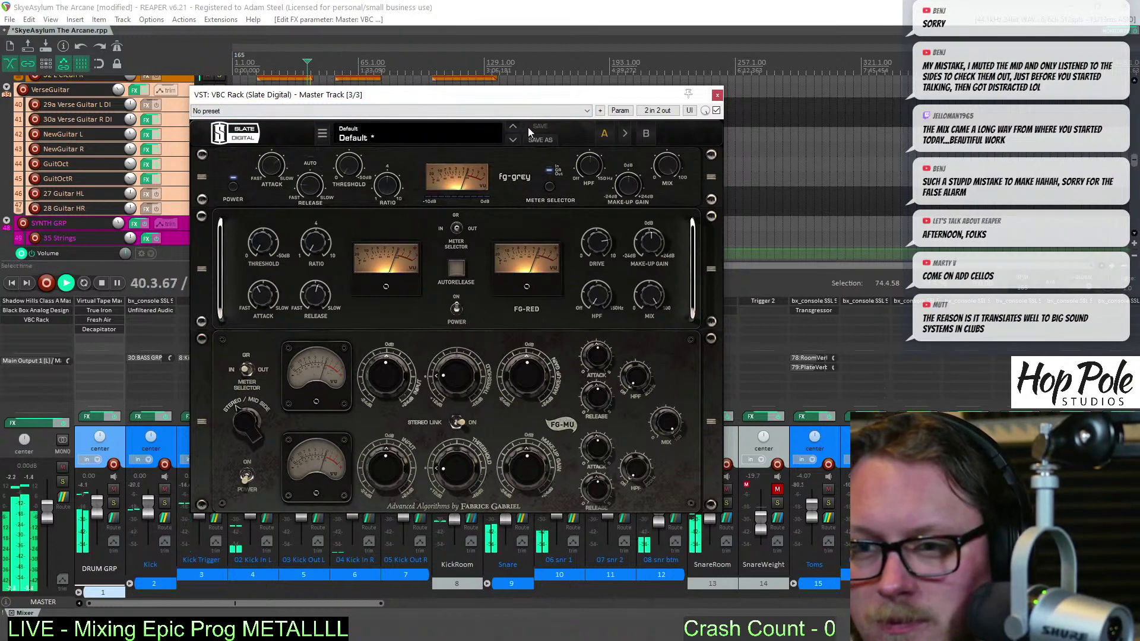
Adjust the FG-Grey compressor on the master, setting the threshold to about -6.9 dB and the HPF to about 94 Hz
mouse_move(354, 160)
drag(354, 160, 351, 145)
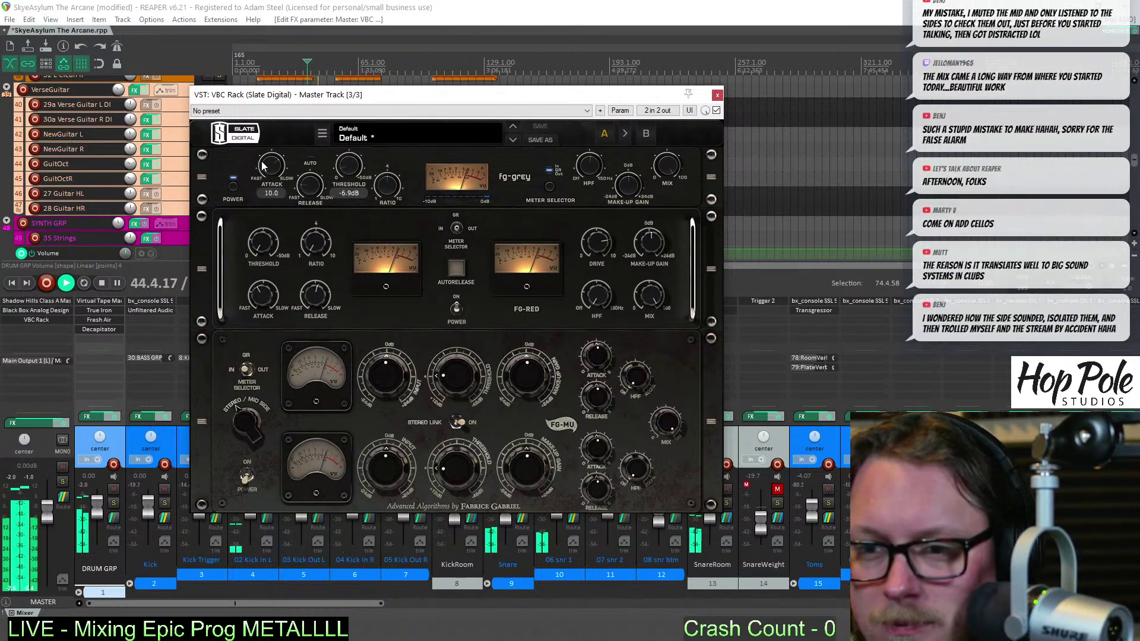
scroll(354, 171, up, 2)
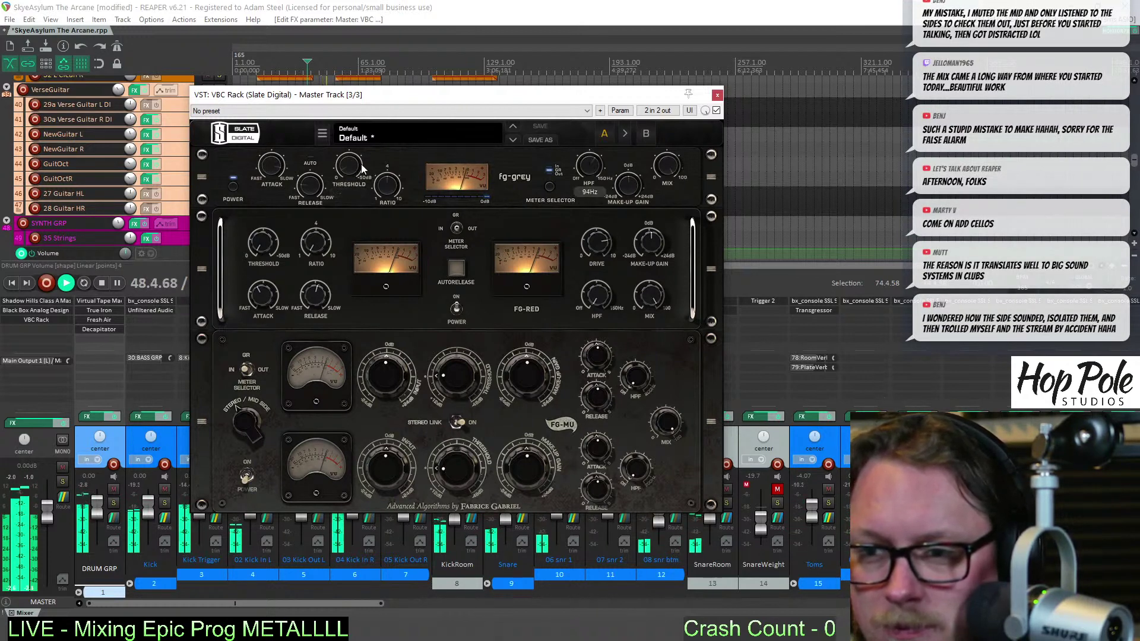
scroll(626, 189, up, 1)
scroll(624, 189, up, 2)
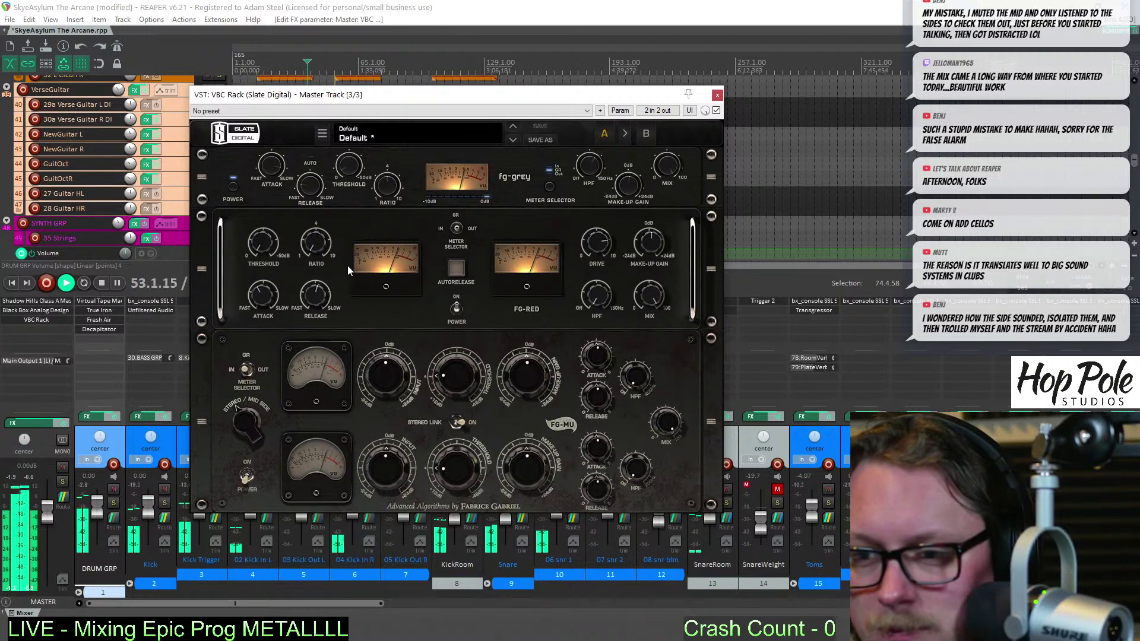
Set up the FG-Red compressor with auto release on, threshold about -5.1 dB and slight make-up gain
mouse_move(314, 213)
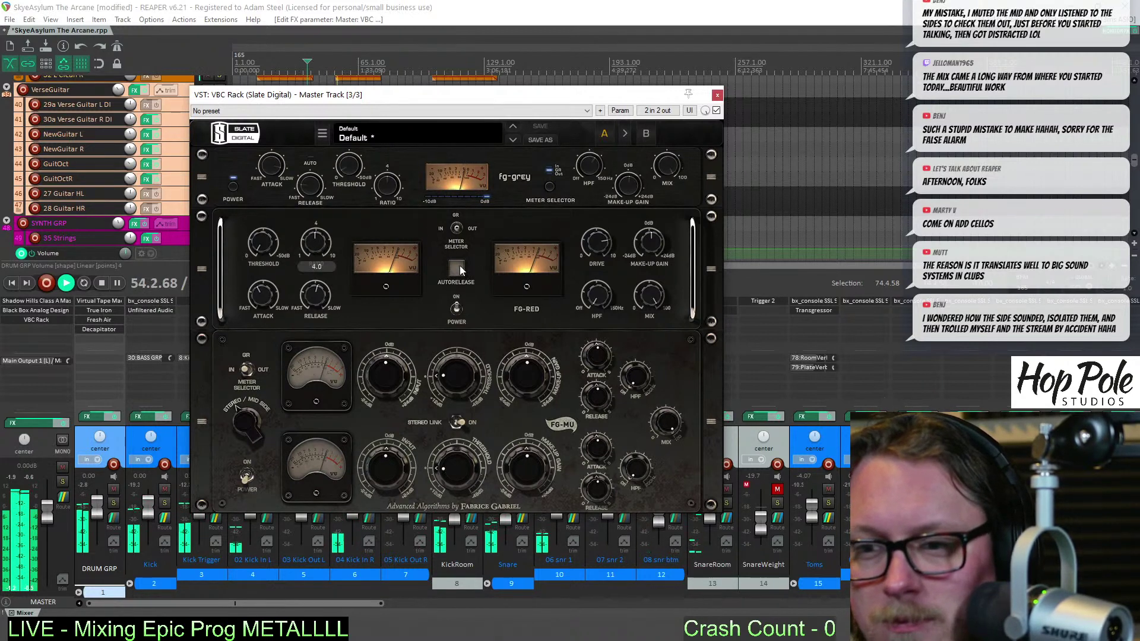
mouse_move(268, 241)
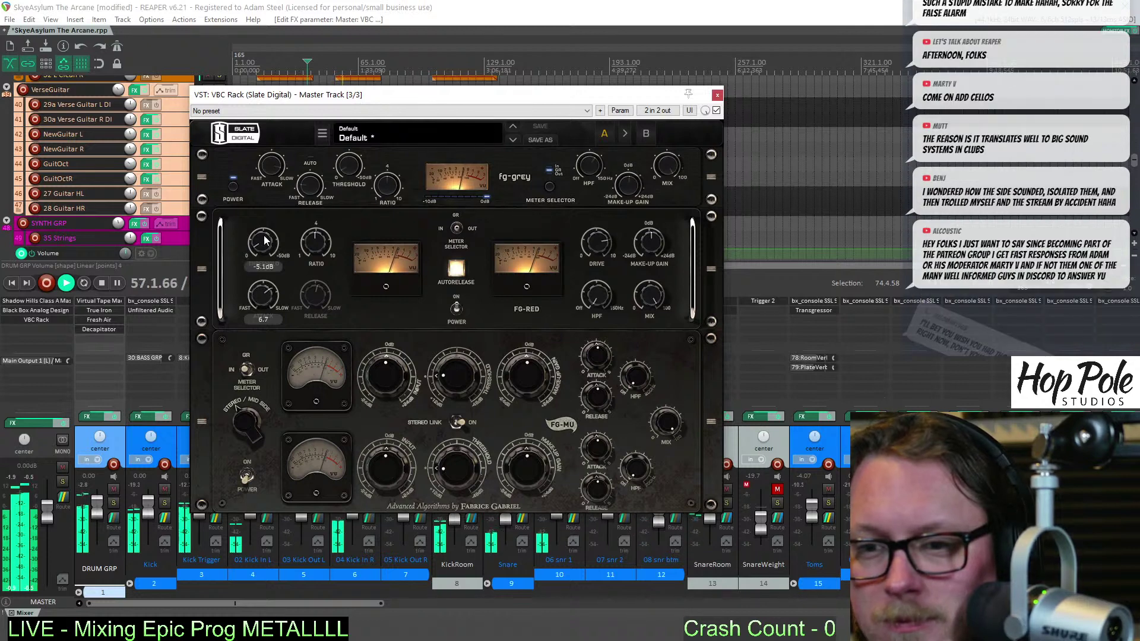
drag(265, 248, 265, 239)
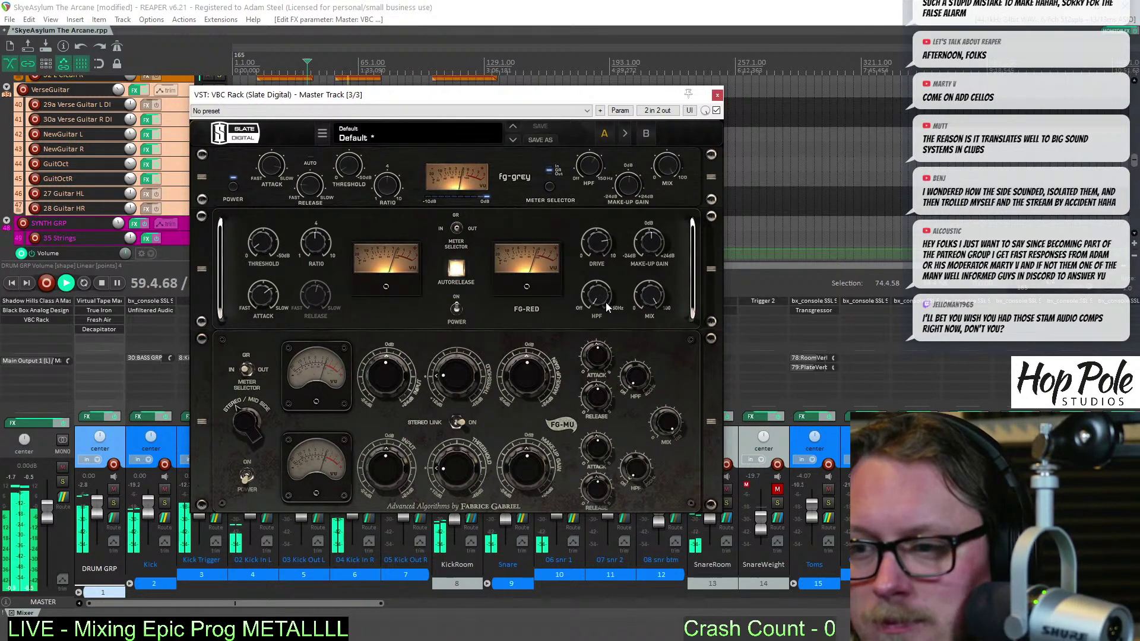
mouse_move(649, 241)
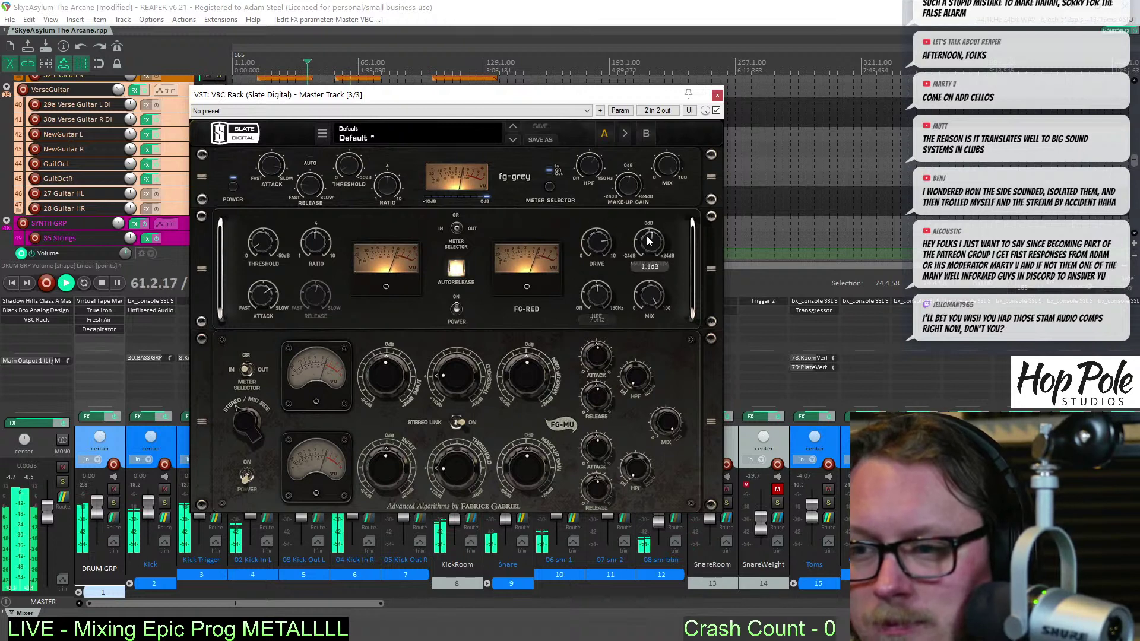
Compare the master with the VBC Rack bypassed and re-enabled, trim its settings and close the plugin window
click(717, 110)
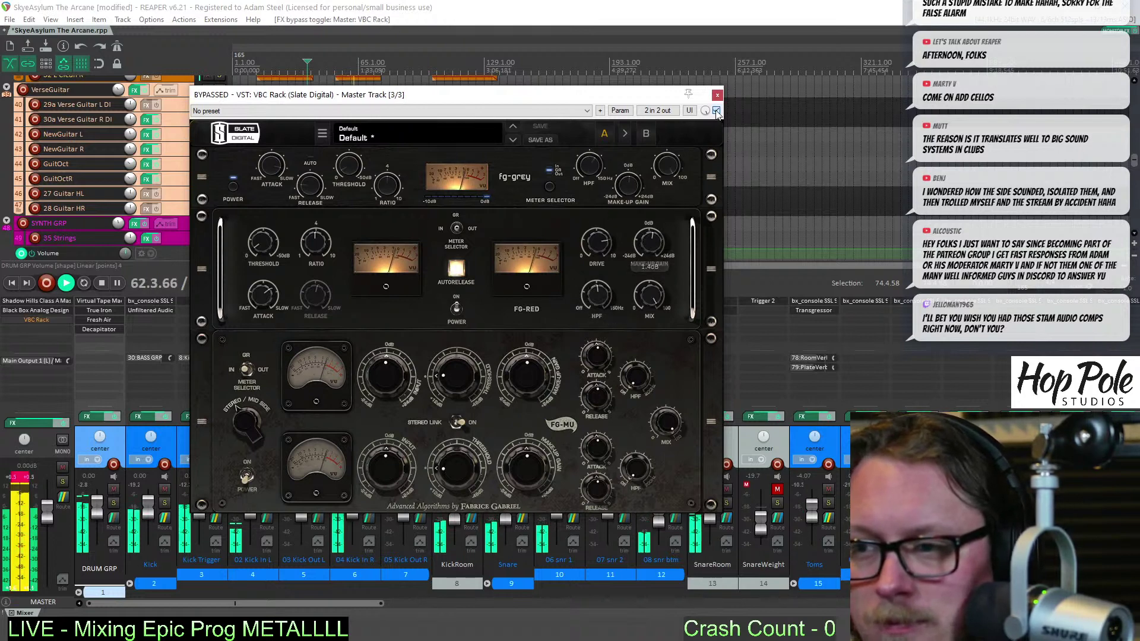
click(717, 111)
scroll(652, 244, down, 3)
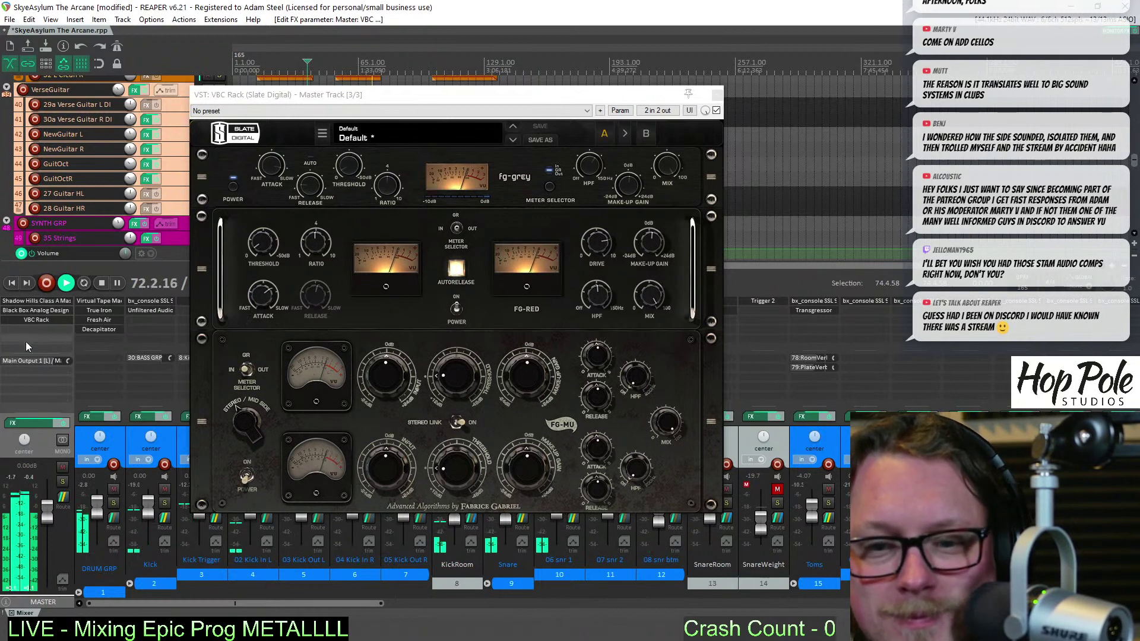
click(718, 94)
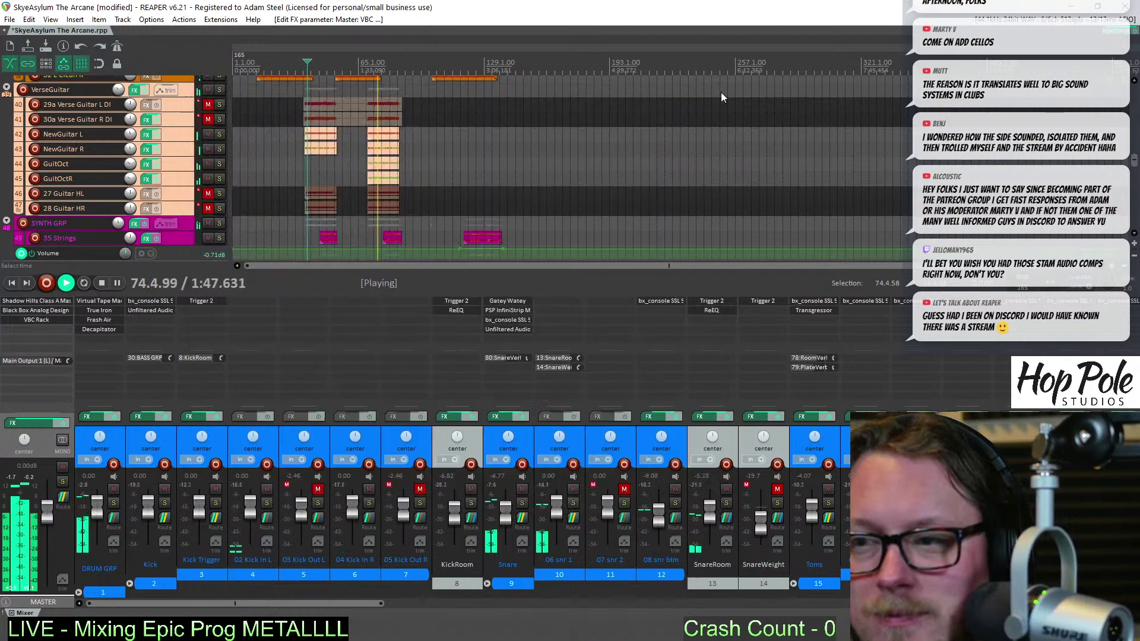
Add the SubMission Audio Flatline plugin after the VBC Rack on the master track and lower its threshold to about -1.5 dB
double_click(8, 338)
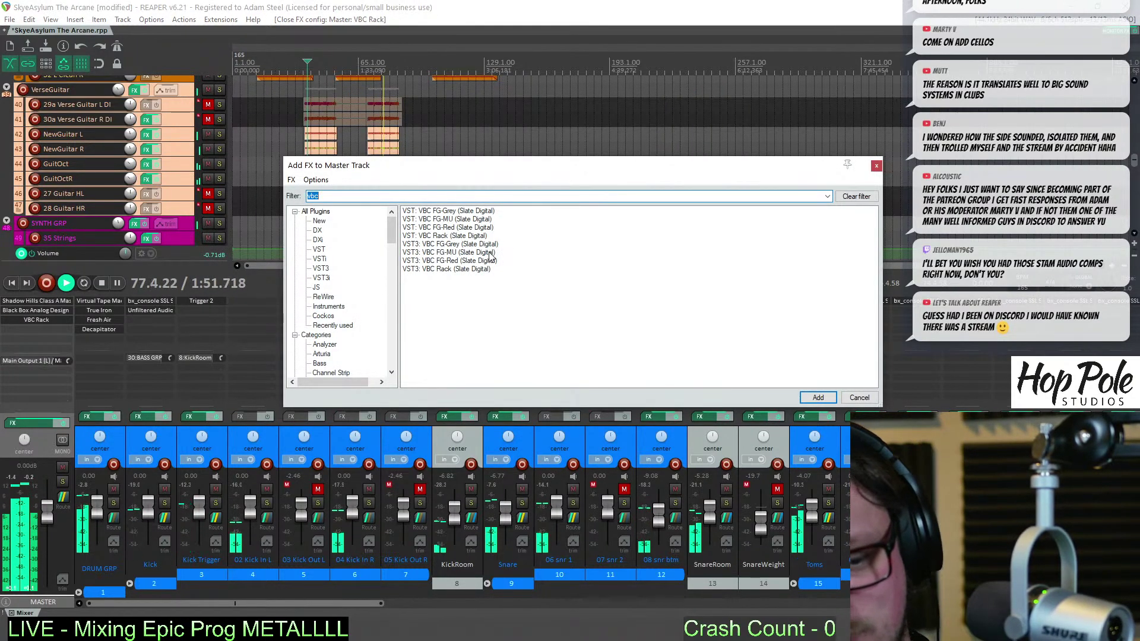
text(fla)
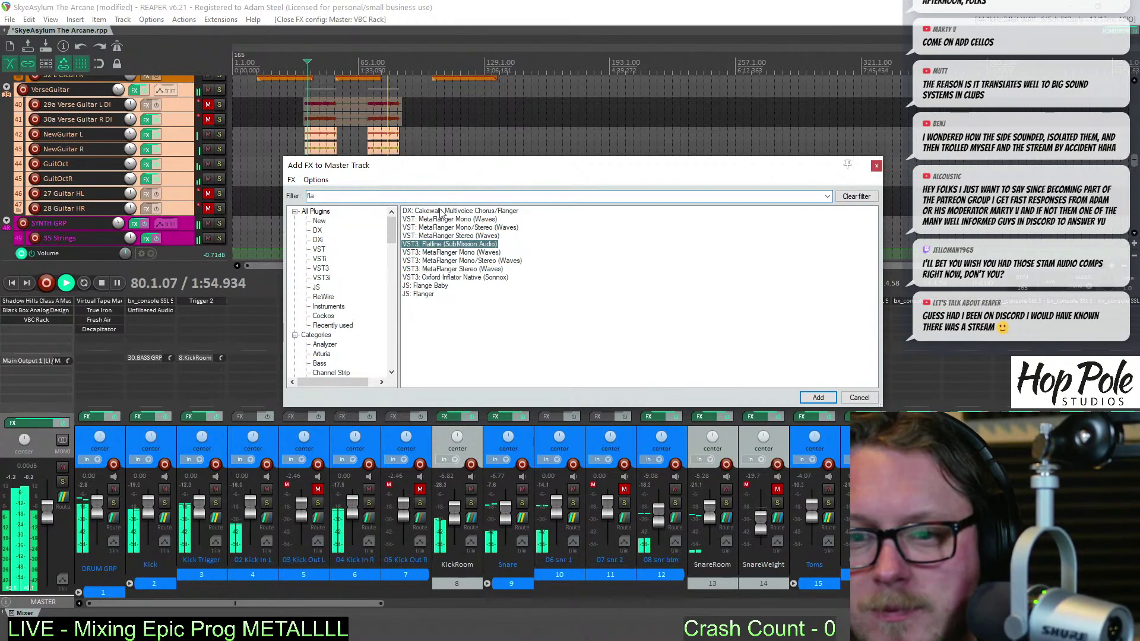
key(Return)
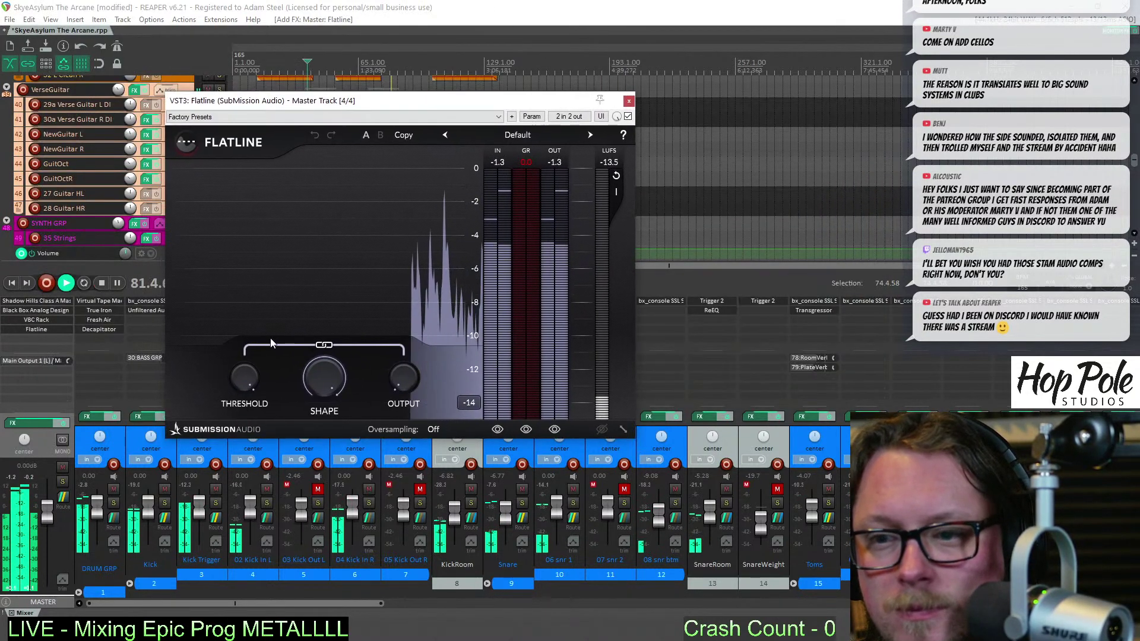
drag(244, 378, 82, 477)
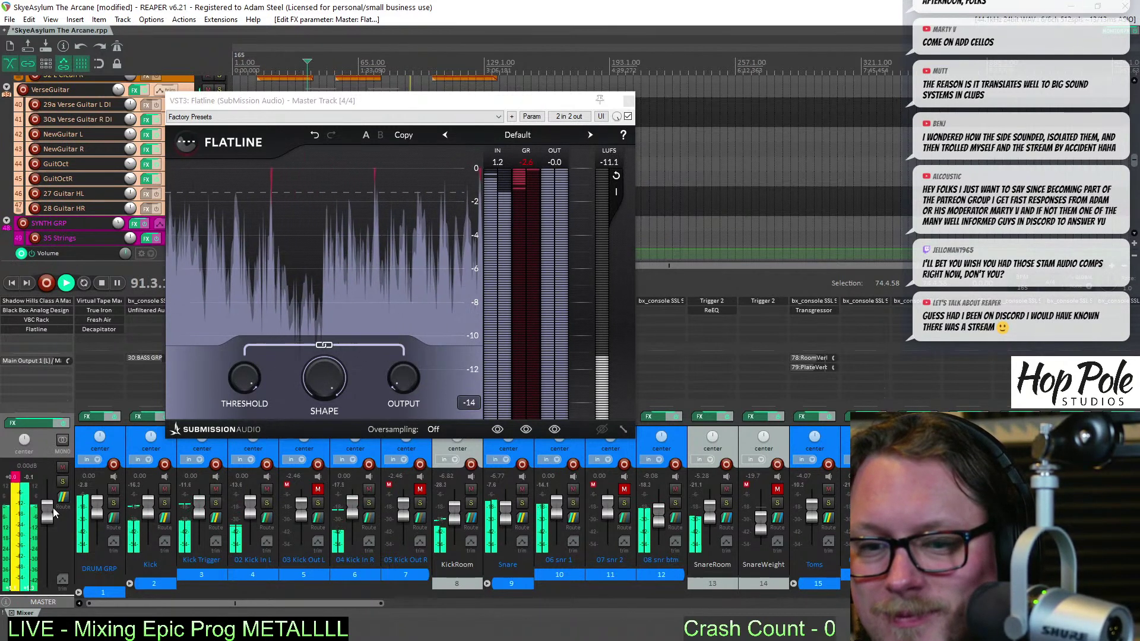
Set the master track volume to -1.00 dB and close its output settings
drag(53, 514, 52, 518)
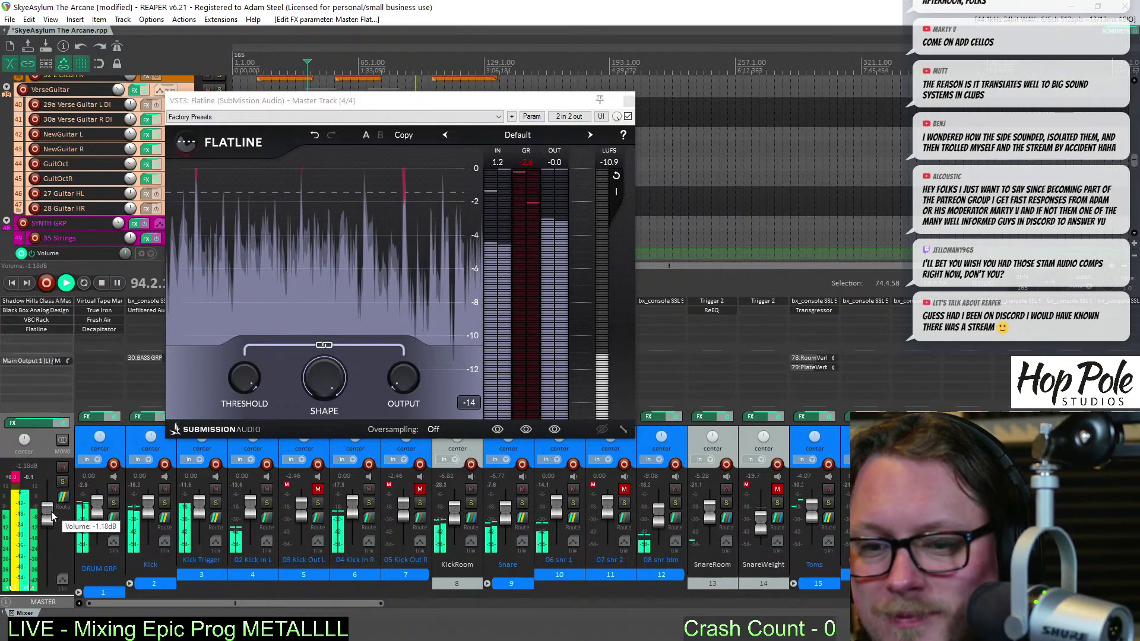
right_click(53, 518)
text(-)
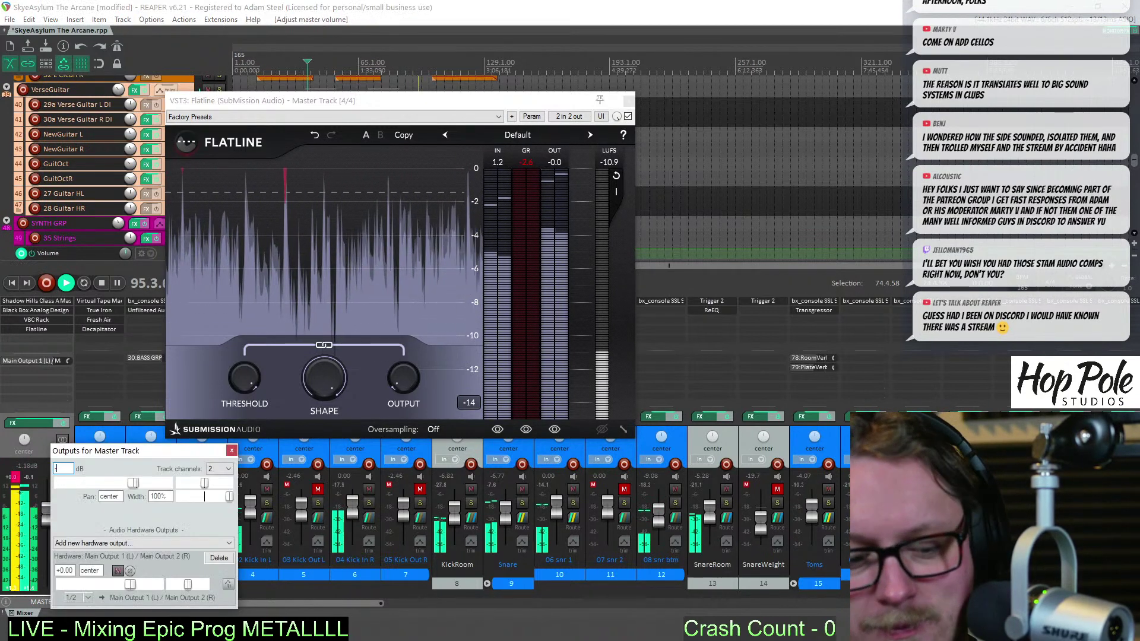
text(1.00)
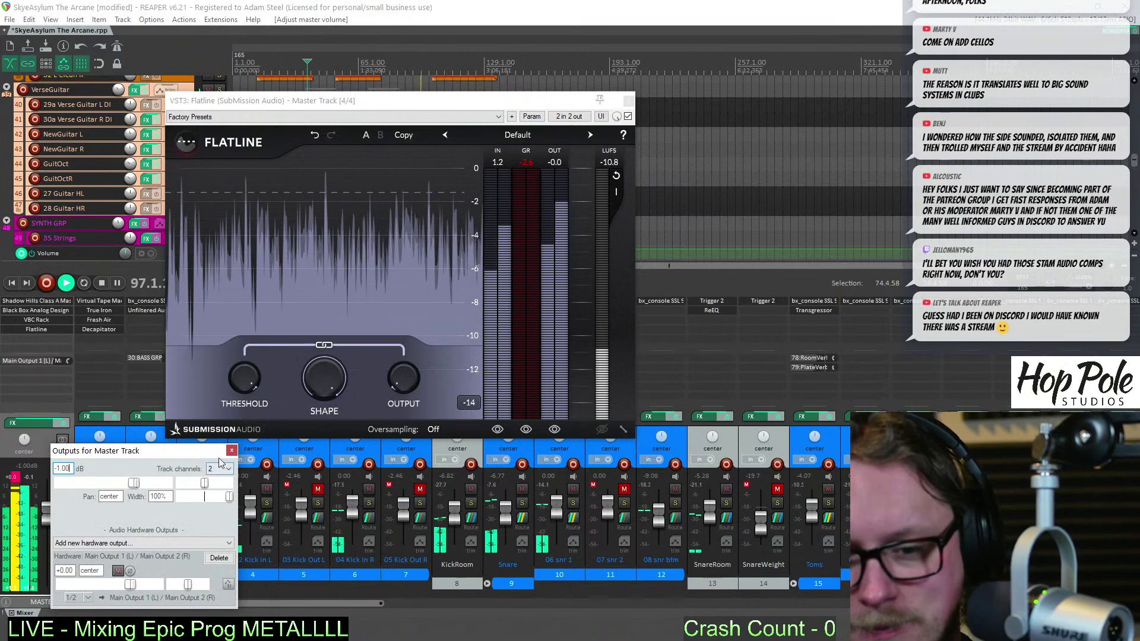
click(231, 451)
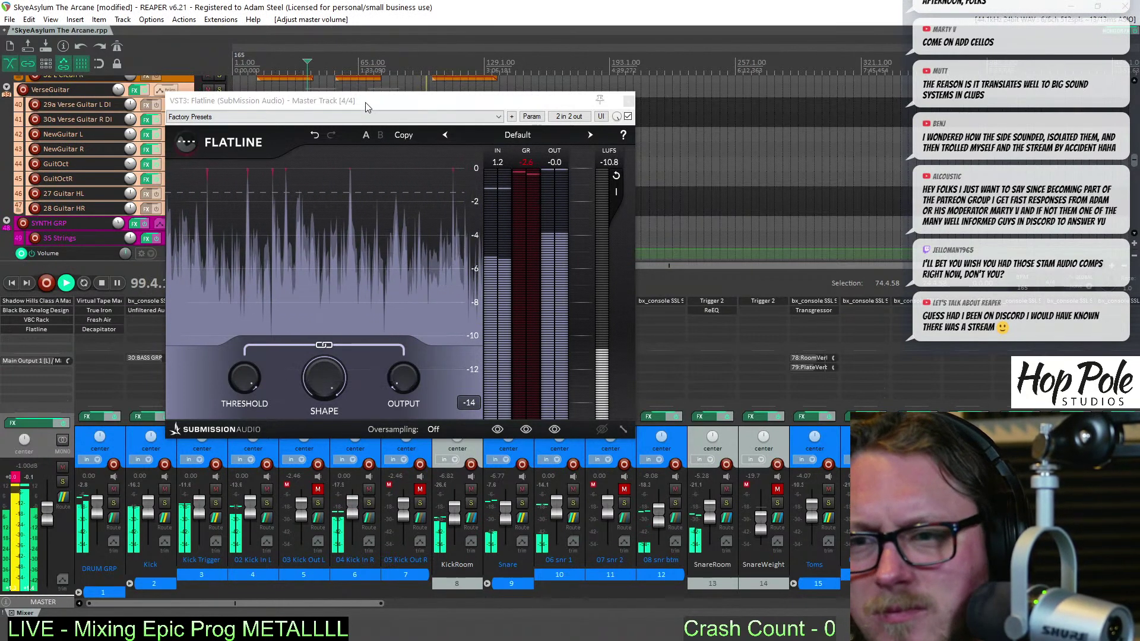
Set Flatline's oversampling to 4x and close the plugin window
drag(366, 107, 337, 124)
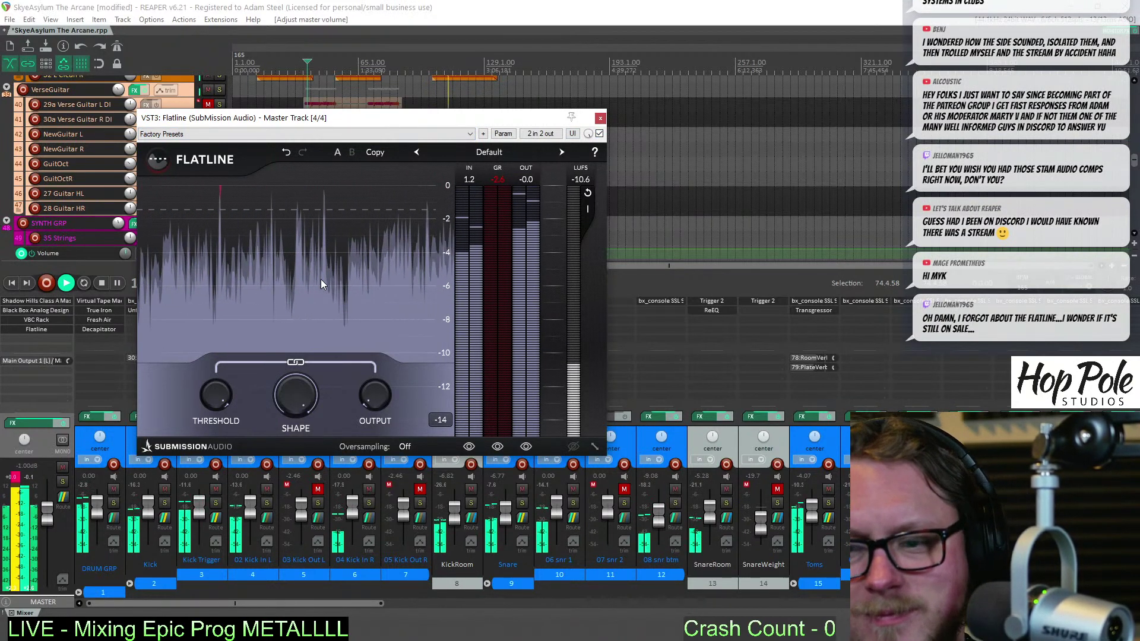
click(404, 447)
click(412, 416)
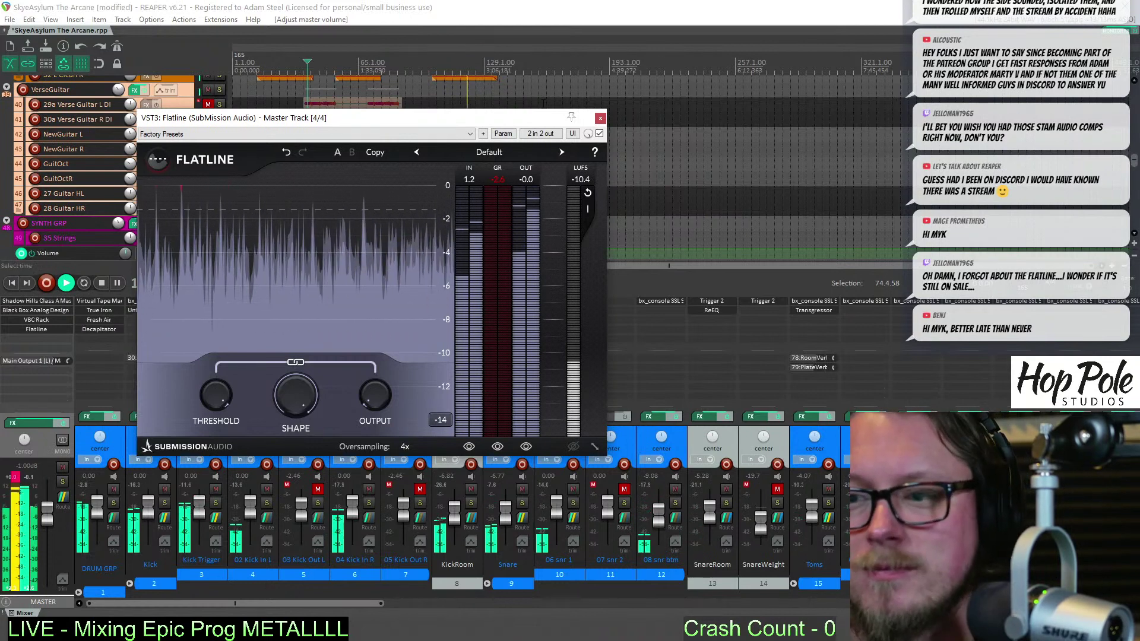
key(Escape)
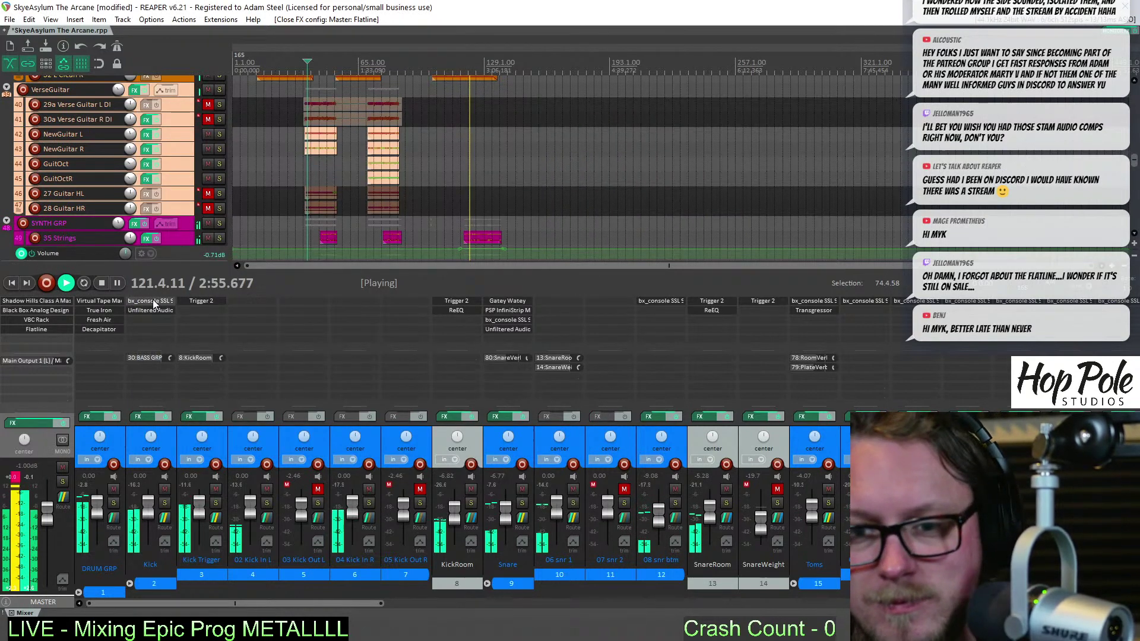
Add the Boz Digital Labs Transgressor to the Kick folder track and place it before the Unfiltered Audio plugin
double_click(156, 321)
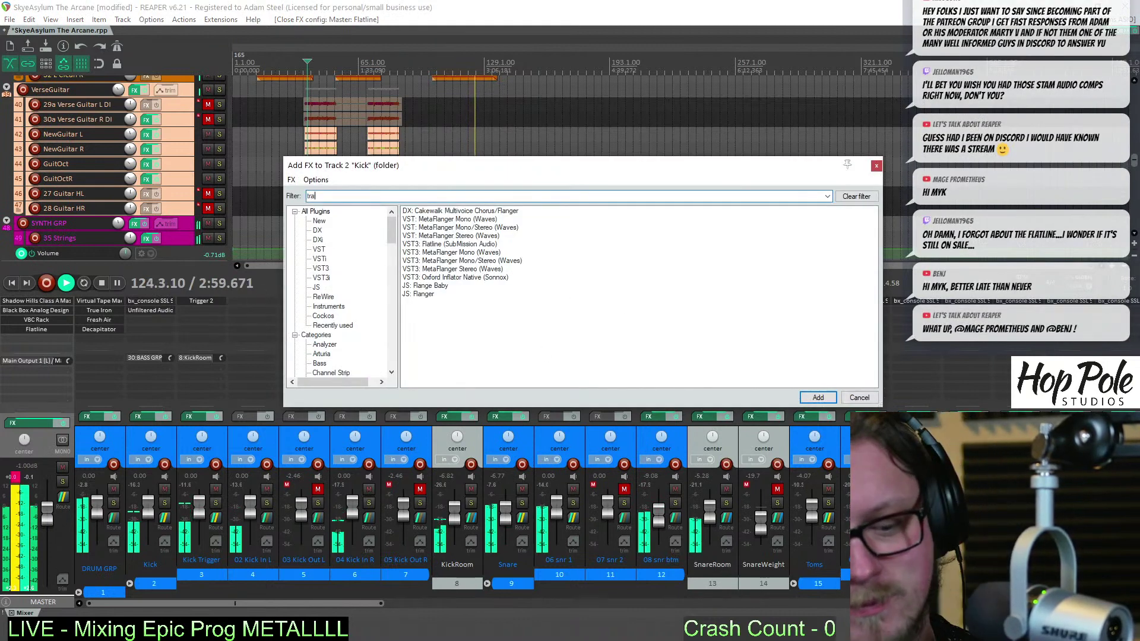
text(trans)
double_click(449, 212)
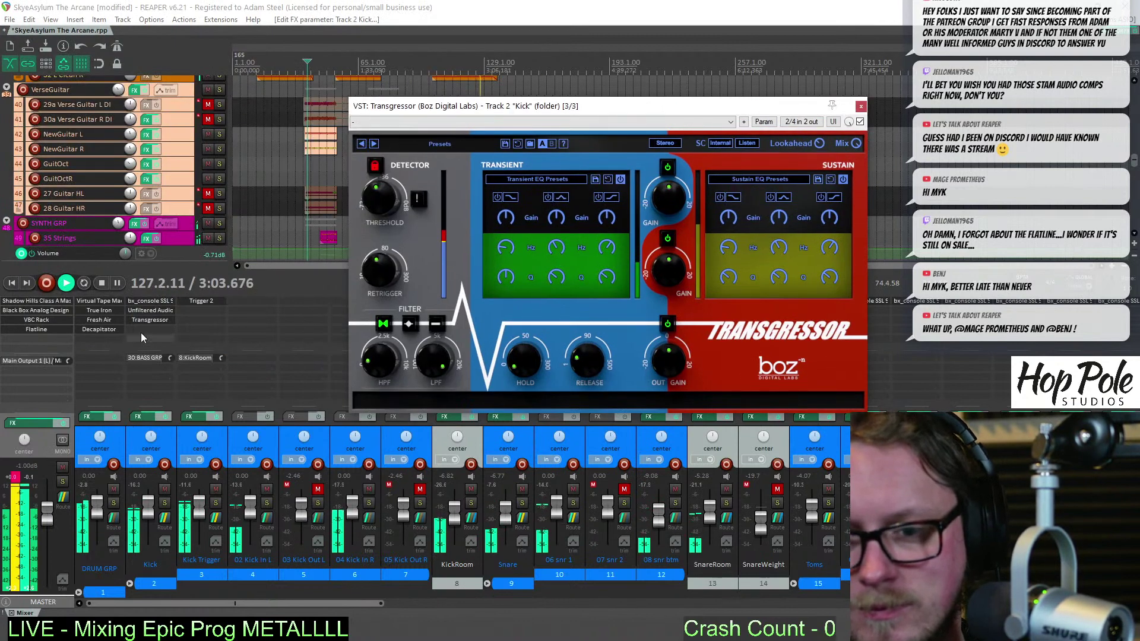
click(145, 321)
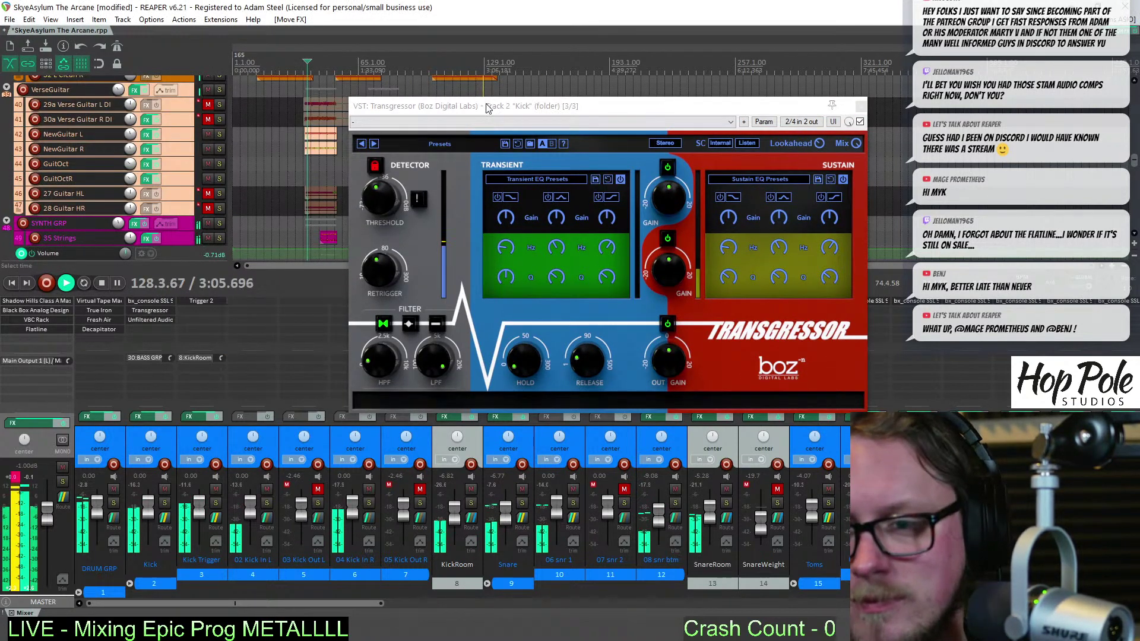
Shape Transgressor's transient EQ with low and high band boosts, and raise the sustain EQ's low band gain to about 2.2 dB
drag(487, 107, 375, 120)
mouse_move(491, 238)
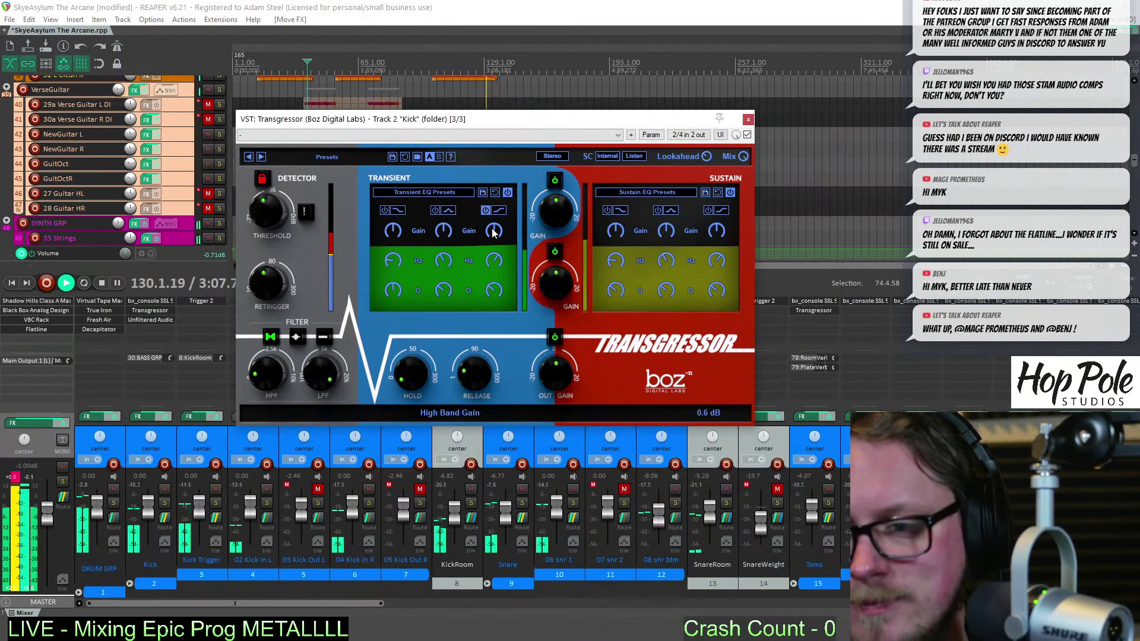
drag(509, 191, 400, 232)
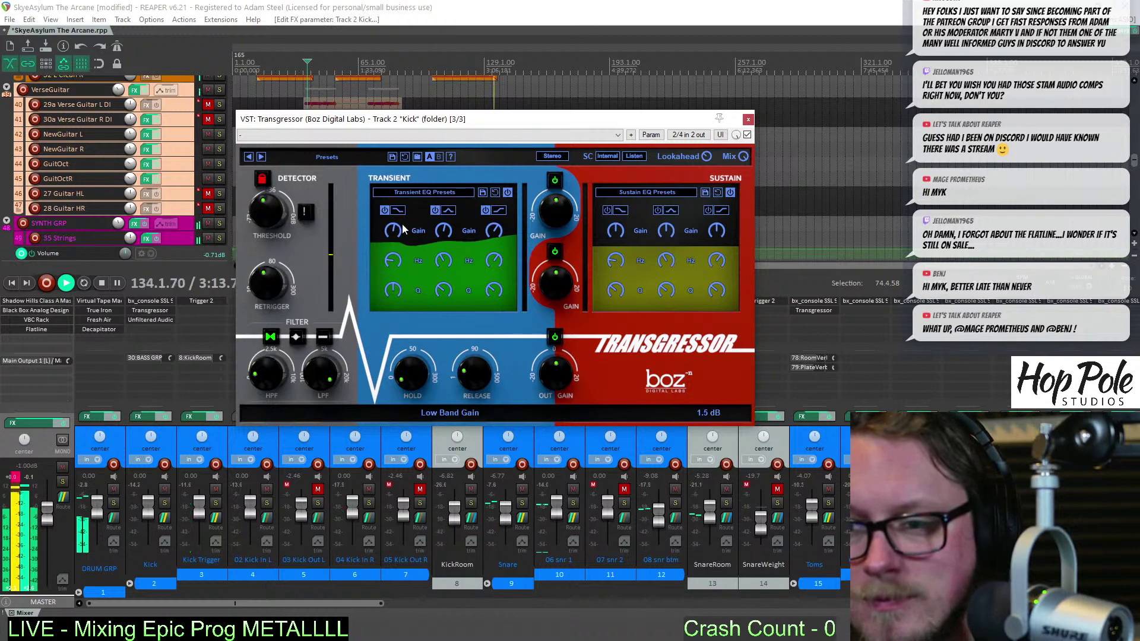
drag(392, 118, 463, 191)
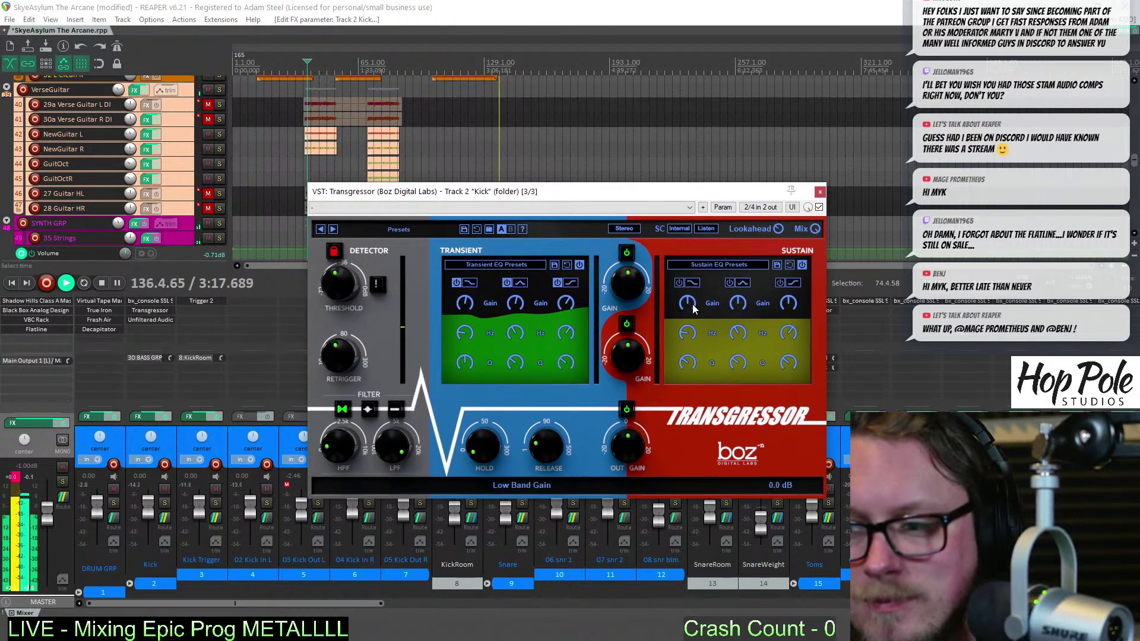
drag(693, 300, 693, 303)
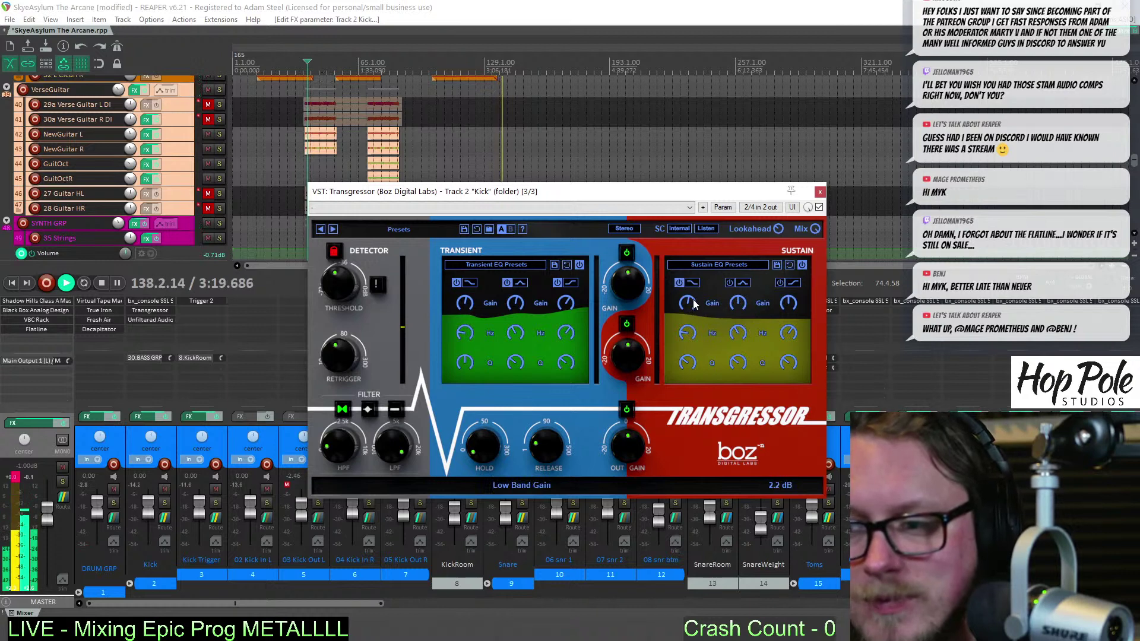
Play the song from about bar 33 and fine-tune the kick's transient EQ gains, with the high band at about 3.9 dB
click(305, 141)
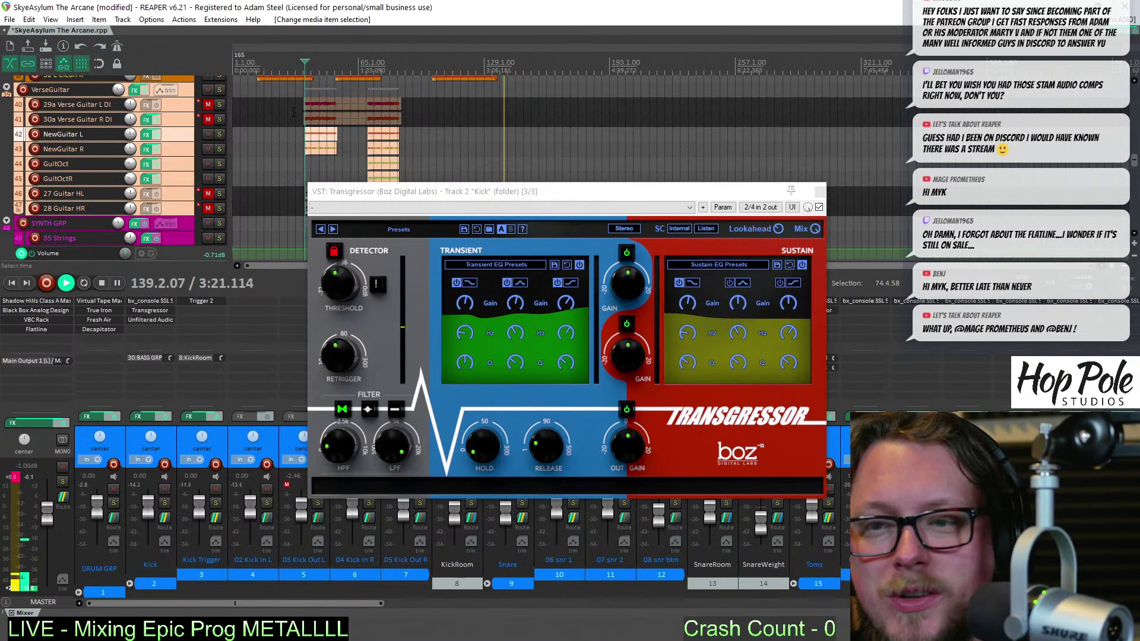
key(space)
scroll(298, 92, up, 3)
key(space)
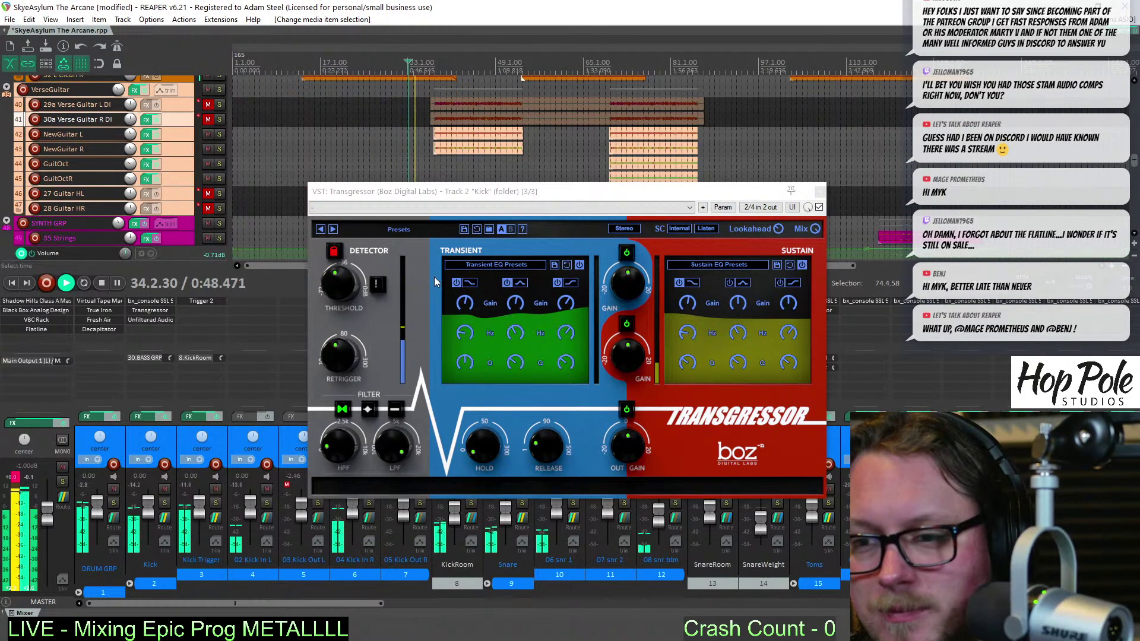
drag(472, 303, 471, 307)
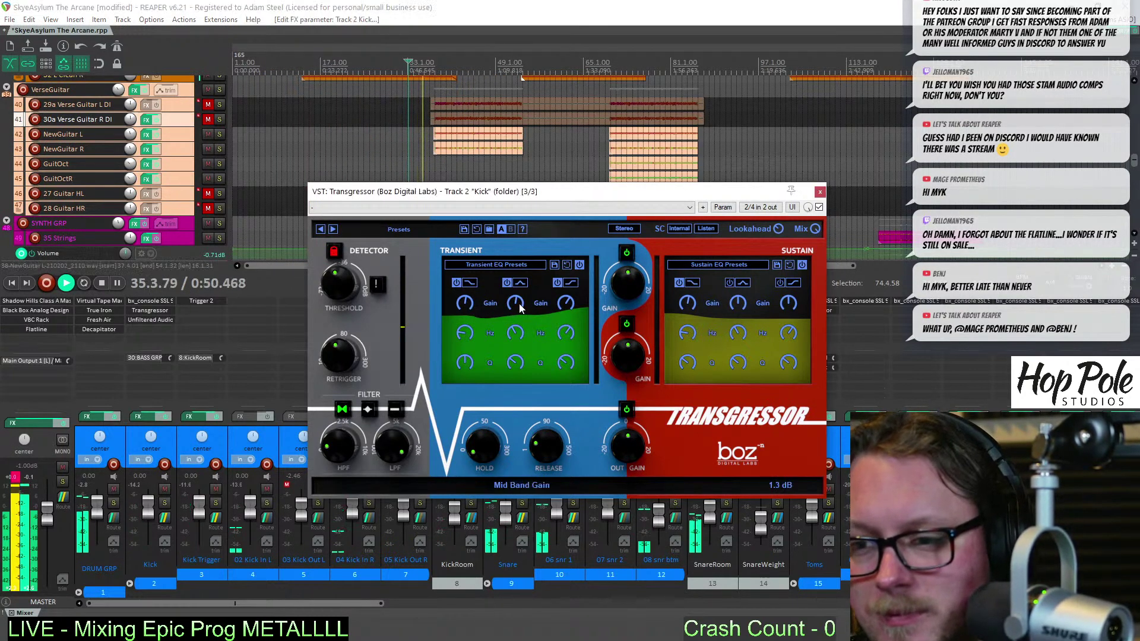
drag(561, 306, 562, 310)
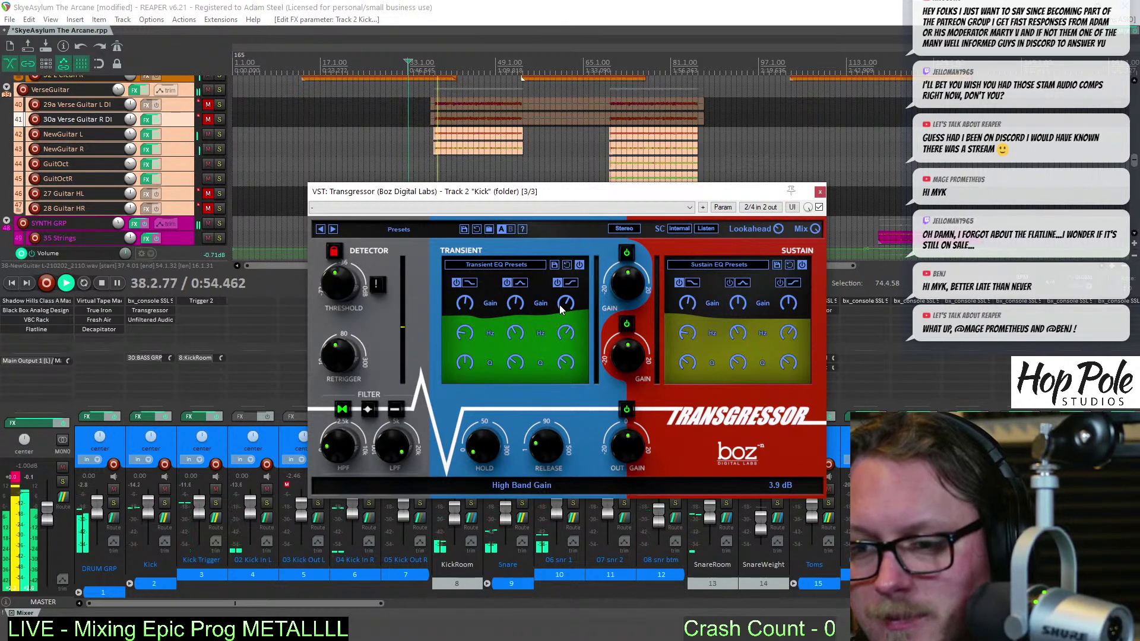
Adjust the Transgressor detector's retrigger and threshold during playback and trim the transient EQ's low band
drag(342, 354, 339, 366)
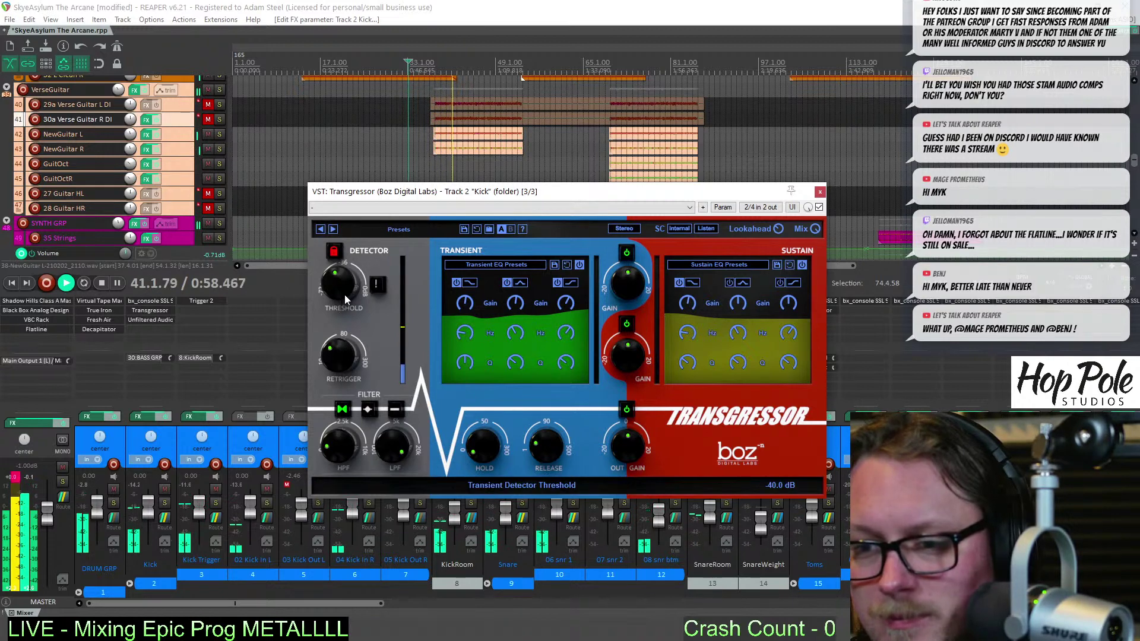
drag(334, 283, 343, 268)
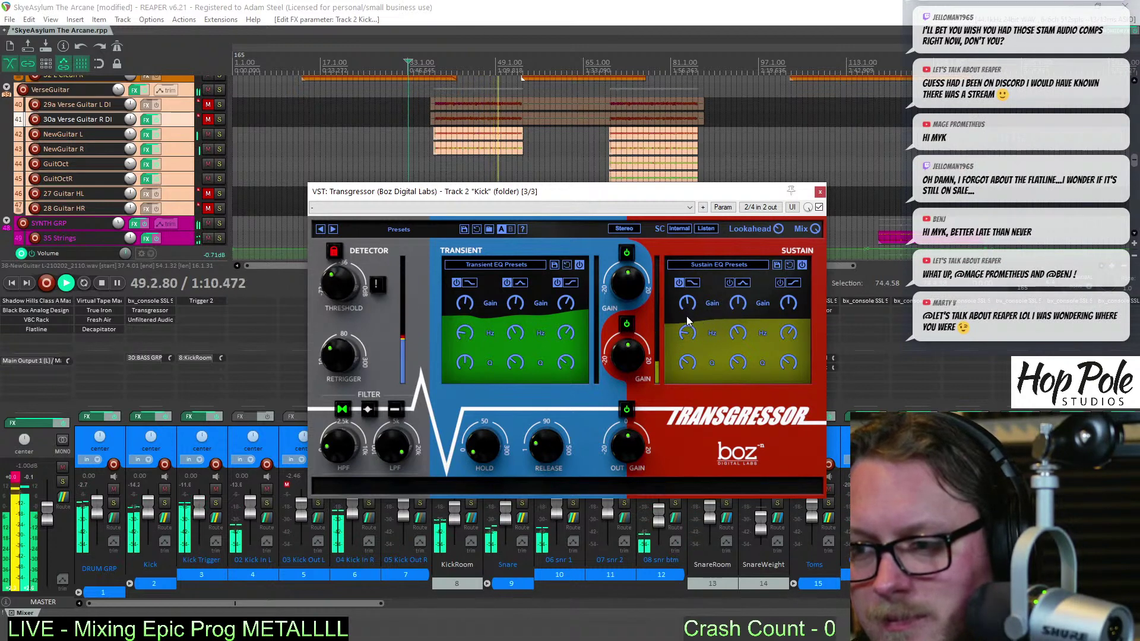
drag(478, 294, 478, 296)
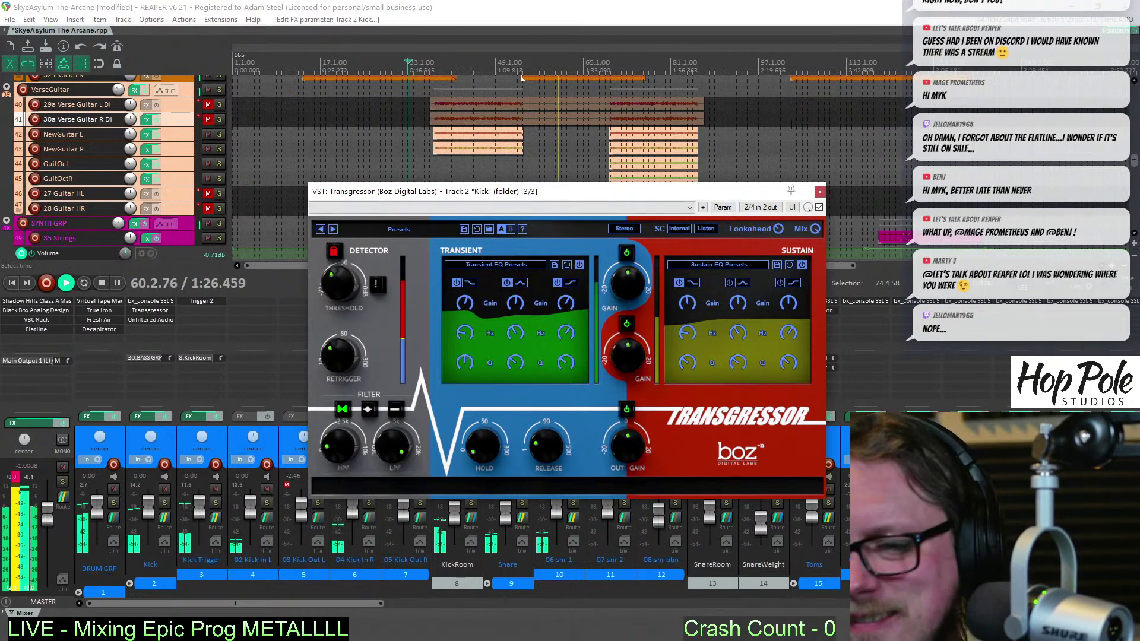
Compare the kick with Transgressor bypassed and enabled during playback, and adjust its transient hold time
click(819, 207)
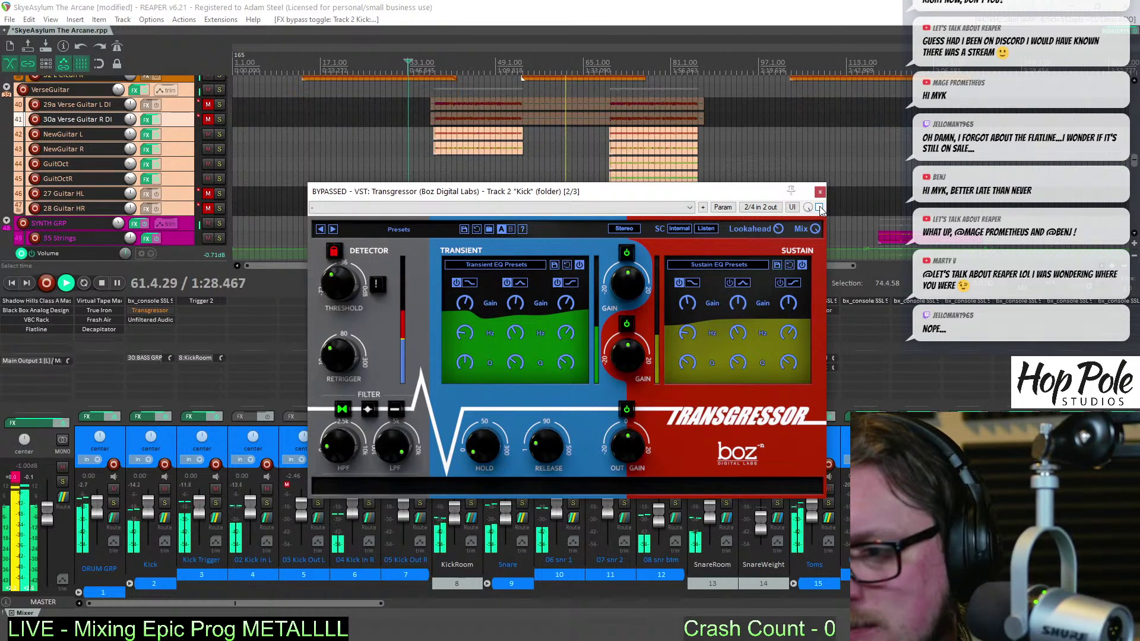
click(819, 207)
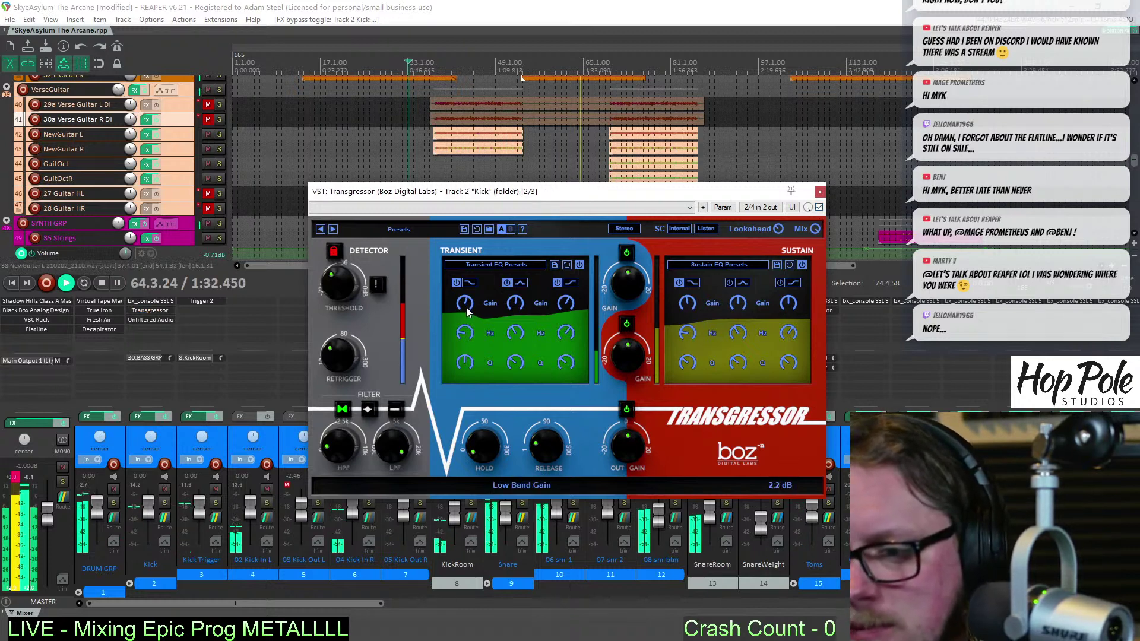
click(486, 451)
drag(486, 452, 490, 438)
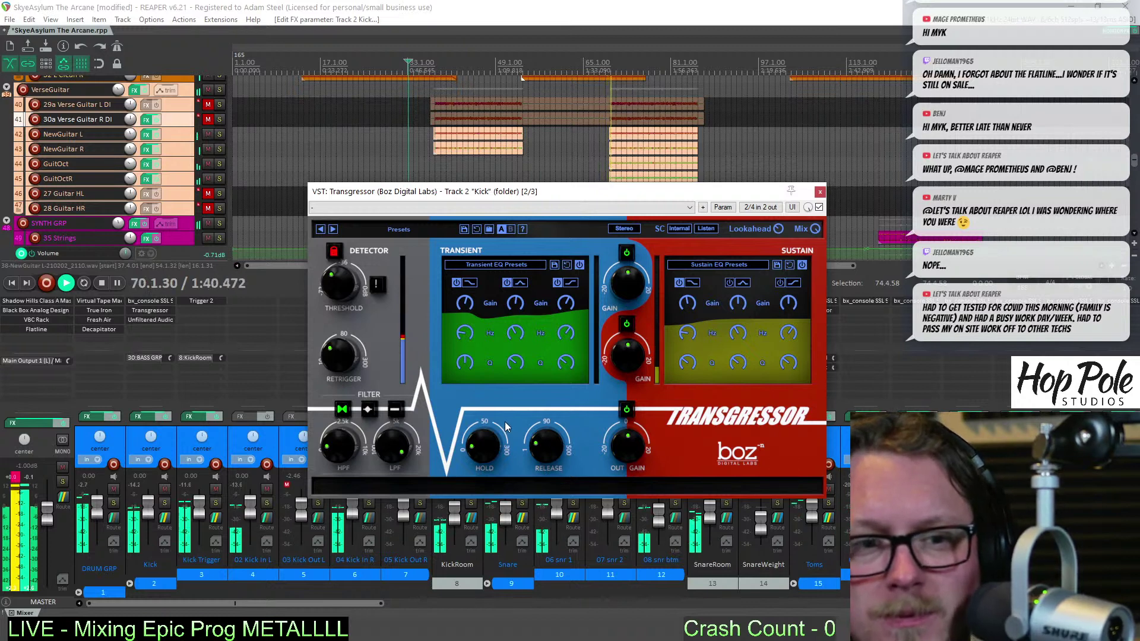
mouse_move(539, 449)
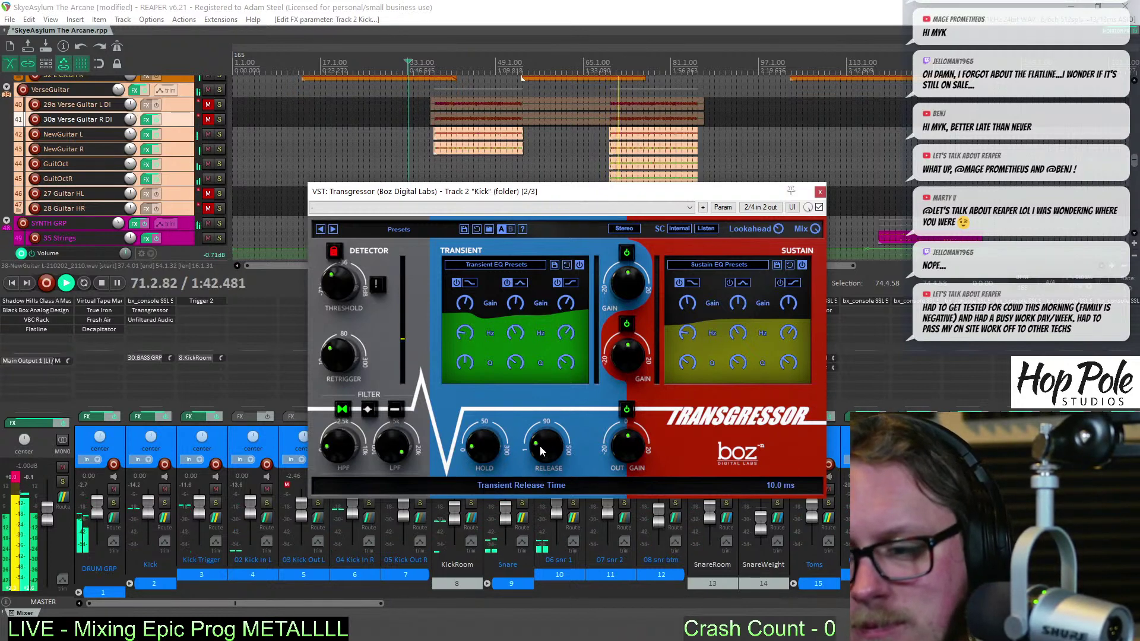
mouse_move(477, 455)
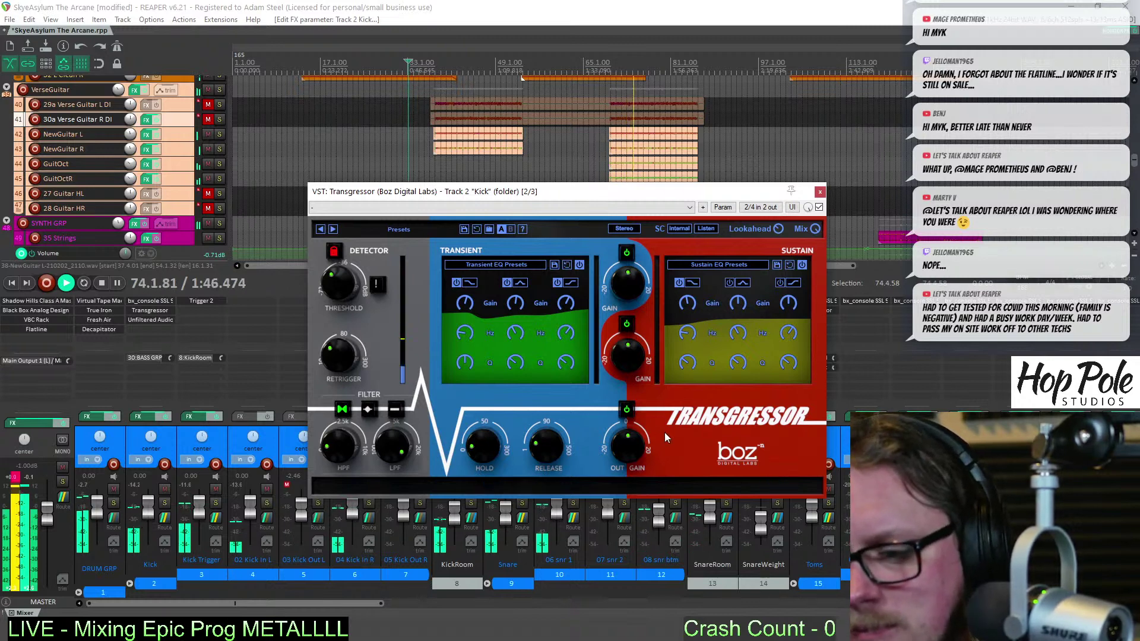
Trim the kick's transient EQ high band, set the mid band gain to about 1.5 dB, and close Transgressor
drag(572, 193, 555, 195)
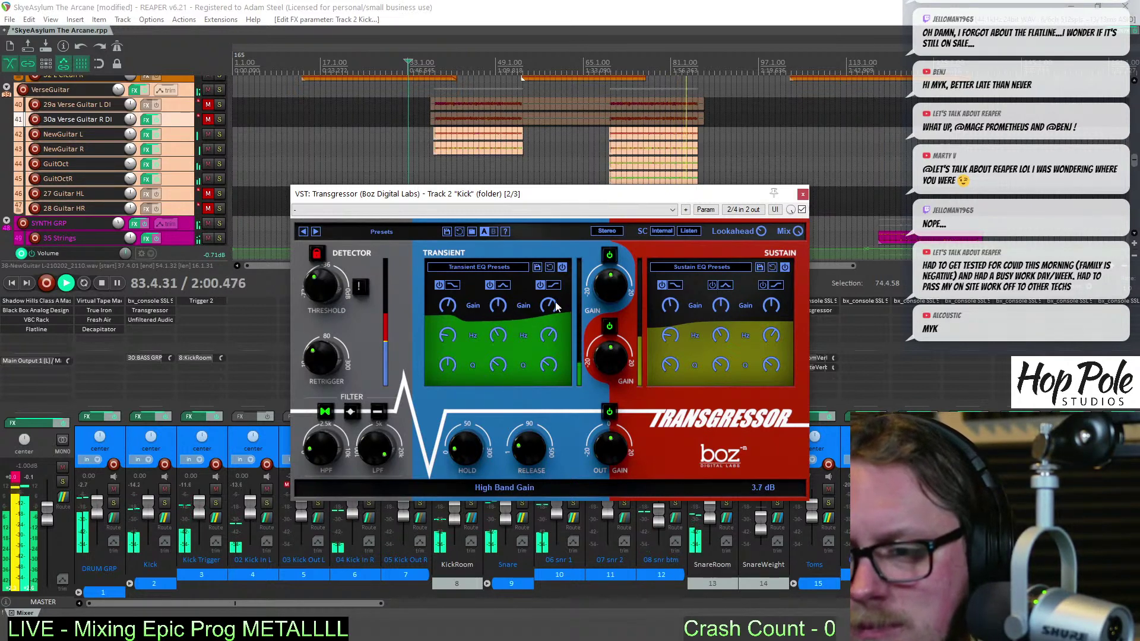
scroll(506, 305, down, 2)
mouse_move(506, 305)
mouse_down()
mouse_move(519, 252)
mouse_move(520, 298)
mouse_up()
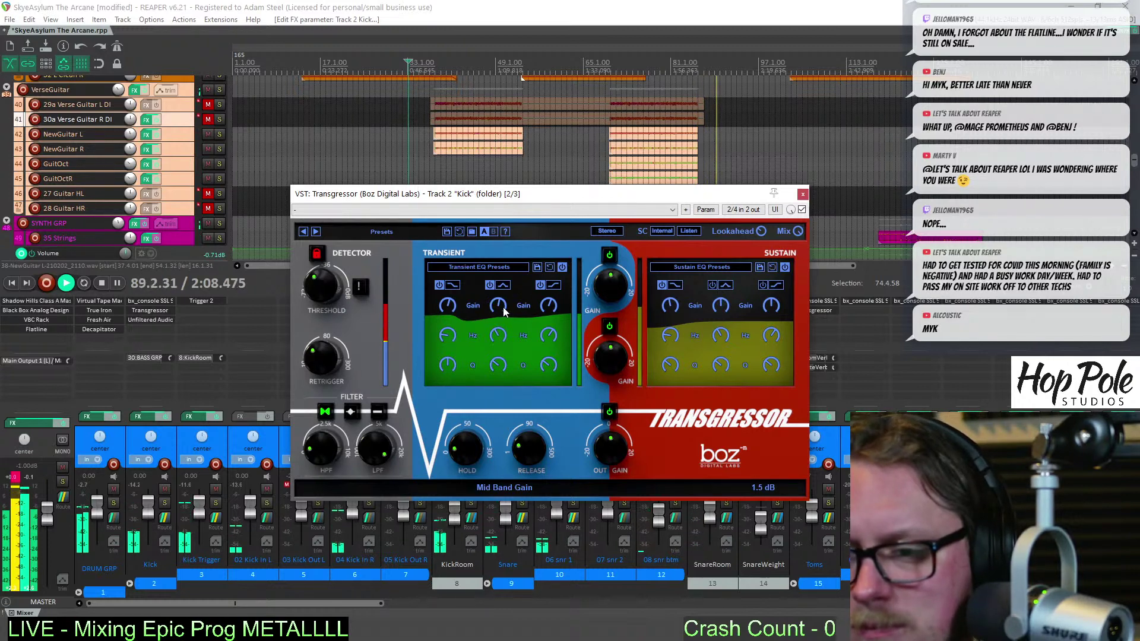
click(803, 194)
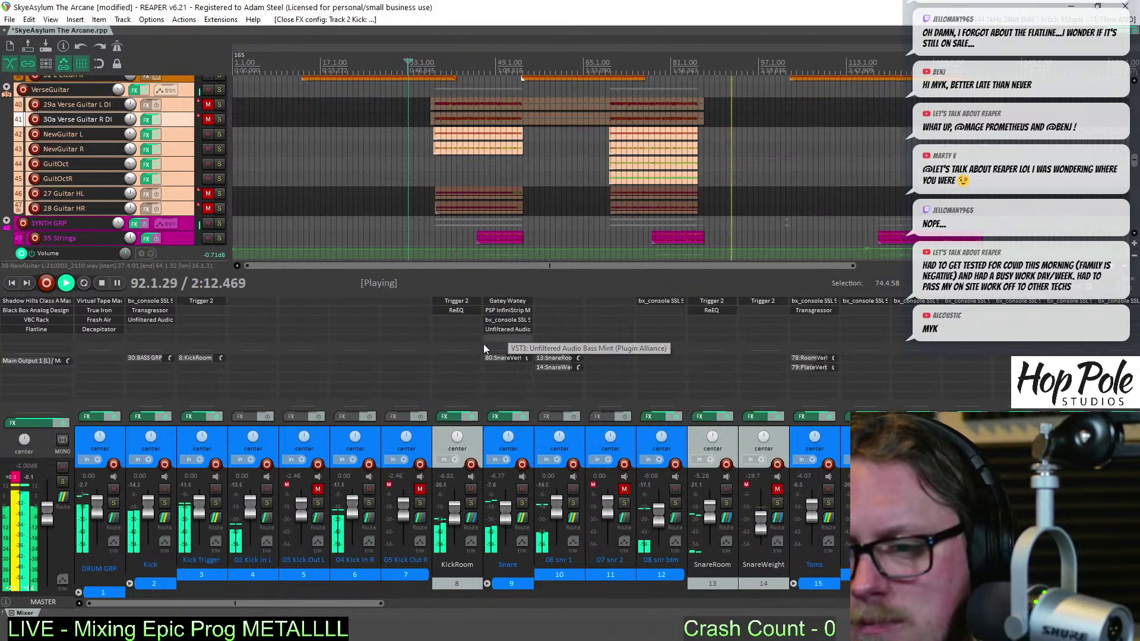
Copy the kick's Transgressor to the Snare folder track above its Unfiltered Audio plugin and audition it in the mix
drag(155, 311, 500, 330)
double_click(500, 330)
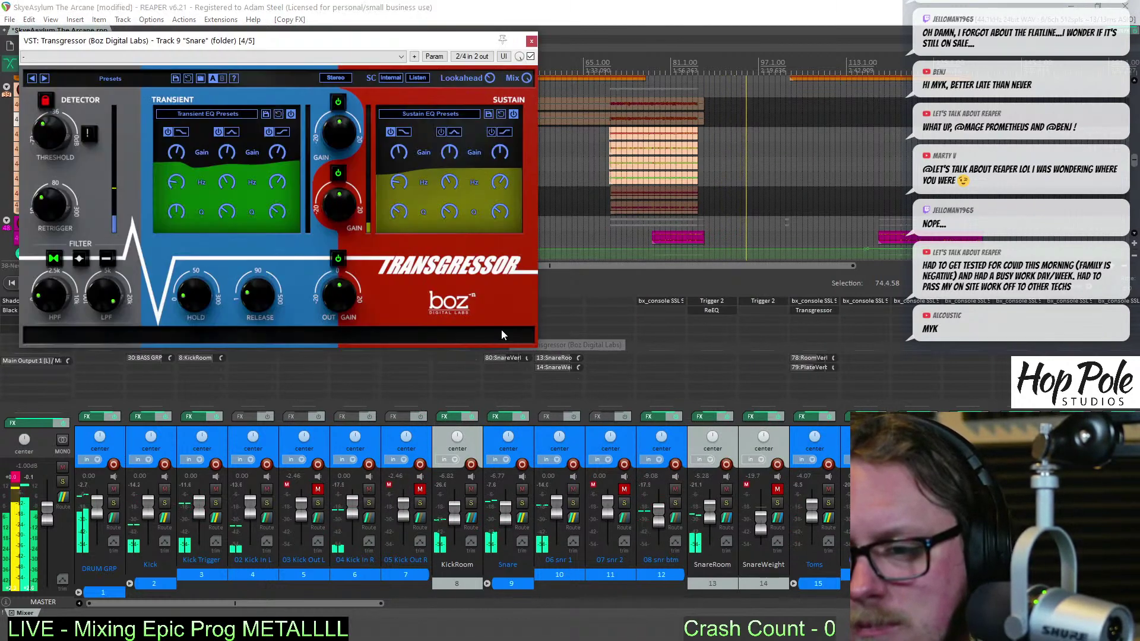
drag(249, 50, 613, 180)
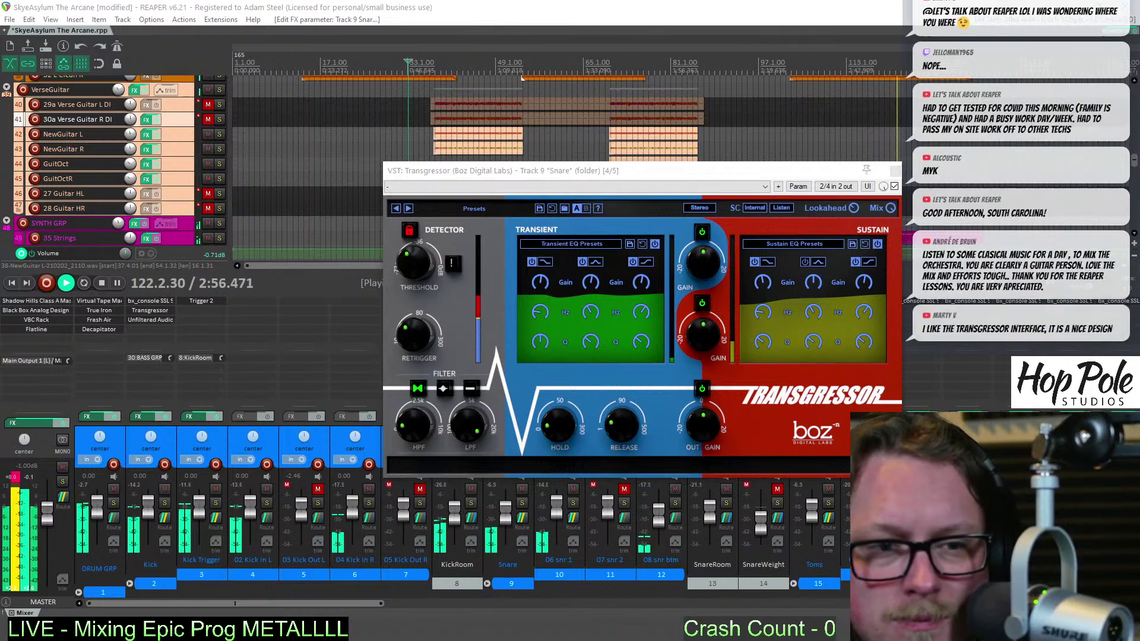
click(895, 171)
key(space)
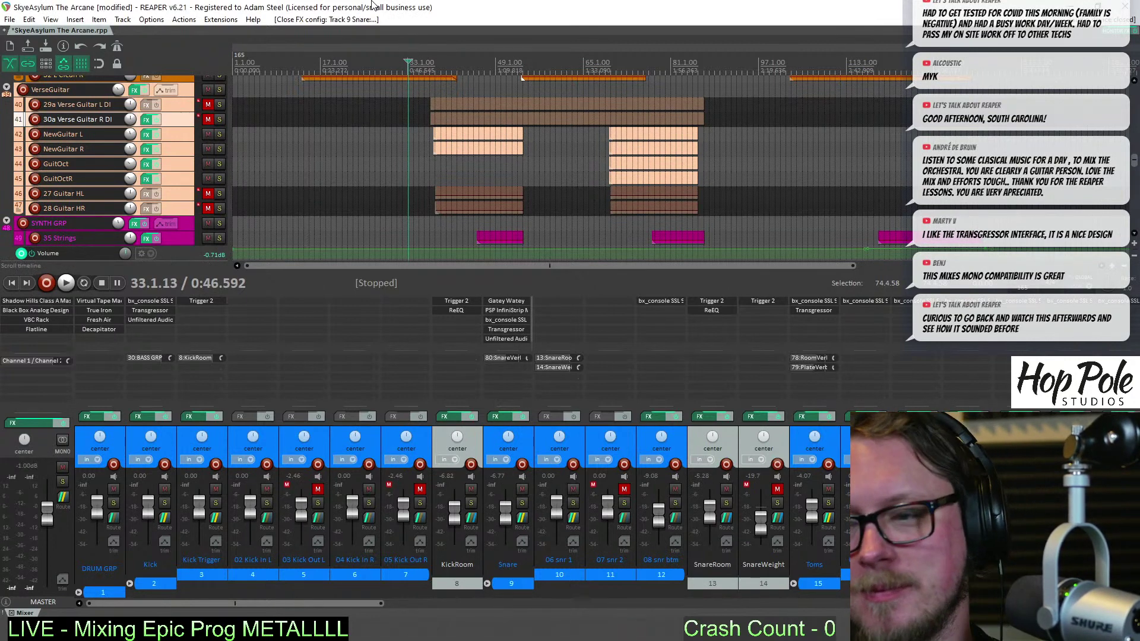
Place the Snare track's Transgressor after the Unfiltered Audio plugin and play the song from about bar 33
scroll(483, 131, down, 2)
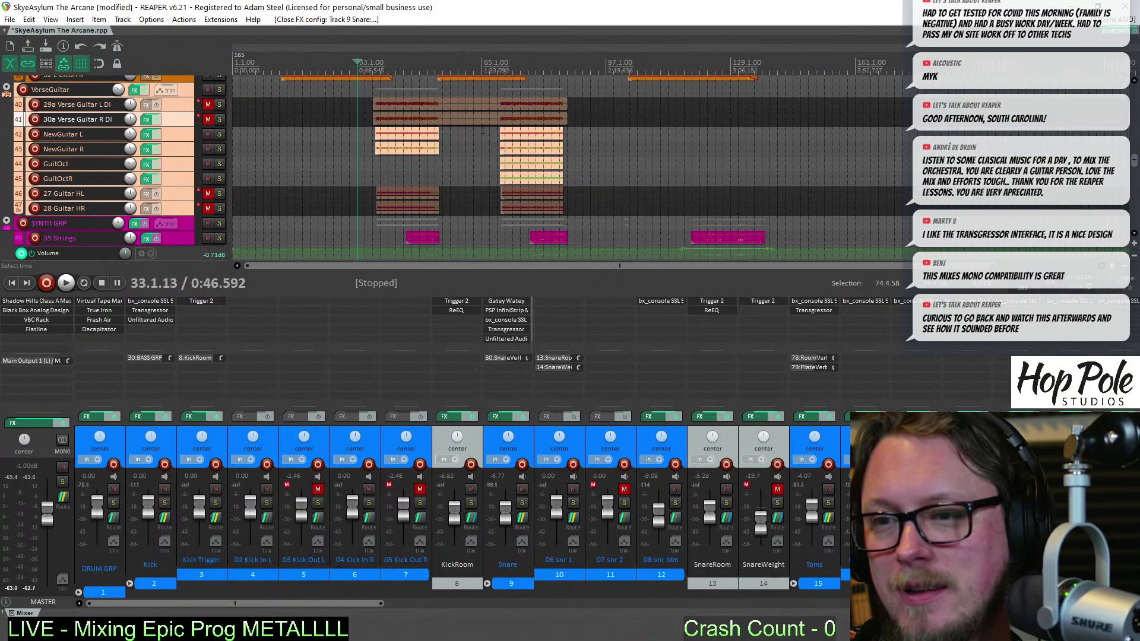
click(505, 330)
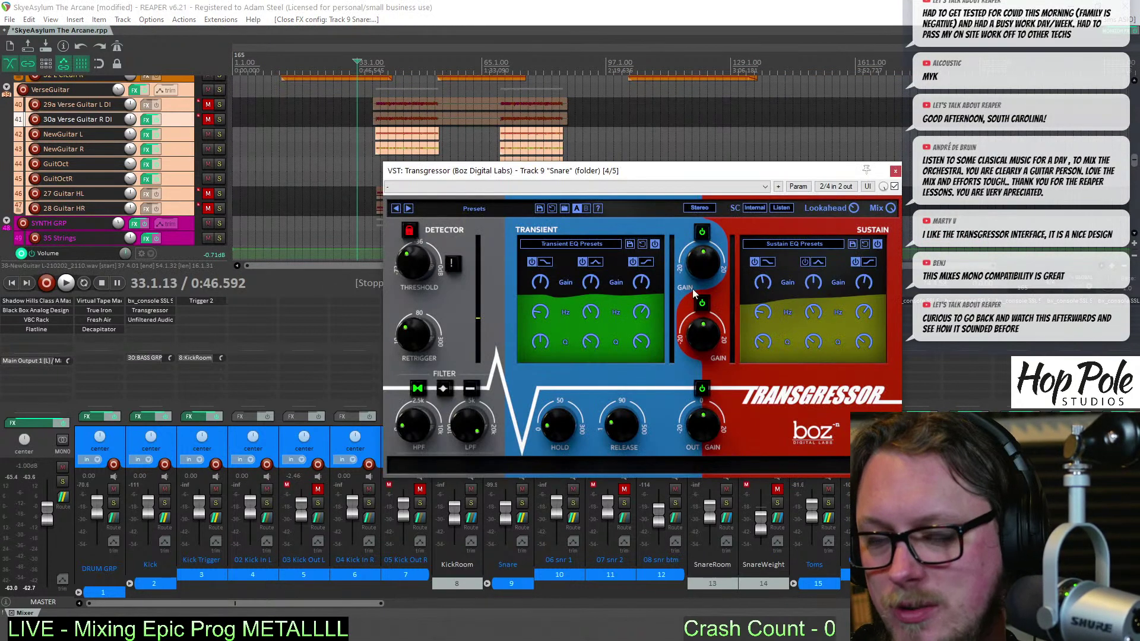
drag(747, 177, 1012, 155)
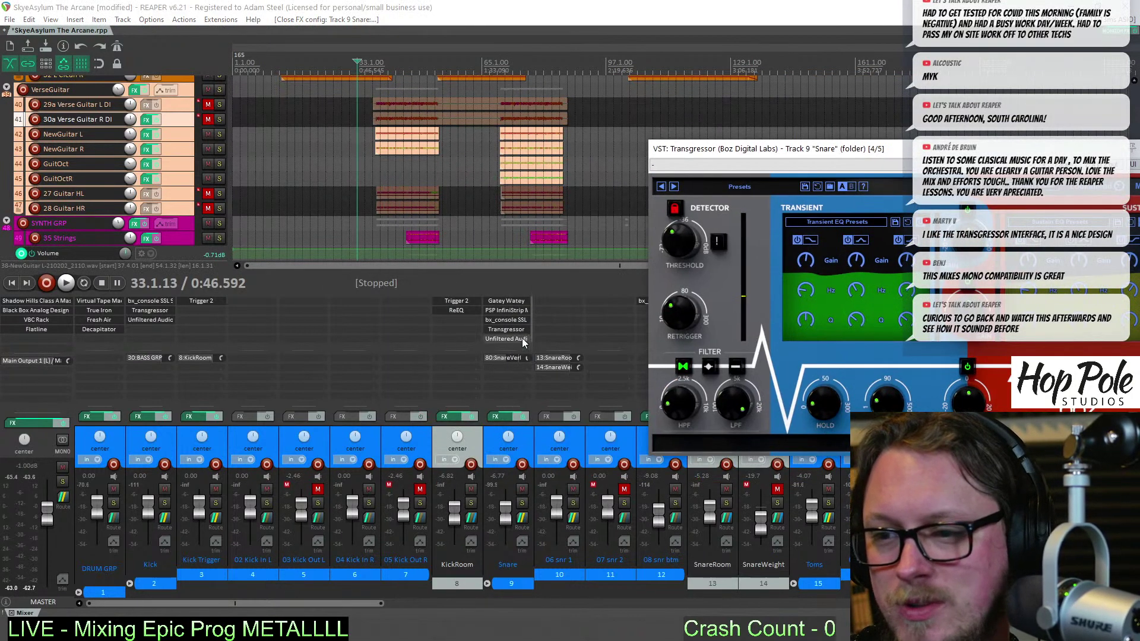
drag(523, 342, 514, 341)
key(space)
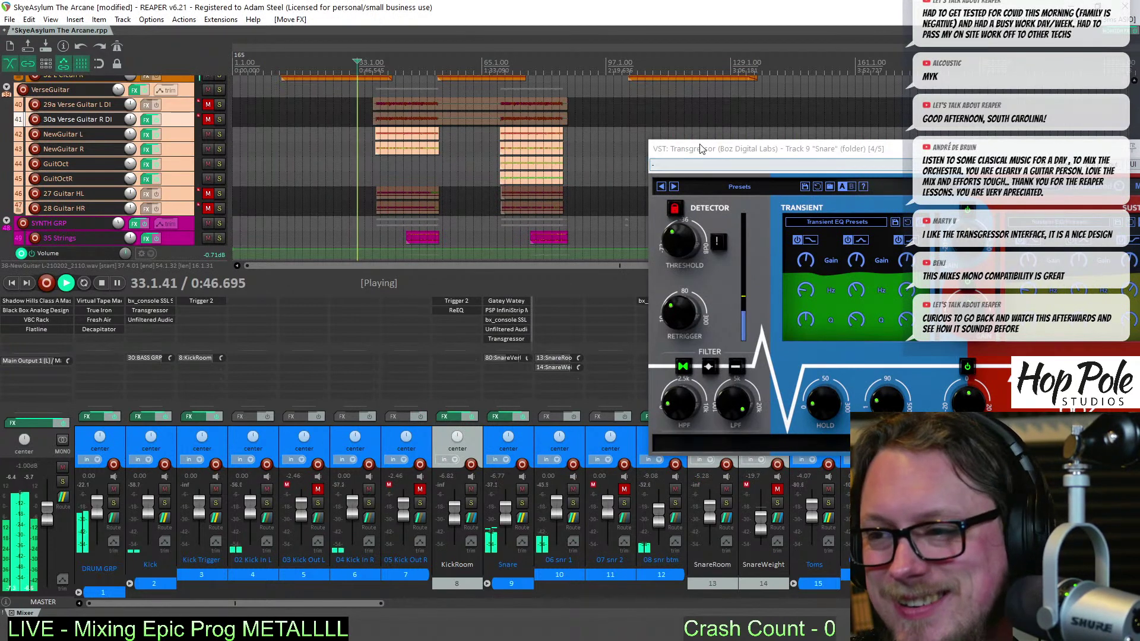
drag(725, 148, 450, 175)
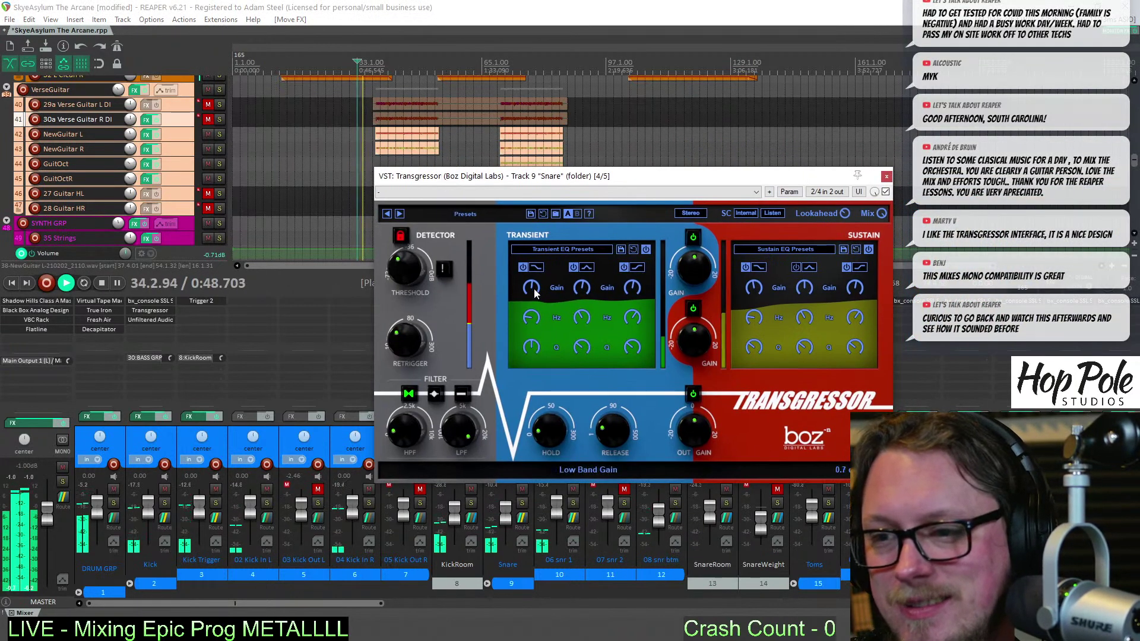
Bypass the snare's Transgressor and try its "Snare Bright Attack" preset
click(885, 192)
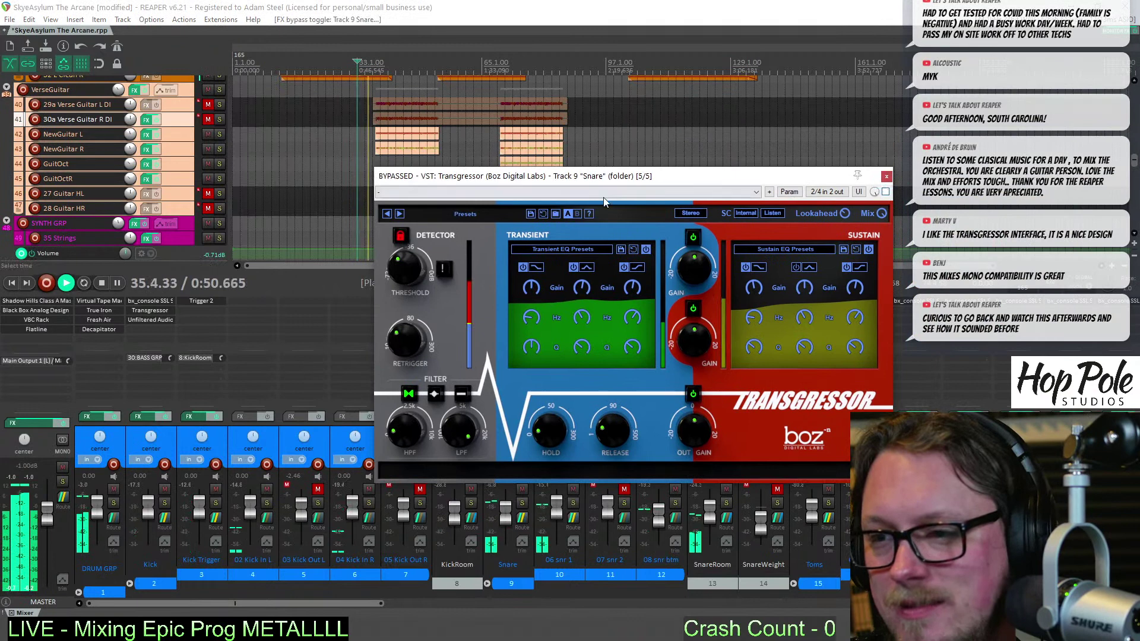
drag(589, 178, 641, 184)
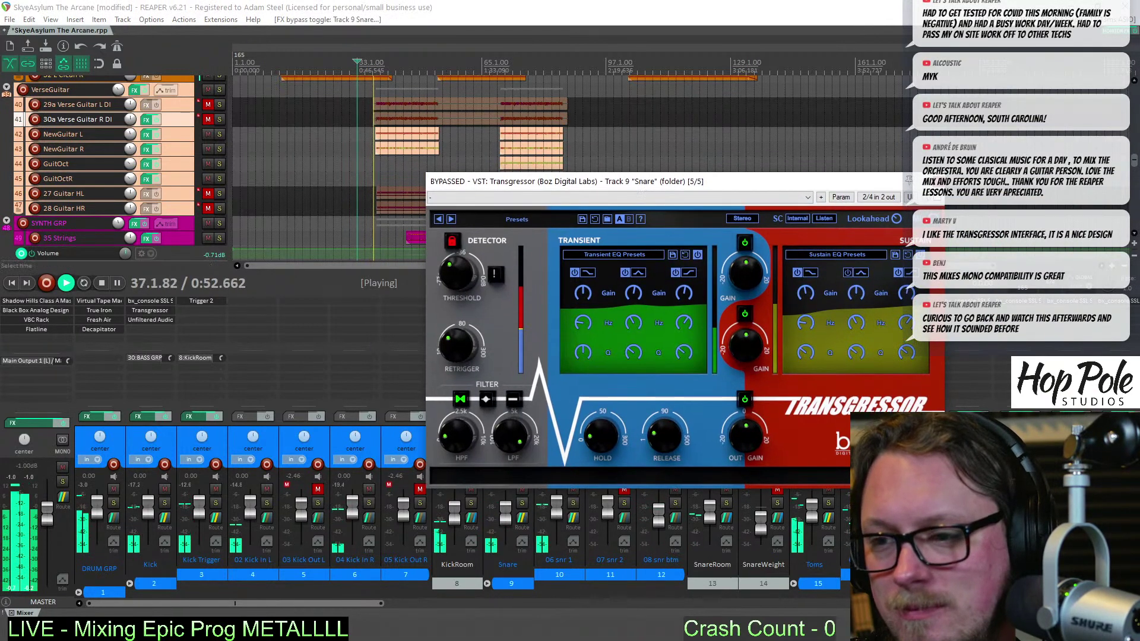
click(517, 219)
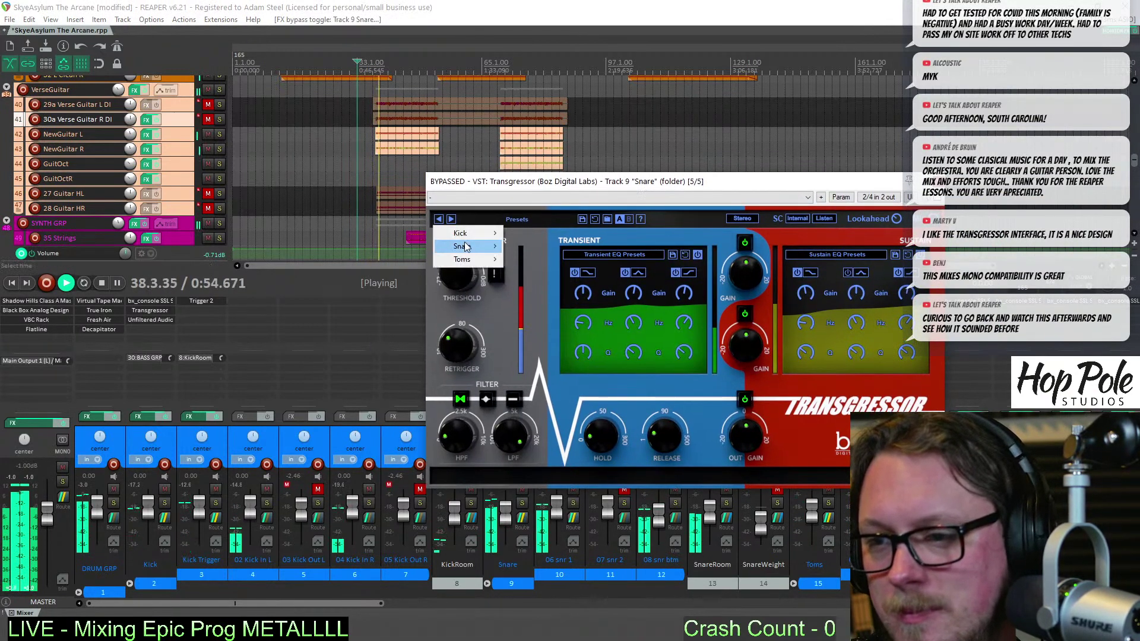
mouse_move(469, 245)
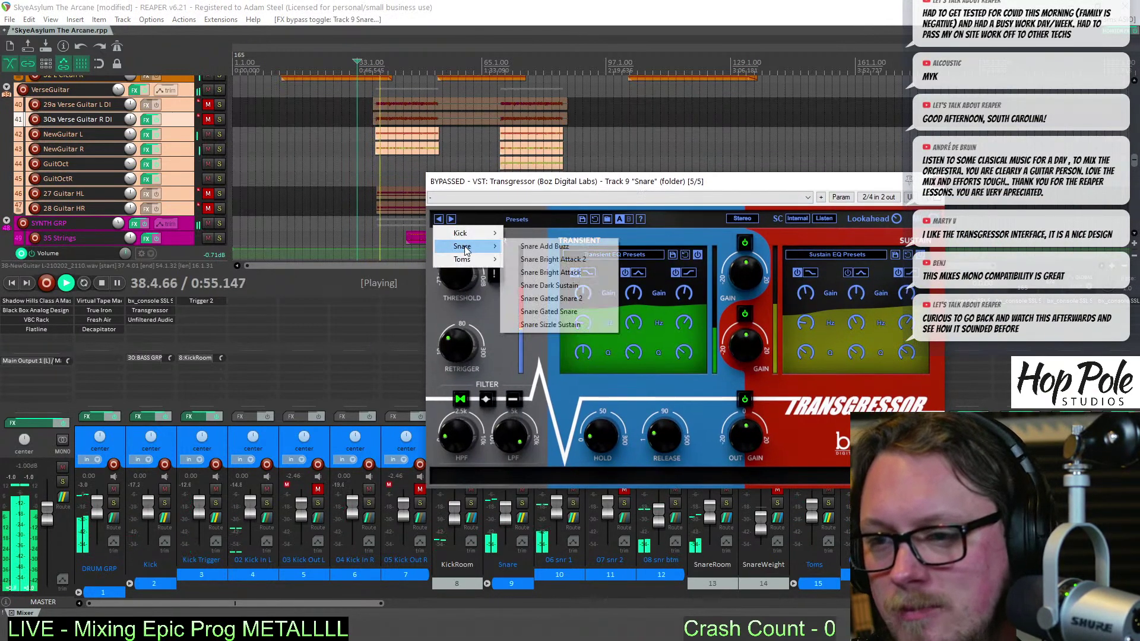
click(536, 273)
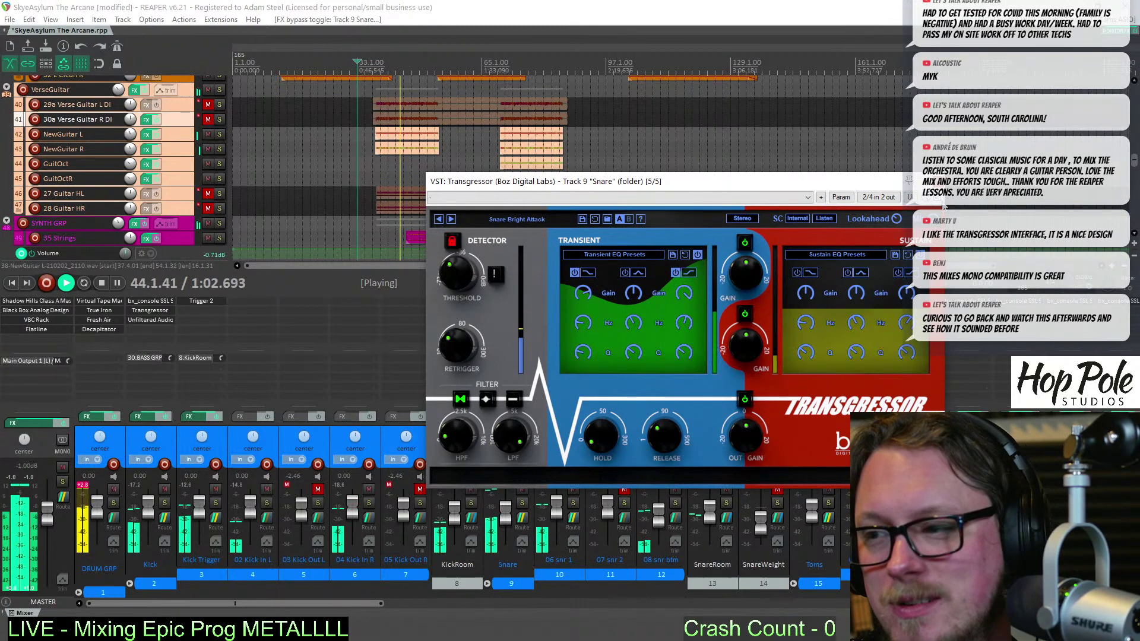
Stop playback and reset all of the snare Transgressor's settings to their defaults
key(space)
key(b)
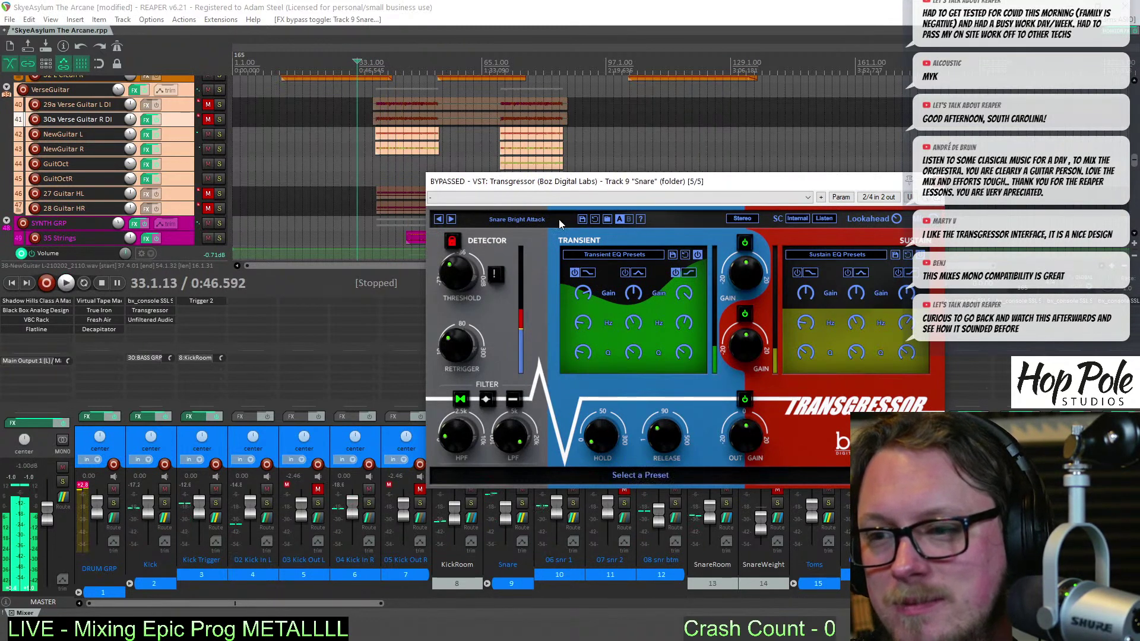
click(517, 219)
mouse_move(471, 252)
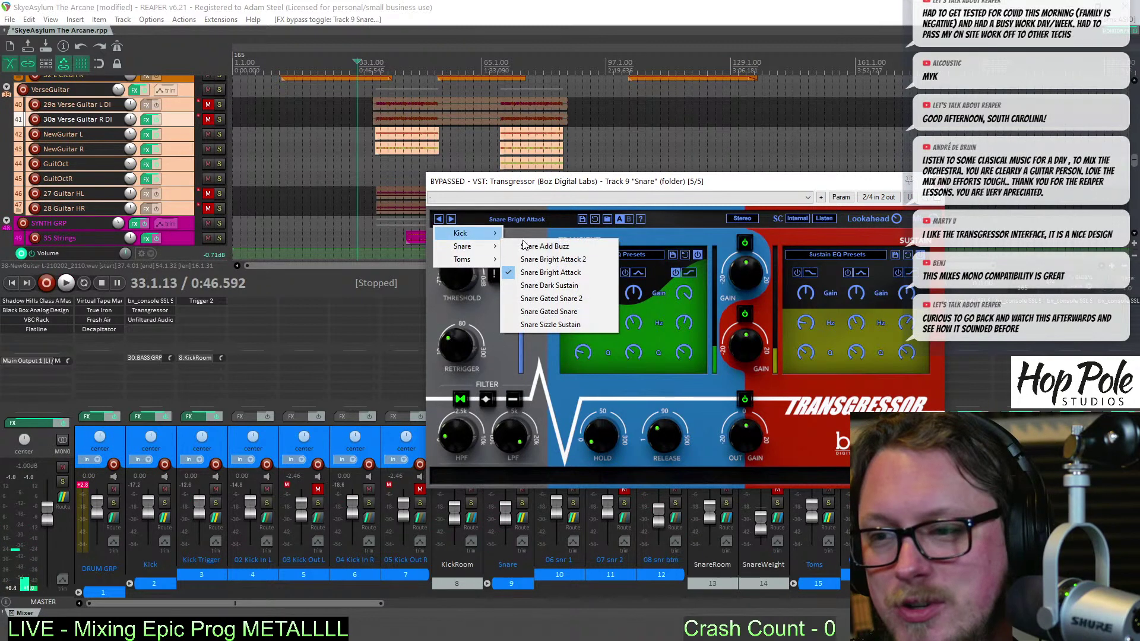
click(585, 223)
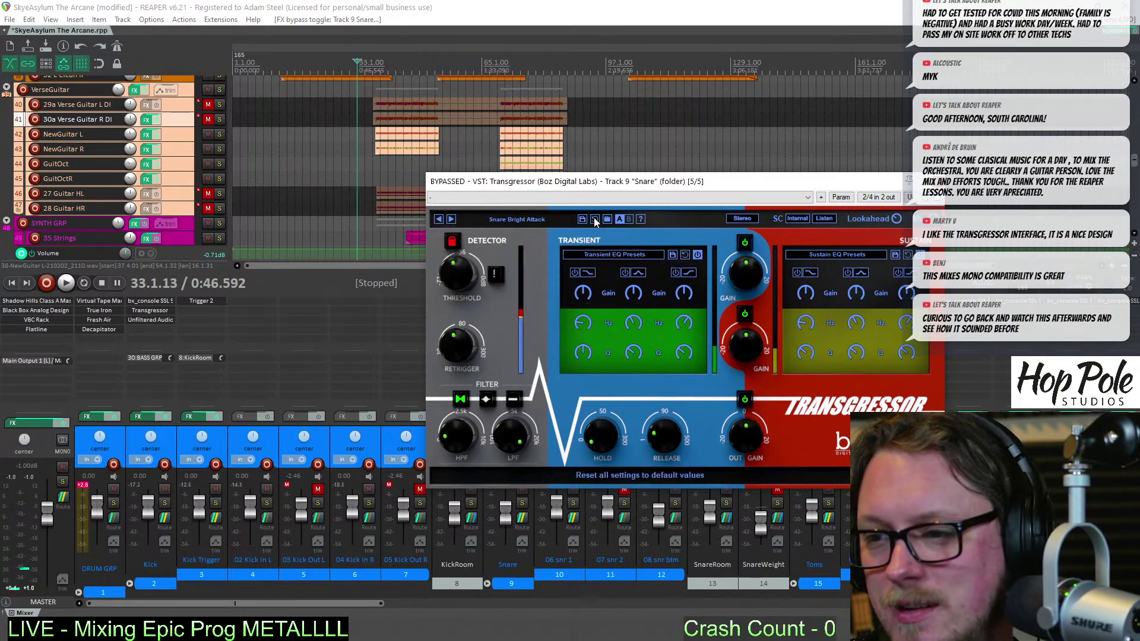
Slightly boost the high bands of the snare's transient and sustain EQs during playback, re-enable Transgressor and close it
key(space)
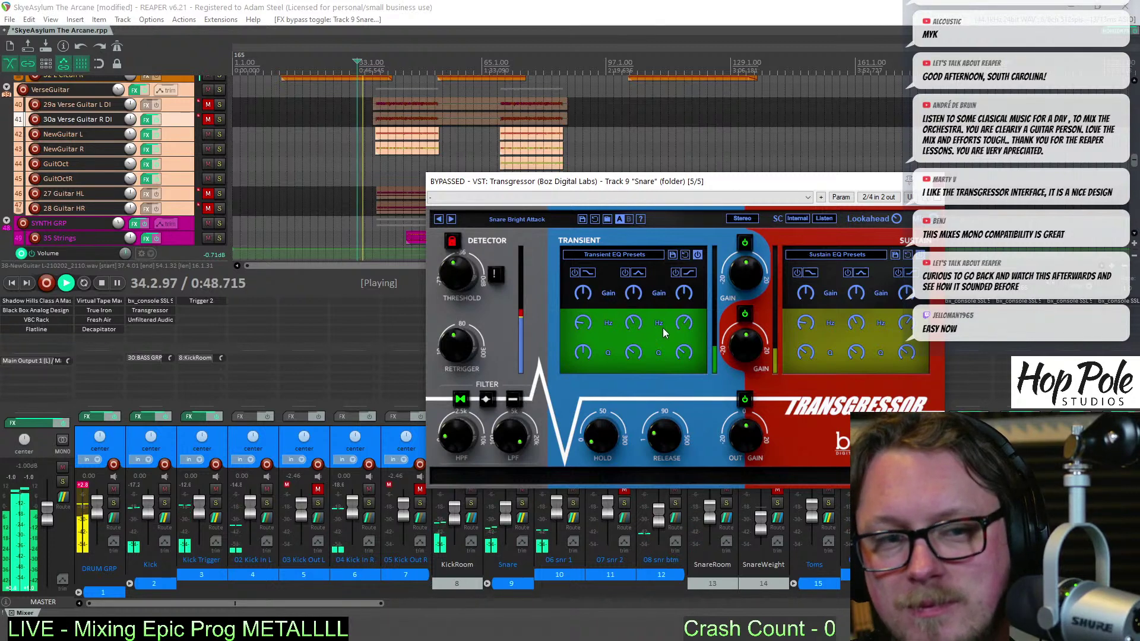
drag(685, 295, 685, 293)
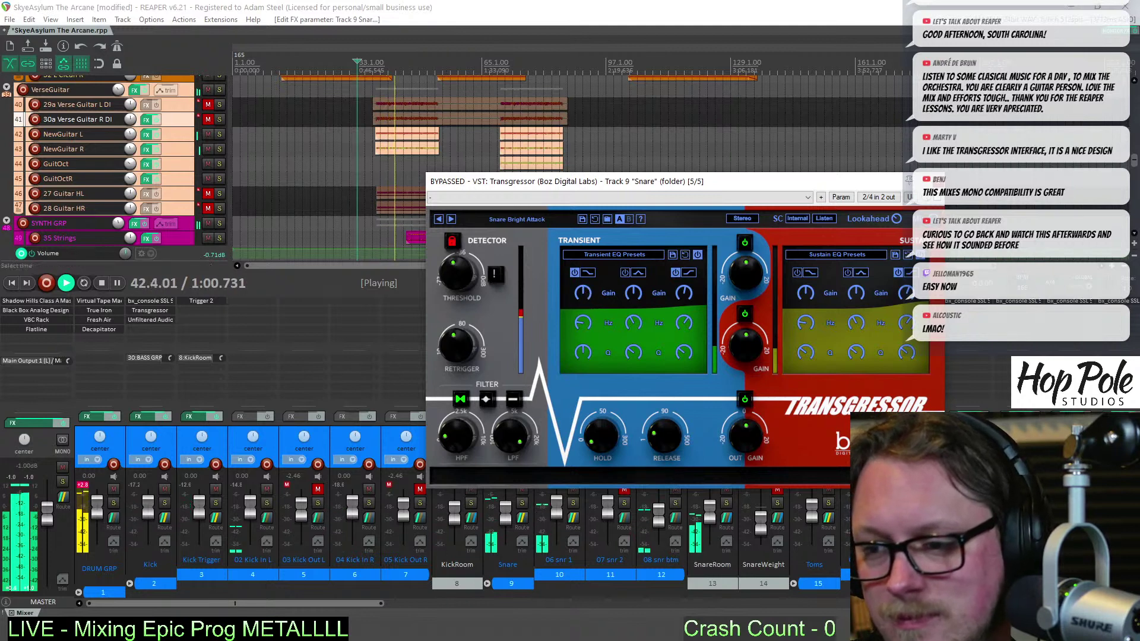
click(940, 199)
key(space)
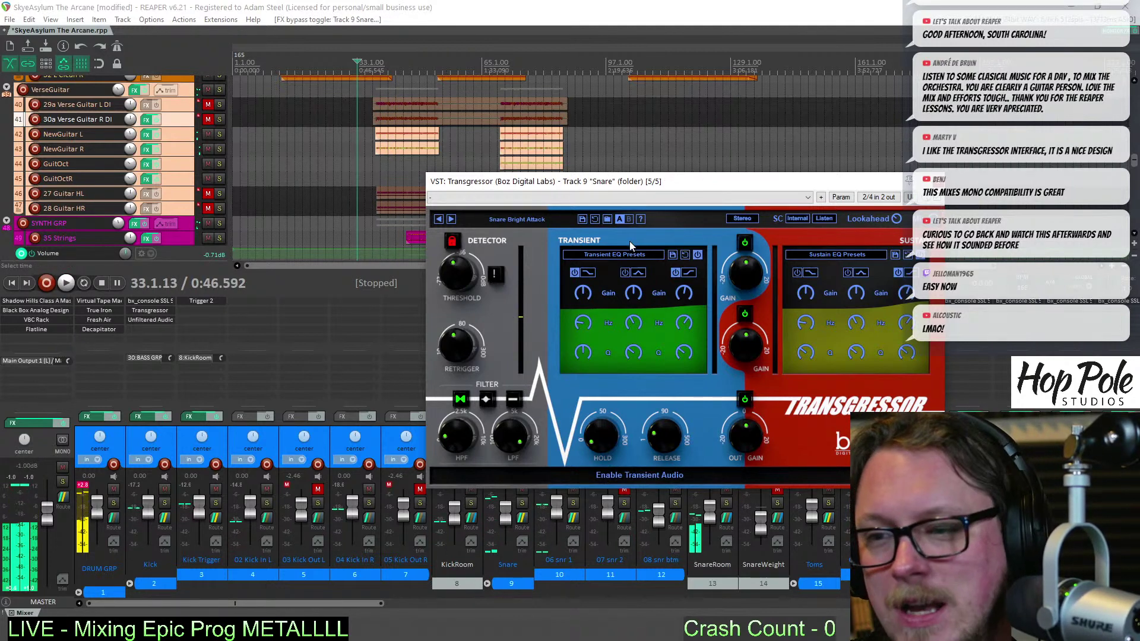
key(space)
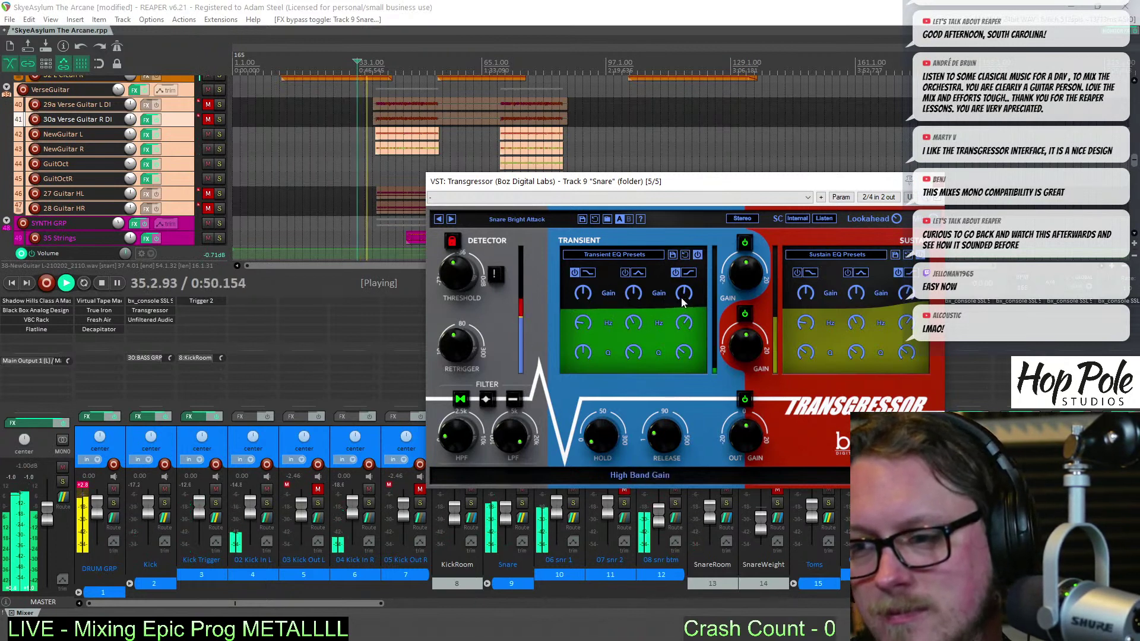
drag(683, 303, 911, 295)
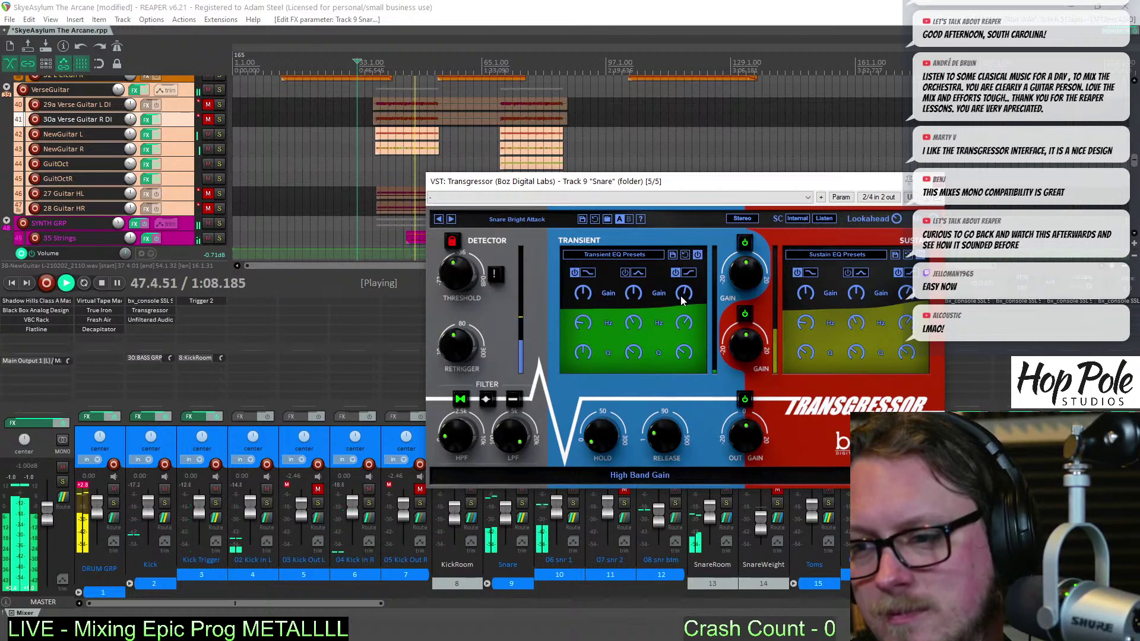
key(Escape)
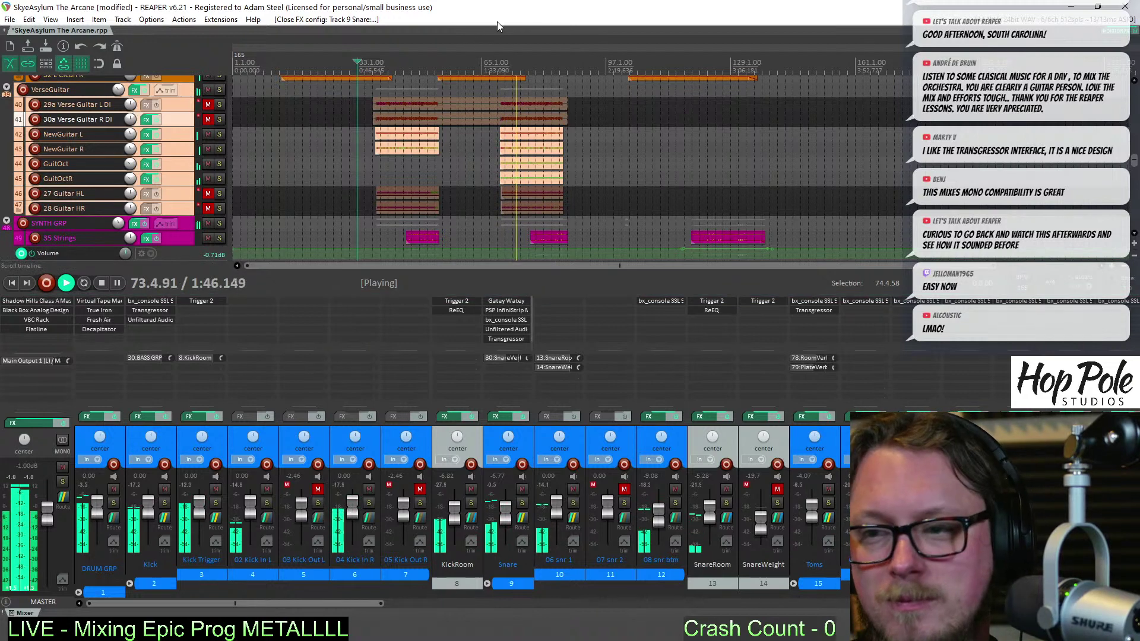
Move the cursor to about bar 71, listen to the SYNTH GRP folder soloed, then unsolo it and play the full mix
click(508, 67)
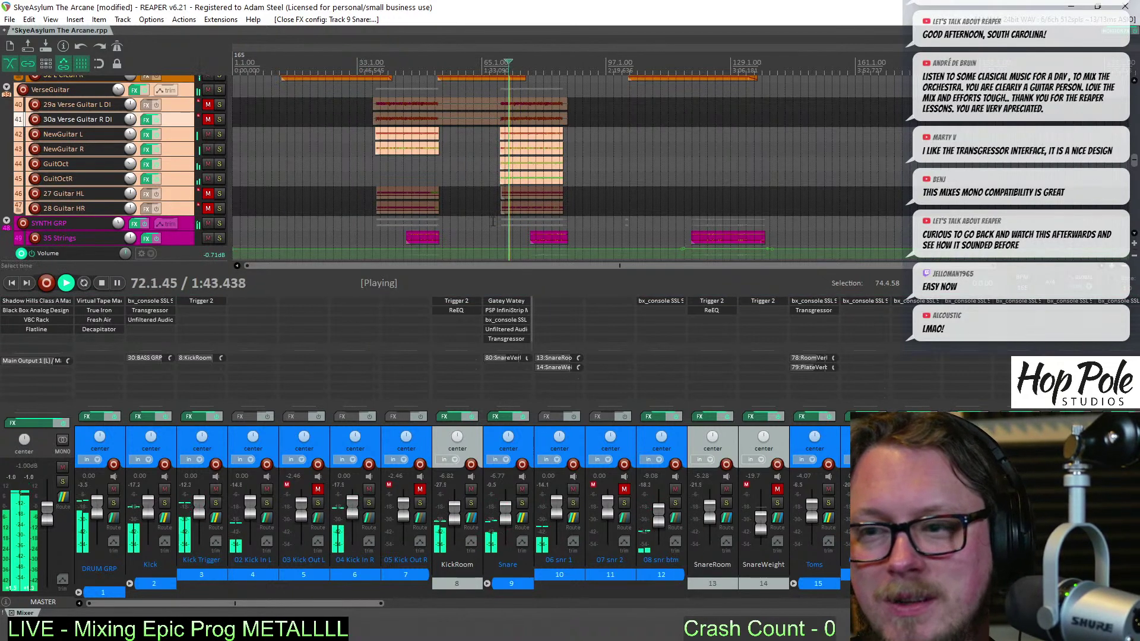
key(space)
scroll(378, 210, down, 5)
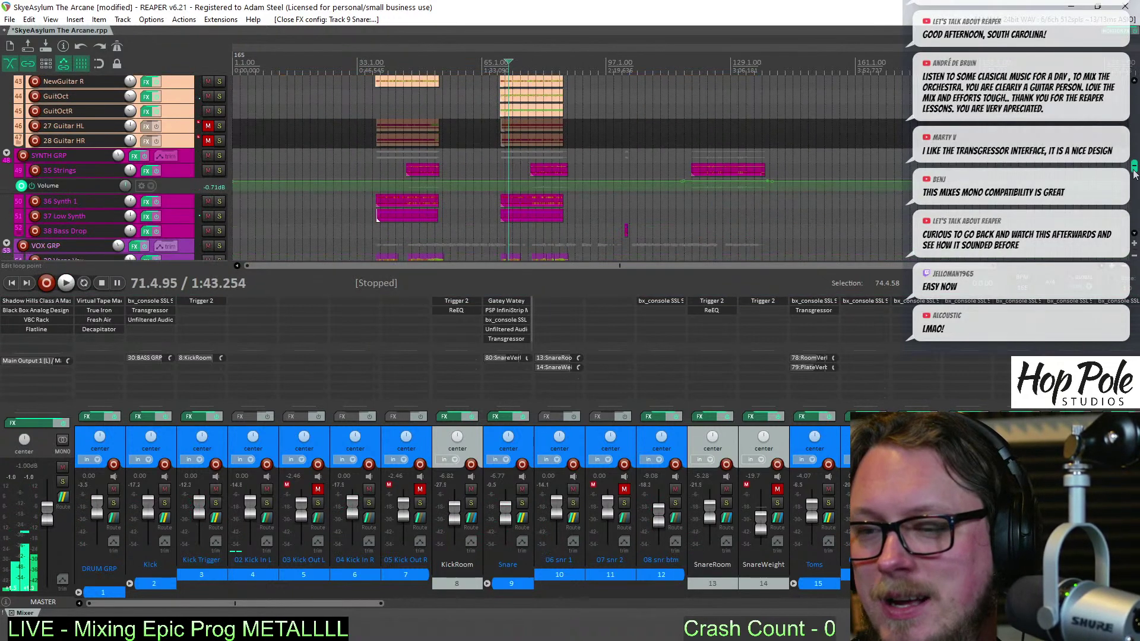
click(219, 149)
key(space)
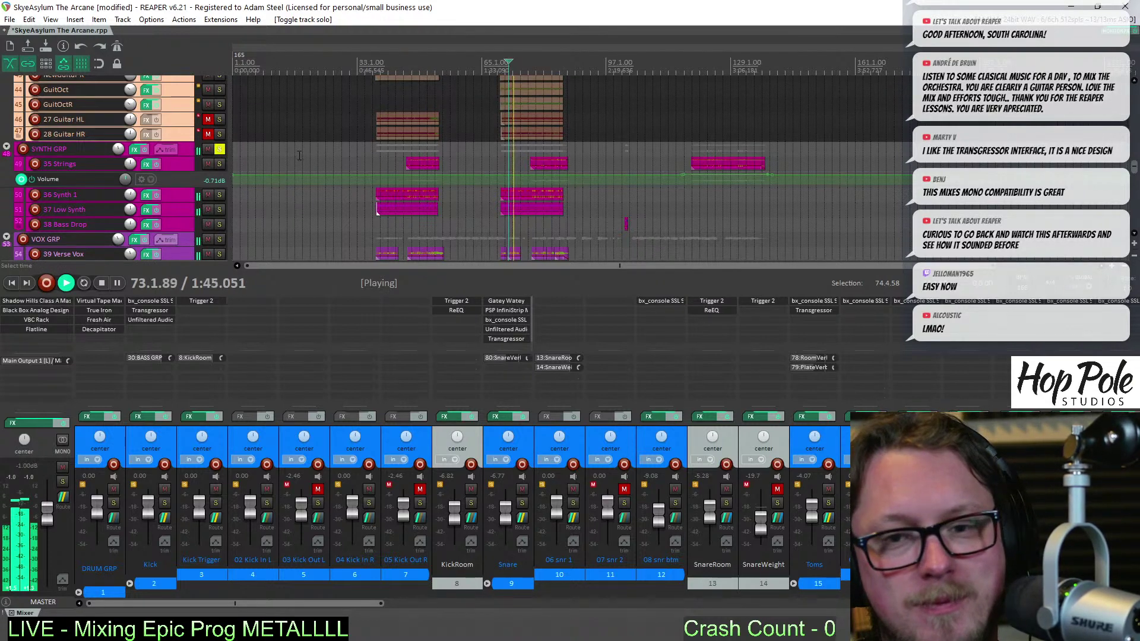
click(220, 149)
key(space)
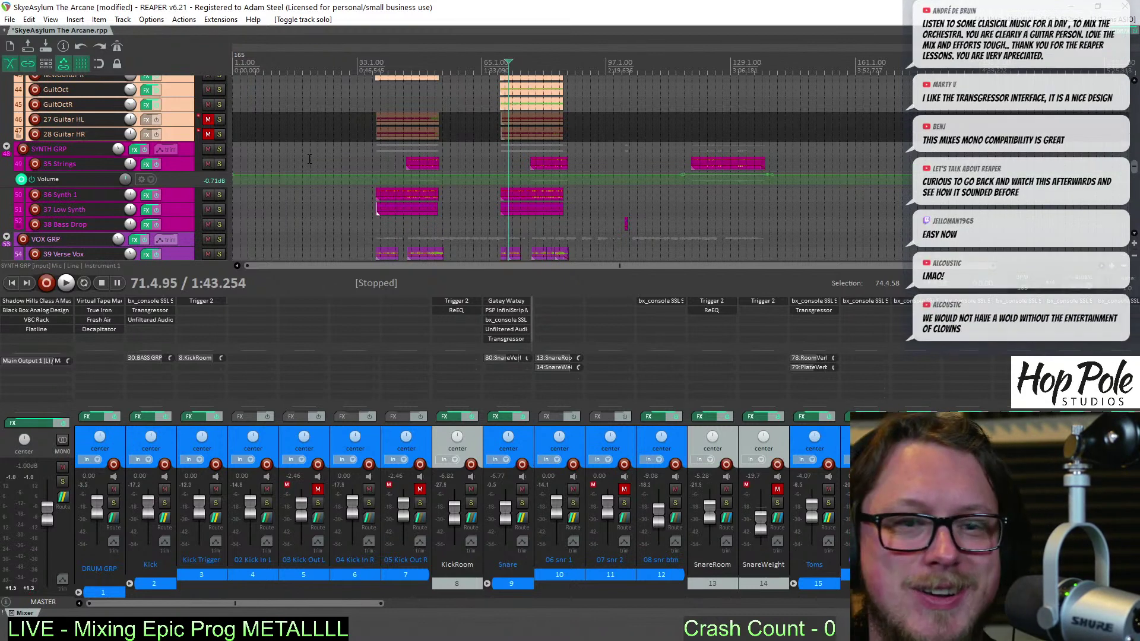
key(space)
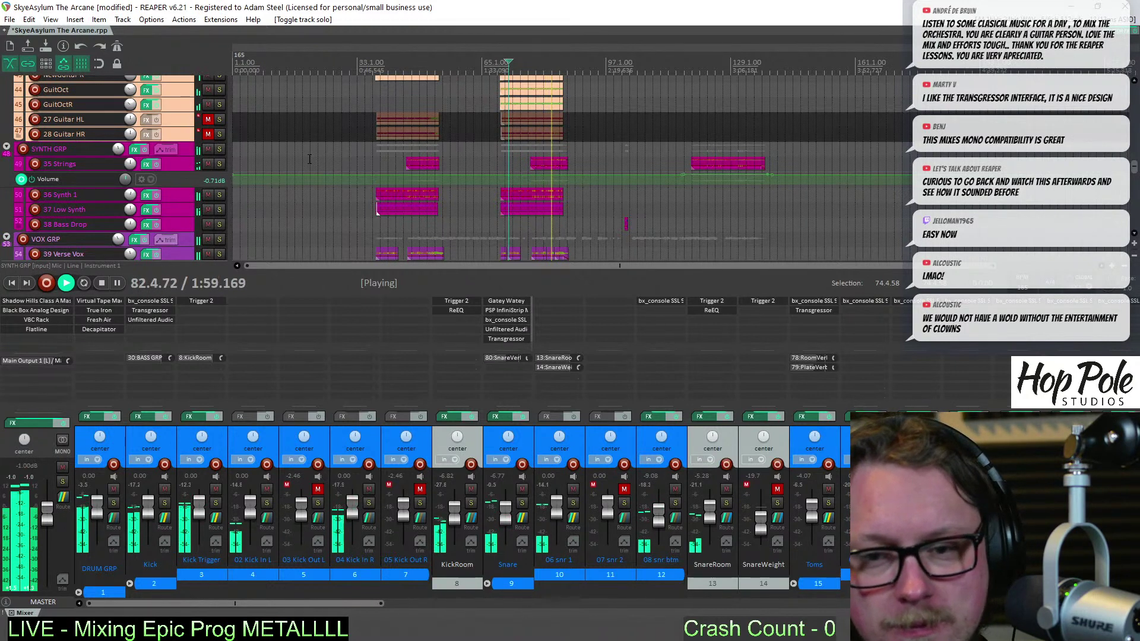
Bring the Verse Vox track's volume envelope into view and enlarge its lane for detailed editing
scroll(772, 178, up, 4)
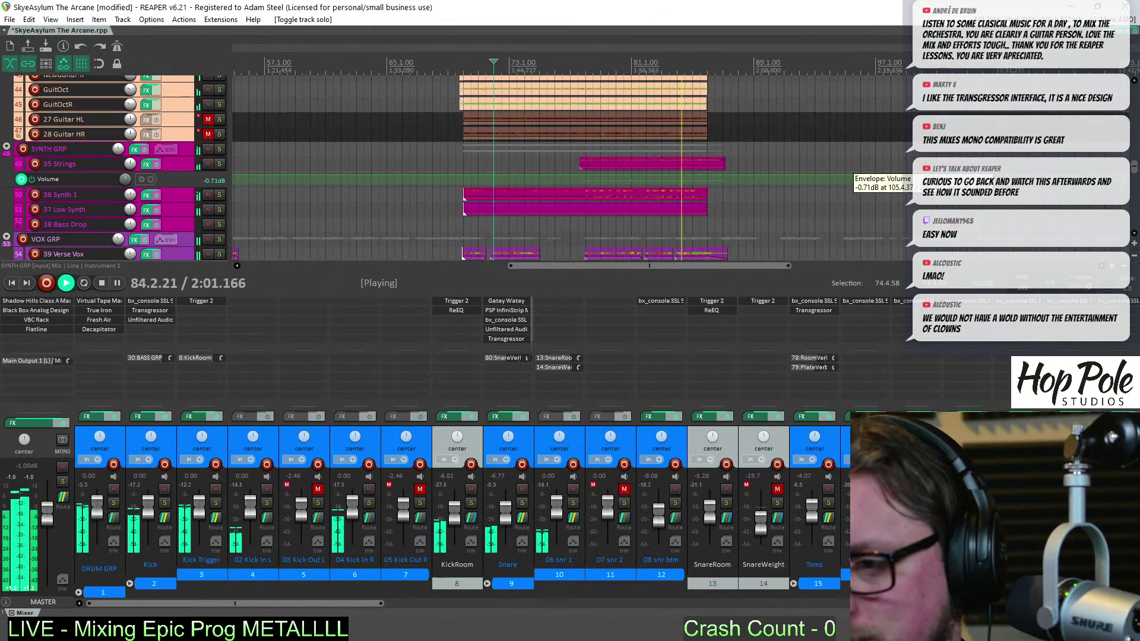
scroll(1137, 182, down, 3)
scroll(713, 178, up, 1)
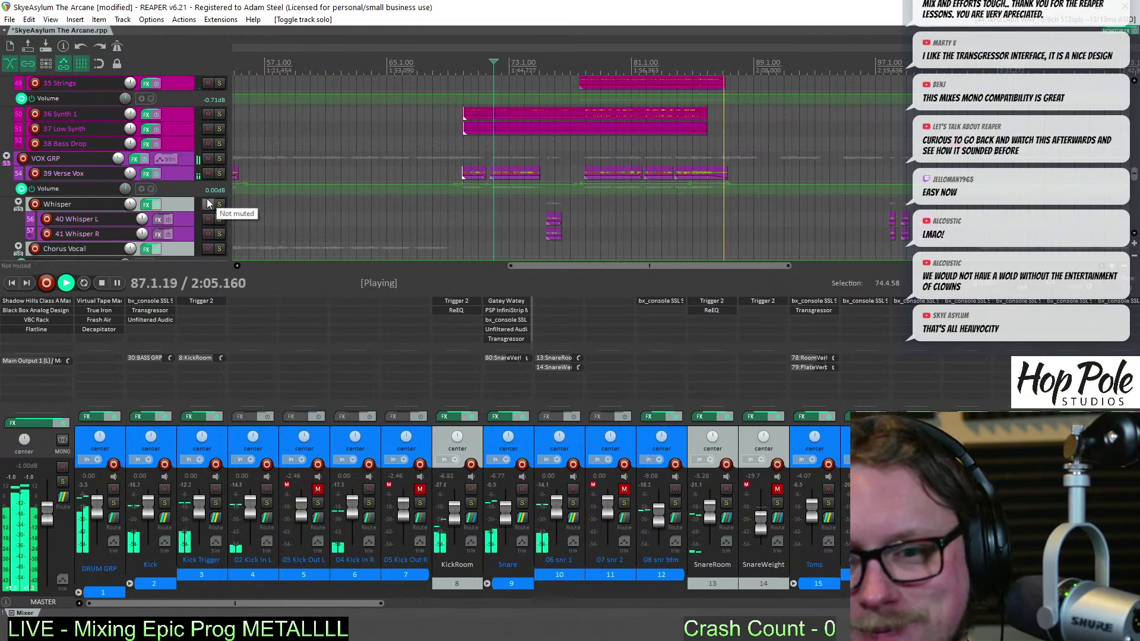
drag(217, 202, 199, 276)
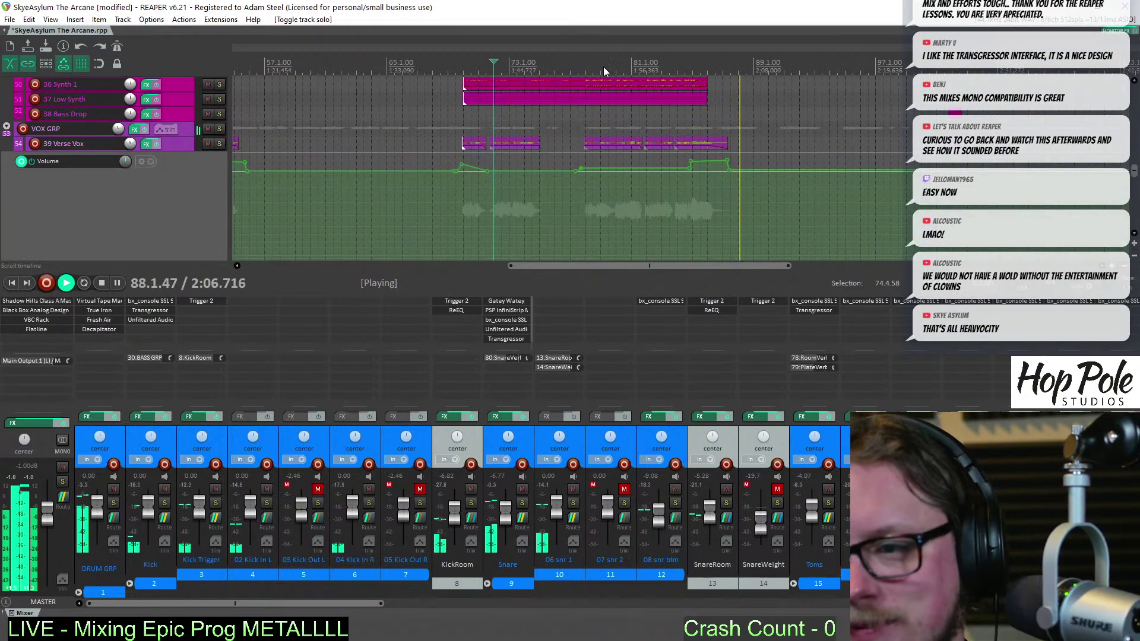
Listen to the Verse Vox from about bar 80, add volume envelope points near bar 83 and raise the level from there
click(628, 69)
key(space)
scroll(698, 129, up, 3)
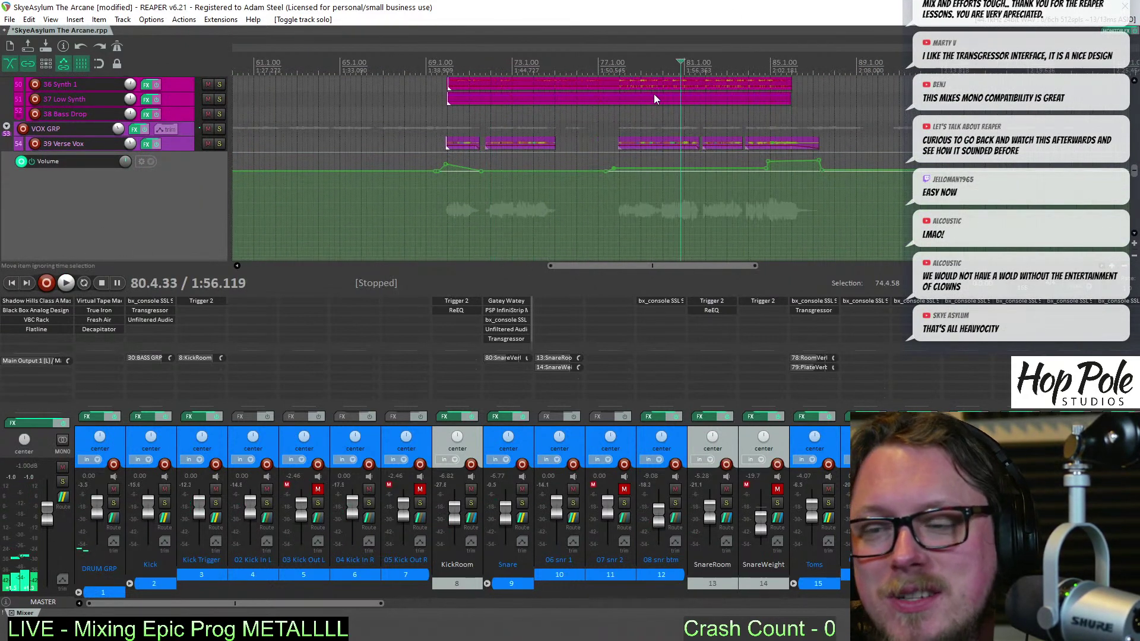
scroll(736, 190, up, 3)
key(space)
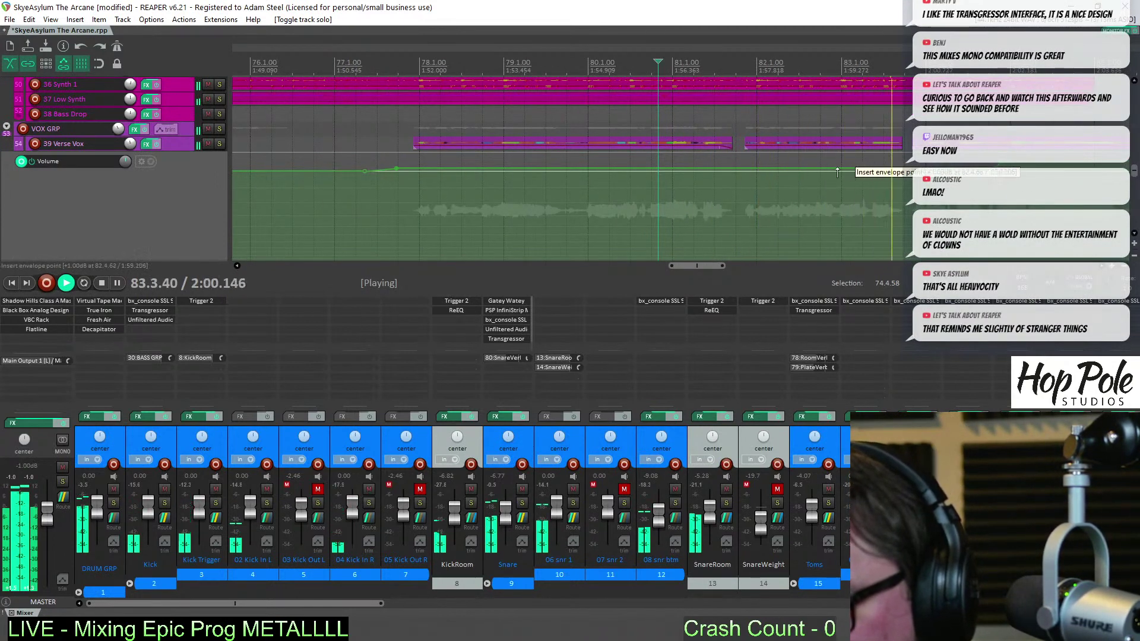
key(space)
click(864, 169)
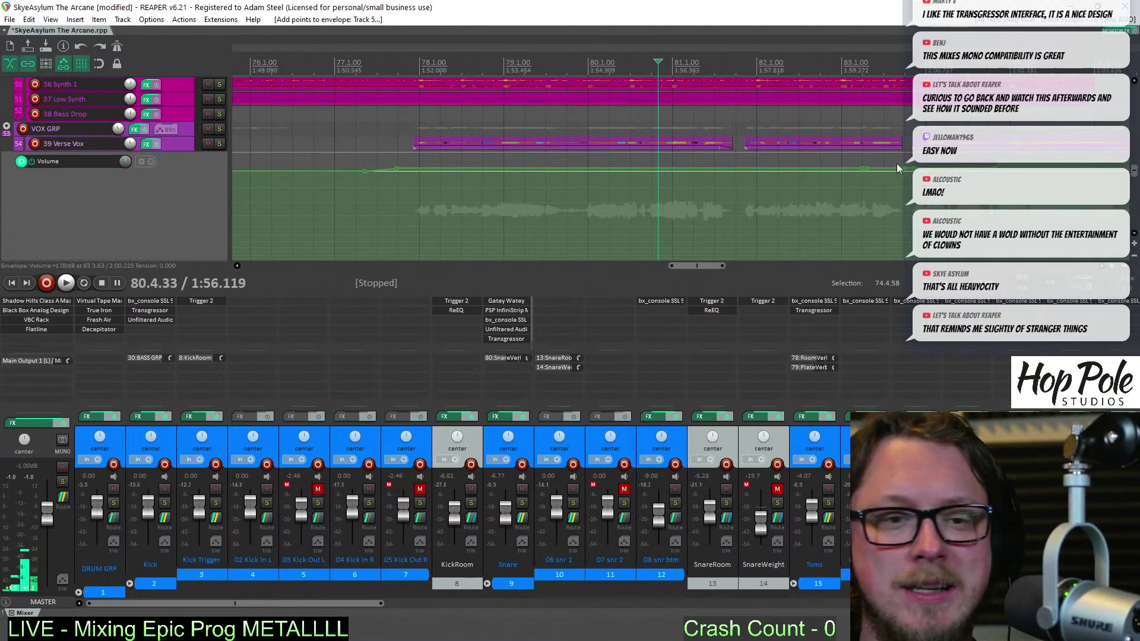
drag(873, 169, 876, 166)
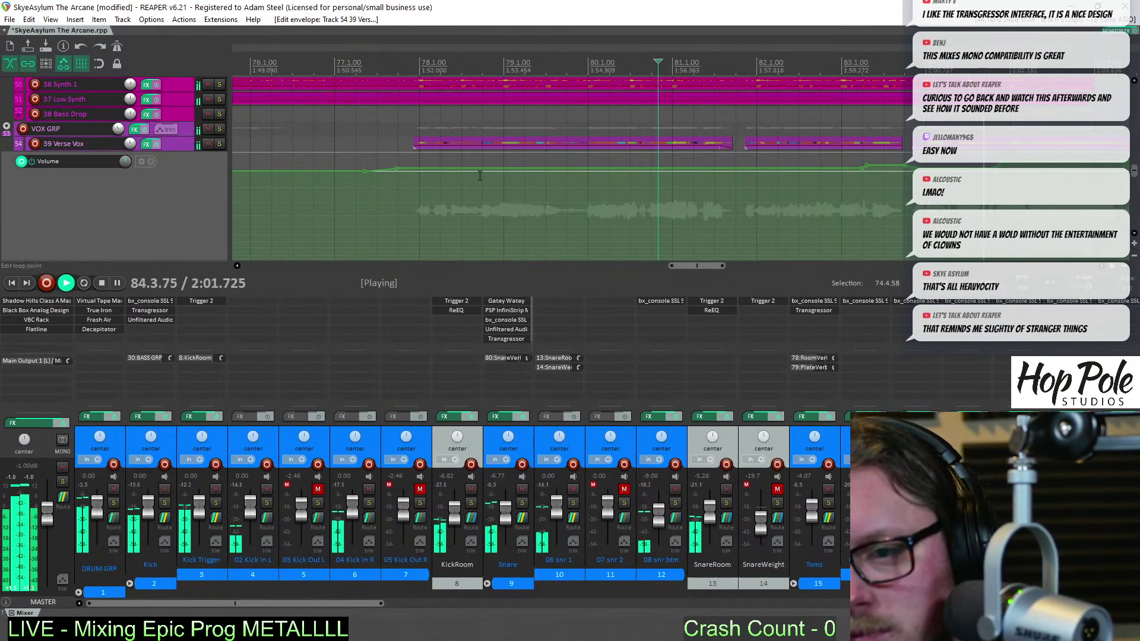
Play from just before bar 78 and raise short Verse Vox volume envelope segments around bars 79 and 81
click(400, 172)
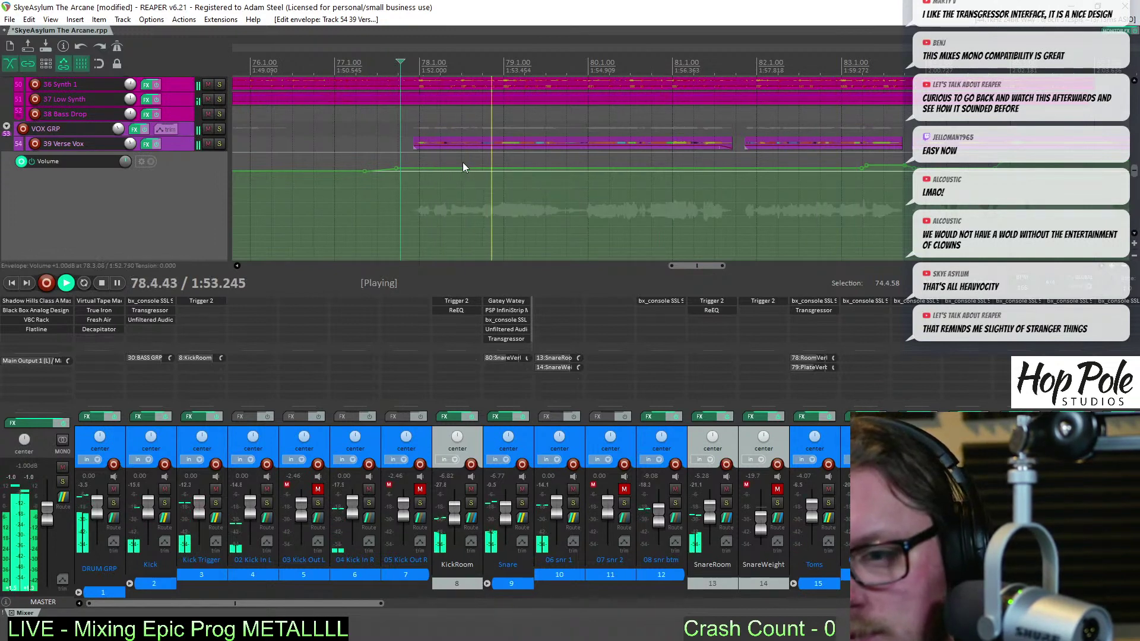
click(534, 171)
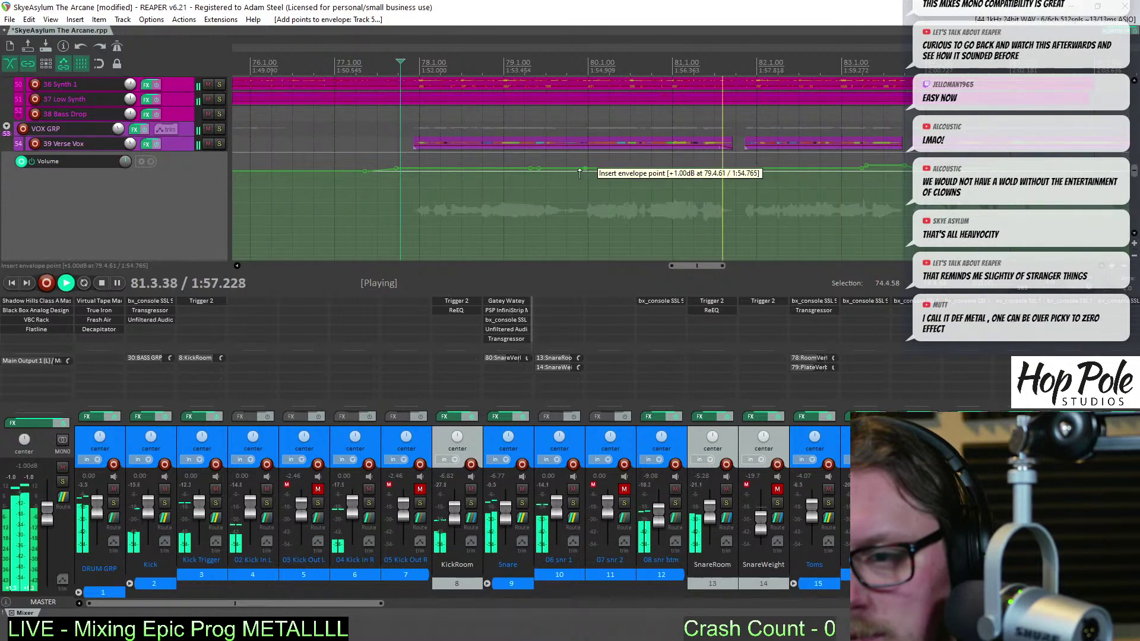
drag(579, 172, 572, 169)
key(space)
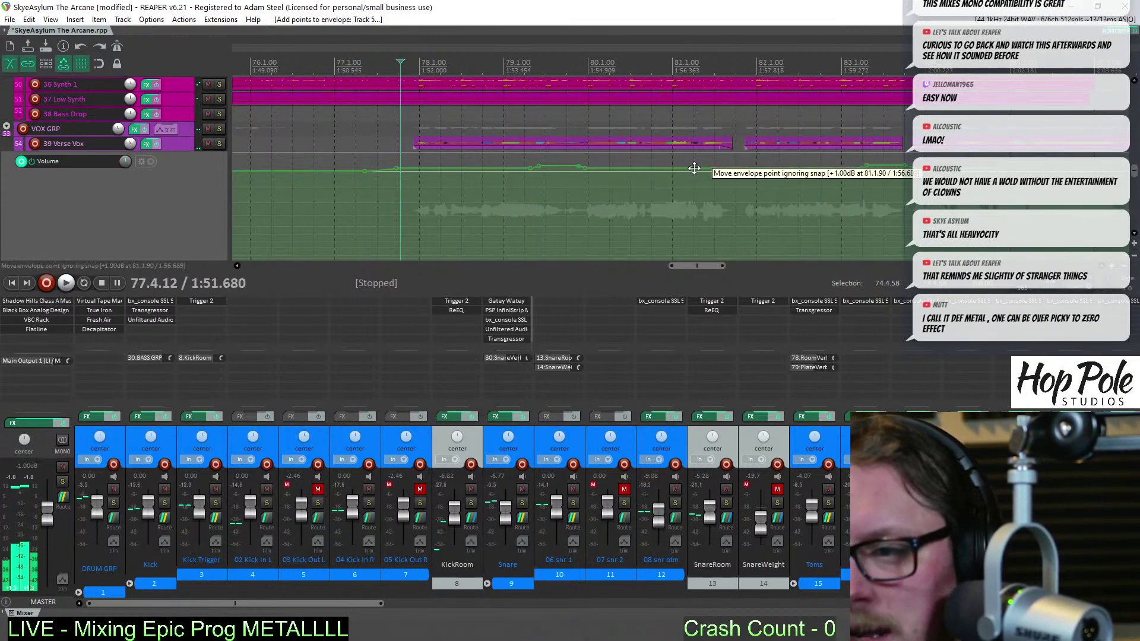
drag(726, 169, 725, 165)
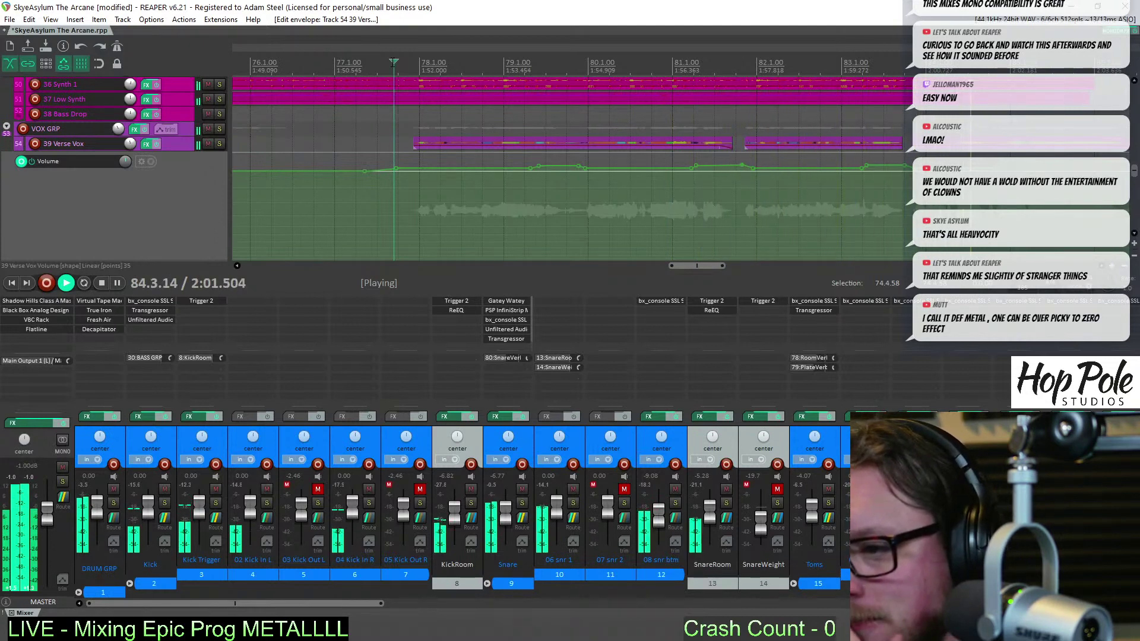
Play the Verse Vox from about bar 71, add volume envelope points around bars 72 to 73 and raise the segment between them
scroll(511, 113, down, 5)
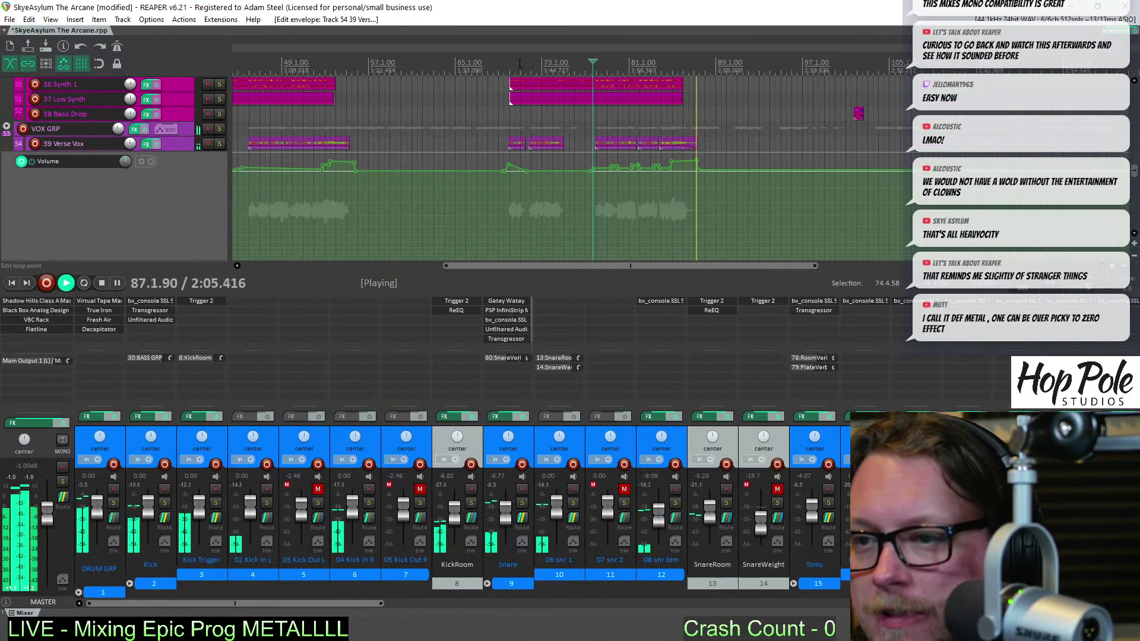
click(531, 178)
scroll(685, 162, up, 6)
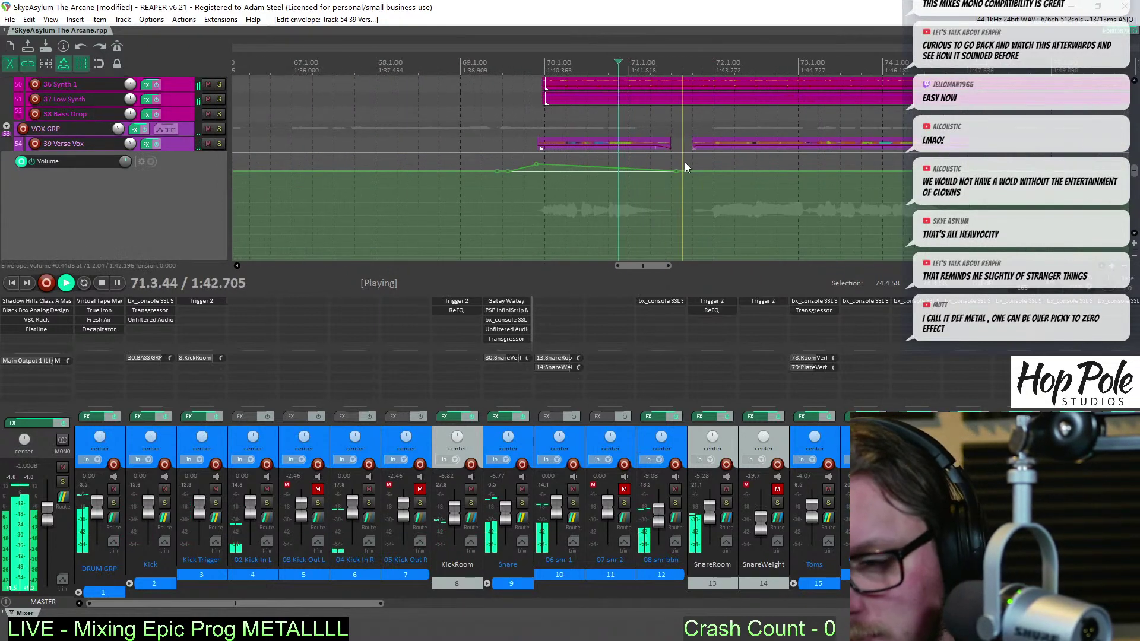
scroll(757, 166, up, 3)
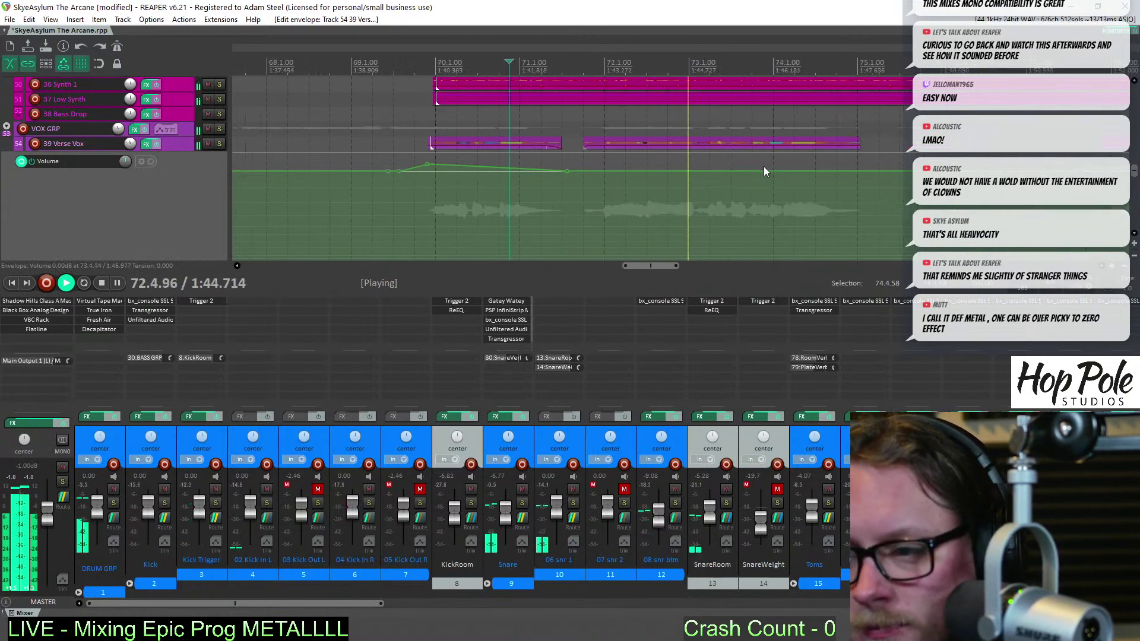
click(652, 172)
click(666, 172)
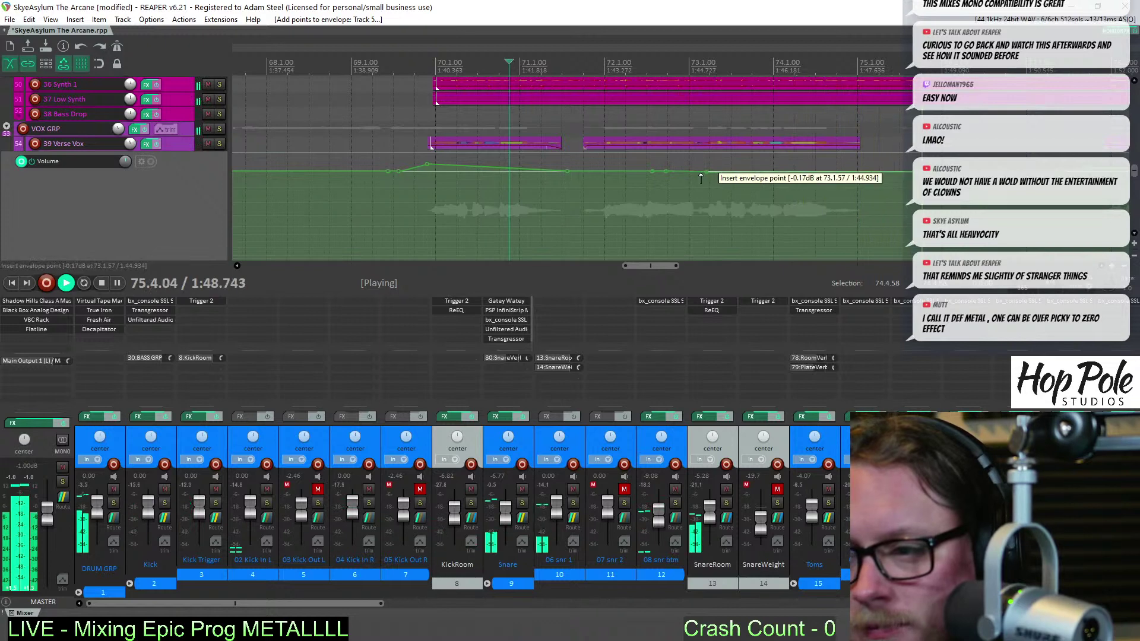
drag(702, 172, 722, 172)
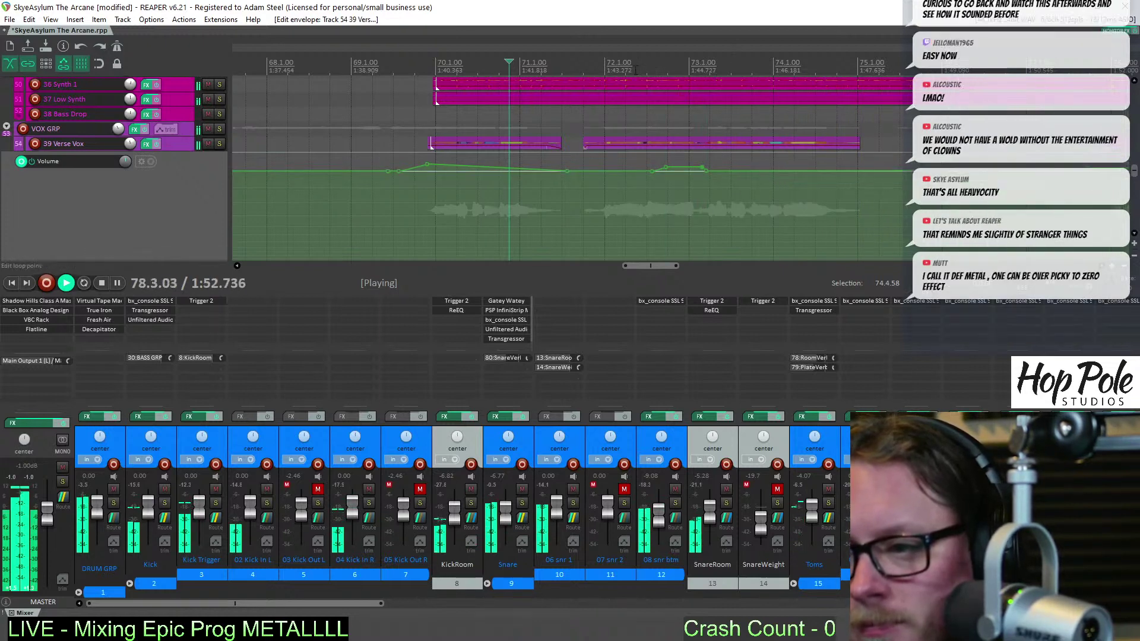
Replay from before bar 72, add Verse Vox volume points between bars 73 and 74 and raise that short segment
click(577, 60)
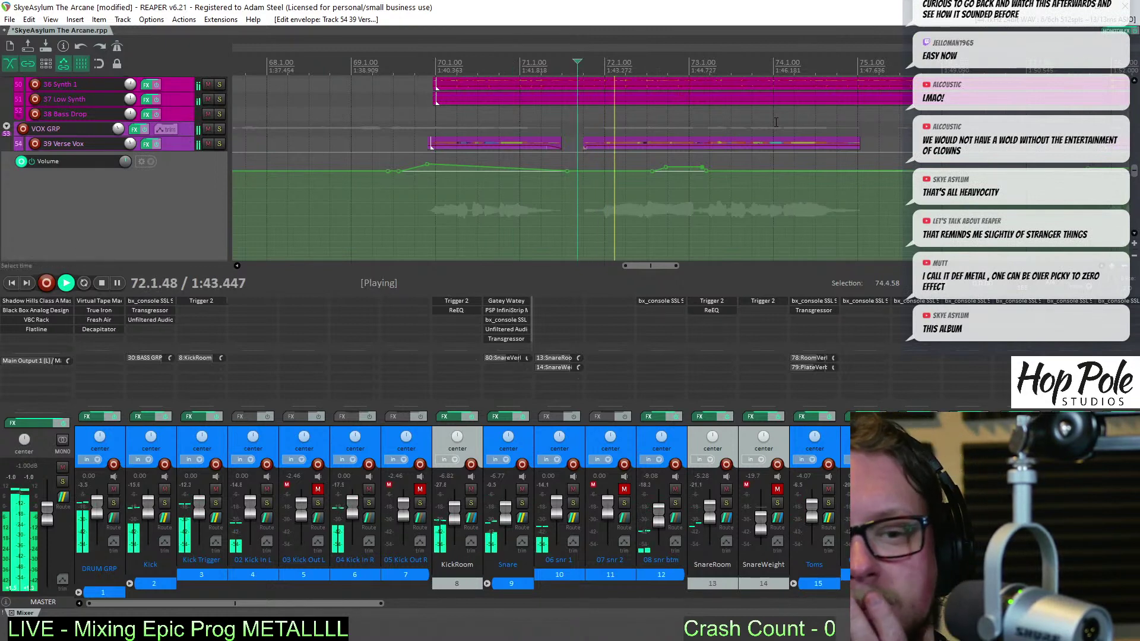
key(space)
click(749, 171)
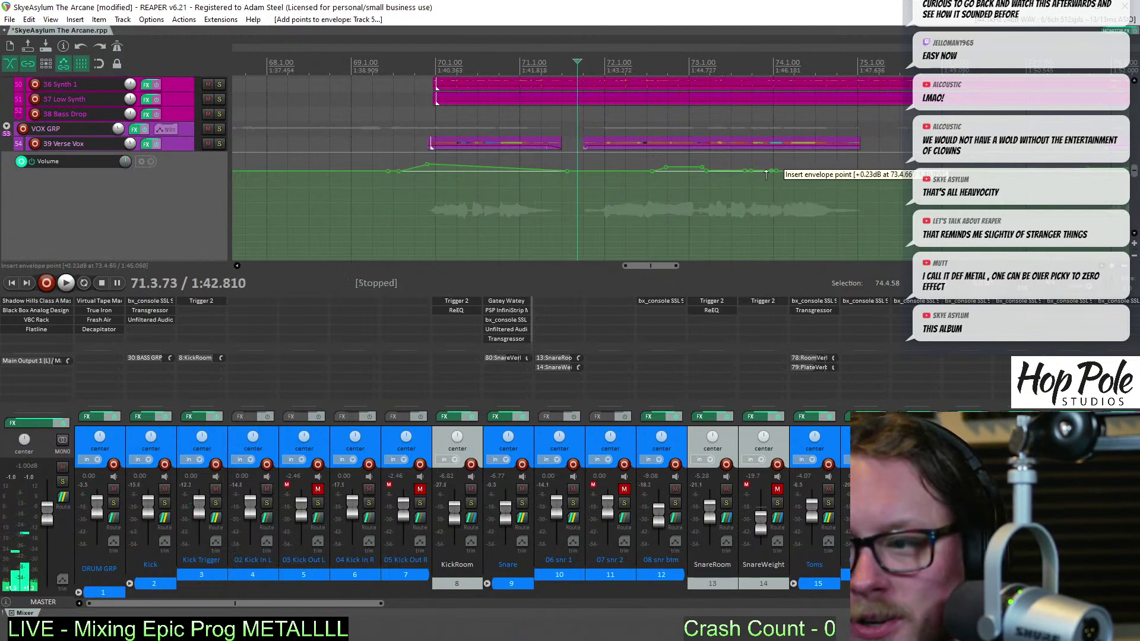
drag(766, 172, 775, 171)
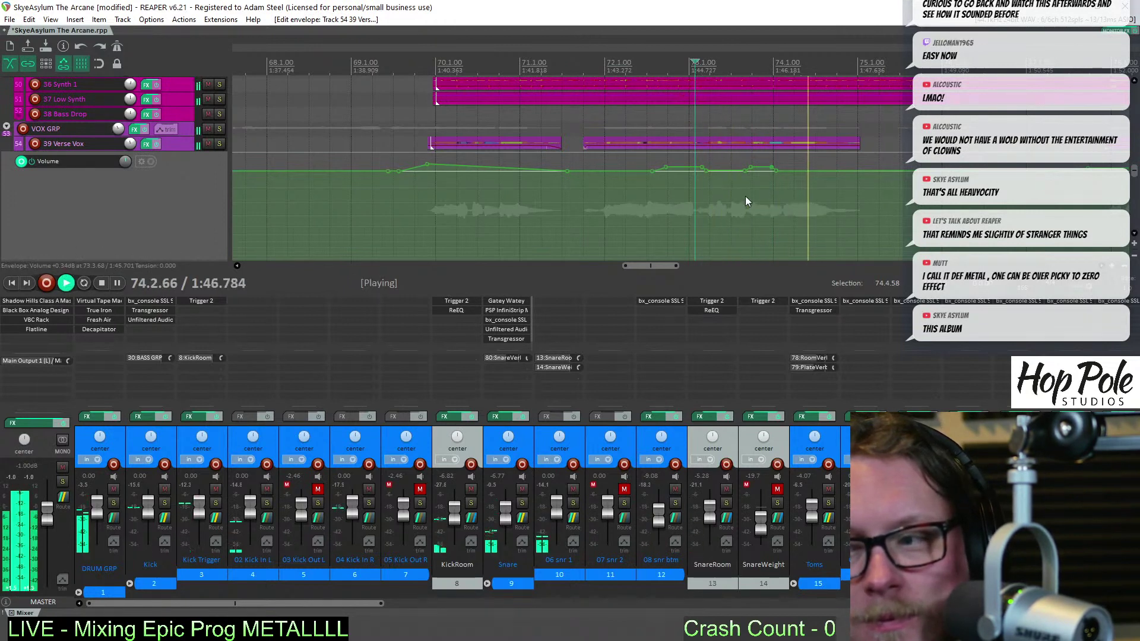
Adjust the fade on the Verse Vox item around bars 72 to 75 and raise the volume envelope slightly near bar 71
drag(696, 137, 684, 137)
scroll(907, 180, down, 3)
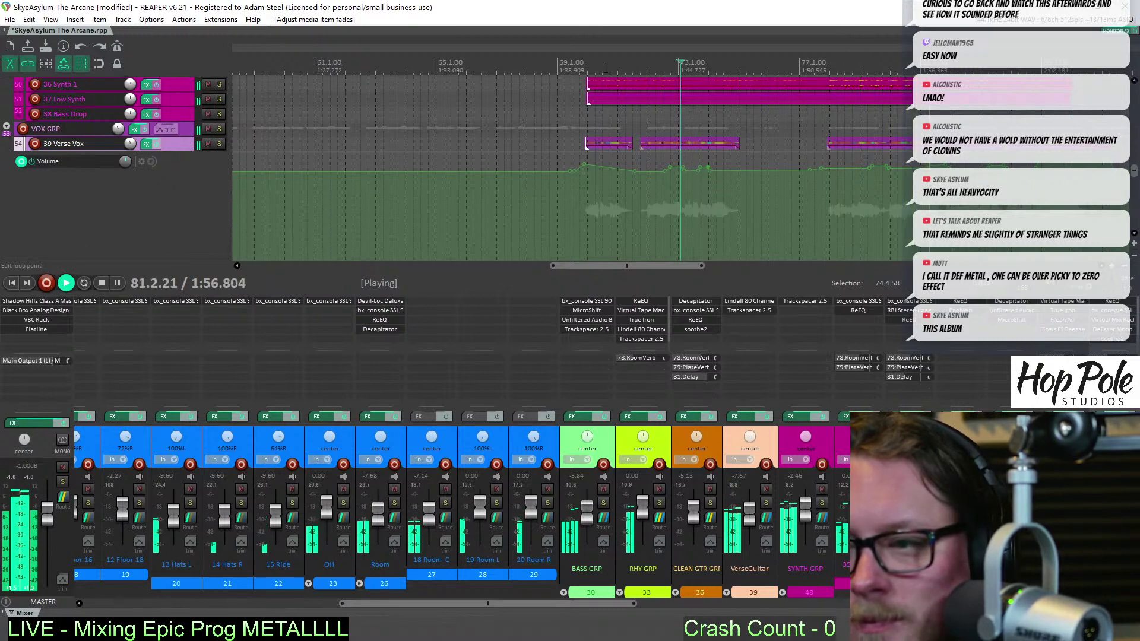
click(605, 161)
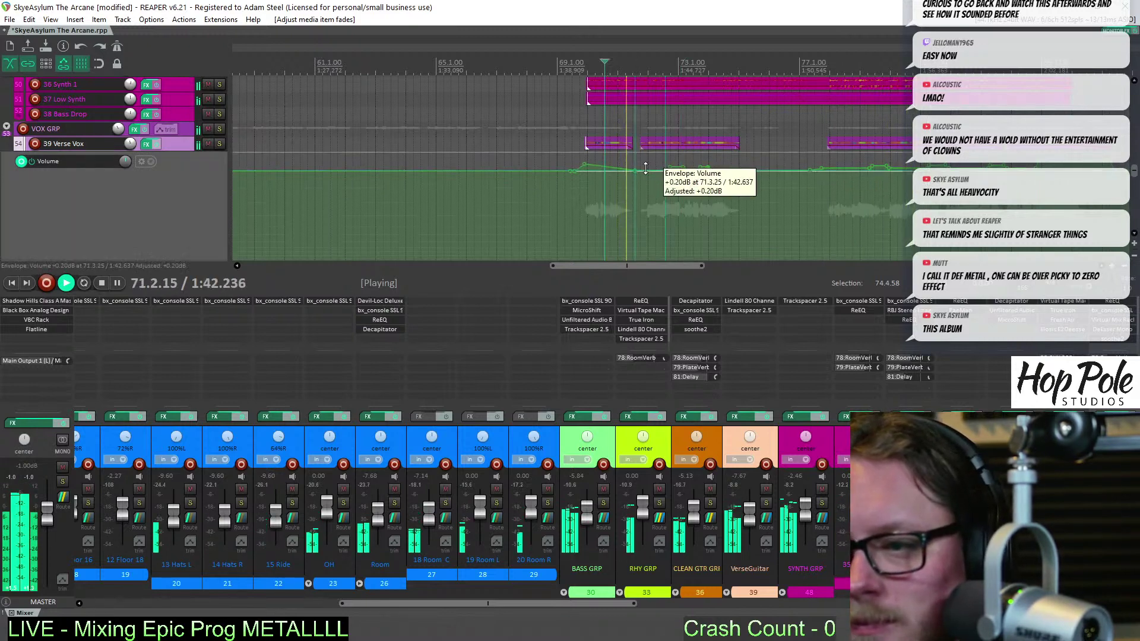
drag(645, 168, 646, 167)
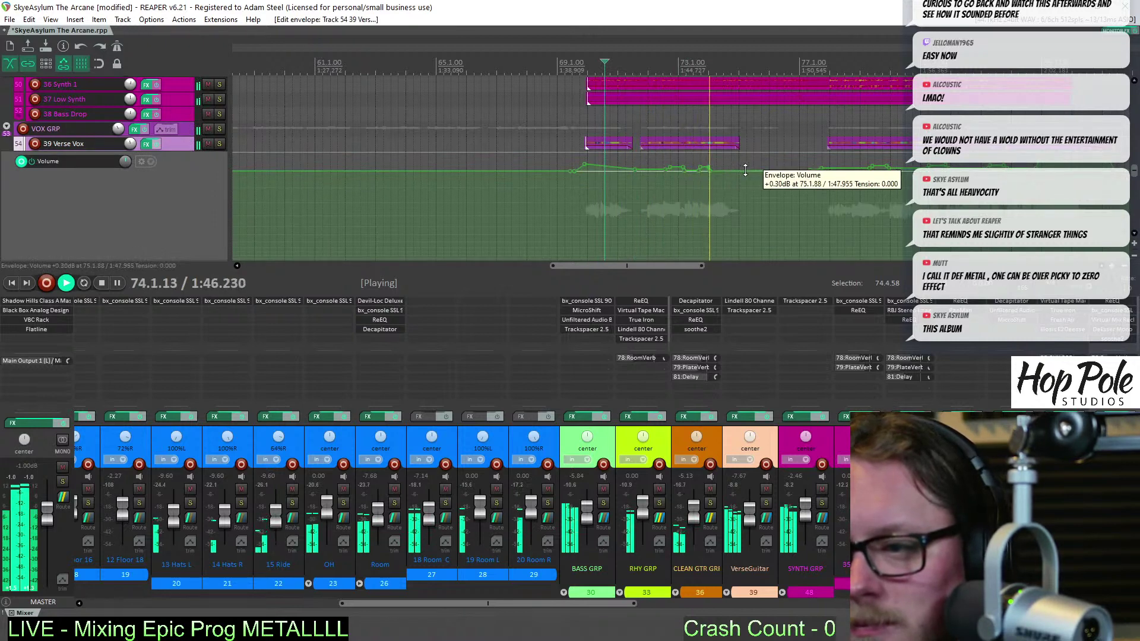
Play the first verse from just before bar 38 and fine-tune the Verse Vox volume envelope around bar 44
scroll(683, 157, down, 4)
key(space)
scroll(645, 143, down, 4)
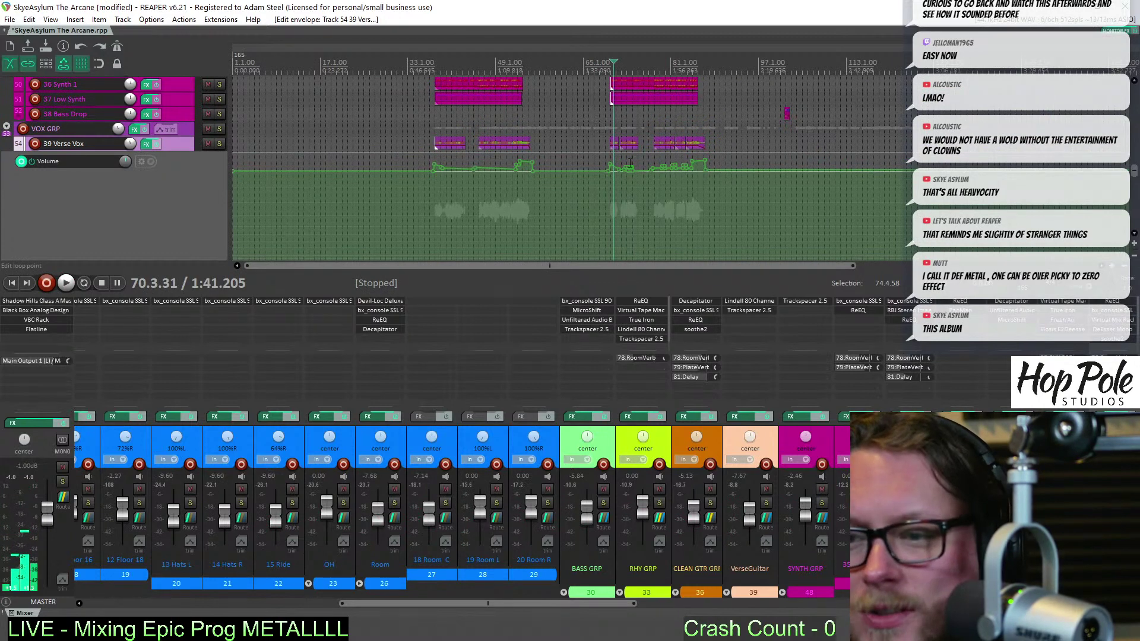
scroll(630, 163, up, 6)
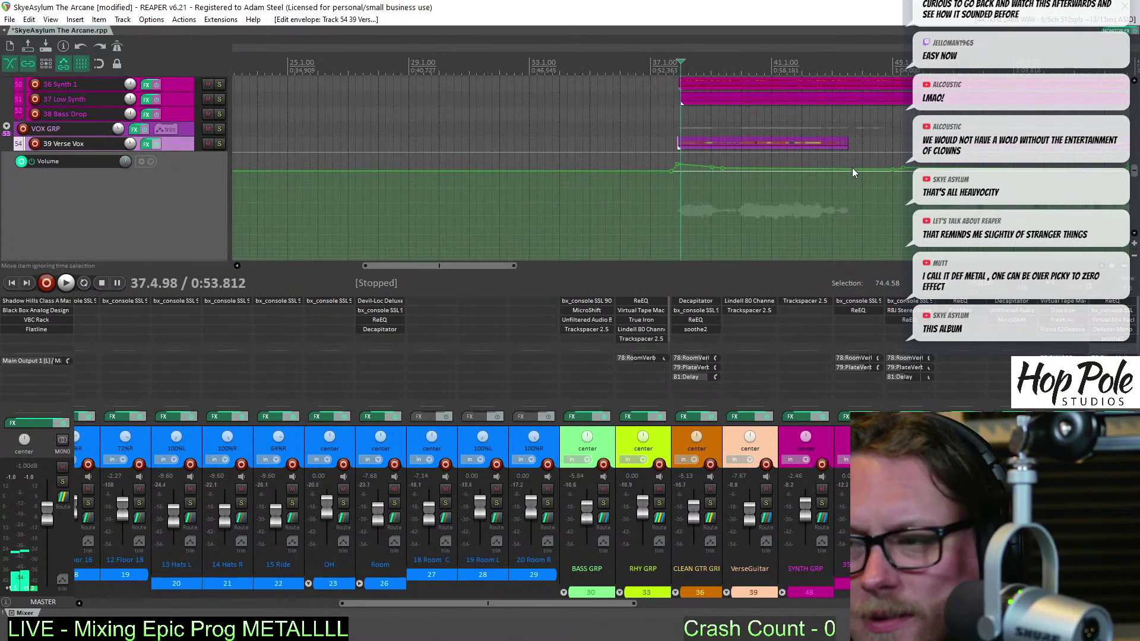
key(space)
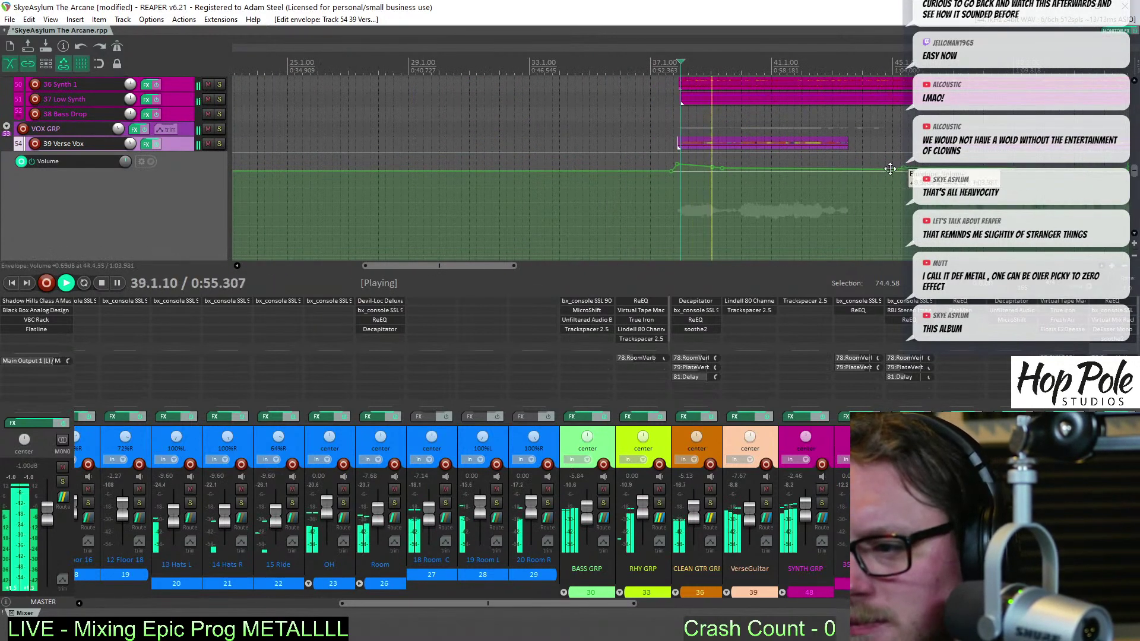
drag(890, 168, 891, 168)
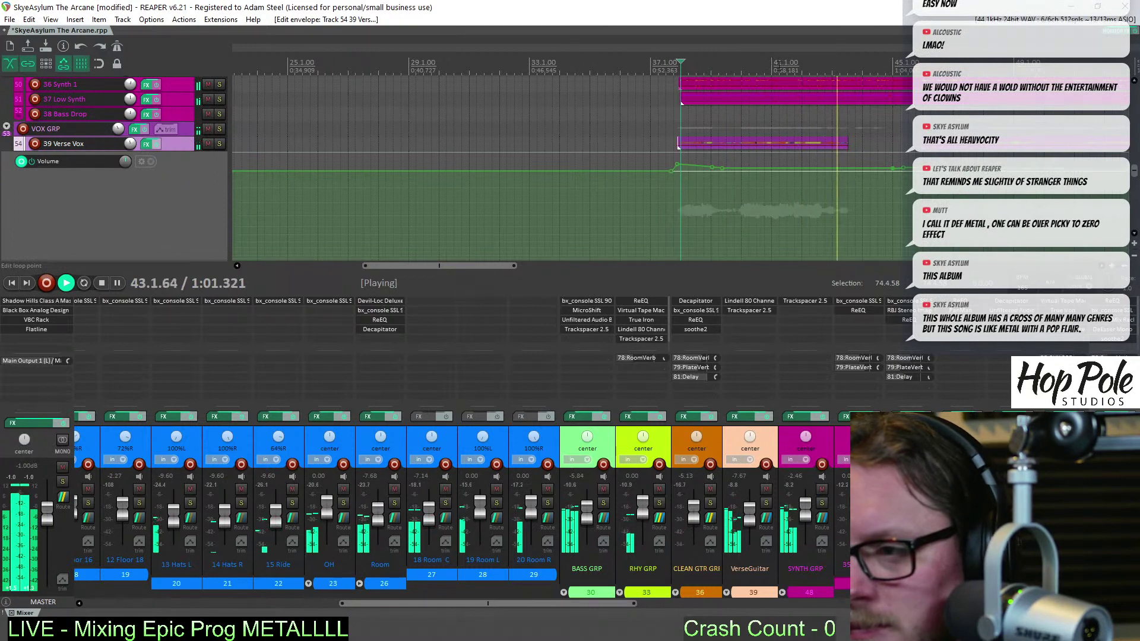
Add Verse Vox volume envelope points in the second half of bar 41 and raise the short segment between them
scroll(770, 173, up, 5)
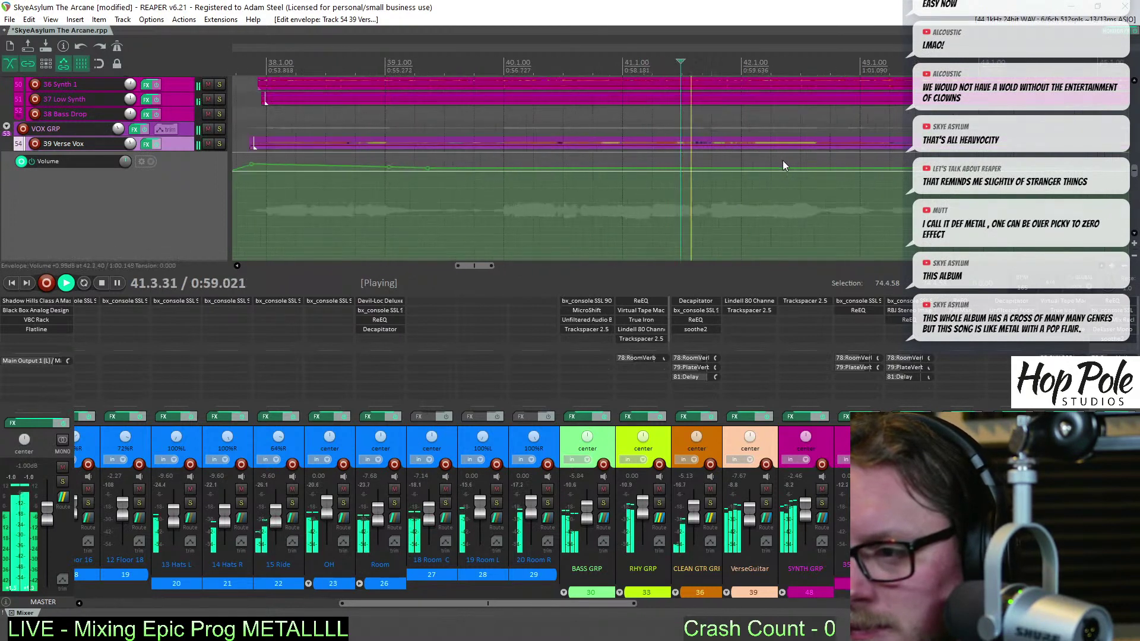
click(697, 169)
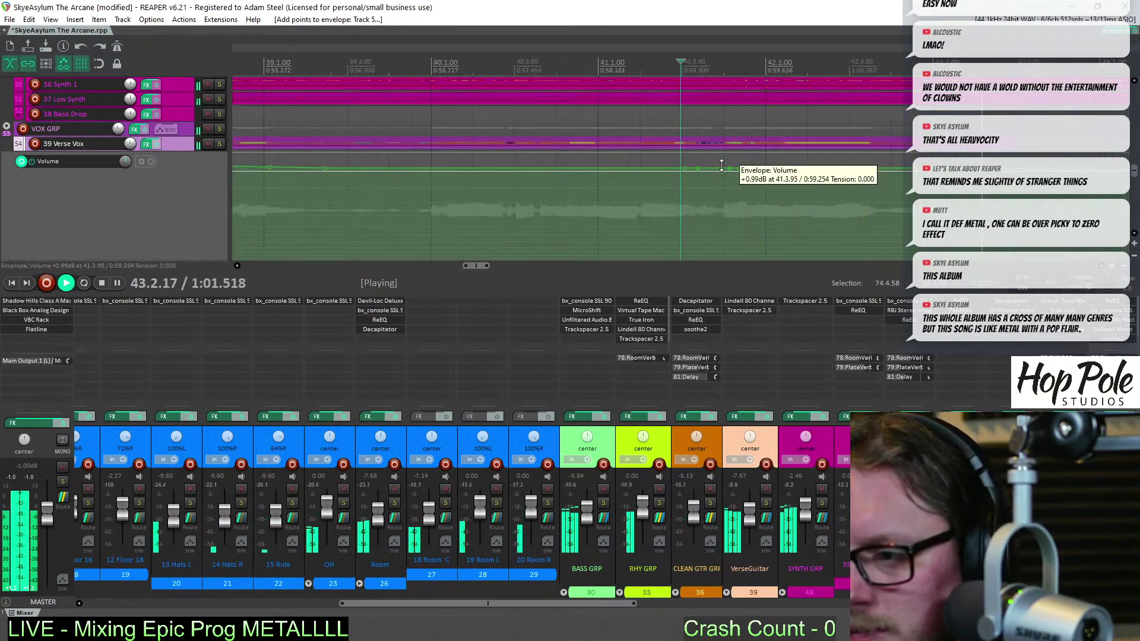
click(729, 169)
drag(717, 168, 717, 165)
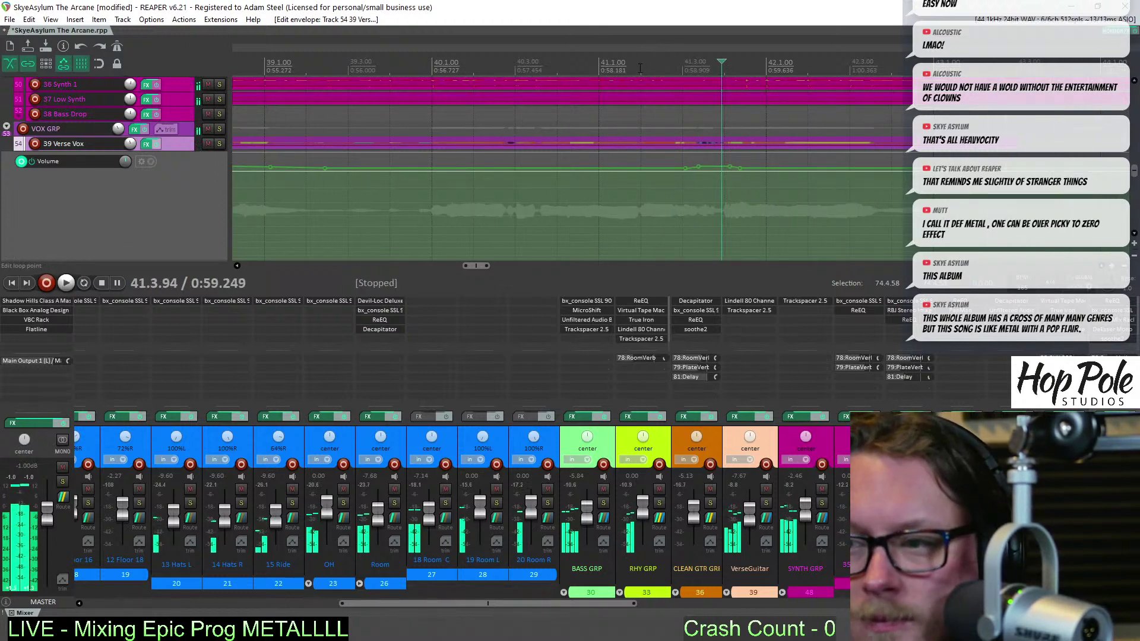
Replay from about bar 41, add Verse Vox volume points late in bar 42 and raise the following segment to about +1.79 dB
key(space)
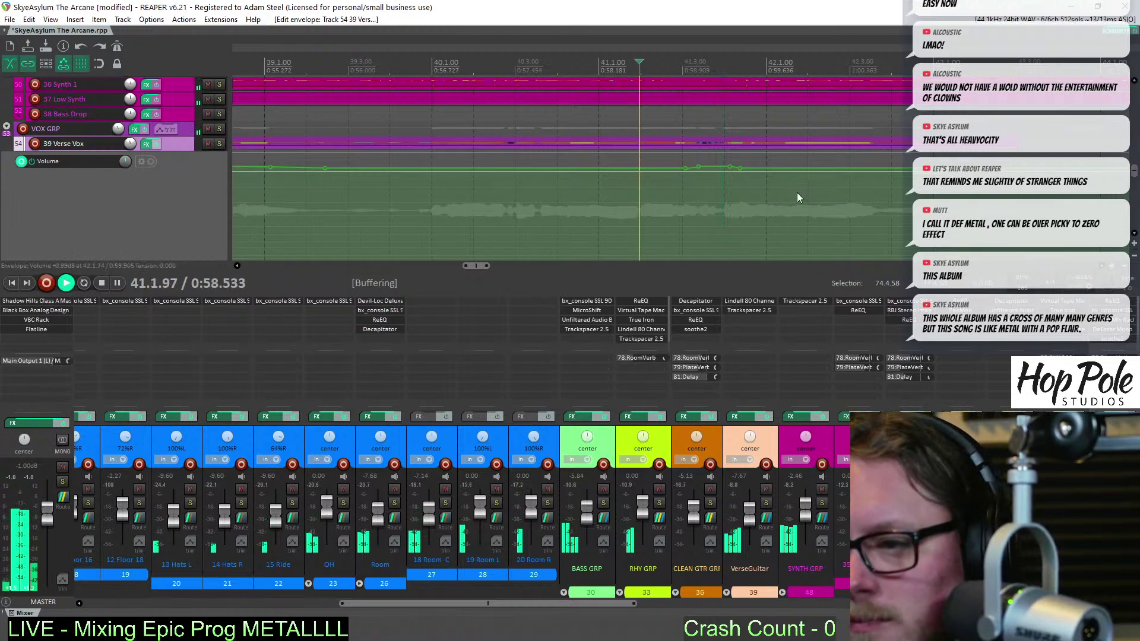
click(864, 169)
key(space)
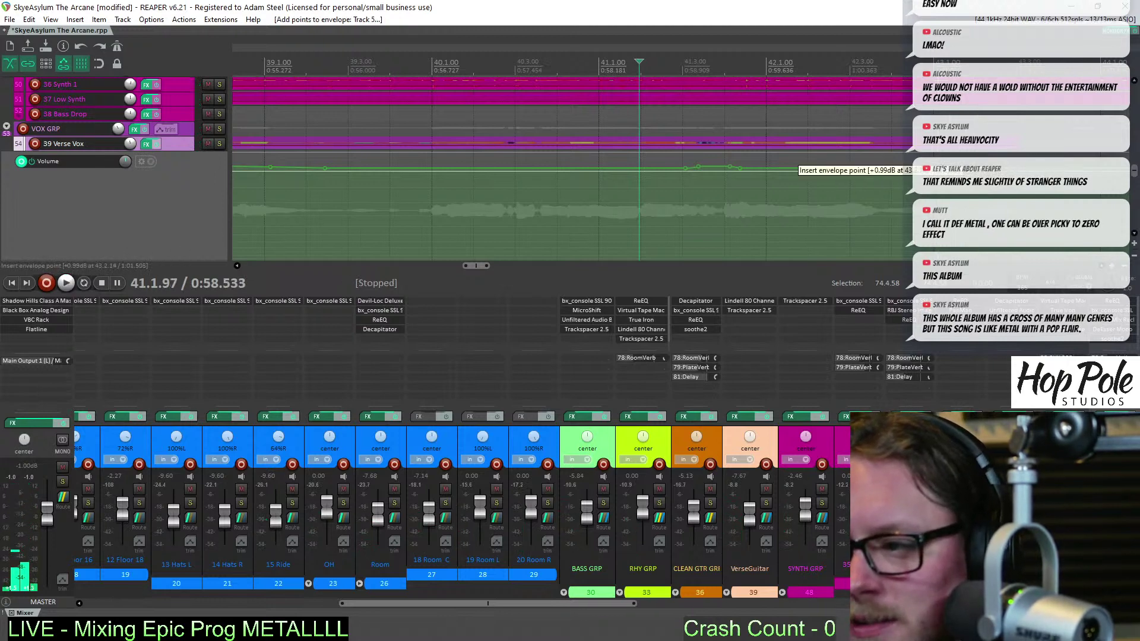
drag(868, 168, 870, 166)
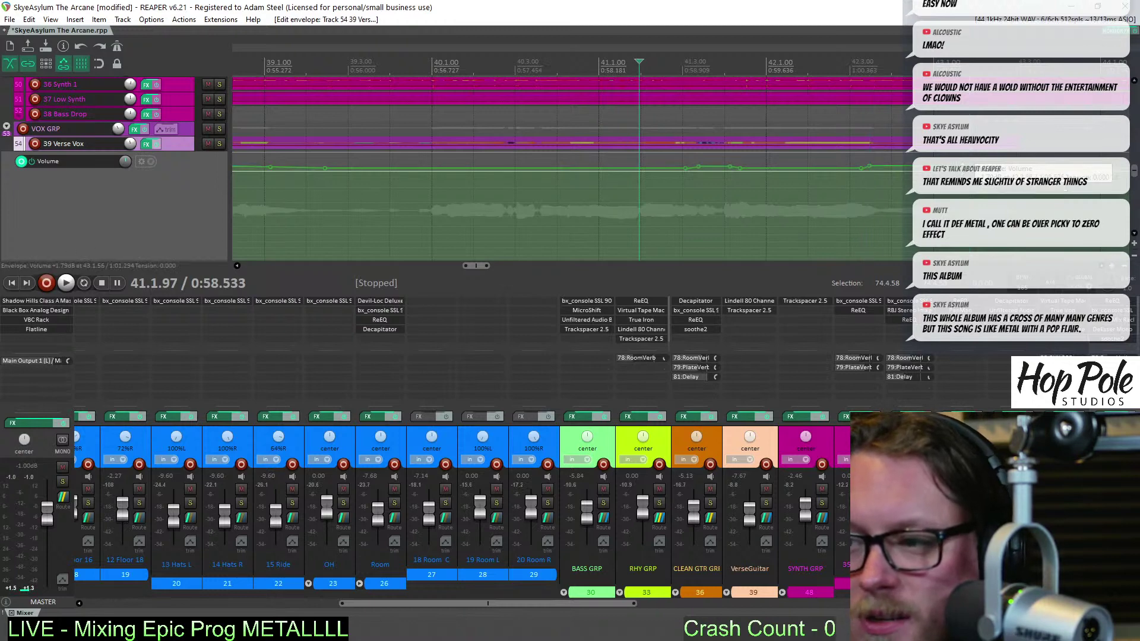
Listen to the raised phrase and adjust the fade-out at the end of the first Verse Vox item near bar 43
key(space)
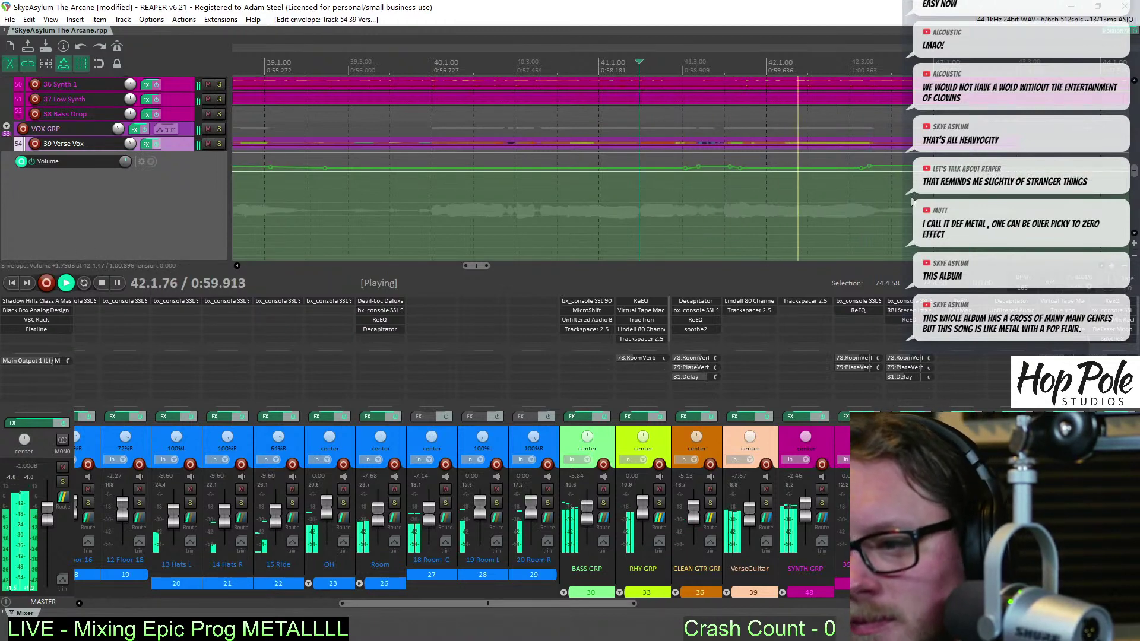
scroll(874, 214, down, 3)
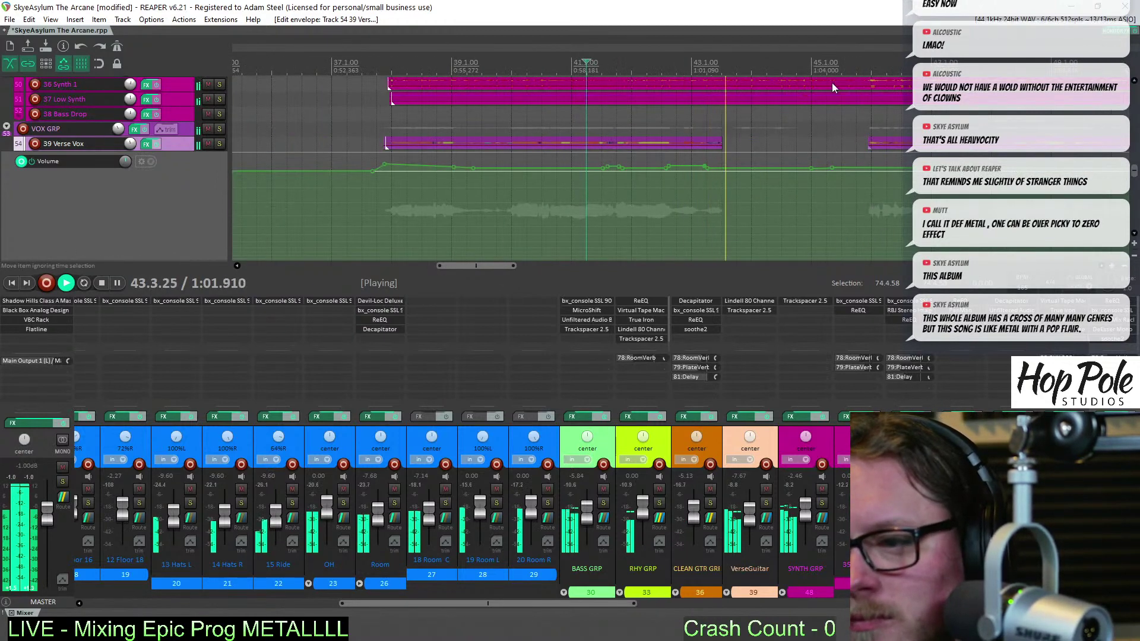
click(722, 167)
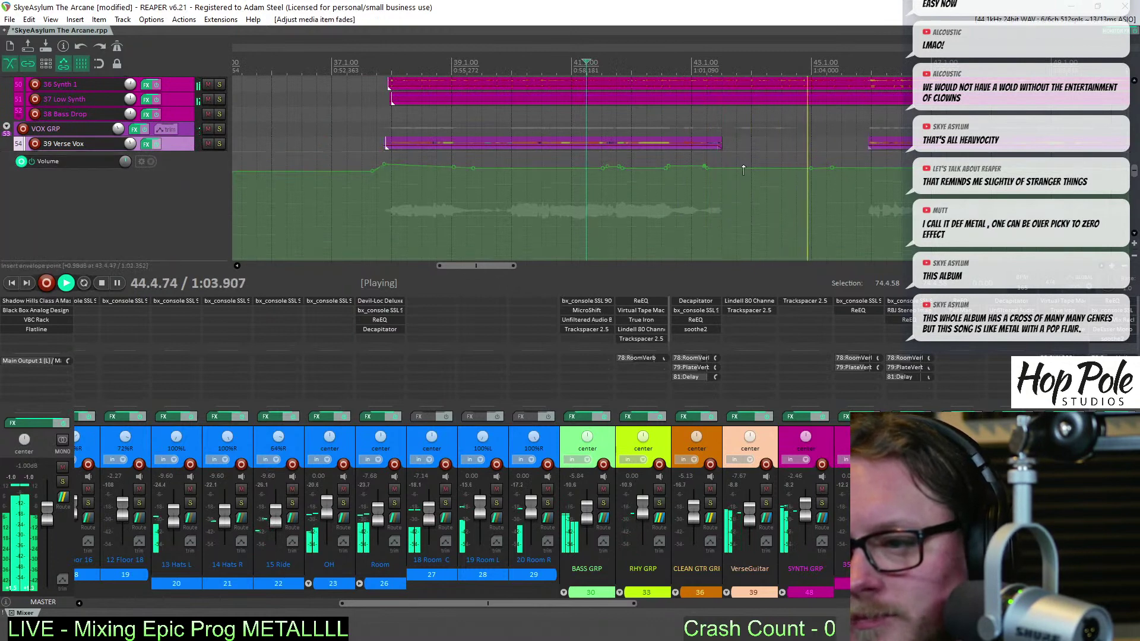
Lower the Verse Vox volume segment after the phrase around bar 43 to about -2.4 dB and replay the passage
drag(723, 167, 722, 173)
click(675, 122)
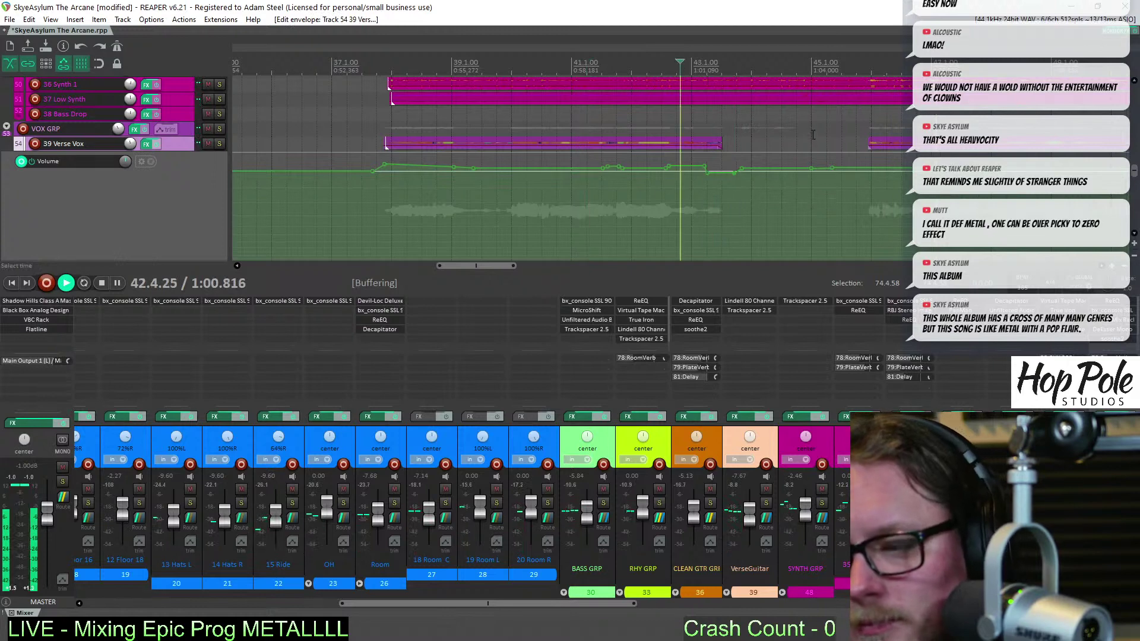
scroll(683, 131, up, 2)
drag(716, 174, 716, 179)
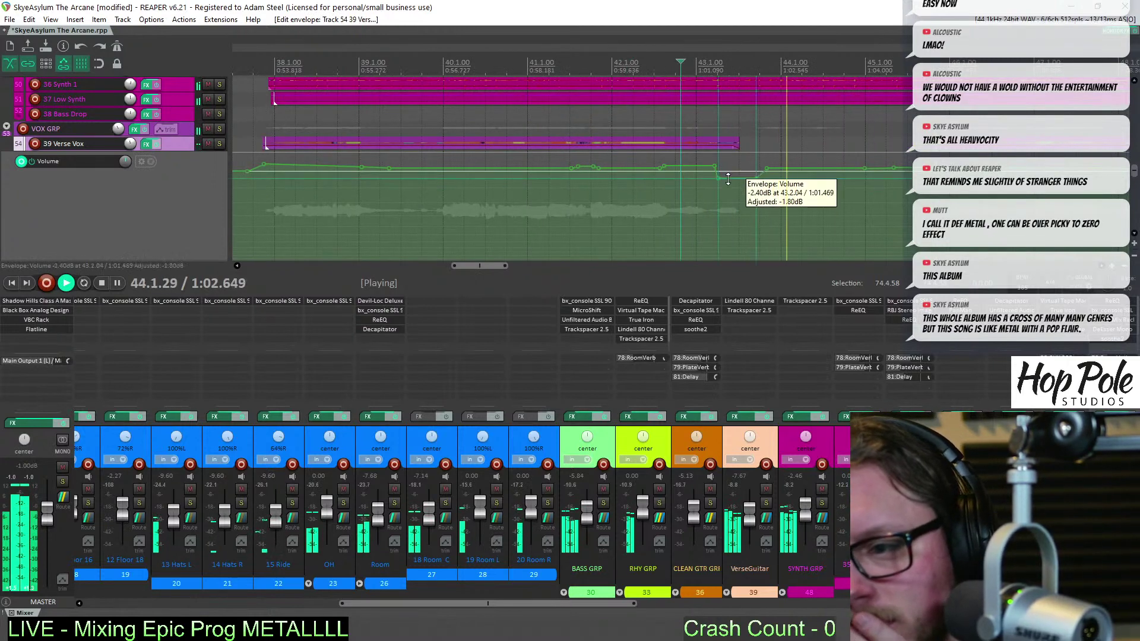
click(634, 119)
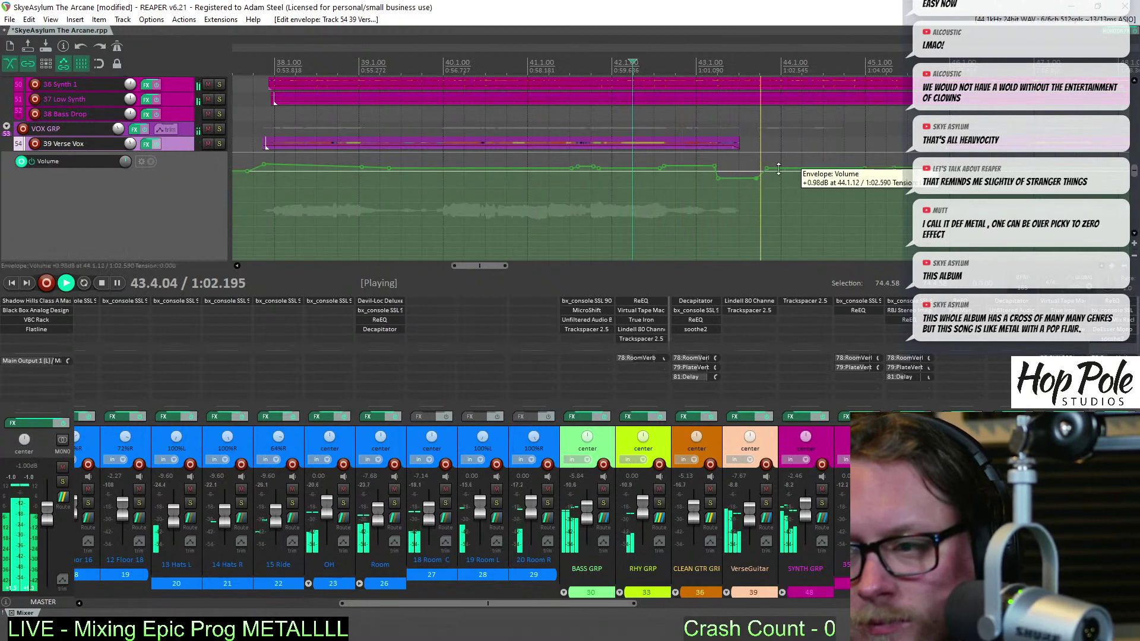
Add Verse Vox volume envelope points in the second half of bar 47, raise the segment between them and replay from about bar 46
scroll(797, 150, down, 2)
scroll(873, 169, up, 2)
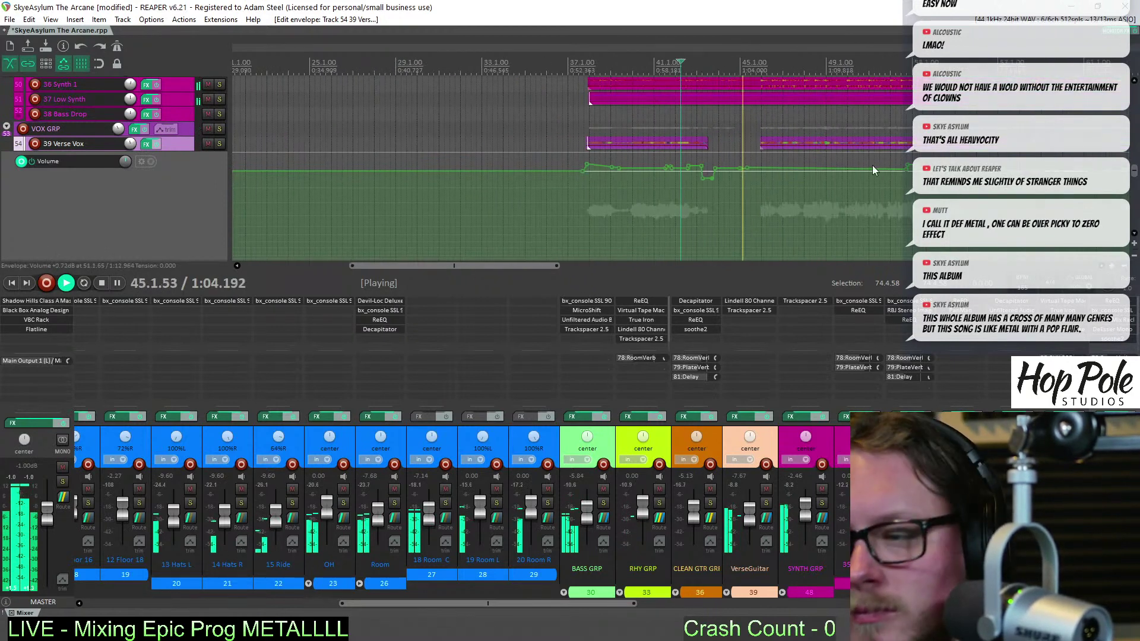
scroll(881, 168, down, 1)
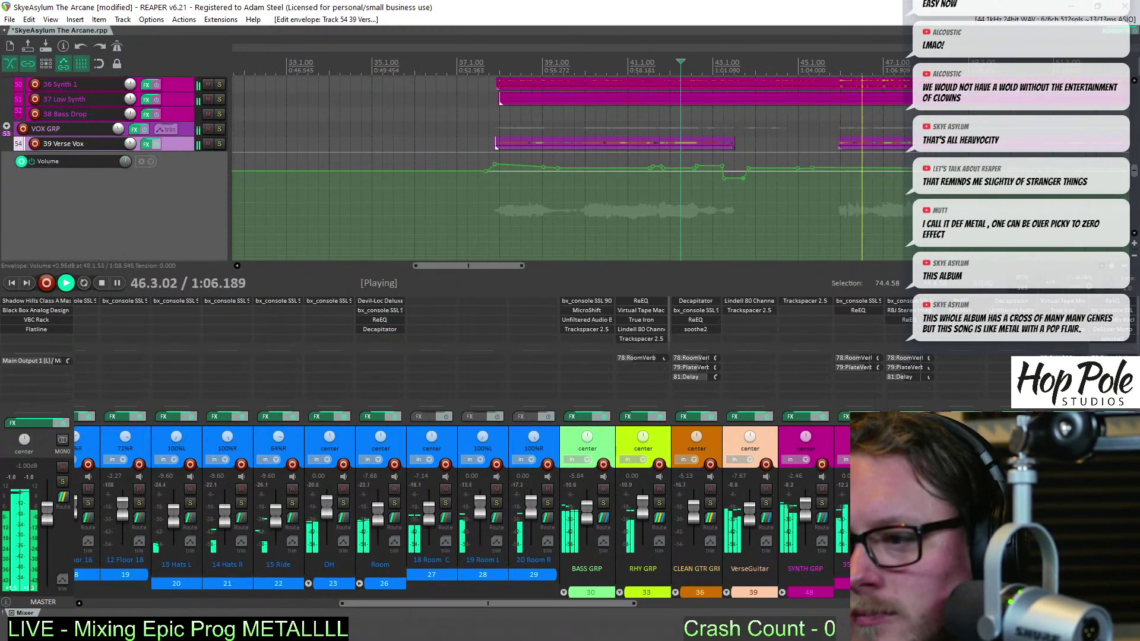
scroll(884, 158, up, 2)
right_click(885, 158)
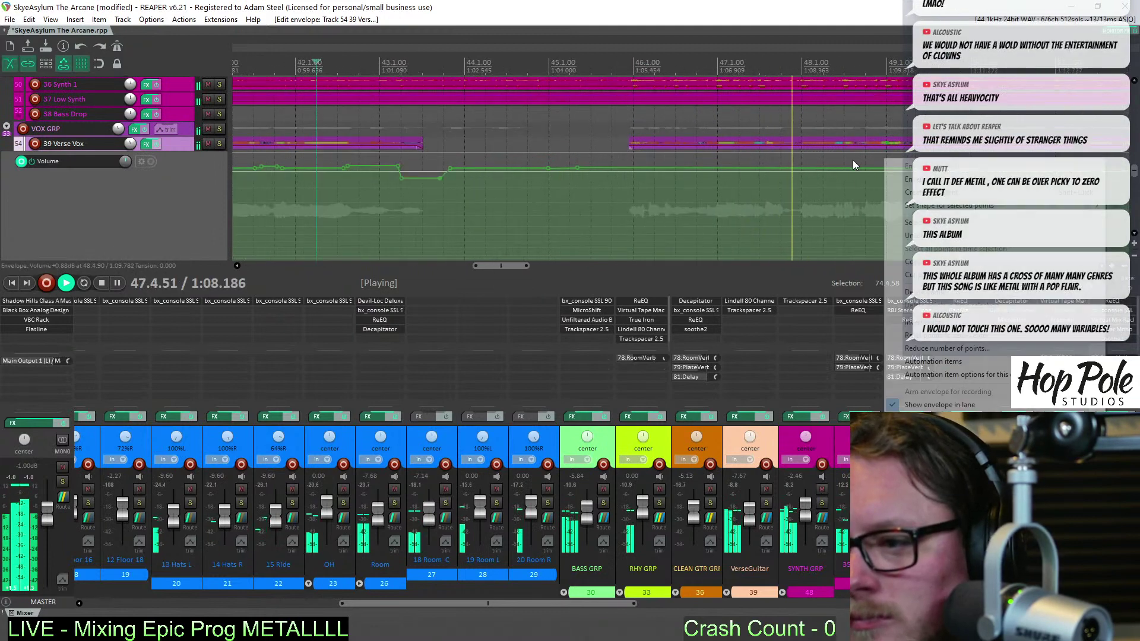
click(759, 168)
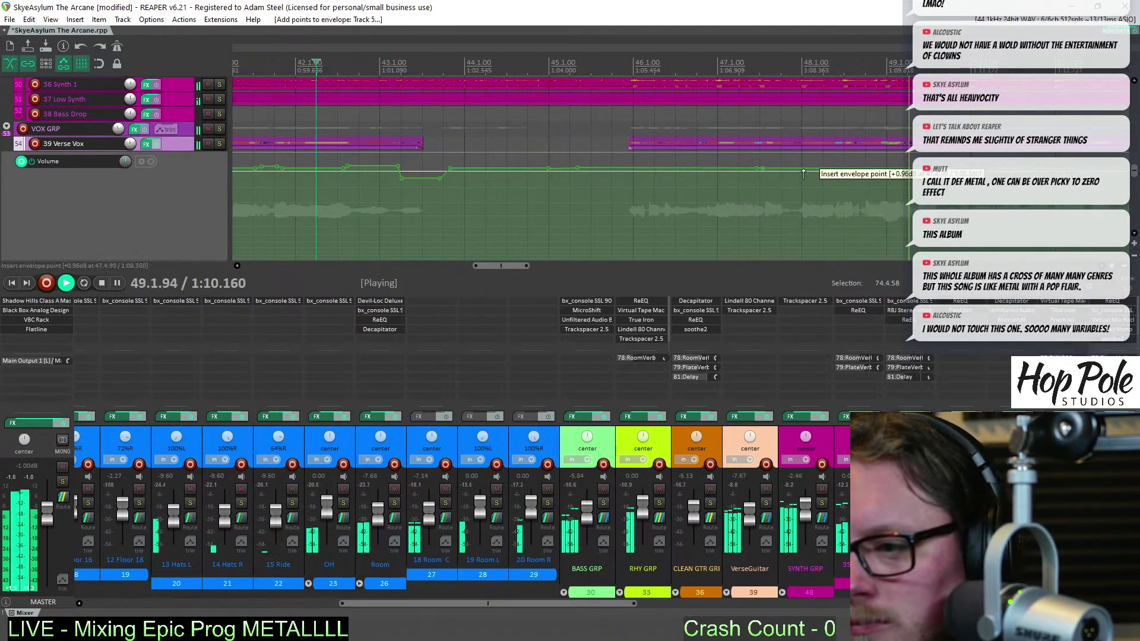
click(801, 170)
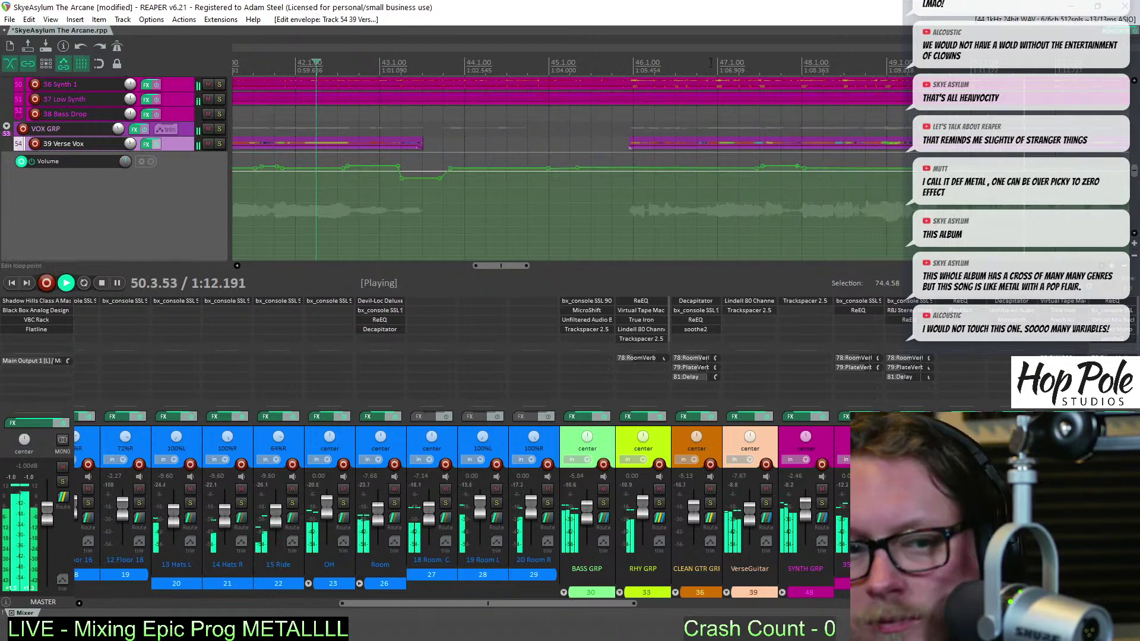
click(687, 73)
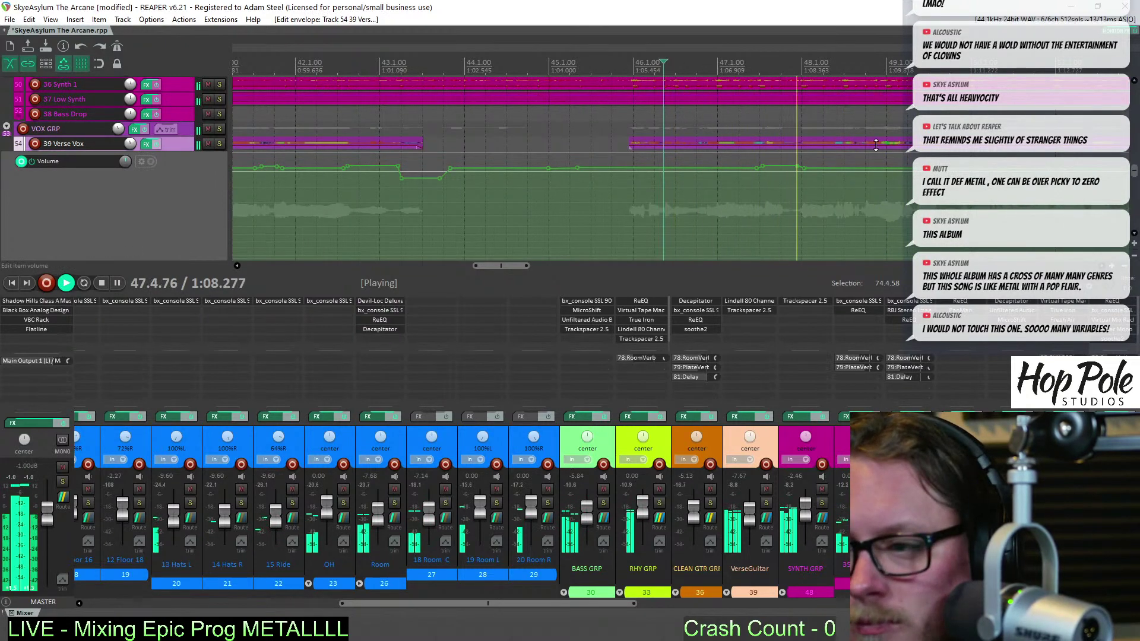
Add Verse Vox volume points across bar 49, raise the segment between them and replay from late in bar 48
scroll(876, 155, down, 2)
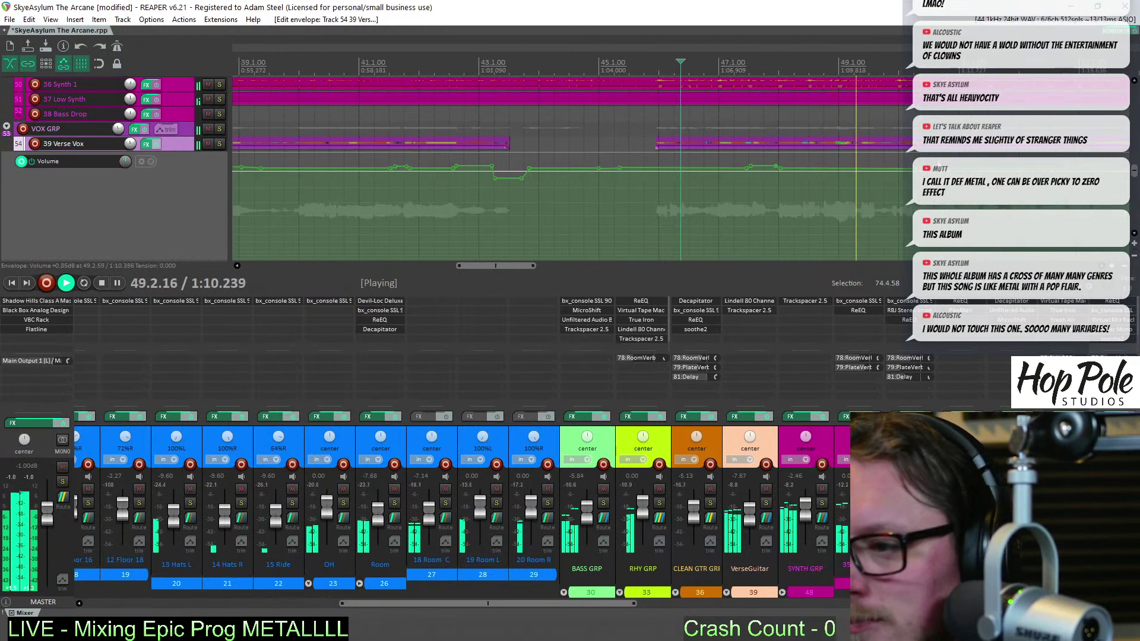
click(857, 169)
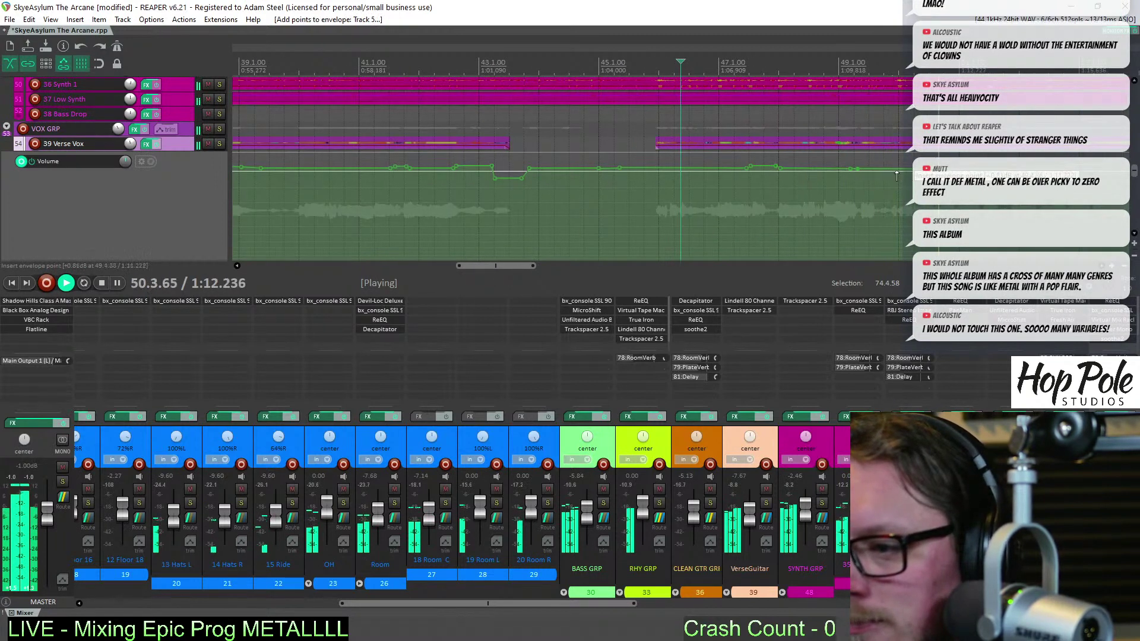
drag(885, 169, 889, 166)
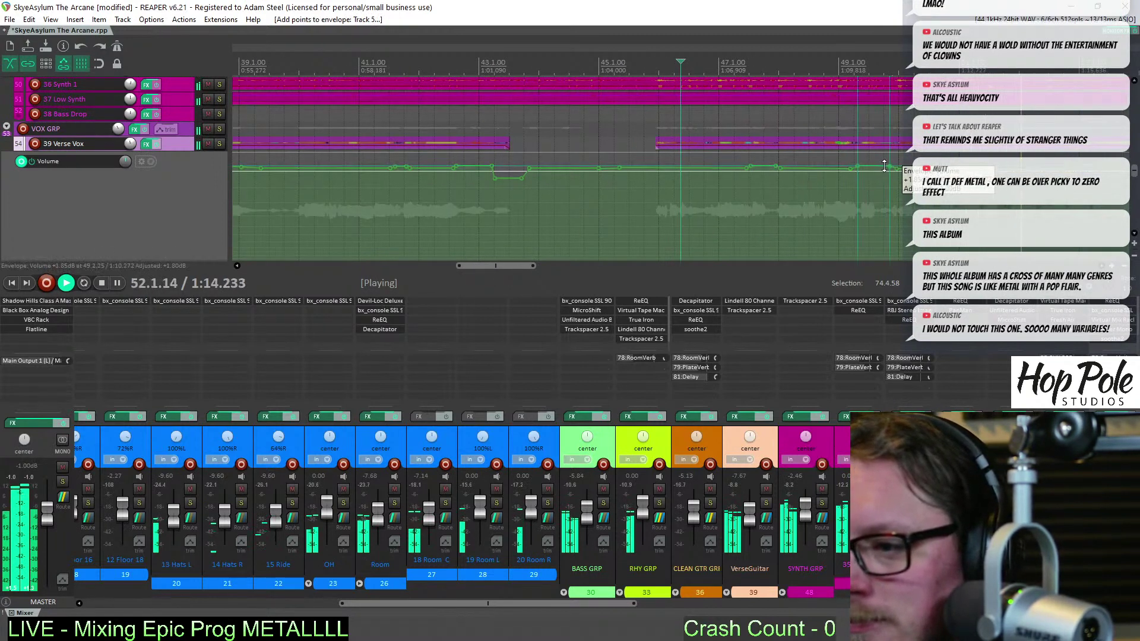
scroll(818, 212, up, 2)
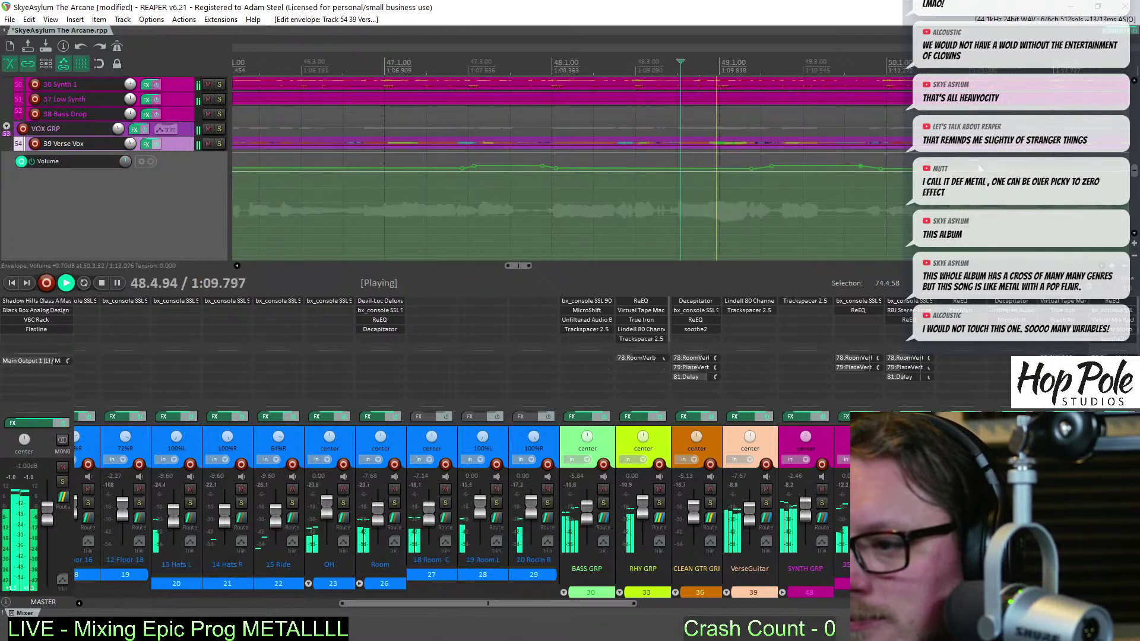
Raise a short Verse Vox volume segment between new points in bar 51 and replay from about bar 50
drag(515, 267, 541, 263)
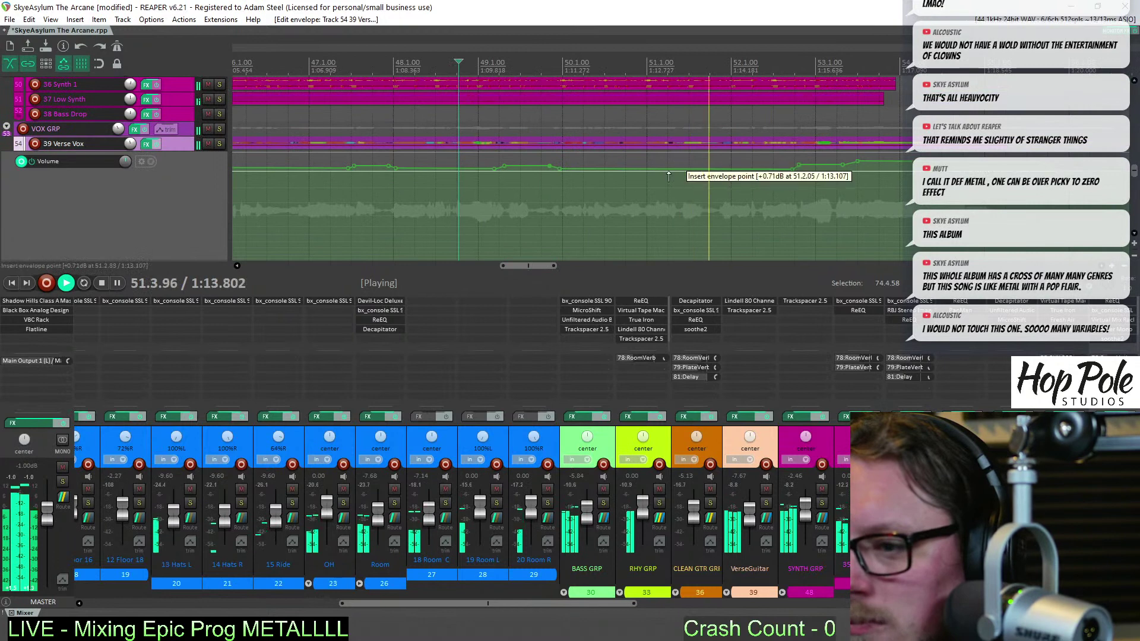
drag(670, 171, 679, 170)
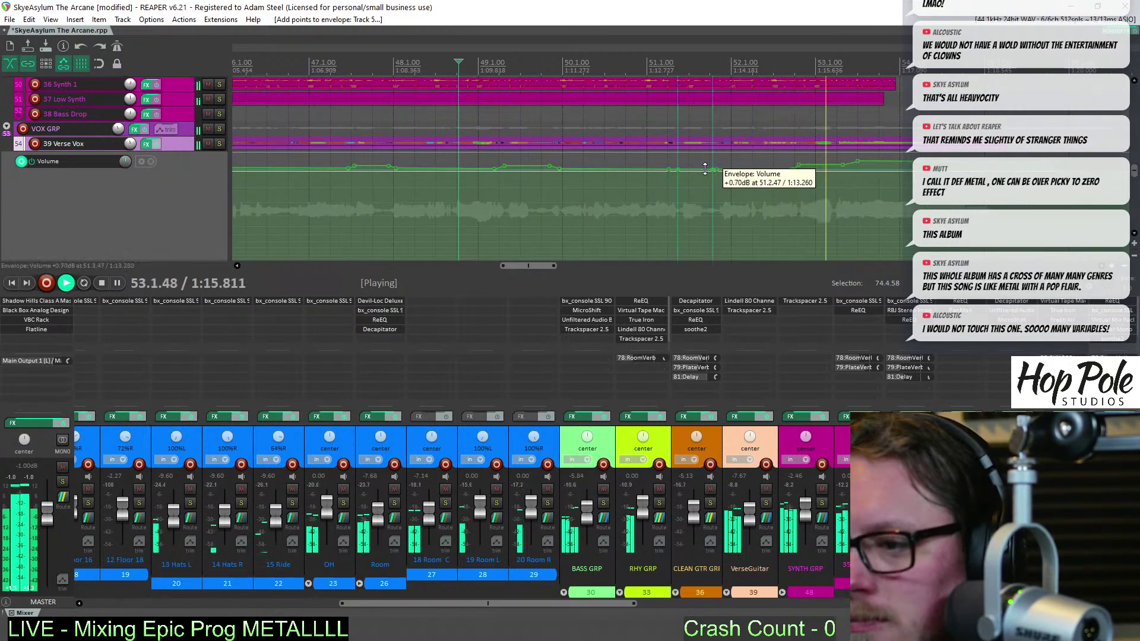
click(715, 170)
click(603, 62)
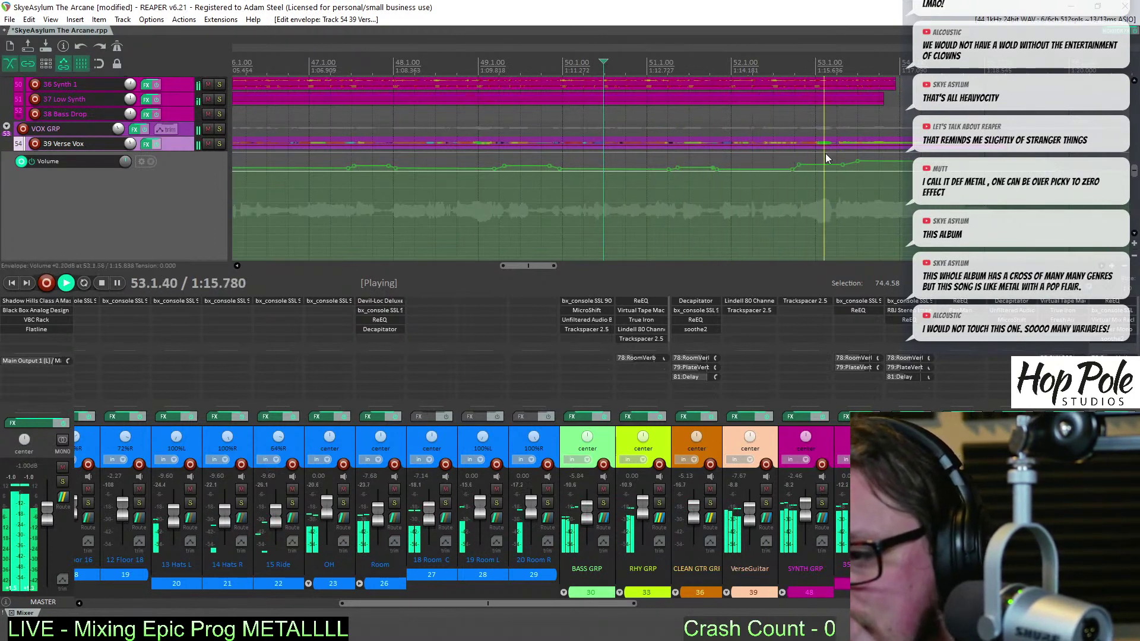
Listen through the end of the second Verse Vox item, save the project and stop playback
scroll(825, 159, down, 2)
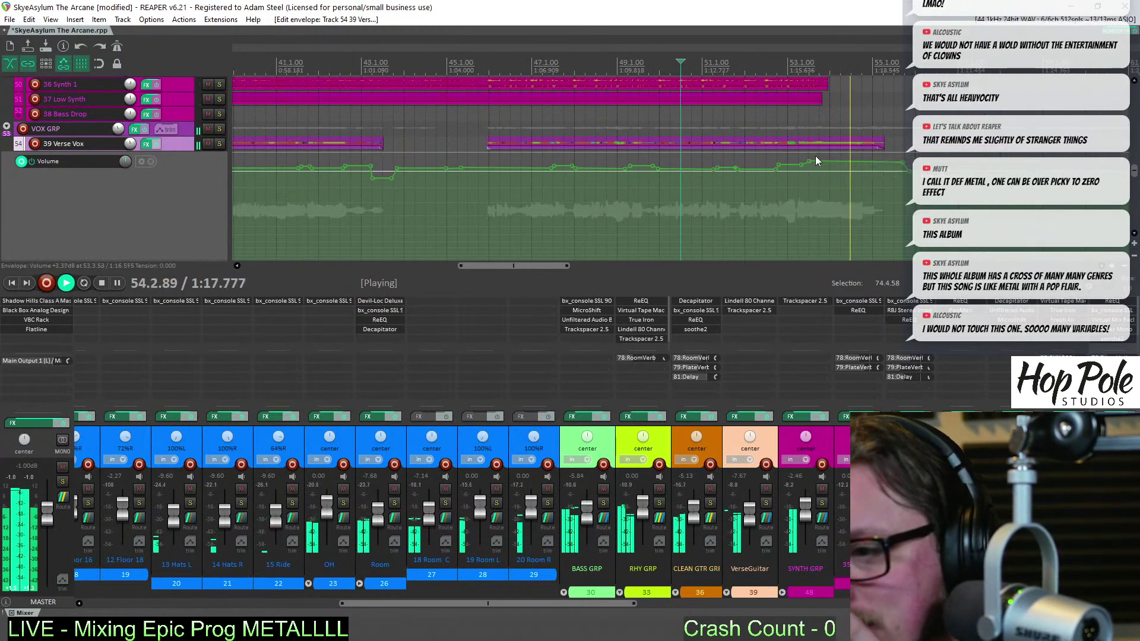
scroll(817, 159, down, 4)
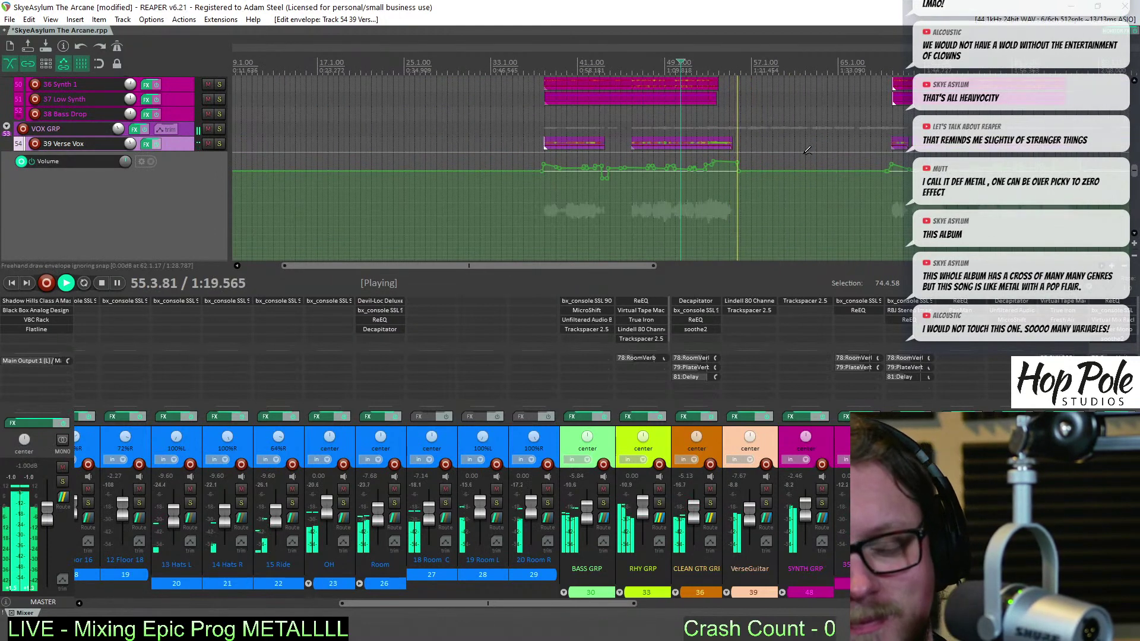
key(ctrl+s)
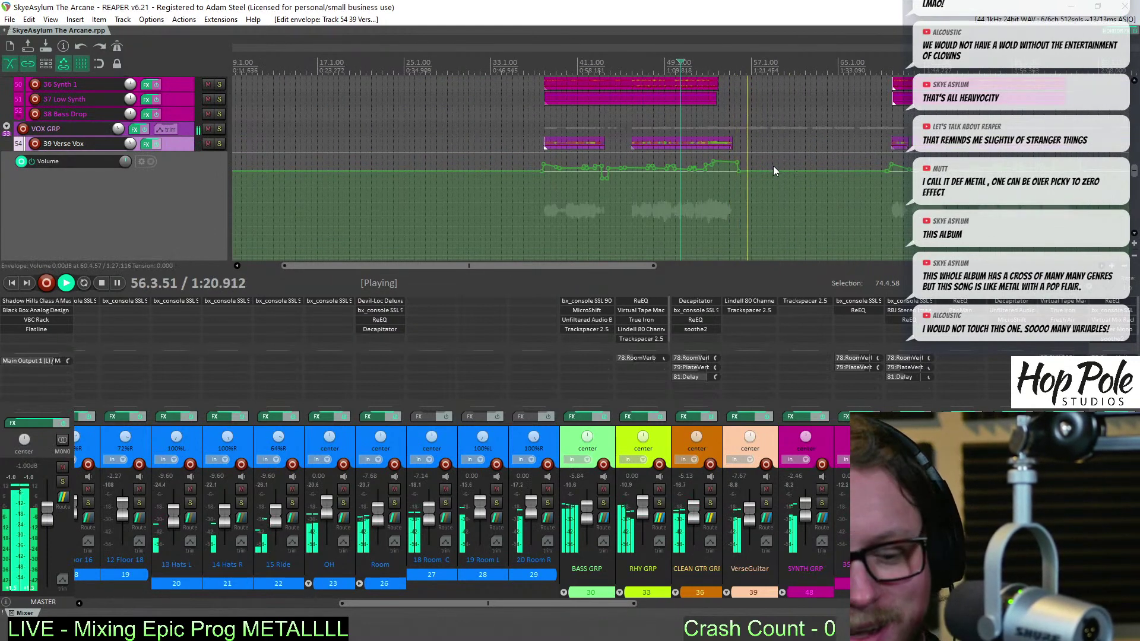
key(space)
Hide the mixer, look over the full arrangement and place the edit cursor just before the drums' first entry
key(ctrl+m)
scroll(623, 212, down, 4)
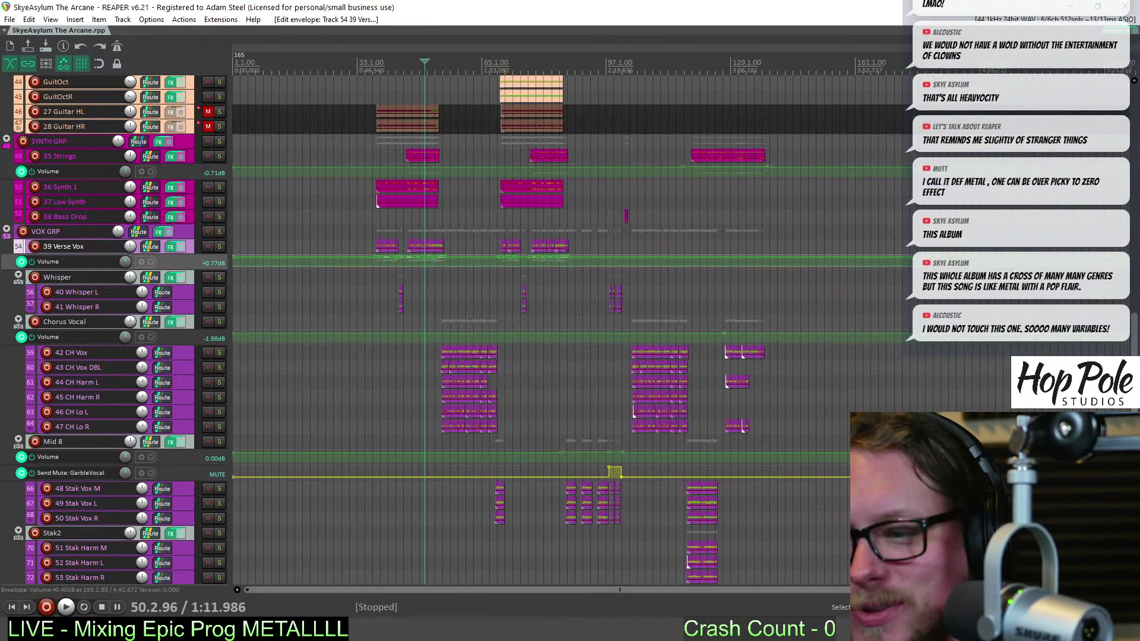
scroll(1135, 348, down, 5)
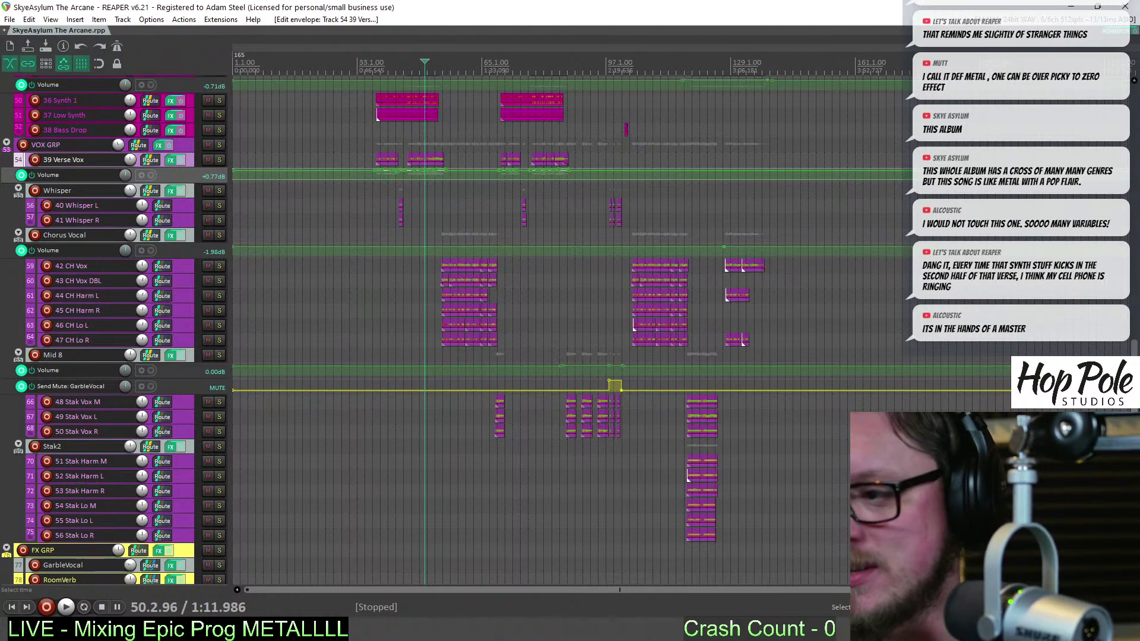
scroll(1134, 347, up, 15)
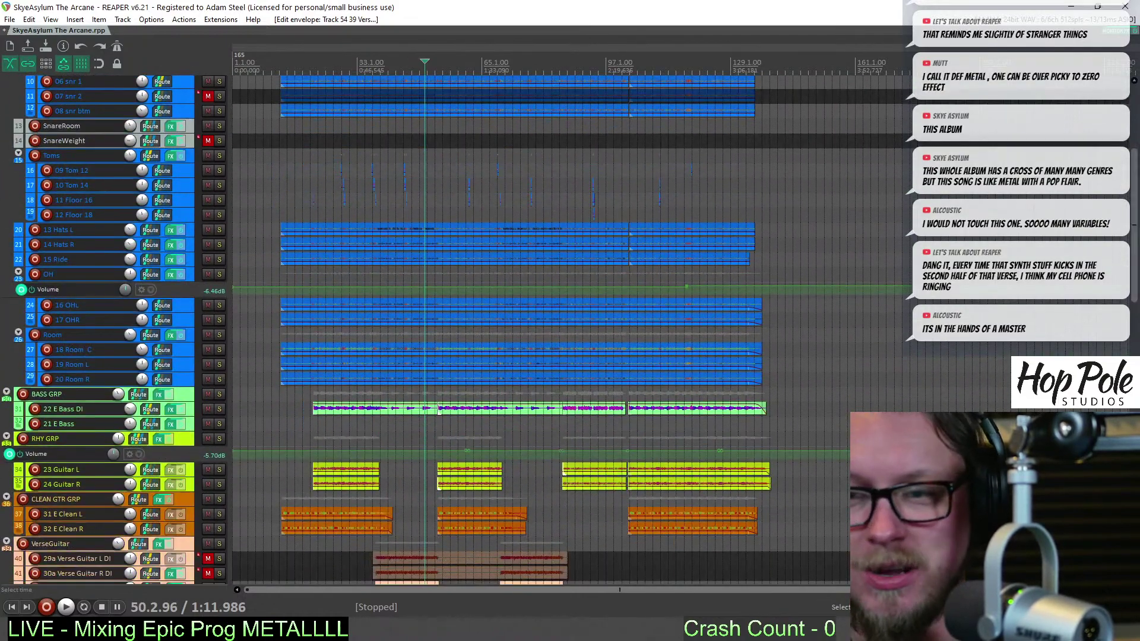
click(280, 72)
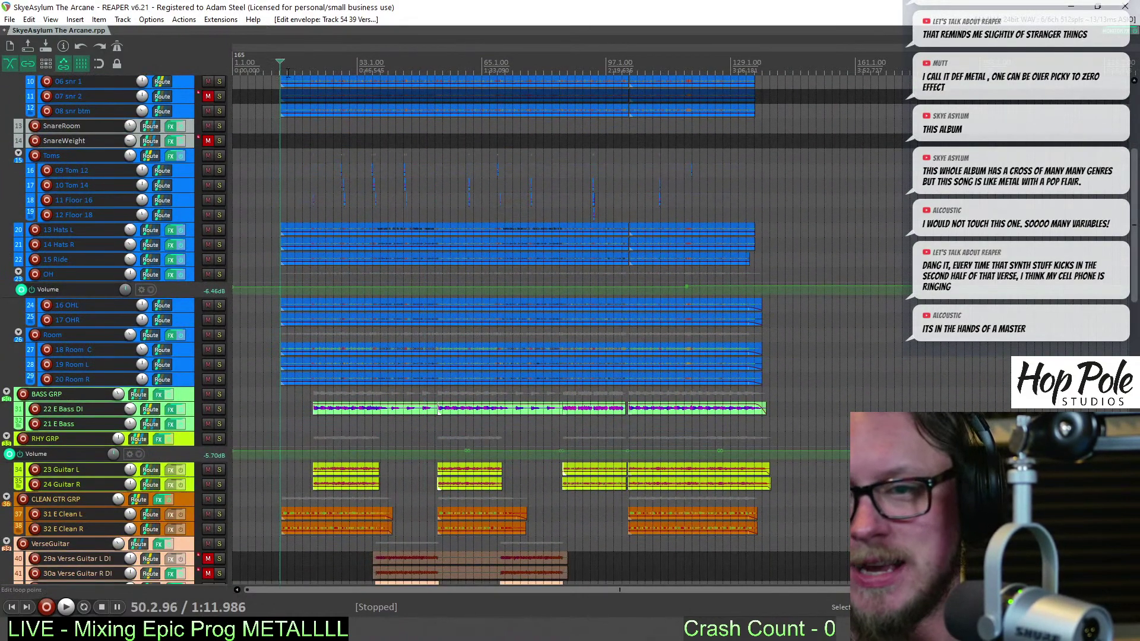
Switch the VSX monitoring plug-in to the SUV room and play the song from just before the drums' first entry
key(ctrl+m)
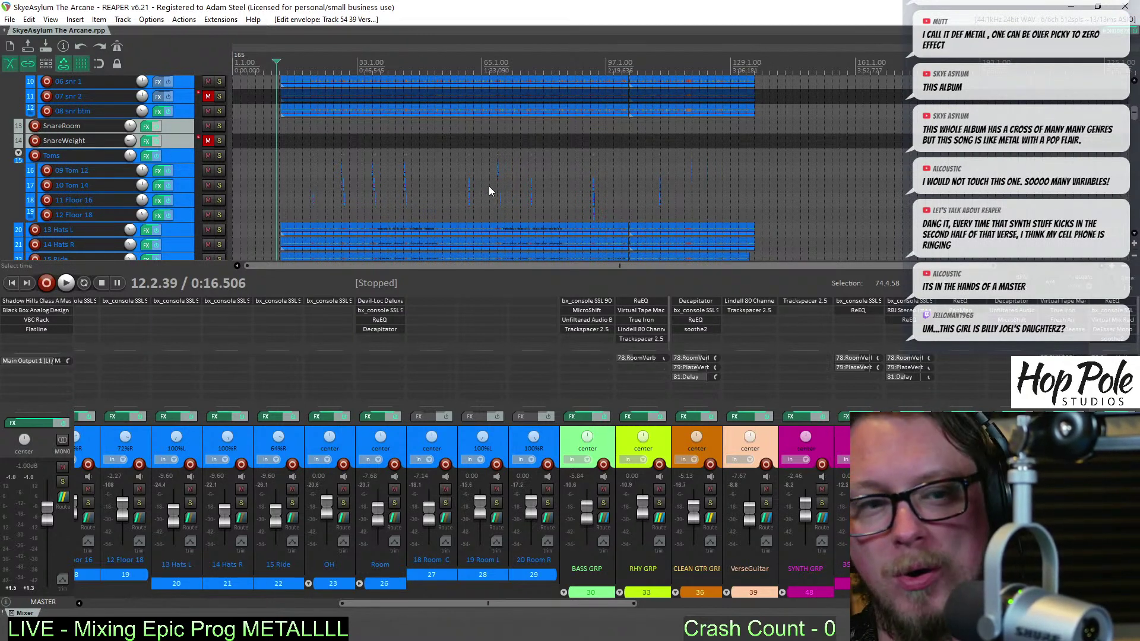
key(ctrl+shift+m)
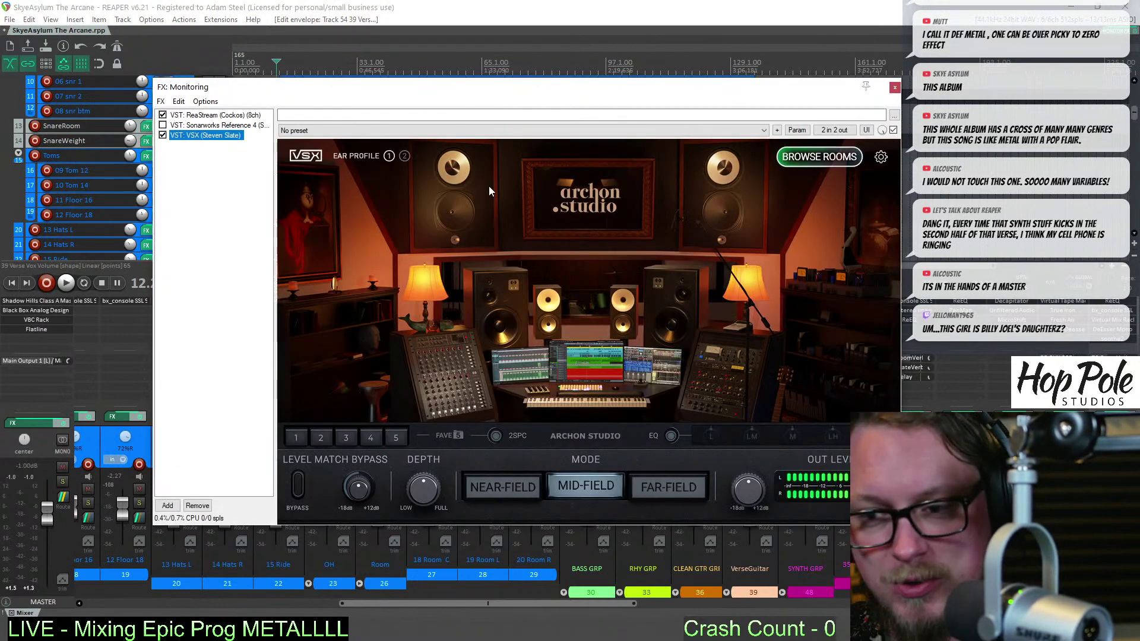
click(374, 436)
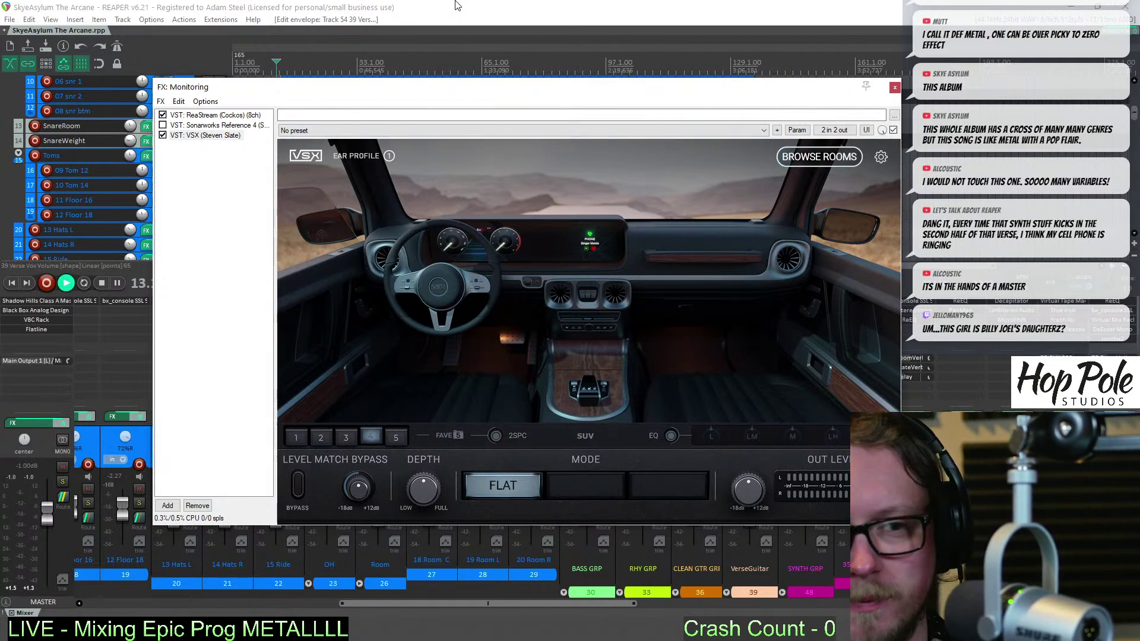
click(895, 88)
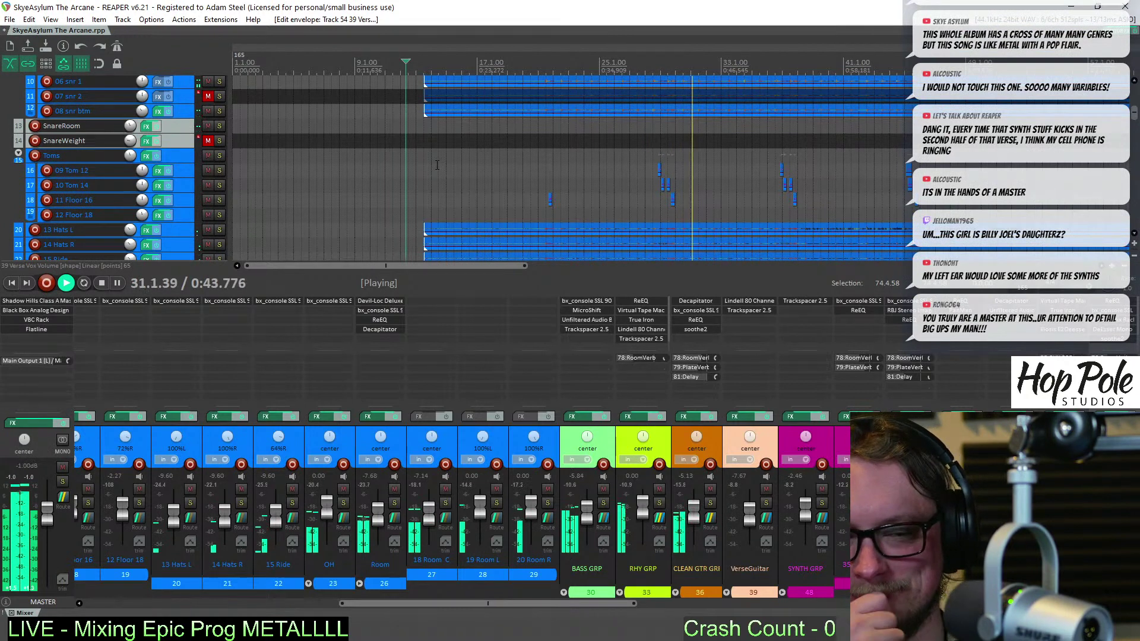
Listen to the rest of the song with the mixer hidden, following the playback in the arrangement to the final section
key(ctrl+m)
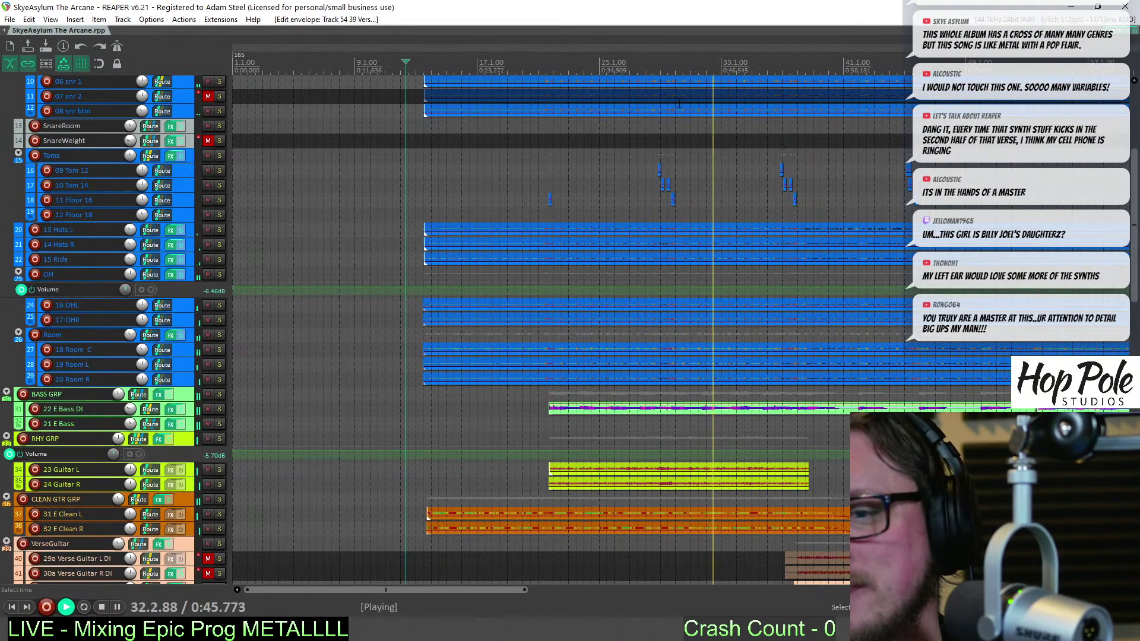
scroll(535, 327, down, 3)
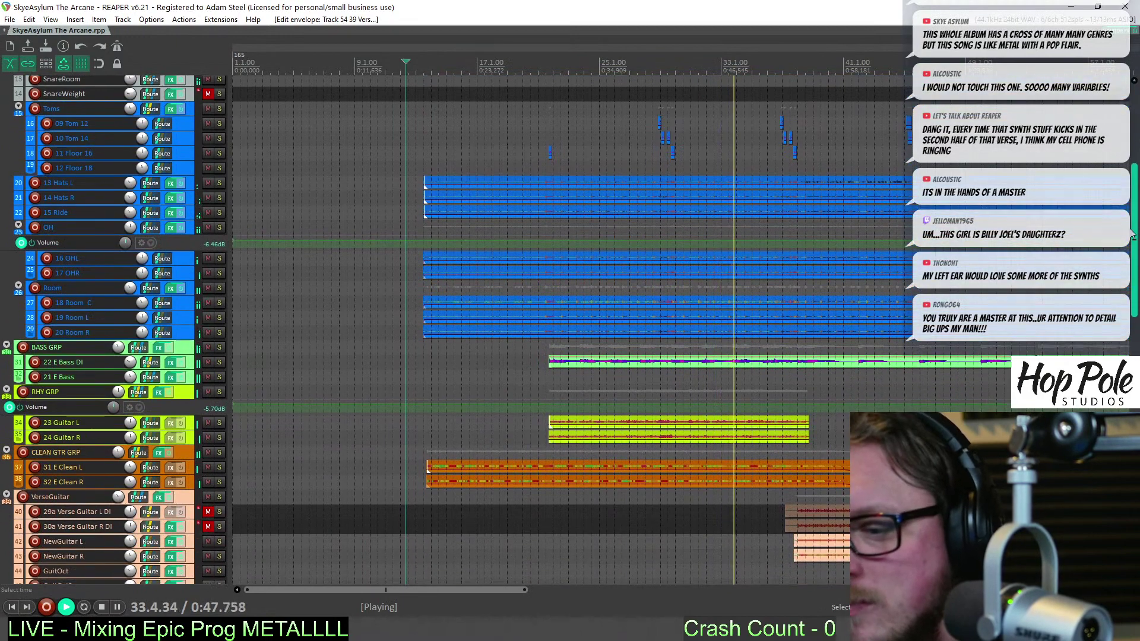
drag(385, 590, 553, 594)
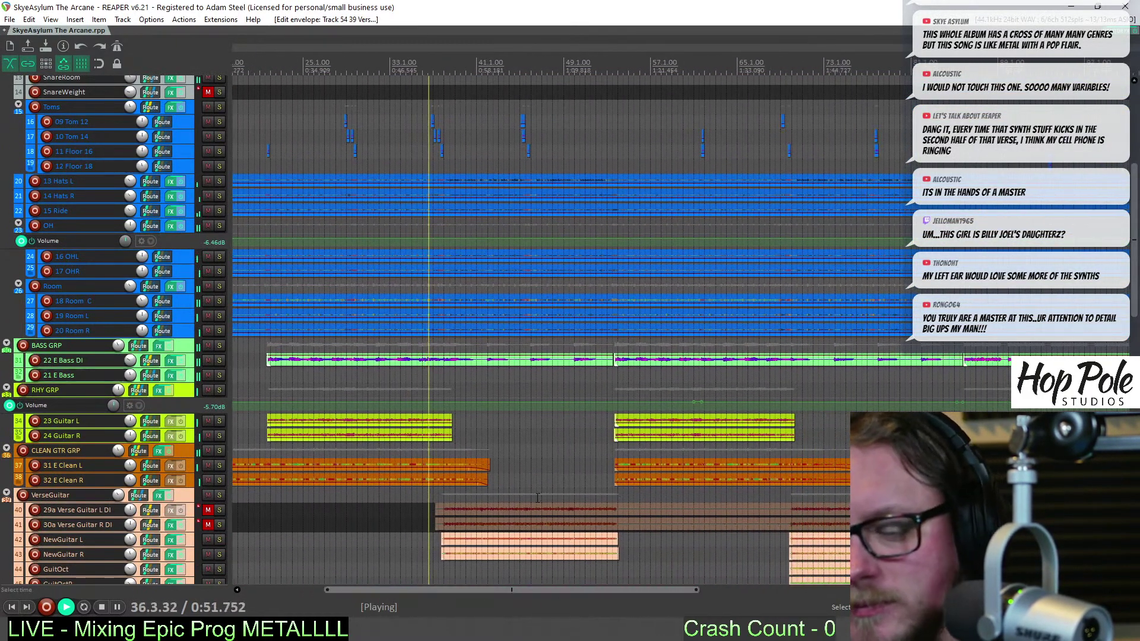
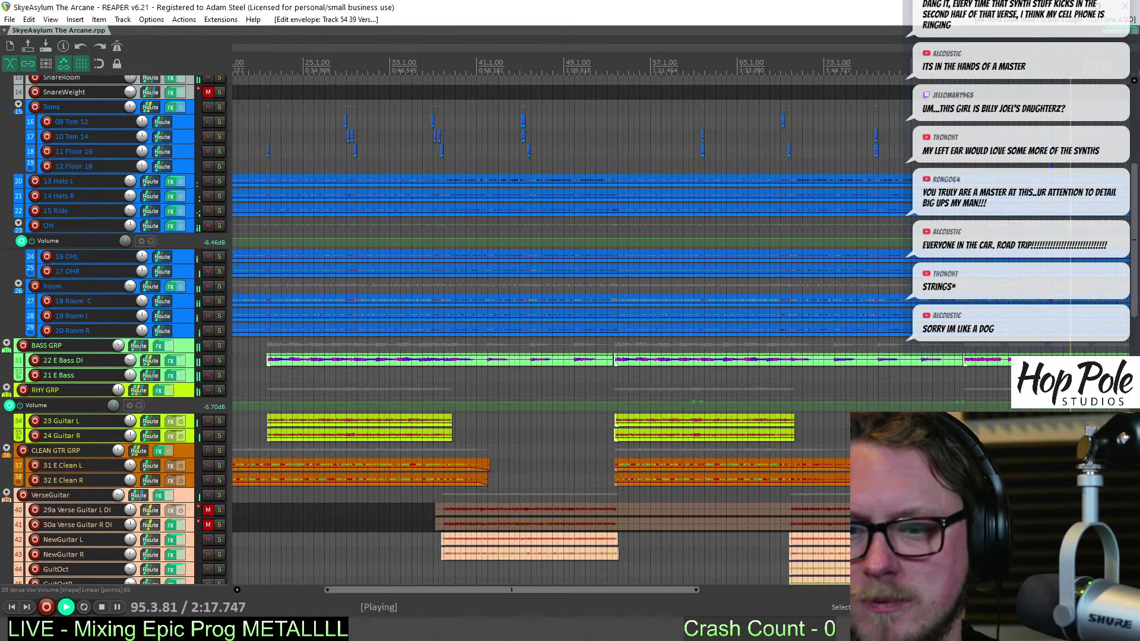
drag(554, 594, 803, 602)
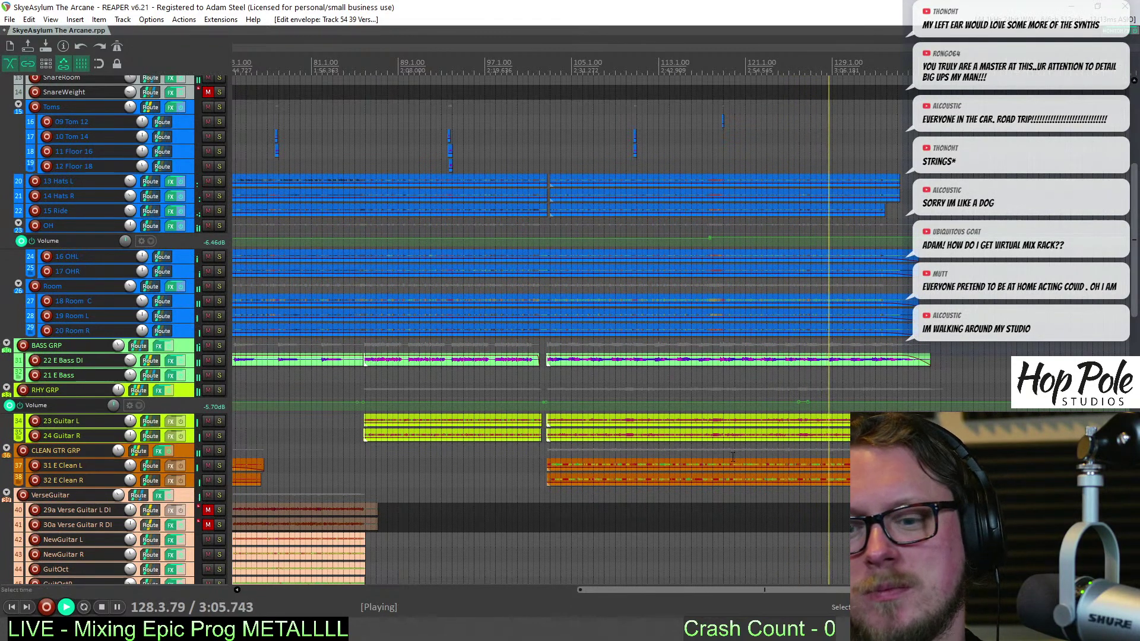
Enlarge the RHY GRP volume envelope lane, stop playback and raise the rhythm guitar volume within bar 110 to about -2.8 dB
drag(198, 411, 198, 444)
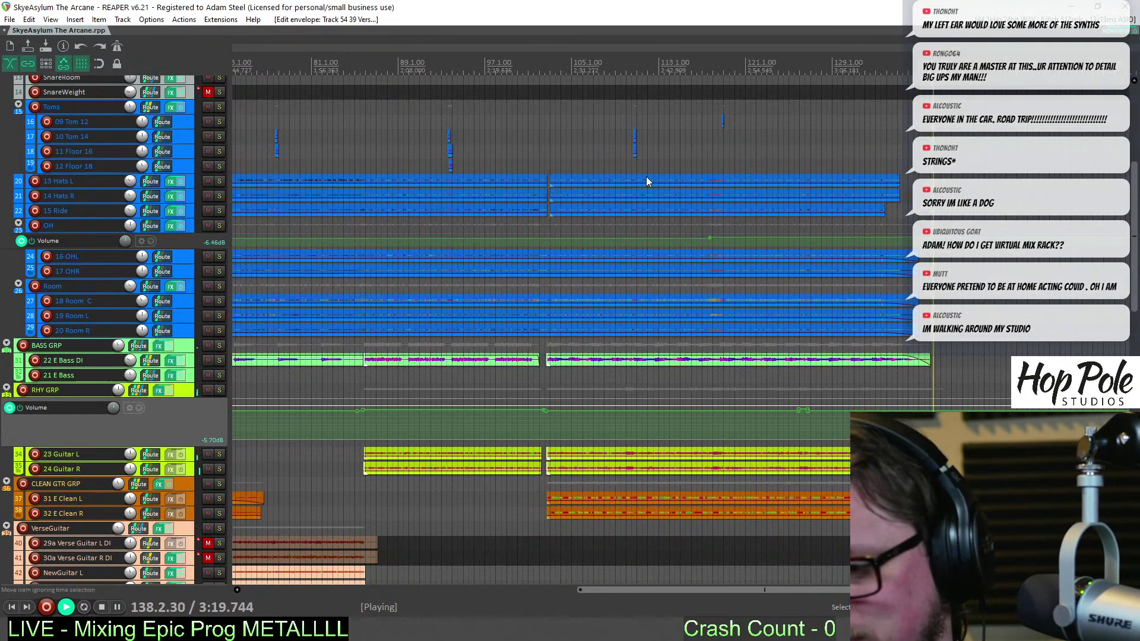
key(space)
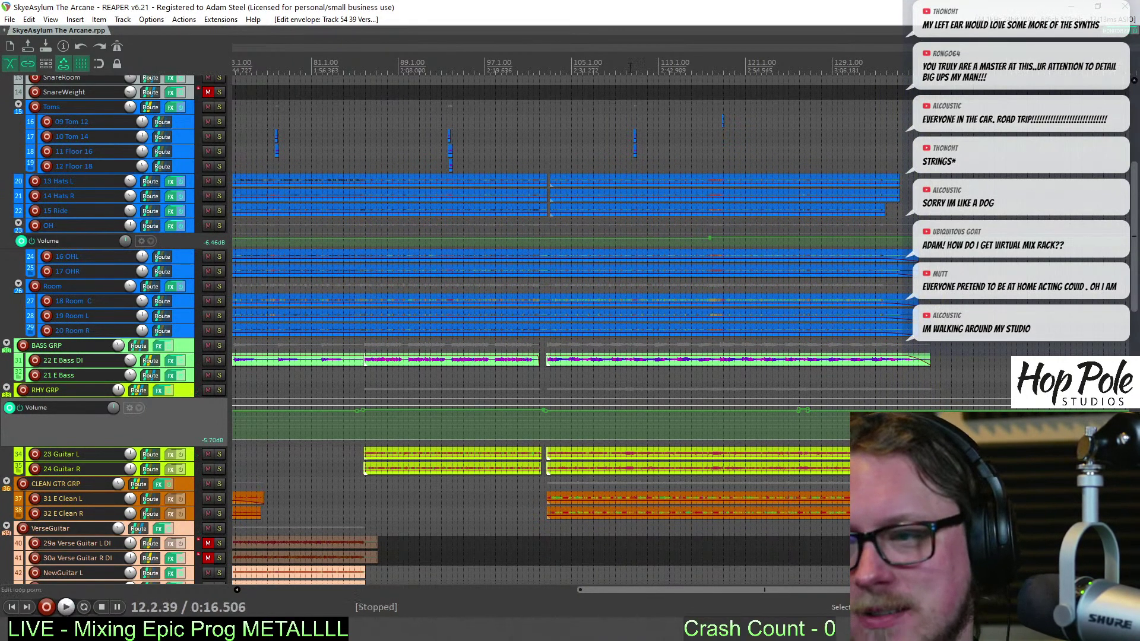
click(630, 67)
scroll(591, 427, up, 10)
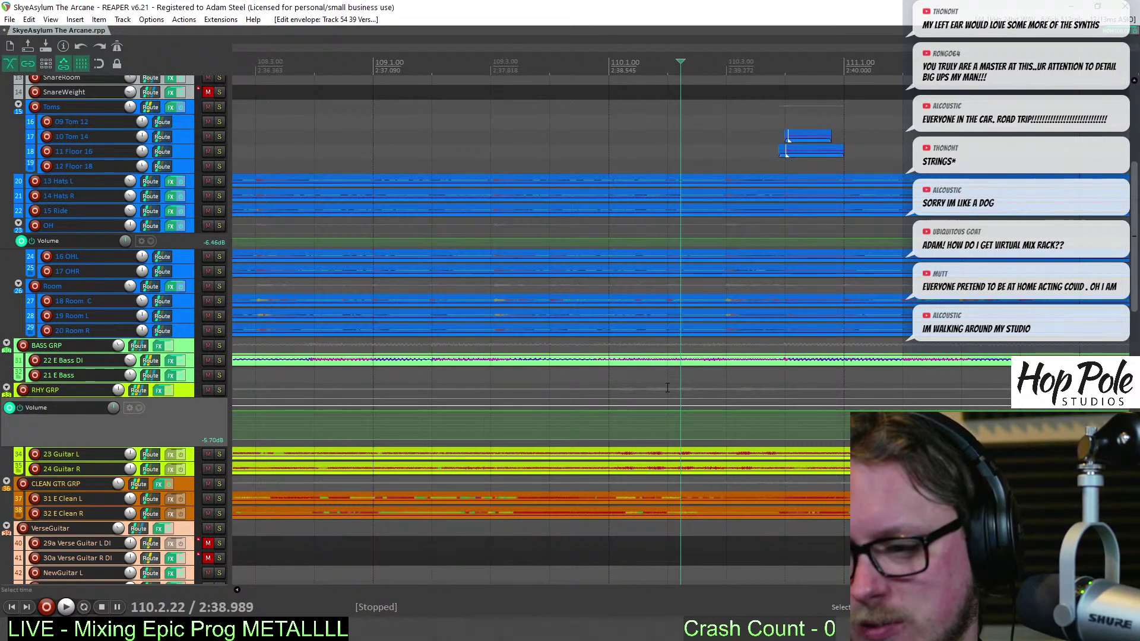
click(574, 411)
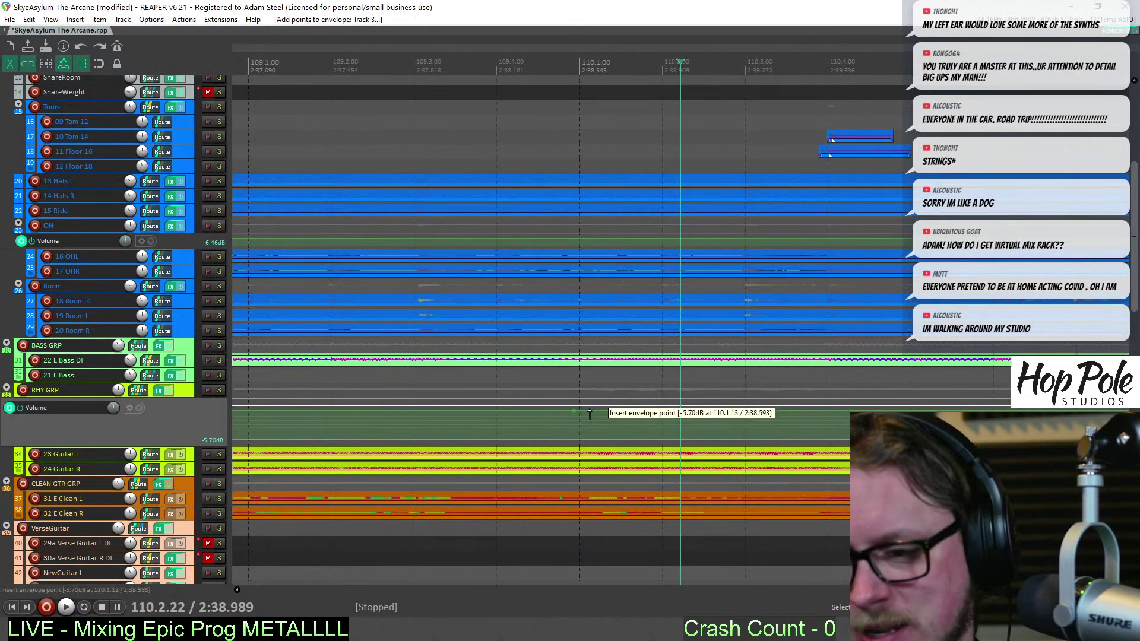
click(588, 411)
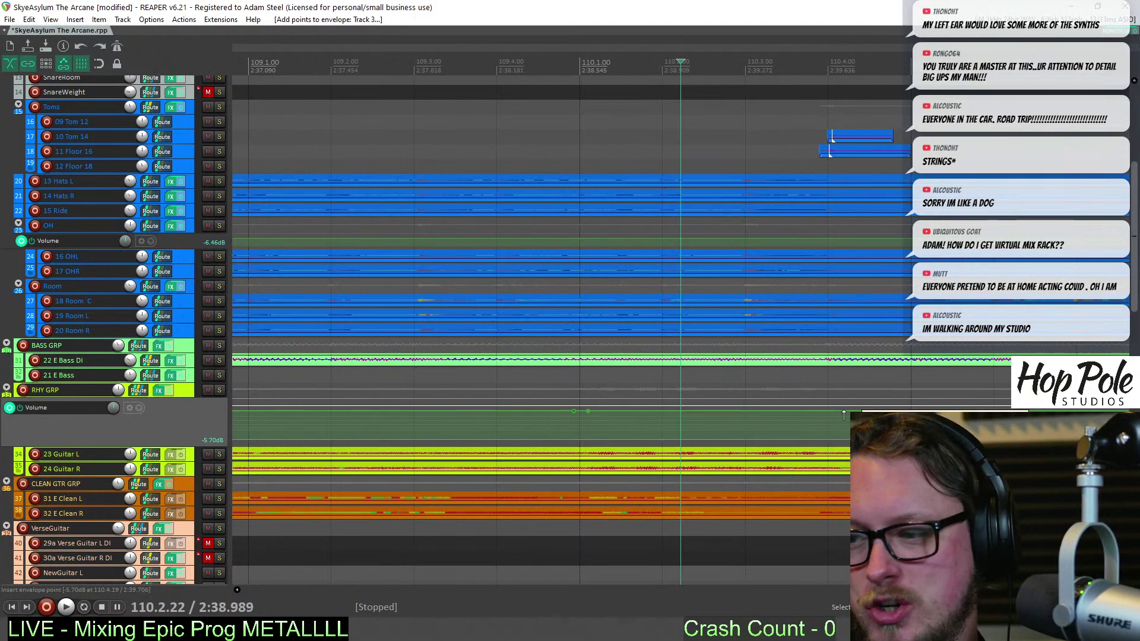
drag(733, 414, 734, 408)
scroll(732, 409, down, 10)
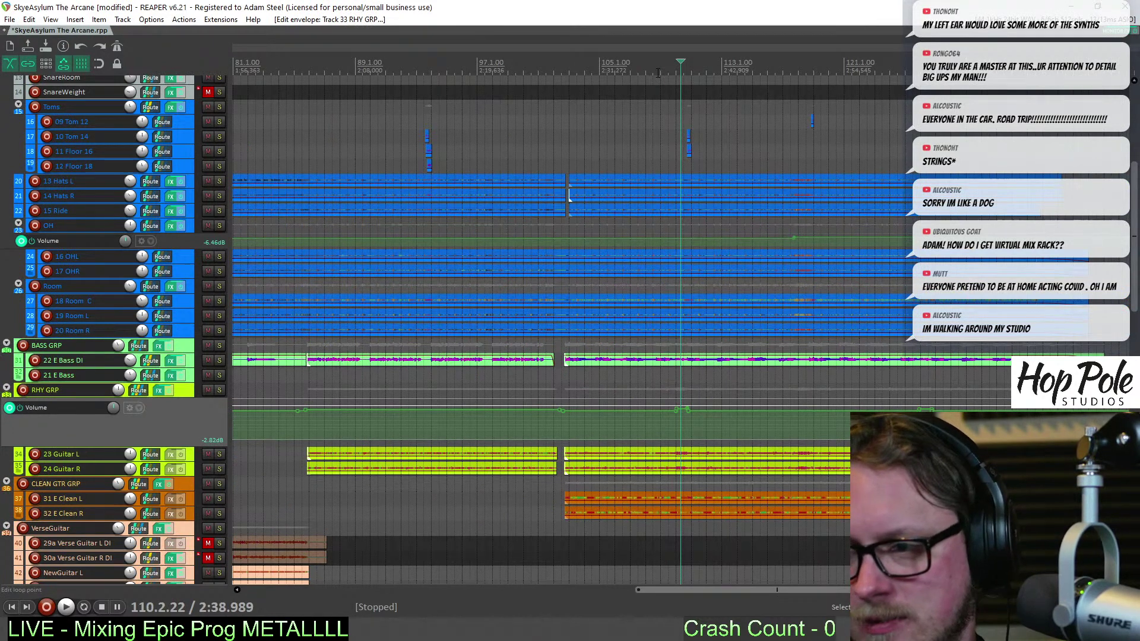
Play the song from just before bar 109 to check the rhythm guitar boost in bar 110
click(657, 279)
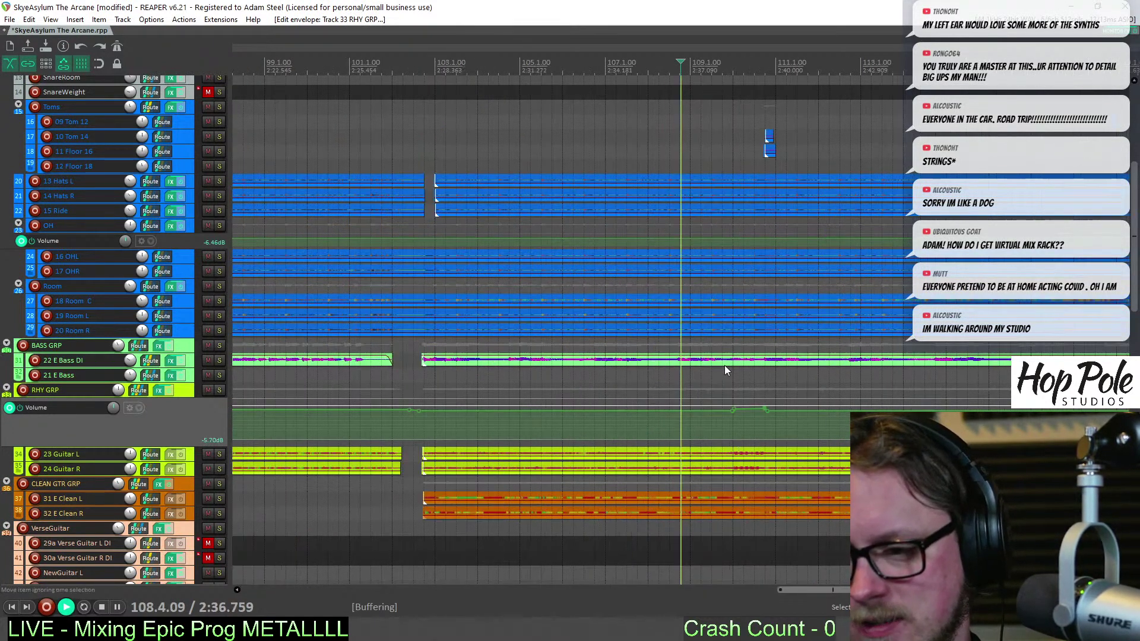
key(space)
scroll(707, 380, up, 3)
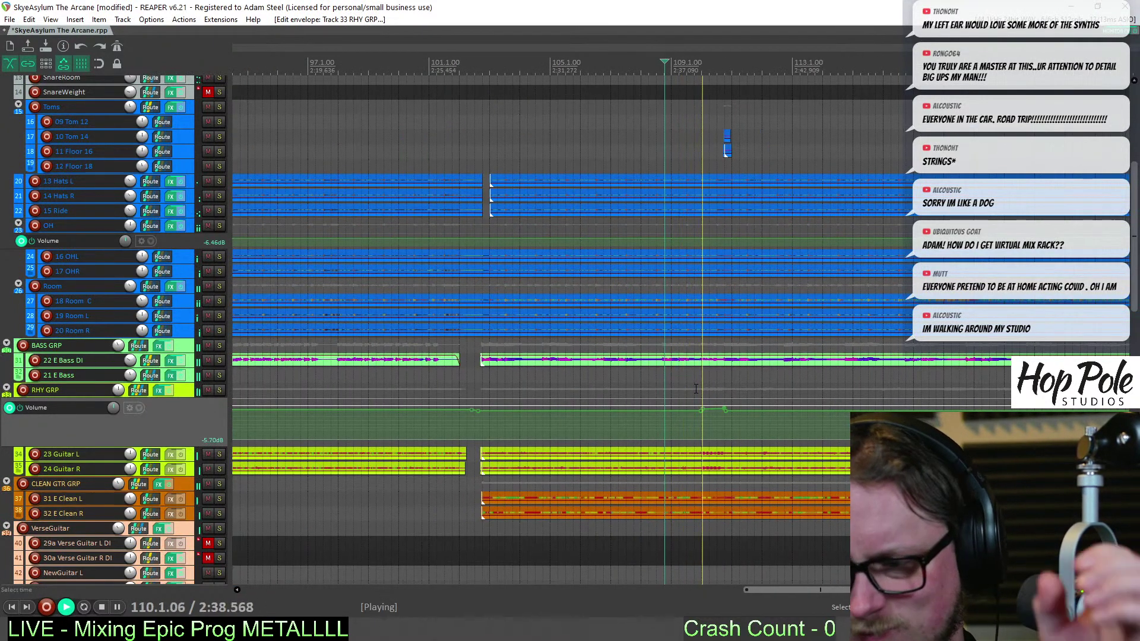
scroll(697, 401, down, 5)
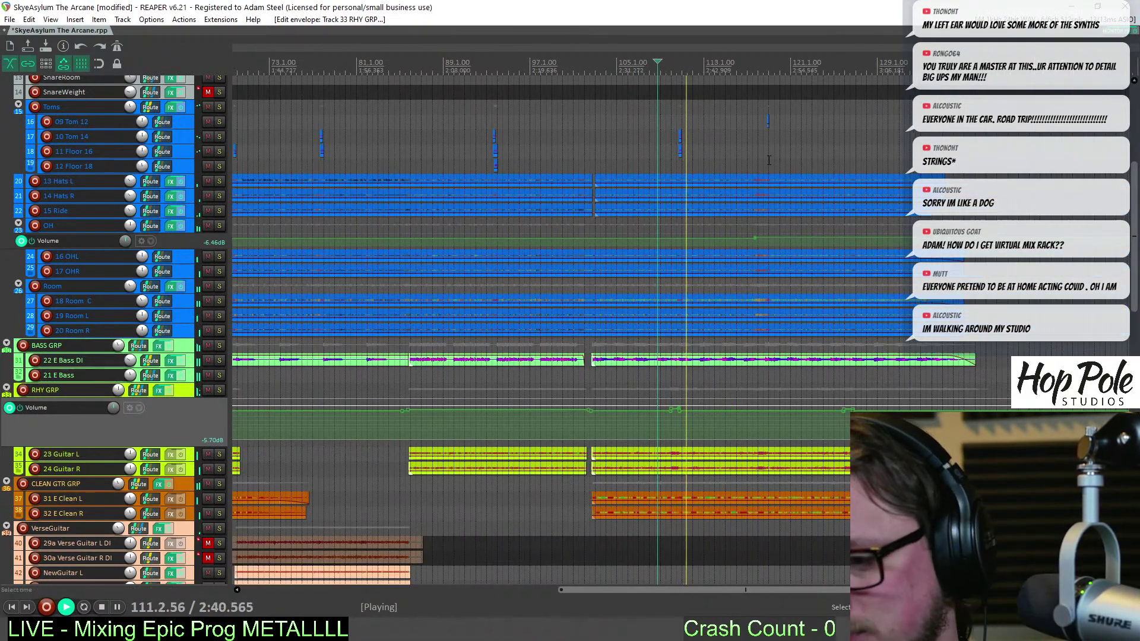
Move playback to about bar 117, add RHY GRP volume envelope points around bar 118 and raise that section by 2 dB
click(750, 431)
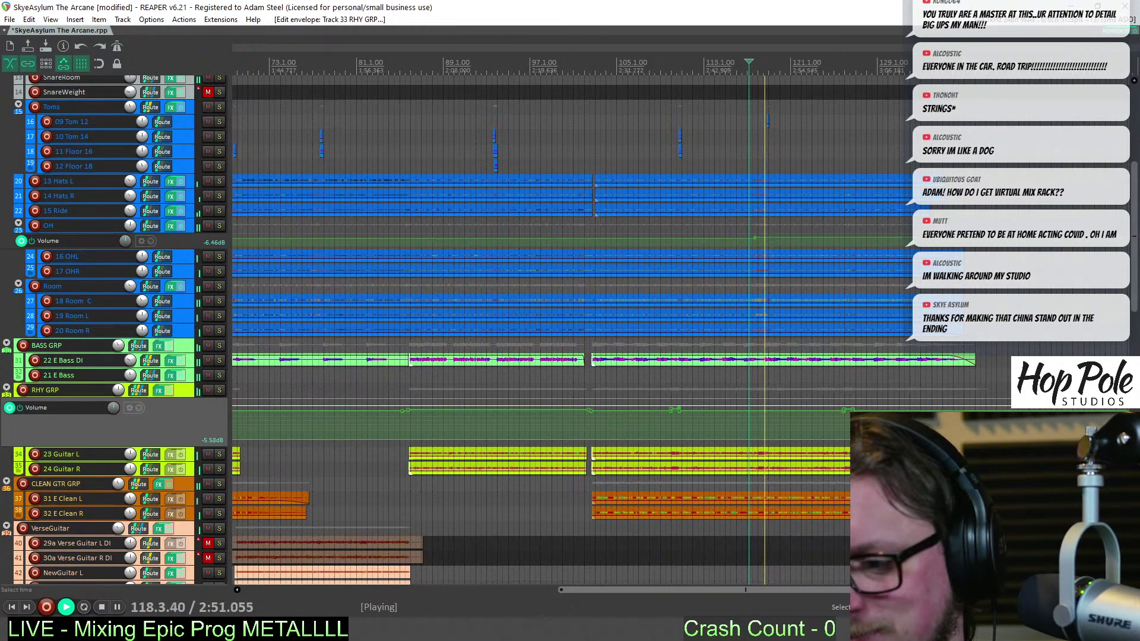
scroll(772, 426, up, 6)
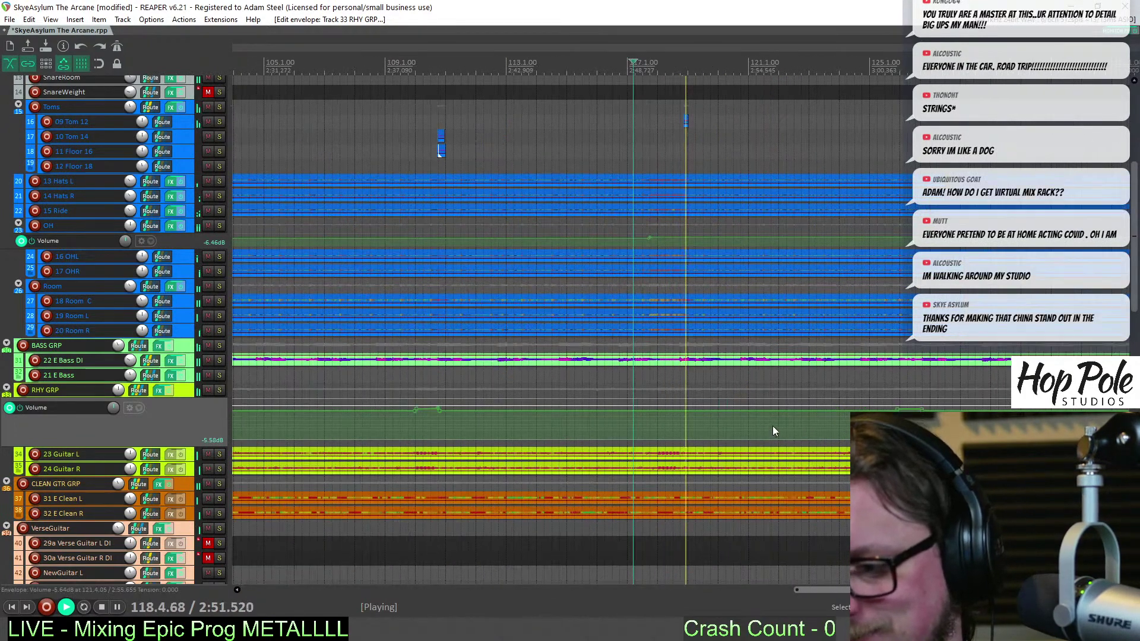
click(583, 411)
click(594, 411)
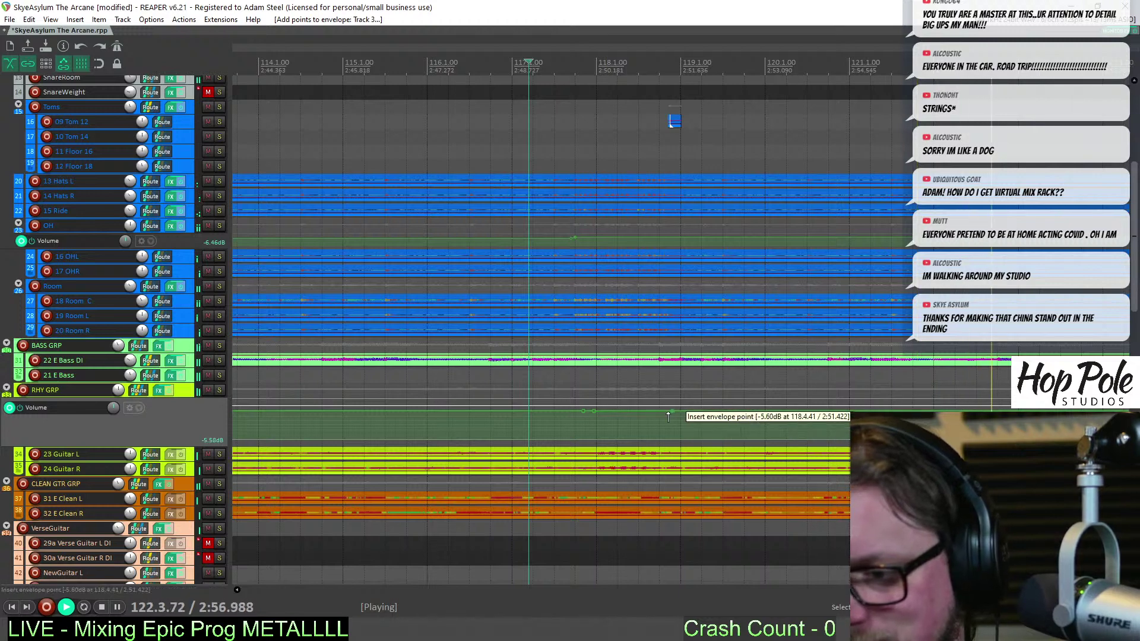
drag(669, 416, 657, 405)
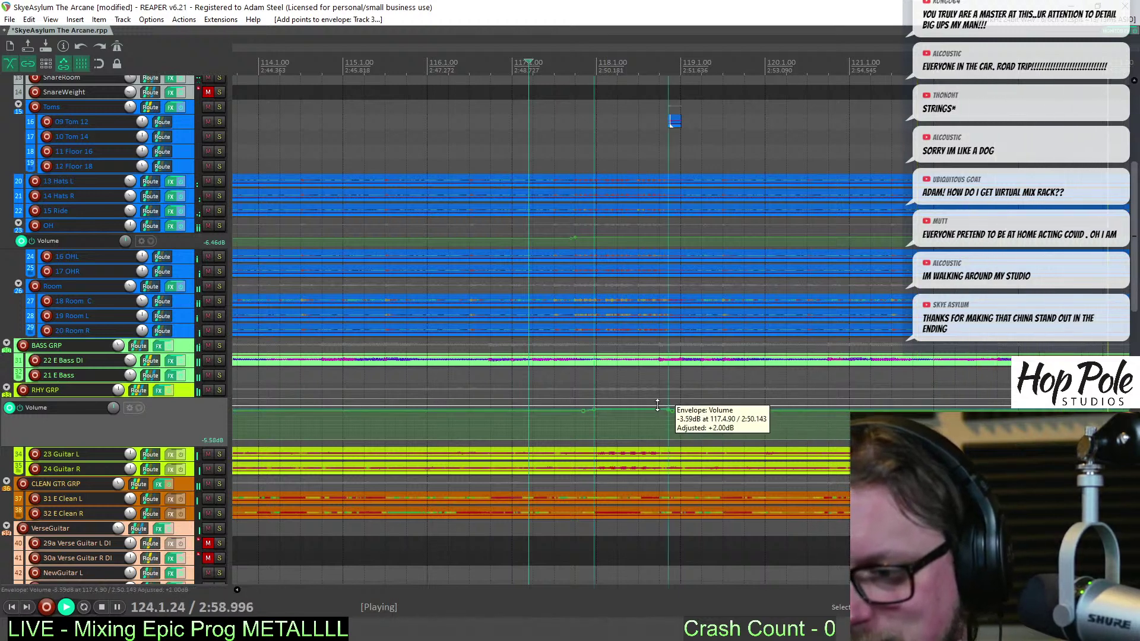
scroll(657, 405, down, 4)
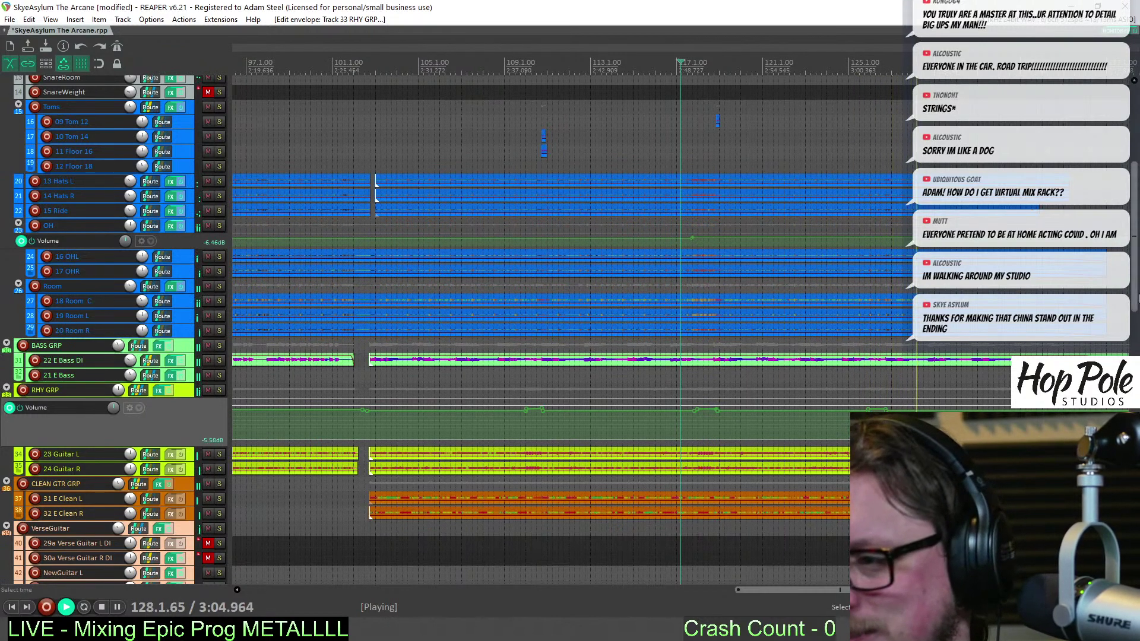
Stop playback and raise the OH volume envelope around bar 118 to +1.00 dB, adding a point after the section
scroll(1136, 288, up, 6)
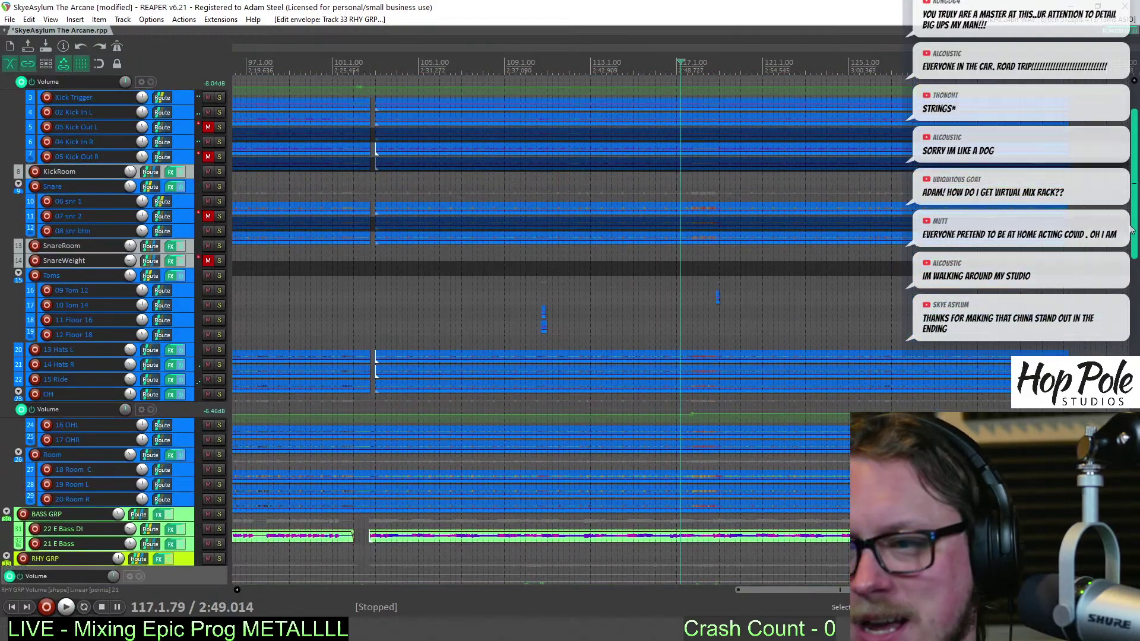
scroll(416, 113, down, 3)
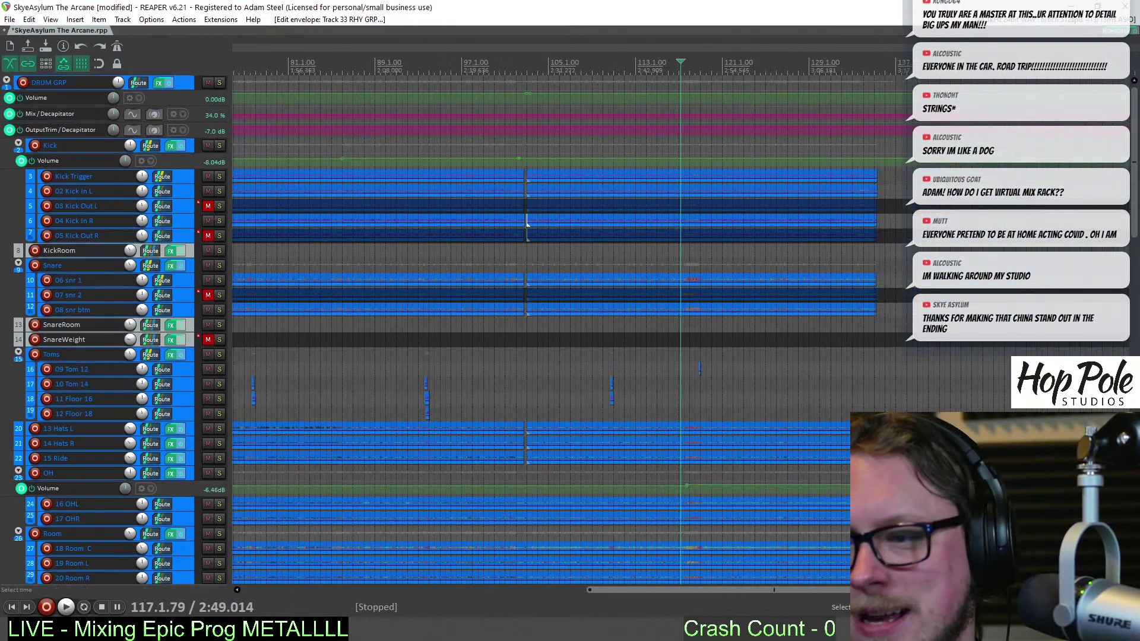
scroll(1135, 231, down, 8)
scroll(783, 262, up, 5)
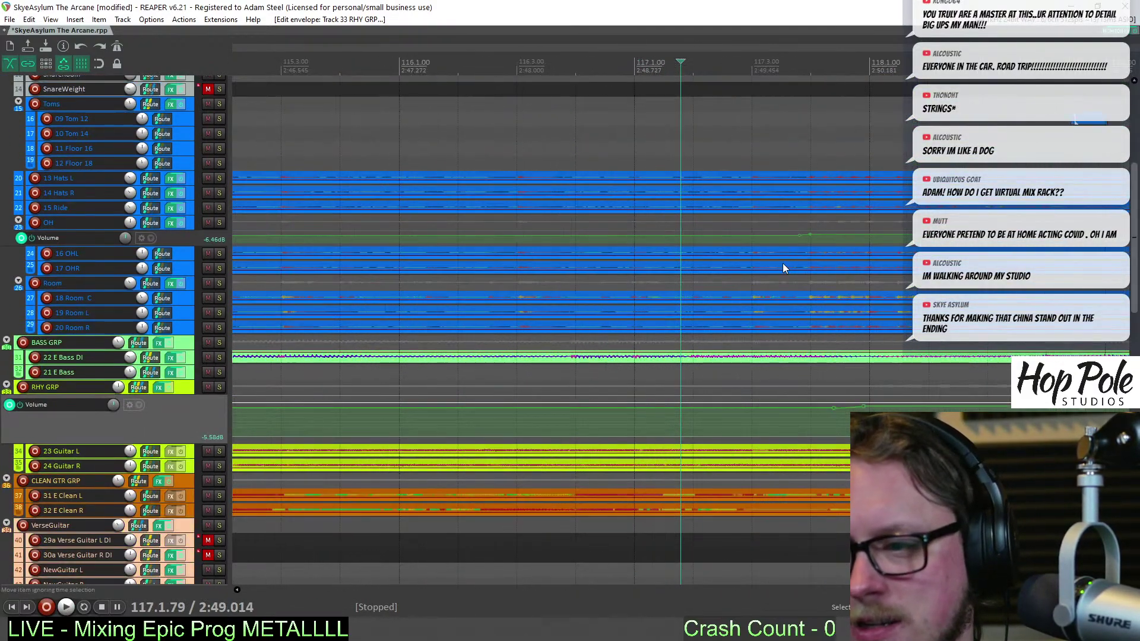
scroll(881, 117, down, 2)
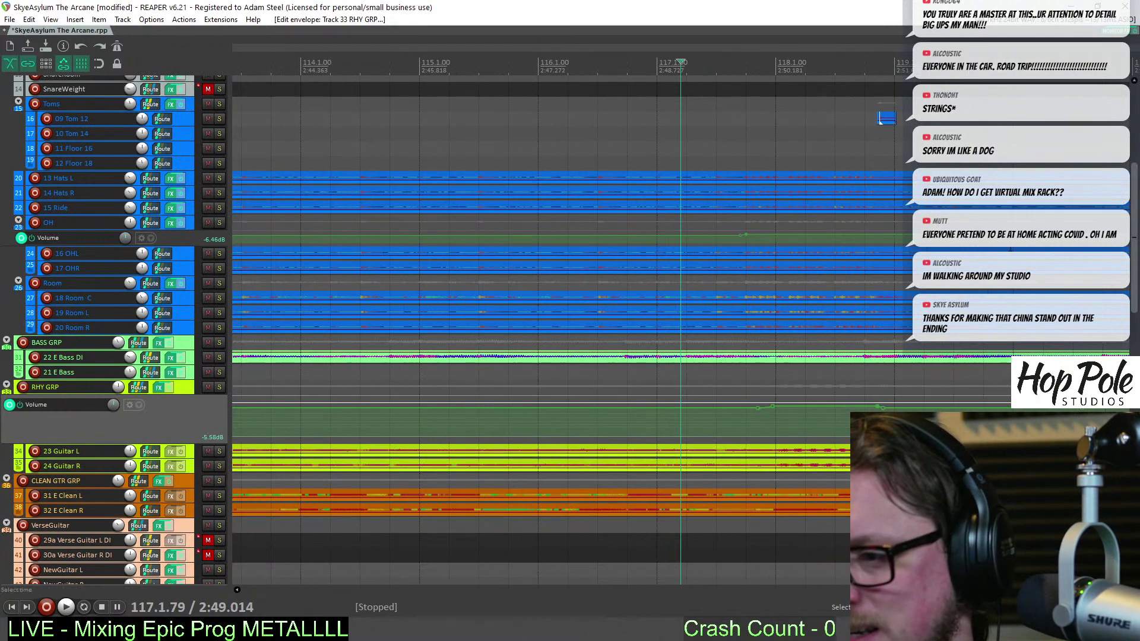
click(897, 240)
scroll(801, 234, down, 1)
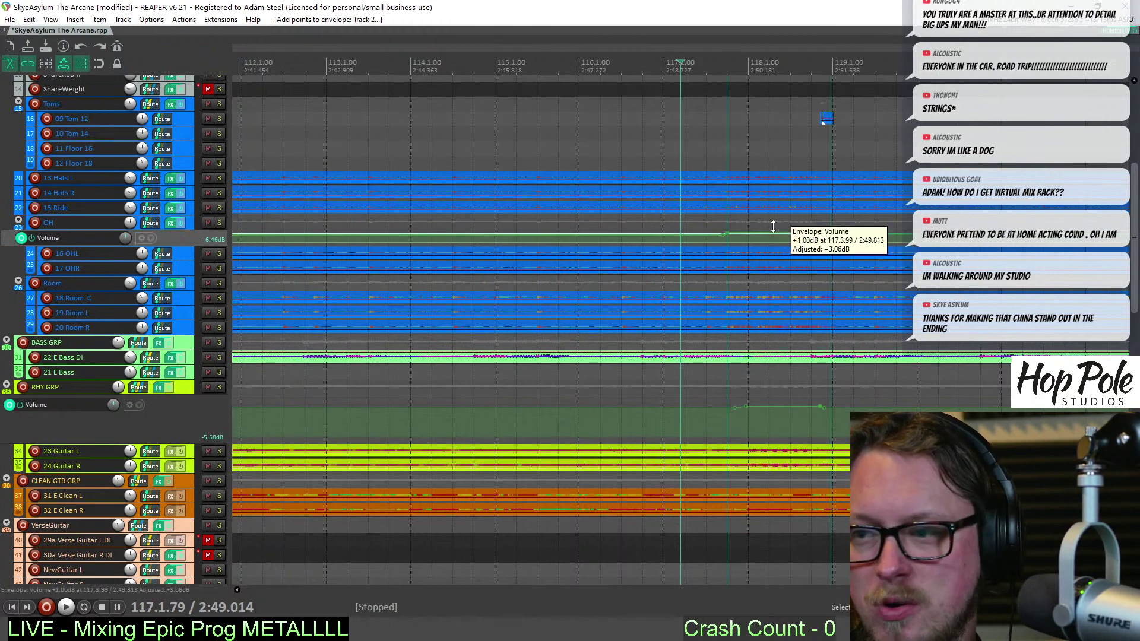
Play from bar 117 to check the boosted overheads, and stop playback
key(space)
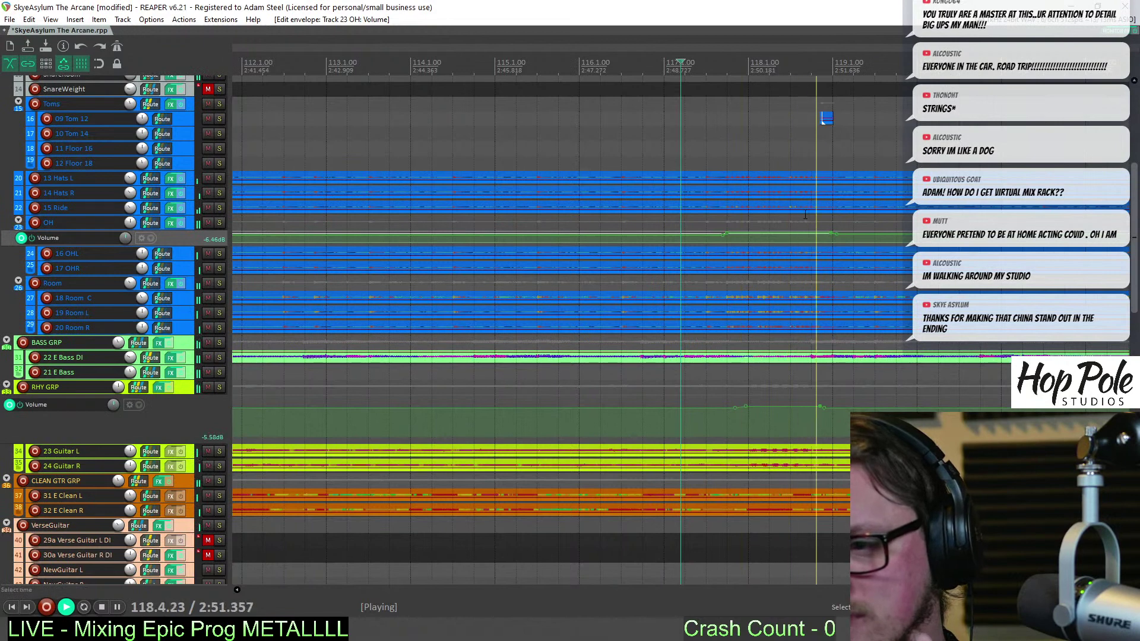
scroll(803, 220, down, 3)
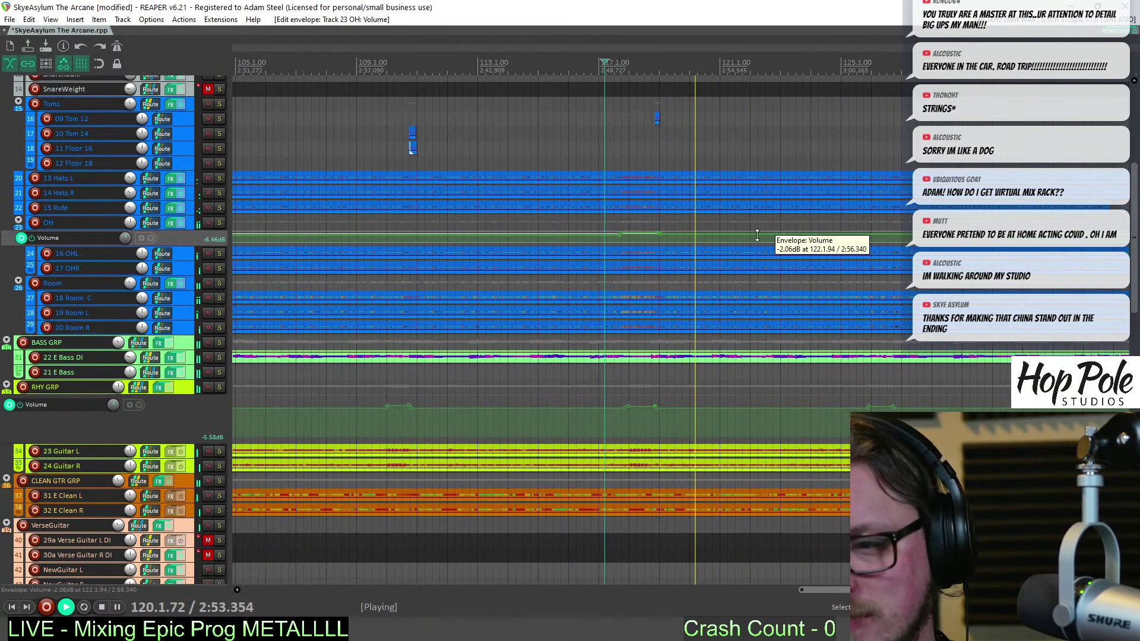
key(space)
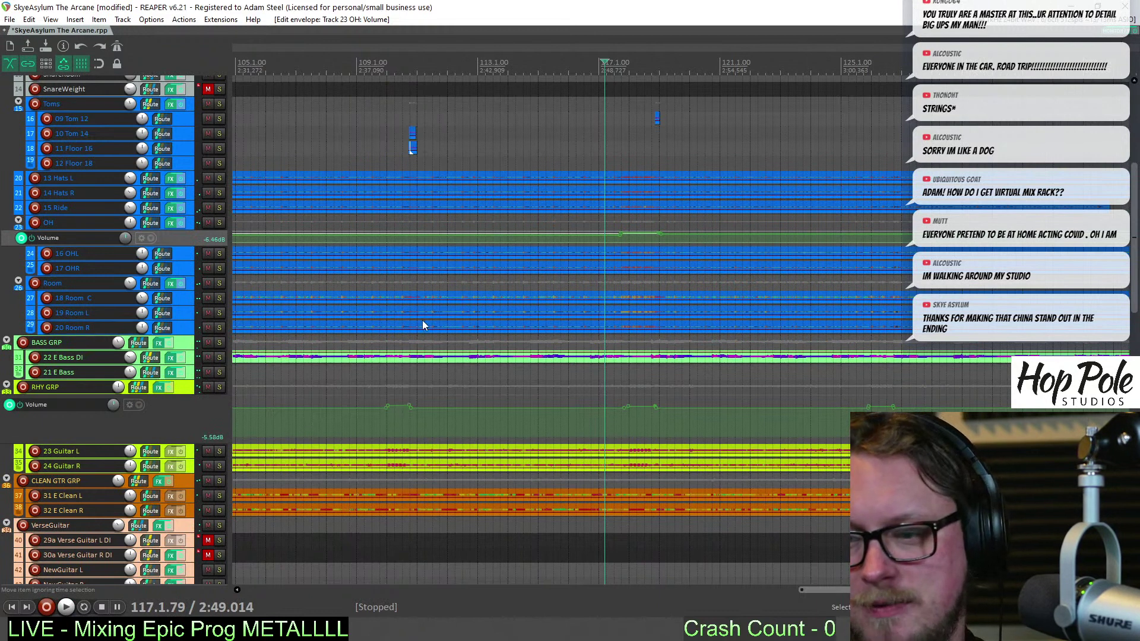
Switch the VSX monitoring plug-in to Archon Studio Midfield and play the ending from bar 117
key(ctrl+alt+m)
click(321, 439)
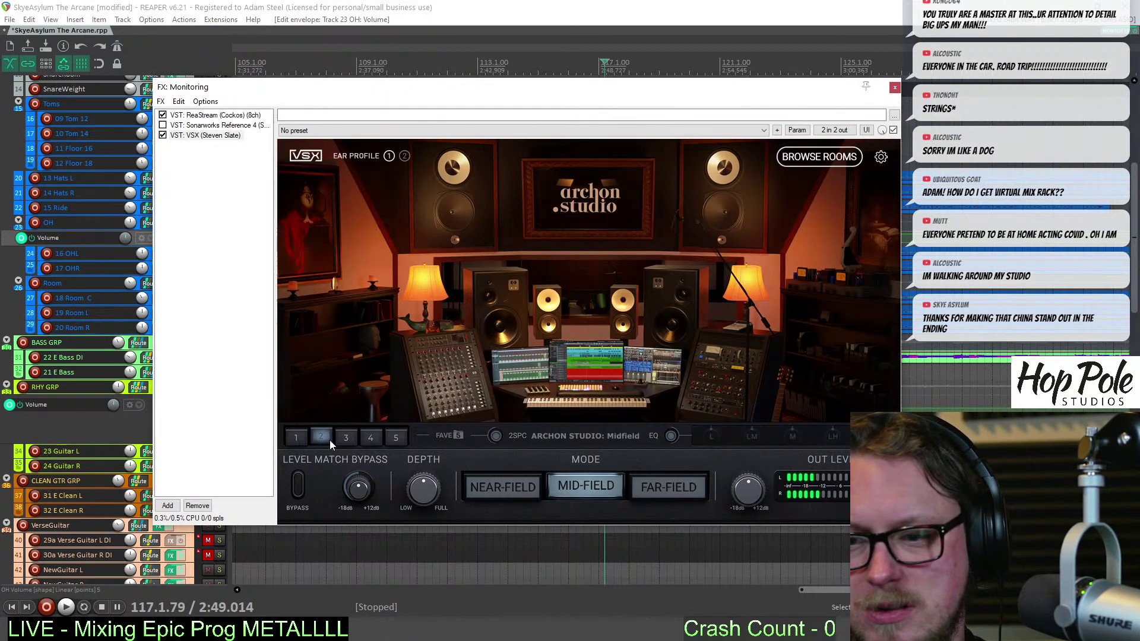
click(407, 8)
key(space)
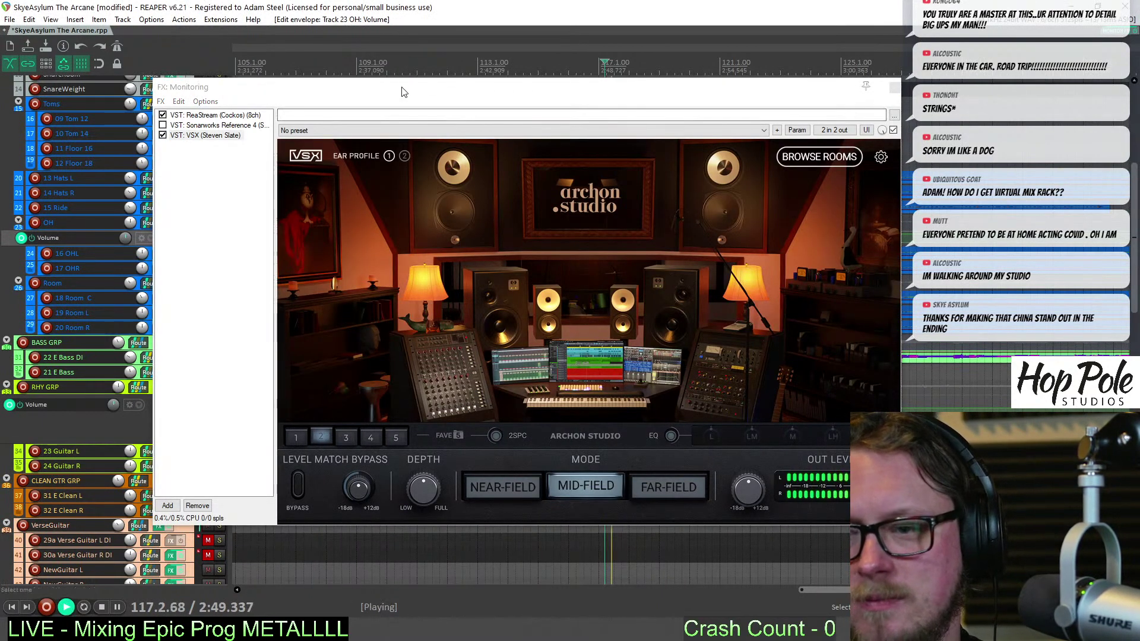
drag(401, 92, 359, 106)
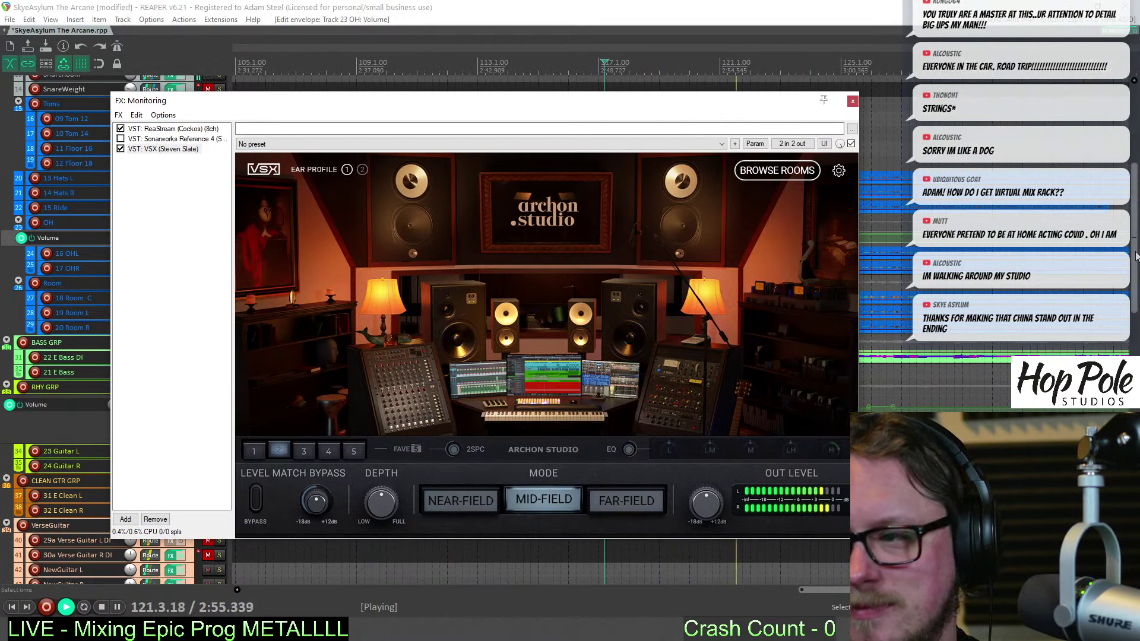
scroll(1136, 256, down, 5)
drag(639, 107, 575, 107)
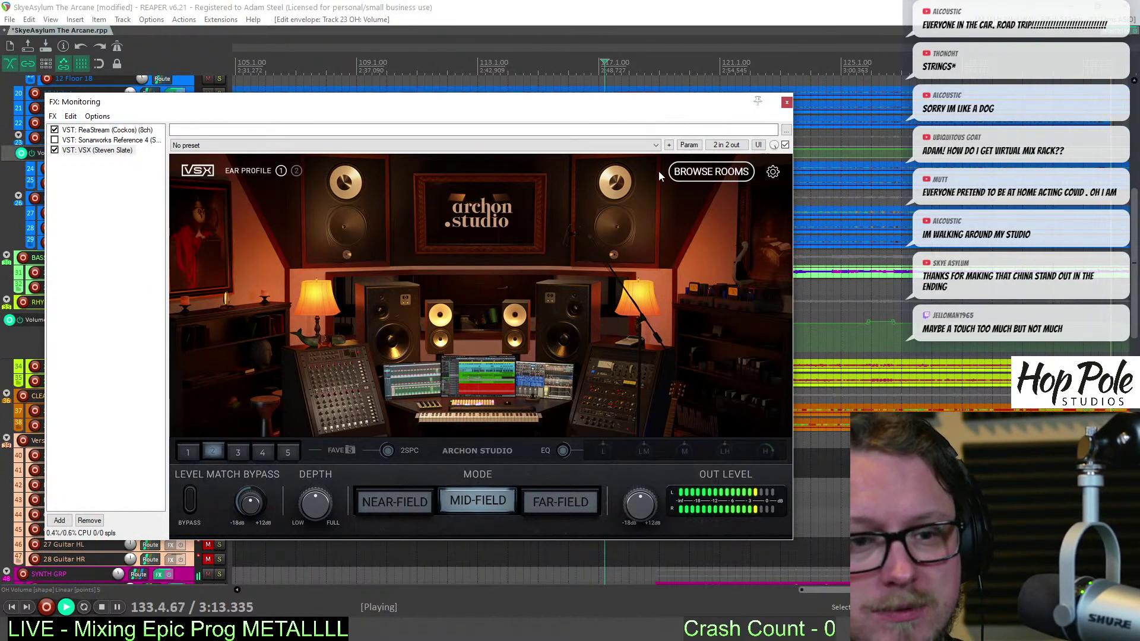
Close the monitoring effects window, look over the drum tracks while the ending plays out, and stop playback
click(787, 102)
scroll(540, 327, down, 6)
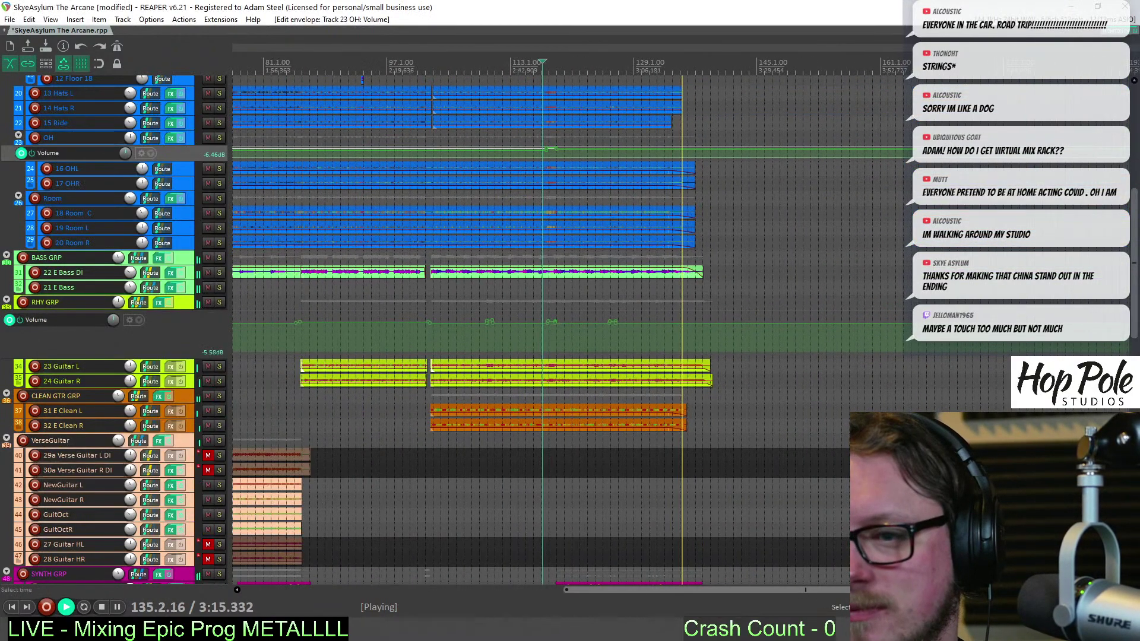
scroll(712, 204, up, 10)
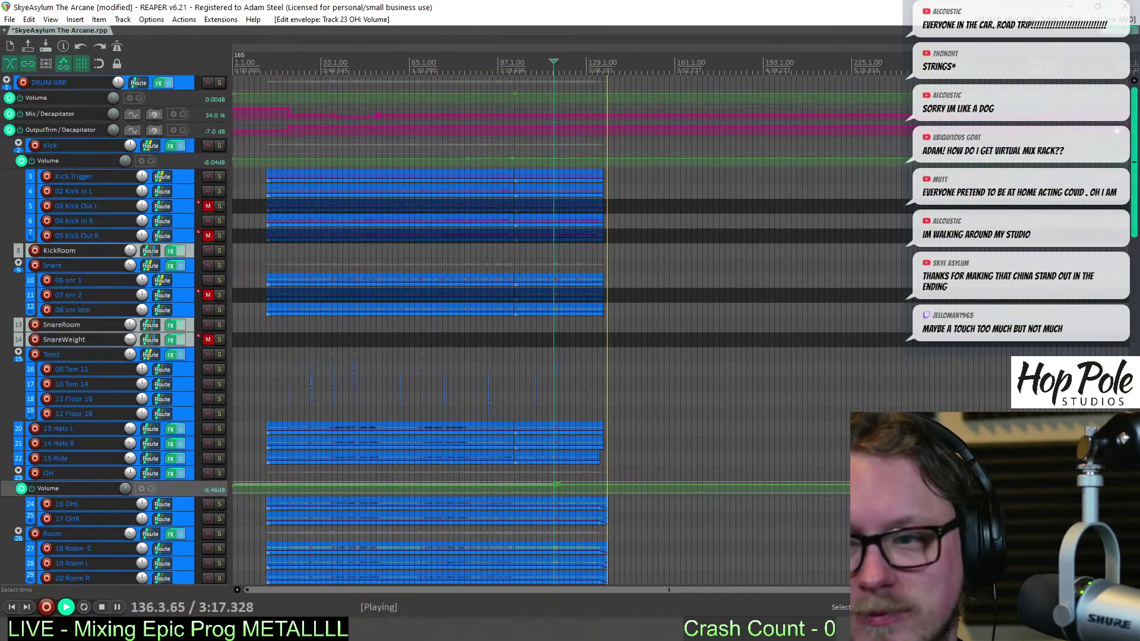
scroll(712, 203, up, 4)
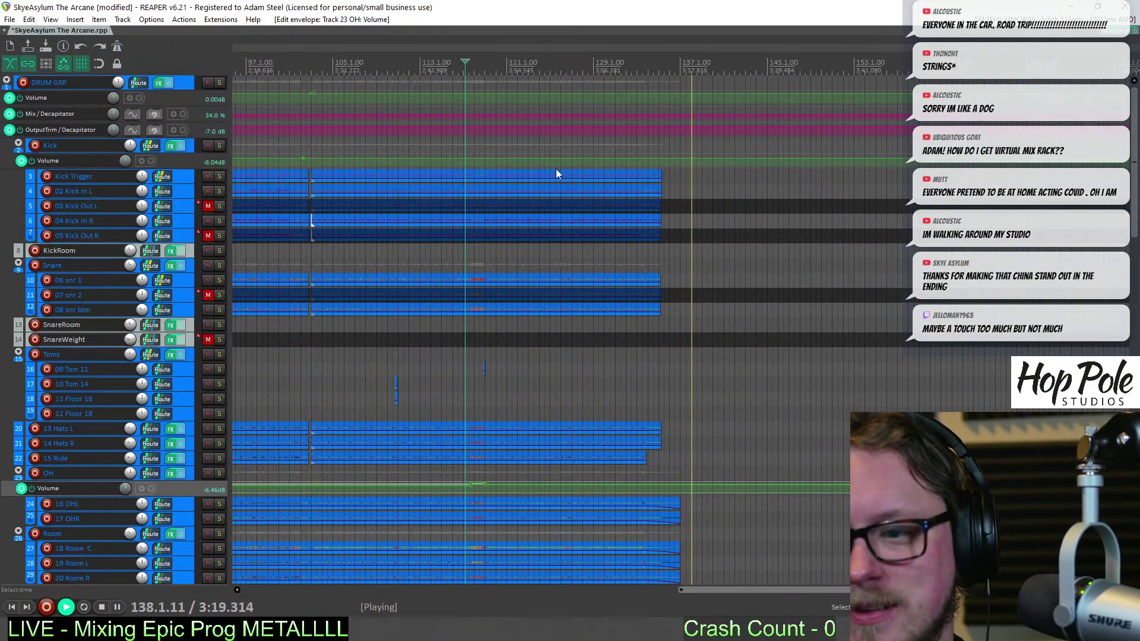
scroll(665, 231, up, 5)
scroll(666, 231, down, 5)
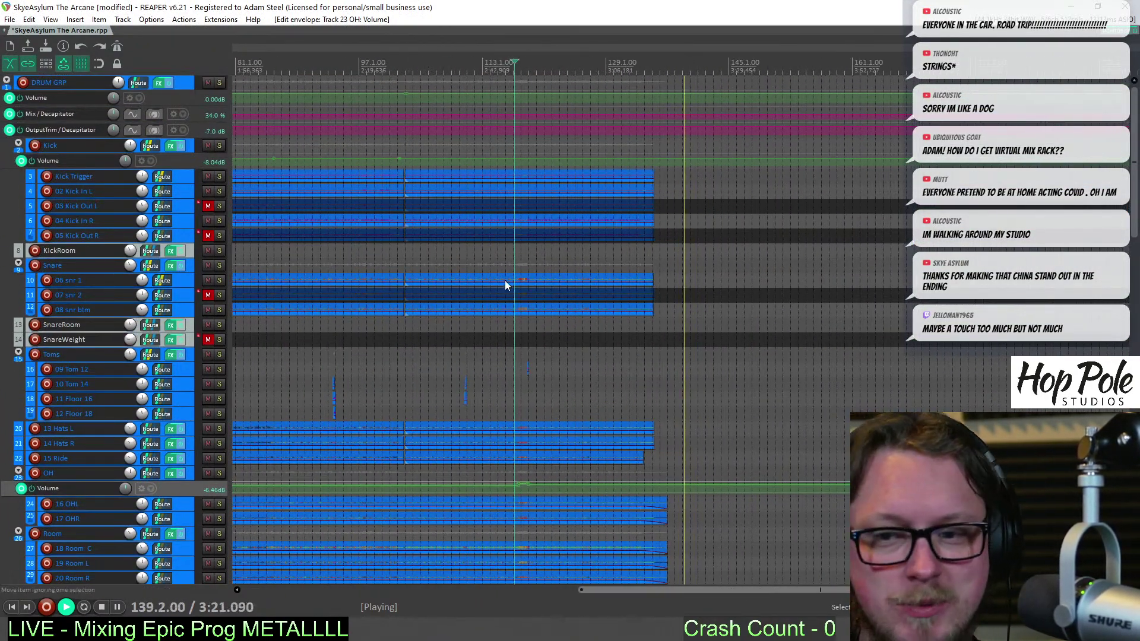
key(space)
Enlarge the OH volume envelope lane, play from bar 117 and lower the raised section around bar 118 to -1.00 dB
scroll(607, 309, up, 6)
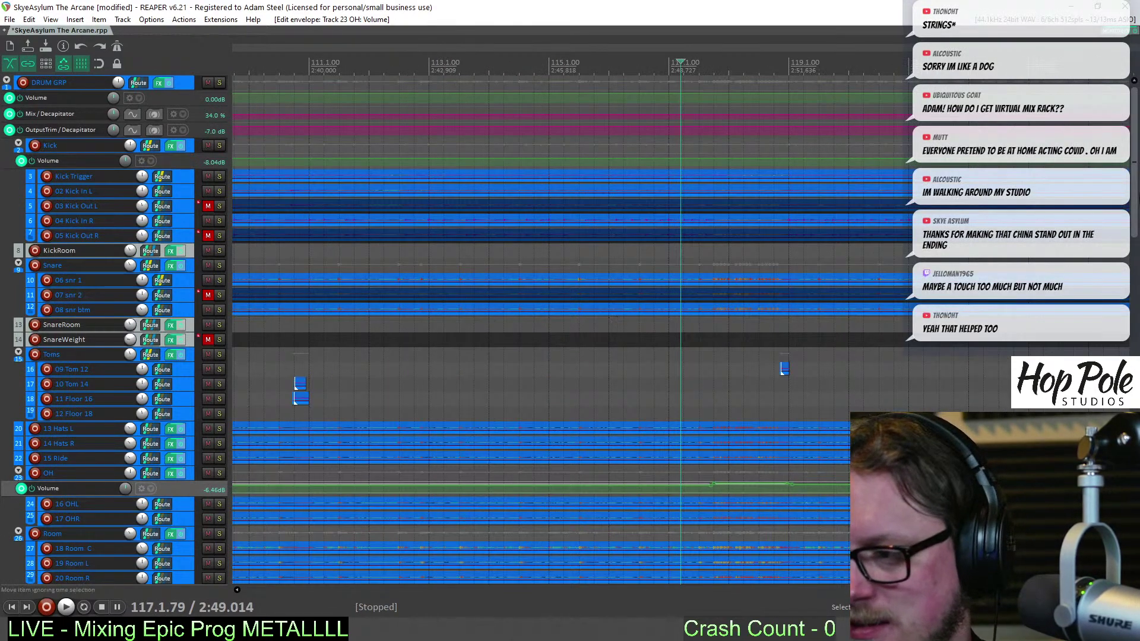
drag(1135, 199, 1136, 254)
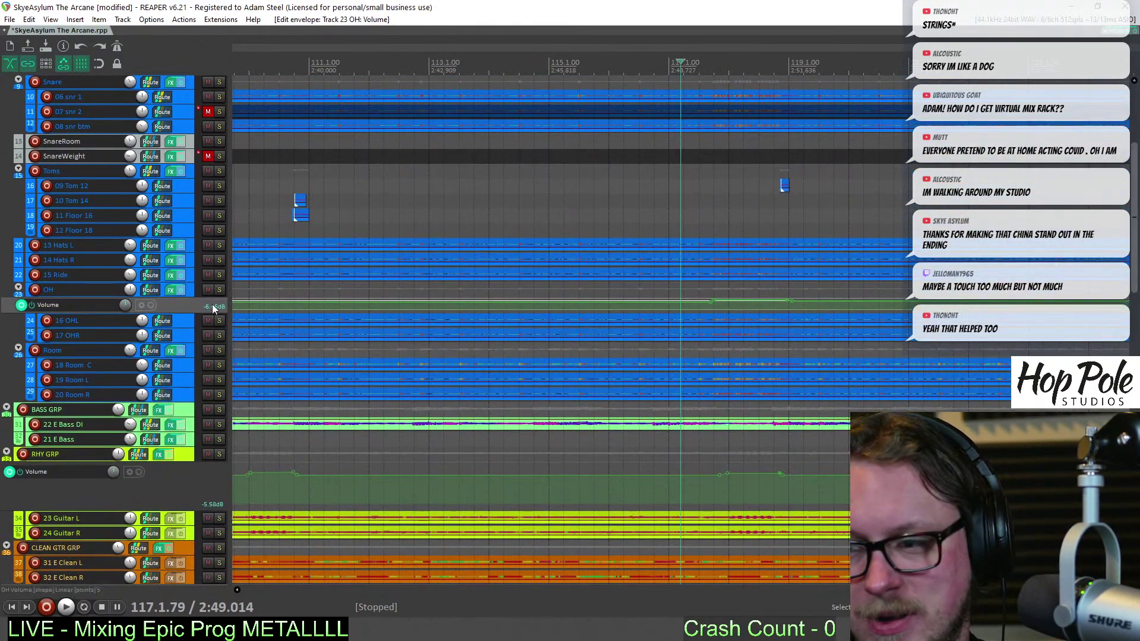
drag(206, 312, 208, 356)
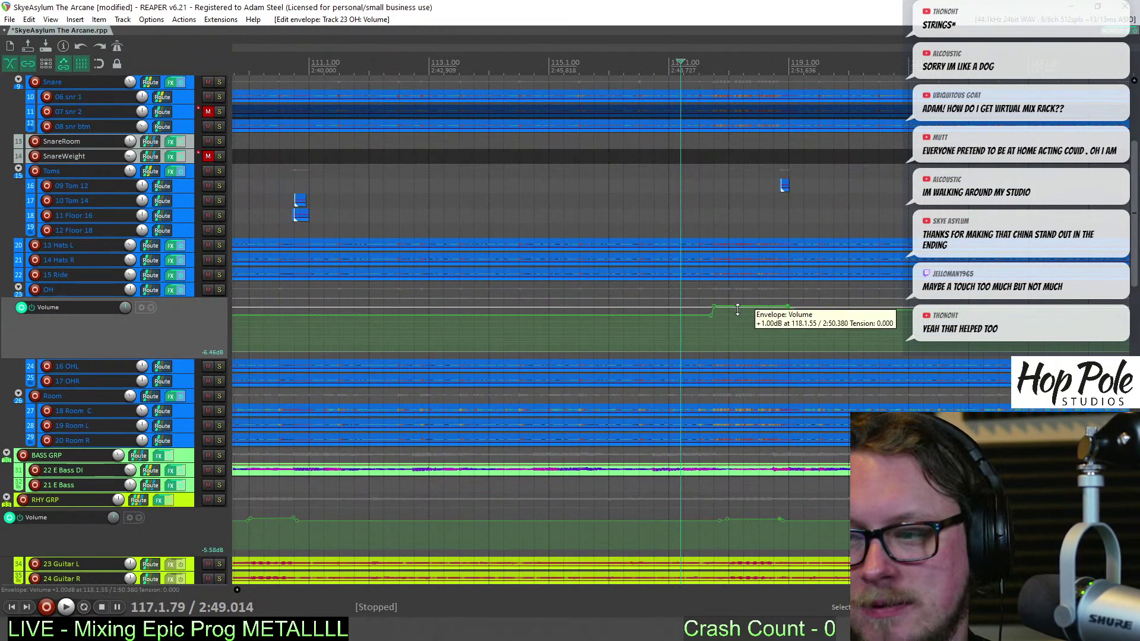
key(space)
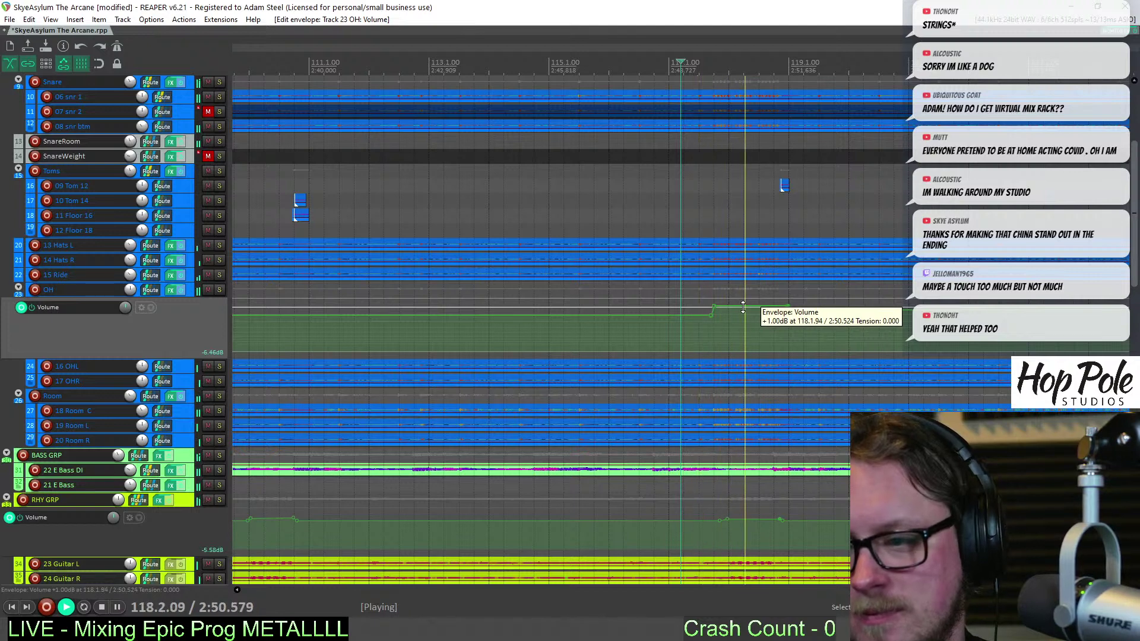
drag(743, 307, 753, 312)
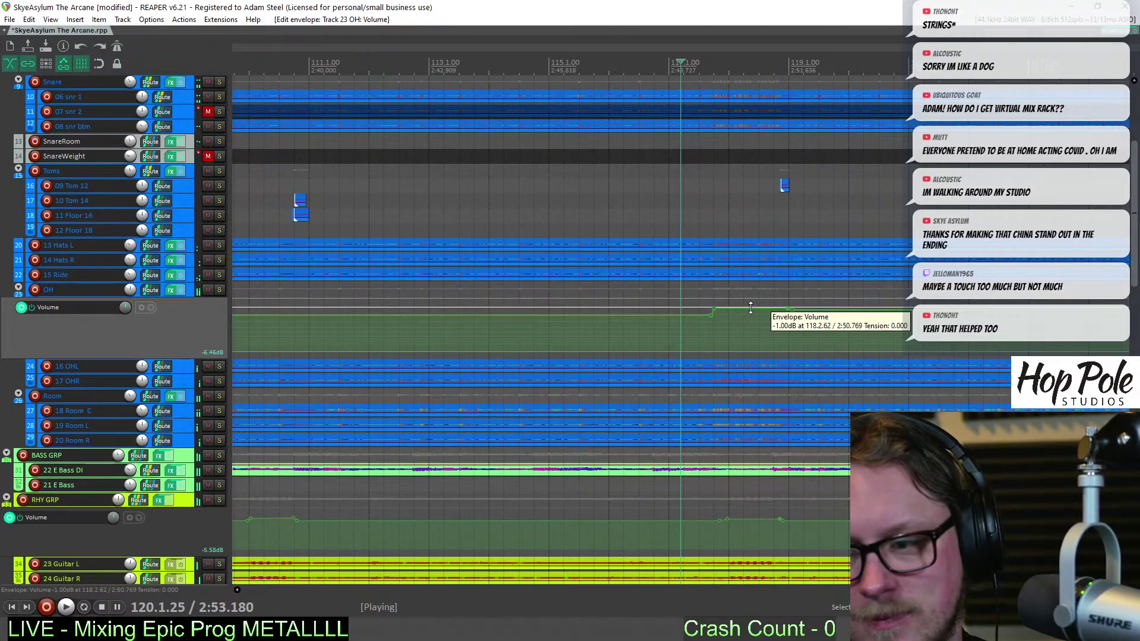
Replay the ending from bar 117 to check the lowered overheads, stop playback and save the project
key(space)
key(space)
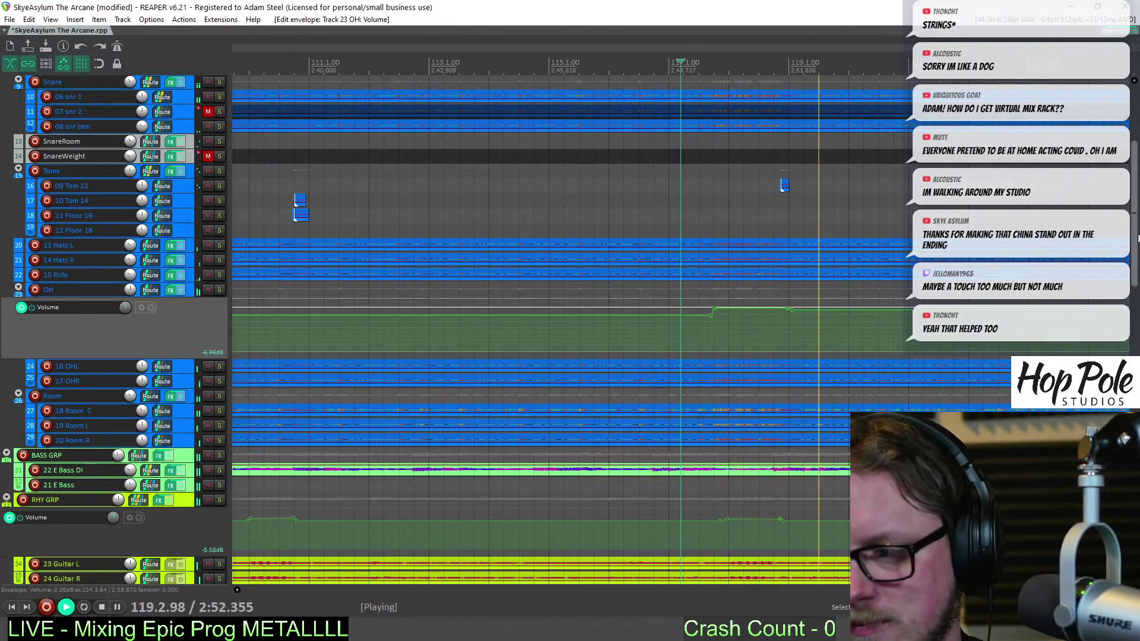
scroll(814, 288, down, 3)
key(space)
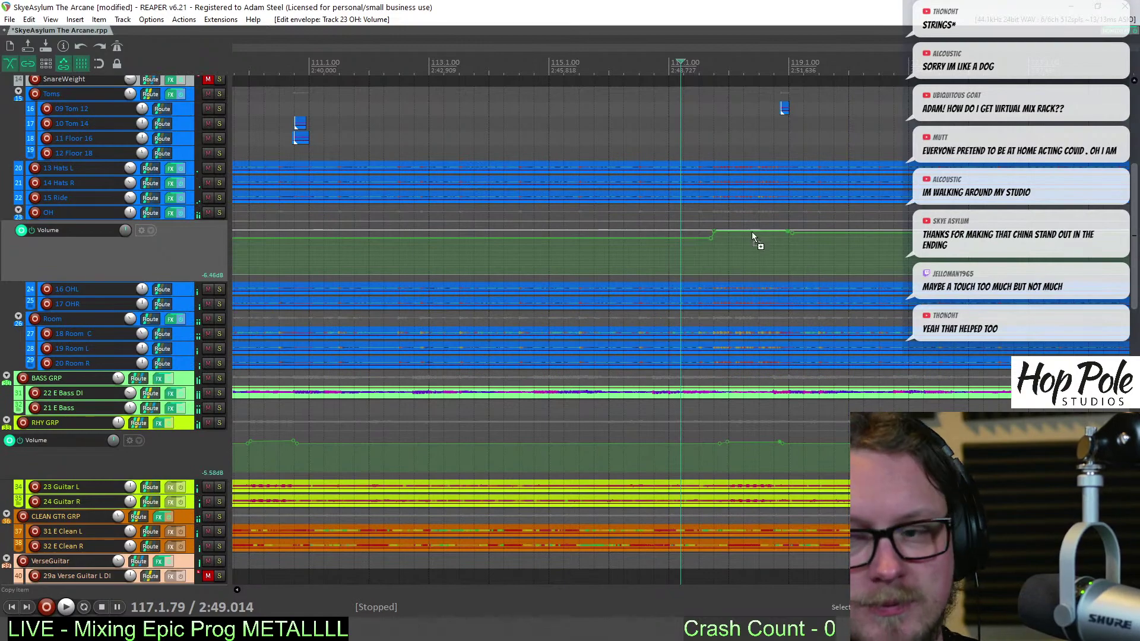
key(ctrl+s)
Place the edit cursor at about bar 10, ahead of the drums, and switch the VSX monitoring plug-in to the Howie Weinberg room
scroll(743, 234, down, 8)
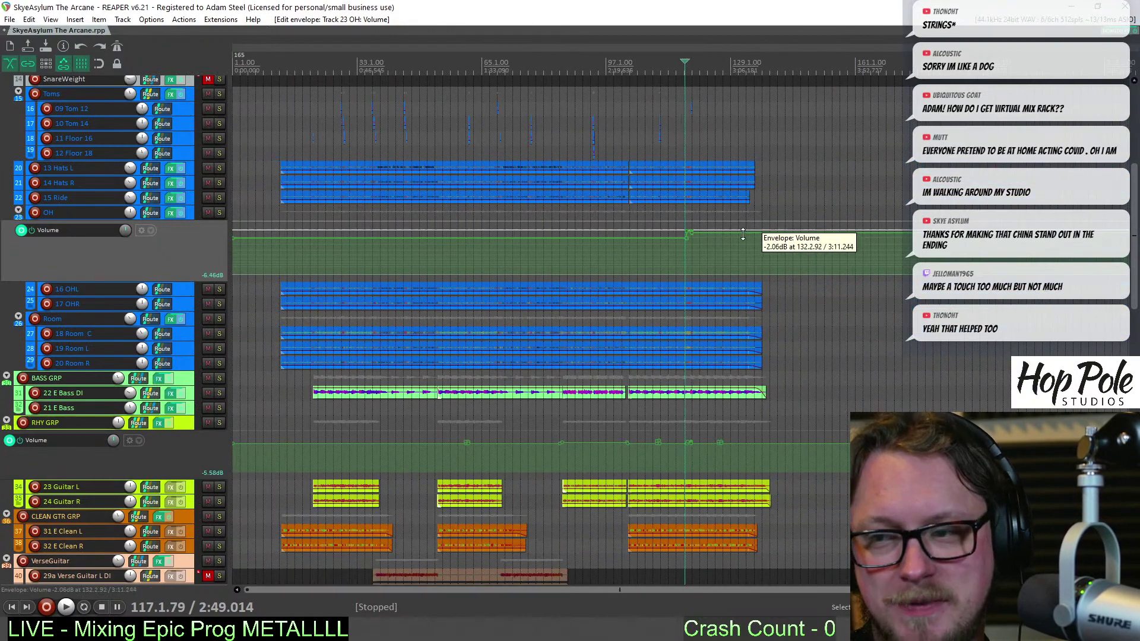
scroll(743, 234, up, 7)
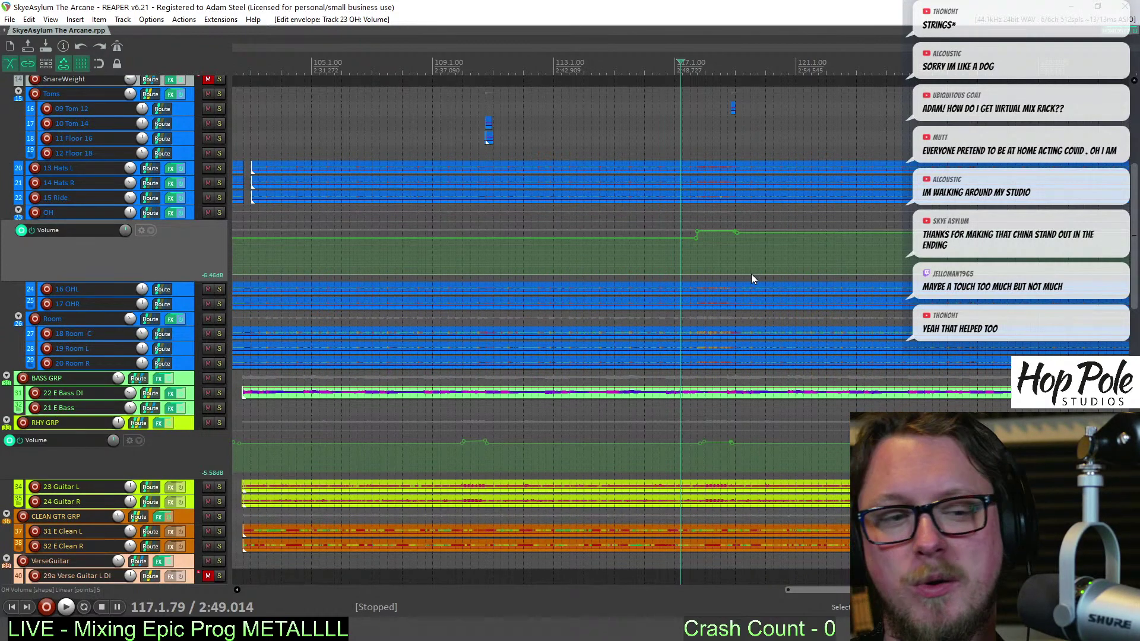
scroll(704, 236, down, 5)
scroll(667, 231, down, 2)
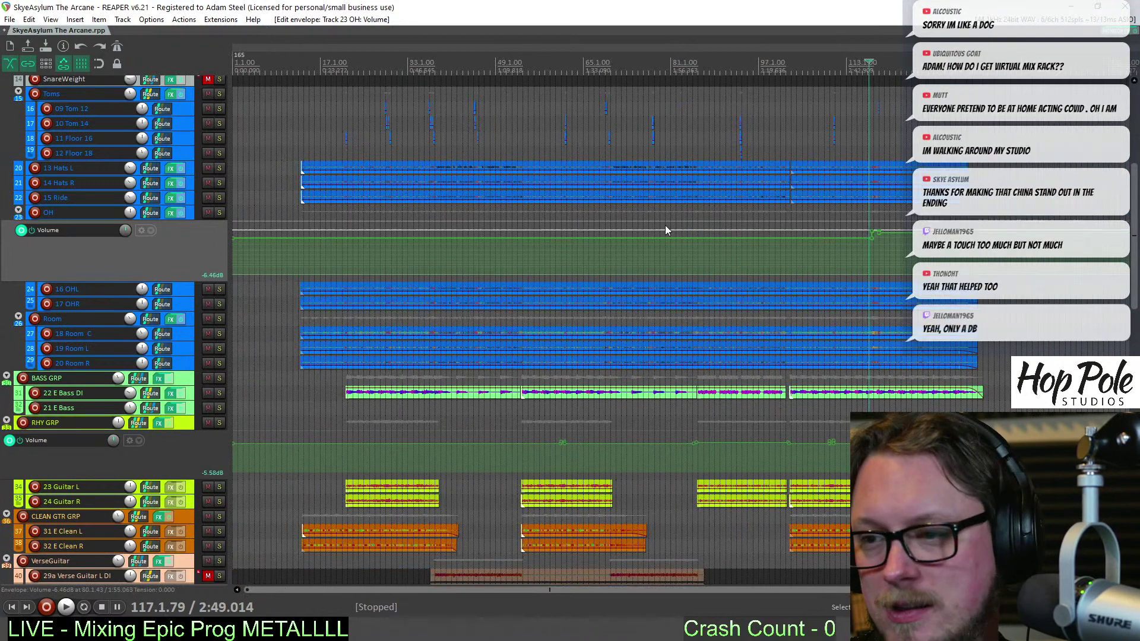
click(284, 65)
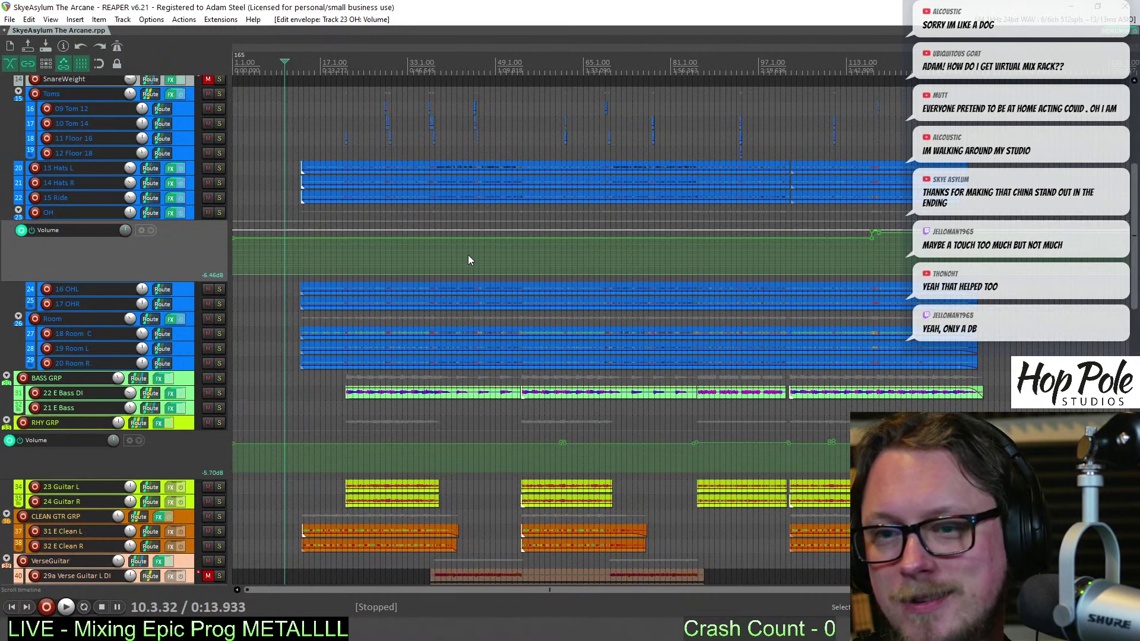
key(ctrl+shift+m)
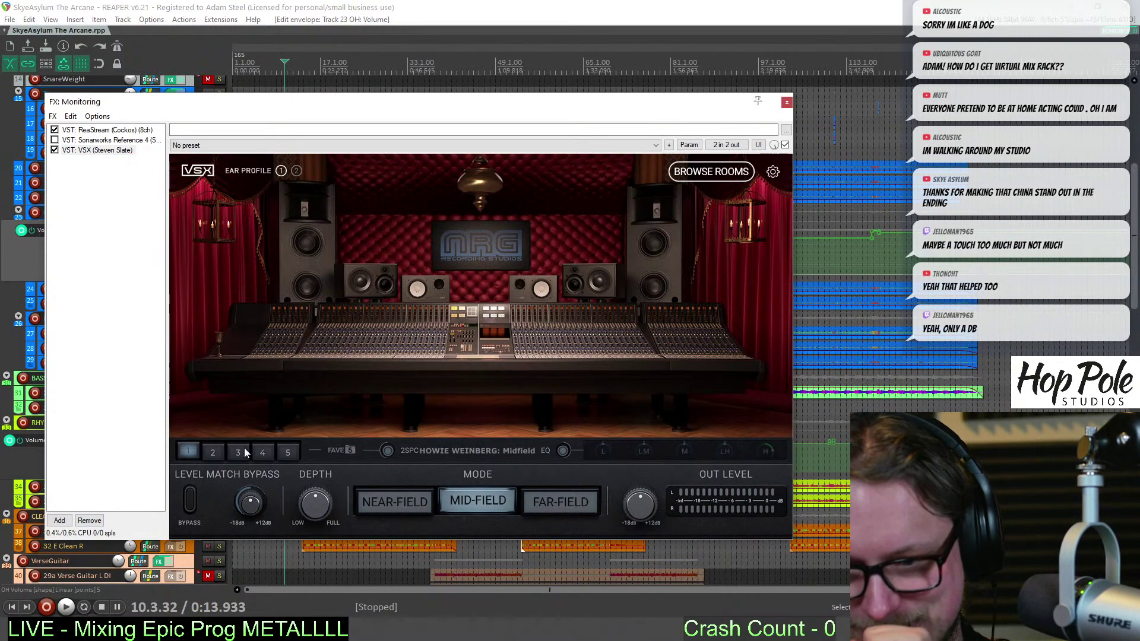
click(239, 452)
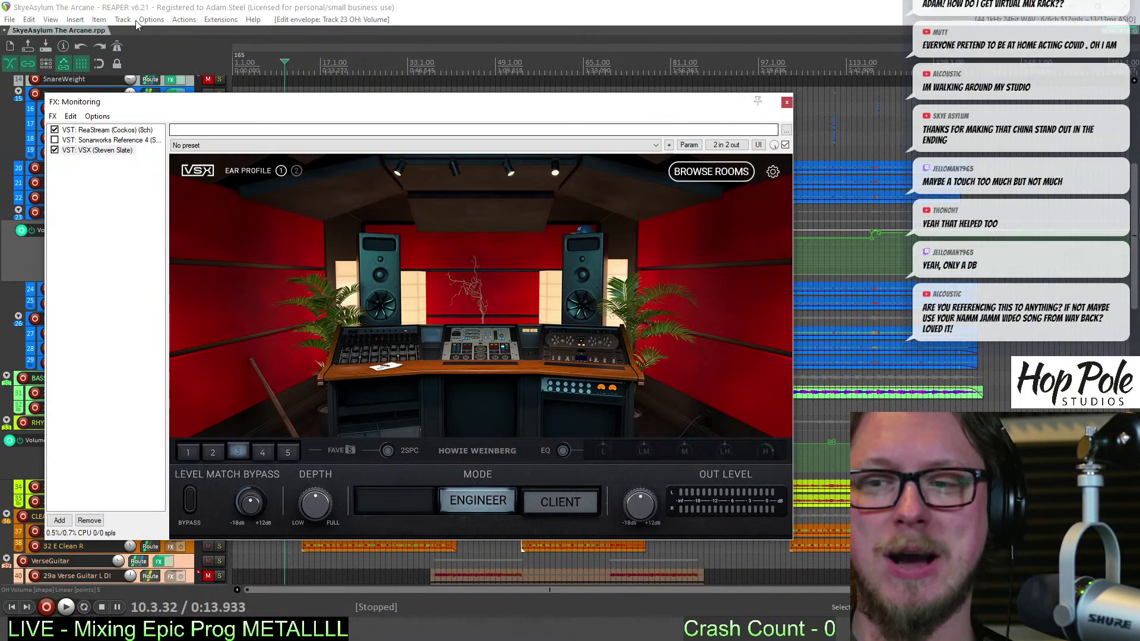
Play the whole song from bar 13, just before the drums enter, then close the monitoring effects window and stop playback
drag(321, 103, 324, 257)
scroll(484, 101, up, 4)
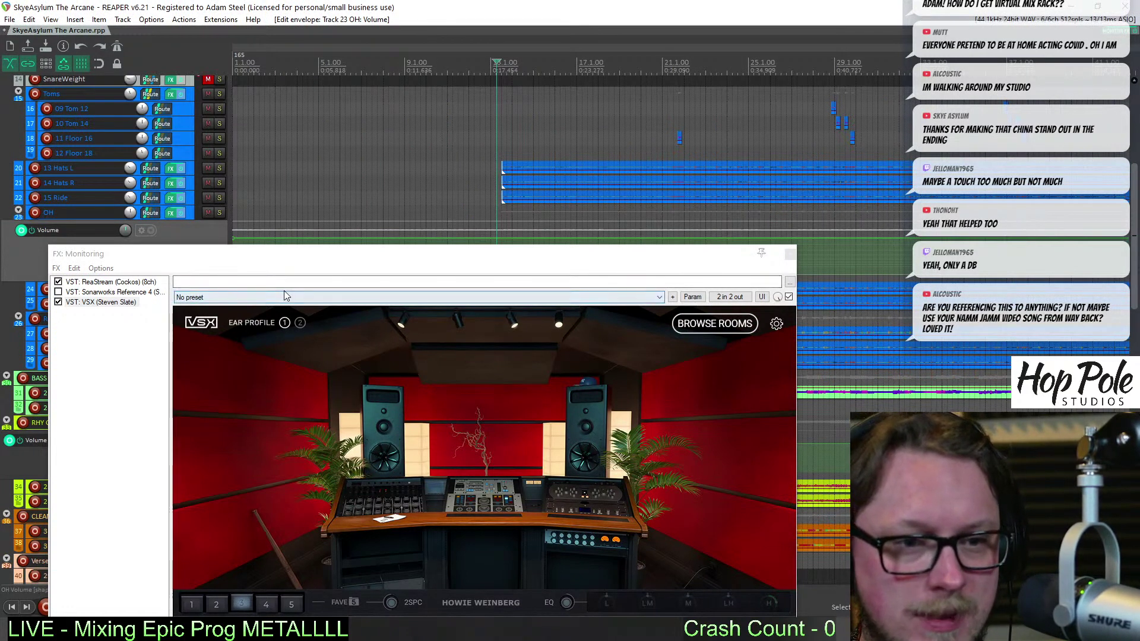
drag(295, 257, 272, 126)
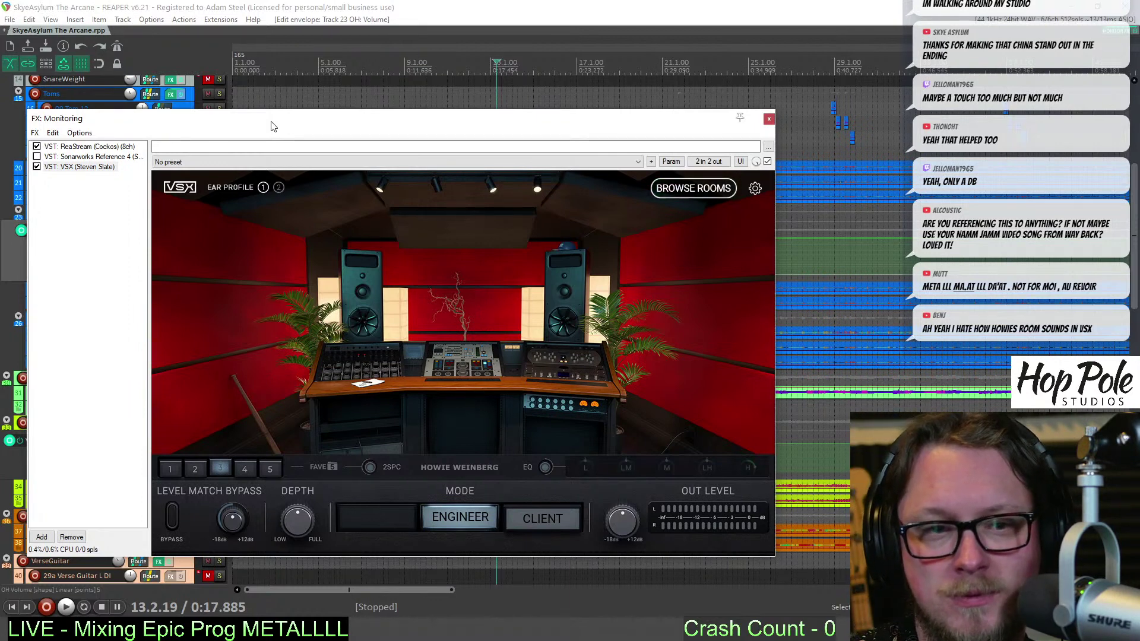
key(space)
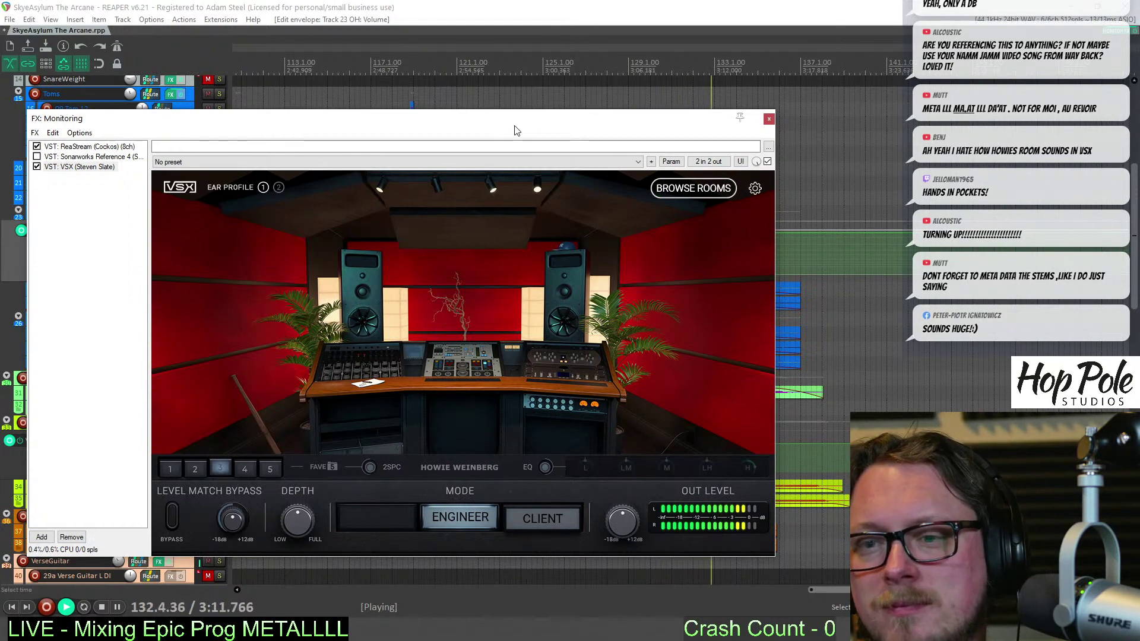
click(770, 118)
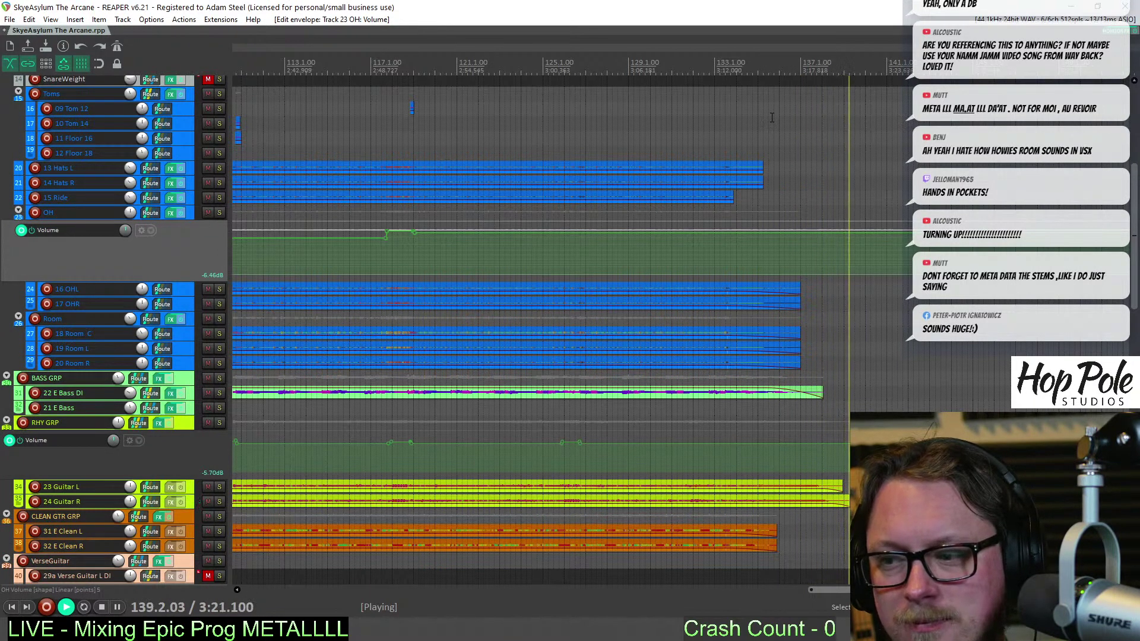
key(space)
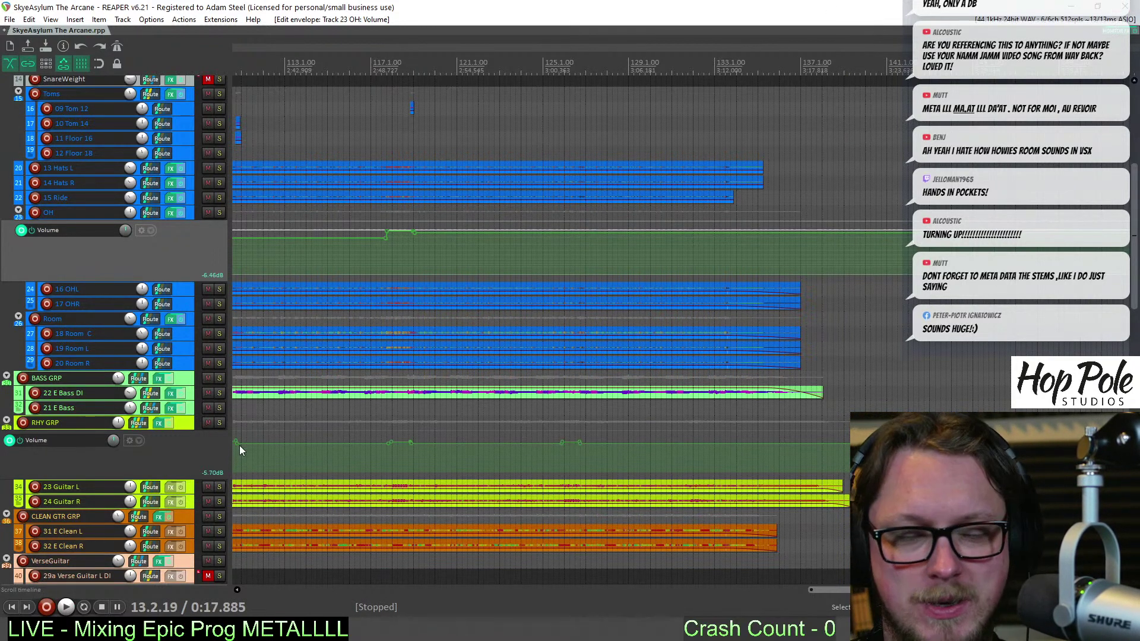
Switch the VSX monitoring plug-in back to Archon Studio Mid-Field and close the monitoring effects window
key(ctrl+alt+m)
click(204, 473)
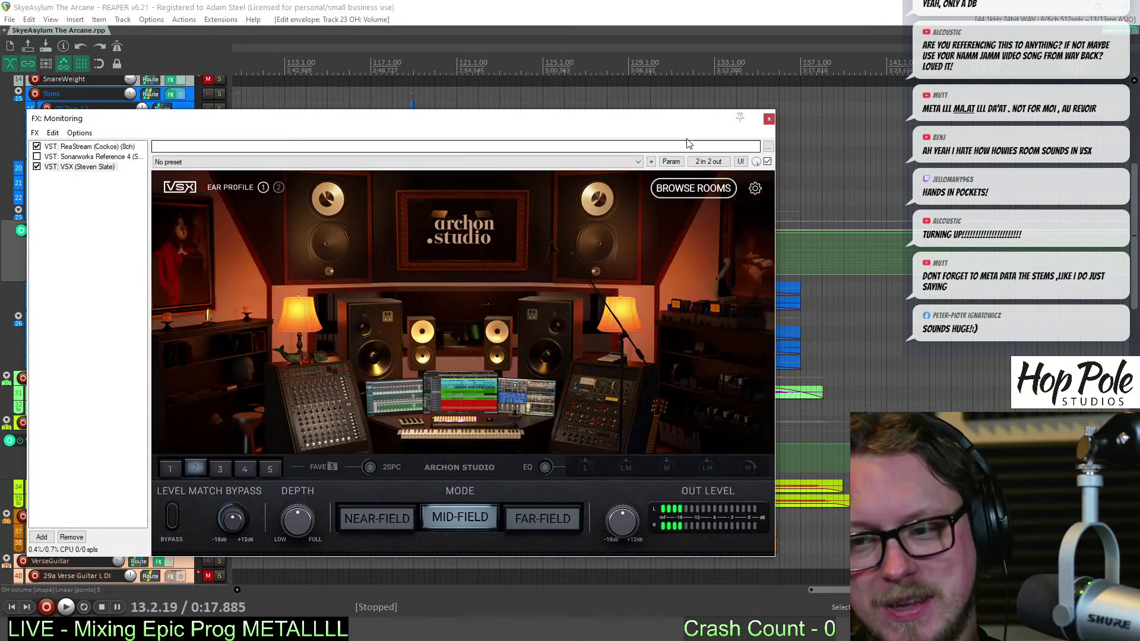
key(ctrl+alt+m)
Make a time selection spanning the song, fine-tune its start to about bar 13.2 just before the drums, and save the project
drag(878, 304, 455, 255)
scroll(557, 232, up, 8)
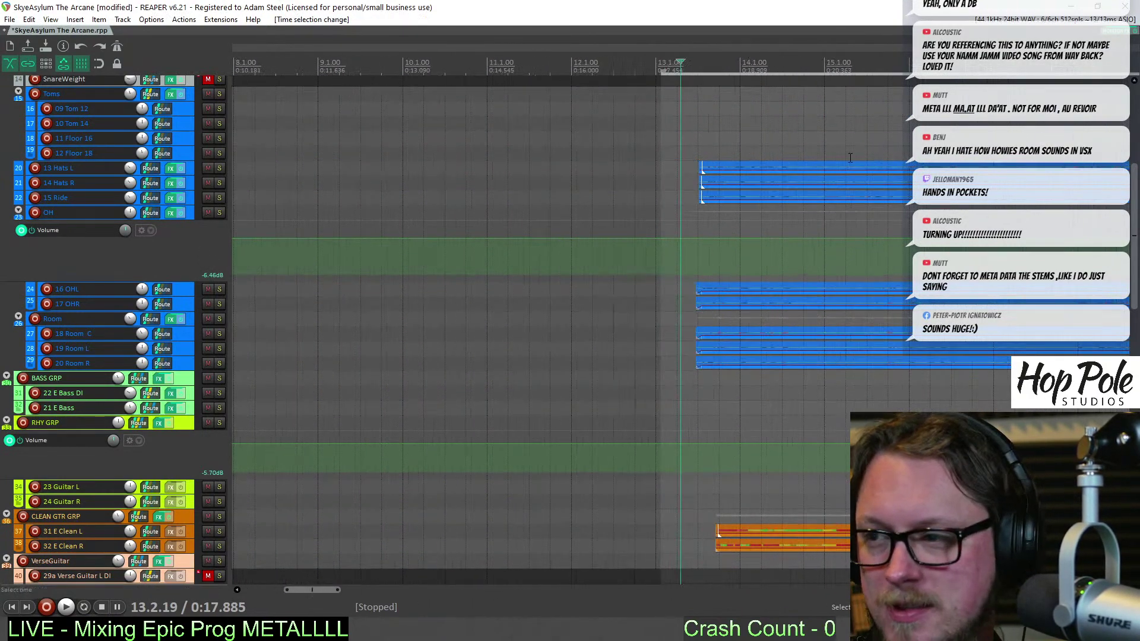
drag(1134, 178, 1098, 204)
drag(629, 70, 668, 76)
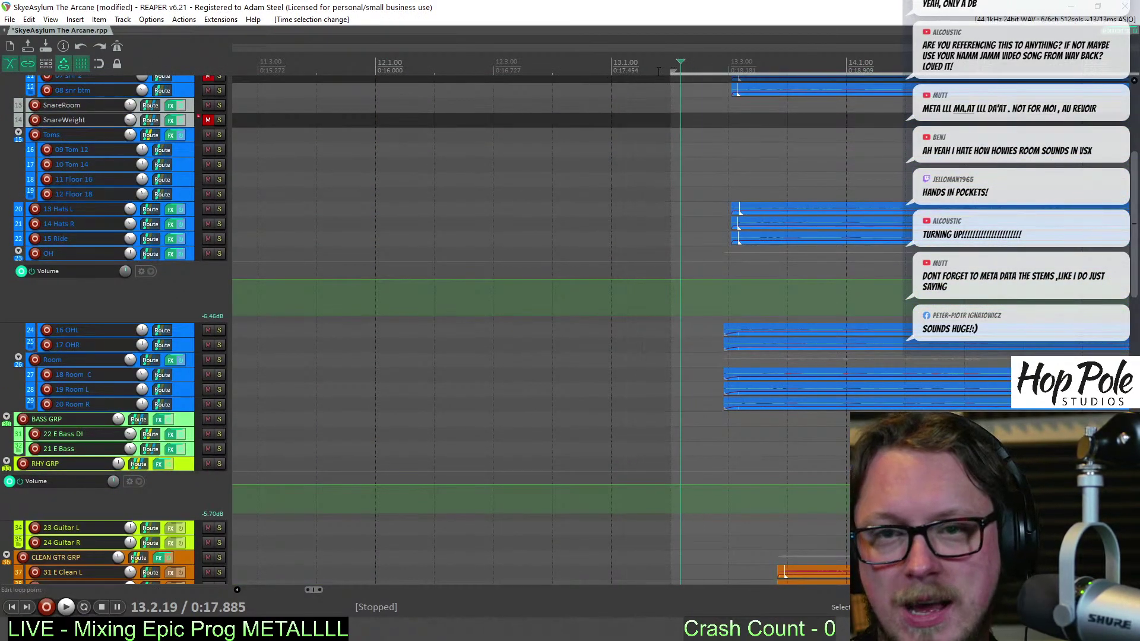
key(ctrl+s)
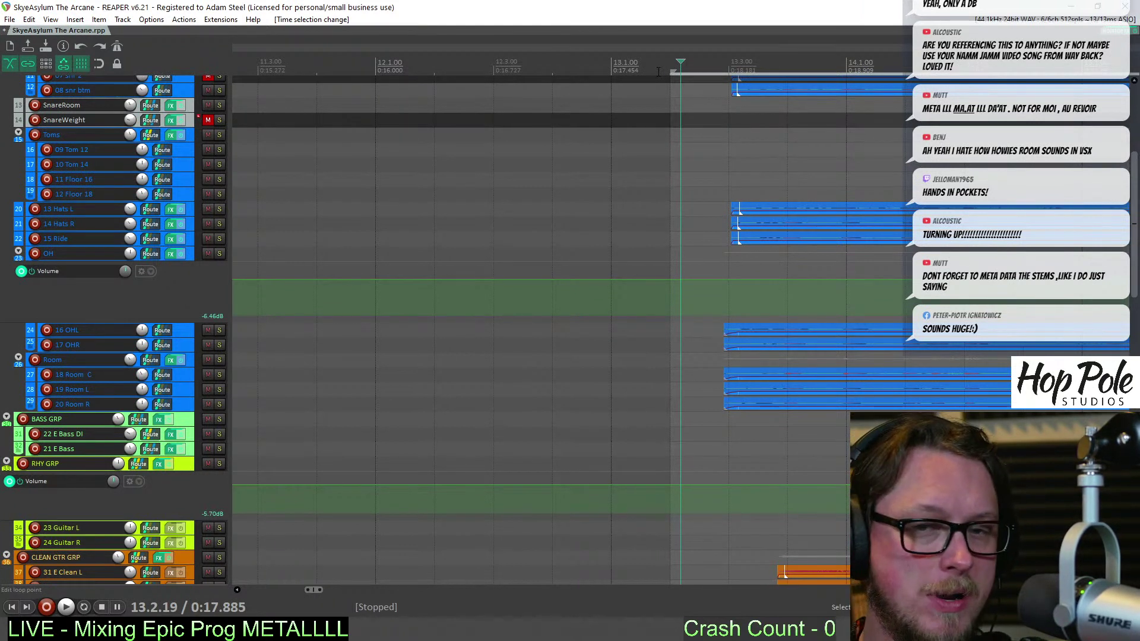